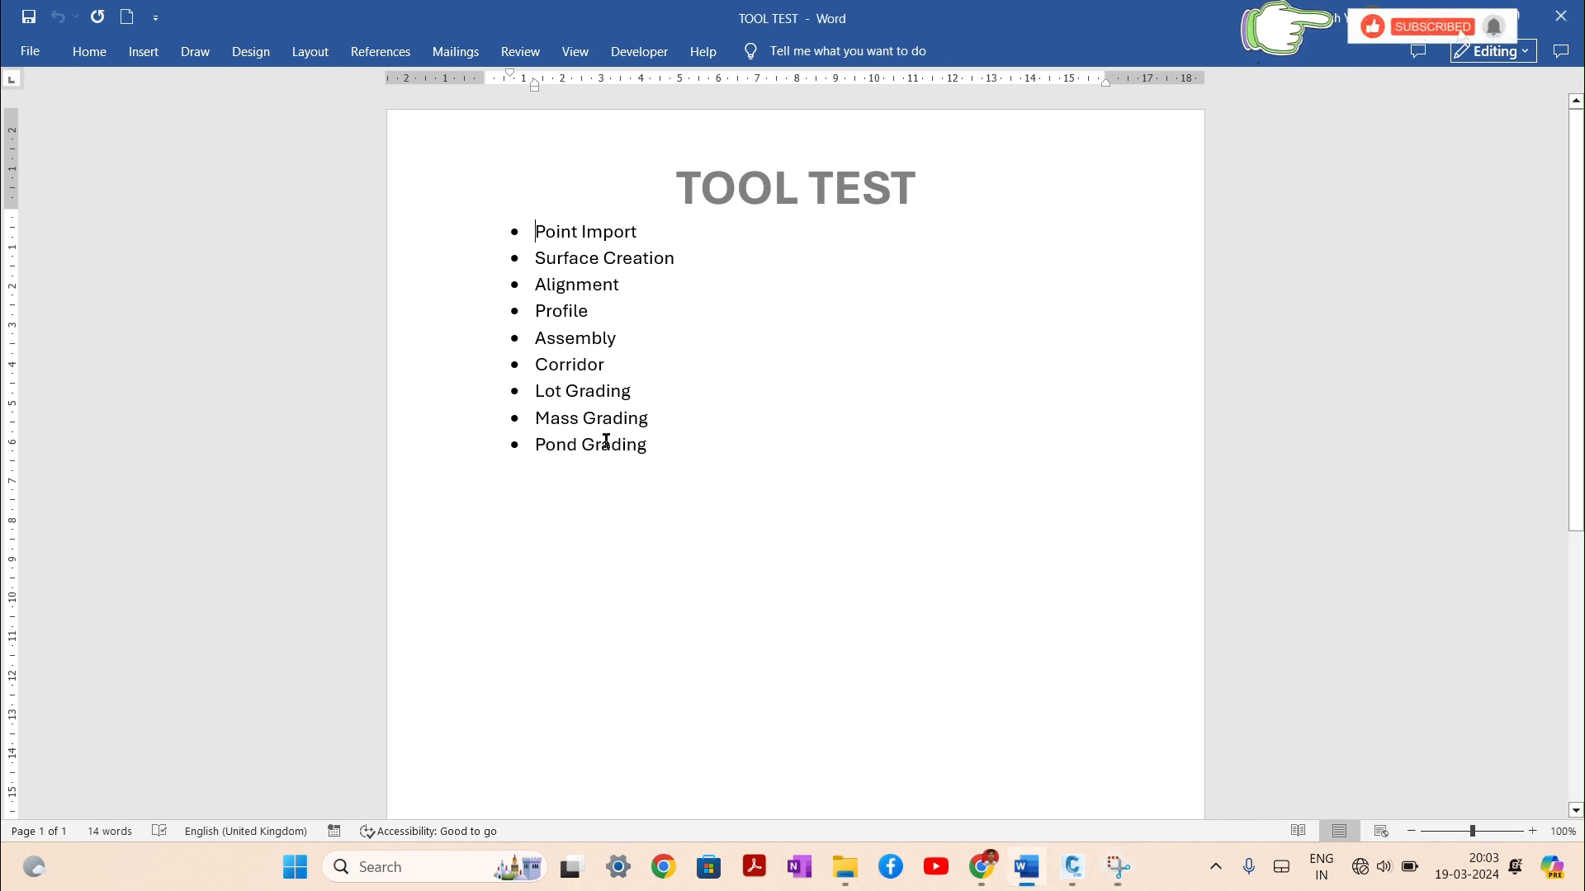
Step: Review the TOOL TEST topic list in Word and switch to Civil 3D to examine the road and lot layout of 220099-BASEMAP
{"action": "left_click_drag", "start_coordinate": [652, 450], "coordinate": [499, 223]}
{"action": "left_click", "coordinate": [691, 380]}
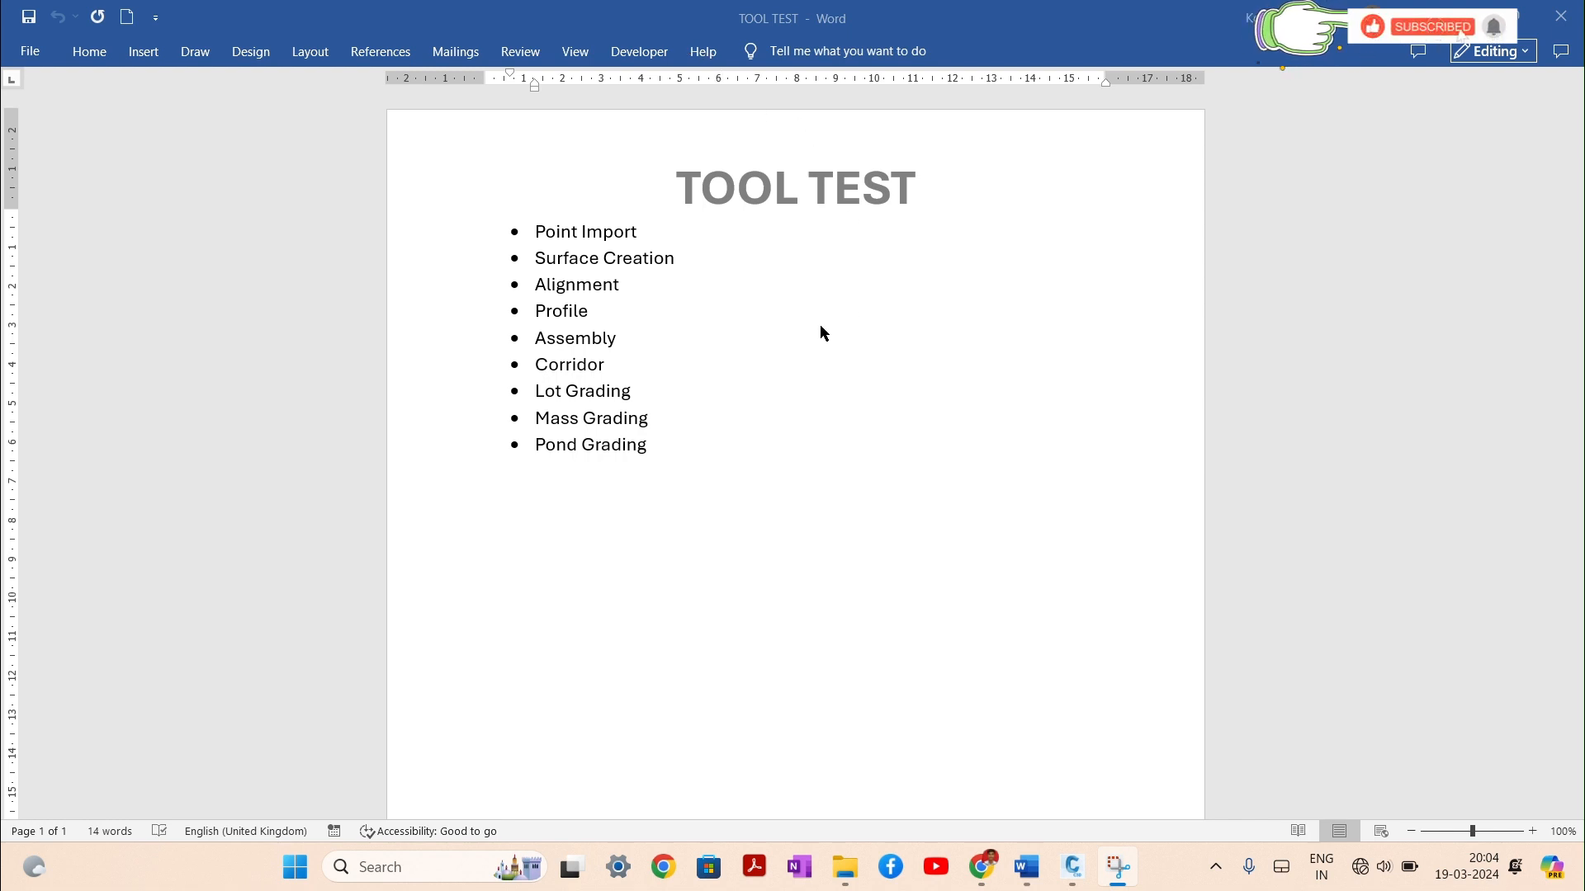
{"action": "left_click", "coordinate": [1071, 866]}
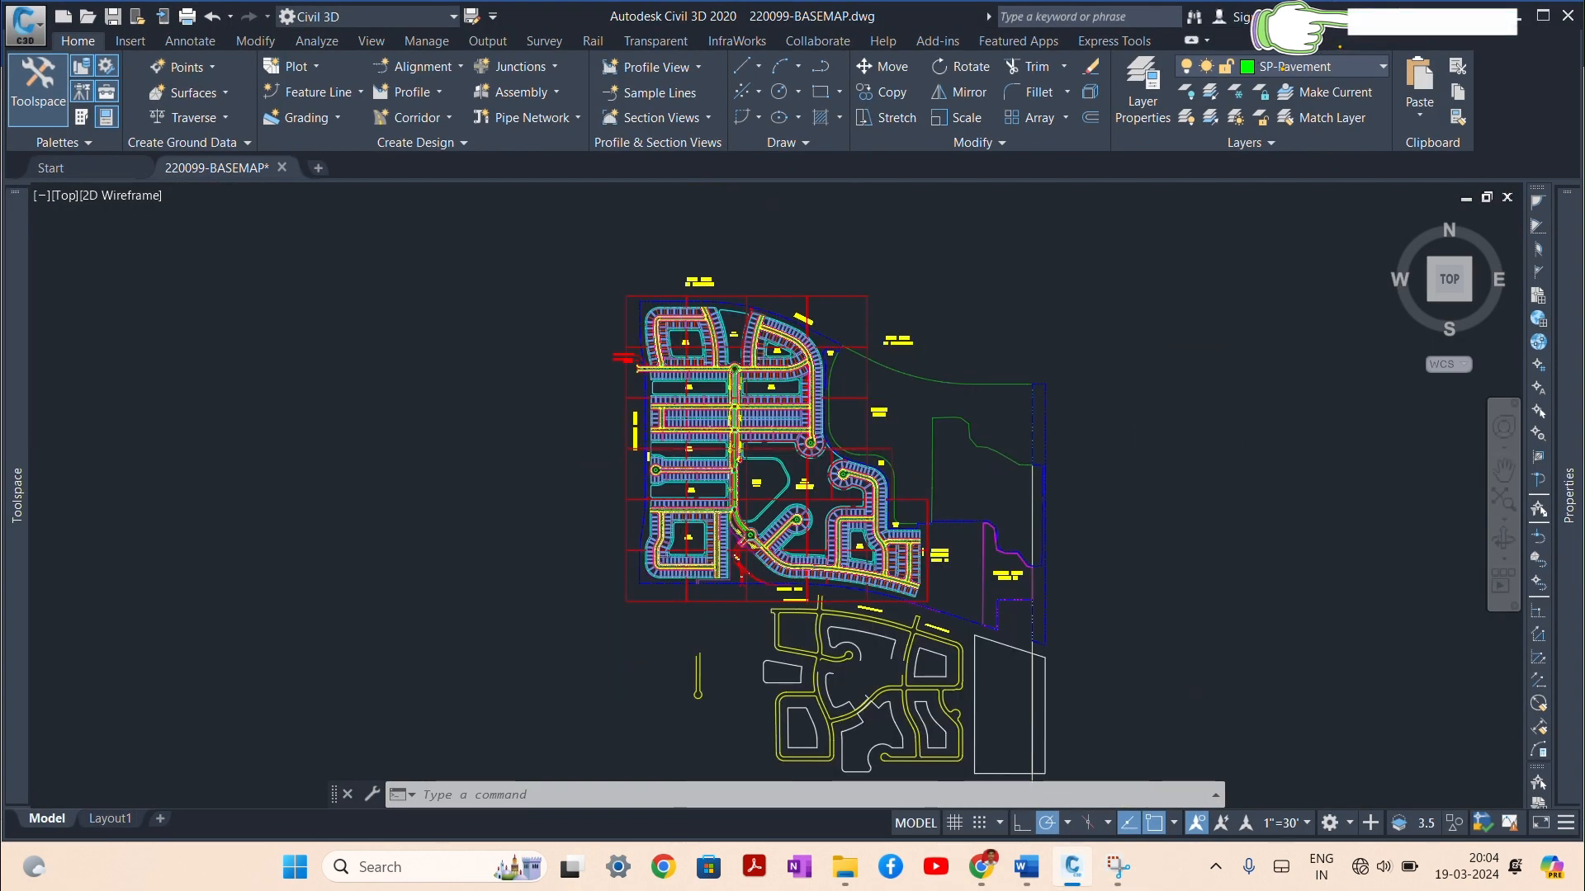
{"action": "scroll", "coordinate": [537, 495], "scroll_direction": "up", "scroll_amount": 2}
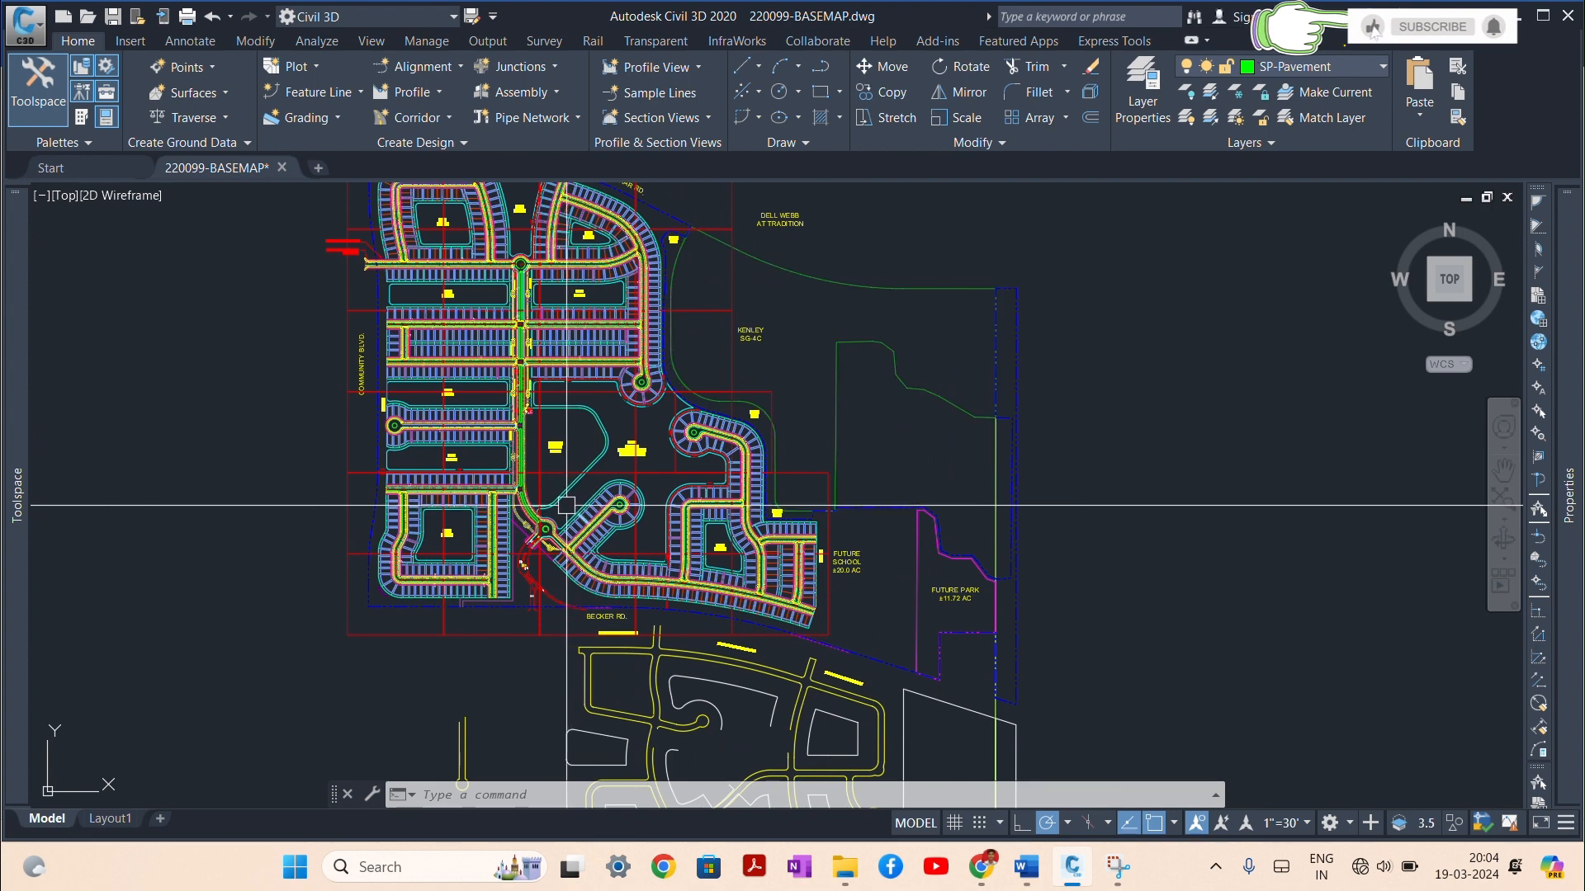
{"action": "scroll", "coordinate": [435, 429], "scroll_direction": "up", "scroll_amount": 2}
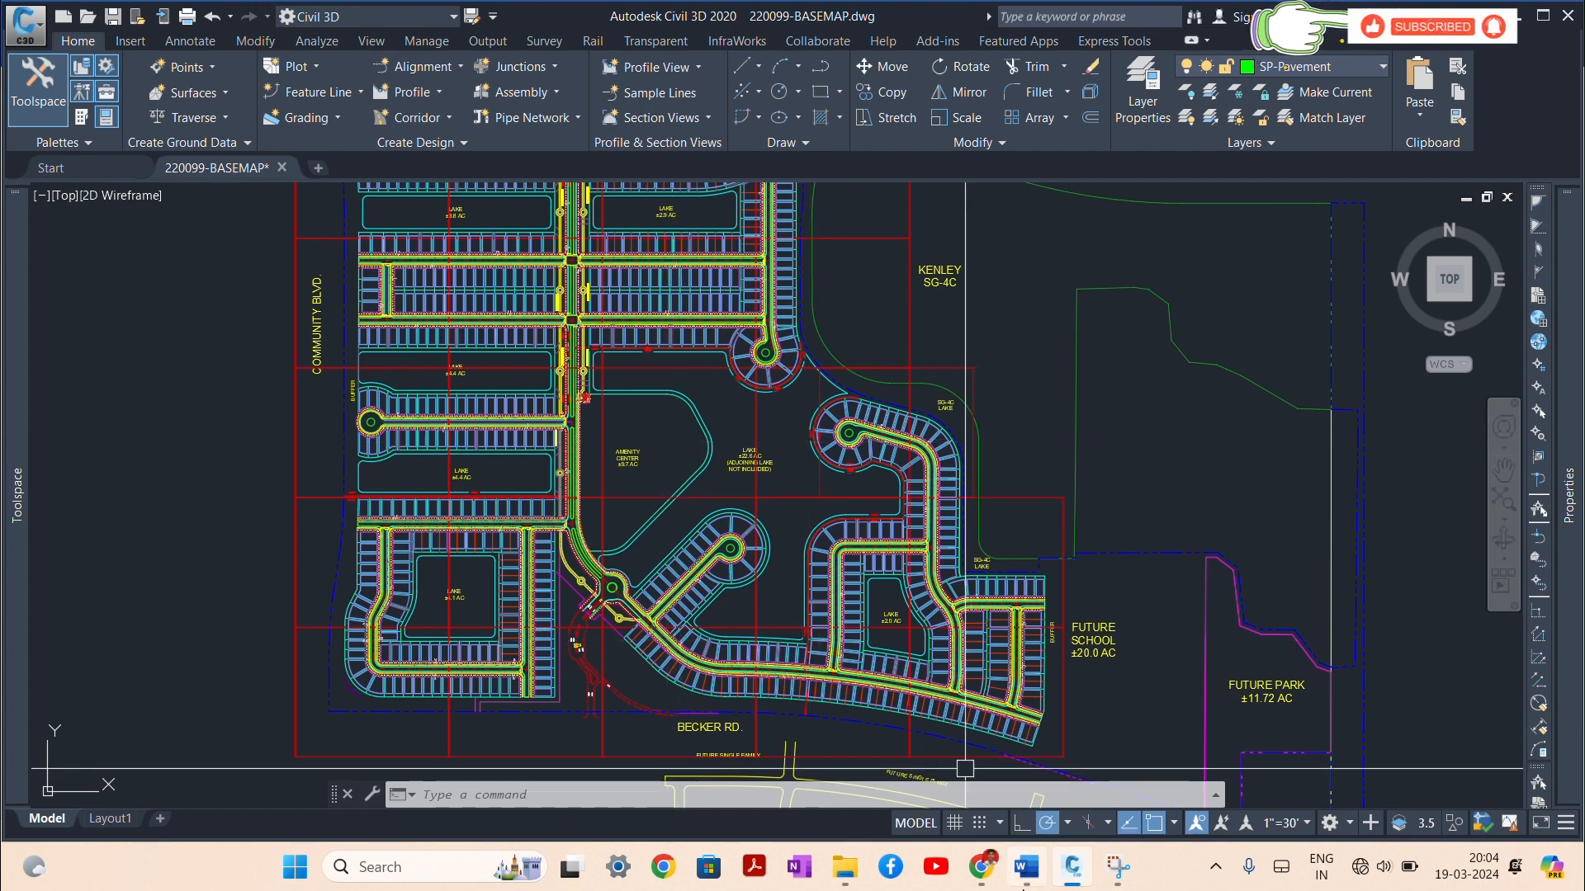
Step: Switch to the Word topic list, highlight the Point Import entry, and return to the Civil 3D drawing
{"action": "mouse_move", "coordinate": [1023, 870]}
{"action": "left_click", "coordinate": [1032, 735]}
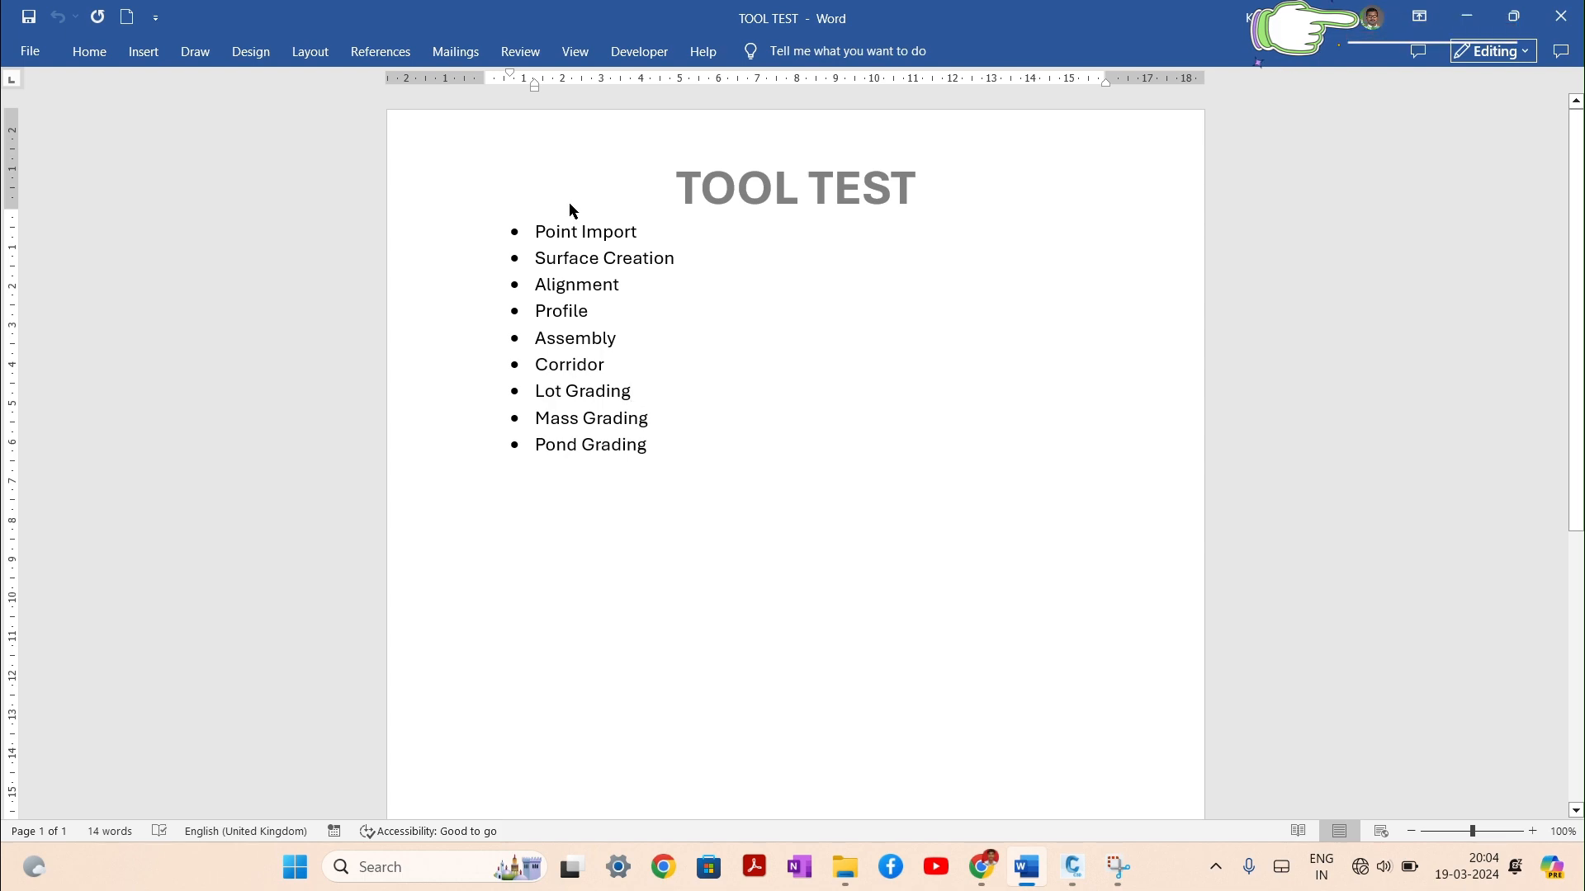
{"action": "left_click_drag", "start_coordinate": [644, 239], "coordinate": [548, 241]}
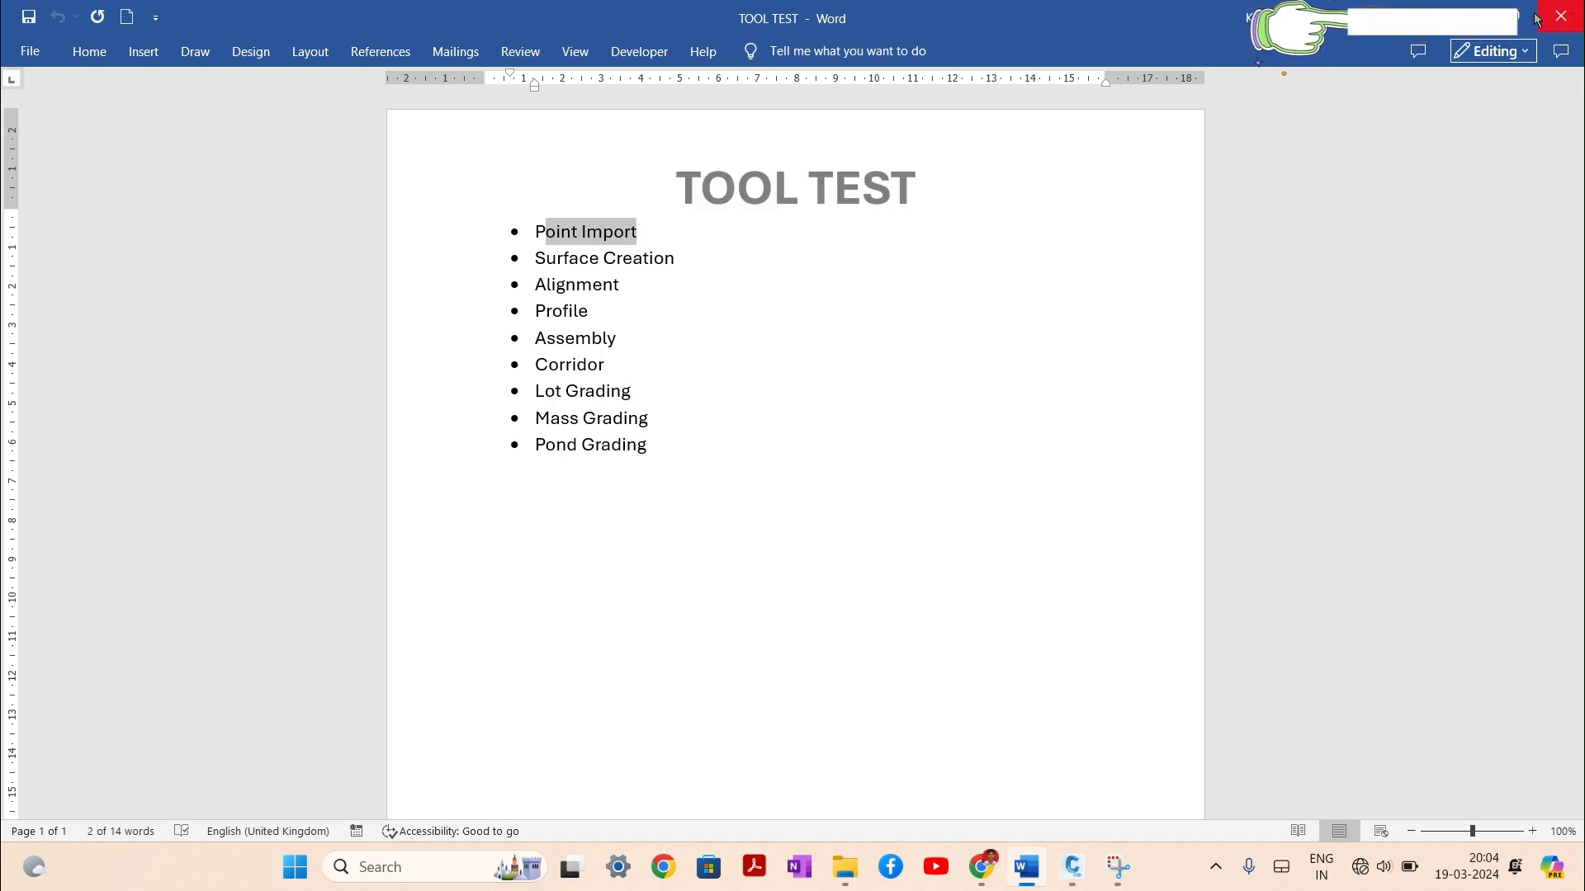
{"action": "left_click", "coordinate": [1466, 16]}
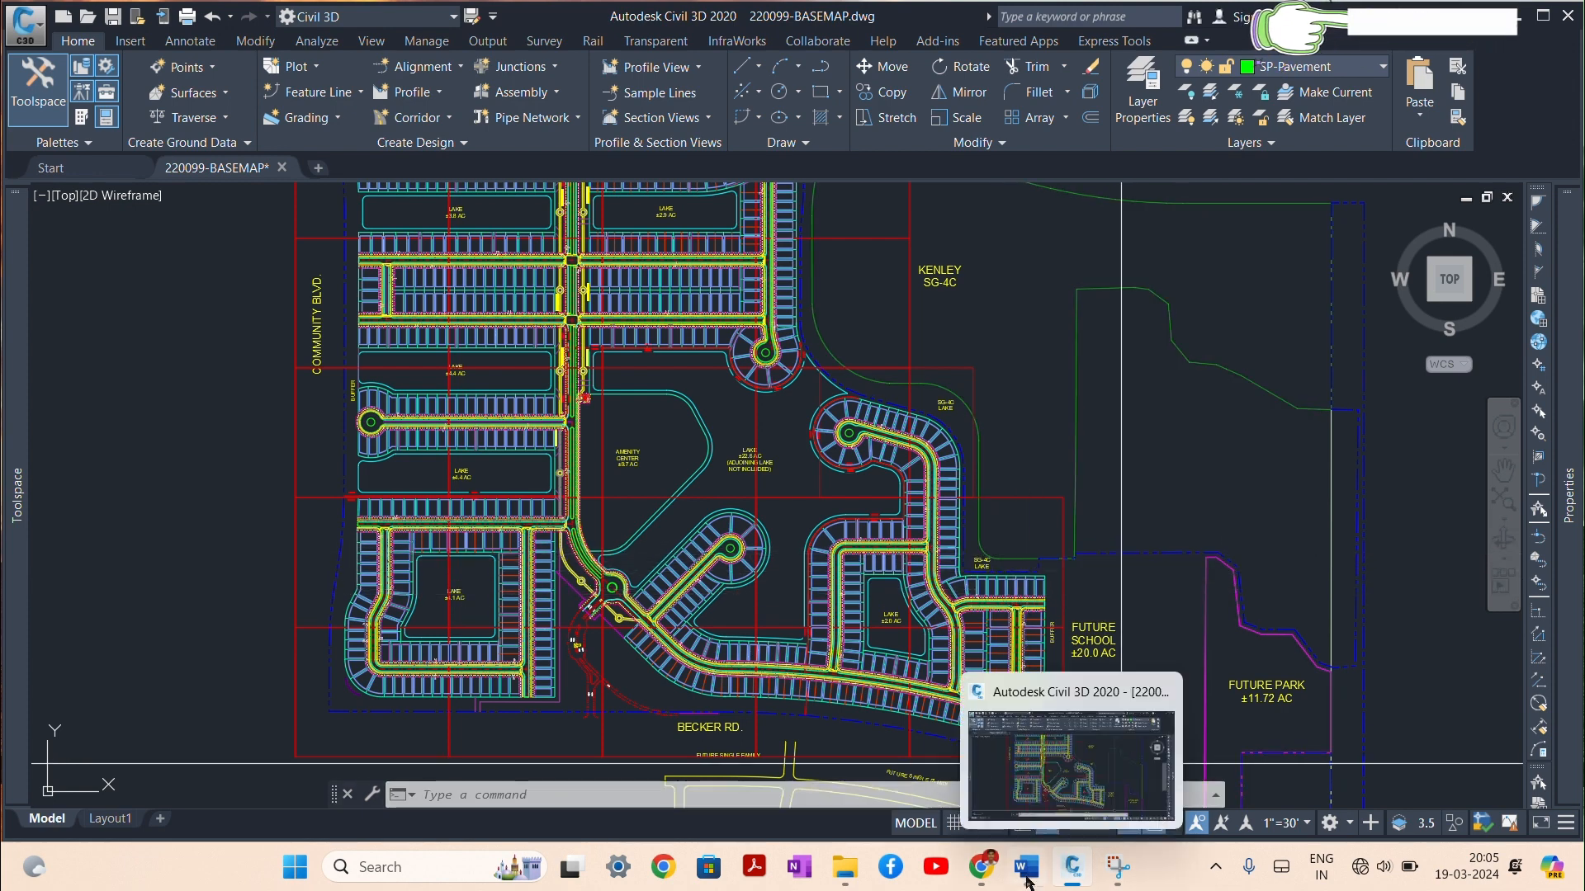
{"action": "mouse_move", "coordinate": [1026, 866]}
{"action": "left_click", "coordinate": [1018, 740]}
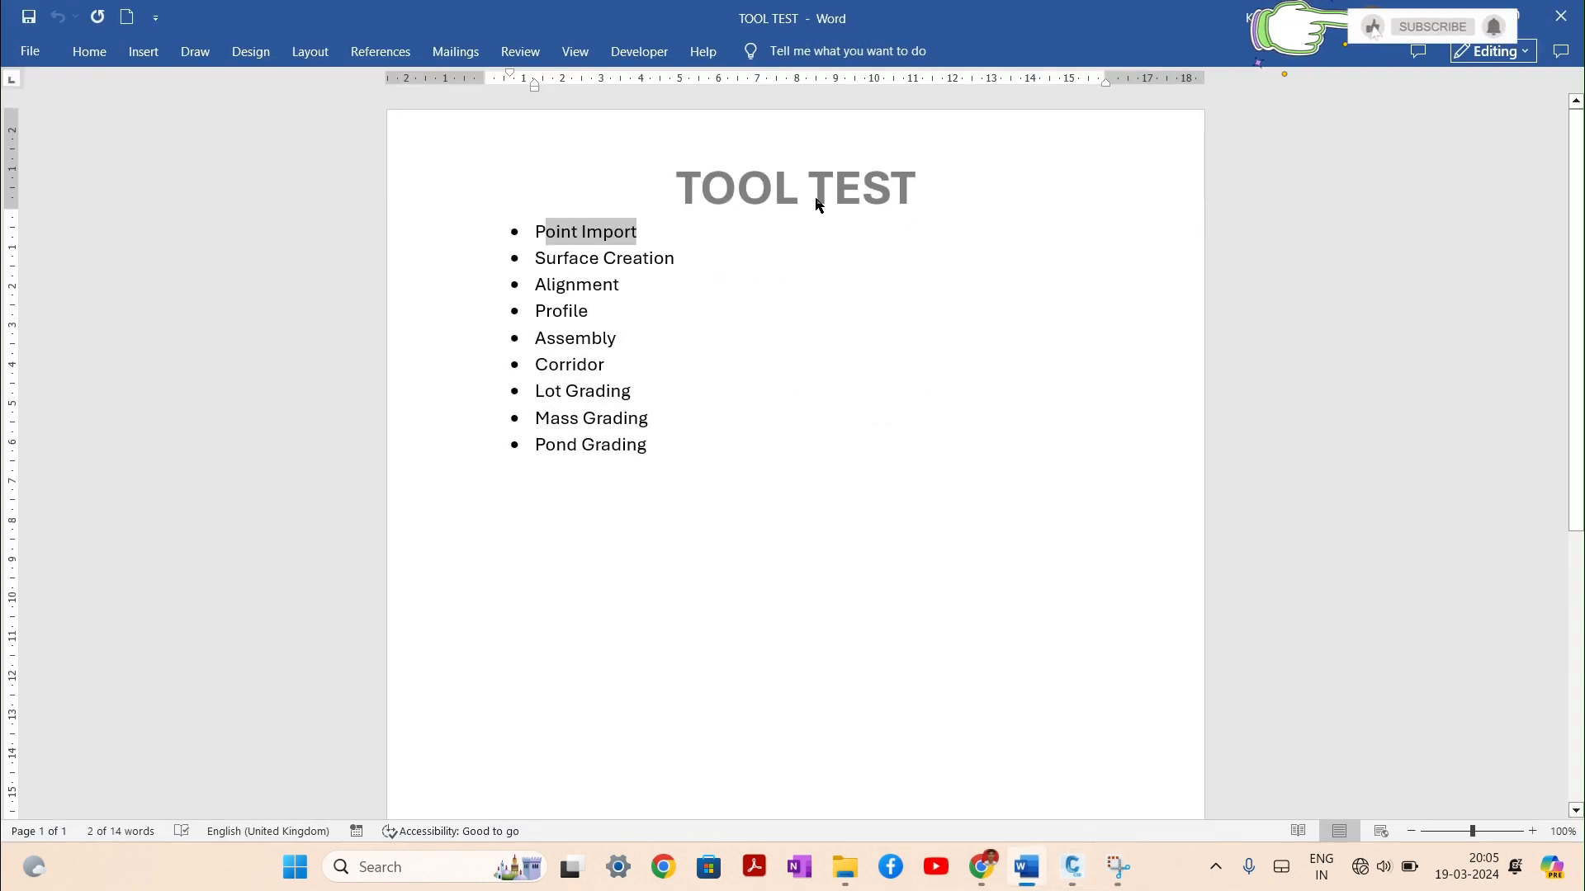
{"action": "left_click", "coordinate": [1467, 12]}
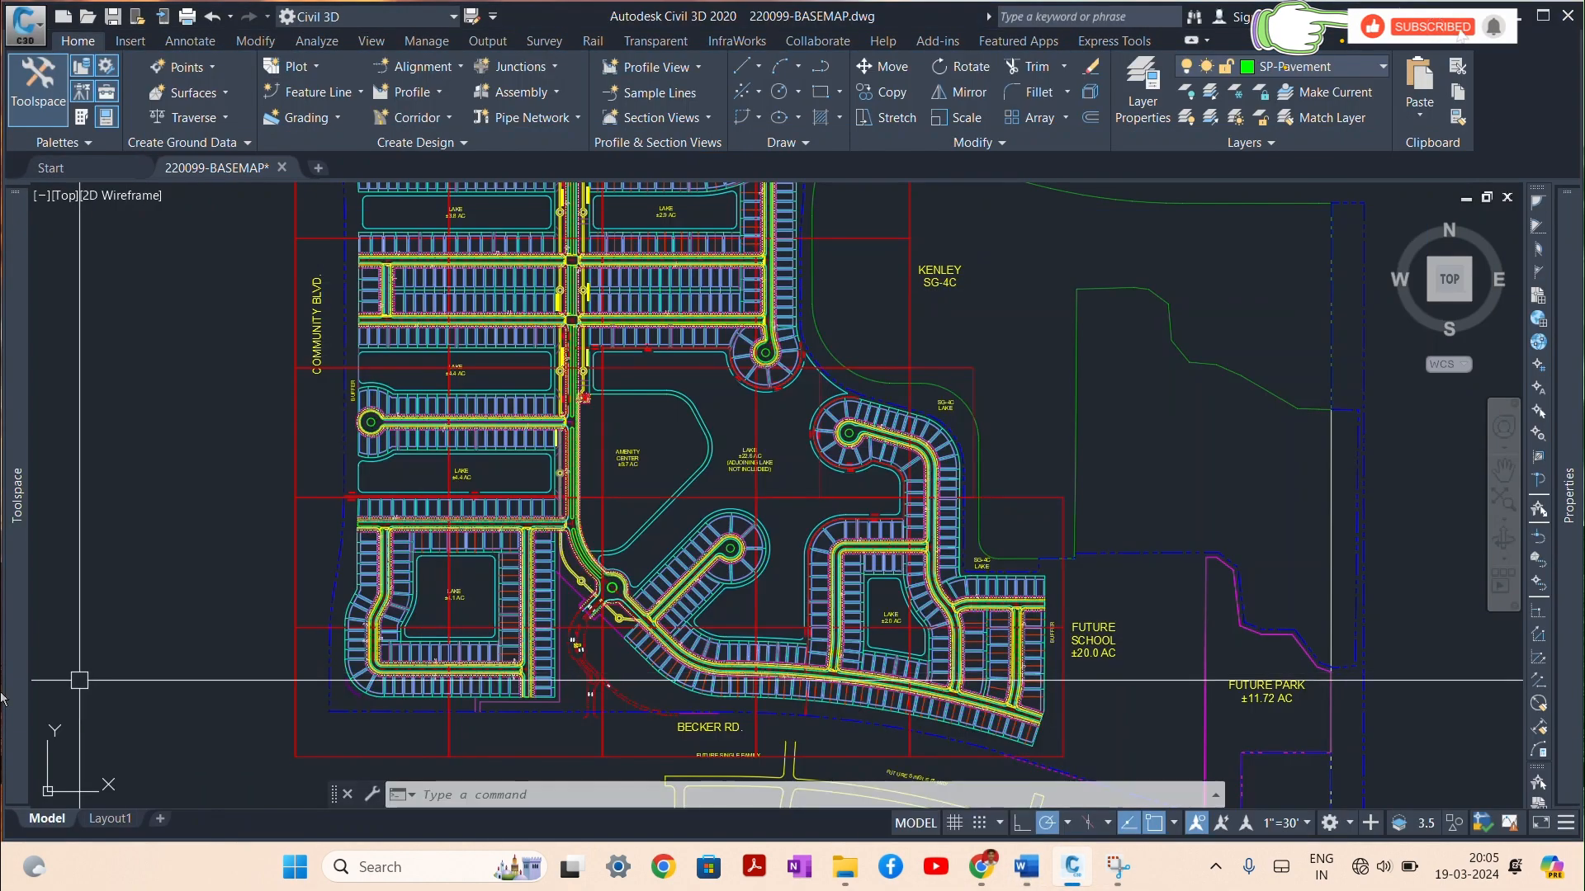
Step: Hide and reopen the Toolspace, and display its Prospector tree for the 220099-BASEMAP drawing
{"action": "mouse_move", "coordinate": [34, 541]}
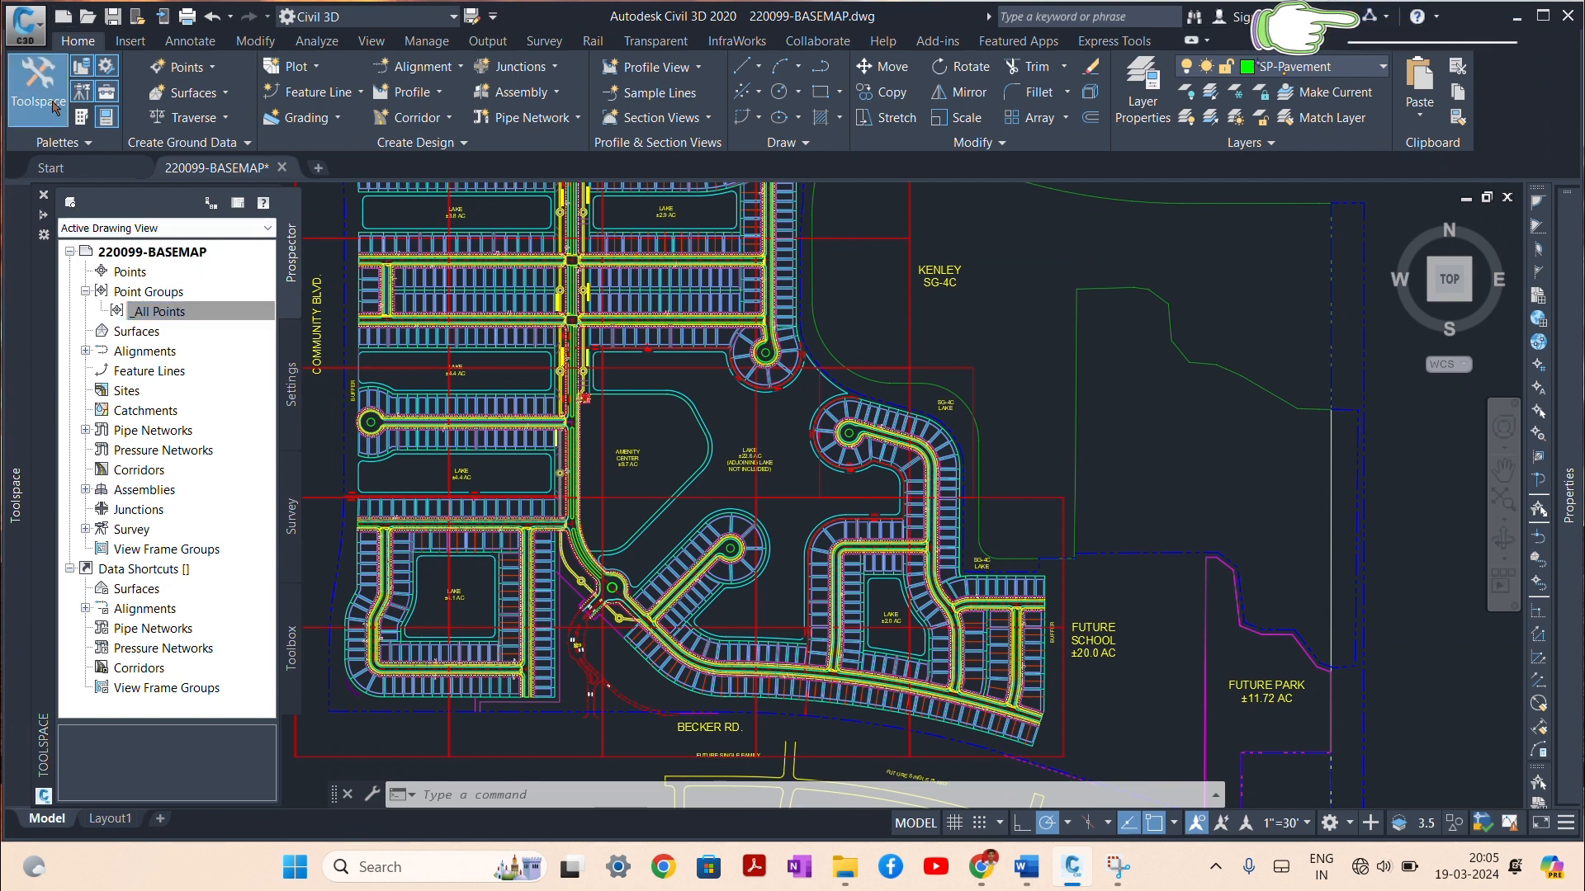
{"action": "left_click", "coordinate": [35, 83]}
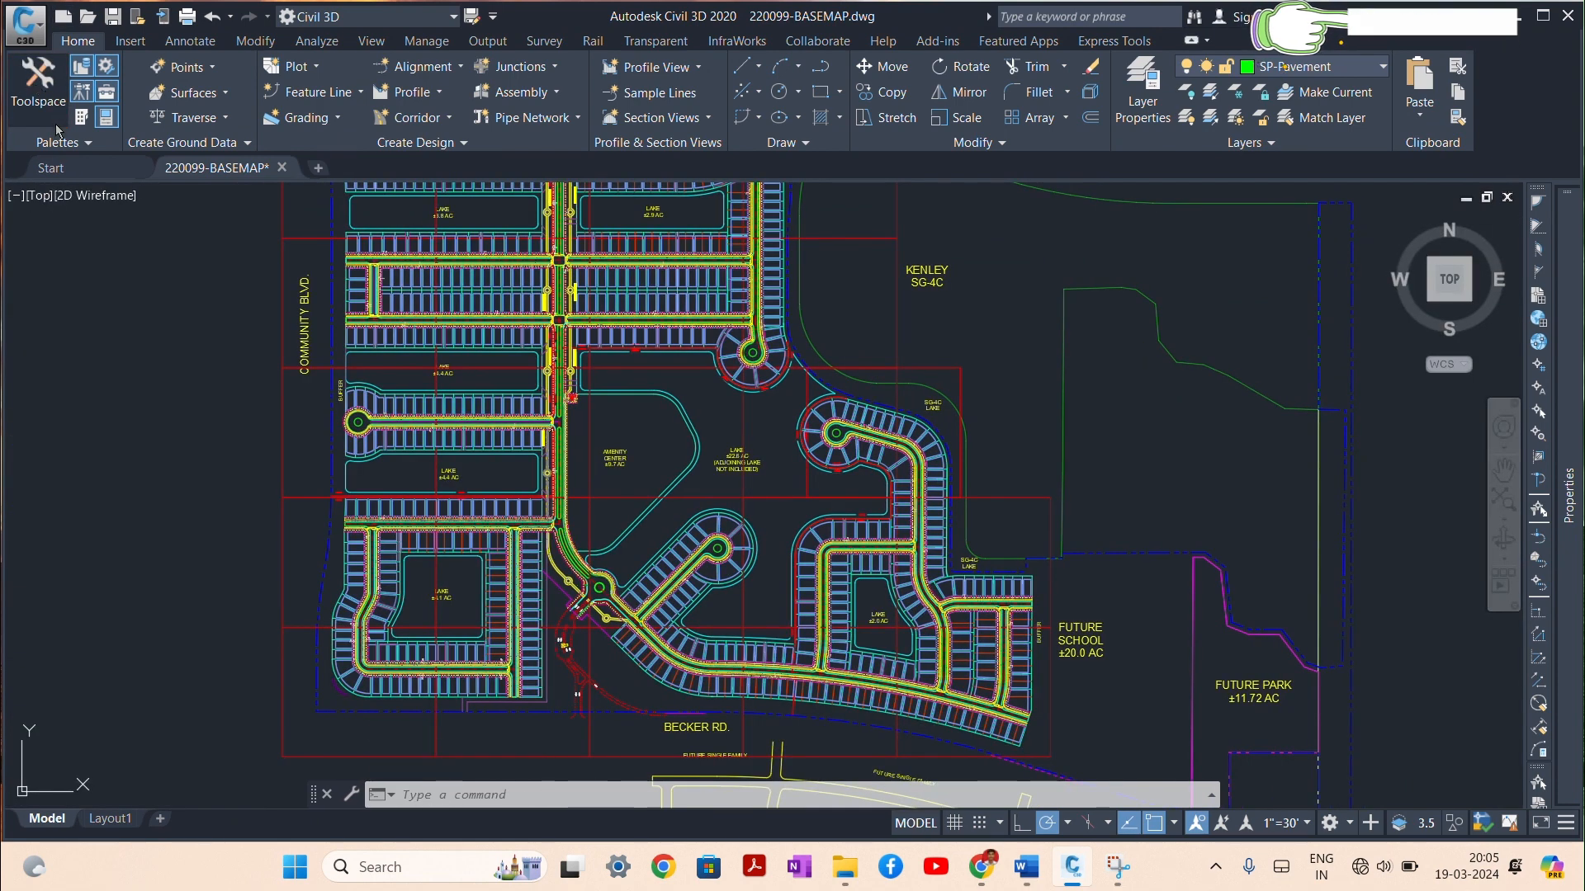
{"action": "left_click", "coordinate": [33, 99]}
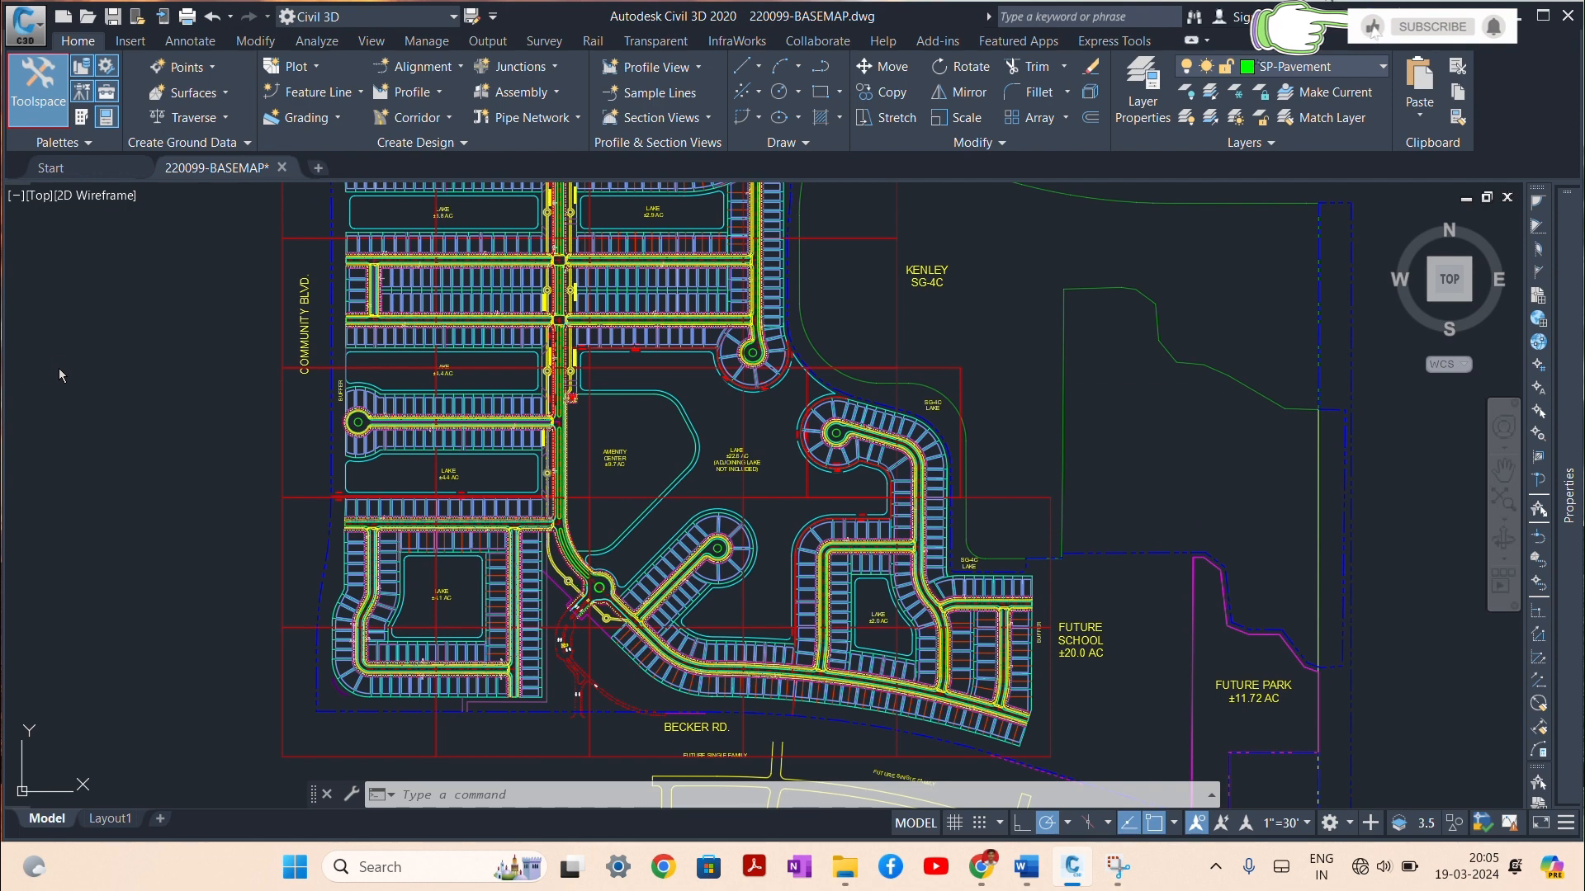
{"action": "mouse_move", "coordinate": [18, 373]}
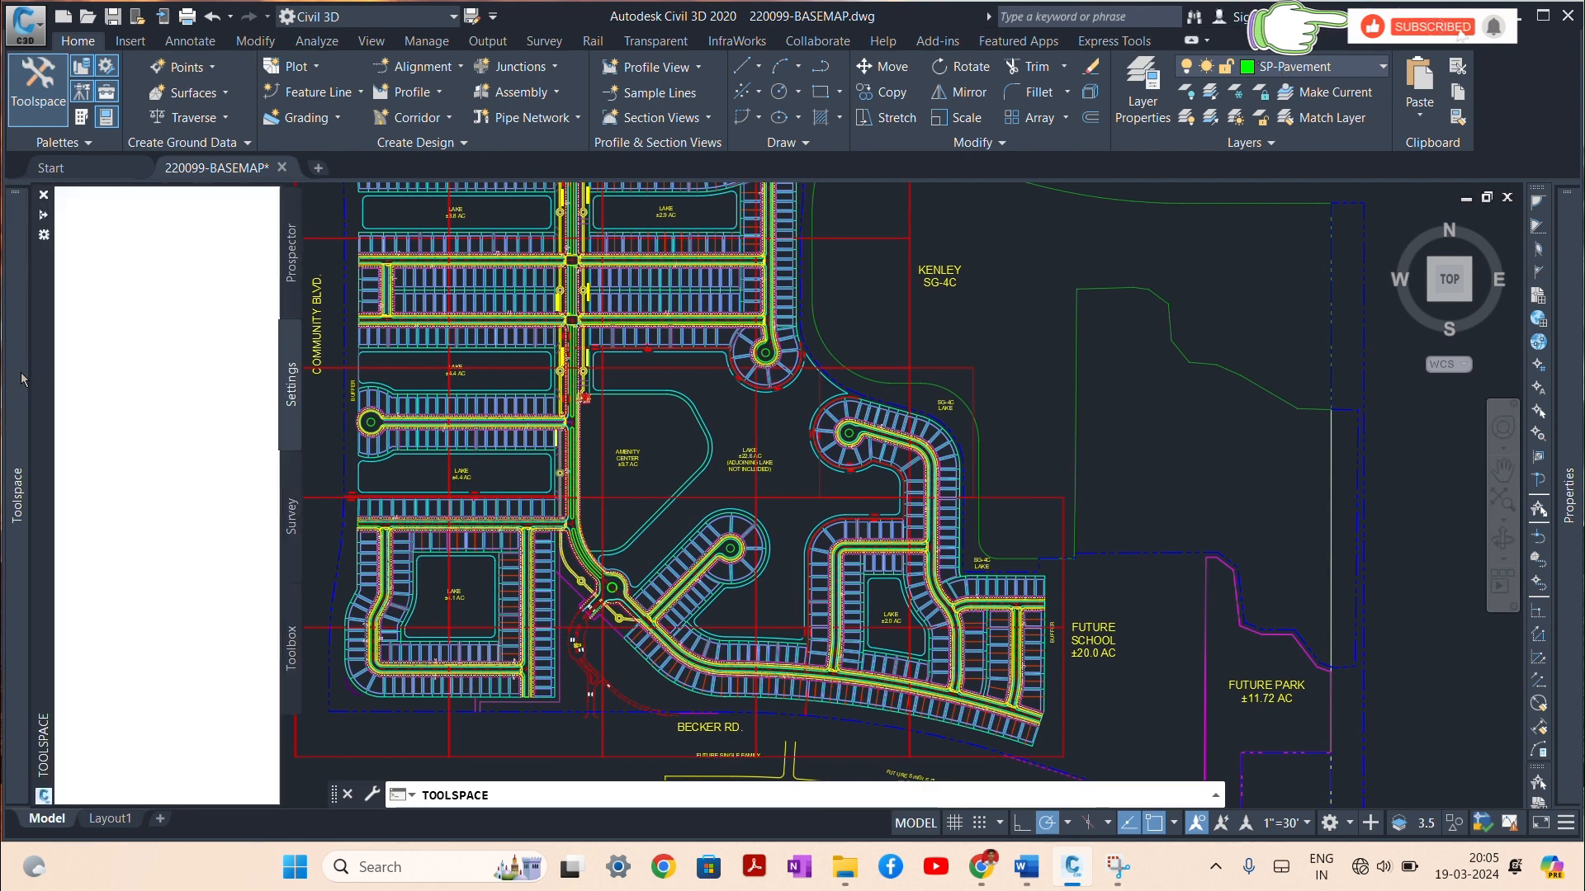
{"action": "left_click", "coordinate": [290, 253]}
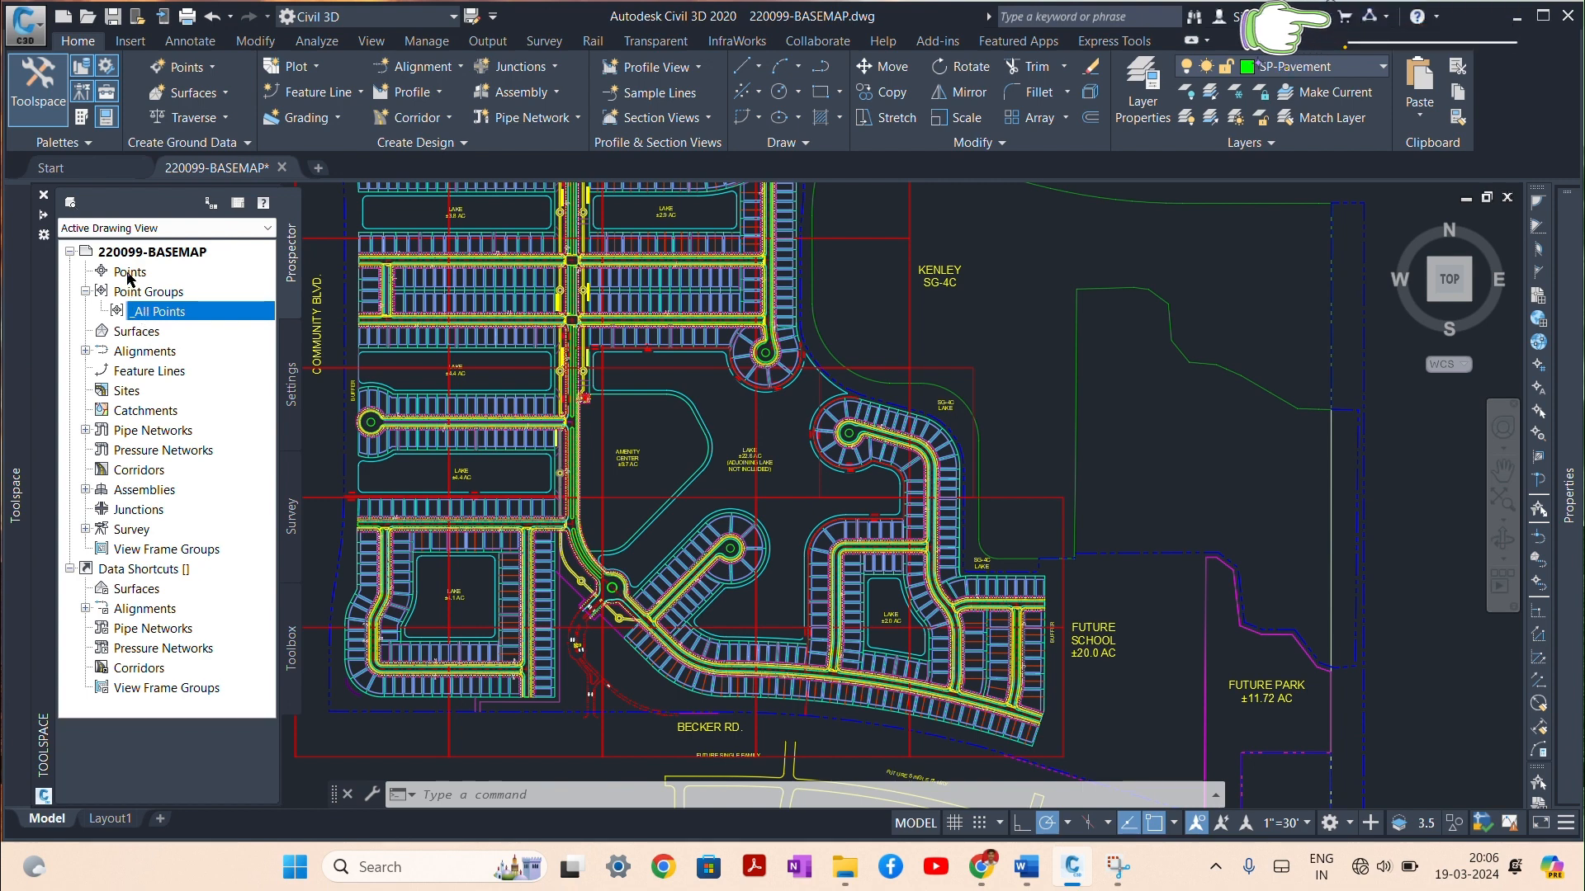
Step: Open the Create Points tools for the drawing's Points collection and place them near the Toolspace
{"action": "left_click", "coordinate": [130, 273]}
{"action": "right_click", "coordinate": [128, 279]}
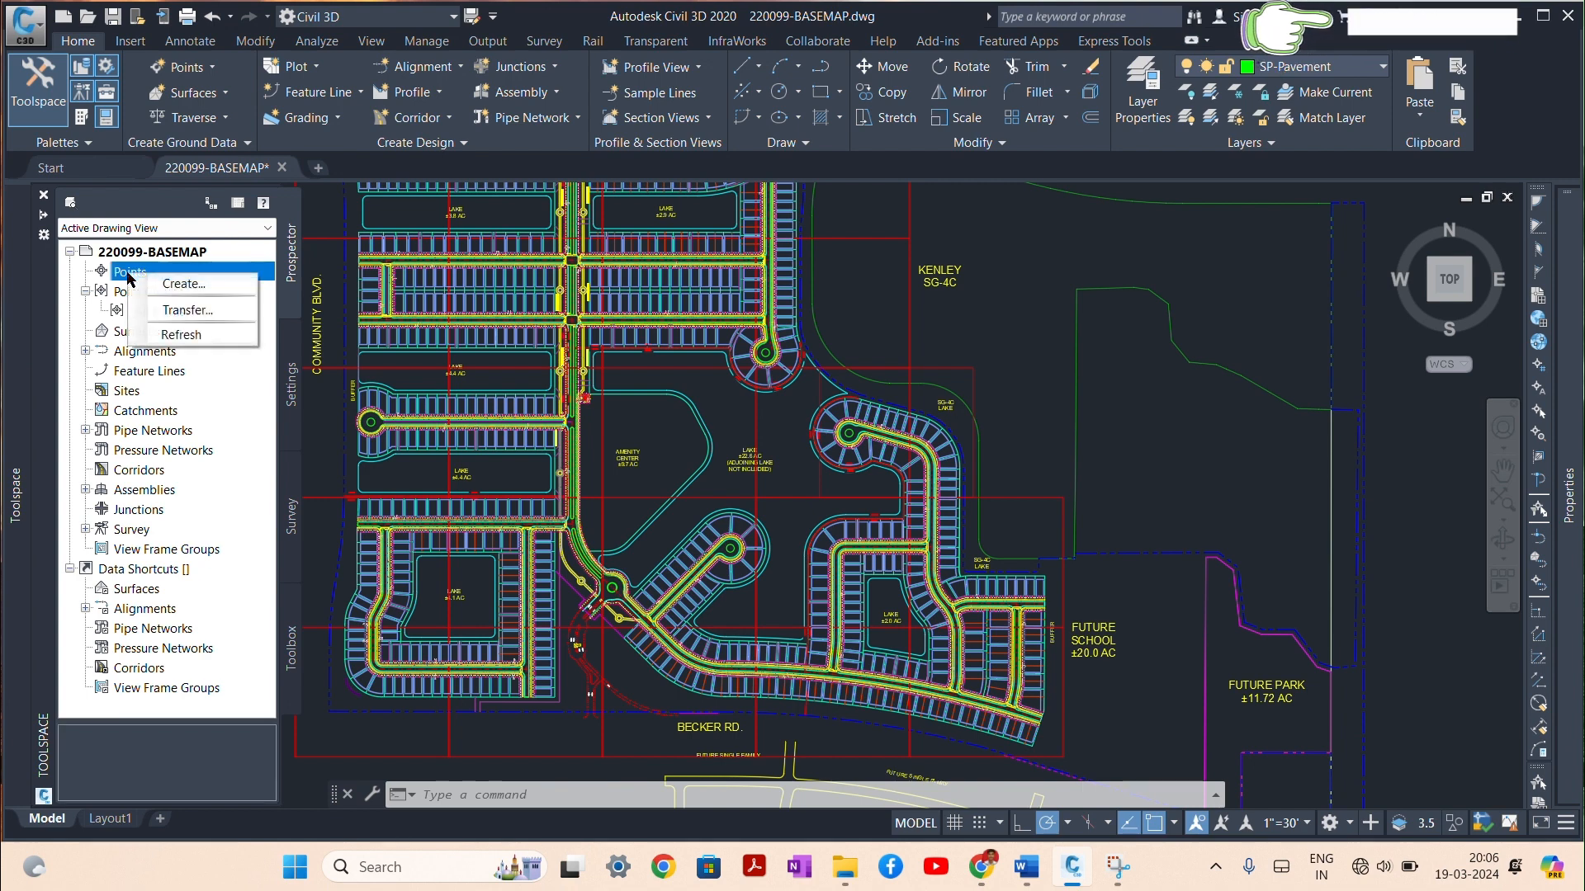
{"action": "left_click", "coordinate": [169, 288]}
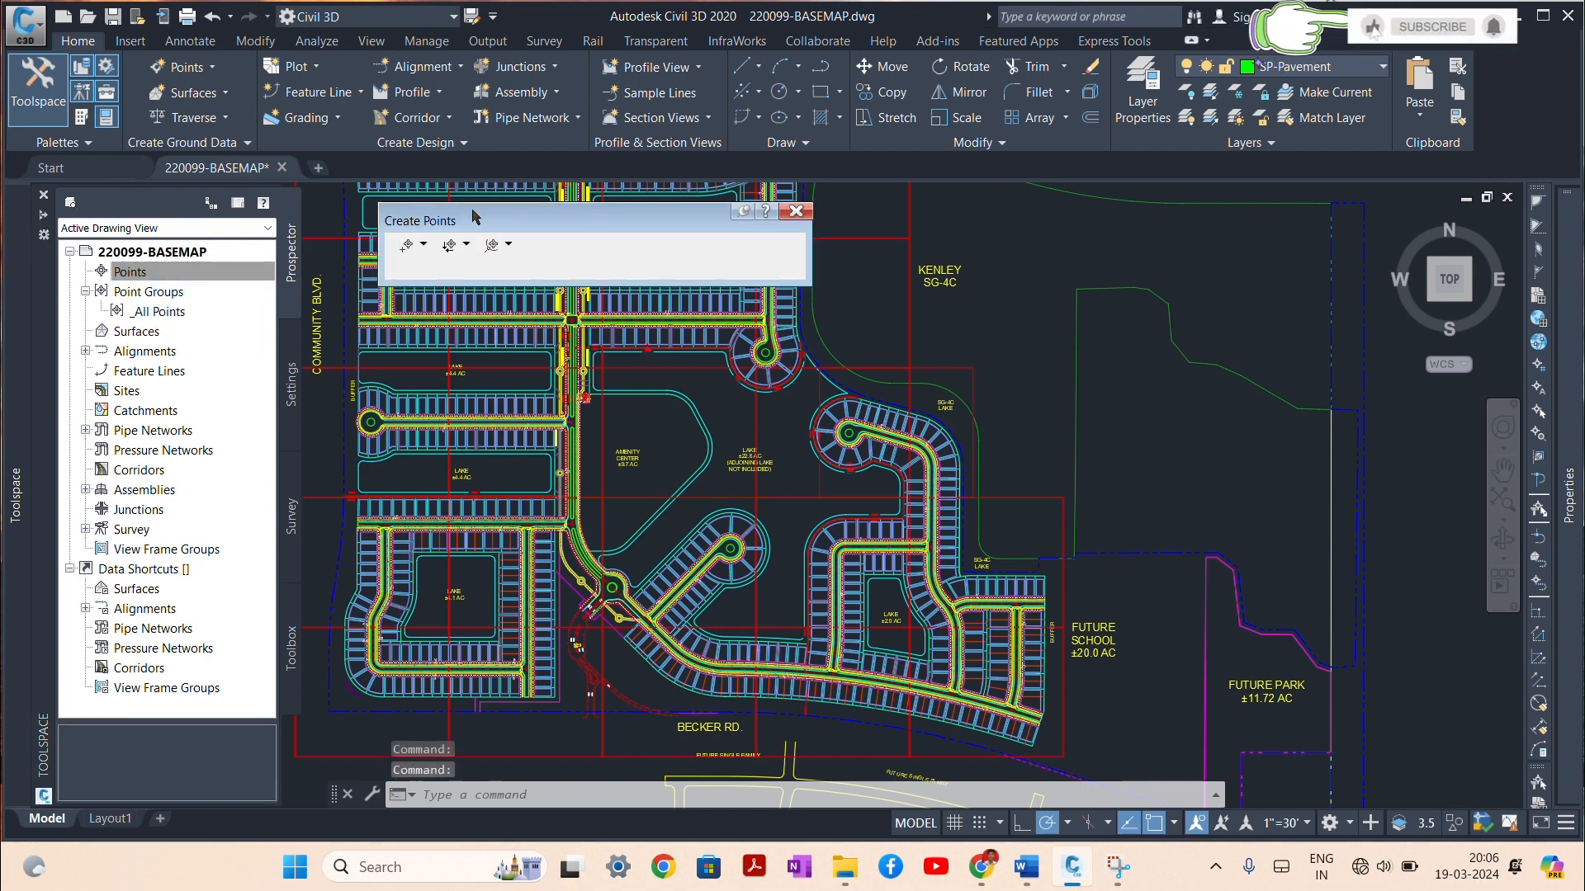
{"action": "left_click_drag", "start_coordinate": [496, 222], "coordinate": [304, 274]}
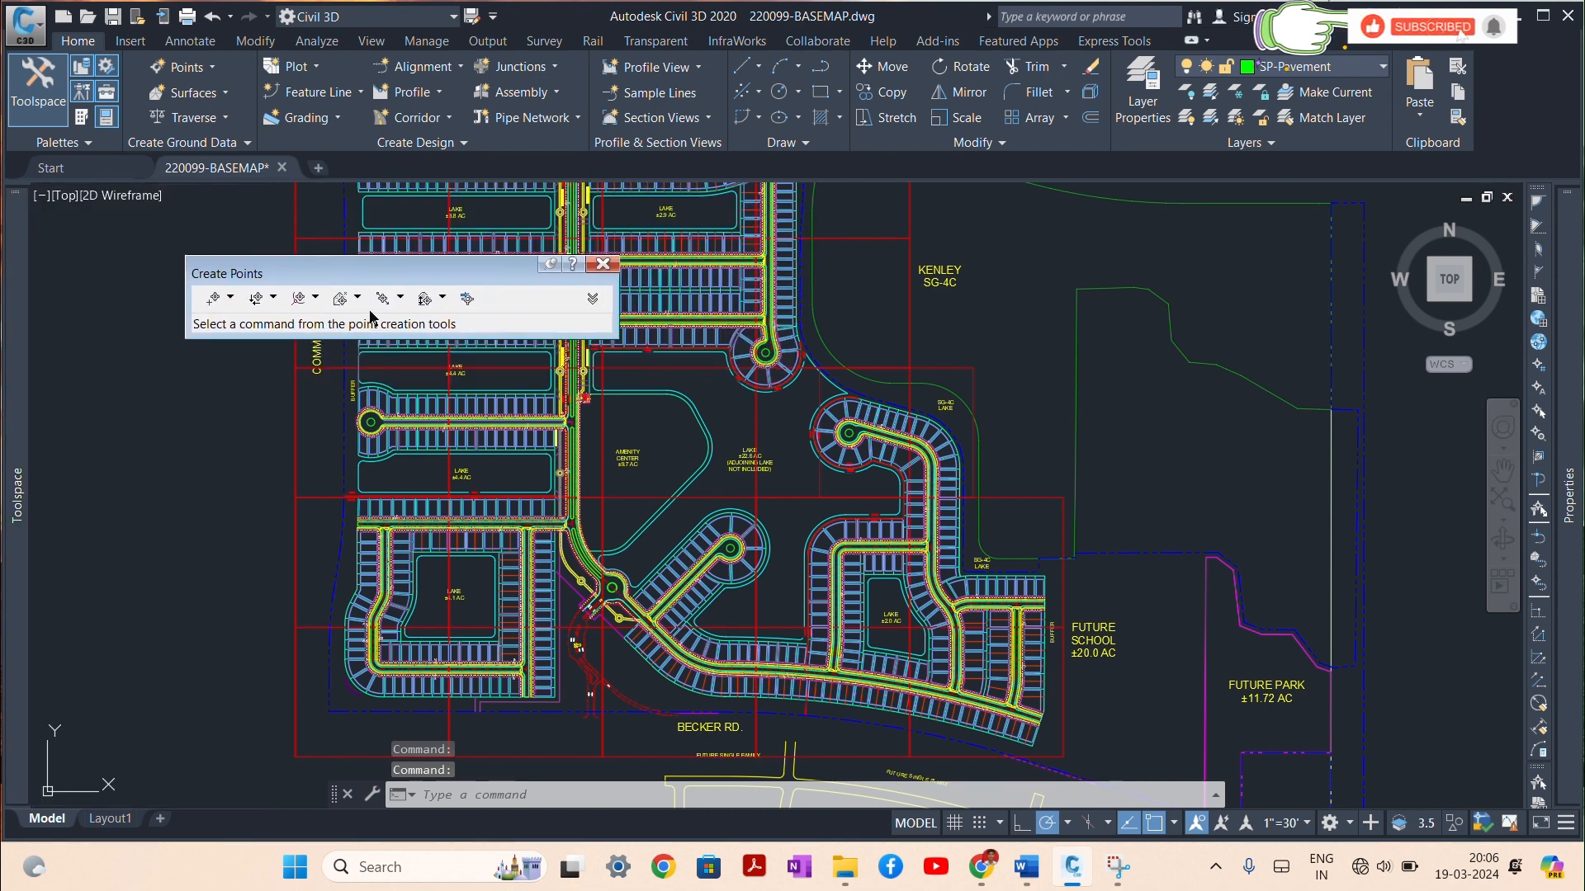
Step: Start Import Points and add the SGT-BL5_AGRD-1 CSV file from the Downloads folder as the source file
{"action": "left_click", "coordinate": [468, 299]}
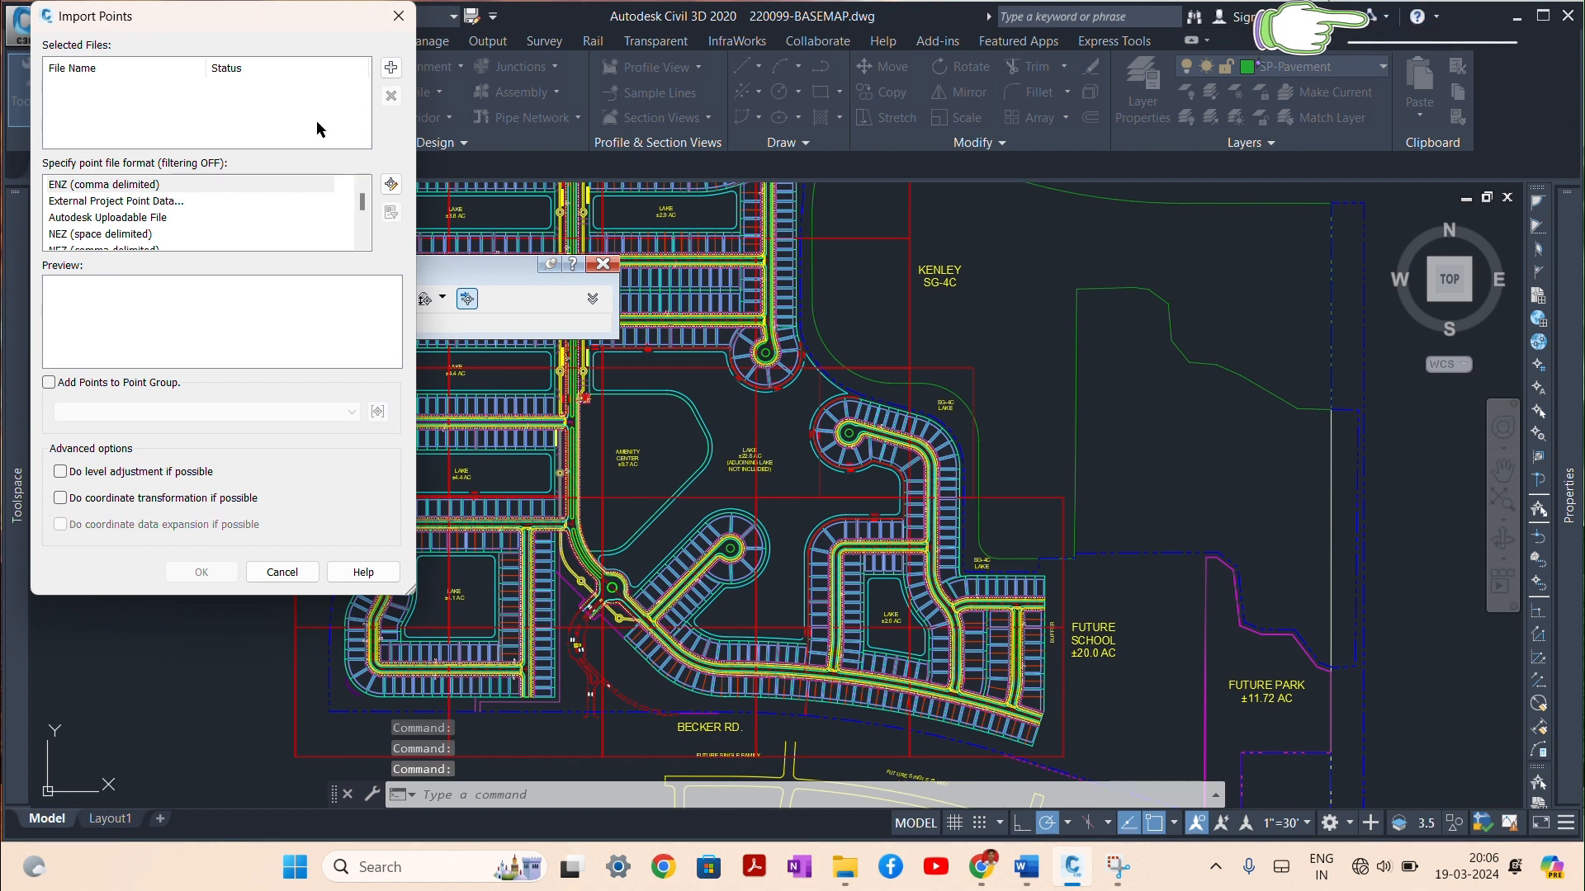
{"action": "left_click_drag", "start_coordinate": [221, 31], "coordinate": [327, 127]}
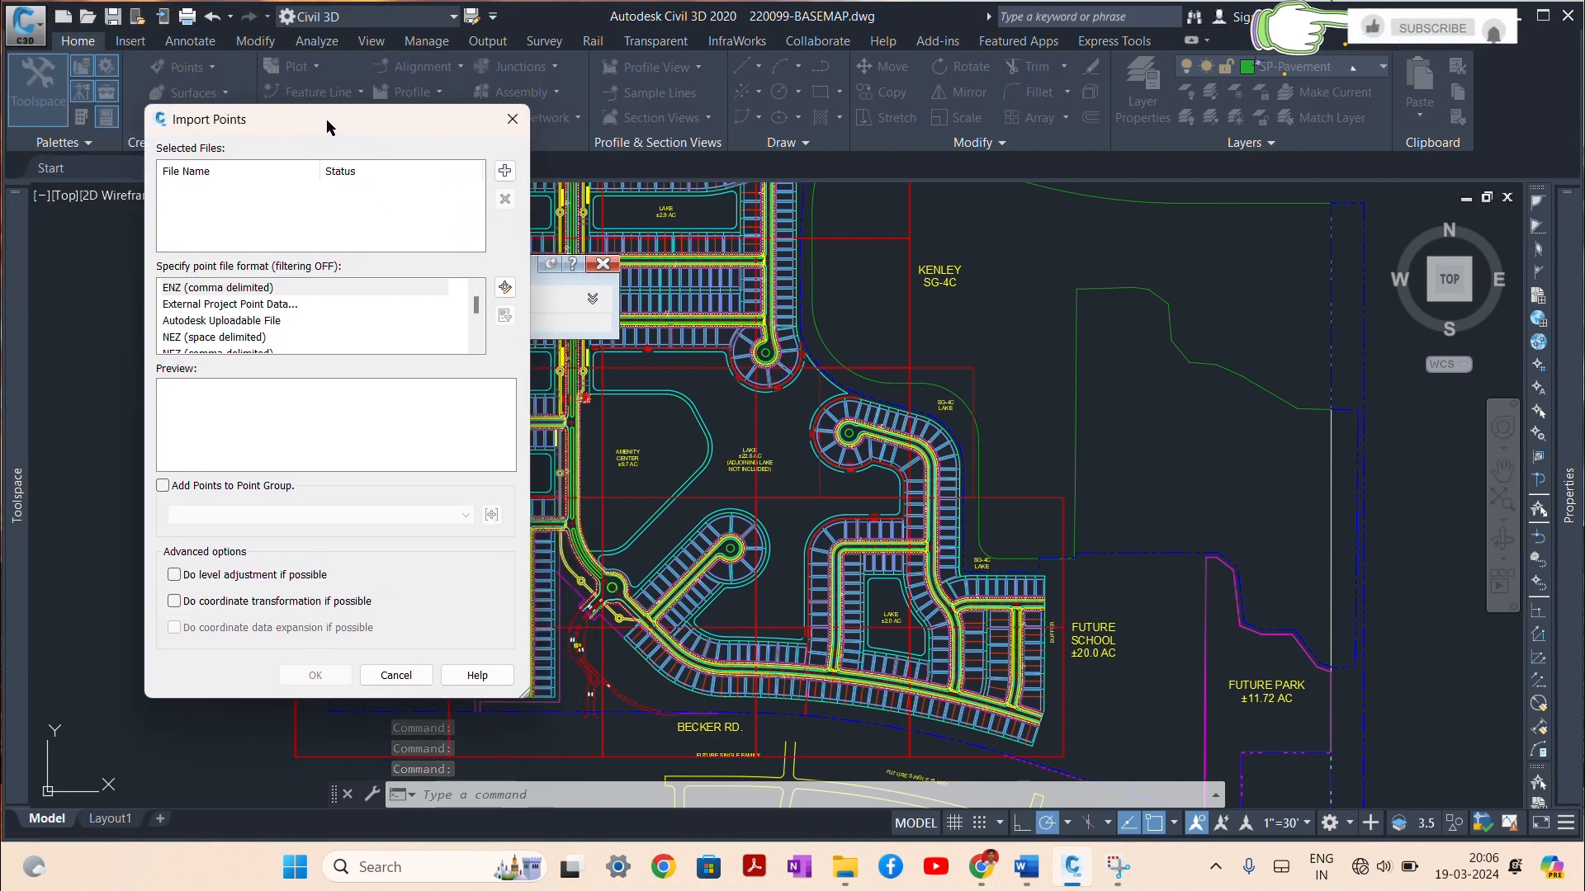
{"action": "left_click", "coordinate": [505, 173]}
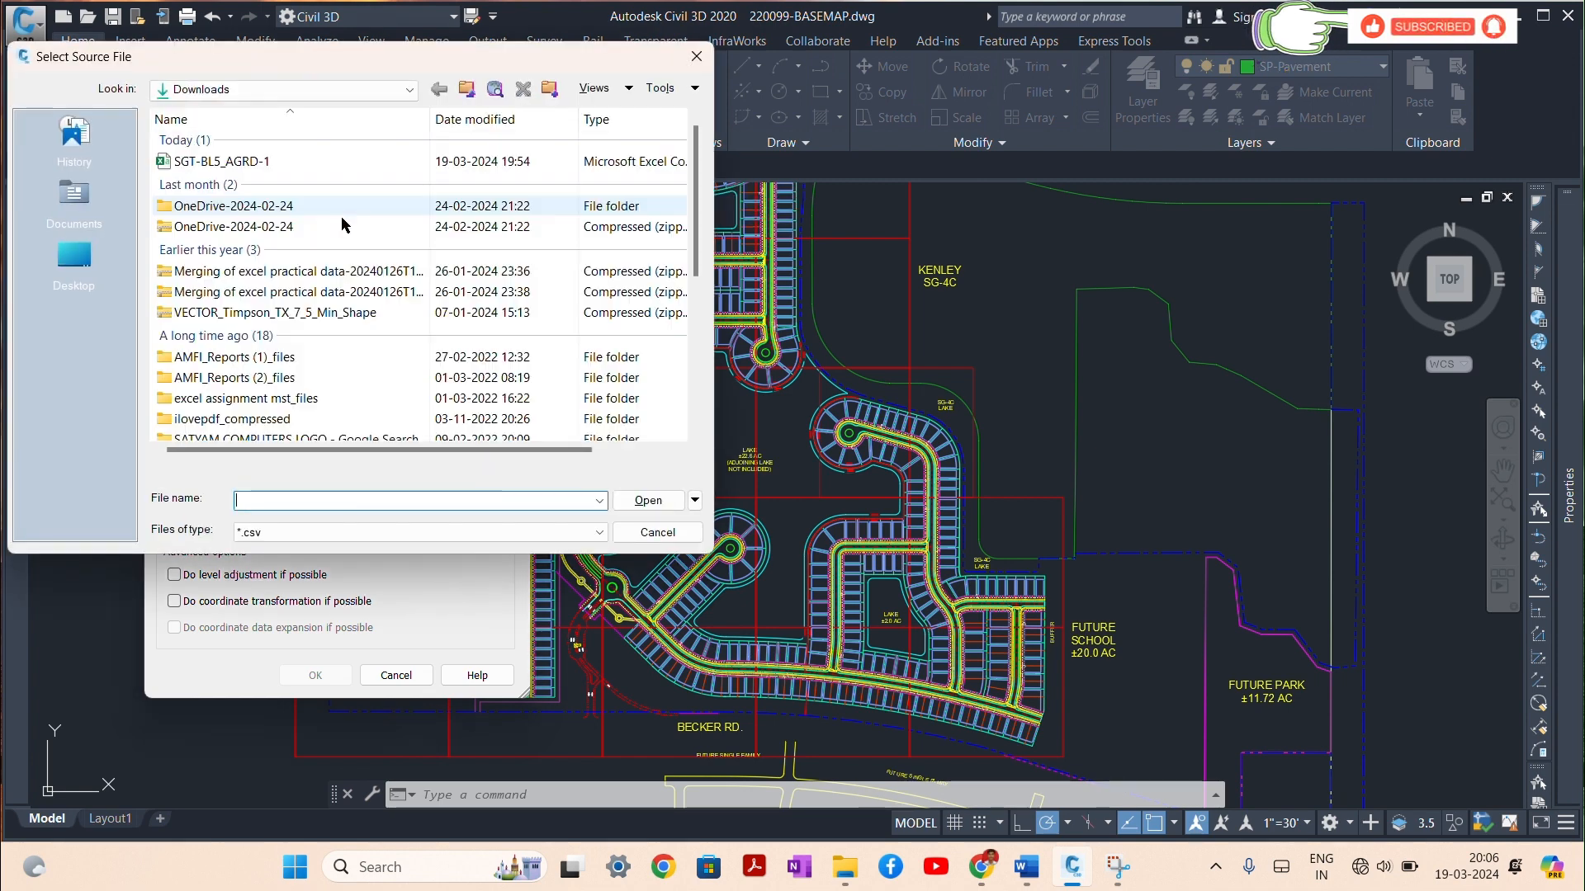
{"action": "left_click", "coordinate": [210, 163]}
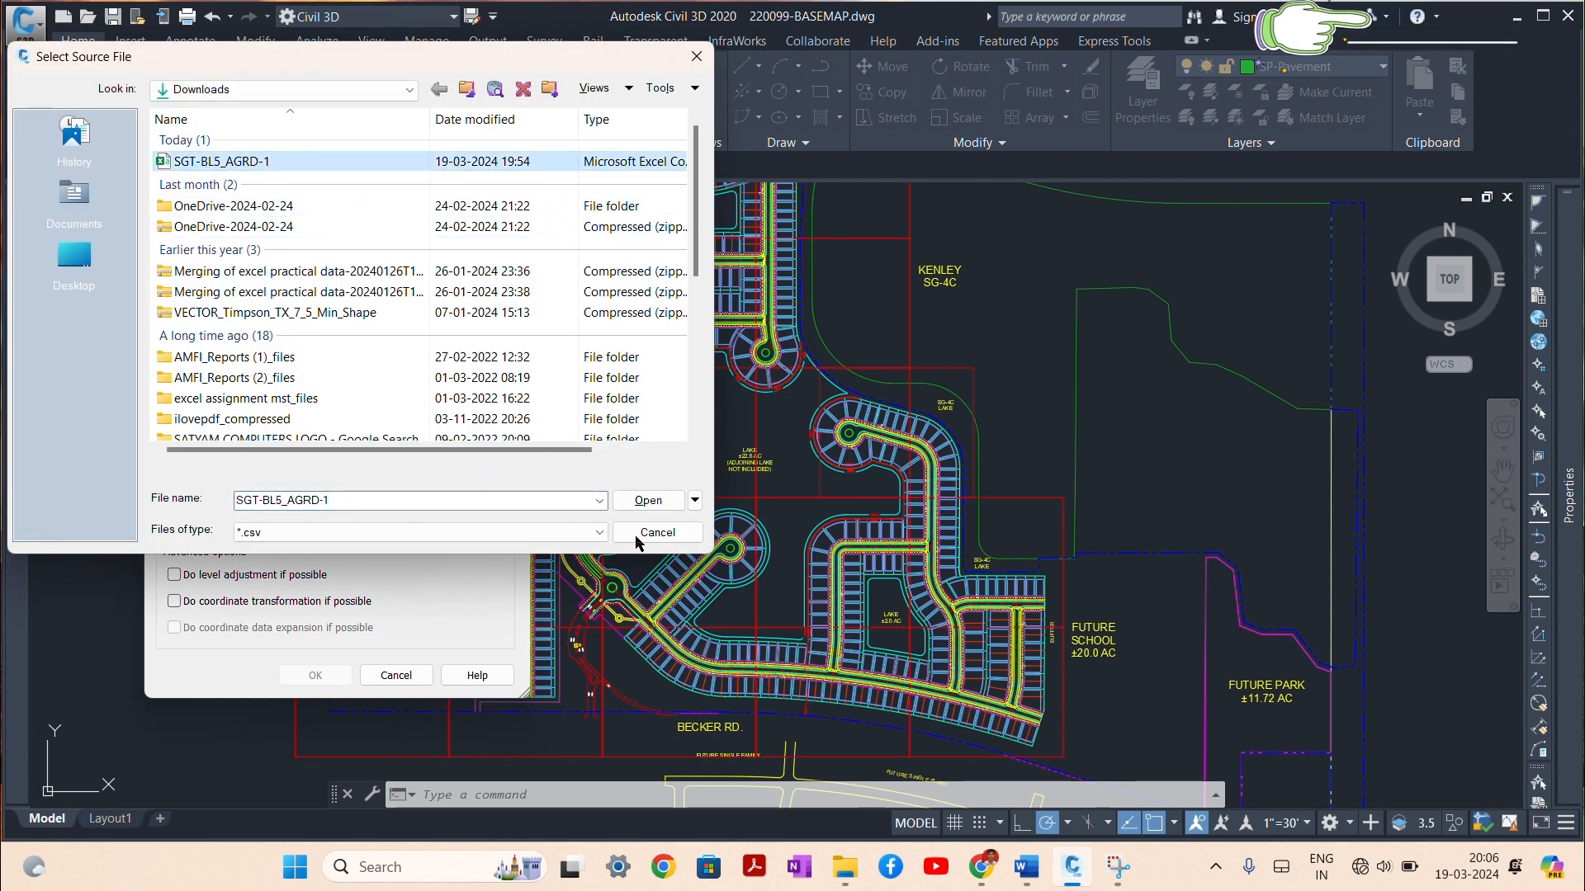
{"action": "left_click", "coordinate": [647, 501]}
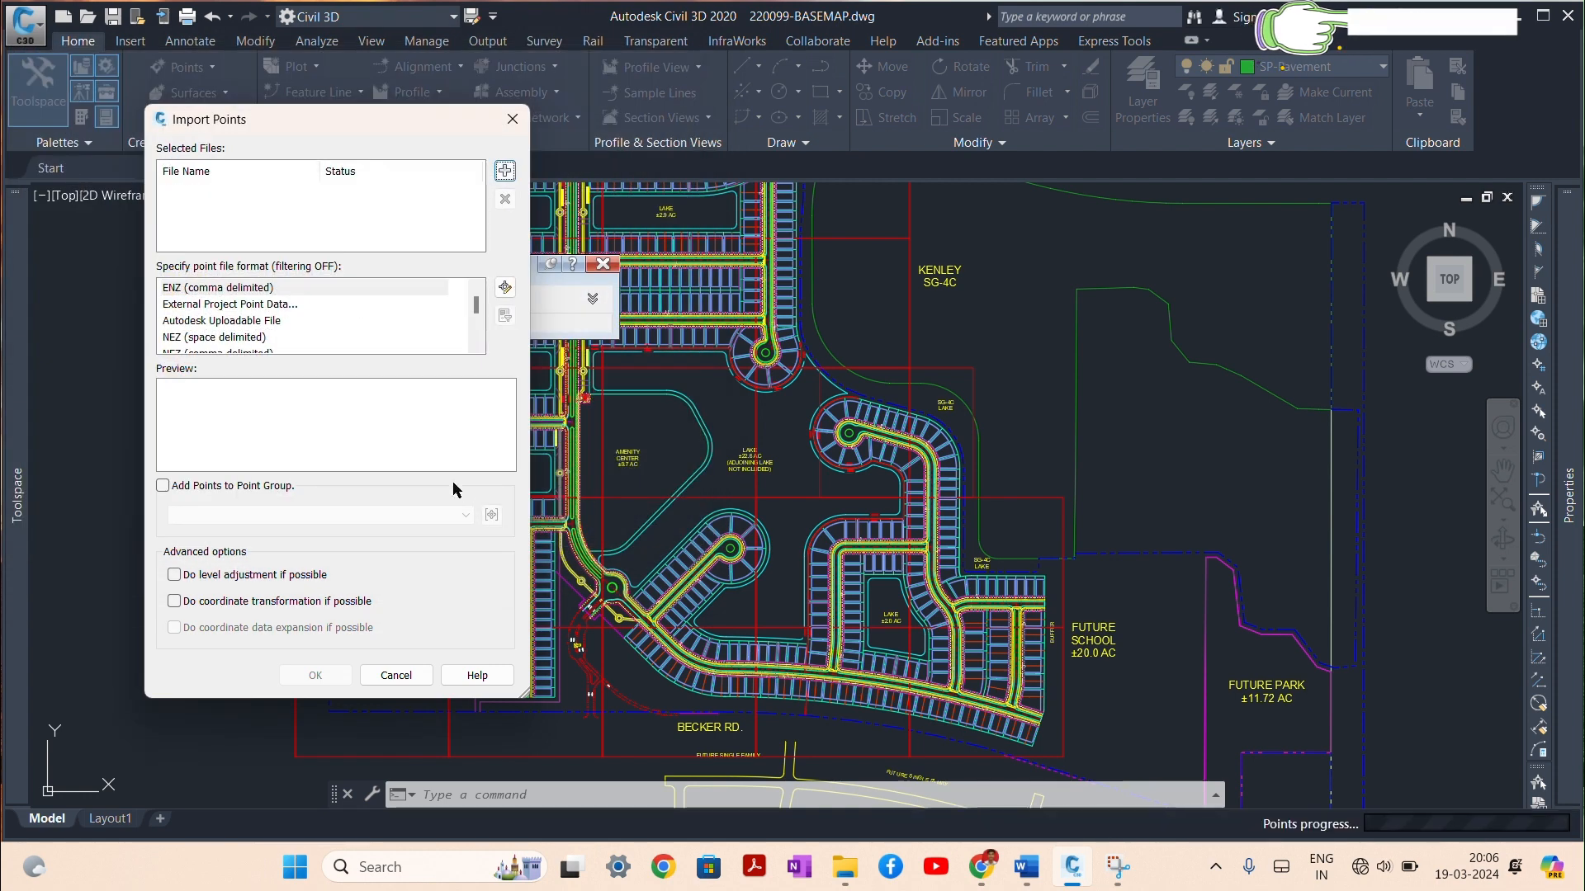
Step: Set the point file format to PNEZD (comma delimited) and check the columns in the preview
{"action": "scroll", "coordinate": [251, 329], "scroll_direction": "down", "scroll_amount": 2}
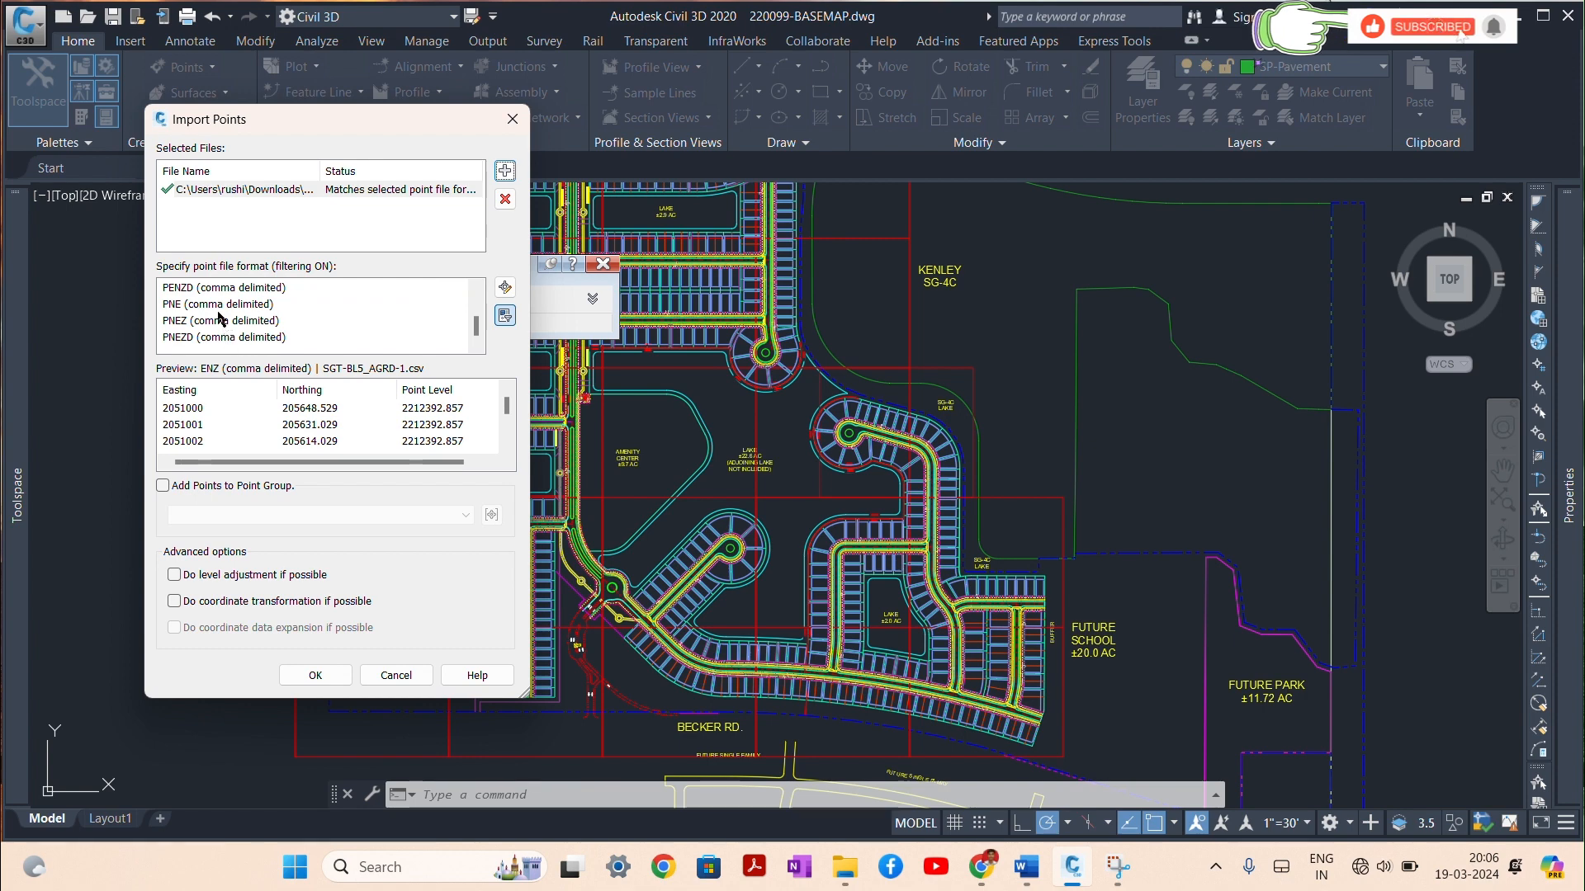
{"action": "scroll", "coordinate": [219, 316], "scroll_direction": "up", "scroll_amount": 1}
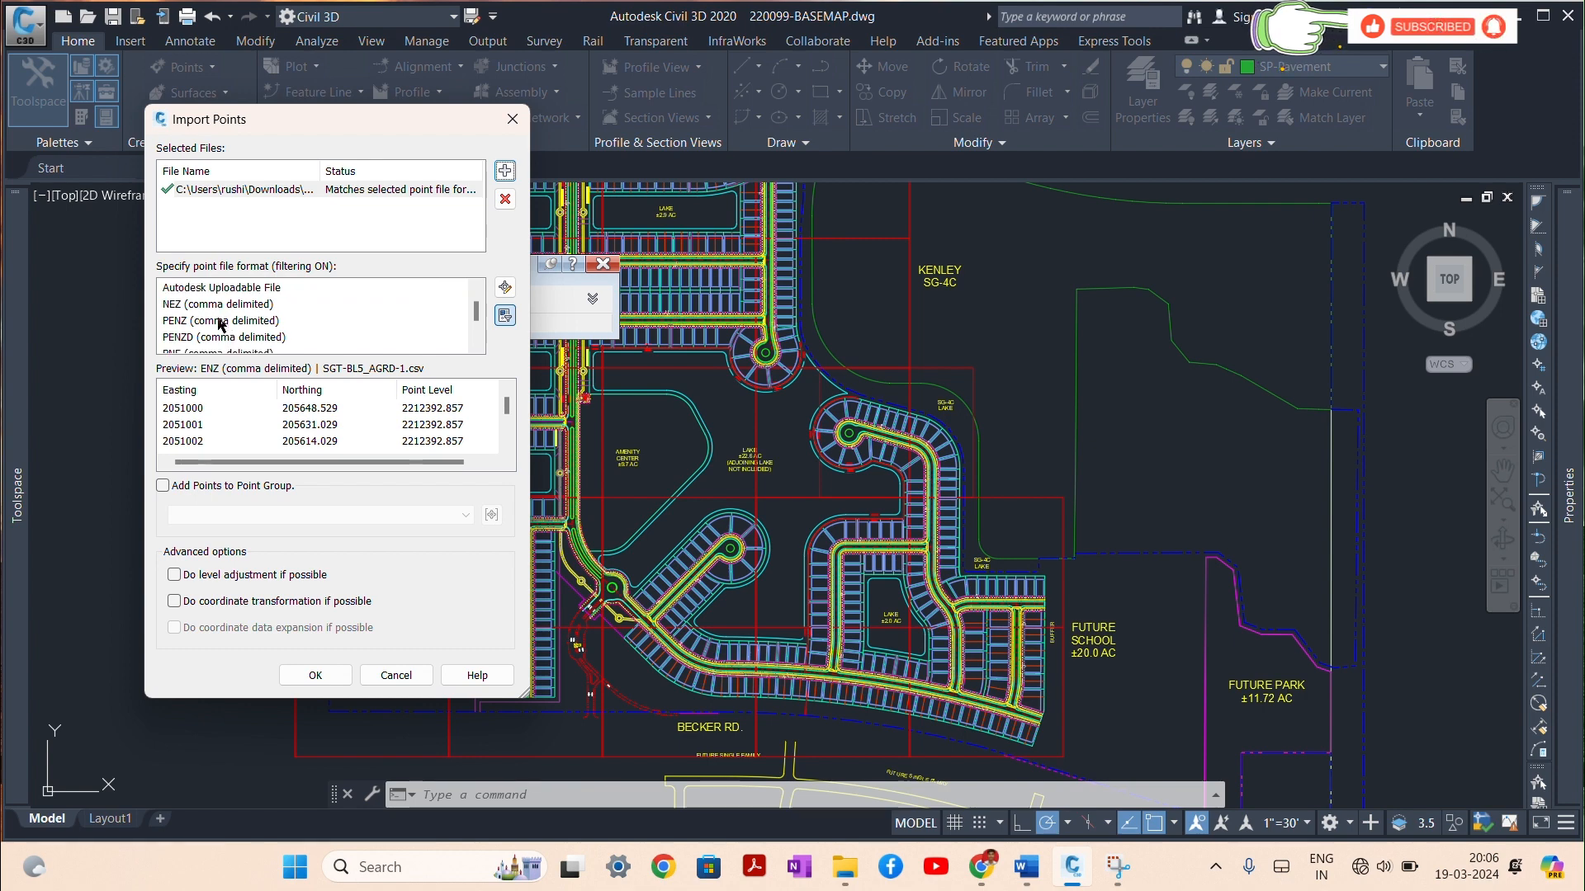
{"action": "scroll", "coordinate": [222, 324], "scroll_direction": "down", "scroll_amount": 1}
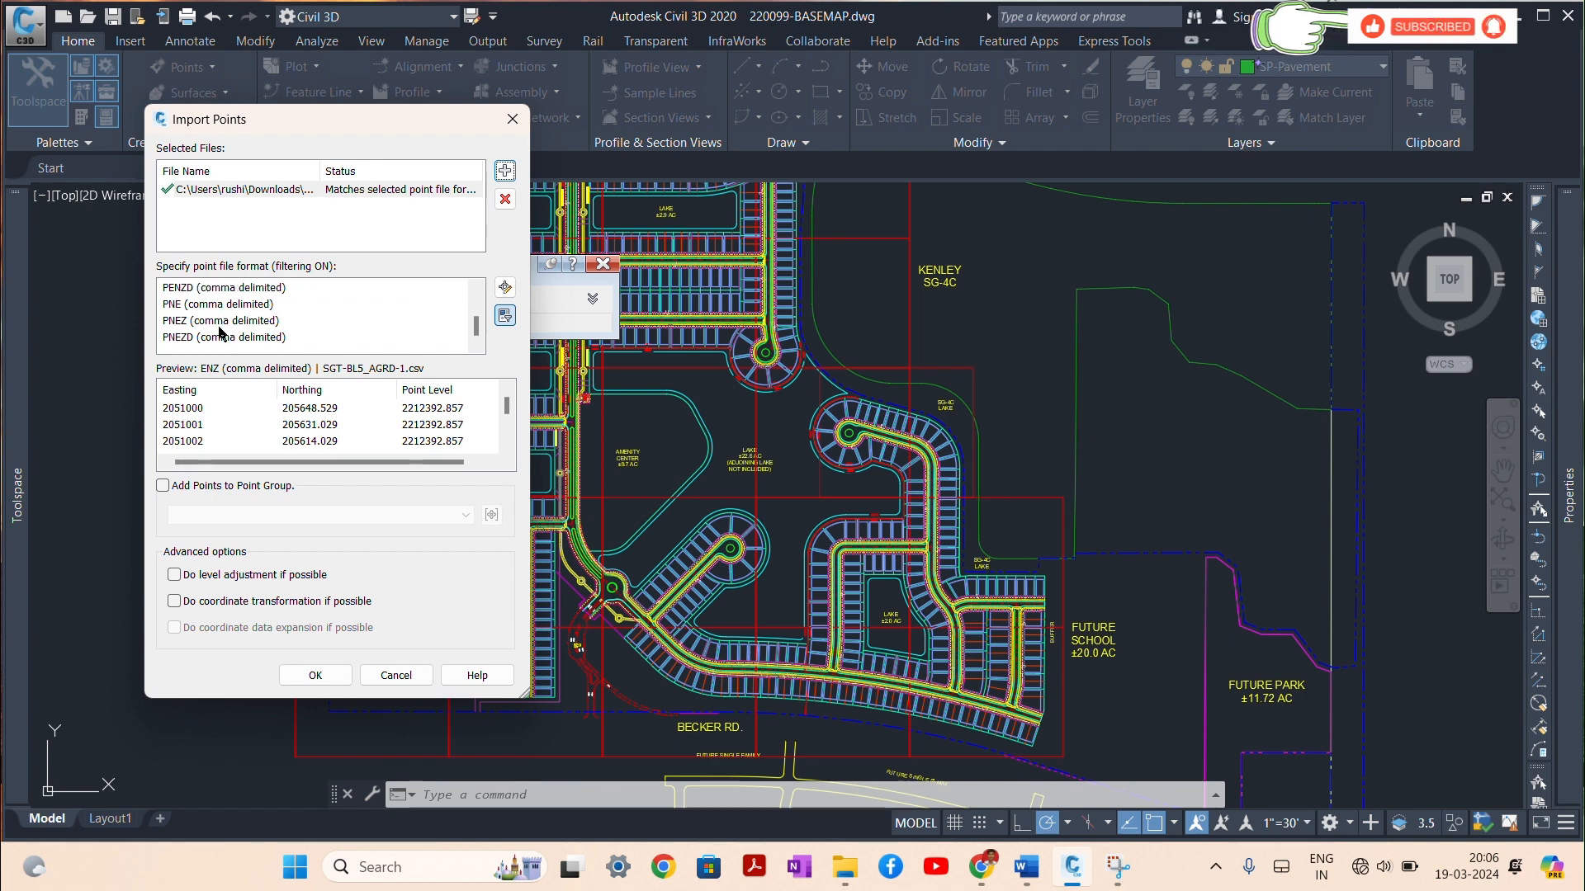
{"action": "left_click", "coordinate": [176, 338]}
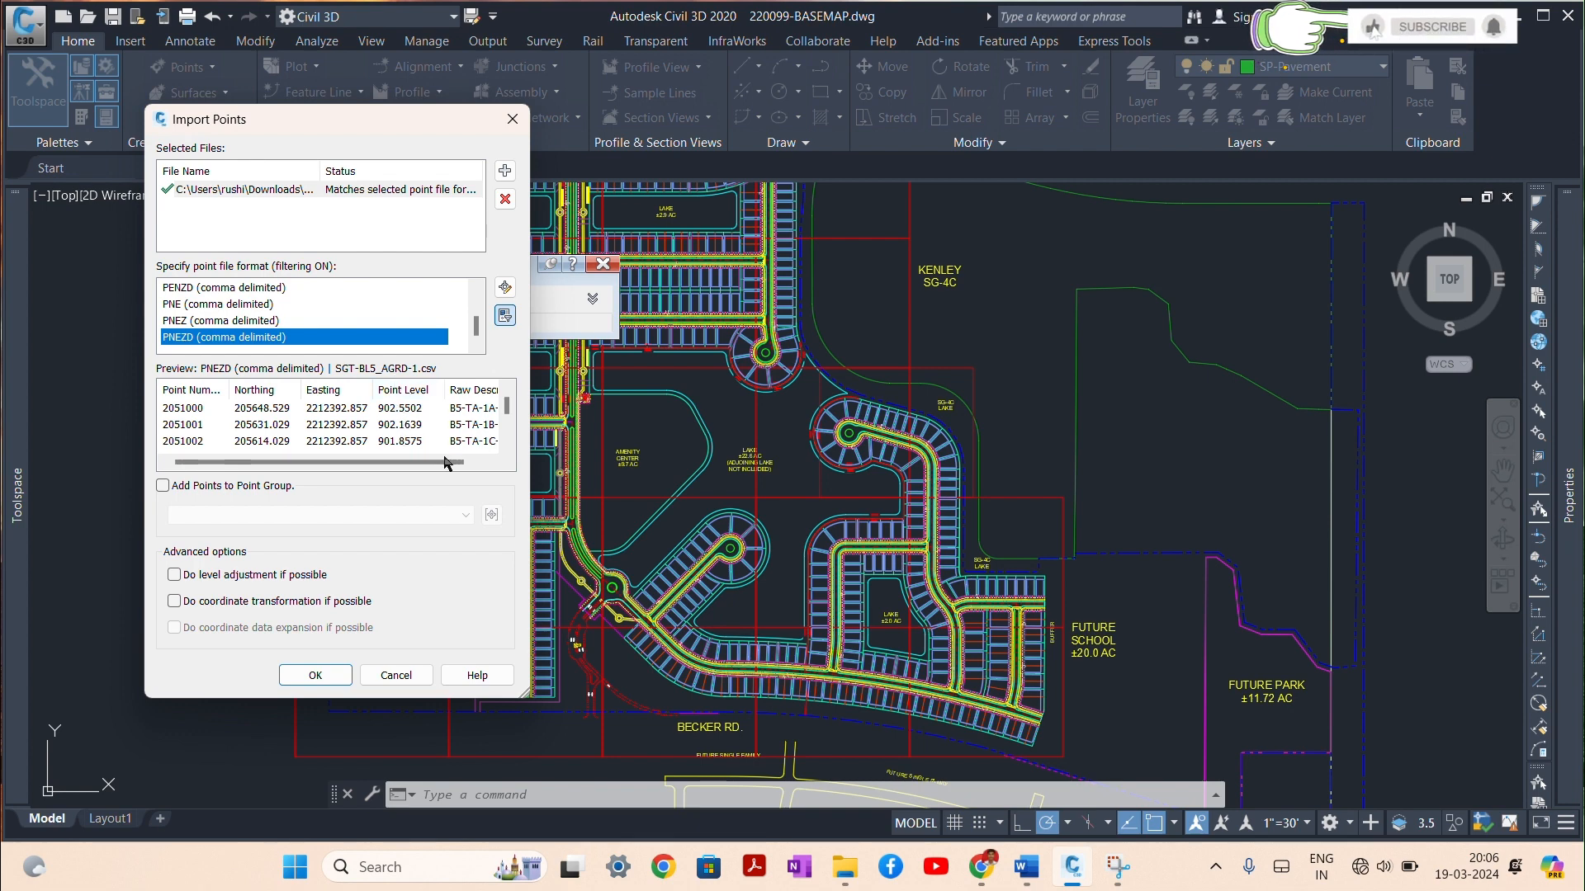
{"action": "left_click_drag", "start_coordinate": [422, 463], "coordinate": [471, 459]}
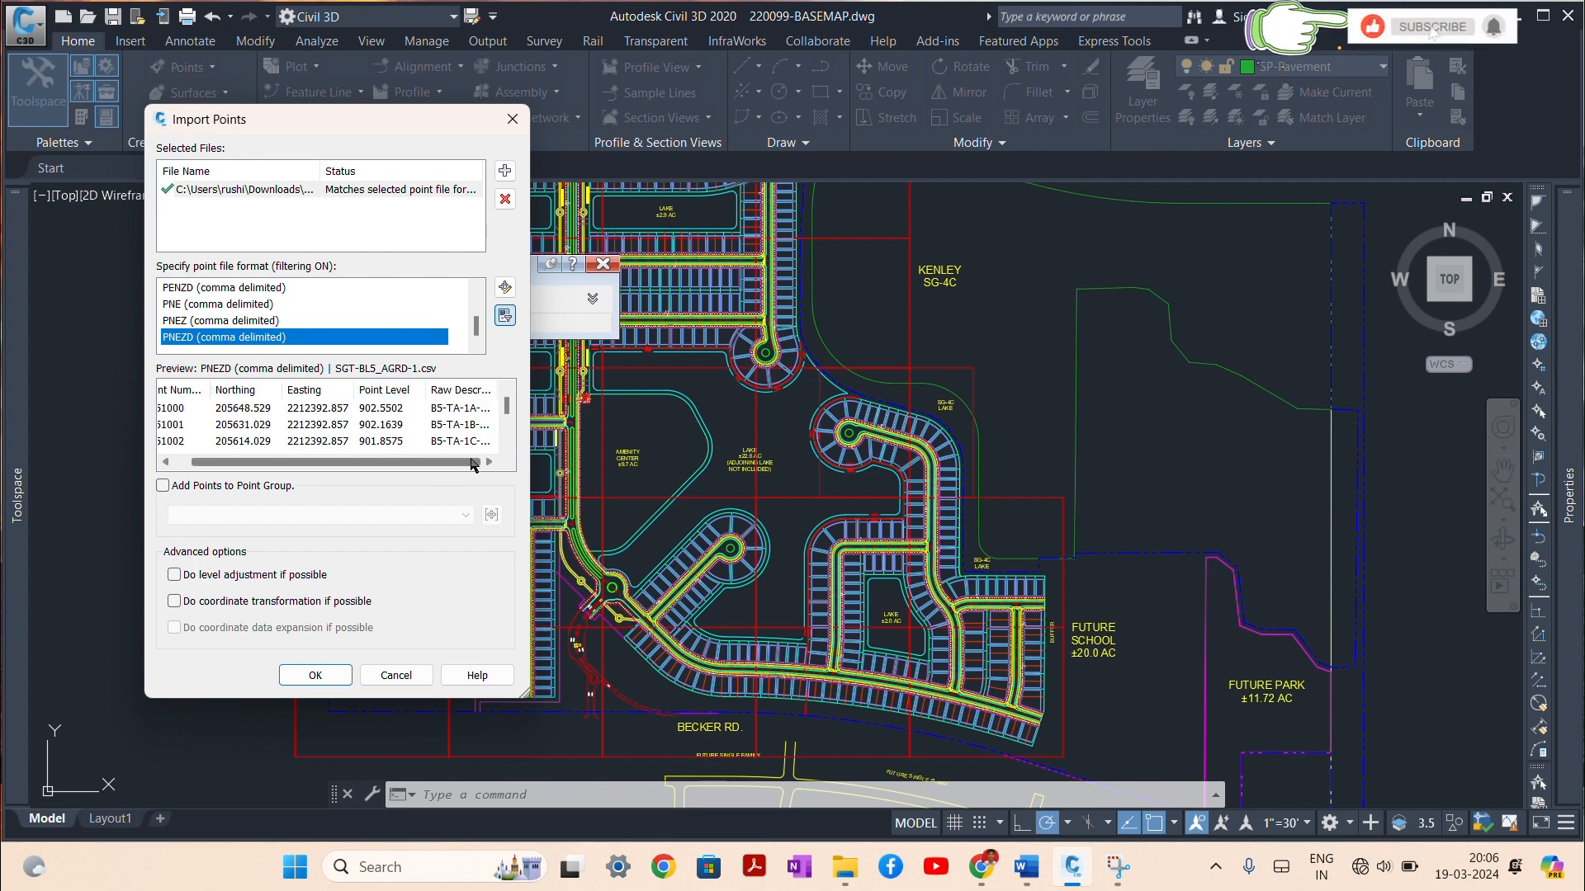
Step: Enable adding the imported points to a point group and create a new group named survey
{"action": "left_click", "coordinate": [163, 486]}
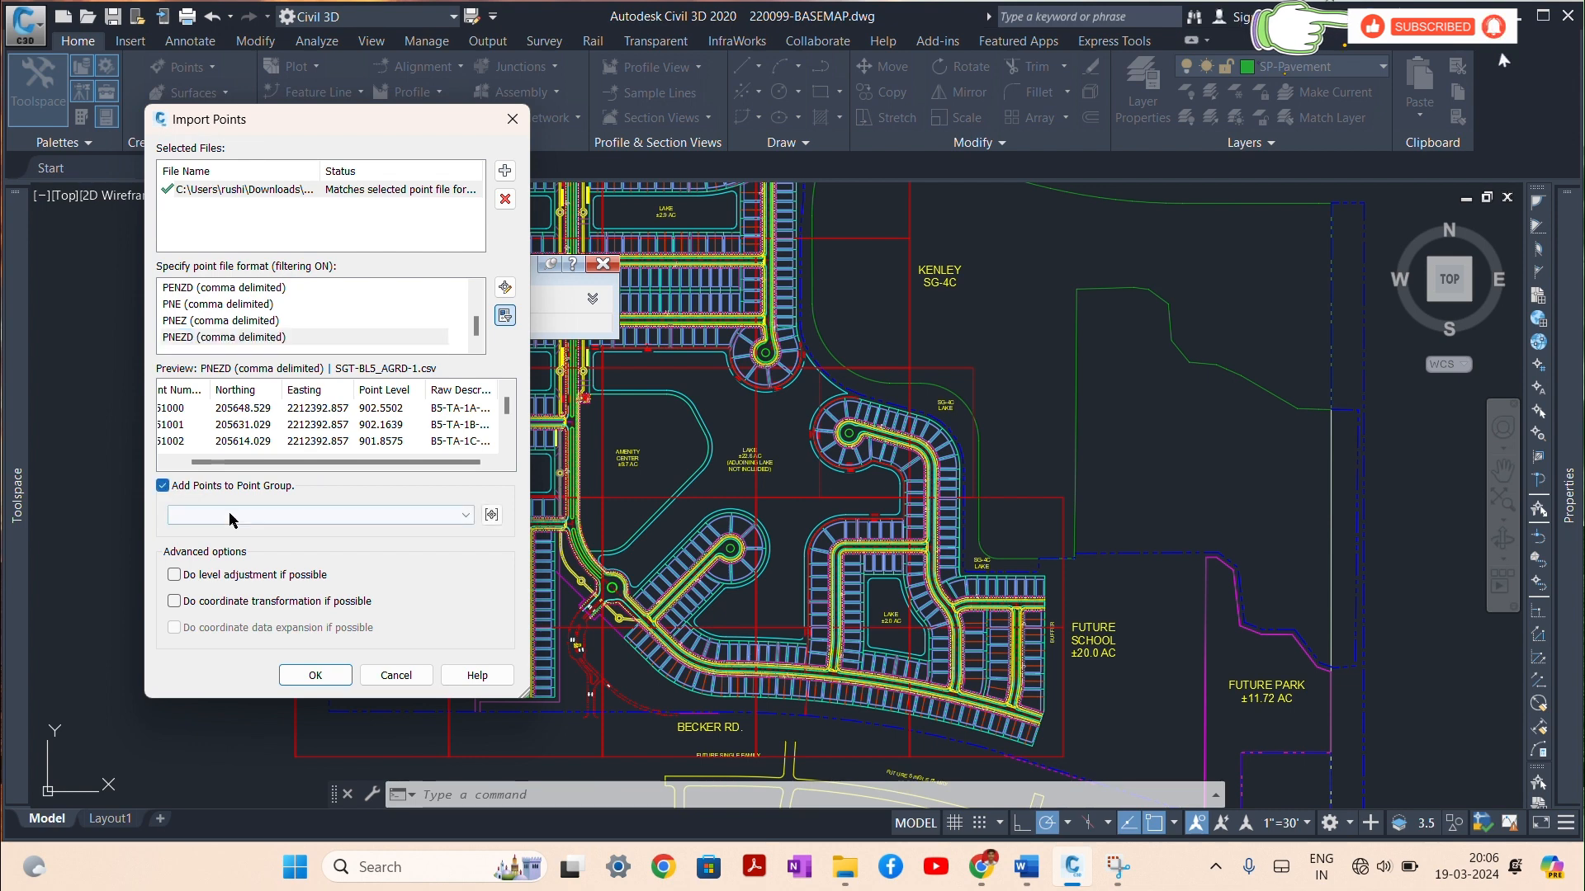
{"action": "left_click", "coordinate": [491, 515]}
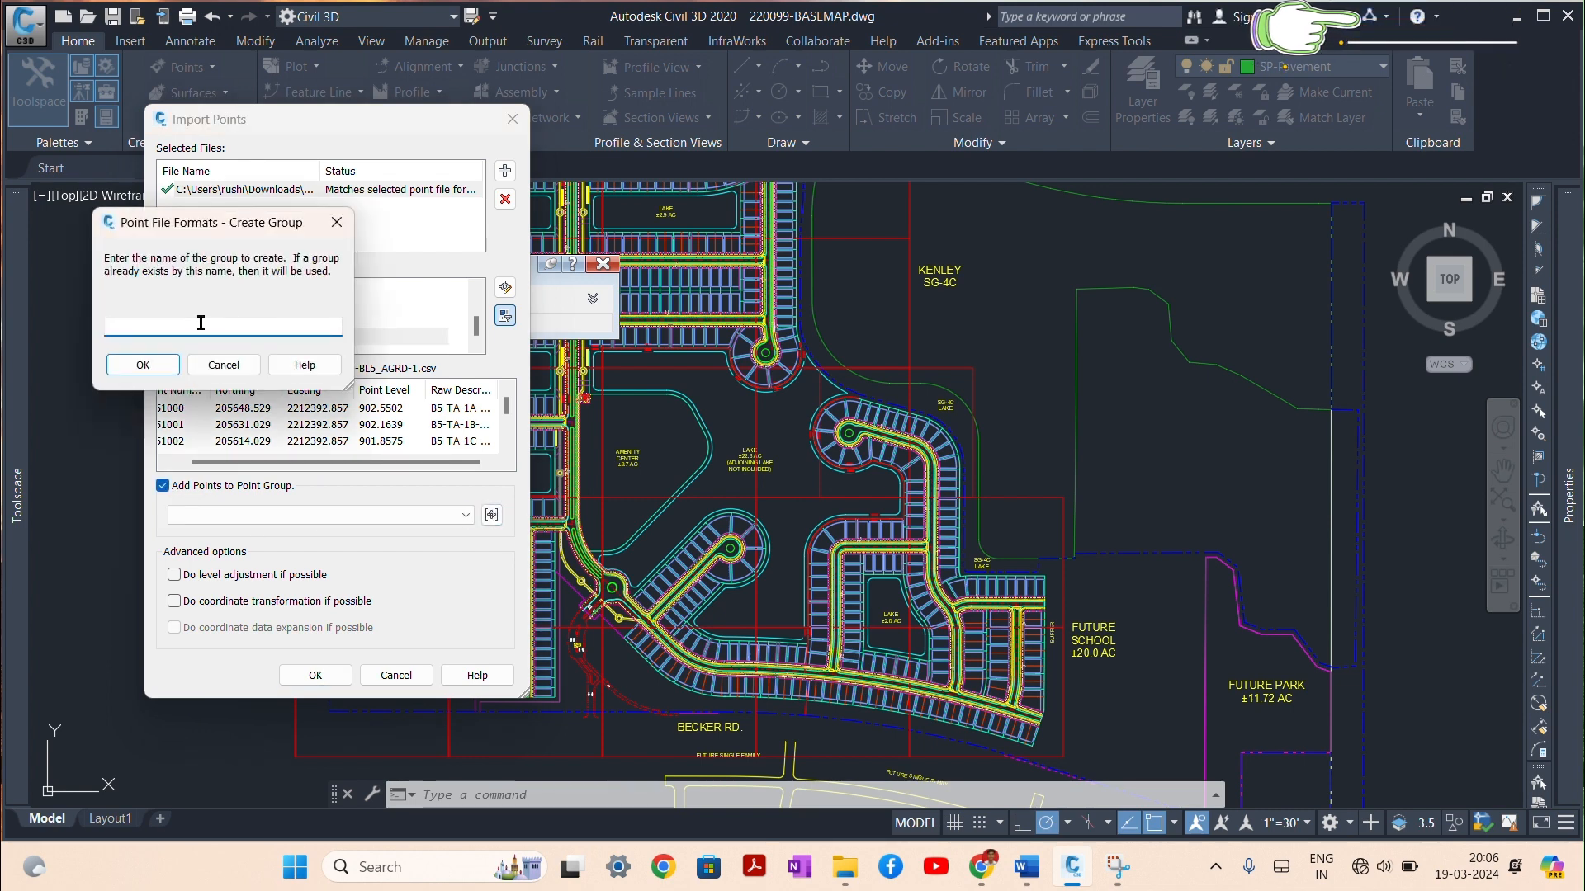
{"action": "type", "text": "survey"}
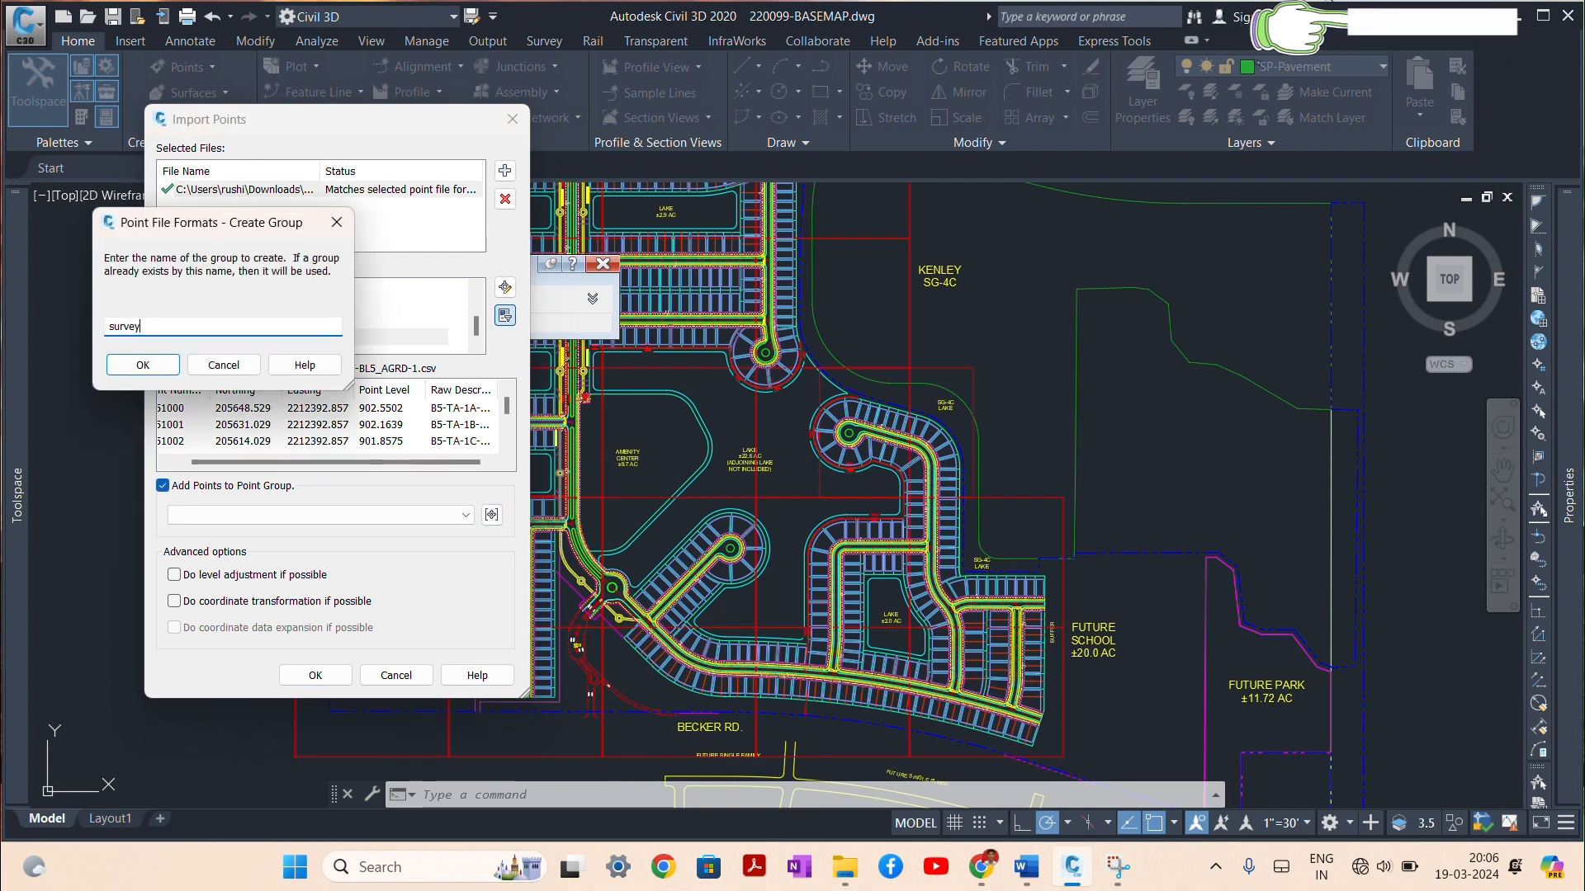
{"action": "left_click", "coordinate": [162, 365]}
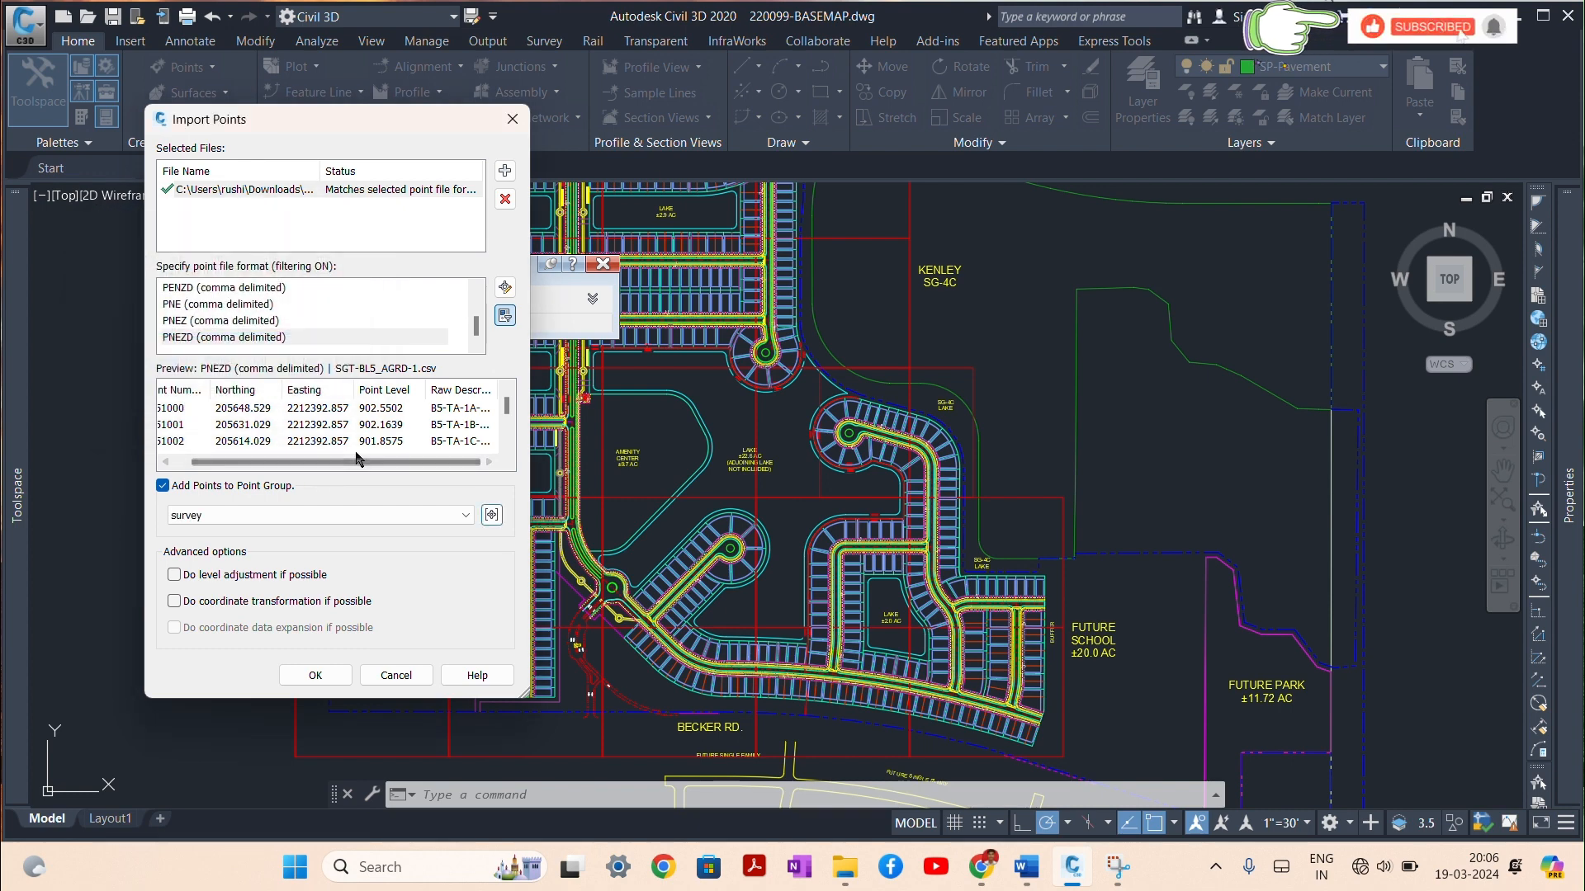
Step: Recheck the point data preview and import the points into the drawing
{"action": "left_click_drag", "start_coordinate": [303, 463], "coordinate": [232, 463]}
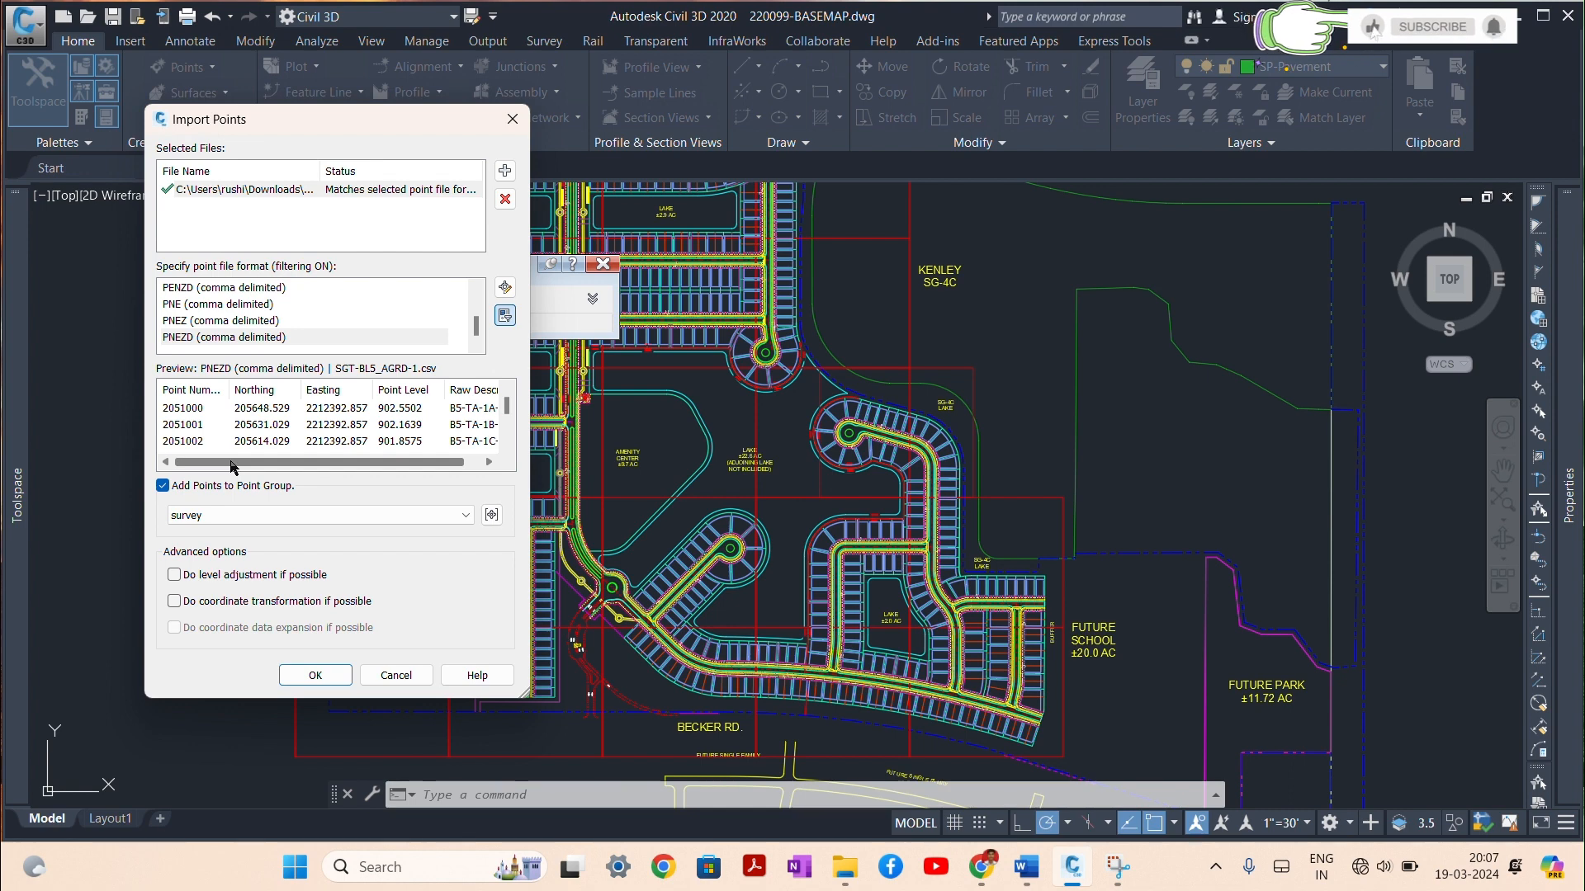
{"action": "left_click", "coordinate": [326, 677]}
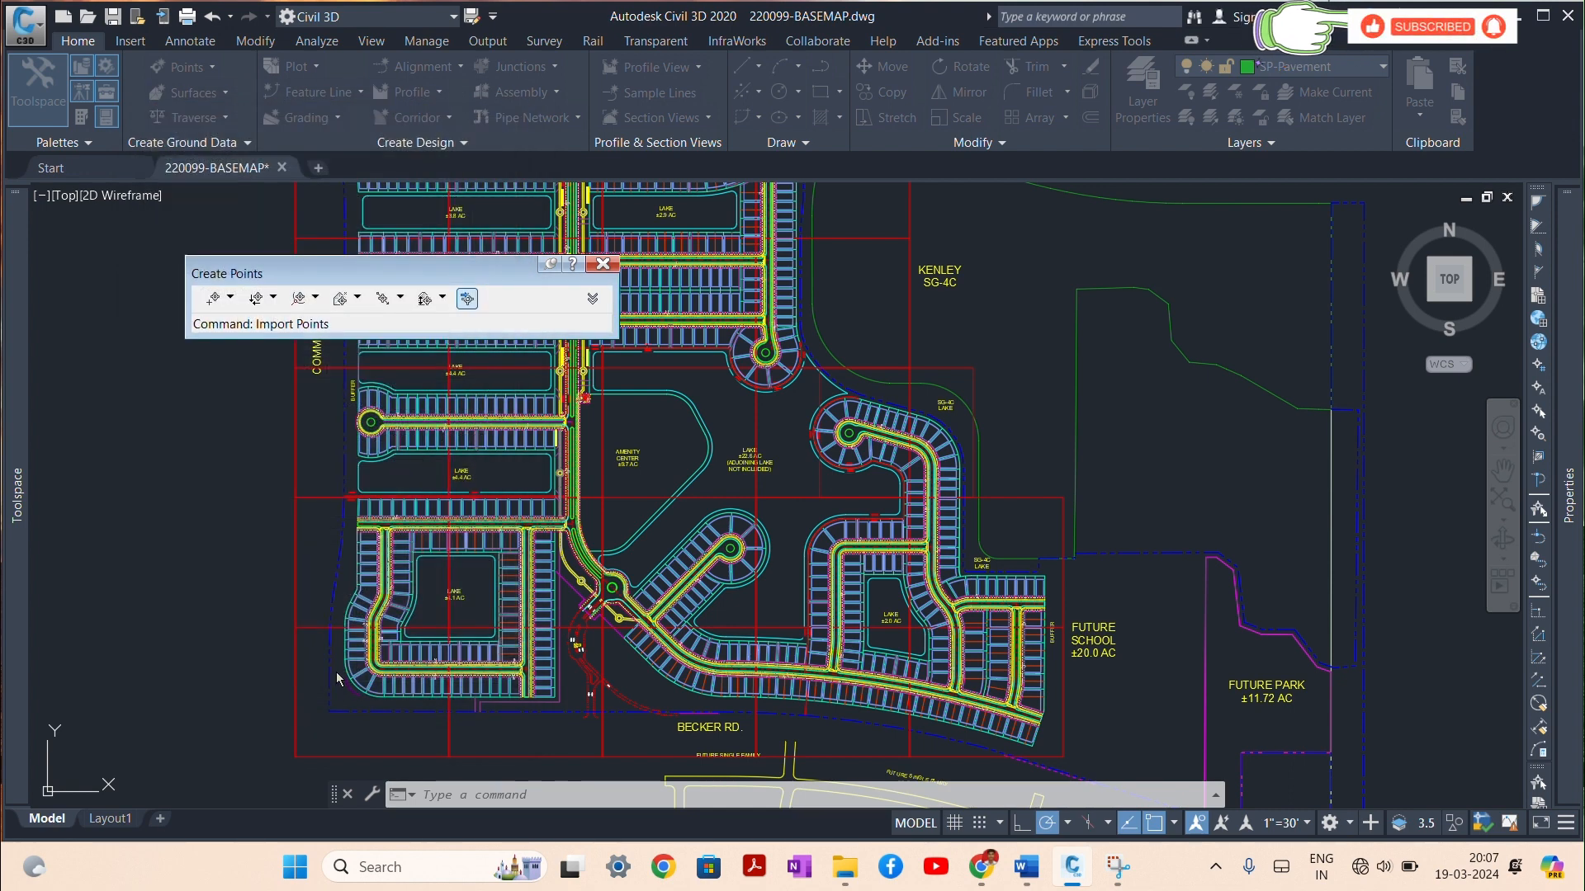
{"action": "left_click", "coordinate": [183, 505]}
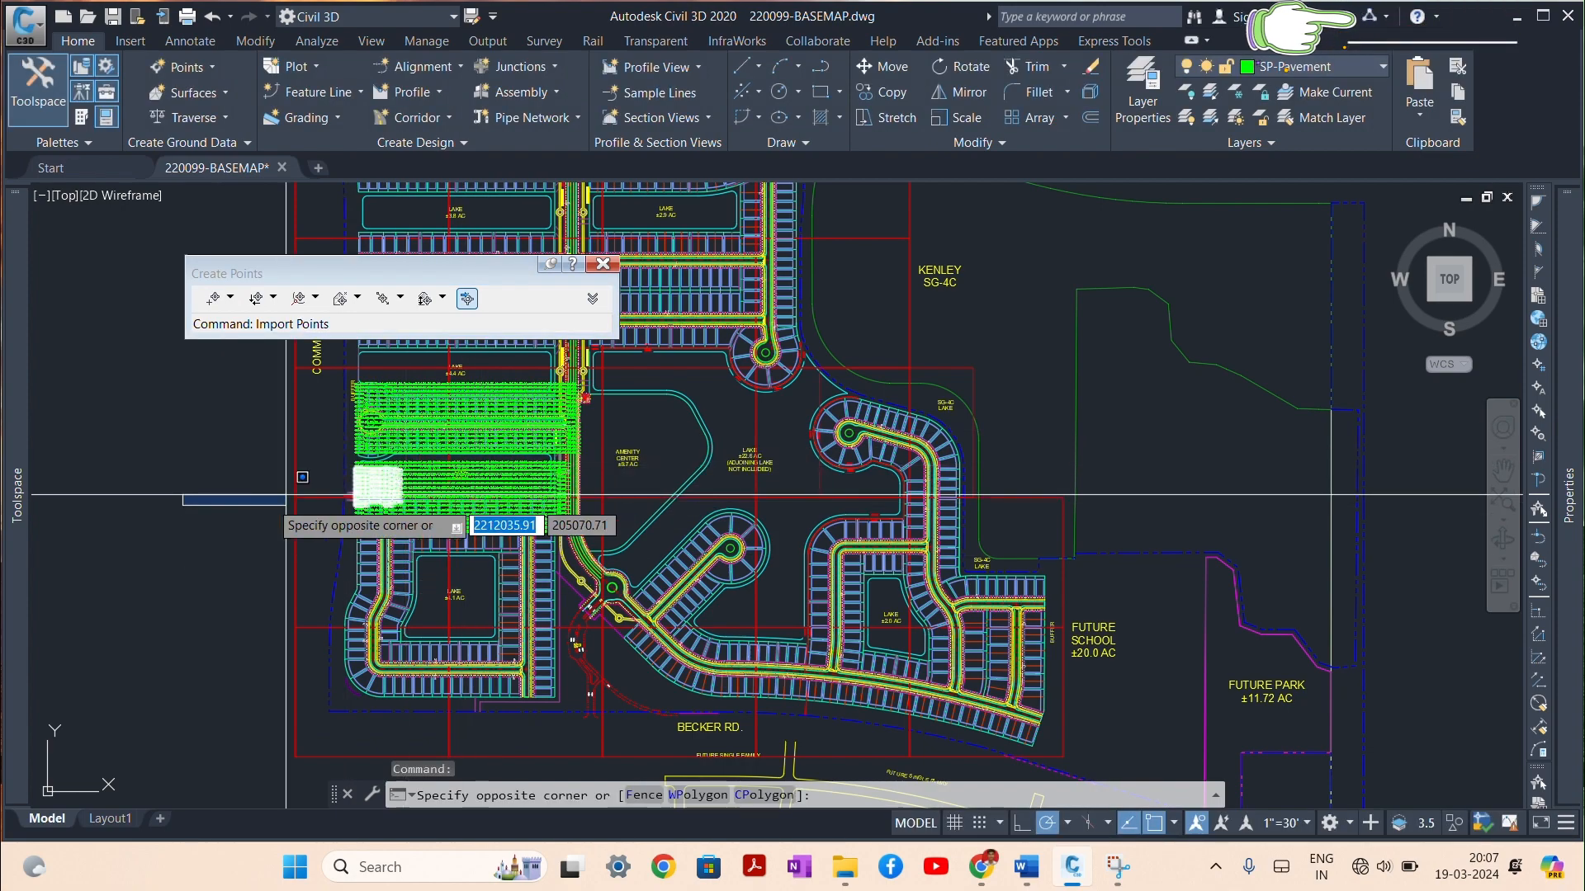
{"action": "left_click", "coordinate": [206, 507]}
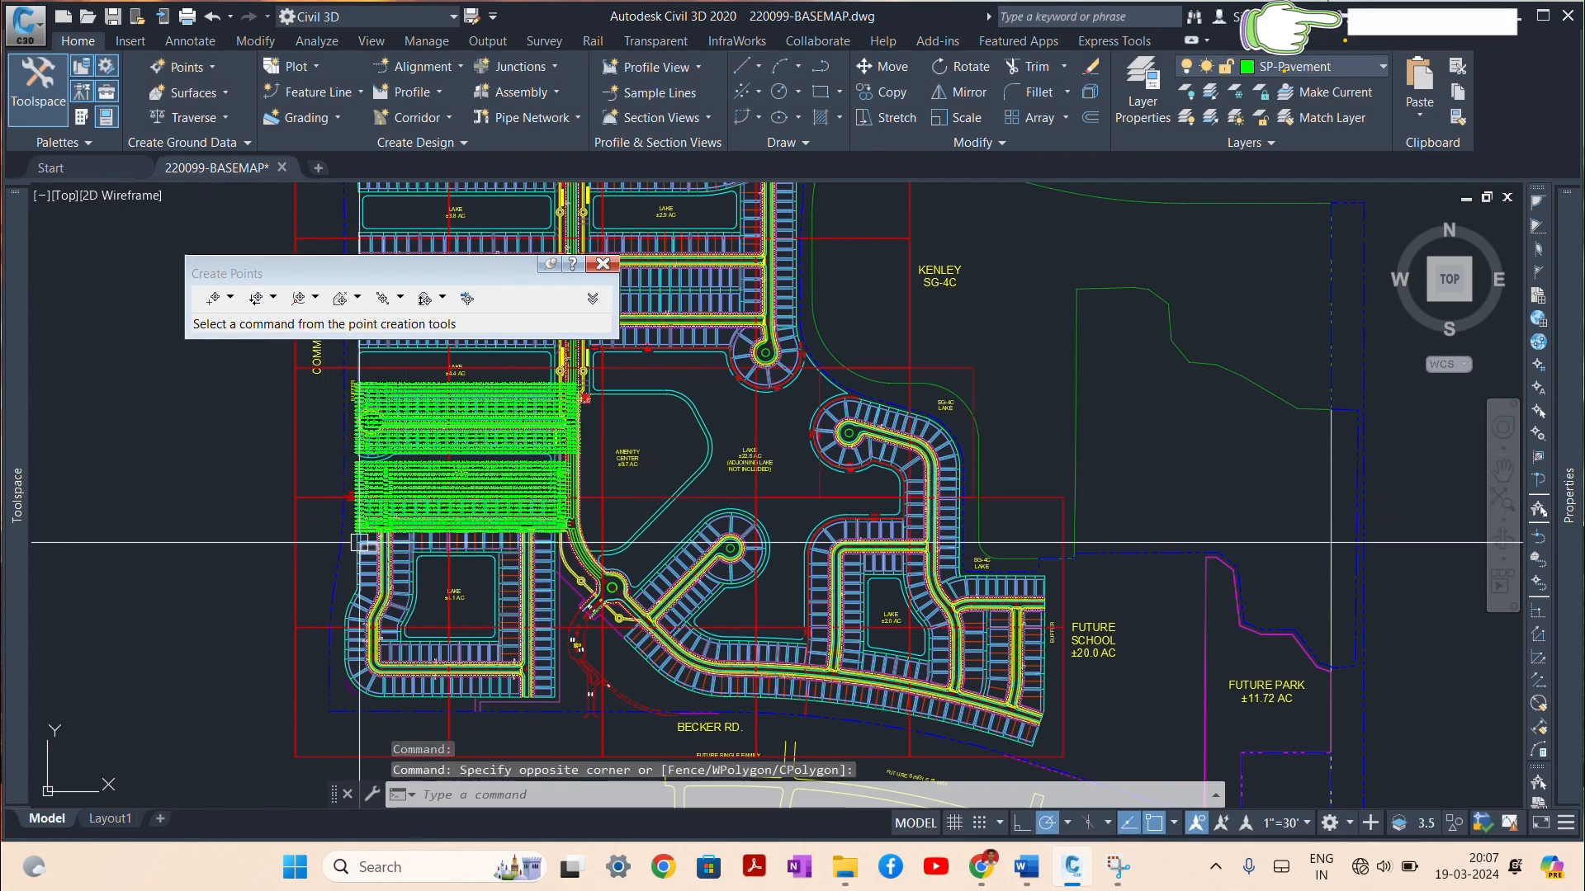
Step: Select one of the imported points beside the lake and open the properties of its survey point group
{"action": "scroll", "coordinate": [361, 472], "scroll_direction": "up", "scroll_amount": 5}
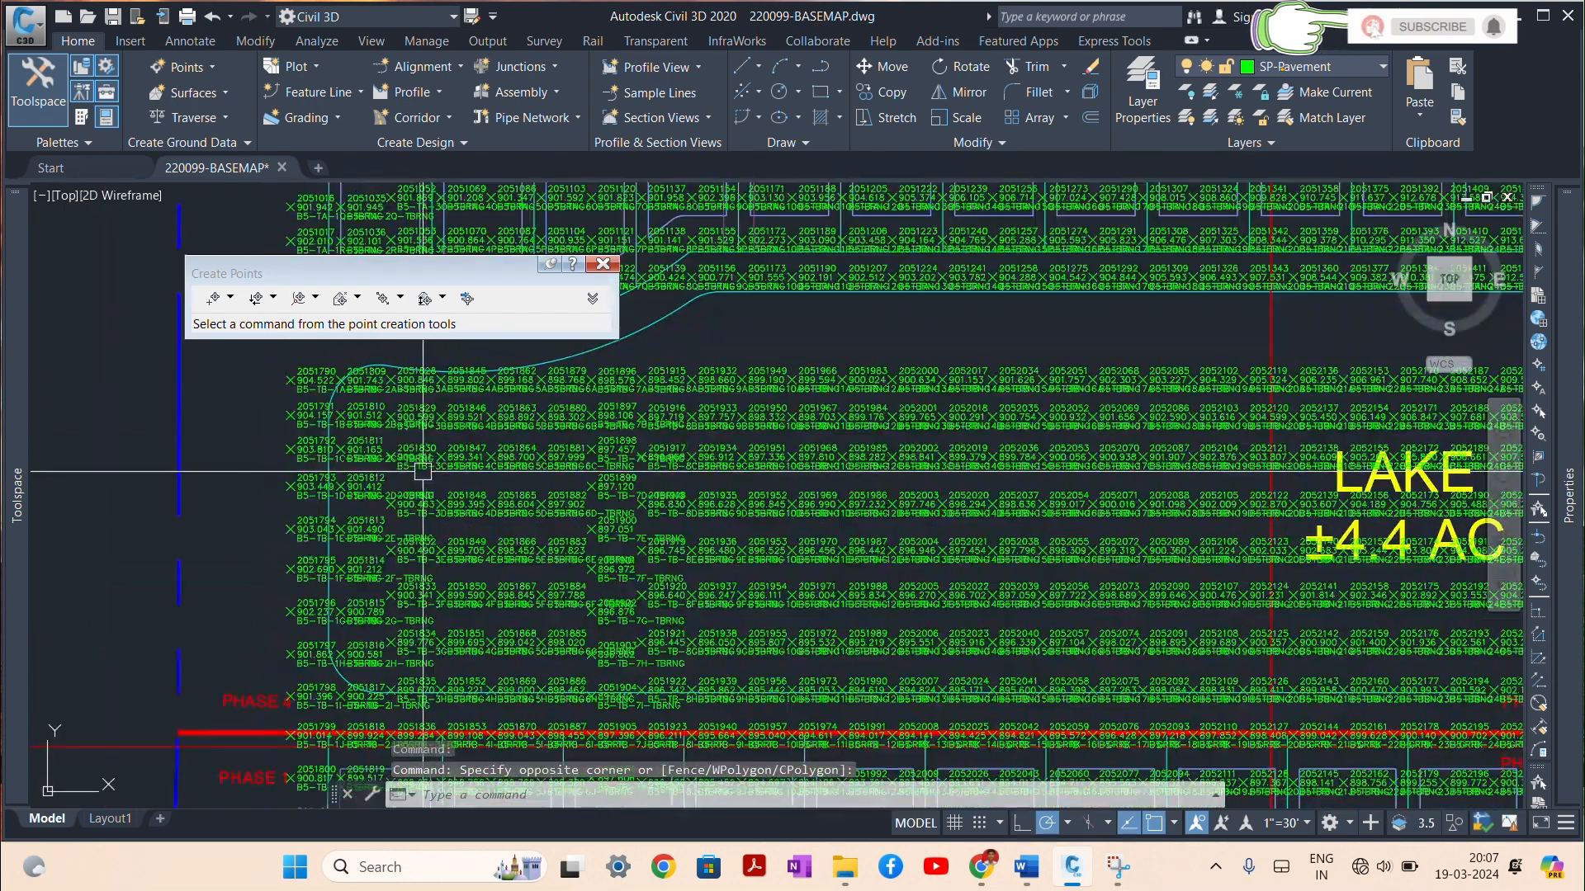
{"action": "left_click", "coordinate": [420, 470]}
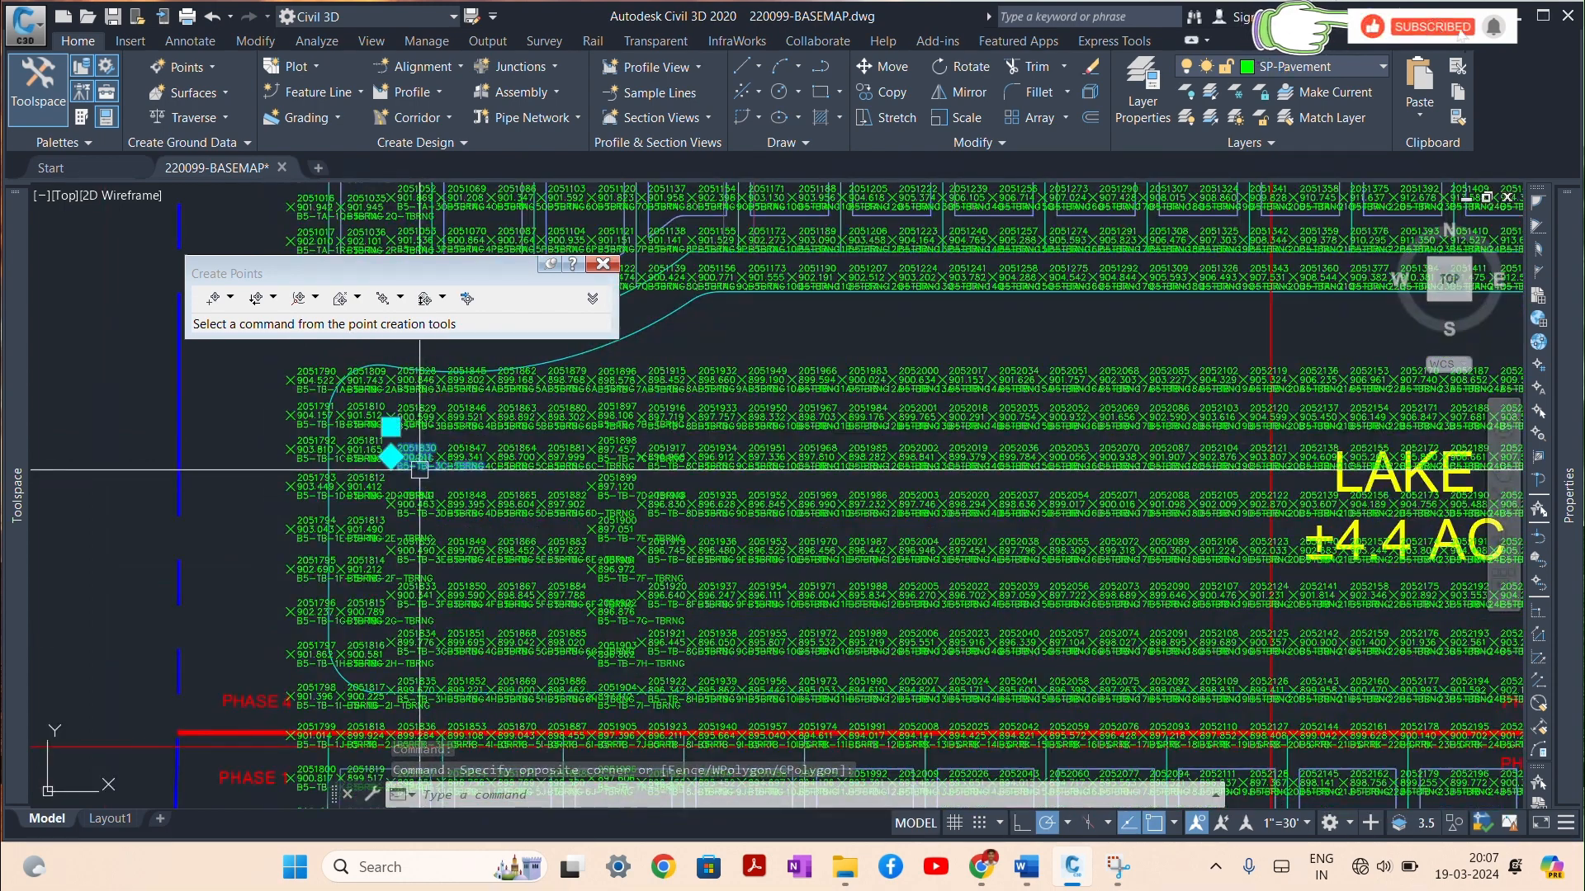
{"action": "scroll", "coordinate": [381, 465], "scroll_direction": "down", "scroll_amount": 2}
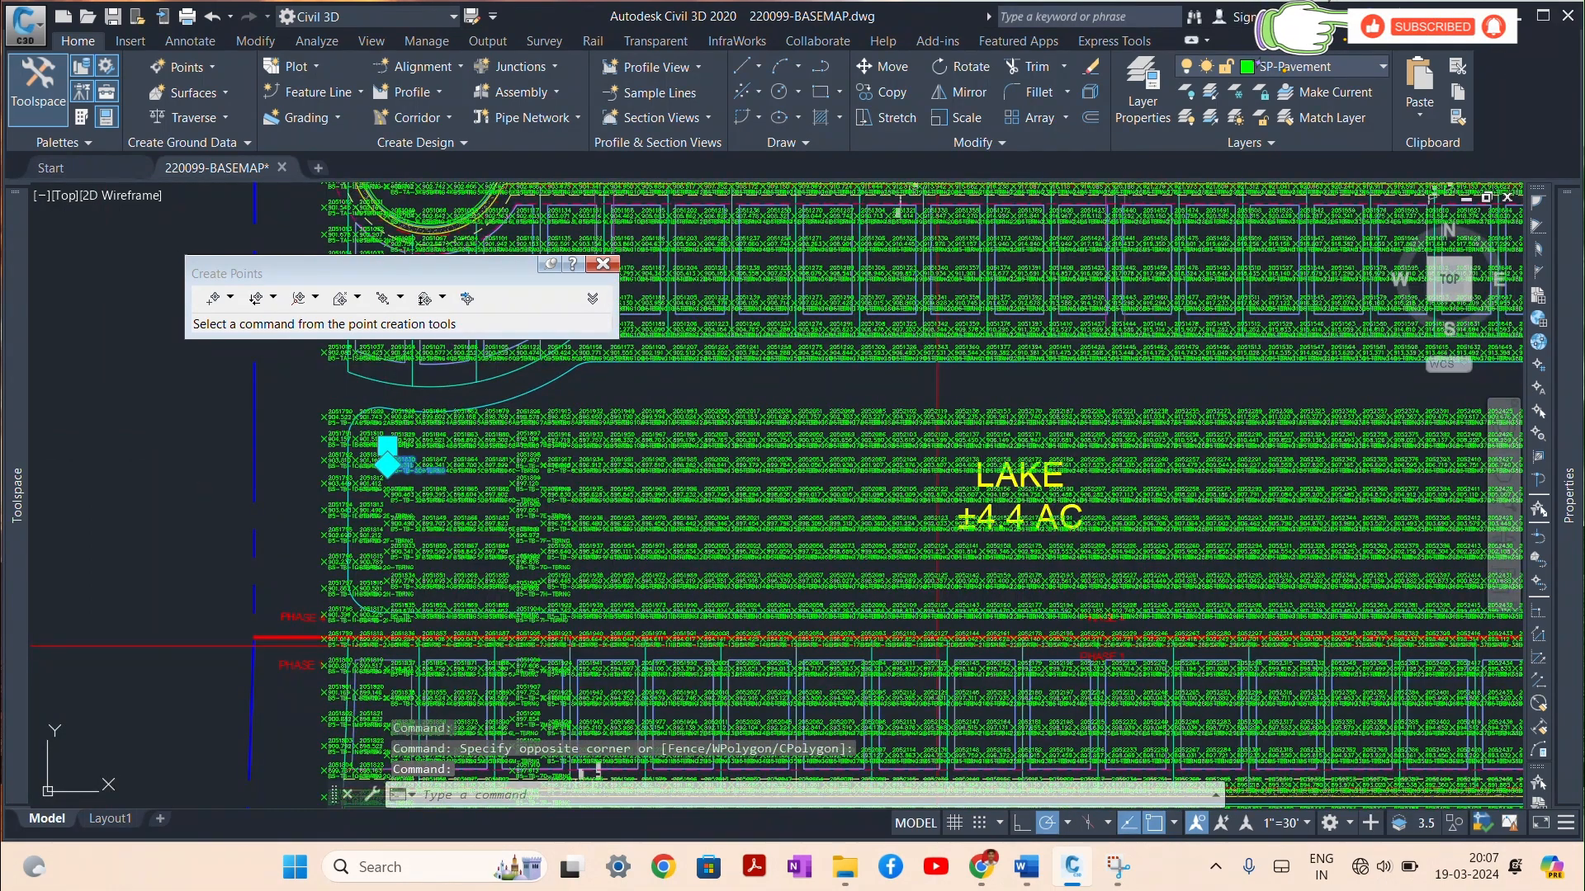
{"action": "right_click", "coordinate": [201, 302]}
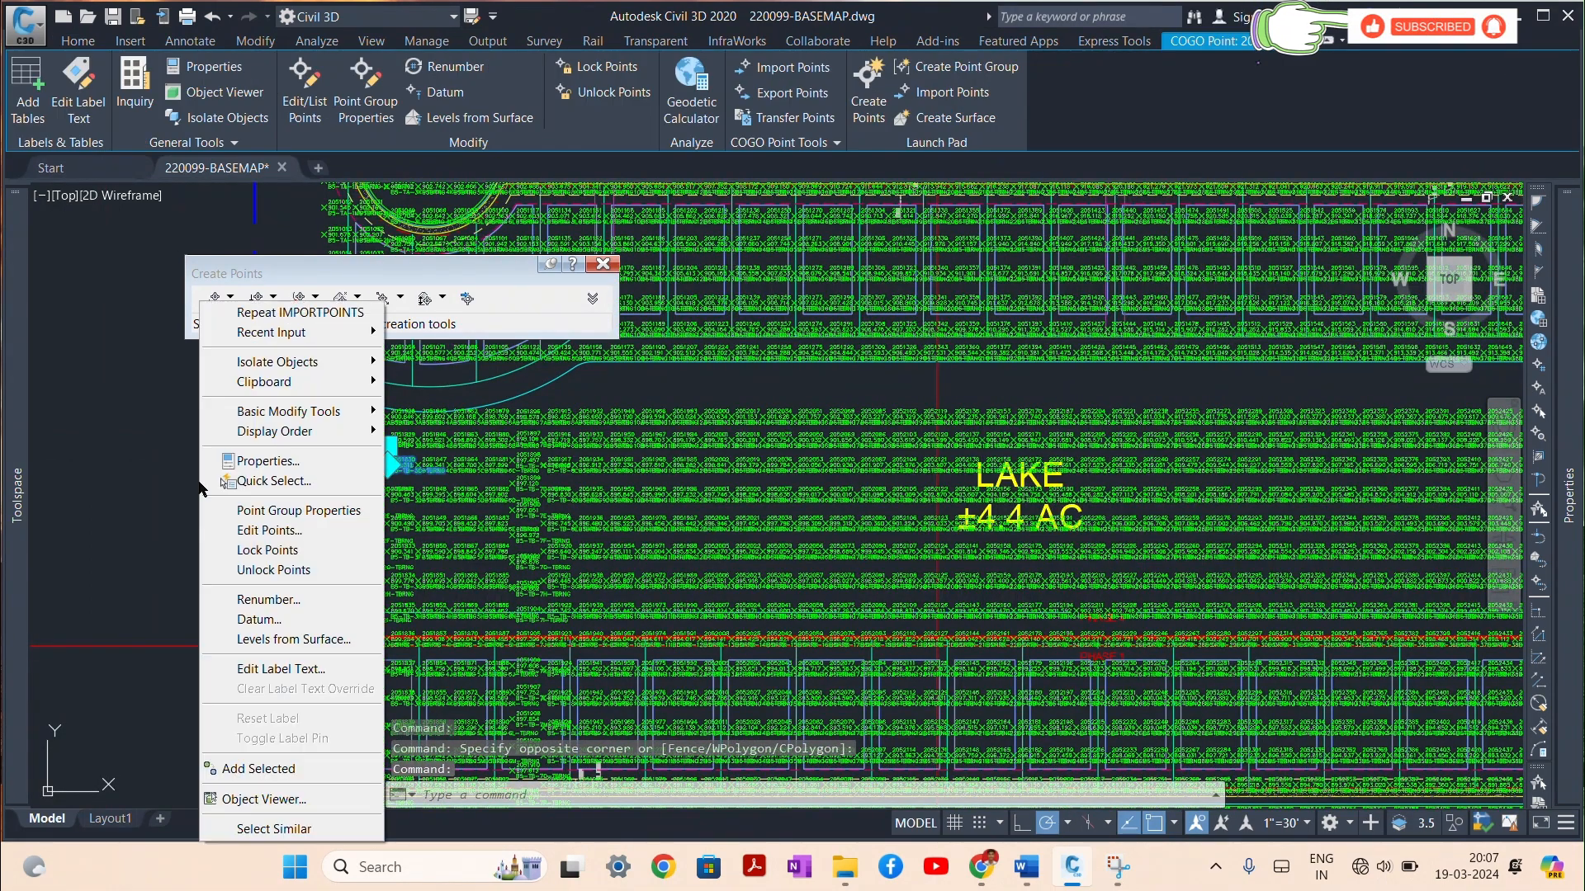
{"action": "left_click", "coordinate": [274, 511]}
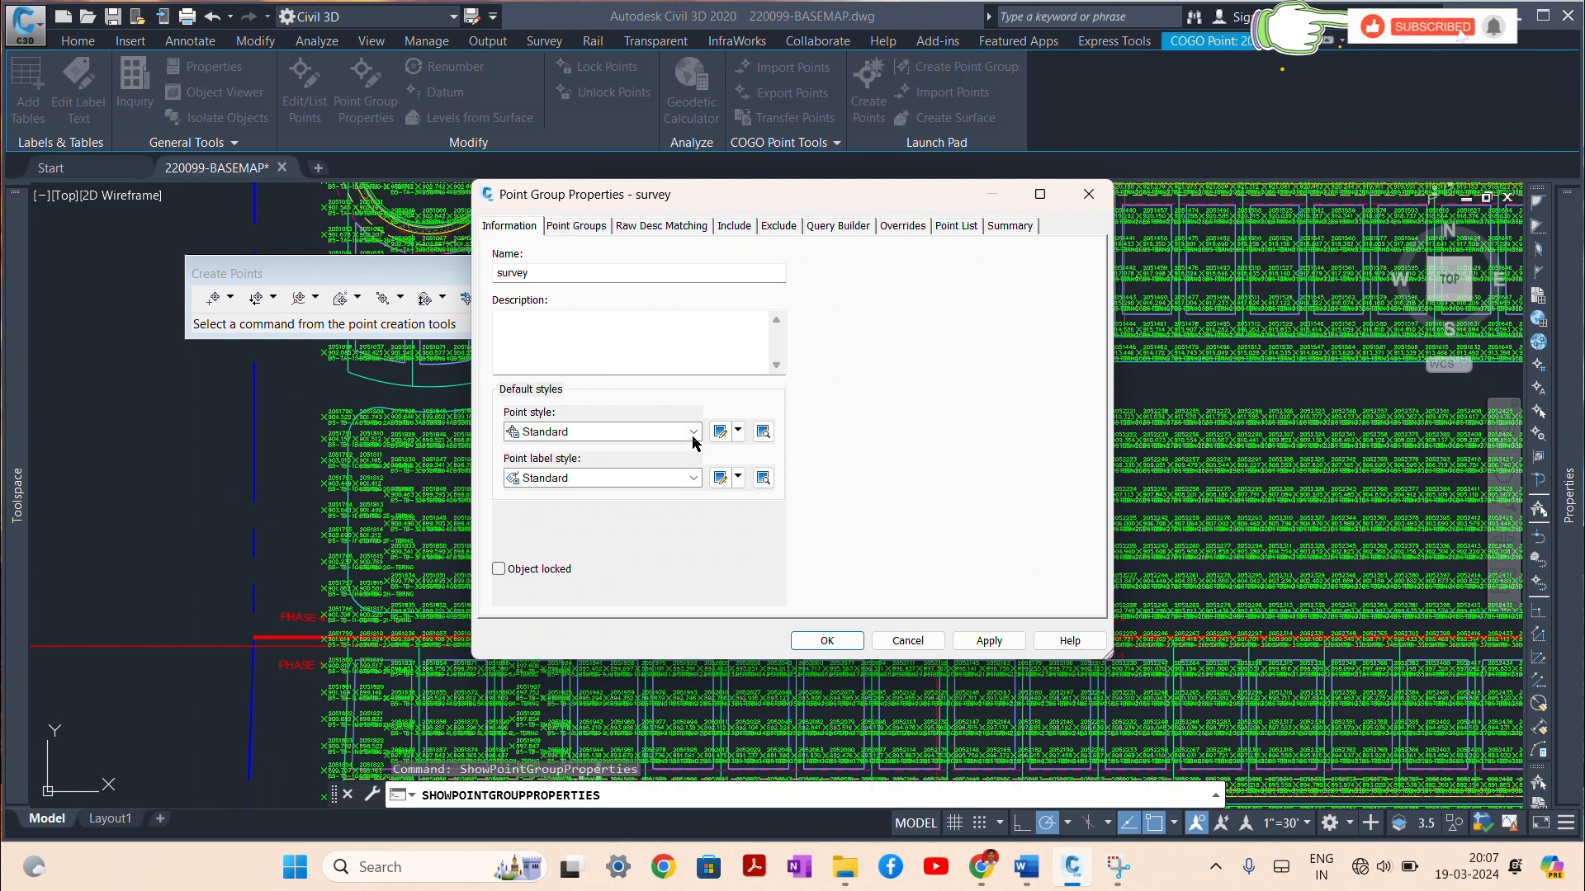
Step: Edit the group's Standard point style to hide its marker and label in plan view, apply the changes, and close the Create Points toolbar
{"action": "left_click", "coordinate": [736, 433]}
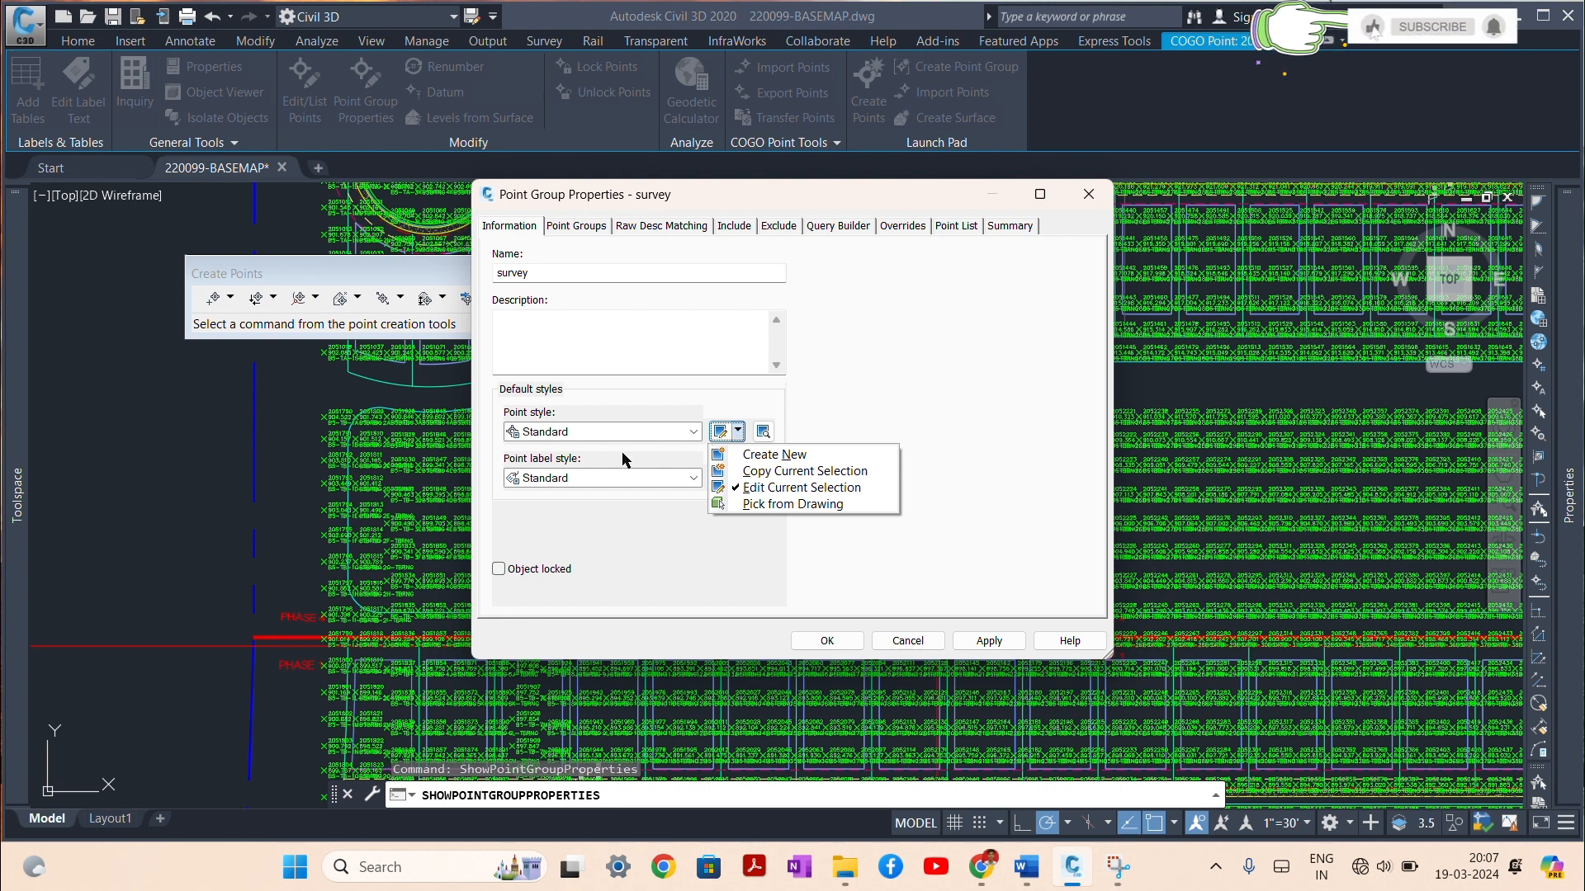
{"action": "left_click", "coordinate": [605, 431]}
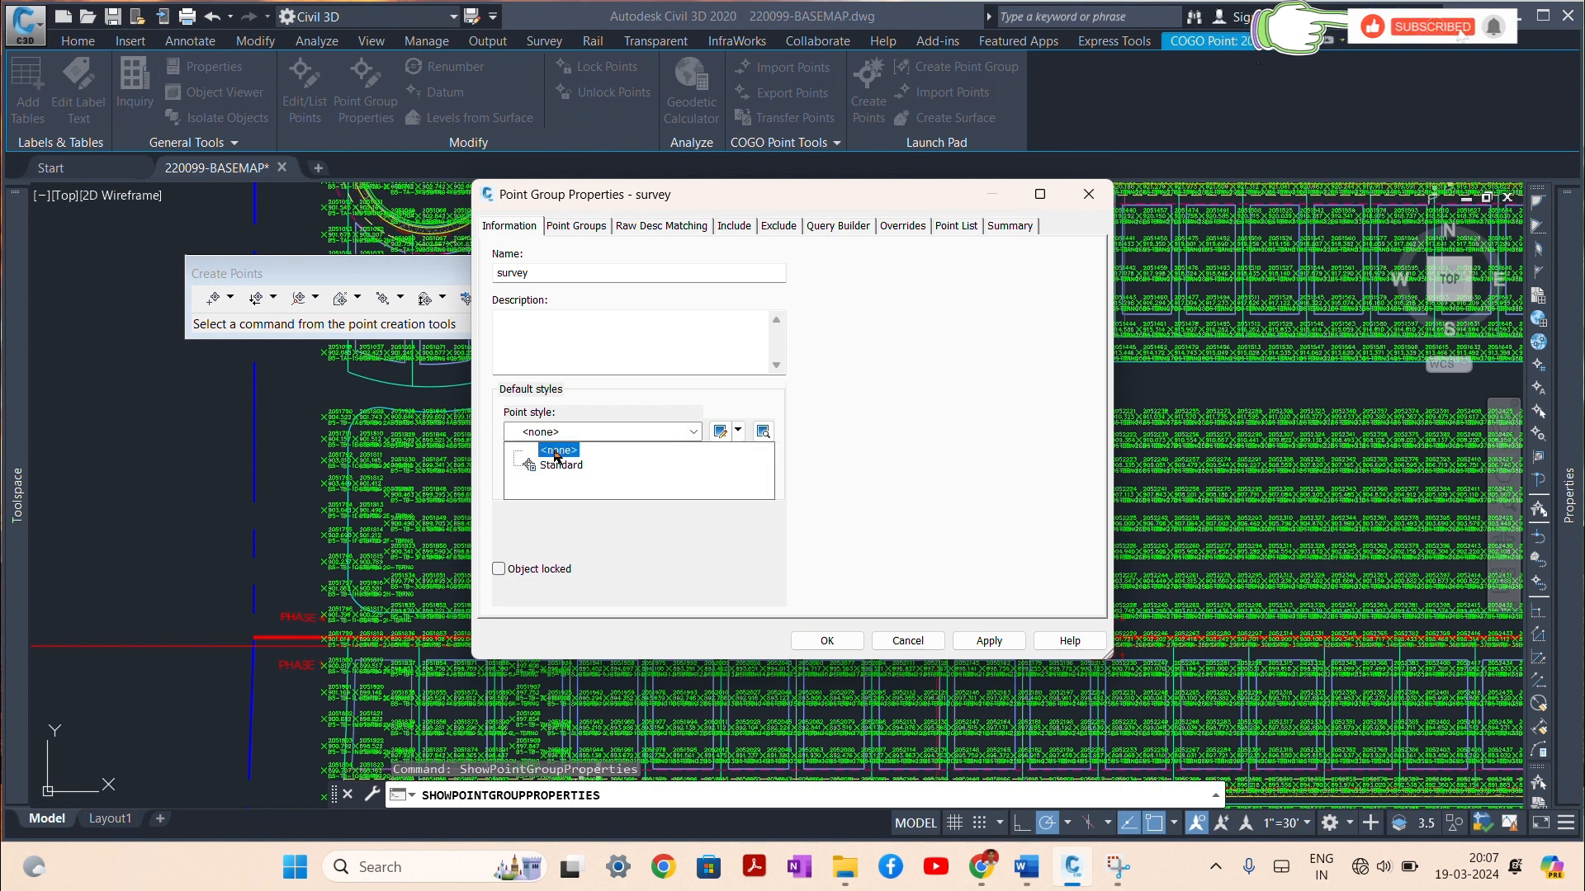
{"action": "left_click", "coordinate": [719, 433]}
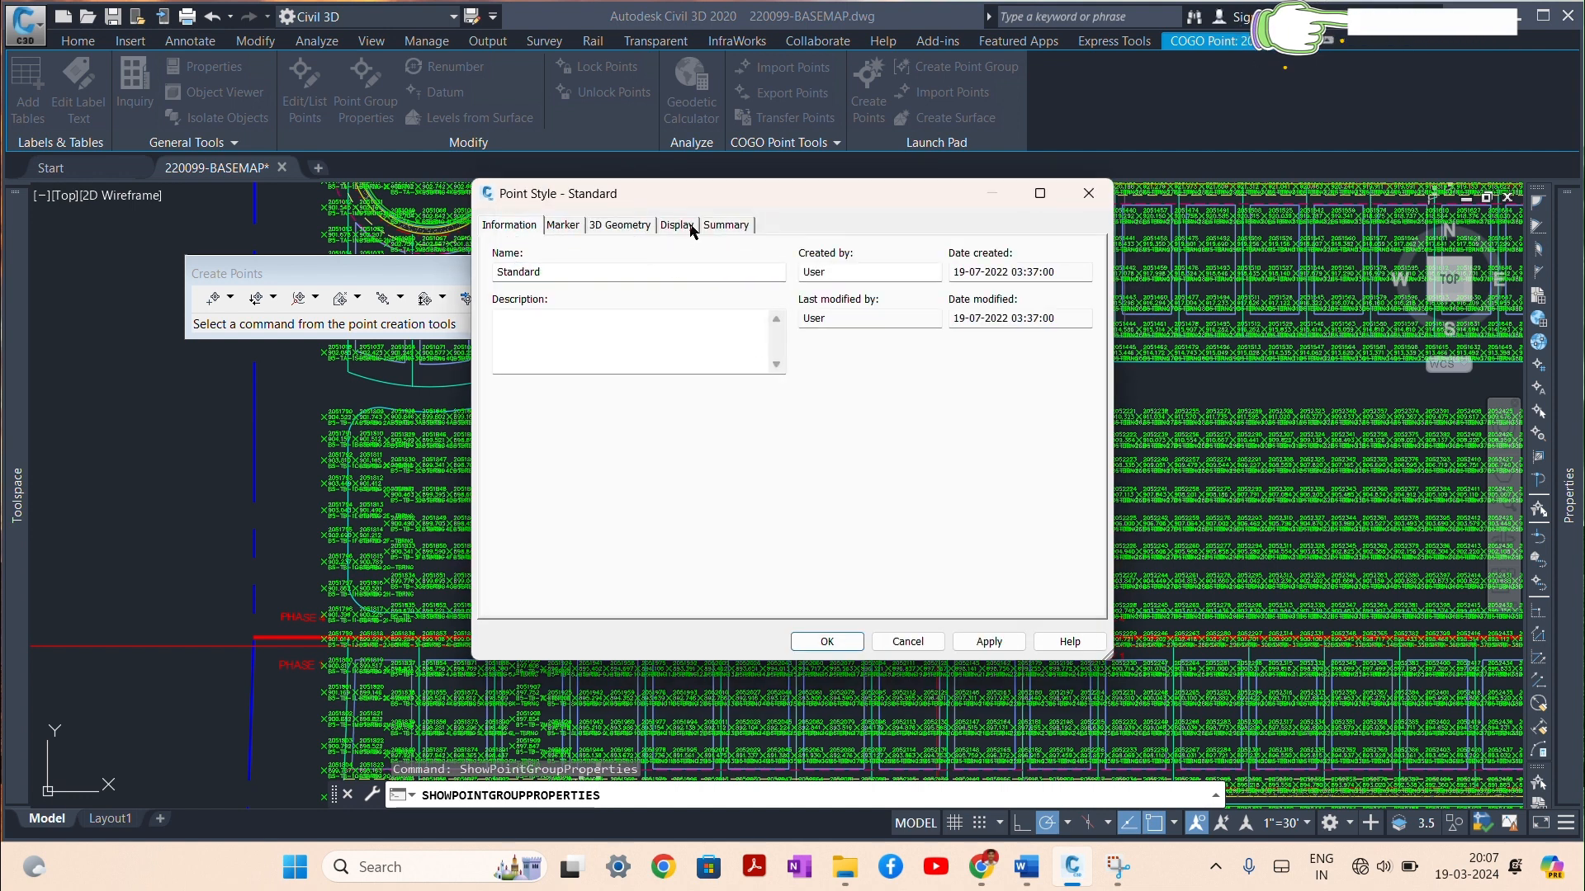
{"action": "left_click", "coordinate": [678, 226]}
{"action": "left_click", "coordinate": [581, 339]}
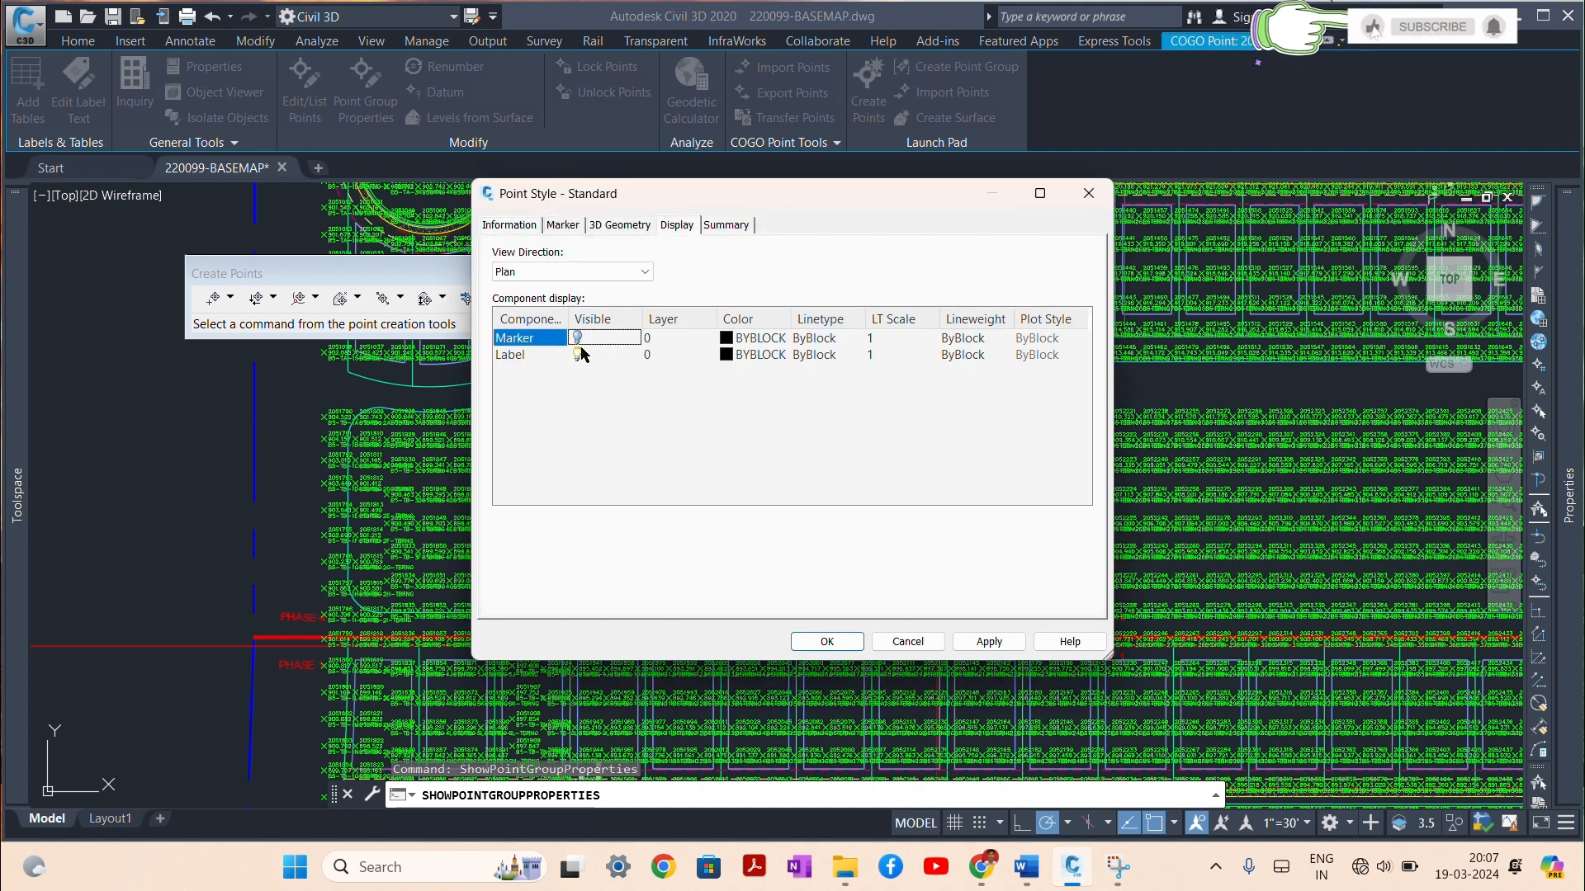
{"action": "left_click", "coordinate": [582, 353]}
{"action": "left_click", "coordinate": [827, 641]}
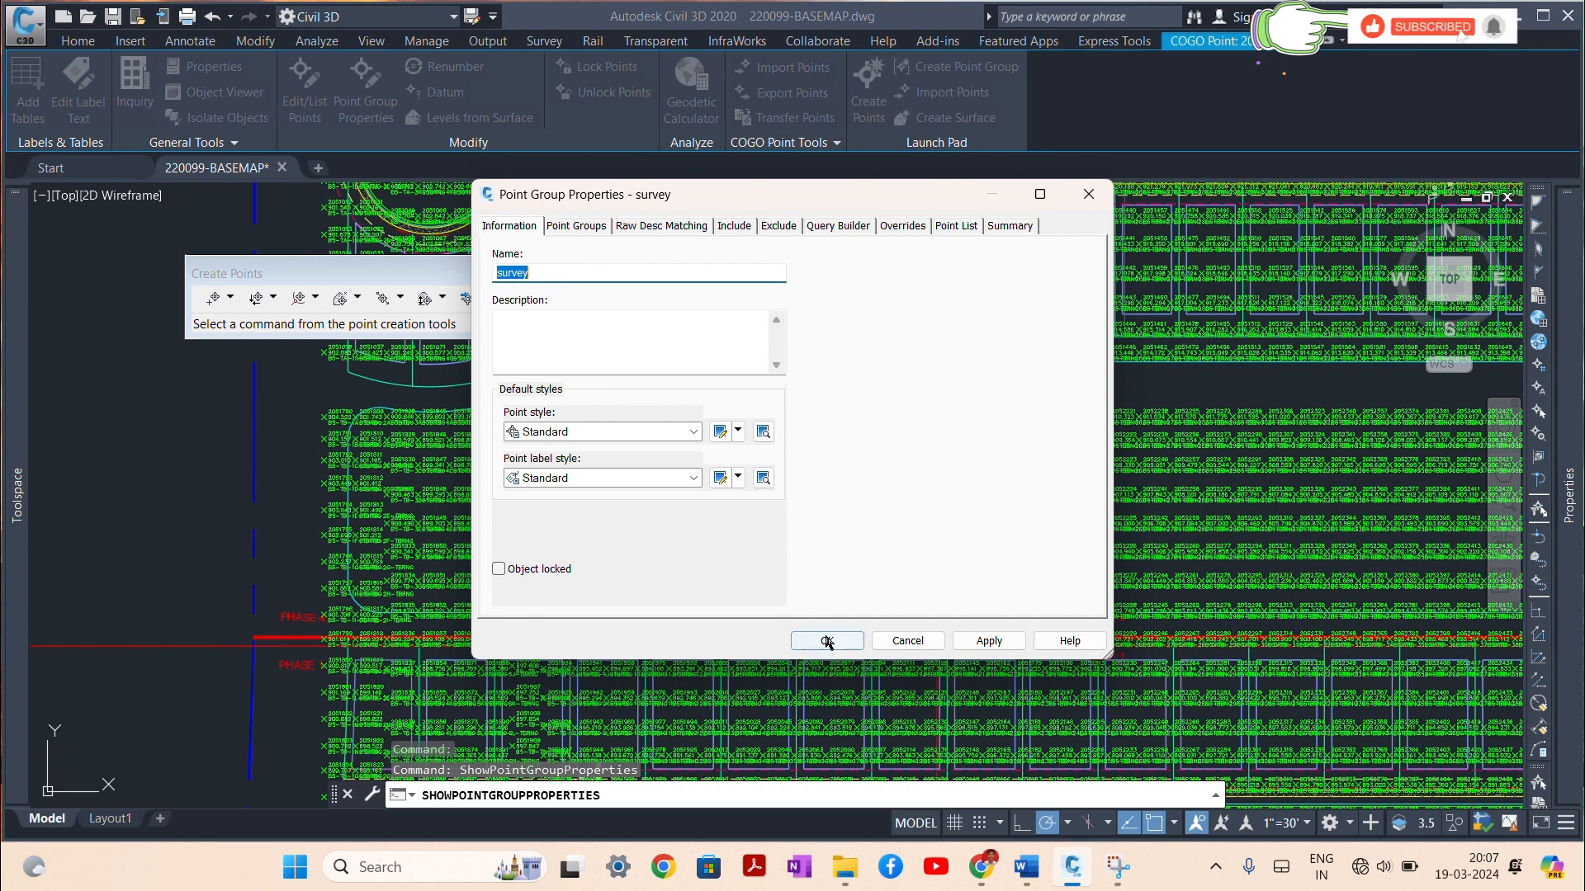
{"action": "left_click", "coordinate": [827, 641]}
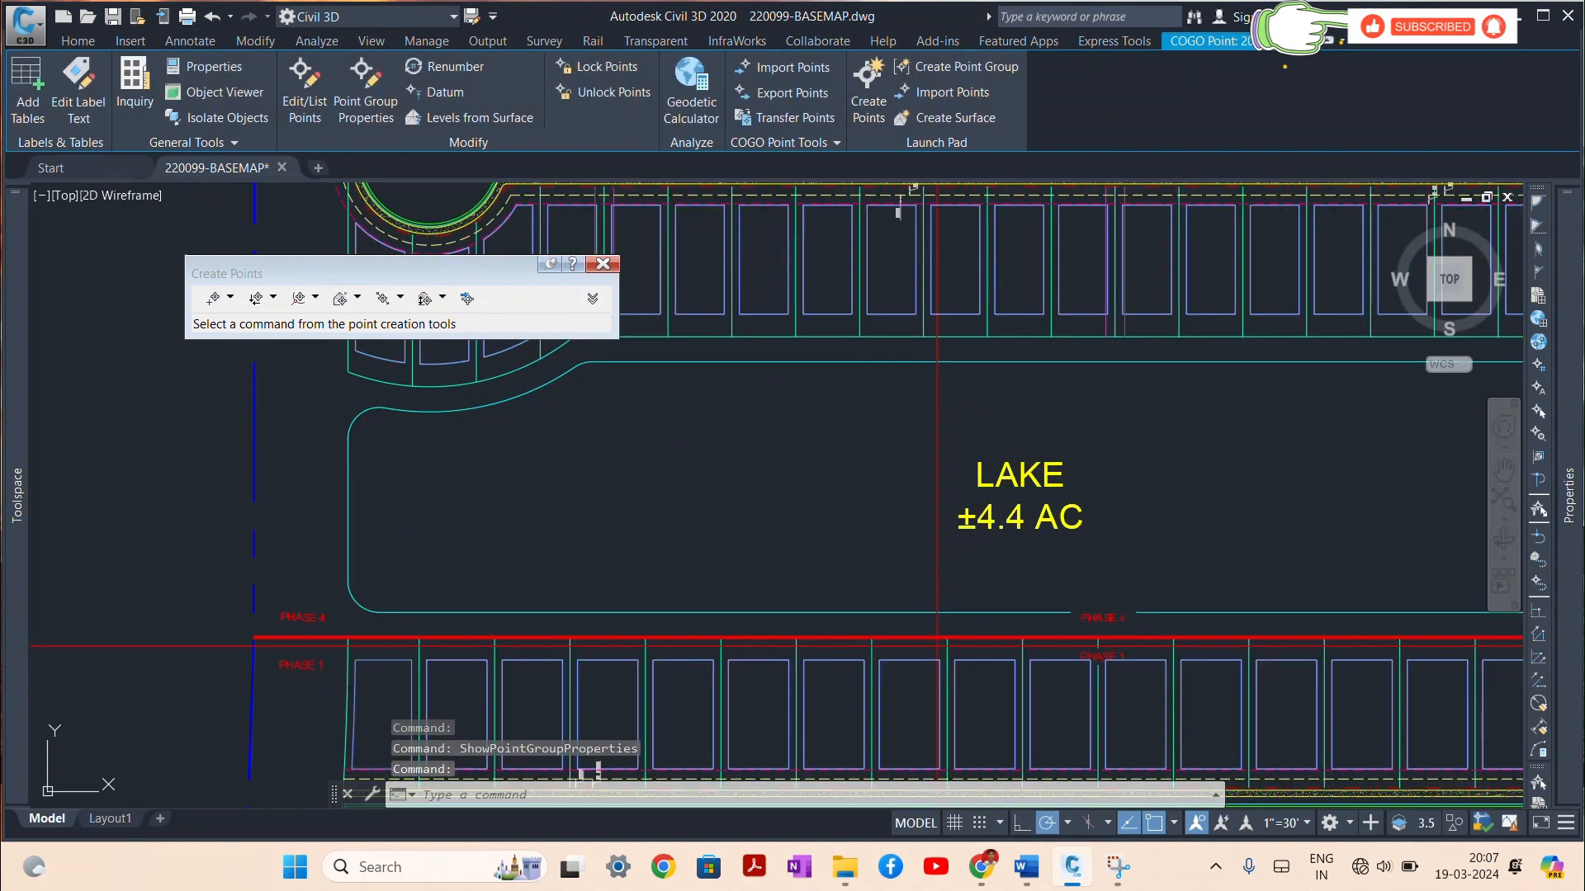
{"action": "scroll", "coordinate": [561, 603], "scroll_direction": "down", "scroll_amount": 2}
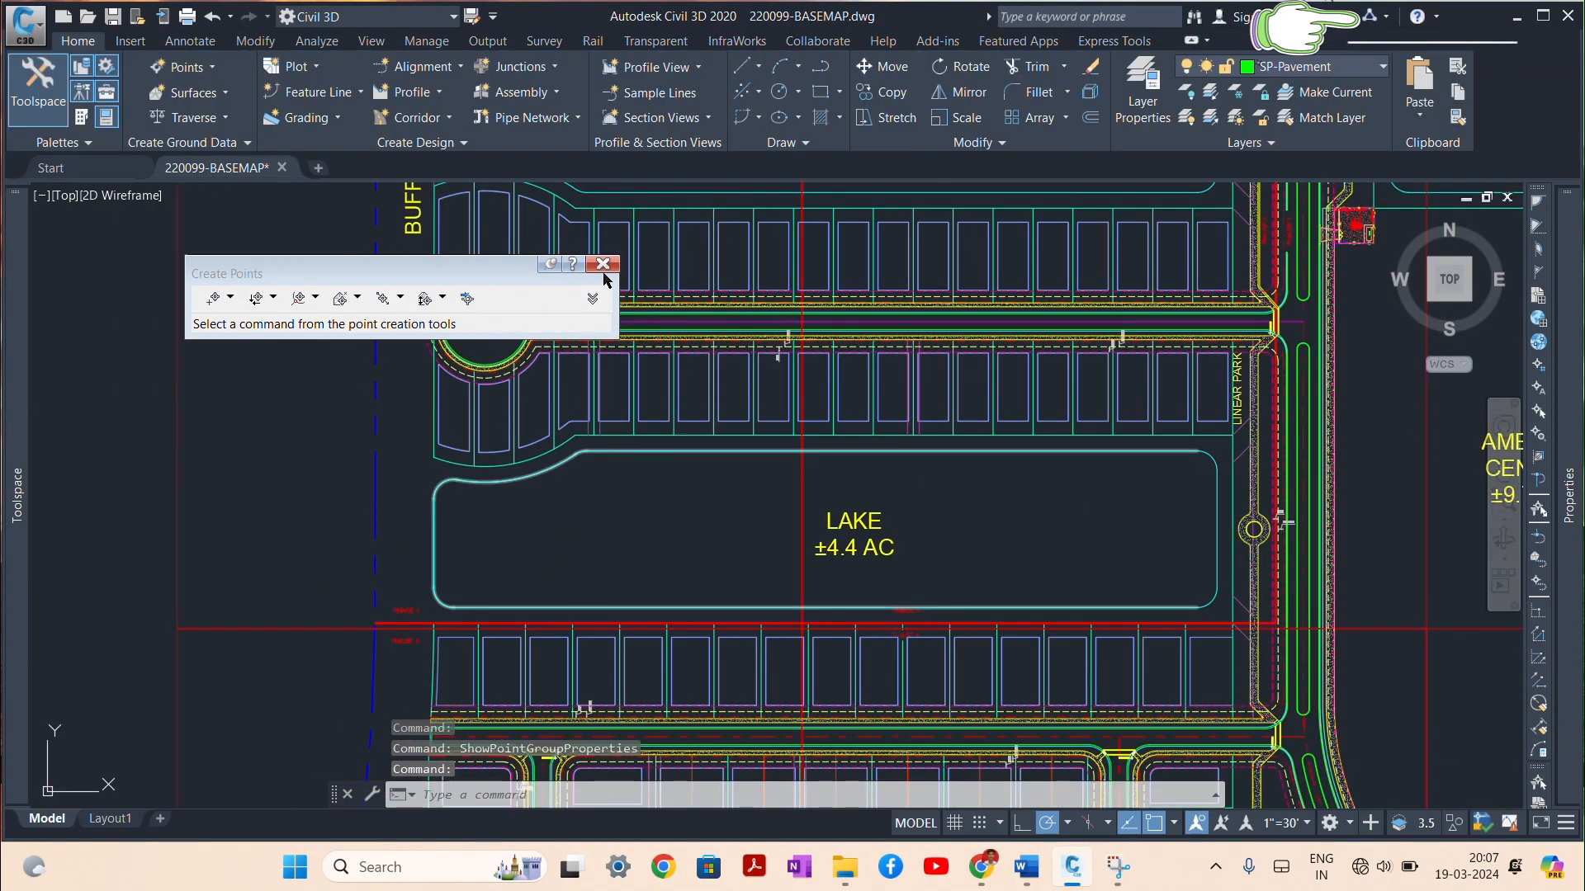
{"action": "left_click", "coordinate": [603, 264]}
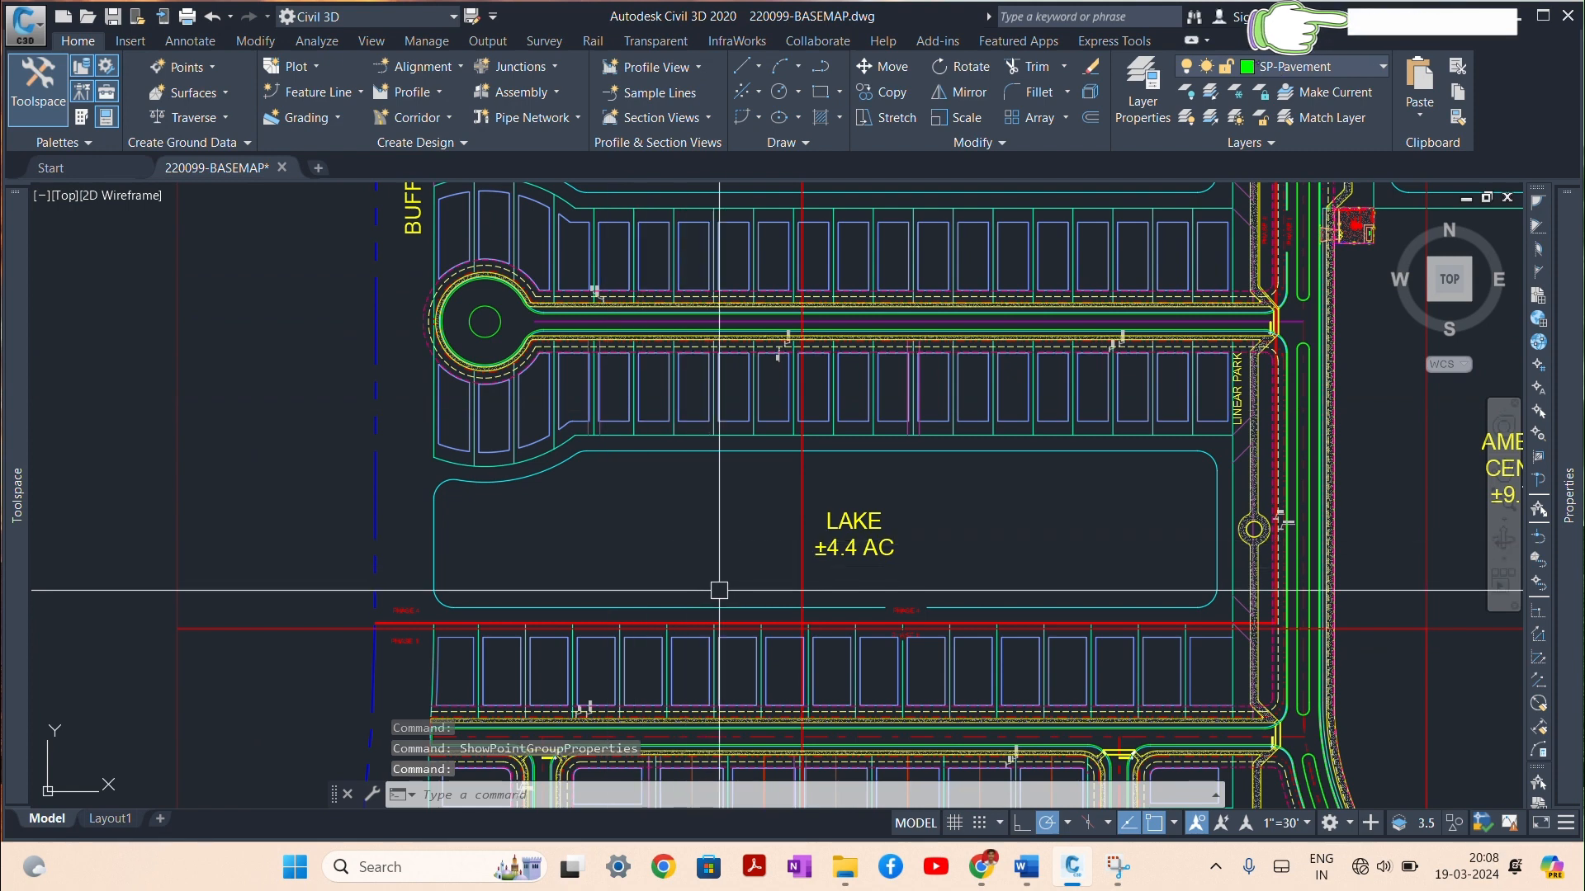
Step: Switch to the TOOL TEST document in Word and highlight the Point Import item in yellow
{"action": "mouse_move", "coordinate": [1038, 880]}
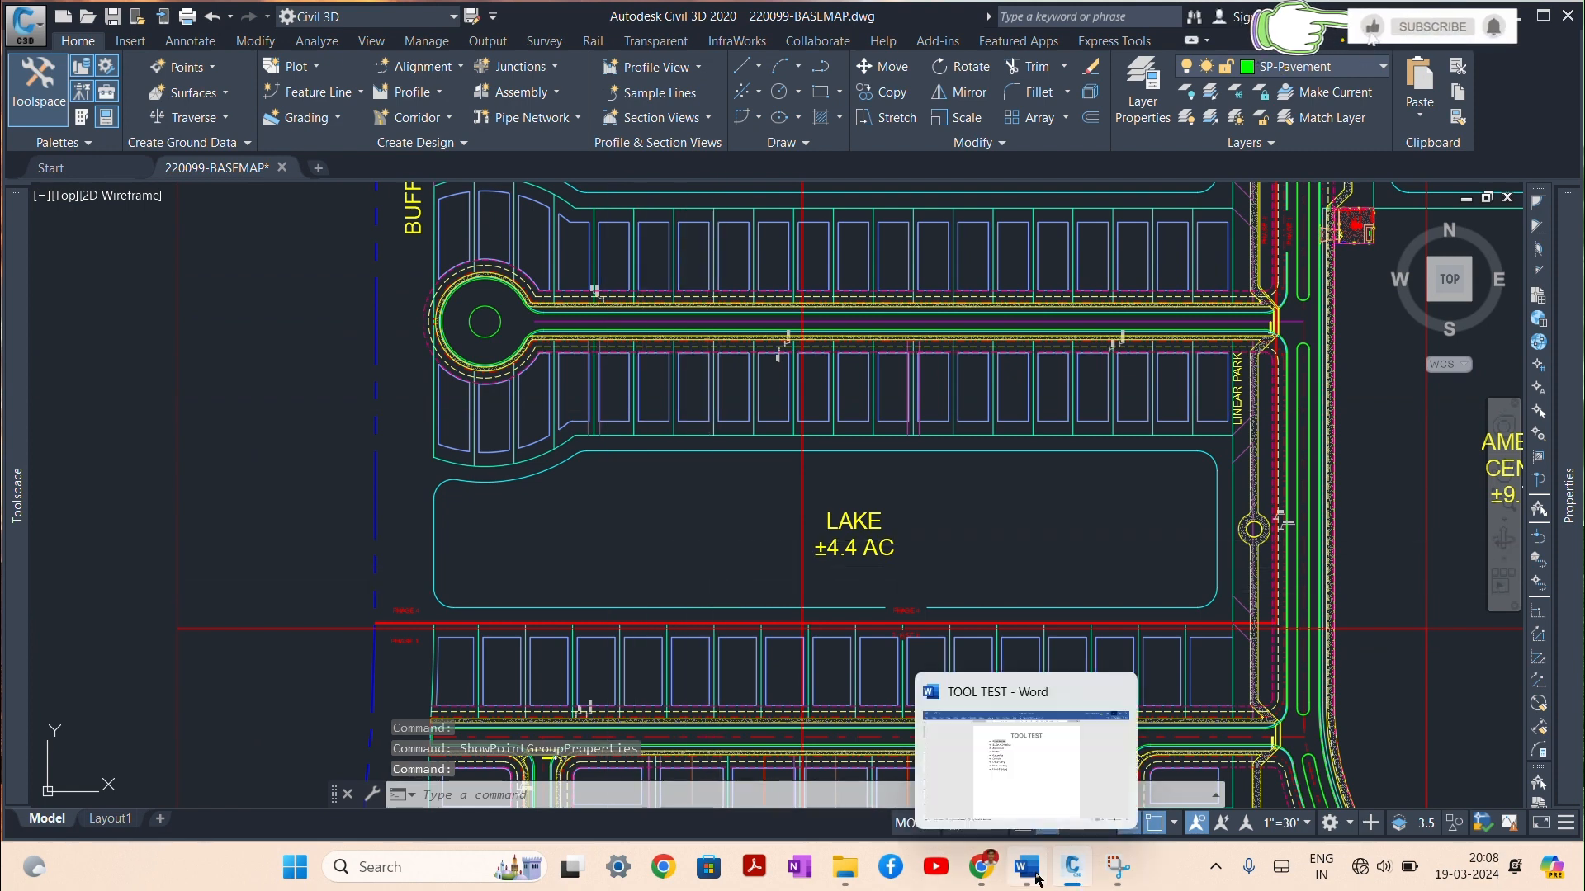
{"action": "left_click", "coordinate": [997, 766]}
{"action": "left_click", "coordinate": [656, 230]}
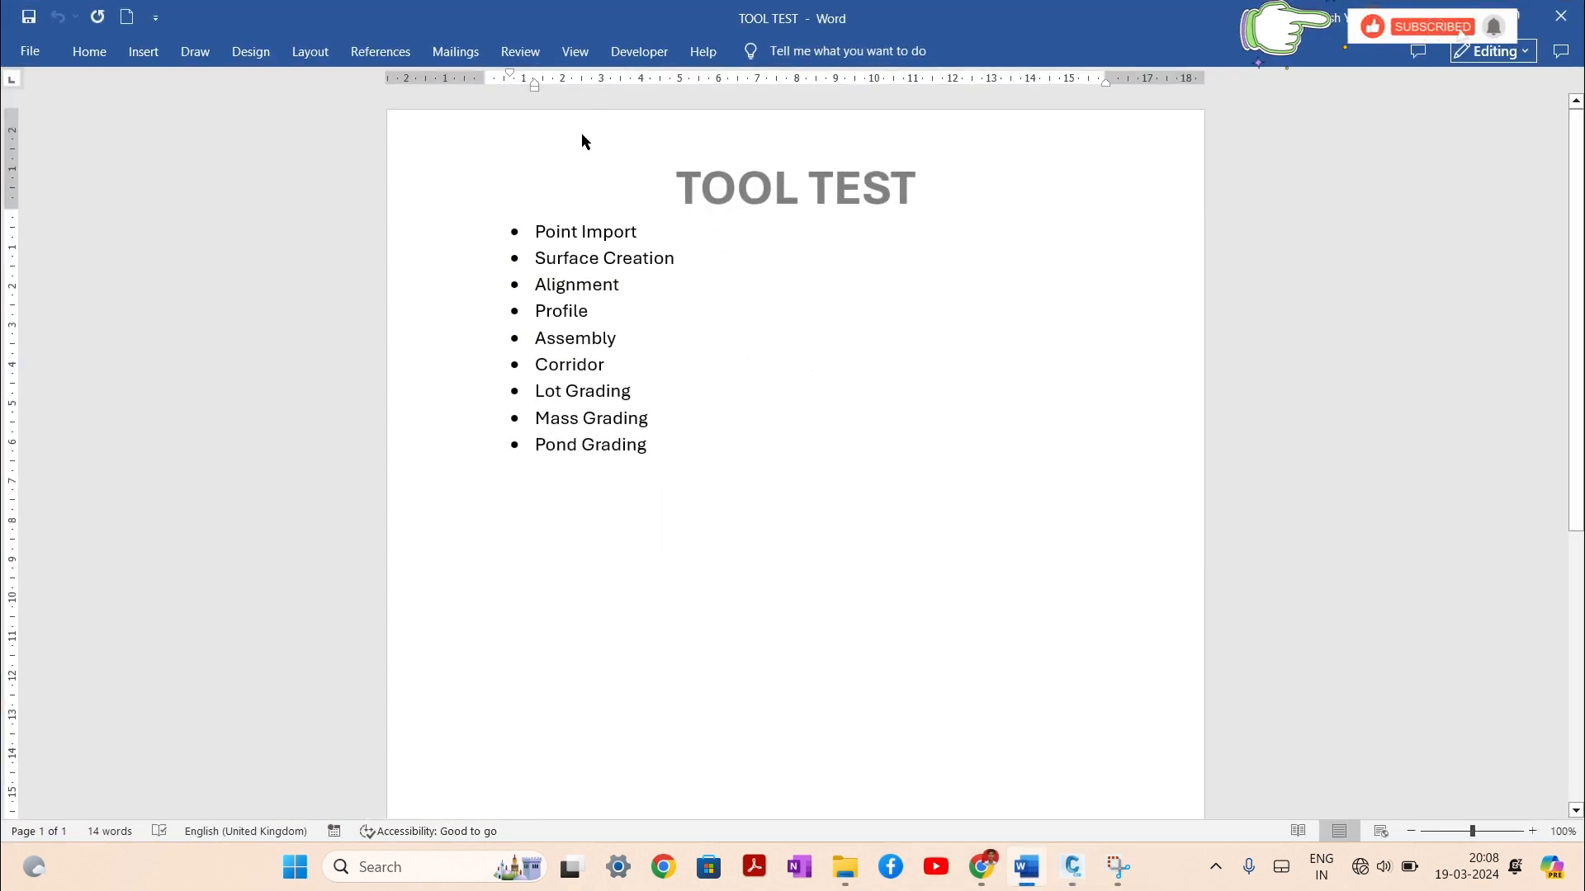
{"action": "left_click_drag", "start_coordinate": [653, 230], "coordinate": [524, 221]}
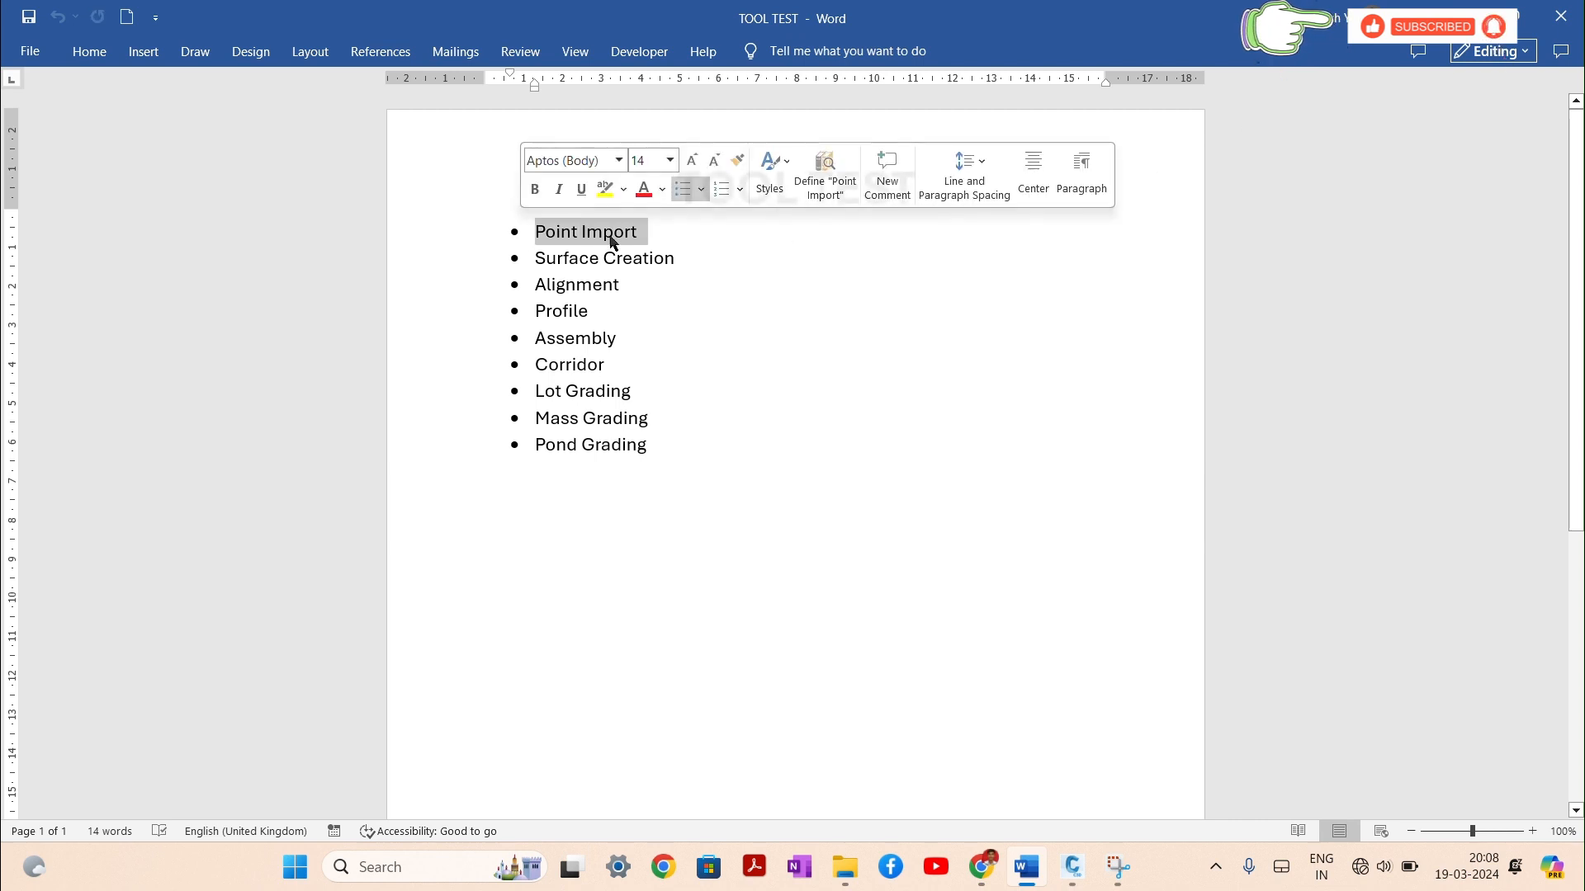
{"action": "left_click", "coordinate": [610, 192]}
{"action": "left_click", "coordinate": [604, 285]}
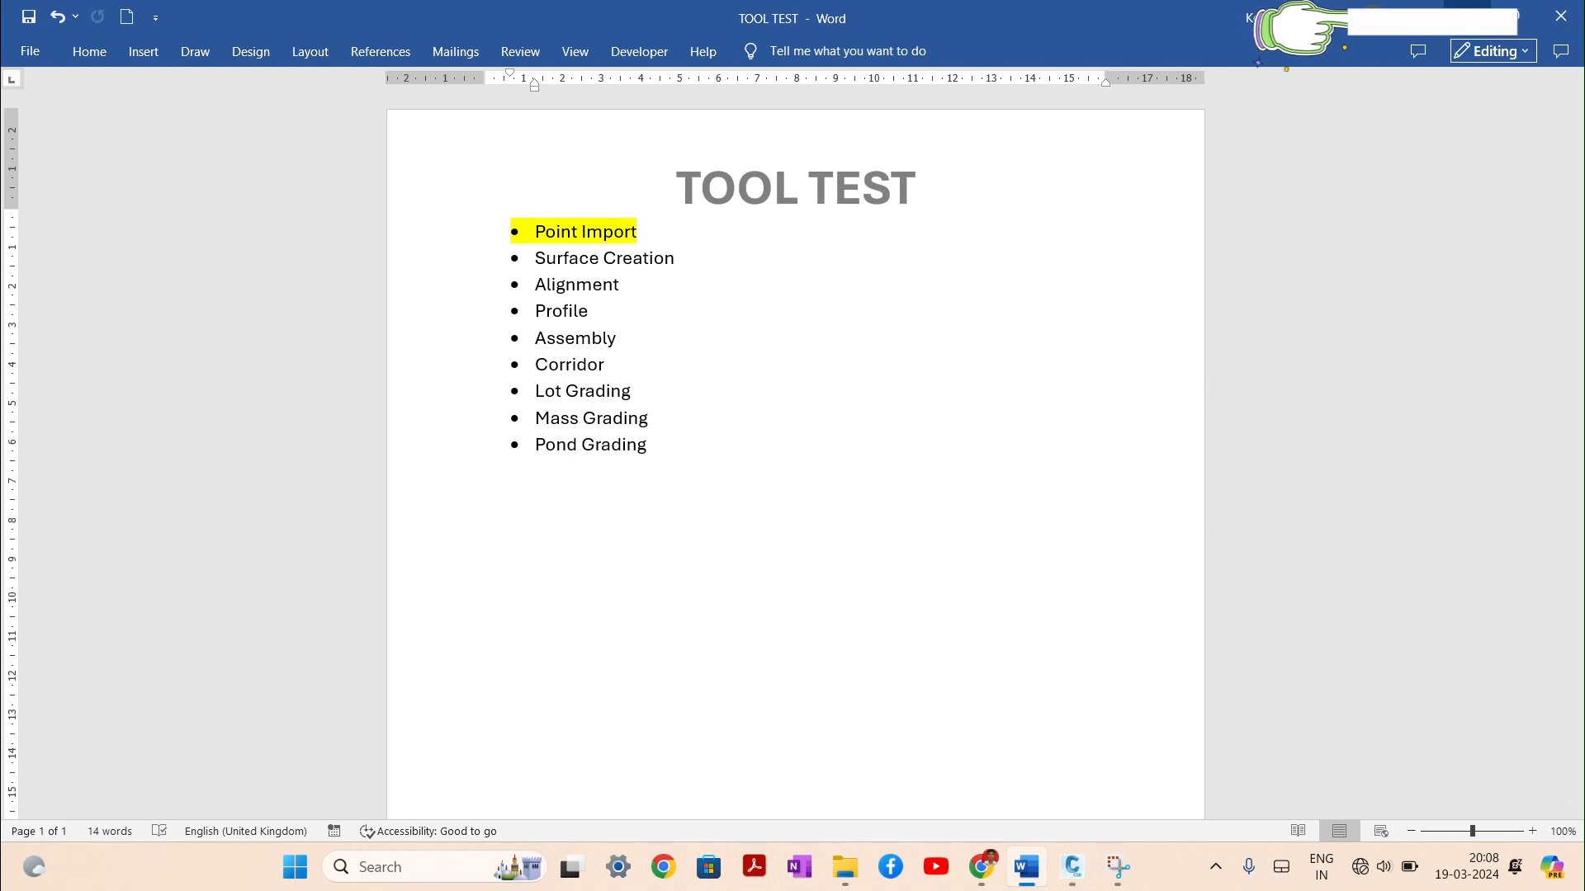
Step: Switch back to the 220099-BASEMAP drawing in Civil 3D and collapse the Point Groups branch in the Prospector tree
{"action": "left_click", "coordinate": [1072, 866]}
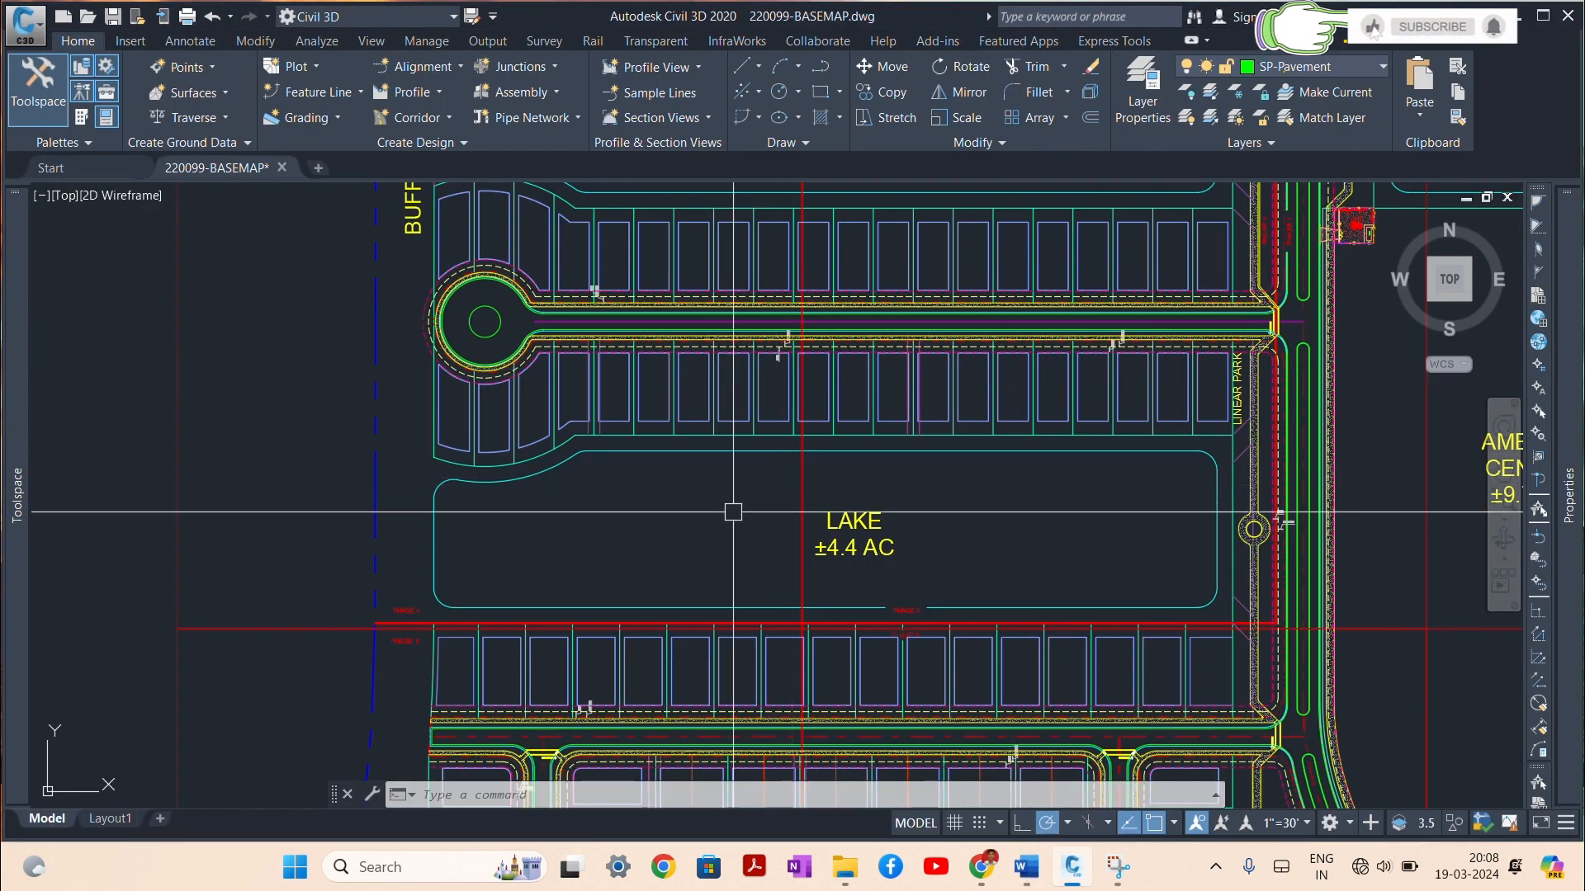
{"action": "scroll", "coordinate": [564, 406], "scroll_direction": "down", "scroll_amount": 4}
{"action": "scroll", "coordinate": [619, 451], "scroll_direction": "up", "scroll_amount": 2}
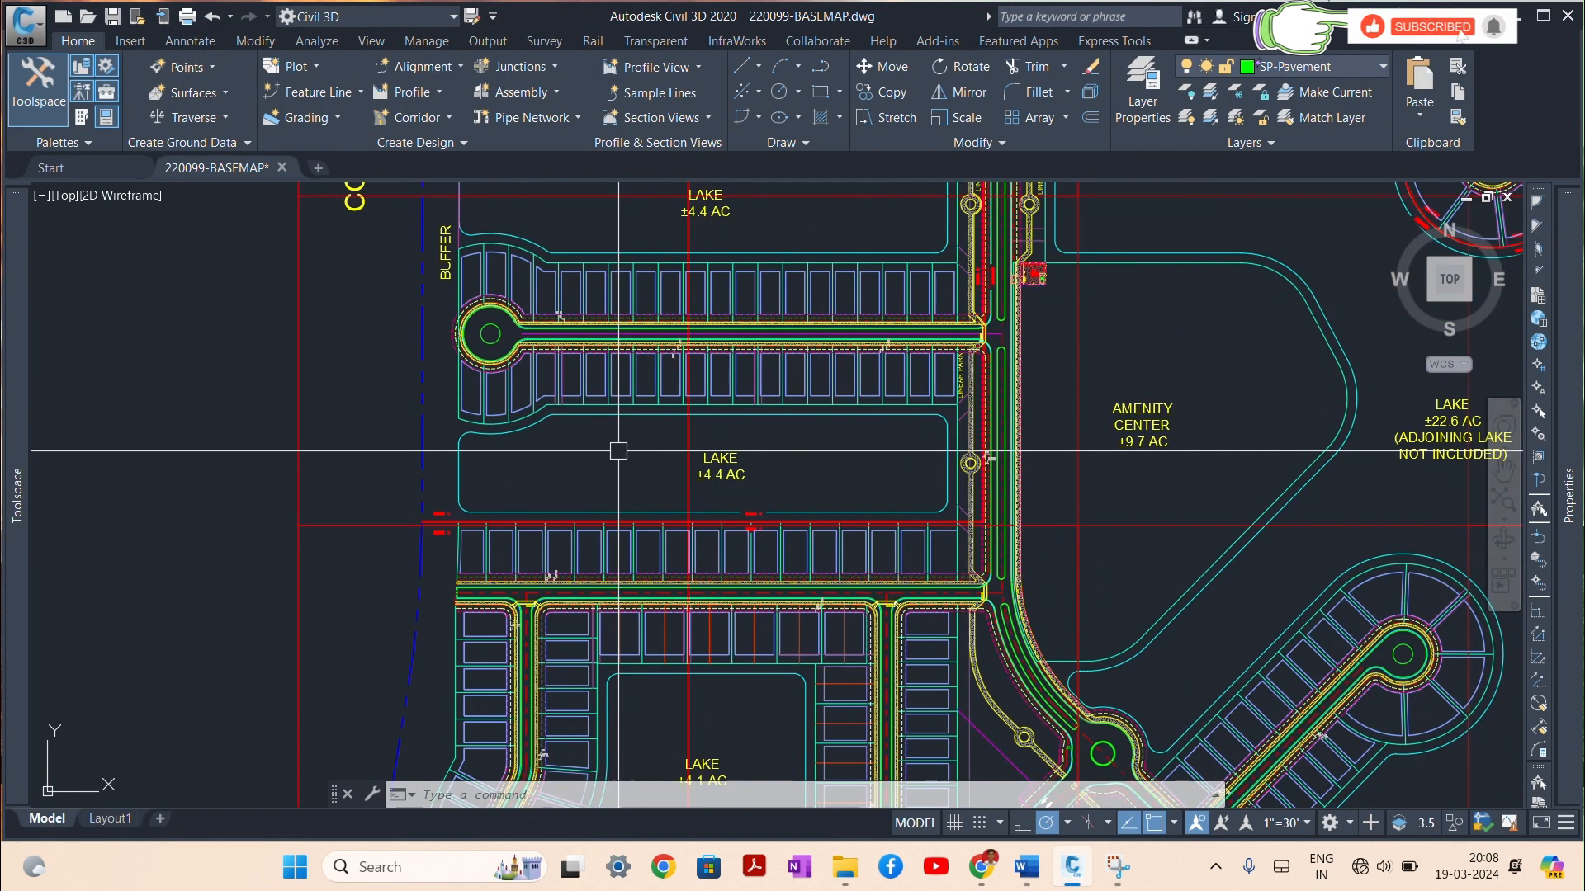
{"action": "scroll", "coordinate": [544, 433], "scroll_direction": "down", "scroll_amount": 2}
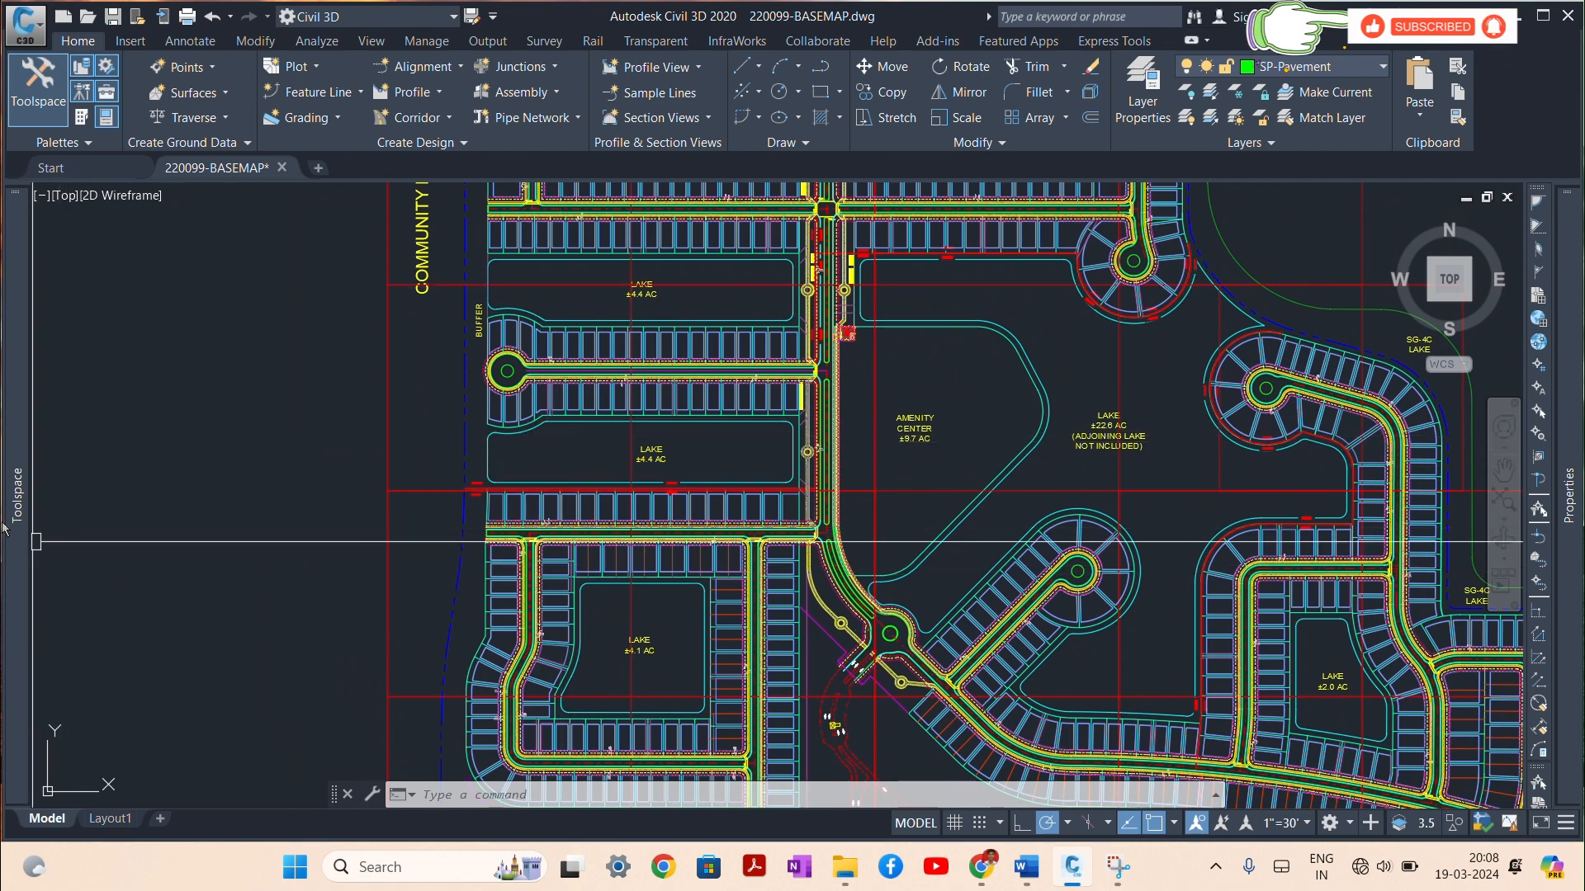
{"action": "mouse_move", "coordinate": [17, 519]}
{"action": "left_click", "coordinate": [119, 272]}
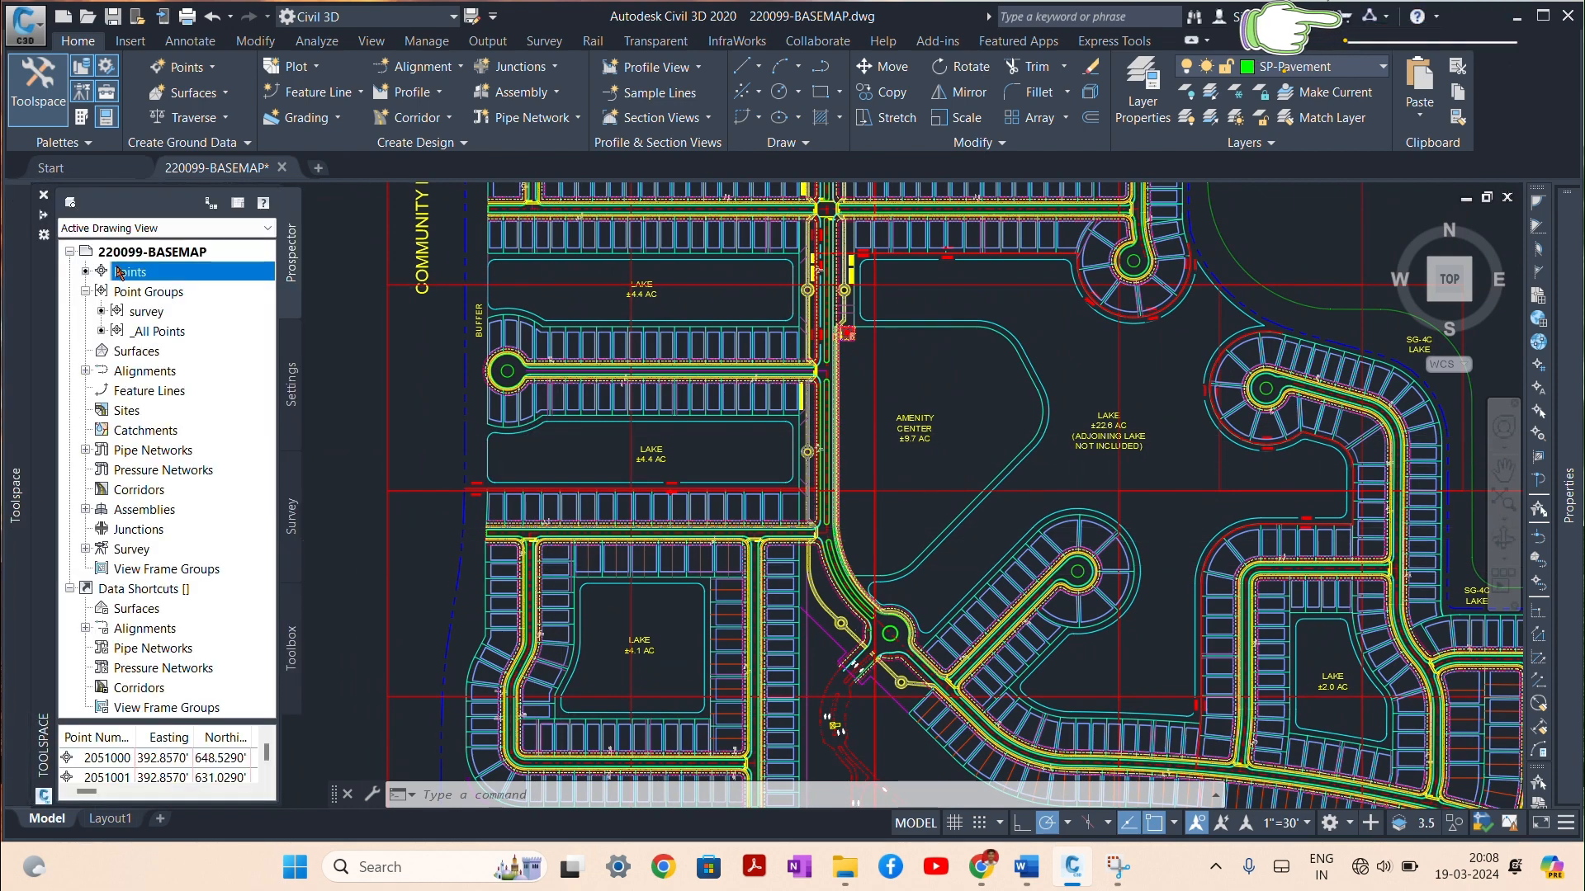
{"action": "left_click", "coordinate": [85, 291]}
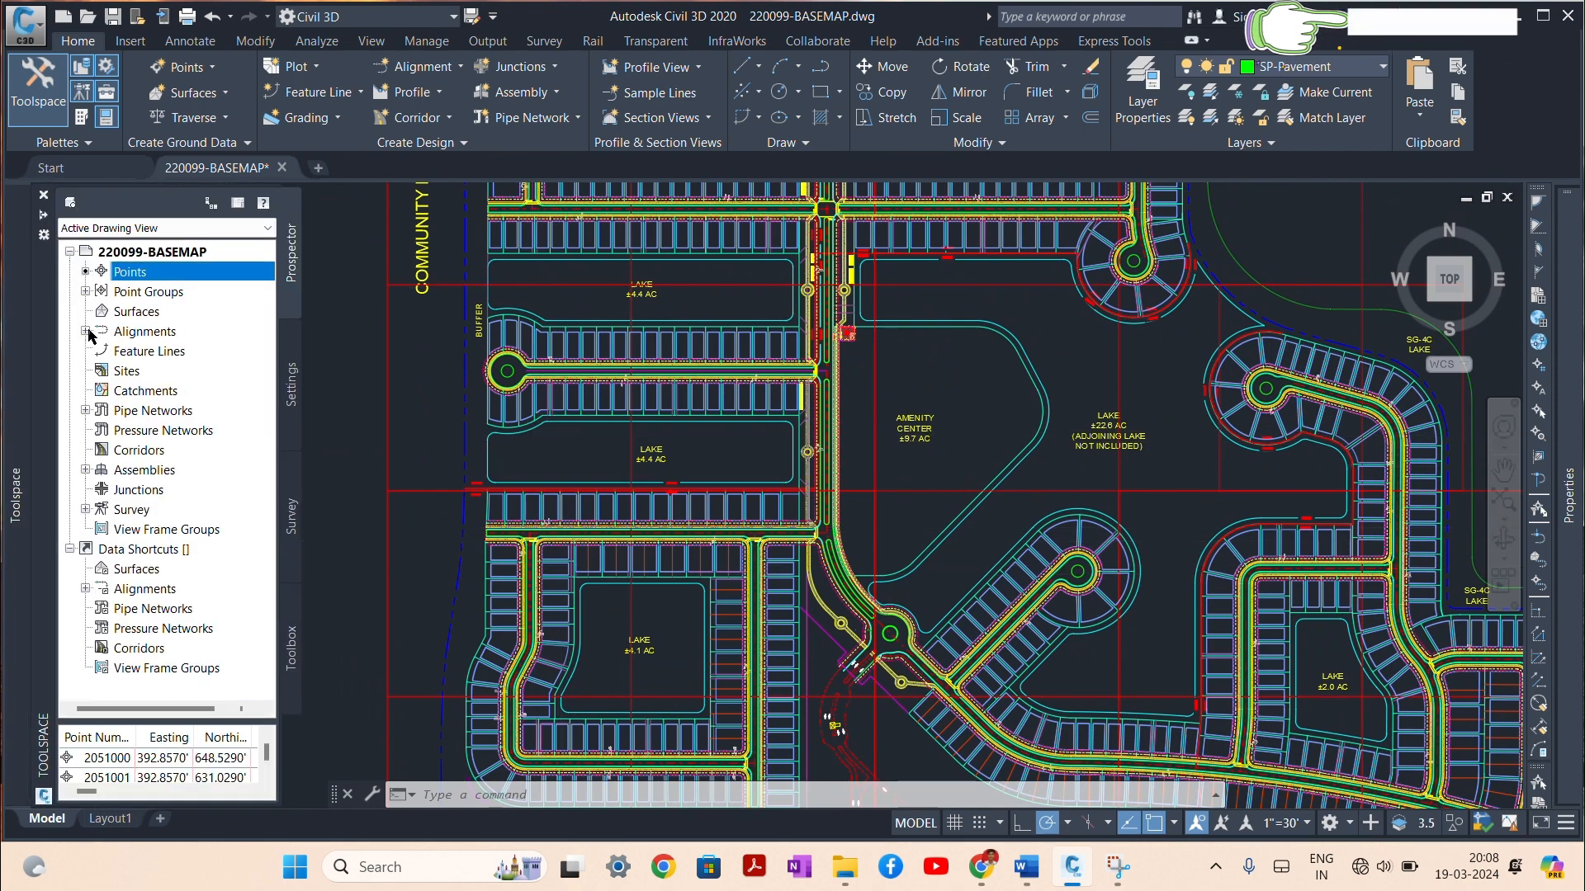
{"action": "left_click", "coordinate": [85, 331]}
{"action": "left_click", "coordinate": [85, 331]}
Step: Start creating a new surface from the drawing's Surfaces collection, keeping the type as Triangulation surface
{"action": "left_click", "coordinate": [140, 312]}
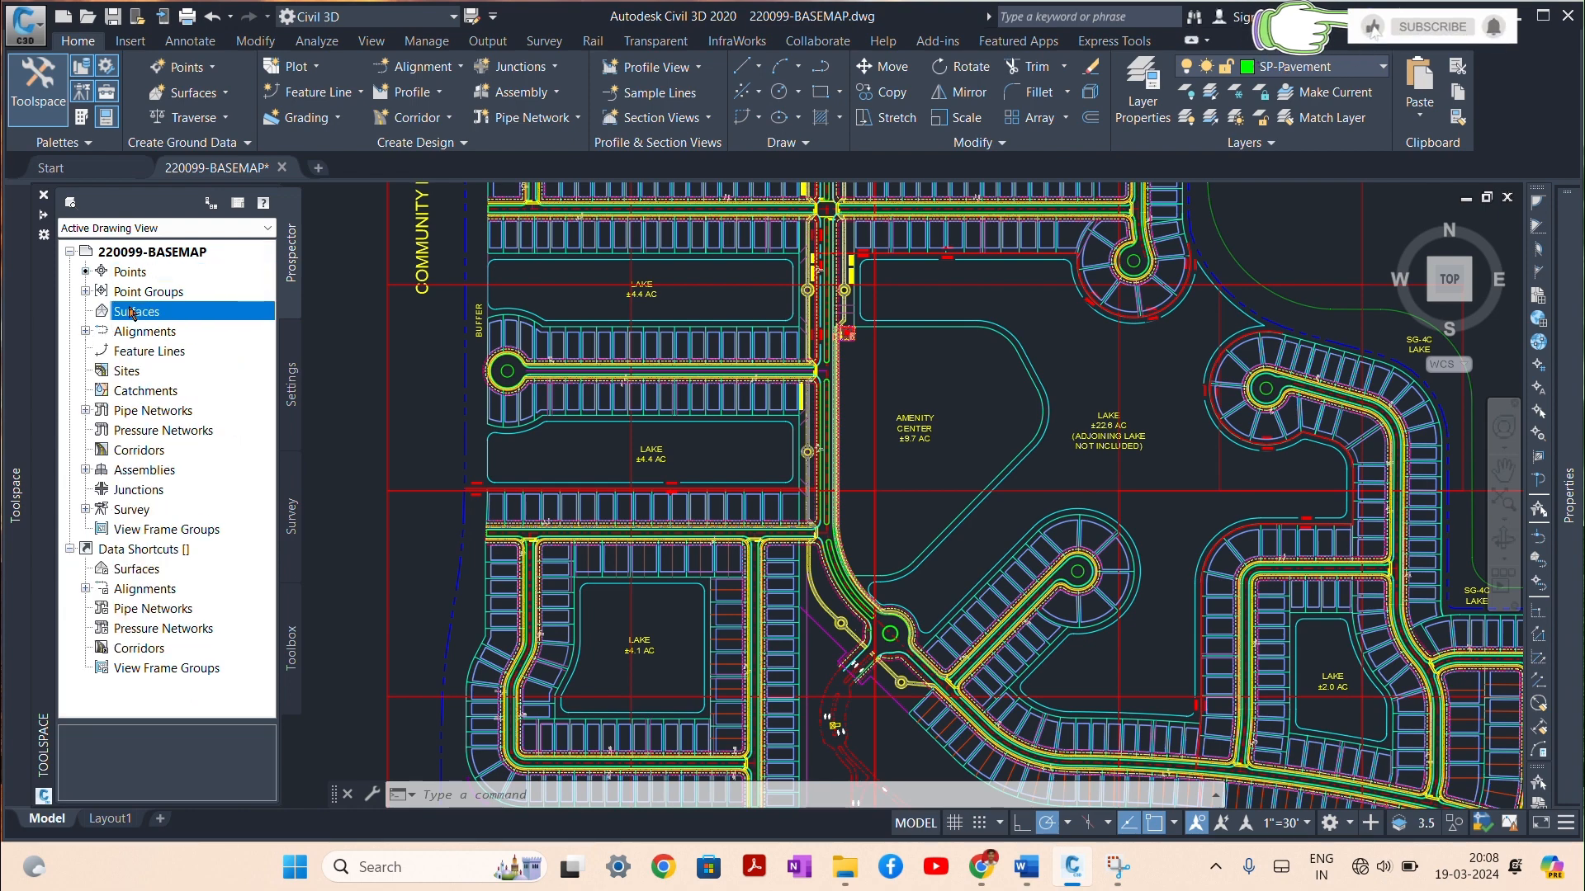
{"action": "right_click", "coordinate": [149, 311]}
{"action": "left_click", "coordinate": [188, 320]}
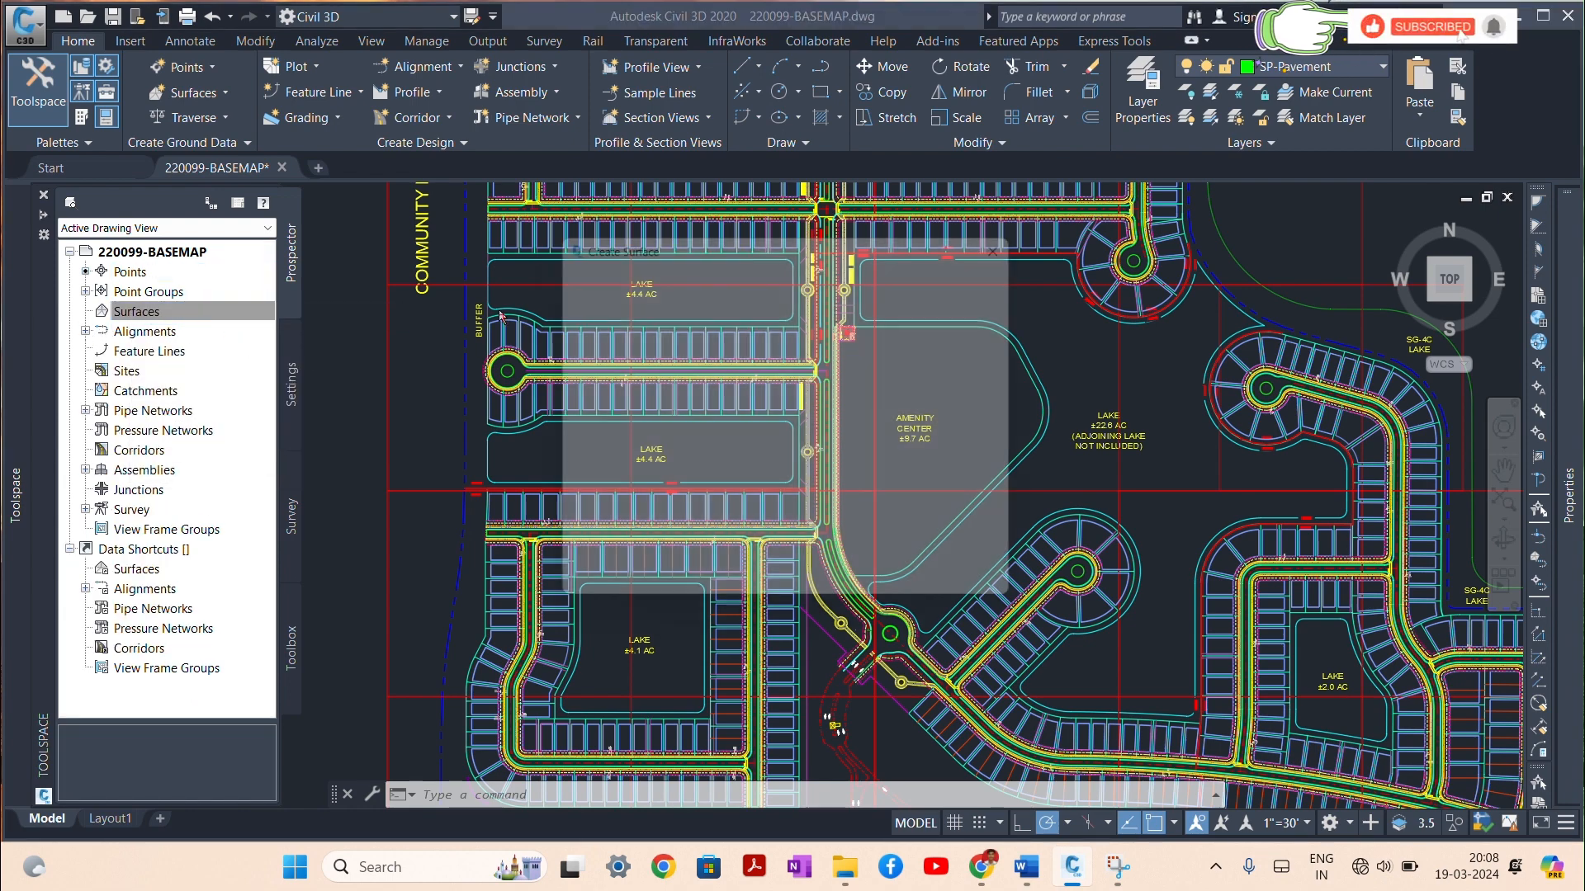
{"action": "left_click", "coordinate": [625, 289]}
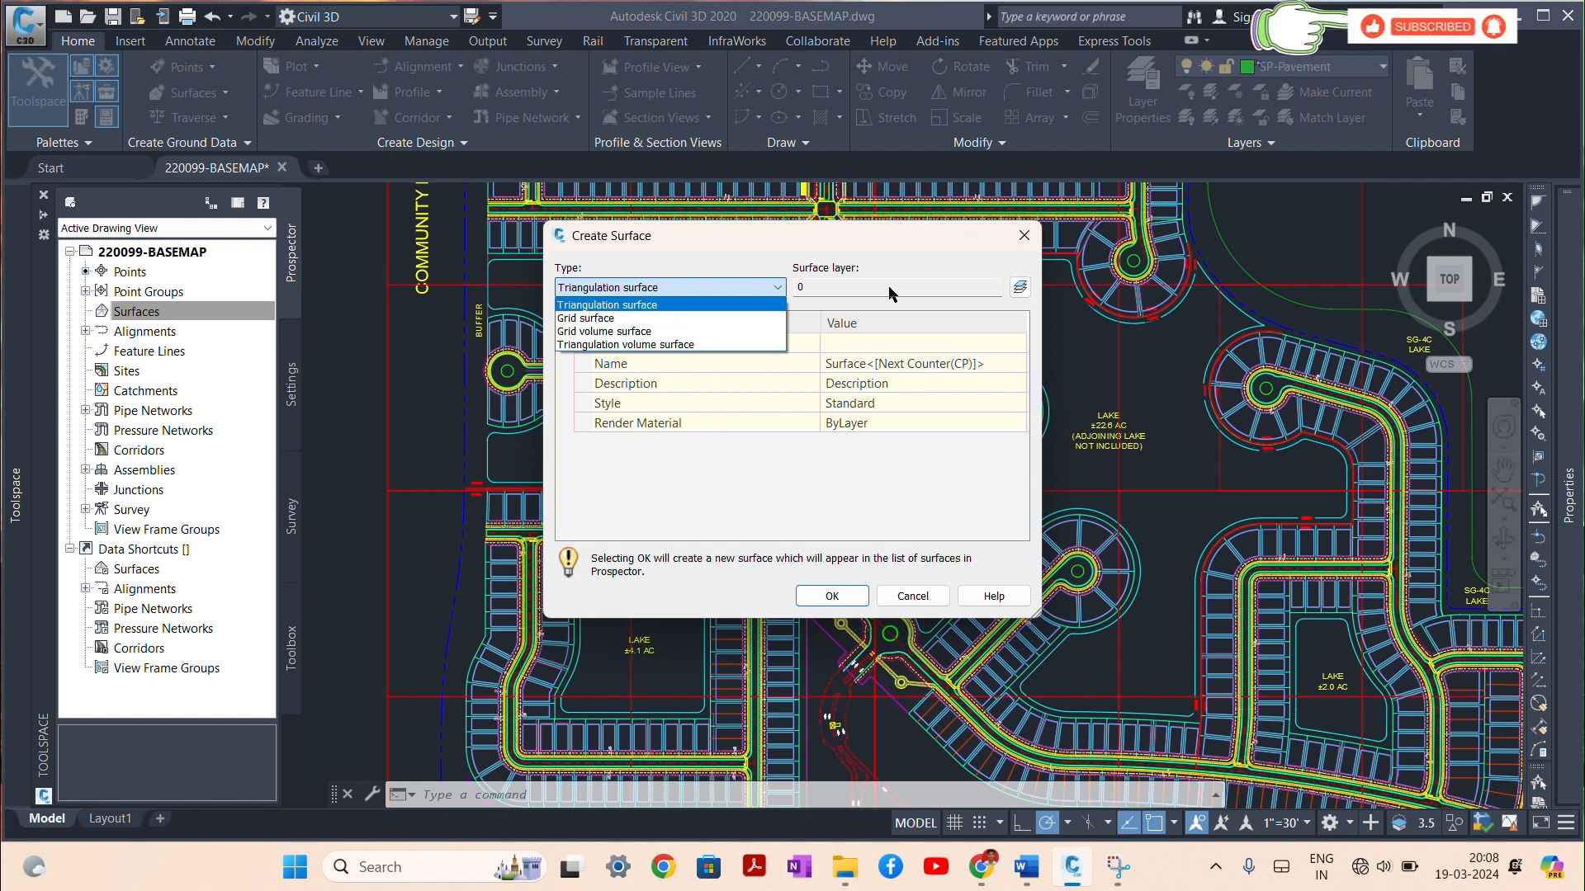
{"action": "left_click", "coordinate": [942, 291]}
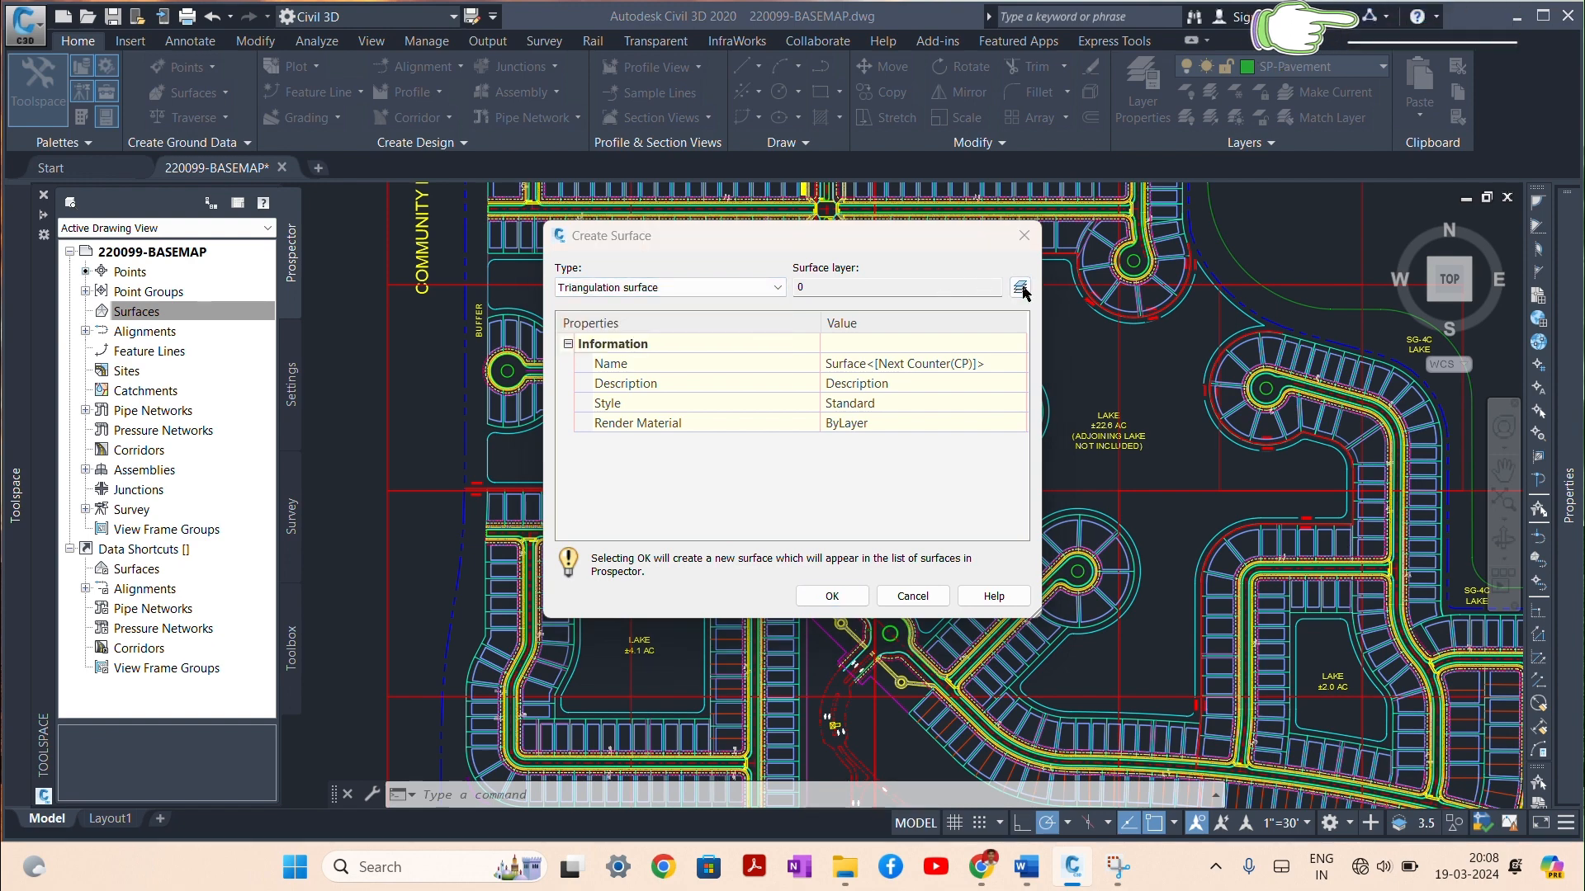
Step: Set the new surface's layer to LP-TEXT, chosen from the drawing's existing layers
{"action": "left_click", "coordinate": [1020, 287]}
{"action": "left_click", "coordinate": [901, 379]}
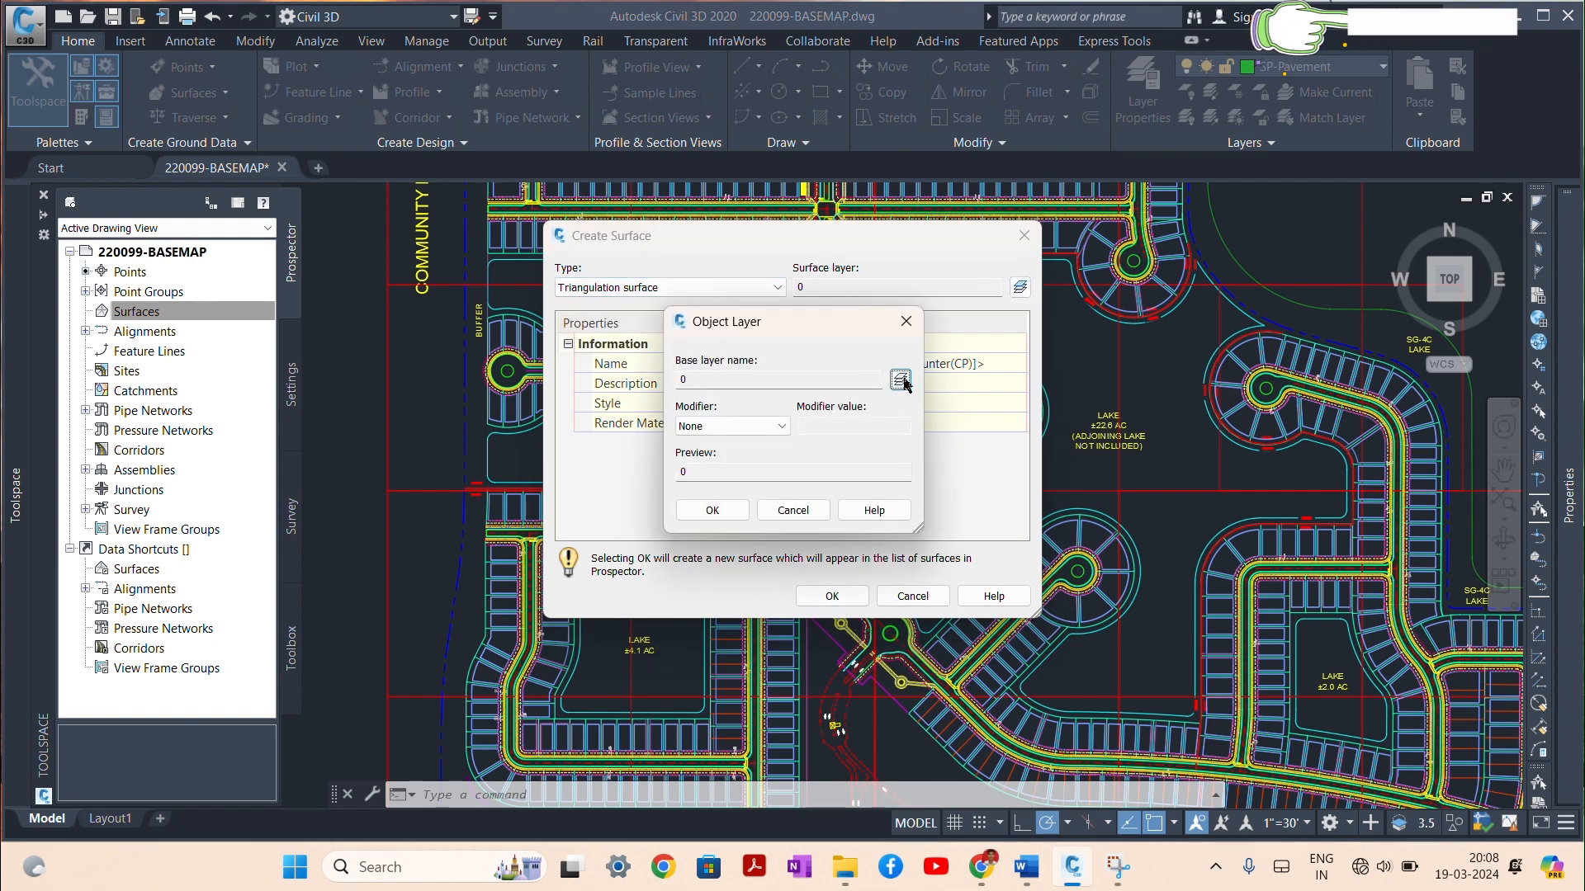
{"action": "scroll", "coordinate": [514, 451], "scroll_direction": "down", "scroll_amount": 3}
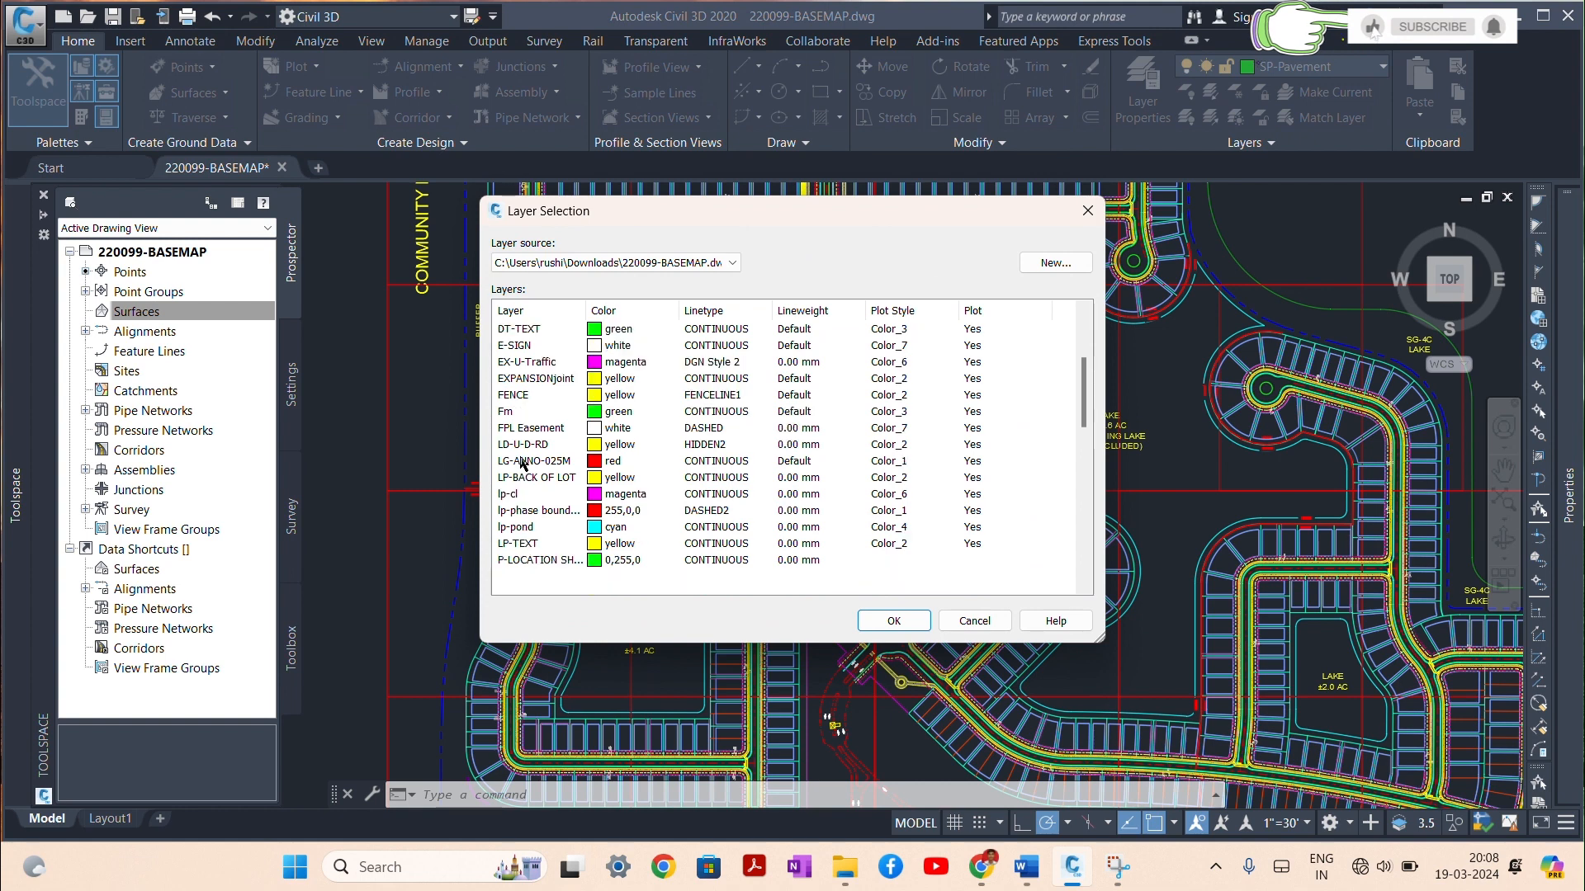
{"action": "scroll", "coordinate": [522, 464], "scroll_direction": "down", "scroll_amount": 3}
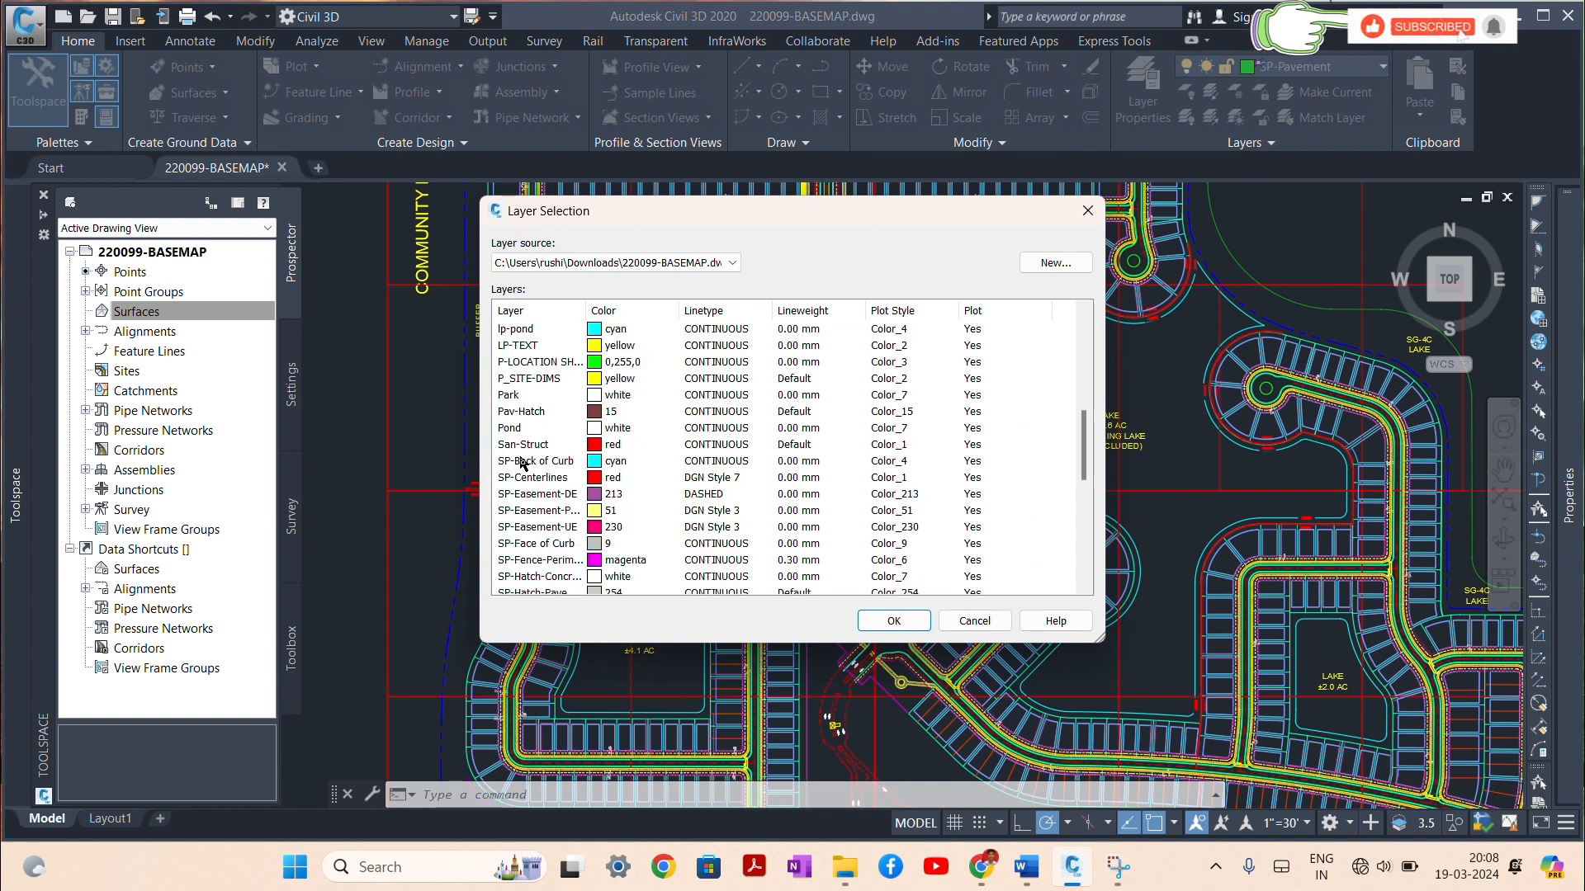
{"action": "scroll", "coordinate": [523, 467], "scroll_direction": "down", "scroll_amount": 3}
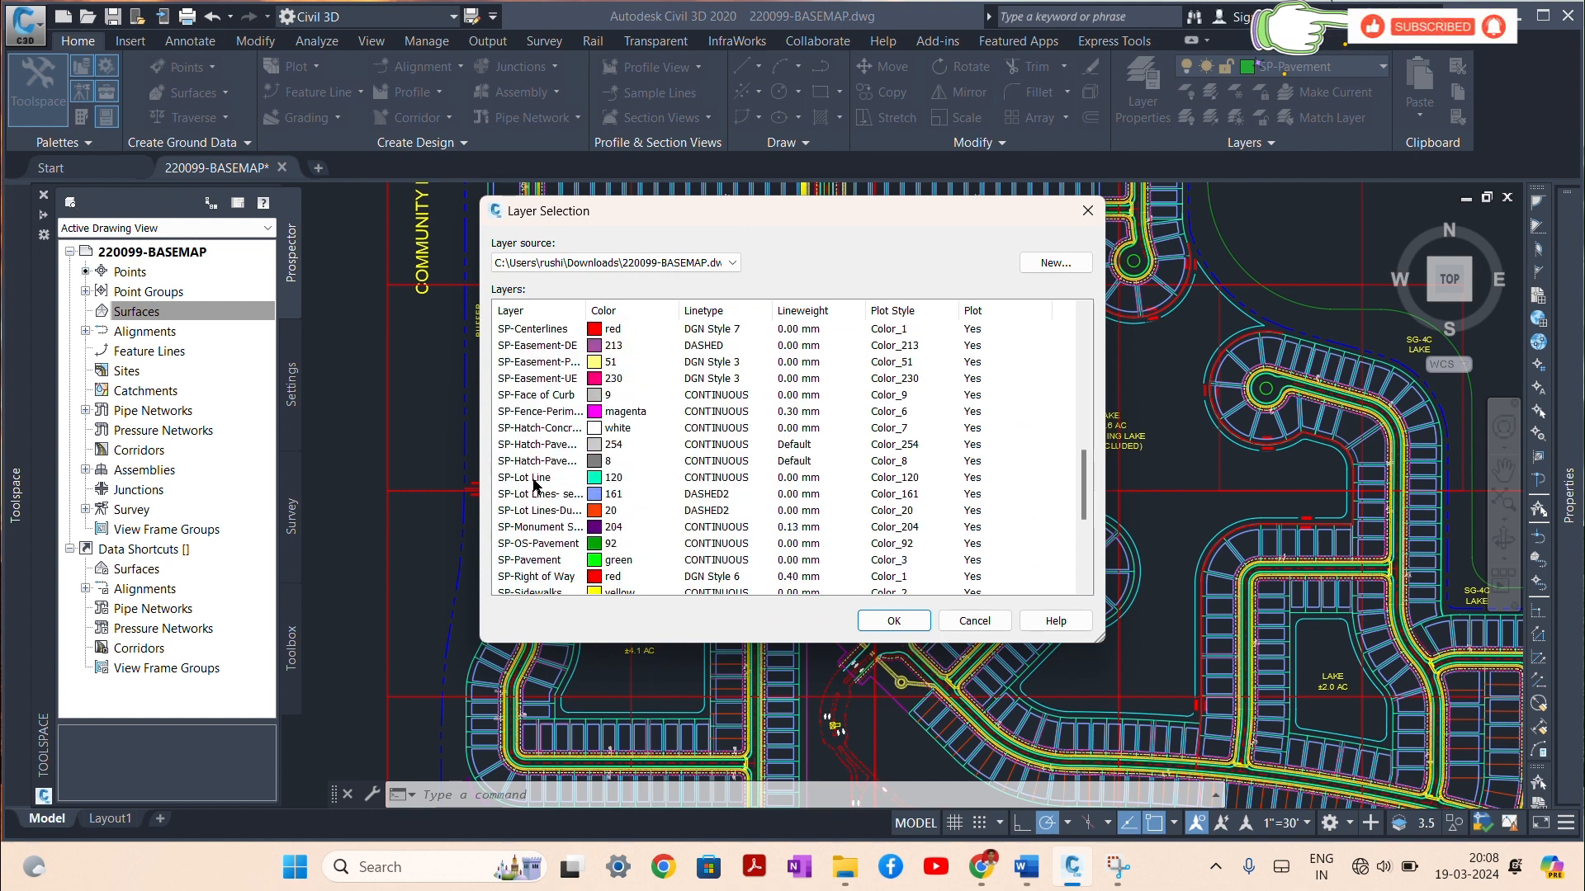
{"action": "scroll", "coordinate": [536, 495], "scroll_direction": "down", "scroll_amount": 5}
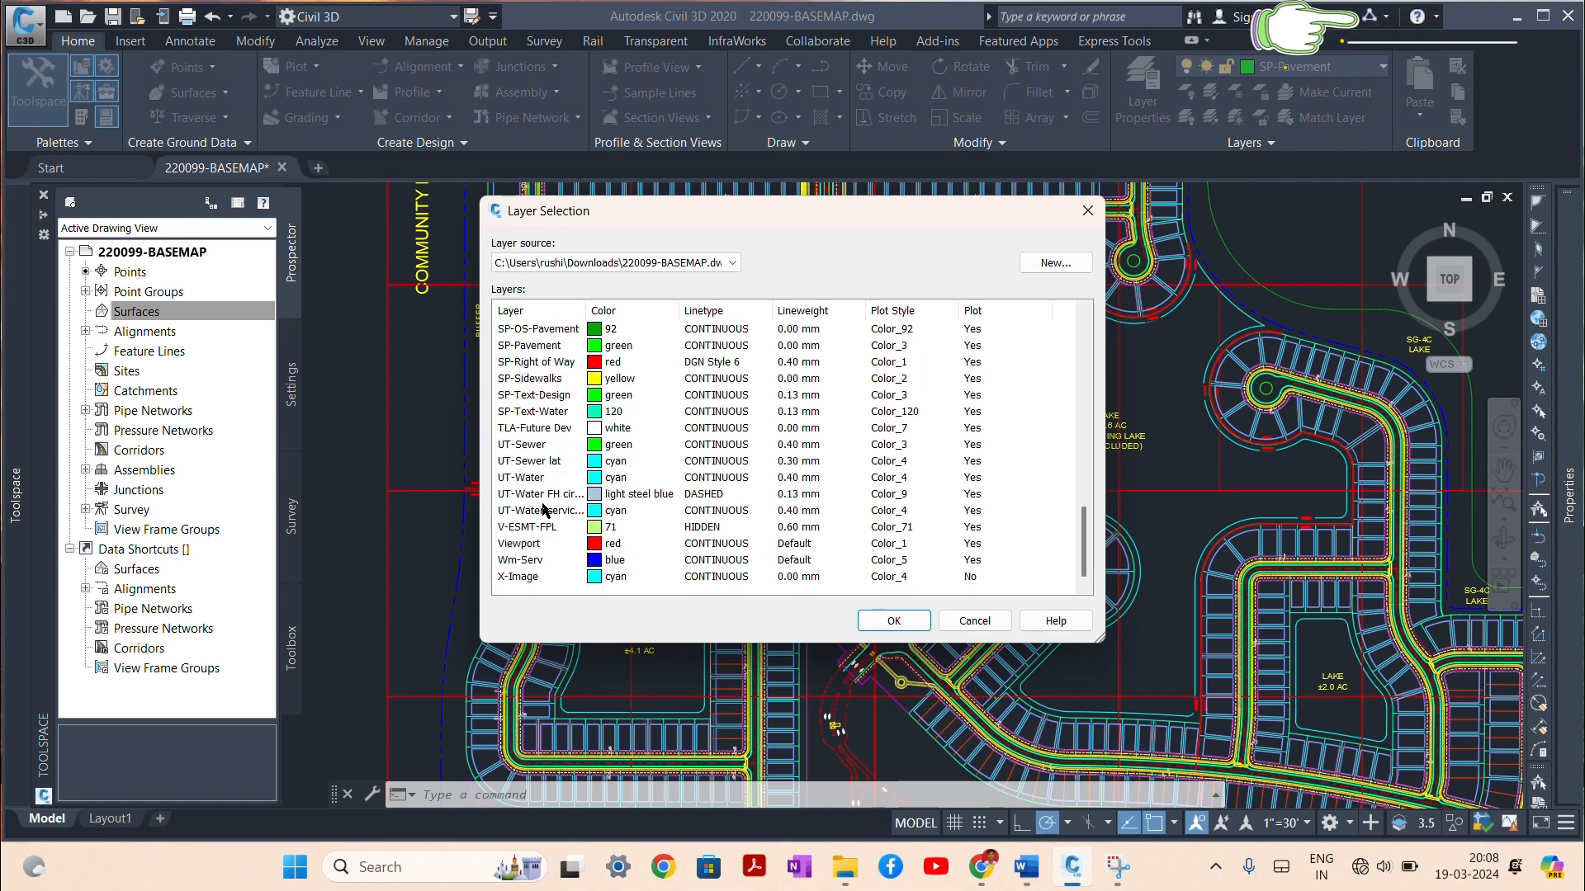
{"action": "scroll", "coordinate": [536, 503], "scroll_direction": "up", "scroll_amount": 7}
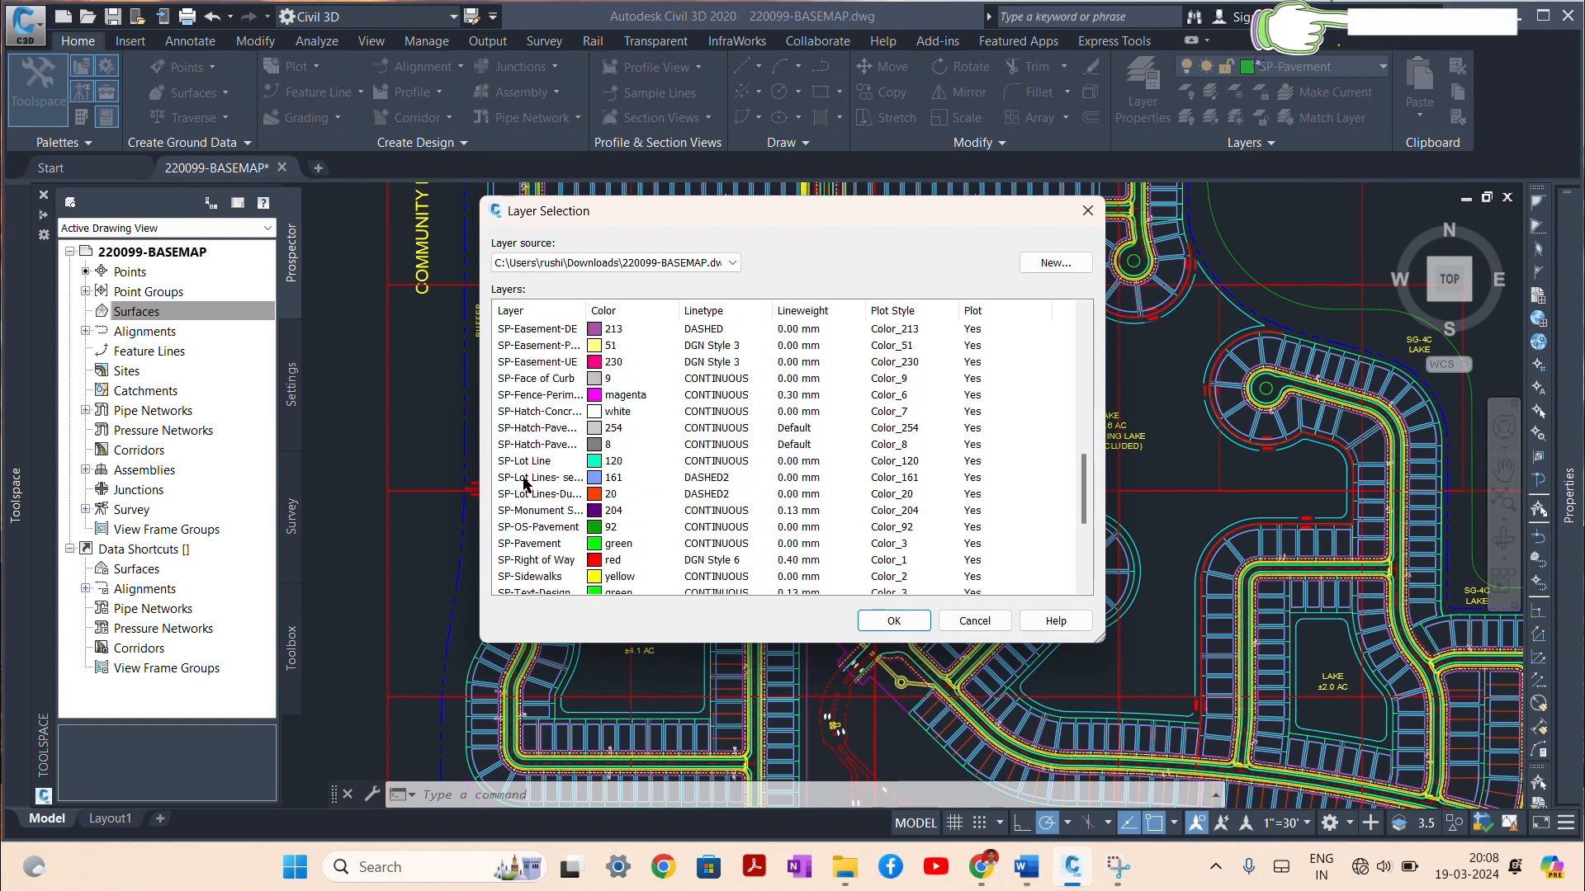
{"action": "scroll", "coordinate": [531, 421], "scroll_direction": "up", "scroll_amount": 2}
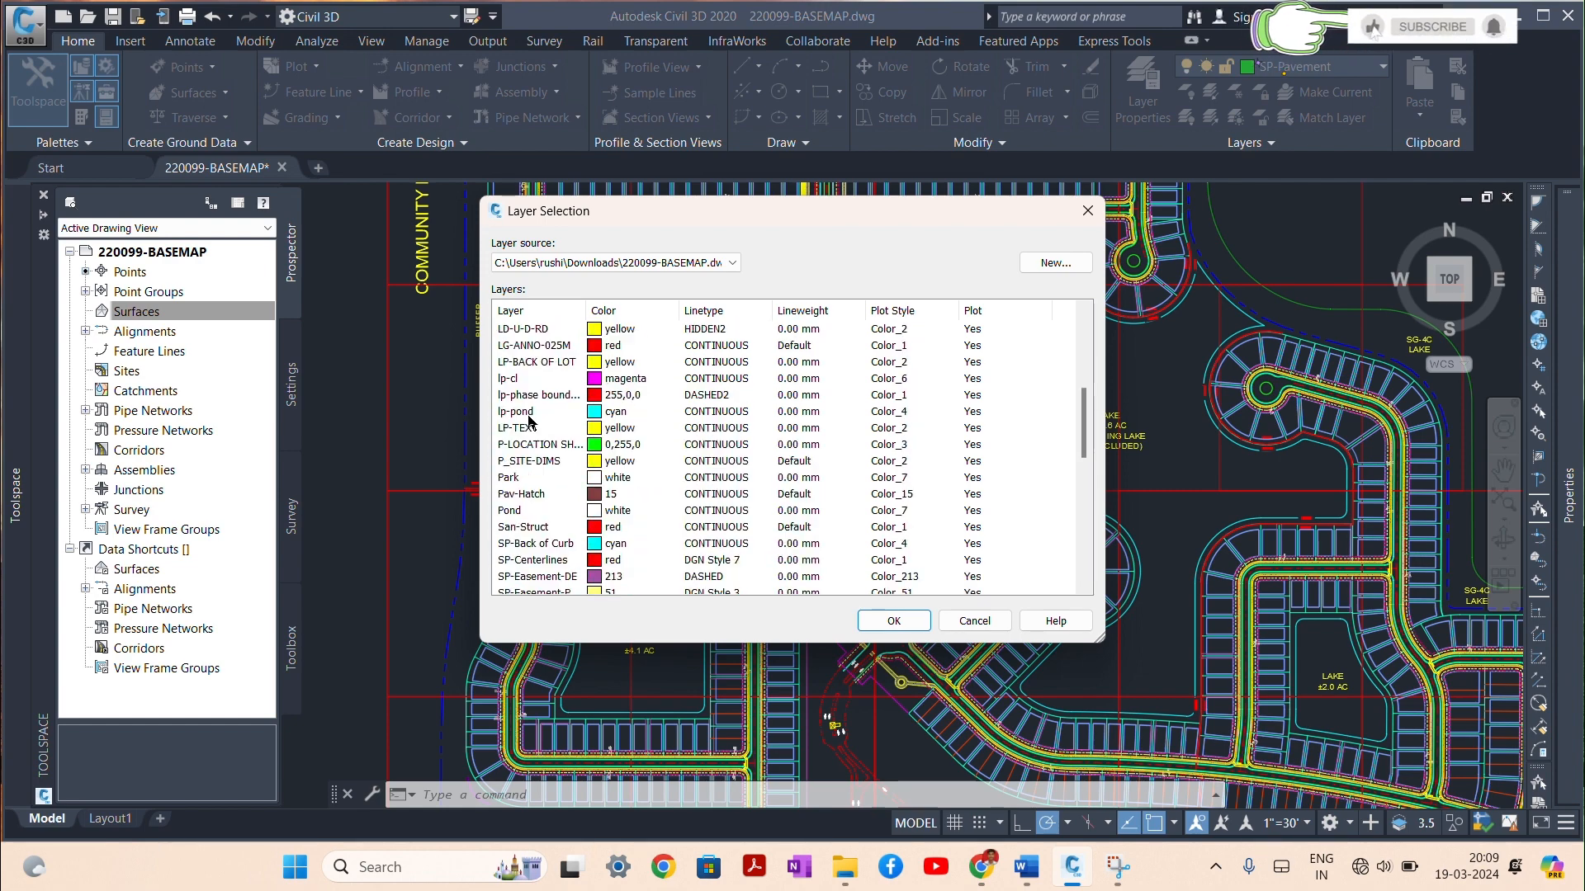
{"action": "left_click", "coordinate": [529, 428]}
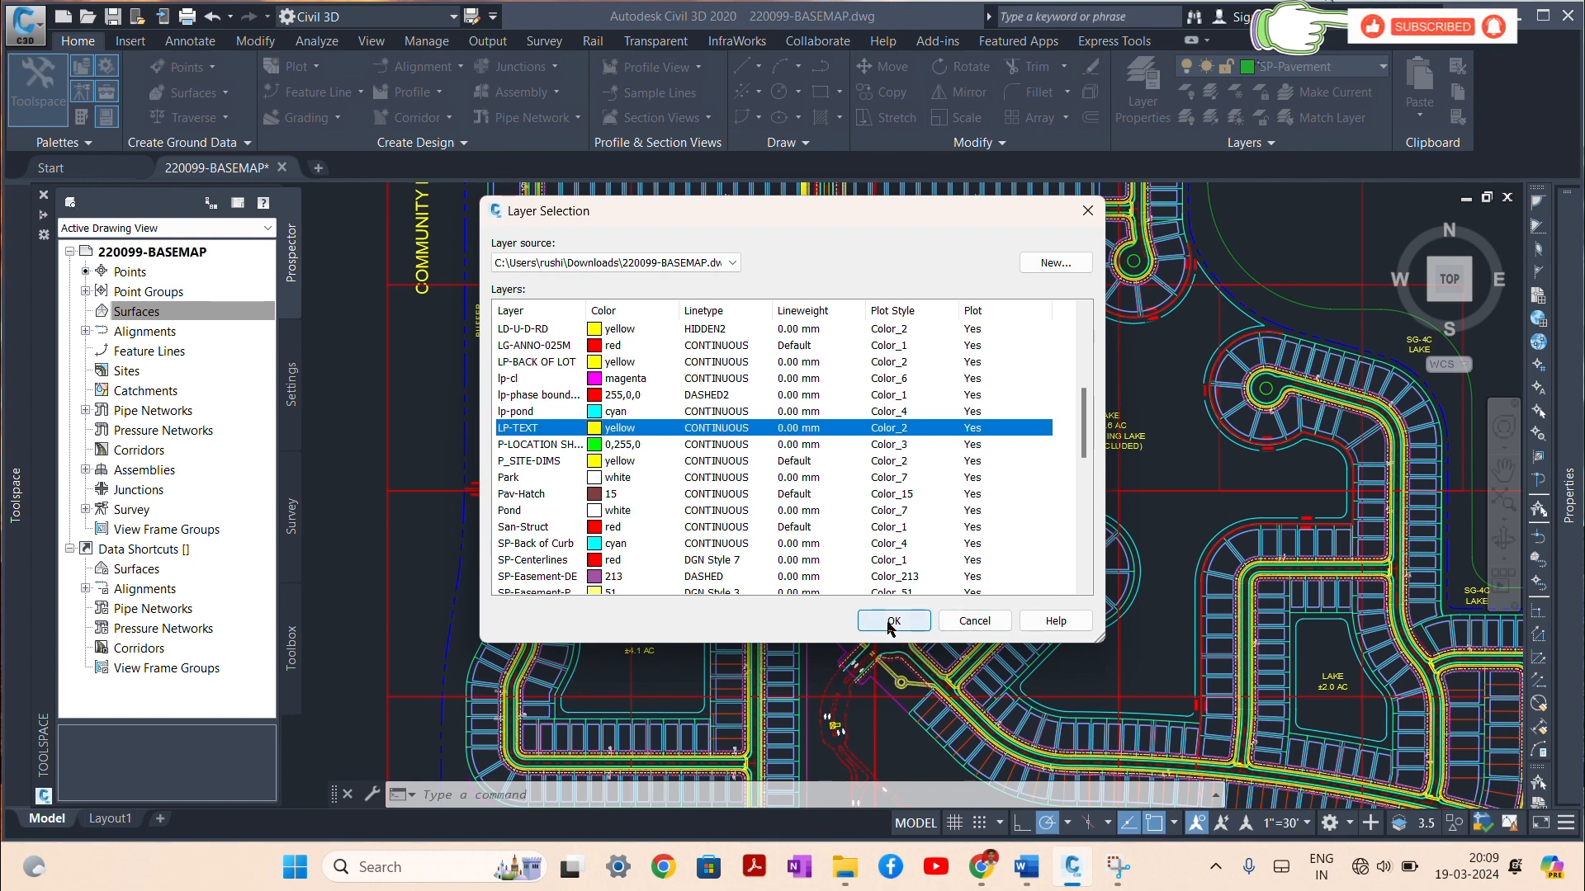
{"action": "left_click", "coordinate": [891, 623]}
{"action": "left_click", "coordinate": [707, 514]}
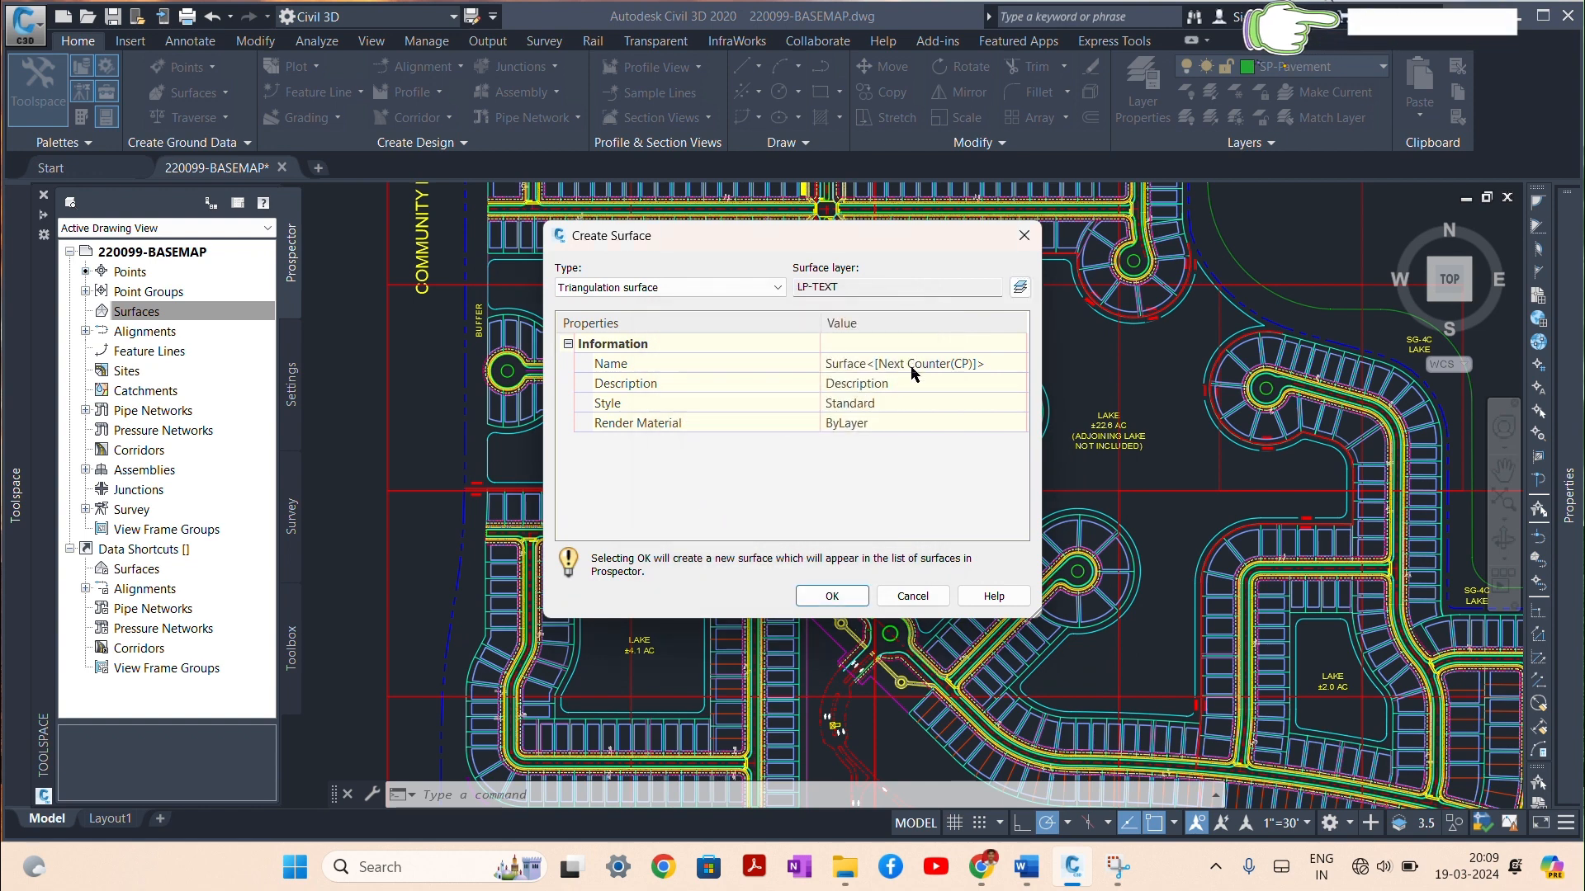
Step: Name the new triangulation surface EG and create it
{"action": "left_click", "coordinate": [913, 363]}
{"action": "key", "text": "Caps_Lock"}
{"action": "type", "text": "EG"}
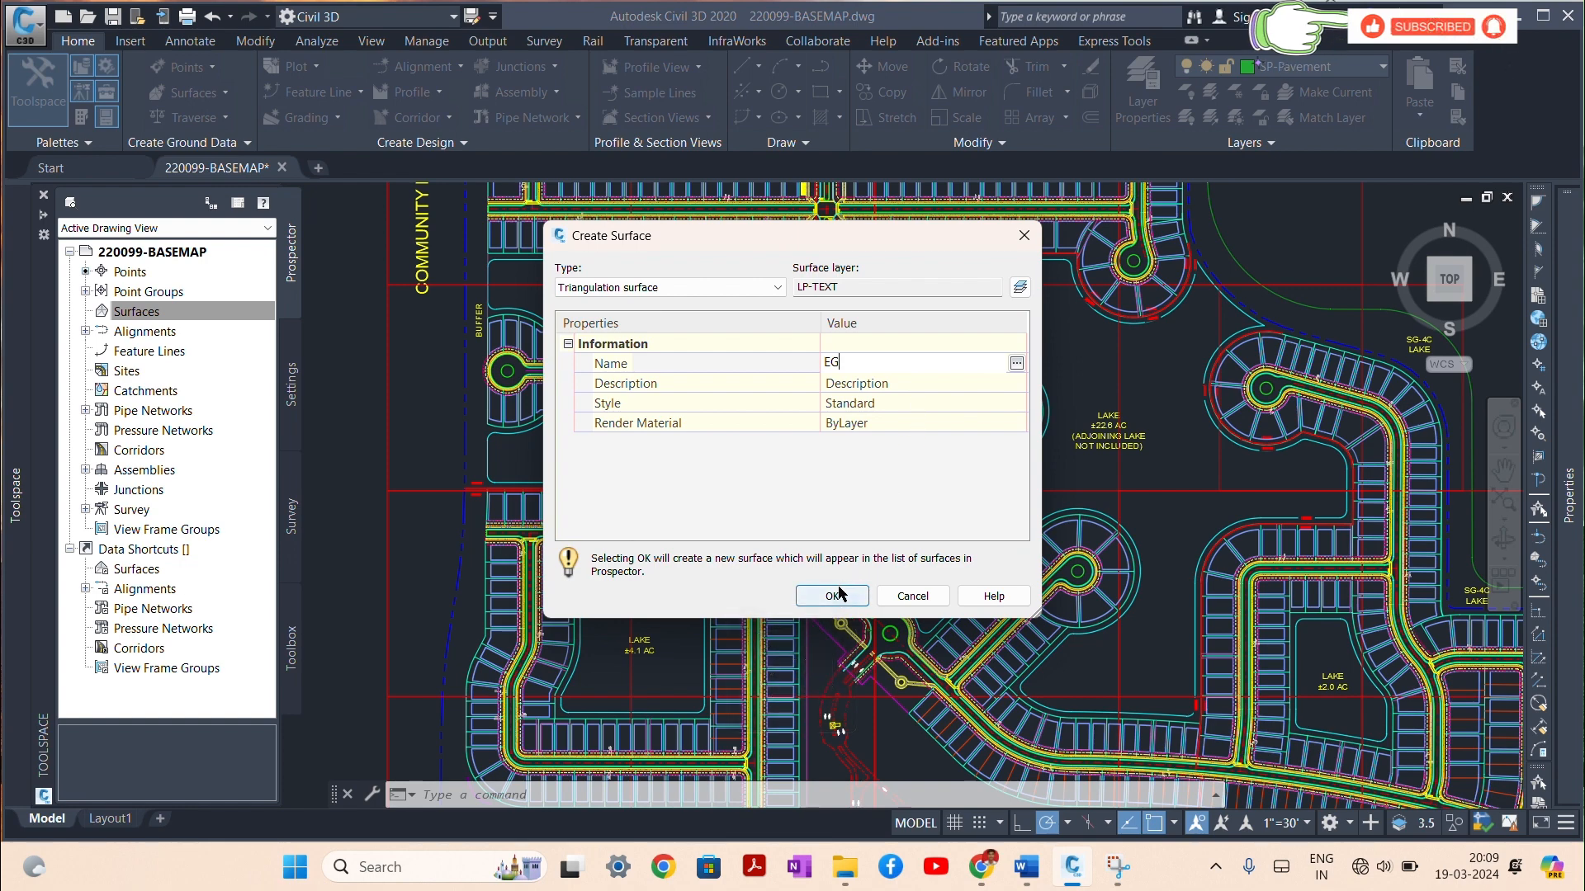
{"action": "left_click", "coordinate": [836, 595]}
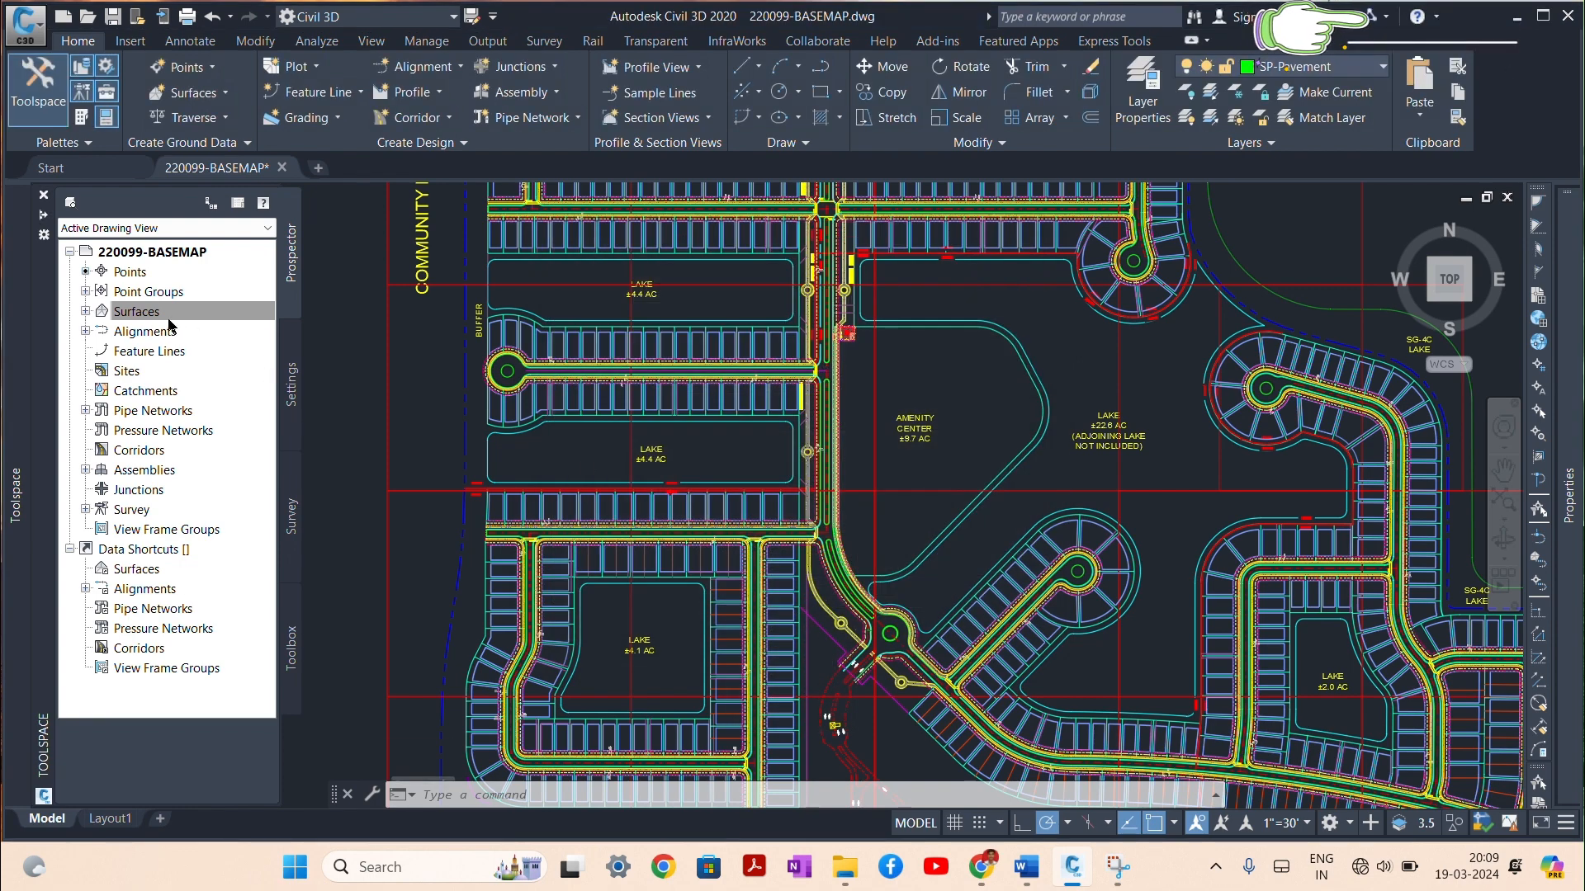
Step: Add the survey point group to the definition of the EG surface
{"action": "left_click", "coordinate": [102, 316]}
{"action": "left_click", "coordinate": [86, 311]}
{"action": "left_click", "coordinate": [100, 331]}
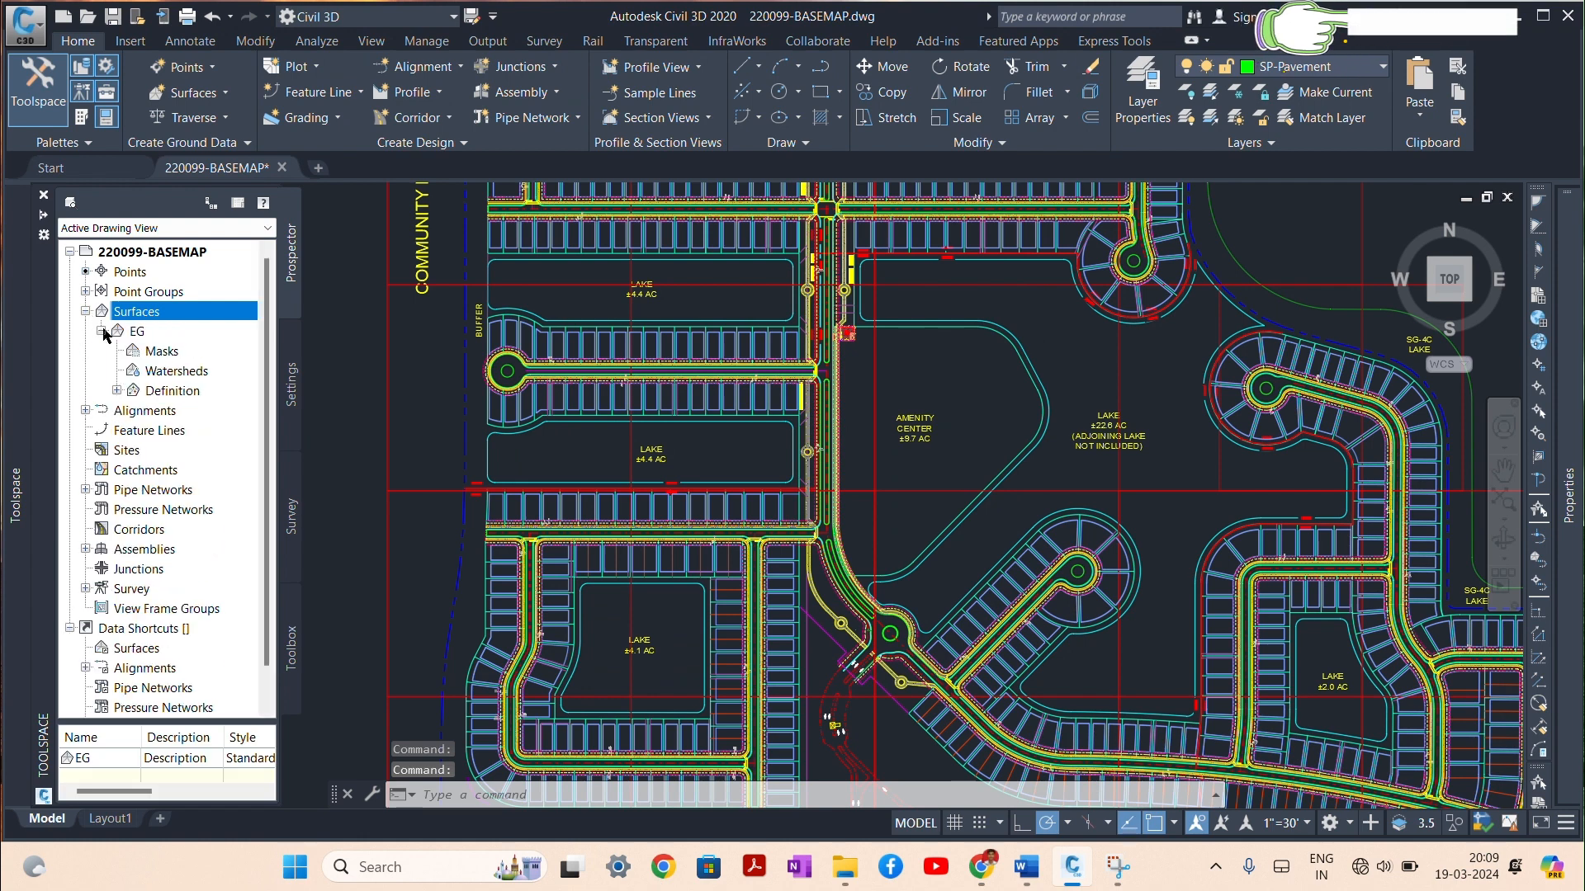
{"action": "left_click", "coordinate": [118, 391]}
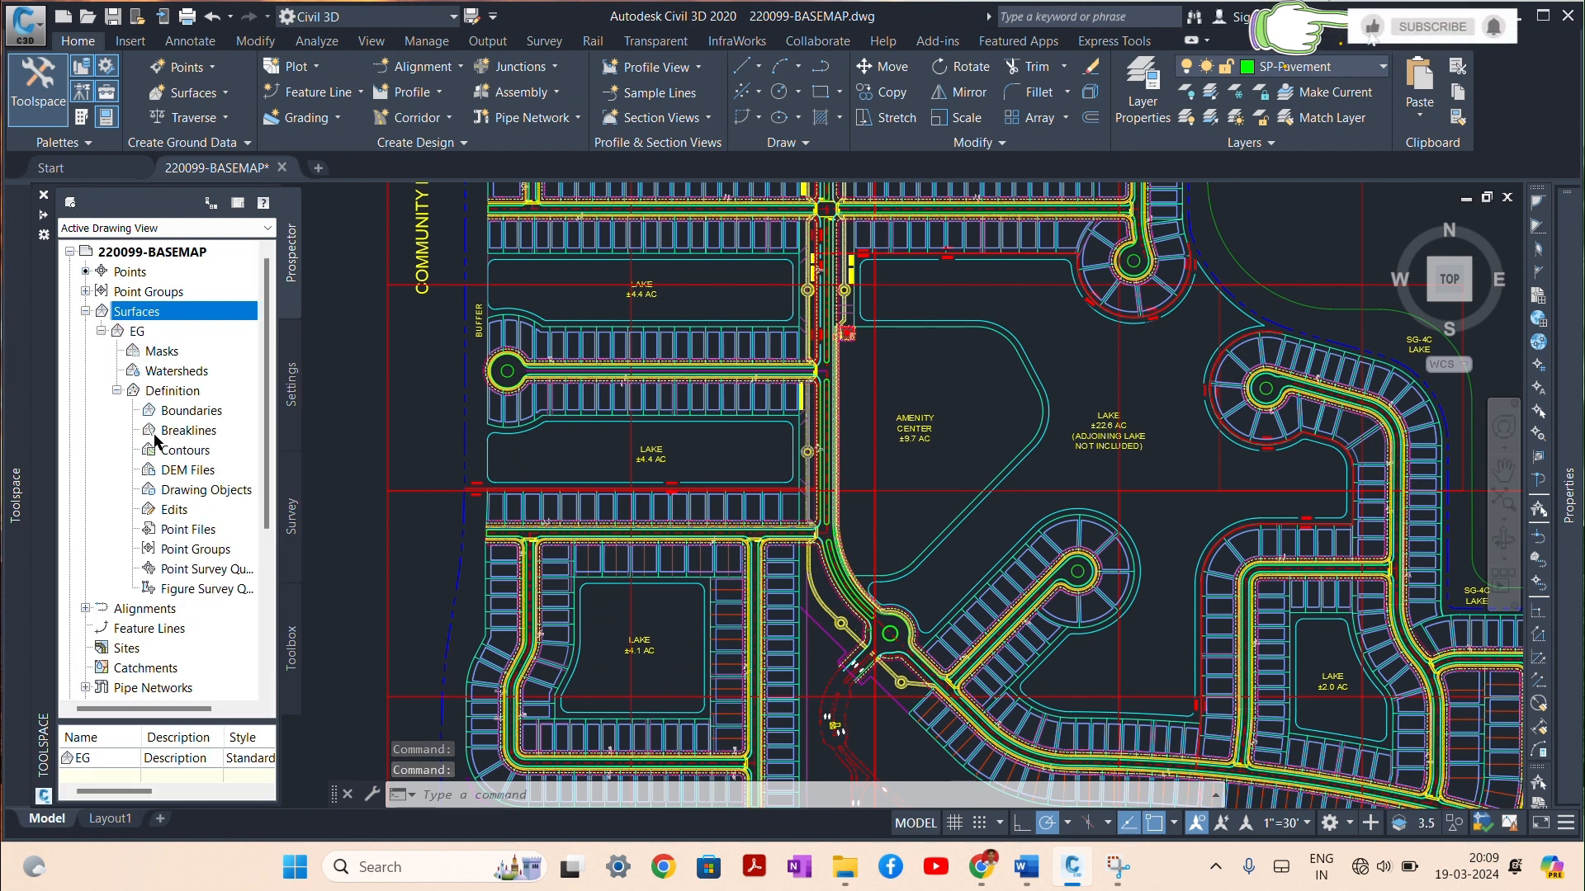
{"action": "left_click", "coordinate": [176, 526]}
{"action": "left_click", "coordinate": [195, 549]}
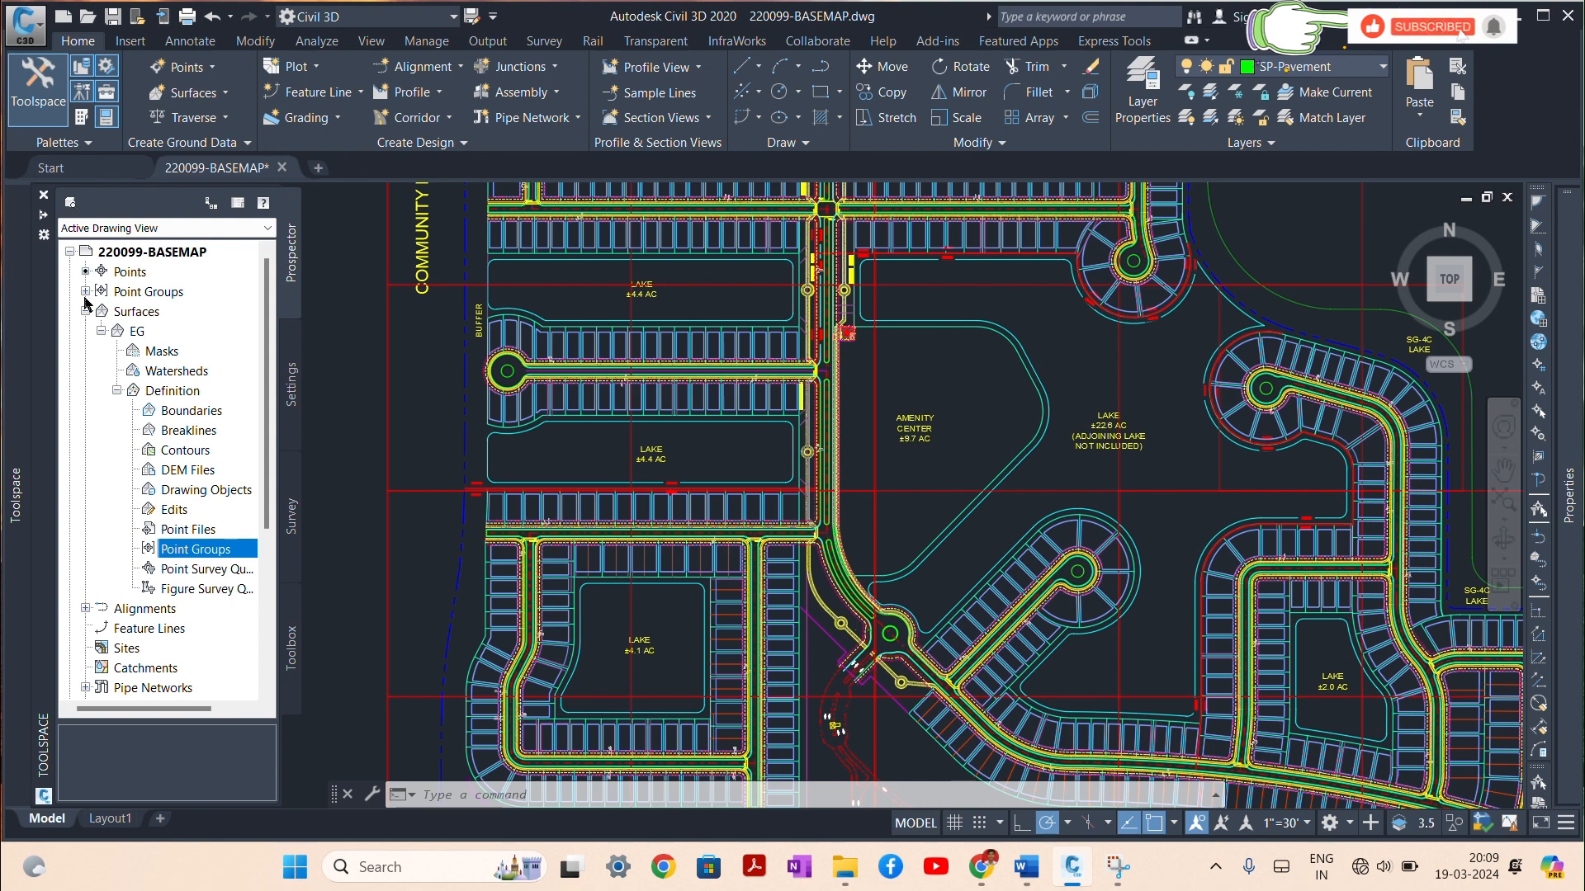
{"action": "right_click", "coordinate": [208, 551]}
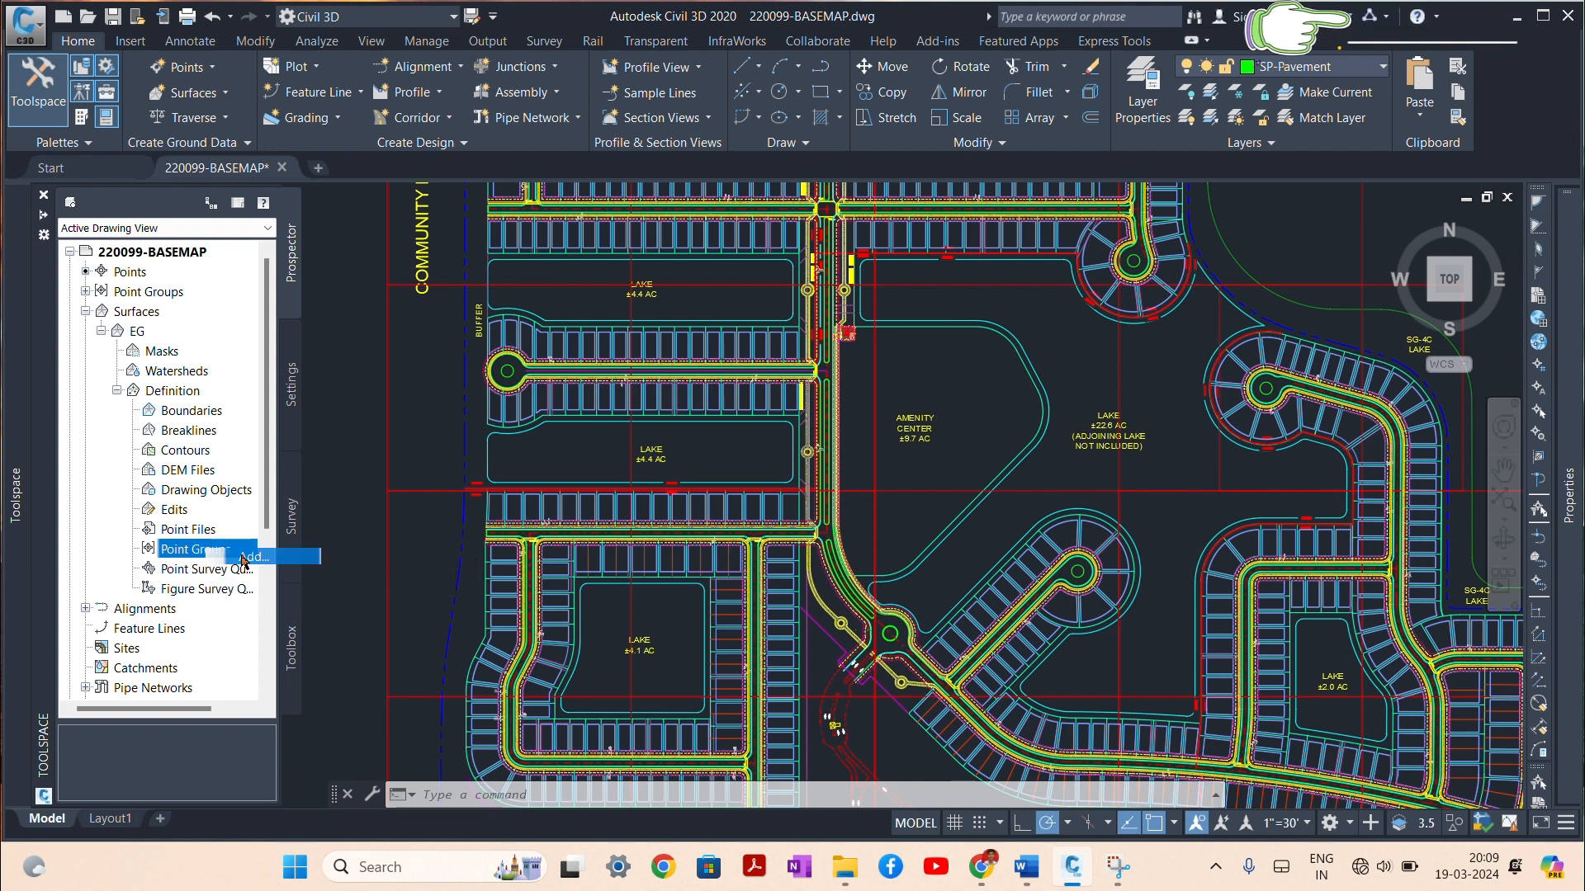
{"action": "left_click", "coordinate": [252, 557]}
{"action": "left_click", "coordinate": [660, 392]}
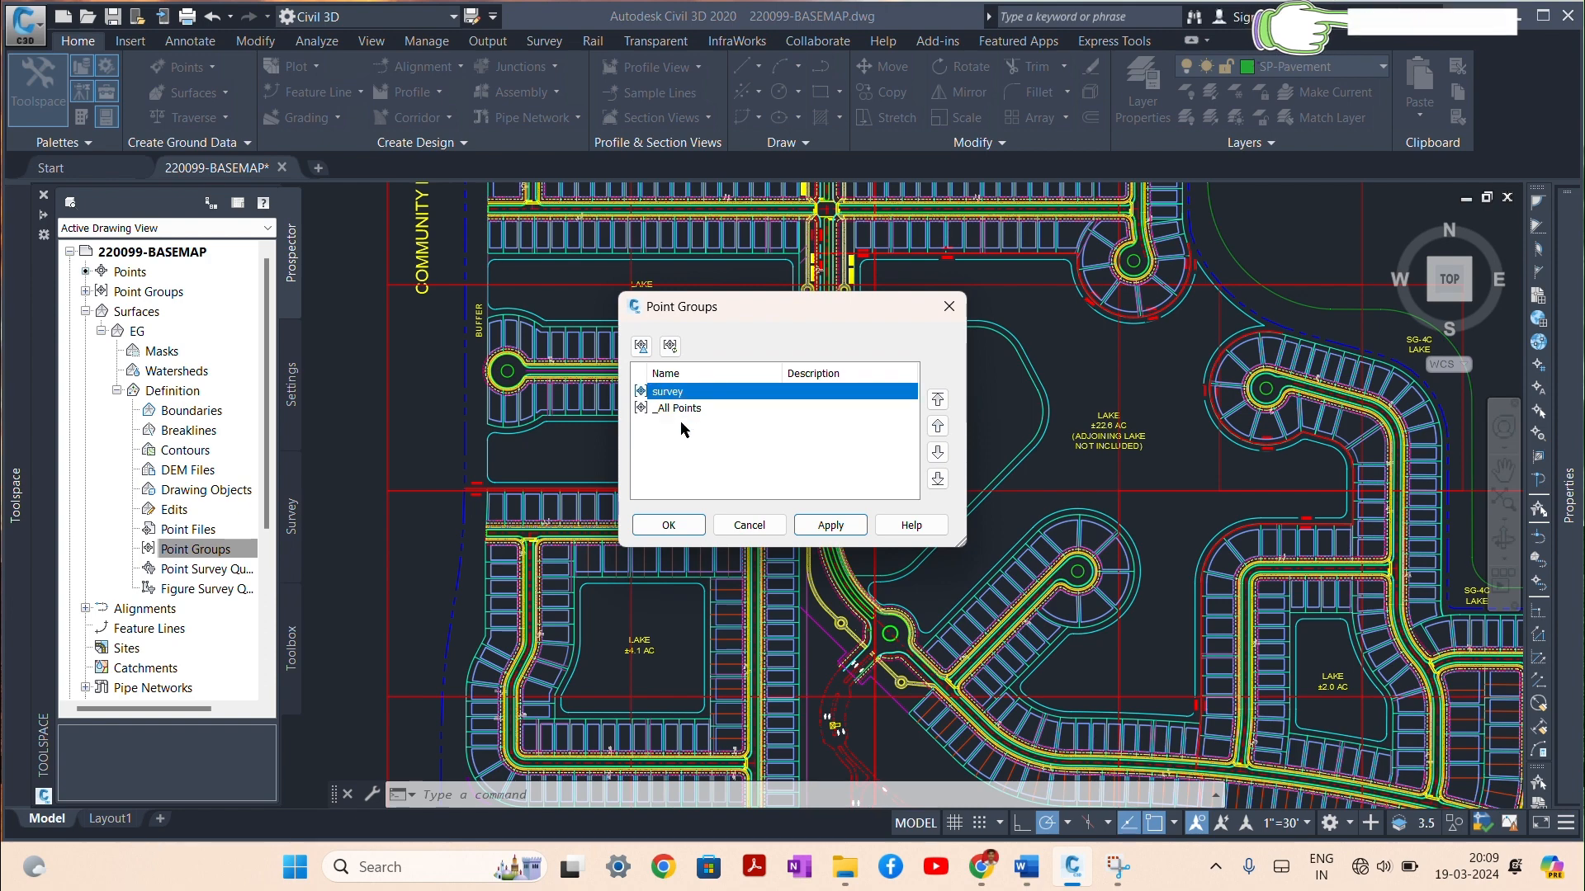
{"action": "left_click", "coordinate": [669, 525]}
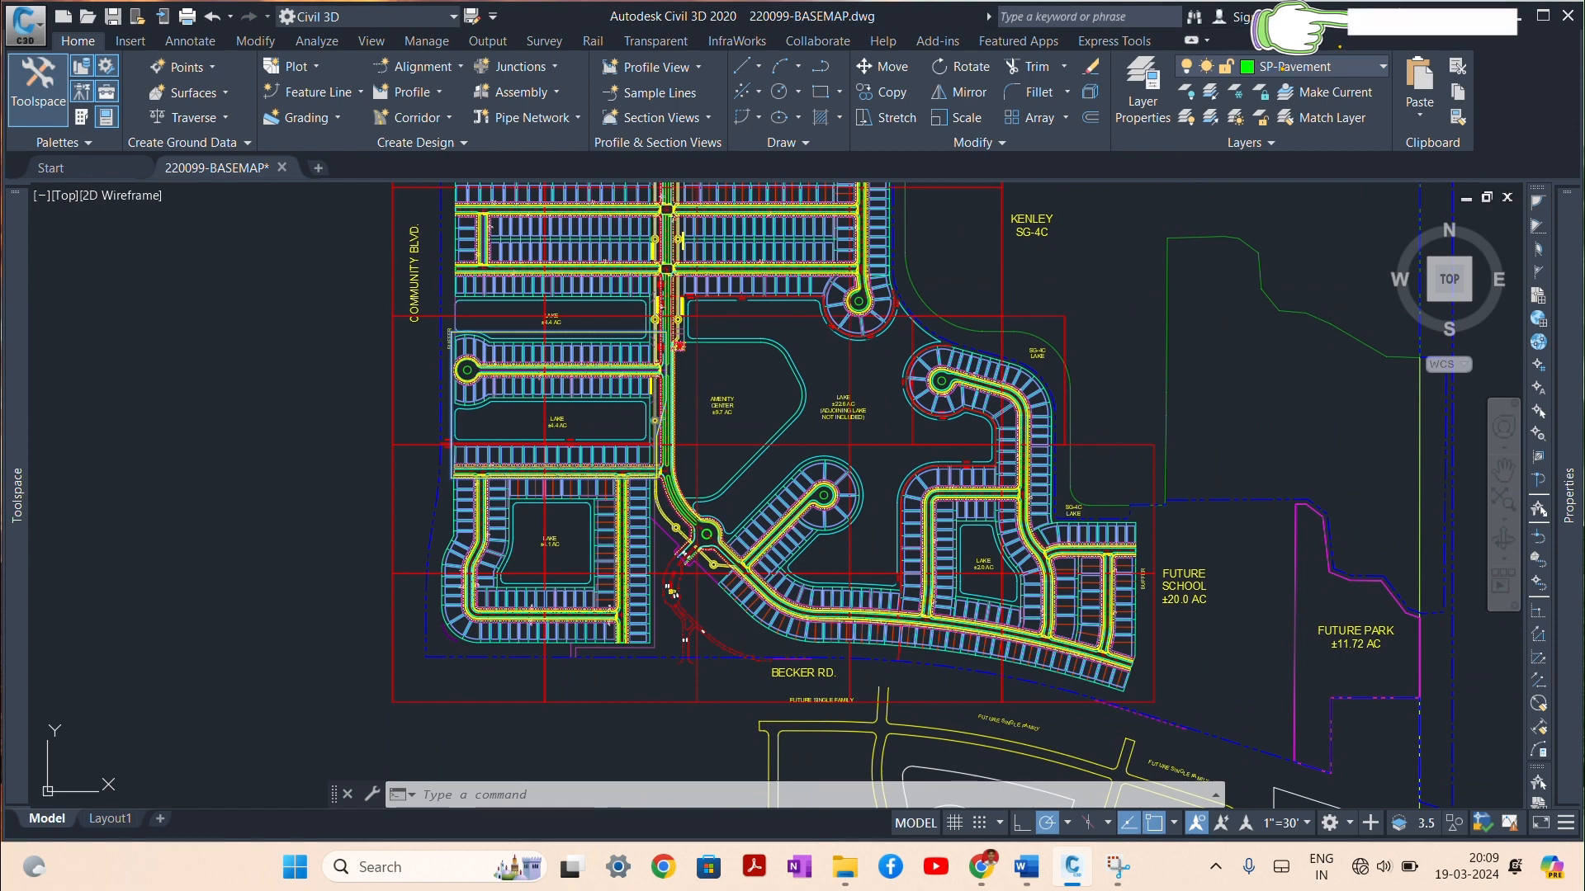
Step: Open the Standard surface style for editing from the surface properties of EG
{"action": "scroll", "coordinate": [516, 416], "scroll_direction": "up", "scroll_amount": 2}
{"action": "left_click", "coordinate": [505, 420]}
{"action": "right_click", "coordinate": [504, 420]}
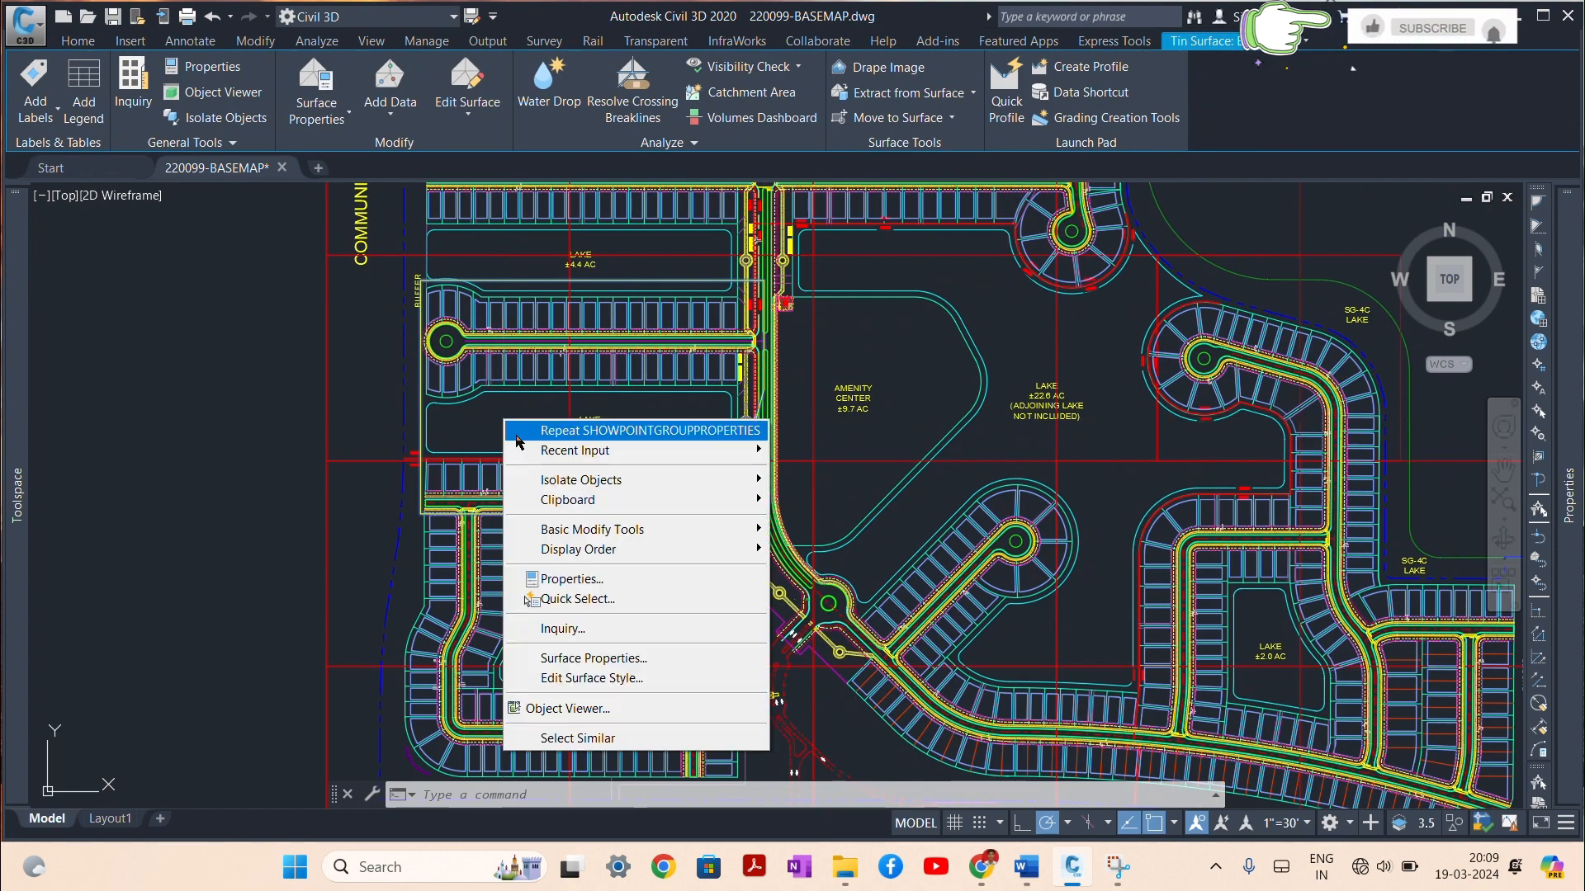
{"action": "left_click", "coordinate": [606, 661]}
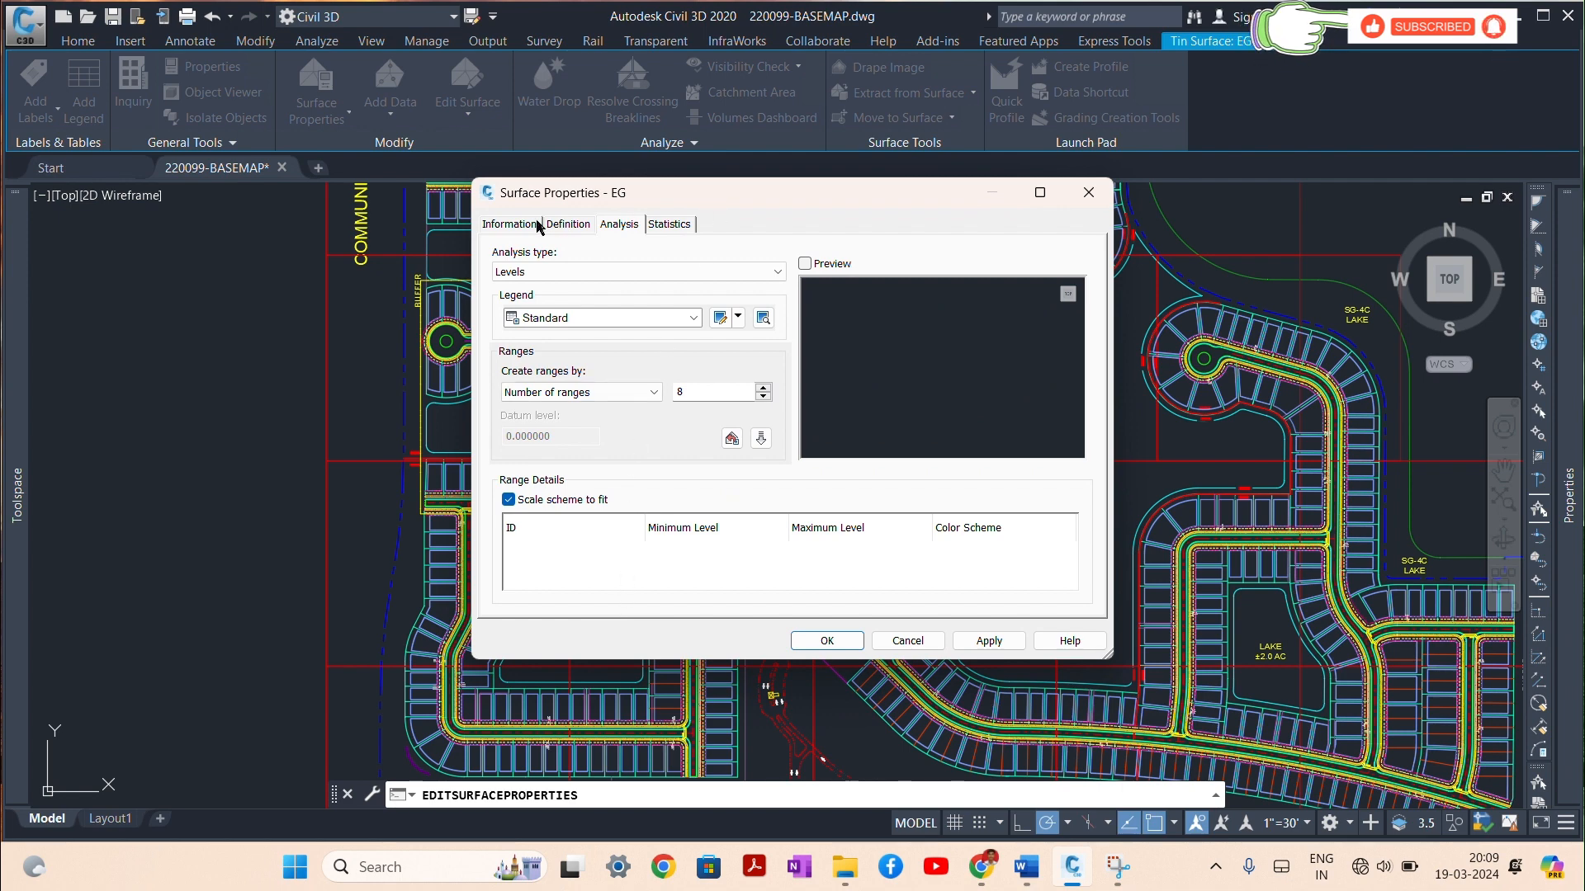
{"action": "left_click", "coordinate": [509, 225]}
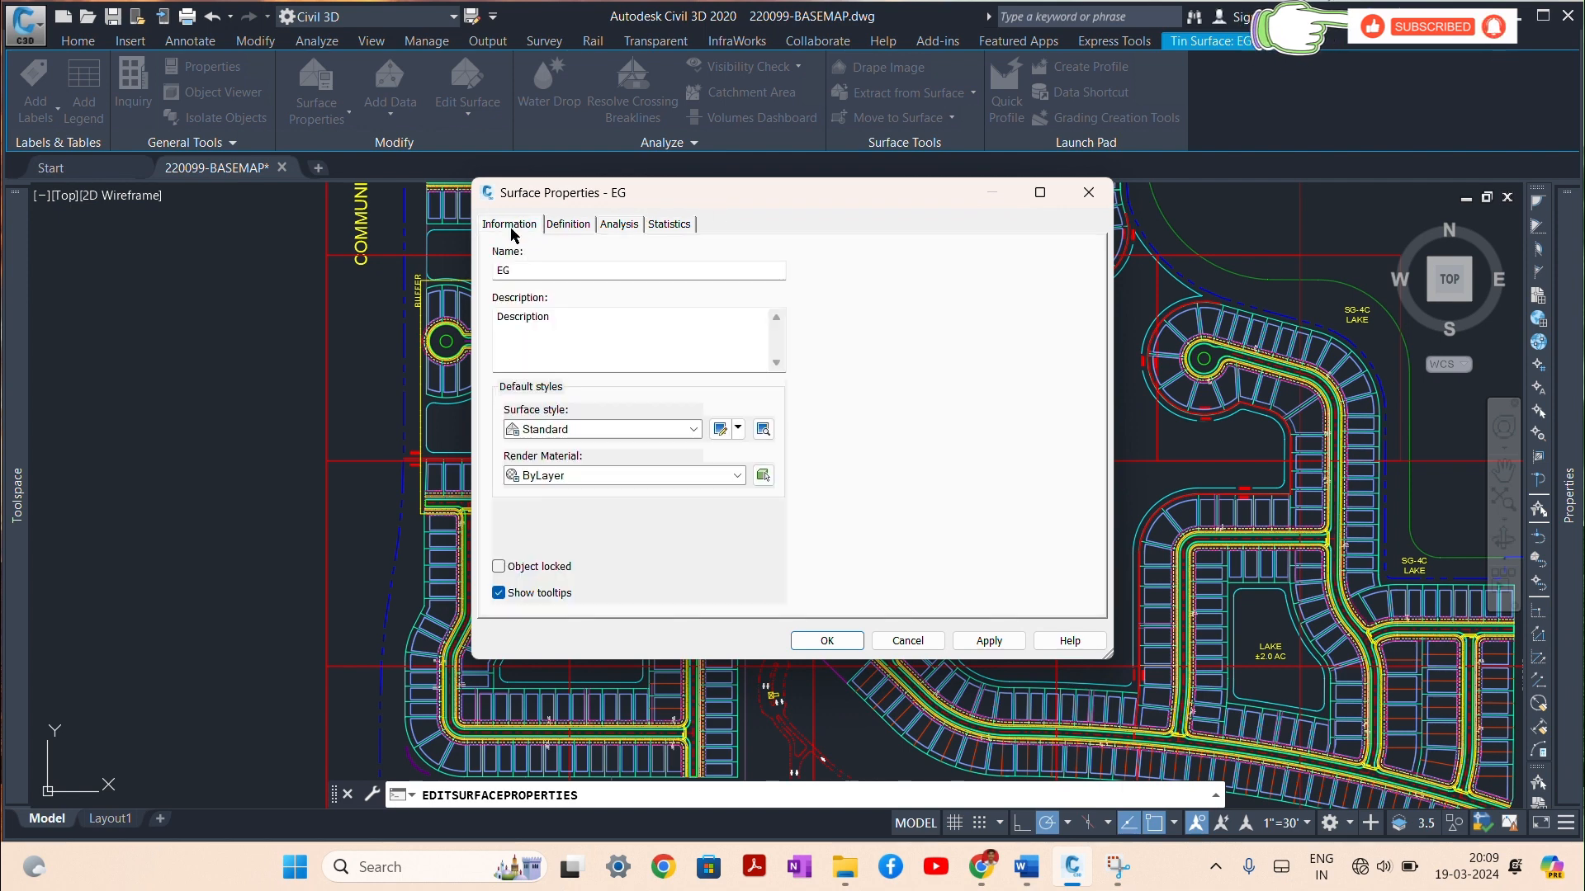
{"action": "left_click", "coordinate": [720, 431]}
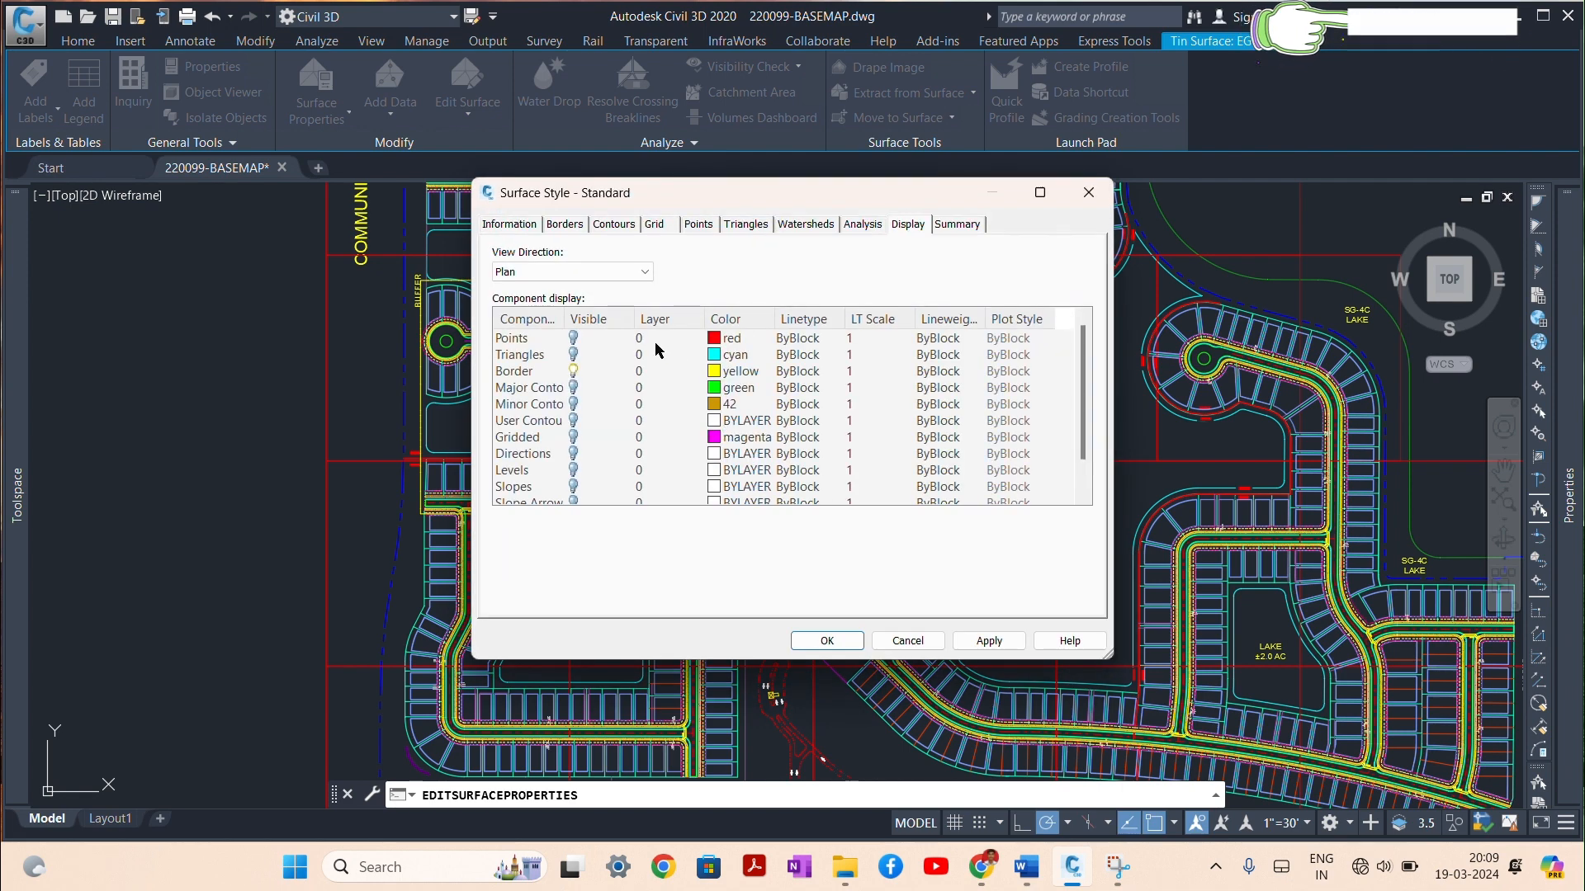
Step: Set the Standard style's contour intervals to 1 ft minor and 5 ft major
{"action": "left_click", "coordinate": [615, 225]}
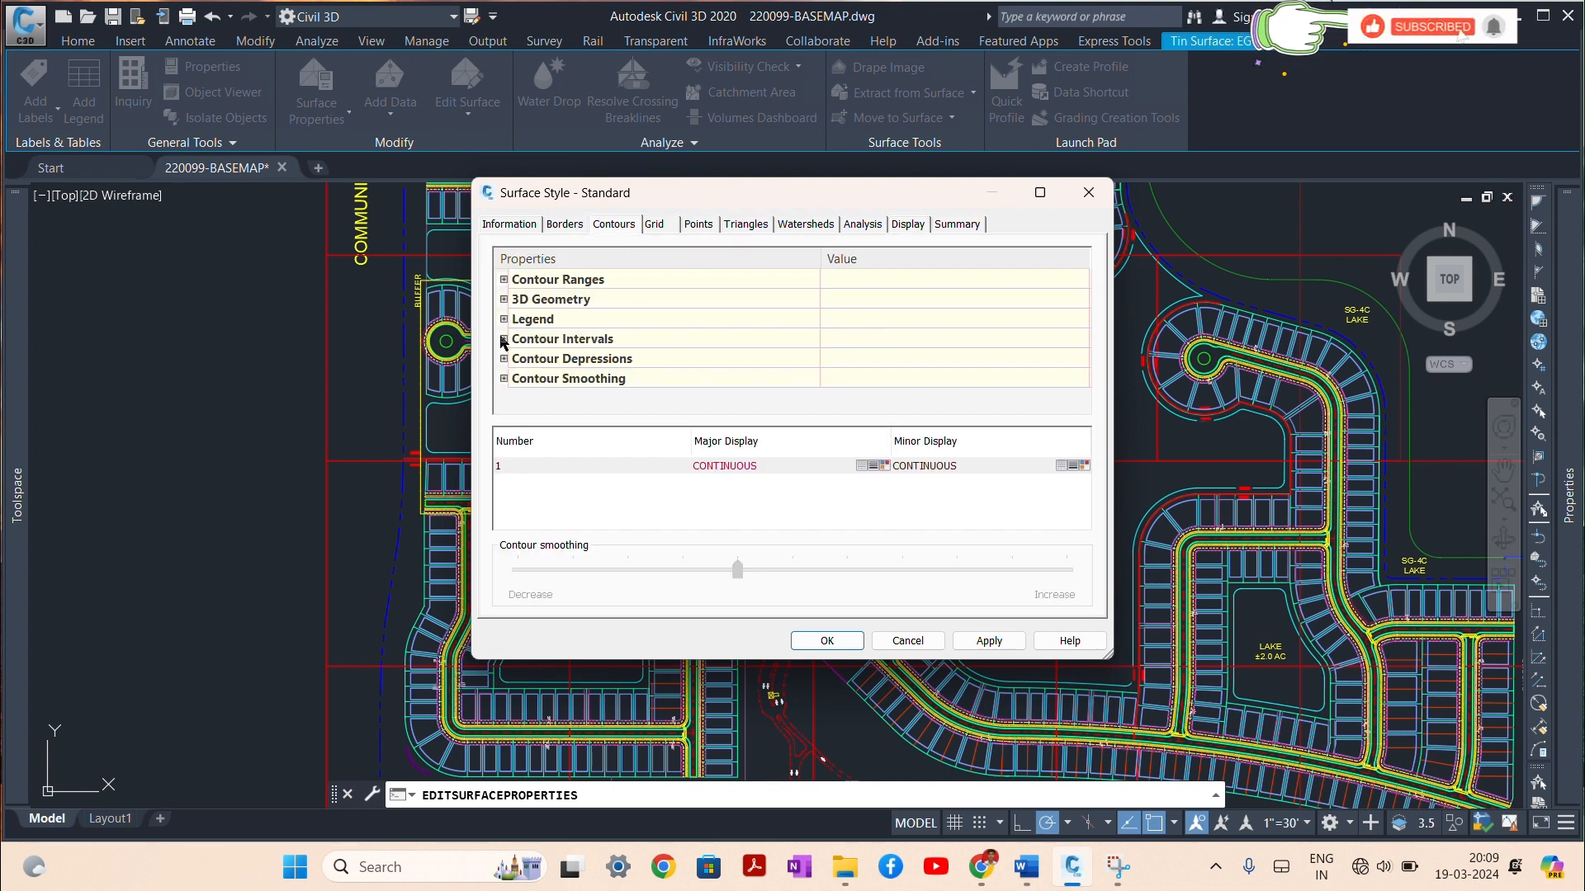
{"action": "left_click", "coordinate": [504, 339]}
{"action": "scroll", "coordinate": [884, 378], "scroll_direction": "down", "scroll_amount": 1}
{"action": "double_click", "coordinate": [850, 318]}
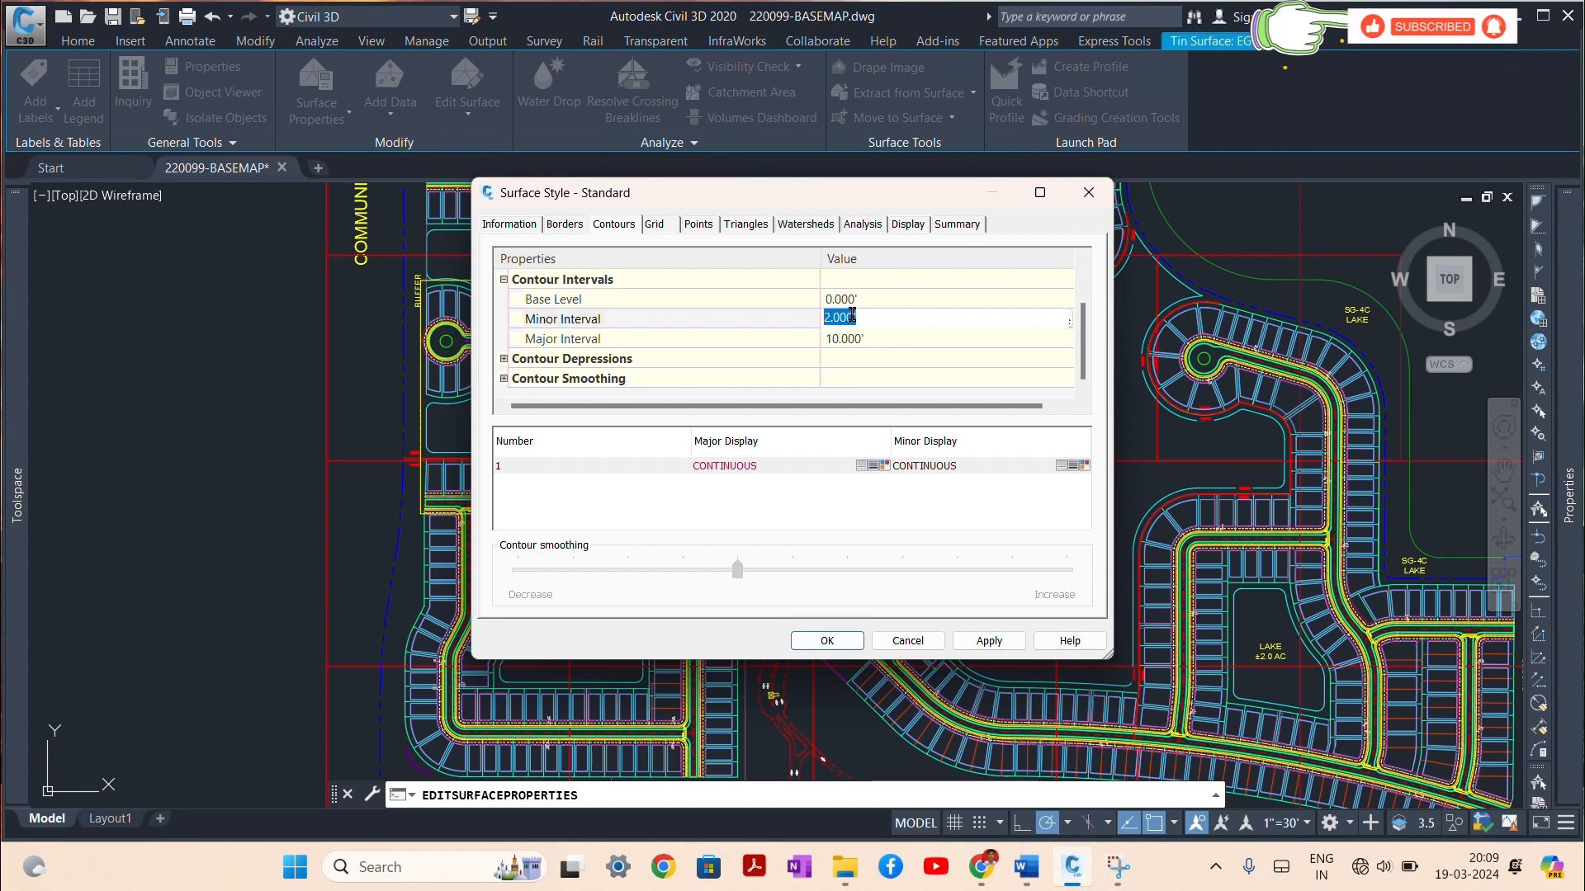
{"action": "left_click", "coordinate": [862, 358]}
{"action": "left_click", "coordinate": [836, 318]}
{"action": "left_click", "coordinate": [869, 320]}
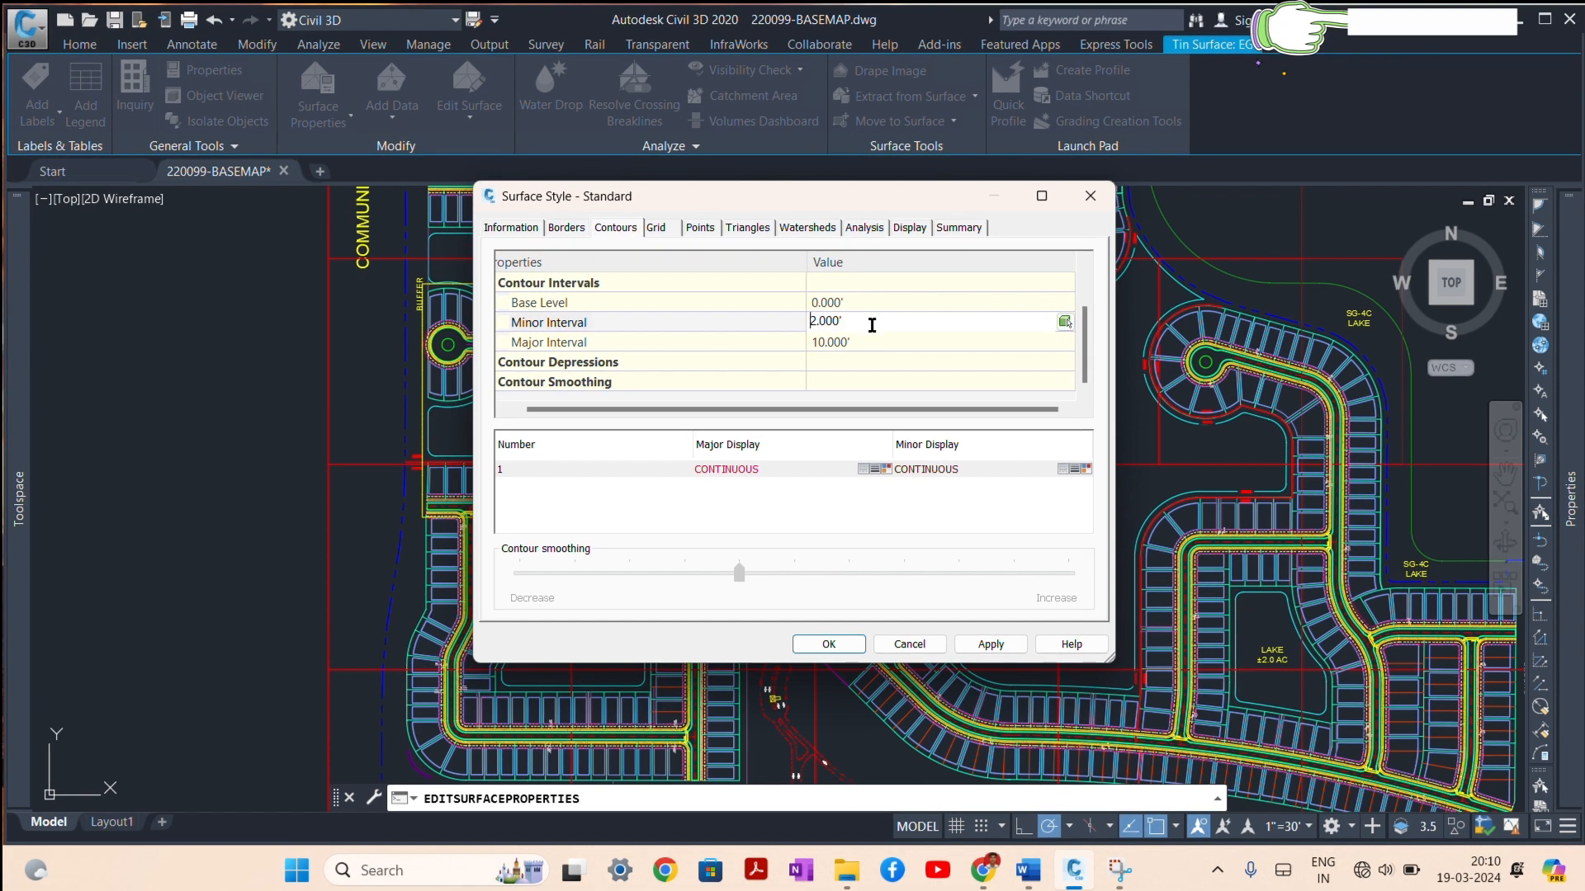
{"action": "key", "text": "ctrl+a"}
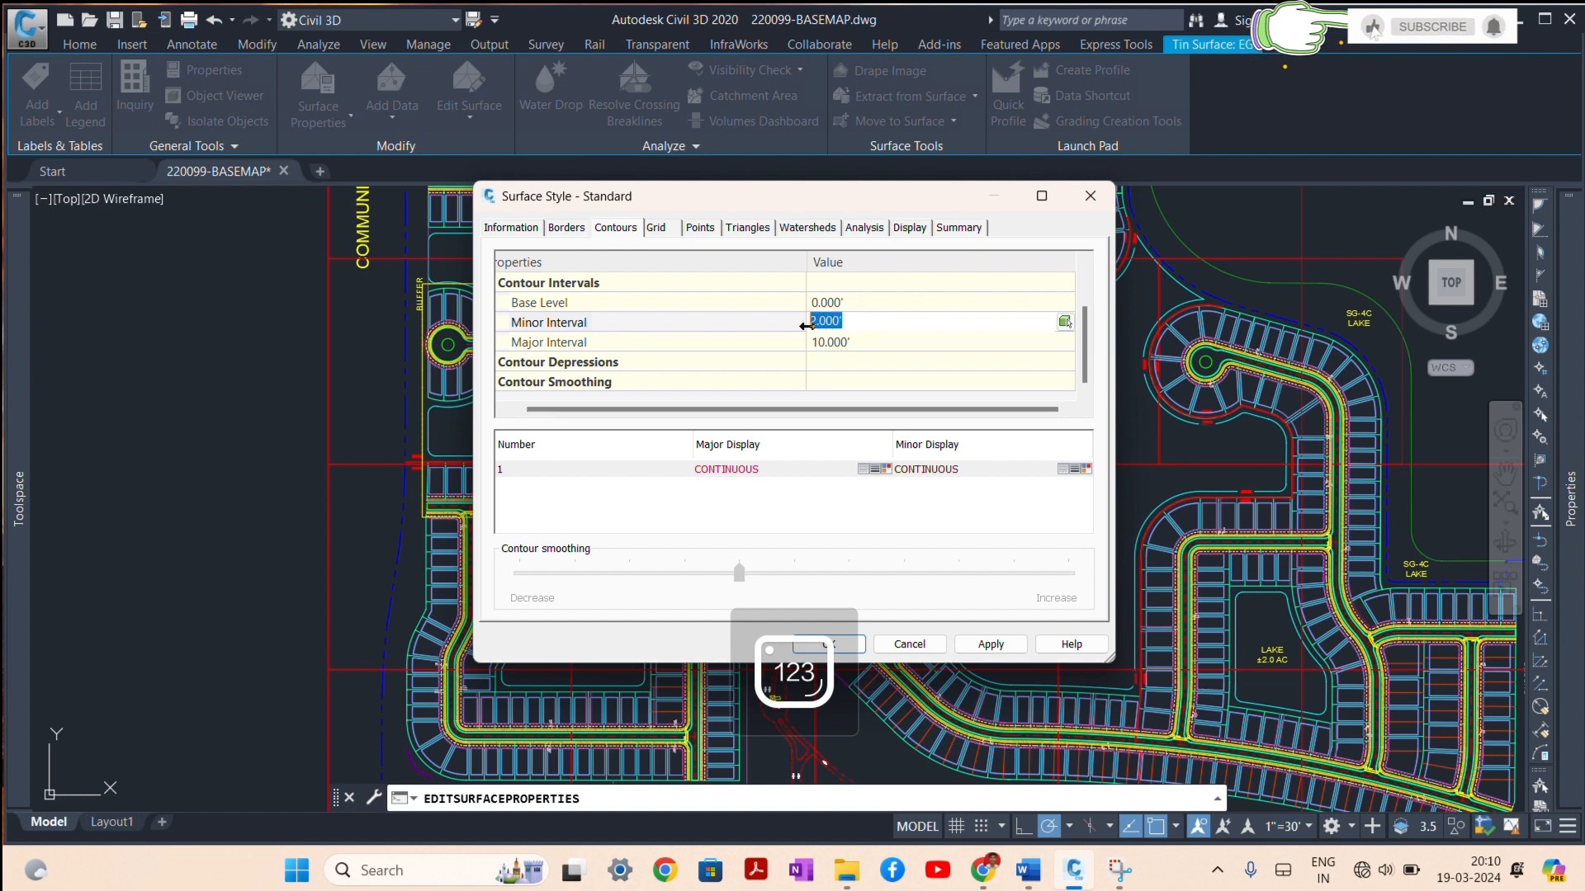
{"action": "type", "text": "1"}
{"action": "left_click", "coordinate": [861, 343]}
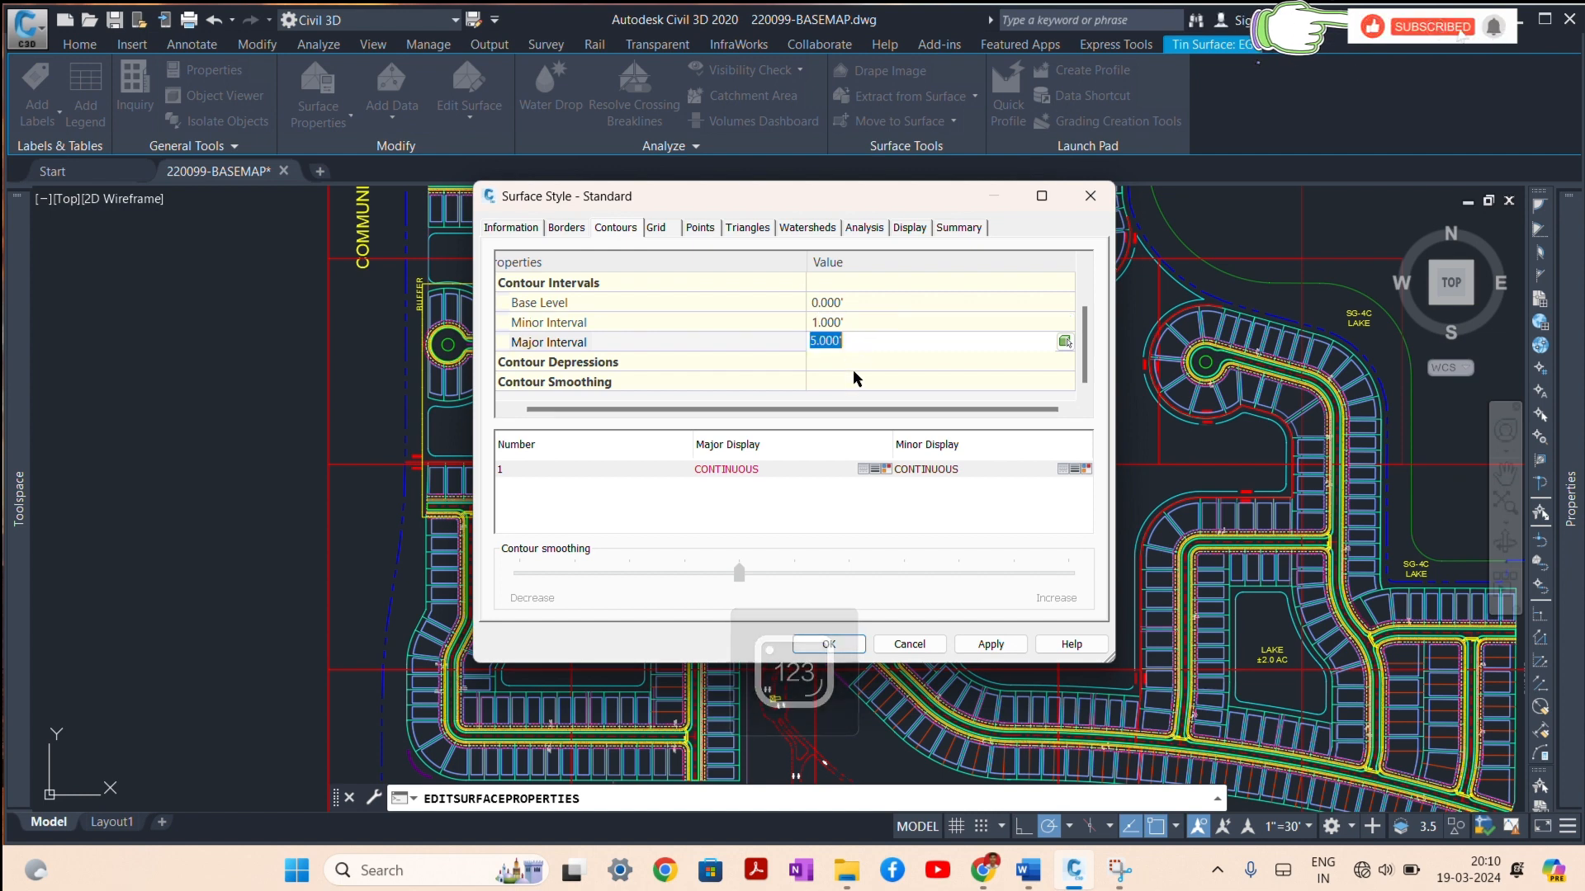
{"action": "left_click", "coordinate": [838, 649]}
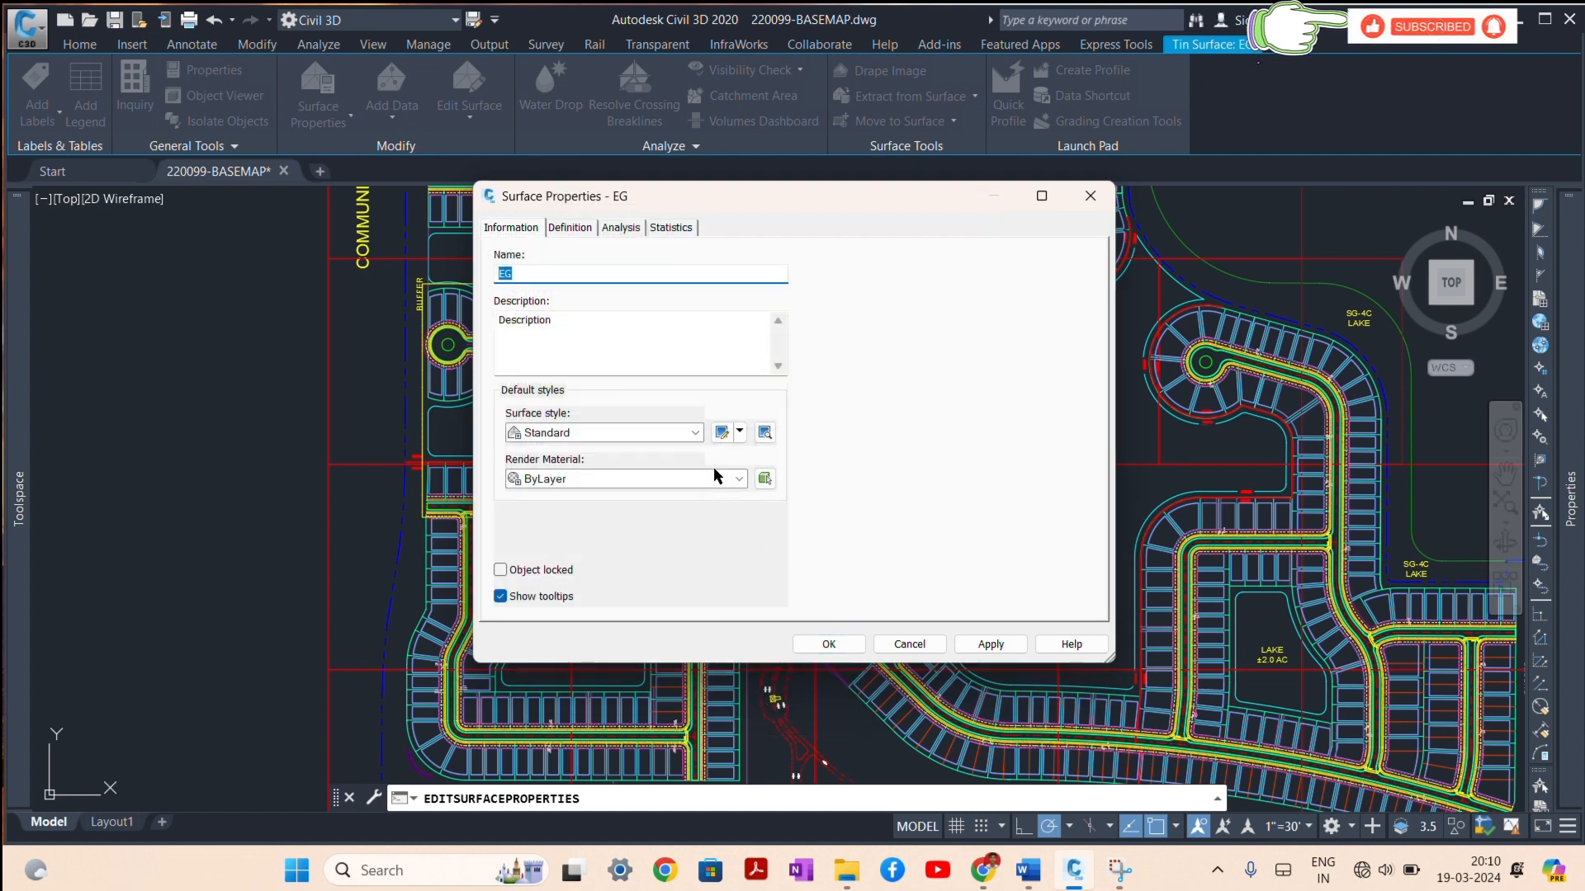
Step: Show the major and minor contours and hide the border in the Standard style's plan display, and apply it to the EG surface
{"action": "left_click", "coordinate": [718, 435]}
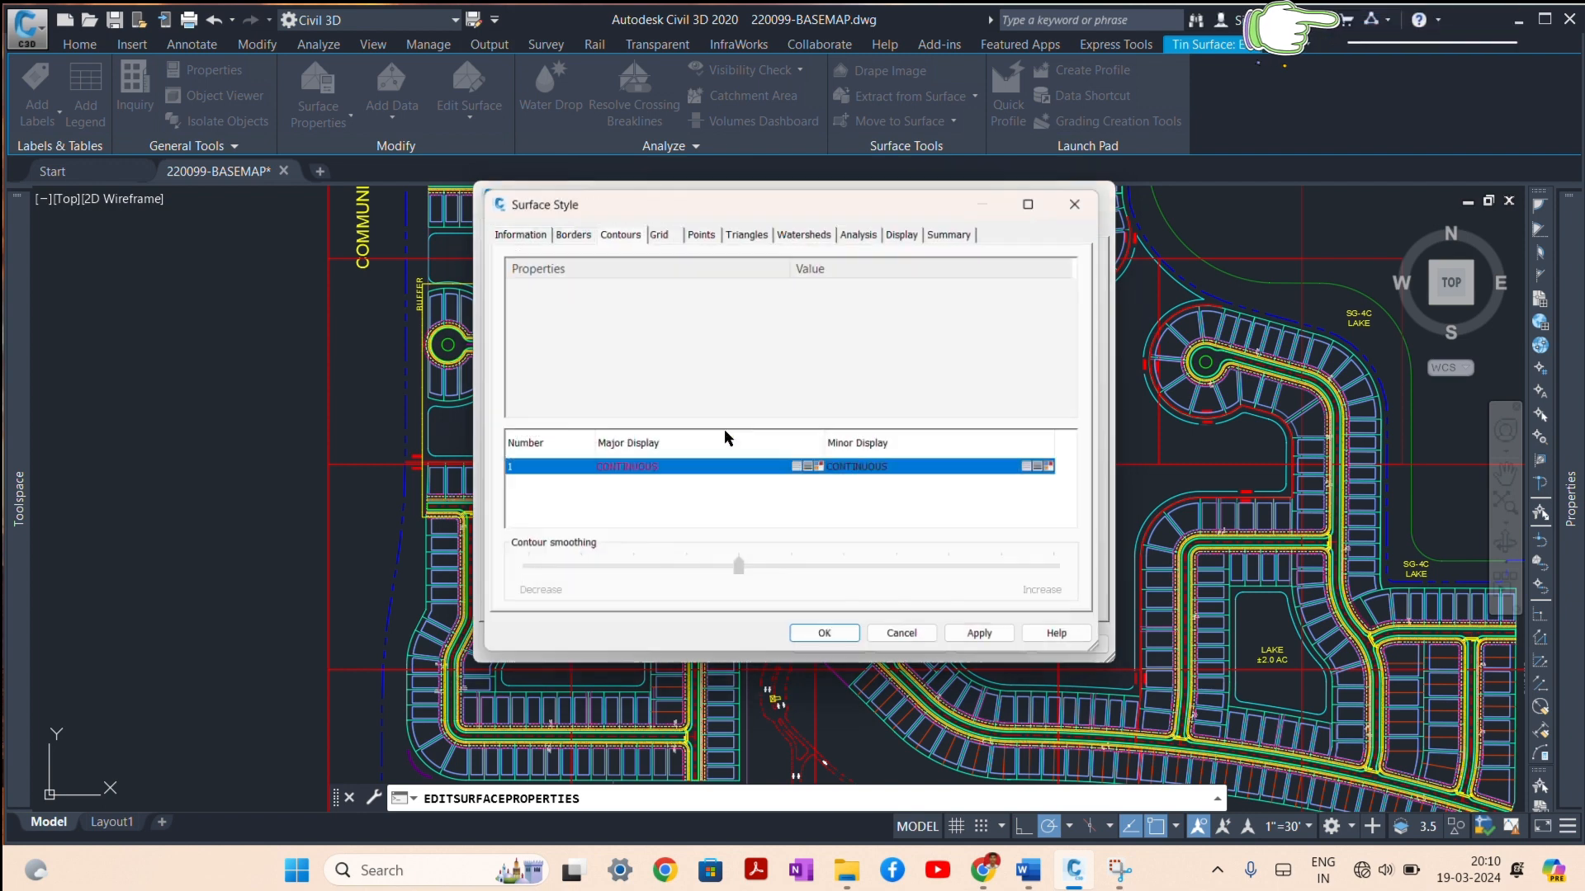
{"action": "left_click", "coordinate": [910, 228]}
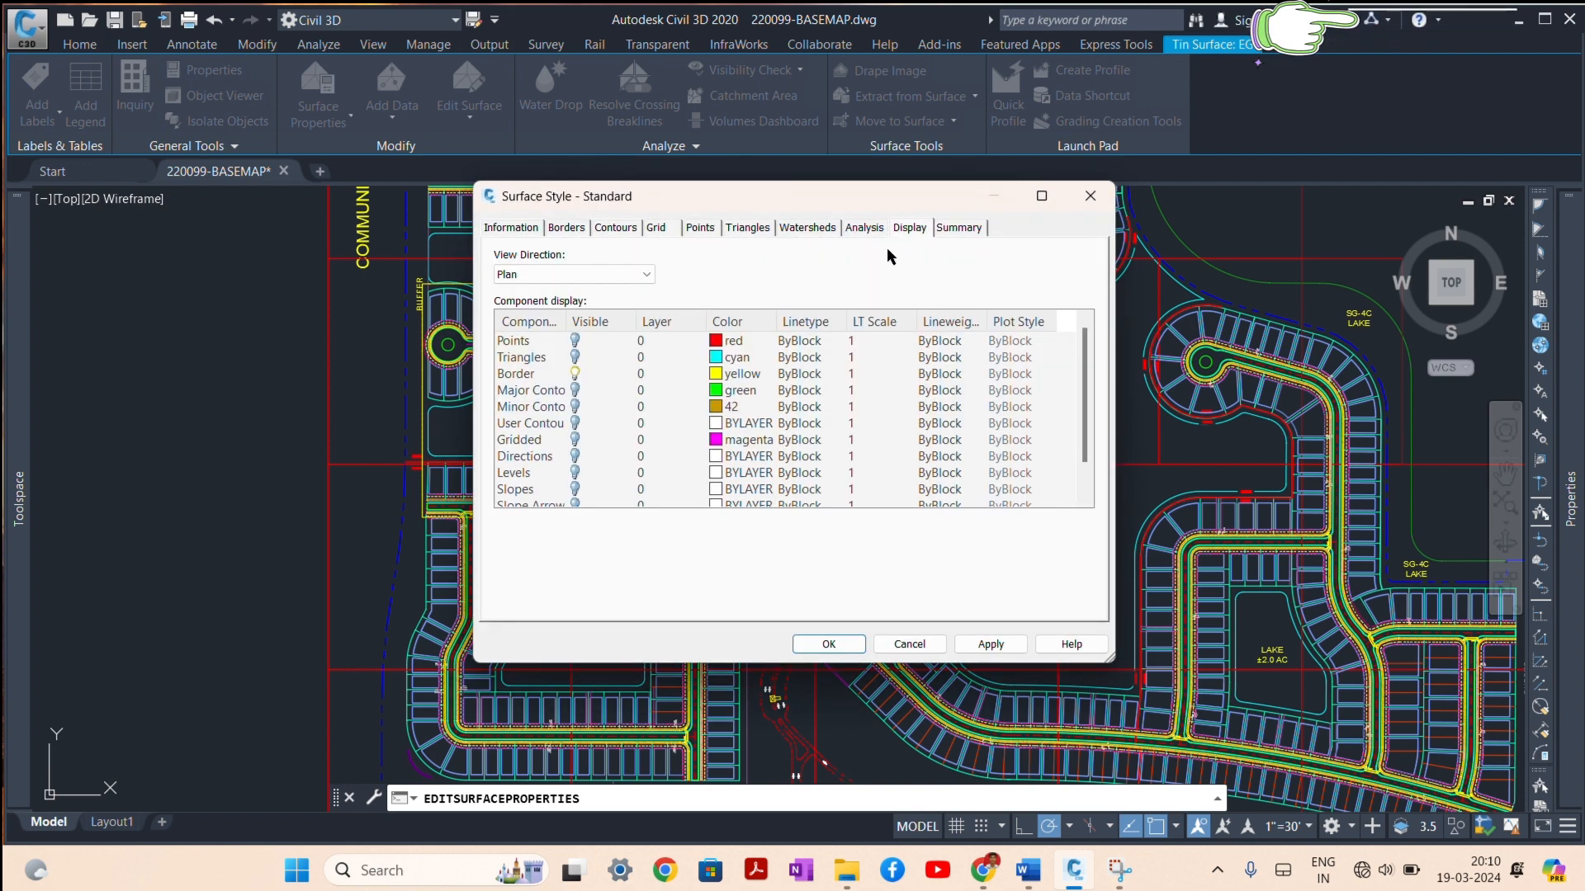
{"action": "left_click", "coordinate": [572, 390]}
{"action": "left_click", "coordinate": [577, 406]}
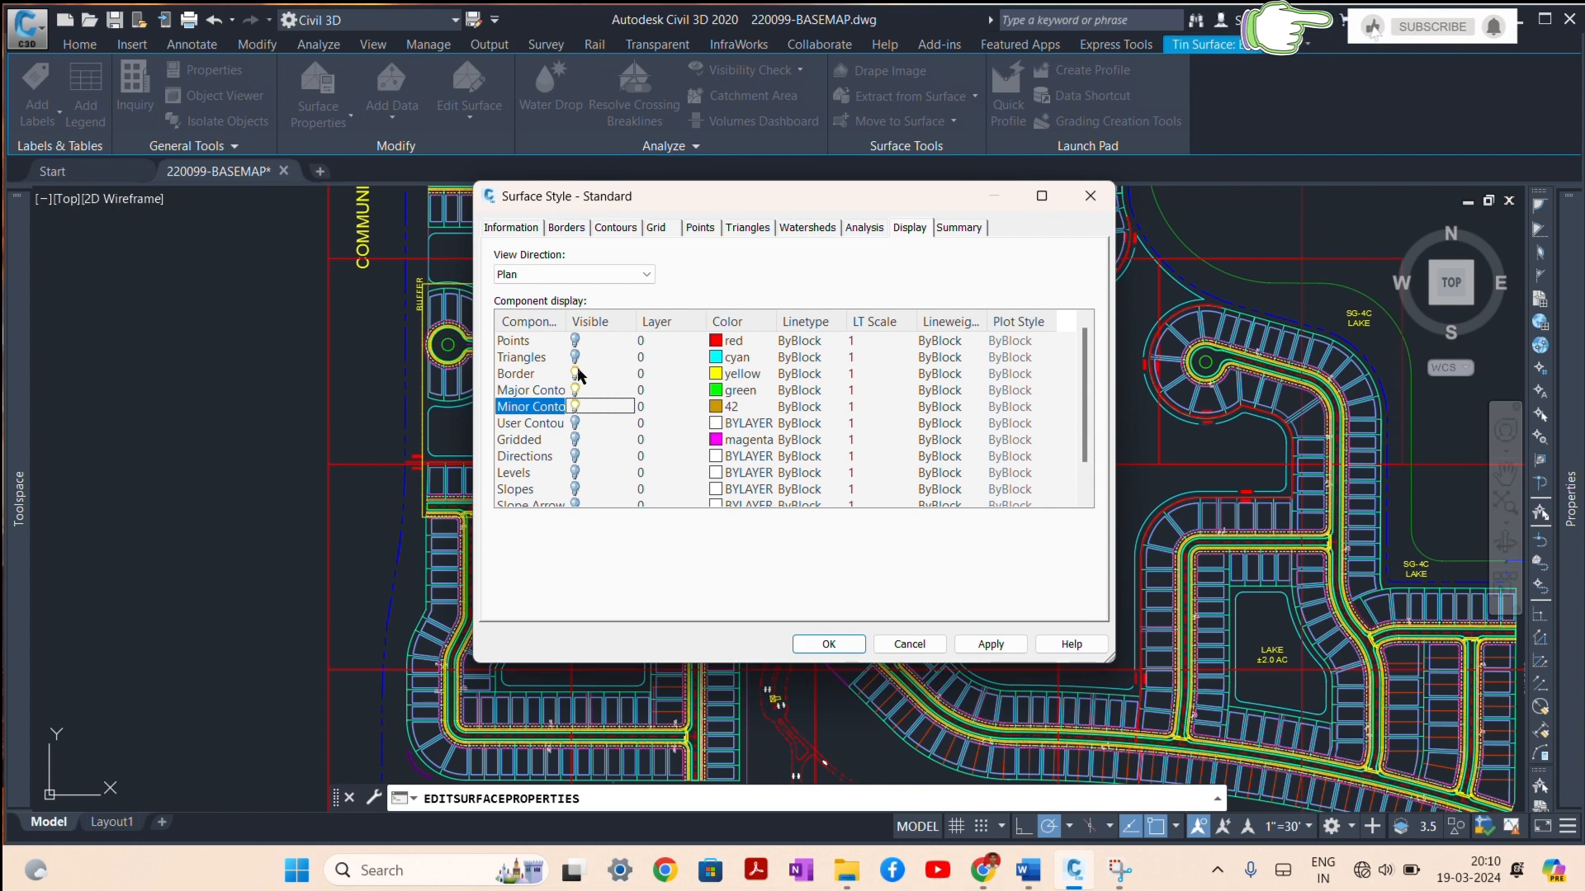
{"action": "left_click", "coordinate": [577, 374]}
{"action": "left_click", "coordinate": [823, 644]}
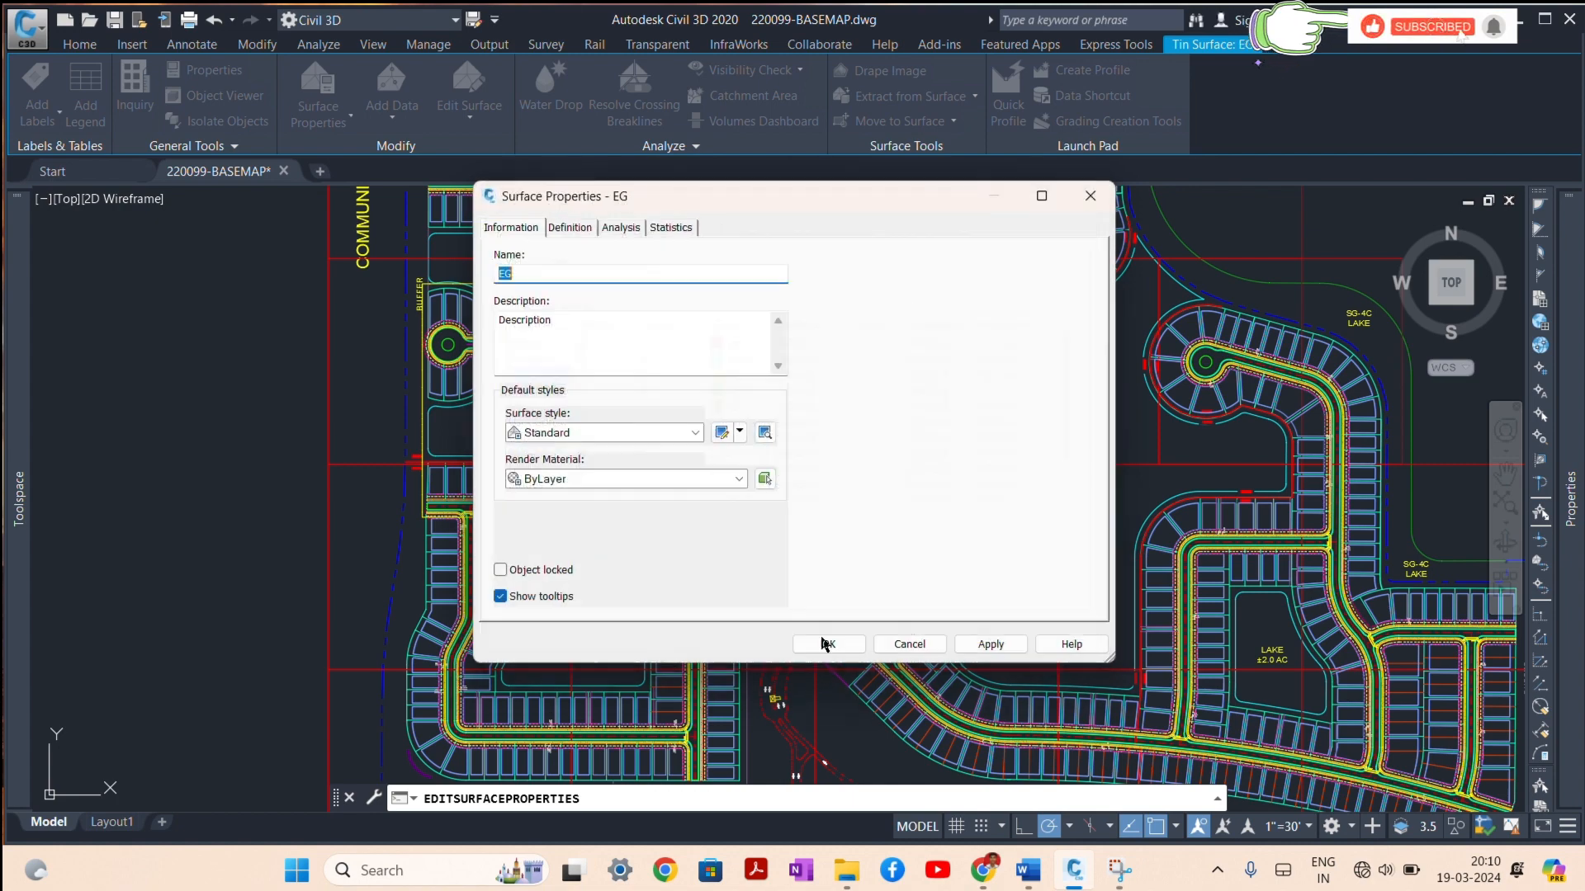
{"action": "left_click", "coordinate": [844, 645]}
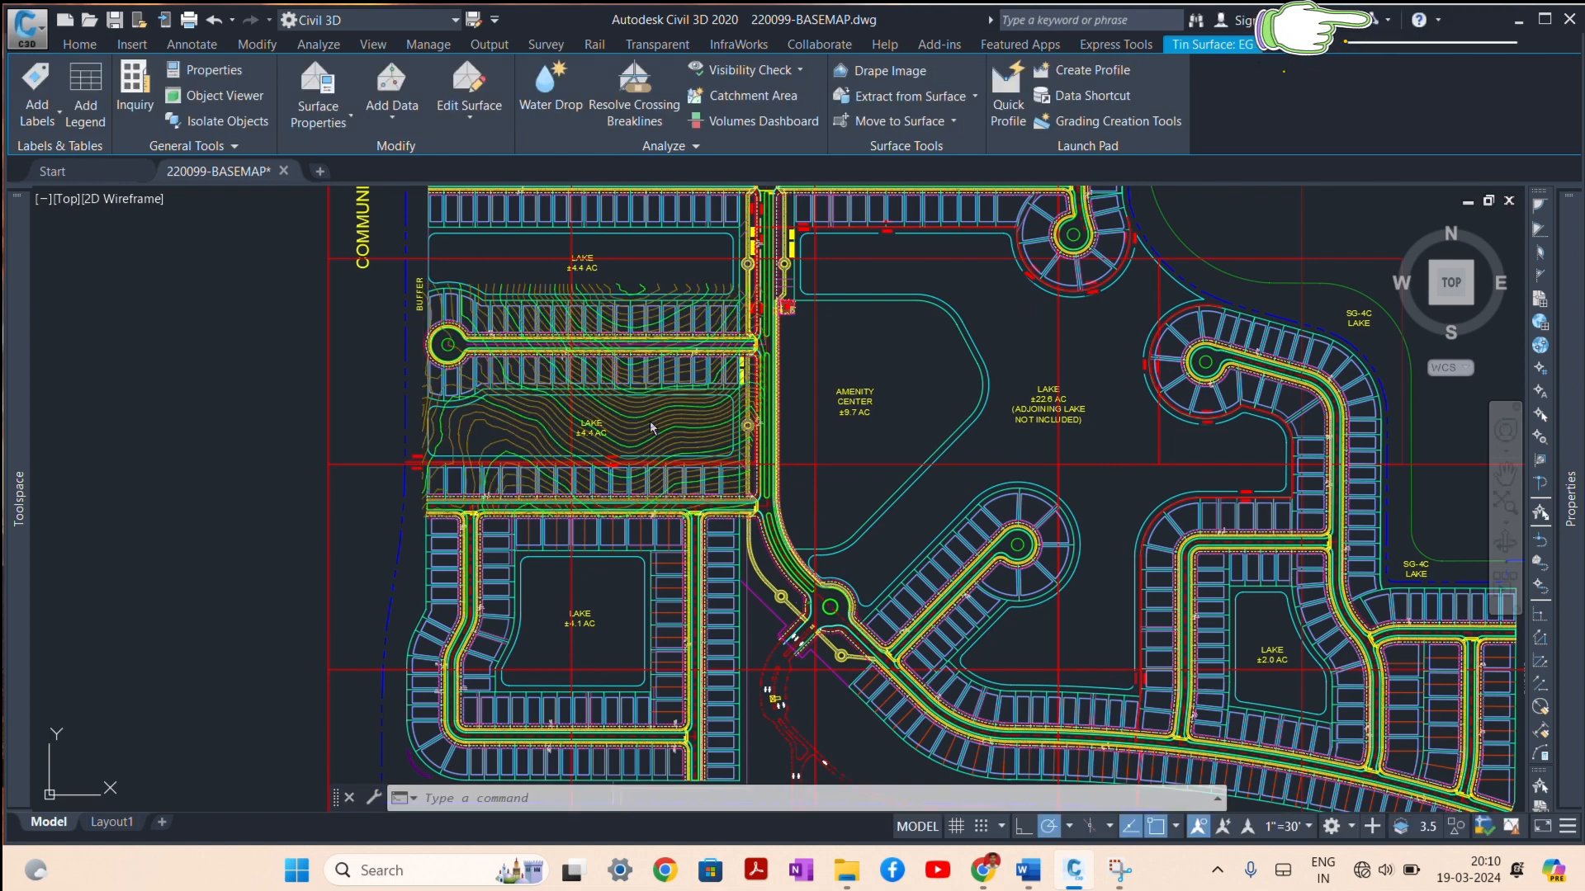
Step: Examine the EG surface as a 3D model in the Object Viewer, orbiting around it
{"action": "key", "text": "Escape"}
{"action": "scroll", "coordinate": [634, 432], "scroll_direction": "down", "scroll_amount": 2}
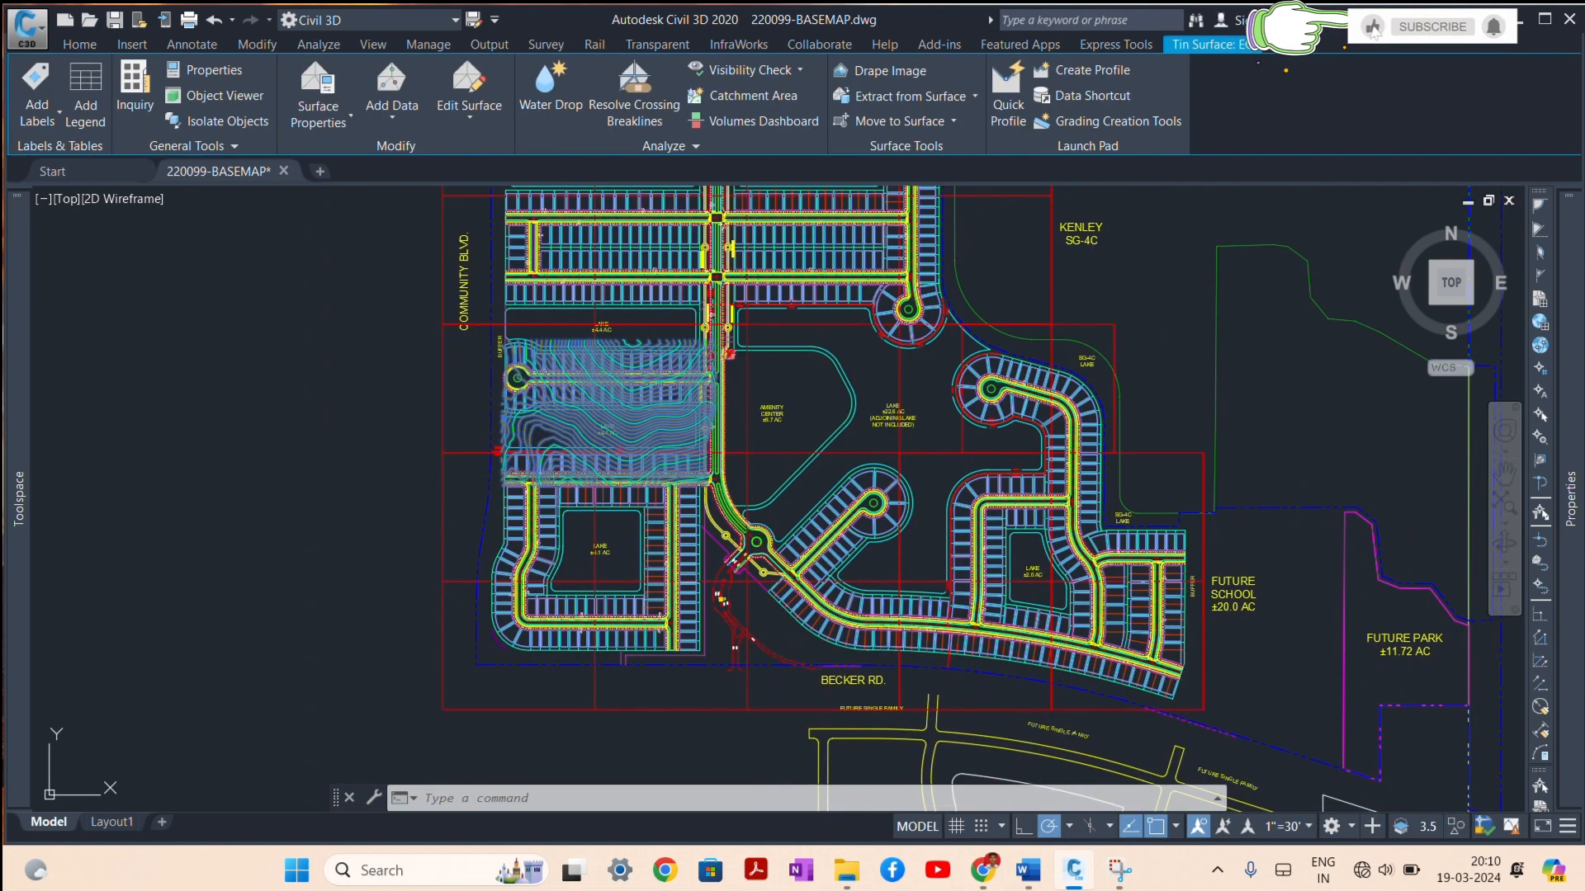
{"action": "right_click", "coordinate": [298, 470]}
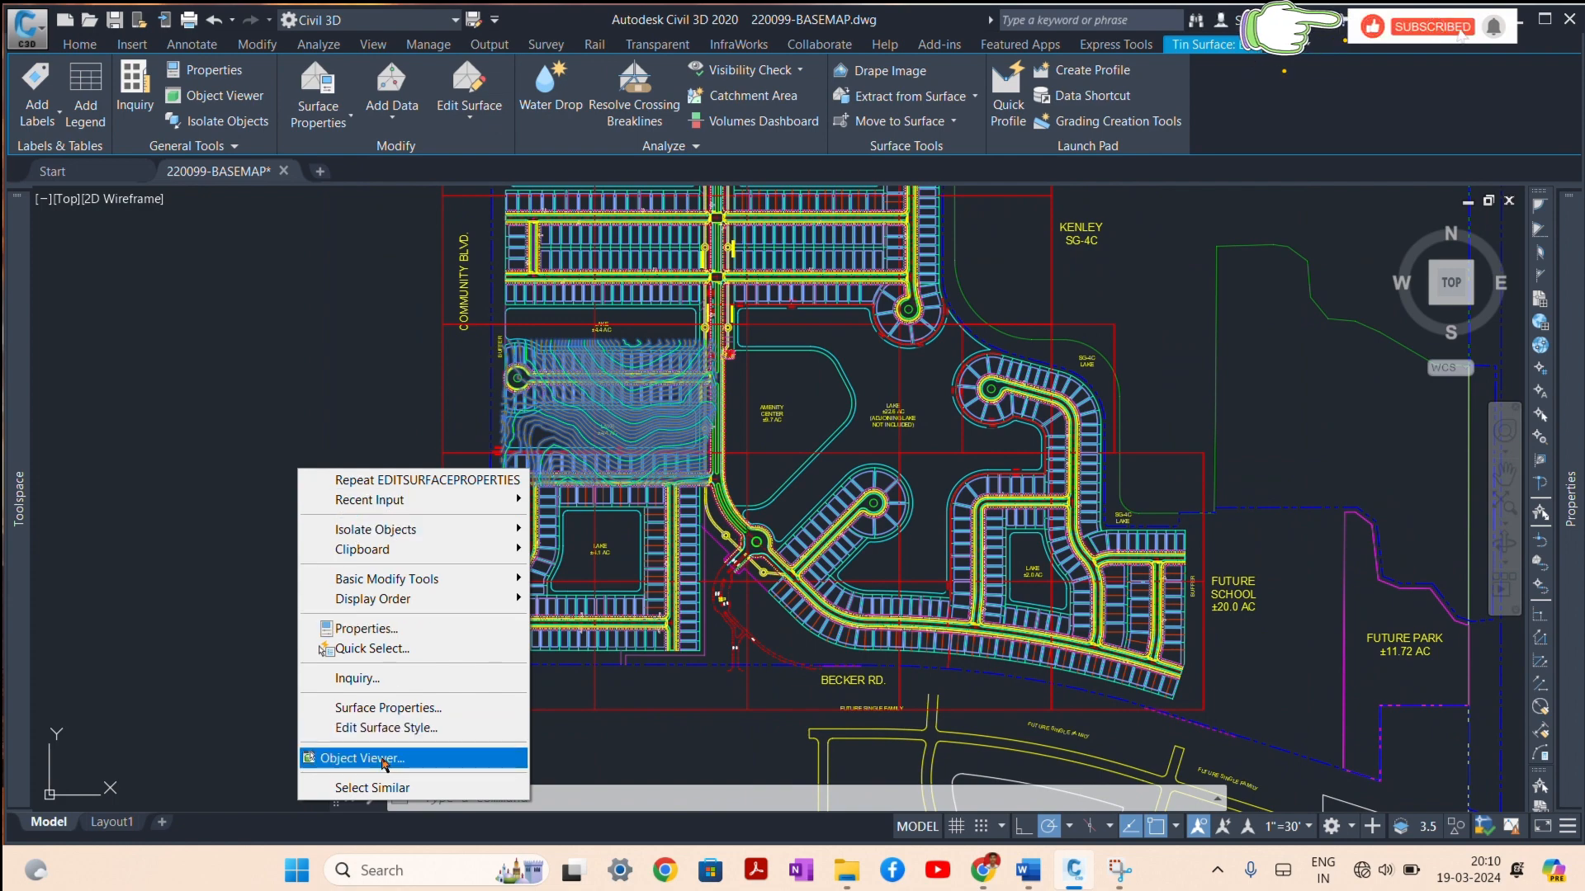
{"action": "left_click", "coordinate": [384, 759]}
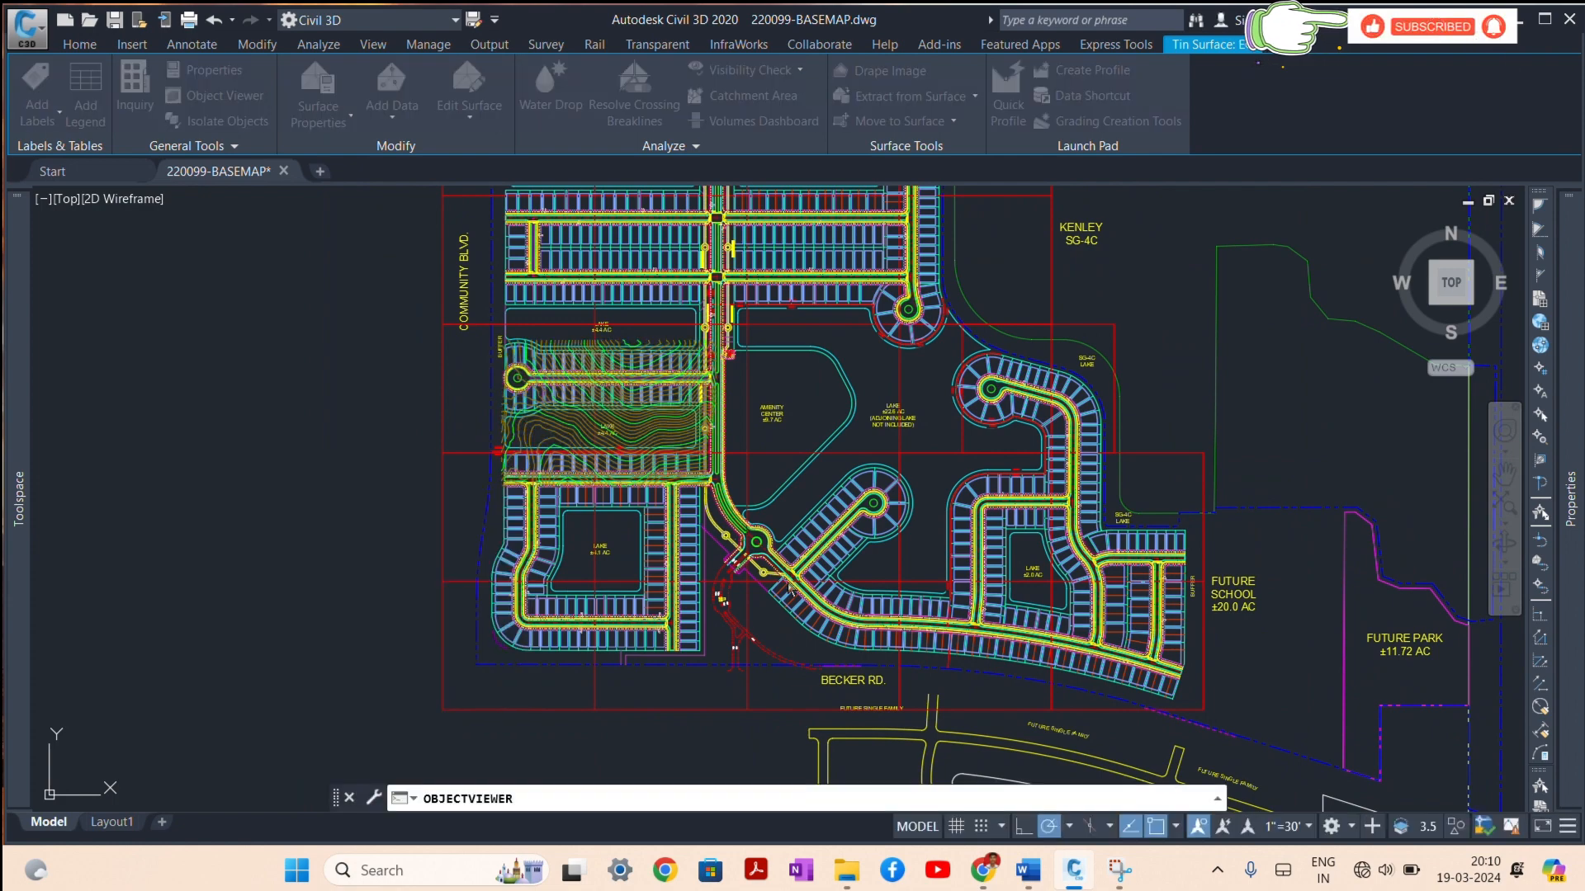
{"action": "left_click_drag", "start_coordinate": [805, 559], "coordinate": [850, 505]}
{"action": "right_click", "coordinate": [855, 496]}
{"action": "left_click", "coordinate": [864, 475]}
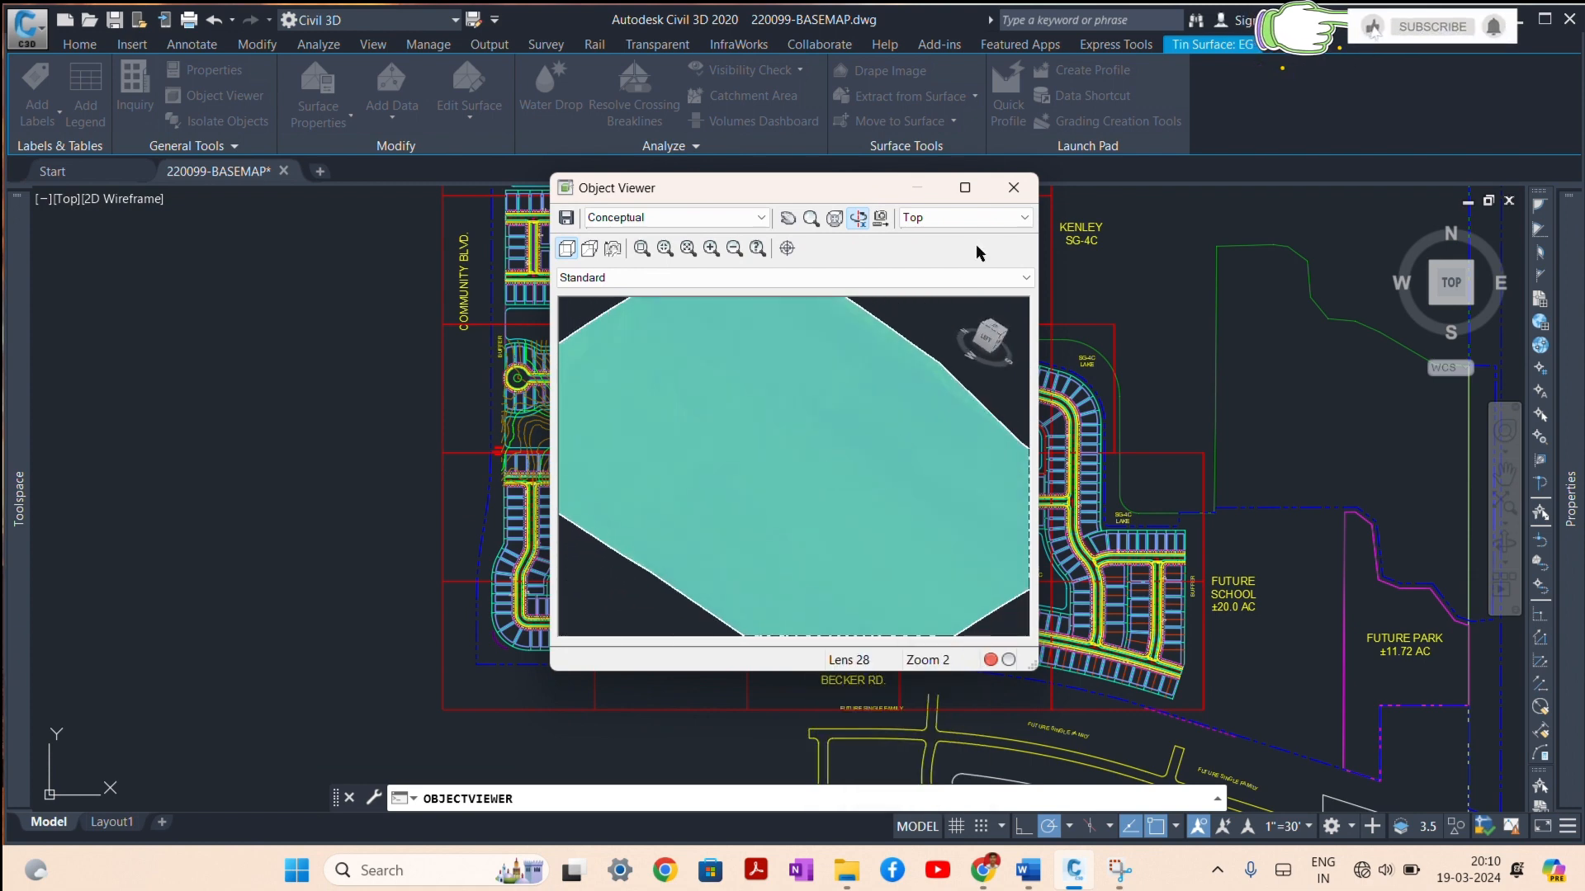
Step: Start a new surface style for the EG surface as a copy of its Standard style
{"action": "scroll", "coordinate": [653, 434], "scroll_direction": "up", "scroll_amount": 6}
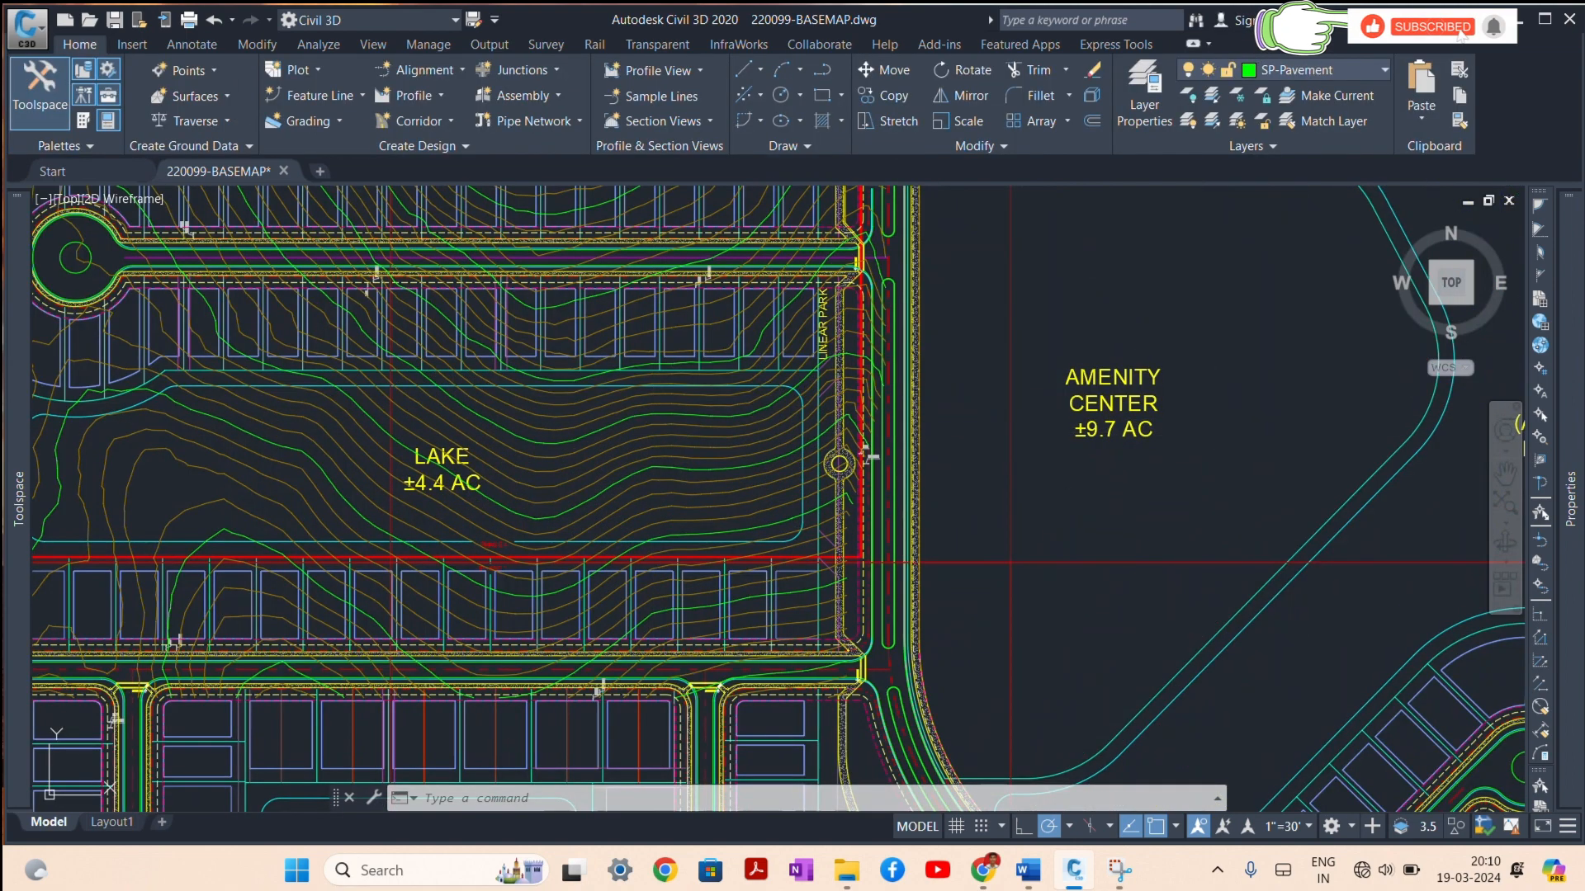
{"action": "mouse_move", "coordinate": [1573, 382]}
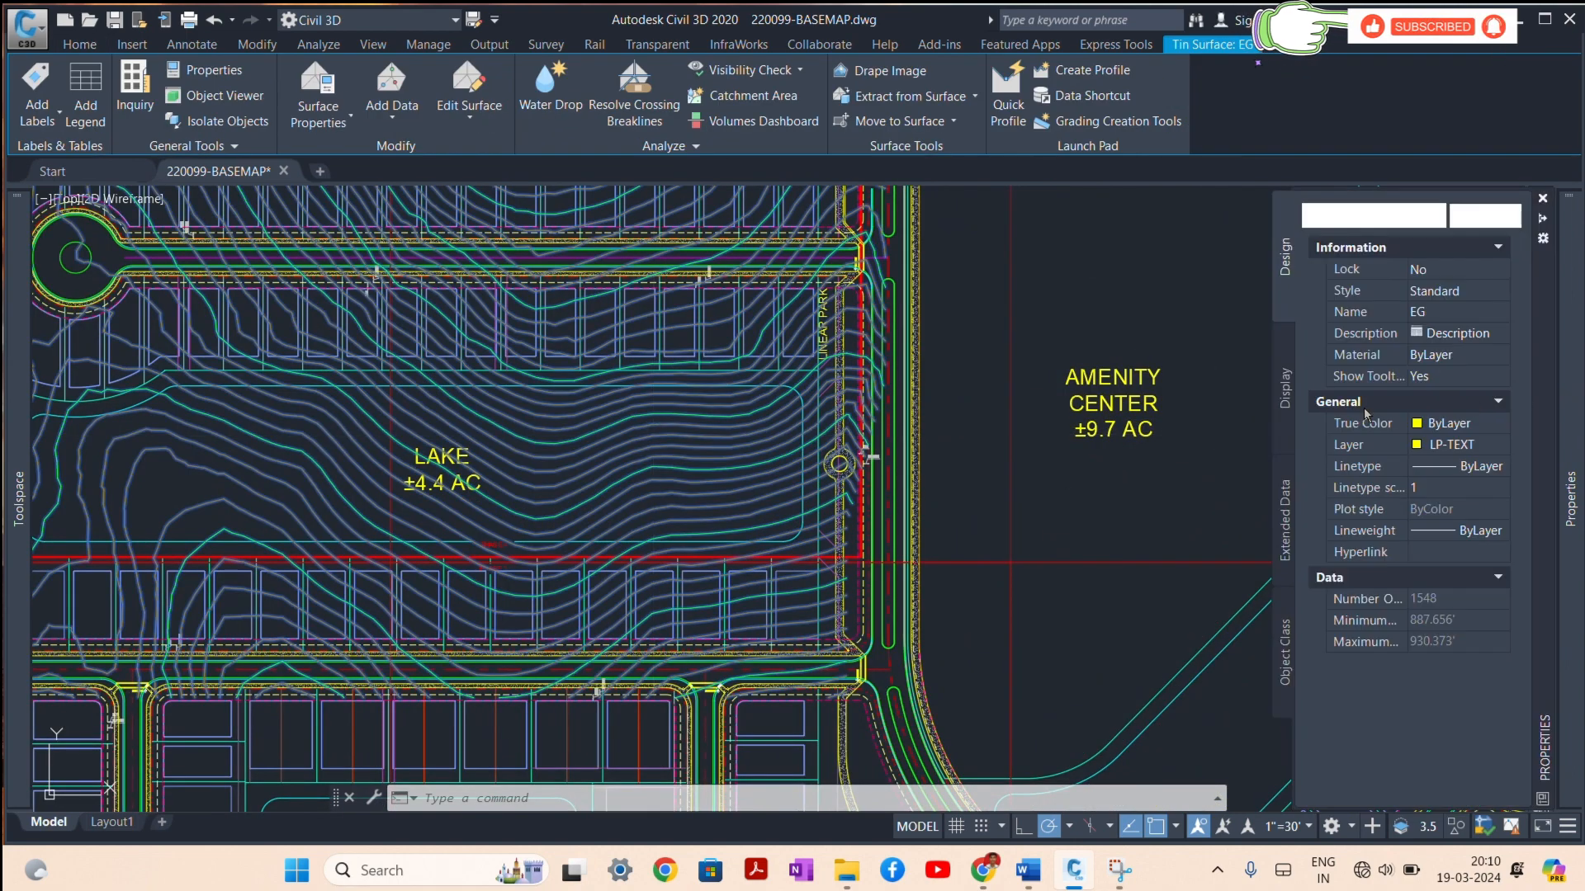
{"action": "left_click", "coordinate": [1452, 291]}
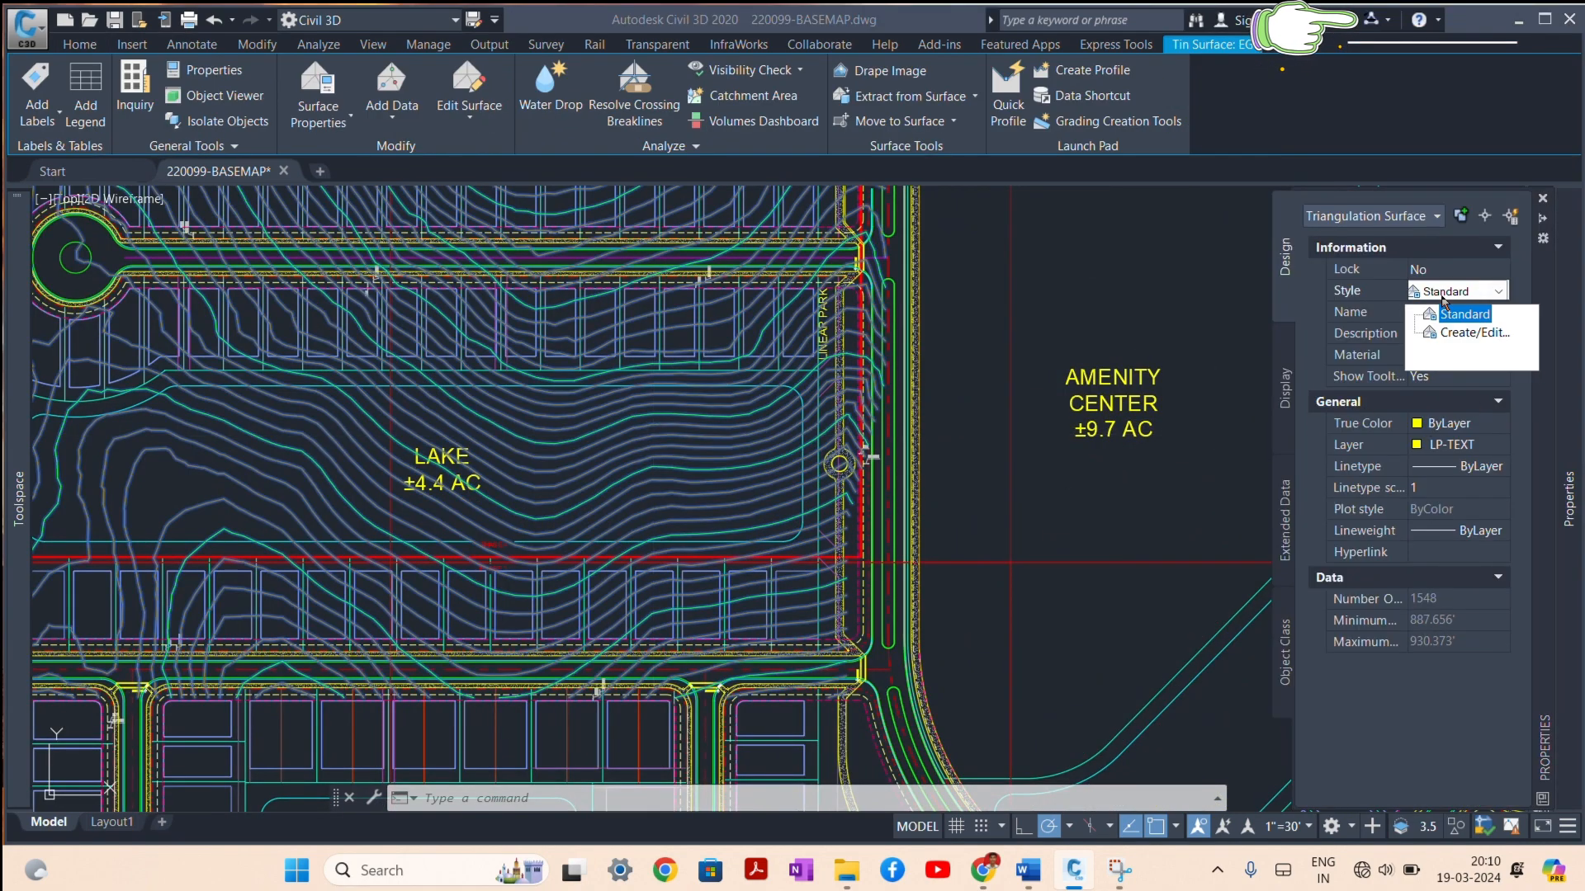
{"action": "left_click", "coordinate": [1451, 332]}
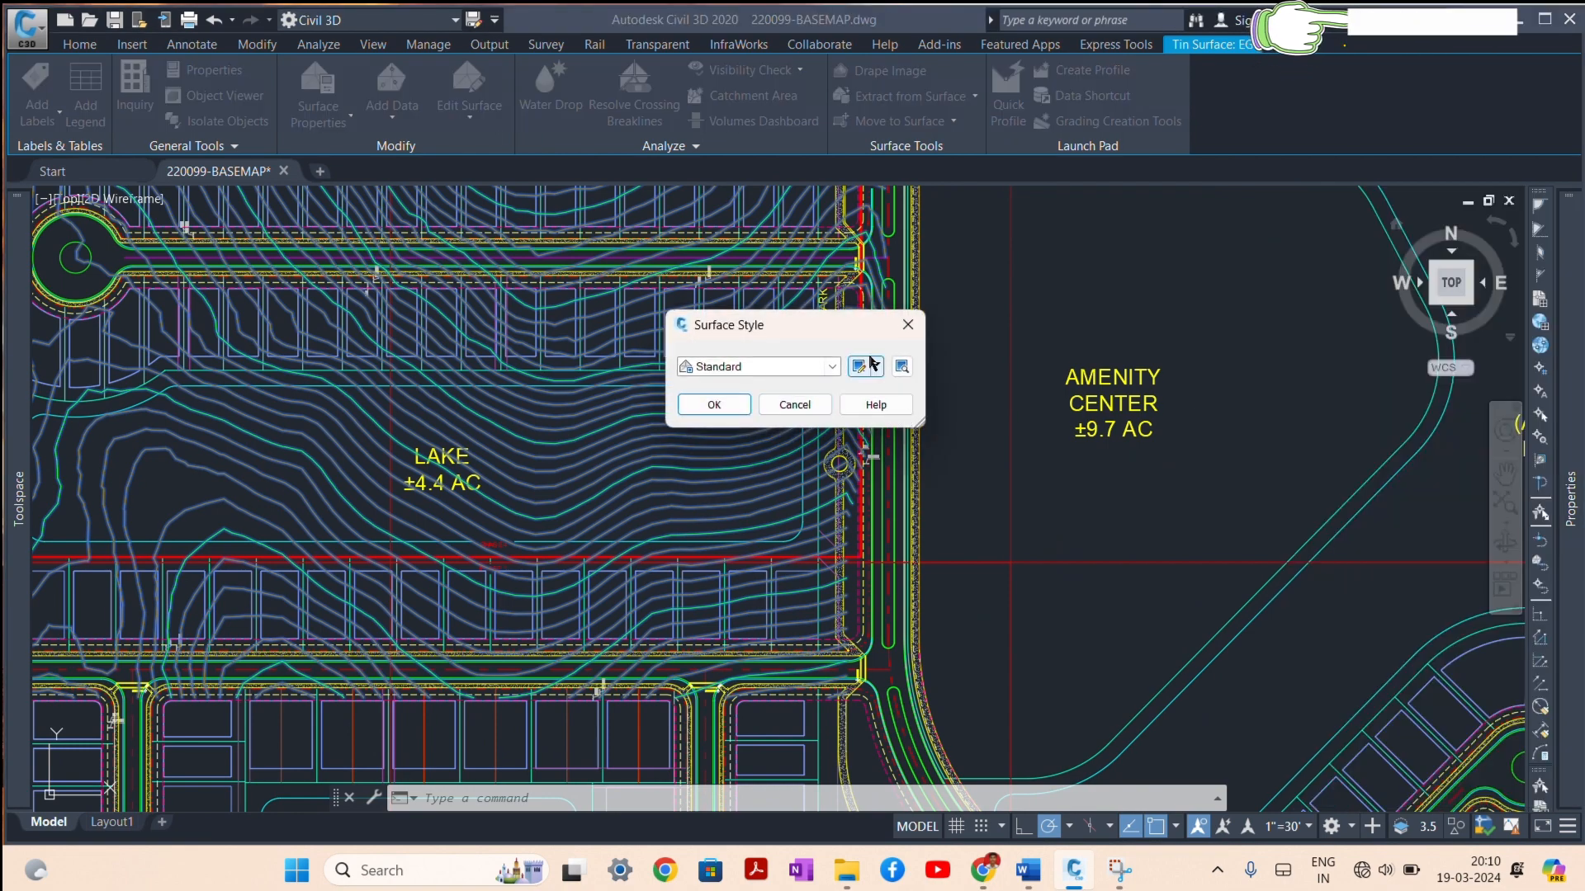
{"action": "left_click", "coordinate": [859, 367]}
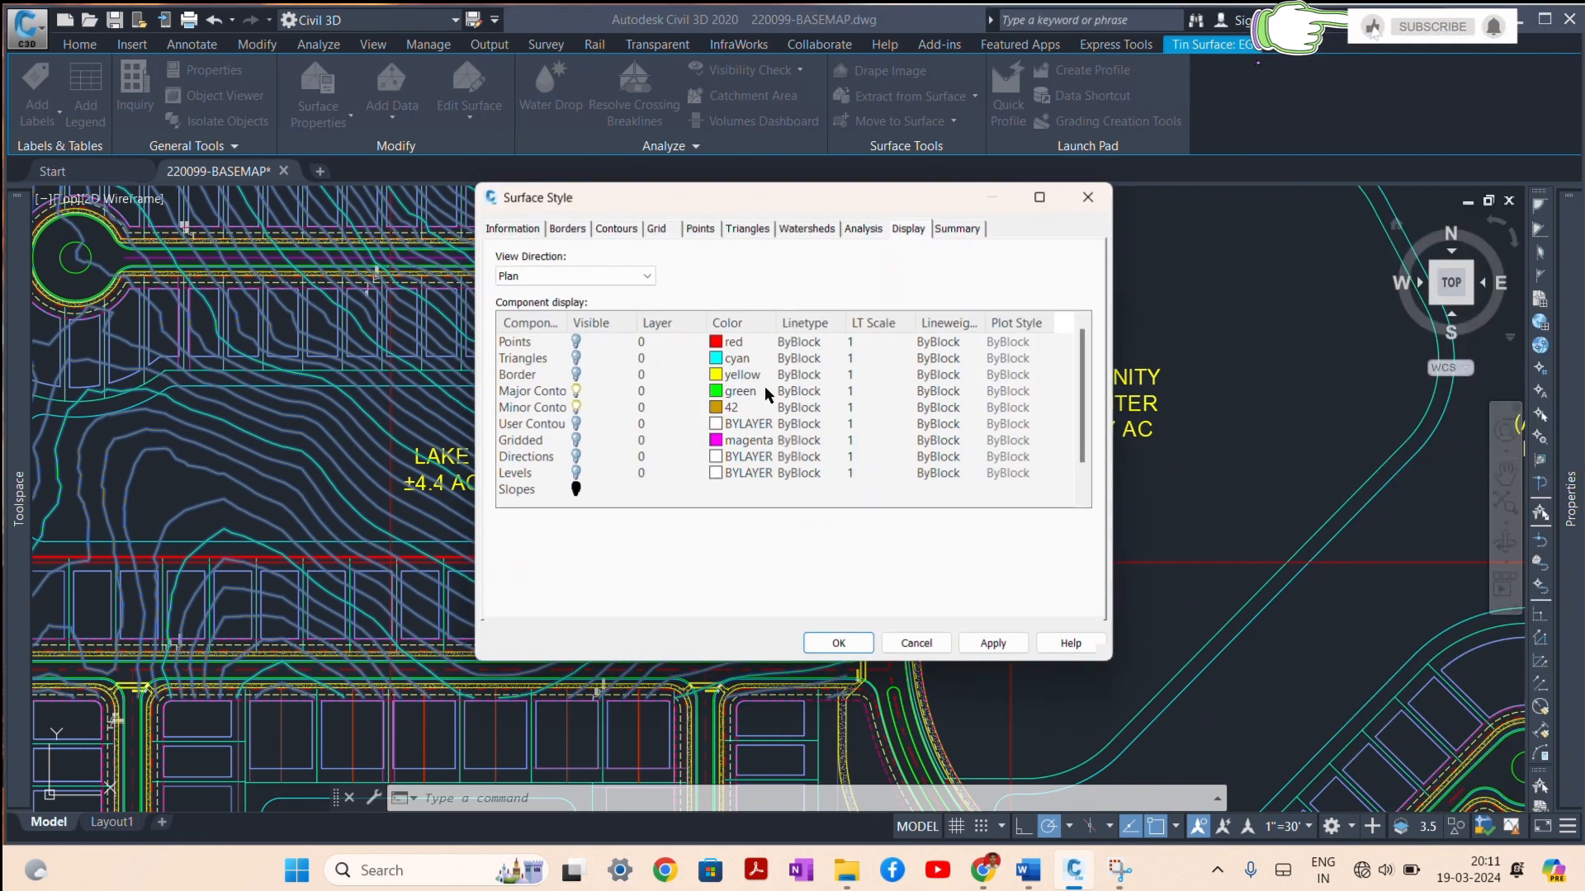
{"action": "left_click", "coordinate": [1088, 200]}
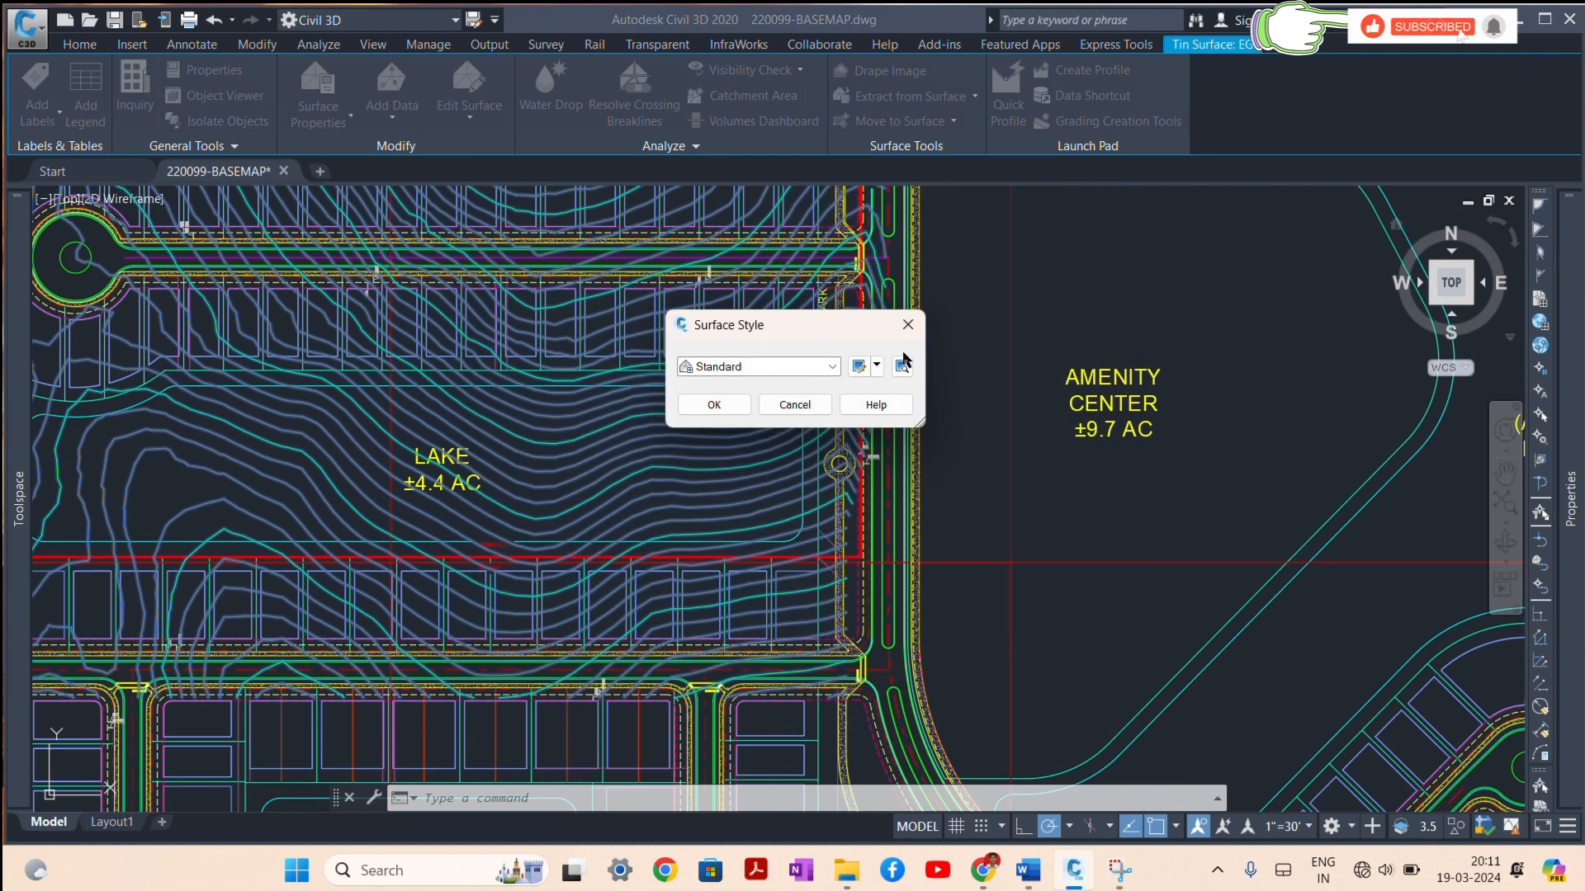
{"action": "left_click", "coordinate": [876, 365]}
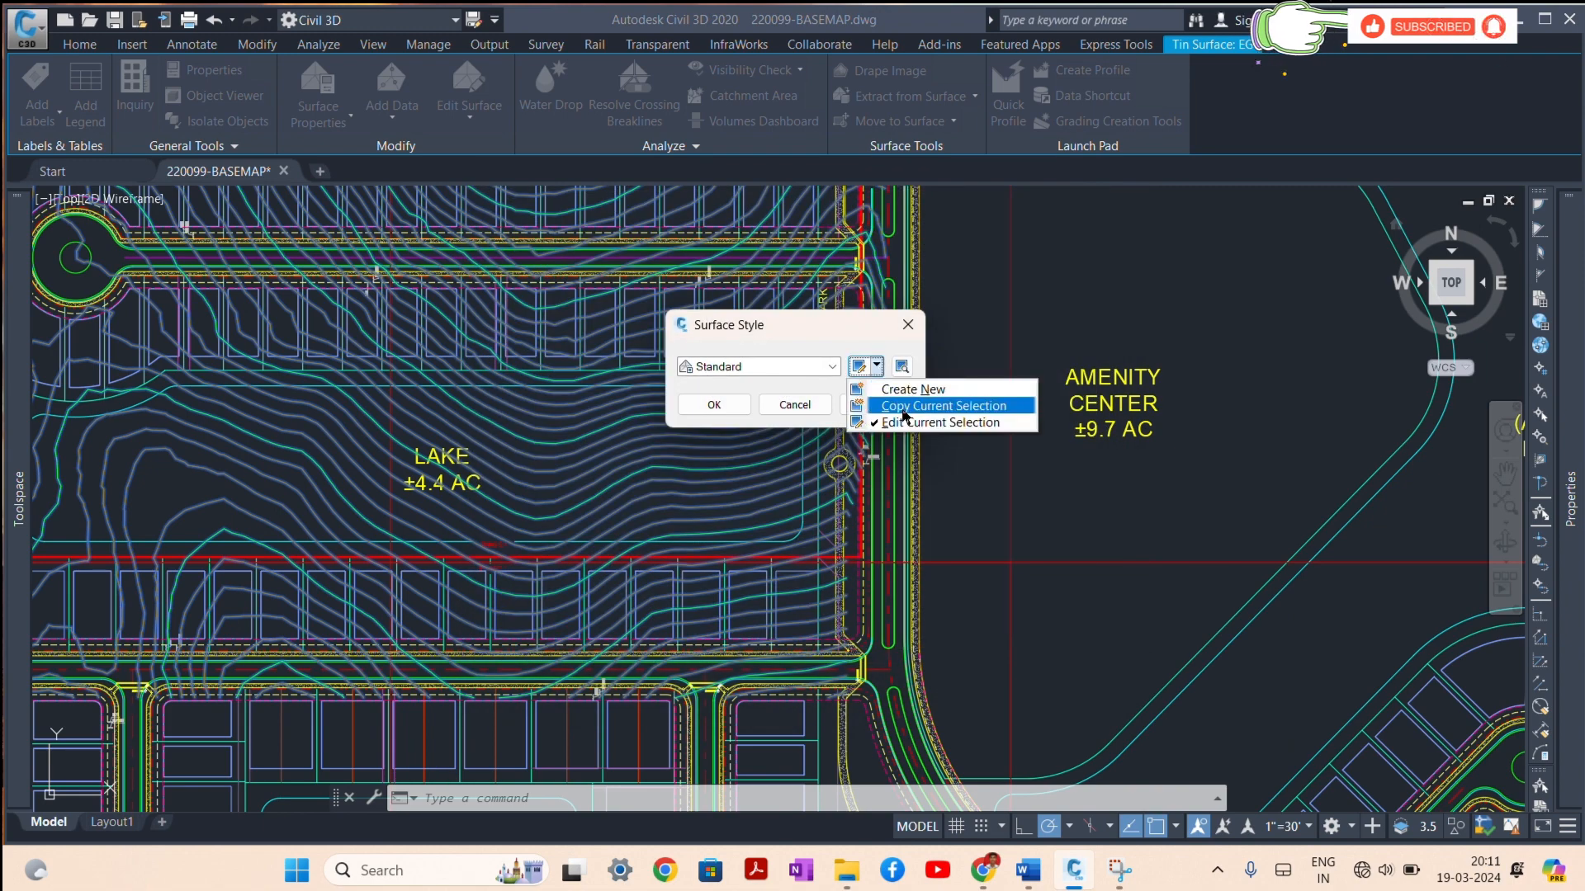
{"action": "left_click", "coordinate": [908, 405]}
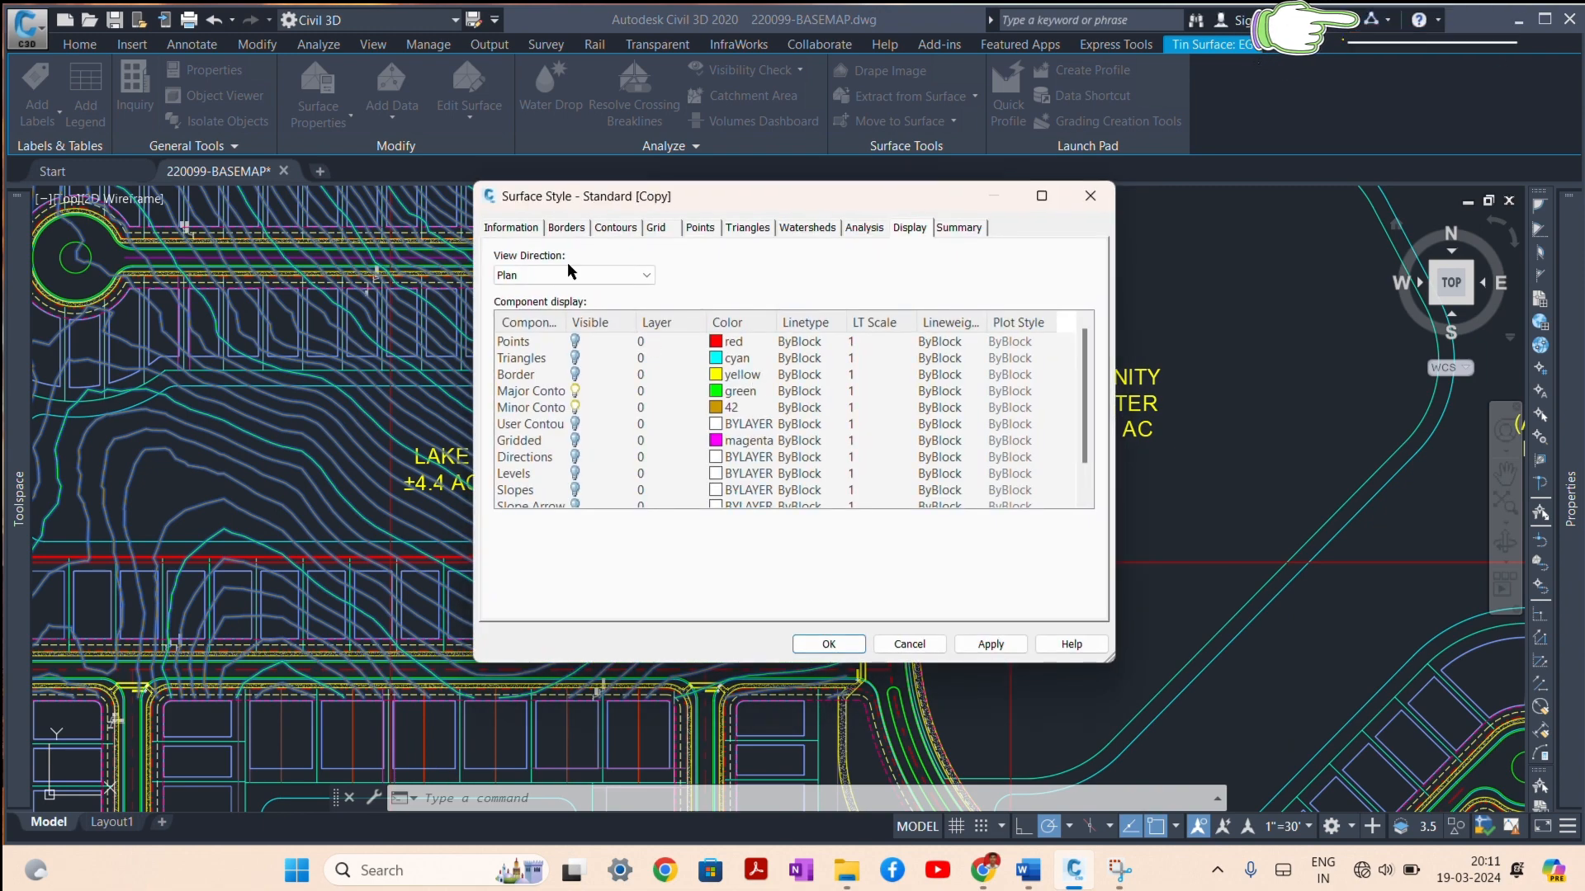
Step: Hide the major and minor contours in the copied style, name it NO DISPLAY, and apply it to the EG surface
{"action": "left_click", "coordinate": [581, 396]}
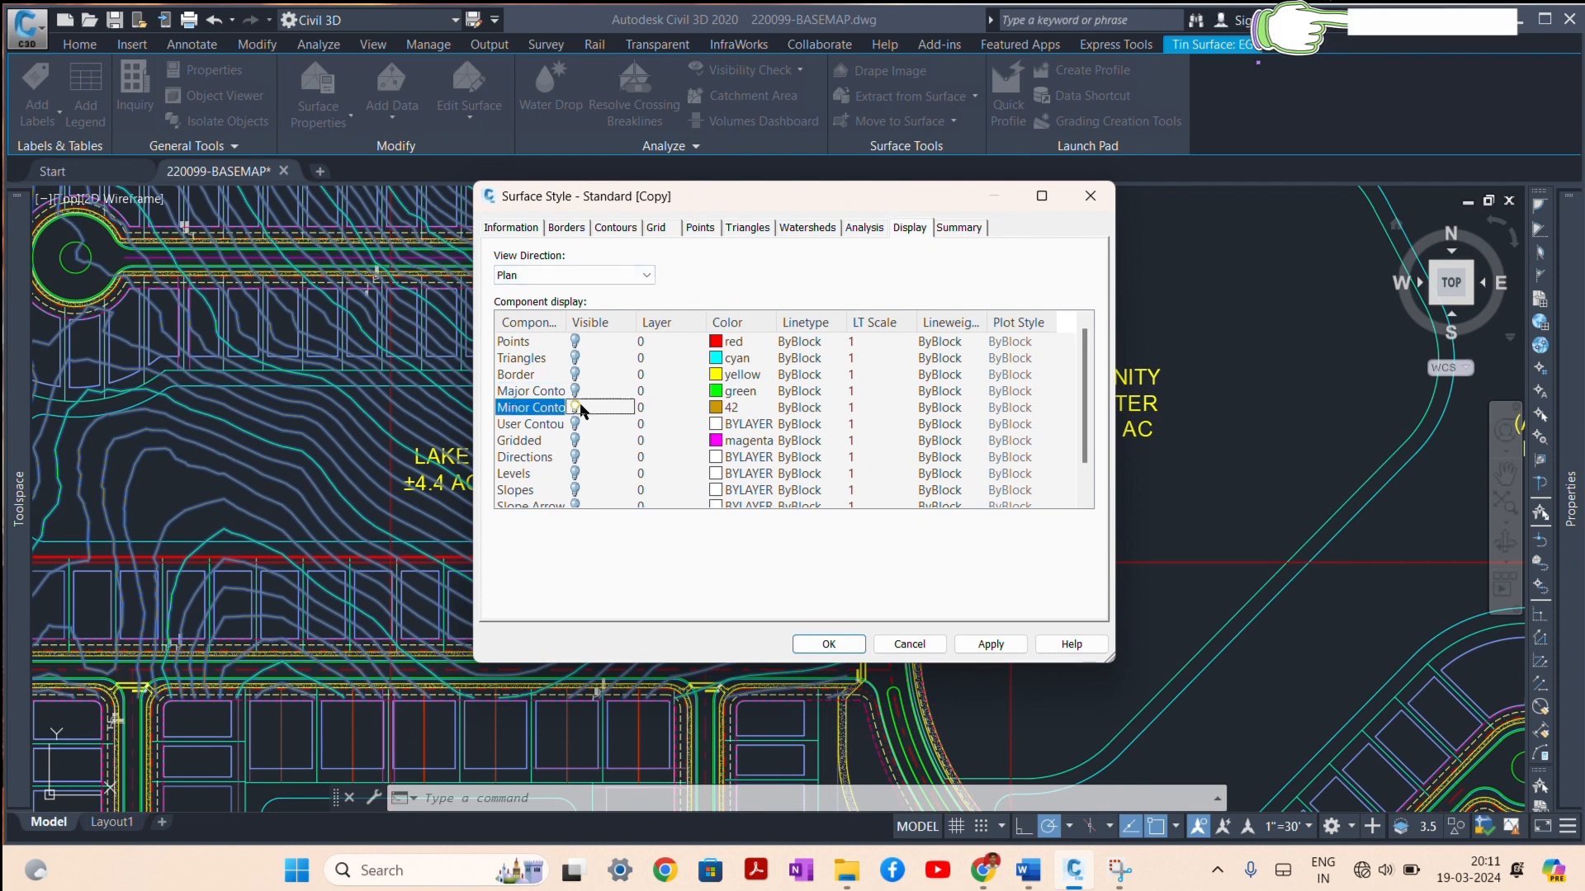
{"action": "left_click", "coordinate": [511, 227]}
{"action": "left_click_drag", "start_coordinate": [598, 269], "coordinate": [476, 284]}
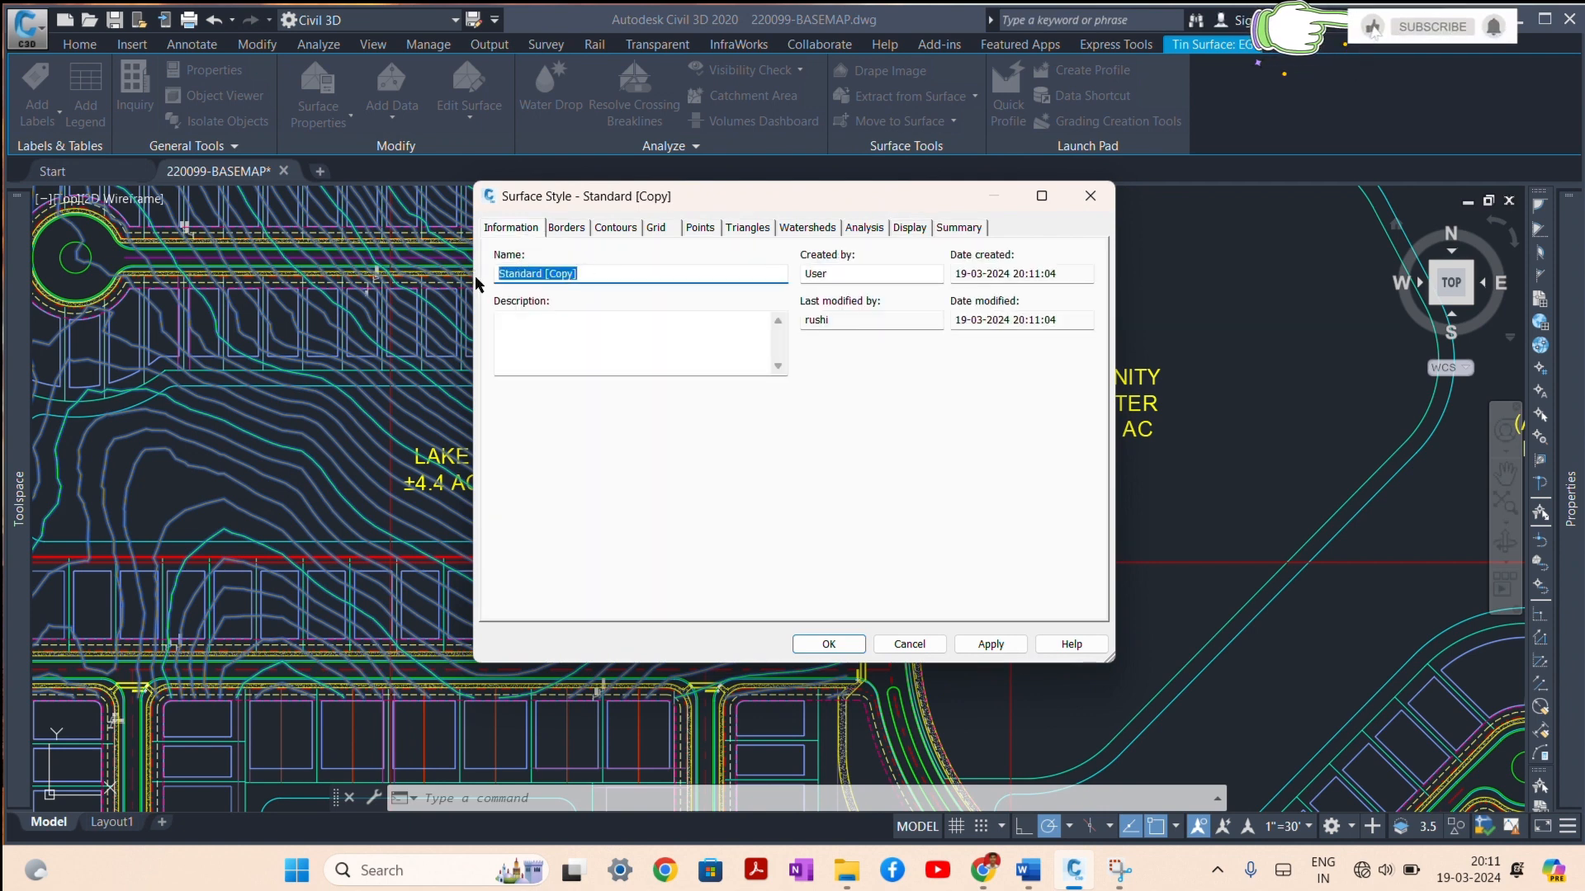
{"action": "type", "text": "NO DISPLAY"}
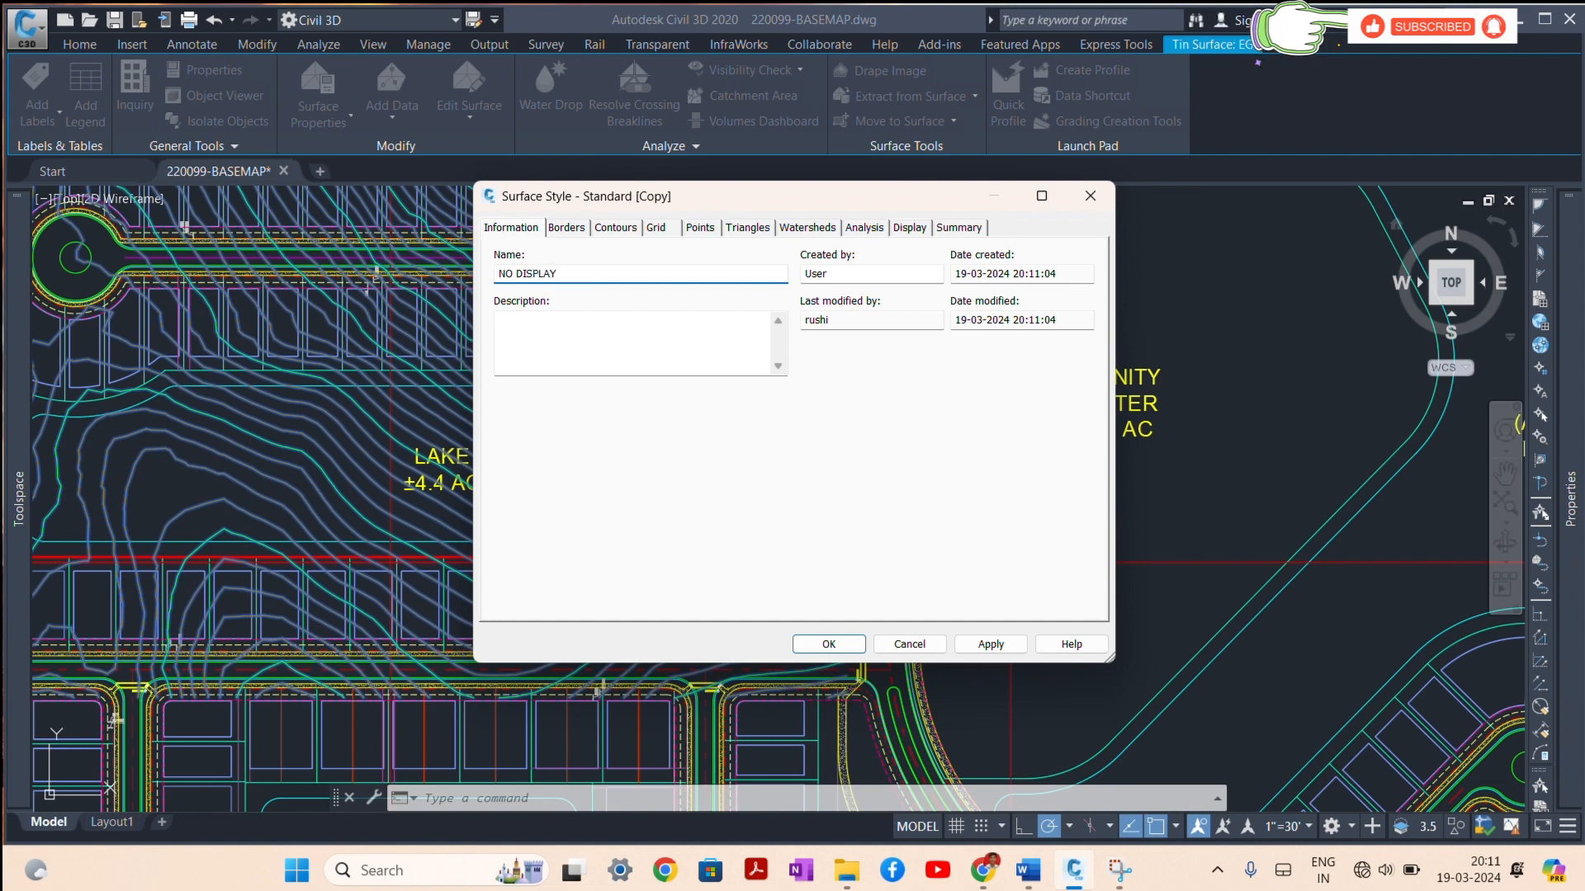
{"action": "left_click", "coordinate": [817, 644]}
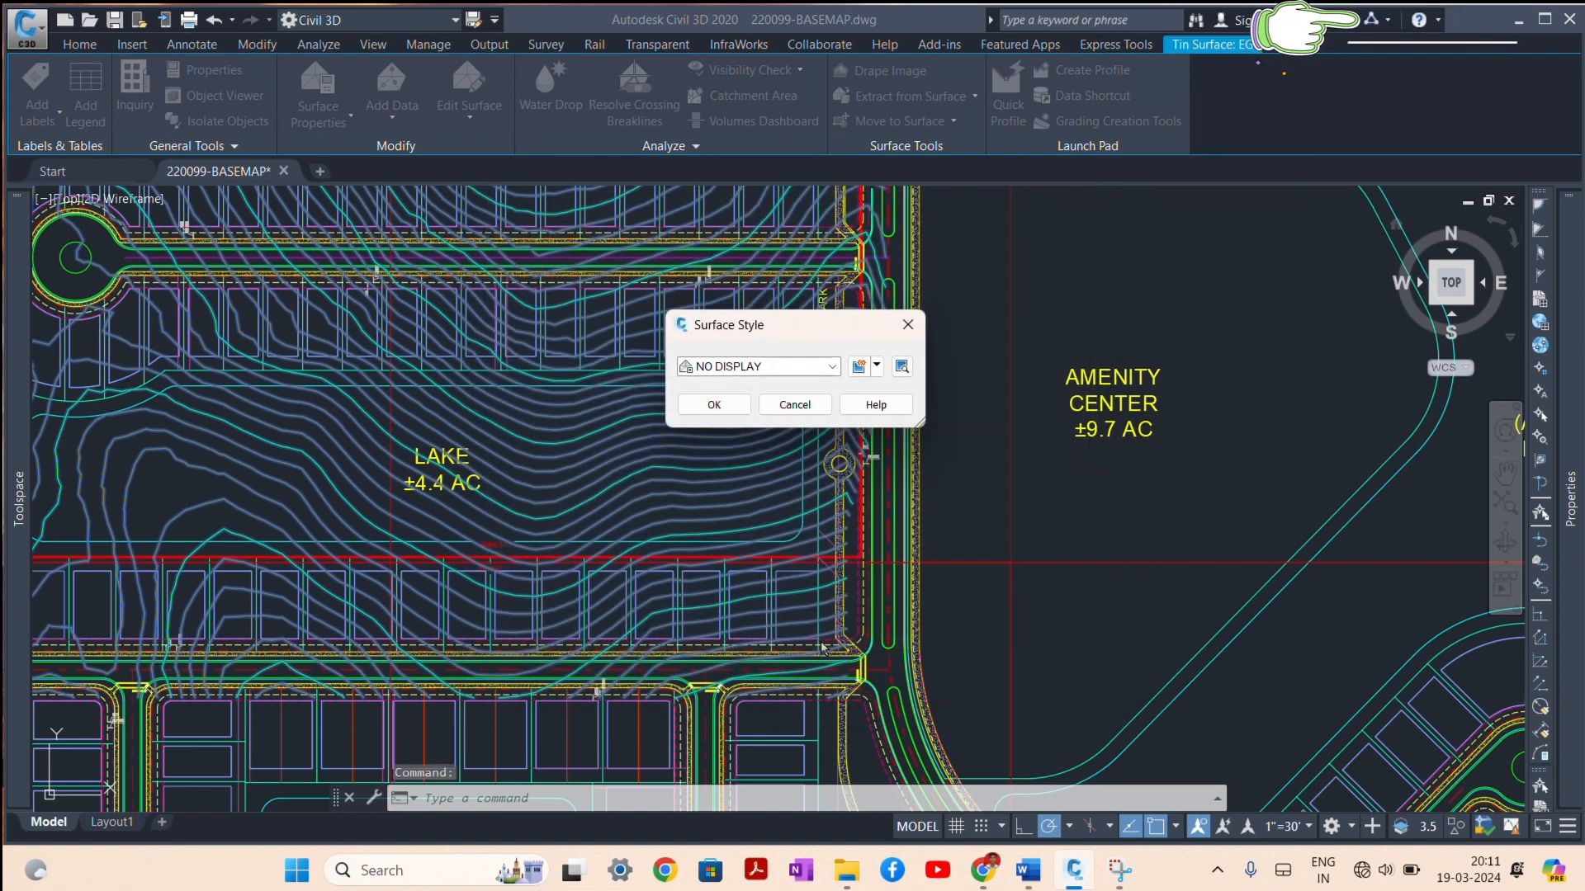
{"action": "left_click", "coordinate": [714, 405]}
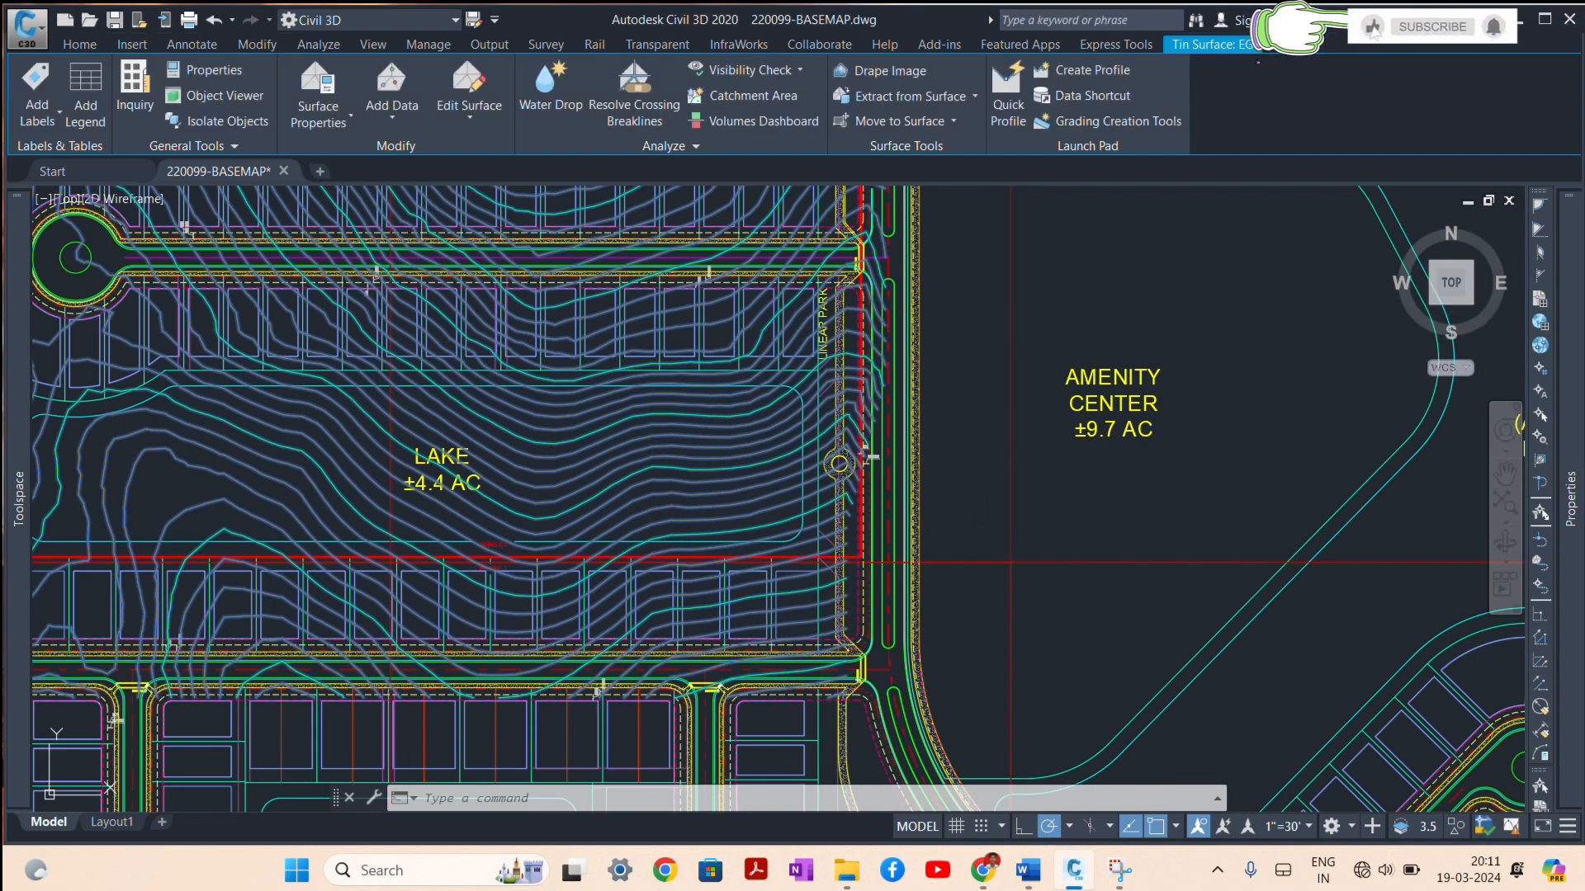
{"action": "scroll", "coordinate": [513, 516], "scroll_direction": "down", "scroll_amount": 5}
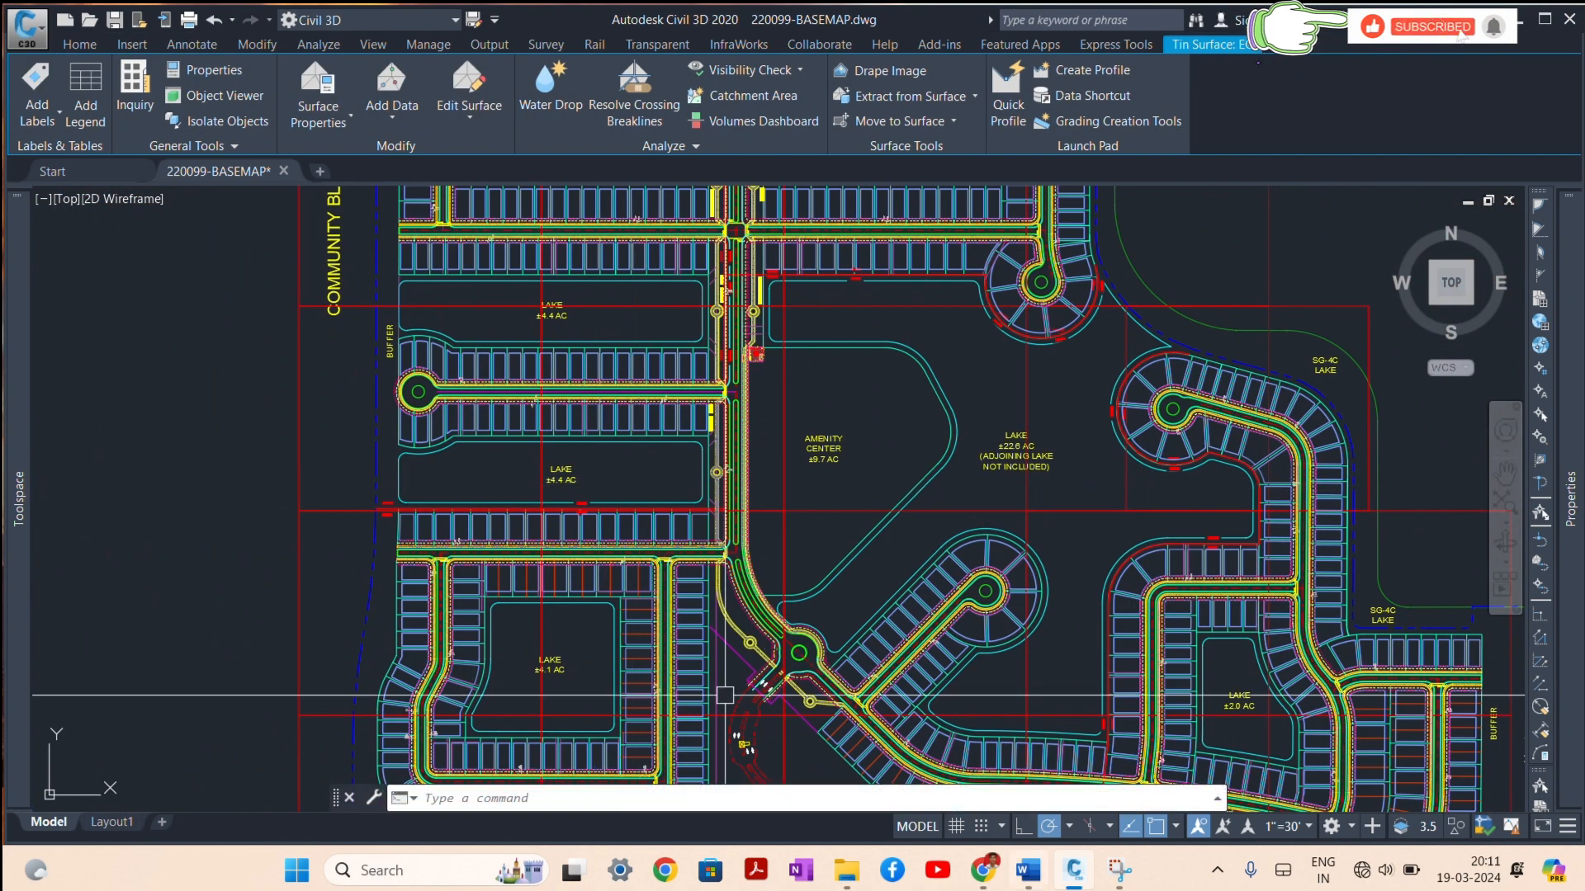
Step: Switch to the TOOL TEST document in Word, highlight the Surface Creation item in yellow, and return to Civil 3D
{"action": "left_click", "coordinate": [1028, 870]}
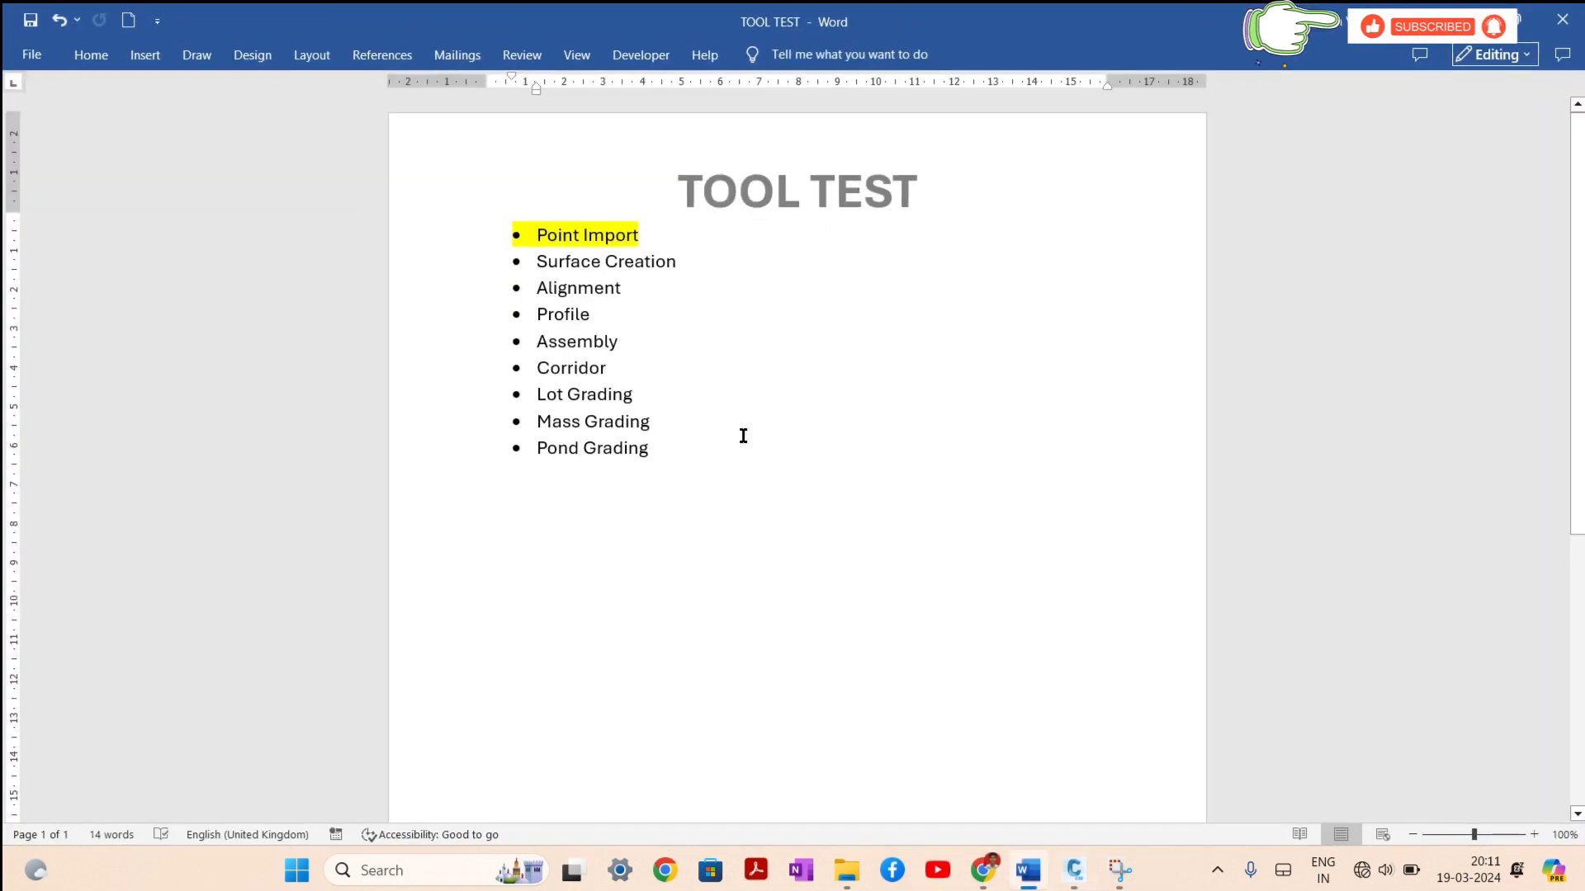
{"action": "left_click_drag", "start_coordinate": [678, 261], "coordinate": [530, 261]}
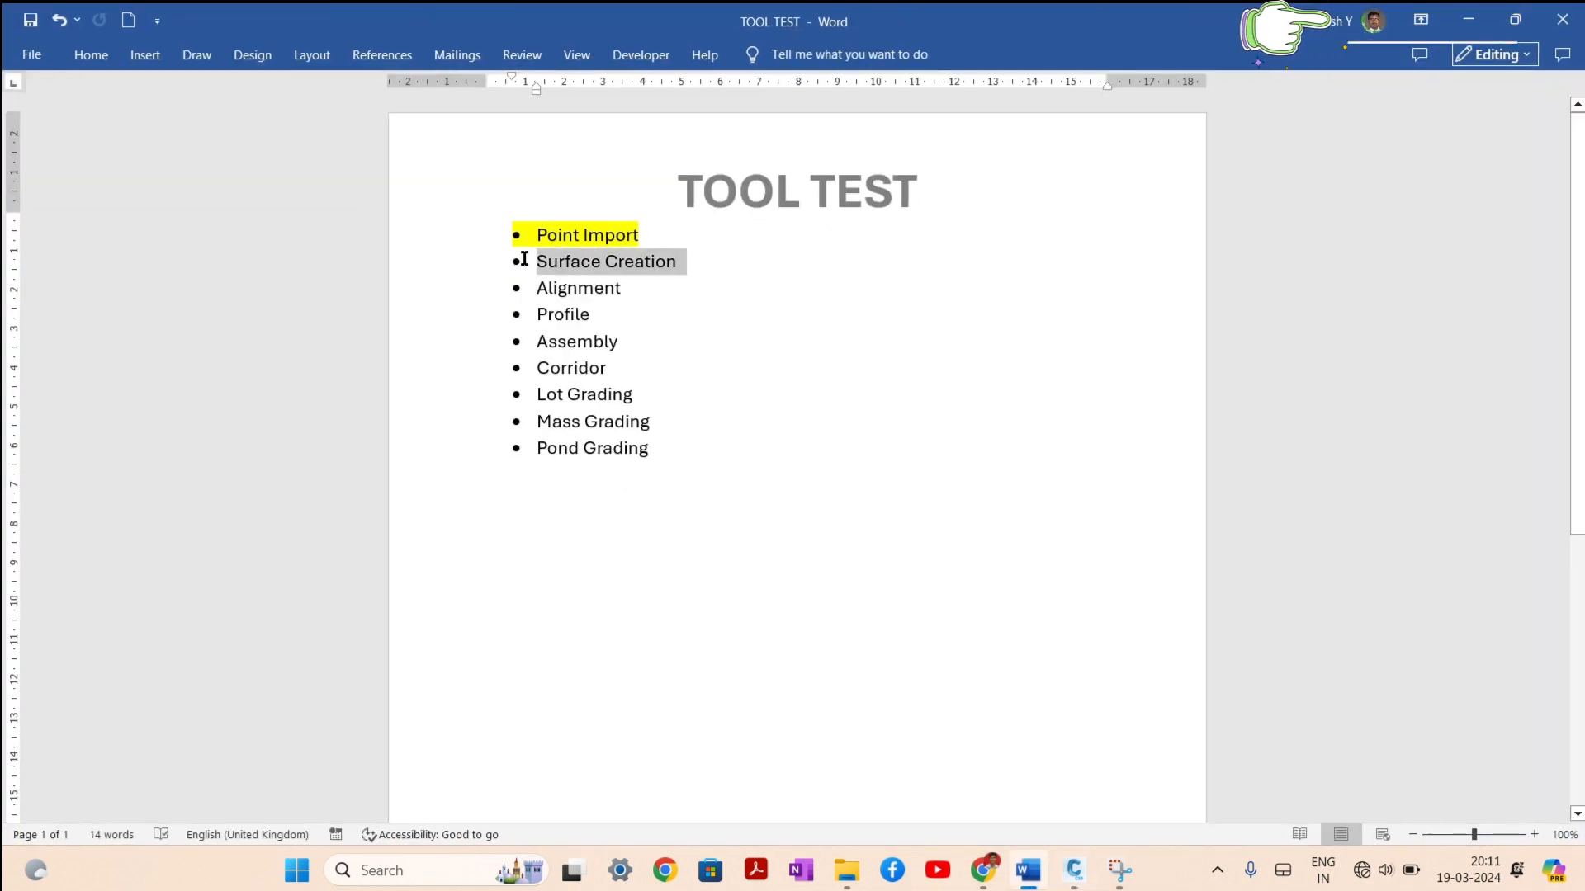
{"action": "left_click", "coordinate": [610, 221]}
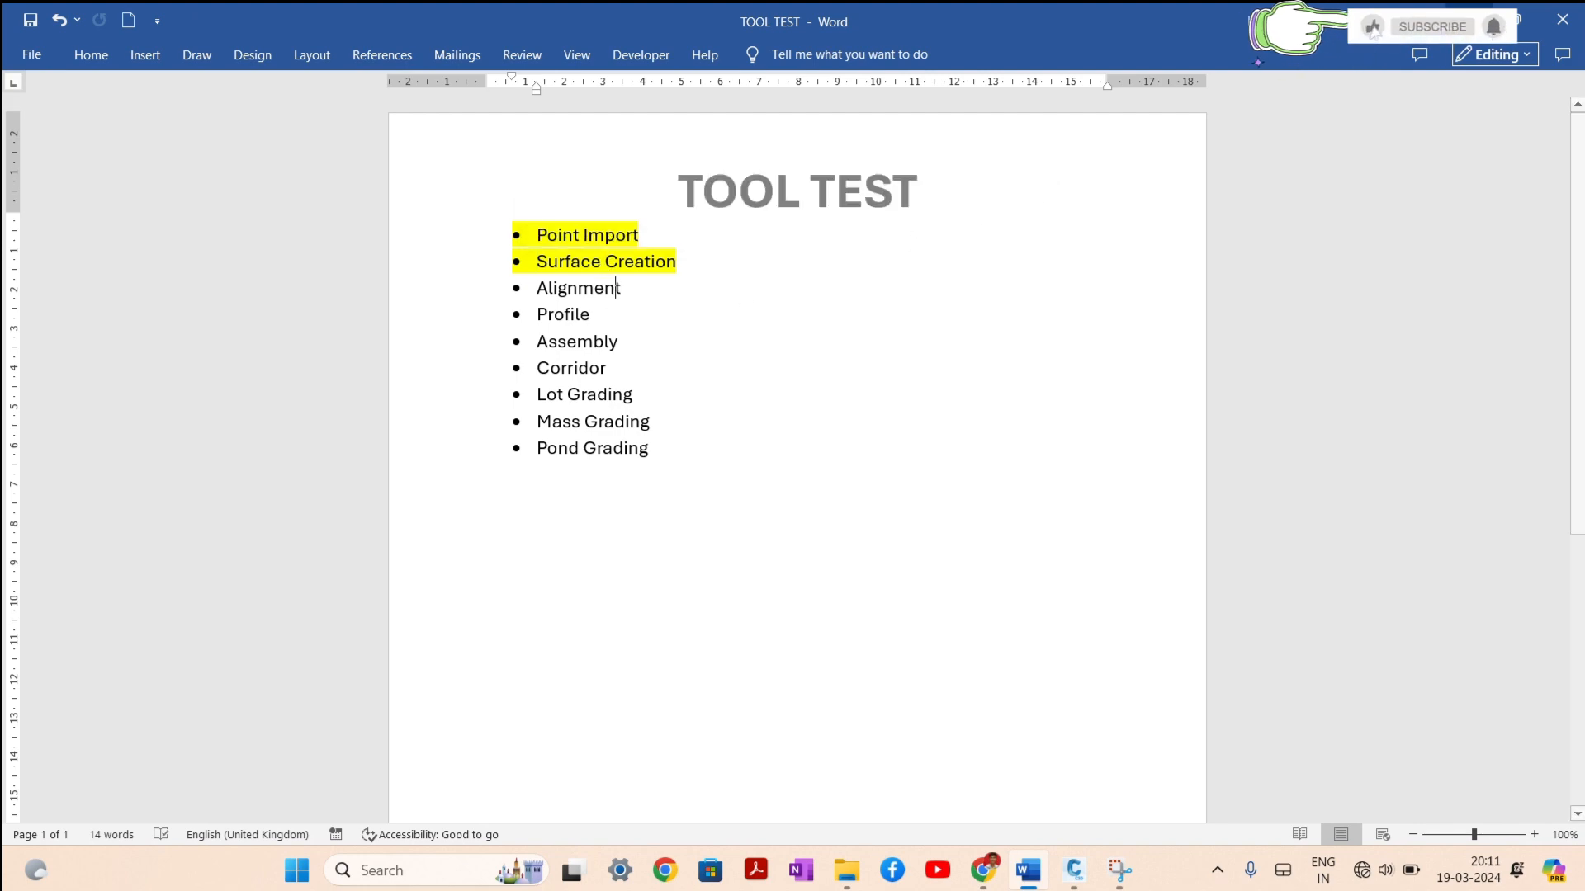
{"action": "left_click", "coordinate": [1027, 869]}
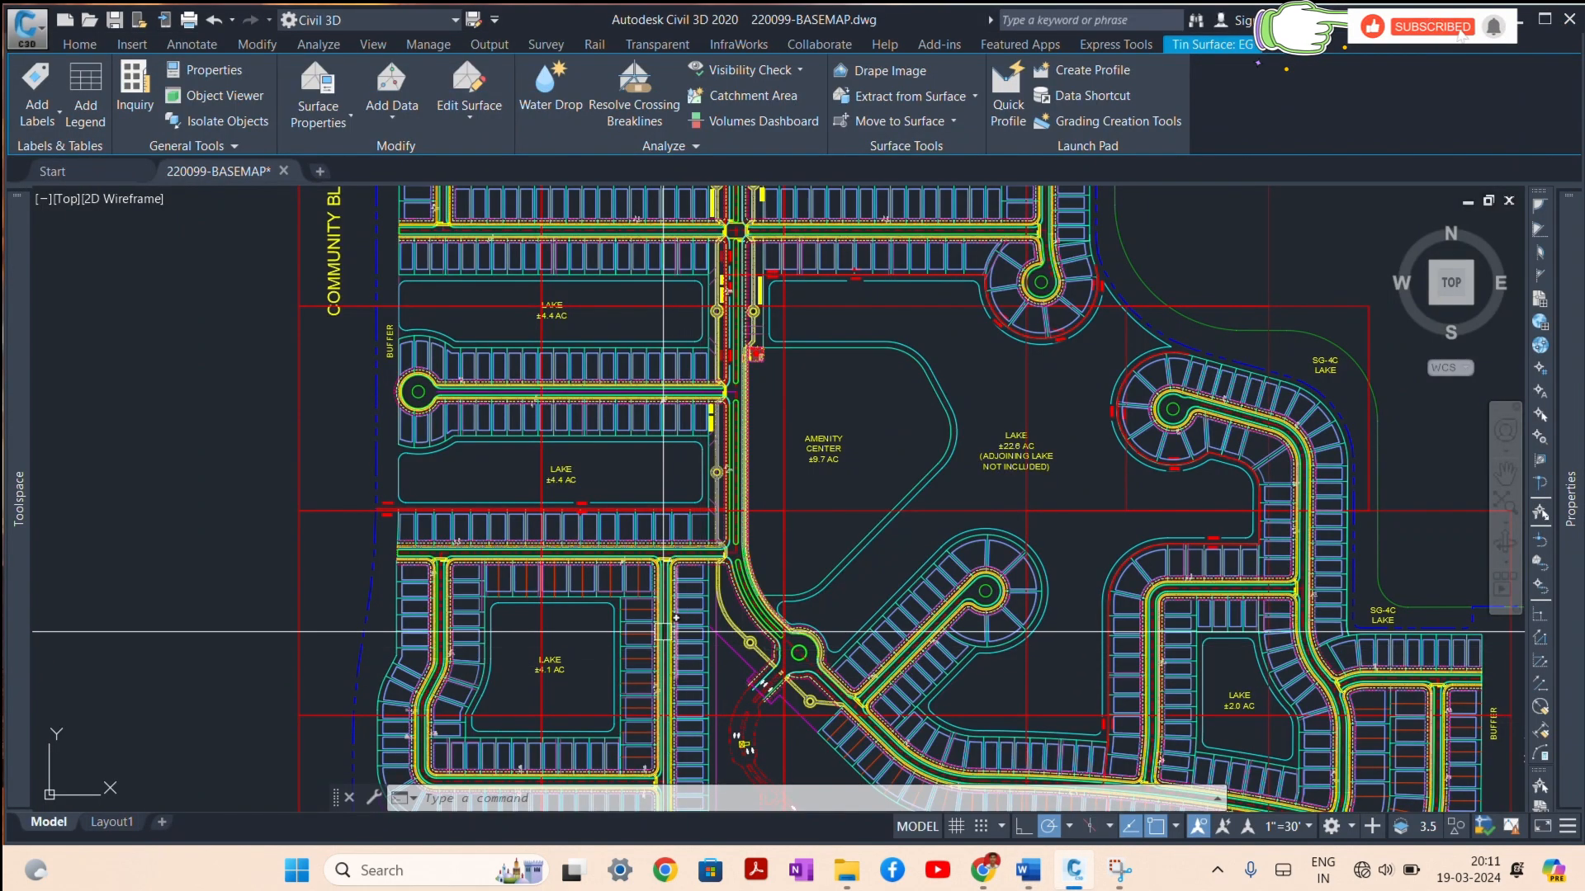
Step: Examine the centerline of the cul-de-sac street between the two ±4.4 AC lakes and its place in the site layout
{"action": "scroll", "coordinate": [475, 392], "scroll_direction": "up", "scroll_amount": 8}
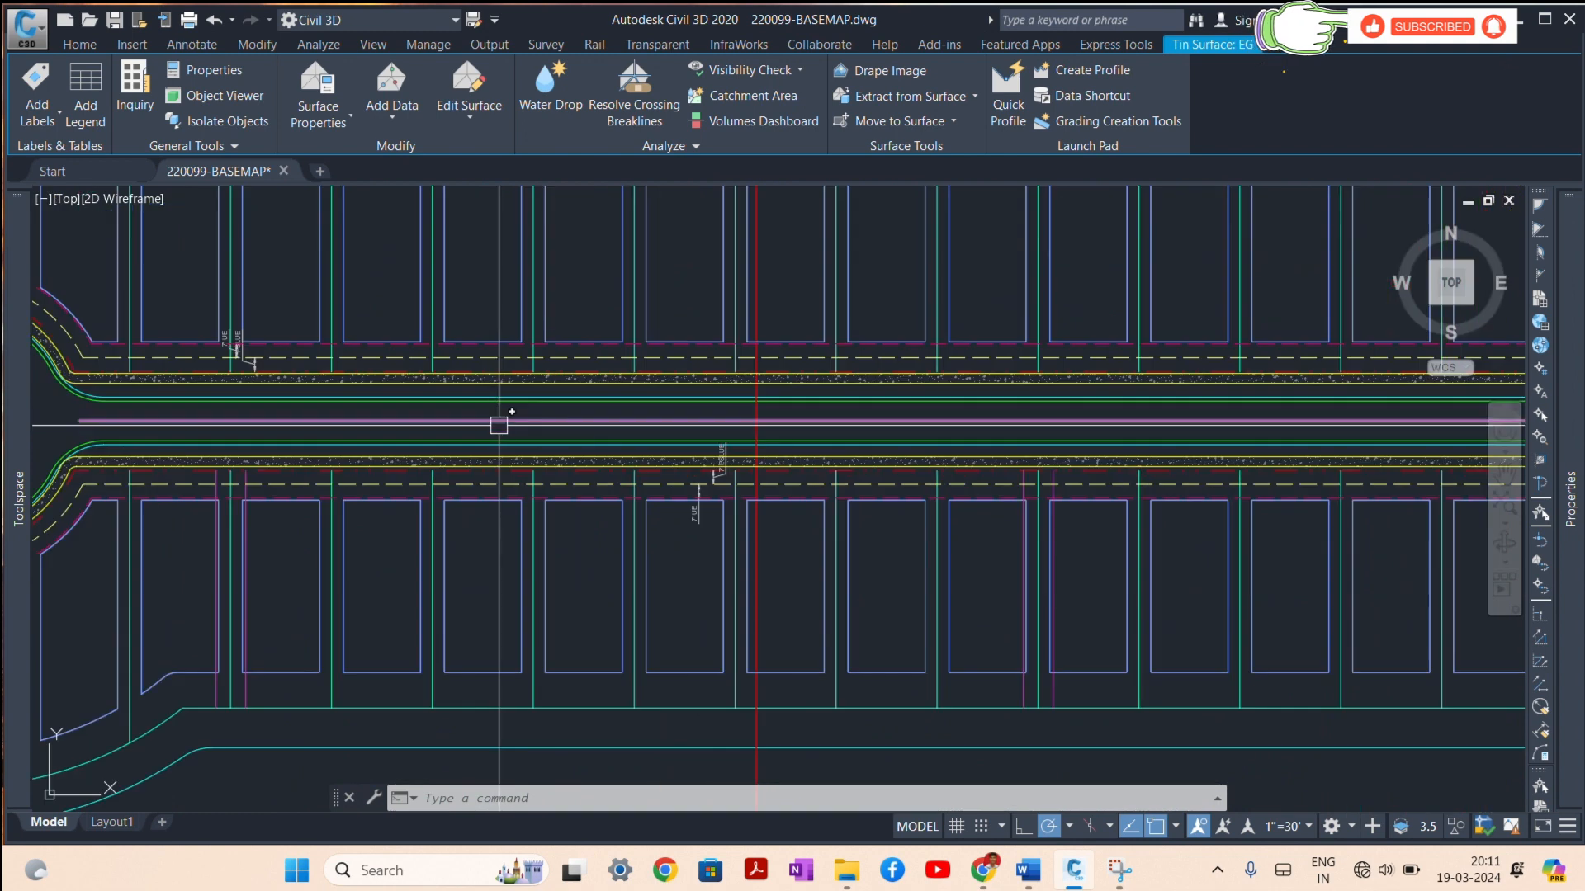
{"action": "left_click", "coordinate": [518, 426]}
{"action": "scroll", "coordinate": [522, 431], "scroll_direction": "down", "scroll_amount": 3}
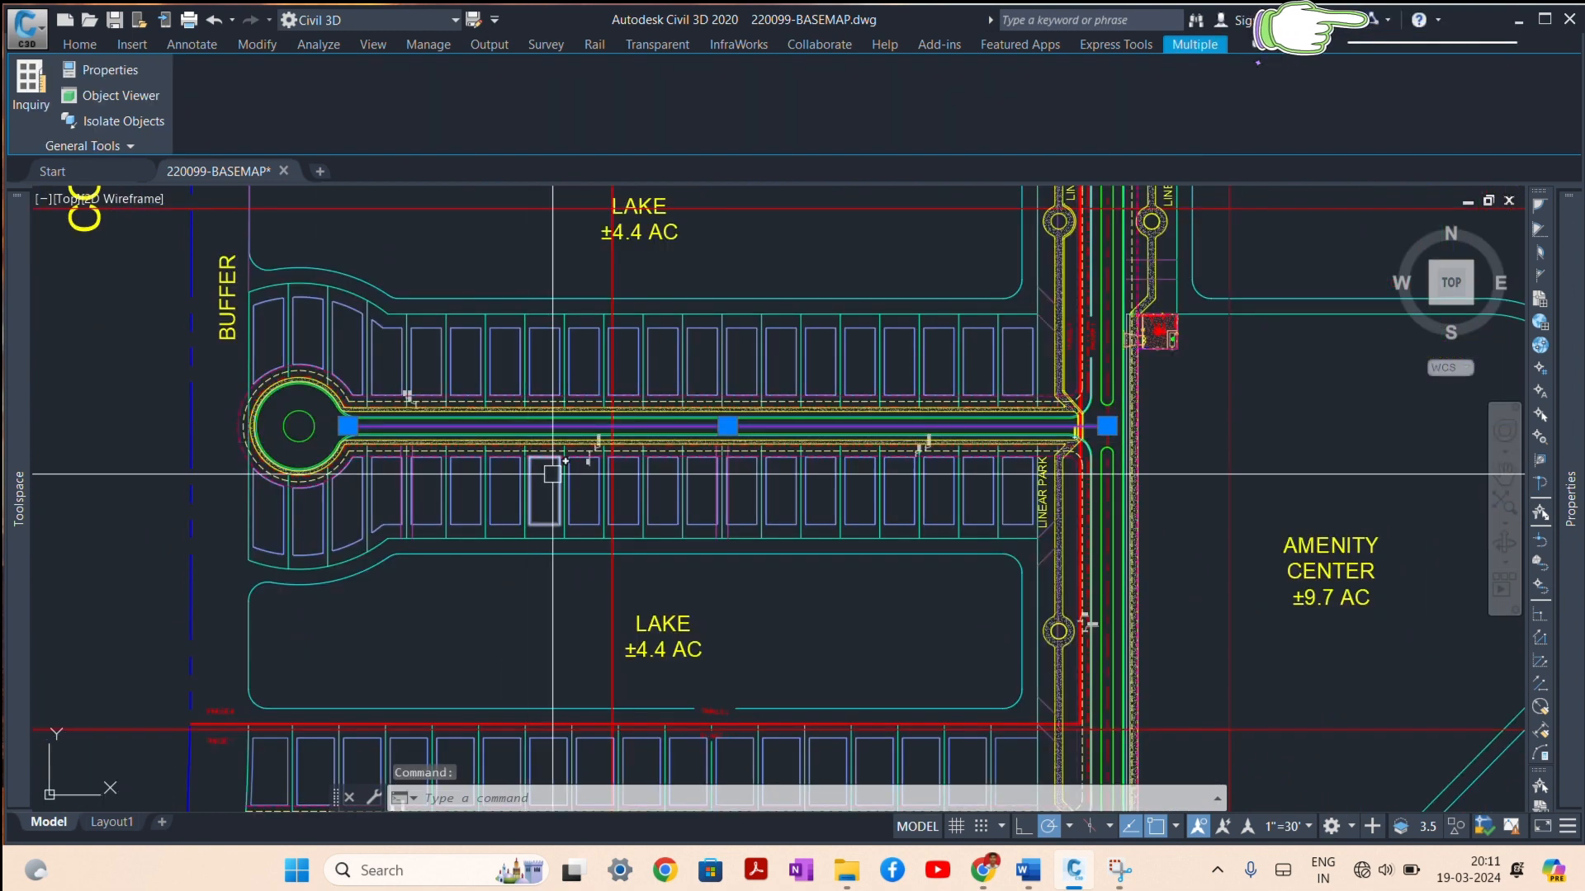
{"action": "scroll", "coordinate": [558, 470], "scroll_direction": "down", "scroll_amount": 2}
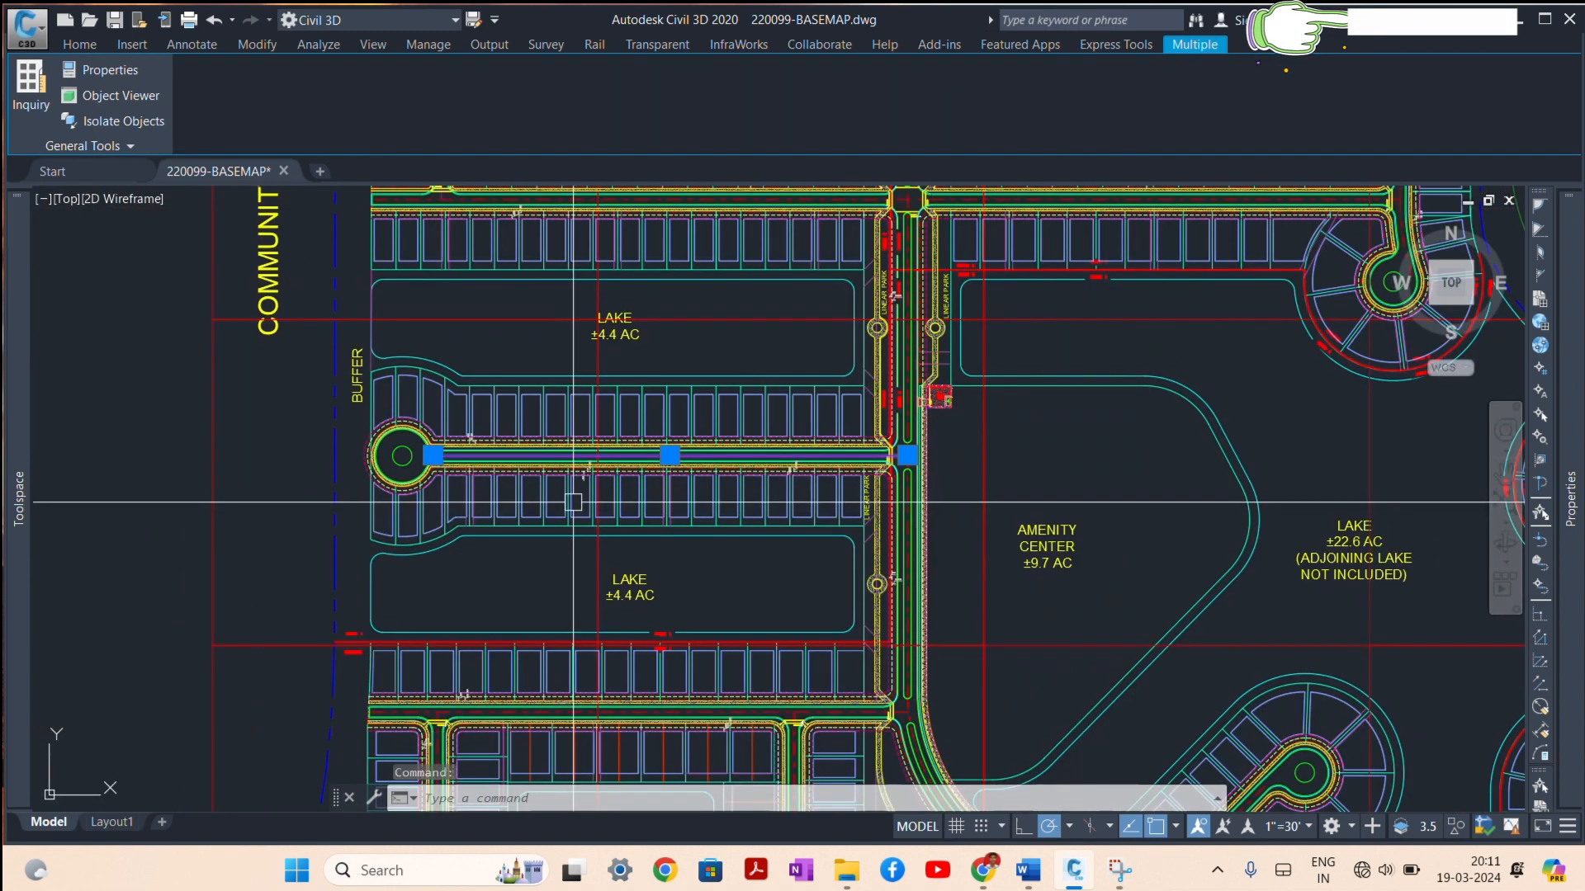
{"action": "scroll", "coordinate": [536, 594], "scroll_direction": "down", "scroll_amount": 3}
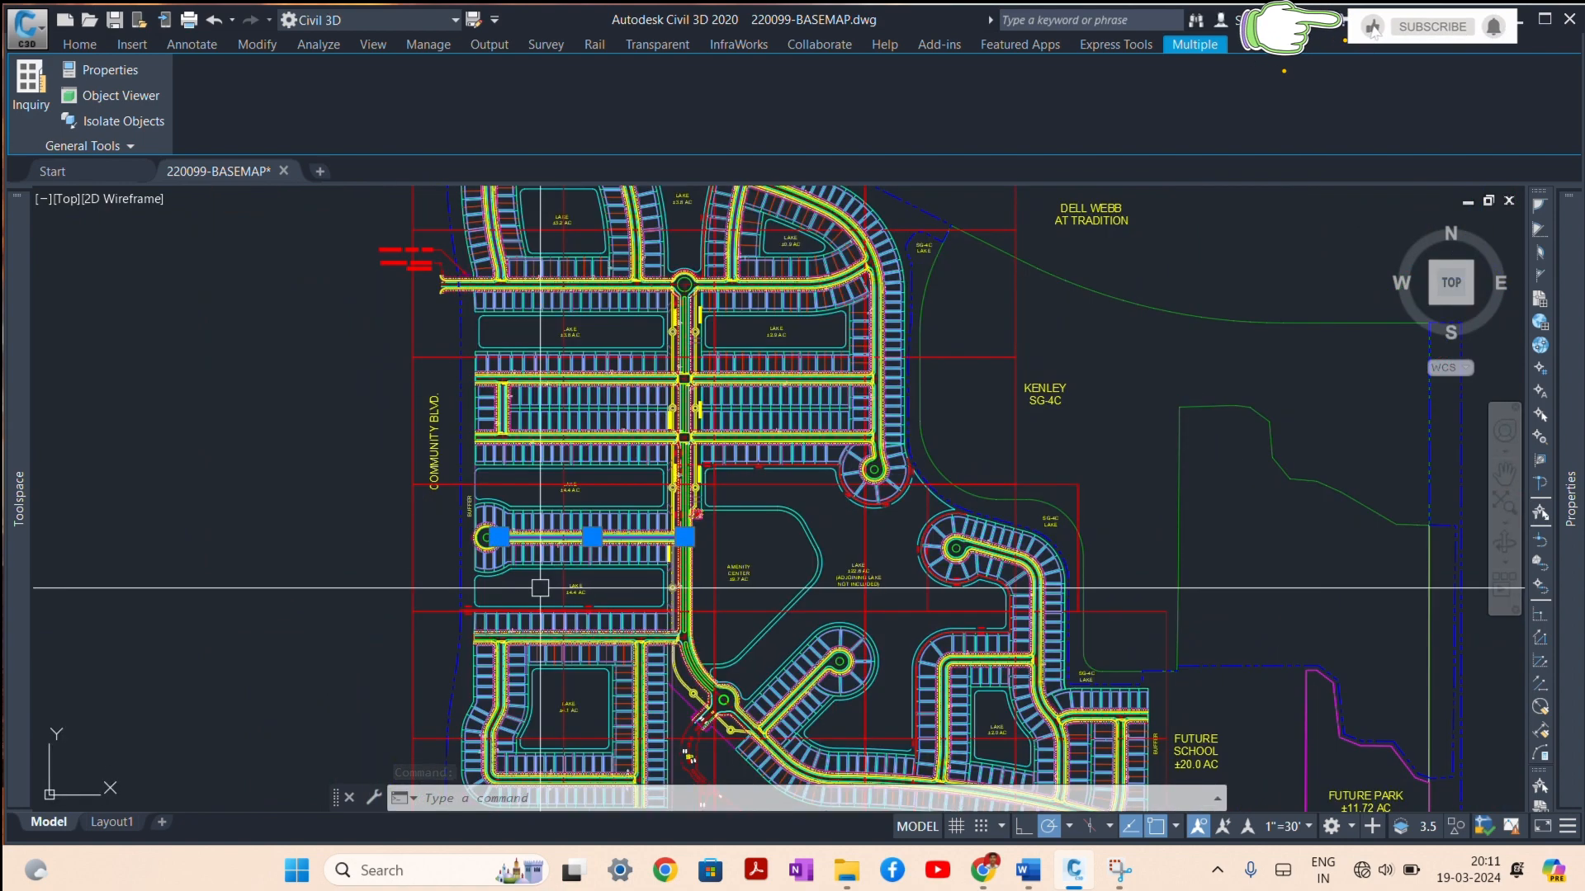
{"action": "scroll", "coordinate": [540, 588], "scroll_direction": "down", "scroll_amount": 2}
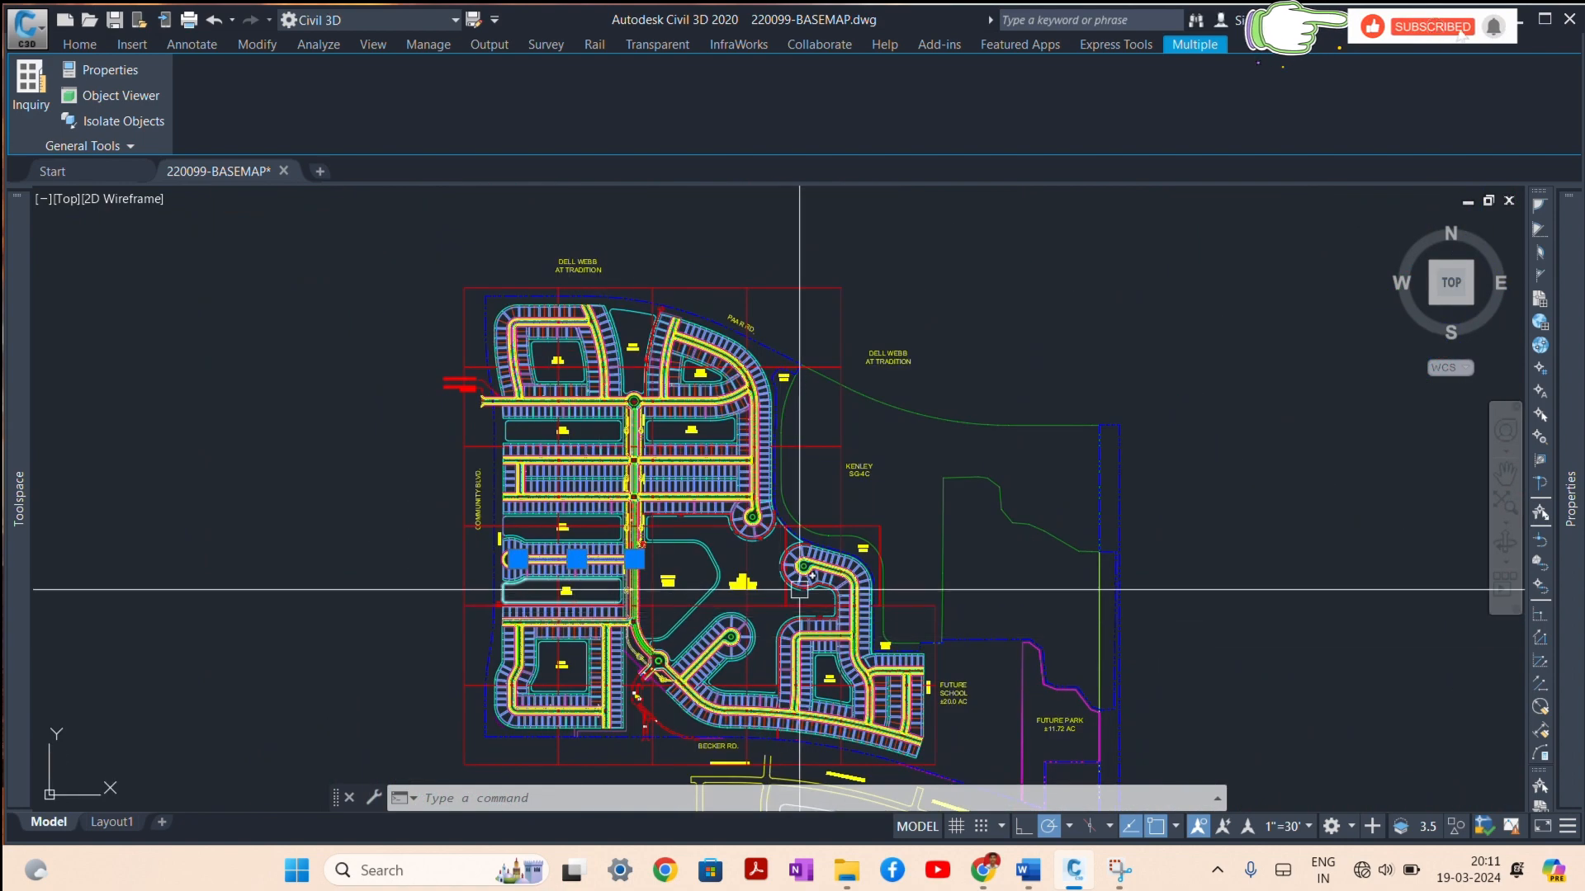
{"action": "scroll", "coordinate": [550, 561], "scroll_direction": "up", "scroll_amount": 5}
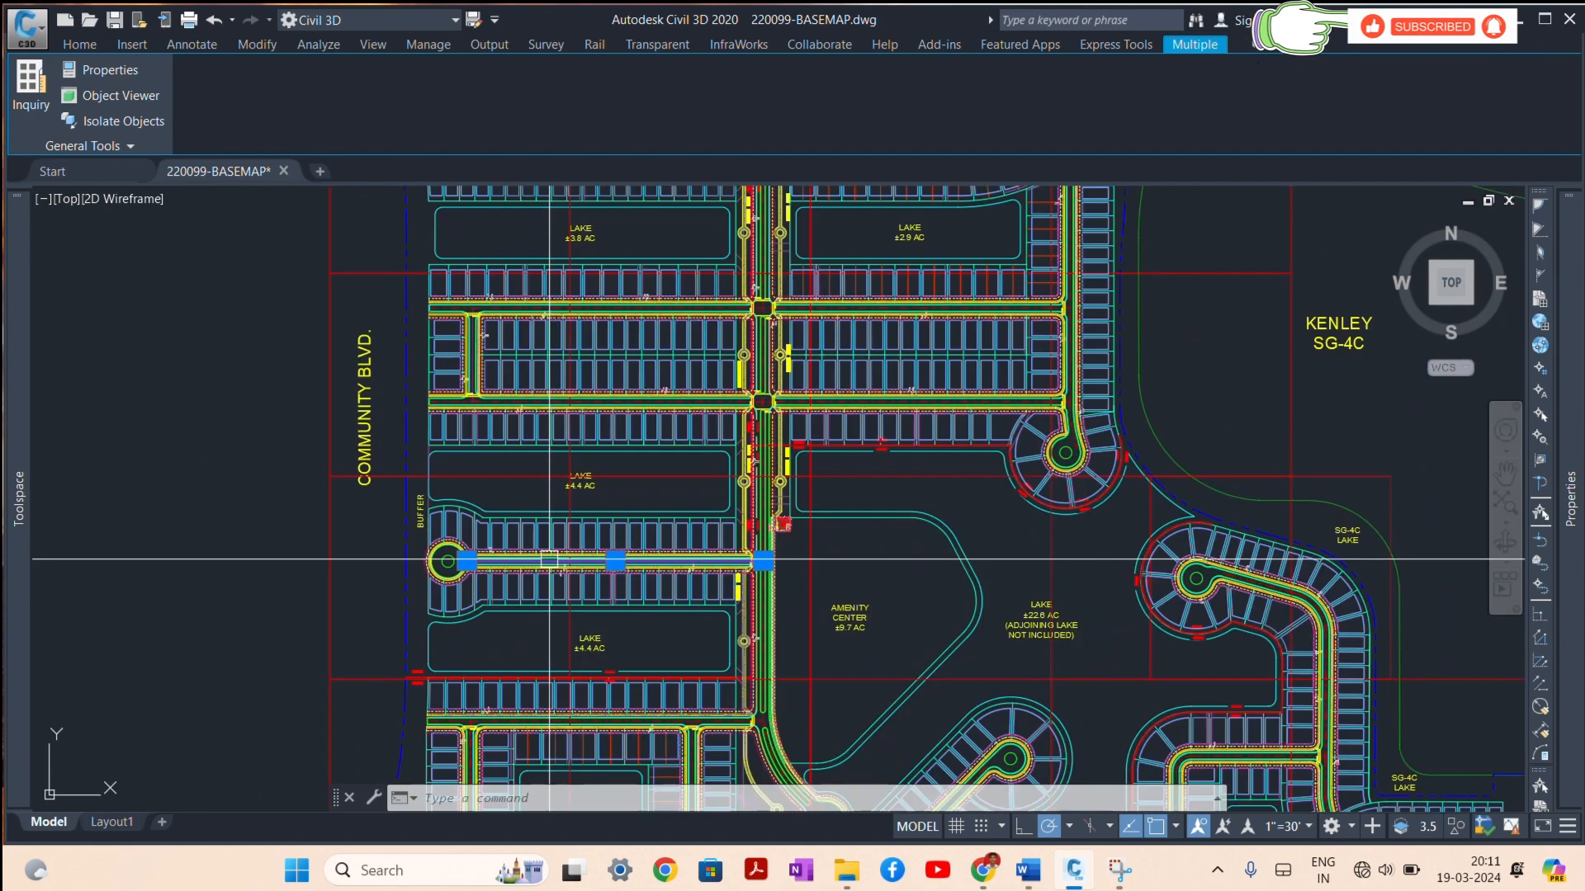
{"action": "scroll", "coordinate": [548, 561], "scroll_direction": "up", "scroll_amount": 2}
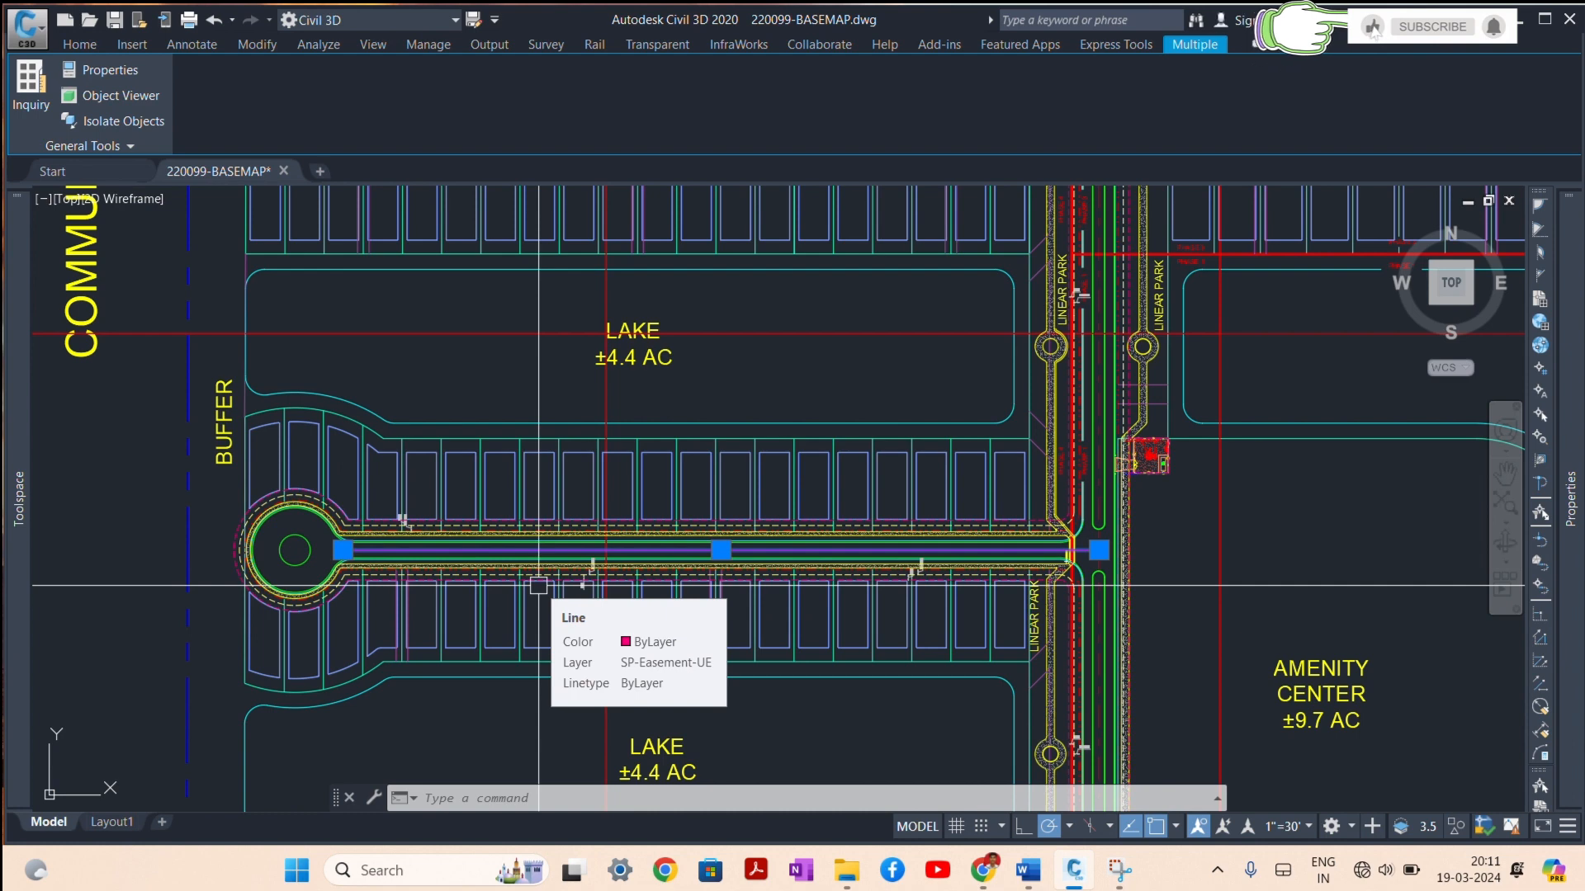
{"action": "scroll", "coordinate": [538, 585], "scroll_direction": "down", "scroll_amount": 2}
{"action": "key", "text": "Escape"}
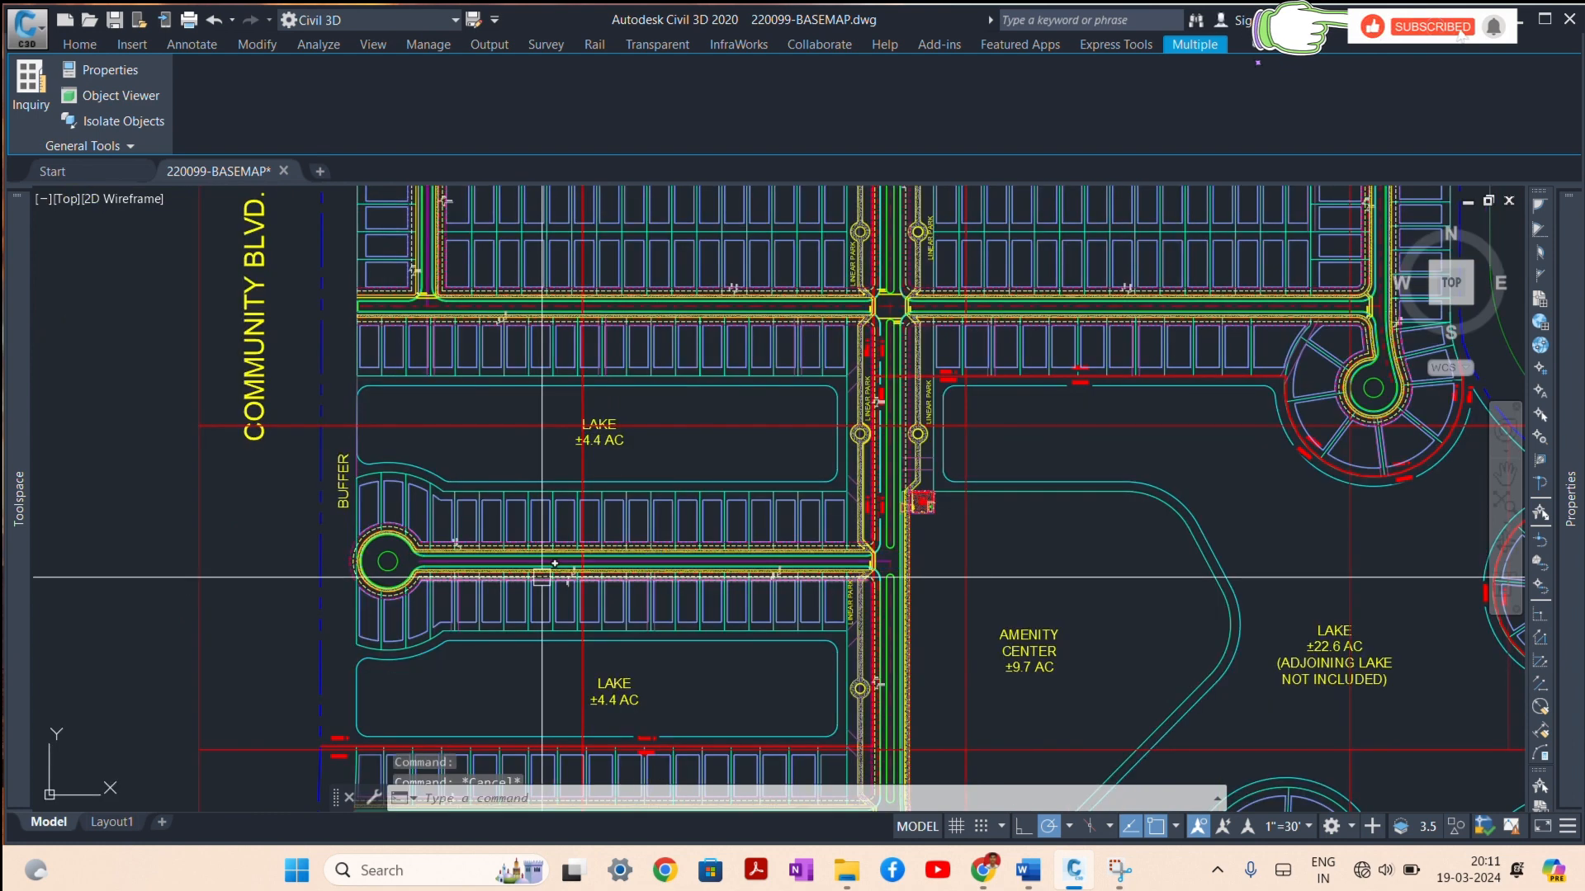
{"action": "scroll", "coordinate": [472, 567], "scroll_direction": "up", "scroll_amount": 5}
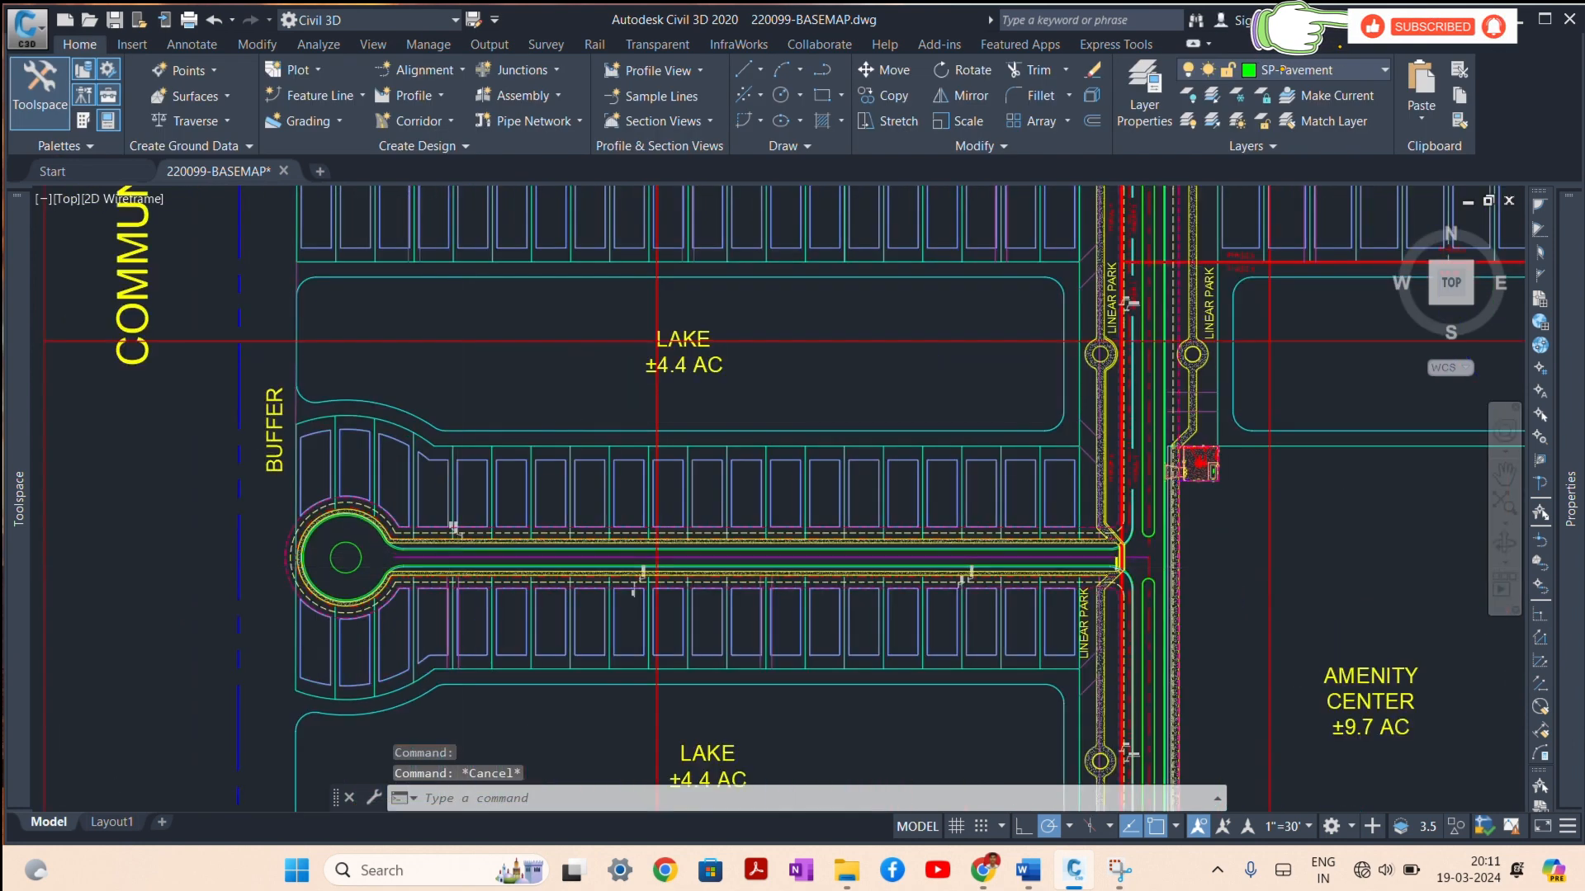
{"action": "left_click", "coordinate": [470, 542]}
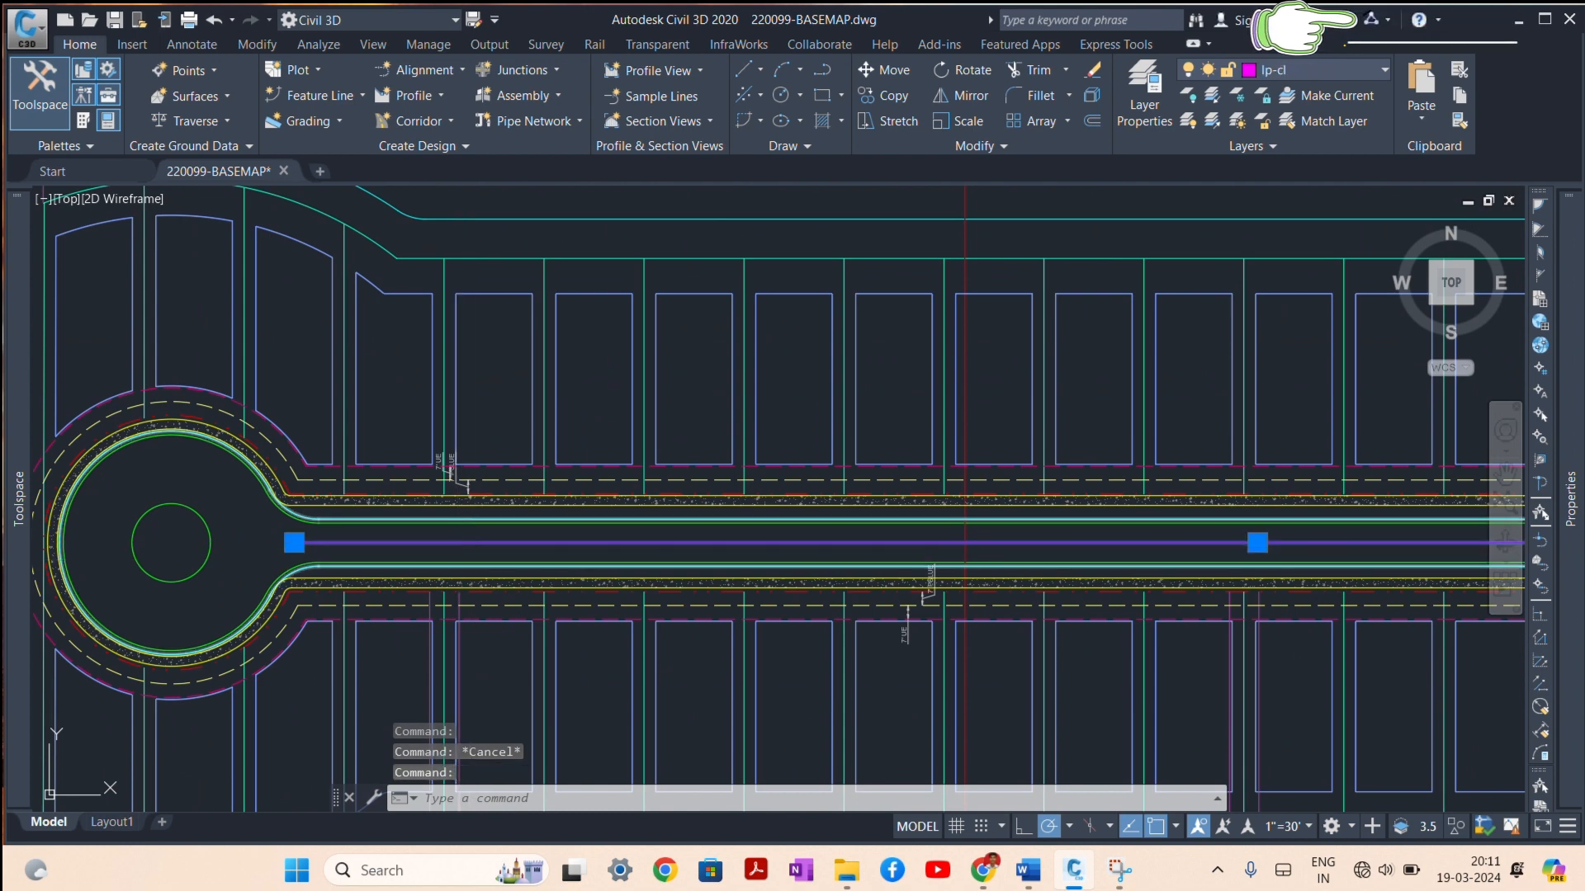
{"action": "key", "text": "Escape"}
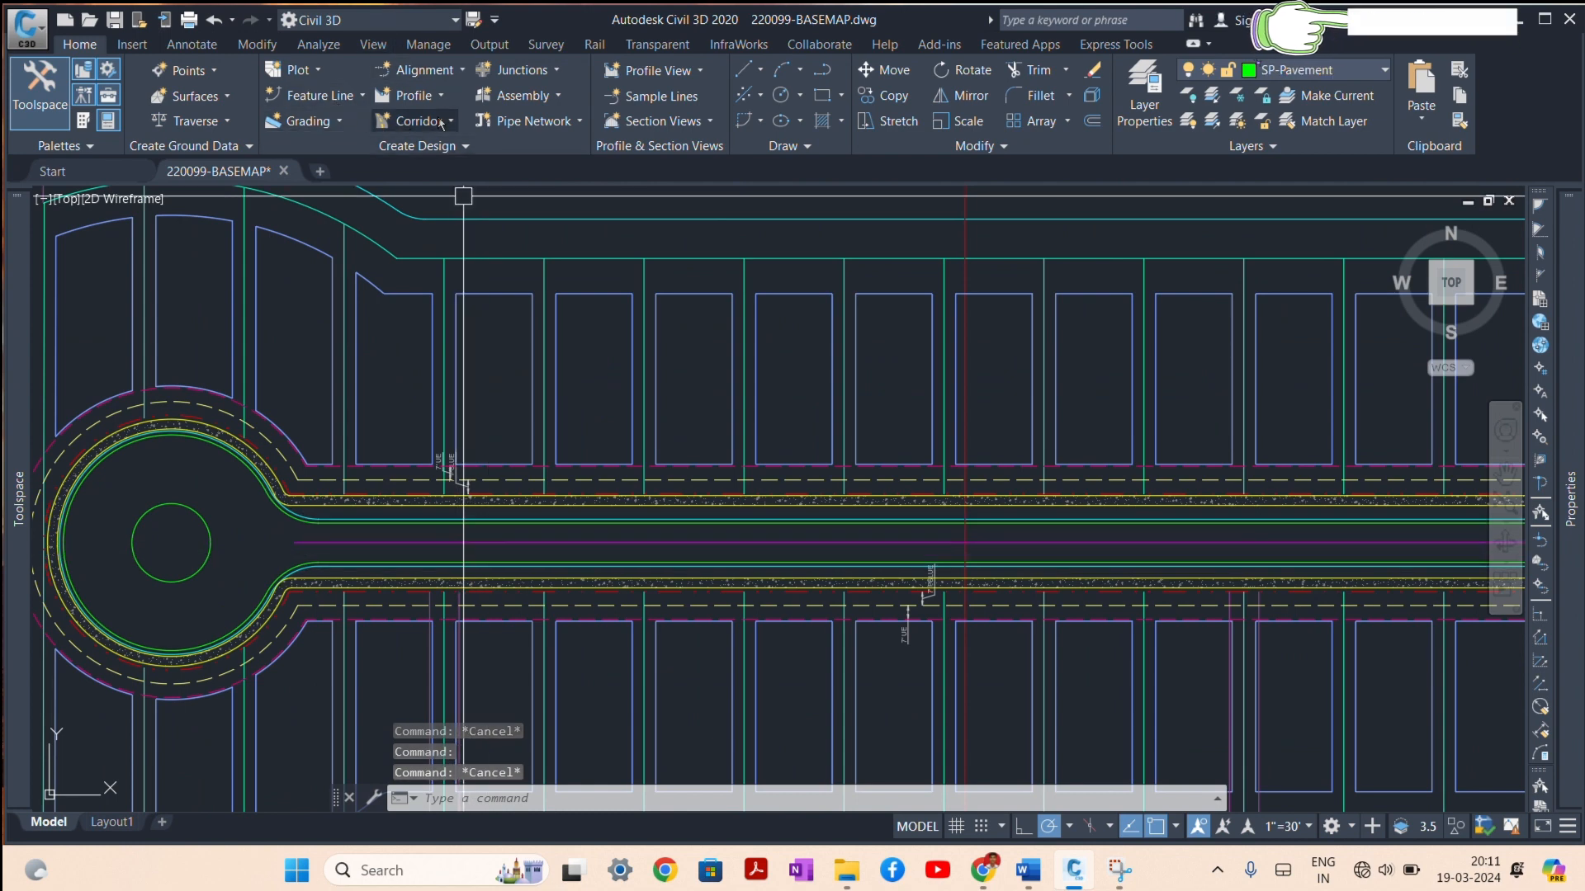
Step: Start a new alignment with the Alignment Creation Tools, named TEST, with type Centerline and no site
{"action": "left_click", "coordinate": [423, 70]}
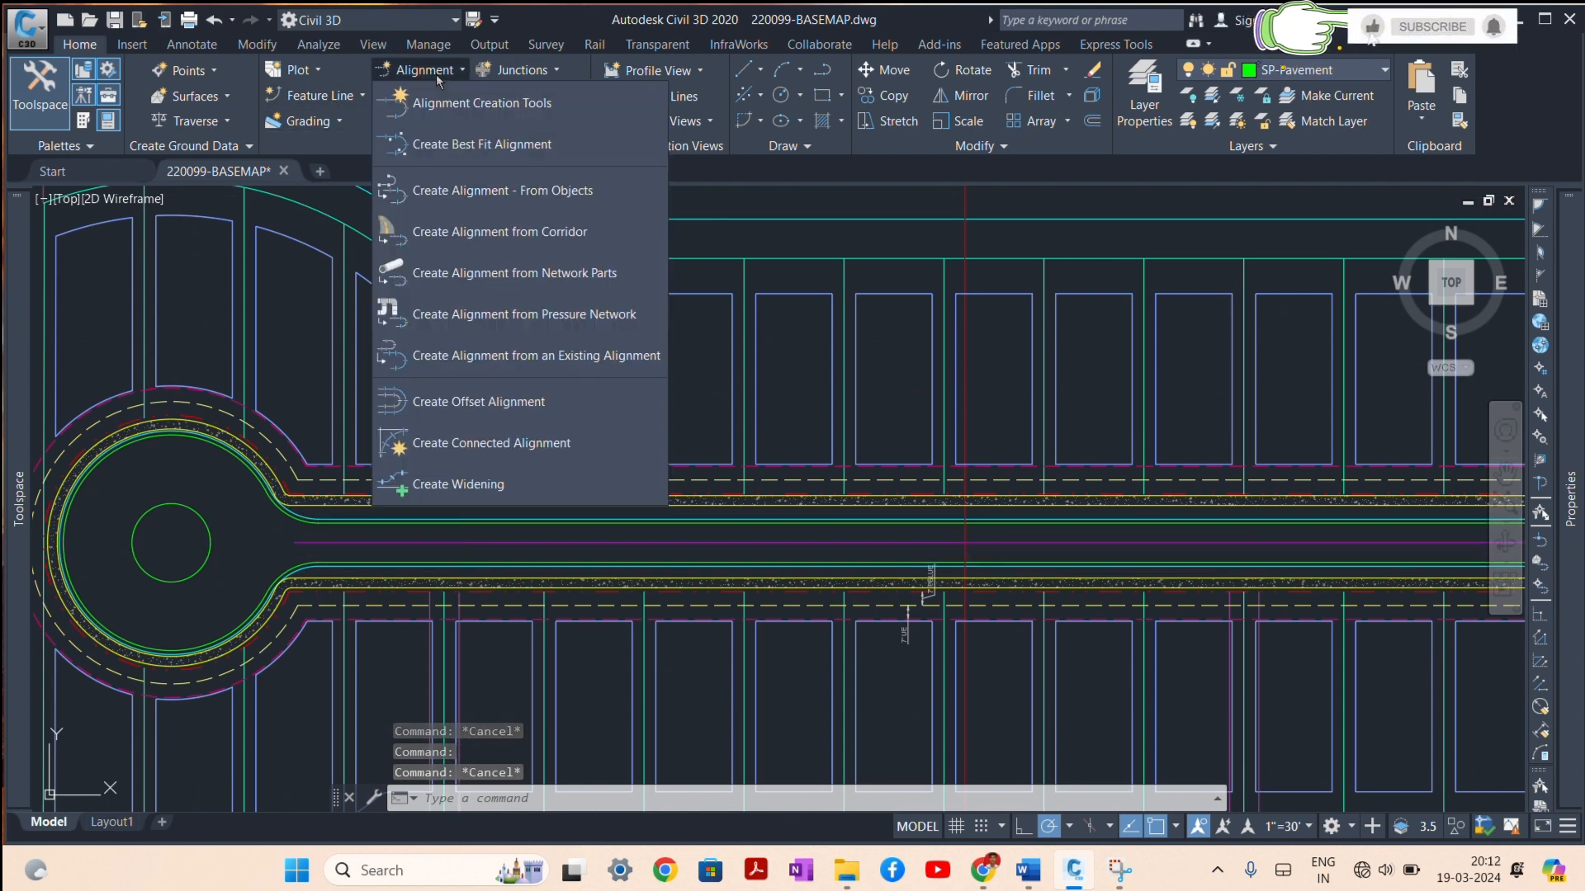
{"action": "left_click", "coordinate": [480, 107]}
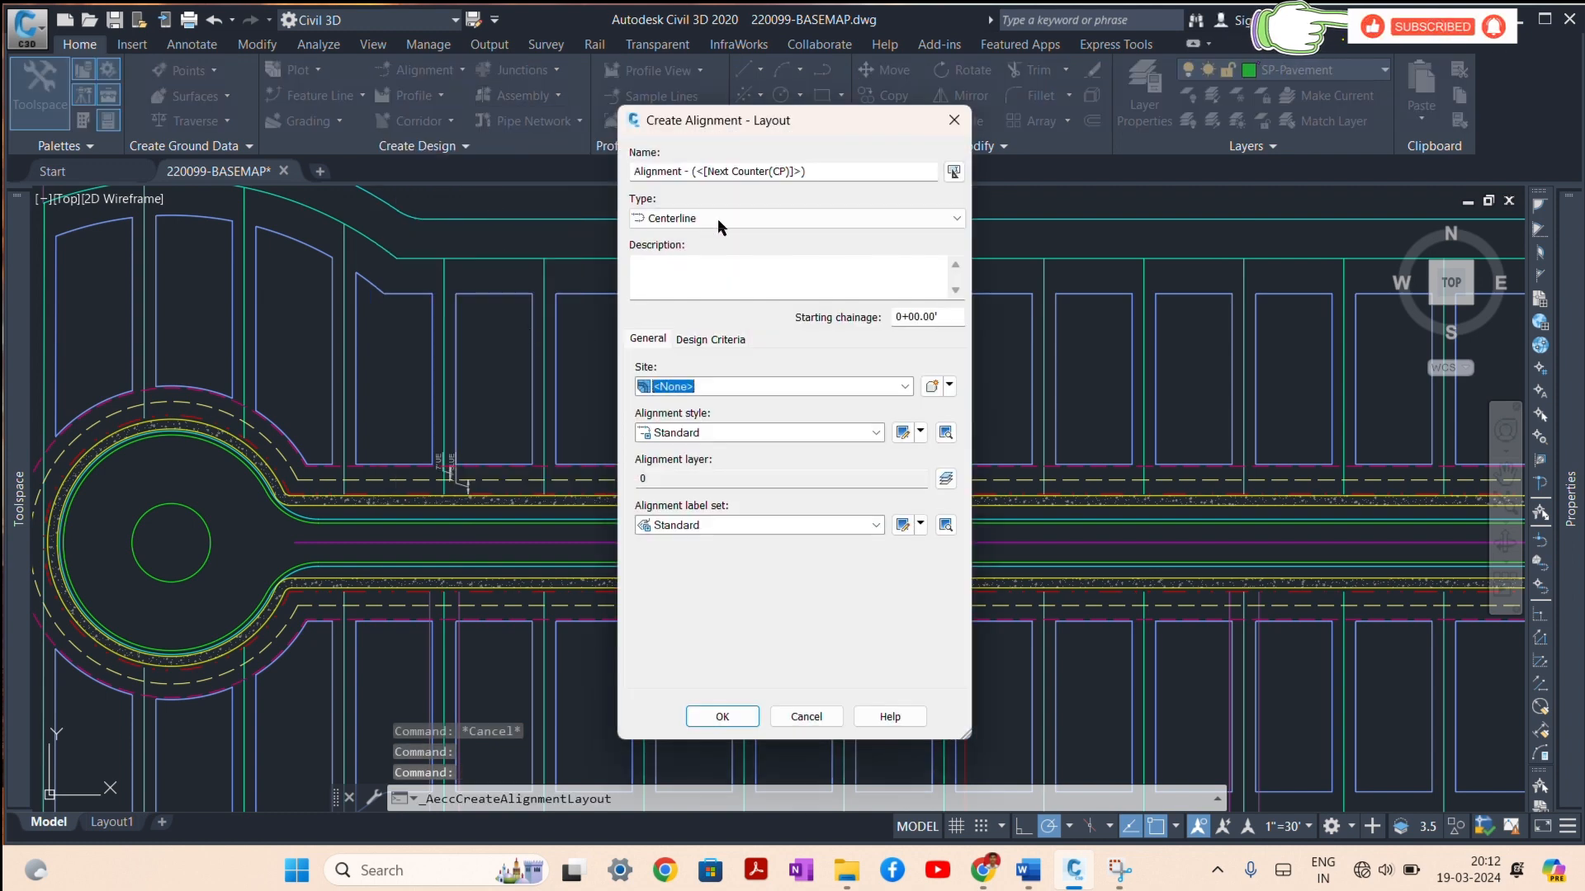
{"action": "left_click_drag", "start_coordinate": [835, 171], "coordinate": [600, 168]}
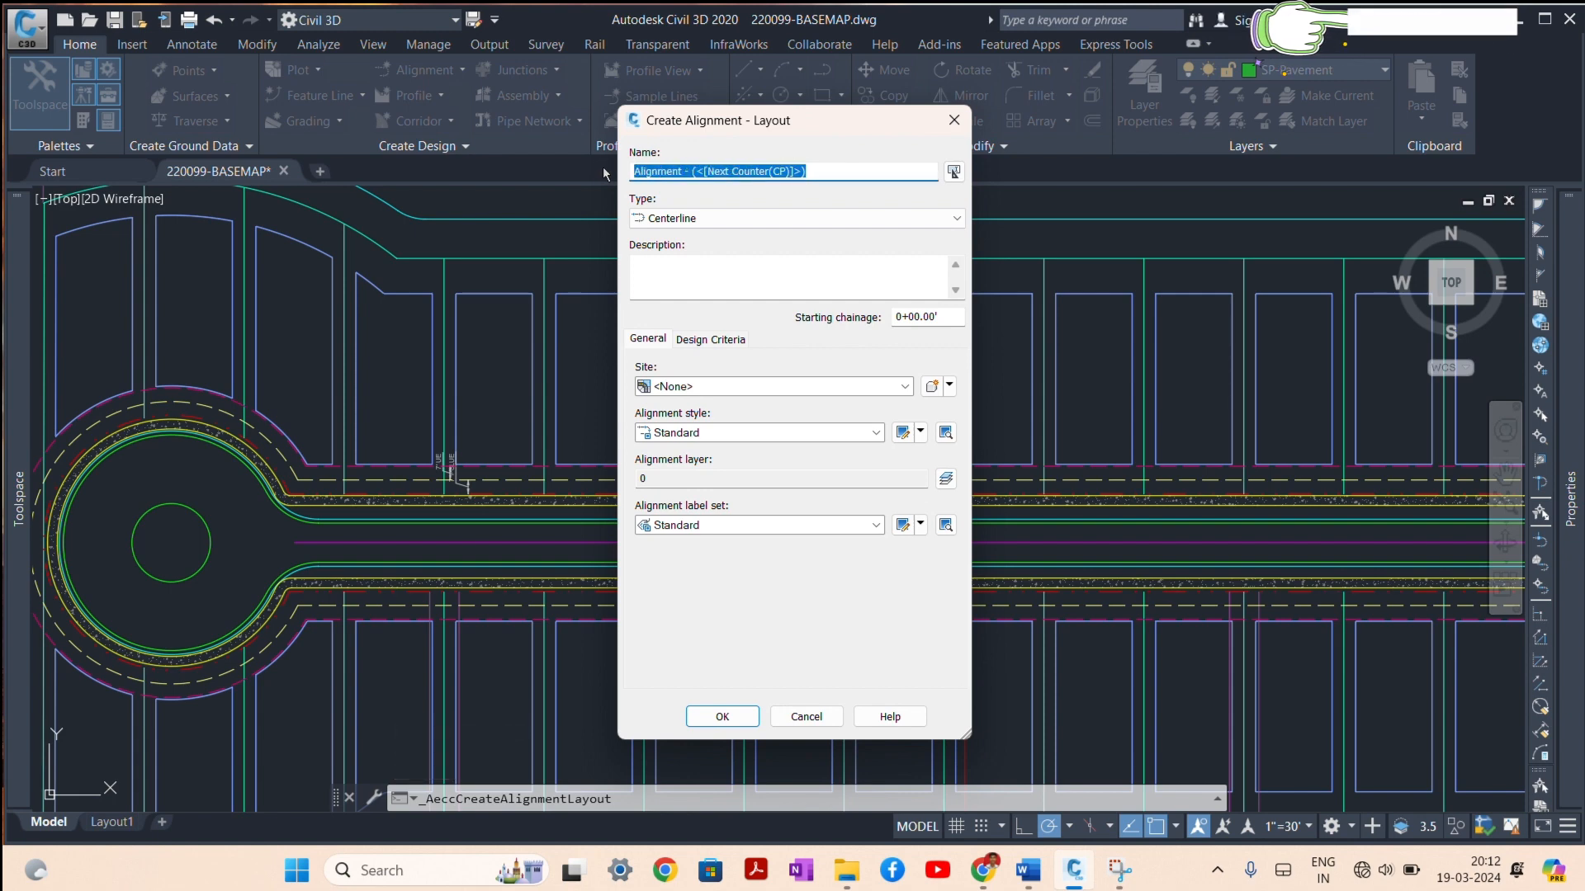
{"action": "type", "text": "TEST"}
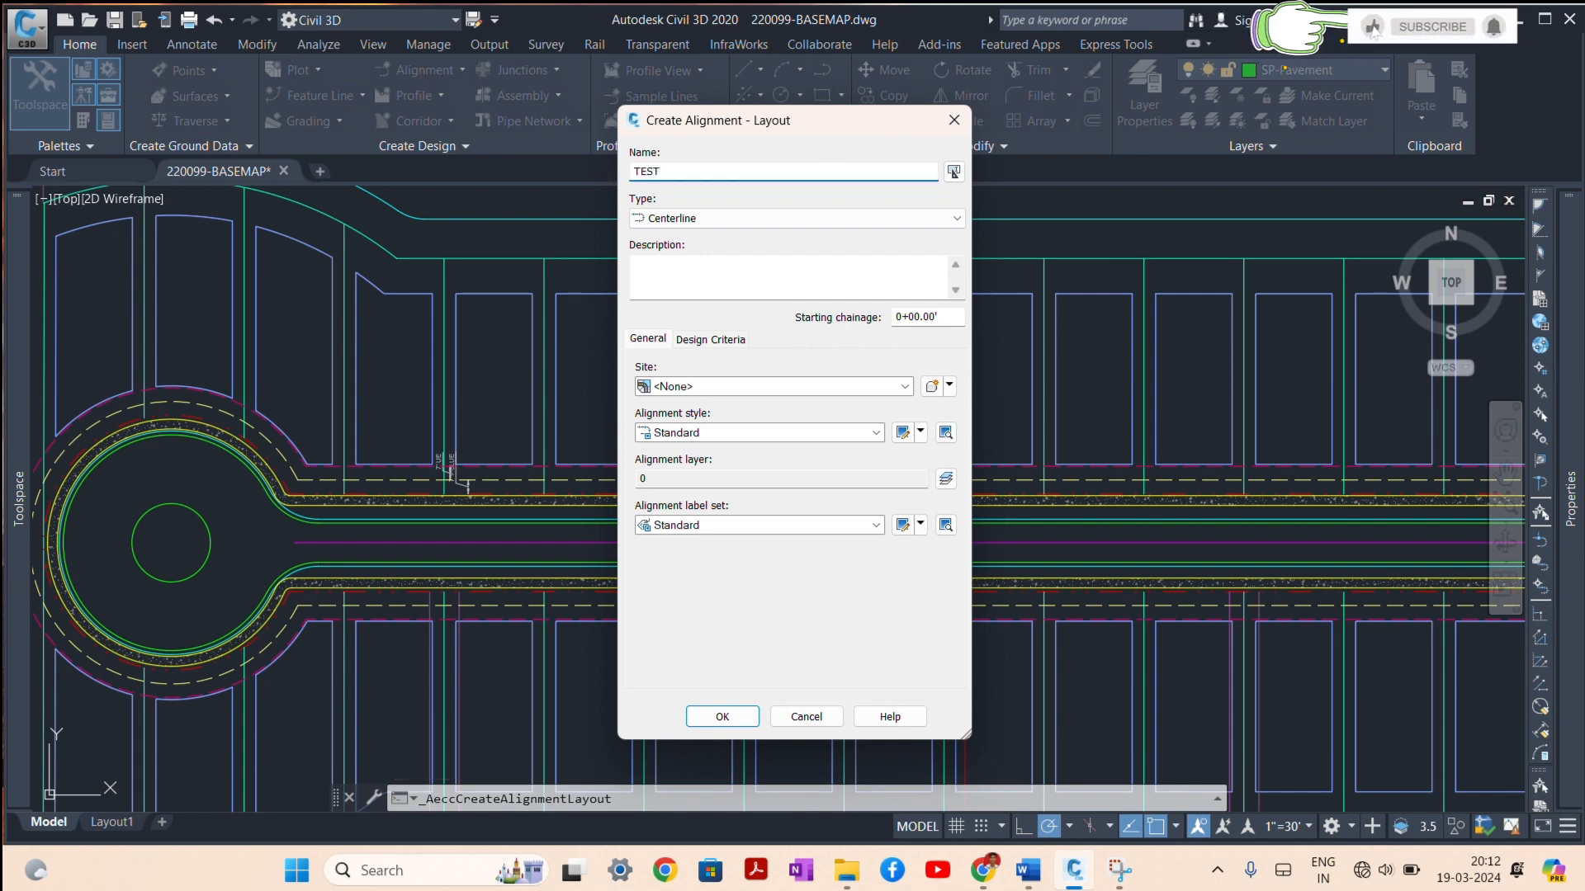
{"action": "left_click", "coordinate": [703, 213]}
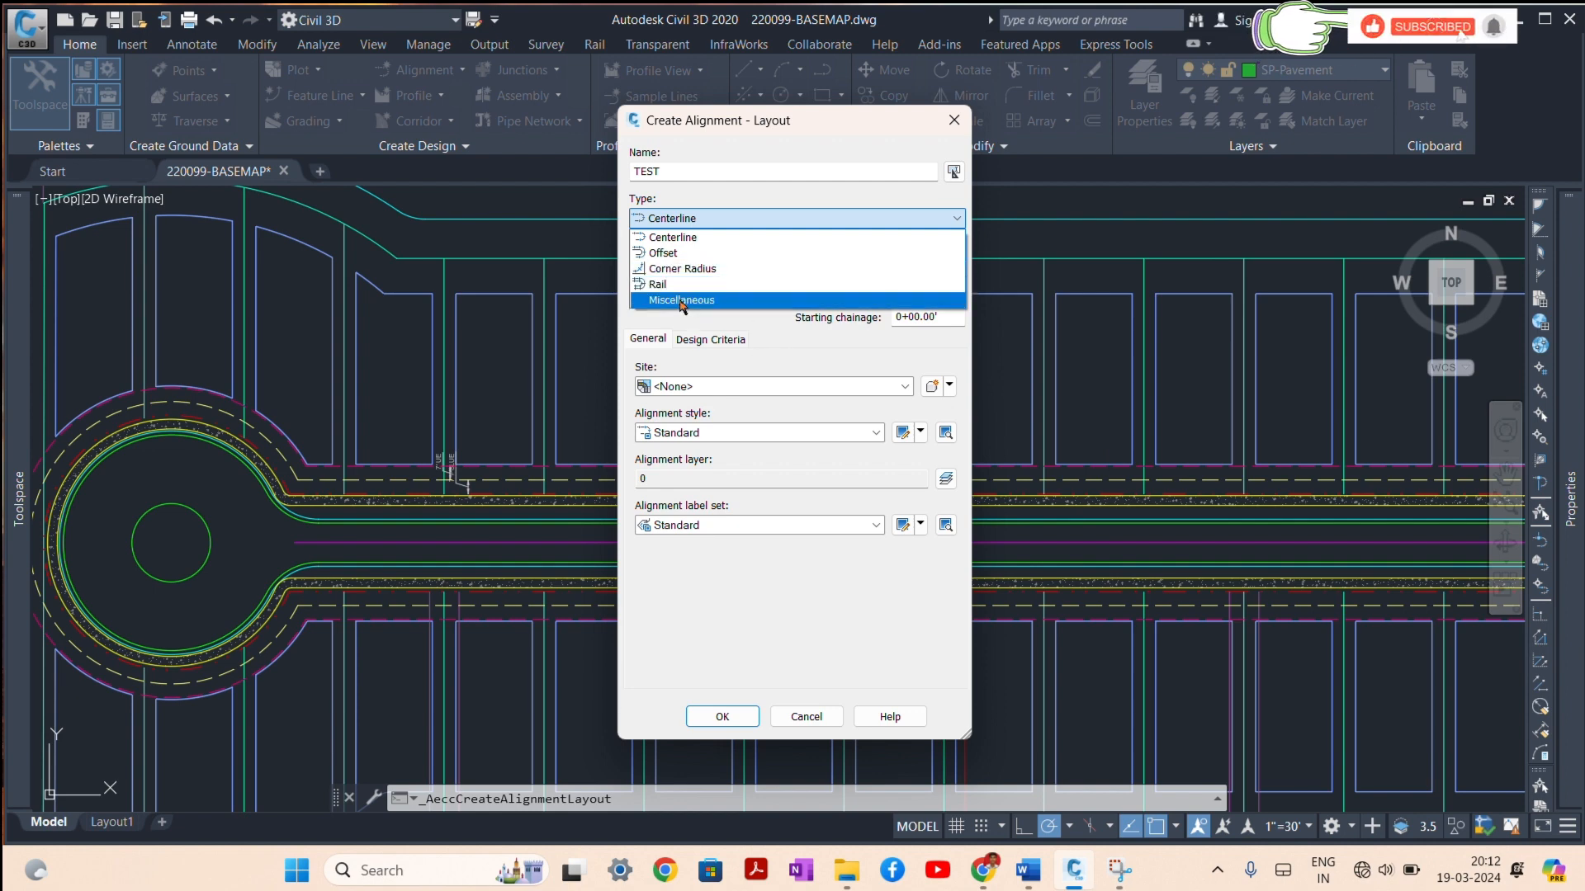
{"action": "left_click", "coordinate": [771, 319]}
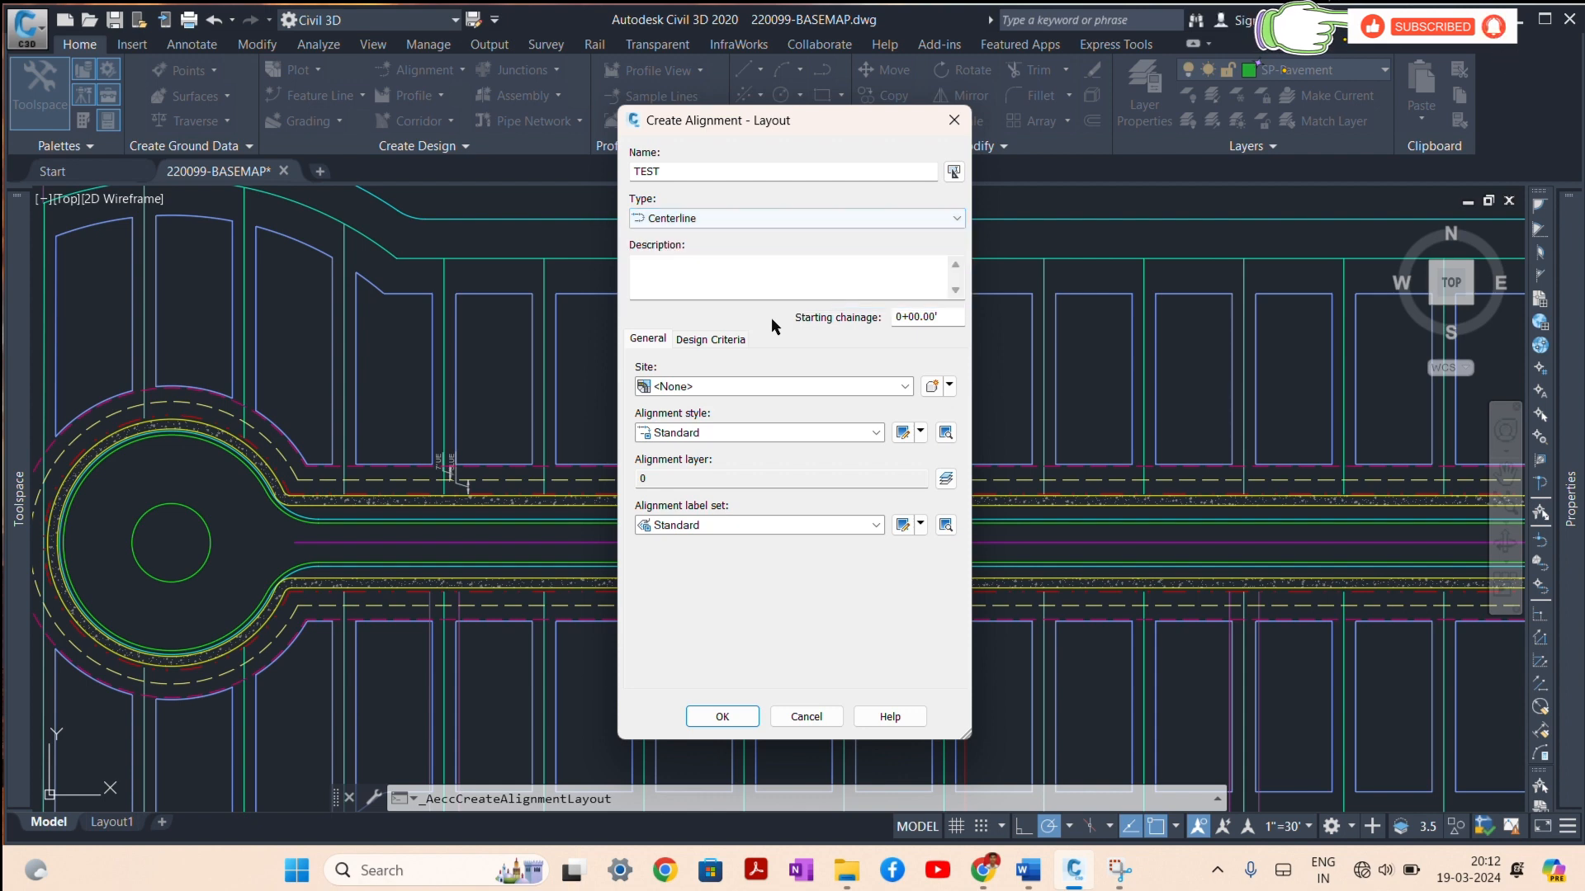
{"action": "left_click", "coordinate": [704, 266]}
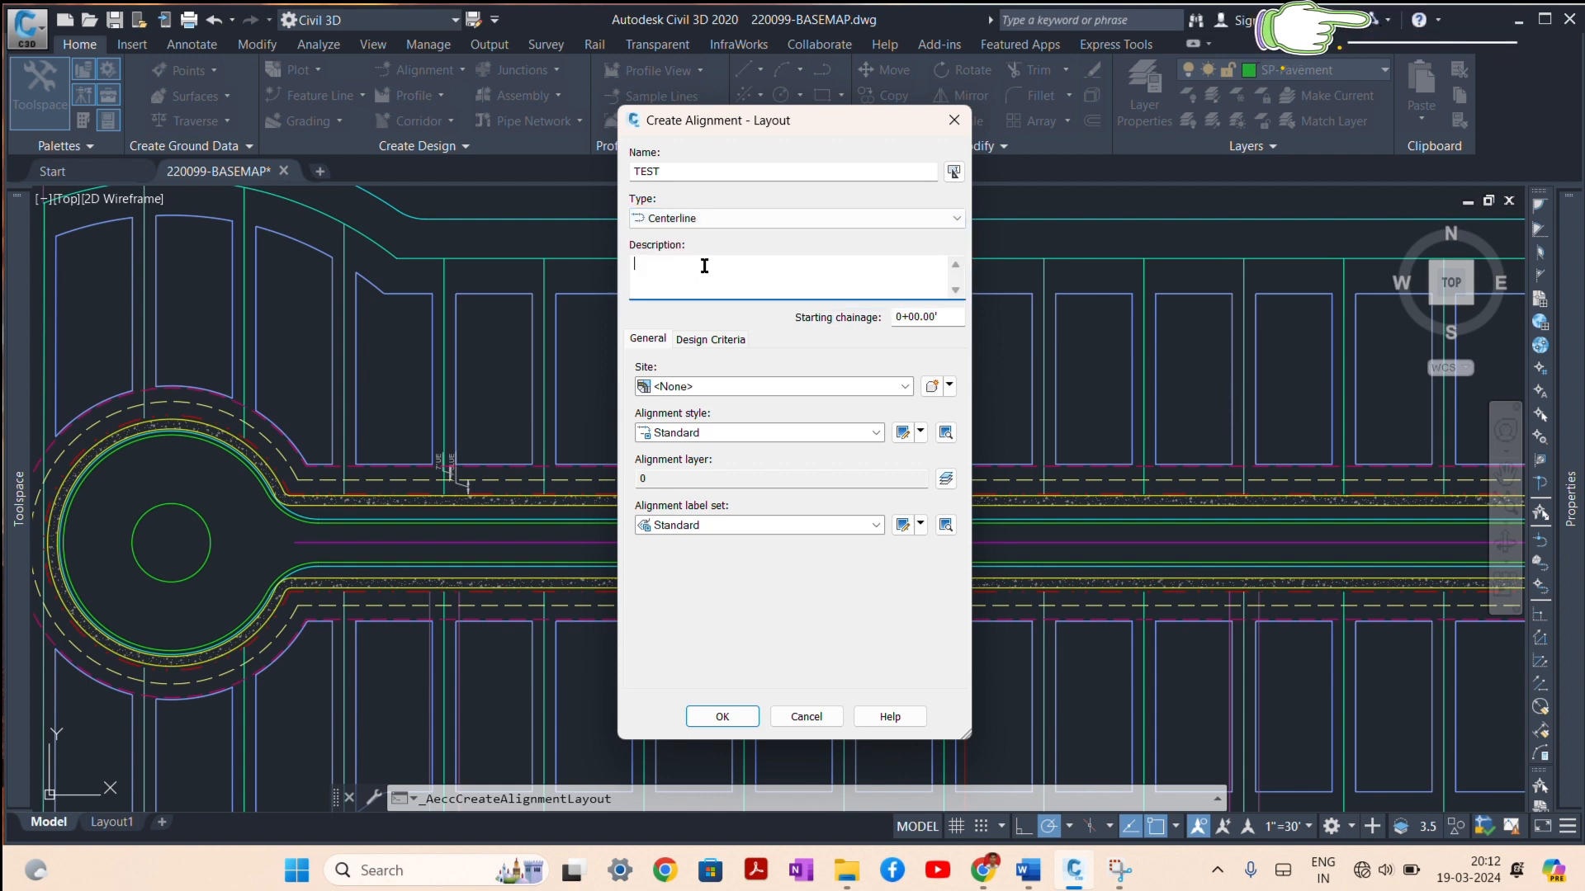
{"action": "left_click", "coordinate": [690, 386]}
{"action": "left_click", "coordinate": [697, 387]}
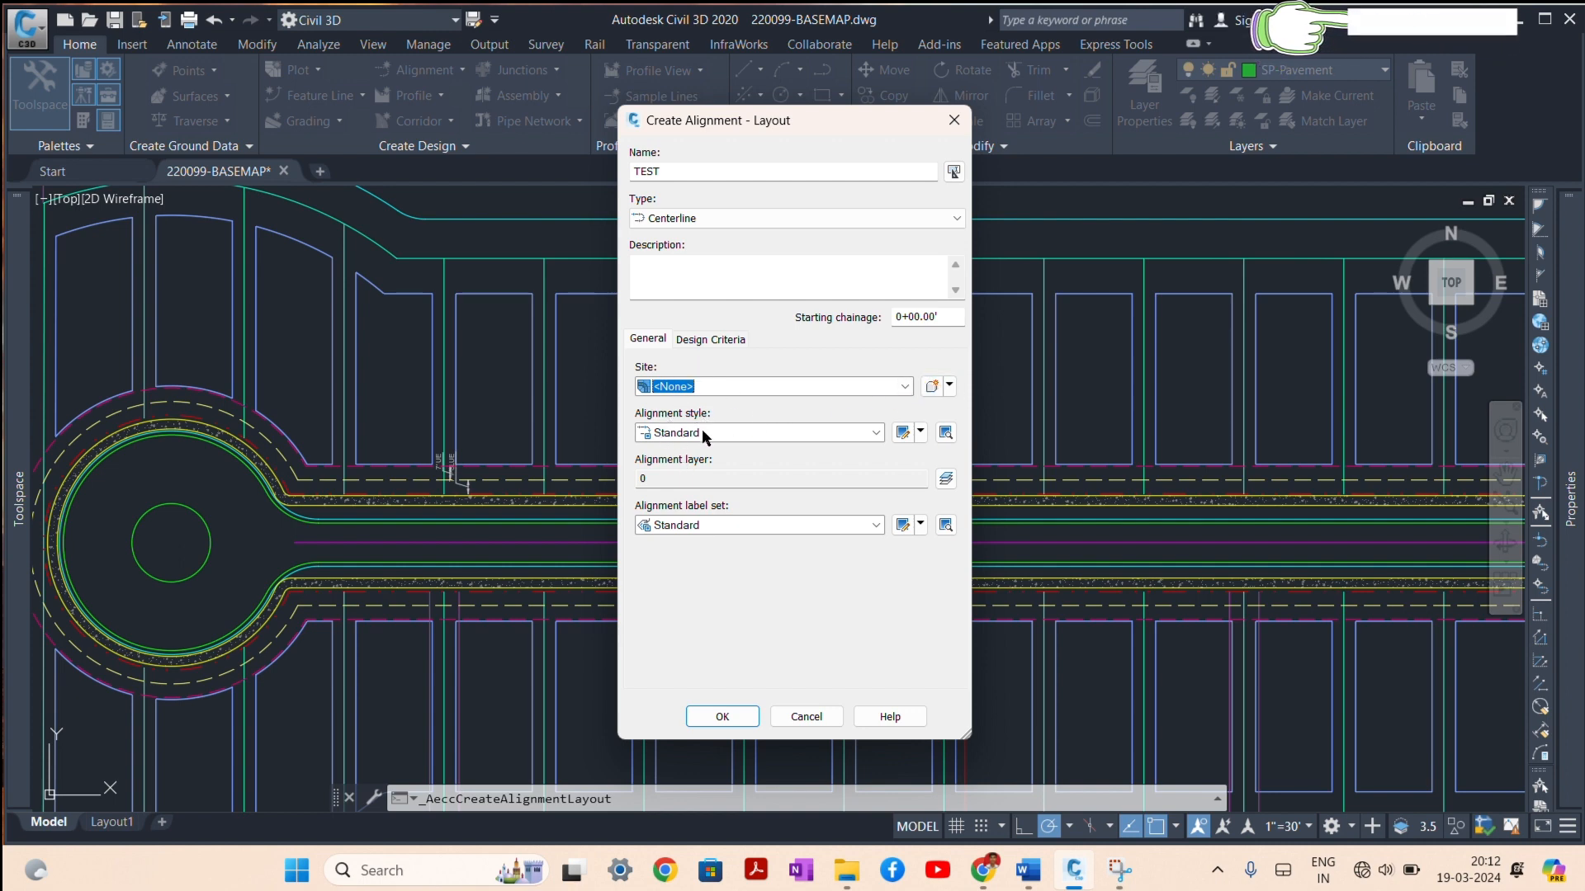
Step: Set the alignment layer of the TEST alignment to SP-Right of Way with no layer name modifier
{"action": "left_click", "coordinate": [944, 482]}
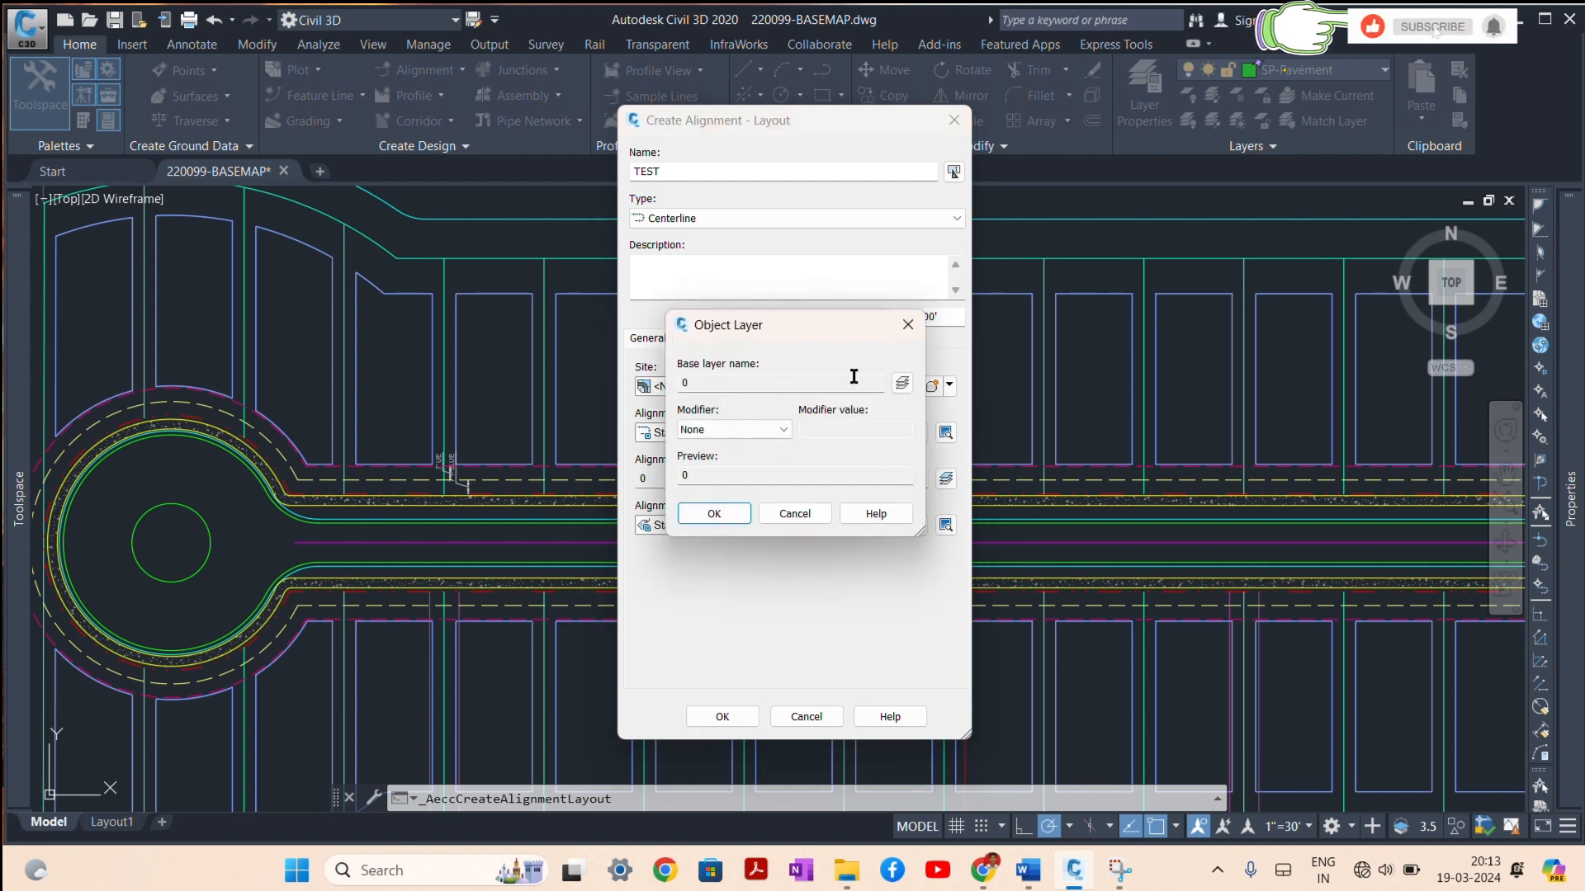
{"action": "left_click", "coordinate": [901, 388]}
{"action": "scroll", "coordinate": [556, 490], "scroll_direction": "down", "scroll_amount": 5}
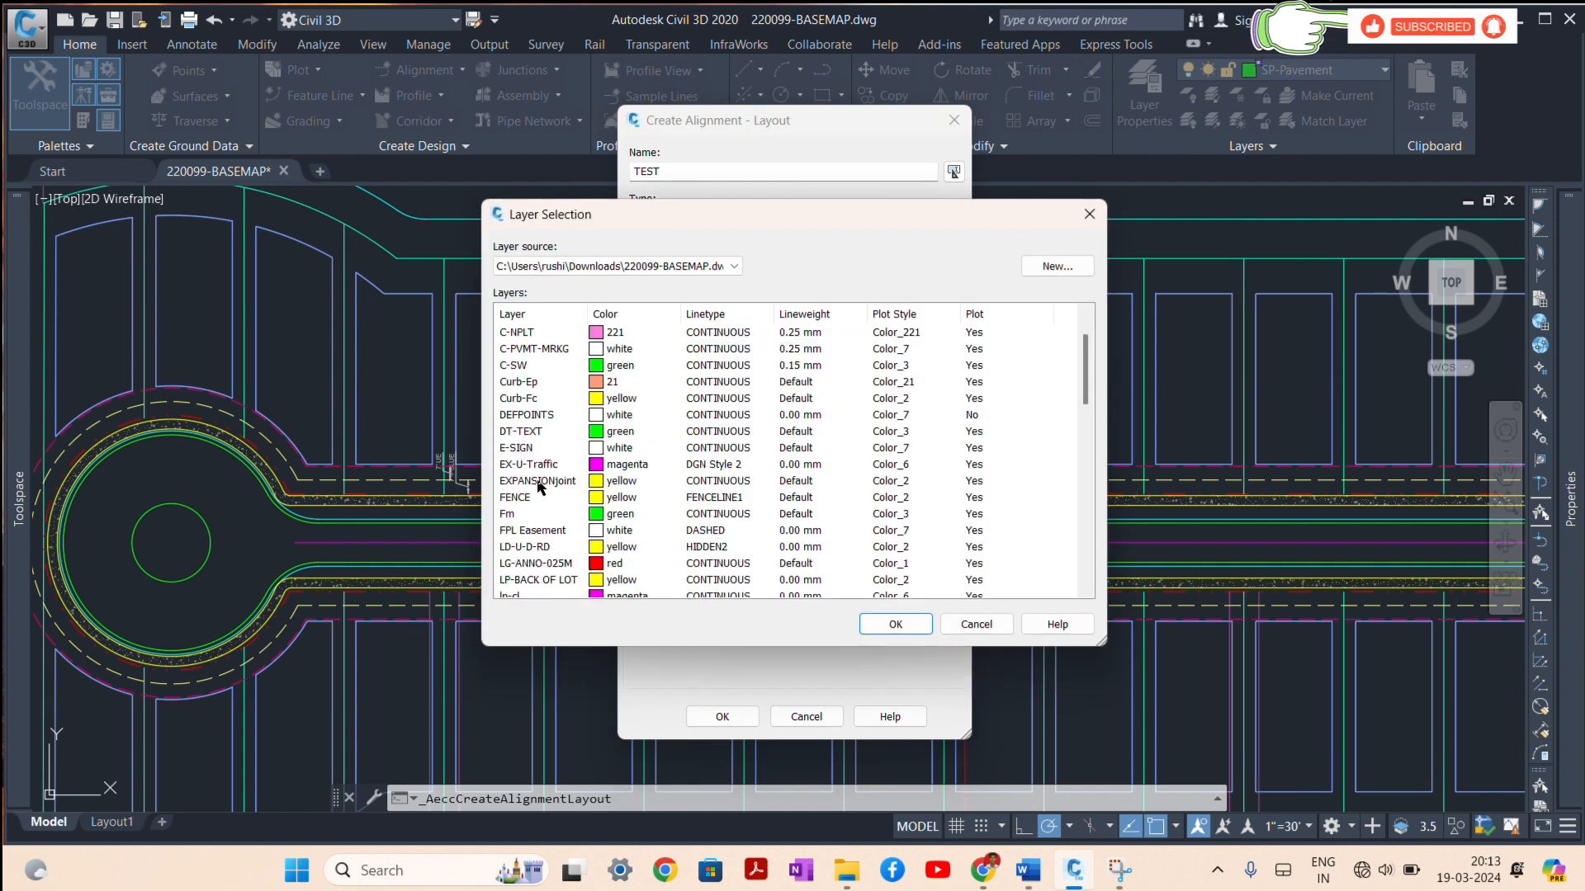
{"action": "scroll", "coordinate": [537, 554], "scroll_direction": "down", "scroll_amount": 4}
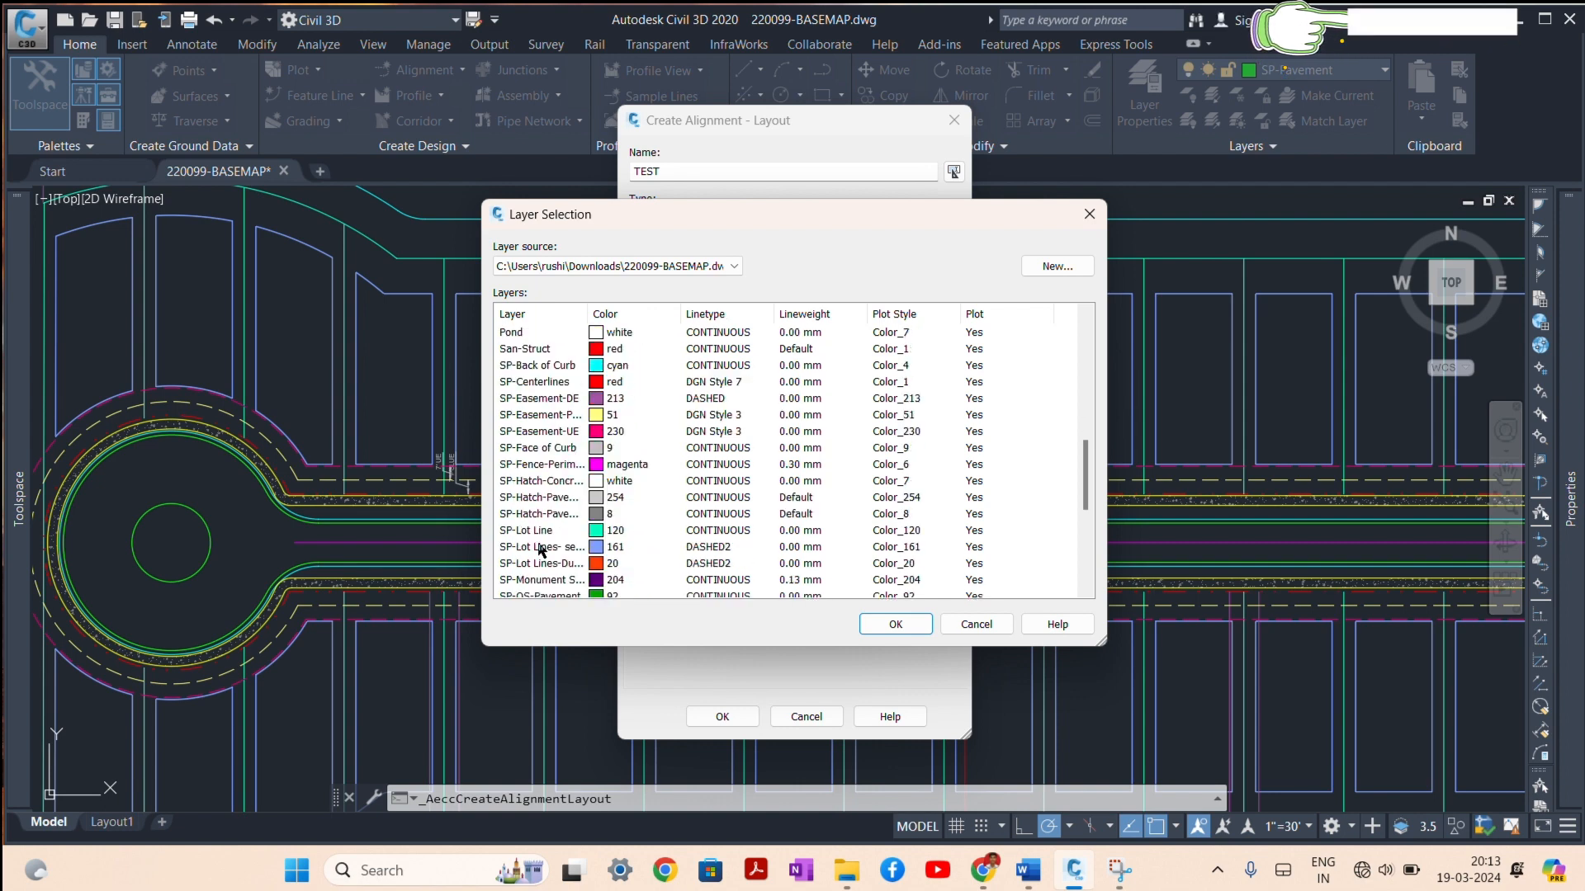
{"action": "scroll", "coordinate": [541, 549], "scroll_direction": "down", "scroll_amount": 1}
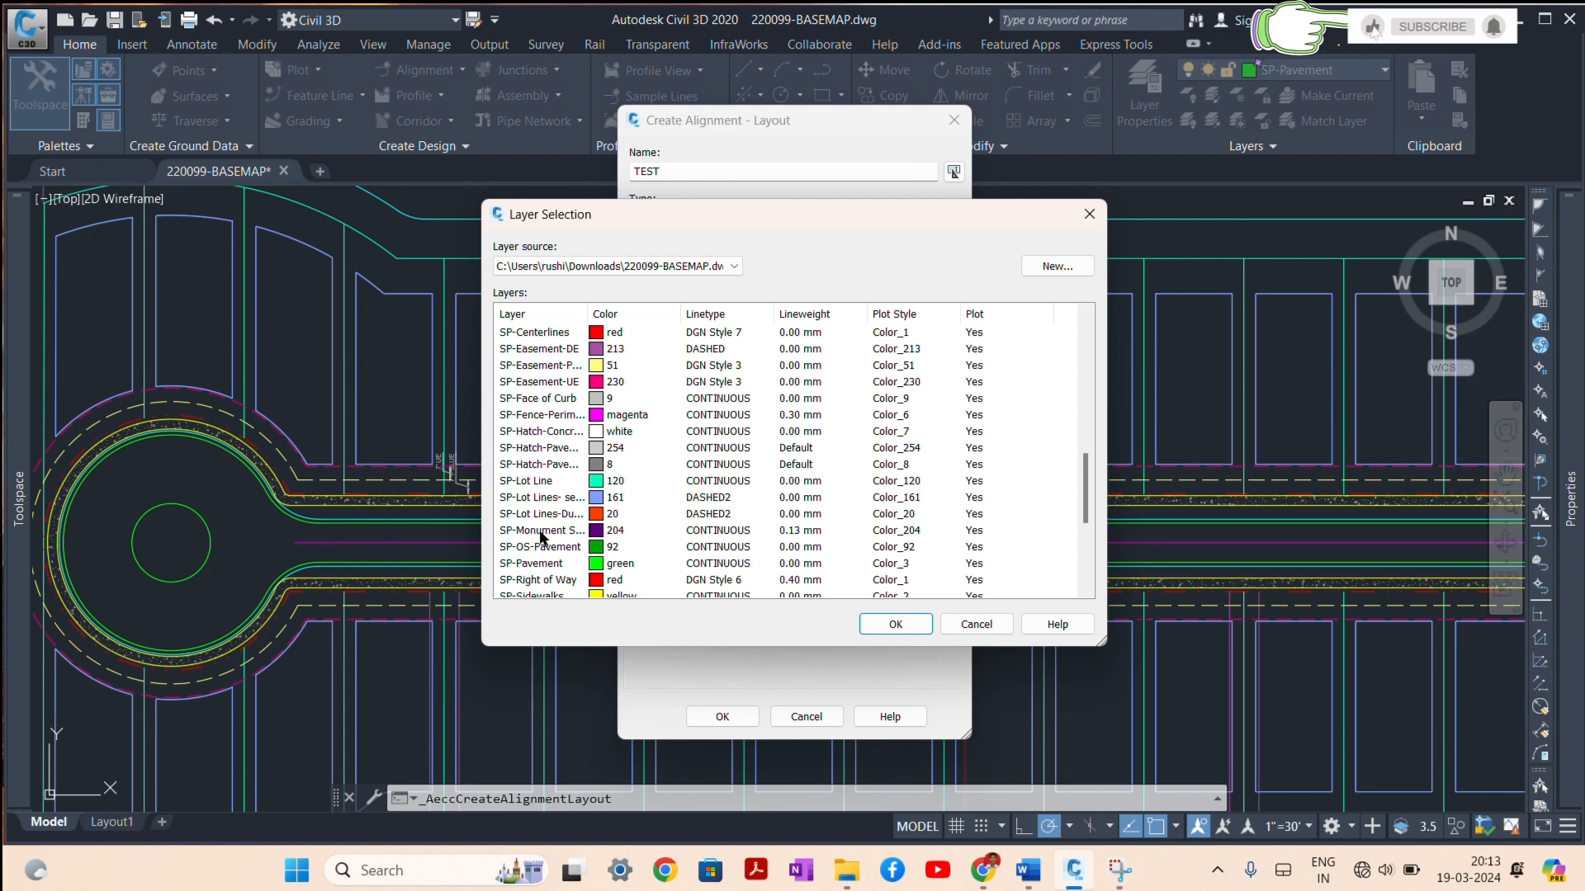
{"action": "left_click", "coordinate": [551, 581]}
{"action": "left_click", "coordinate": [899, 624]}
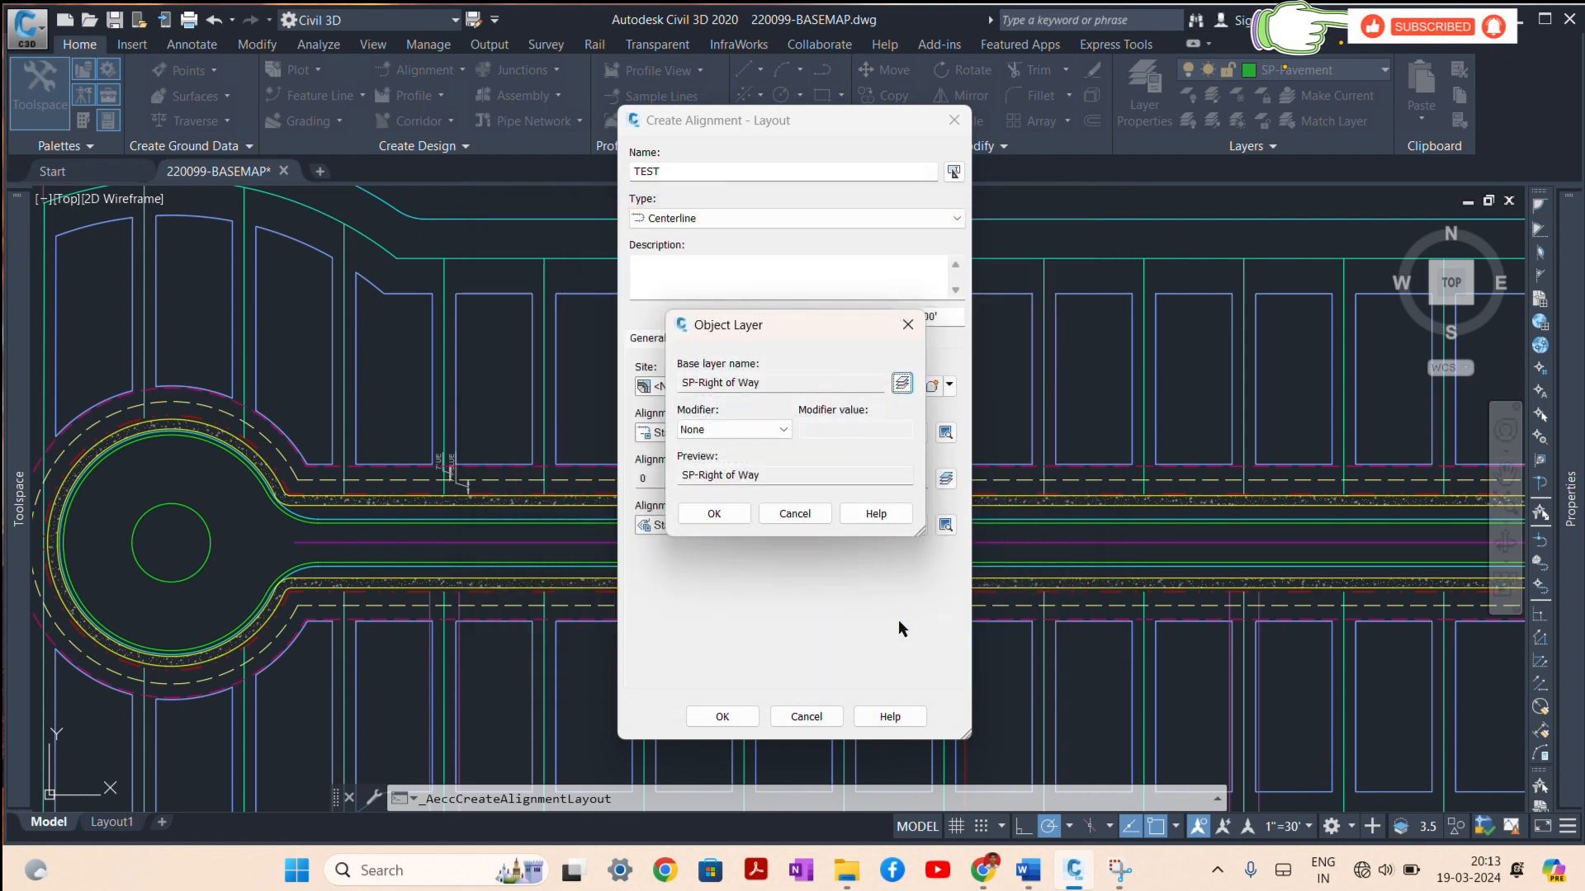
{"action": "left_click", "coordinate": [709, 511]}
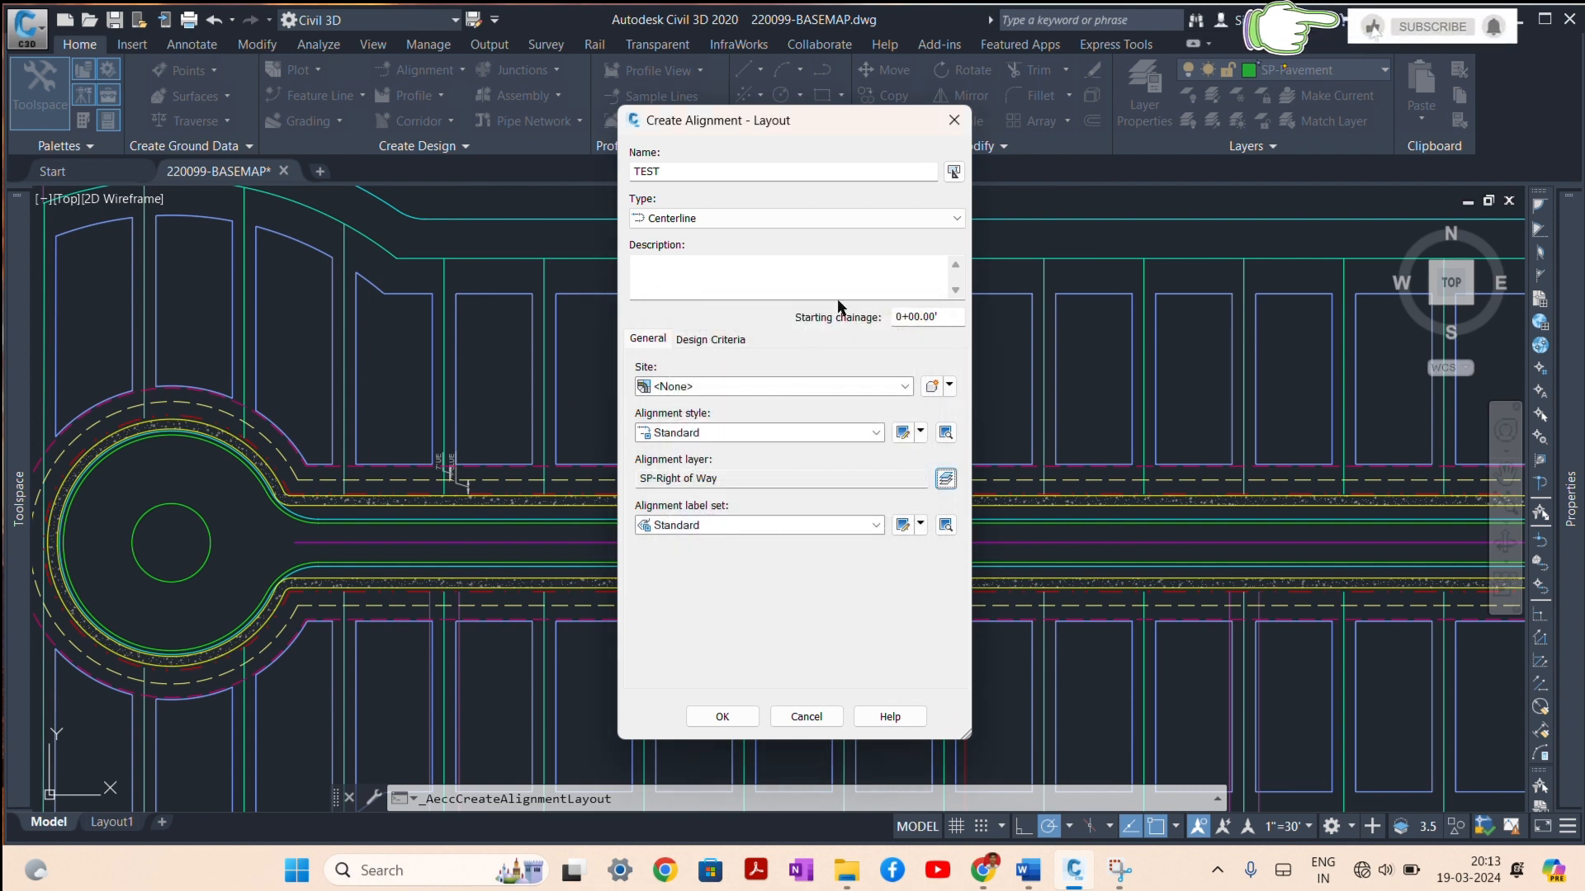
Step: Set the alignment's starting chainage to 10+00.00' and its starting design speed to 40 mi/h
{"action": "left_click", "coordinate": [896, 316]}
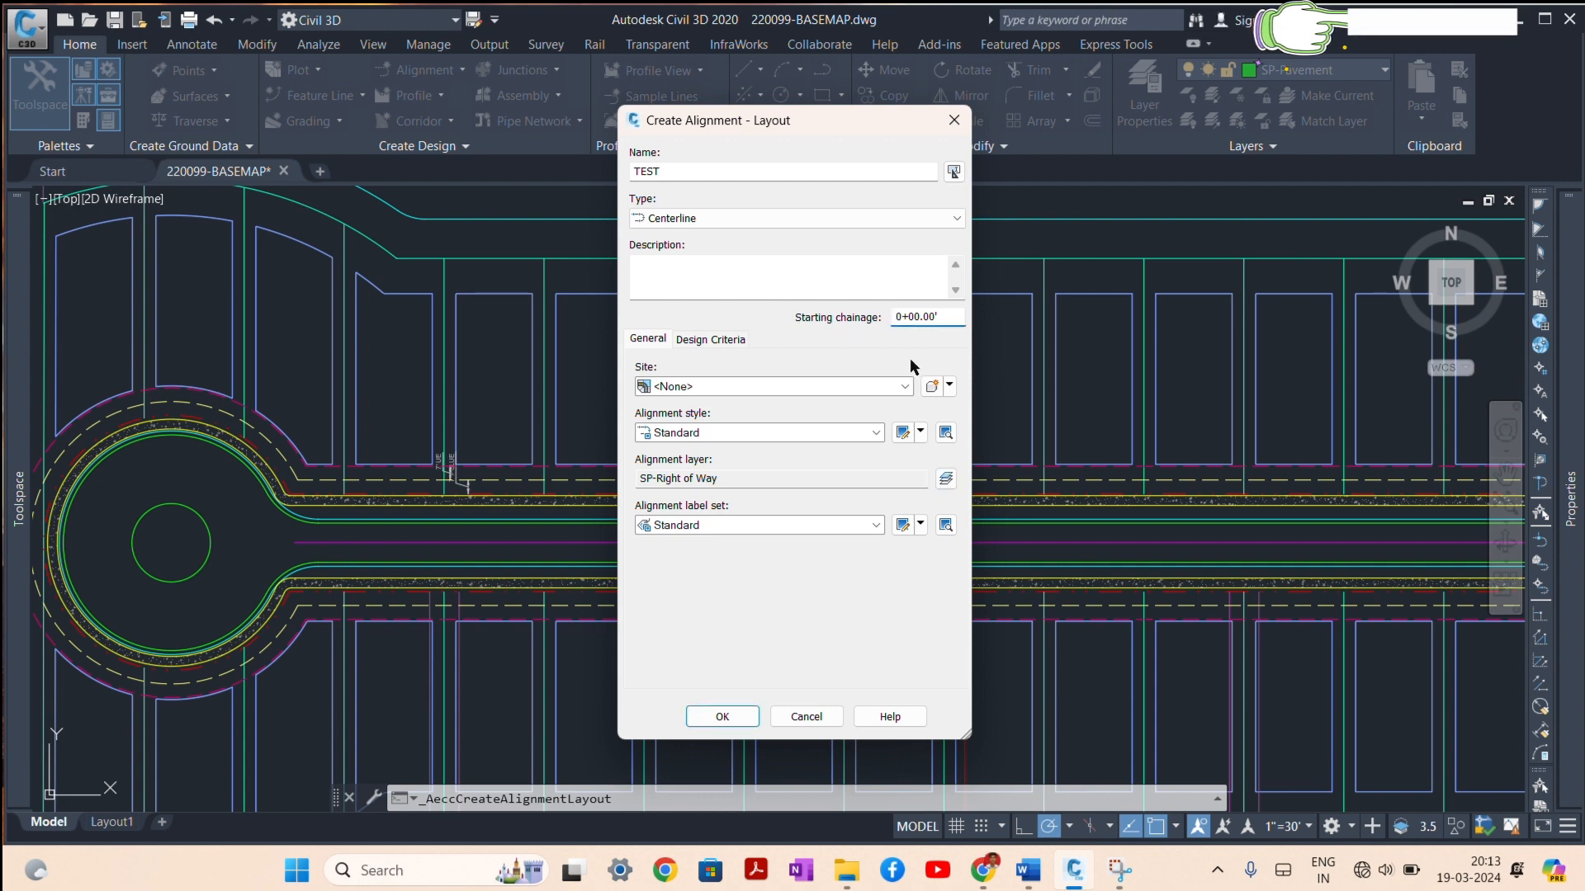
{"action": "type", "text": "1"}
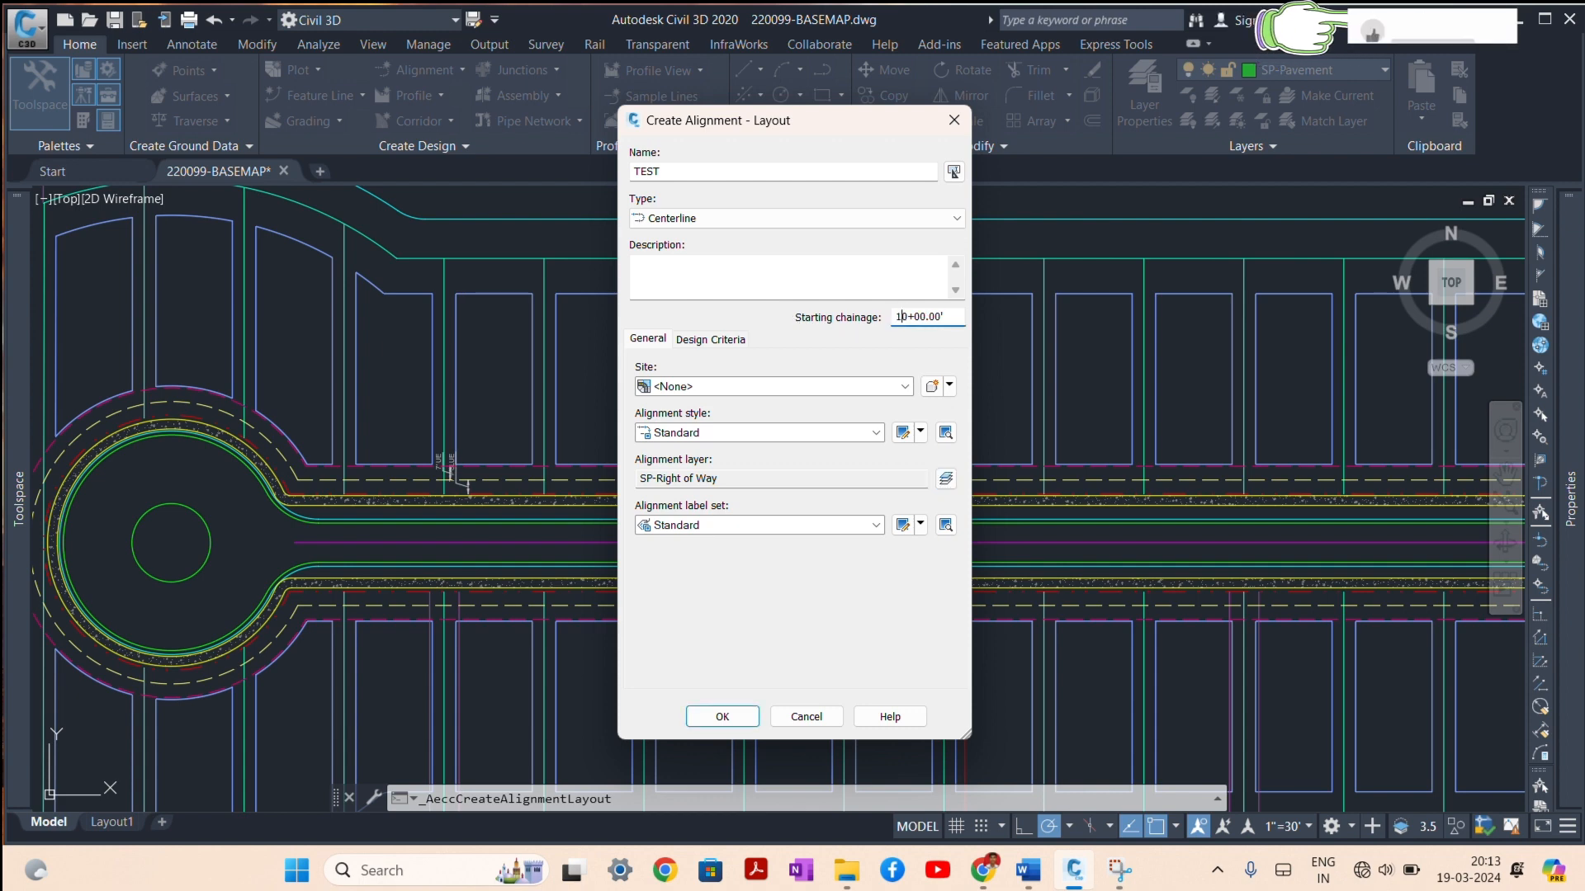
{"action": "left_click", "coordinate": [955, 318]}
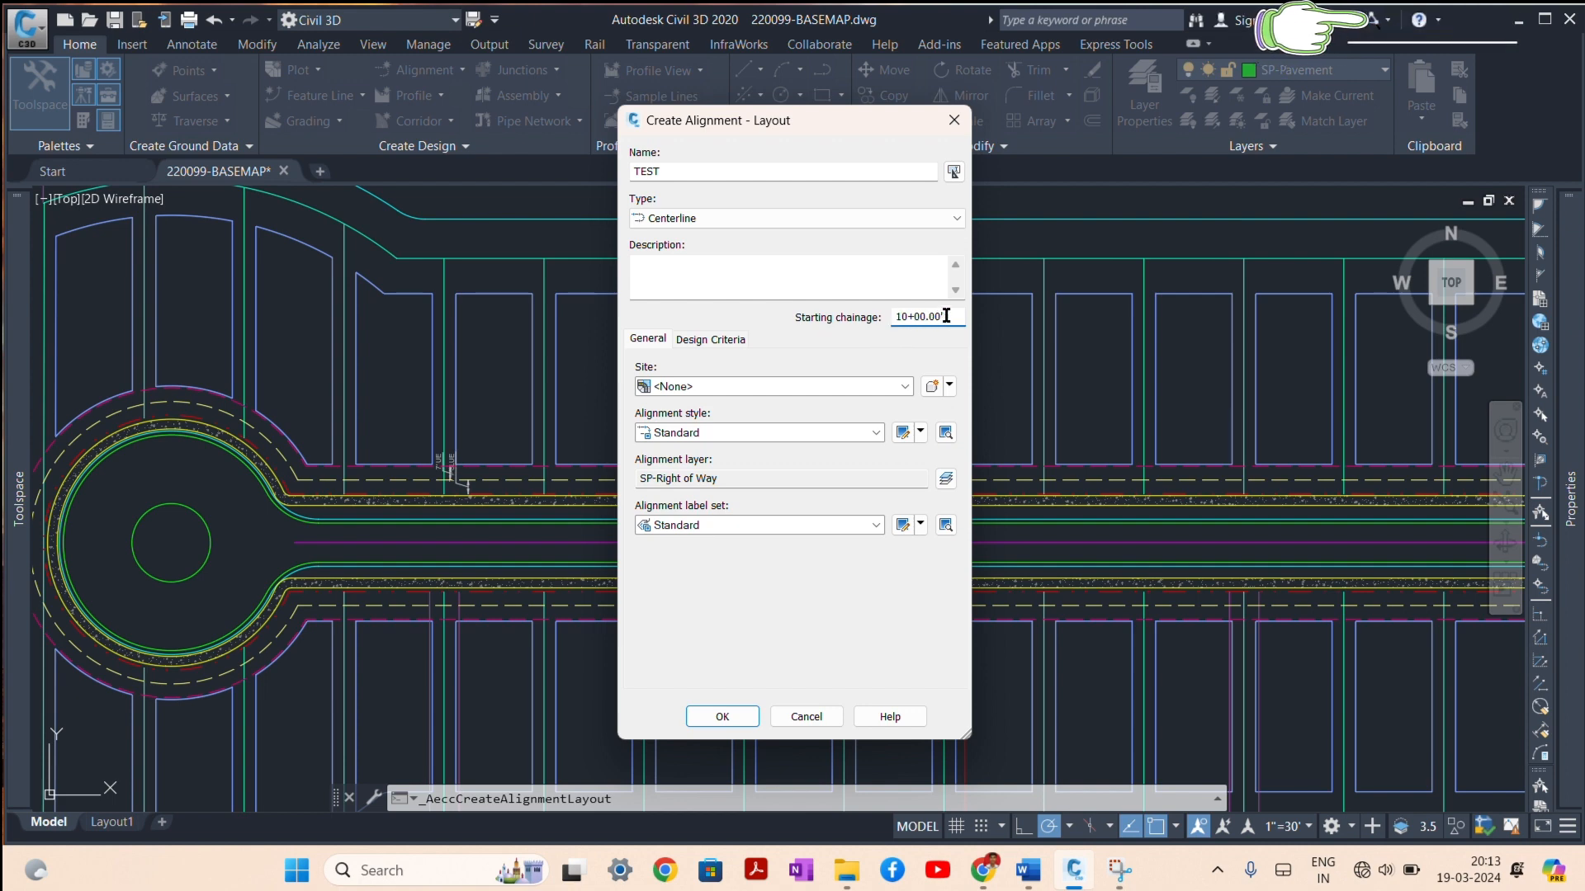
{"action": "left_click_drag", "start_coordinate": [943, 318], "coordinate": [870, 318]}
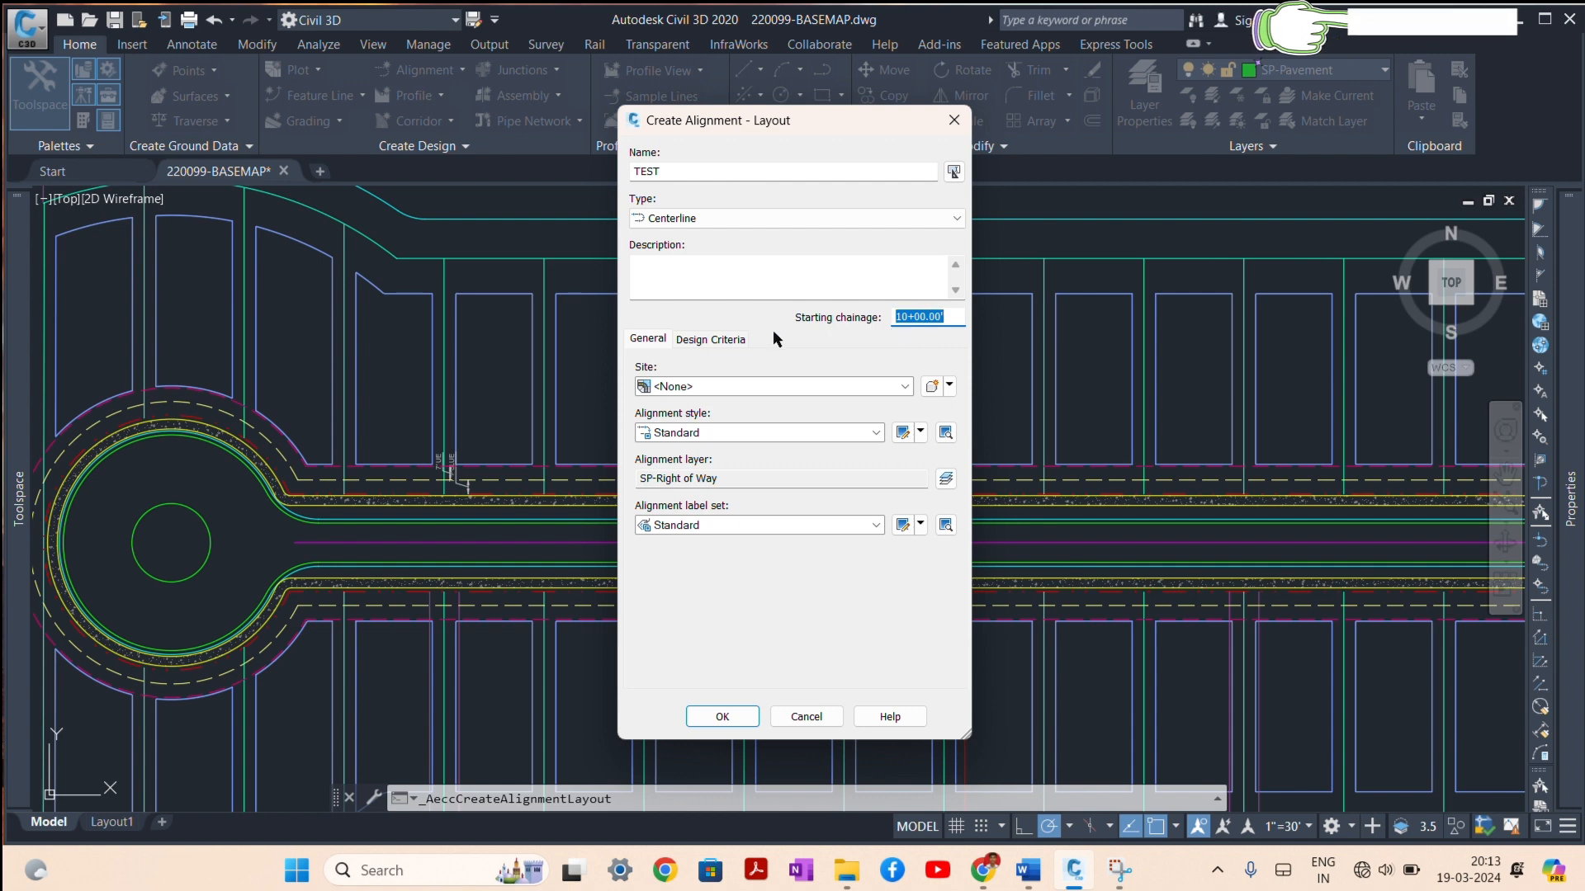
{"action": "left_click", "coordinate": [722, 339]}
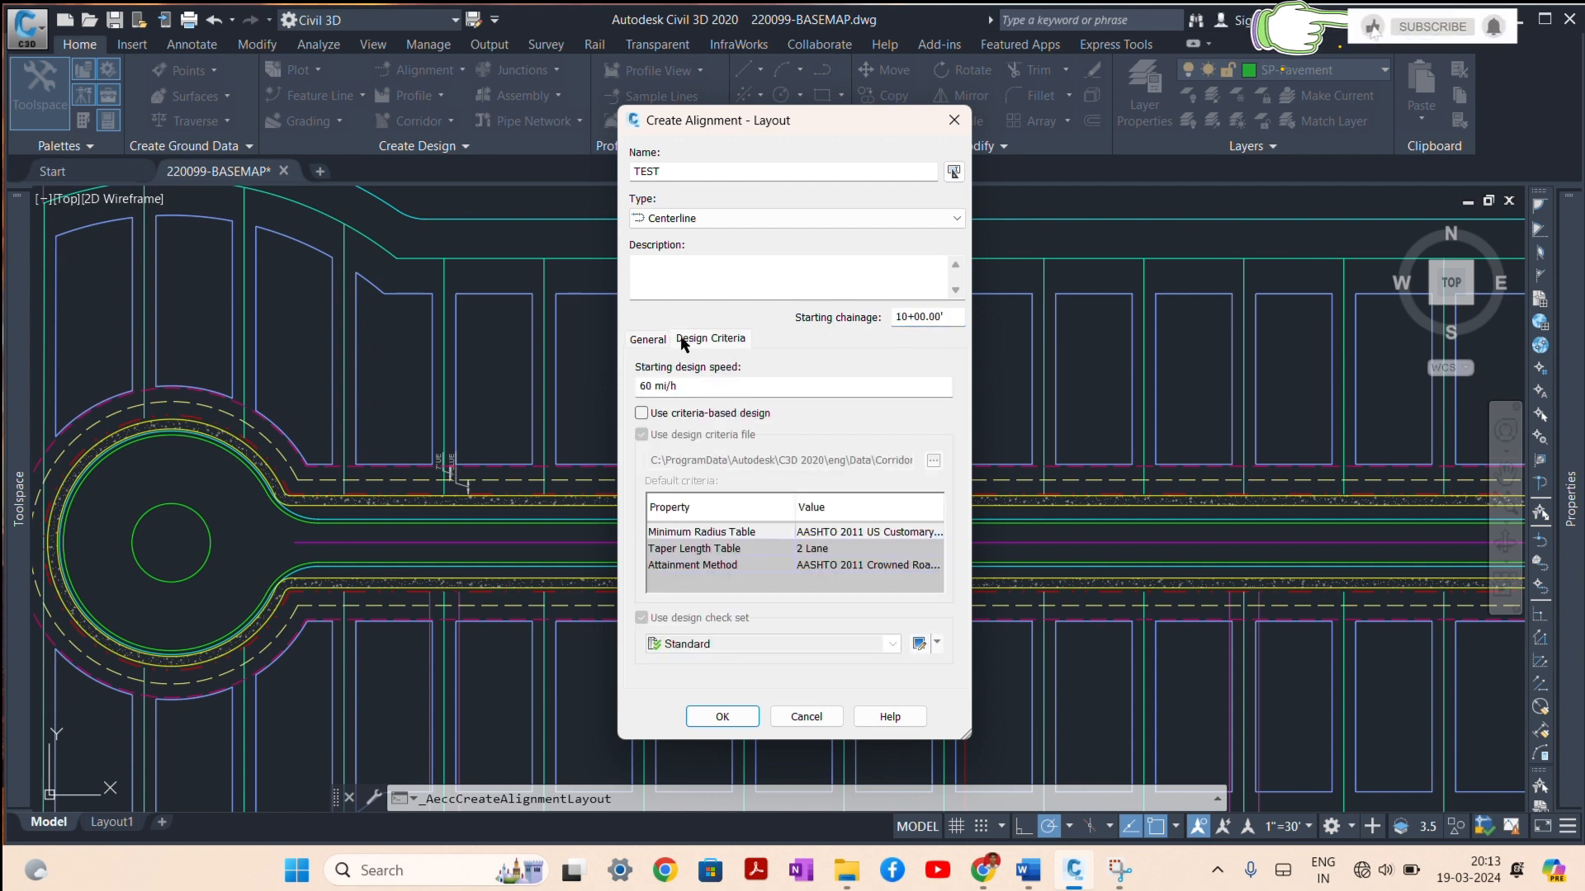
{"action": "left_click_drag", "start_coordinate": [689, 388], "coordinate": [581, 383]}
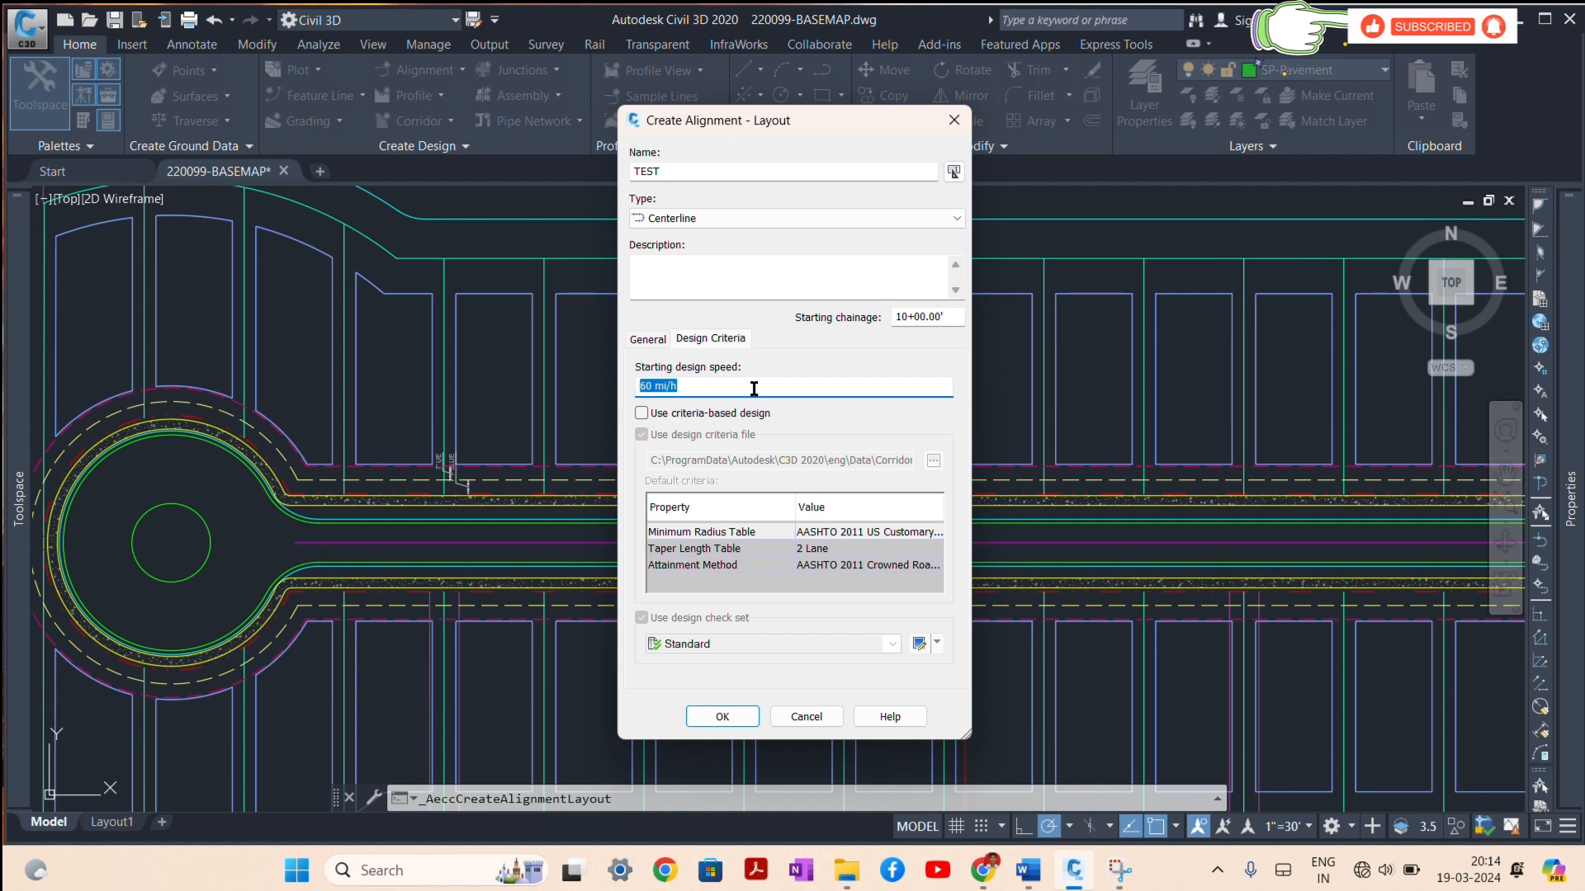
{"action": "type", "text": "40"}
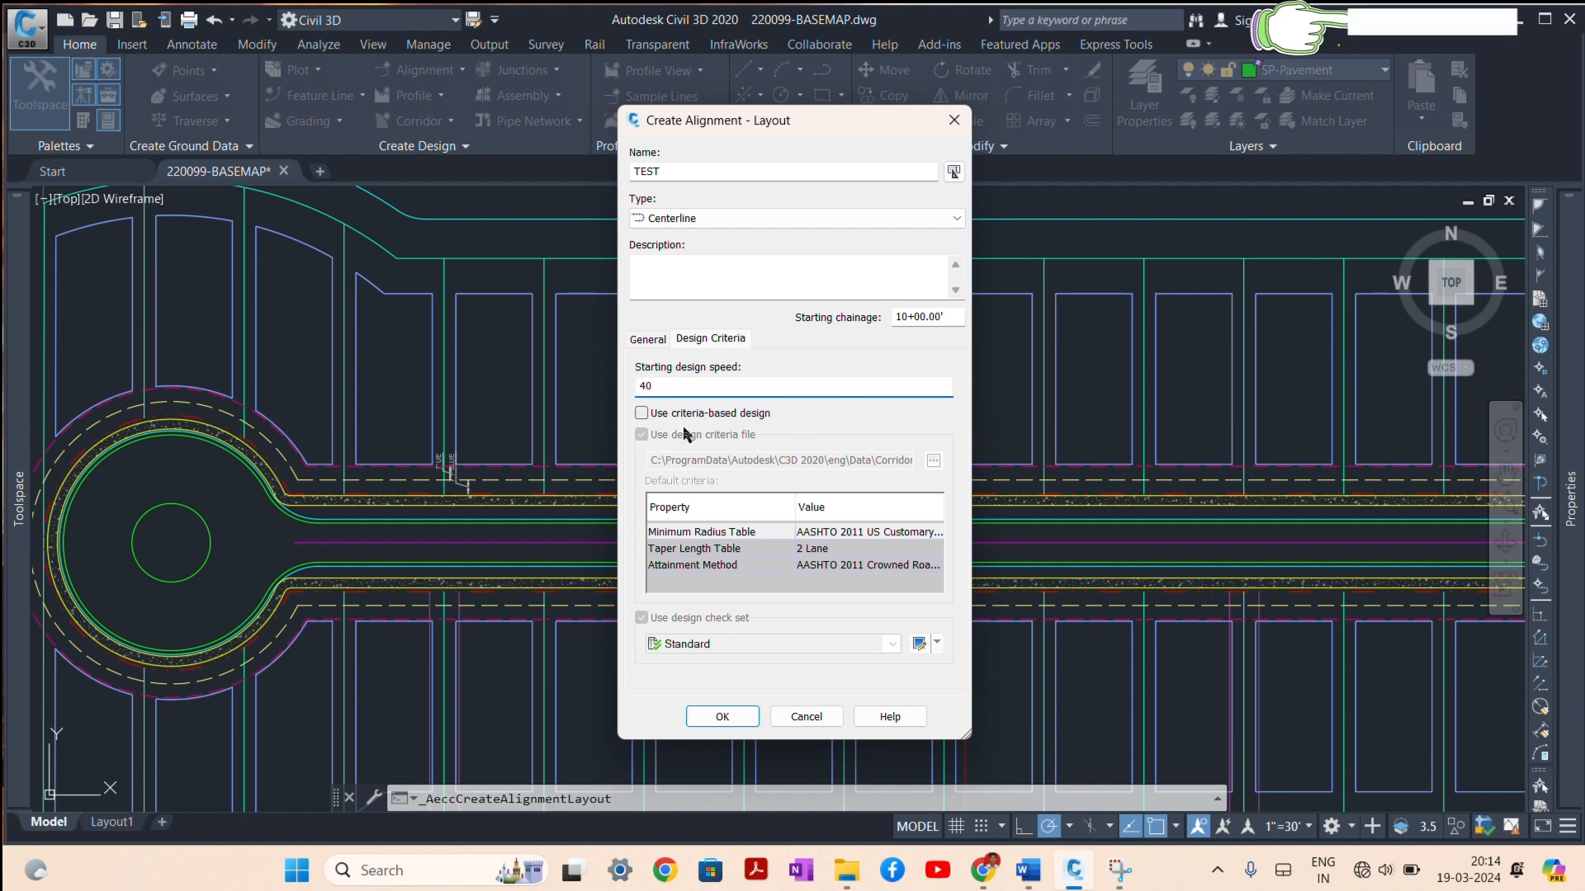
{"action": "left_click", "coordinate": [642, 412]}
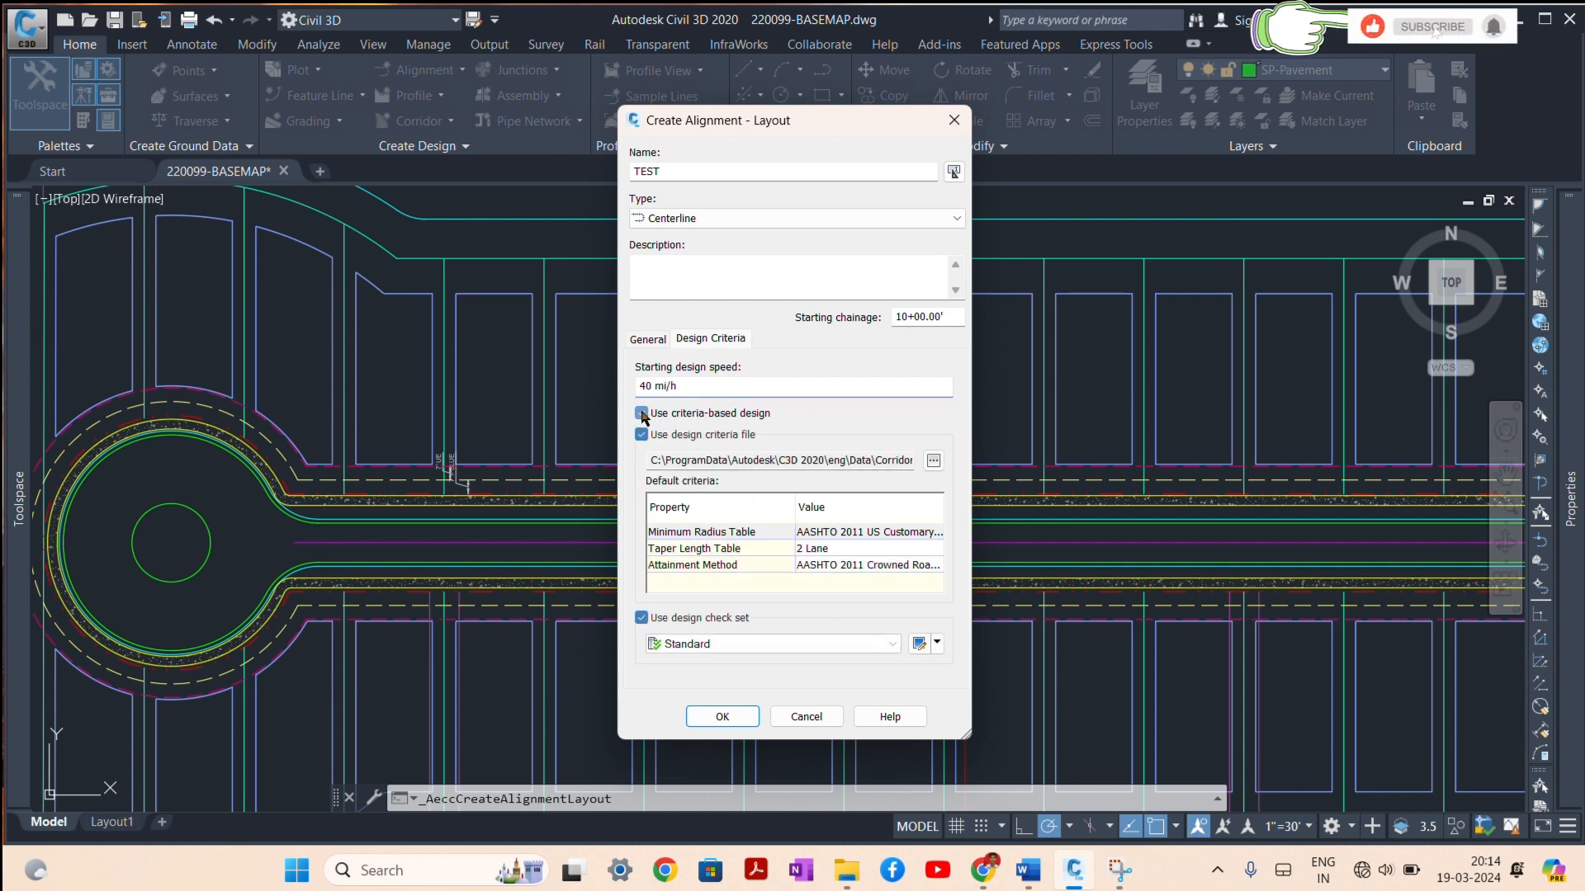
{"action": "left_click", "coordinate": [843, 537]}
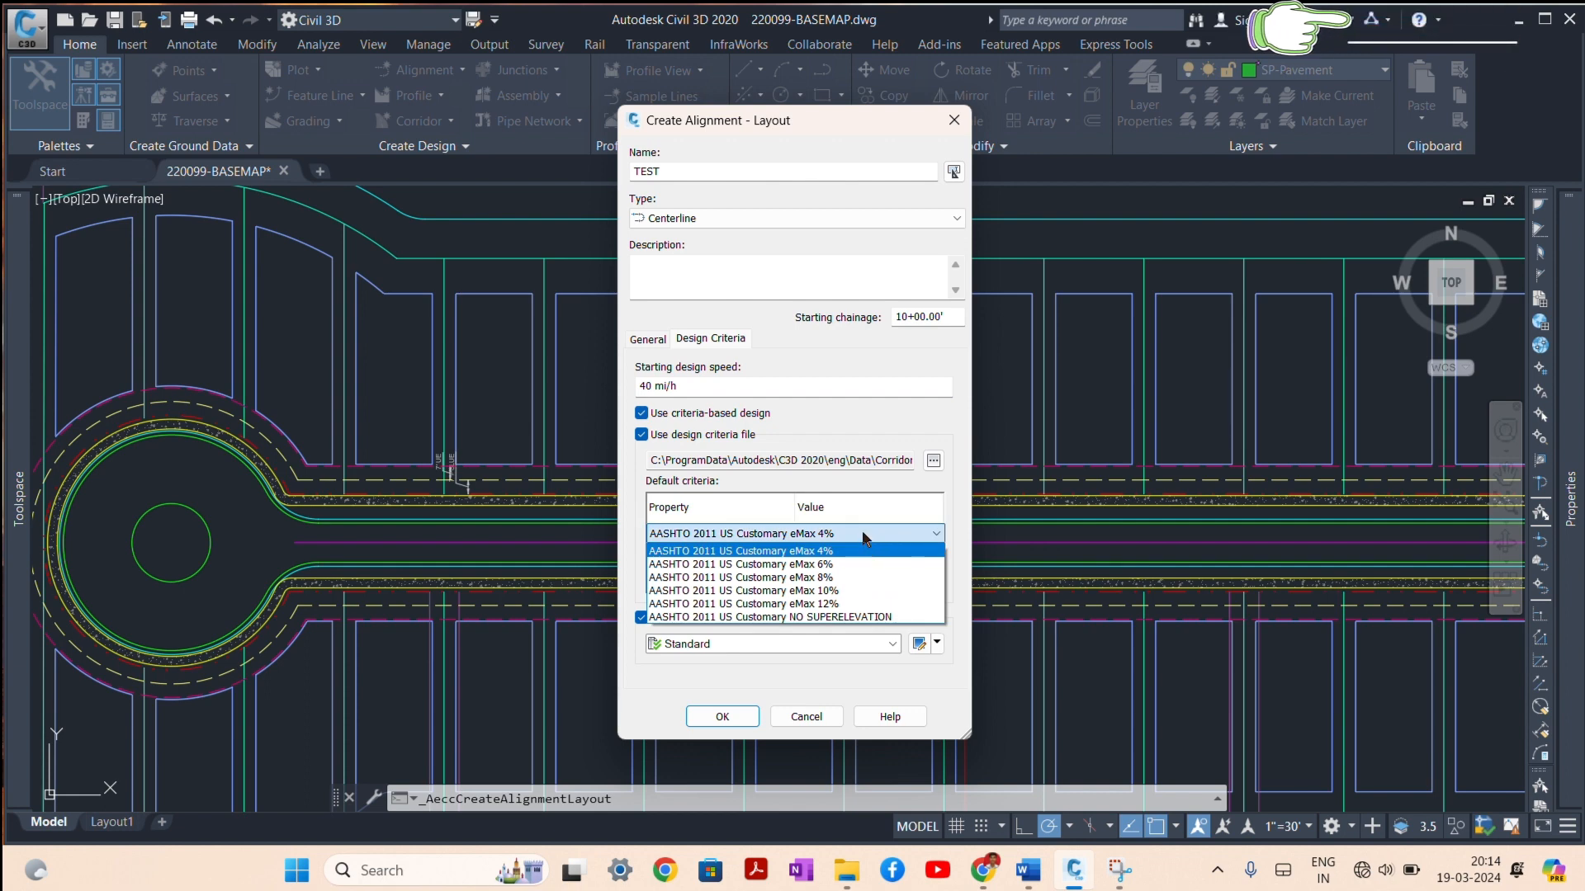
{"action": "left_click", "coordinate": [929, 462]}
{"action": "left_click", "coordinate": [934, 461]}
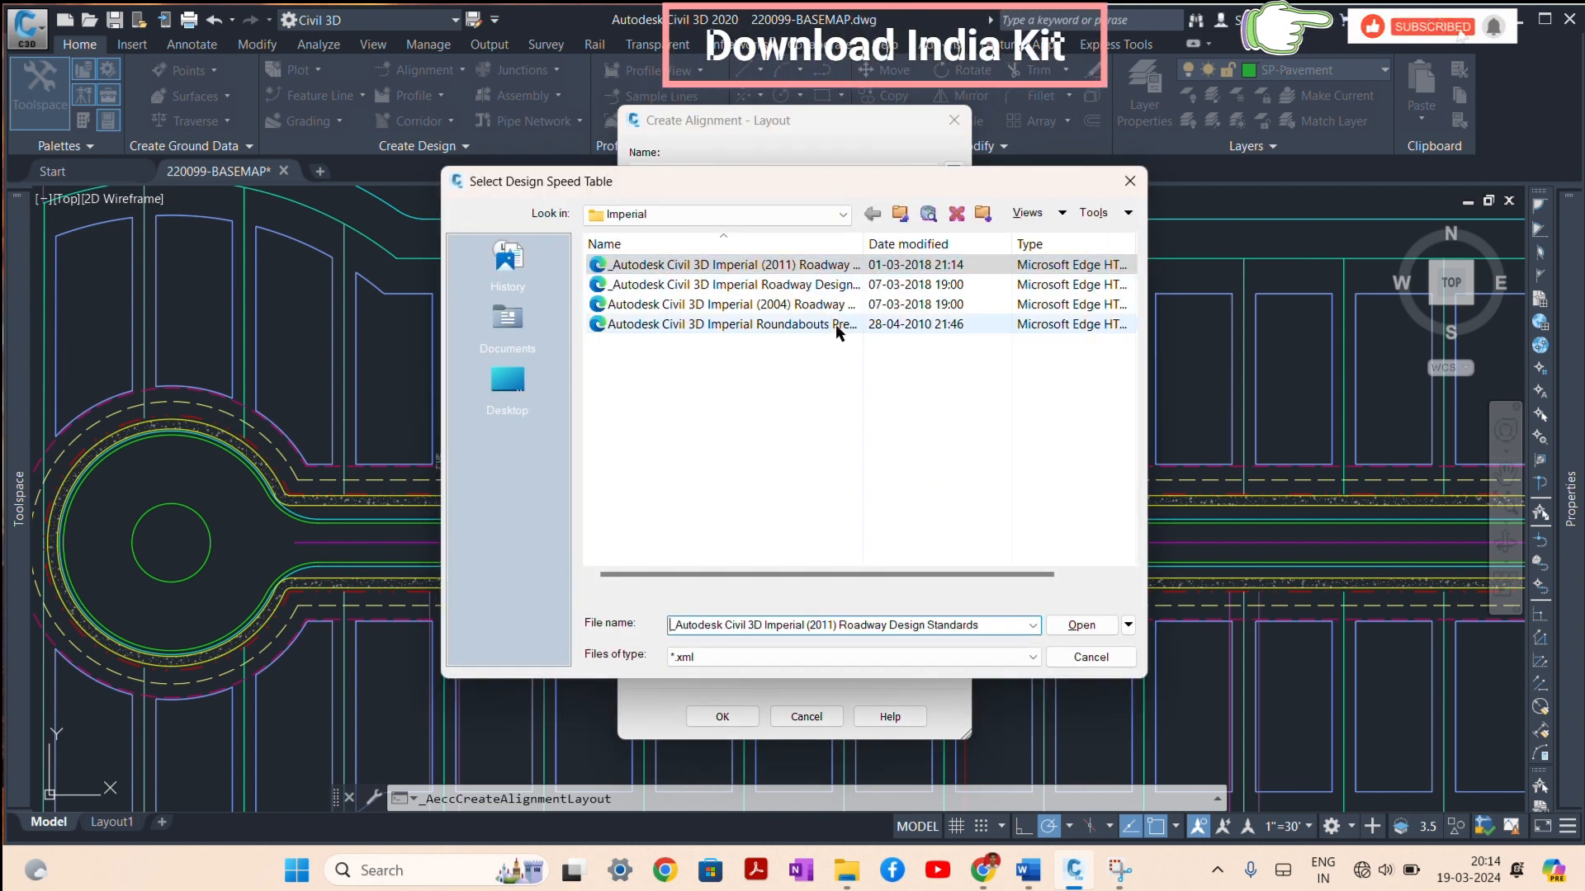
{"action": "left_click", "coordinate": [1129, 180]}
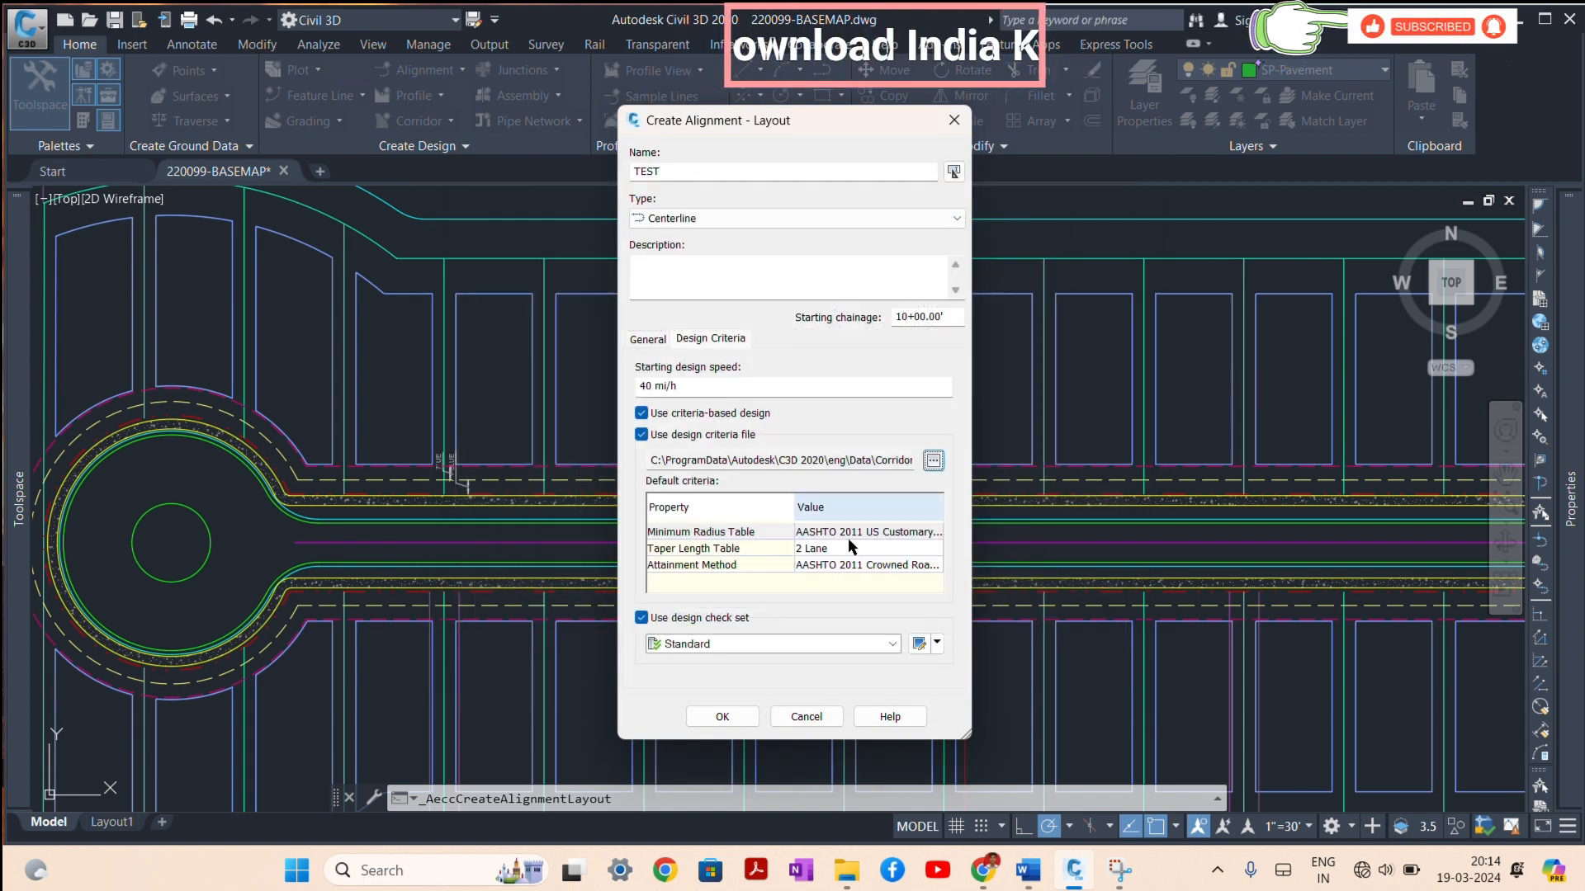
{"action": "left_click", "coordinate": [641, 435]}
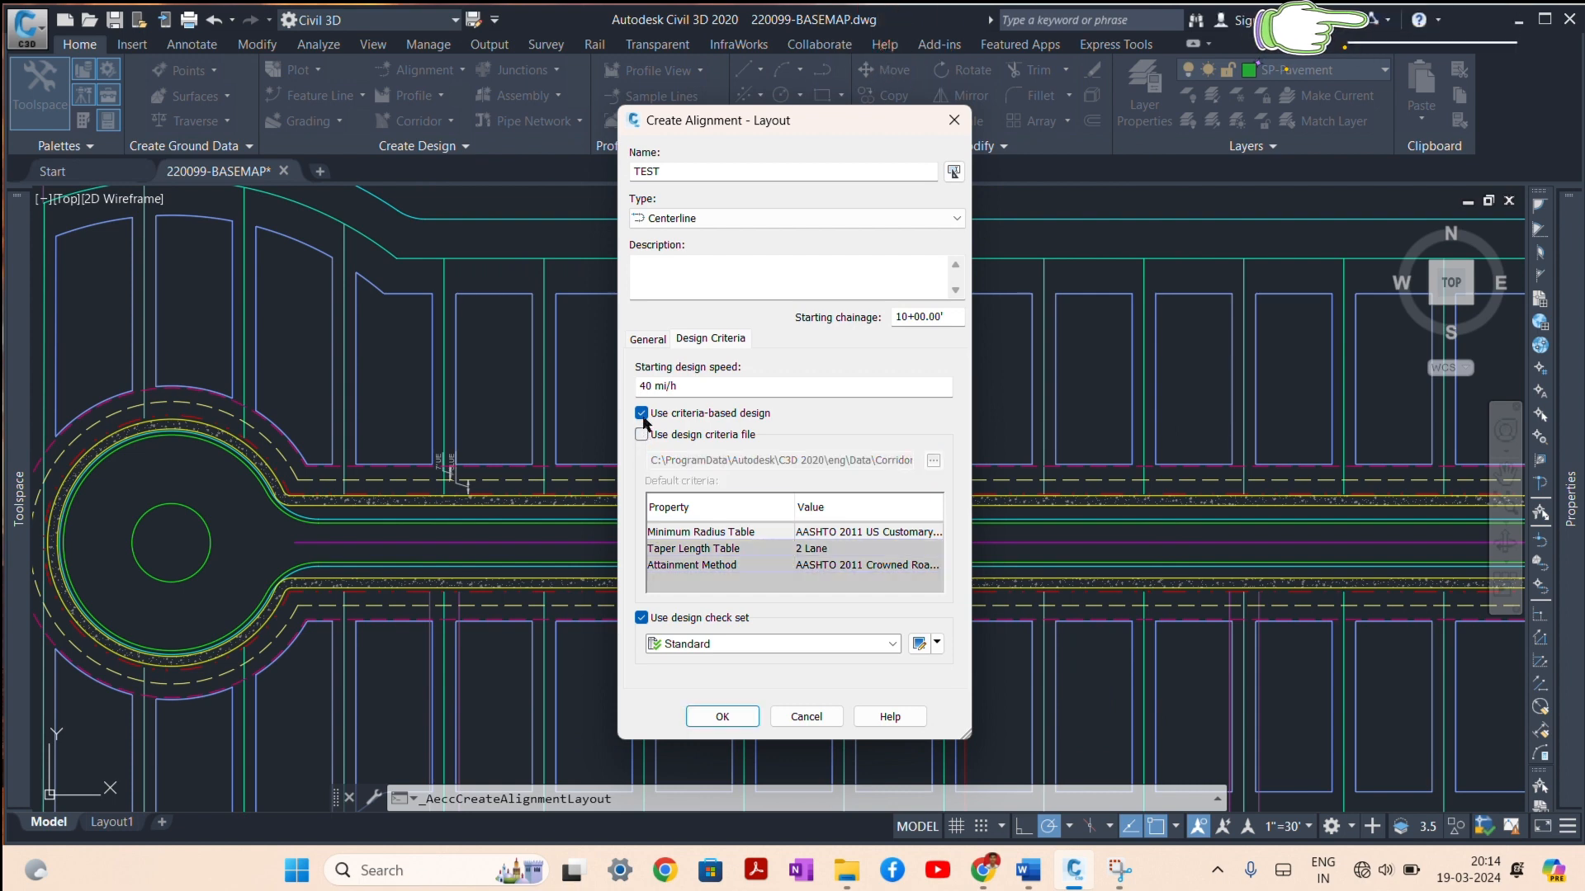
{"action": "left_click", "coordinate": [642, 435]}
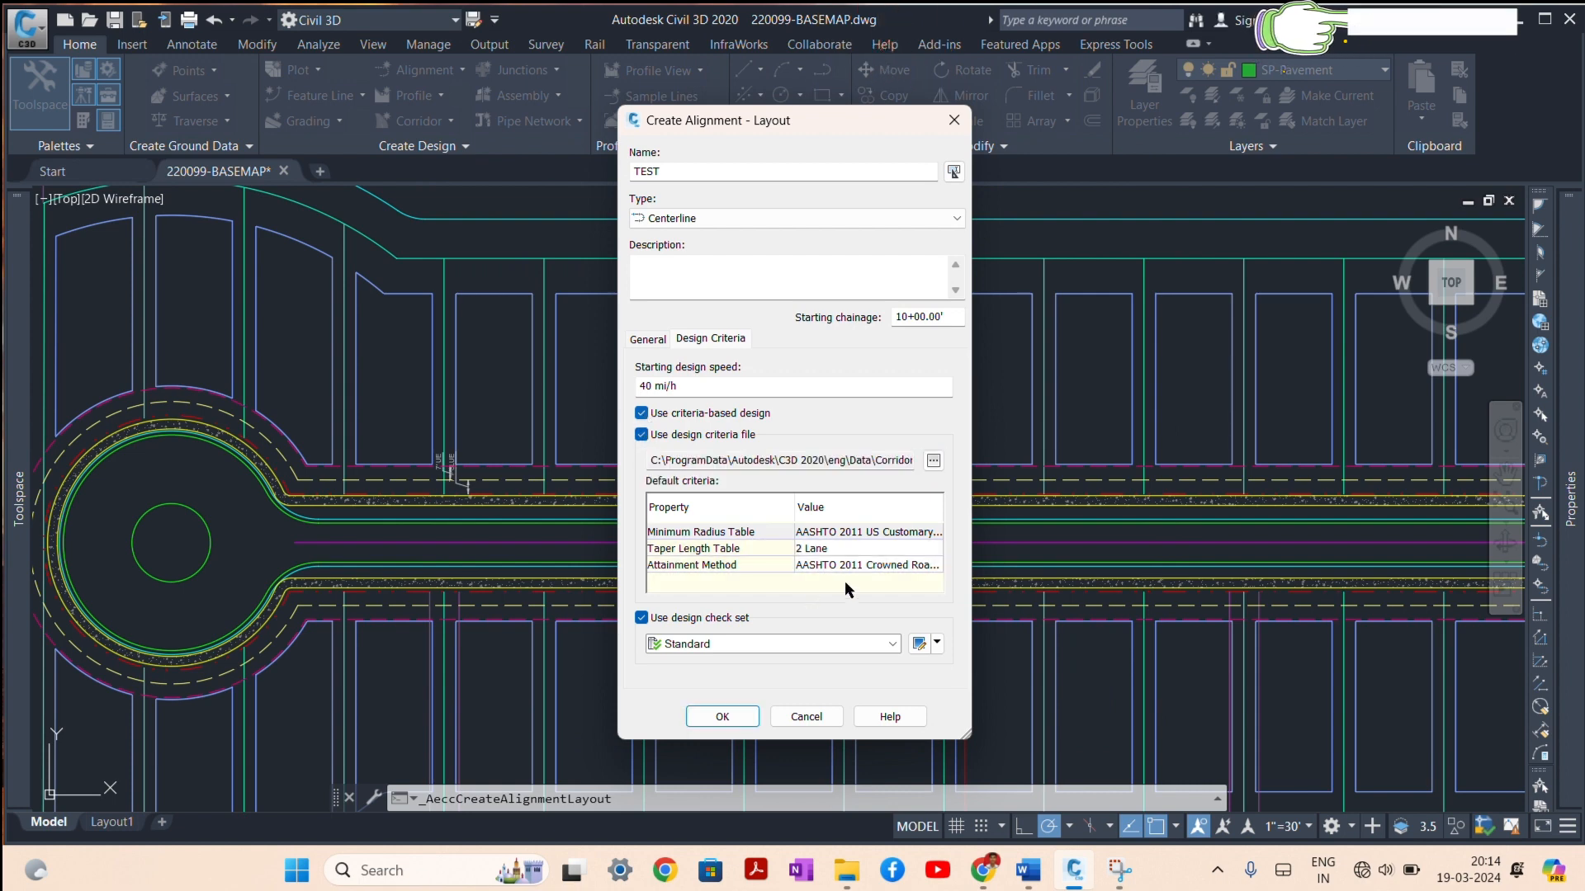
{"action": "left_click", "coordinate": [839, 531]}
{"action": "left_click", "coordinate": [839, 533]}
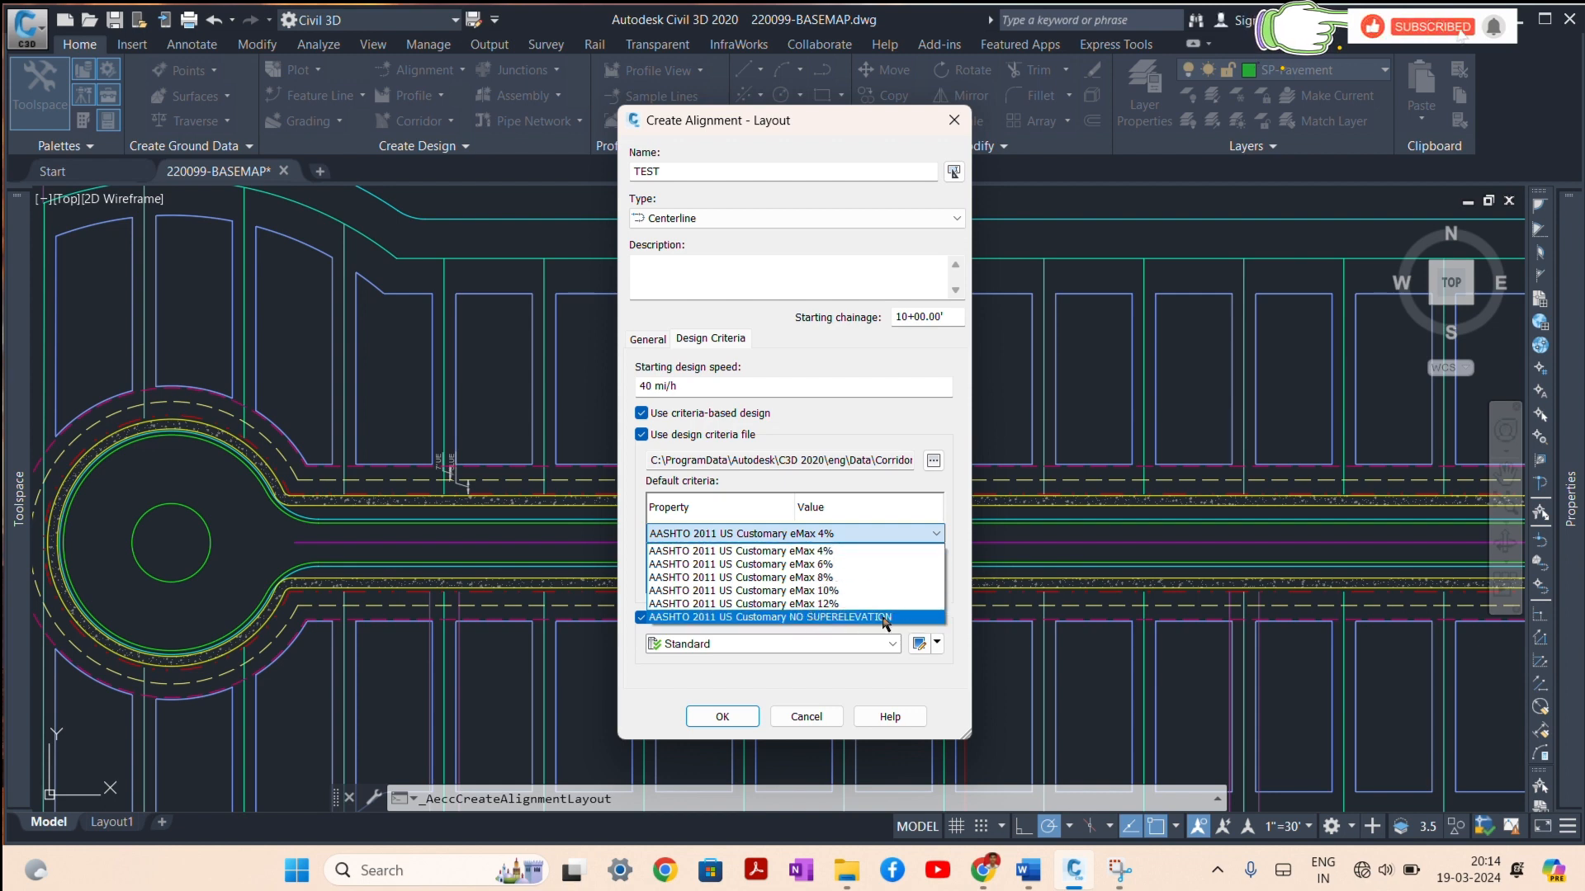
{"action": "left_click", "coordinate": [792, 617]}
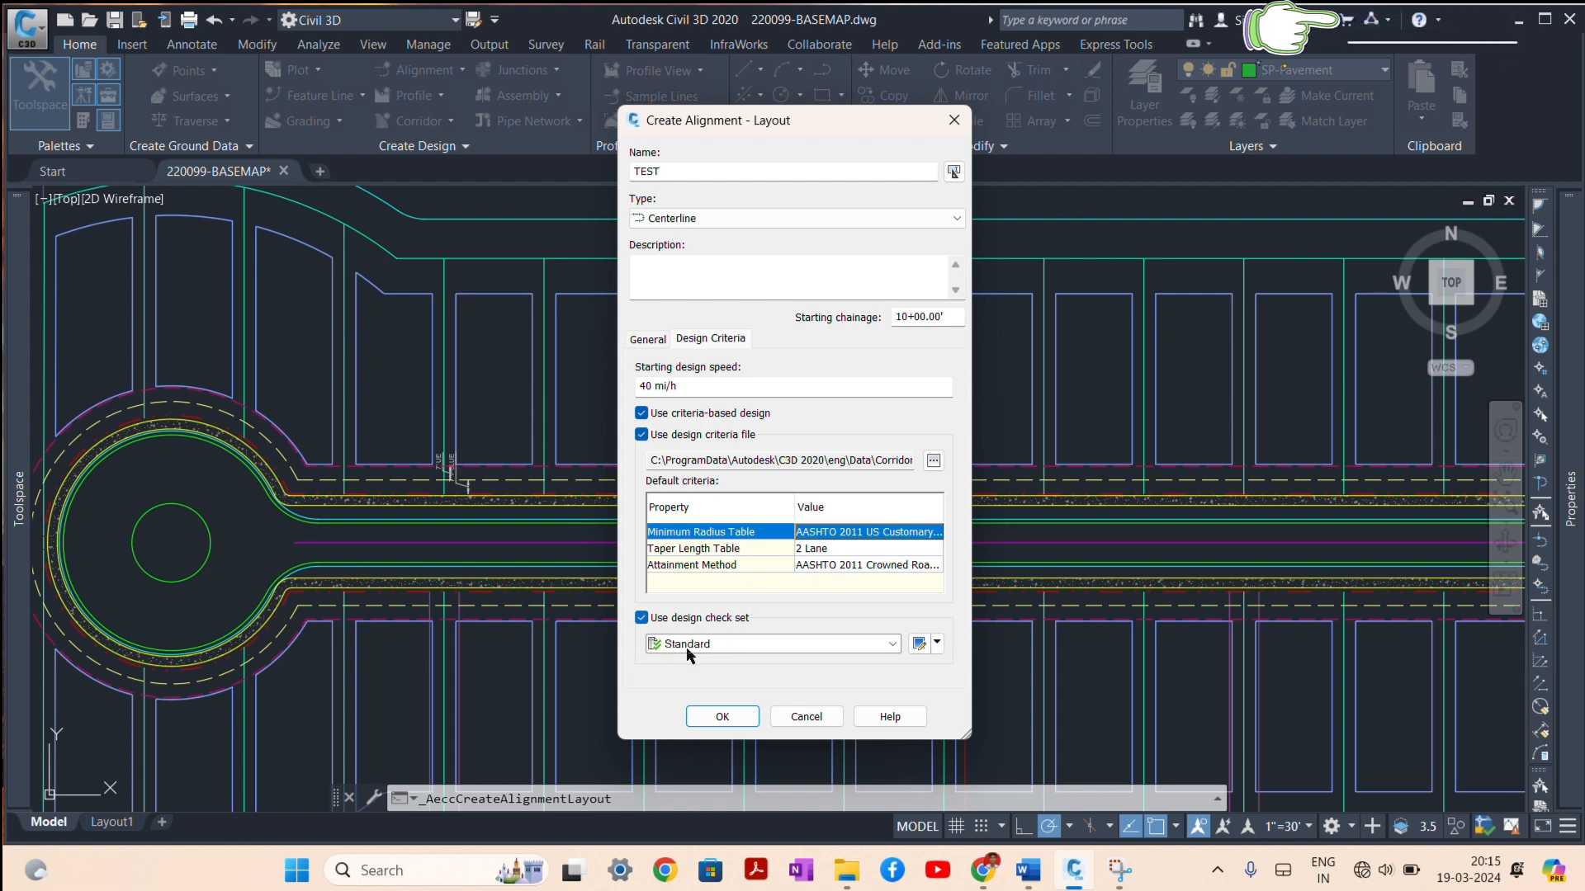
{"action": "left_click", "coordinate": [641, 617]}
{"action": "left_click", "coordinate": [642, 413]}
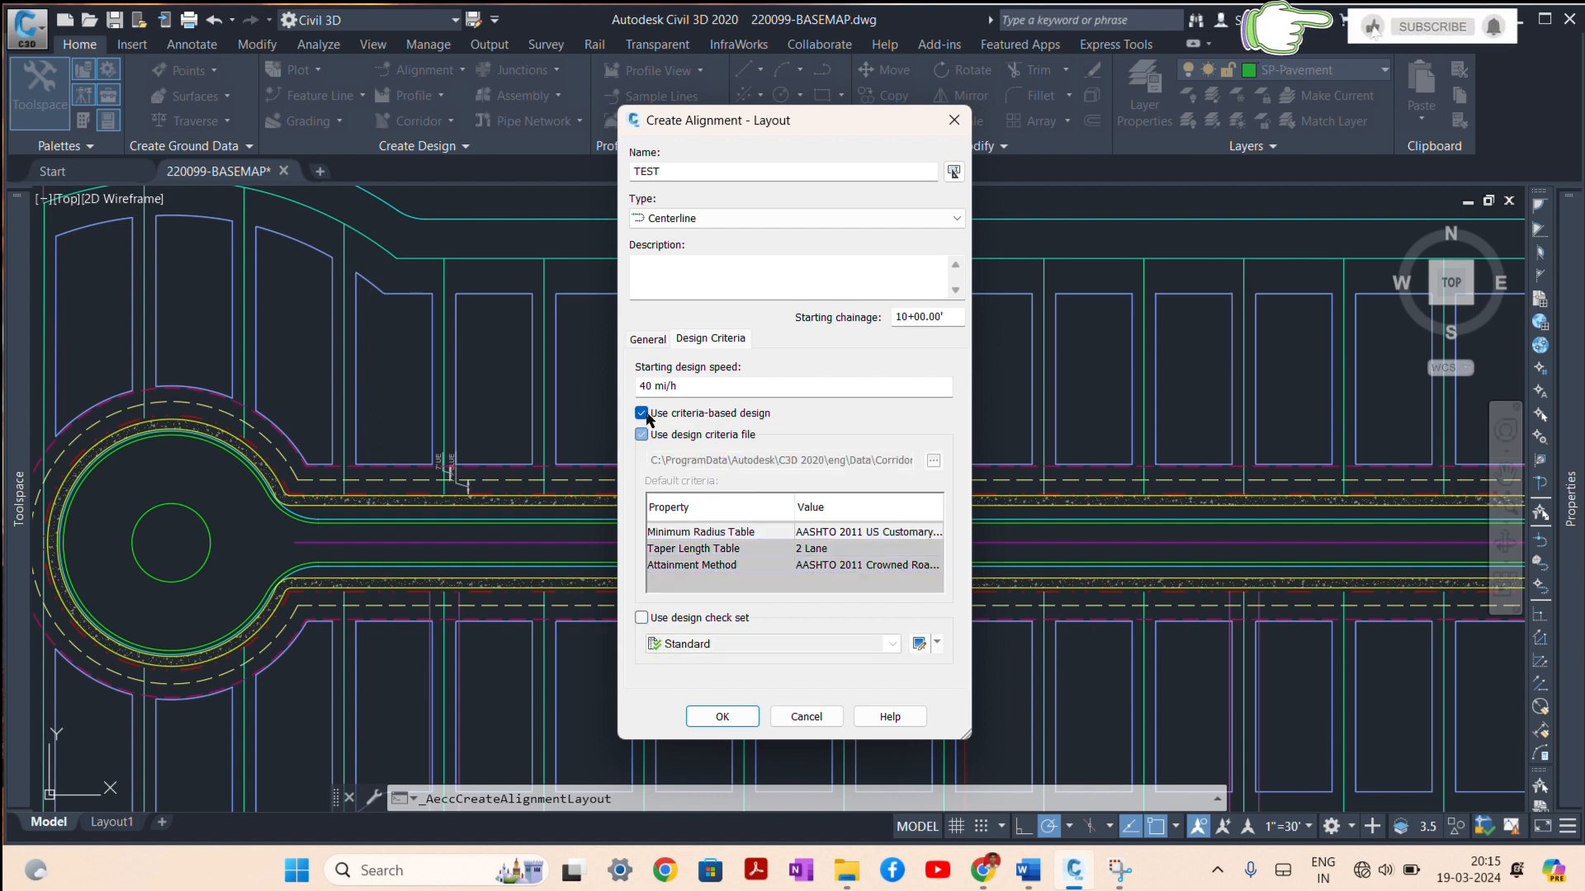
Step: Create the TEST alignment with the Standard style and label set, and move the layout tools clear of the ribbon
{"action": "left_click", "coordinate": [661, 339]}
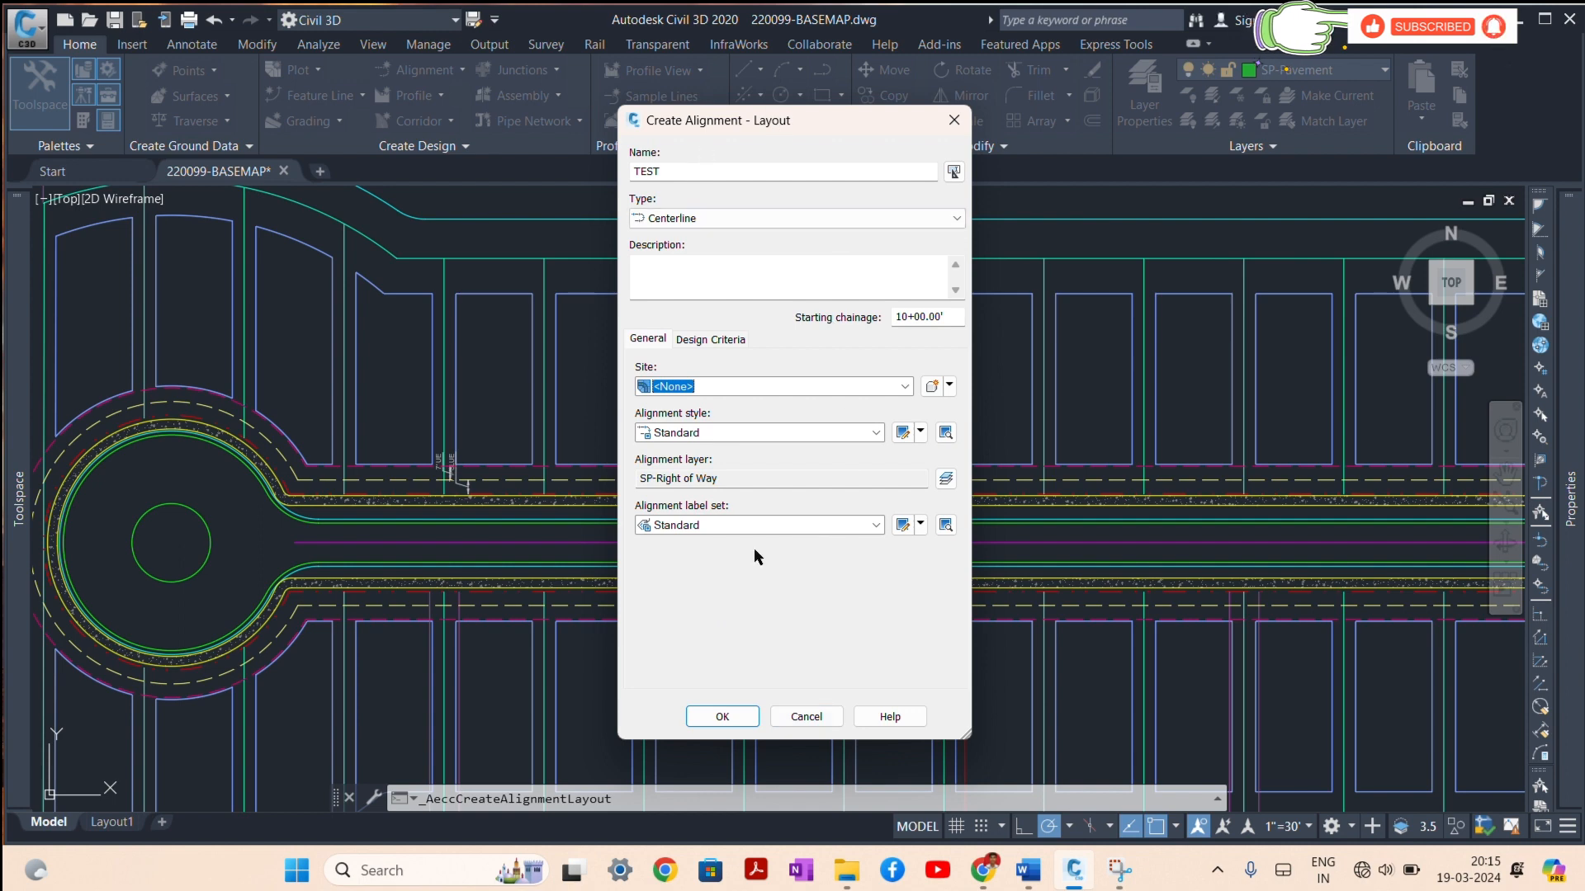
{"action": "left_click", "coordinate": [742, 720]}
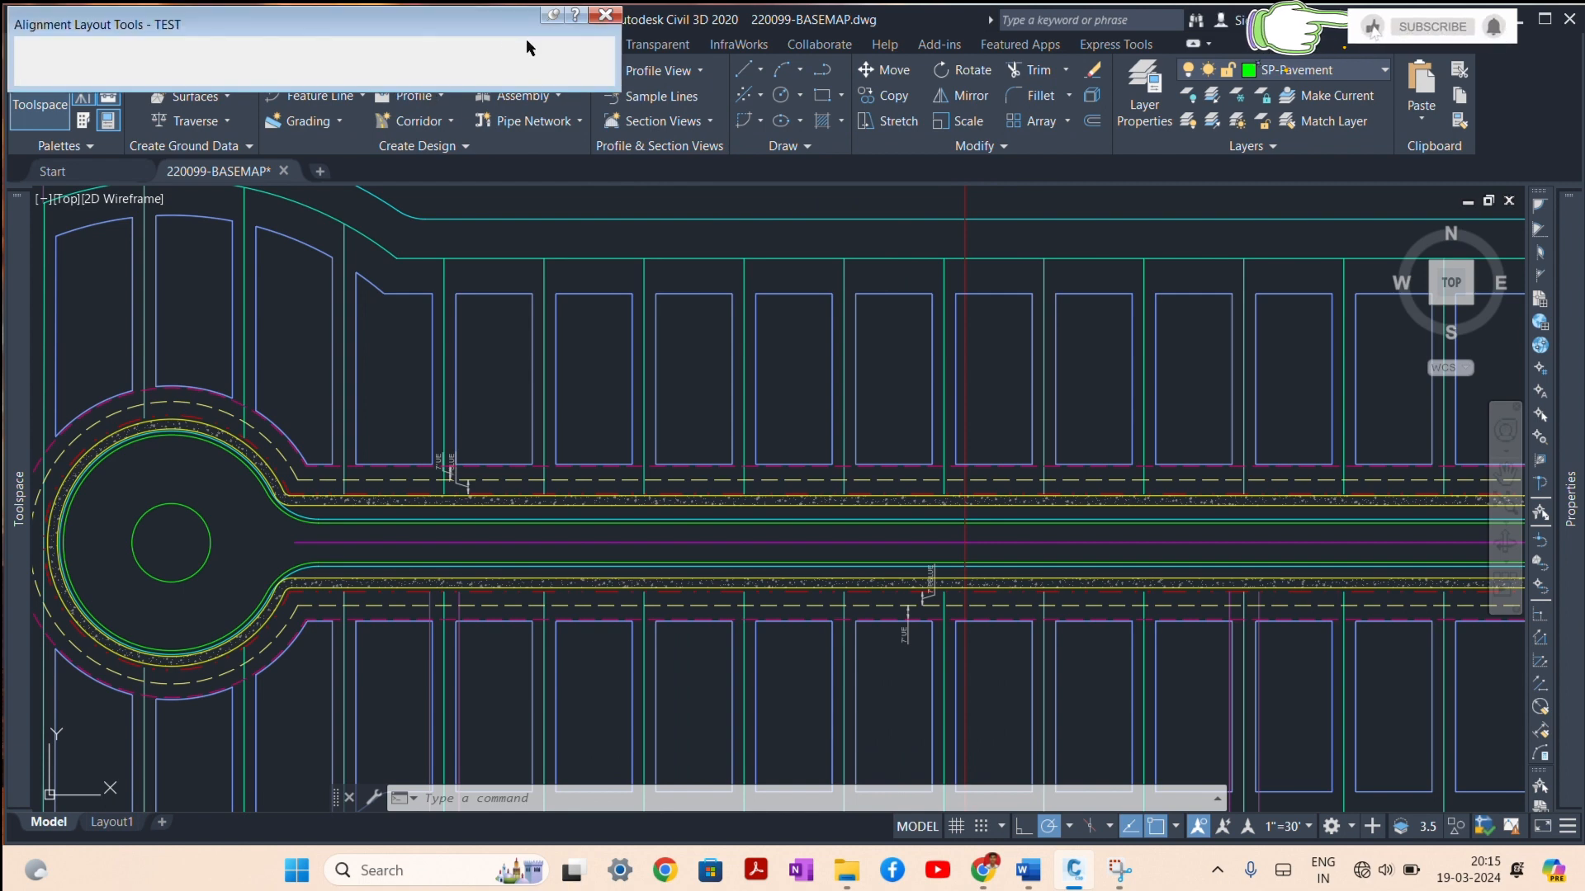
{"action": "left_click_drag", "start_coordinate": [504, 27], "coordinate": [874, 176]}
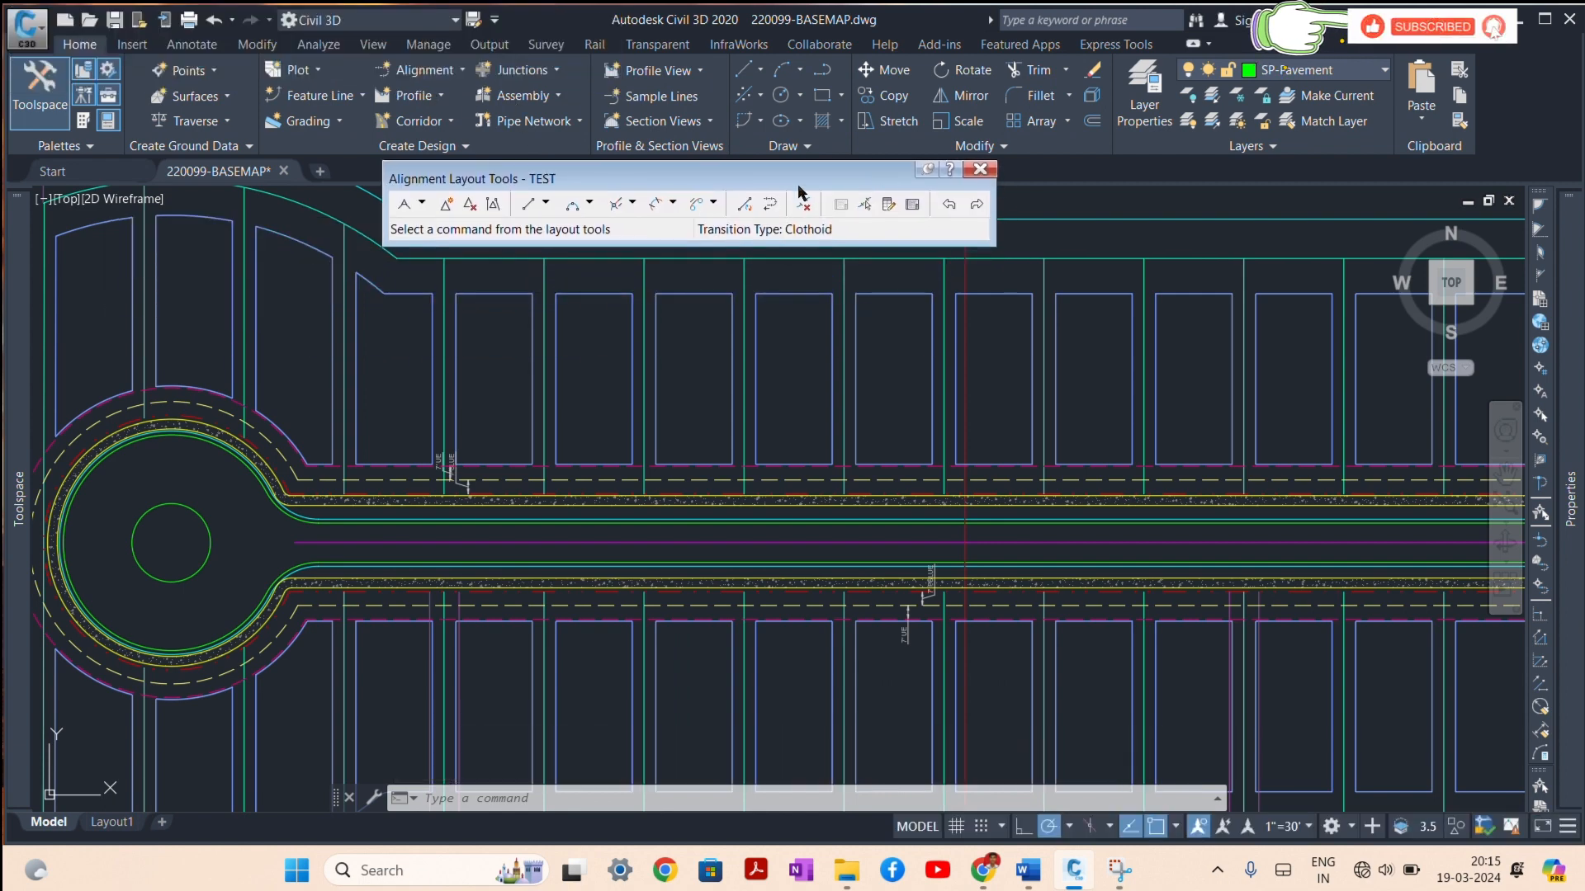
Step: Lay out a no-curve straight about 981.55 ft long on the street centerline, from its east end at the linear park to the cul-de-sac
{"action": "left_click", "coordinate": [421, 207]}
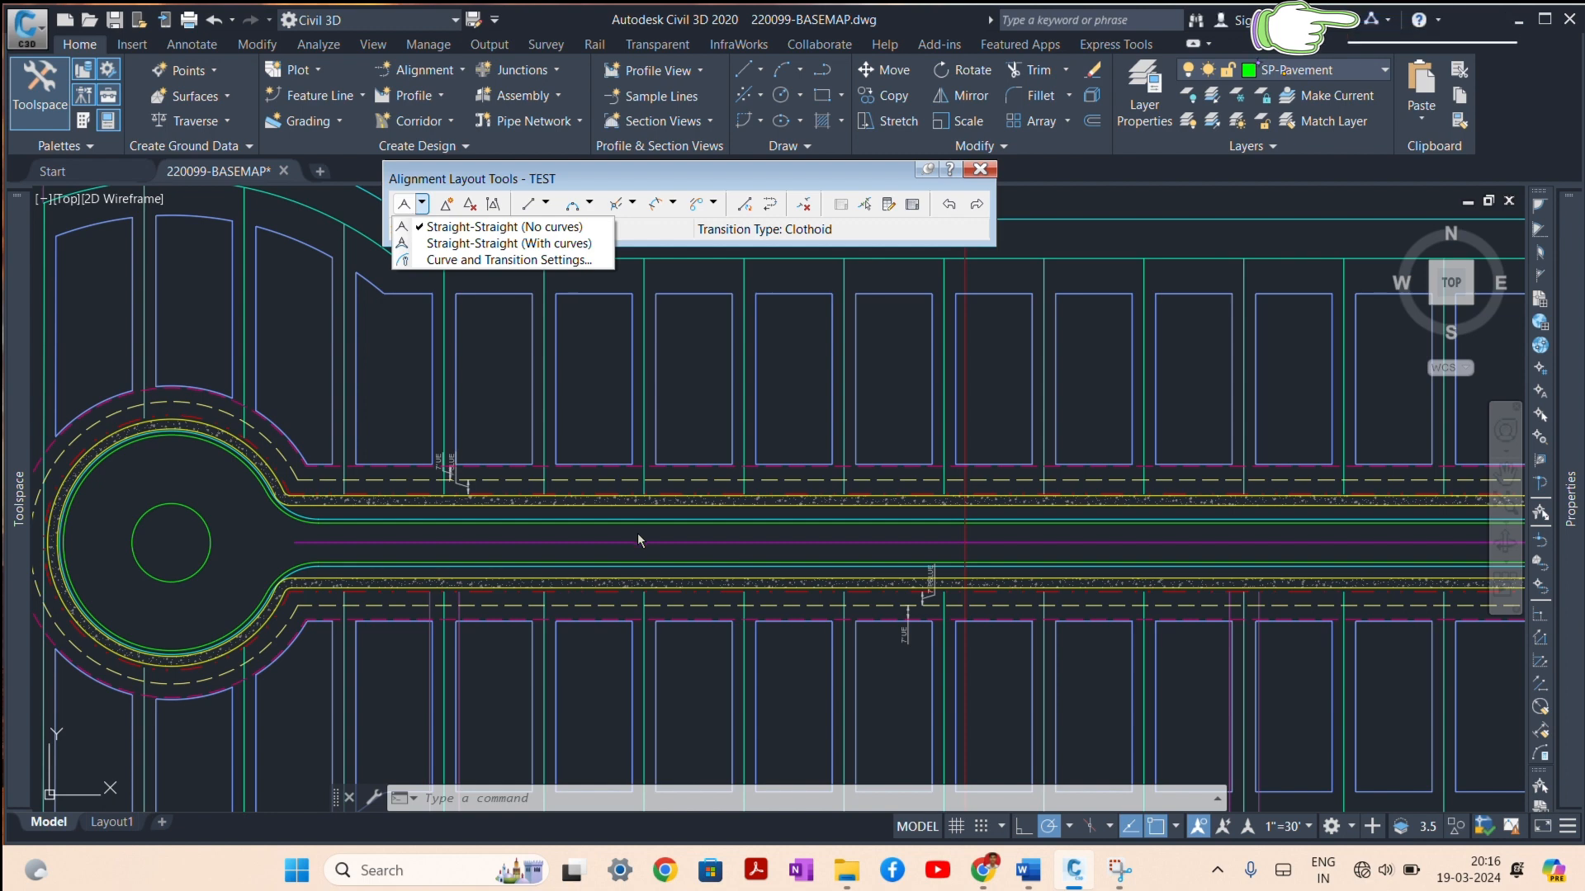
{"action": "left_click", "coordinate": [465, 228]}
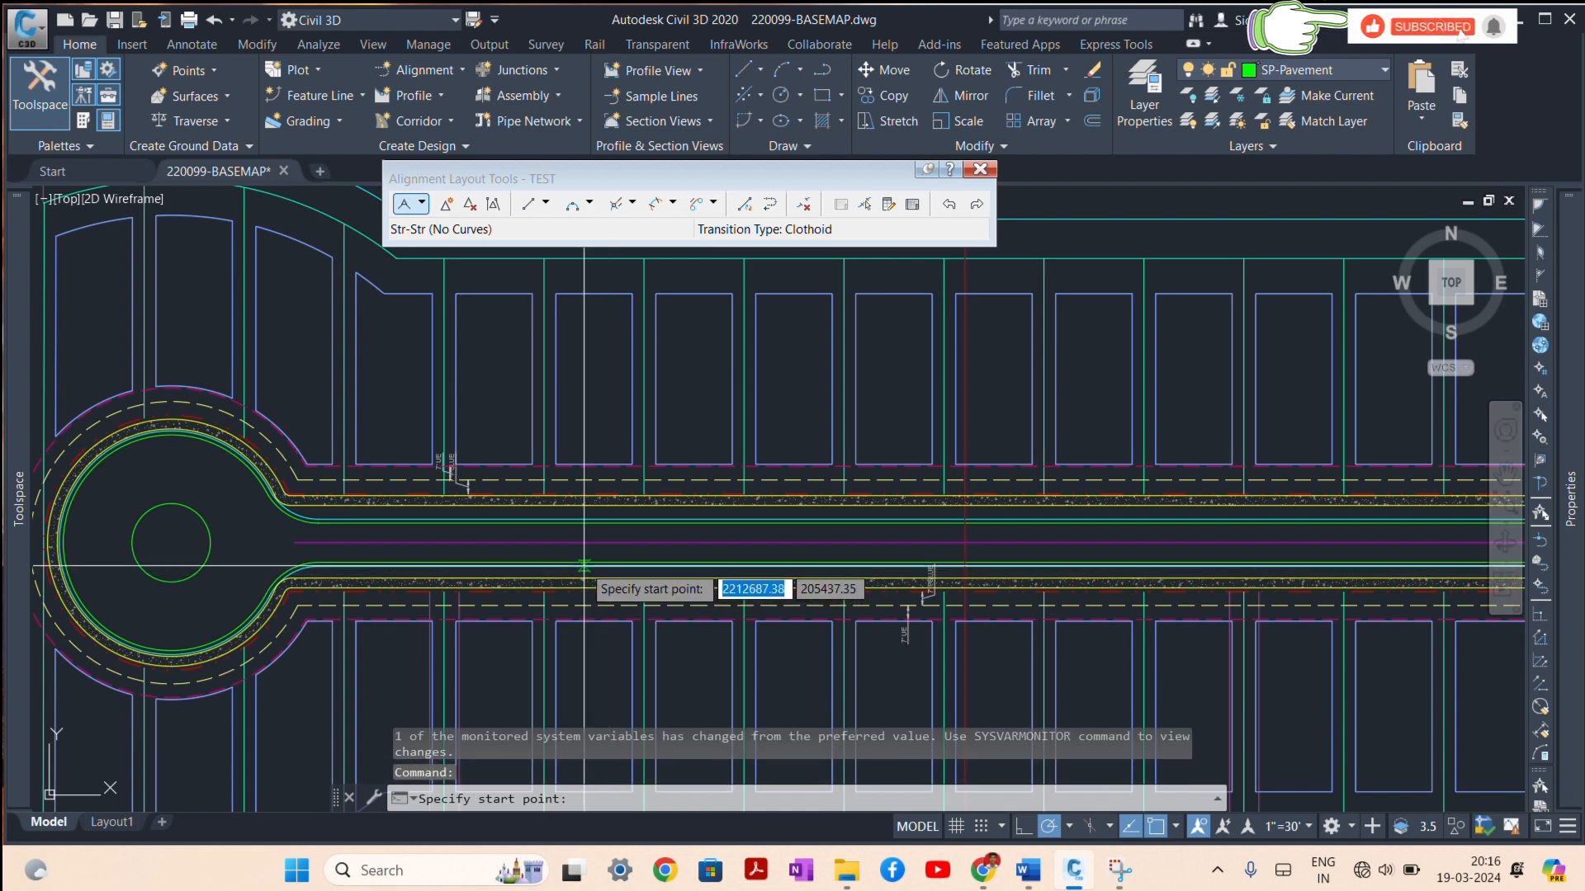
{"action": "scroll", "coordinate": [455, 561], "scroll_direction": "down", "scroll_amount": 2}
{"action": "scroll", "coordinate": [455, 560], "scroll_direction": "down", "scroll_amount": 2}
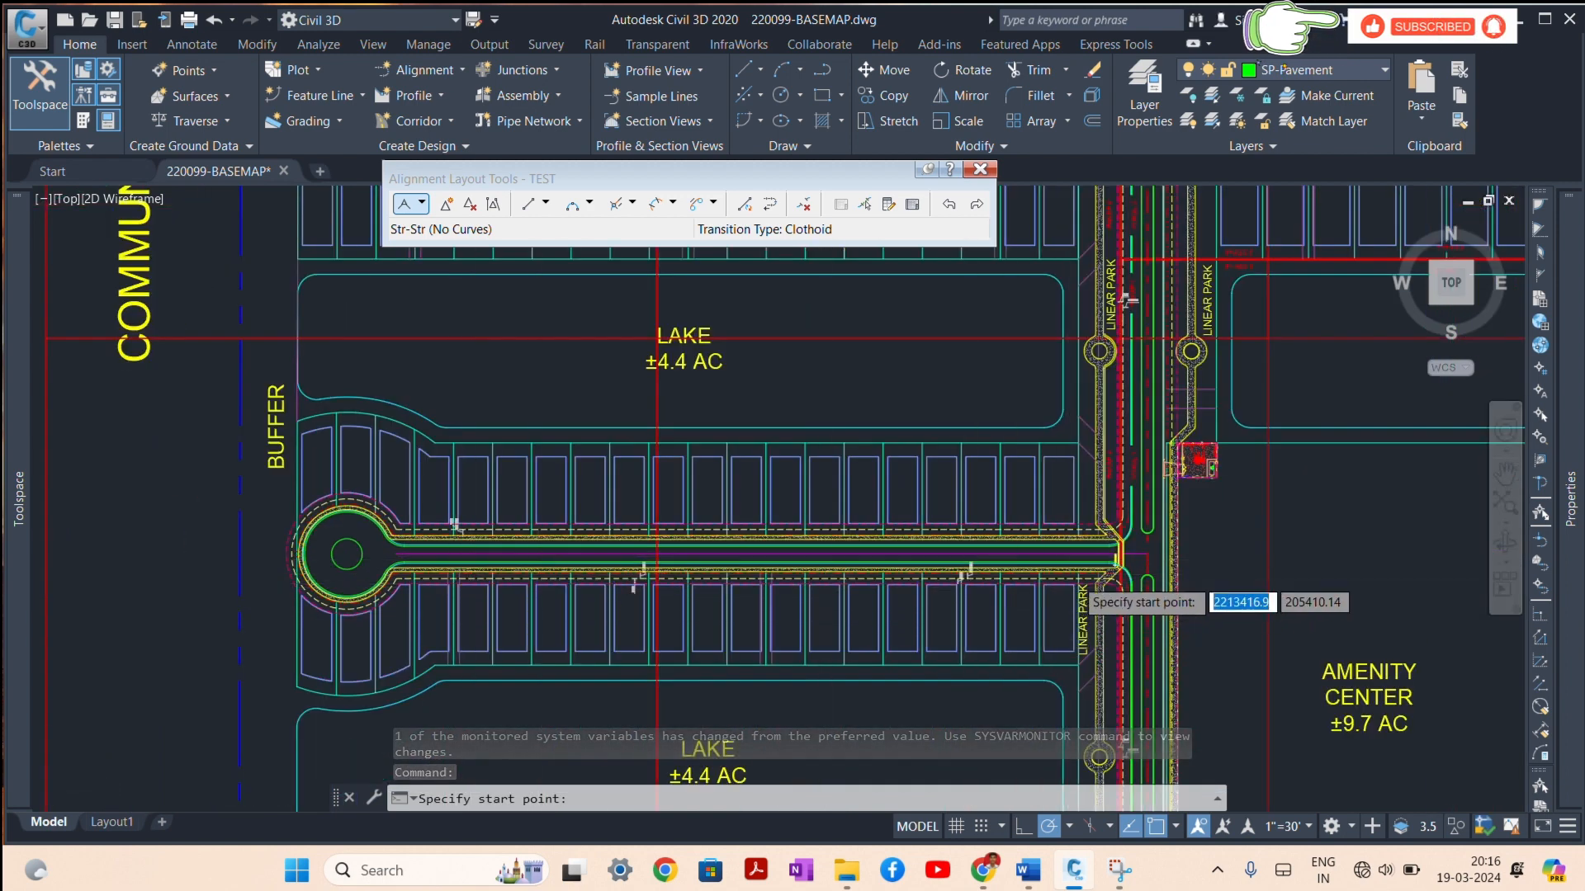
{"action": "scroll", "coordinate": [1139, 552], "scroll_direction": "up", "scroll_amount": 3}
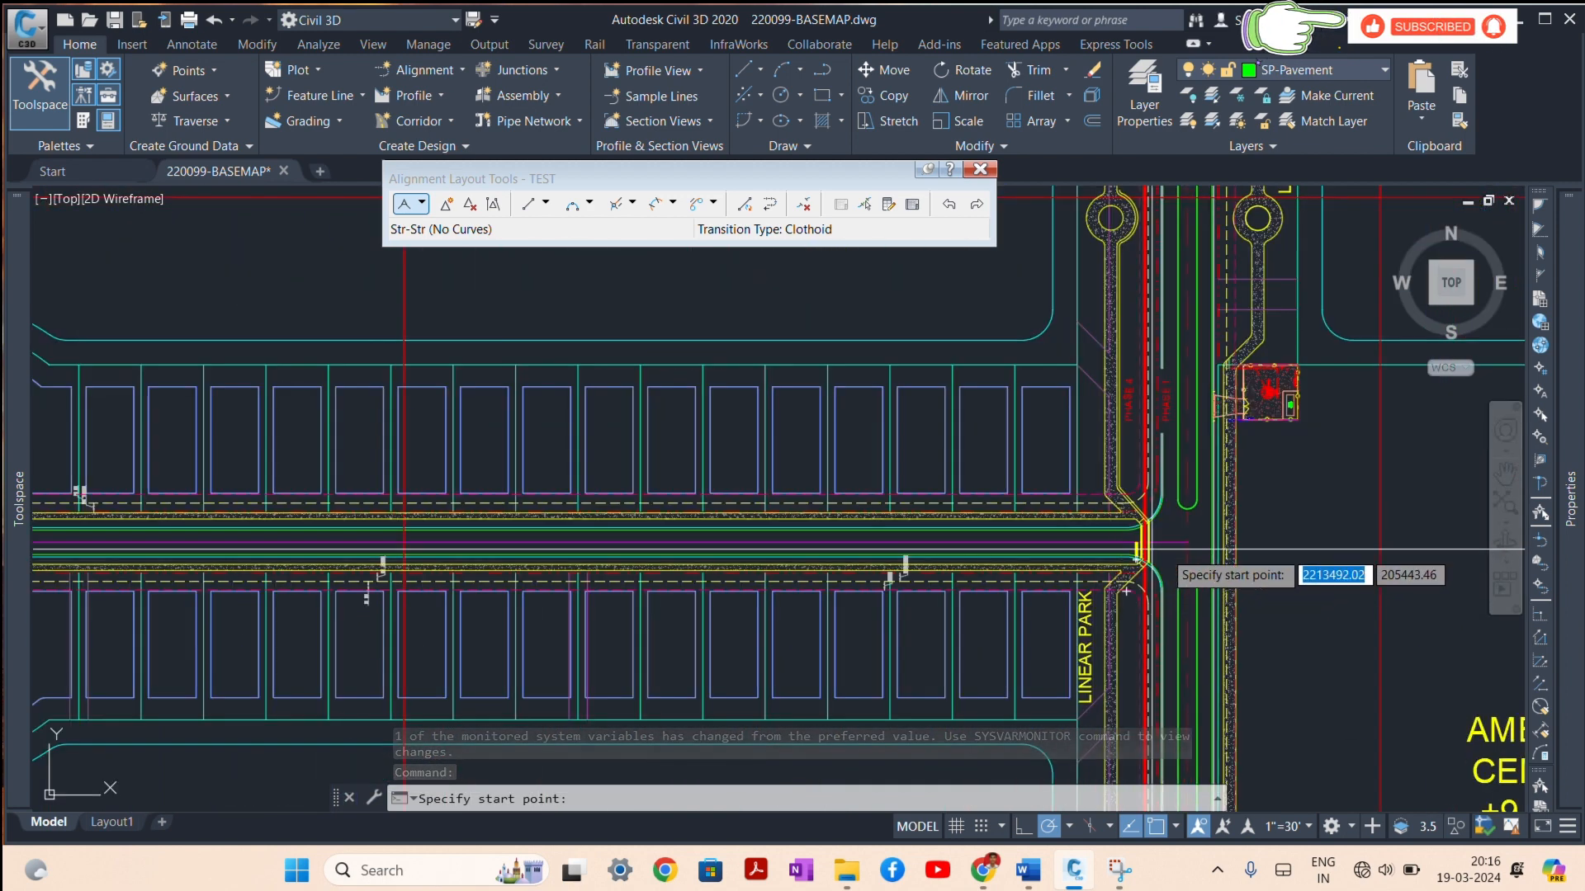
{"action": "key", "text": "Escape"}
{"action": "left_click", "coordinate": [1126, 591]}
{"action": "scroll", "coordinate": [1106, 587], "scroll_direction": "down", "scroll_amount": 2}
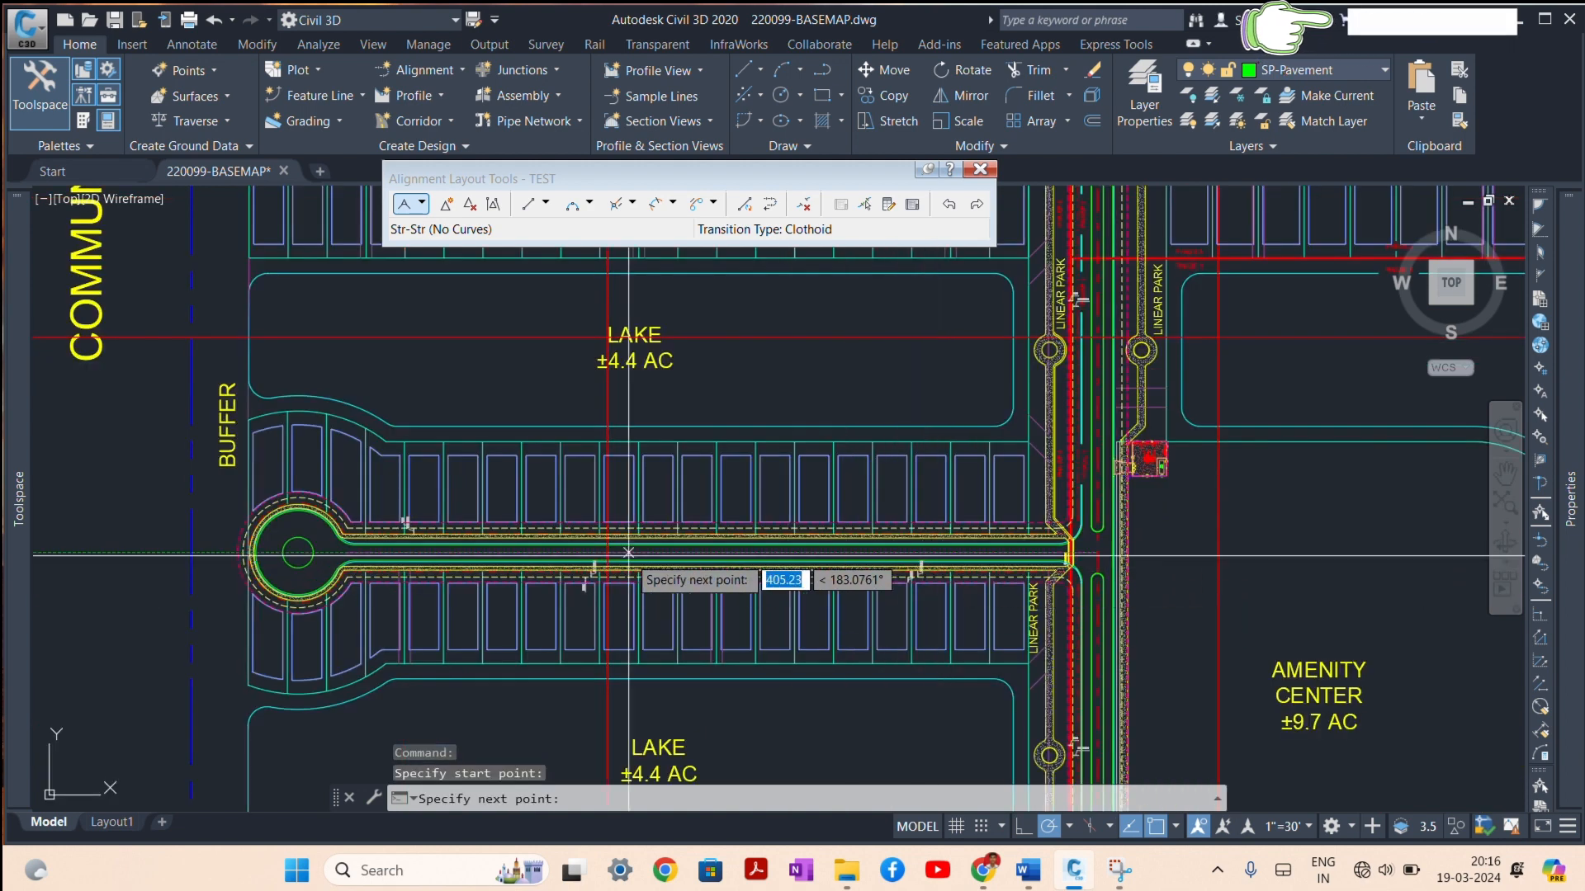
{"action": "scroll", "coordinate": [375, 538], "scroll_direction": "up", "scroll_amount": 5}
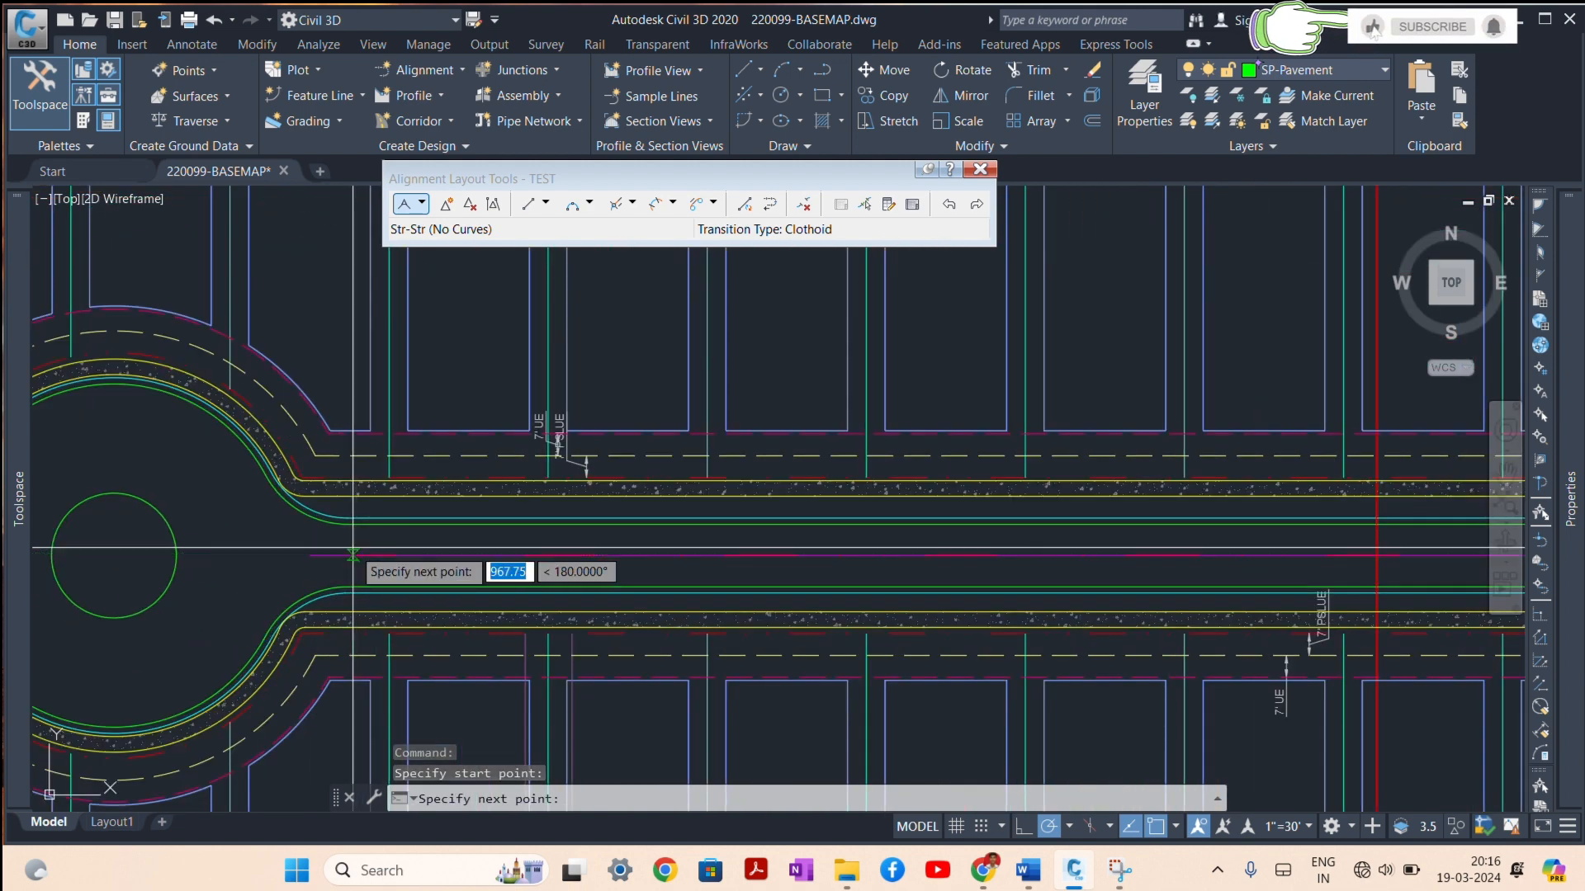
{"action": "left_click", "coordinate": [309, 555]}
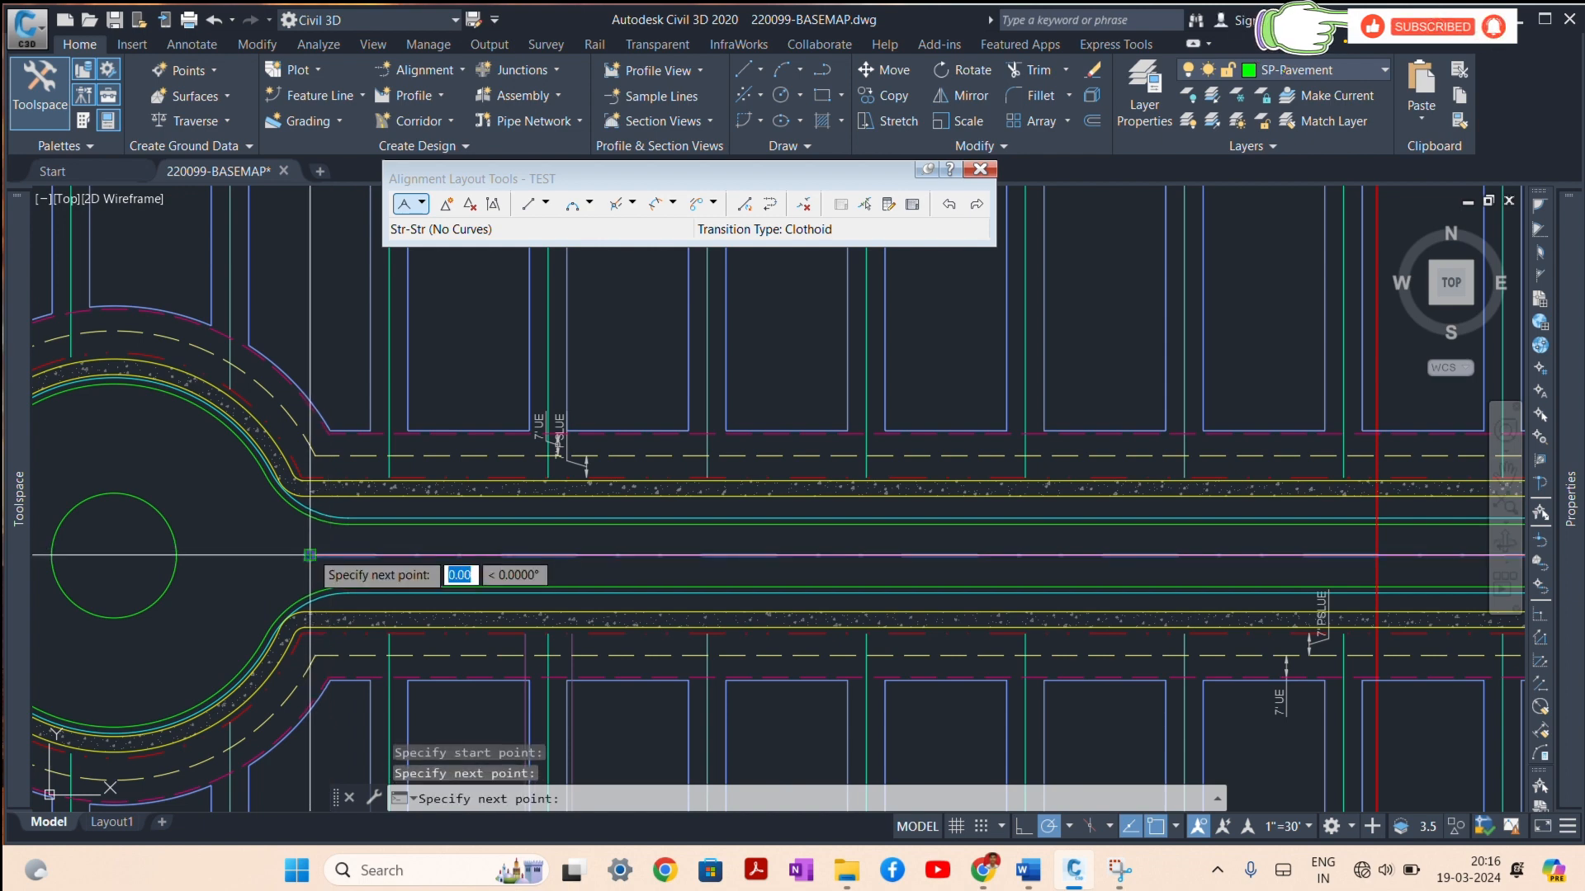
{"action": "key", "text": "Return"}
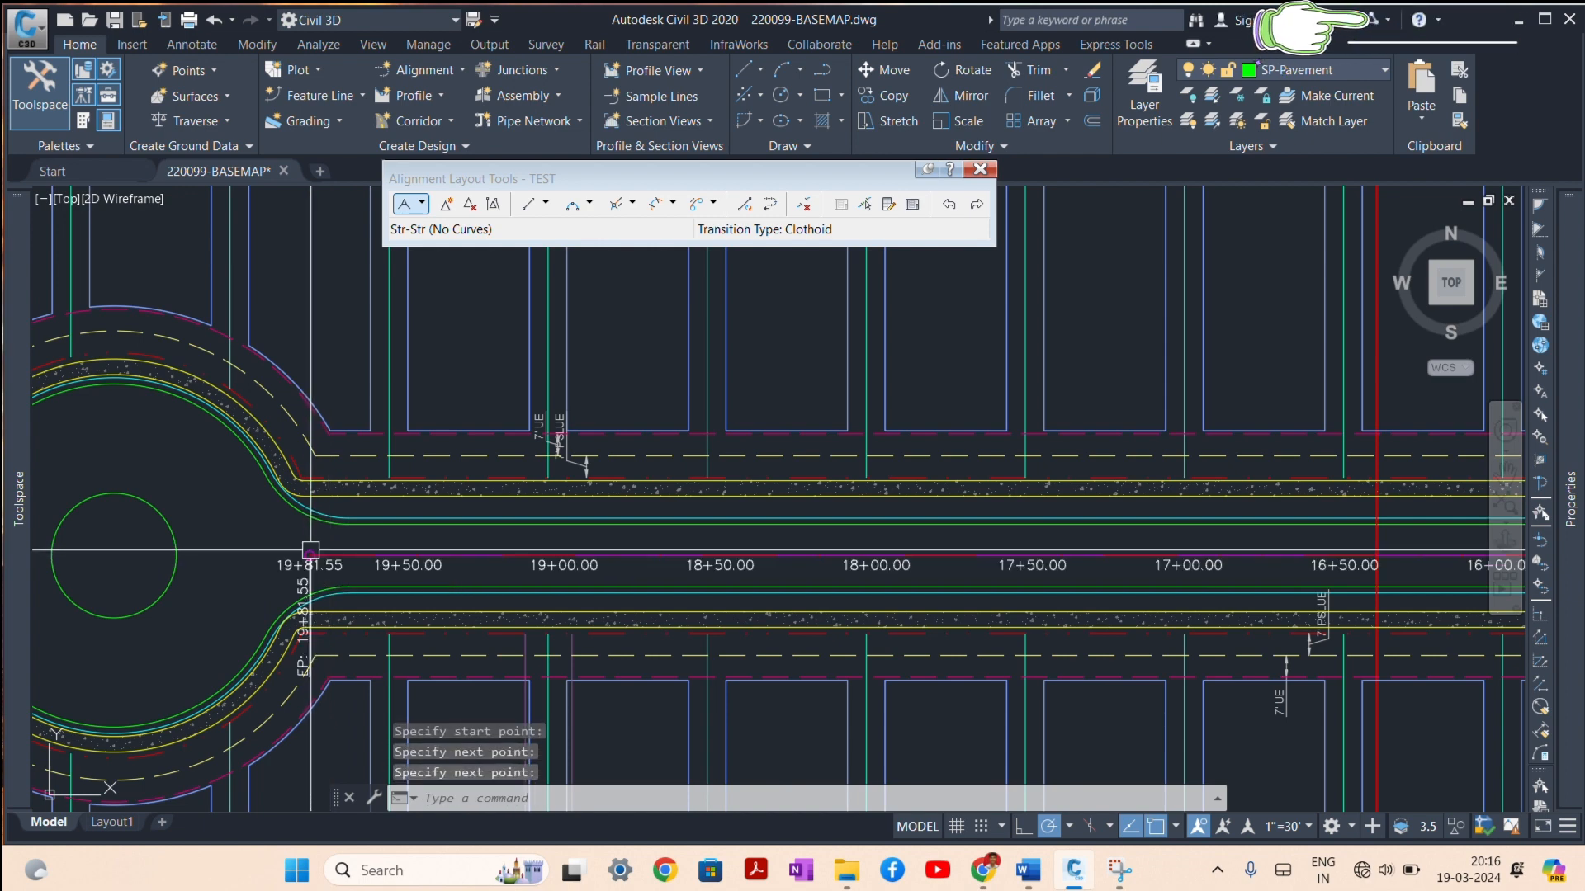
{"action": "scroll", "coordinate": [319, 556], "scroll_direction": "down", "scroll_amount": 2}
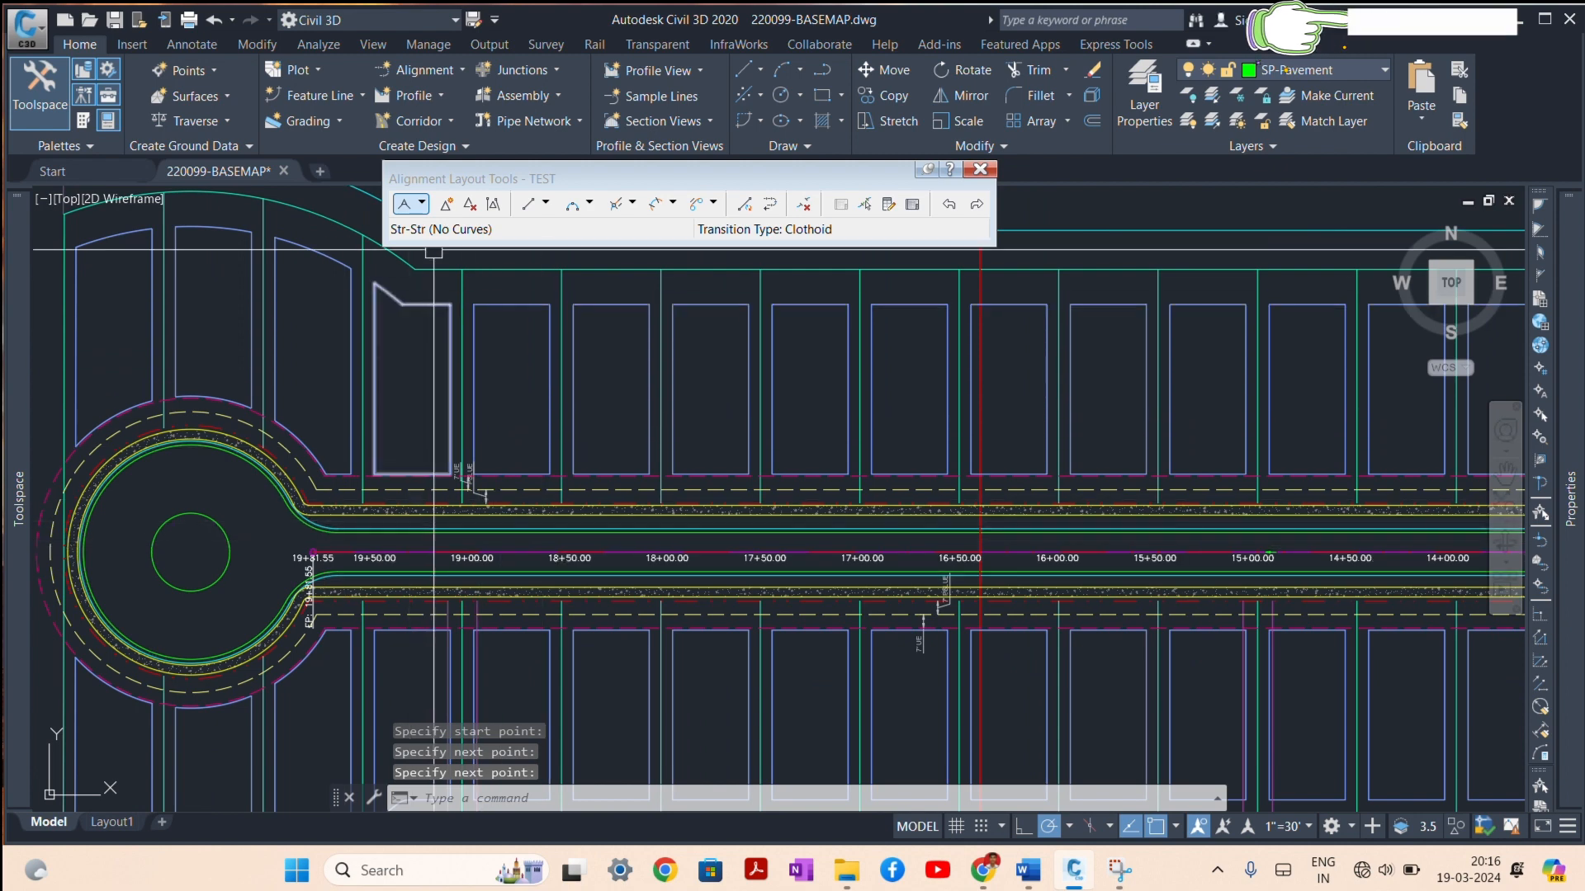
Step: Insert an IP on the TEST alignment's straight at about chainage 16+33
{"action": "left_click", "coordinate": [422, 206]}
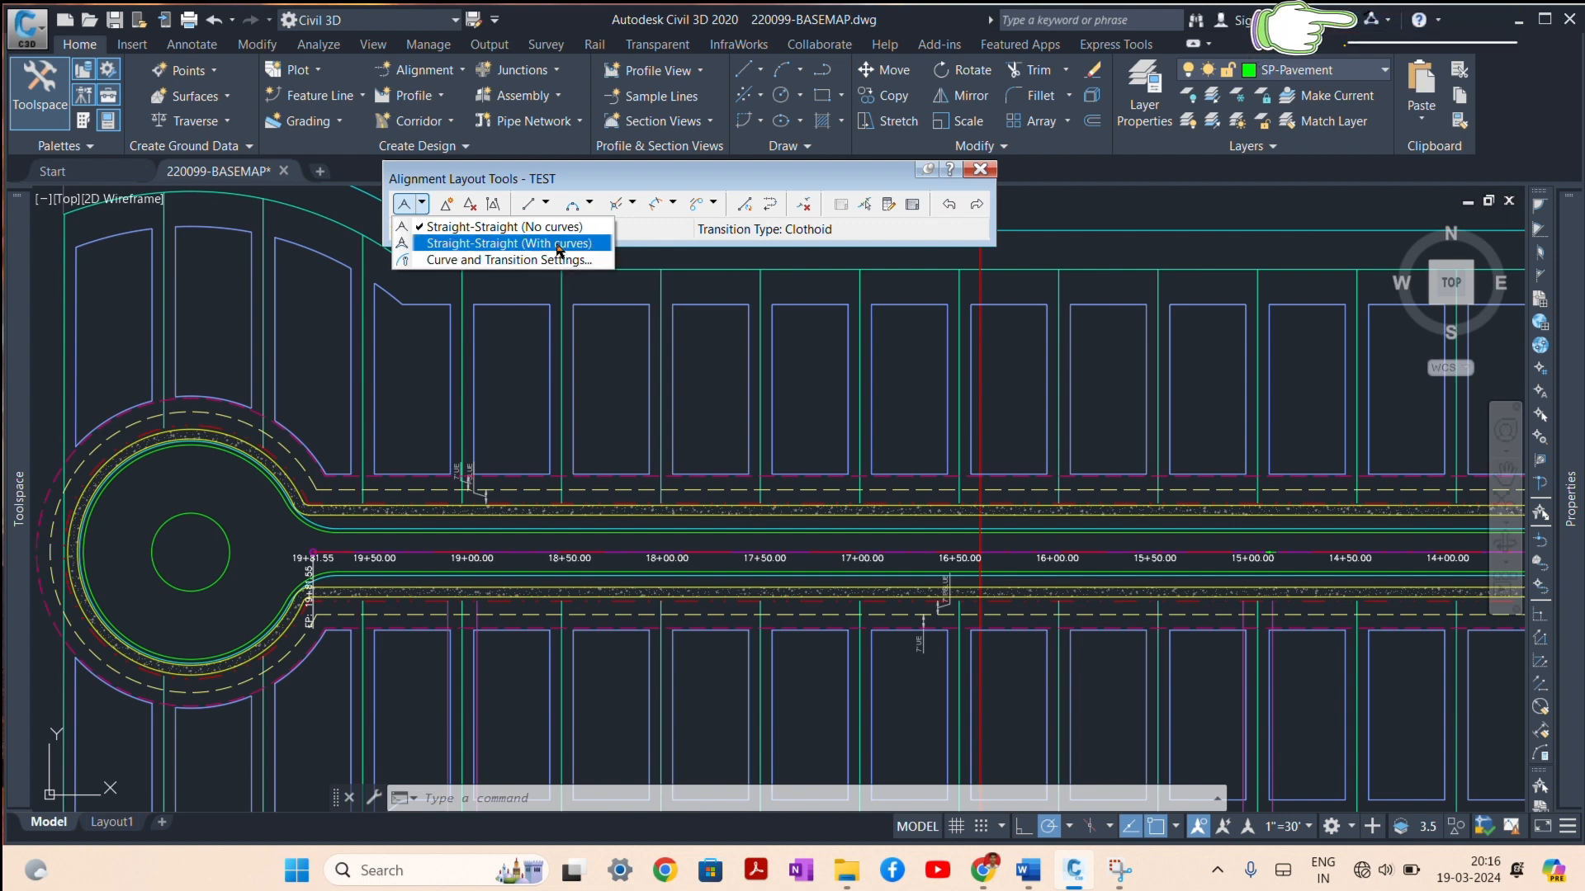
{"action": "left_click", "coordinate": [448, 204]}
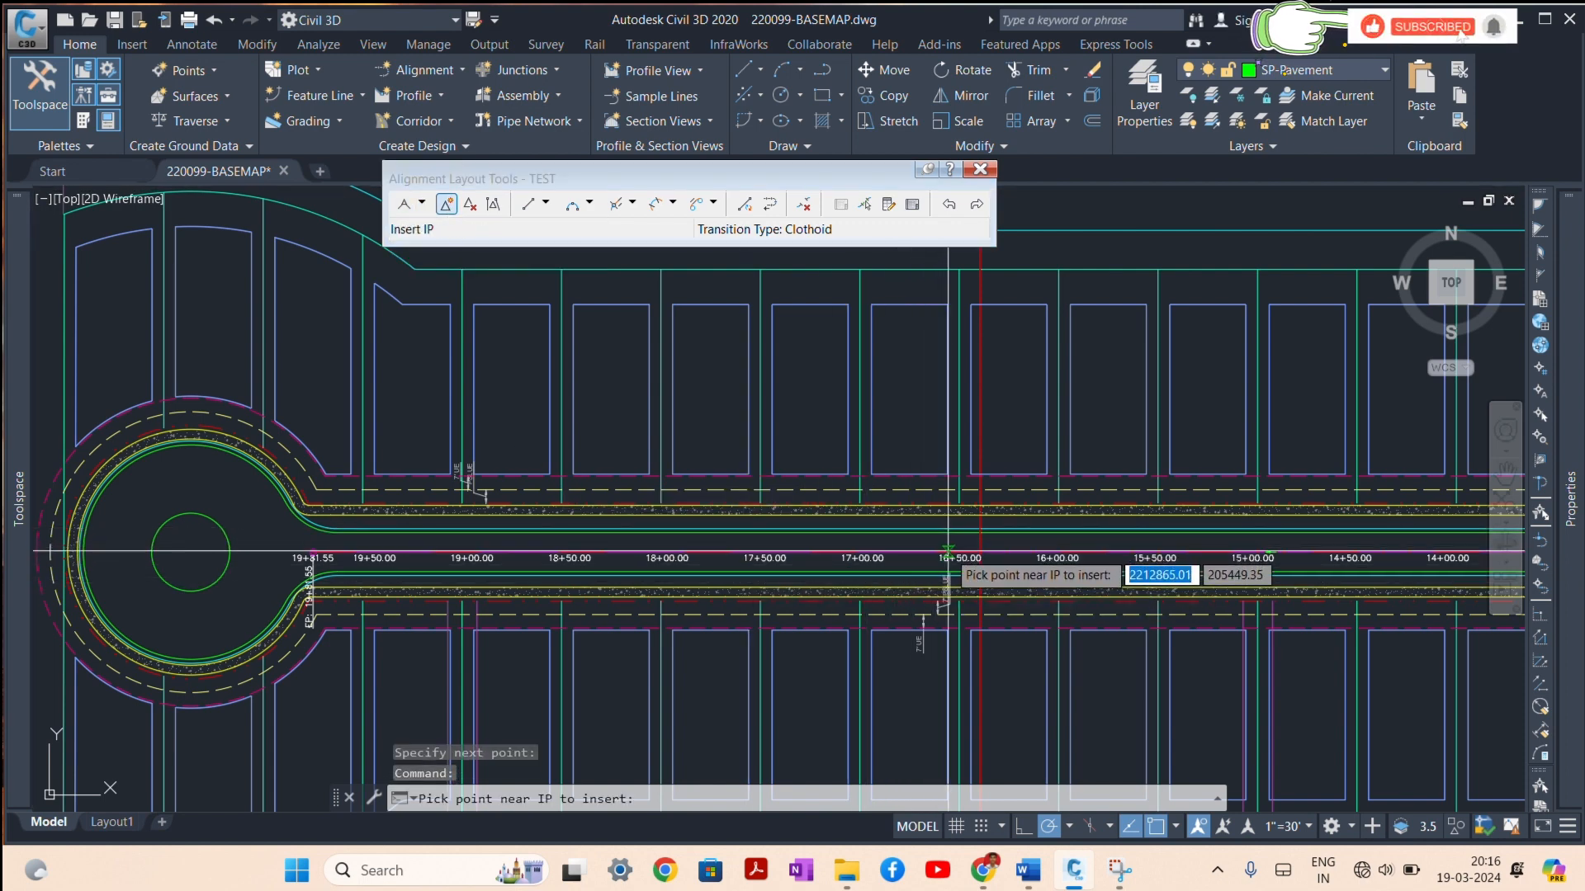
{"action": "left_click", "coordinate": [992, 551]}
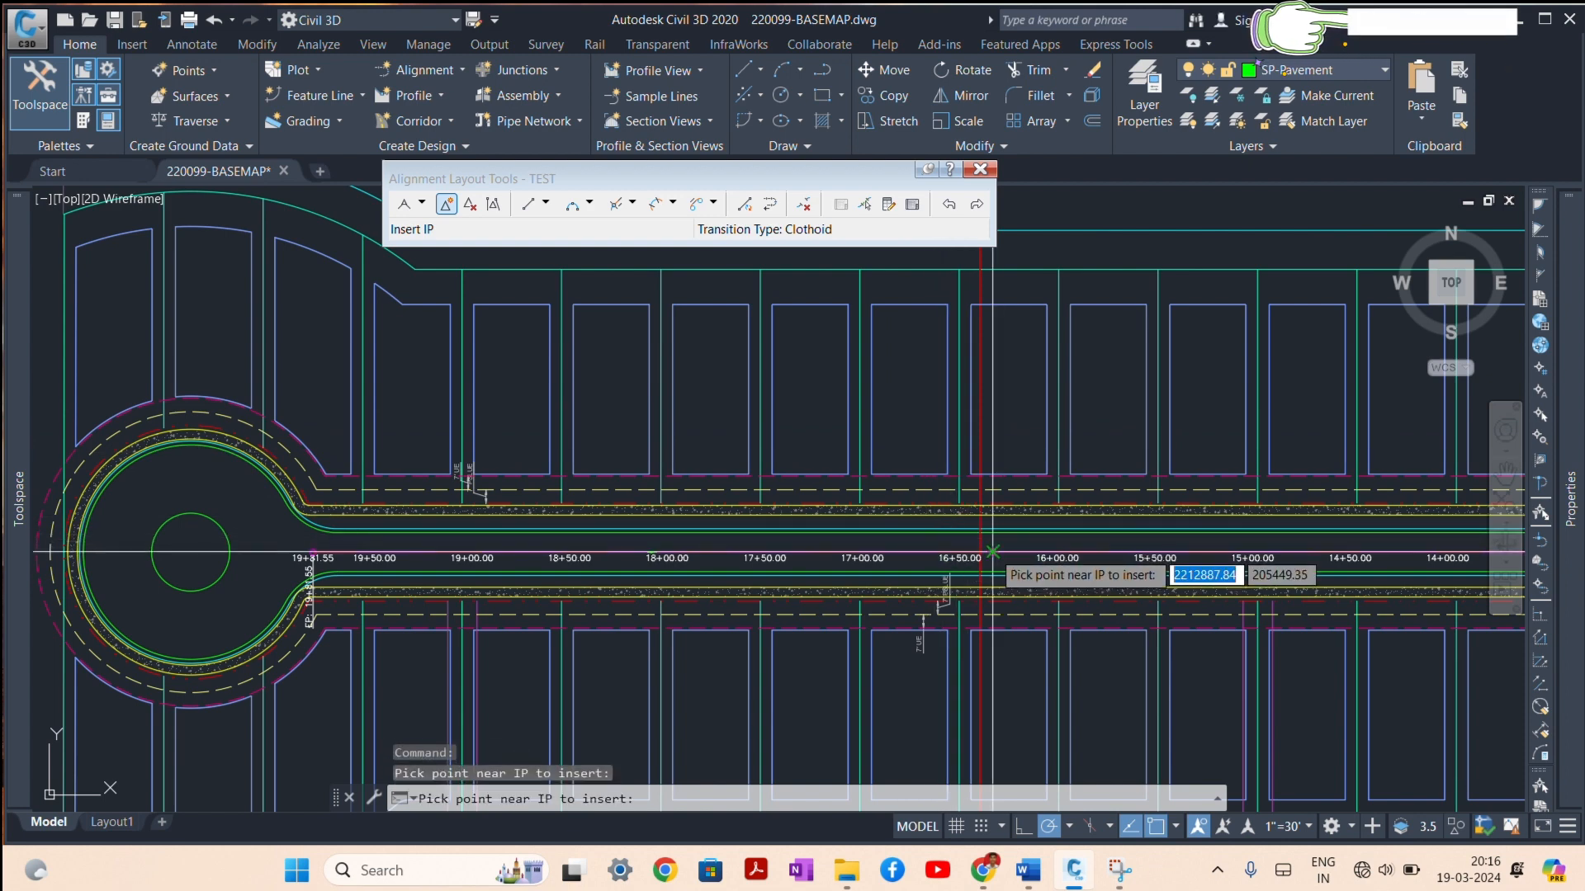
{"action": "key", "text": "Return"}
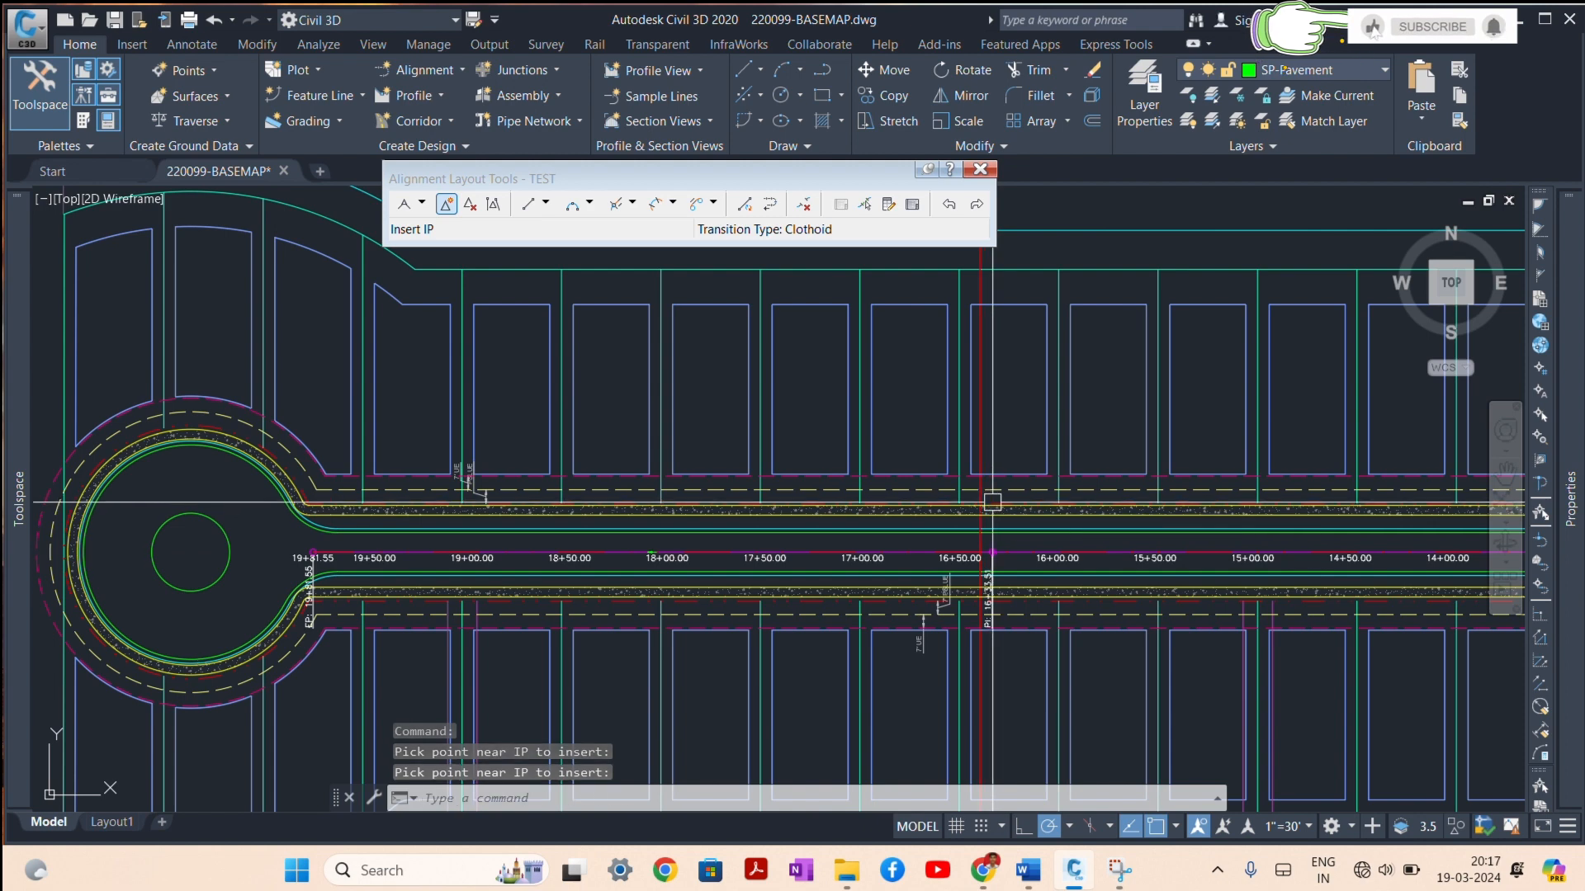
Step: Try to move the inserted IP off the street centerline by its grip
{"action": "left_click", "coordinate": [995, 553]}
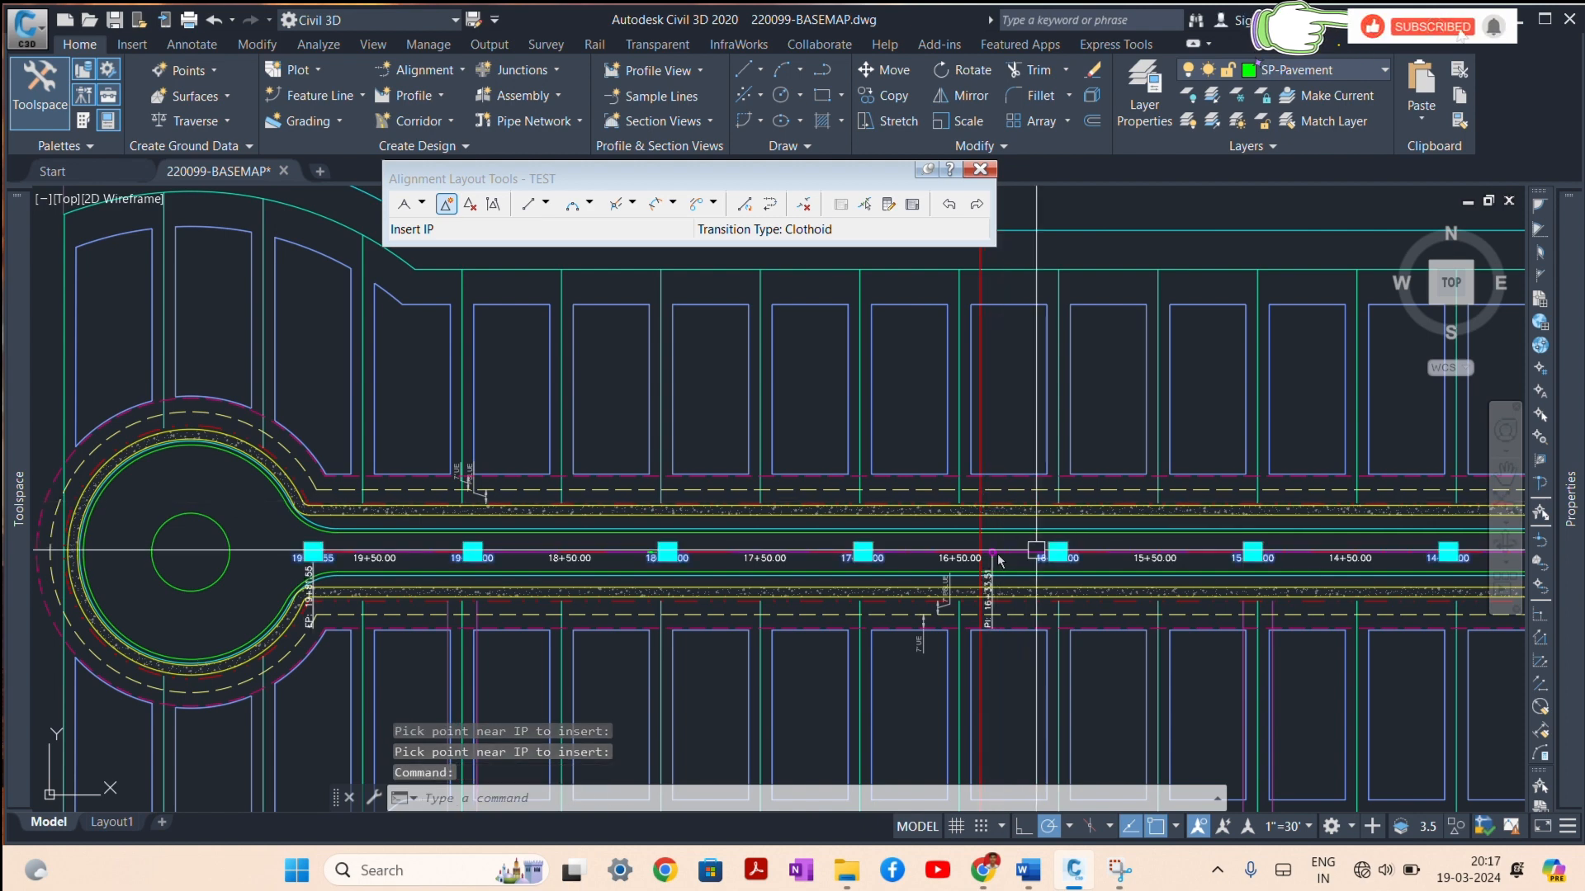
{"action": "key", "text": "Escape"}
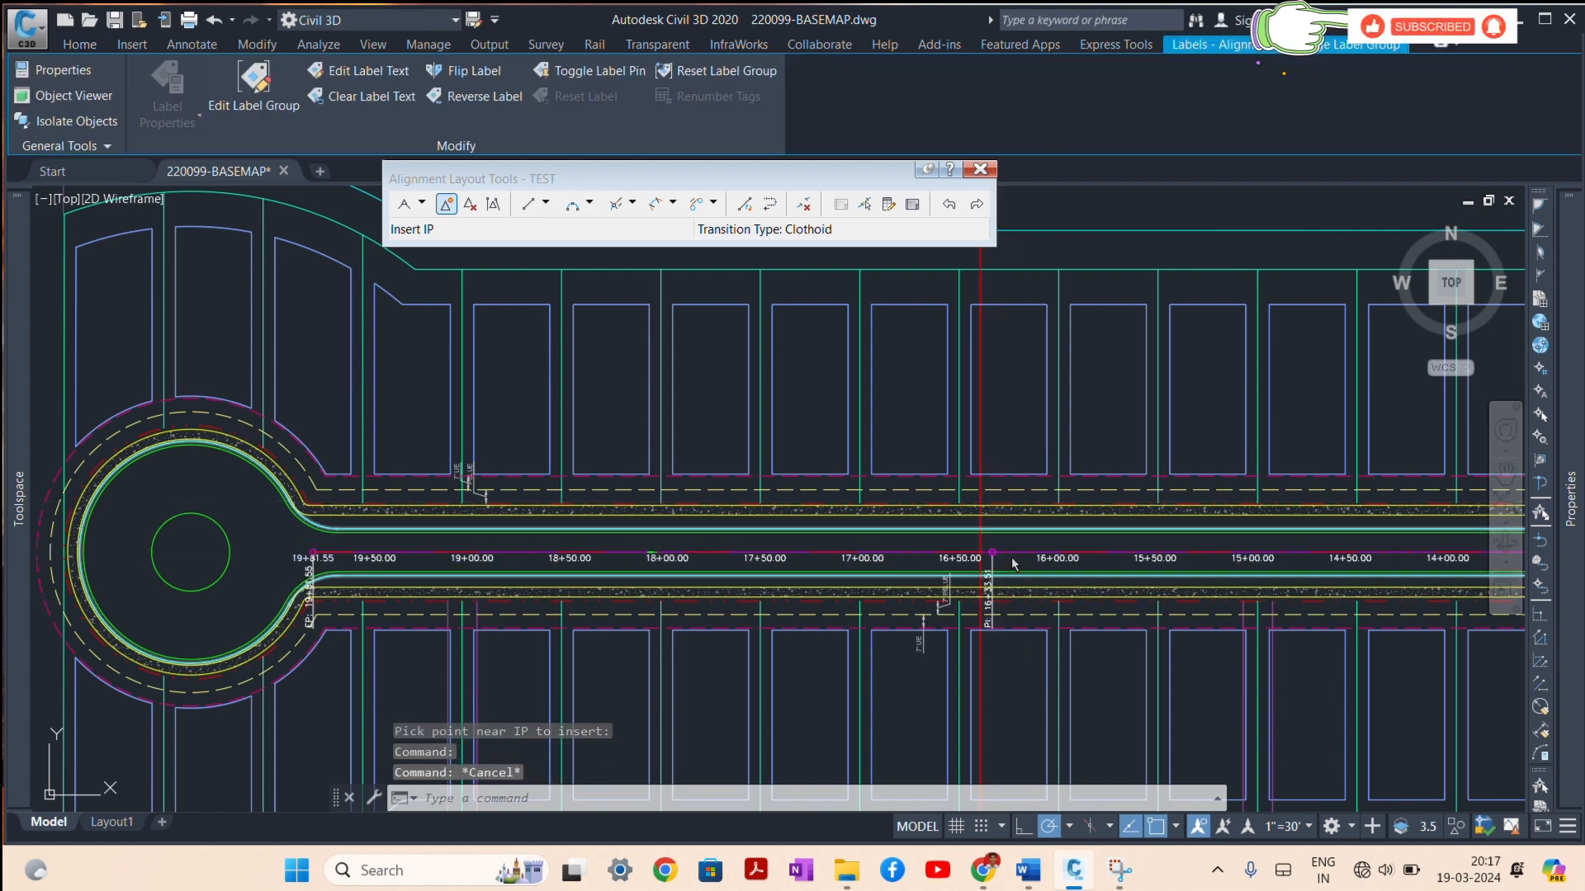
{"action": "left_click", "coordinate": [992, 552]}
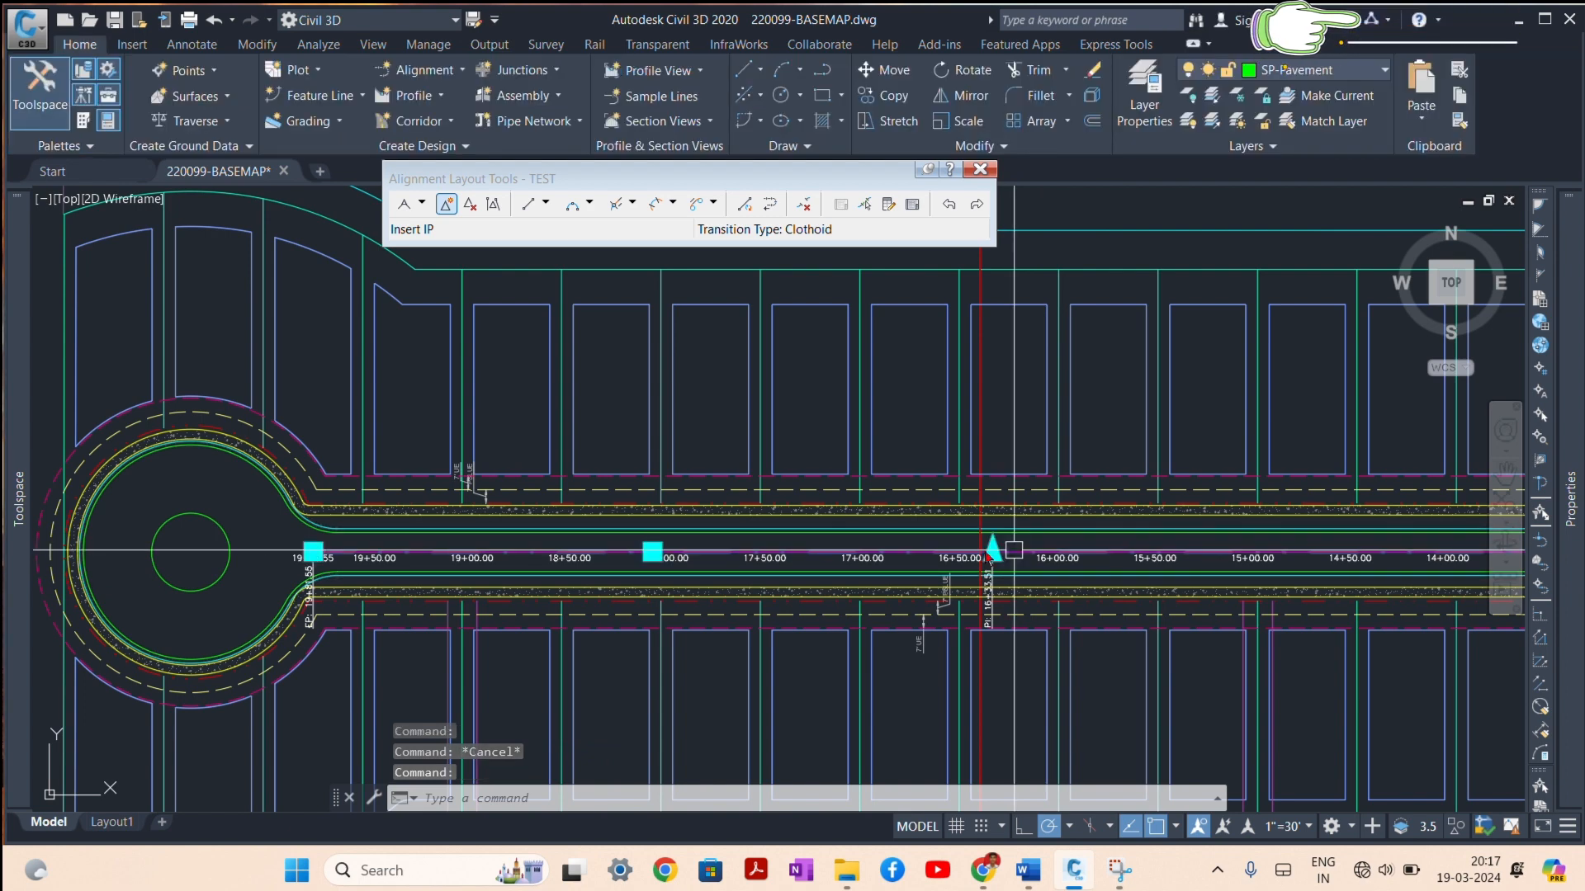
{"action": "left_click", "coordinate": [993, 549]}
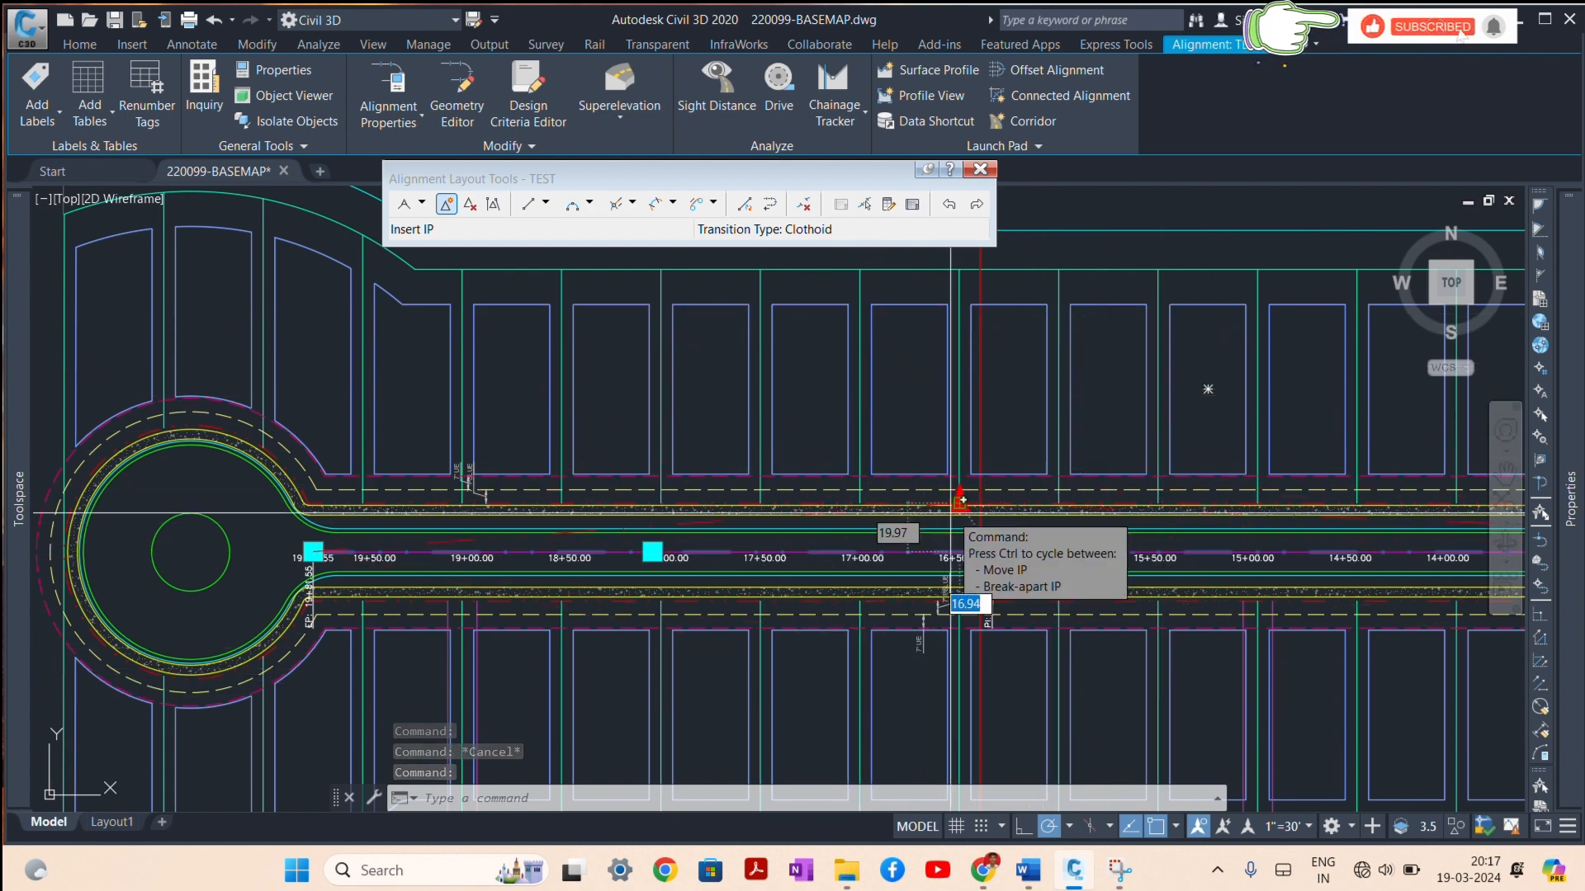
{"action": "key", "text": "Escape"}
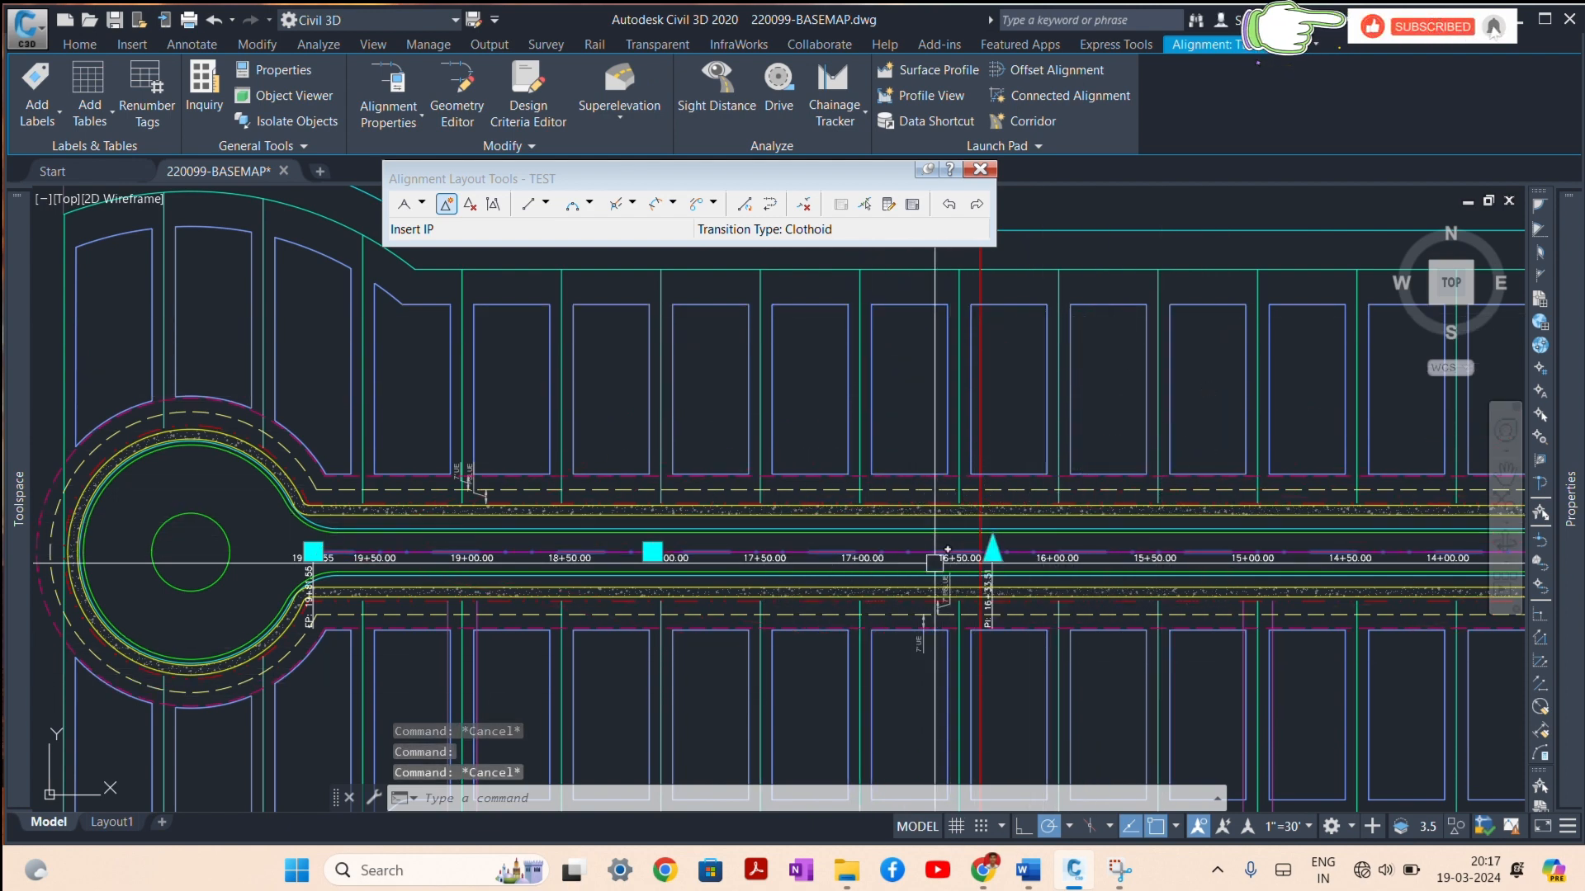
Step: Delete the IP inserted between chainages 16+00 and 16+50 and end the Delete IP command
{"action": "left_click", "coordinate": [469, 204]}
{"action": "left_click", "coordinate": [991, 567]}
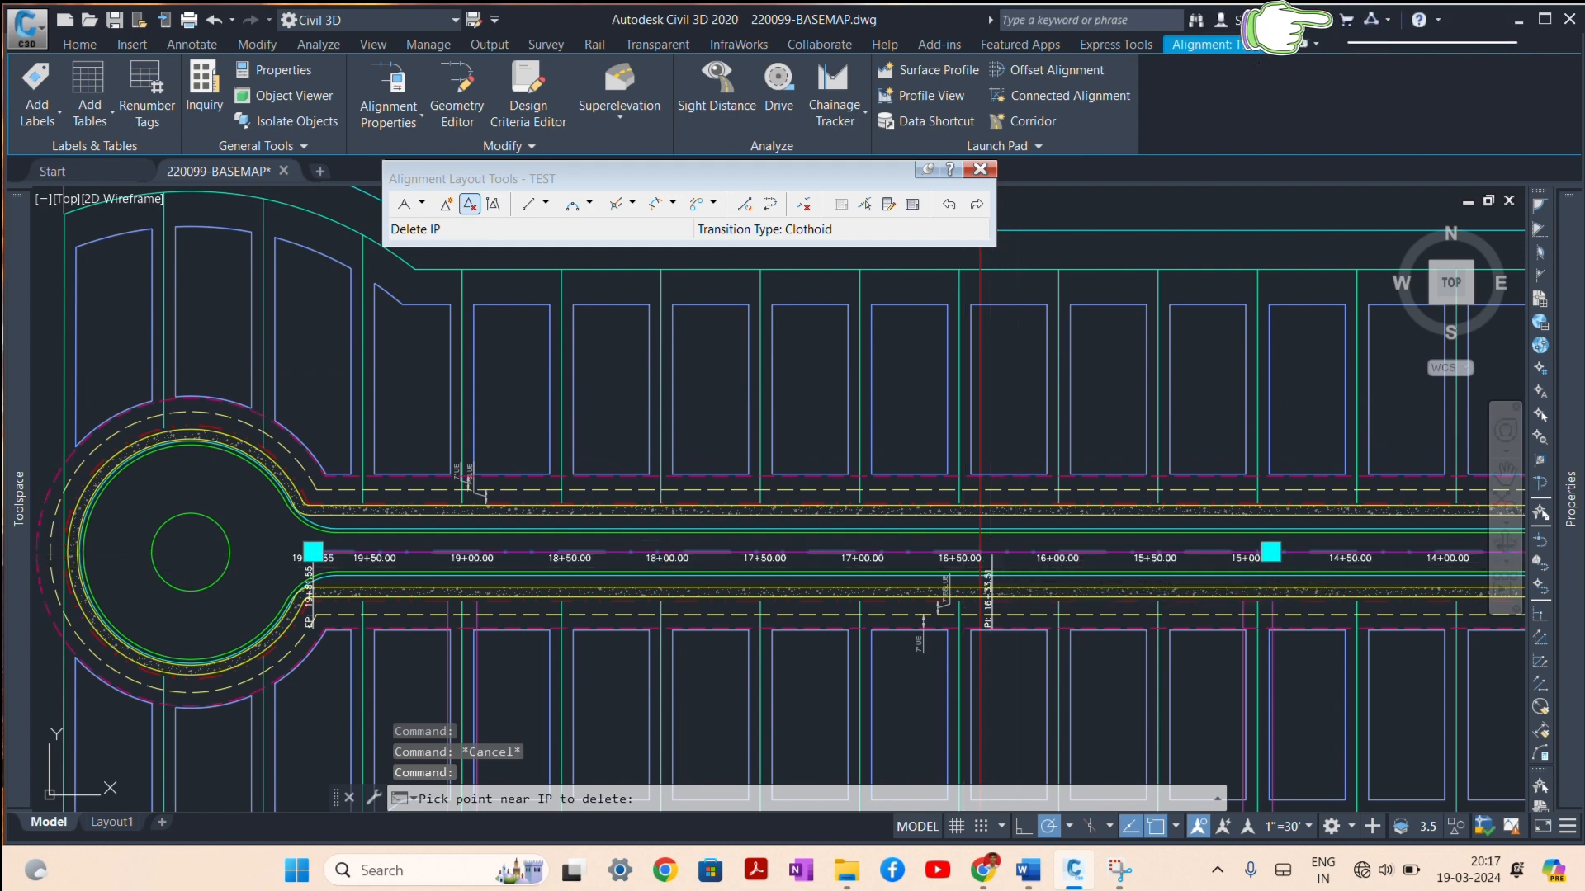
{"action": "key", "text": "Escape"}
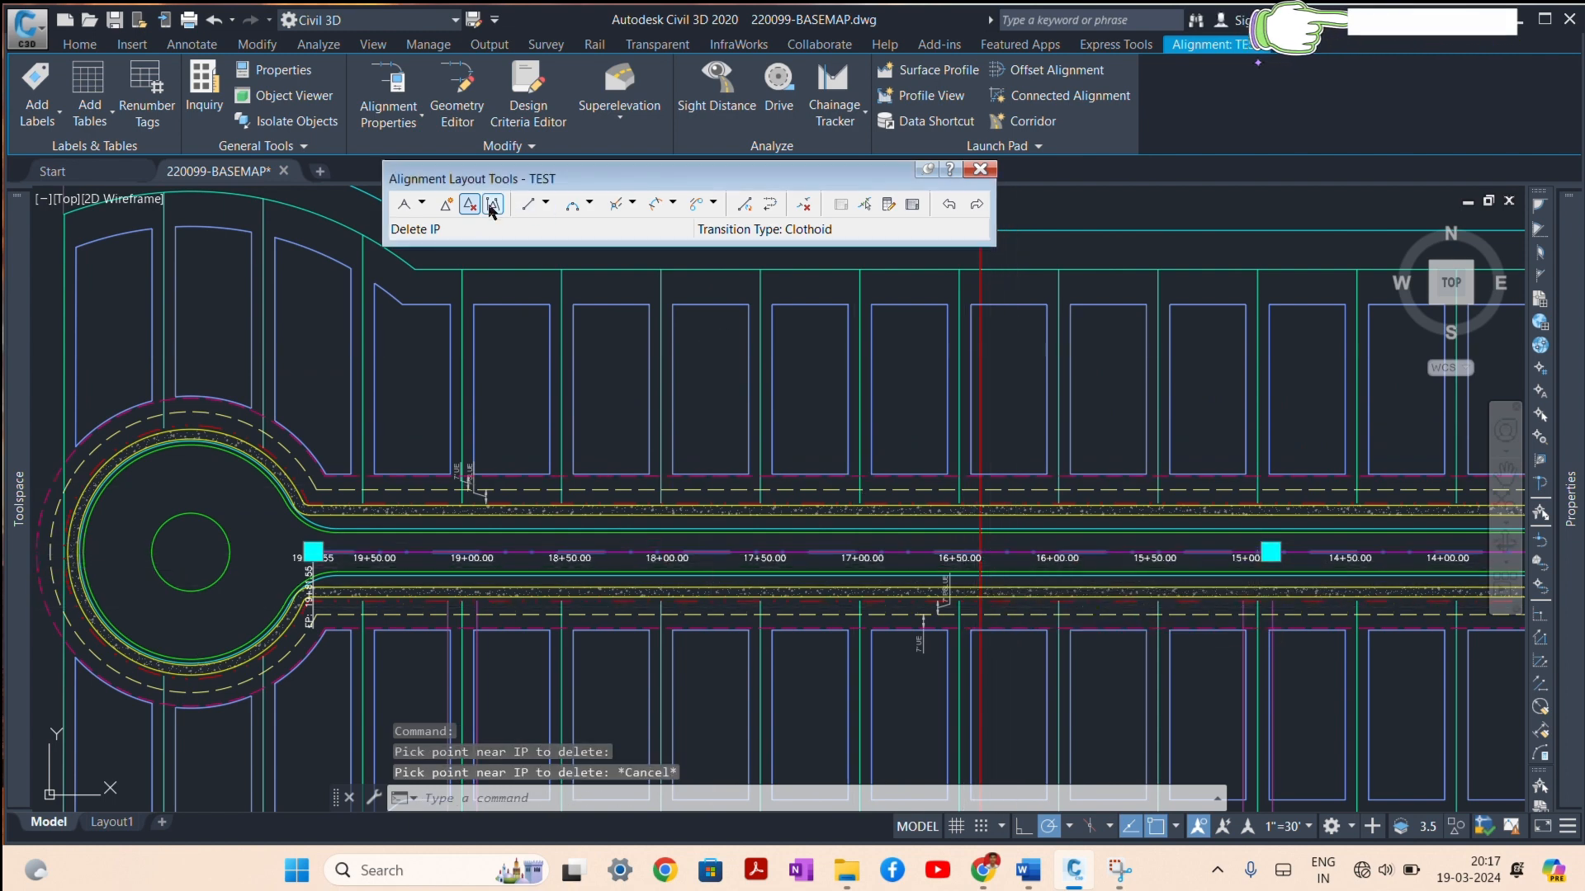
Step: Review the available straight, curve and transition types in the alignment layout tools
{"action": "left_click", "coordinate": [546, 204]}
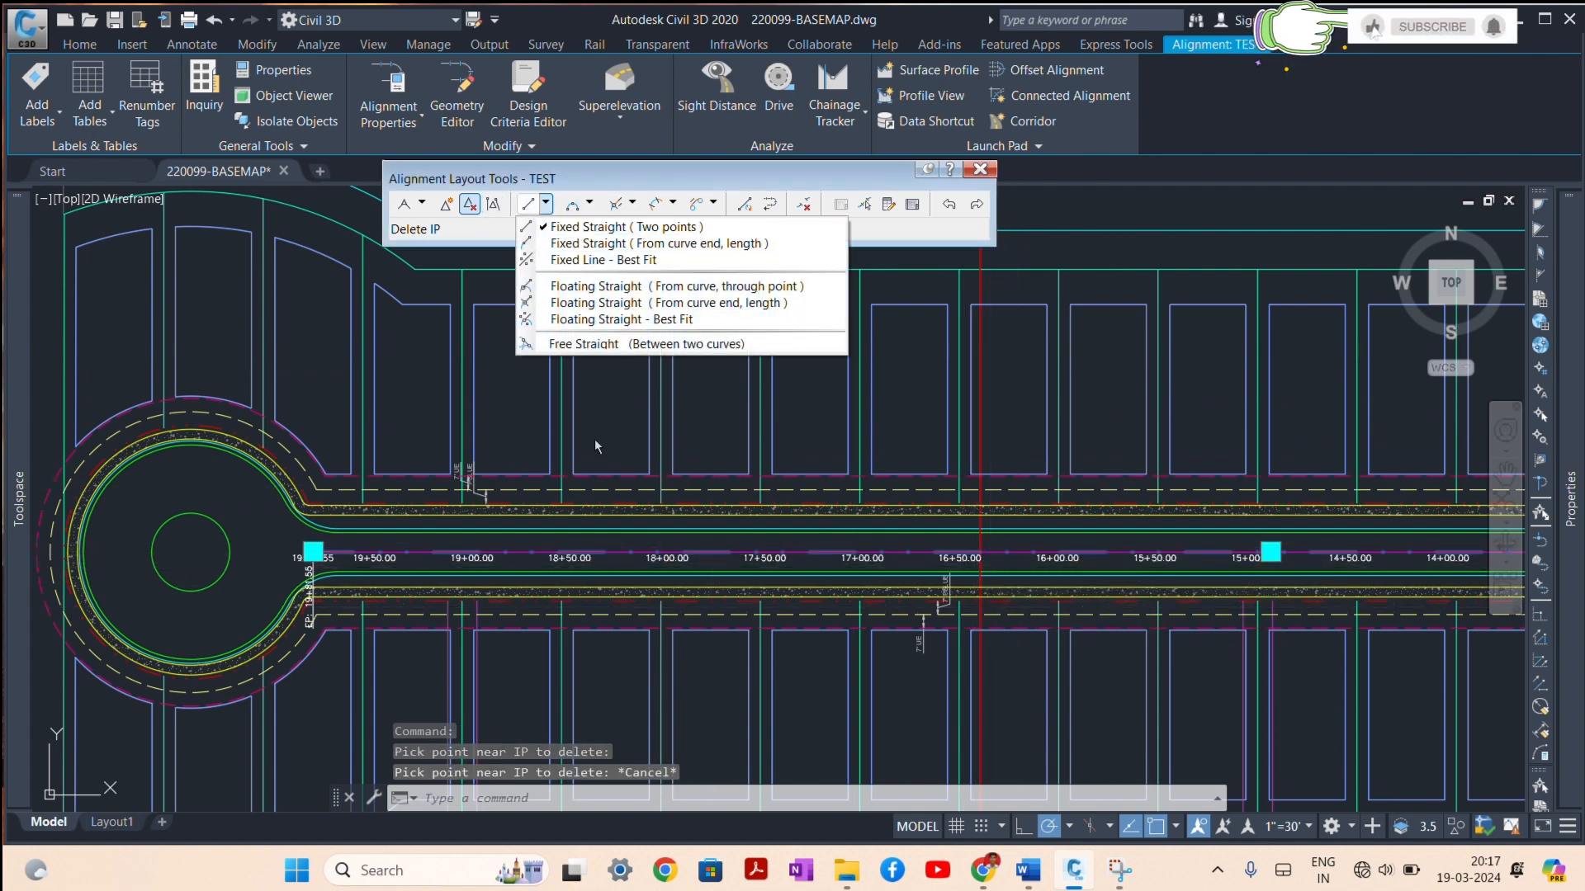
{"action": "left_click", "coordinate": [589, 203]}
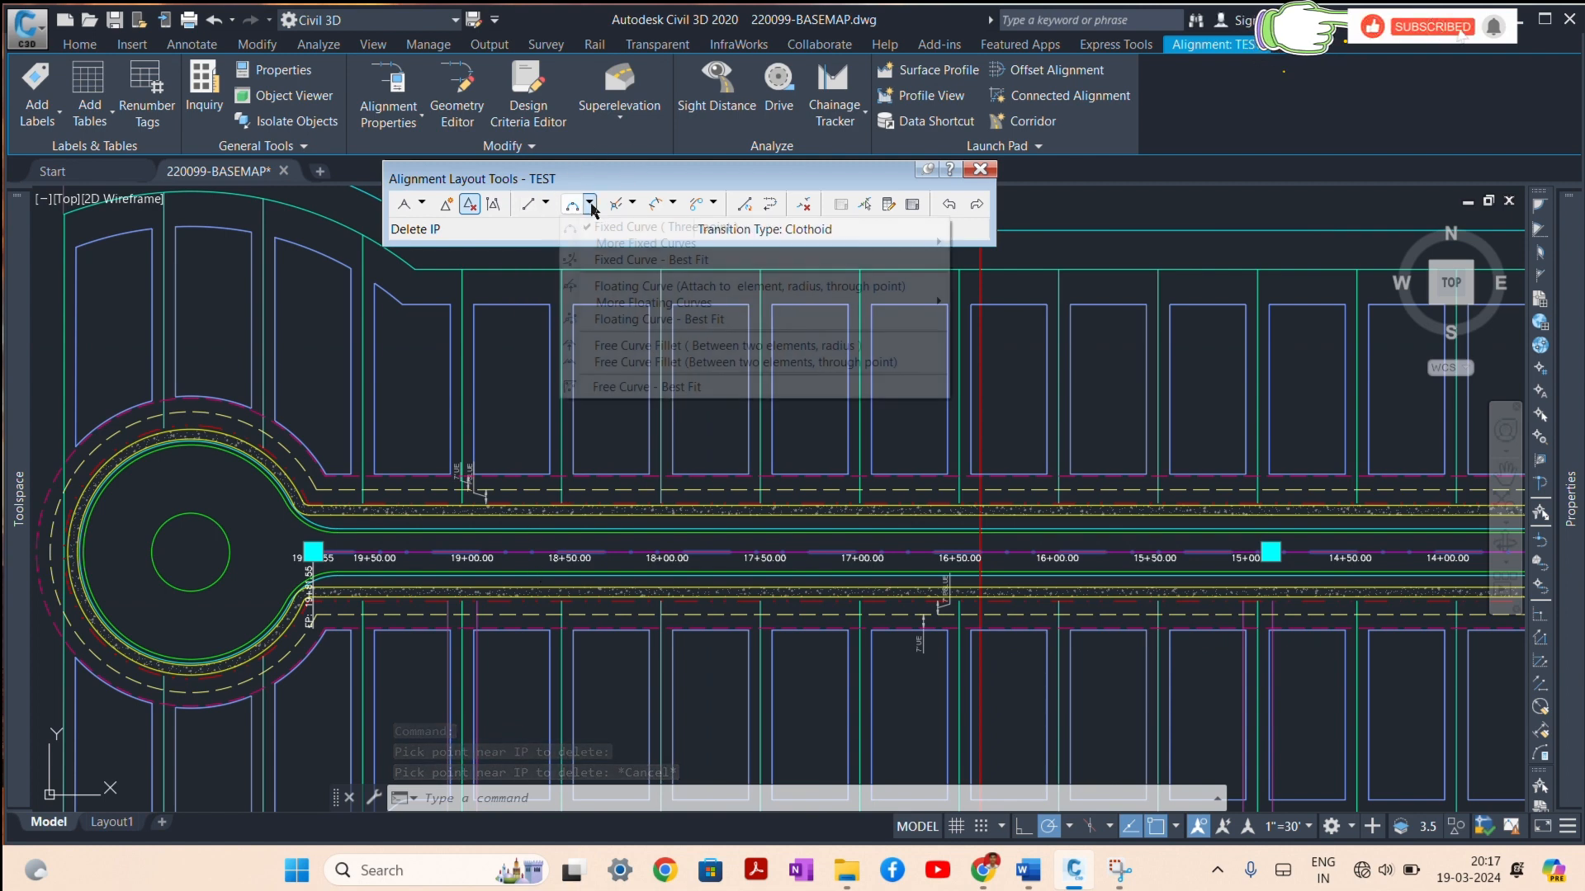
{"action": "left_click", "coordinate": [589, 203]}
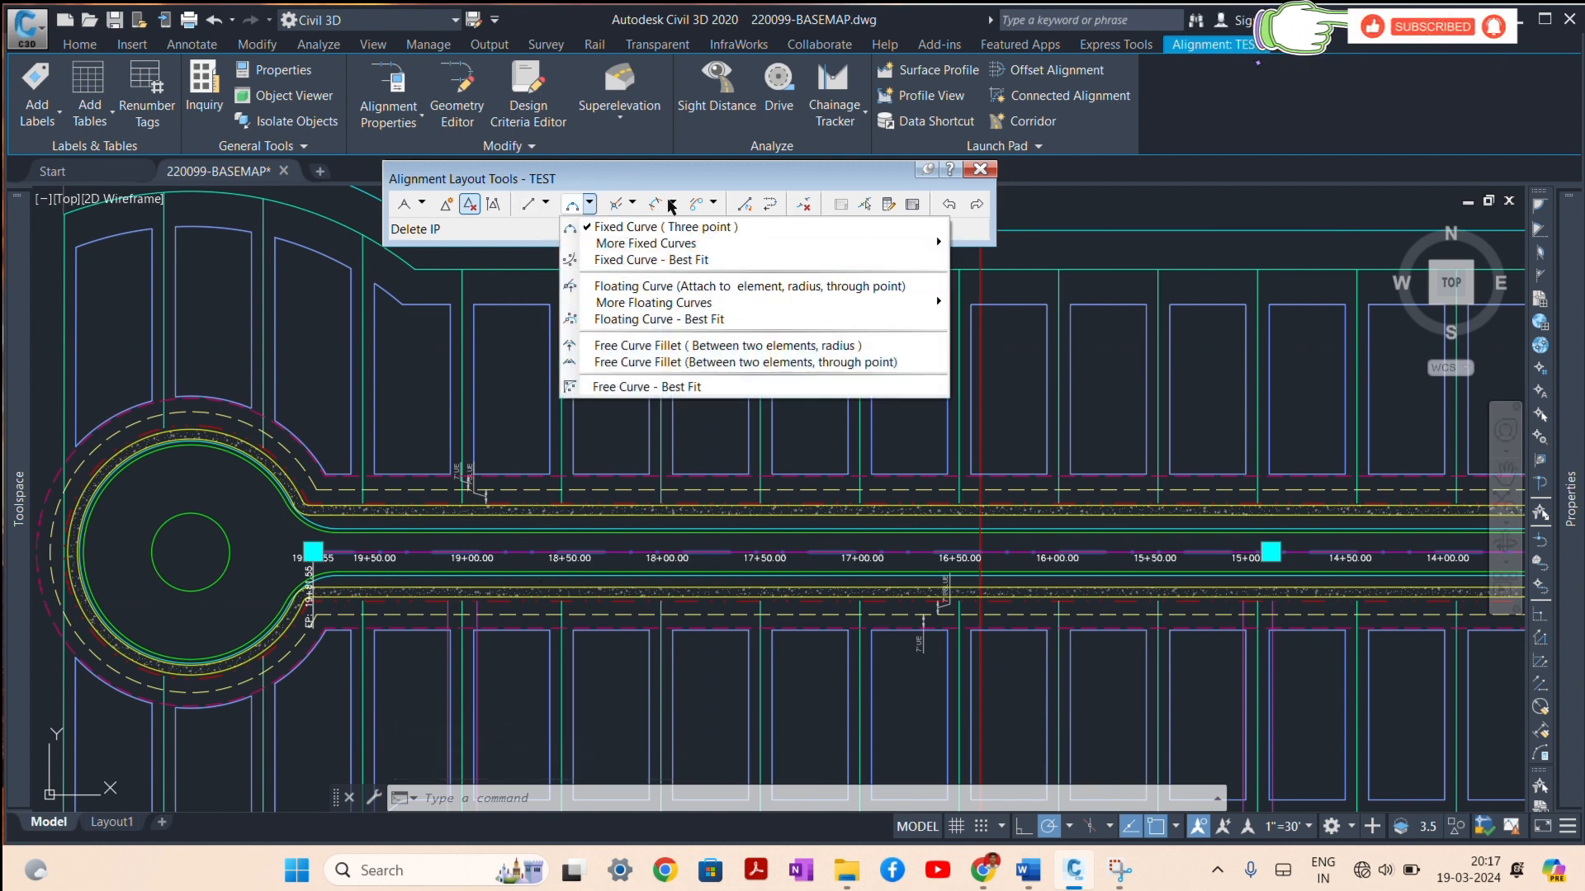
{"action": "left_click", "coordinate": [704, 185]}
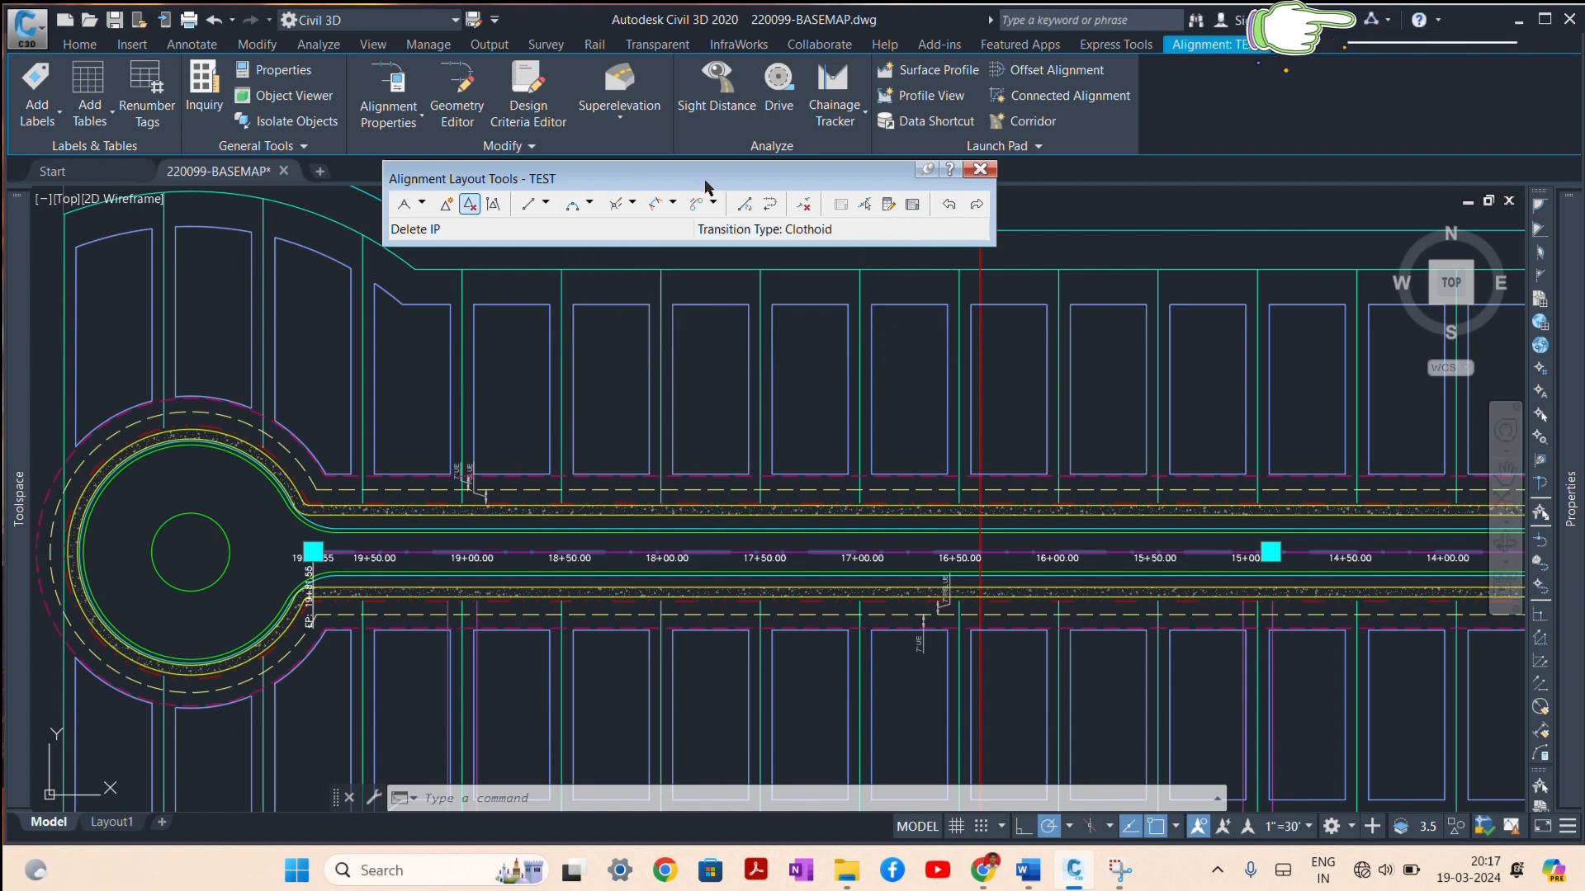
{"action": "left_click", "coordinate": [714, 204]}
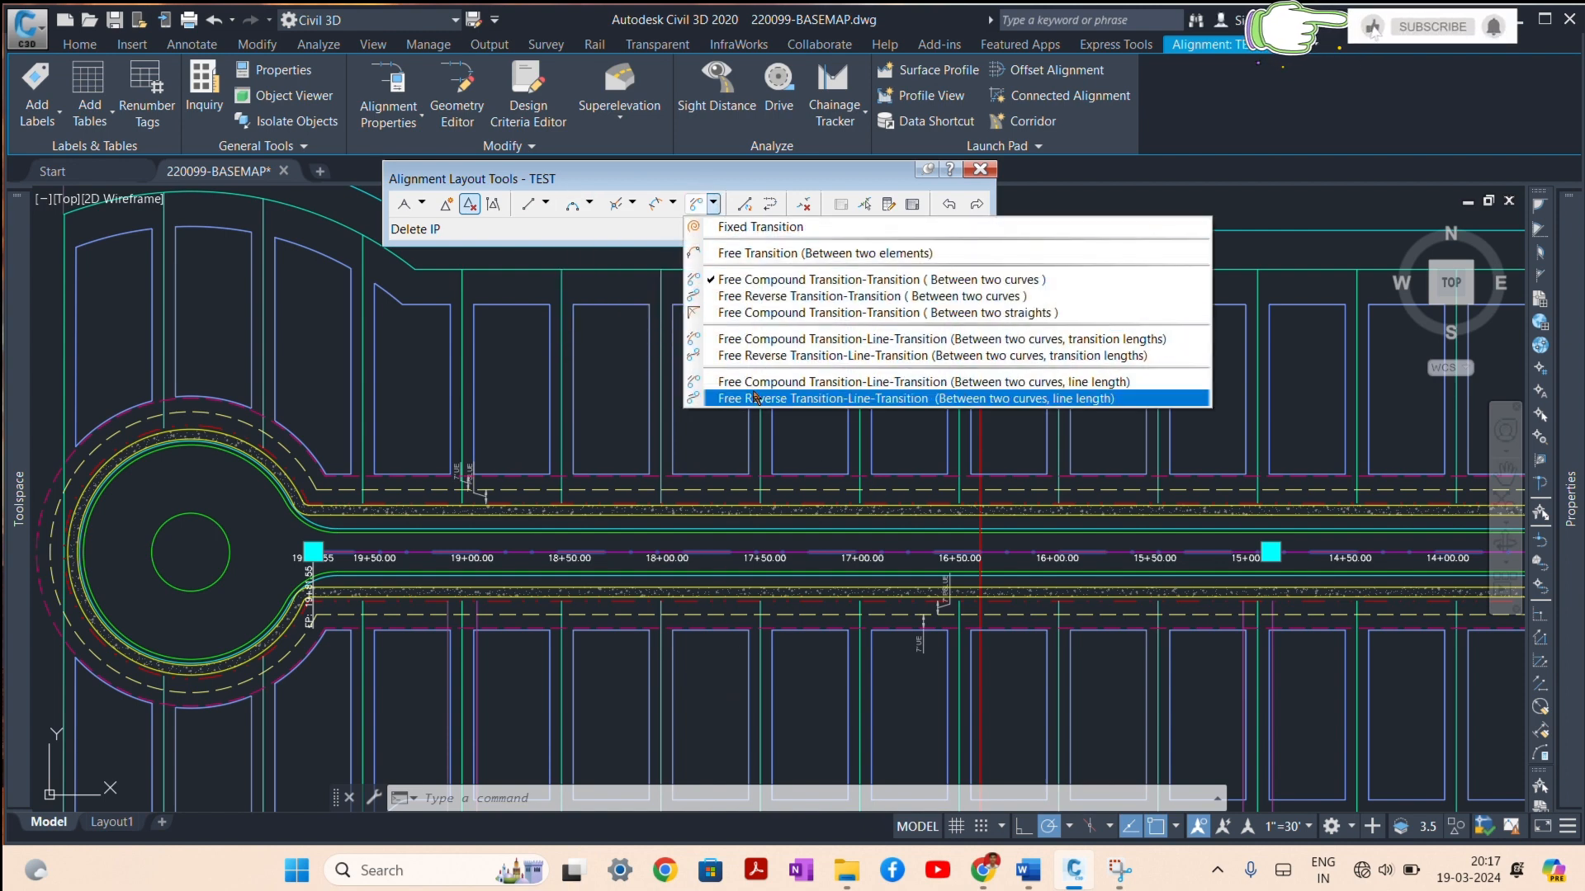
{"action": "left_click", "coordinate": [783, 285]}
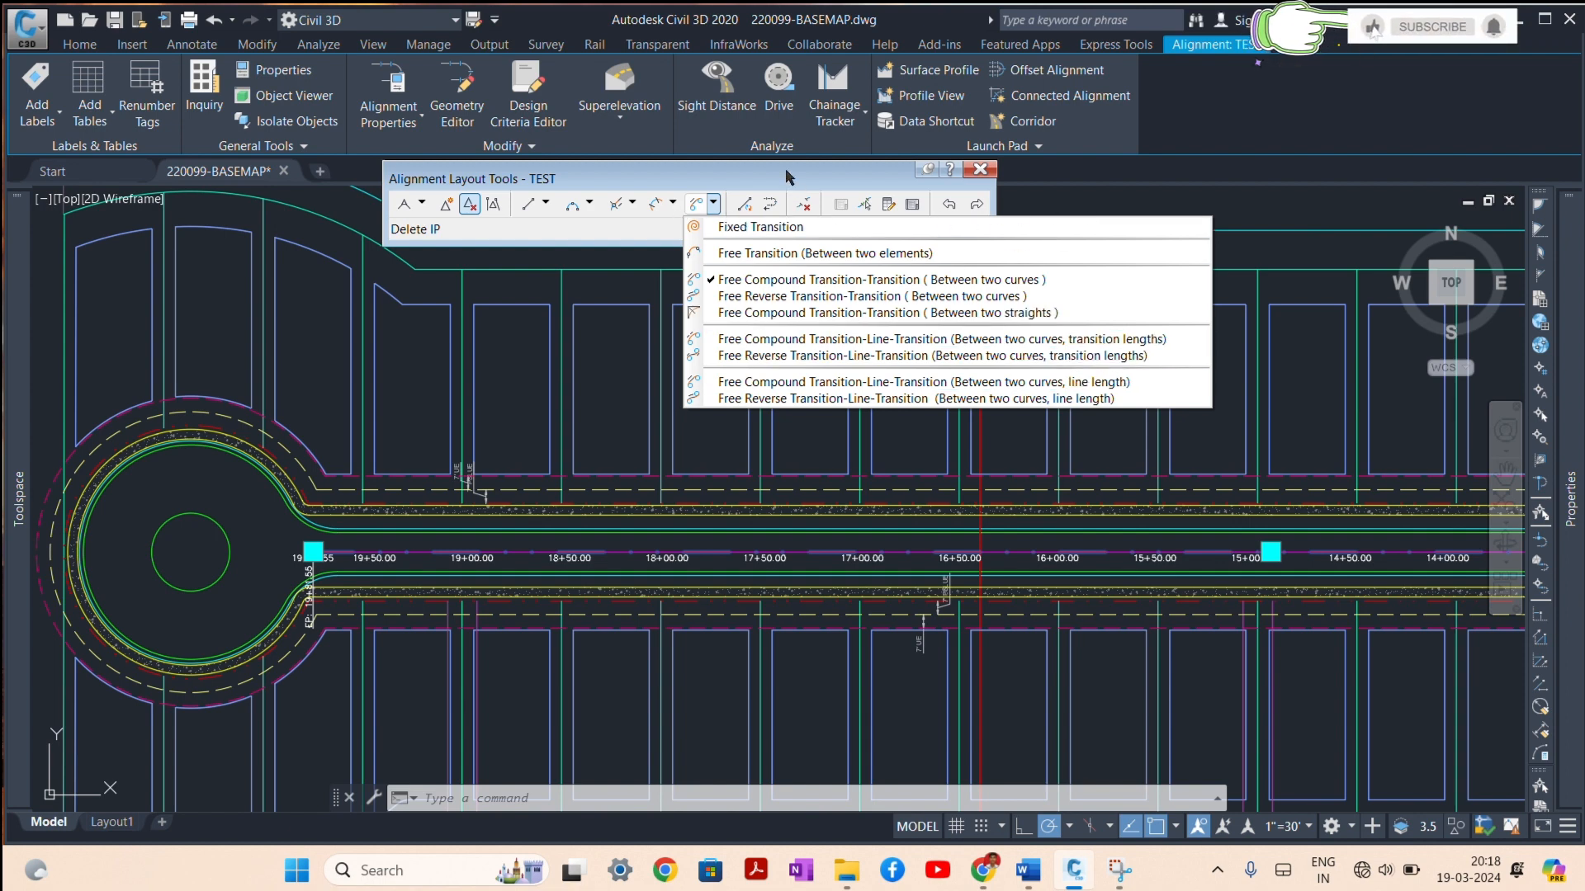
{"action": "left_click", "coordinate": [788, 177]}
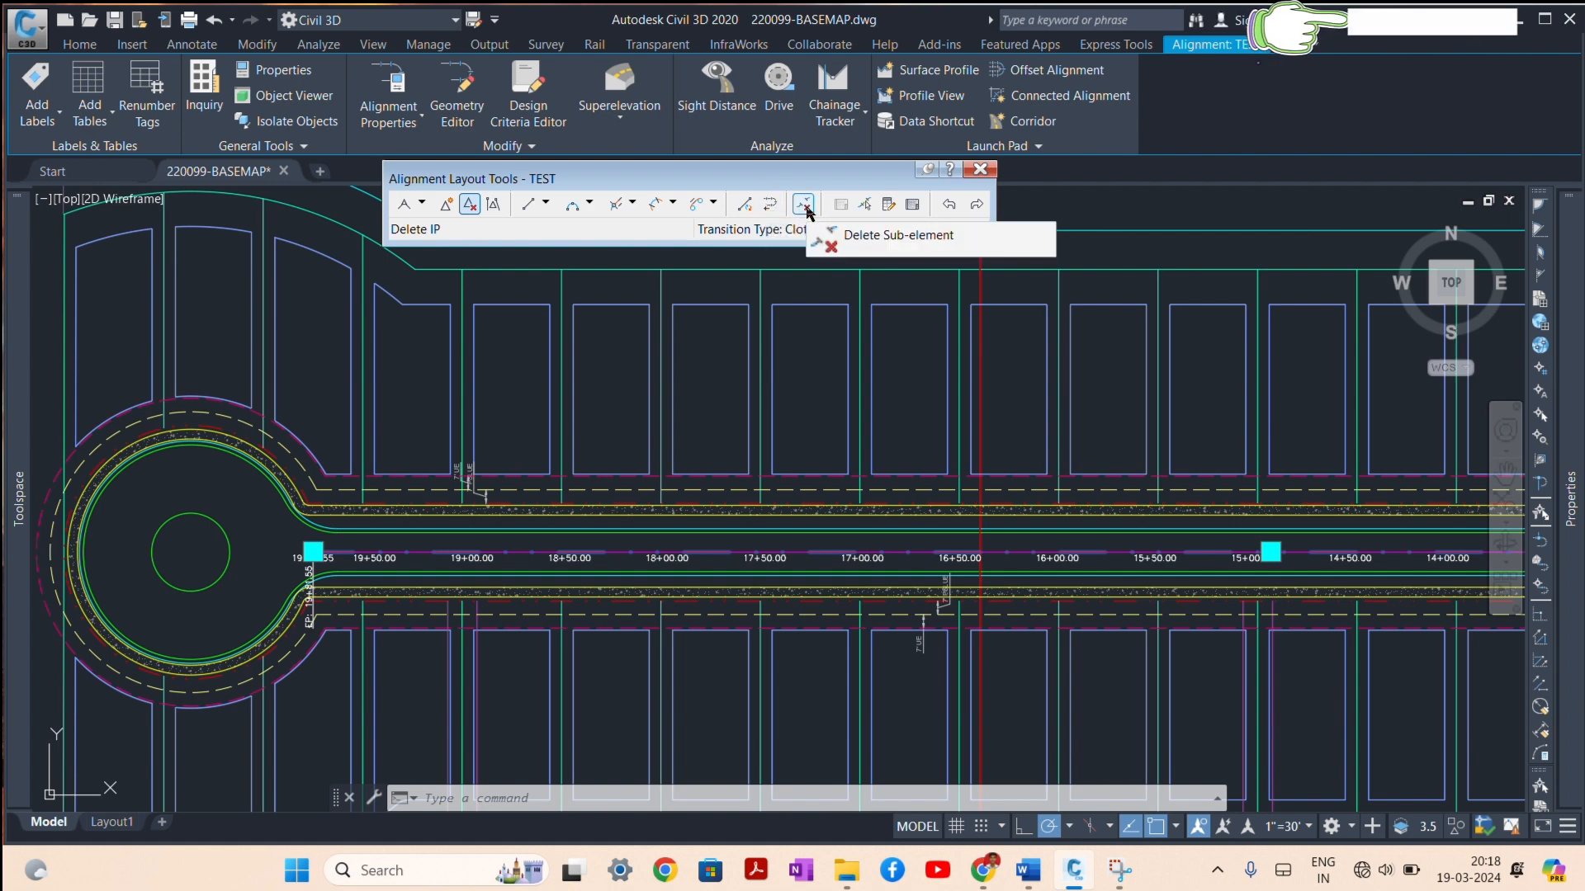
Step: Examine the constraints, length, direction and chainages of the TEST alignment's elements in the grid view, and close it
{"action": "left_click", "coordinate": [911, 209]}
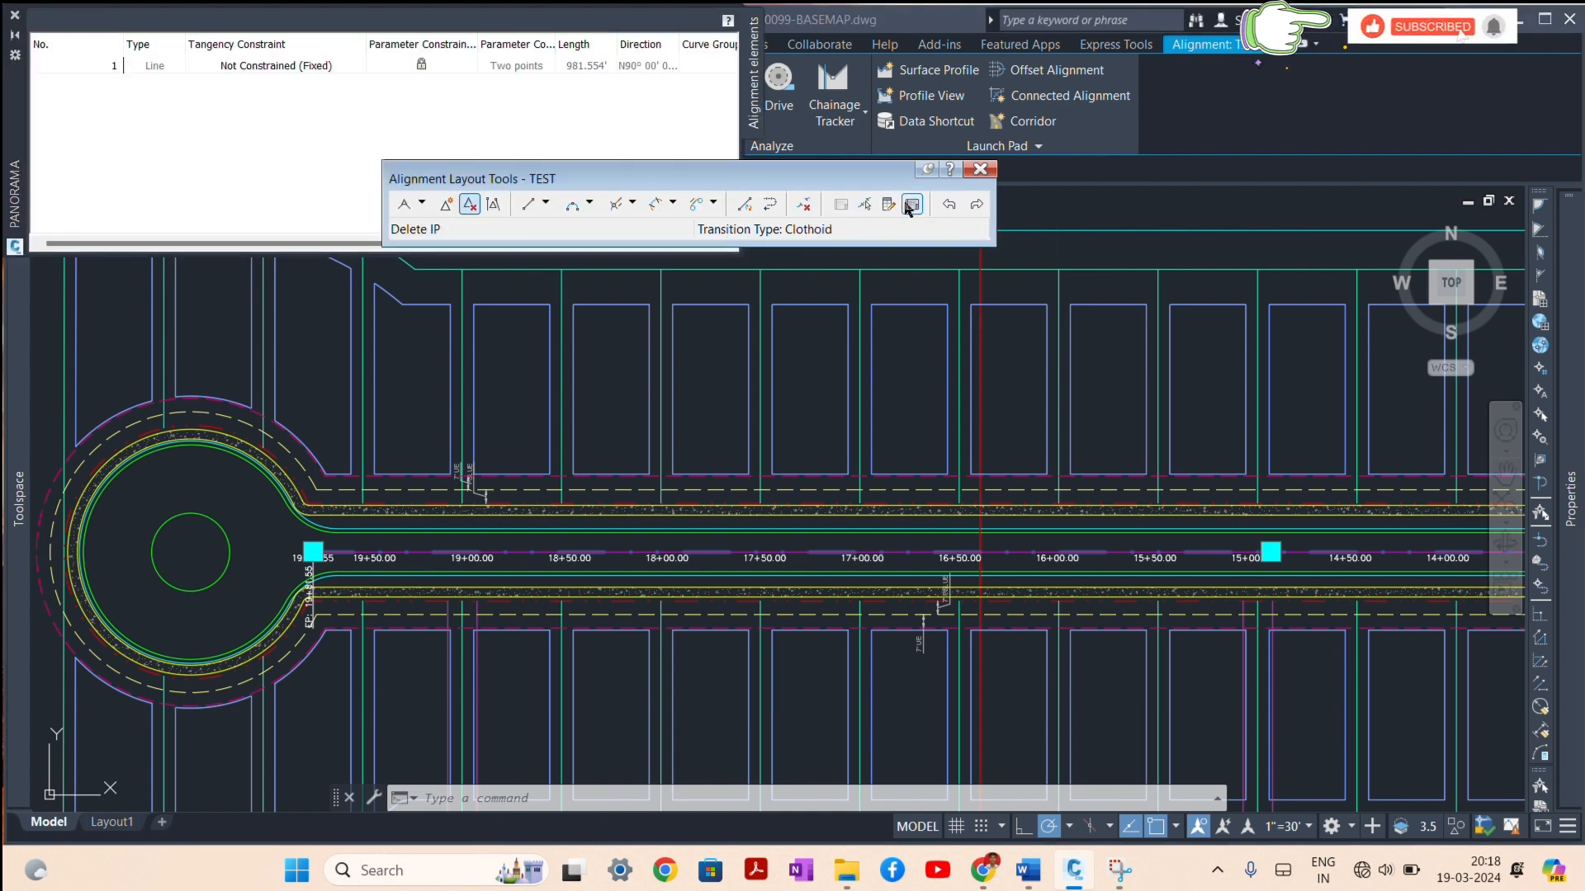
{"action": "left_click_drag", "start_coordinate": [846, 180], "coordinate": [1094, 206]}
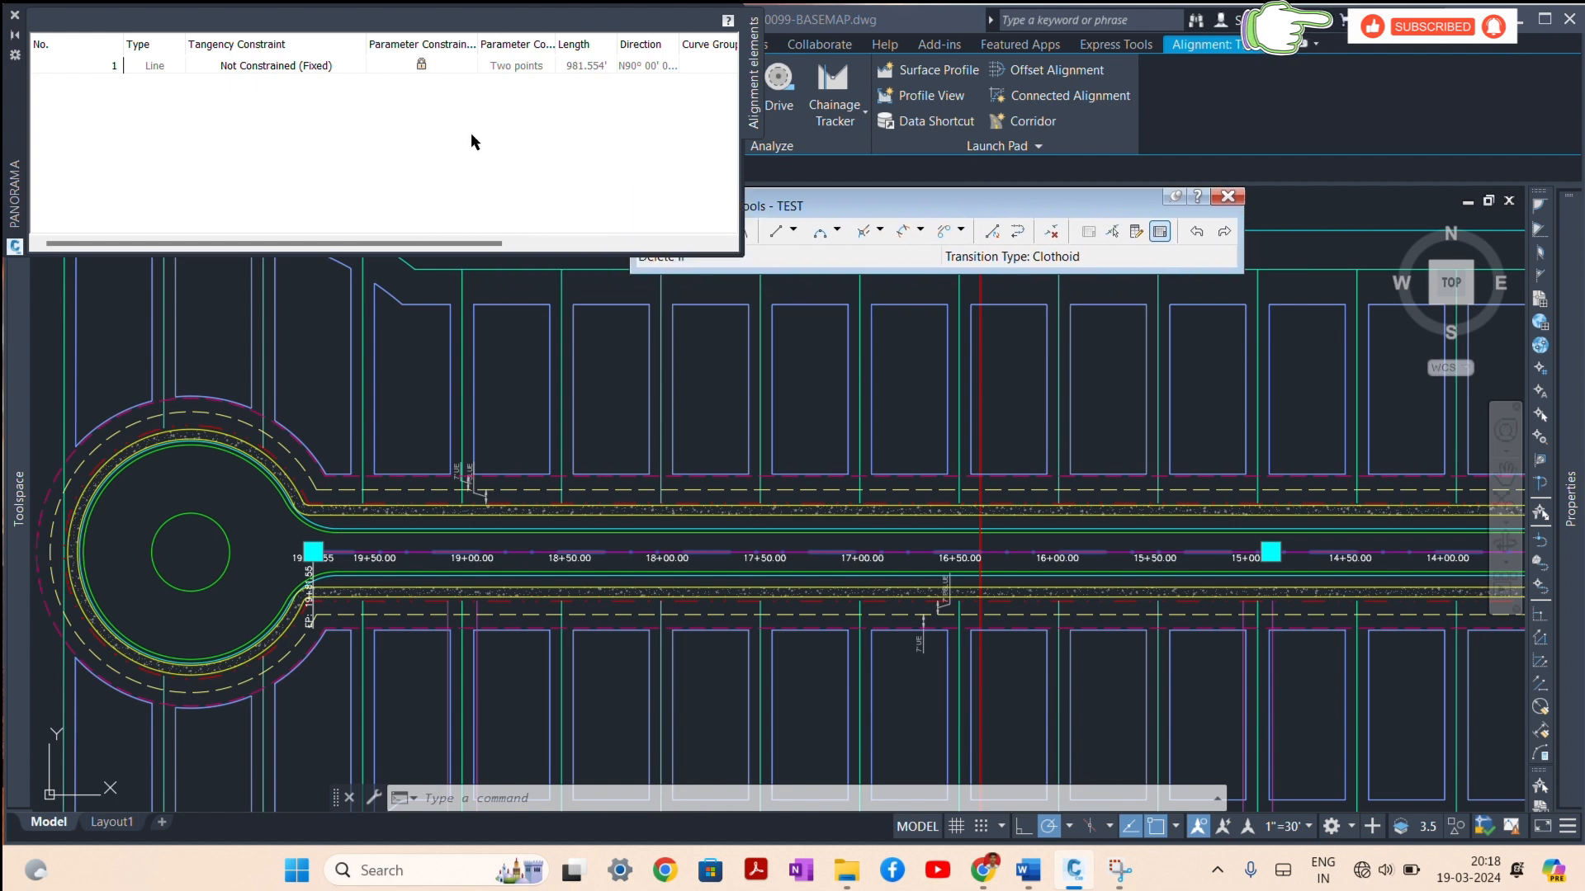
{"action": "left_click_drag", "start_coordinate": [245, 242], "coordinate": [451, 242]}
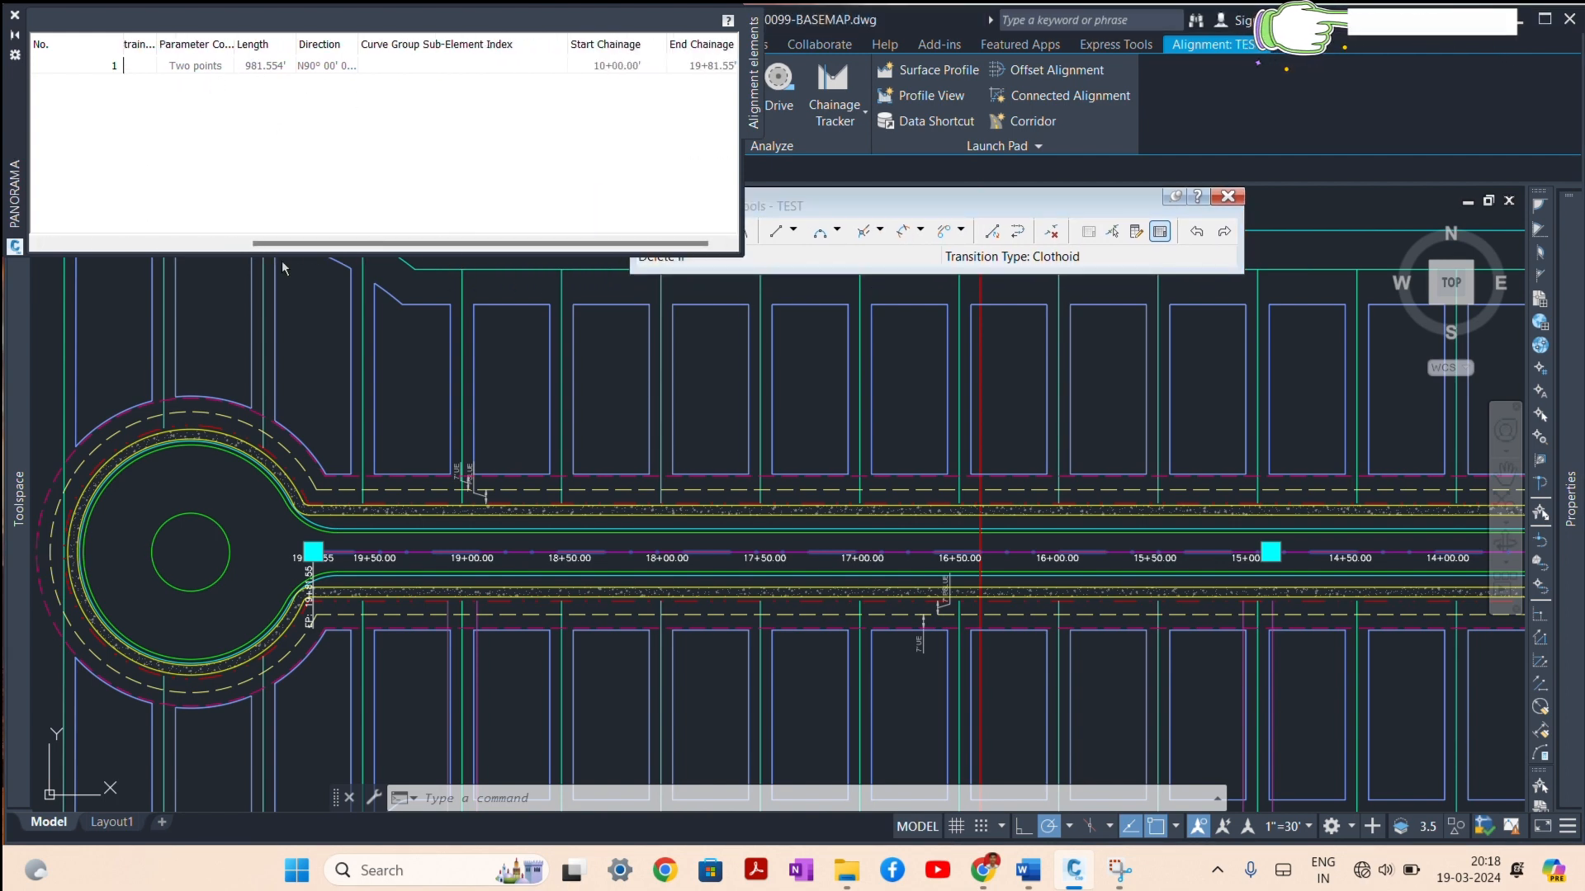
{"action": "left_click_drag", "start_coordinate": [294, 242], "coordinate": [86, 242]}
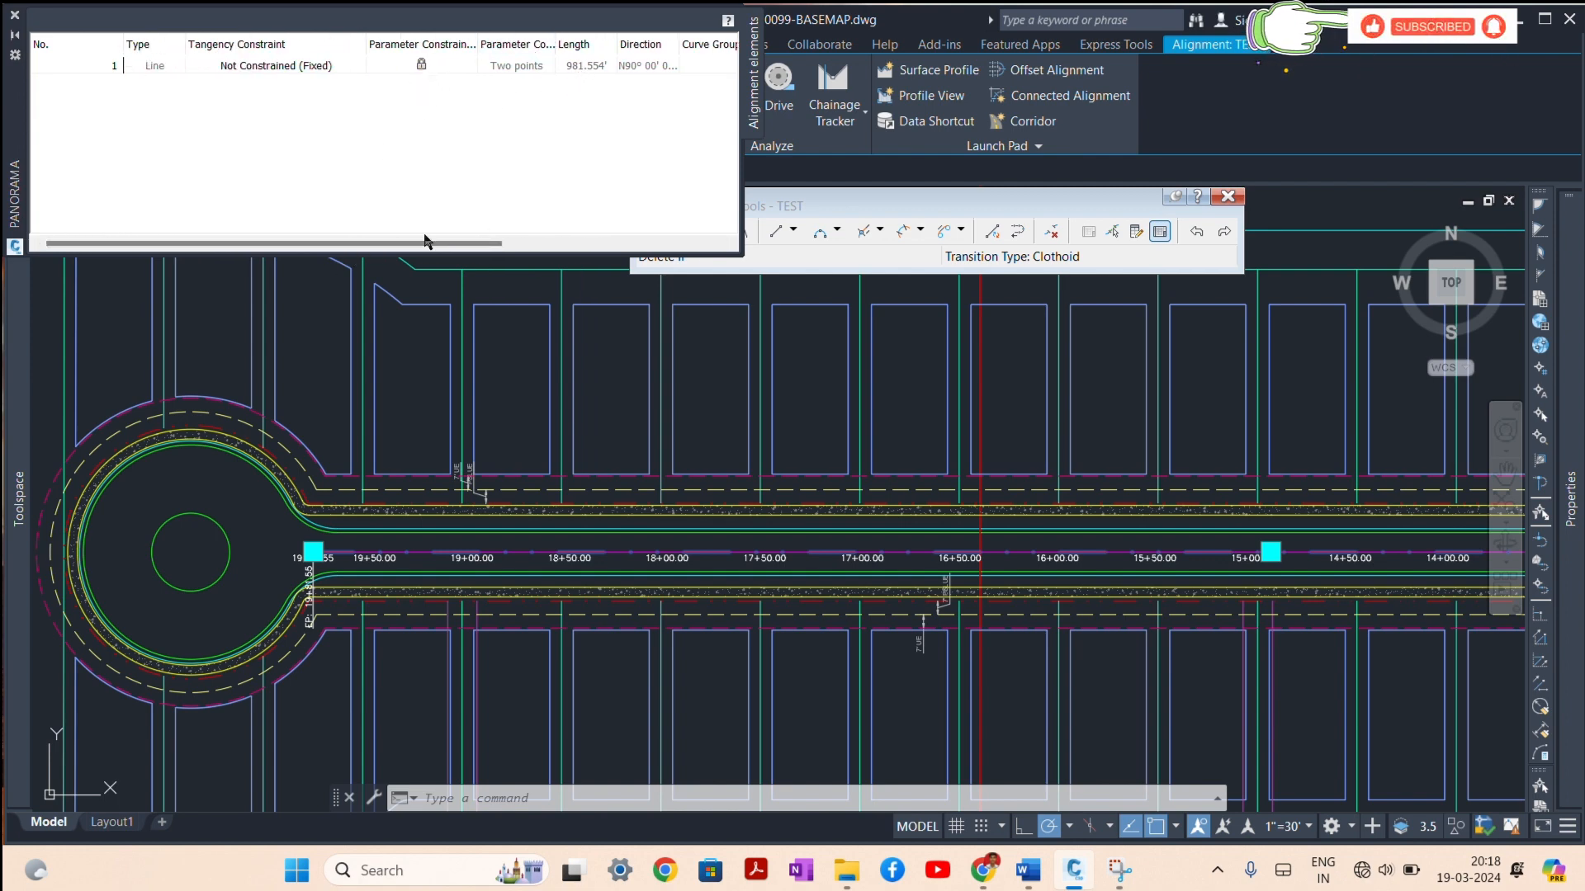
{"action": "left_click", "coordinate": [16, 19]}
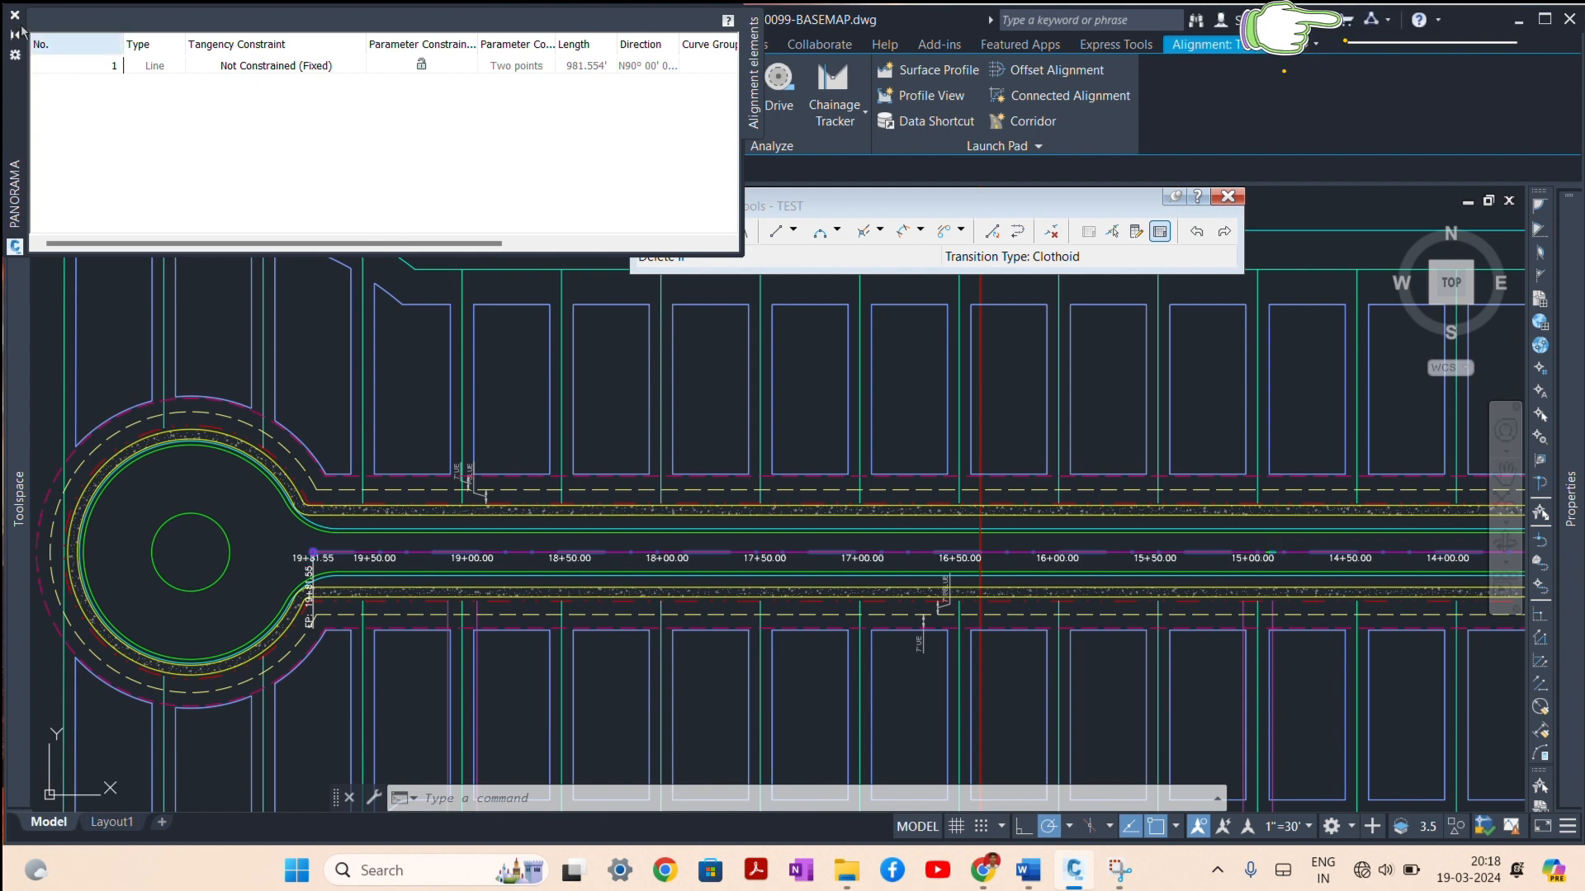
Step: Close the alignment layout tools for TEST and clear the alignment selection
{"action": "left_click", "coordinate": [1227, 197]}
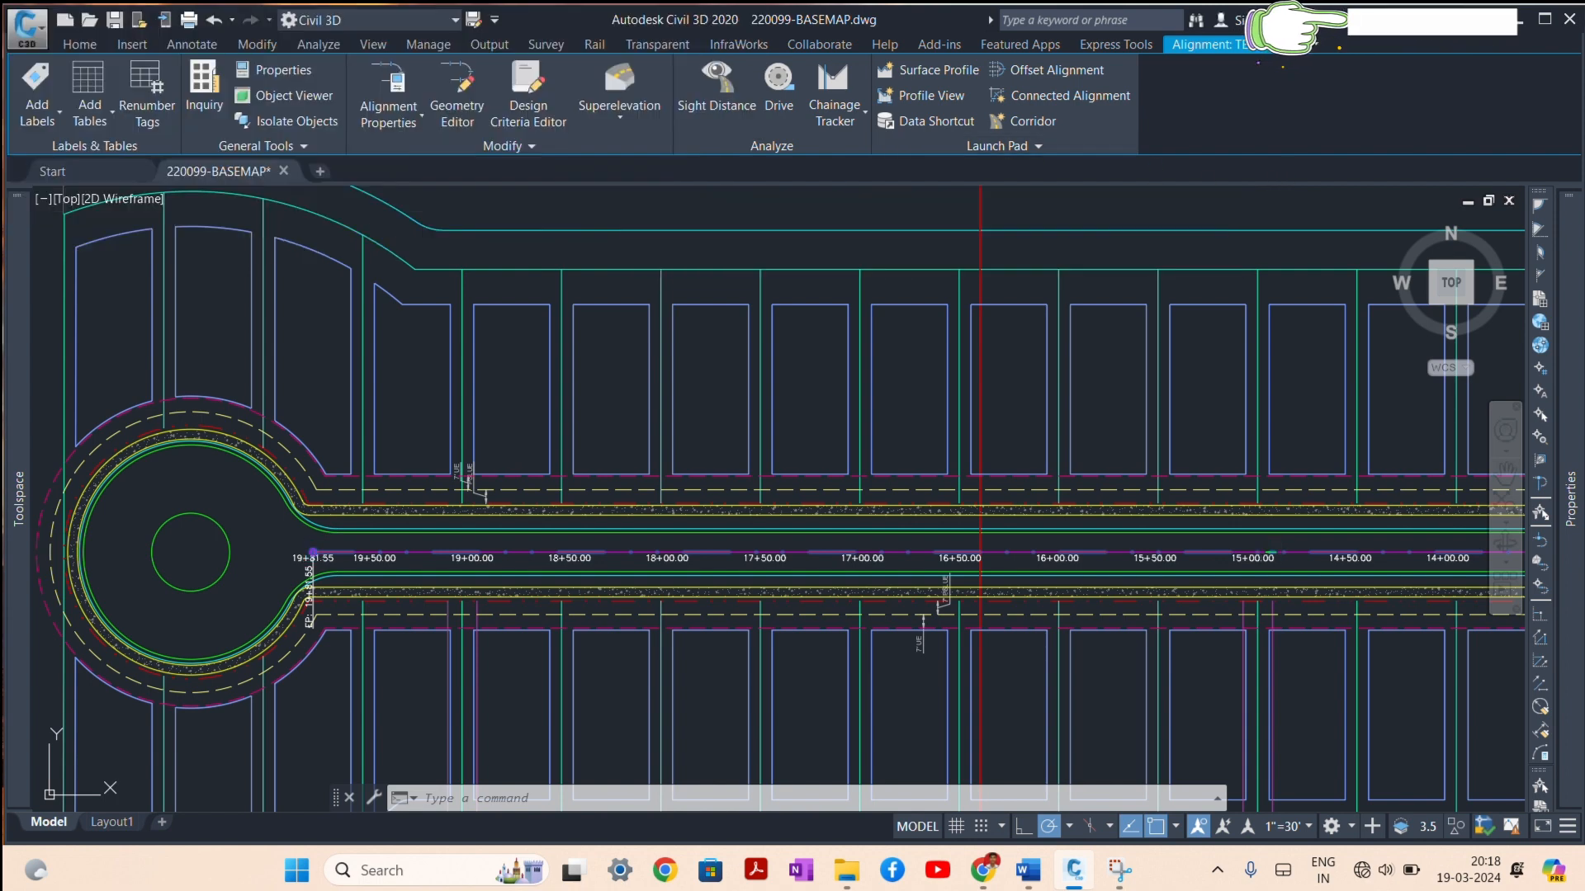
{"action": "key", "text": "Escape"}
{"action": "key", "text": "Escape"}
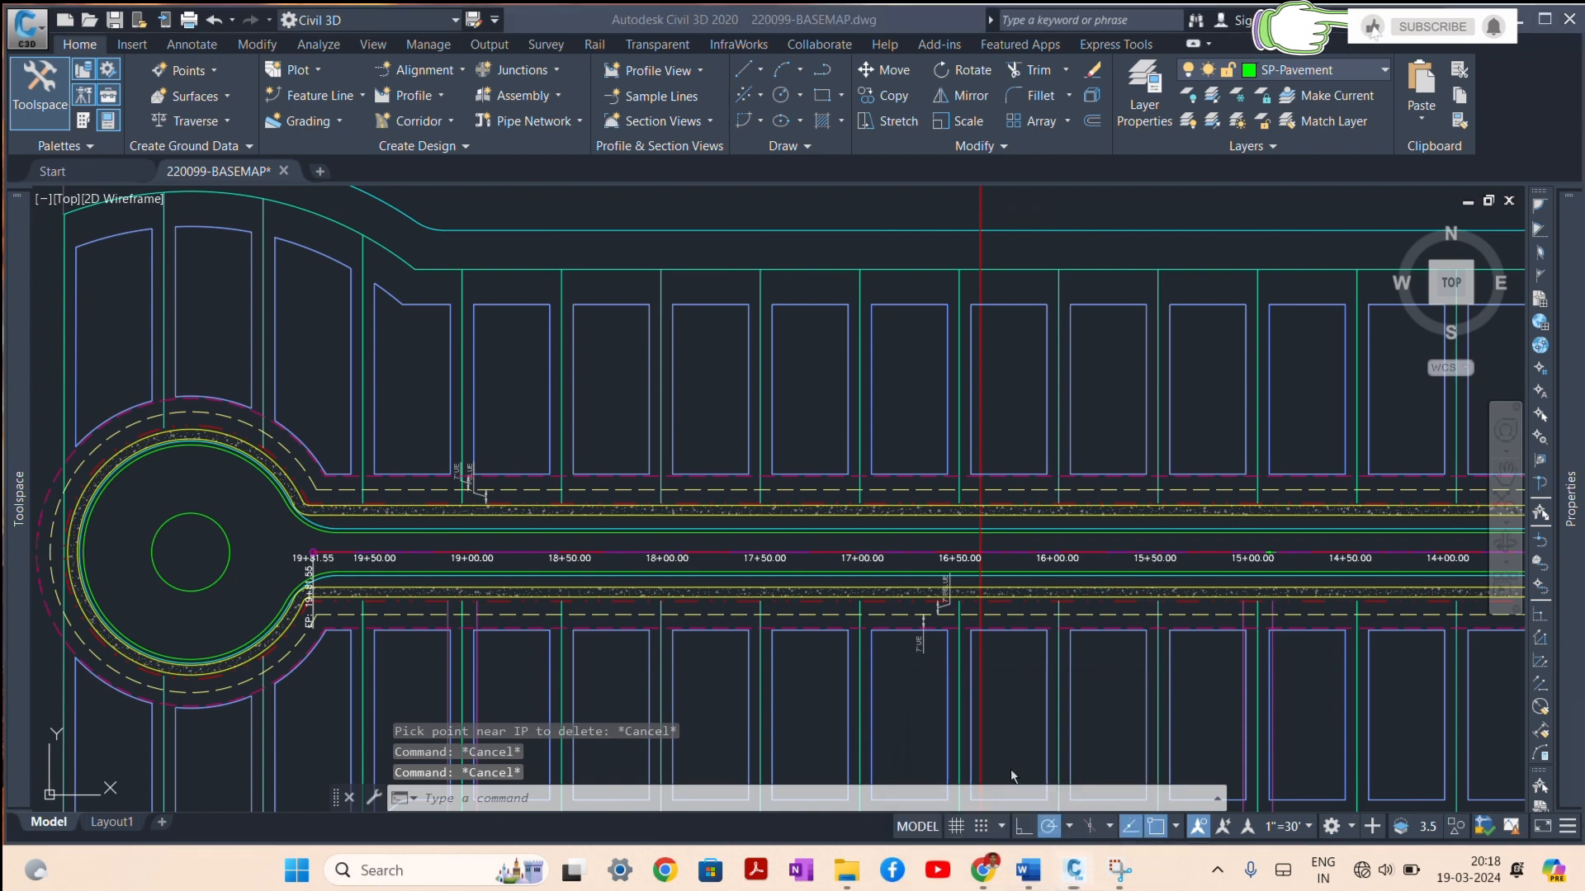
Step: Switch to the TOOL TEST checklist in Word, highlight the Alignment item in yellow, and return to Civil 3D
{"action": "left_click", "coordinate": [1028, 870]}
{"action": "left_click_drag", "start_coordinate": [625, 289], "coordinate": [530, 298]}
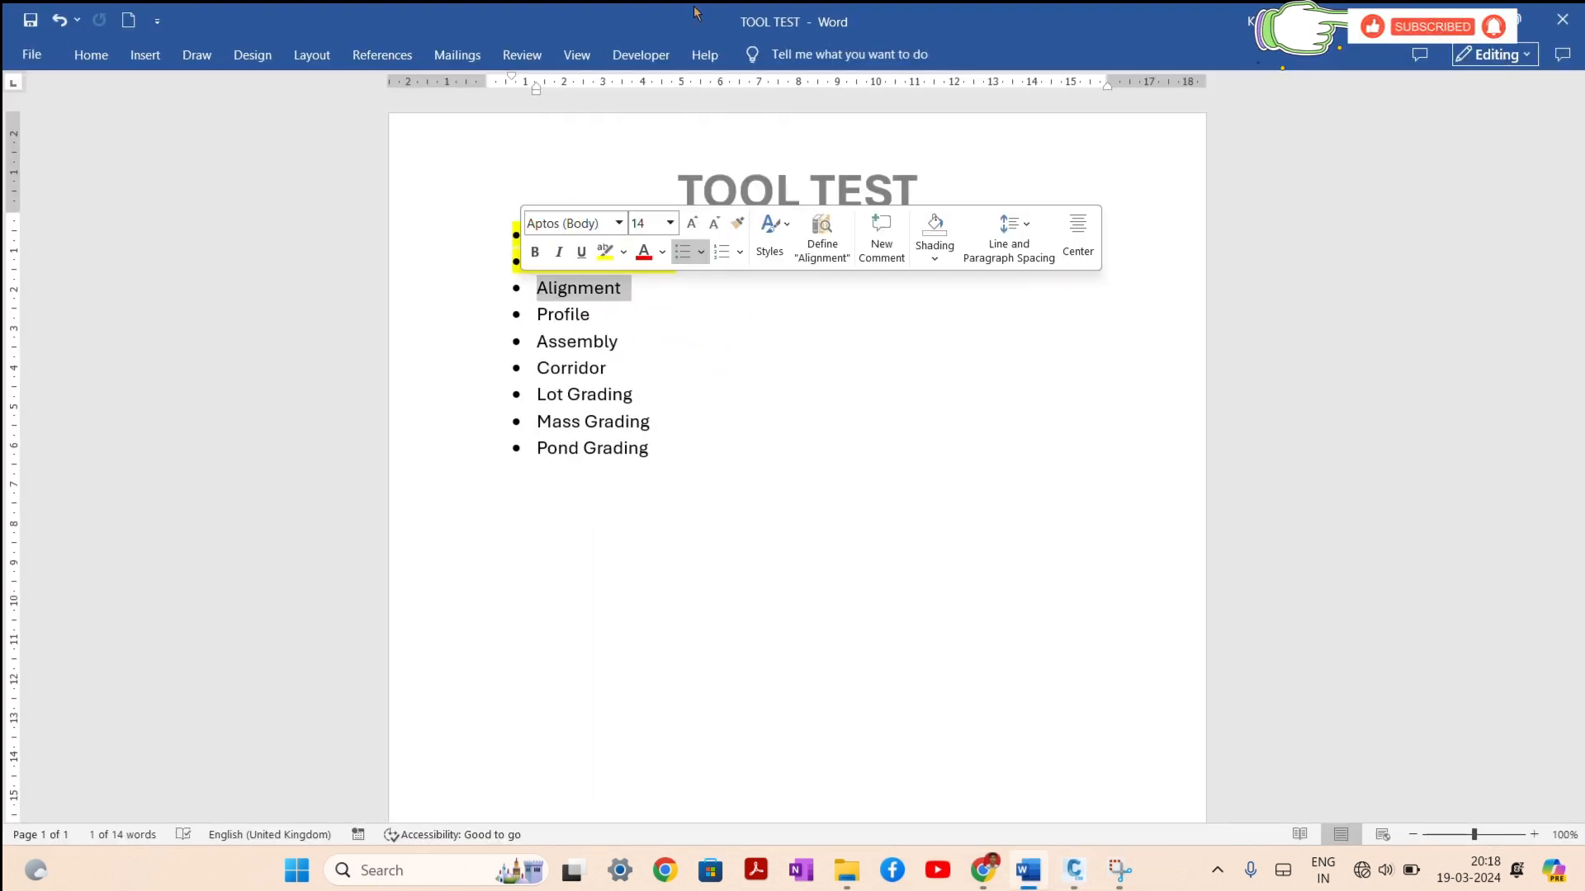
{"action": "left_click", "coordinate": [614, 259]}
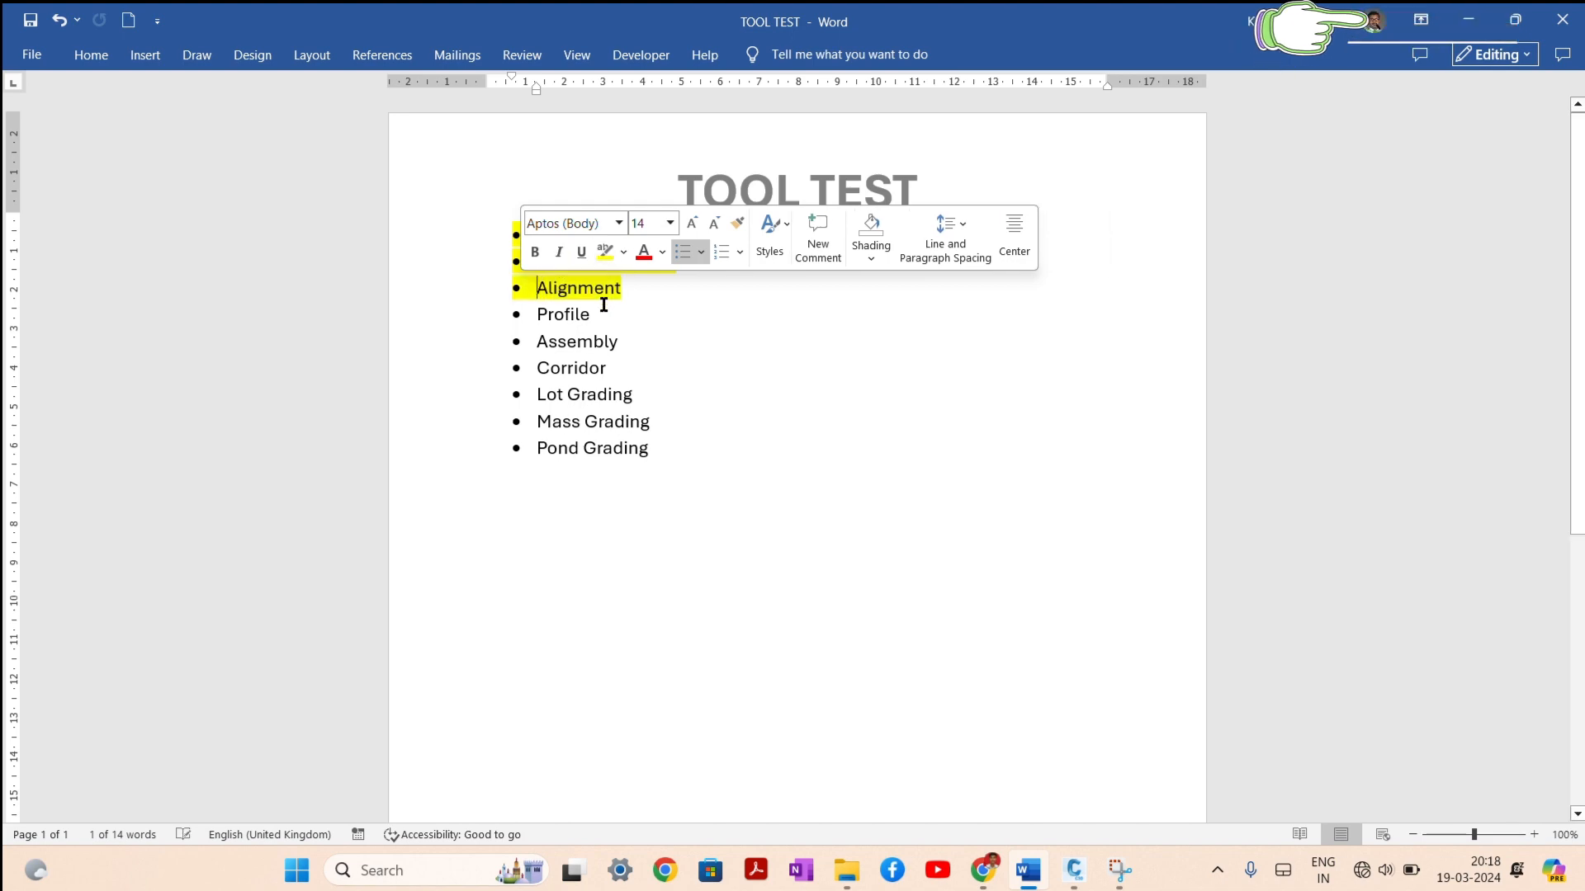
{"action": "left_click", "coordinate": [770, 336]}
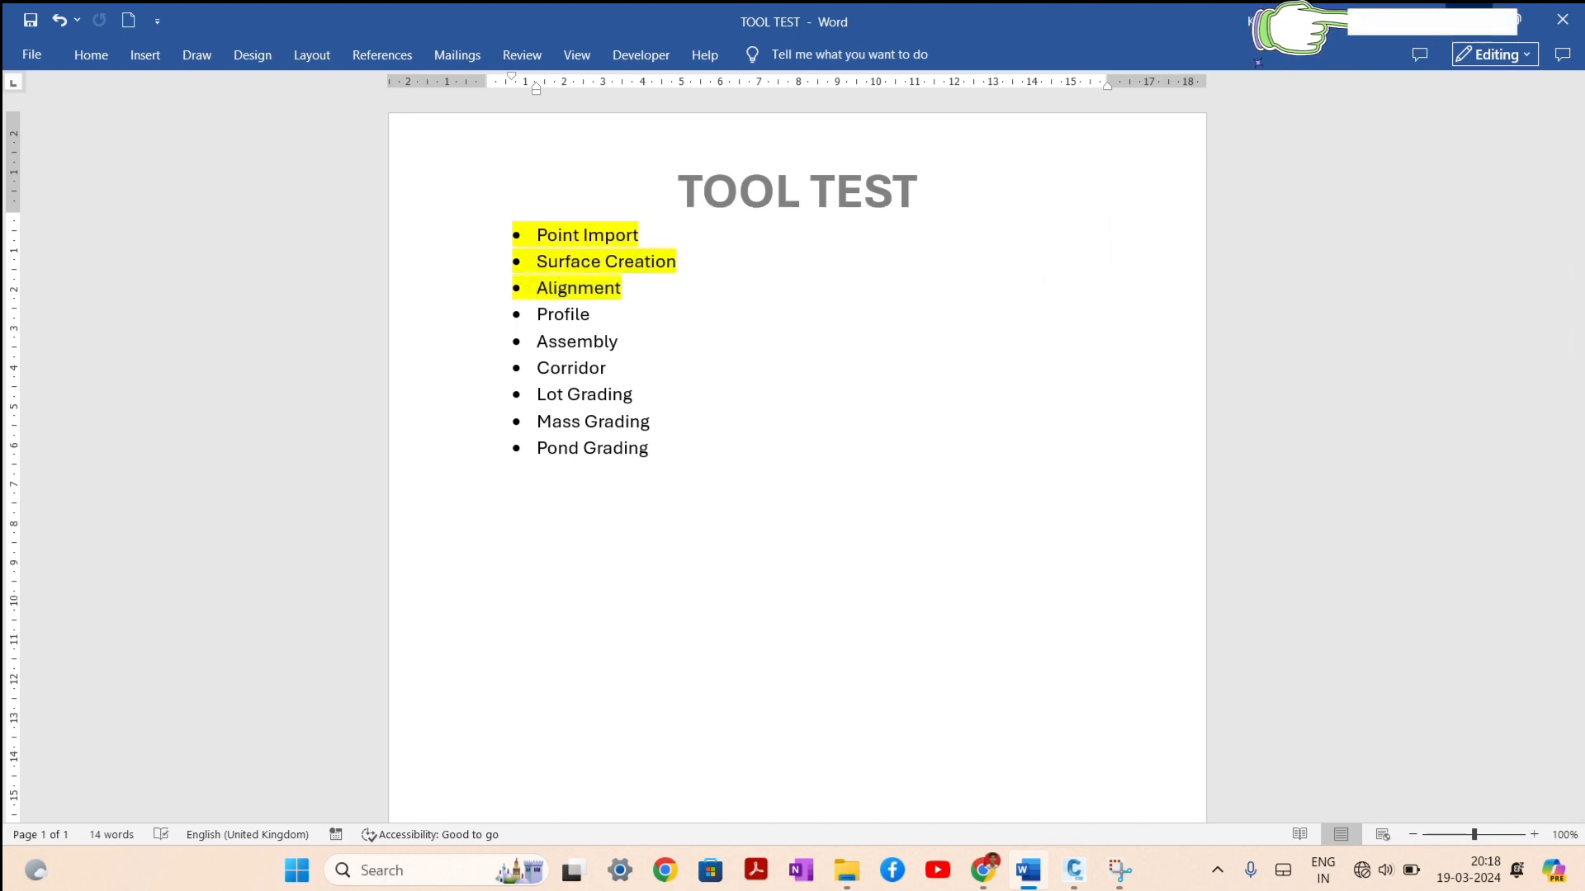
{"action": "left_click", "coordinate": [1469, 20]}
Step: Start a profile view for the TEST alignment, named PROPOSED and using the Standard profile view style
{"action": "scroll", "coordinate": [536, 533], "scroll_direction": "down", "scroll_amount": 2}
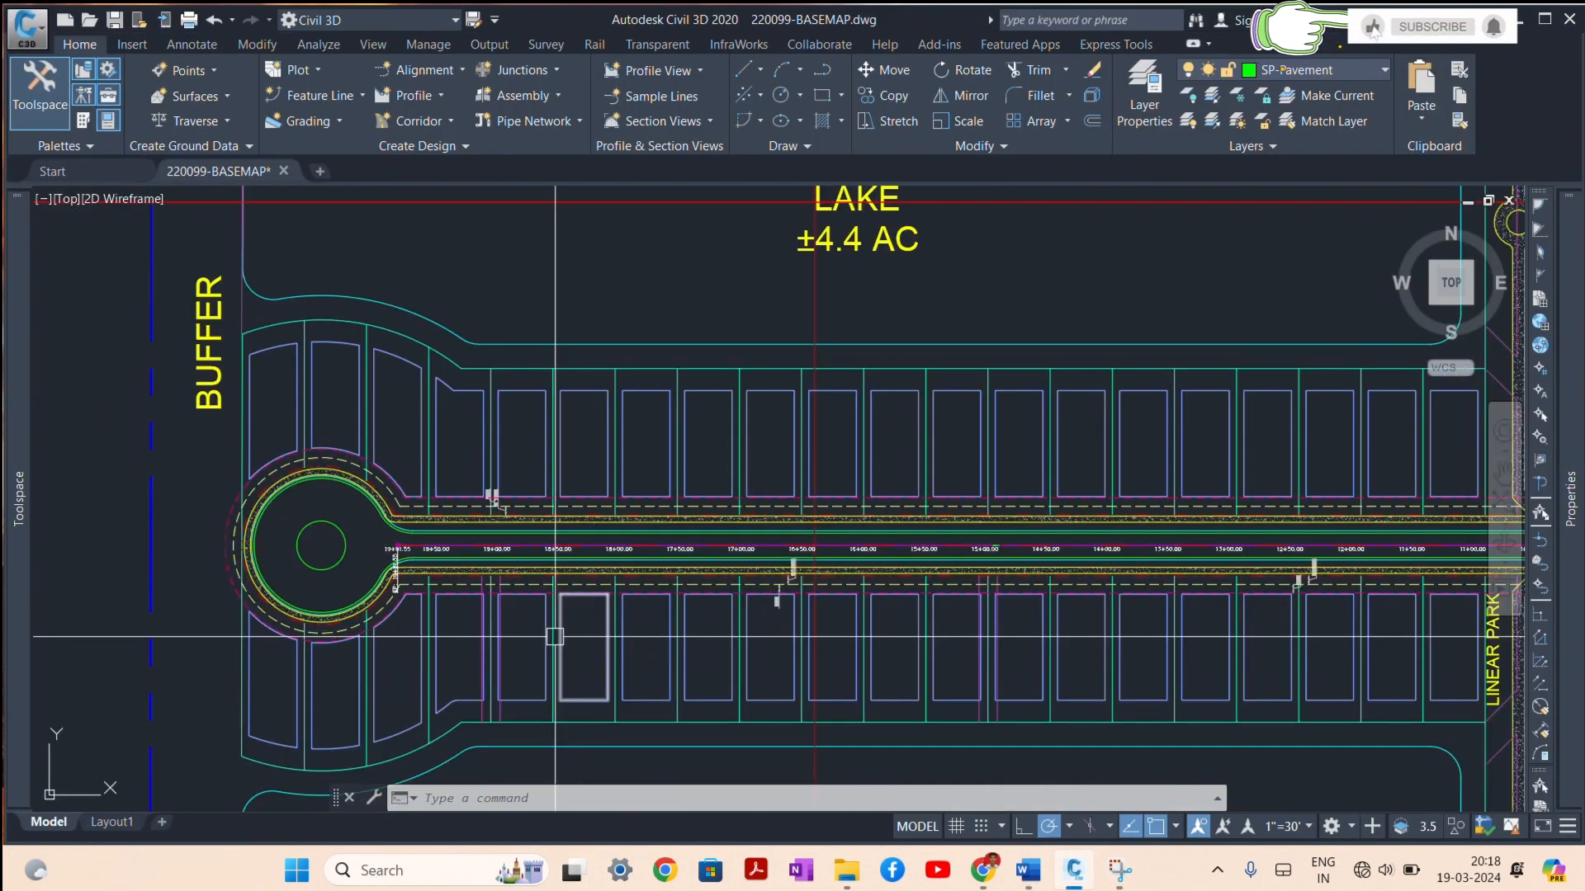
{"action": "left_click", "coordinate": [649, 547]}
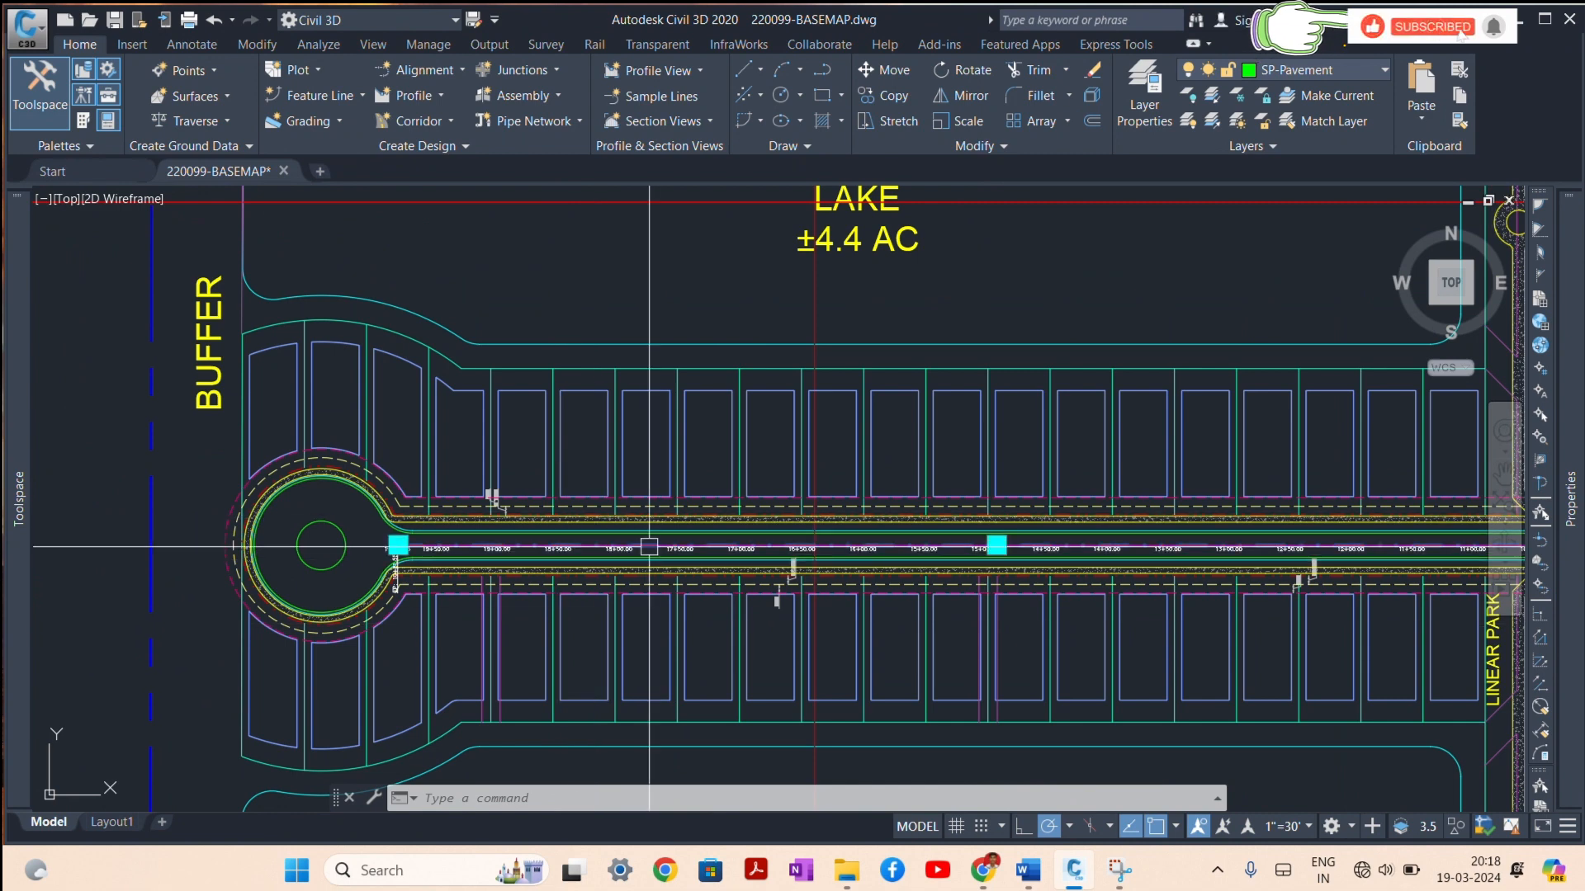
{"action": "scroll", "coordinate": [557, 565], "scroll_direction": "down", "scroll_amount": 2}
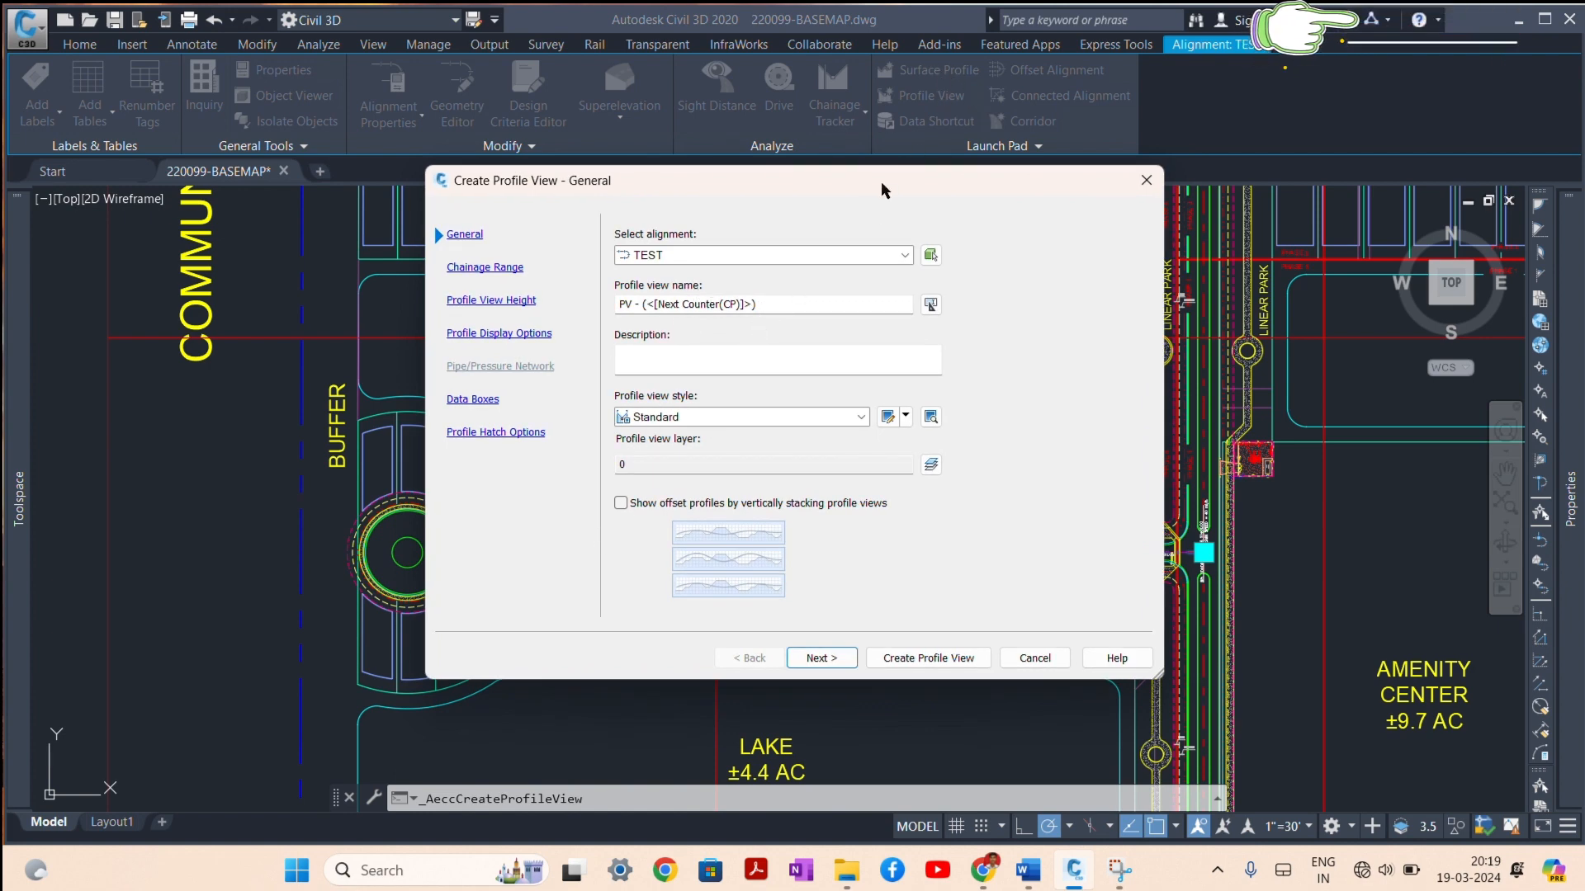
{"action": "left_click_drag", "start_coordinate": [768, 304], "coordinate": [621, 309]}
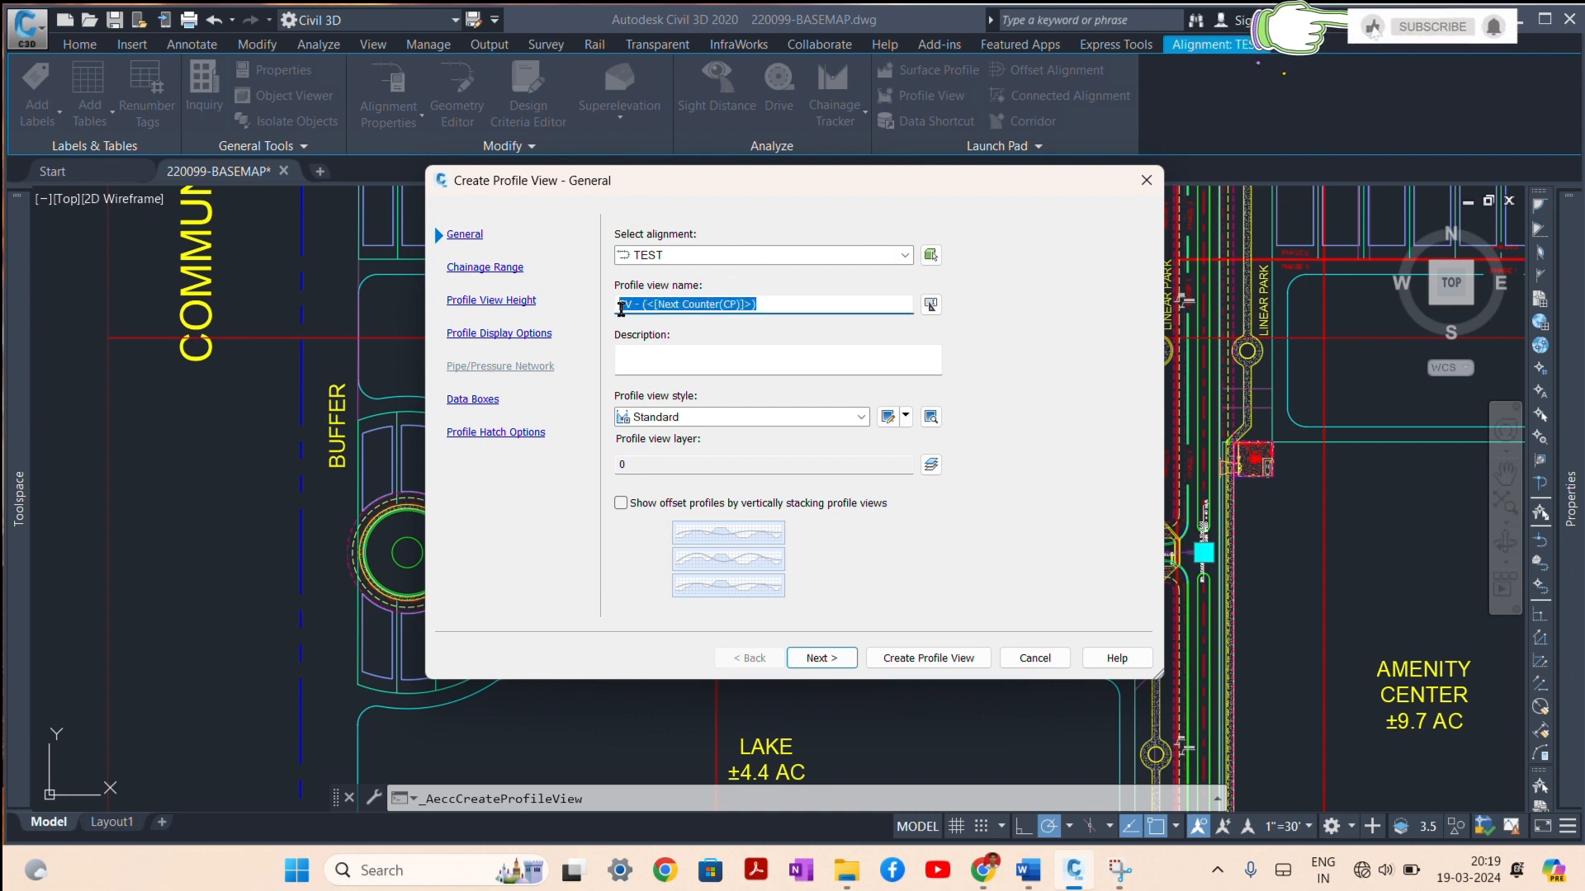
{"action": "type", "text": "PROPOSED"}
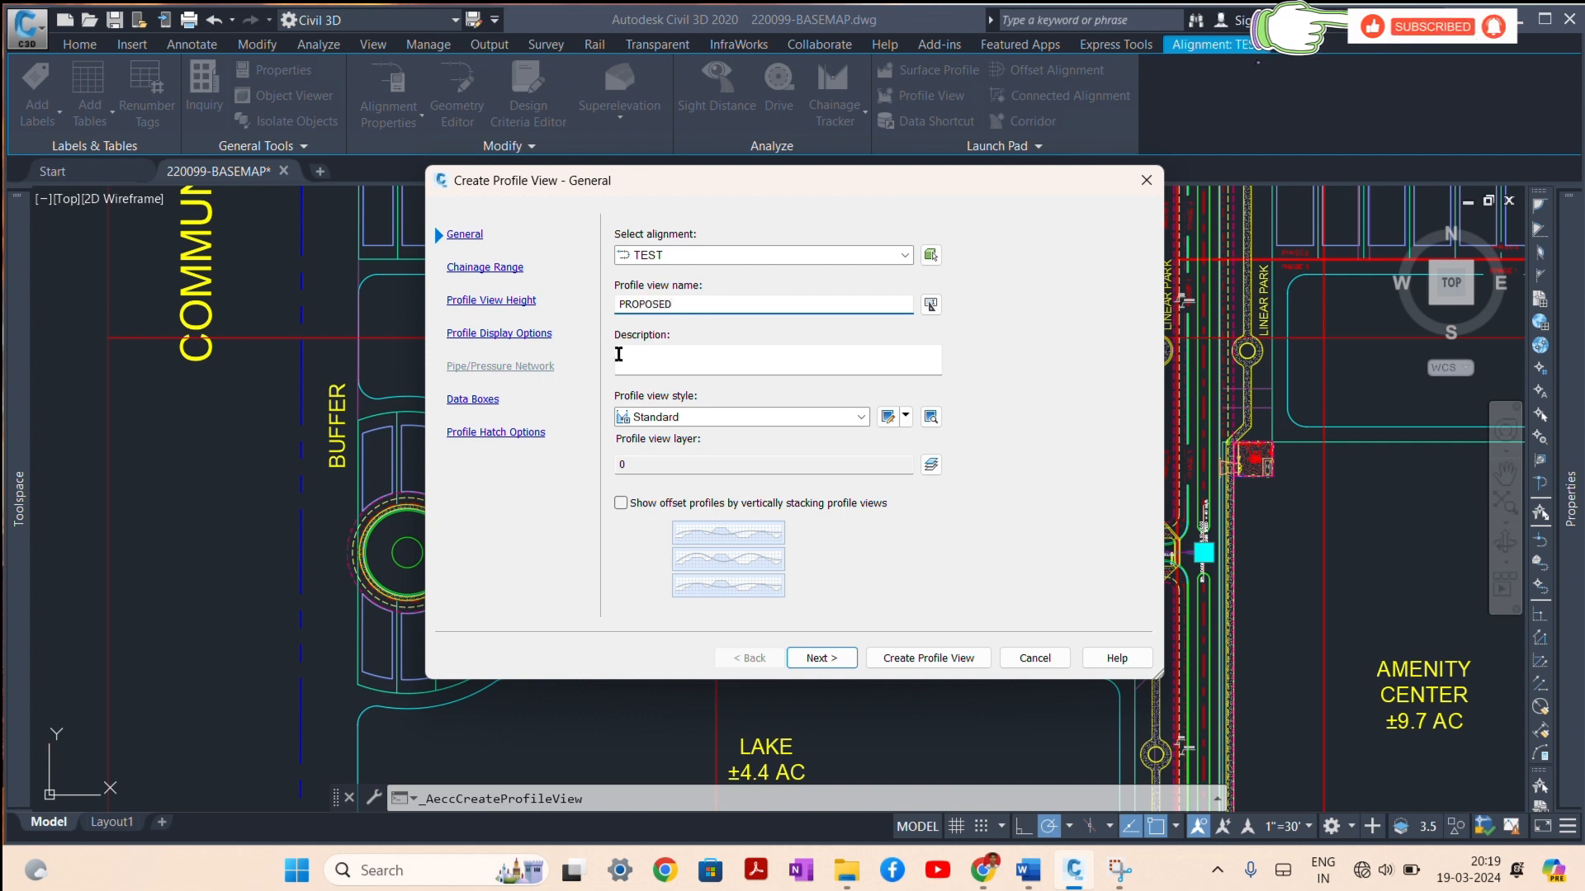
{"action": "left_click", "coordinate": [663, 346]}
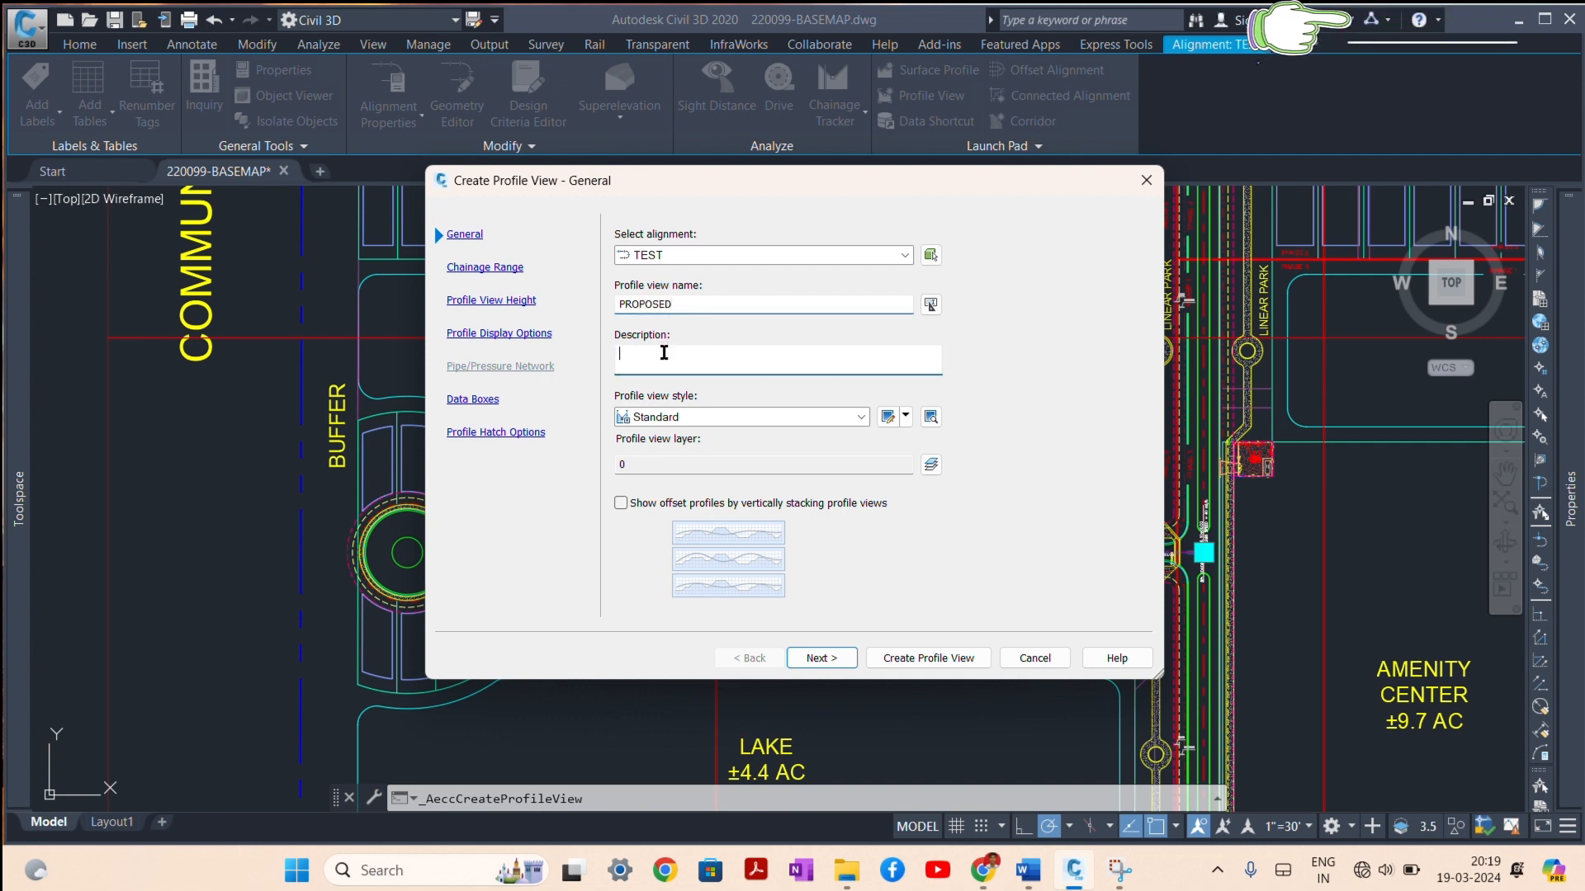
{"action": "left_click", "coordinate": [667, 419]}
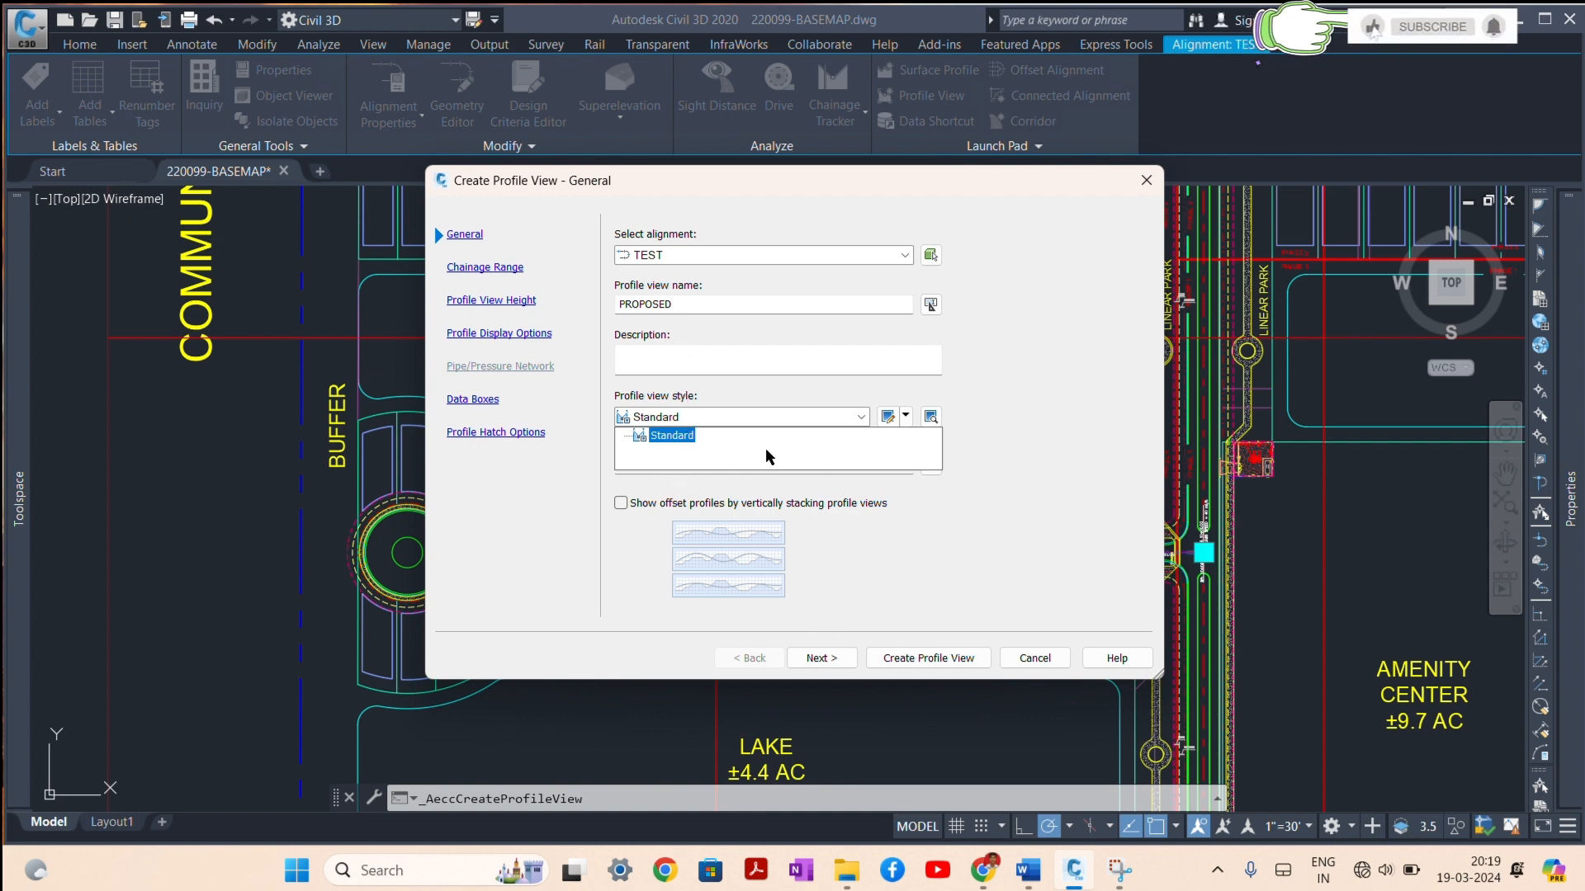
{"action": "left_click", "coordinate": [884, 559]}
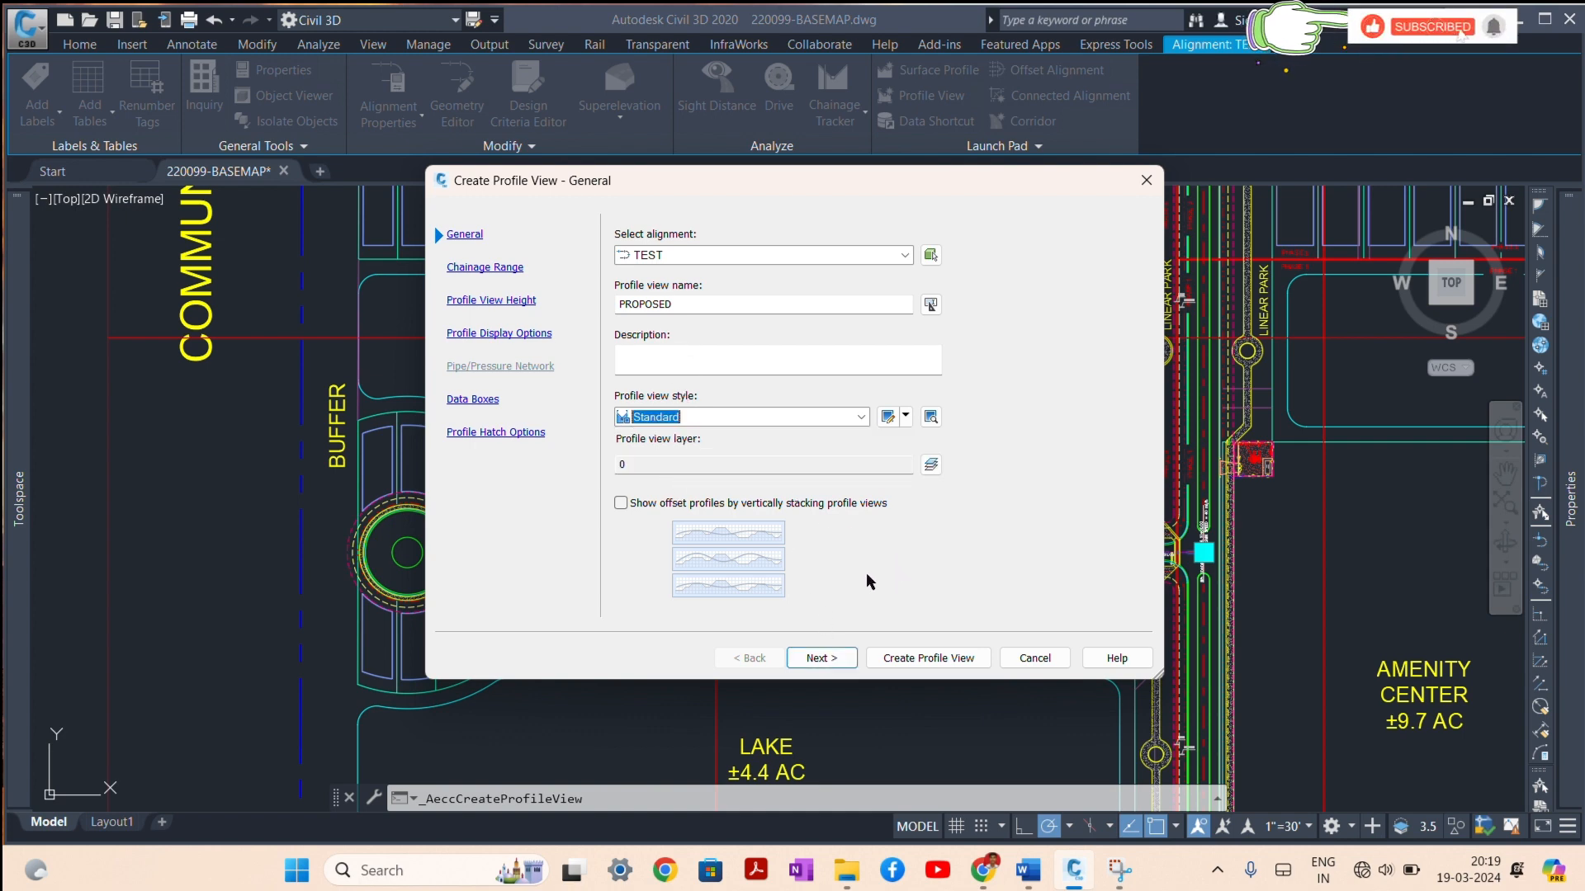
Step: Keep the automatic chainage range and set a user-specified profile view height from 900 to 1000 feet
{"action": "left_click", "coordinate": [831, 663]}
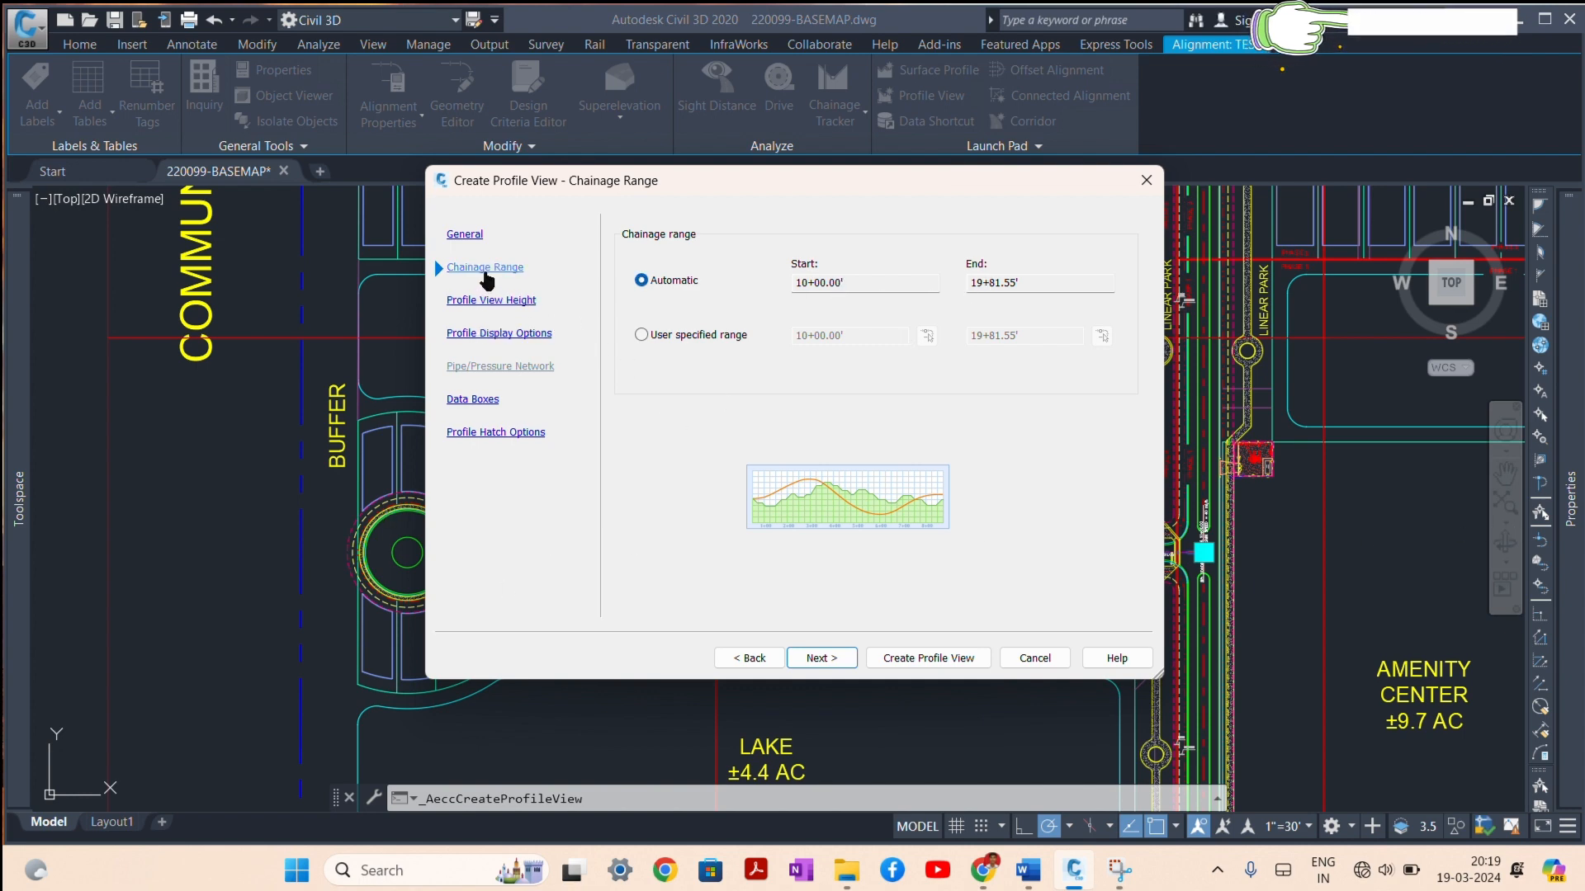
{"action": "left_click", "coordinate": [499, 305]}
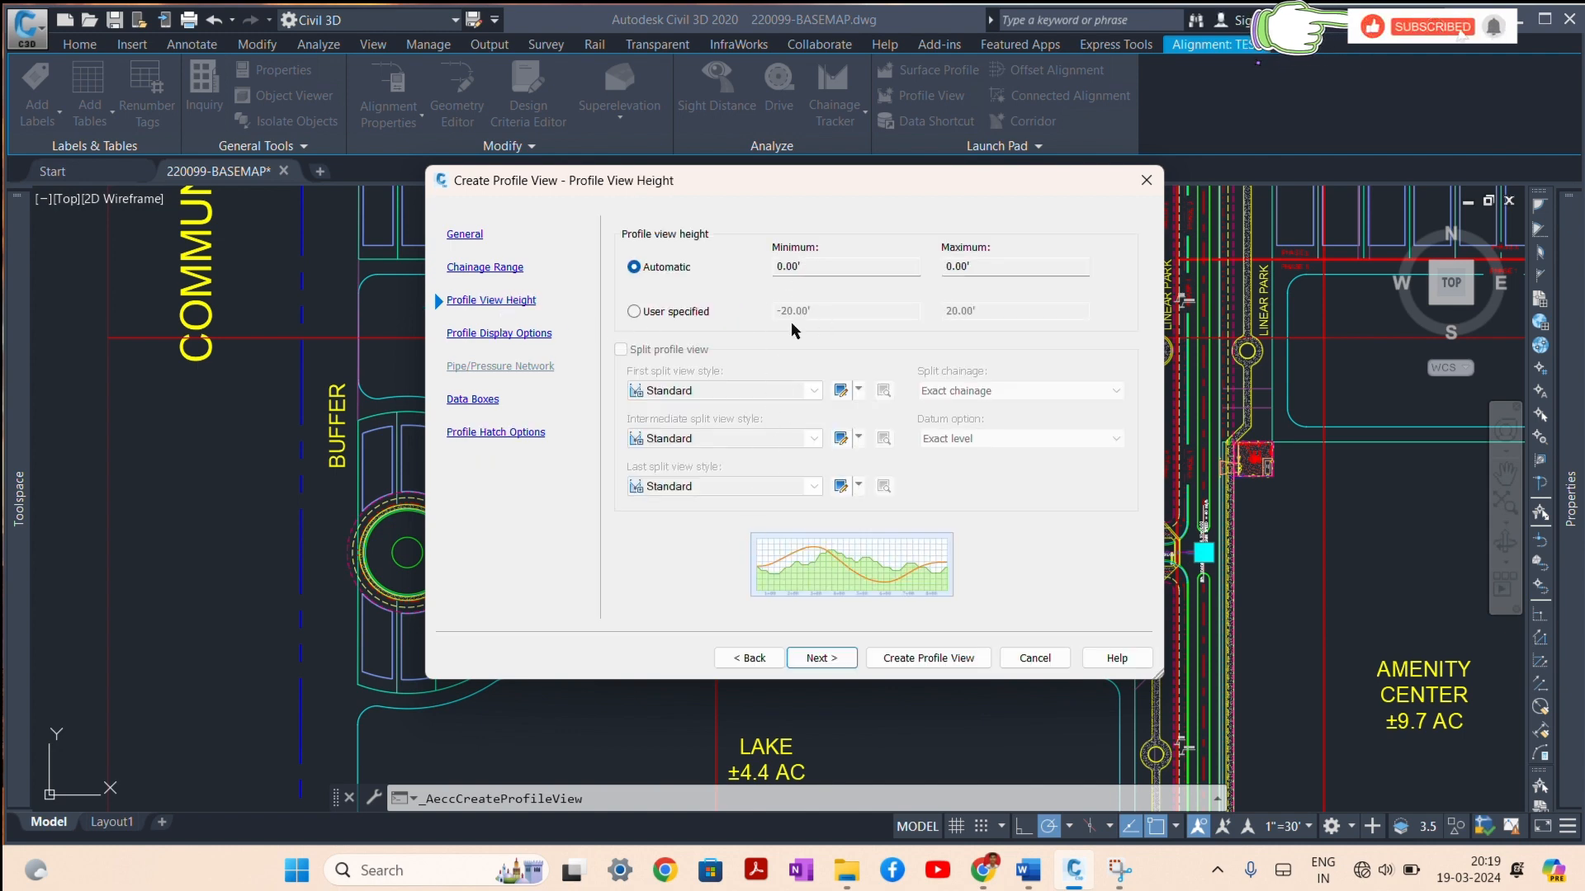
{"action": "left_click", "coordinate": [634, 311]}
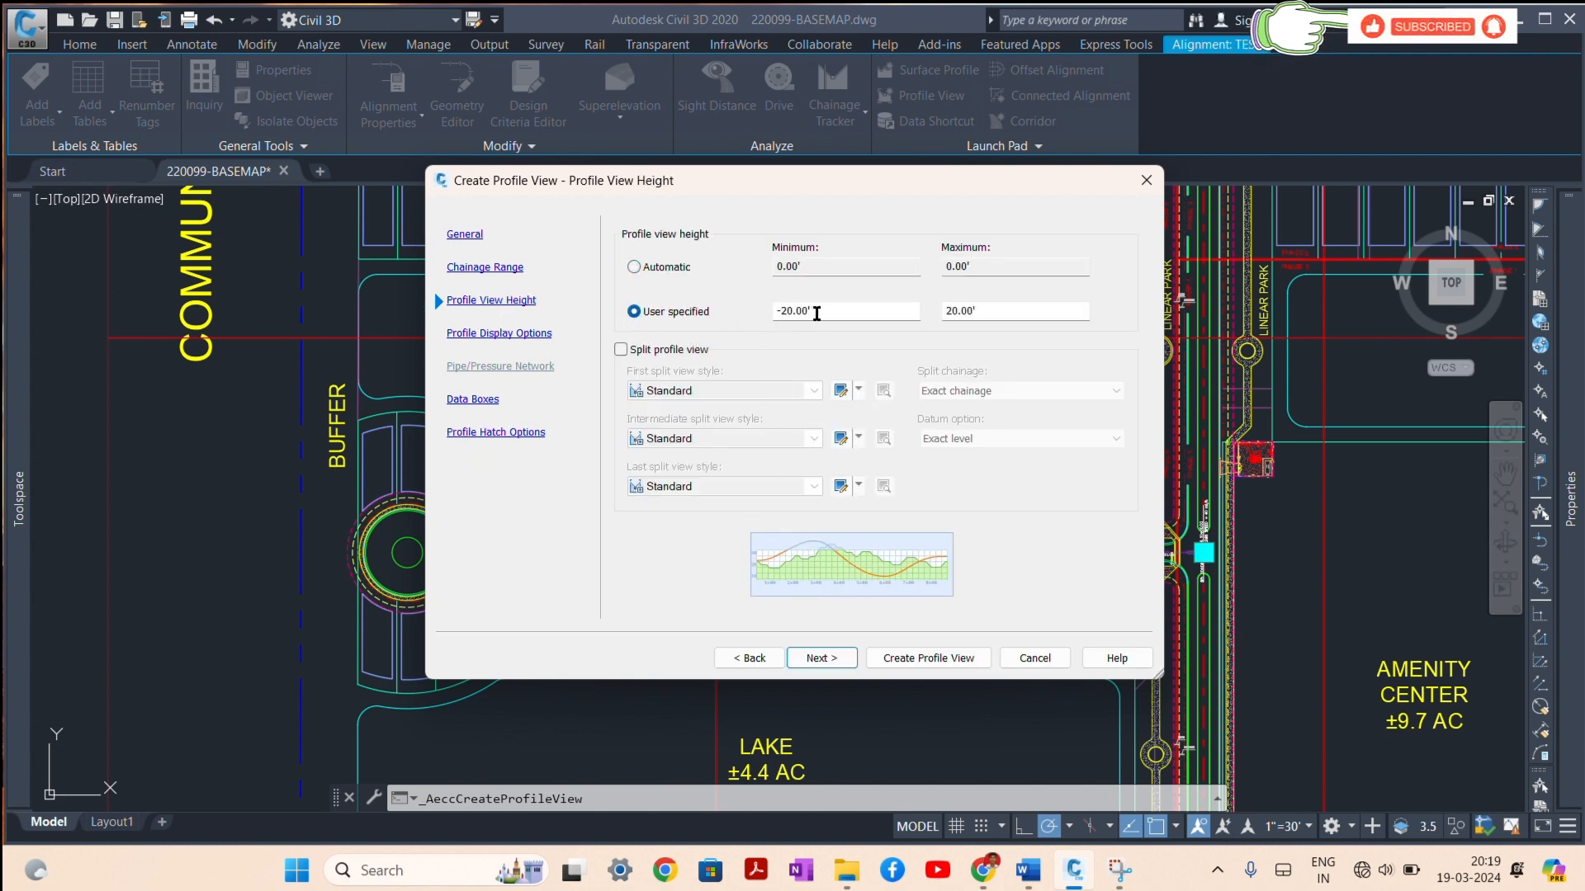
{"action": "left_click_drag", "start_coordinate": [807, 311], "coordinate": [779, 311]}
{"action": "type", "text": "0"}
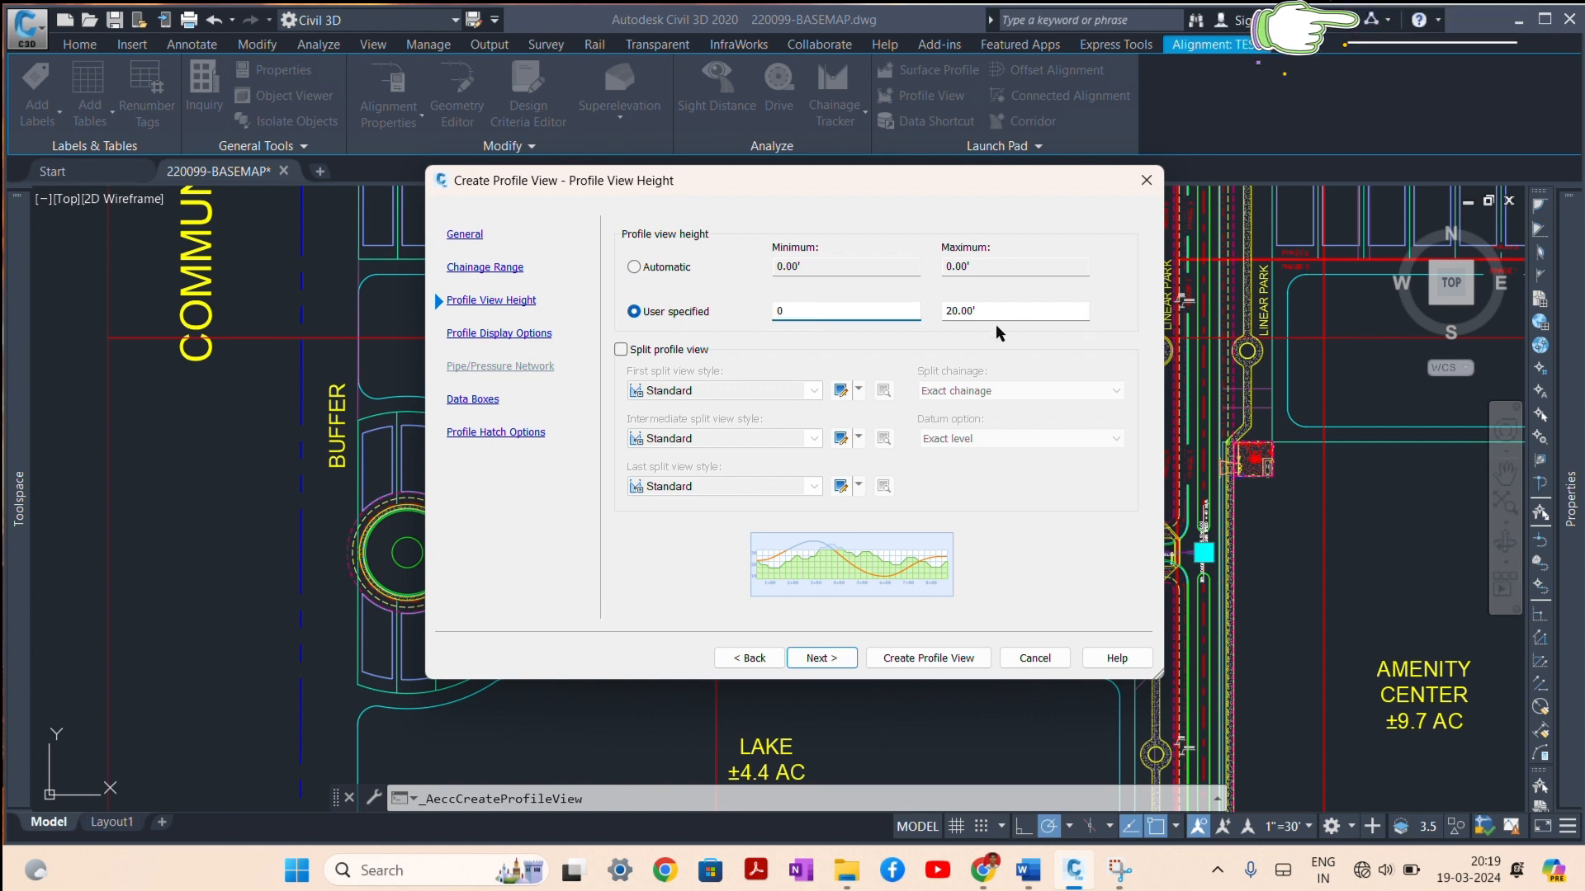
{"action": "key", "text": "Tab"}
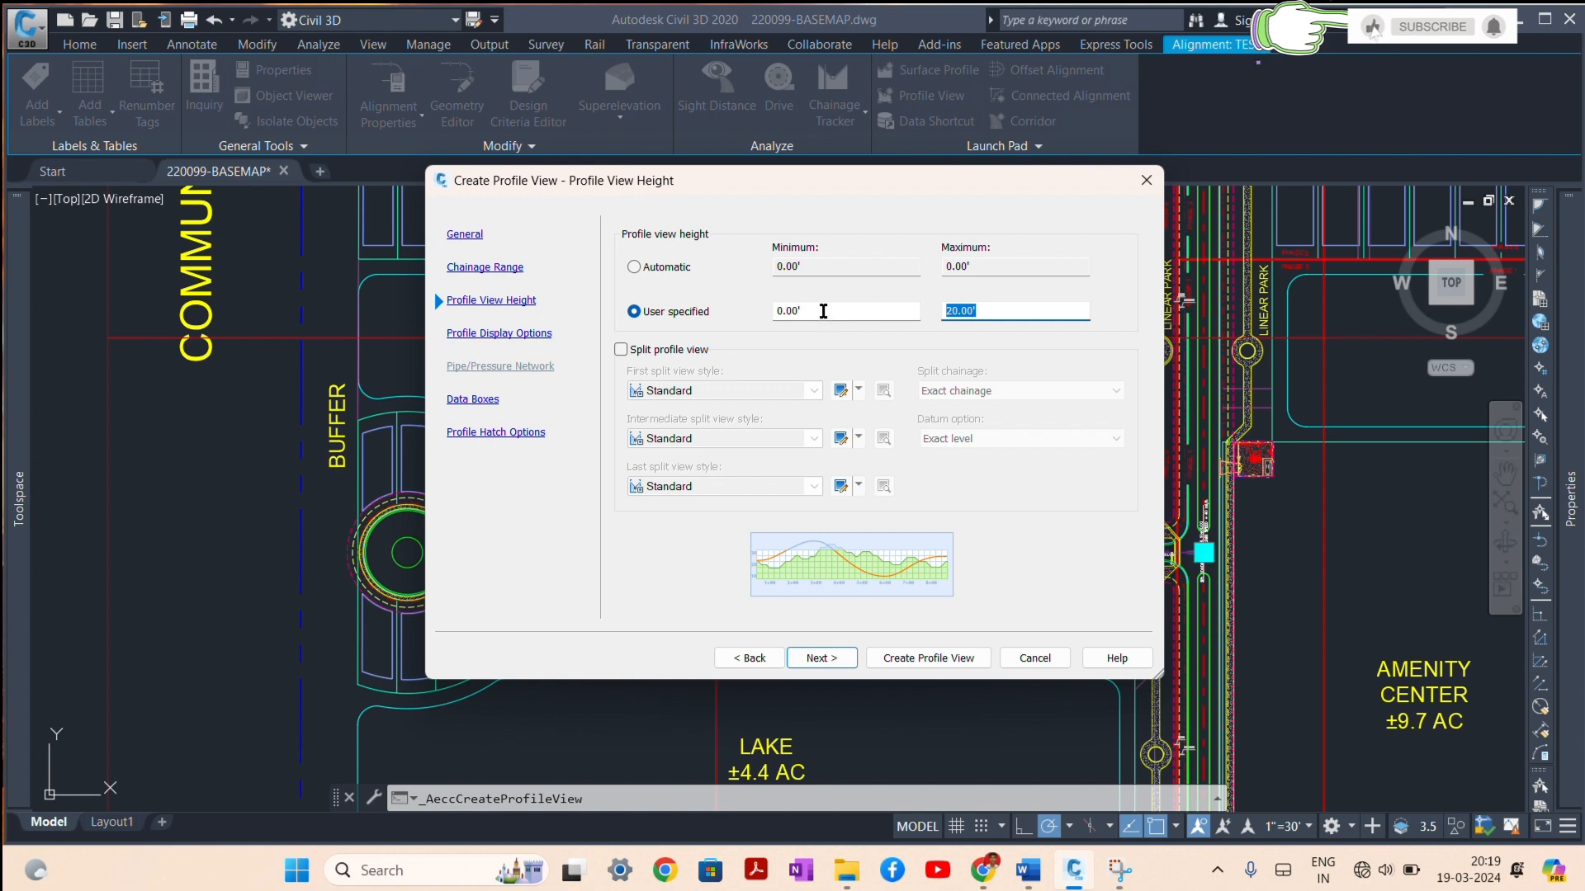
{"action": "left_click_drag", "start_coordinate": [823, 312], "coordinate": [757, 324]}
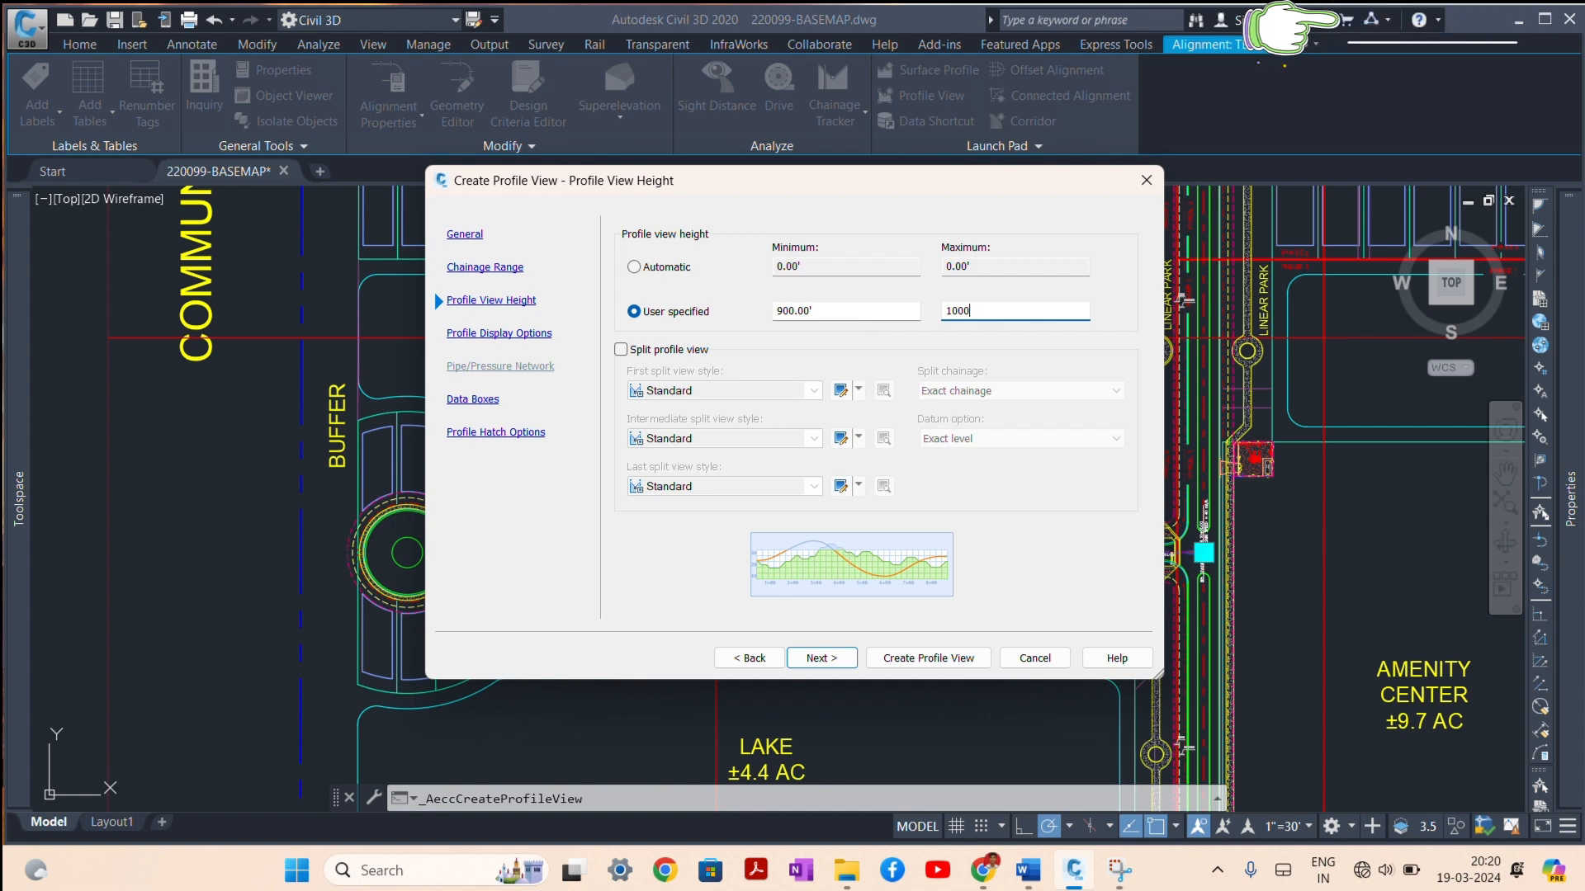
Step: Keep the default display, data box and hatch options, and place the profile view in the empty area west of the site plan
{"action": "left_click", "coordinate": [492, 334]}
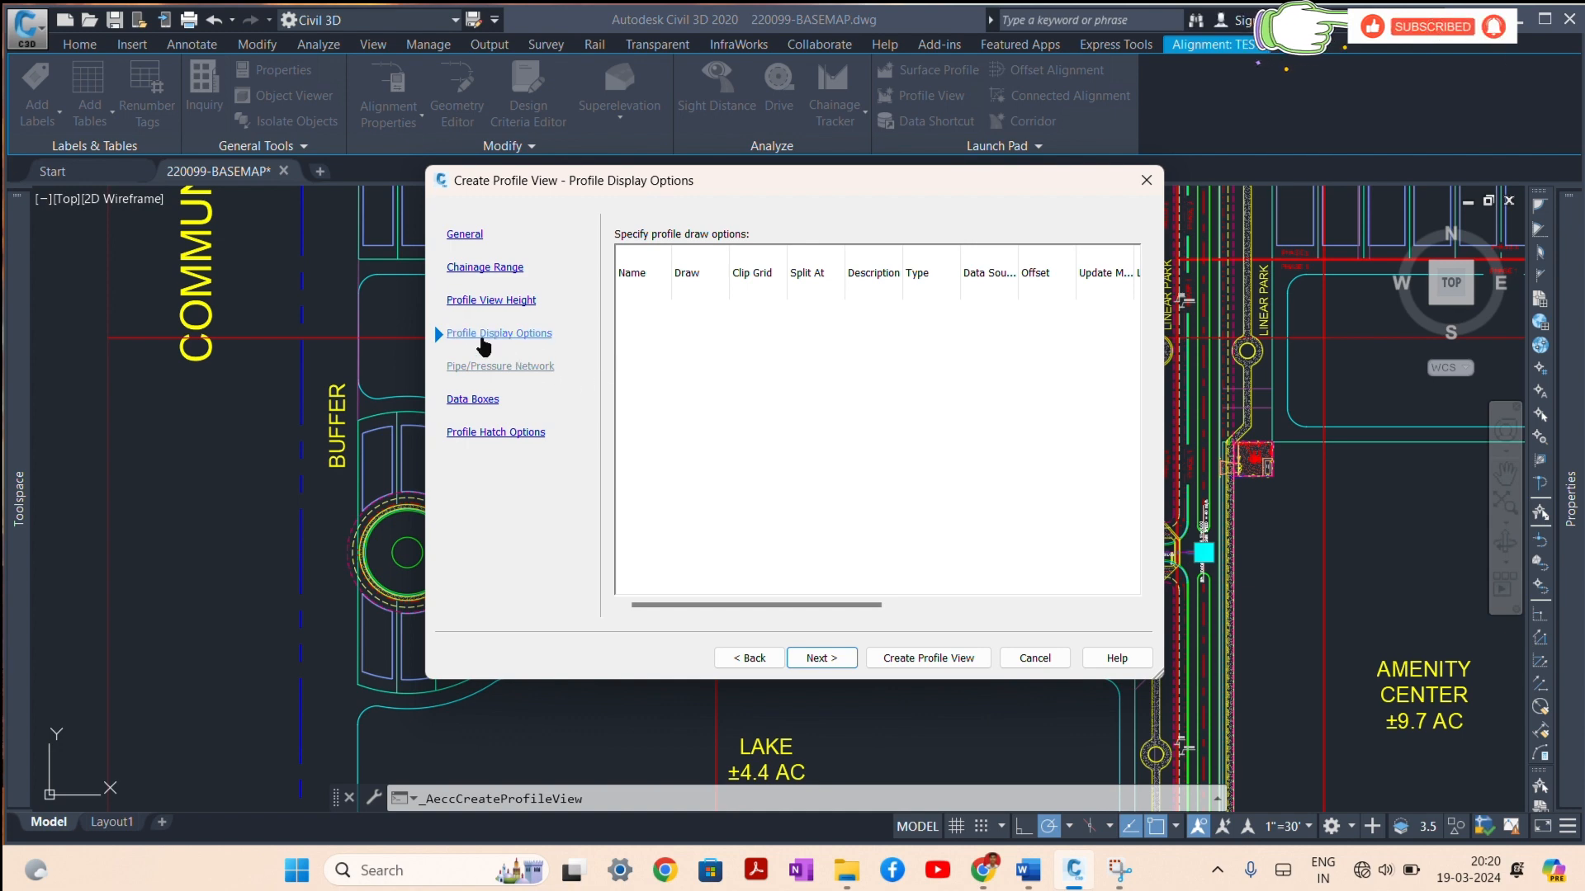
{"action": "left_click", "coordinate": [489, 405]}
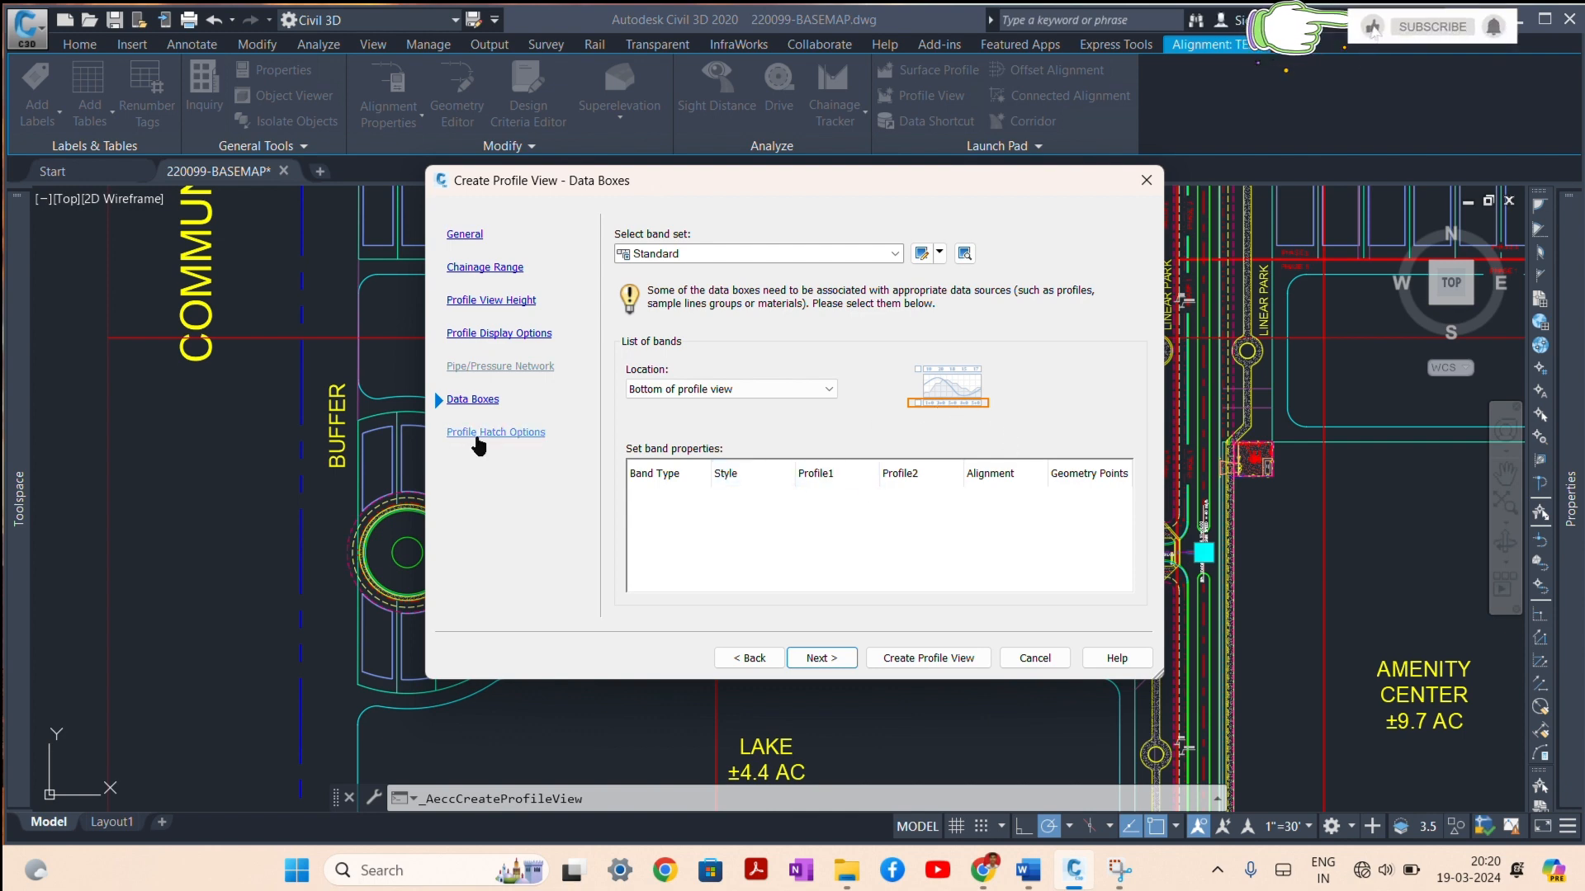
{"action": "left_click", "coordinate": [534, 433]}
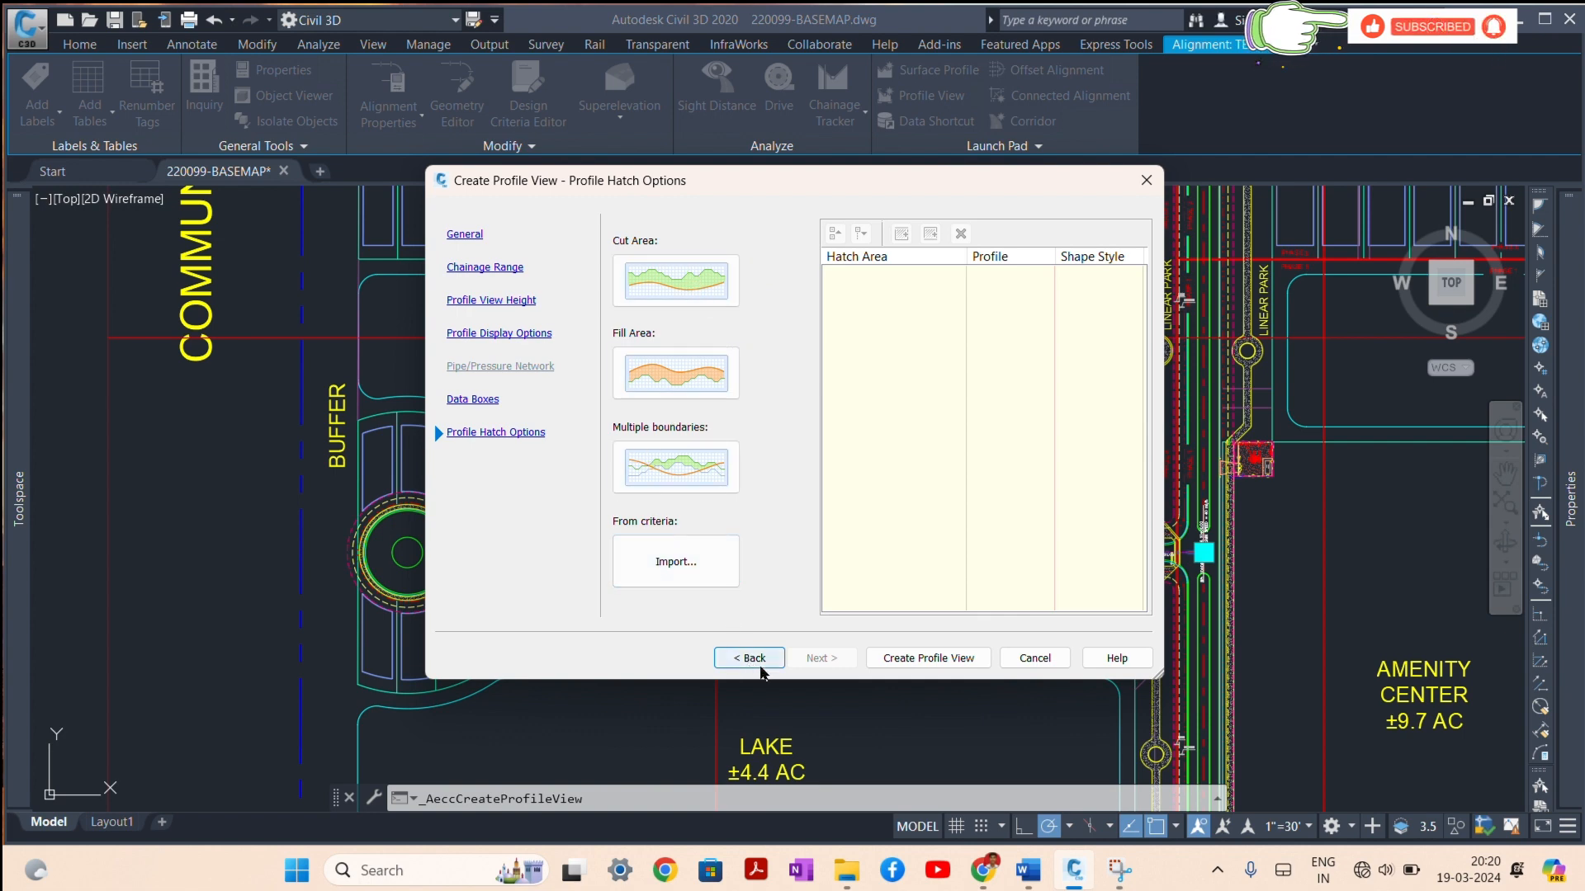
{"action": "left_click", "coordinate": [919, 658]}
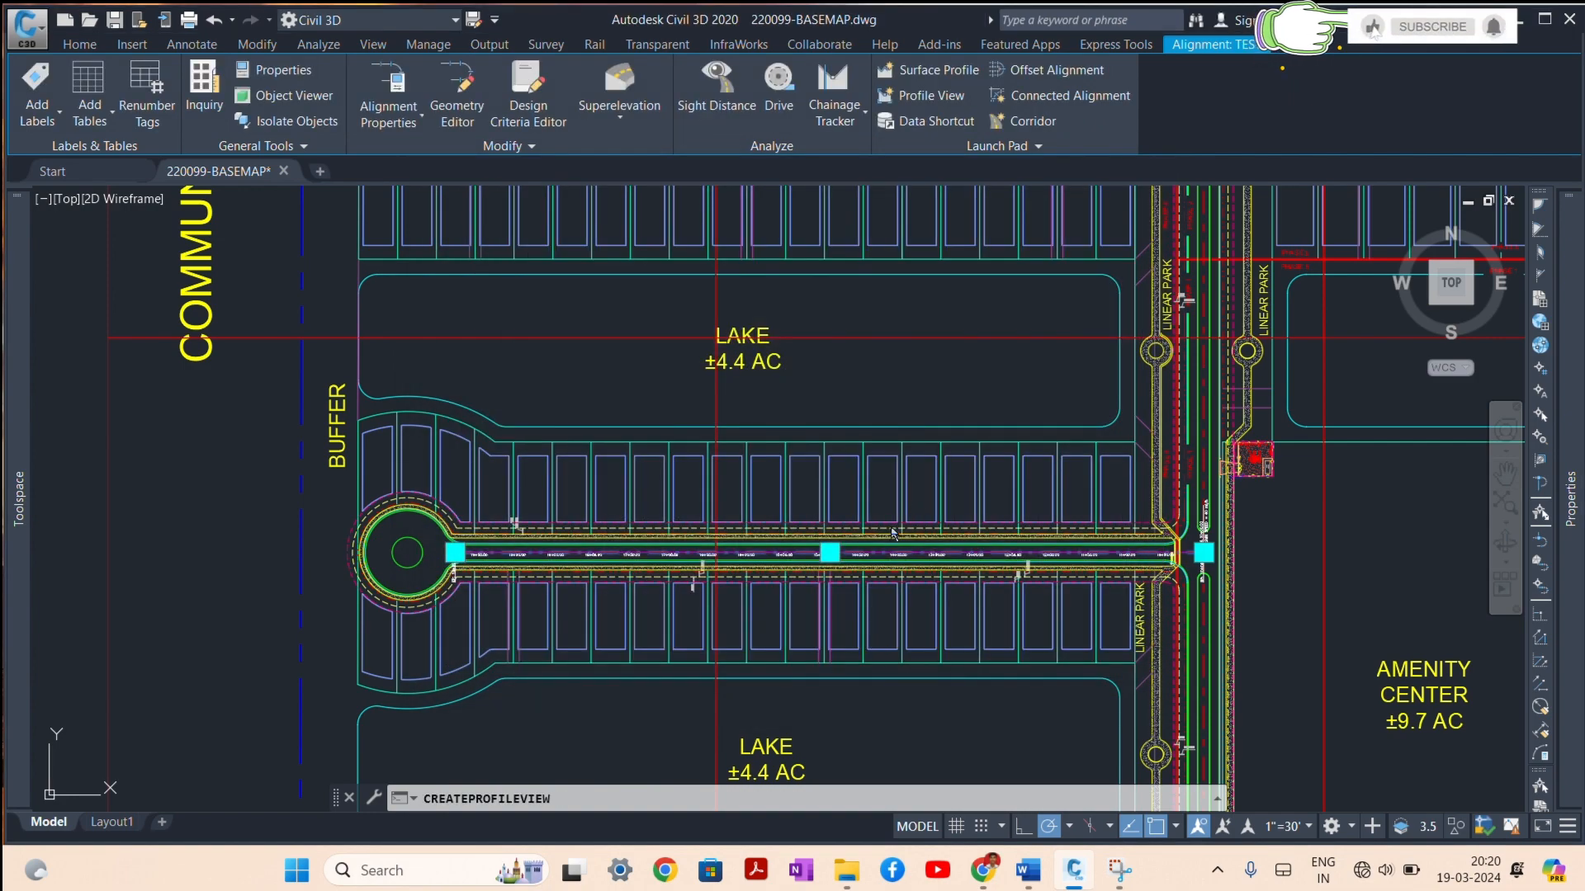
{"action": "scroll", "coordinate": [892, 532], "scroll_direction": "down", "scroll_amount": 8}
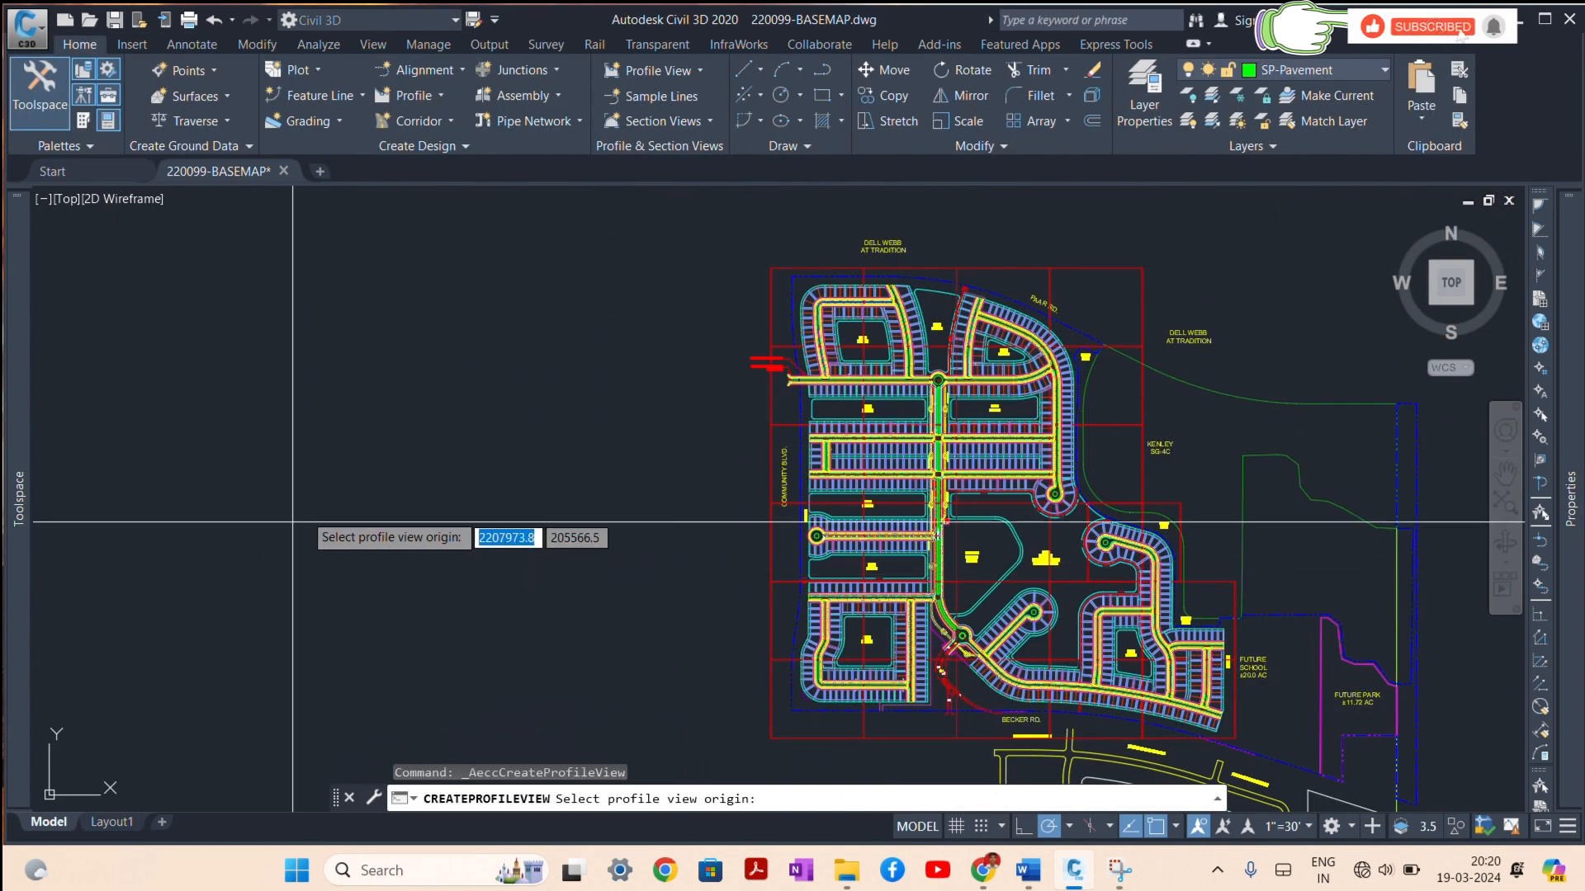
{"action": "left_click", "coordinate": [311, 512]}
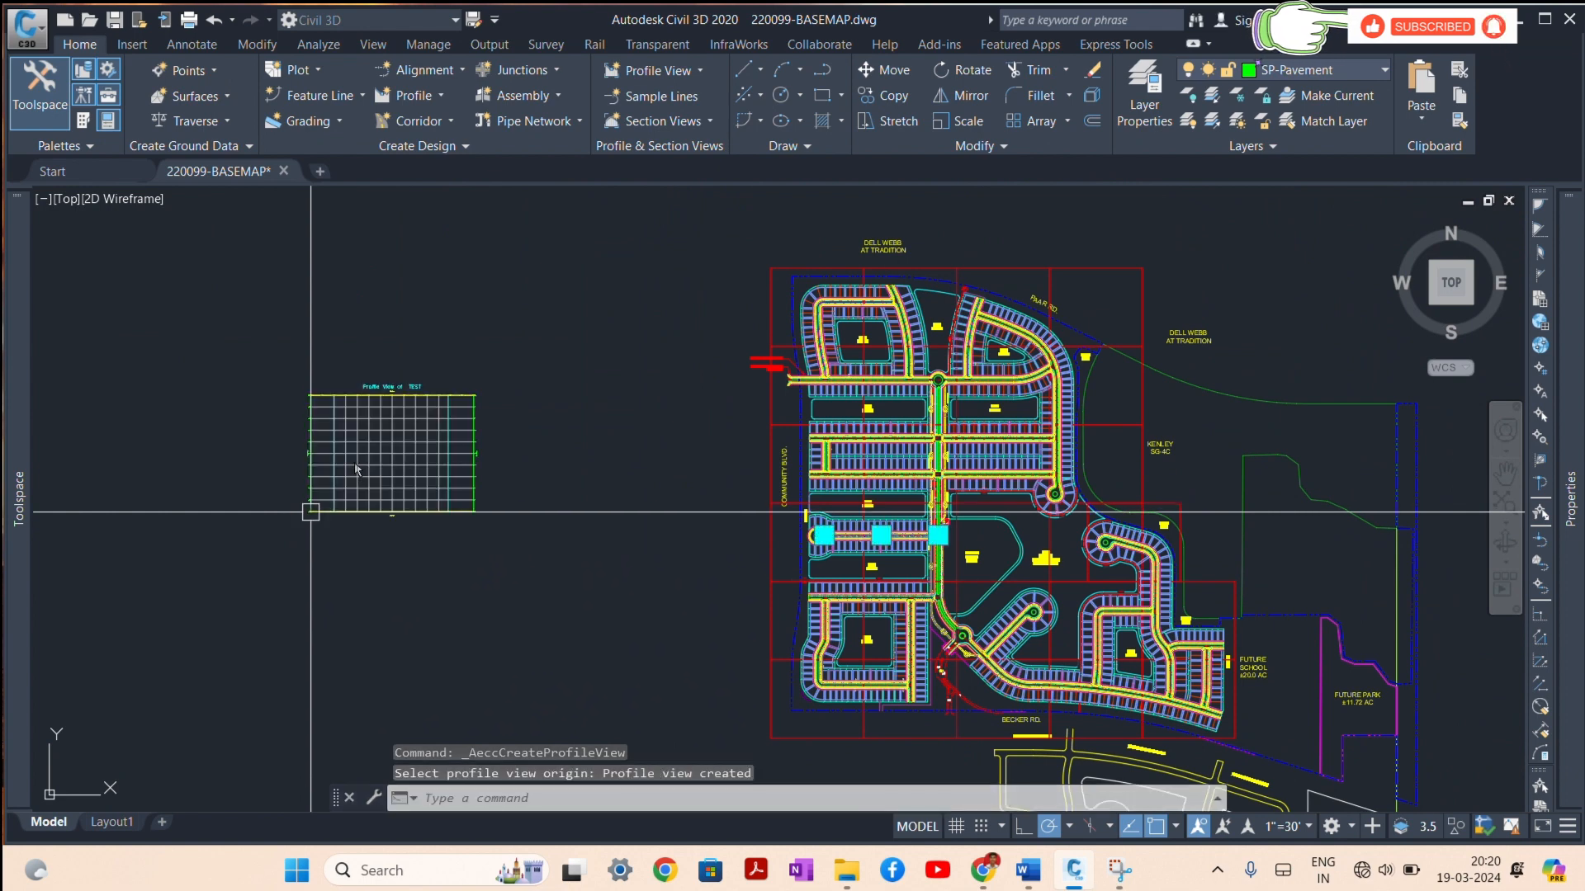
{"action": "scroll", "coordinate": [357, 463], "scroll_direction": "up", "scroll_amount": 5}
{"action": "scroll", "coordinate": [423, 488], "scroll_direction": "down", "scroll_amount": 2}
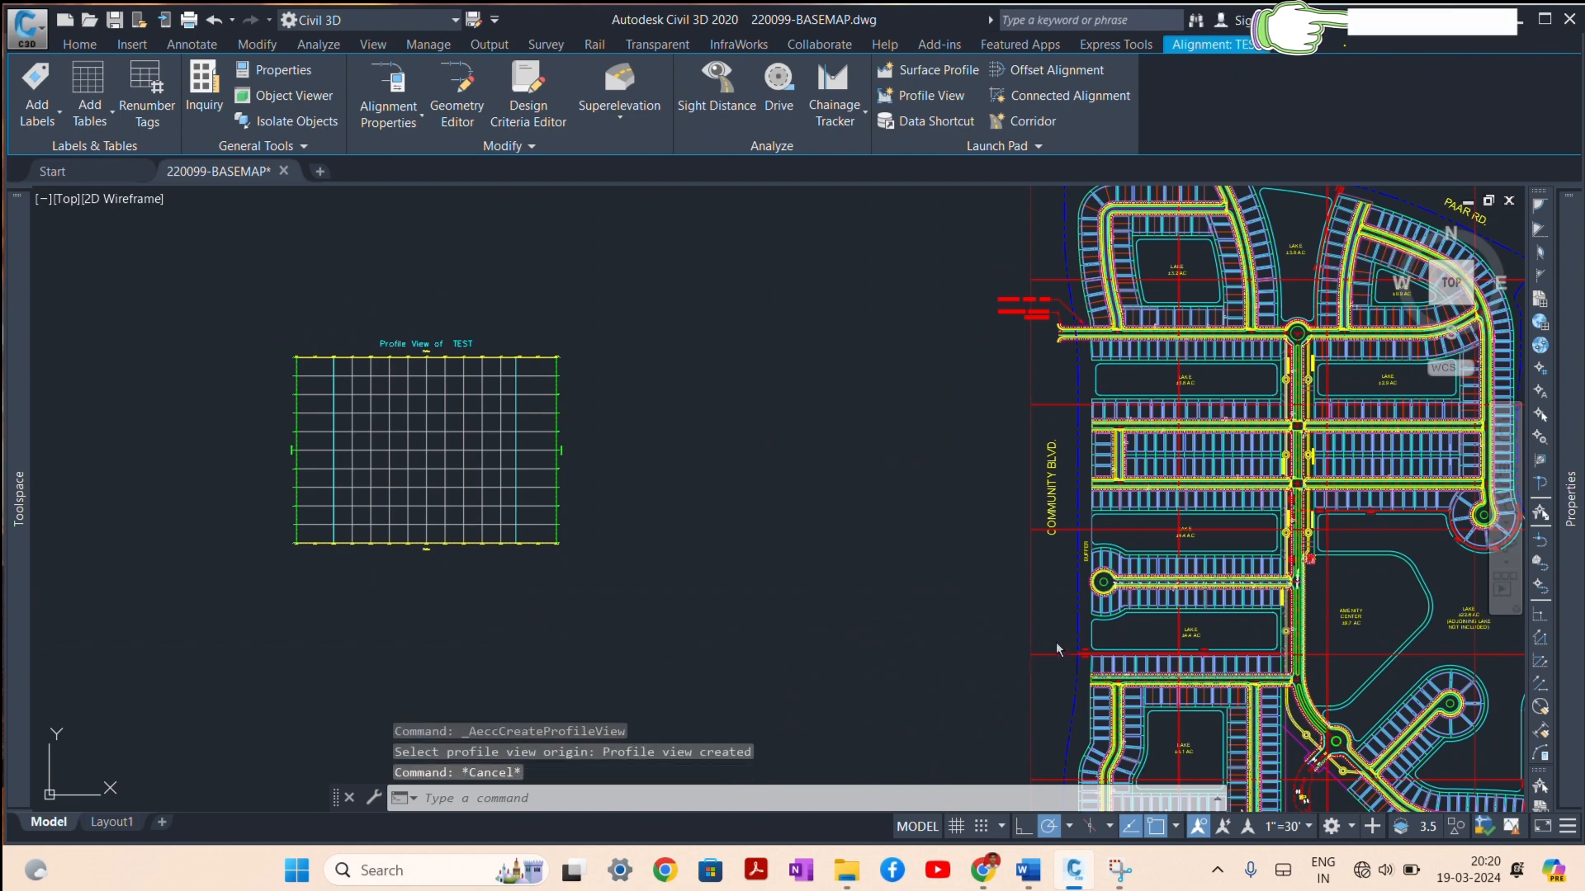
Step: Create a surface profile along the TEST alignment from the EG surface over its full chainage range
{"action": "key", "text": "Escape"}
{"action": "scroll", "coordinate": [1072, 487], "scroll_direction": "up", "scroll_amount": 10}
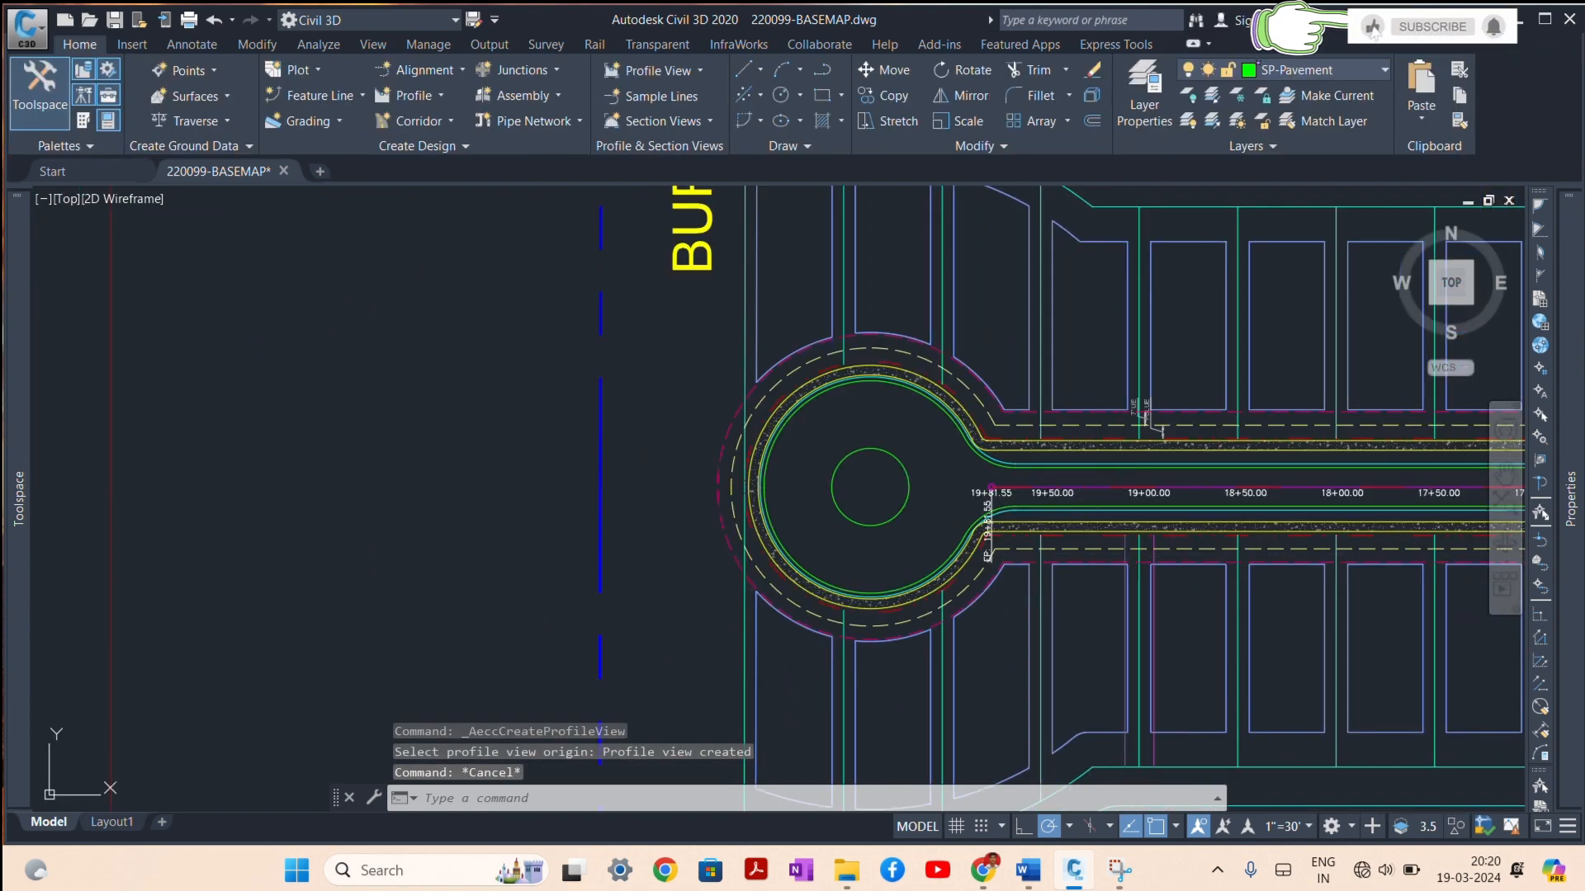
{"action": "left_click", "coordinate": [1072, 487]}
{"action": "scroll", "coordinate": [840, 531], "scroll_direction": "down", "scroll_amount": 3}
{"action": "scroll", "coordinate": [982, 371], "scroll_direction": "down", "scroll_amount": 3}
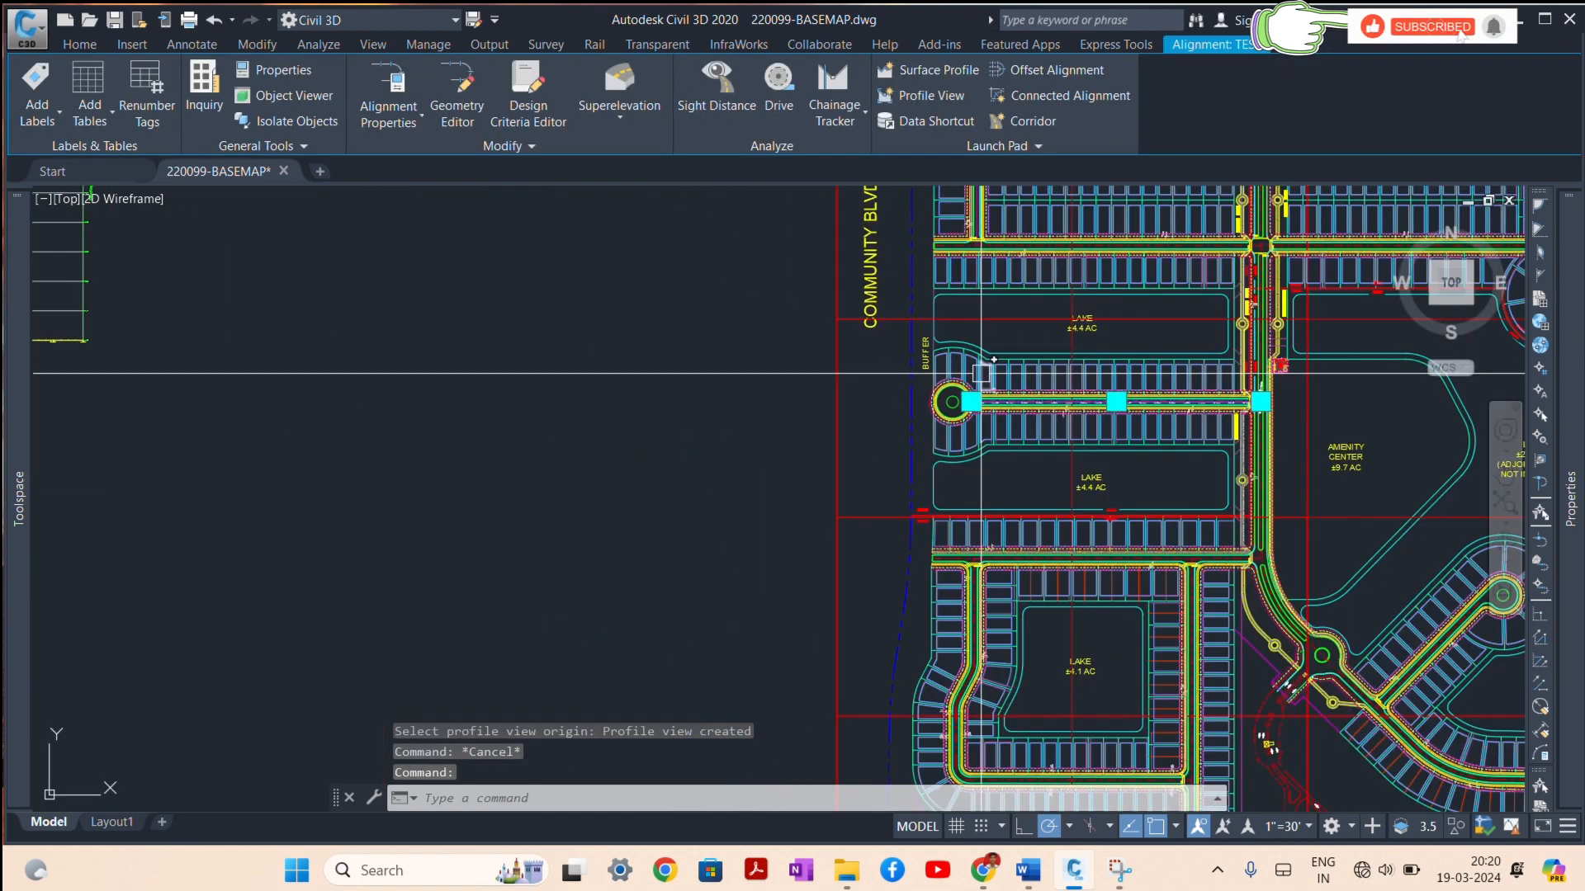
{"action": "left_click", "coordinate": [939, 73]}
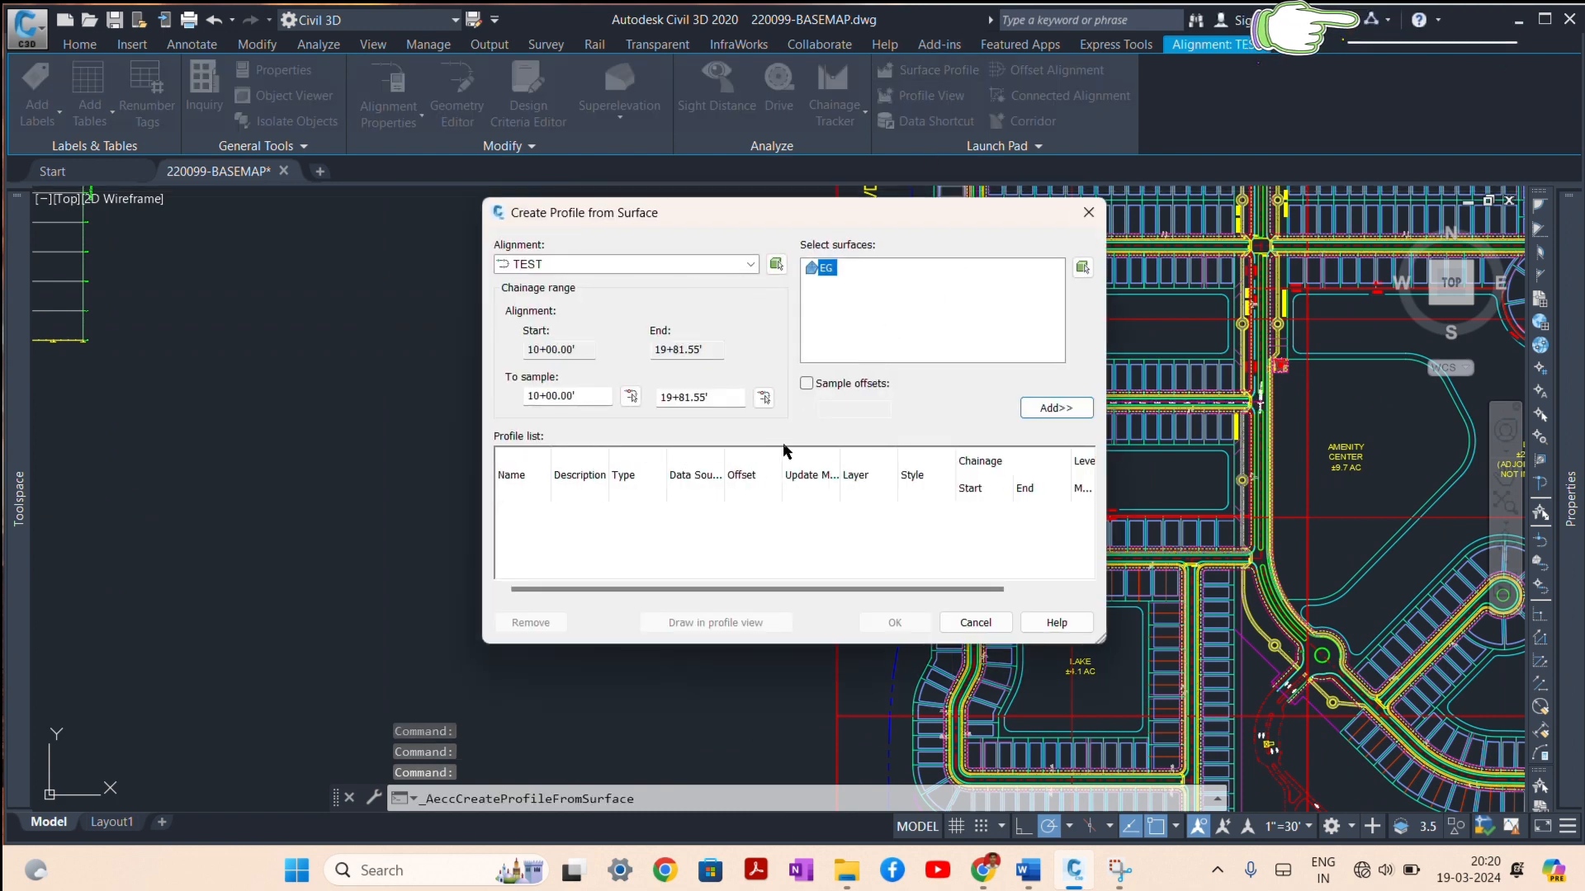
{"action": "left_click", "coordinate": [1047, 409]}
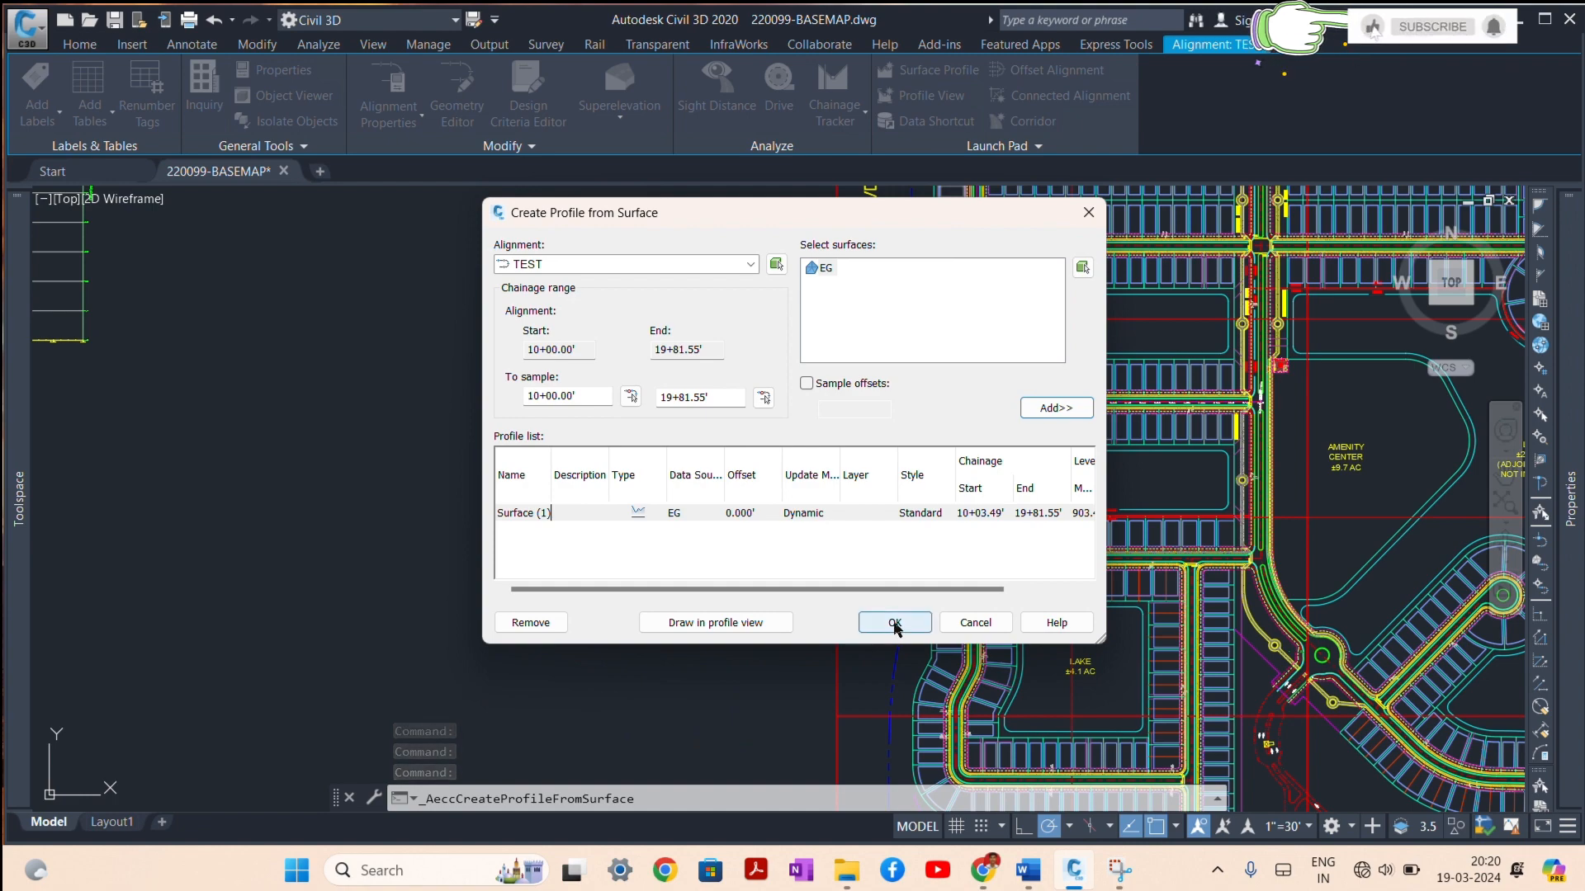
{"action": "left_click", "coordinate": [895, 625]}
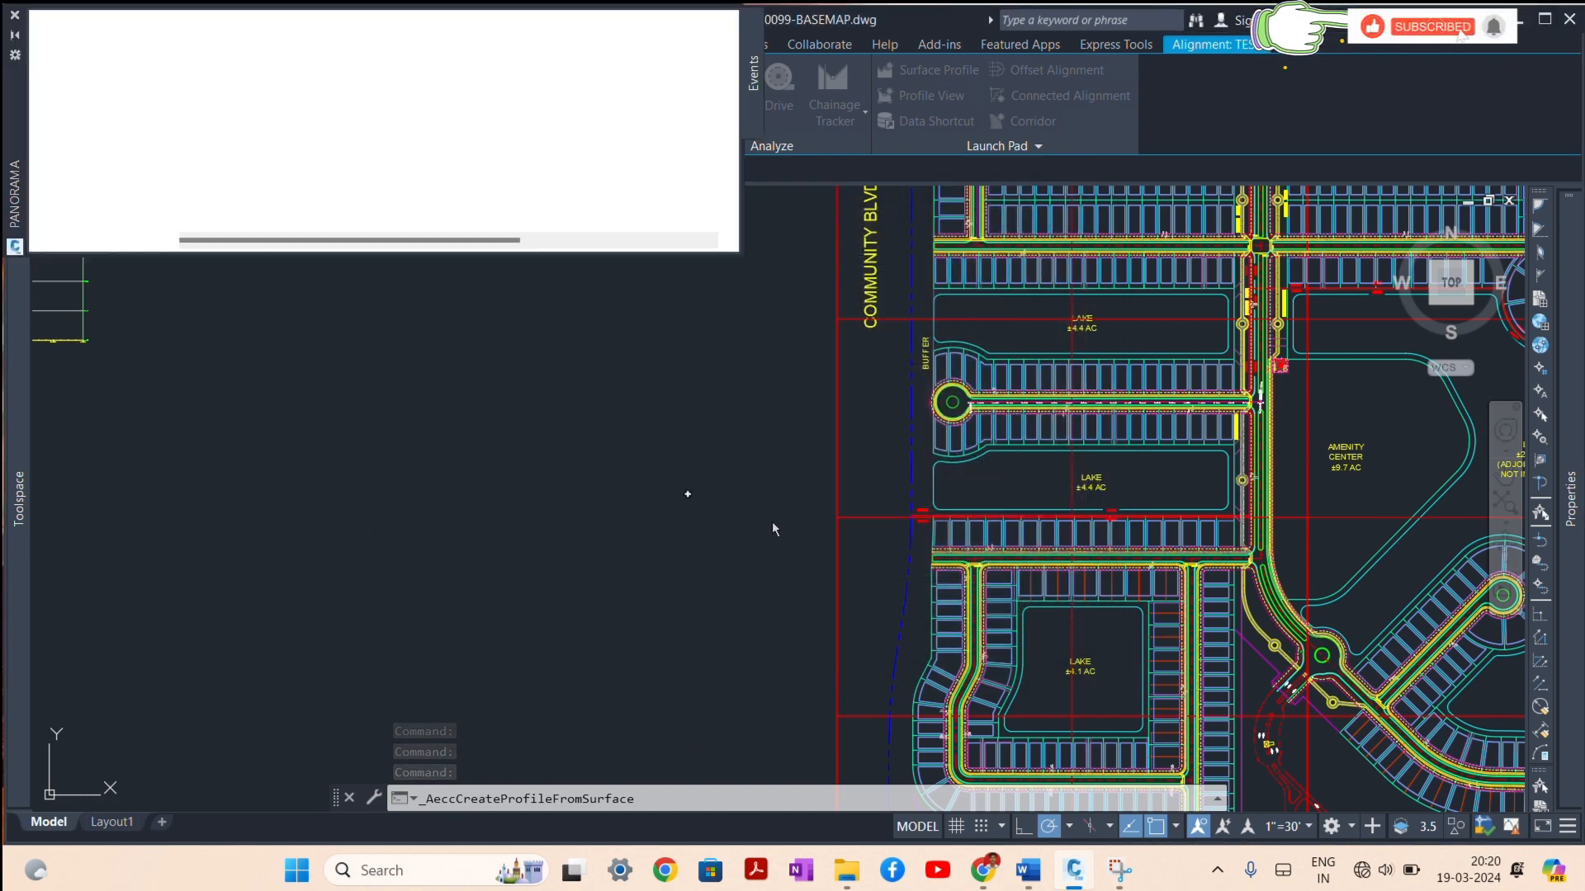
Step: Examine the EG surface profile drawn in the TEST profile view and close the Event Viewer
{"action": "scroll", "coordinate": [771, 522], "scroll_direction": "down", "scroll_amount": 8}
{"action": "scroll", "coordinate": [627, 481], "scroll_direction": "up", "scroll_amount": 2}
{"action": "scroll", "coordinate": [612, 479], "scroll_direction": "up", "scroll_amount": 10}
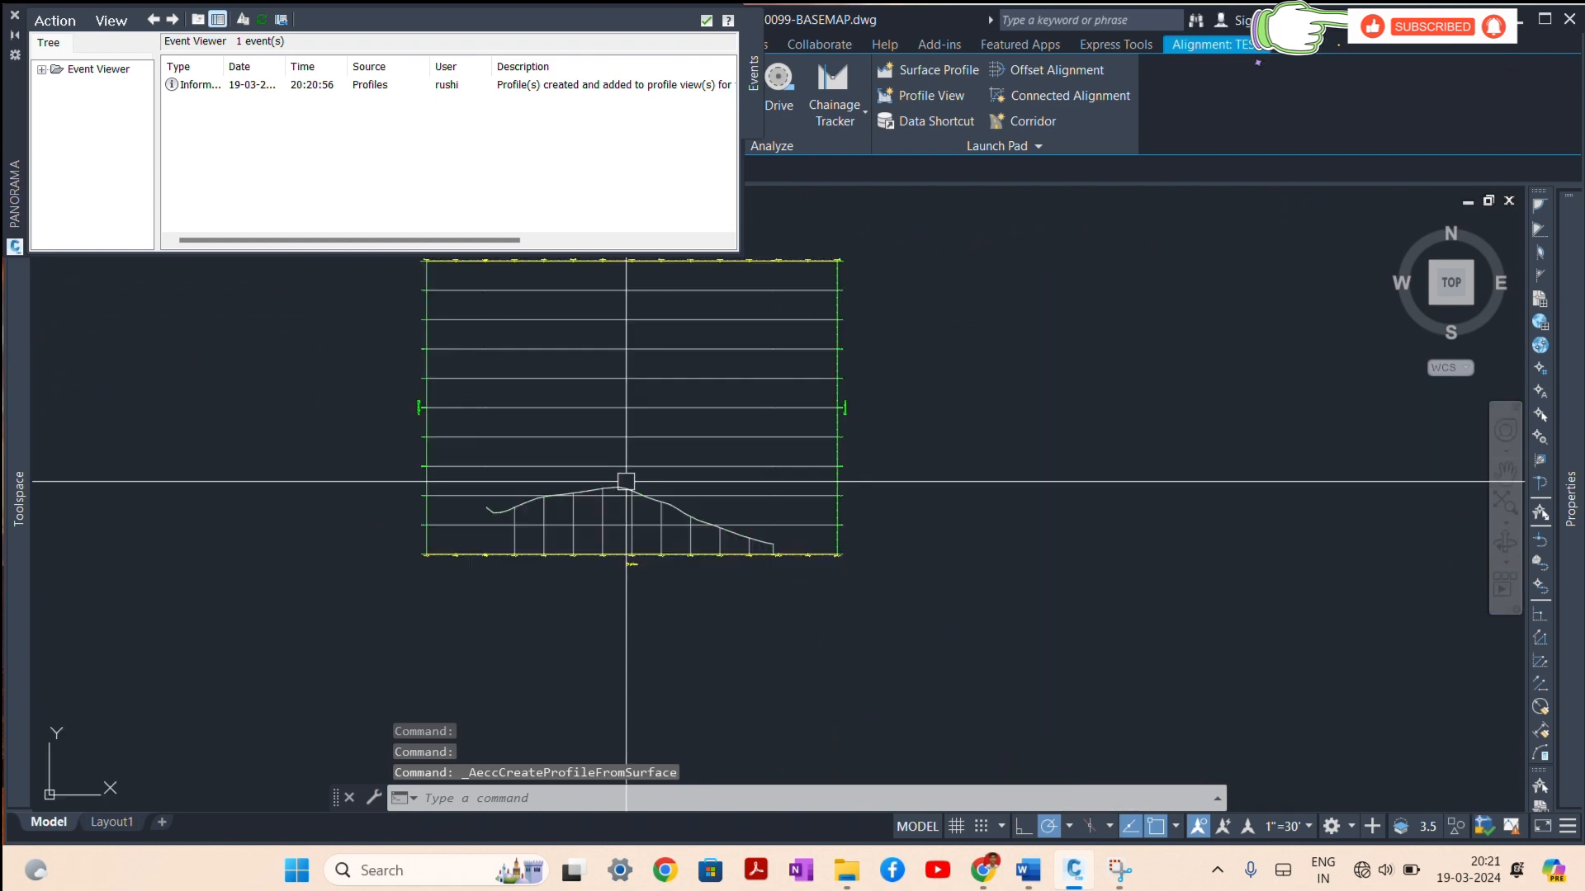
{"action": "left_click", "coordinate": [611, 478]}
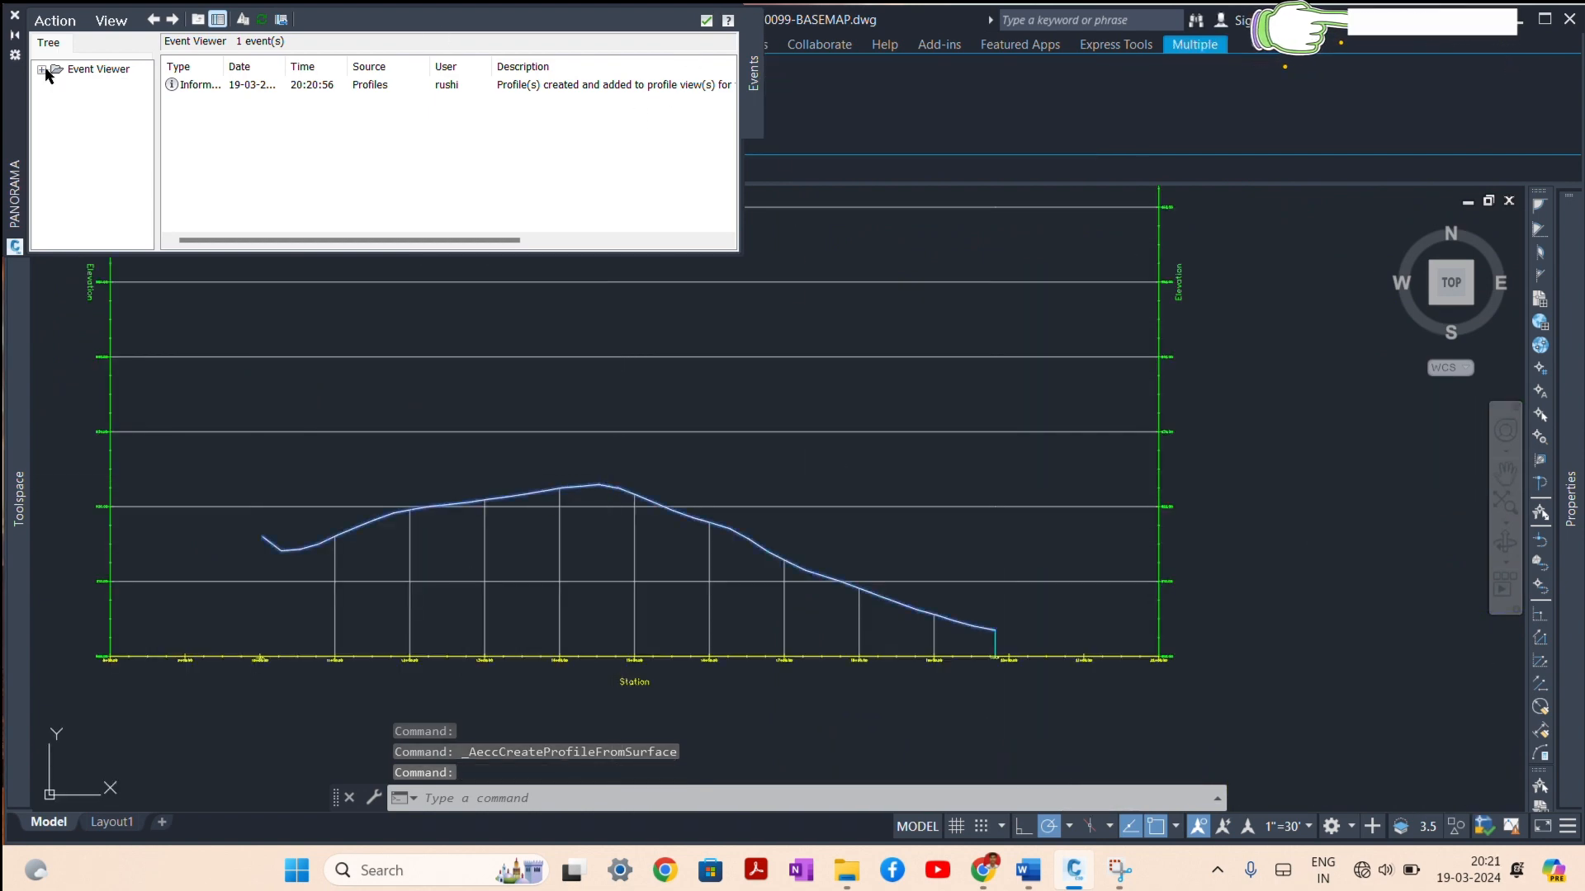
{"action": "left_click", "coordinate": [14, 17]}
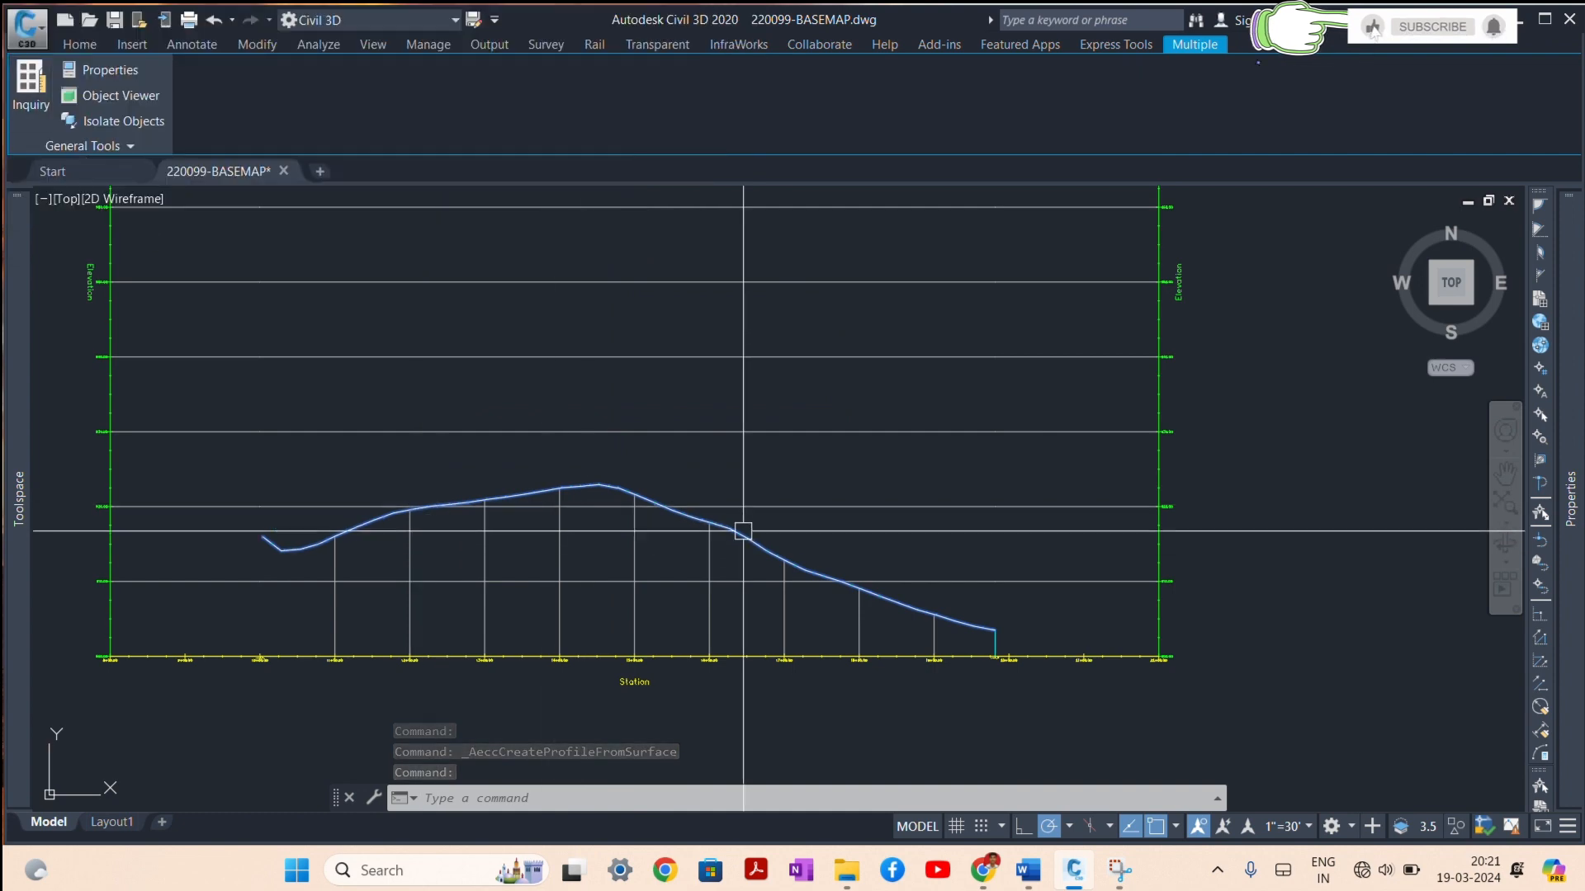
{"action": "scroll", "coordinate": [726, 577], "scroll_direction": "down", "scroll_amount": 3}
{"action": "key", "text": "Escape"}
{"action": "scroll", "coordinate": [880, 623], "scroll_direction": "up", "scroll_amount": 3}
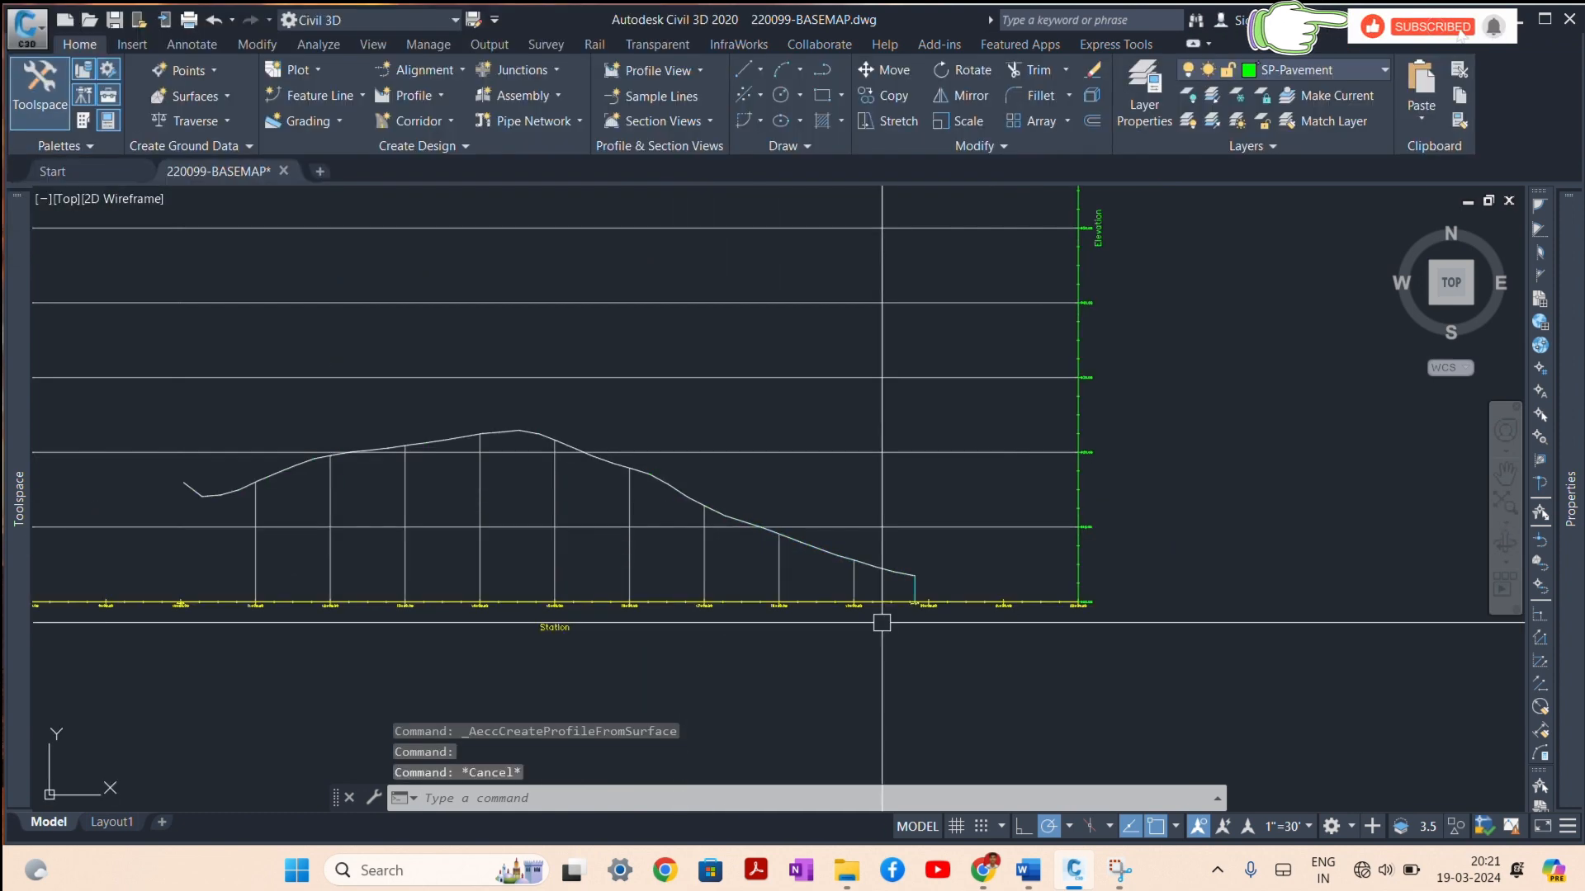
Step: Start a new layout profile with the Profile Creation Tools in the TEST profile view and name it PROPOSED
{"action": "scroll", "coordinate": [793, 637], "scroll_direction": "down", "scroll_amount": 6}
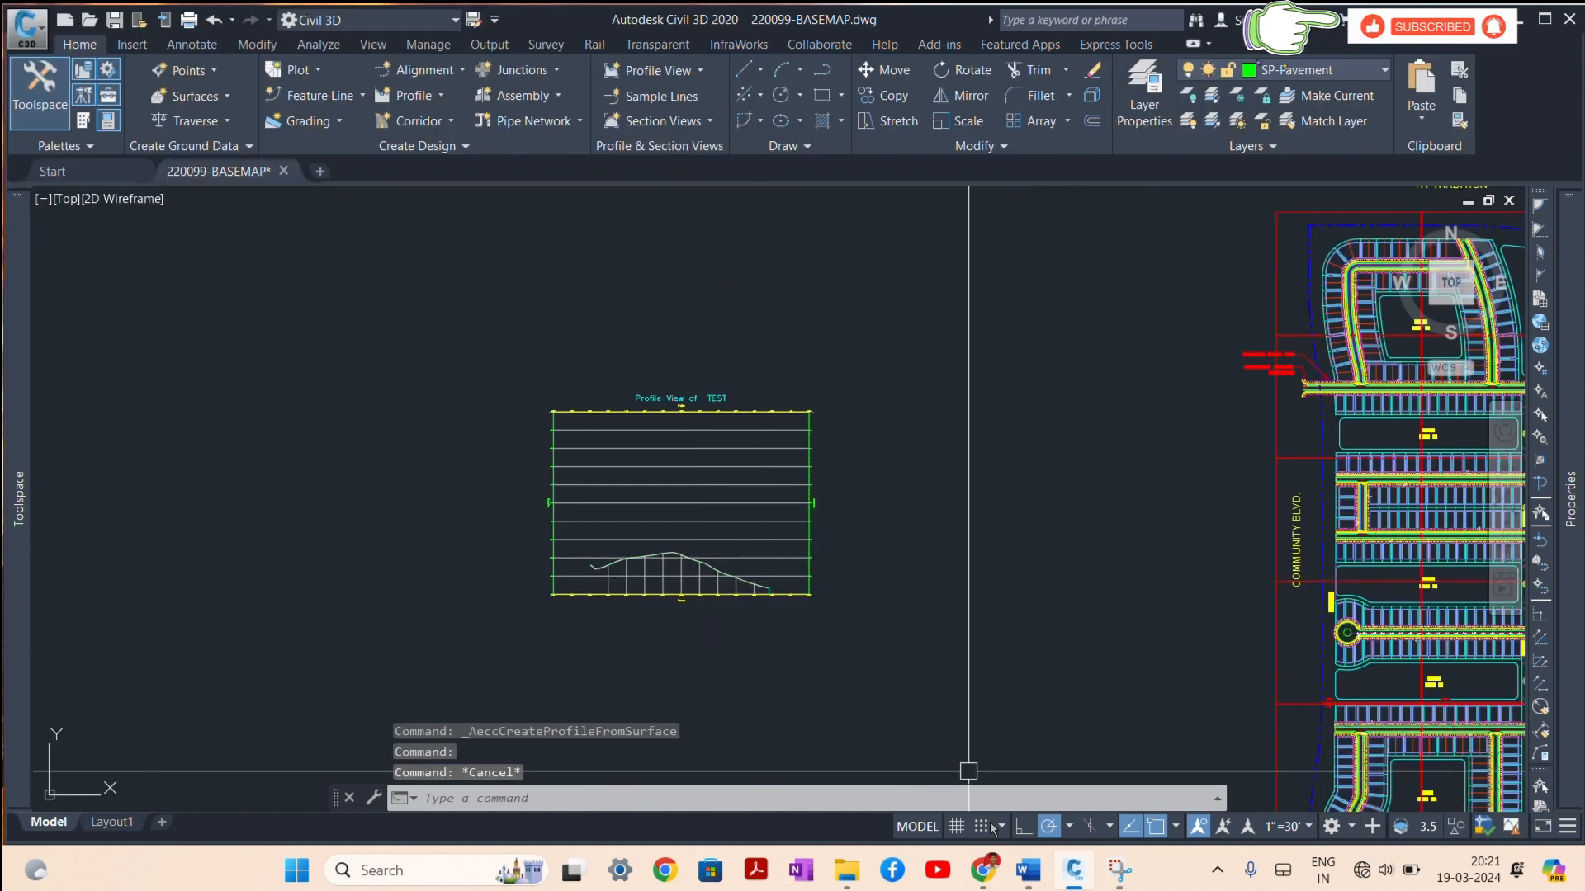
{"action": "scroll", "coordinate": [672, 537], "scroll_direction": "down", "scroll_amount": 4}
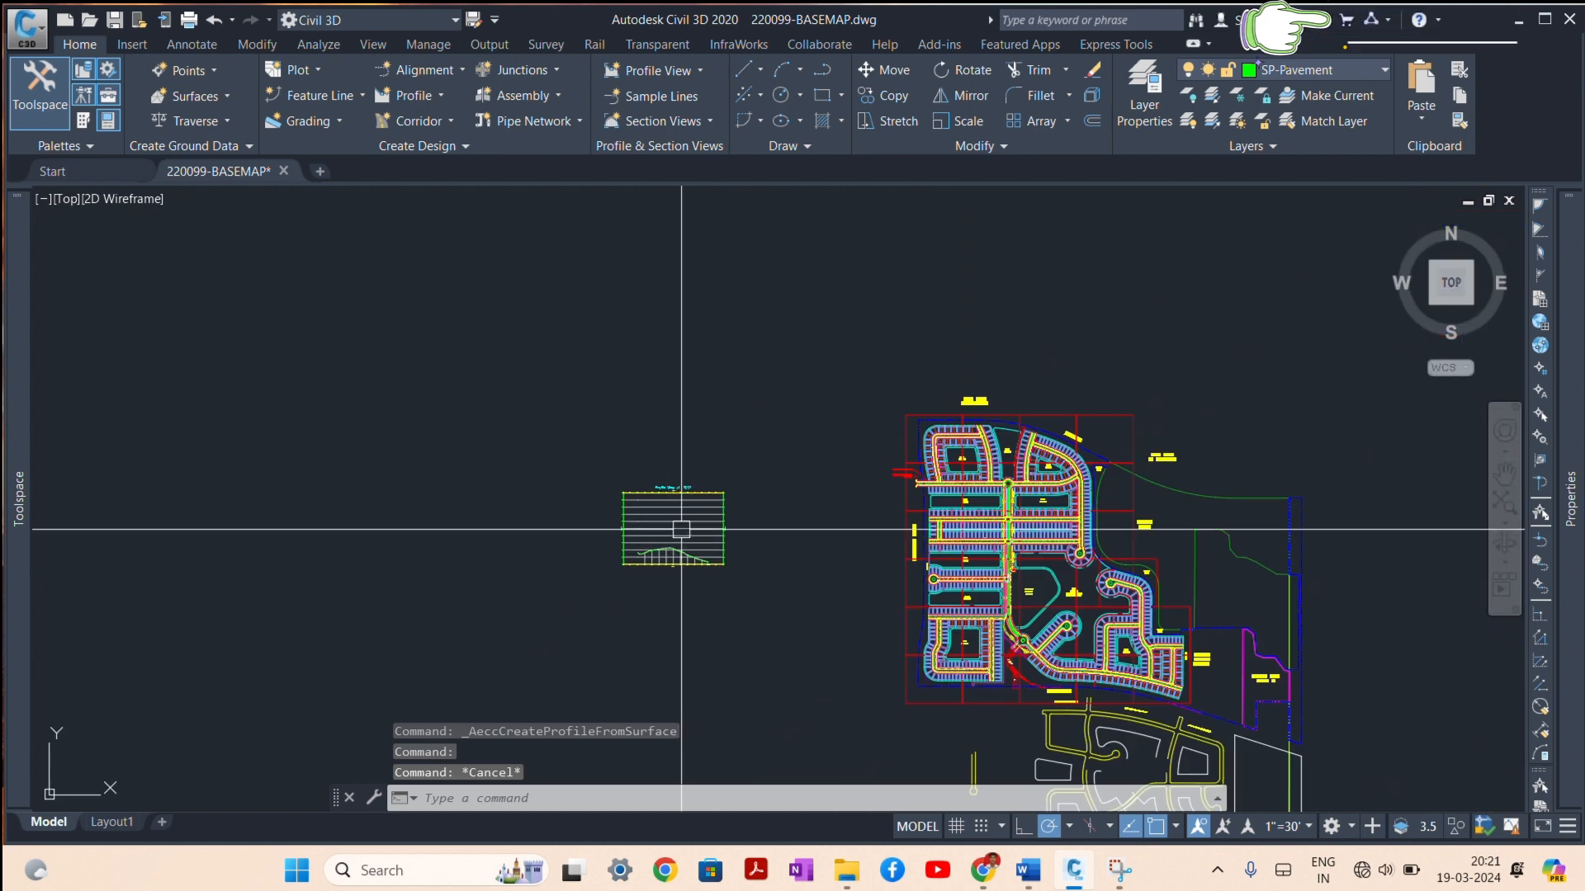
{"action": "scroll", "coordinate": [683, 518], "scroll_direction": "up", "scroll_amount": 6}
{"action": "left_click", "coordinate": [691, 501]}
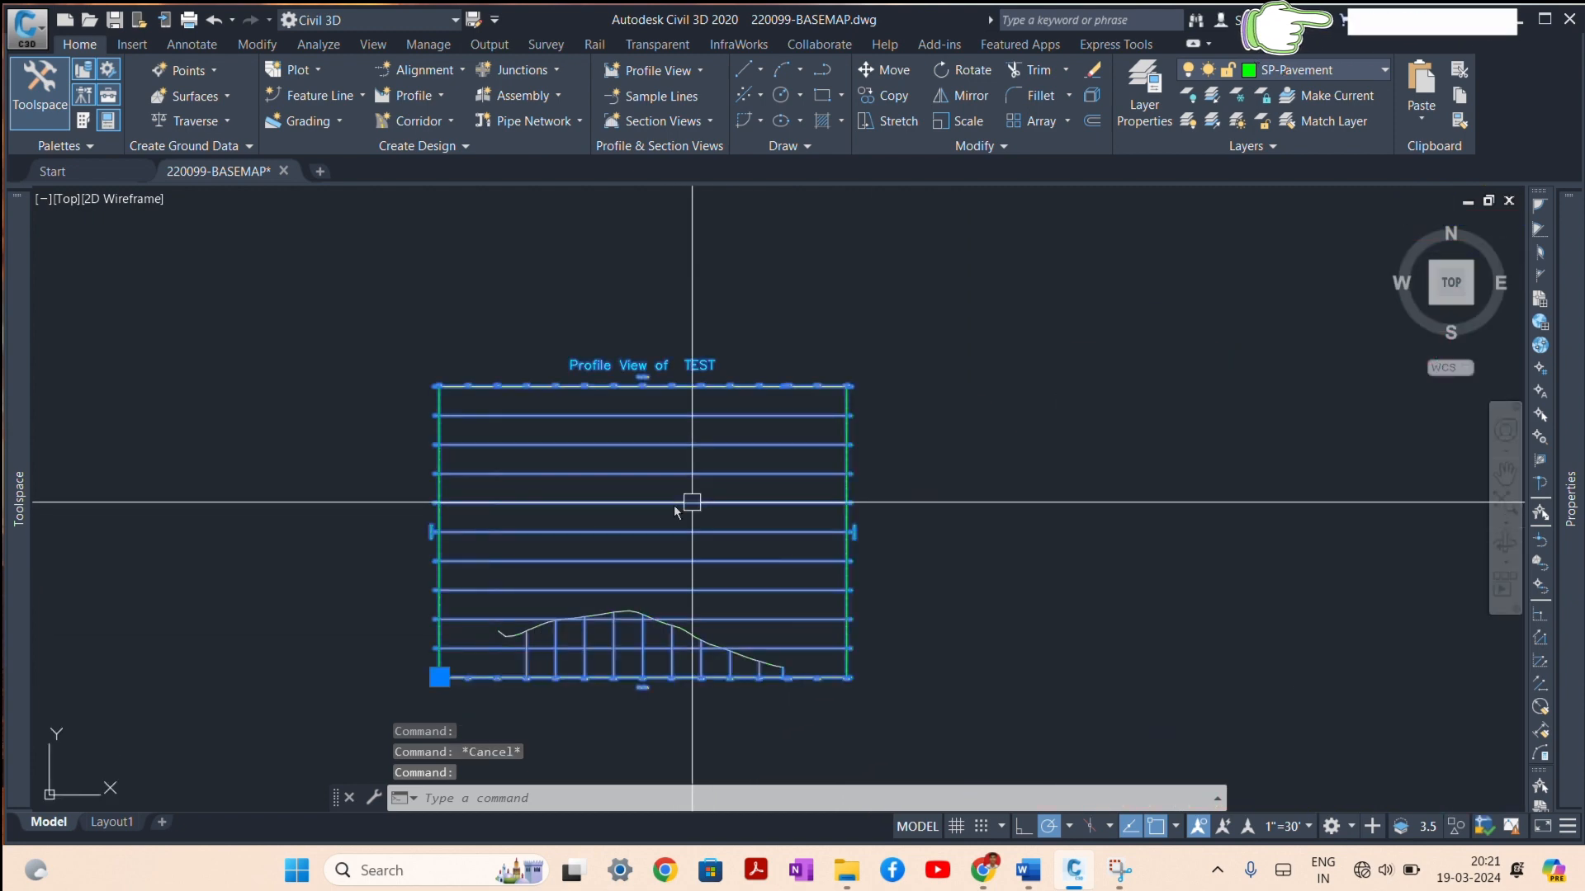
{"action": "scroll", "coordinate": [670, 505], "scroll_direction": "down", "scroll_amount": 4}
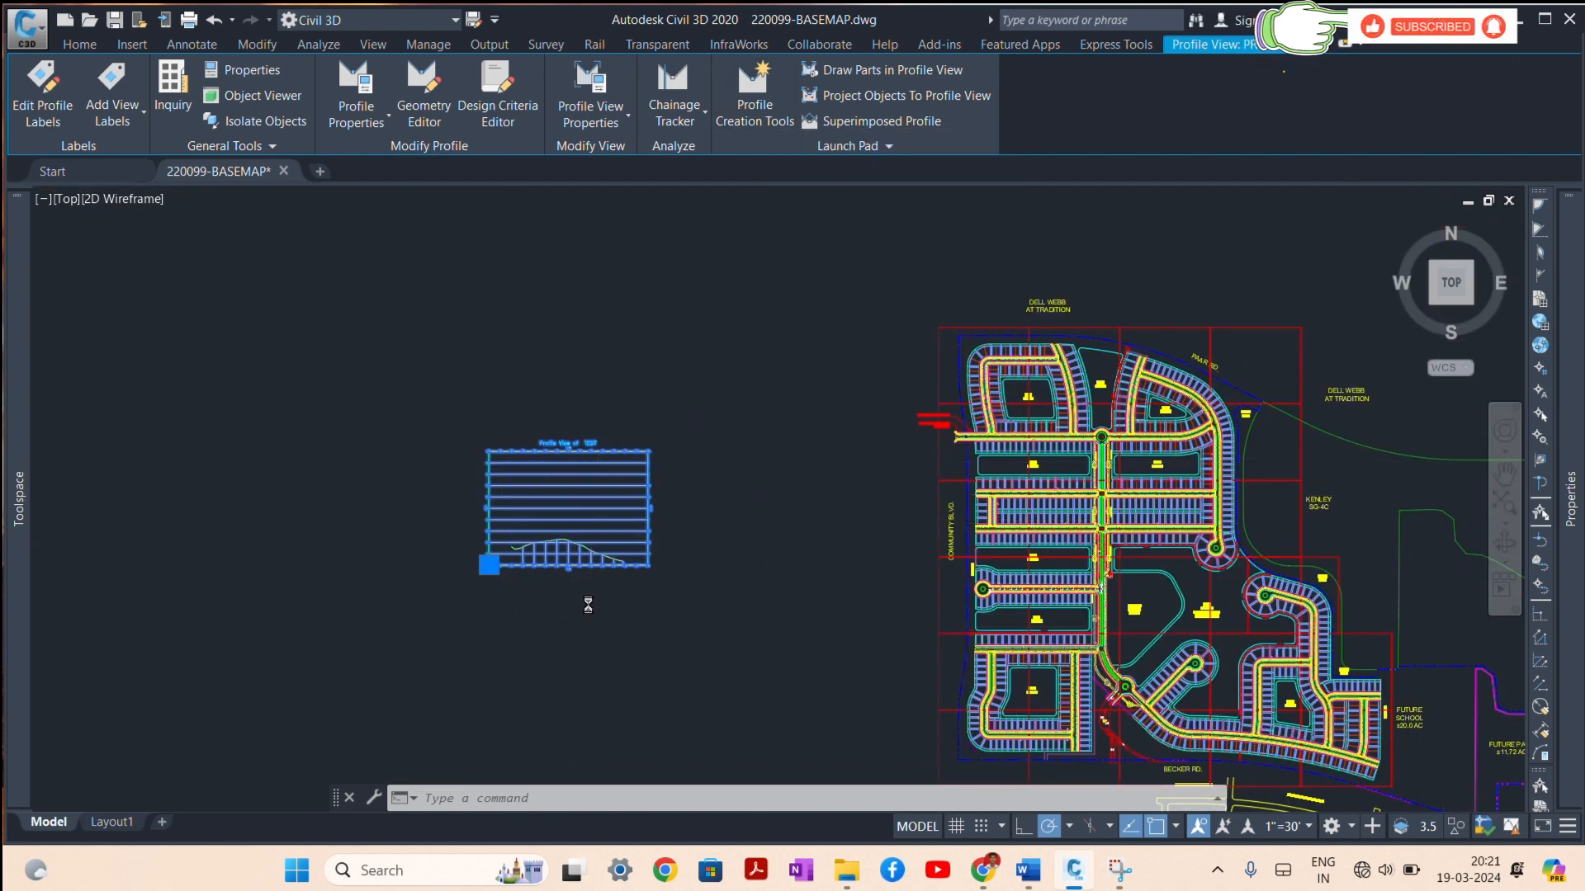
{"action": "scroll", "coordinate": [587, 602], "scroll_direction": "up", "scroll_amount": 5}
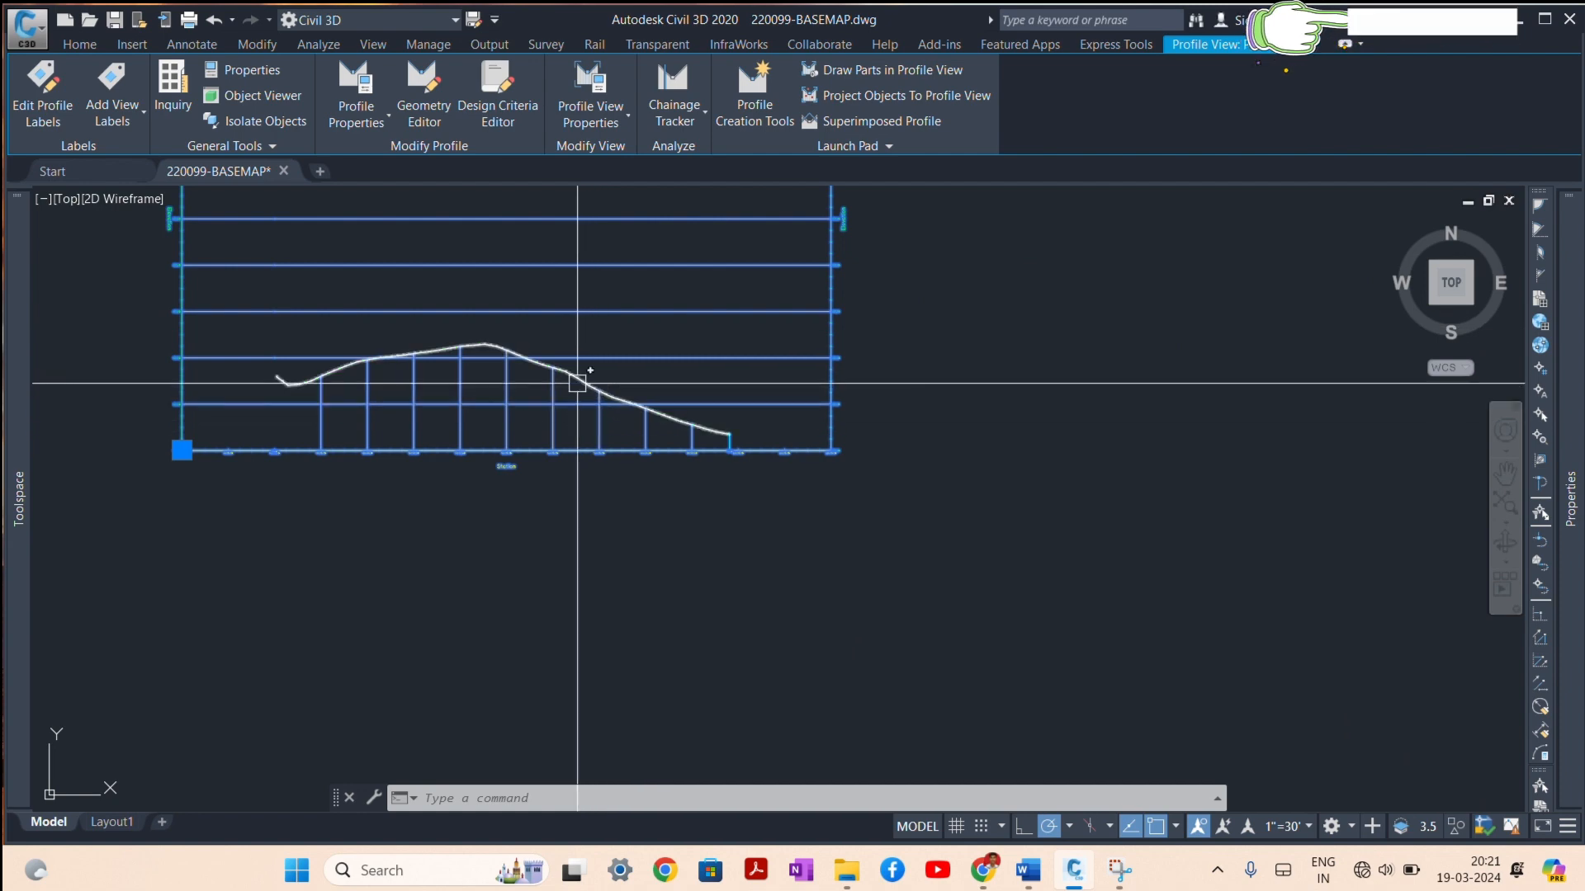
{"action": "scroll", "coordinate": [577, 382], "scroll_direction": "down", "scroll_amount": 5}
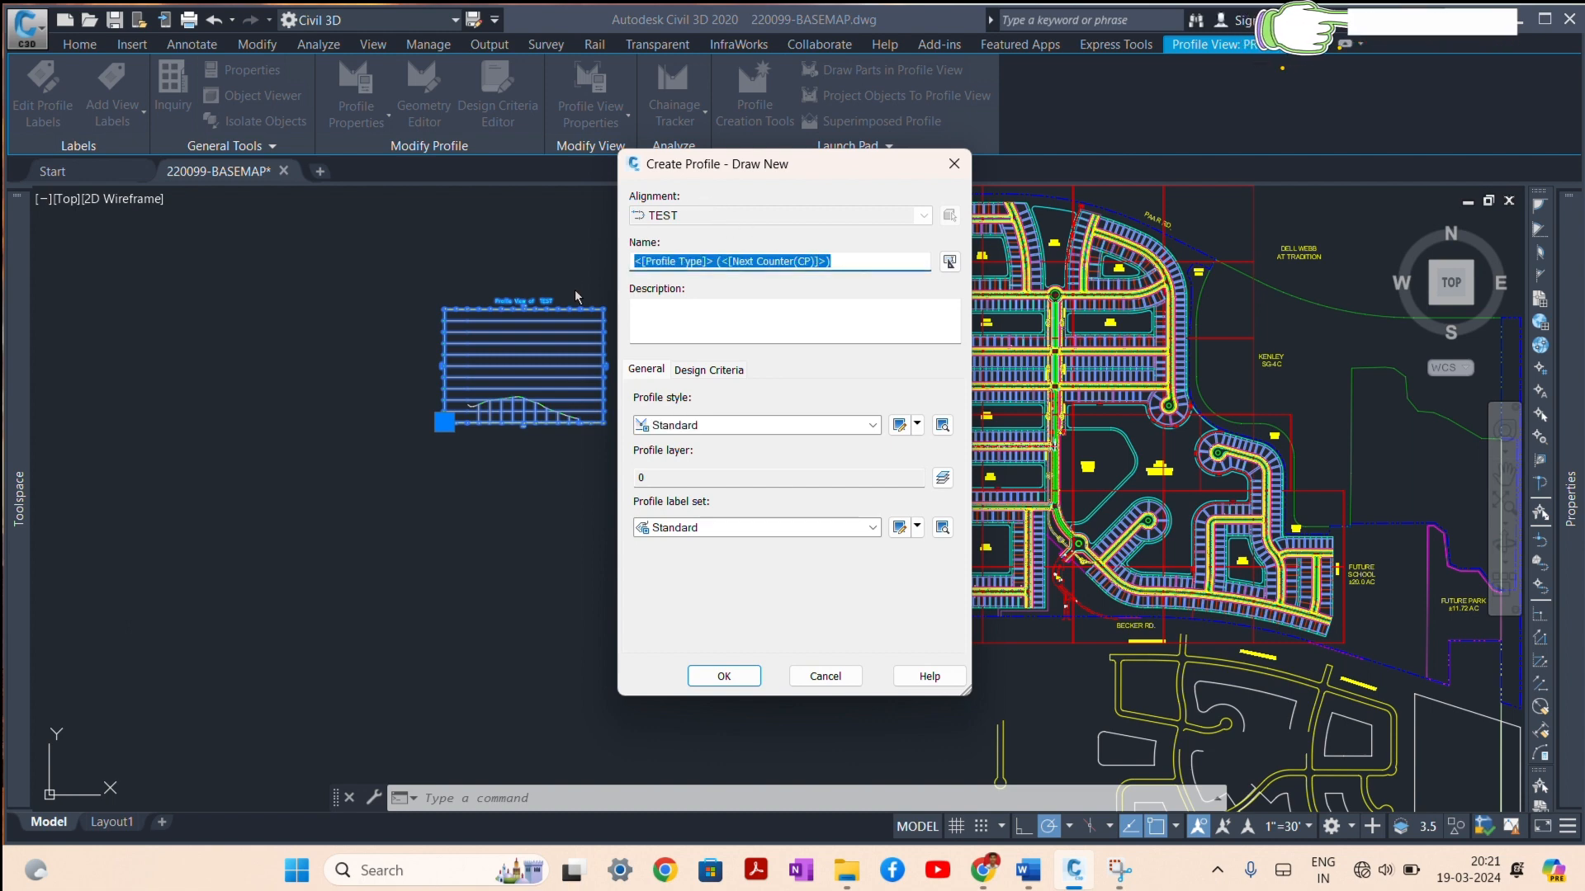
{"action": "type", "text": "PROPOSED"}
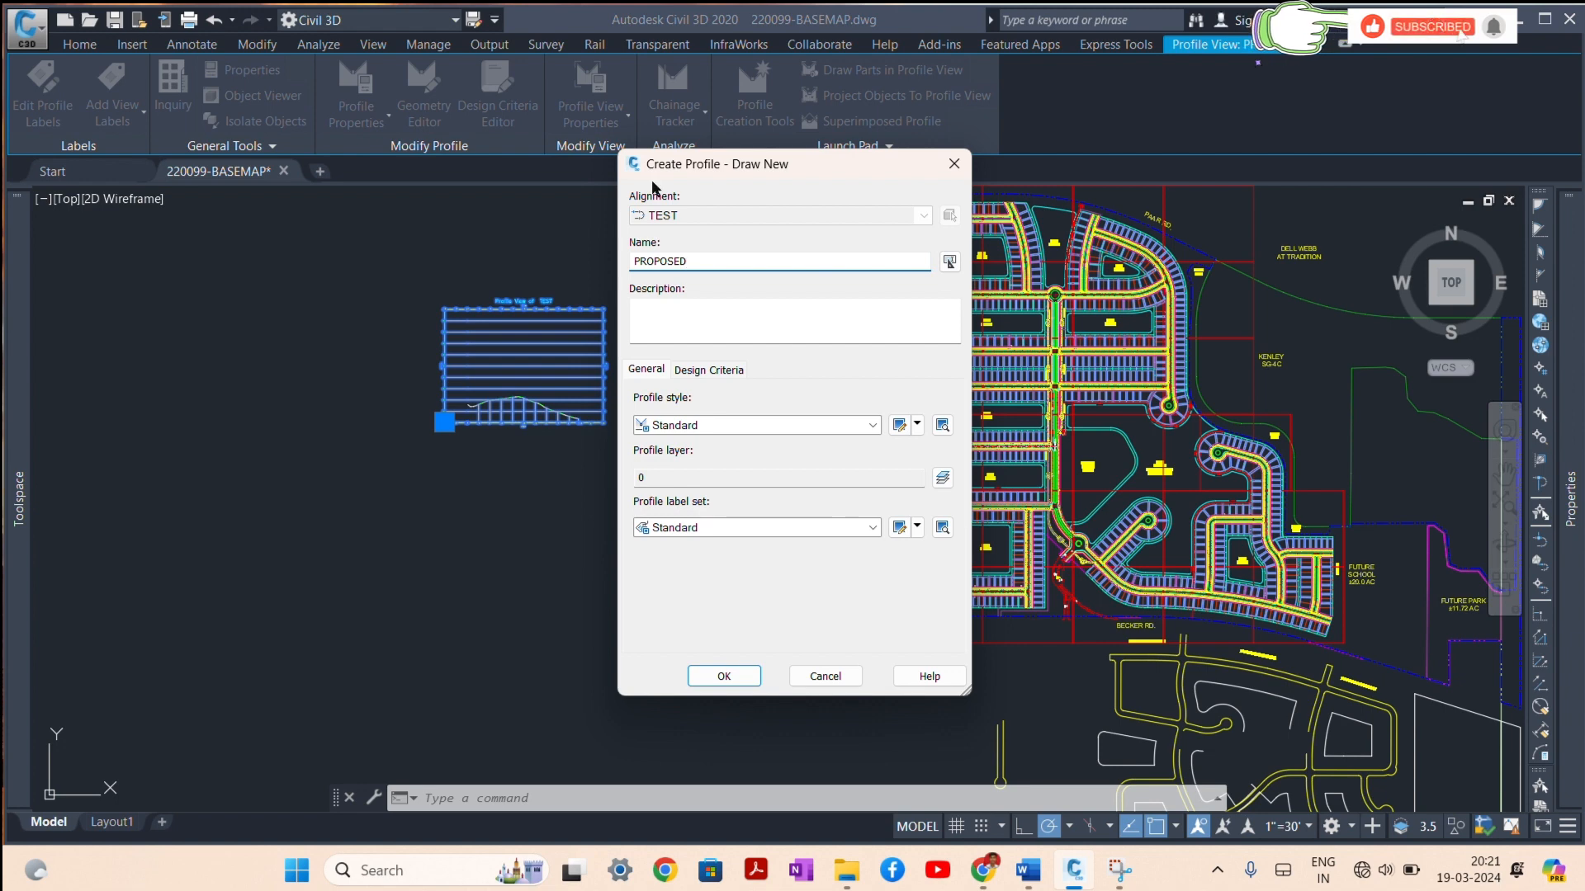
{"action": "mouse_move", "coordinate": [765, 165]}
{"action": "left_mouse_down"}
{"action": "mouse_move", "coordinate": [586, 154]}
{"action": "mouse_move", "coordinate": [572, 165]}
{"action": "mouse_move", "coordinate": [628, 236]}
{"action": "mouse_move", "coordinate": [559, 219]}
{"action": "left_mouse_up"}
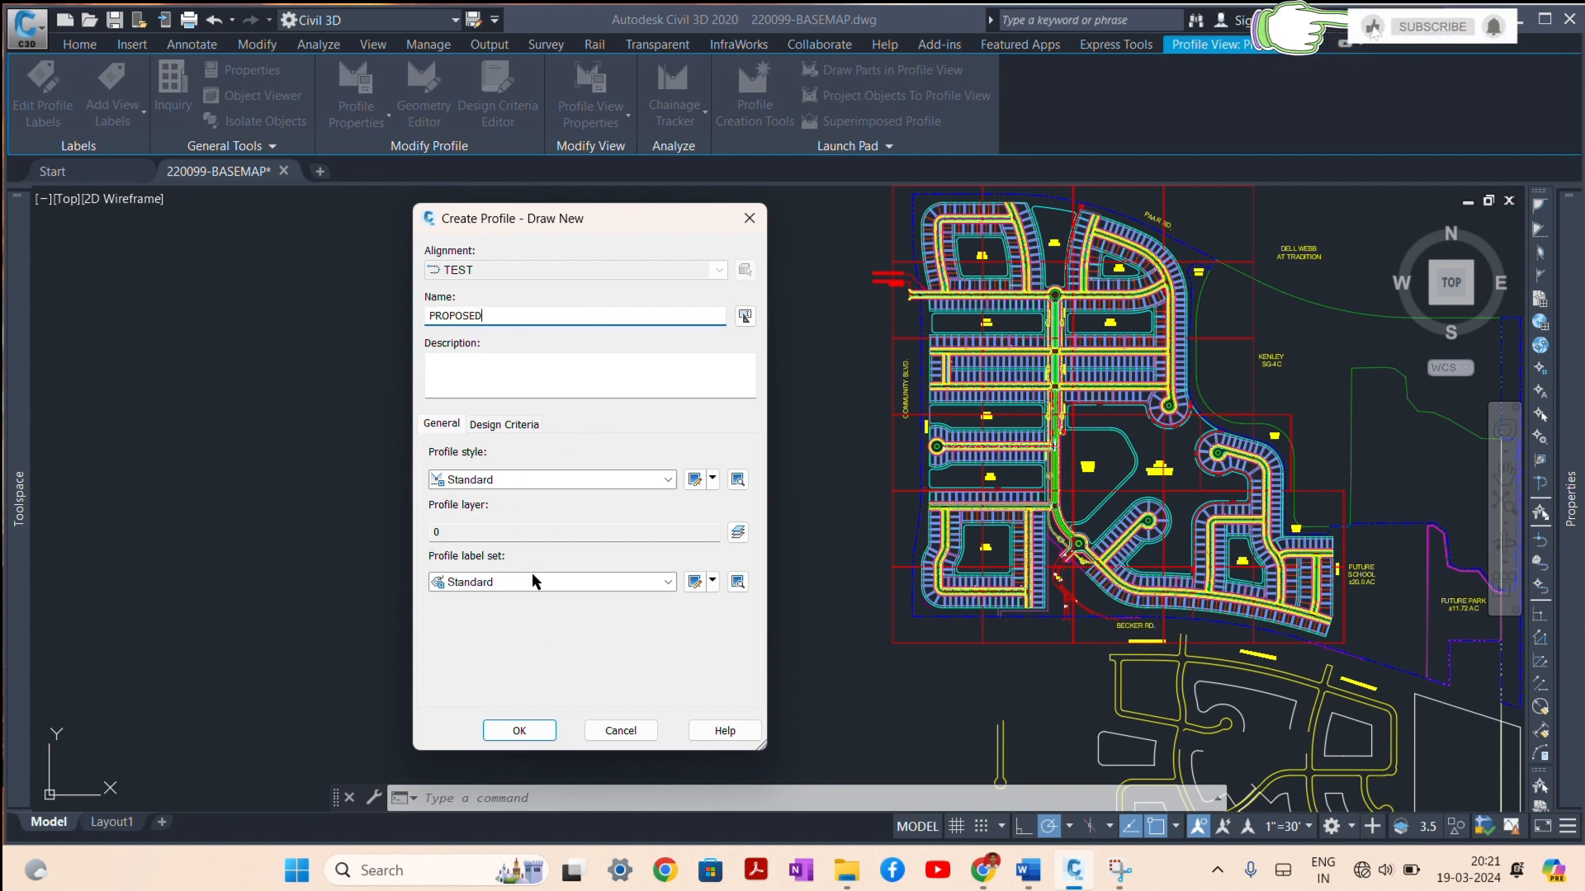
Step: Assign the PROPOSED profile to the P_SITE-DIMS layer and create it with the Standard profile style and label set
{"action": "left_click", "coordinate": [738, 533]}
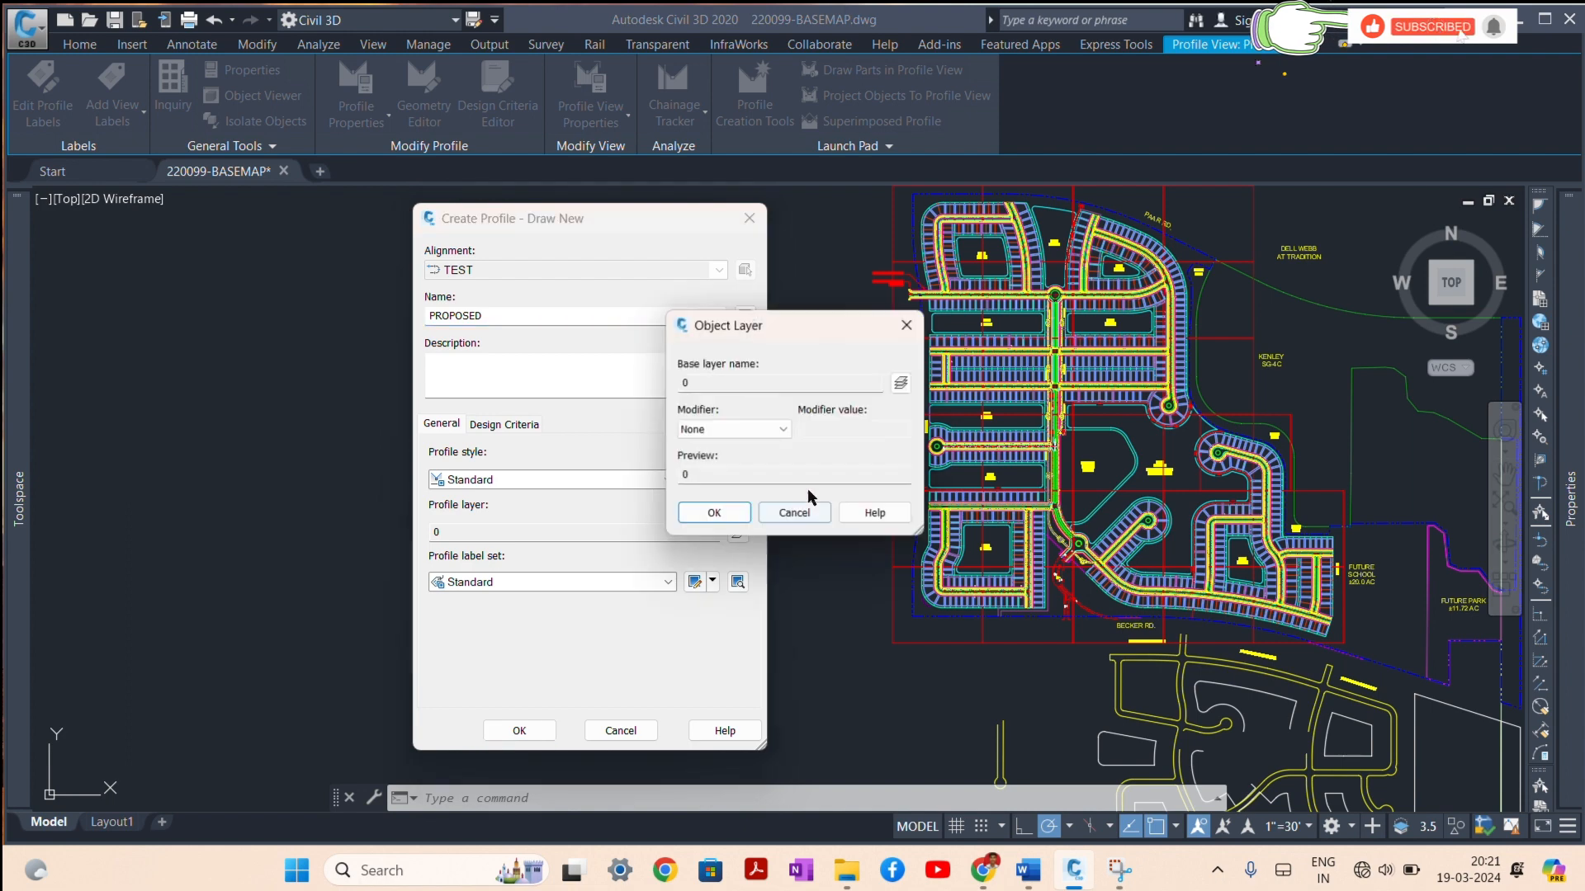
{"action": "left_click", "coordinate": [901, 384]}
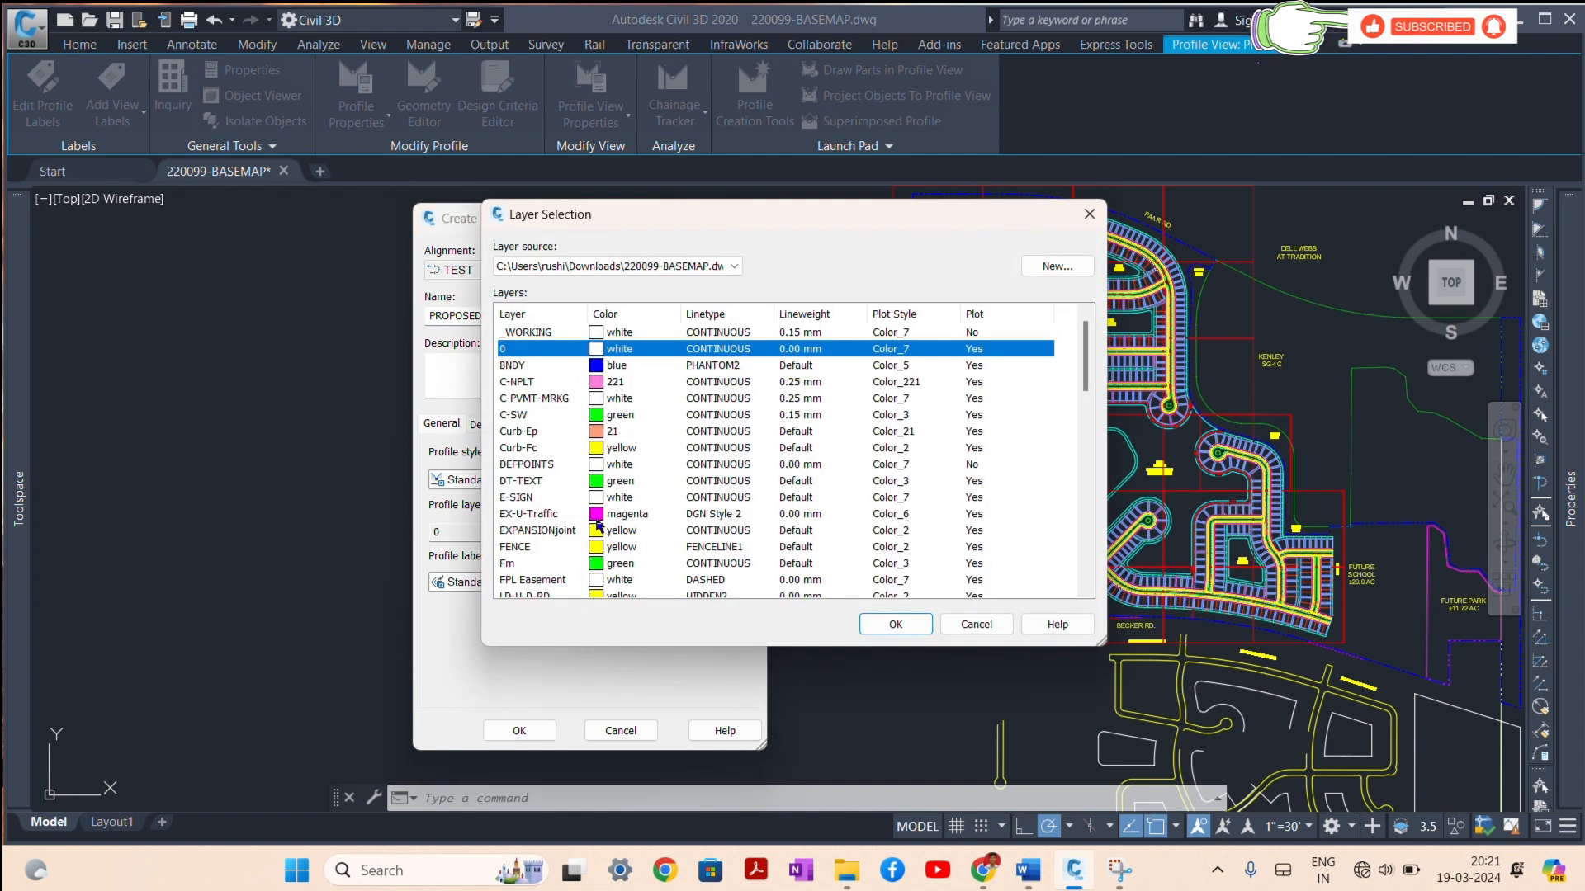
{"action": "scroll", "coordinate": [512, 543], "scroll_direction": "down", "scroll_amount": 4}
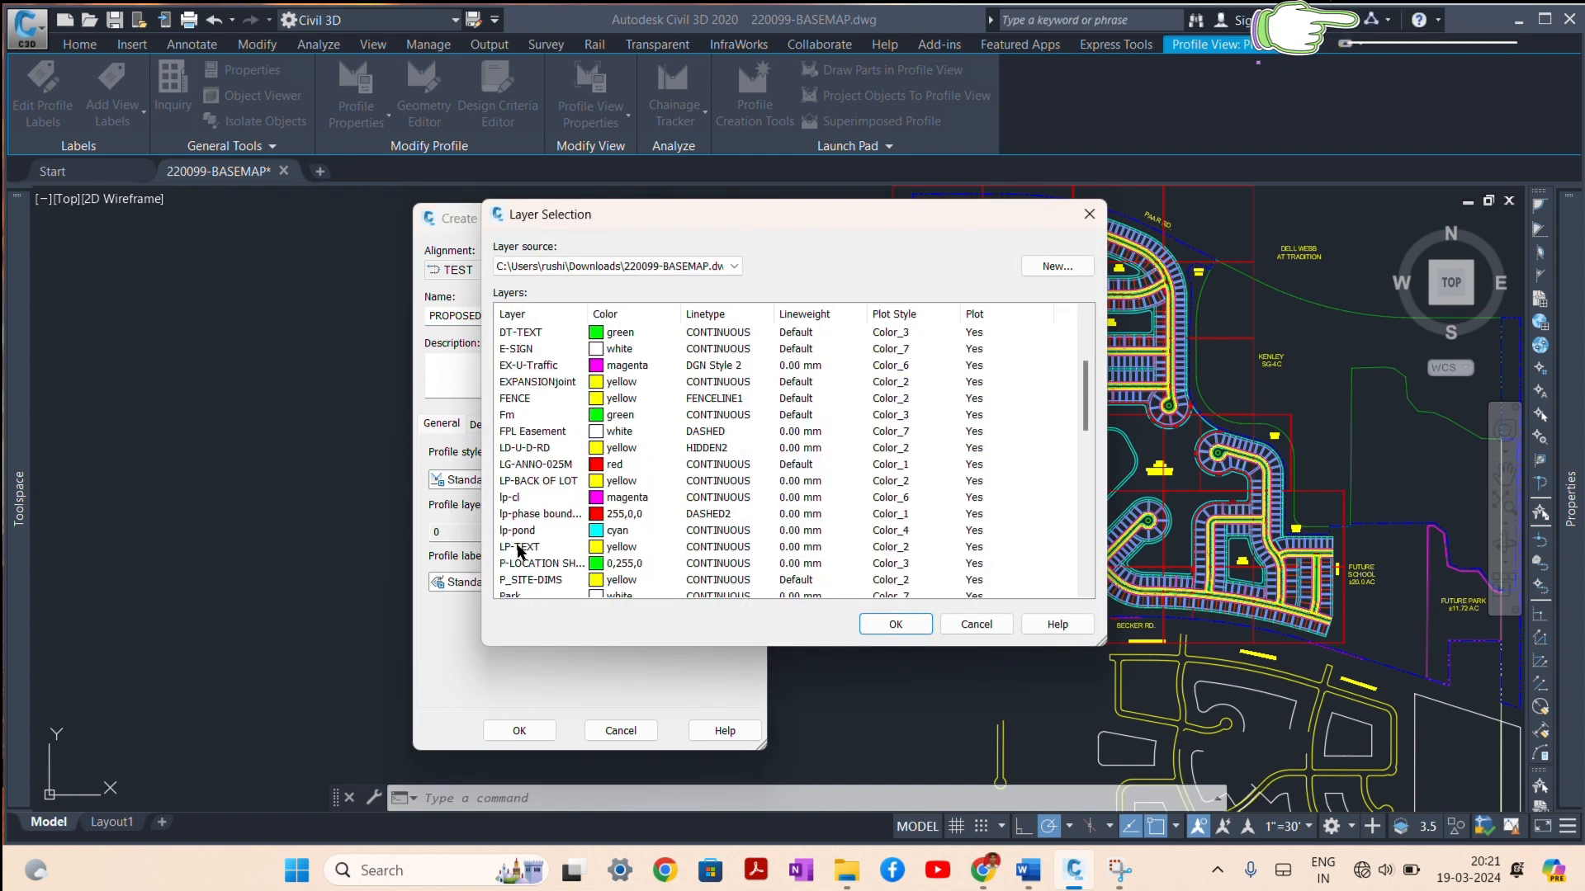
{"action": "left_click", "coordinate": [522, 567]}
{"action": "left_click", "coordinate": [543, 581]}
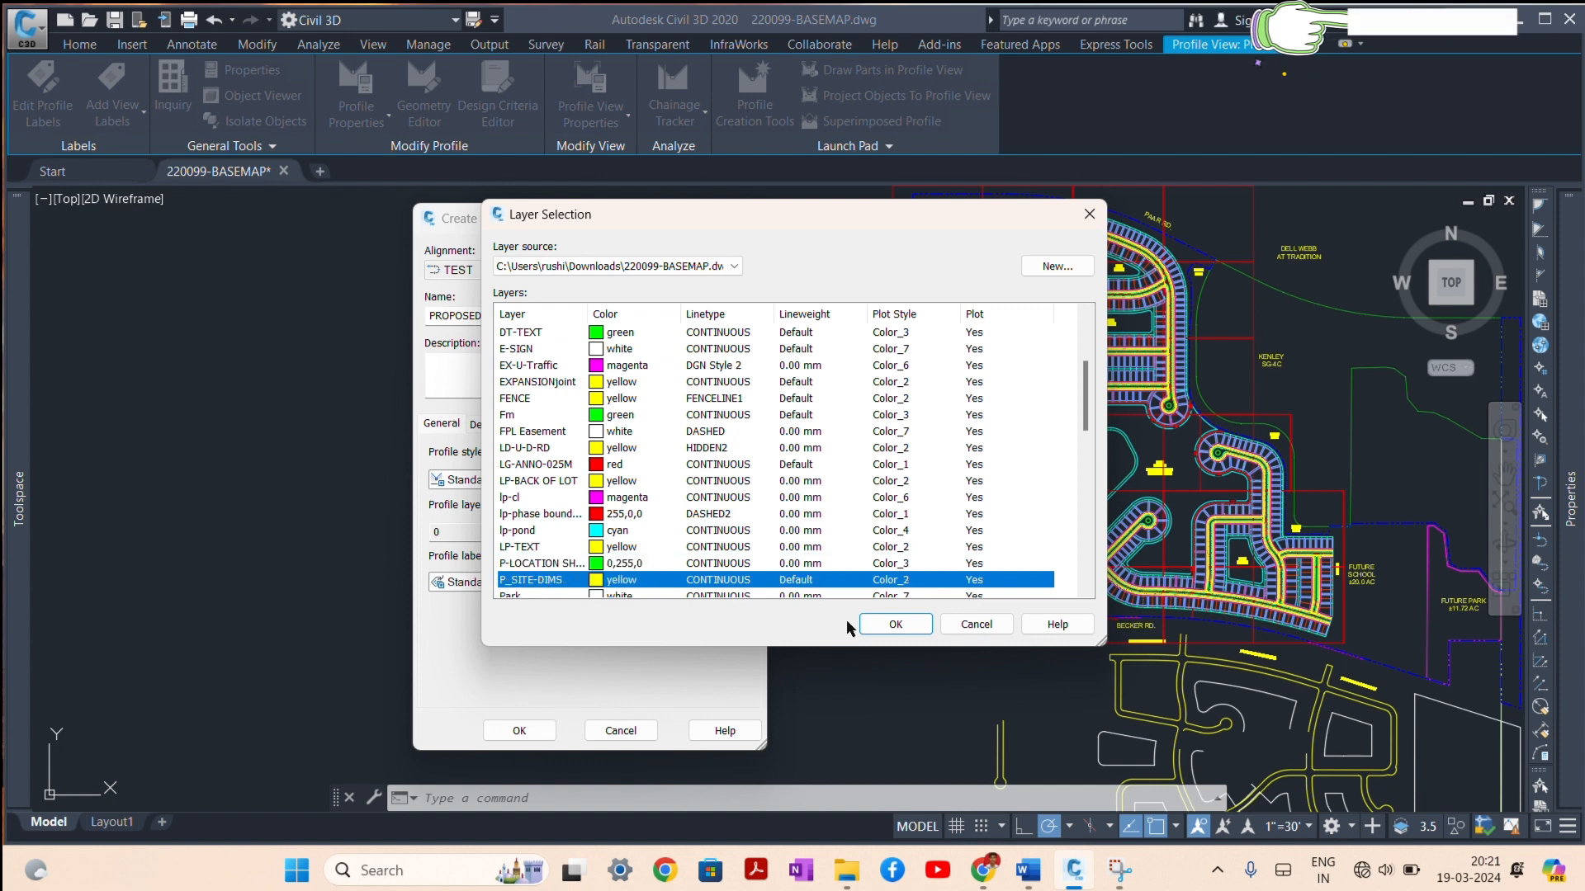
{"action": "left_click", "coordinate": [895, 623]}
{"action": "left_click", "coordinate": [712, 513]}
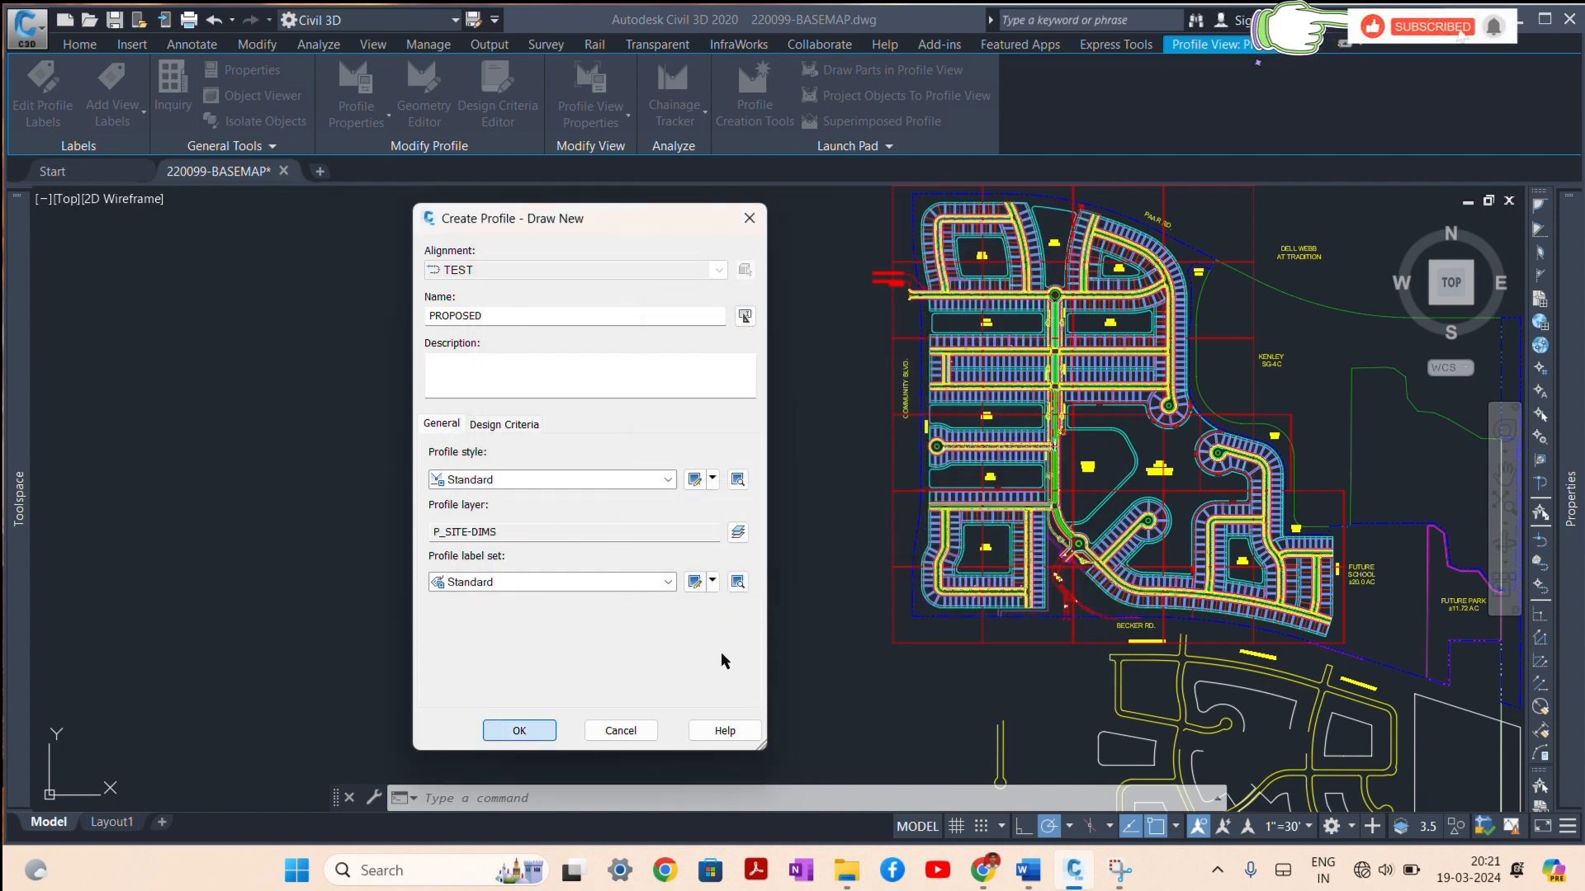
{"action": "key", "text": "Return"}
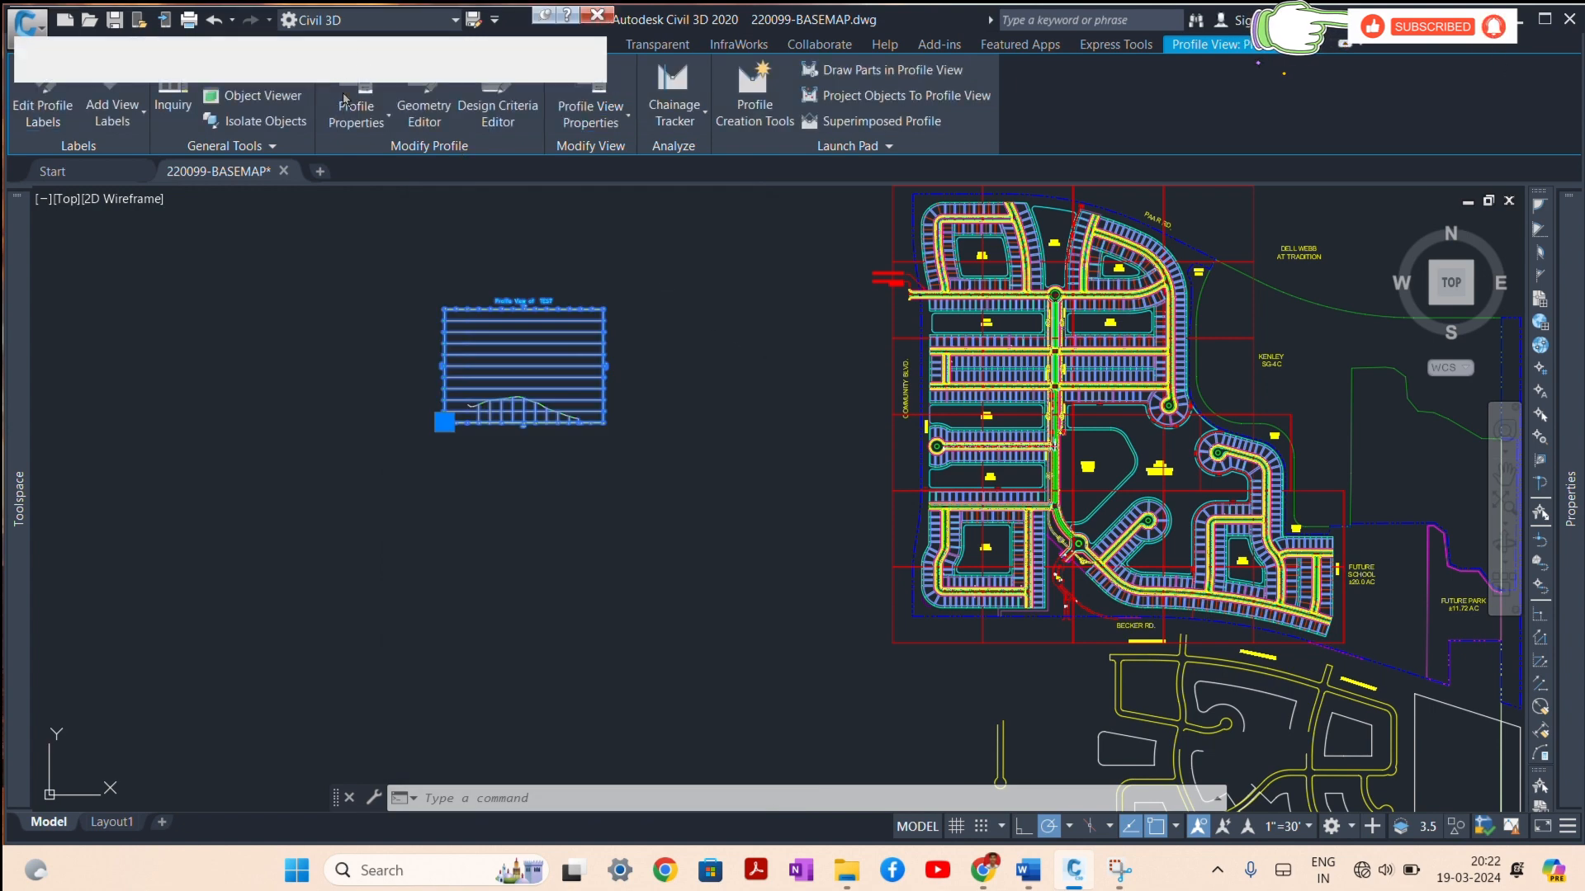
Step: Begin drawing profile straights without curves, placing the start point on the EG profile's end at chainage 19+81.55
{"action": "left_click_drag", "start_coordinate": [236, 18], "coordinate": [256, 205]}
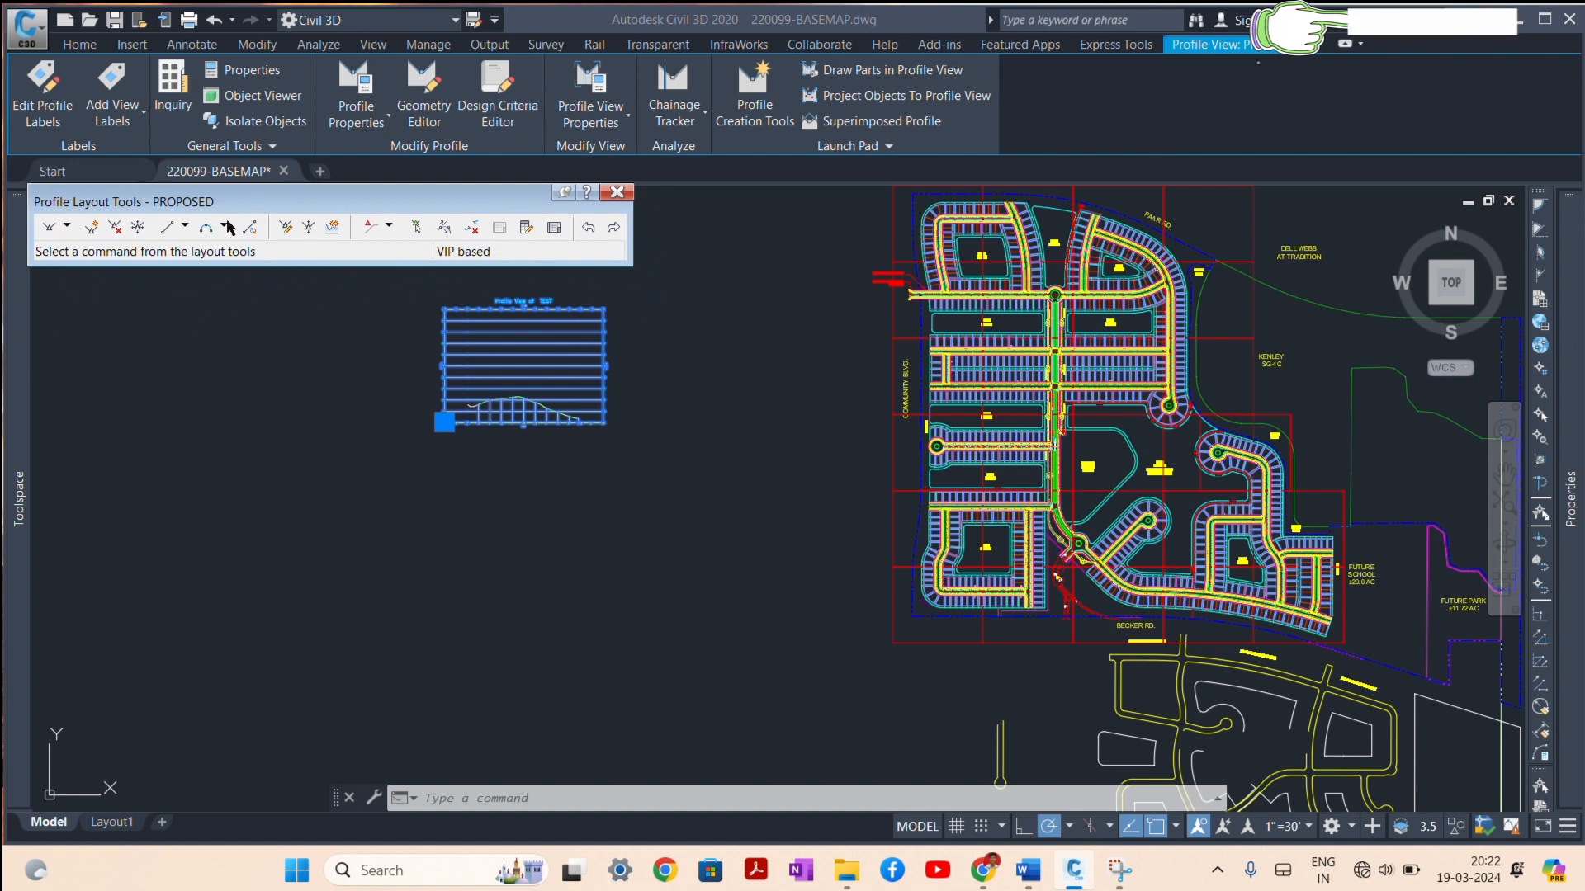
{"action": "left_click", "coordinate": [48, 228]}
{"action": "scroll", "coordinate": [591, 399], "scroll_direction": "up", "scroll_amount": 6}
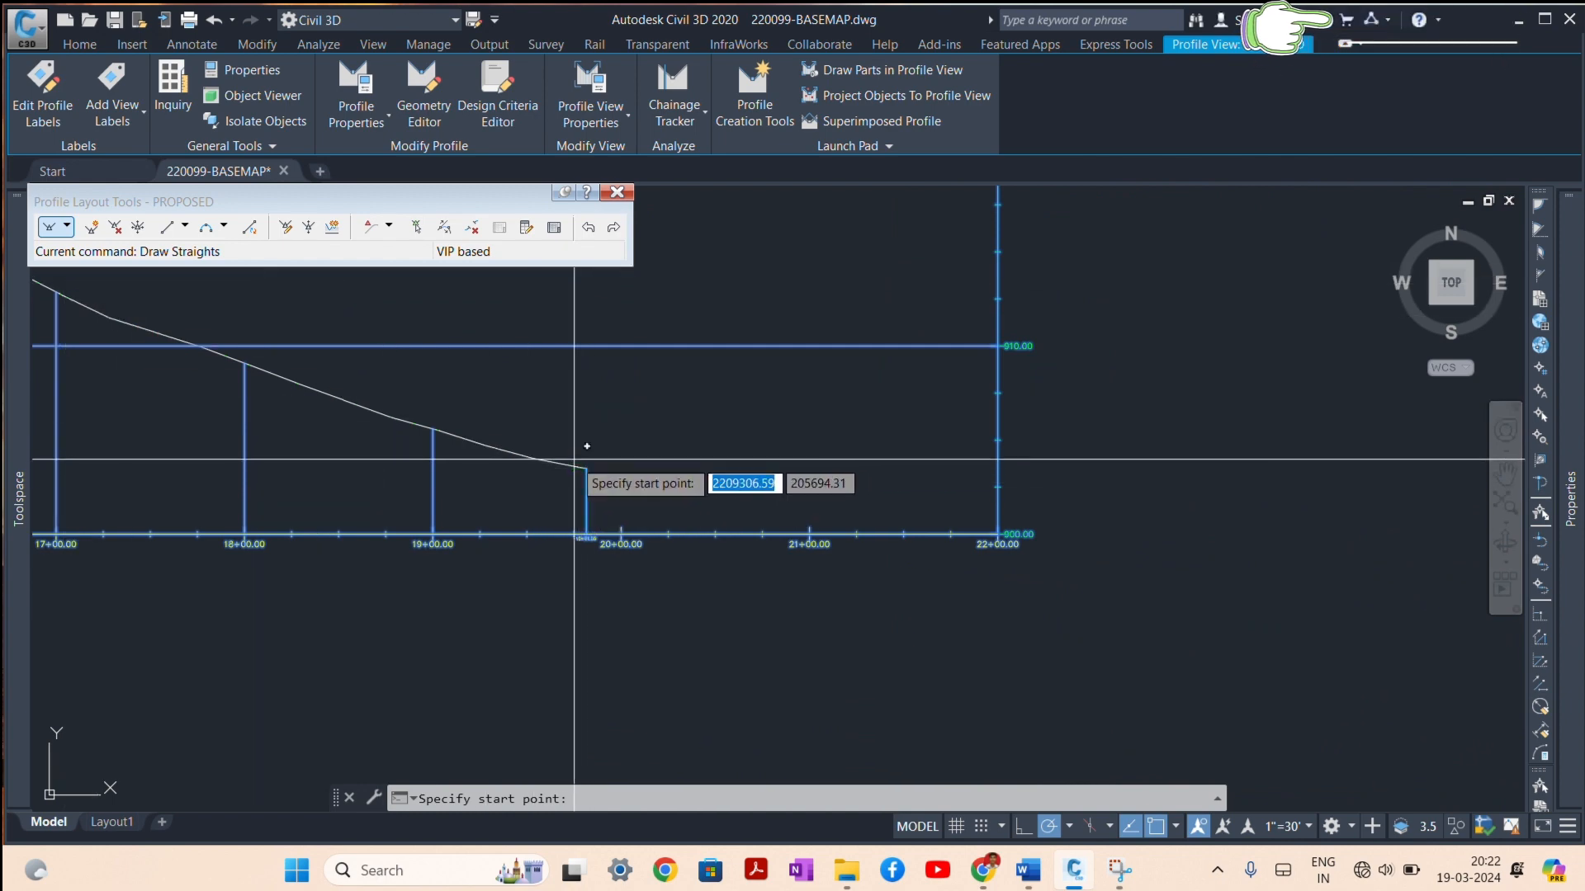
{"action": "scroll", "coordinate": [527, 515], "scroll_direction": "down", "scroll_amount": 4}
{"action": "scroll", "coordinate": [527, 515], "scroll_direction": "down", "scroll_amount": 2}
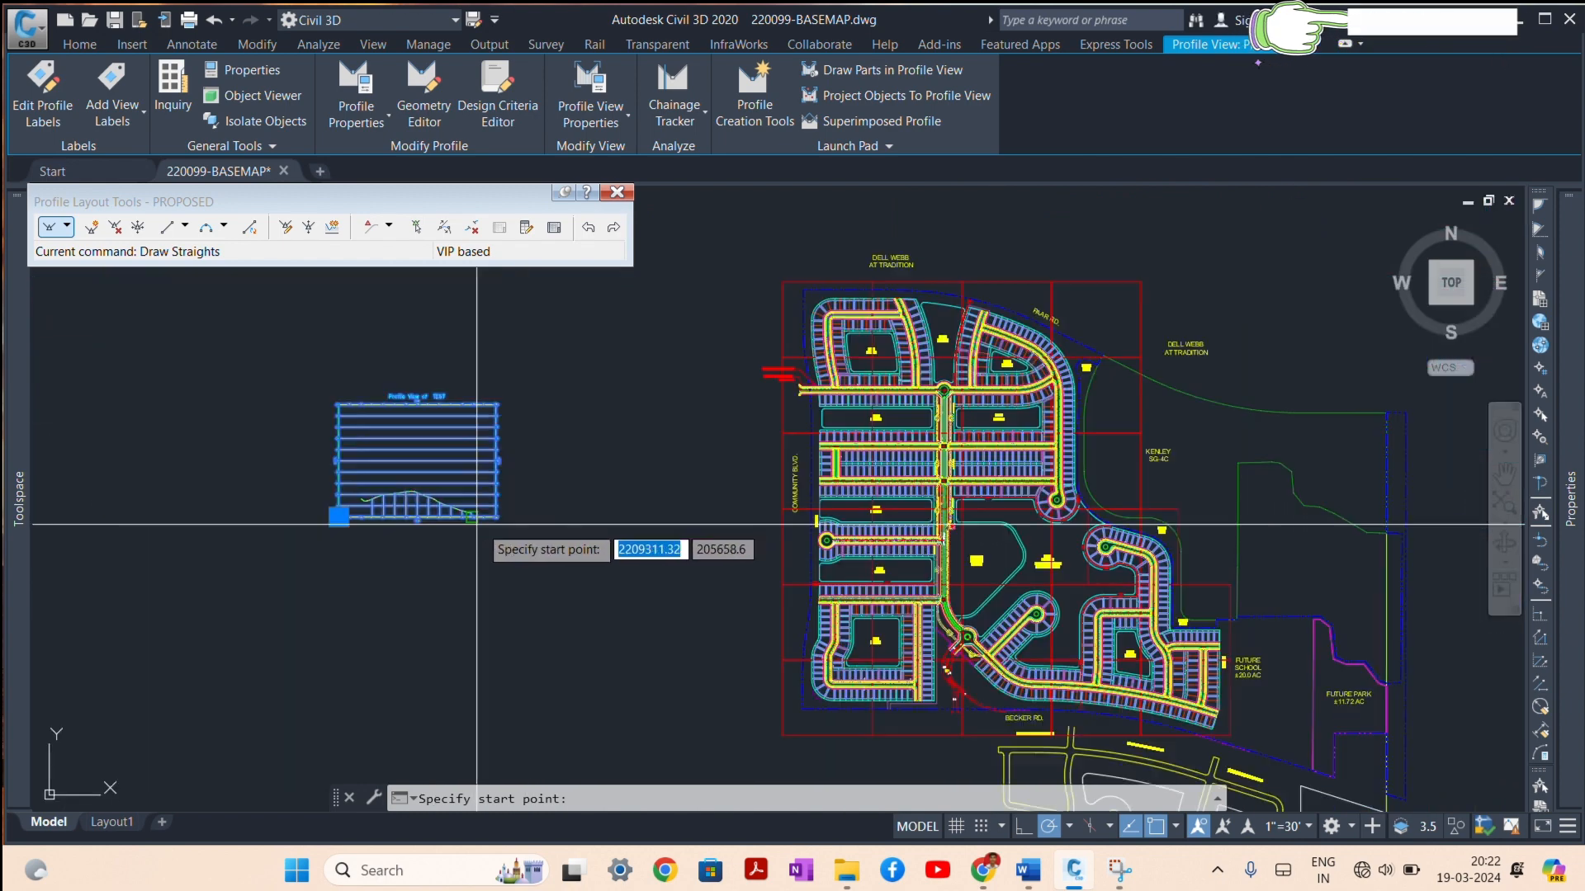
{"action": "scroll", "coordinate": [927, 485], "scroll_direction": "up", "scroll_amount": 5}
{"action": "scroll", "coordinate": [927, 486], "scroll_direction": "up", "scroll_amount": 7}
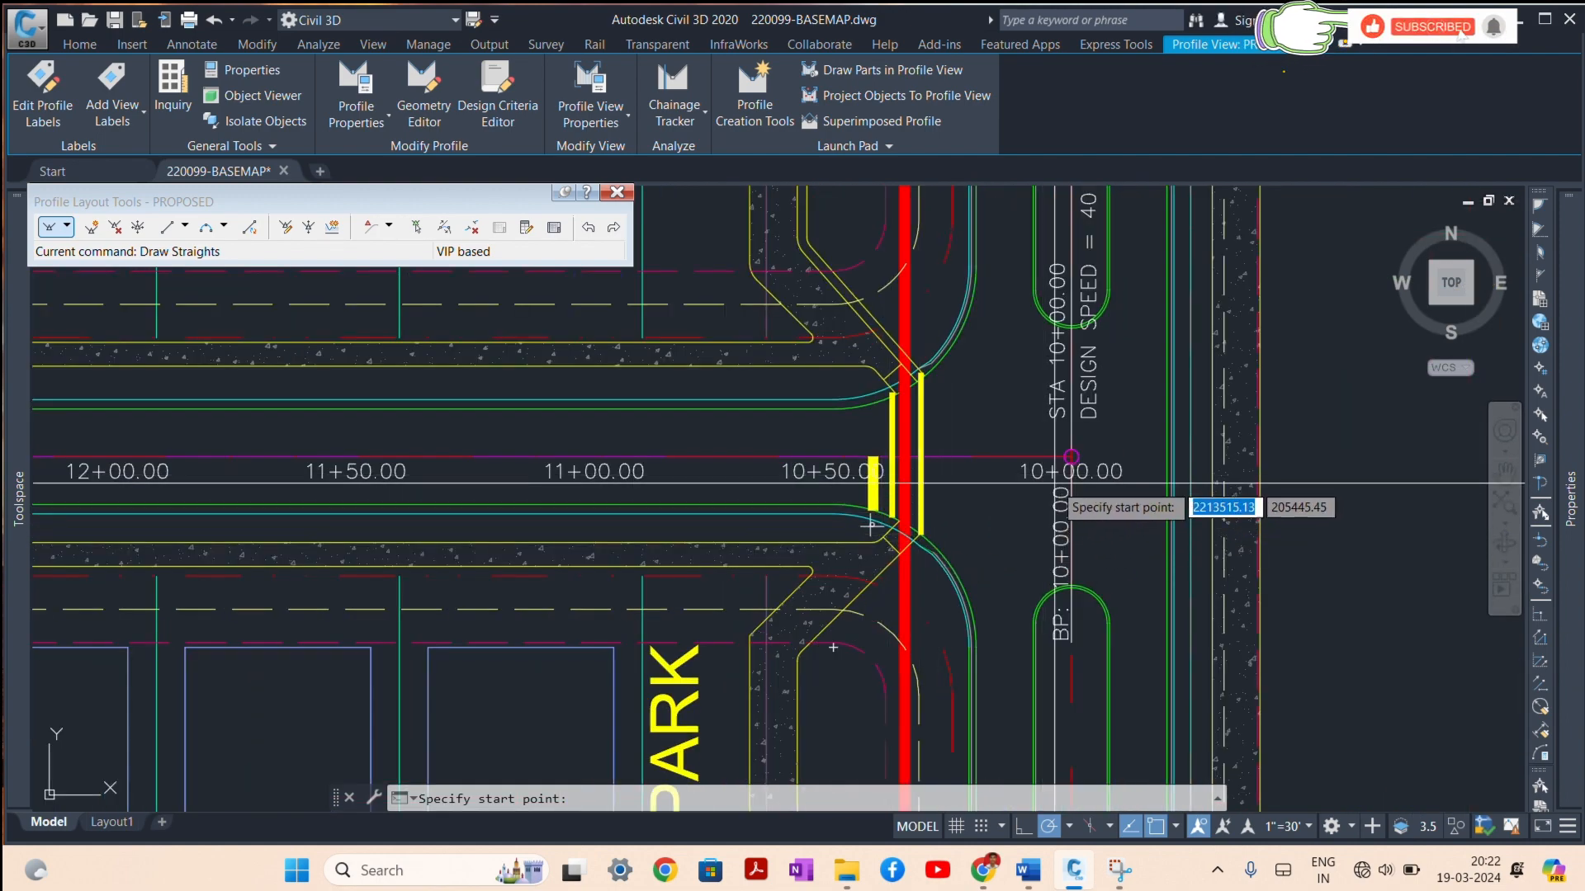
{"action": "scroll", "coordinate": [1072, 458], "scroll_direction": "down", "scroll_amount": 3}
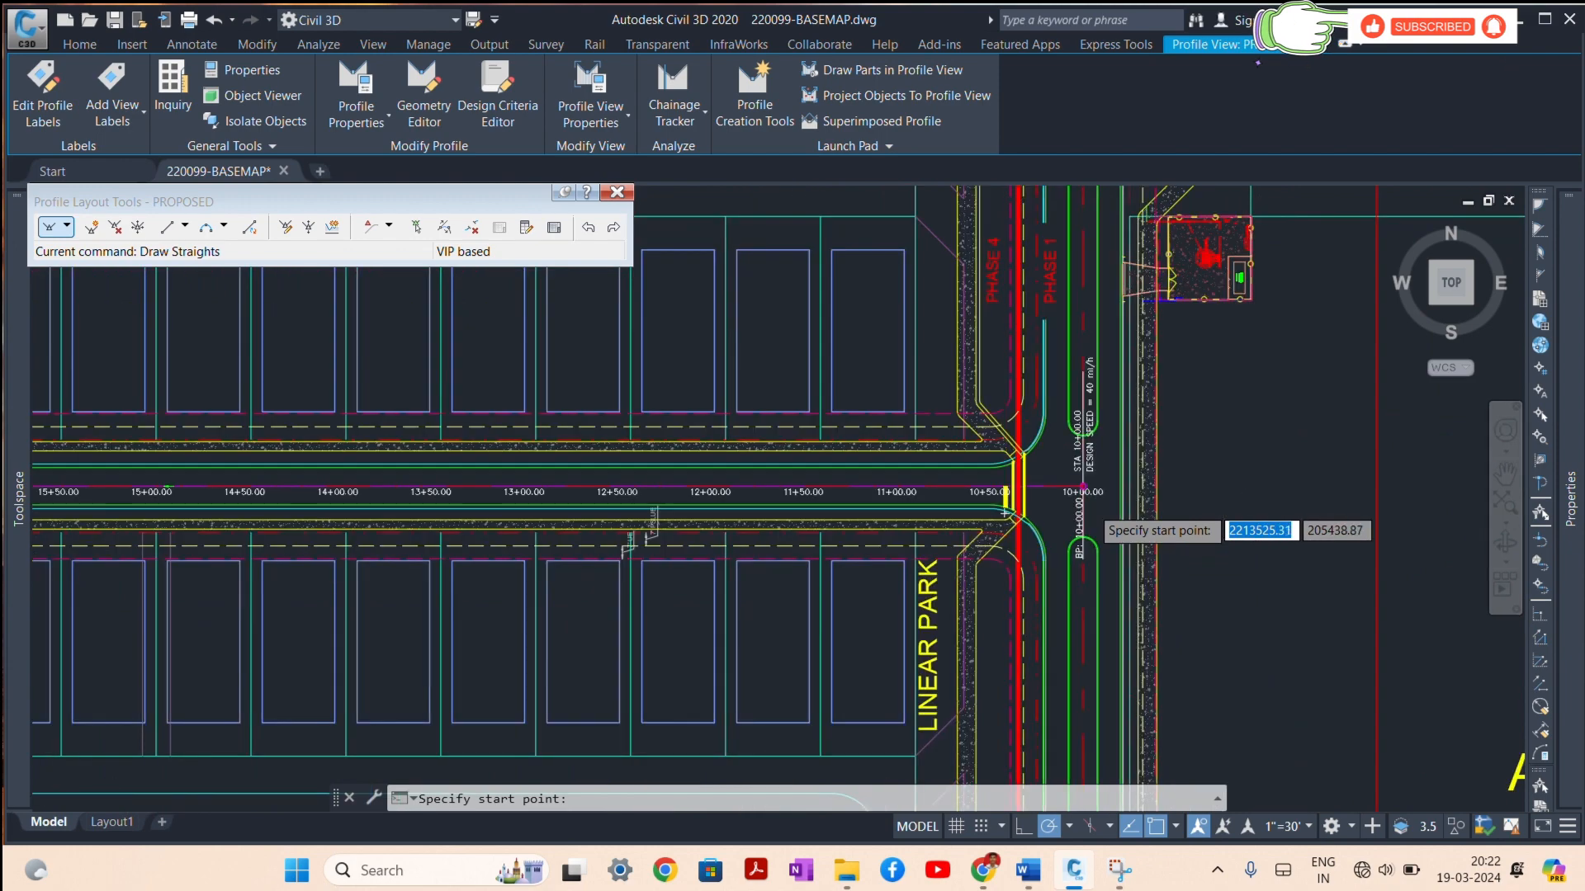
{"action": "scroll", "coordinate": [1077, 495], "scroll_direction": "up", "scroll_amount": 4}
{"action": "scroll", "coordinate": [1082, 489], "scroll_direction": "down", "scroll_amount": 12}
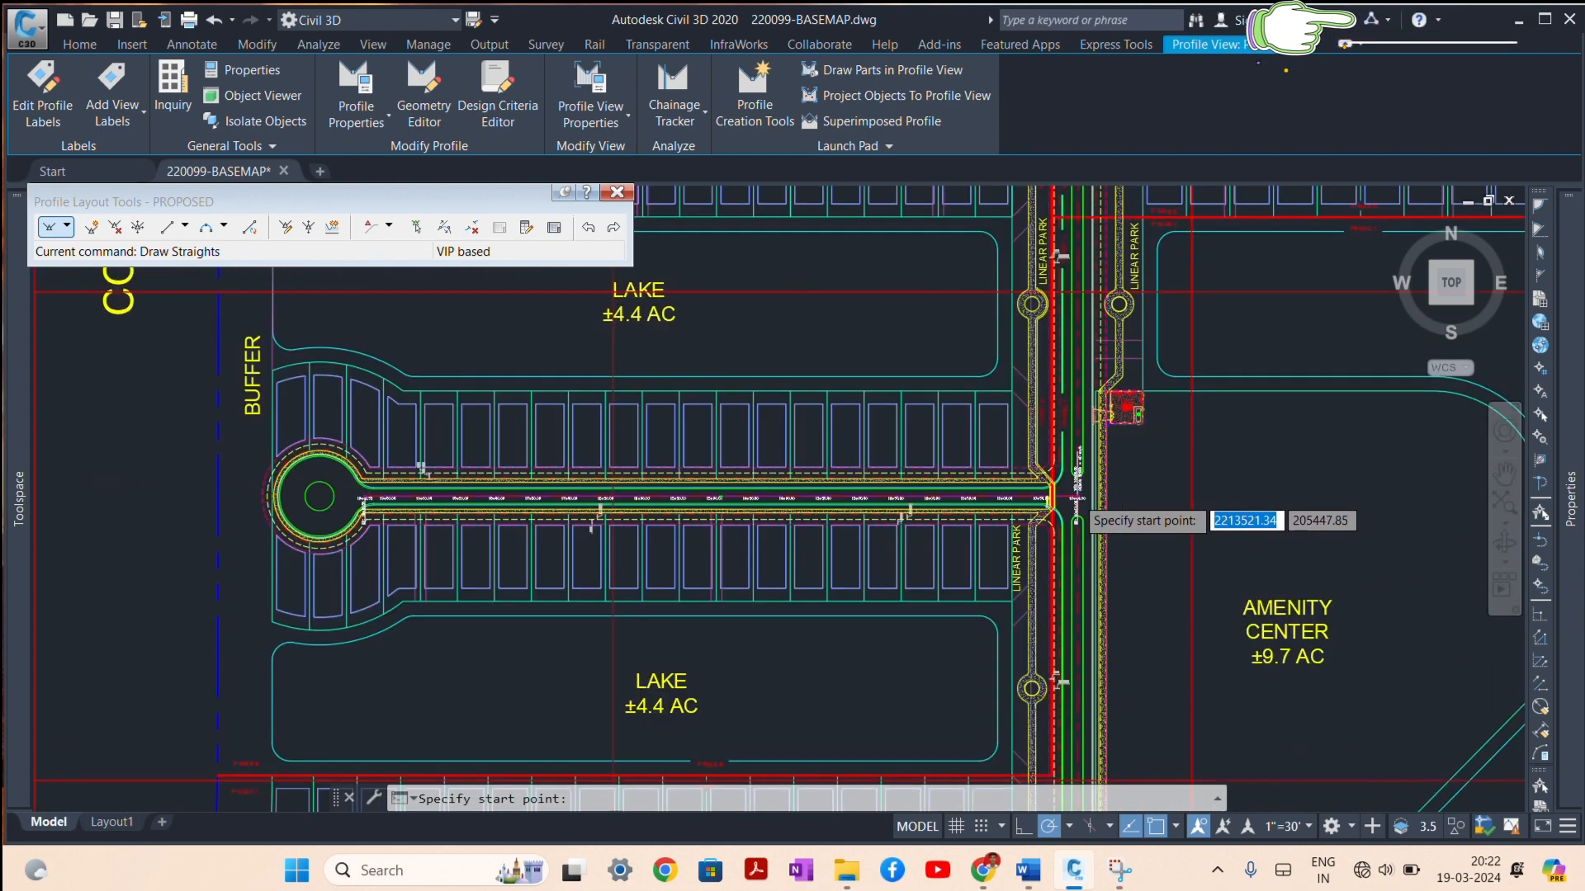
{"action": "scroll", "coordinate": [537, 466], "scroll_direction": "up", "scroll_amount": 10}
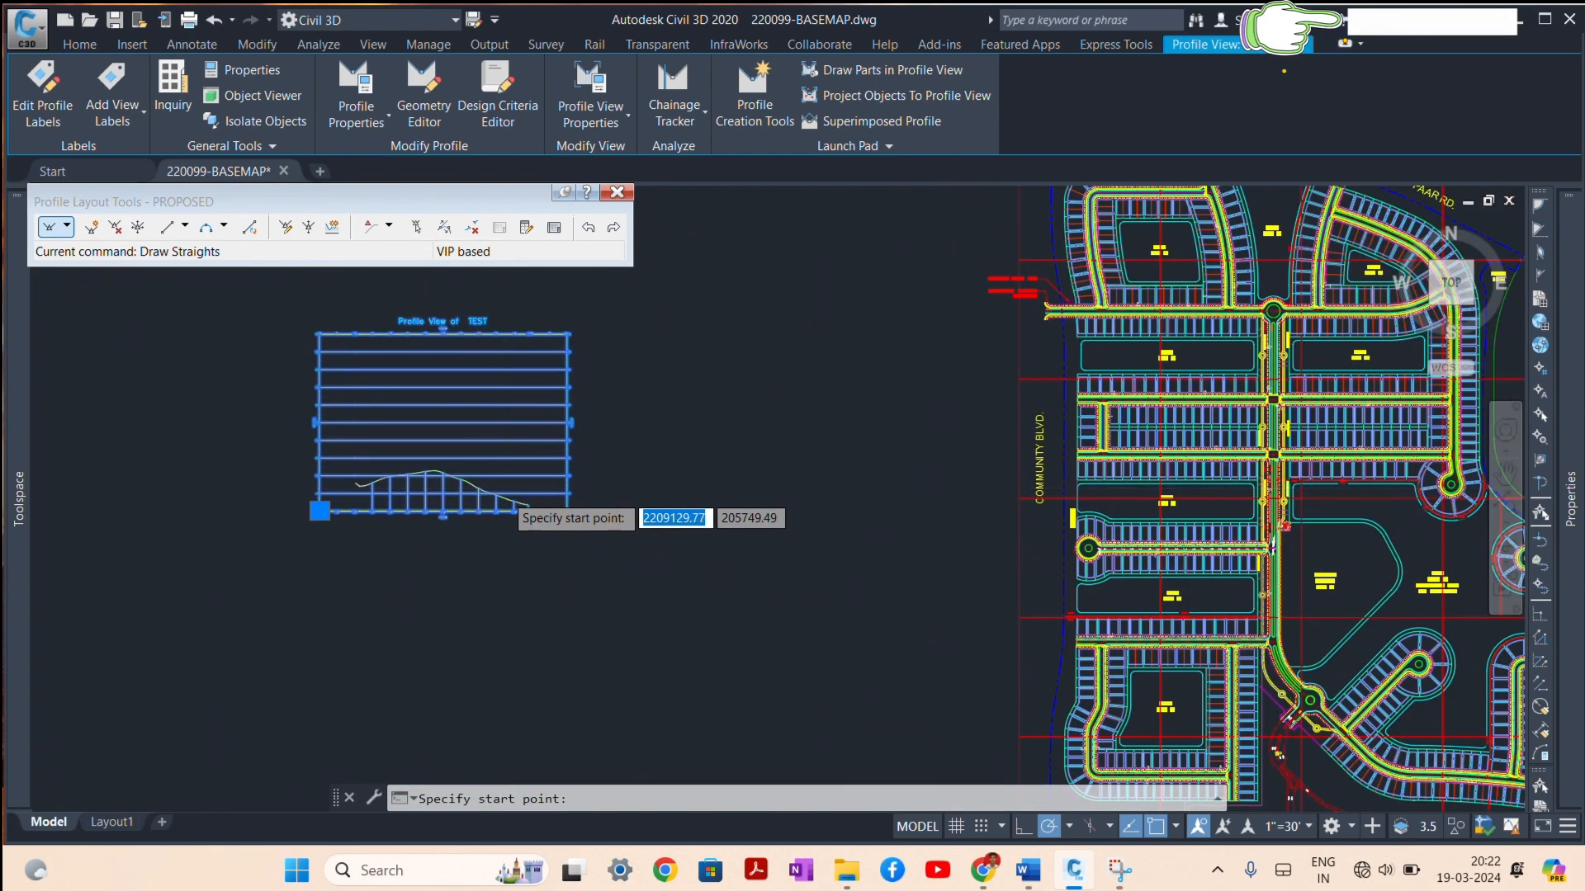
{"action": "scroll", "coordinate": [638, 559], "scroll_direction": "up", "scroll_amount": 6}
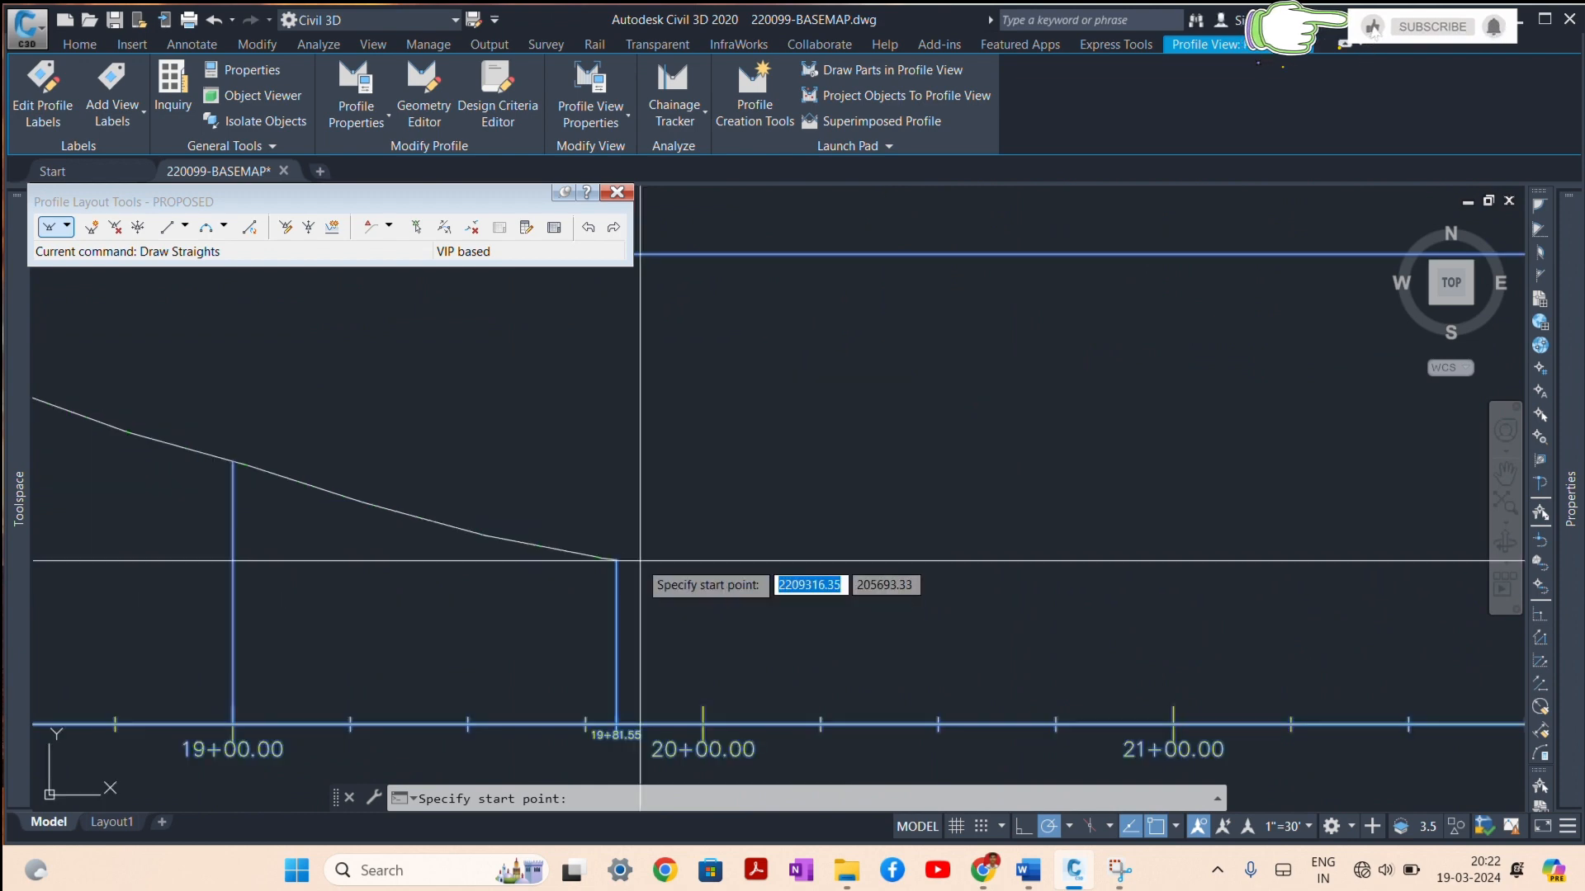
{"action": "left_click", "coordinate": [616, 559]}
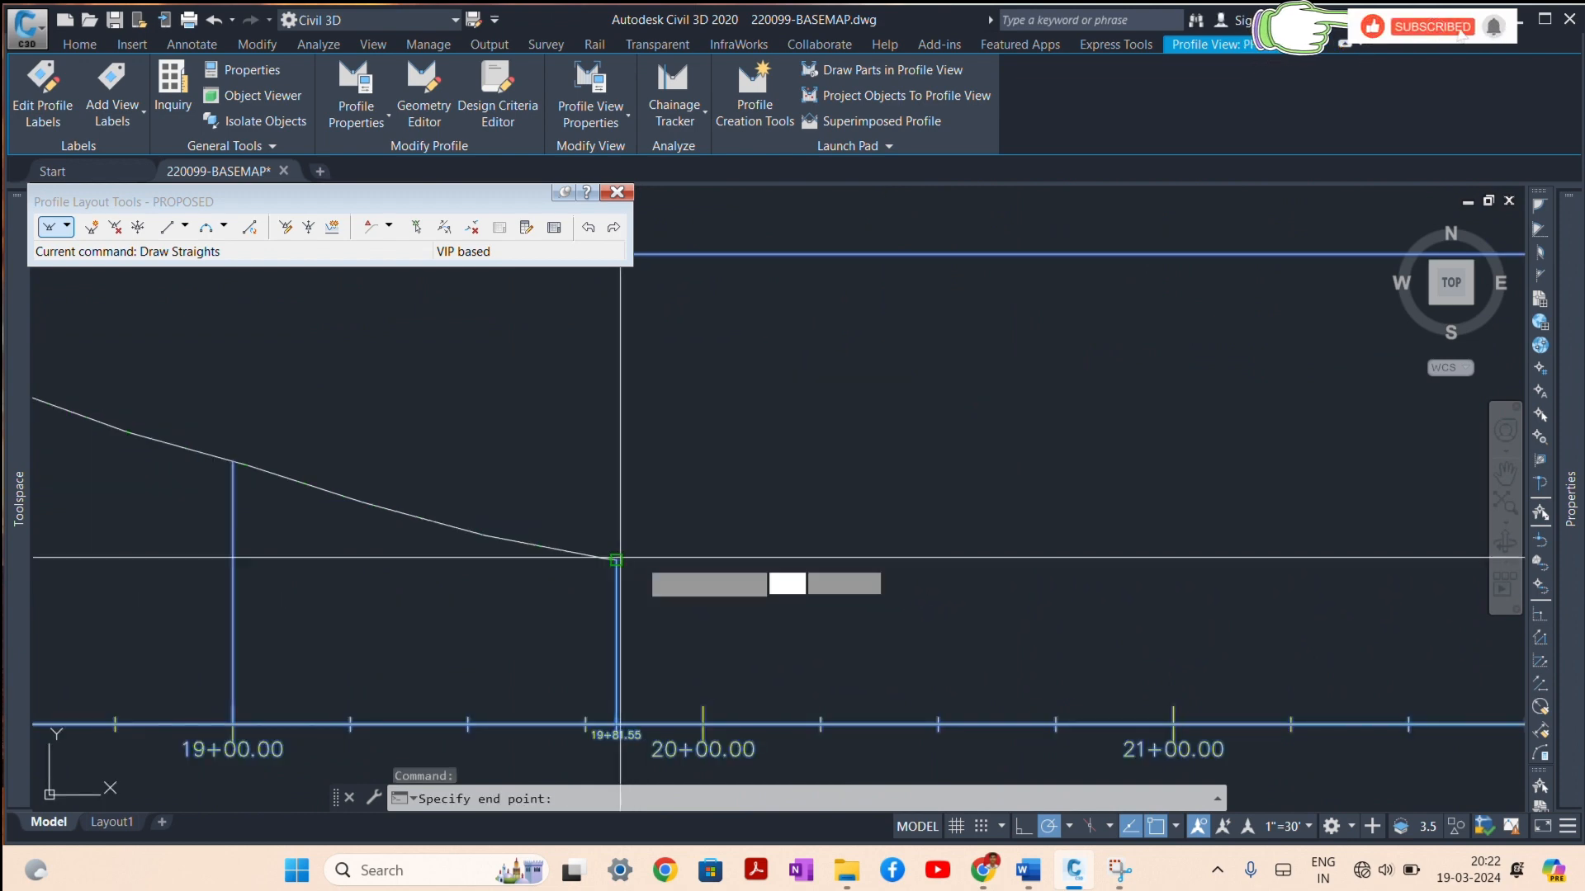
Step: Draw two straights to a grade break near chainage 14+61, level about 917, and an end near 10+05, level about 914
{"action": "scroll", "coordinate": [615, 559], "scroll_direction": "down", "scroll_amount": 6}
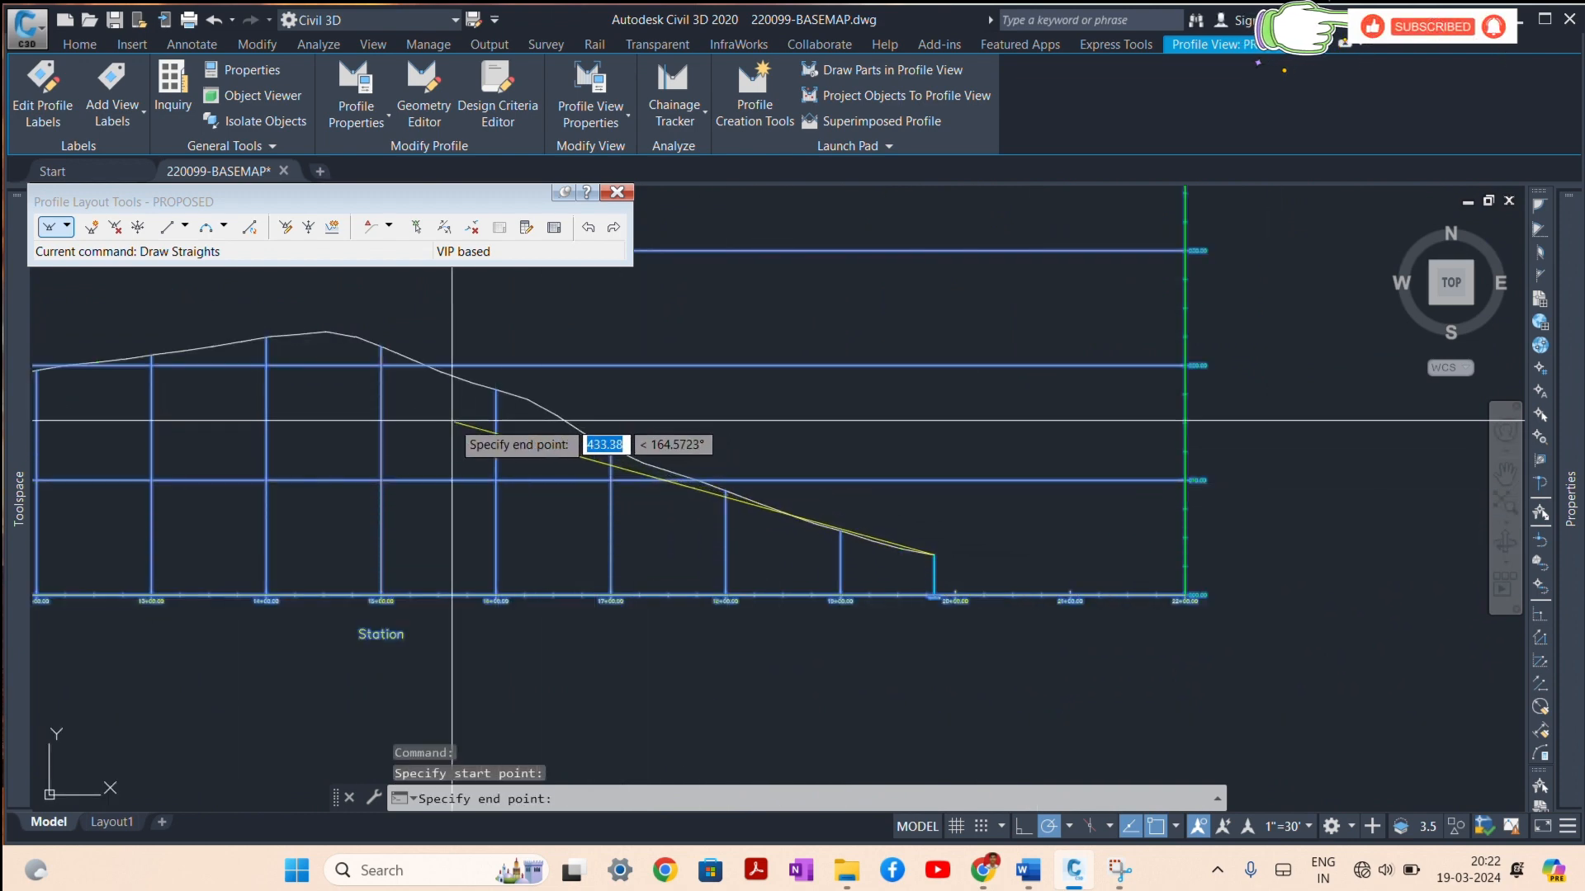
{"action": "left_click", "coordinate": [336, 403]}
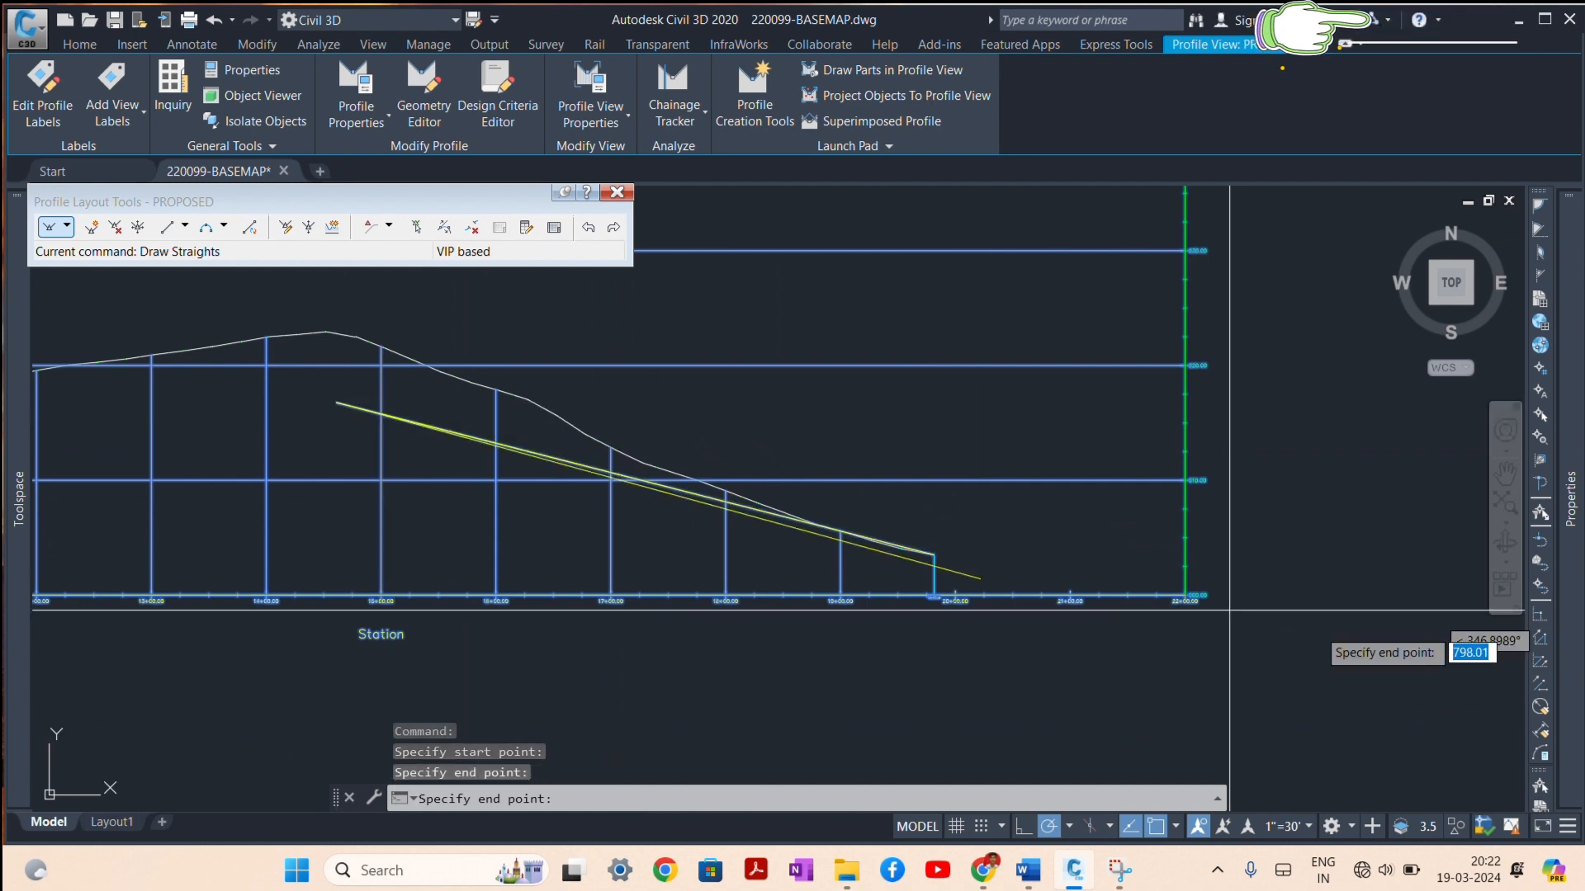
{"action": "scroll", "coordinate": [1328, 629], "scroll_direction": "down", "scroll_amount": 6}
{"action": "scroll", "coordinate": [976, 593], "scroll_direction": "up", "scroll_amount": 8}
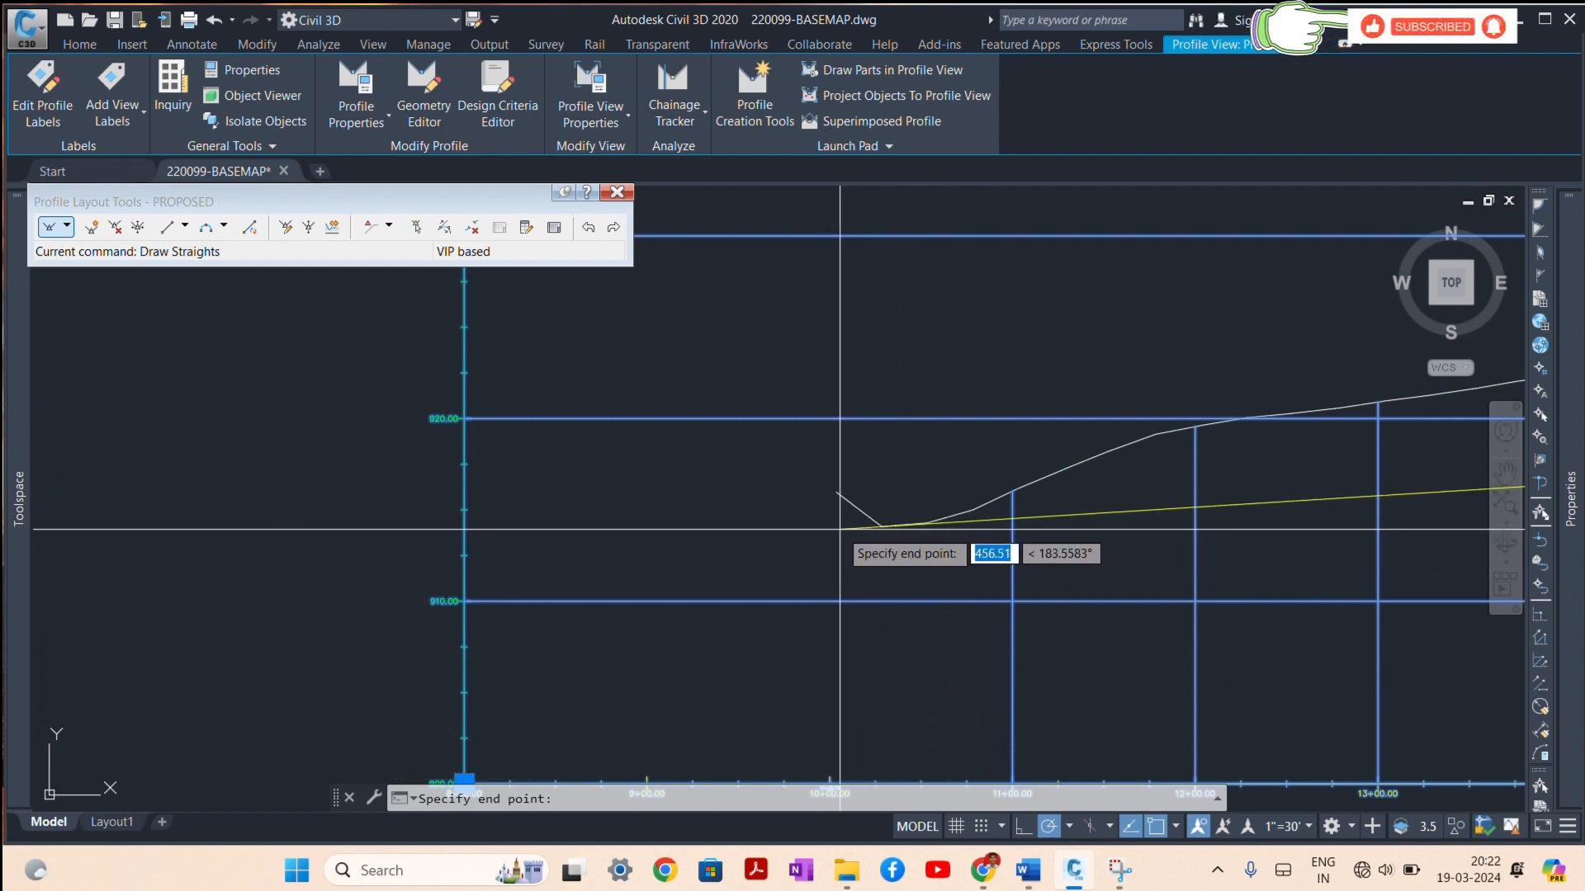
{"action": "left_click", "coordinate": [840, 530]}
{"action": "key", "text": "Return"}
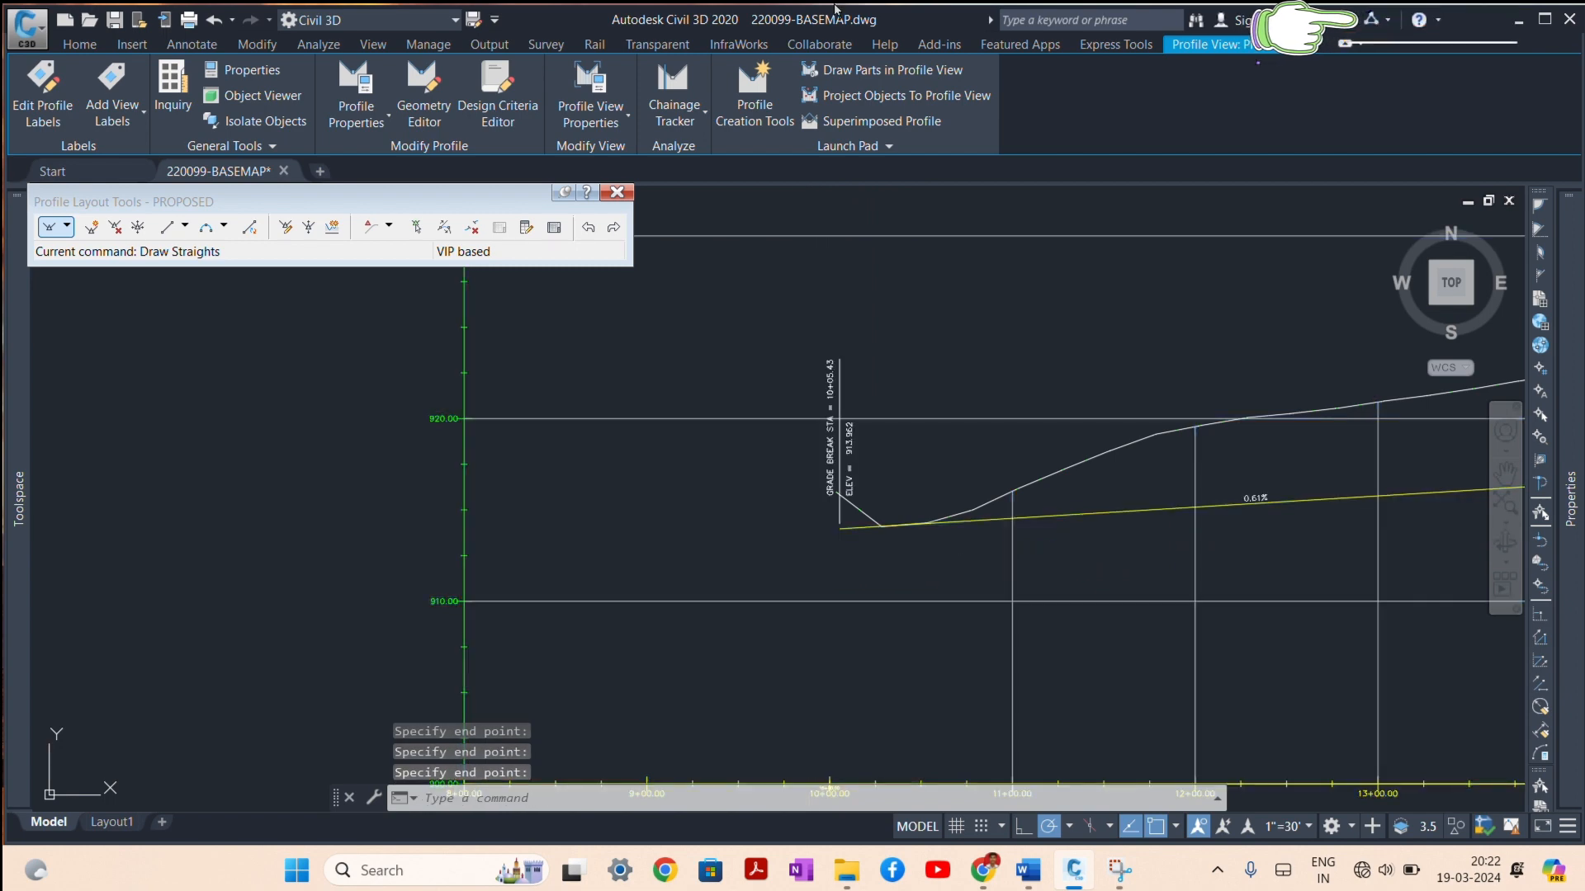
Step: Select the PROPOSED profile and open its Profile Elements table, placing the table clear of the layout tools
{"action": "scroll", "coordinate": [657, 541], "scroll_direction": "down", "scroll_amount": 4}
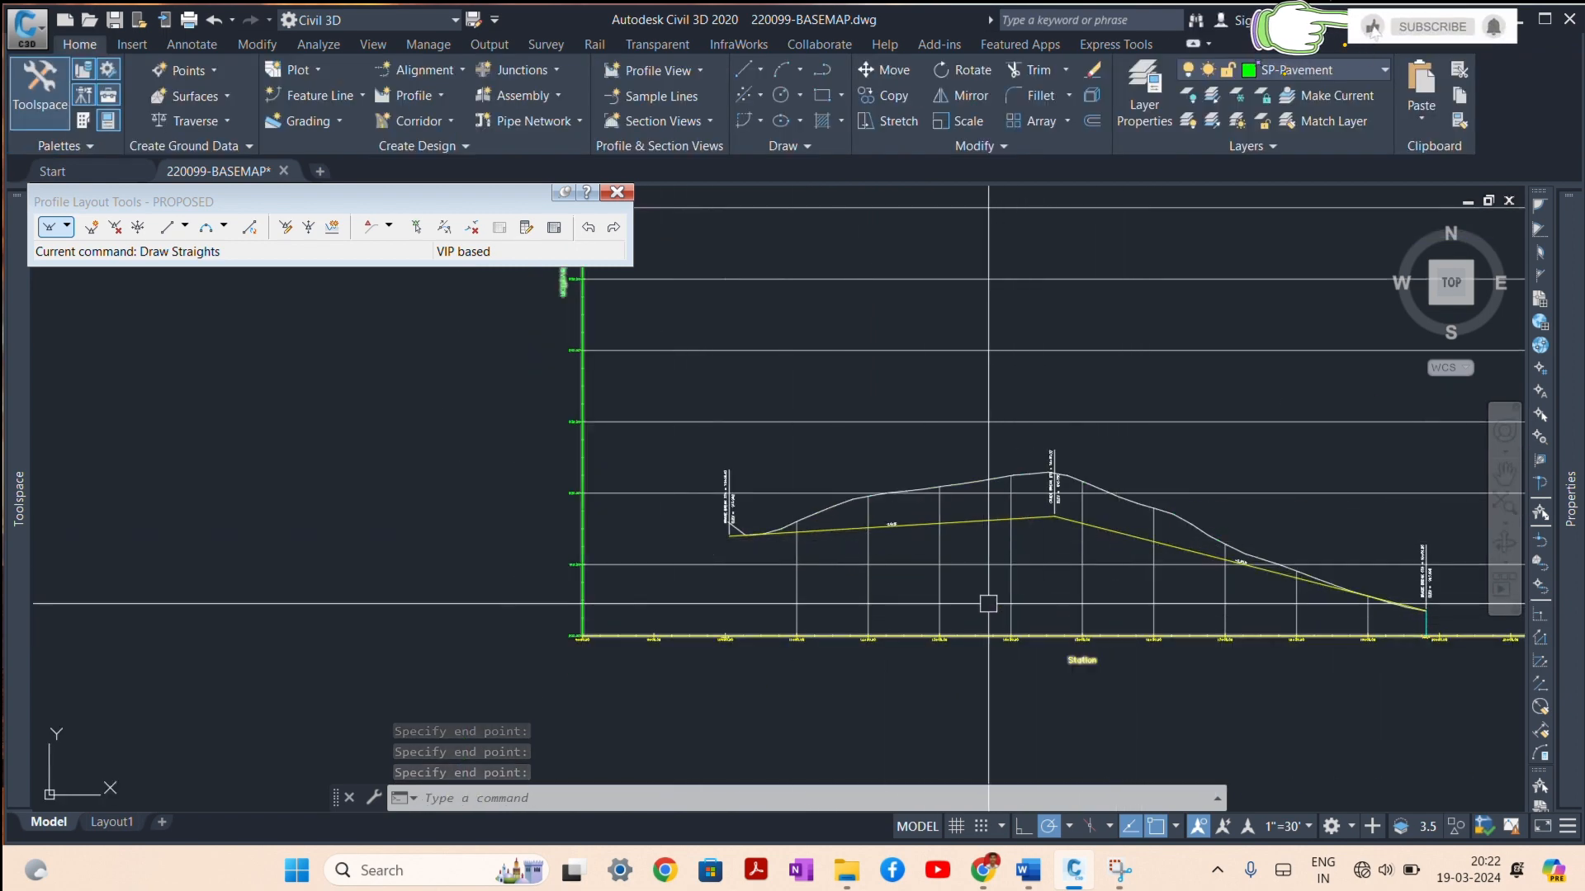
{"action": "scroll", "coordinate": [1022, 528], "scroll_direction": "up", "scroll_amount": 2}
{"action": "scroll", "coordinate": [1019, 529], "scroll_direction": "up", "scroll_amount": 2}
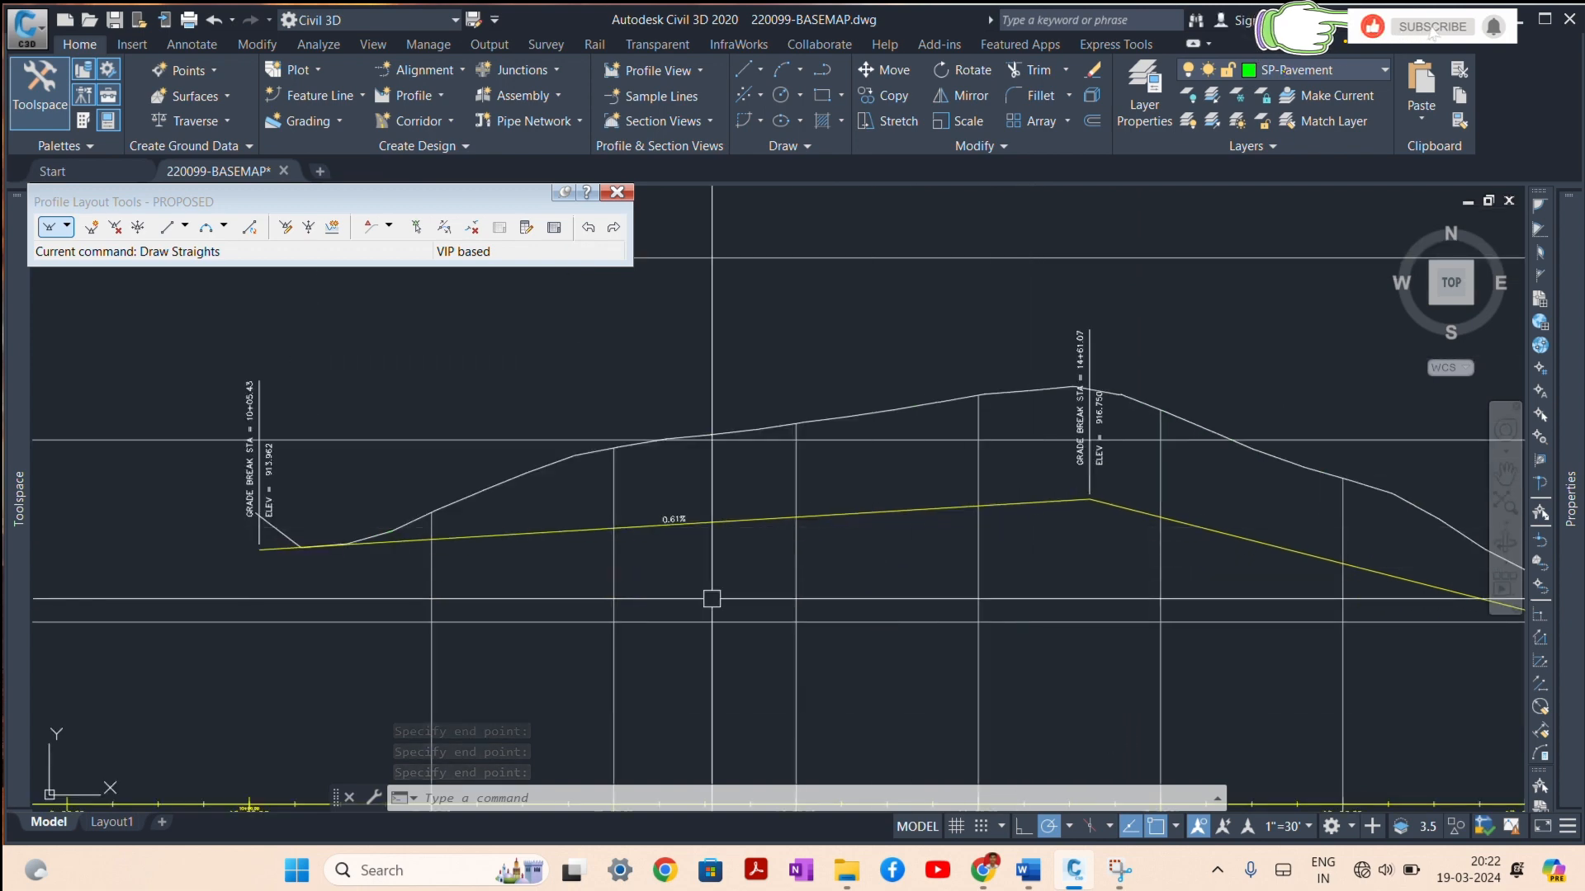
{"action": "left_click", "coordinate": [860, 514]}
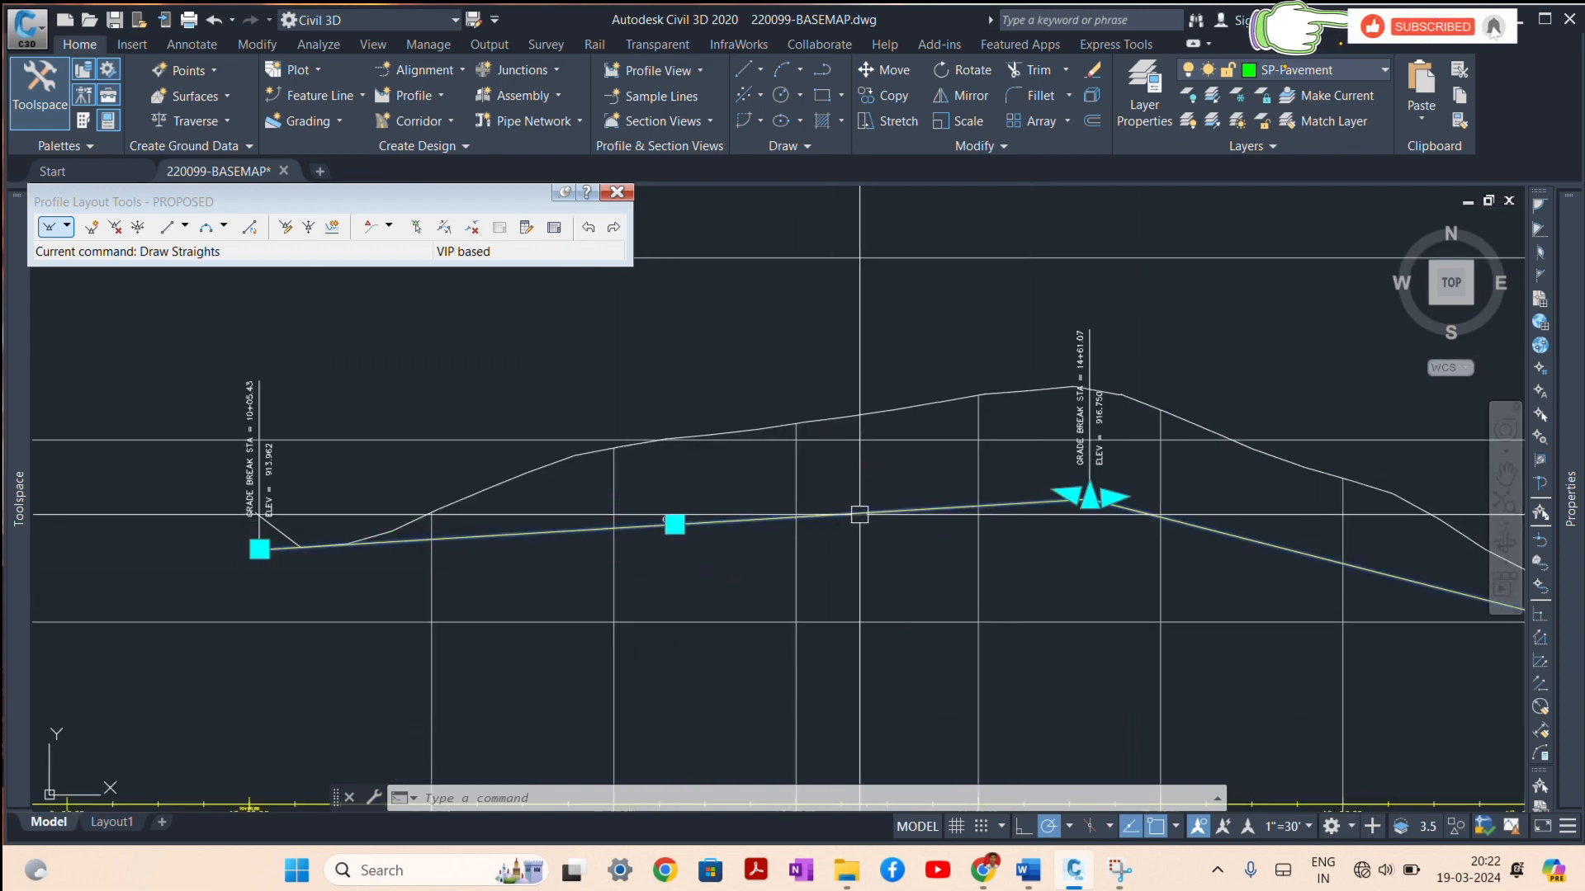
{"action": "left_click", "coordinate": [557, 228]}
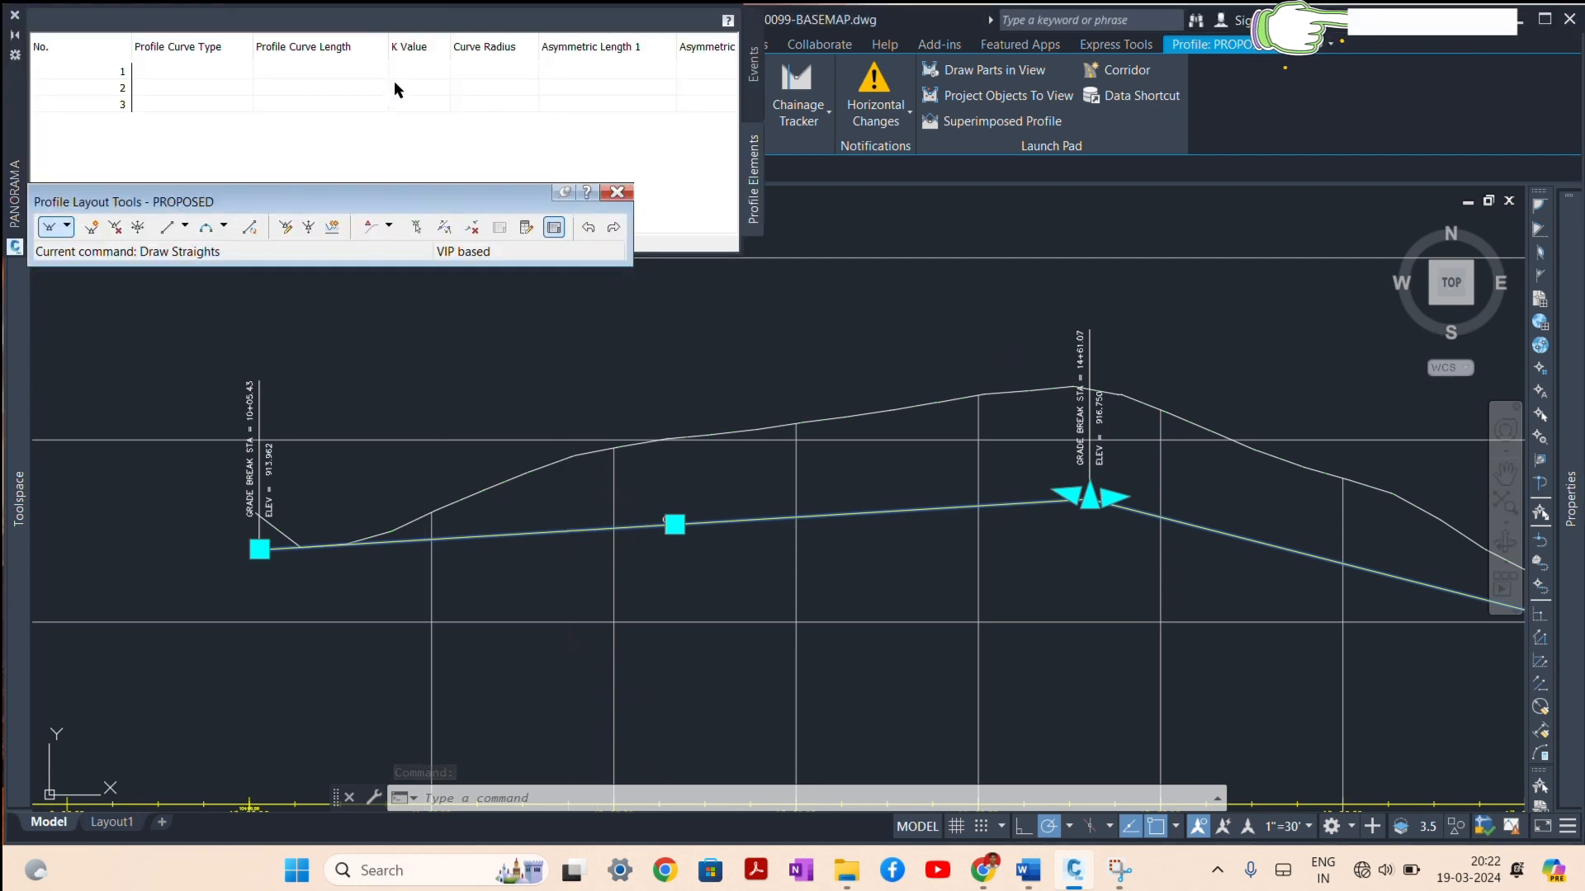
{"action": "mouse_move", "coordinate": [14, 154]}
{"action": "left_mouse_down"}
{"action": "mouse_move", "coordinate": [240, 338]}
{"action": "mouse_move", "coordinate": [486, 335]}
{"action": "left_mouse_up"}
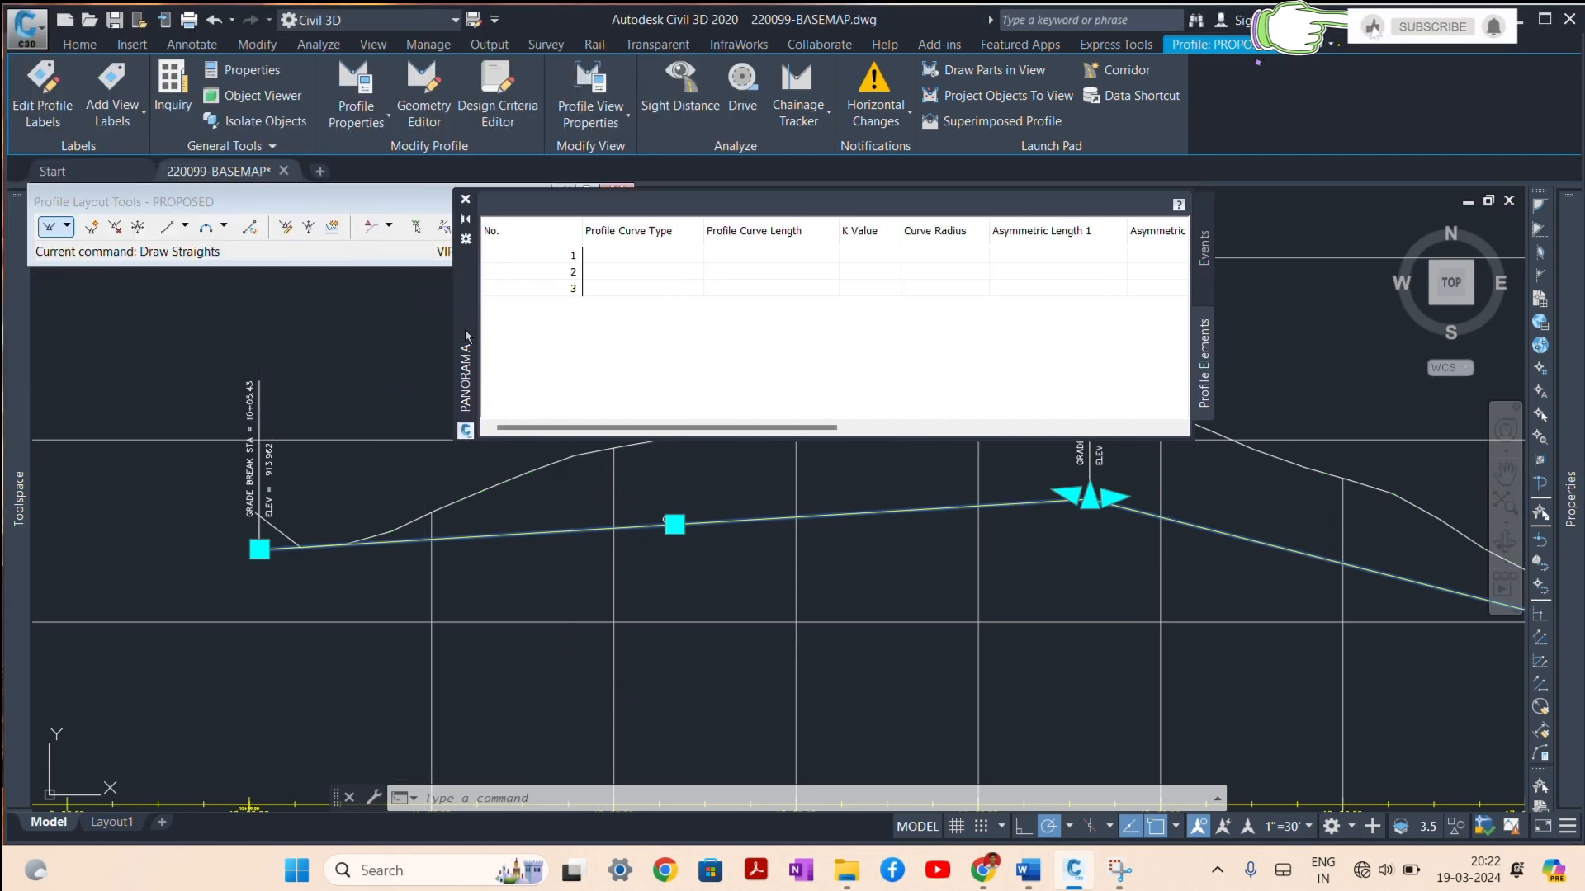
Step: Set the VIP chainage of the PROPOSED profile's first VIP to 1000 in the Profile Elements table
{"action": "left_click_drag", "start_coordinate": [690, 428], "coordinate": [1003, 424]}
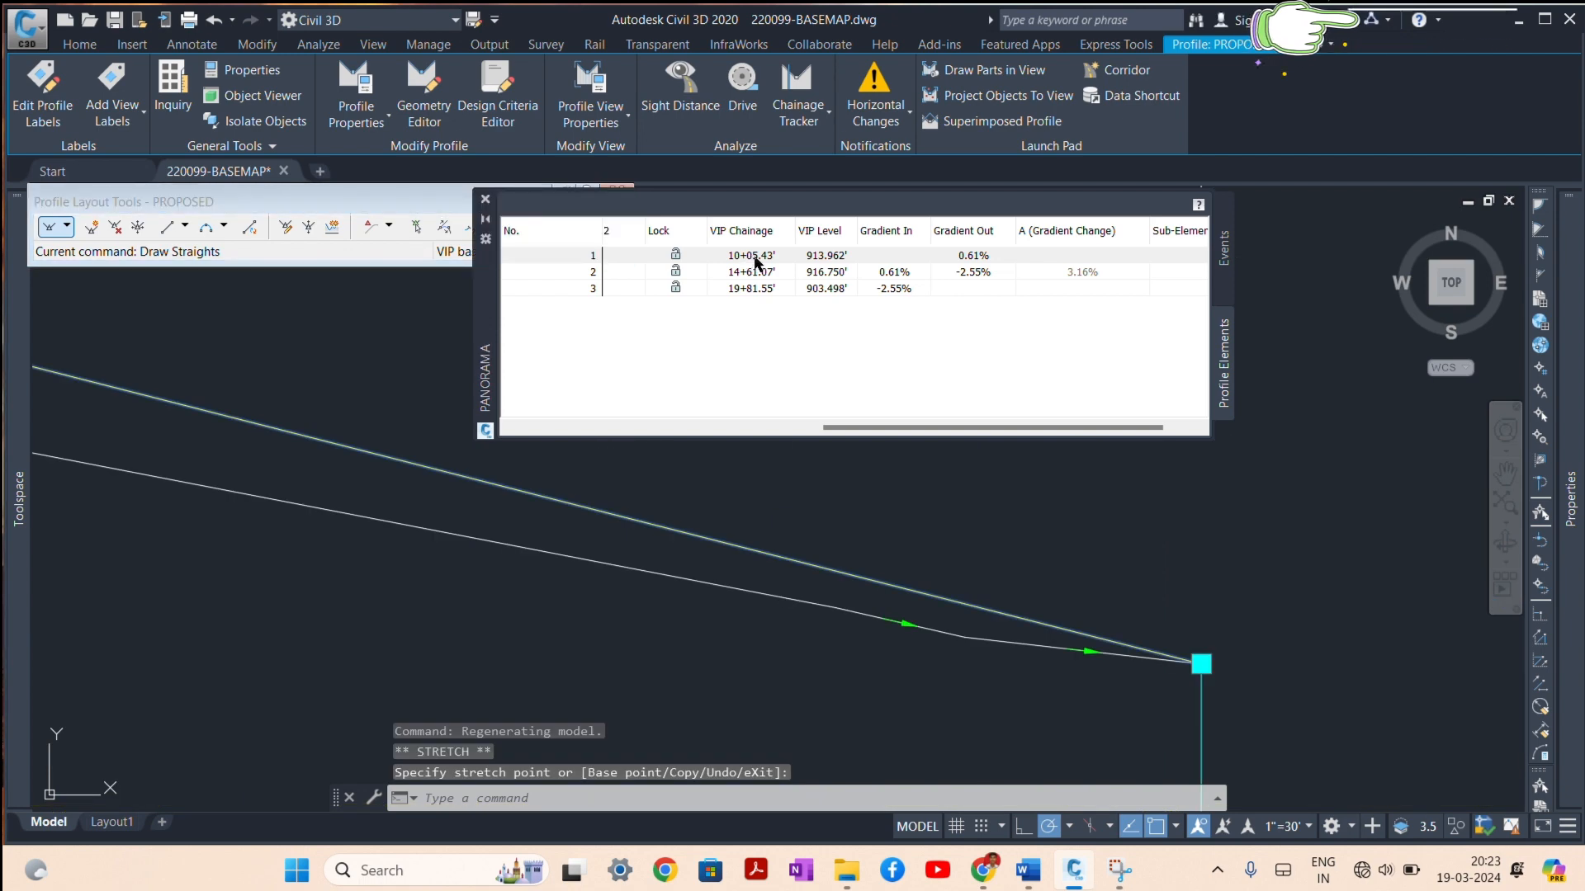
{"action": "left_click", "coordinate": [756, 257]}
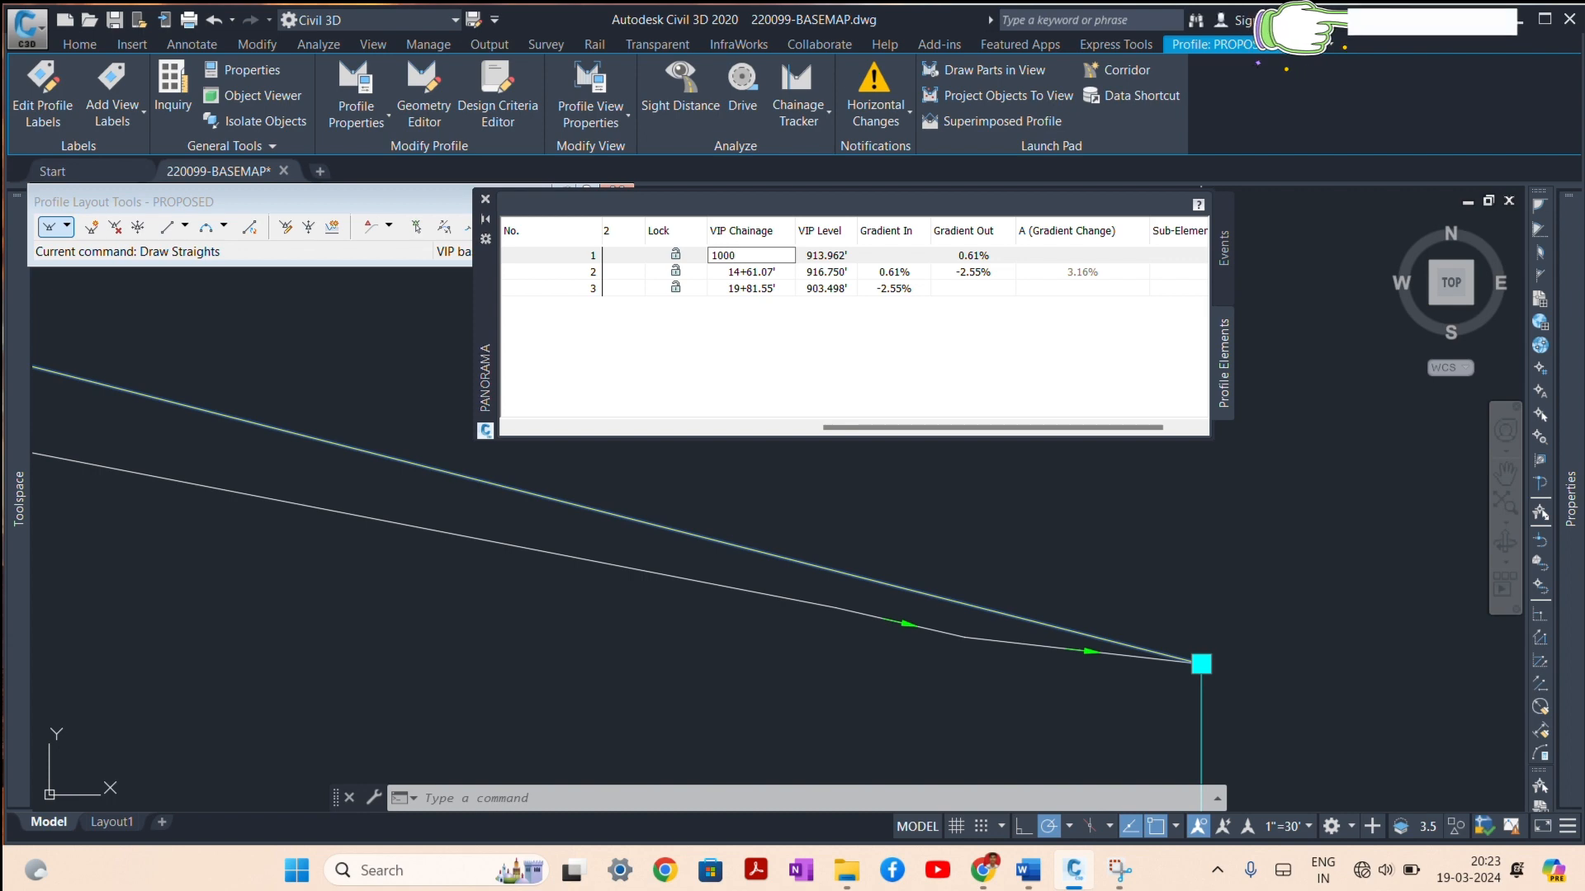
{"action": "key", "text": "Return"}
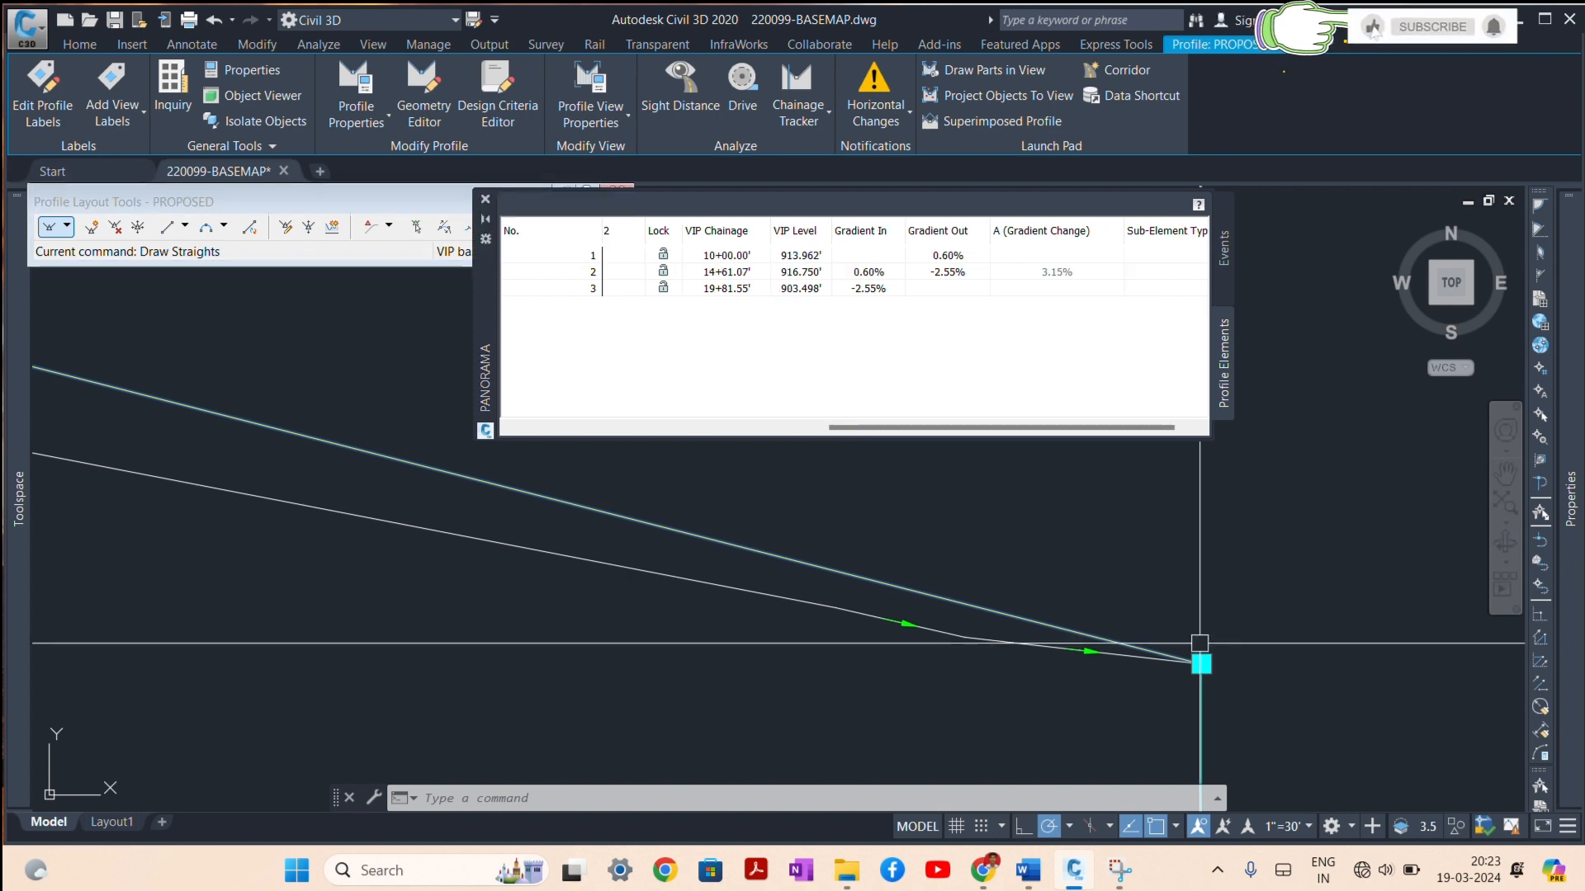
Step: Set the PROPOSED profile's Gradient Out to 1% at the first VIP and to -2% at the second VIP
{"action": "scroll", "coordinate": [1114, 613], "scroll_direction": "down", "scroll_amount": 4}
{"action": "scroll", "coordinate": [1114, 613], "scroll_direction": "down", "scroll_amount": 5}
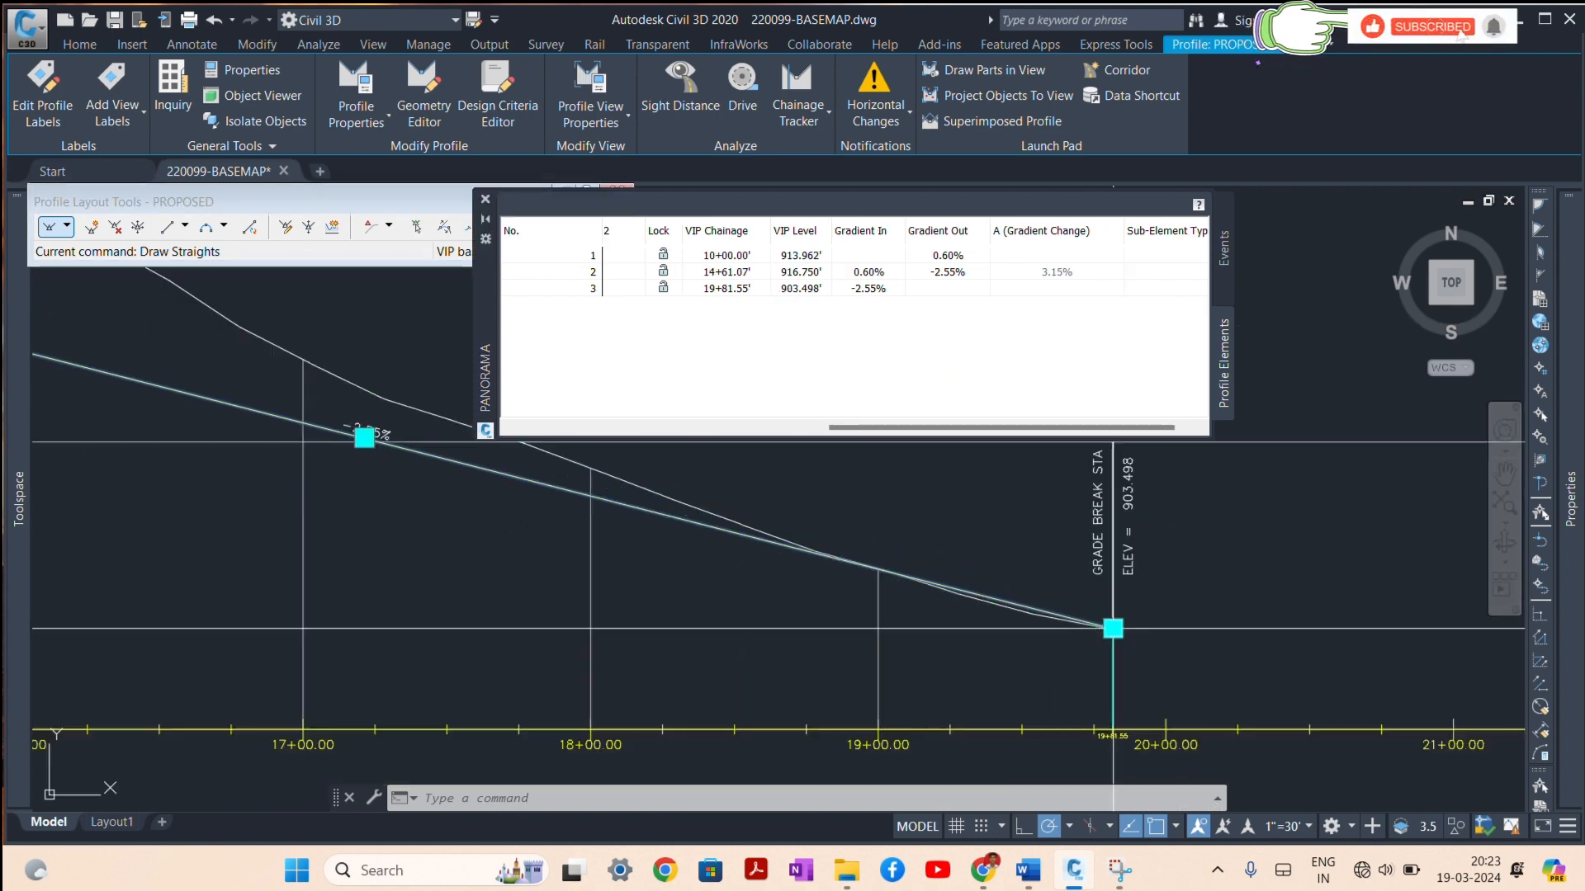
{"action": "scroll", "coordinate": [790, 581], "scroll_direction": "up", "scroll_amount": 8}
{"action": "scroll", "coordinate": [790, 580], "scroll_direction": "down", "scroll_amount": 6}
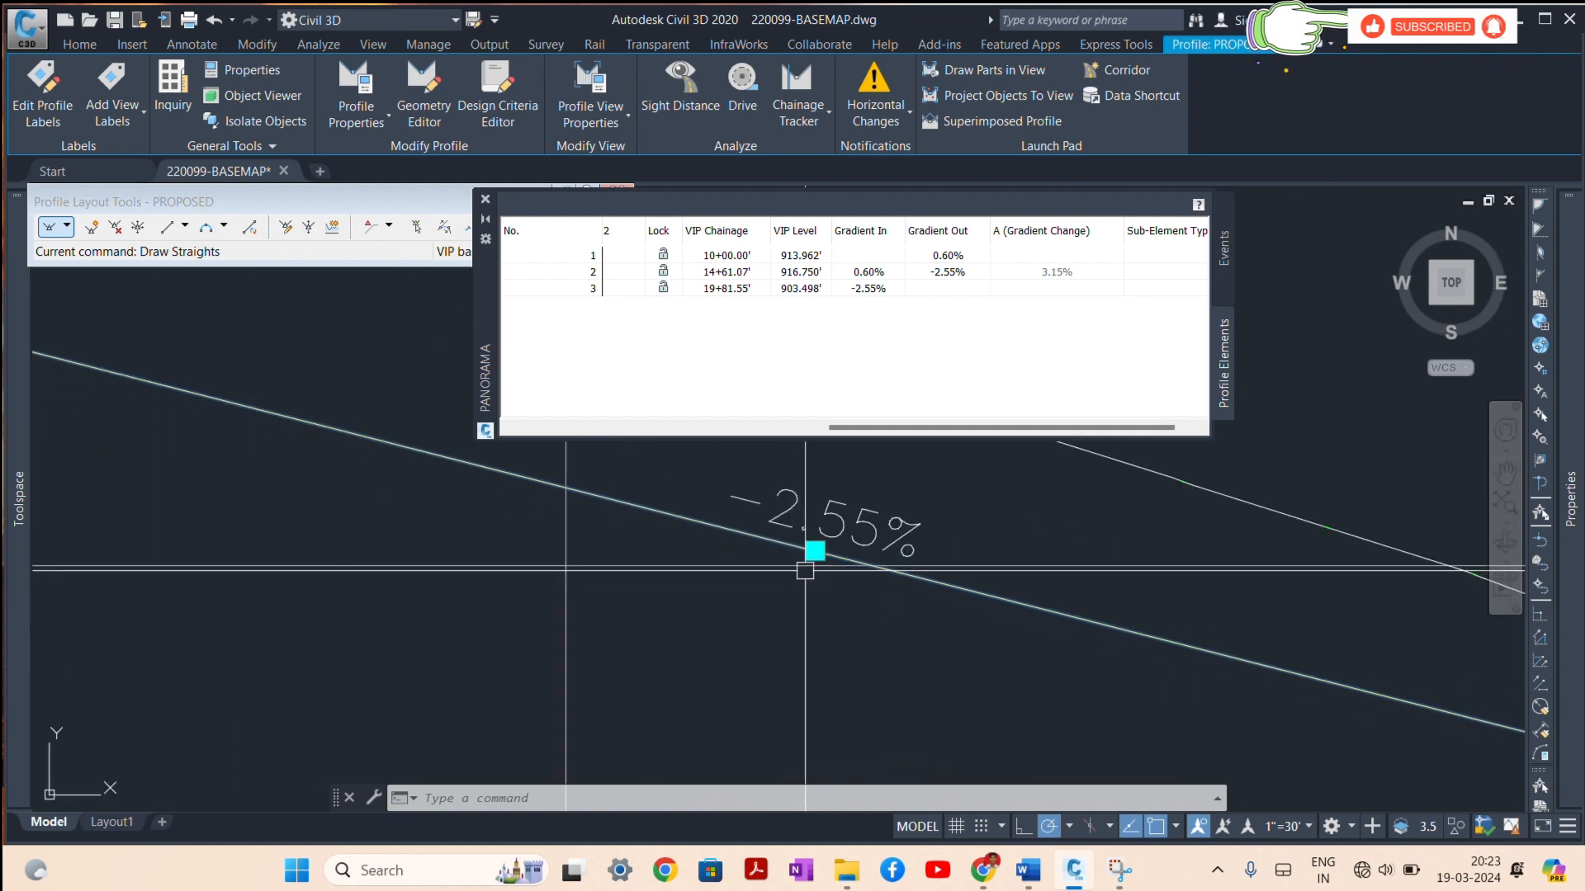
{"action": "scroll", "coordinate": [596, 564], "scroll_direction": "up", "scroll_amount": 6}
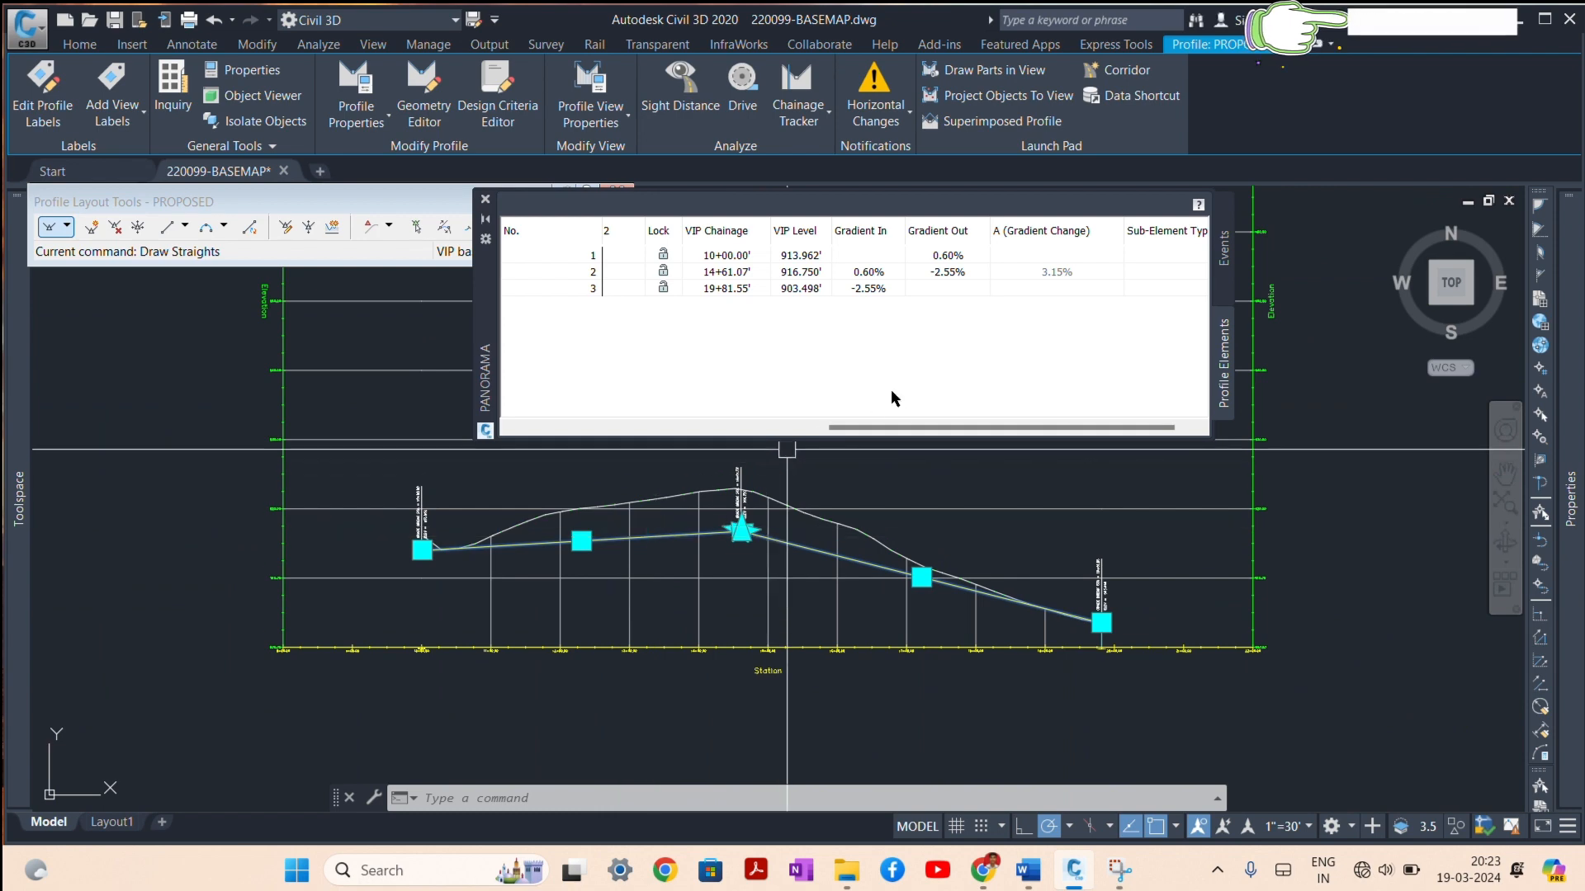
{"action": "left_click", "coordinate": [950, 256]}
{"action": "left_click", "coordinate": [949, 255]}
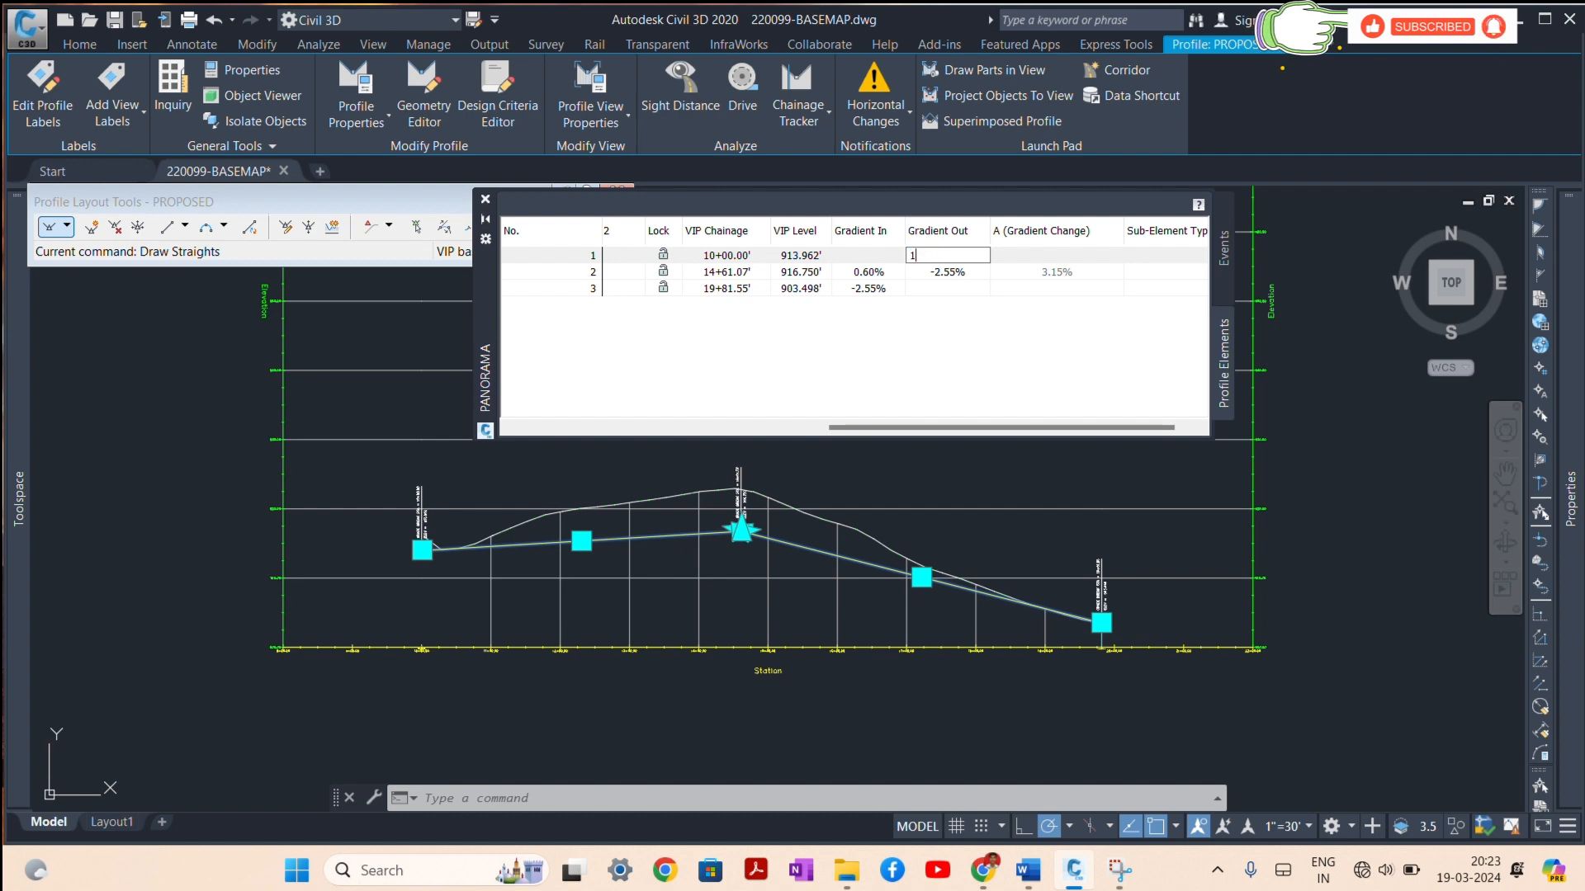
{"action": "type", "text": "1"}
{"action": "key", "text": "Return"}
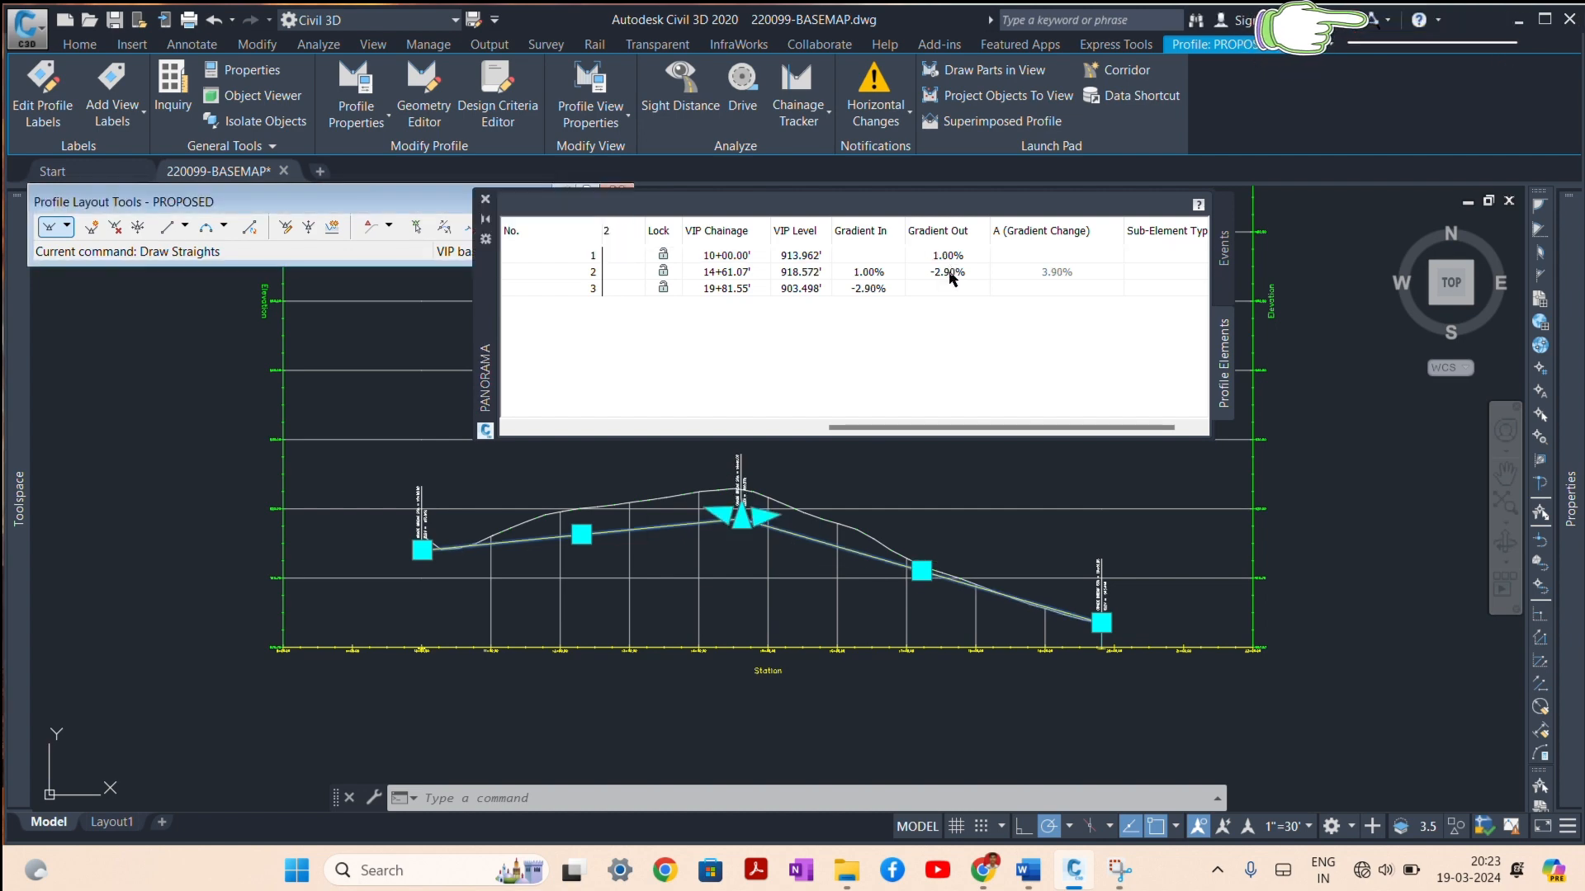
{"action": "left_click", "coordinate": [955, 273]}
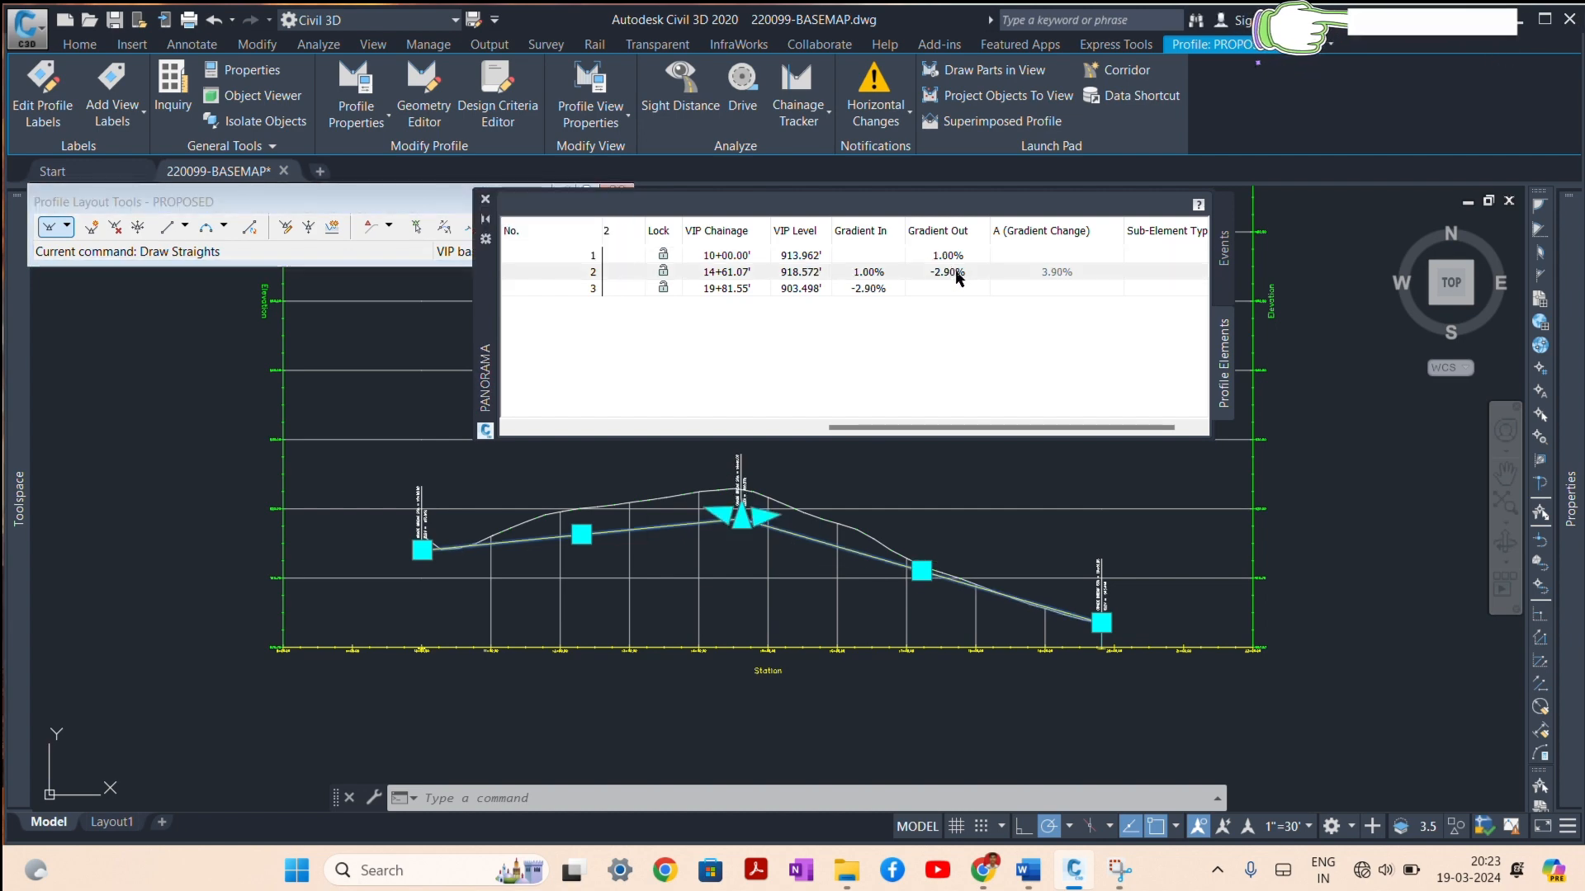
{"action": "left_click", "coordinate": [955, 272]}
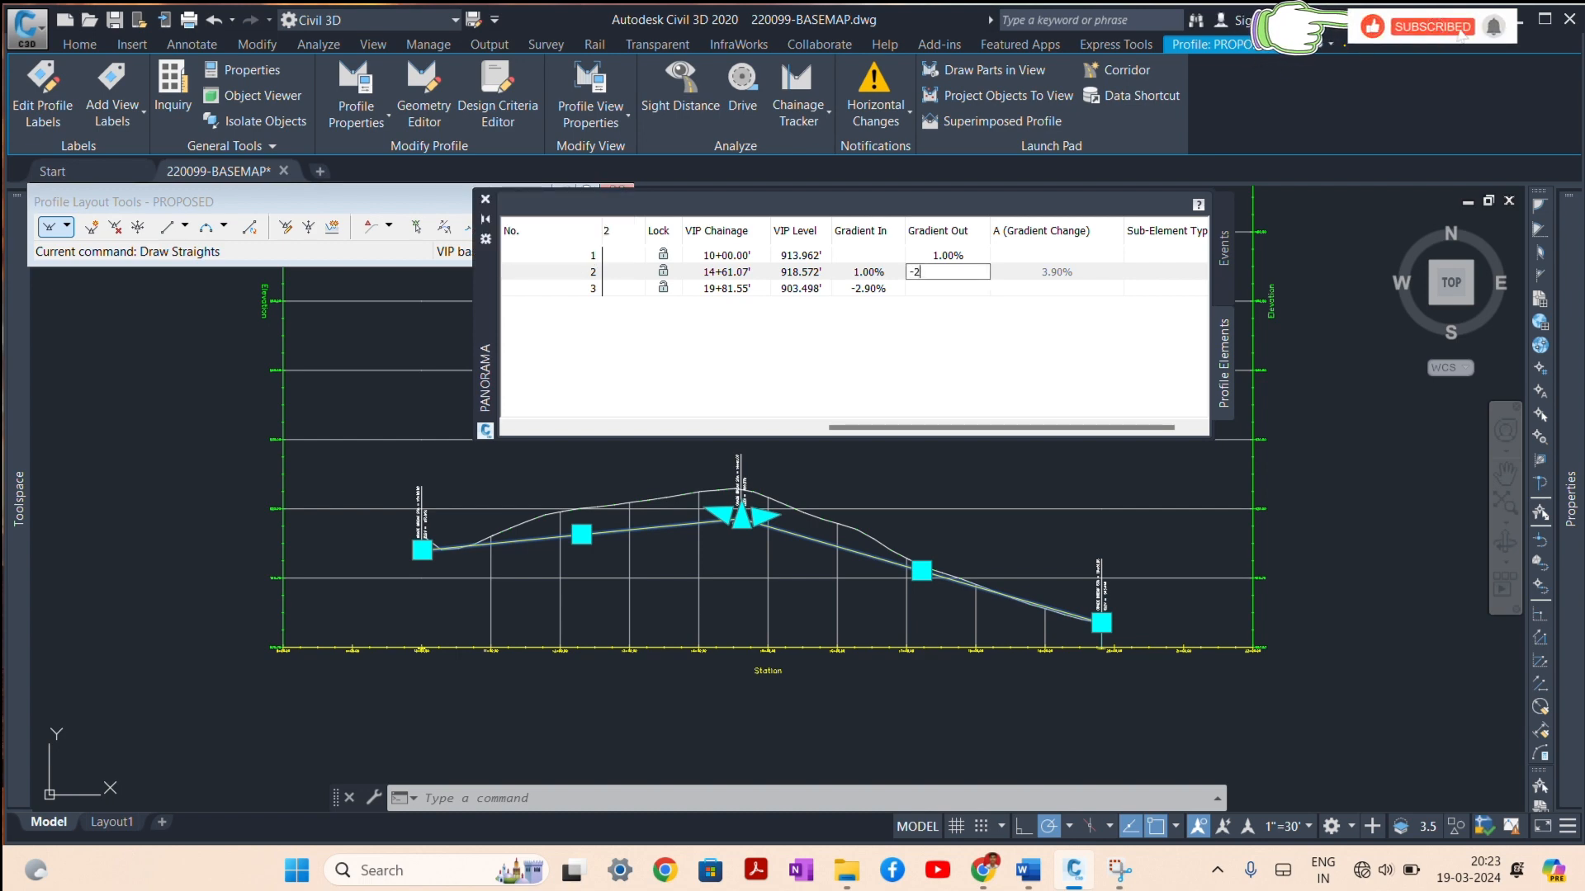
{"action": "key", "text": "Return"}
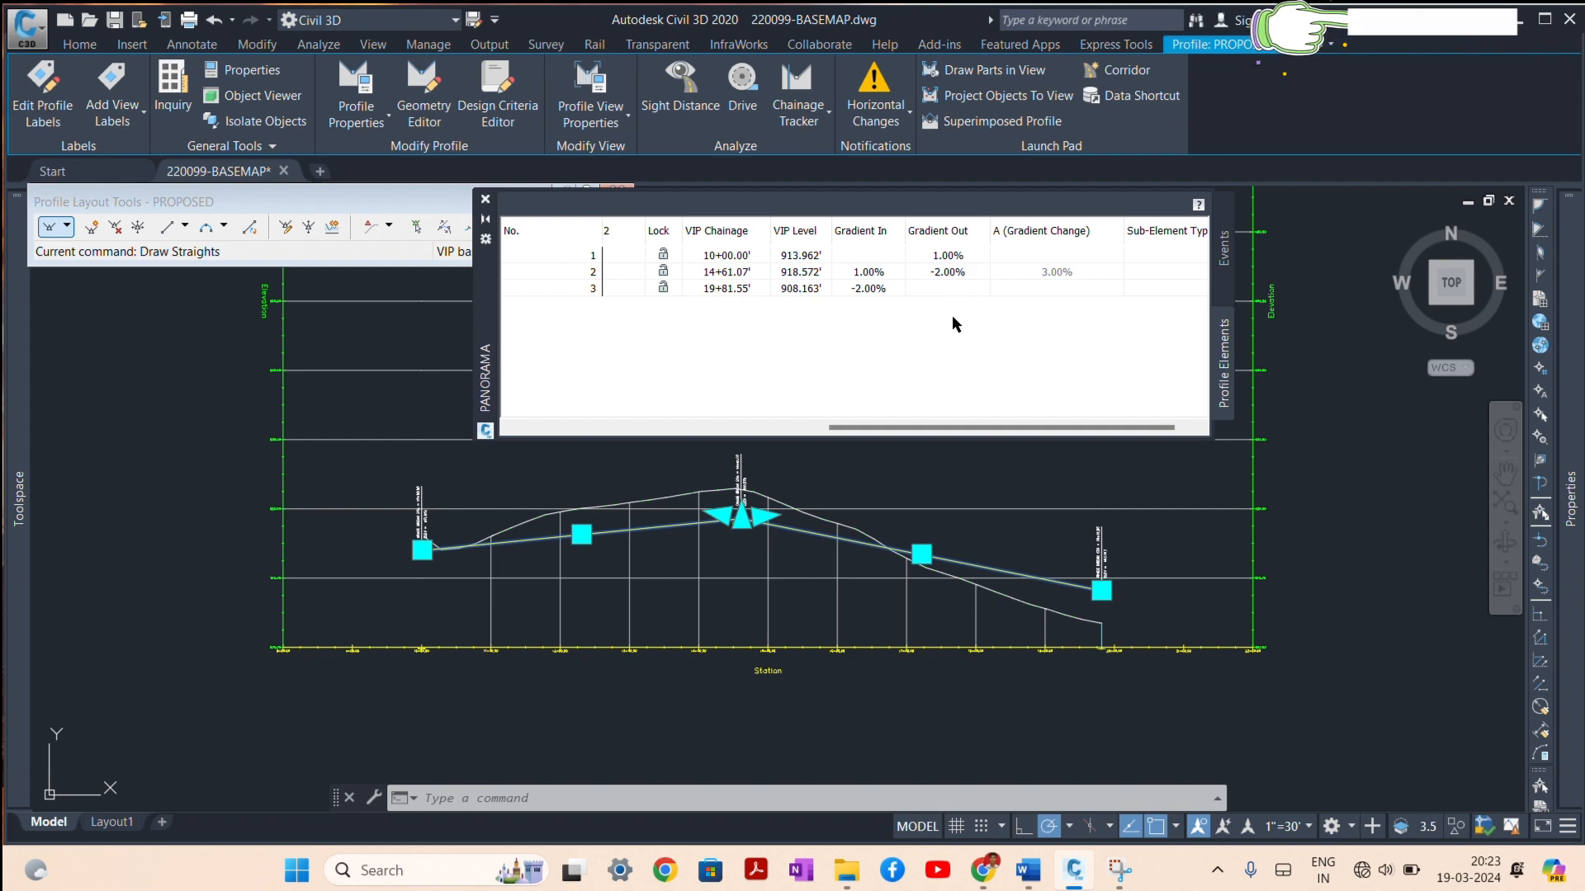
Step: Stretch the PROPOSED profile's first VIP up onto the EG profile's start at chainage 10+00, level about 916.29
{"action": "scroll", "coordinate": [404, 549], "scroll_direction": "up", "scroll_amount": 5}
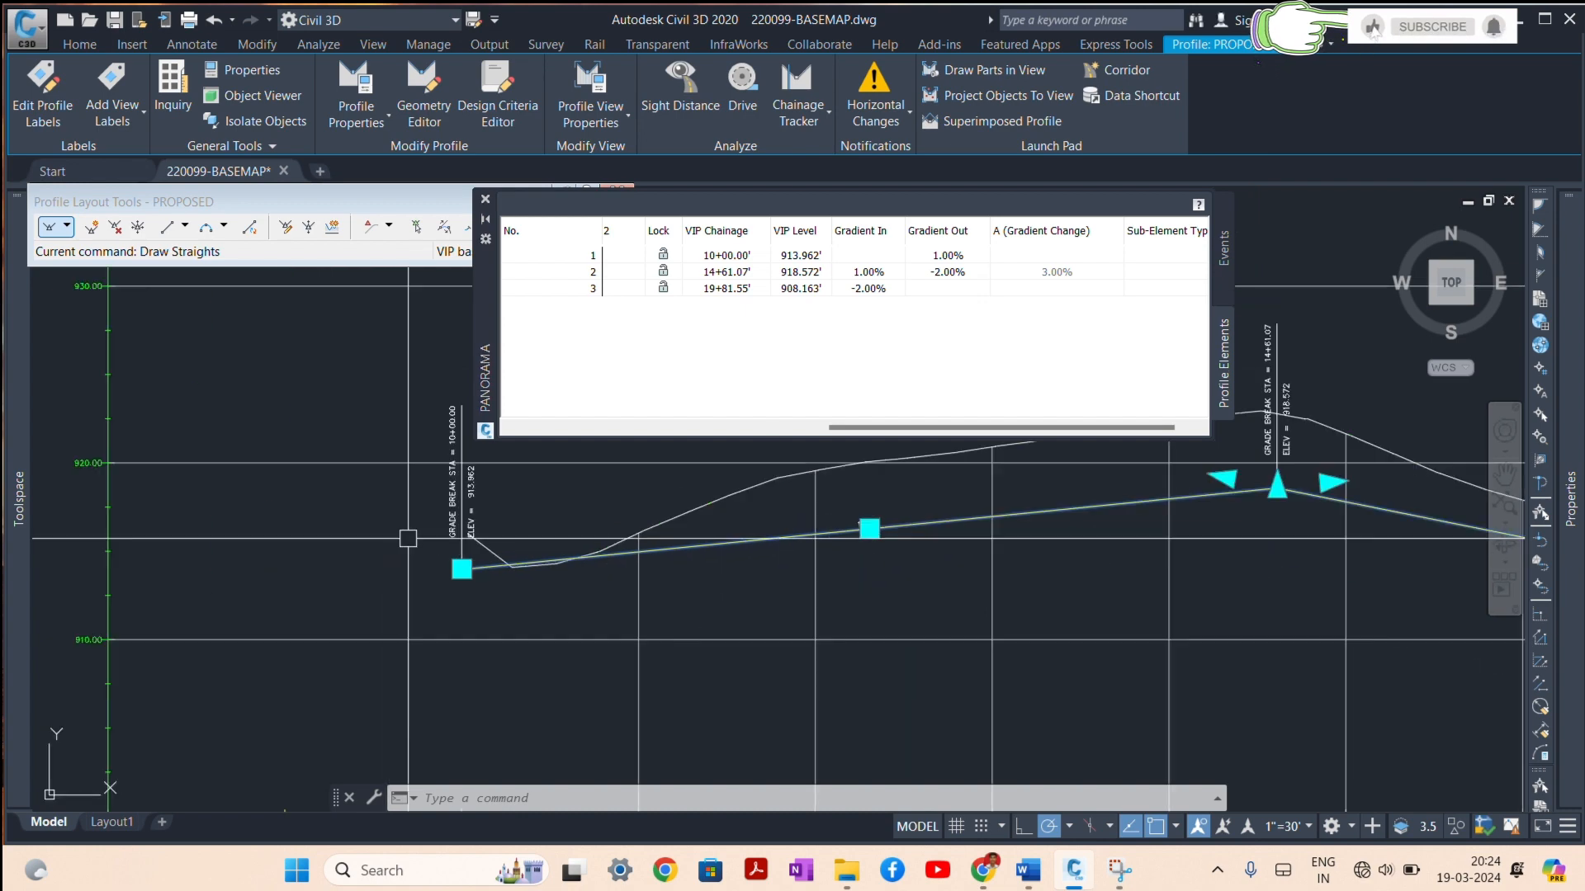
{"action": "scroll", "coordinate": [438, 565], "scroll_direction": "down", "scroll_amount": 5}
{"action": "scroll", "coordinate": [419, 652], "scroll_direction": "up", "scroll_amount": 6}
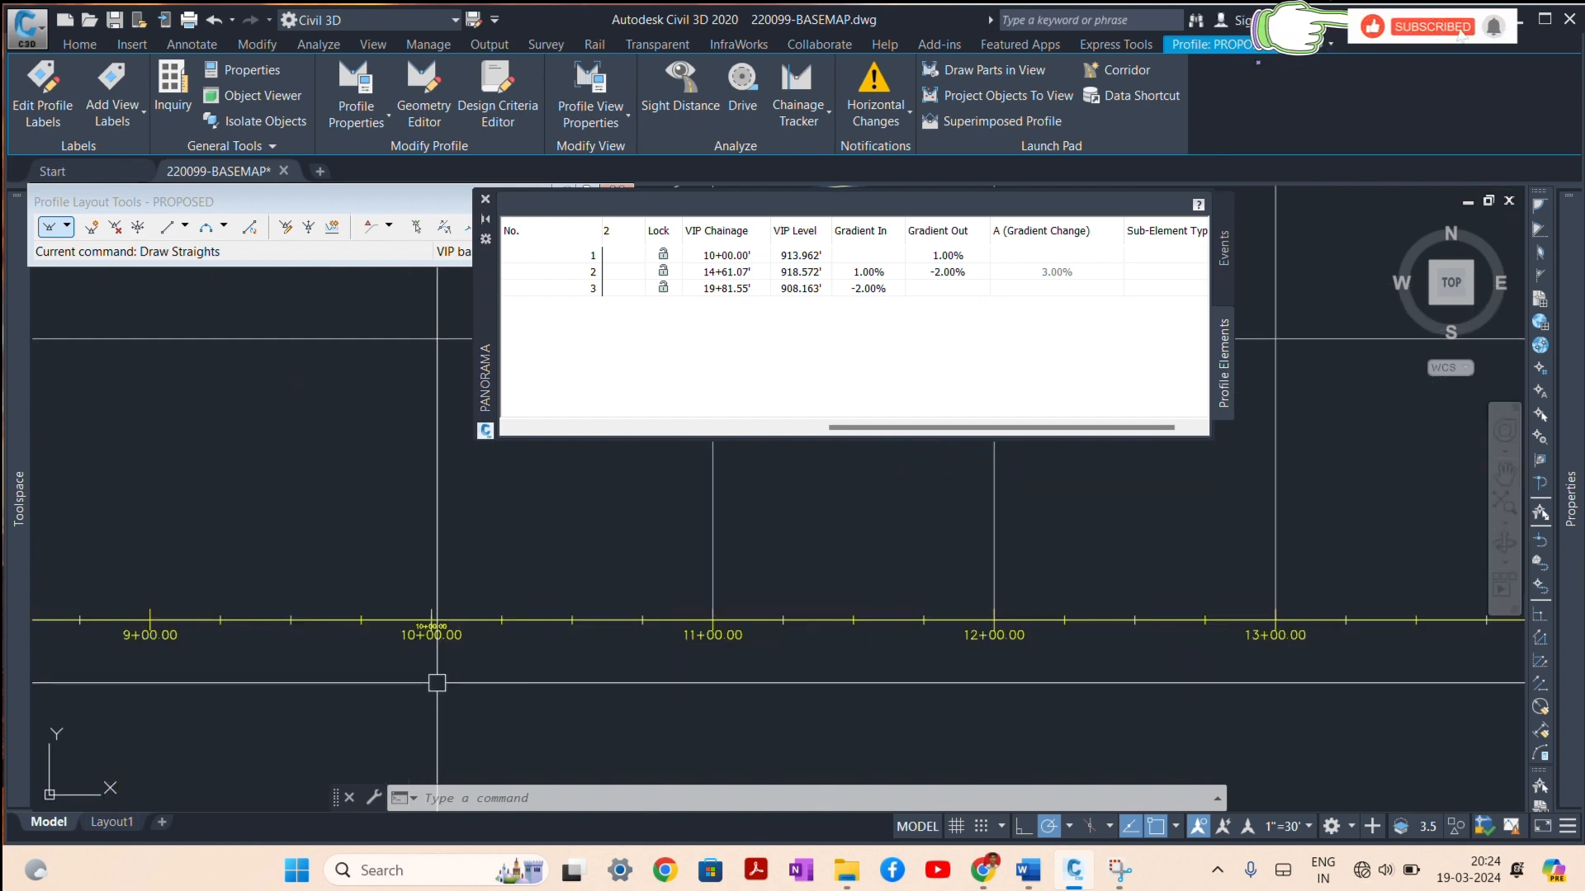
{"action": "scroll", "coordinate": [429, 681], "scroll_direction": "down", "scroll_amount": 5}
{"action": "scroll", "coordinate": [446, 624], "scroll_direction": "up", "scroll_amount": 5}
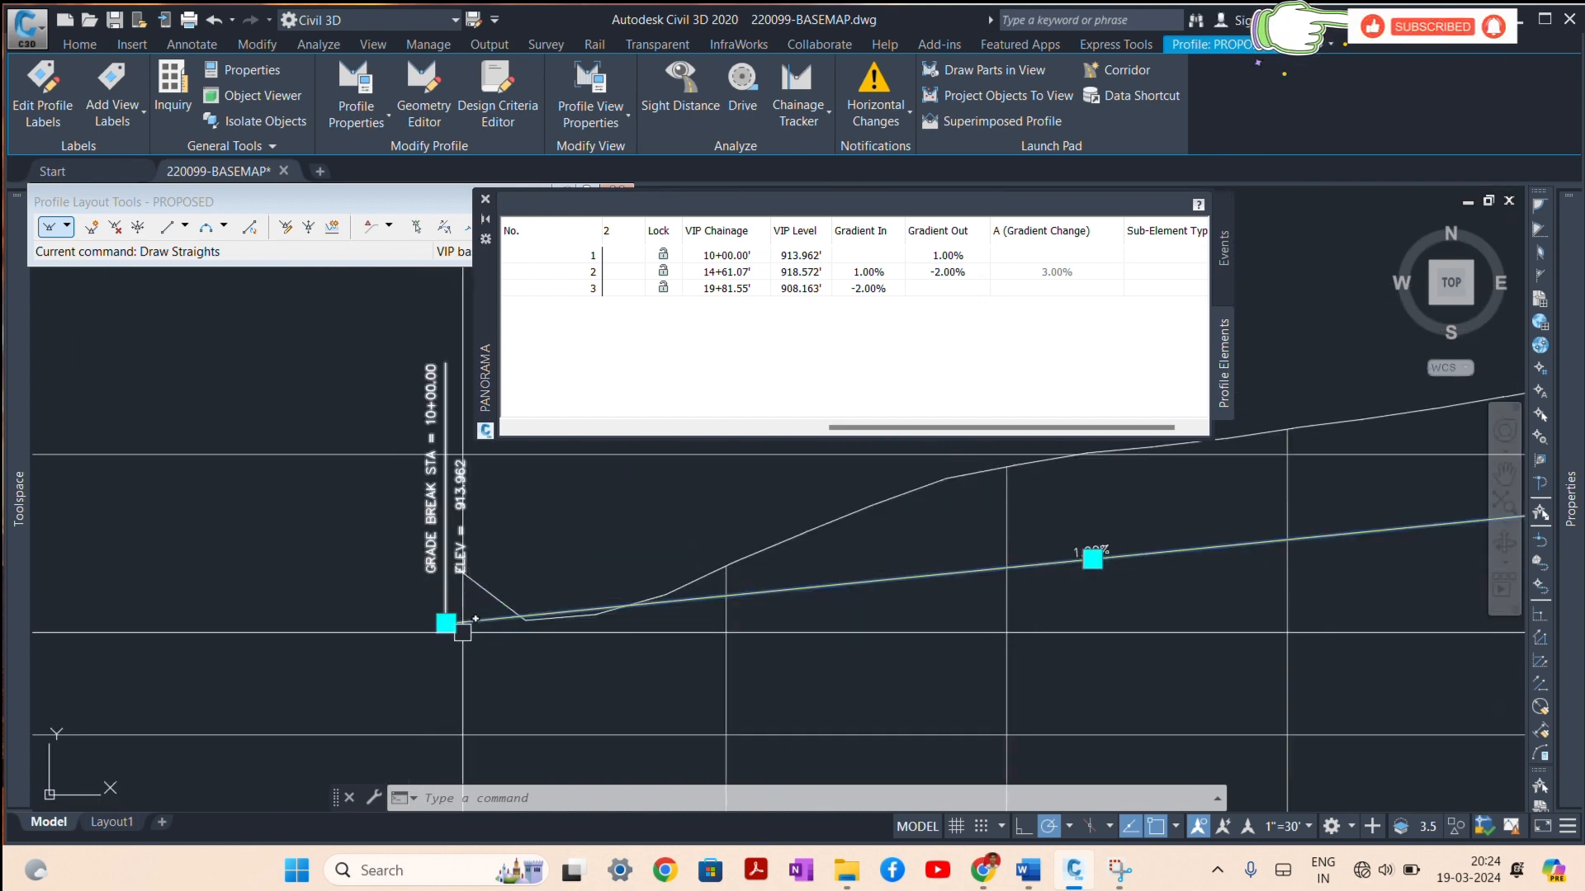
{"action": "left_click", "coordinate": [446, 622]}
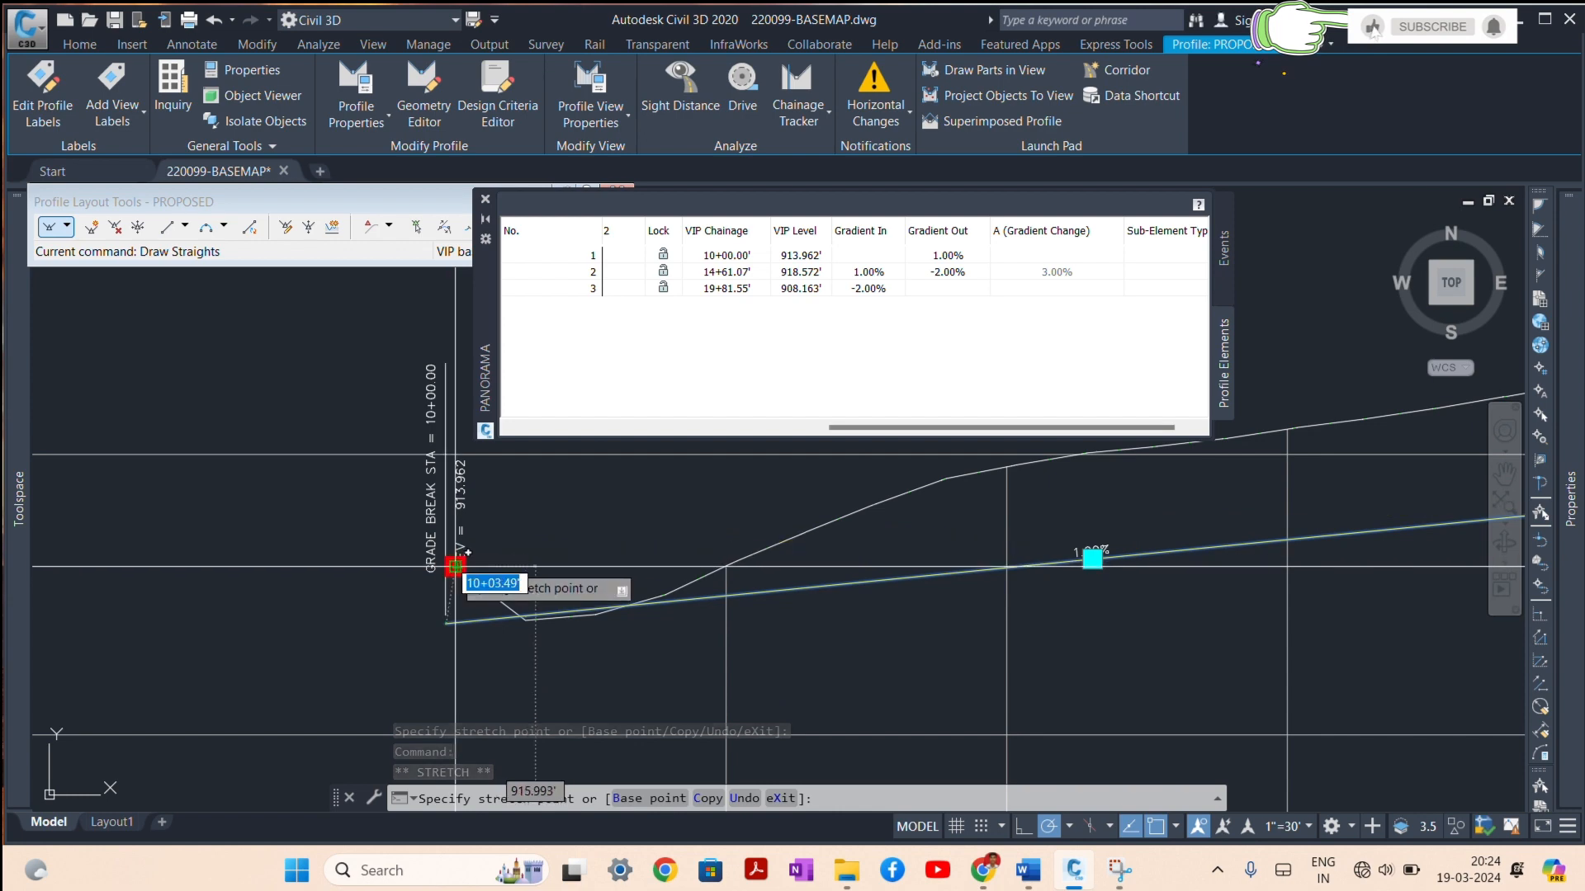
{"action": "left_click", "coordinate": [445, 559]}
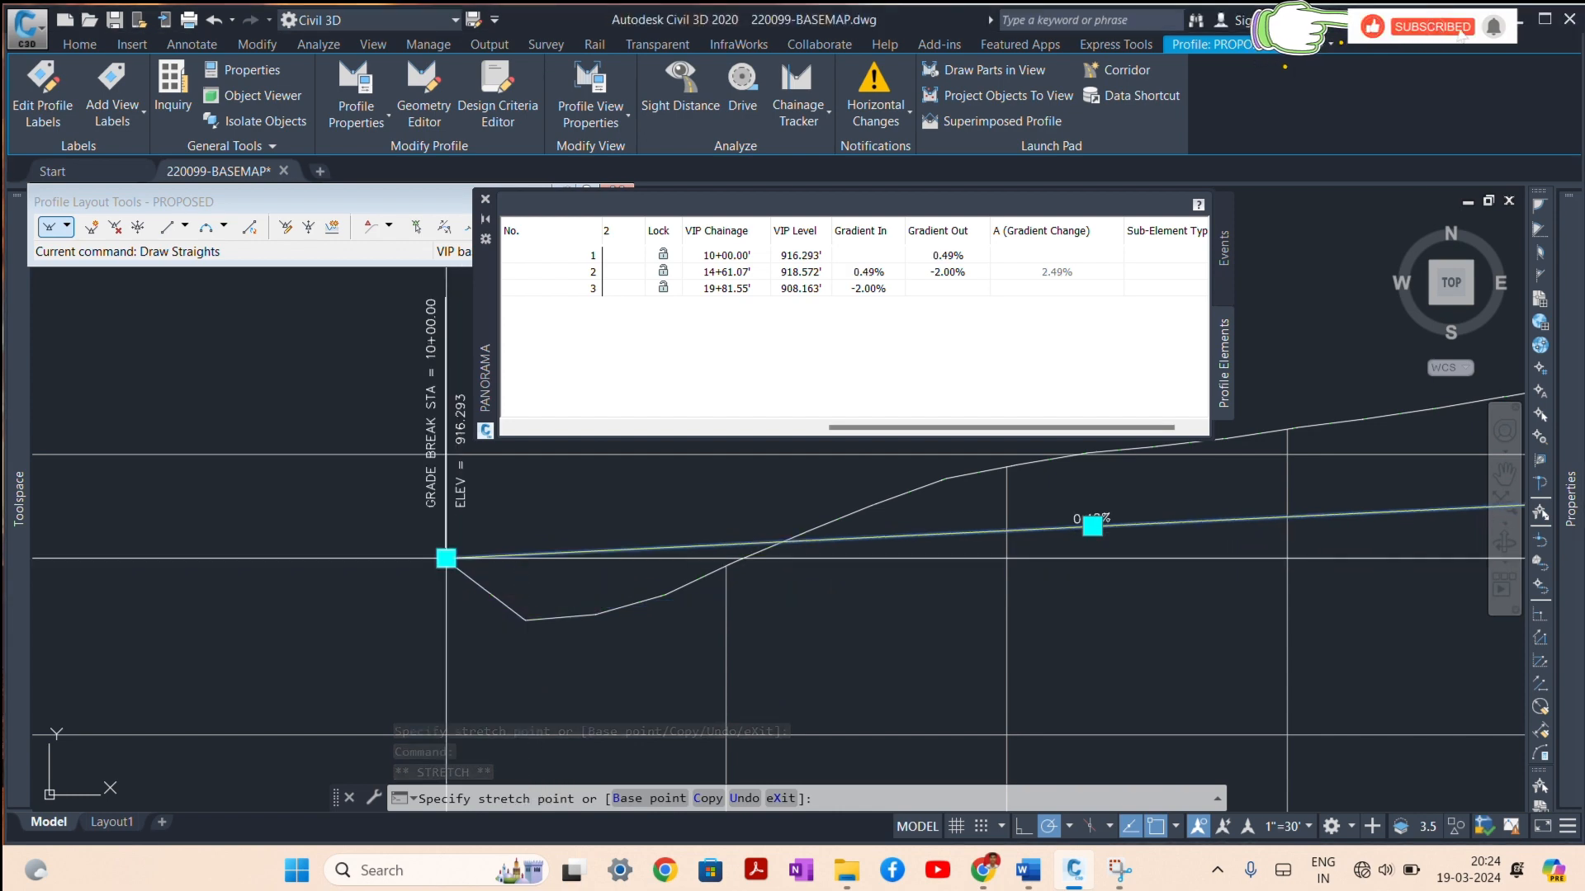
Step: Set the first VIP's Gradient Out to 1% again in the Profile Elements table
{"action": "scroll", "coordinate": [355, 575], "scroll_direction": "down", "scroll_amount": 2}
{"action": "scroll", "coordinate": [370, 563], "scroll_direction": "down", "scroll_amount": 4}
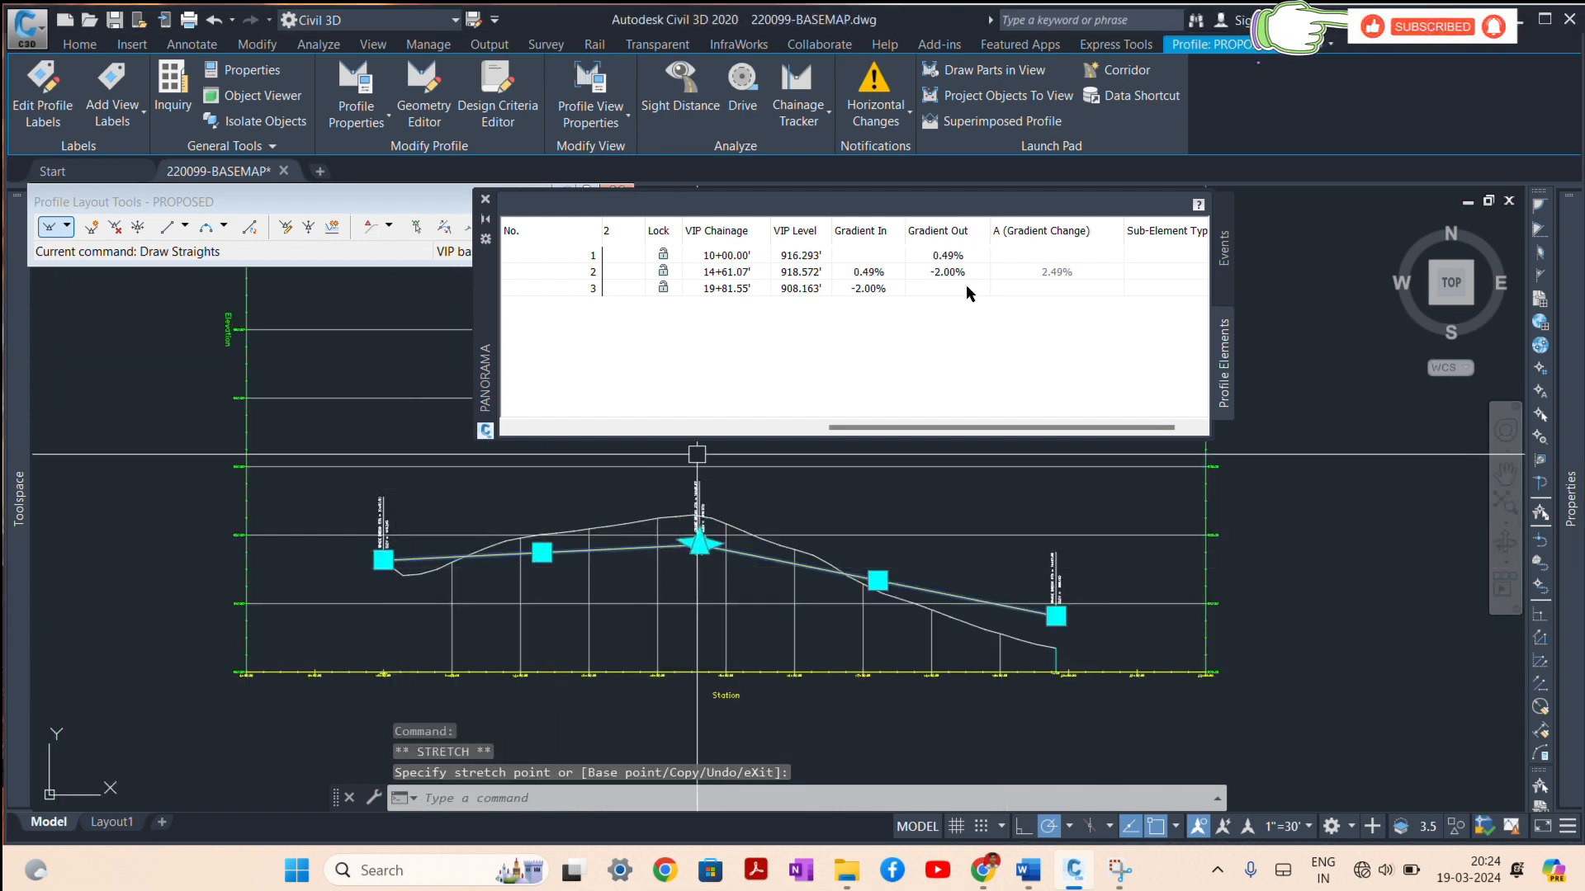
{"action": "double_click", "coordinate": [949, 255]}
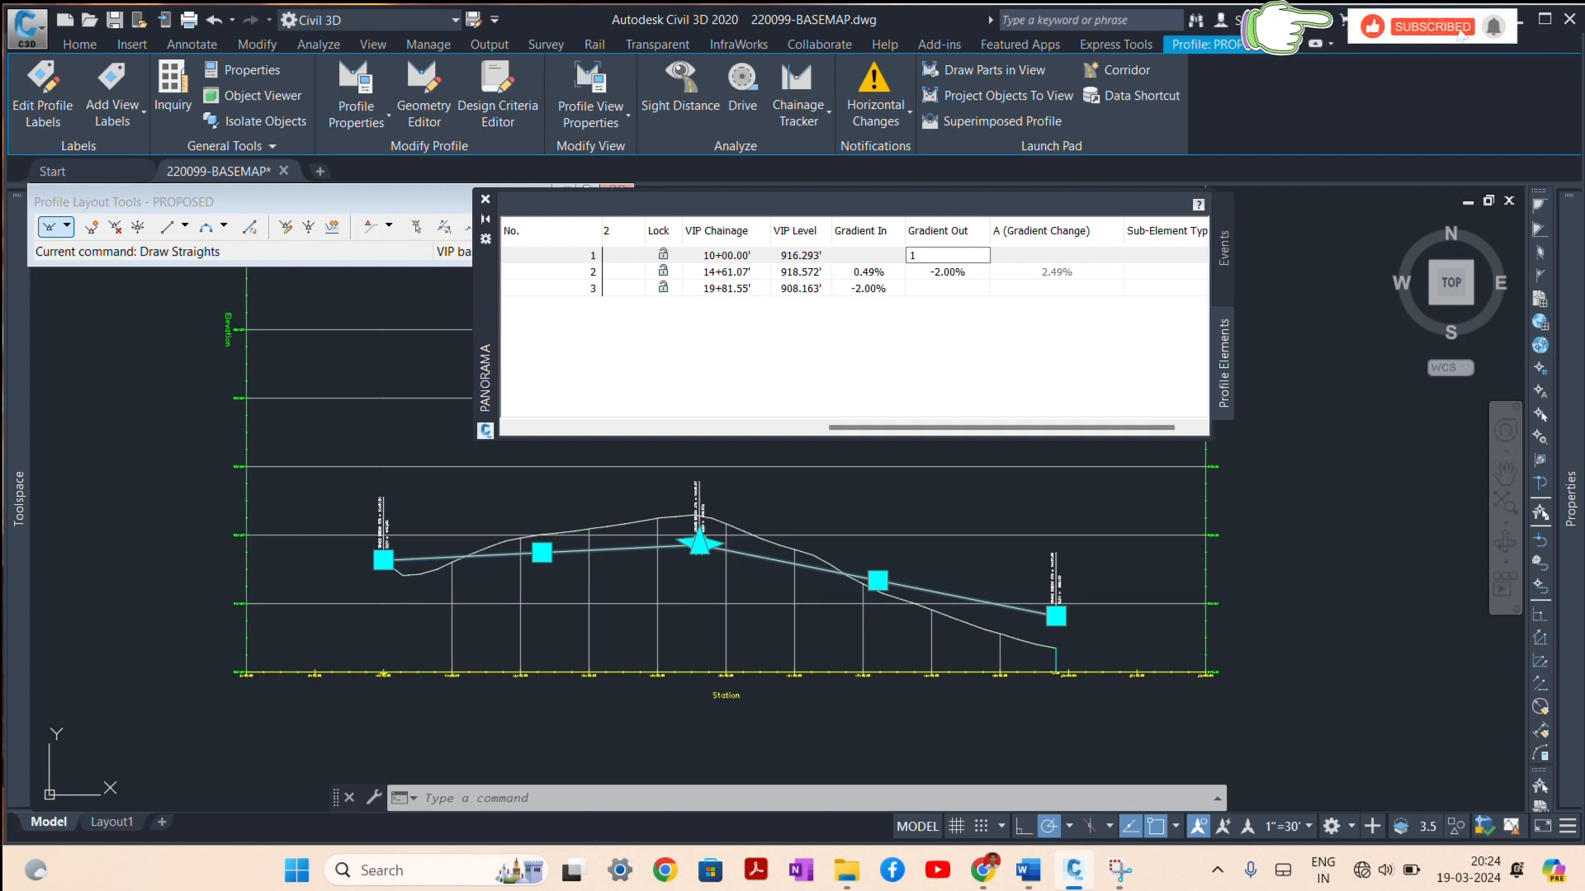
{"action": "key", "text": "Return"}
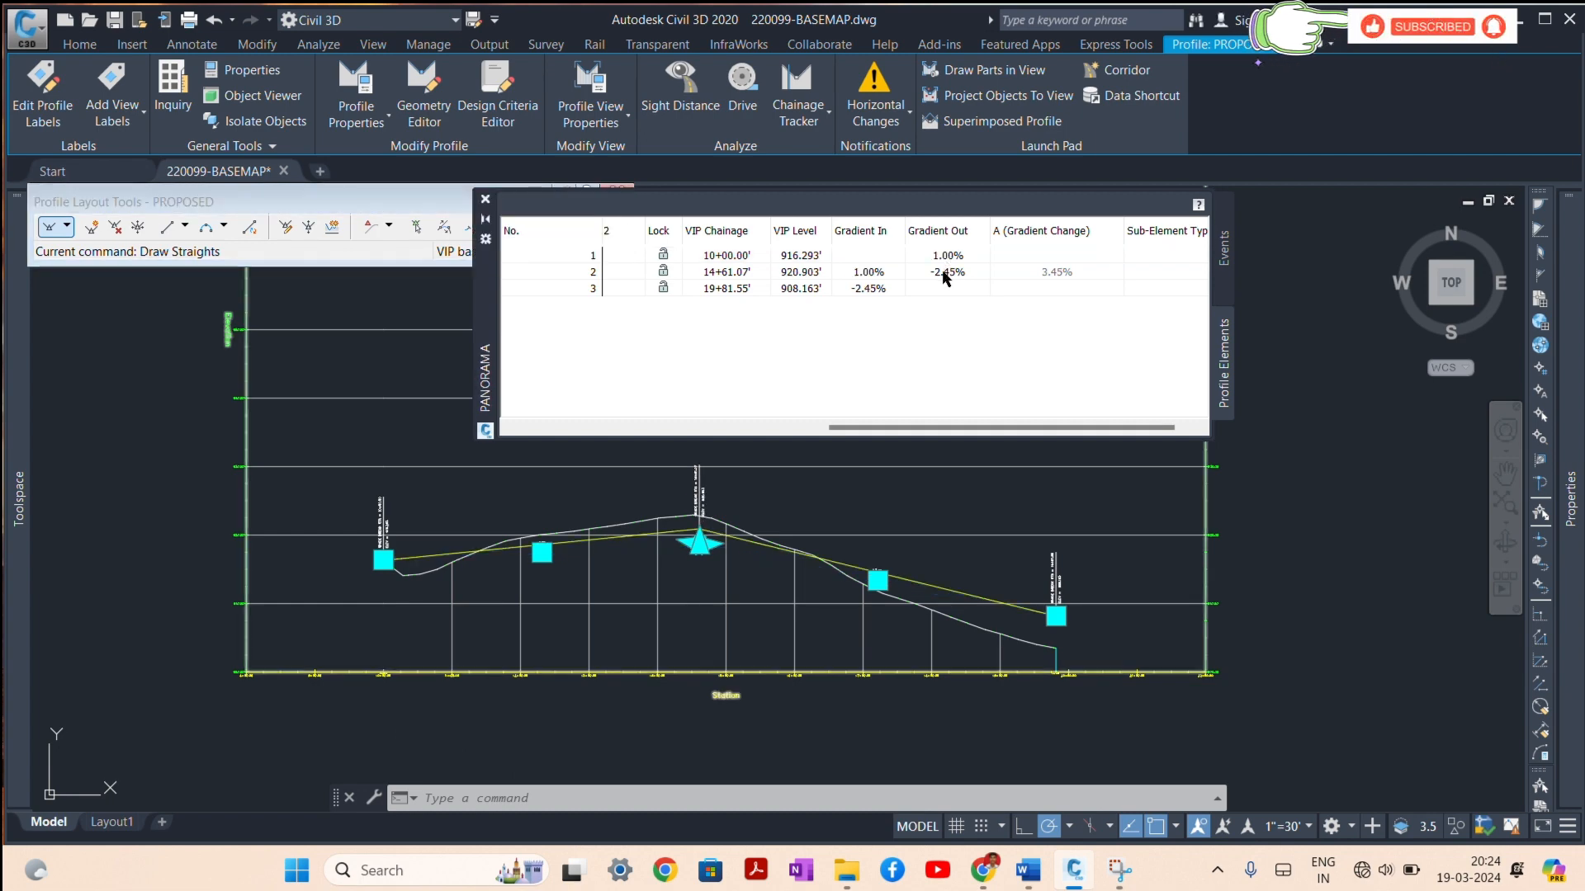
Step: Set the Gradient Out of the second VIP at chainage 14+61.07 to -2%
{"action": "left_click", "coordinate": [945, 274]}
{"action": "left_click", "coordinate": [944, 273]}
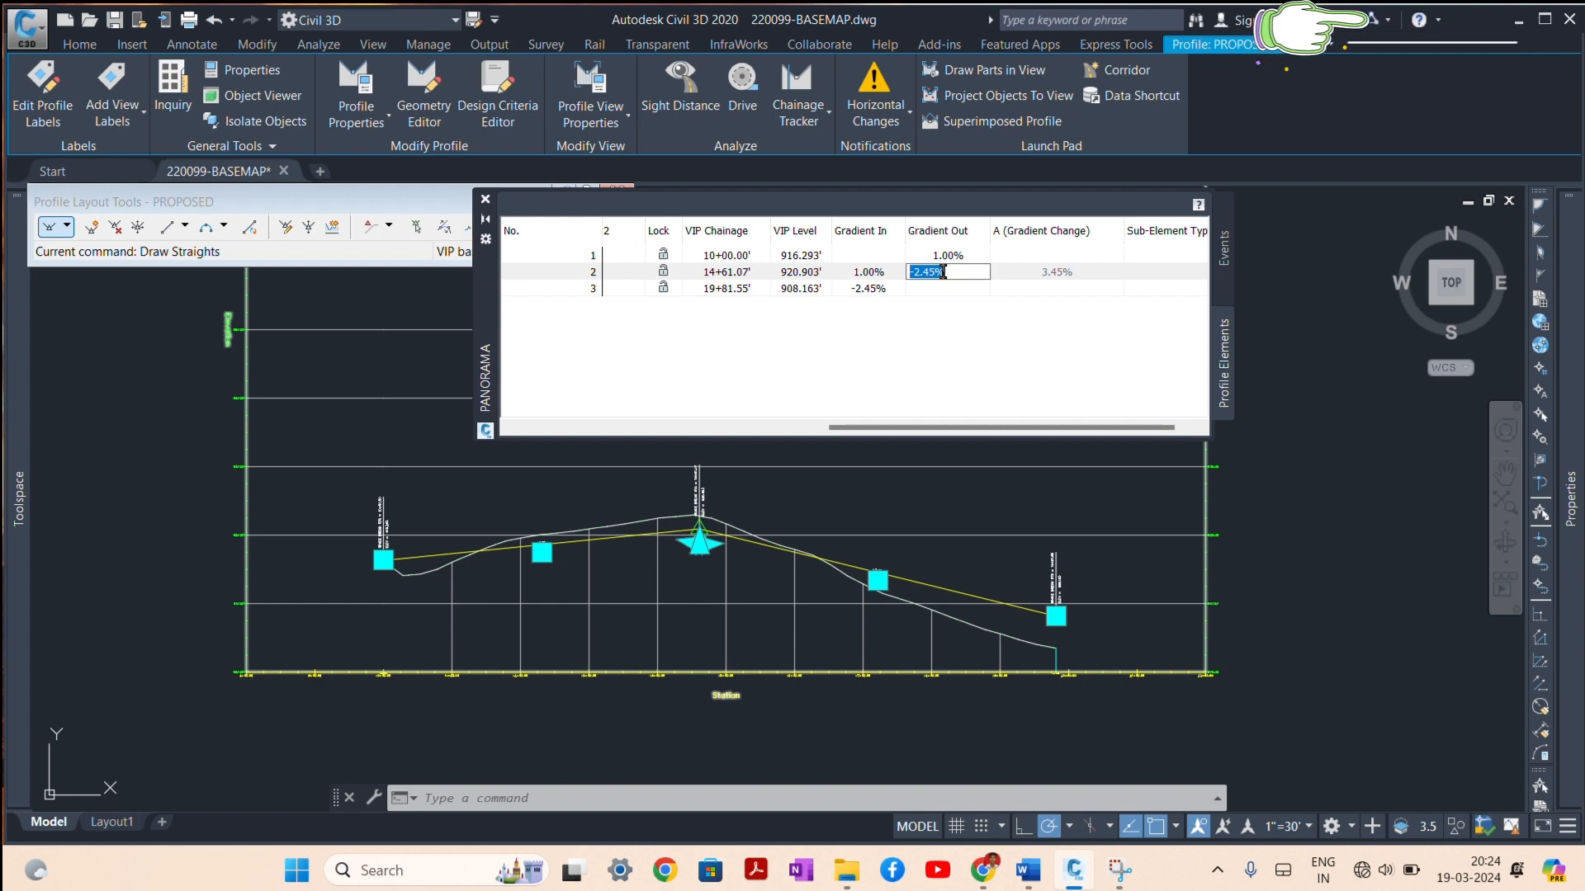
{"action": "type", "text": "-2"}
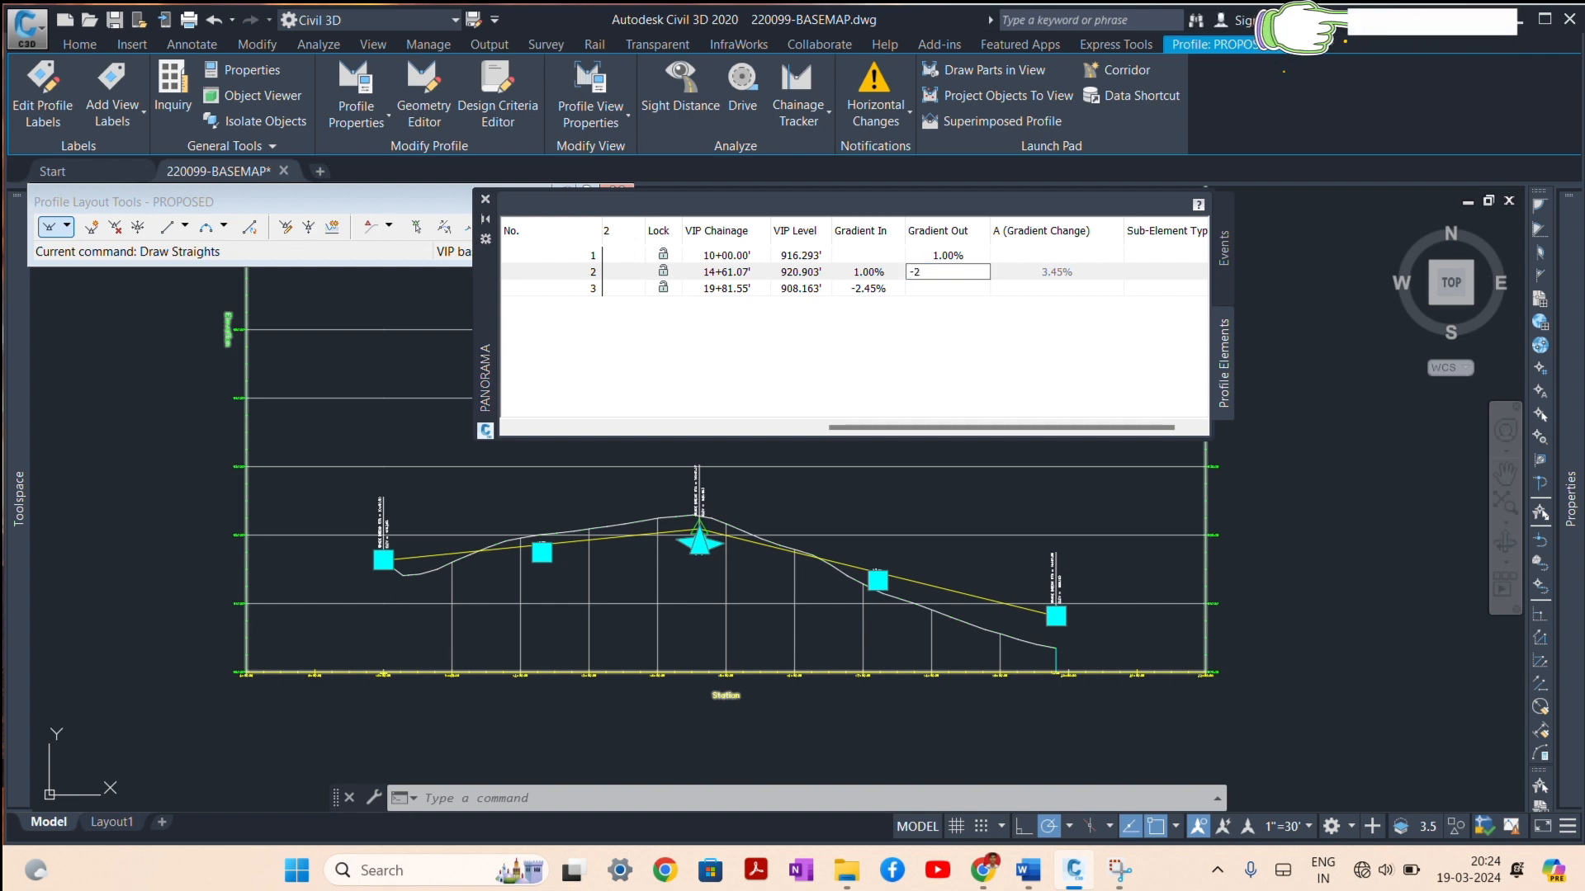
{"action": "key", "text": "Return"}
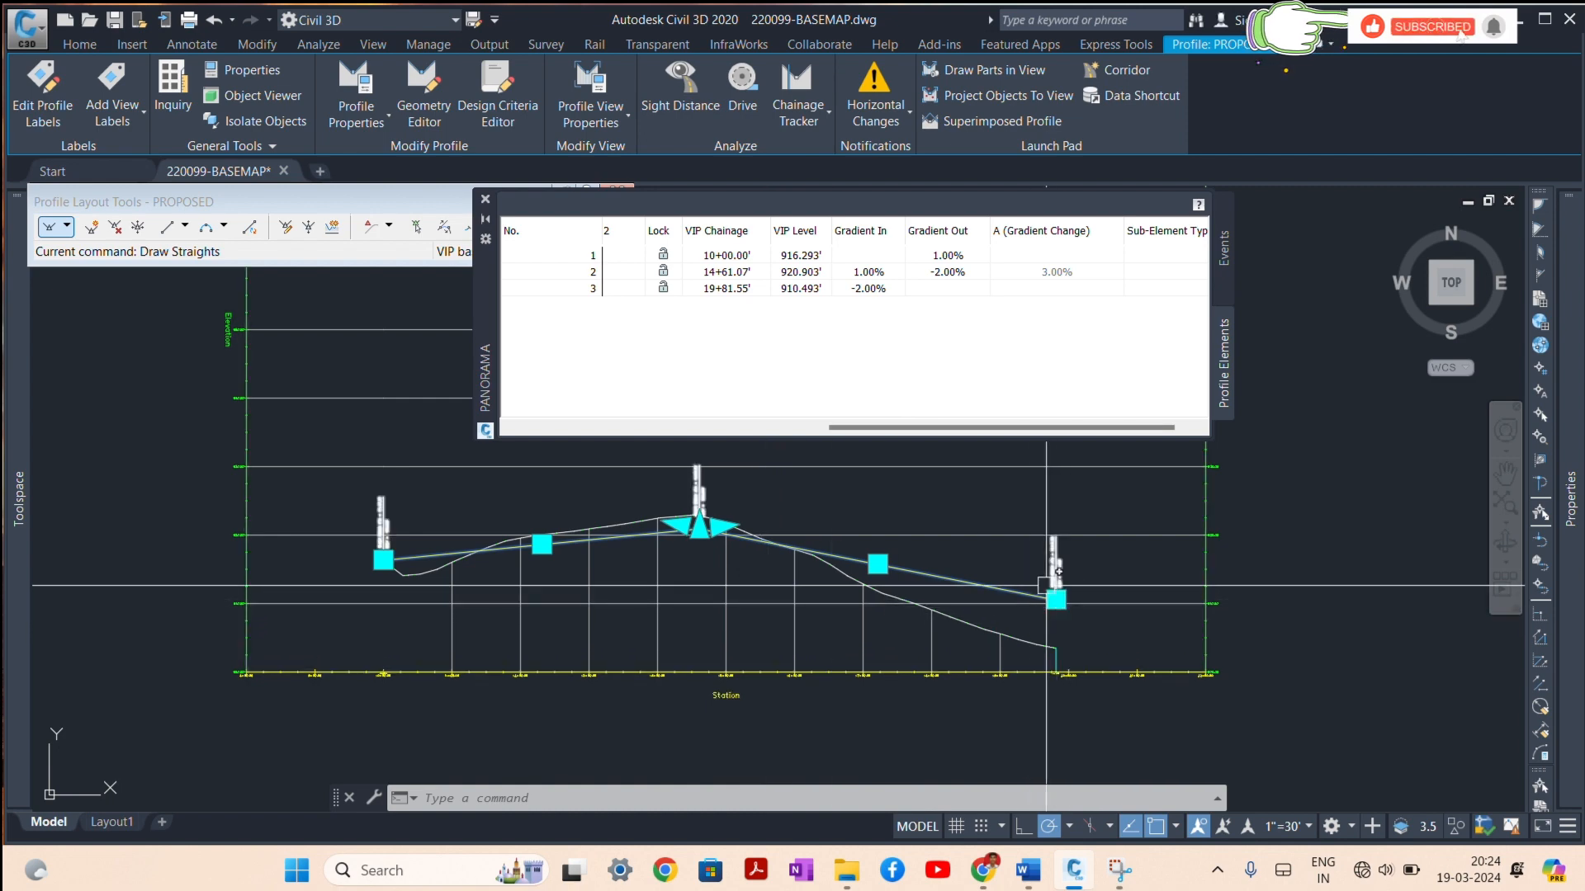
Step: Set the Gradient Out of the second VIP at chainage 14+61.07 to -3% and deselect the PROPOSED profile
{"action": "double_click", "coordinate": [945, 274]}
{"action": "type", "text": "3"}
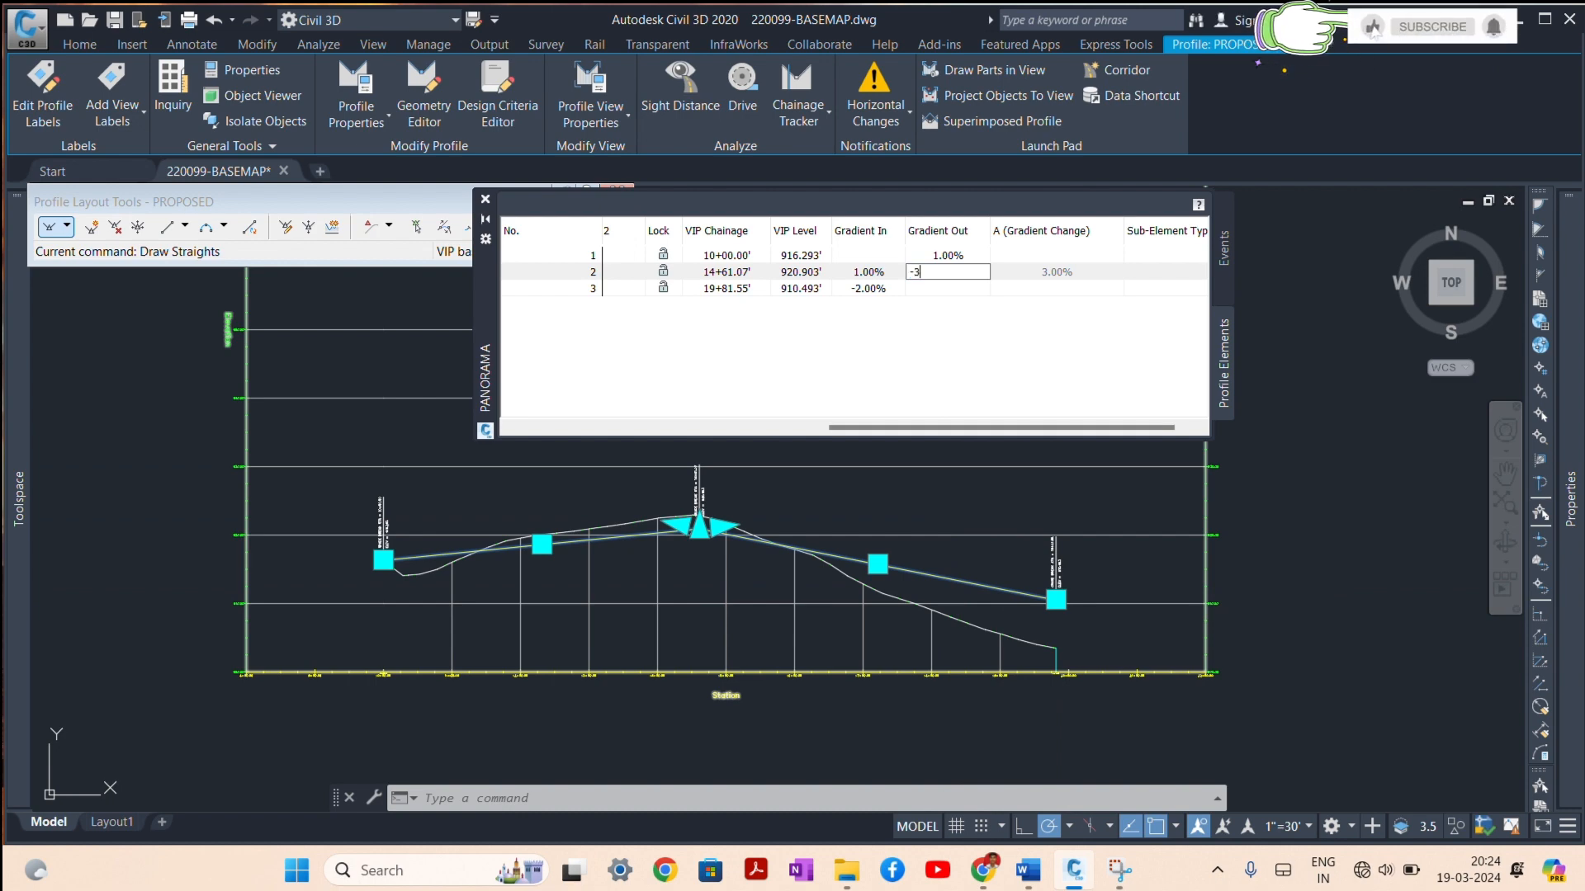
{"action": "key", "text": "Return"}
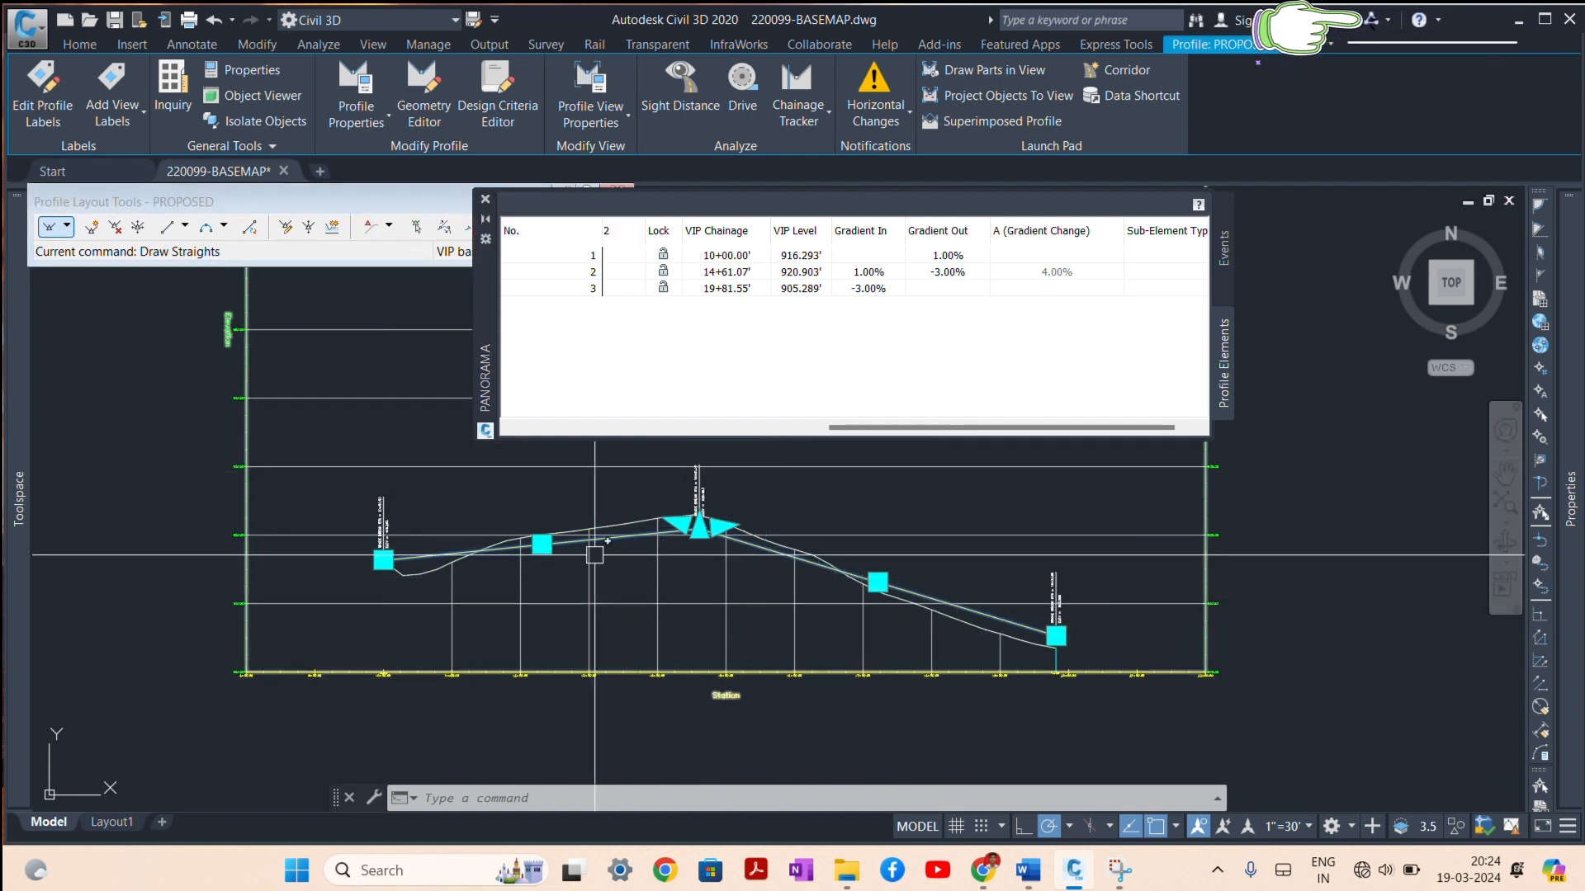
{"action": "key", "text": "Escape"}
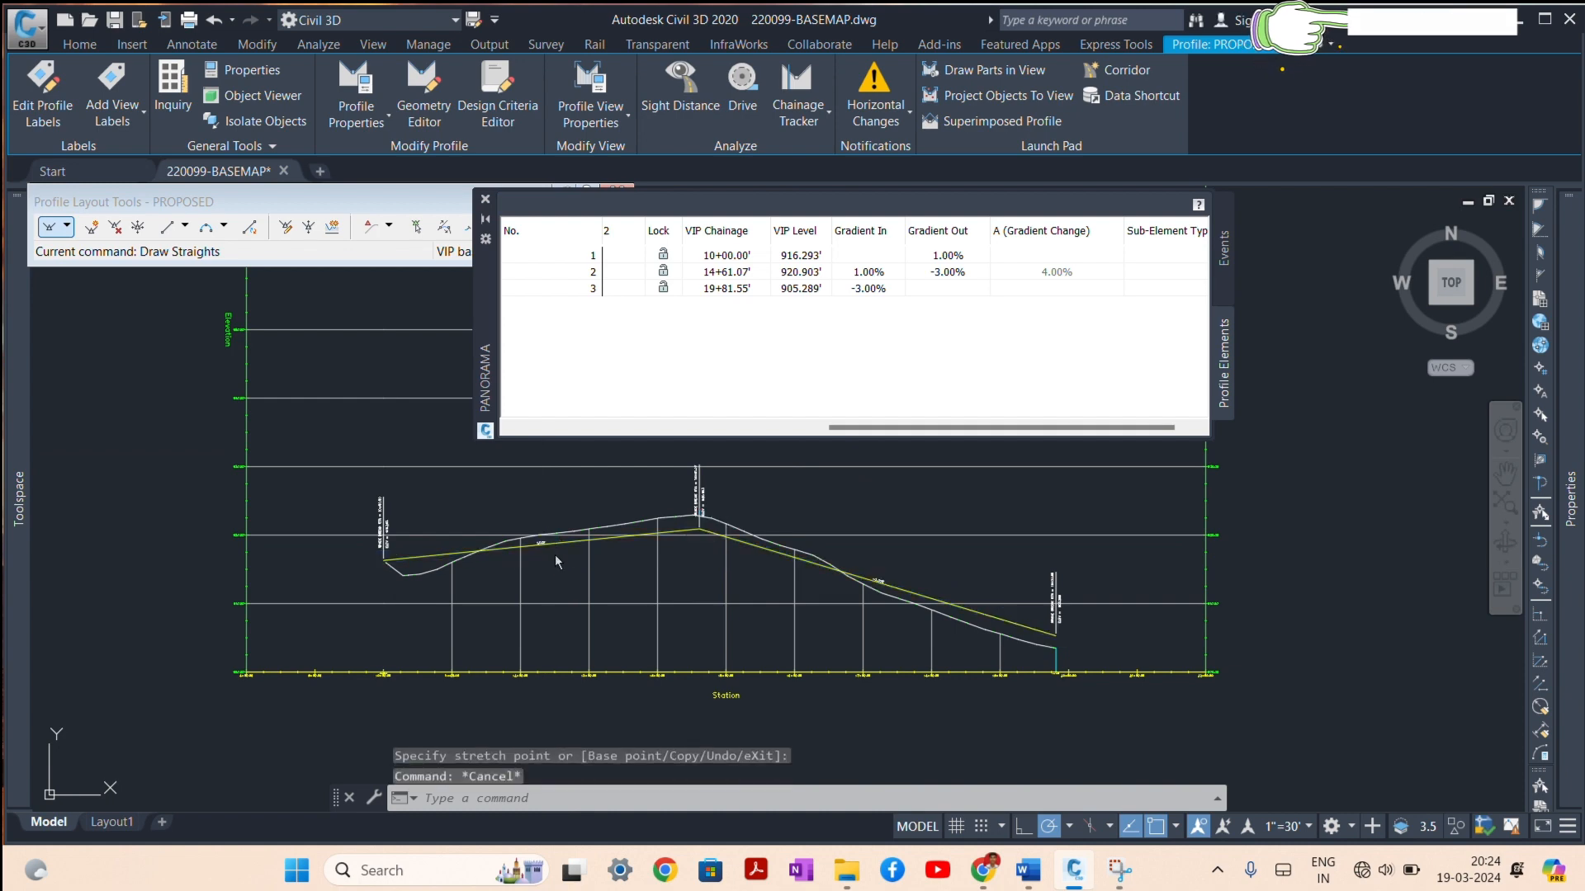
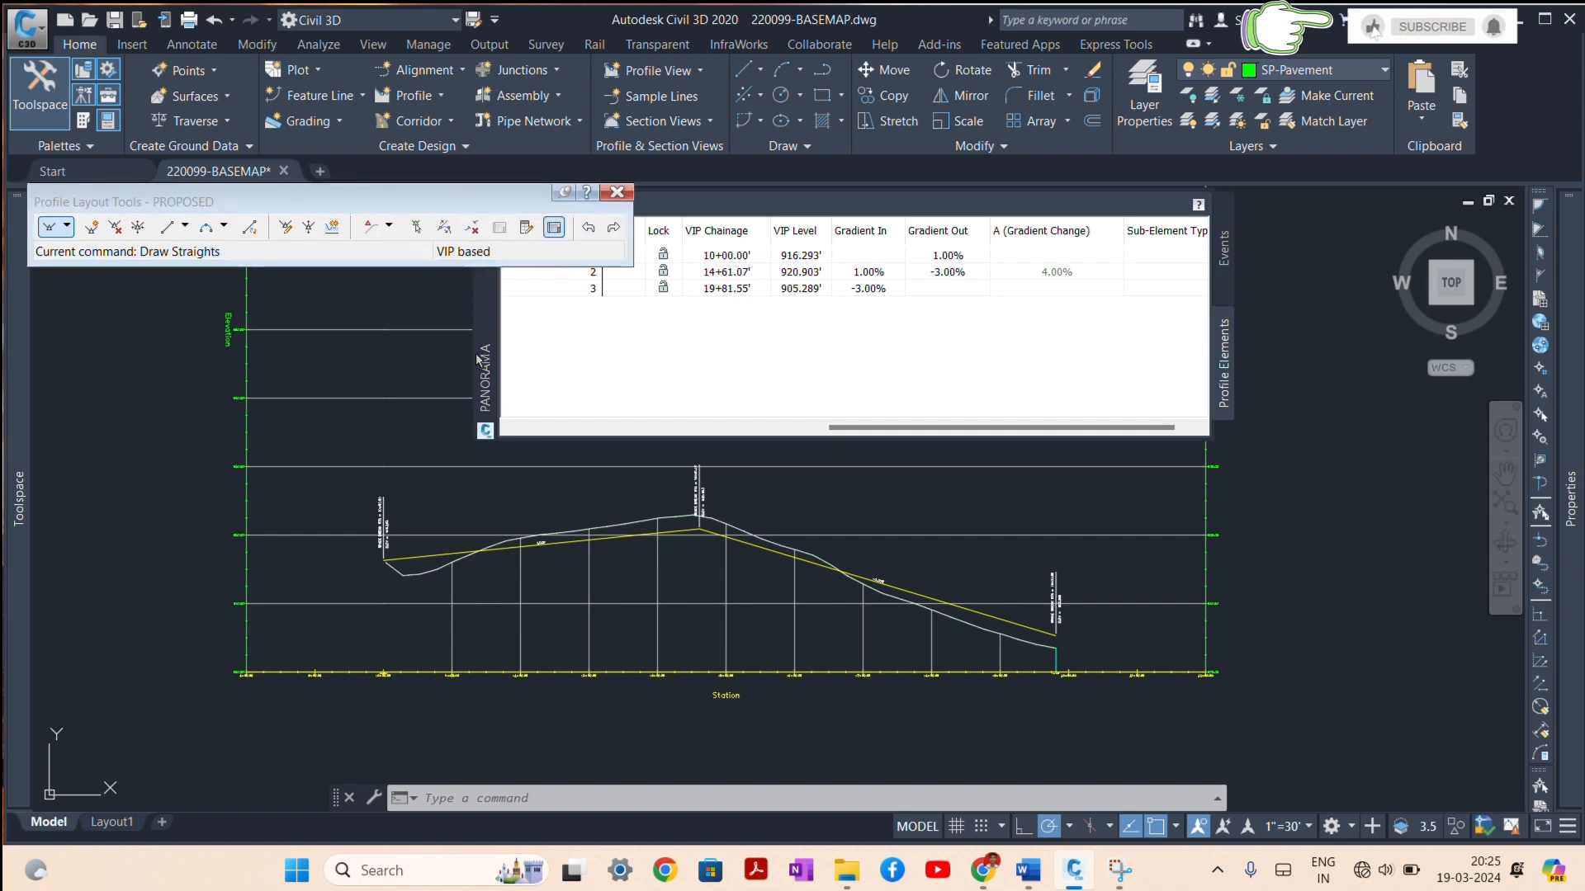
Step: Close the Profile Elements table and the Profile Layout Tools for the PROPOSED profile
{"action": "left_click_drag", "start_coordinate": [479, 336], "coordinate": [626, 416]}
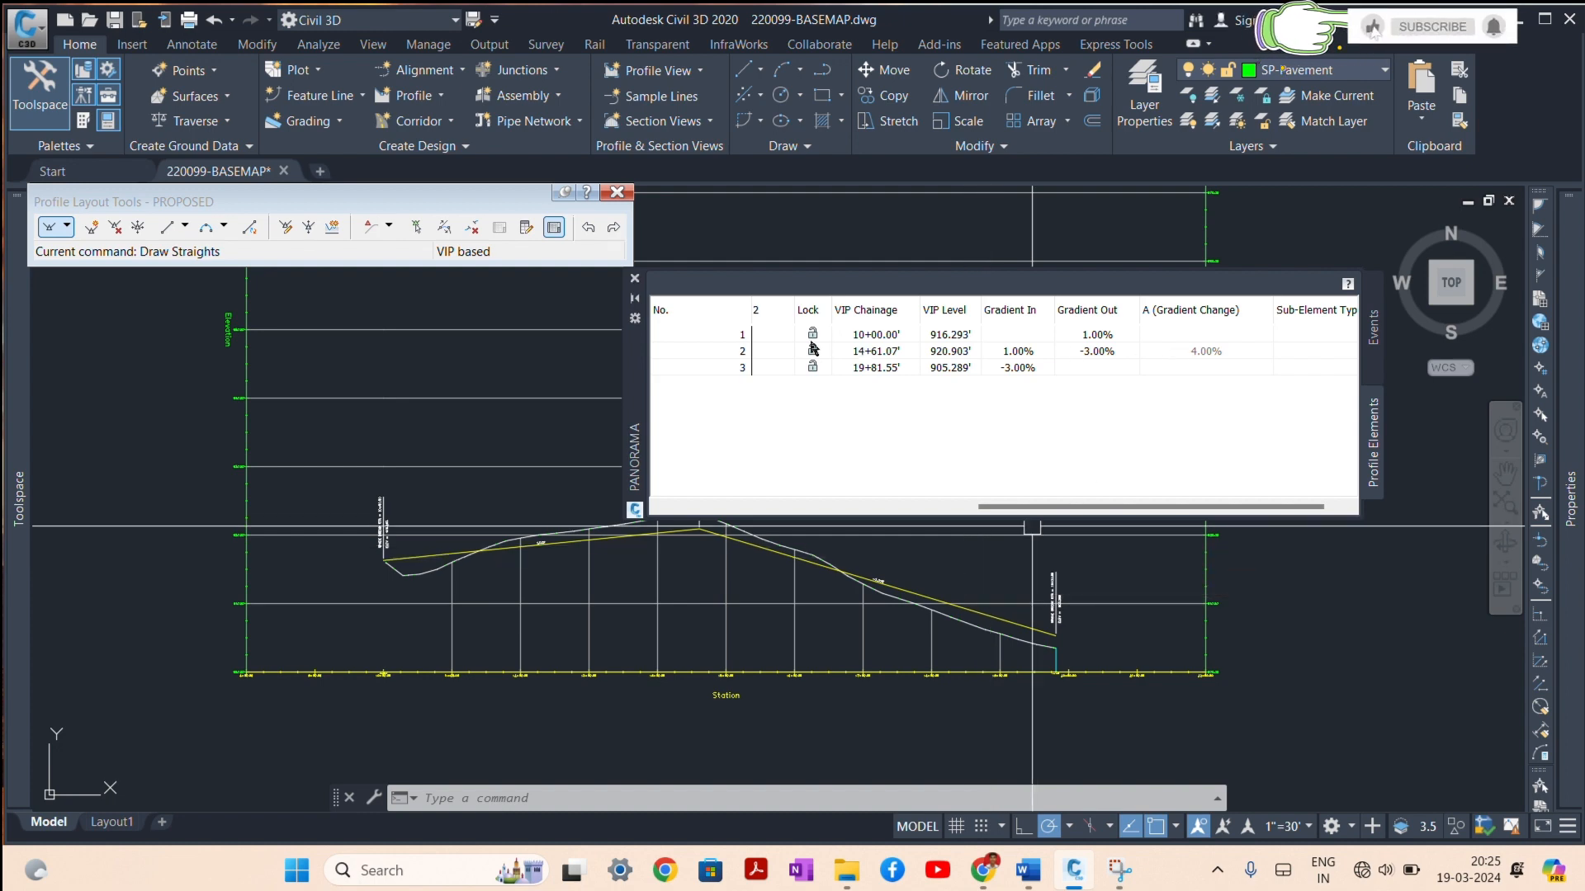
{"action": "left_click", "coordinate": [635, 279]}
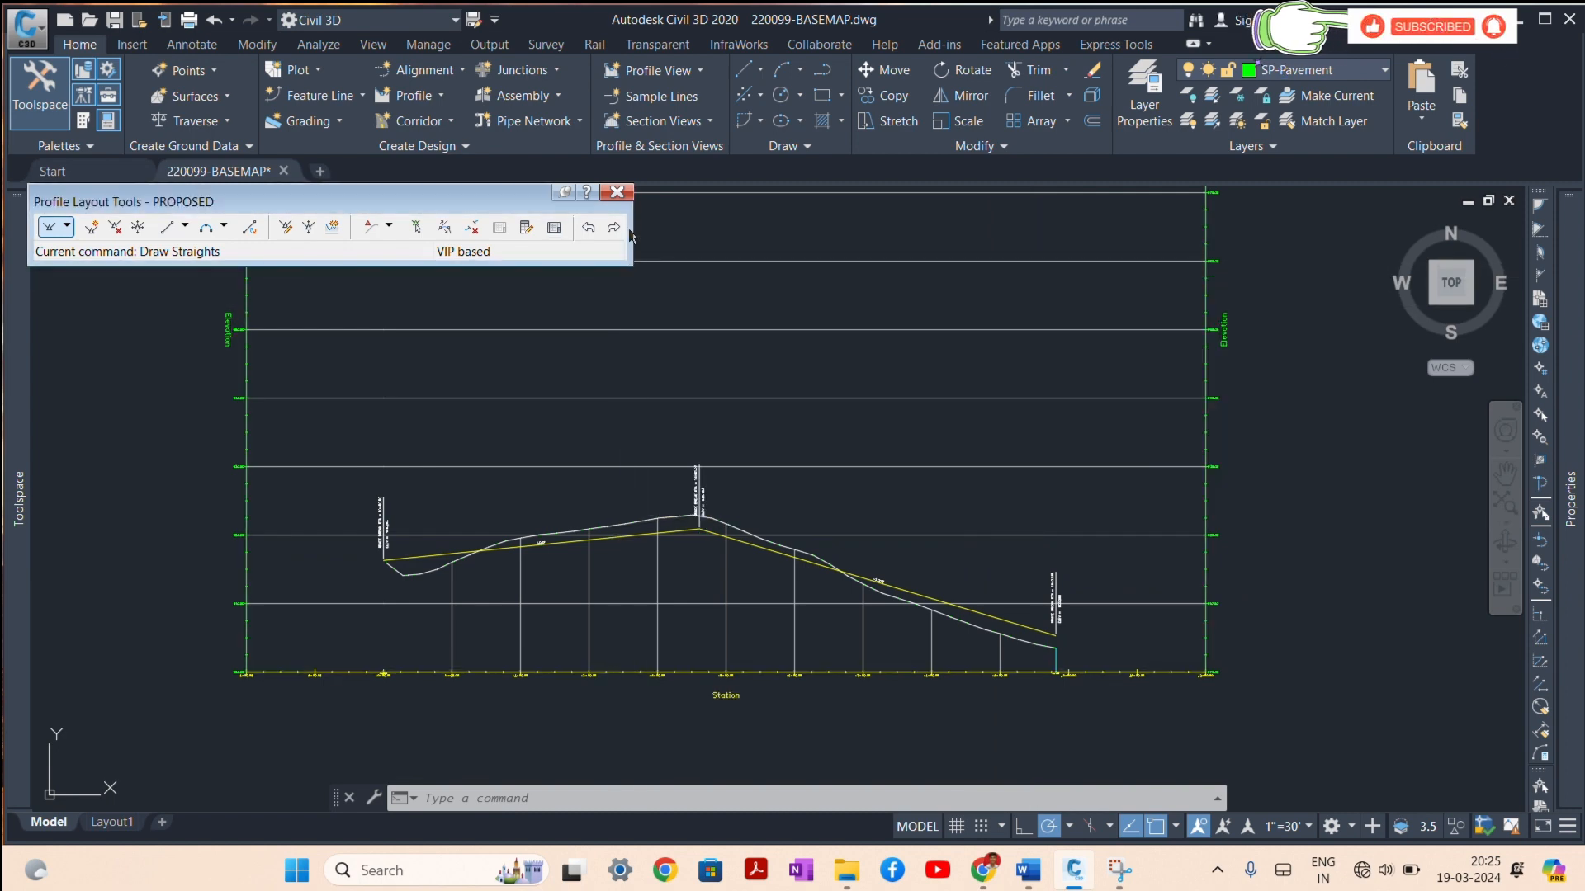
{"action": "left_click", "coordinate": [625, 193]}
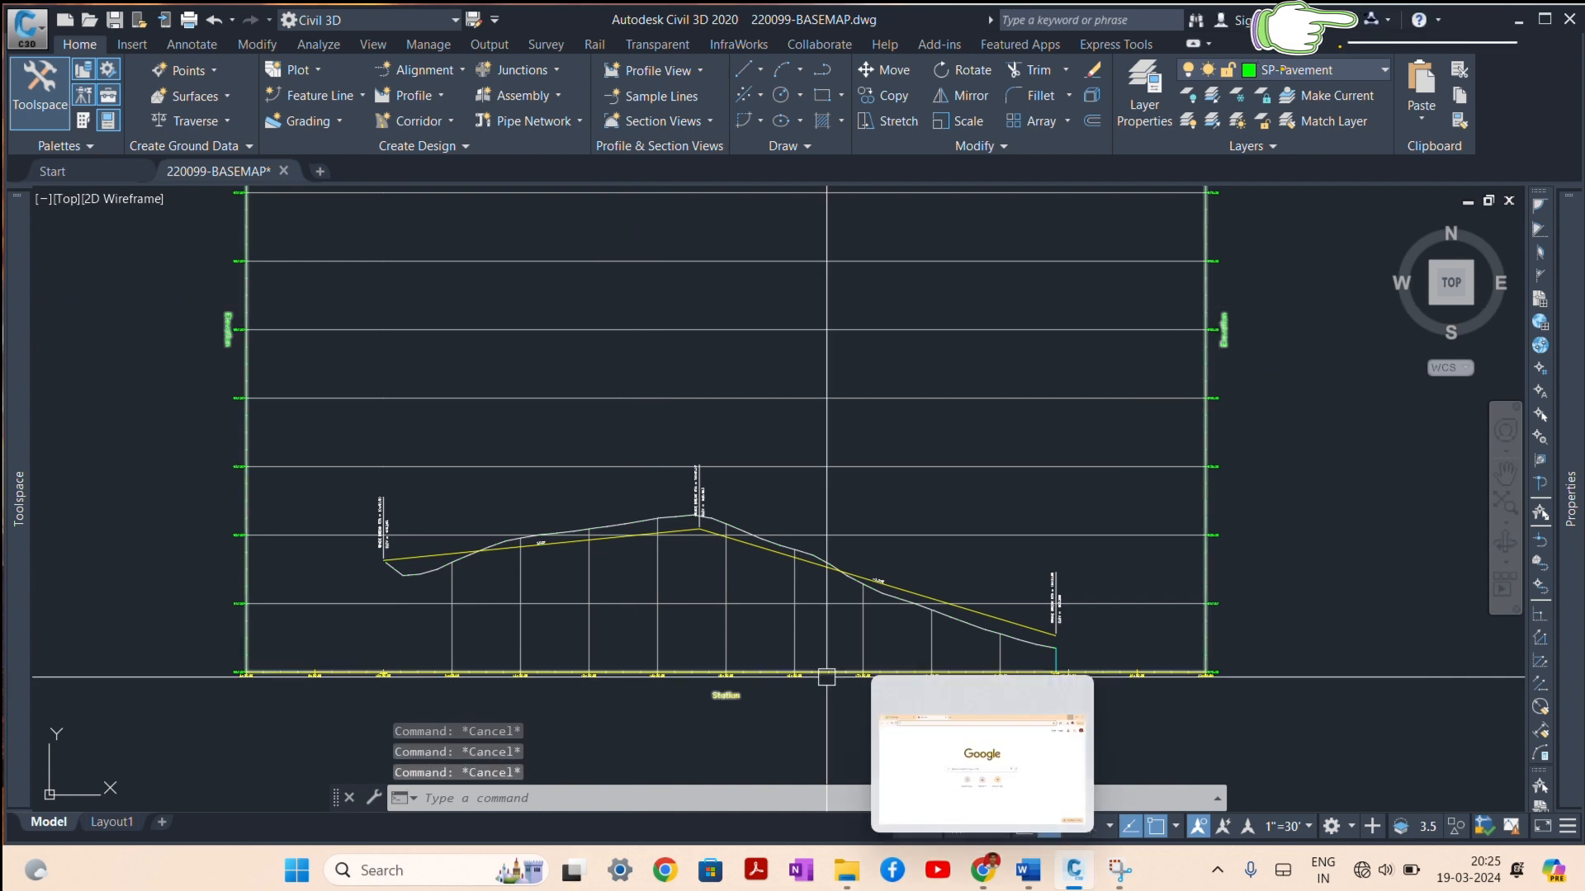
Step: Switch to the TOOL TEST document in Word and highlight the Profile item in yellow
{"action": "mouse_move", "coordinate": [1023, 846]}
{"action": "left_click", "coordinate": [983, 728]}
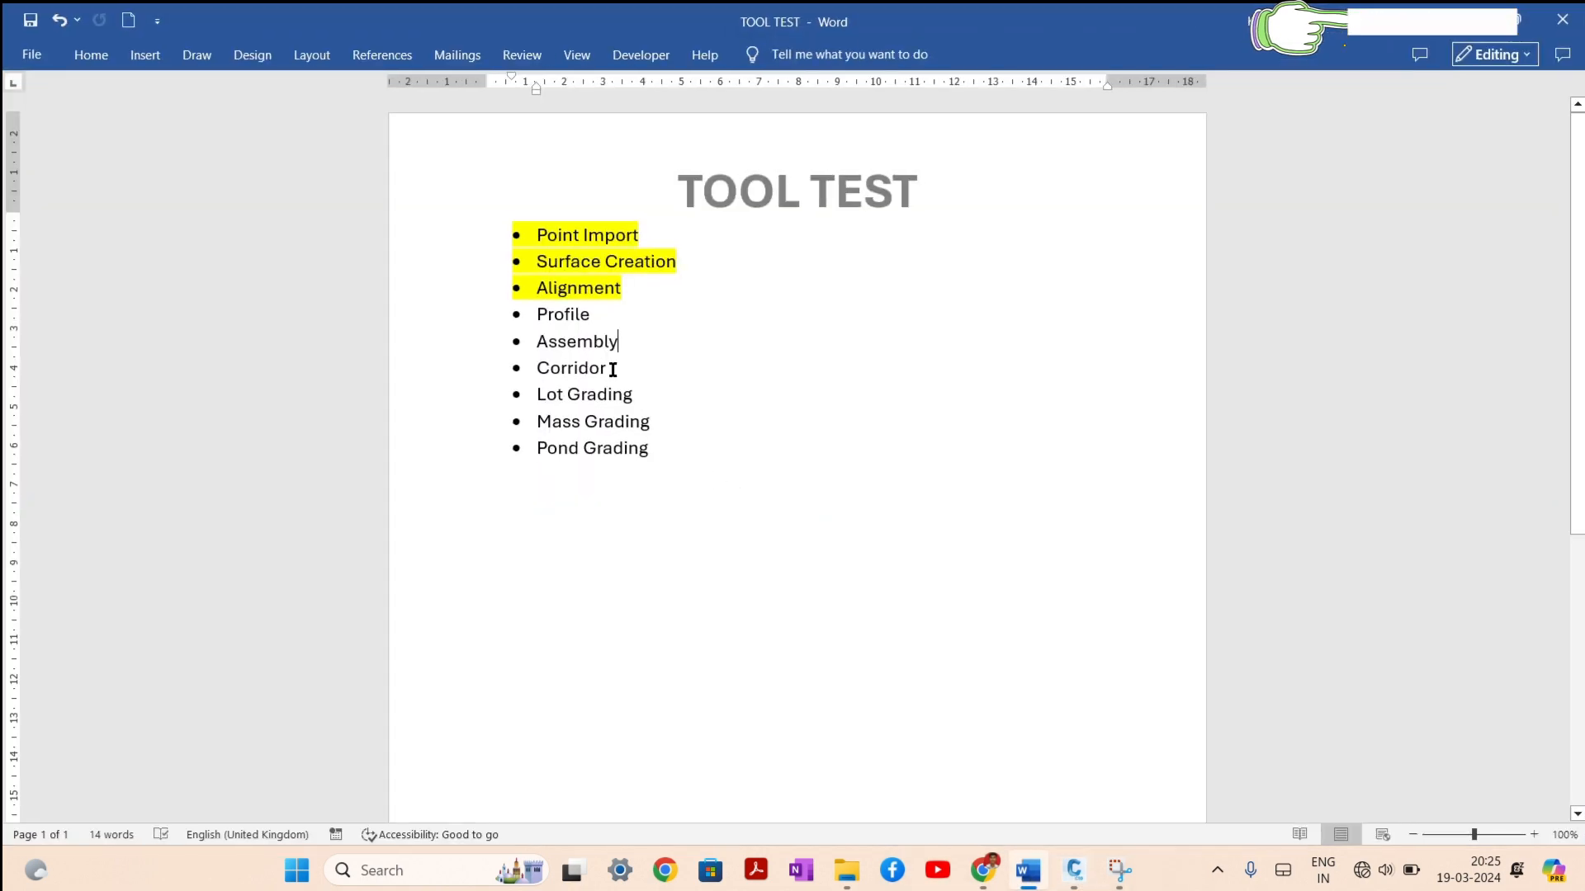
{"action": "double_click", "coordinate": [589, 314]}
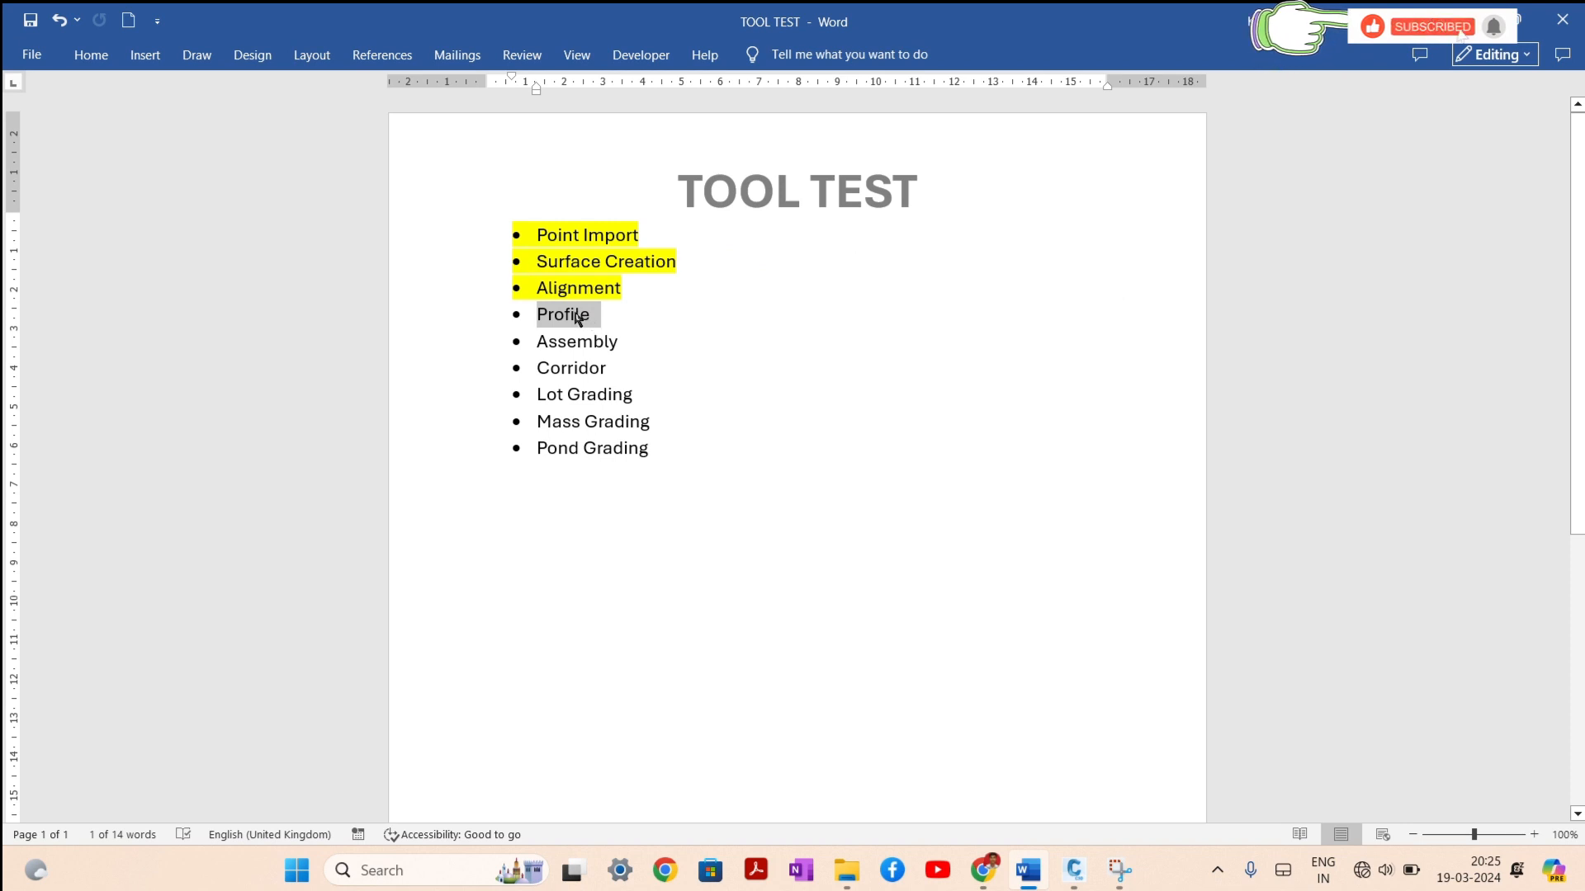
{"action": "left_click_drag", "start_coordinate": [594, 315], "coordinate": [533, 314]}
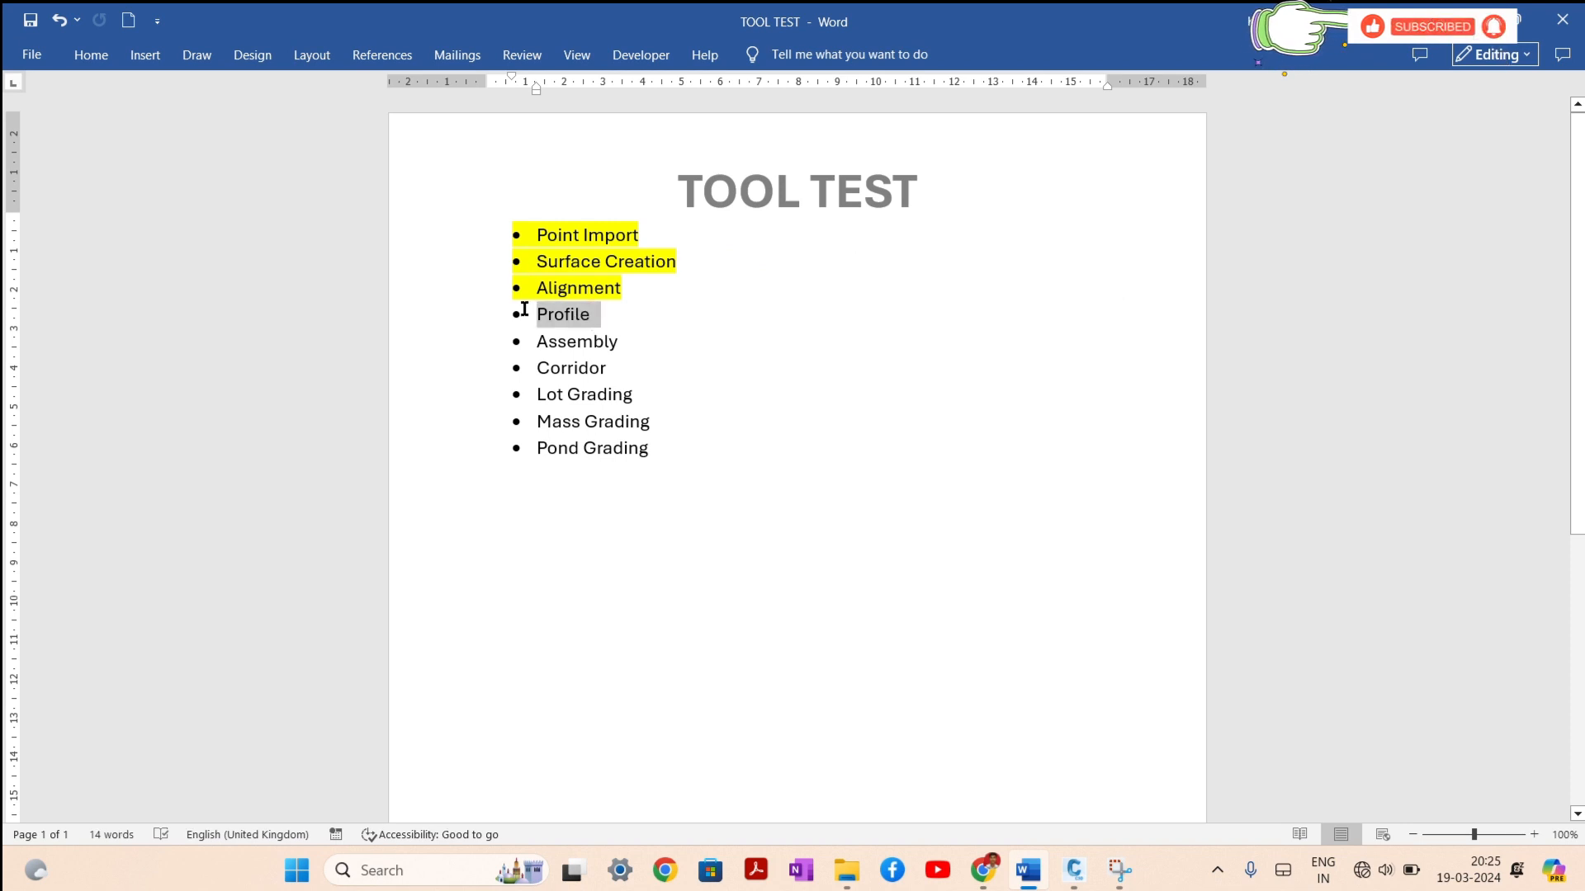
{"action": "left_click", "coordinate": [609, 279]}
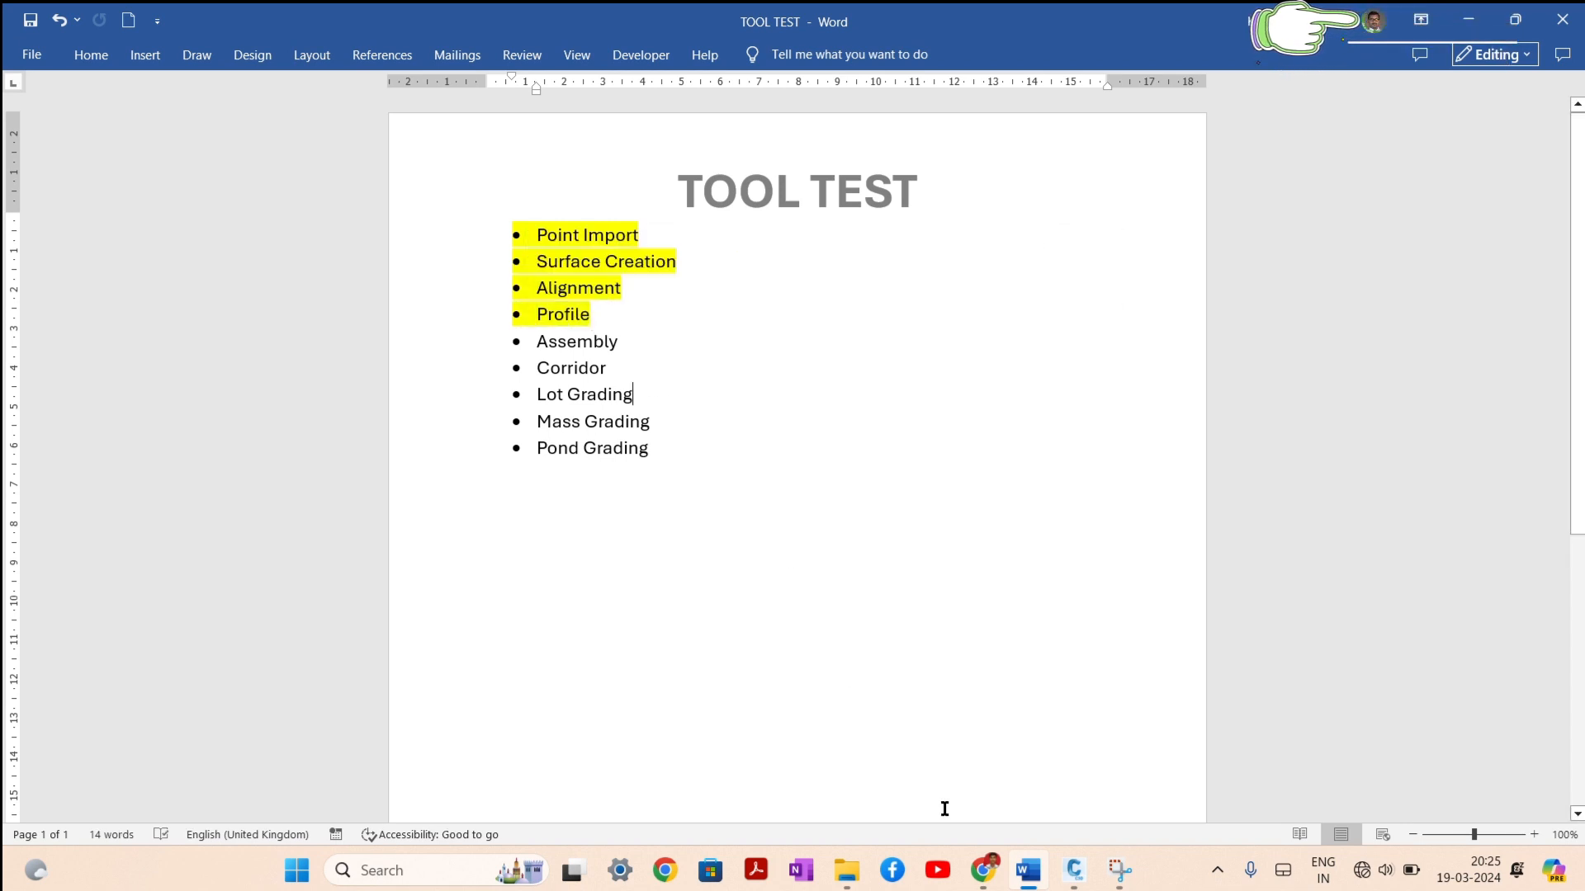
Step: Return to Civil 3D and examine the road's edge lines and strips along the TEST alignment in plan
{"action": "mouse_move", "coordinate": [1029, 885]}
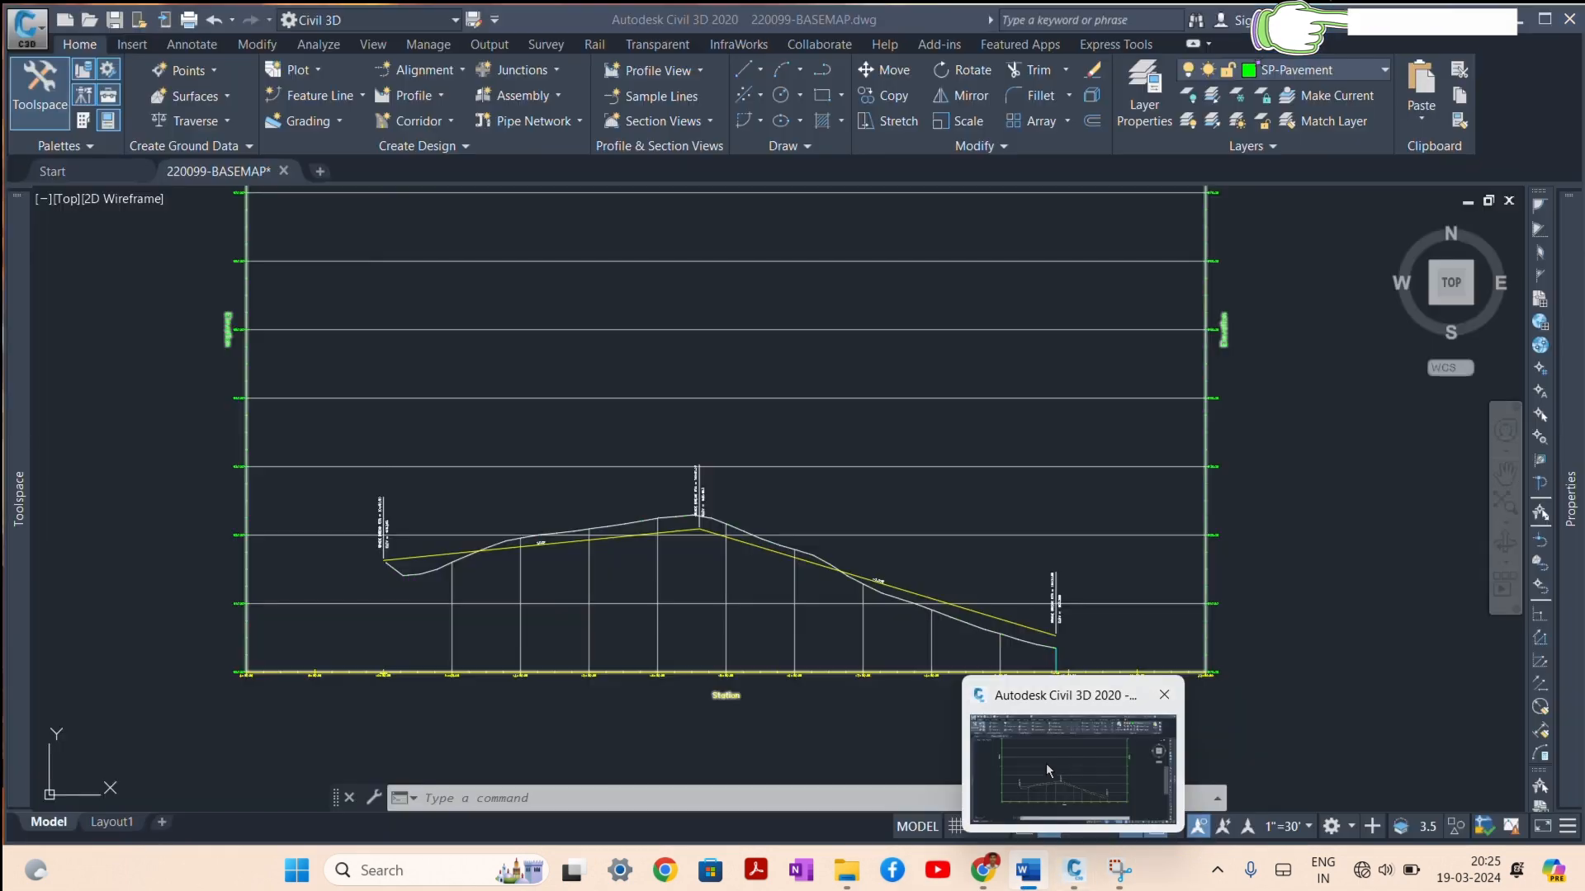
{"action": "left_click", "coordinate": [1047, 766]}
{"action": "scroll", "coordinate": [629, 470], "scroll_direction": "down", "scroll_amount": 5}
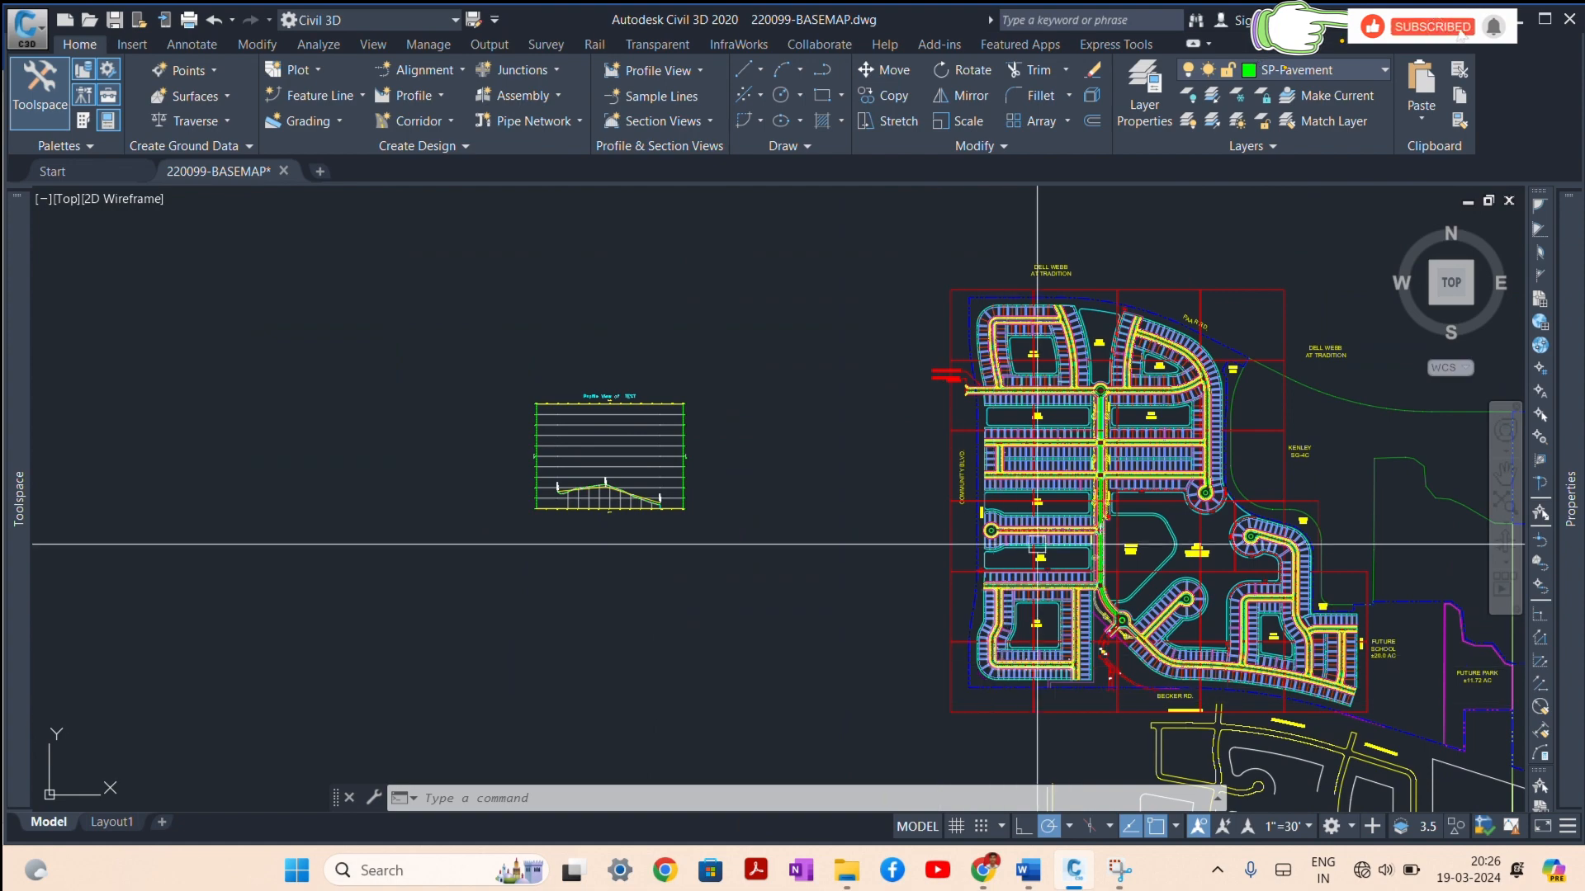
{"action": "scroll", "coordinate": [1035, 544], "scroll_direction": "up", "scroll_amount": 8}
{"action": "scroll", "coordinate": [1015, 484], "scroll_direction": "up", "scroll_amount": 3}
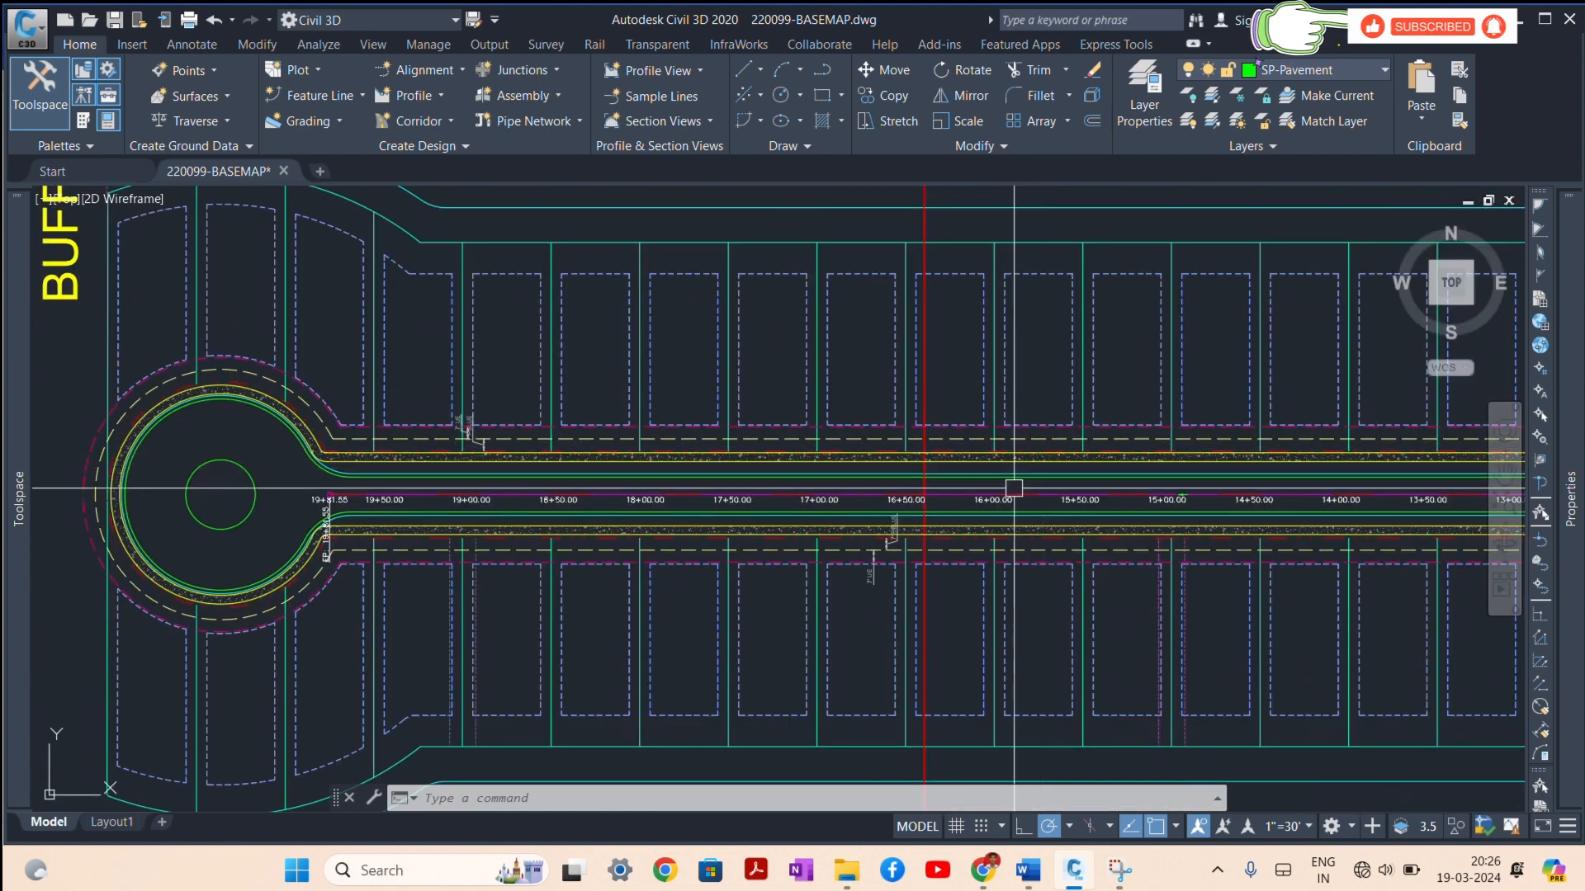
{"action": "scroll", "coordinate": [813, 523], "scroll_direction": "down", "scroll_amount": 2}
{"action": "scroll", "coordinate": [823, 544], "scroll_direction": "down", "scroll_amount": 2}
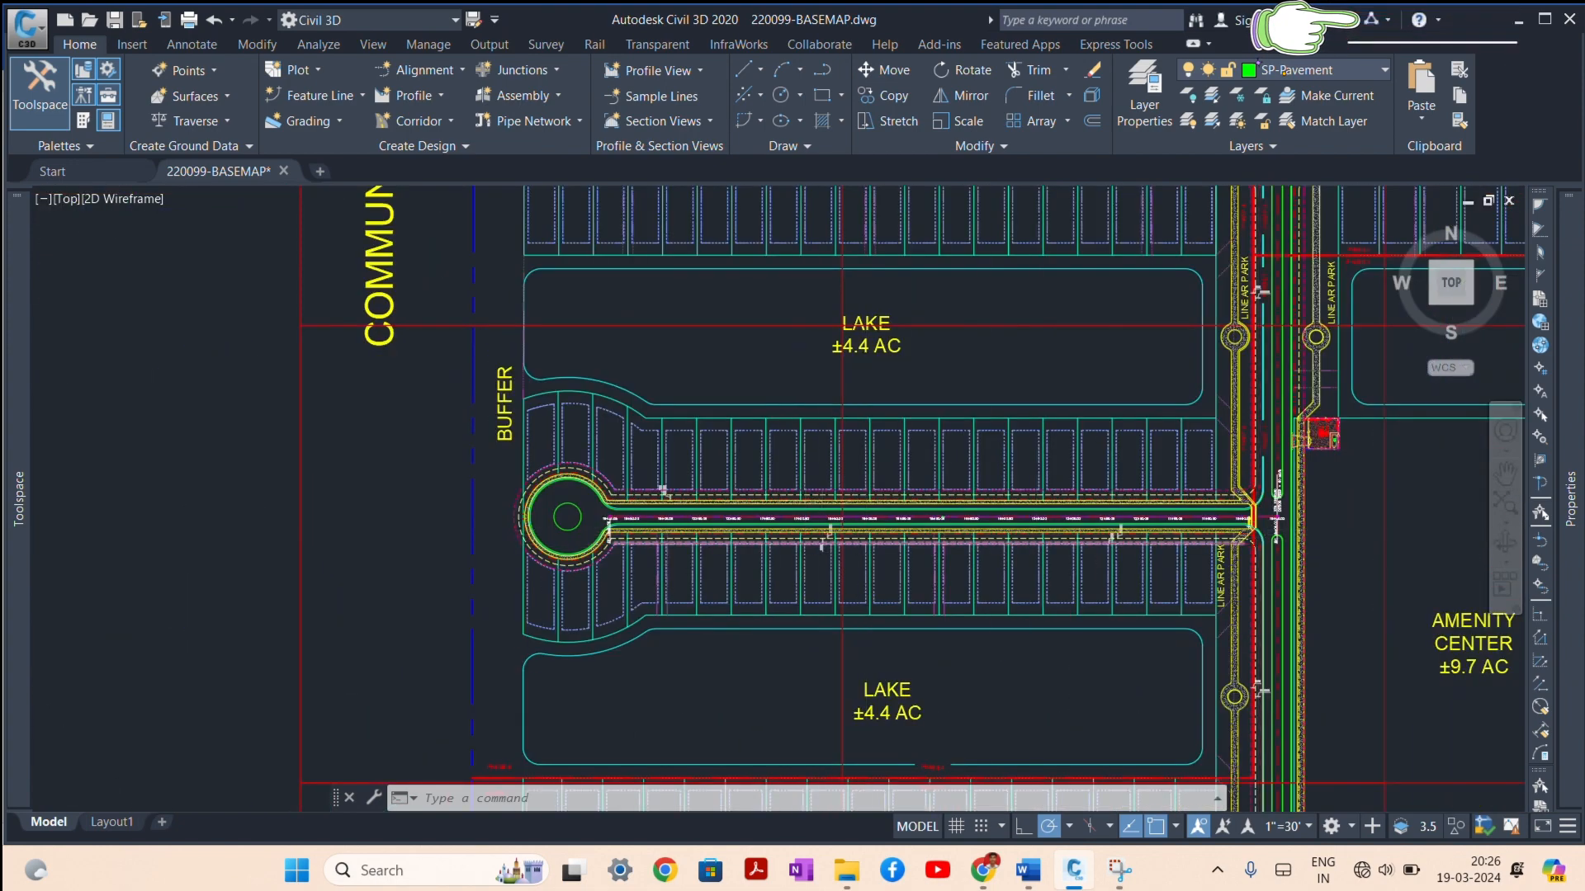
{"action": "scroll", "coordinate": [825, 533], "scroll_direction": "up", "scroll_amount": 3}
{"action": "scroll", "coordinate": [912, 457], "scroll_direction": "up", "scroll_amount": 2}
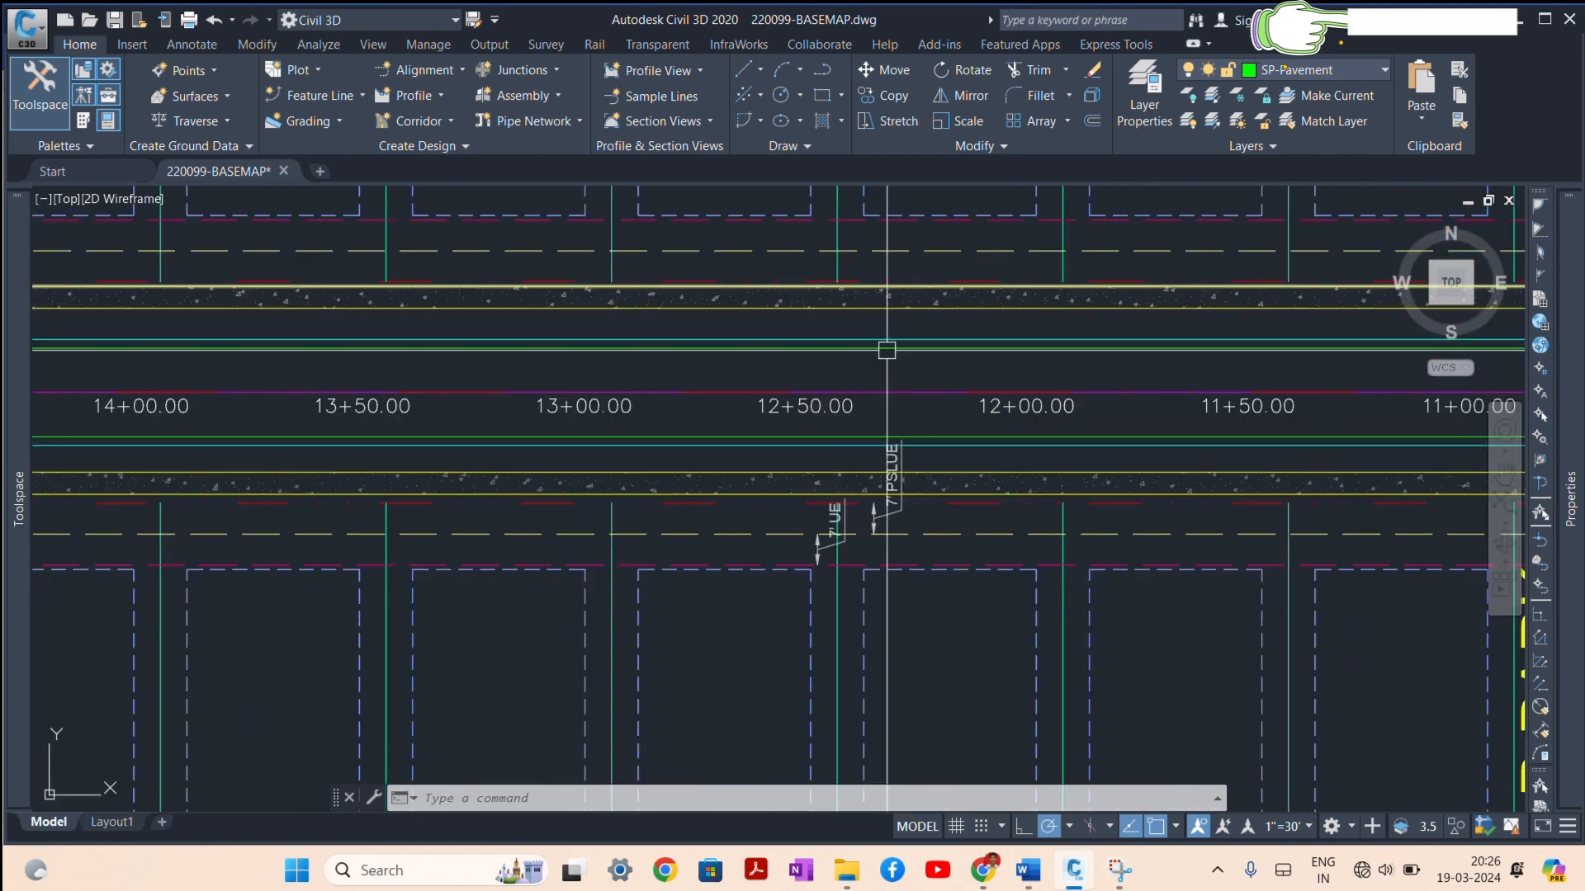
Step: Measure the lane width from the alignment centreline to the green pavement edge north of it near 12+50, using an unplaced aligned dimension
{"action": "type", "text": "DAL"}
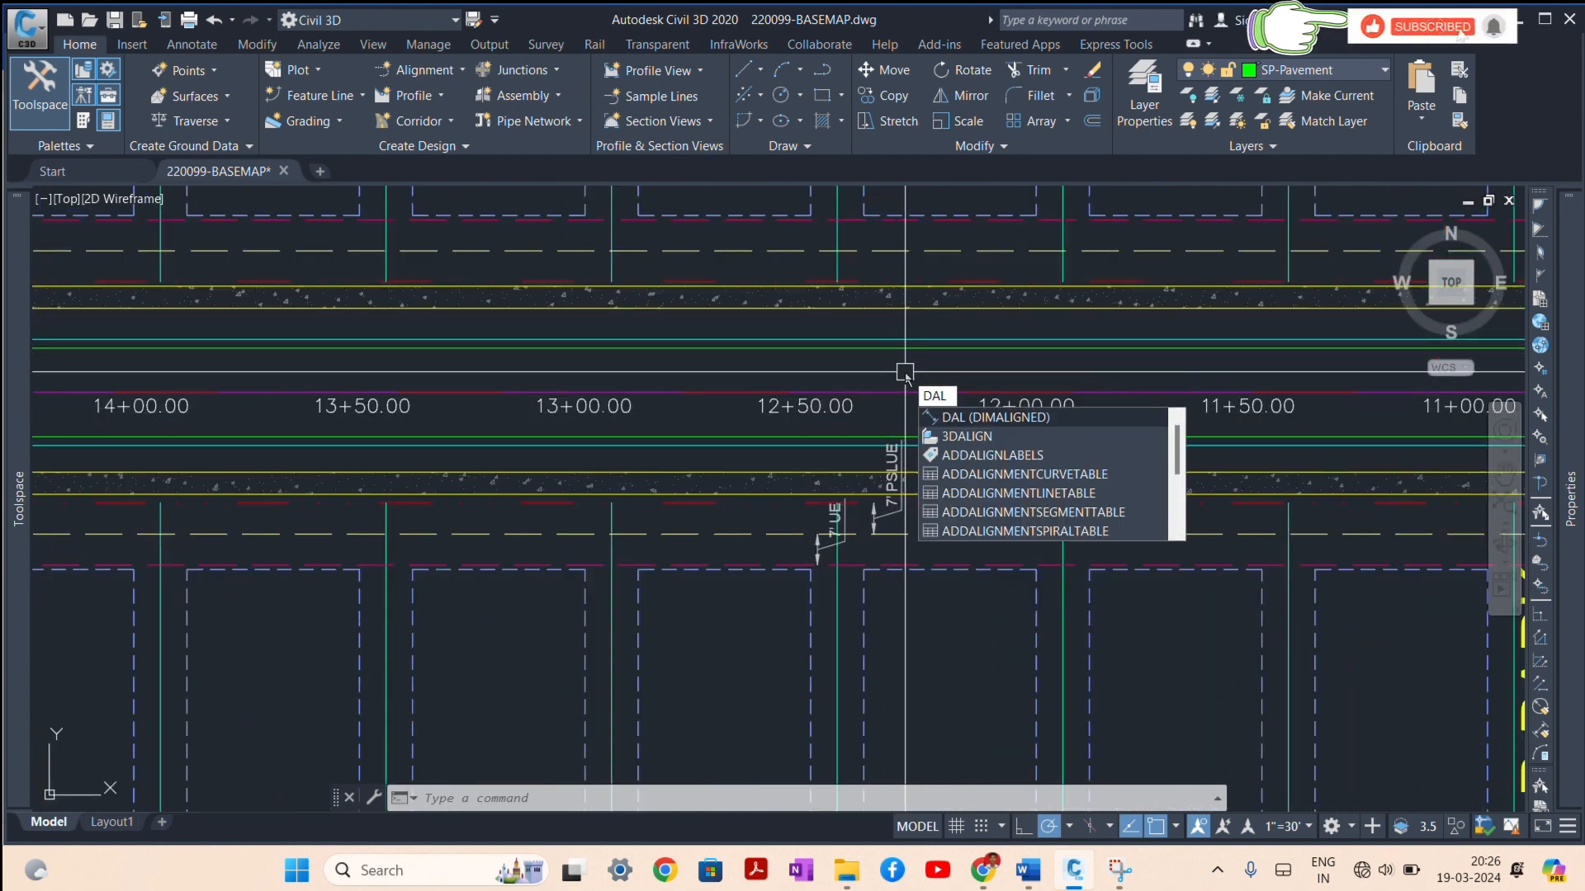
{"action": "key", "text": "Return"}
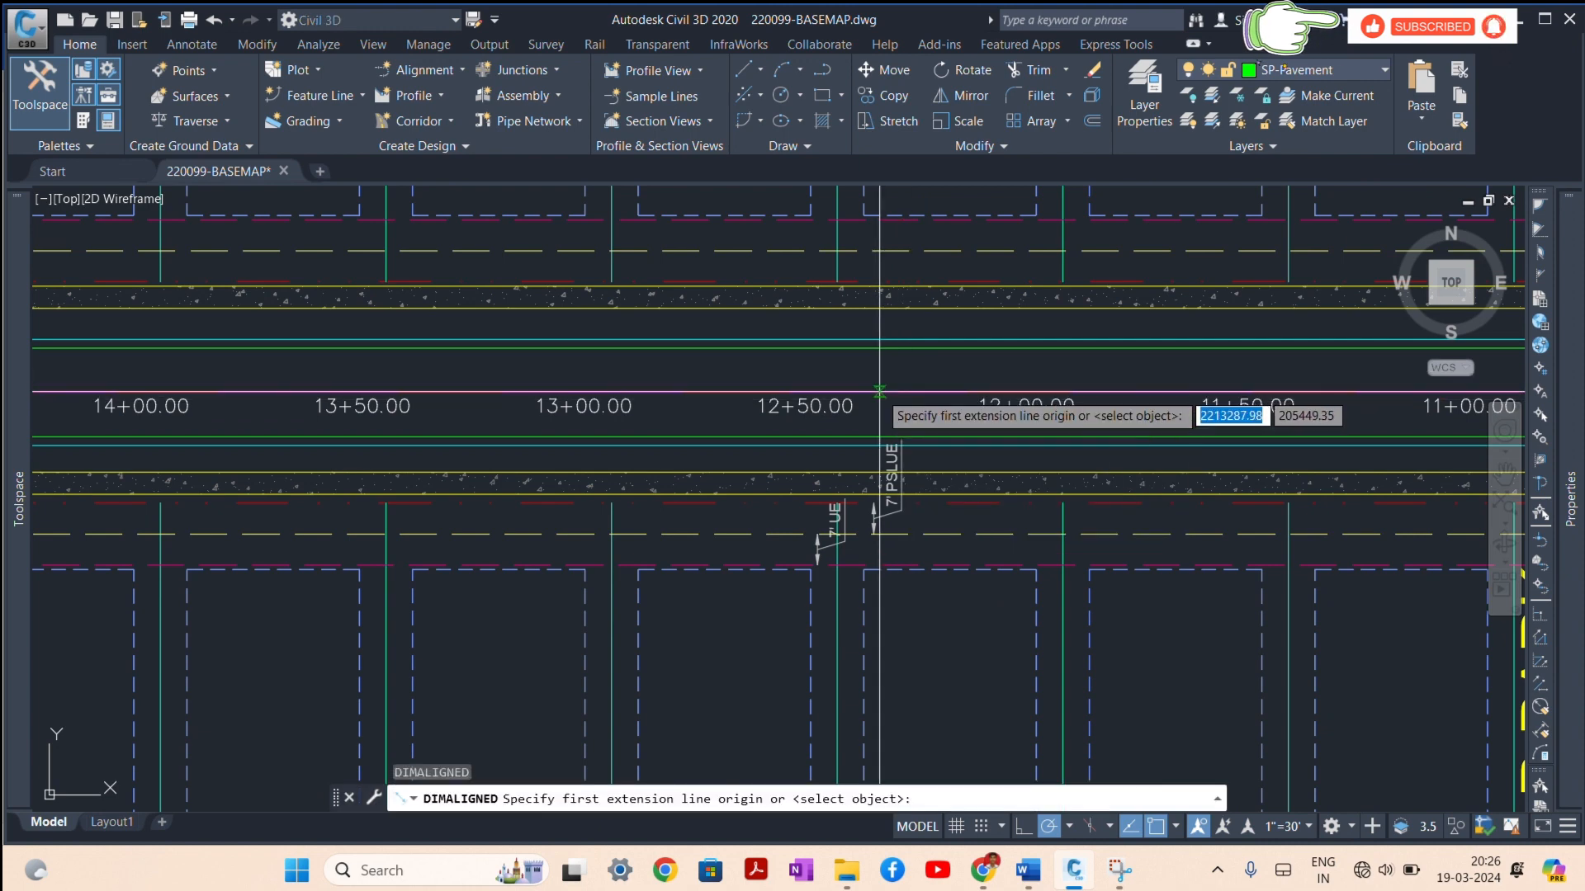
{"action": "left_click", "coordinate": [879, 391]}
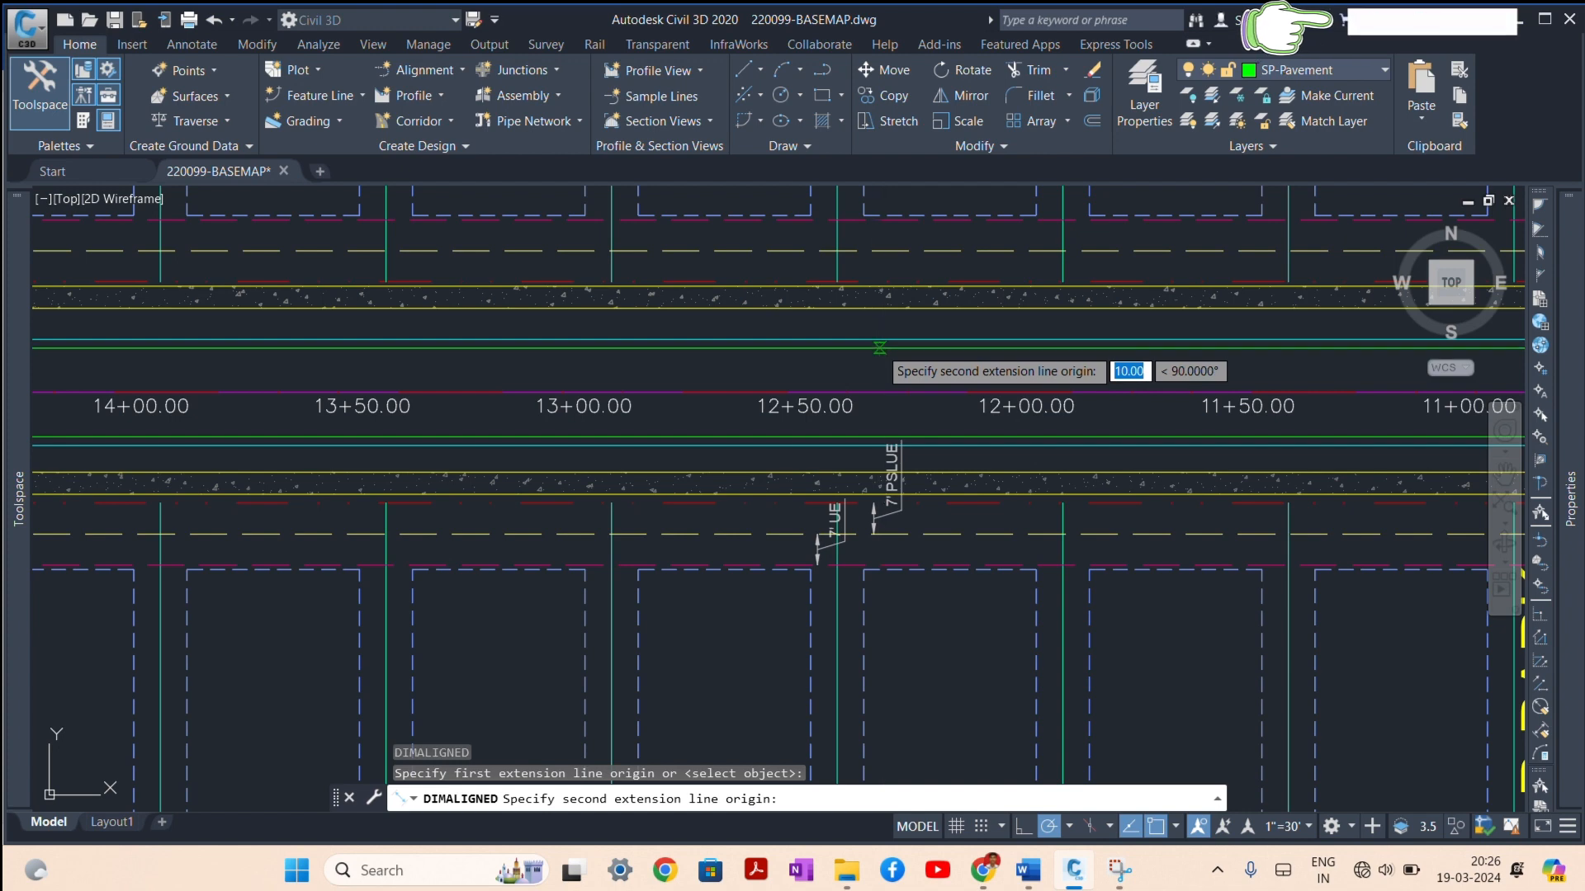
{"action": "left_click", "coordinate": [879, 347]}
{"action": "scroll", "coordinate": [879, 348], "scroll_direction": "up", "scroll_amount": 3}
{"action": "scroll", "coordinate": [879, 356], "scroll_direction": "up", "scroll_amount": 2}
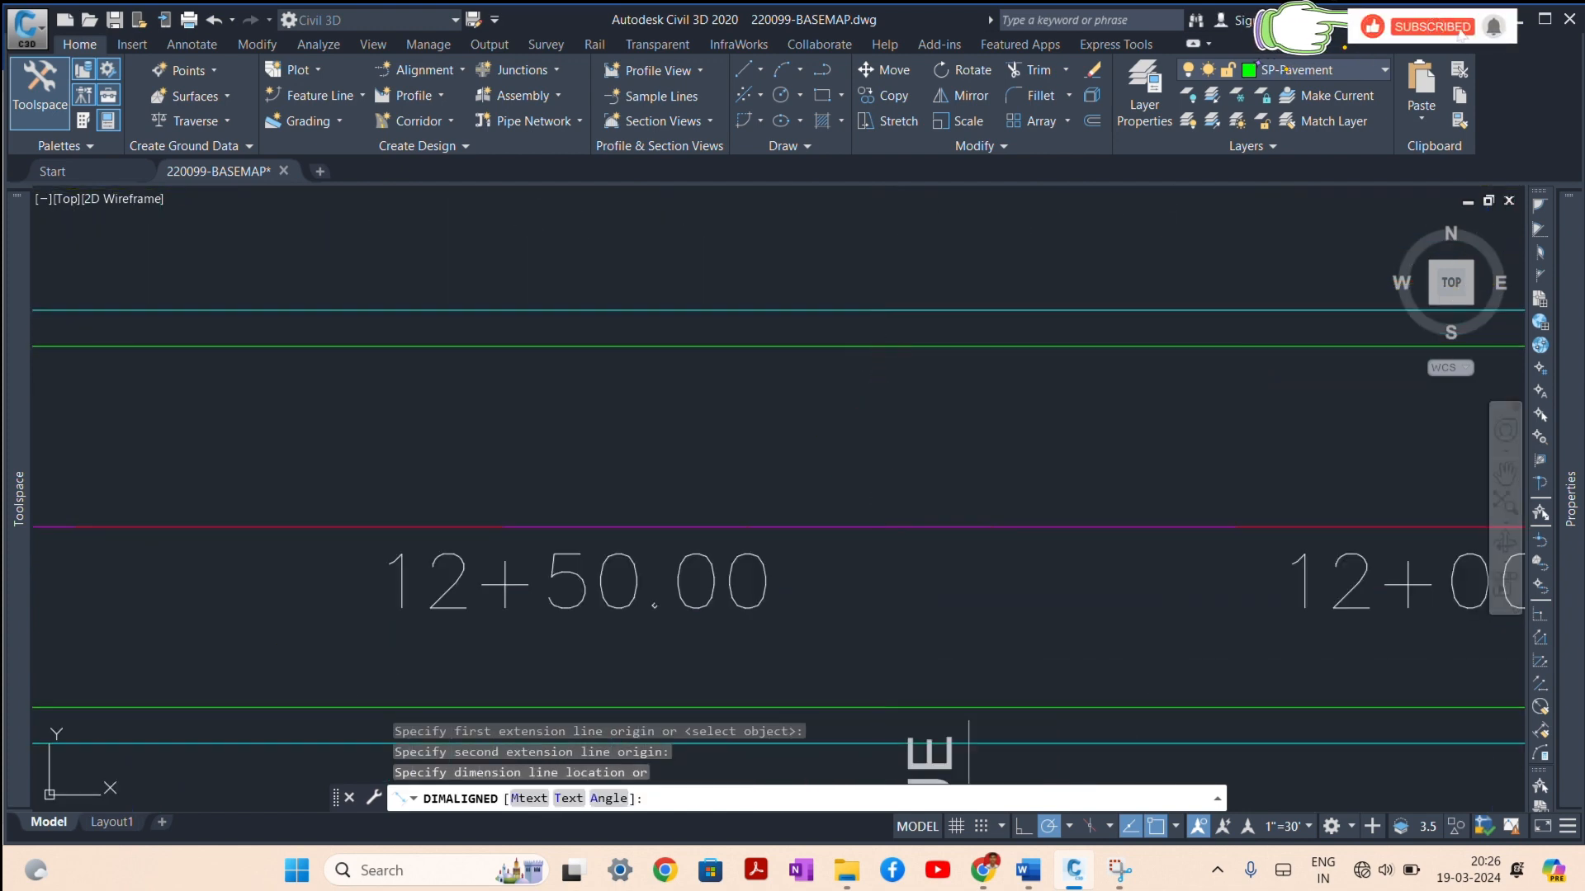
{"action": "key", "text": "Escape"}
Step: Measure the curb strip width between the green pavement edge and the cyan line north of the centreline, without placing the dimension
{"action": "key", "text": "space"}
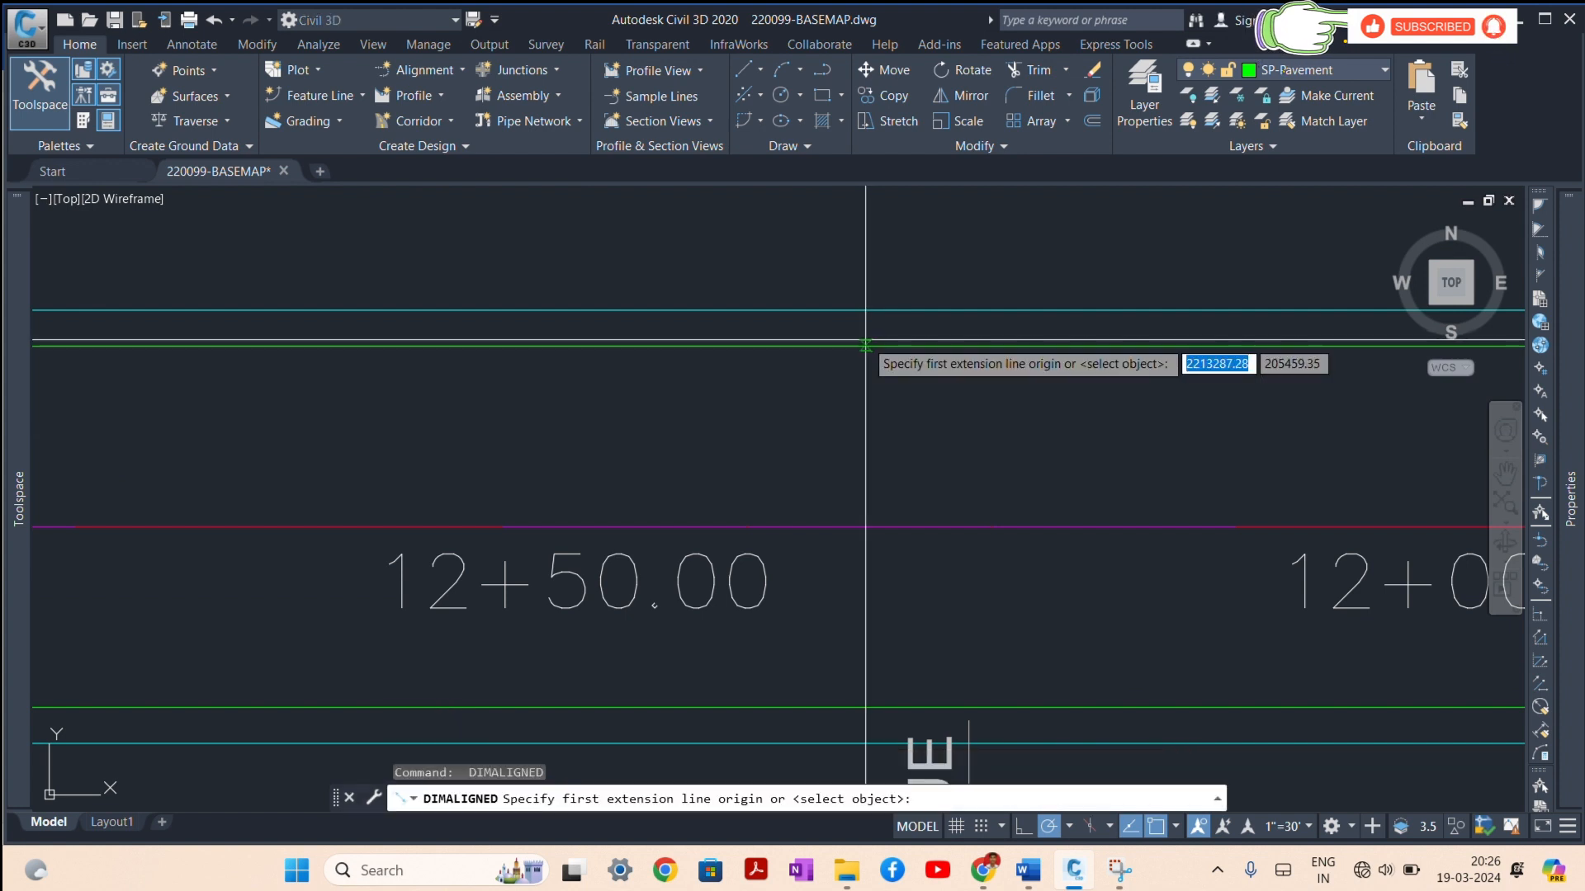
{"action": "left_click", "coordinate": [867, 345]}
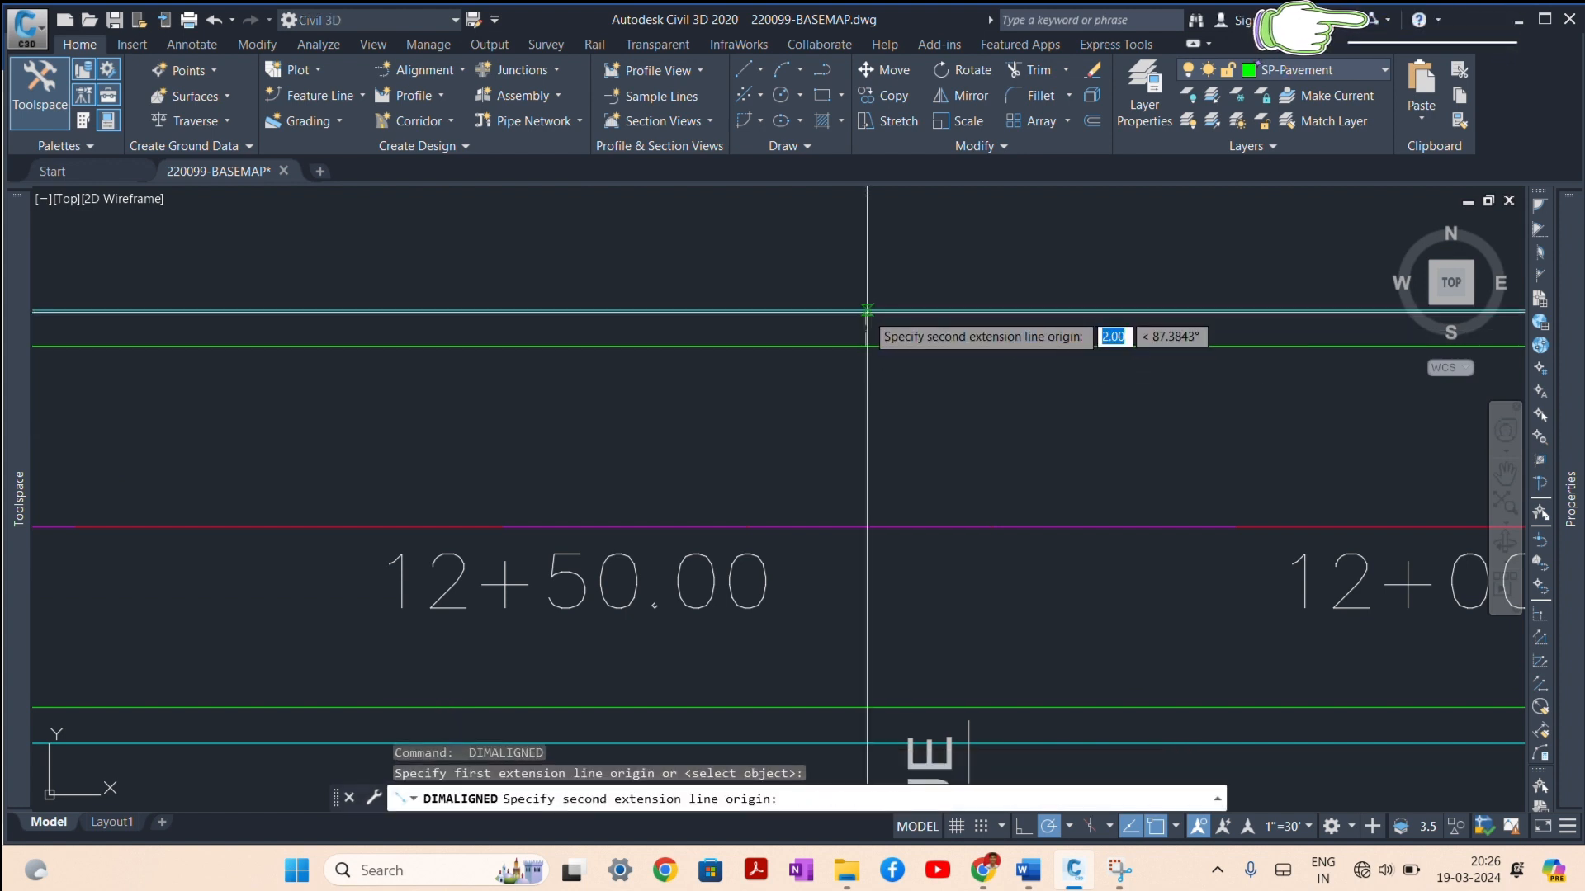
{"action": "left_click", "coordinate": [866, 311]}
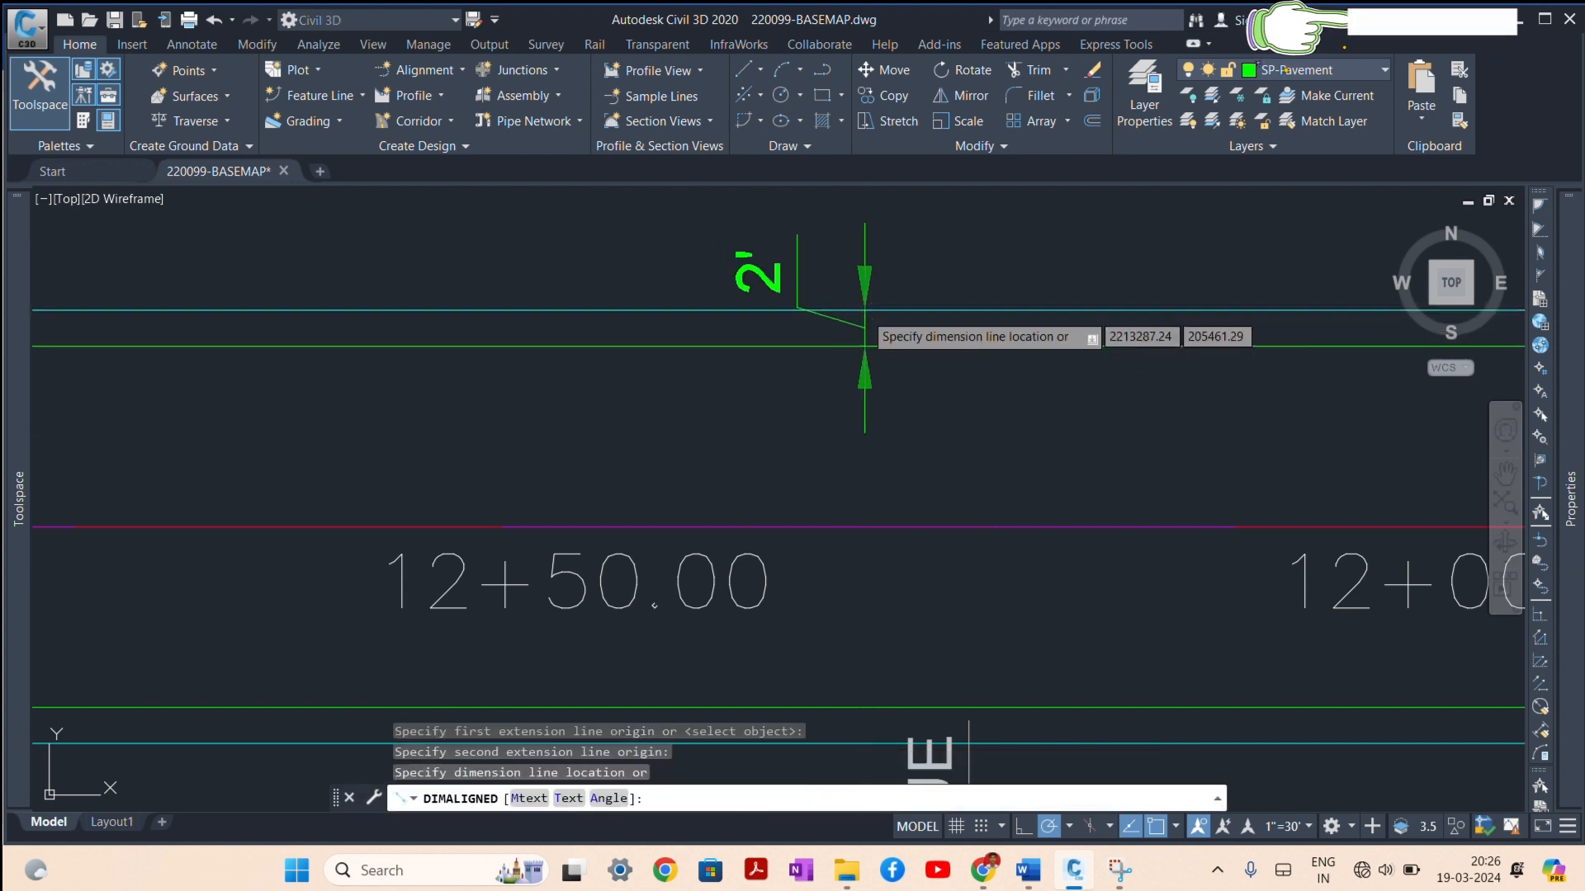
{"action": "key", "text": "Escape"}
Step: Measure the distance from the northern cyan curb line to the near yellow edge of the concrete sidewalk, without placing the dimension
{"action": "scroll", "coordinate": [857, 433], "scroll_direction": "down", "scroll_amount": 2}
{"action": "key", "text": "Return"}
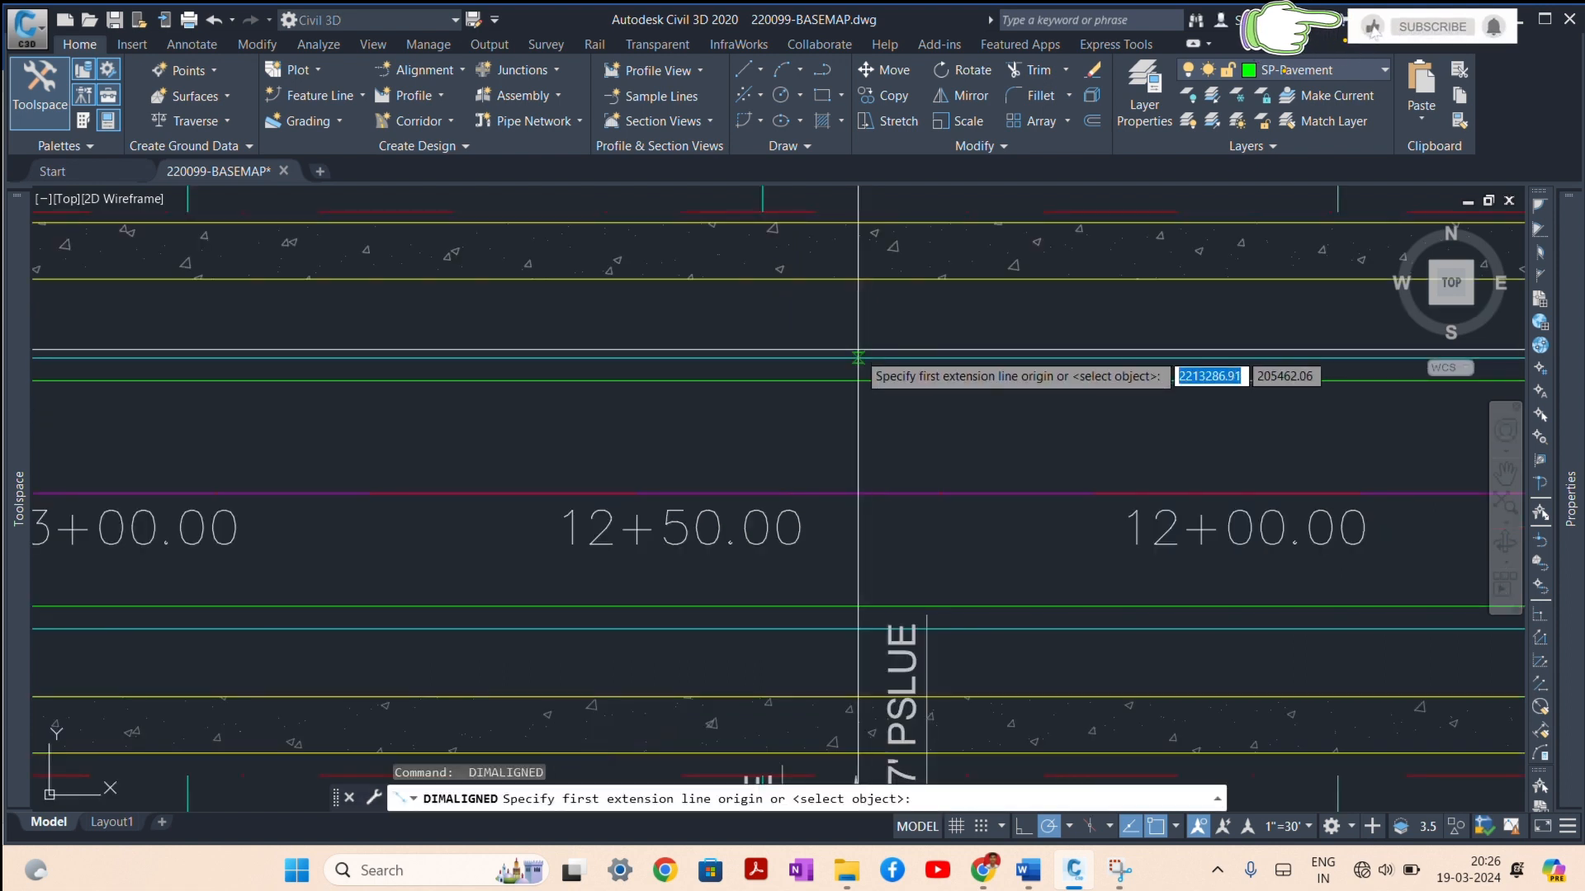
{"action": "left_click", "coordinate": [858, 358]}
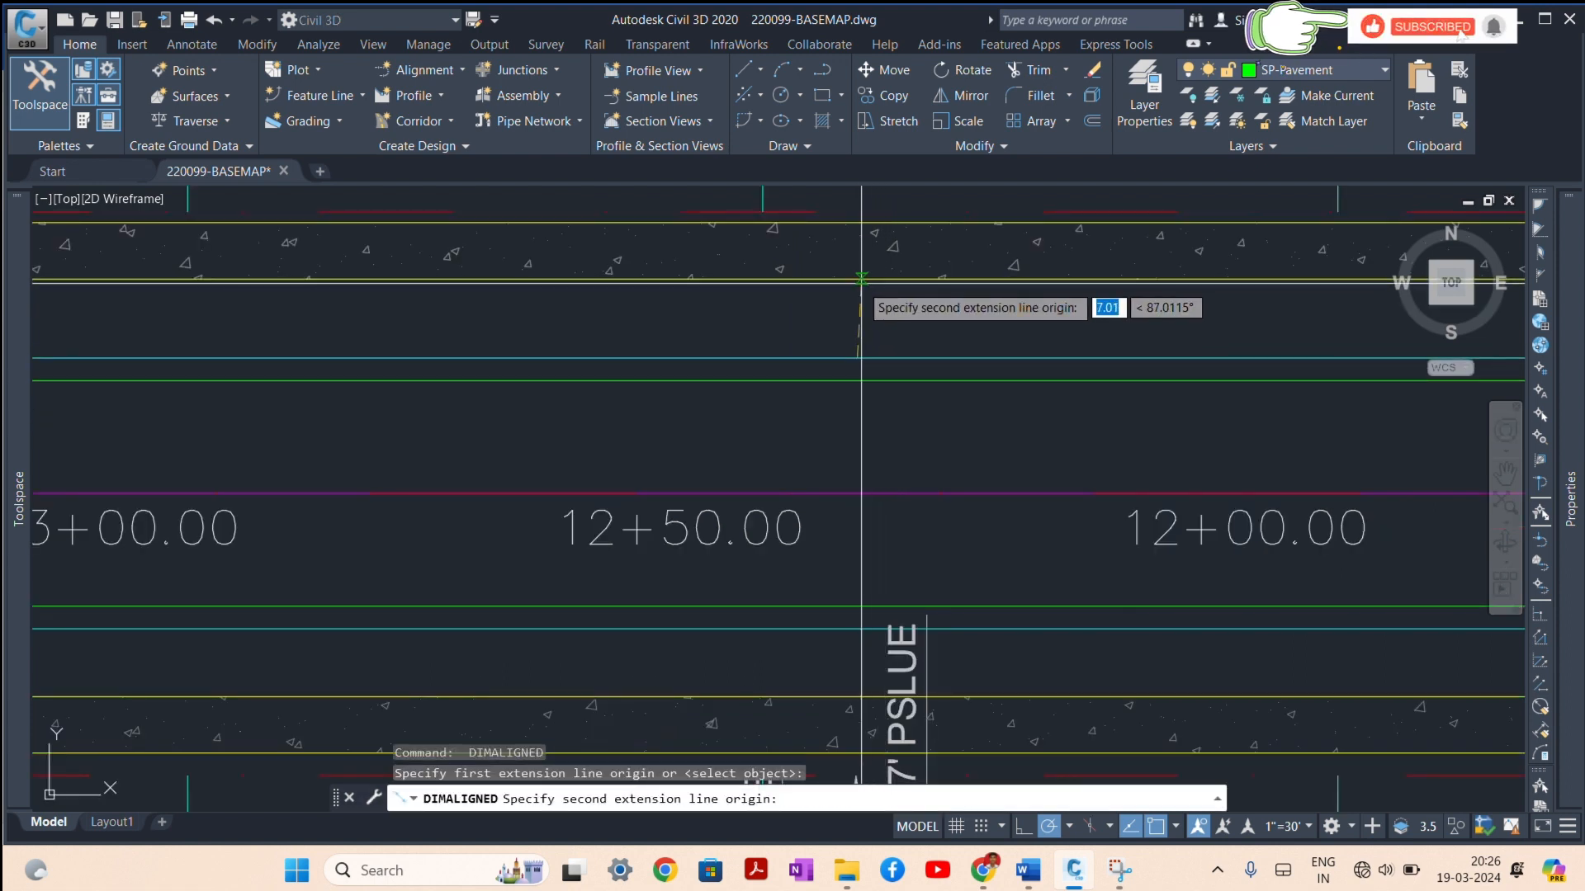
{"action": "left_click", "coordinate": [858, 279]}
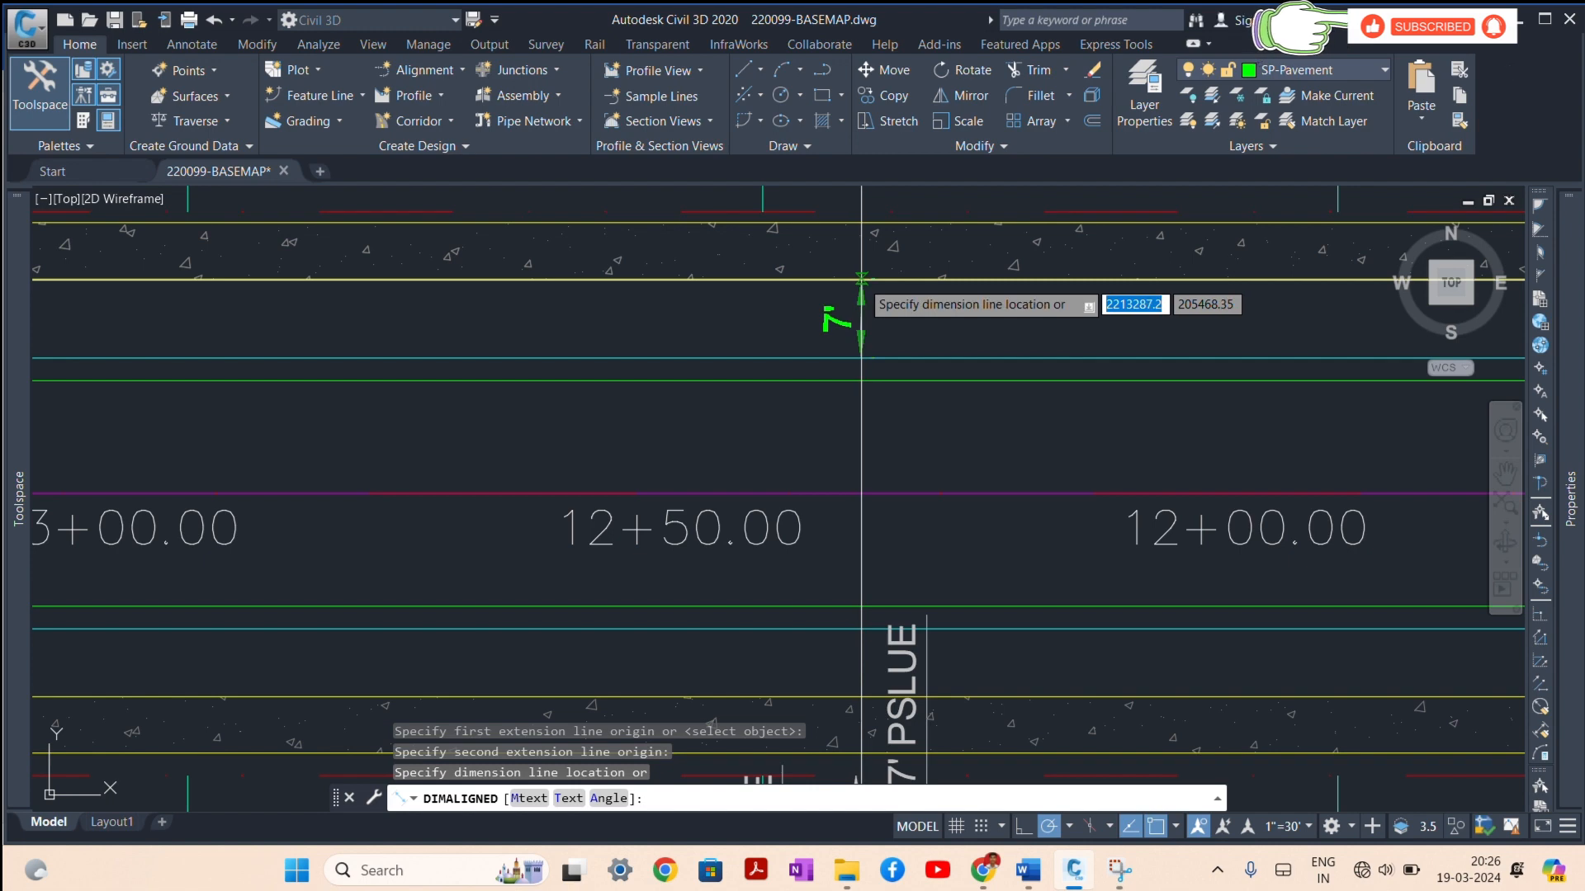
{"action": "key", "text": "Escape"}
Step: Measure the northern concrete sidewalk's width between its two yellow edge lines, without placing the dimension
{"action": "scroll", "coordinate": [850, 318], "scroll_direction": "down", "scroll_amount": 1}
{"action": "scroll", "coordinate": [850, 319], "scroll_direction": "up", "scroll_amount": 2}
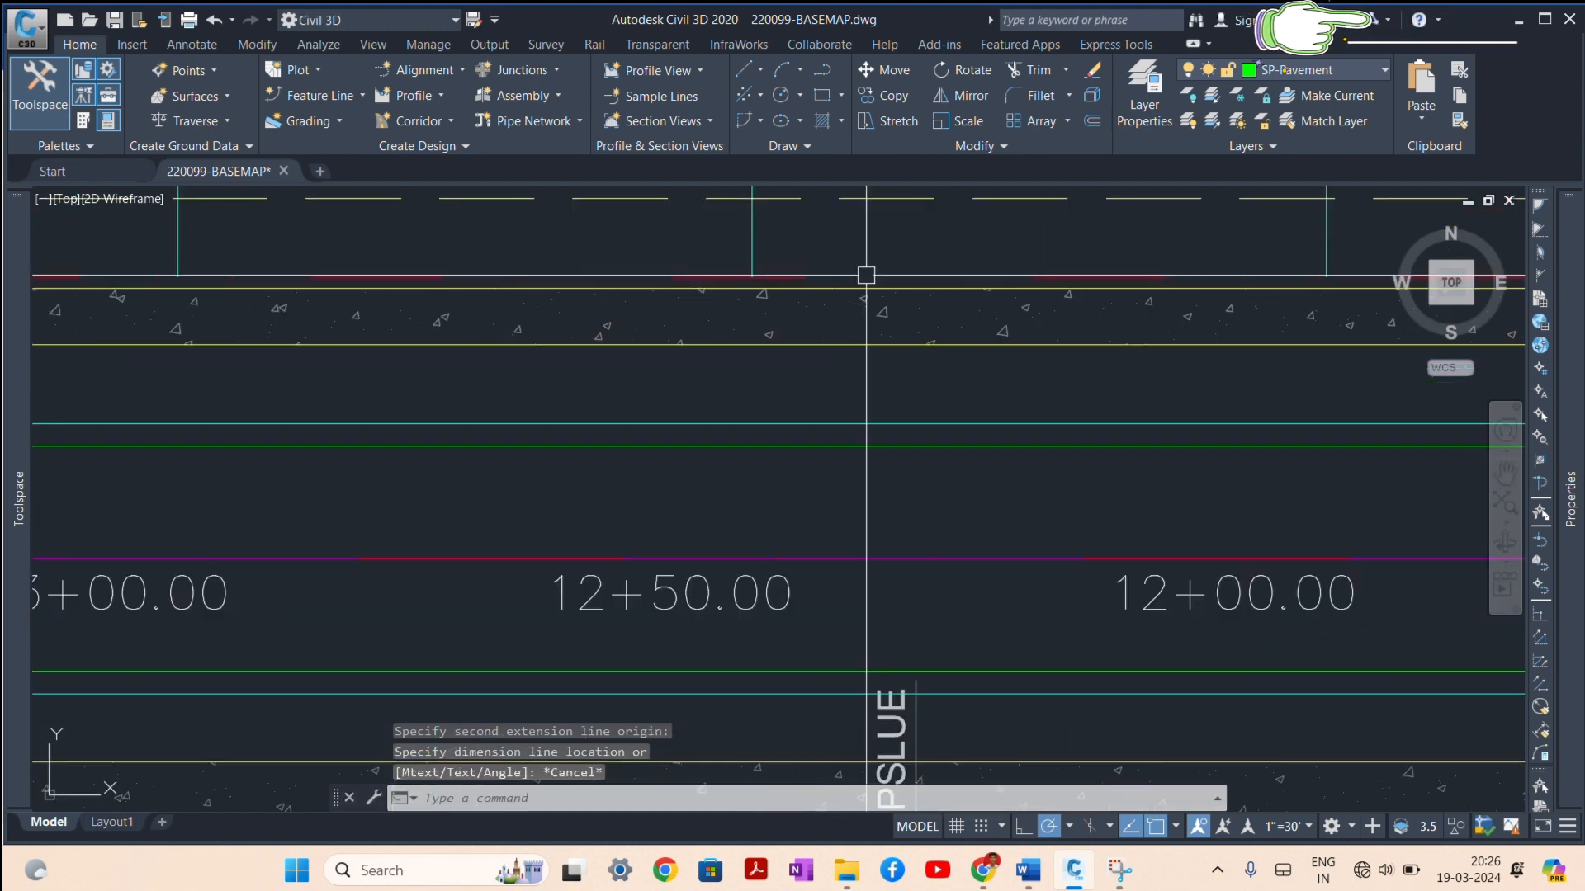
{"action": "key", "text": "Return"}
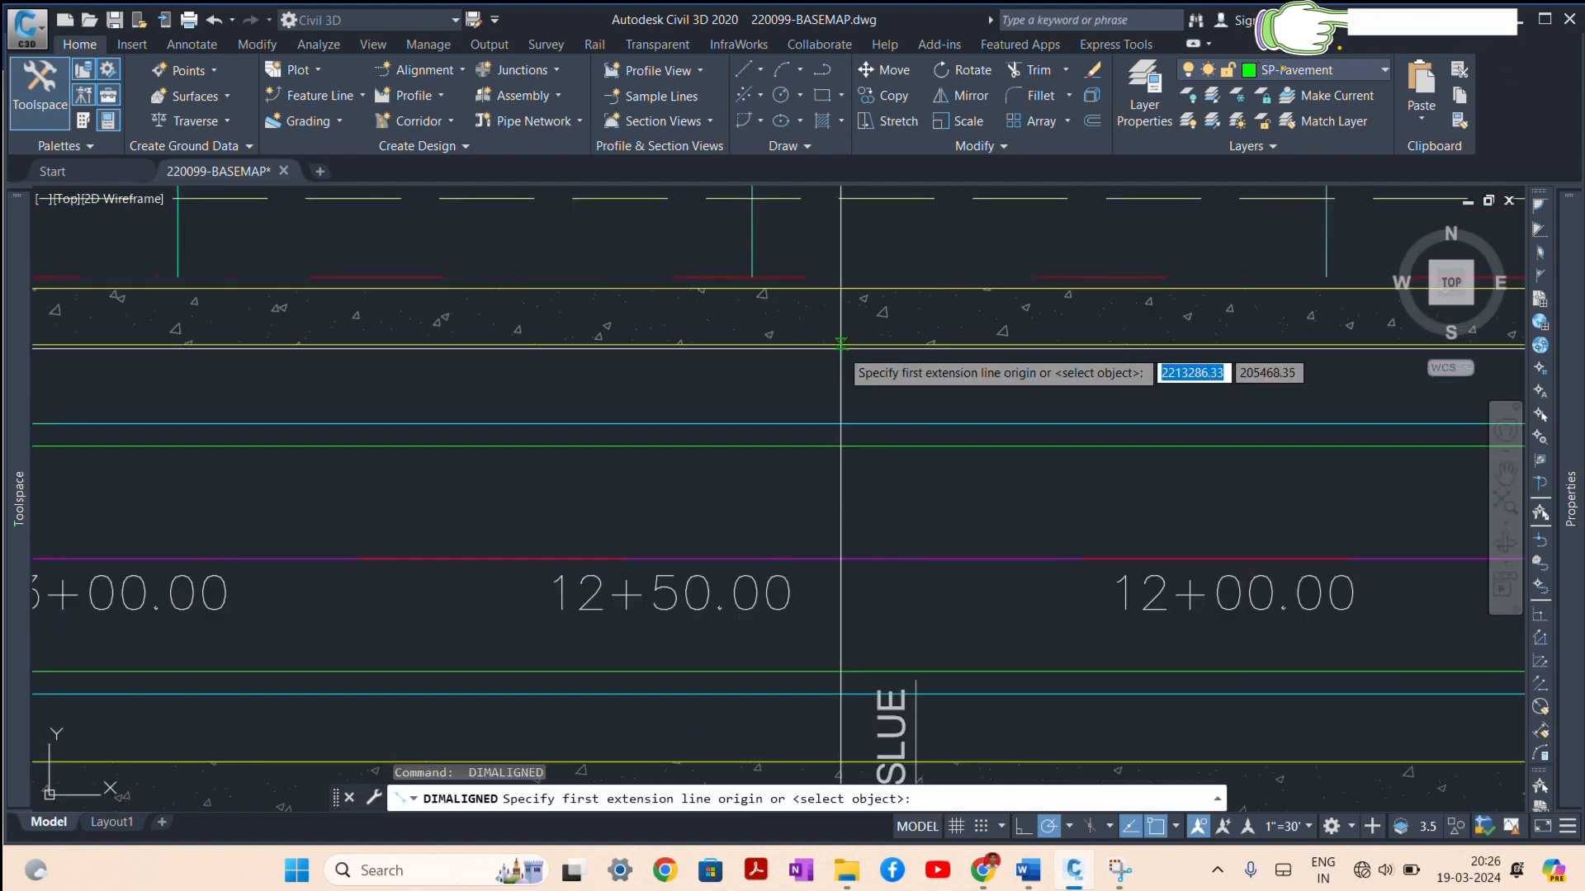
{"action": "left_click", "coordinate": [842, 345]}
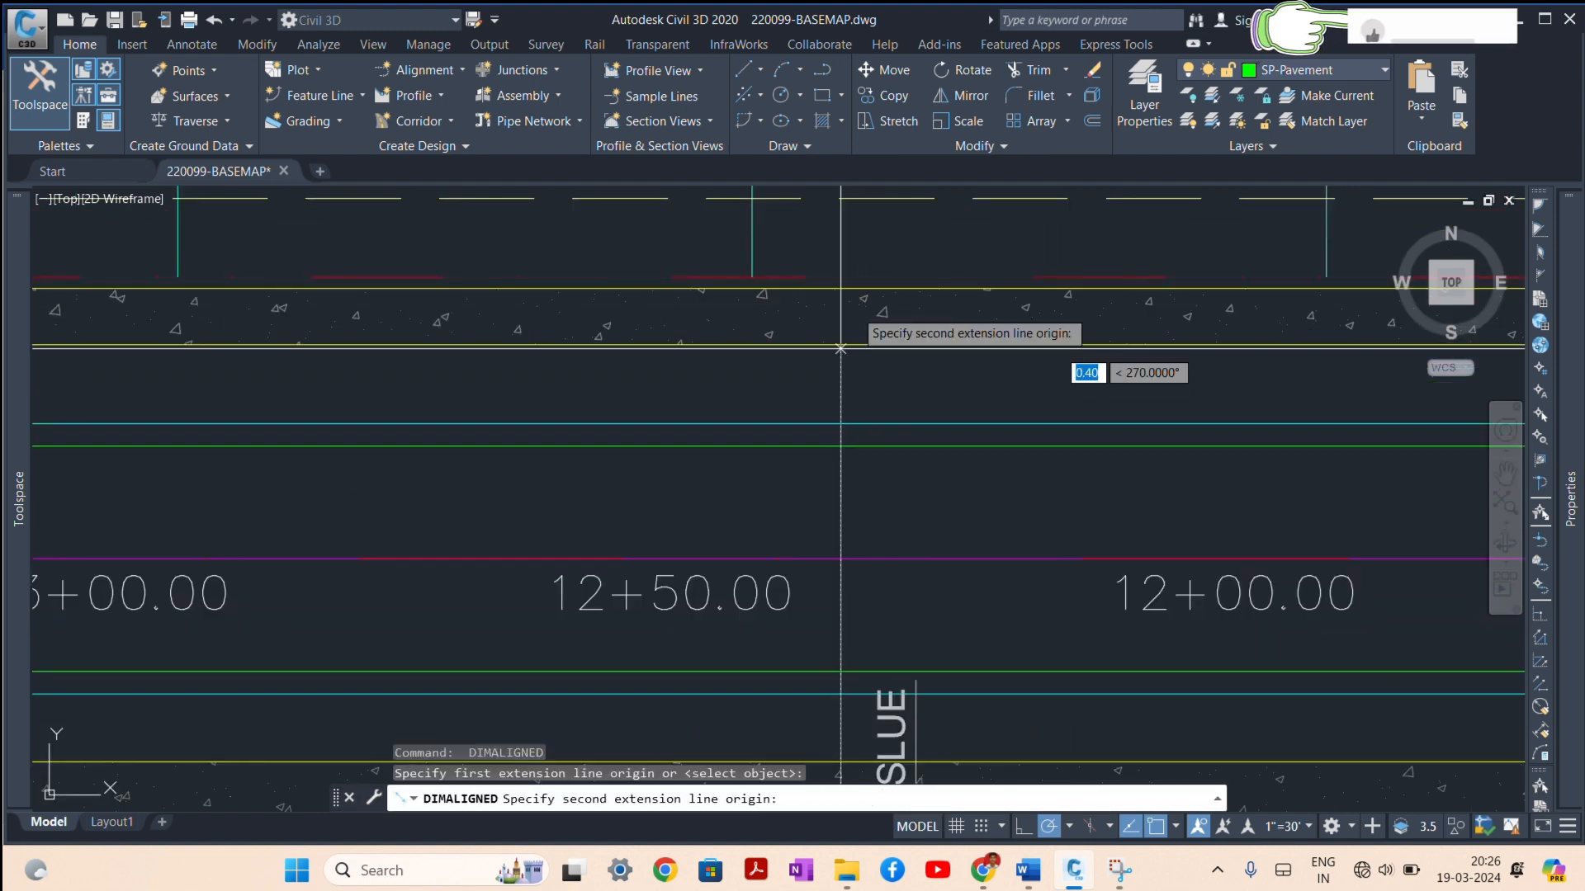
{"action": "left_click", "coordinate": [840, 287]}
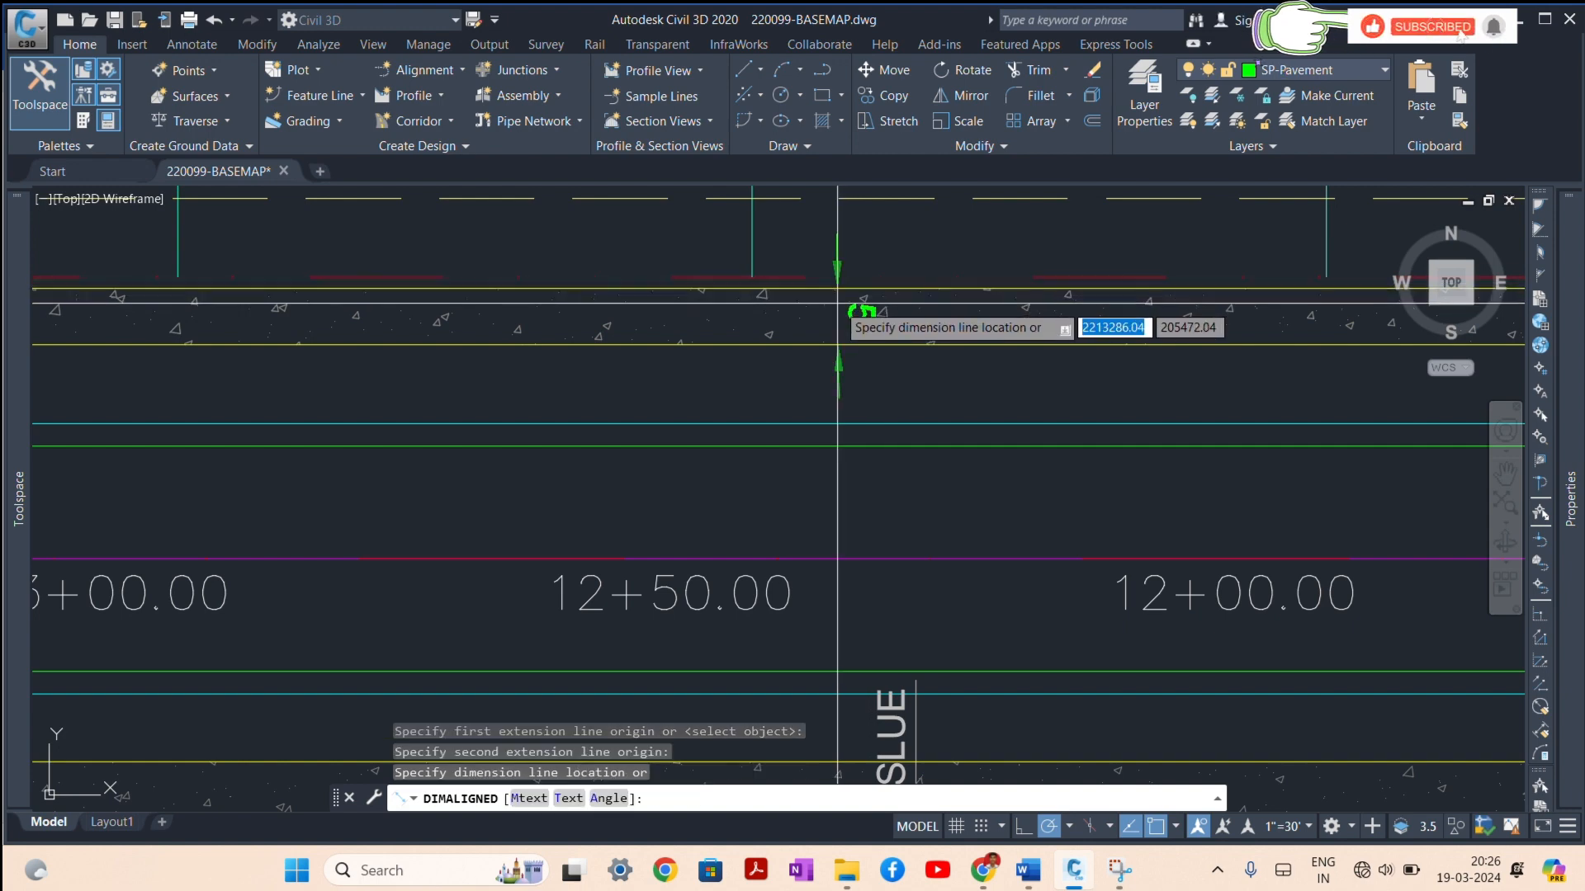
{"action": "scroll", "coordinate": [840, 289], "scroll_direction": "up", "scroll_amount": 2}
{"action": "key", "text": "Escape"}
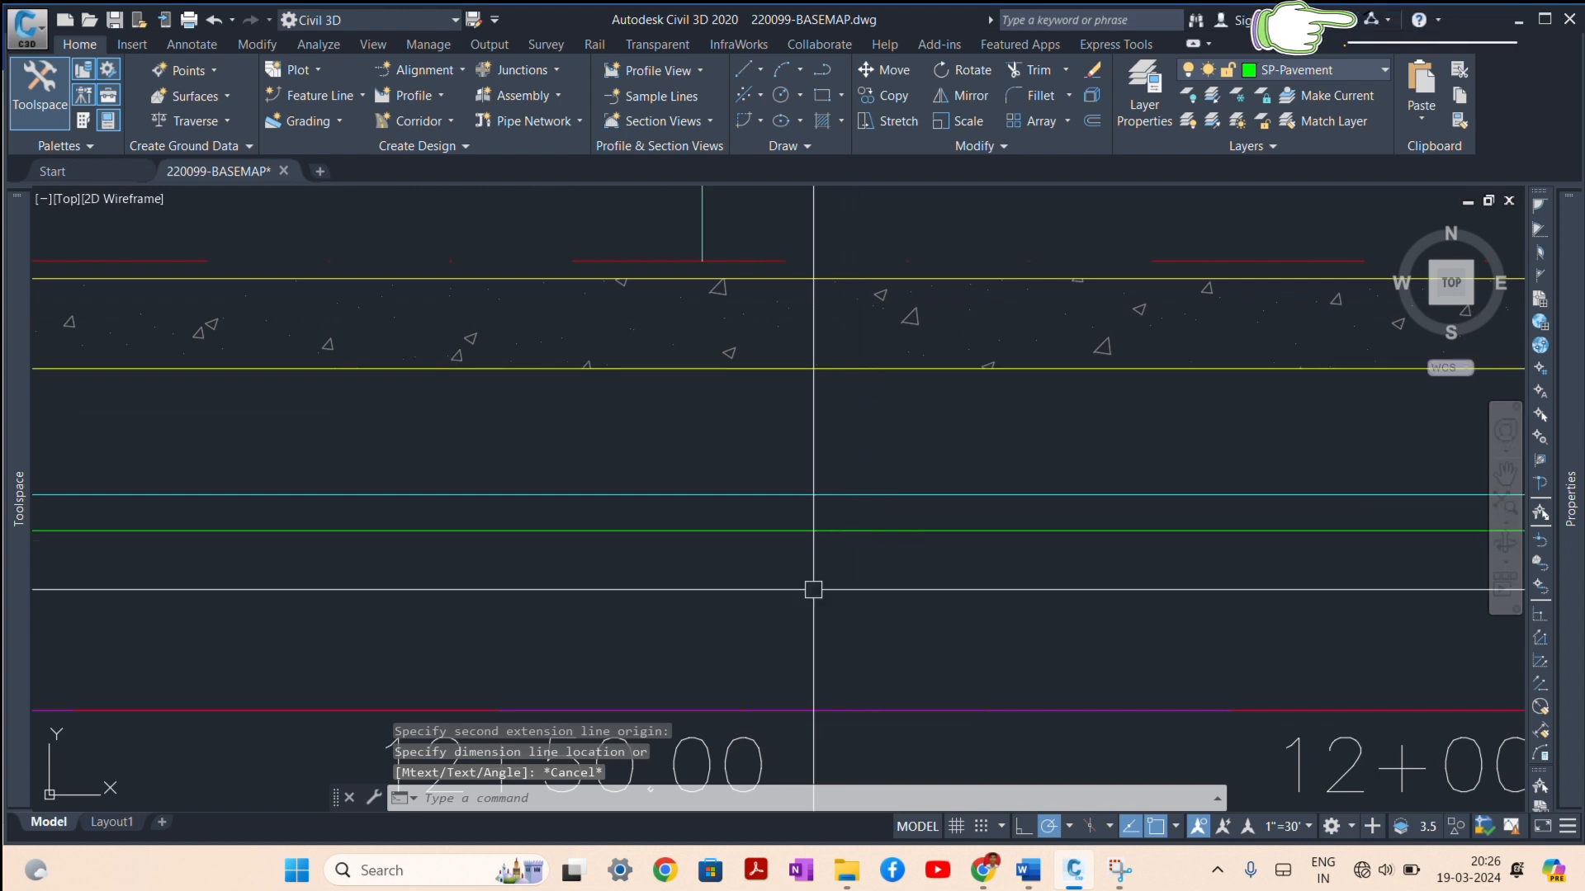
{"action": "scroll", "coordinate": [814, 591], "scroll_direction": "down", "scroll_amount": 3}
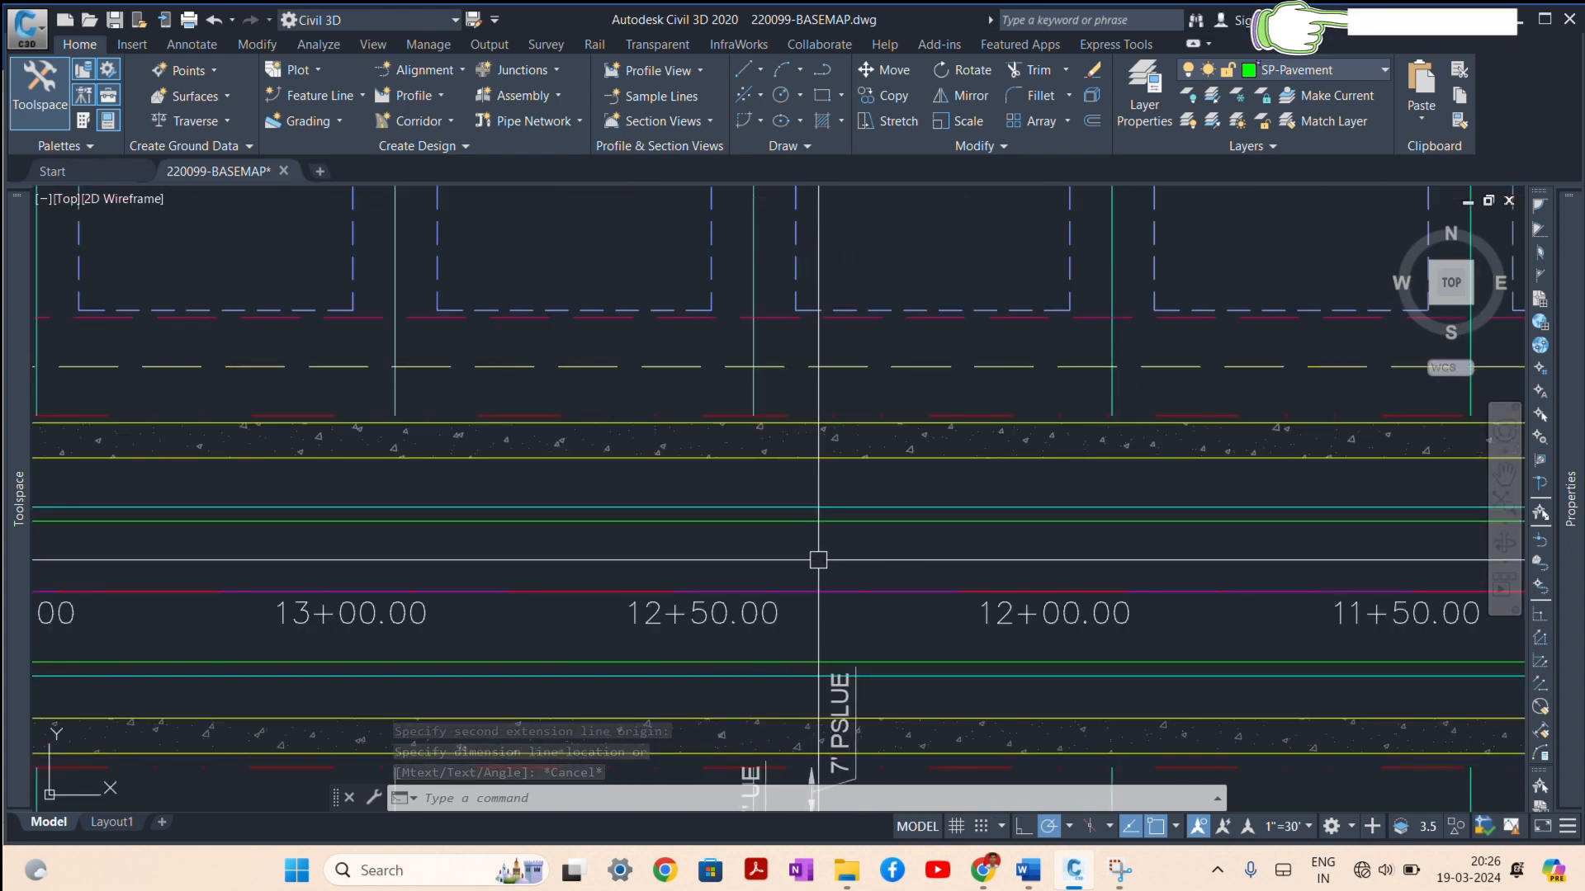
{"action": "scroll", "coordinate": [805, 560], "scroll_direction": "down", "scroll_amount": 2}
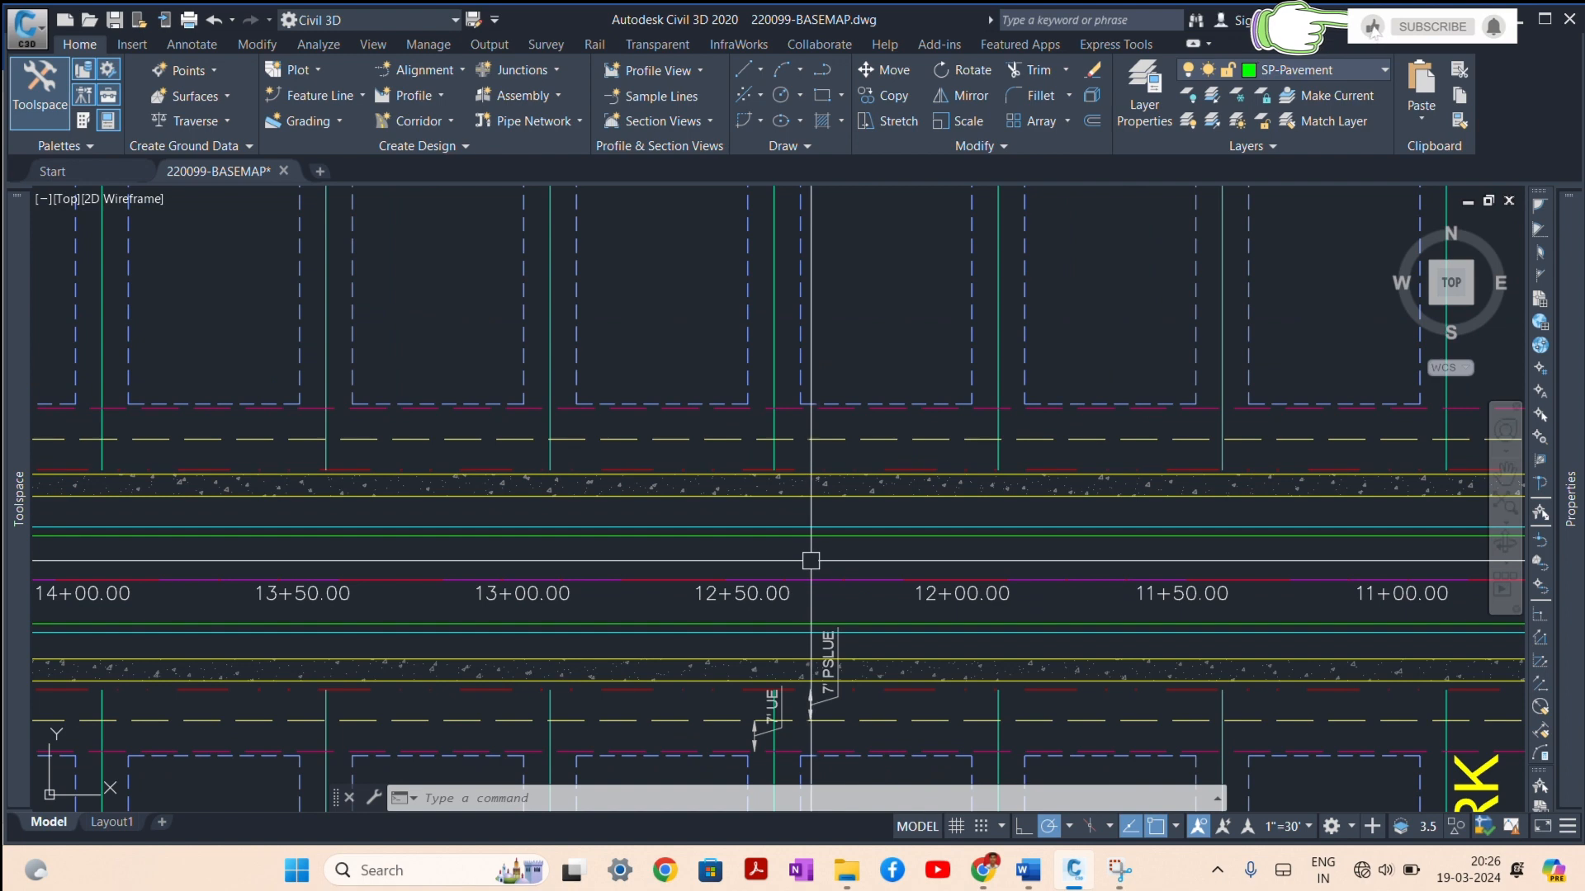
Step: Measure across the road just before station 12+50 with an aligned dimension, without placing the dimension
{"action": "type", "text": "L"}
{"action": "key", "text": "Return"}
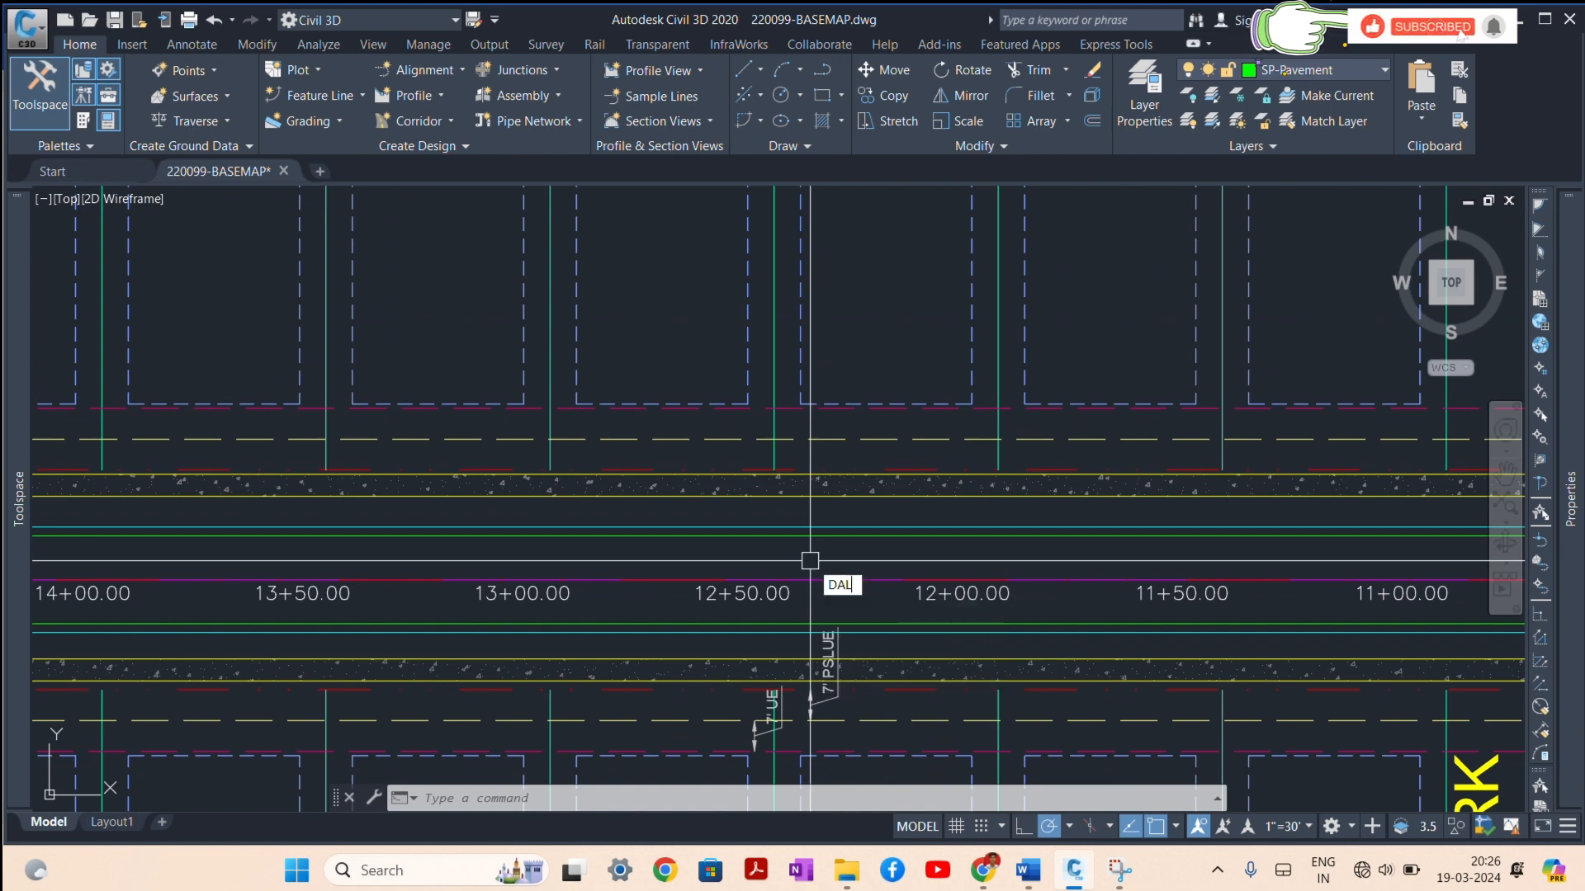
{"action": "left_click", "coordinate": [682, 681]}
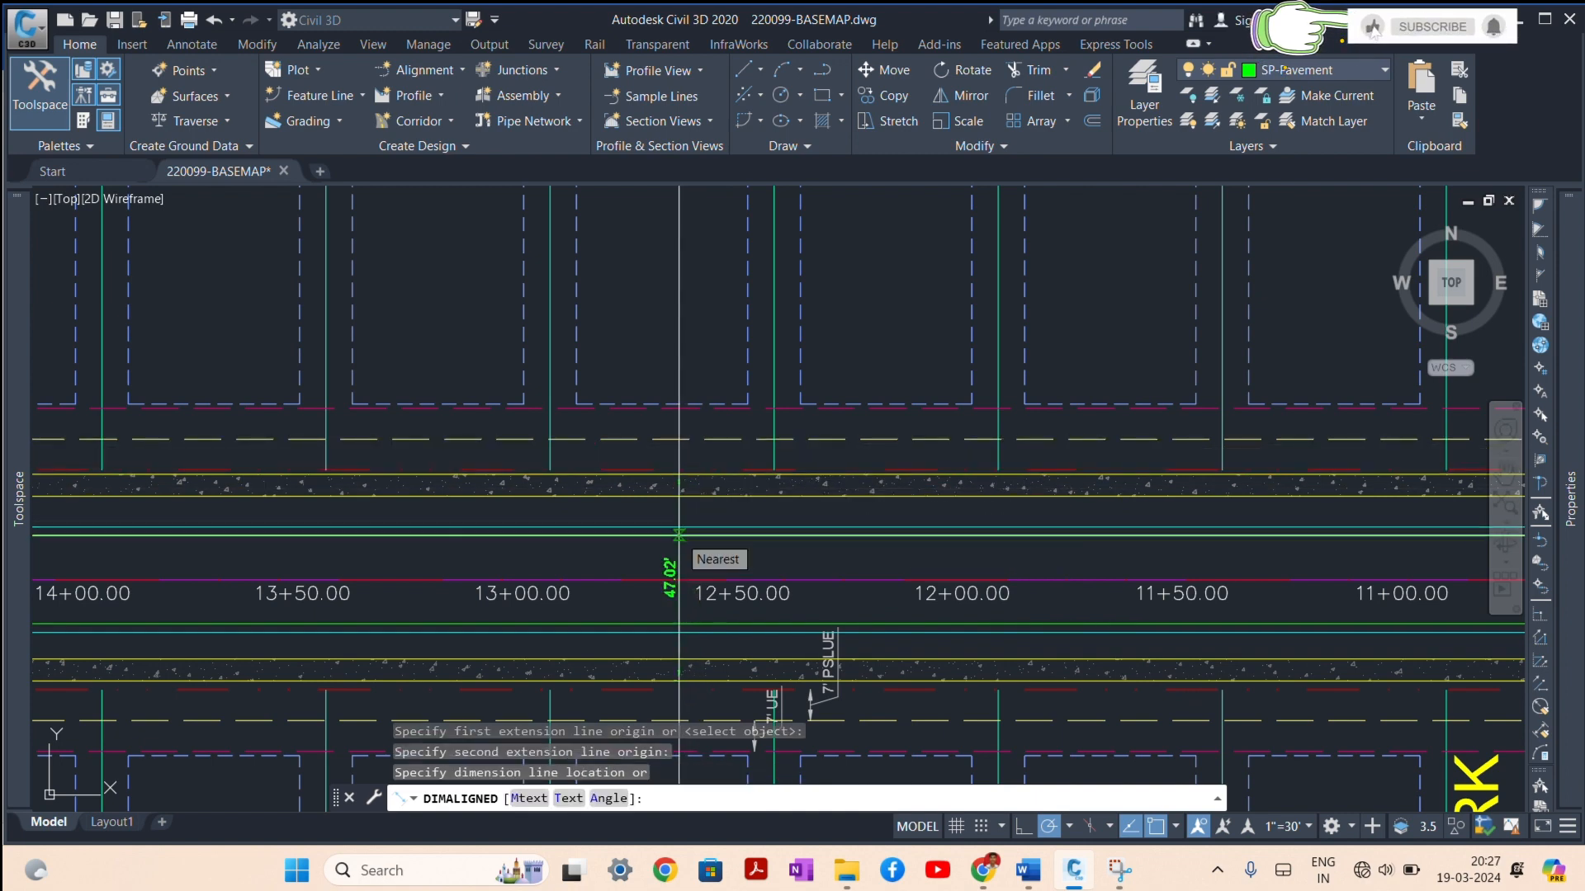
{"action": "key", "text": "Escape"}
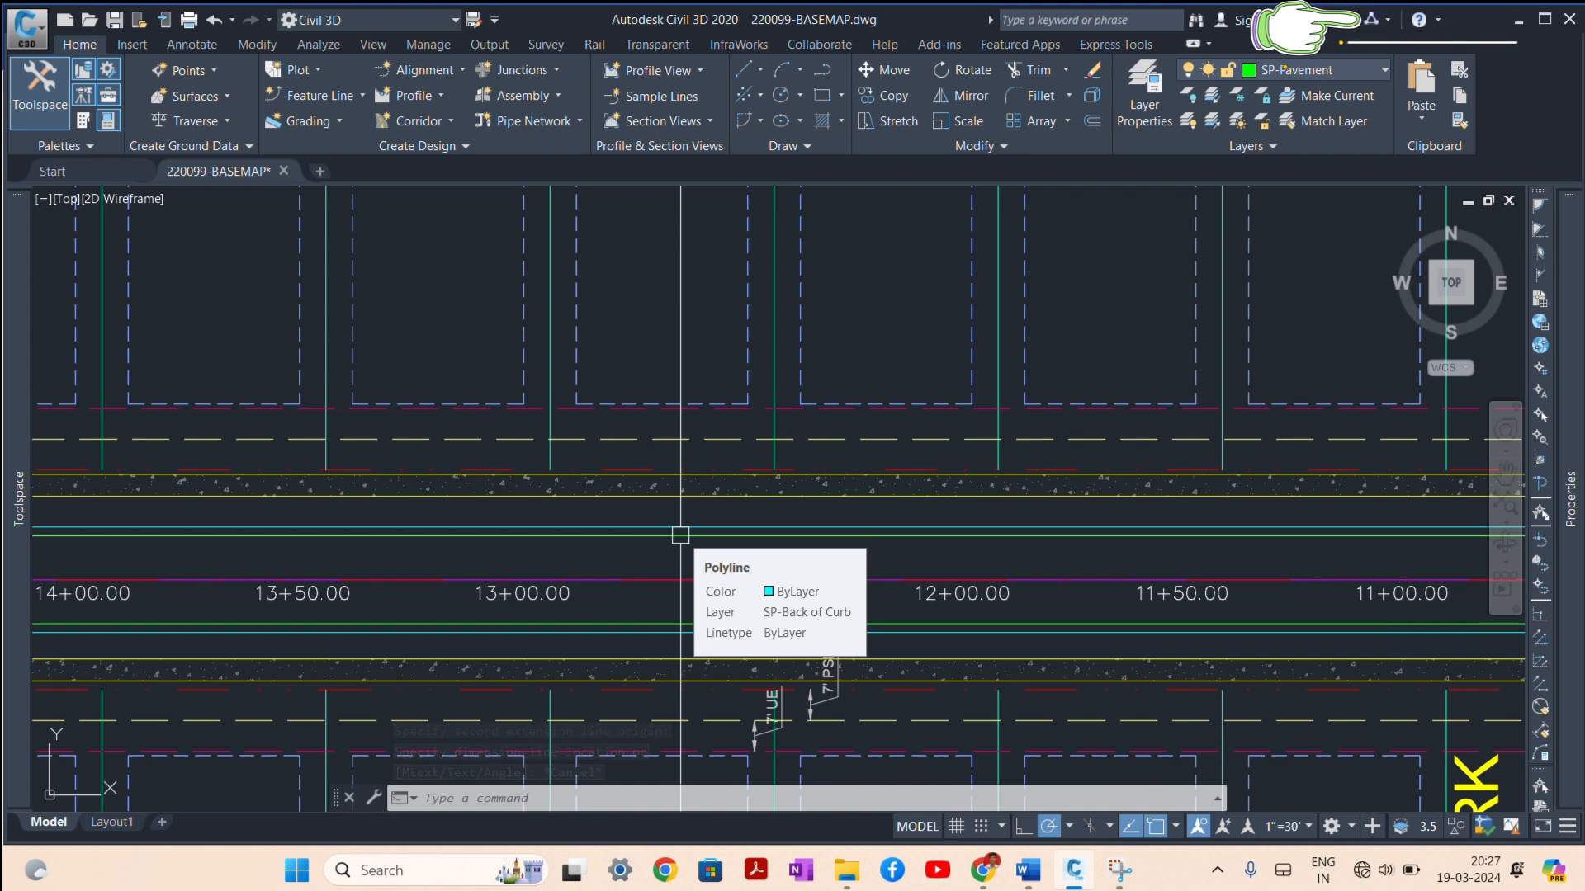
{"action": "scroll", "coordinate": [698, 555], "scroll_direction": "down", "scroll_amount": 5}
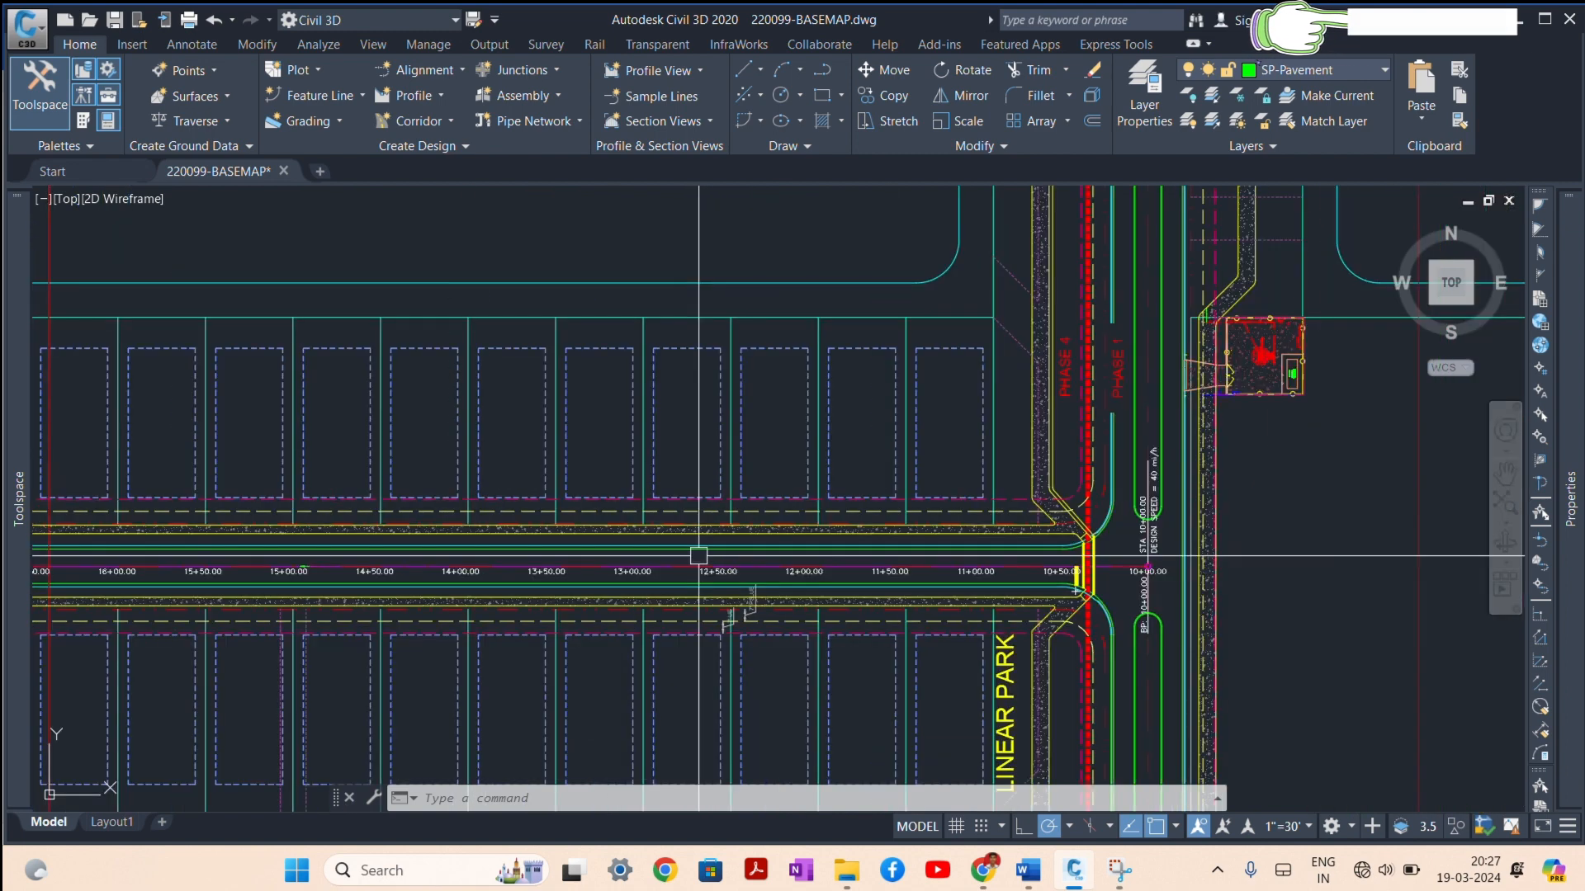
Step: Switch to Paint with a blank canvas and zoom the canvas to 300%
{"action": "left_click", "coordinate": [450, 870]}
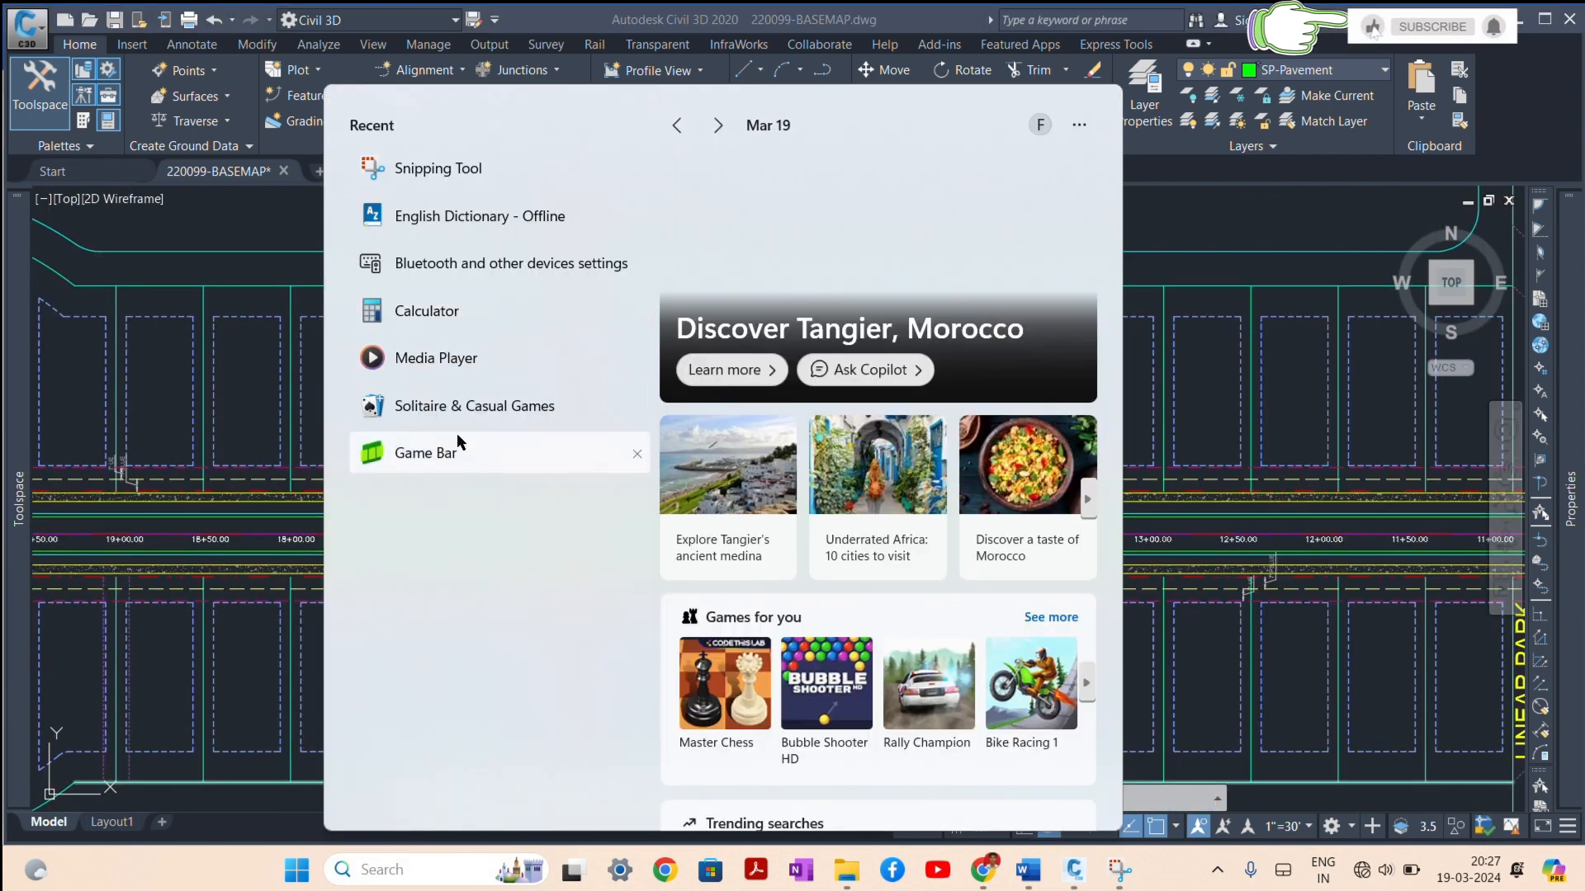
{"action": "type", "text": "PAI"}
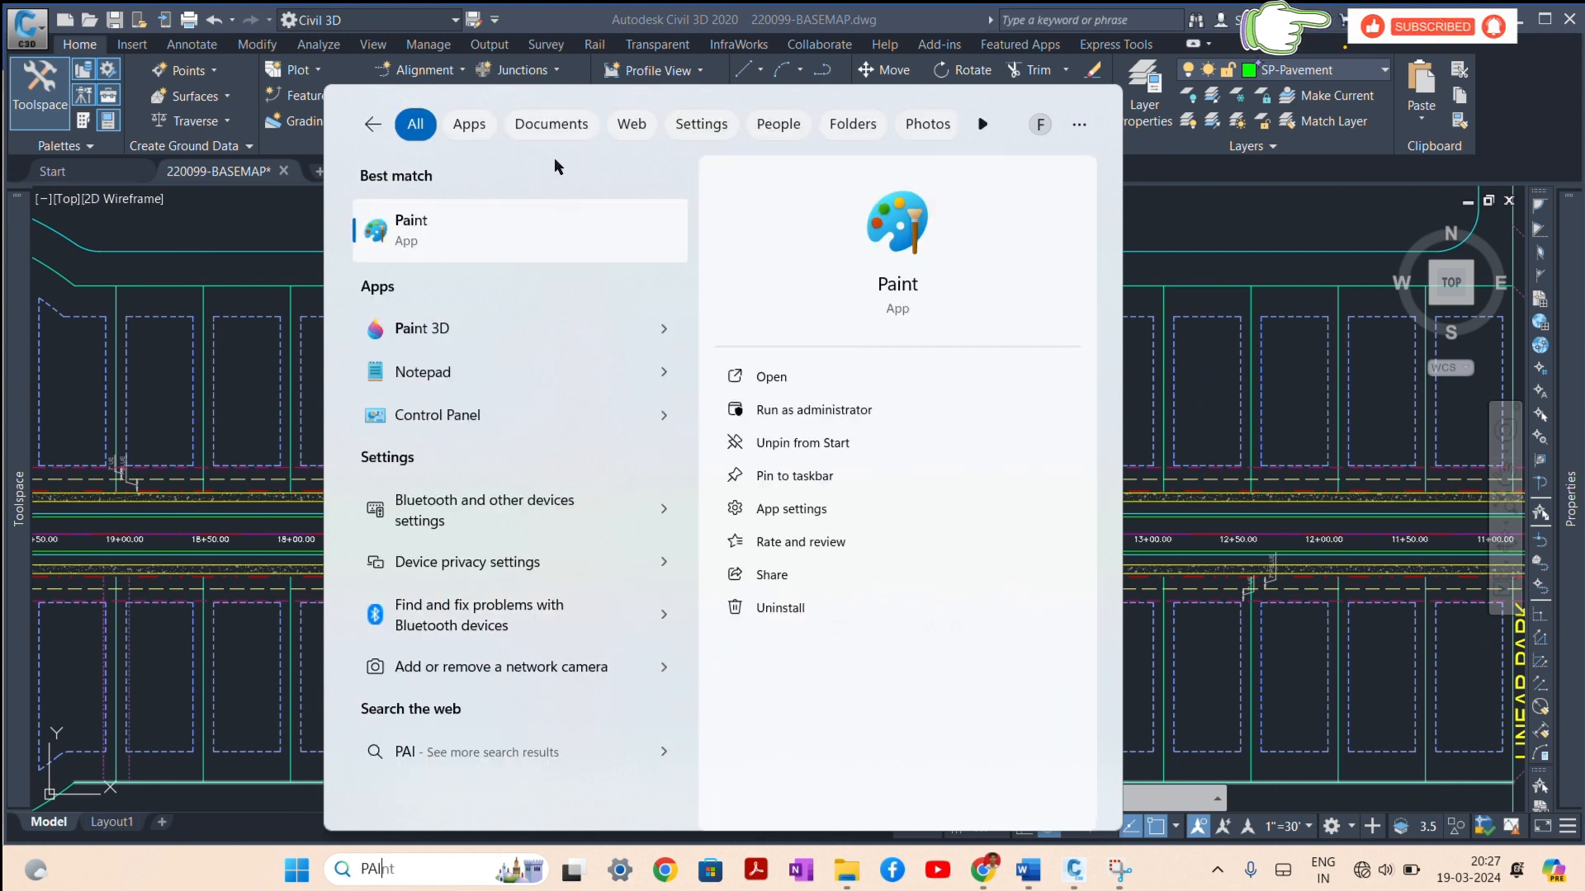
{"action": "left_click", "coordinate": [458, 224]}
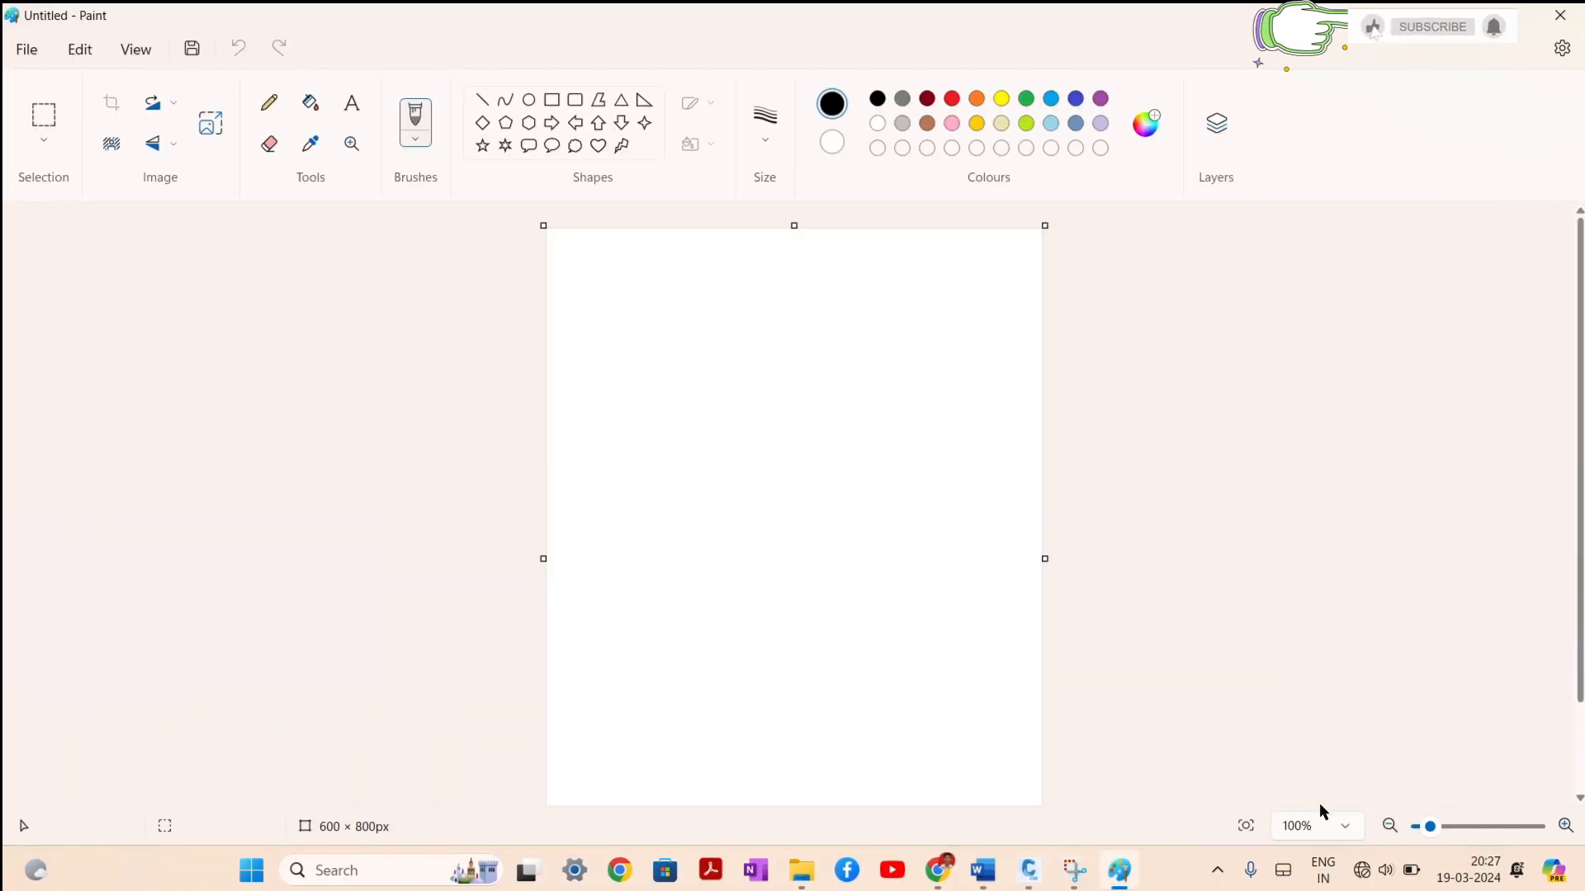
{"action": "left_click", "coordinate": [1342, 827]}
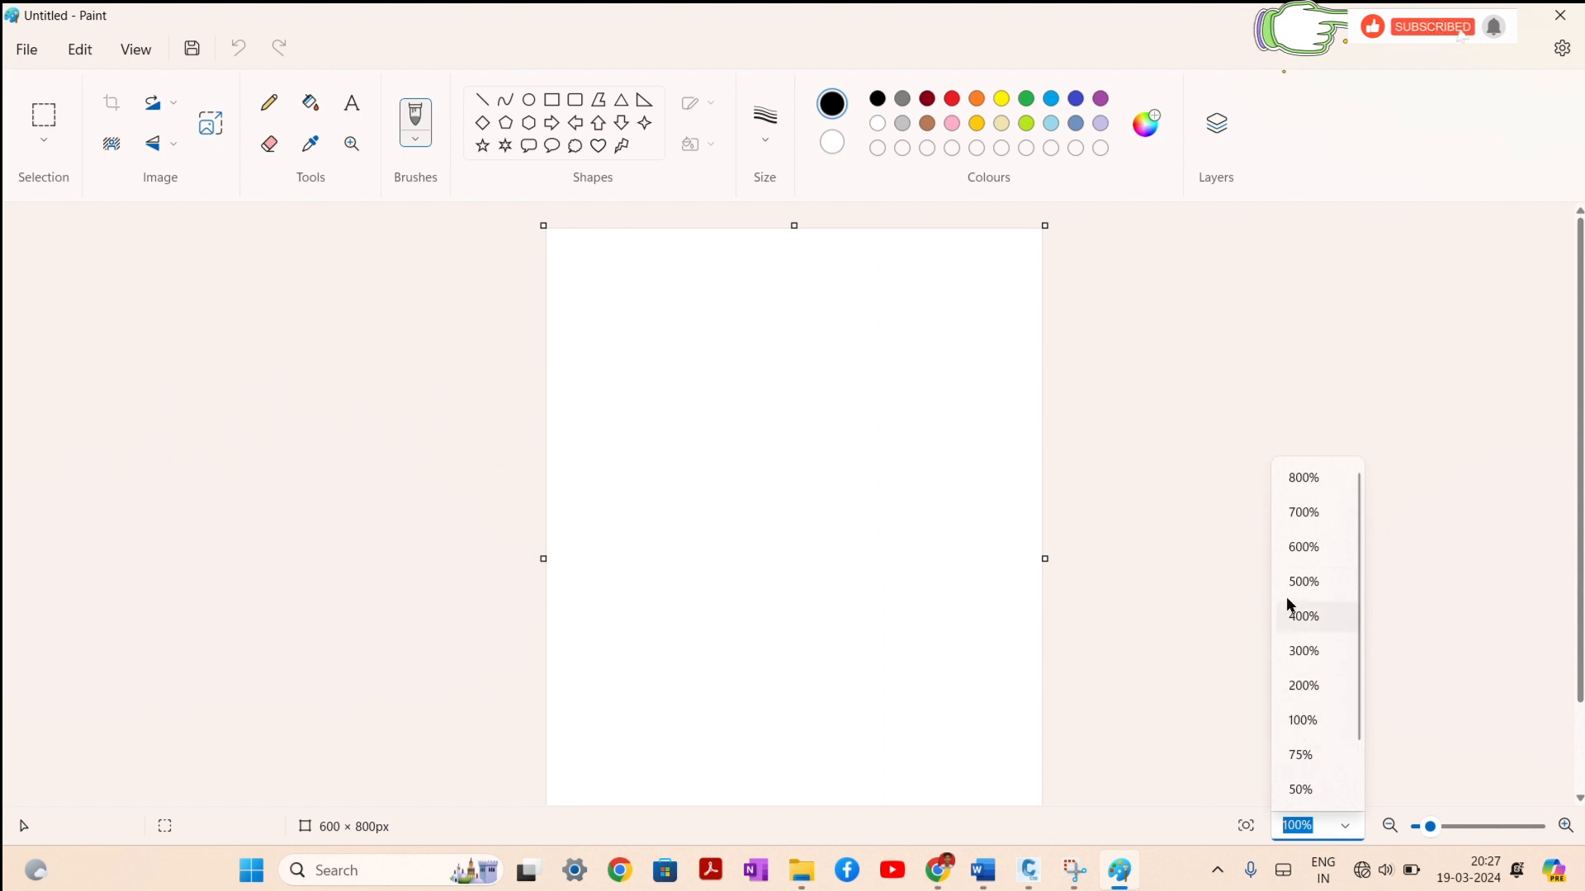
{"action": "left_click", "coordinate": [1302, 652]}
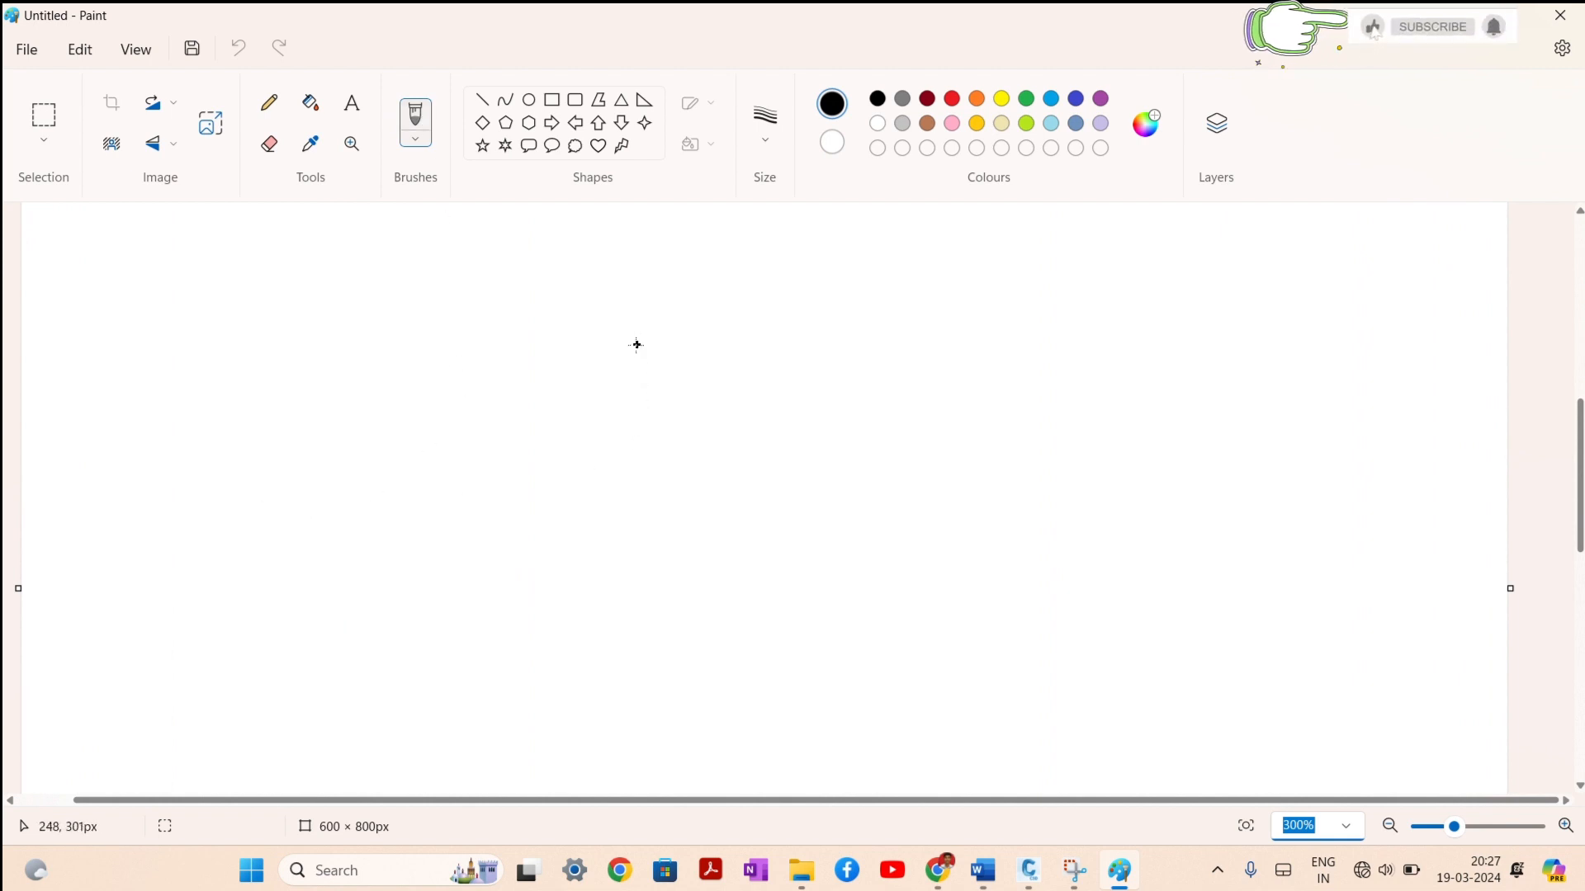
Step: Sketch a half road cross-section with a vertical start line, falling pavement, raised curb and rising verge, and add vertical marks separating the segments
{"action": "left_click_drag", "start_coordinate": [636, 345], "coordinate": [641, 542]}
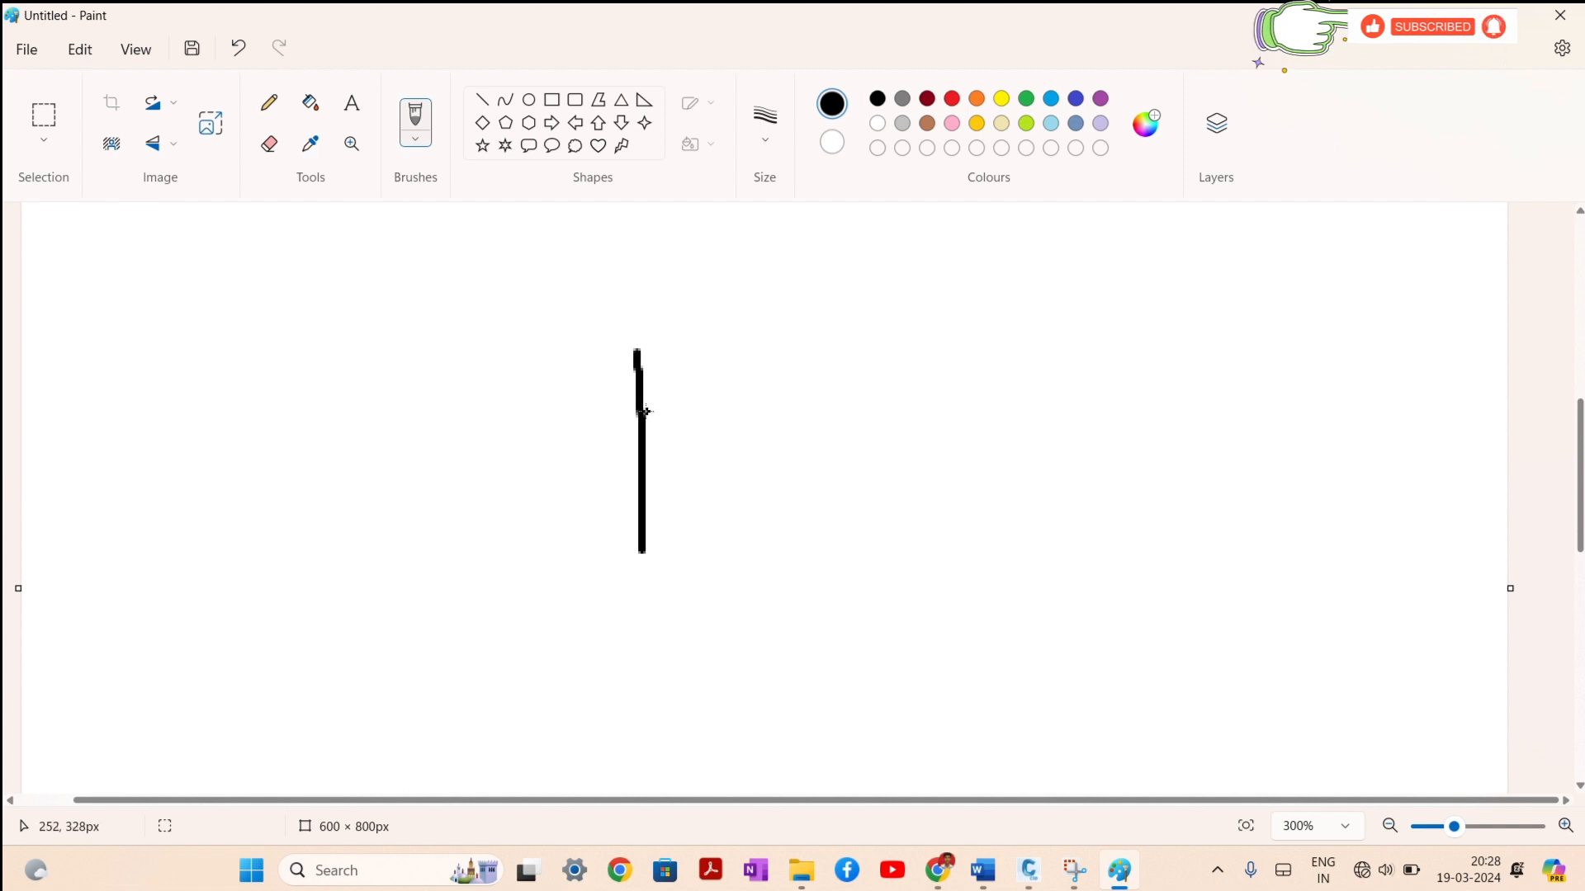
{"action": "mouse_move", "coordinate": [641, 410]}
{"action": "left_mouse_down"}
{"action": "mouse_move", "coordinate": [1162, 508]}
{"action": "mouse_move", "coordinate": [1160, 475]}
{"action": "mouse_move", "coordinate": [1252, 458]}
{"action": "left_mouse_up"}
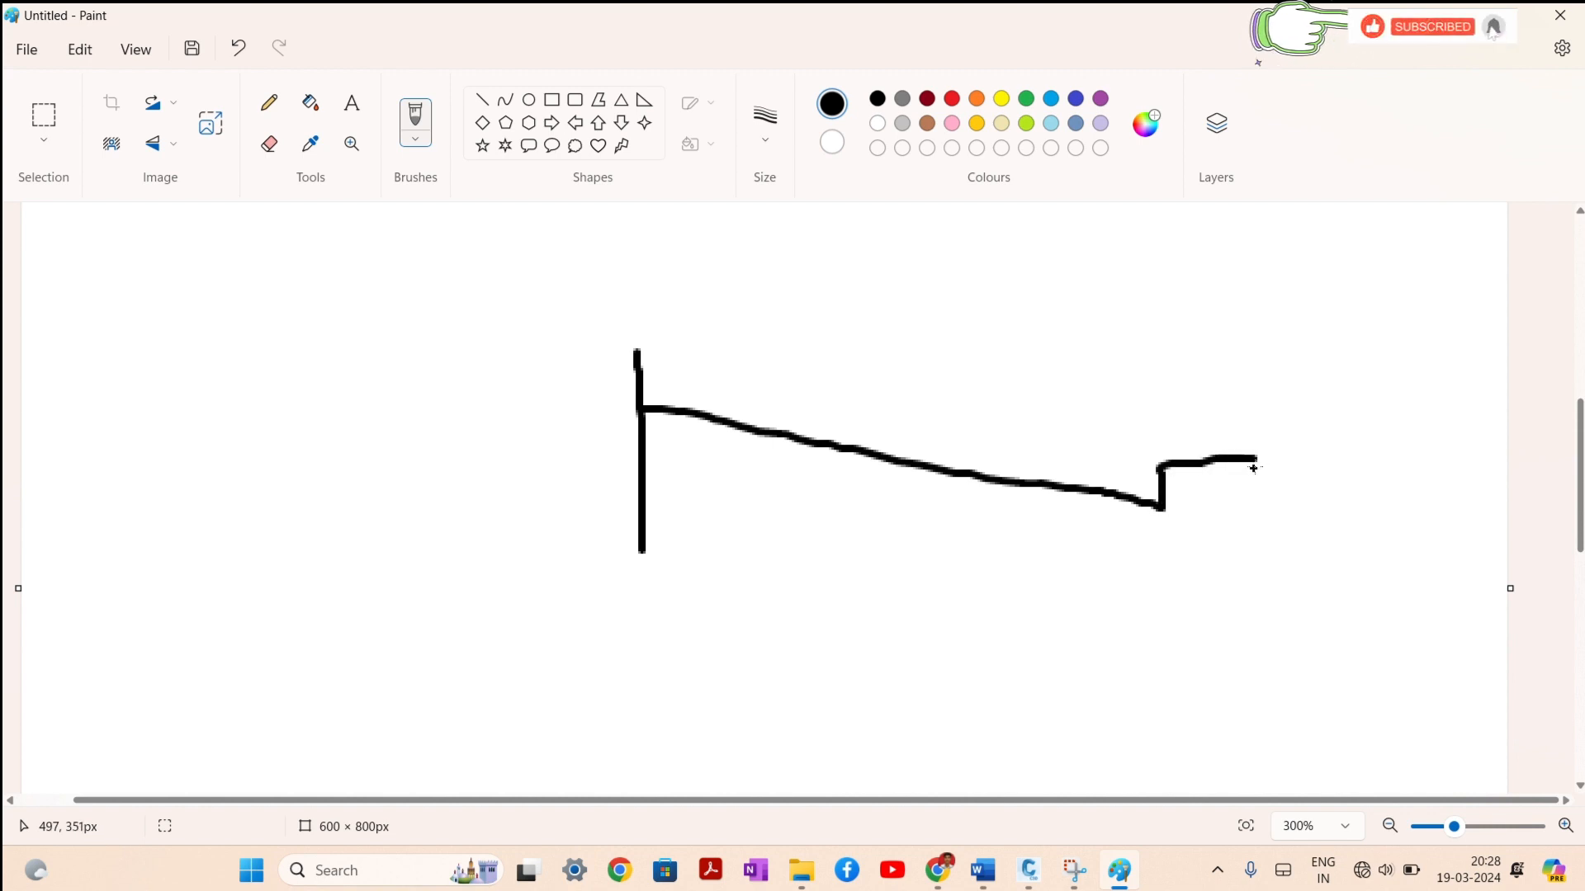
{"action": "mouse_move", "coordinate": [1265, 452]}
{"action": "left_mouse_down"}
{"action": "mouse_move", "coordinate": [1347, 412]}
{"action": "mouse_move", "coordinate": [1502, 394]}
{"action": "left_mouse_up"}
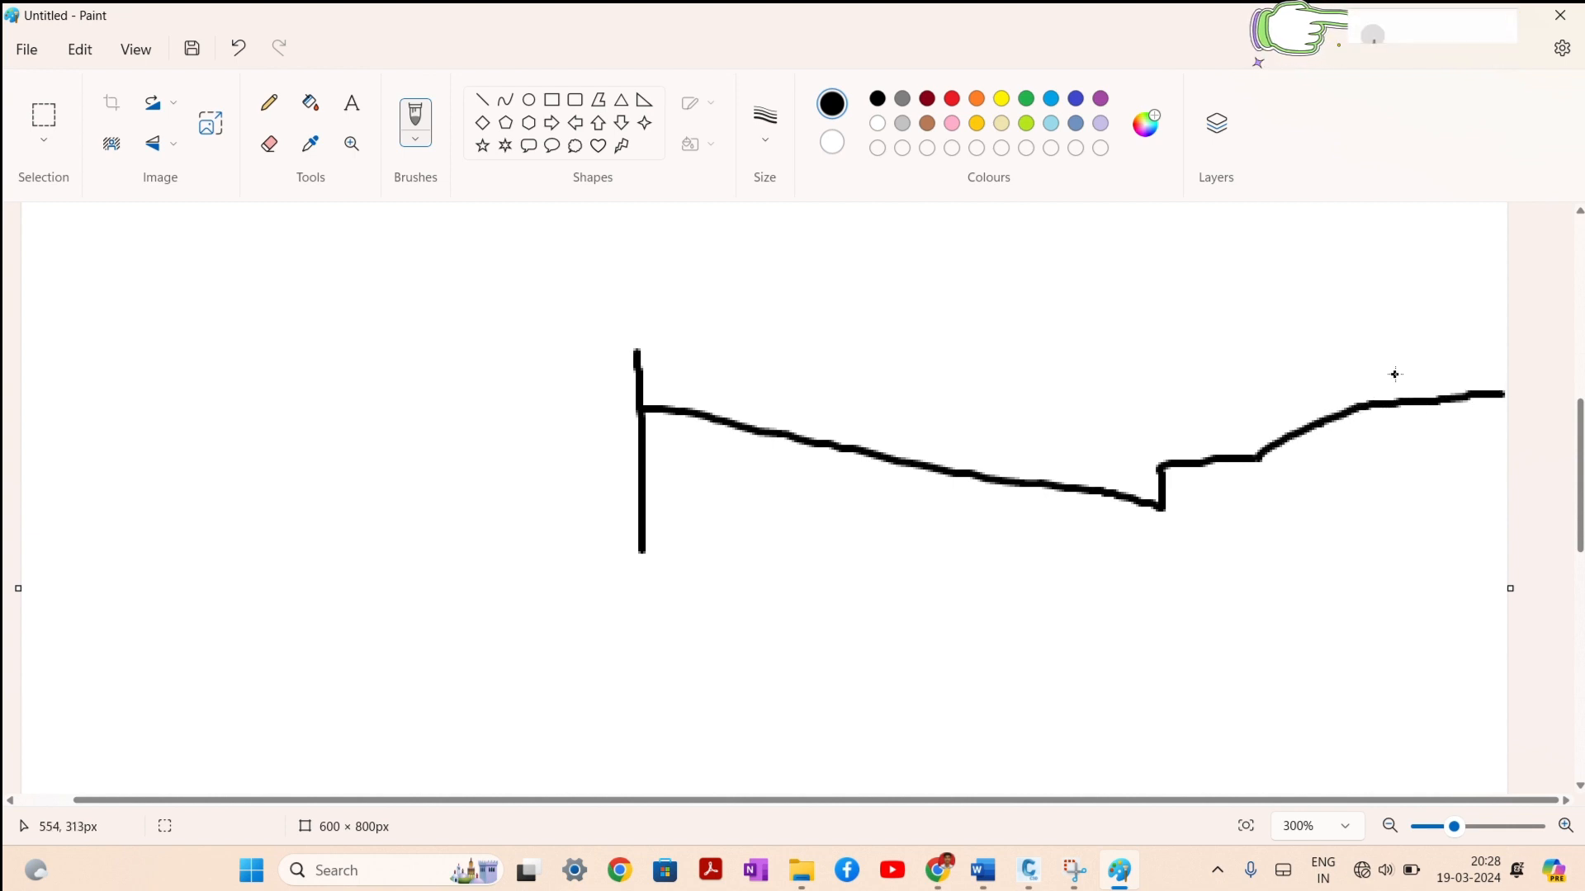
{"action": "left_click_drag", "start_coordinate": [1394, 372], "coordinate": [1397, 448]}
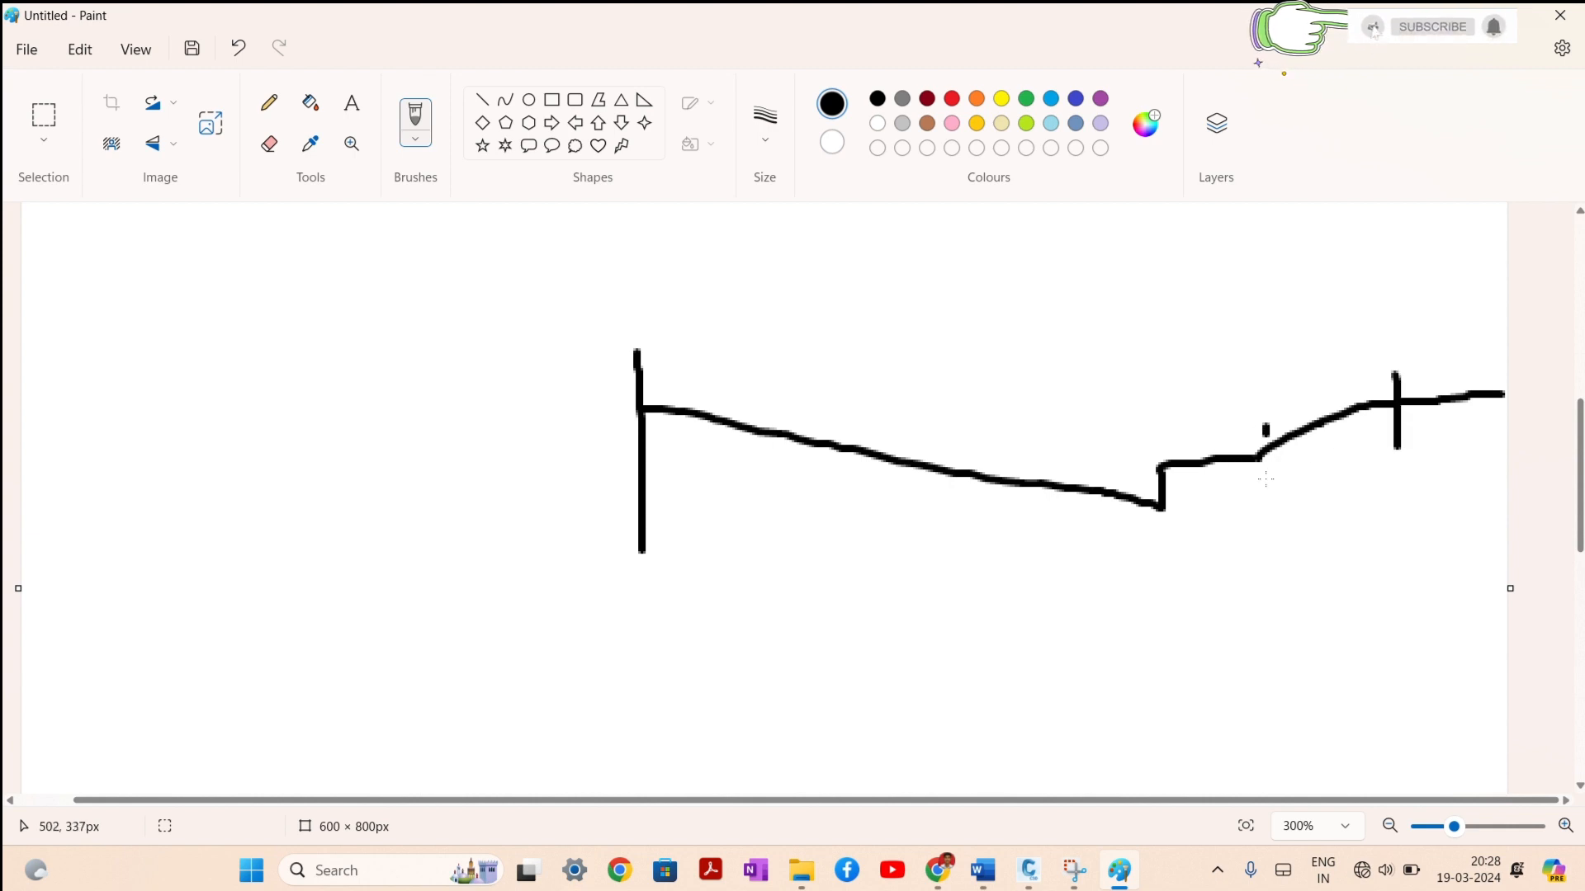
{"action": "left_click_drag", "start_coordinate": [1266, 429], "coordinate": [1262, 493]}
{"action": "left_click_drag", "start_coordinate": [1156, 363], "coordinate": [1171, 562]}
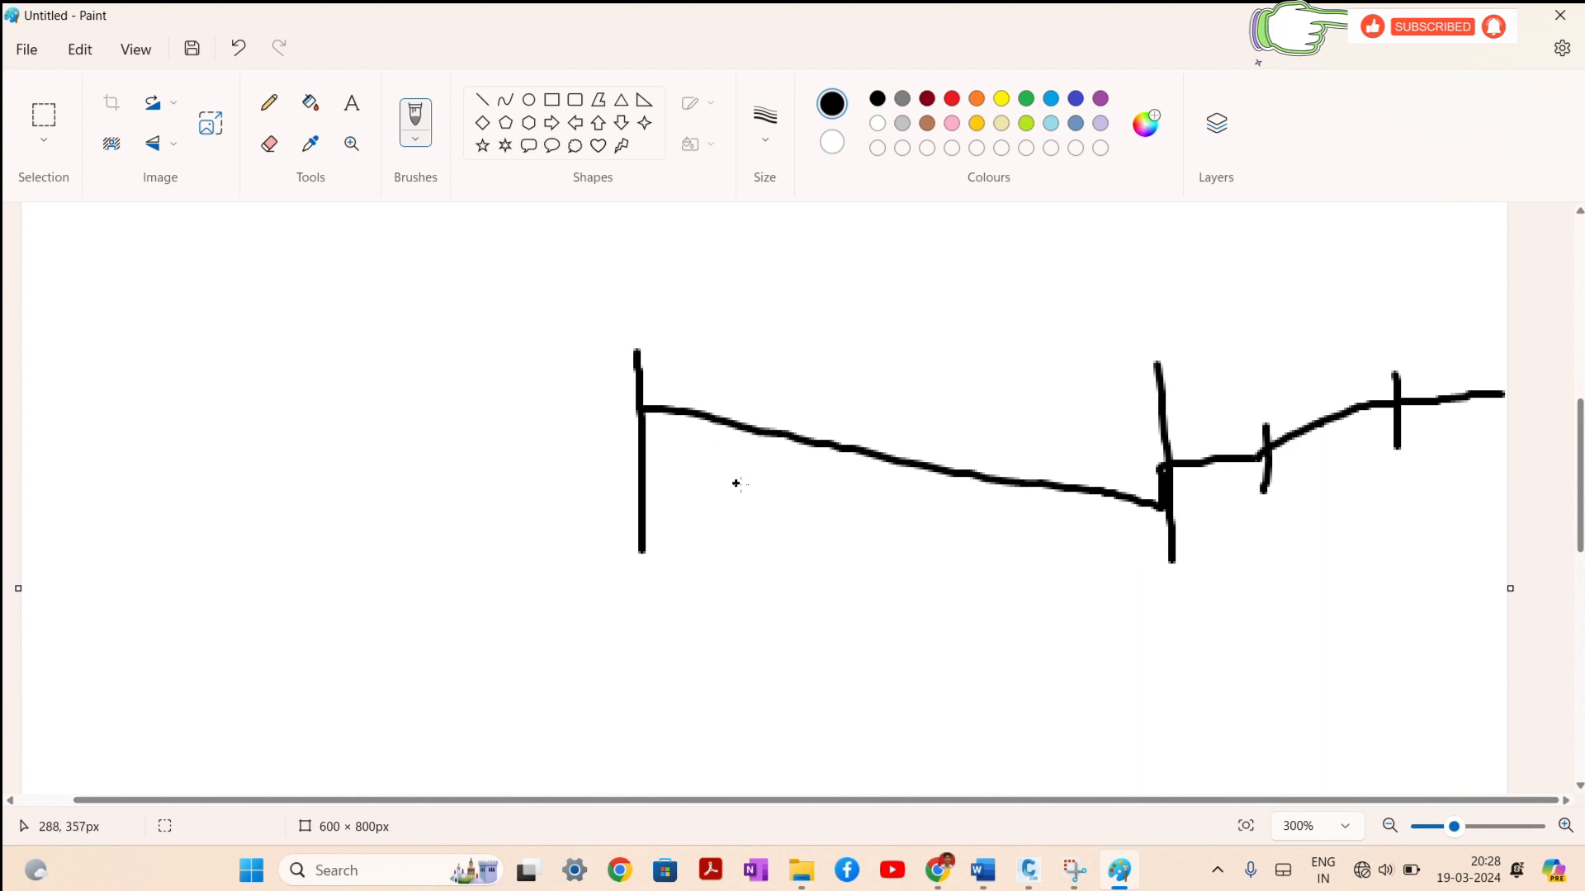
Step: Draw a downslope arrow above the pavement line and write 2% over it
{"action": "mouse_move", "coordinate": [769, 385]}
{"action": "left_mouse_down"}
{"action": "mouse_move", "coordinate": [973, 422]}
{"action": "mouse_move", "coordinate": [910, 450]}
{"action": "left_mouse_up"}
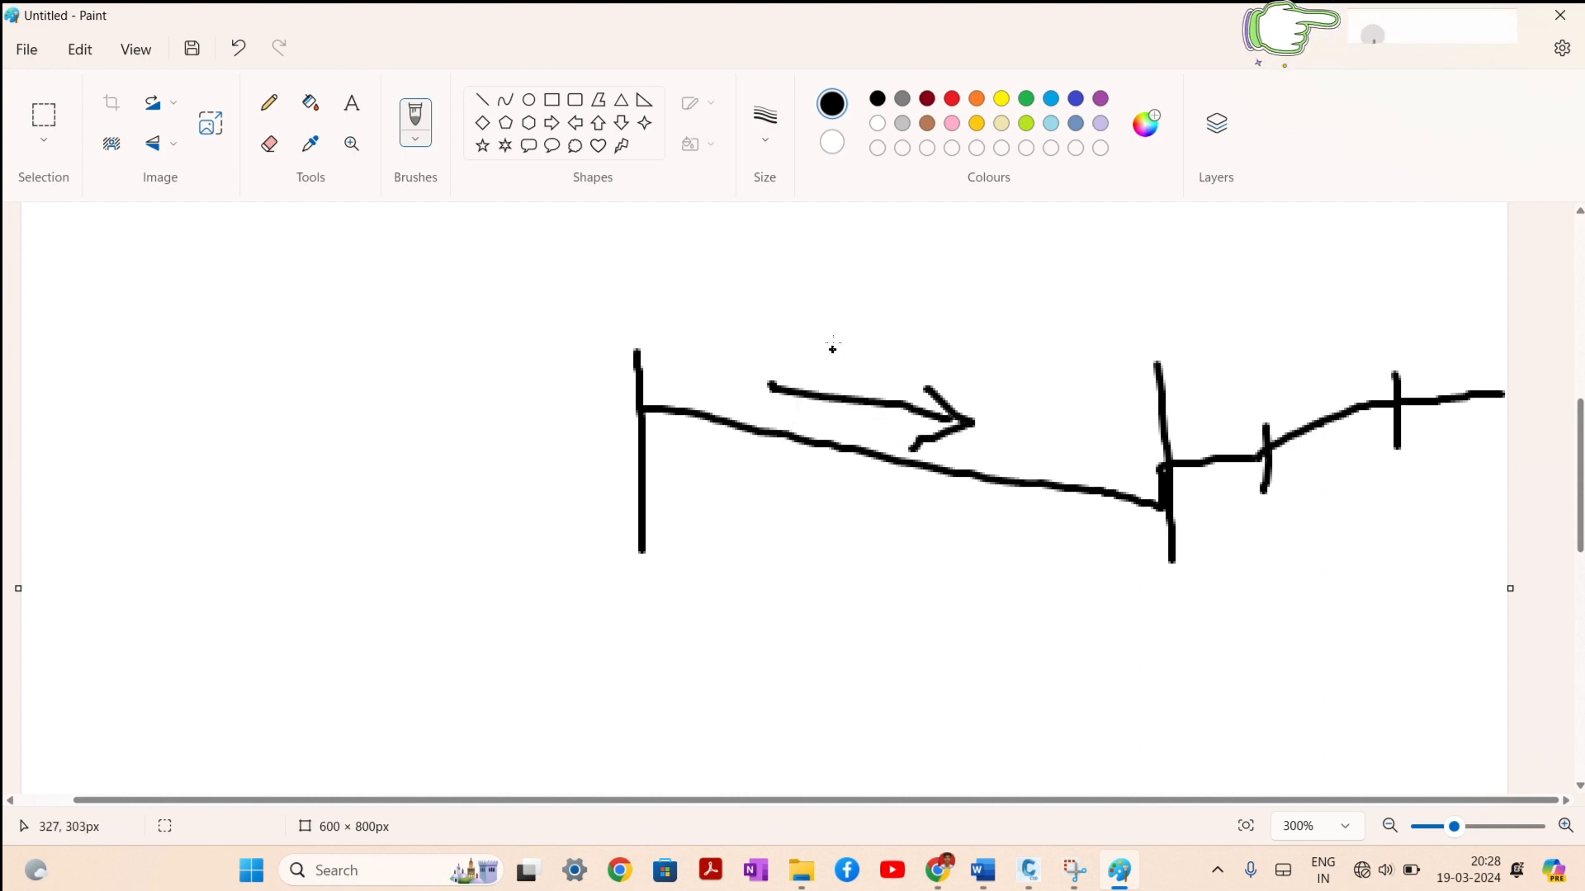
{"action": "mouse_move", "coordinate": [833, 337]}
{"action": "left_mouse_down"}
{"action": "mouse_move", "coordinate": [846, 375]}
{"action": "mouse_move", "coordinate": [905, 373]}
{"action": "left_mouse_up"}
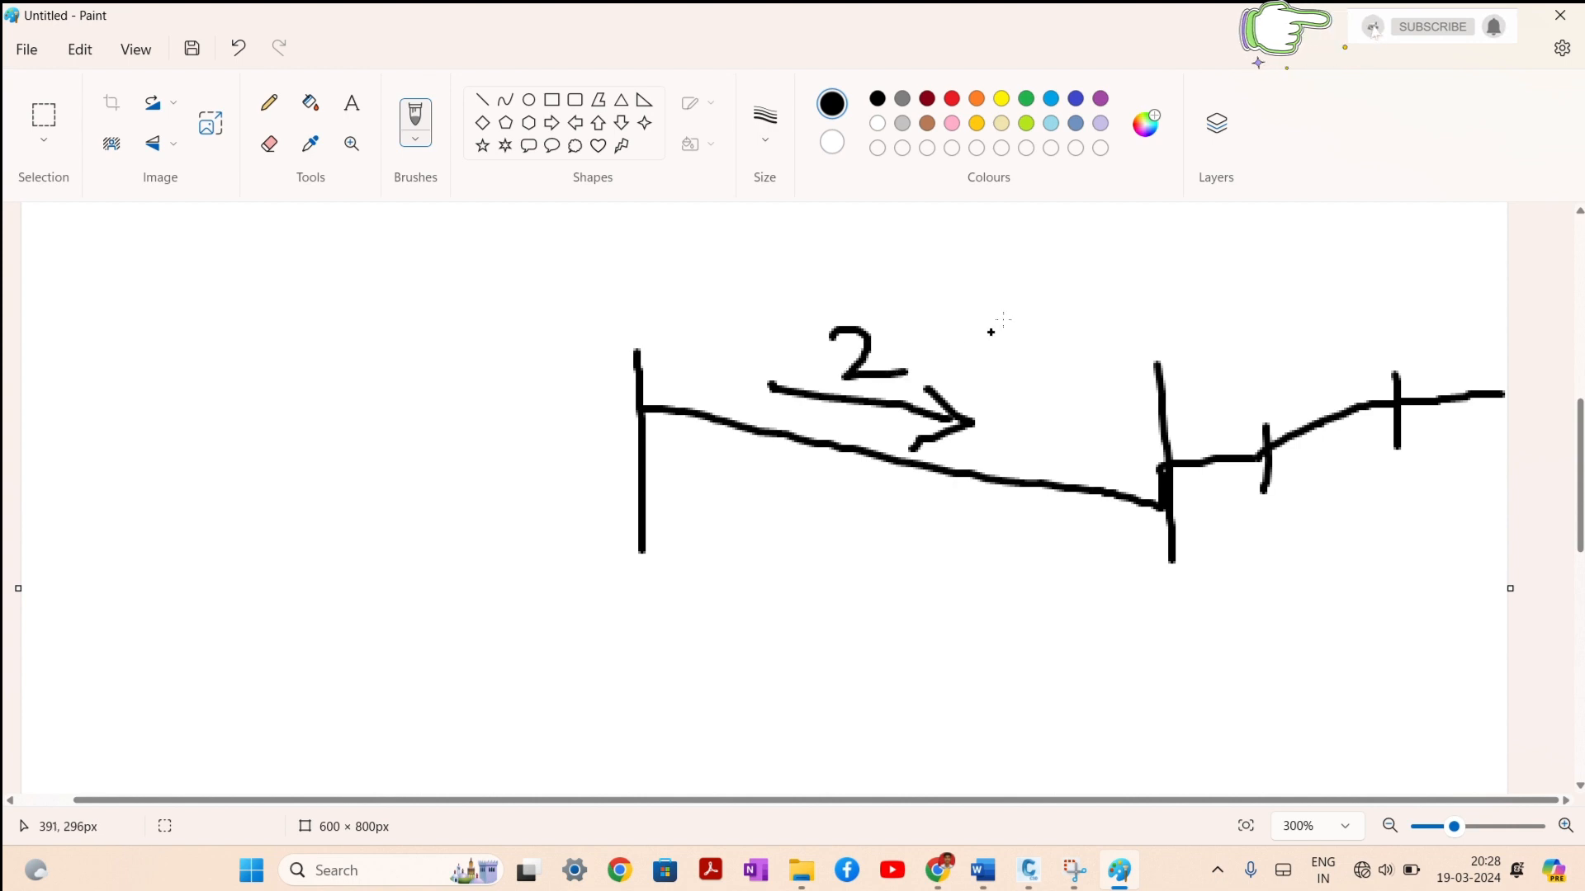
{"action": "left_click_drag", "start_coordinate": [997, 332], "coordinate": [958, 399]}
{"action": "left_click_drag", "start_coordinate": [951, 319], "coordinate": [1003, 394]}
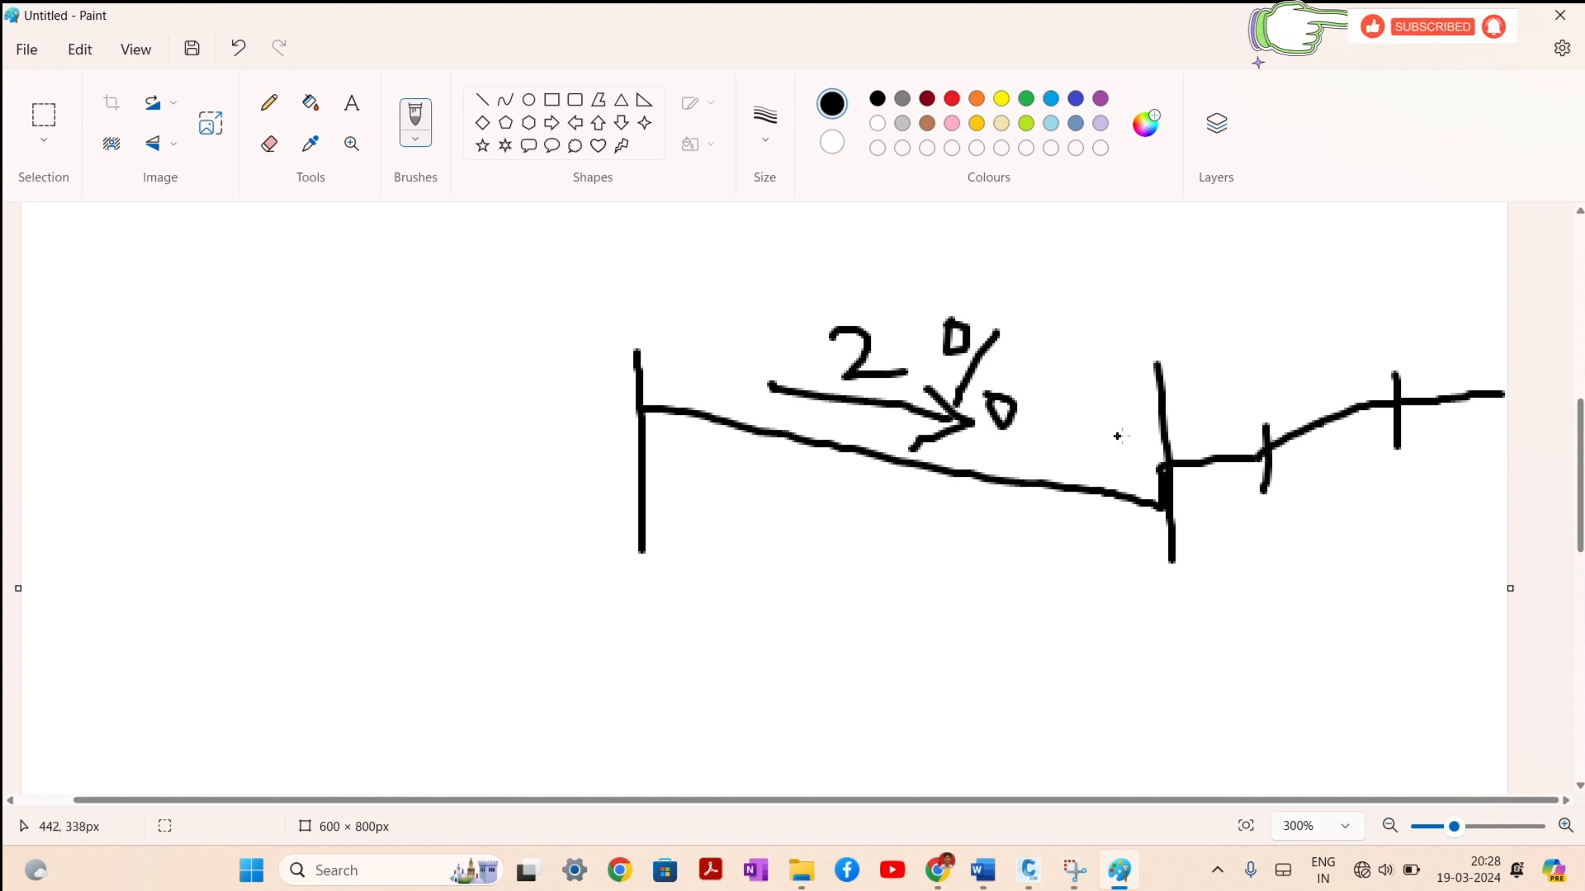
Step: Write the segment widths 10', 2', 7' and 5' under the successive parts of the cross-section
{"action": "left_click_drag", "start_coordinate": [836, 505], "coordinate": [843, 581]}
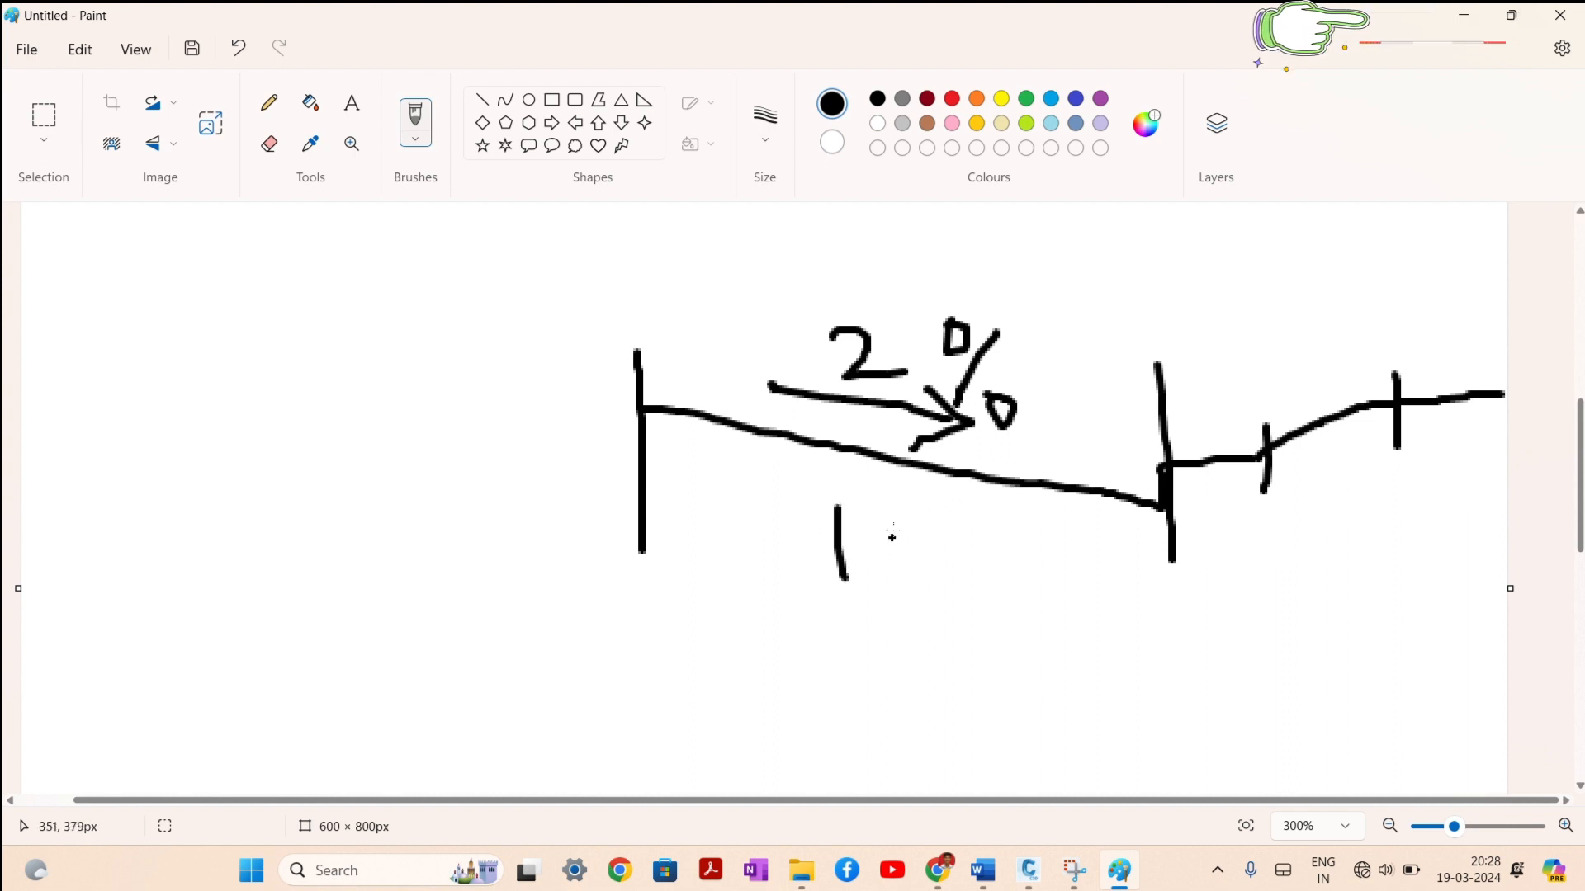
{"action": "mouse_move", "coordinate": [890, 522]}
{"action": "left_mouse_down"}
{"action": "mouse_move", "coordinate": [912, 579]}
{"action": "mouse_move", "coordinate": [891, 520]}
{"action": "mouse_move", "coordinate": [927, 533]}
{"action": "left_mouse_up"}
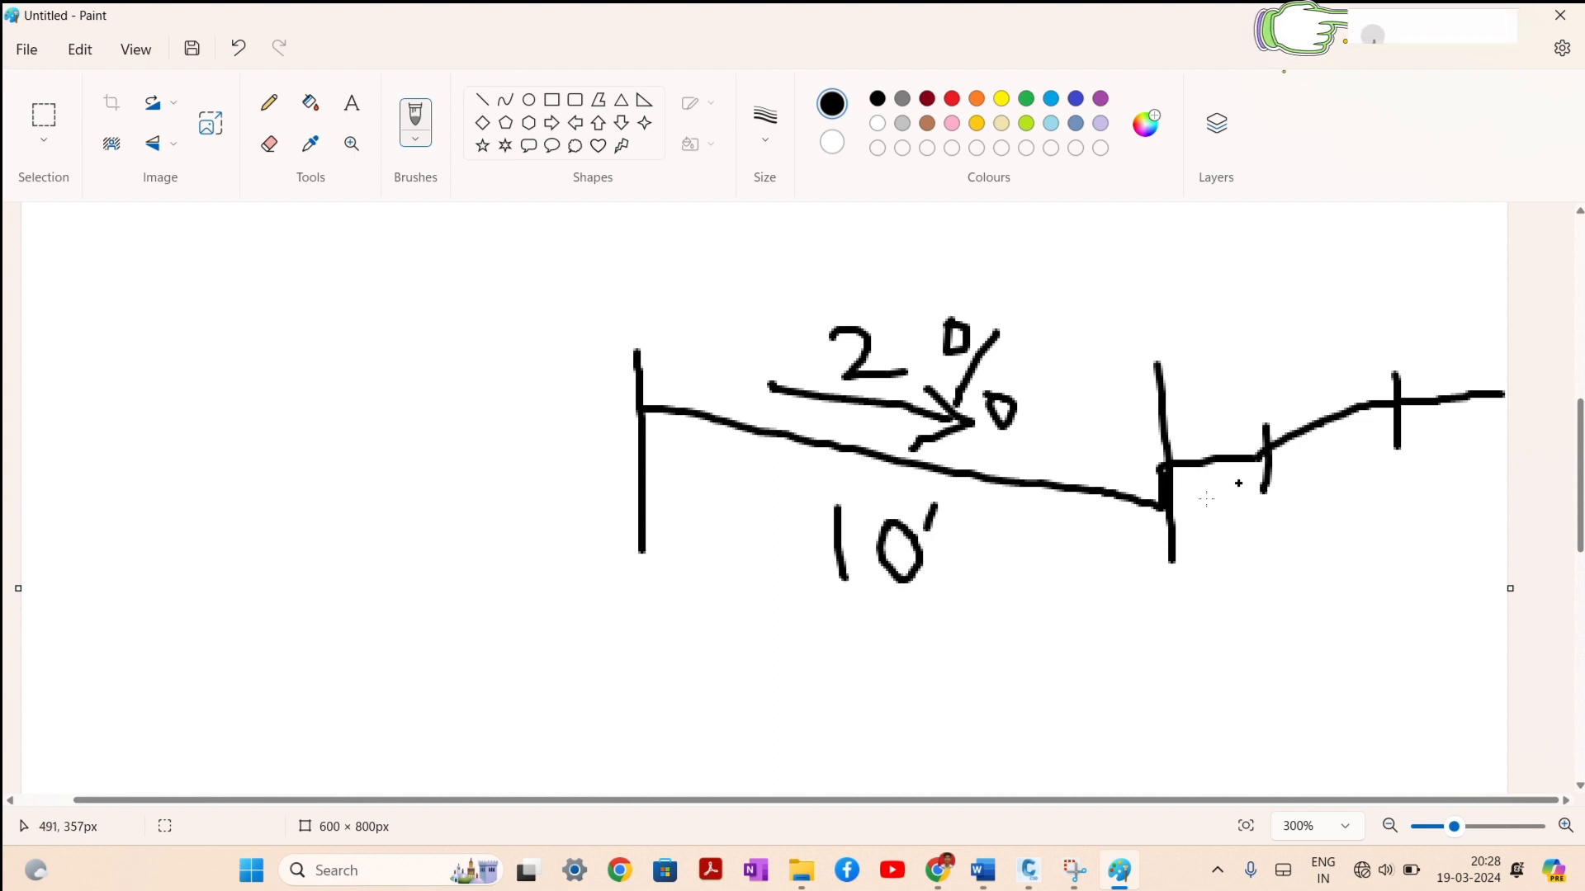
{"action": "left_click_drag", "start_coordinate": [1208, 513], "coordinate": [1220, 551]}
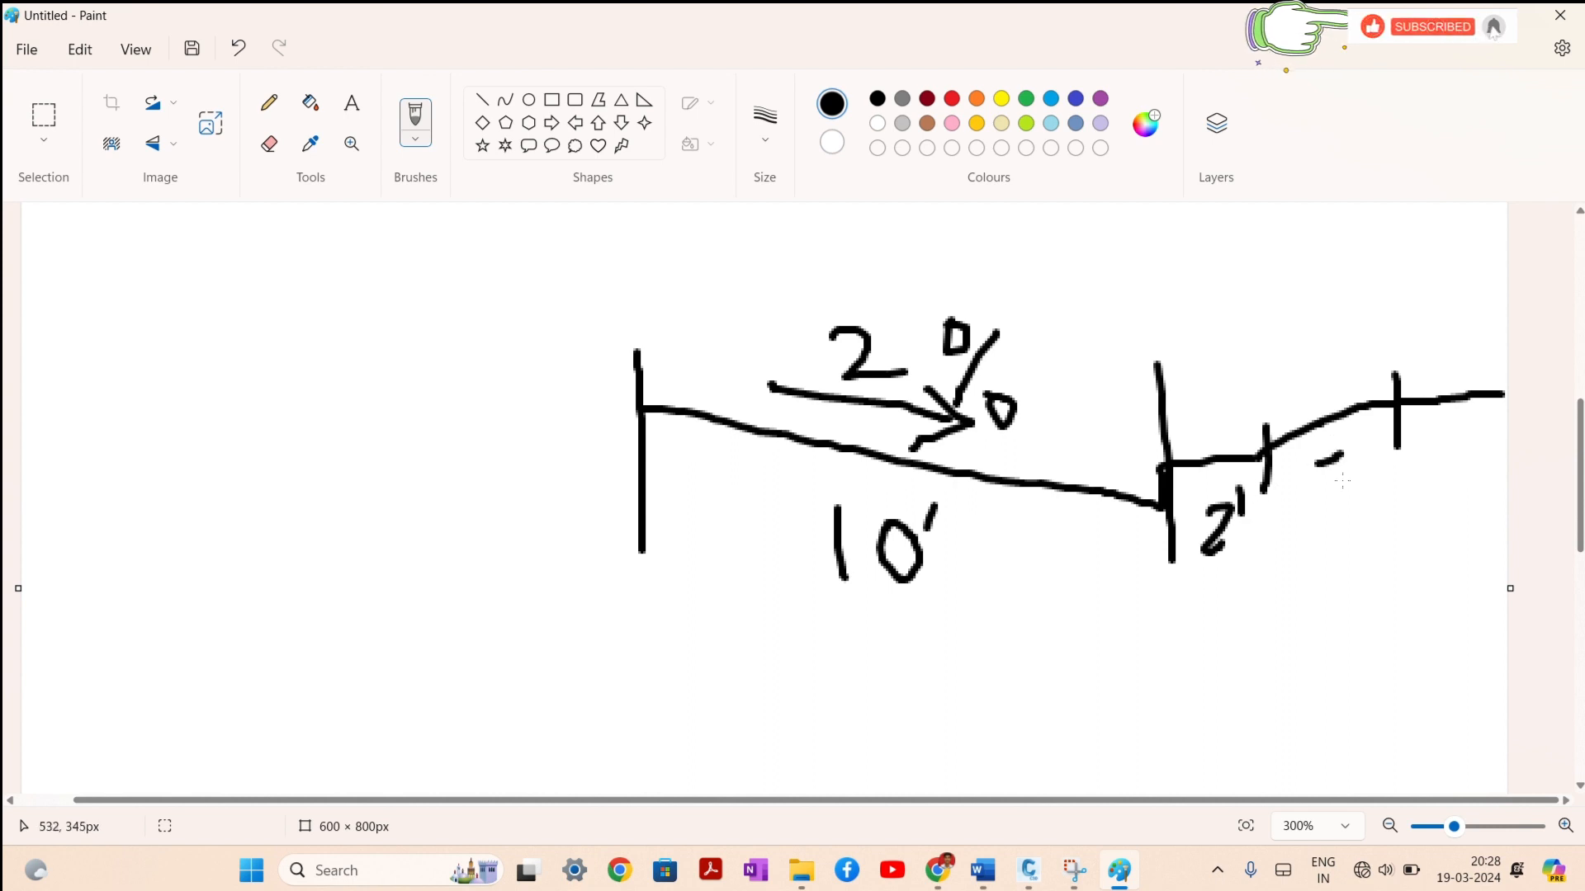
{"action": "left_click_drag", "start_coordinate": [1342, 456], "coordinate": [1331, 529]}
{"action": "mouse_move", "coordinate": [1357, 433]}
{"action": "left_mouse_down"}
{"action": "mouse_move", "coordinate": [1361, 468]}
{"action": "mouse_move", "coordinate": [1438, 479]}
{"action": "mouse_move", "coordinate": [1430, 513]}
{"action": "left_mouse_up"}
{"action": "left_click_drag", "start_coordinate": [1442, 446], "coordinate": [1486, 450]}
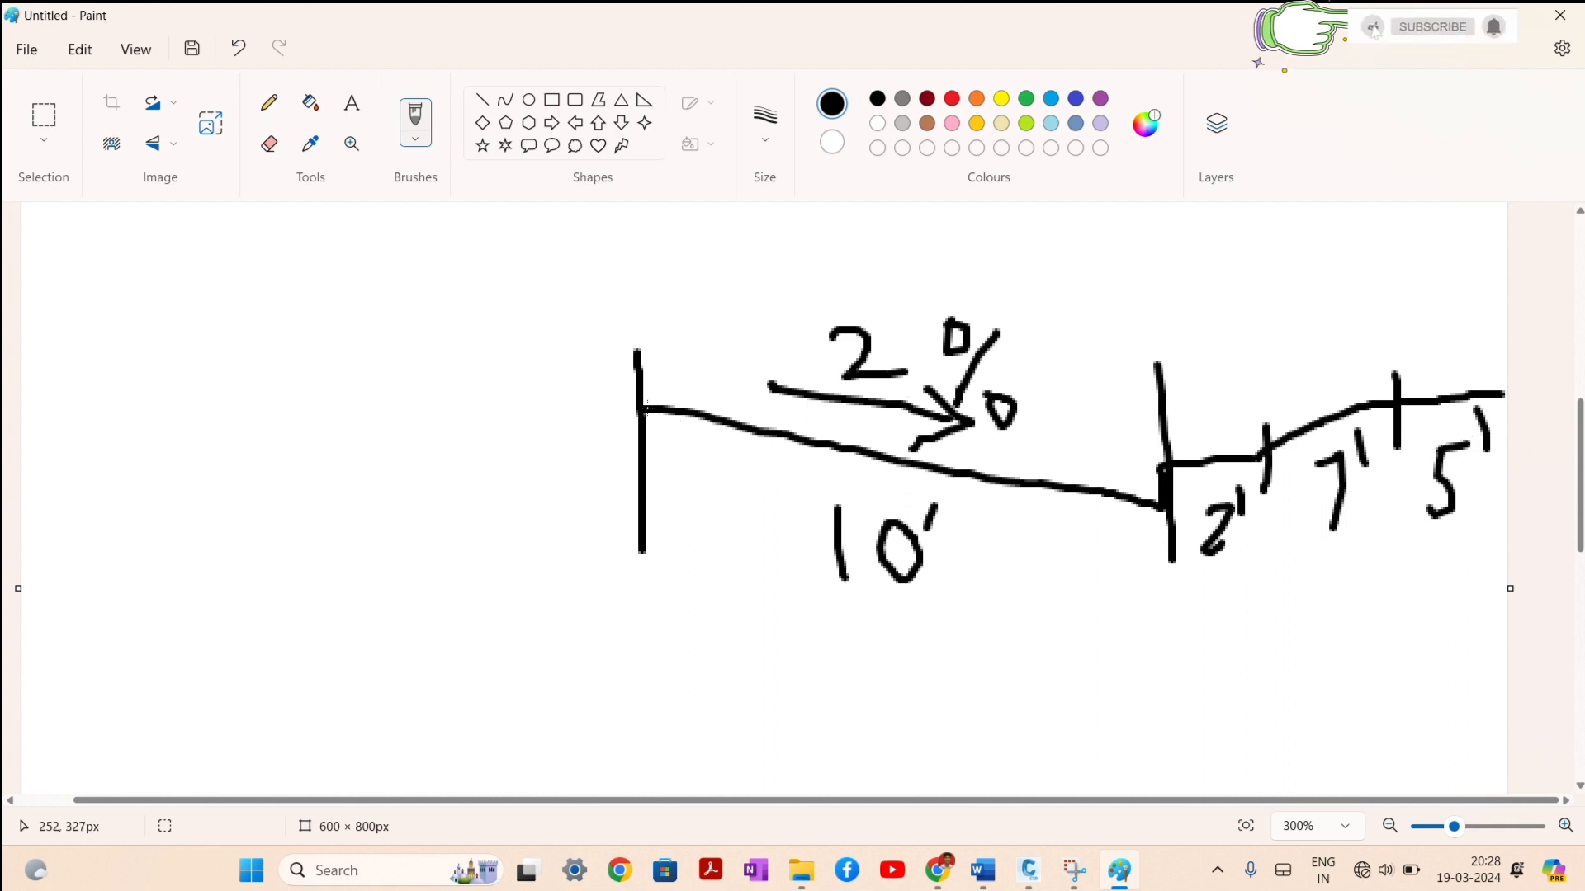
Step: Retrace the sloping pavement line and label its outer edge EOP and its starting line median
{"action": "left_click_drag", "start_coordinate": [646, 409], "coordinate": [1203, 491]}
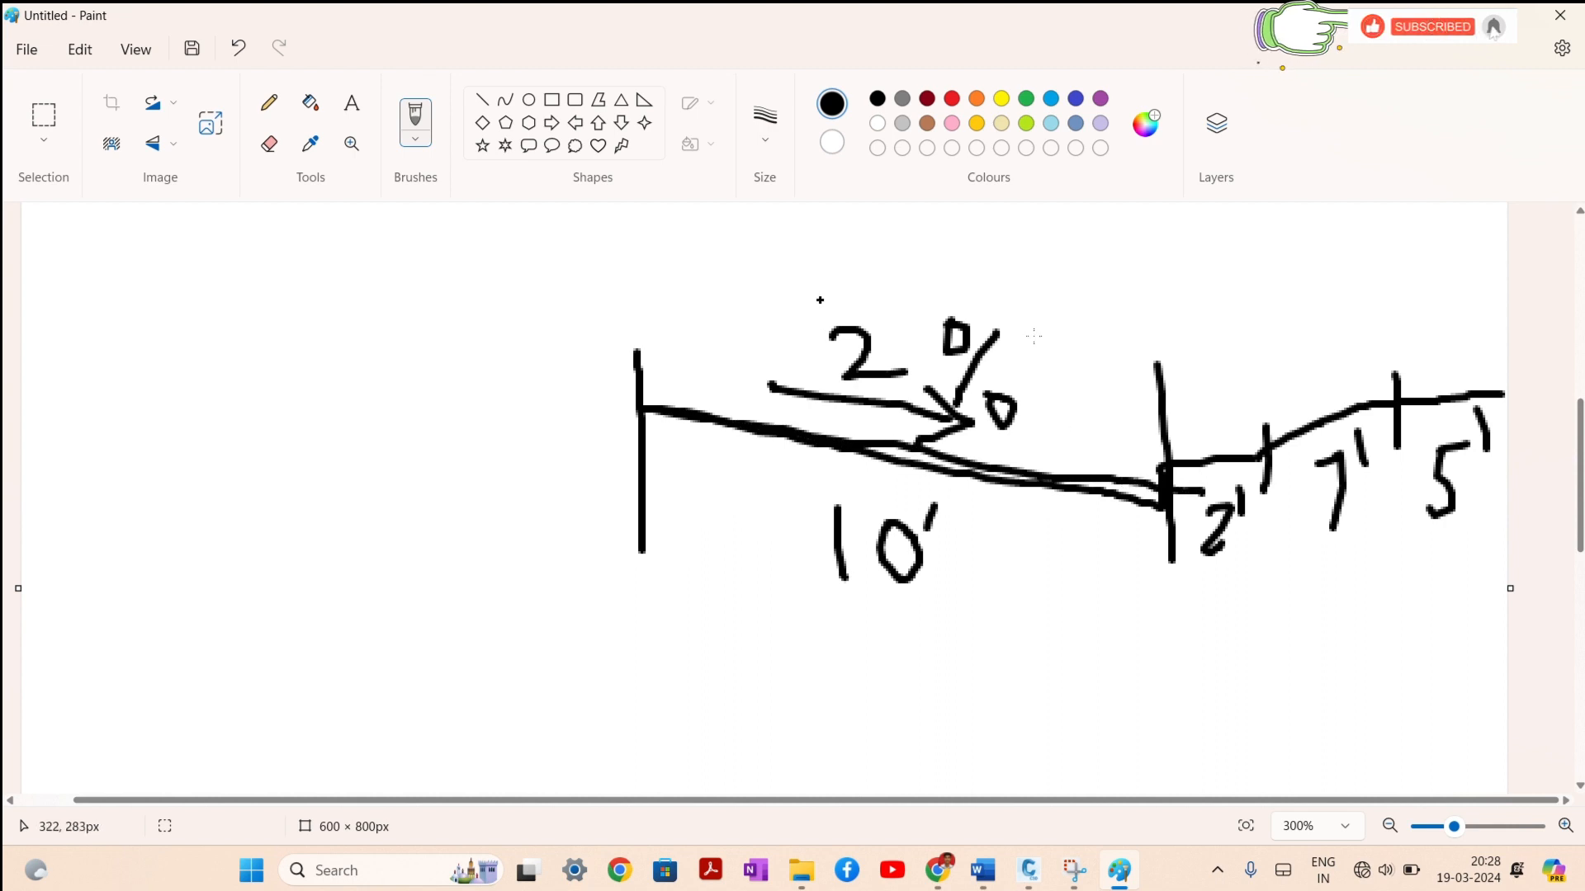
{"action": "left_click_drag", "start_coordinate": [1157, 355], "coordinate": [1172, 372]}
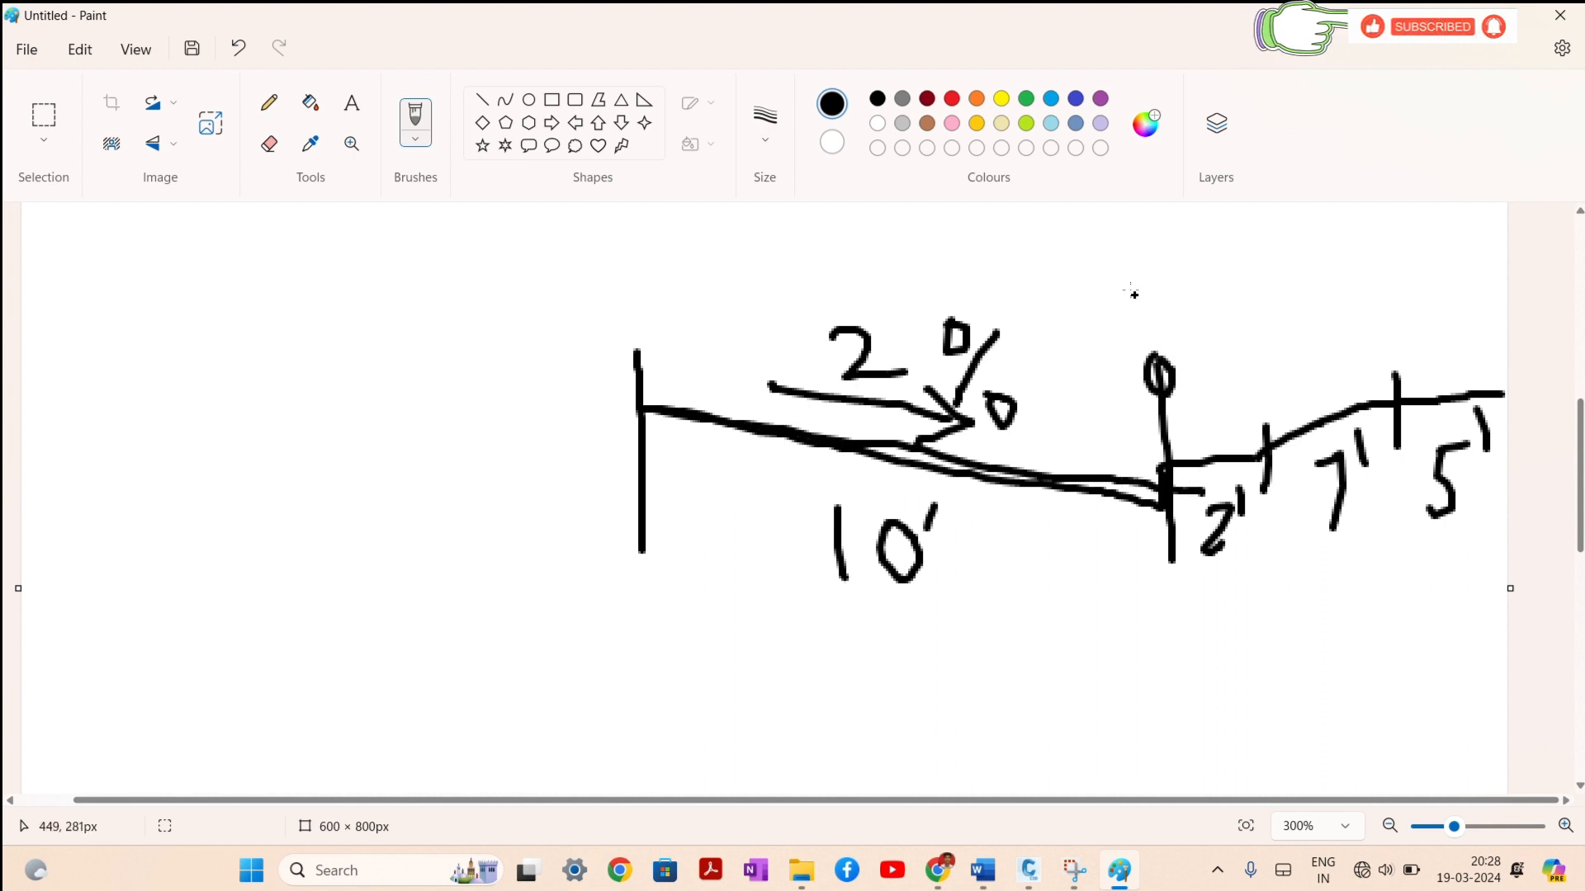
{"action": "mouse_move", "coordinate": [1107, 265]}
{"action": "left_mouse_down"}
{"action": "mouse_move", "coordinate": [1132, 258]}
{"action": "mouse_move", "coordinate": [1146, 312]}
{"action": "mouse_move", "coordinate": [1144, 281]}
{"action": "mouse_move", "coordinate": [1185, 291]}
{"action": "mouse_move", "coordinate": [1158, 263]}
{"action": "mouse_move", "coordinate": [1219, 289]}
{"action": "mouse_move", "coordinate": [1230, 217]}
{"action": "mouse_move", "coordinate": [1207, 247]}
{"action": "left_mouse_up"}
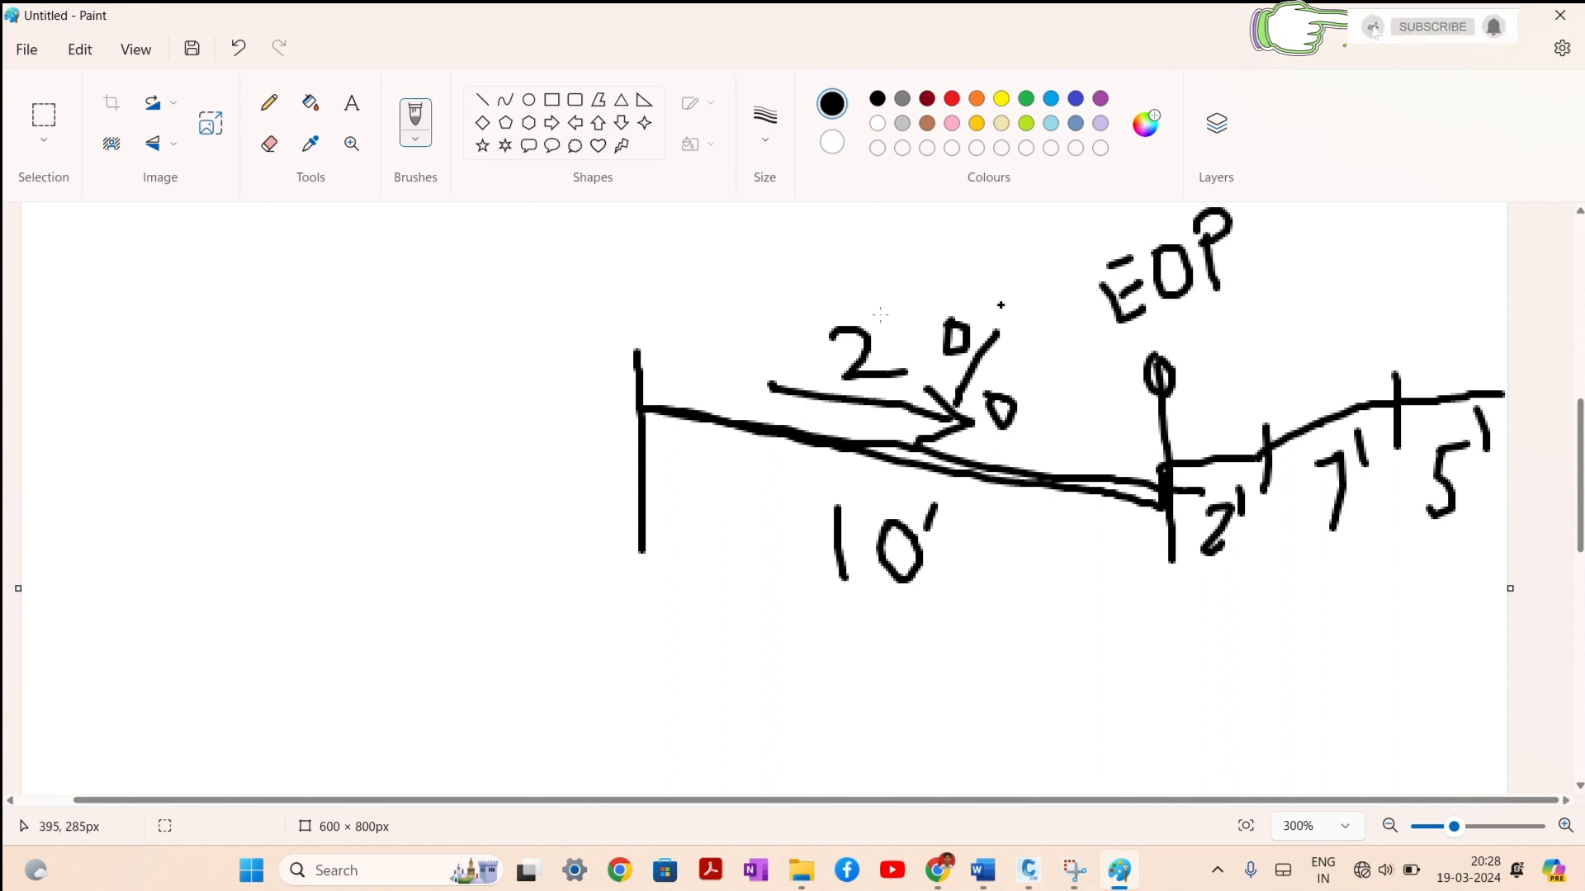
{"action": "mouse_move", "coordinate": [640, 327]}
{"action": "left_mouse_down"}
{"action": "mouse_move", "coordinate": [634, 303]}
{"action": "mouse_move", "coordinate": [568, 357]}
{"action": "left_mouse_up"}
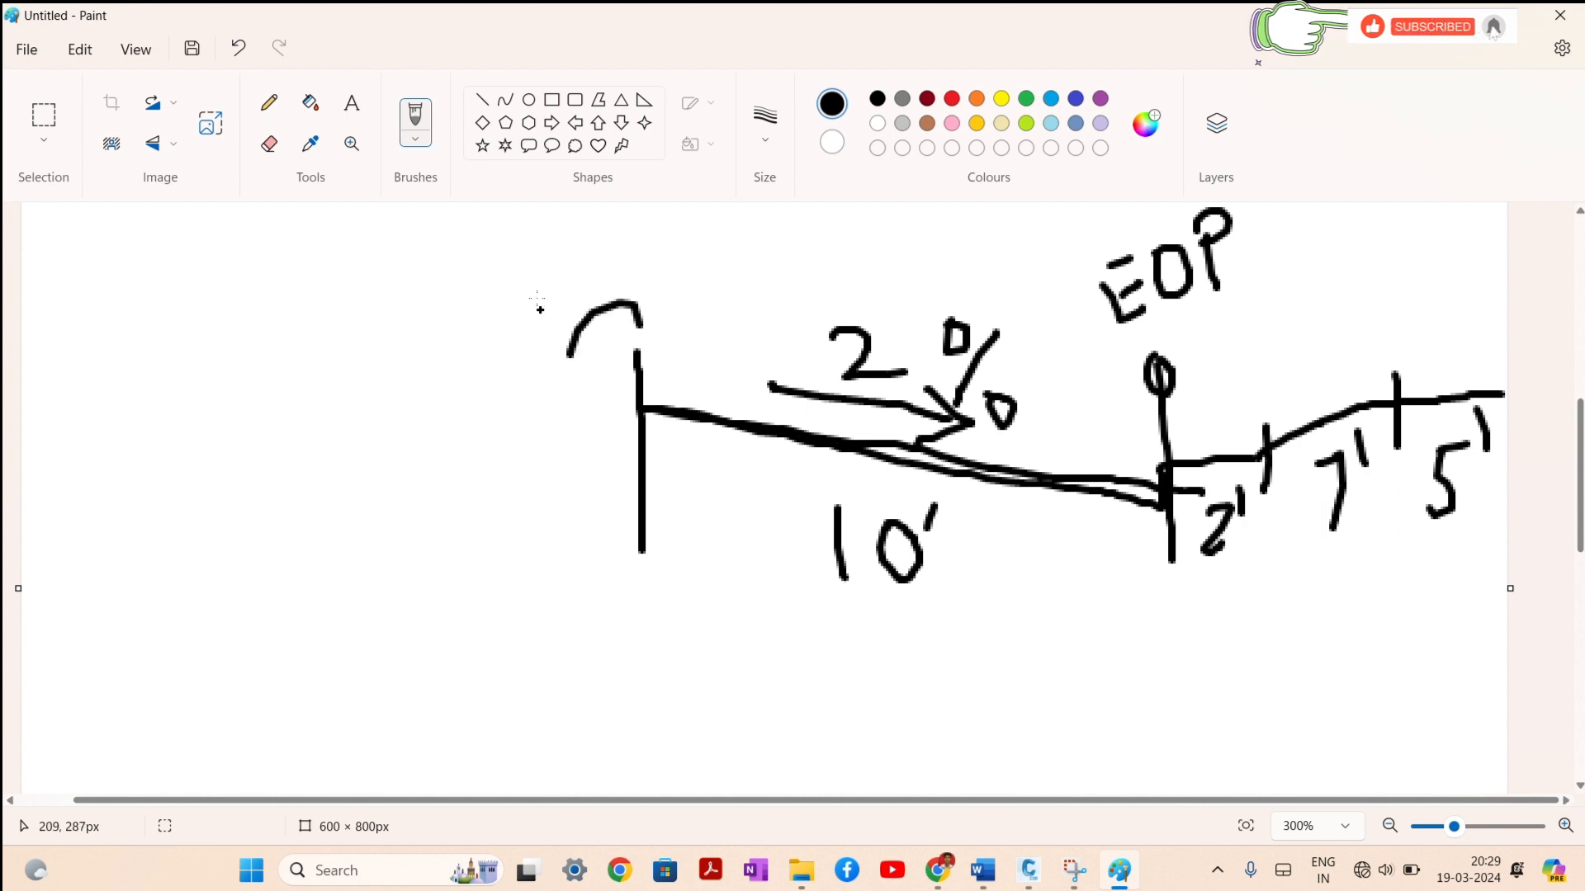
{"action": "left_click_drag", "start_coordinate": [533, 293], "coordinate": [841, 260]}
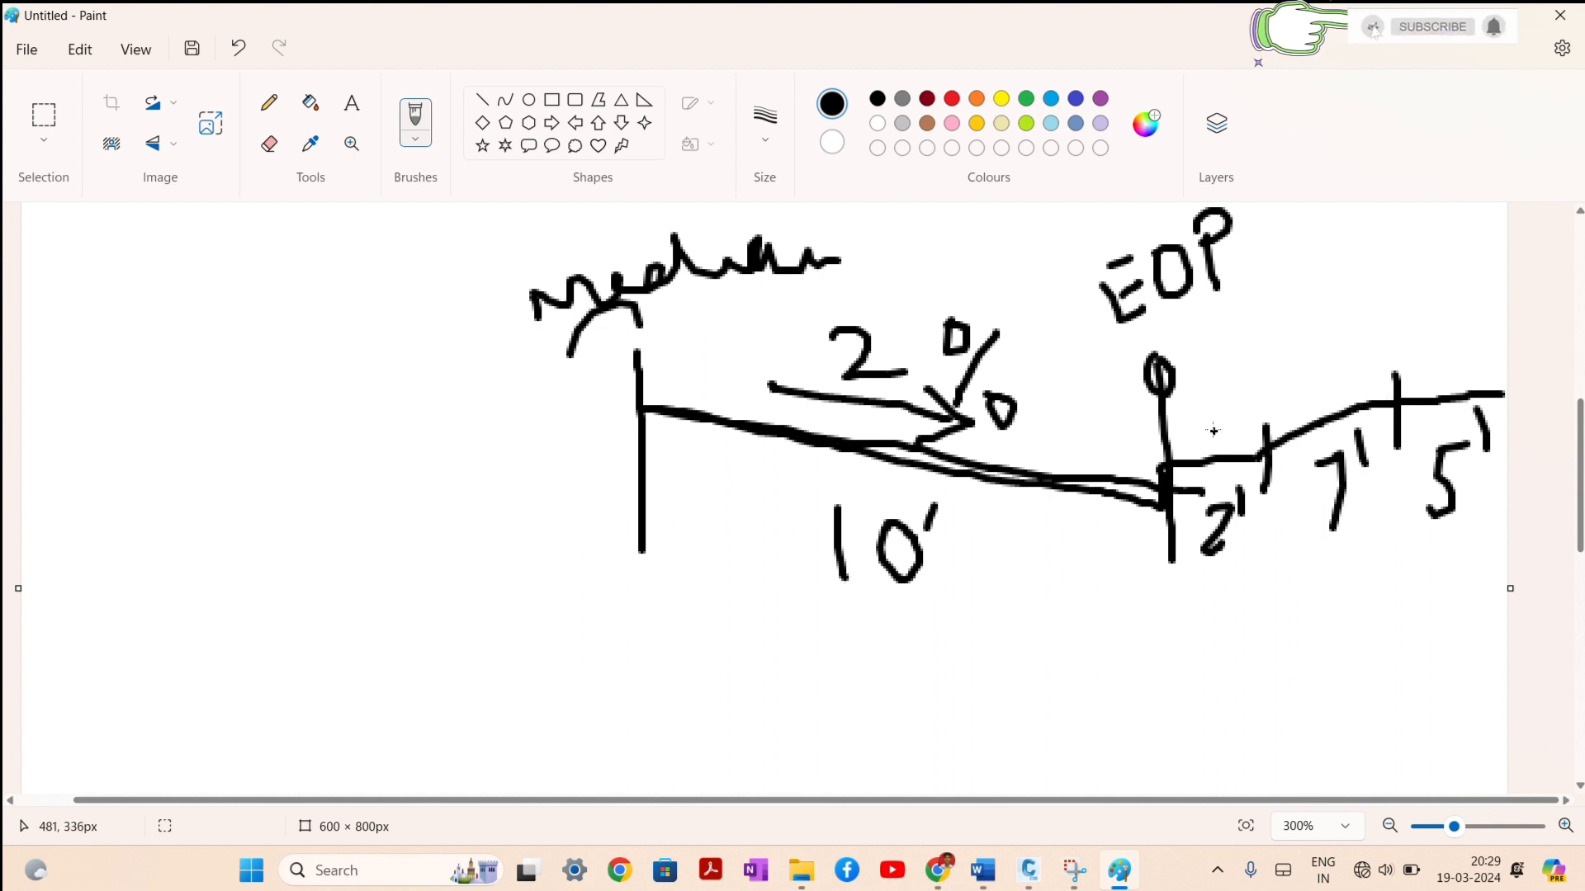
Step: Label the 2' segment curb, the 7' segment V and the 5' segment S
{"action": "mouse_move", "coordinate": [1193, 409]}
{"action": "left_mouse_down"}
{"action": "mouse_move", "coordinate": [1188, 442]}
{"action": "mouse_move", "coordinate": [1267, 376]}
{"action": "mouse_move", "coordinate": [1283, 385]}
{"action": "left_mouse_up"}
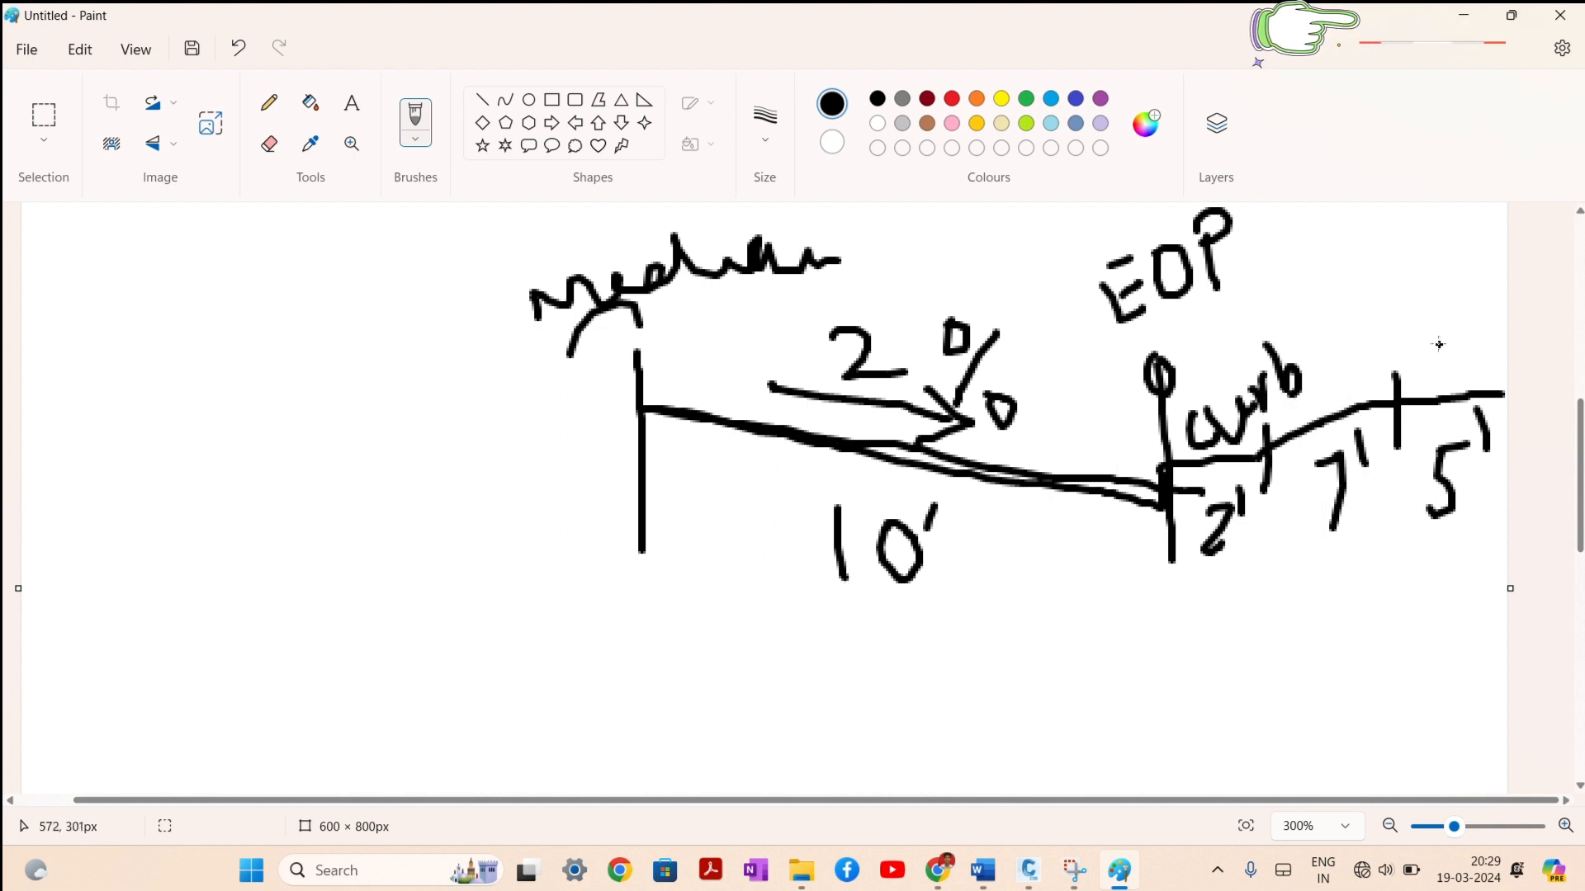
{"action": "mouse_move", "coordinate": [1318, 374]}
{"action": "left_mouse_down"}
{"action": "mouse_move", "coordinate": [1339, 401]}
{"action": "mouse_move", "coordinate": [1358, 346]}
{"action": "left_mouse_up"}
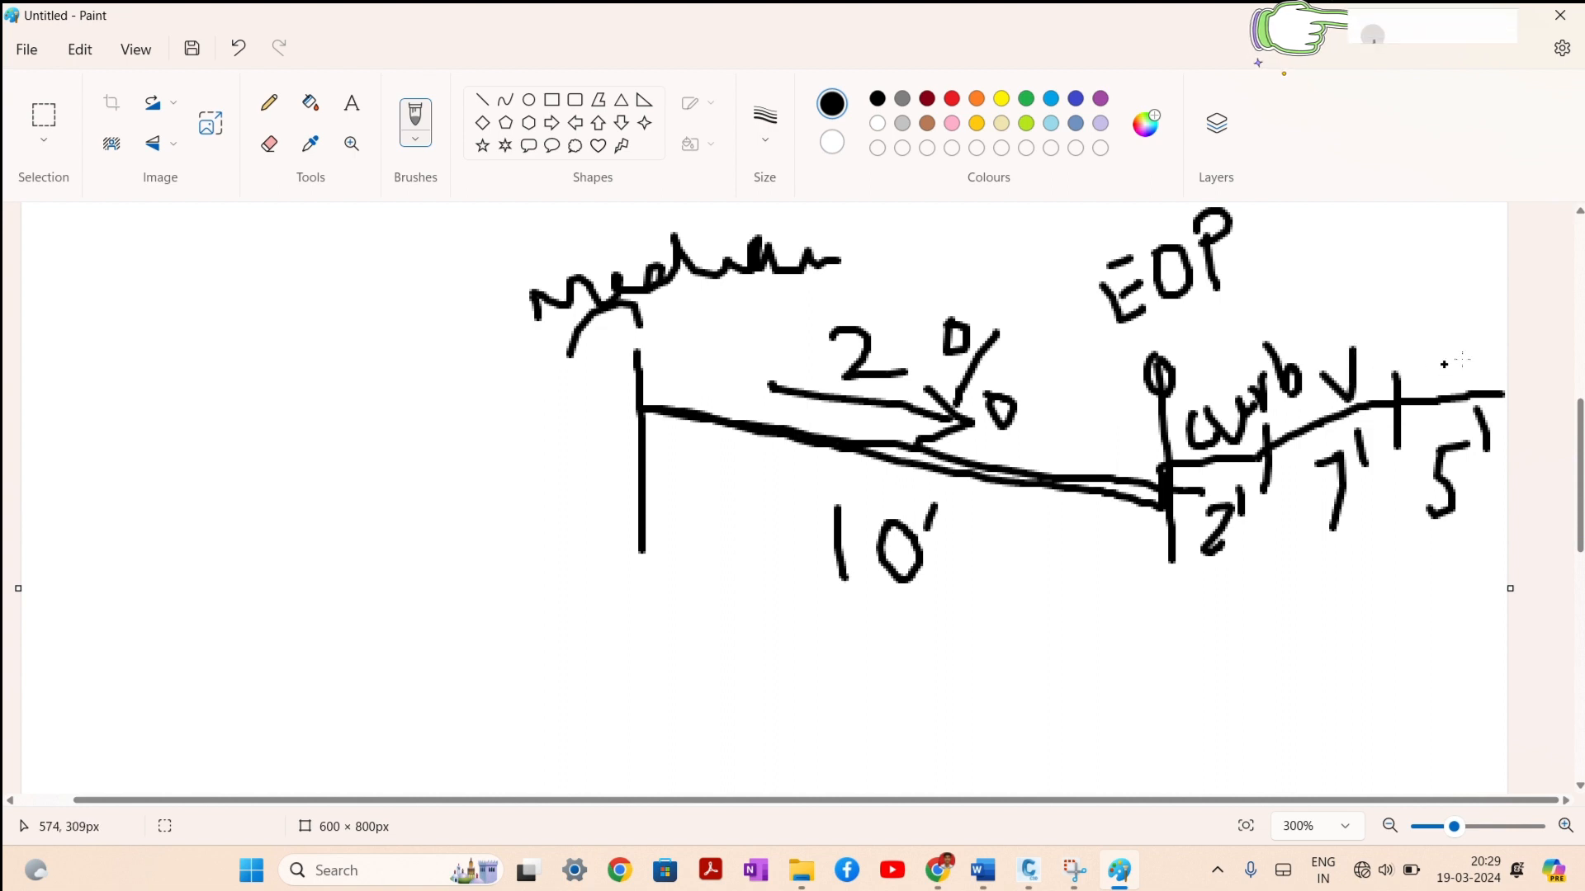
{"action": "left_click_drag", "start_coordinate": [1463, 330], "coordinate": [1446, 383]}
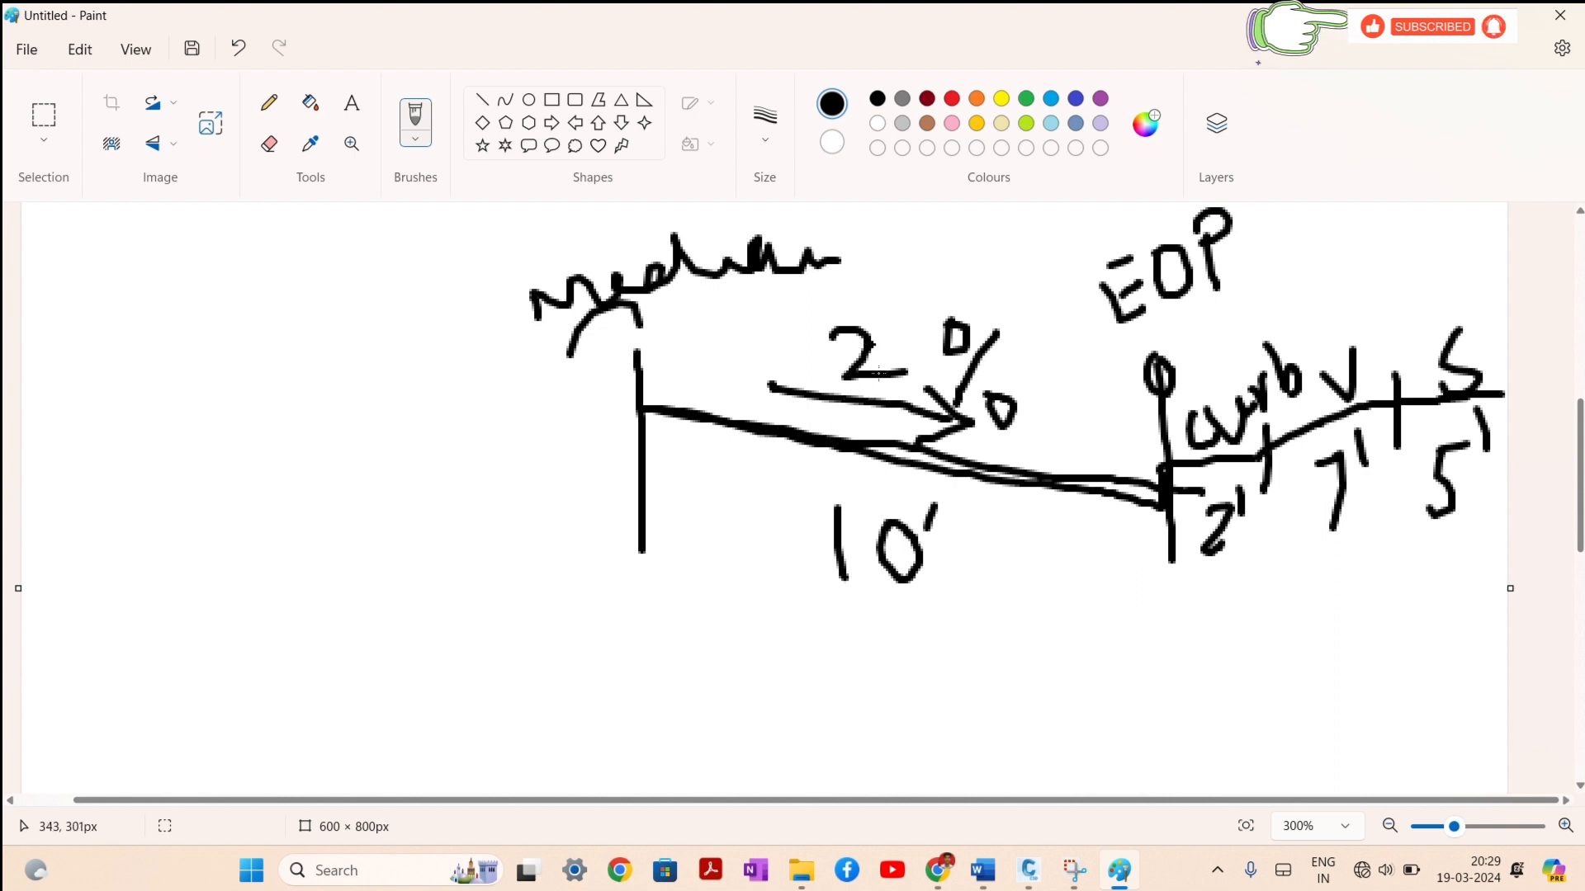
Step: Draw three short horizontal dashes, one below another, in the blank area beside the median
{"action": "left_click_drag", "start_coordinate": [101, 400], "coordinate": [157, 385]}
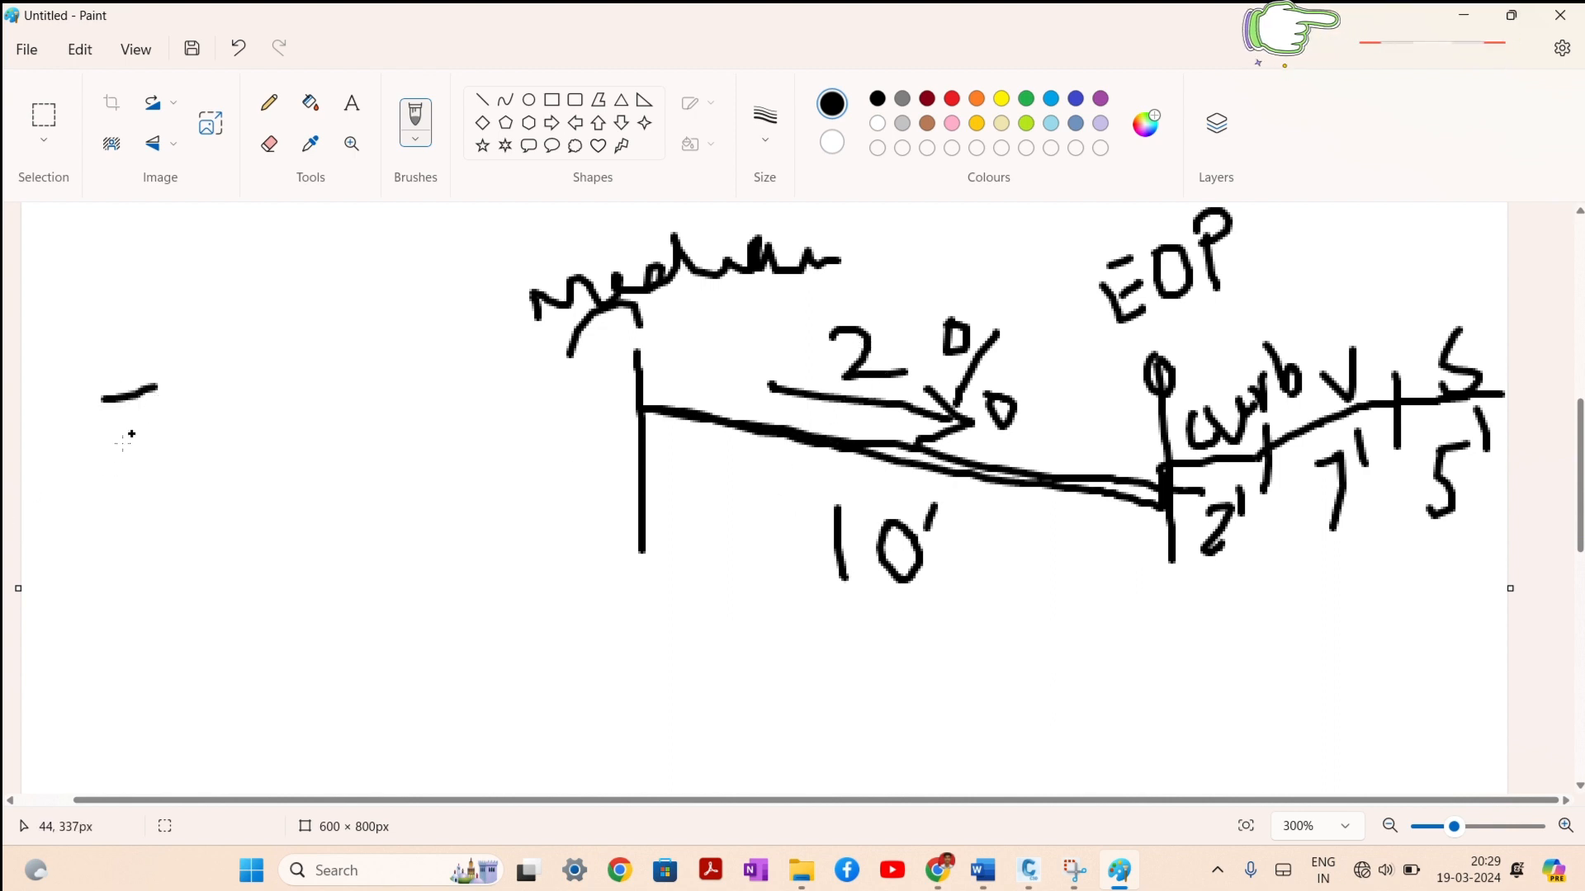
{"action": "left_click_drag", "start_coordinate": [108, 493], "coordinate": [193, 489]}
{"action": "left_click_drag", "start_coordinate": [132, 612], "coordinate": [197, 617]}
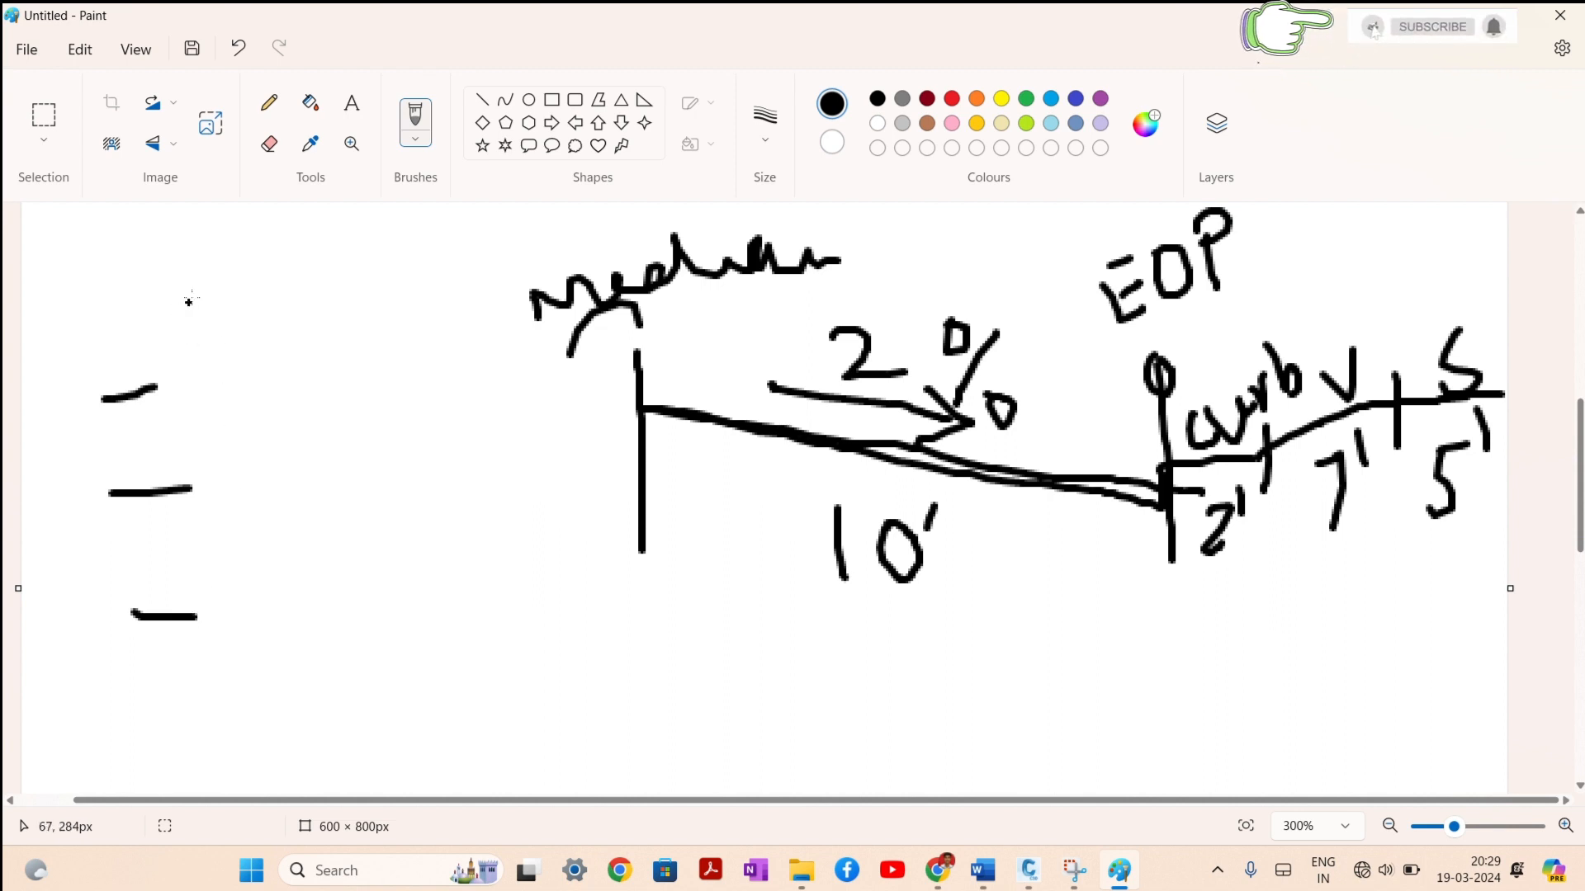
Step: Write C, / B and C in a row beside the median, with 1., 3 and 2 underneath
{"action": "mouse_move", "coordinate": [168, 260]}
{"action": "left_mouse_down"}
{"action": "mouse_move", "coordinate": [157, 366]}
{"action": "mouse_move", "coordinate": [204, 334]}
{"action": "left_mouse_up"}
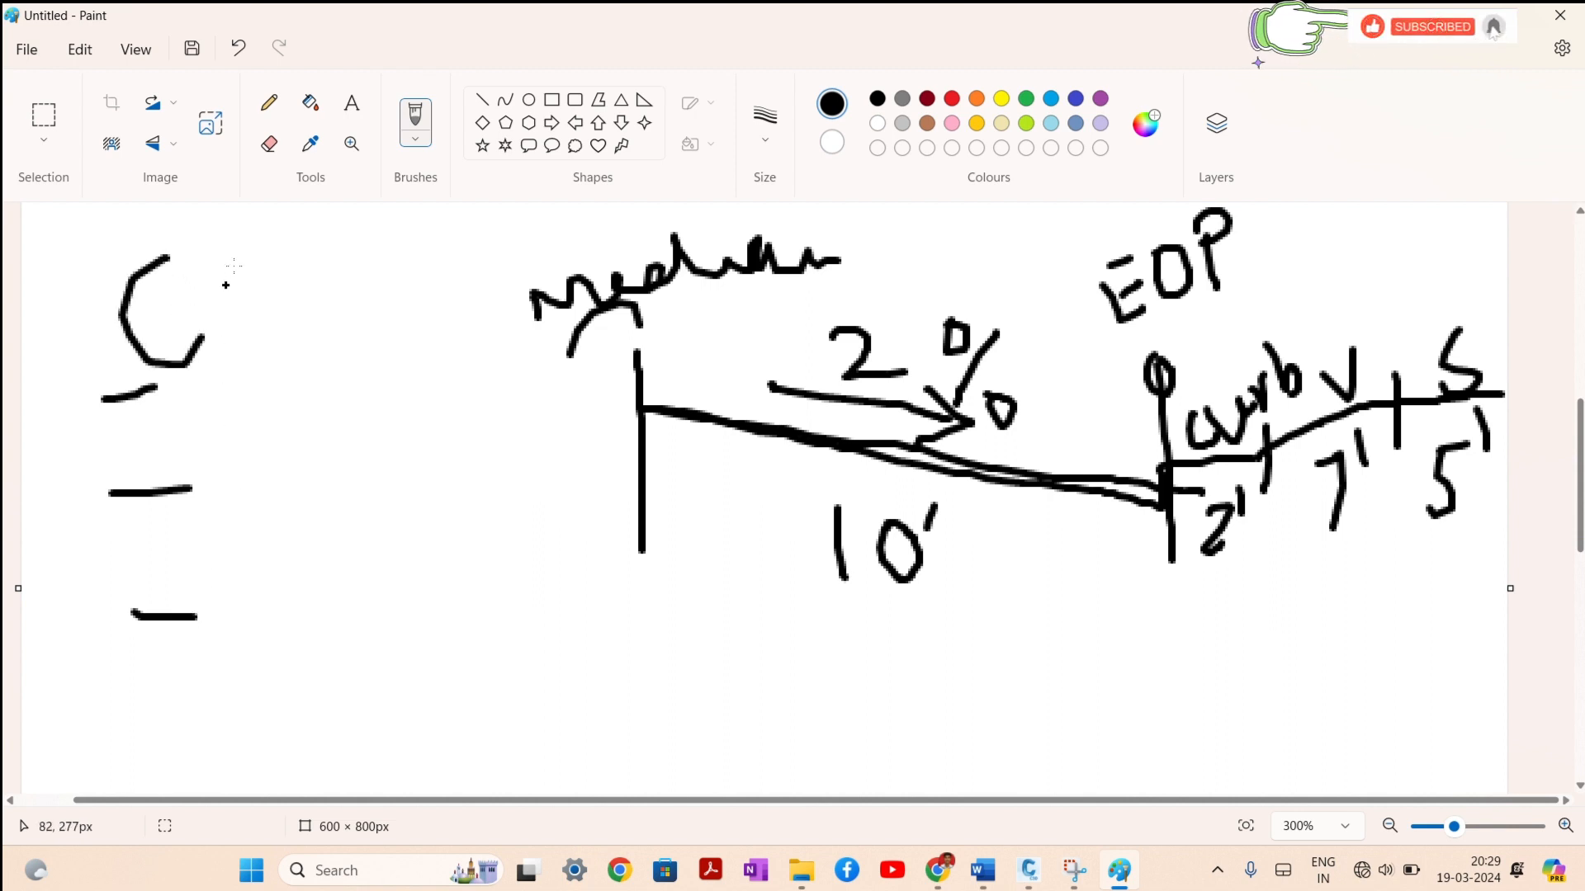
{"action": "mouse_move", "coordinate": [265, 222]}
{"action": "left_mouse_down"}
{"action": "mouse_move", "coordinate": [244, 302]}
{"action": "mouse_move", "coordinate": [309, 281]}
{"action": "left_mouse_up"}
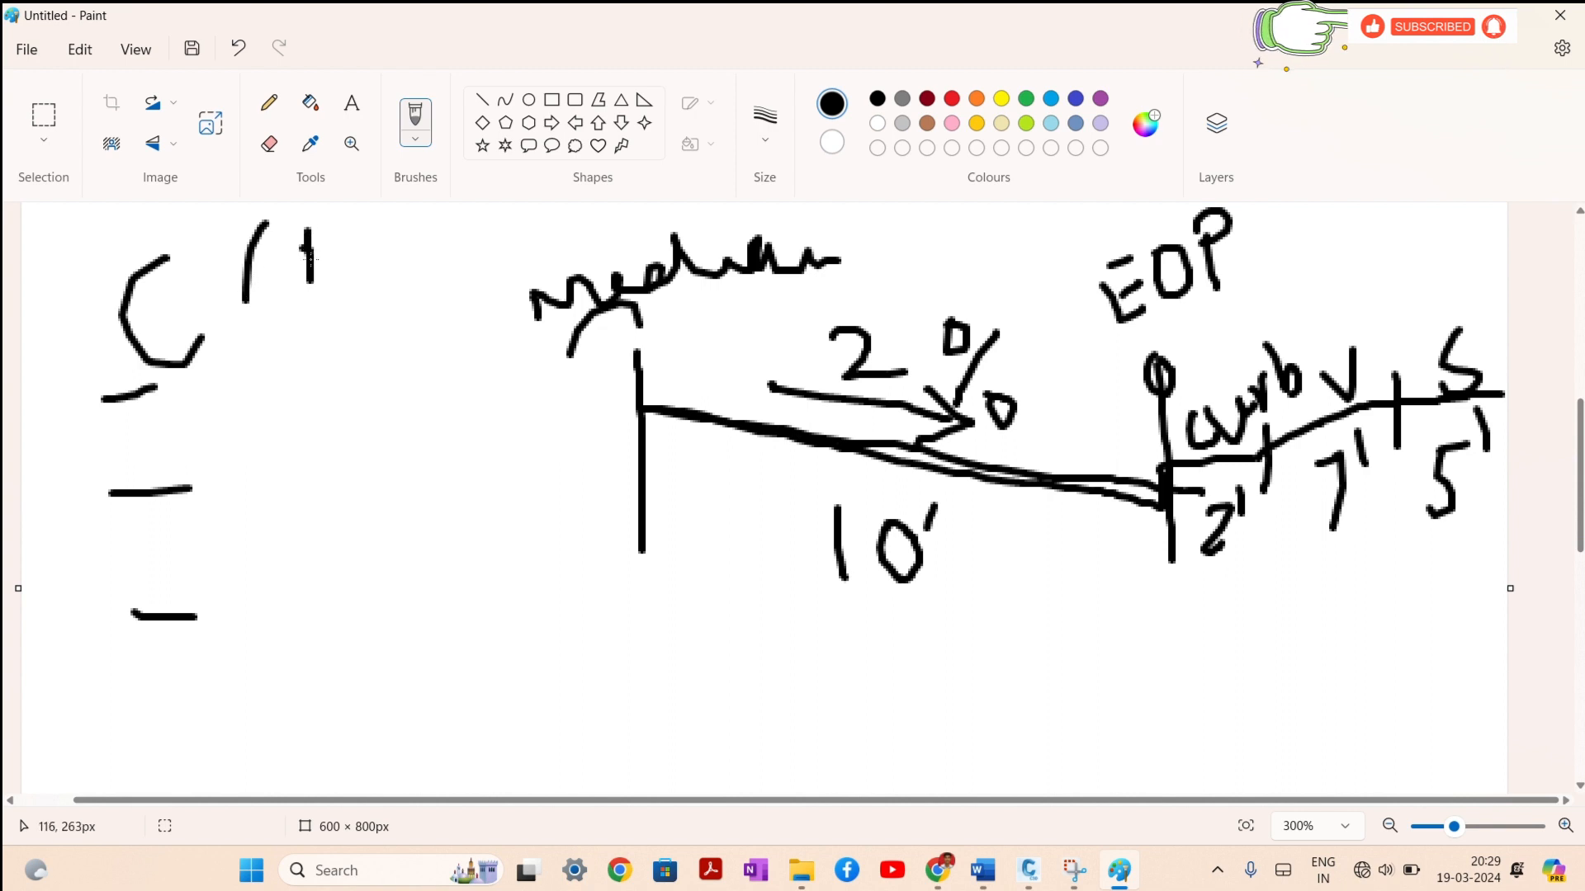
{"action": "mouse_move", "coordinate": [307, 226]}
{"action": "left_mouse_down"}
{"action": "mouse_move", "coordinate": [348, 275]}
{"action": "mouse_move", "coordinate": [299, 287]}
{"action": "left_mouse_up"}
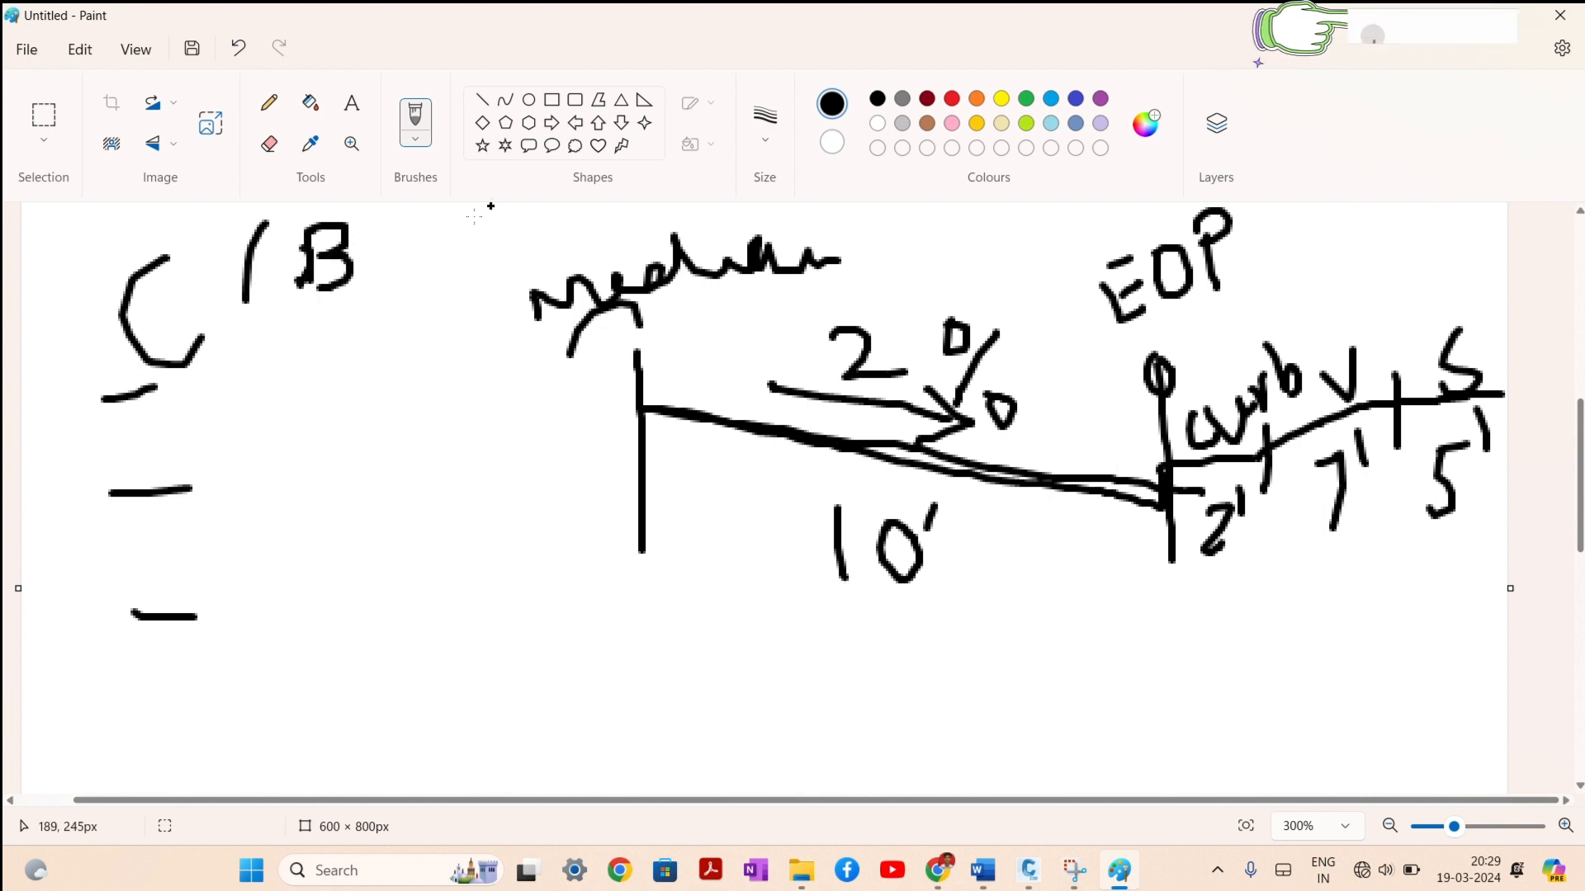
{"action": "left_click_drag", "start_coordinate": [492, 208], "coordinate": [540, 295]}
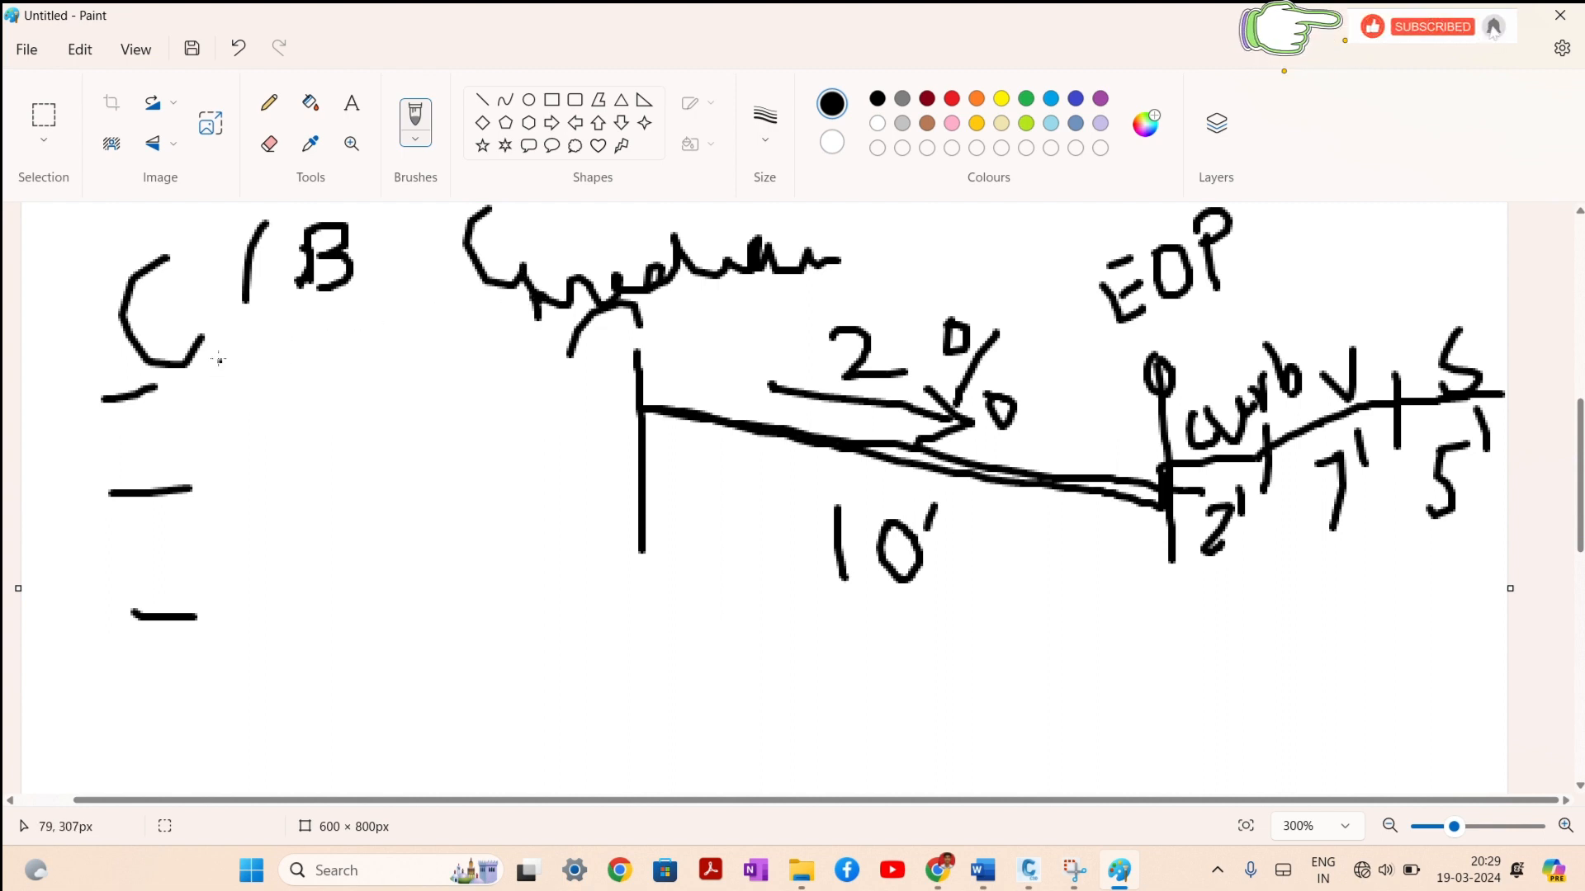
{"action": "left_click_drag", "start_coordinate": [219, 360], "coordinate": [221, 401]}
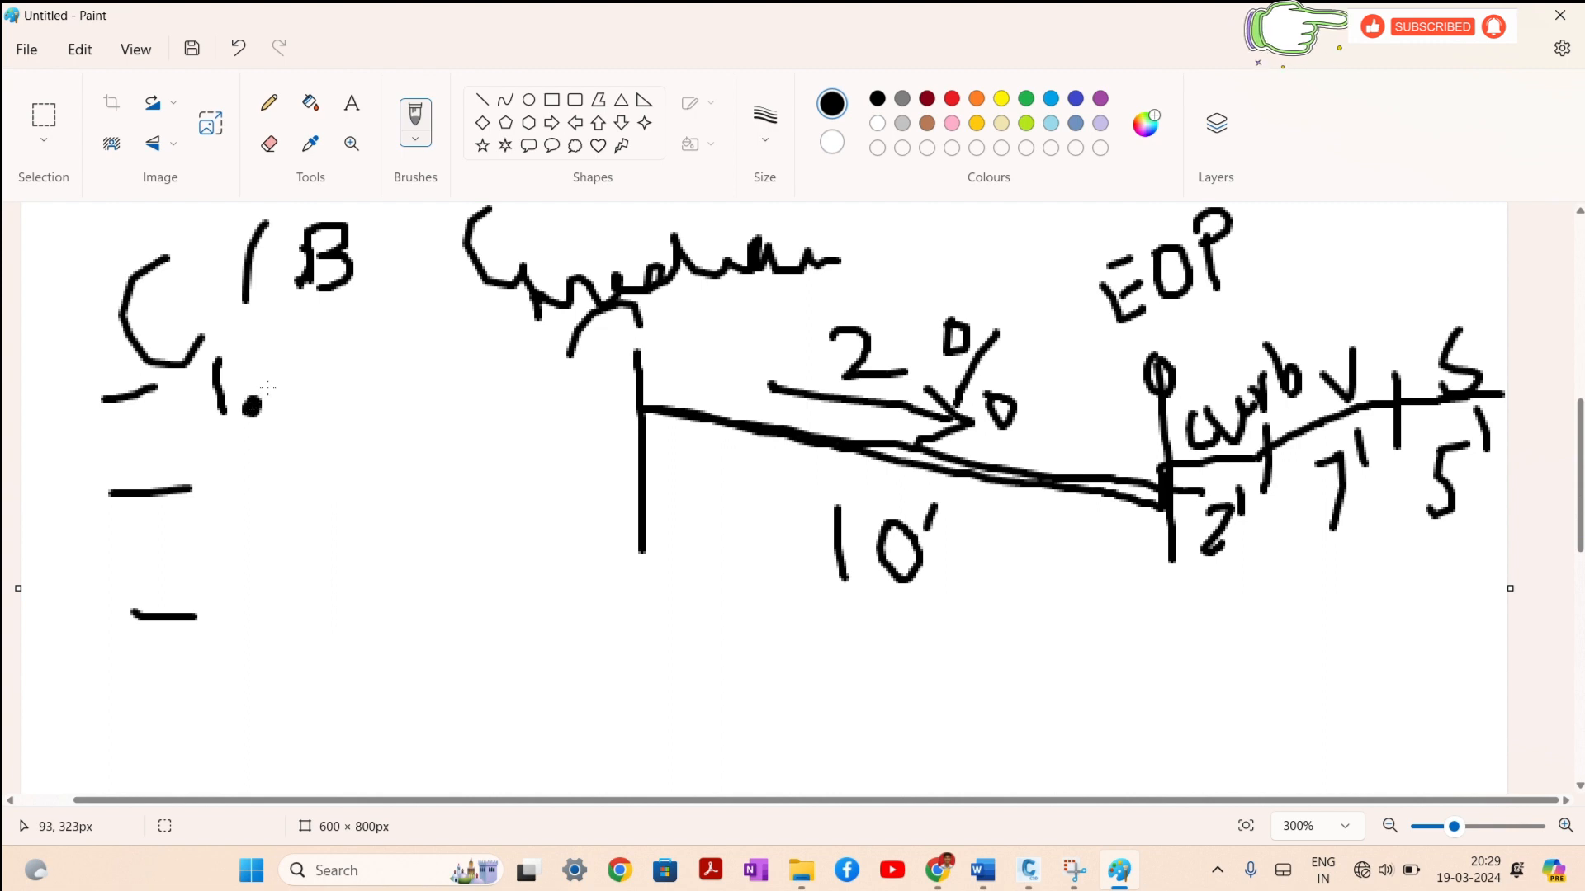
{"action": "mouse_move", "coordinate": [274, 350]}
{"action": "left_mouse_down"}
{"action": "mouse_move", "coordinate": [286, 328]}
{"action": "mouse_move", "coordinate": [306, 344]}
{"action": "mouse_move", "coordinate": [291, 360]}
{"action": "mouse_move", "coordinate": [328, 357]}
{"action": "mouse_move", "coordinate": [316, 375]}
{"action": "left_mouse_up"}
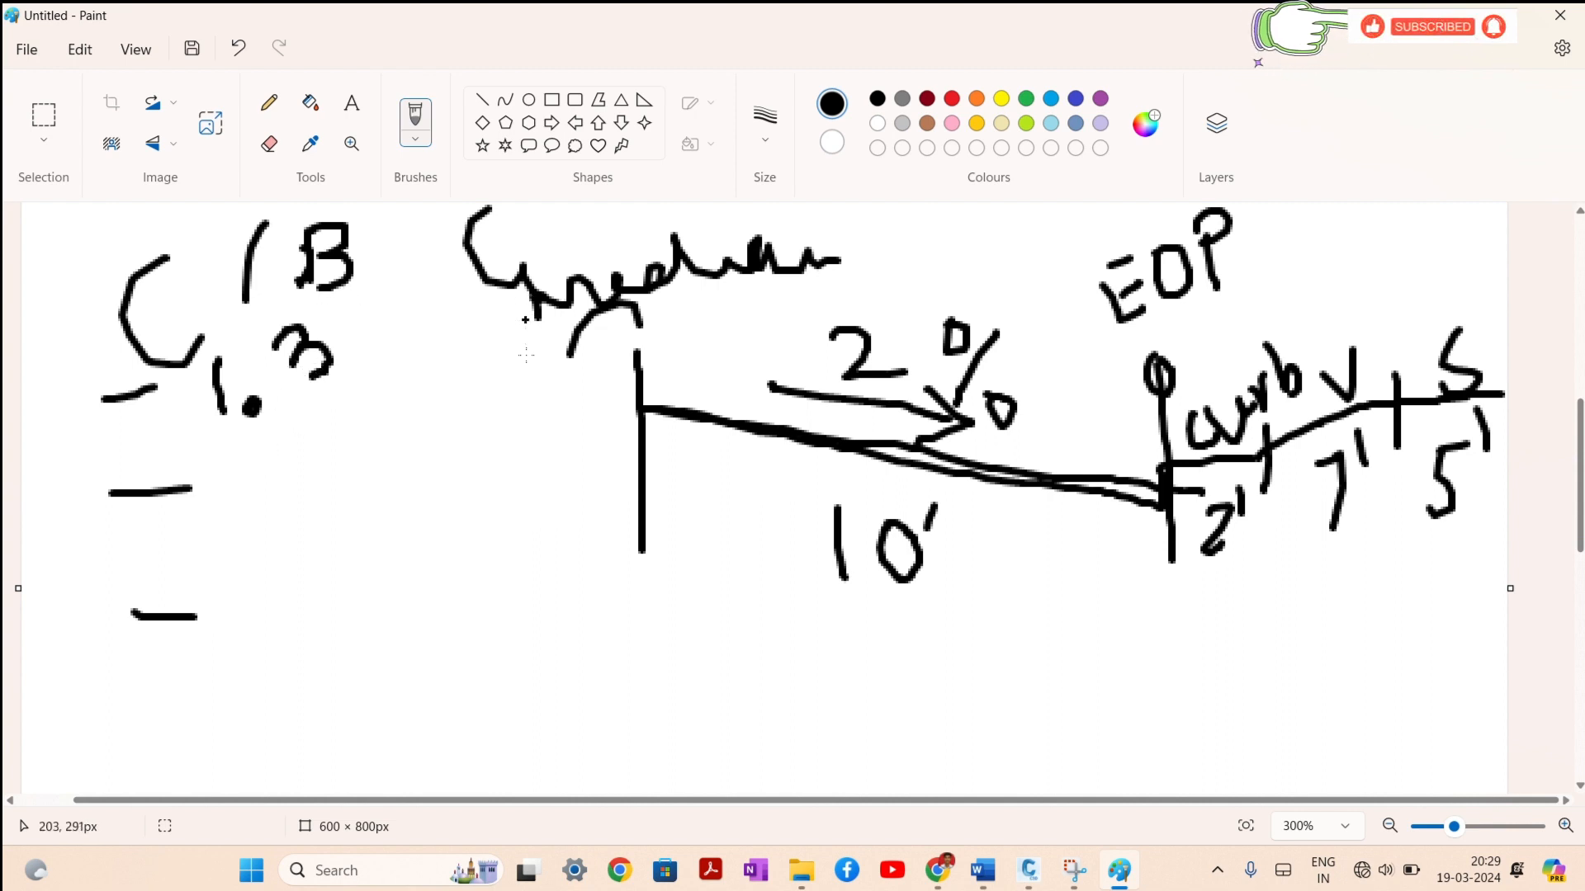
{"action": "left_click_drag", "start_coordinate": [491, 339], "coordinate": [588, 353]}
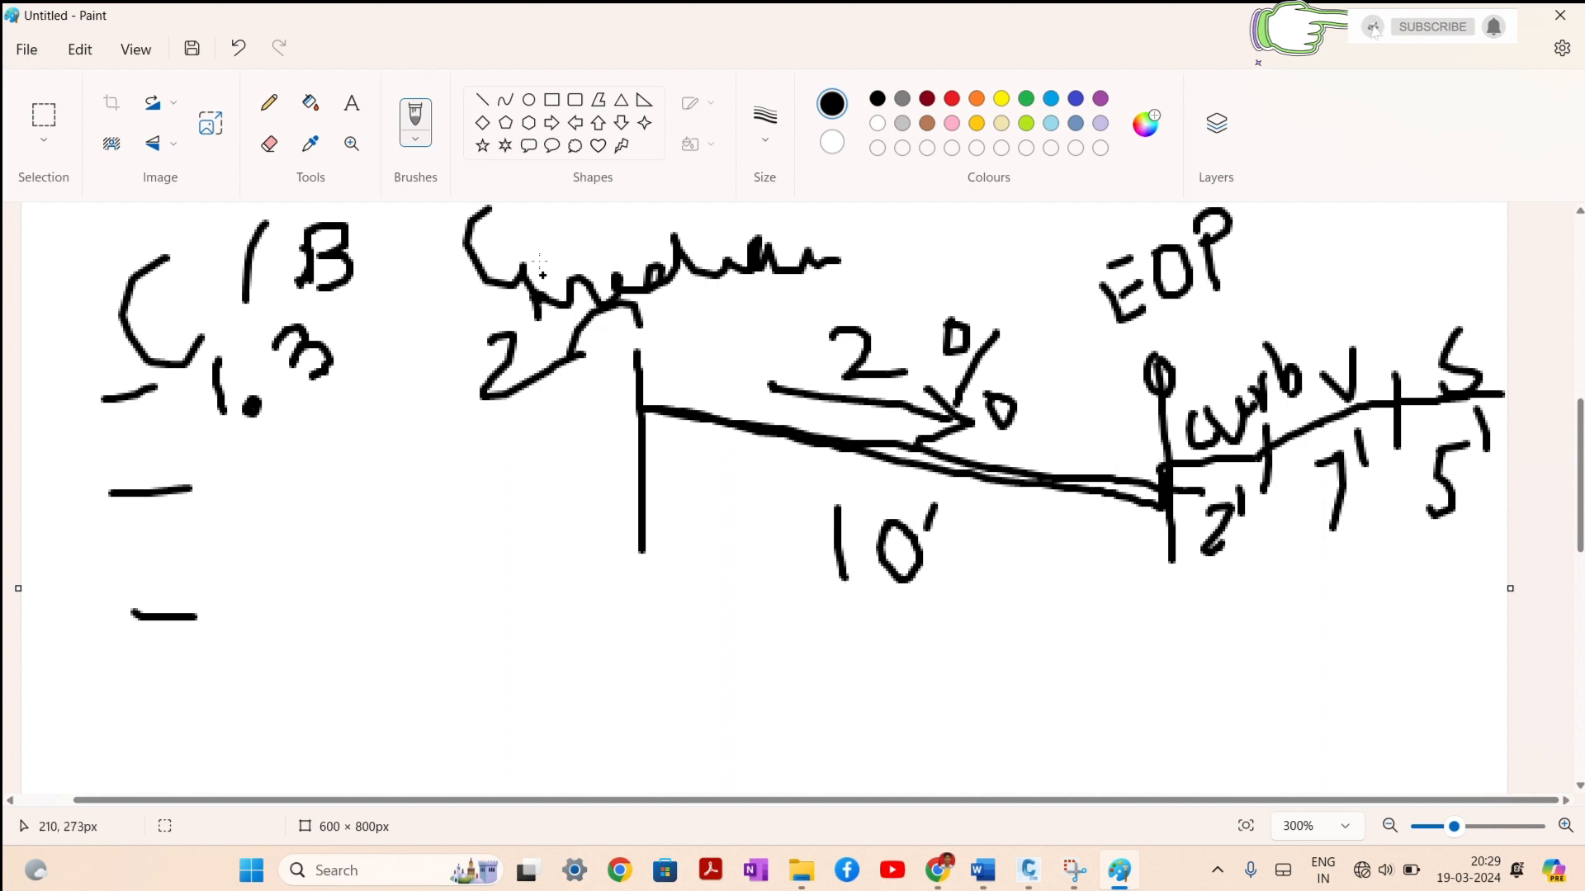
Step: Draw a box around the letters and numbers, and write 1% beside the lowest dash
{"action": "mouse_move", "coordinate": [510, 210]}
{"action": "left_mouse_down"}
{"action": "mouse_move", "coordinate": [189, 231]}
{"action": "mouse_move", "coordinate": [89, 268]}
{"action": "mouse_move", "coordinate": [123, 524]}
{"action": "mouse_move", "coordinate": [503, 464]}
{"action": "mouse_move", "coordinate": [596, 345]}
{"action": "mouse_move", "coordinate": [545, 221]}
{"action": "left_mouse_up"}
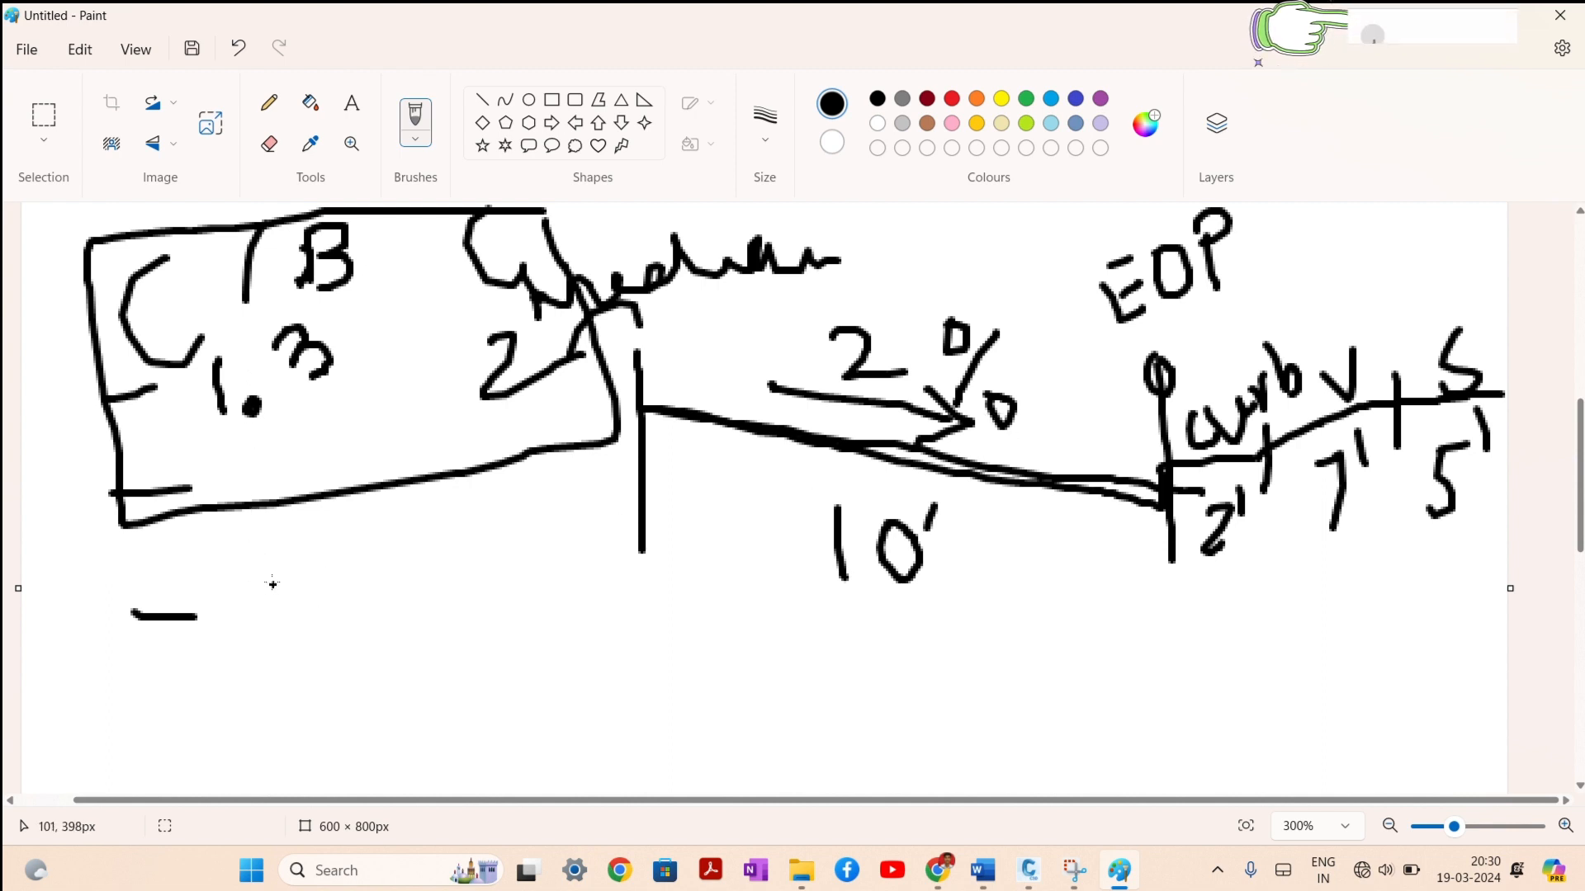
{"action": "left_click_drag", "start_coordinate": [293, 574], "coordinate": [297, 684]}
{"action": "left_click_drag", "start_coordinate": [400, 549], "coordinate": [351, 668]}
{"action": "mouse_move", "coordinate": [345, 555]}
{"action": "left_mouse_down"}
{"action": "mouse_move", "coordinate": [354, 608]}
{"action": "mouse_move", "coordinate": [363, 567]}
{"action": "left_mouse_up"}
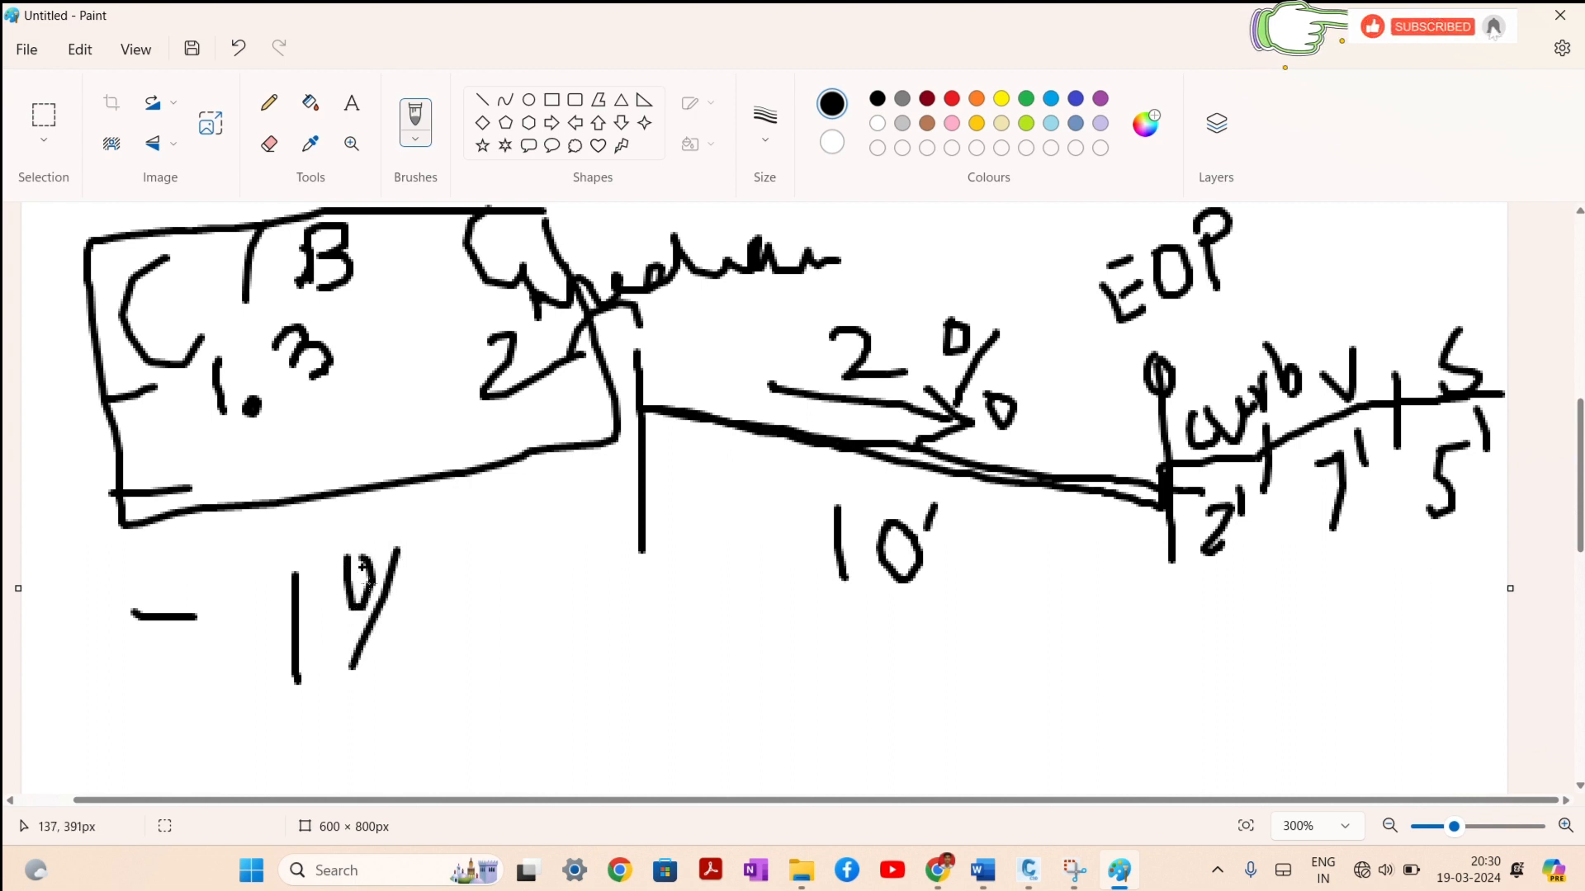
{"action": "mouse_move", "coordinate": [409, 671]}
{"action": "left_mouse_down"}
{"action": "mouse_move", "coordinate": [452, 701]}
{"action": "mouse_move", "coordinate": [424, 654]}
{"action": "left_mouse_up"}
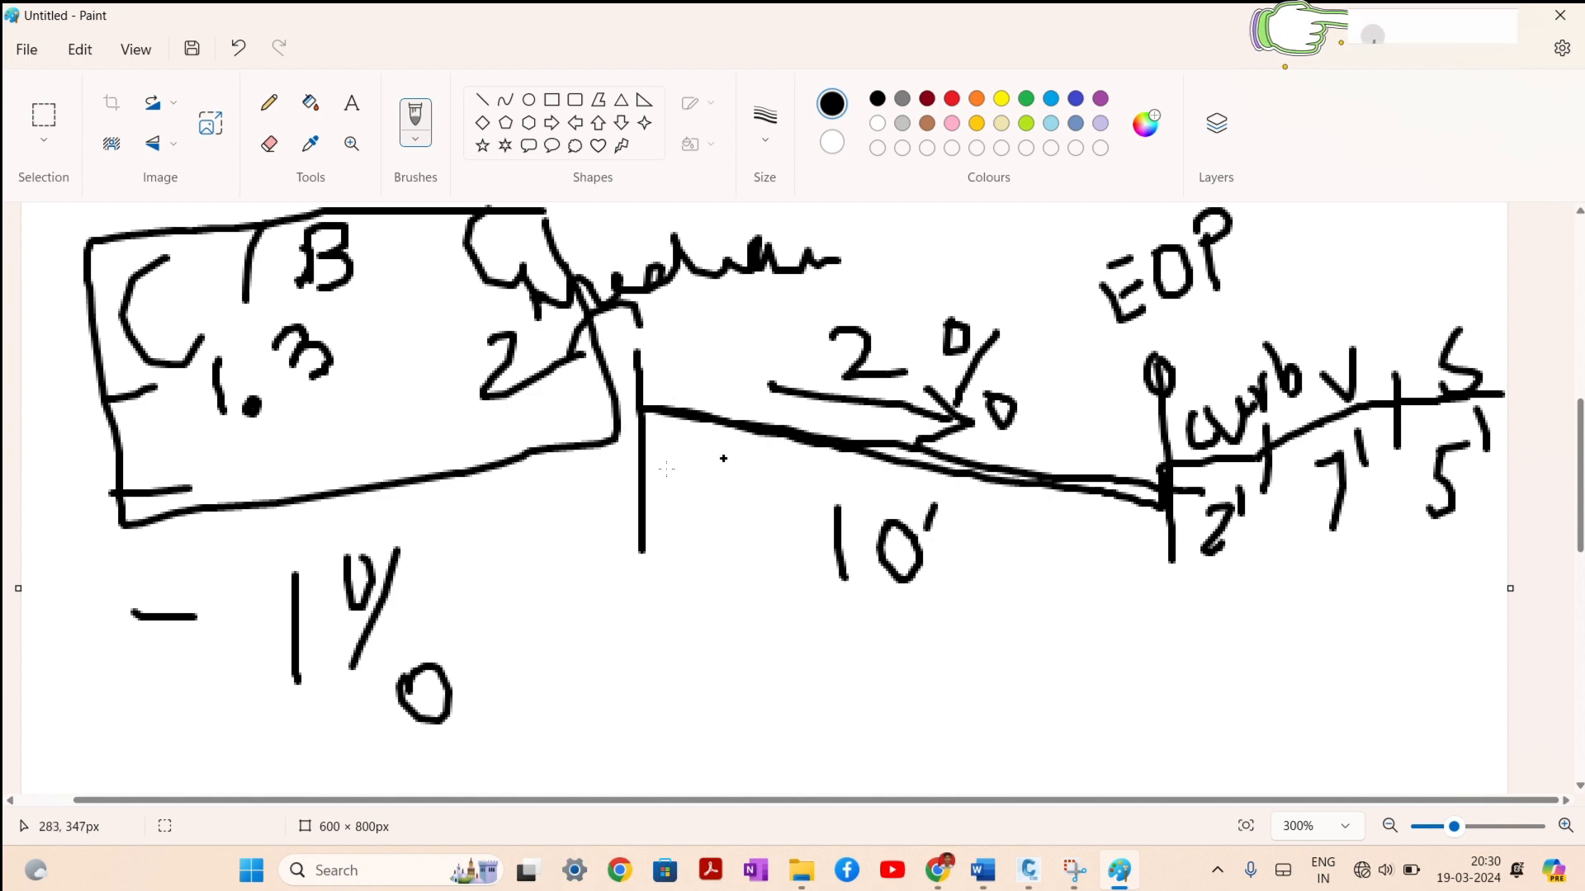
Step: Switch to Civil 3D, start a new assembly named ROAD and list the available assembly types
{"action": "key", "text": "alt+Tab"}
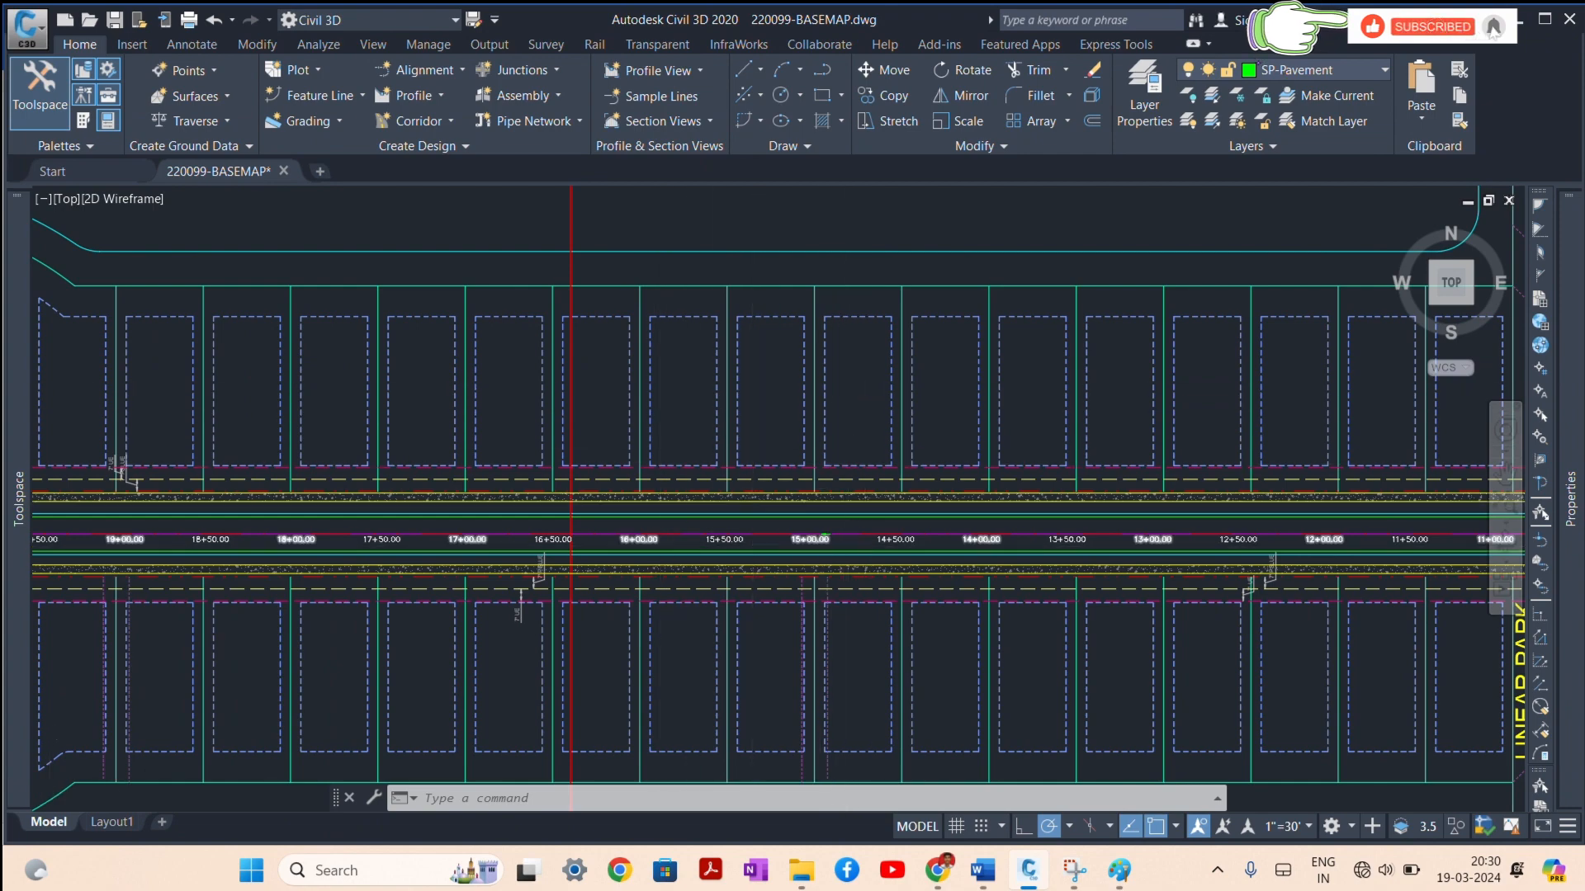
{"action": "scroll", "coordinate": [639, 548], "scroll_direction": "down", "scroll_amount": 4}
{"action": "scroll", "coordinate": [639, 548], "scroll_direction": "down", "scroll_amount": 2}
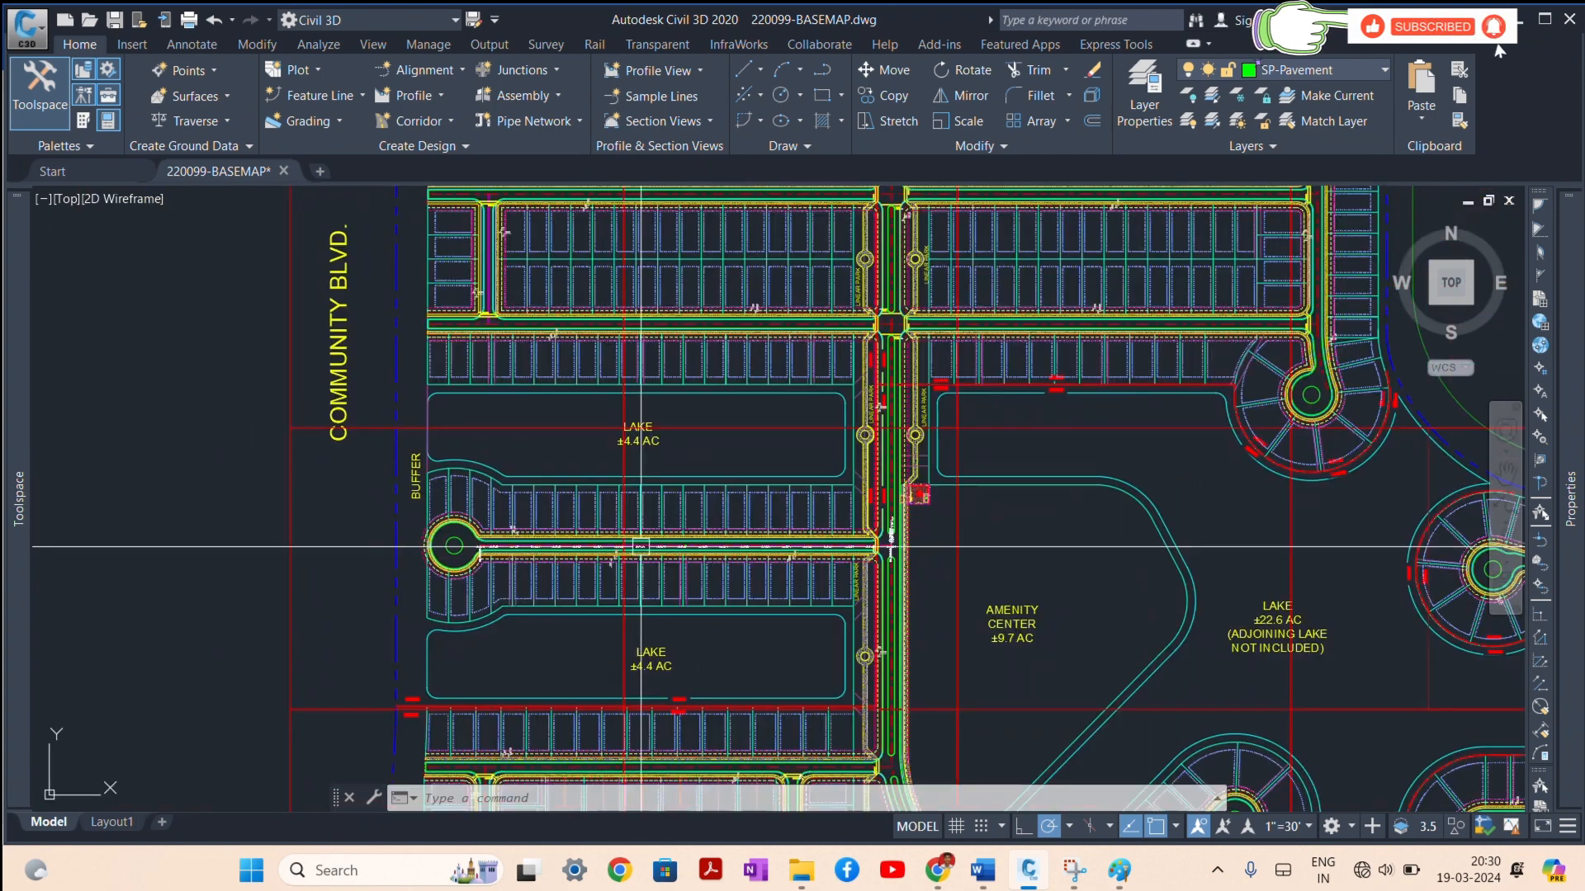
{"action": "left_click", "coordinate": [525, 98]}
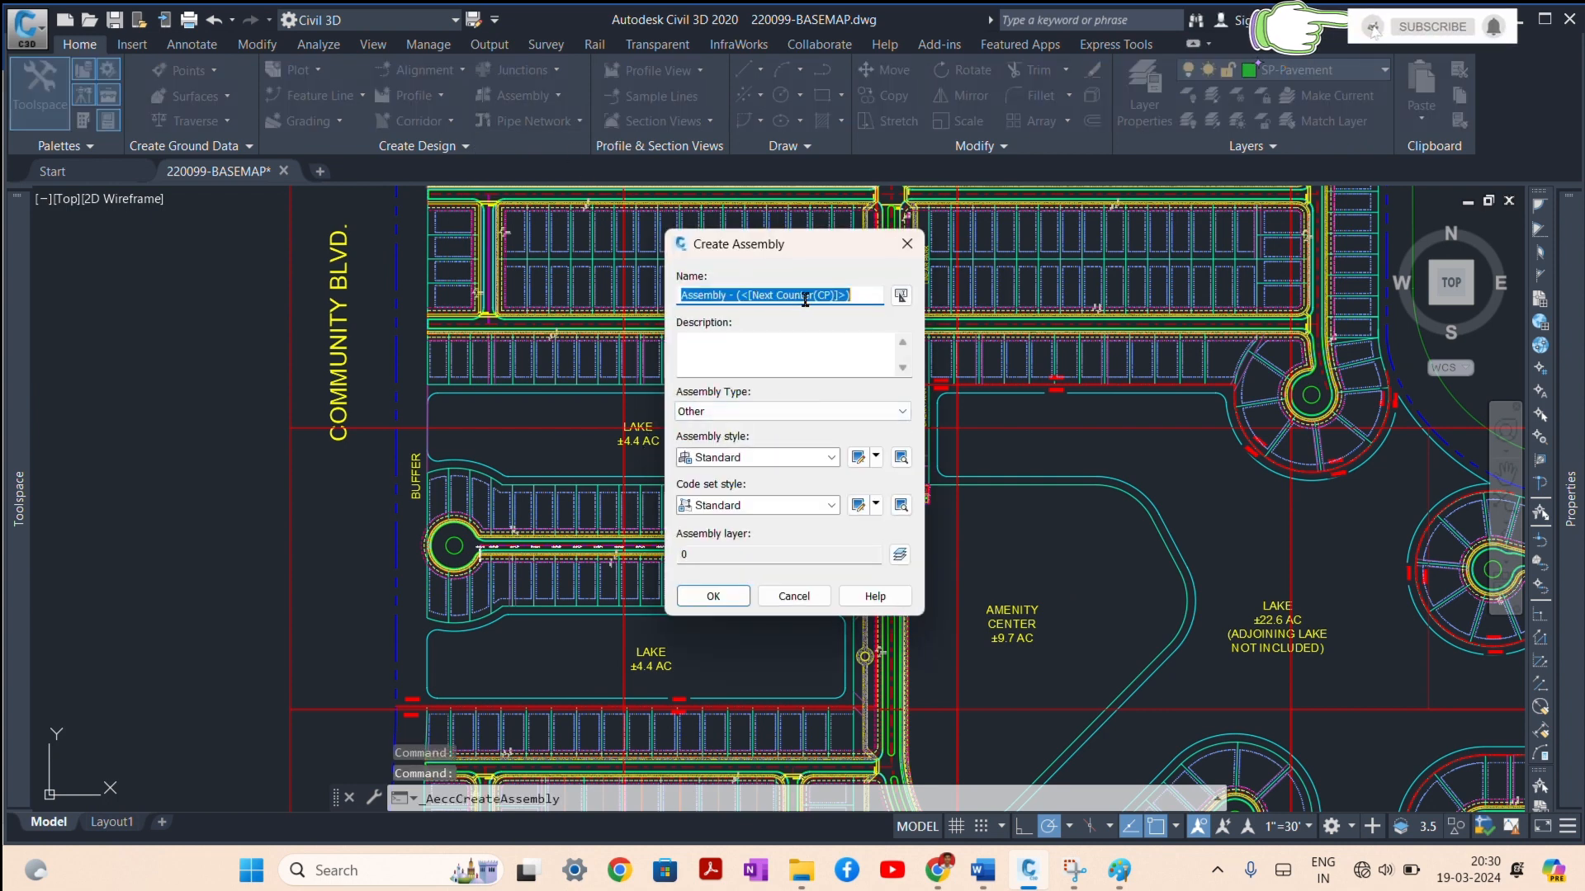
{"action": "type", "text": "ROAD"}
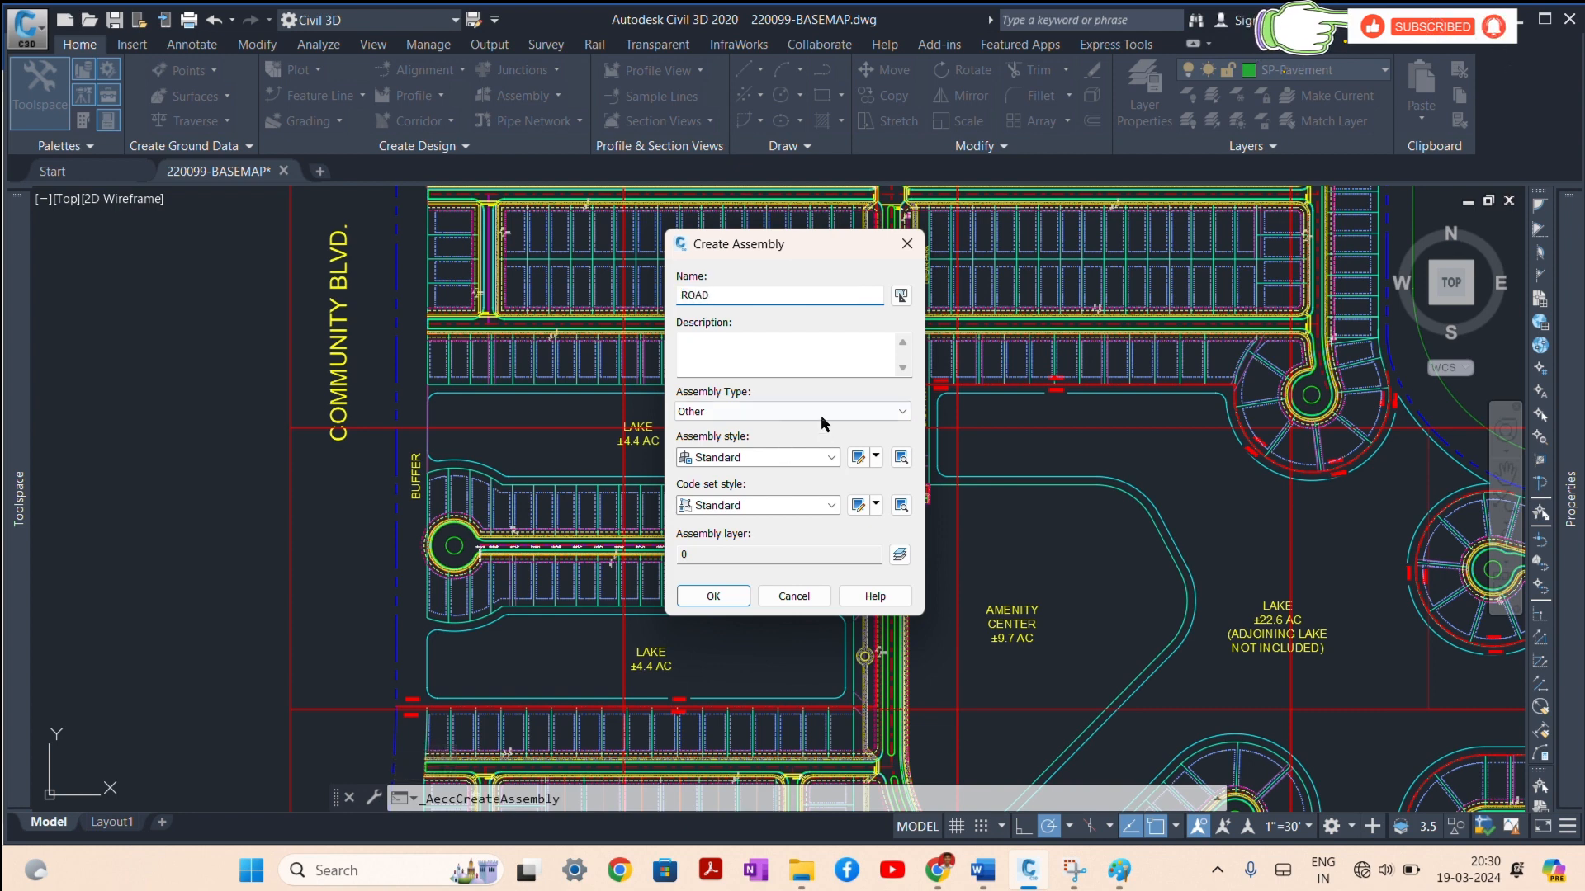
{"action": "left_click", "coordinate": [776, 411]}
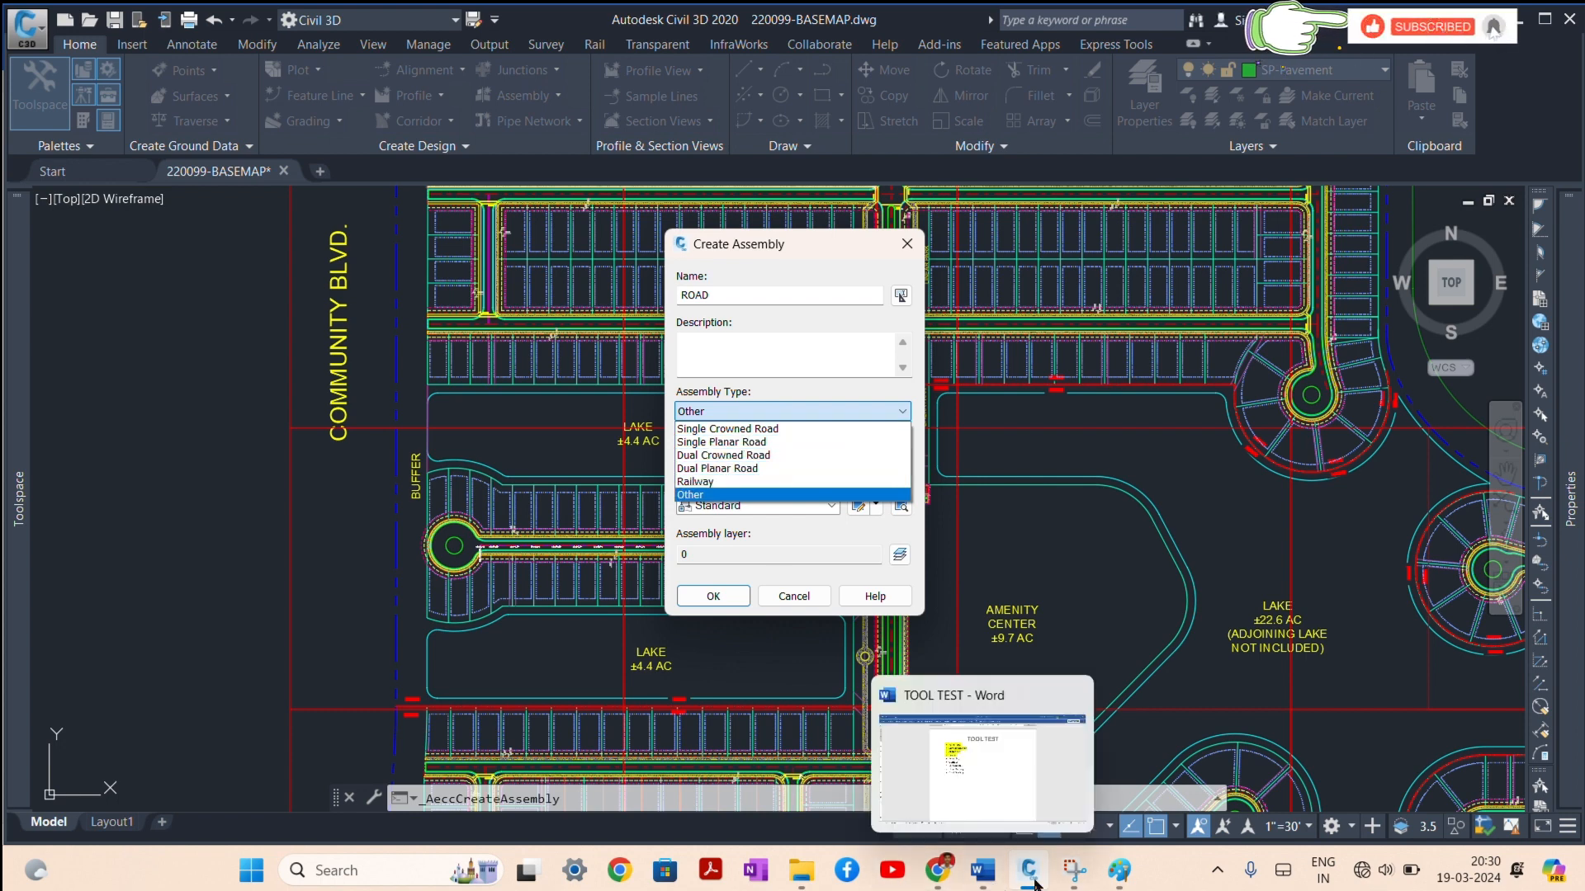
Step: Switch to Paint and, in blank space below the notes, sketch a peaked crown line with a V-shaped inverted crown line under it
{"action": "left_click", "coordinate": [1072, 880]}
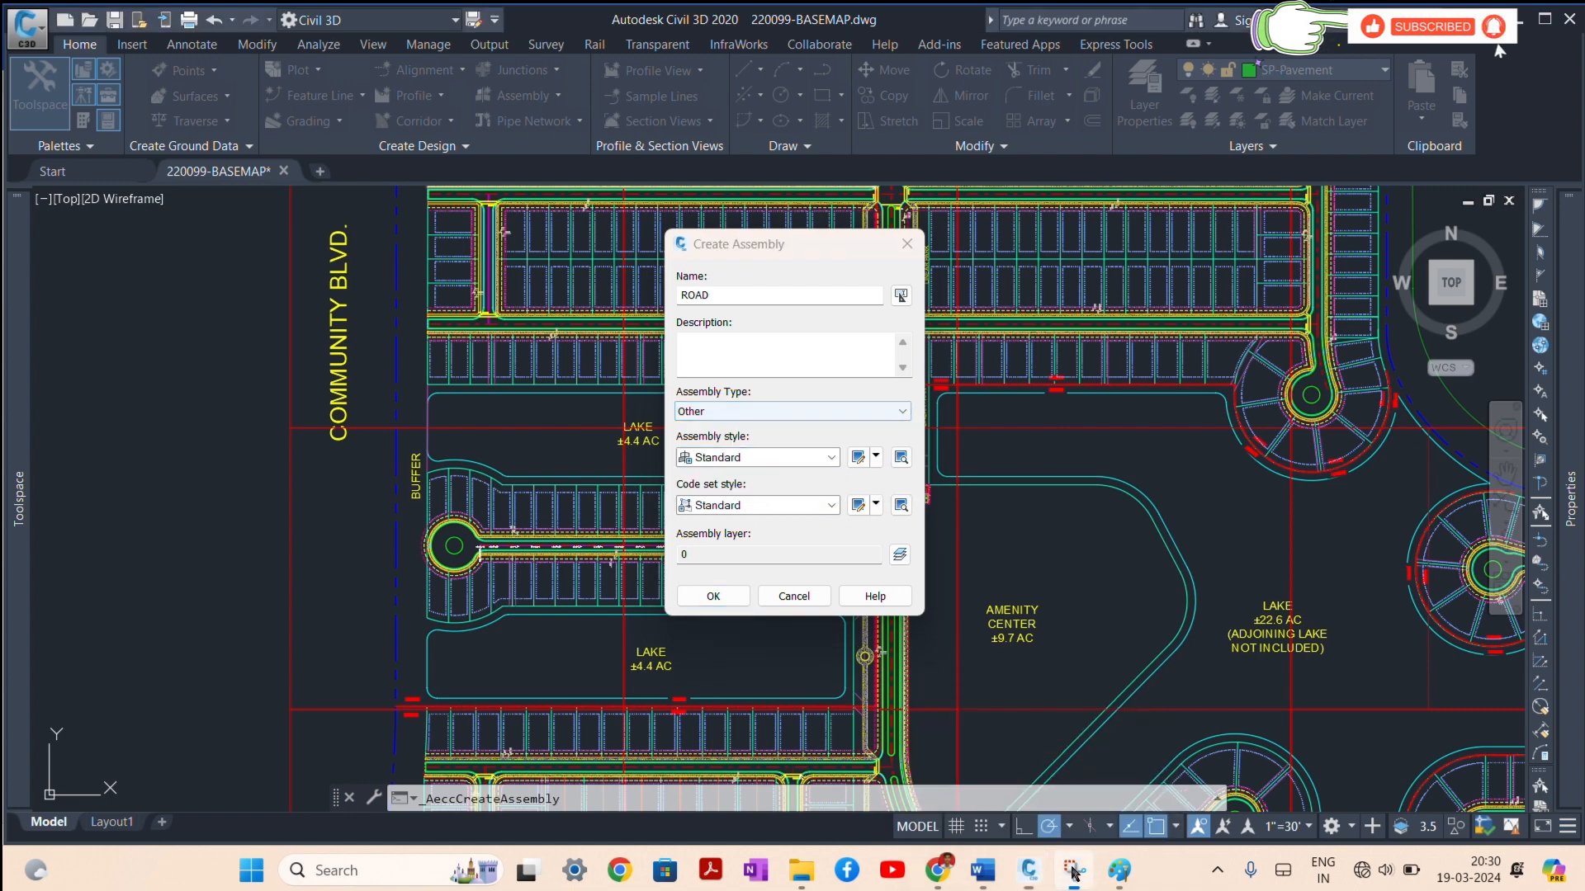
{"action": "left_click", "coordinate": [1114, 876]}
{"action": "scroll", "coordinate": [694, 524], "scroll_direction": "down", "scroll_amount": 5}
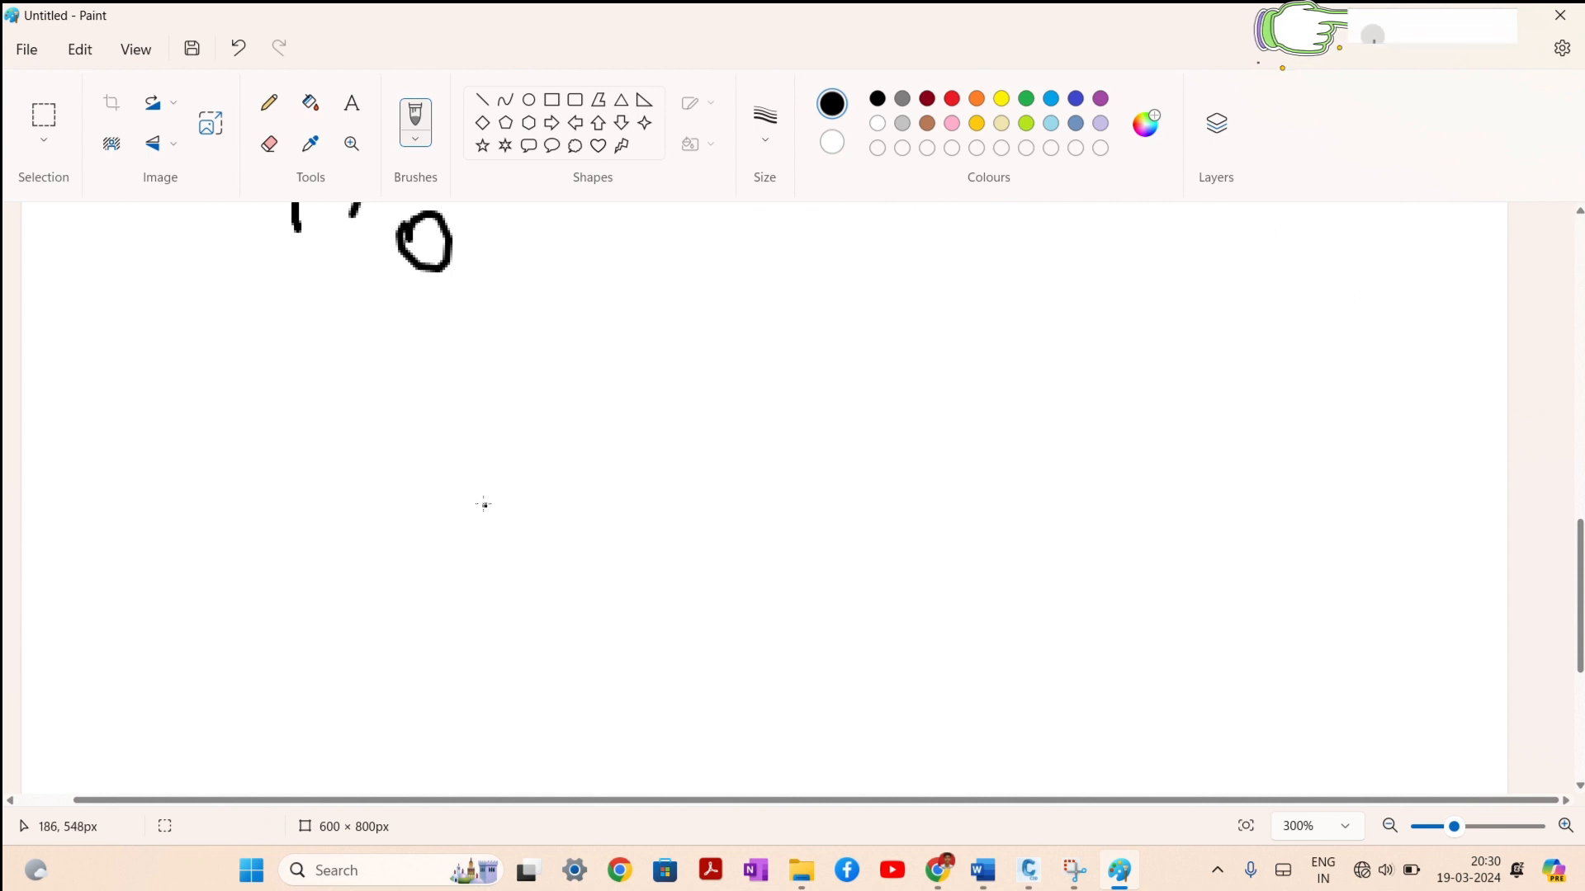
{"action": "mouse_move", "coordinate": [485, 505]}
{"action": "left_mouse_down"}
{"action": "mouse_move", "coordinate": [792, 358]}
{"action": "mouse_move", "coordinate": [1243, 496]}
{"action": "left_mouse_up"}
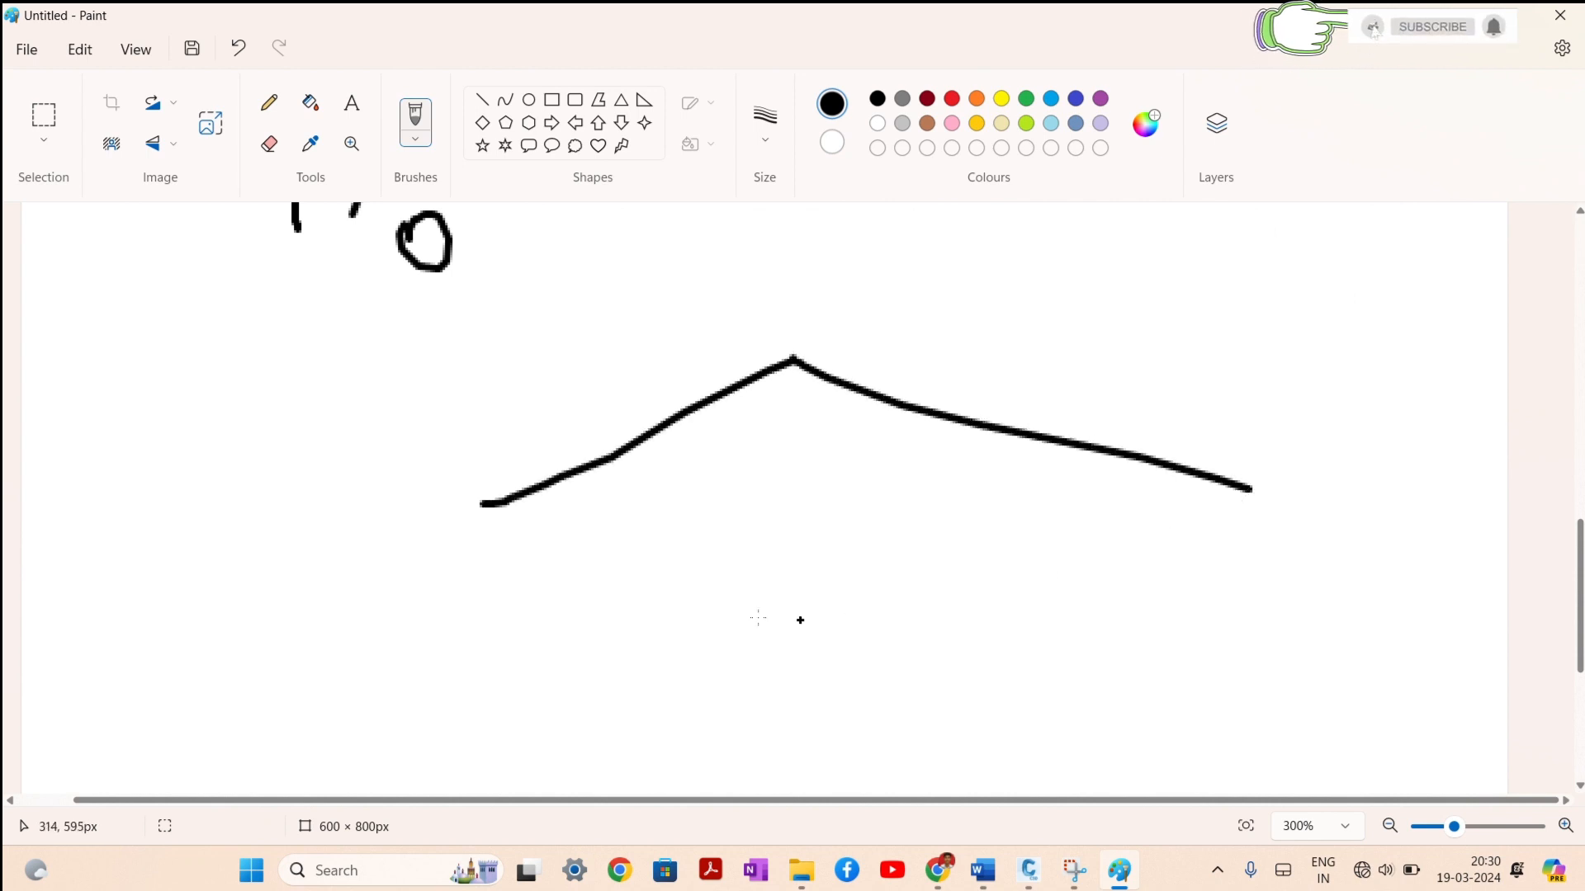
{"action": "mouse_move", "coordinate": [498, 563]}
{"action": "left_mouse_down"}
{"action": "mouse_move", "coordinate": [751, 656]}
{"action": "mouse_move", "coordinate": [1135, 547]}
{"action": "left_mouse_up"}
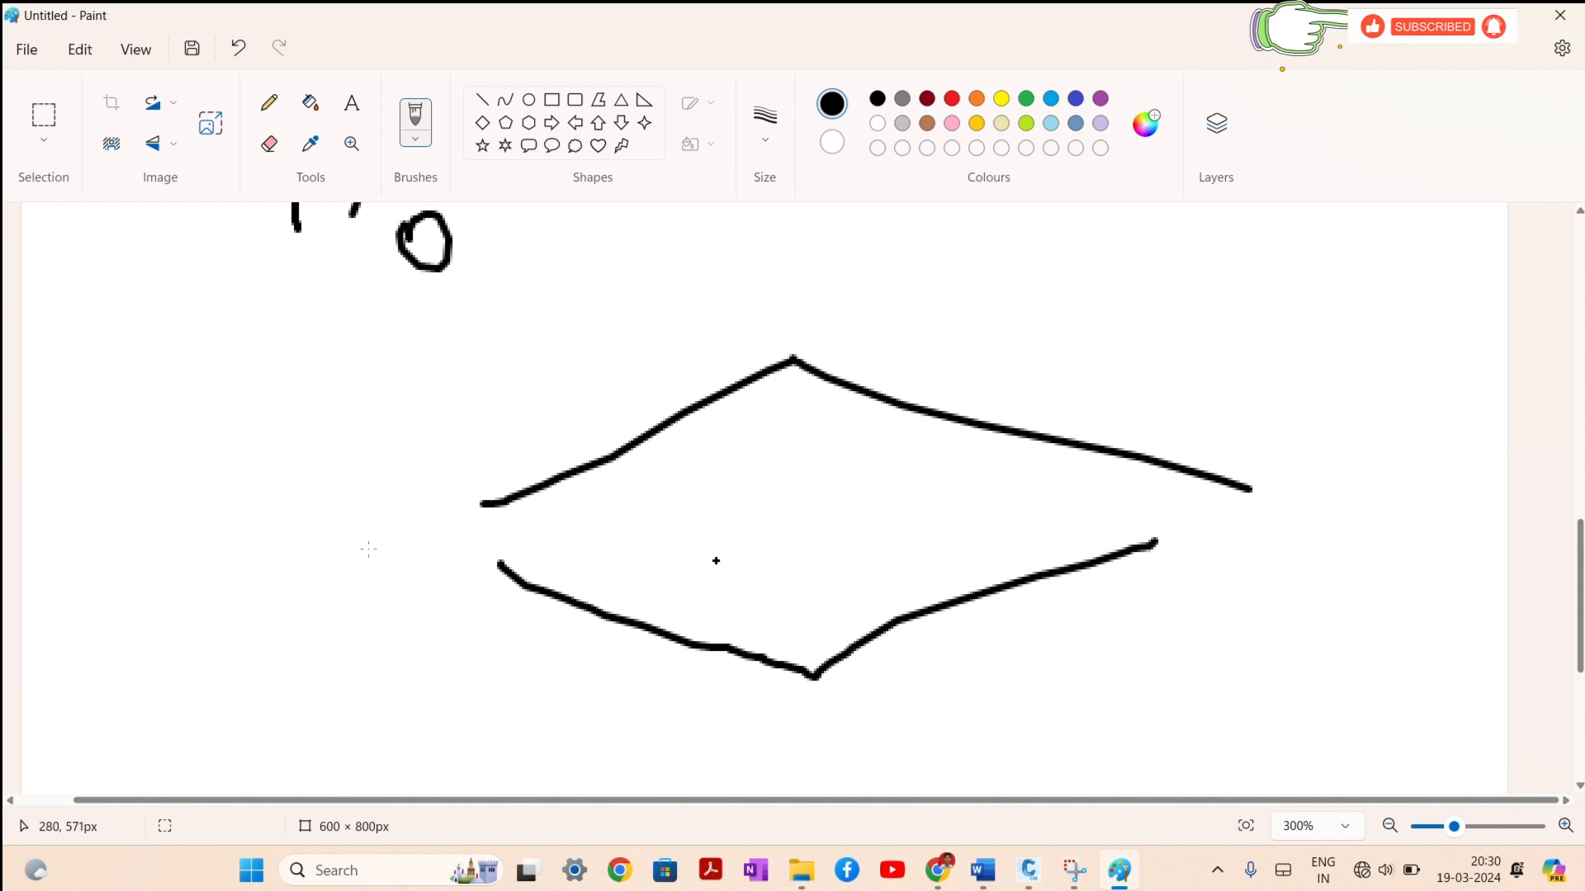
Step: Sketch a single downward slope beside the crown shapes, with a cross tick and a parallel downslope arrow
{"action": "left_click_drag", "start_coordinate": [57, 442], "coordinate": [314, 616]}
{"action": "left_click_drag", "start_coordinate": [178, 491], "coordinate": [143, 547]}
{"action": "mouse_move", "coordinate": [91, 417]}
{"action": "left_mouse_down"}
{"action": "mouse_move", "coordinate": [303, 588]}
{"action": "mouse_move", "coordinate": [241, 581]}
{"action": "left_mouse_up"}
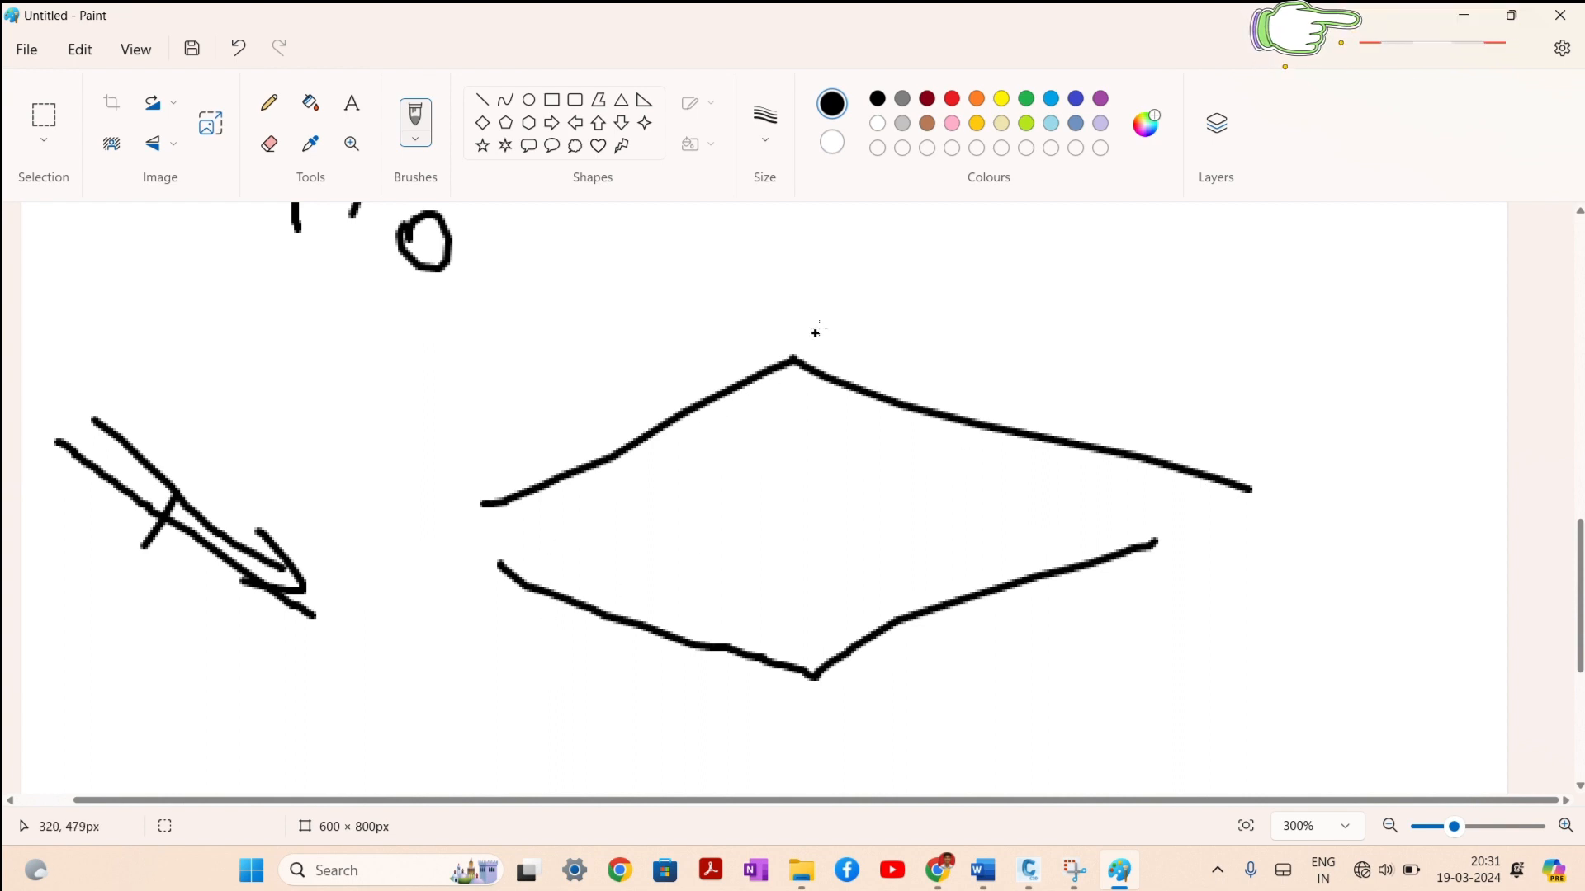
Step: Label the peaked line C and the V-shaped line In C, and mark the V's low point and the single slope
{"action": "mouse_move", "coordinate": [815, 293]}
{"action": "left_mouse_down"}
{"action": "mouse_move", "coordinate": [846, 357]}
{"action": "mouse_move", "coordinate": [858, 330]}
{"action": "left_mouse_up"}
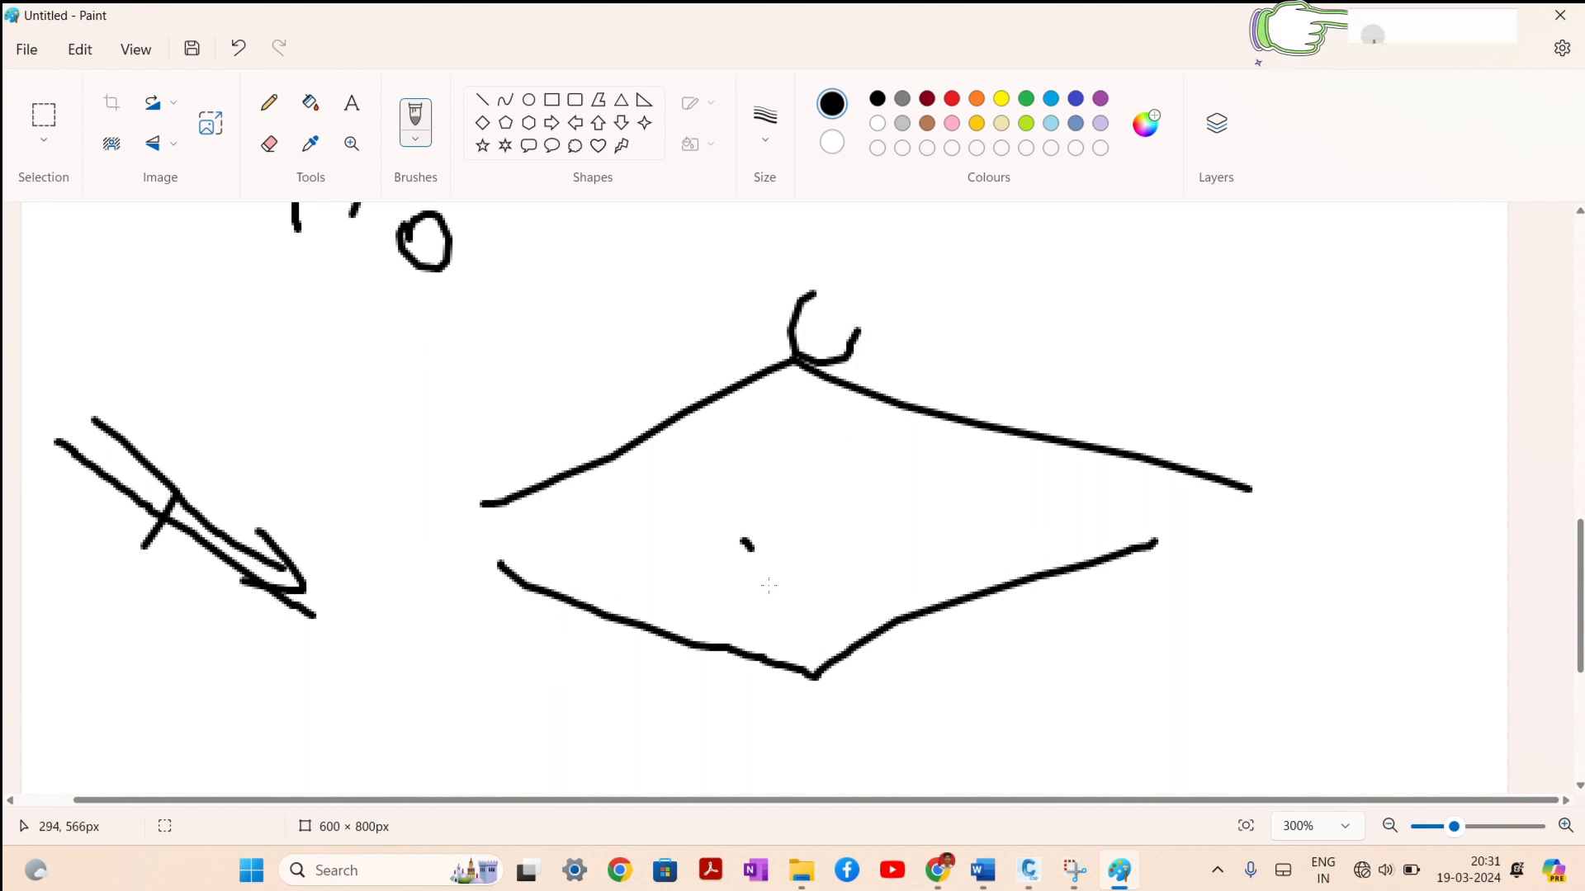
{"action": "left_click_drag", "start_coordinate": [768, 585], "coordinate": [836, 611]}
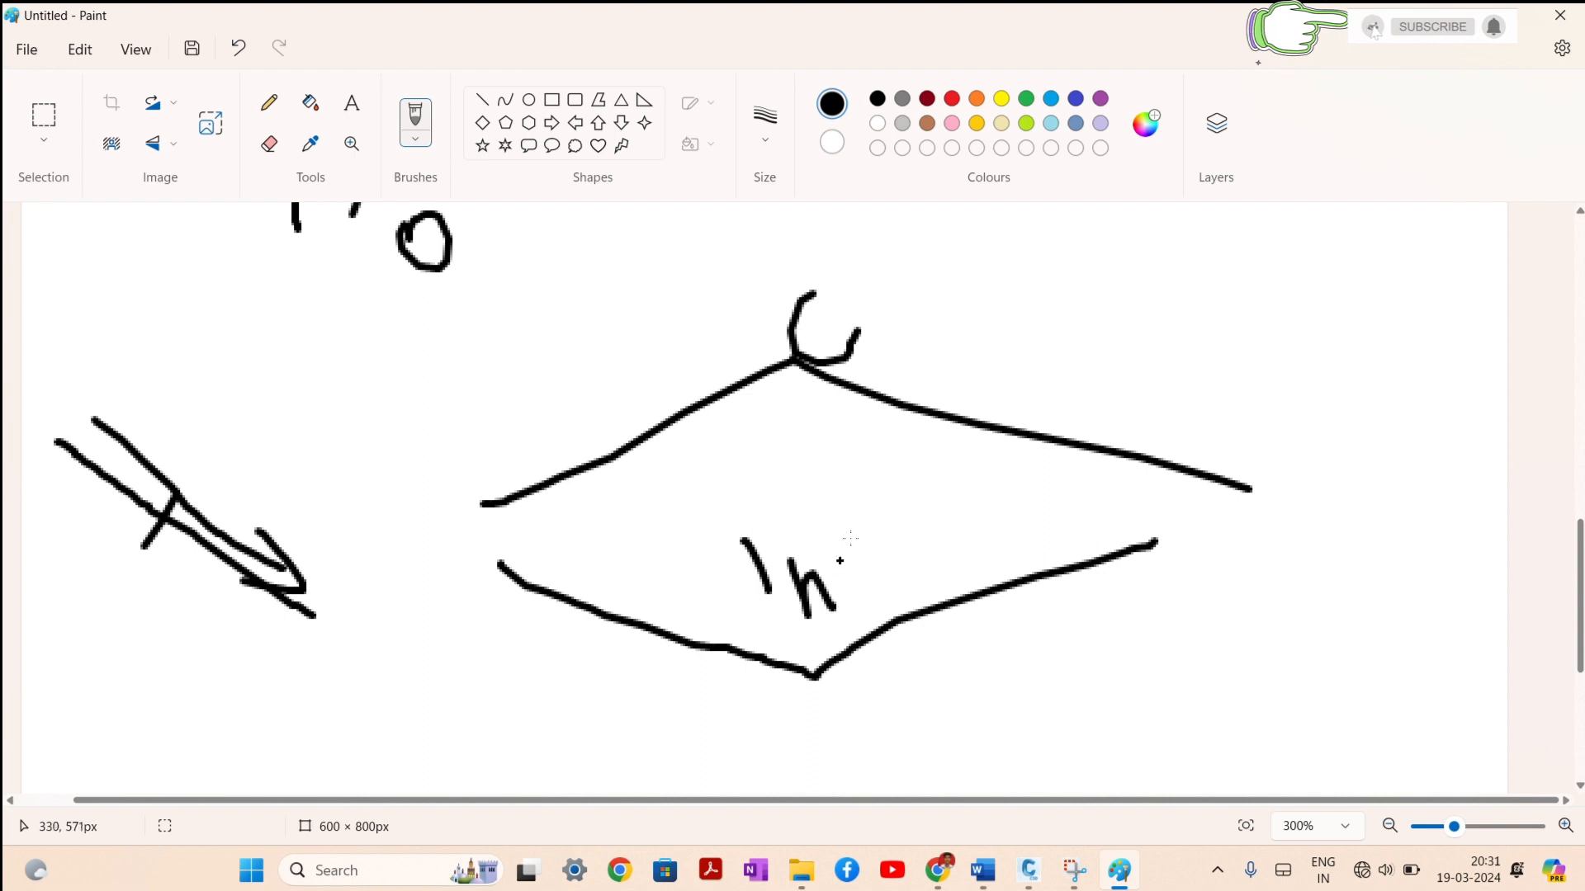
{"action": "left_click_drag", "start_coordinate": [879, 505], "coordinate": [937, 571]}
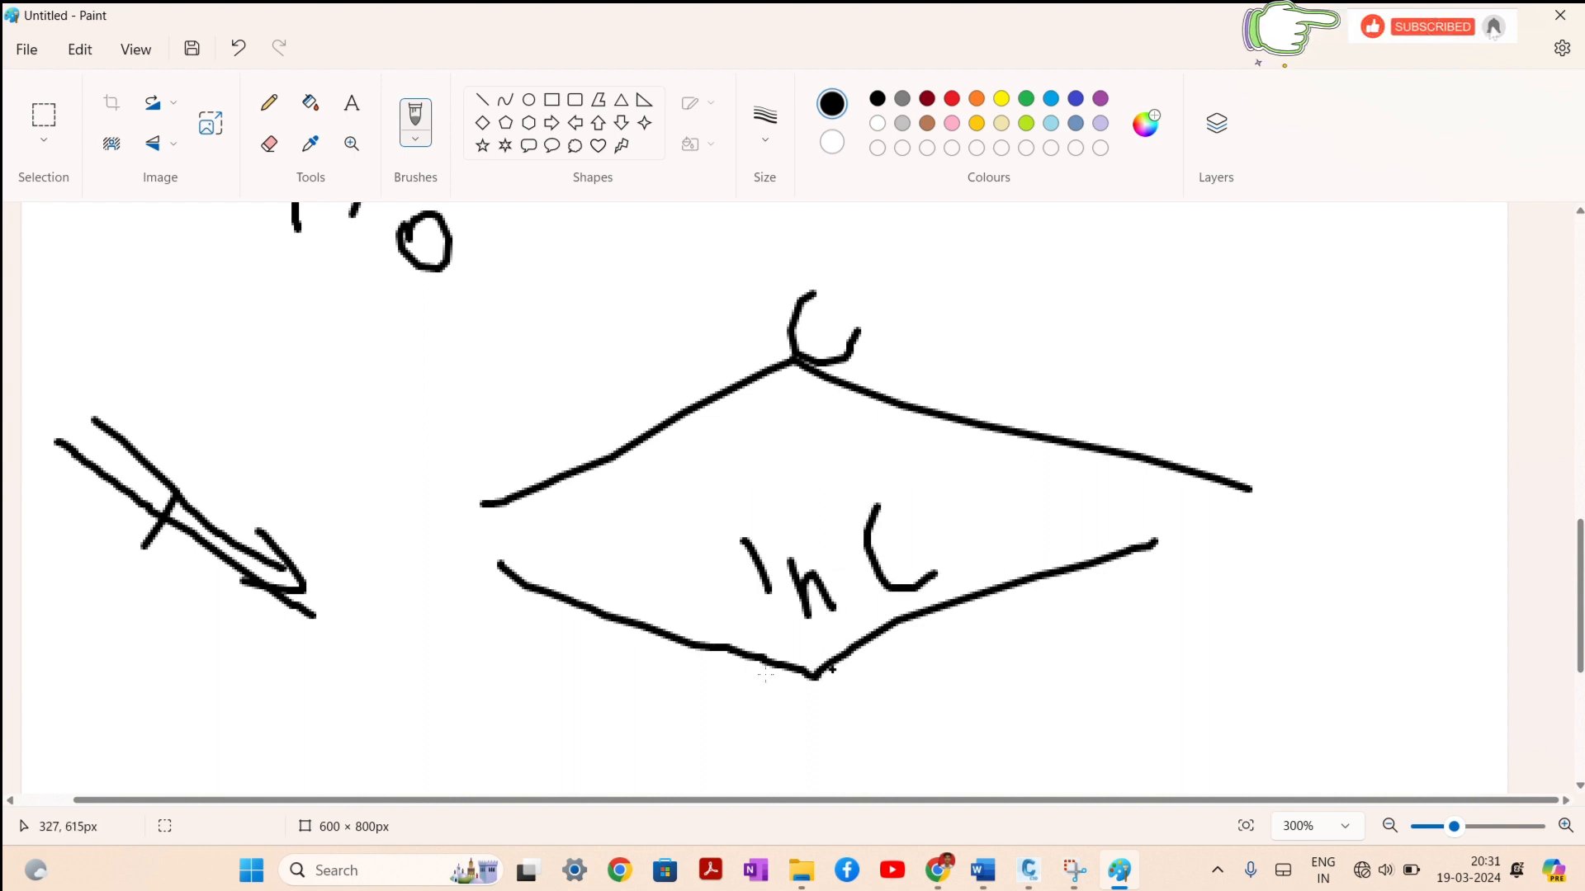
{"action": "left_click_drag", "start_coordinate": [807, 677], "coordinate": [858, 674]}
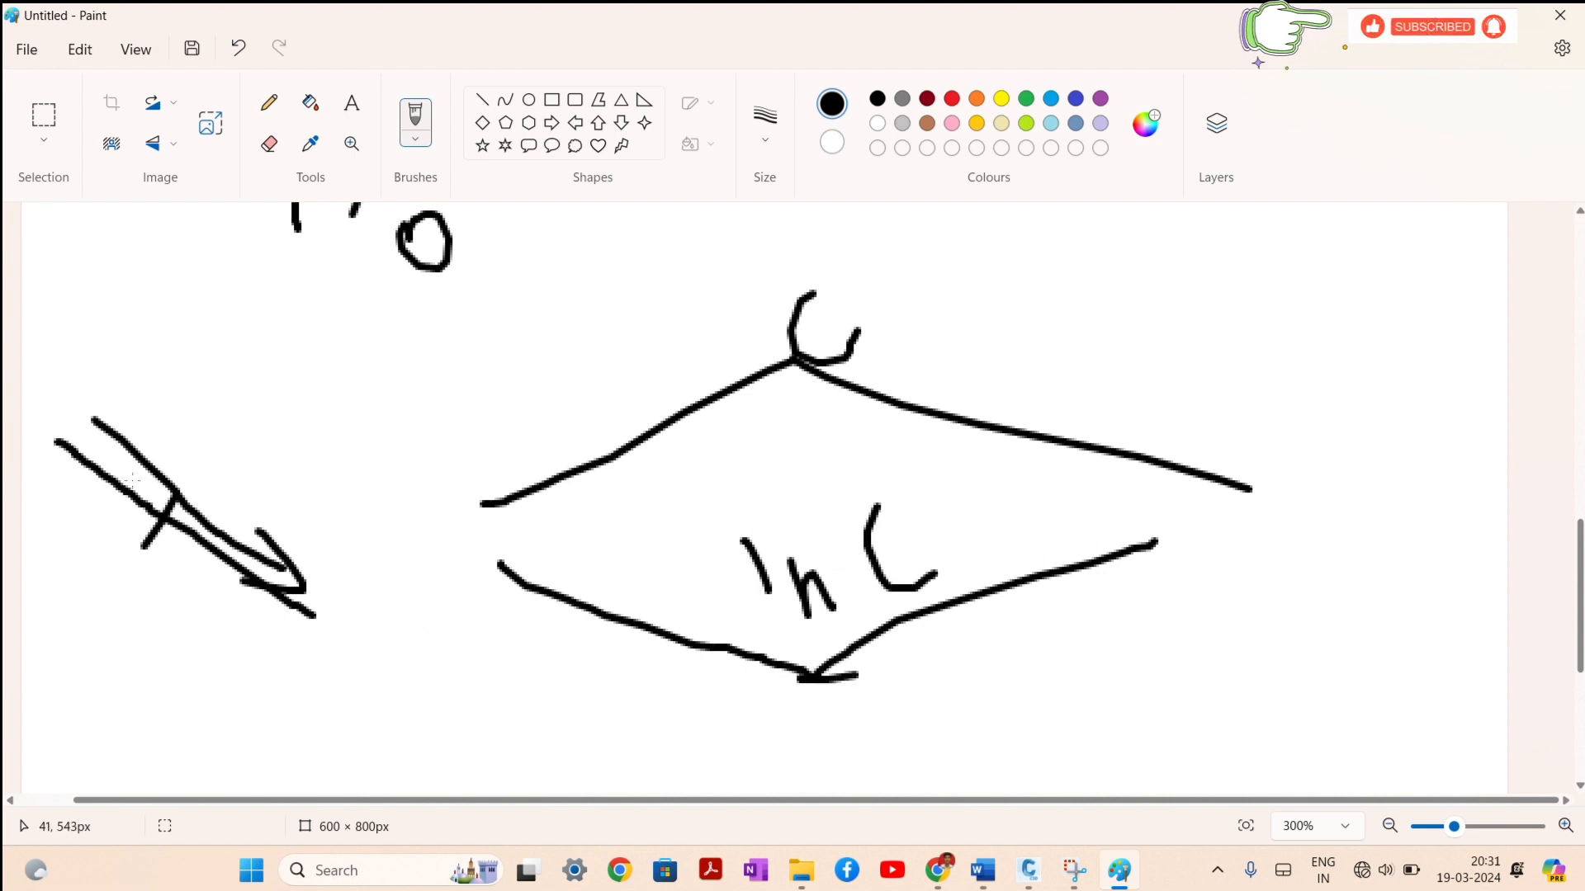
{"action": "left_click_drag", "start_coordinate": [192, 430], "coordinate": [204, 490]}
Step: Return to Civil 3D and keep the ROAD assembly's type as Other and its assembly style as Standard
{"action": "left_click", "coordinate": [1465, 17]}
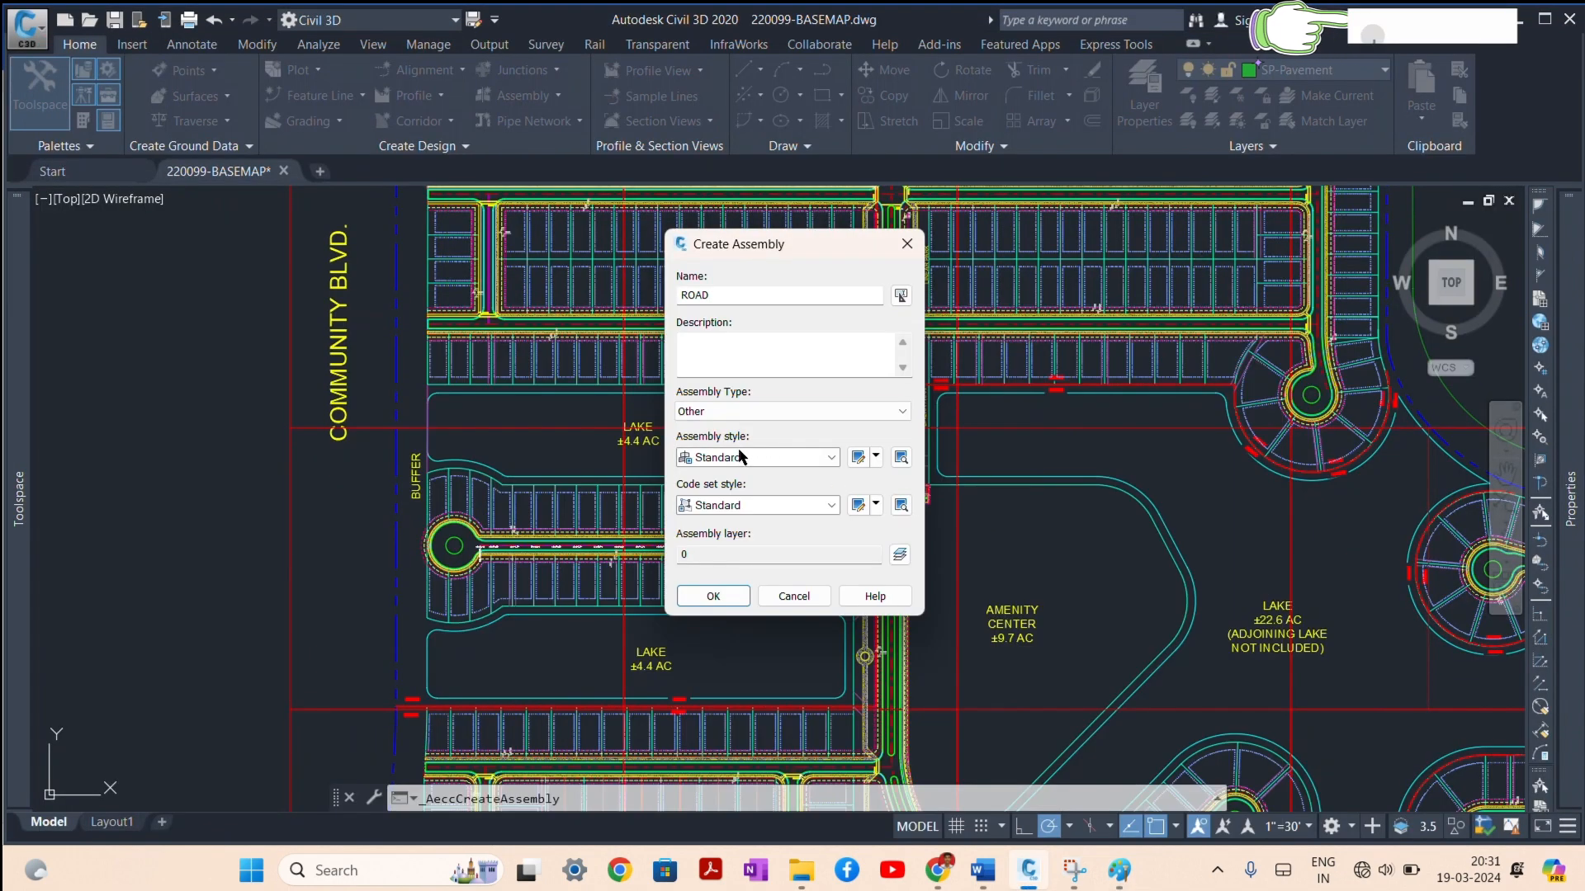
{"action": "left_click", "coordinate": [729, 412]}
{"action": "left_click", "coordinate": [731, 419]}
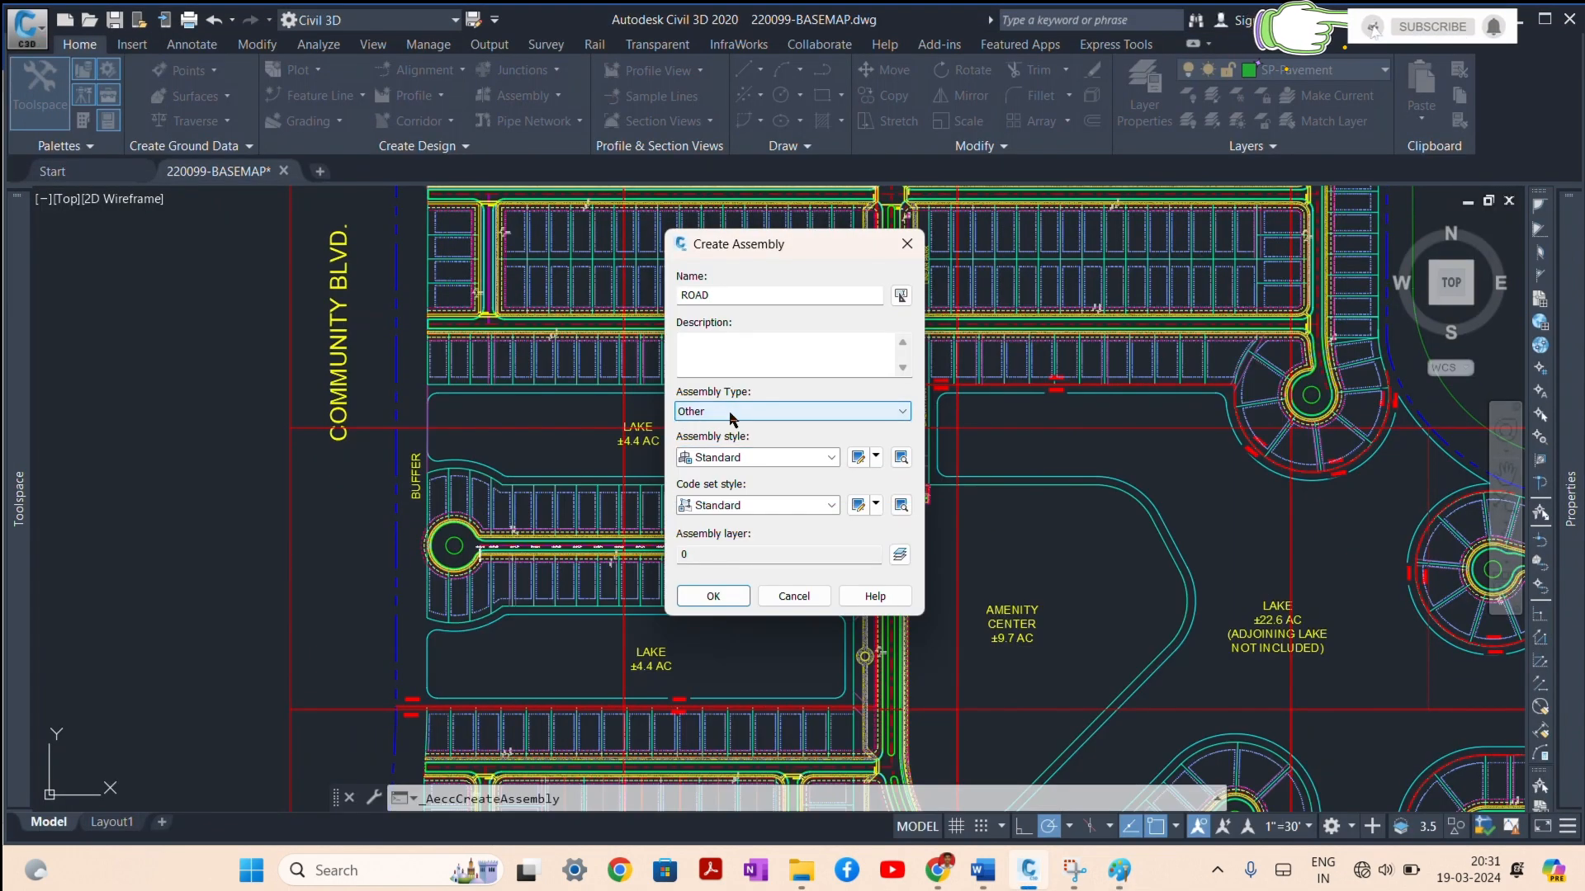
{"action": "left_click", "coordinate": [737, 457]}
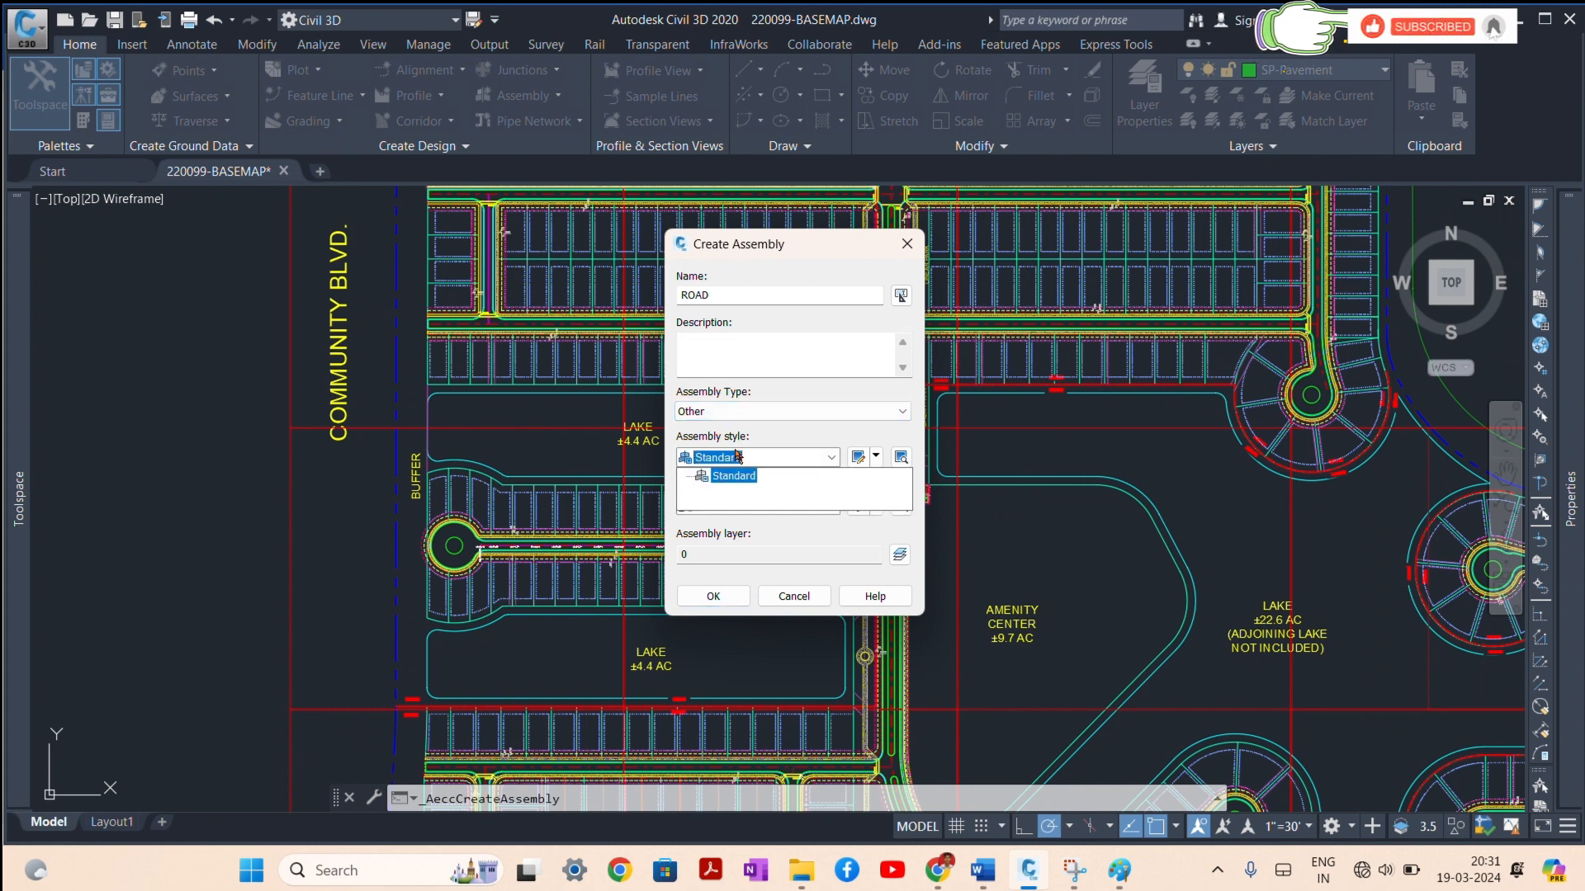
{"action": "left_click", "coordinate": [739, 458]}
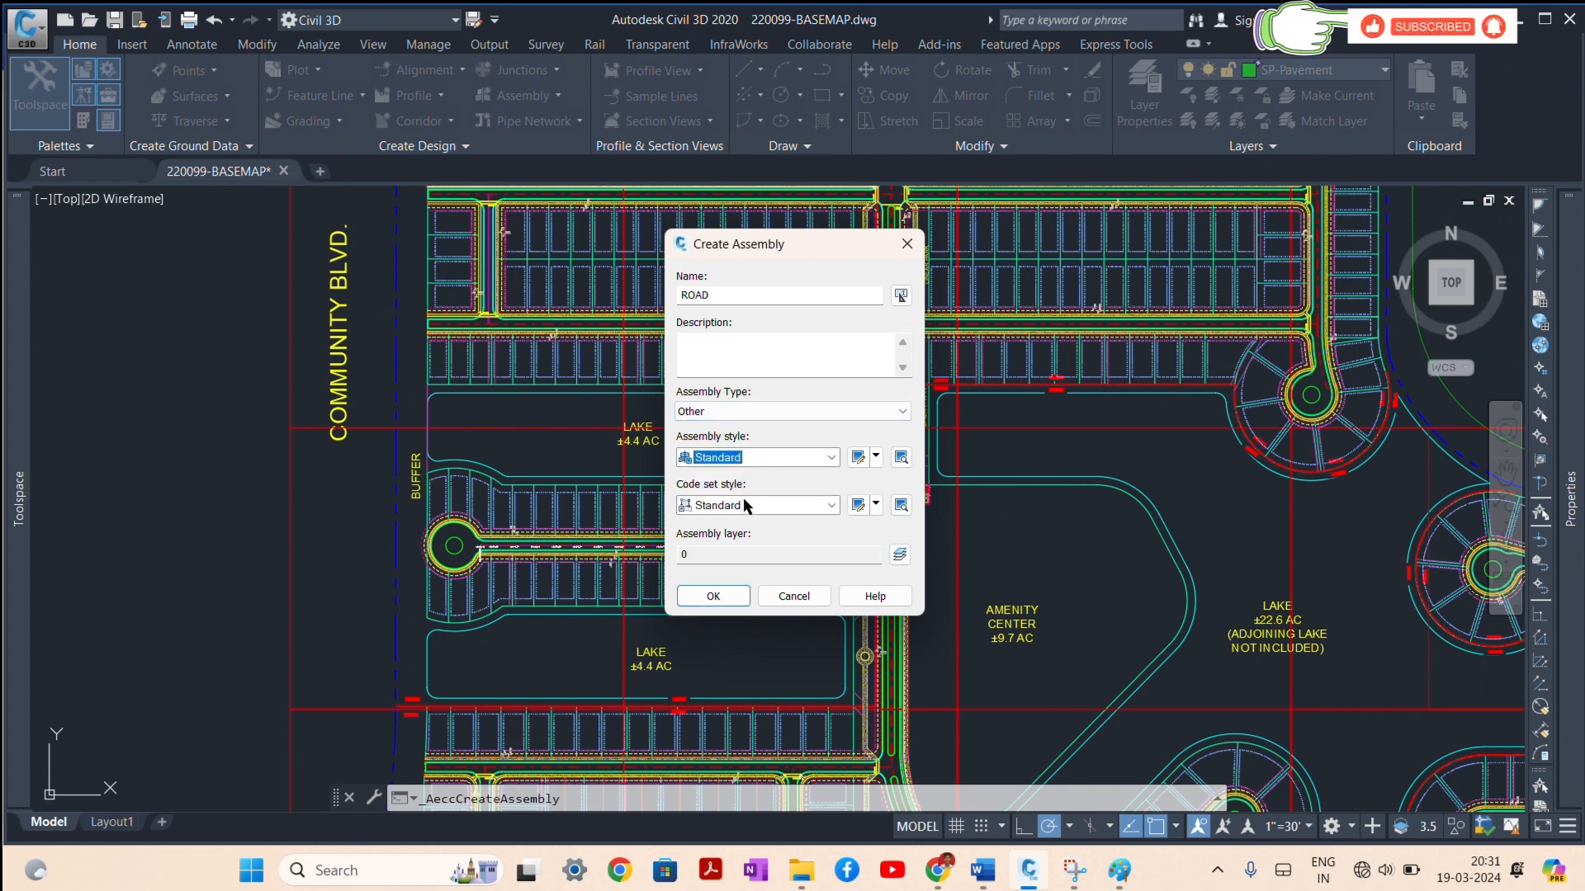
Step: Assign the ROAD assembly to the SP-Back of Curb layer with no layer-name modifier
{"action": "left_click", "coordinate": [901, 553]}
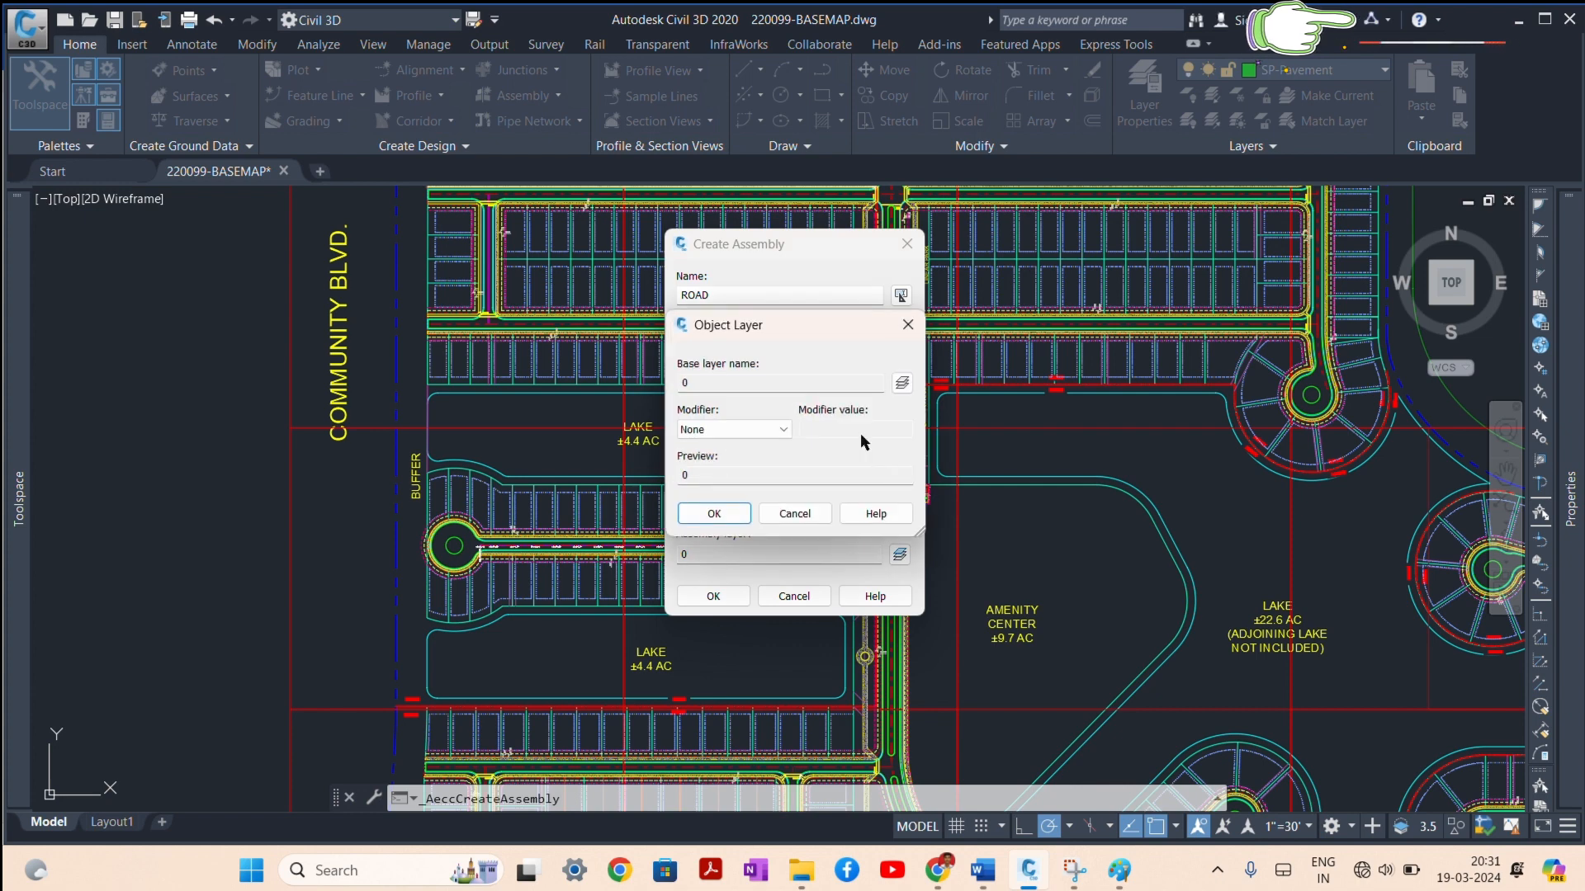
{"action": "left_click", "coordinate": [900, 389]}
{"action": "scroll", "coordinate": [655, 496], "scroll_direction": "down", "scroll_amount": 5}
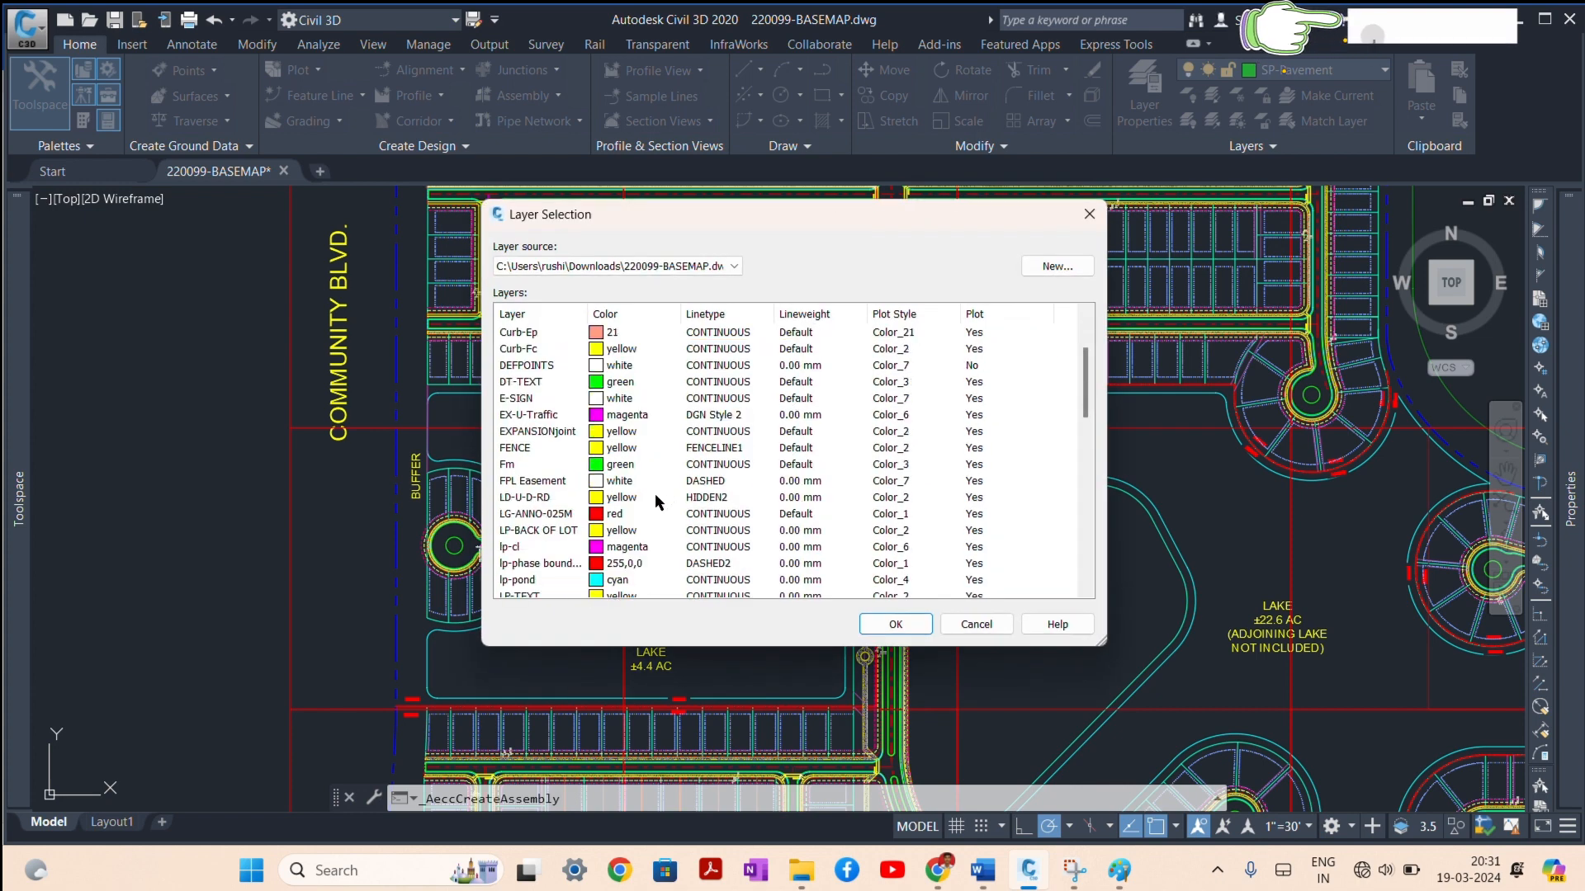
{"action": "scroll", "coordinate": [537, 566], "scroll_direction": "down", "scroll_amount": 2}
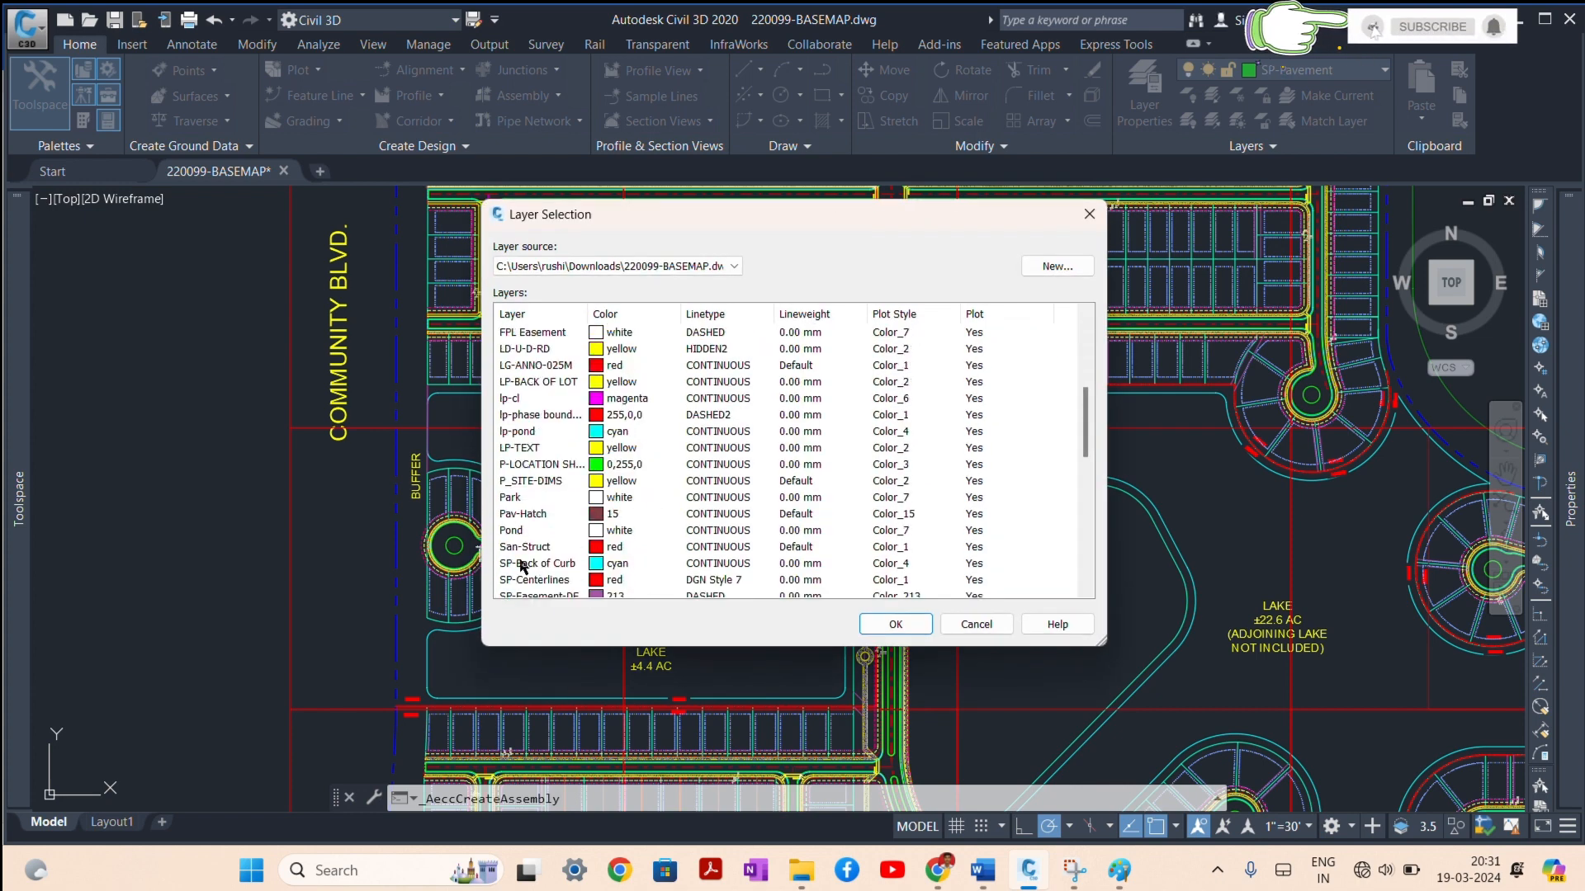
{"action": "left_click", "coordinate": [520, 548]}
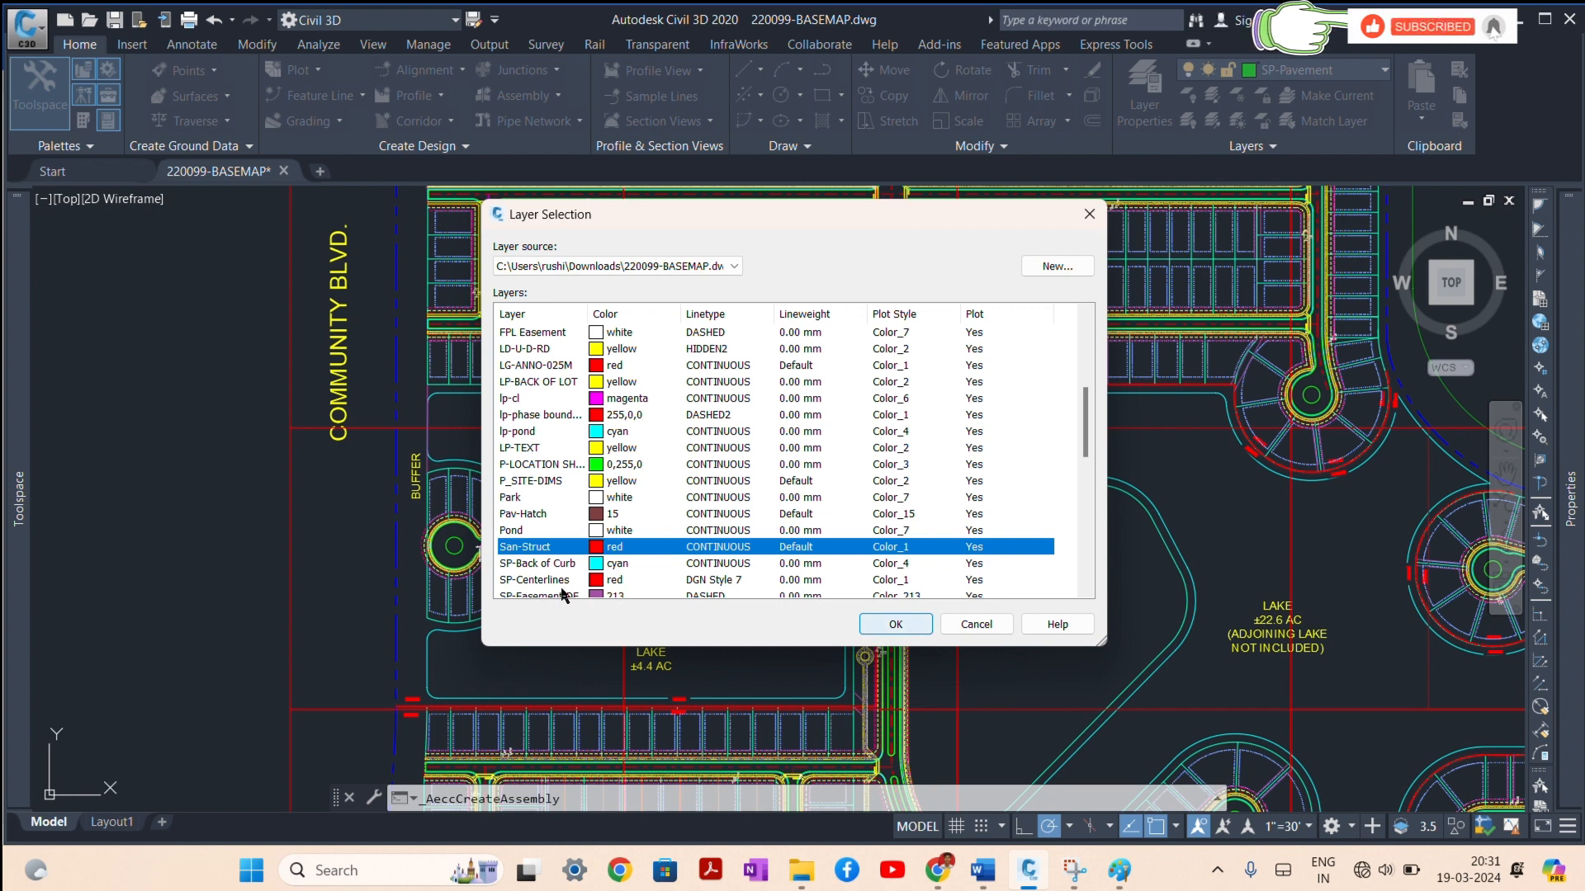
{"action": "left_click", "coordinate": [541, 564]}
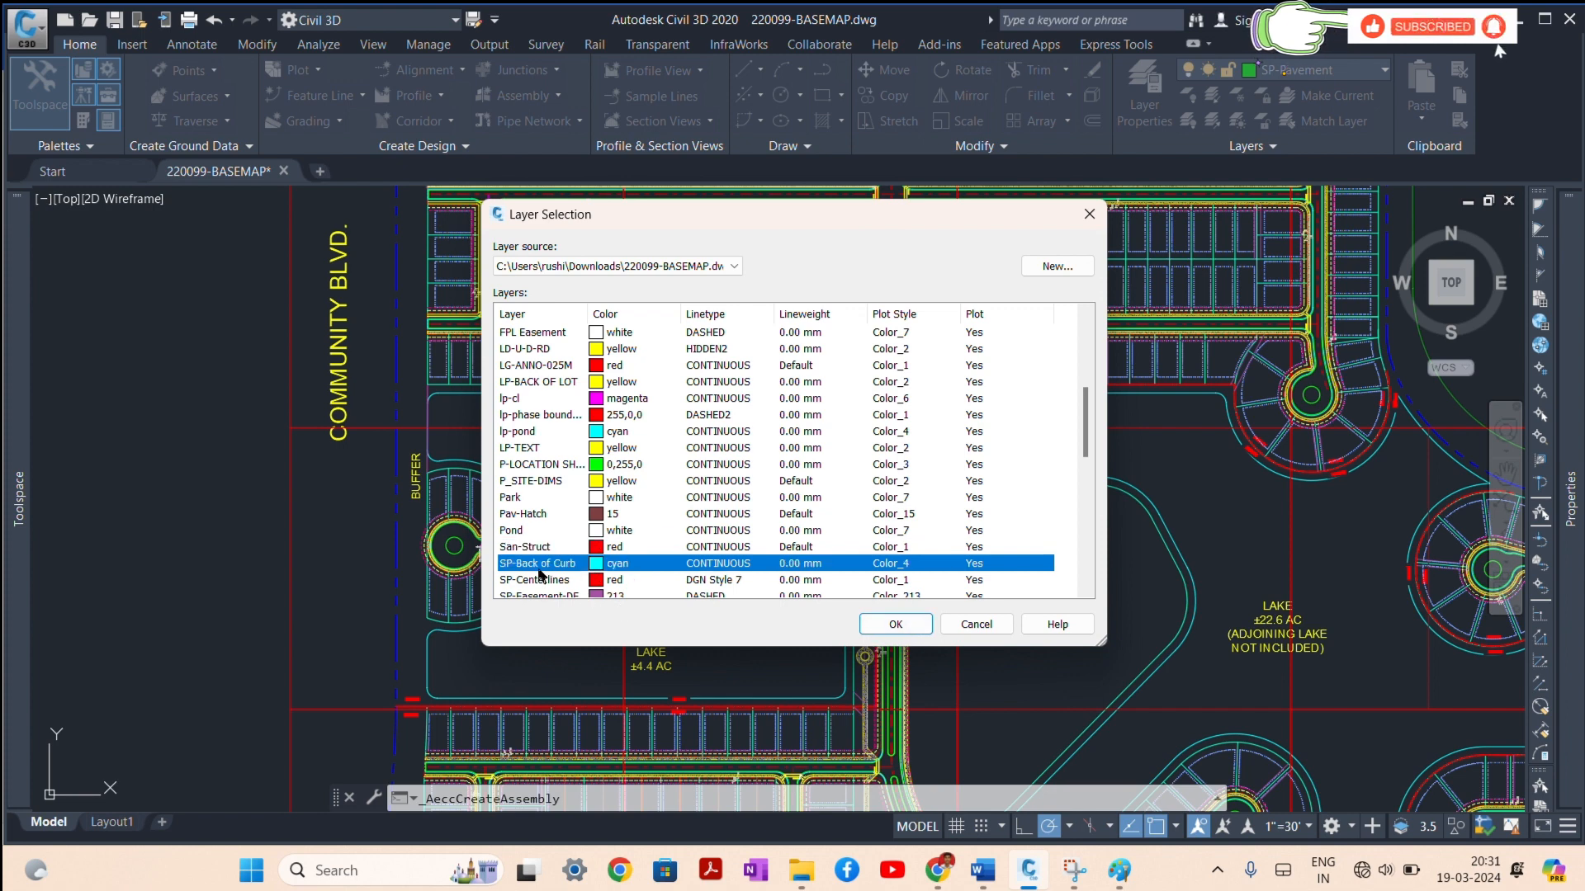
{"action": "left_click", "coordinate": [881, 622]}
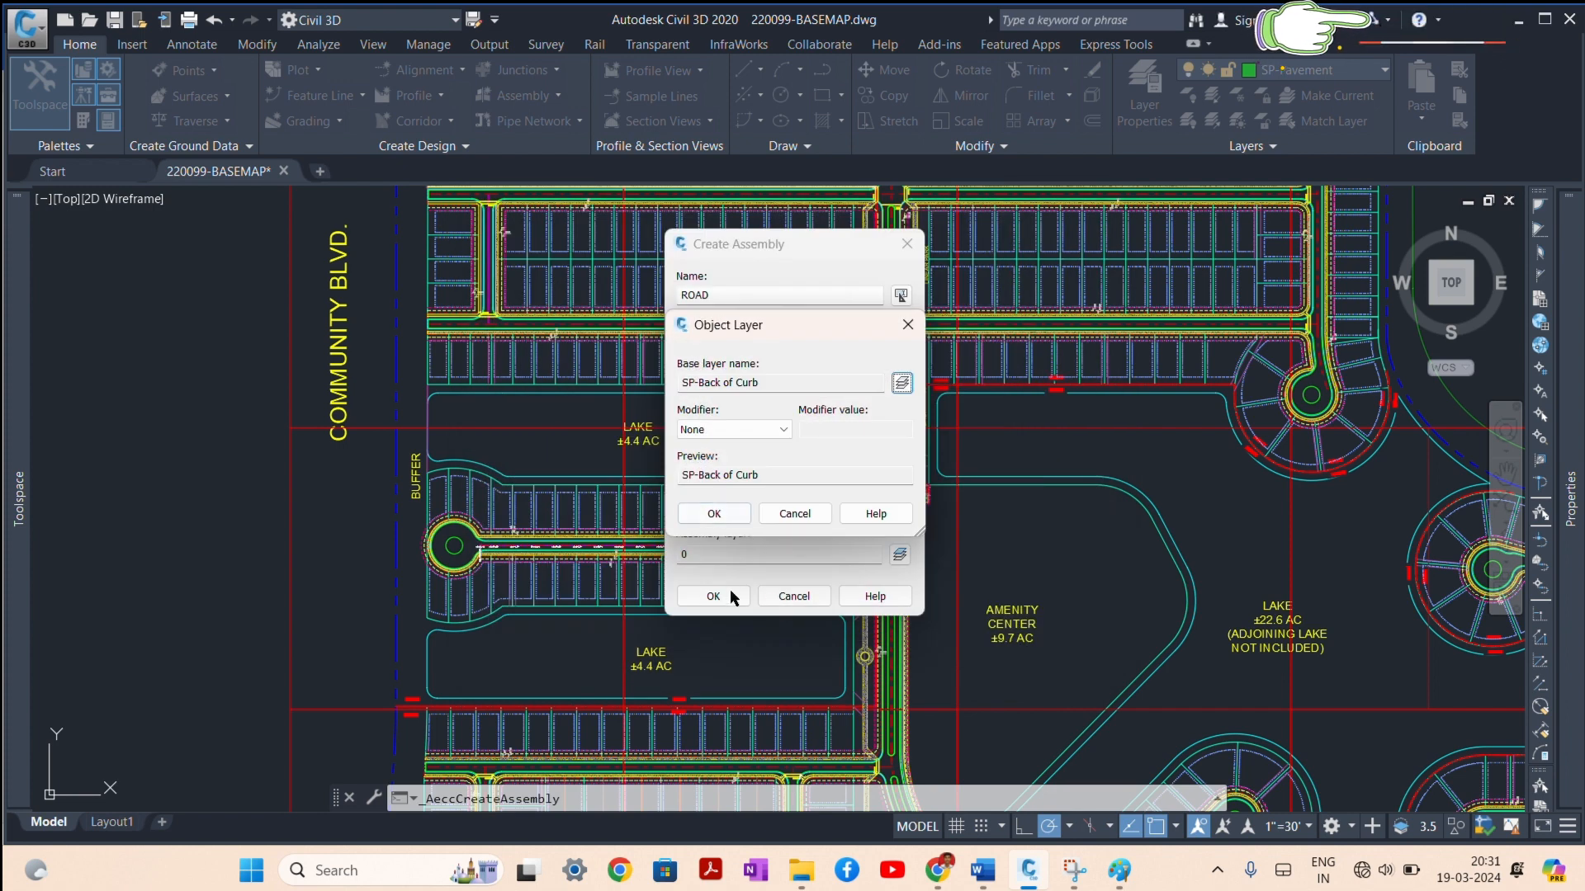
{"action": "left_click", "coordinate": [715, 513]}
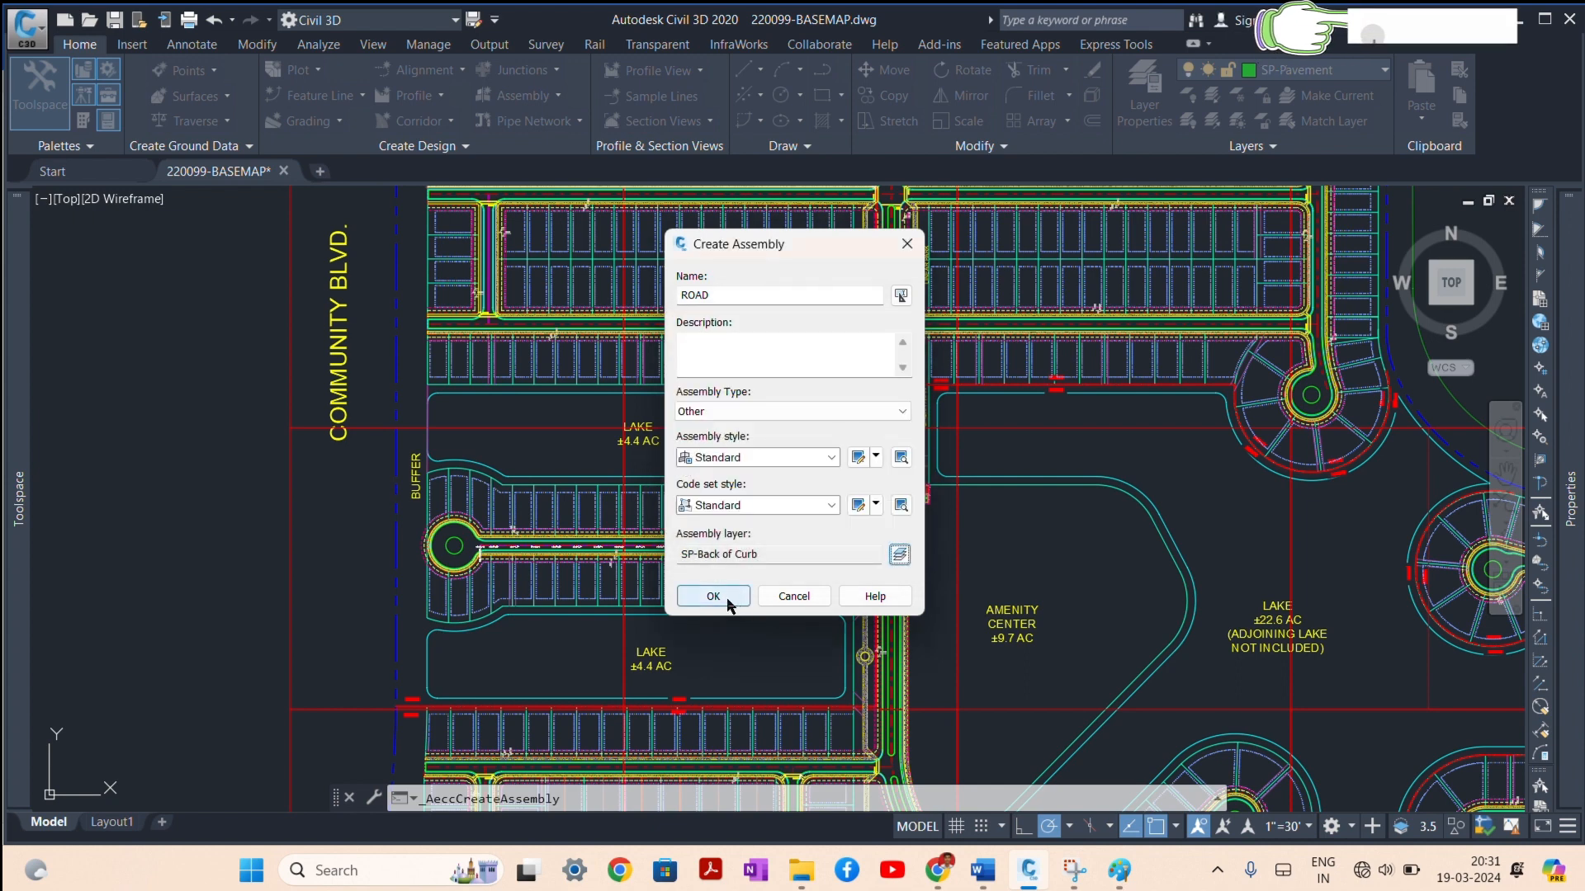
Step: Accept the assembly settings and place the ROAD baseline in empty space west of the TEST profile view
{"action": "left_click", "coordinate": [714, 596]}
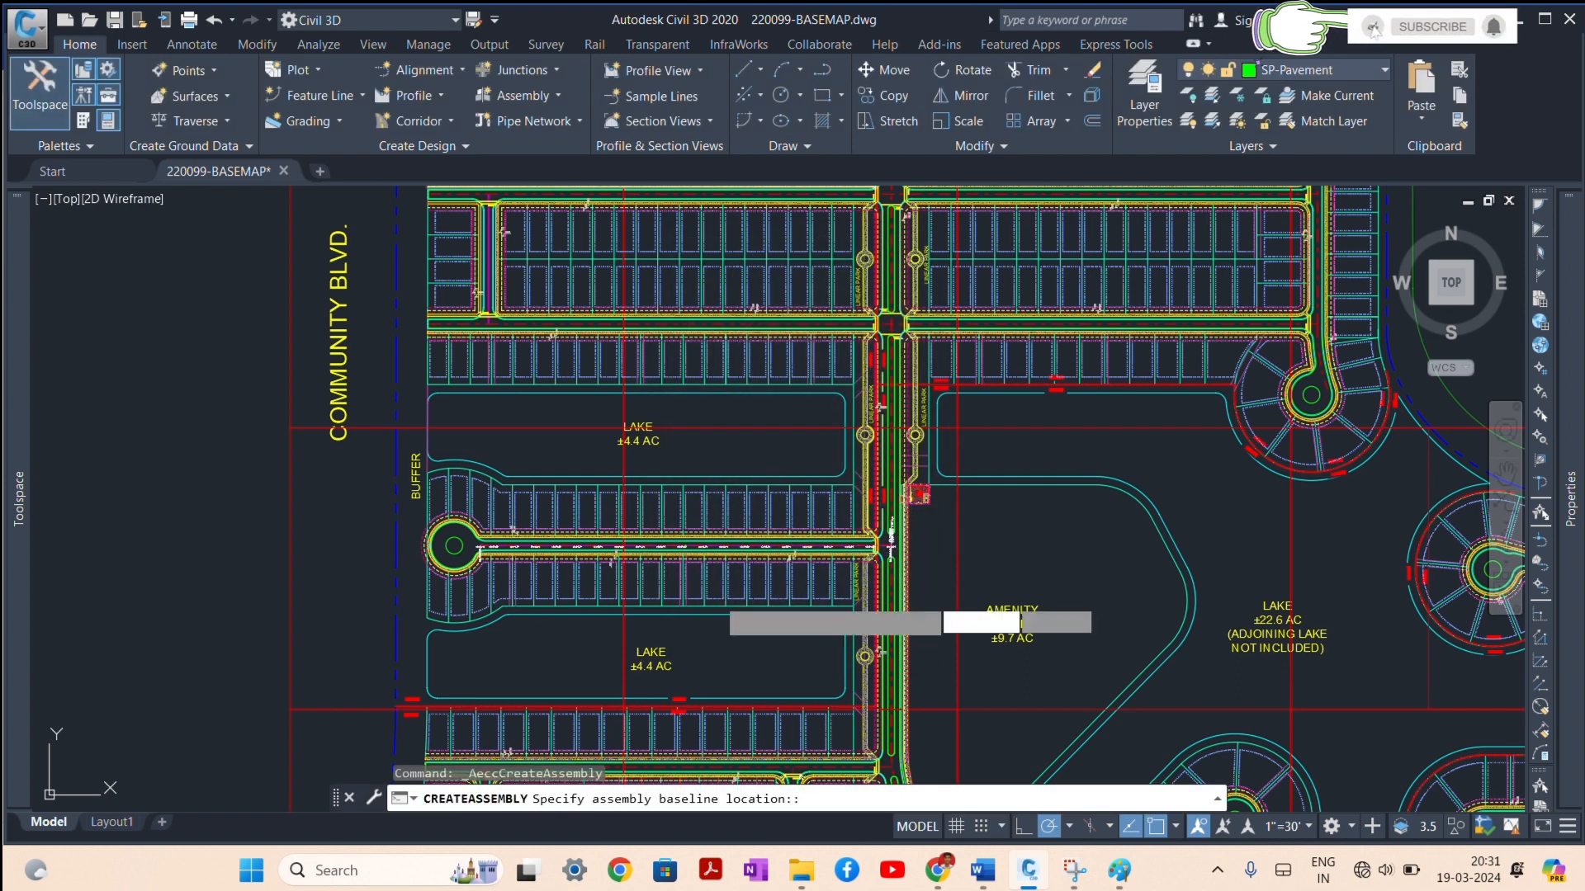
{"action": "scroll", "coordinate": [652, 553], "scroll_direction": "up", "scroll_amount": 4}
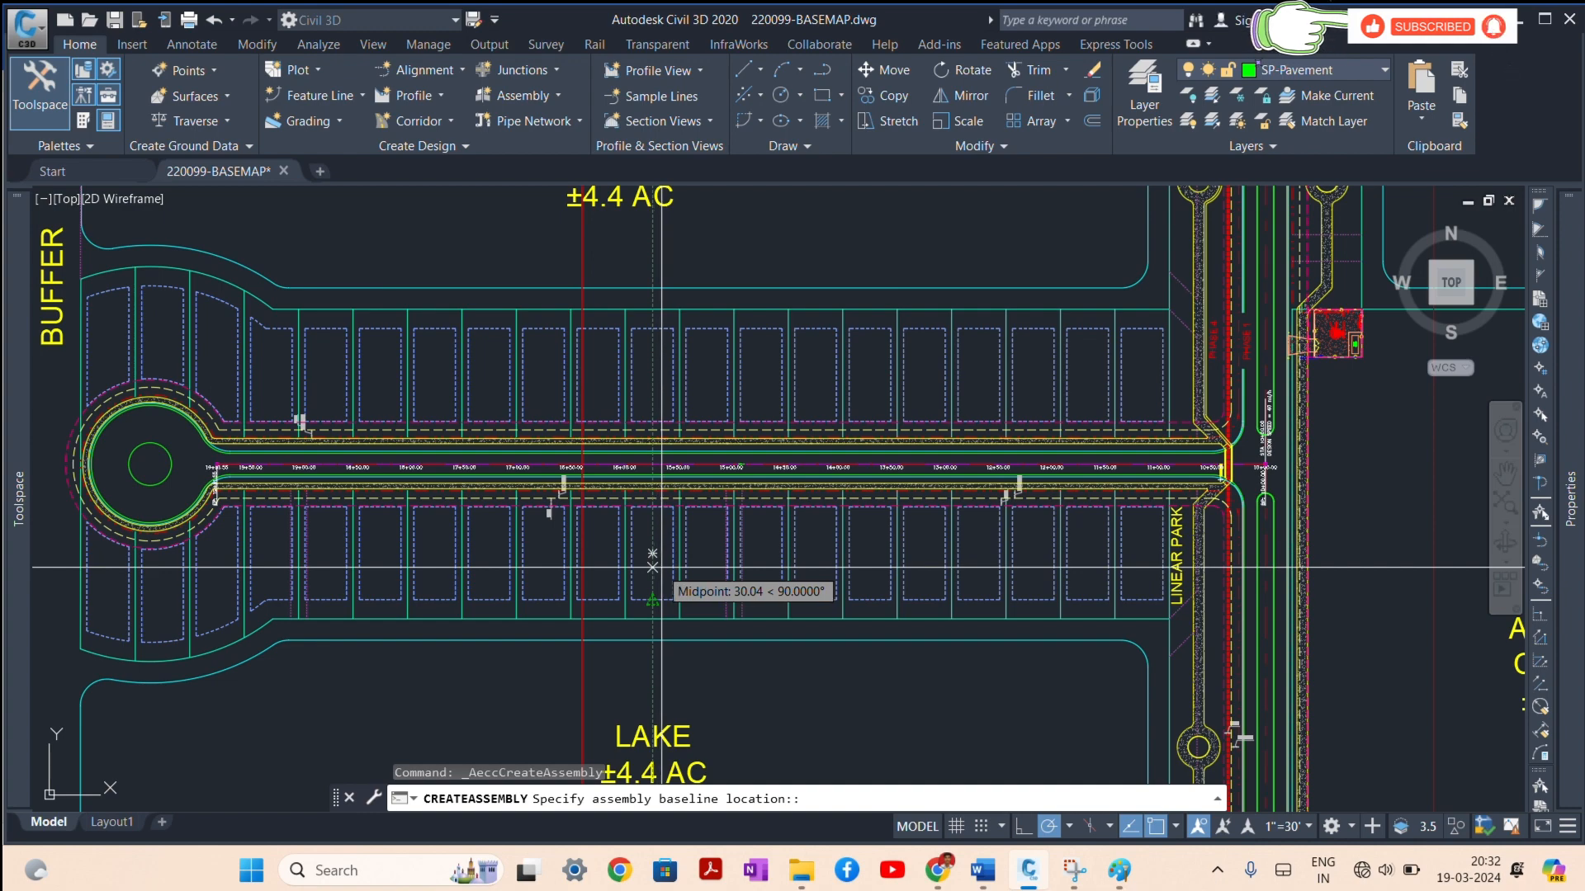
{"action": "scroll", "coordinate": [891, 569], "scroll_direction": "down", "scroll_amount": 8}
{"action": "scroll", "coordinate": [883, 557], "scroll_direction": "down", "scroll_amount": 2}
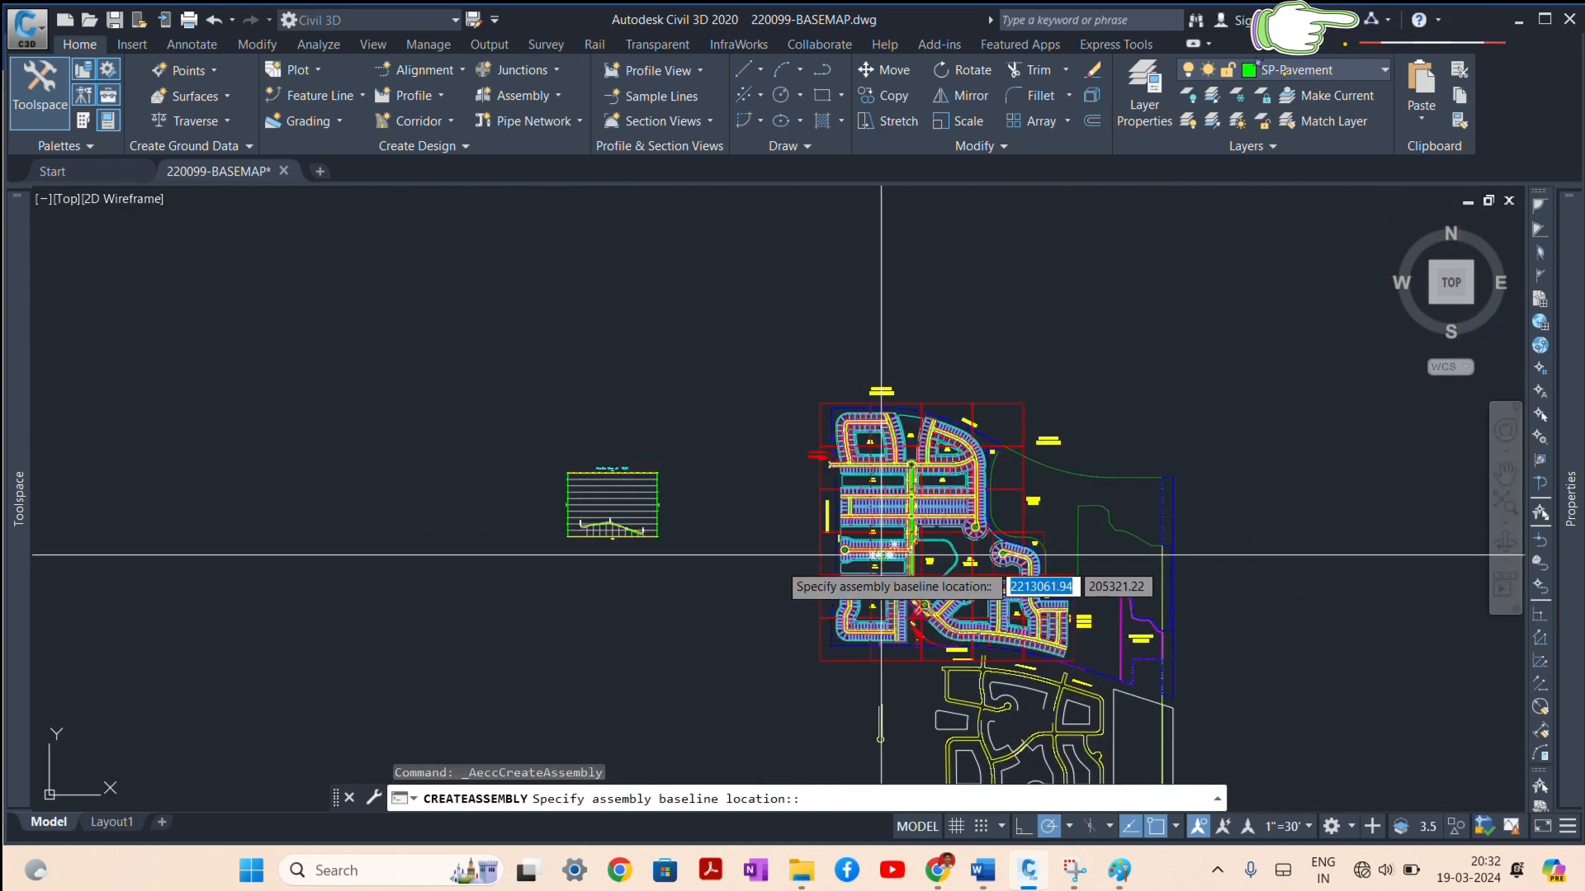
{"action": "scroll", "coordinate": [484, 524], "scroll_direction": "up", "scroll_amount": 4}
{"action": "left_click", "coordinate": [499, 488]}
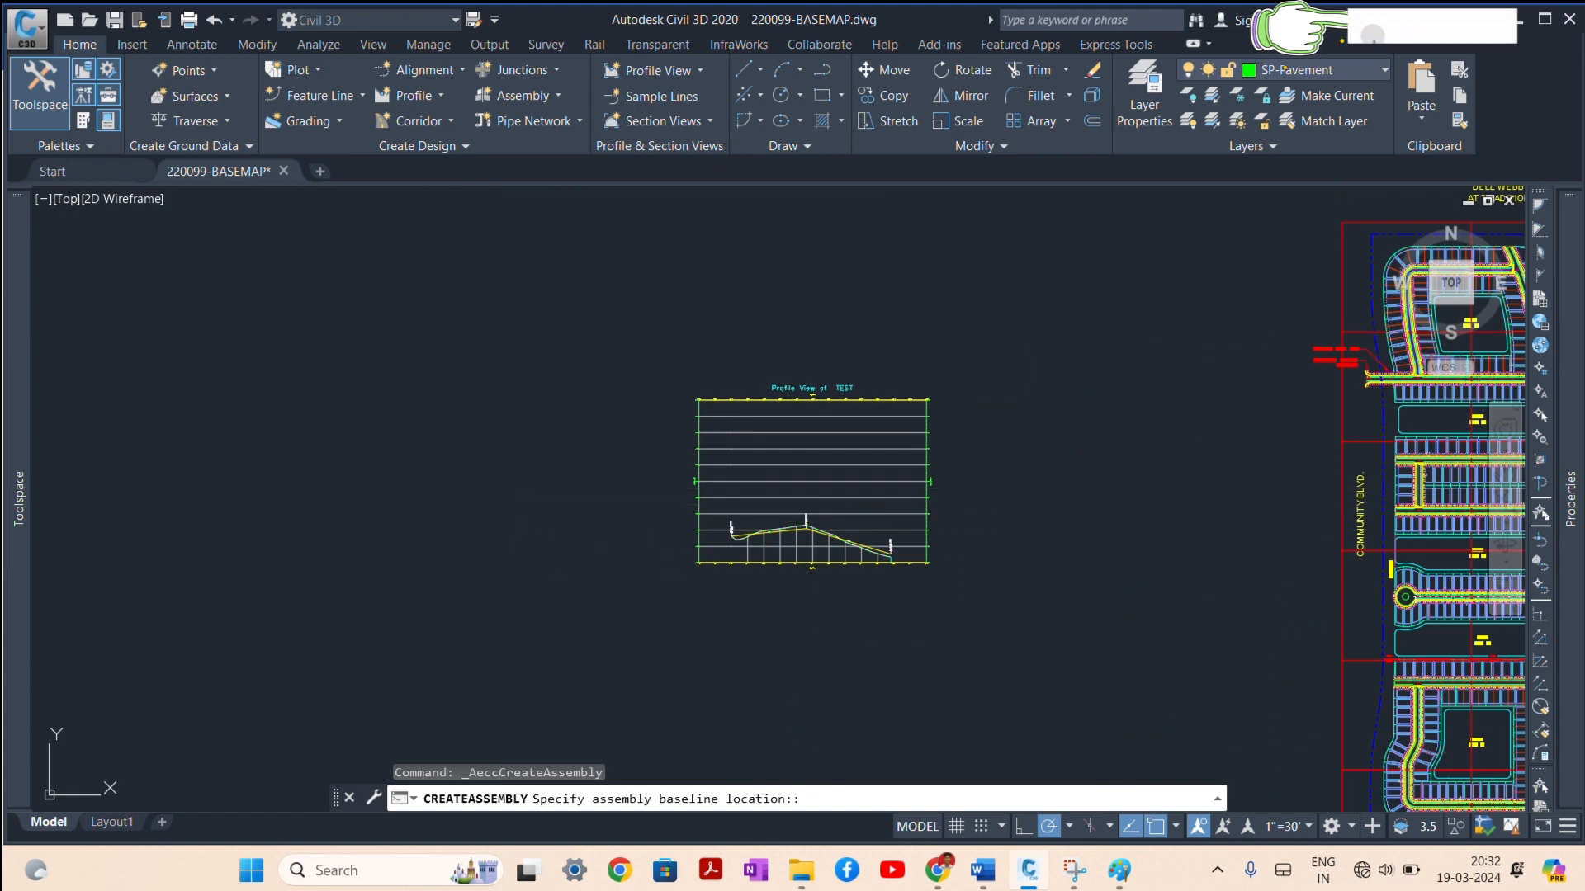
Step: Draw a circle with a radius of about 285 centred on the ROAD assembly baseline
{"action": "scroll", "coordinate": [525, 526], "scroll_direction": "down", "scroll_amount": 4}
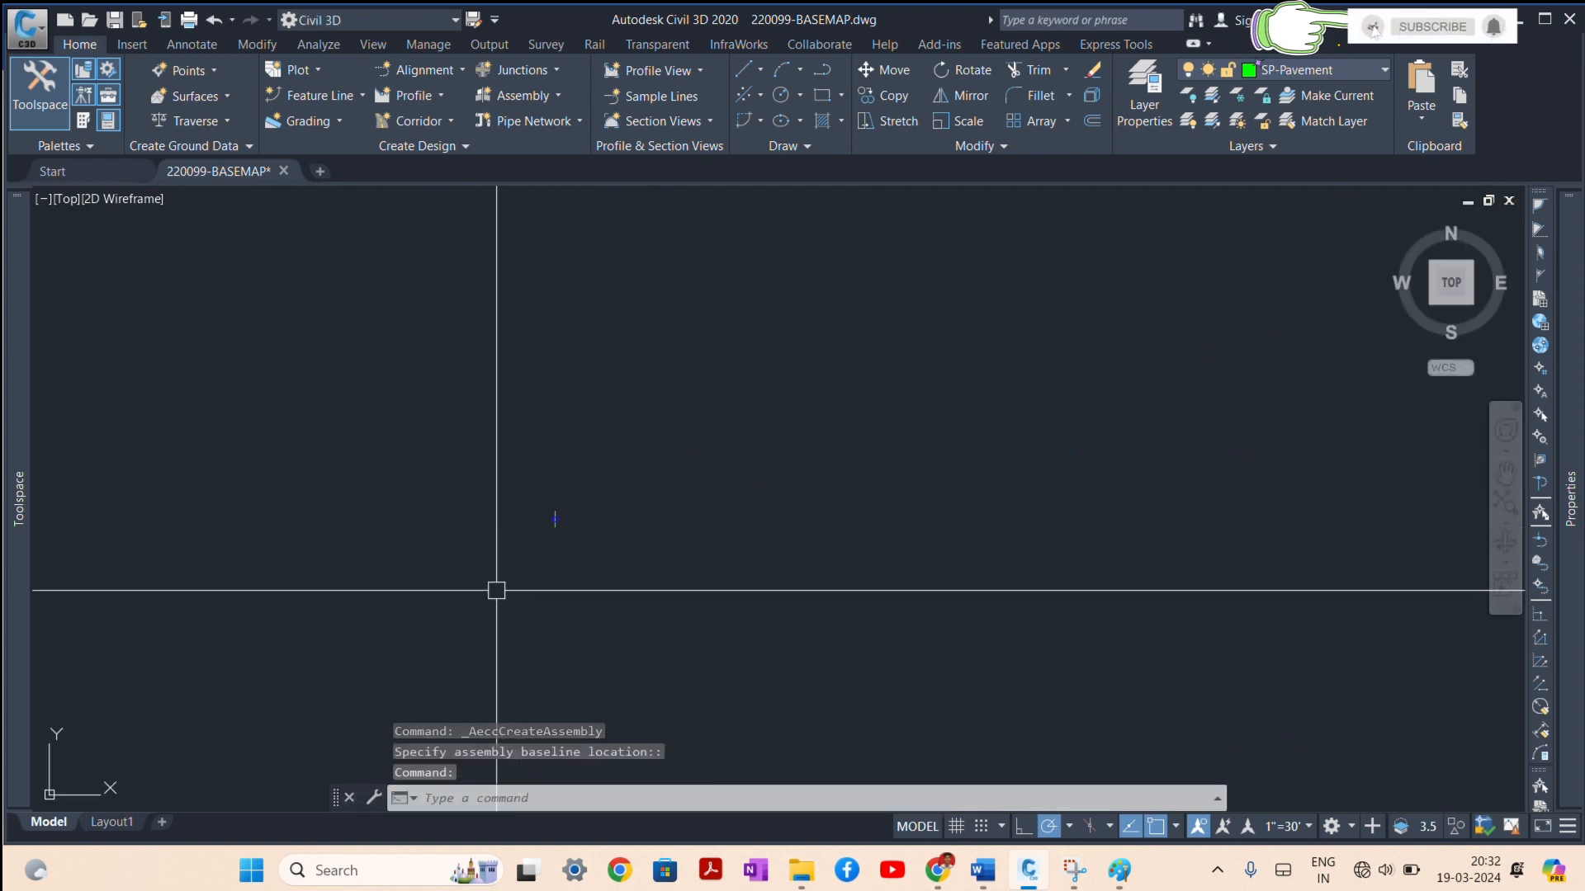
{"action": "type", "text": "c"}
{"action": "key", "text": "Return"}
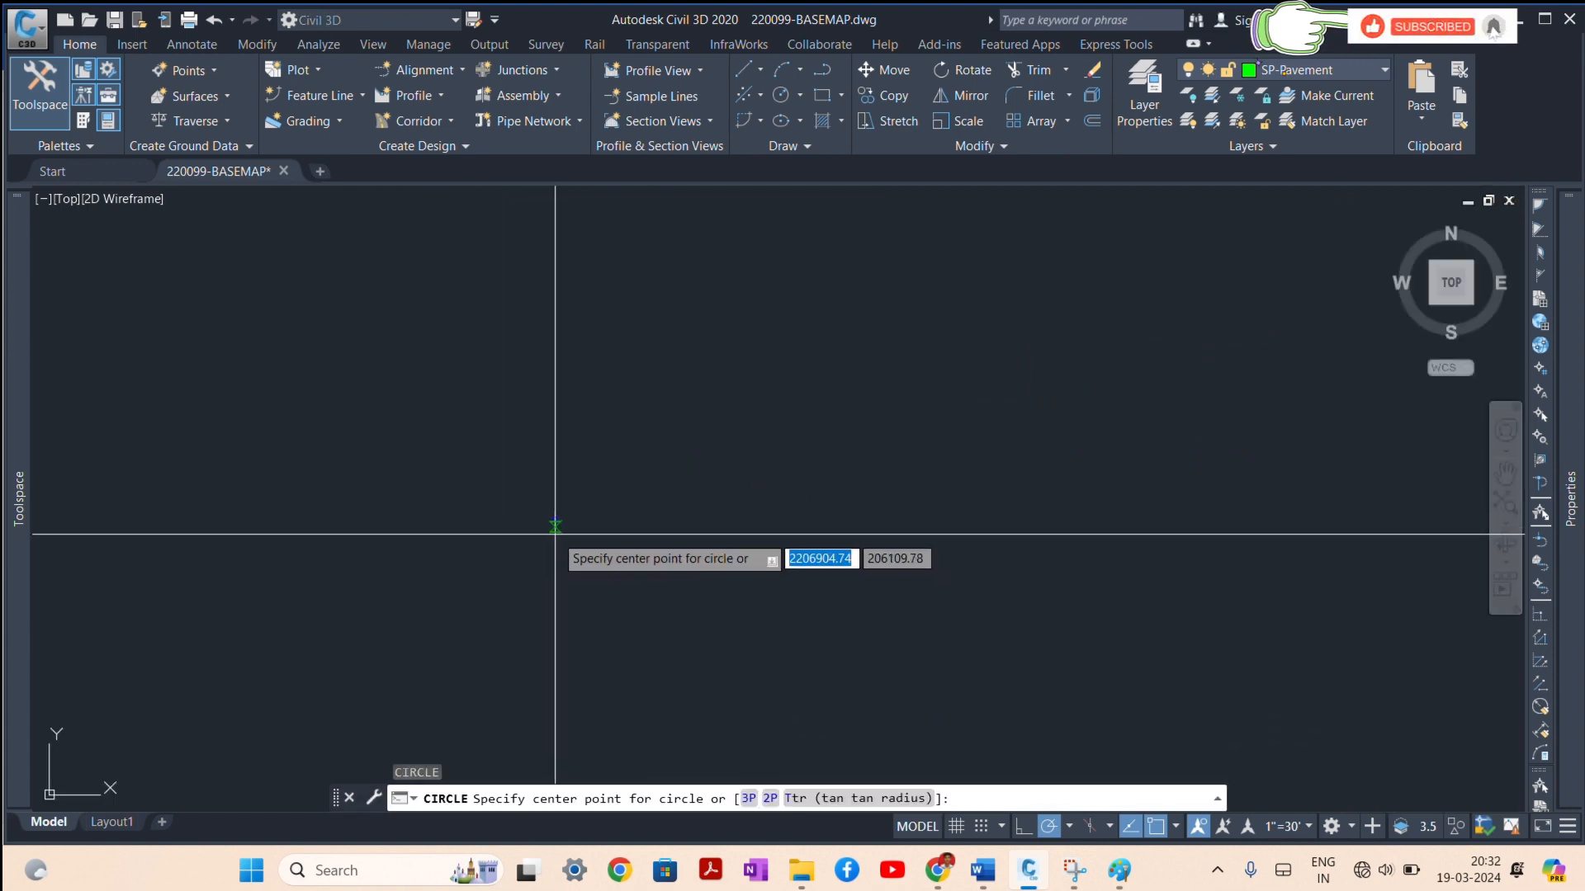
{"action": "left_click", "coordinate": [555, 527]}
{"action": "scroll", "coordinate": [561, 538], "scroll_direction": "down", "scroll_amount": 4}
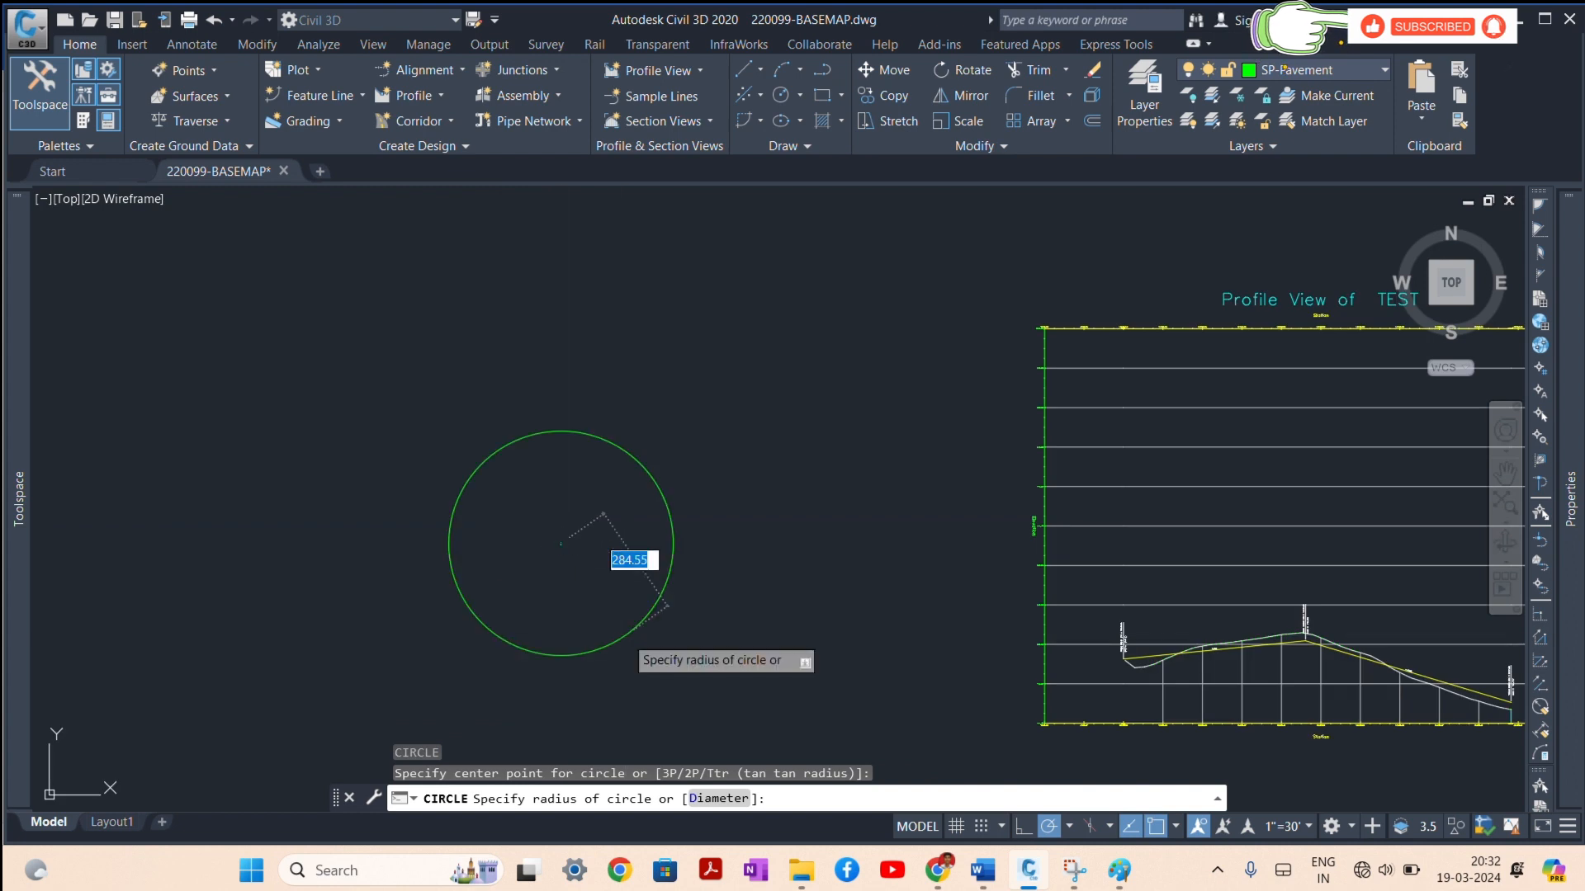
{"action": "left_click", "coordinate": [624, 634]}
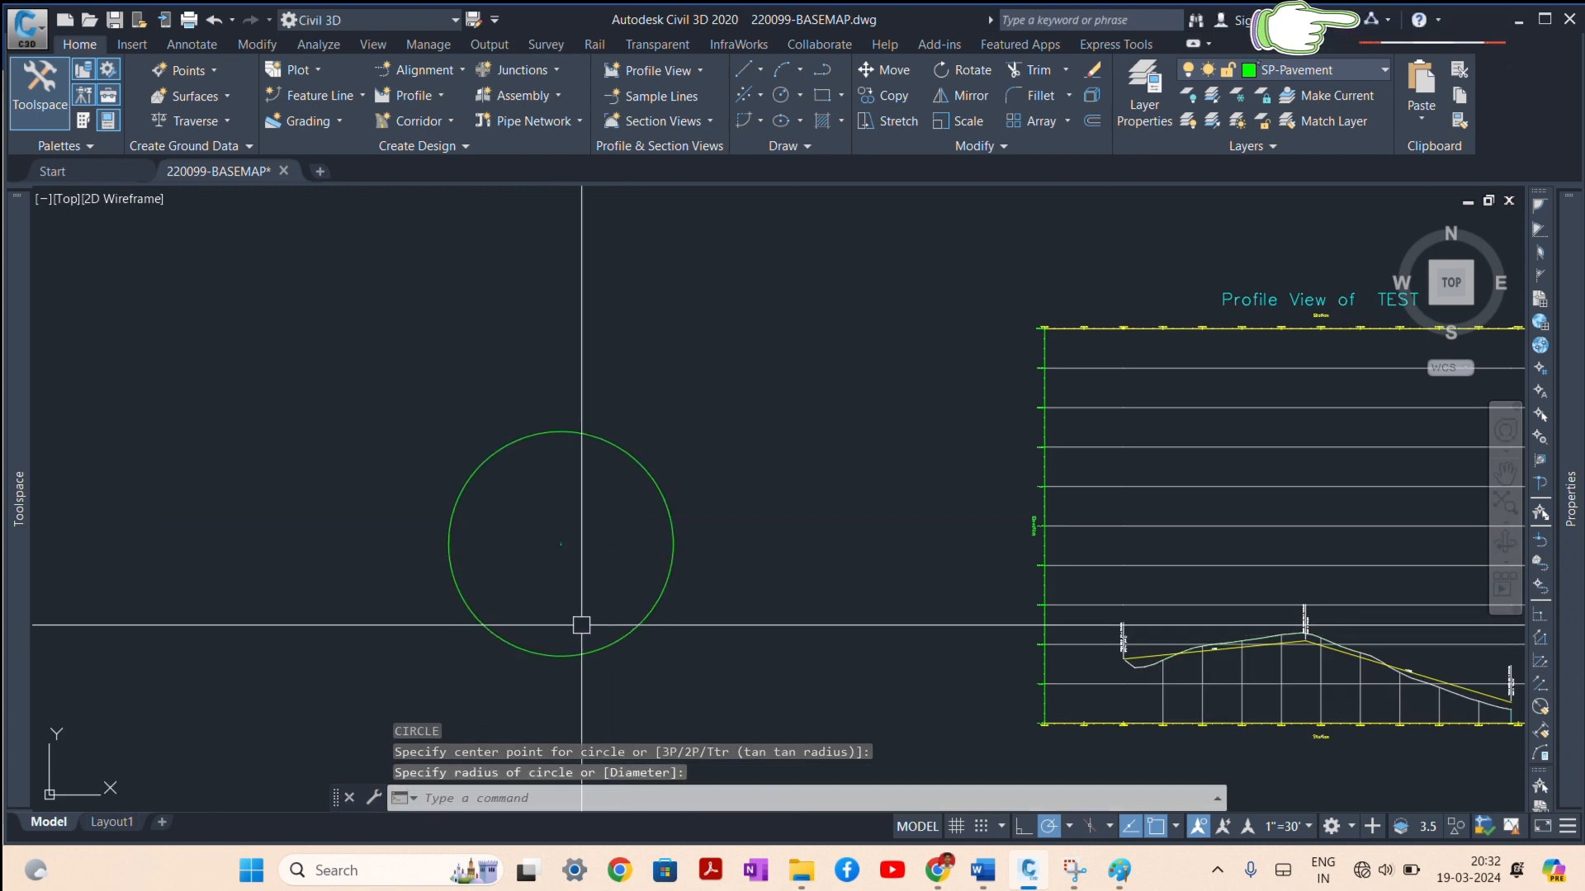
Step: Add the multiline text ASSEMBLY inside the circle, below the baseline marker
{"action": "type", "text": "mt"}
{"action": "key", "text": "Return"}
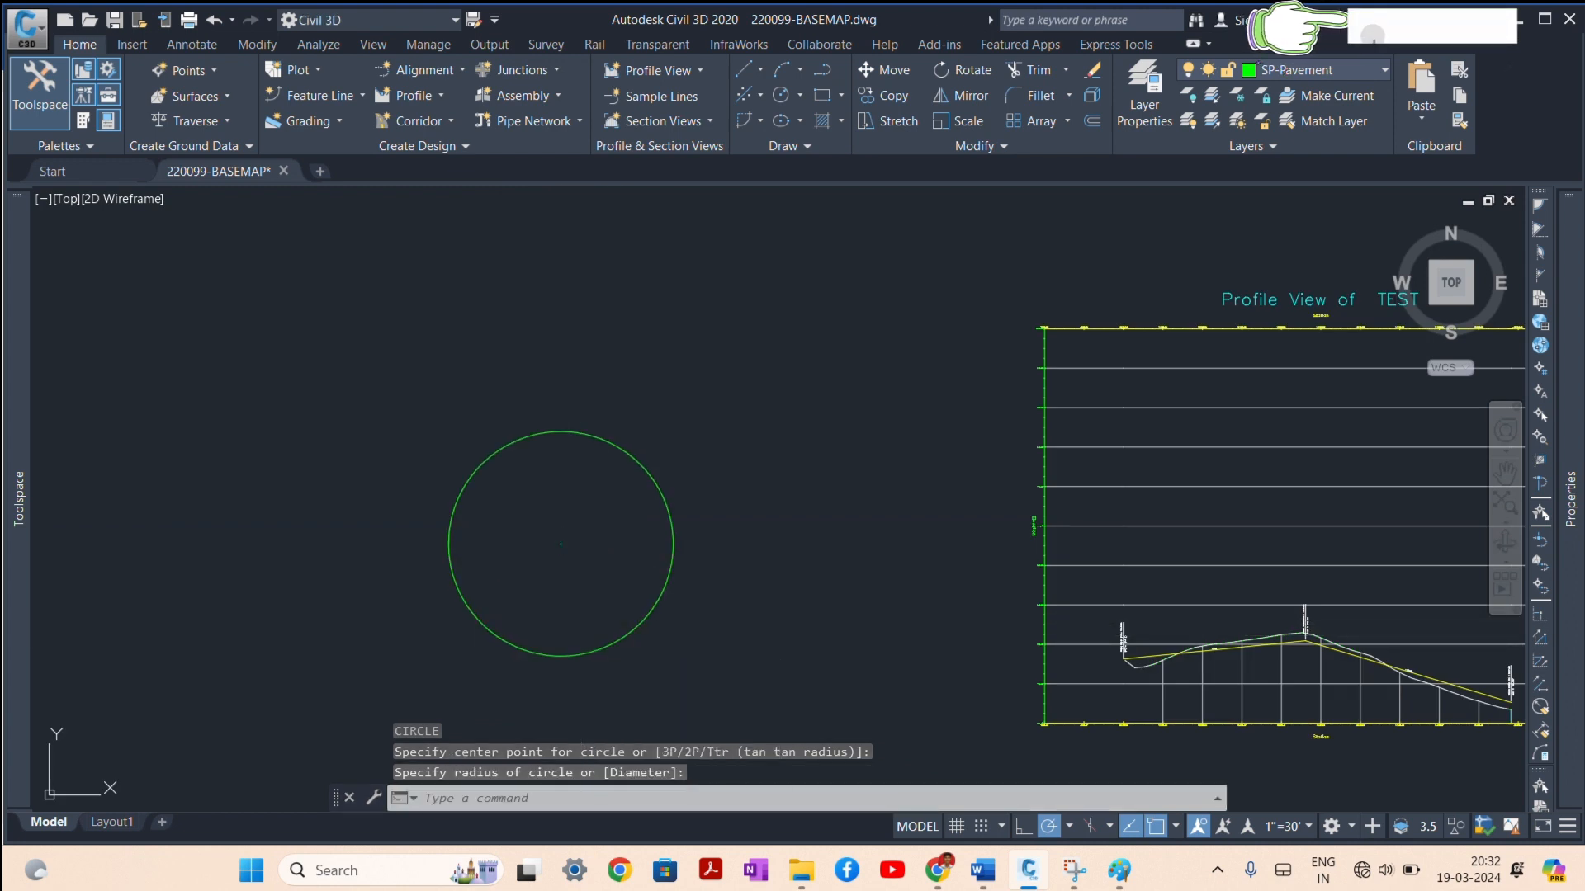
{"action": "scroll", "coordinate": [577, 629], "scroll_direction": "up", "scroll_amount": 3}
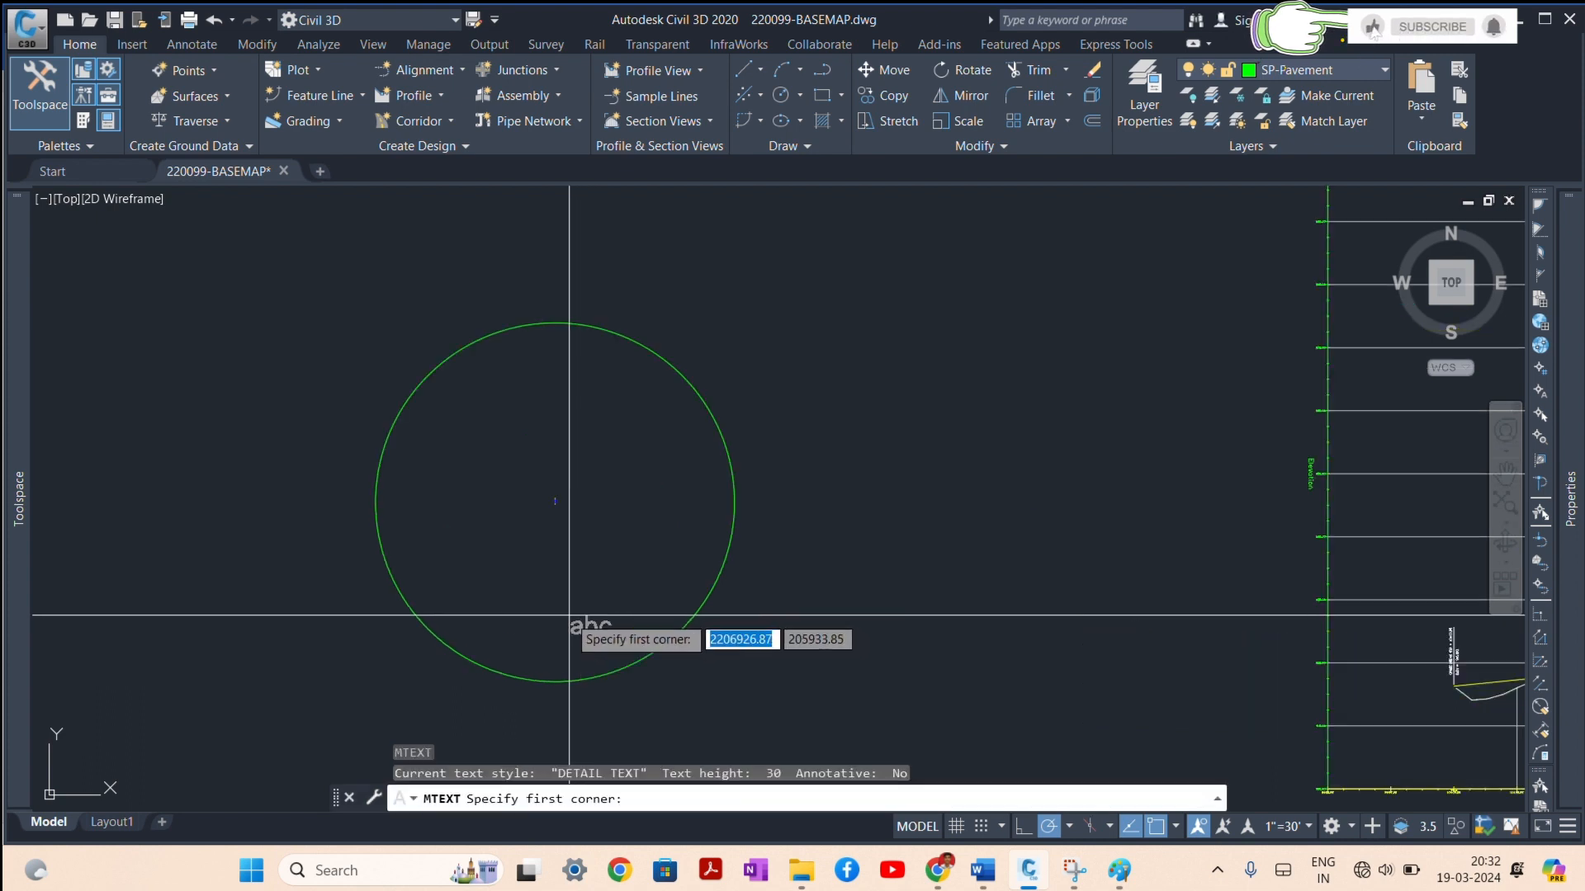
{"action": "left_click", "coordinate": [473, 566]}
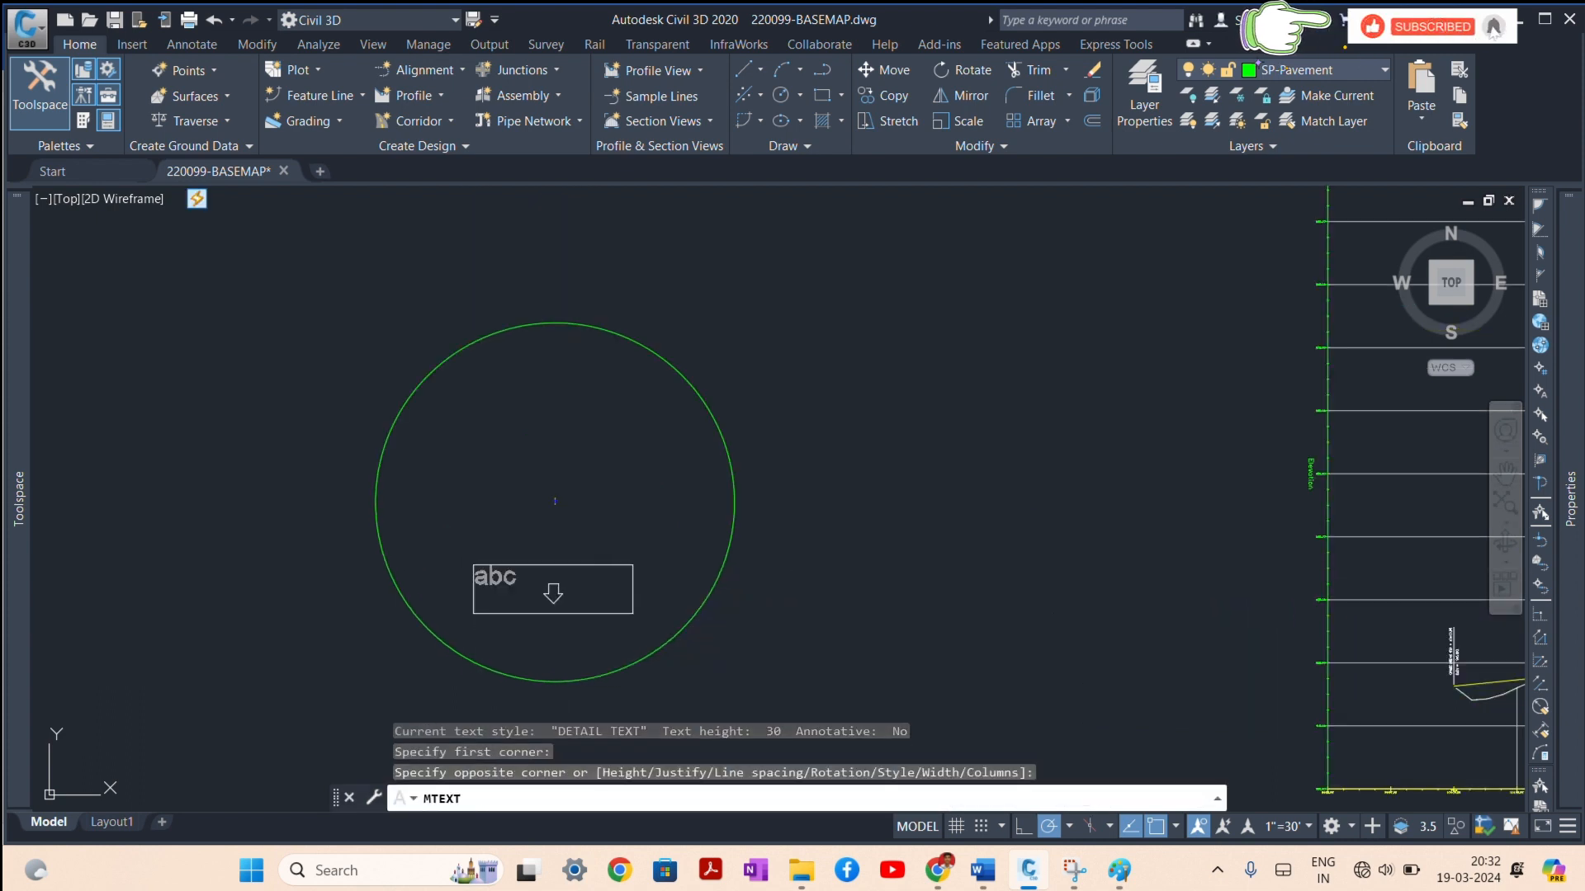
{"action": "left_click", "coordinate": [633, 613]}
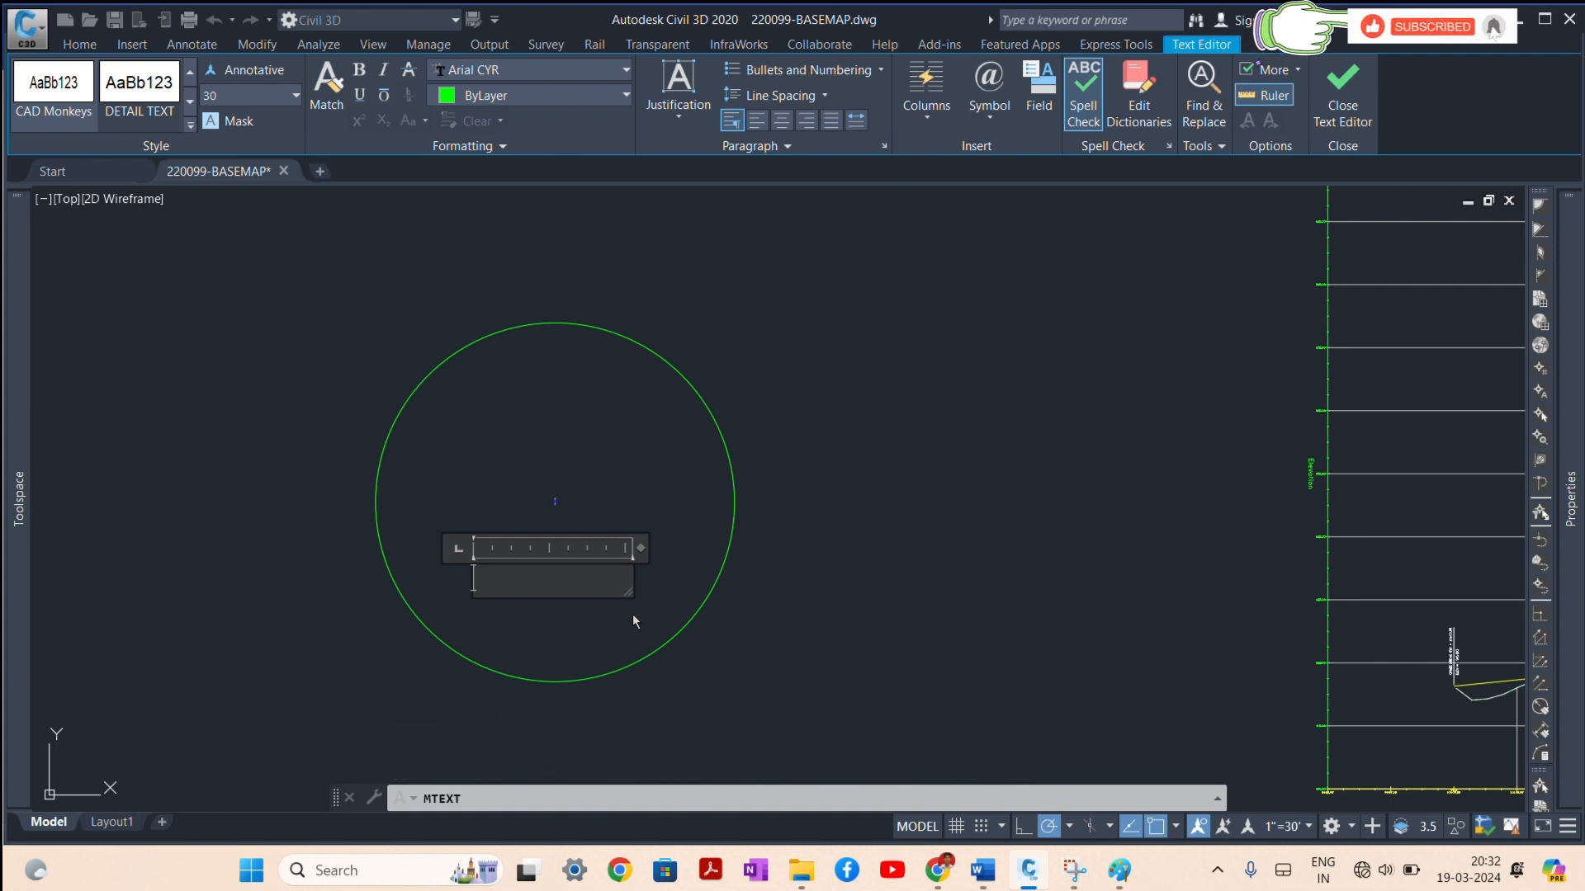
{"action": "type", "text": "ASSE"}
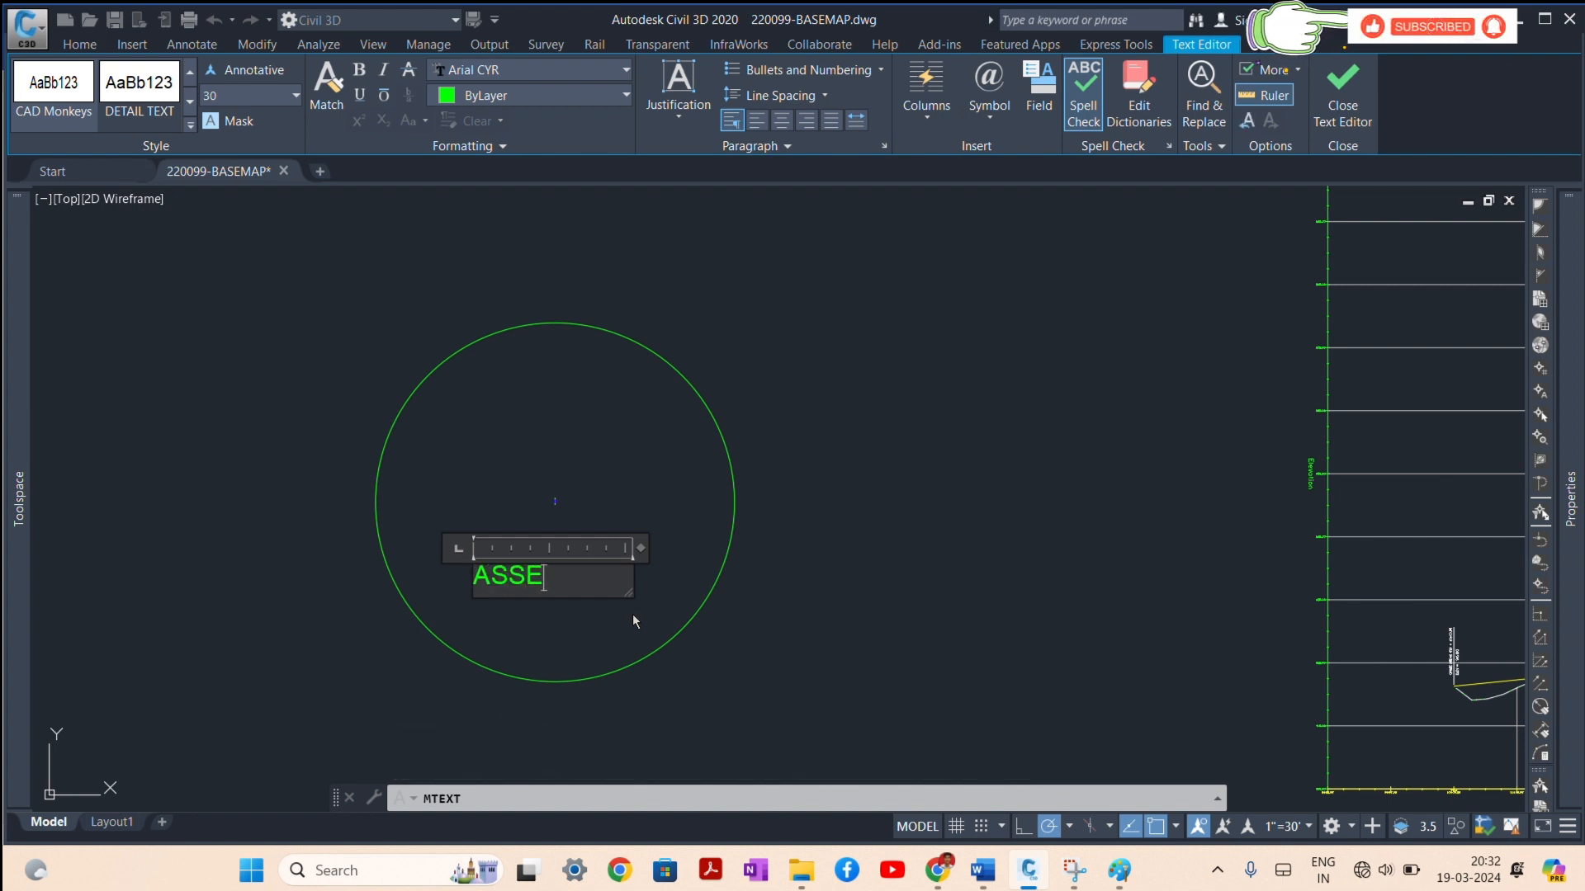
{"action": "type", "text": "MBLY"}
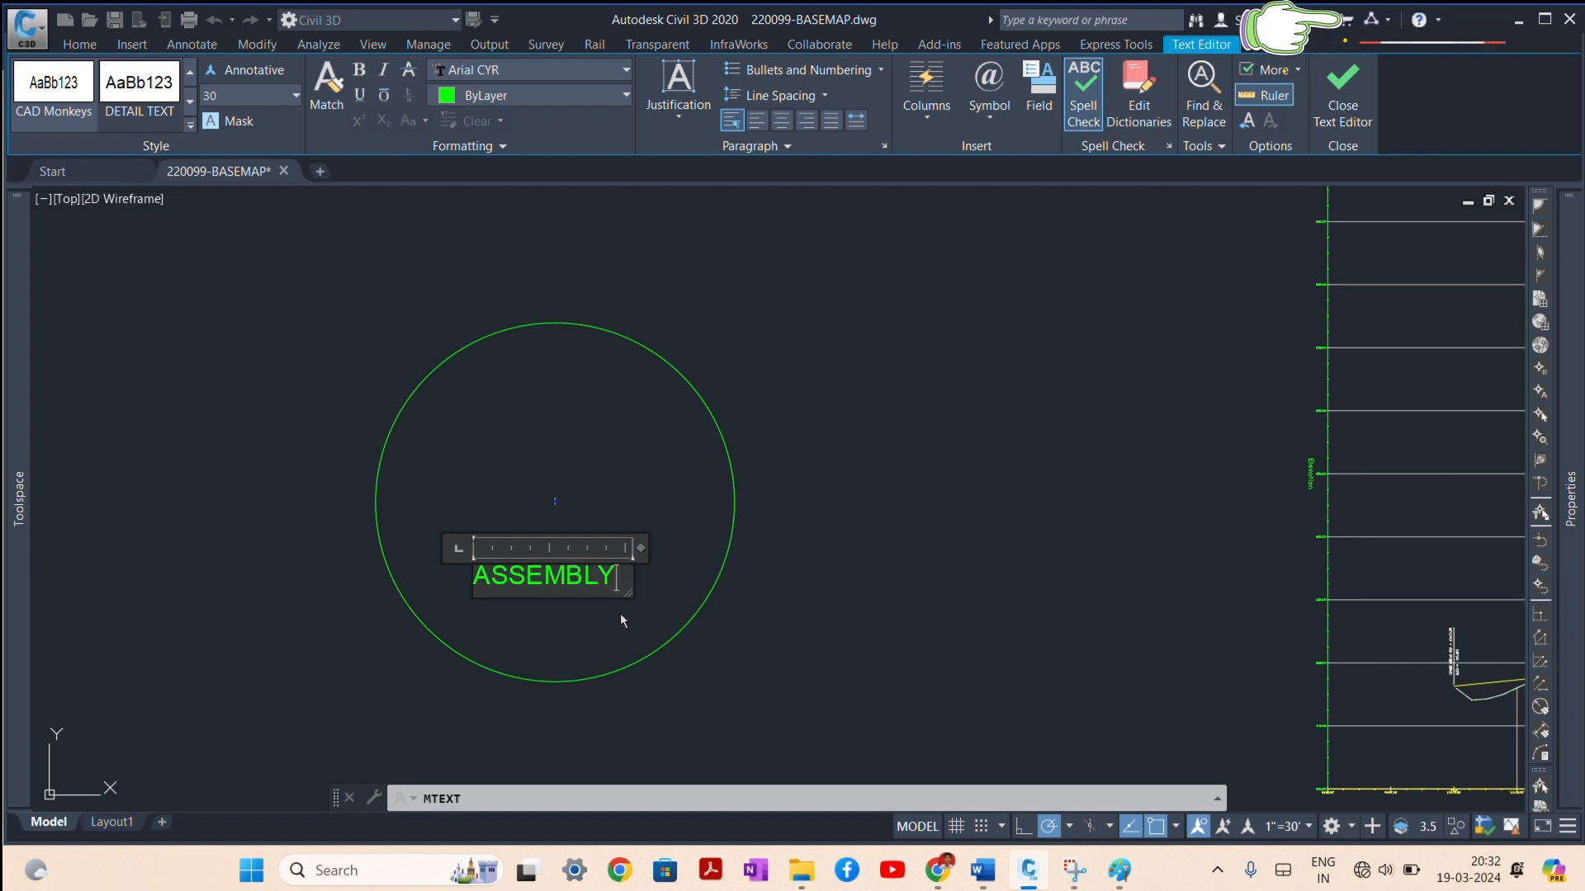
{"action": "left_click", "coordinate": [789, 601]}
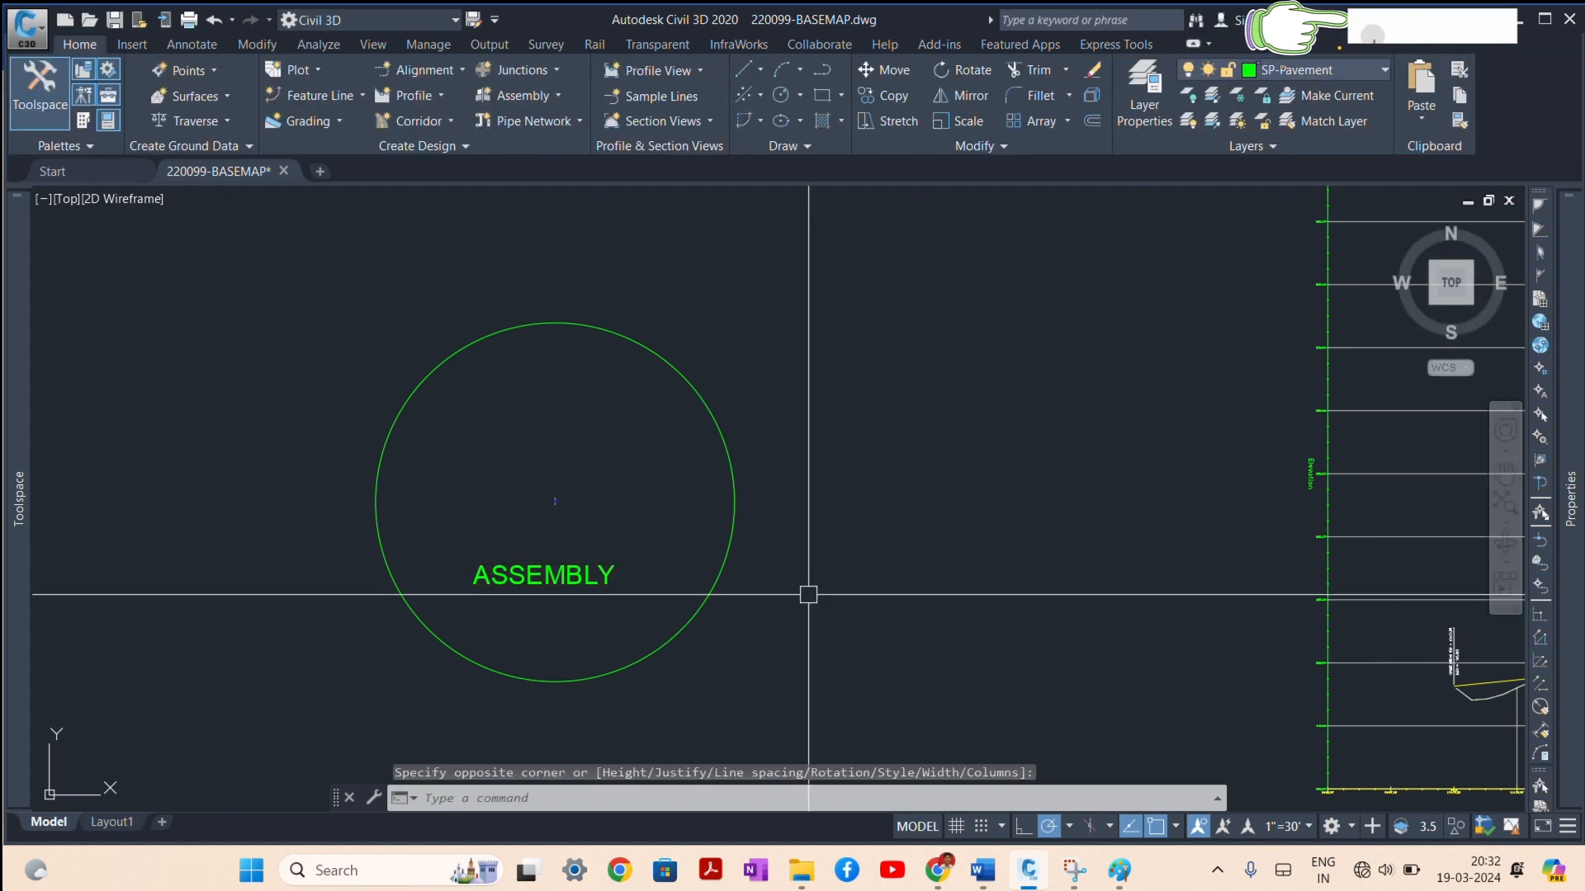
Step: Set the ASSEMBLY label's justification to Top center
{"action": "left_click", "coordinate": [608, 578]}
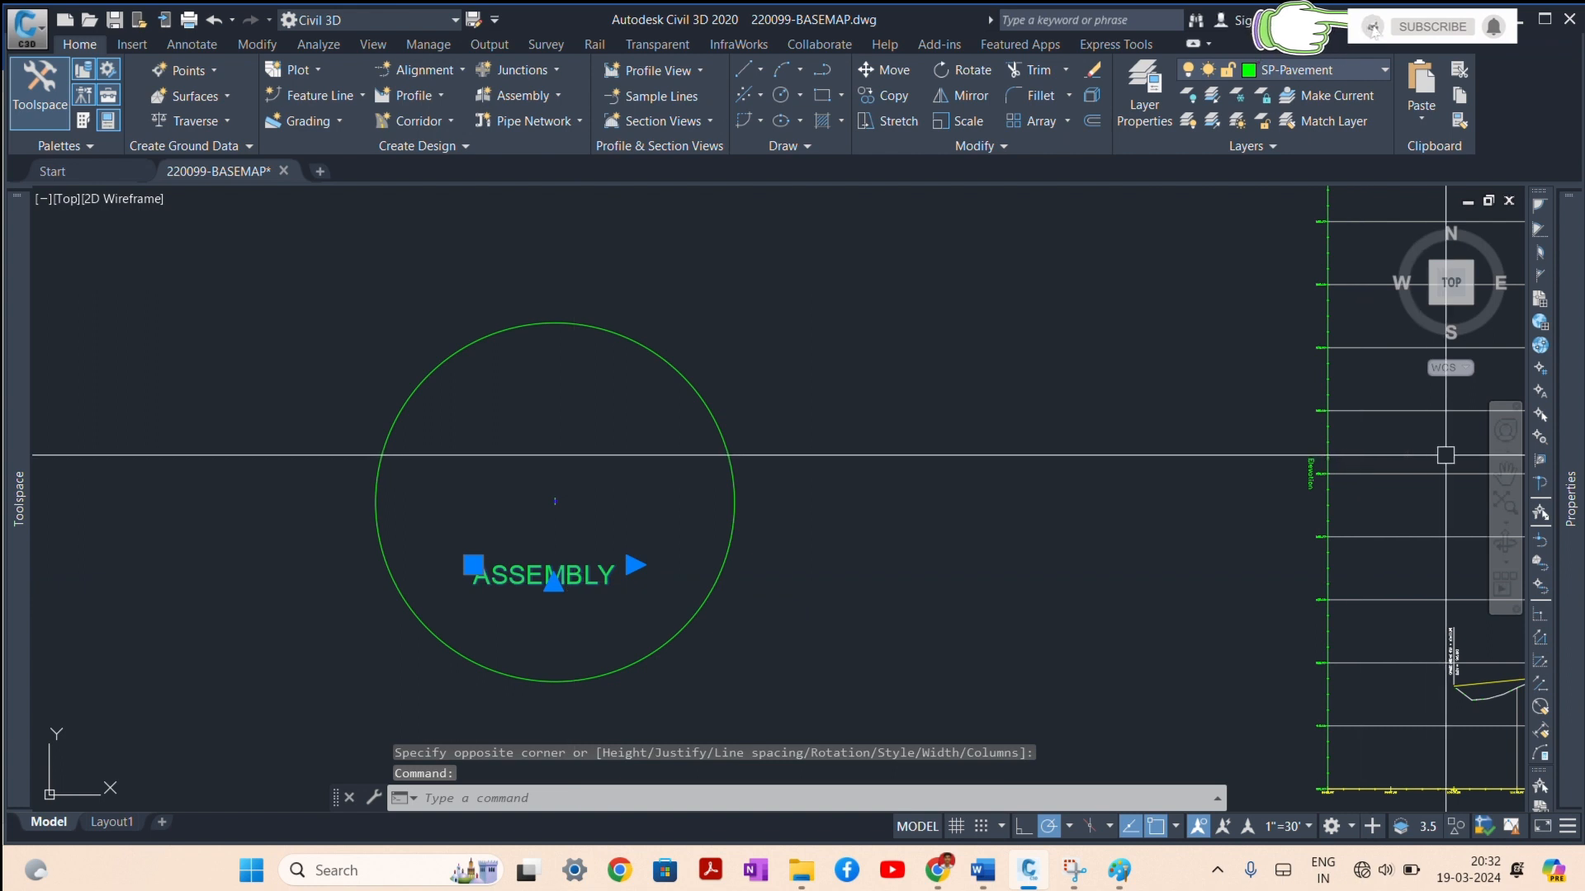
{"action": "mouse_move", "coordinate": [1573, 437]}
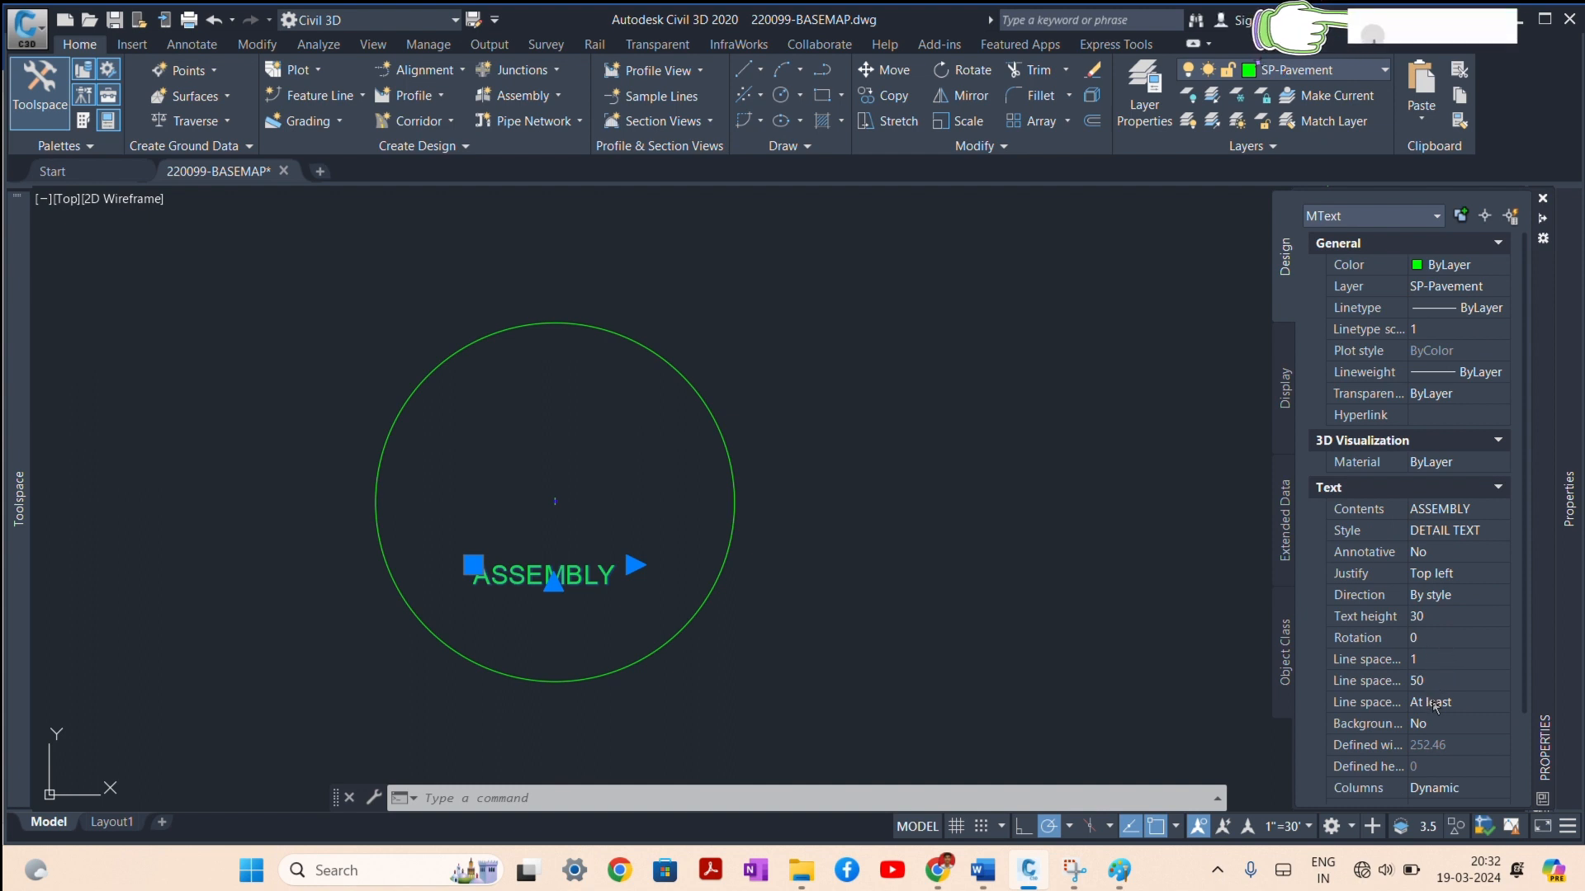
{"action": "scroll", "coordinate": [1436, 707], "scroll_direction": "down", "scroll_amount": 2}
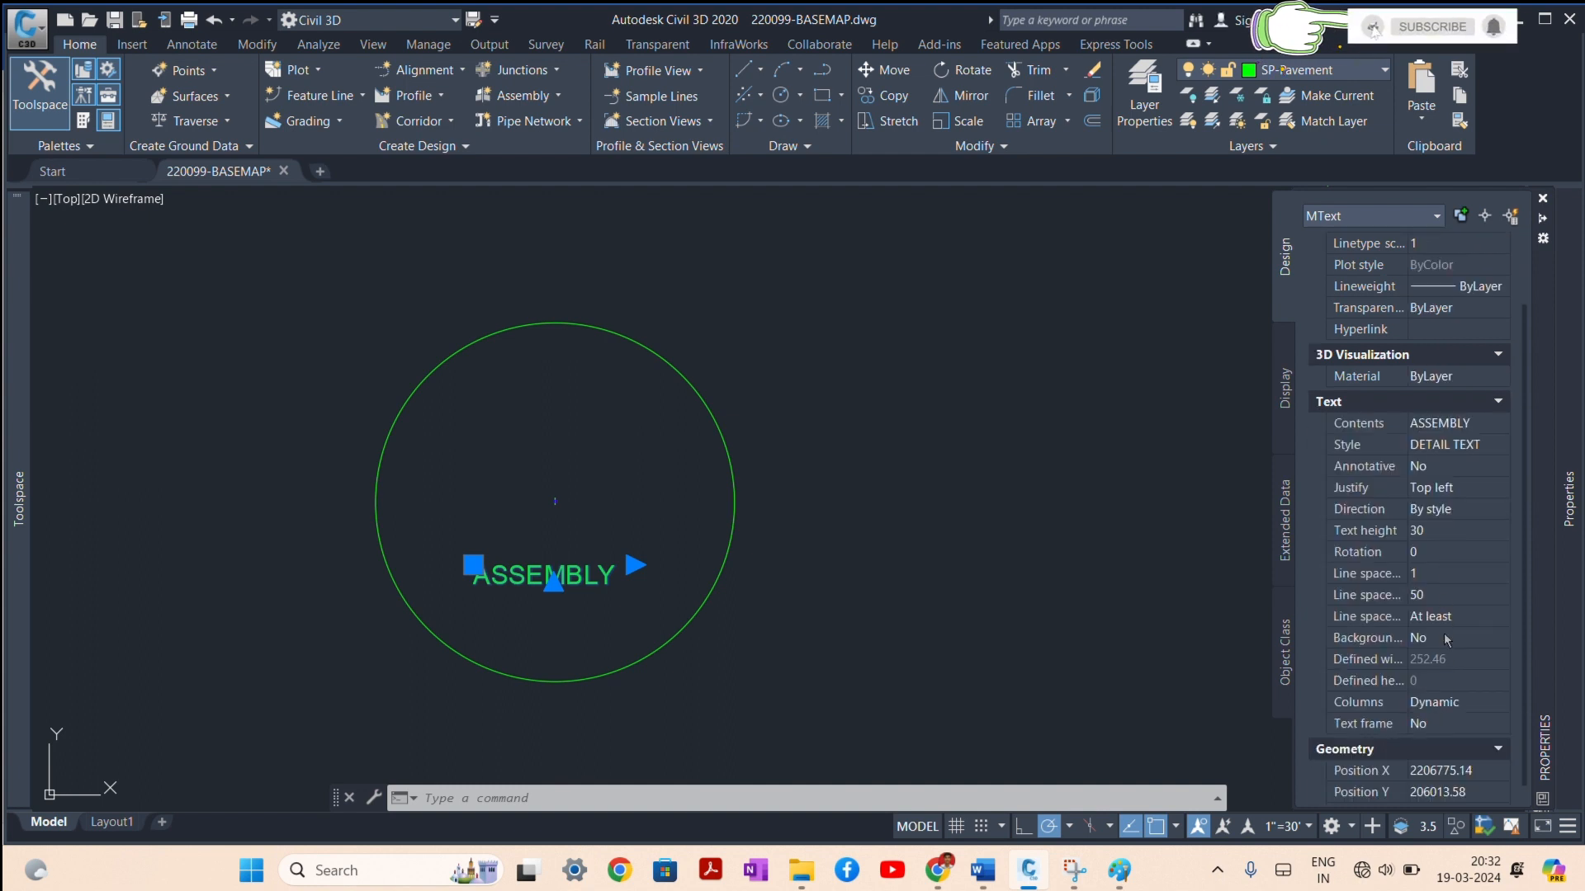
{"action": "left_click", "coordinate": [1446, 642]}
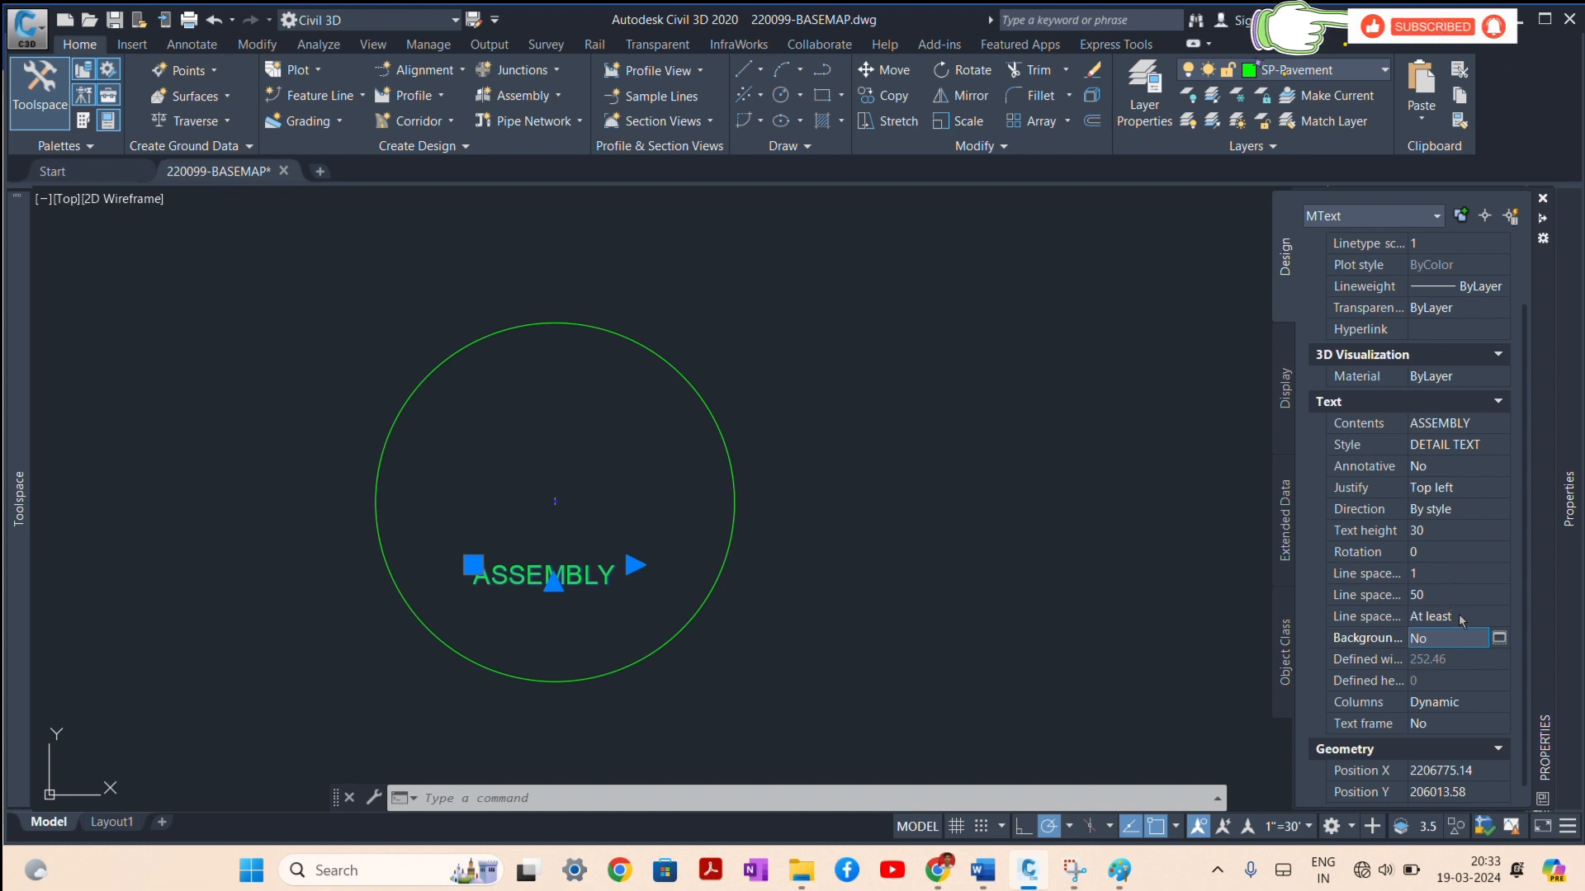
{"action": "left_click", "coordinate": [1458, 487]}
{"action": "left_click", "coordinate": [1458, 487]}
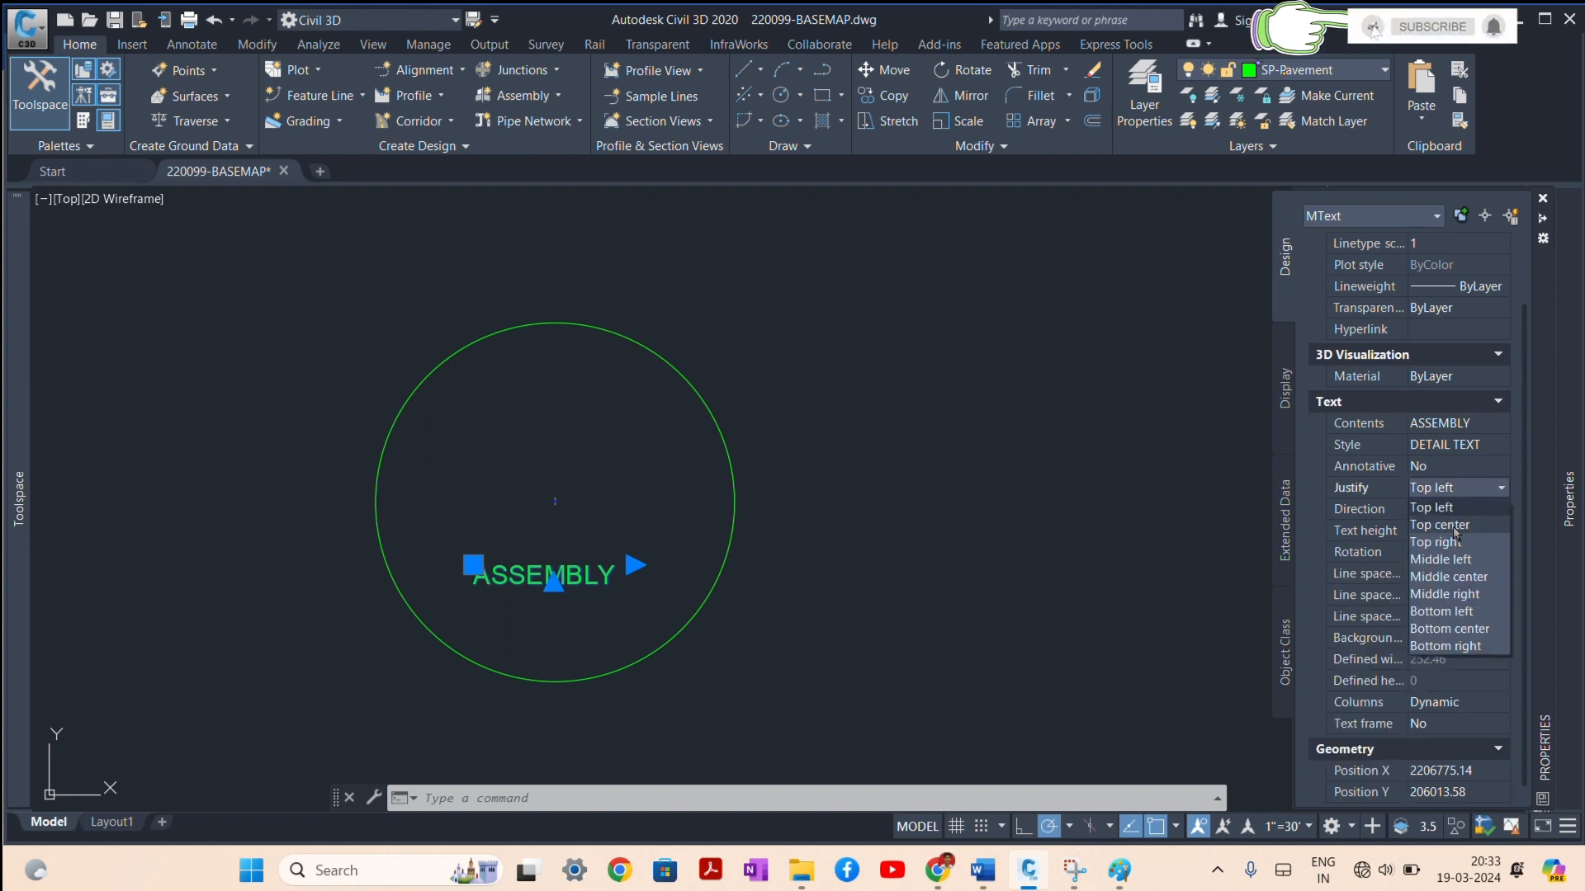
{"action": "left_click", "coordinate": [1454, 525]}
Step: Move the ASSEMBLY label straight down towards the circle's lower edge, keeping it in line with the baseline marker
{"action": "left_click", "coordinate": [553, 569]}
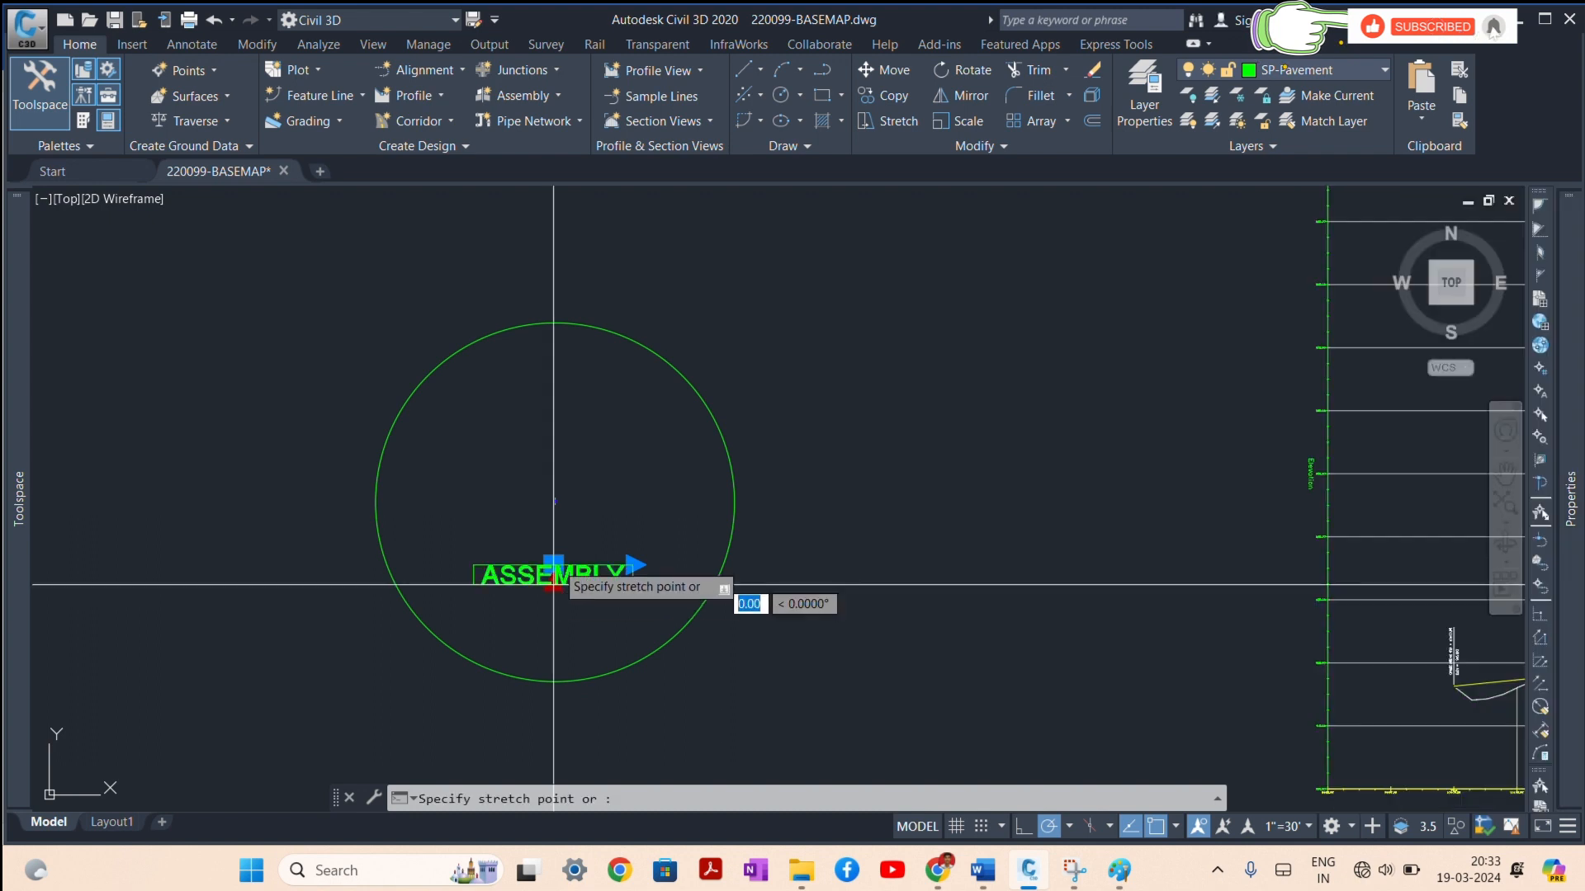
{"action": "key", "text": "Escape"}
{"action": "left_click", "coordinate": [553, 565]}
{"action": "key", "text": "Escape"}
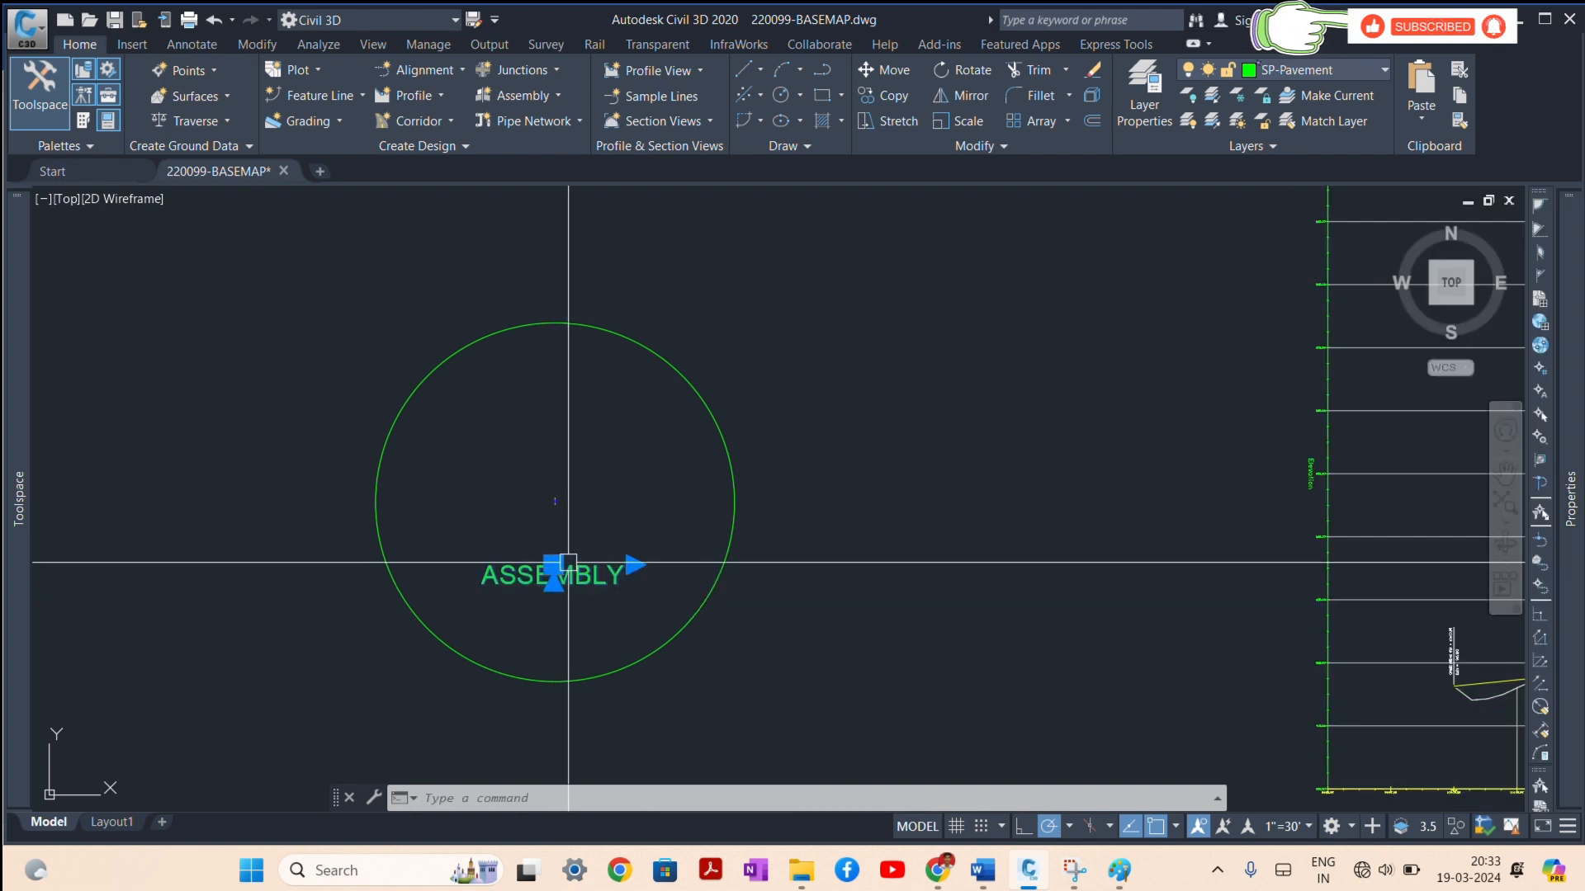
{"action": "left_click", "coordinate": [553, 565]}
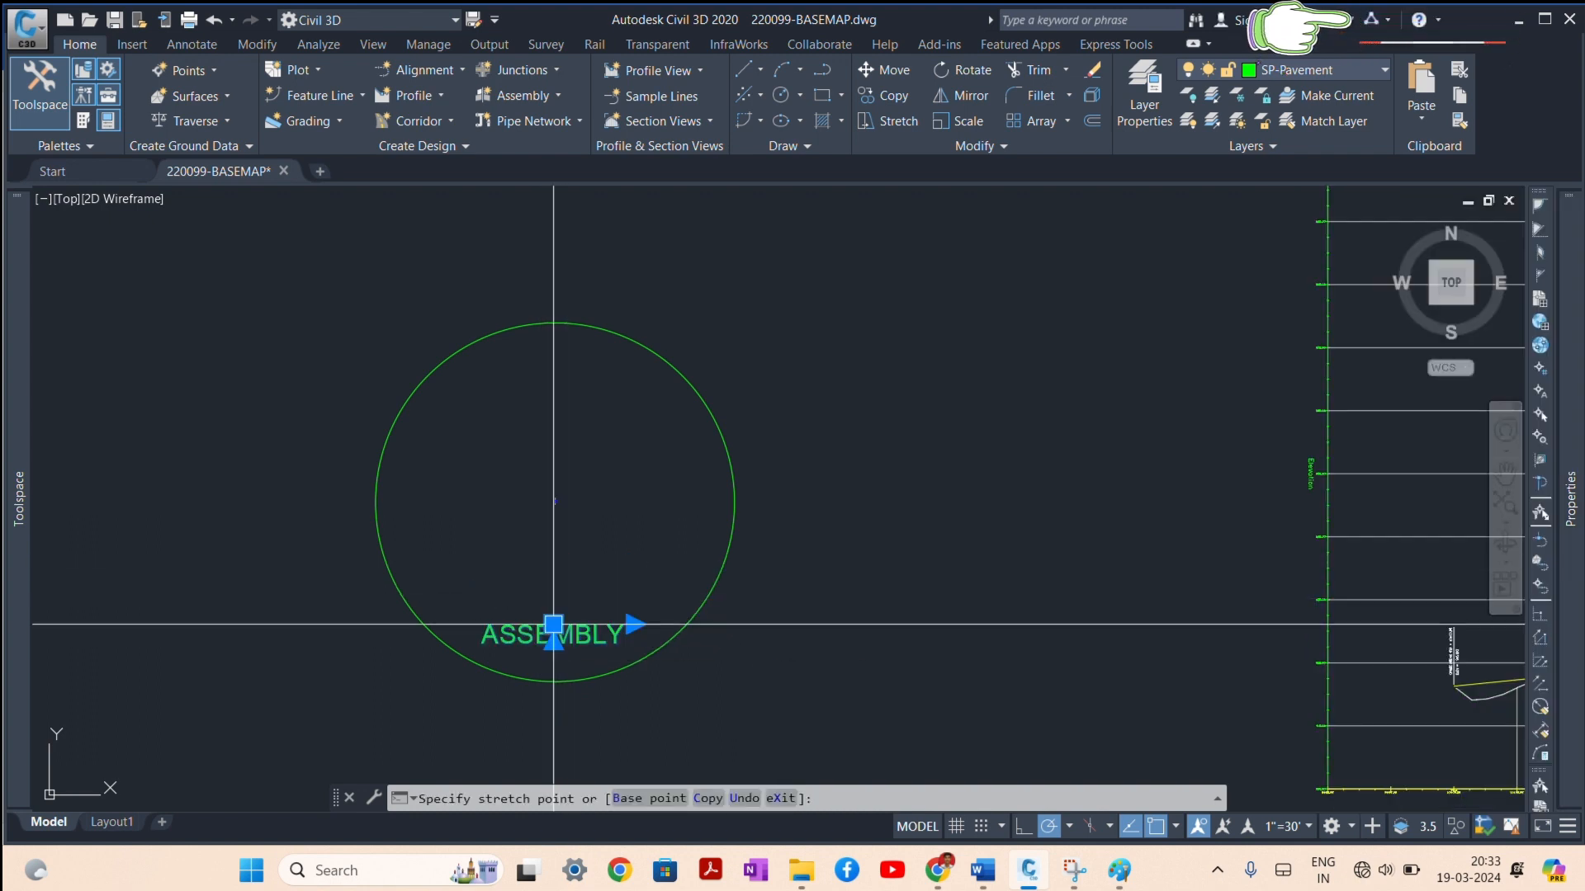
{"action": "key", "text": "Escape"}
Step: Attach a LaneSuperelevationAOR subassembly from the imperial lanes palette to the ROAD baseline marker, extending to the right
{"action": "scroll", "coordinate": [569, 485], "scroll_direction": "up", "scroll_amount": 5}
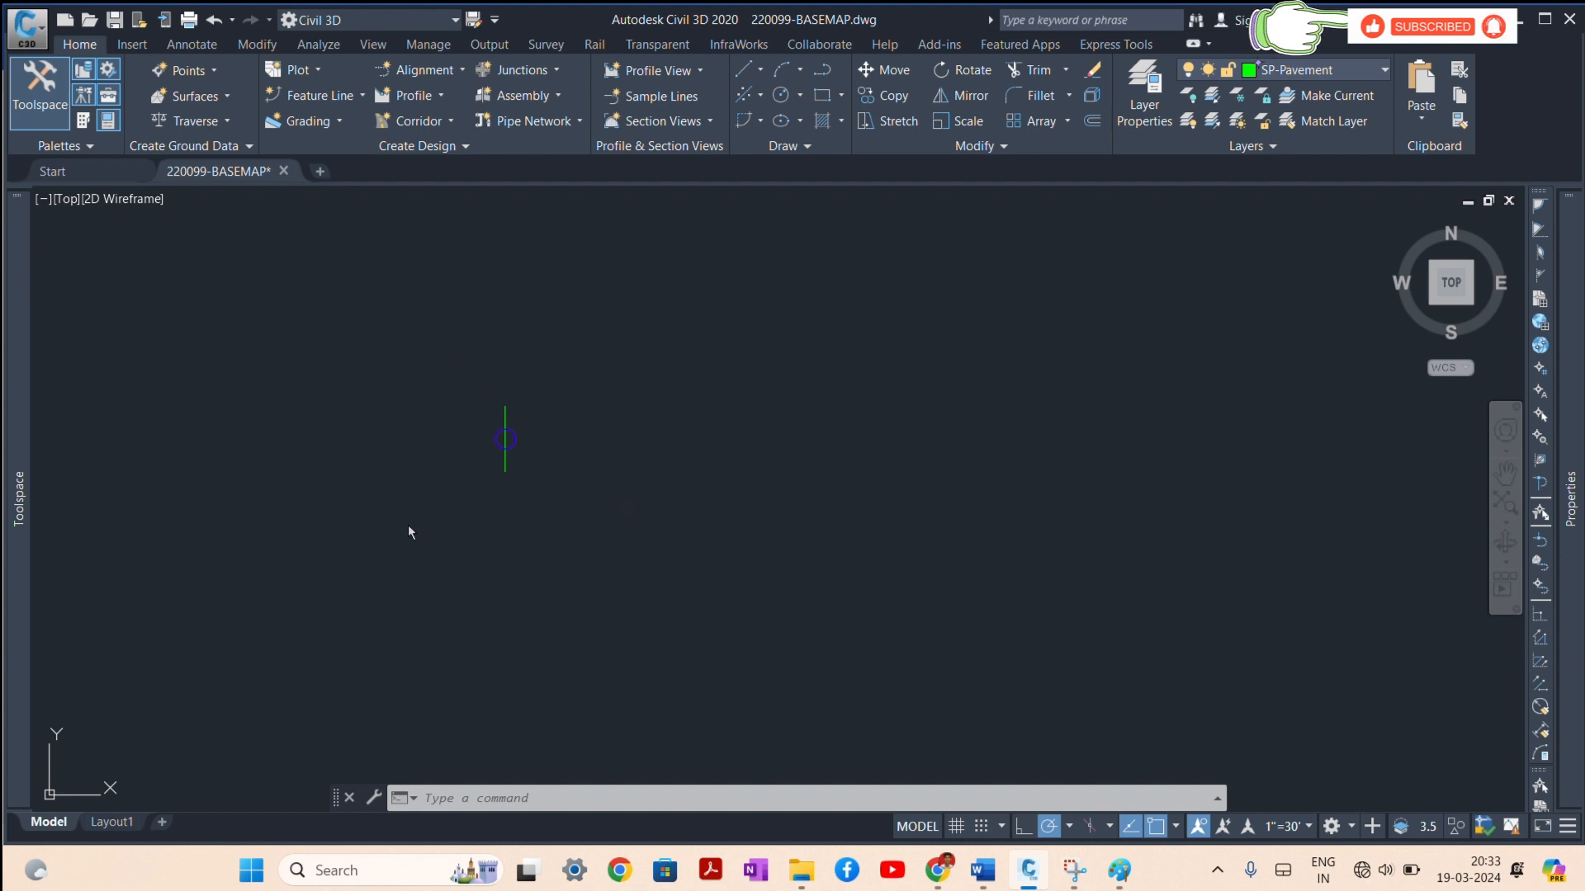
{"action": "left_click", "coordinate": [84, 119]}
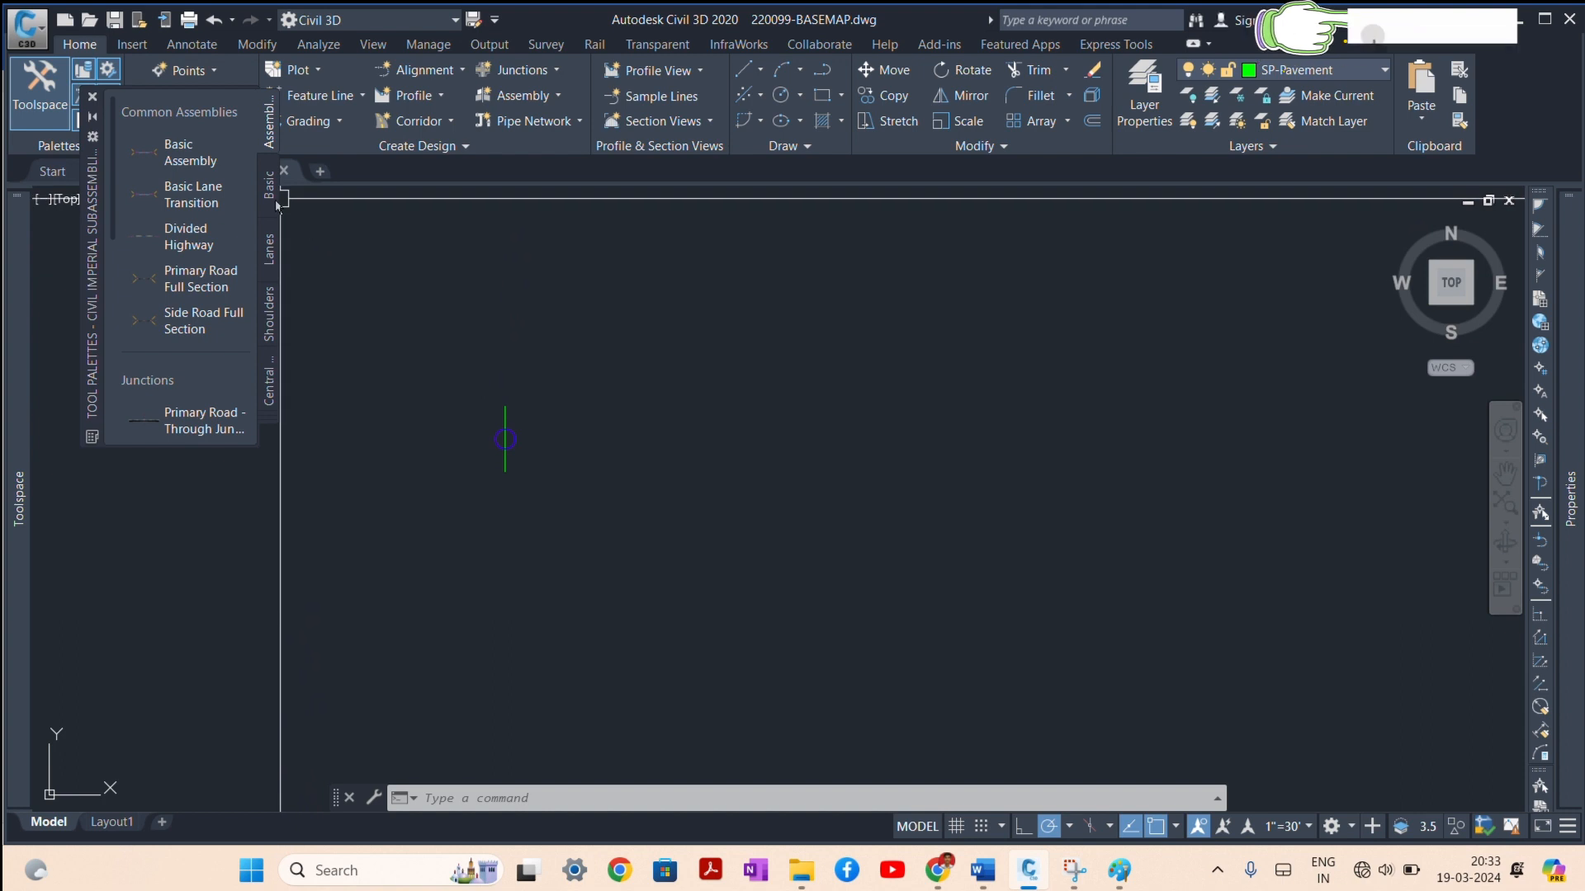
{"action": "left_click", "coordinate": [271, 254]}
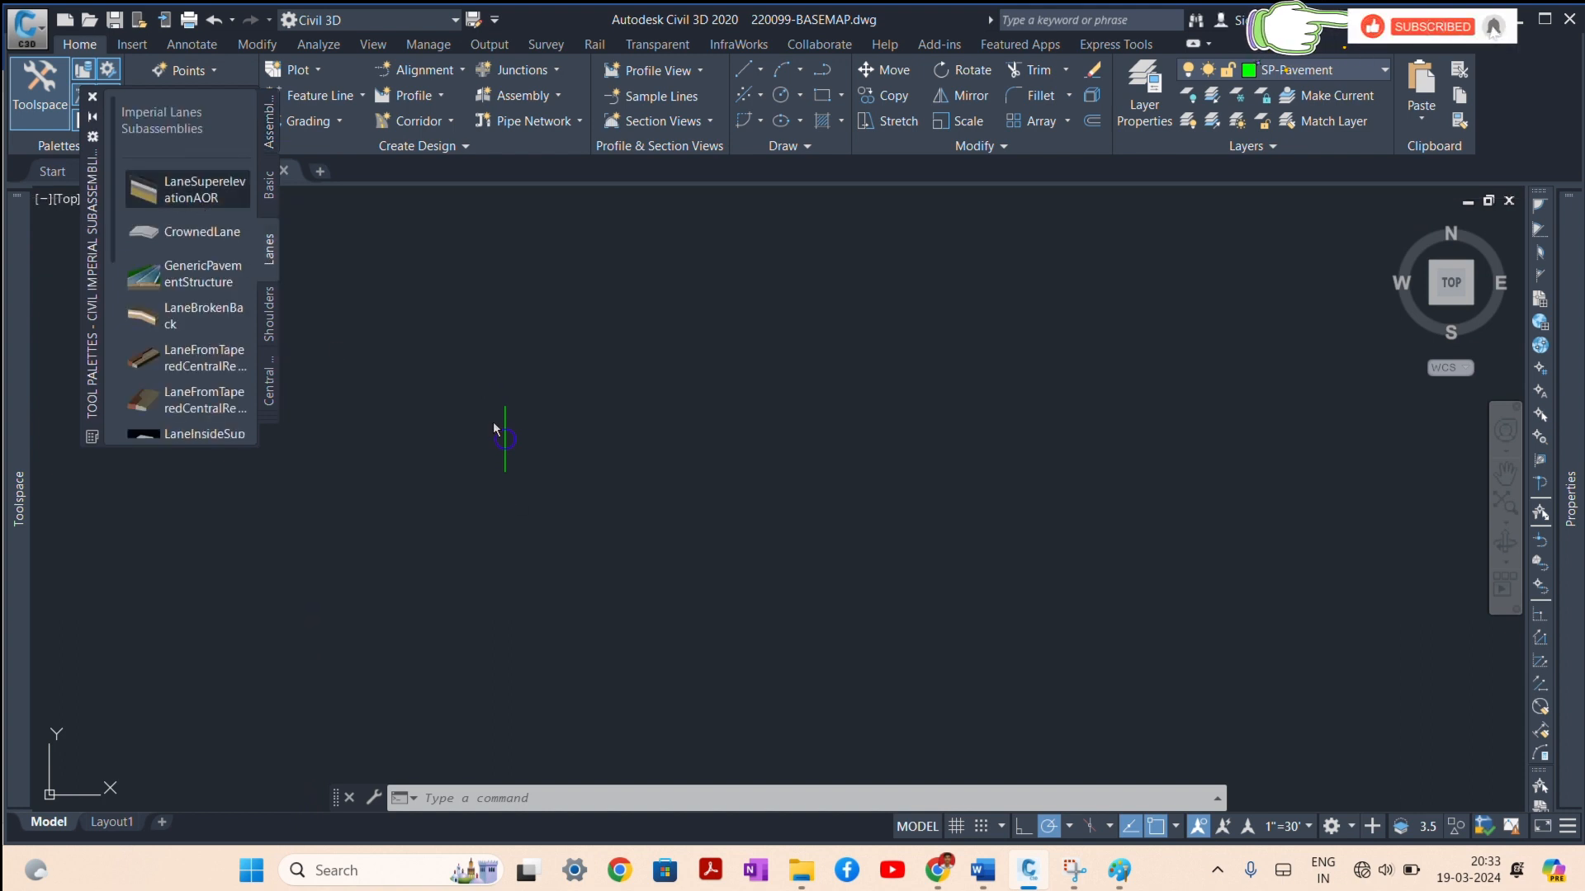
{"action": "scroll", "coordinate": [534, 452], "scroll_direction": "up", "scroll_amount": 5}
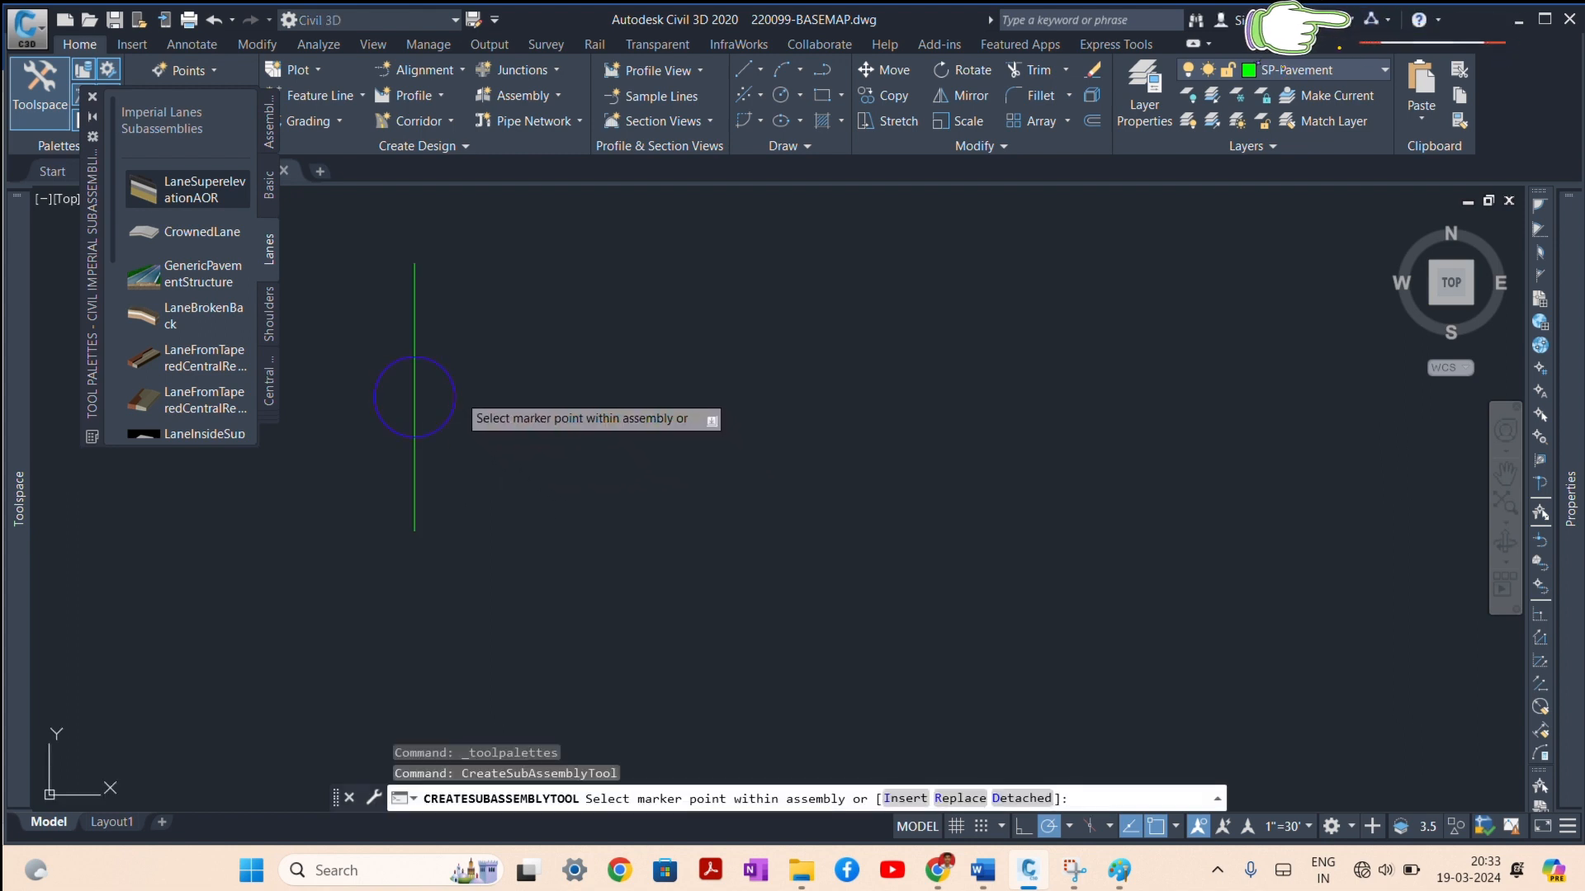
{"action": "left_click", "coordinate": [453, 389]}
{"action": "scroll", "coordinate": [730, 408], "scroll_direction": "up", "scroll_amount": 2}
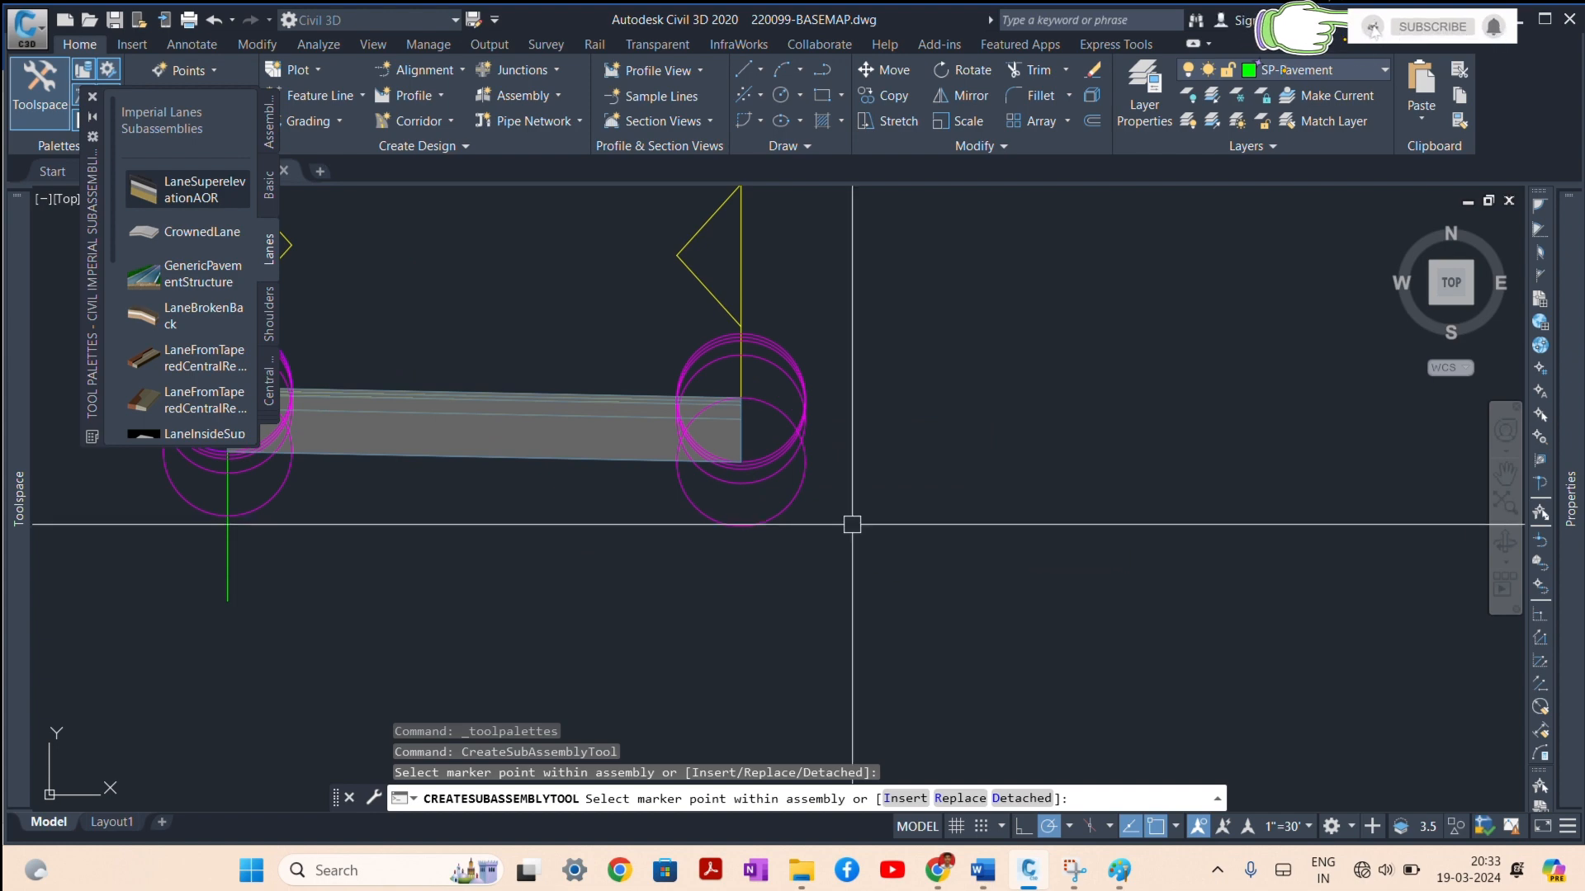
Step: Set the width of the right-hand LaneSuperelevationAOR subassembly to 10 feet in its subassembly parameters
{"action": "key", "text": "Escape"}
{"action": "scroll", "coordinate": [697, 399], "scroll_direction": "up", "scroll_amount": 5}
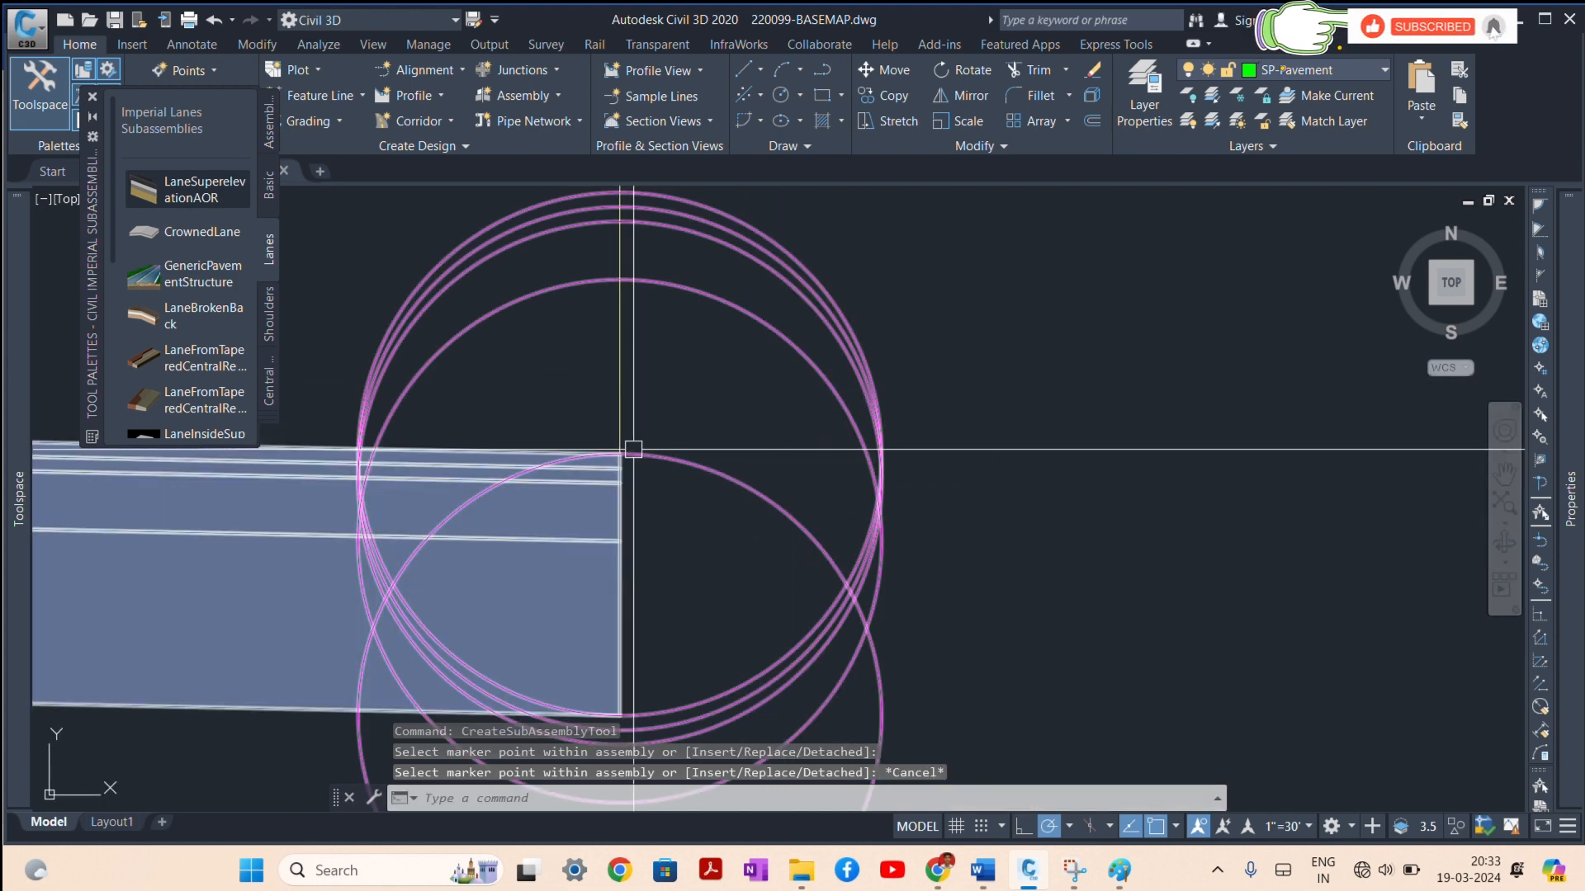
{"action": "scroll", "coordinate": [633, 448], "scroll_direction": "down", "scroll_amount": 8}
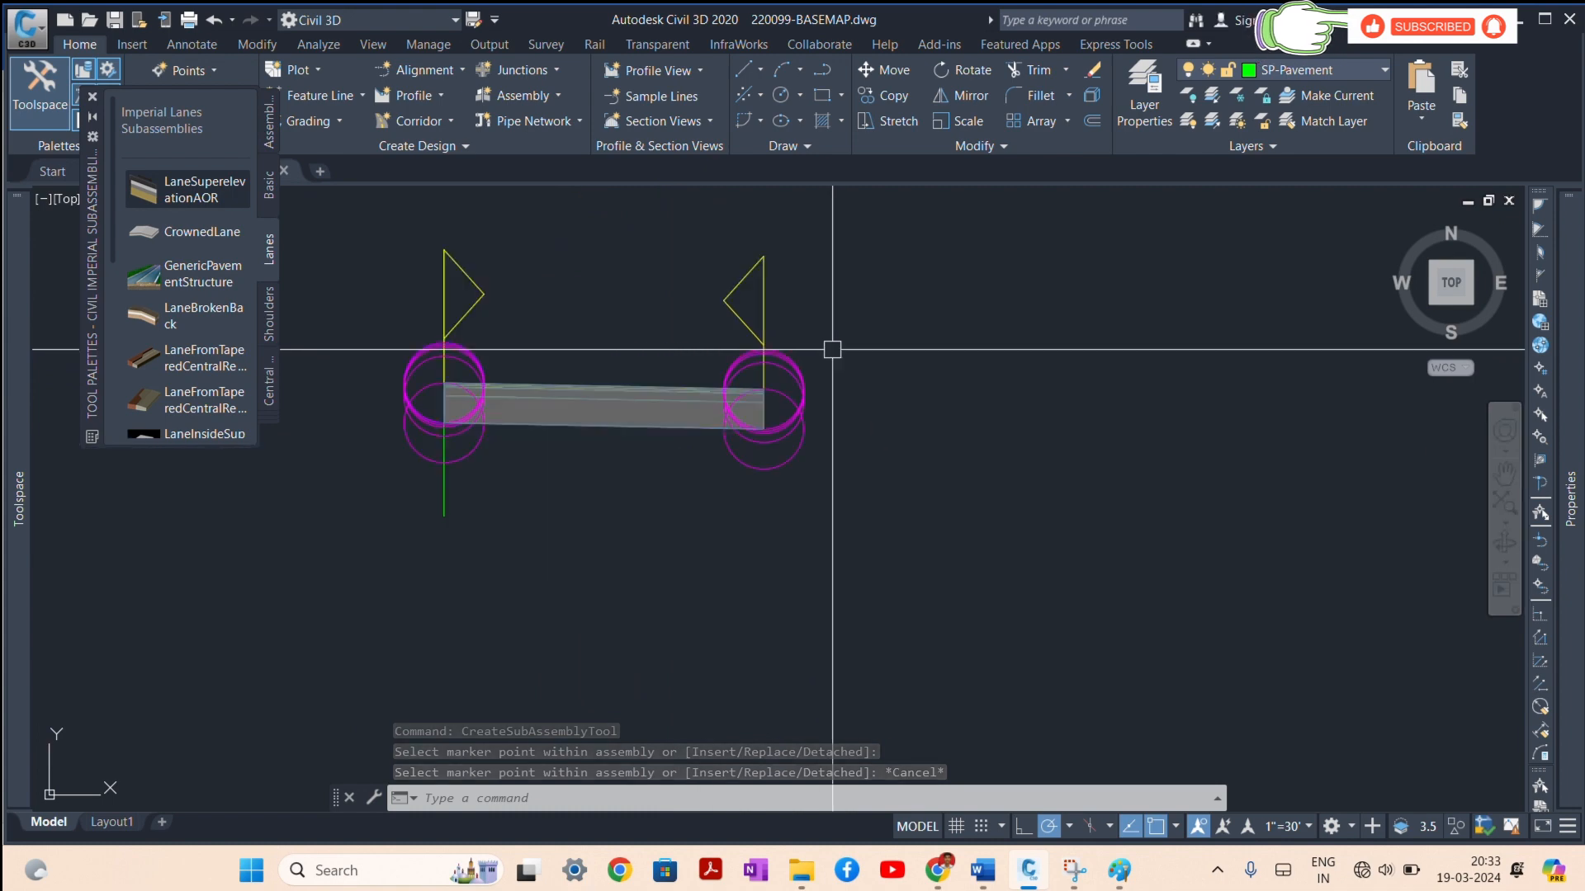
{"action": "scroll", "coordinate": [832, 349], "scroll_direction": "down", "scroll_amount": 2}
{"action": "left_click", "coordinate": [719, 376]}
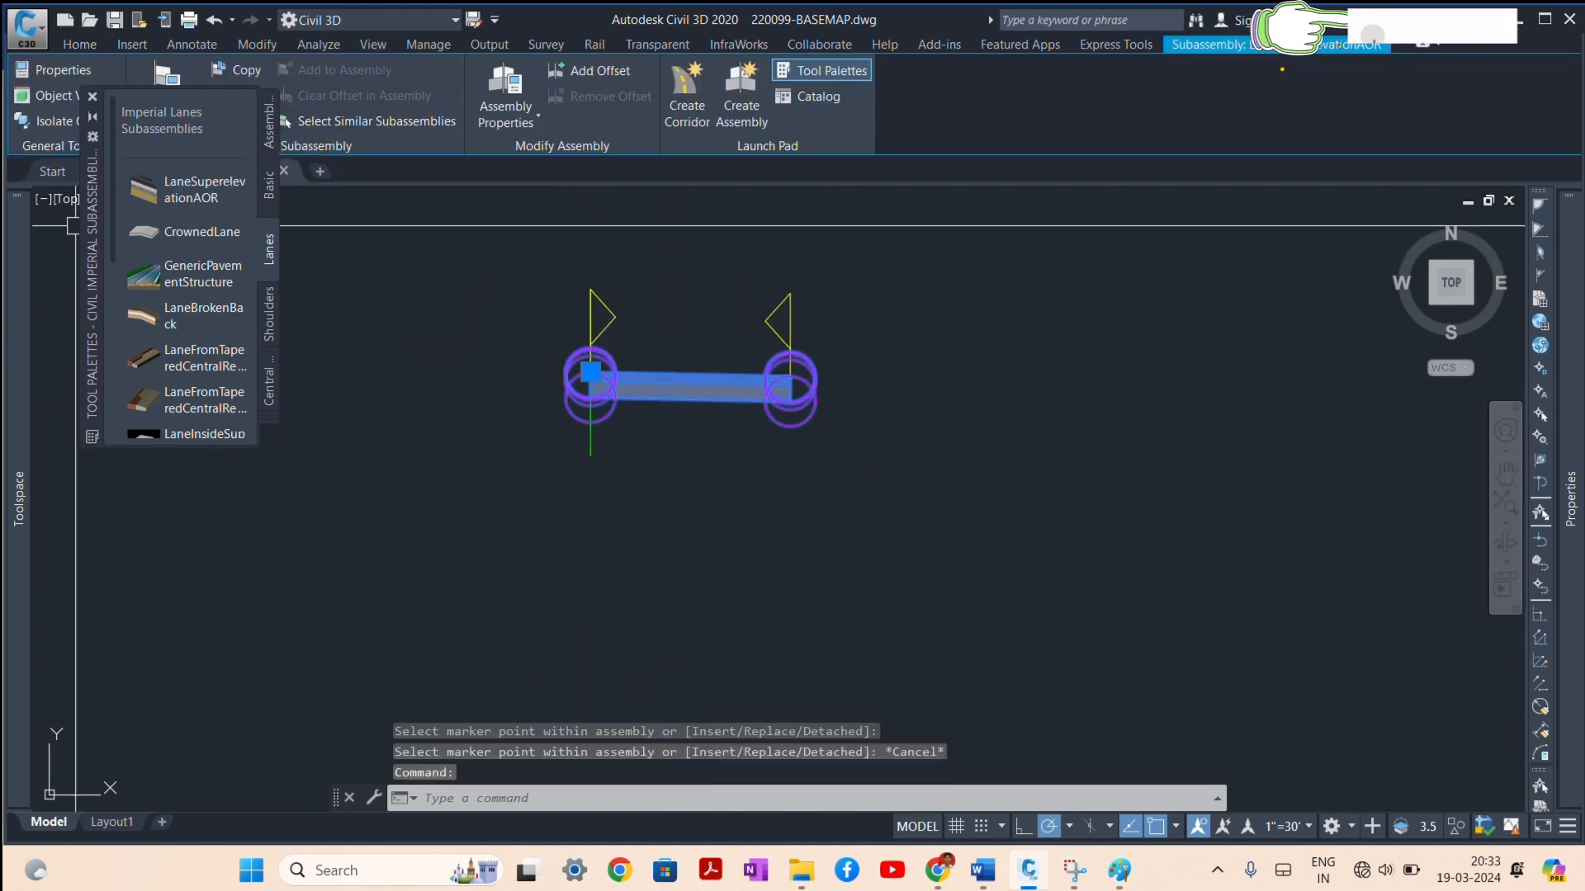
{"action": "left_click_drag", "start_coordinate": [91, 226], "coordinate": [68, 416]}
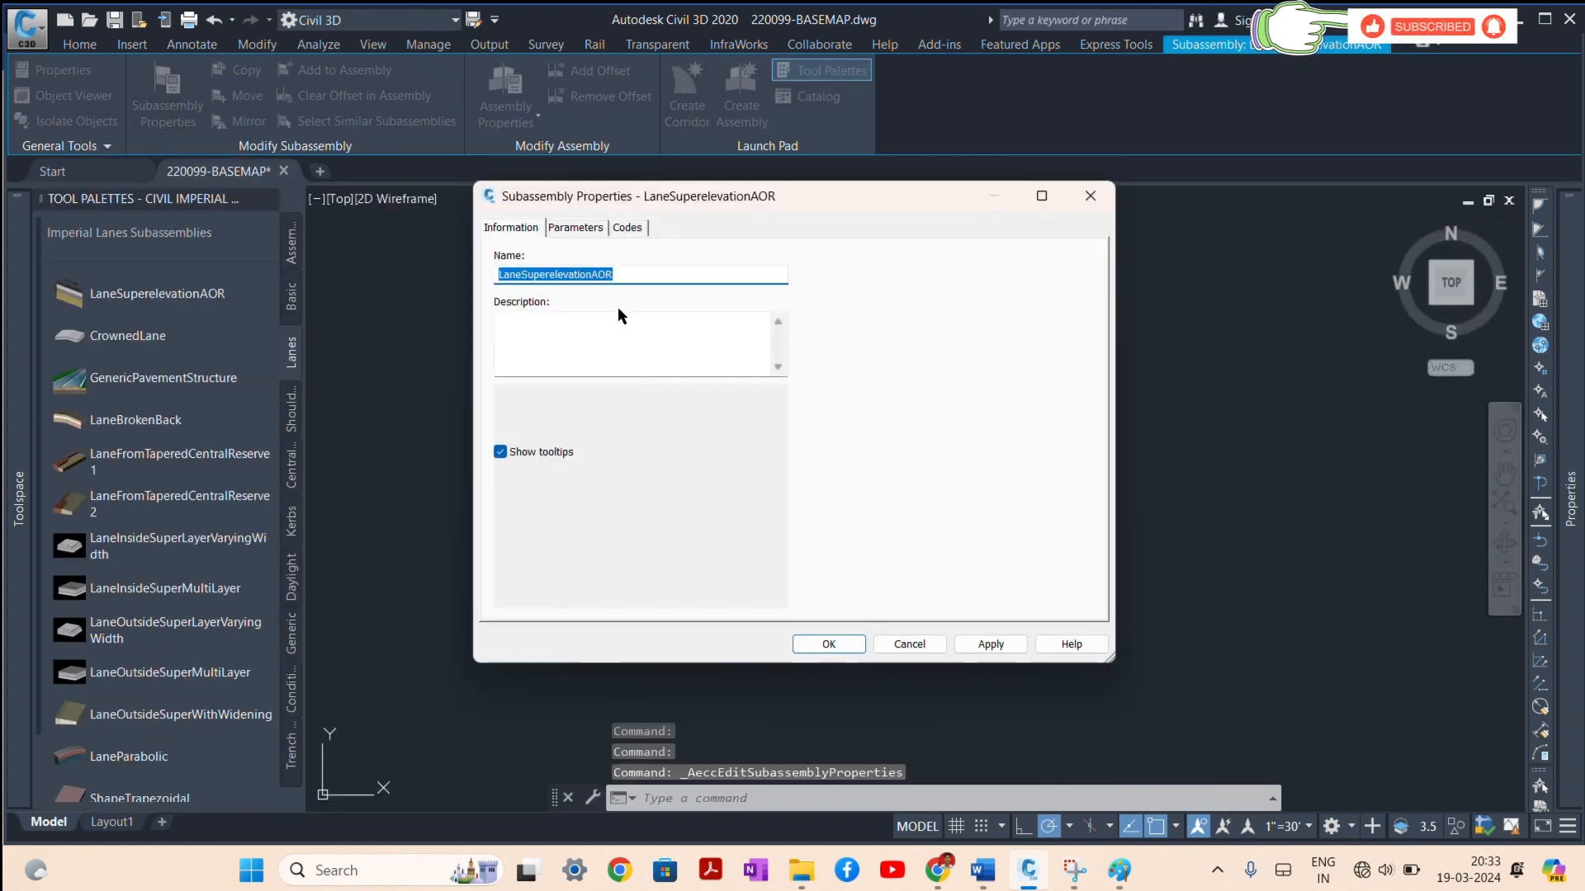
{"action": "left_click", "coordinate": [569, 229]}
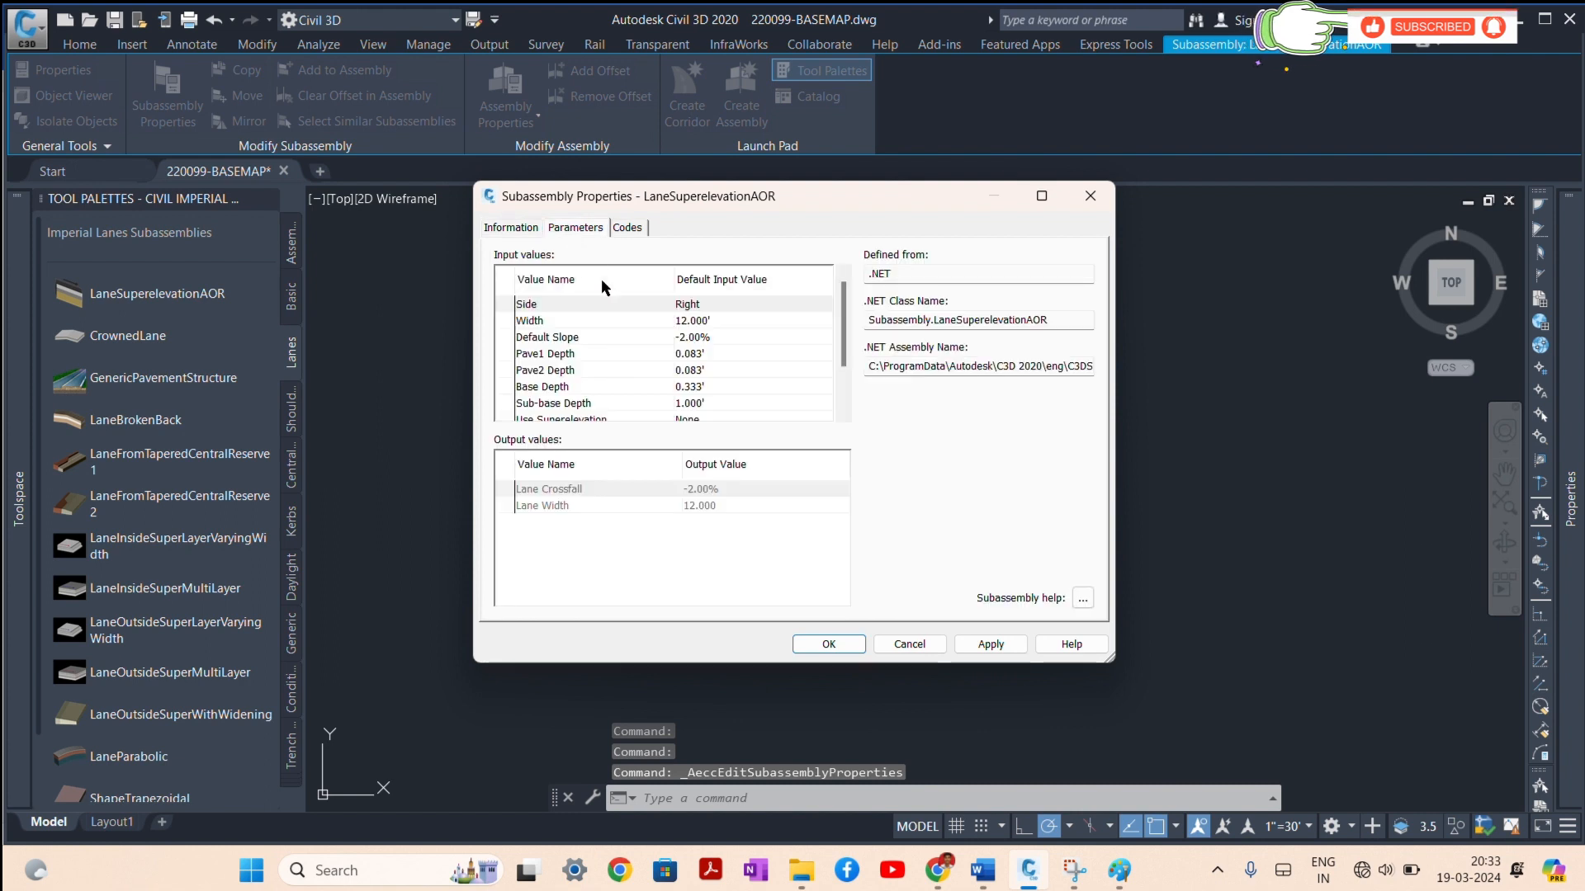
{"action": "left_click", "coordinate": [701, 323]}
{"action": "left_click", "coordinate": [703, 324]}
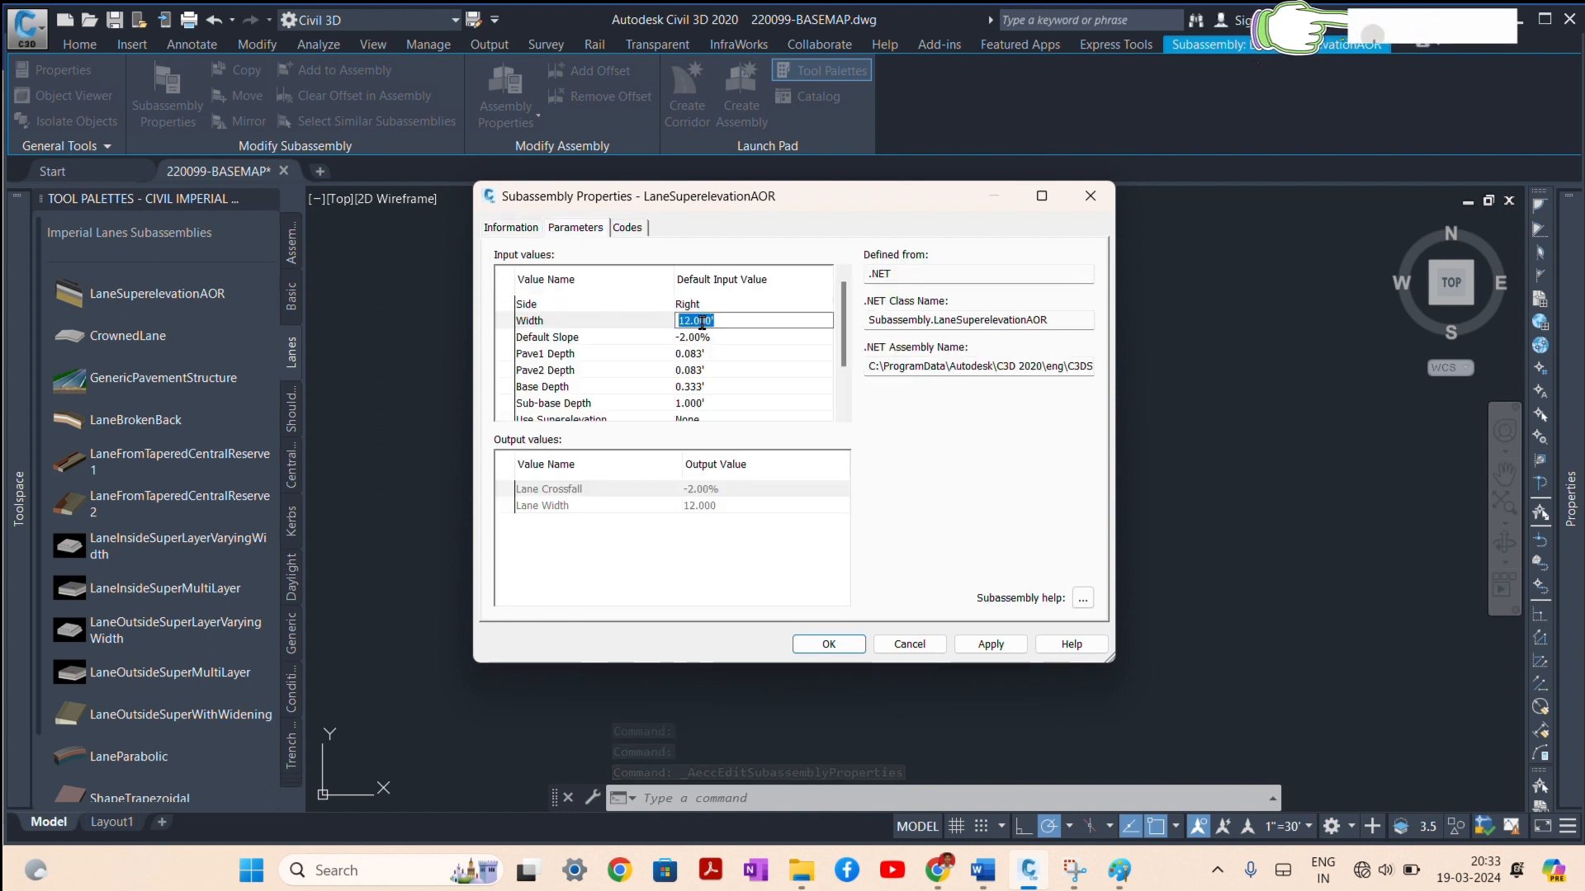
{"action": "type", "text": "10"}
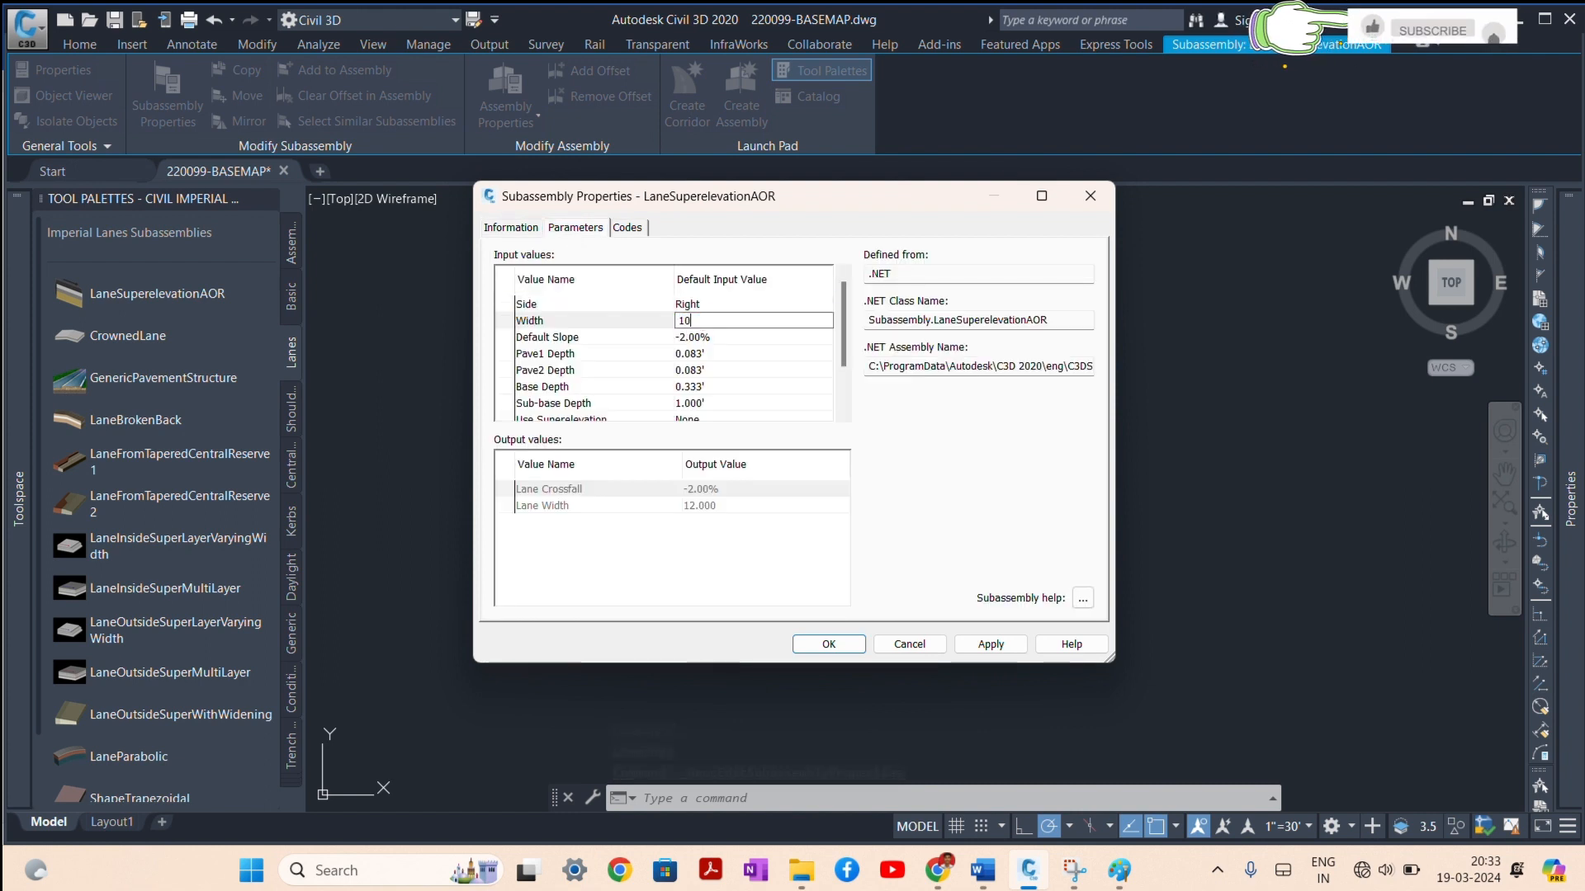
Step: Set the lane's Pave1 Depth to 1 foot and its Pave2, Base and Sub-base depths to 0, and apply the parameters
{"action": "left_click", "coordinate": [697, 355]}
{"action": "left_click", "coordinate": [697, 357]}
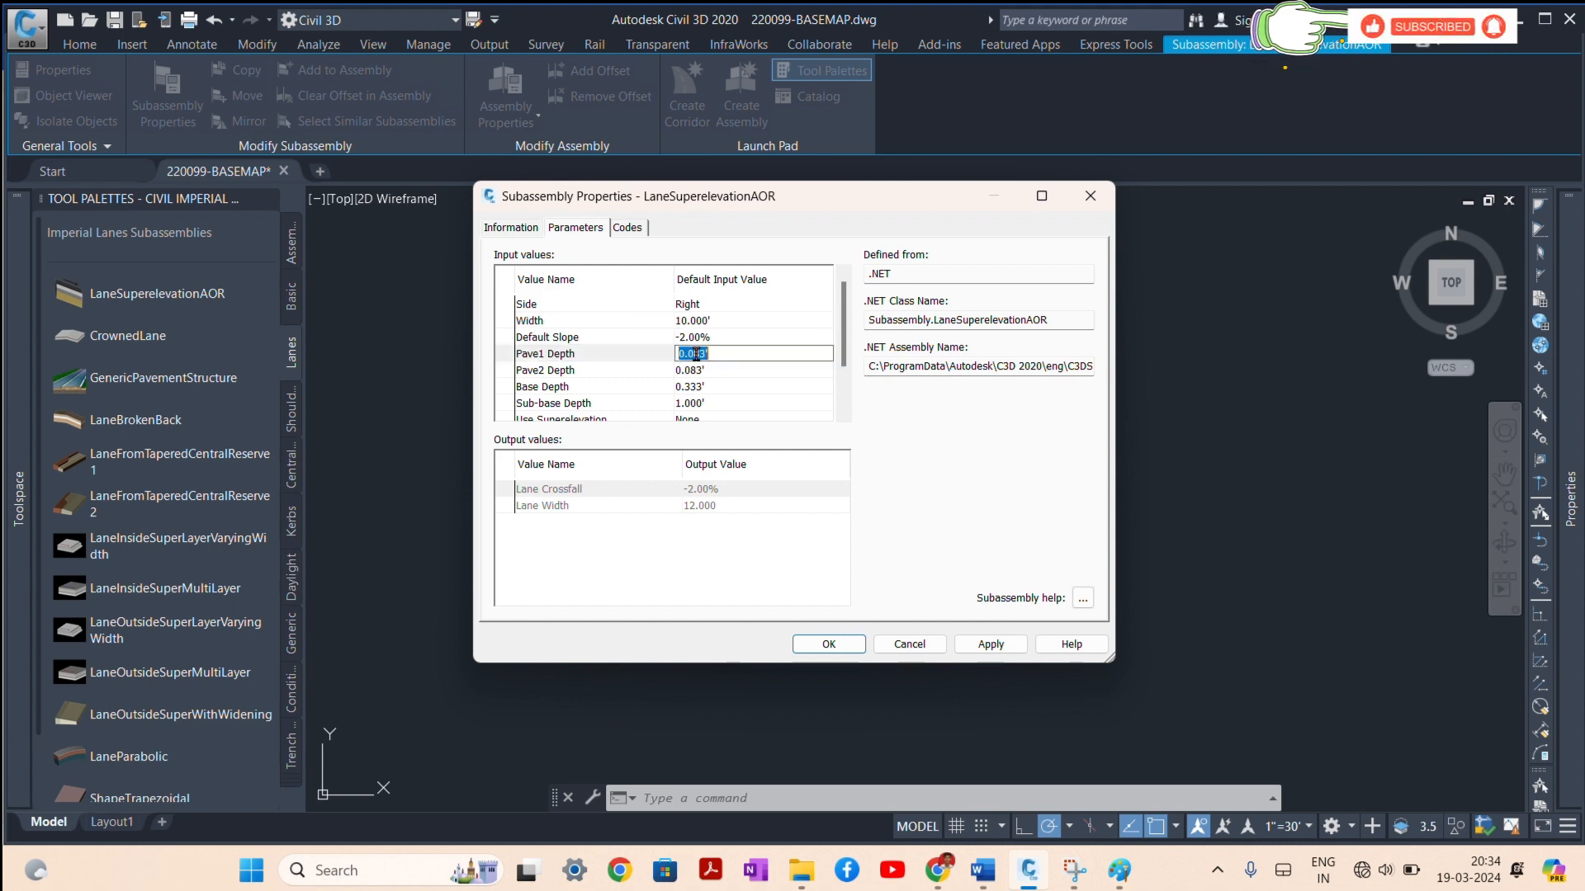
{"action": "type", "text": "1"}
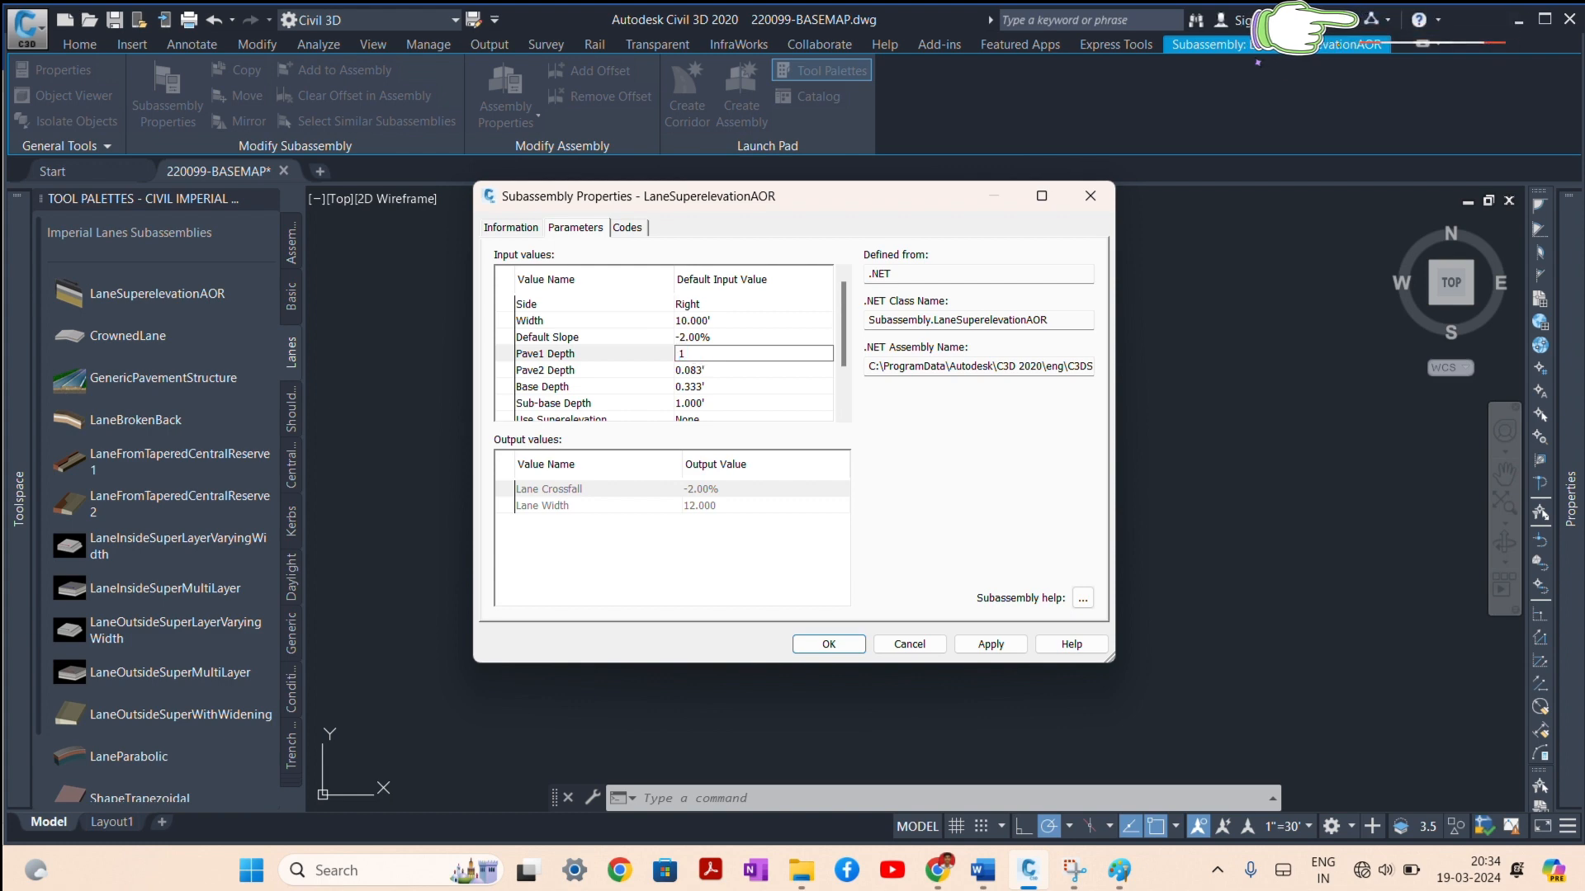
{"action": "left_click", "coordinate": [705, 371]}
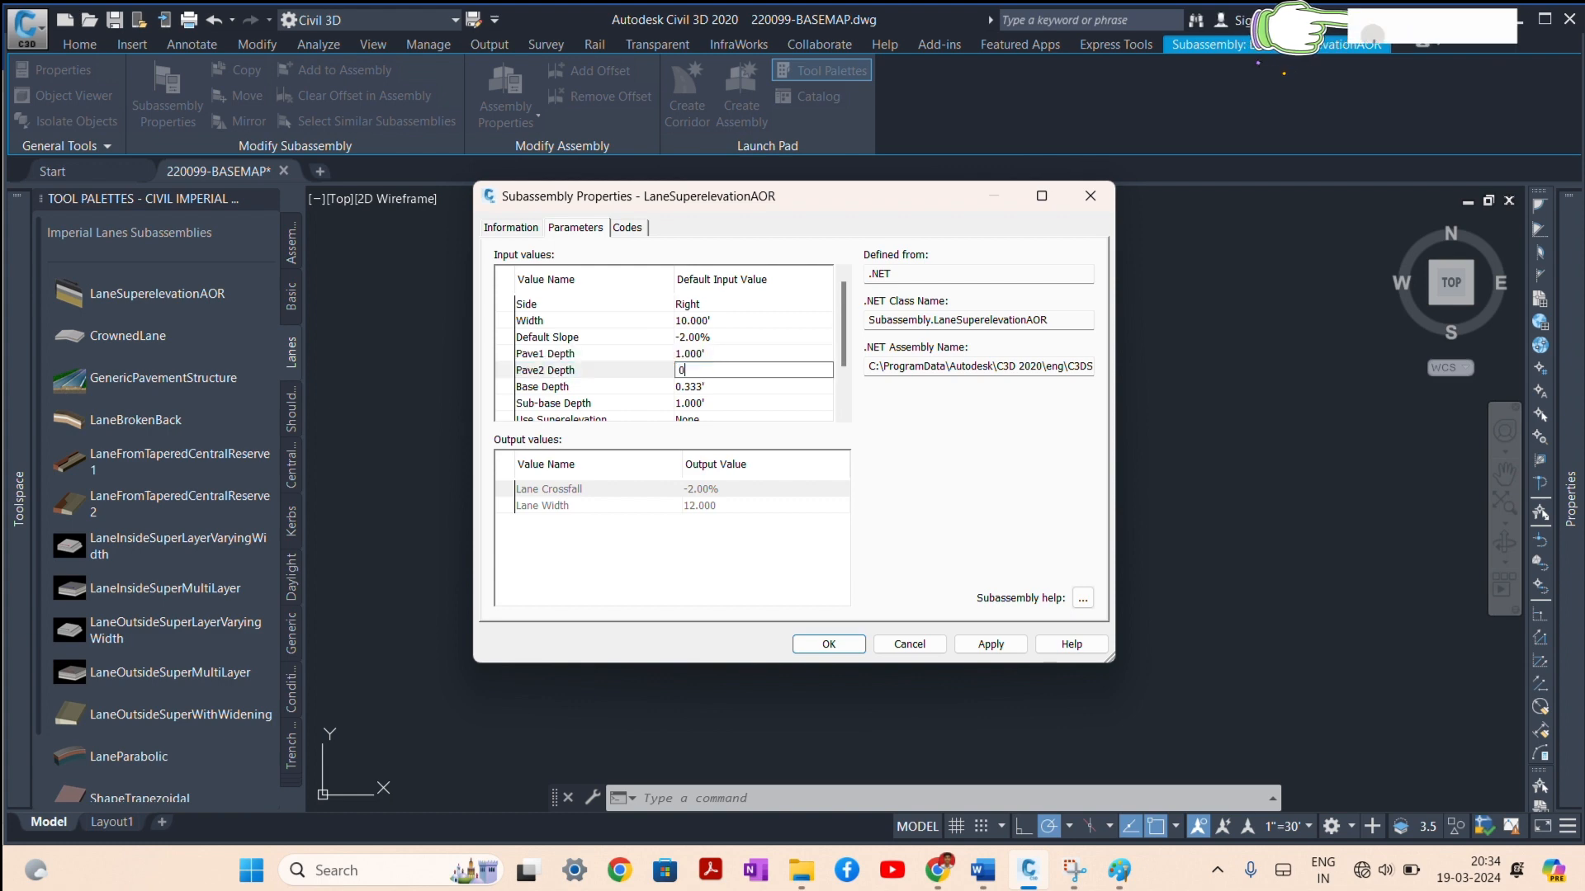
{"action": "left_click", "coordinate": [712, 387]}
{"action": "type", "text": "0"}
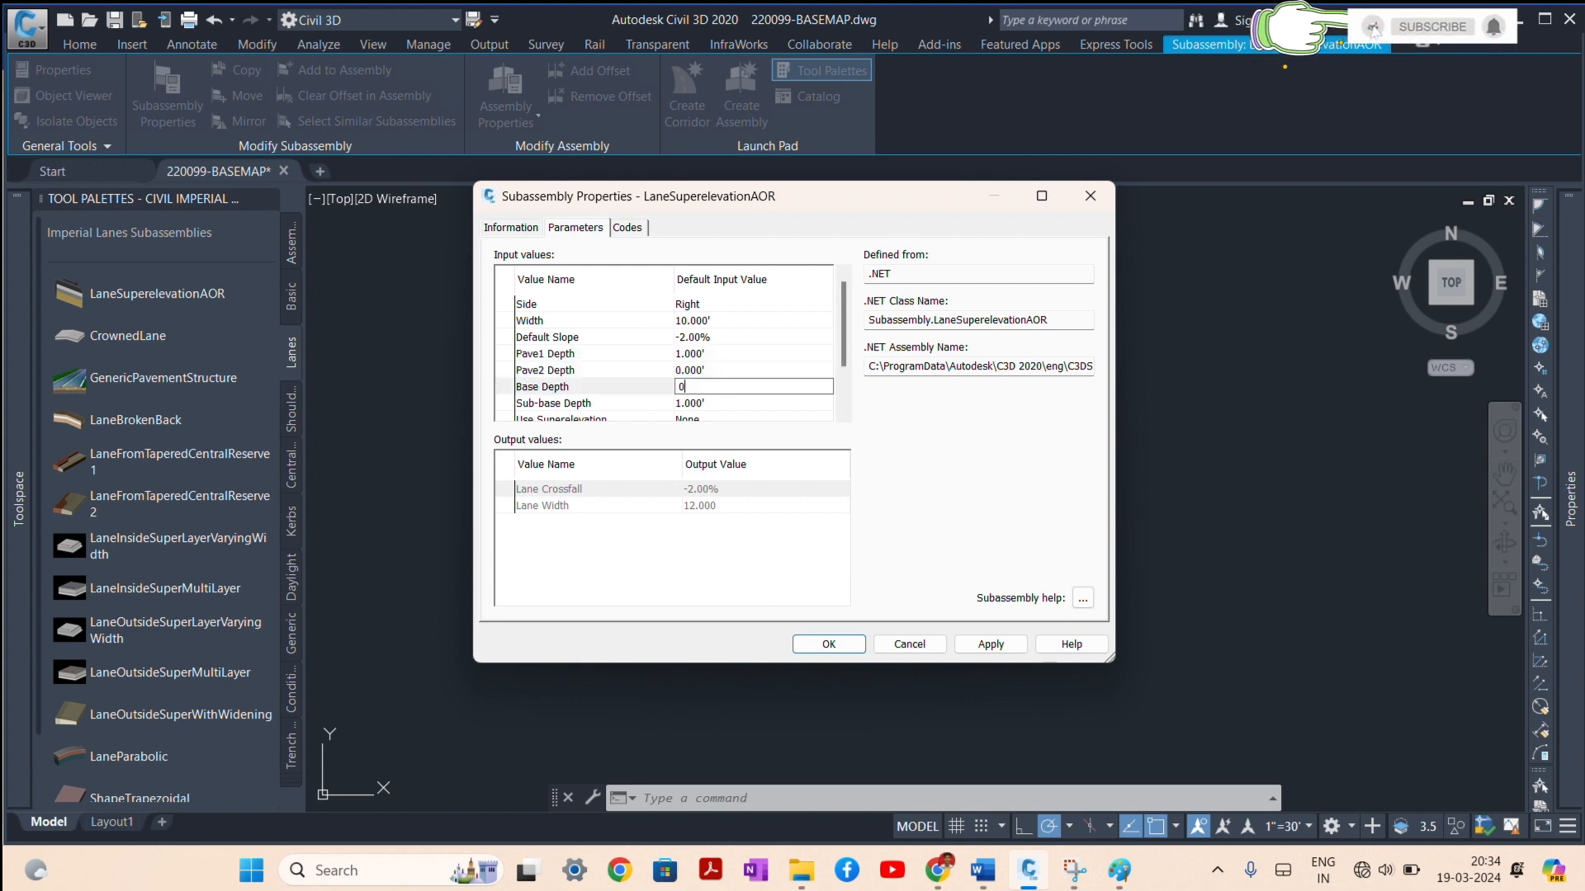
{"action": "left_click", "coordinate": [717, 403]}
{"action": "type", "text": "0"}
{"action": "scroll", "coordinate": [719, 393], "scroll_direction": "down", "scroll_amount": 2}
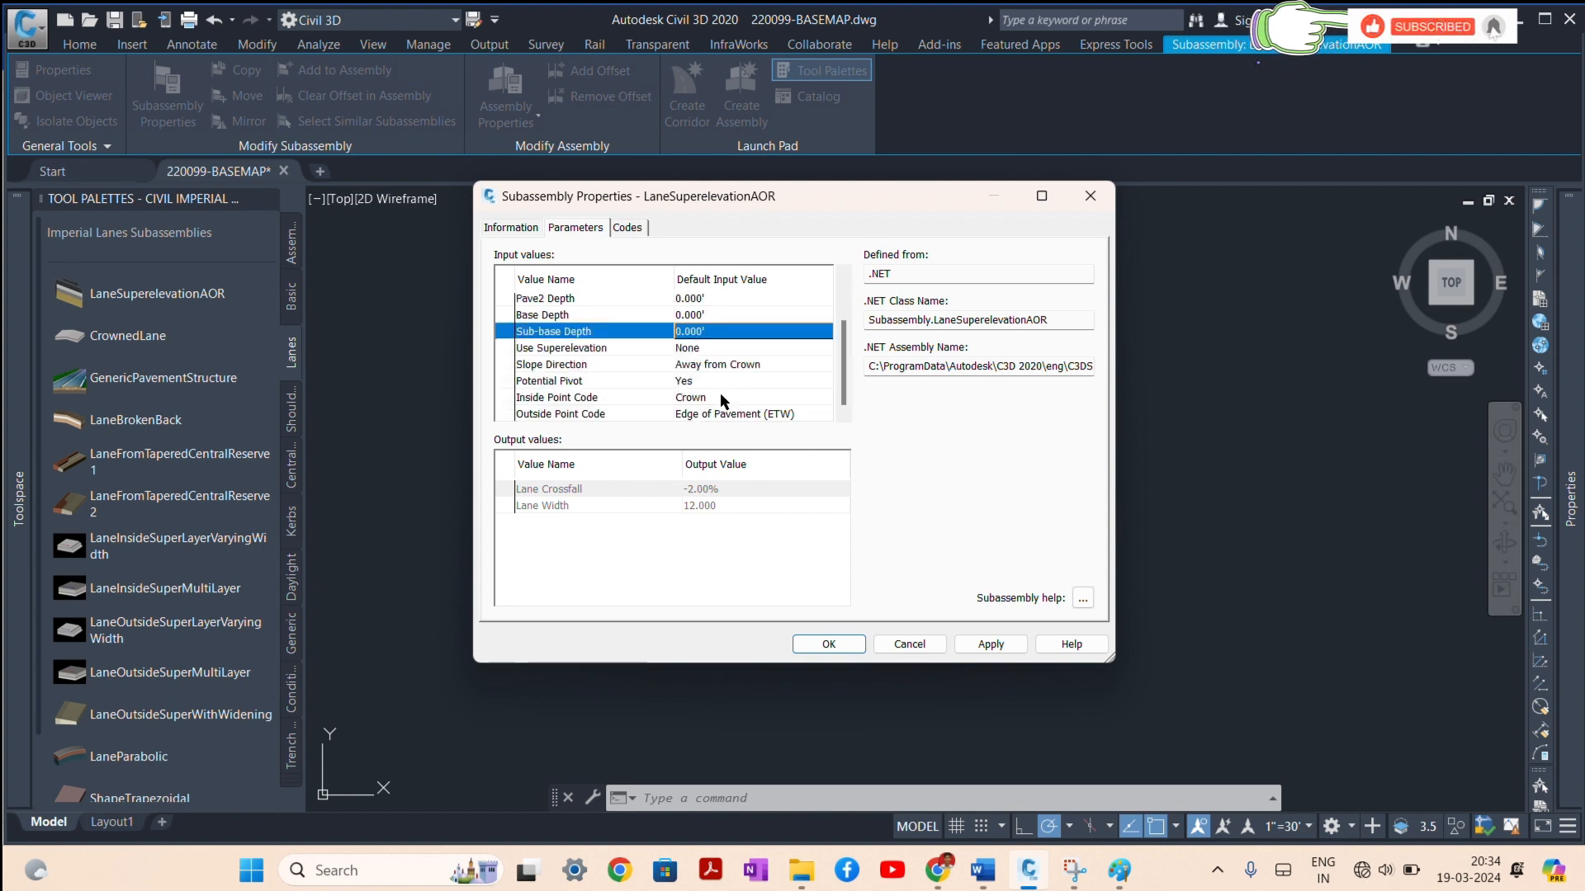
{"action": "left_click", "coordinate": [829, 645]}
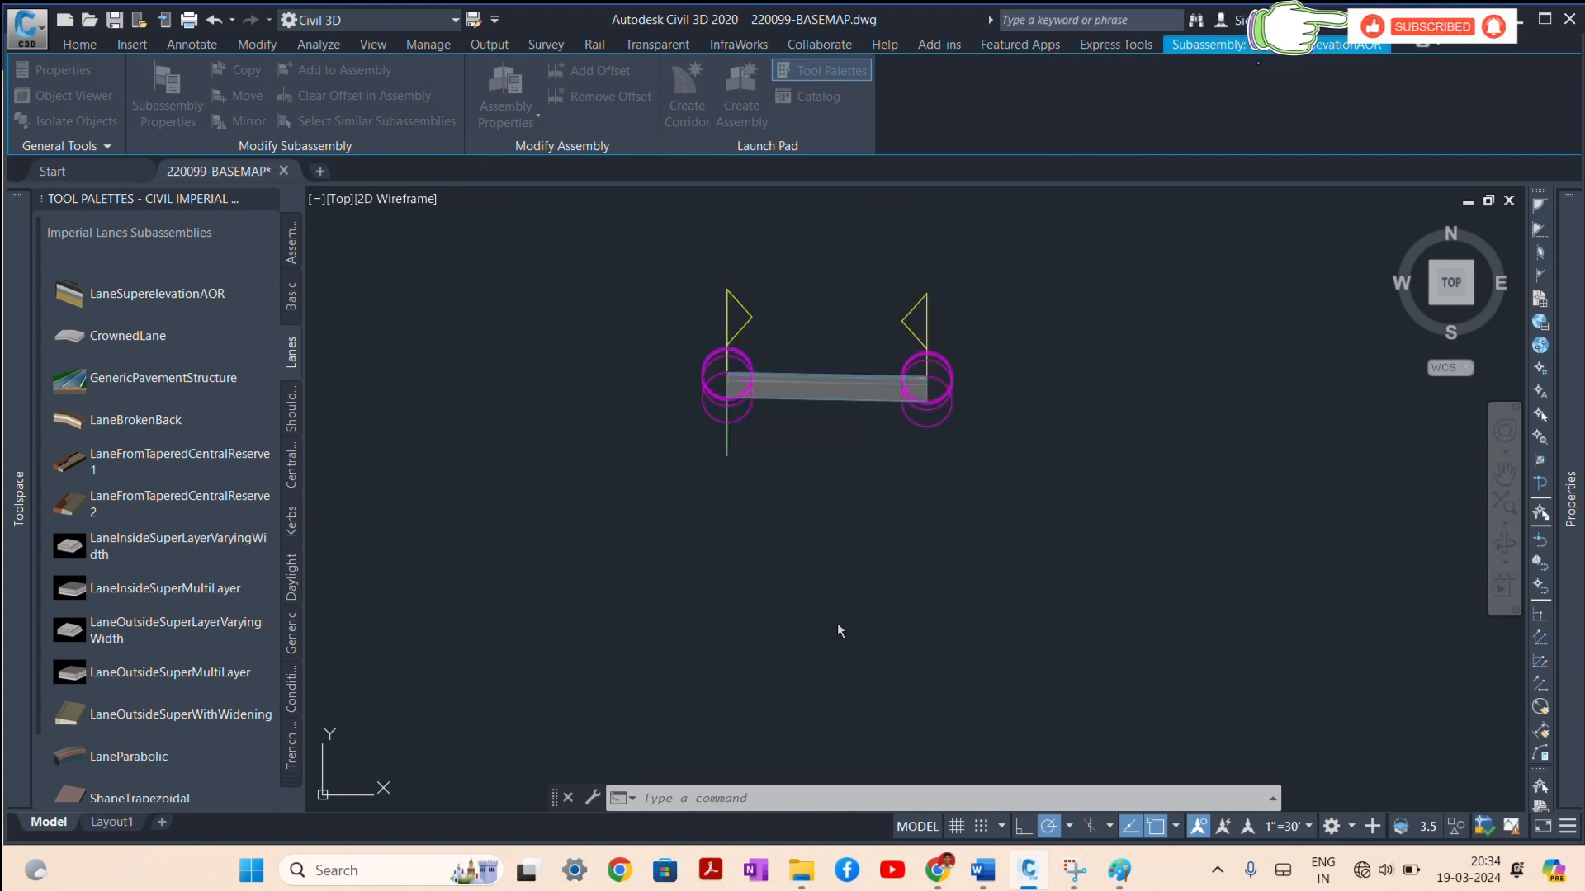
{"action": "left_click", "coordinate": [835, 460]}
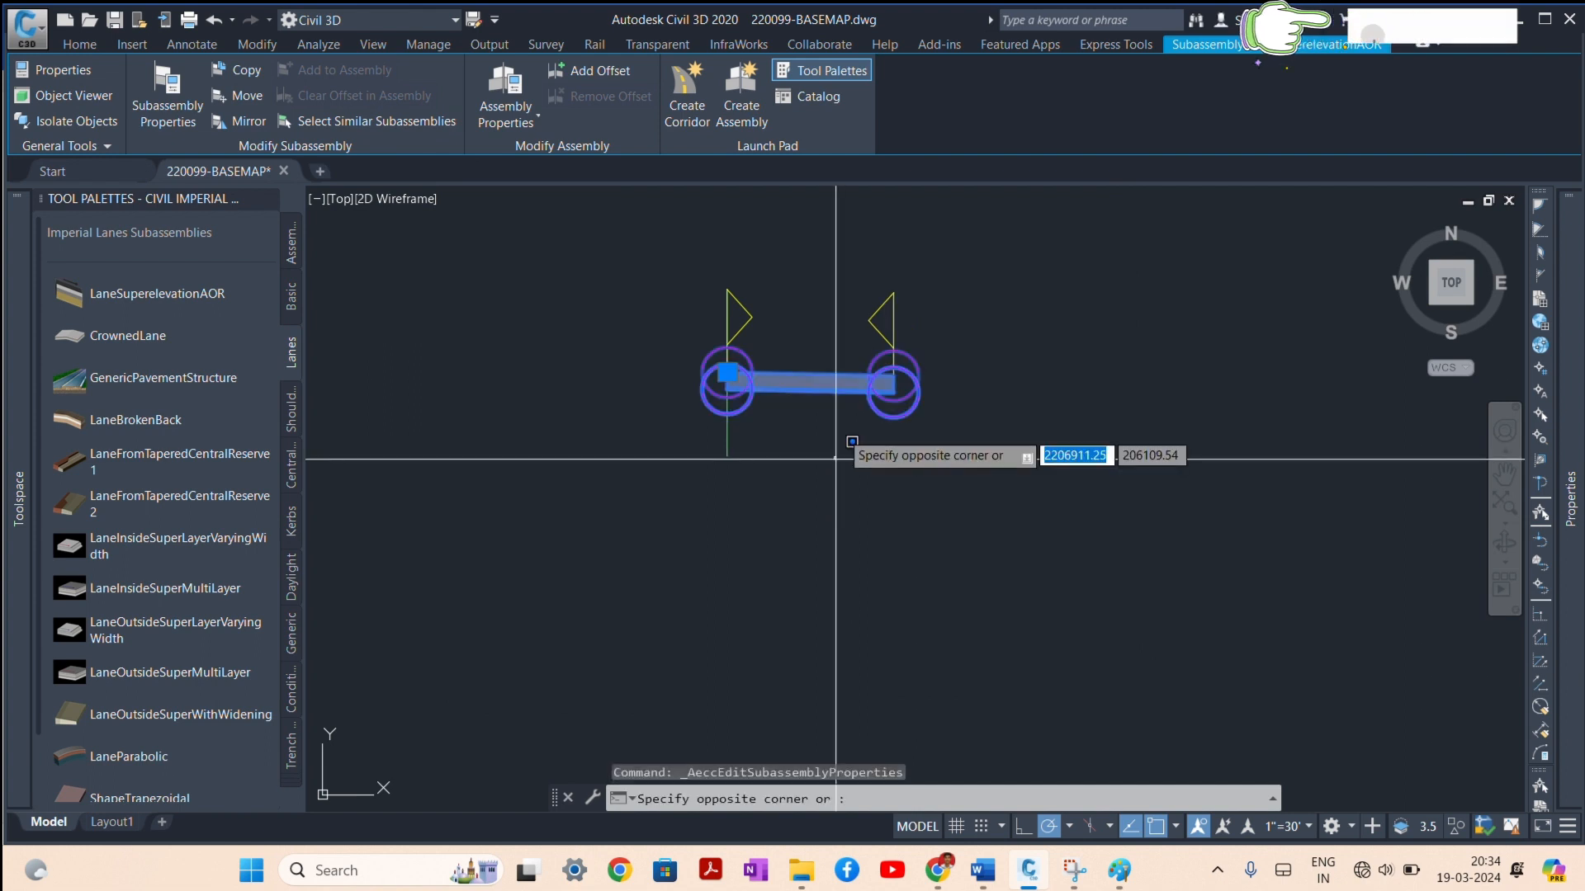
{"action": "key", "text": "Escape"}
{"action": "key", "text": "Escape"}
{"action": "scroll", "coordinate": [867, 386], "scroll_direction": "up", "scroll_amount": 5}
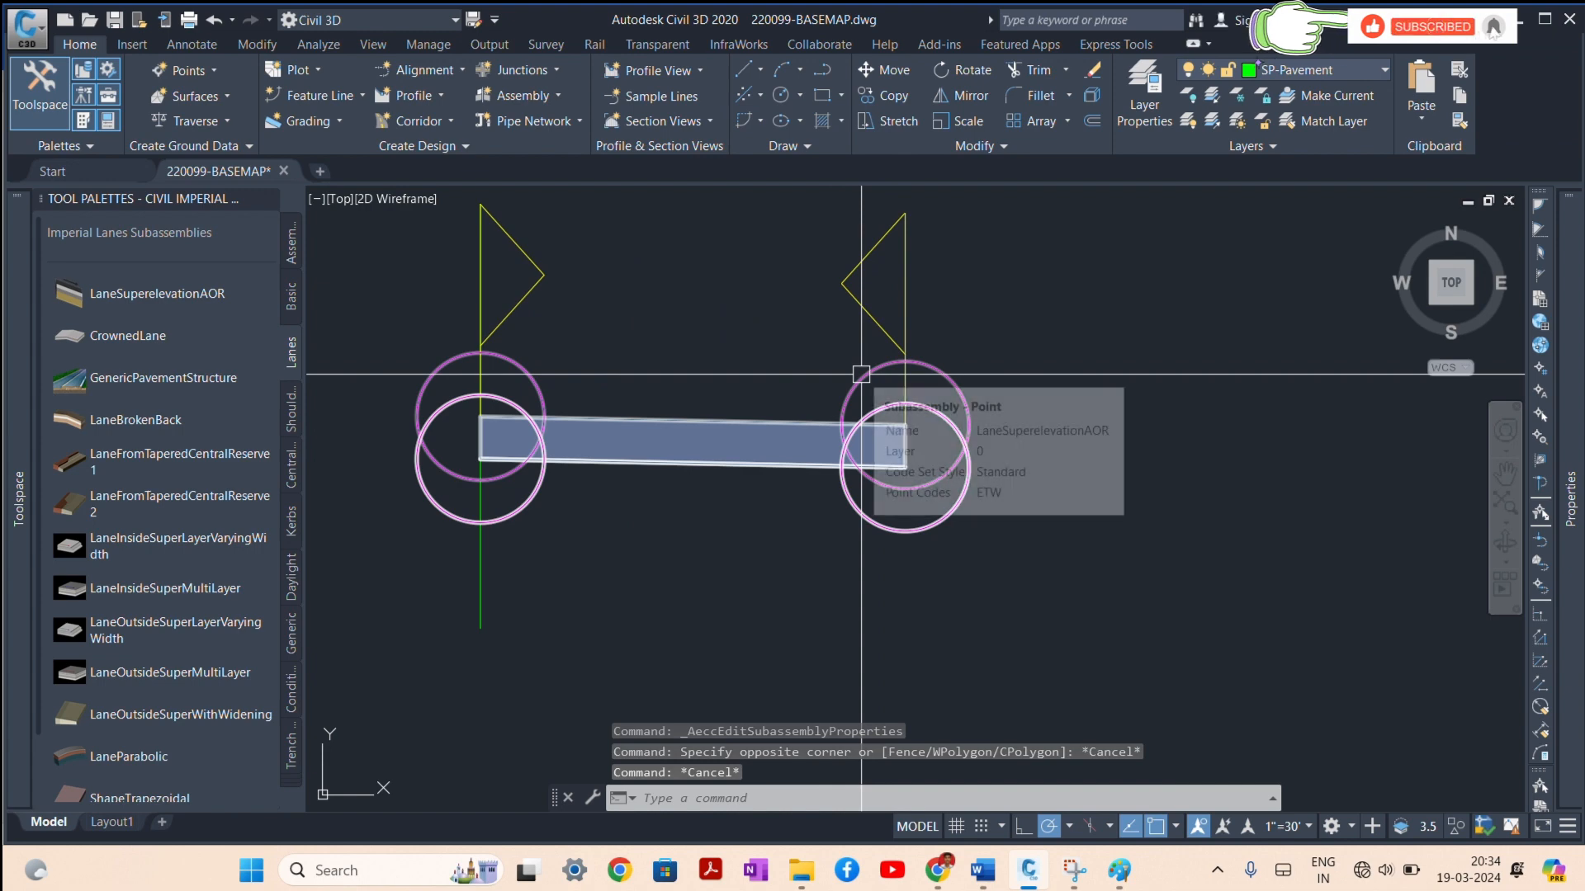
Step: Switch to Paint to check the hand-drawn road section beyond the edge of pavement, and return to Civil 3D
{"action": "left_click", "coordinate": [1070, 876]}
{"action": "left_click", "coordinate": [1119, 873]}
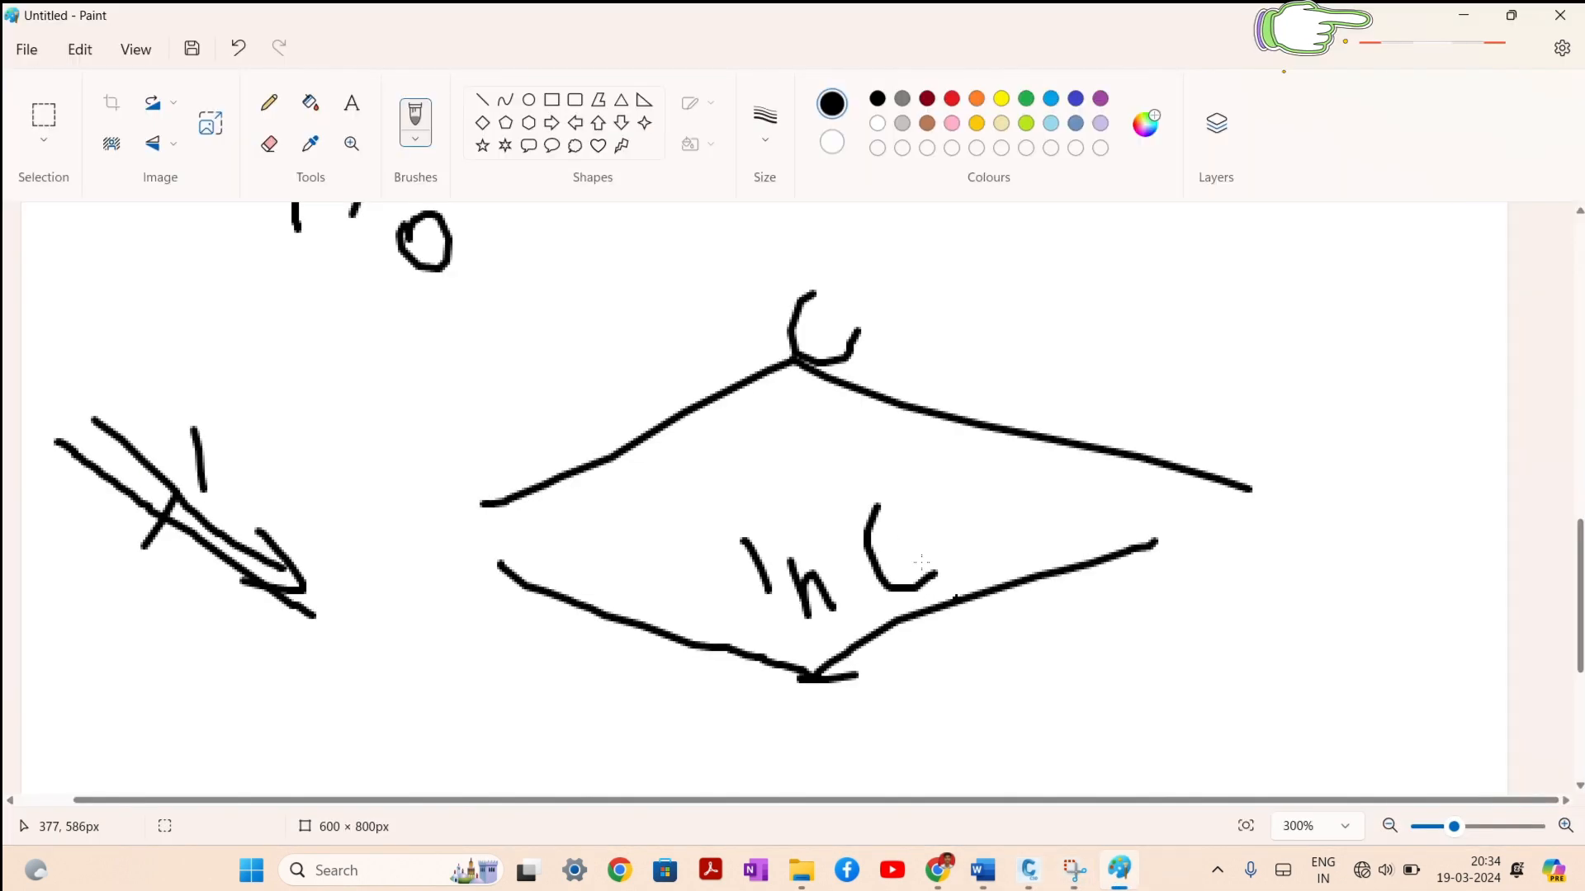
{"action": "scroll", "coordinate": [827, 518], "scroll_direction": "up", "scroll_amount": 5}
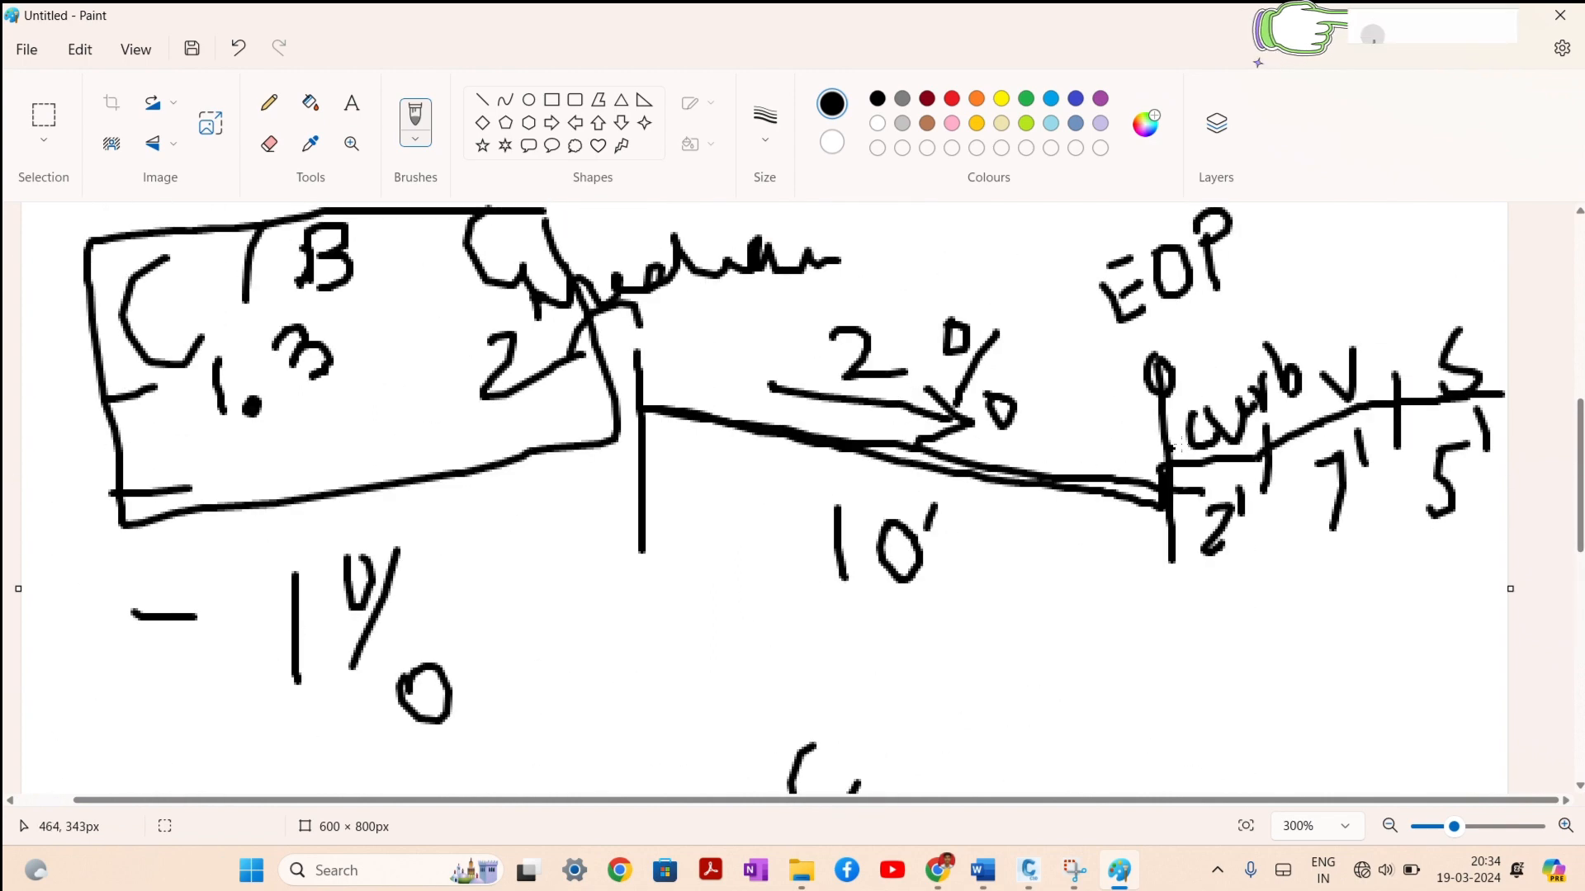
{"action": "left_click", "coordinate": [1471, 6]}
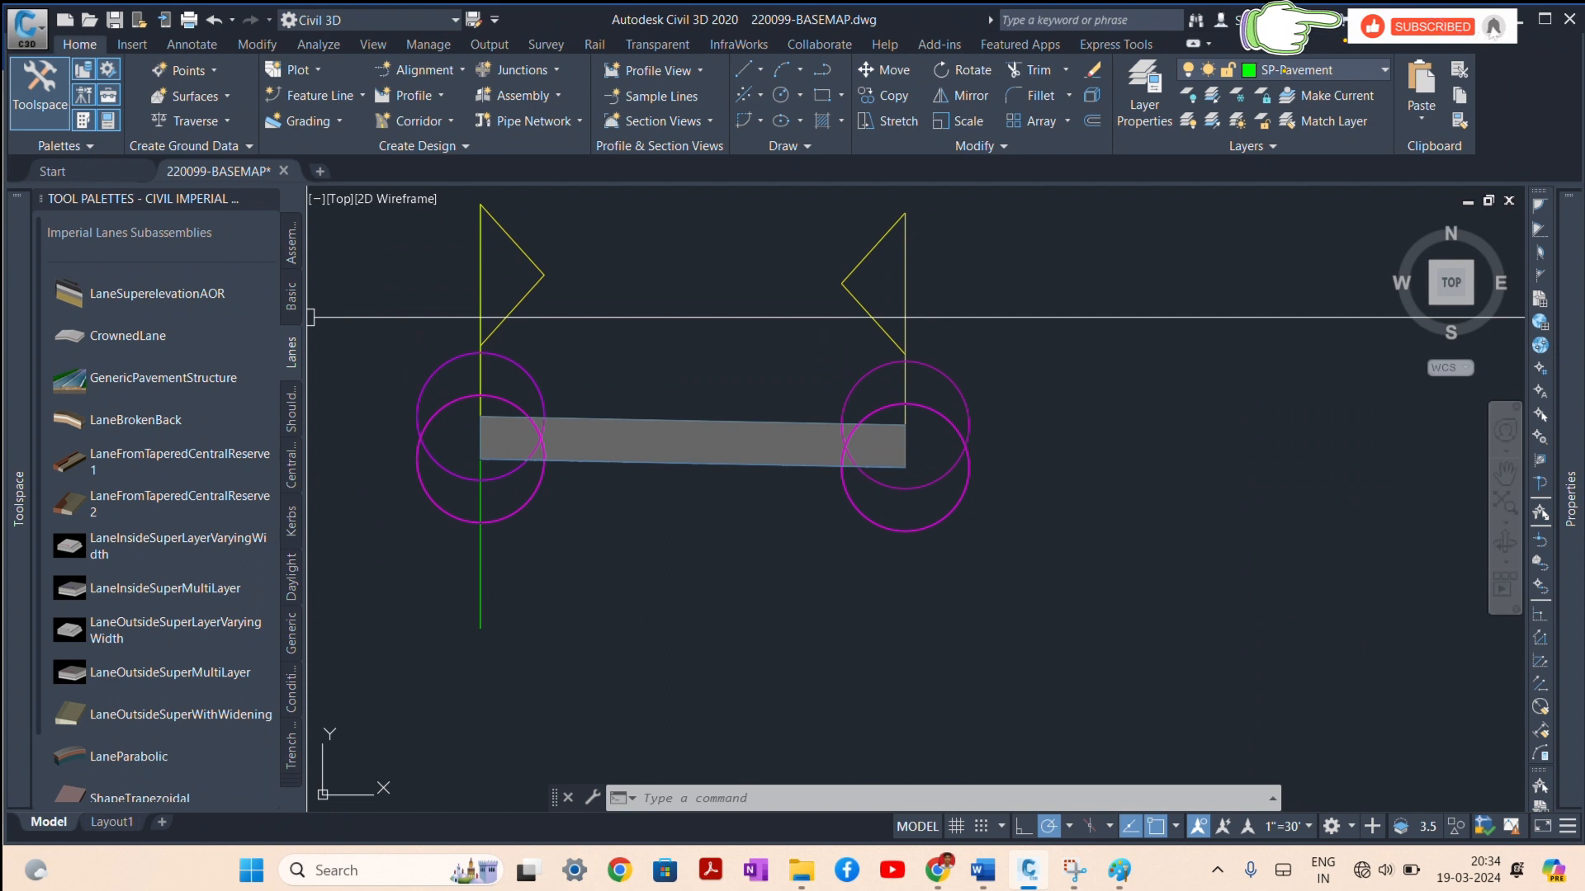
Step: Attach a BasicKerb subassembly from the imperial basic palette to the upper marker point at the lane's outer edge
{"action": "left_click", "coordinate": [291, 296]}
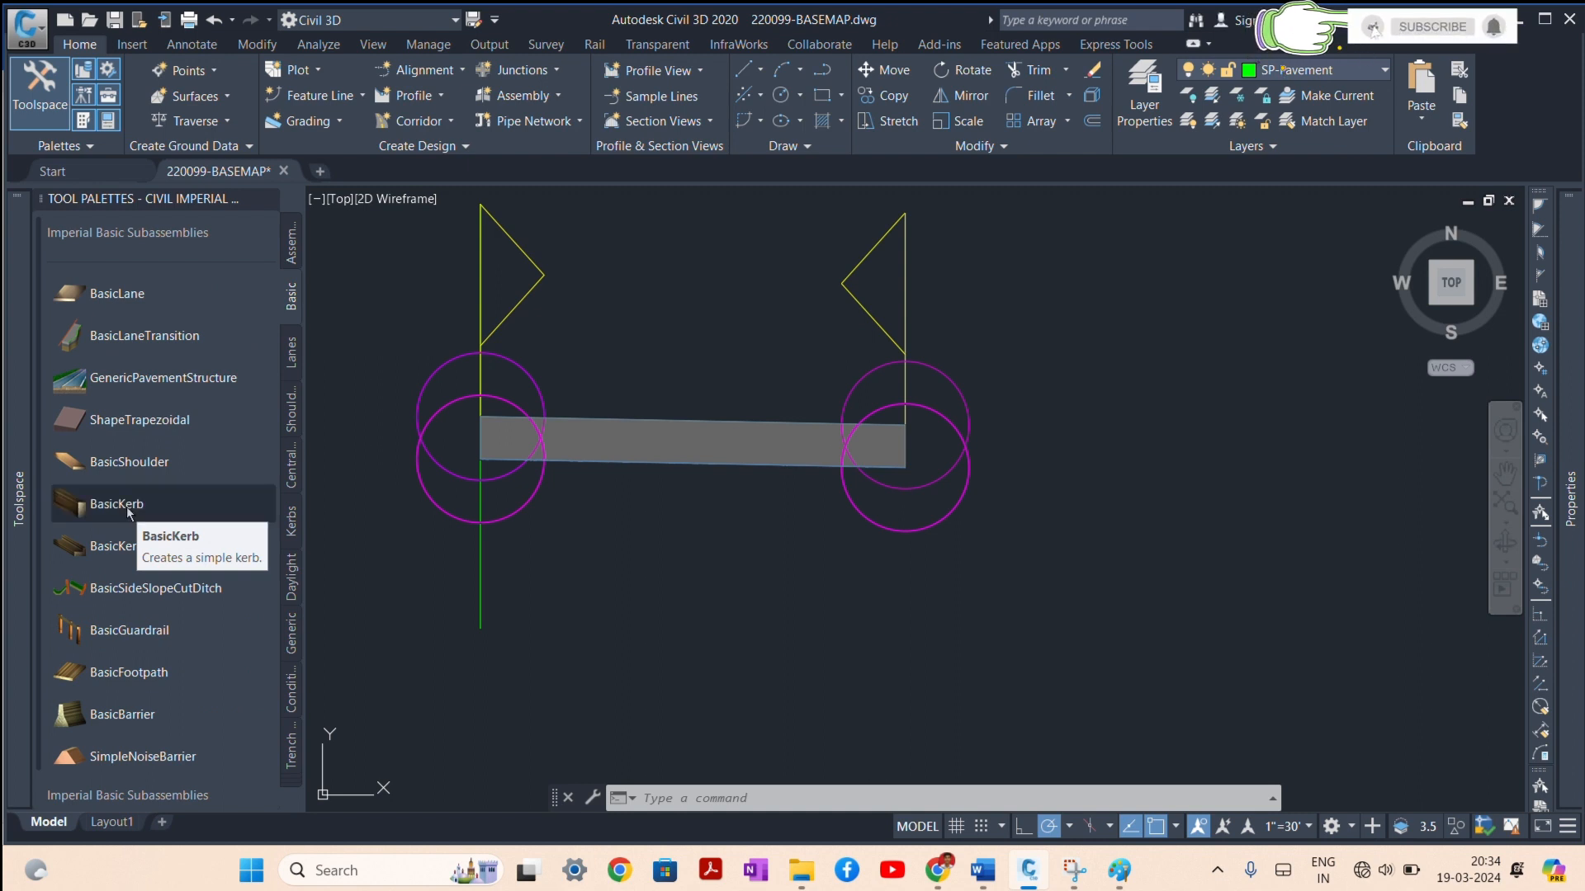
{"action": "left_click", "coordinate": [116, 503]}
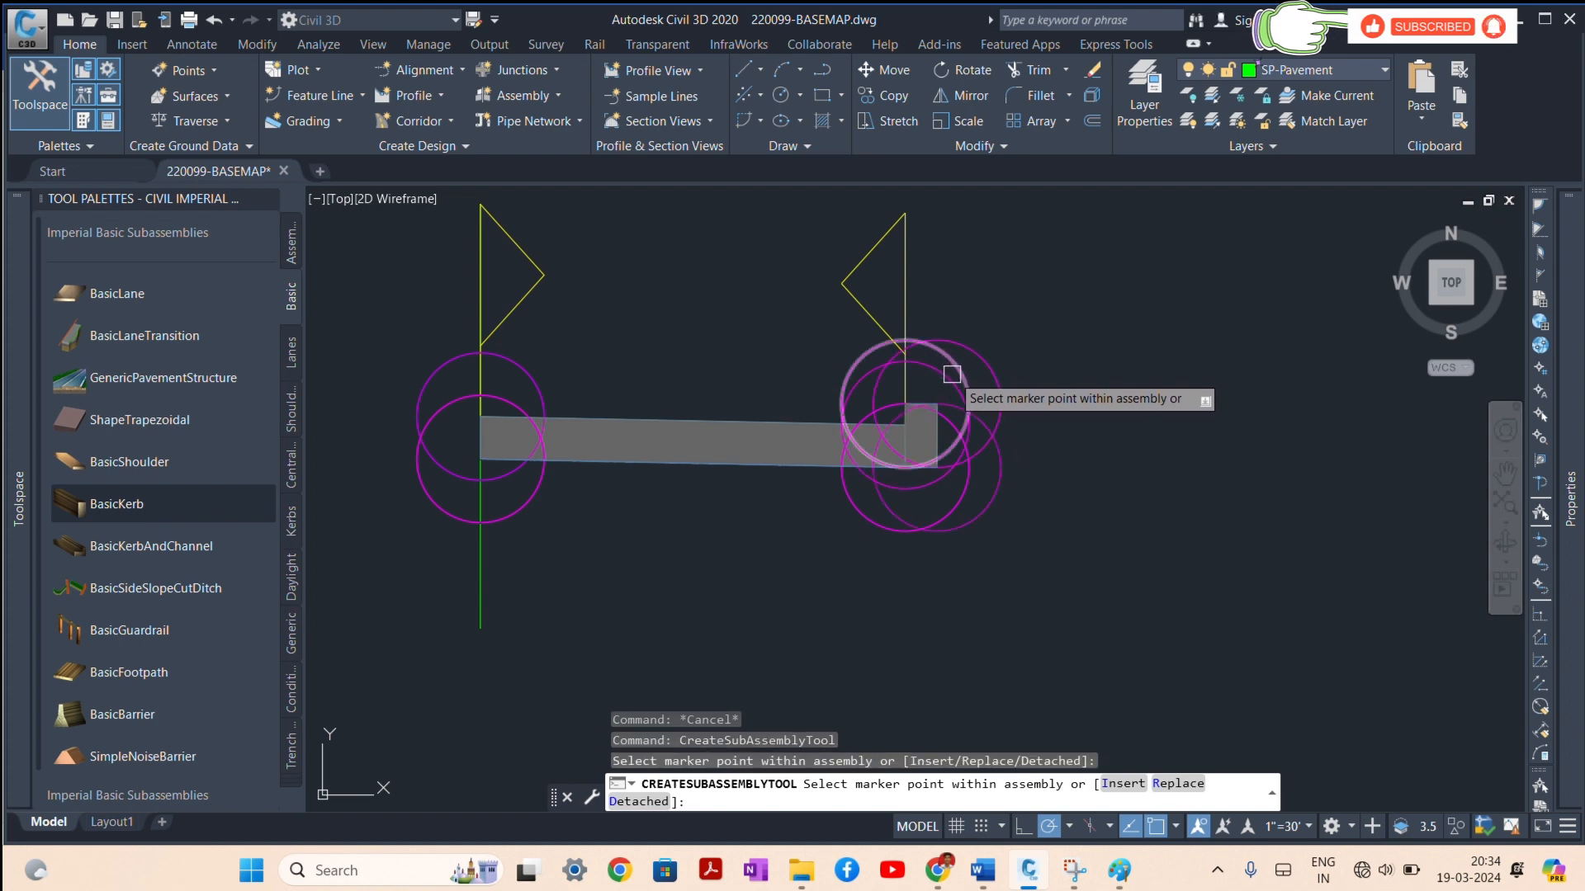
{"action": "scroll", "coordinate": [947, 388], "scroll_direction": "up", "scroll_amount": 3}
{"action": "key", "text": "Escape"}
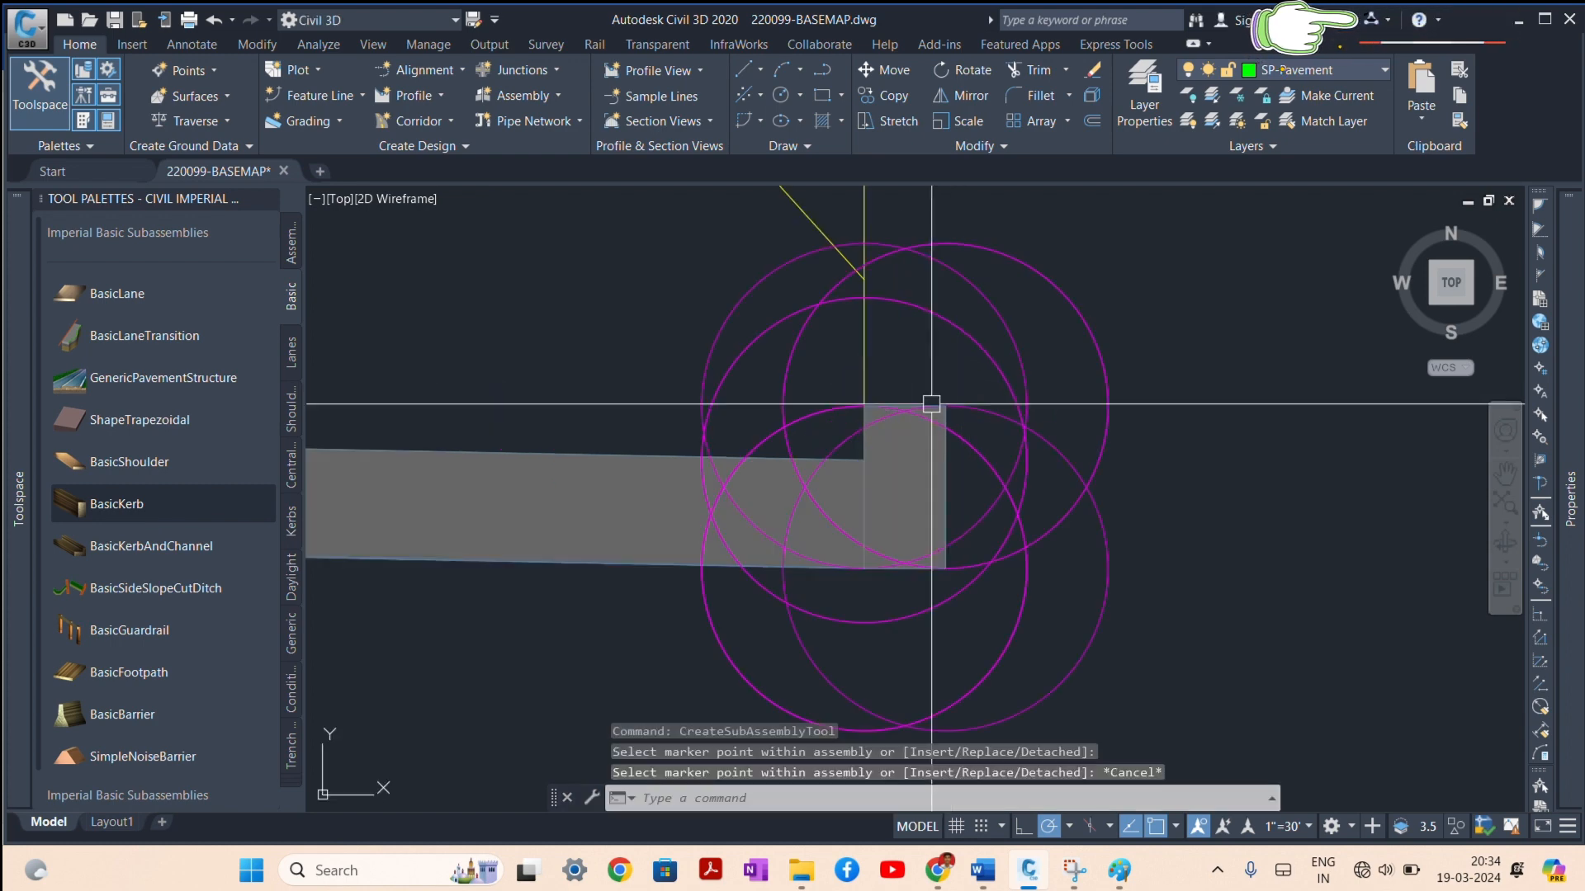
Step: Delete the BasicKerb subassembly from the lane's outer edge
{"action": "scroll", "coordinate": [948, 413], "scroll_direction": "up", "scroll_amount": 3}
{"action": "left_click", "coordinate": [948, 412]}
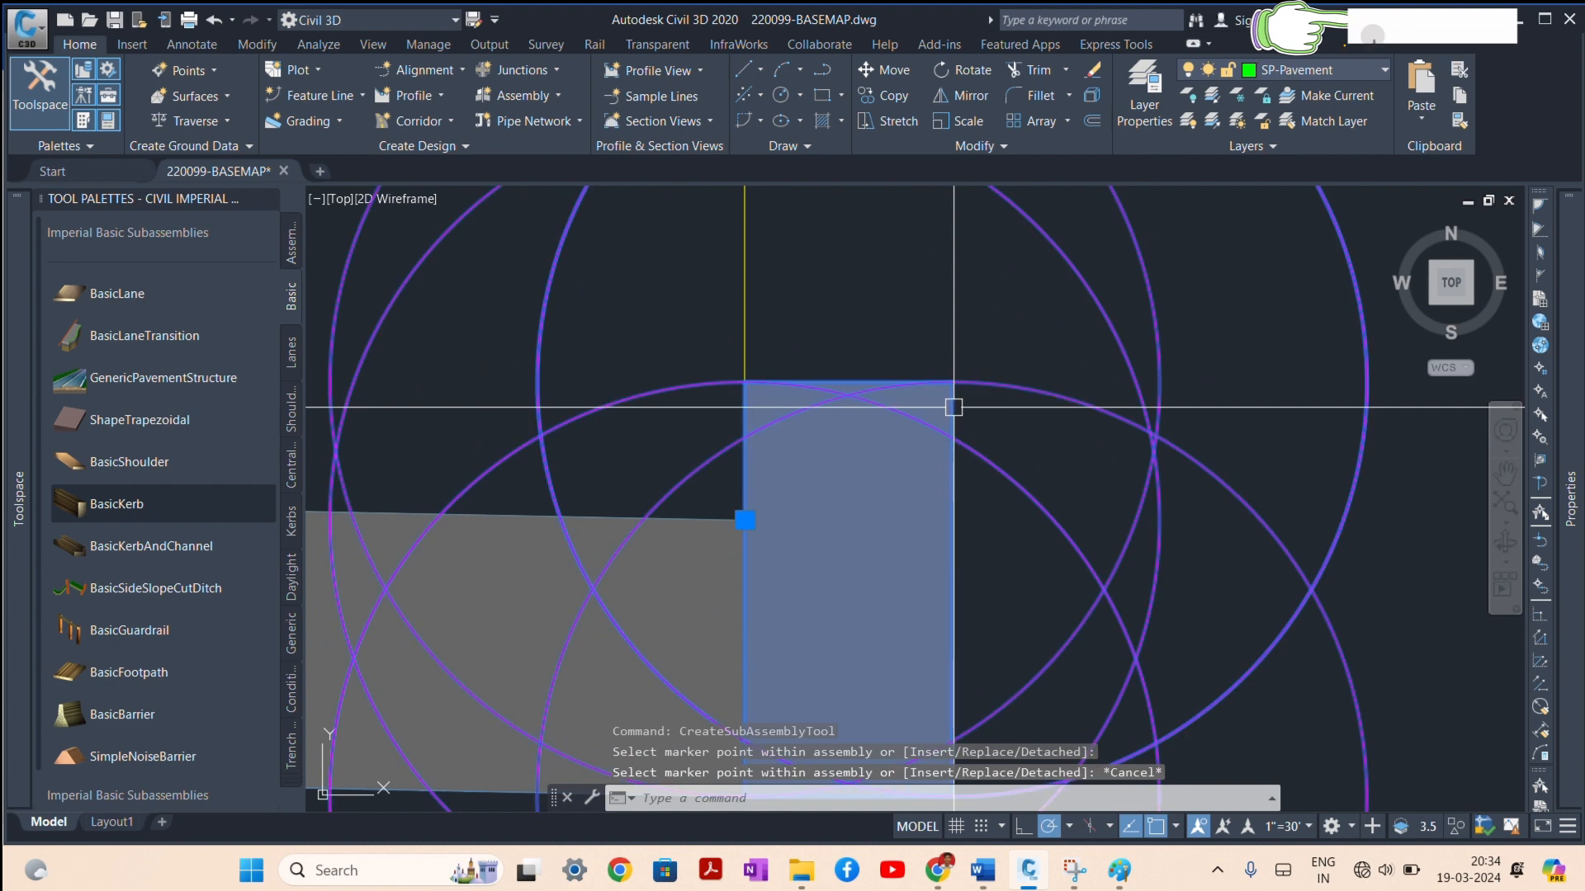
{"action": "scroll", "coordinate": [949, 416], "scroll_direction": "down", "scroll_amount": 2}
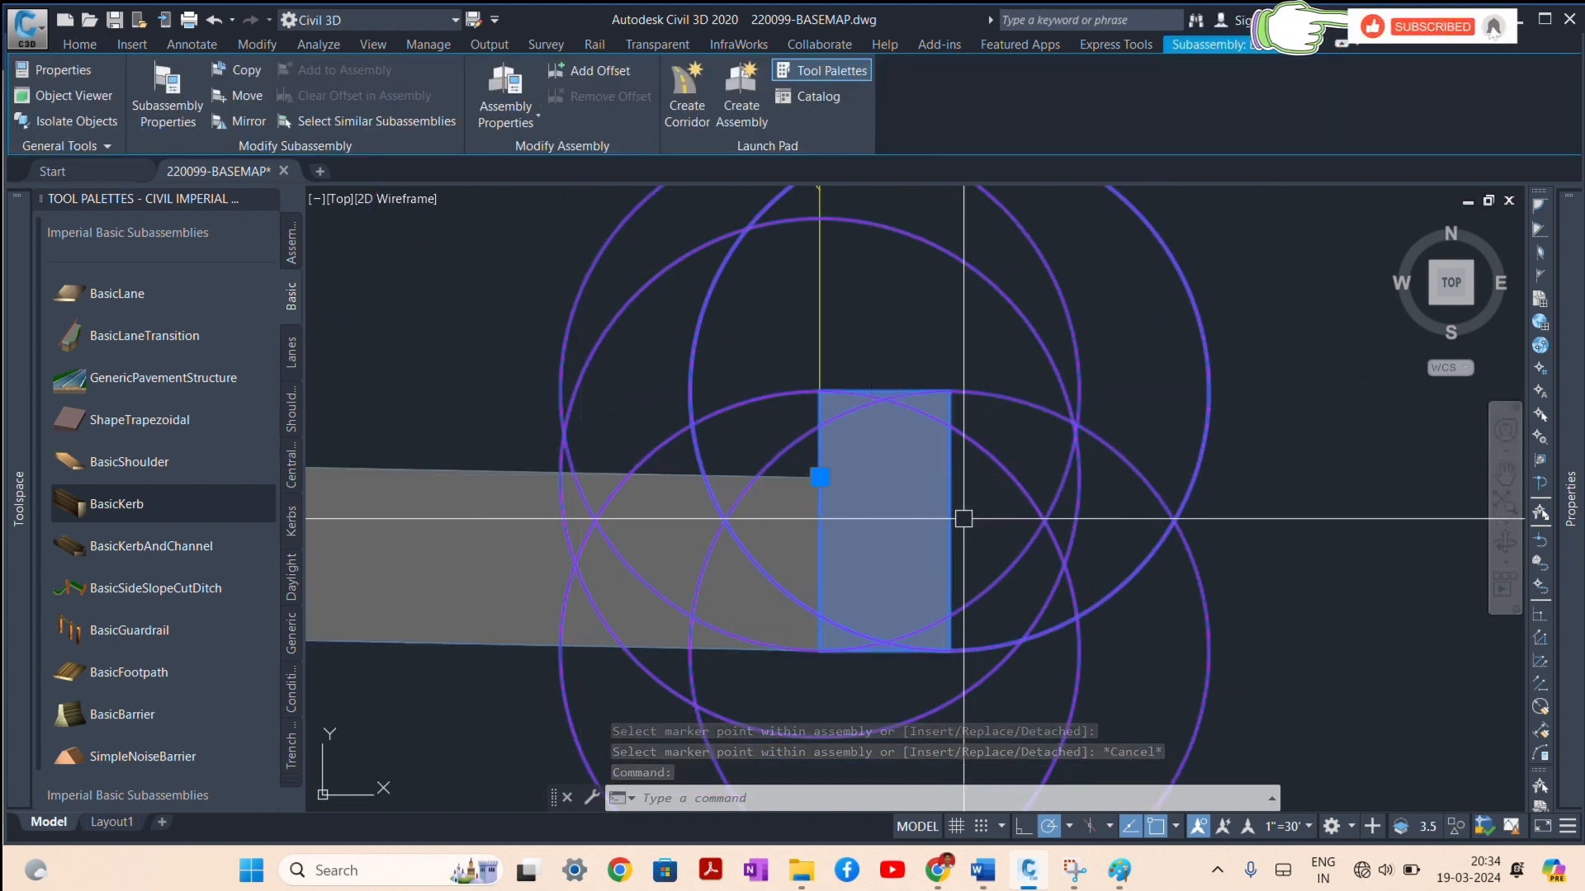
{"action": "scroll", "coordinate": [963, 498], "scroll_direction": "down", "scroll_amount": 3}
{"action": "key", "text": "Escape"}
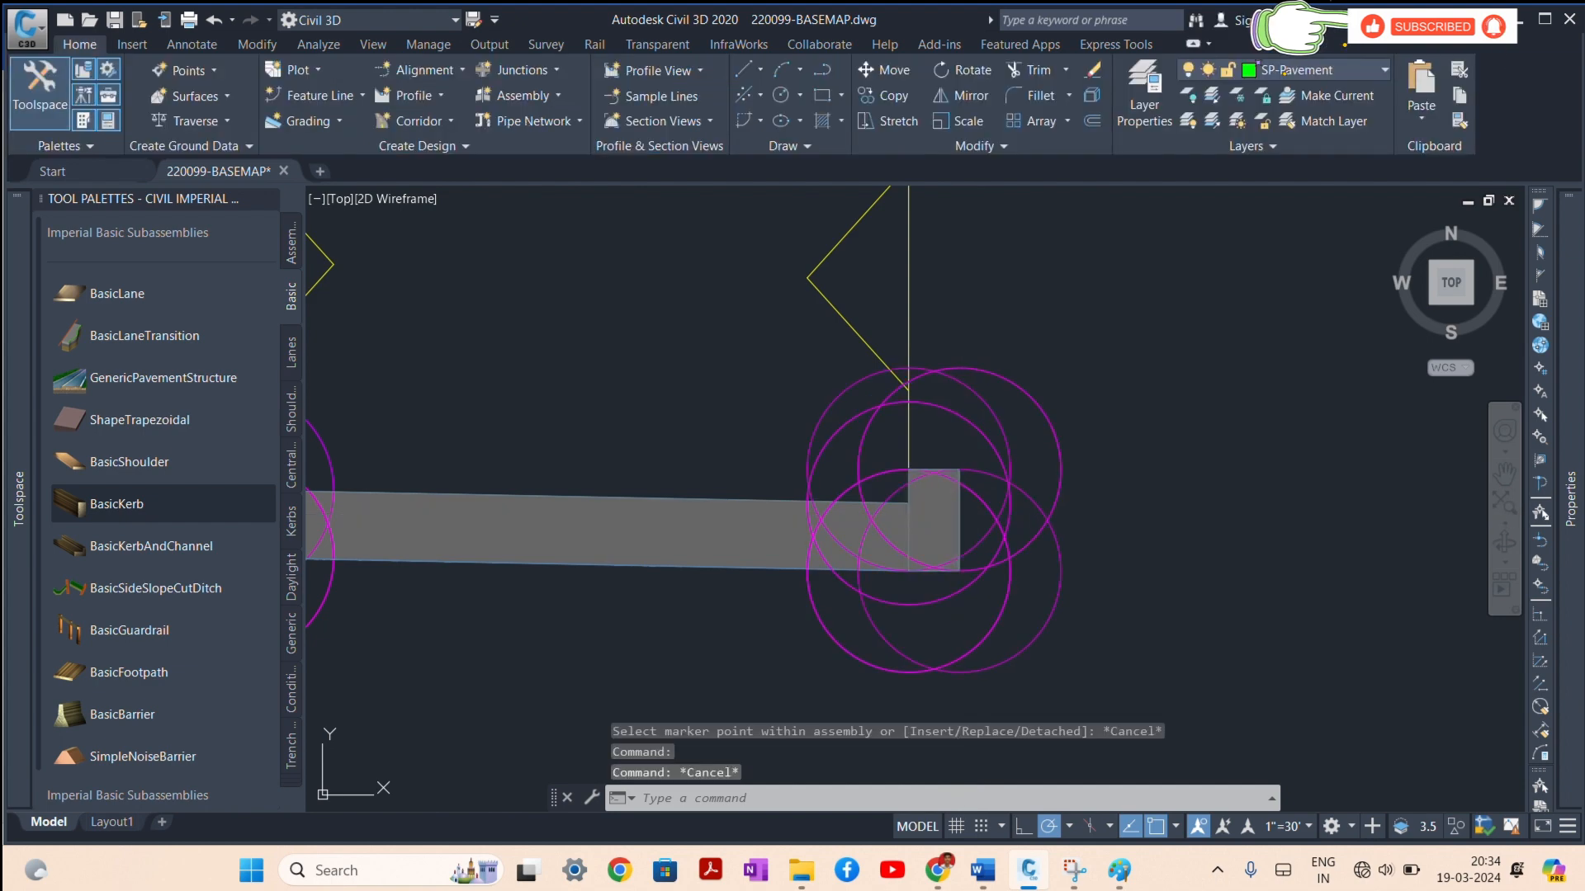
{"action": "left_click", "coordinate": [964, 509]}
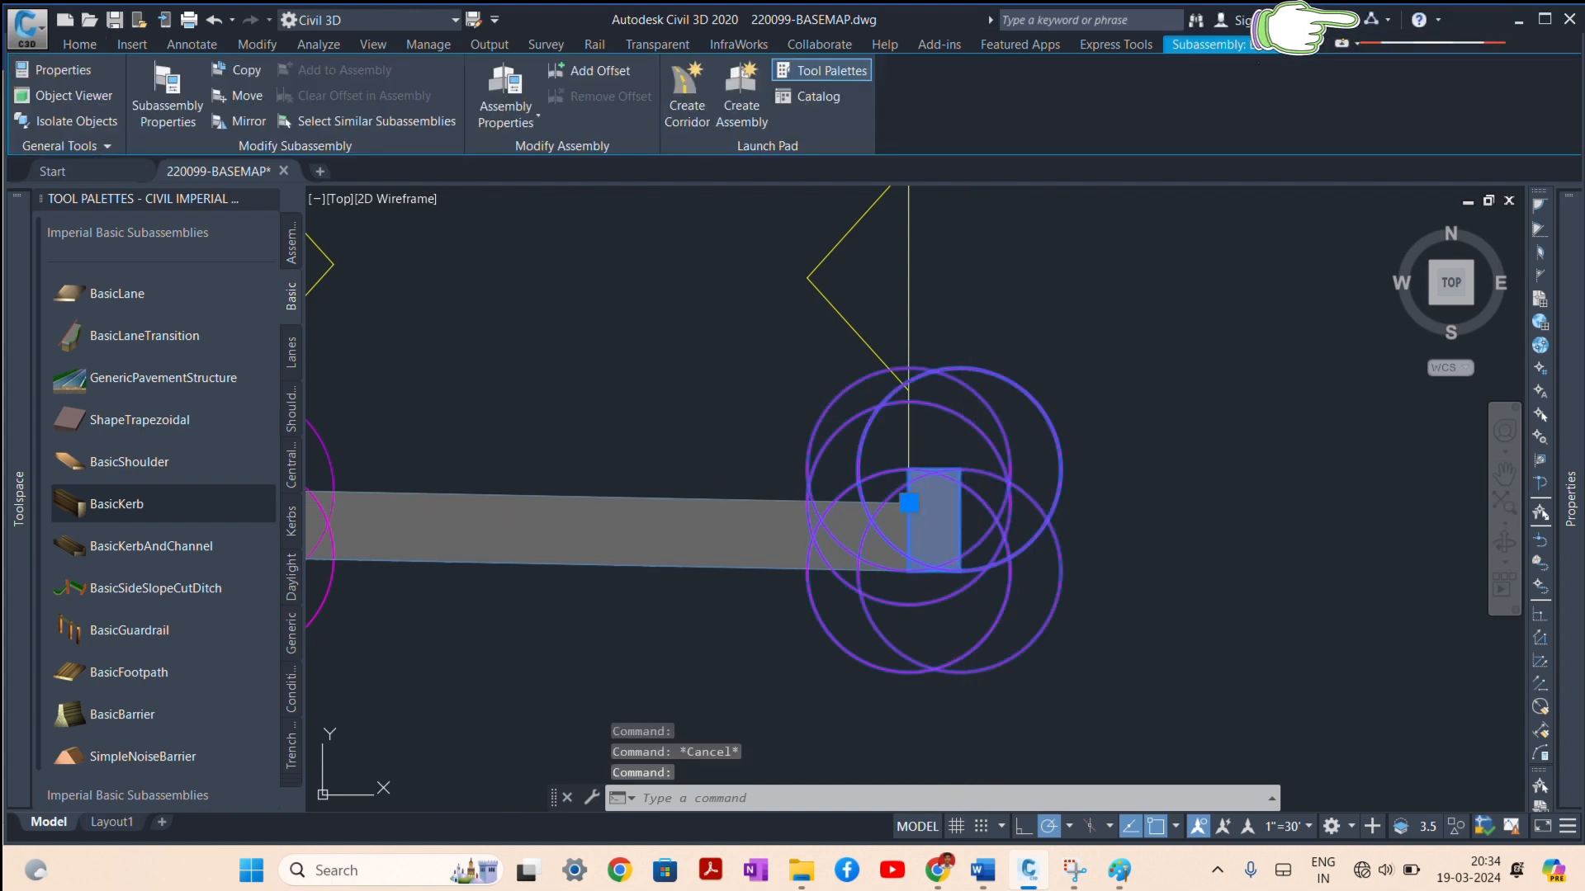
{"action": "key", "text": "Delete"}
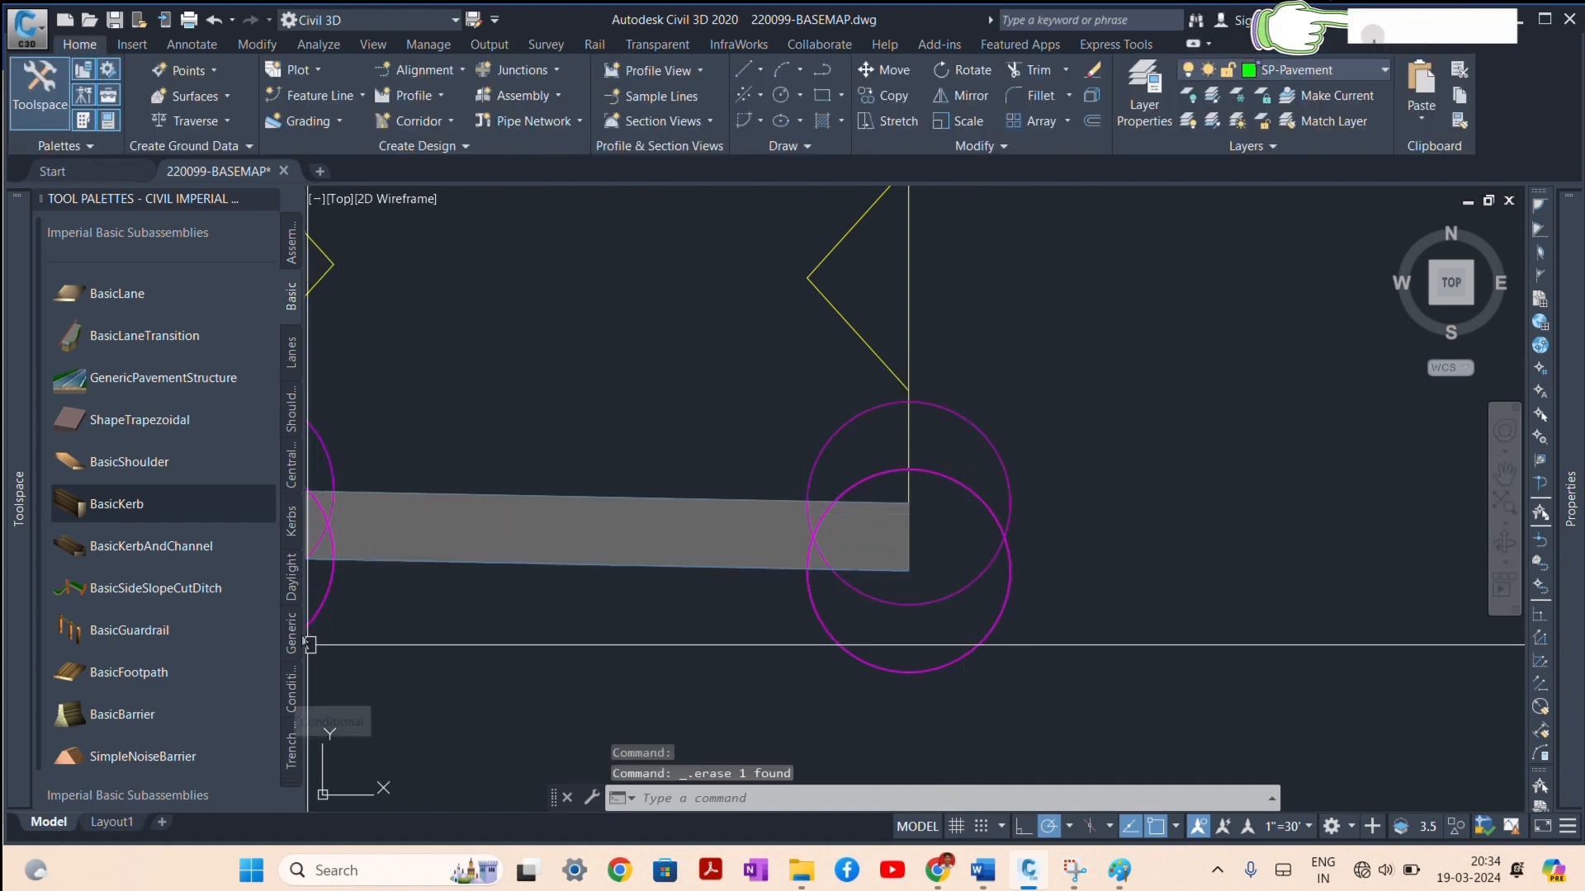
Step: Attach an UrbanKerbChannelGeneral subassembly from the imperial kerbs palette to the upper marker point at the lane's outer edge
{"action": "left_click", "coordinate": [293, 522]}
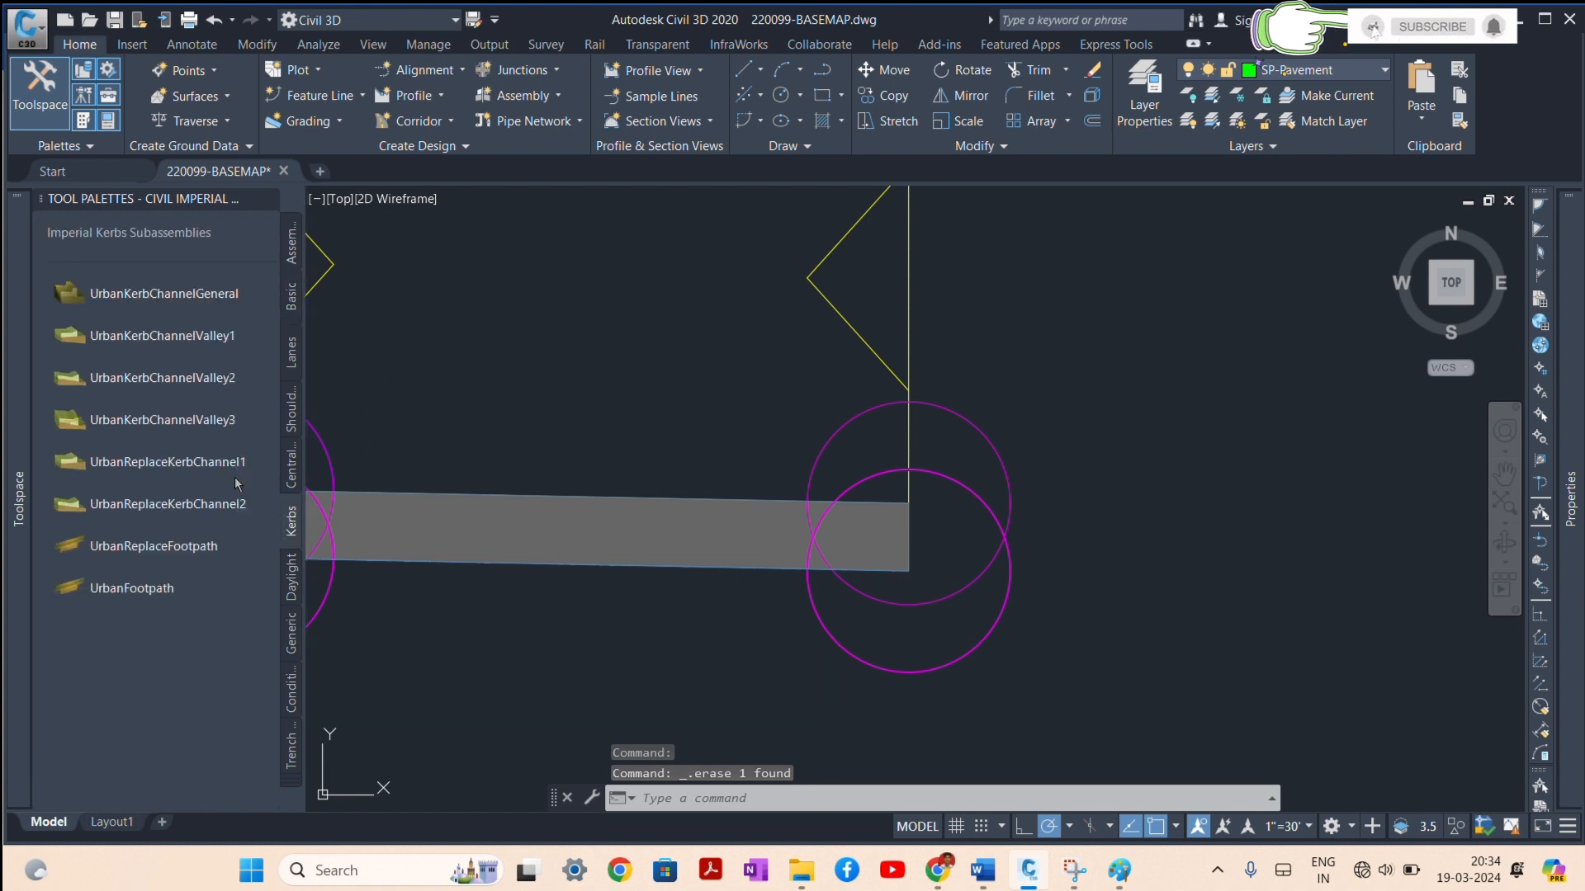
{"action": "left_click", "coordinate": [122, 307]}
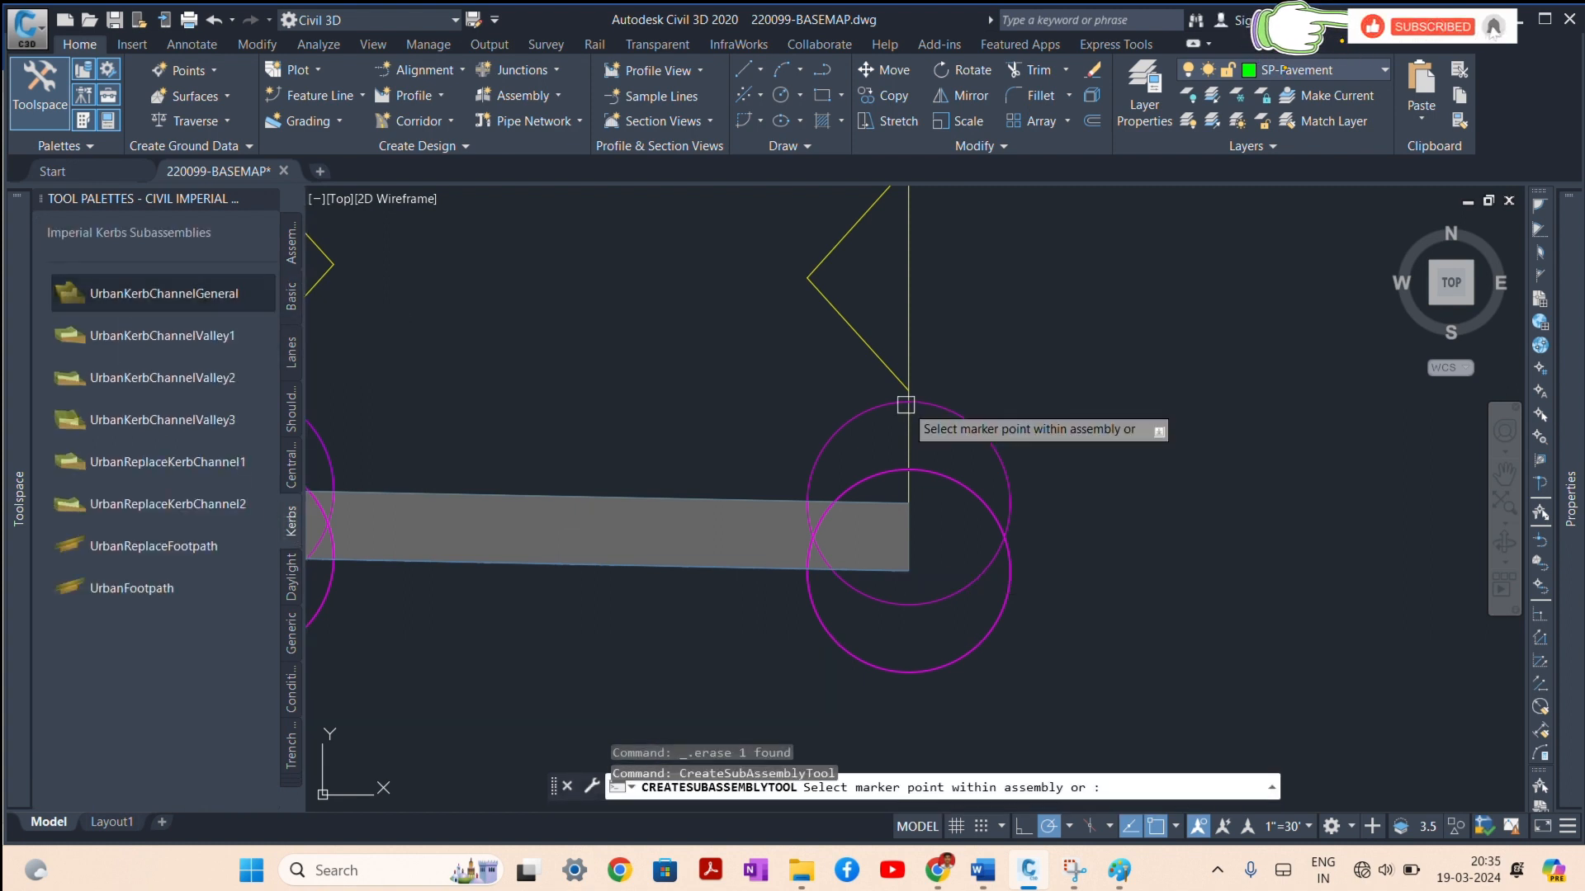
{"action": "left_click", "coordinate": [930, 405]}
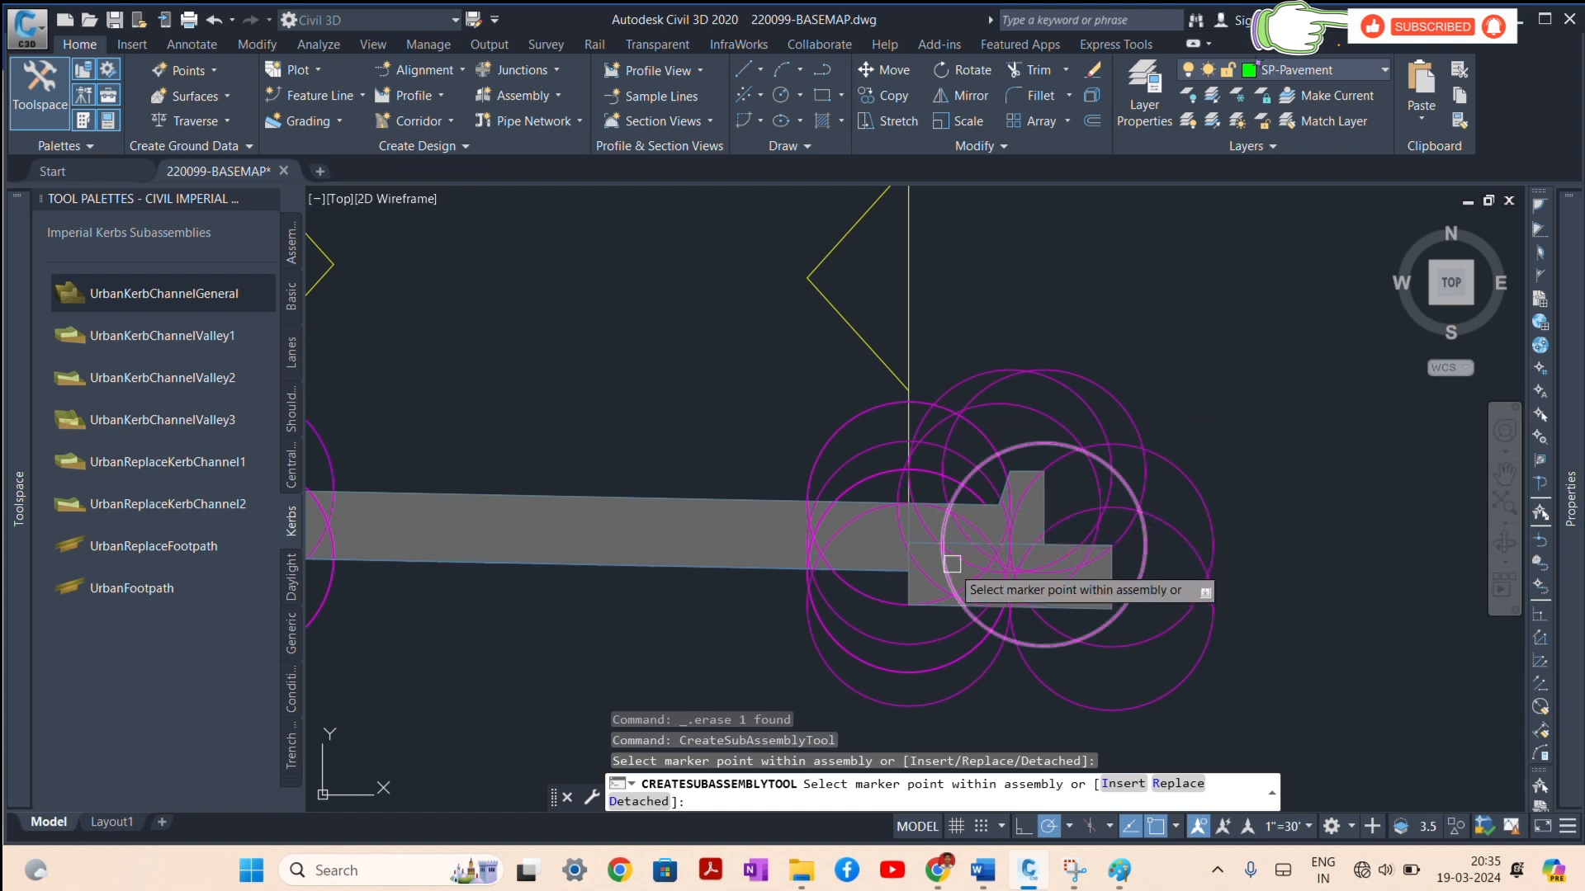
{"action": "key", "text": "Escape"}
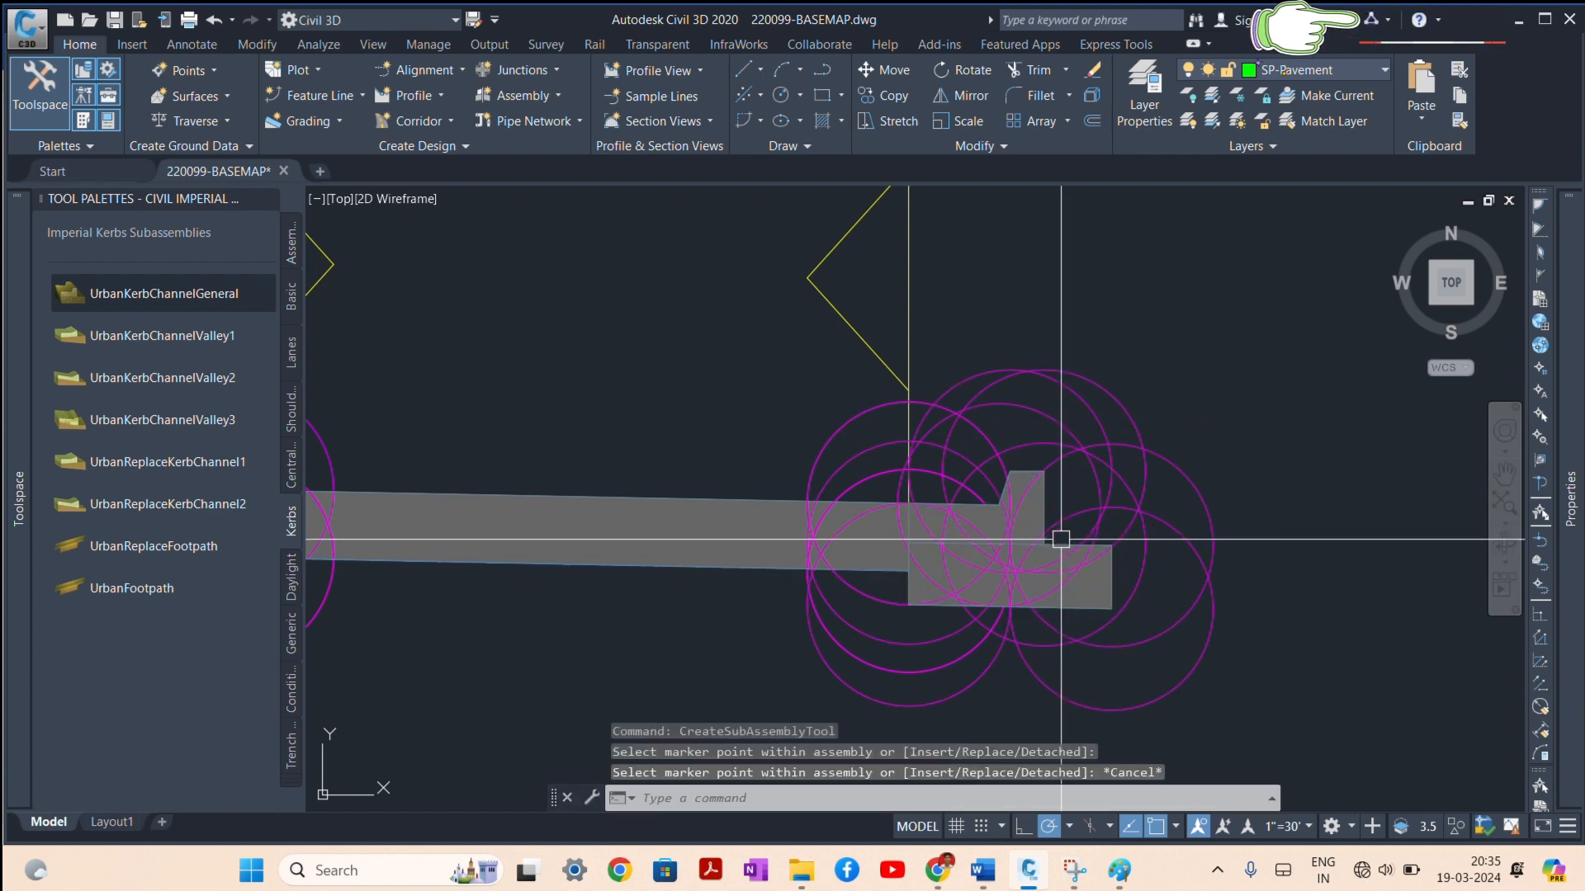
Step: Open the parameters of the new kerb and channel subassembly and bring up its subassembly help
{"action": "left_click", "coordinate": [1062, 542]}
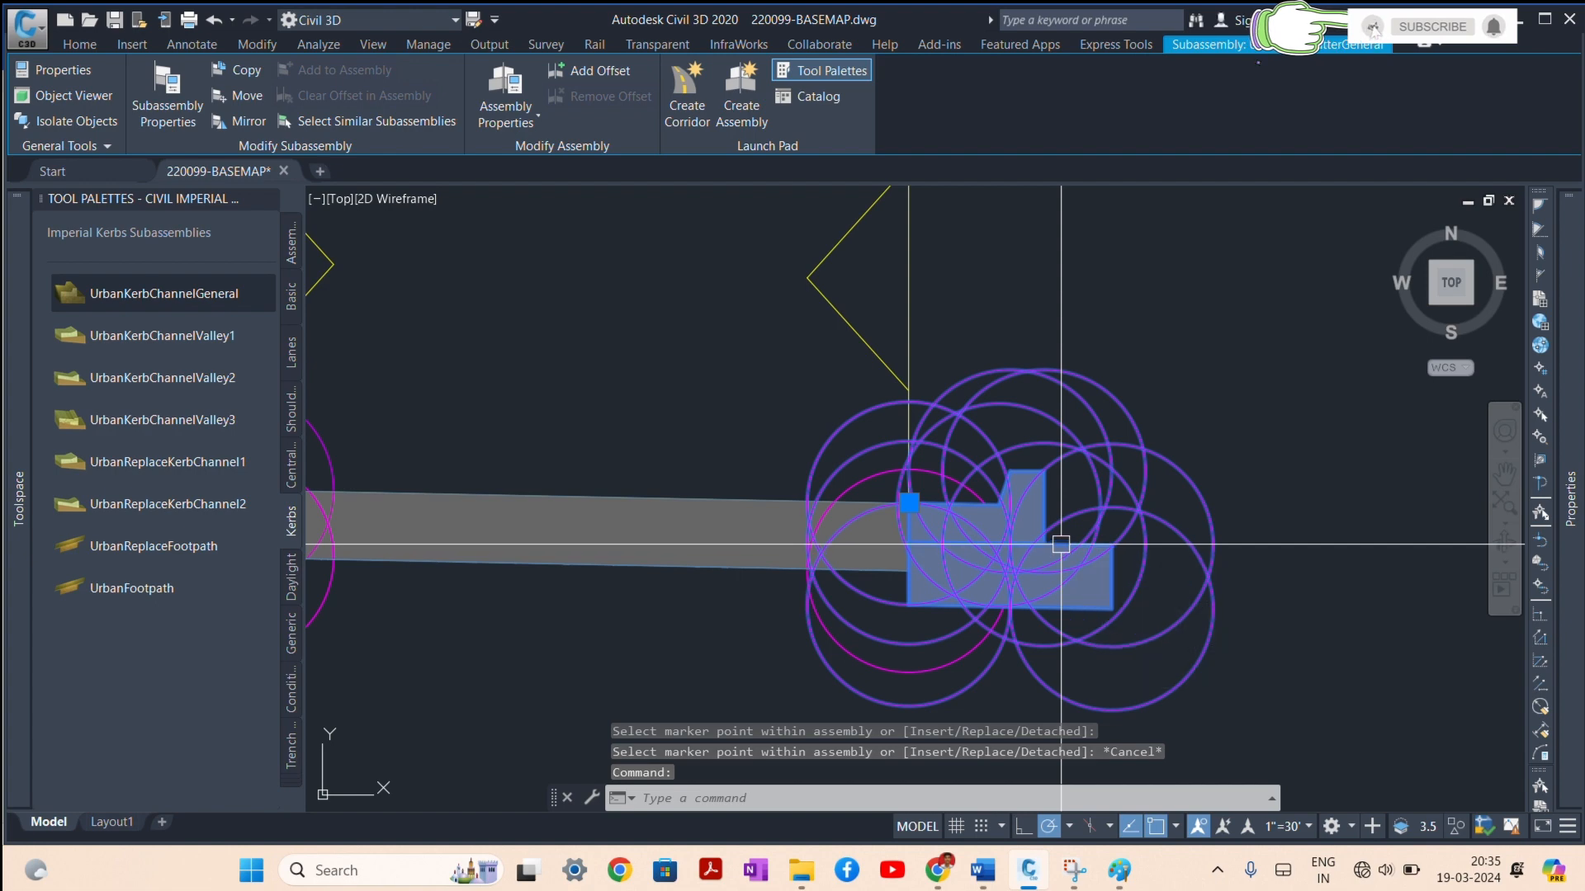
{"action": "right_click", "coordinate": [1061, 544]}
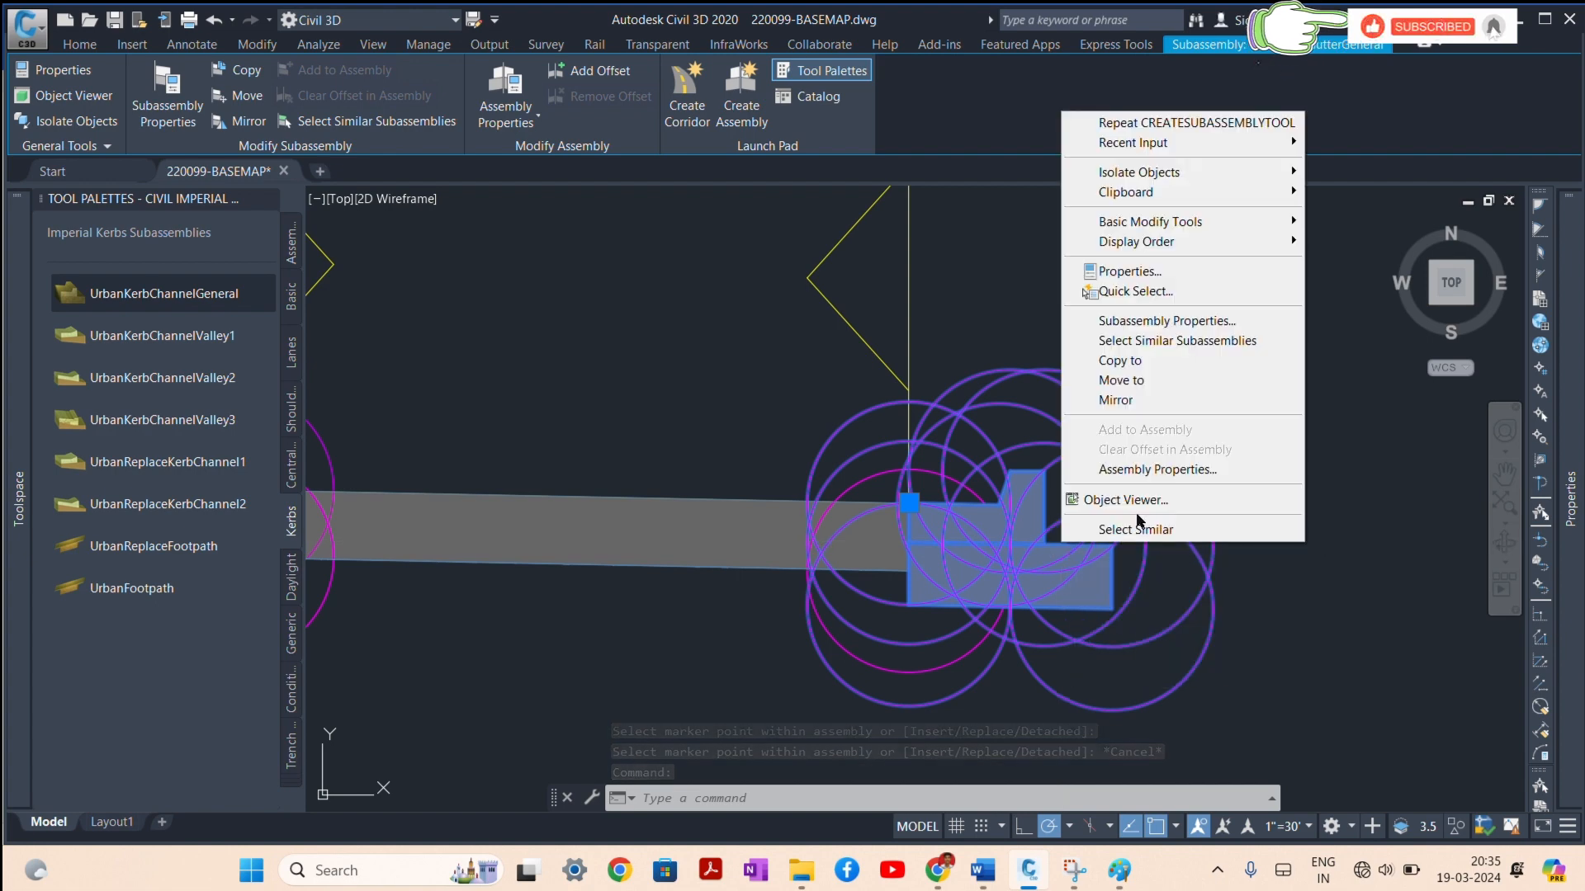
{"action": "left_click", "coordinate": [1138, 322]}
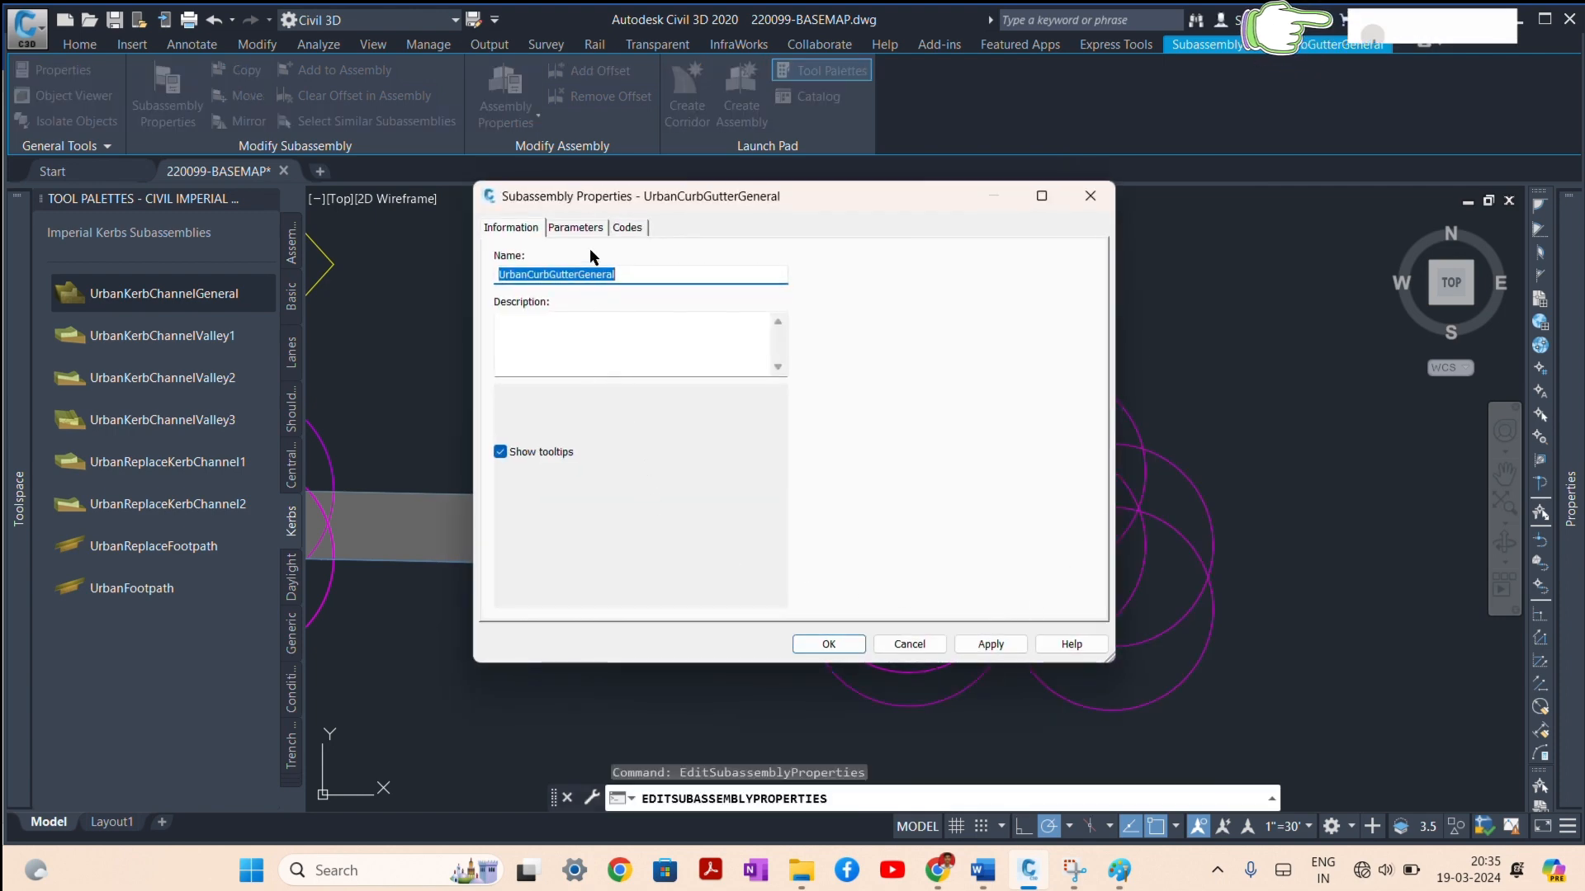
{"action": "left_click", "coordinate": [577, 228]}
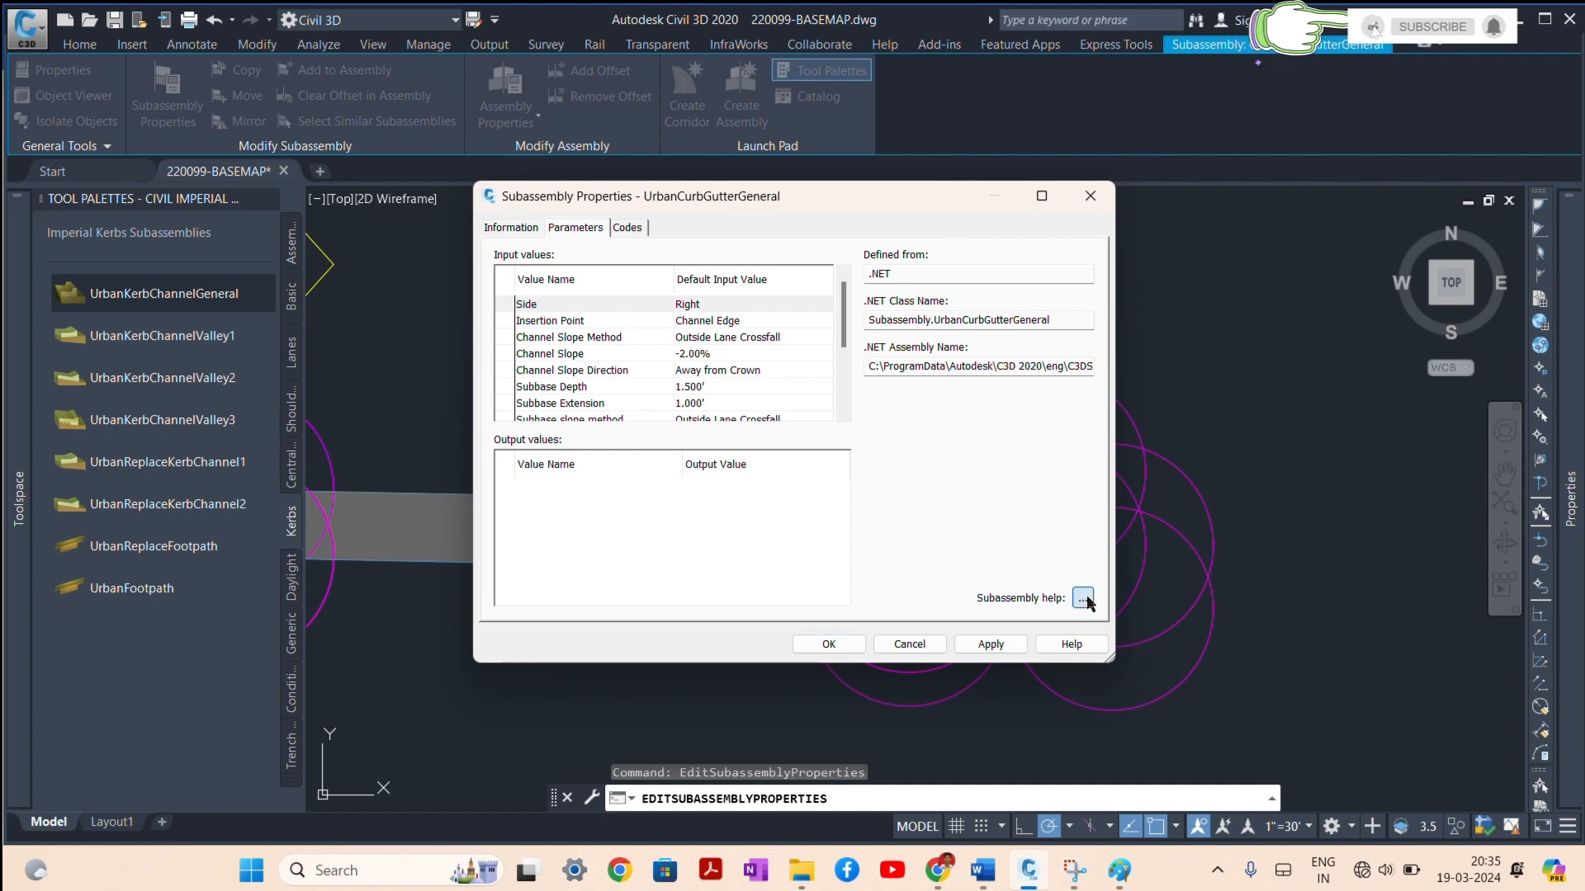
{"action": "left_click", "coordinate": [1083, 599]}
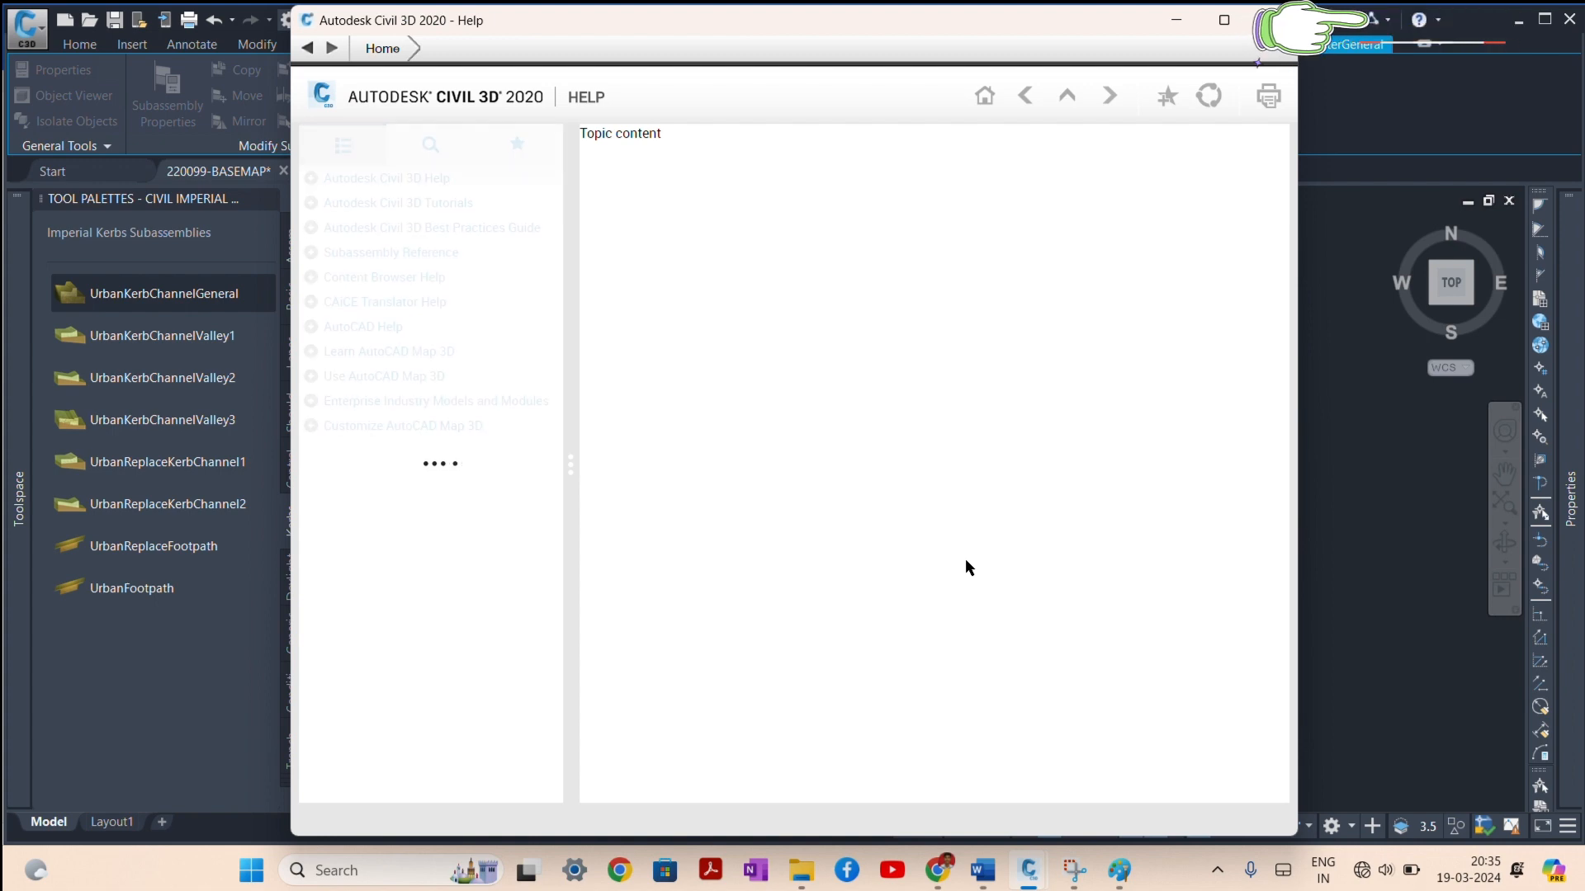
Step: Review the dimension diagram and input parameters in the UrbanCurbGutterGeneral help topic, and leave the subassembly properties without changing them
{"action": "scroll", "coordinate": [916, 541], "scroll_direction": "down", "scroll_amount": 1}
{"action": "scroll", "coordinate": [916, 540], "scroll_direction": "down", "scroll_amount": 2}
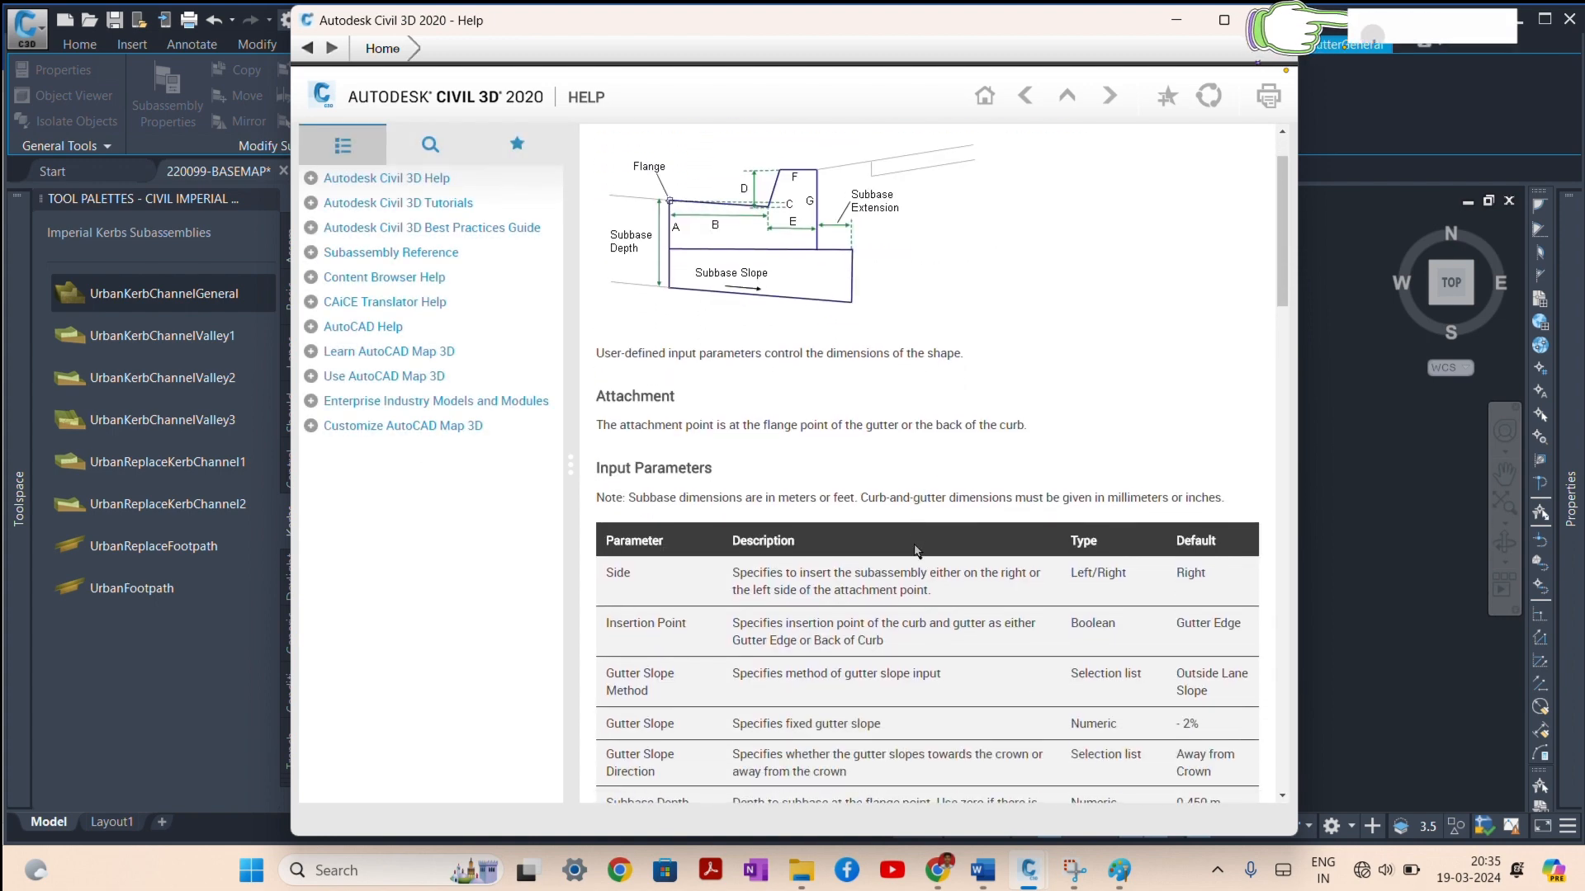
{"action": "scroll", "coordinate": [737, 711], "scroll_direction": "down", "scroll_amount": 4}
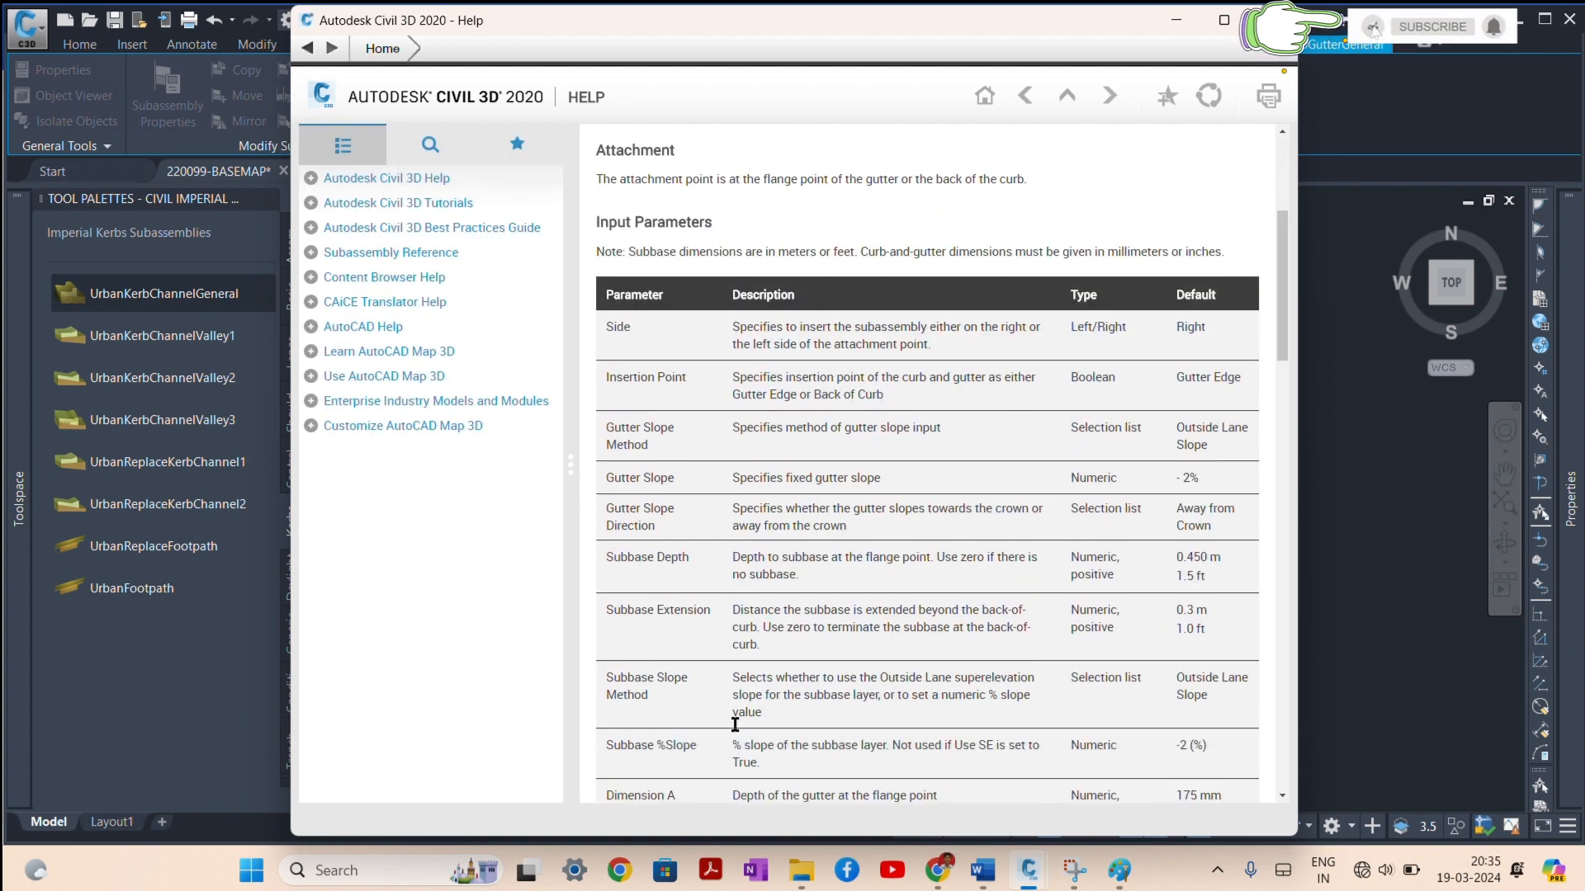
{"action": "scroll", "coordinate": [737, 722], "scroll_direction": "up", "scroll_amount": 6}
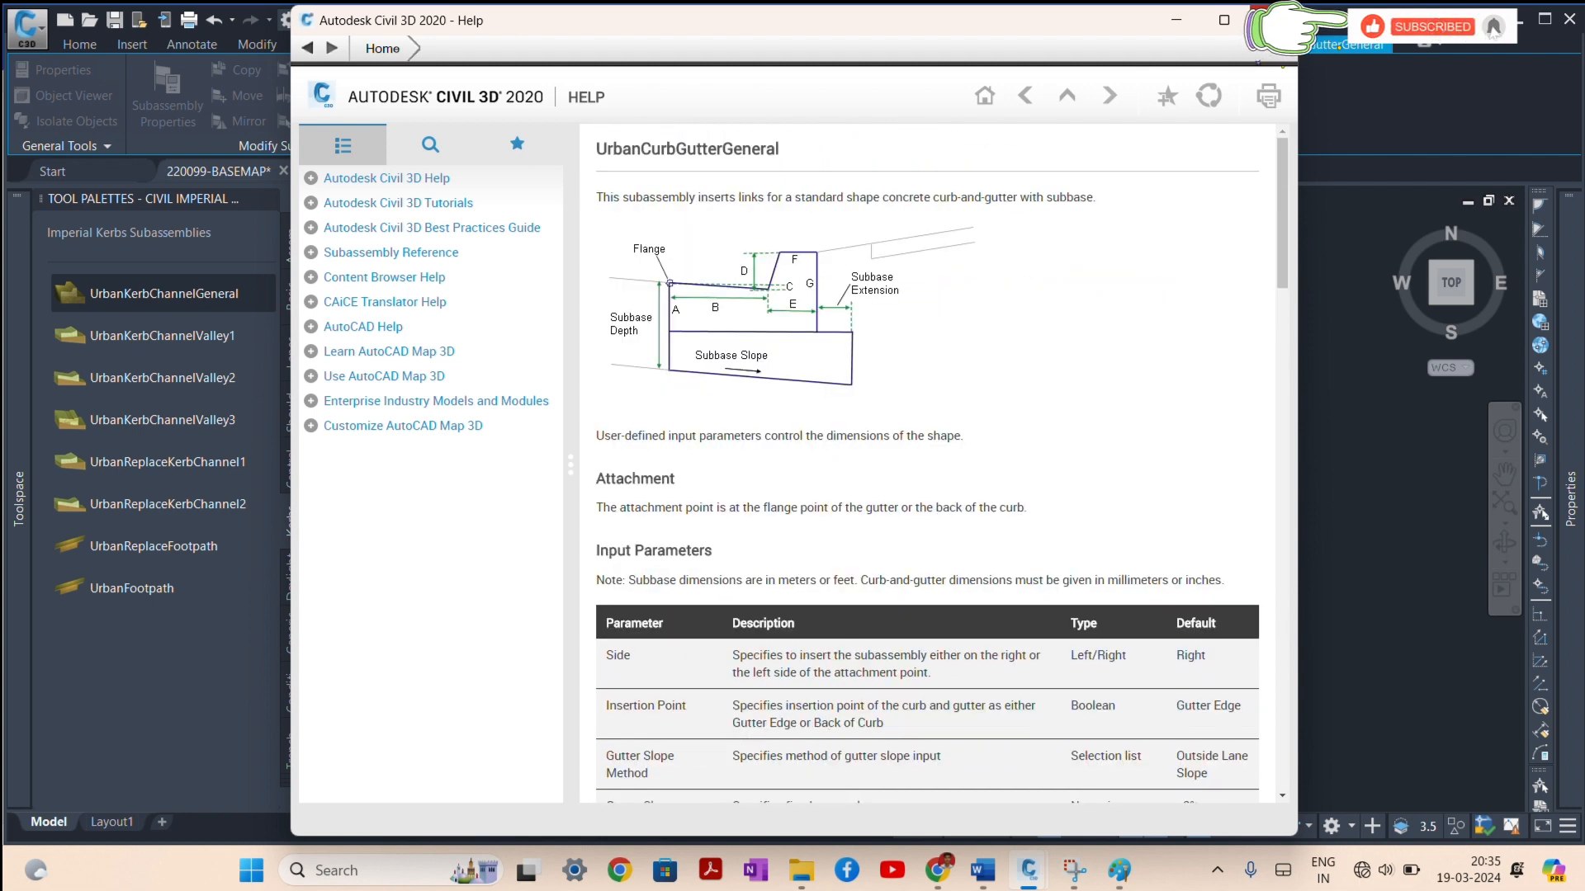
{"action": "left_click", "coordinate": [1272, 20]}
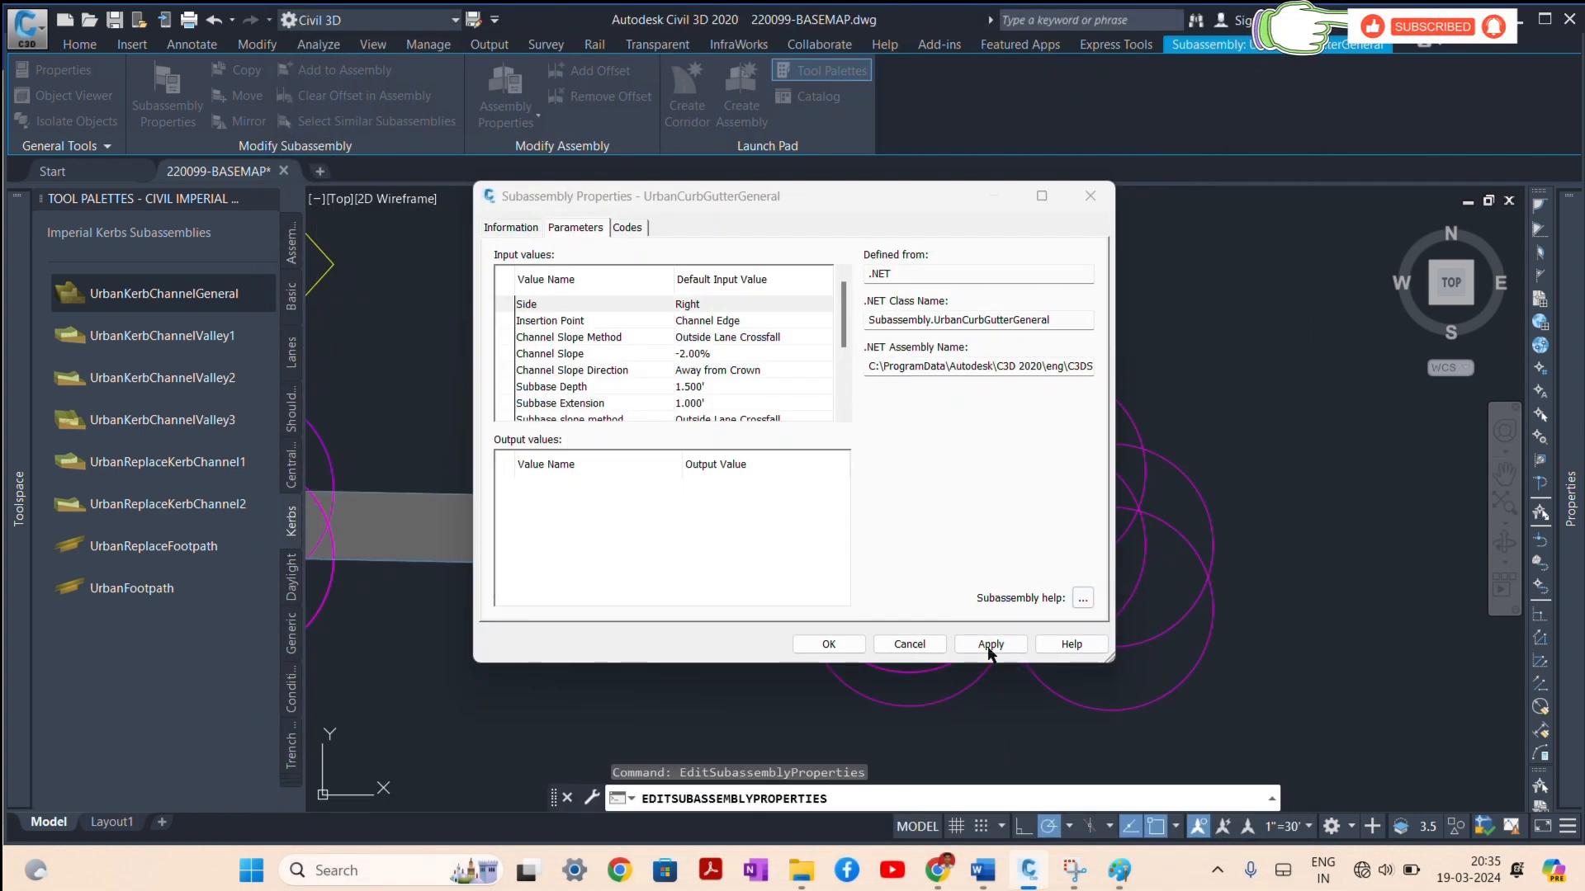
{"action": "left_click", "coordinate": [920, 643]}
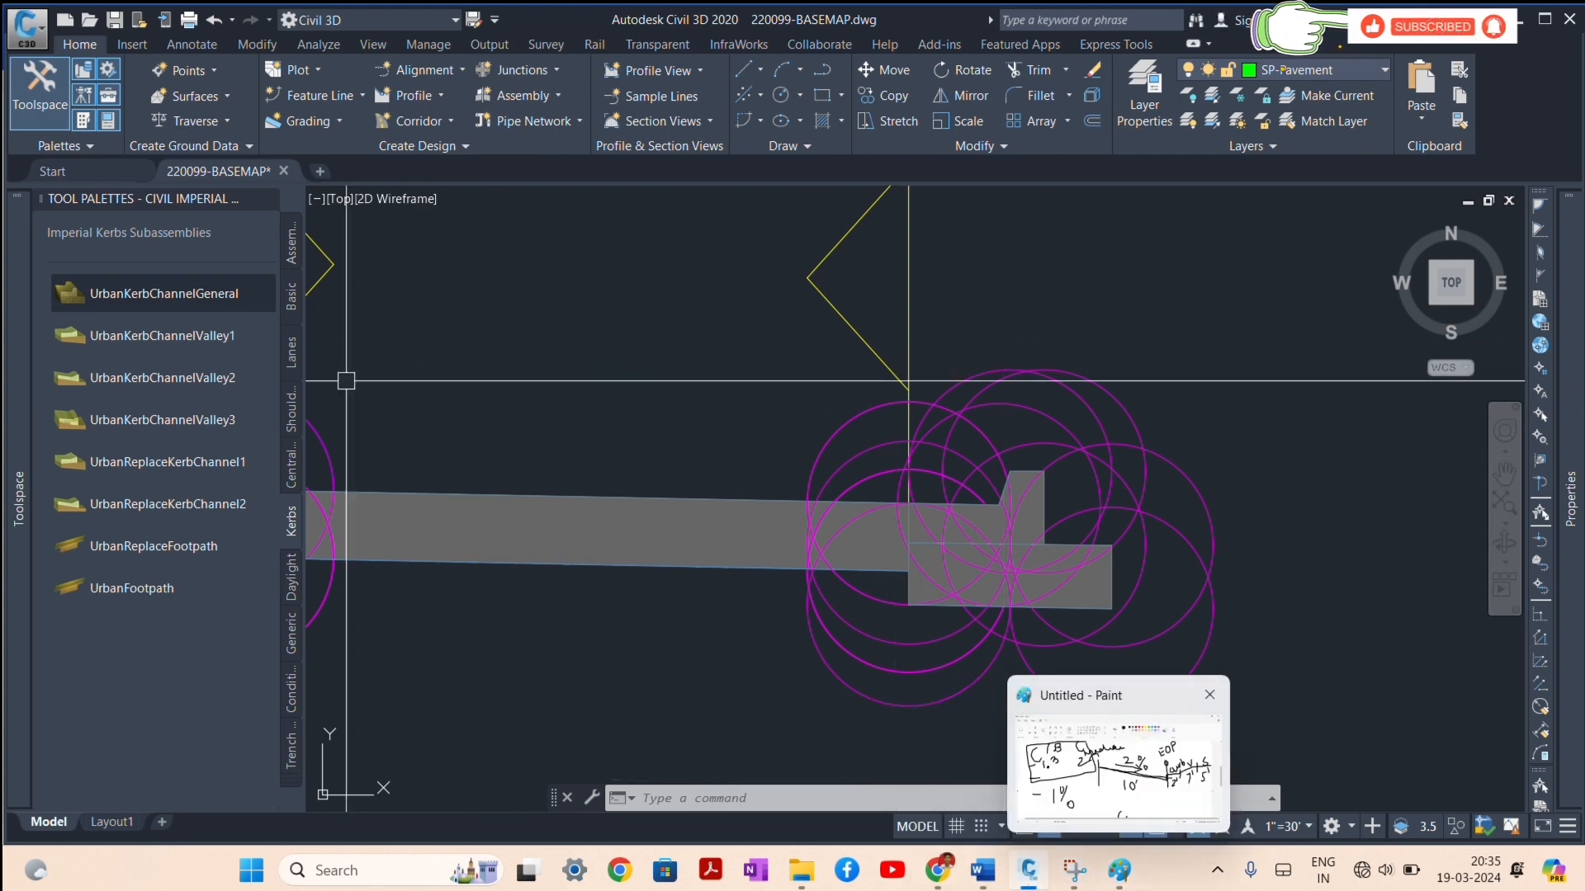
Step: Attach a BasicShoulder subassembly from the imperial basic palette to the upper marker point at the back of the kerb
{"action": "mouse_move", "coordinate": [1132, 883]}
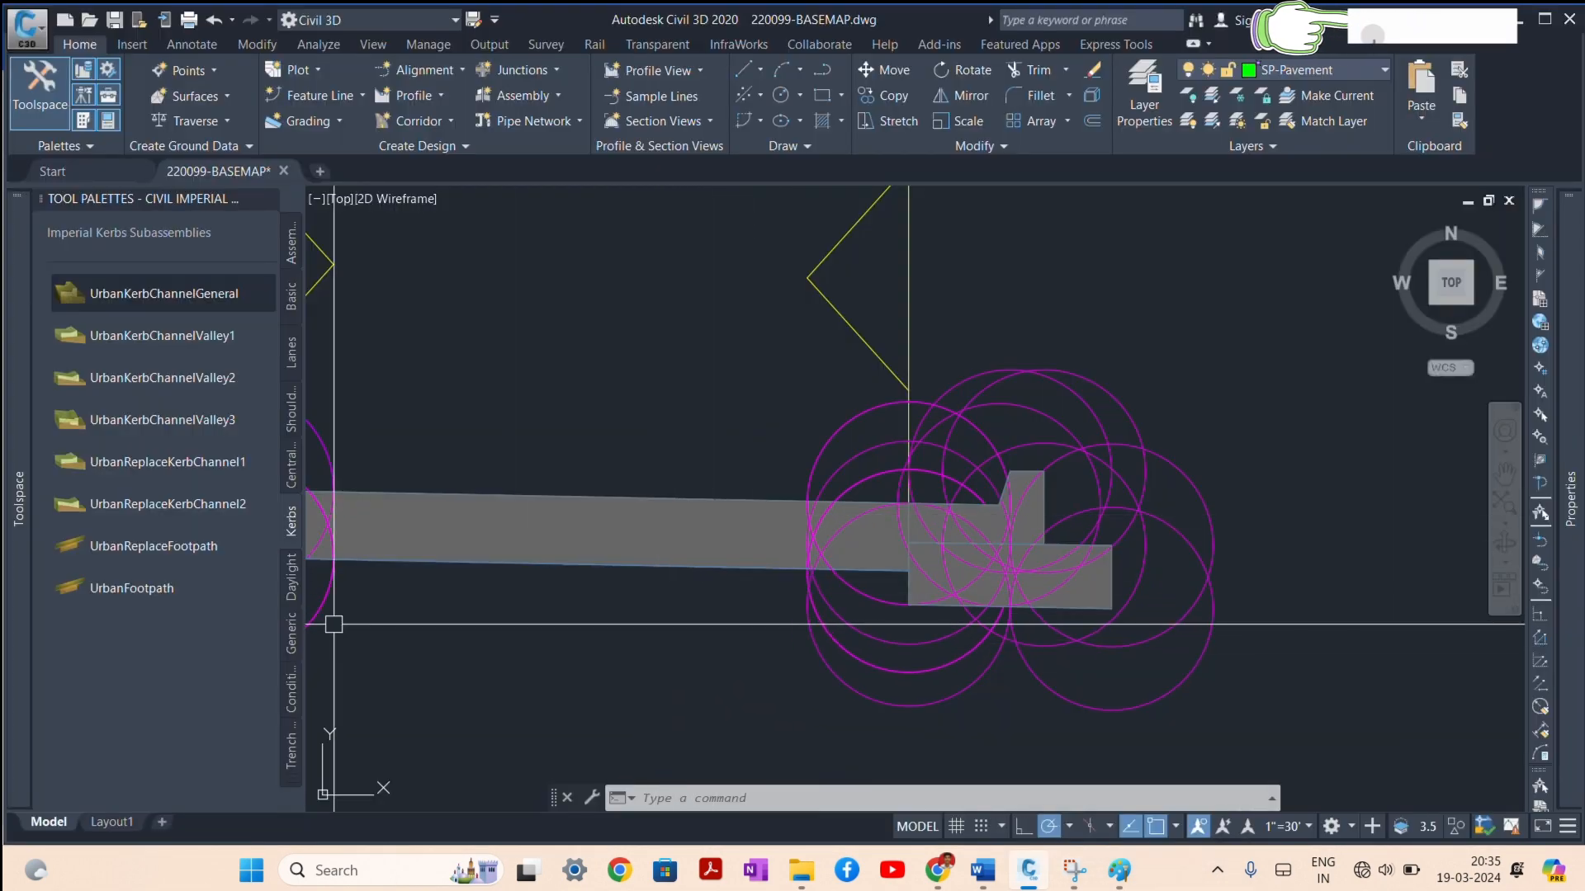
{"action": "left_click", "coordinate": [293, 299]}
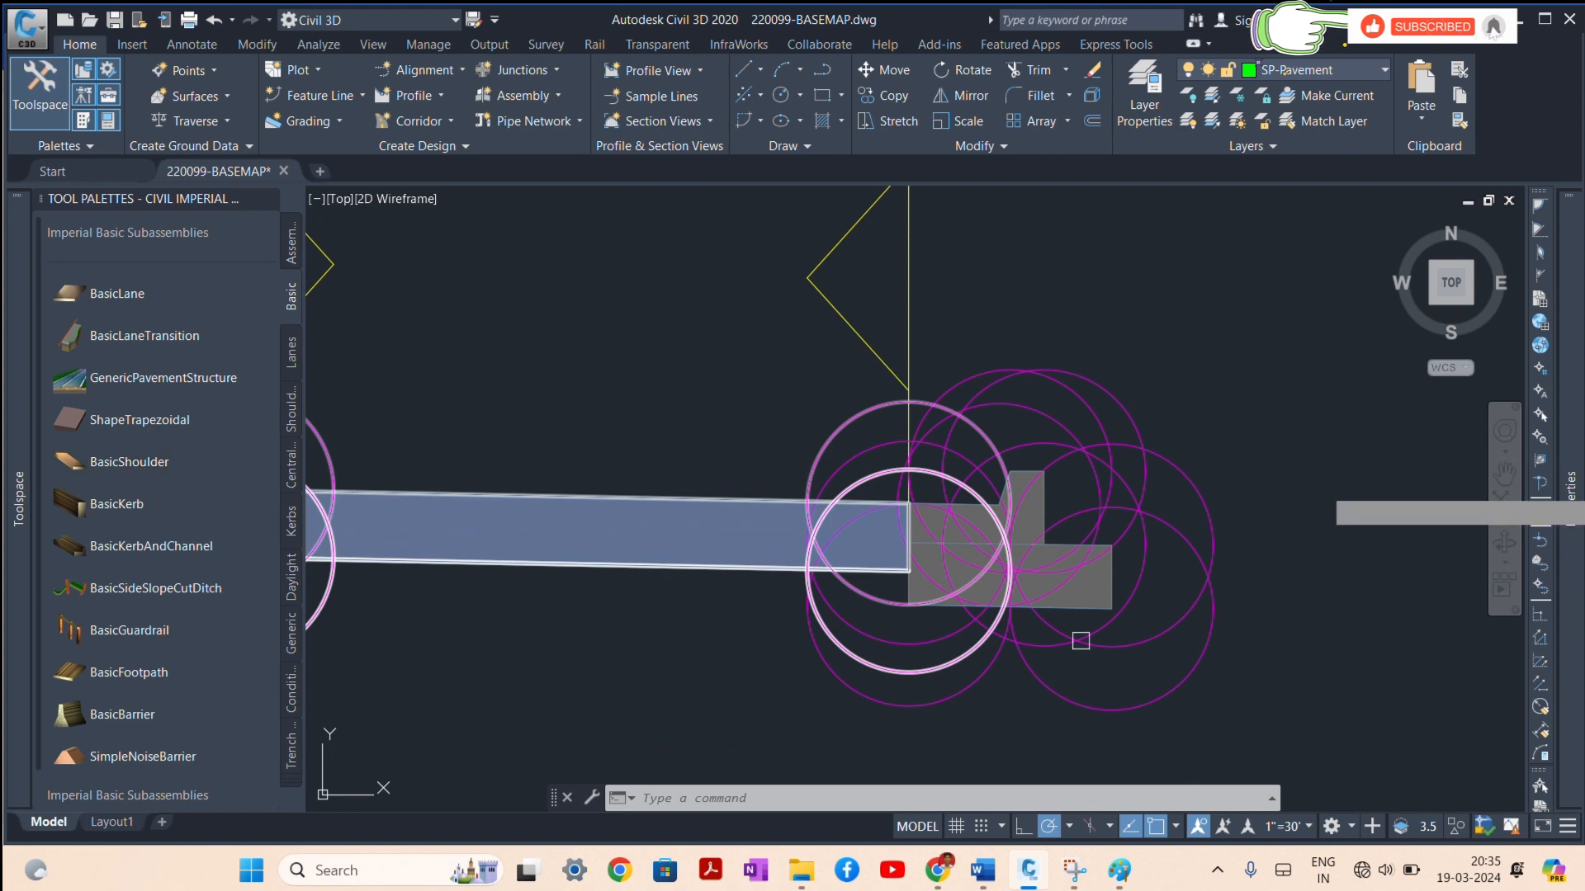
{"action": "left_click", "coordinate": [1109, 386]}
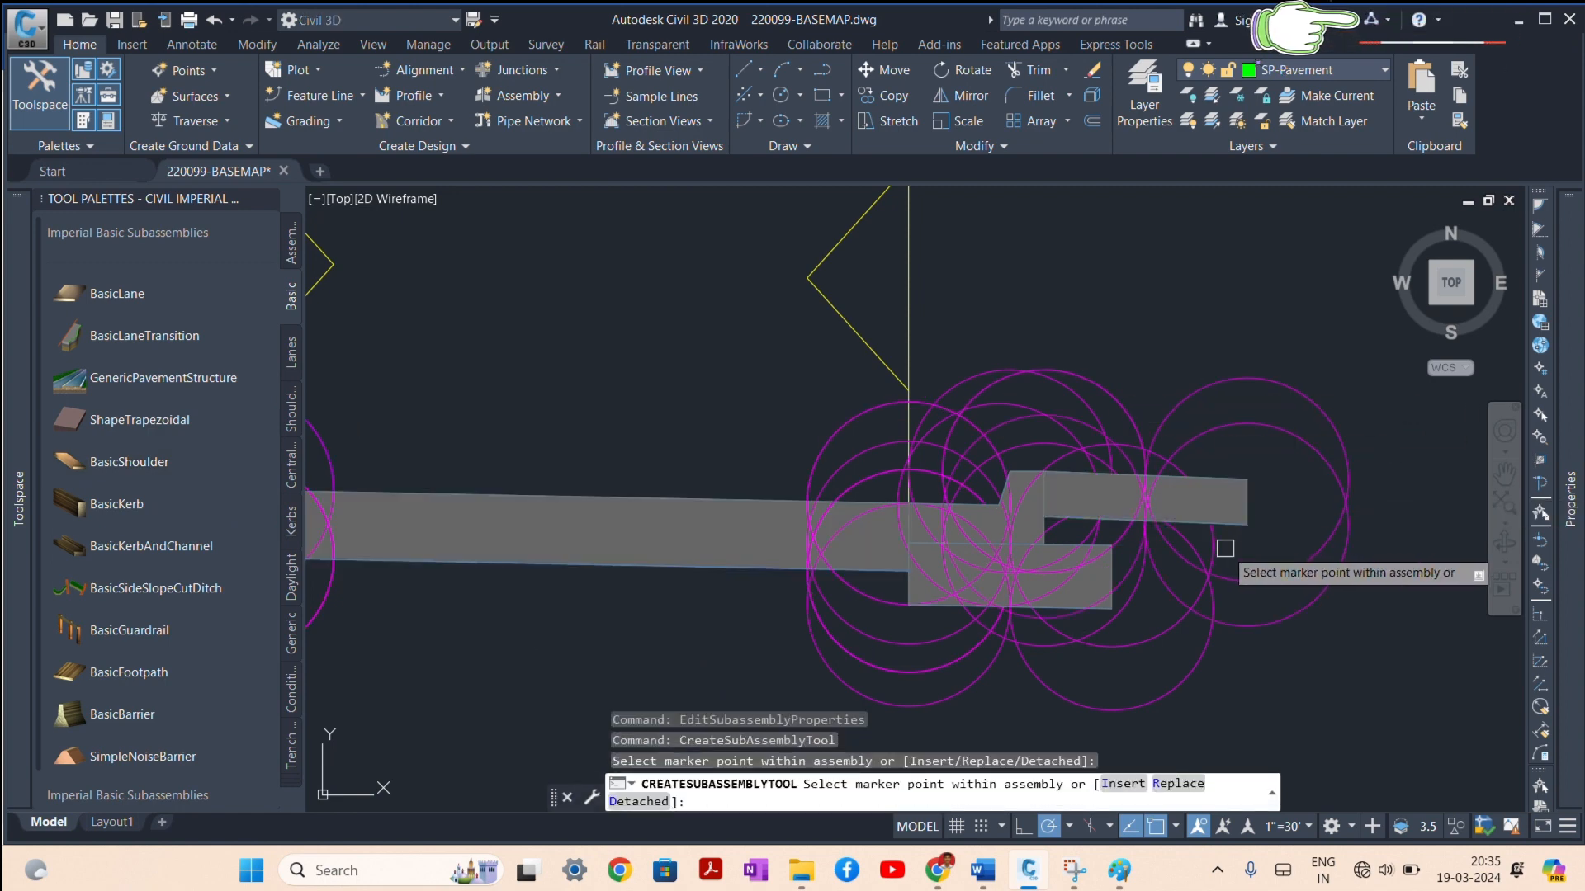
{"action": "key", "text": "Escape"}
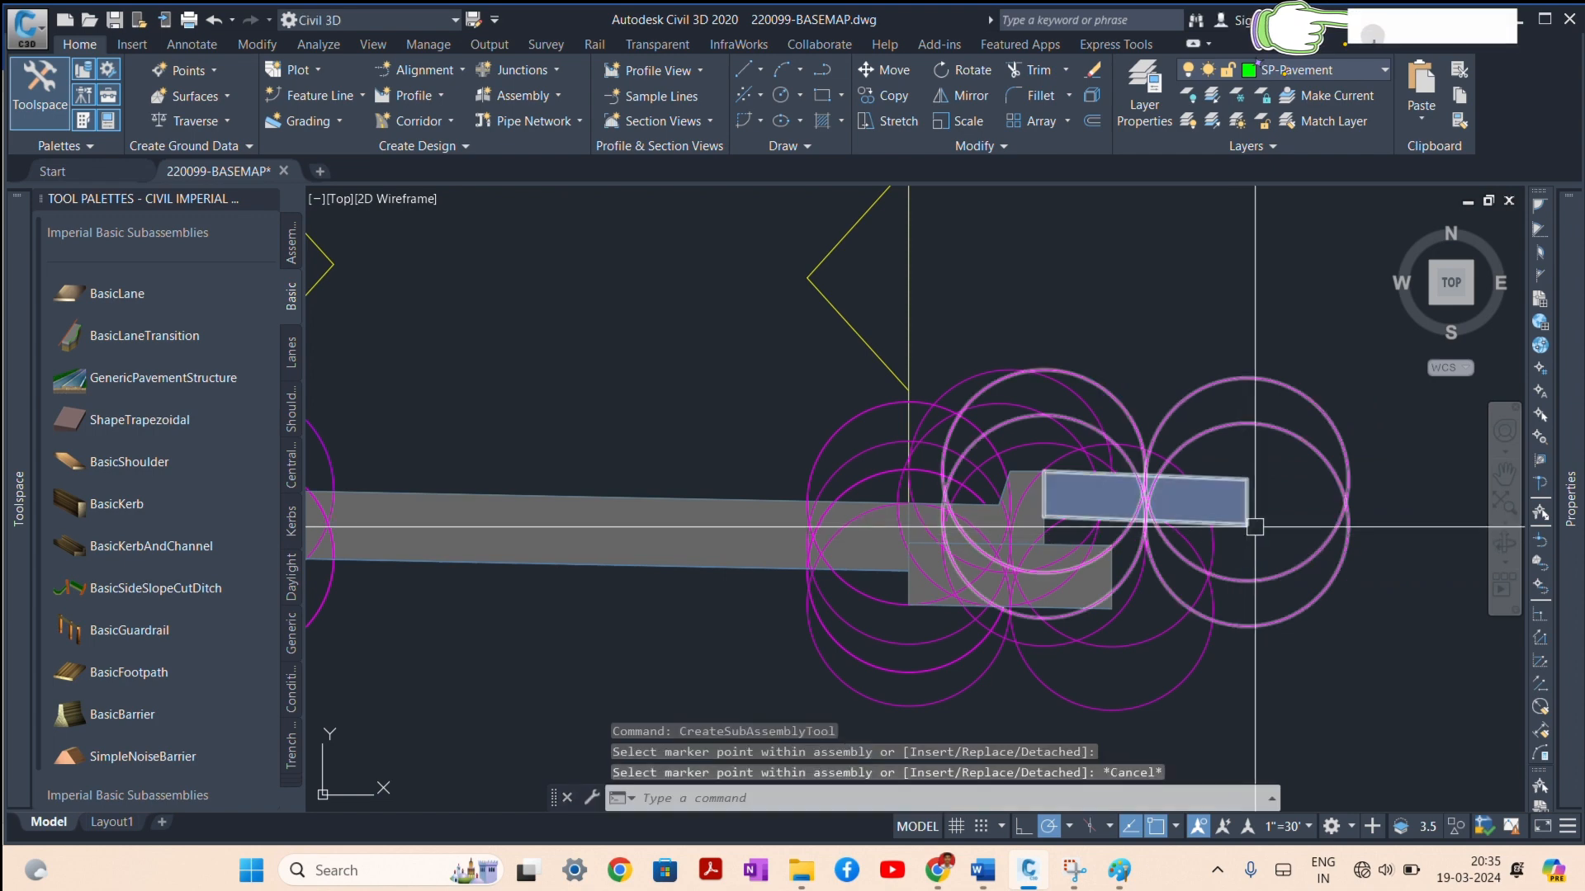
Step: Set the new BasicShoulder subassembly's width to 7 ft in its parameters
{"action": "left_click", "coordinate": [1232, 510]}
{"action": "right_click", "coordinate": [1252, 524]}
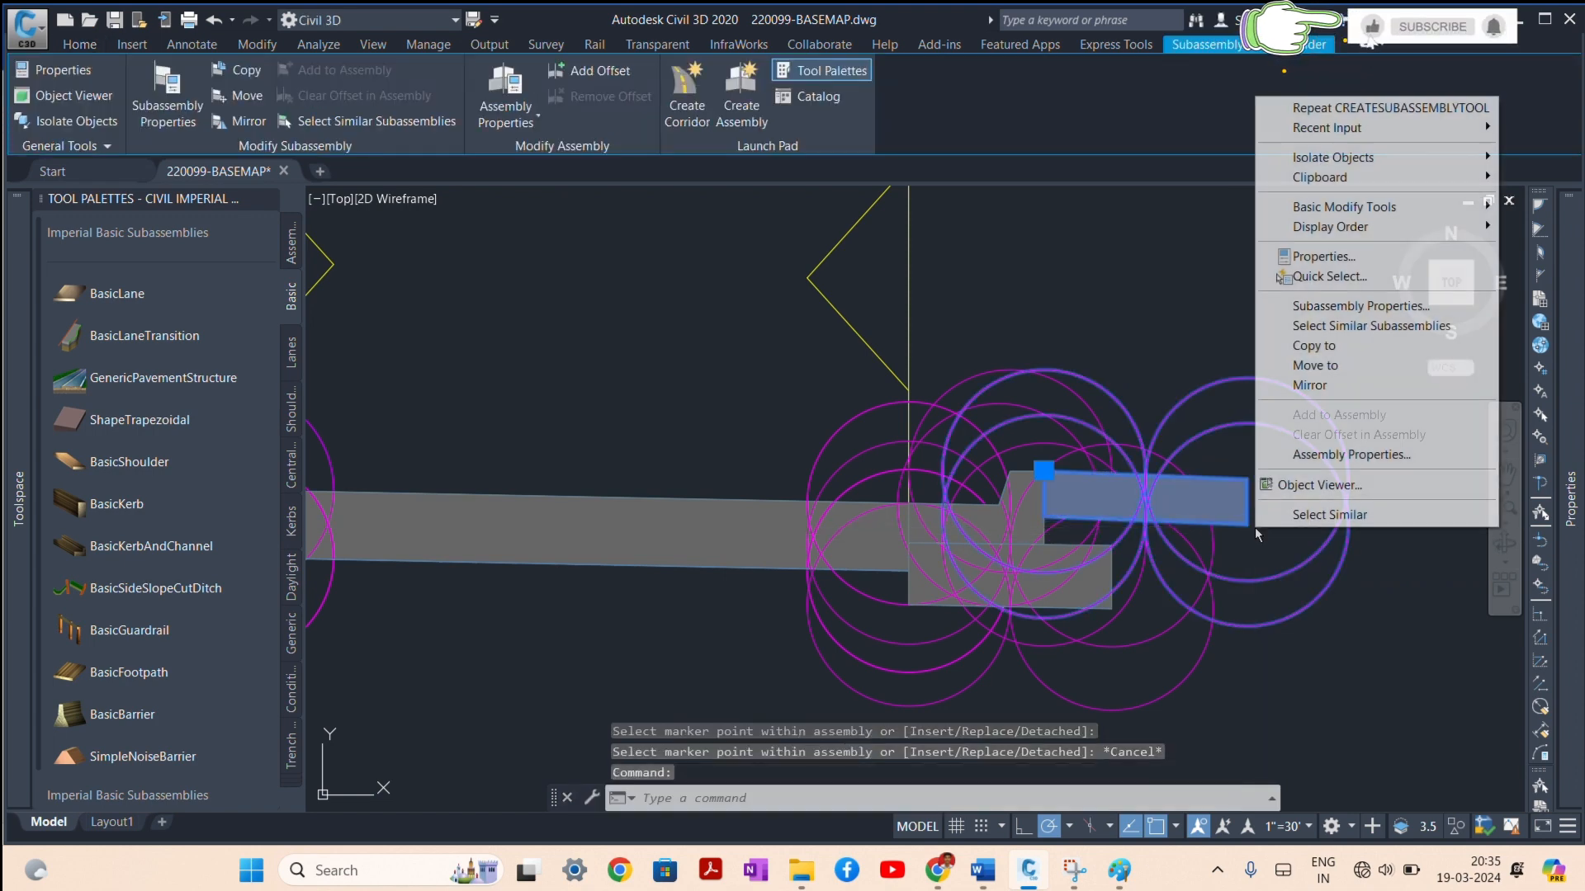
{"action": "left_click", "coordinate": [1373, 307]}
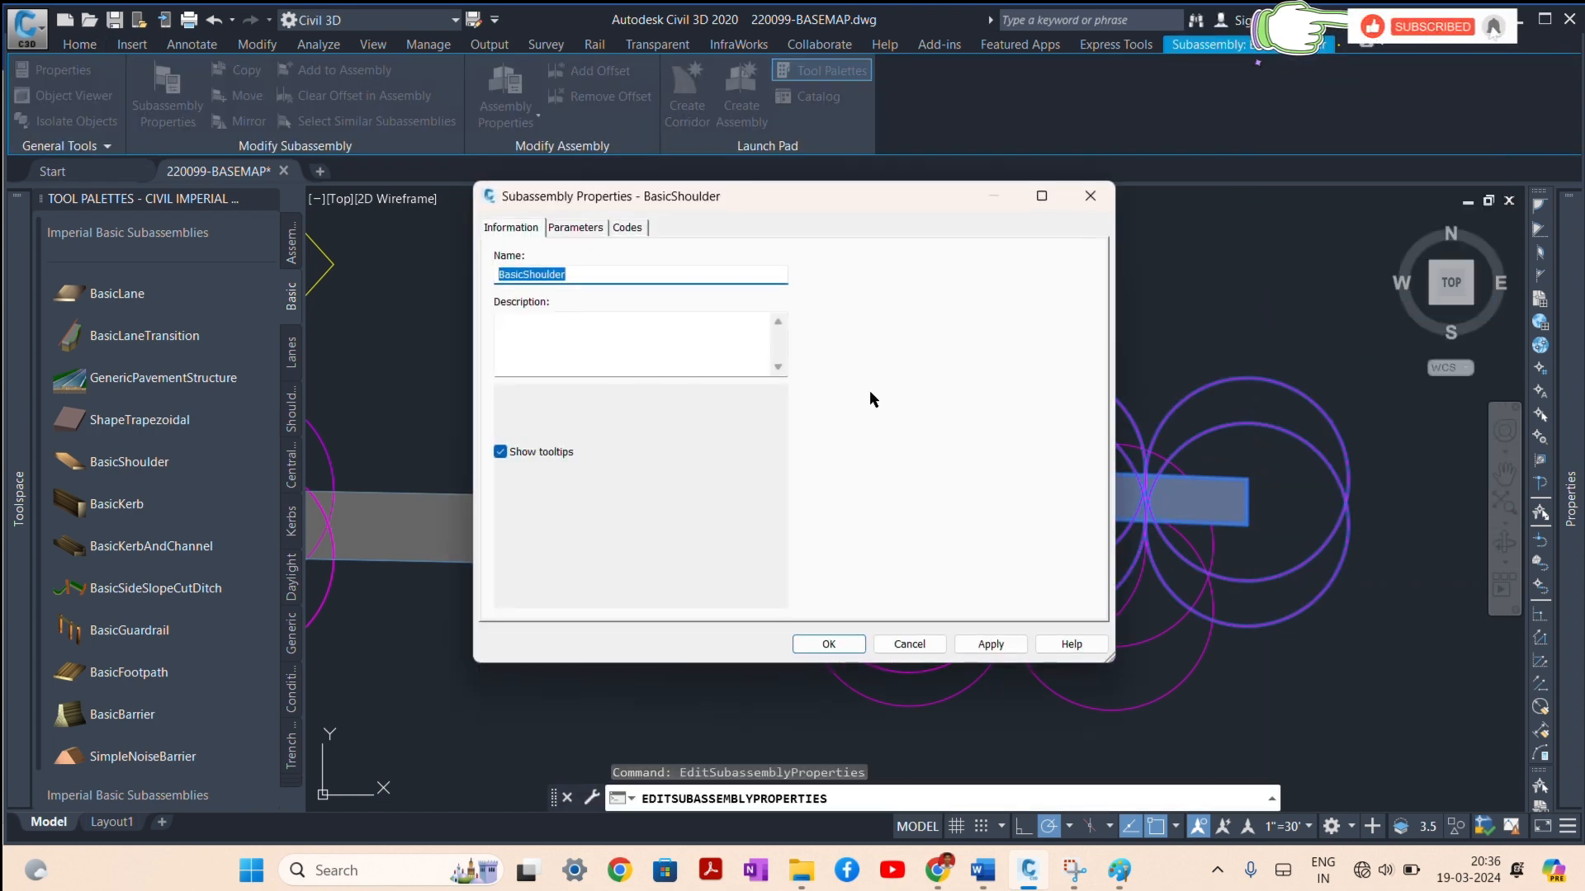
{"action": "left_click", "coordinate": [575, 227]}
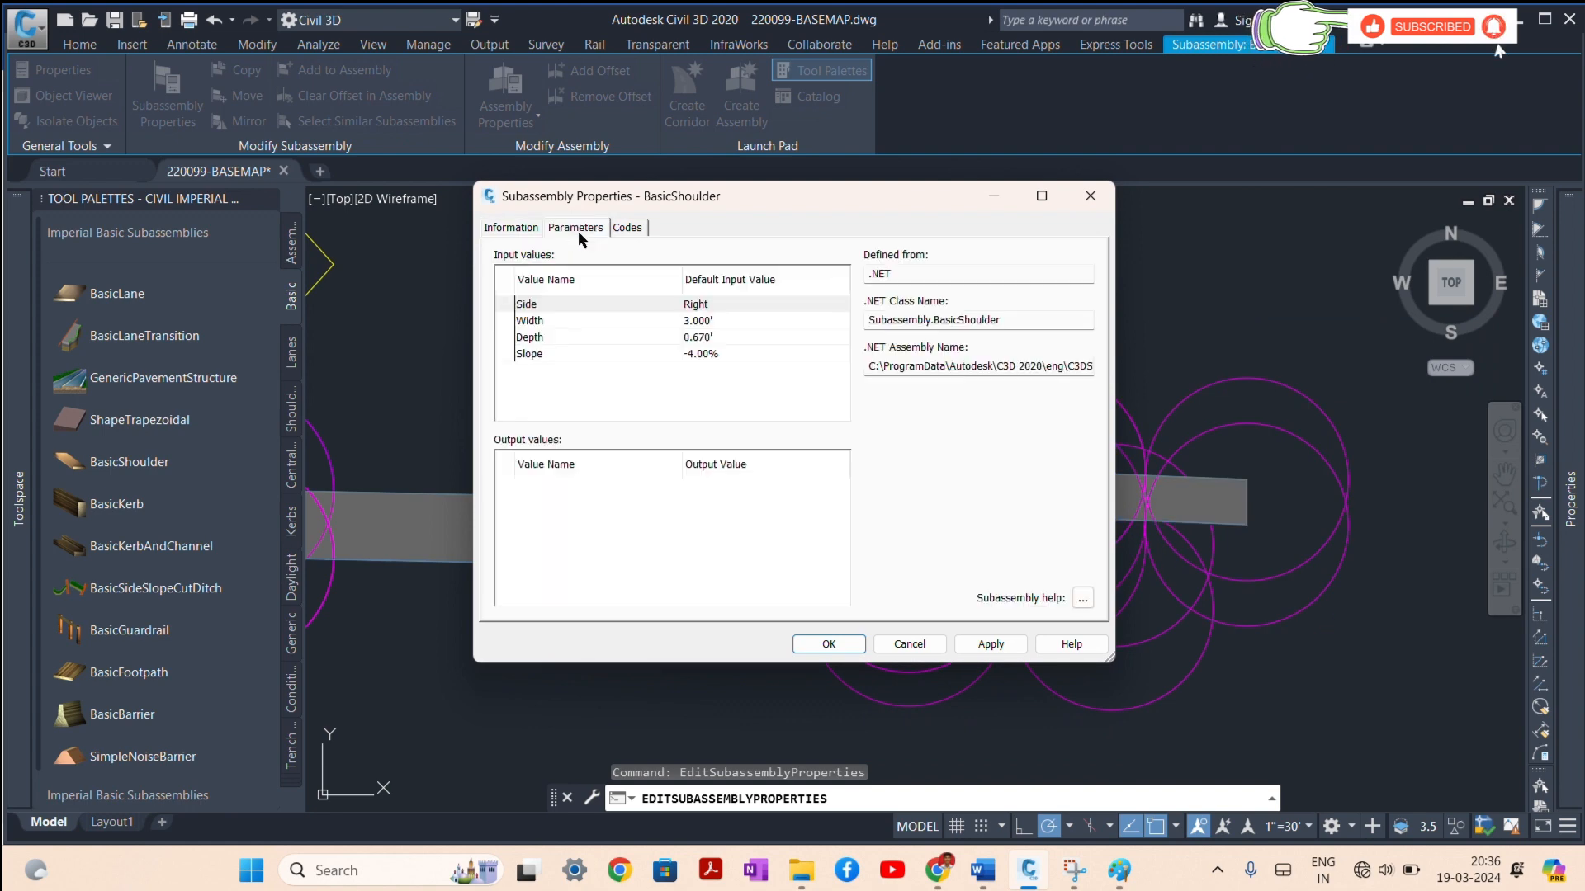
{"action": "left_click", "coordinate": [707, 319]}
{"action": "left_click", "coordinate": [706, 319]}
{"action": "type", "text": "7"}
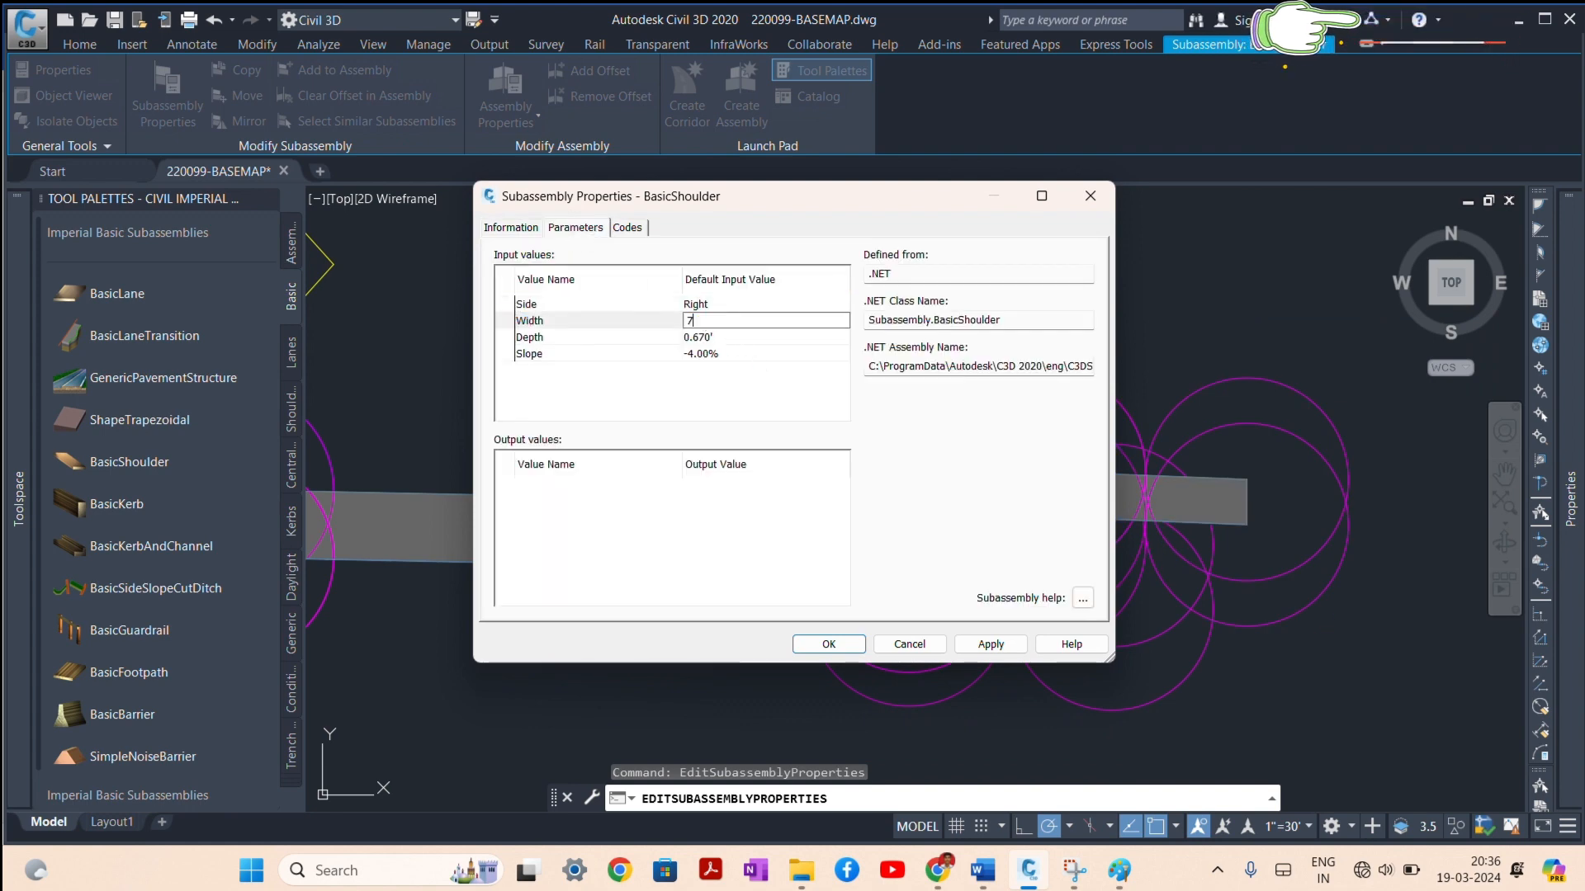
Step: Set the shoulder's depth to 1 ft and its slope to 3%, and apply the parameters
{"action": "left_click", "coordinate": [708, 337]}
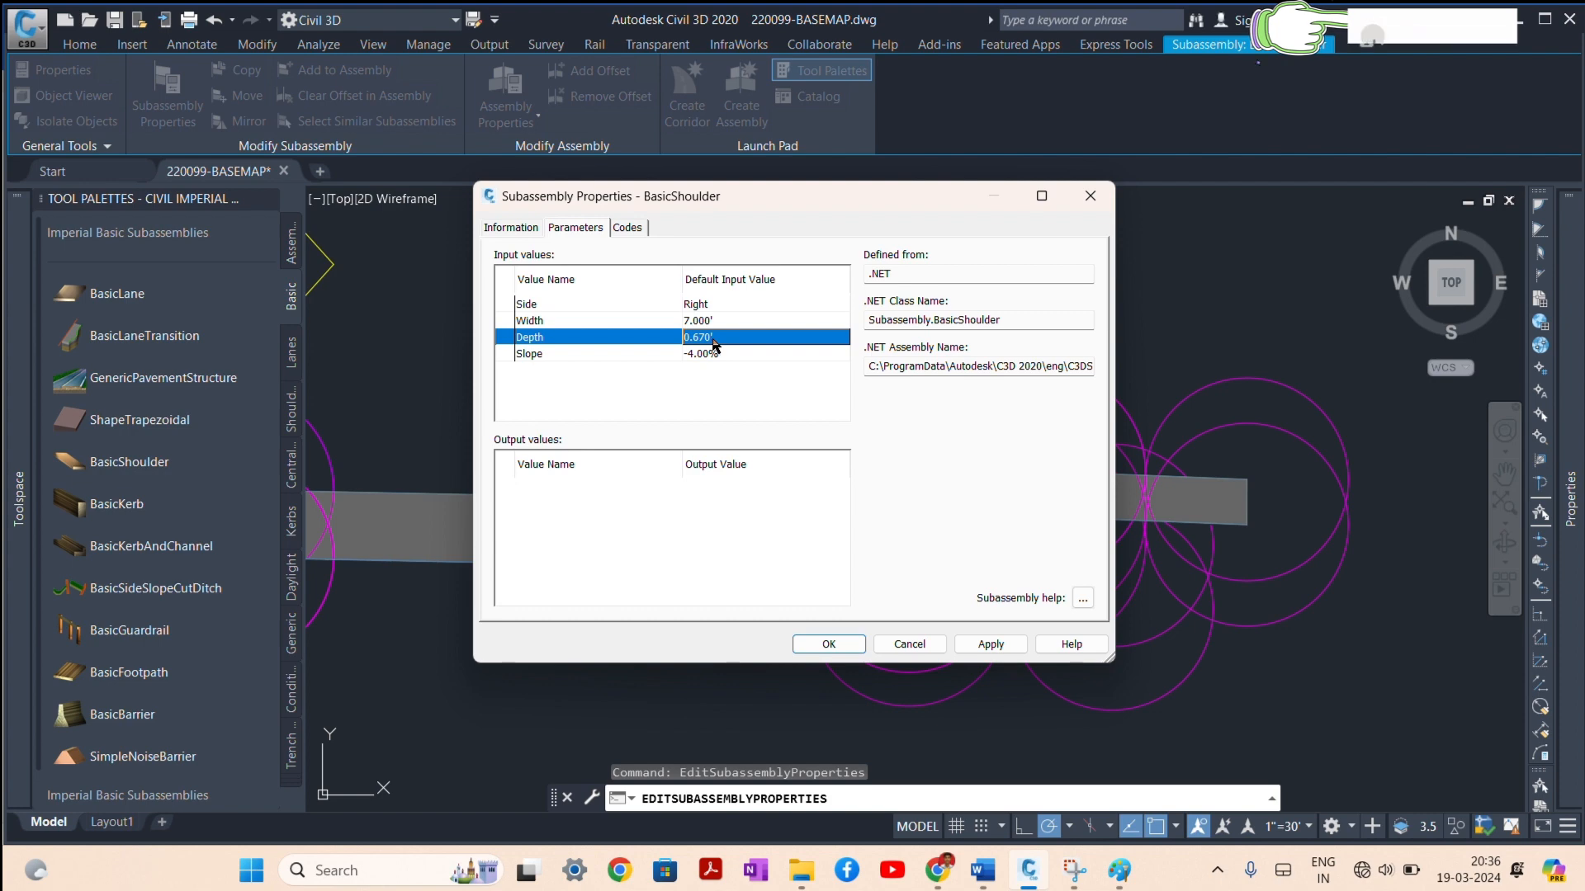
{"action": "left_click", "coordinate": [713, 338]}
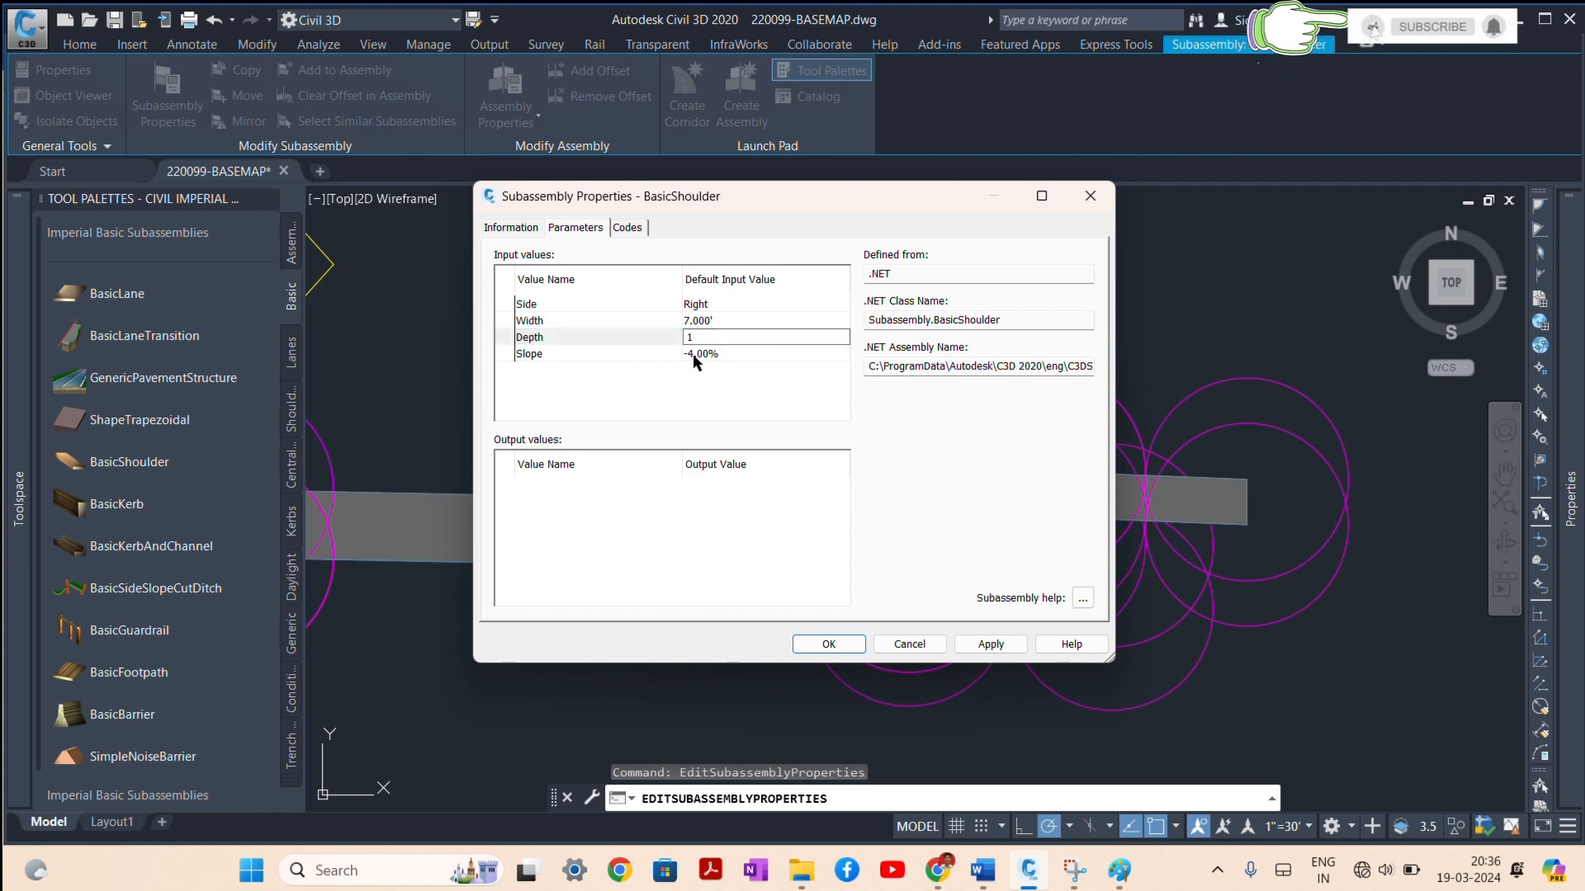
{"action": "type", "text": "1"}
{"action": "left_click", "coordinate": [701, 355]}
{"action": "left_click", "coordinate": [714, 358]}
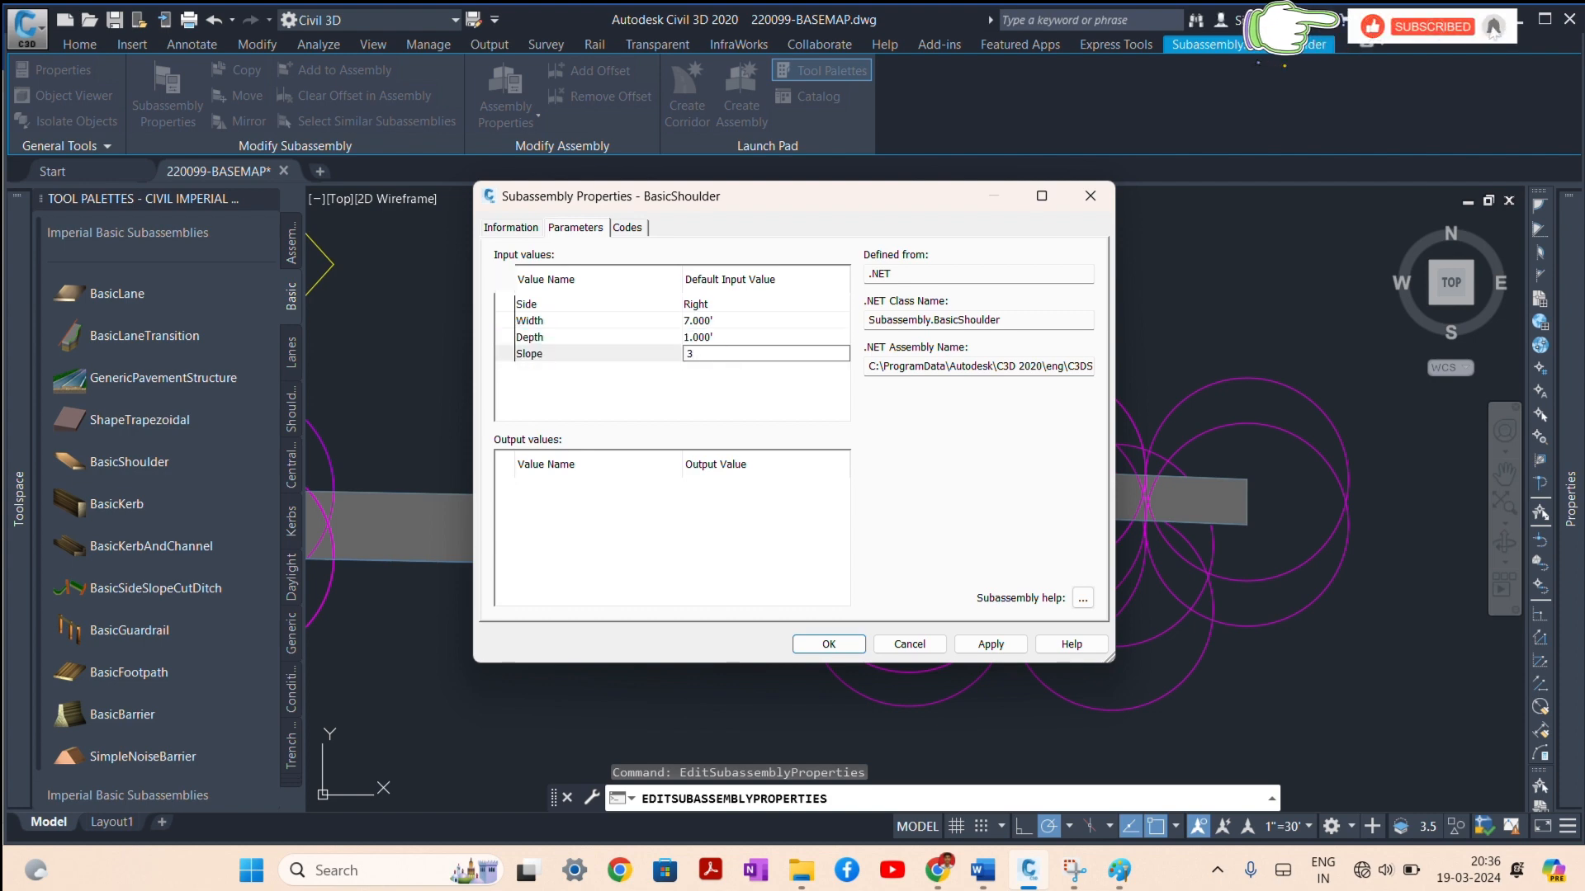
{"action": "key", "text": "Return"}
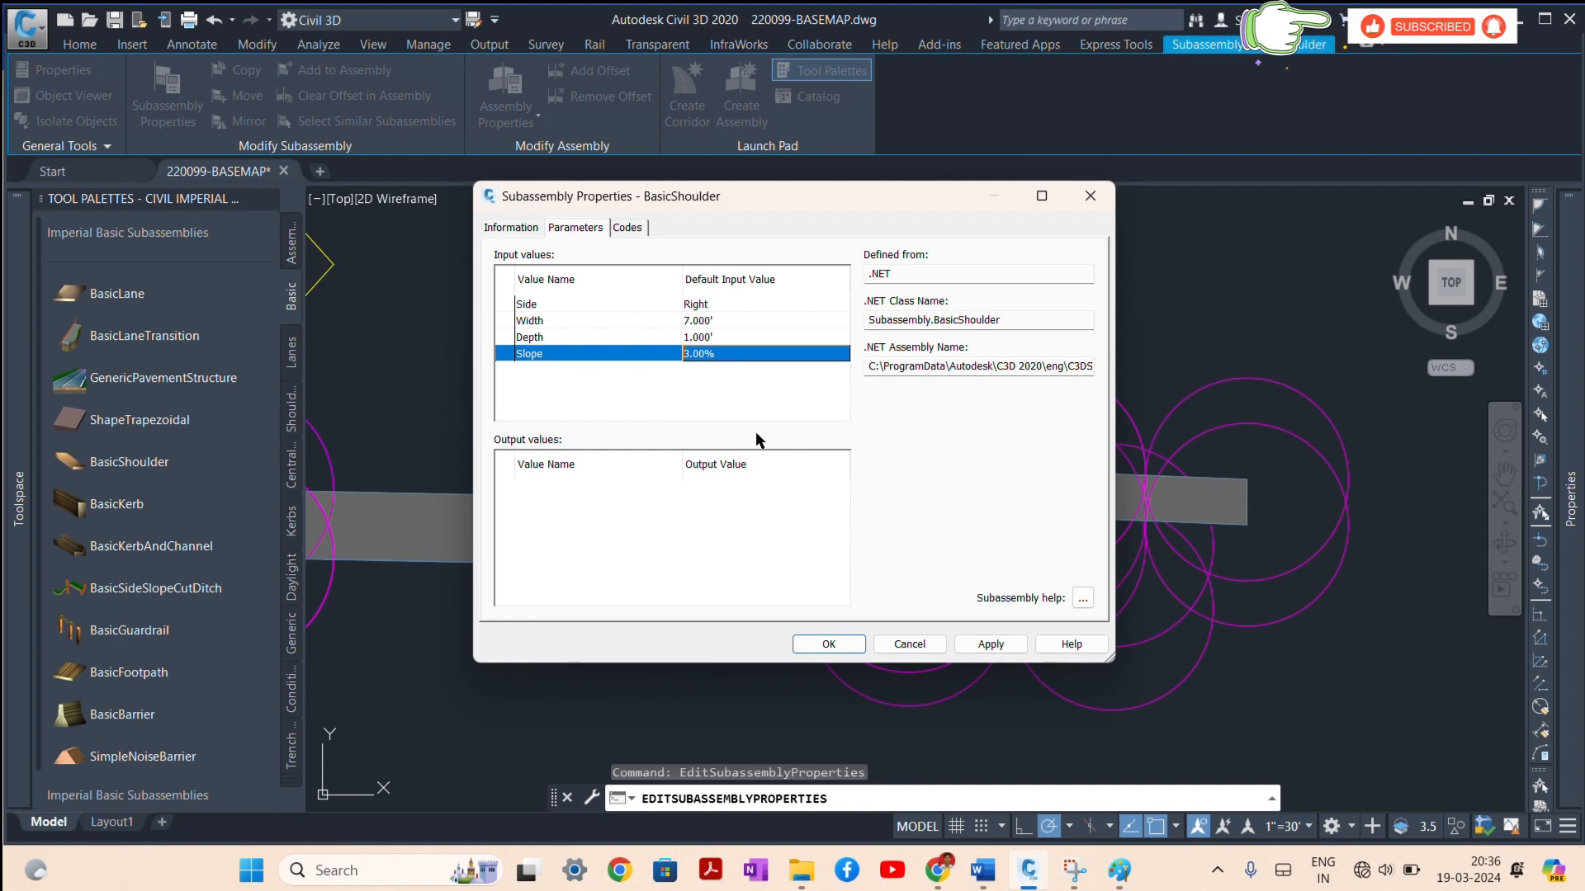
{"action": "left_click", "coordinate": [829, 642]}
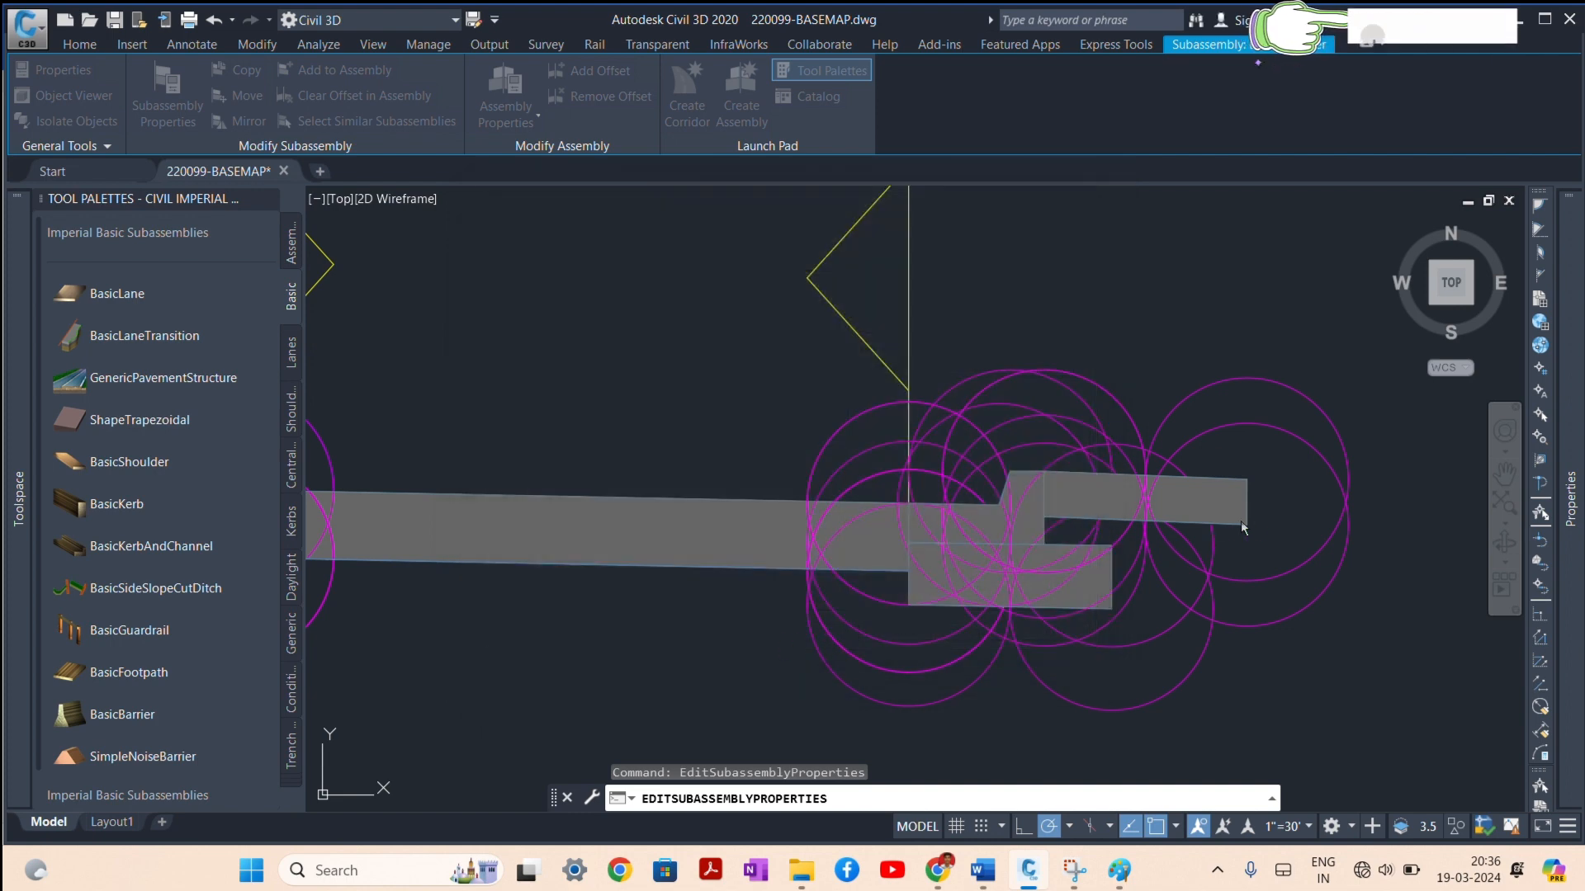
{"action": "key", "text": "Escape"}
Step: Attach a BasicFootpath subassembly from the imperial basic palette to the upper marker point at the shoulder's outer edge
{"action": "scroll", "coordinate": [949, 553], "scroll_direction": "down", "scroll_amount": 4}
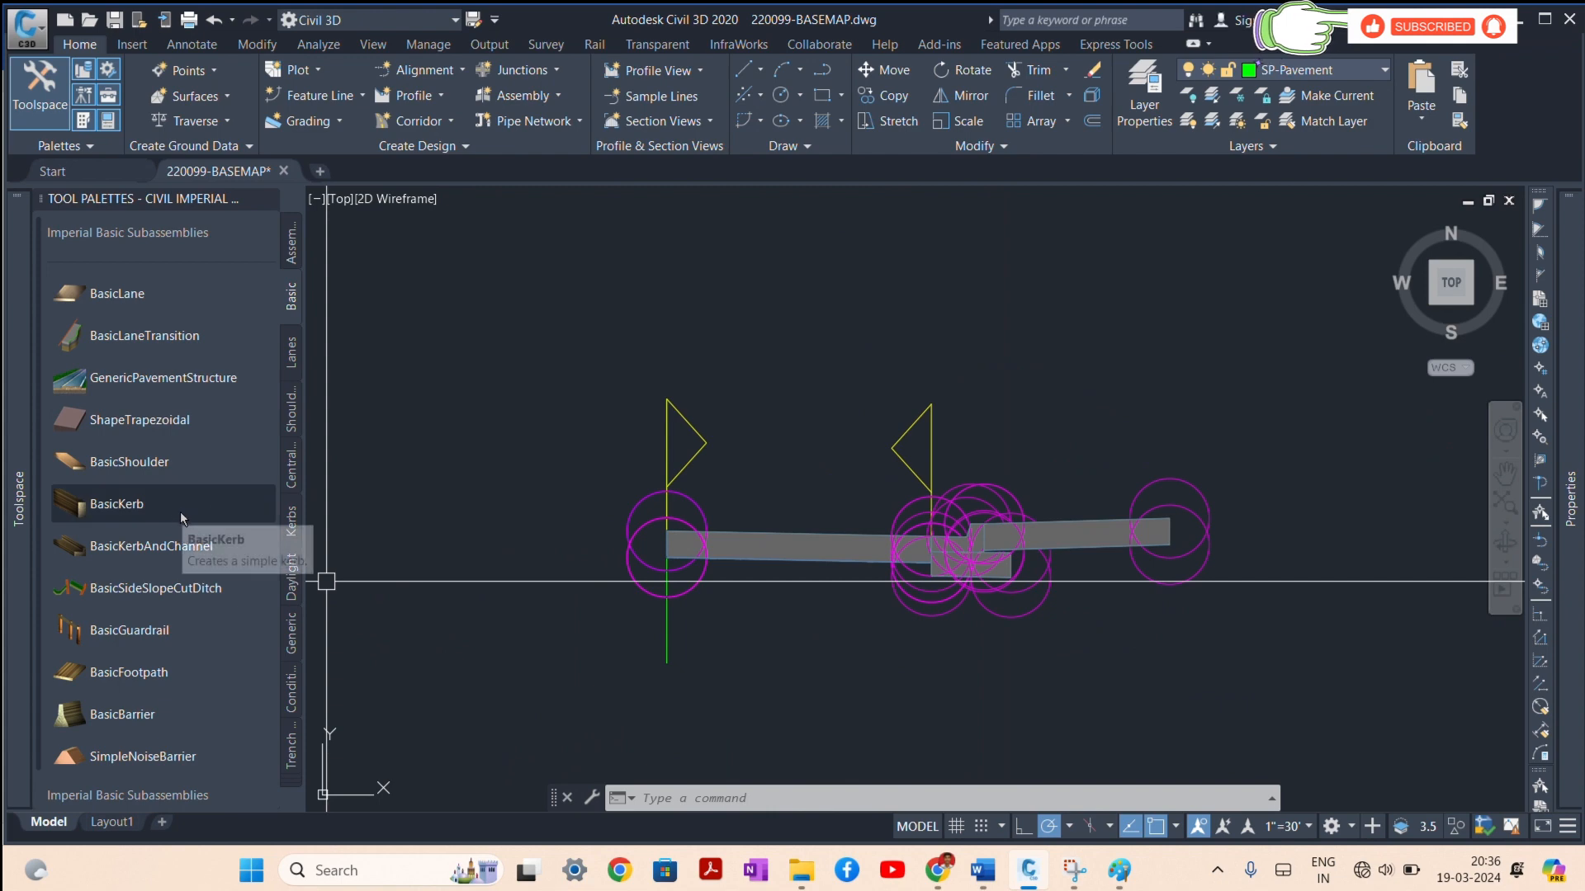
{"action": "left_click", "coordinate": [138, 676]}
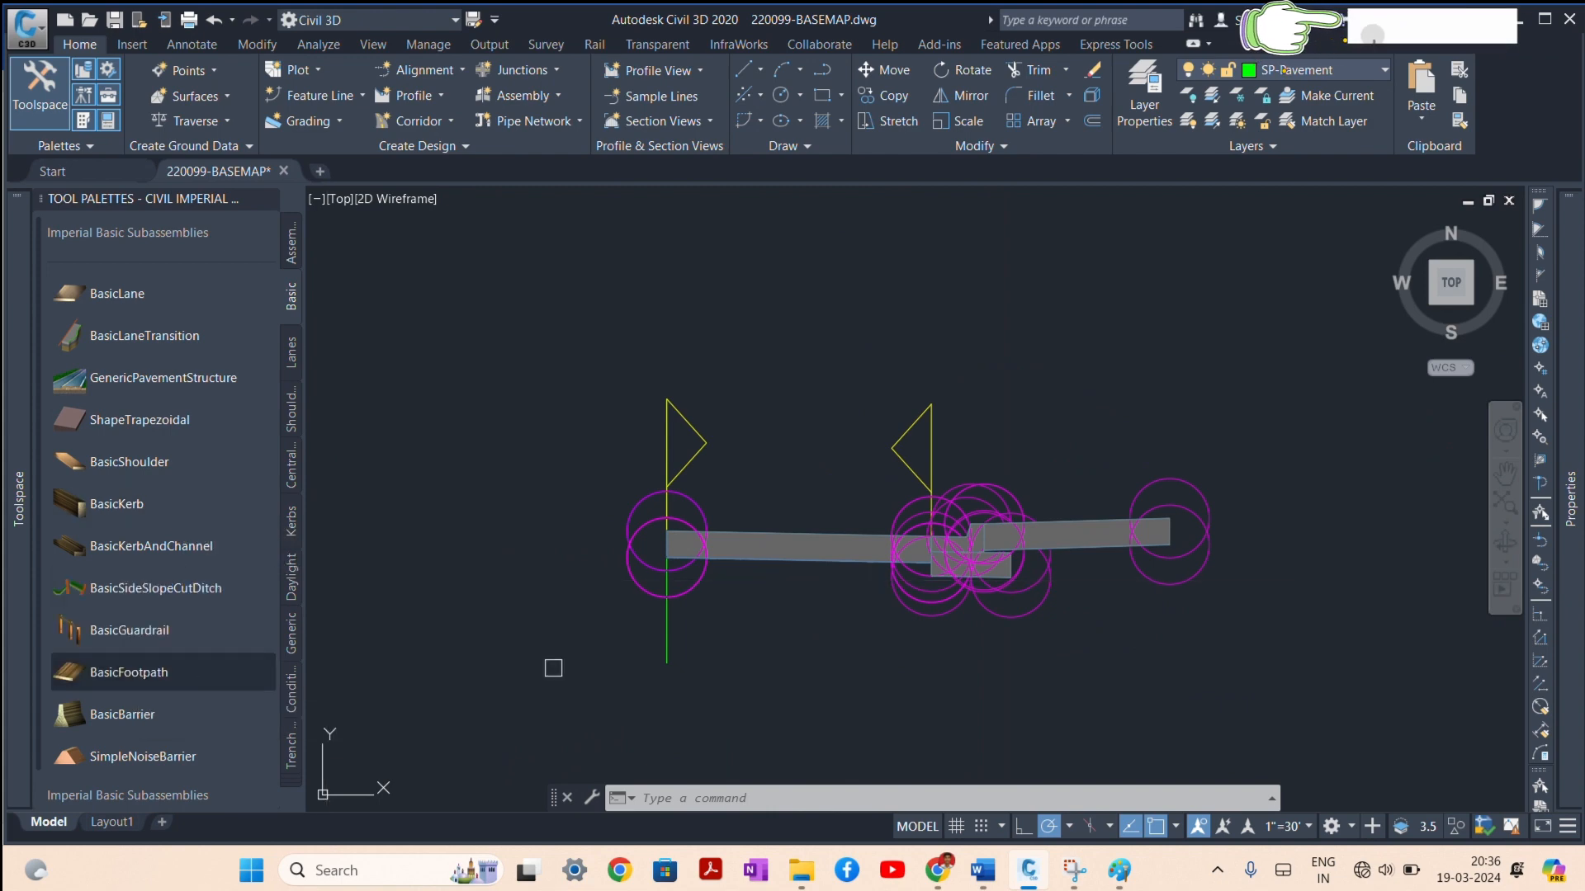
{"action": "scroll", "coordinate": [1147, 454], "scroll_direction": "up", "scroll_amount": 2}
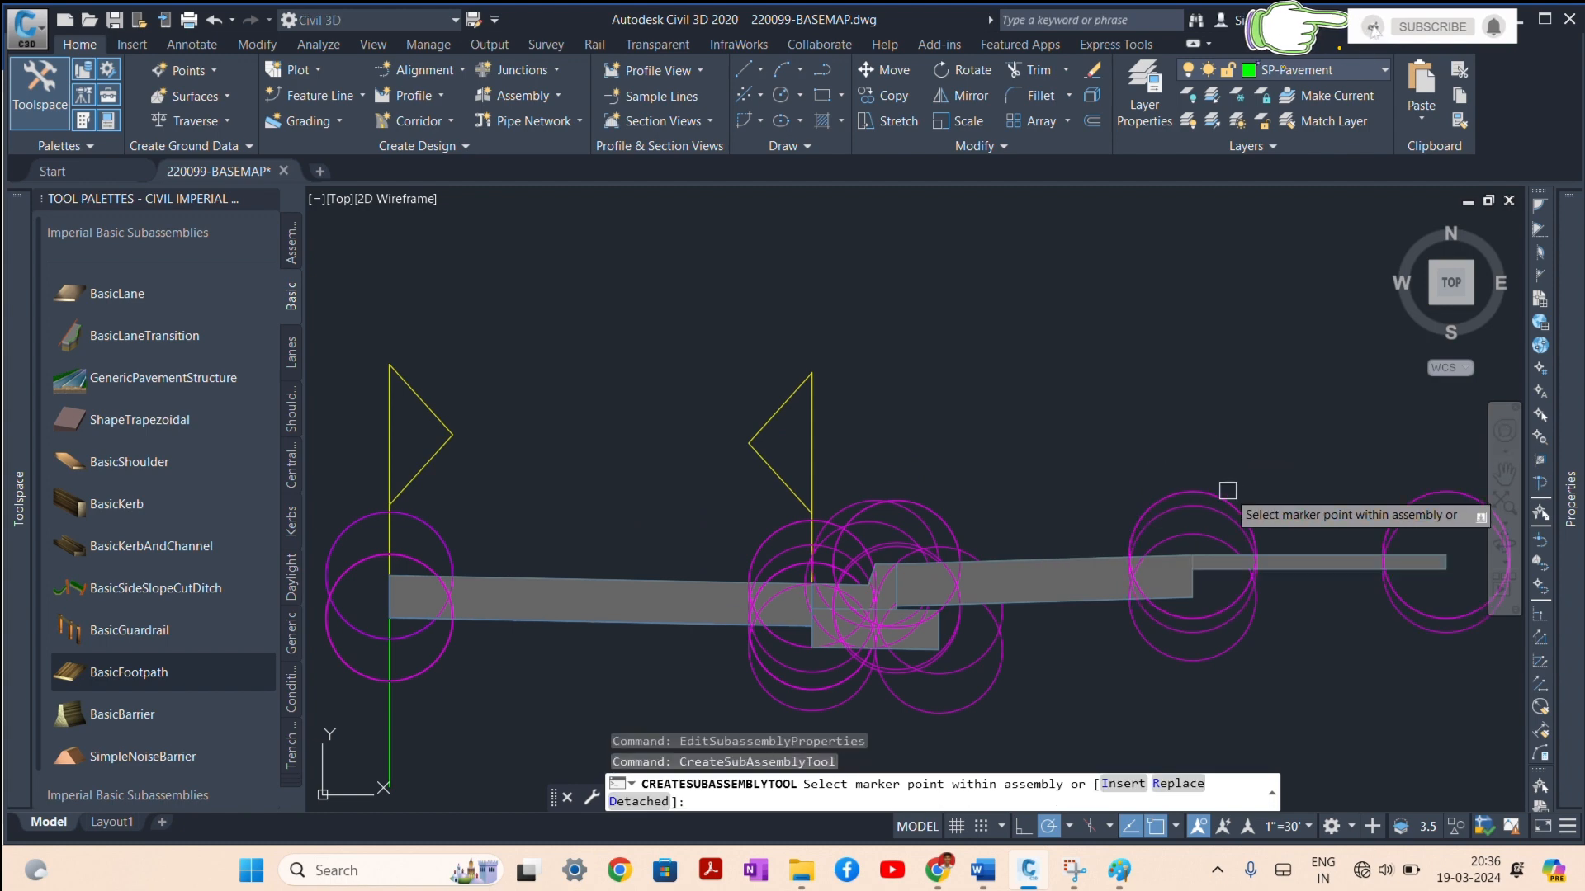
{"action": "scroll", "coordinate": [808, 562], "scroll_direction": "down", "scroll_amount": 2}
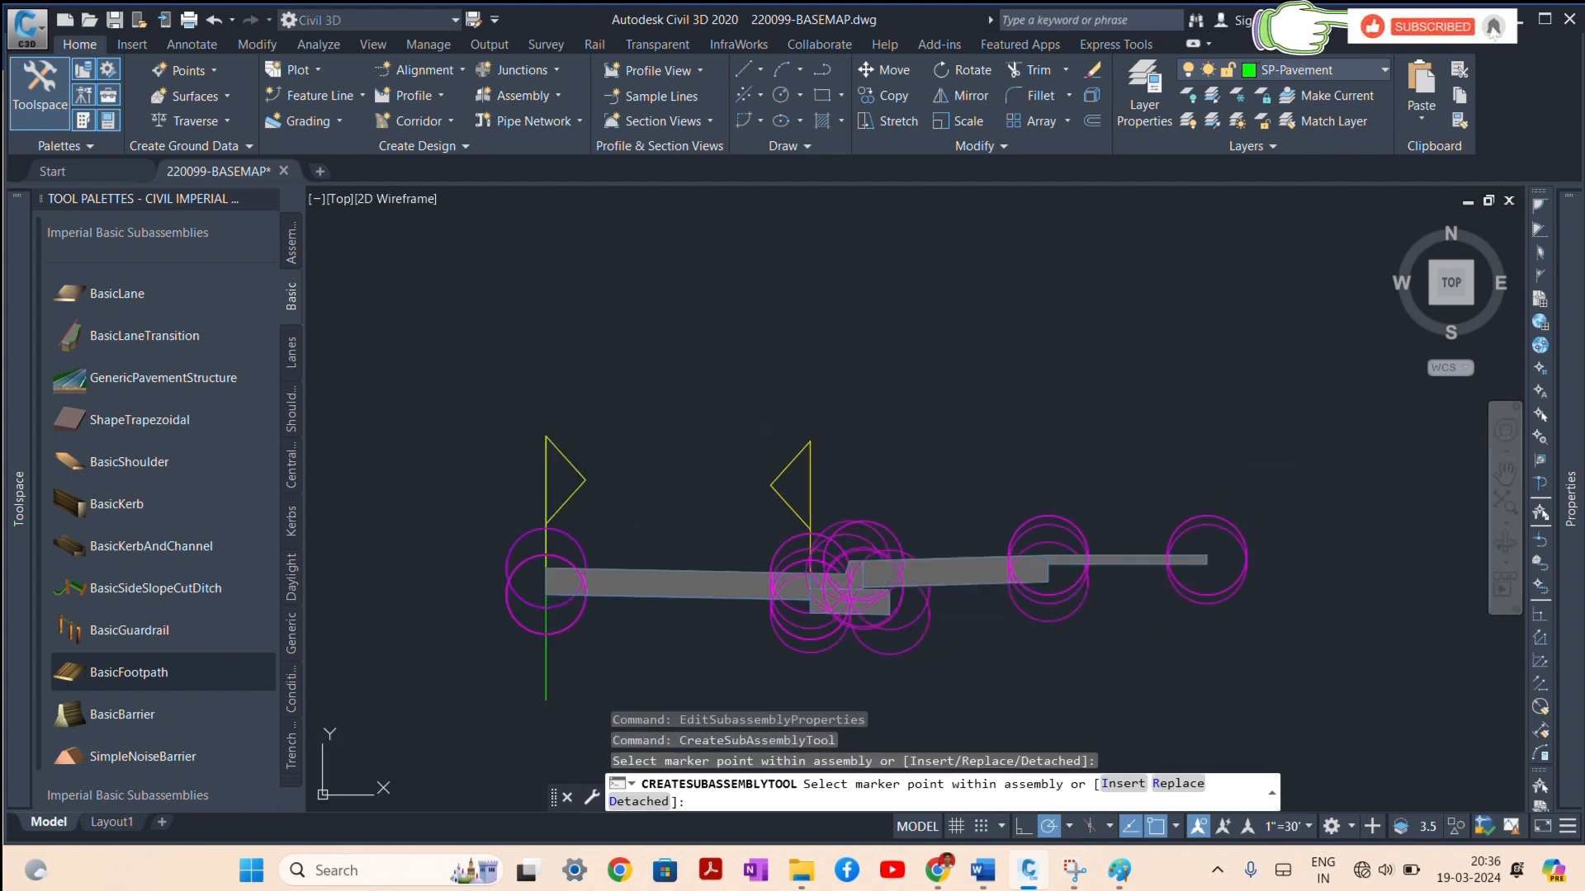
{"action": "key", "text": "Escape"}
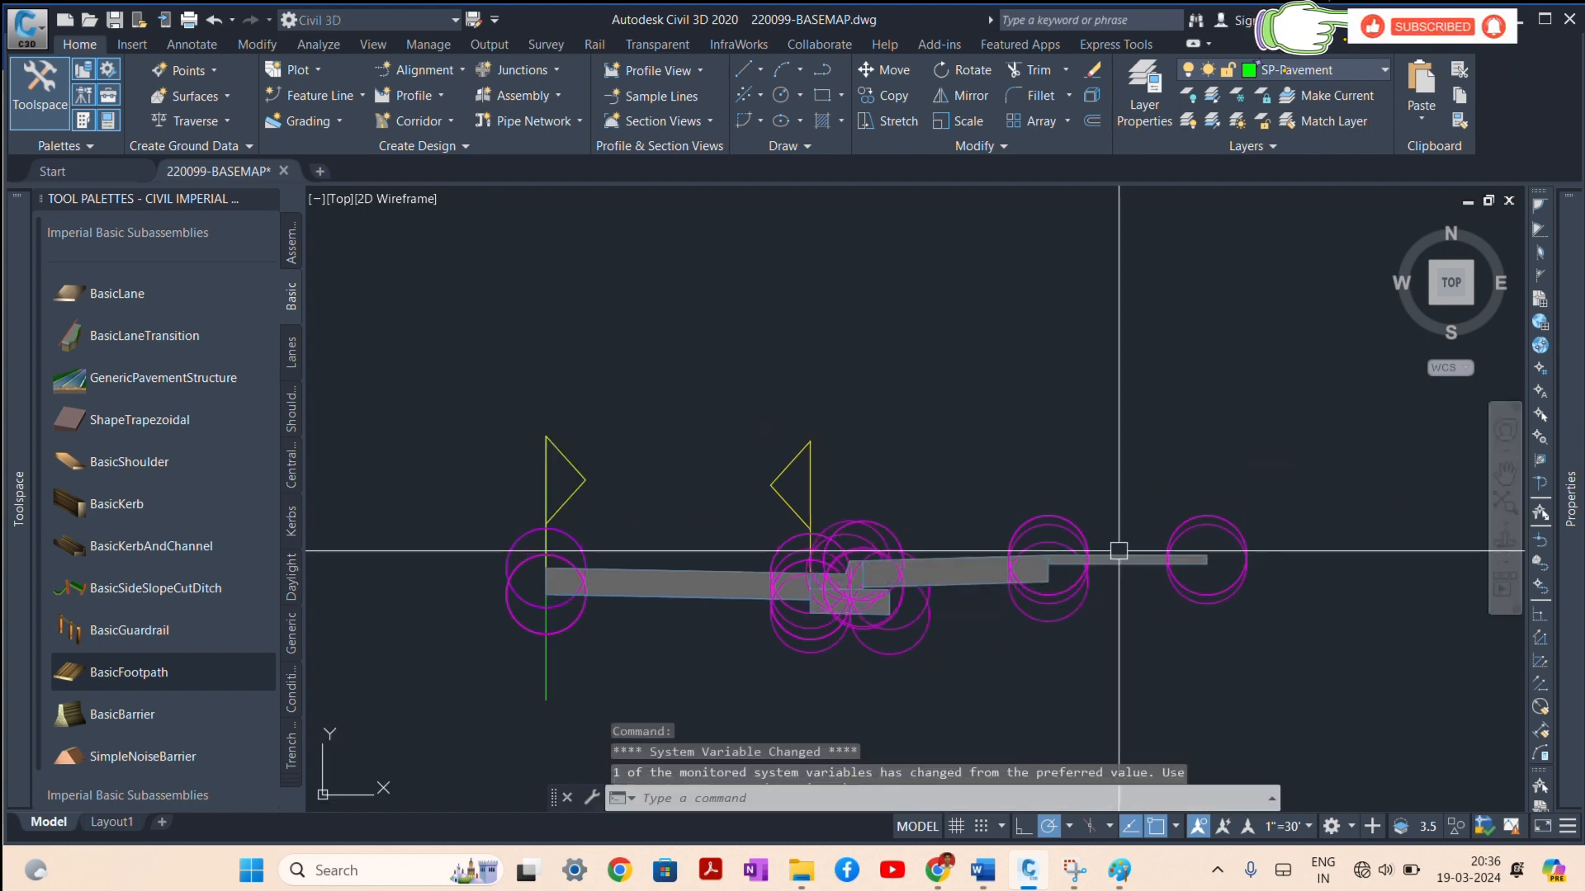
Step: Set the new footpath subassembly's width to 5 ft and its depth to 1 ft
{"action": "left_click", "coordinate": [1124, 557]}
{"action": "right_click", "coordinate": [1121, 518]}
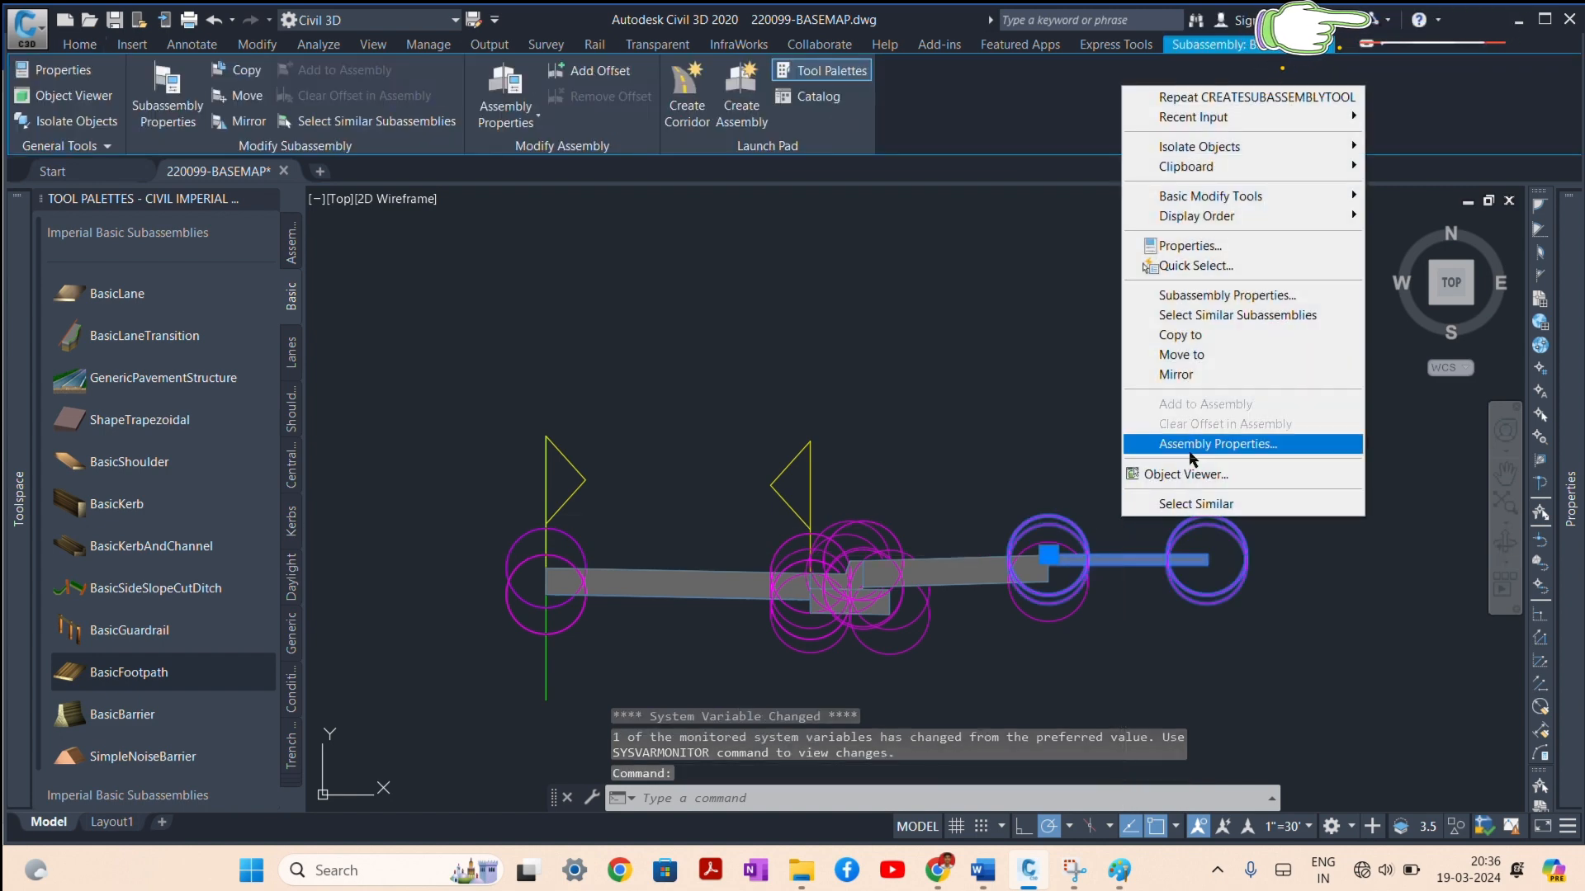
{"action": "left_click", "coordinate": [1198, 297]}
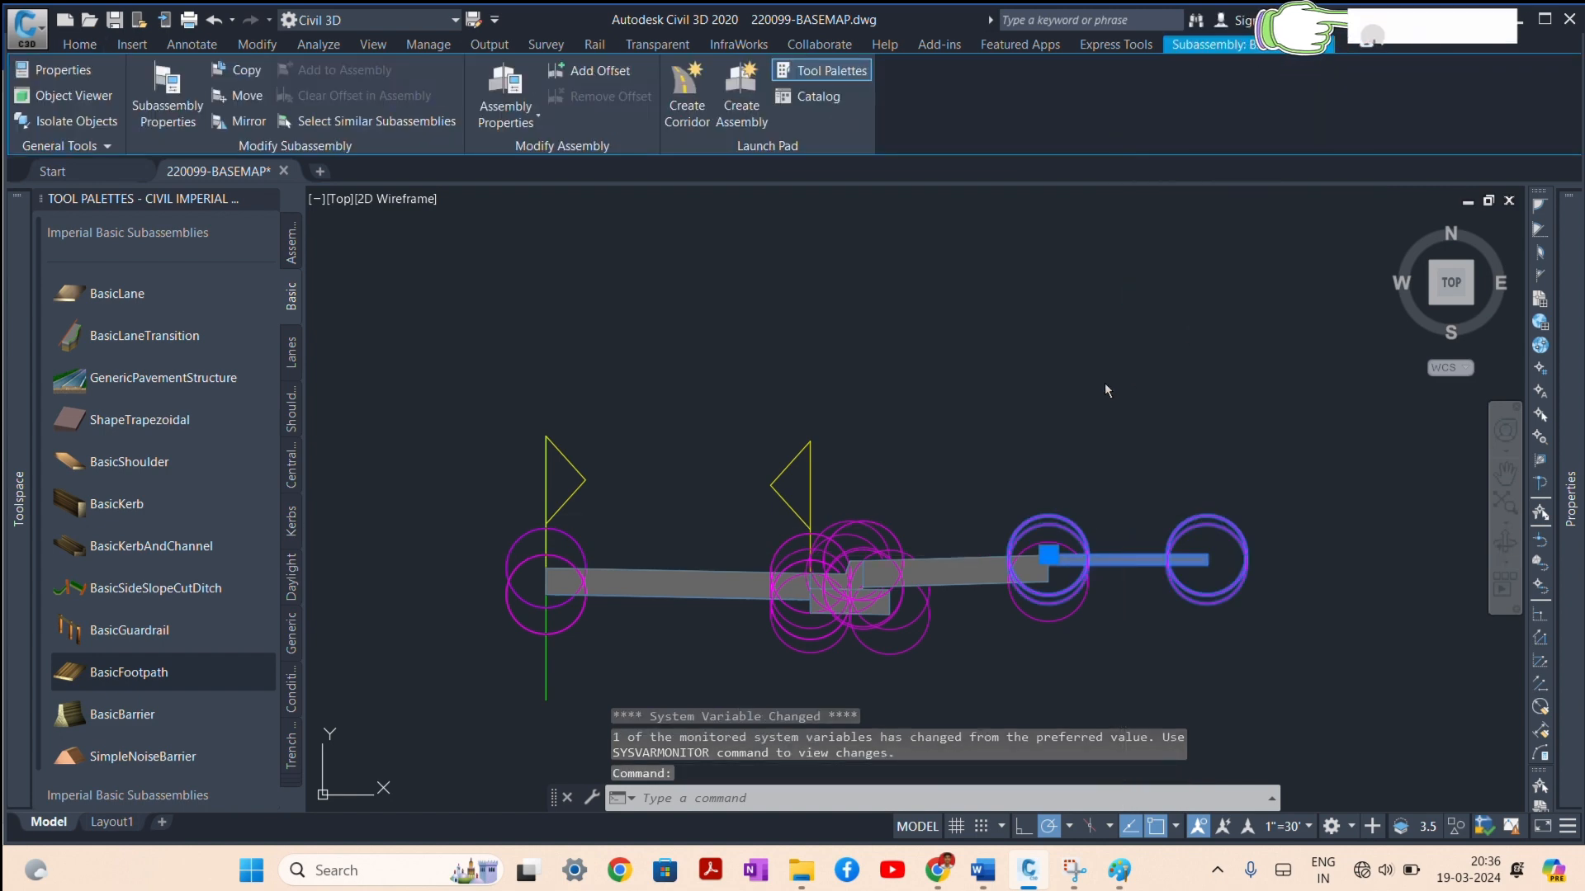
{"action": "left_click", "coordinate": [577, 228]}
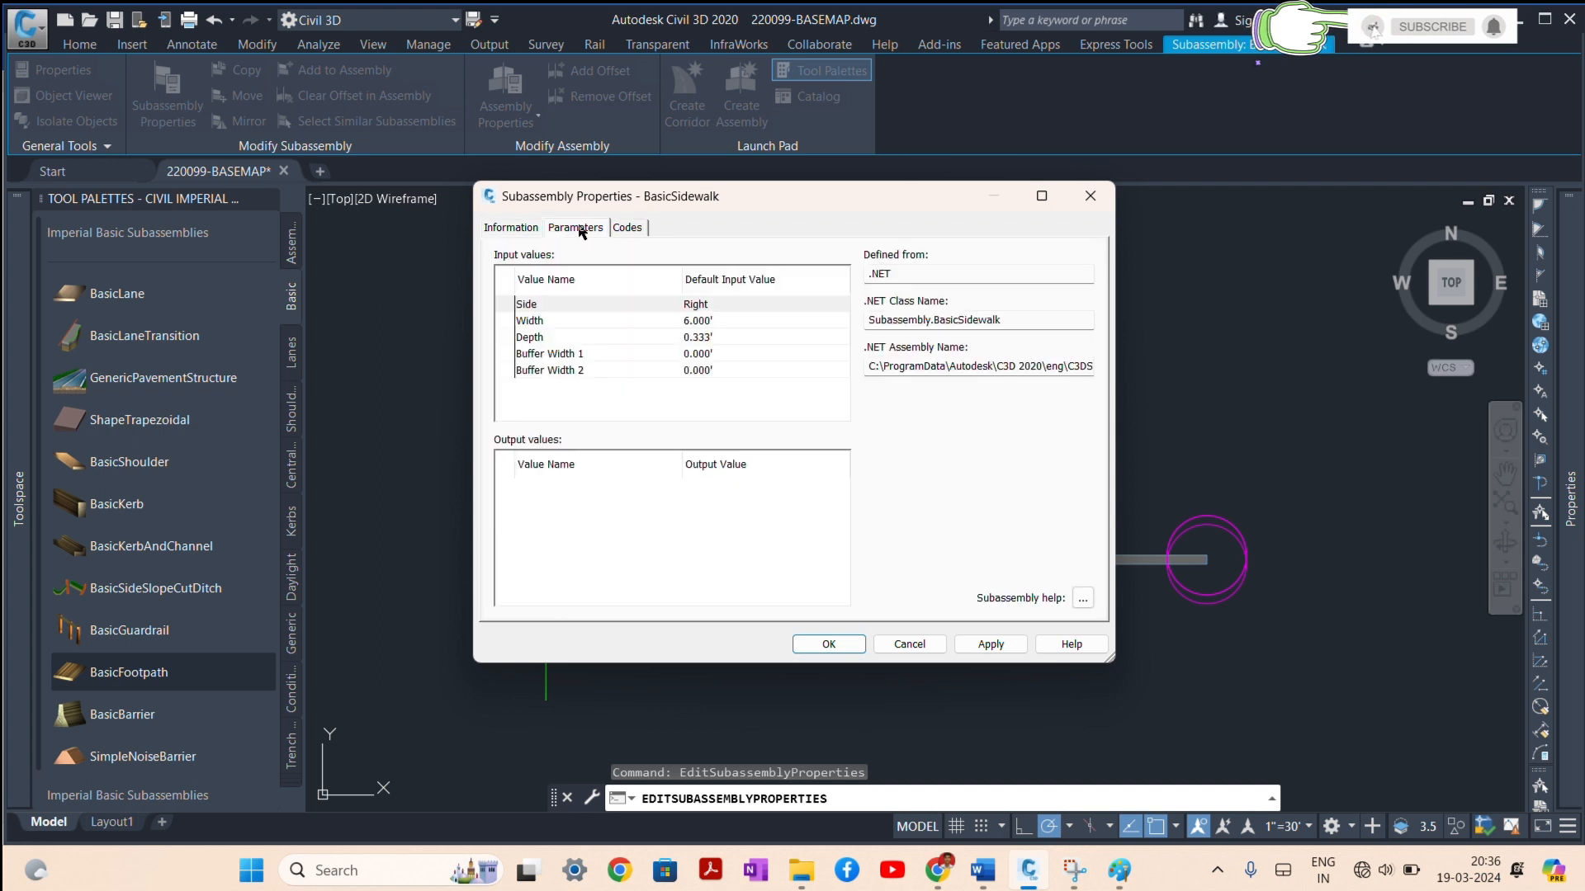
{"action": "left_click", "coordinate": [715, 322]}
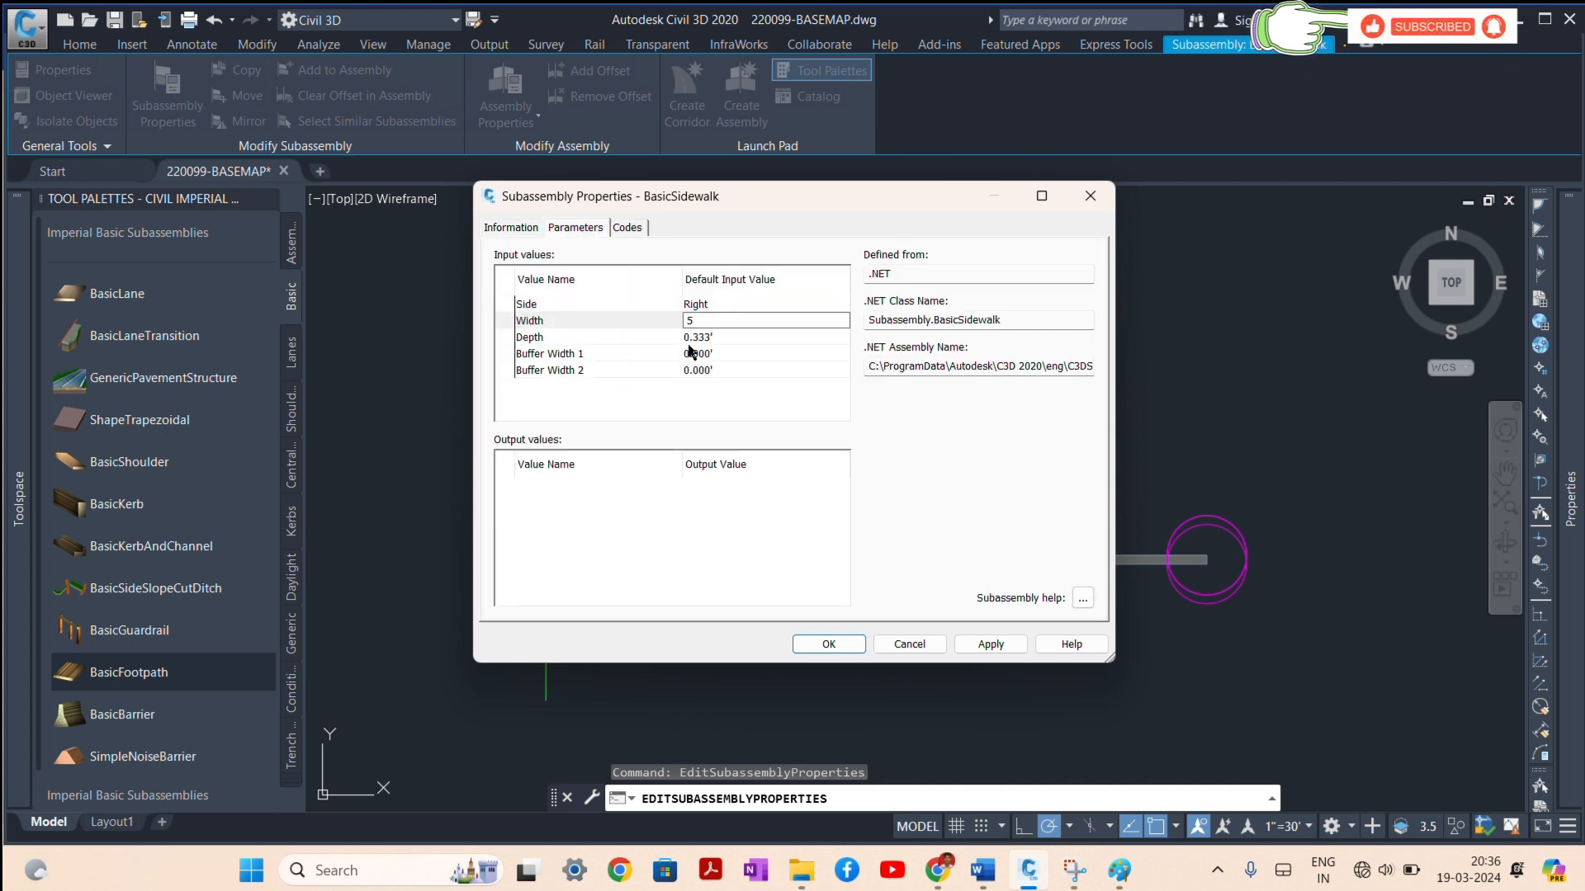
{"action": "left_click", "coordinate": [698, 338]}
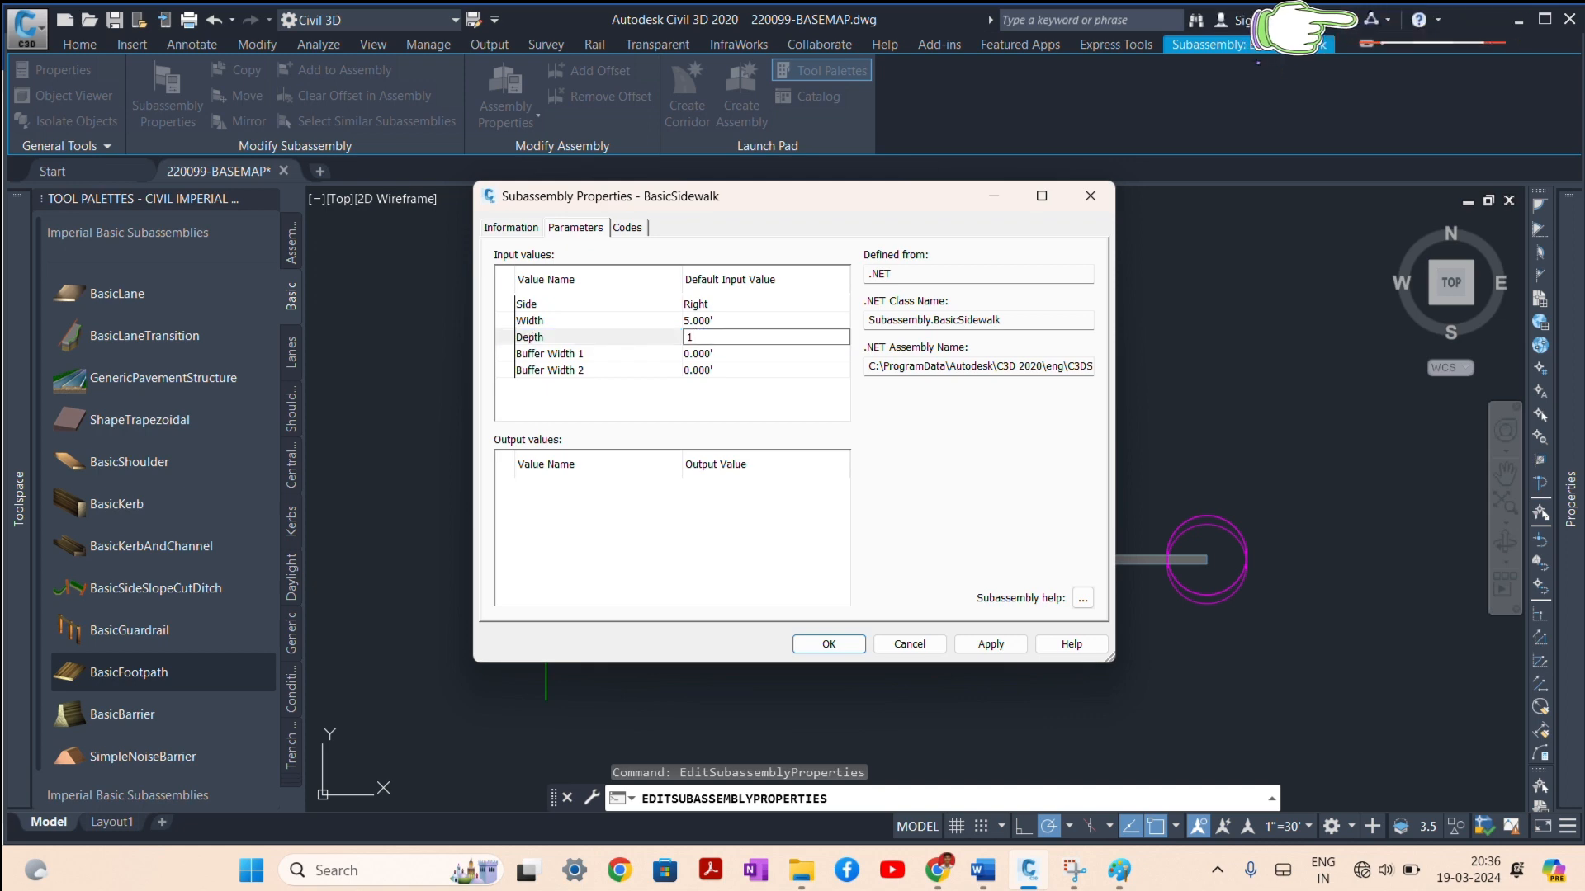
{"action": "type", "text": "1"}
{"action": "key", "text": "Return"}
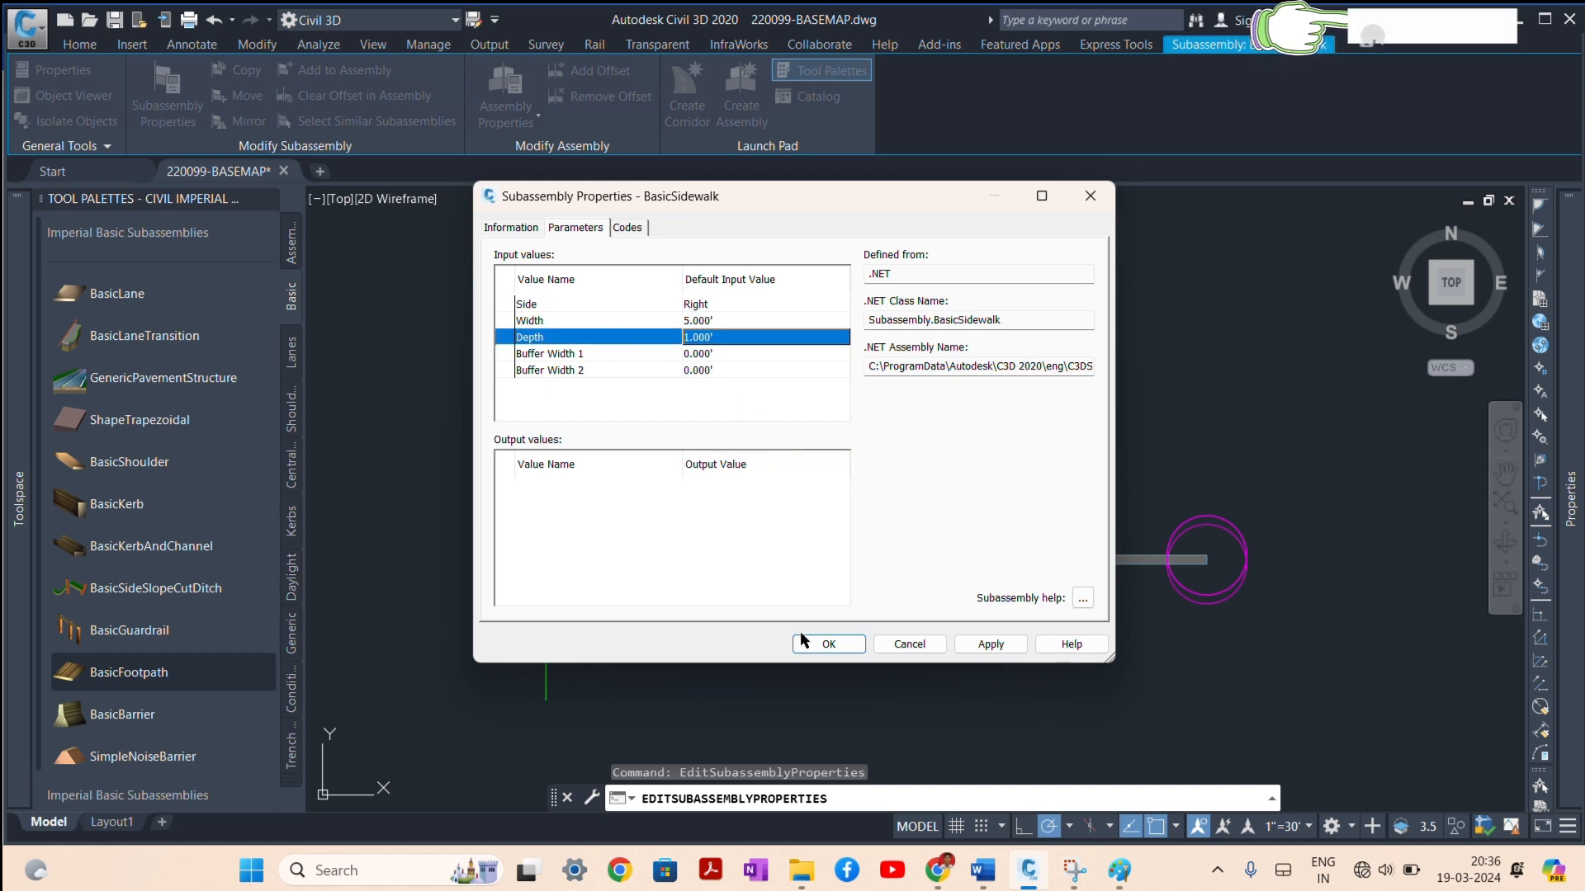
{"action": "left_click", "coordinate": [828, 646]}
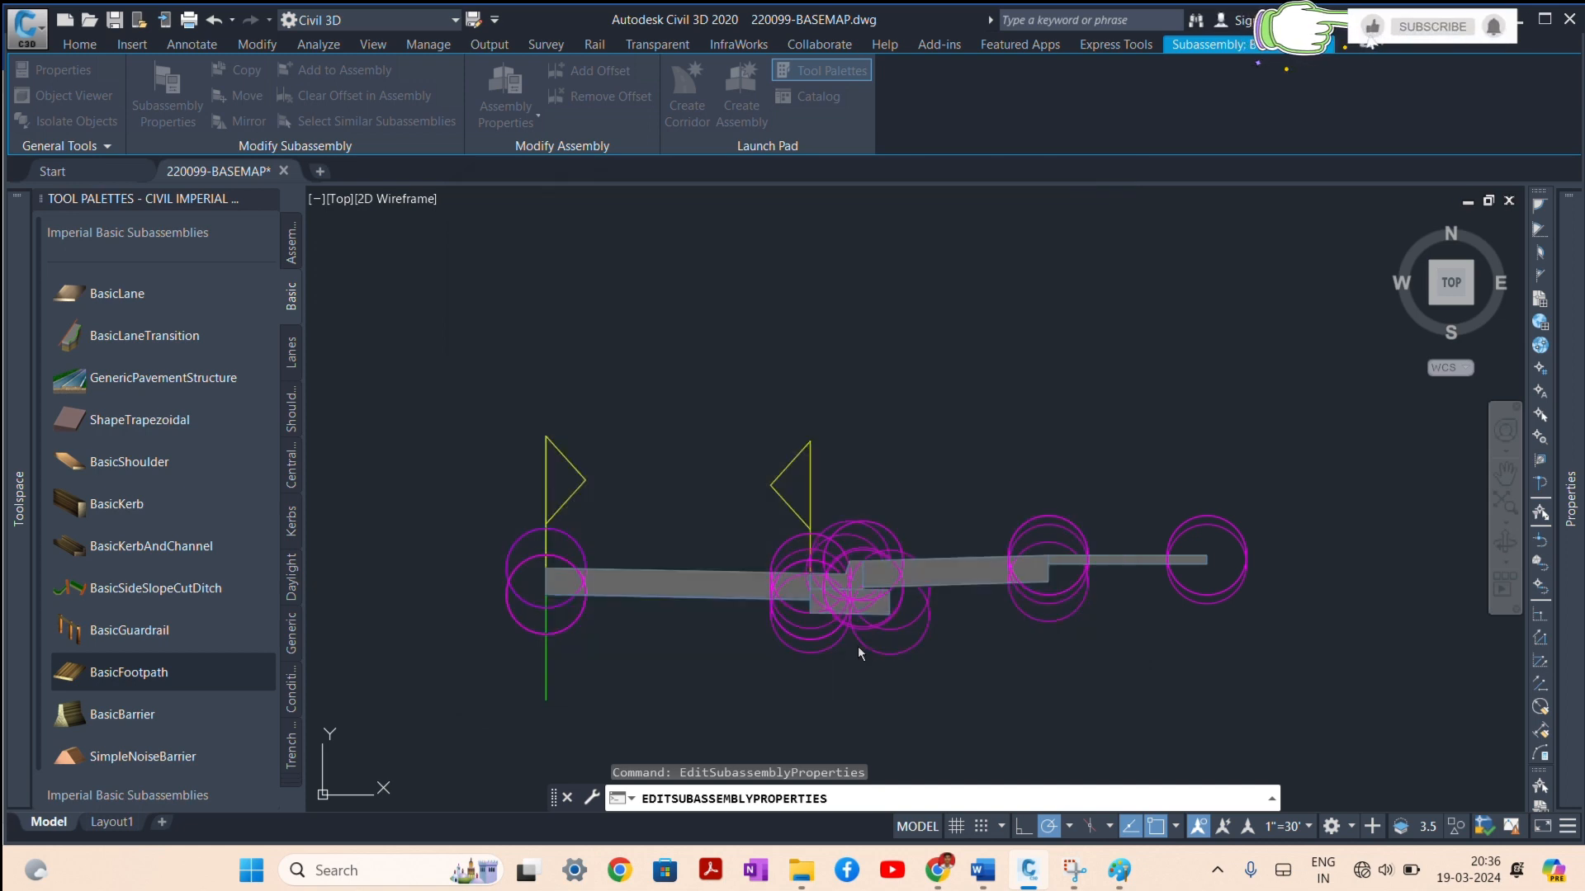
Step: Mirror the lane, kerb, shoulder and footpath subassemblies to the opposite side of the ROAD assembly baseline
{"action": "left_click", "coordinate": [1025, 643]}
{"action": "scroll", "coordinate": [1023, 643], "scroll_direction": "down", "scroll_amount": 2}
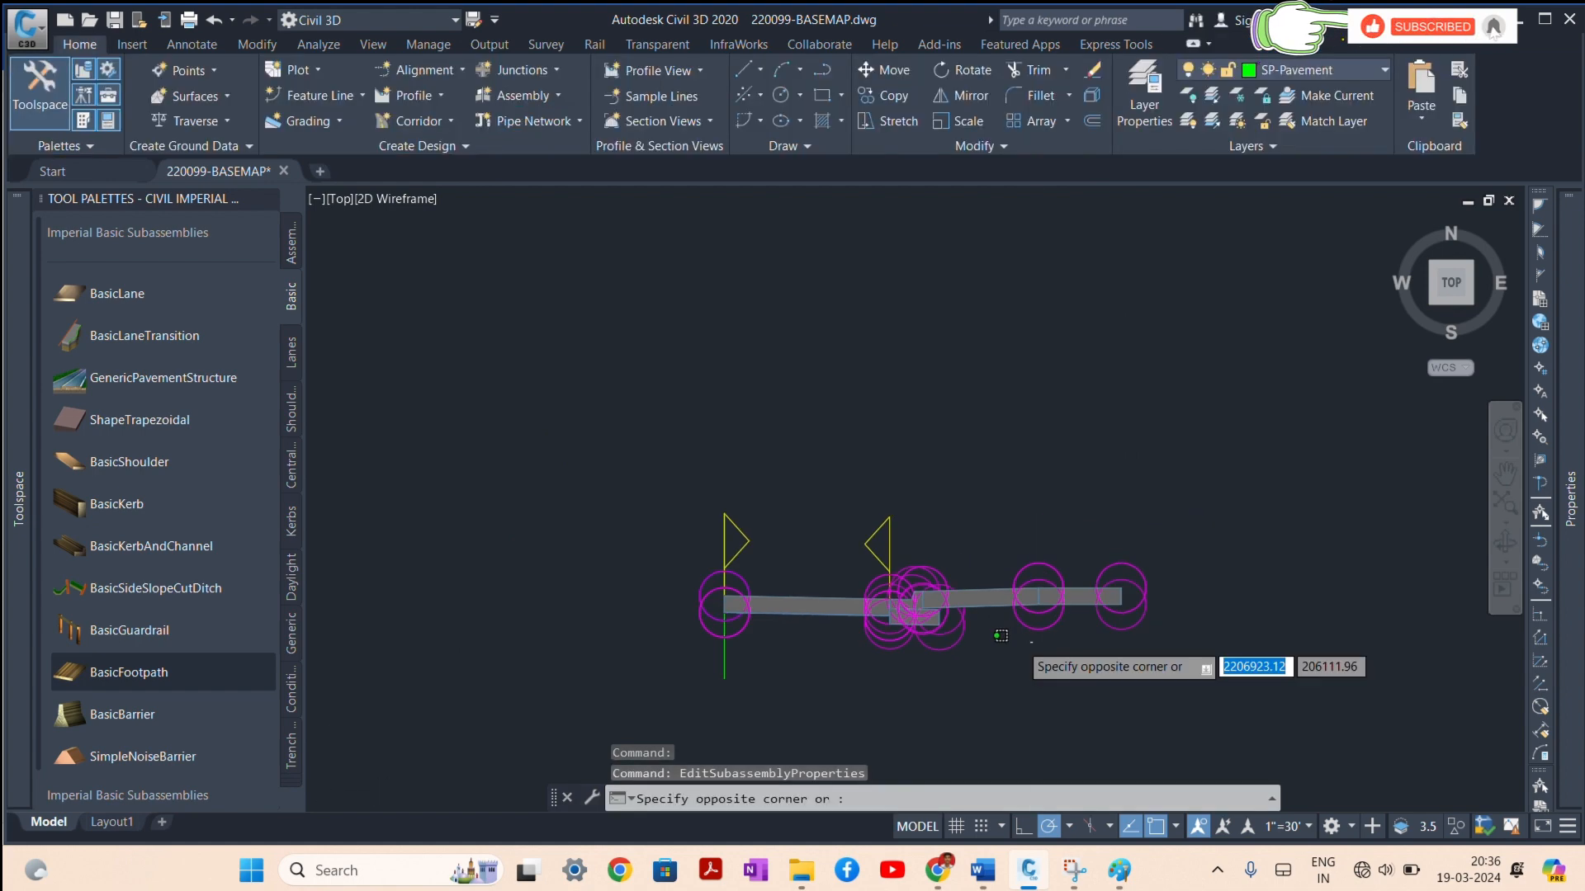
{"action": "left_click", "coordinate": [1005, 690]}
{"action": "left_click", "coordinate": [1165, 683]}
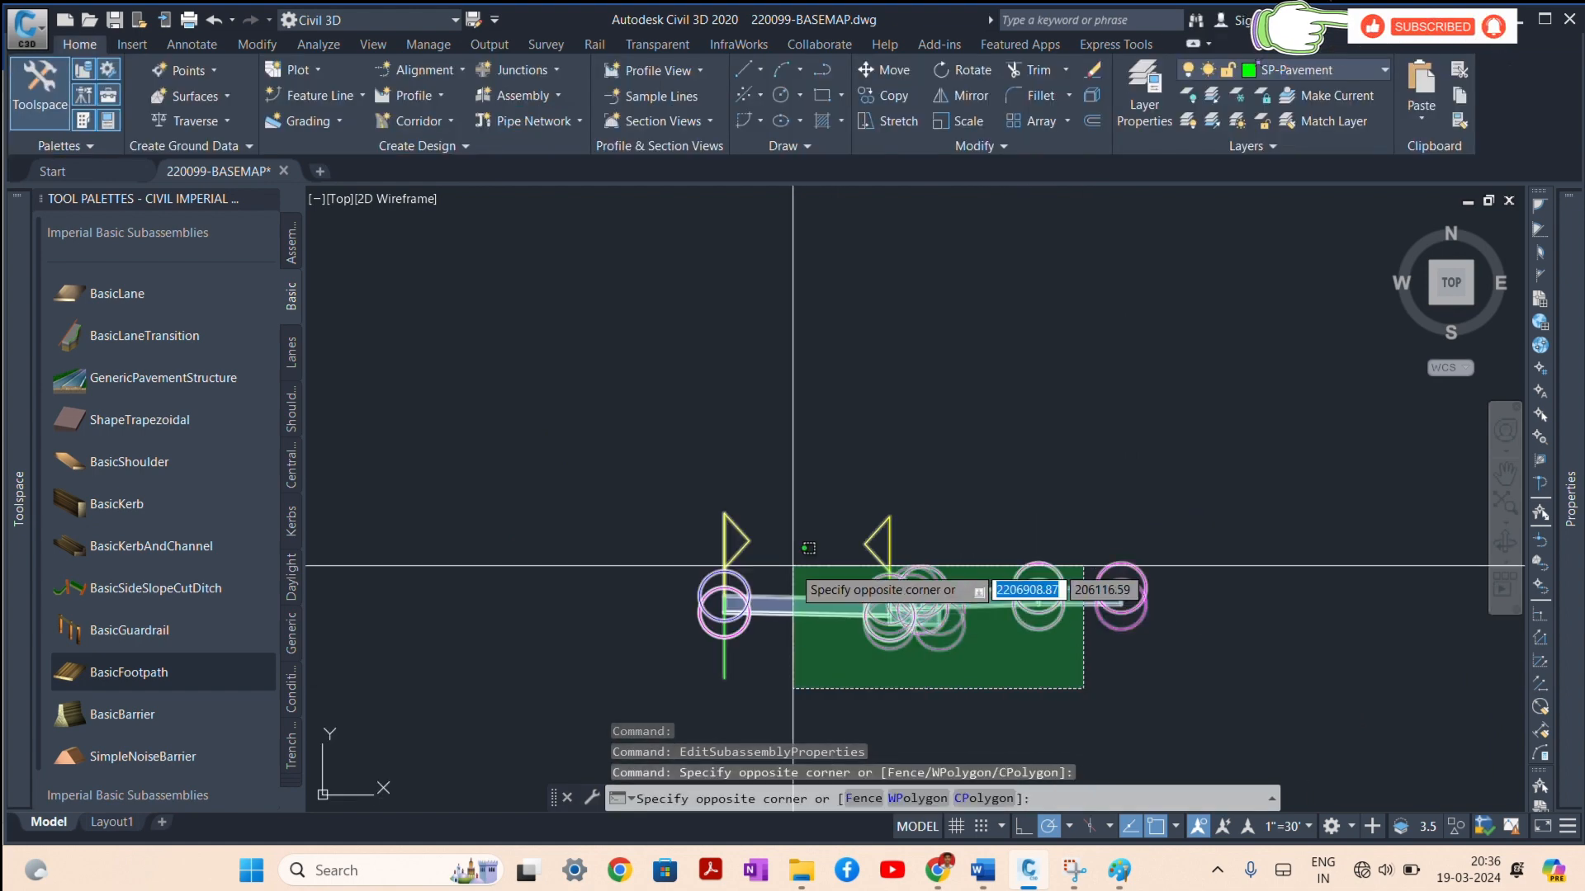
{"action": "left_click", "coordinate": [812, 575]}
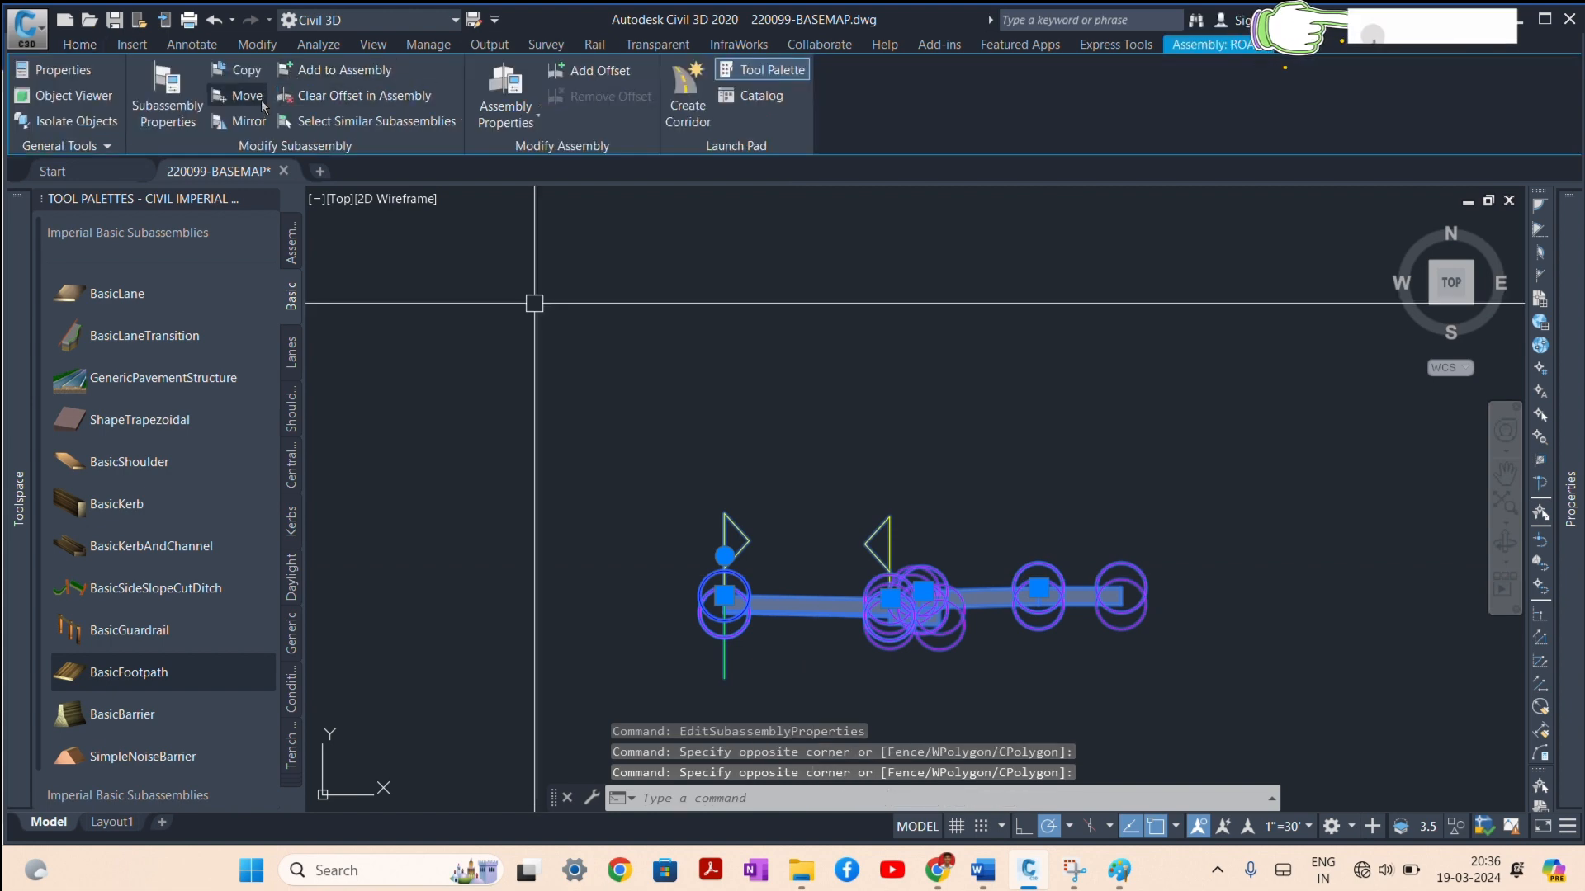
{"action": "left_click", "coordinate": [258, 123]}
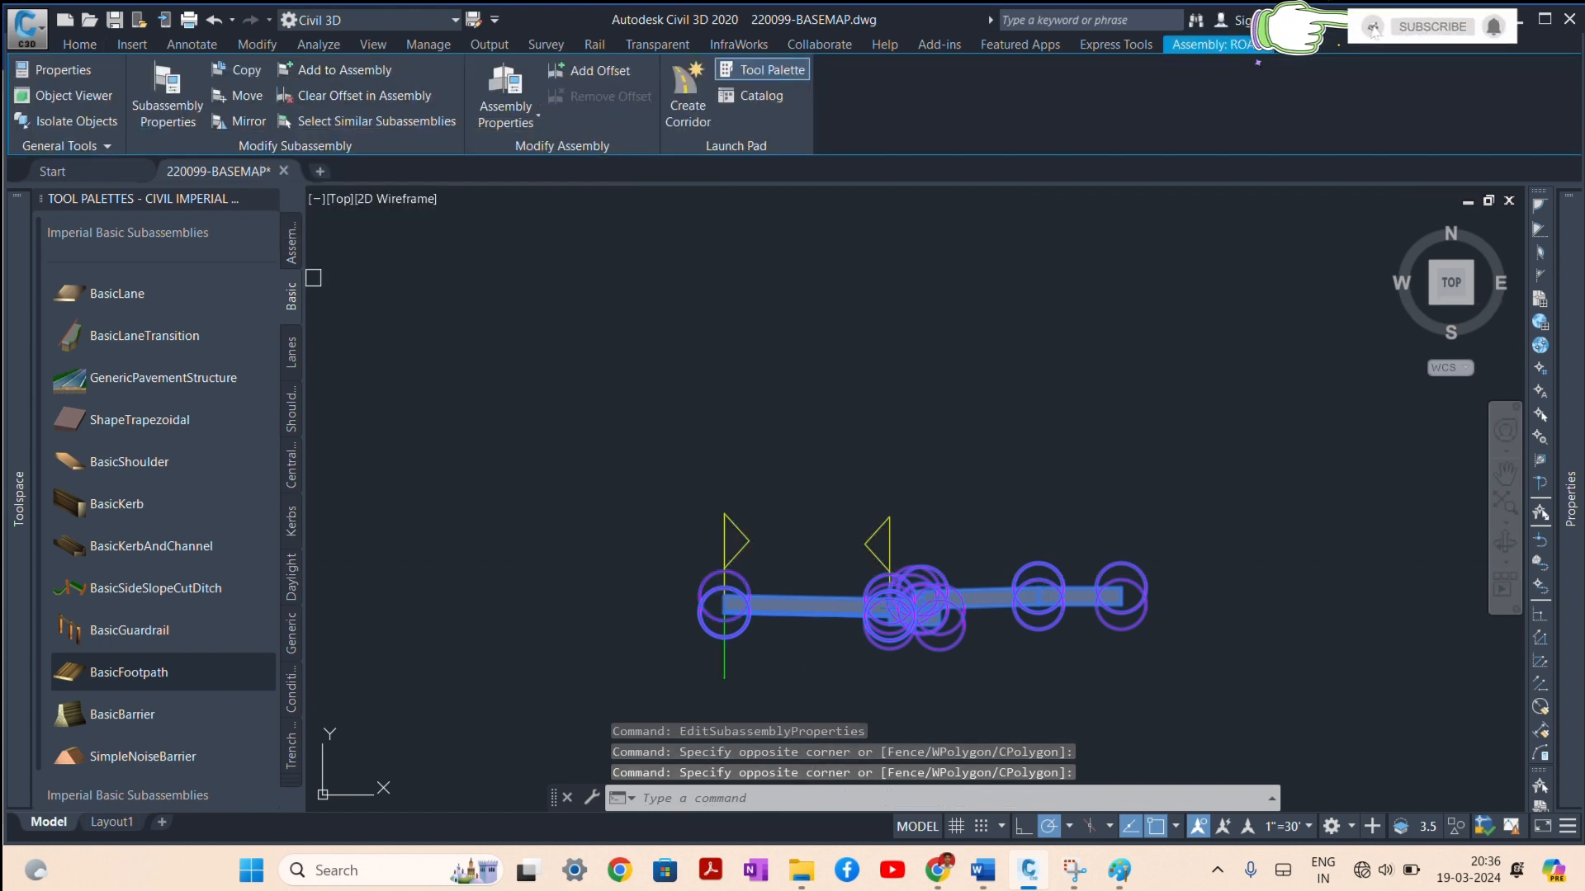
{"action": "left_click", "coordinate": [726, 663]}
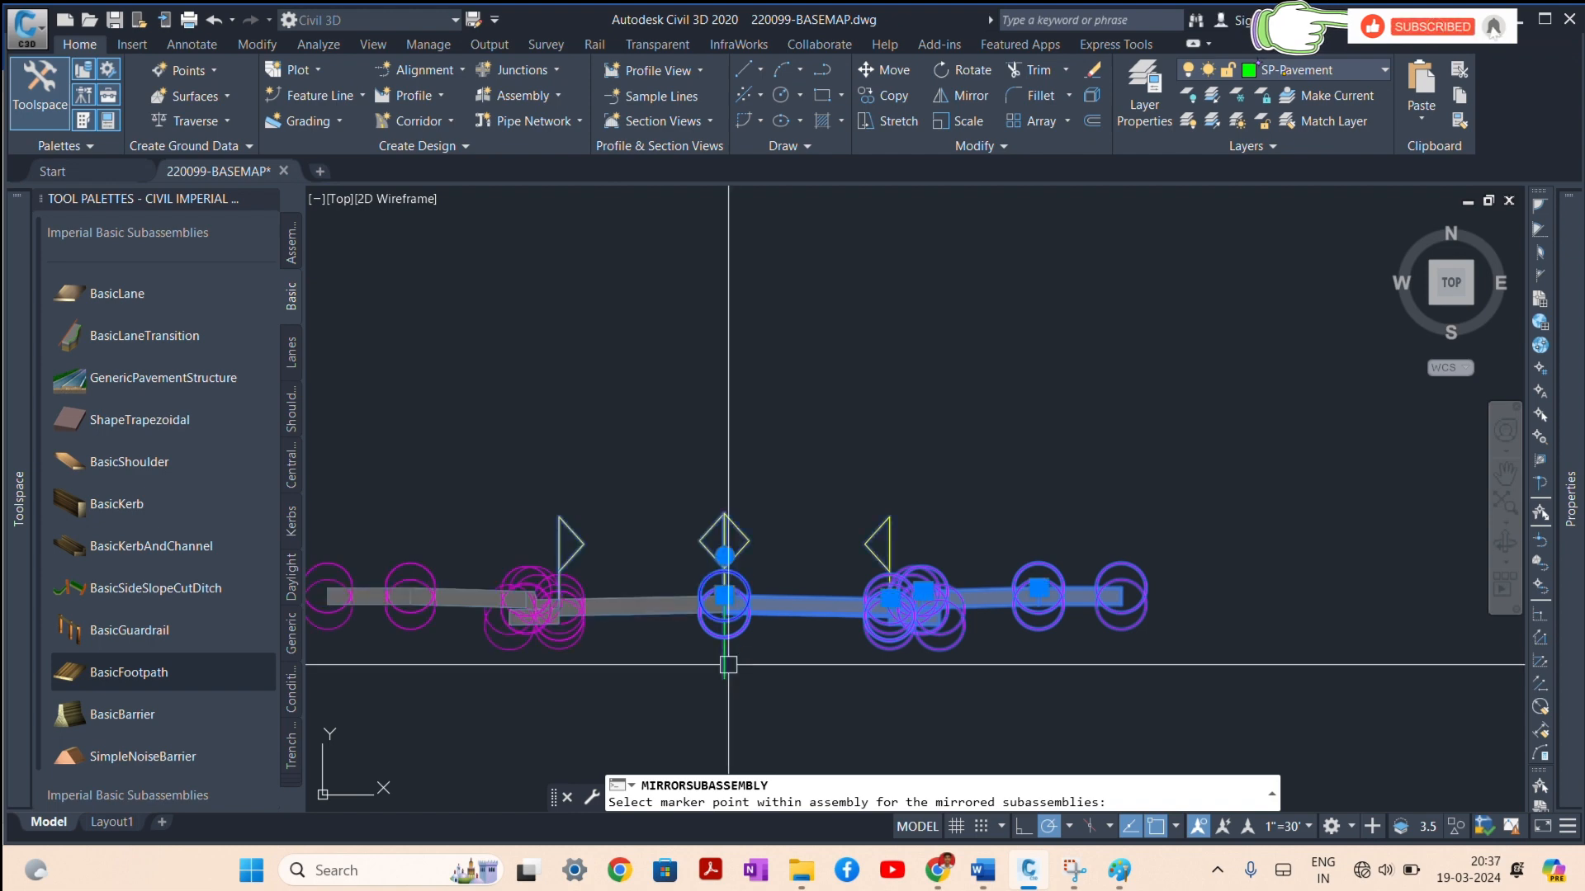
Step: End the mirror subassembly command for the ROAD assembly
{"action": "scroll", "coordinate": [831, 453], "scroll_direction": "down", "scroll_amount": 4}
{"action": "key", "text": "Escape"}
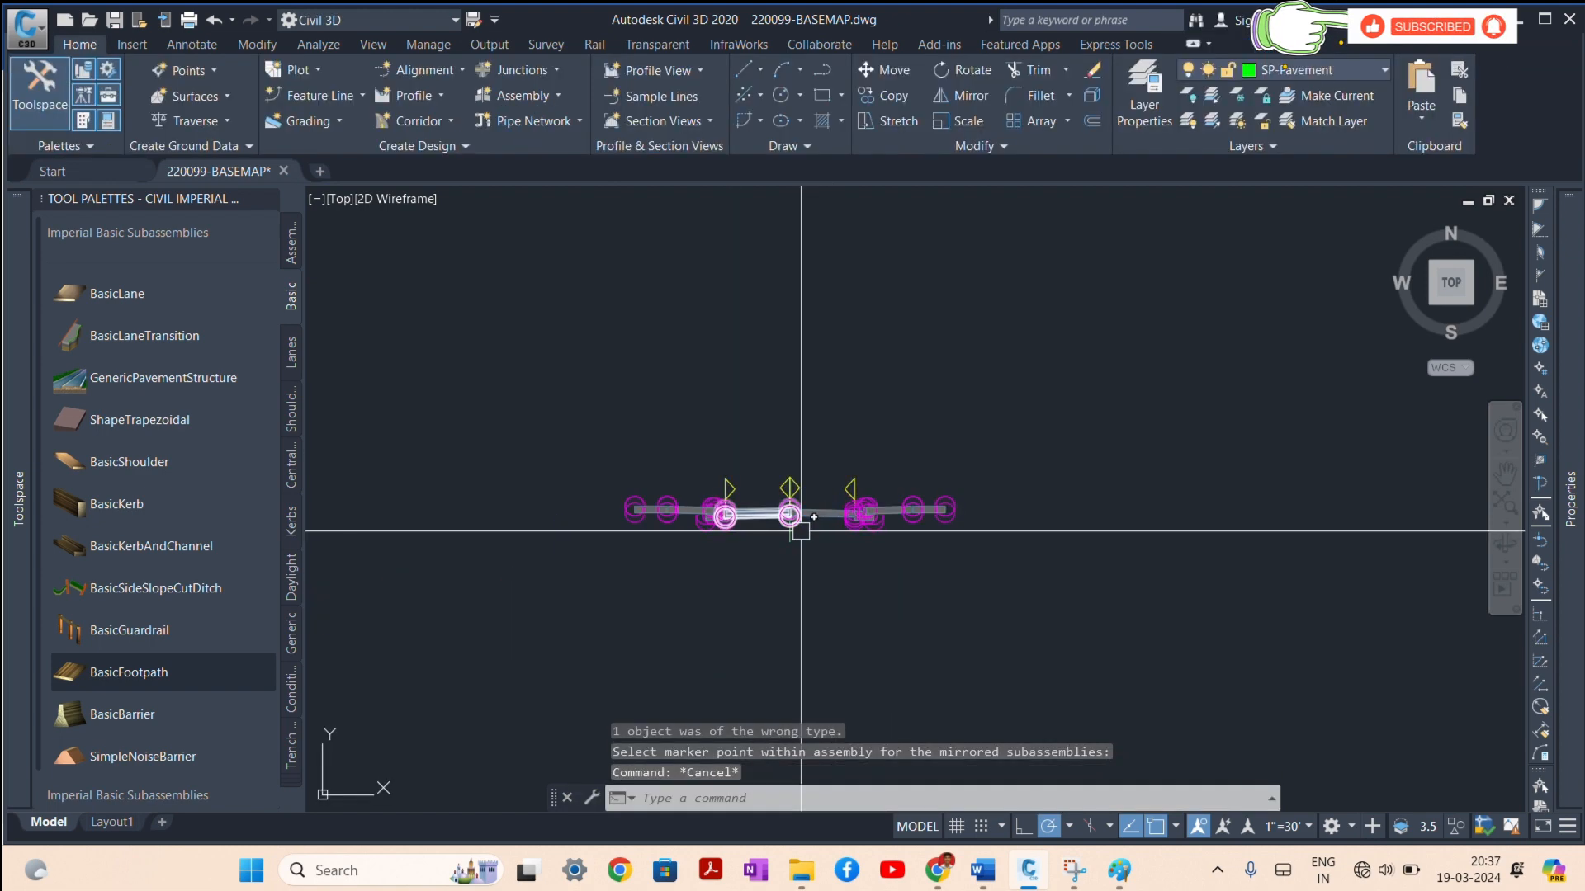
{"action": "scroll", "coordinate": [798, 530], "scroll_direction": "down", "scroll_amount": 8}
{"action": "scroll", "coordinate": [616, 523], "scroll_direction": "down", "scroll_amount": 3}
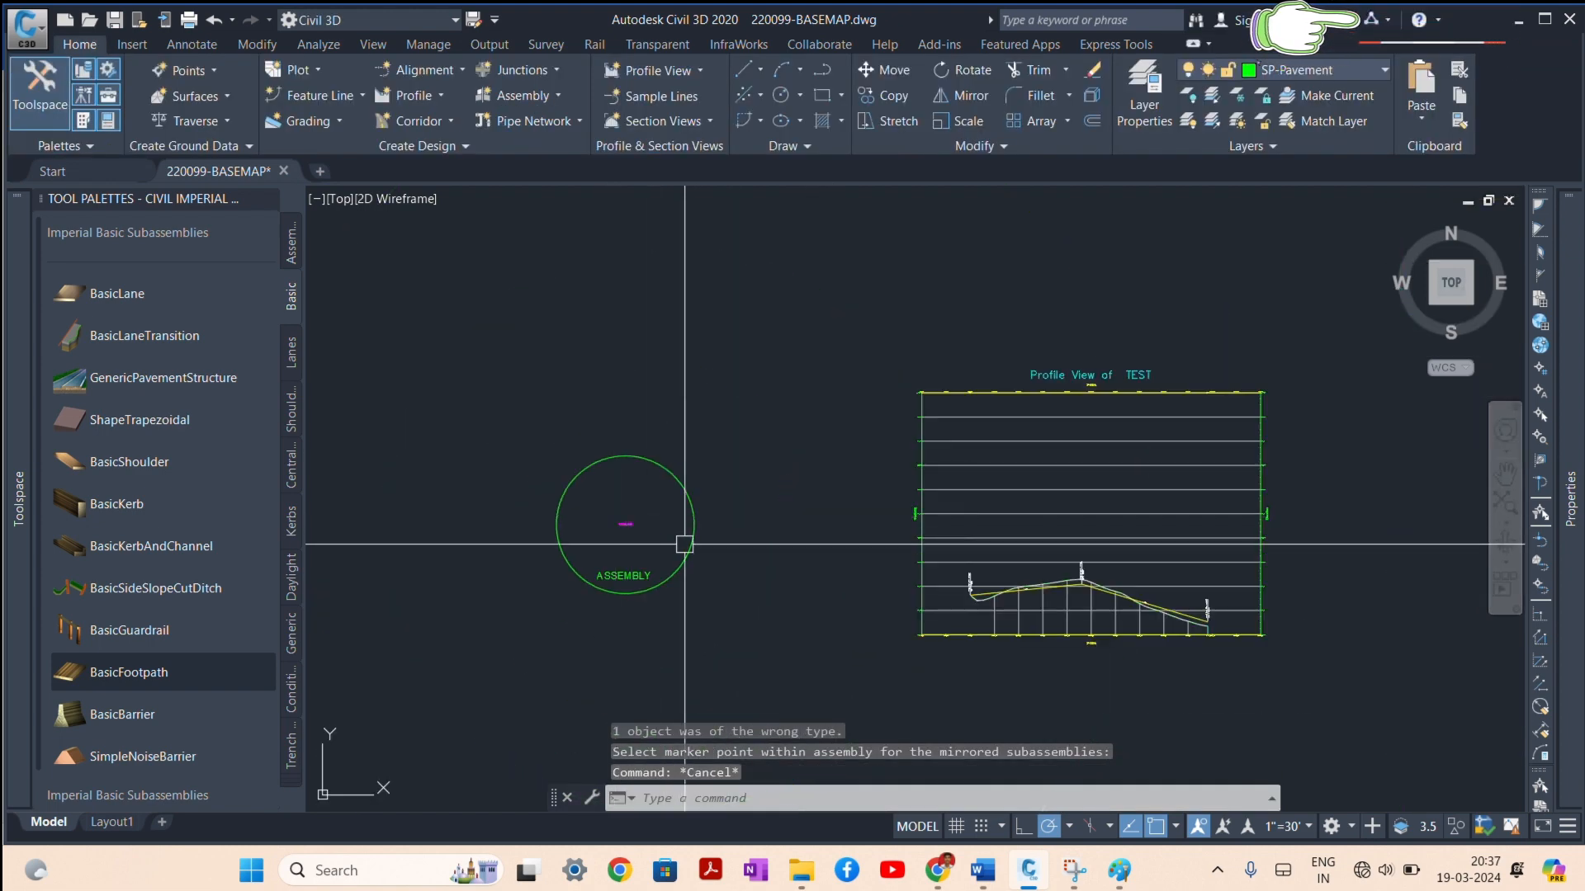
Step: Switch to the TOOL TEST document in Word, highlight the Assembly list item in yellow, and return to Civil 3D
{"action": "mouse_move", "coordinate": [1124, 873]}
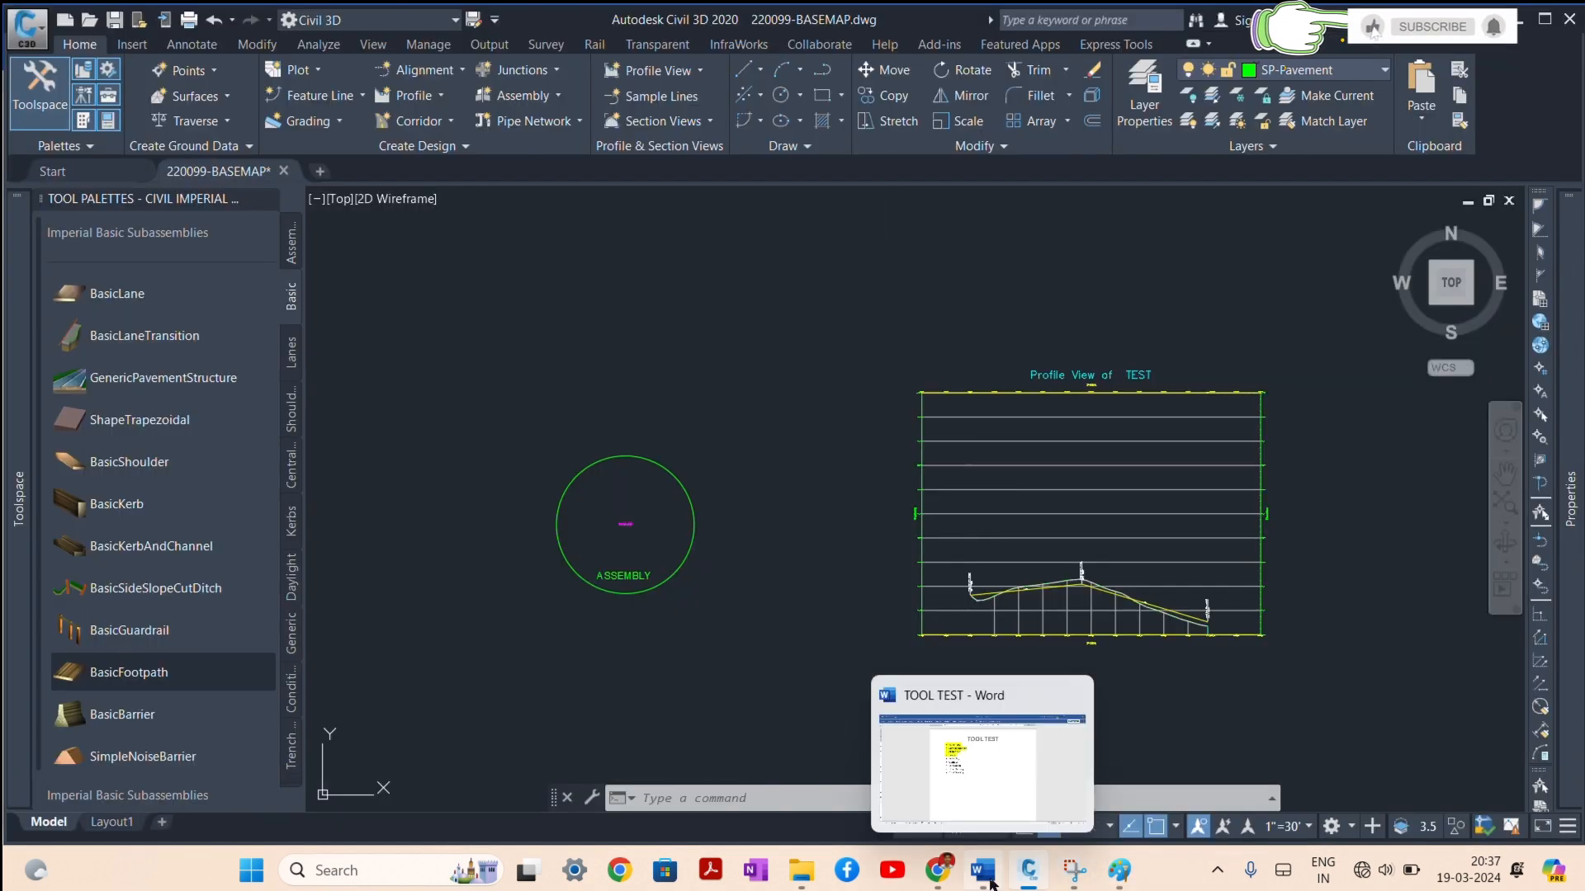
{"action": "left_click", "coordinate": [949, 759]}
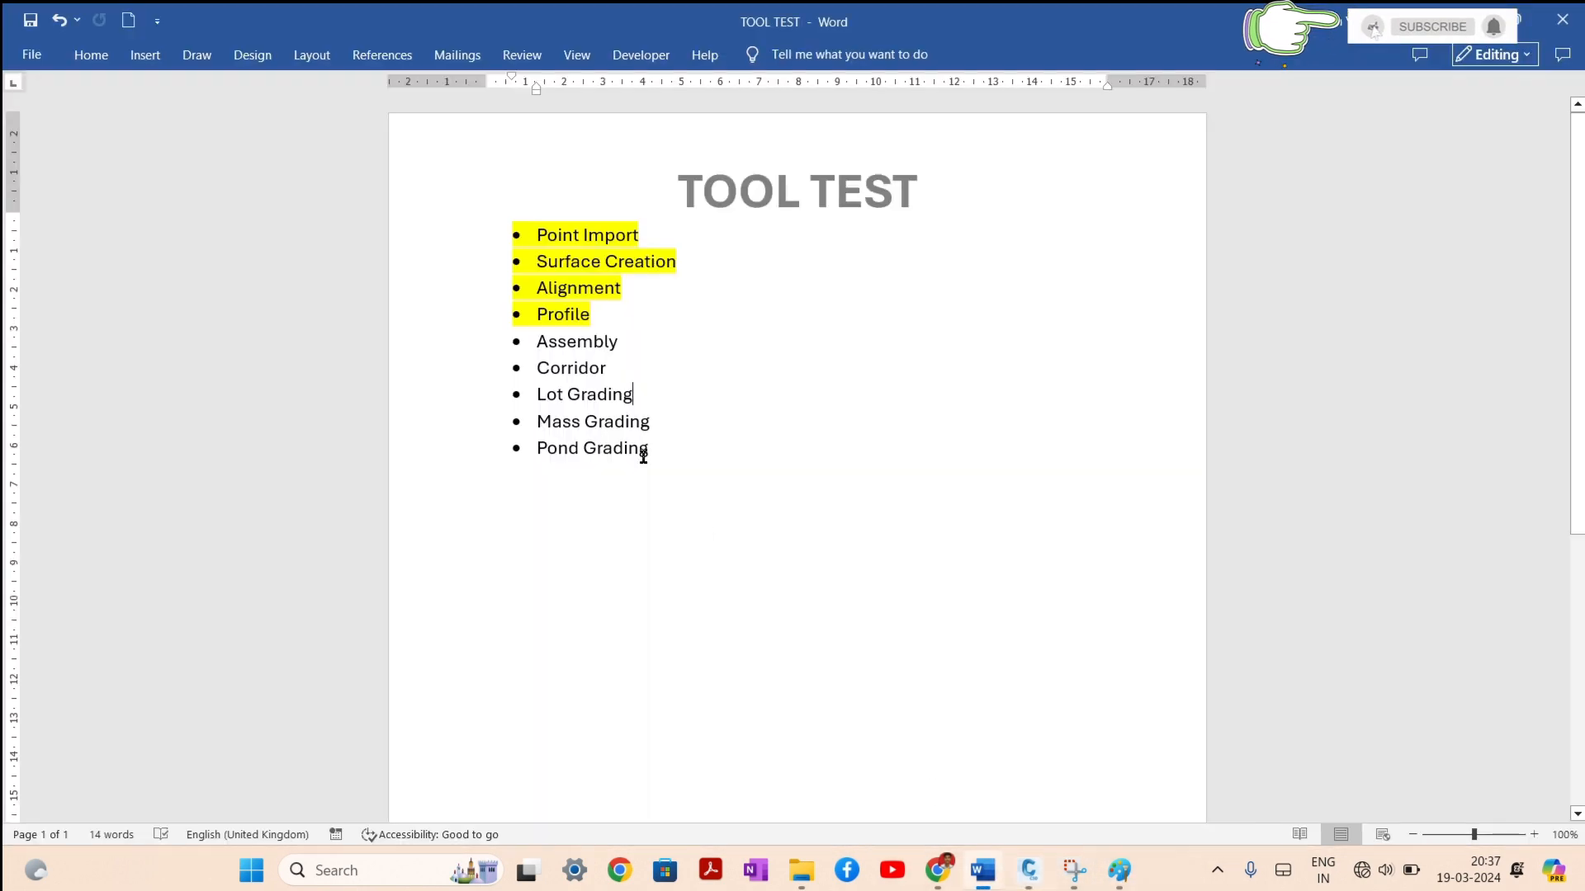
{"action": "double_click", "coordinate": [587, 345]}
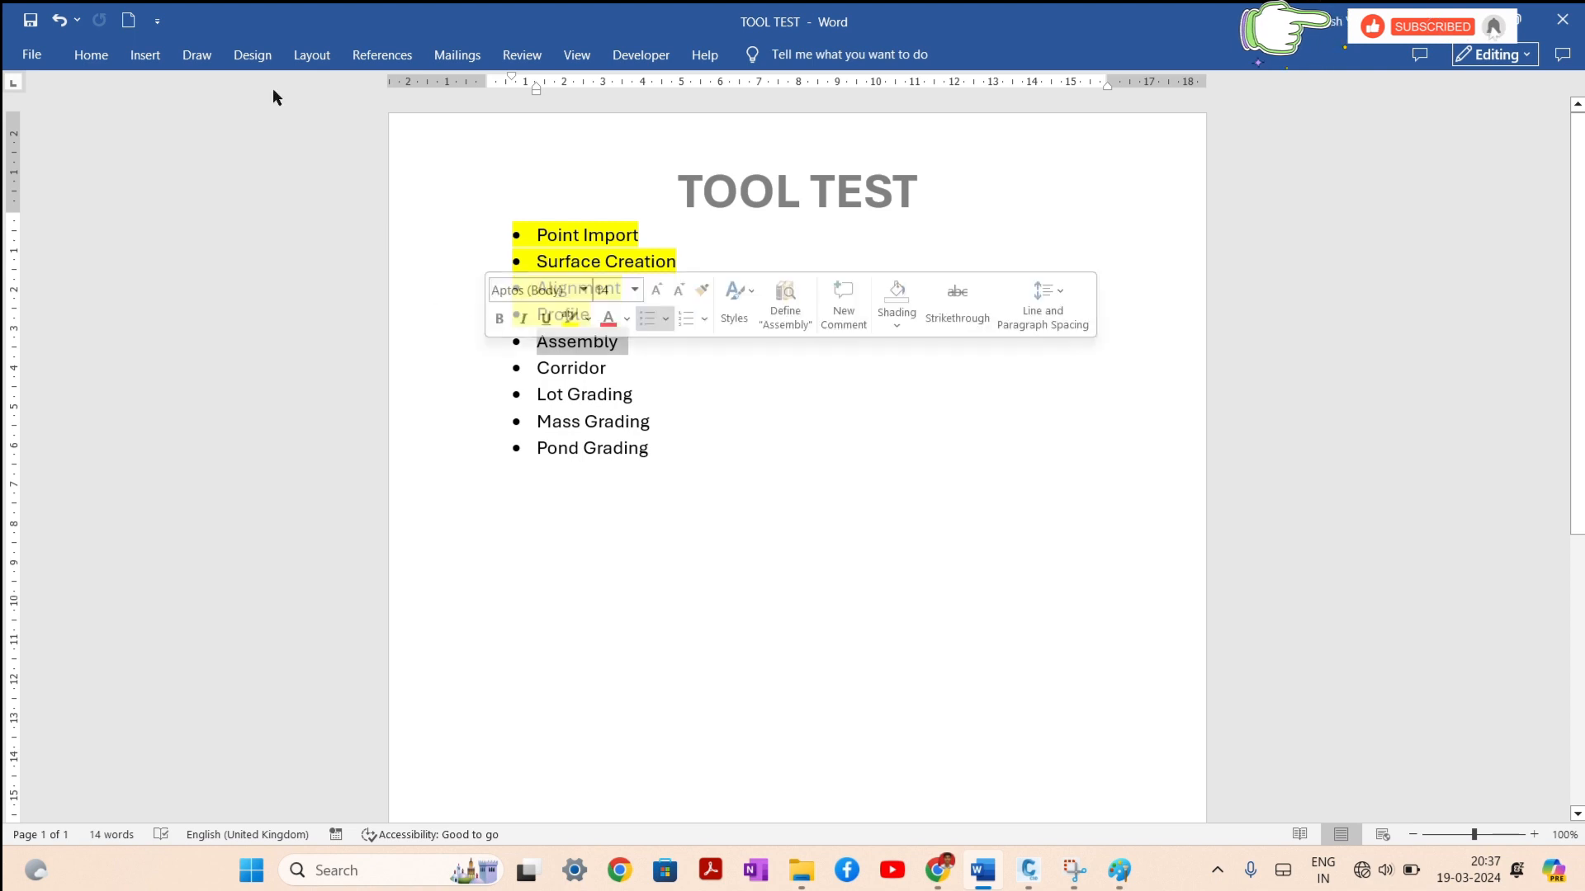
{"action": "left_click", "coordinate": [92, 55]}
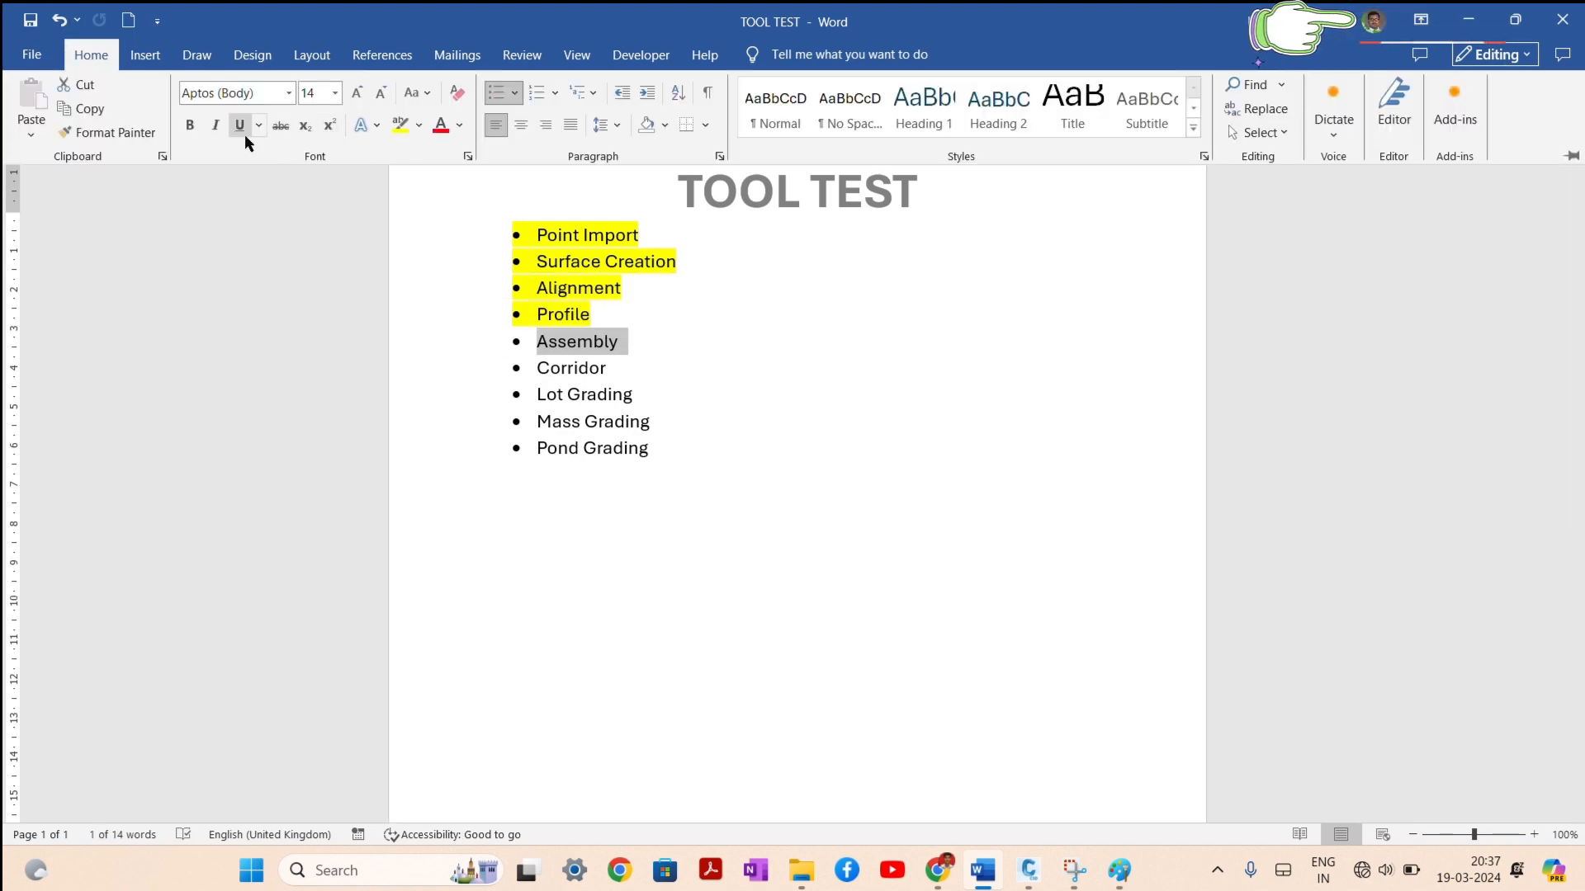
{"action": "left_click", "coordinate": [398, 128]}
{"action": "left_click", "coordinate": [697, 412]}
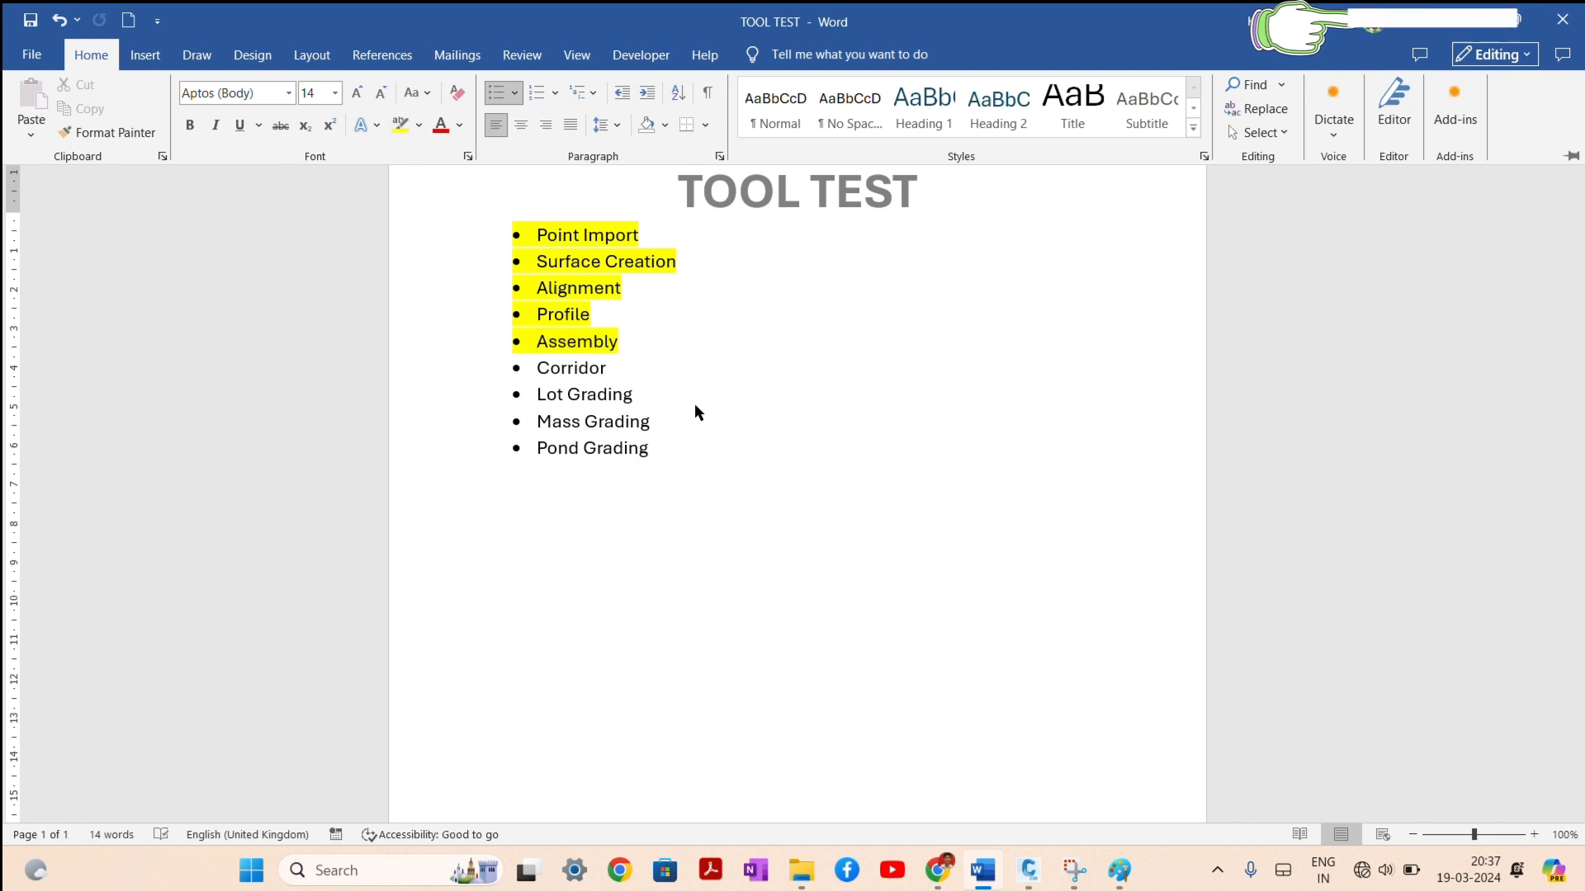
{"action": "left_click", "coordinate": [638, 415]}
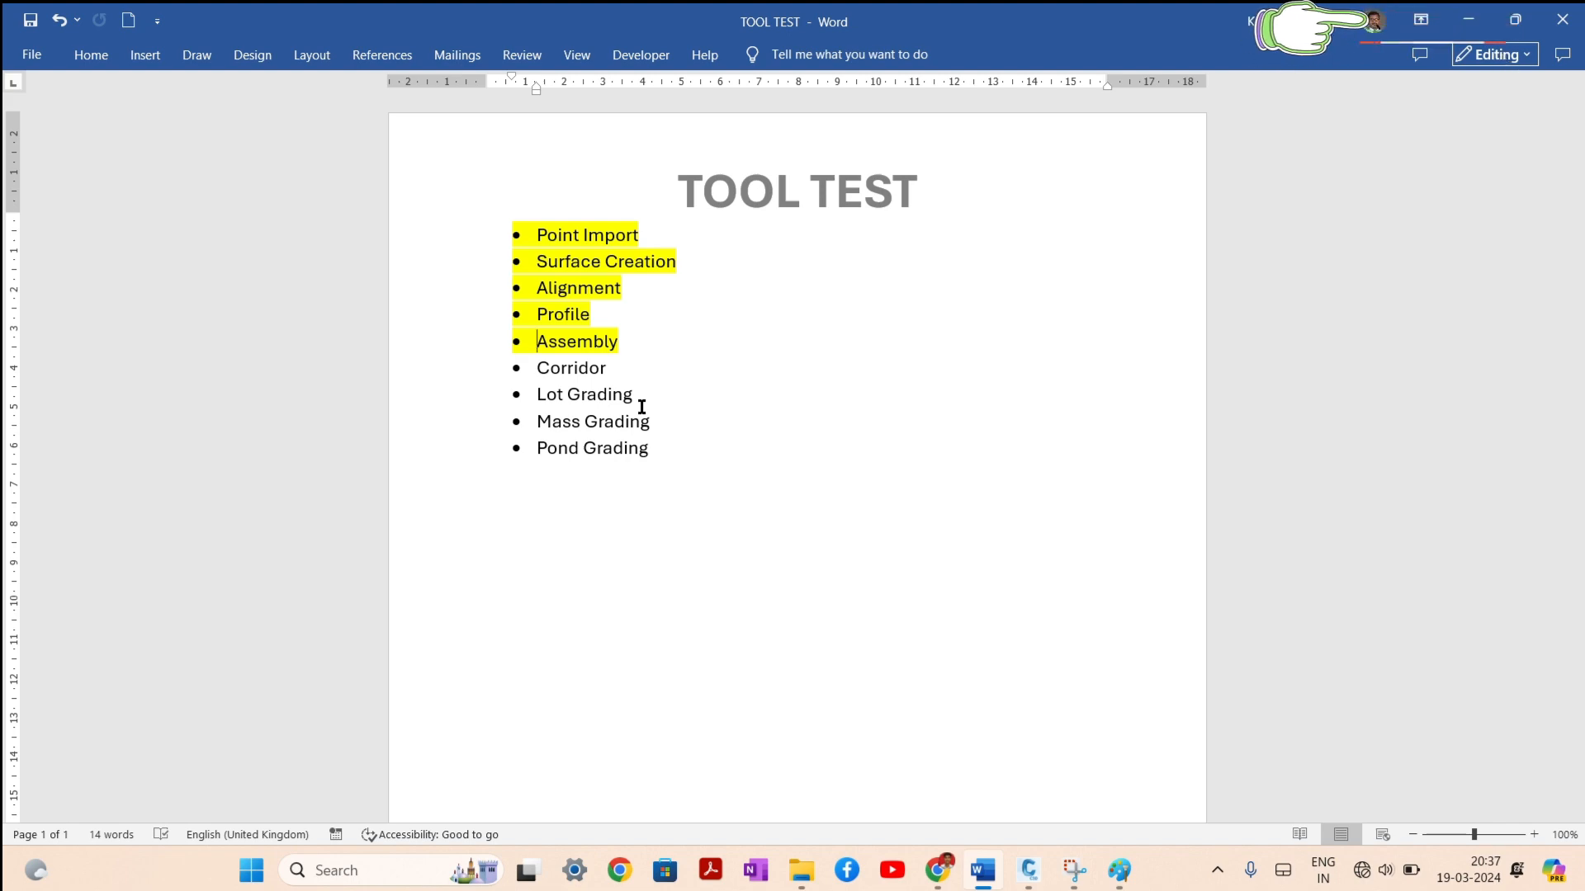
{"action": "left_click", "coordinate": [1468, 19]}
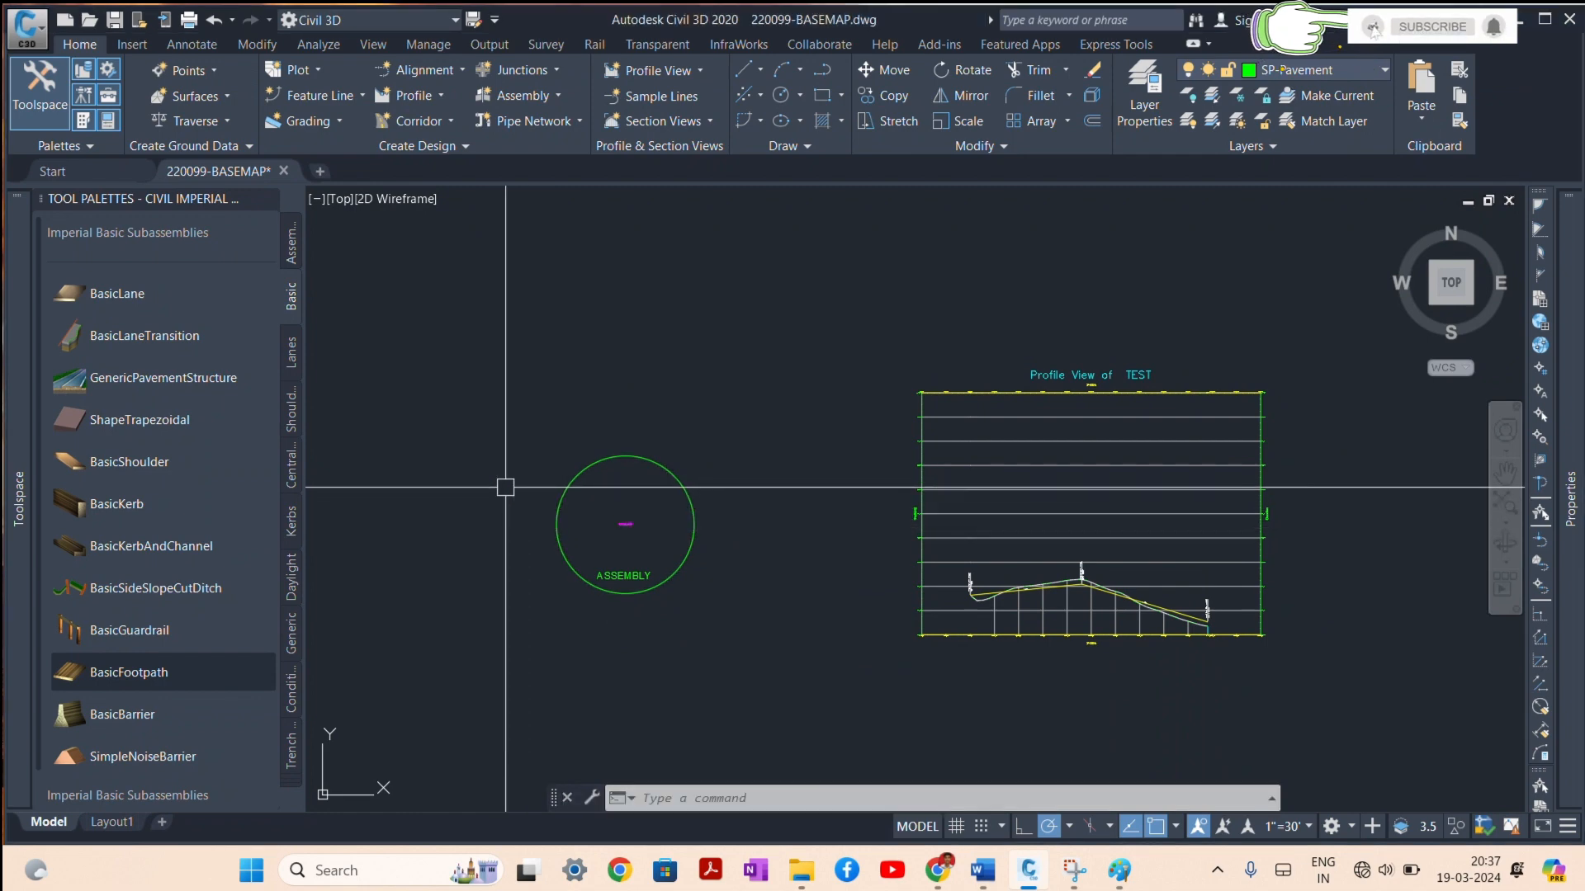
Step: Examine the circled assembly, the profile view of TEST and the site plan of the base map
{"action": "scroll", "coordinate": [507, 489], "scroll_direction": "up", "scroll_amount": 4}
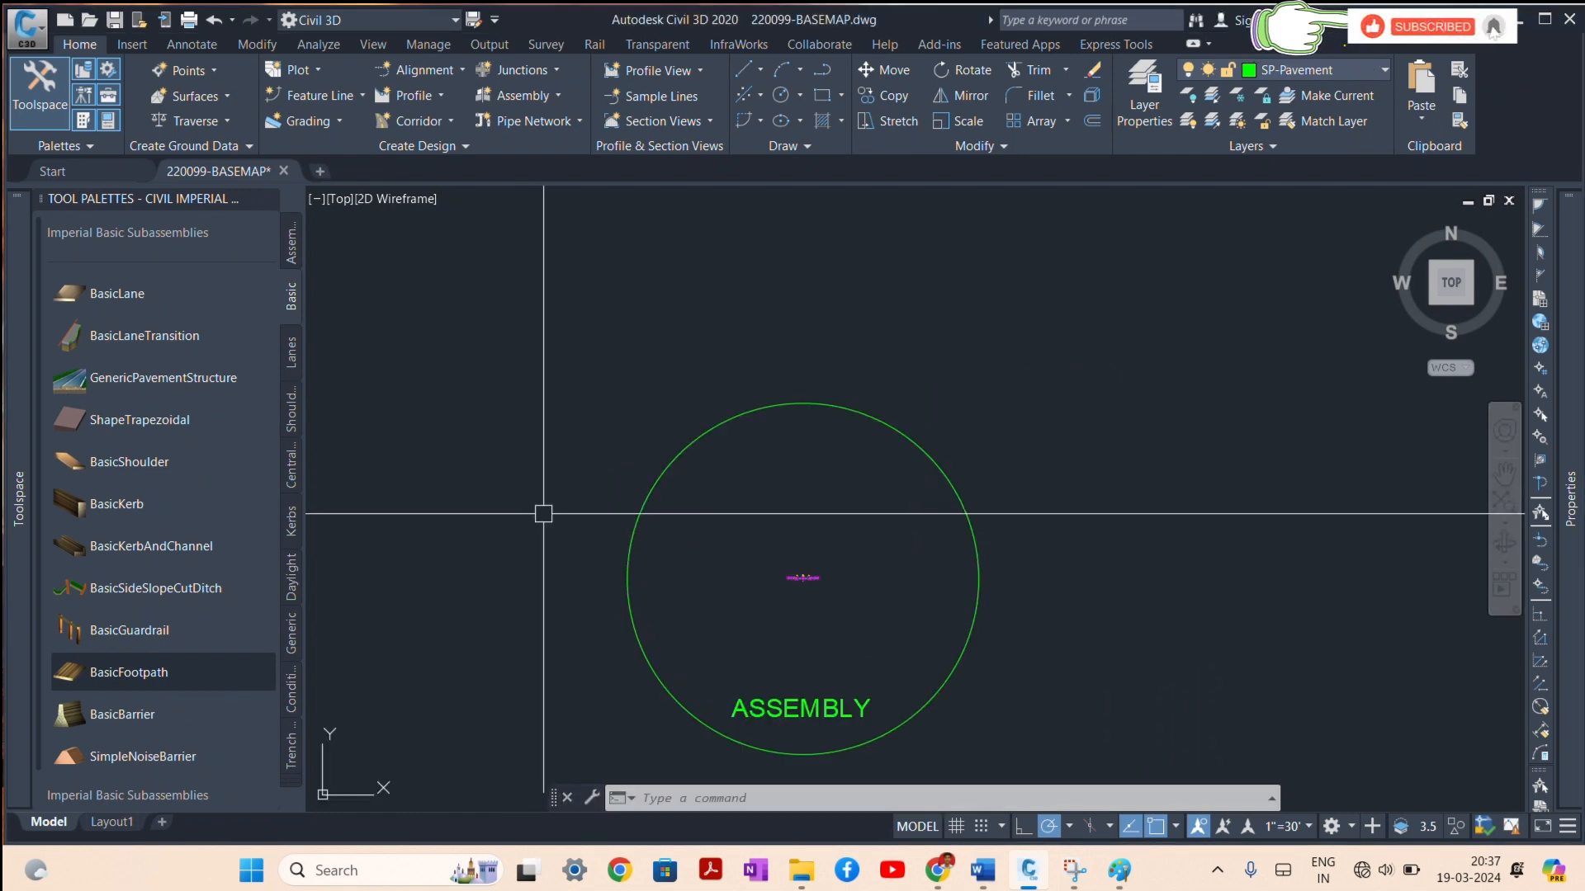
{"action": "left_click", "coordinate": [543, 516]}
{"action": "left_click", "coordinate": [486, 594]}
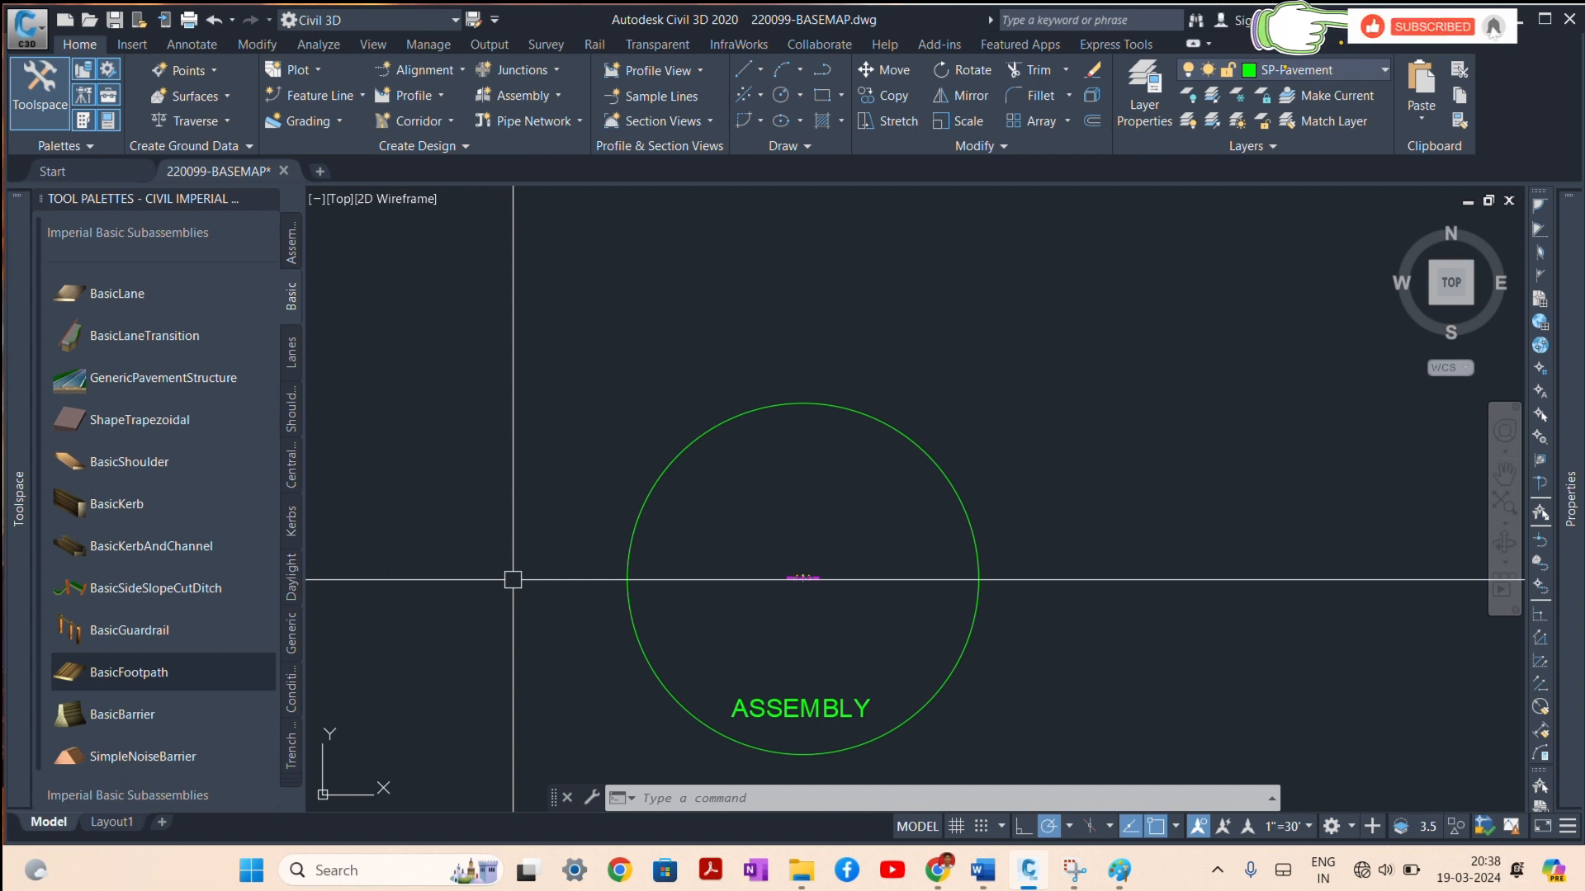
{"action": "scroll", "coordinate": [420, 576], "scroll_direction": "down", "scroll_amount": 2}
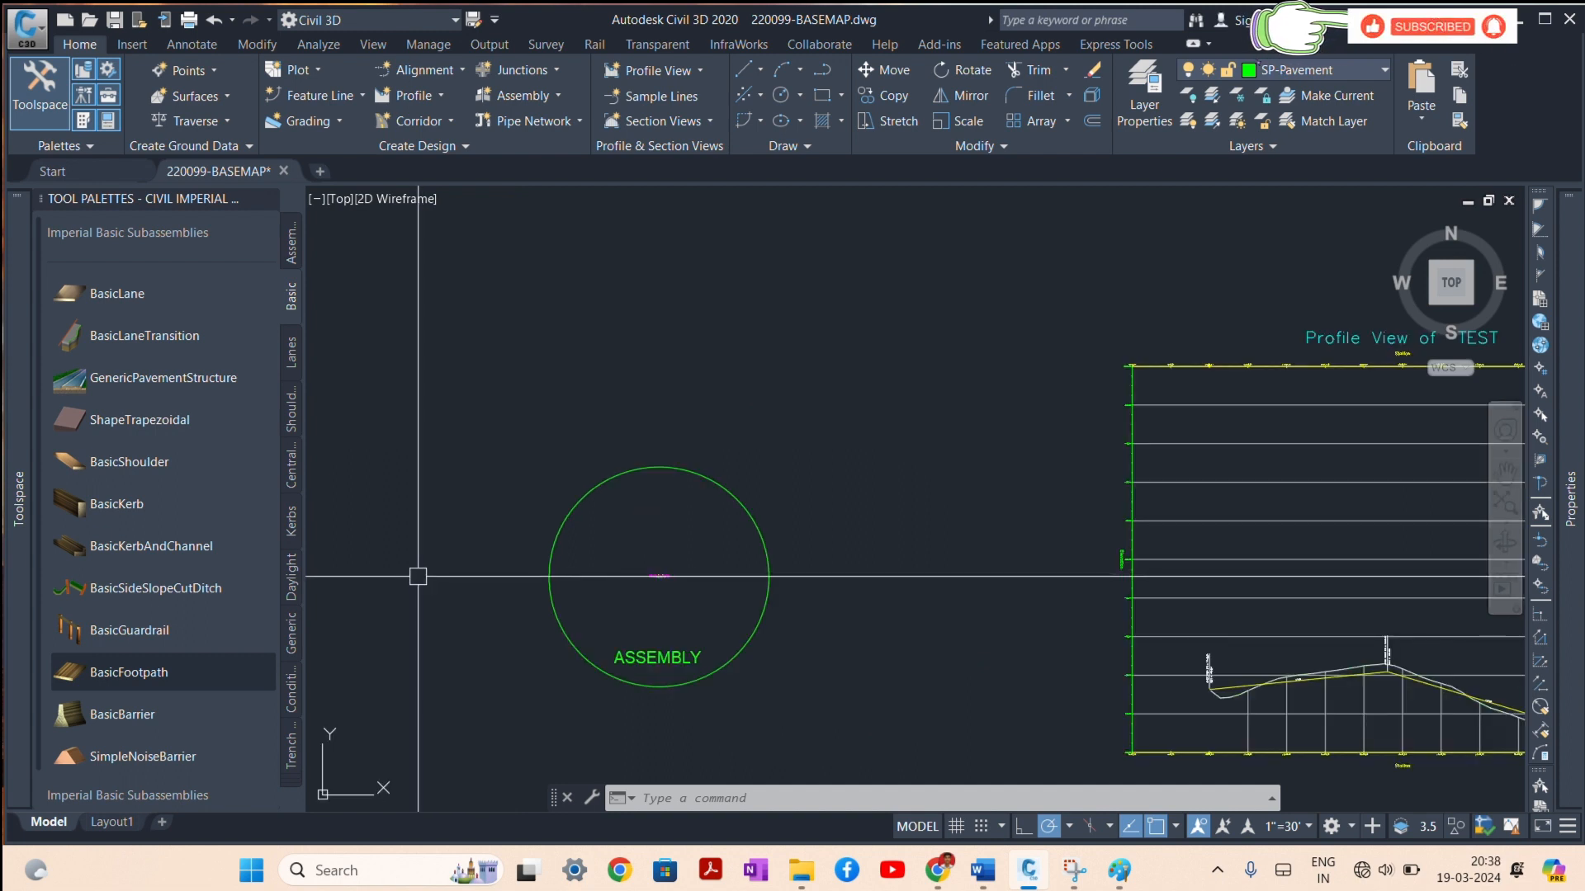
{"action": "scroll", "coordinate": [418, 576], "scroll_direction": "down", "scroll_amount": 2}
{"action": "scroll", "coordinate": [1116, 650], "scroll_direction": "up", "scroll_amount": 2}
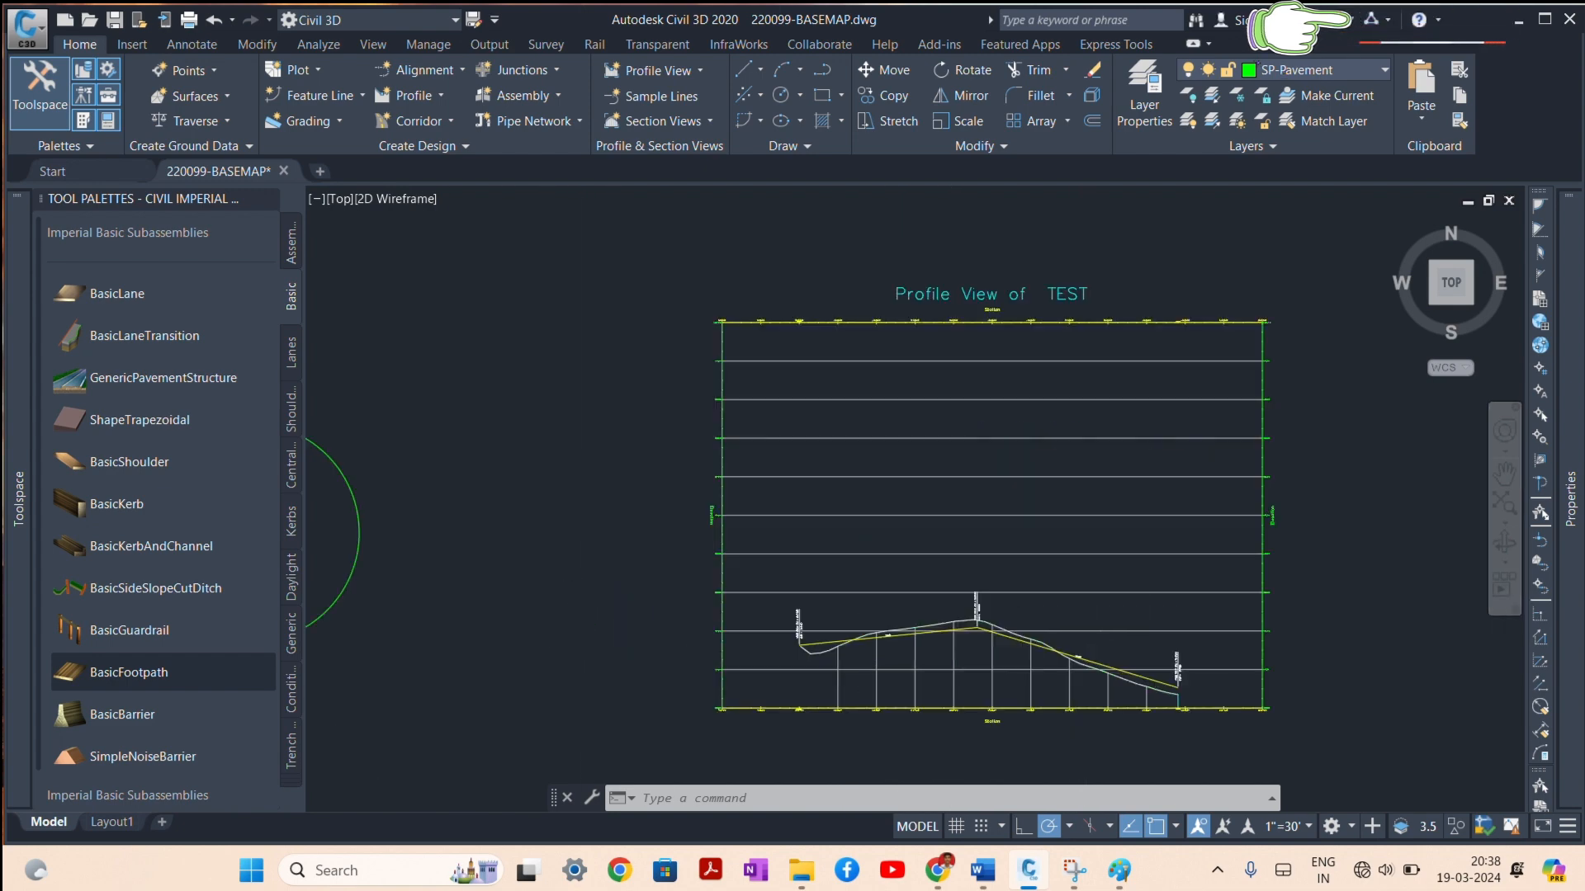
{"action": "scroll", "coordinate": [1073, 658], "scroll_direction": "up", "scroll_amount": 5}
{"action": "scroll", "coordinate": [826, 595], "scroll_direction": "down", "scroll_amount": 5}
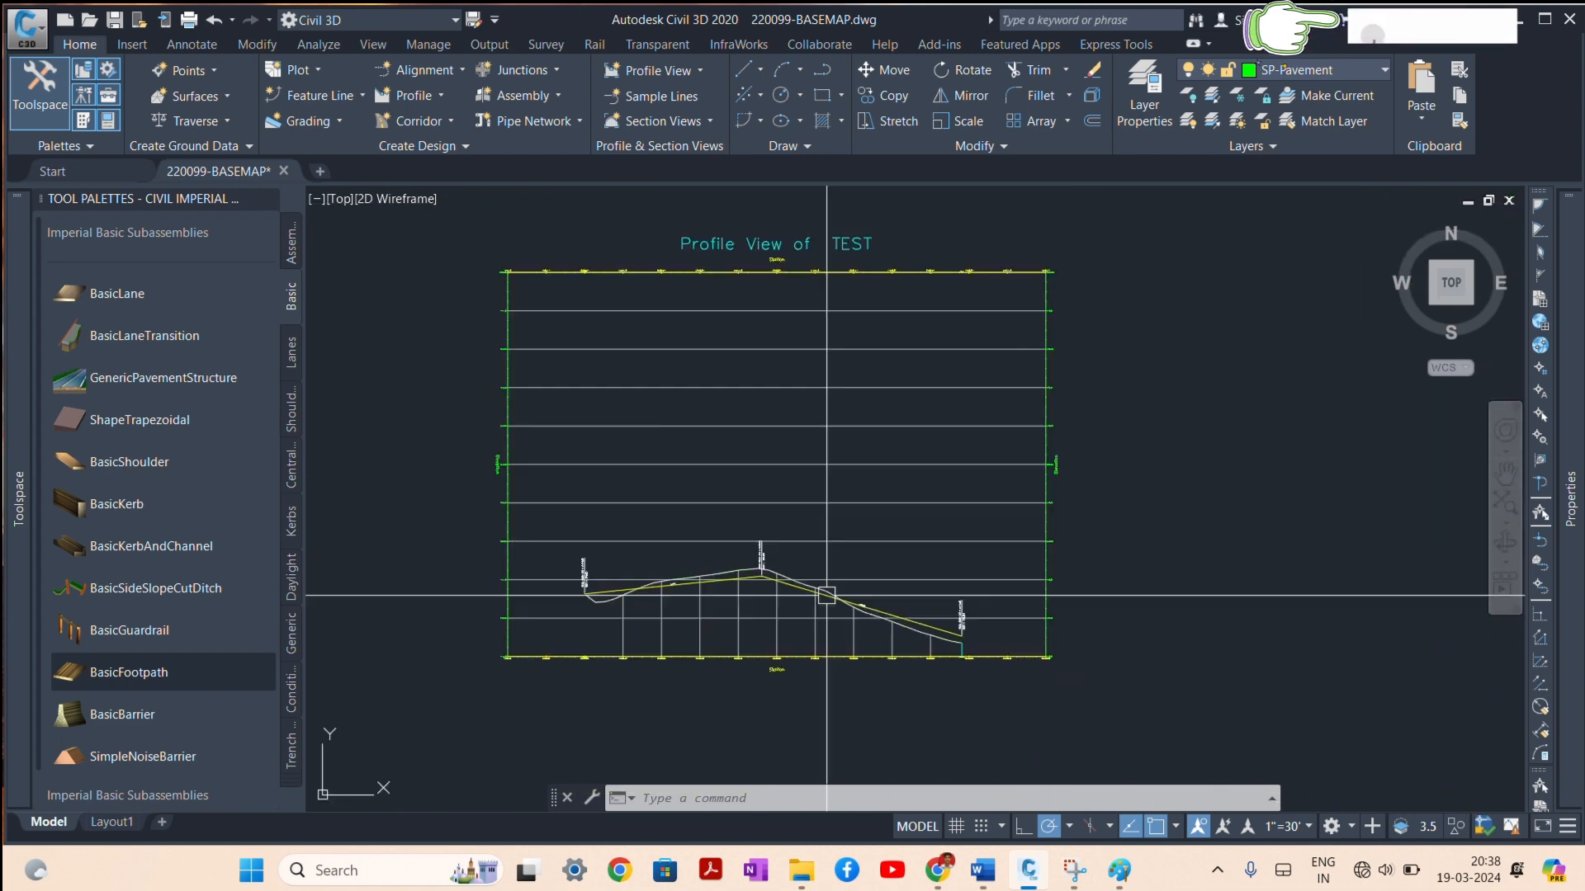
{"action": "scroll", "coordinate": [827, 595], "scroll_direction": "down", "scroll_amount": 4}
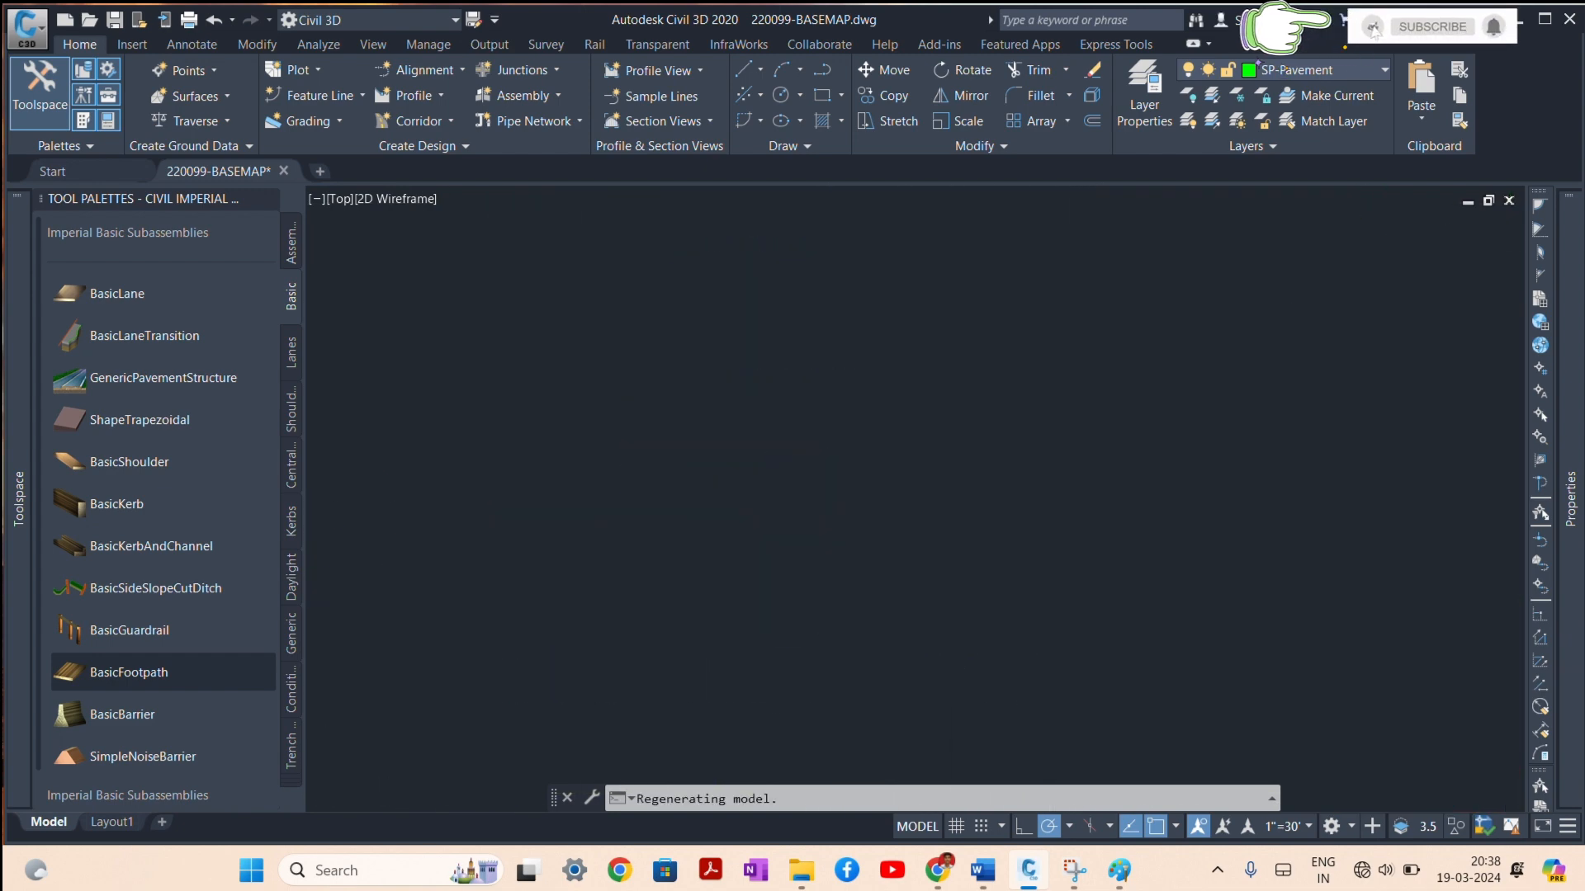
{"action": "scroll", "coordinate": [759, 625], "scroll_direction": "down", "scroll_amount": 4}
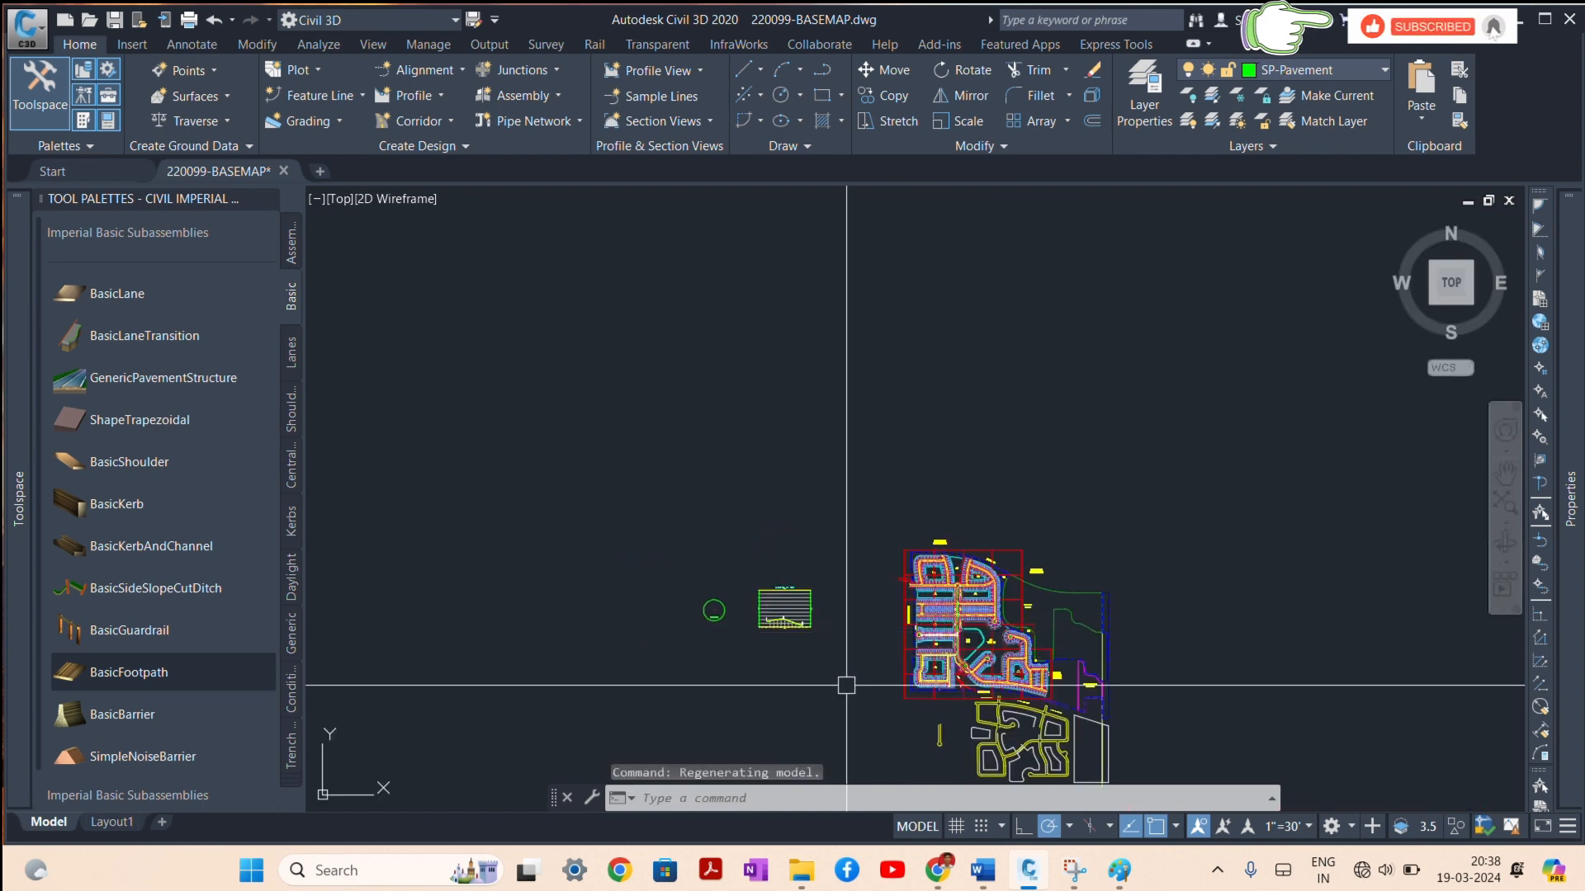
{"action": "scroll", "coordinate": [796, 642], "scroll_direction": "down", "scroll_amount": 2}
{"action": "middle_click_drag", "start_coordinate": [796, 641], "coordinate": [728, 550]}
{"action": "scroll", "coordinate": [728, 553], "scroll_direction": "up", "scroll_amount": 8}
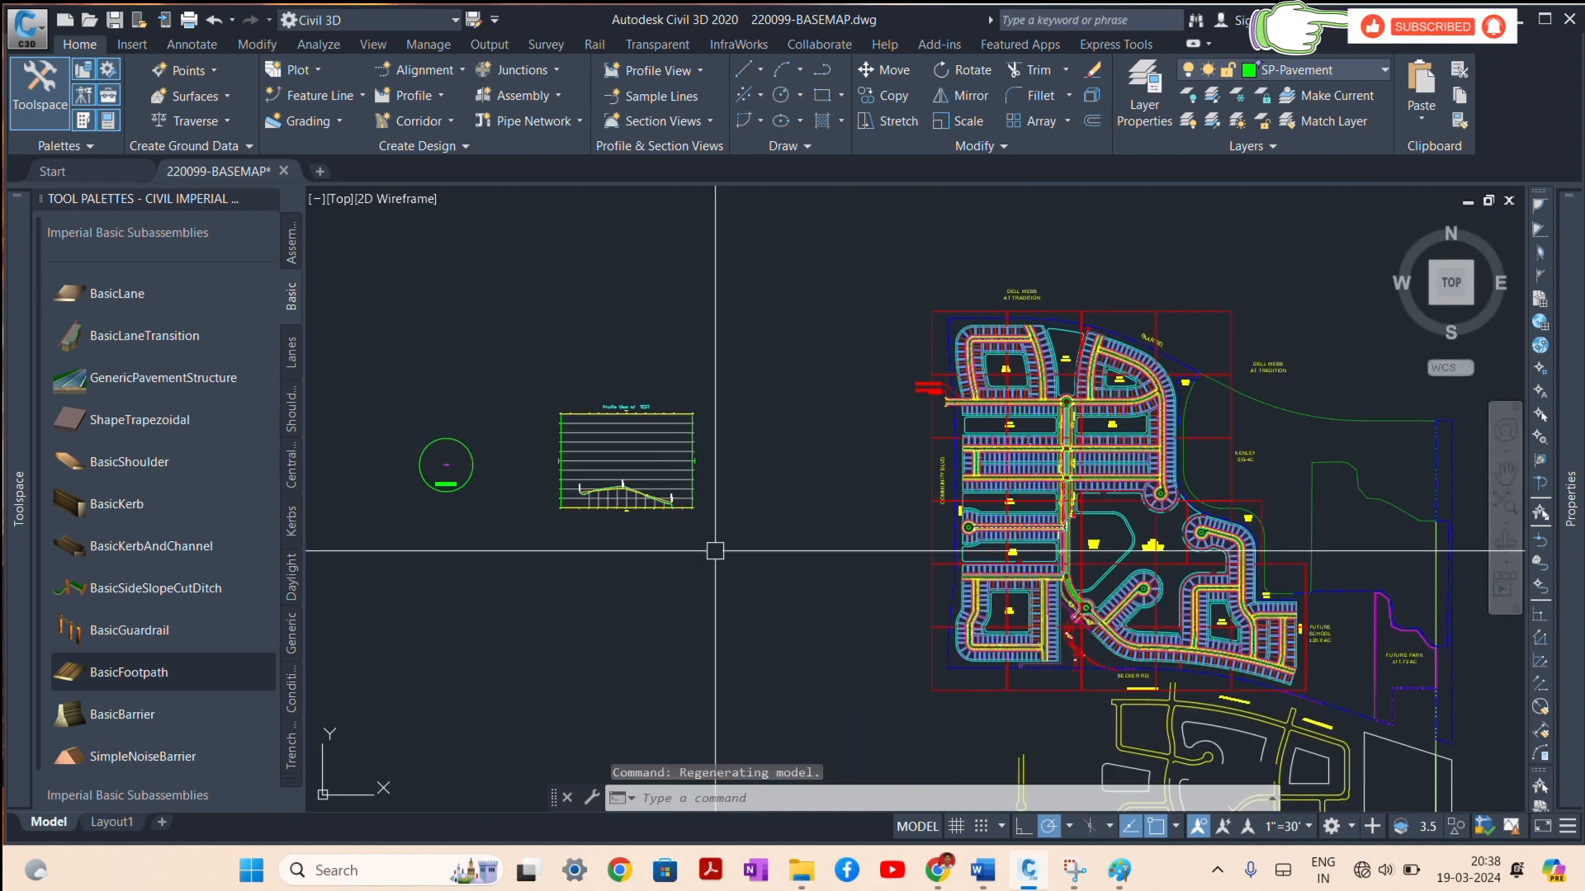
{"action": "mouse_move", "coordinate": [1119, 870]}
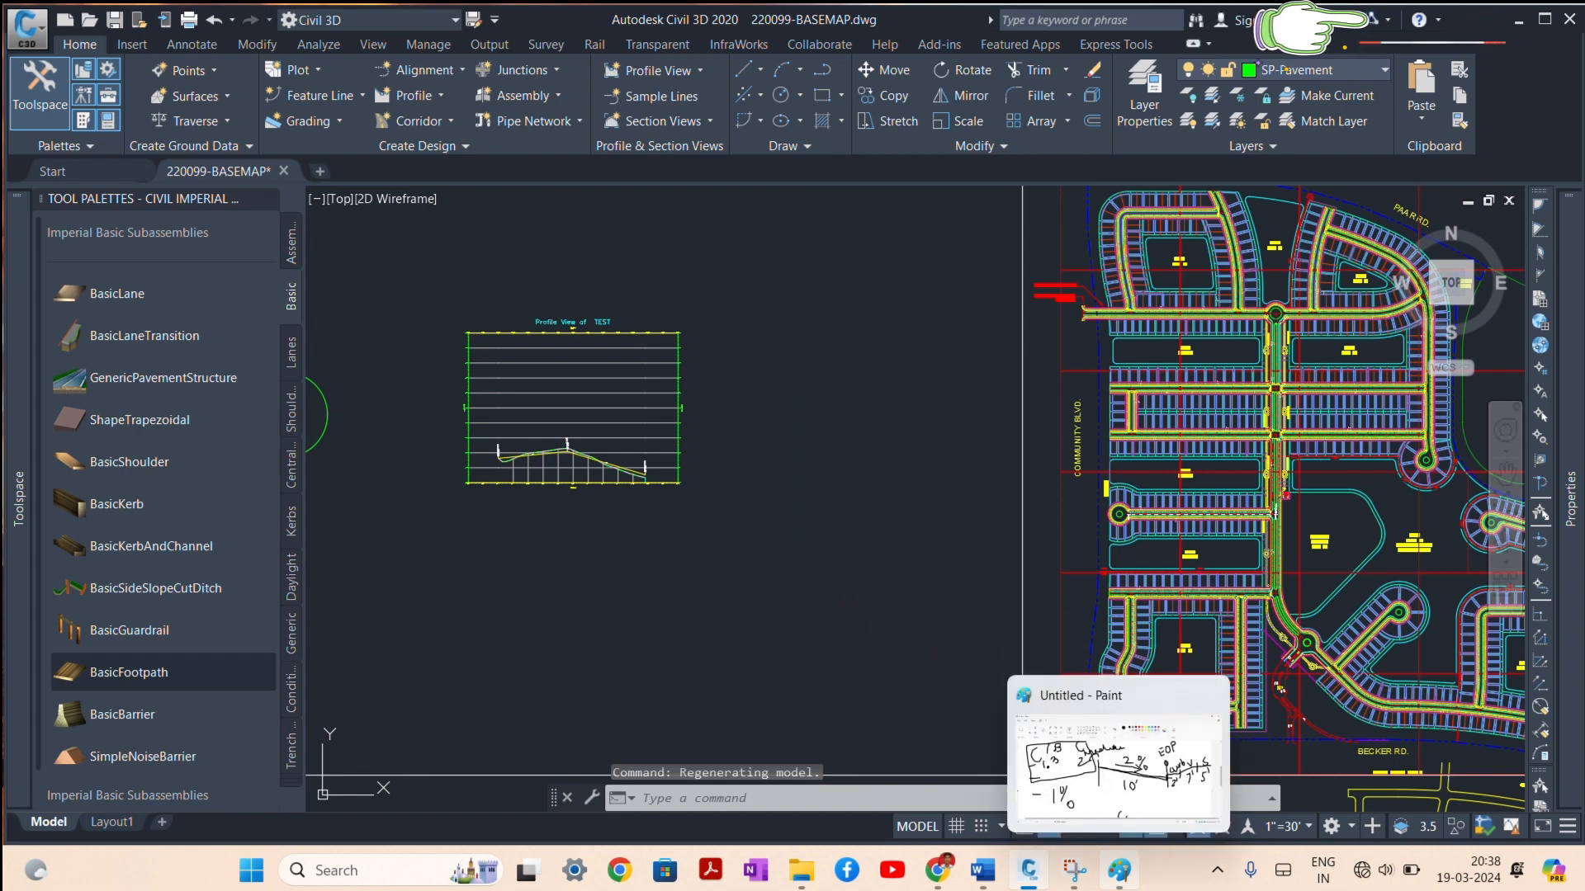
{"action": "mouse_move", "coordinate": [1029, 870]}
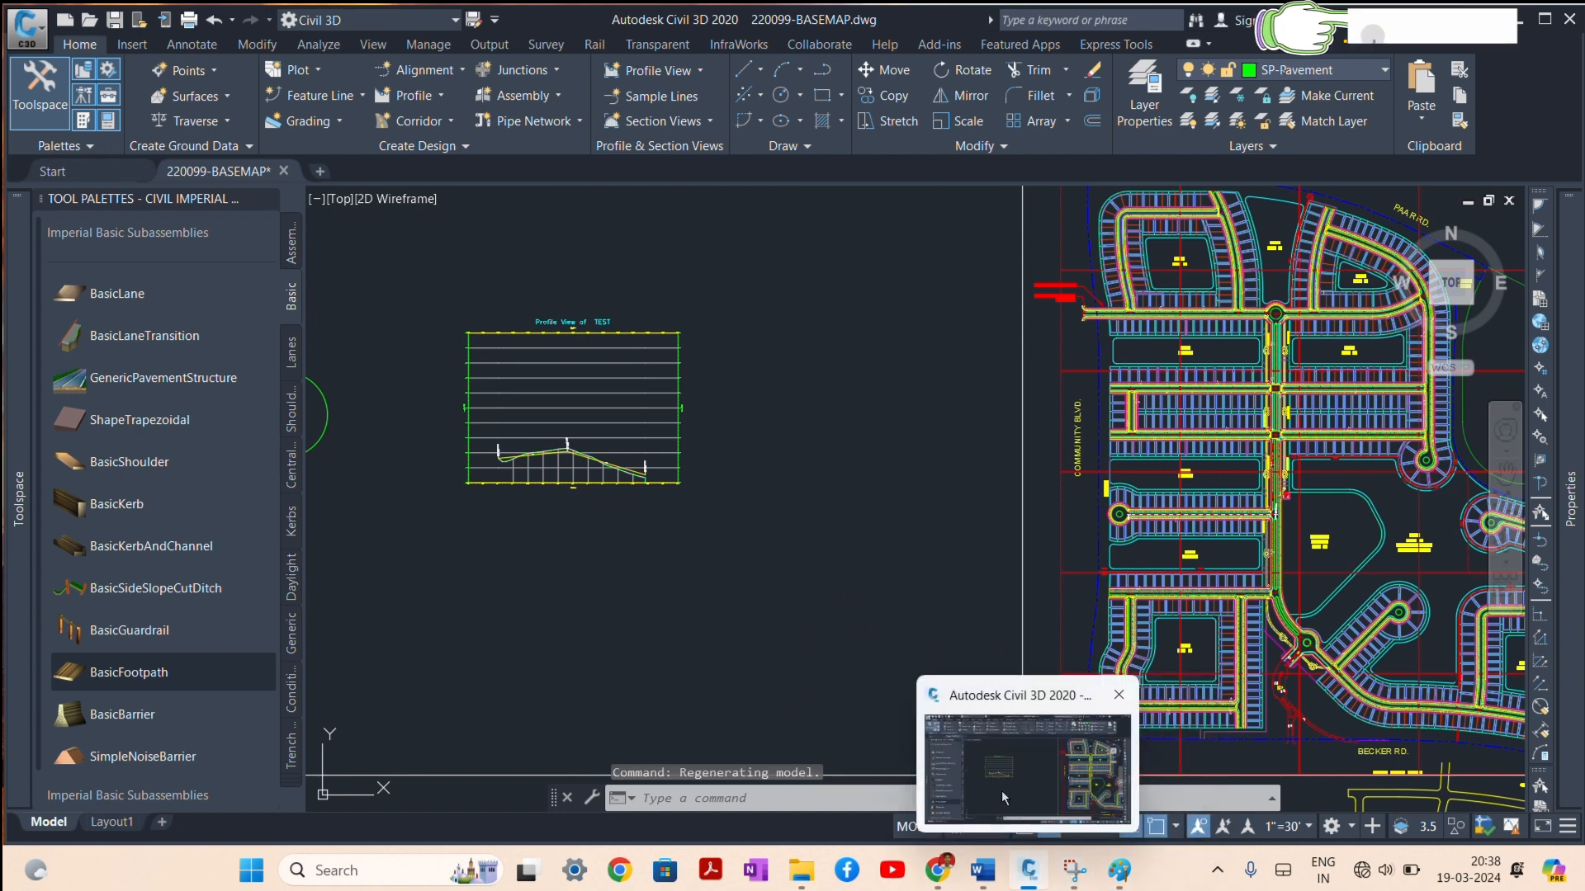
{"action": "mouse_move", "coordinate": [1001, 789]}
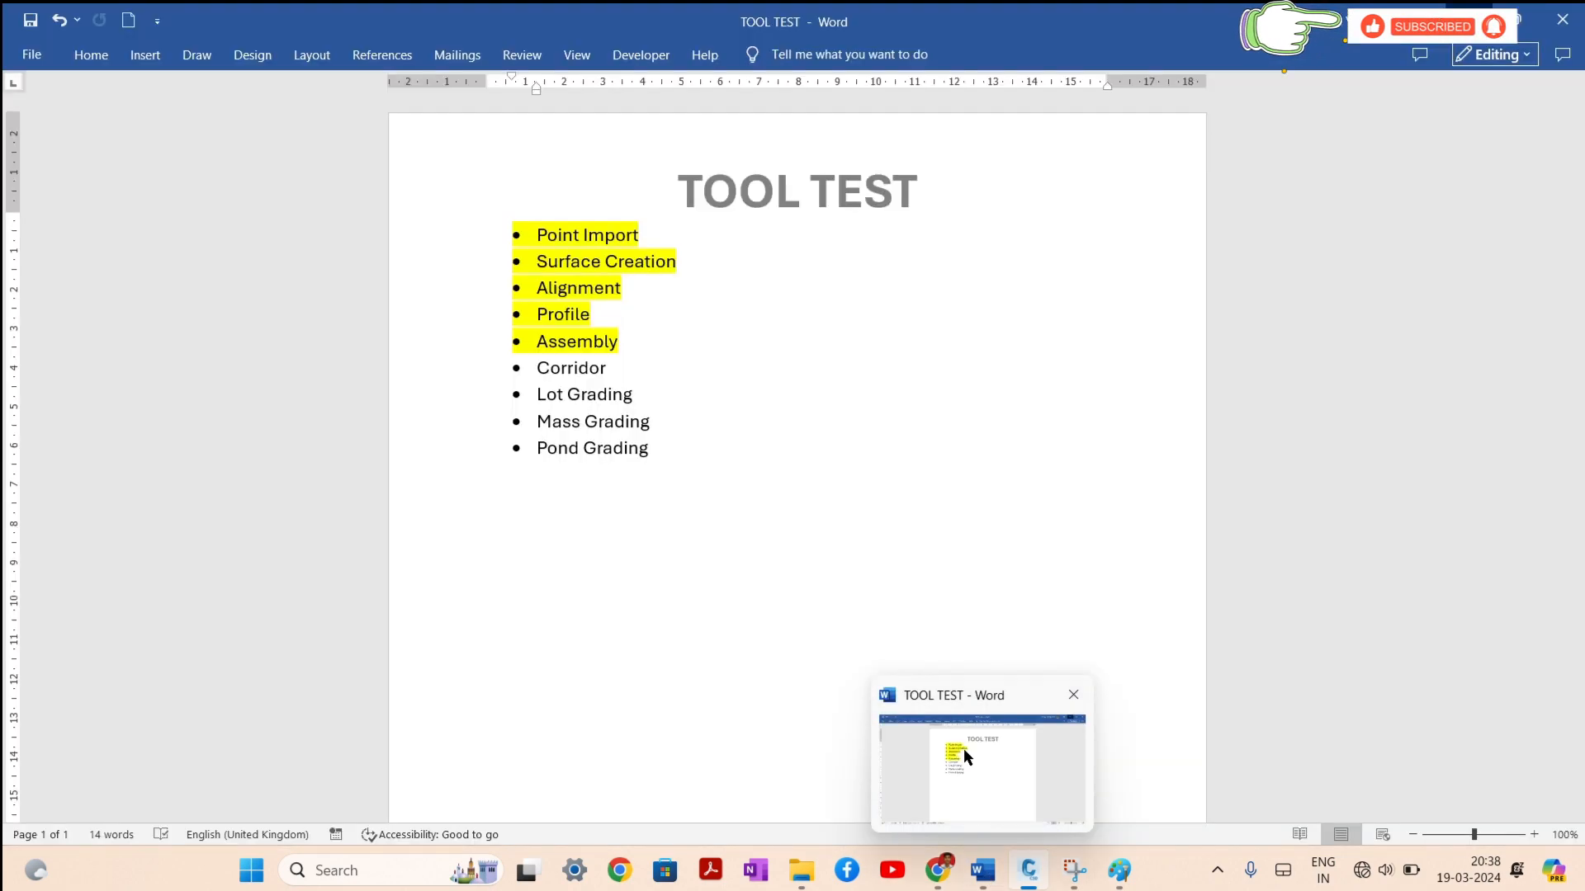
Step: Start creating a corridor from the TEST alignment on the site plan and name it ROAD
{"action": "scroll", "coordinate": [972, 489], "scroll_direction": "down", "scroll_amount": 1}
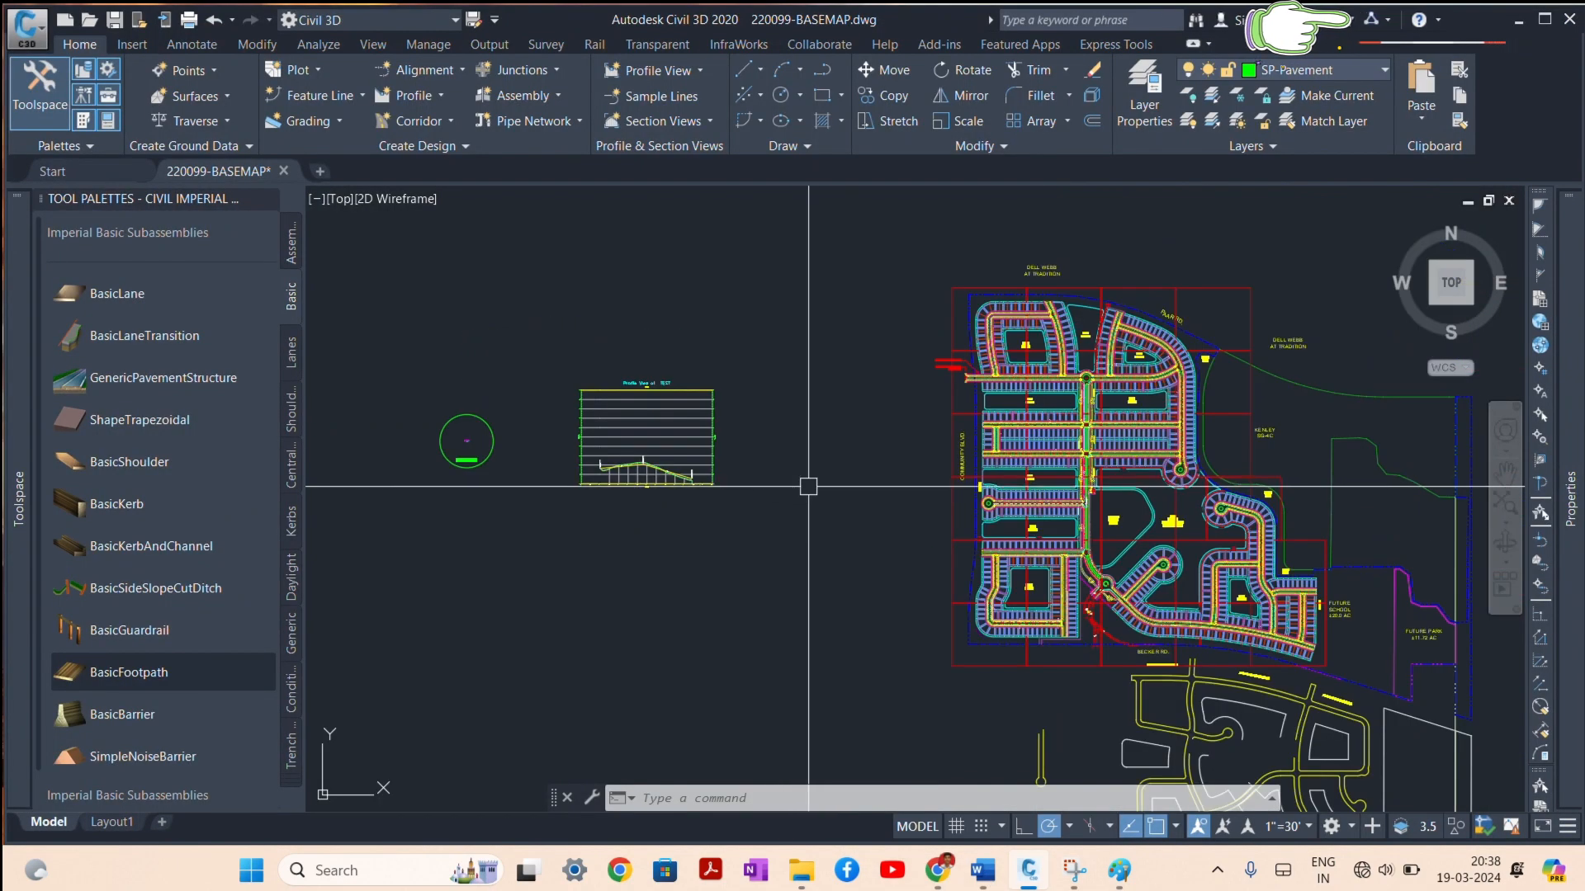
{"action": "scroll", "coordinate": [998, 435], "scroll_direction": "up", "scroll_amount": 7}
{"action": "scroll", "coordinate": [998, 435], "scroll_direction": "down", "scroll_amount": 5}
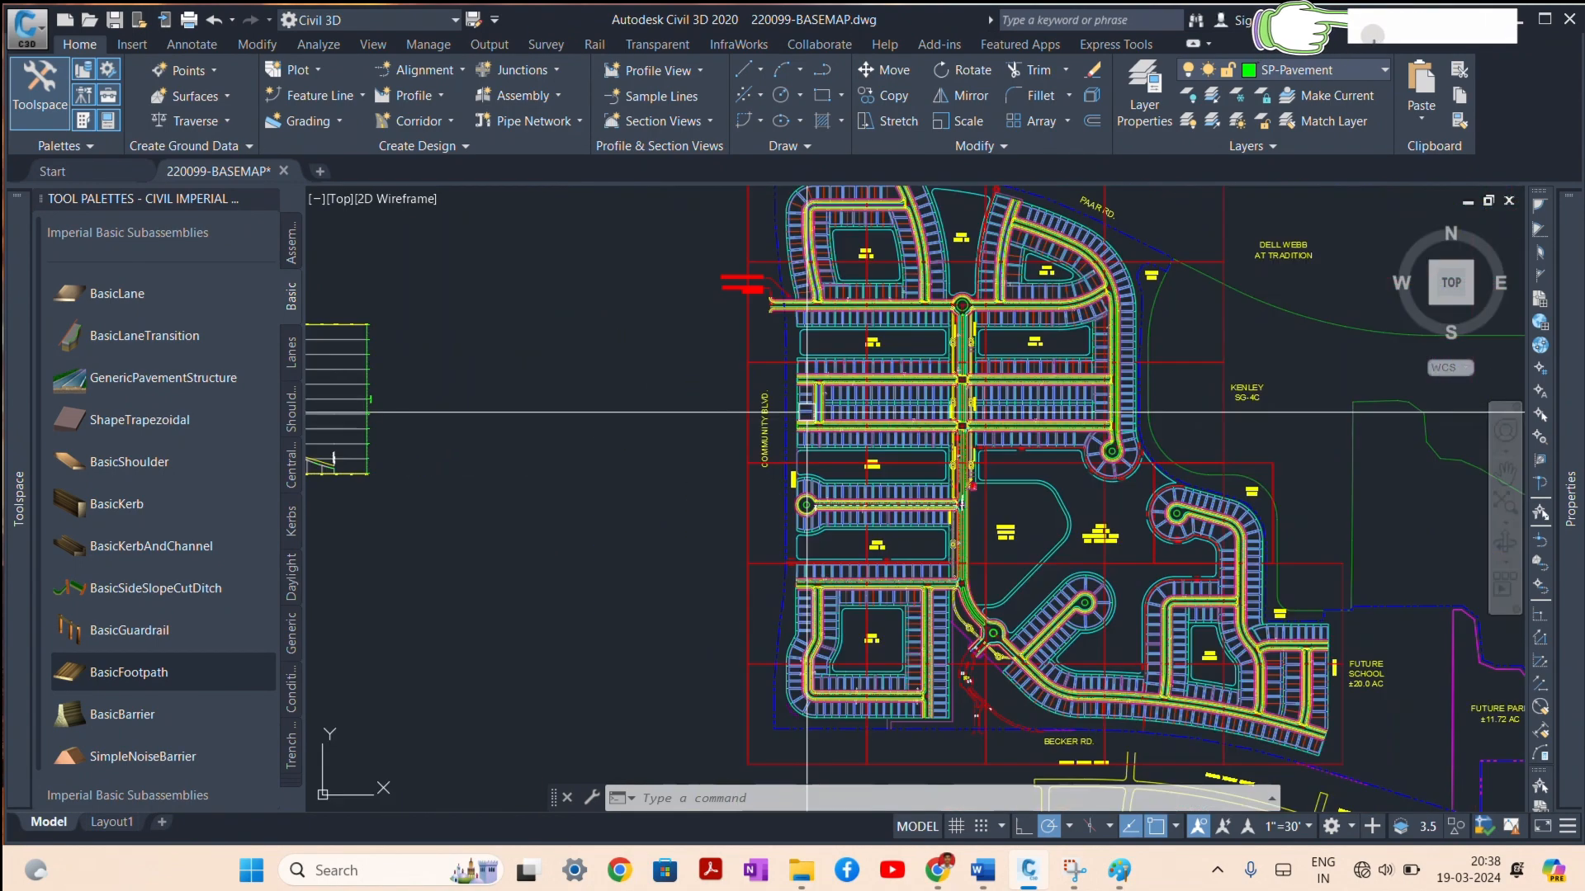
{"action": "scroll", "coordinate": [860, 520], "scroll_direction": "up", "scroll_amount": 8}
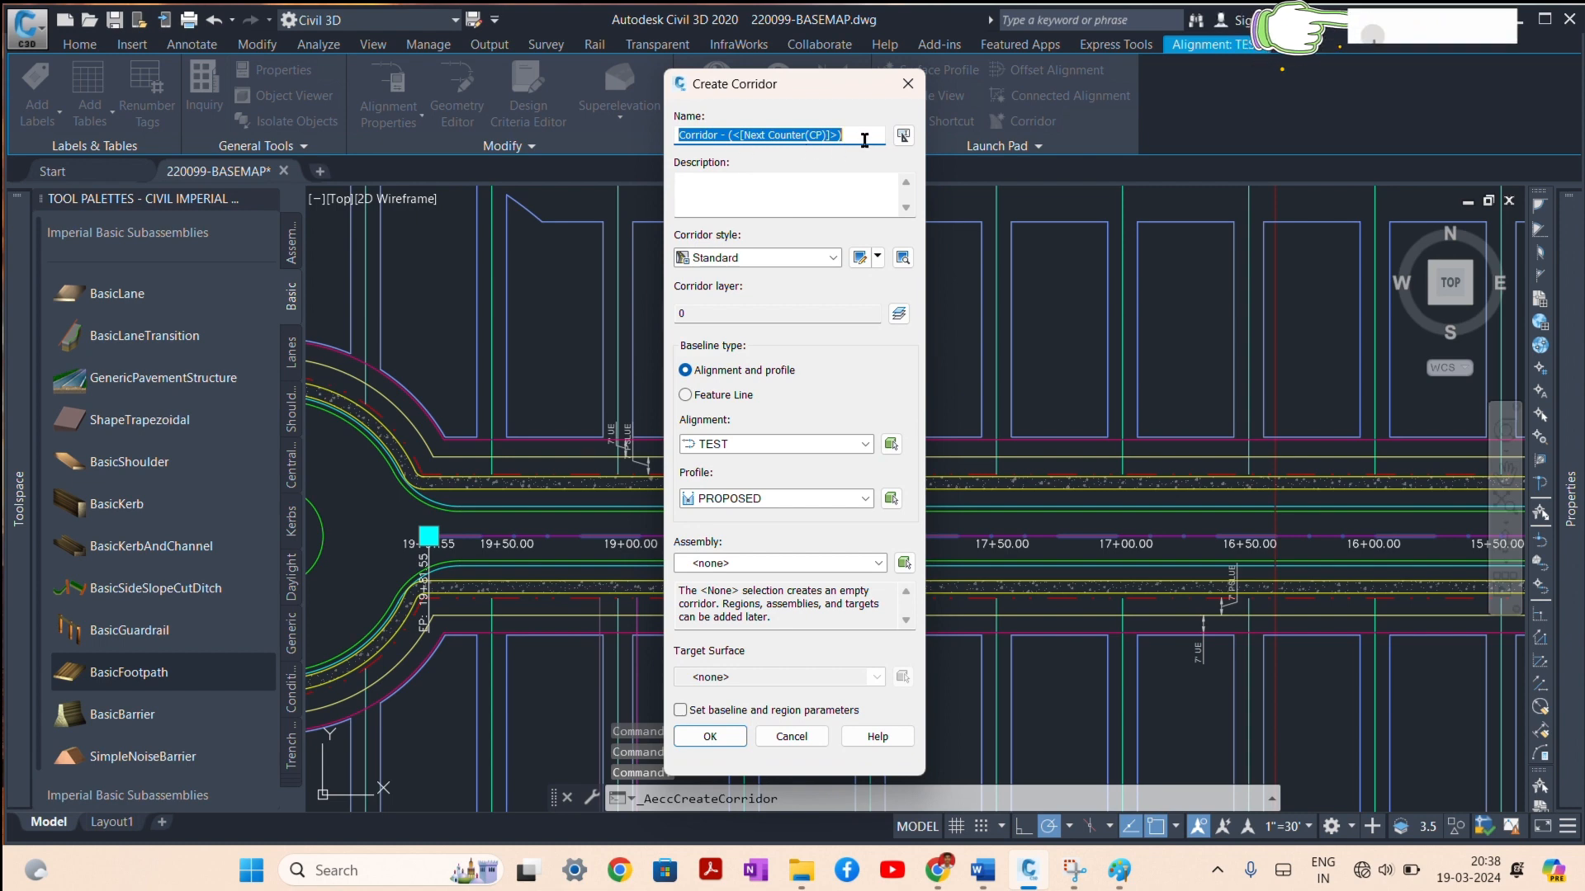
{"action": "type", "text": "ROAD"}
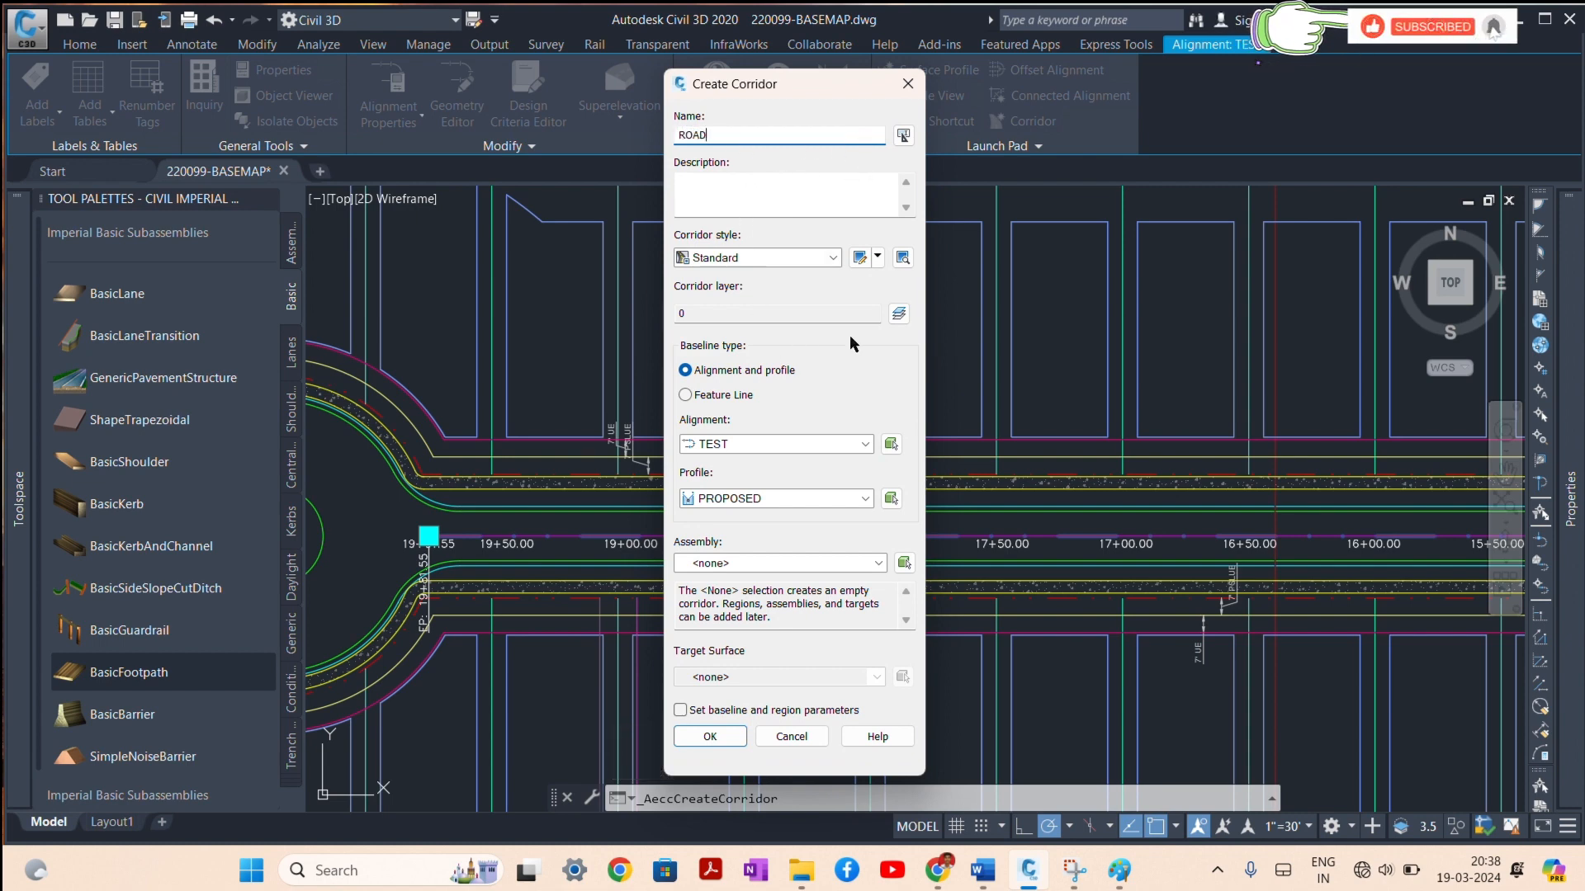
Step: Set the corridor layer to Pav-Hatch with no layer name modifier
{"action": "left_click", "coordinate": [898, 313]}
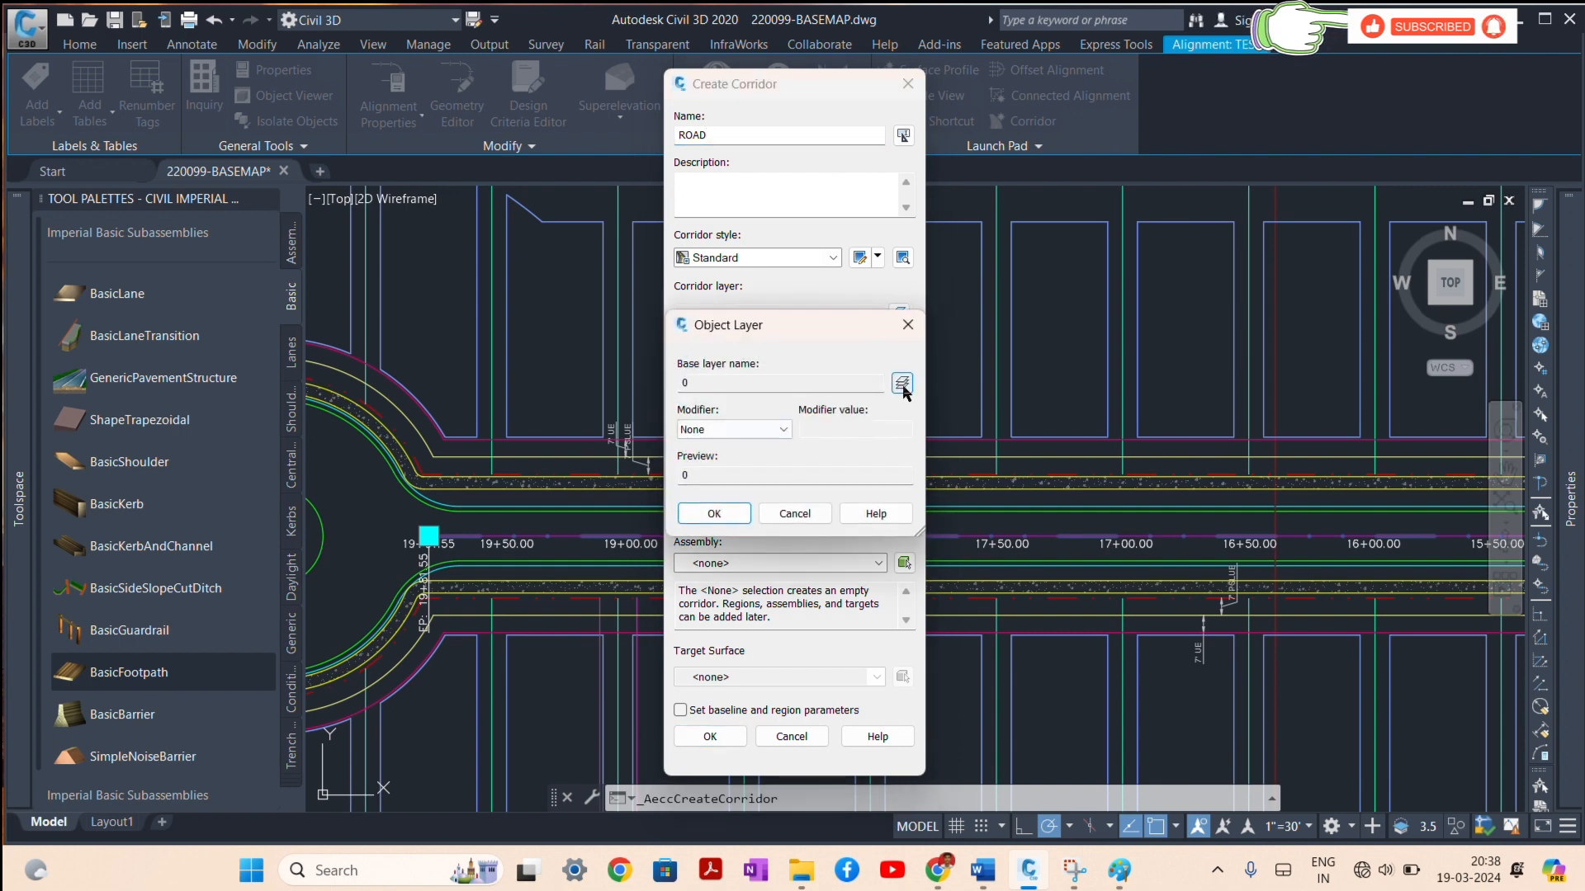
{"action": "left_click", "coordinate": [902, 383]}
{"action": "scroll", "coordinate": [563, 518], "scroll_direction": "down", "scroll_amount": 3}
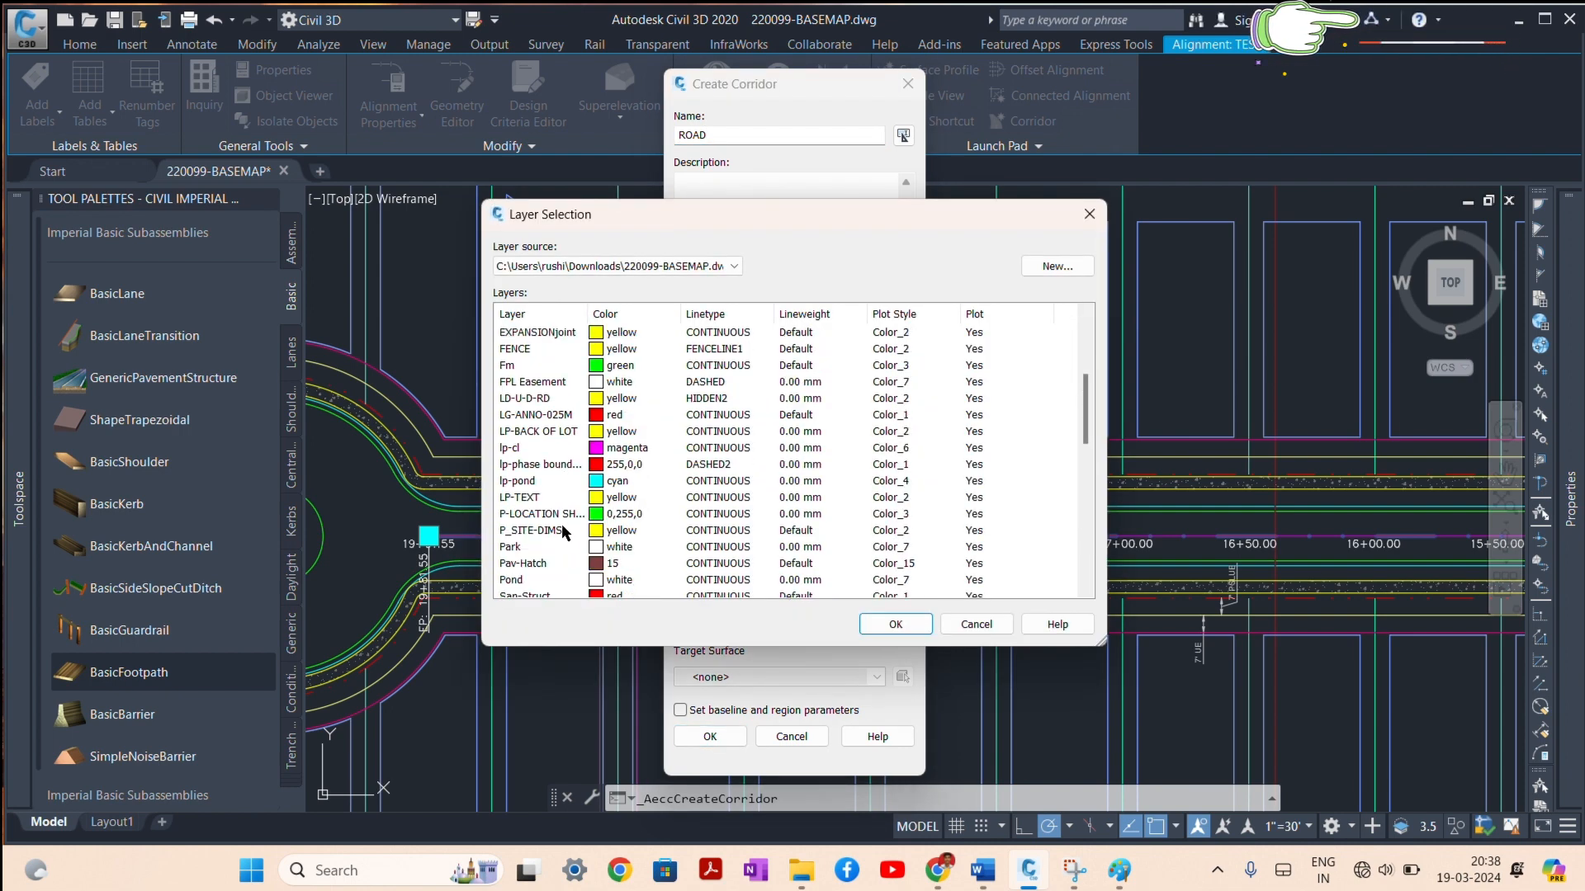
{"action": "left_click", "coordinate": [541, 563]}
{"action": "left_click", "coordinate": [896, 625]}
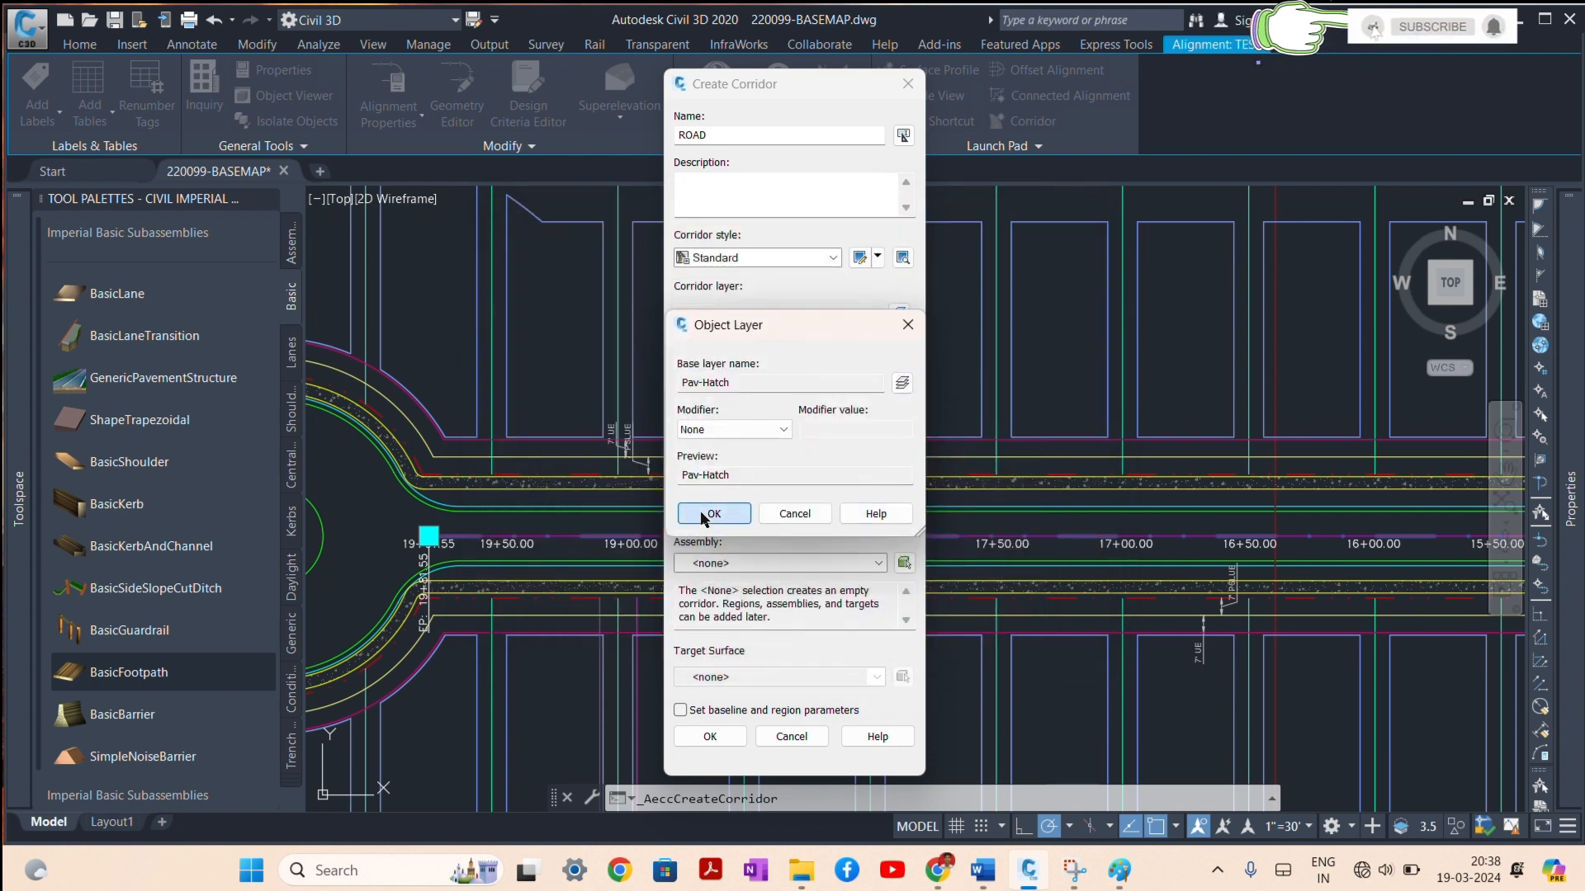
{"action": "left_click", "coordinate": [712, 515]}
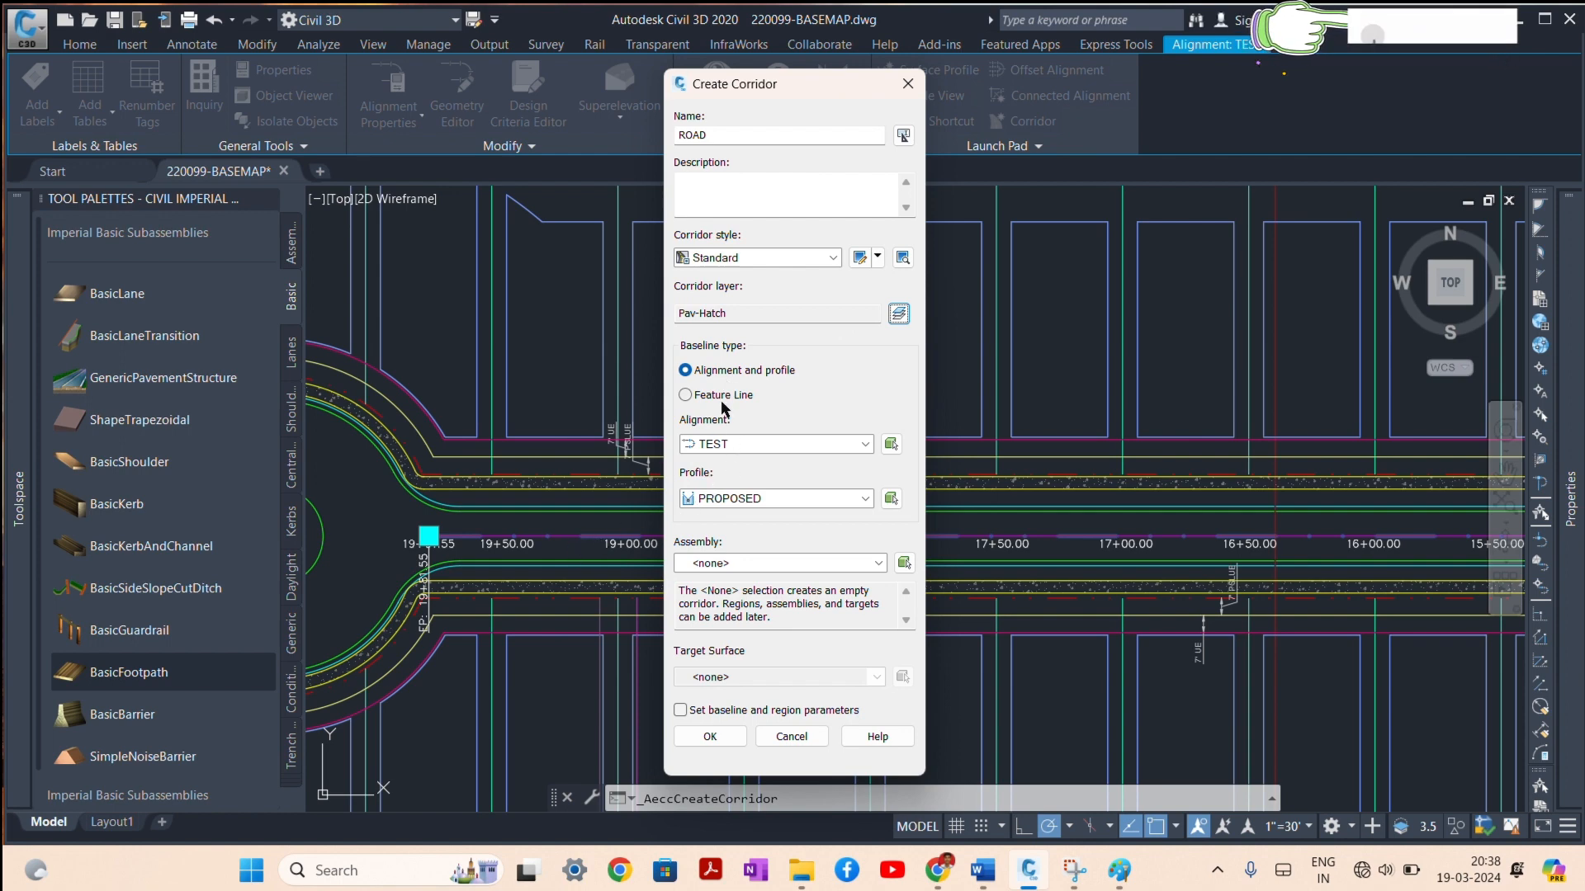
Step: Use the Alignment and profile baseline type for the corridor, with alignment TEST and profile PROPOSED
{"action": "left_click", "coordinate": [739, 441]}
{"action": "left_click", "coordinate": [723, 394]}
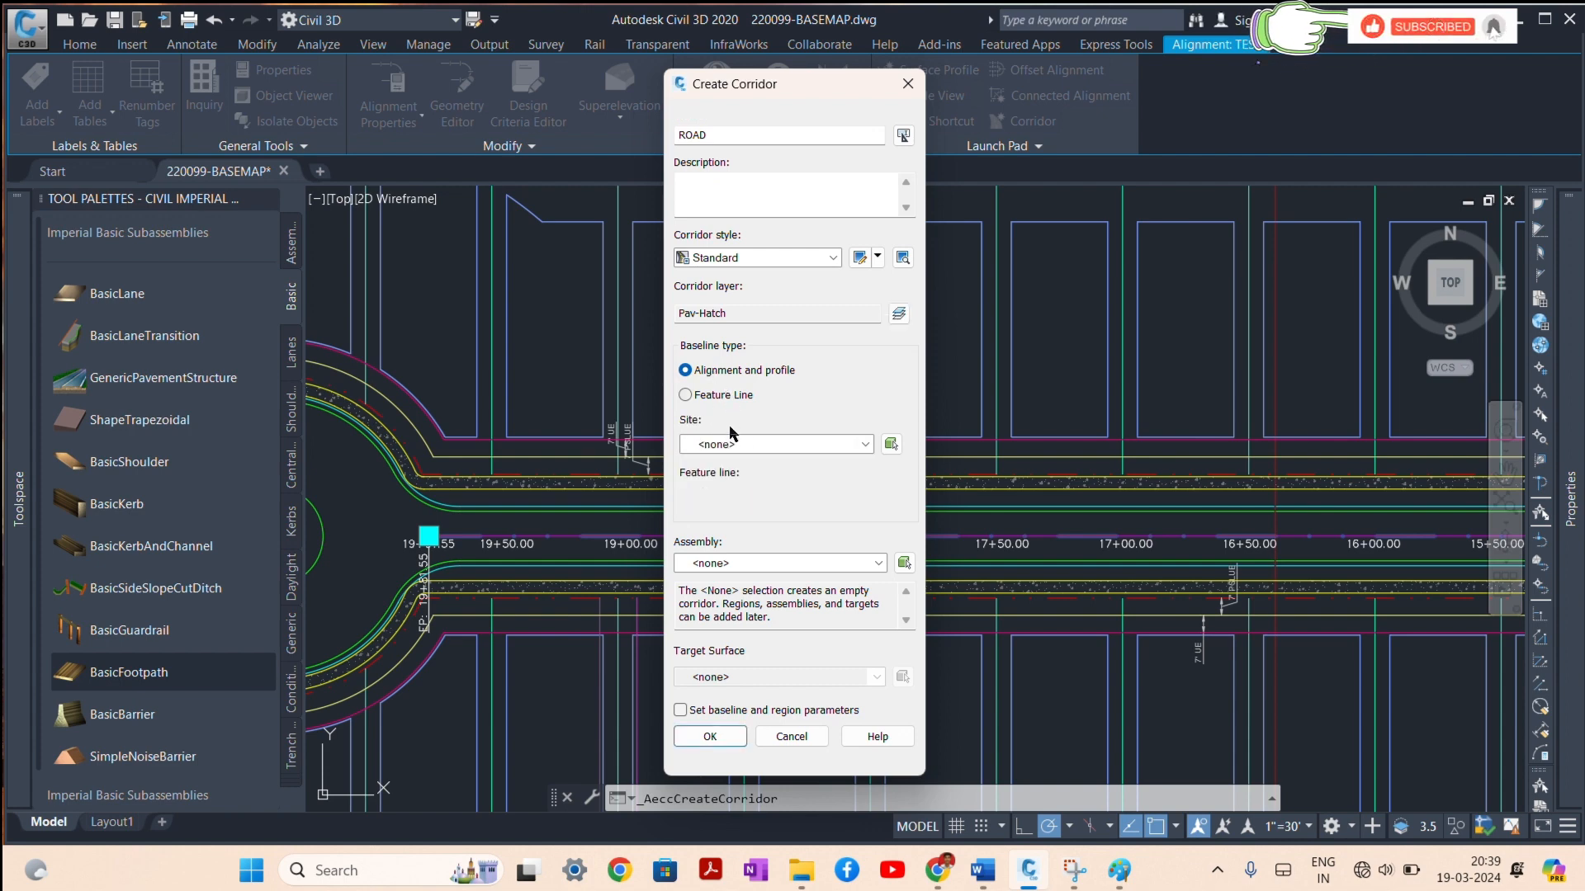
{"action": "left_click", "coordinate": [761, 370]}
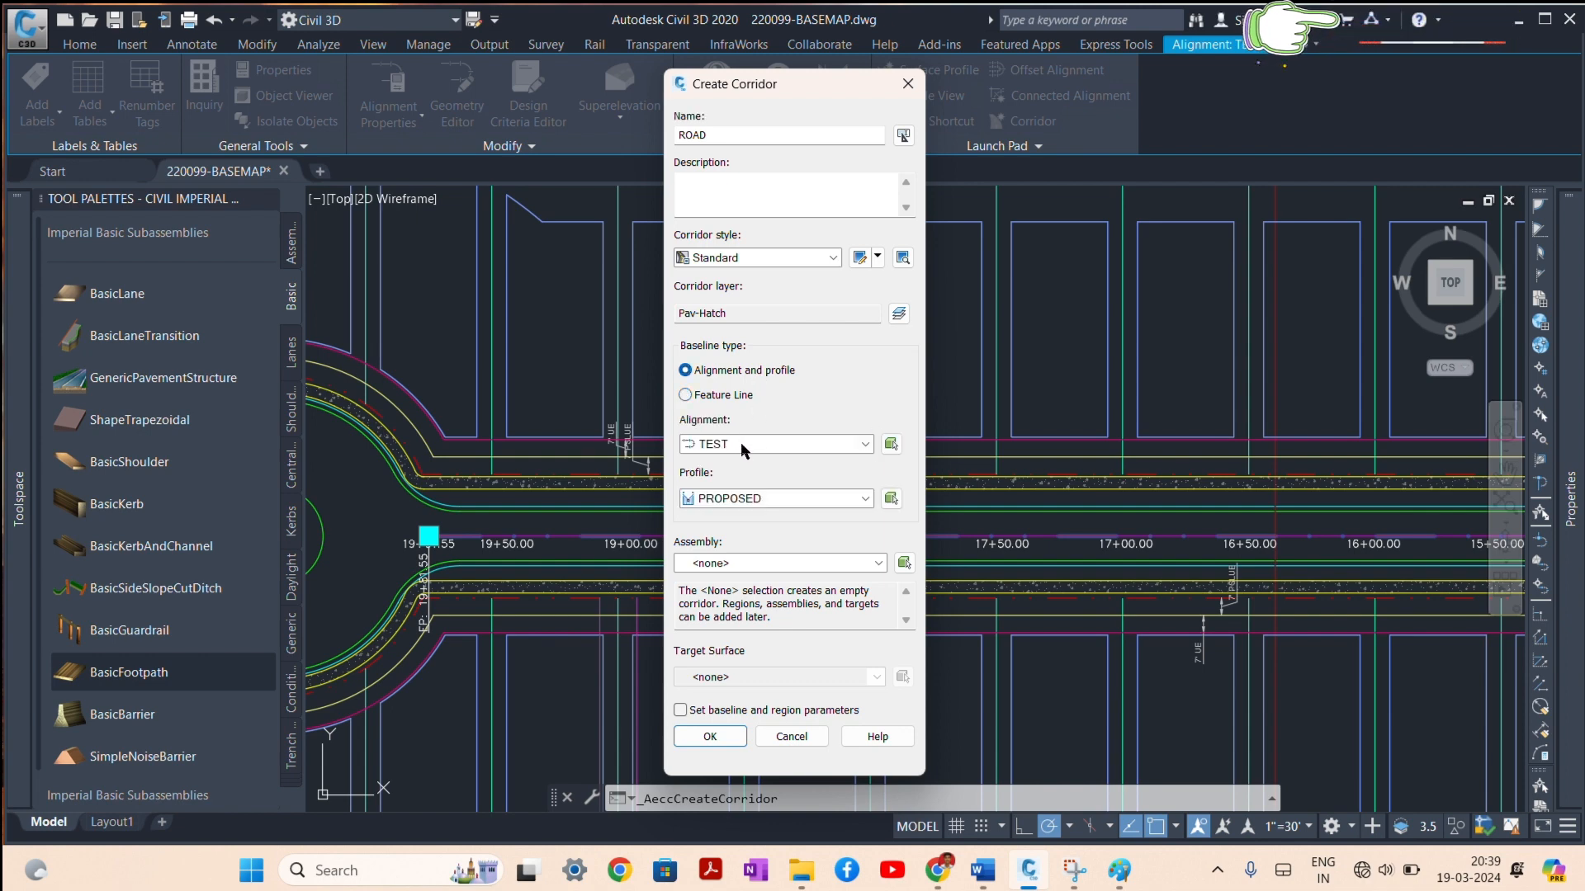
{"action": "left_click", "coordinate": [746, 446]}
{"action": "left_click", "coordinate": [747, 462]}
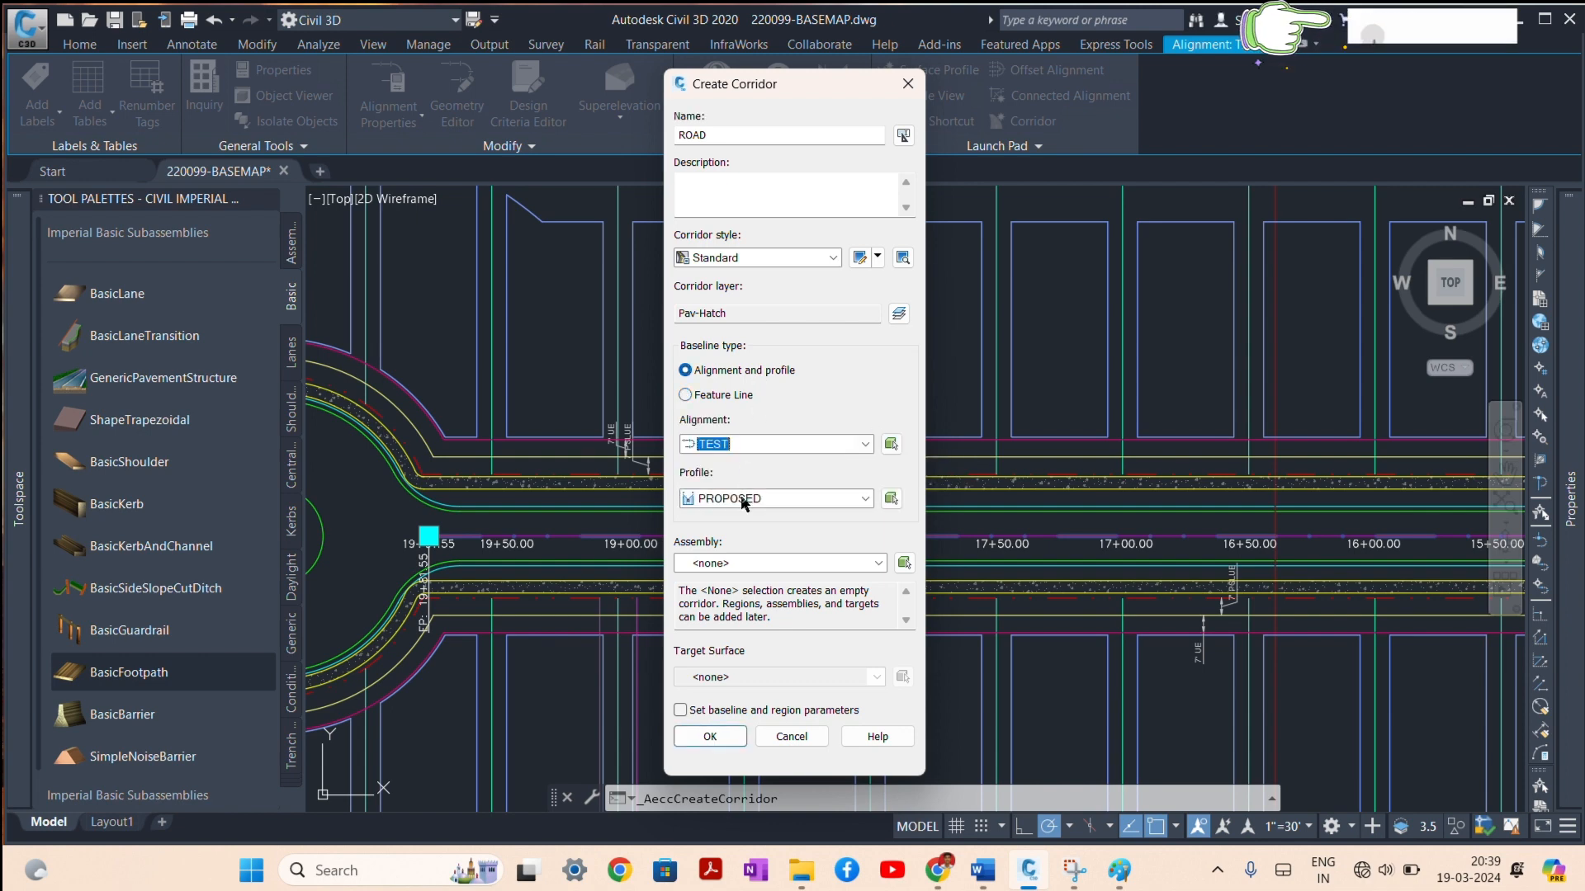
{"action": "left_click", "coordinate": [749, 498]}
{"action": "left_click", "coordinate": [749, 499]}
Step: Use the ROAD assembly for the corridor and open the target surface choices
{"action": "left_click", "coordinate": [740, 564]}
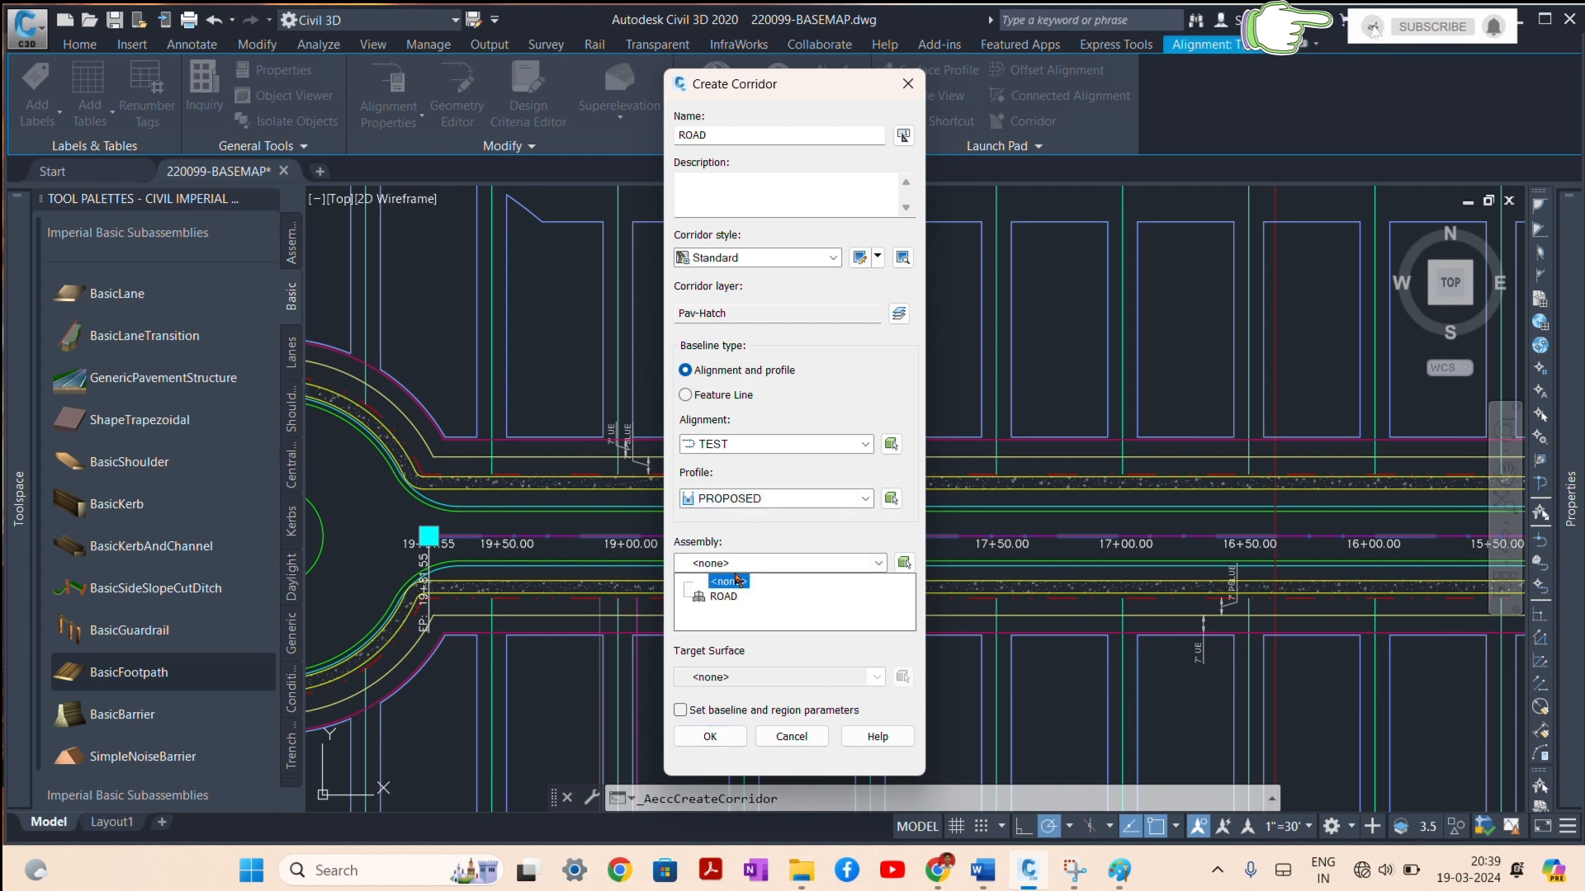
{"action": "left_click", "coordinate": [726, 583]}
{"action": "left_click", "coordinate": [726, 566]}
{"action": "left_click", "coordinate": [727, 601]}
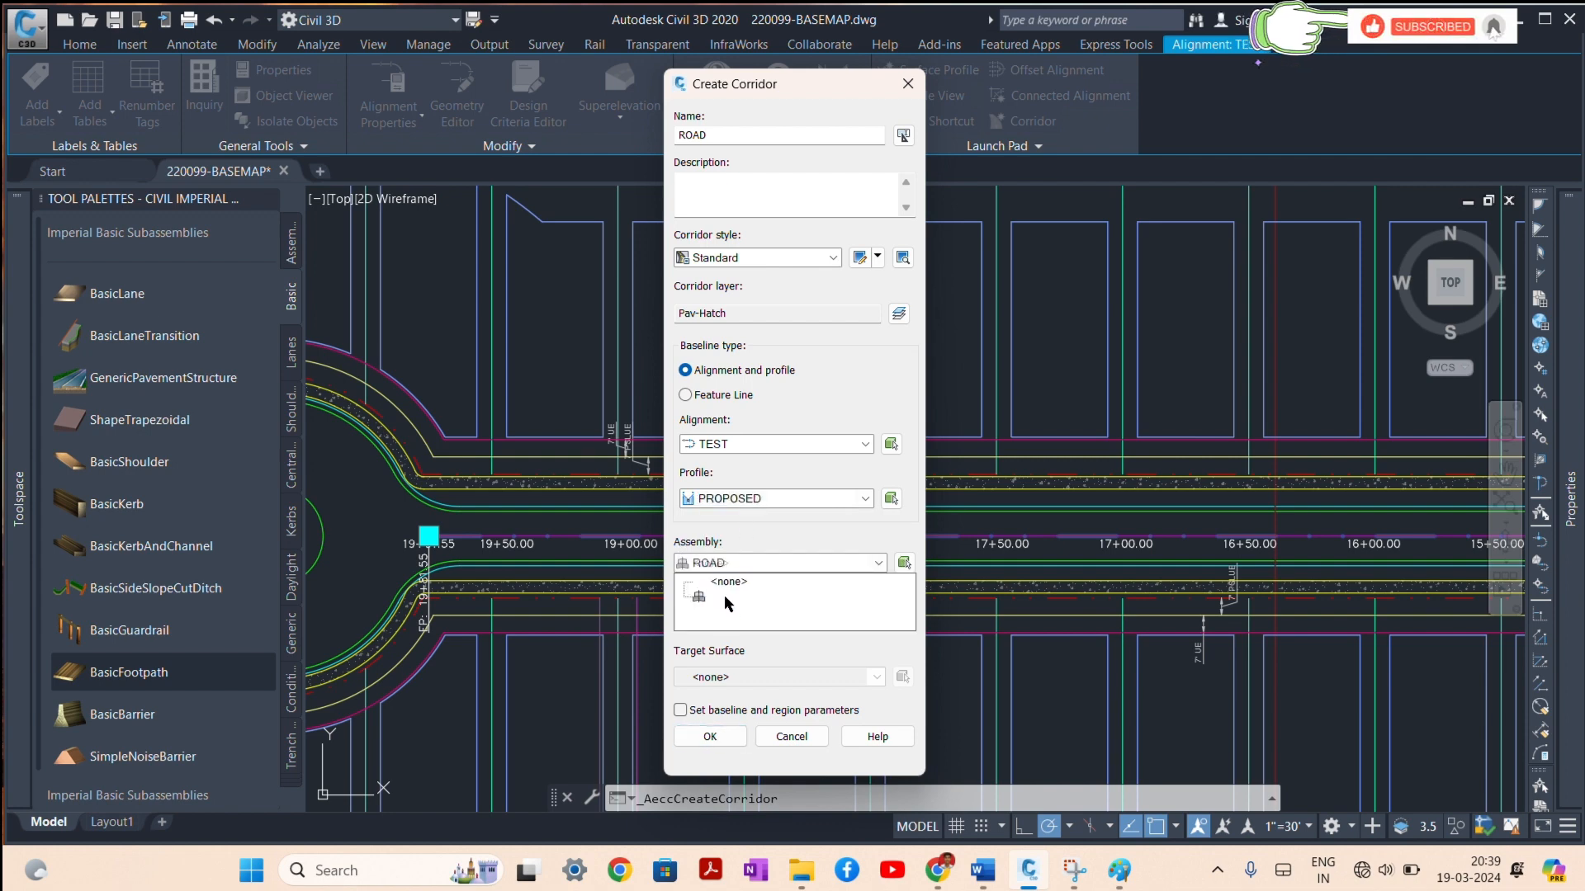
{"action": "left_click", "coordinate": [734, 682]}
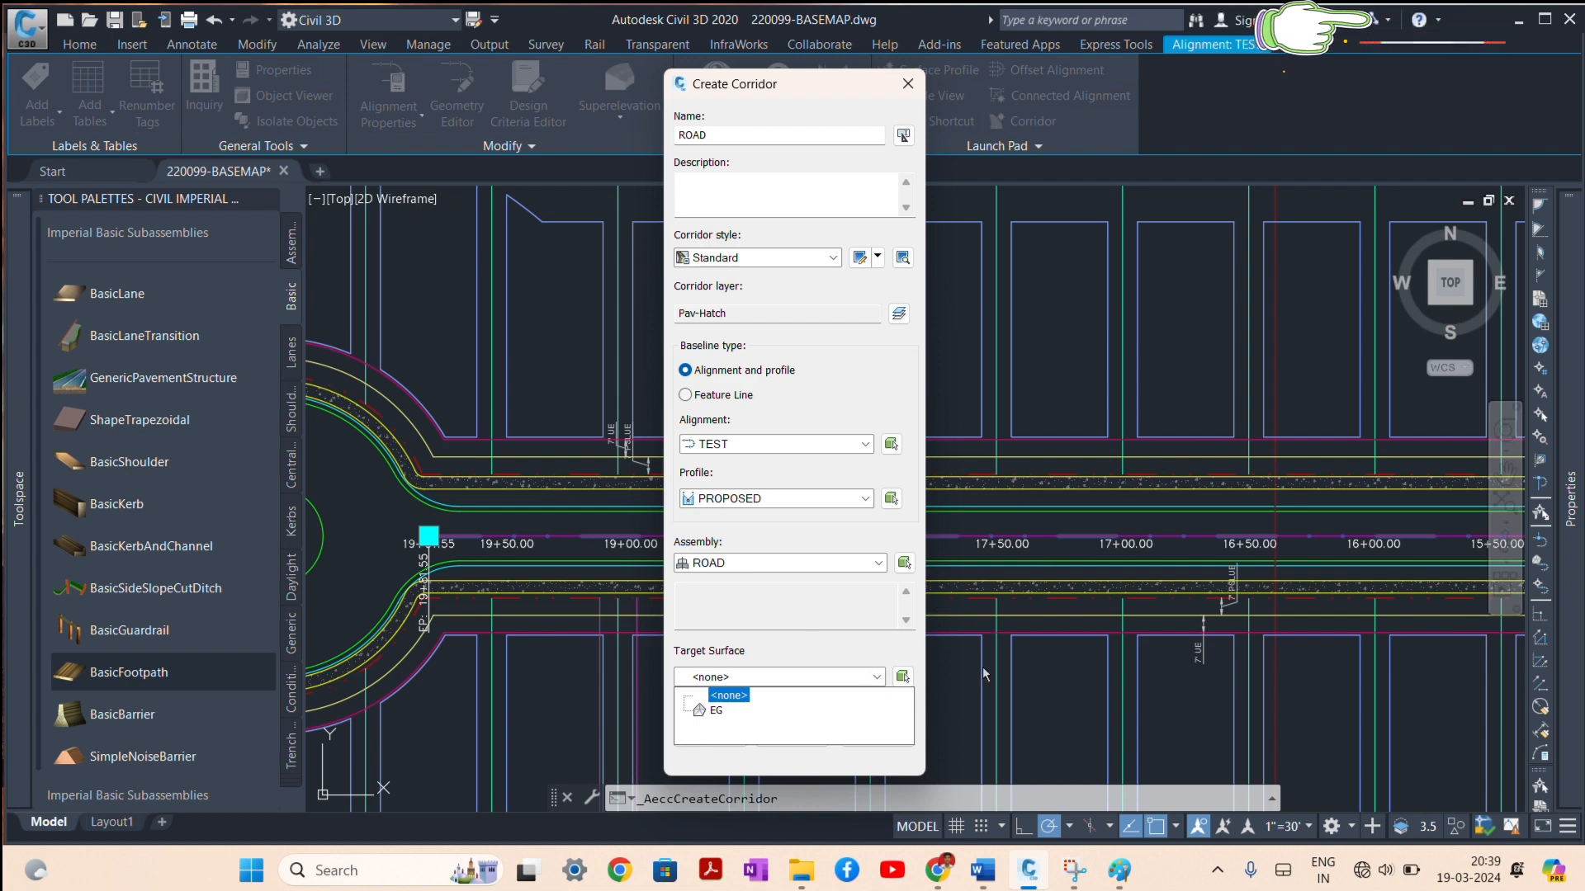
Step: Switch to Paint and sketch a ground line crossing a road section with side slopes, hatching the area between them
{"action": "mouse_move", "coordinate": [1120, 870]}
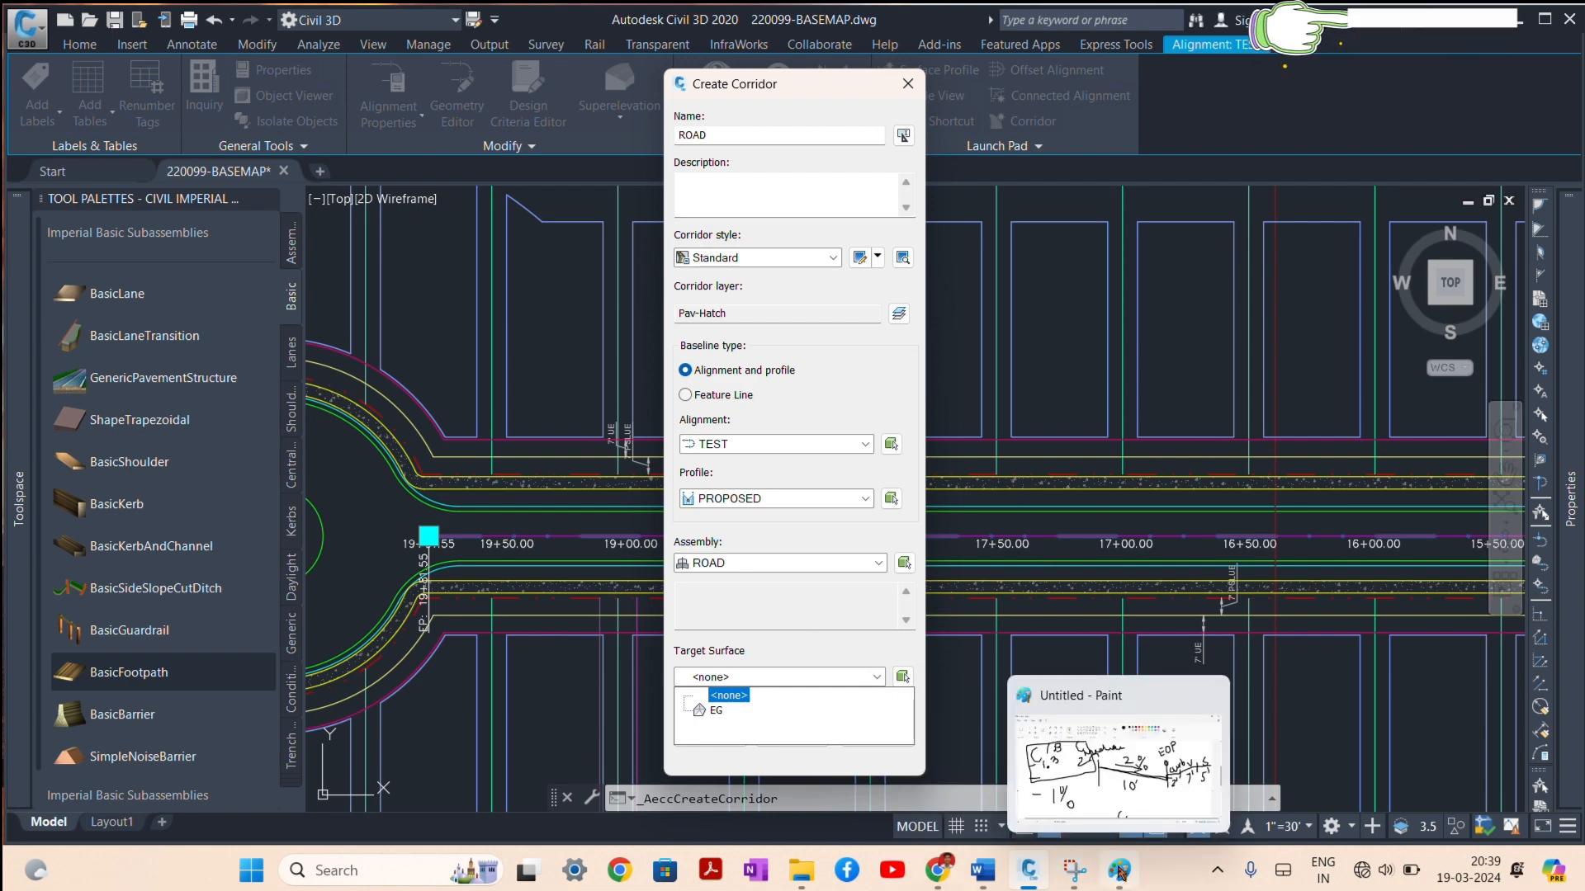
{"action": "left_click", "coordinate": [1125, 803]}
{"action": "scroll", "coordinate": [788, 510], "scroll_direction": "down", "scroll_amount": 10}
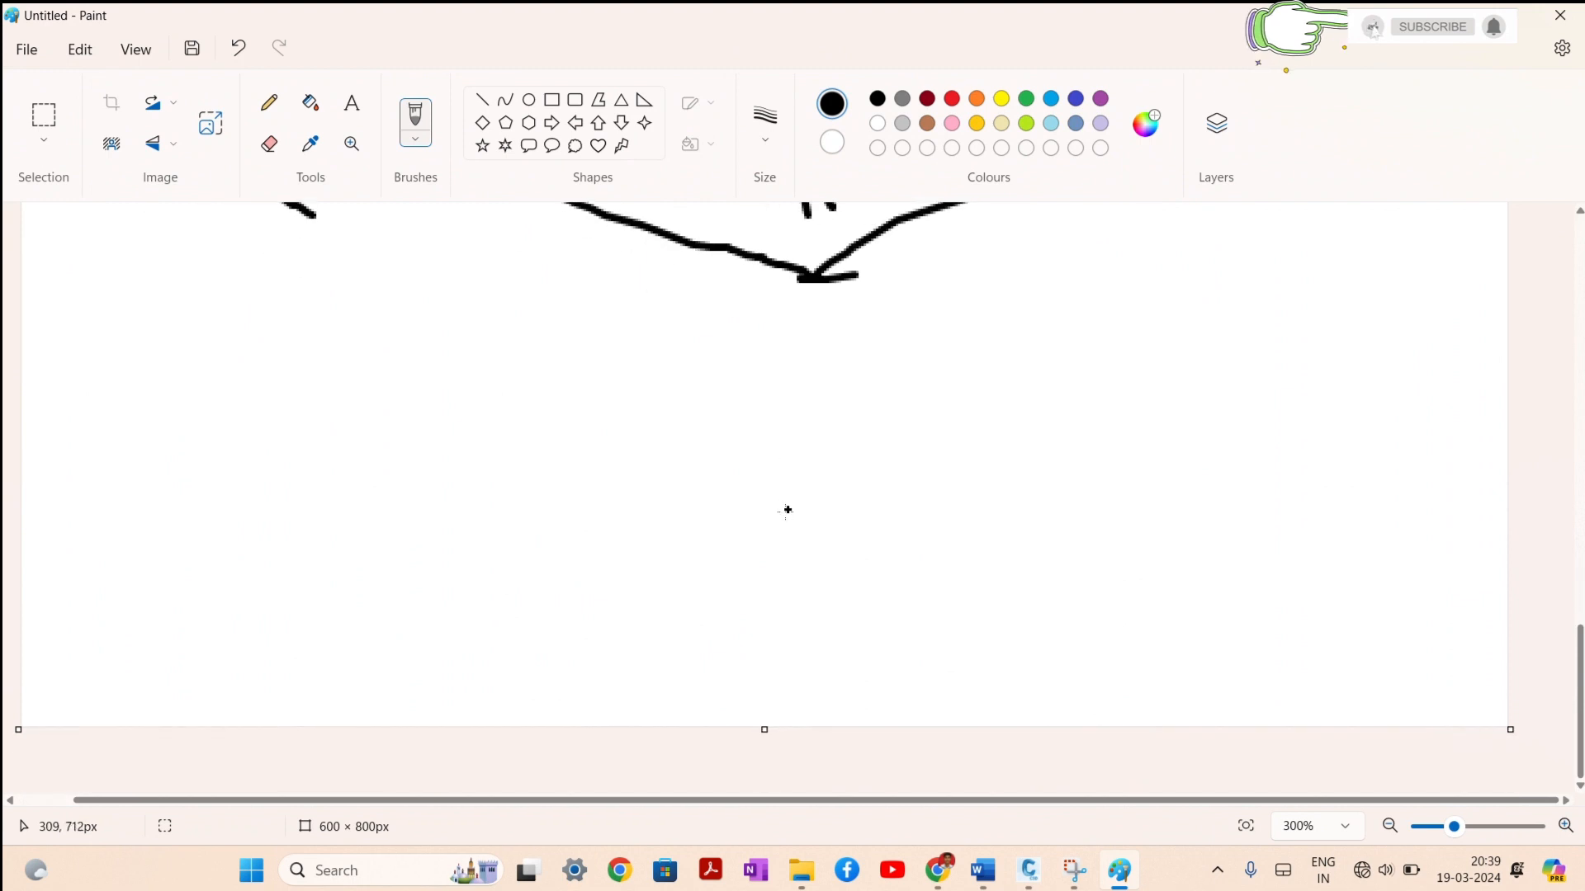
{"action": "mouse_move", "coordinate": [468, 595]}
{"action": "left_mouse_down"}
{"action": "mouse_move", "coordinate": [637, 456]}
{"action": "mouse_move", "coordinate": [782, 418]}
{"action": "mouse_move", "coordinate": [1303, 560]}
{"action": "left_mouse_up"}
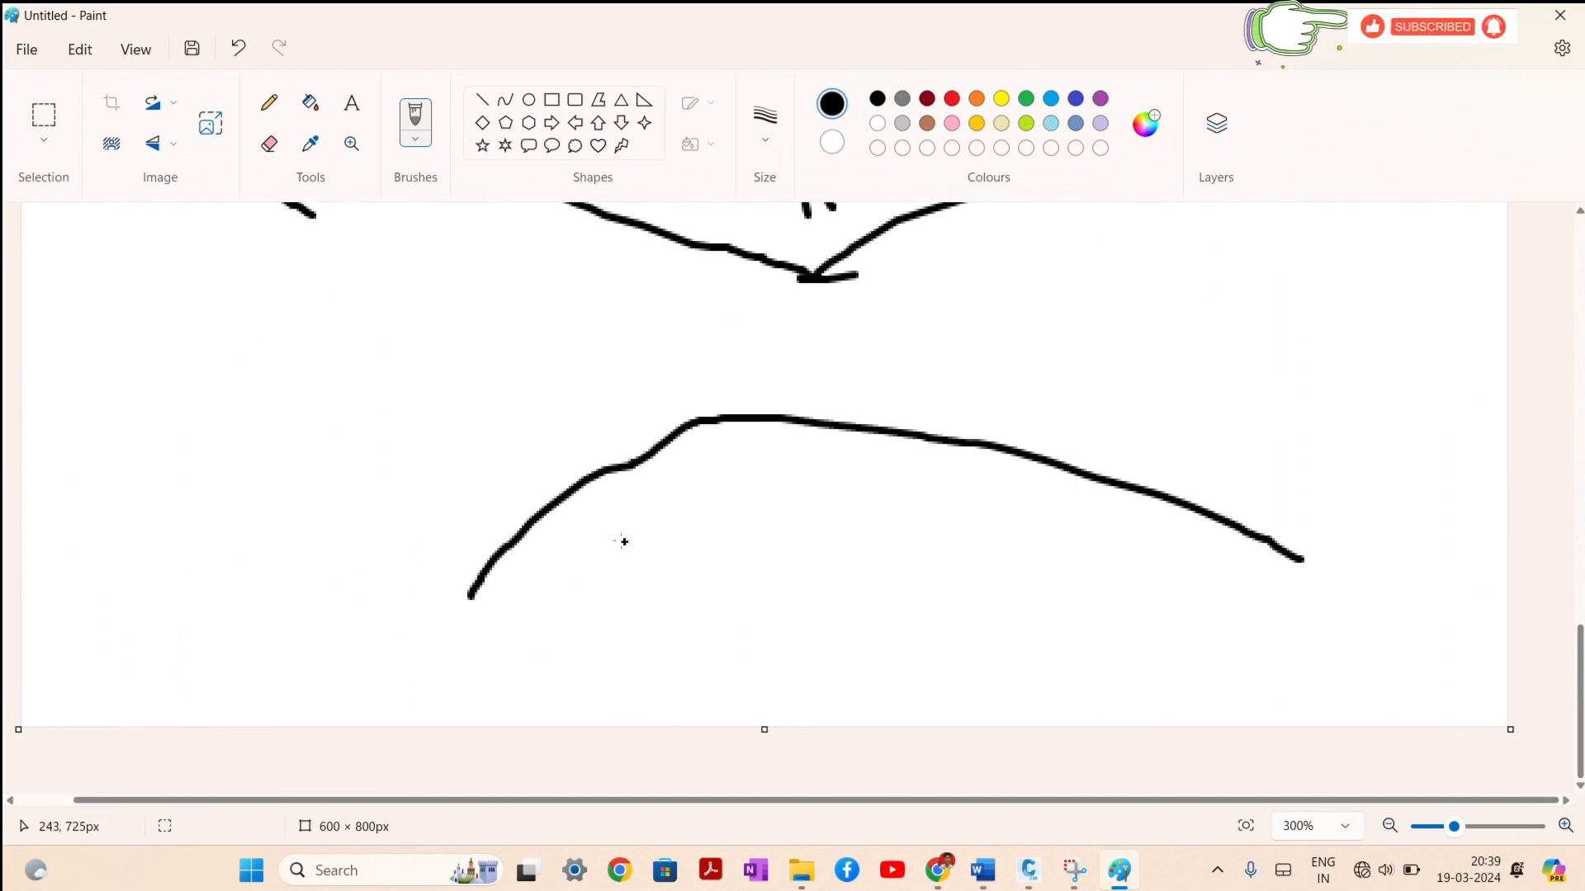
{"action": "left_click_drag", "start_coordinate": [598, 541], "coordinate": [1320, 504]}
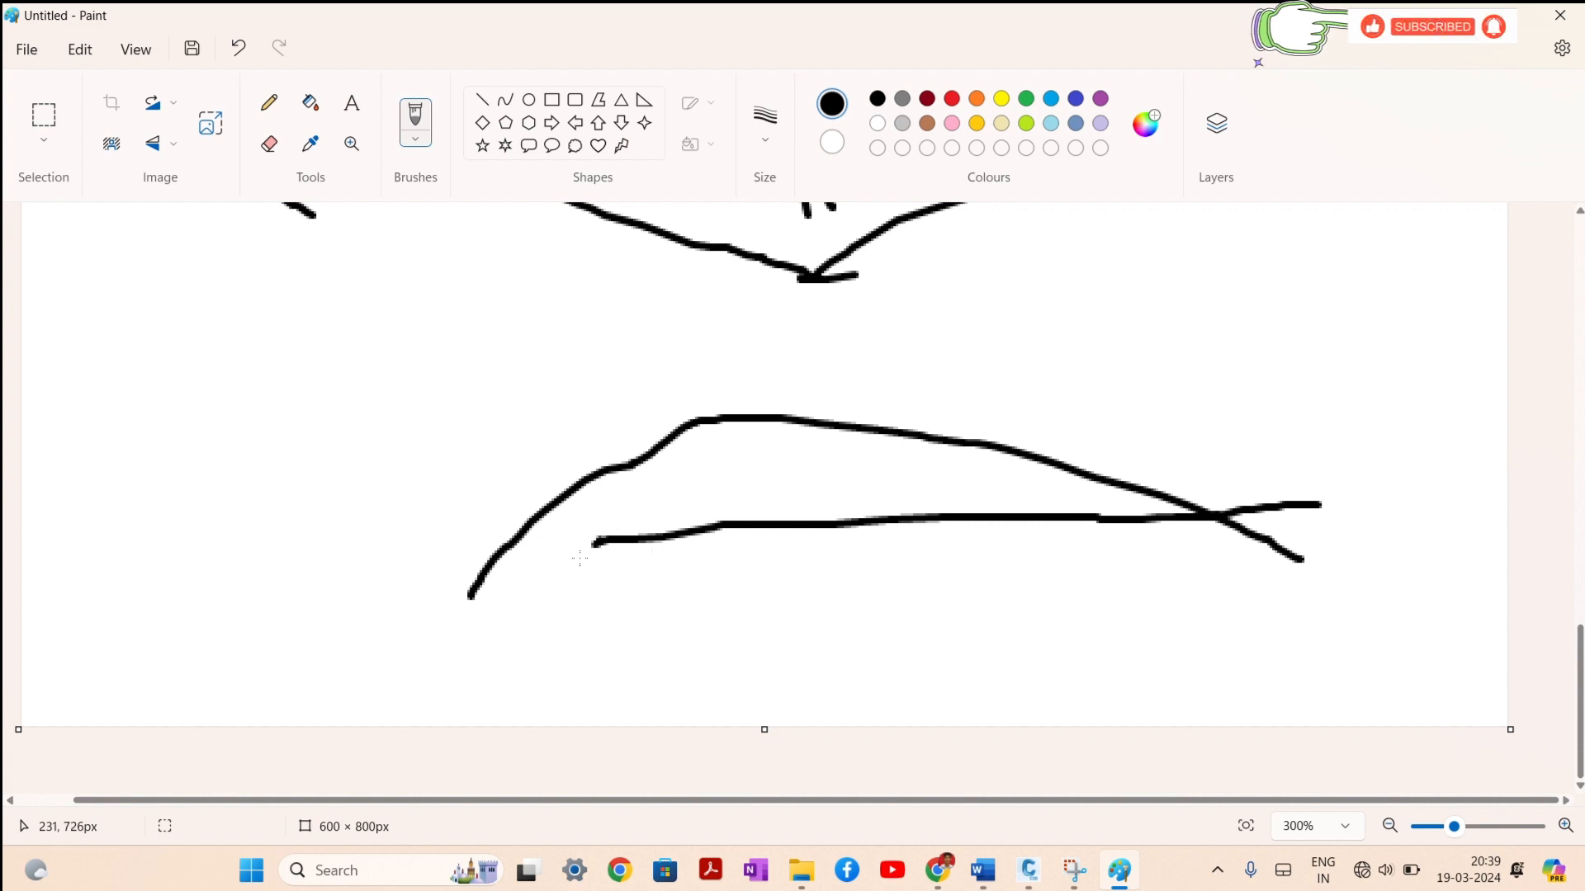
{"action": "left_click_drag", "start_coordinate": [580, 559], "coordinate": [458, 607]}
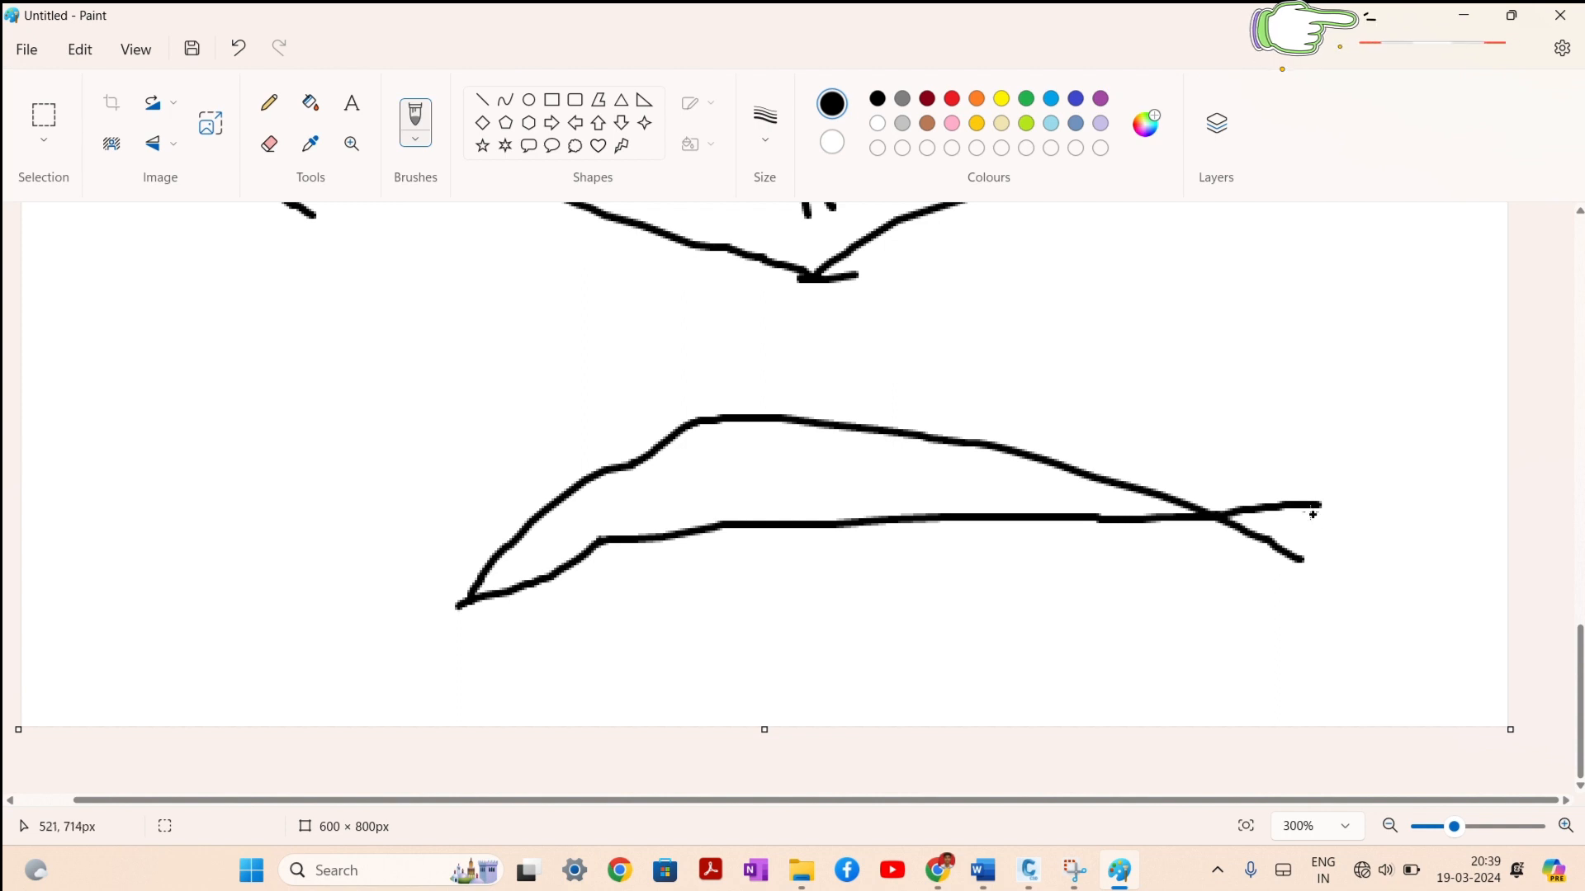
{"action": "left_click_drag", "start_coordinate": [1319, 505], "coordinate": [1432, 575]}
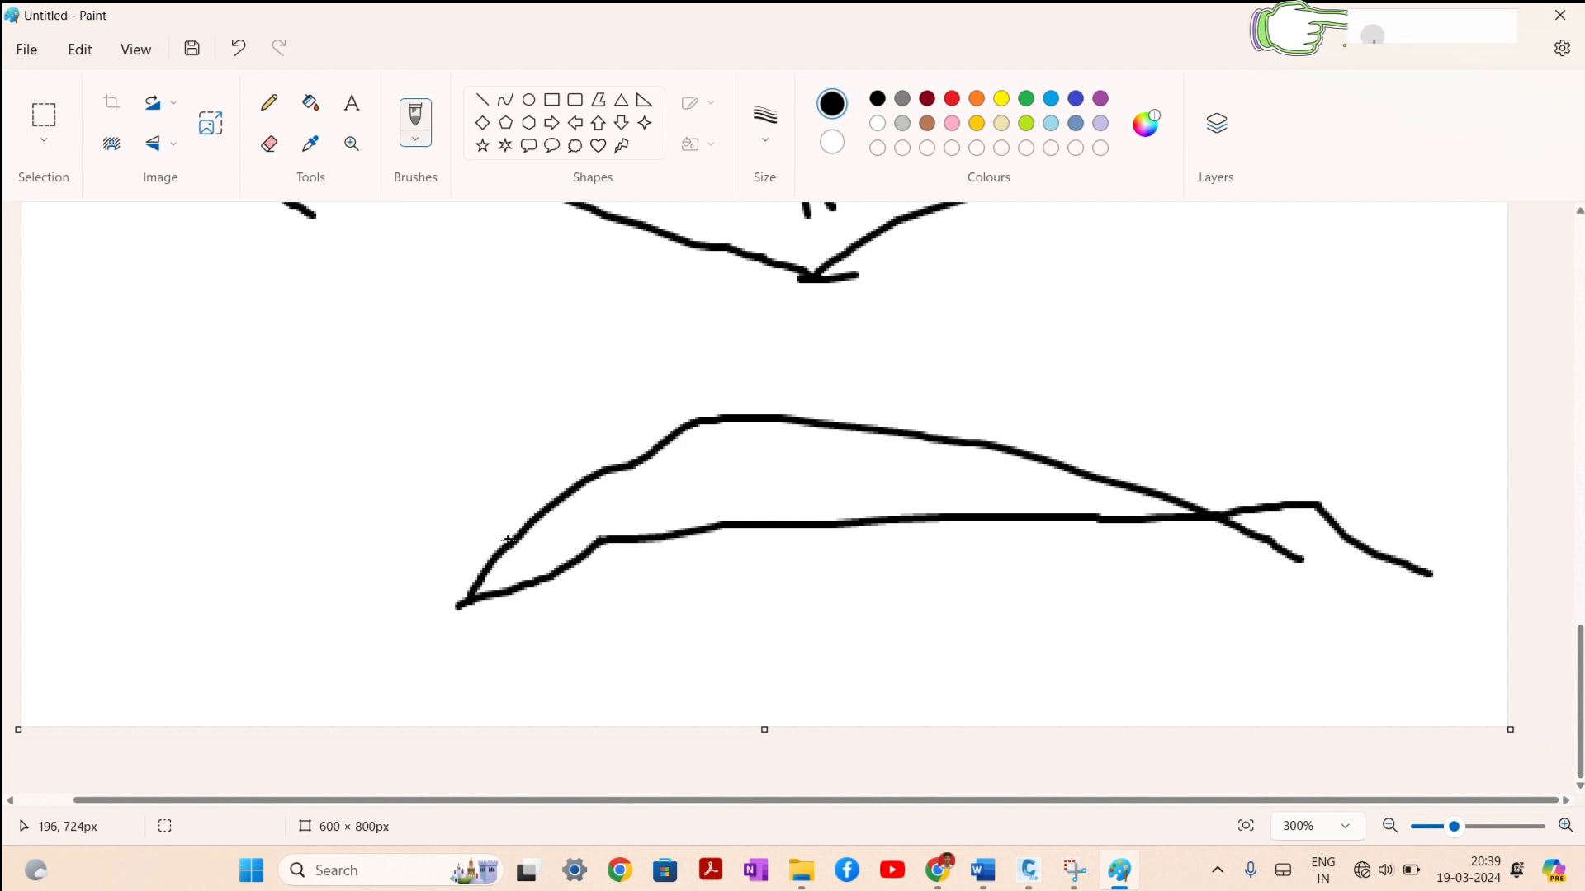
{"action": "mouse_move", "coordinate": [510, 538]}
{"action": "left_mouse_down"}
{"action": "mouse_move", "coordinate": [689, 434]}
{"action": "mouse_move", "coordinate": [910, 477]}
{"action": "left_mouse_up"}
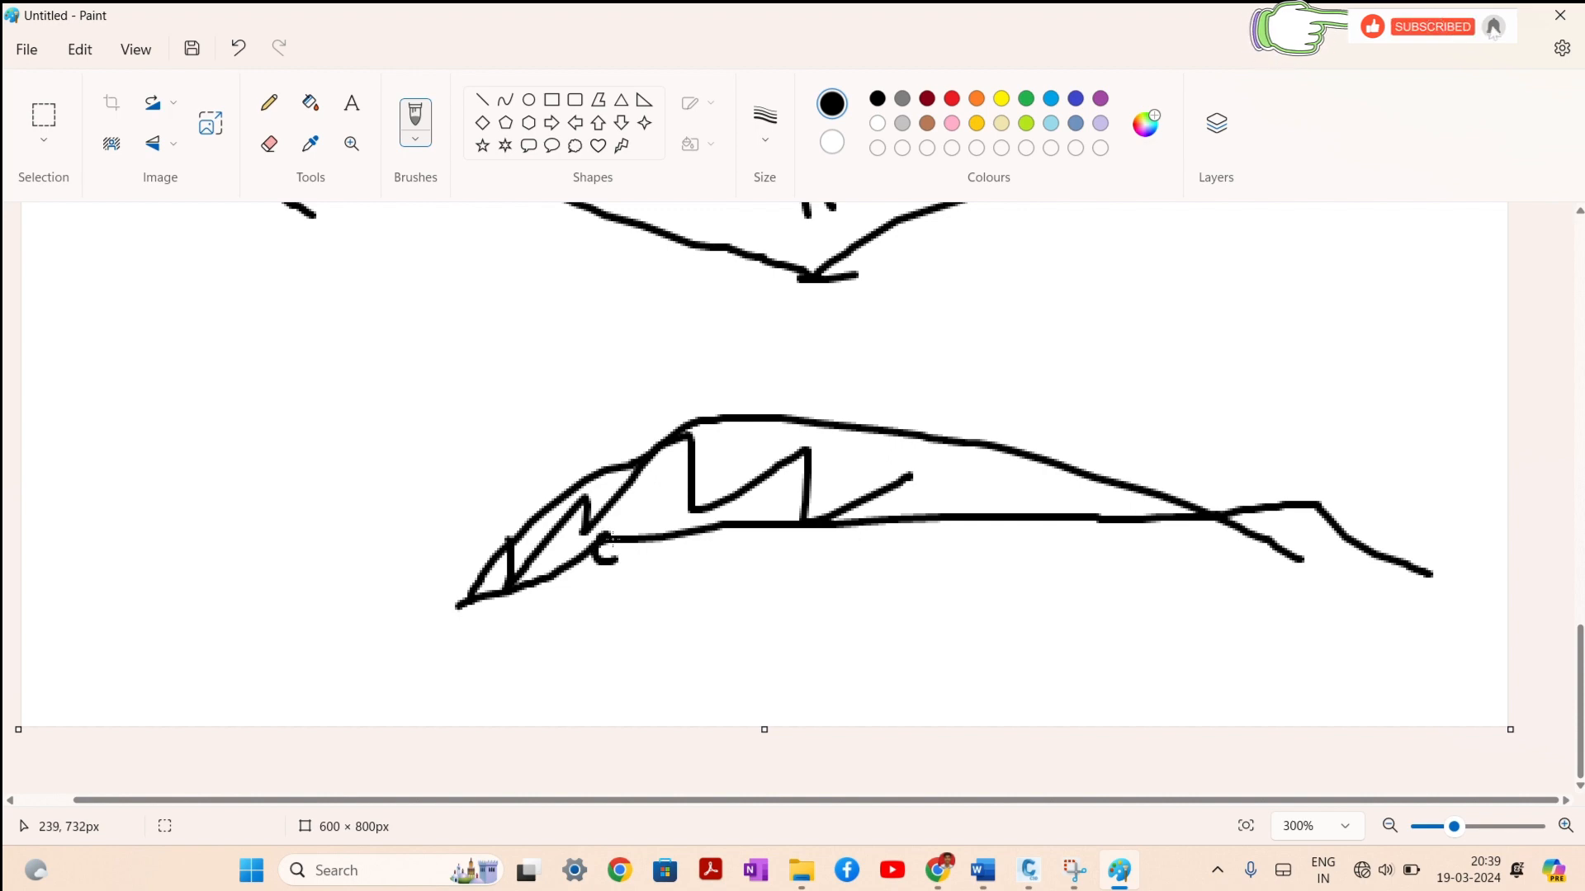
Step: Mark the outer end of the 5' segment in the typical road section sketch
{"action": "scroll", "coordinate": [656, 497], "scroll_direction": "up", "scroll_amount": 10}
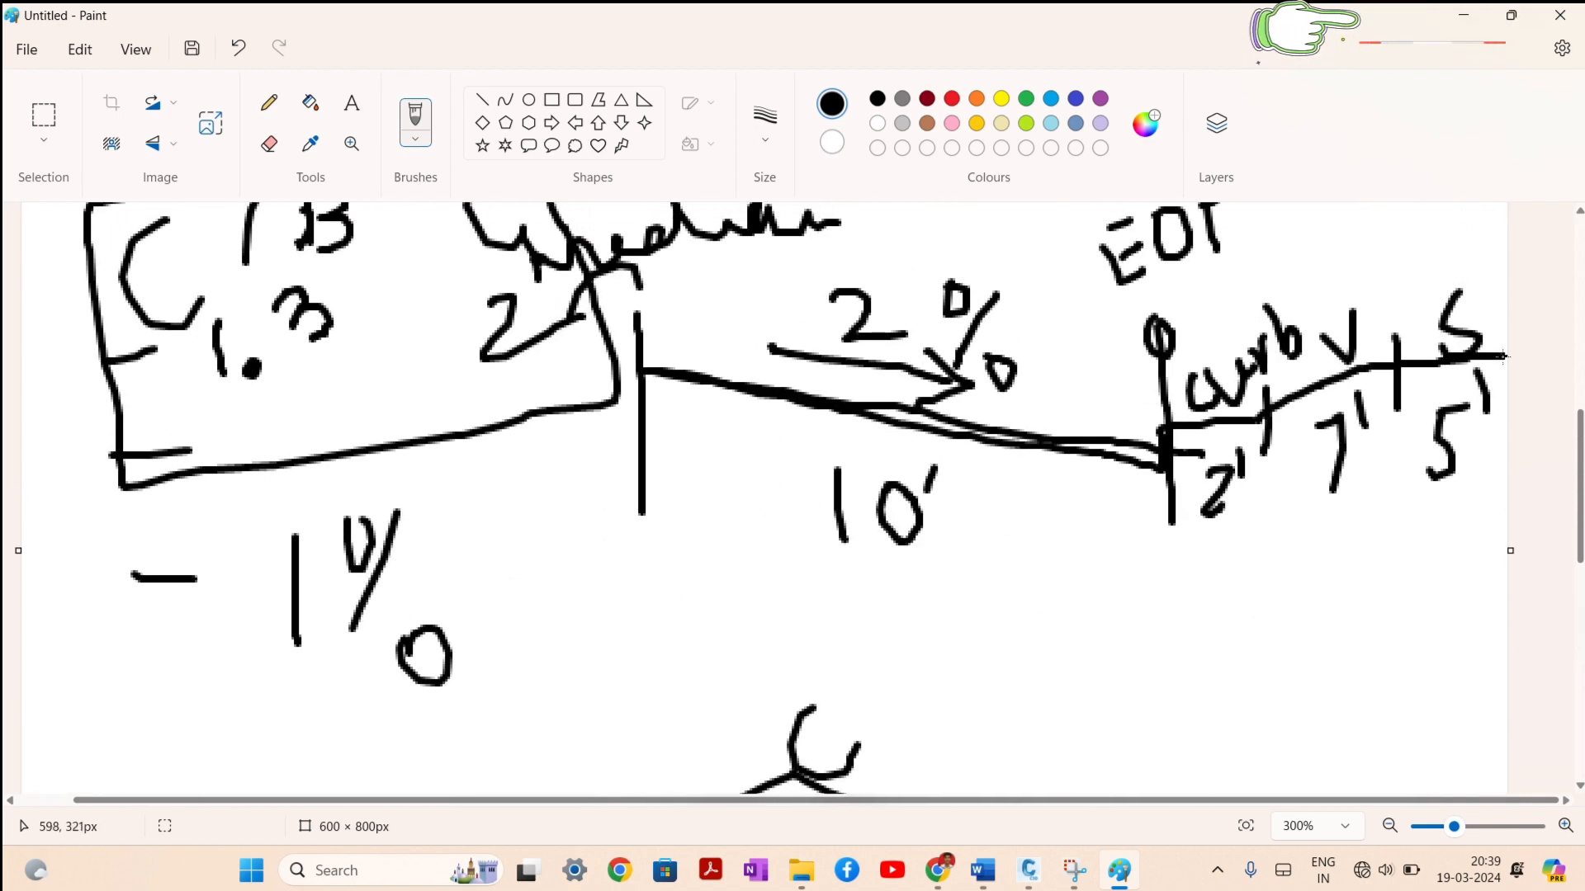
{"action": "left_click_drag", "start_coordinate": [1497, 303], "coordinate": [1509, 407]}
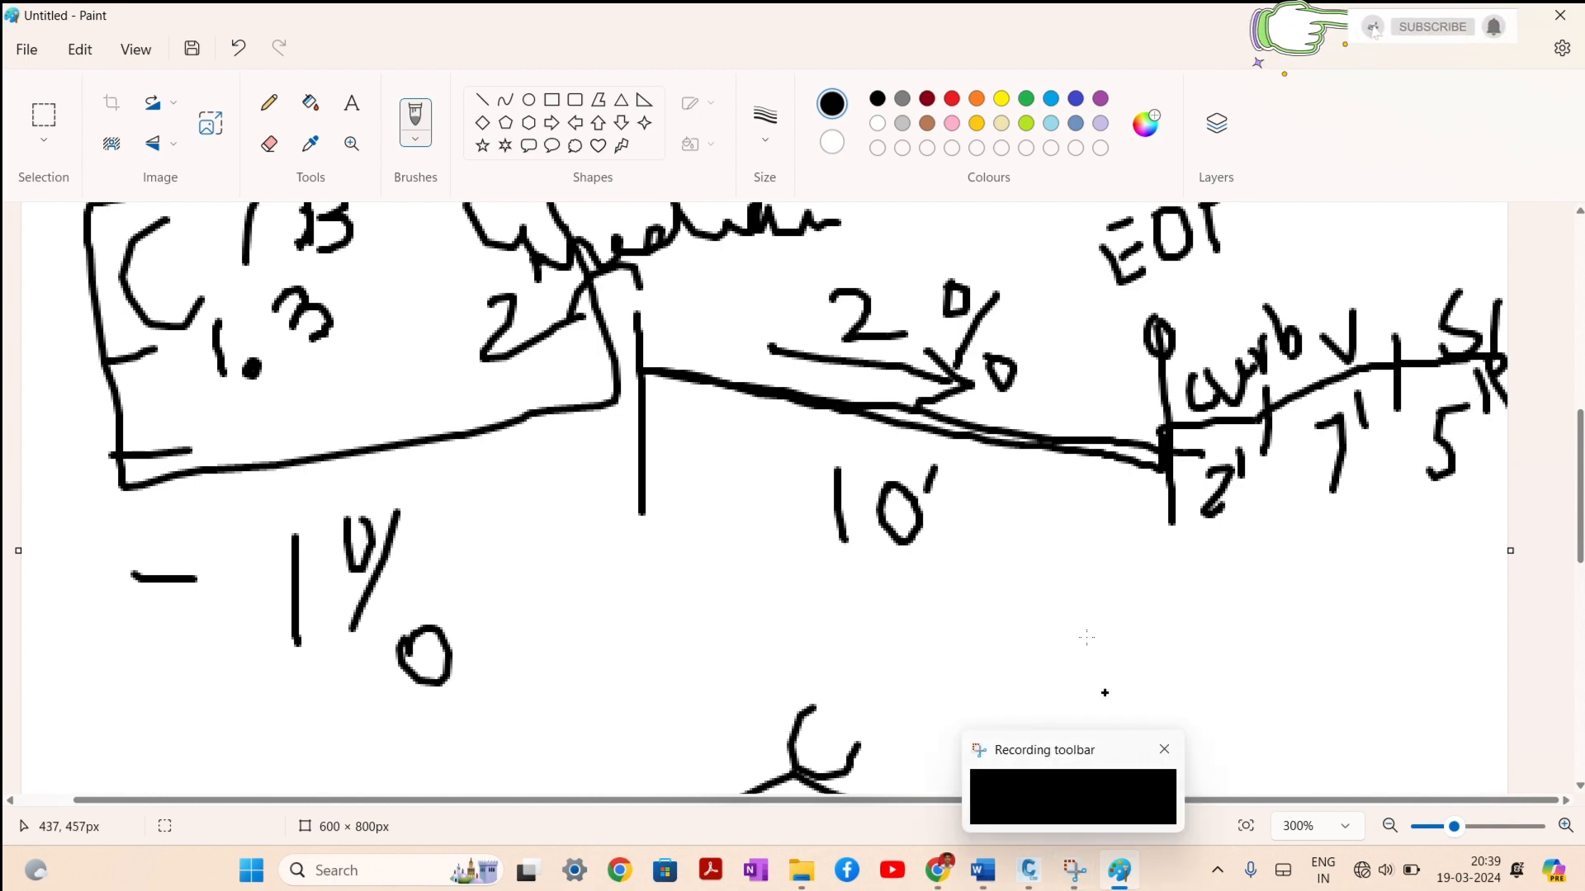
{"action": "scroll", "coordinate": [1018, 541], "scroll_direction": "down", "scroll_amount": 10}
{"action": "scroll", "coordinate": [995, 414], "scroll_direction": "down", "scroll_amount": 1}
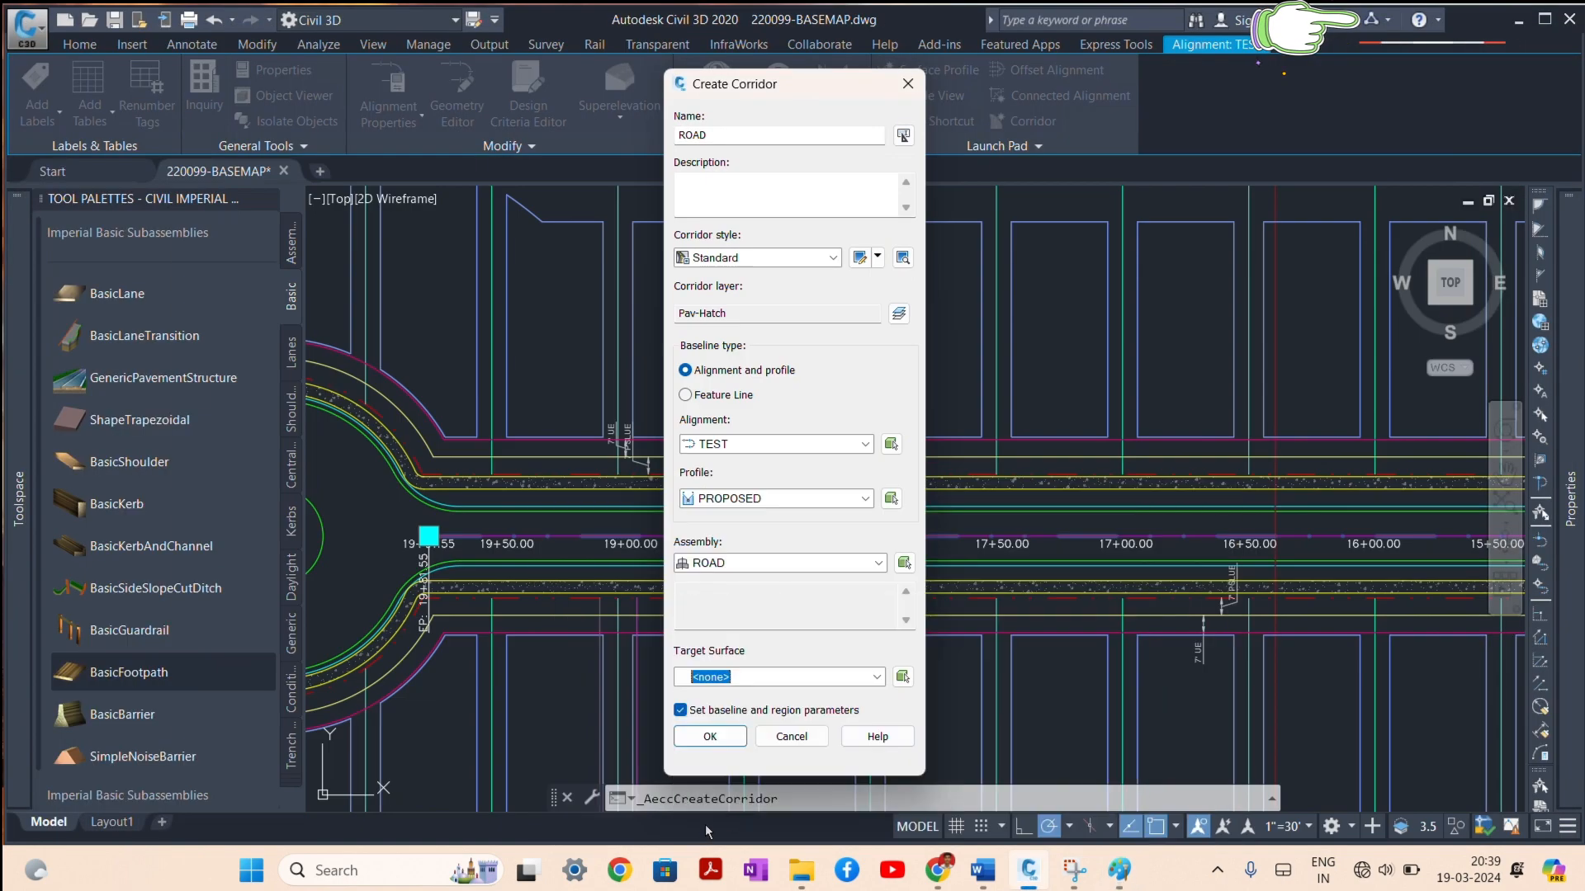
Step: Back in Civil 3D, set the target surface to EG and accept the corridor with baseline and region parameters enabled
{"action": "left_click", "coordinate": [756, 672]}
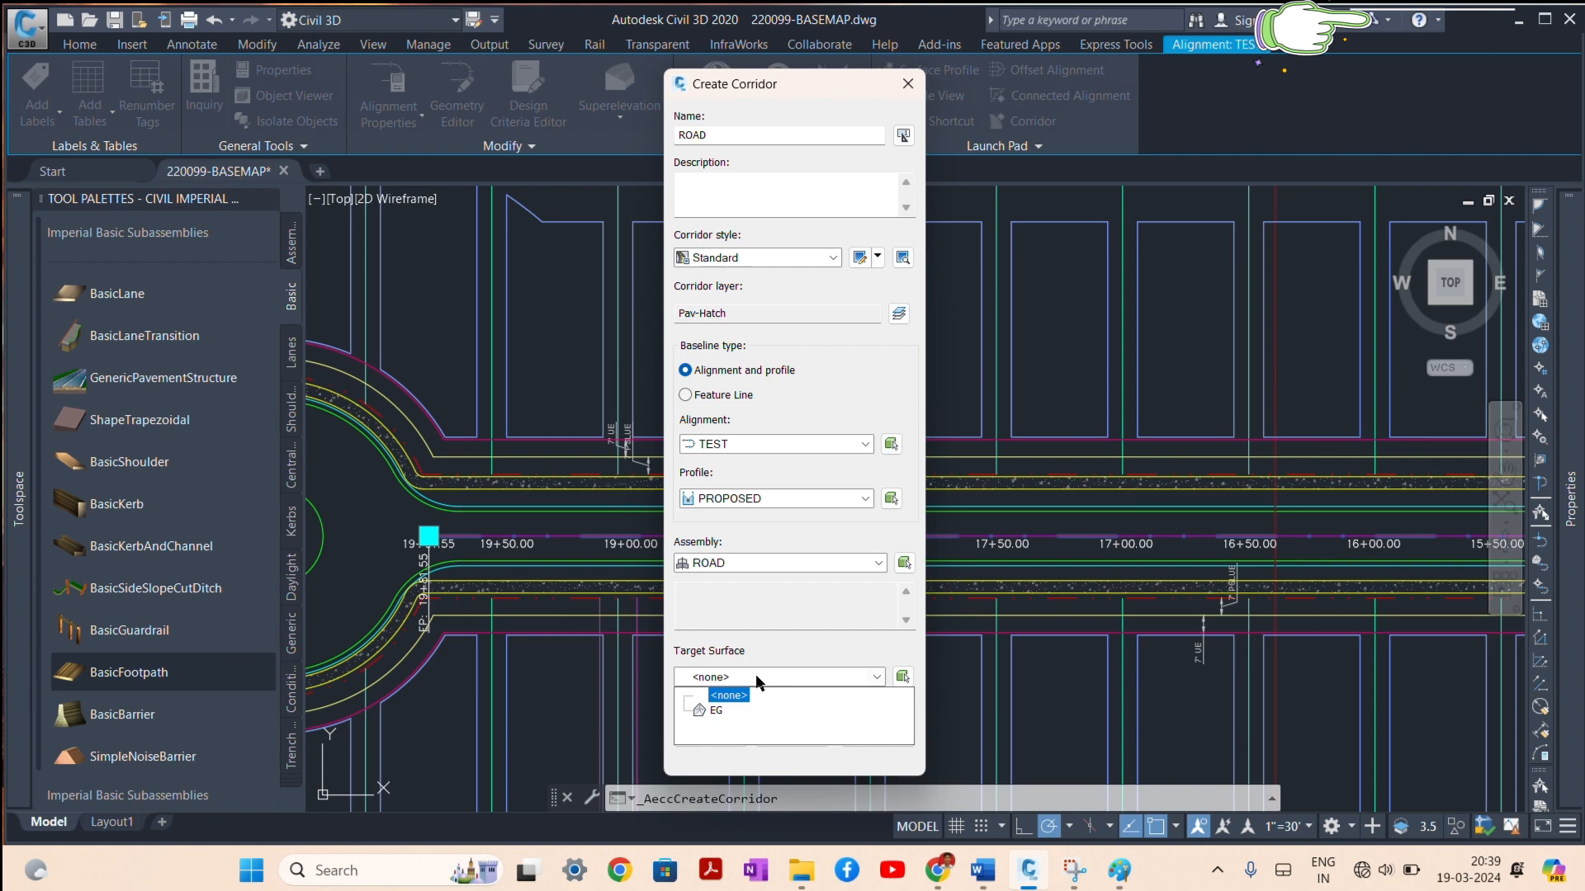
{"action": "left_click", "coordinate": [711, 733]}
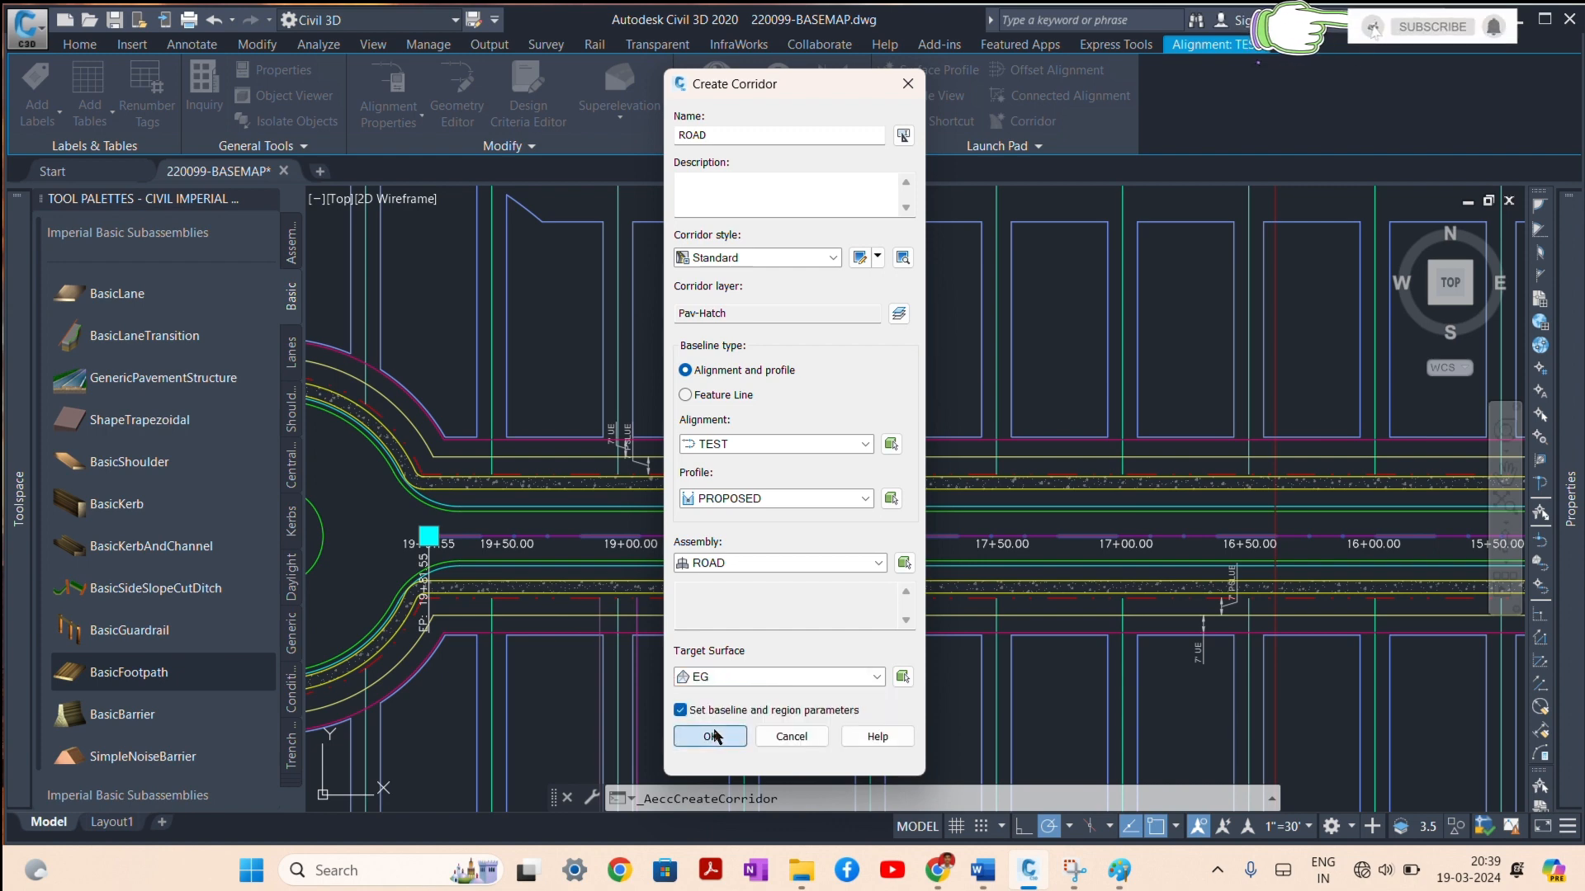
{"action": "left_click", "coordinate": [713, 736]}
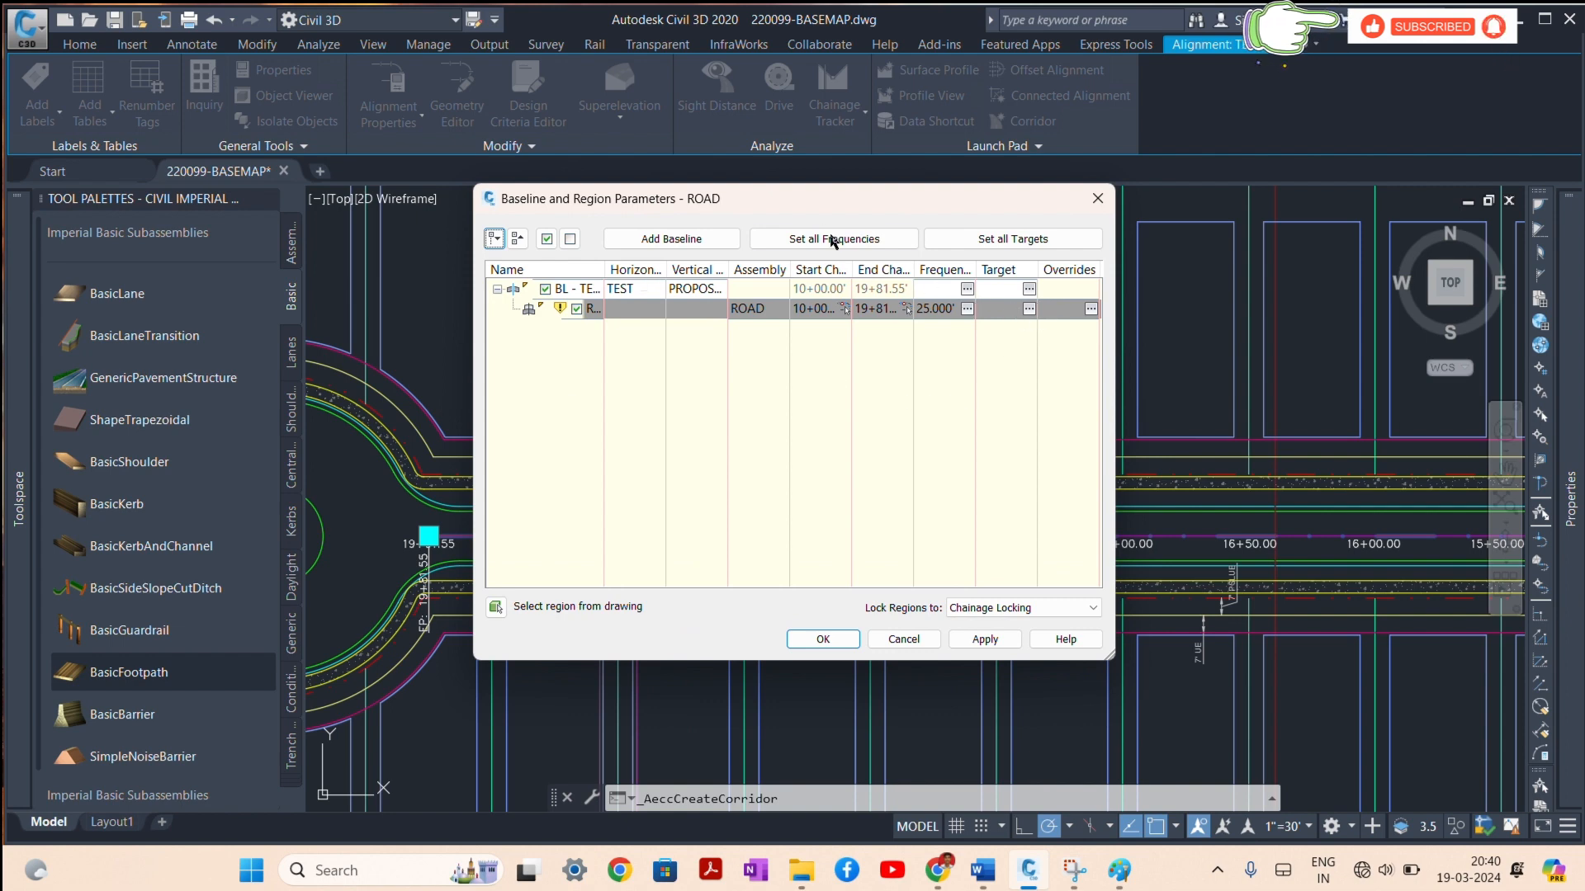
Step: Open the assembly frequency settings for the ROAD region
{"action": "left_click_drag", "start_coordinate": [817, 200], "coordinate": [763, 219]}
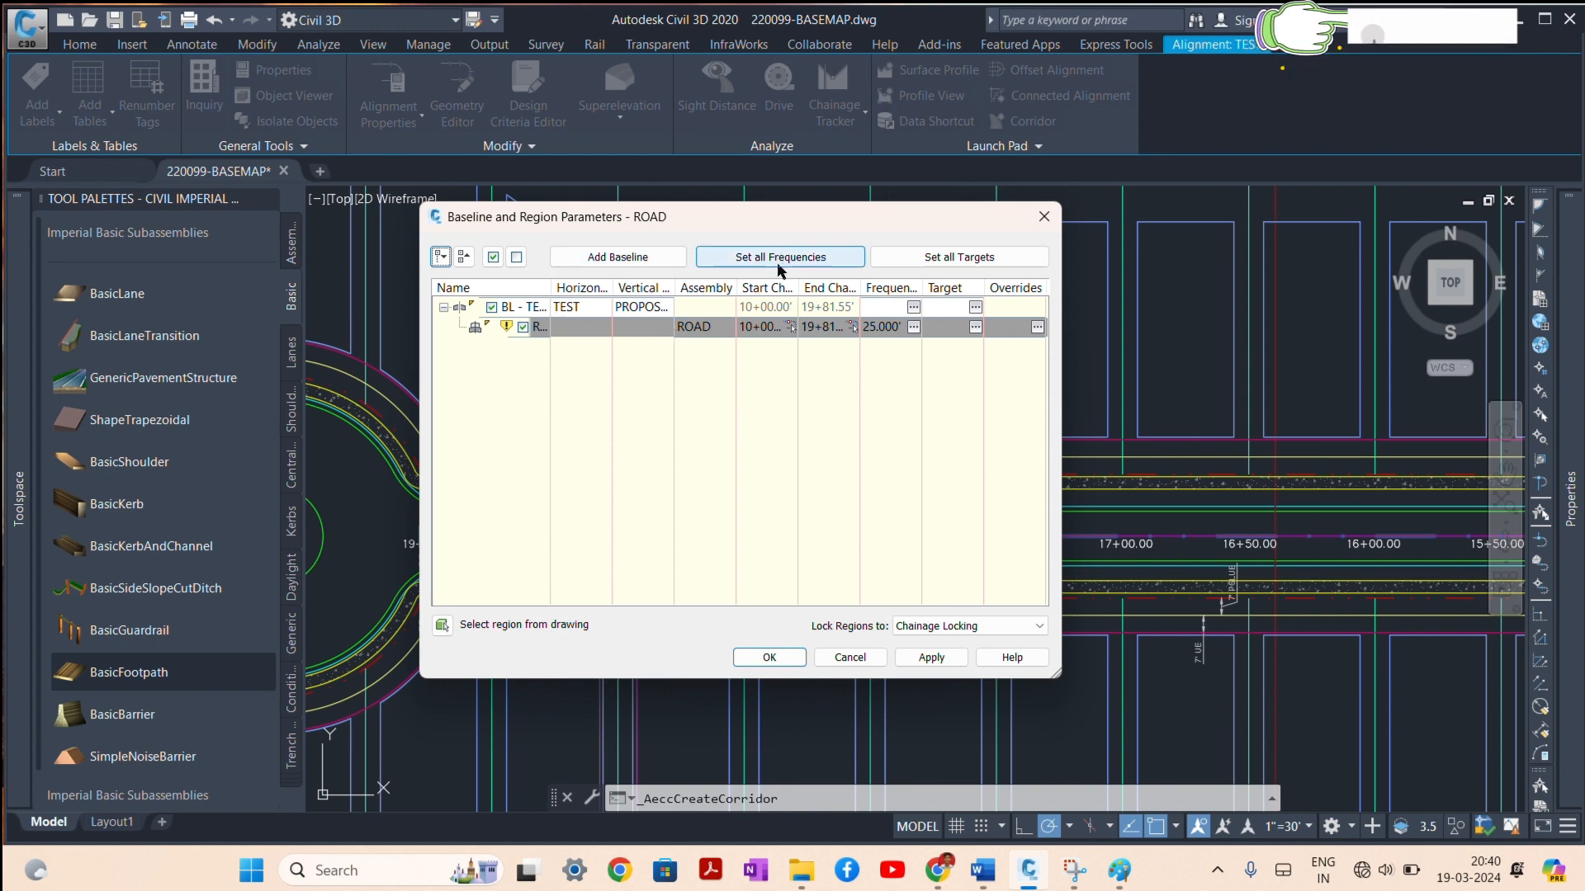
{"action": "left_click", "coordinate": [914, 327]}
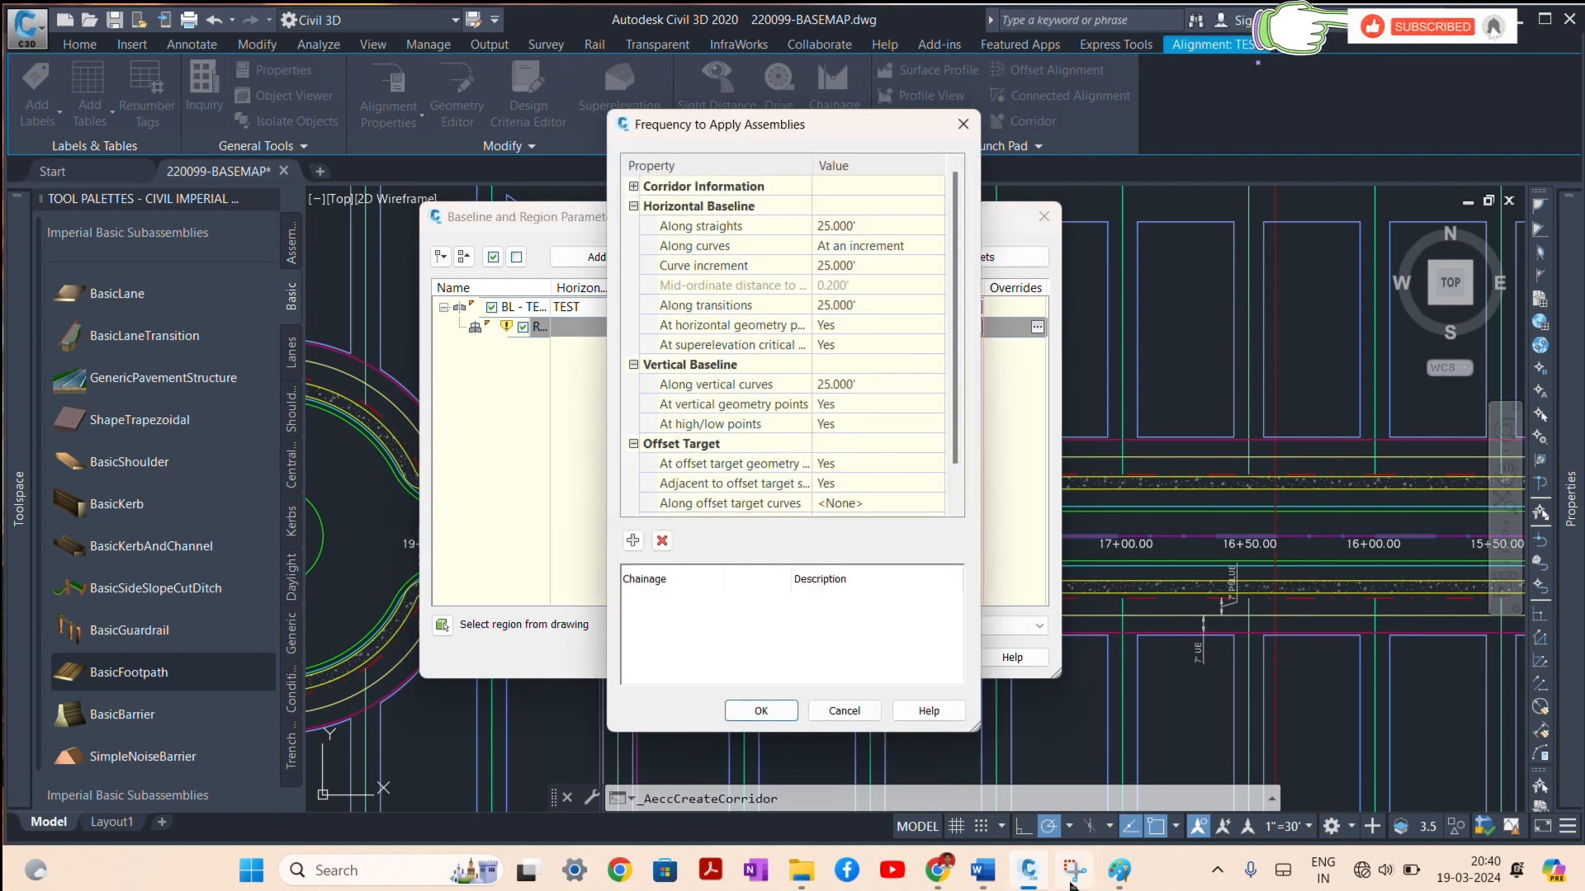
Step: Switch to Paint, sketch slanted lines with cross marks beneath the road section, and return to Civil 3D
{"action": "left_click", "coordinate": [1109, 881]}
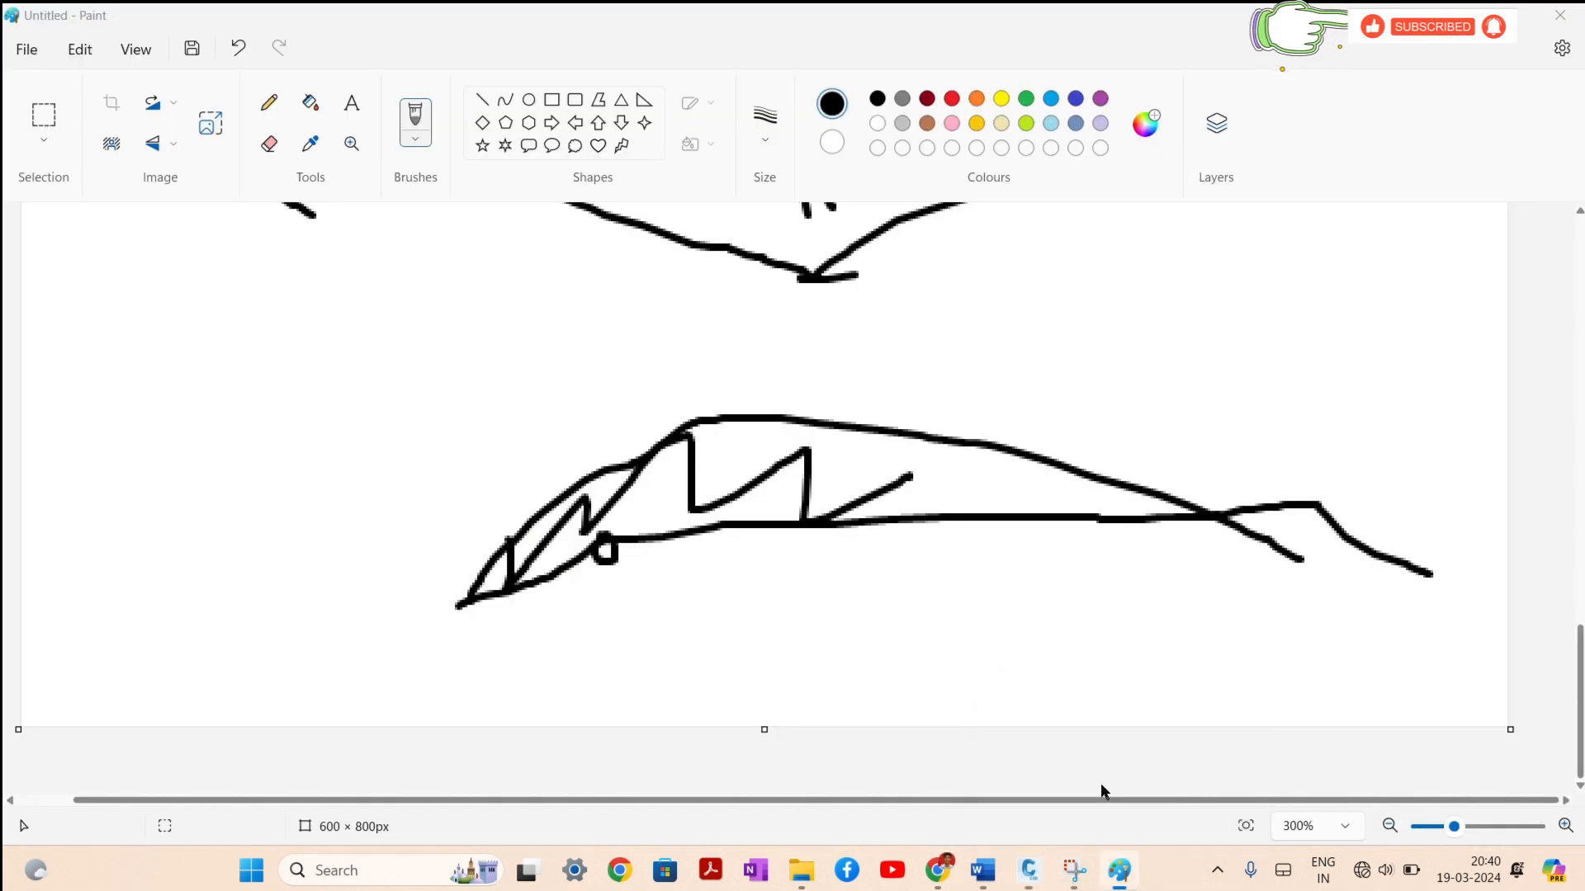
{"action": "left_click_drag", "start_coordinate": [826, 630], "coordinate": [1023, 525]}
{"action": "mouse_move", "coordinate": [881, 654]}
{"action": "left_mouse_down"}
{"action": "mouse_move", "coordinate": [1007, 598]}
{"action": "mouse_move", "coordinate": [969, 643]}
{"action": "mouse_move", "coordinate": [958, 558]}
{"action": "left_mouse_up"}
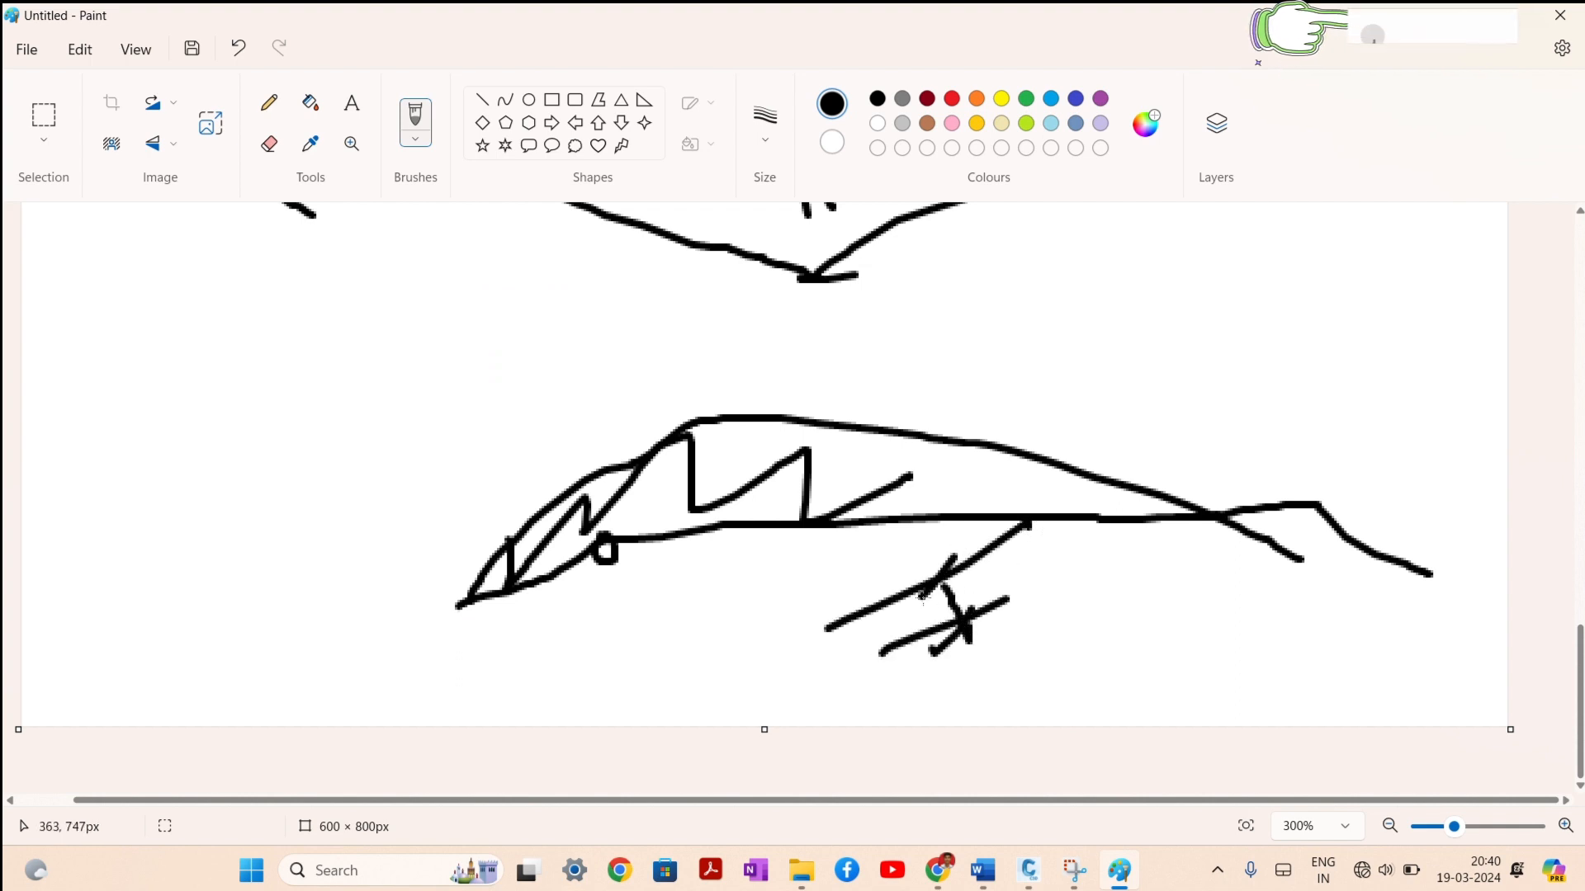
{"action": "mouse_move", "coordinate": [1119, 873]}
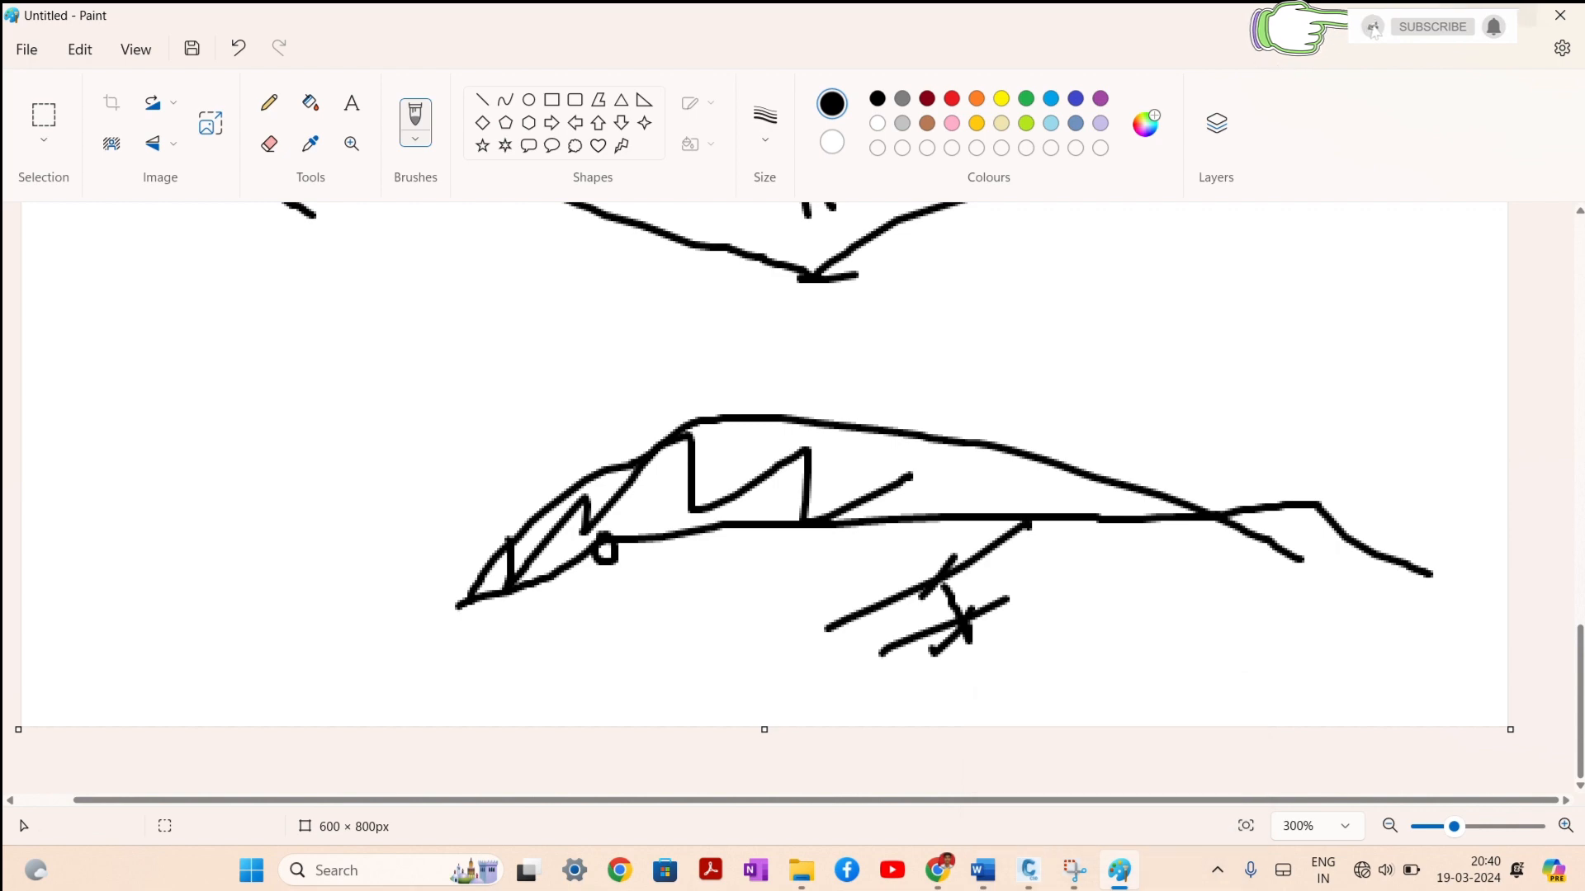
{"action": "left_click", "coordinate": [1466, 16]}
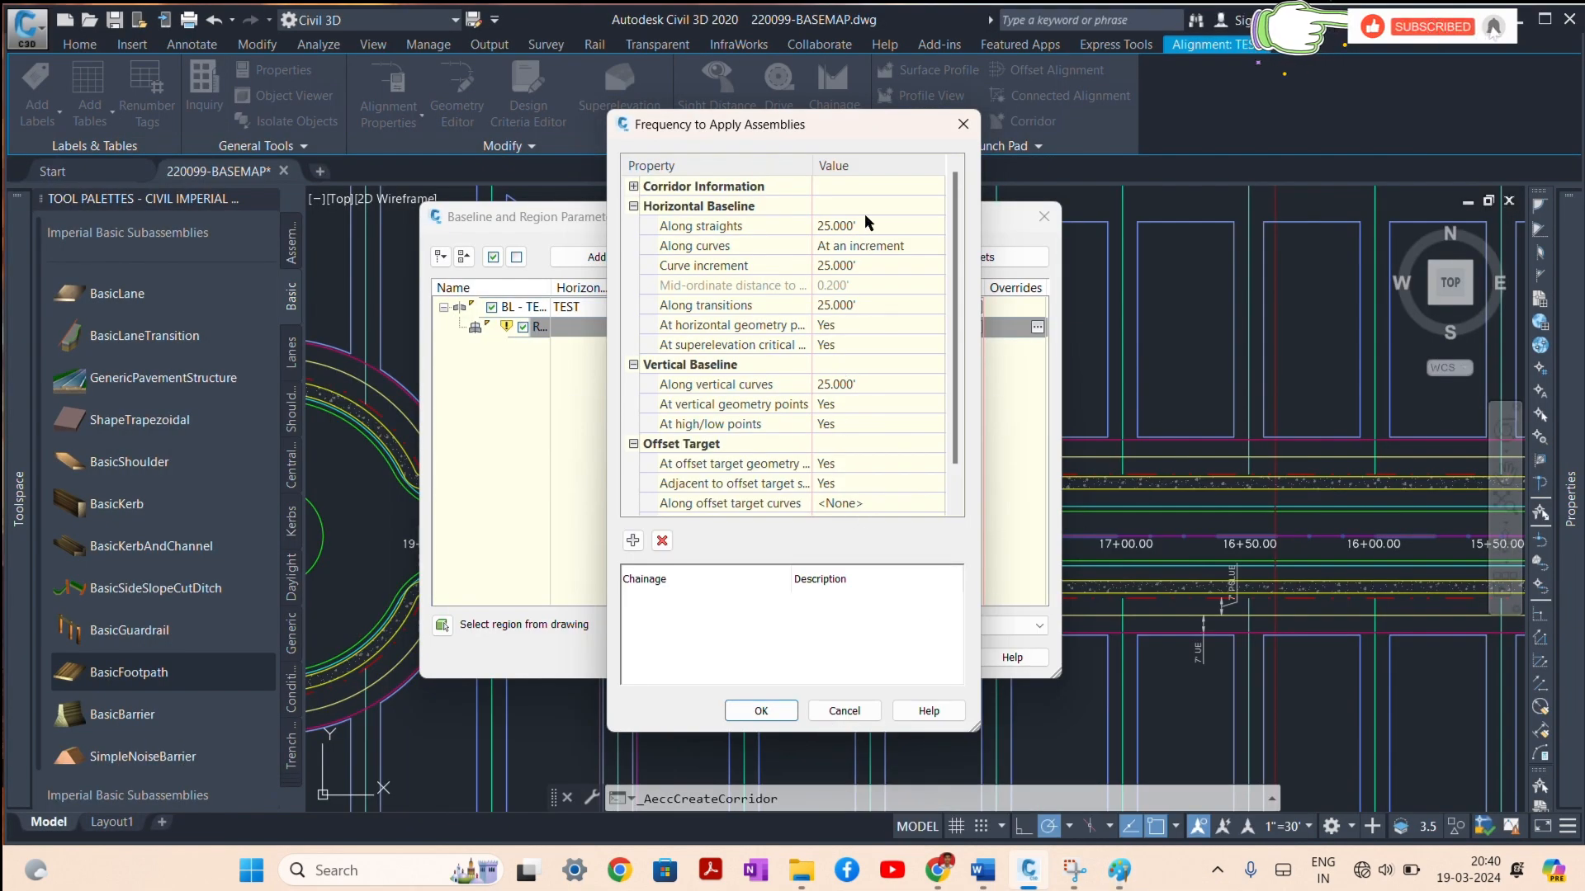
Step: Set the horizontal baseline's curve increment to 5'
{"action": "left_click", "coordinate": [851, 265]}
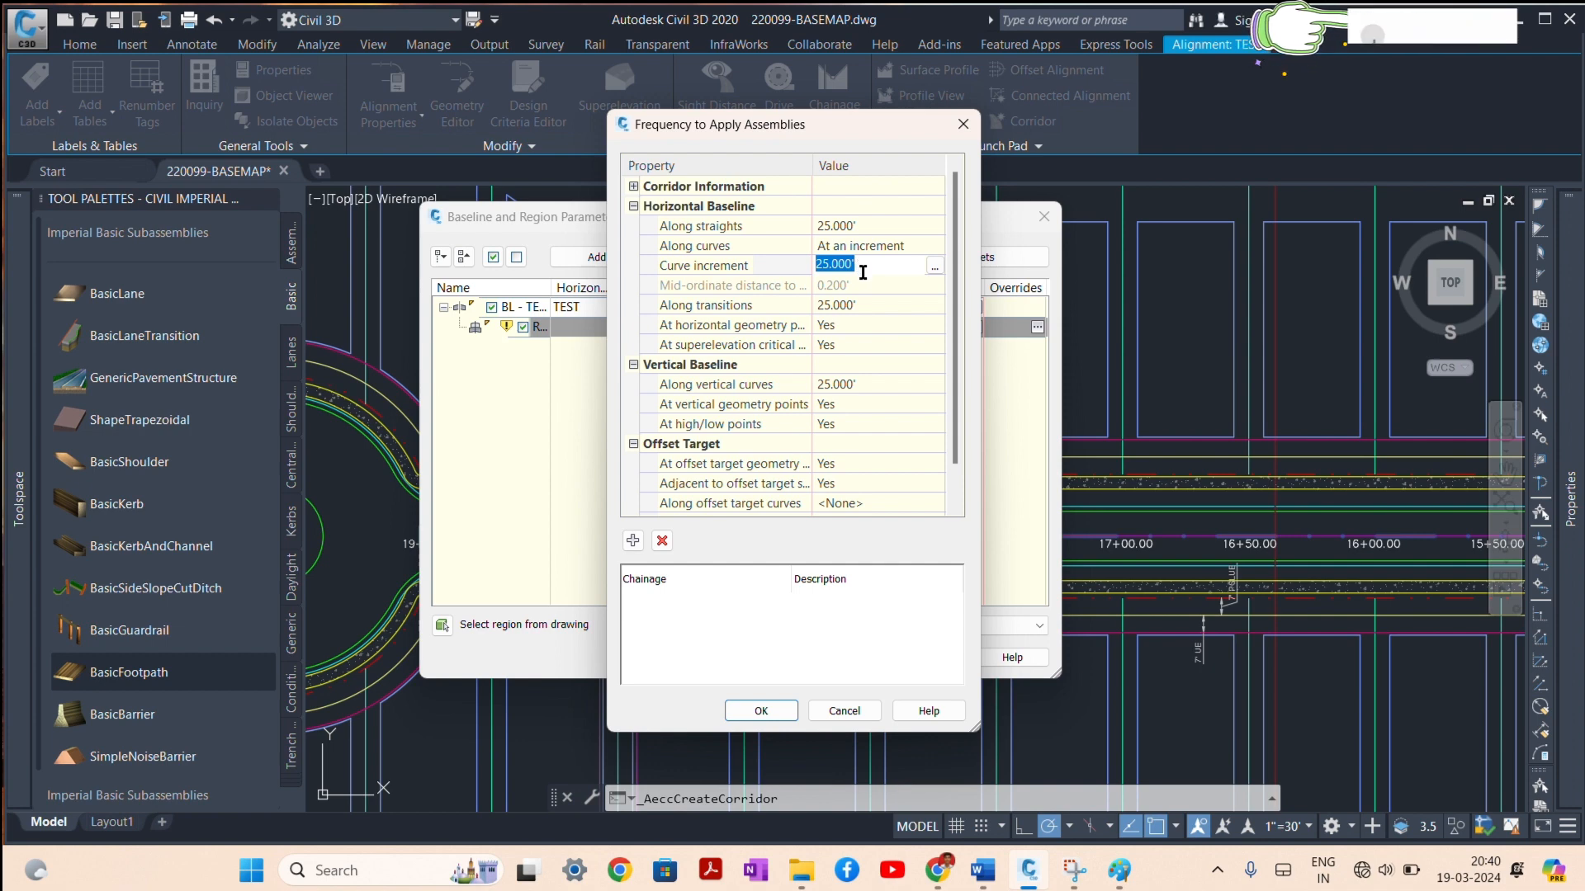
{"action": "type", "text": "5"}
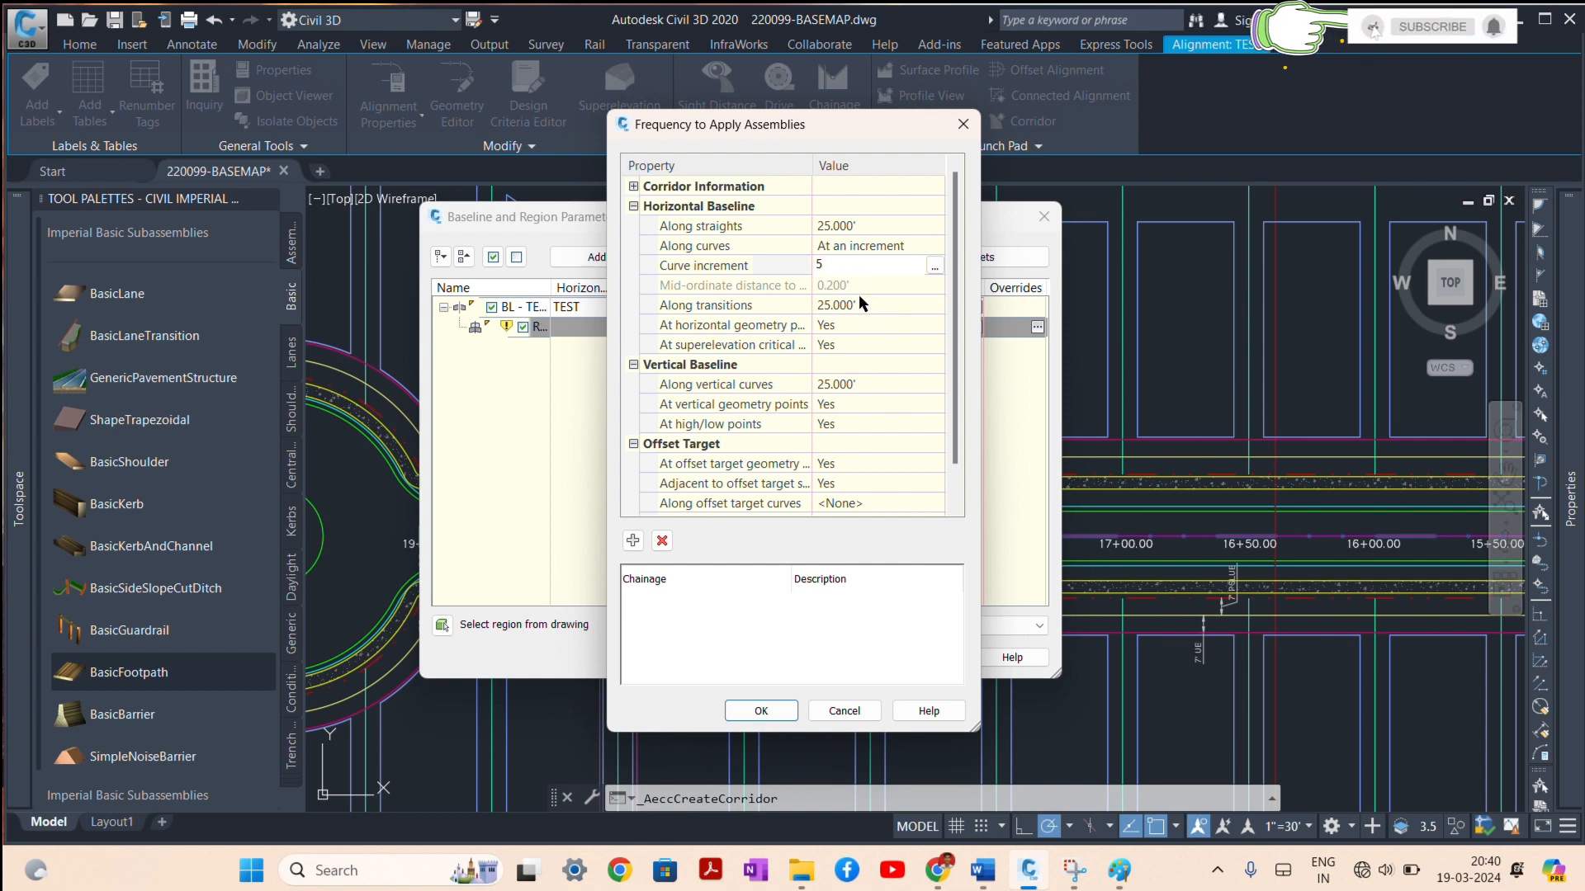
{"action": "key", "text": "Return"}
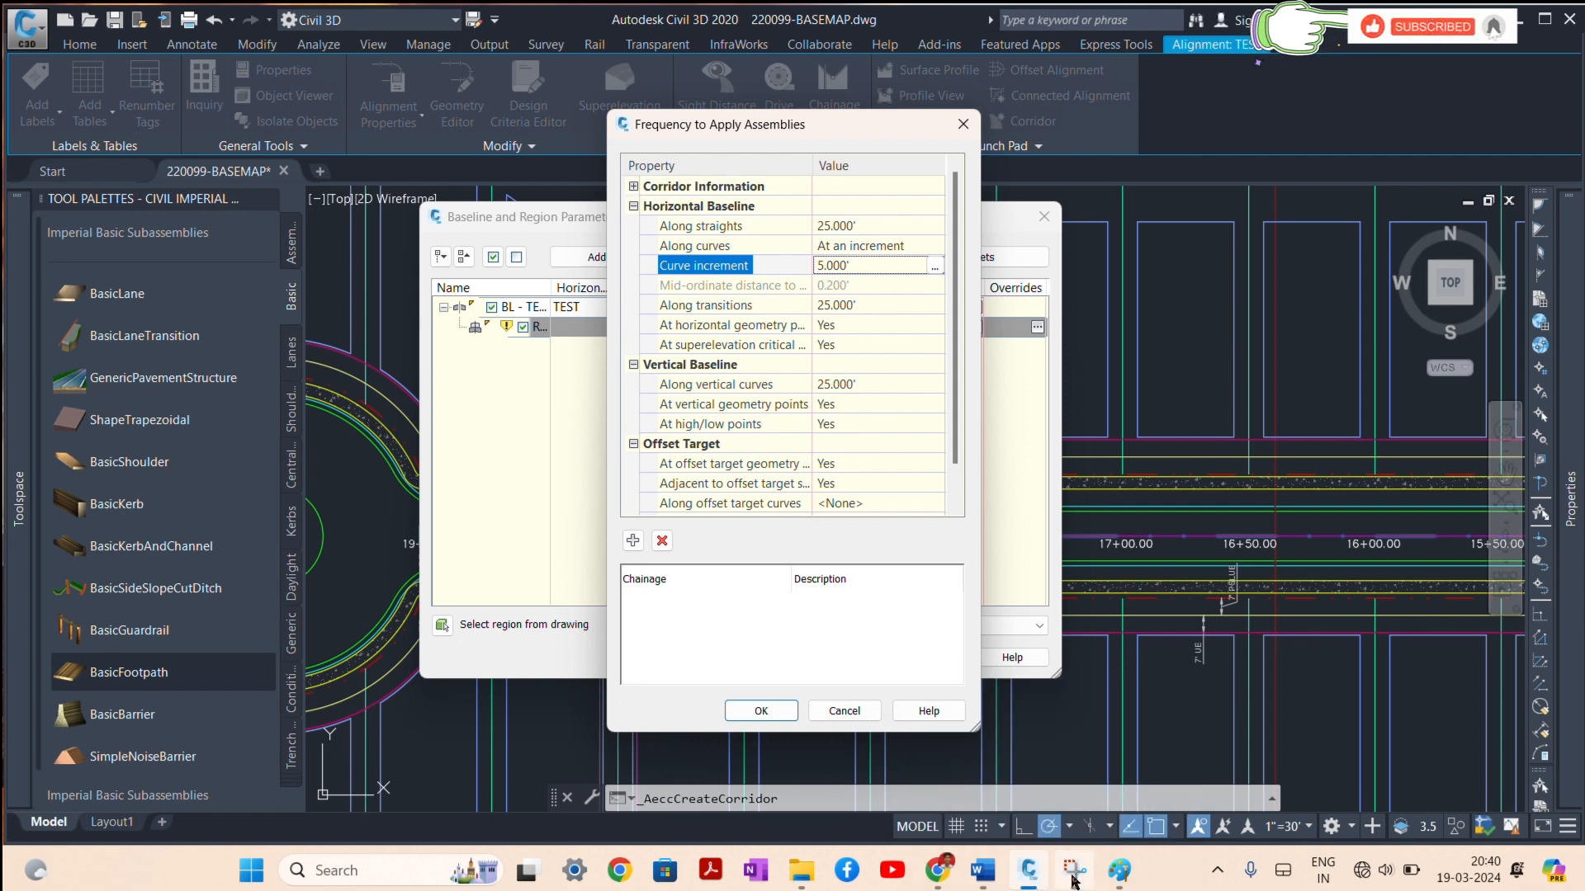
Step: Switch to Paint and start a new blank canvas without saving the existing sketch
{"action": "left_click", "coordinate": [1075, 880]}
{"action": "left_click", "coordinate": [1116, 875]}
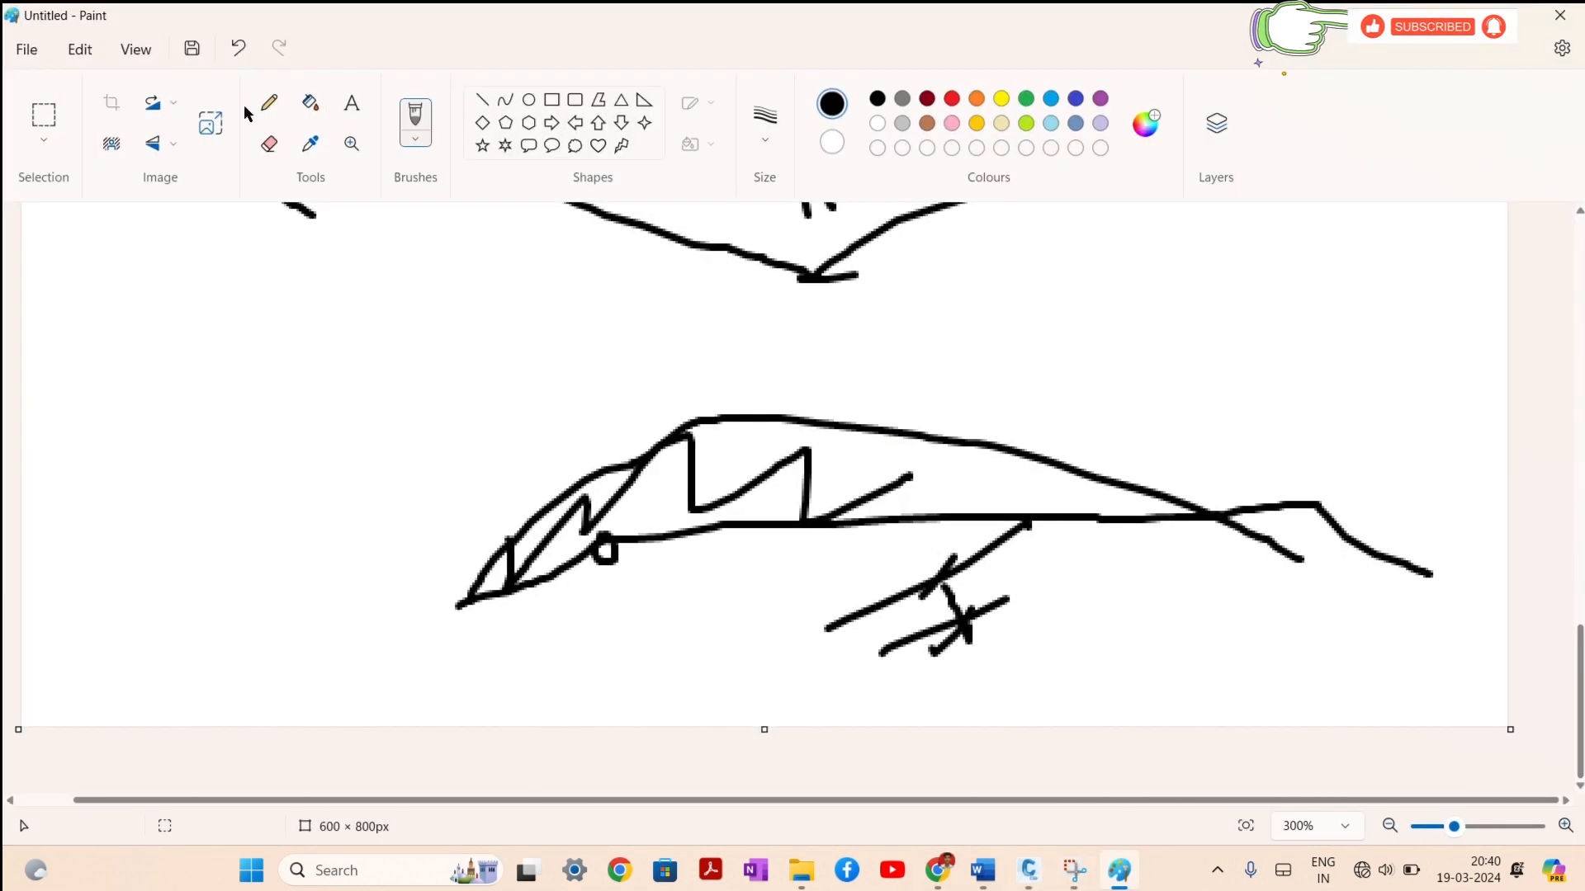
{"action": "left_click", "coordinate": [27, 50]}
{"action": "left_click", "coordinate": [89, 95]}
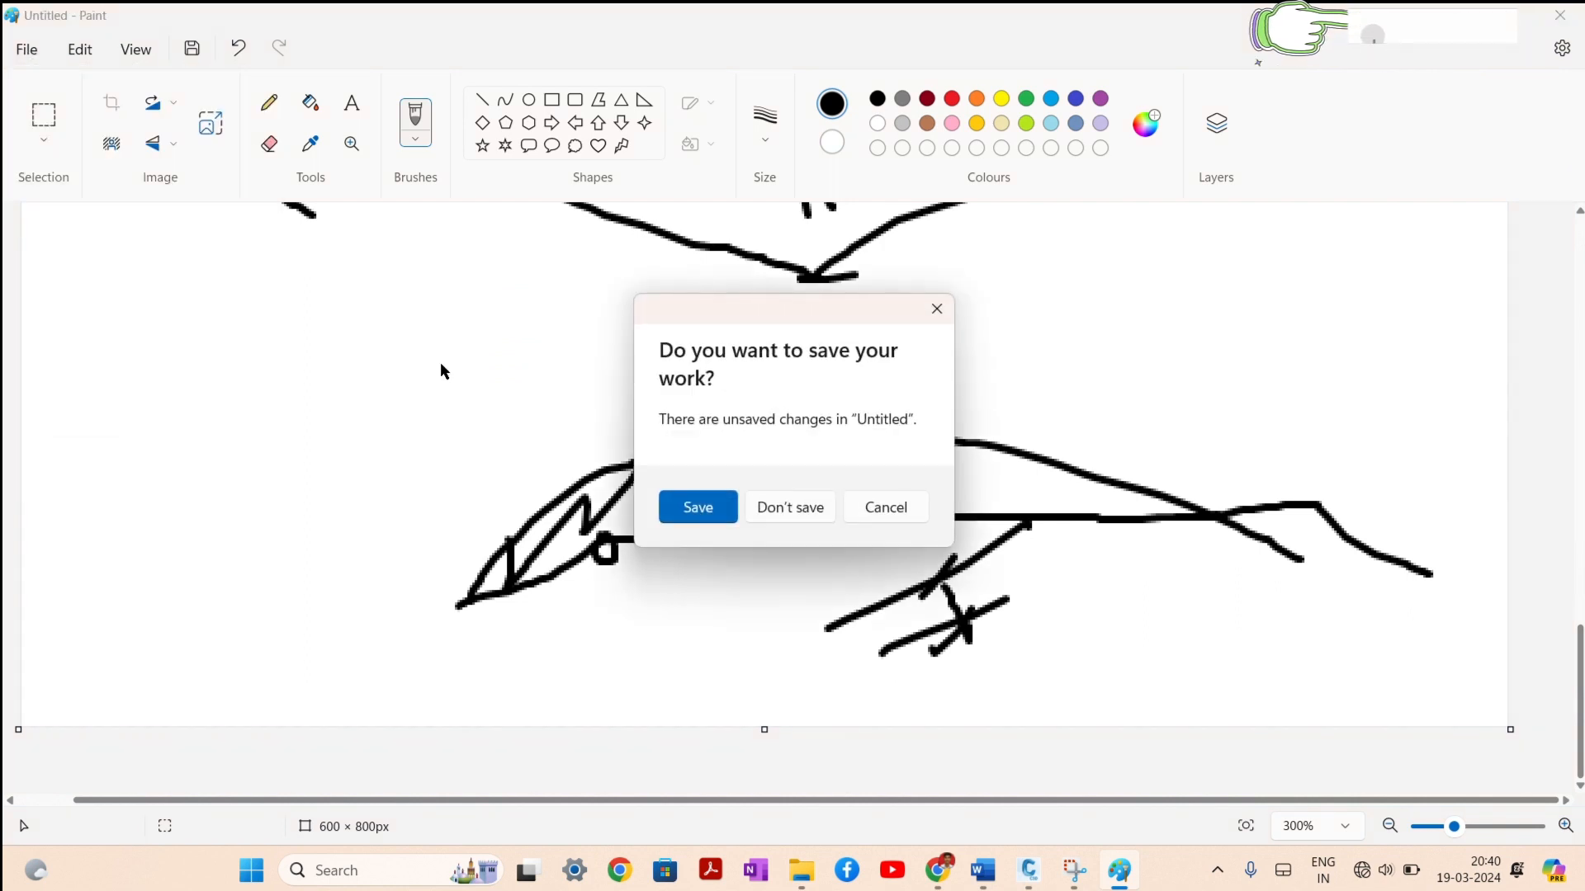
{"action": "left_click", "coordinate": [789, 511]}
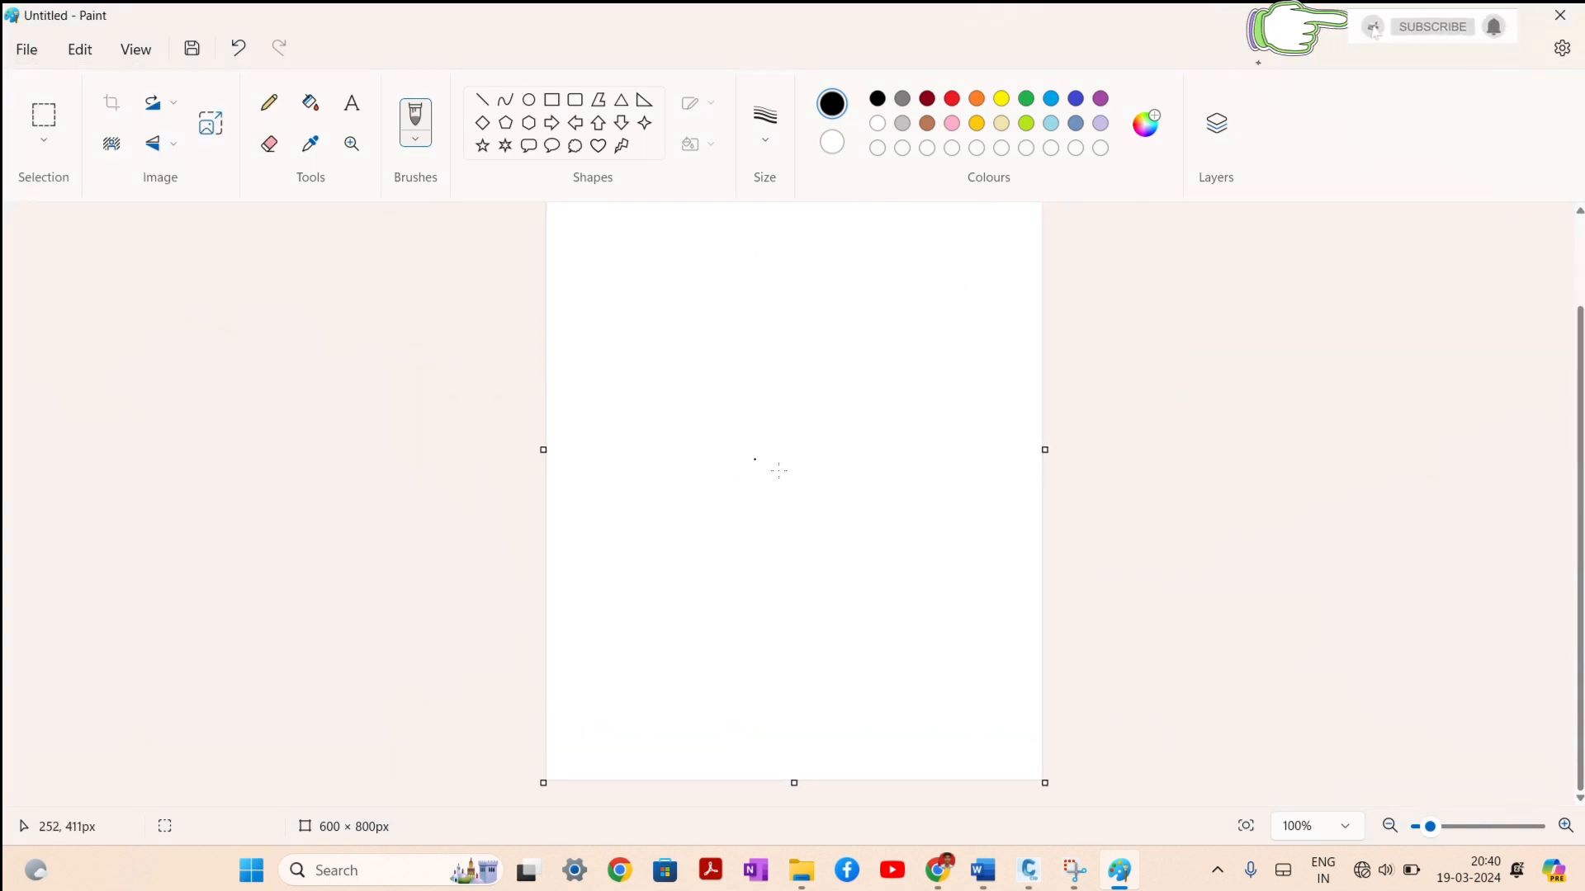
Step: Sketch a long curve with four slanted section lines running down from it at intervals
{"action": "left_click", "coordinate": [1245, 825]}
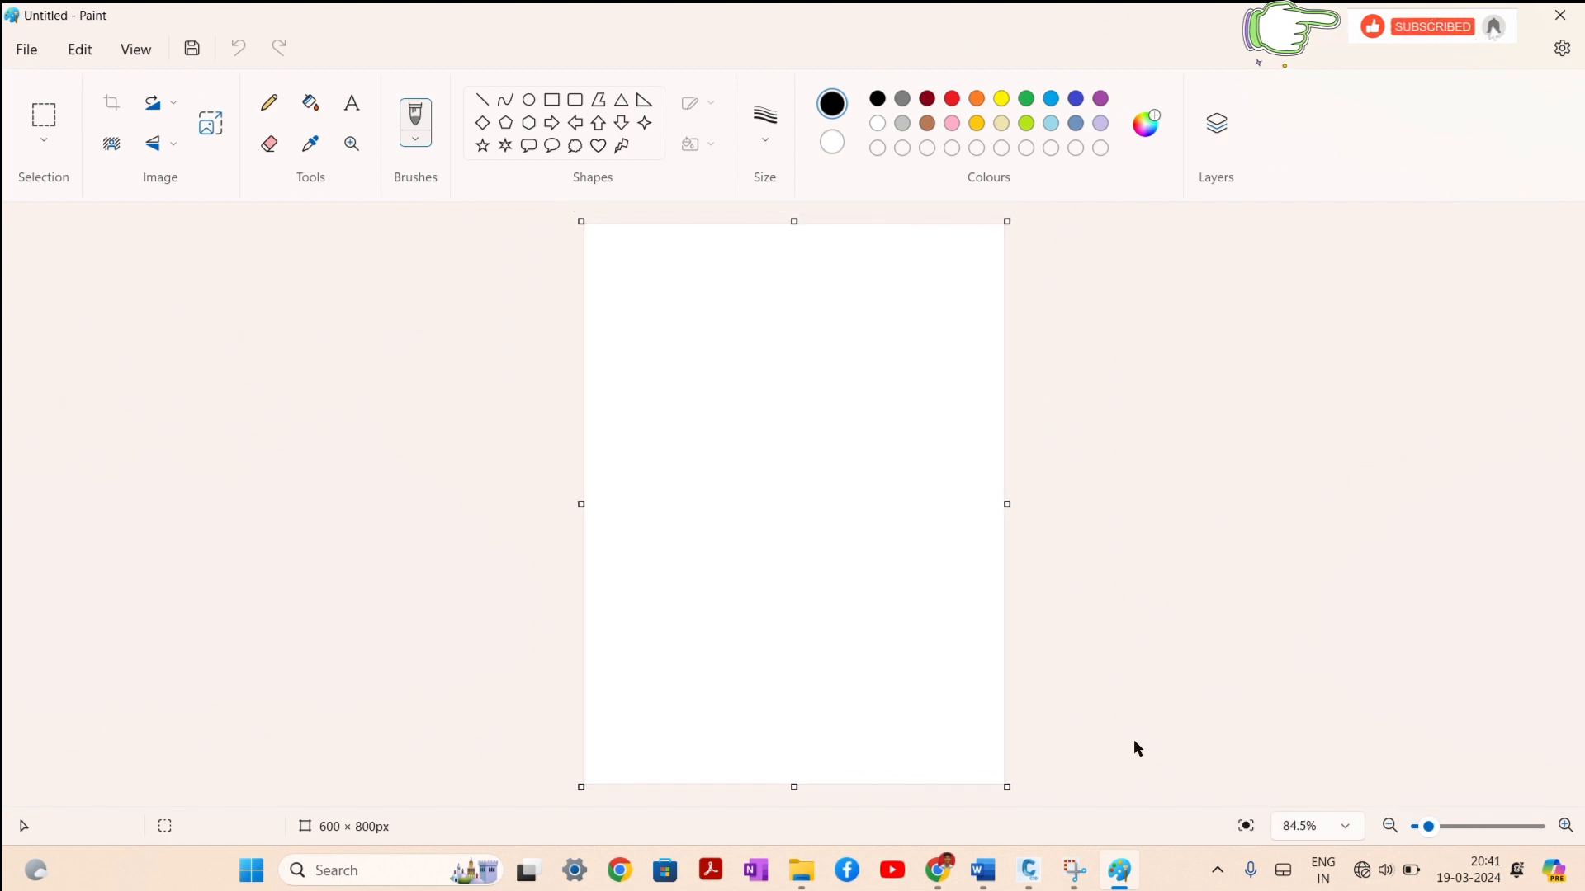
{"action": "left_click", "coordinate": [1348, 834]}
{"action": "left_click", "coordinate": [1294, 651]}
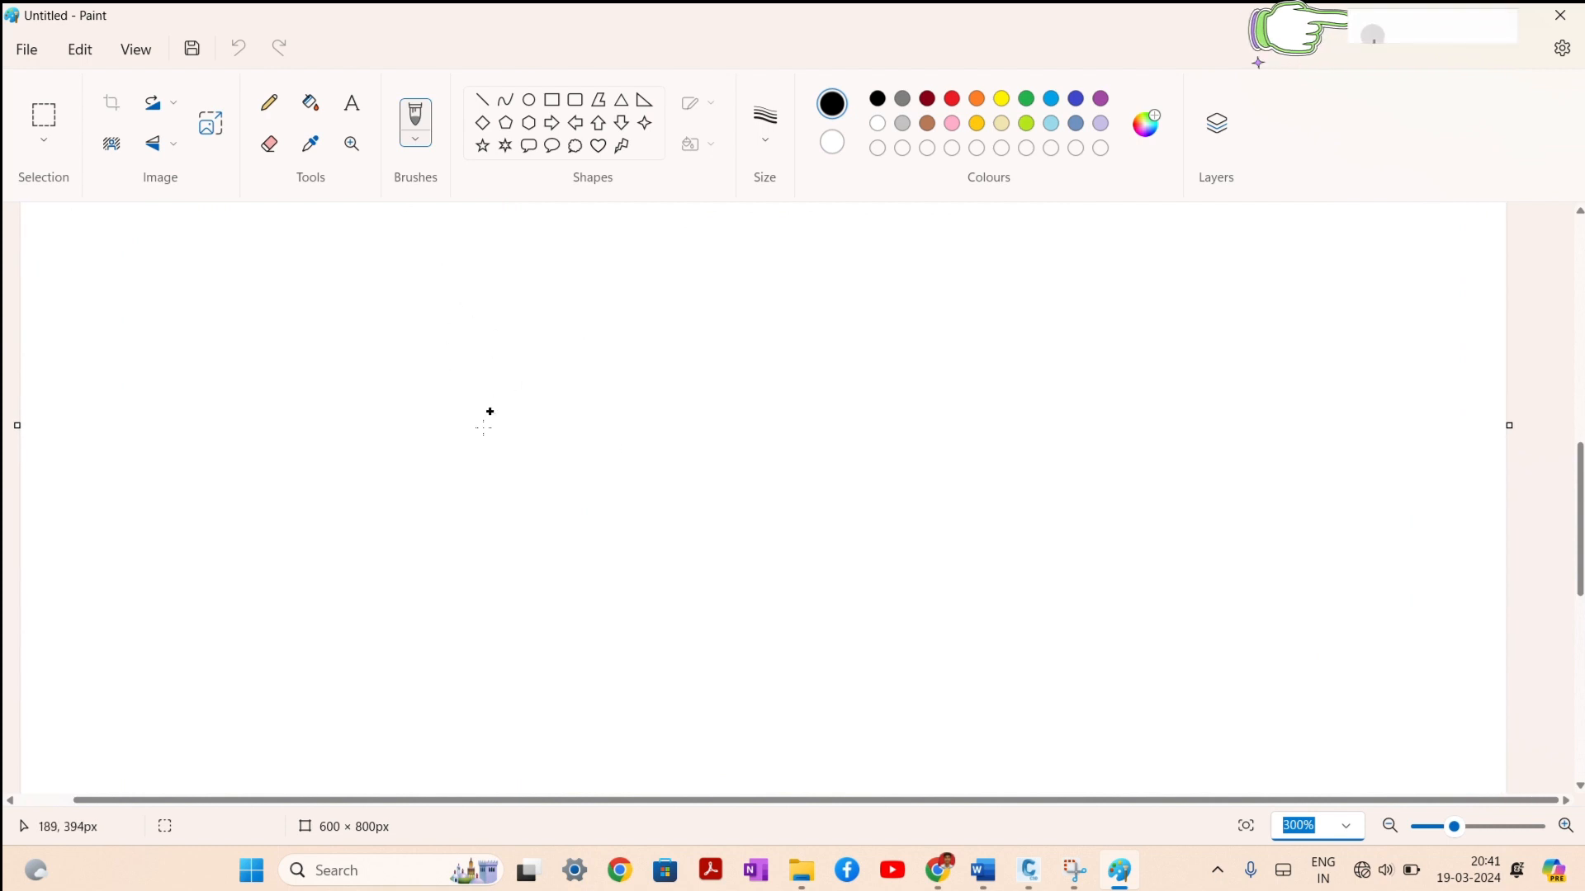
{"action": "mouse_move", "coordinate": [394, 703]}
{"action": "left_mouse_down"}
{"action": "mouse_move", "coordinate": [449, 605]}
{"action": "mouse_move", "coordinate": [771, 421]}
{"action": "mouse_move", "coordinate": [1293, 454]}
{"action": "left_mouse_up"}
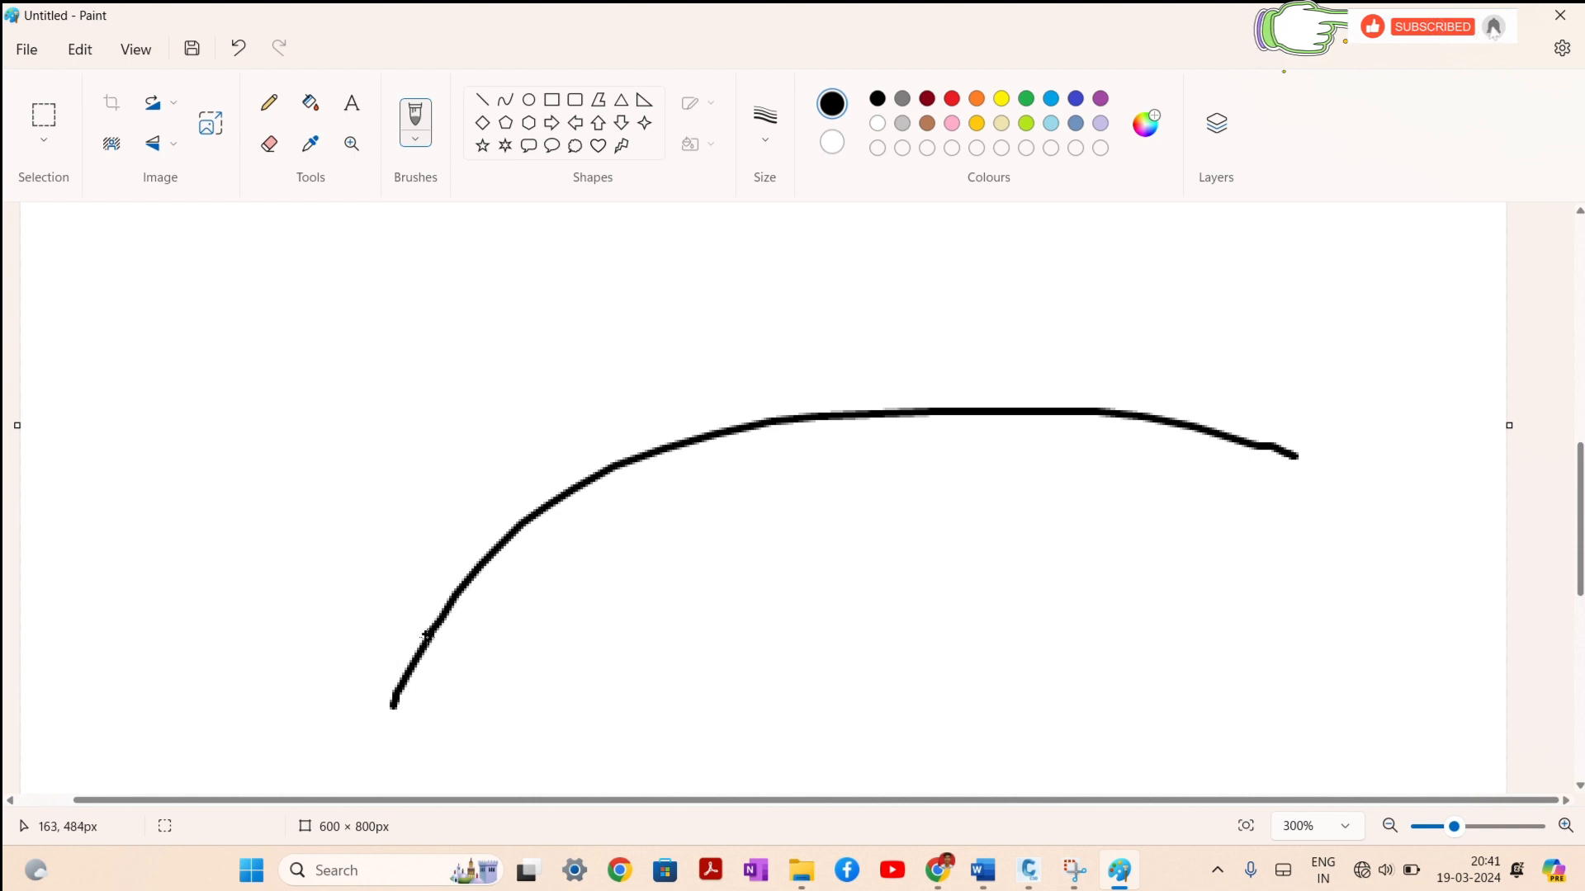
{"action": "left_click_drag", "start_coordinate": [427, 634], "coordinate": [603, 787]}
{"action": "left_click_drag", "start_coordinate": [562, 512], "coordinate": [726, 745]}
{"action": "left_click_drag", "start_coordinate": [709, 428], "coordinate": [900, 700]}
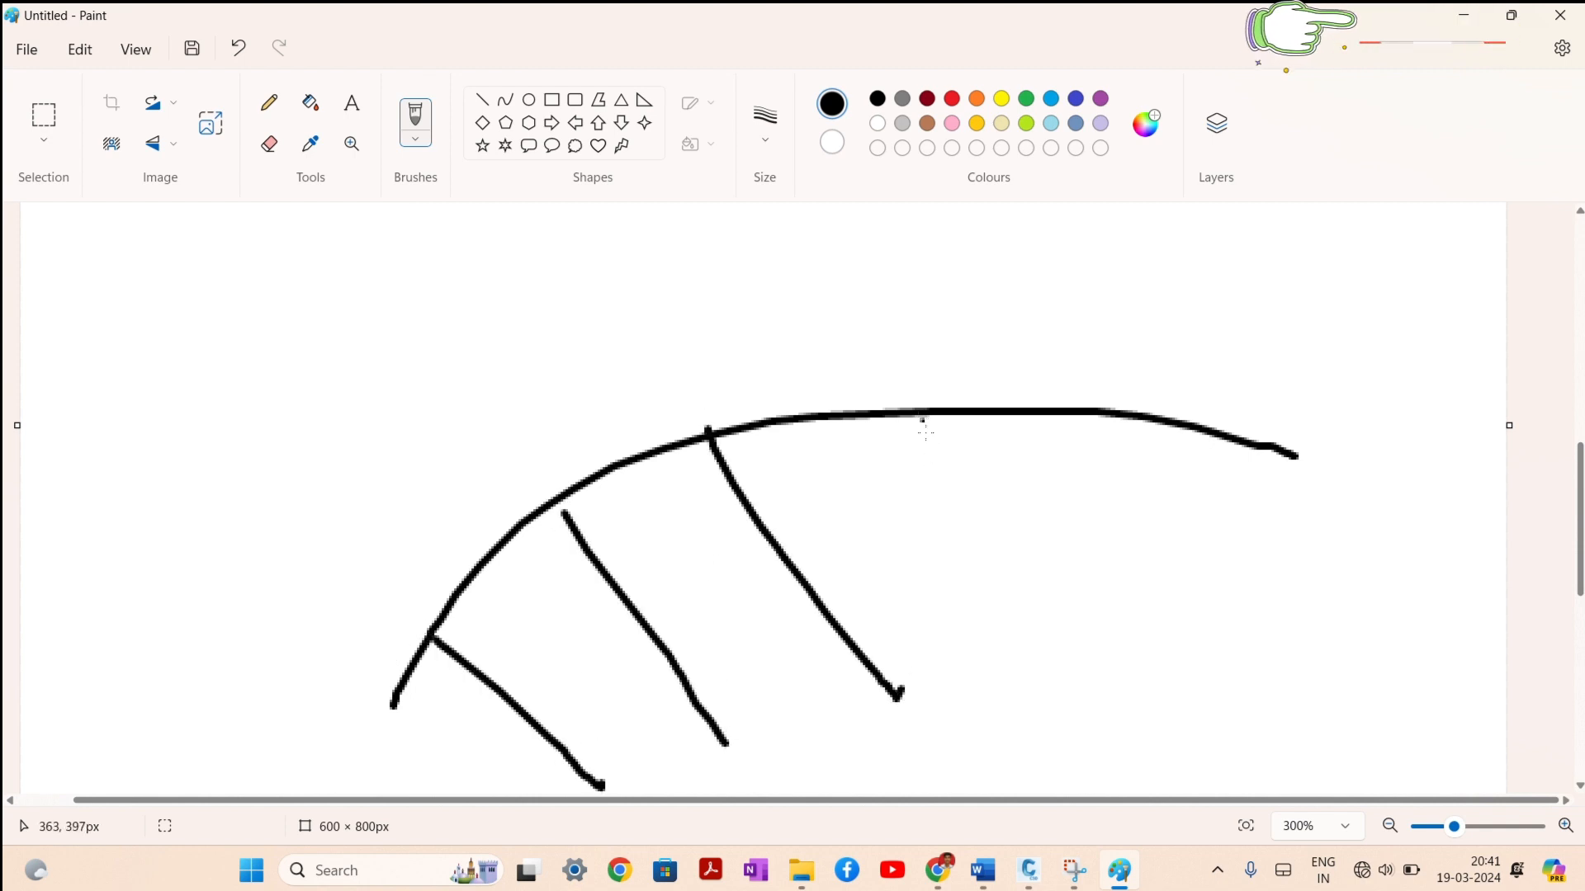
{"action": "left_click_drag", "start_coordinate": [923, 417], "coordinate": [1044, 683]}
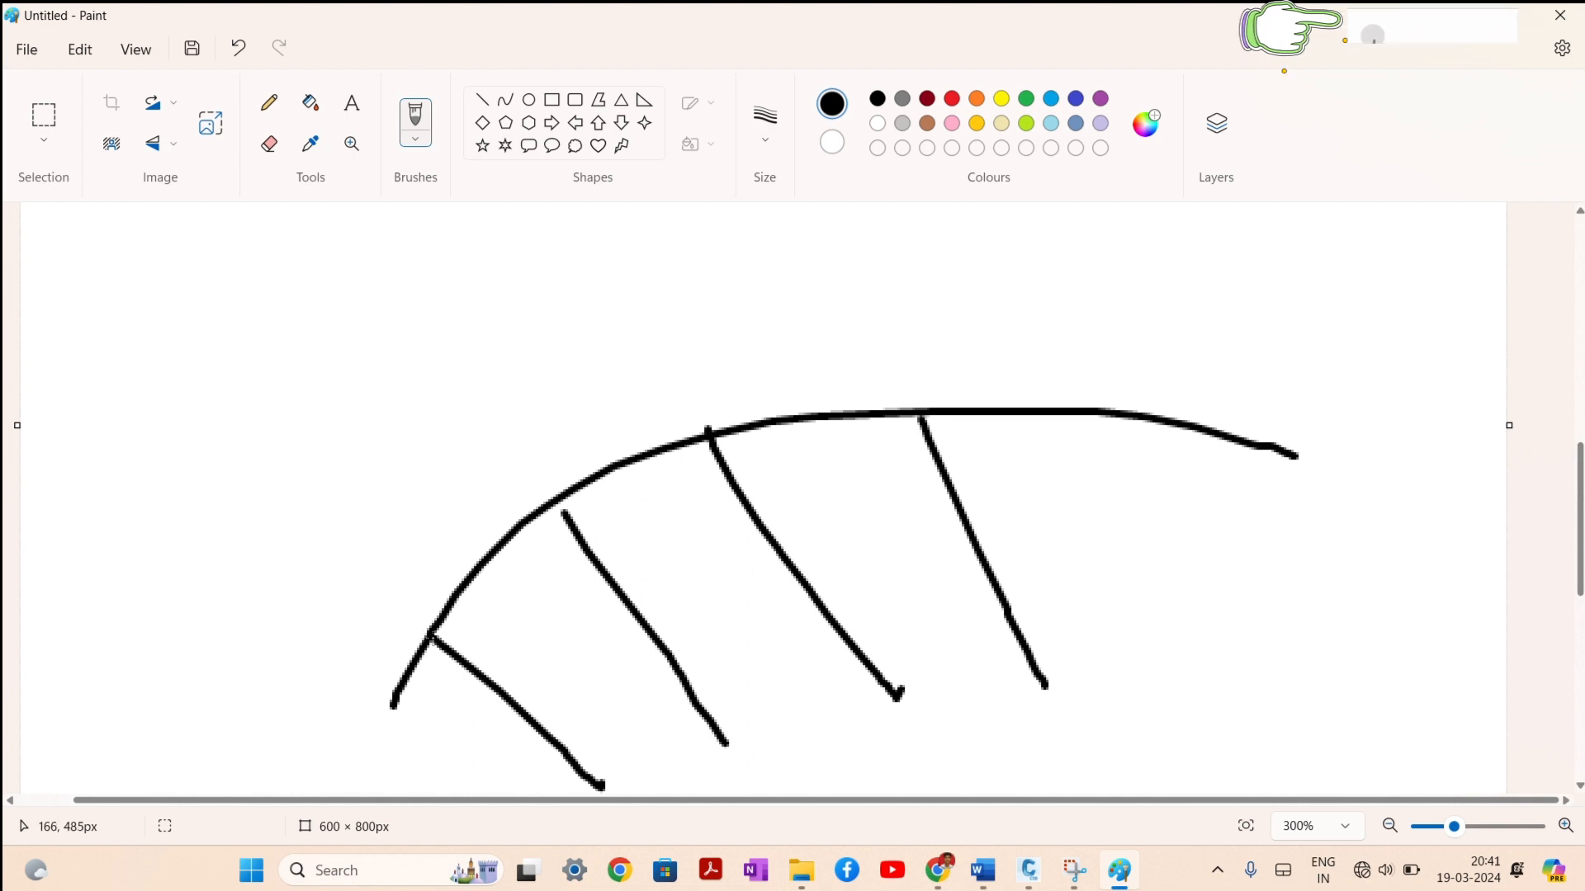
Step: Connect the upper ends of the section lines with chords just beneath the curve
{"action": "left_click_drag", "start_coordinate": [430, 637], "coordinate": [548, 551]}
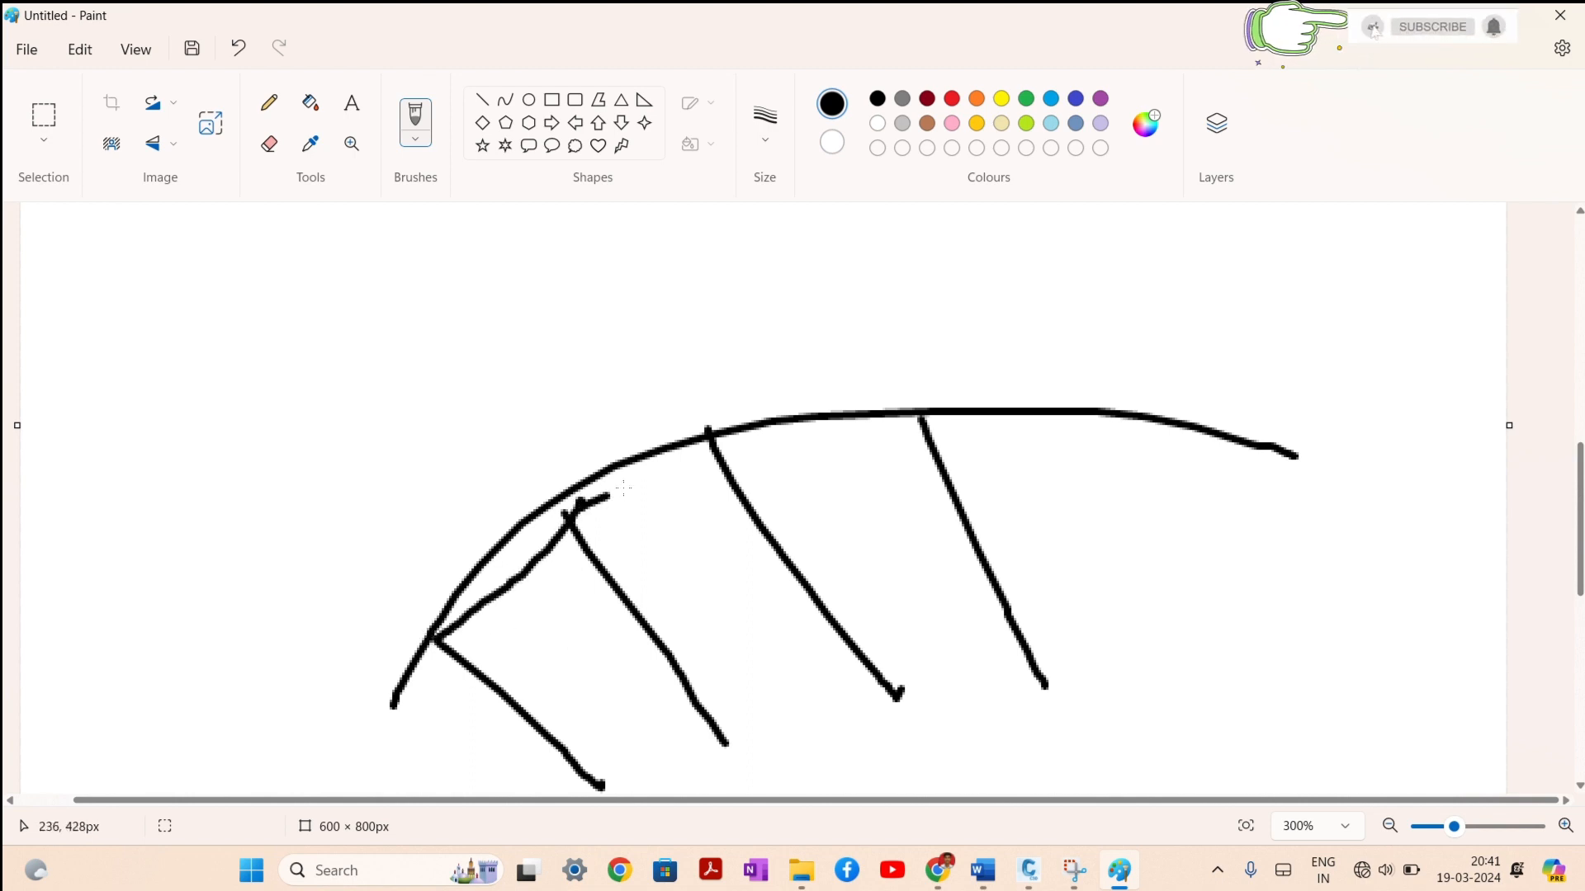
{"action": "left_click_drag", "start_coordinate": [624, 489], "coordinate": [944, 416]}
{"action": "left_click_drag", "start_coordinate": [711, 433], "coordinate": [601, 494]}
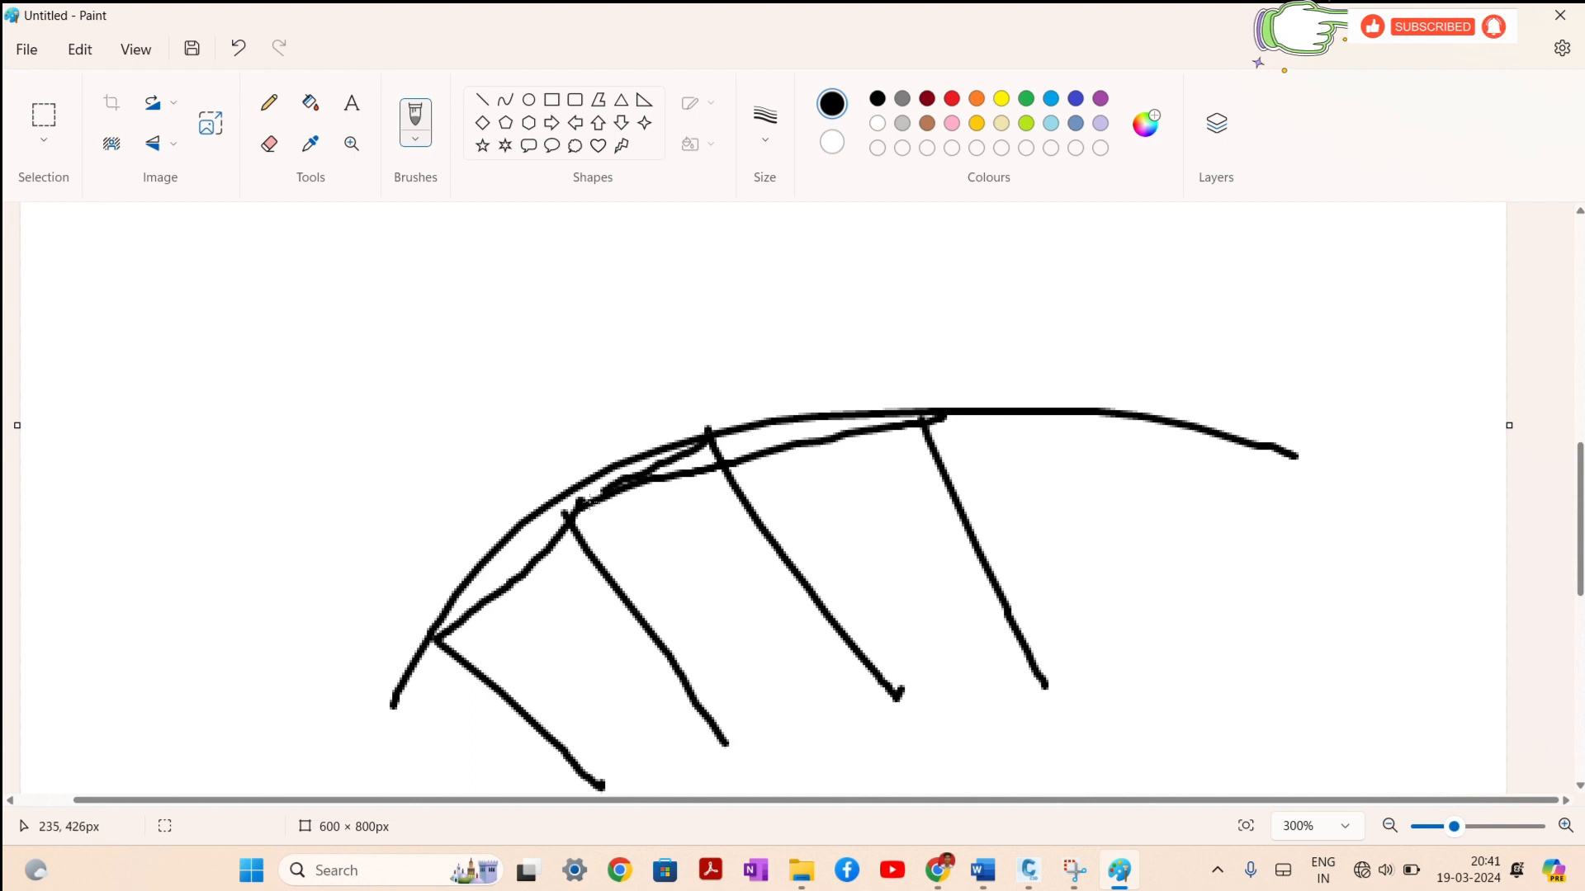
Step: Add a chord between the two rightmost section lines and sketch closely spaced intermediate section lines between the first two
{"action": "left_click_drag", "start_coordinate": [711, 431], "coordinate": [900, 426]}
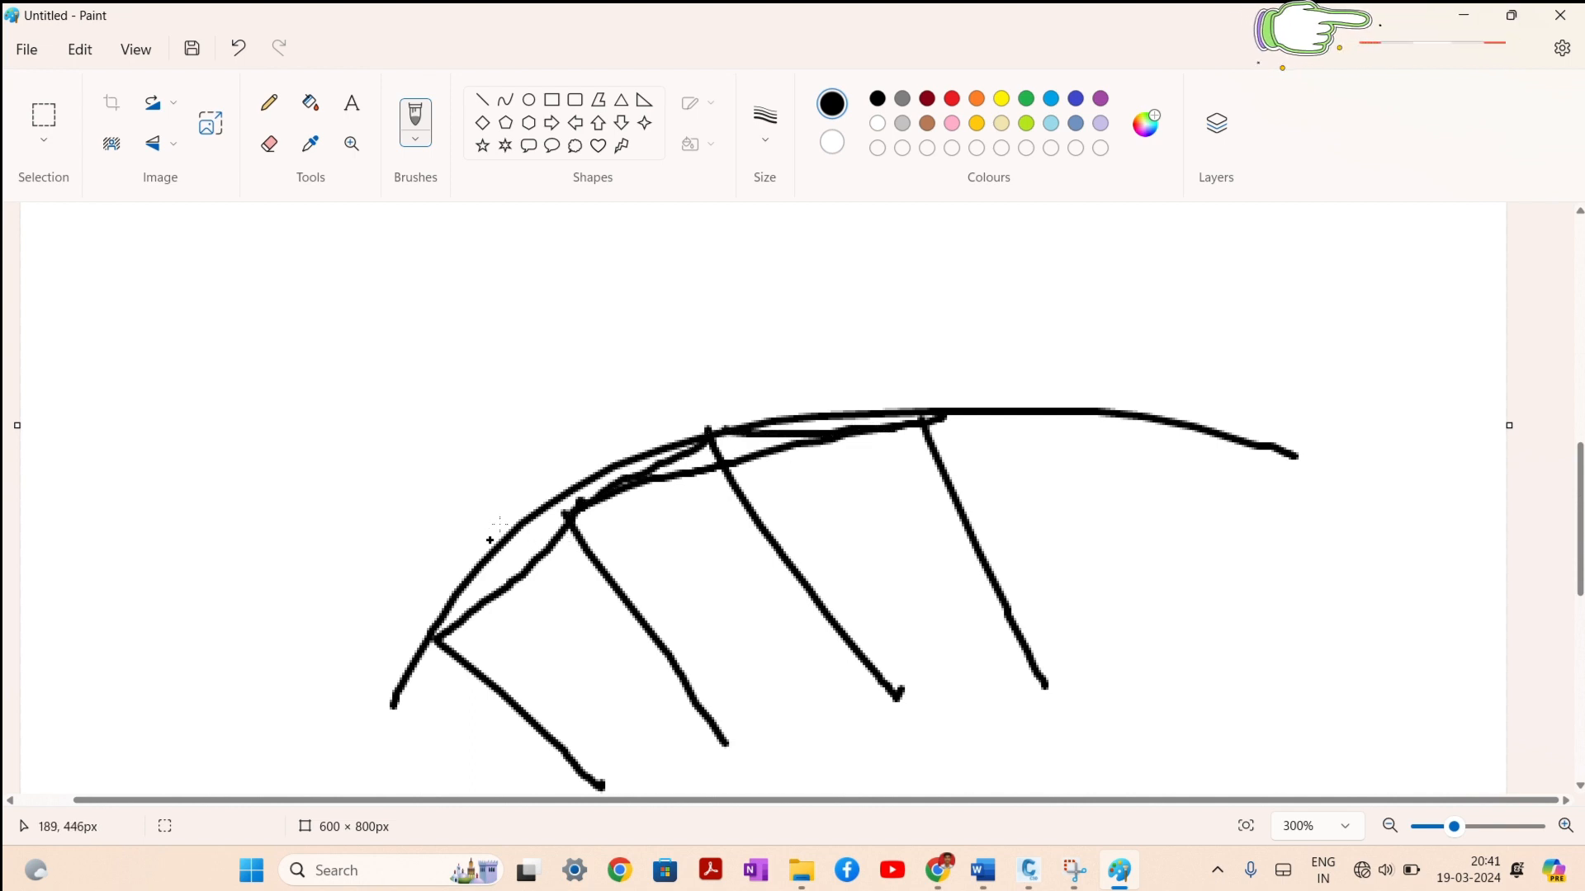
{"action": "left_click_drag", "start_coordinate": [507, 552], "coordinate": [498, 587]}
{"action": "left_click_drag", "start_coordinate": [544, 525], "coordinate": [535, 560]}
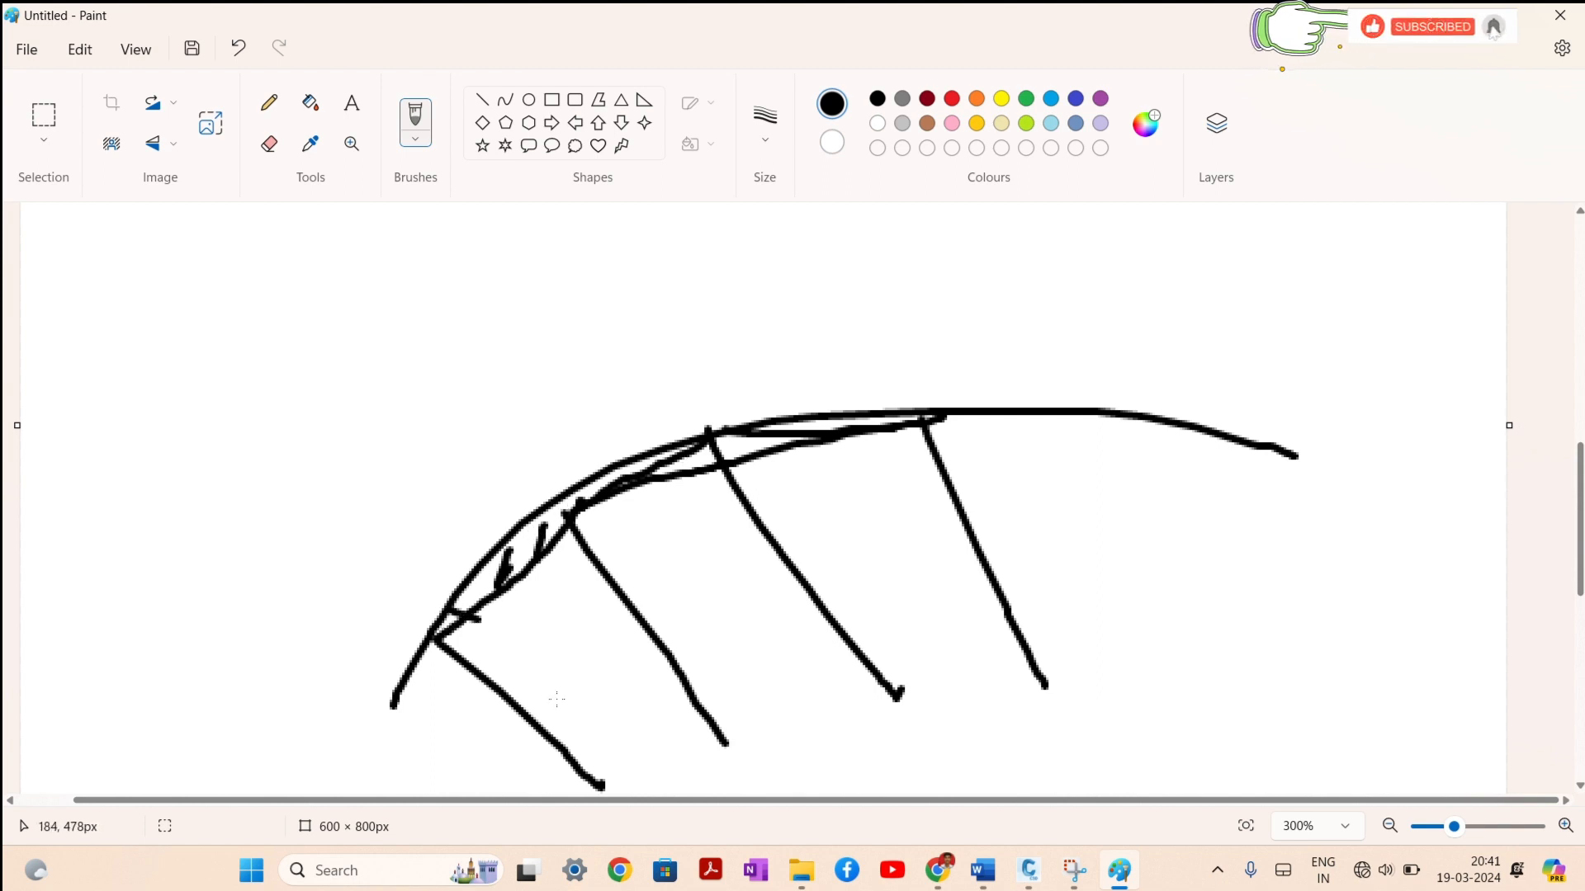
{"action": "left_click_drag", "start_coordinate": [450, 610], "coordinate": [566, 714]}
{"action": "left_click_drag", "start_coordinate": [476, 590], "coordinate": [594, 749]}
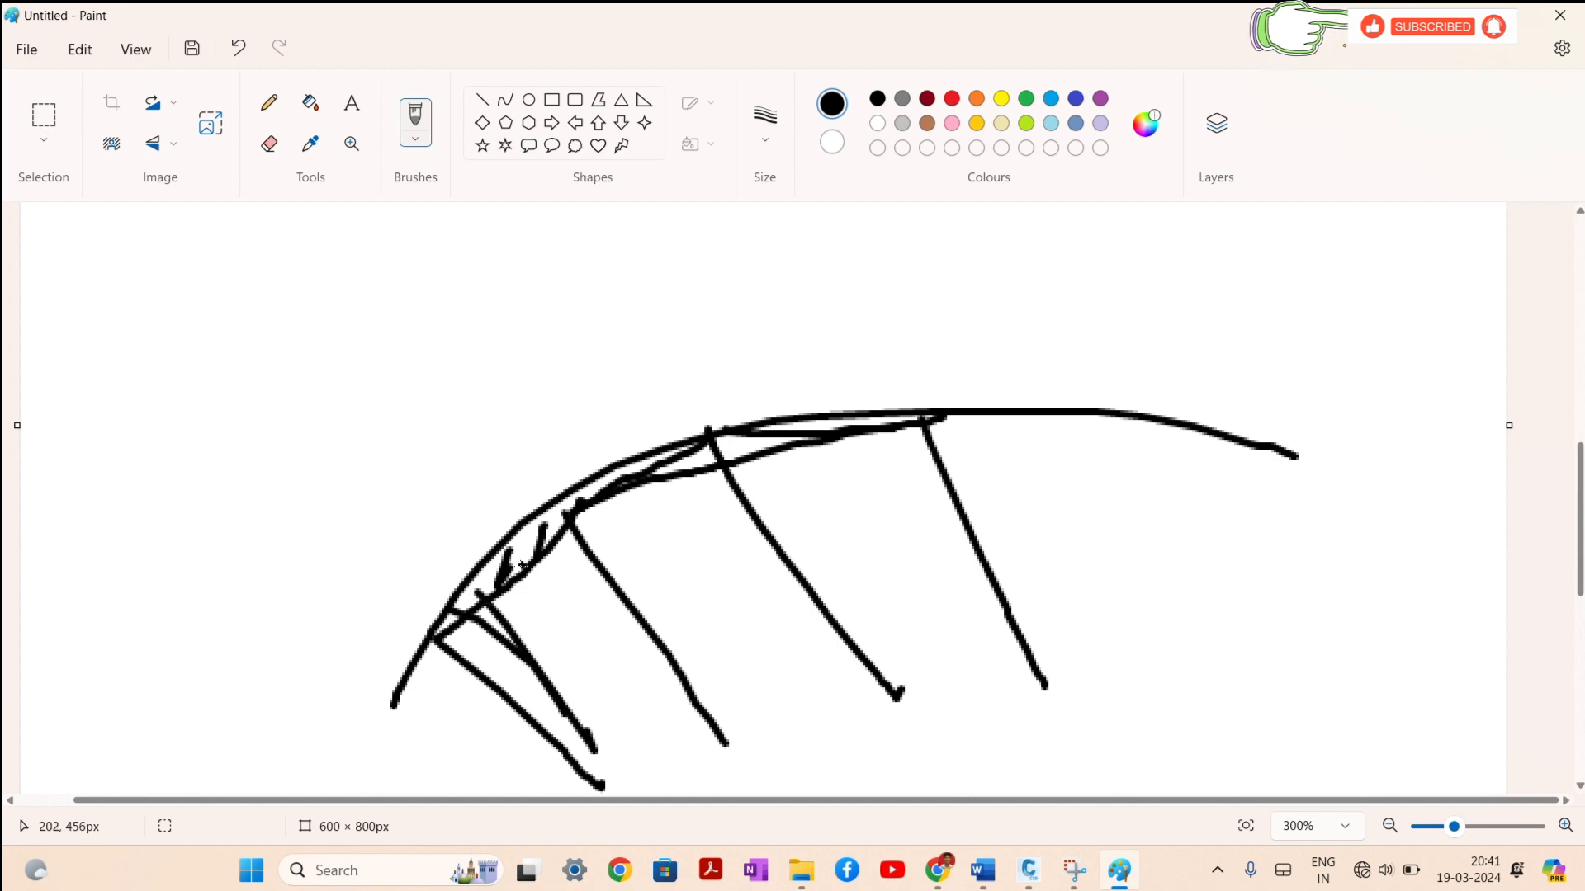
{"action": "mouse_move", "coordinate": [506, 550]}
{"action": "left_mouse_down"}
{"action": "mouse_move", "coordinate": [577, 683]}
{"action": "mouse_move", "coordinate": [586, 644]}
{"action": "left_mouse_up"}
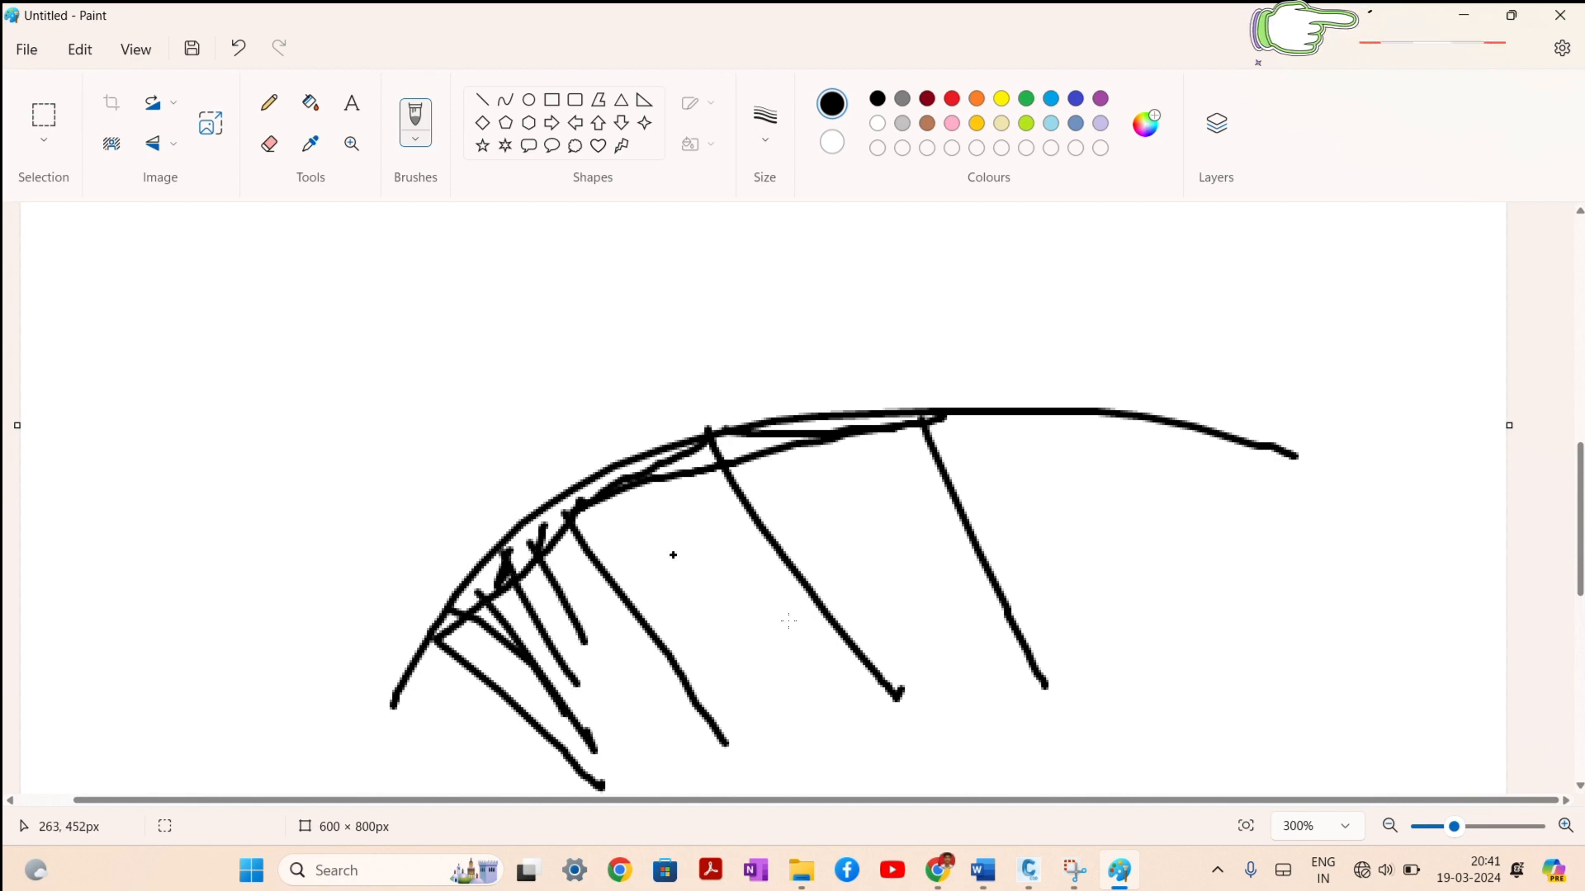
Step: Switch back to Civil 3D, accept the frequencies and target mapping, and rebuild the ROAD corridor
{"action": "left_click", "coordinate": [1468, 13]}
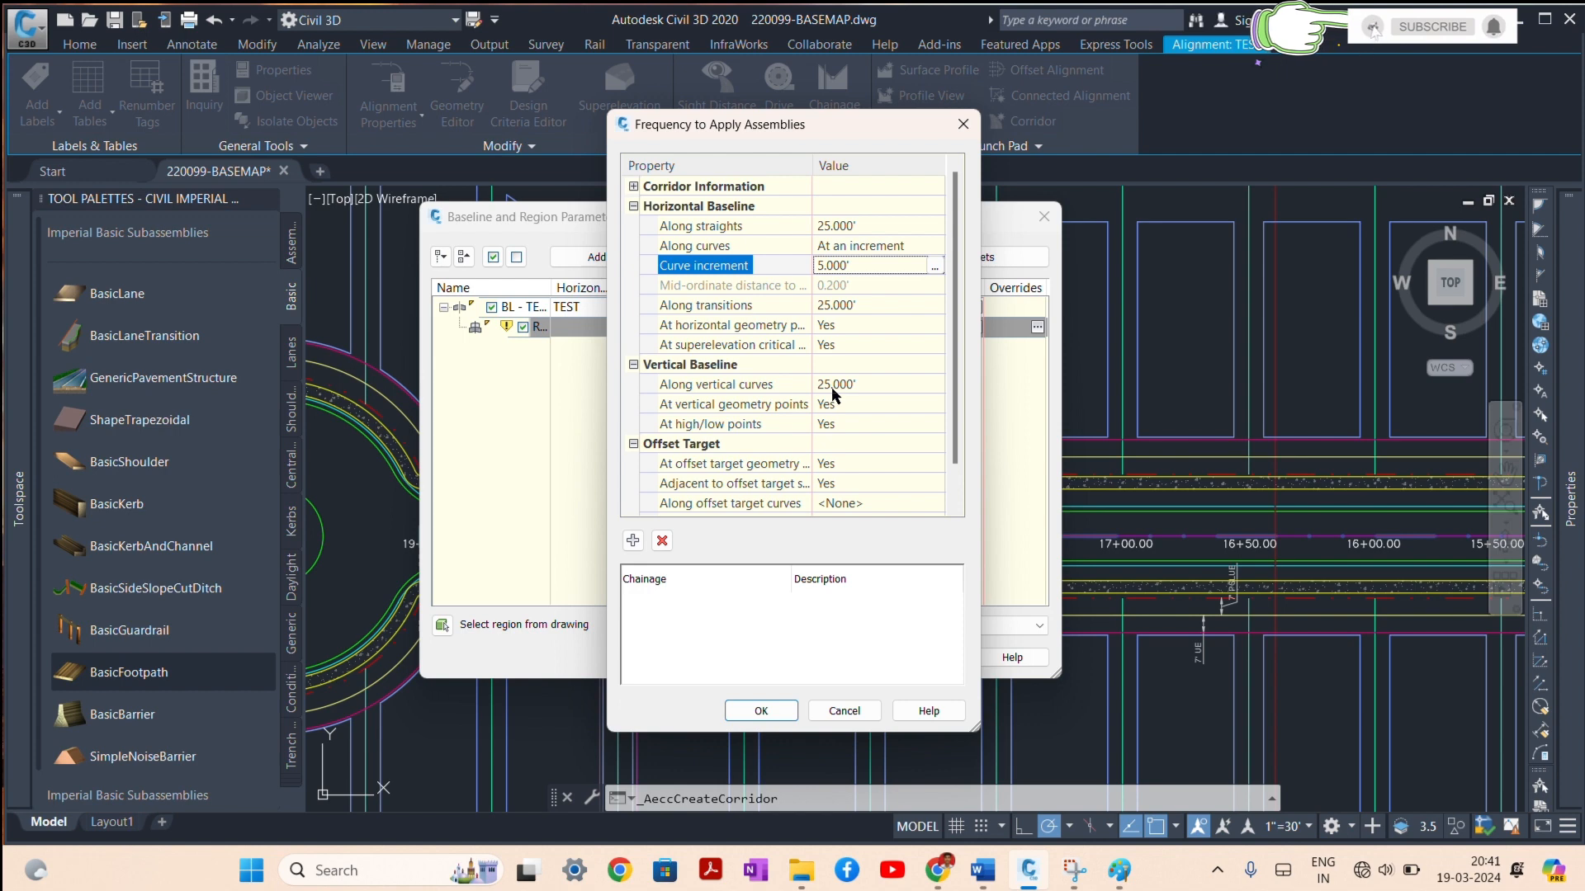
{"action": "left_click", "coordinate": [763, 710]}
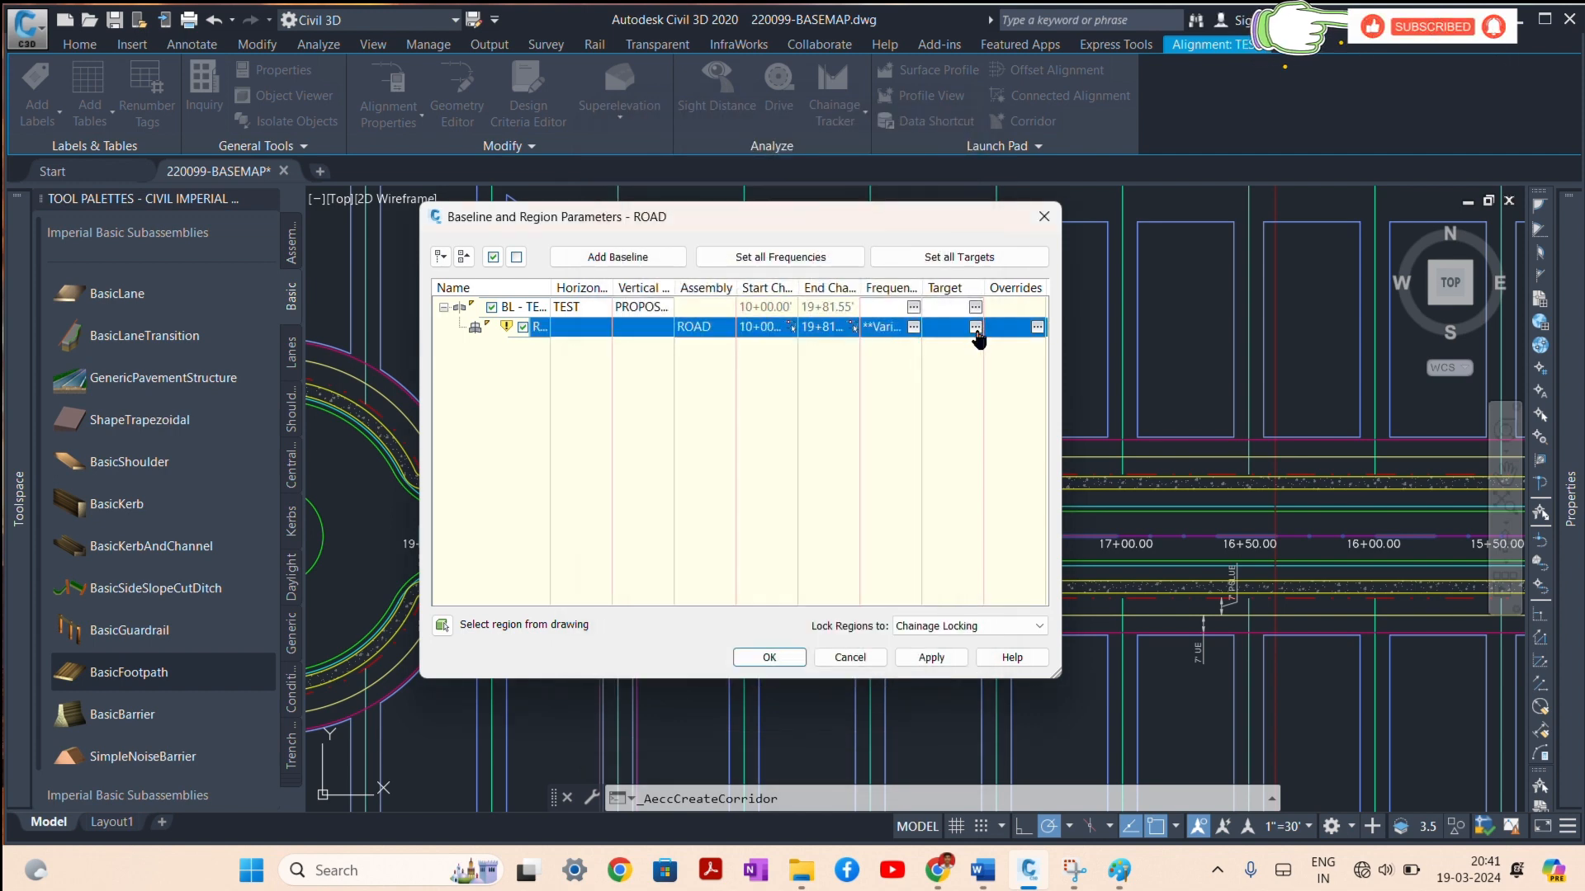
{"action": "left_click", "coordinate": [975, 328]}
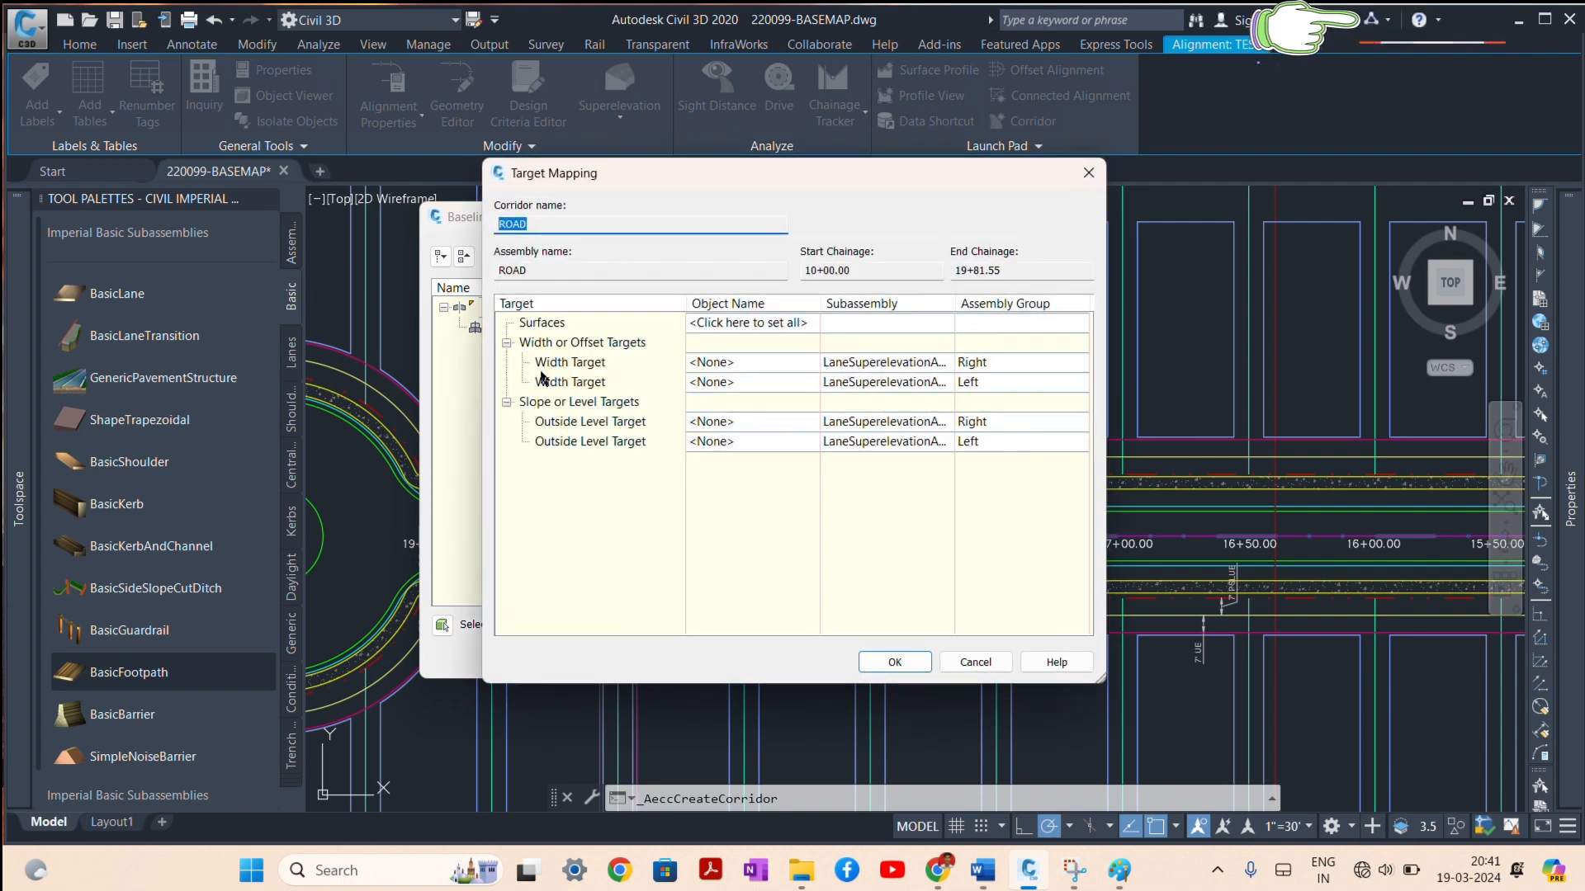
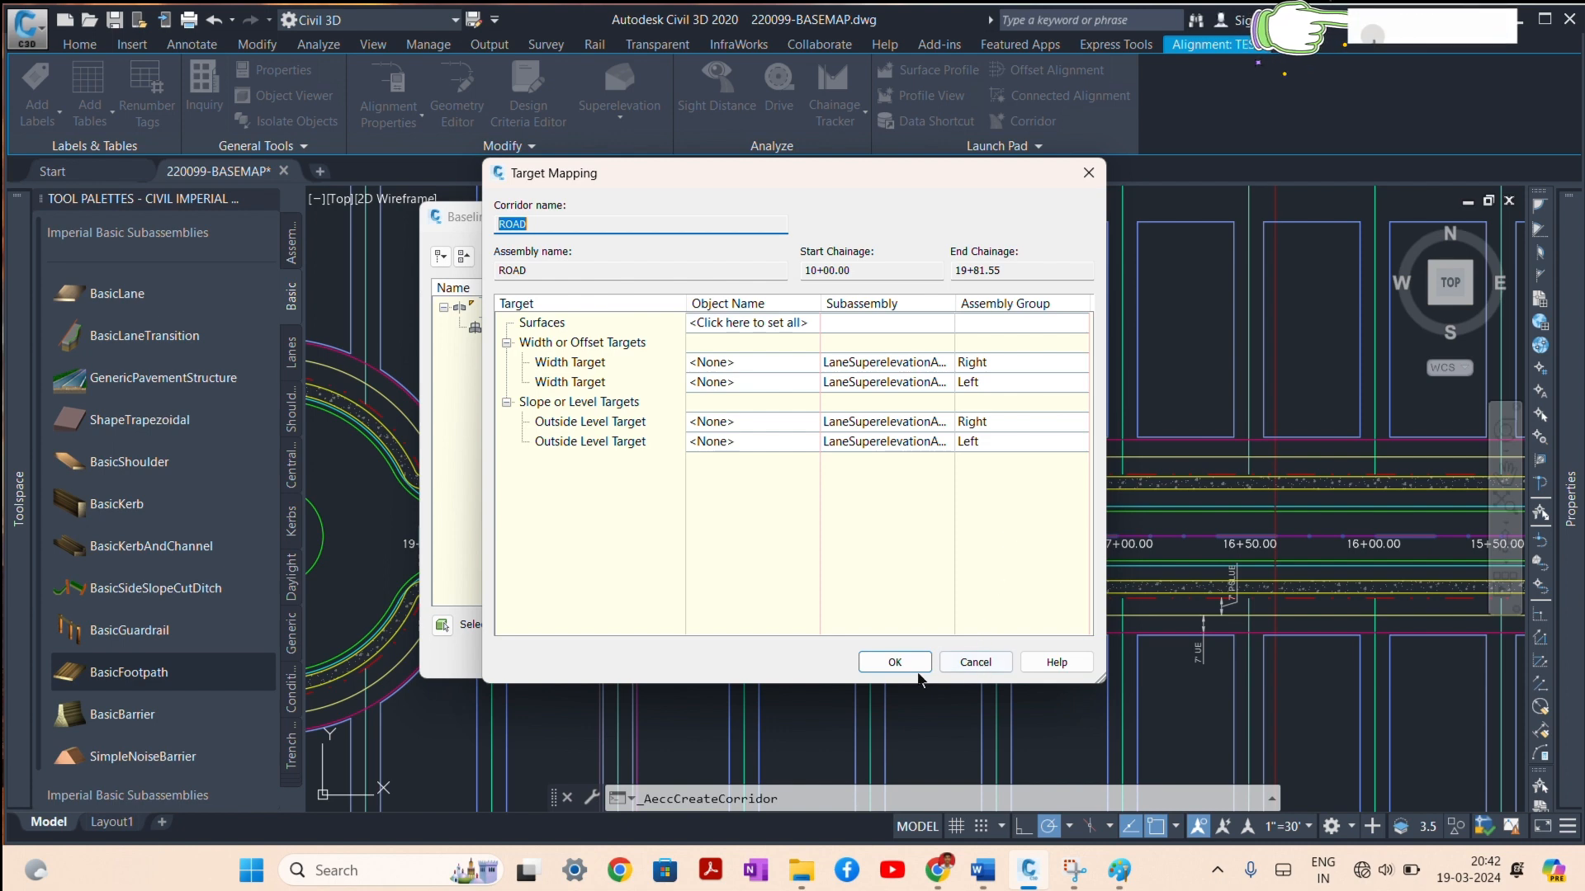
{"action": "left_click", "coordinate": [919, 665]}
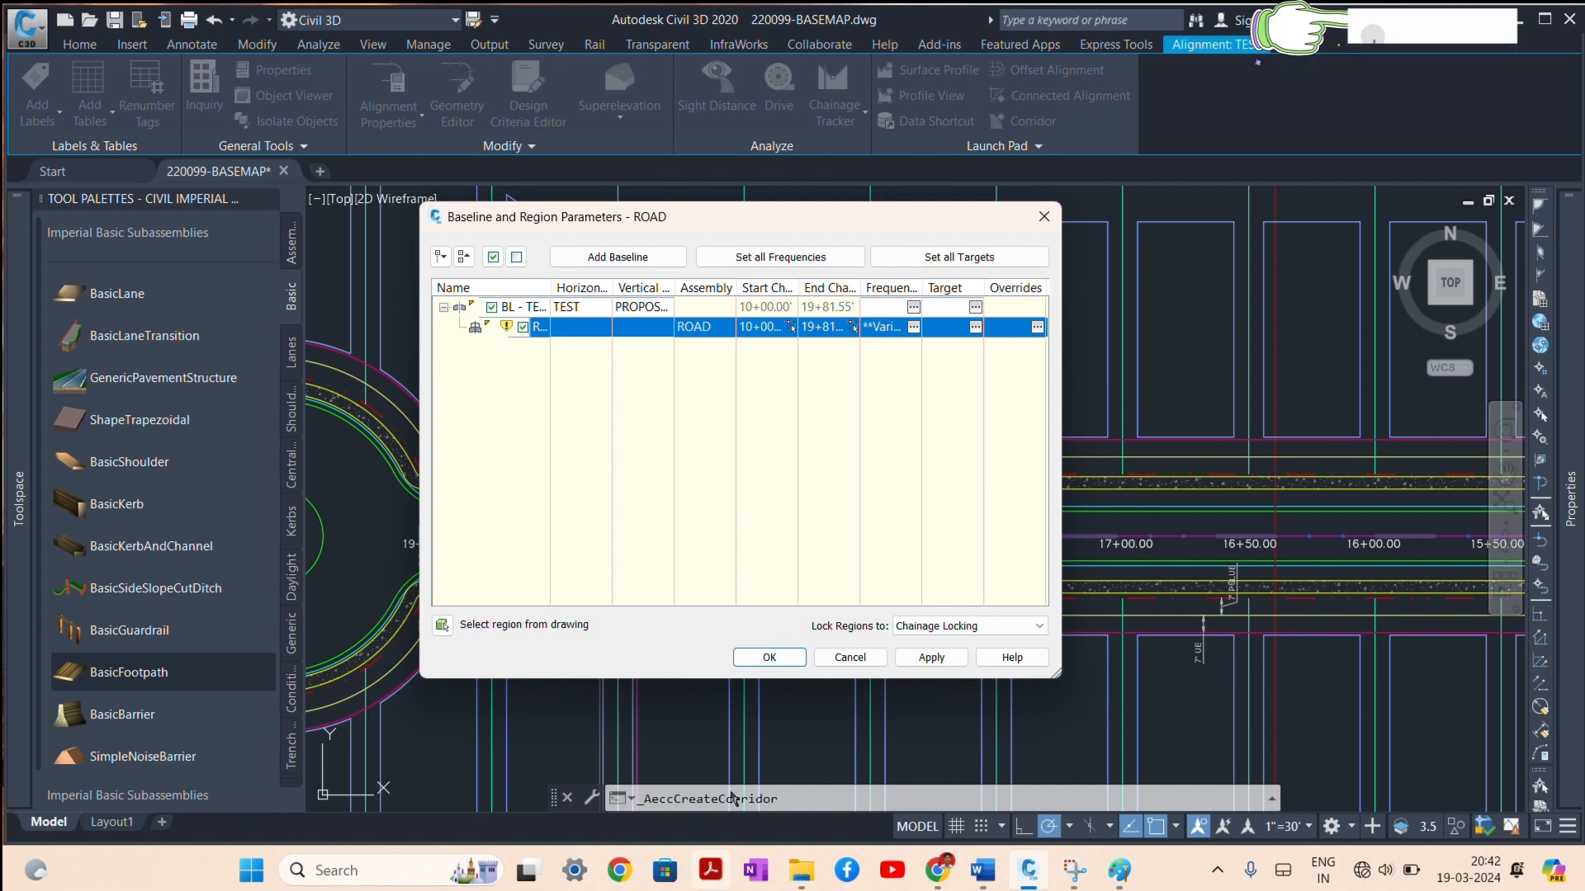
{"action": "left_click", "coordinate": [782, 659]}
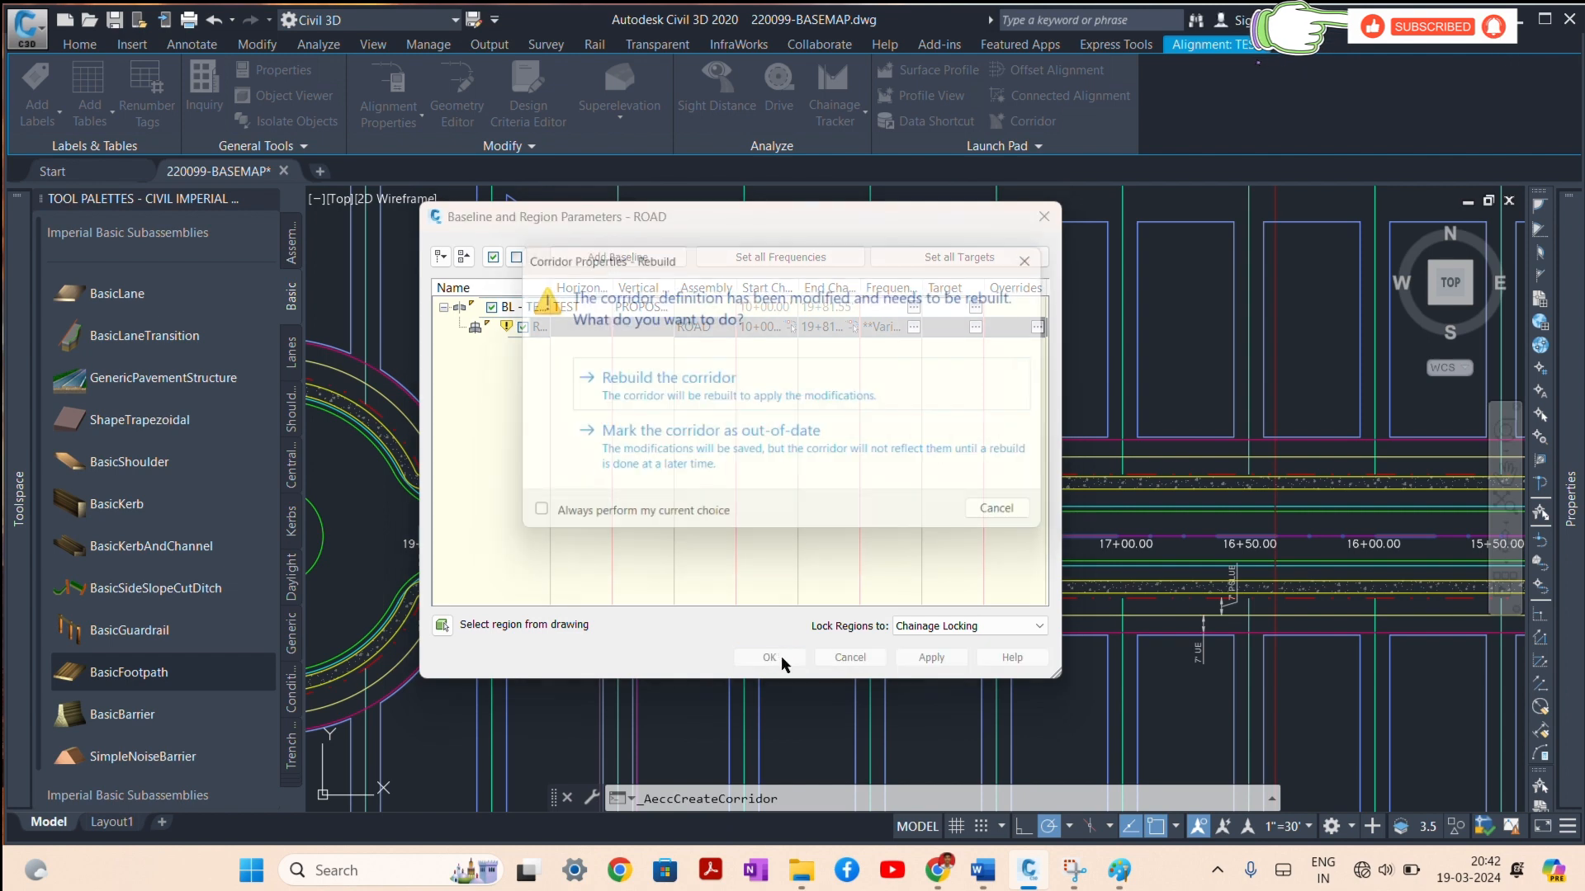
{"action": "left_click", "coordinate": [641, 394]}
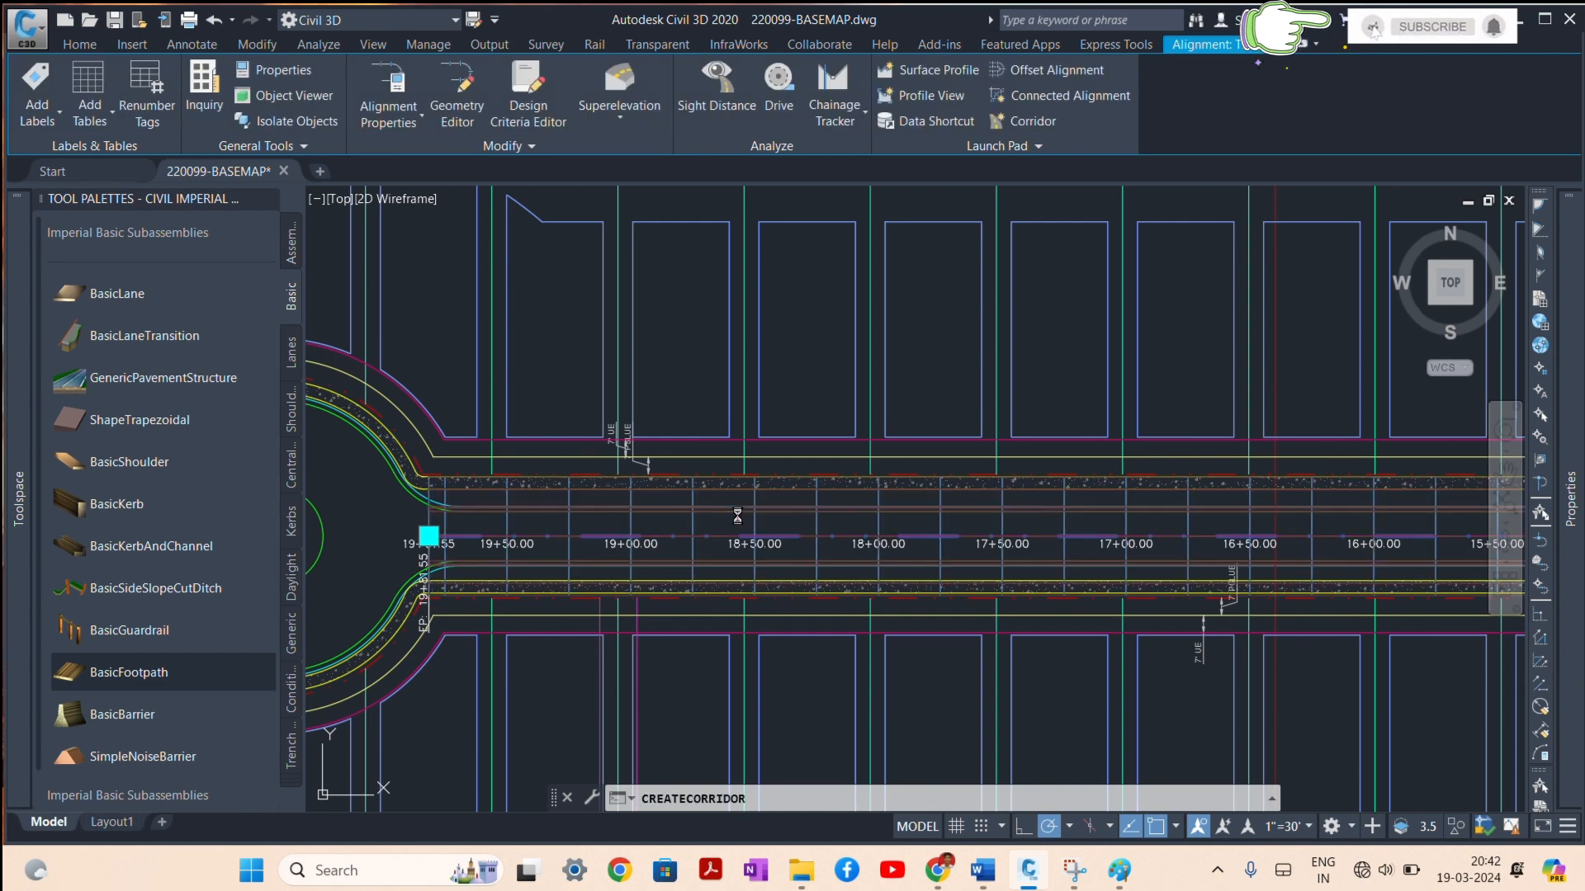
Step: Inspect the new corridor's section lines and spacing along the straight road between chainages 17+50 and 19+00
{"action": "scroll", "coordinate": [712, 519], "scroll_direction": "up", "scroll_amount": 4}
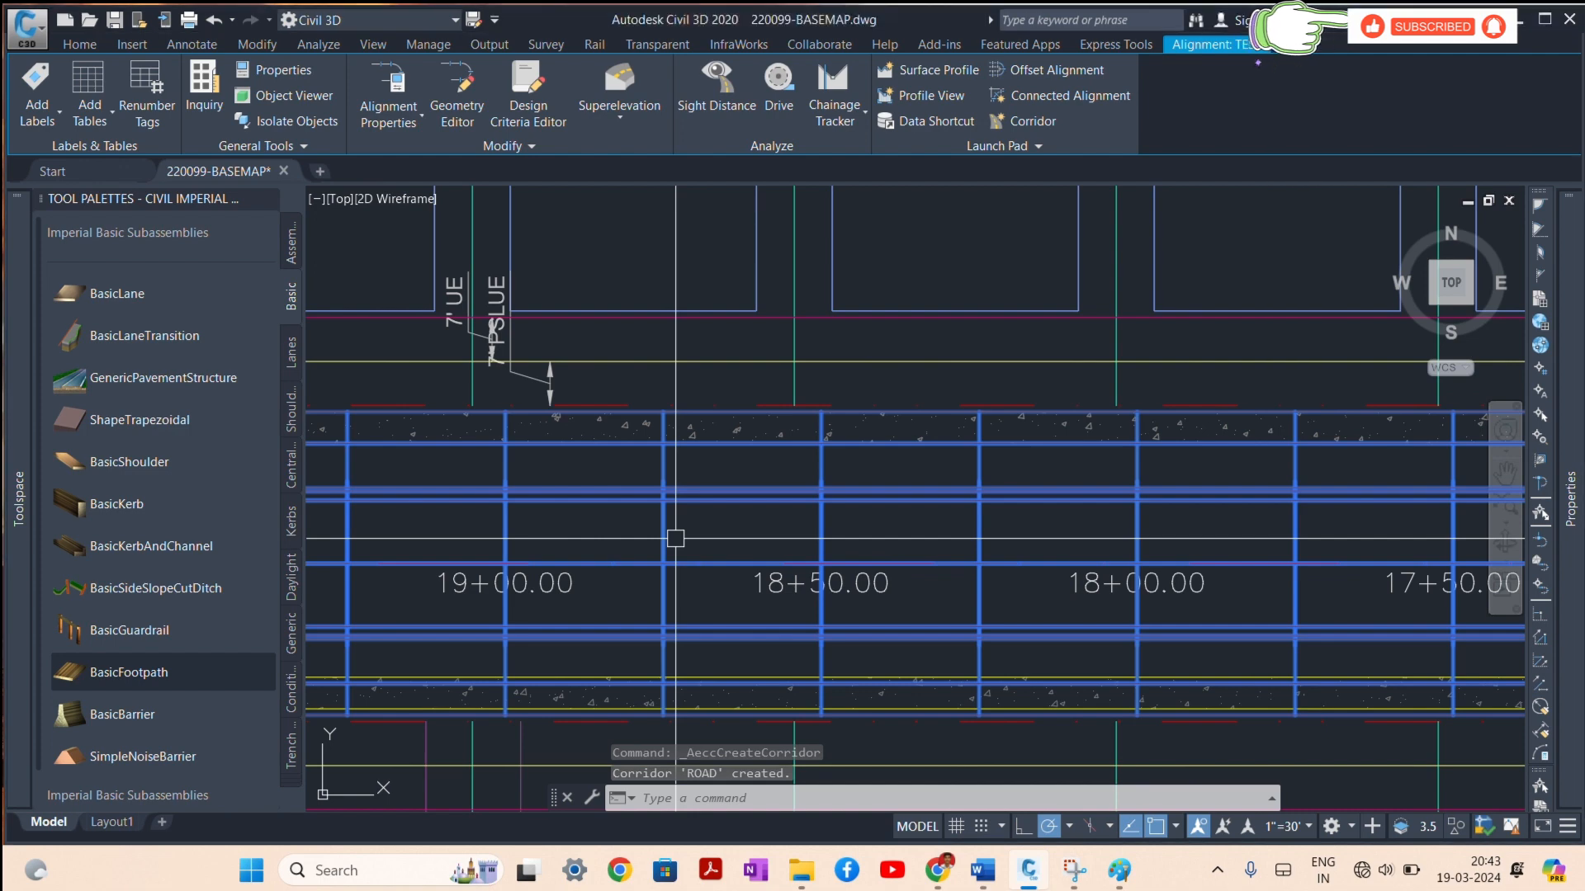
{"action": "left_click", "coordinate": [675, 538]}
{"action": "scroll", "coordinate": [708, 429], "scroll_direction": "up", "scroll_amount": 4}
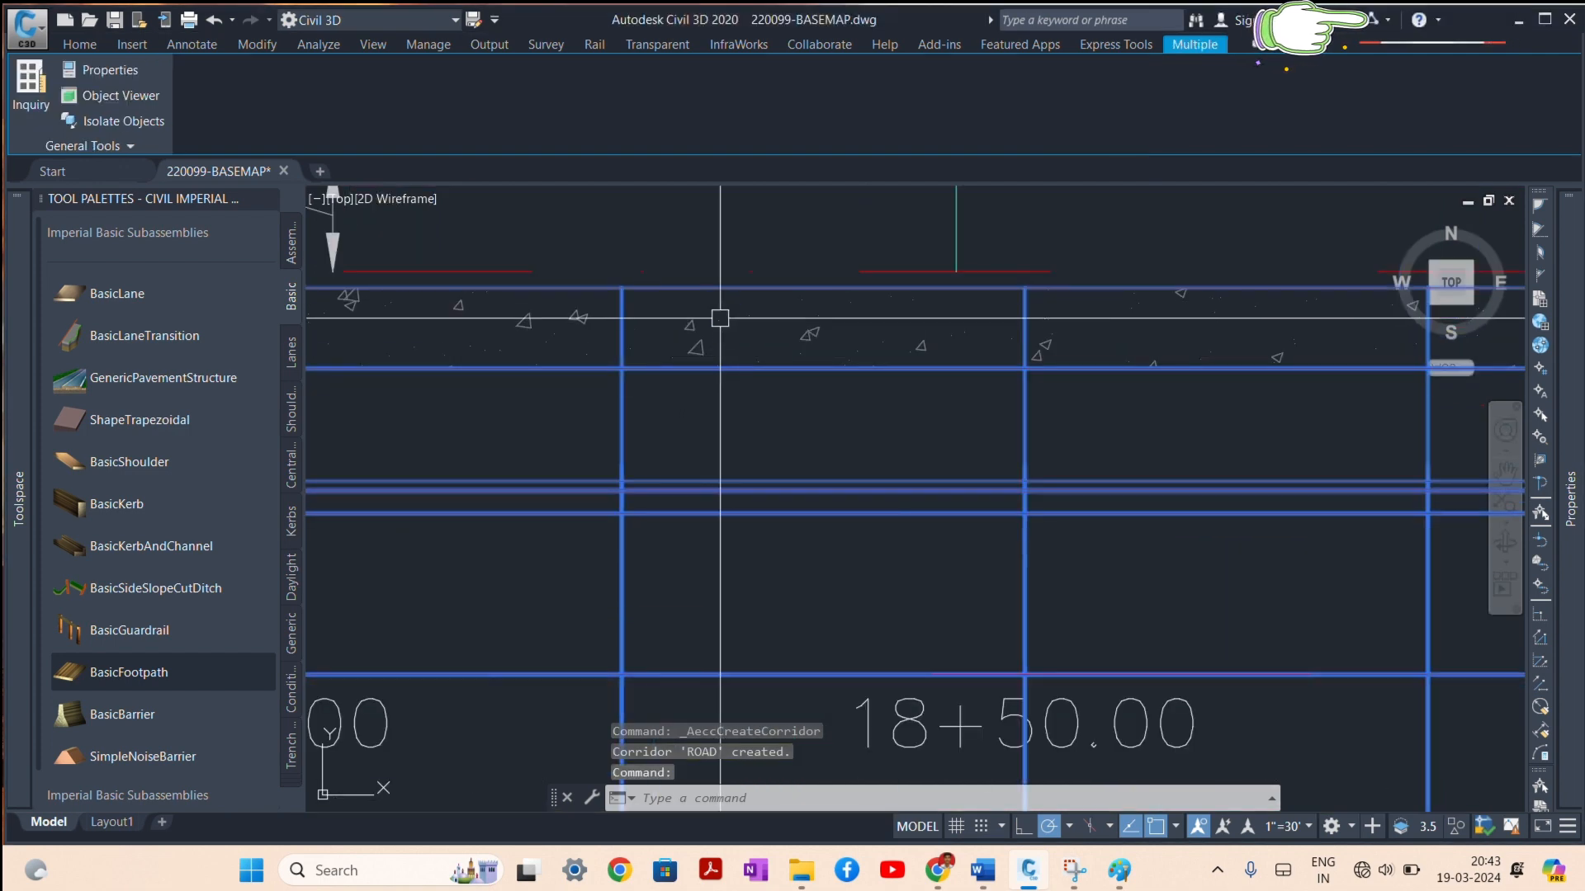
{"action": "scroll", "coordinate": [728, 368], "scroll_direction": "down", "scroll_amount": 4}
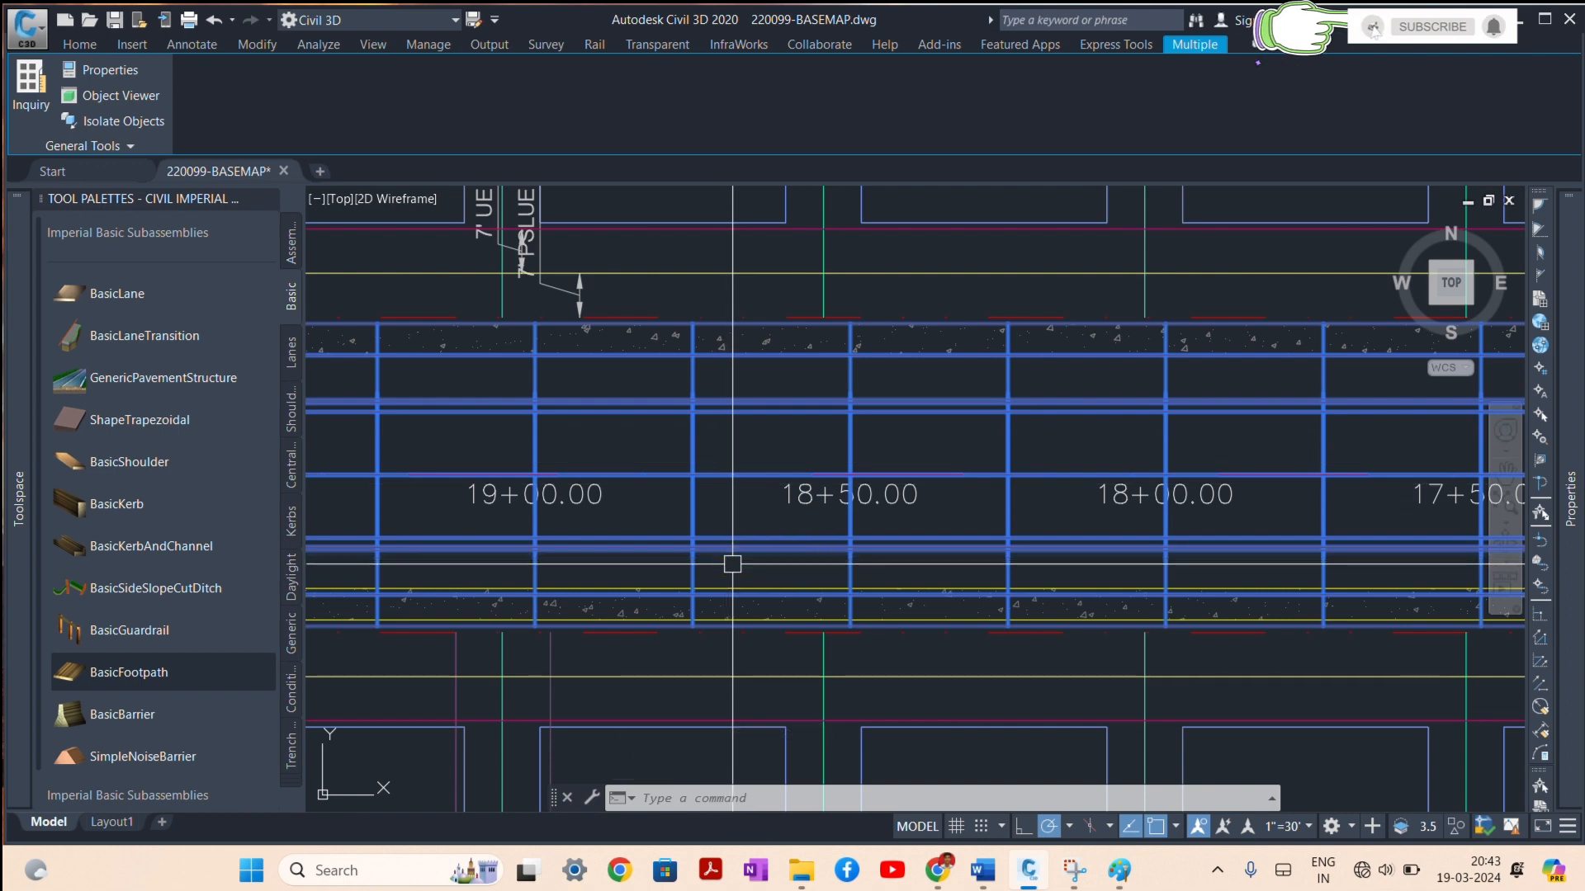
{"action": "key", "text": "Escape"}
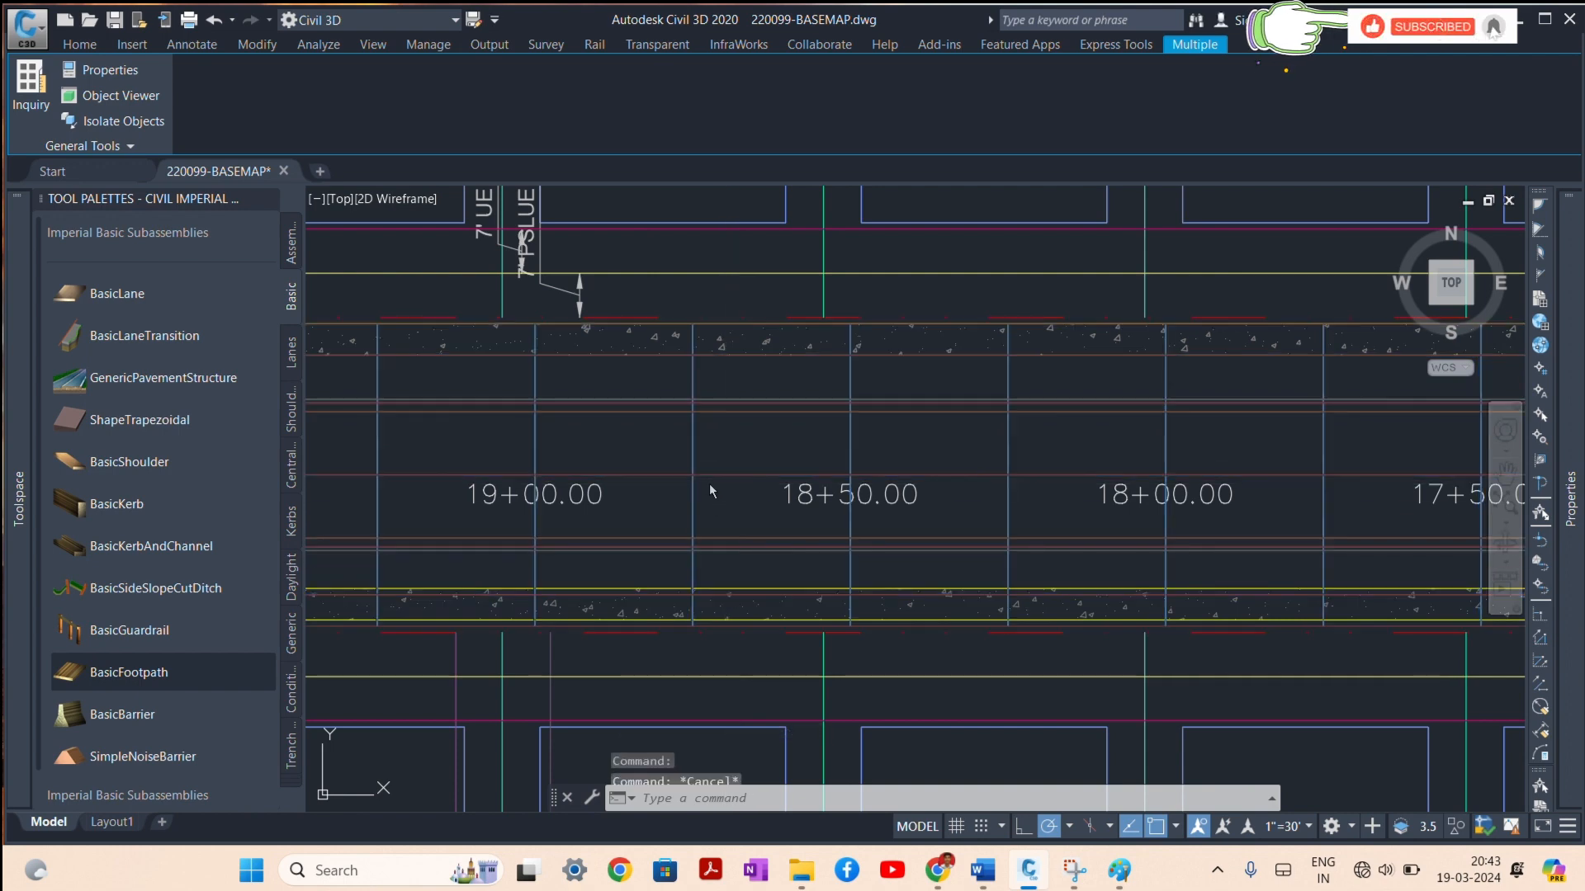
{"action": "scroll", "coordinate": [709, 483], "scroll_direction": "down", "scroll_amount": 5}
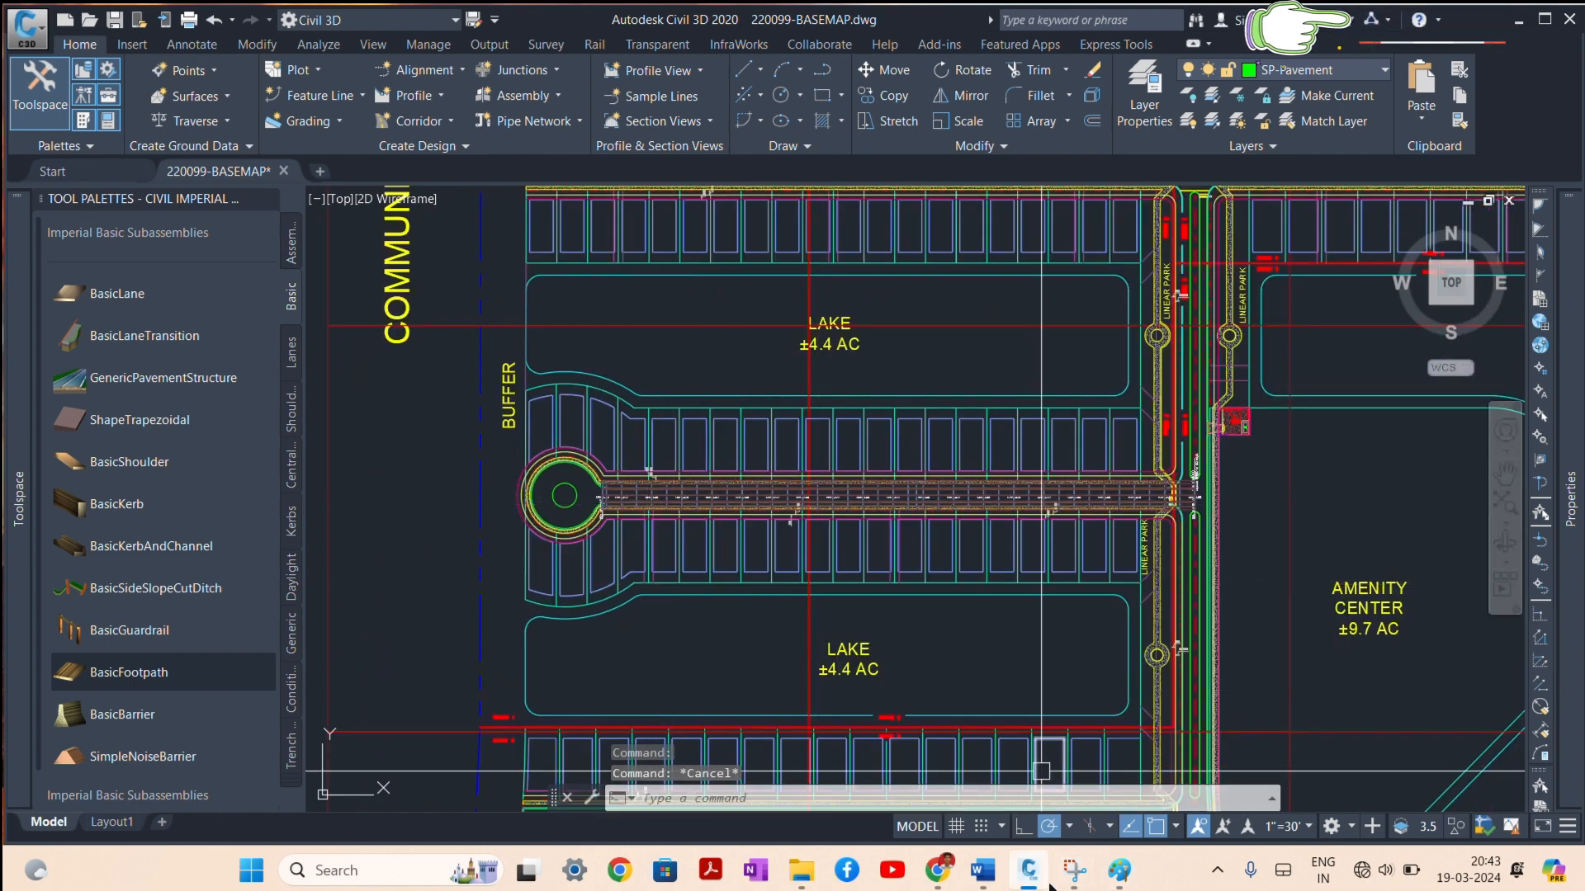
Step: Create a corridor surface for the ROAD corridor and add the Top links to it
{"action": "mouse_move", "coordinate": [1035, 859]}
{"action": "scroll", "coordinate": [732, 510], "scroll_direction": "up", "scroll_amount": 6}
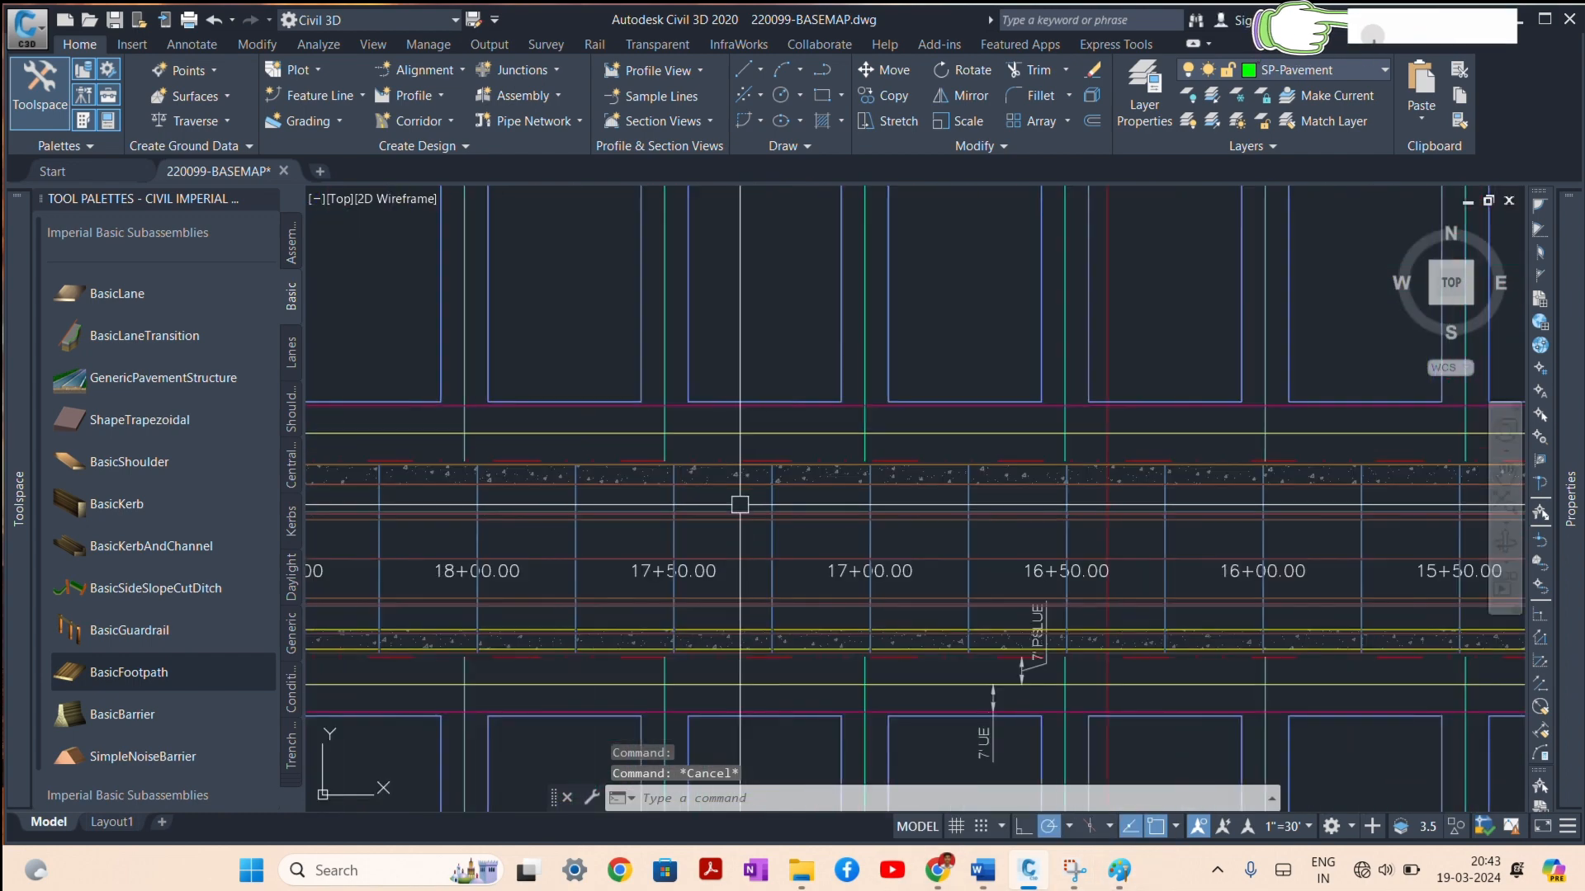
{"action": "left_click", "coordinate": [732, 510]}
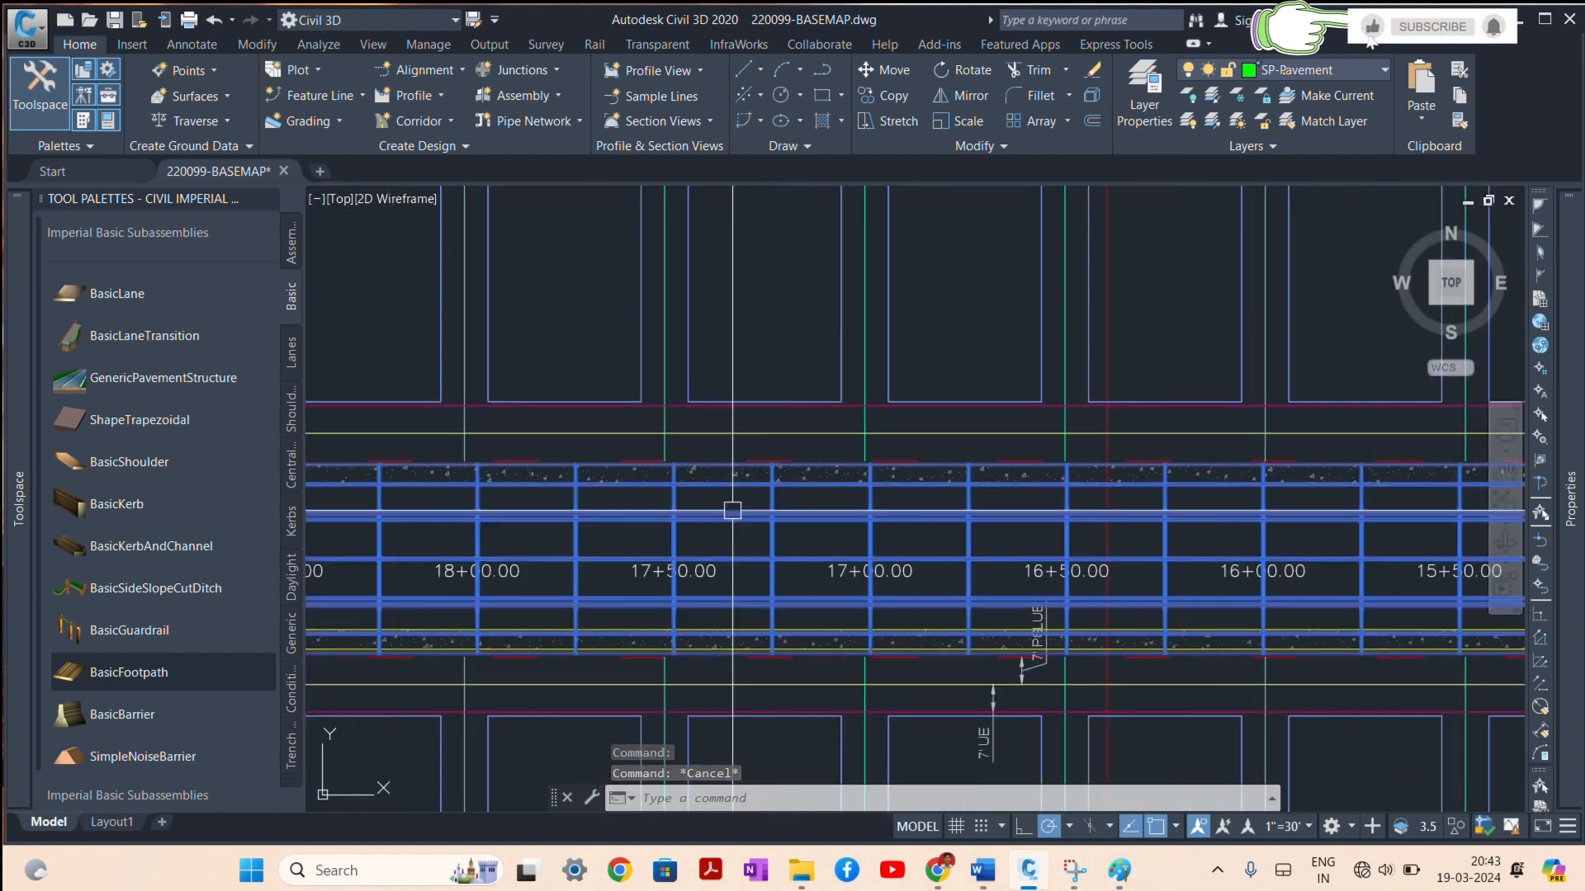
{"action": "right_click", "coordinate": [743, 443]}
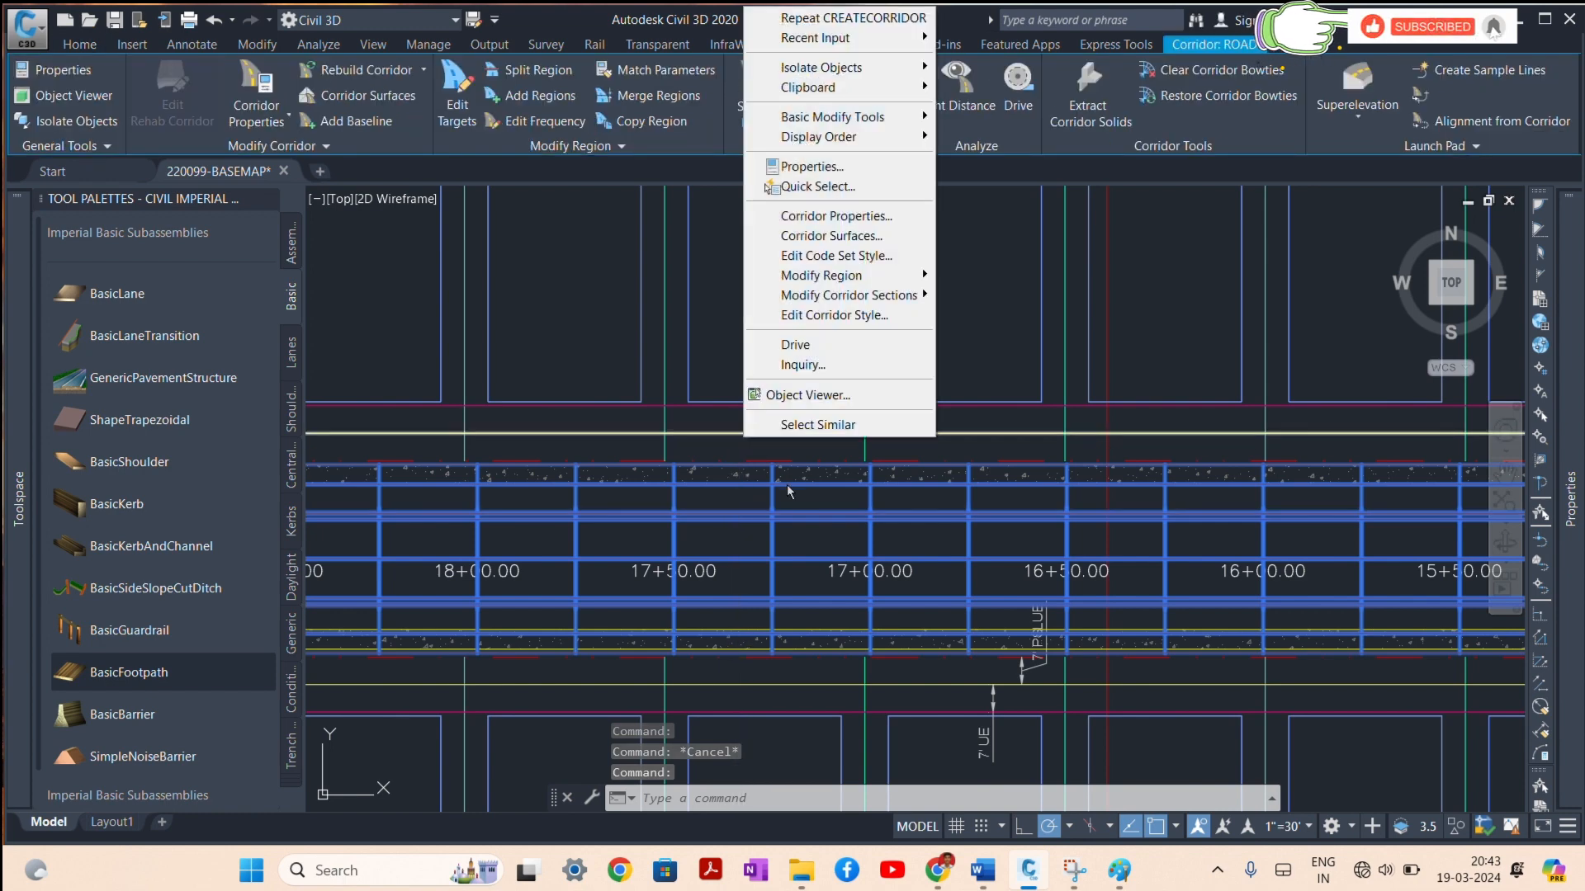
{"action": "left_click", "coordinate": [853, 237]}
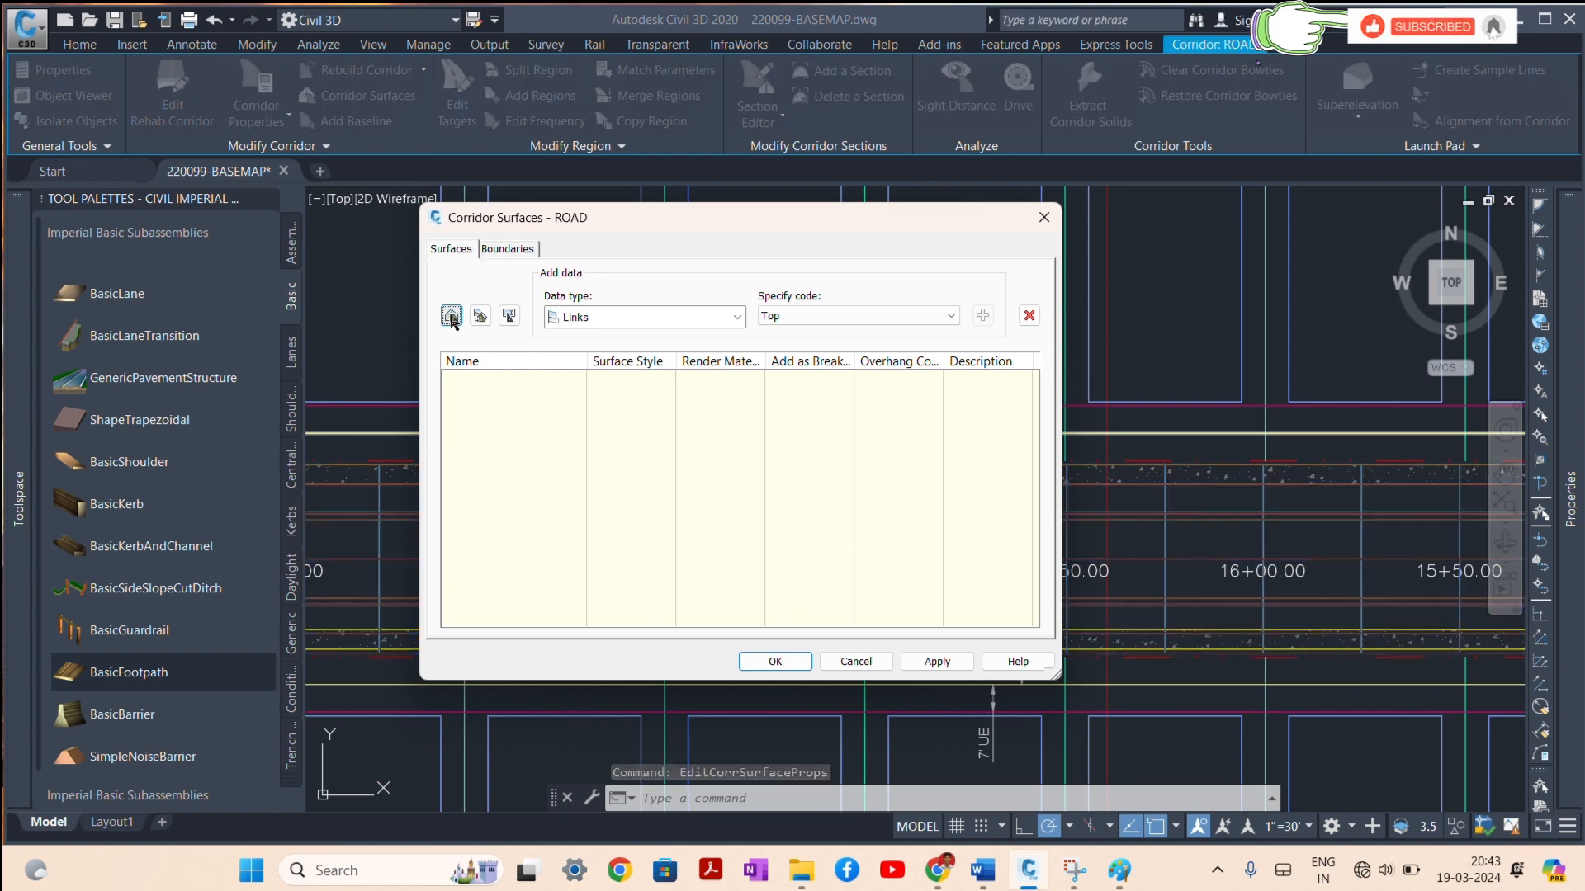
{"action": "left_click", "coordinate": [451, 316]}
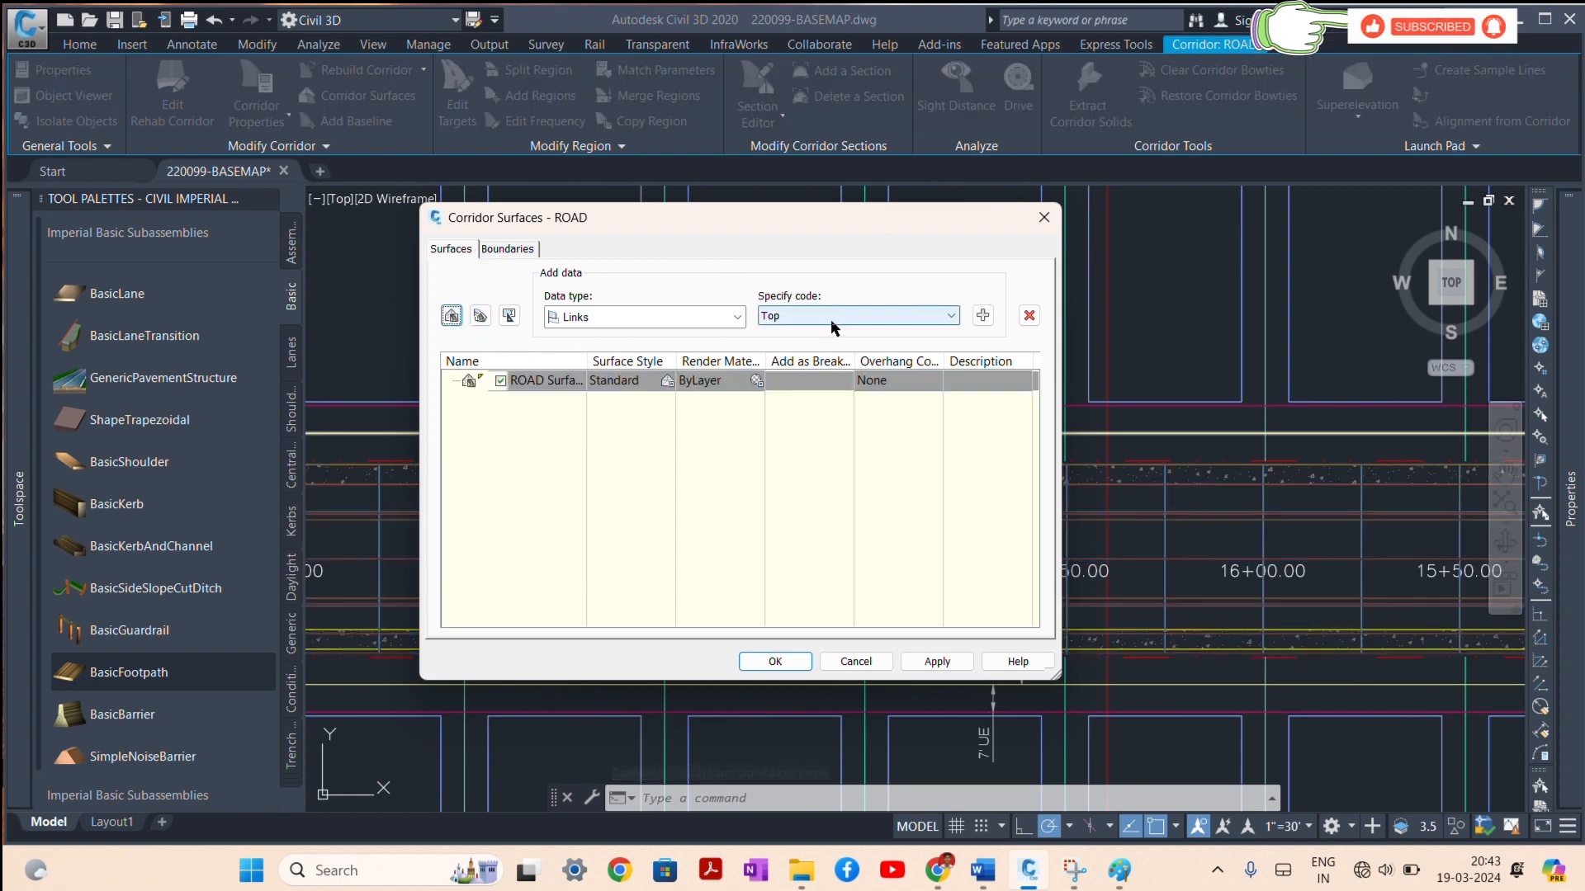
{"action": "left_click", "coordinate": [982, 315]}
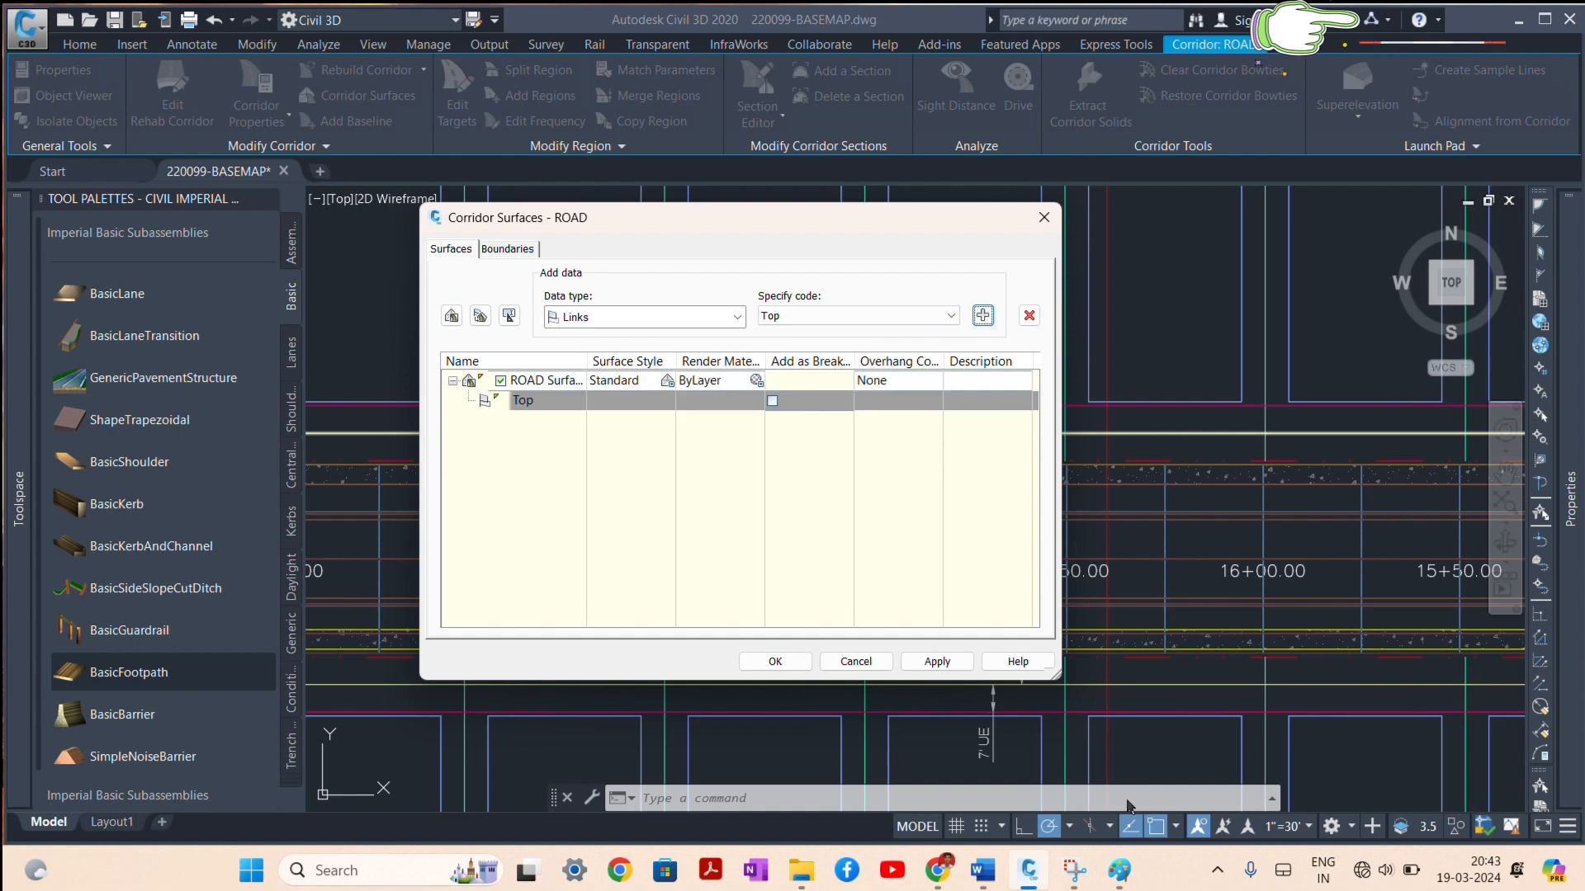
Step: Switch to Paint and sketch two crowned pavement layer lines, one above the other, on an empty part of the canvas
{"action": "left_click", "coordinate": [1121, 872]}
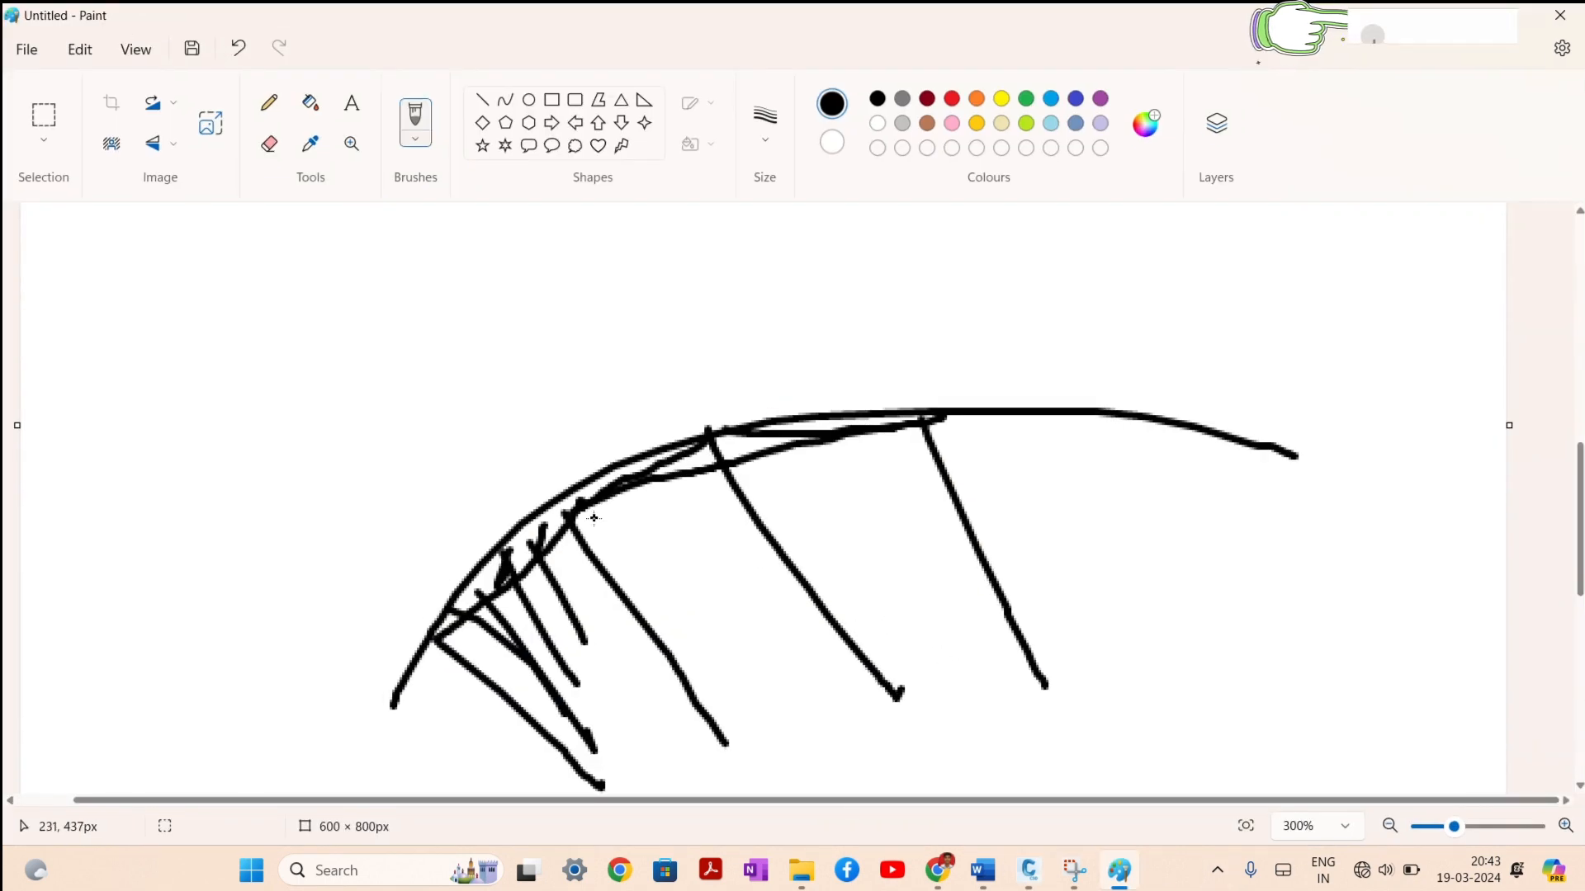
{"action": "scroll", "coordinate": [597, 518], "scroll_direction": "down", "scroll_amount": 5}
{"action": "scroll", "coordinate": [597, 517], "scroll_direction": "down", "scroll_amount": 3}
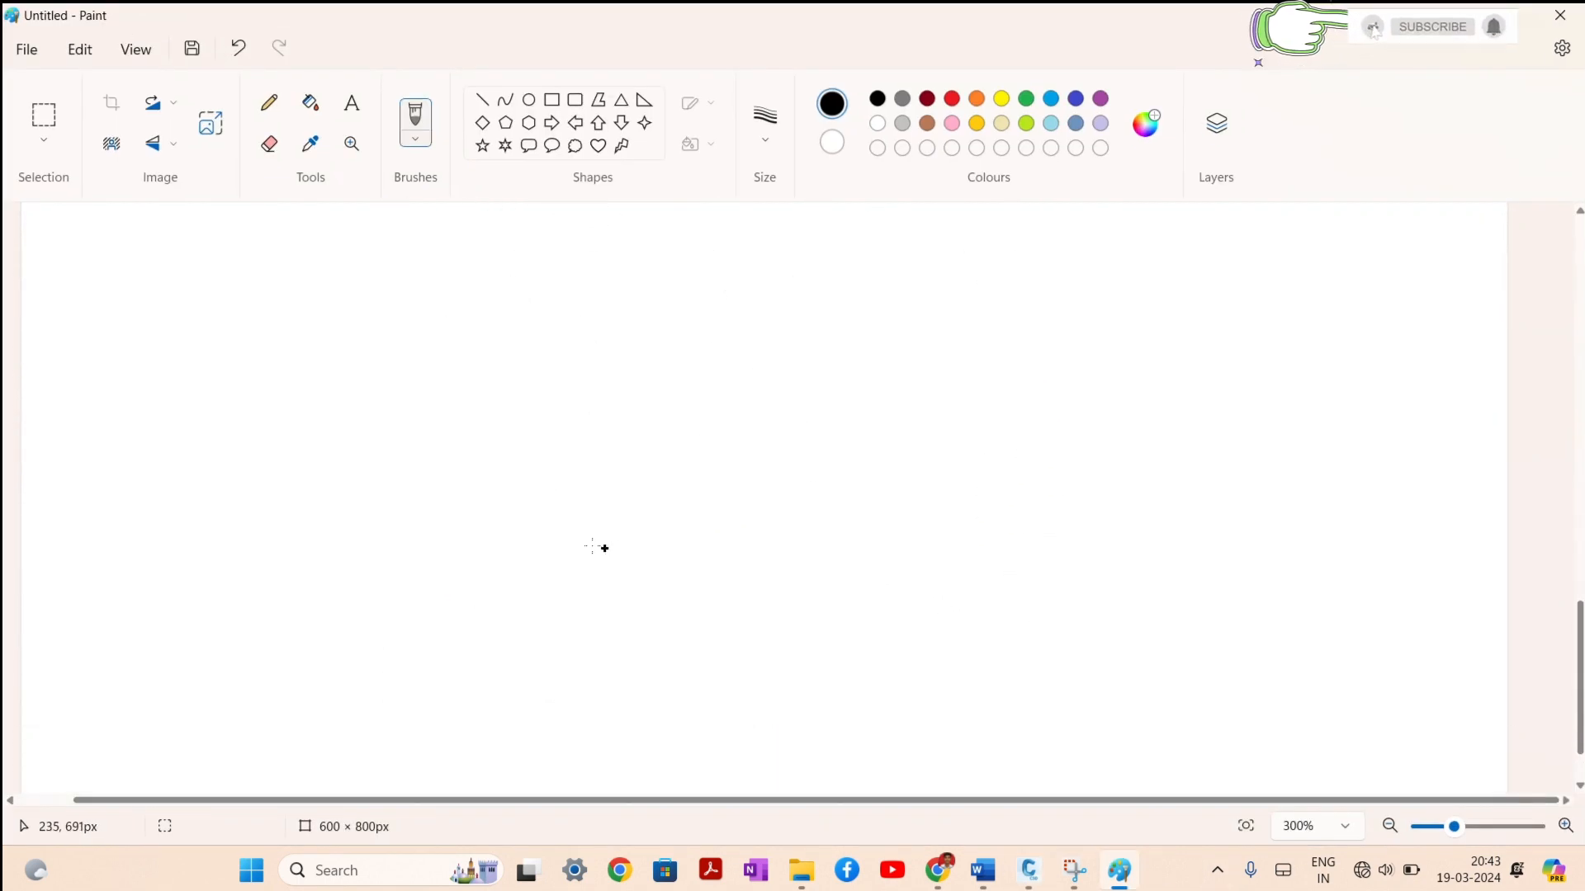
{"action": "mouse_move", "coordinate": [444, 464]}
{"action": "left_mouse_down"}
{"action": "mouse_move", "coordinate": [912, 330]}
{"action": "mouse_move", "coordinate": [1370, 457]}
{"action": "left_mouse_up"}
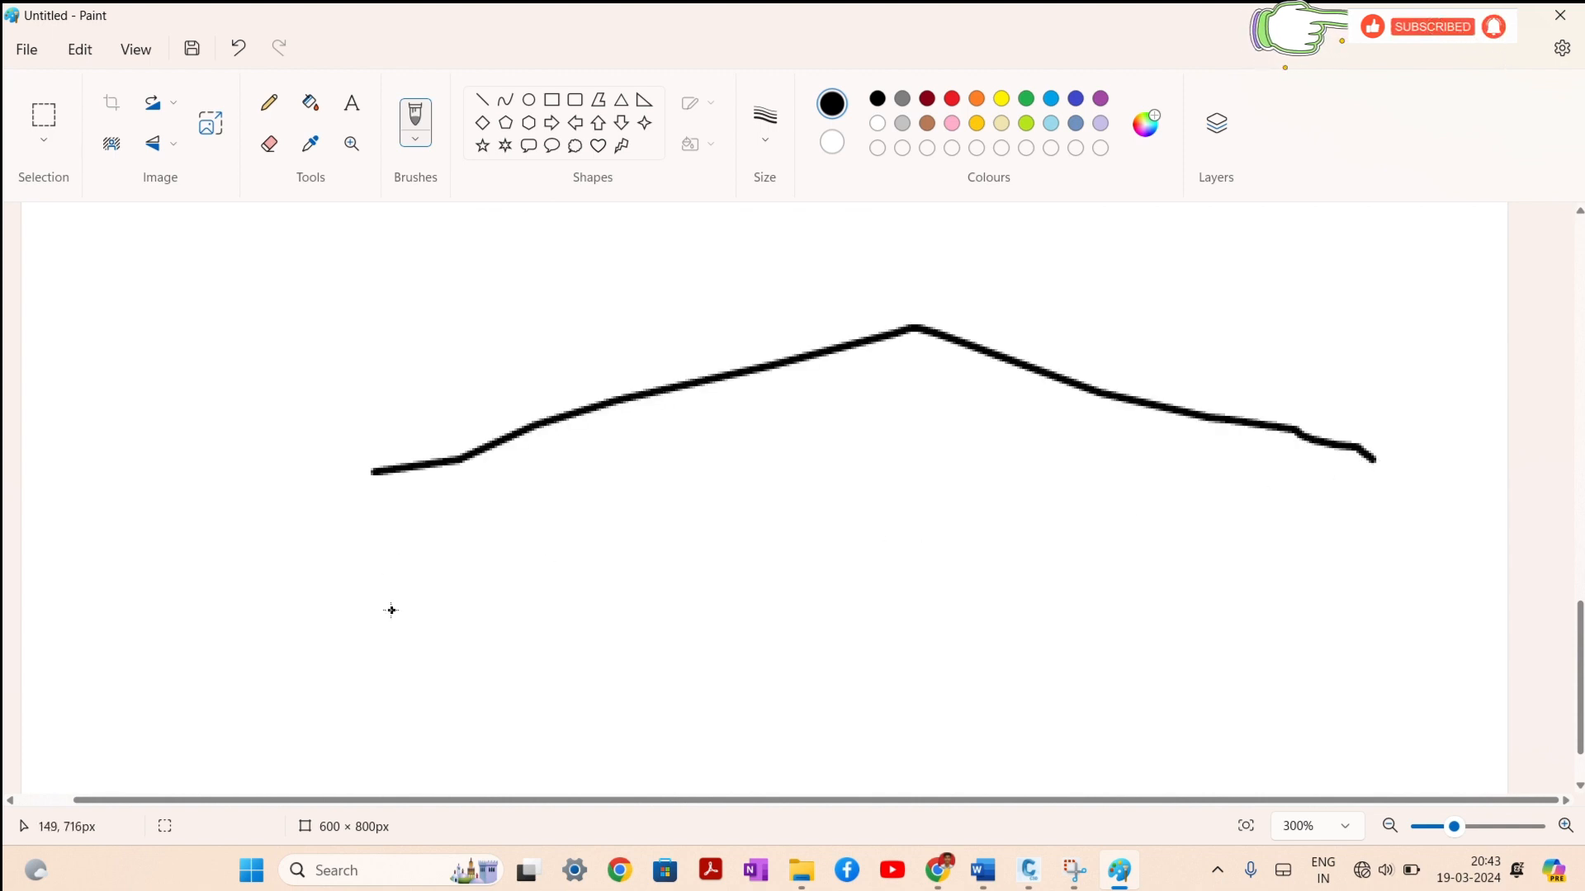
{"action": "mouse_move", "coordinate": [429, 591]}
{"action": "left_mouse_down"}
{"action": "mouse_move", "coordinate": [831, 465]}
{"action": "mouse_move", "coordinate": [1372, 593]}
{"action": "left_mouse_up"}
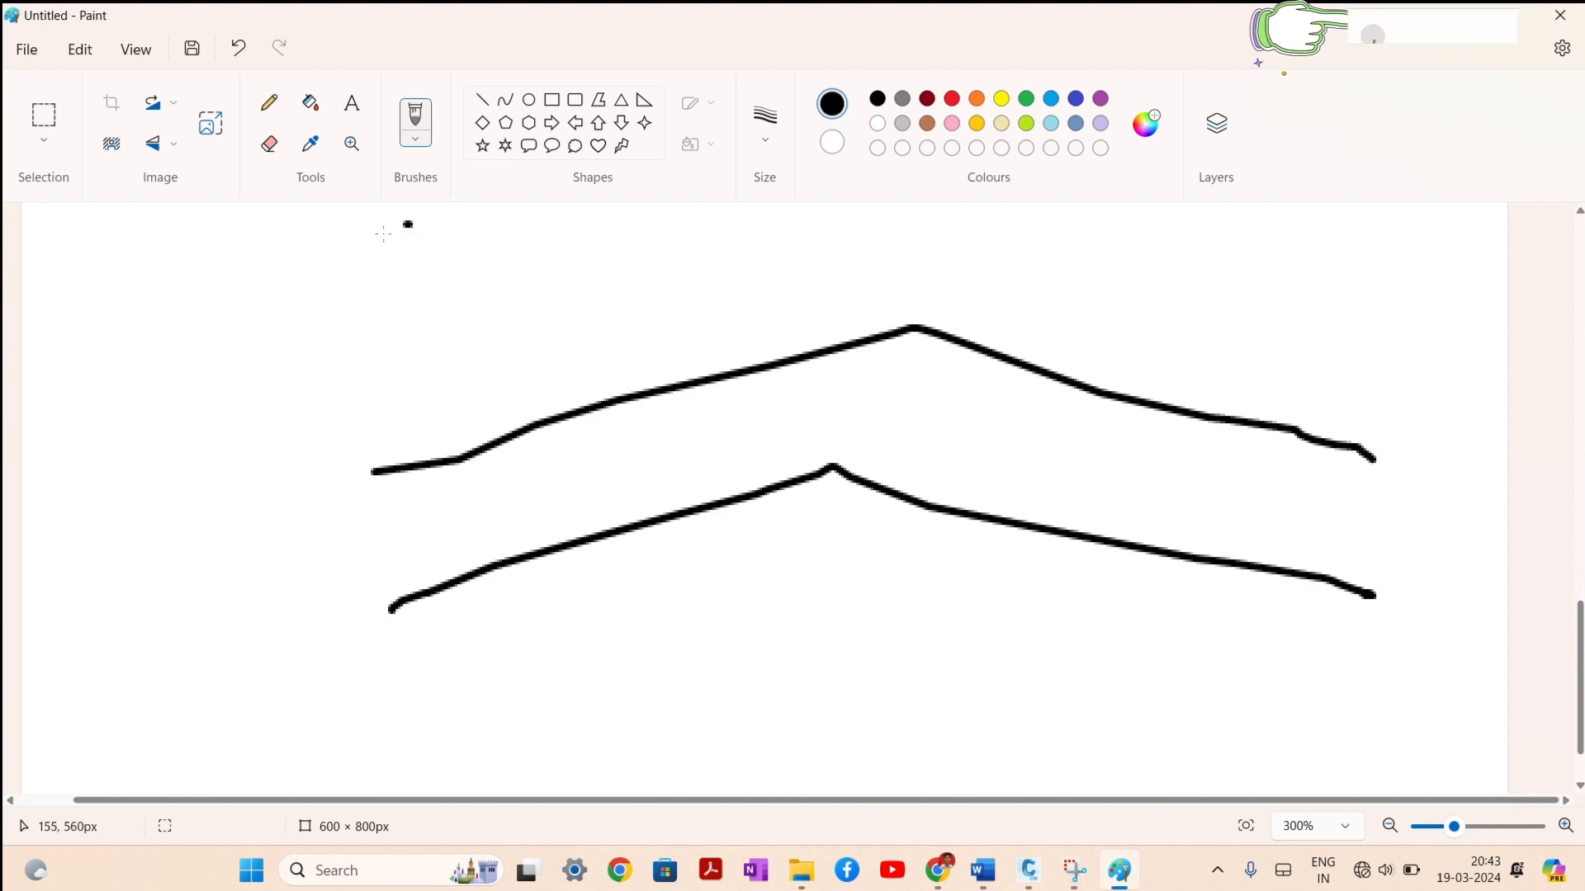
{"action": "left_click_drag", "start_coordinate": [410, 223], "coordinate": [474, 259]}
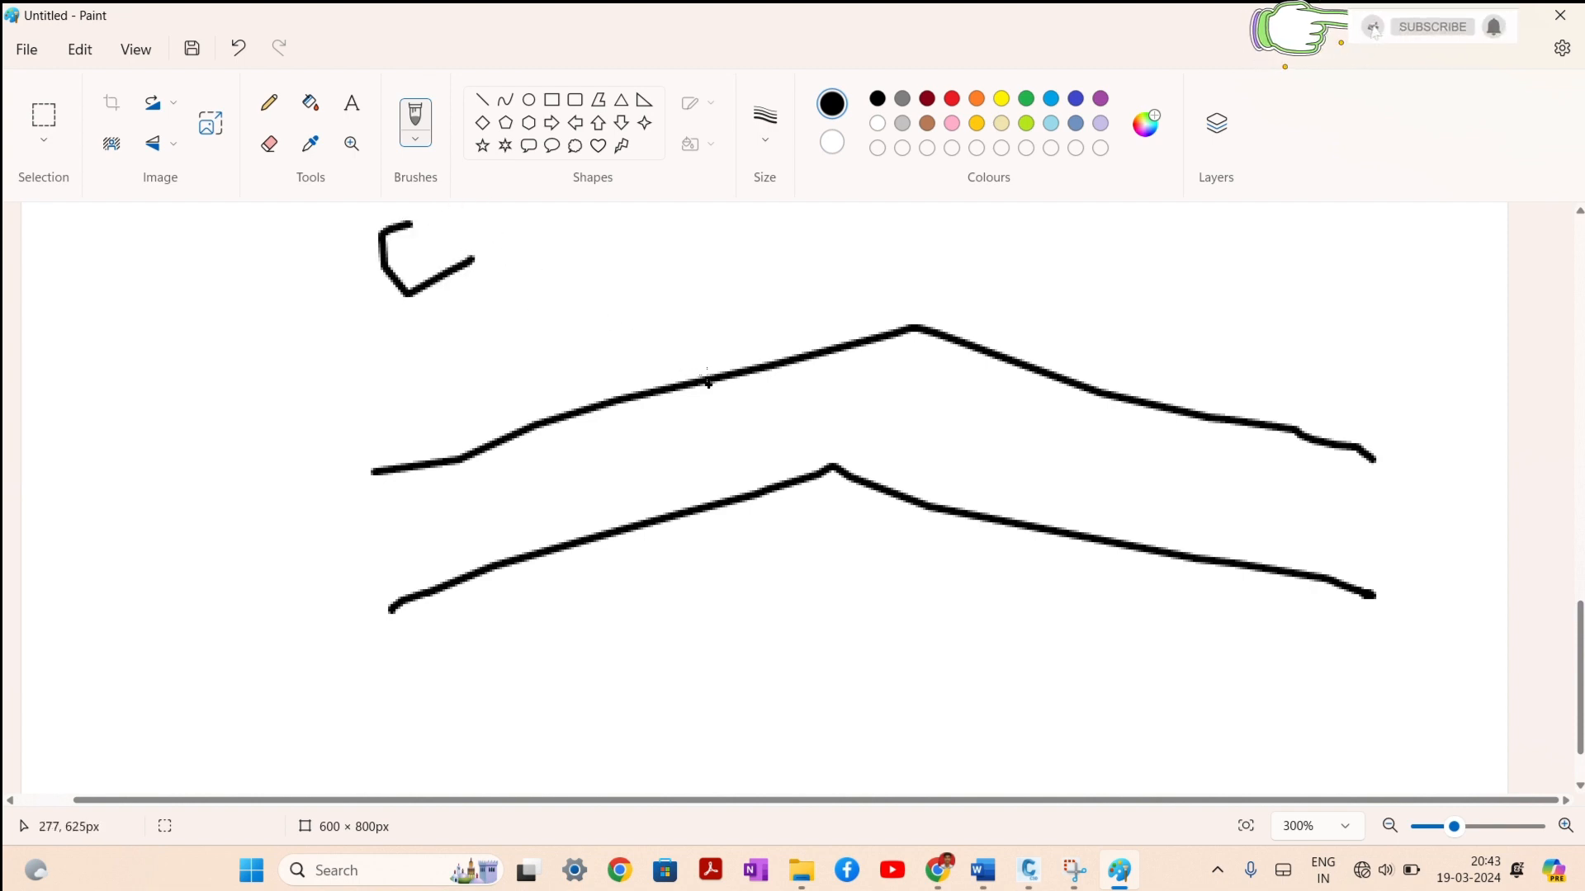
Step: Handwrite labels on the two upper layer lines and sketch a third crowned line with an arrow beneath them
{"action": "mouse_move", "coordinate": [708, 382]}
{"action": "left_mouse_down"}
{"action": "mouse_move", "coordinate": [743, 321]}
{"action": "mouse_move", "coordinate": [805, 268]}
{"action": "mouse_move", "coordinate": [904, 330]}
{"action": "left_mouse_up"}
{"action": "left_click_drag", "start_coordinate": [780, 430], "coordinate": [802, 487]}
{"action": "left_click_drag", "start_coordinate": [776, 416], "coordinate": [805, 481]}
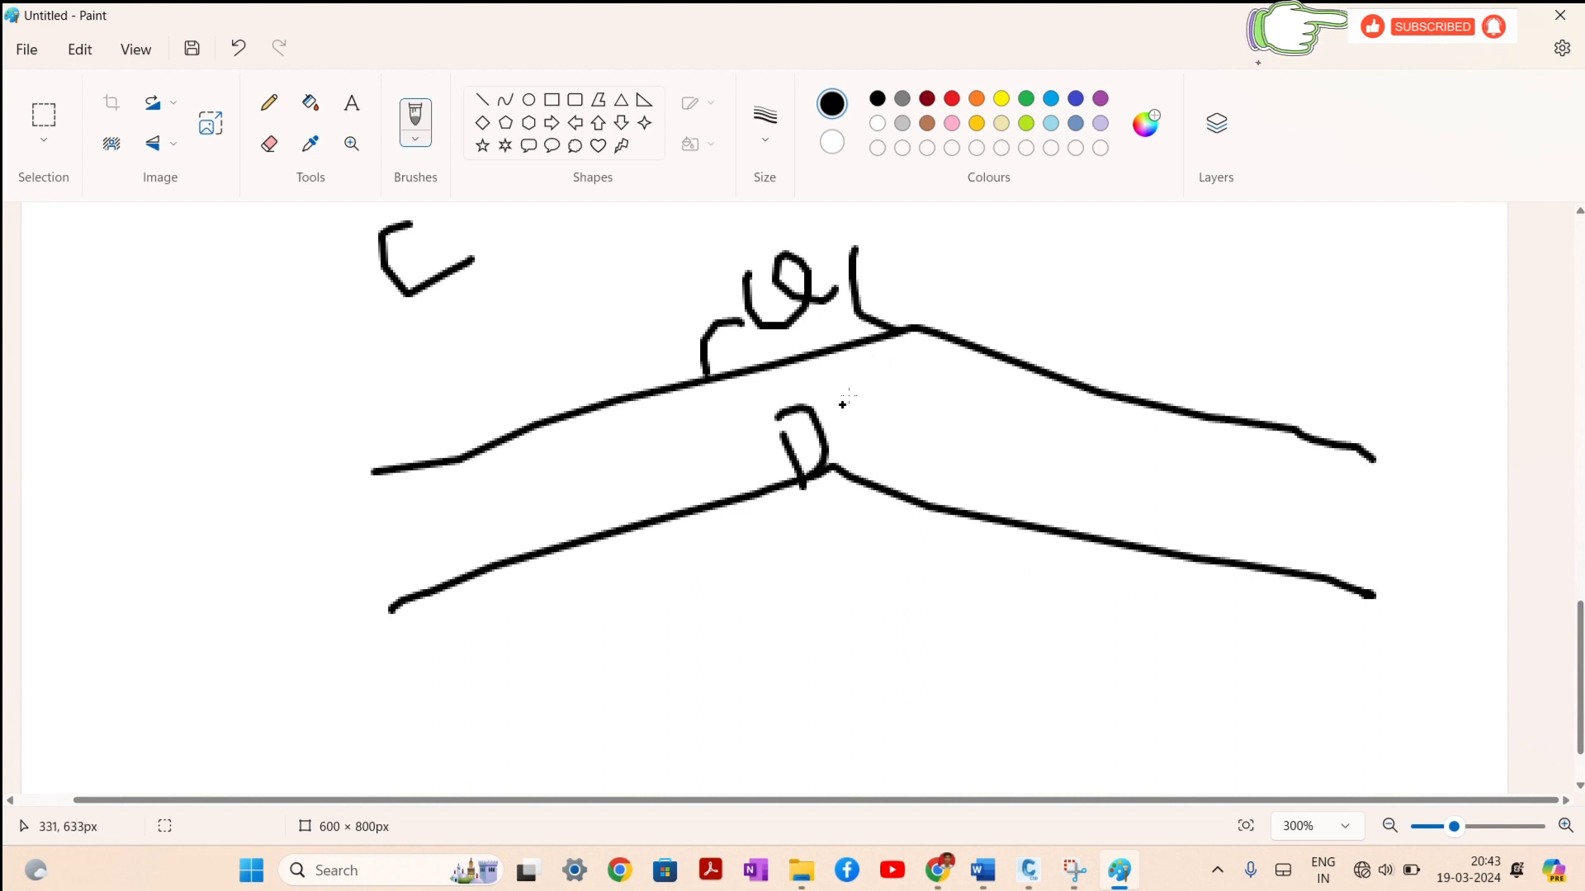
{"action": "mouse_move", "coordinate": [853, 387]}
{"action": "left_mouse_down"}
{"action": "mouse_move", "coordinate": [883, 454]}
{"action": "mouse_move", "coordinate": [983, 412]}
{"action": "mouse_move", "coordinate": [996, 481]}
{"action": "left_mouse_up"}
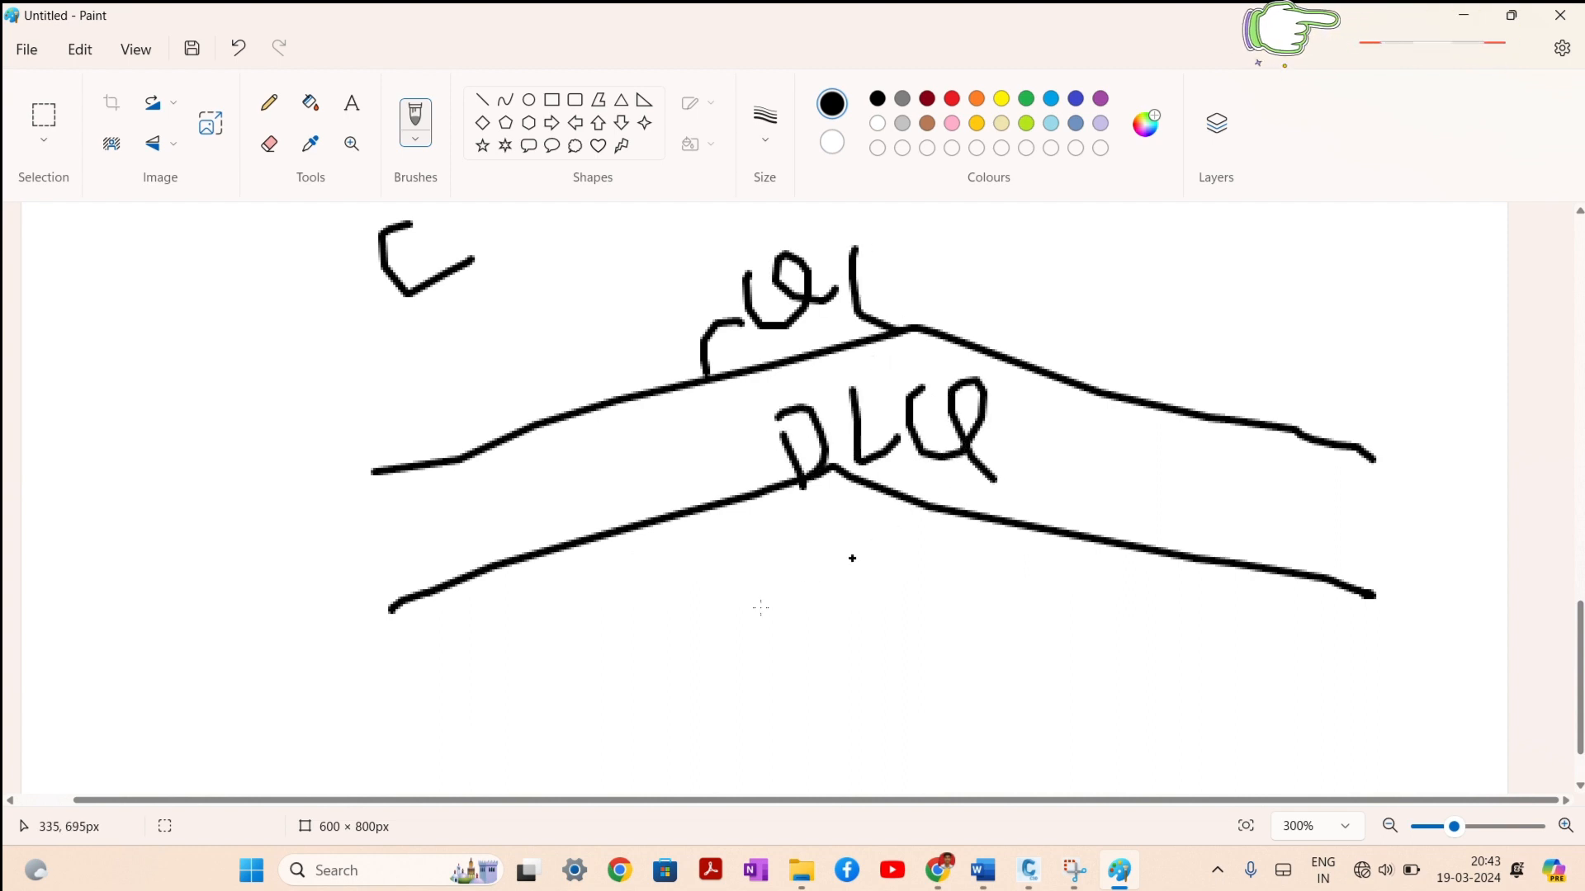
{"action": "mouse_move", "coordinate": [558, 737]}
{"action": "left_mouse_down"}
{"action": "mouse_move", "coordinate": [660, 700]}
{"action": "mouse_move", "coordinate": [1320, 711]}
{"action": "mouse_move", "coordinate": [1362, 728]}
{"action": "left_mouse_up"}
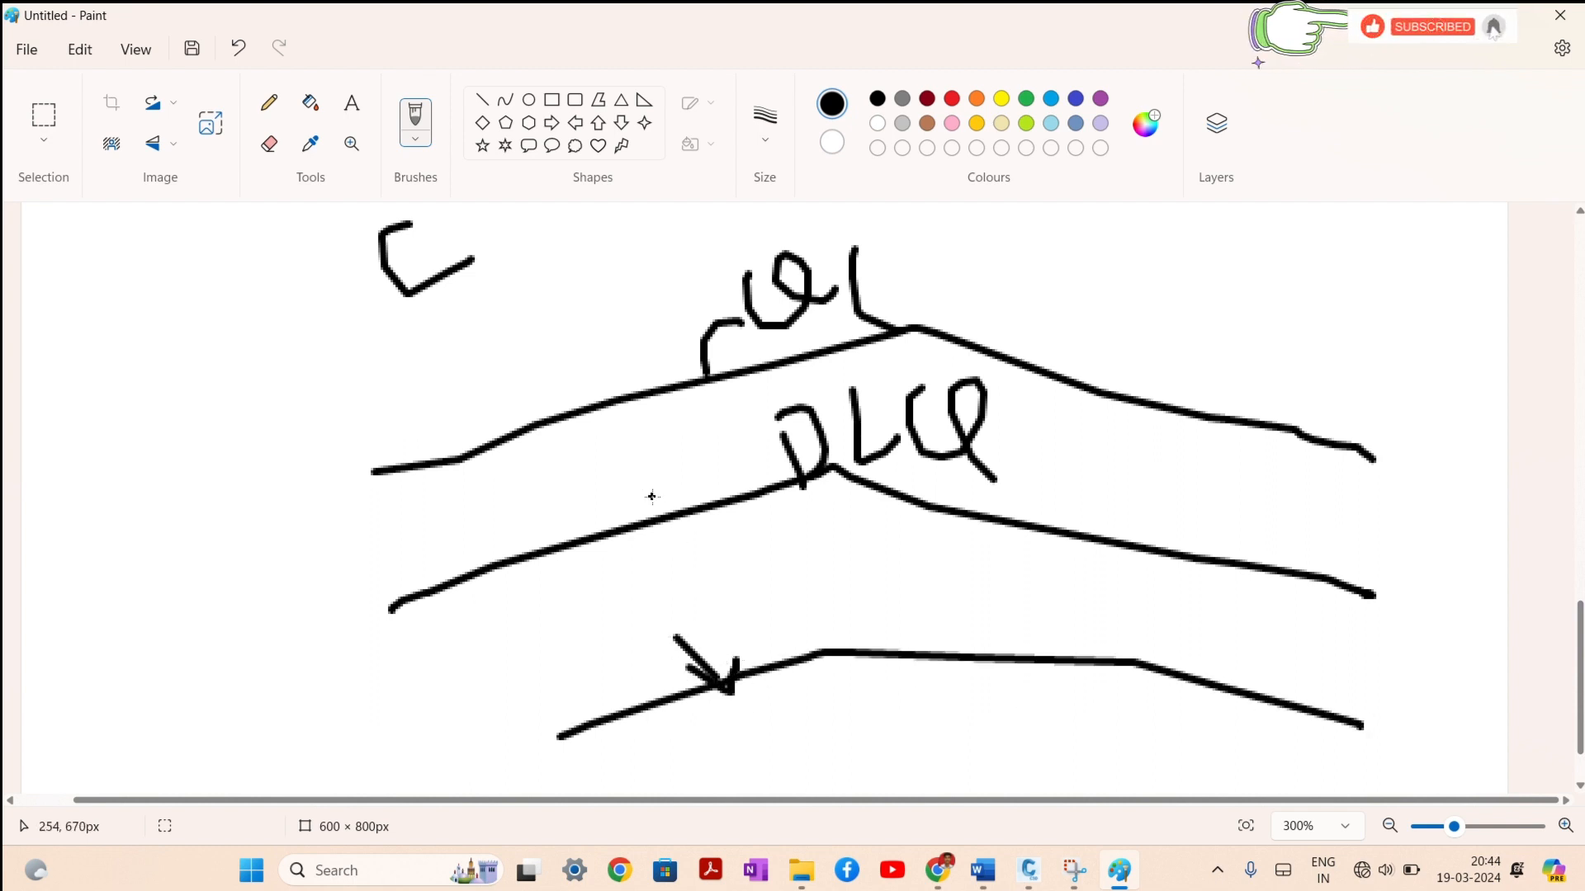
{"action": "mouse_move", "coordinate": [616, 466]}
{"action": "left_mouse_down"}
{"action": "mouse_move", "coordinate": [635, 531]}
{"action": "mouse_move", "coordinate": [656, 493]}
{"action": "left_mouse_up"}
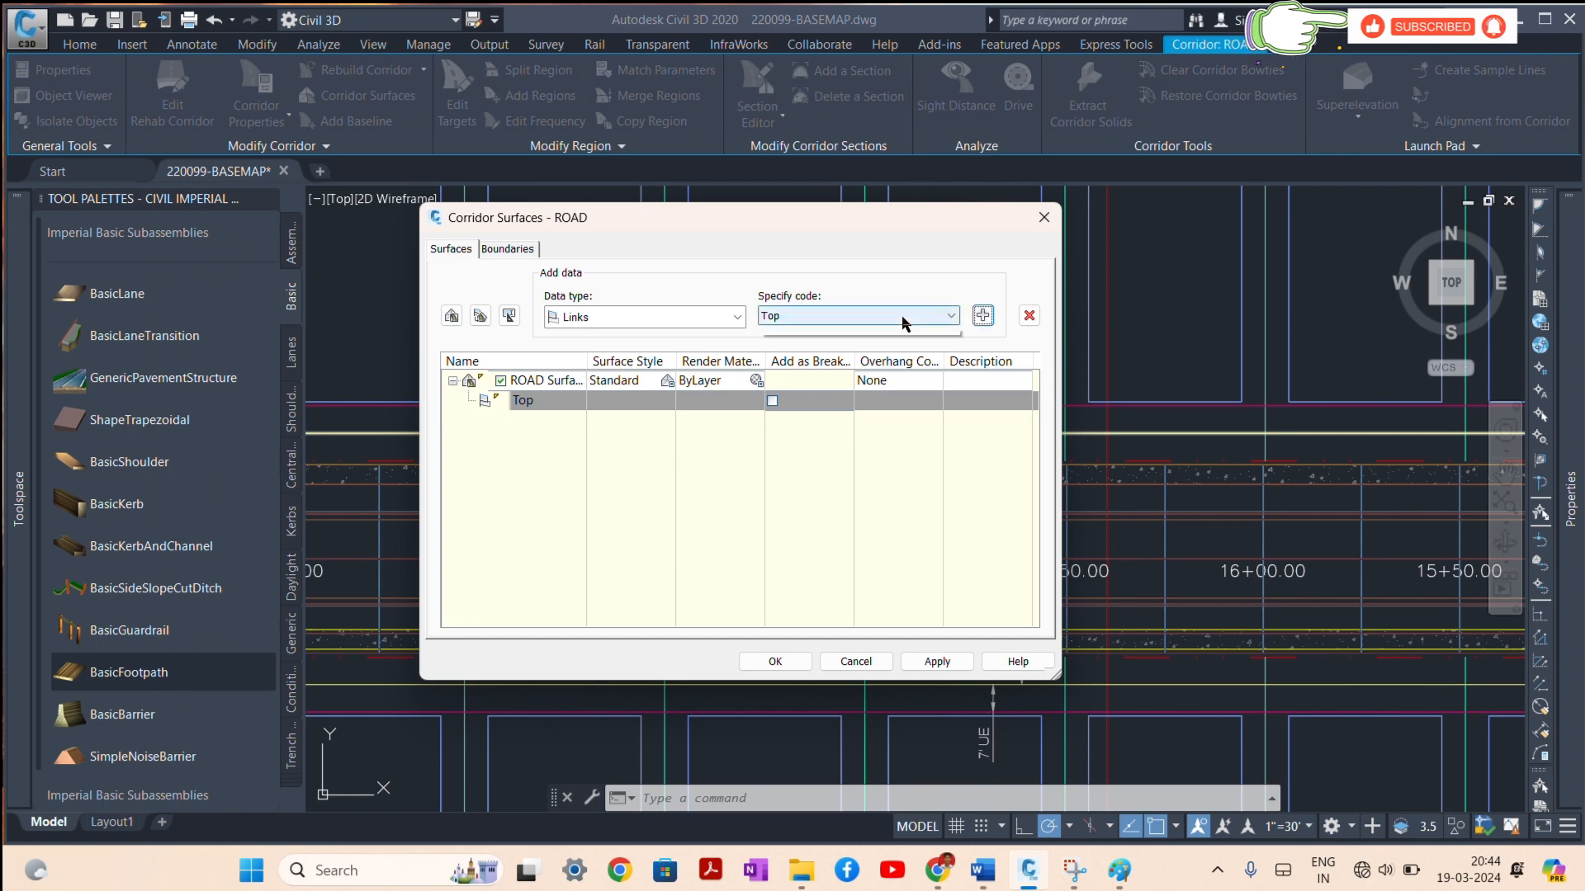
Step: Back in Civil 3D, add the surface's Top links as breaklines and set the corridor extents as its outer boundary
{"action": "left_click", "coordinate": [949, 316]}
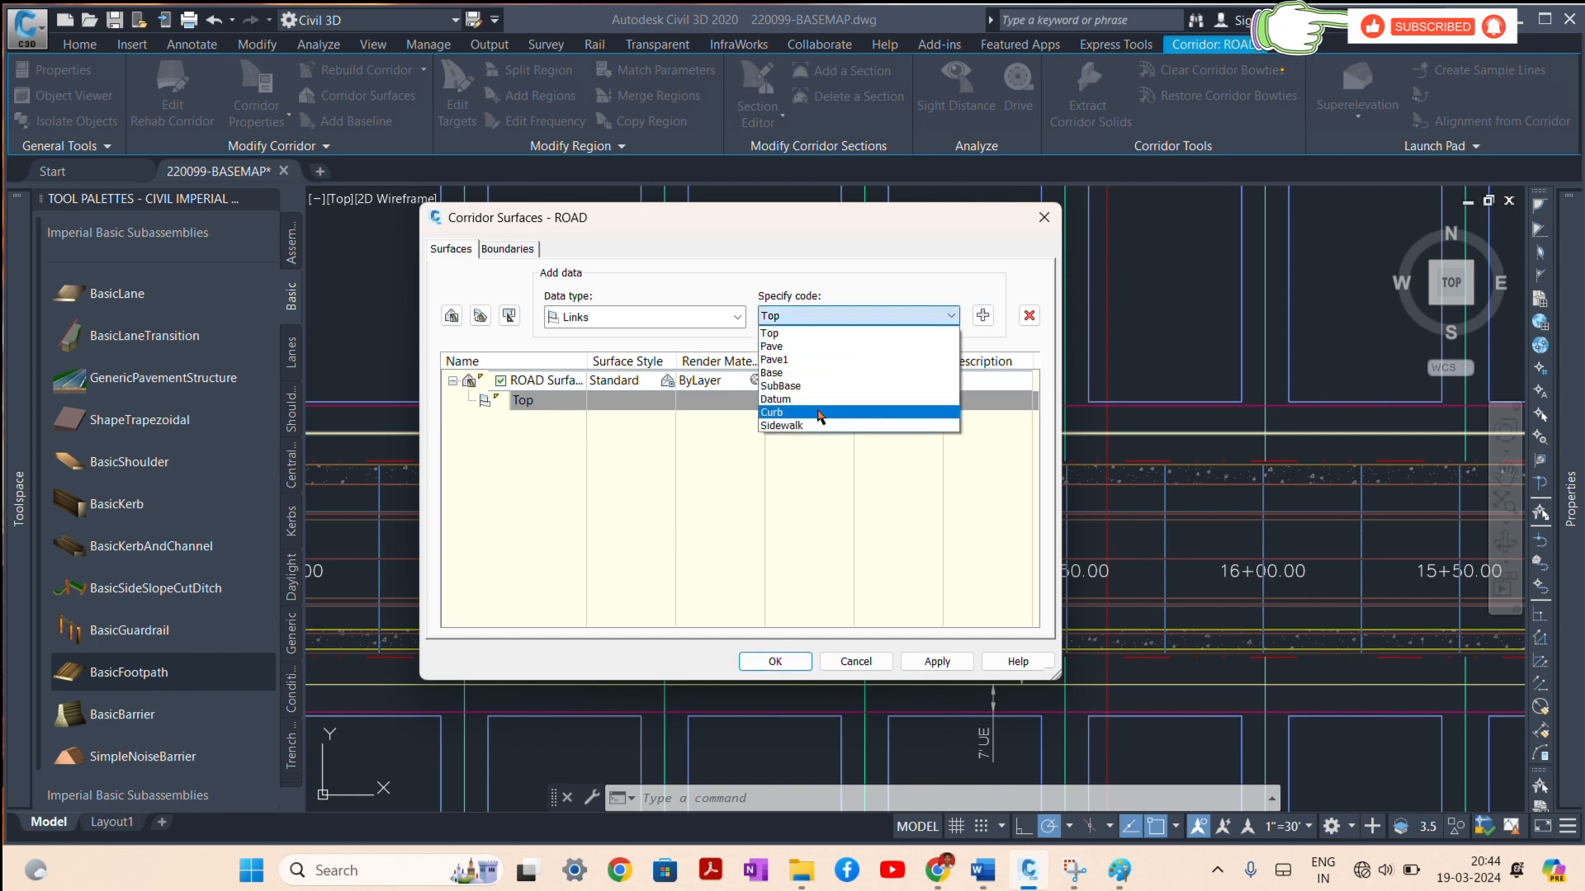
{"action": "left_click", "coordinate": [888, 307]}
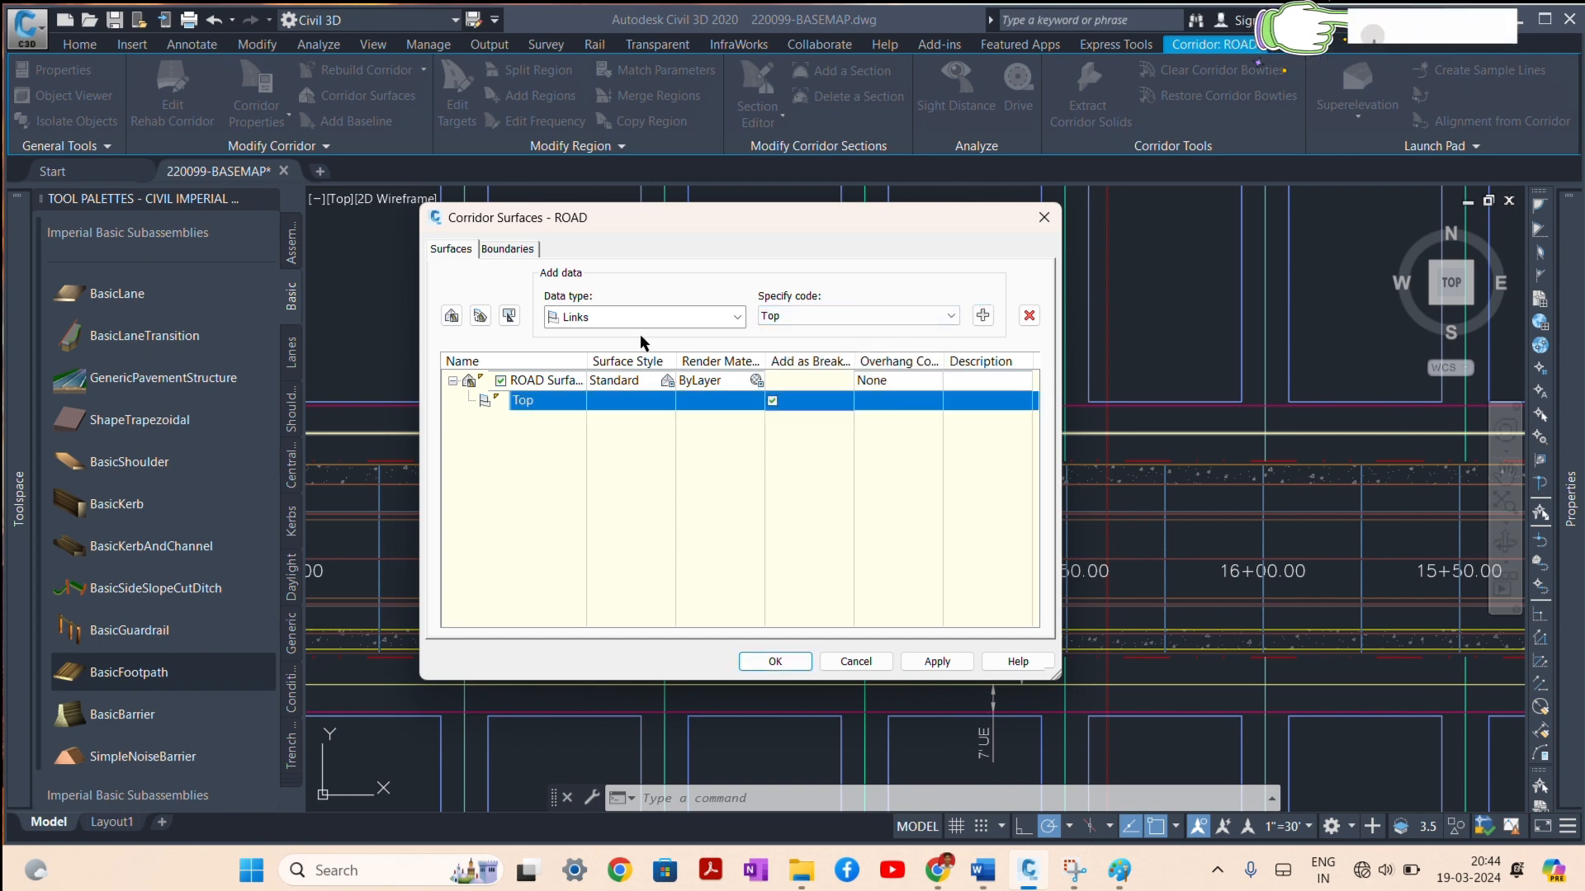
{"action": "left_click", "coordinate": [507, 248]}
{"action": "left_click", "coordinate": [531, 301]}
{"action": "right_click", "coordinate": [529, 301]}
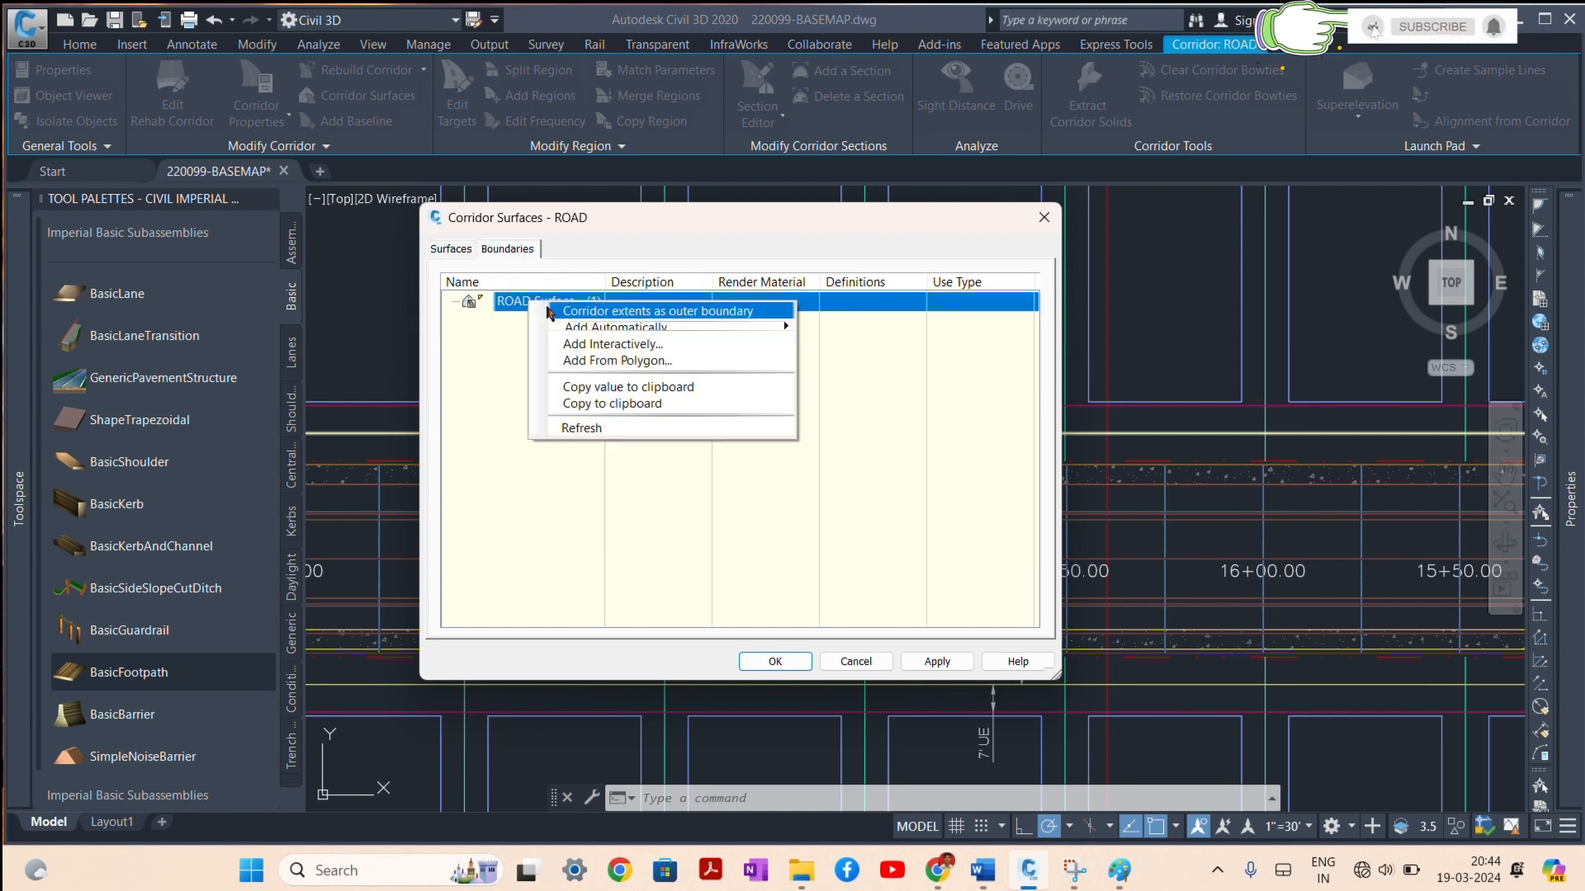
{"action": "left_click", "coordinate": [594, 313]}
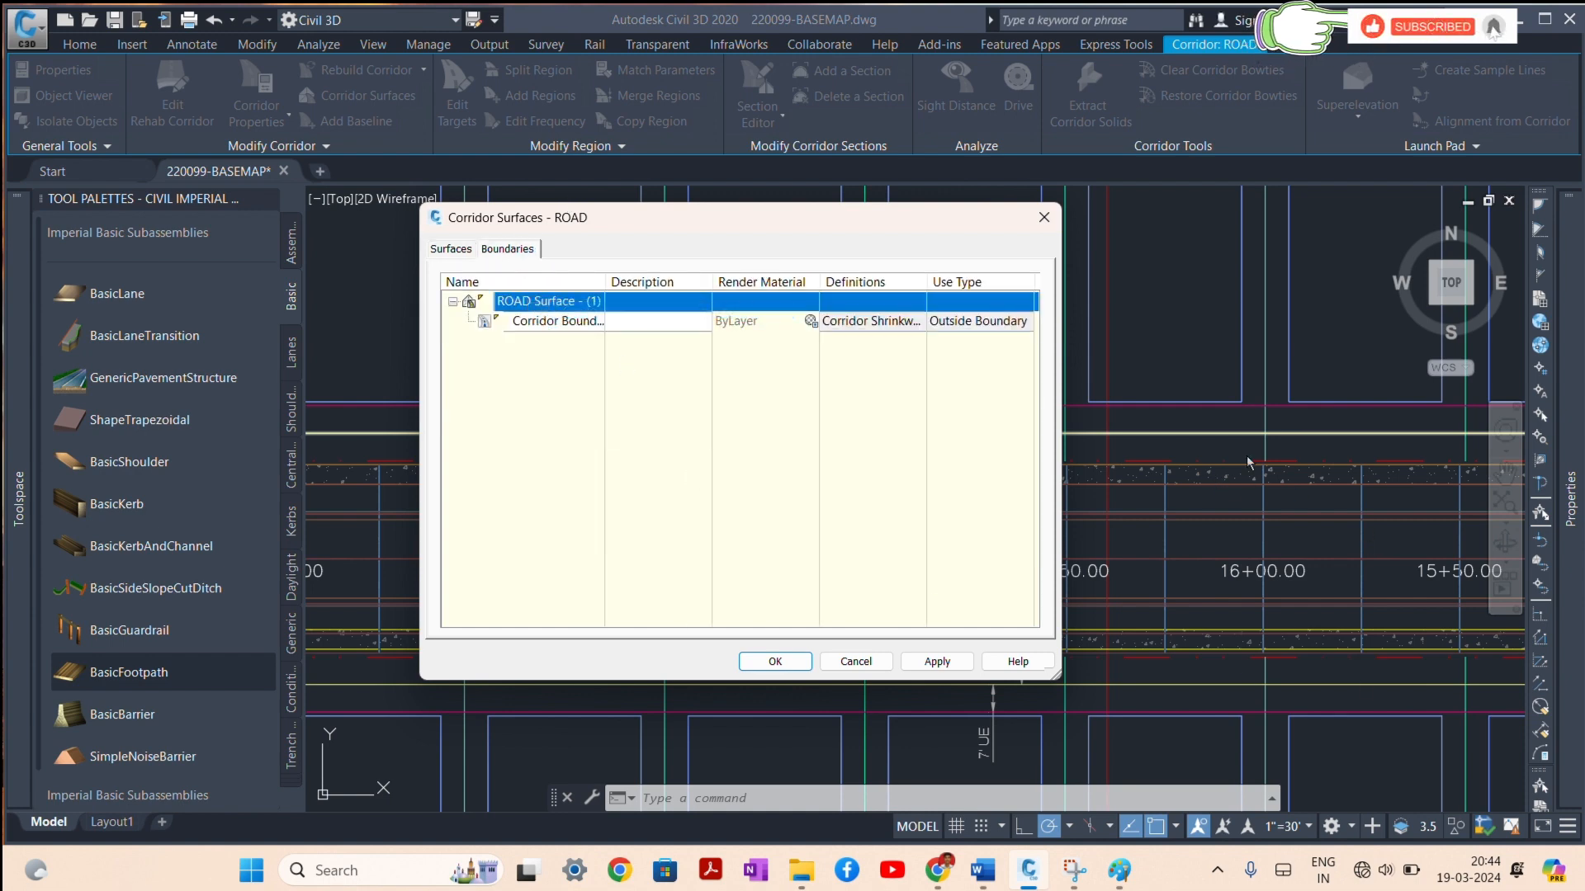
Step: Accept the ROAD corridor's surface and boundary settings and clear the corridor selection
{"action": "left_click", "coordinate": [755, 659]}
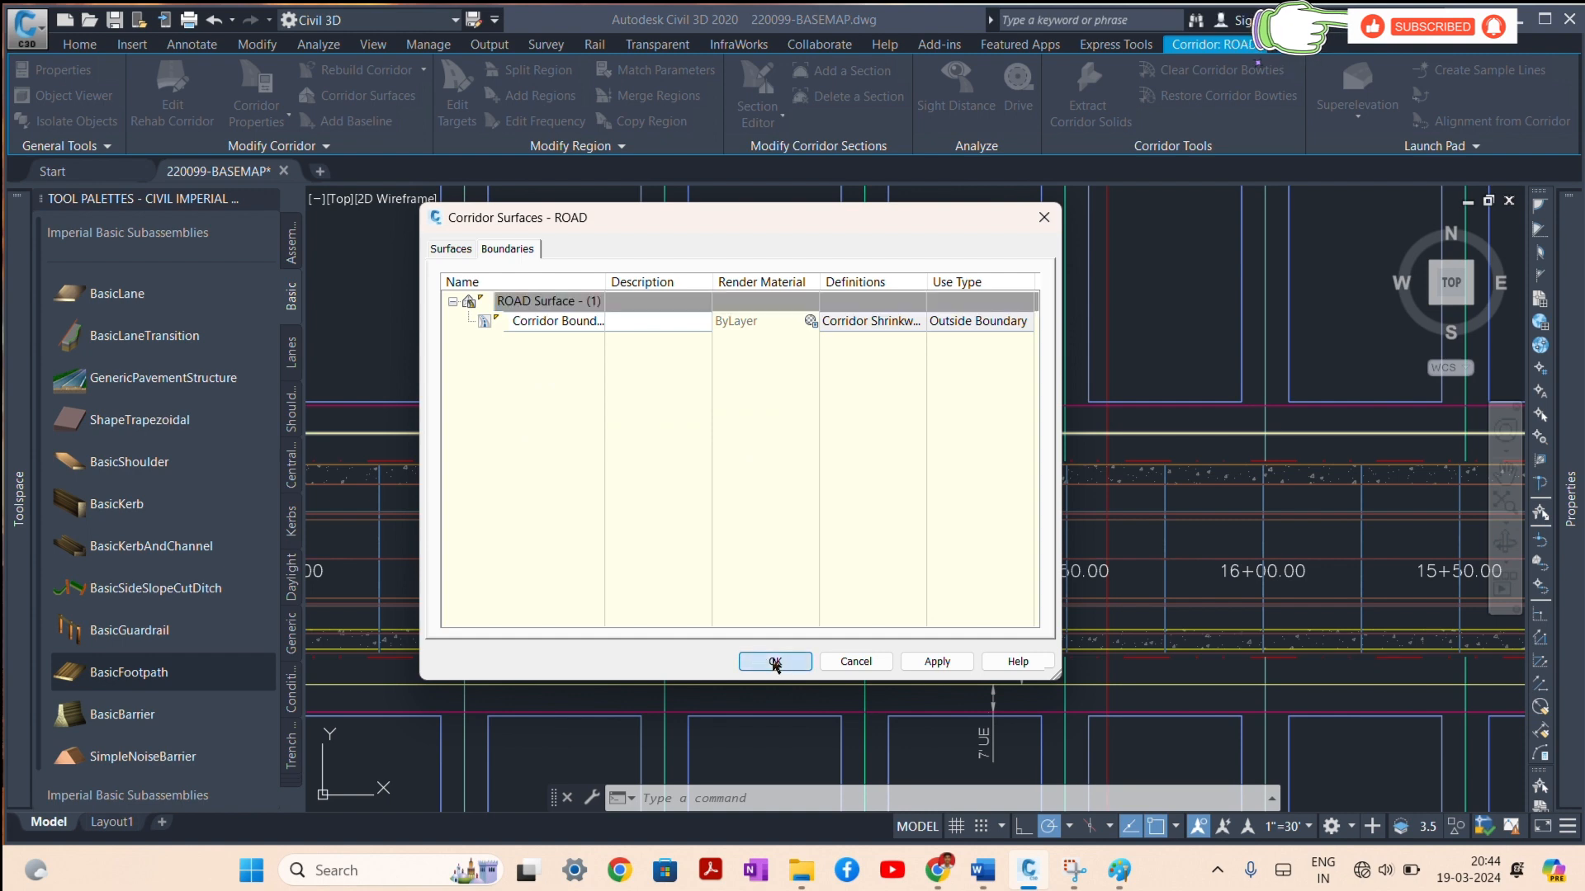
{"action": "left_click", "coordinate": [649, 384]}
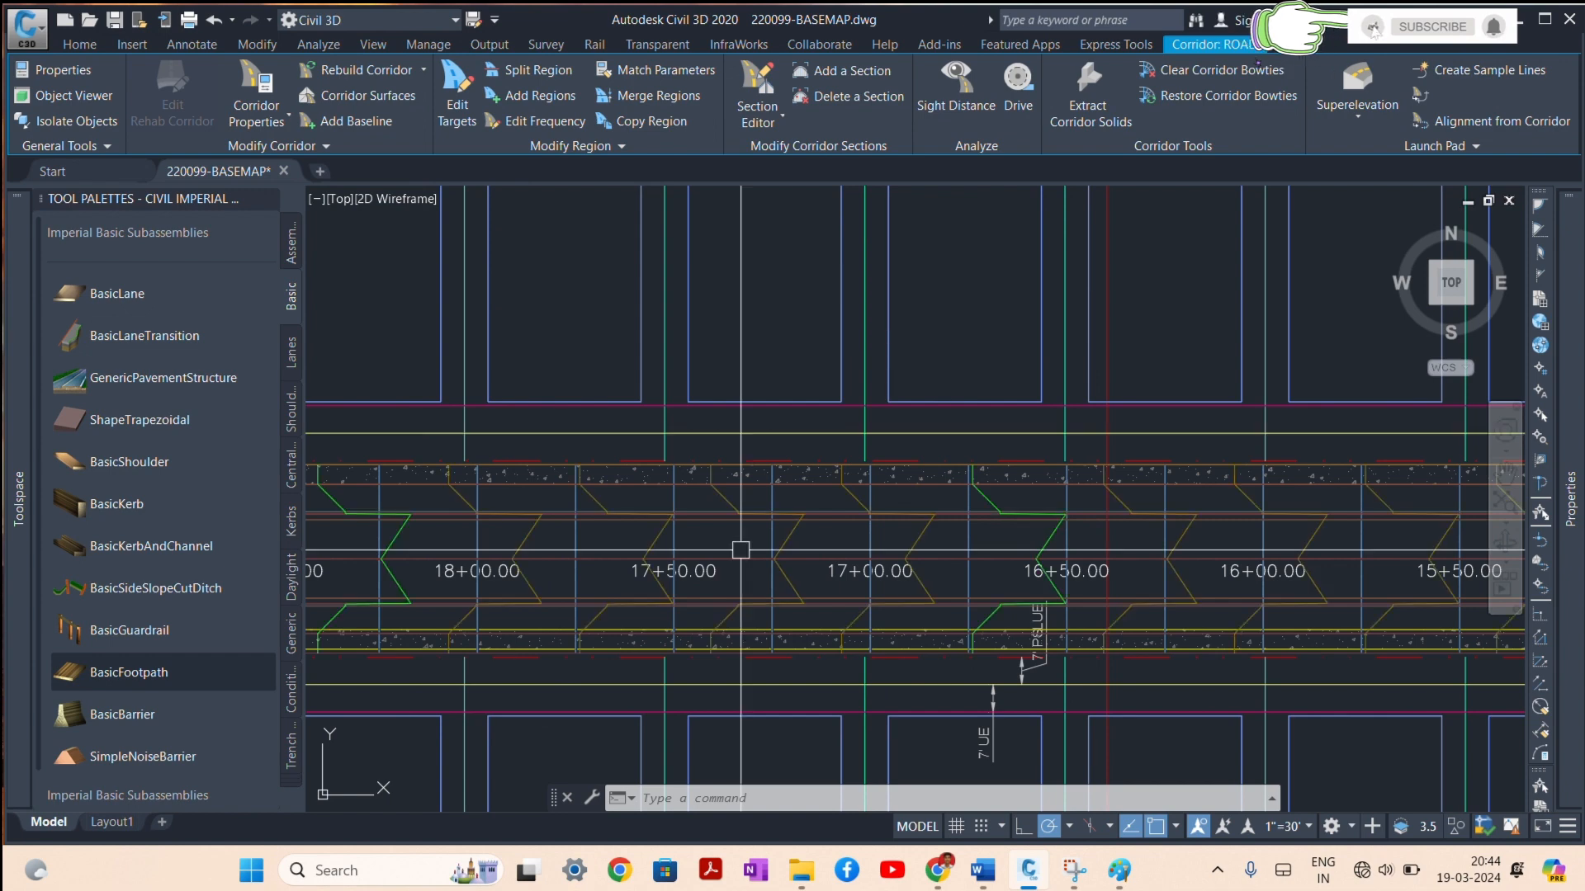
{"action": "left_click", "coordinate": [658, 537]}
{"action": "scroll", "coordinate": [660, 541], "scroll_direction": "down", "scroll_amount": 6}
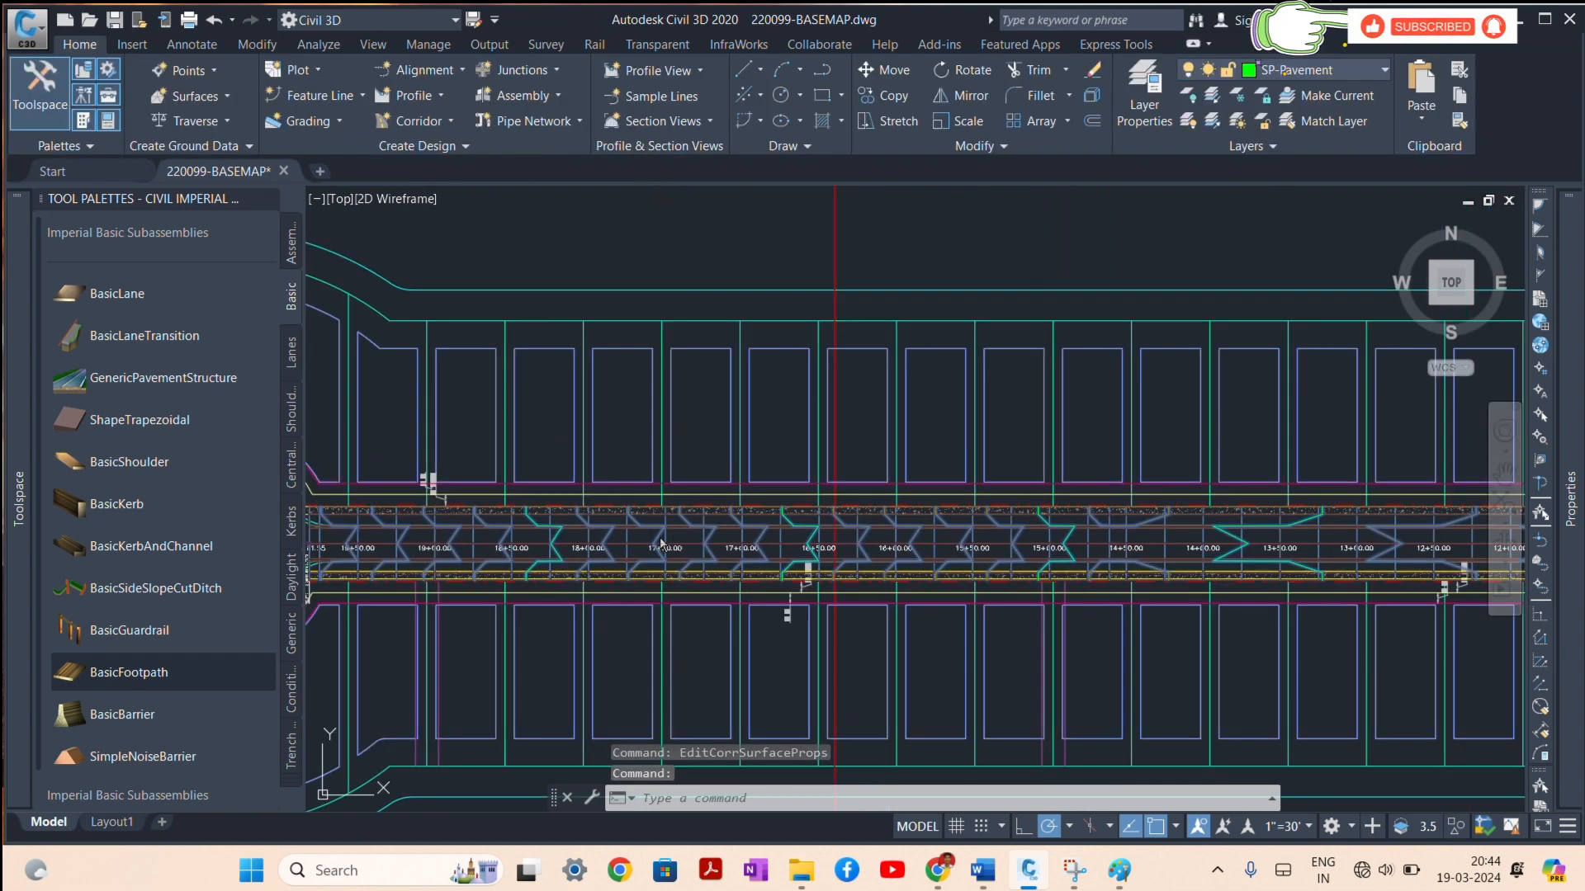
Step: Inspect the ROAD corridor surface in 3D in a maximised Object Viewer, orbiting around the road, and close the viewer
{"action": "scroll", "coordinate": [986, 526], "scroll_direction": "up", "scroll_amount": 3}
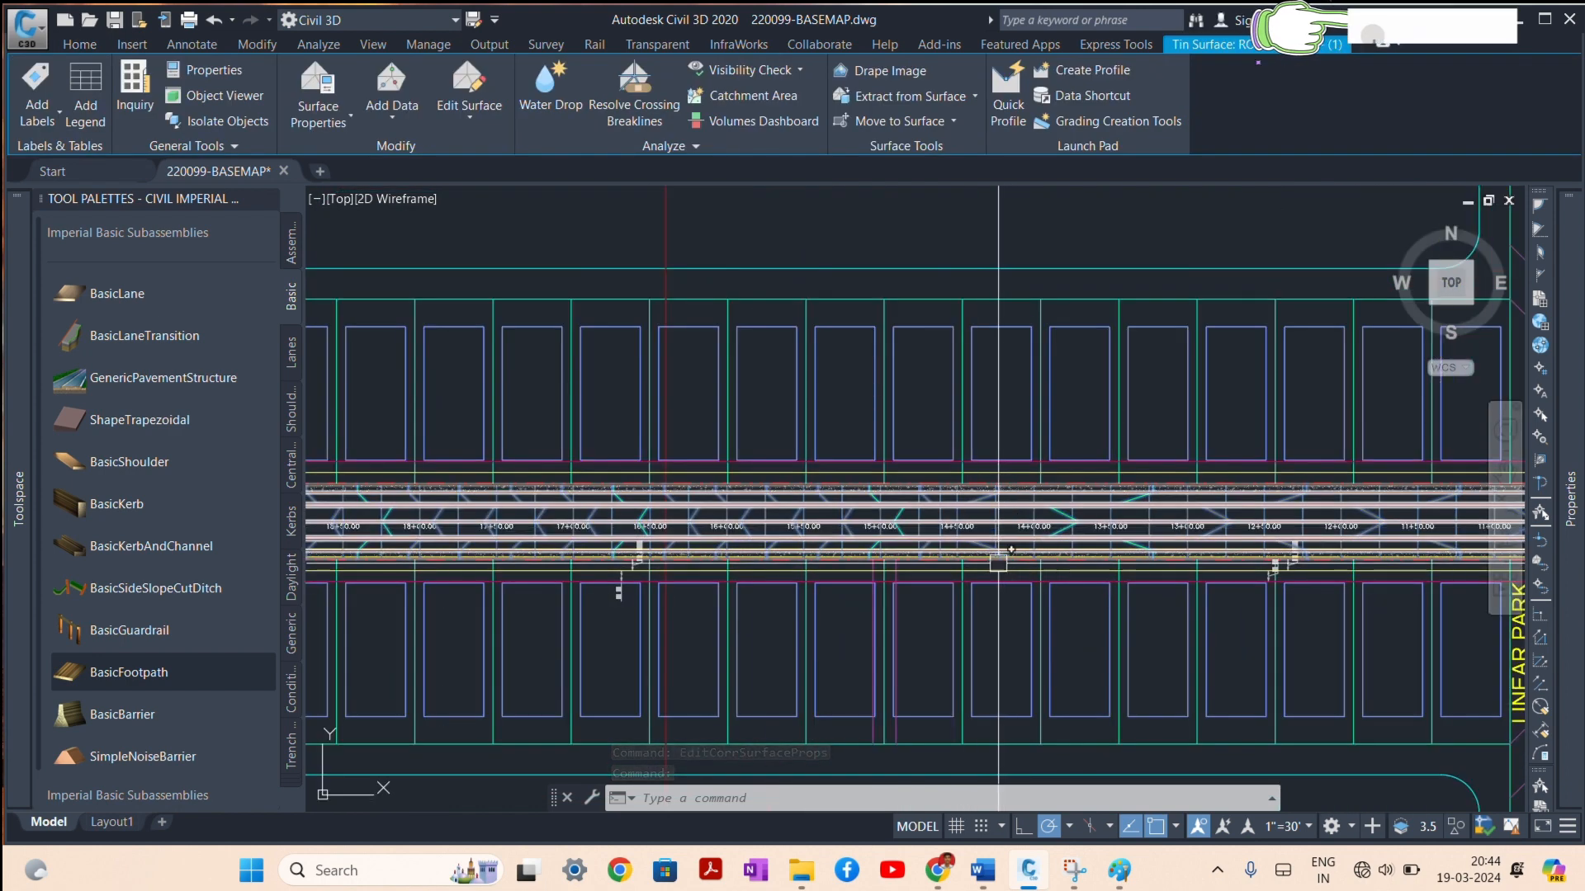
{"action": "scroll", "coordinate": [998, 616], "scroll_direction": "down", "scroll_amount": 2}
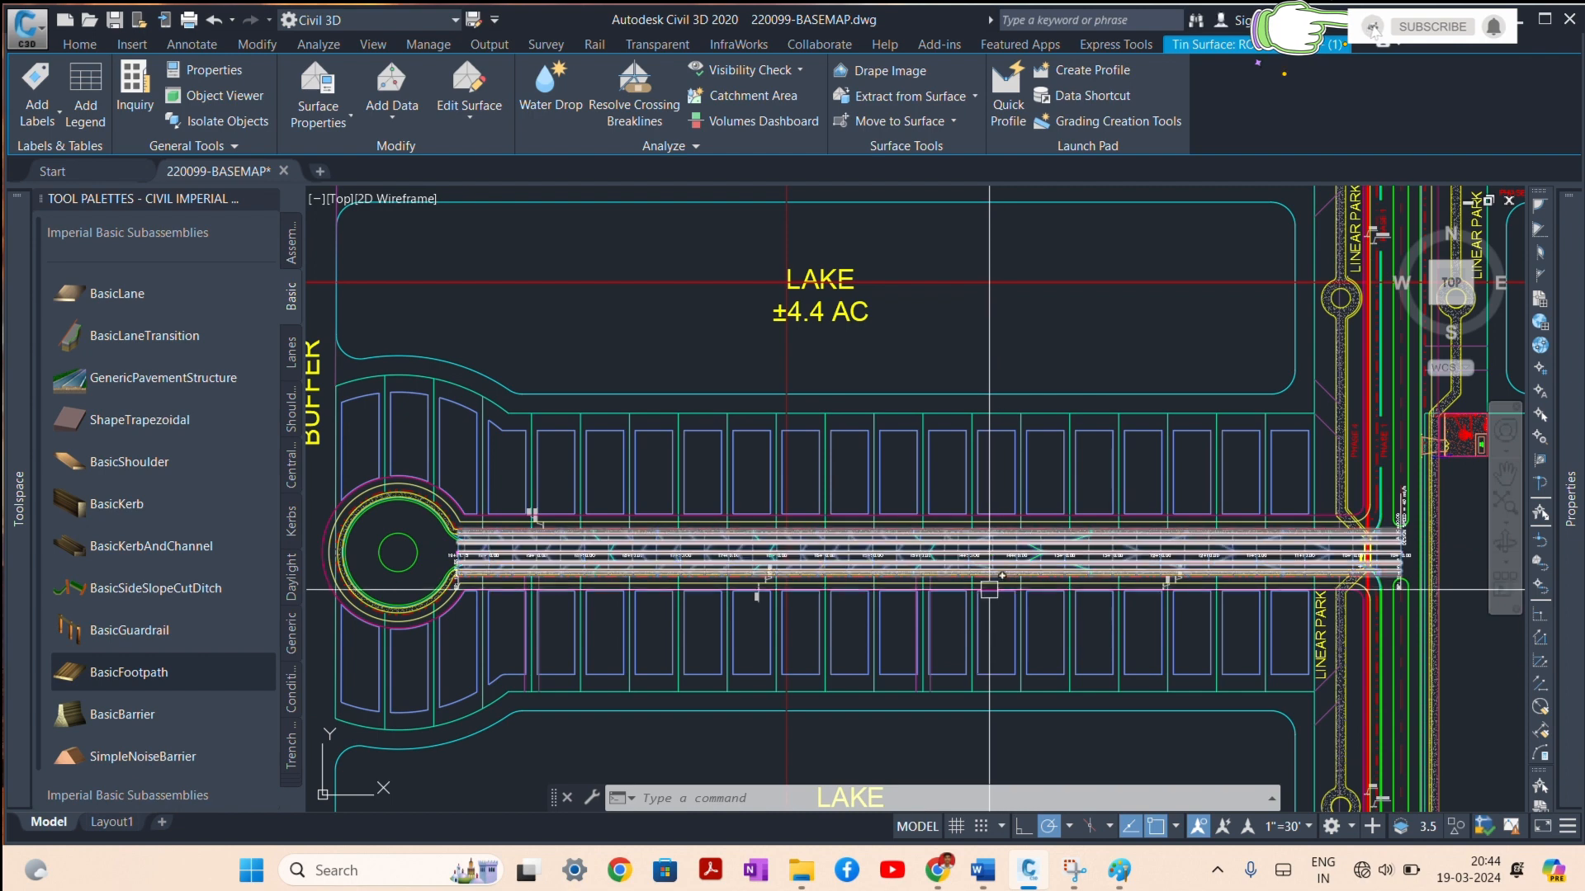
{"action": "right_click", "coordinate": [990, 632]}
{"action": "left_click", "coordinate": [1055, 587]}
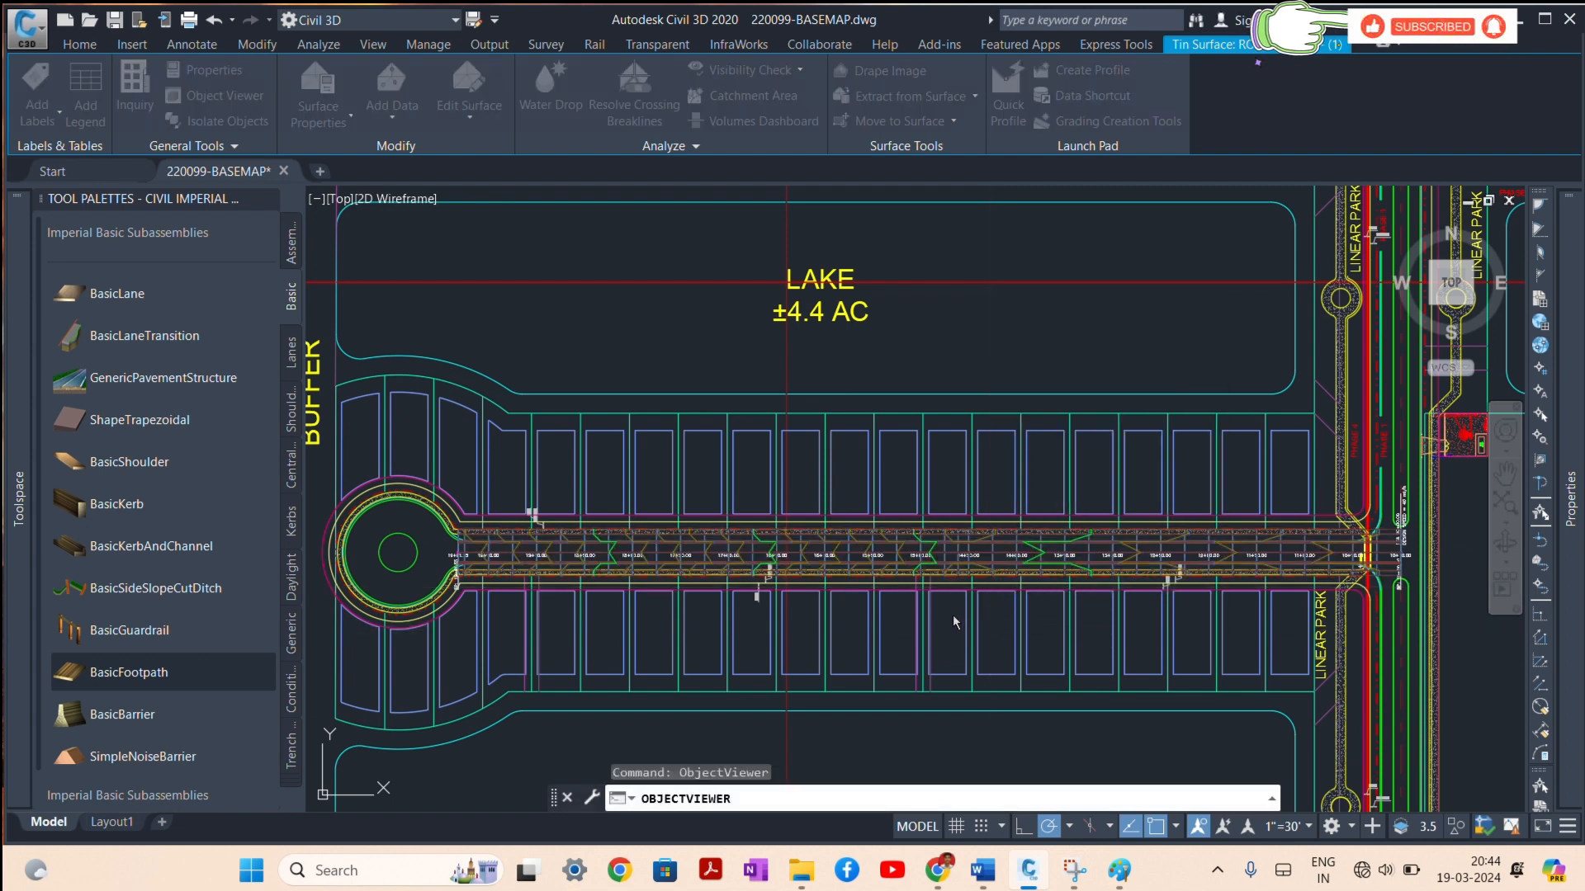
{"action": "left_click_drag", "start_coordinate": [806, 470], "coordinate": [918, 502]}
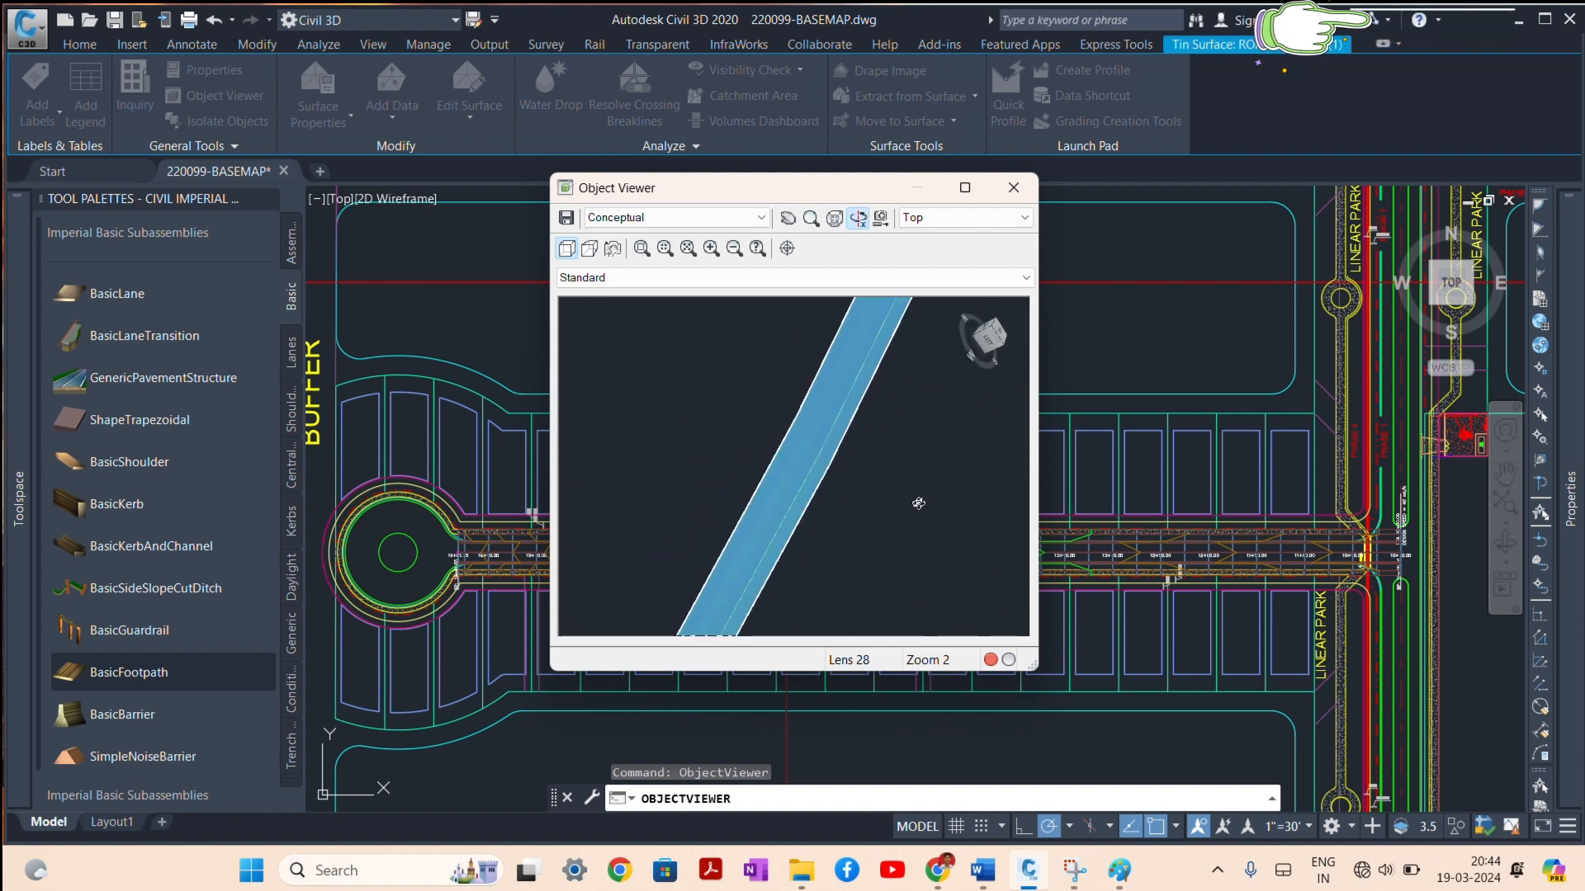
{"action": "left_click", "coordinate": [964, 188]}
{"action": "left_click_drag", "start_coordinate": [937, 382], "coordinate": [965, 237]}
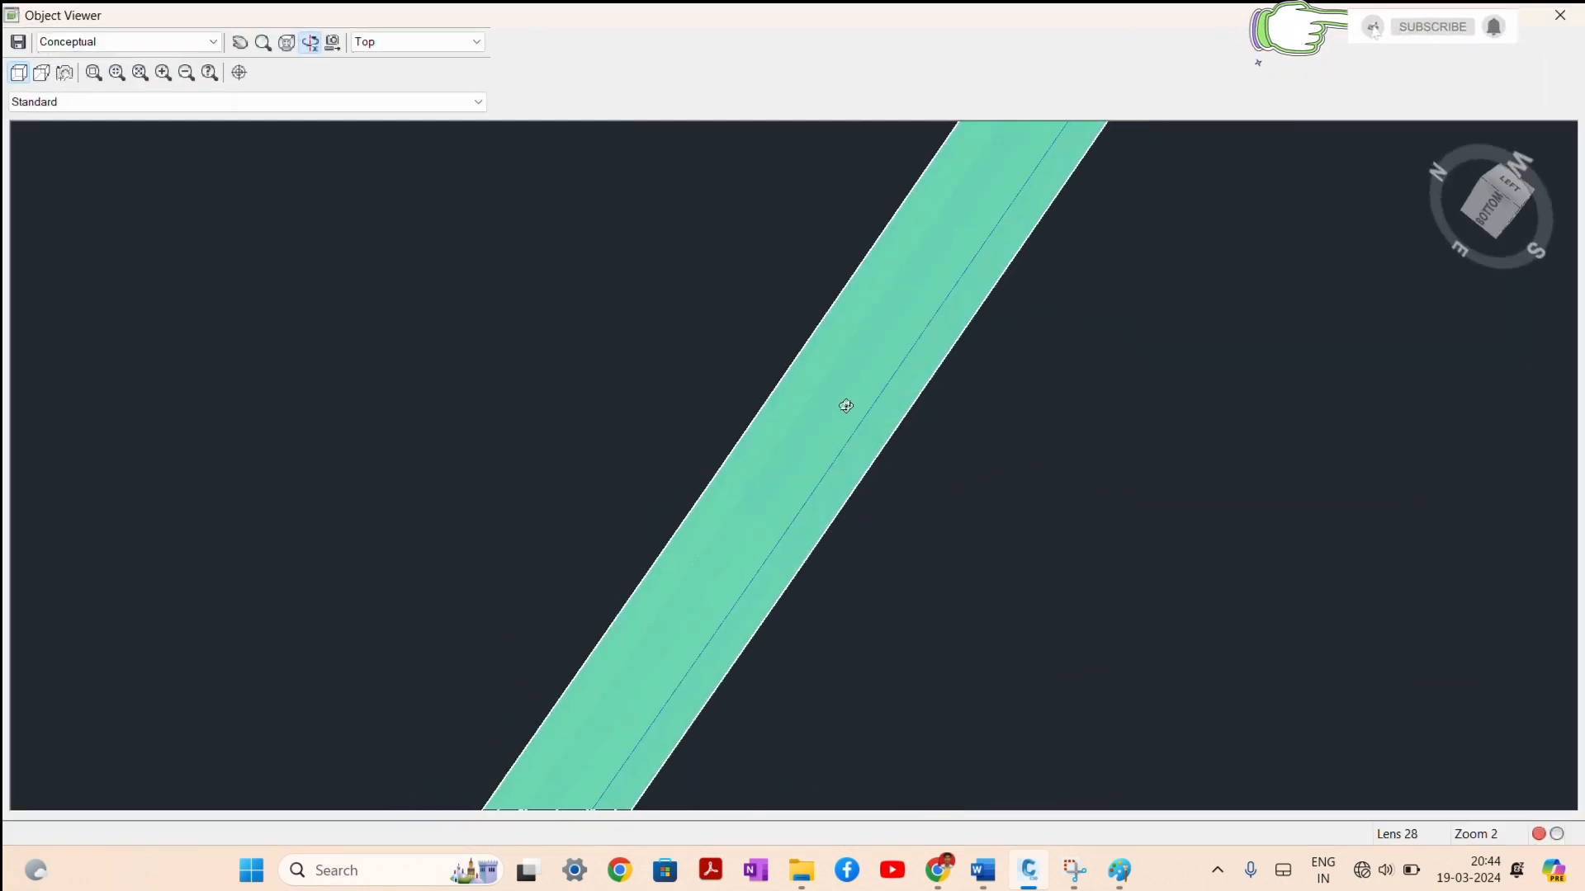
{"action": "left_click_drag", "start_coordinate": [846, 406], "coordinate": [931, 264]}
{"action": "left_click_drag", "start_coordinate": [827, 473], "coordinate": [796, 282]}
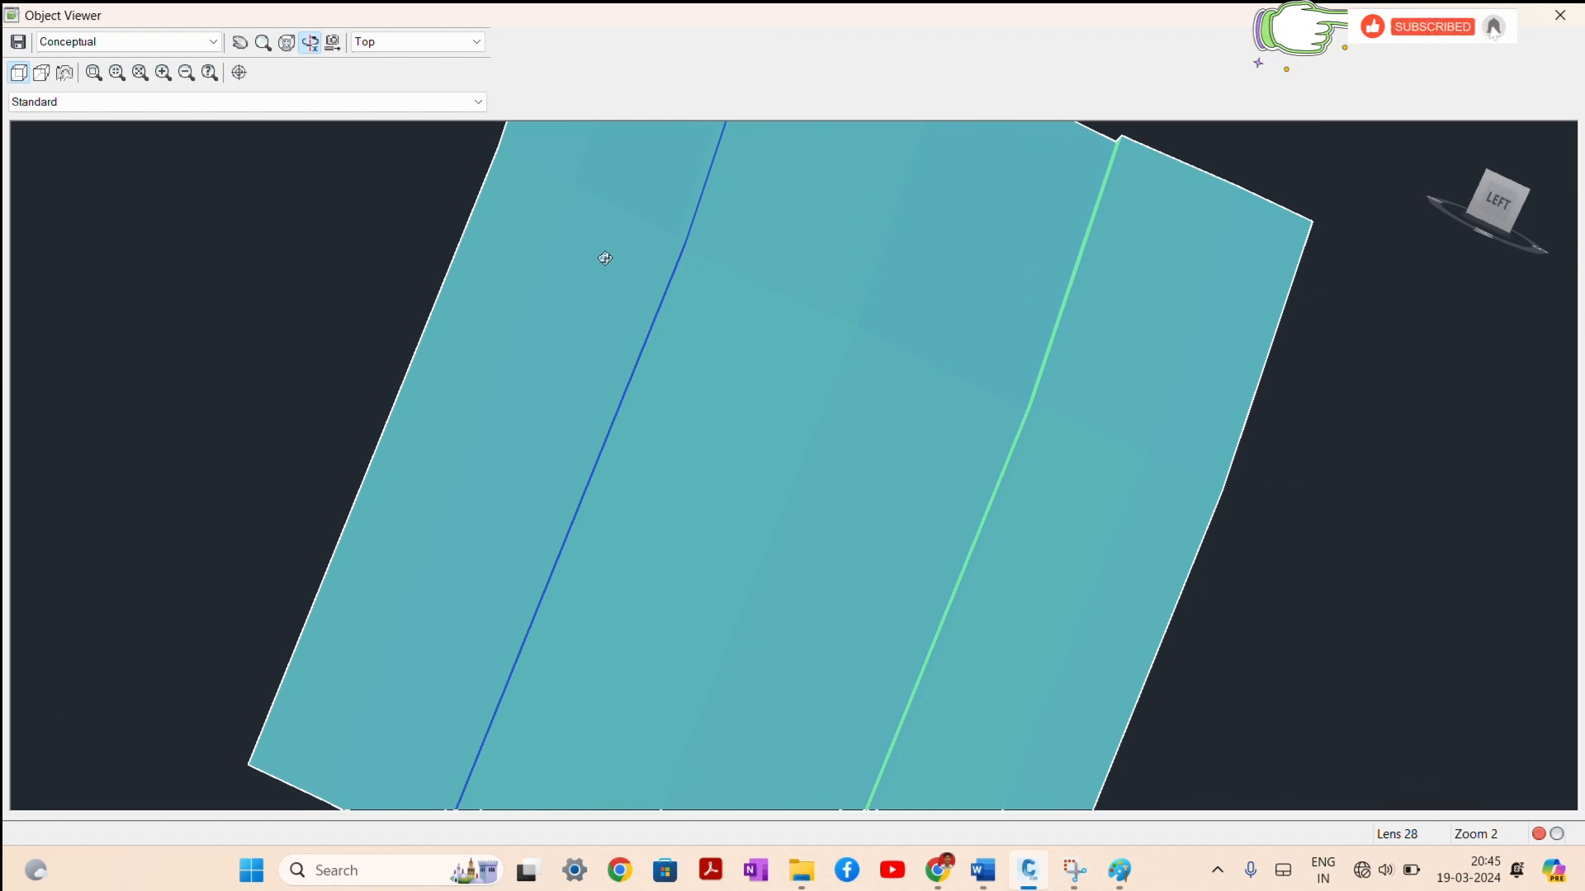
{"action": "right_click", "coordinate": [791, 316]}
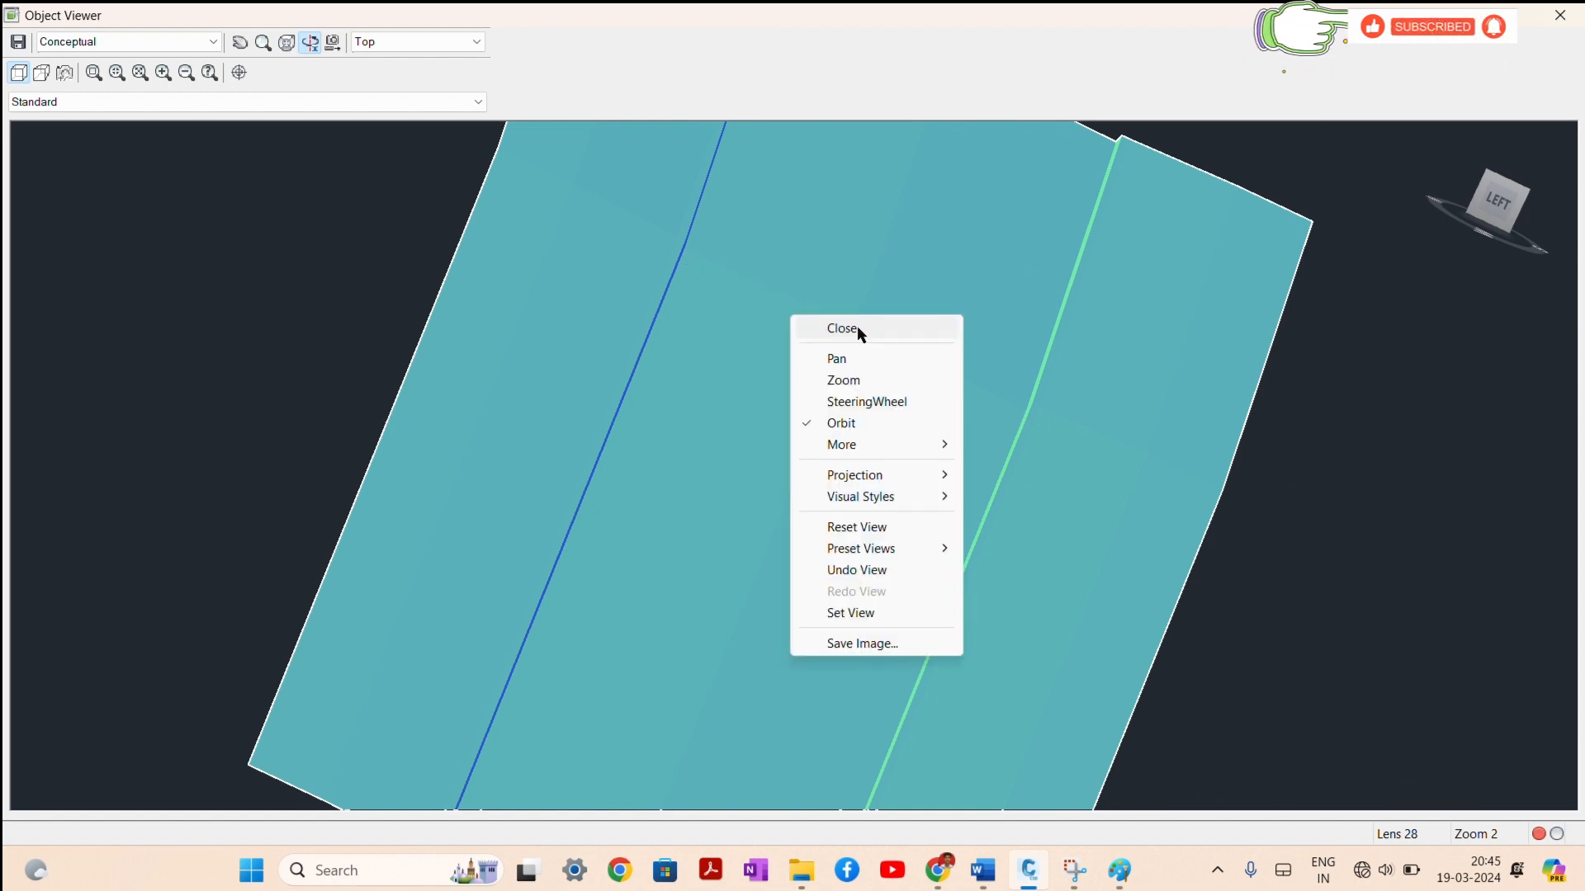
{"action": "left_click", "coordinate": [856, 327]}
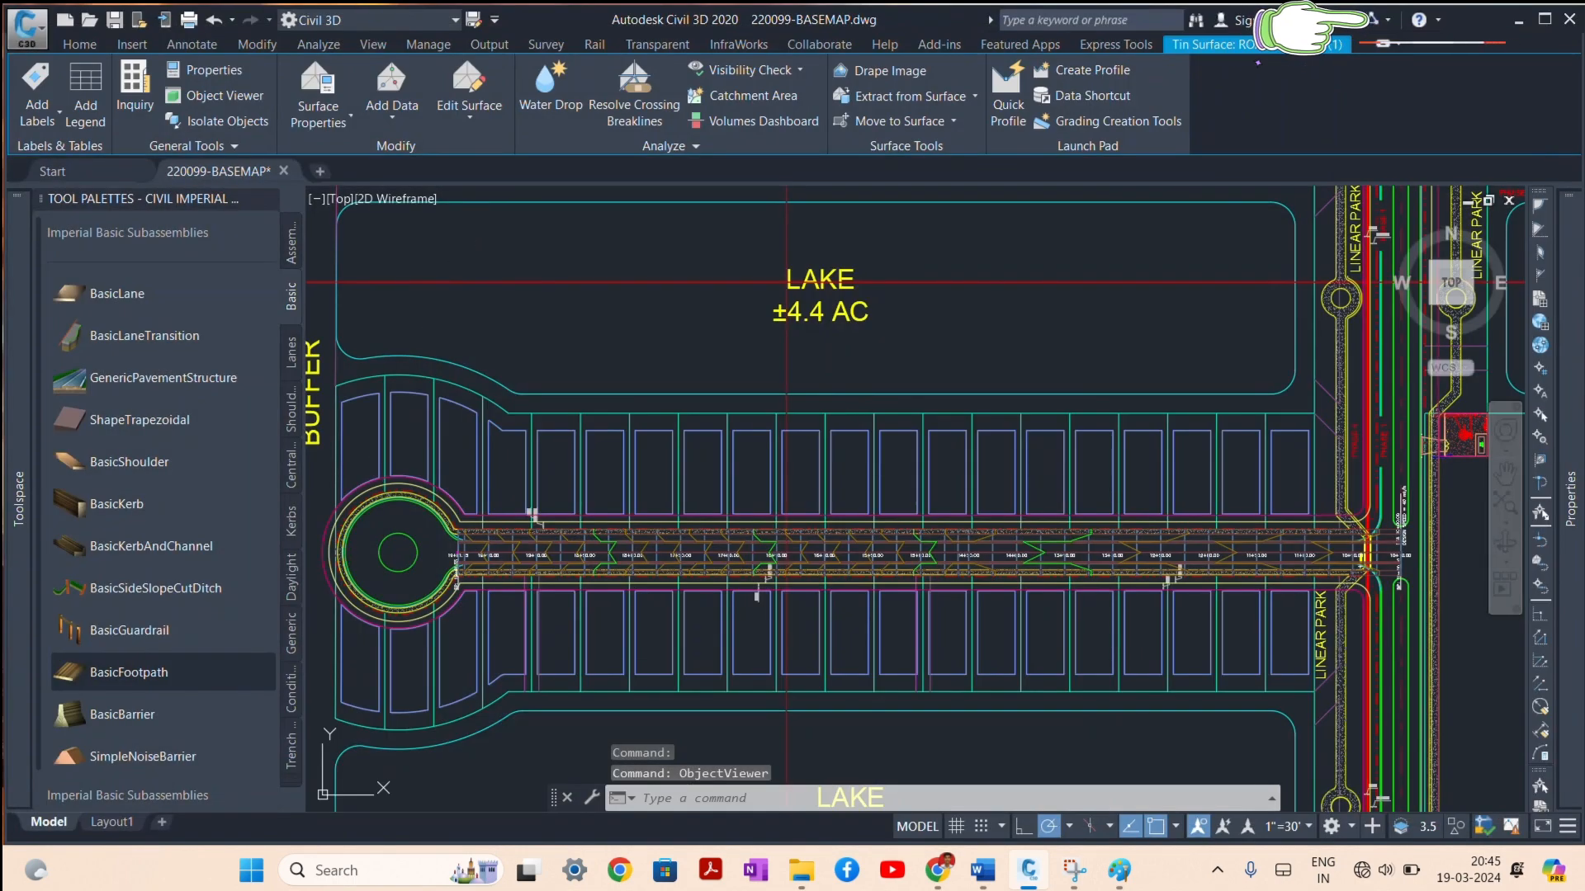
Step: Switch to the TOOL TEST document in Word, highlight the Corridor item in yellow, and return to the Civil 3D drawing
{"action": "left_click", "coordinate": [984, 871]}
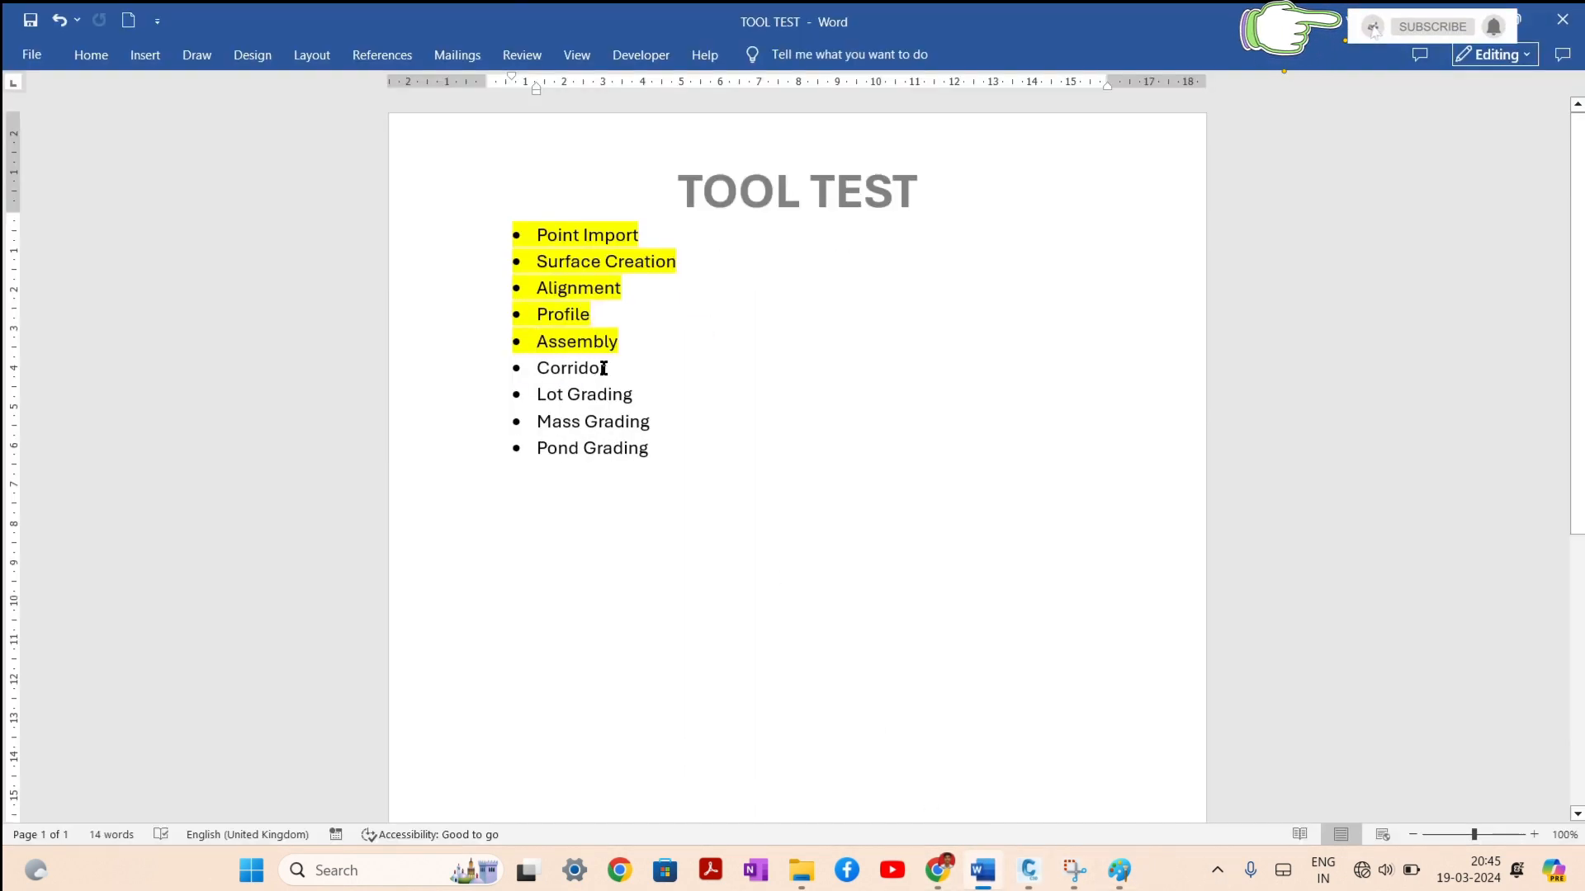
{"action": "left_click_drag", "start_coordinate": [604, 368], "coordinate": [446, 360]}
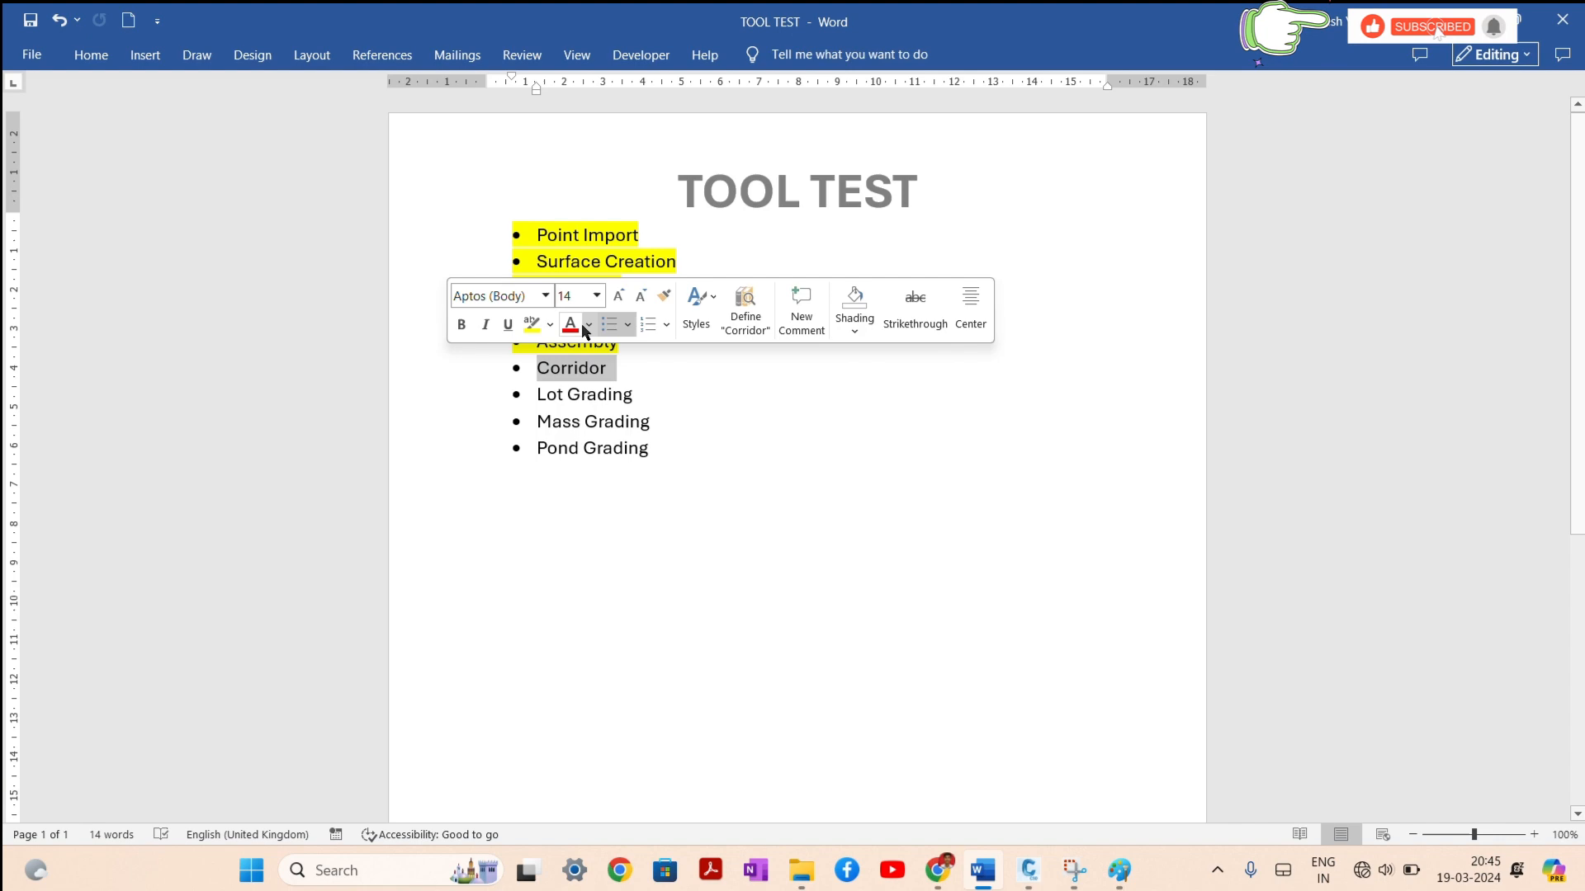
{"action": "left_click", "coordinate": [531, 324]}
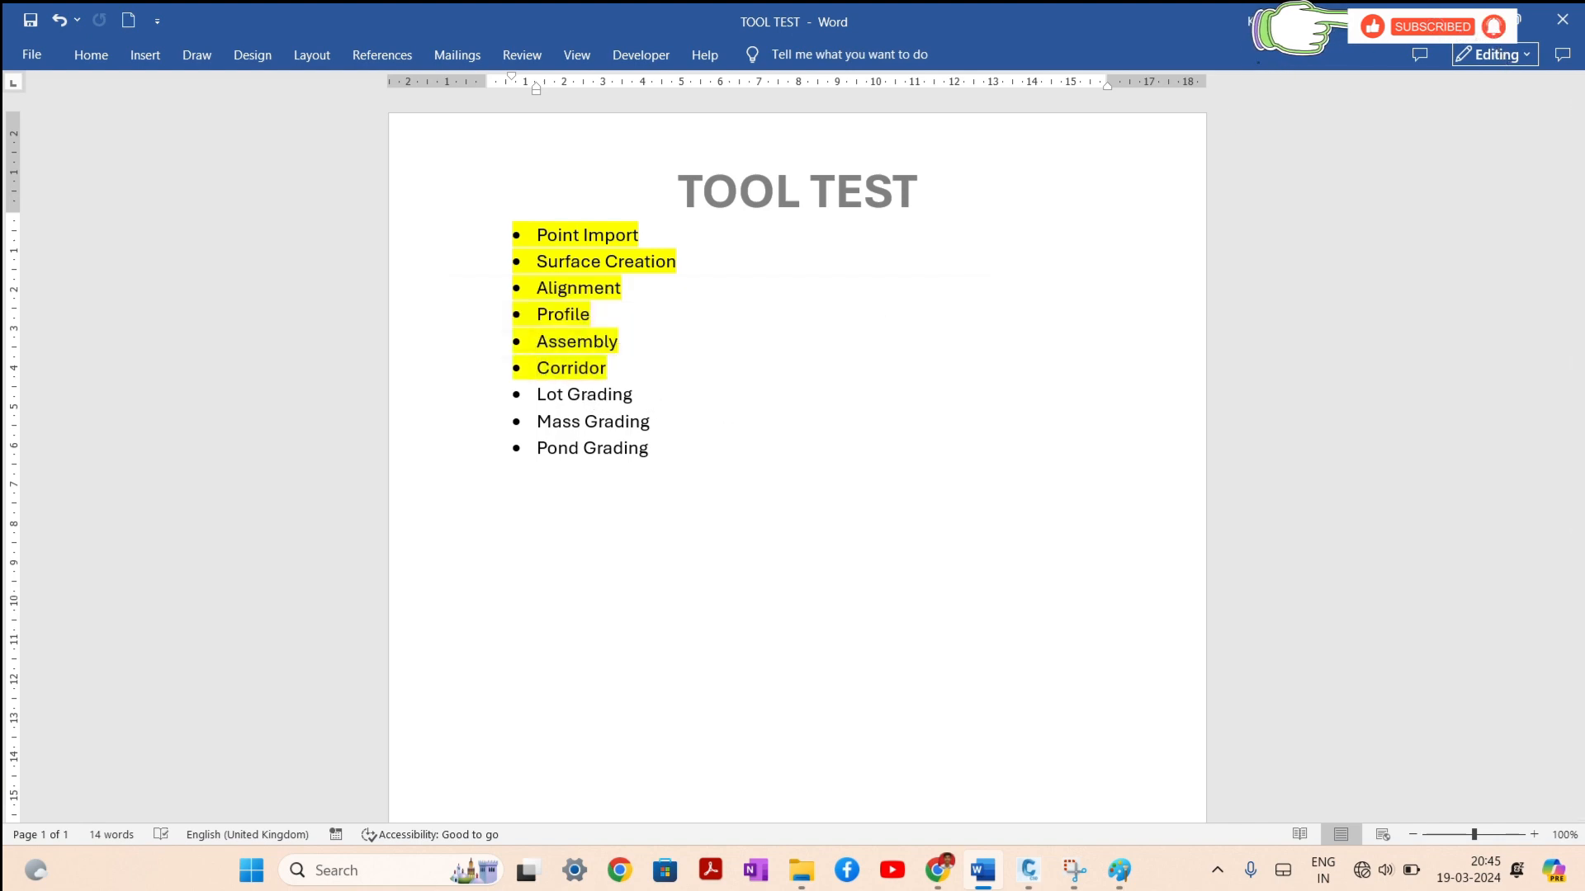
{"action": "left_click", "coordinate": [1468, 18]}
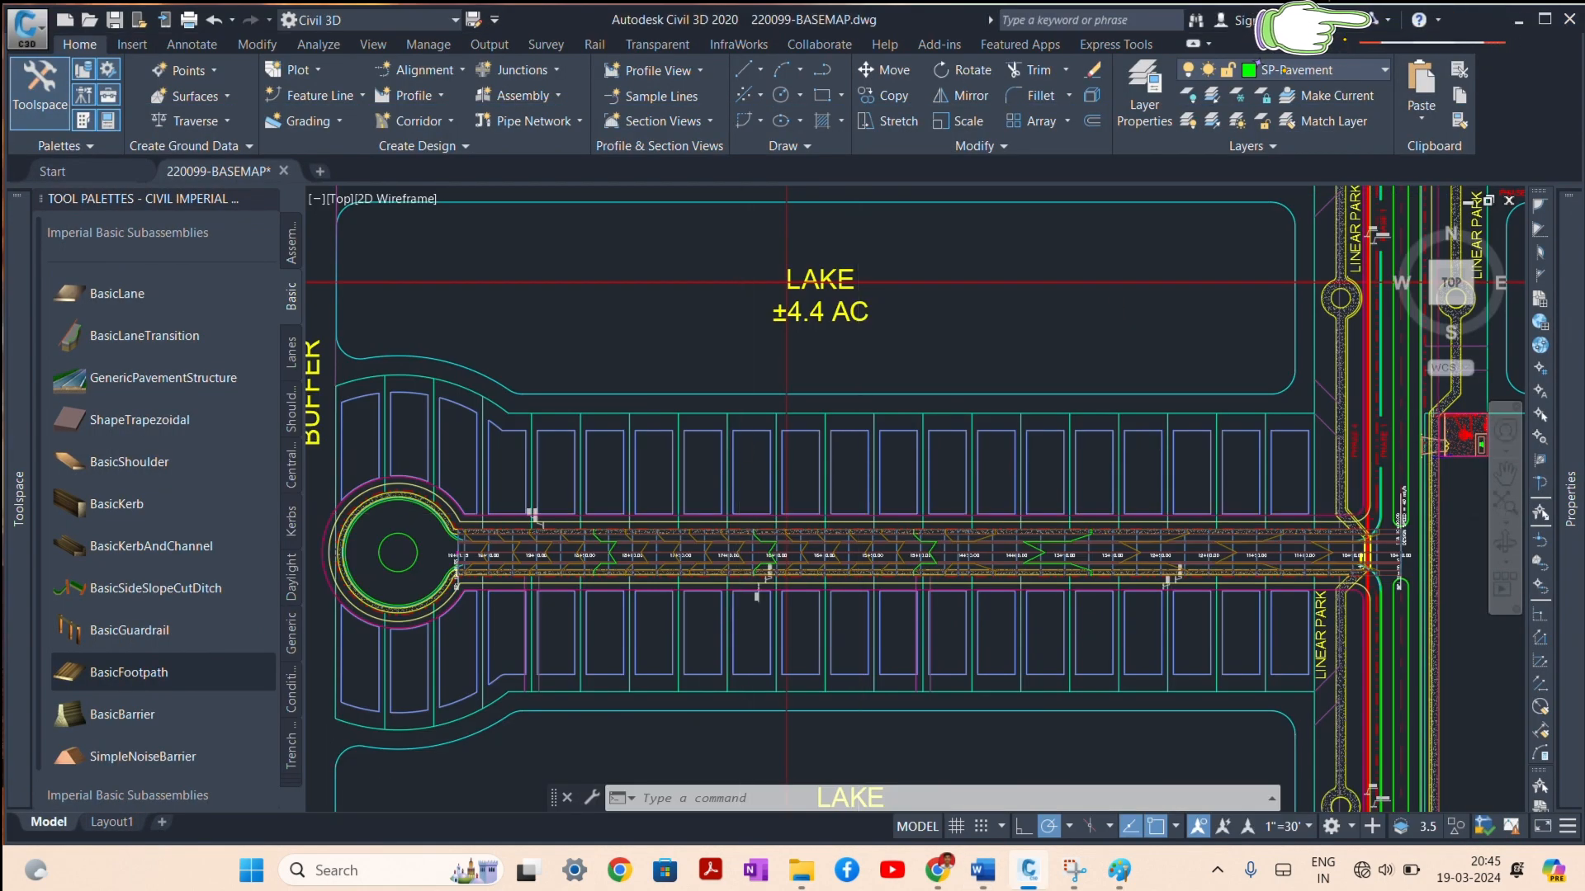
Step: Try to extend a lot line north of the road toward the corridor, with the line itself as boundary edge
{"action": "scroll", "coordinate": [739, 483], "scroll_direction": "up", "scroll_amount": 4}
{"action": "scroll", "coordinate": [727, 516], "scroll_direction": "up", "scroll_amount": 4}
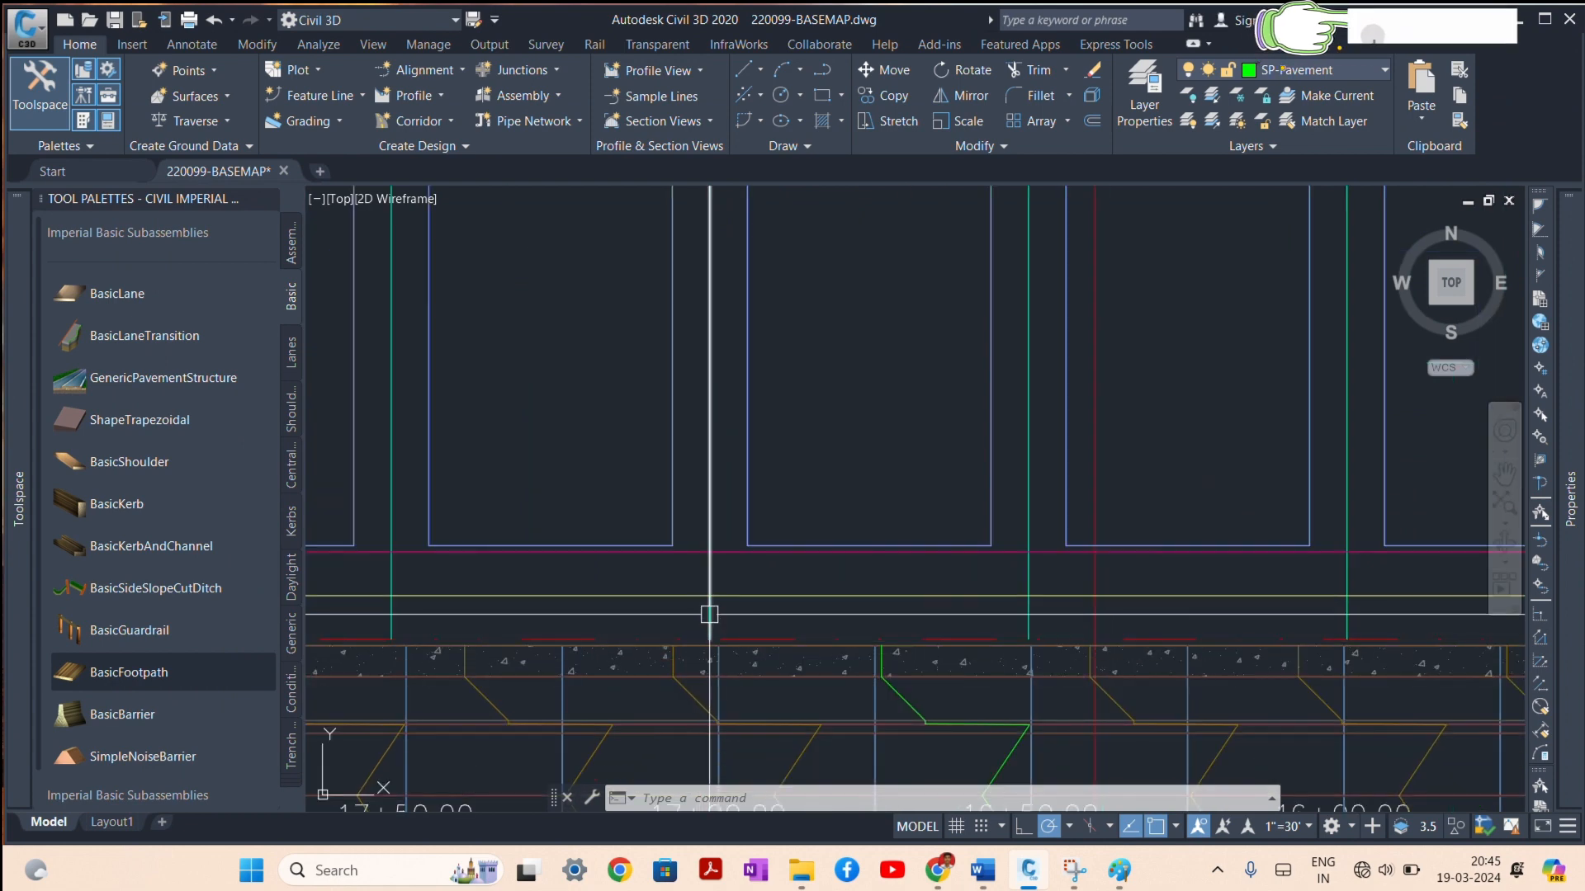
{"action": "left_click", "coordinate": [709, 614]}
{"action": "scroll", "coordinate": [757, 623], "scroll_direction": "up", "scroll_amount": 2}
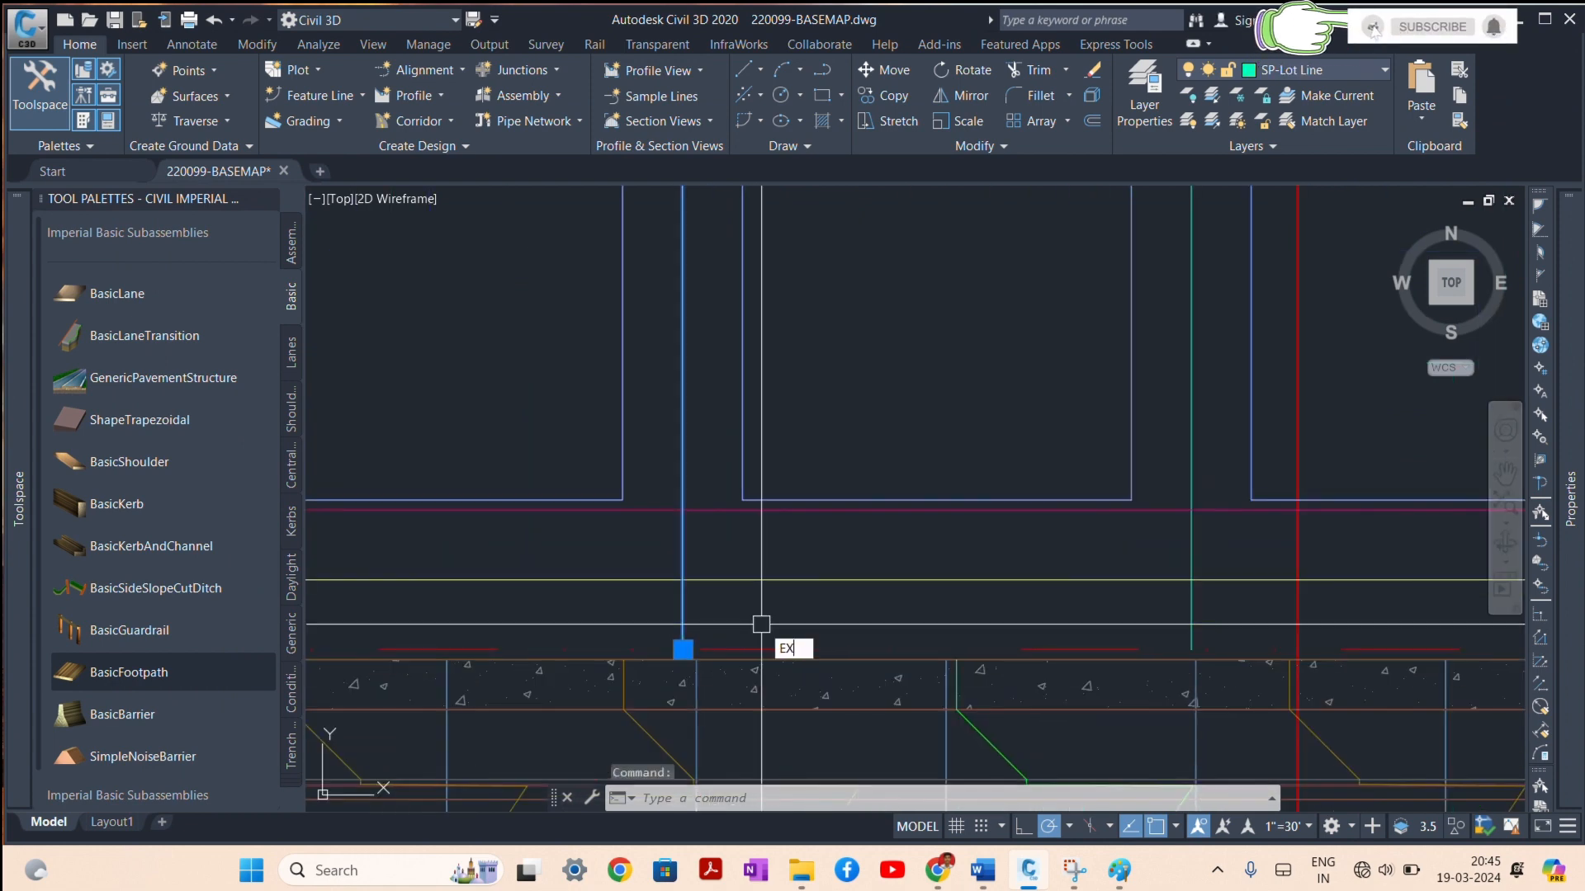
{"action": "type", "text": "EX"}
{"action": "key", "text": "Return"}
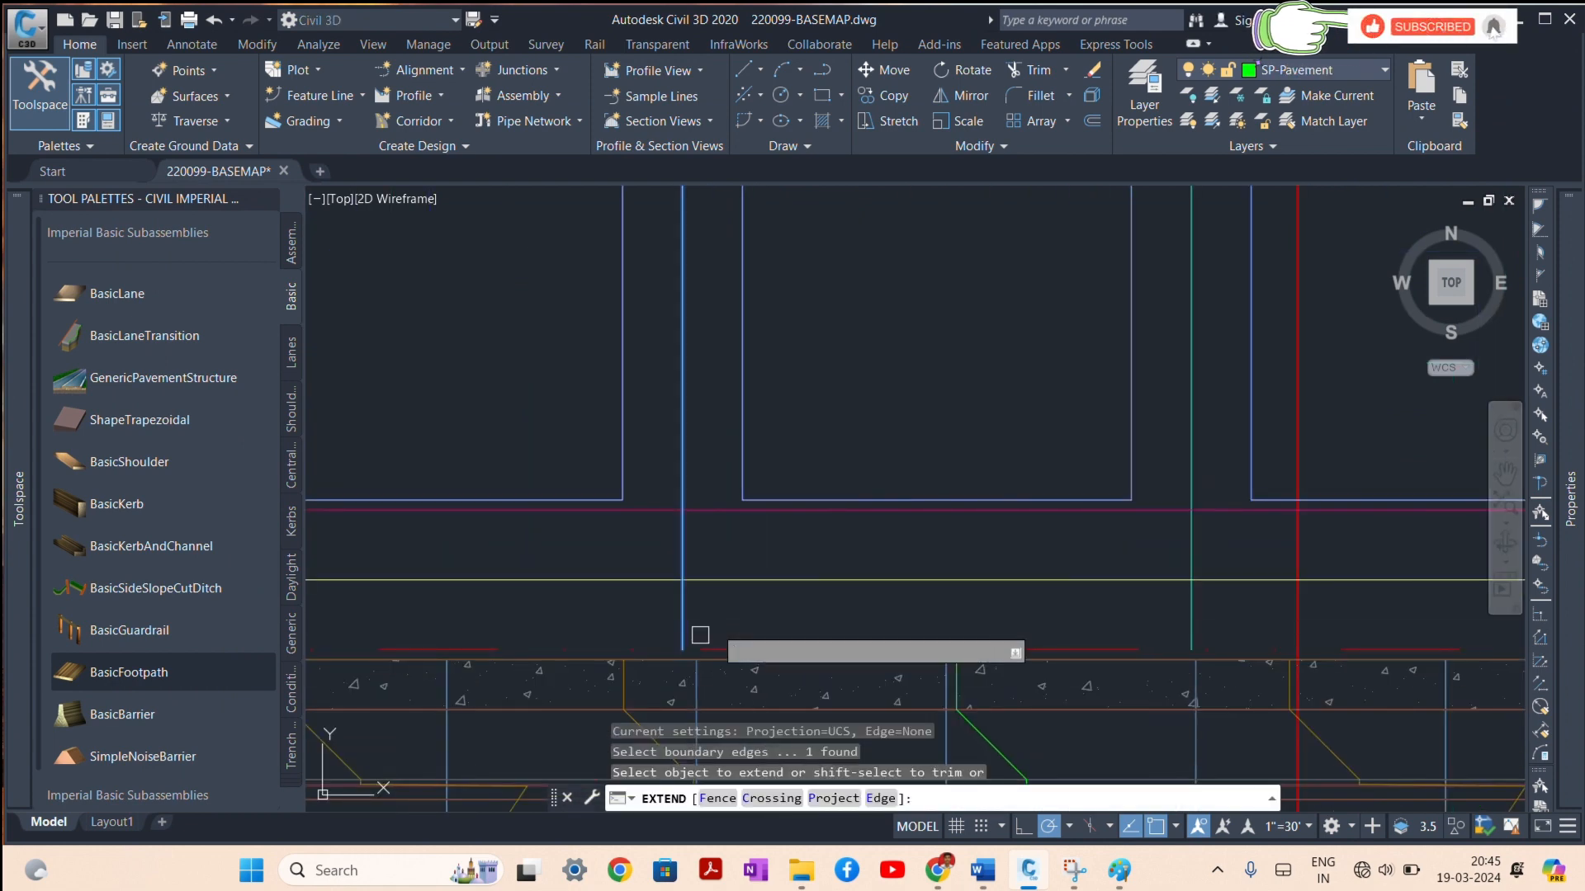
{"action": "left_click", "coordinate": [682, 630]}
{"action": "scroll", "coordinate": [663, 609], "scroll_direction": "up", "scroll_amount": 3}
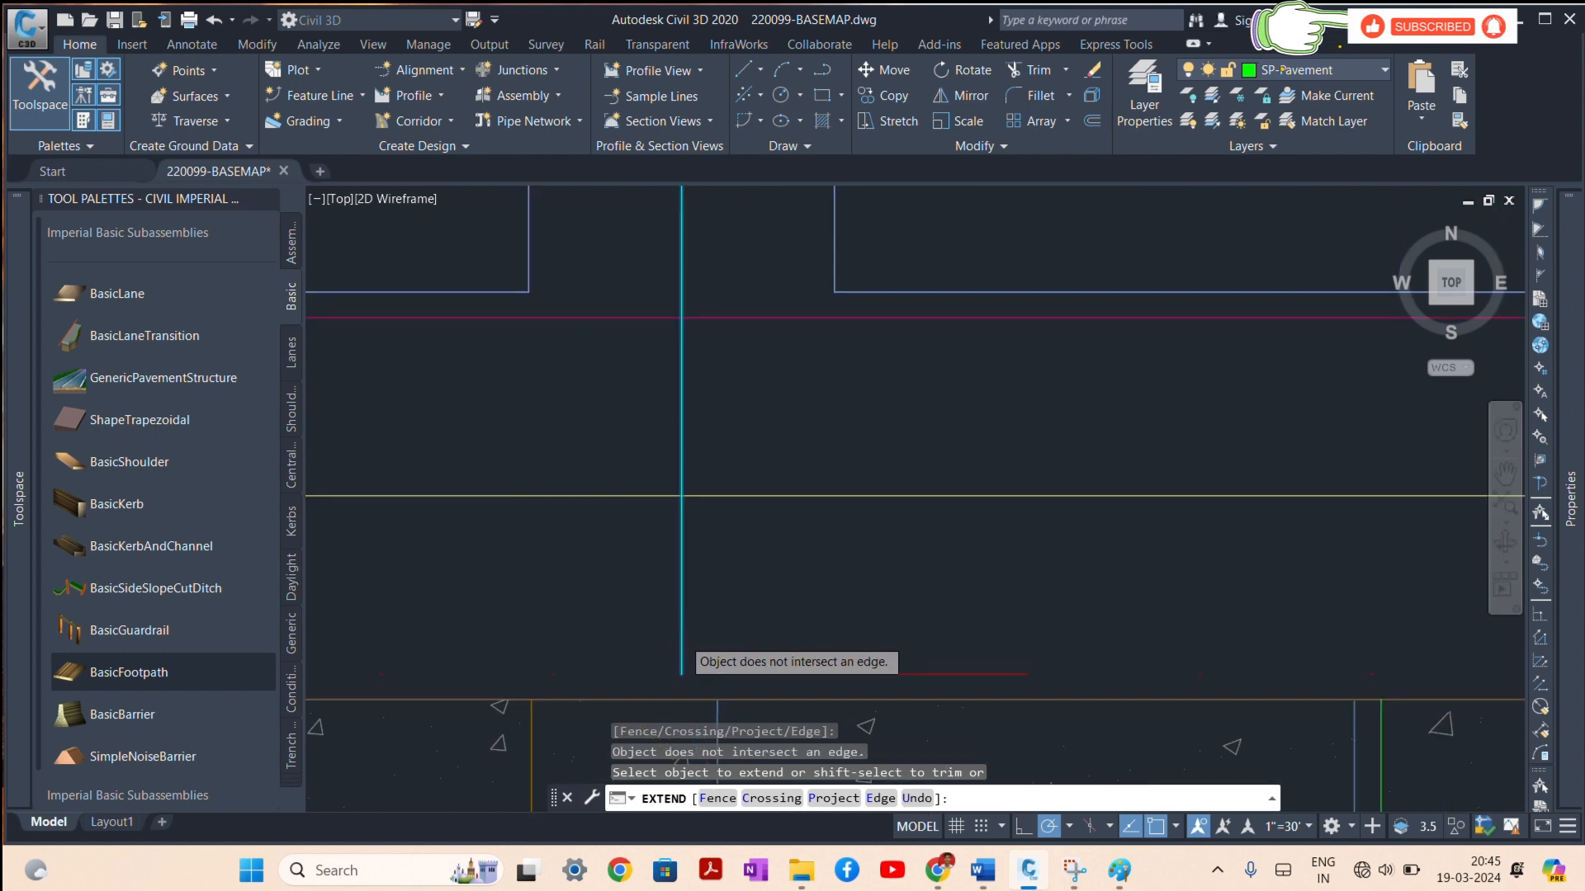
{"action": "scroll", "coordinate": [660, 605], "scroll_direction": "down", "scroll_amount": 4}
{"action": "scroll", "coordinate": [658, 630], "scroll_direction": "up", "scroll_amount": 4}
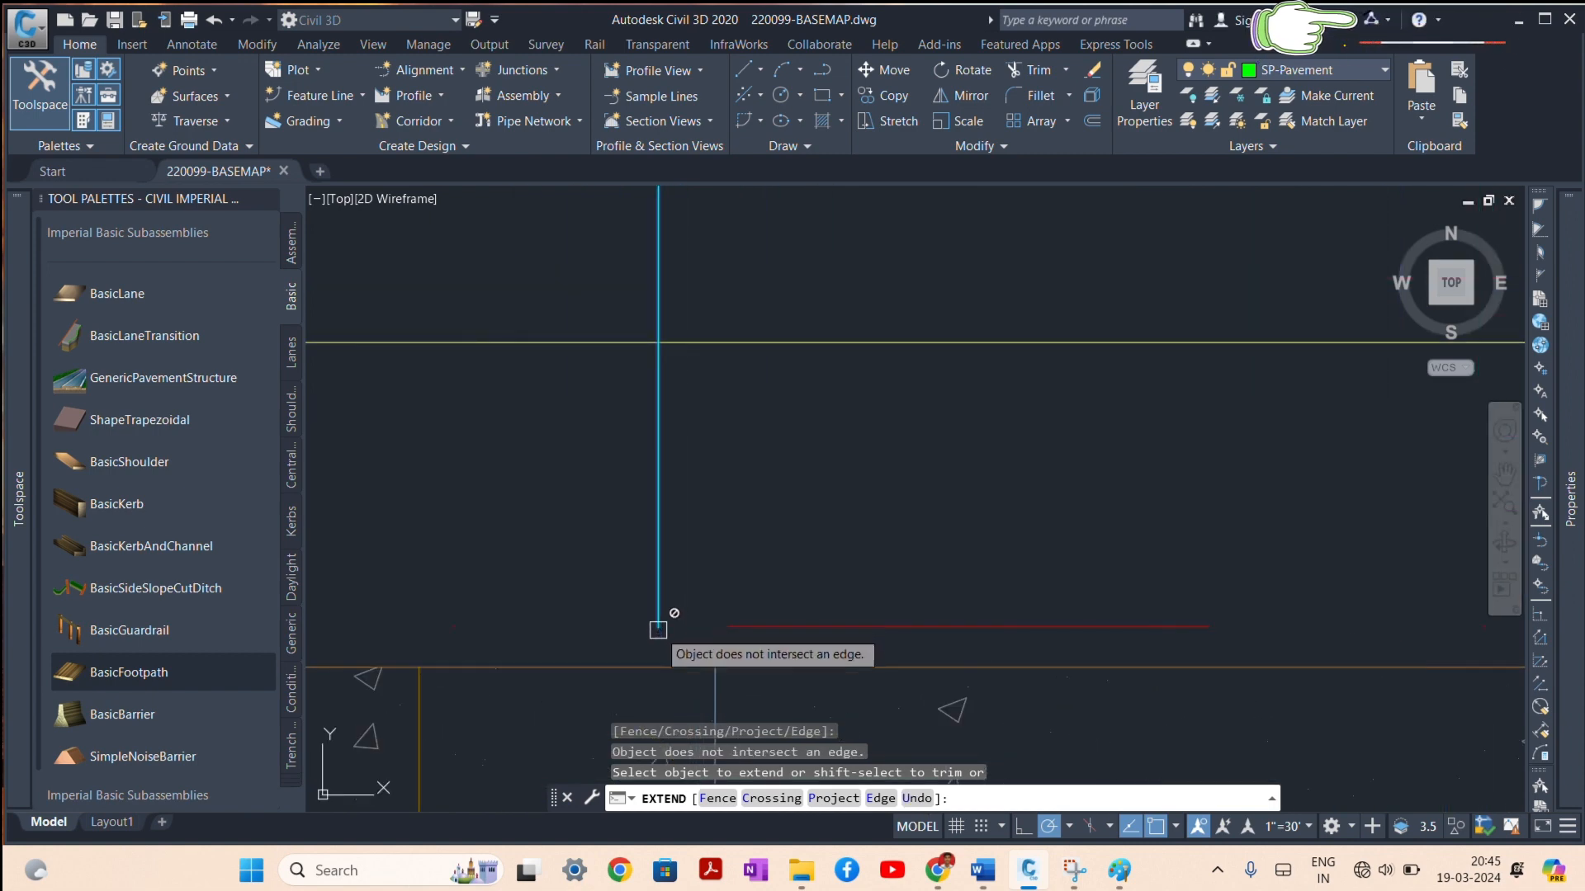
{"action": "key", "text": "Escape"}
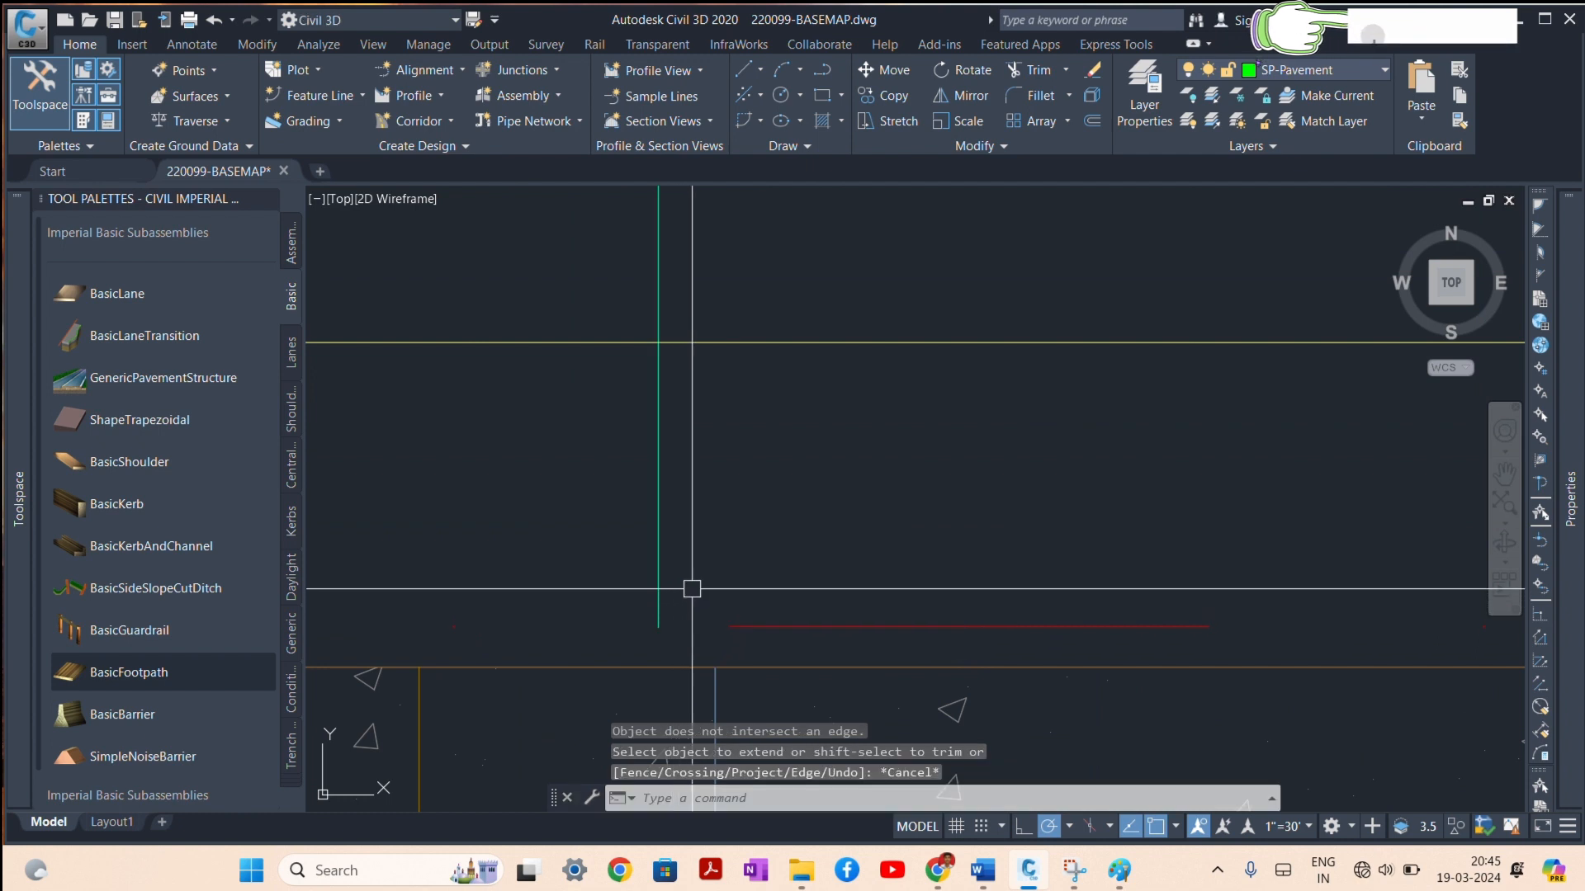
{"action": "type", "text": "EX"}
{"action": "key", "text": "Return"}
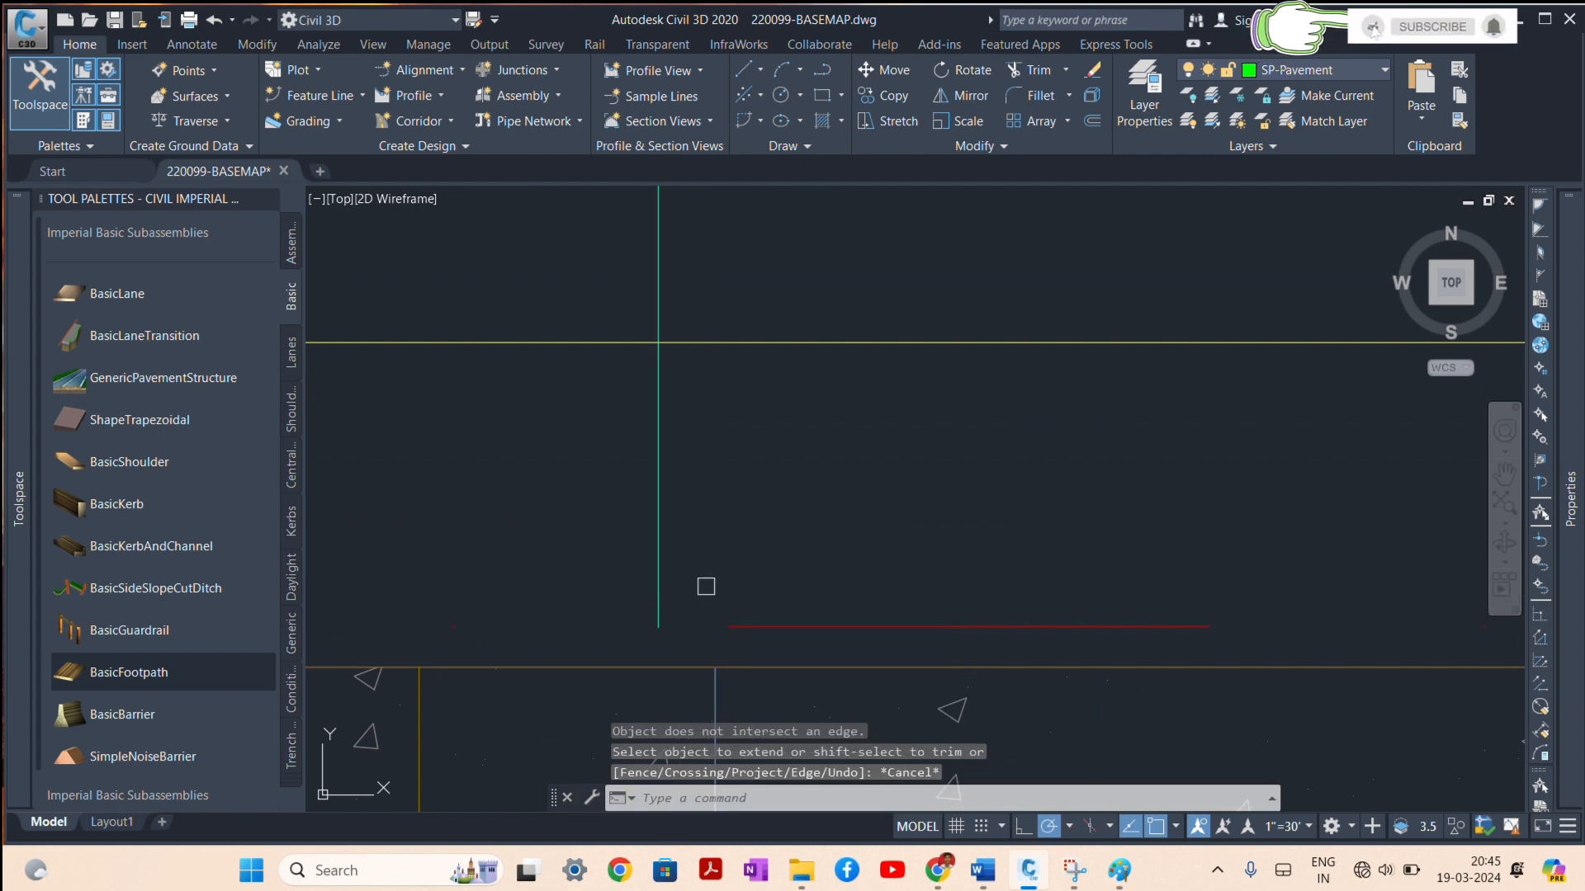
{"action": "left_click", "coordinate": [738, 555]}
{"action": "left_click", "coordinate": [522, 520]}
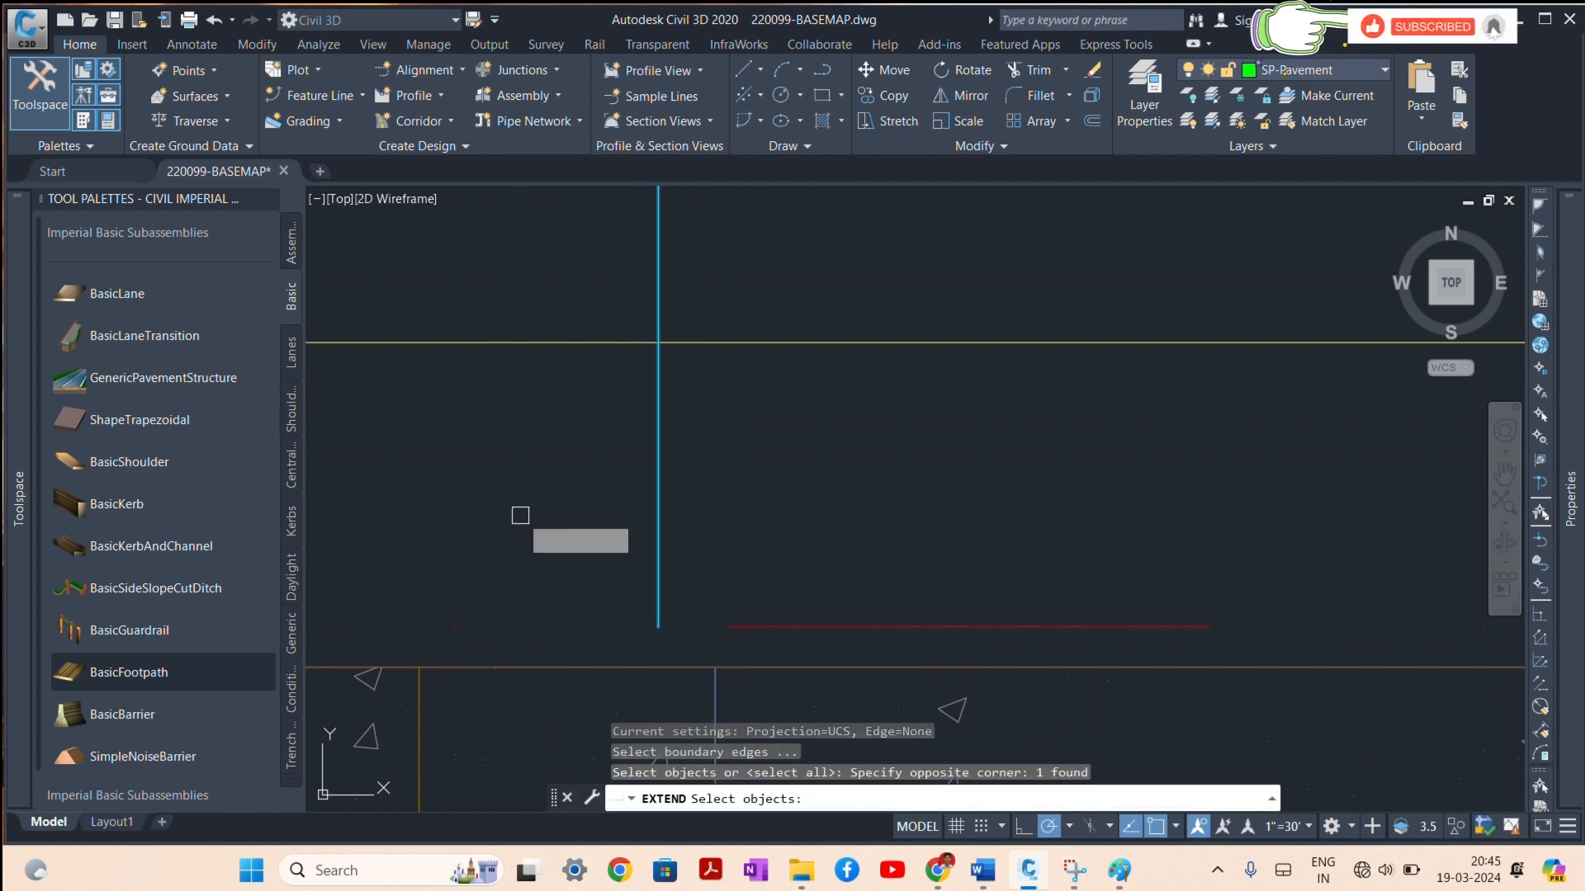
{"action": "key", "text": "Escape"}
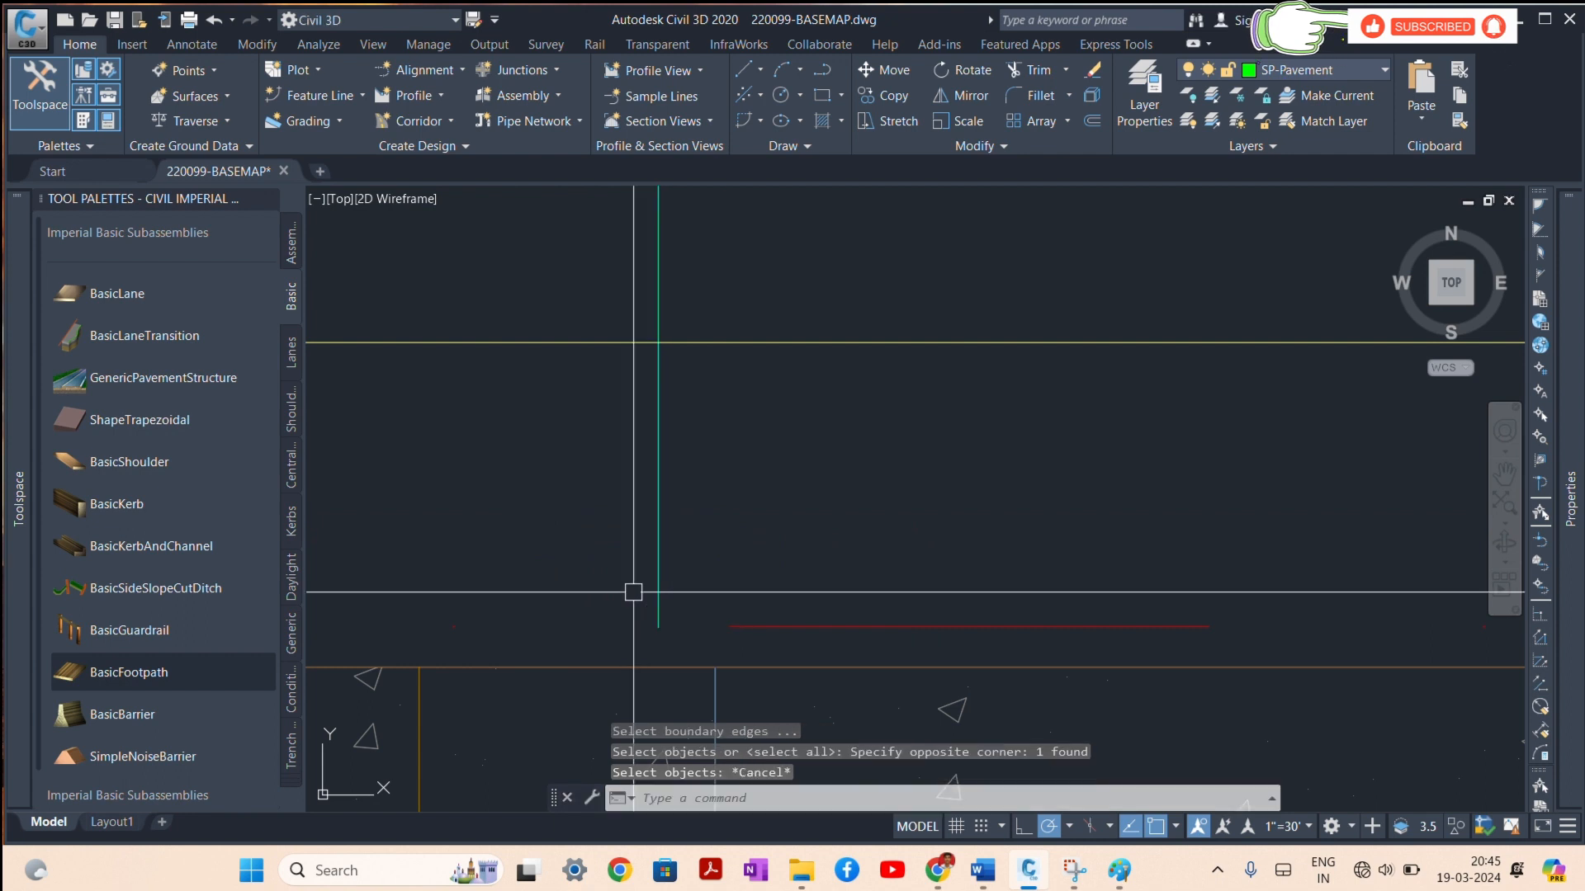
Step: Try to extend the lot line north of the road with the corridor's outer edge as the boundary
{"action": "type", "text": "EX"}
{"action": "key", "text": "Return"}
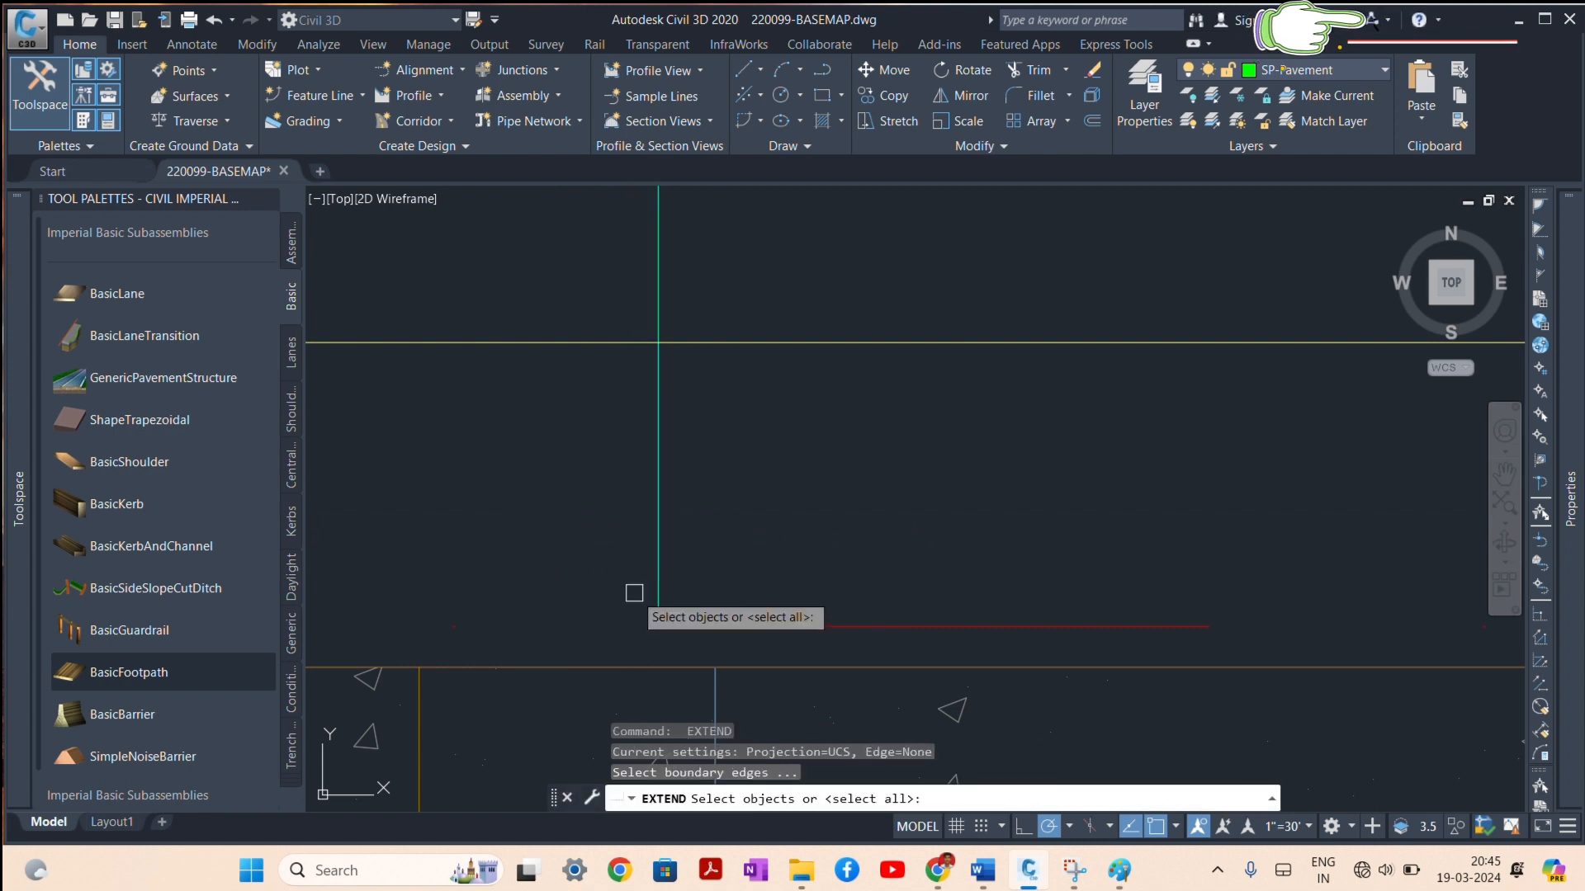
{"action": "left_click", "coordinate": [645, 667]}
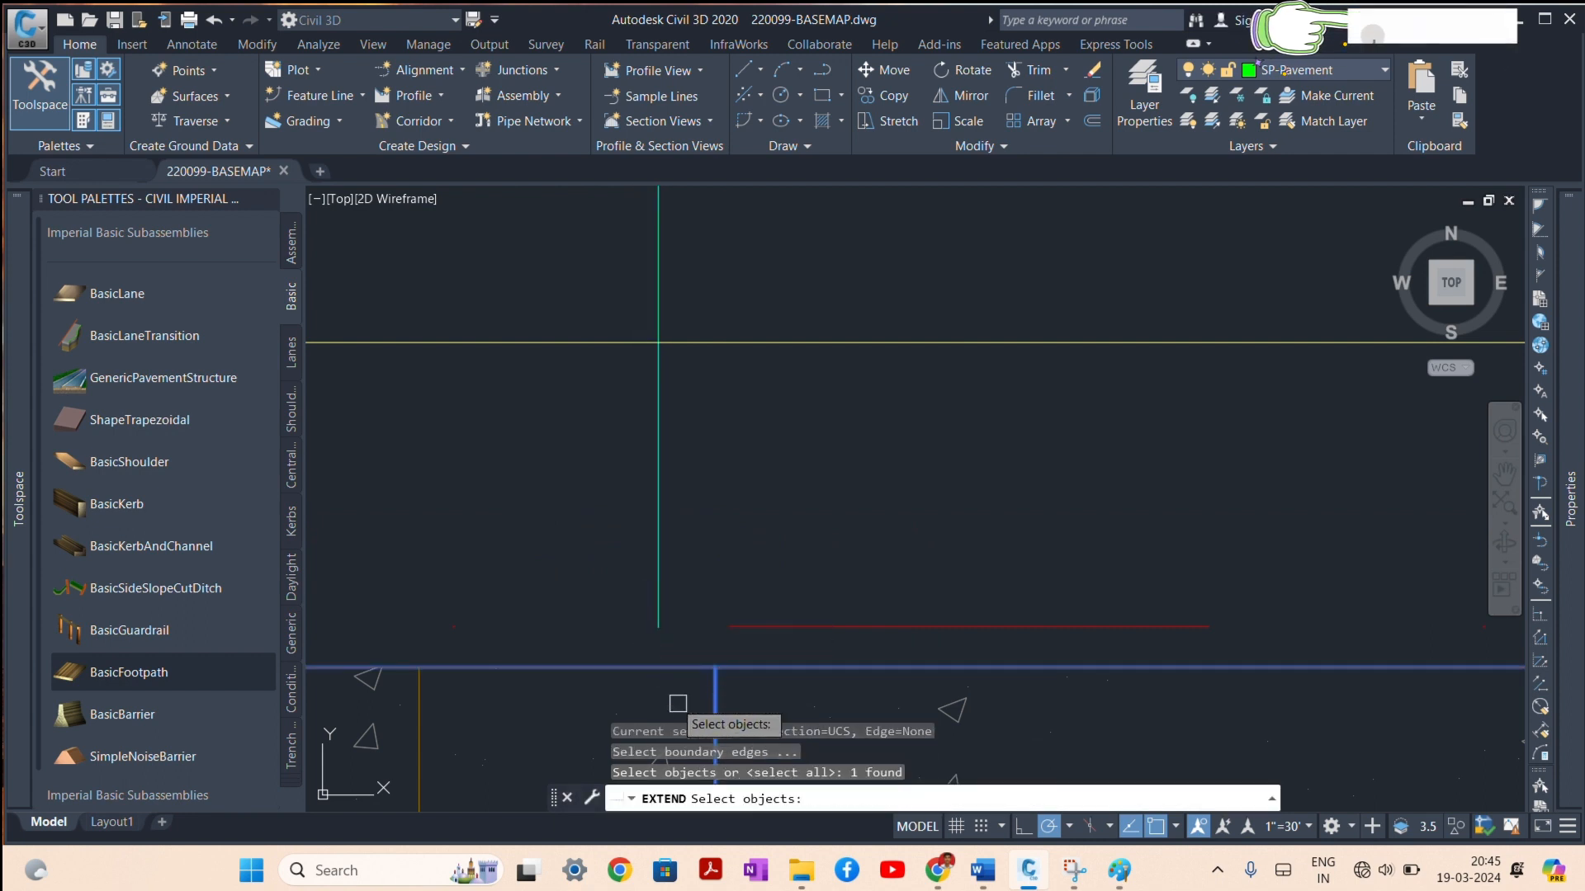
{"action": "key", "text": "Return"}
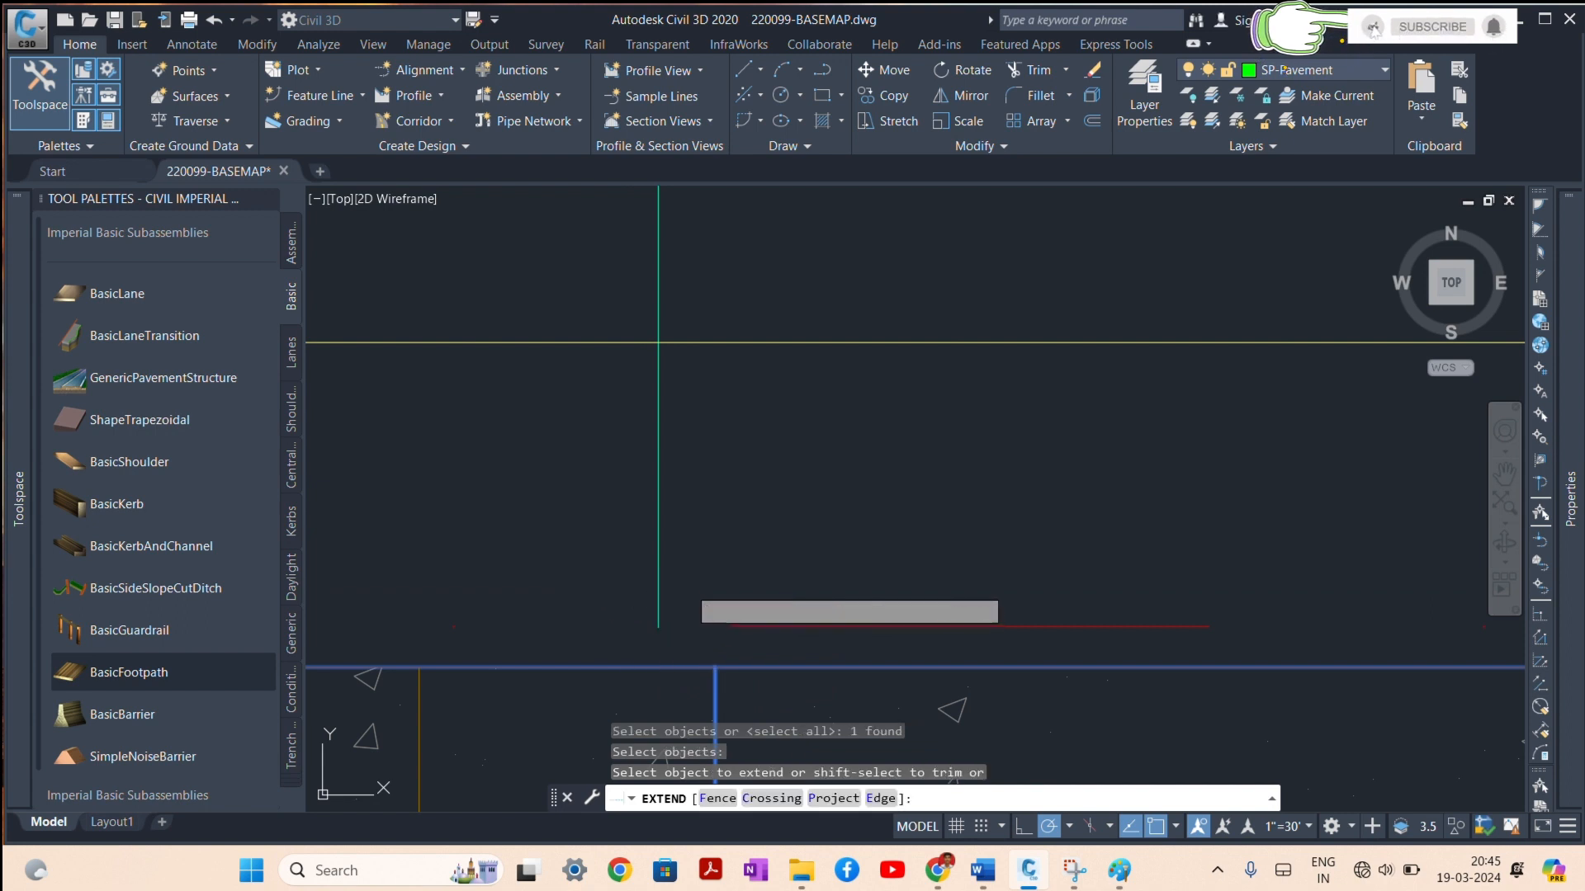
{"action": "left_click", "coordinate": [642, 596]}
{"action": "left_click", "coordinate": [595, 561]}
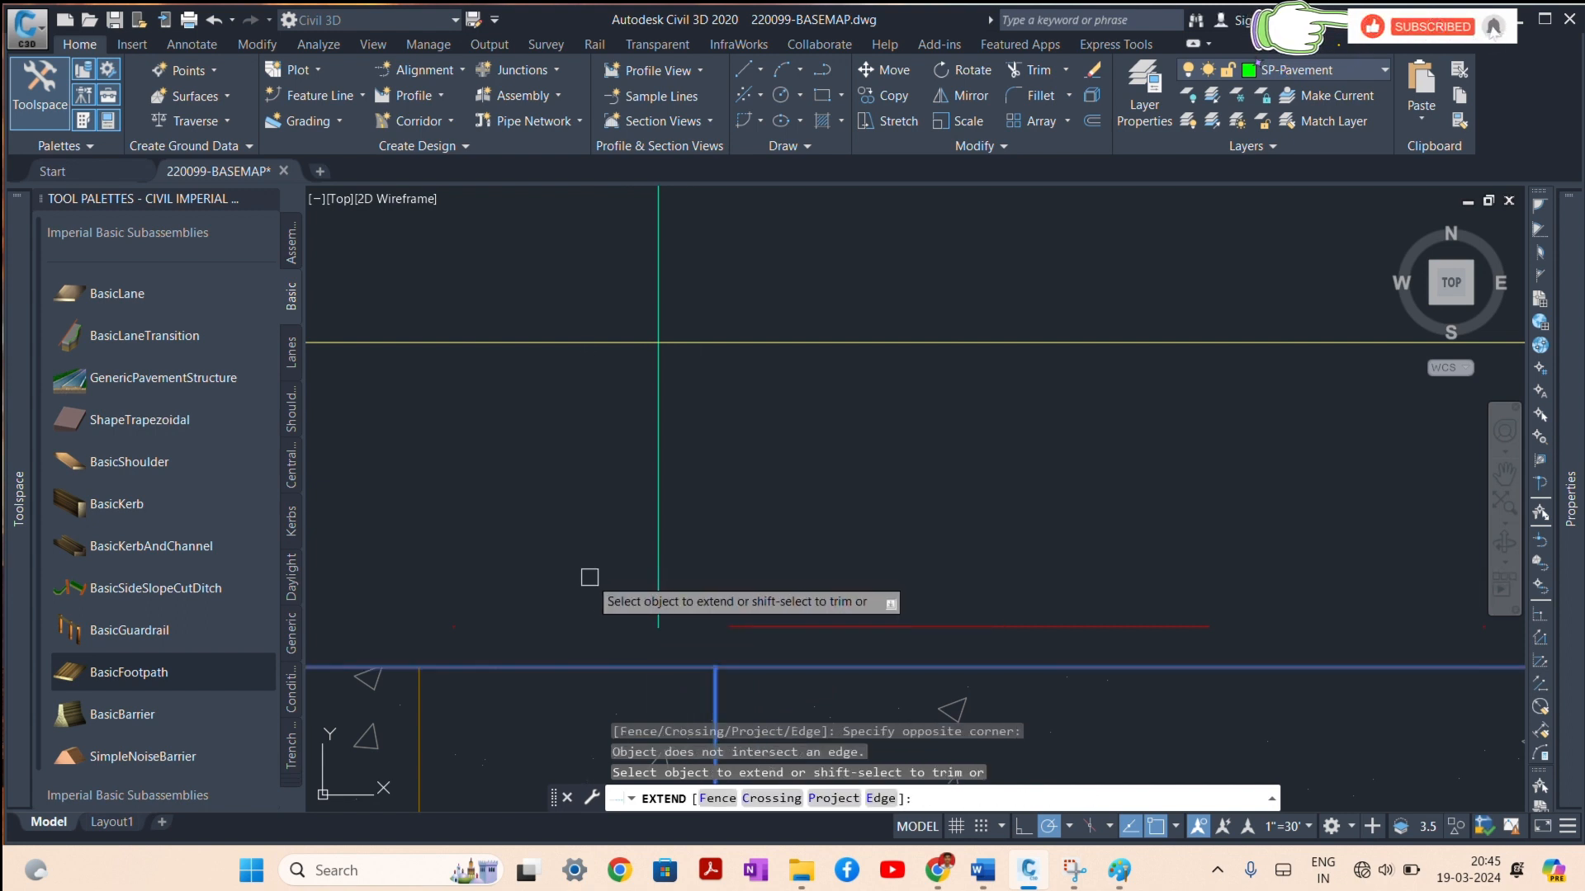
{"action": "key", "text": "Escape"}
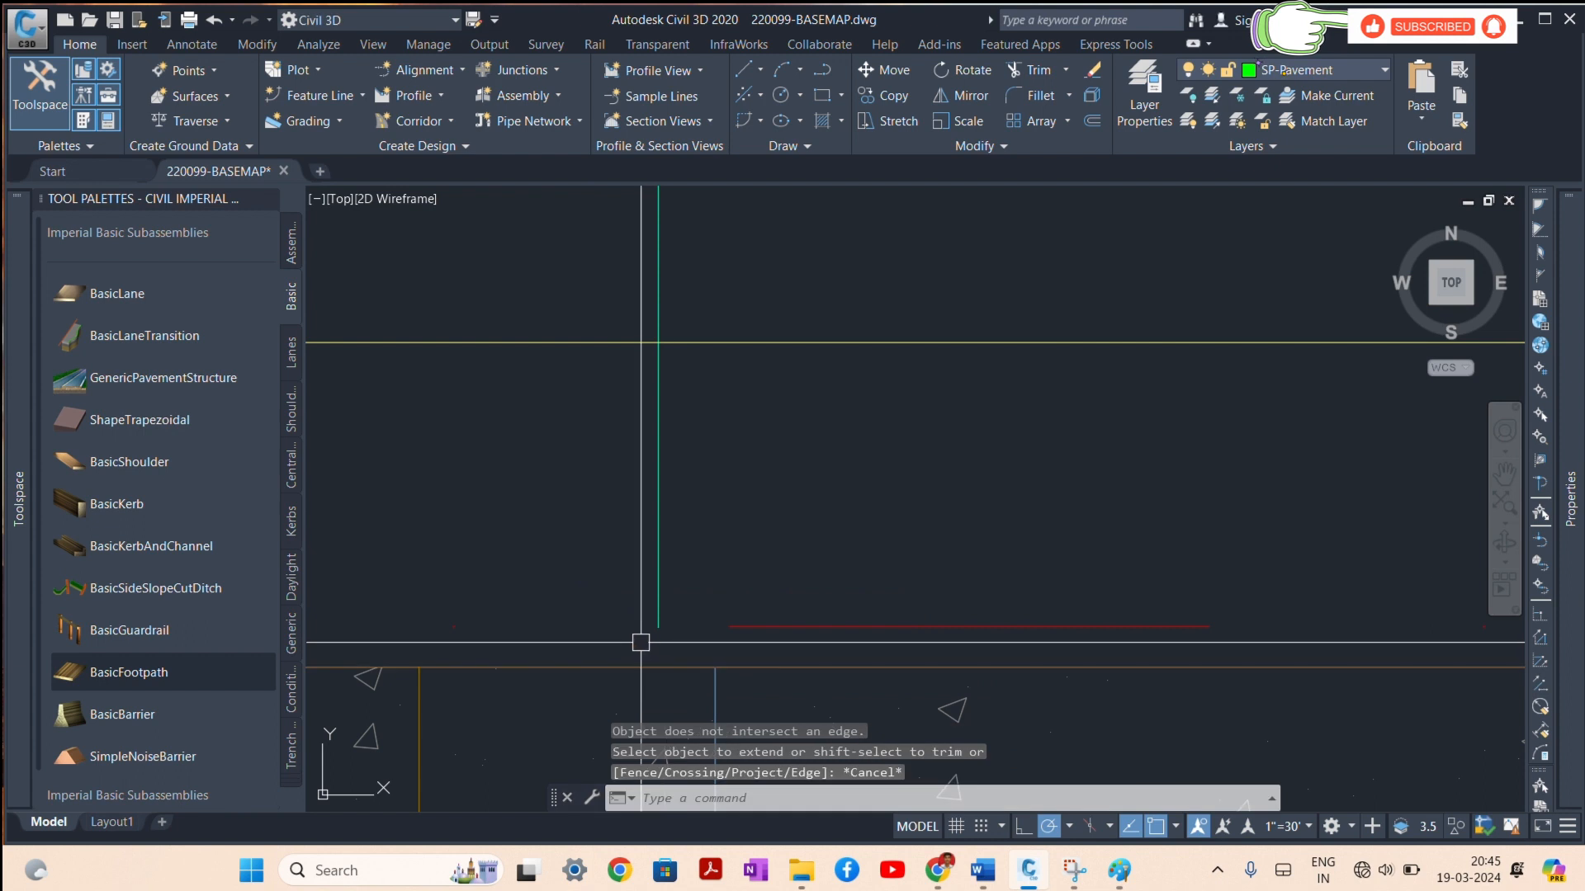
{"action": "type", "text": "EX"}
{"action": "key", "text": "Return"}
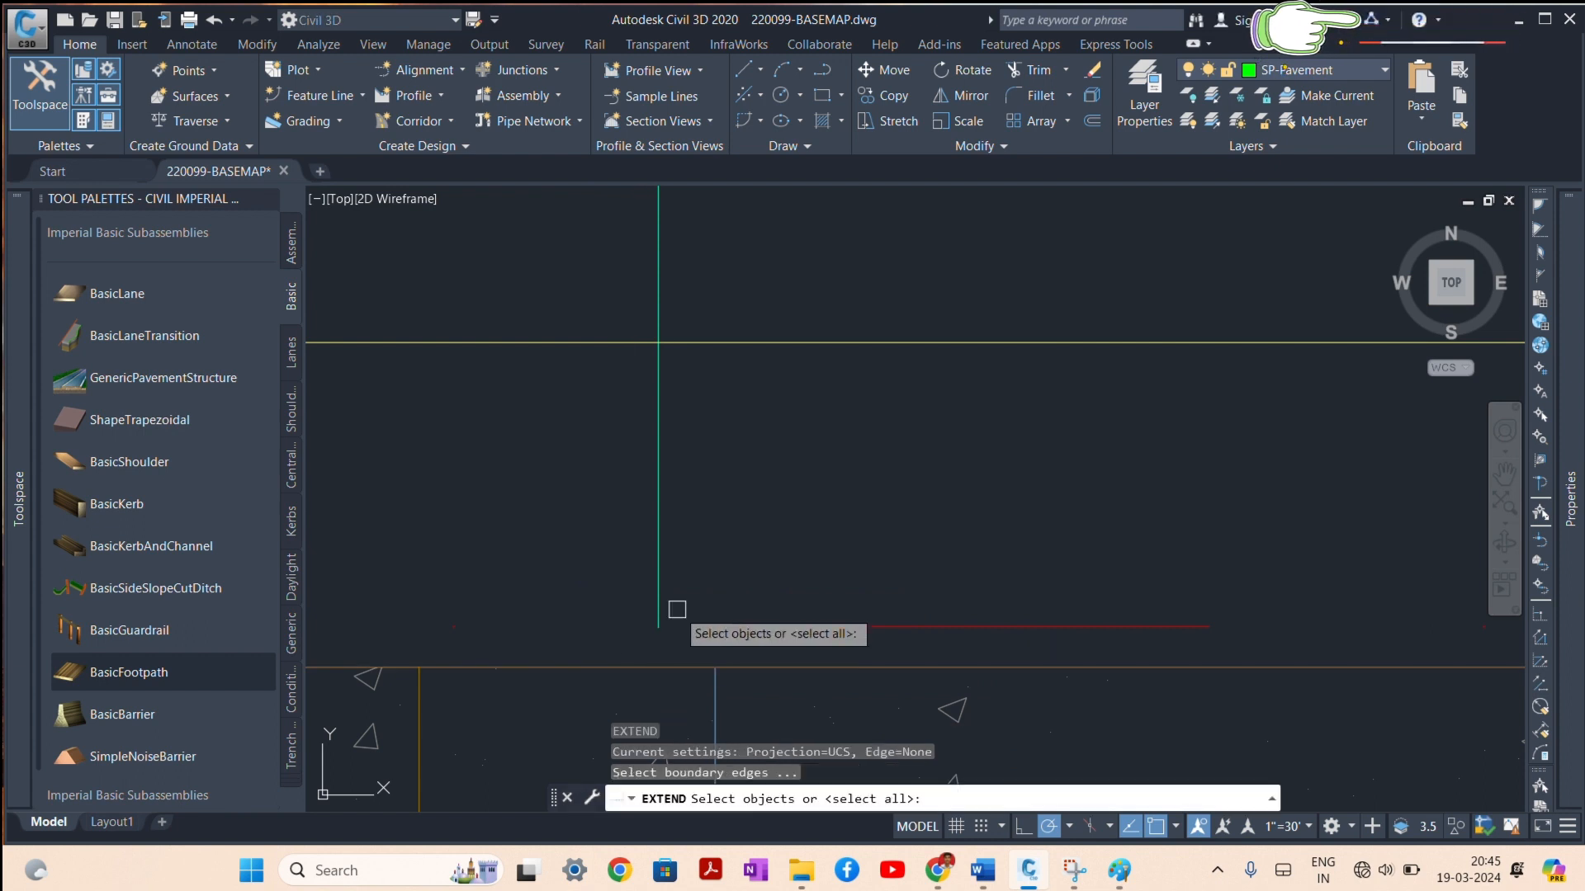
{"action": "left_click", "coordinate": [662, 626]}
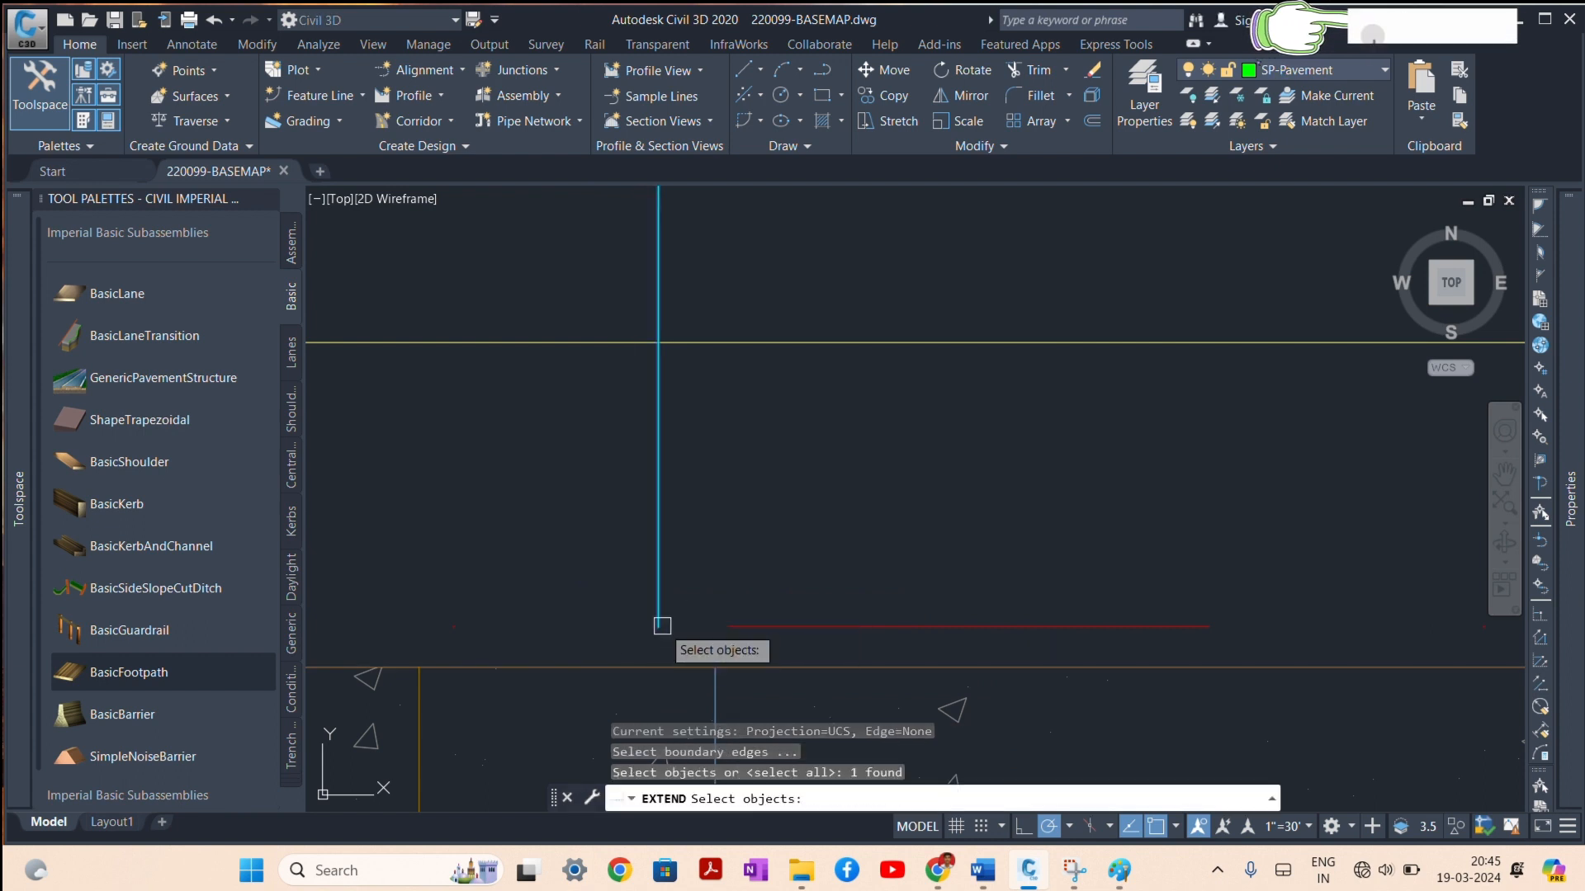
{"action": "key", "text": "Escape"}
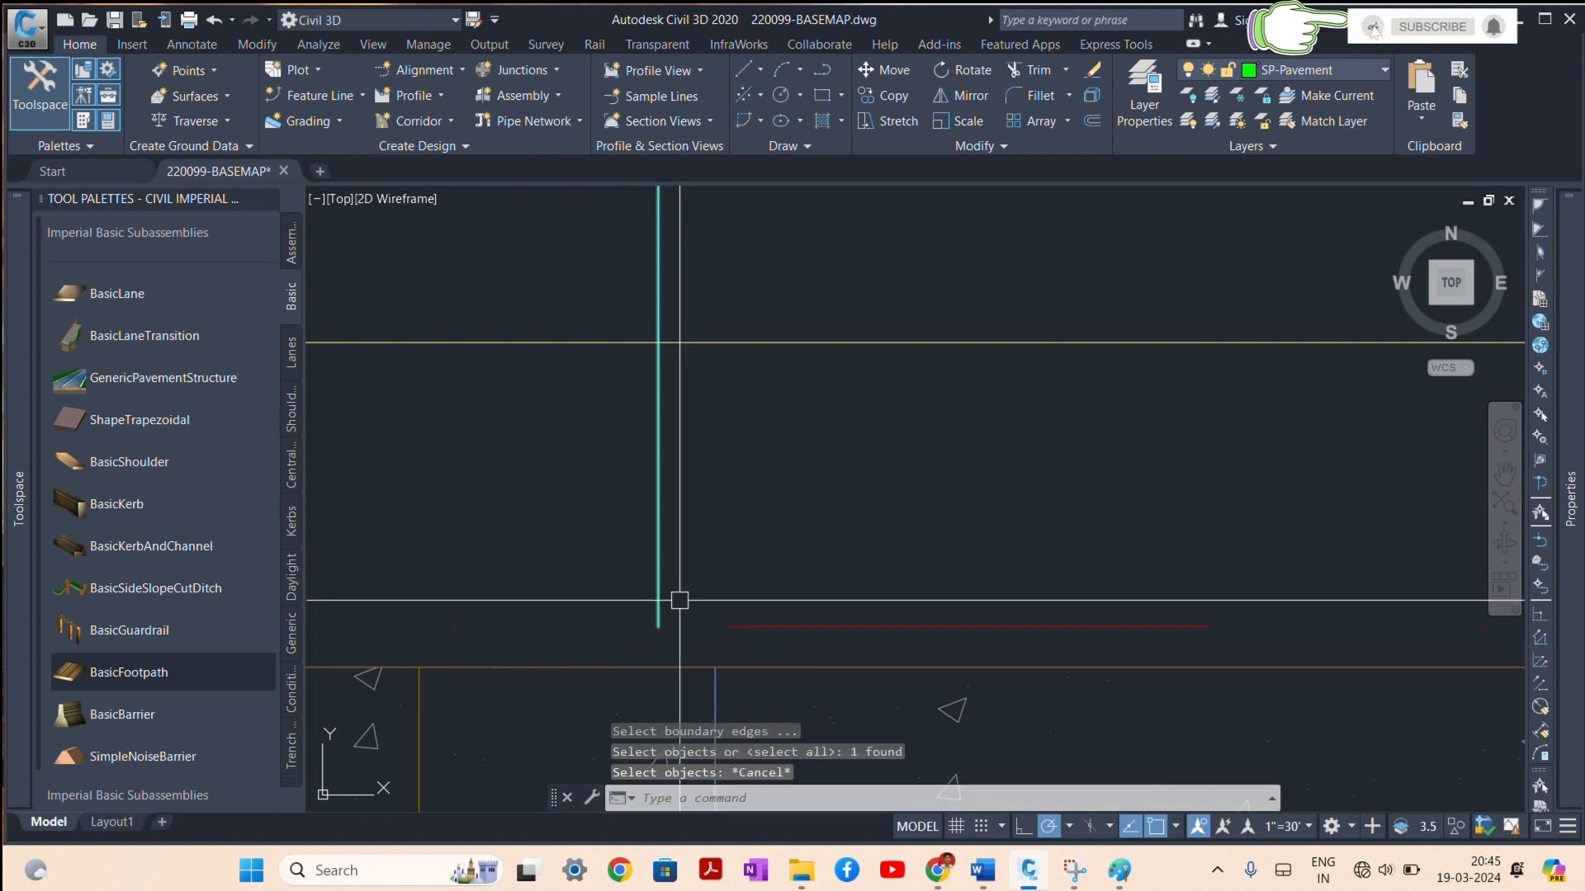
Step: Extend the lot lines north of the road to the corridor's outer edge, using all objects as boundary edges
{"action": "key", "text": "Return"}
{"action": "key", "text": "Return"}
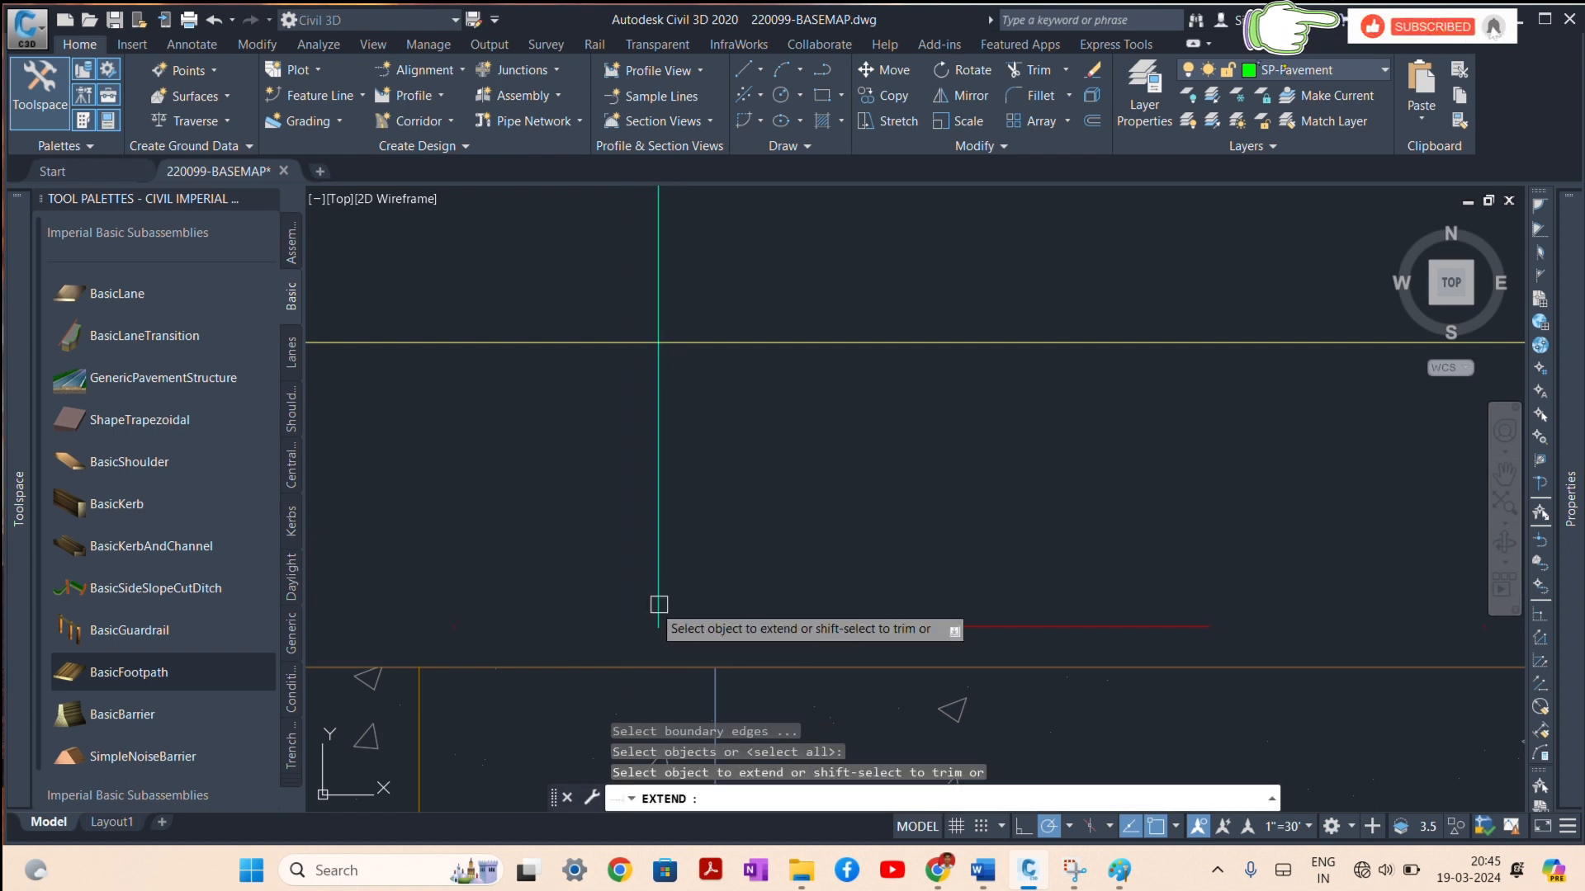
{"action": "left_click", "coordinate": [656, 612]}
{"action": "scroll", "coordinate": [542, 576], "scroll_direction": "down", "scroll_amount": 5}
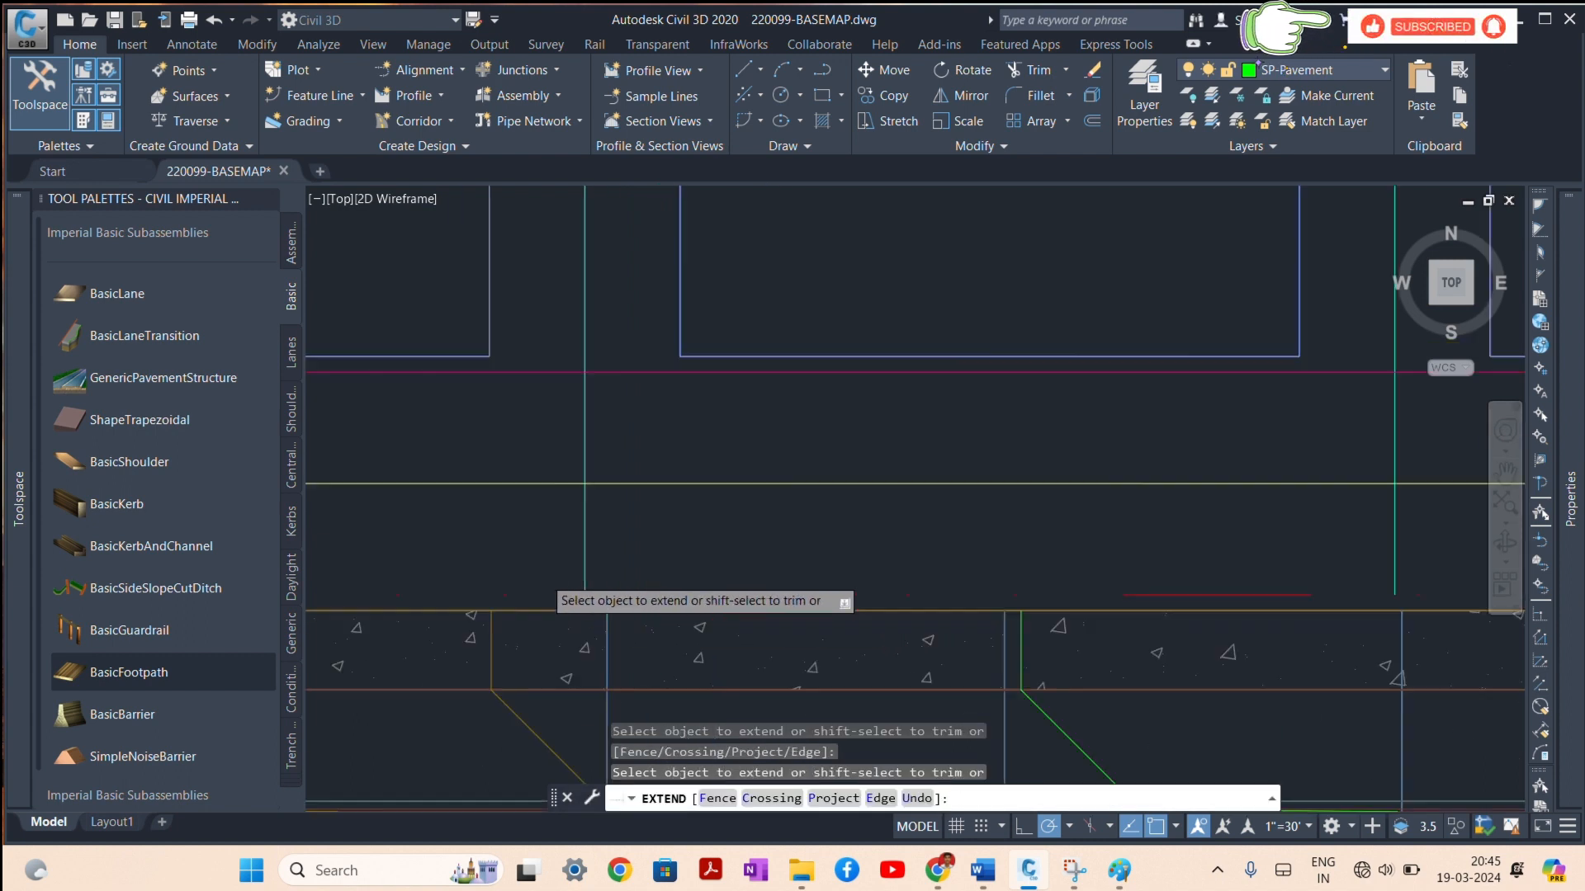
{"action": "scroll", "coordinate": [859, 567], "scroll_direction": "up", "scroll_amount": 3}
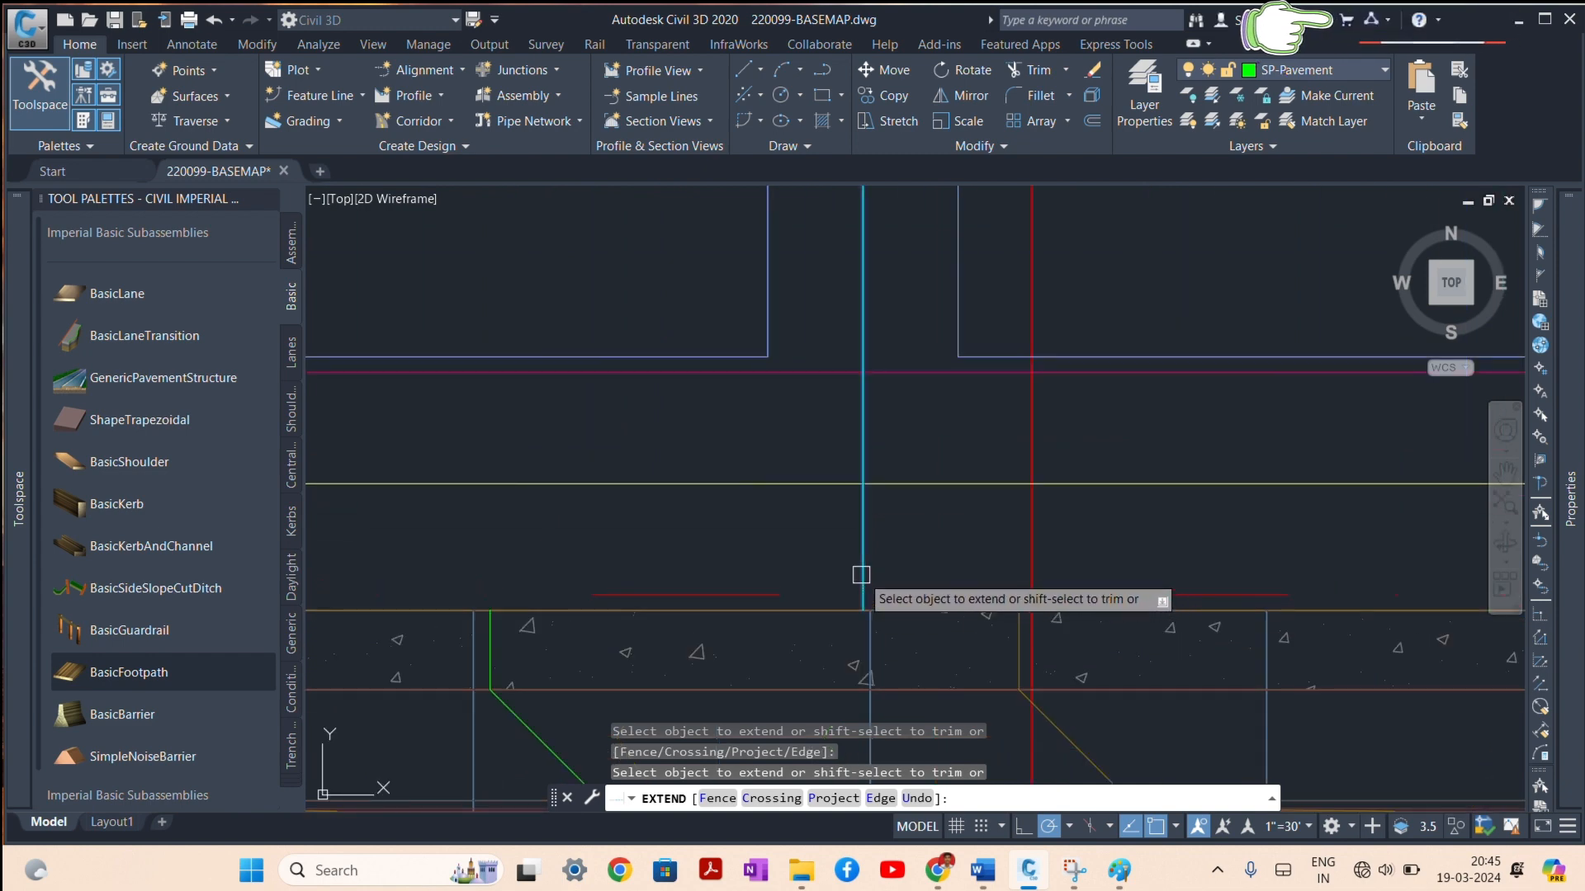
{"action": "left_click", "coordinate": [862, 582]}
{"action": "scroll", "coordinate": [859, 578], "scroll_direction": "down", "scroll_amount": 3}
{"action": "scroll", "coordinate": [874, 528], "scroll_direction": "up", "scroll_amount": 2}
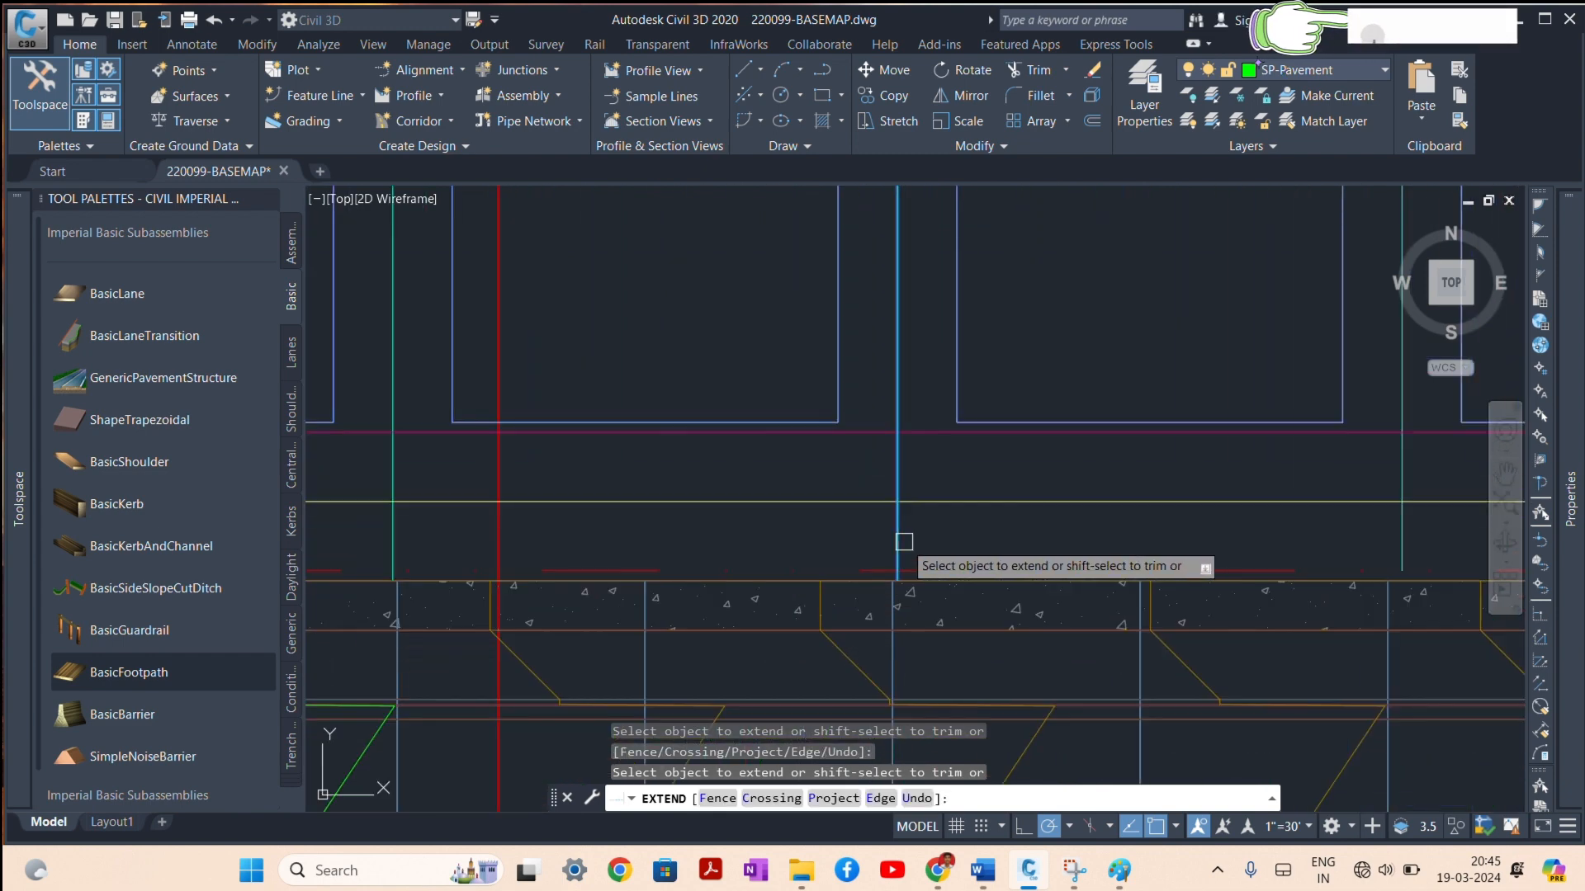
{"action": "scroll", "coordinate": [805, 545], "scroll_direction": "down", "scroll_amount": 2}
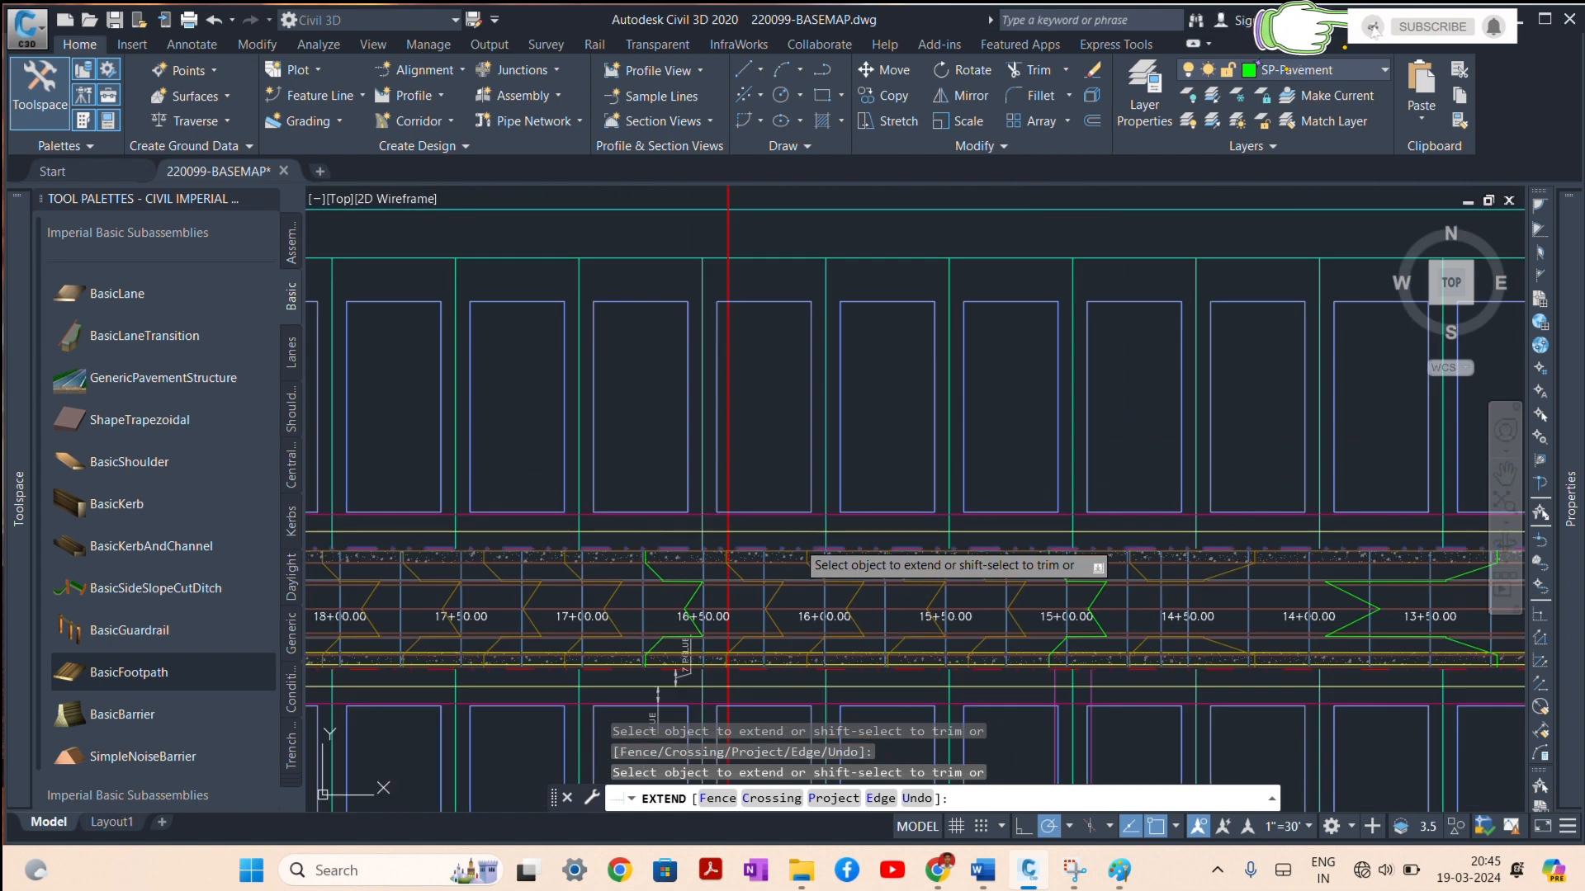
{"action": "key", "text": "Escape"}
Step: Break the rear lot line north of the road at the lot corner near station 17+00
{"action": "scroll", "coordinate": [573, 236], "scroll_direction": "up", "scroll_amount": 3}
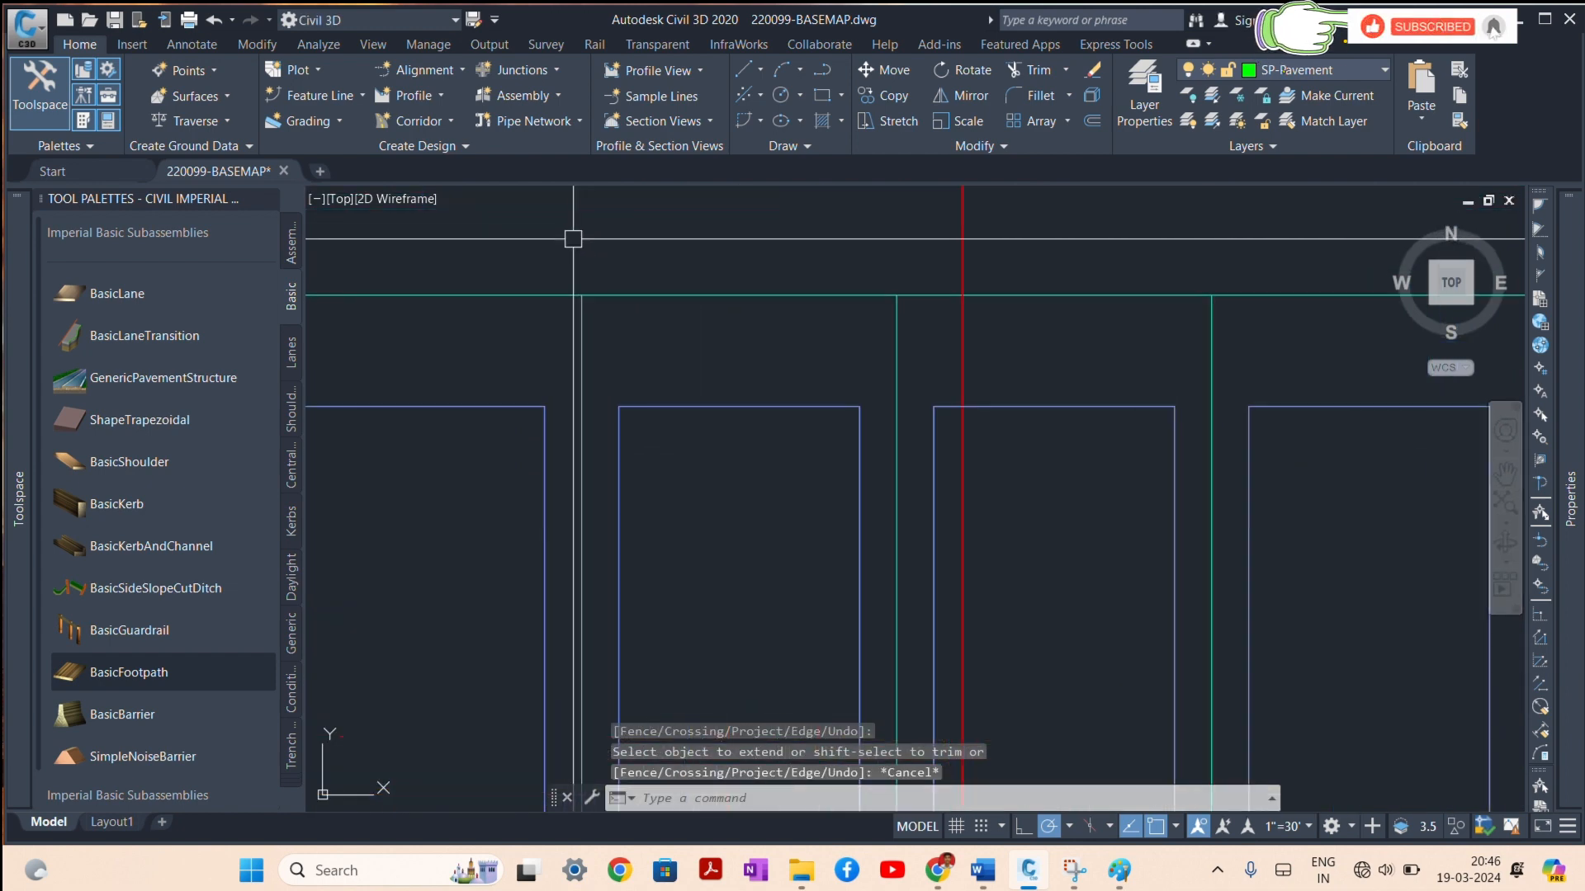
{"action": "type", "text": "br"}
{"action": "key", "text": "Return"}
{"action": "left_click", "coordinate": [546, 283]}
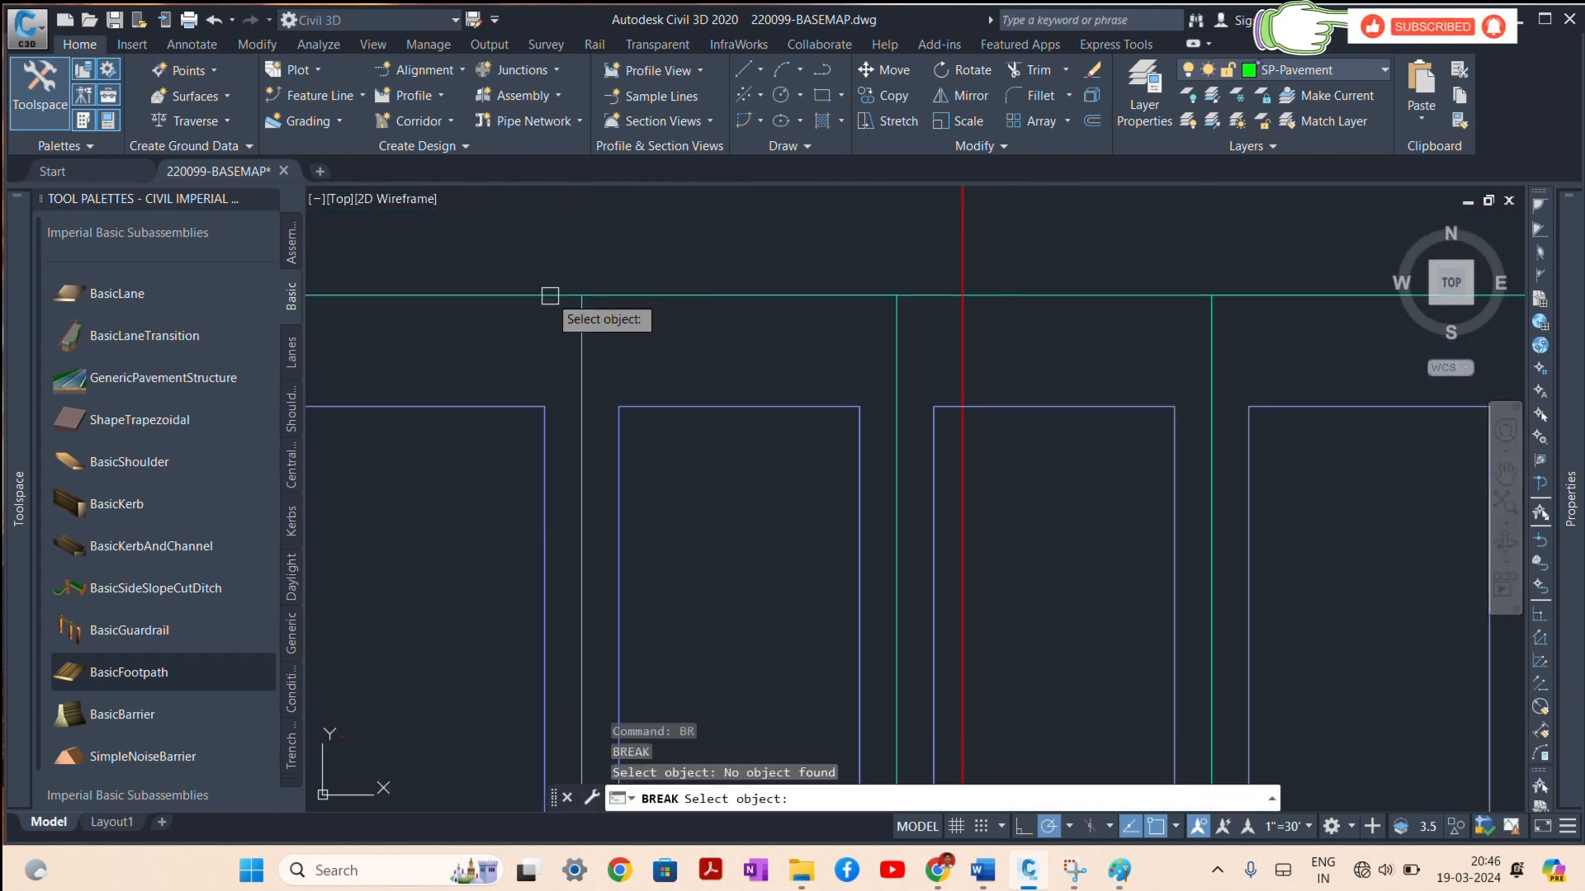
{"action": "left_click", "coordinate": [550, 295]}
{"action": "left_click", "coordinate": [582, 295]}
Step: Break the rear lot line again at the lot corner near station 16+00
{"action": "scroll", "coordinate": [523, 328], "scroll_direction": "down", "scroll_amount": 4}
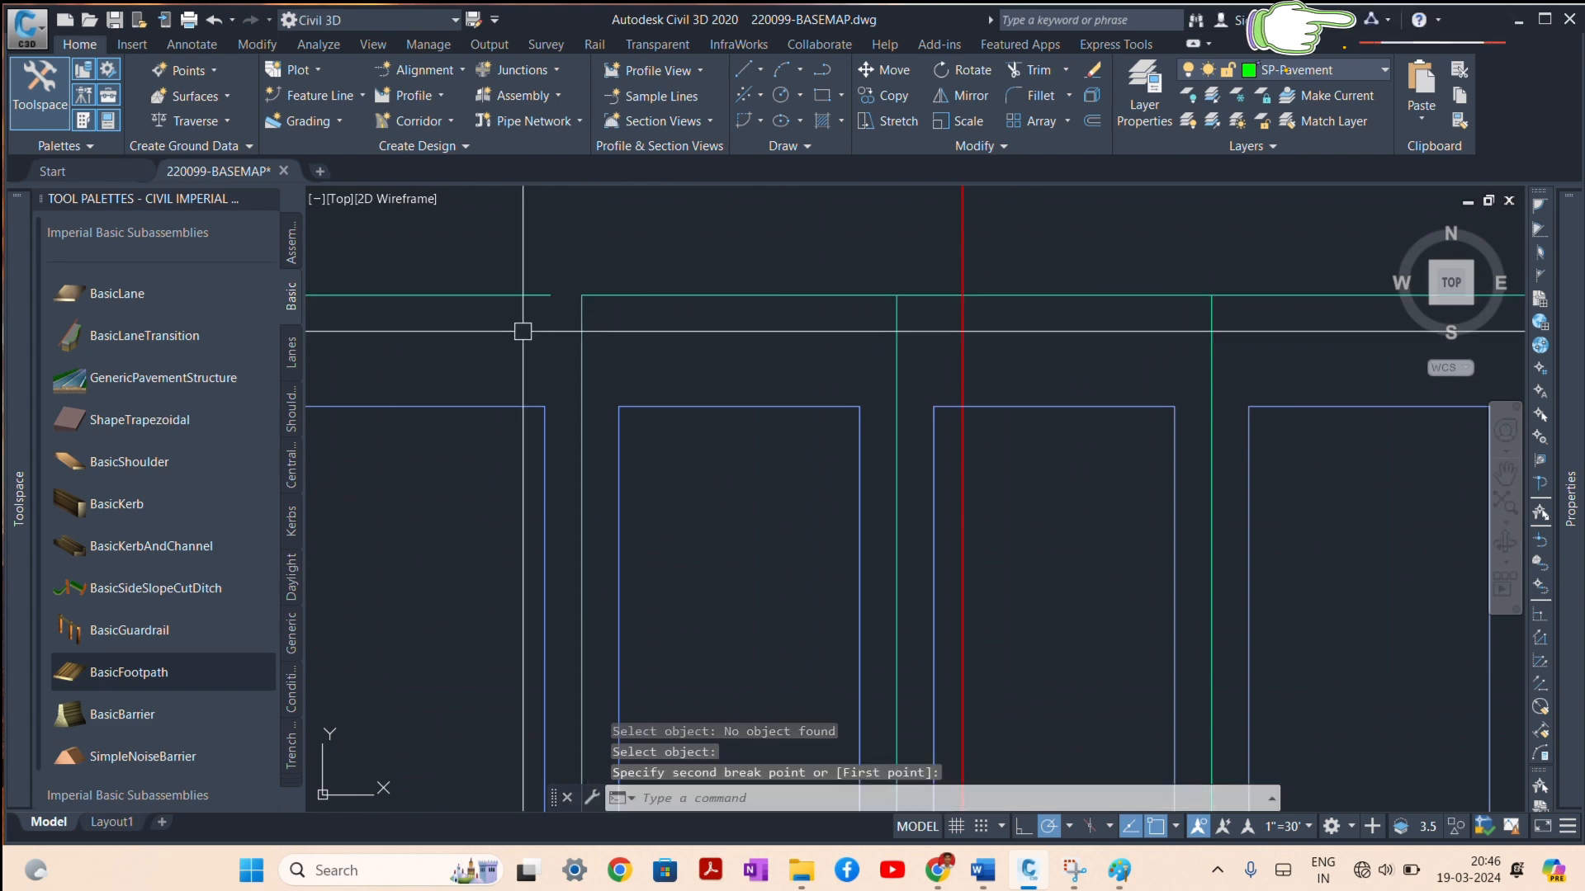
{"action": "key", "text": "Return"}
{"action": "left_click", "coordinate": [820, 317]}
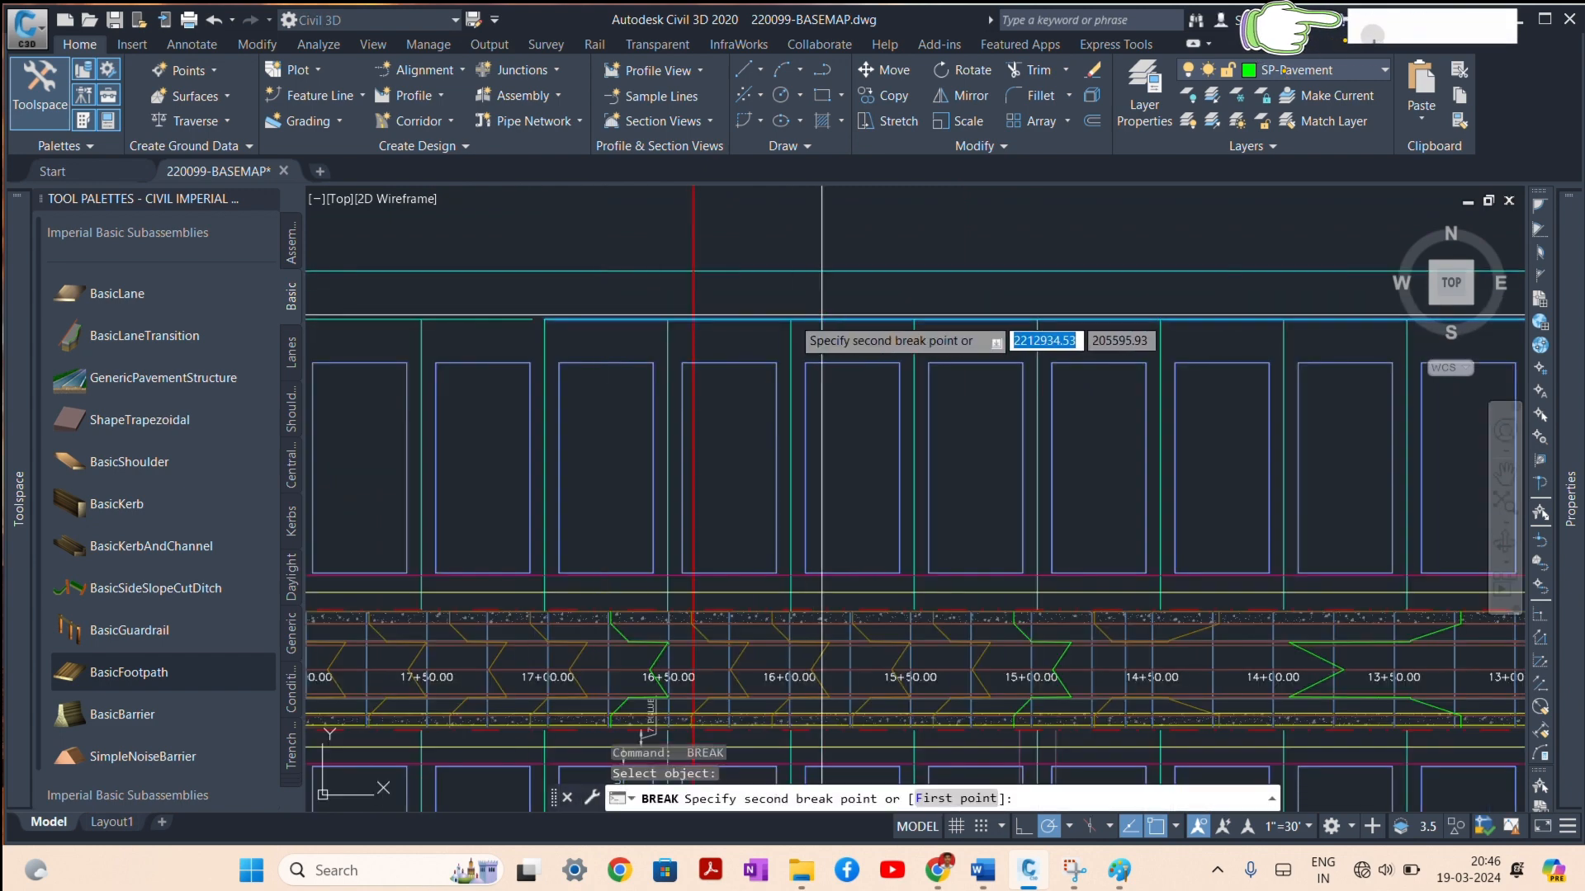
{"action": "left_click", "coordinate": [790, 326]}
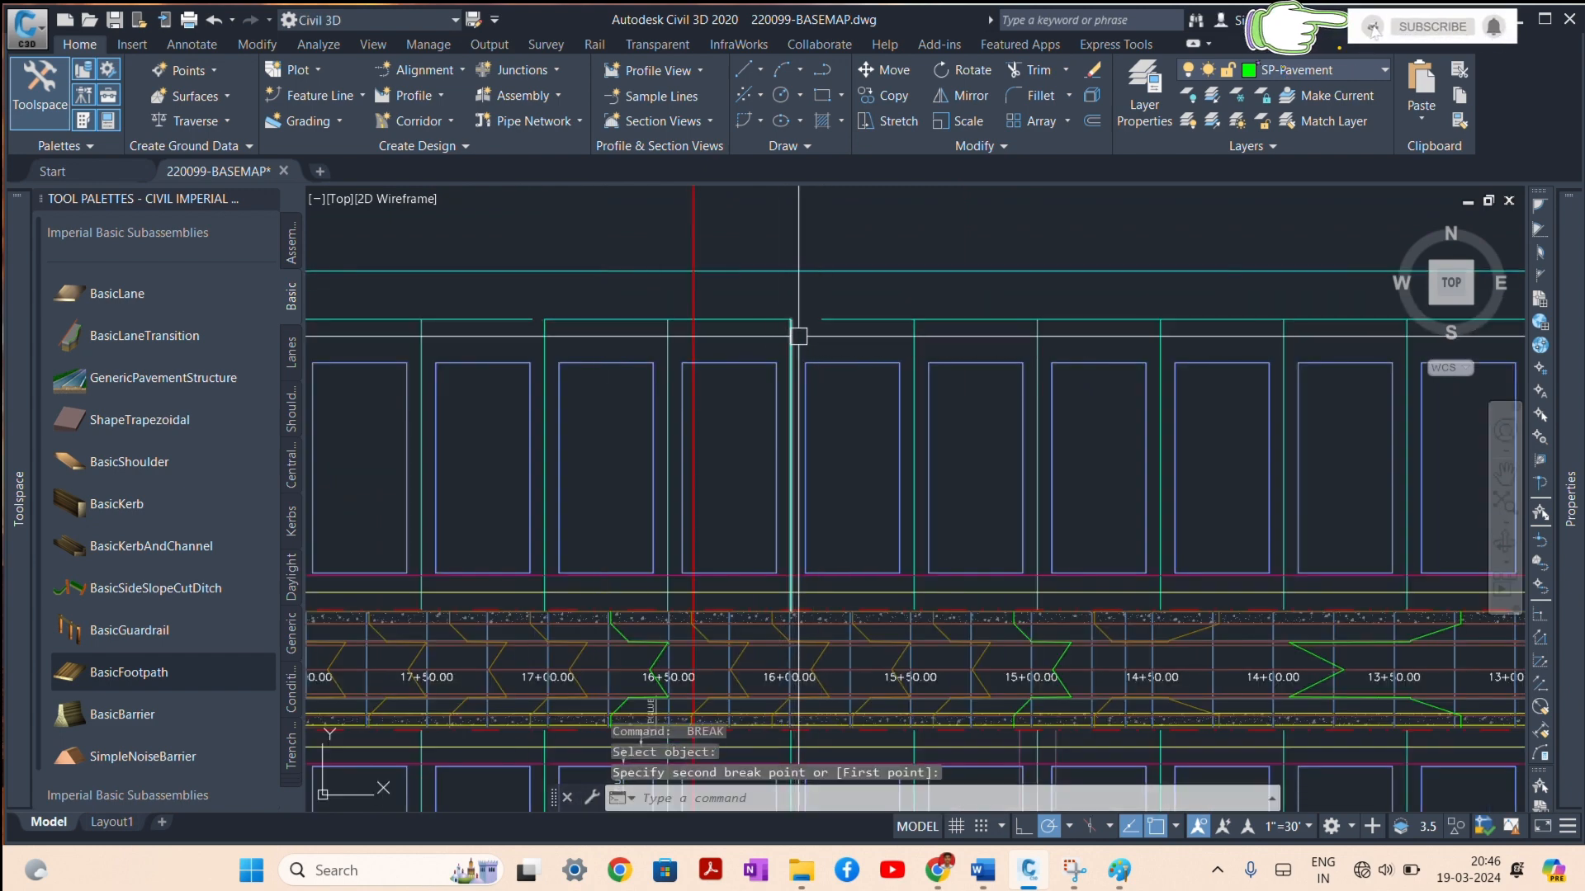
{"action": "left_click", "coordinate": [794, 336]}
{"action": "key", "text": "Escape"}
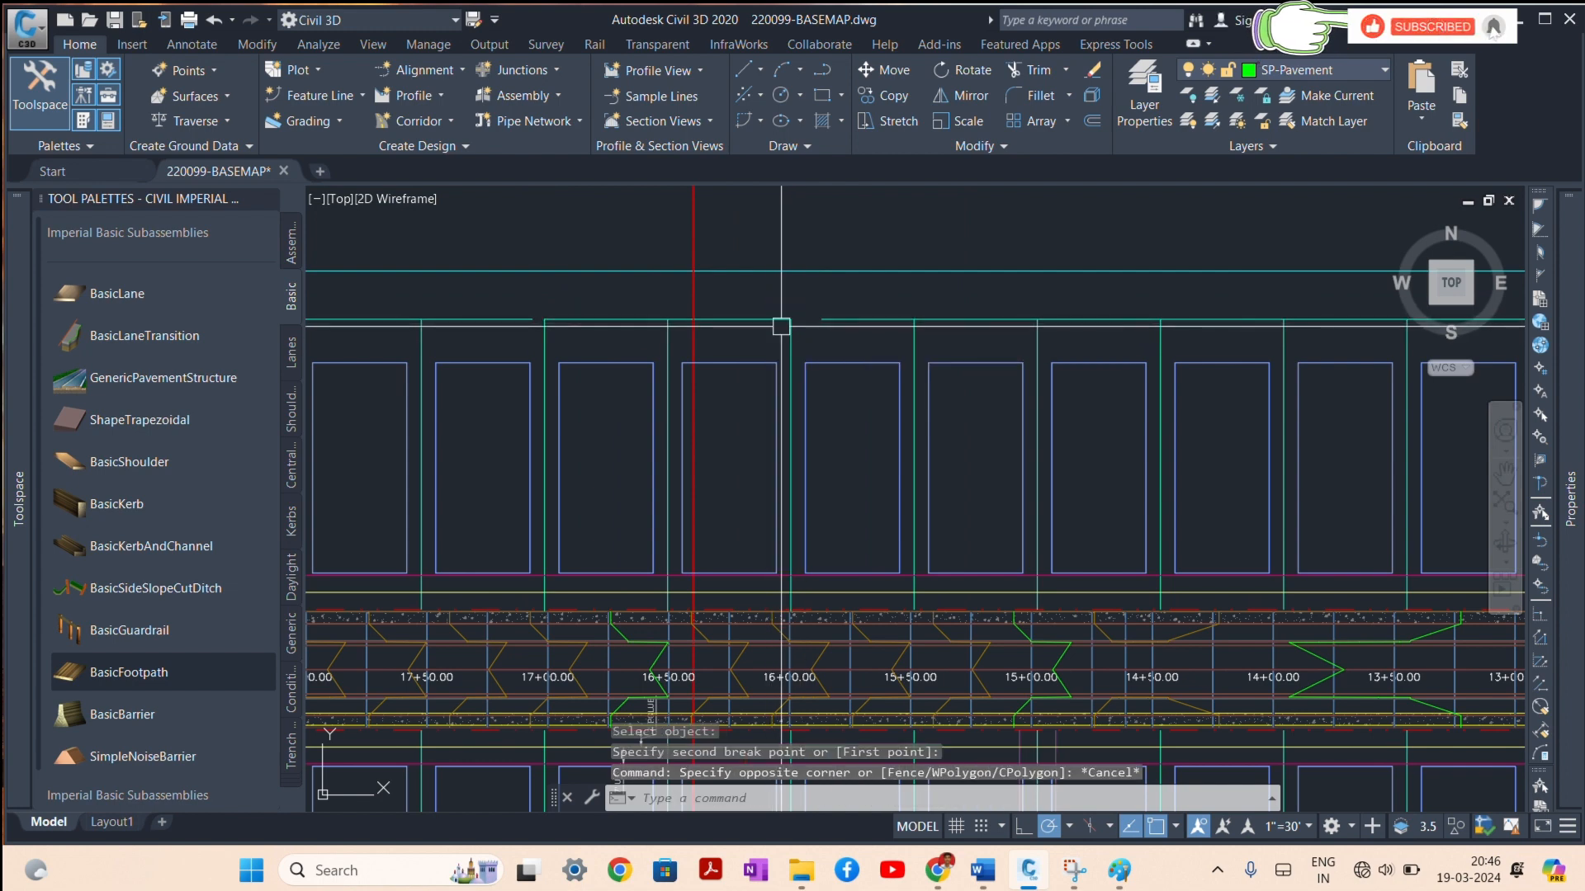
Step: Stretch the cut ends of the outer rear lot line pieces to the lot corners near stations 16+00 and 17+00
{"action": "left_click", "coordinate": [821, 319]}
{"action": "left_click", "coordinate": [821, 320]}
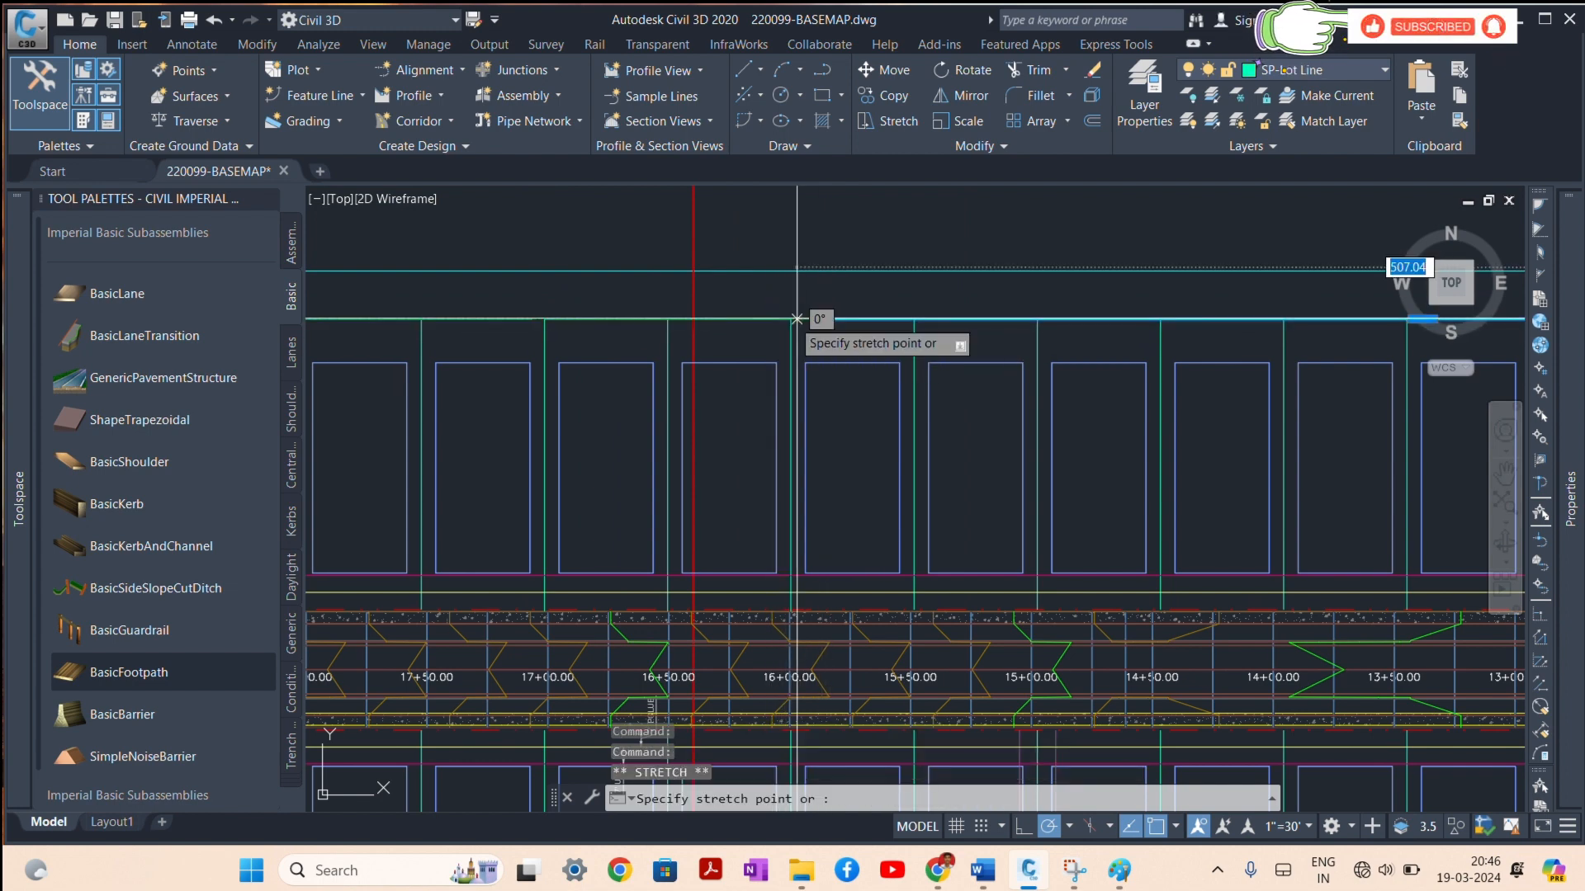
{"action": "left_click", "coordinate": [791, 320]}
{"action": "left_click", "coordinate": [448, 323]}
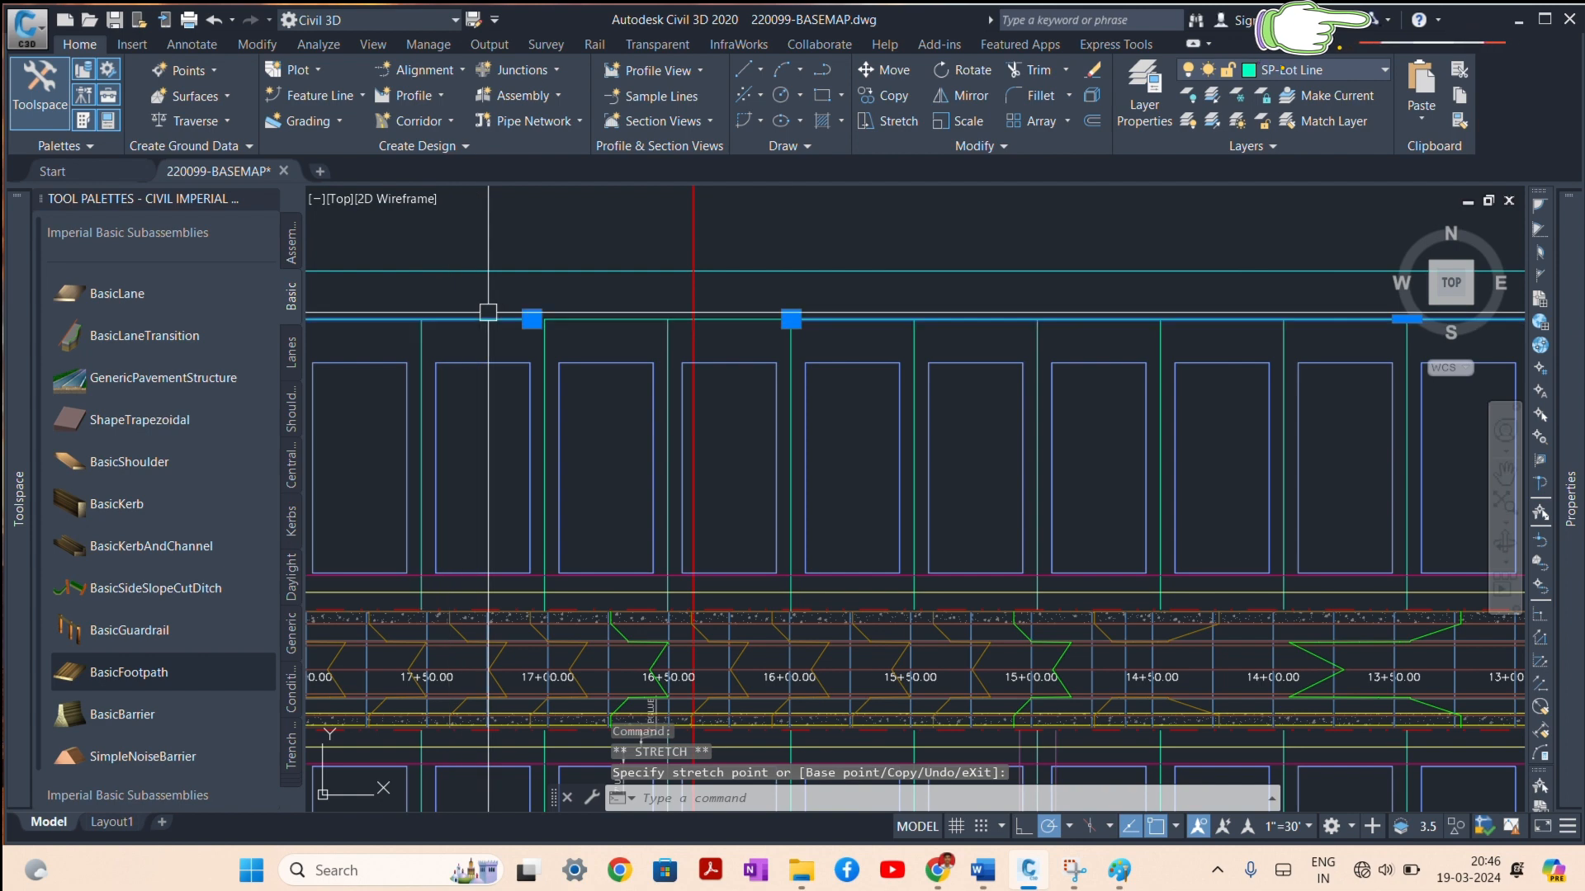
{"action": "left_click", "coordinate": [531, 318]}
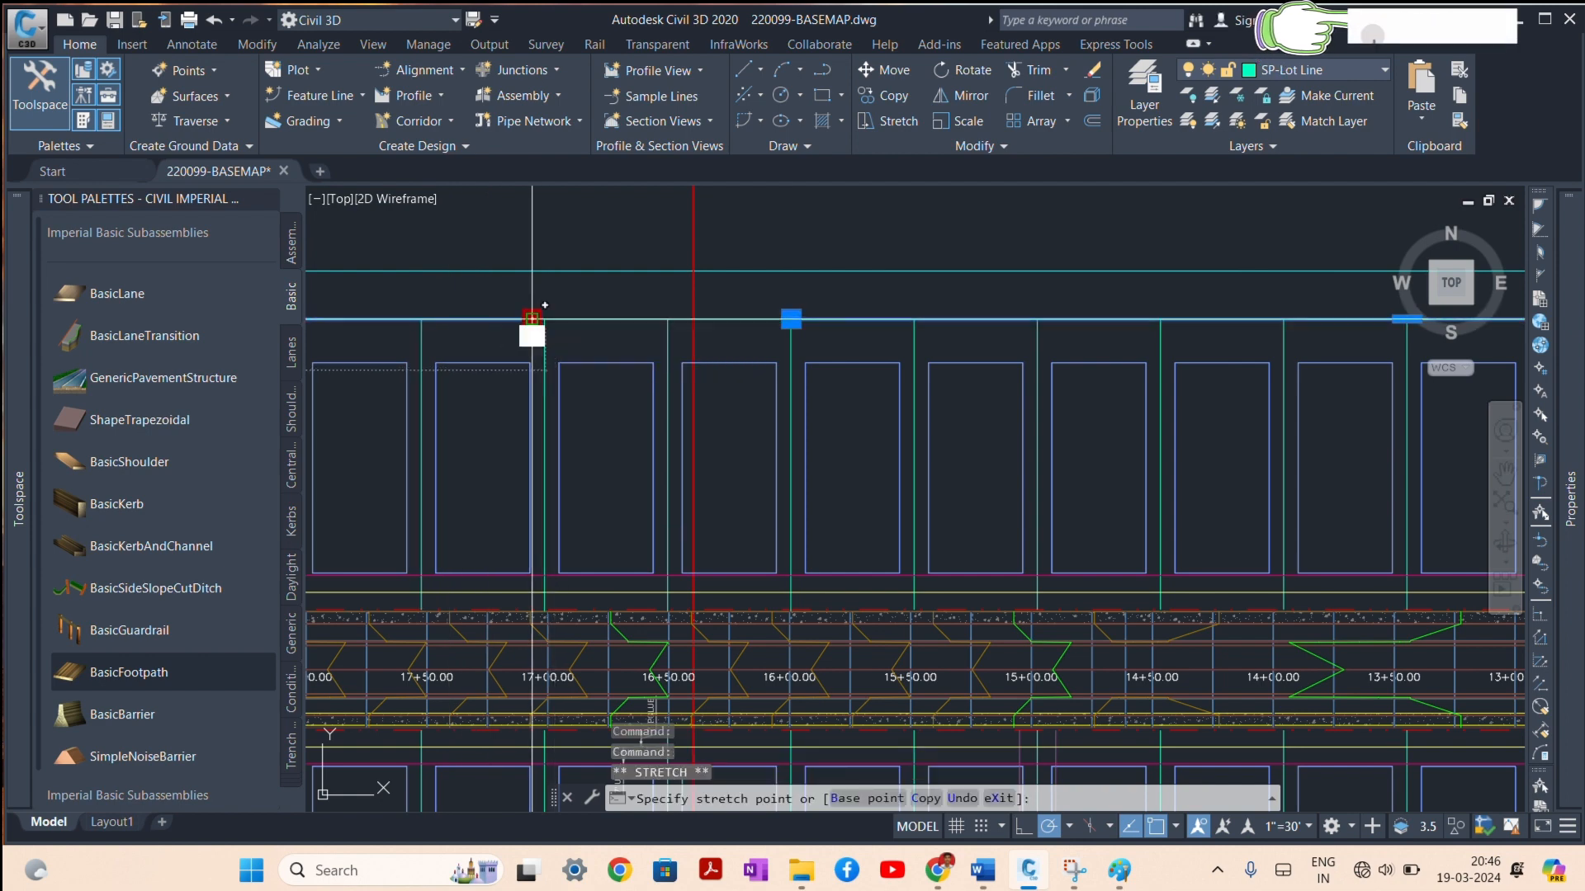
{"action": "key", "text": "Escape"}
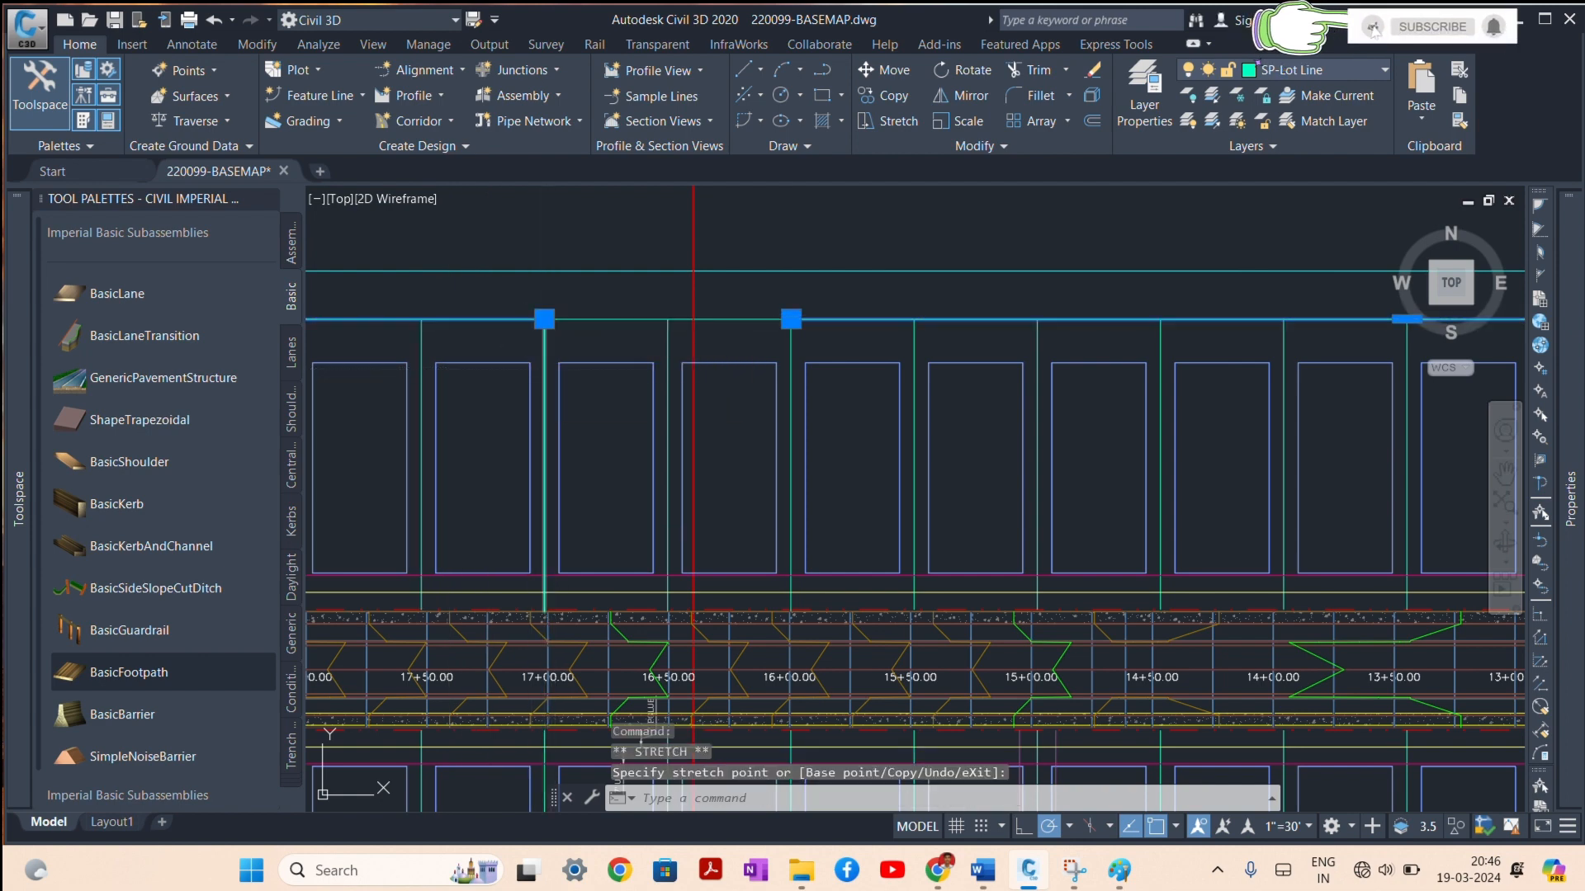
Step: Select the three lot side lines north of the road near stations 17+00, 16+50 and 16+00
{"action": "scroll", "coordinate": [616, 343], "scroll_direction": "down", "scroll_amount": 2}
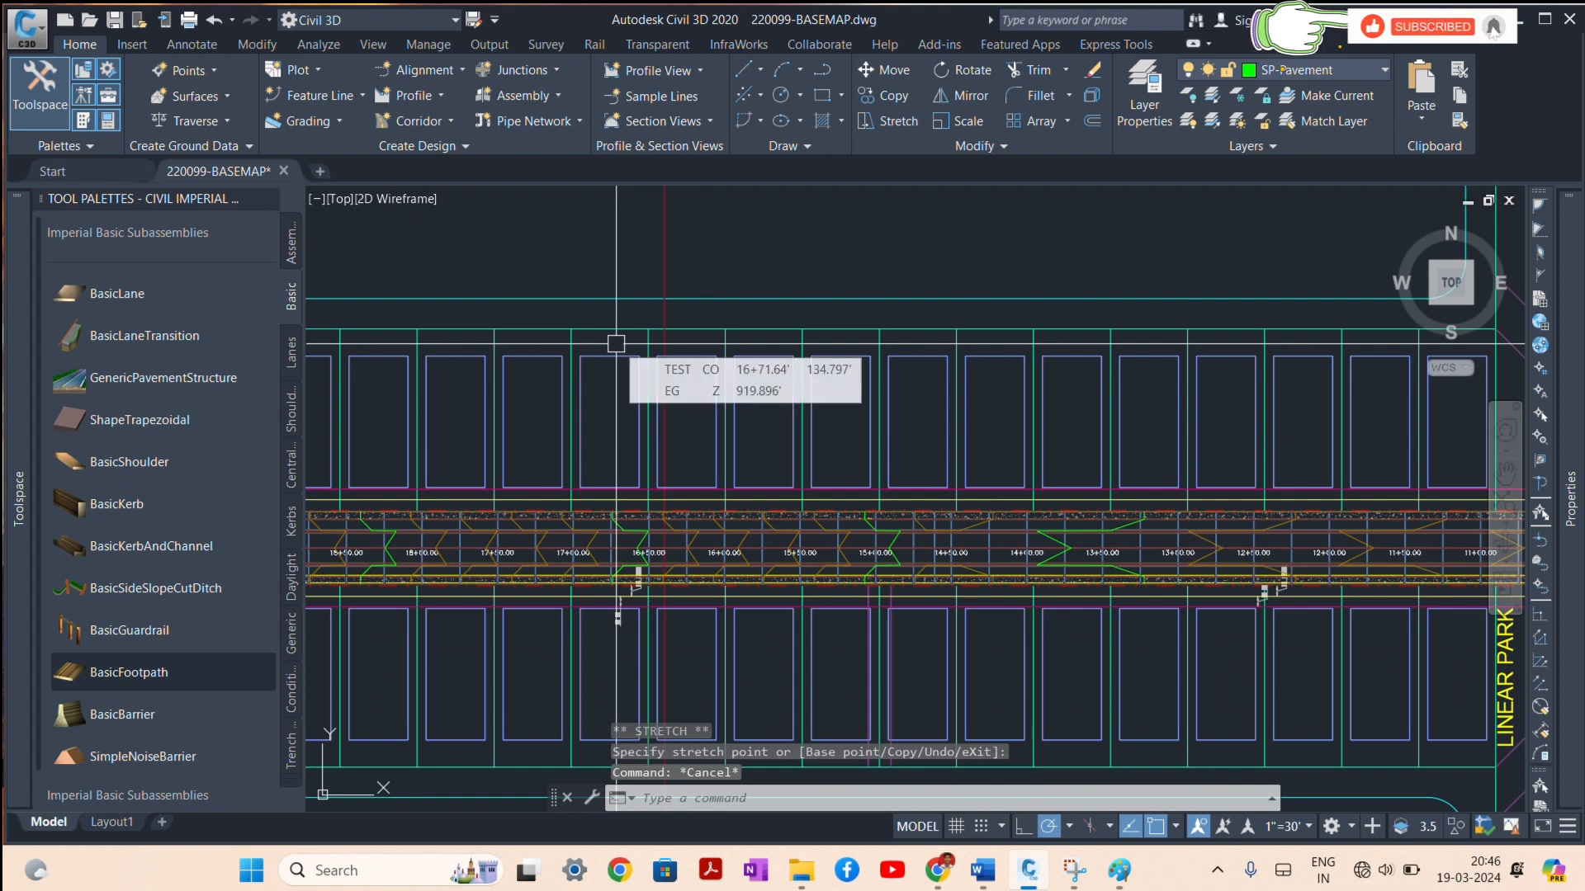
{"action": "scroll", "coordinate": [559, 517], "scroll_direction": "up", "scroll_amount": 4}
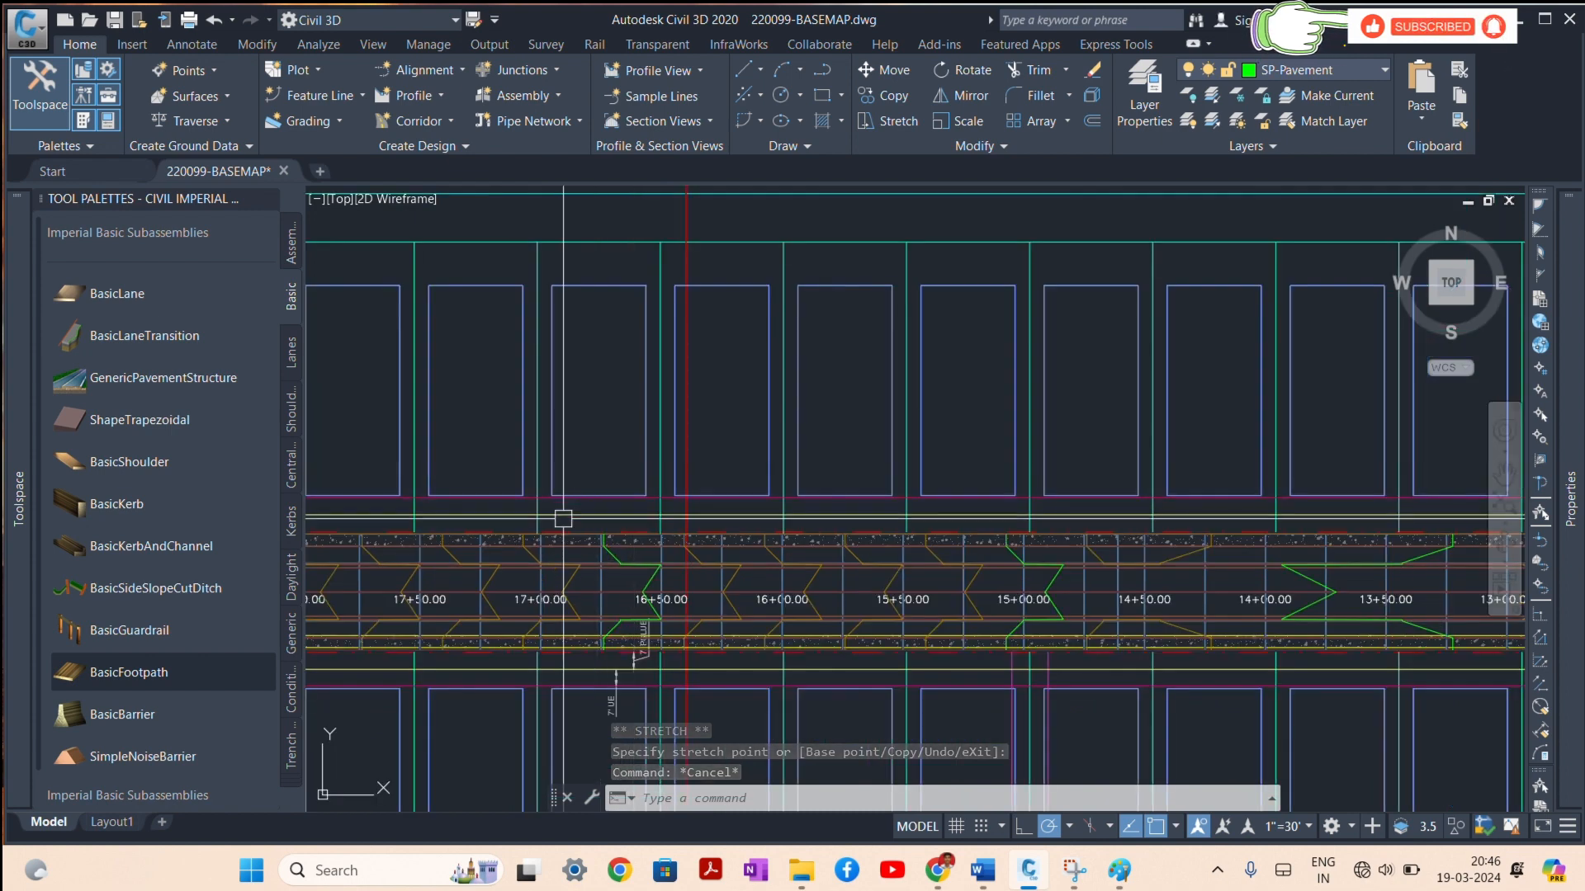
{"action": "left_click", "coordinate": [522, 522]}
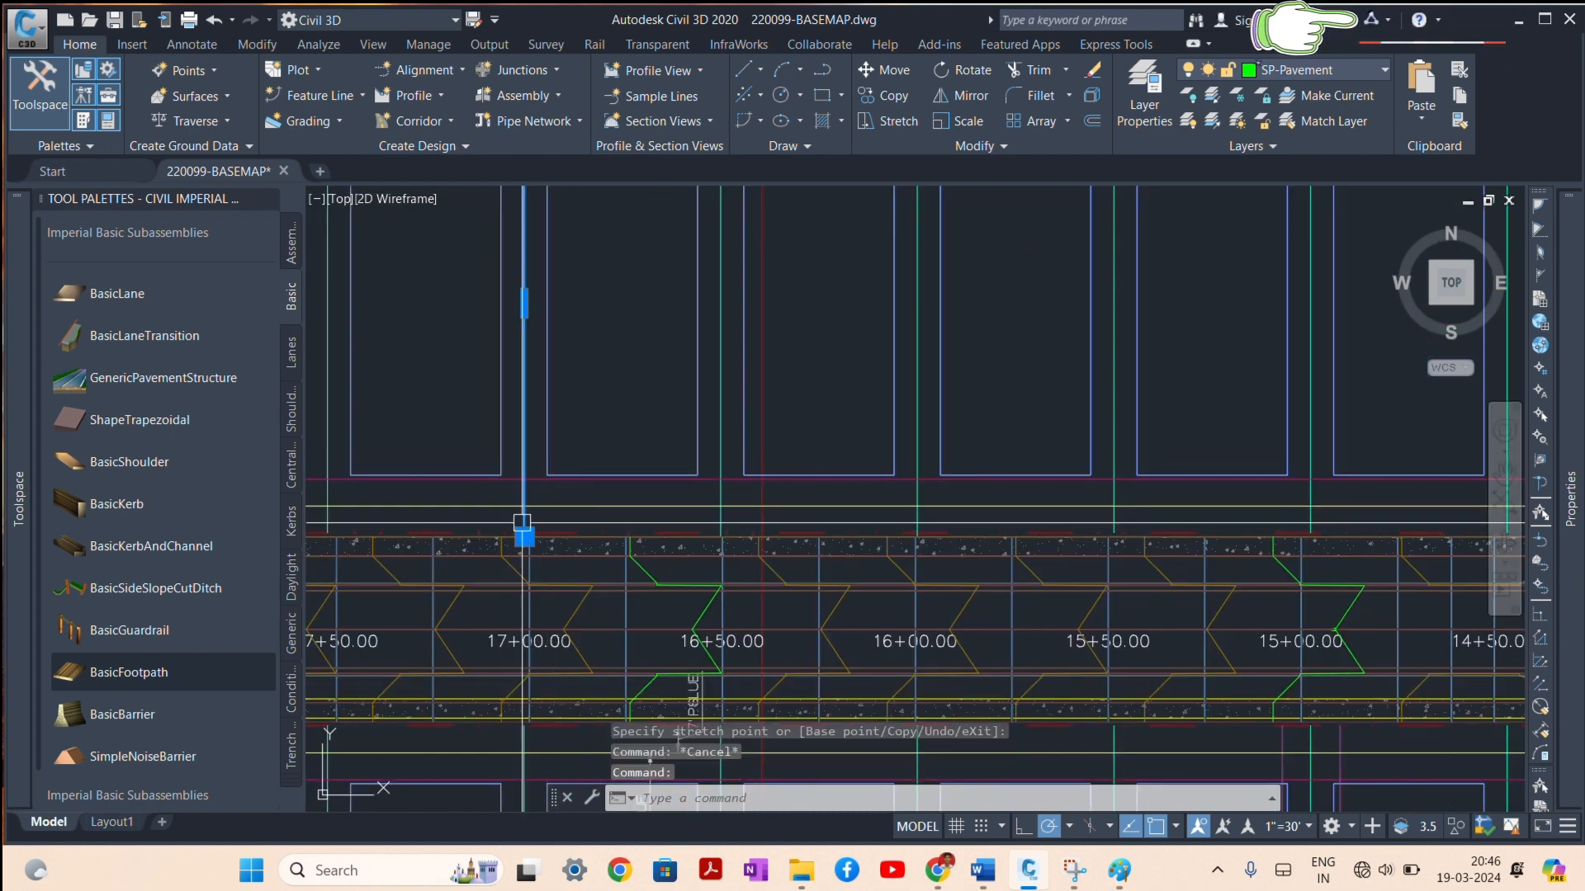
{"action": "scroll", "coordinate": [743, 511], "scroll_direction": "down", "scroll_amount": 1}
{"action": "scroll", "coordinate": [668, 494], "scroll_direction": "up", "scroll_amount": 2}
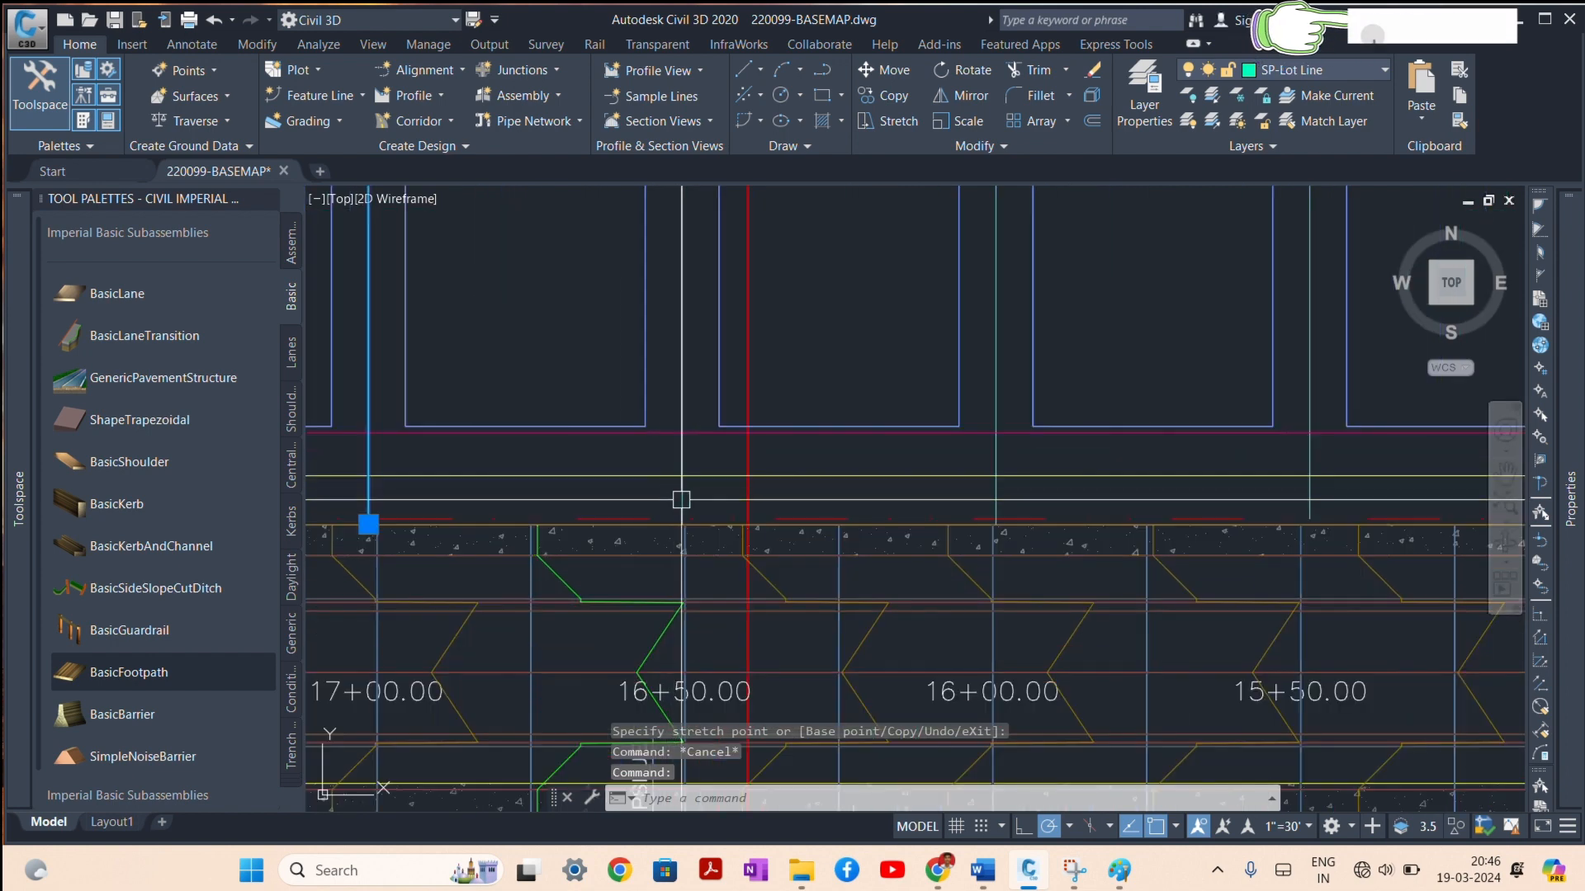
{"action": "left_click", "coordinate": [681, 495]}
{"action": "scroll", "coordinate": [630, 488], "scroll_direction": "down", "scroll_amount": 4}
{"action": "scroll", "coordinate": [761, 497], "scroll_direction": "up", "scroll_amount": 2}
{"action": "scroll", "coordinate": [743, 496], "scroll_direction": "up", "scroll_amount": 5}
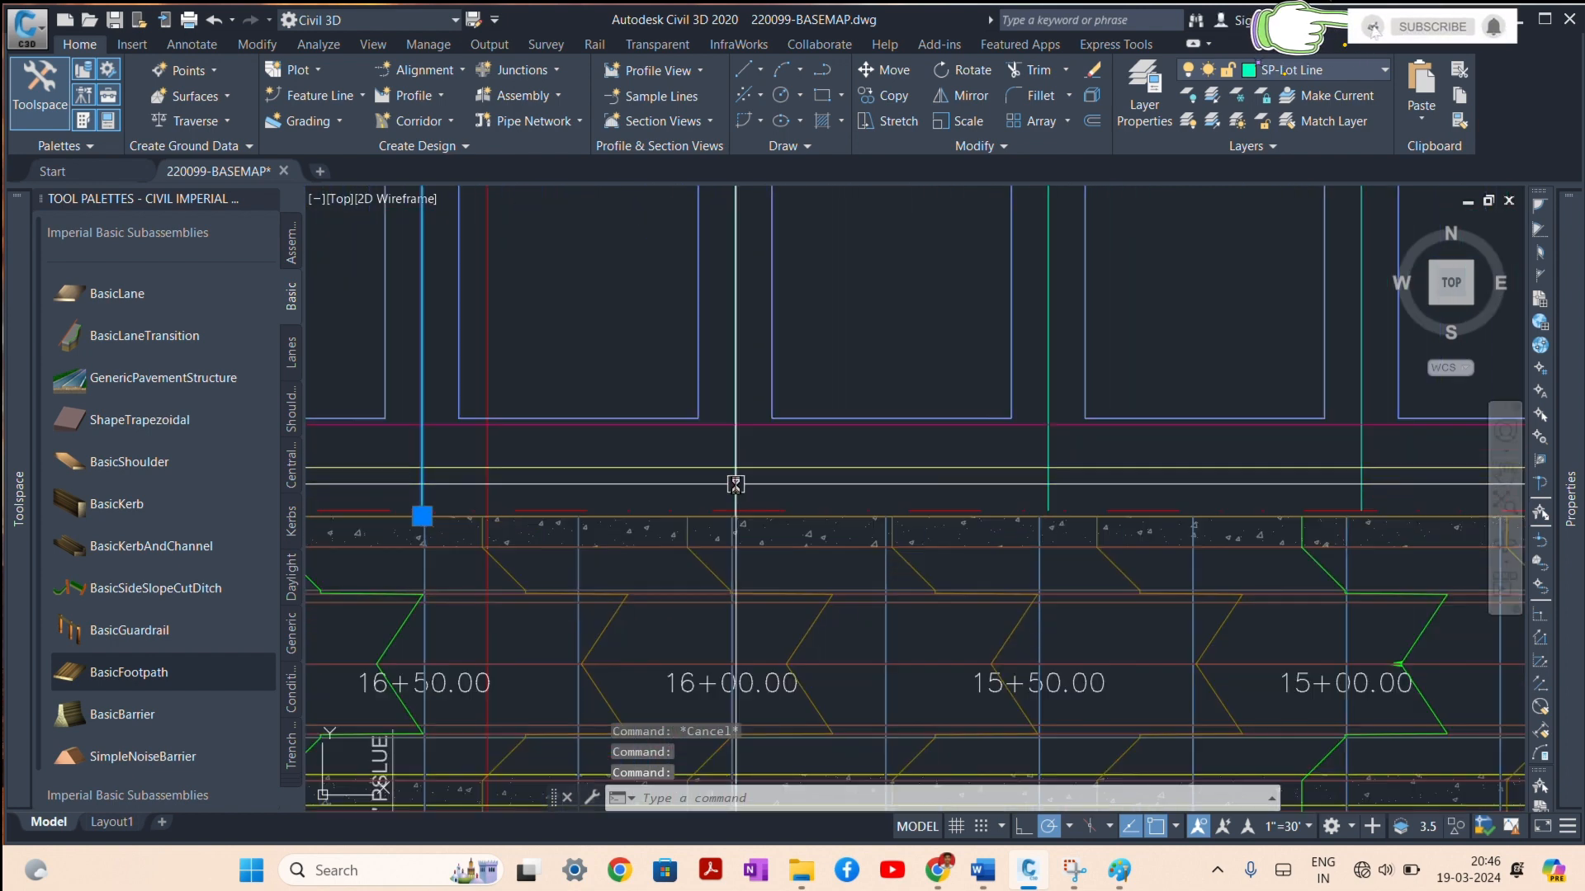
{"action": "left_click", "coordinate": [733, 538]}
{"action": "scroll", "coordinate": [726, 532], "scroll_direction": "down", "scroll_amount": 8}
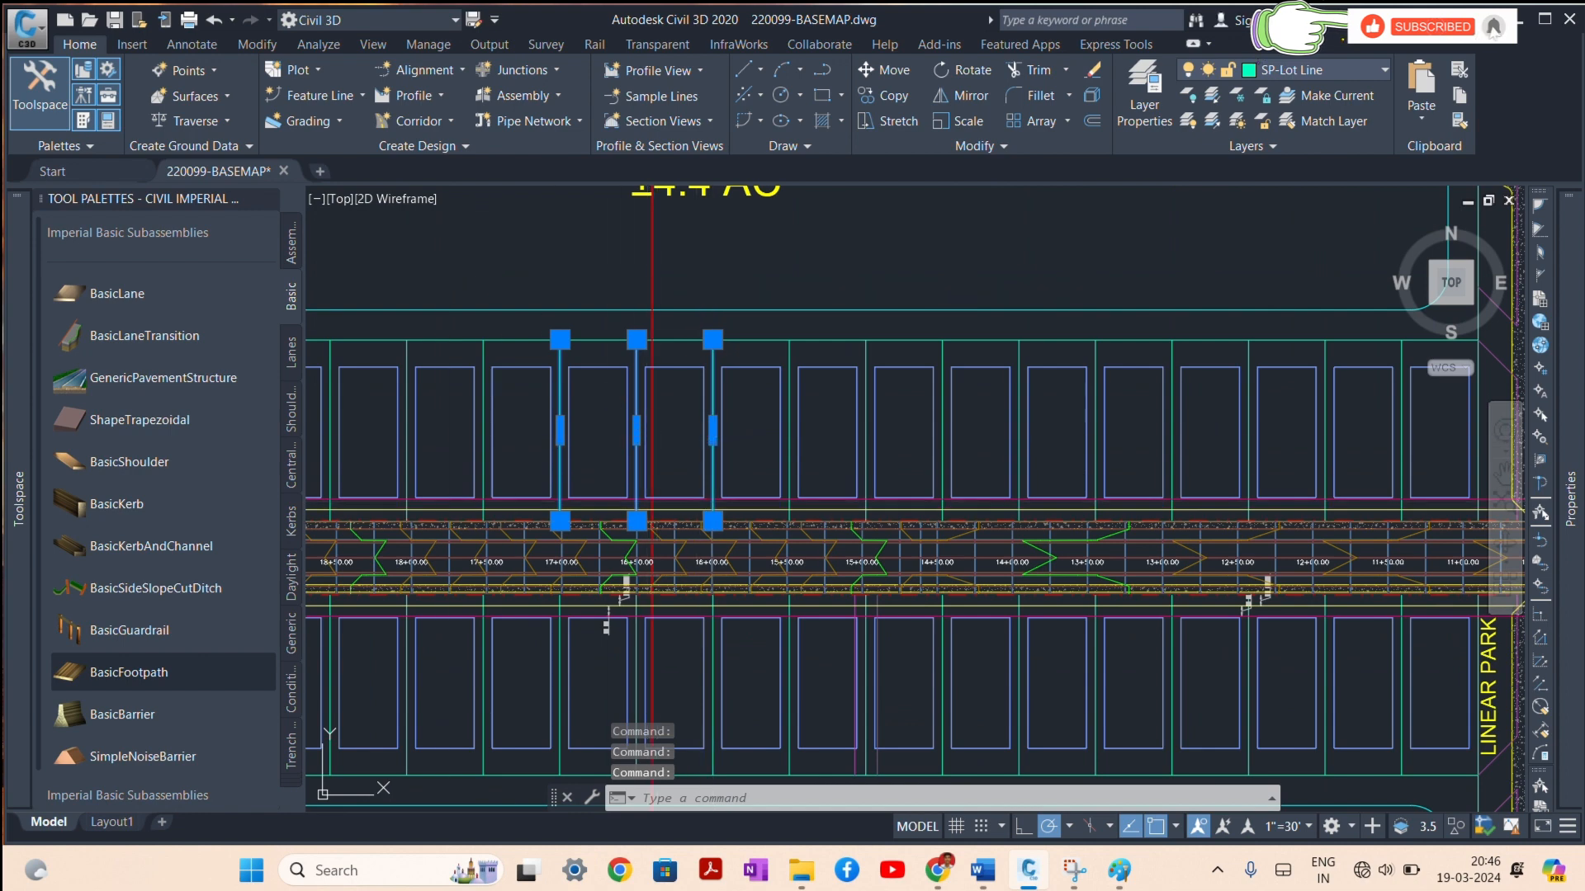
Step: Start creating feature lines from the selected lot lines and set their layer to LP-BACK OF LOT
{"action": "left_click", "coordinate": [329, 97]}
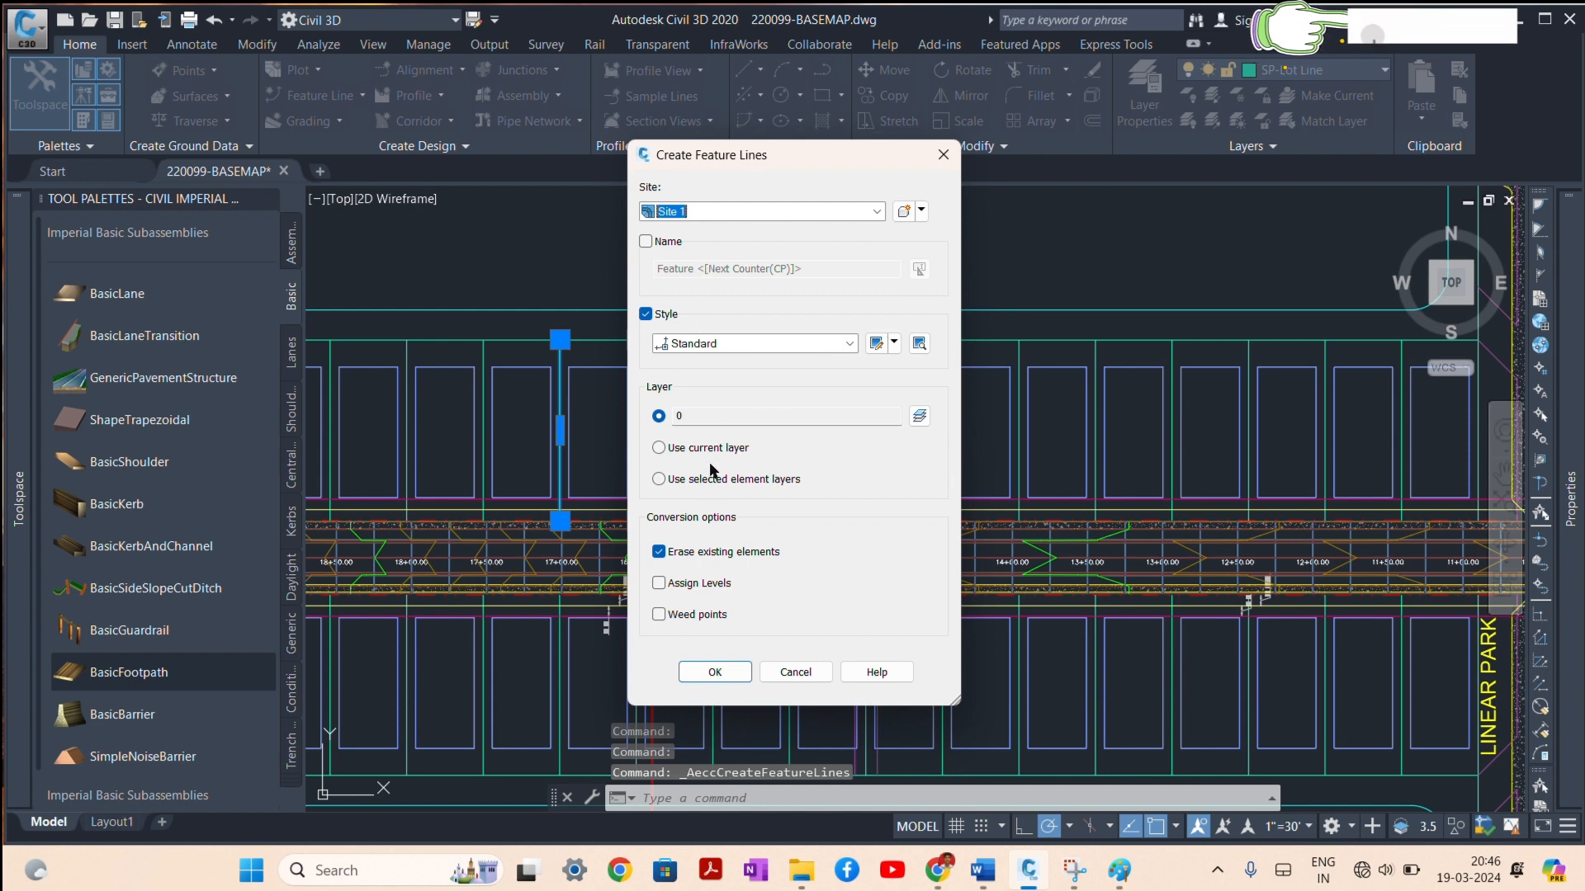
{"action": "left_click", "coordinate": [918, 416]}
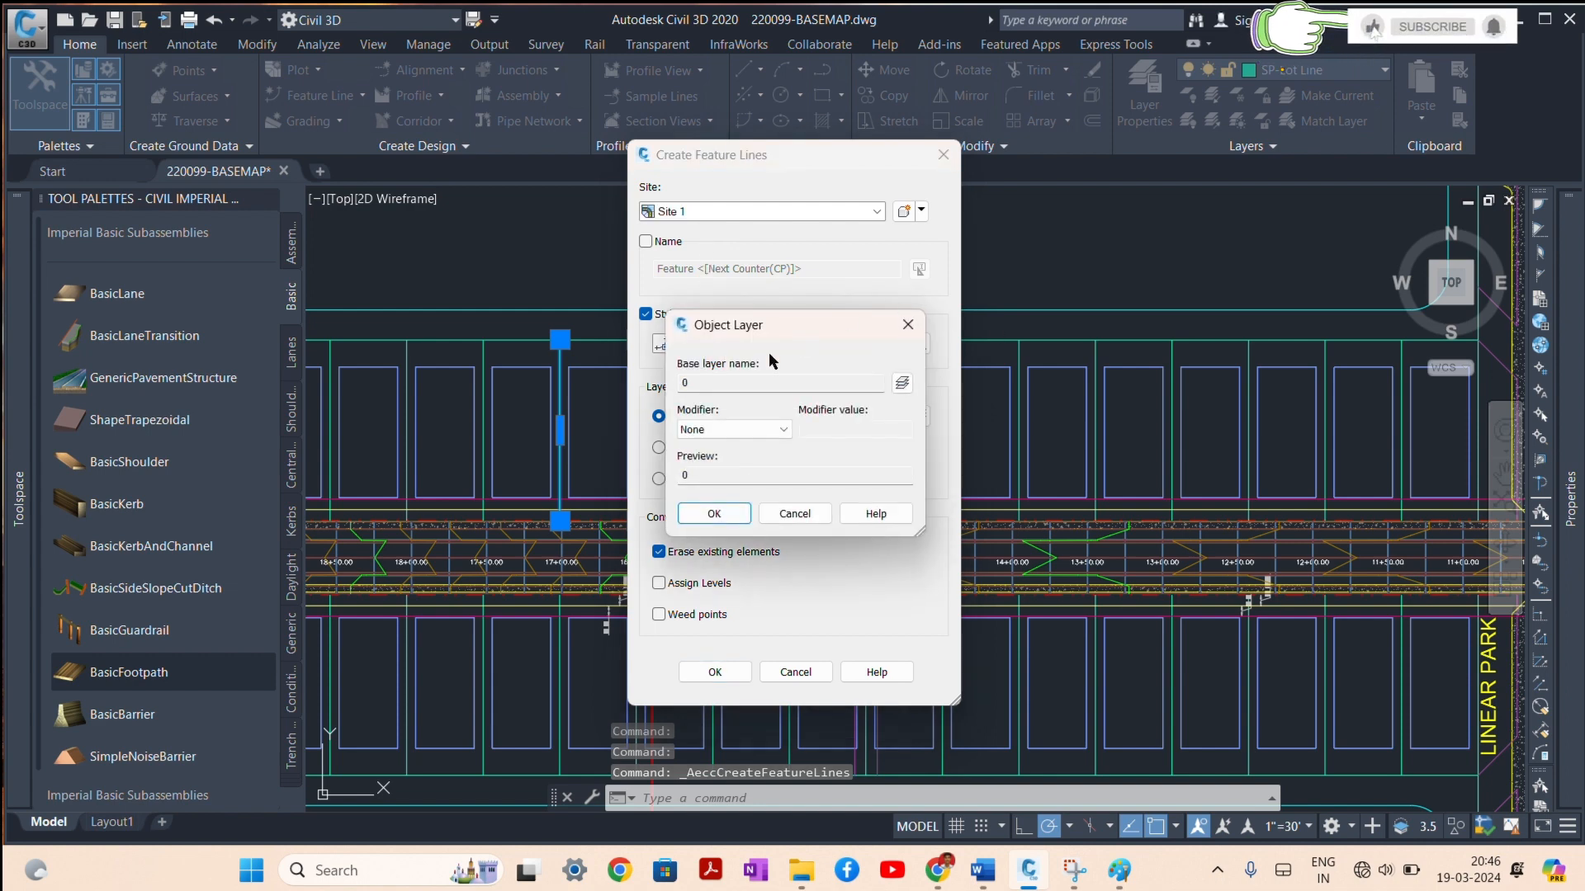
{"action": "left_click", "coordinate": [902, 382]}
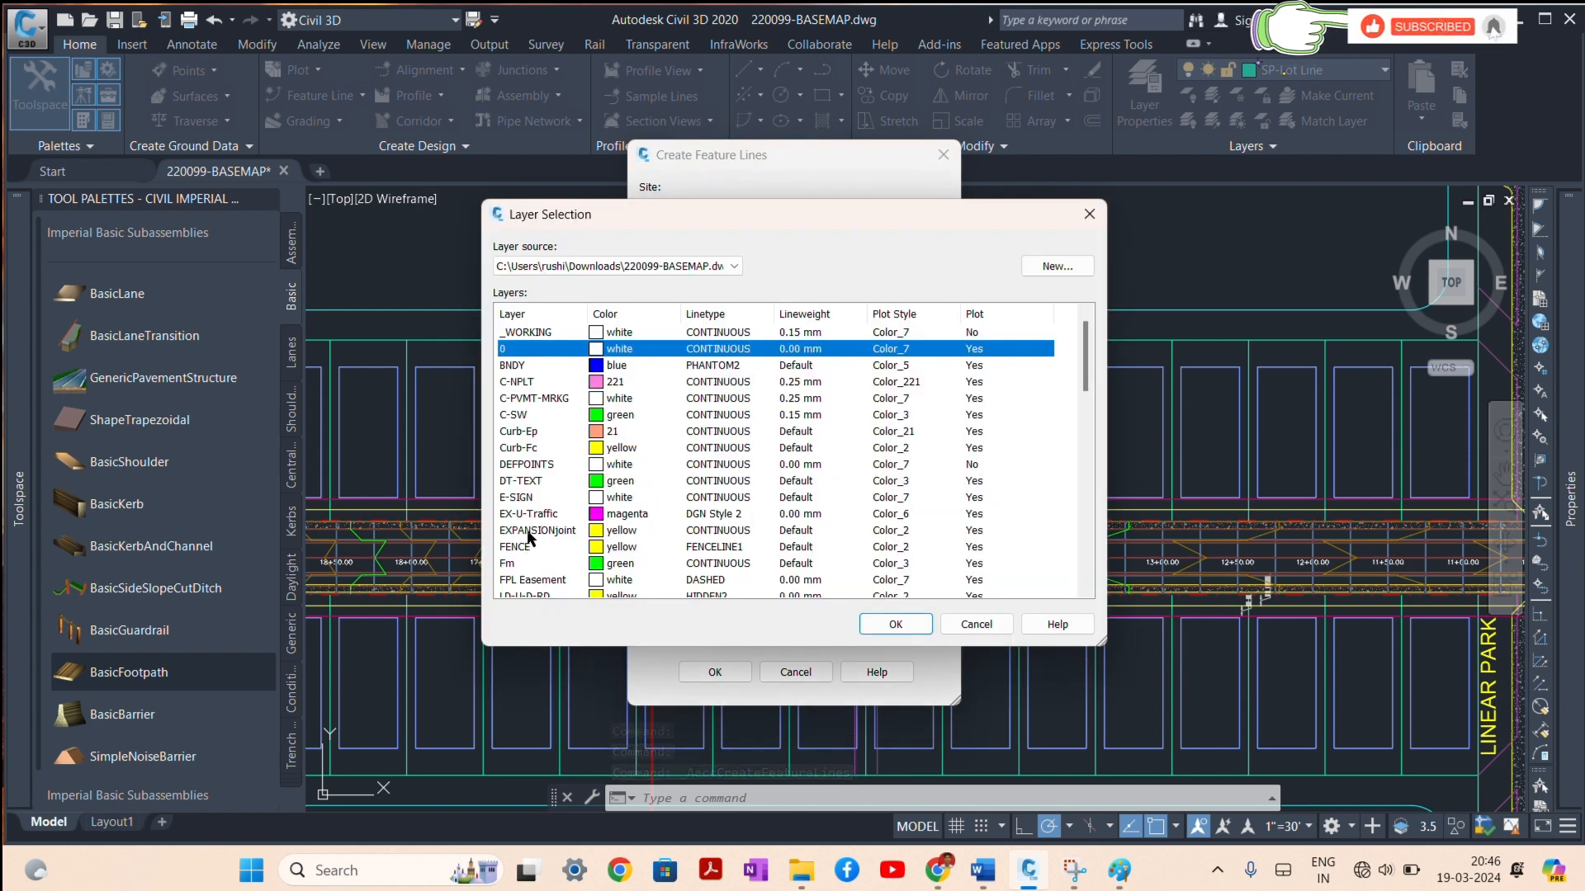
{"action": "scroll", "coordinate": [528, 528], "scroll_direction": "down", "scroll_amount": 6}
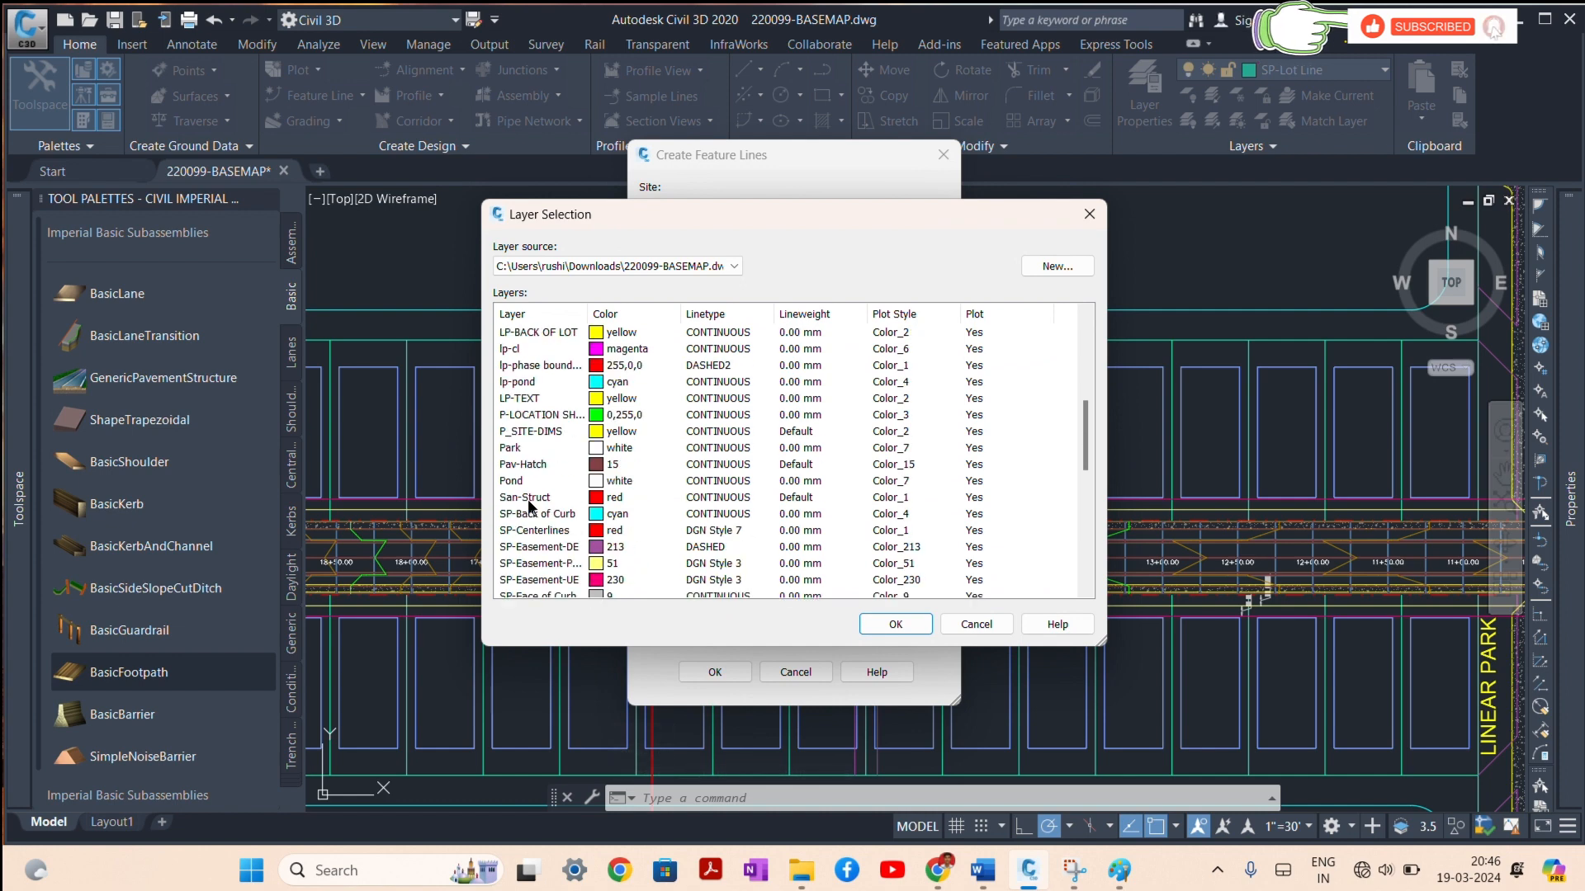
{"action": "left_click", "coordinate": [512, 384]}
{"action": "left_click", "coordinate": [528, 366]}
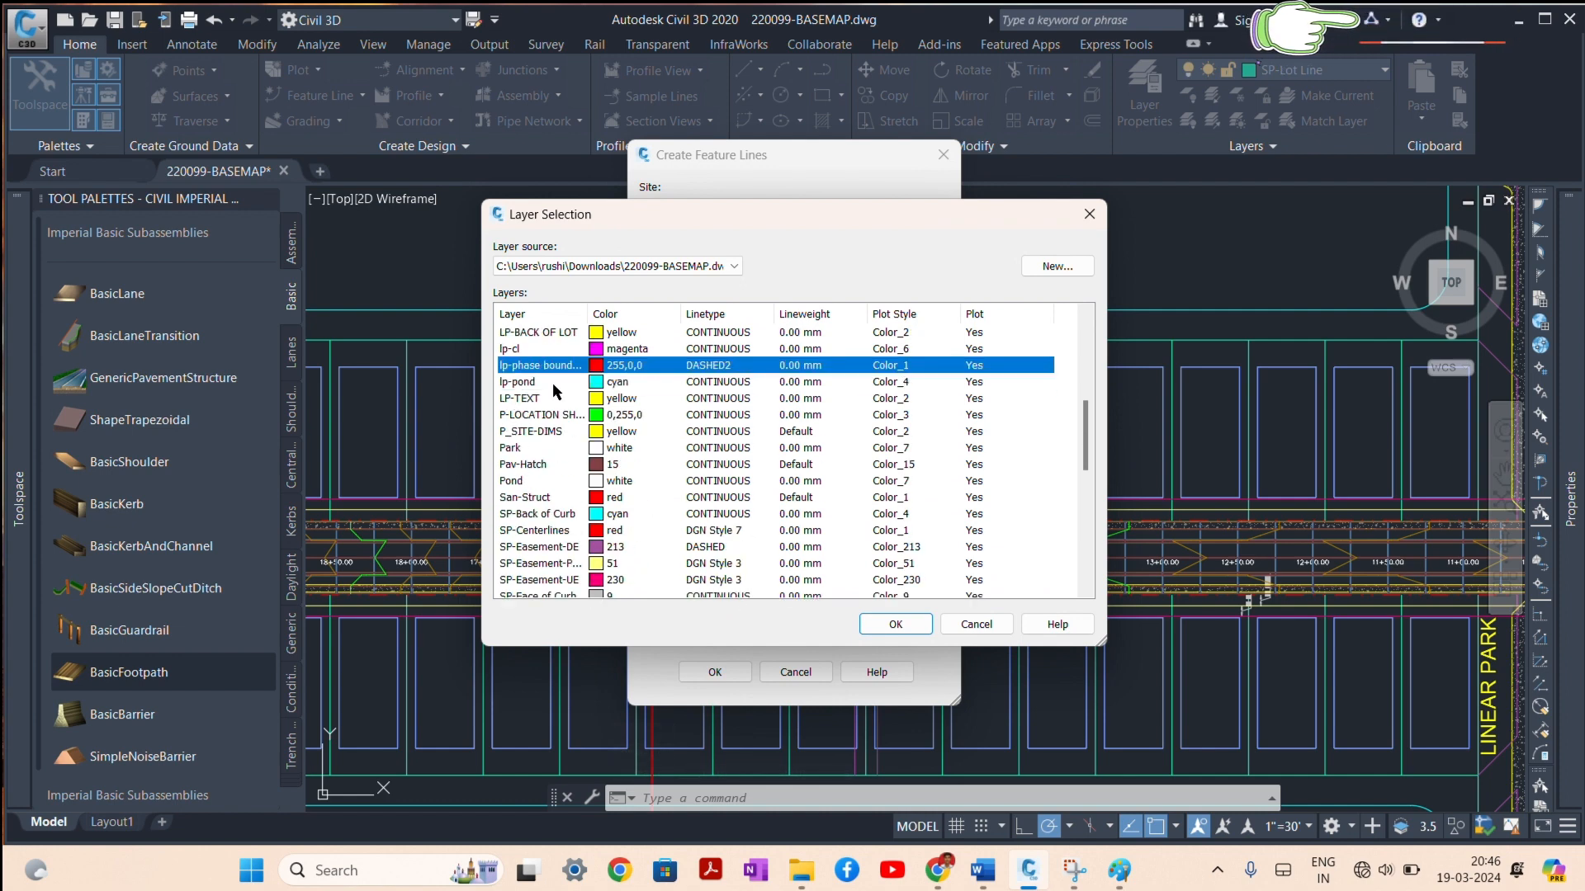
{"action": "left_click", "coordinate": [551, 333]}
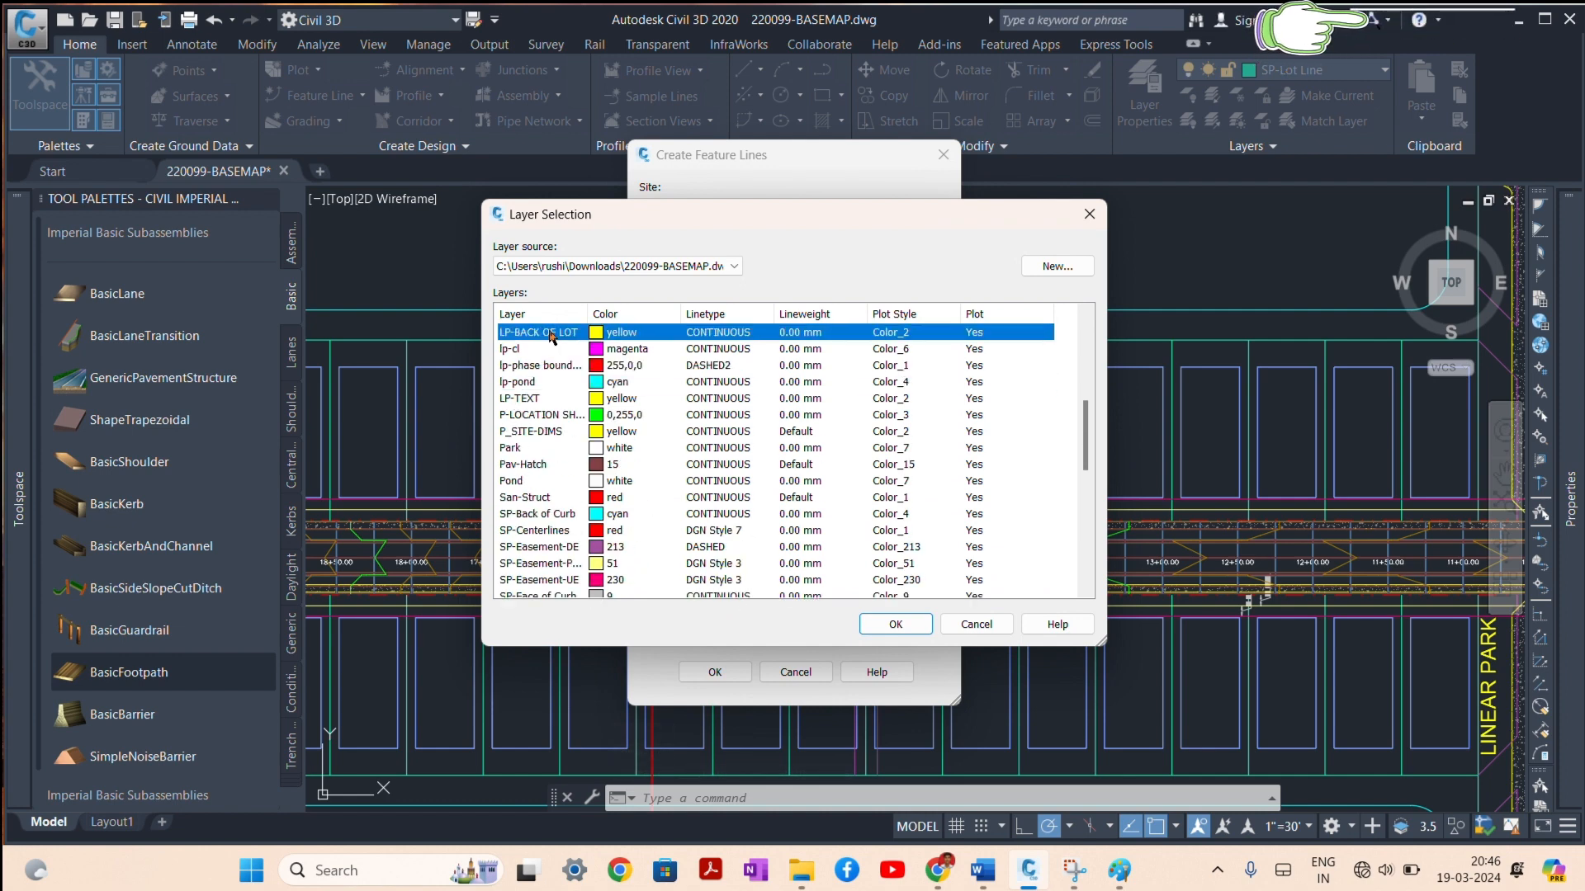
{"action": "left_click", "coordinate": [896, 624]}
{"action": "left_click", "coordinate": [727, 520]}
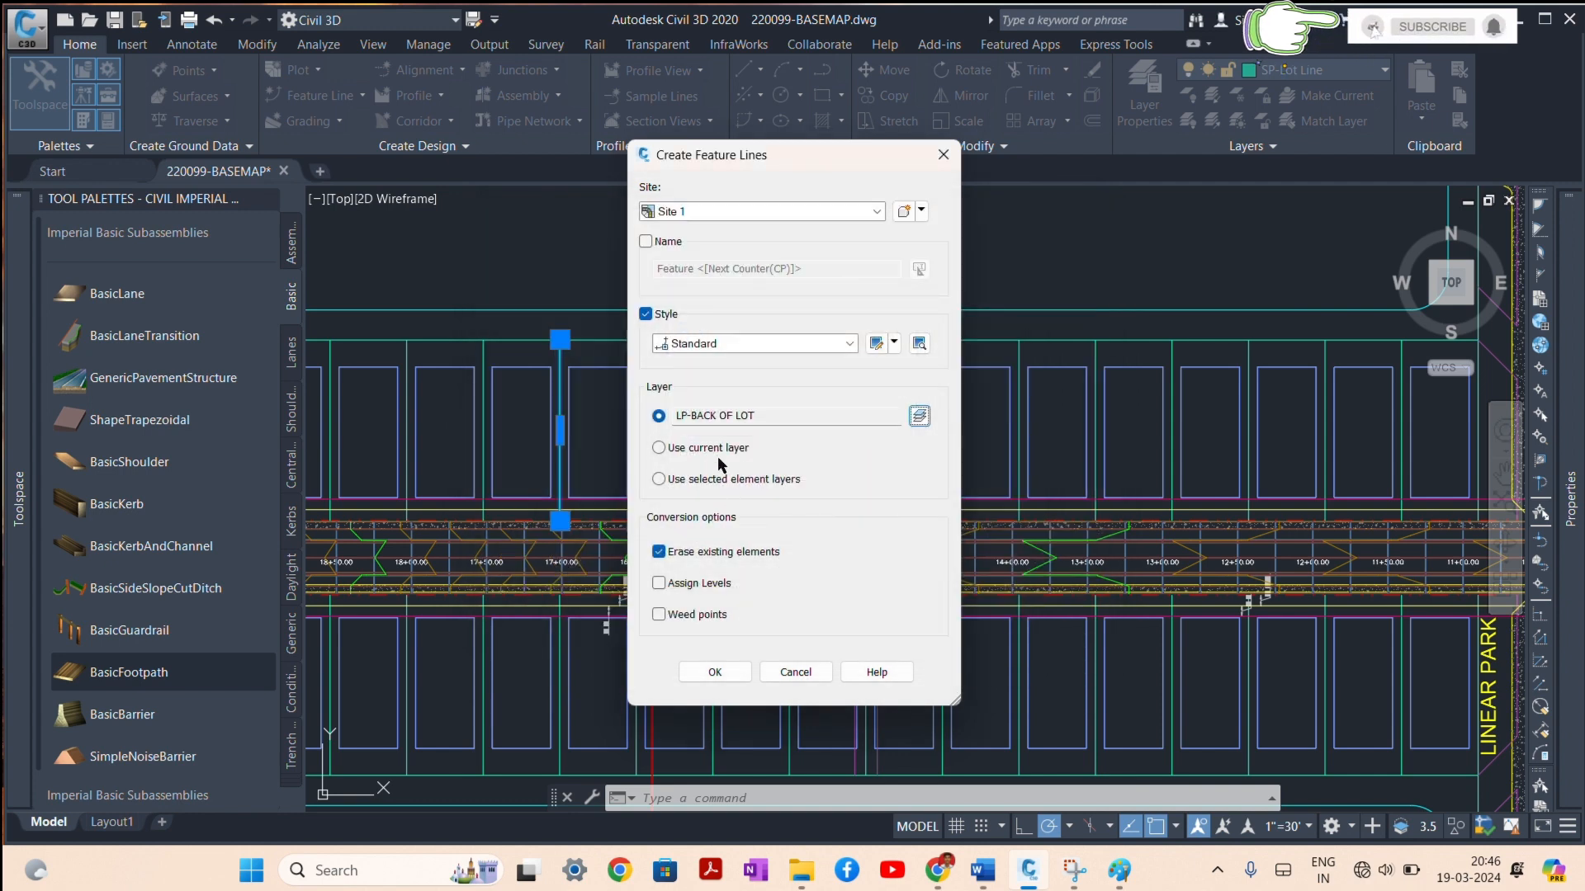
Step: Keep Site 1 and leave the feature lines unnamed, disable Erase existing elements, enable Assign Levels and accept the creation settings
{"action": "left_click", "coordinate": [690, 211]}
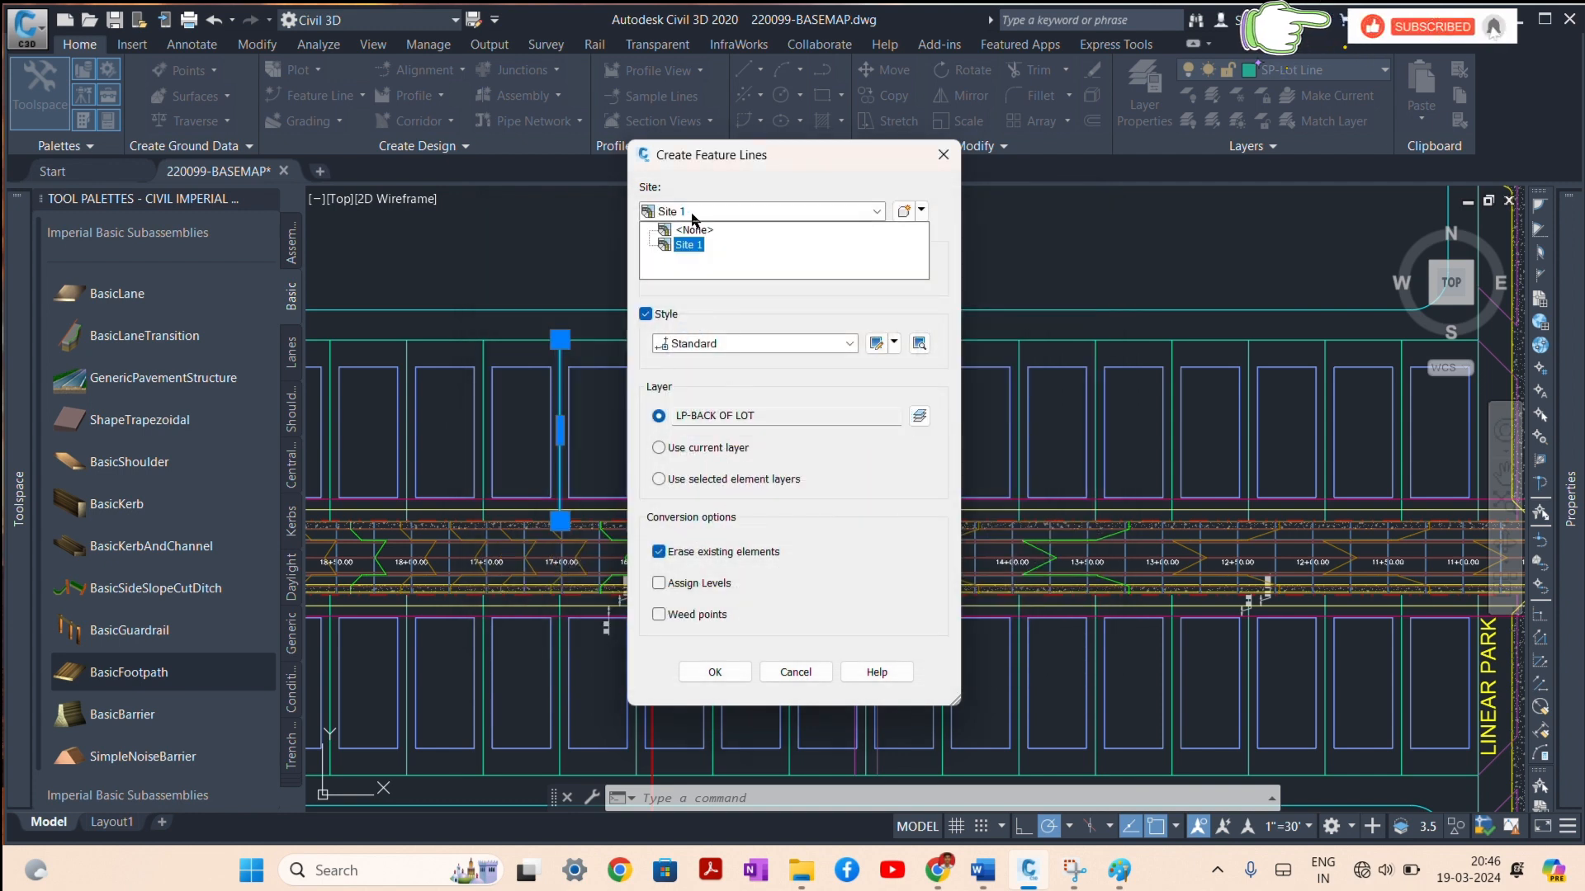
{"action": "left_click", "coordinate": [686, 237]}
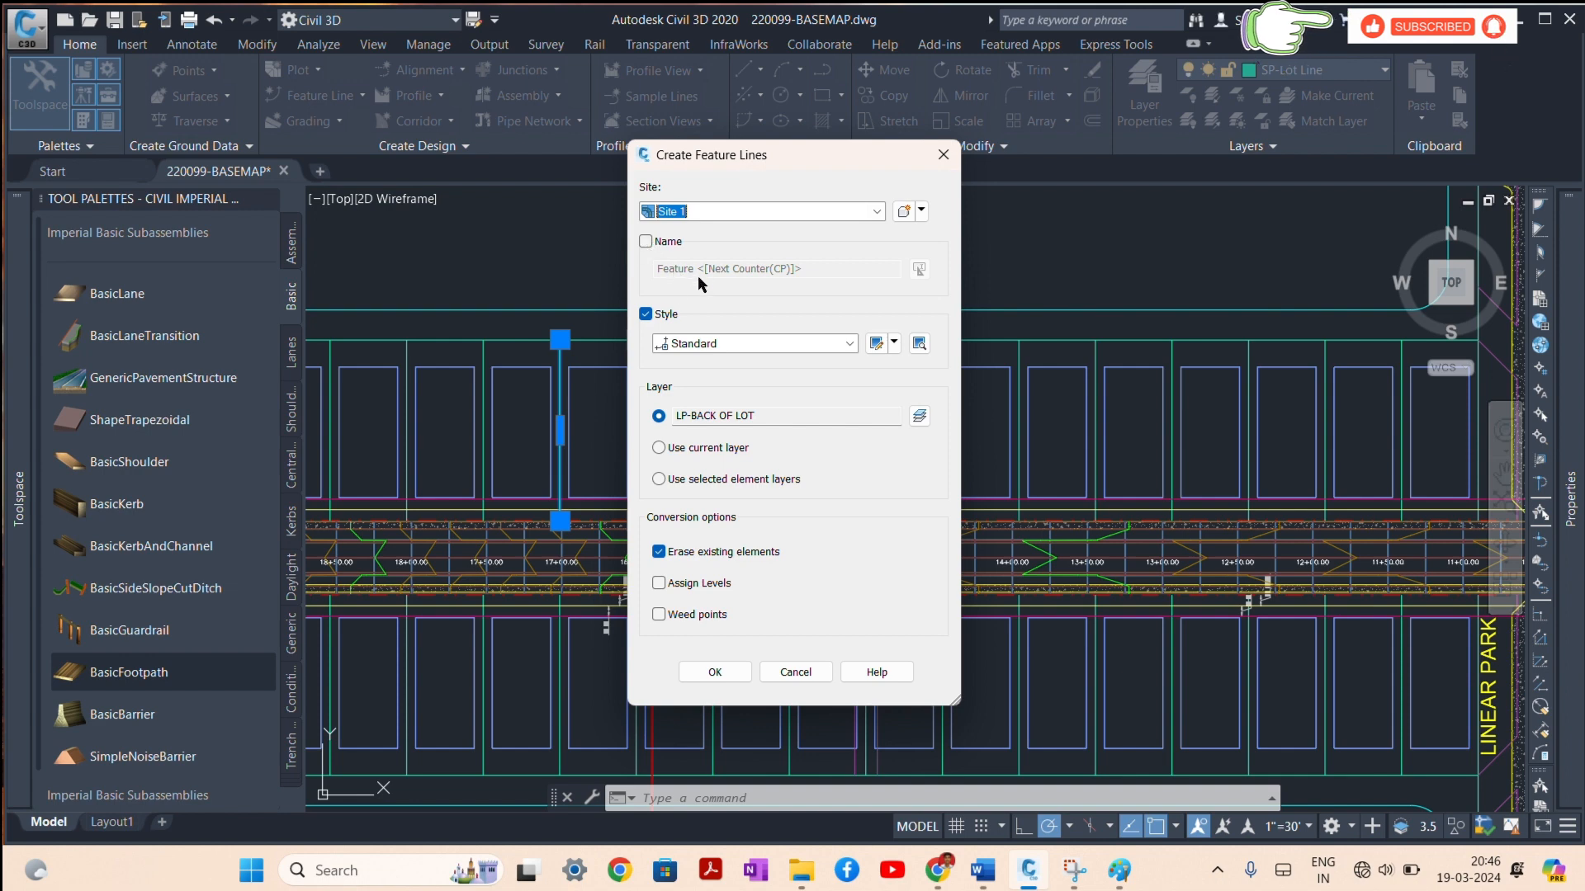
{"action": "left_click", "coordinate": [649, 242]}
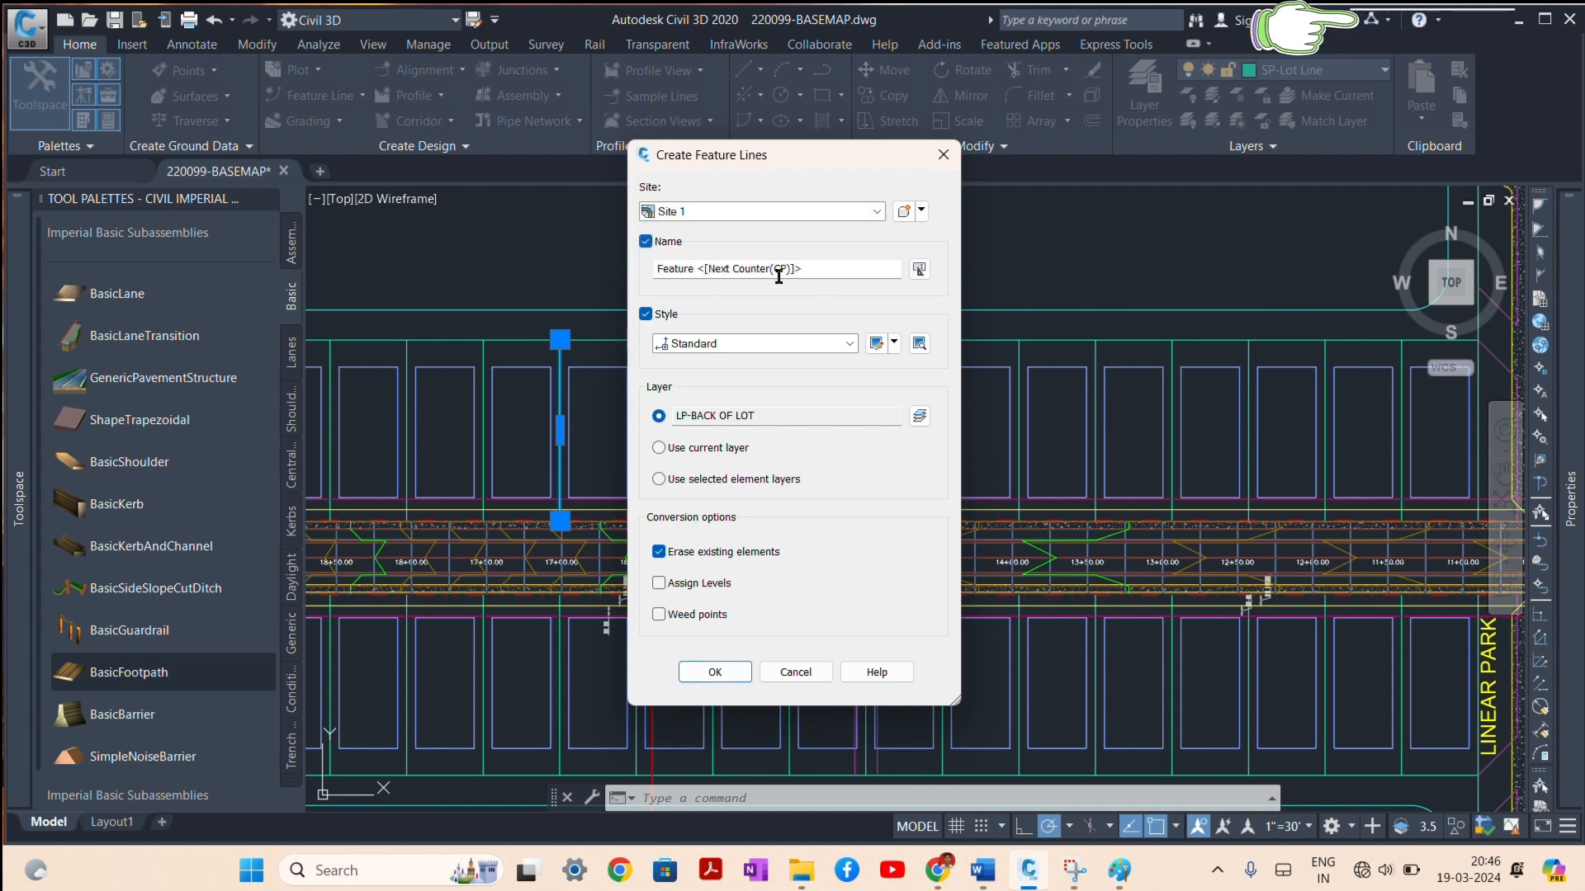
{"action": "left_click", "coordinate": [647, 242]}
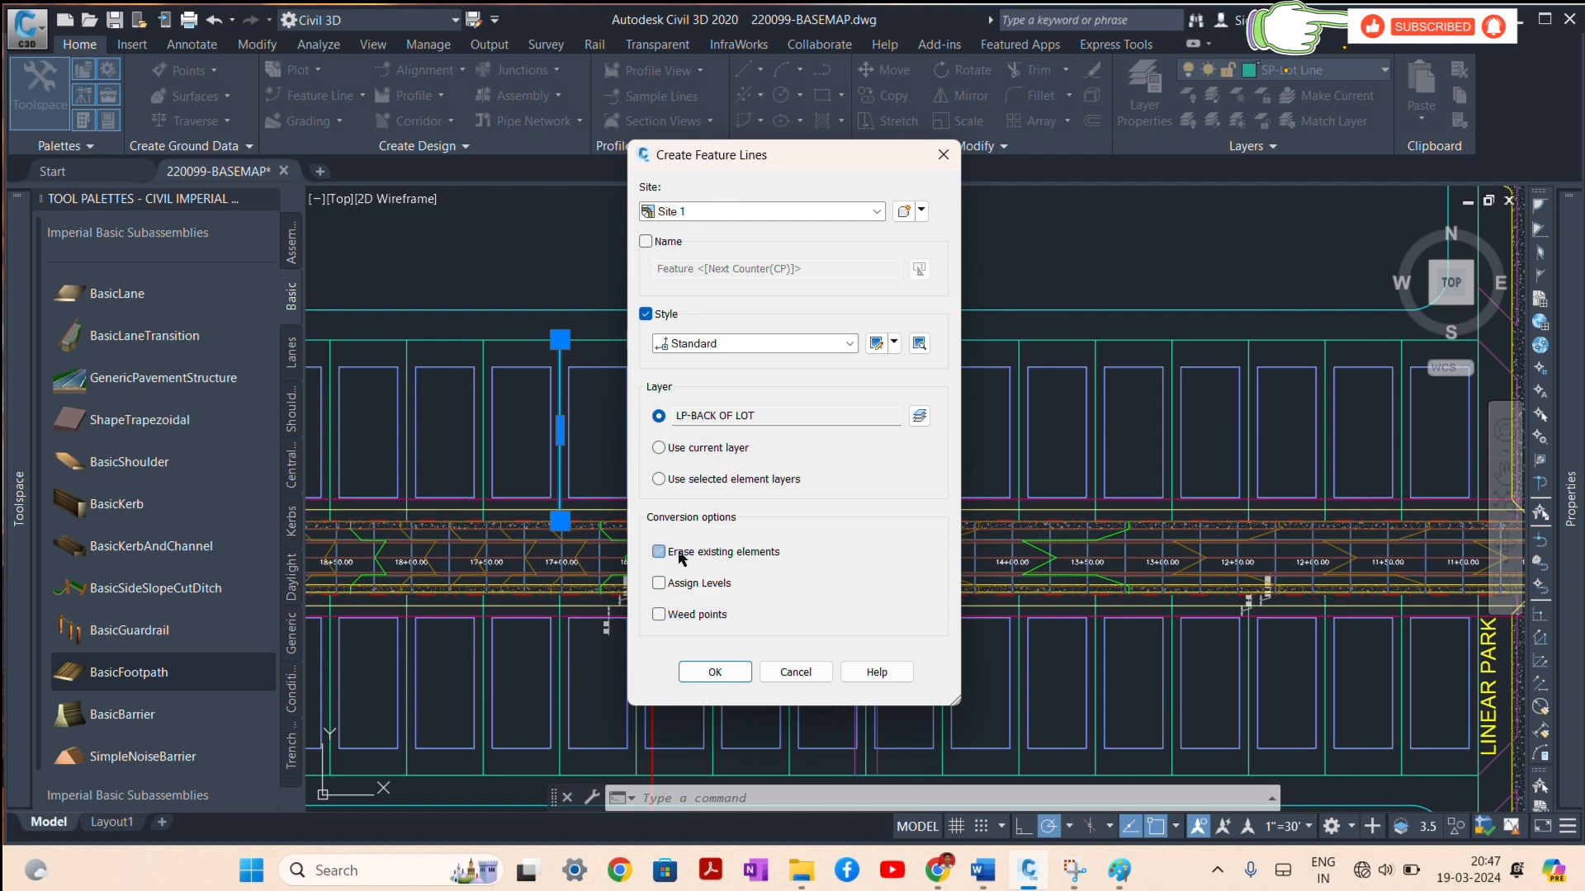
{"action": "left_click", "coordinate": [714, 674]}
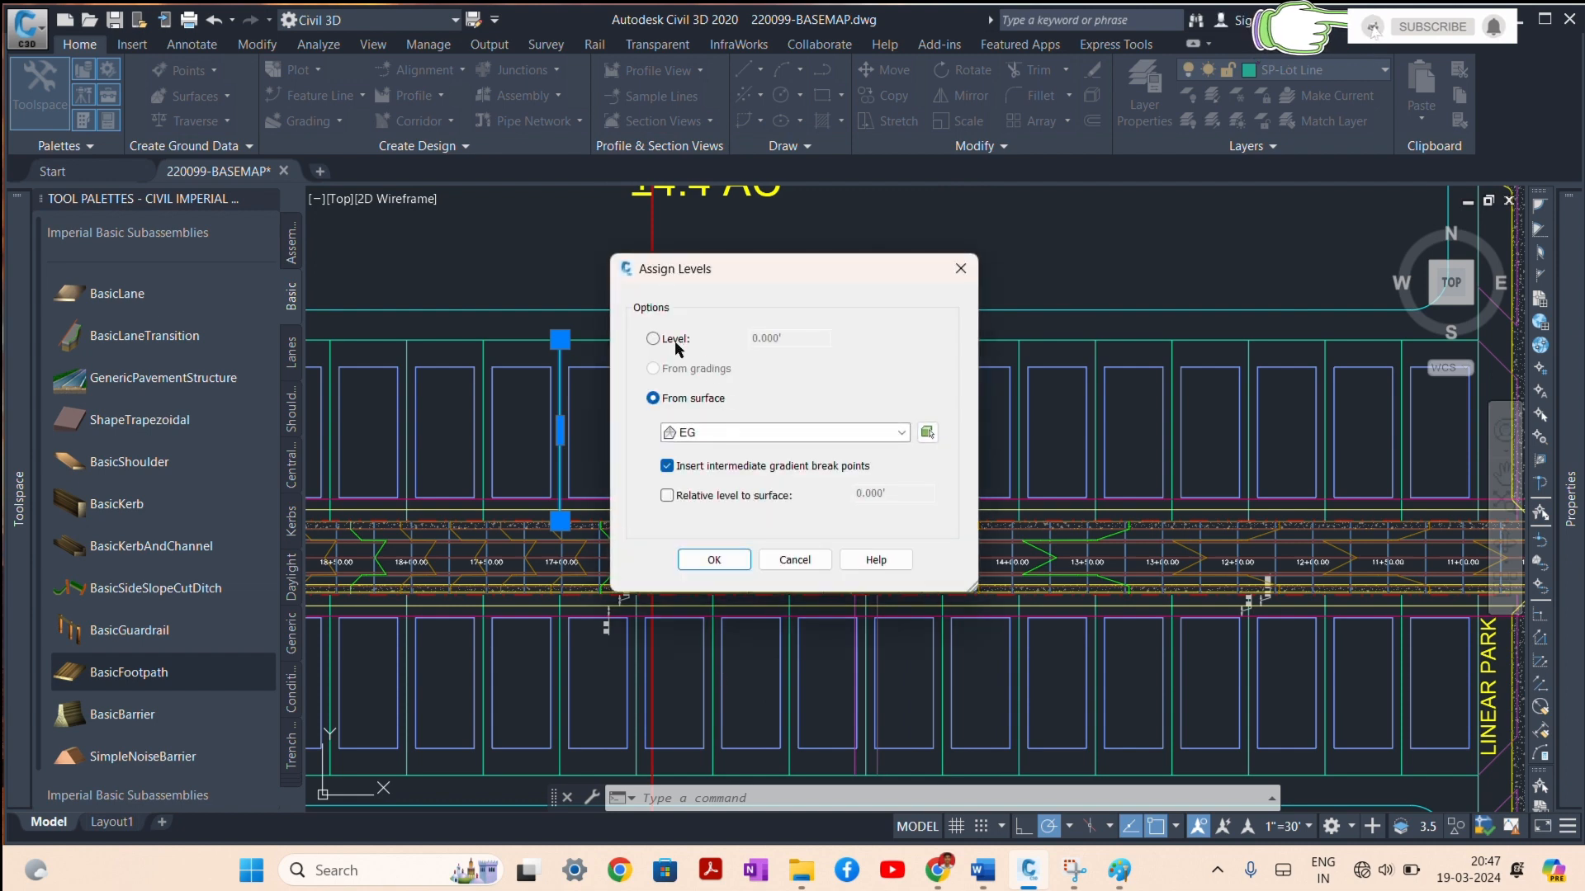
Step: Assign the feature line levels from ROAD Surface - (1), with intermediate gradient break points inserted, and create the lines
{"action": "left_click", "coordinate": [653, 339]}
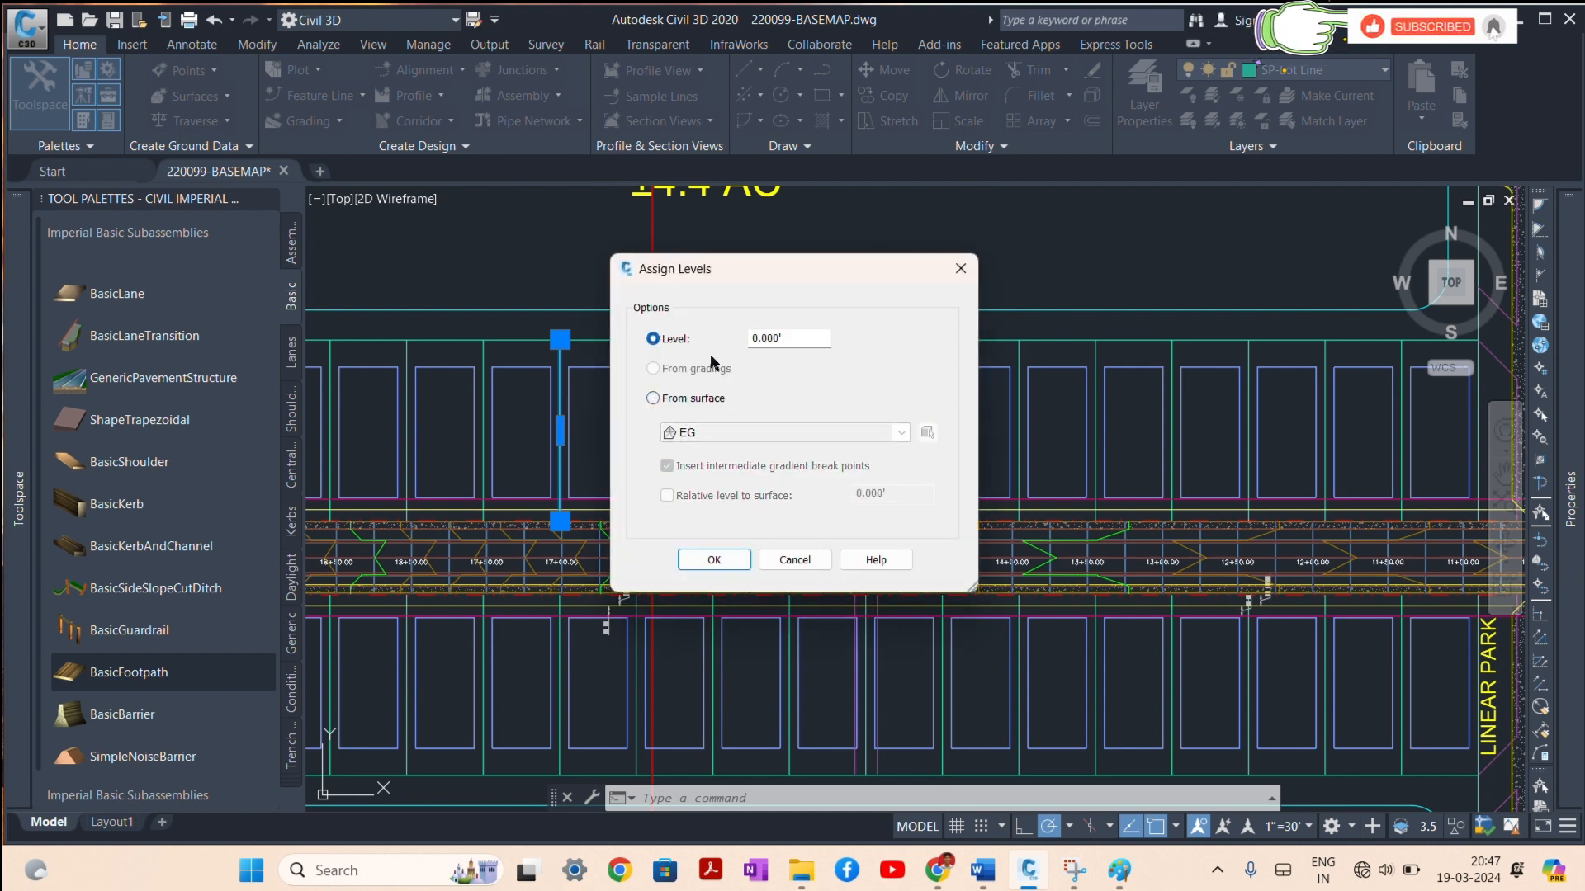
{"action": "left_click", "coordinate": [667, 398]}
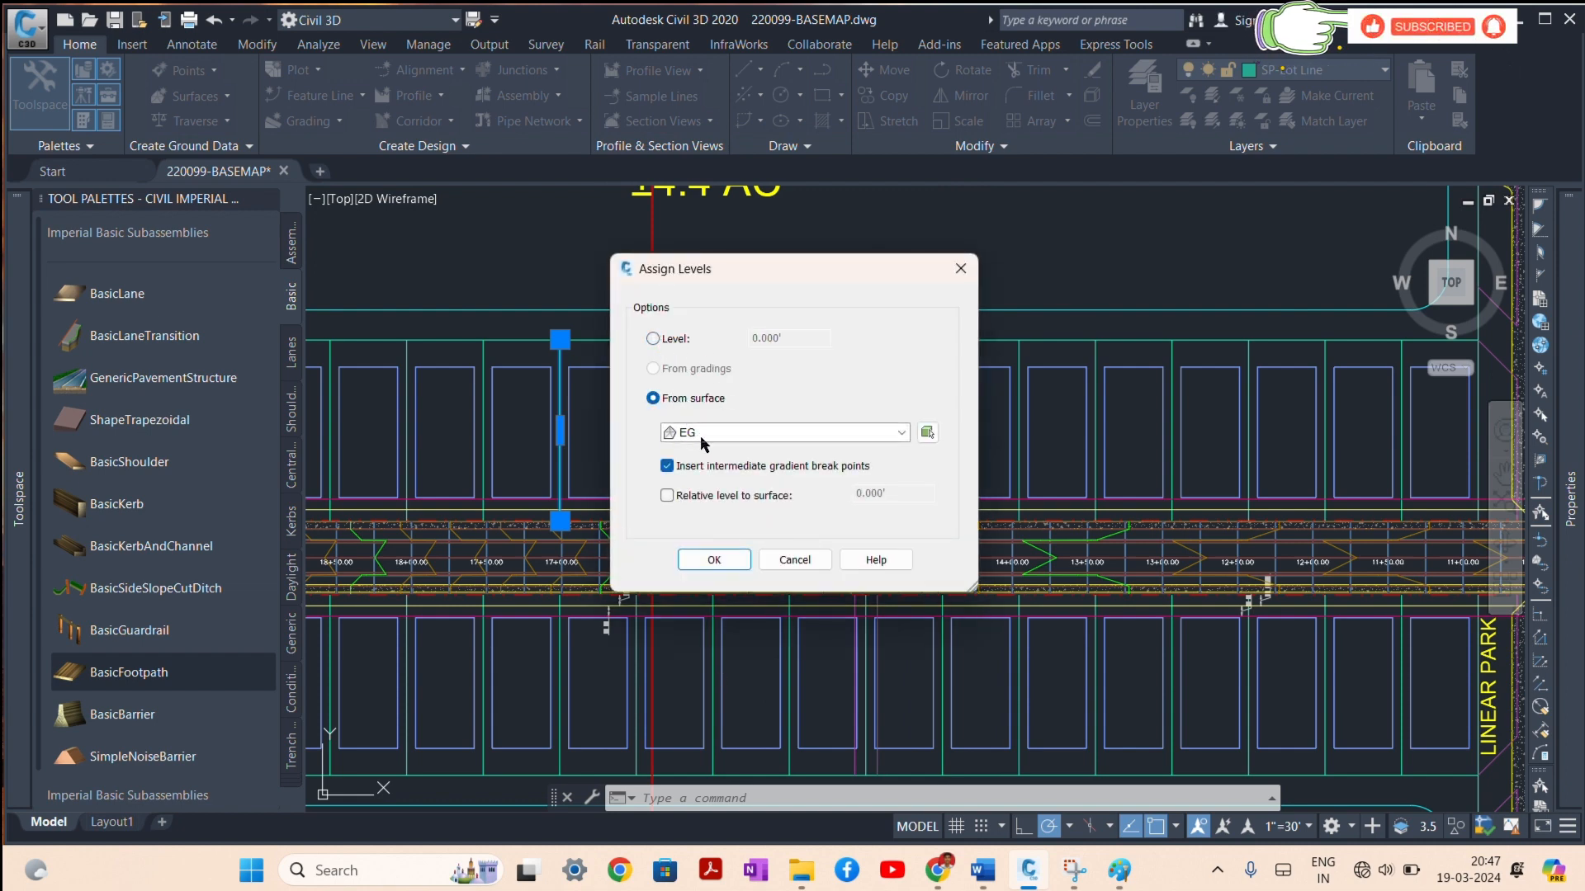
{"action": "left_click", "coordinate": [700, 433]}
{"action": "left_click", "coordinate": [718, 467]}
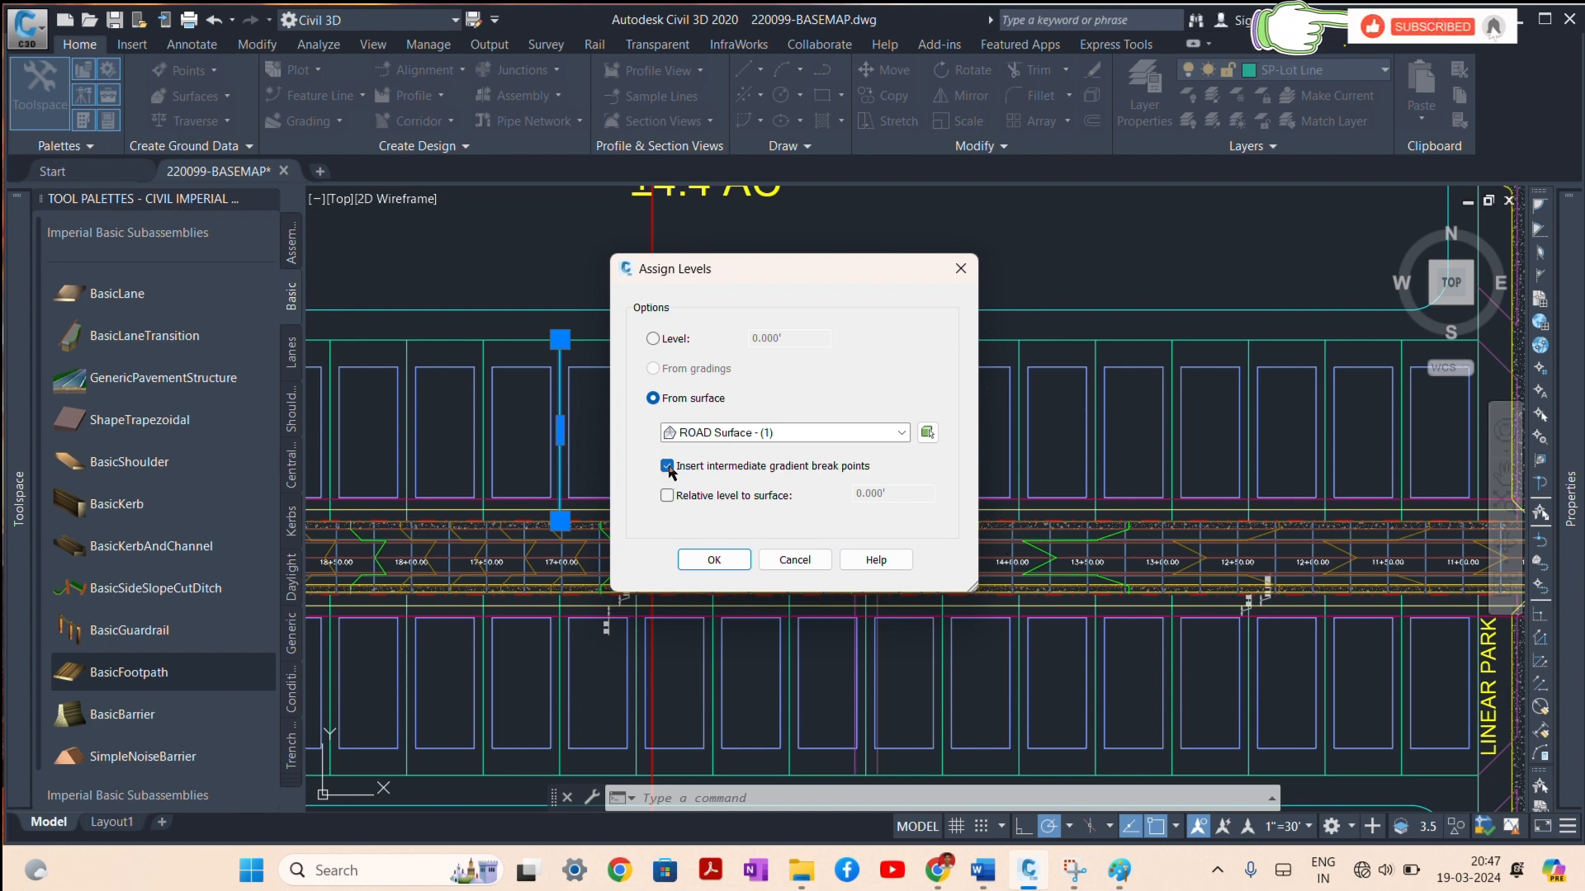
{"action": "left_click_drag", "start_coordinate": [797, 260], "coordinate": [994, 232]}
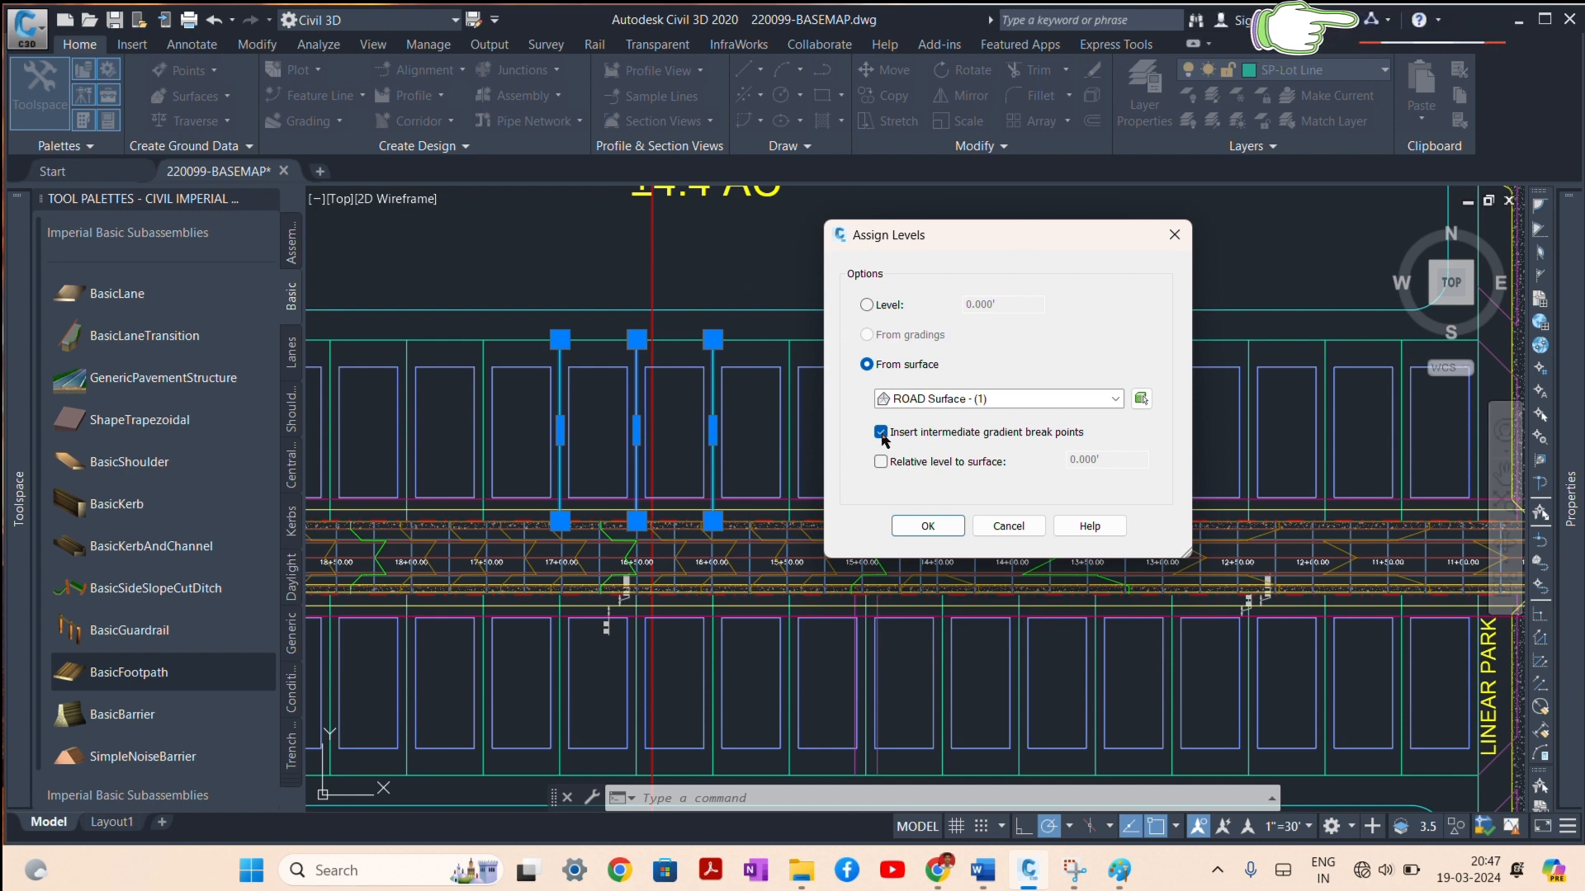
{"action": "left_click", "coordinate": [927, 527]}
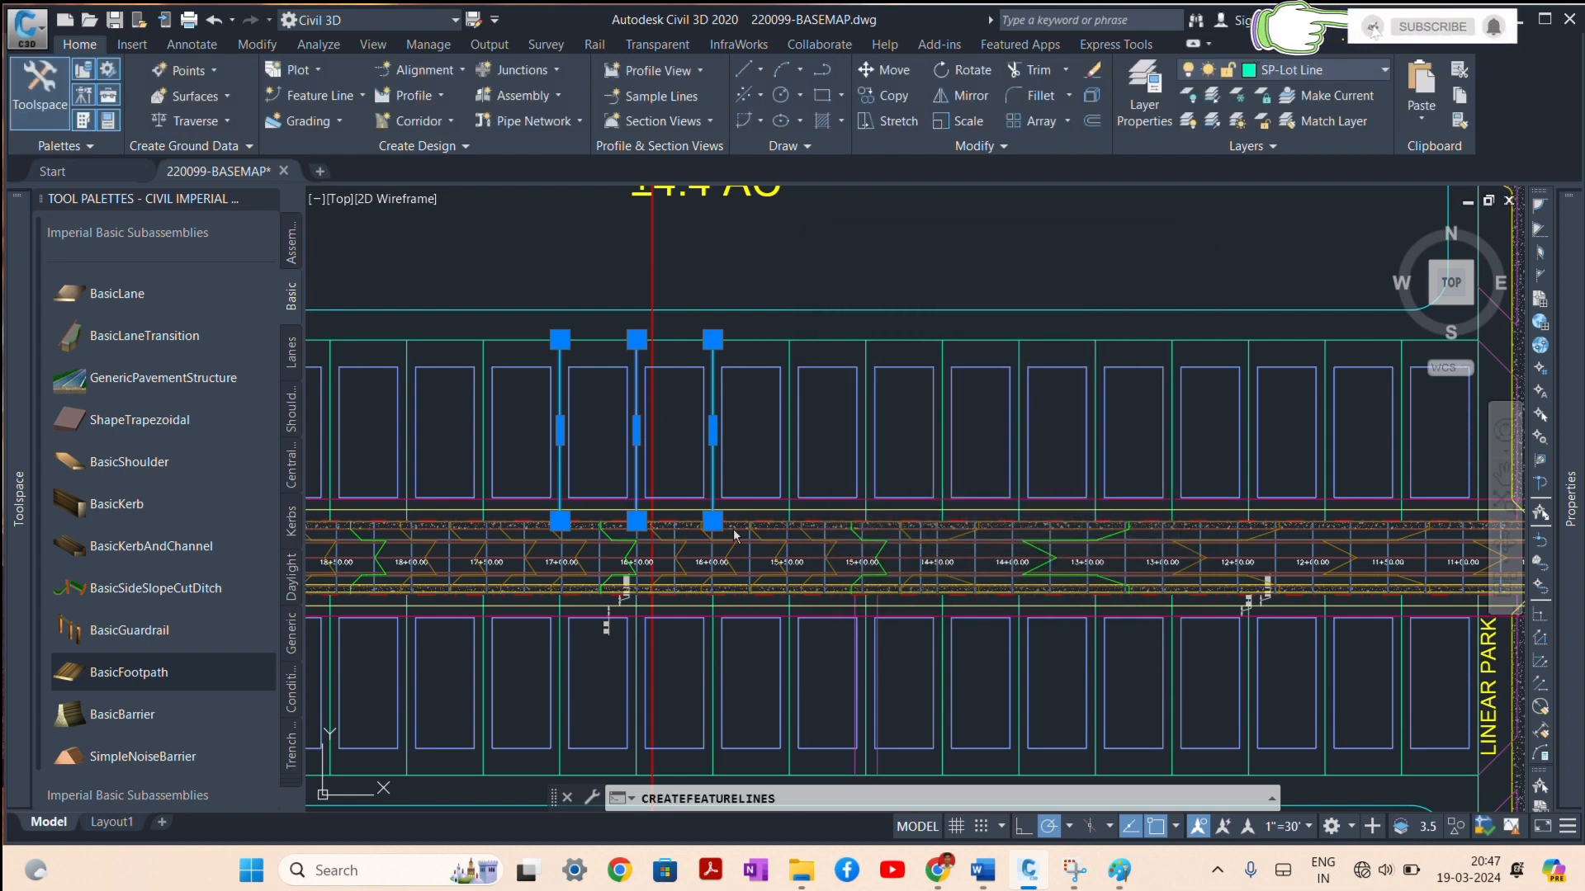
Step: Create a feature line on layer 0 from the rear line of the two lots, taking levels from ROAD Surface - (1)
{"action": "left_click", "coordinate": [682, 342]}
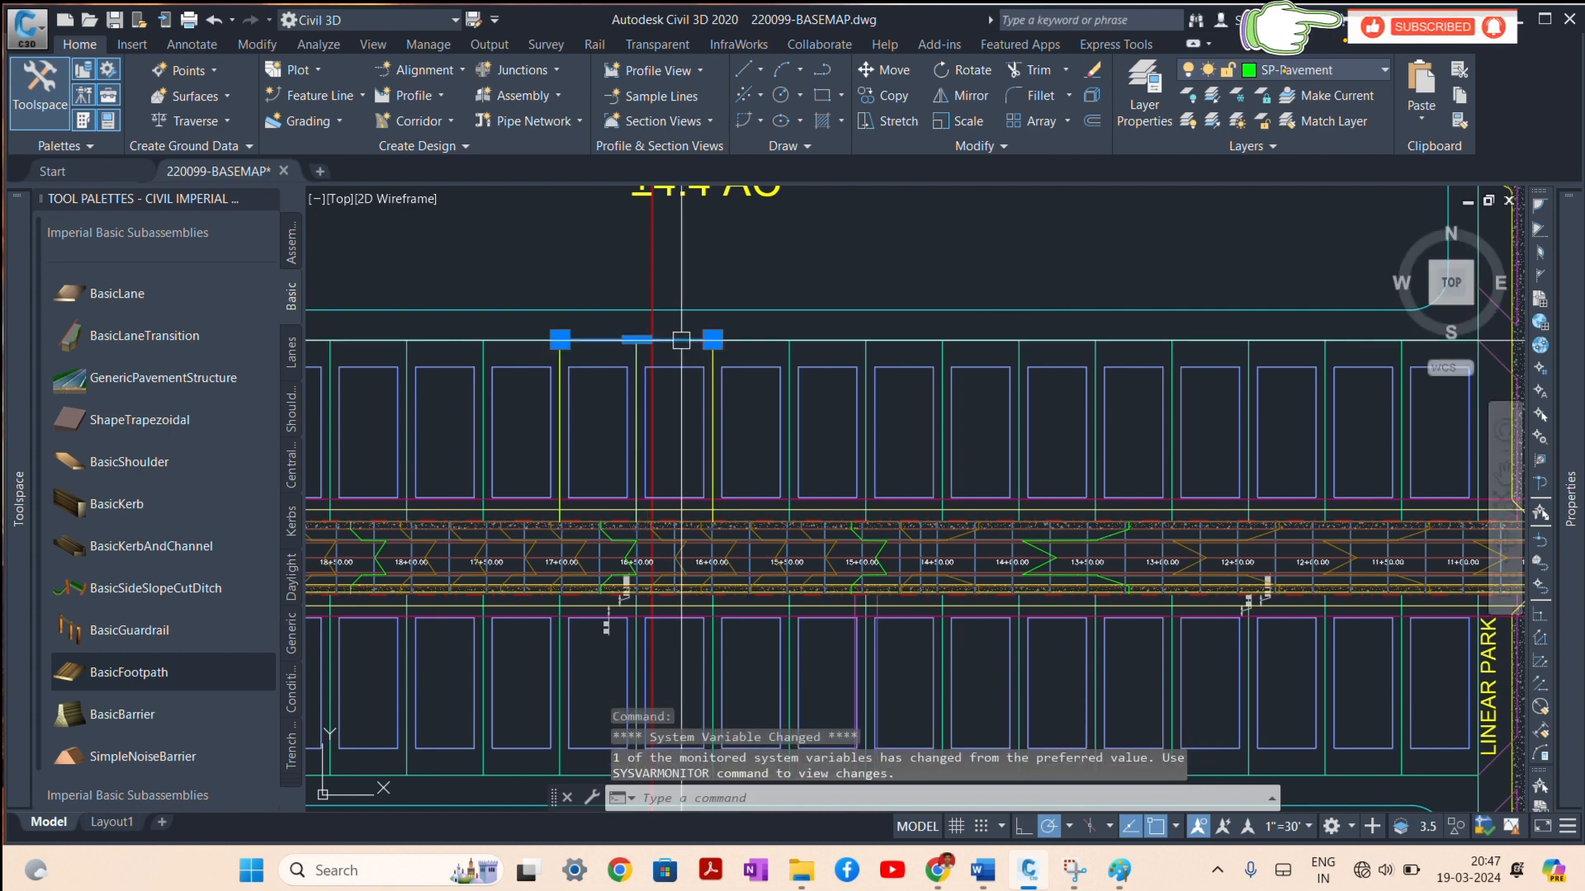
{"action": "left_click", "coordinate": [318, 97]}
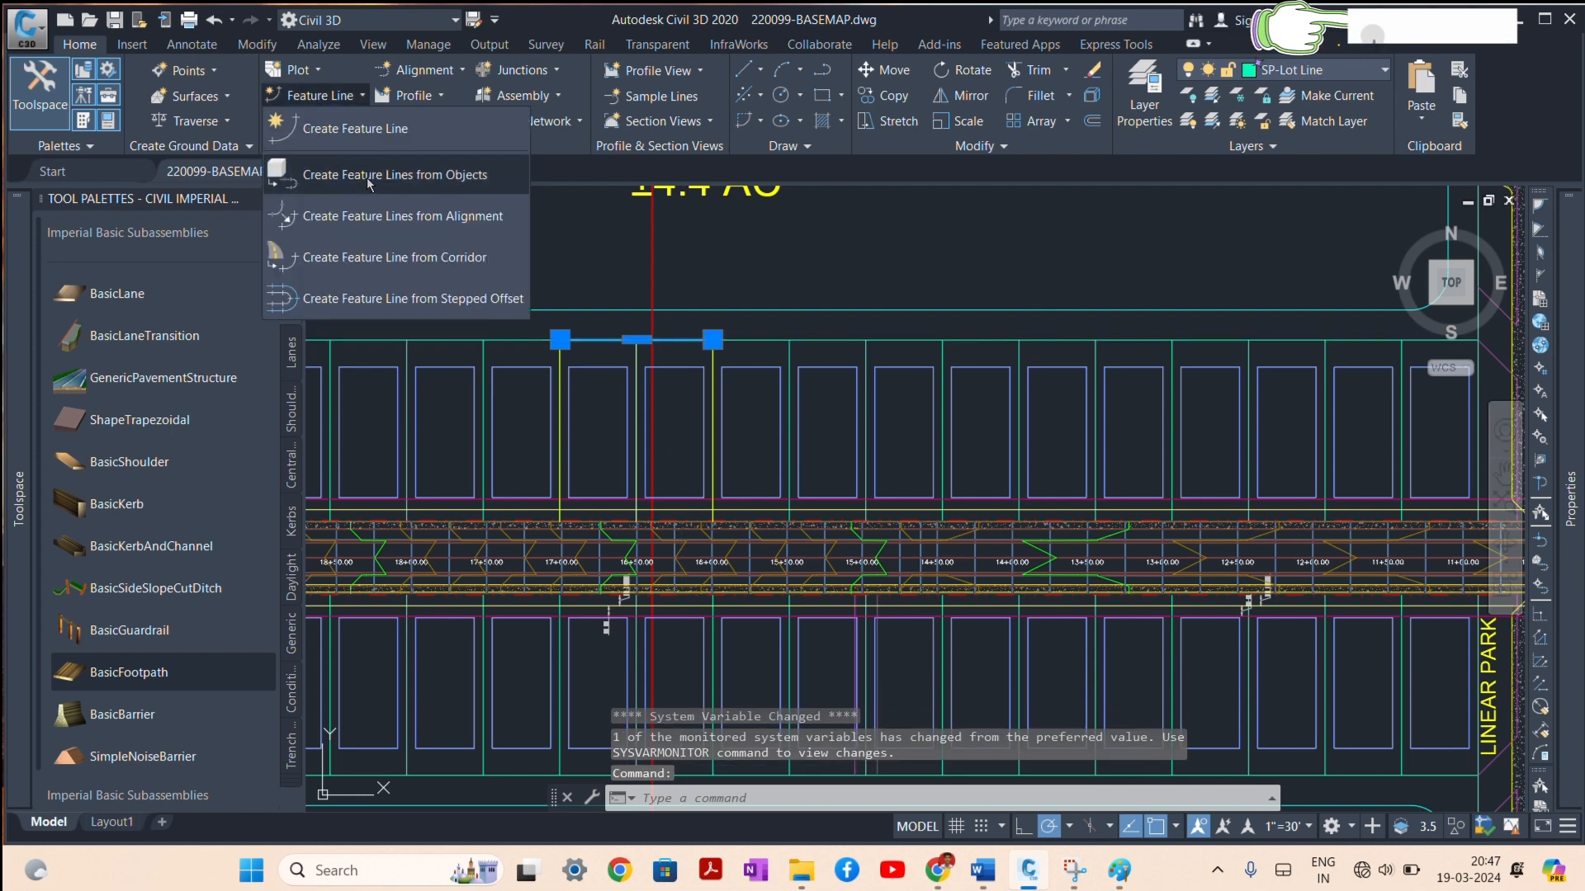
{"action": "left_click", "coordinate": [364, 181]}
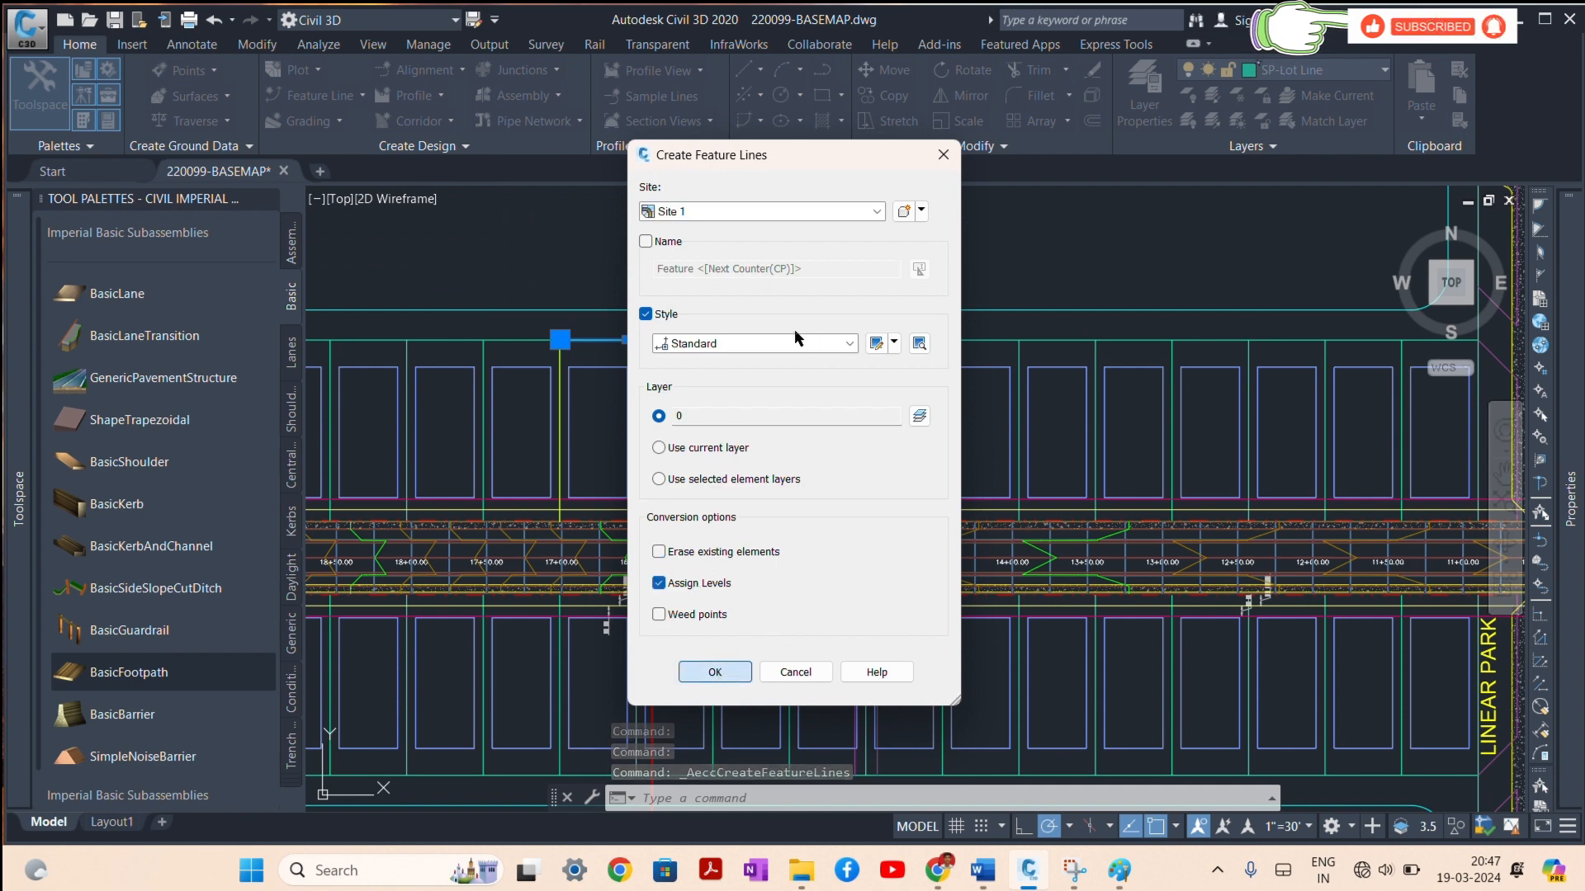
{"action": "key", "text": "Return"}
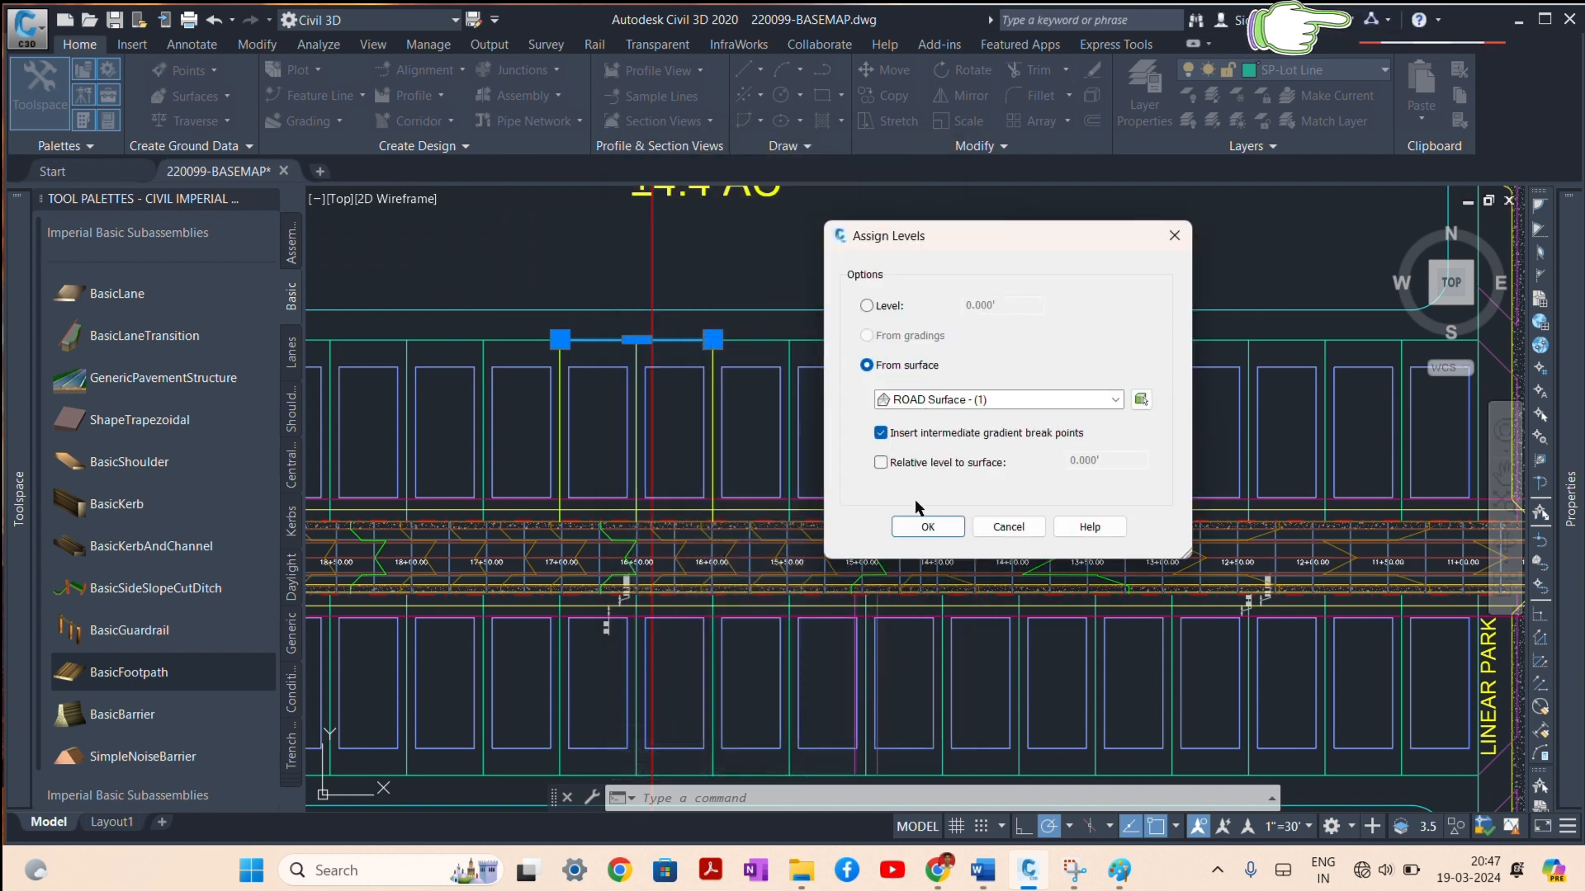
{"action": "left_click", "coordinate": [926, 528]}
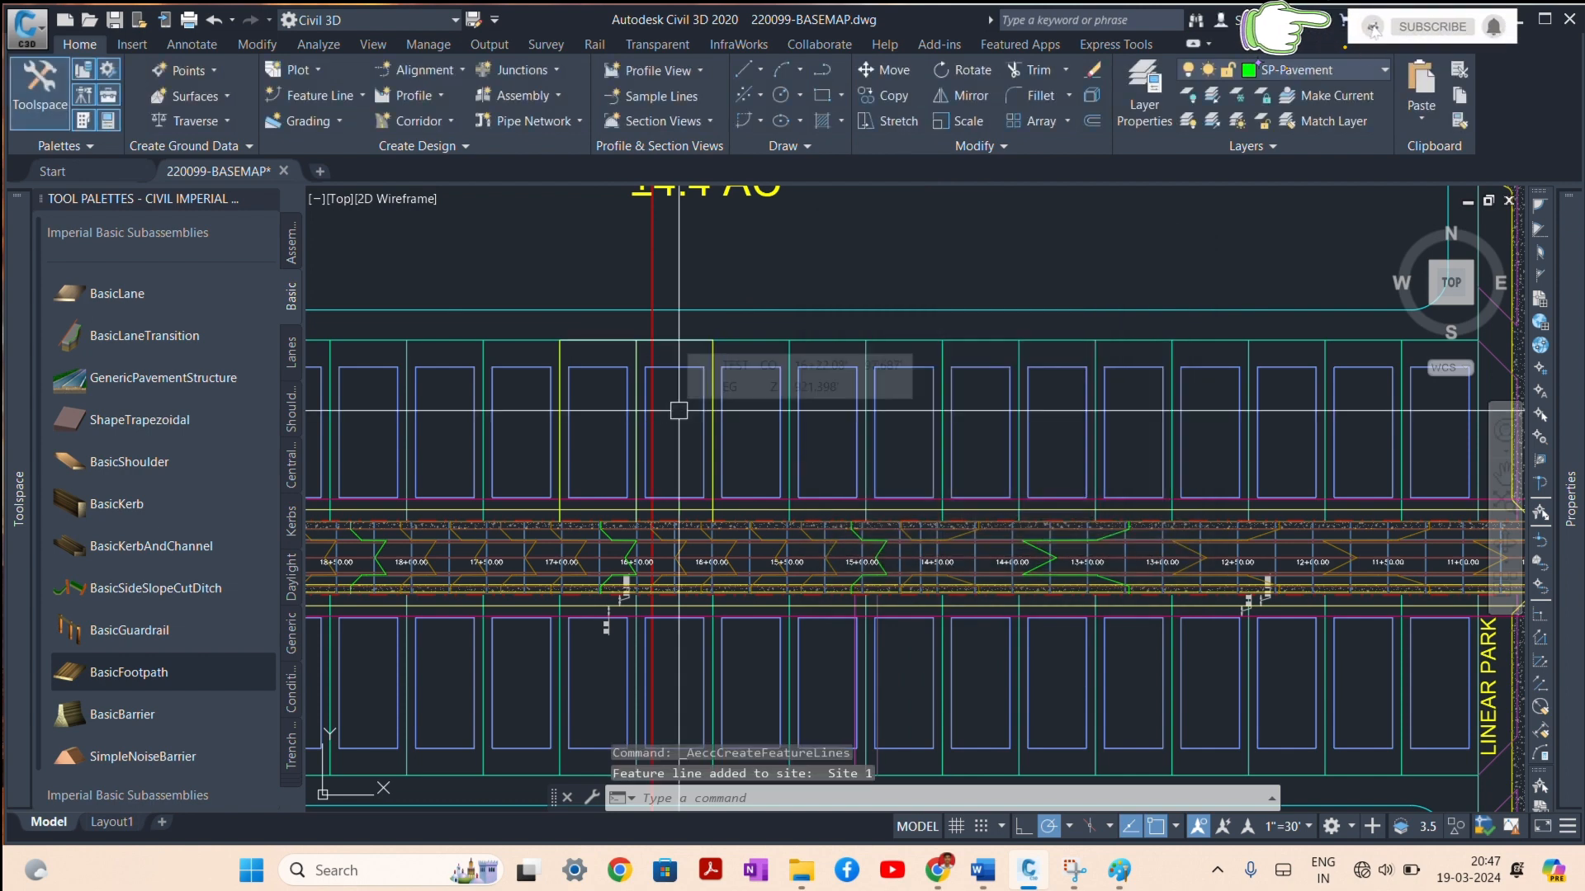
{"action": "left_click", "coordinate": [673, 339]}
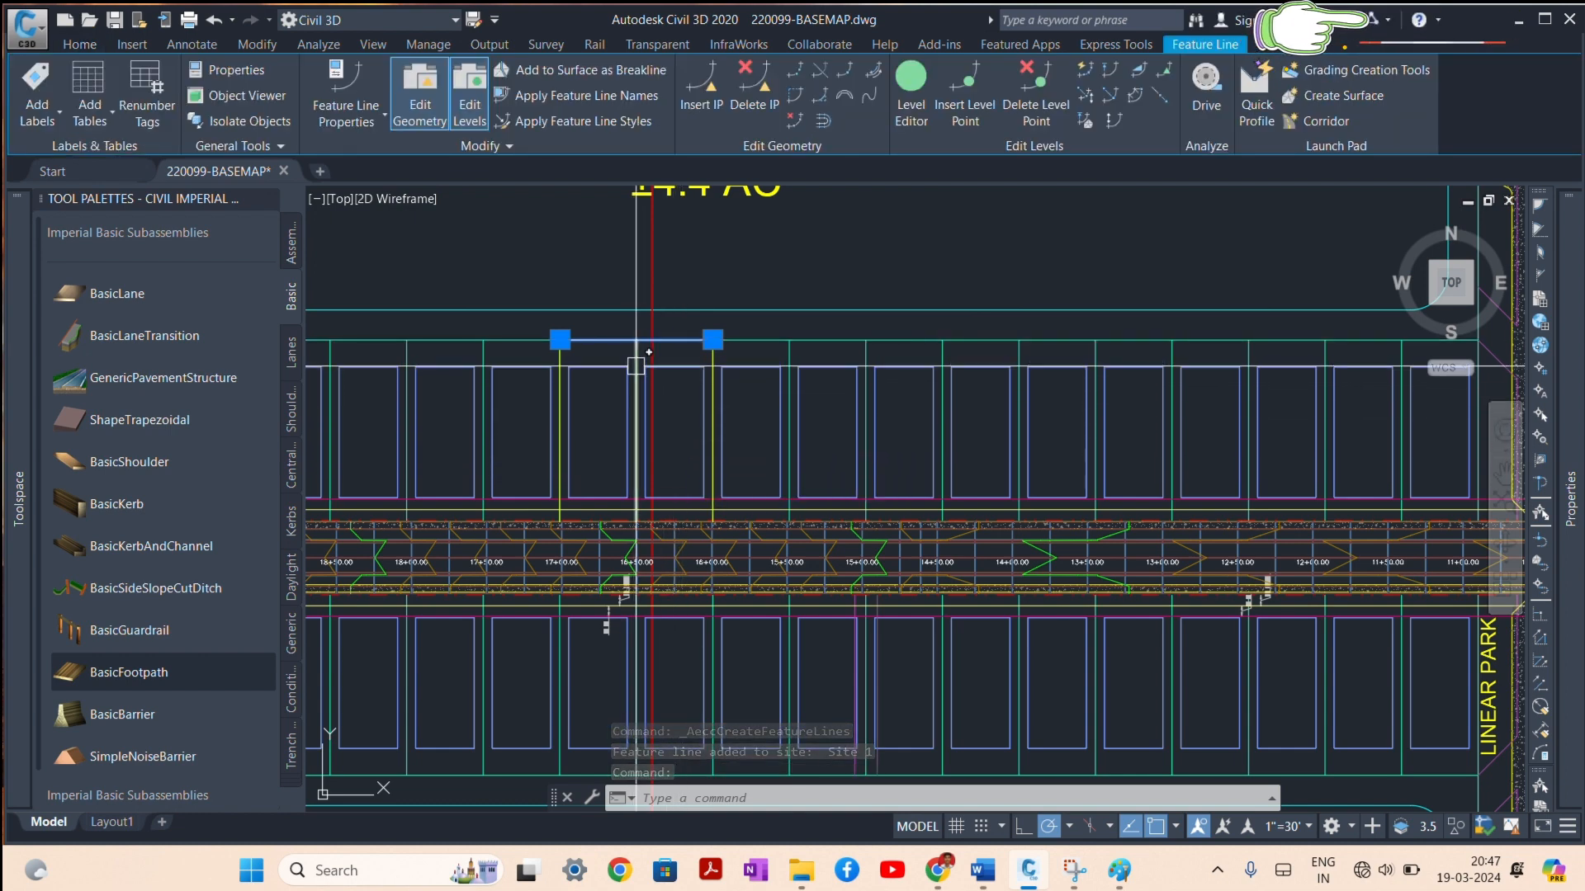
{"action": "key", "text": "Escape"}
{"action": "left_click", "coordinate": [561, 445]}
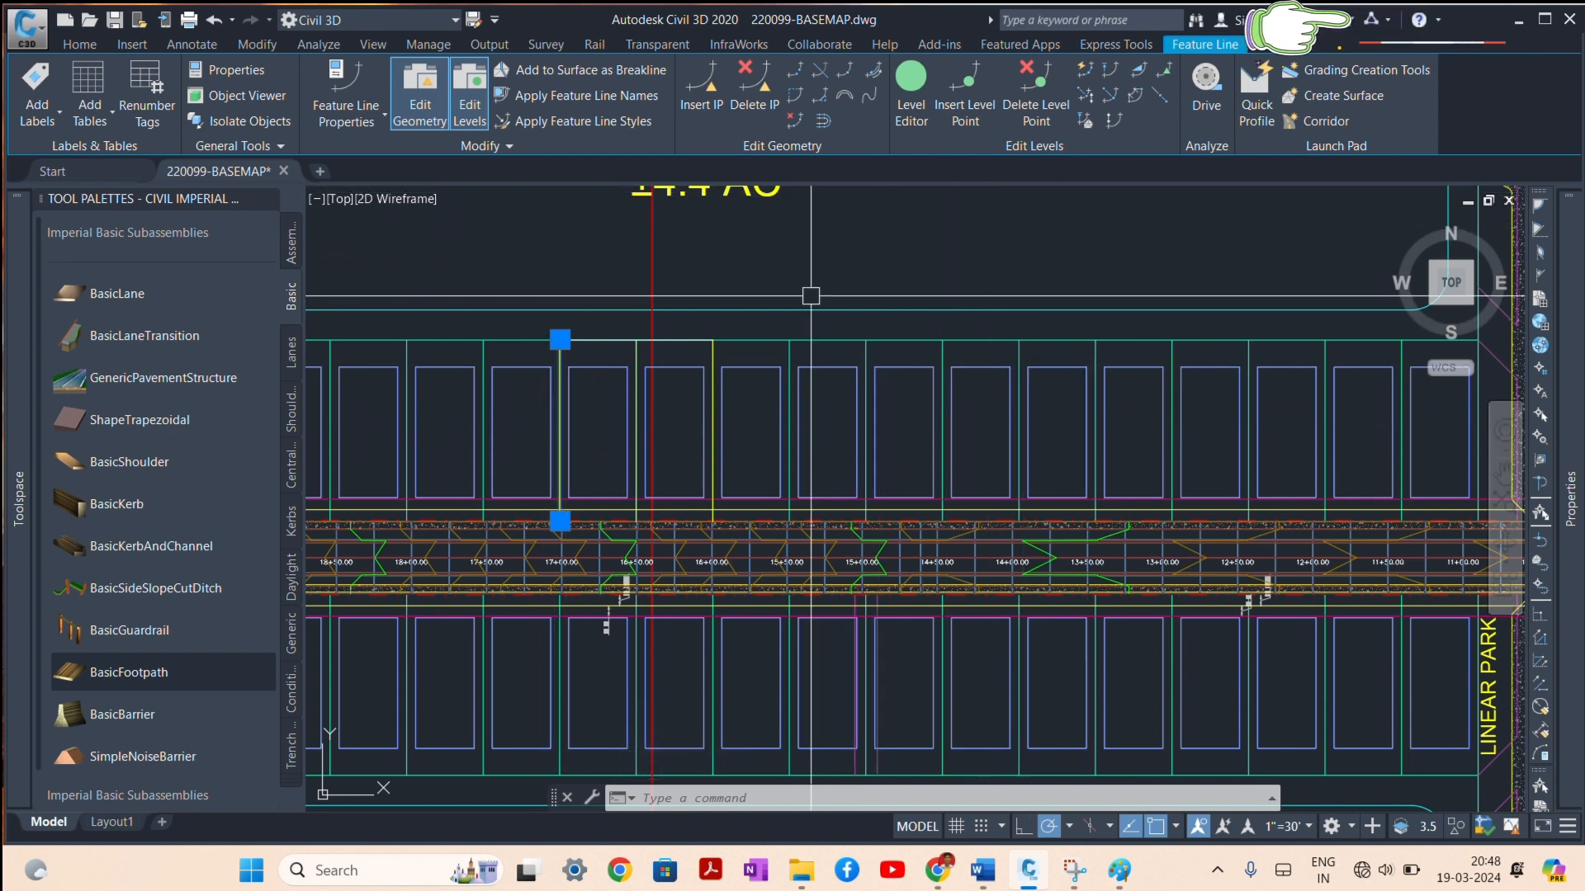
{"action": "left_click", "coordinate": [704, 92]}
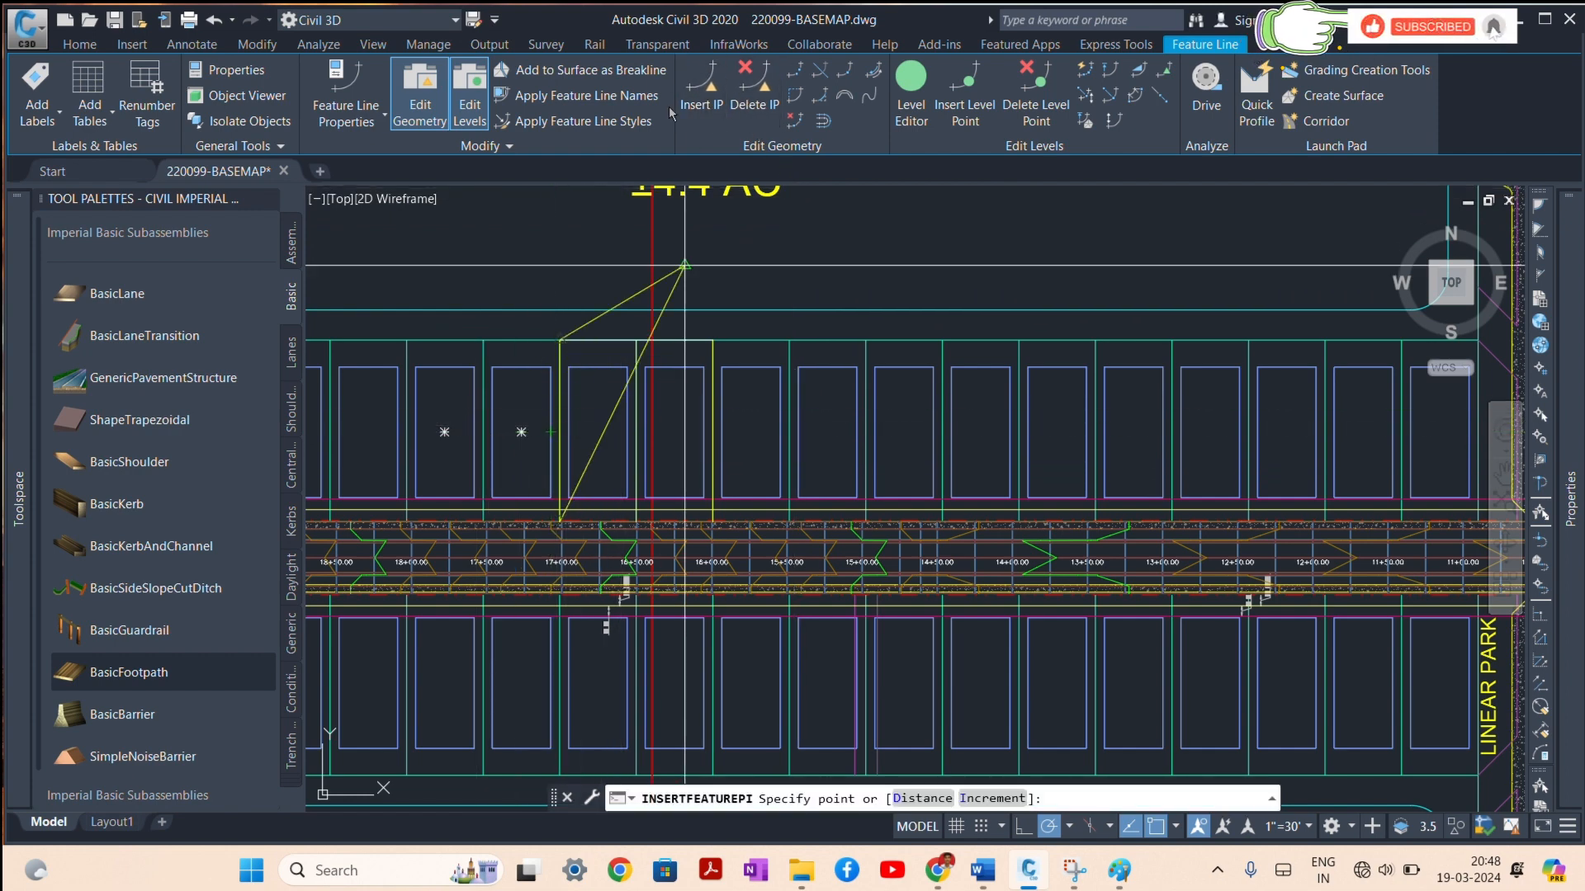
{"action": "key", "text": "Escape"}
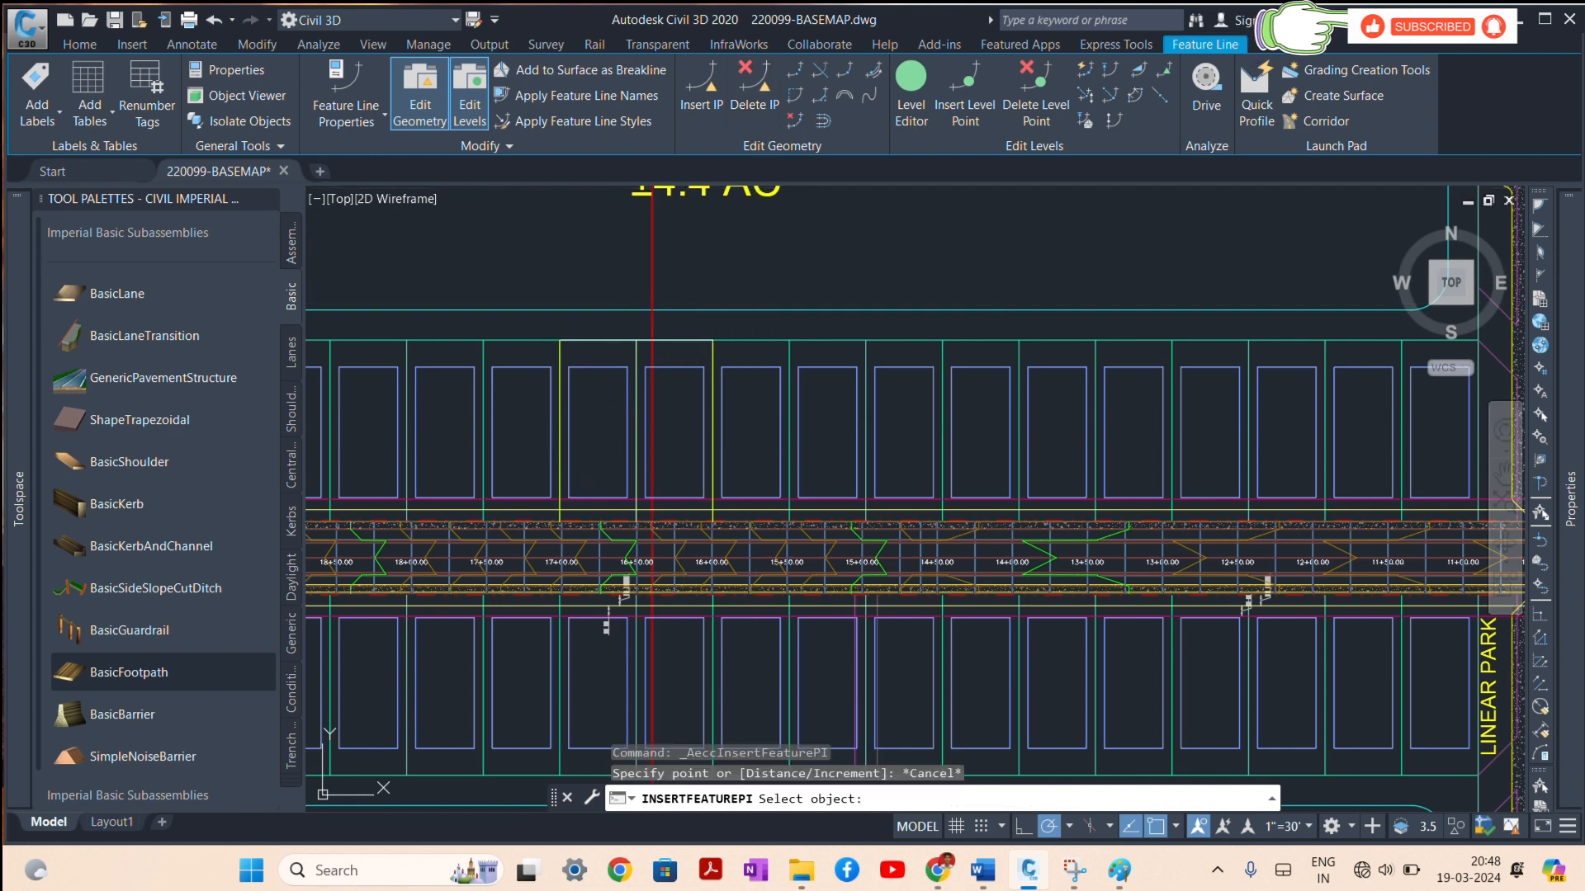
Step: Hide the feature line Edit Levels tools and keep only the Edit Geometry tools displayed
{"action": "left_click", "coordinate": [420, 107]}
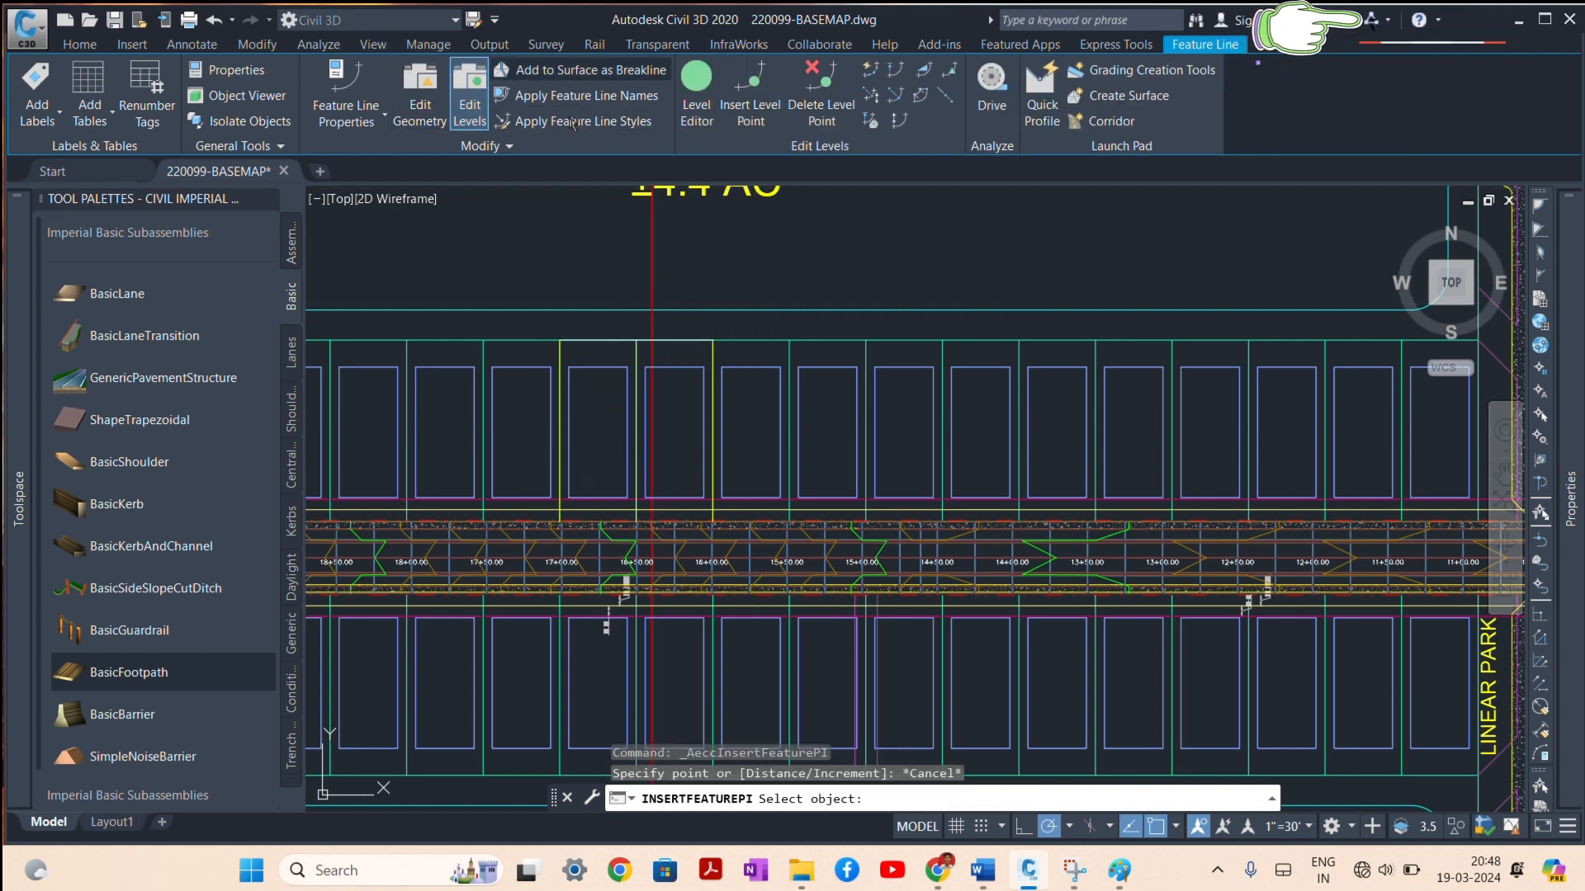
{"action": "left_click", "coordinate": [464, 111]}
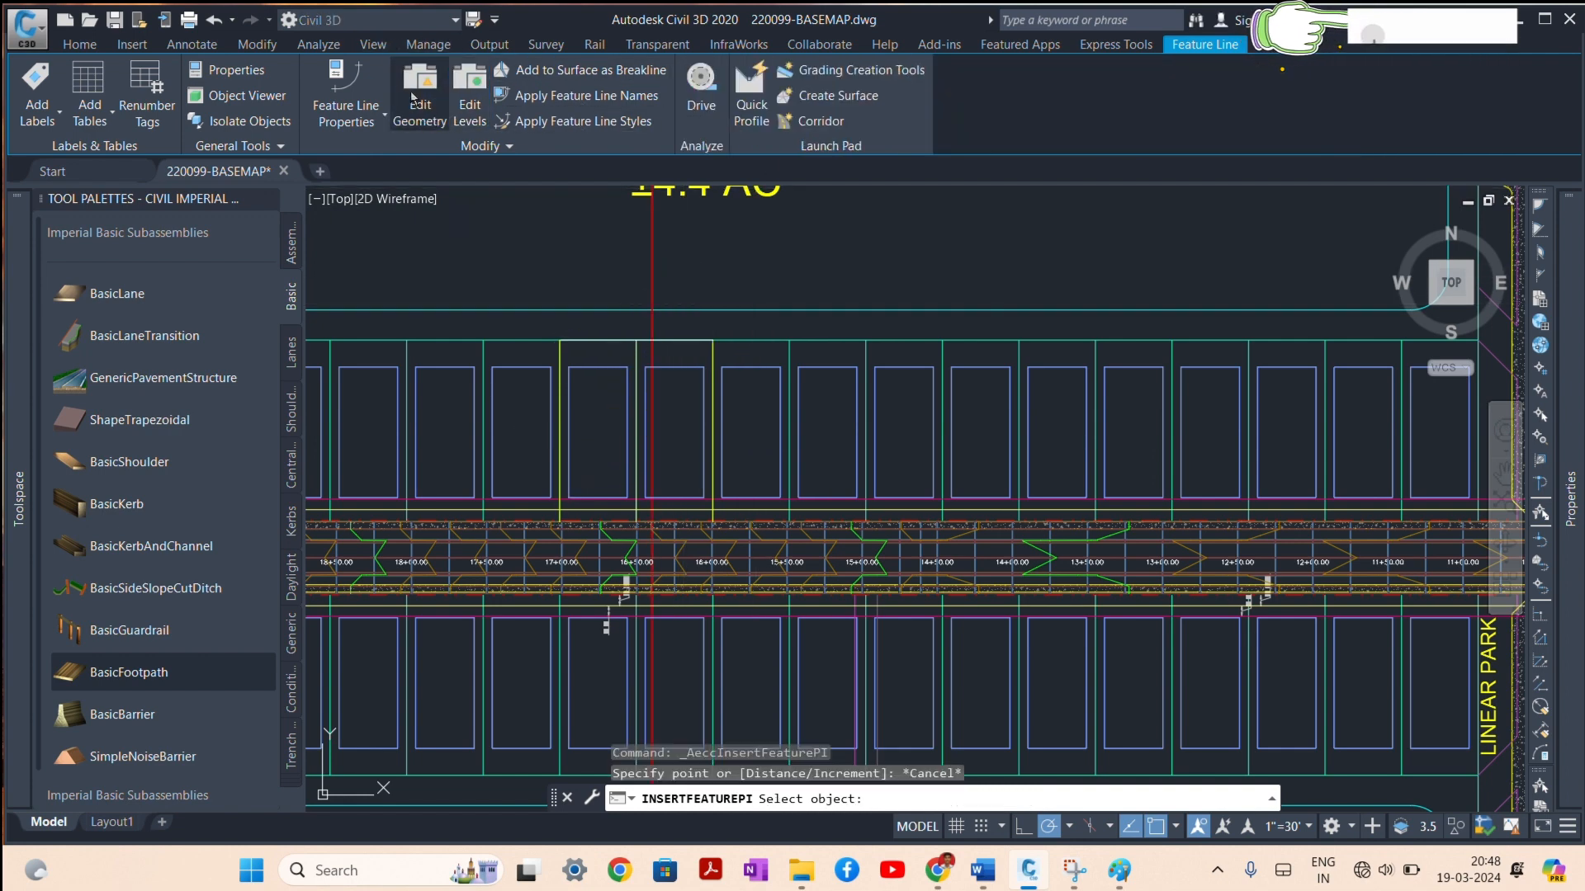
{"action": "left_click", "coordinate": [420, 97]}
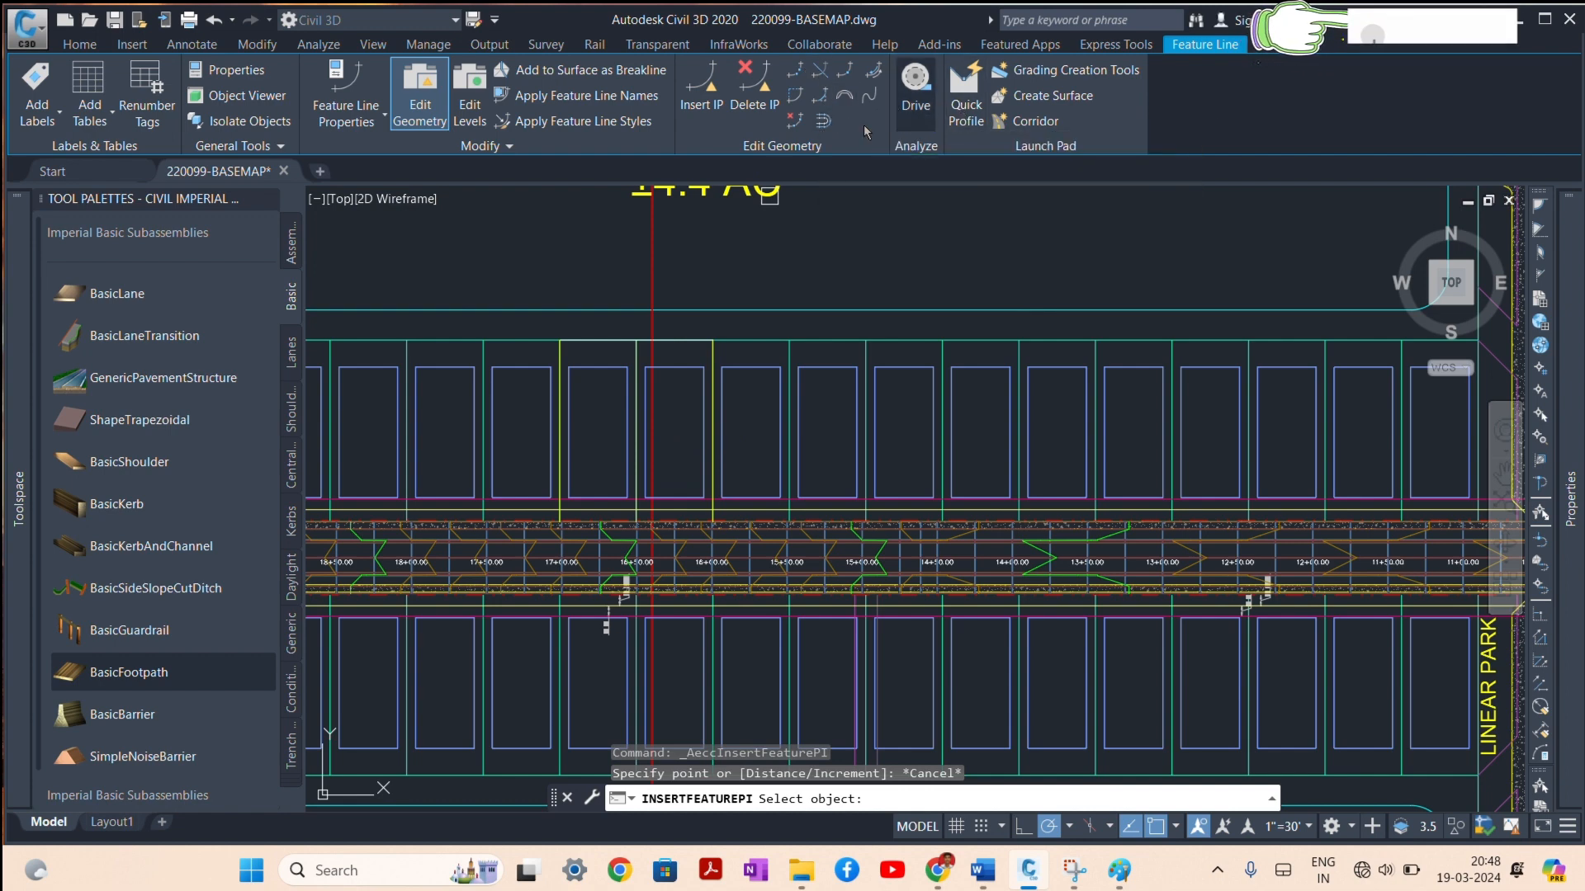
Step: Display the feature line Edit Levels tools instead of the Edit Geometry tools and cancel the pending PI insertion
{"action": "left_click", "coordinate": [470, 100]}
{"action": "left_click", "coordinate": [430, 108]}
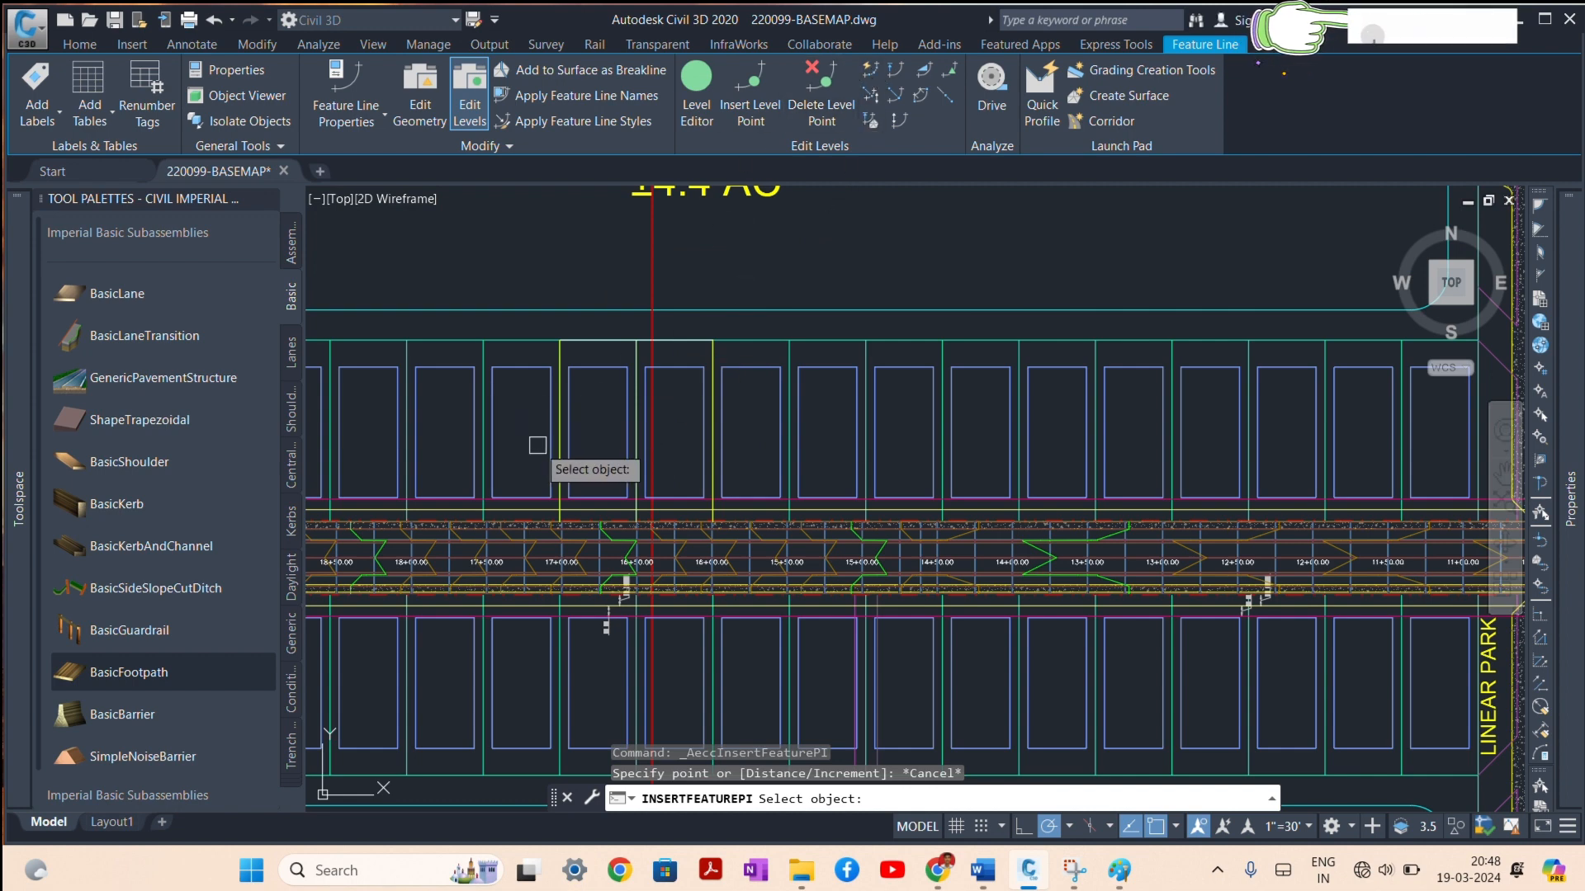
{"action": "left_click", "coordinate": [561, 429]}
{"action": "key", "text": "Escape"}
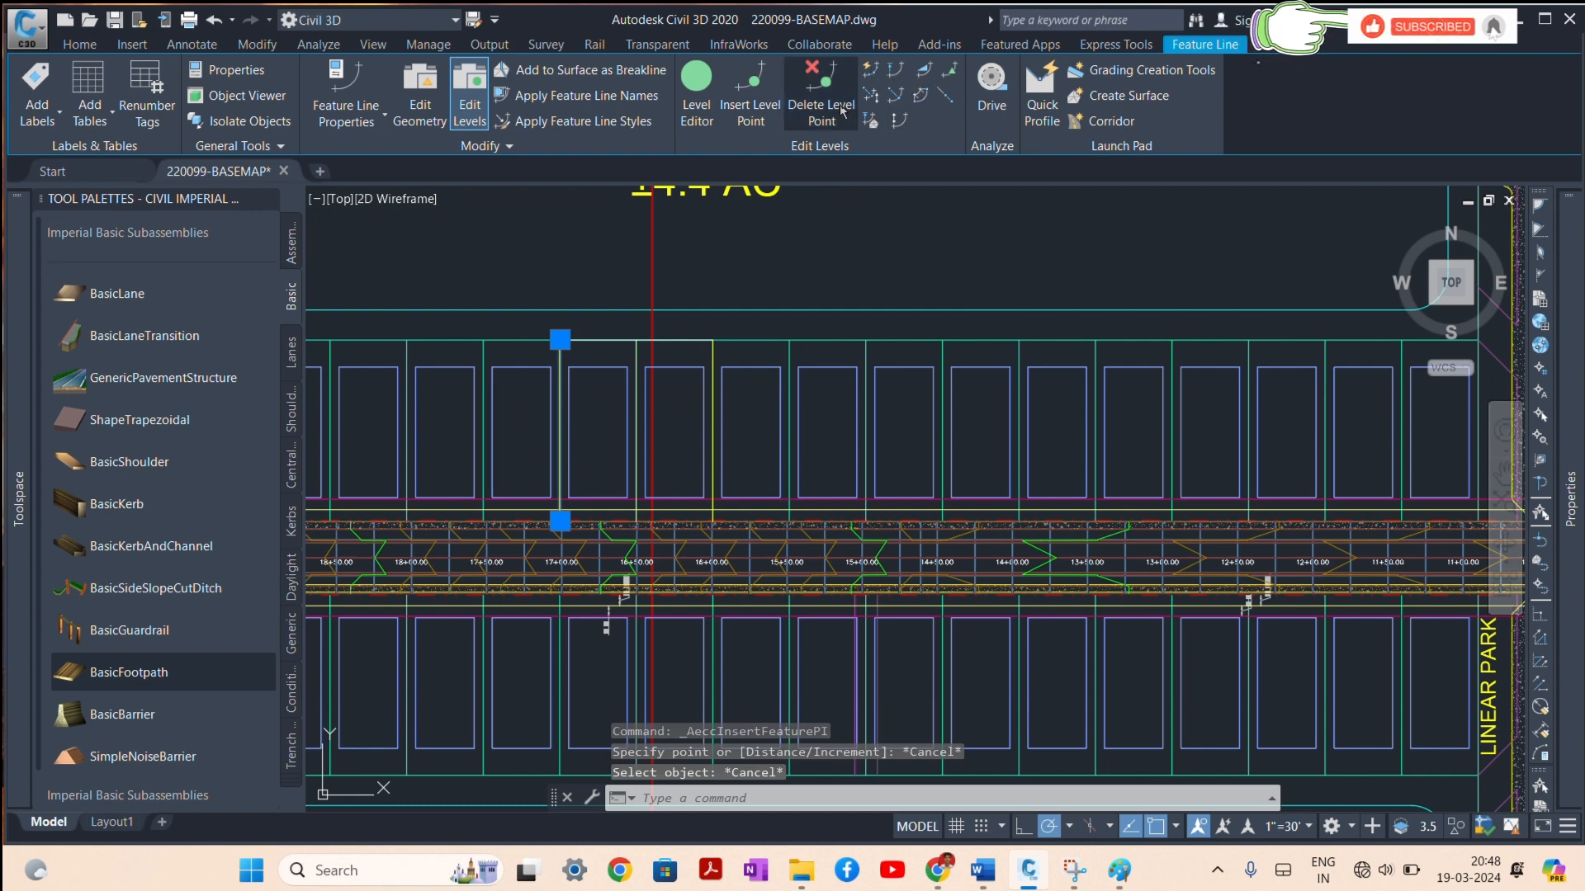
Step: Use Quick Level Edit to set a gradient of 1 on the west side boundary feature line of the two lots
{"action": "left_click", "coordinate": [869, 70]}
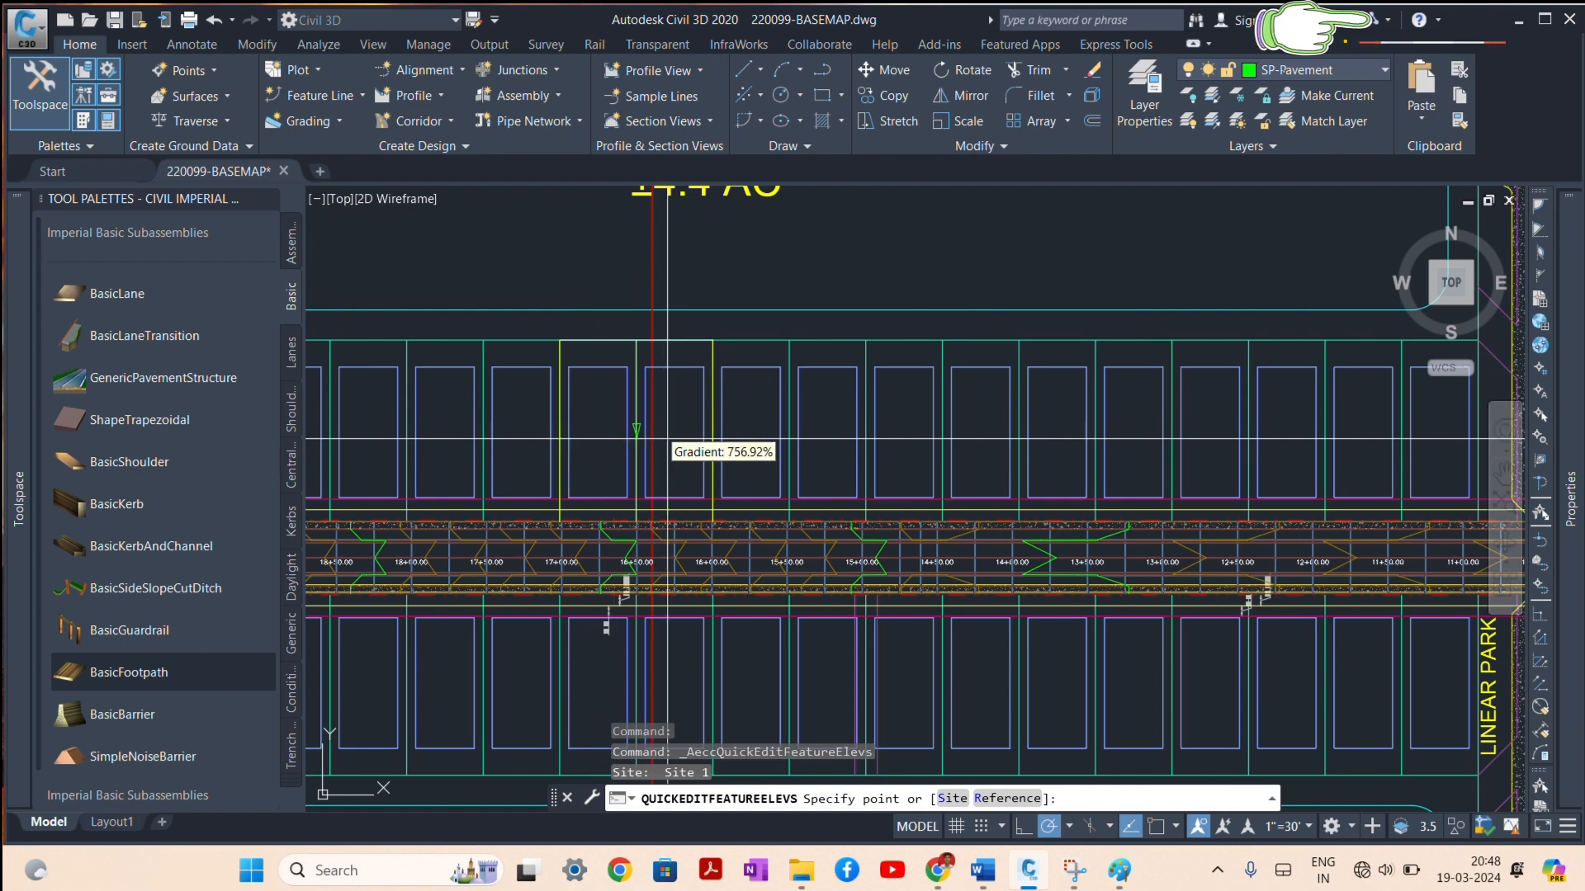
{"action": "scroll", "coordinate": [567, 421], "scroll_direction": "up", "scroll_amount": 4}
{"action": "left_click", "coordinate": [559, 422]}
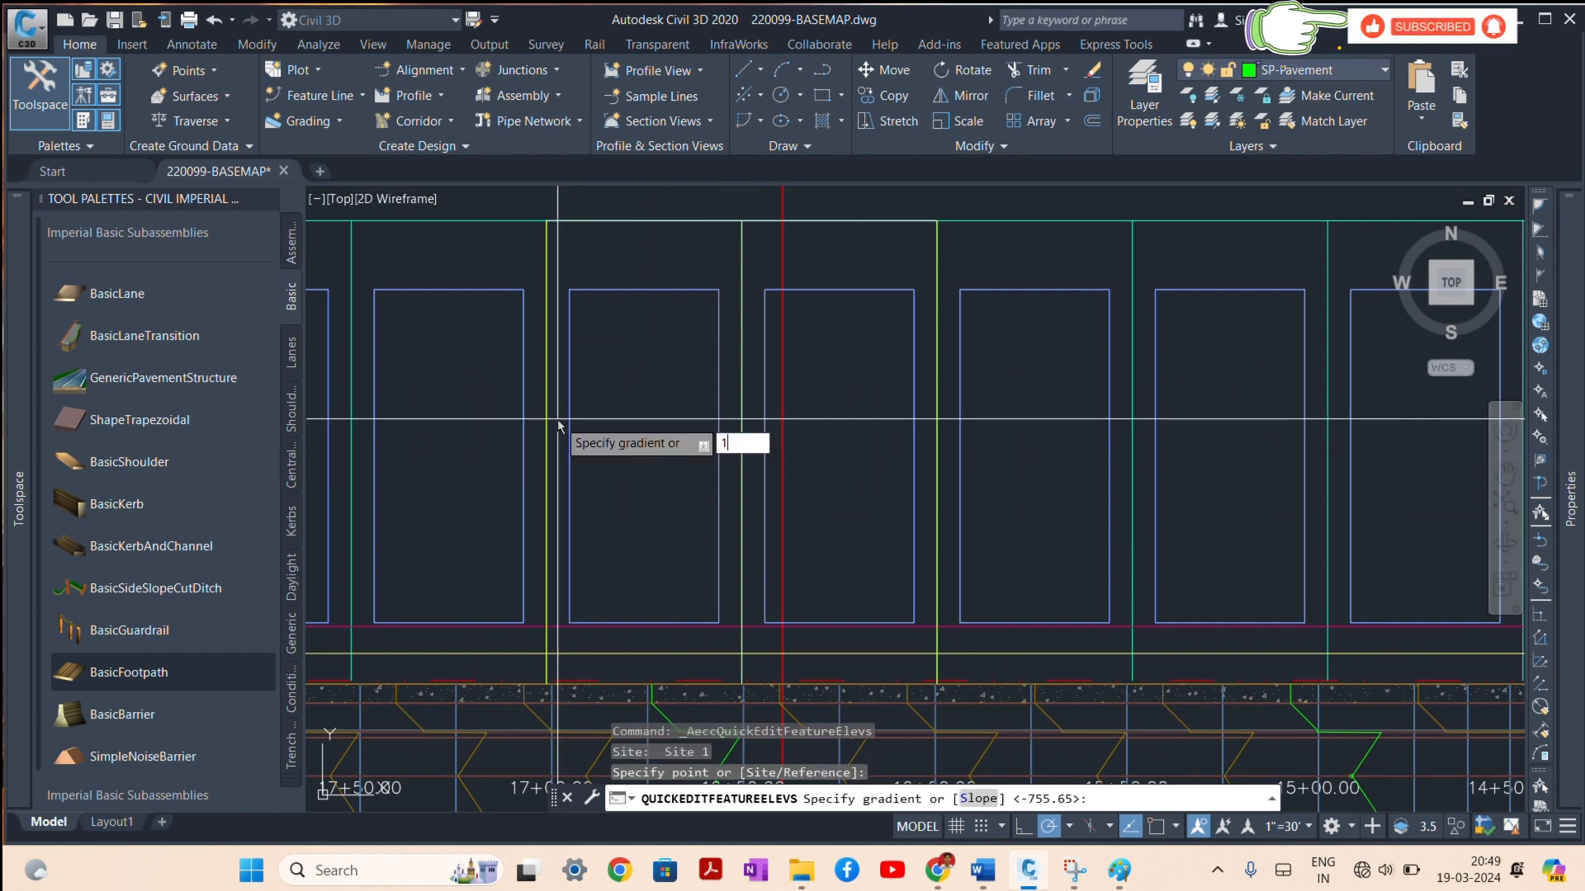
{"action": "key", "text": "Return"}
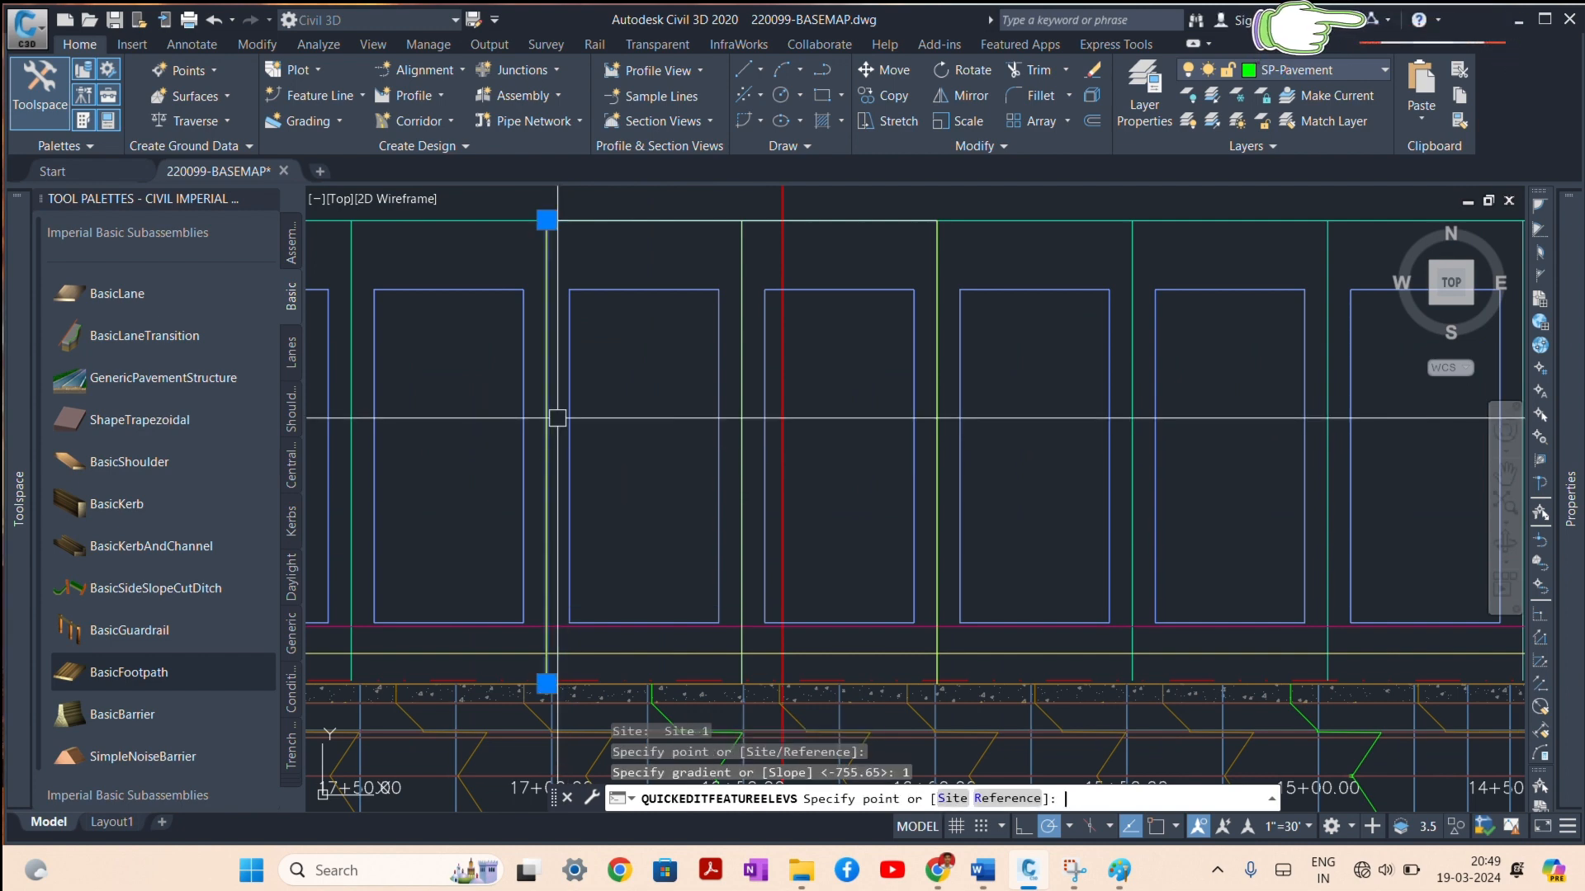
{"action": "key", "text": "Return"}
Step: Examine the start and end levels and gradients of the west side boundary feature line in the Level Editor
{"action": "left_click", "coordinate": [687, 120]}
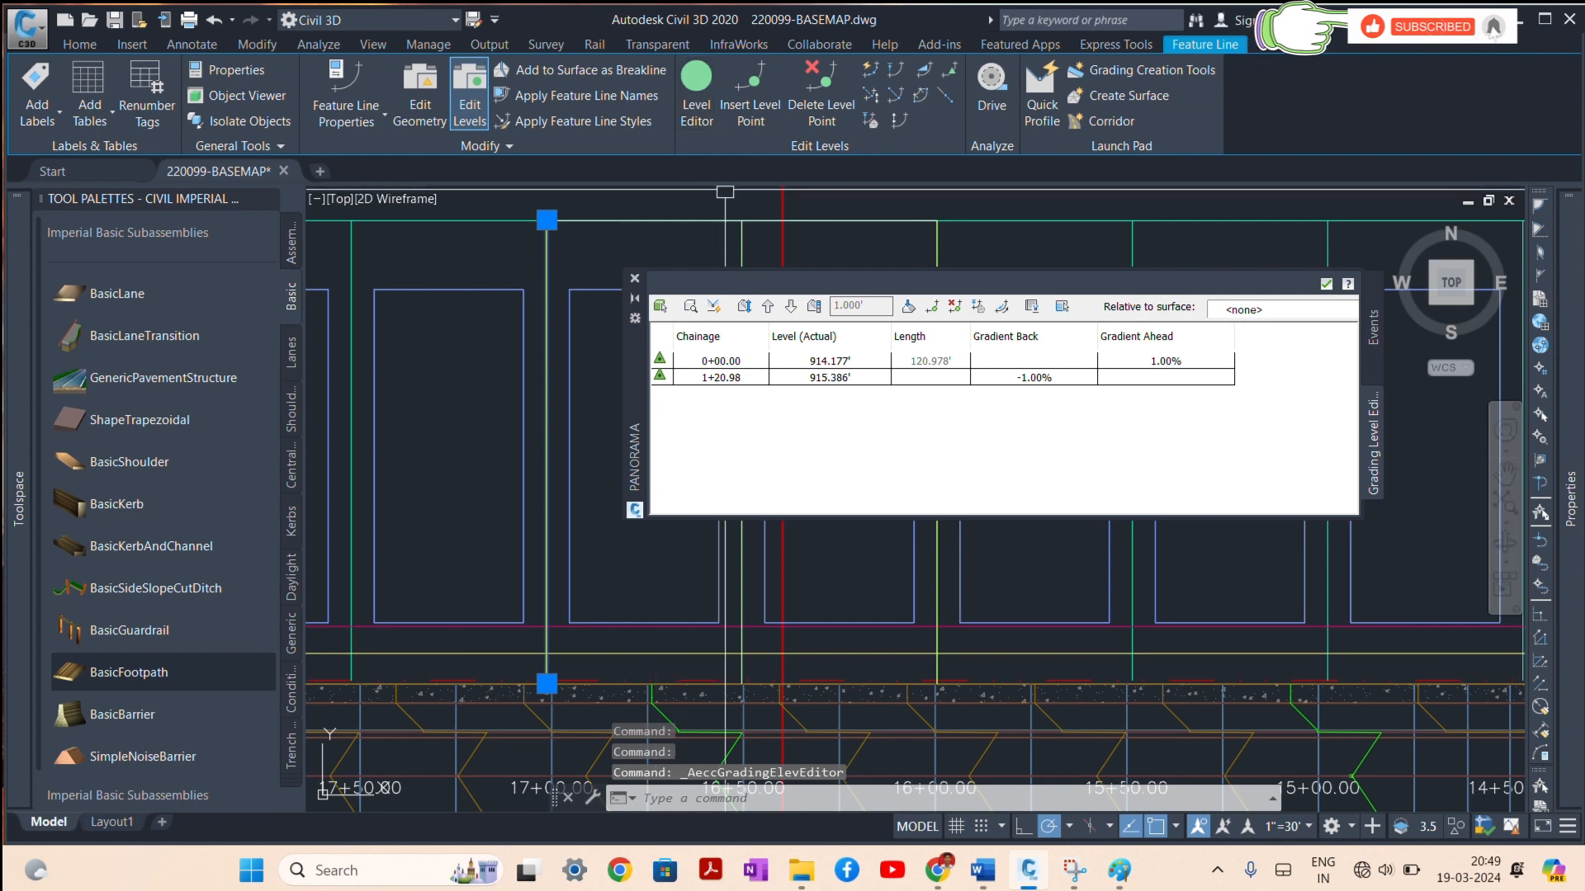
{"action": "left_click", "coordinate": [838, 380]}
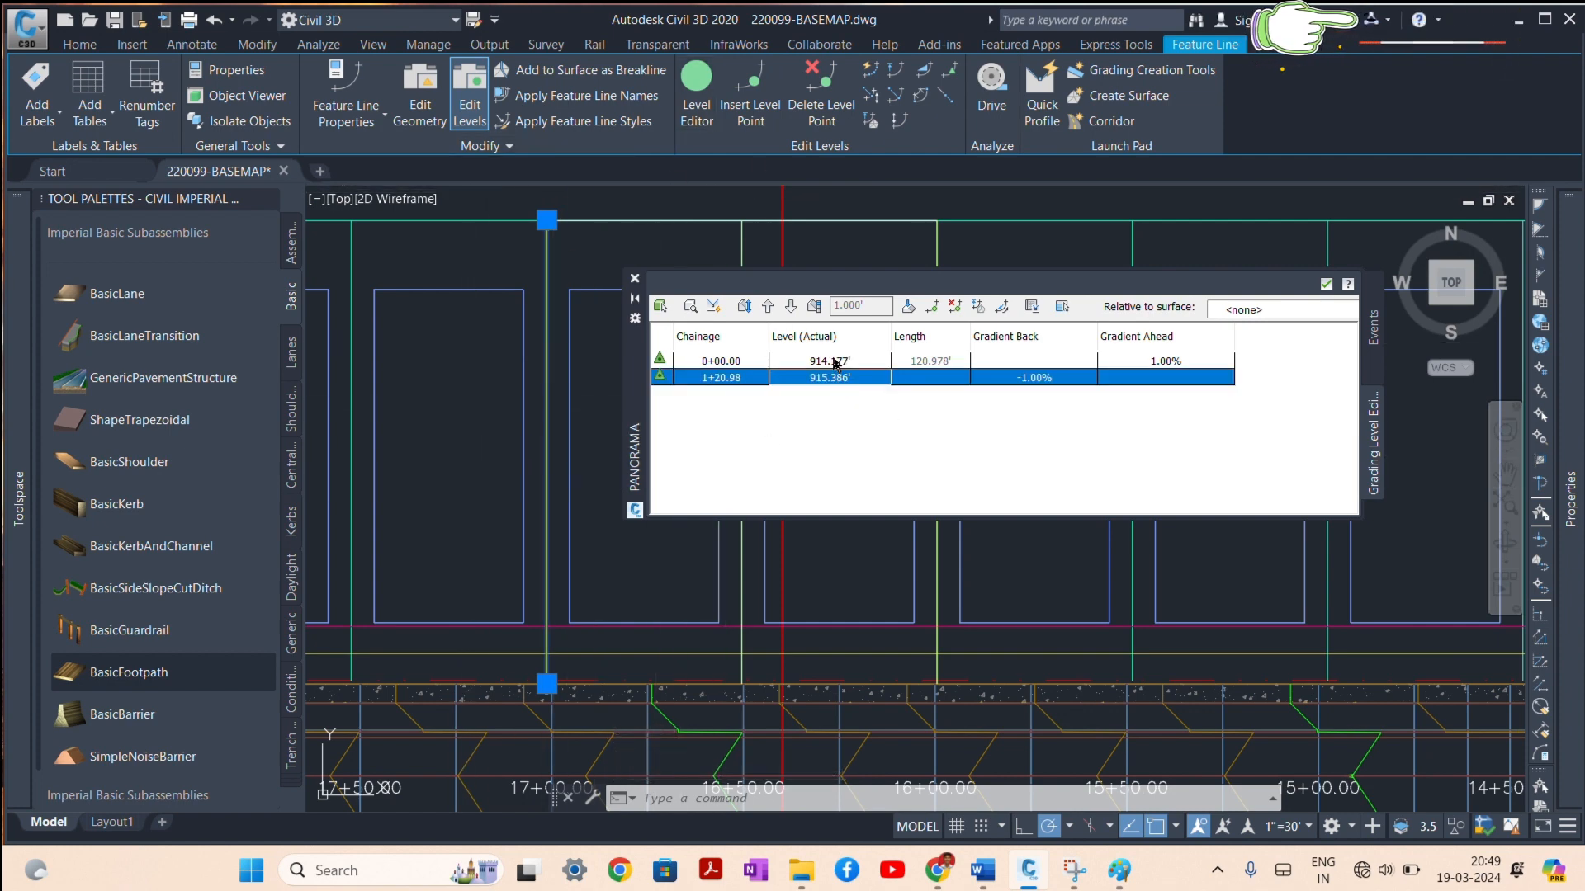
{"action": "left_click", "coordinate": [836, 364]}
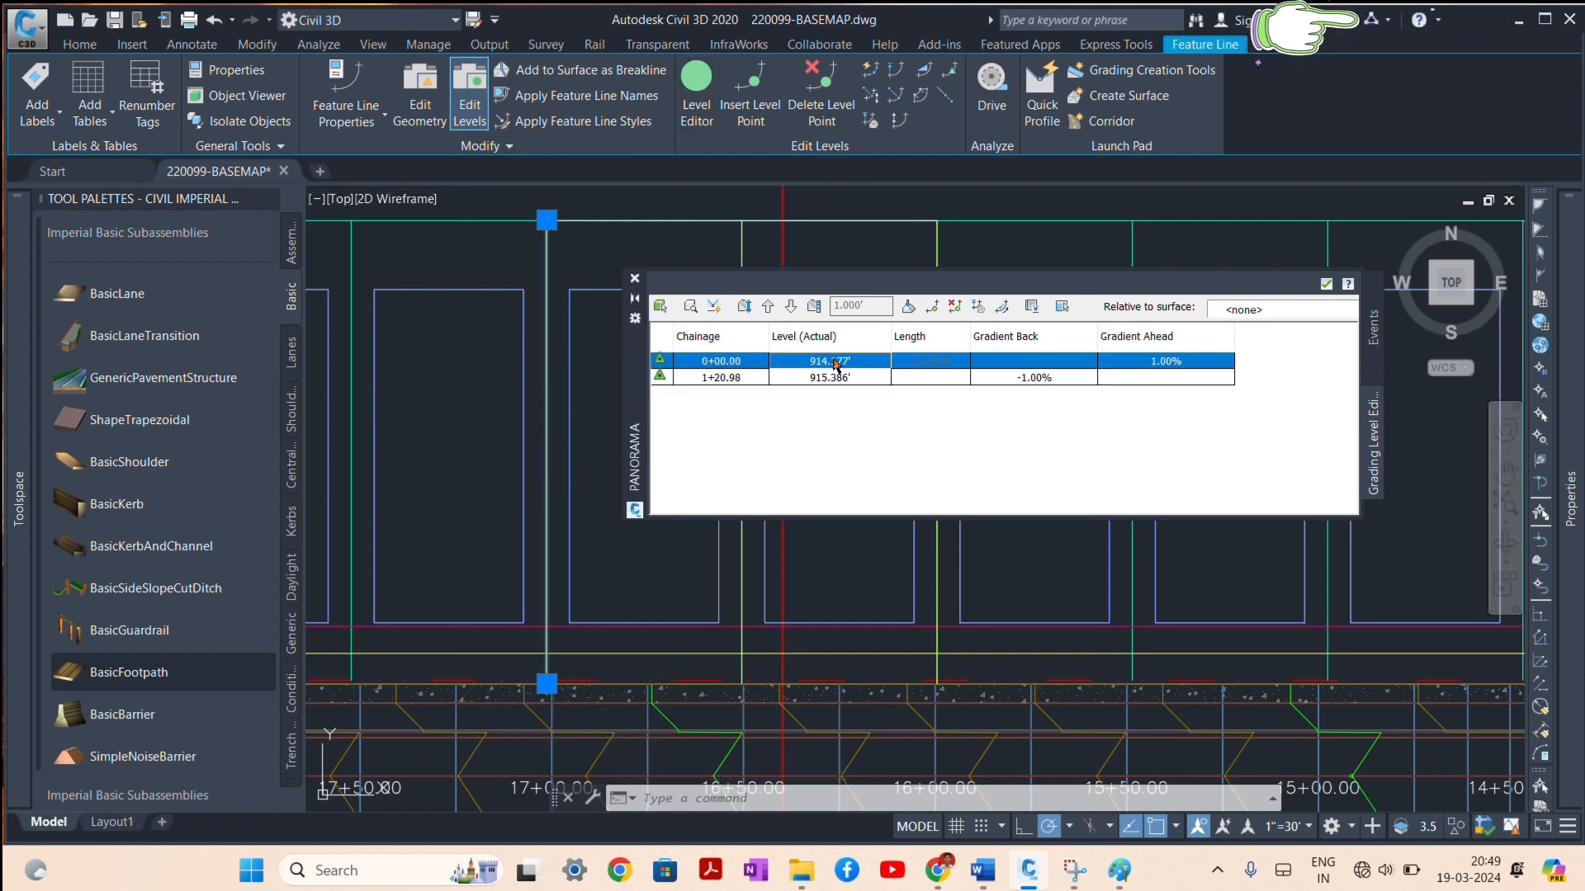
{"action": "left_click", "coordinate": [660, 307]}
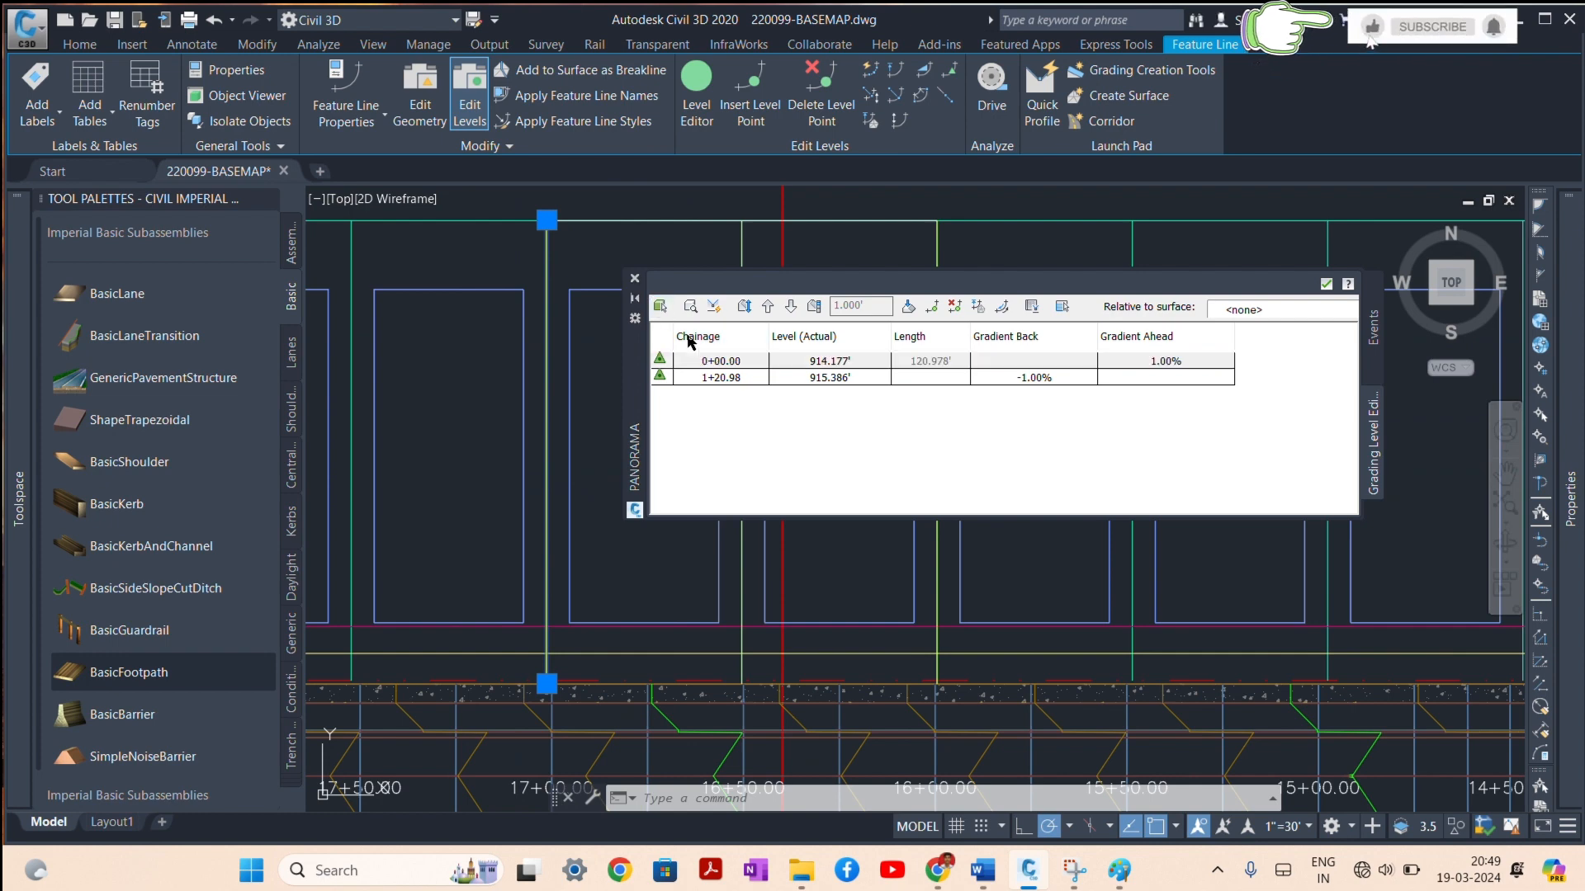
{"action": "left_click", "coordinate": [837, 364]}
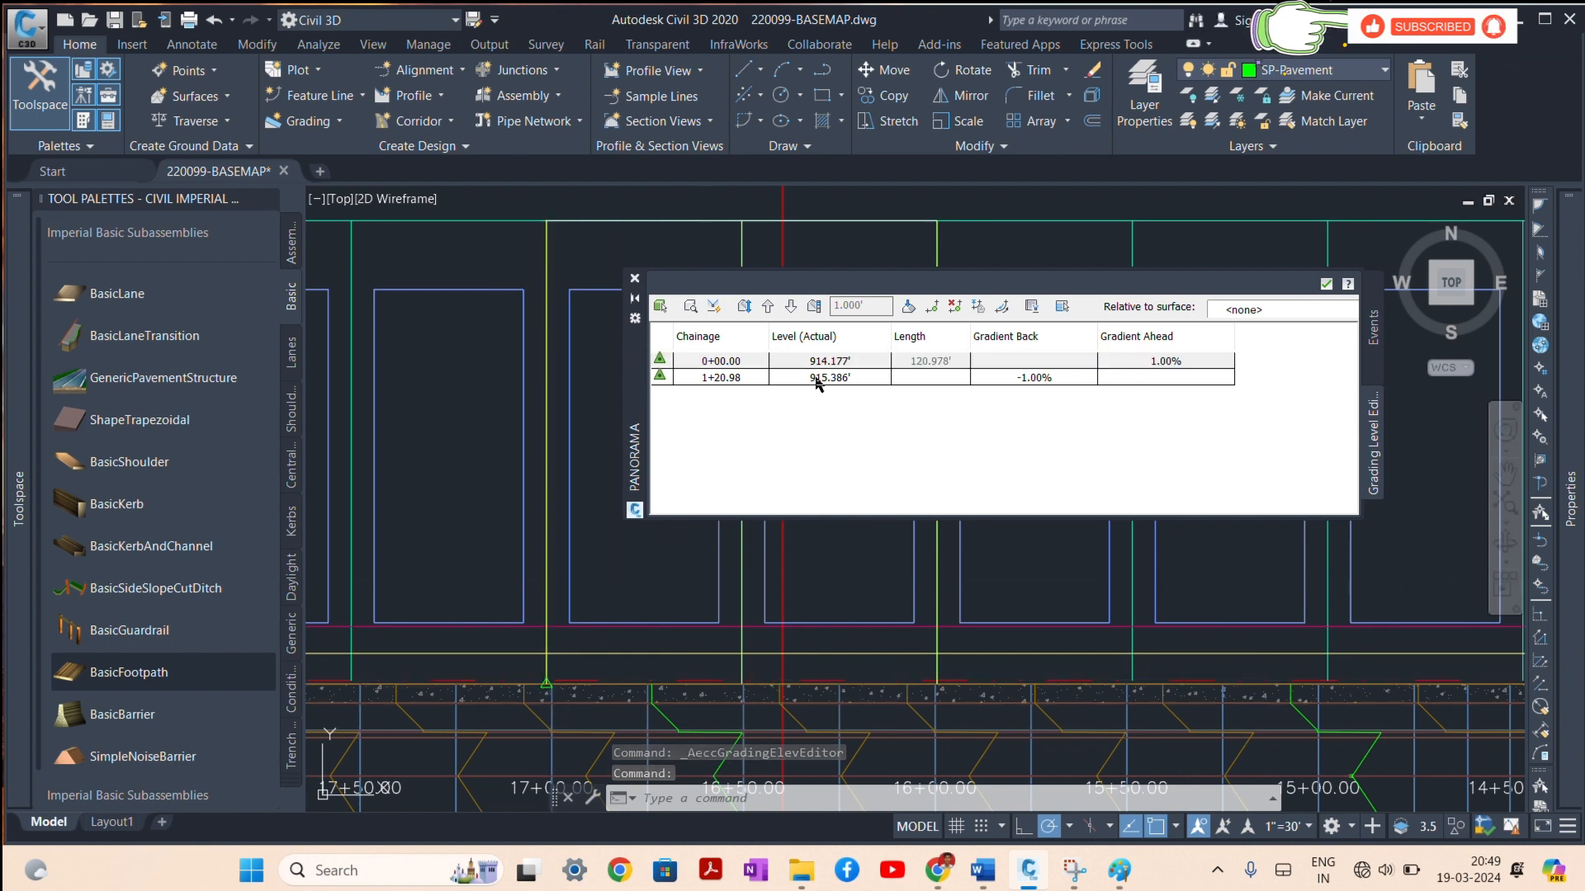
{"action": "left_click", "coordinate": [825, 381]}
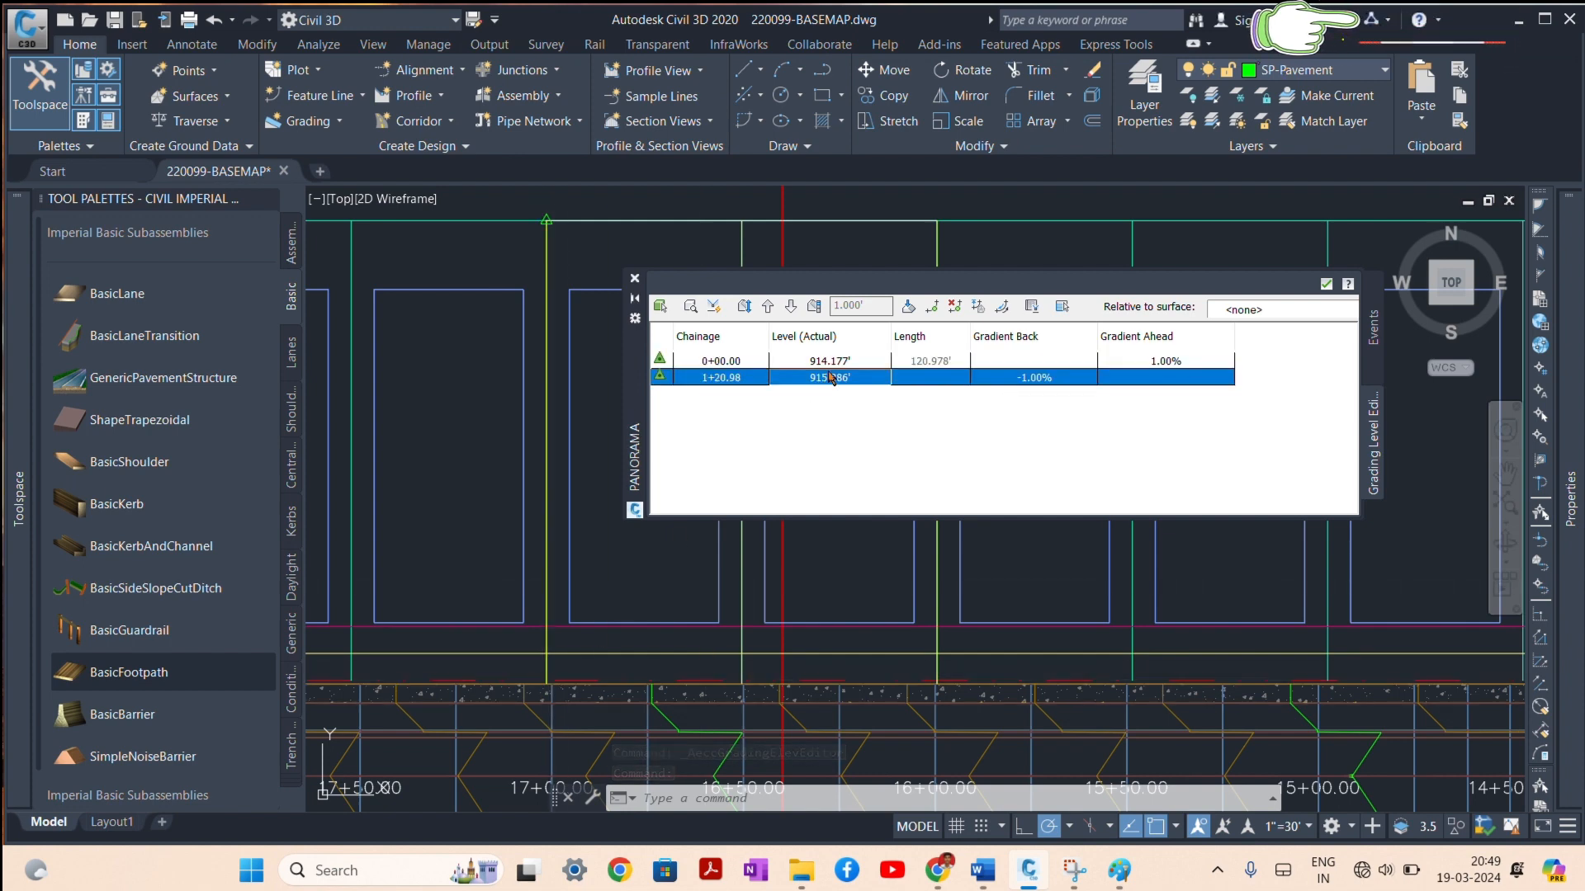
{"action": "left_click", "coordinate": [835, 366]}
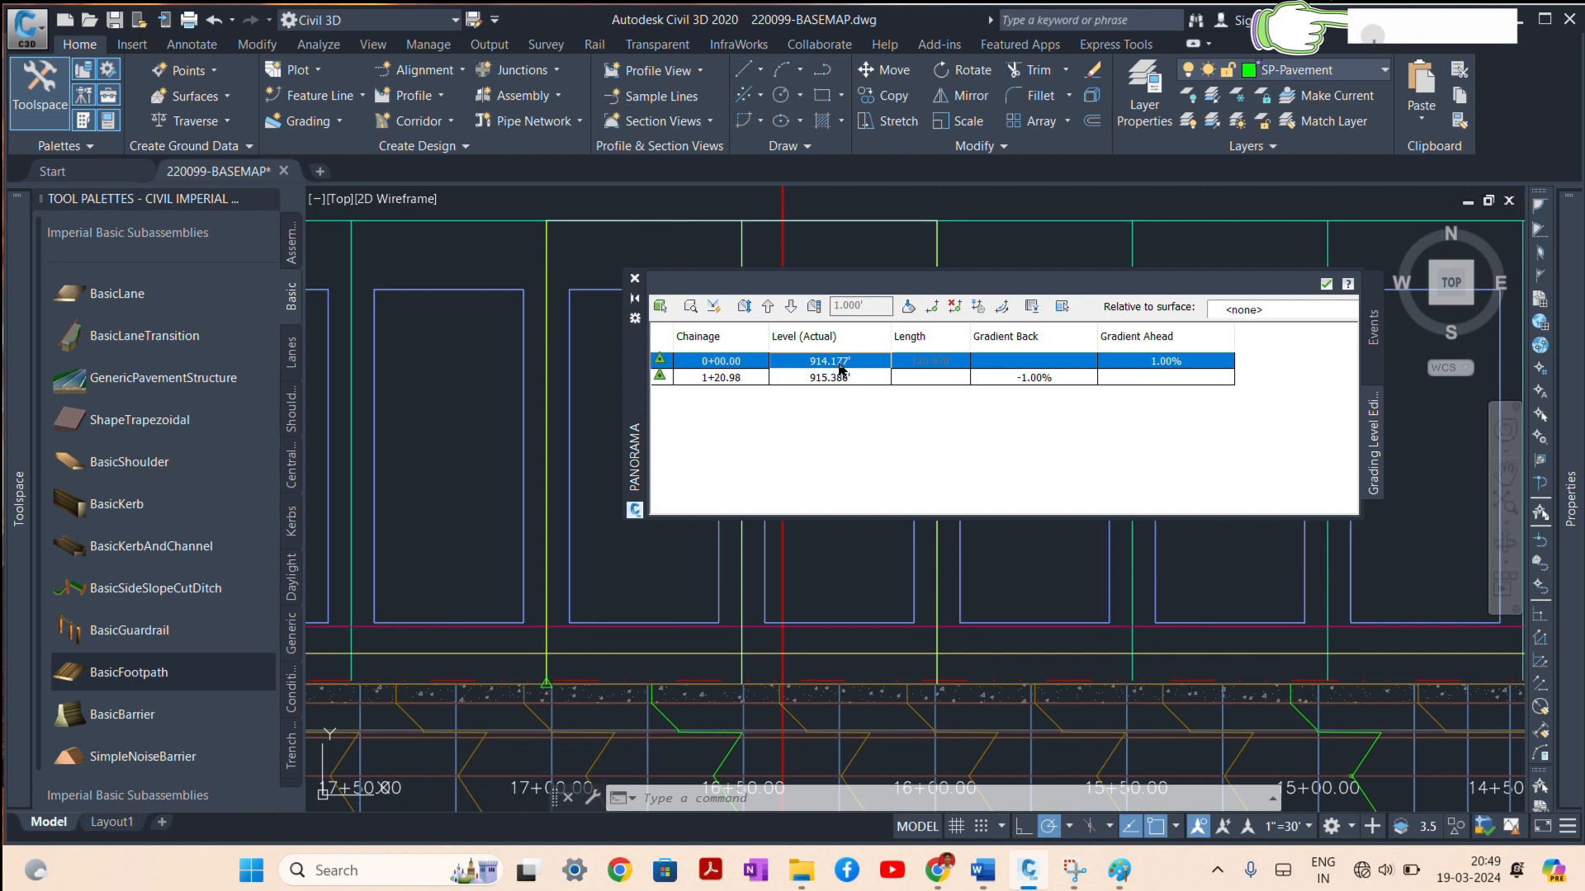
{"action": "left_click", "coordinate": [1325, 285]}
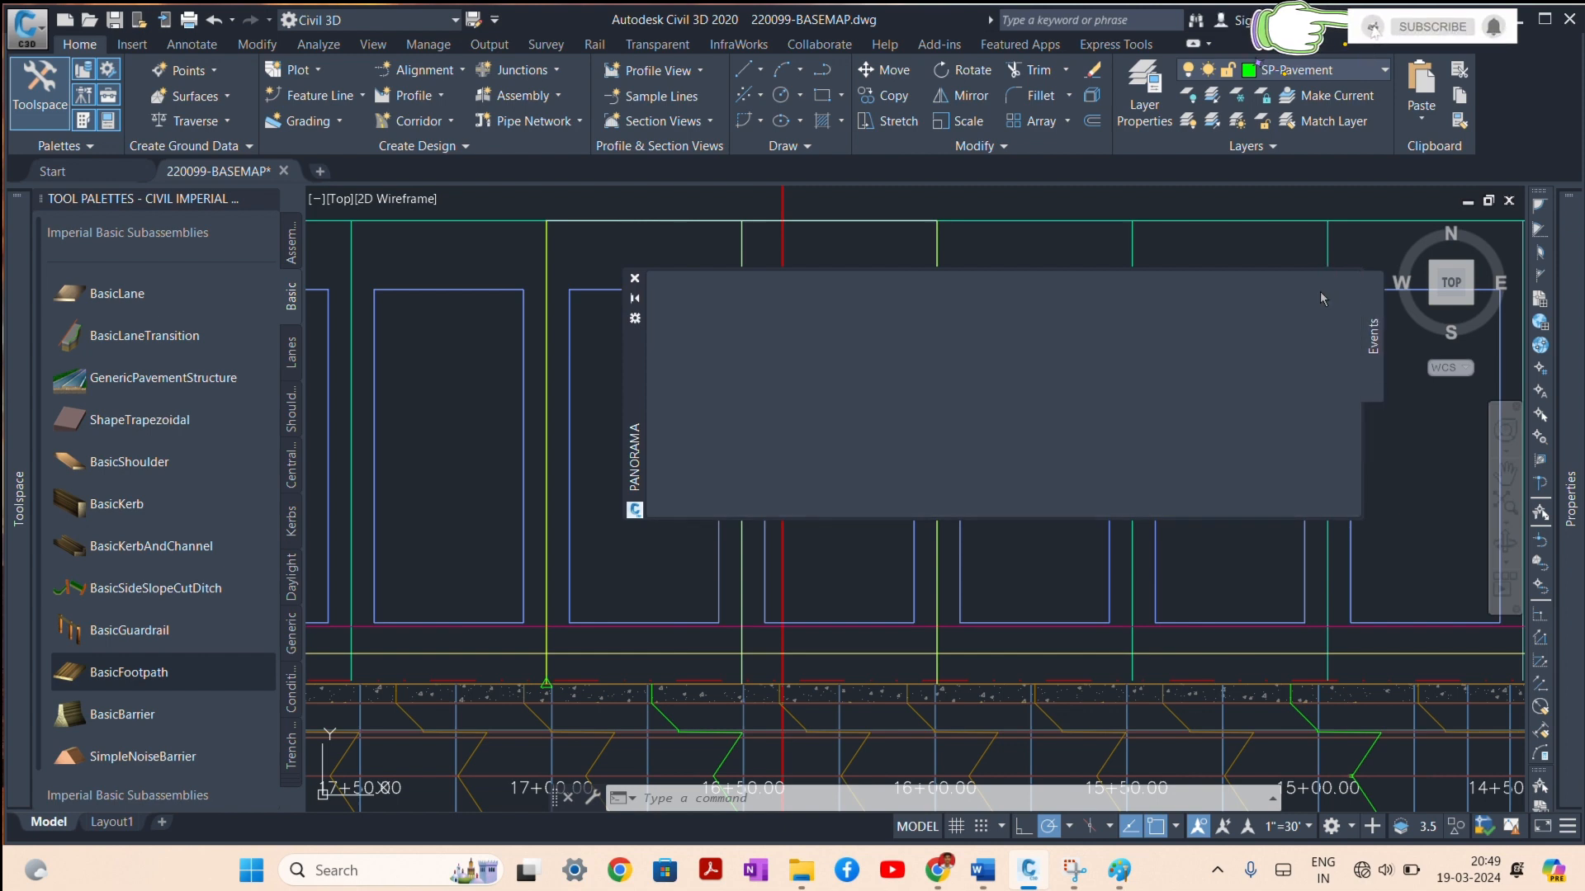
{"action": "left_click", "coordinate": [634, 279]}
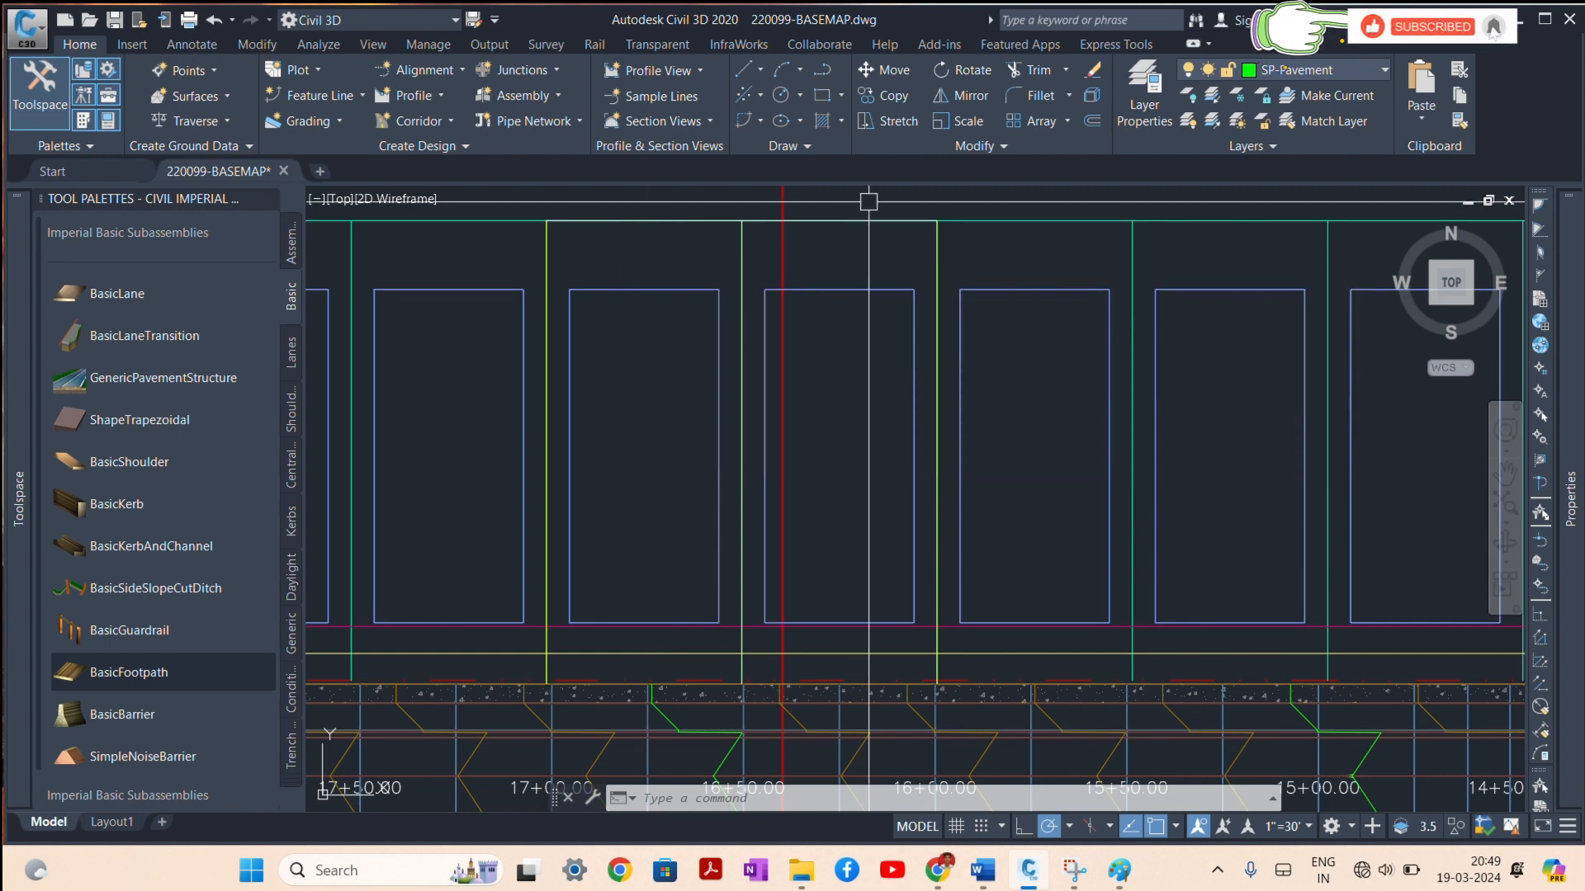
Step: Set a gradient of 1 on the shared middle boundary feature line, from its roadside end to its rear end, accepting the default start level
{"action": "left_click", "coordinate": [740, 418]}
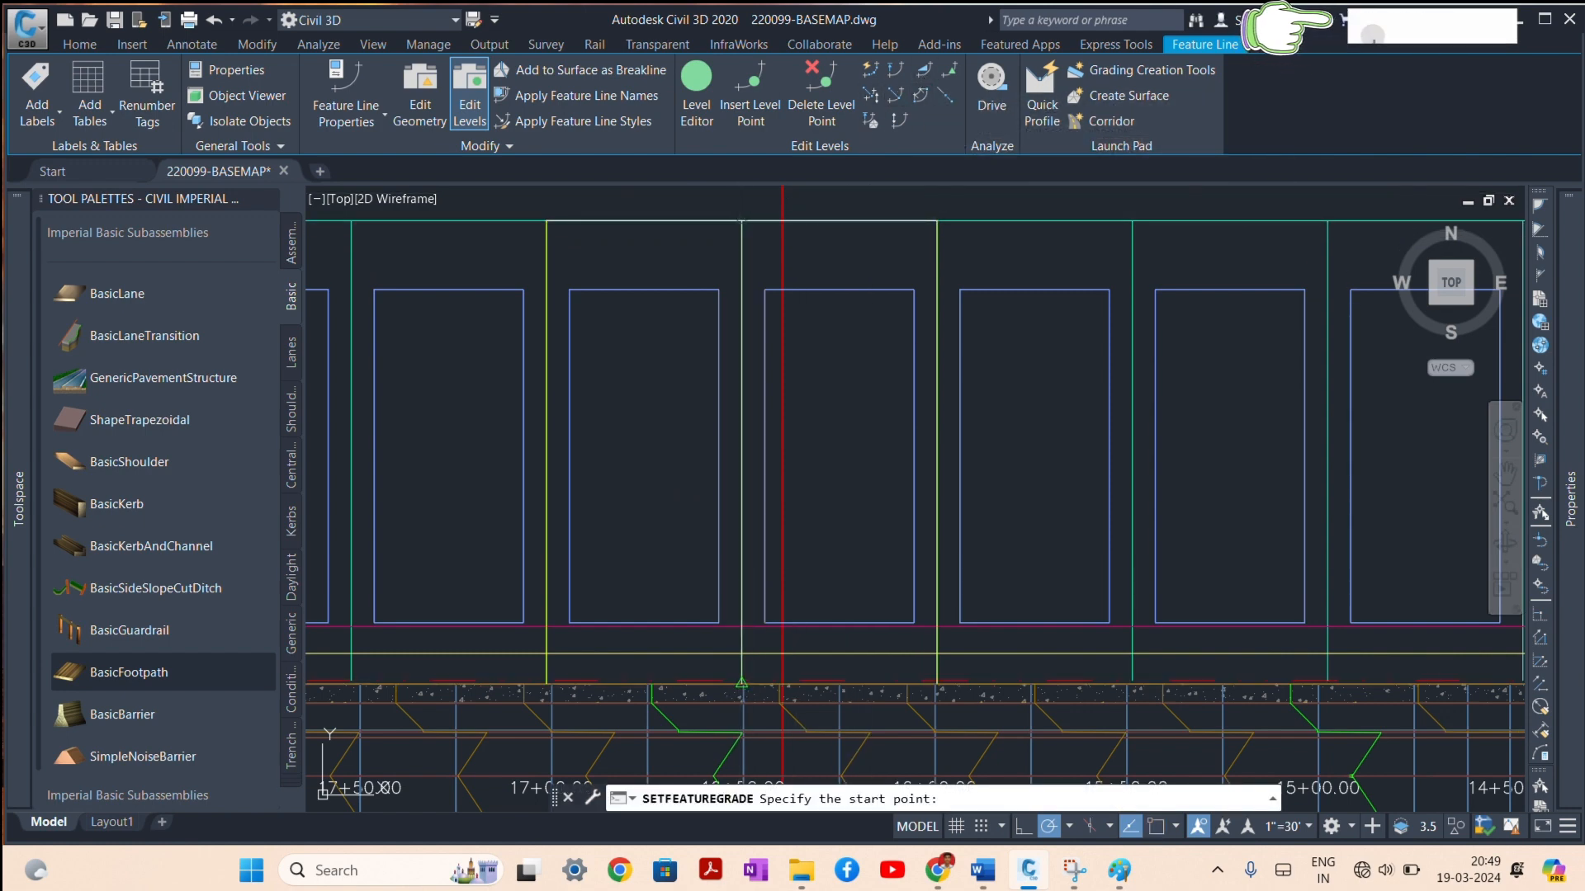
{"action": "left_click", "coordinate": [742, 683]}
{"action": "key", "text": "Return"}
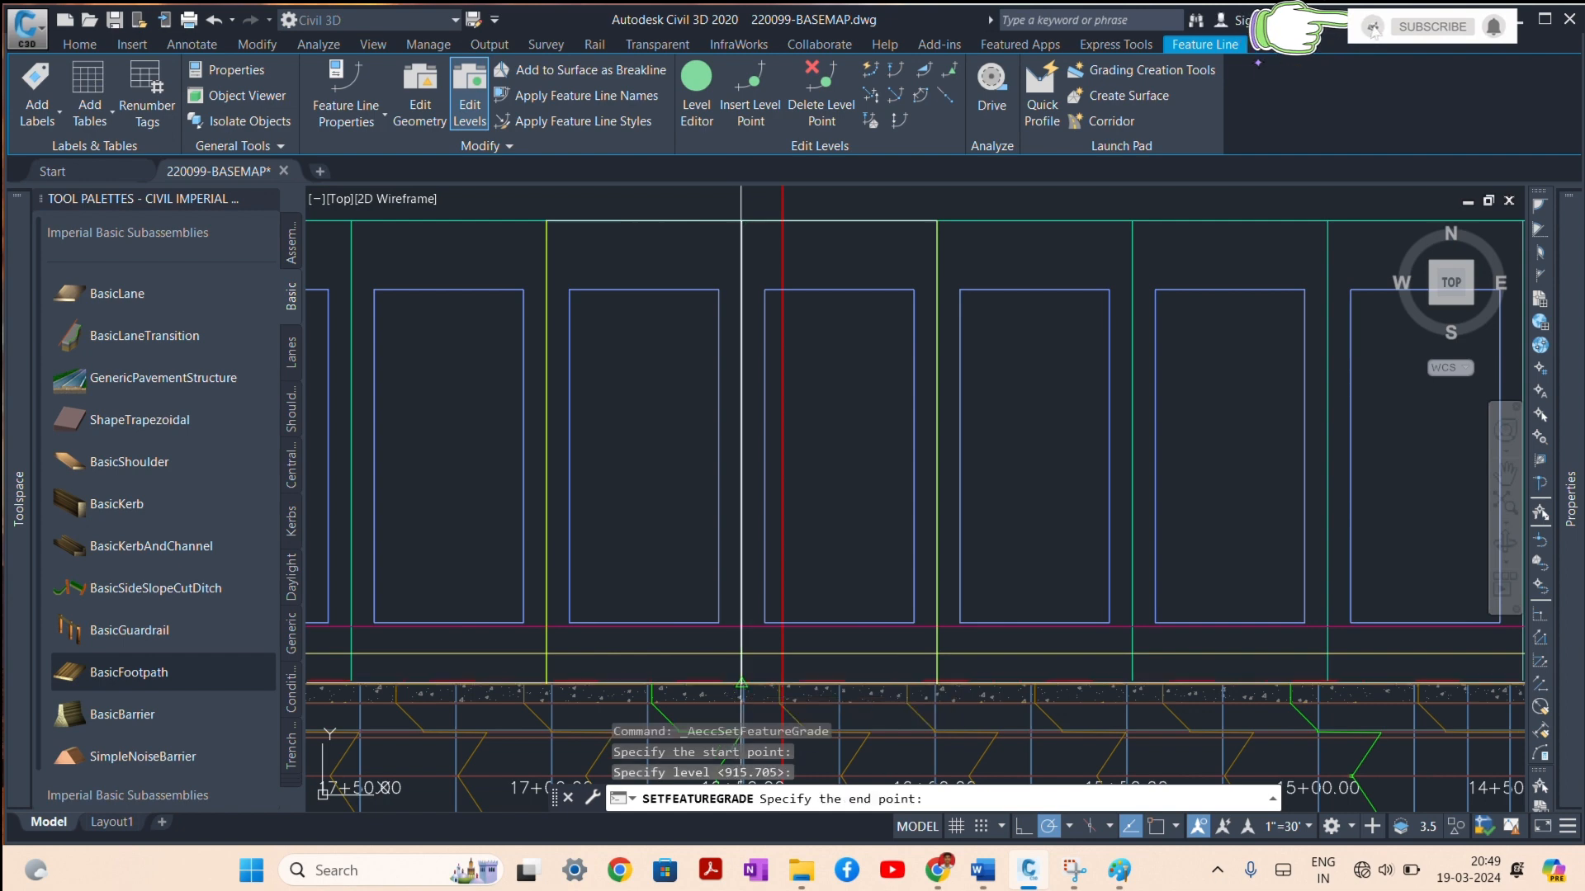
{"action": "left_click", "coordinate": [743, 221]}
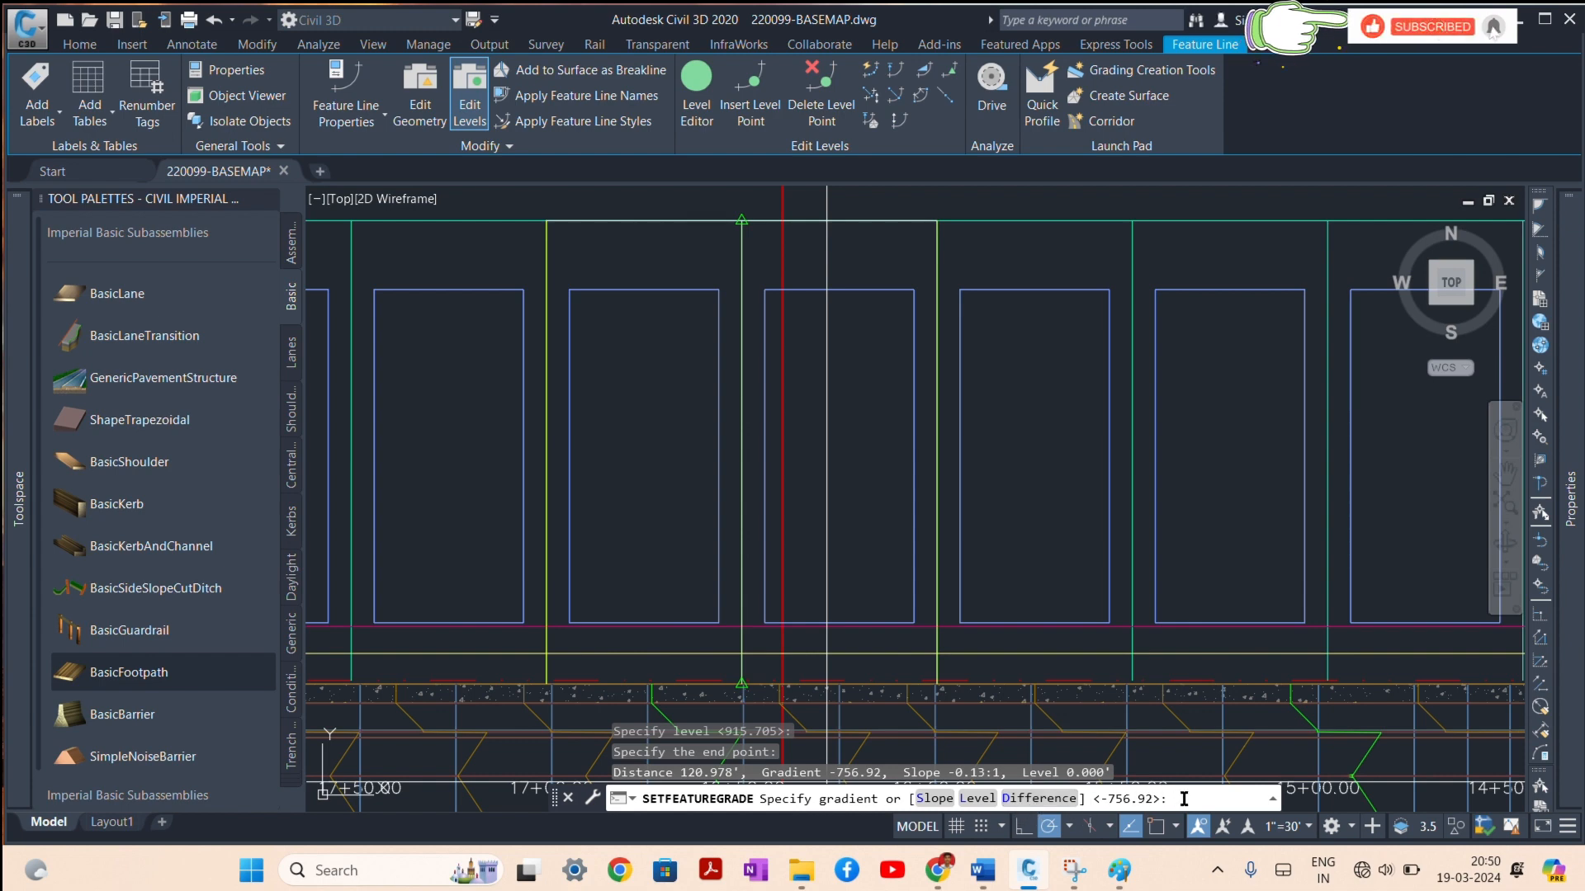
{"action": "type", "text": "1"}
{"action": "key", "text": "Return"}
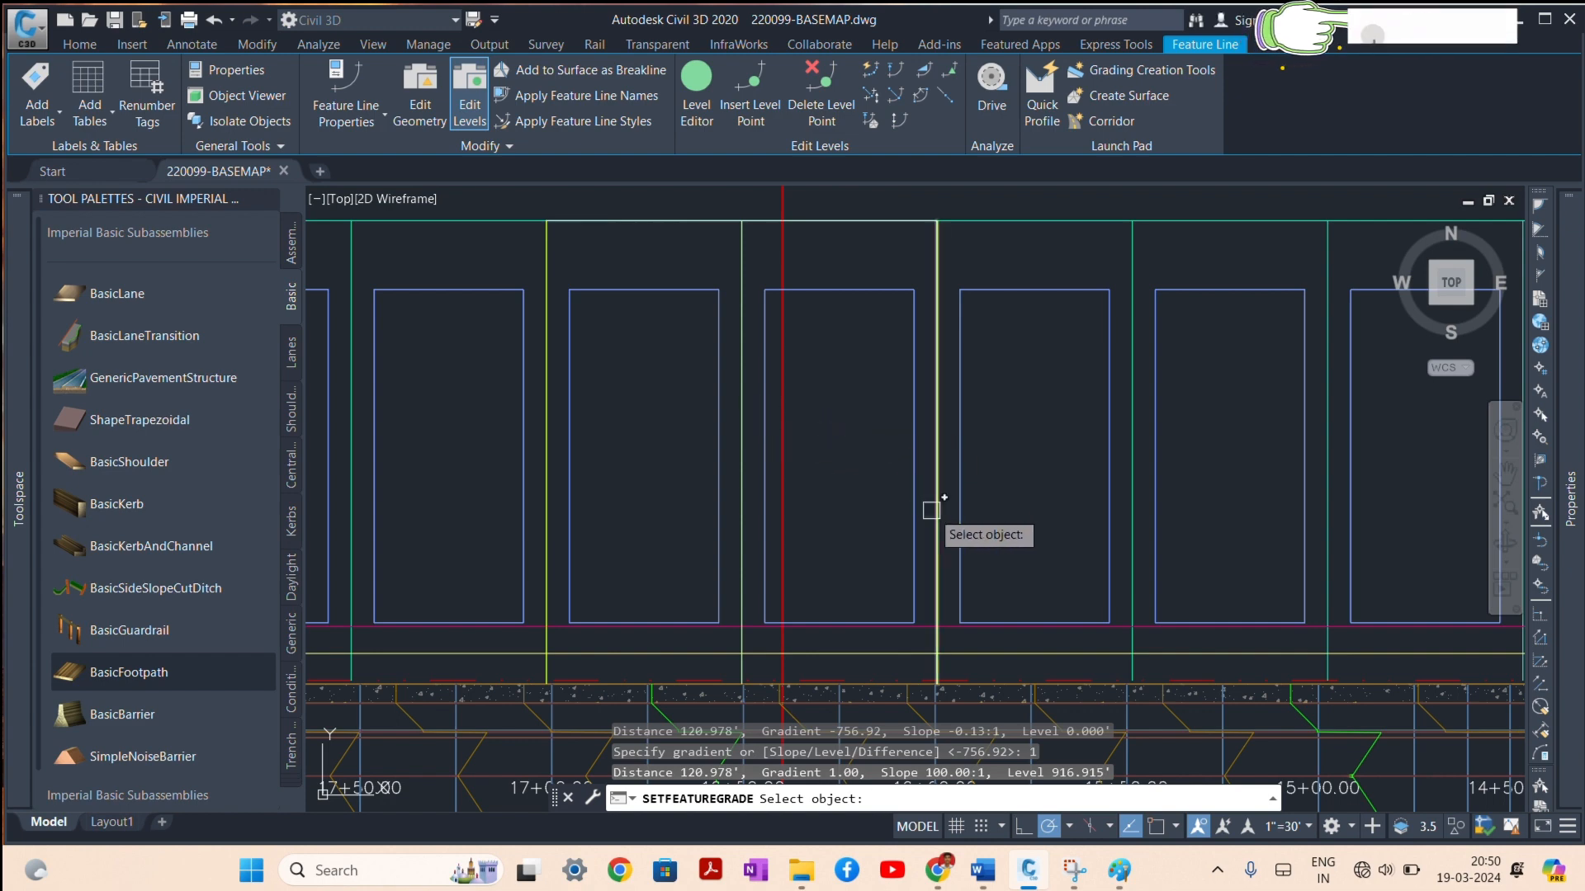
{"action": "key", "text": "Escape"}
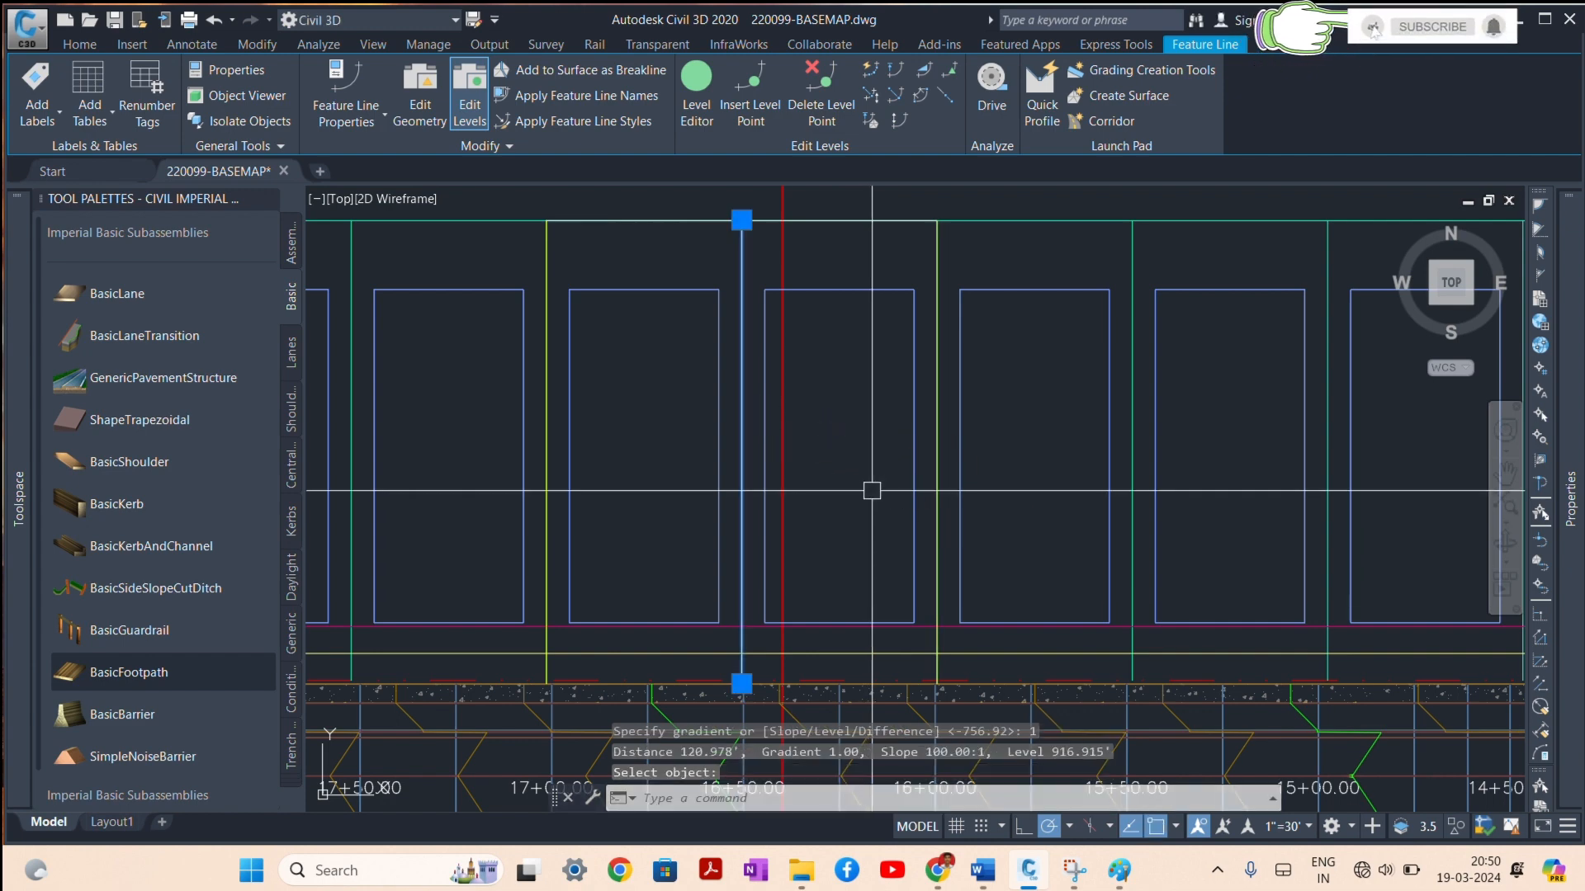
{"action": "key", "text": "Escape"}
{"action": "key", "text": "Escape"}
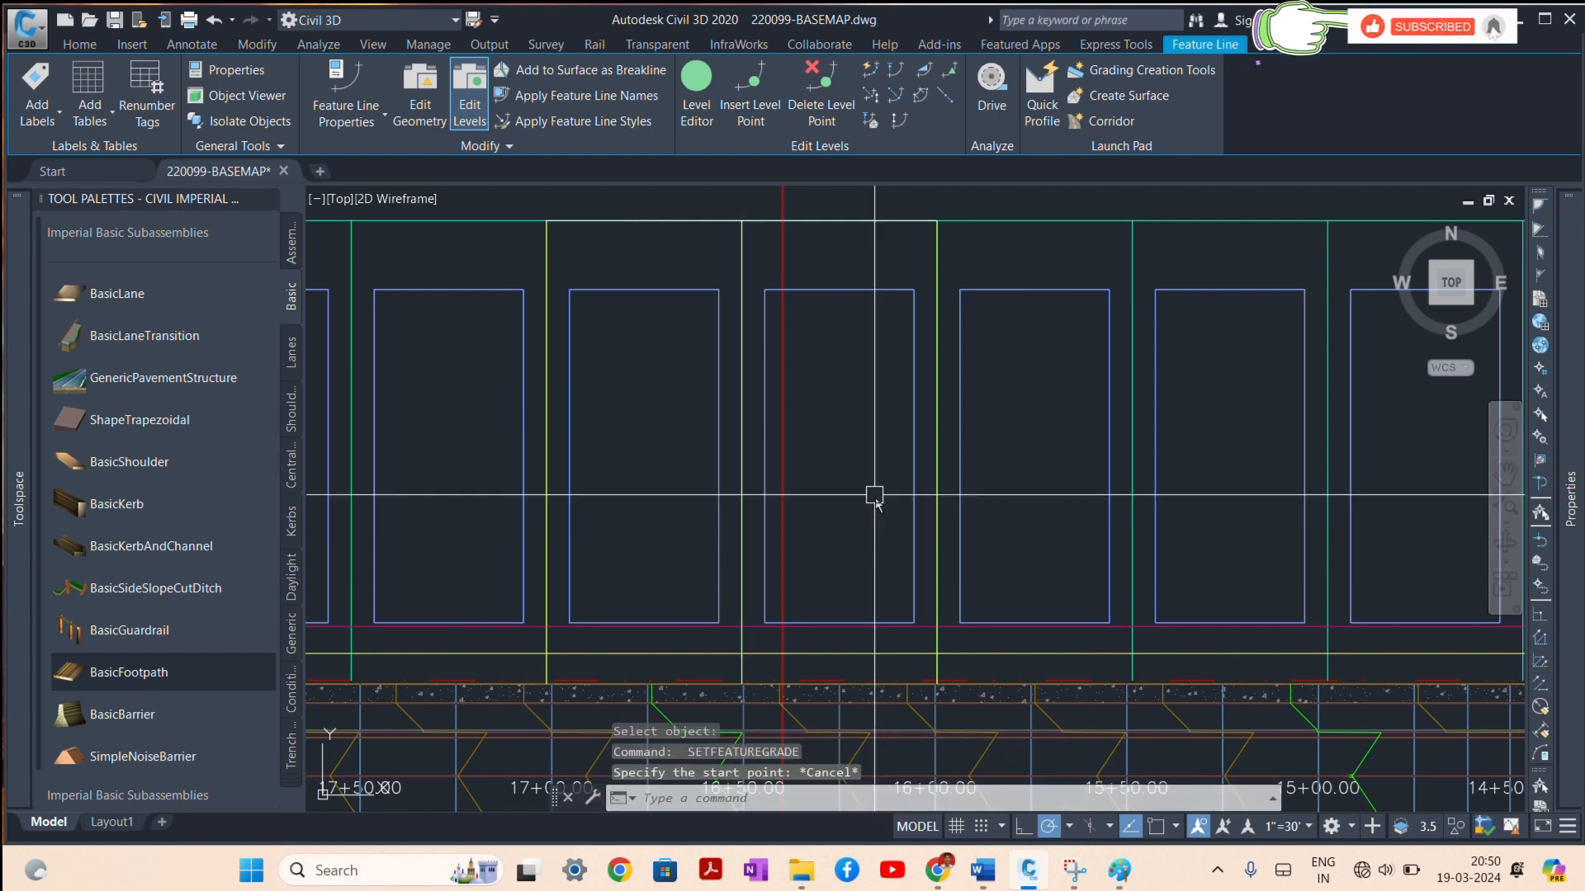
Step: Set a gradient of 1 on the east side boundary feature line from the roadside end to the rear end, accepting the default start level
{"action": "left_click", "coordinate": [937, 477]}
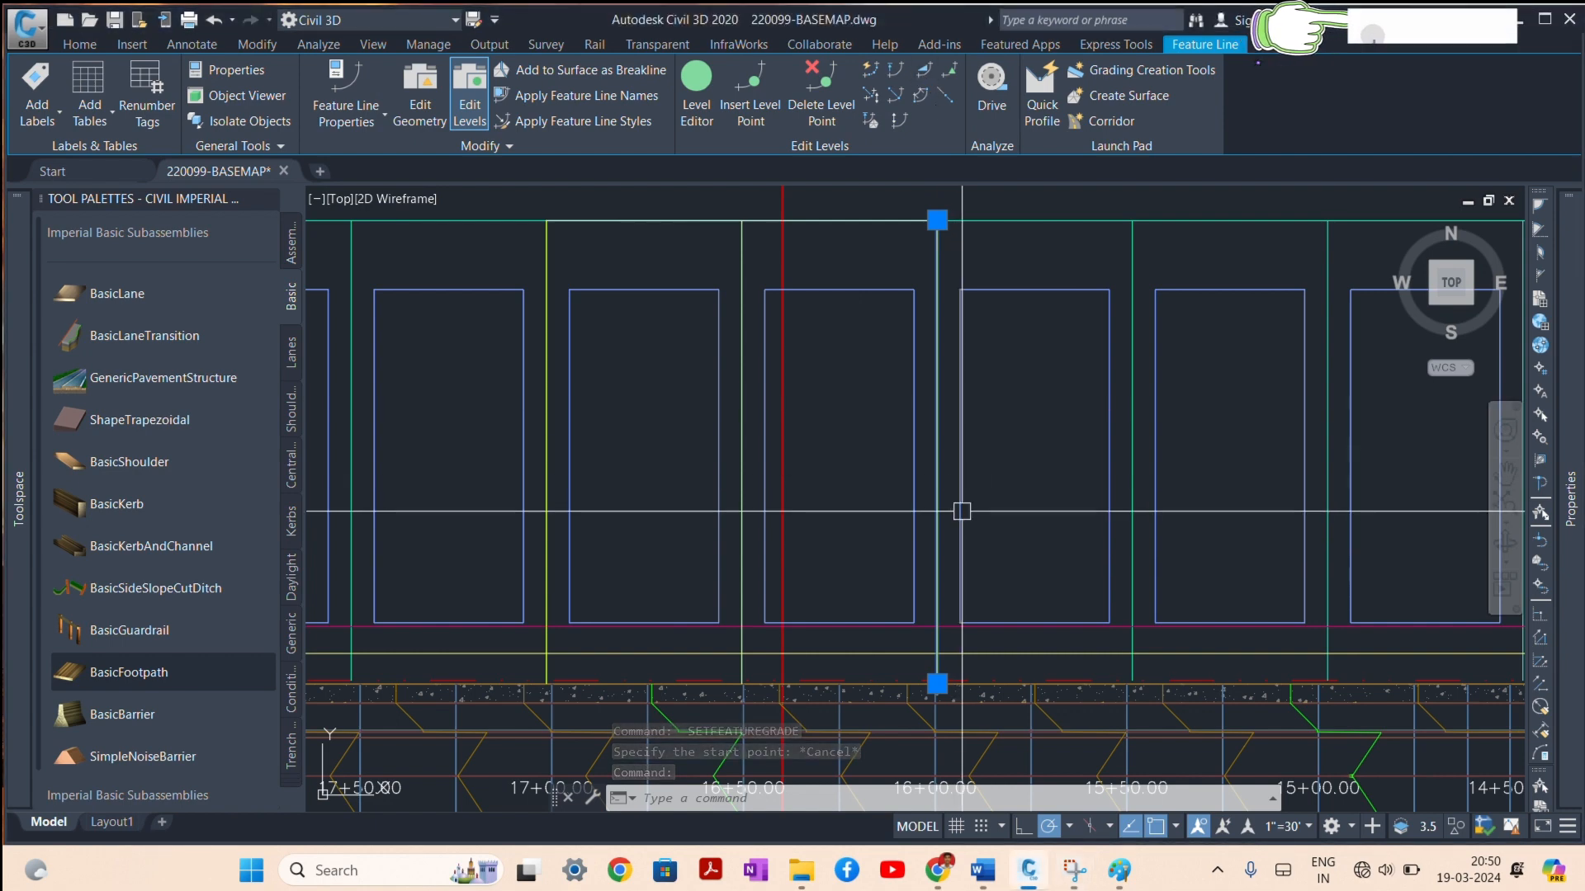
{"action": "left_click", "coordinate": [924, 74]}
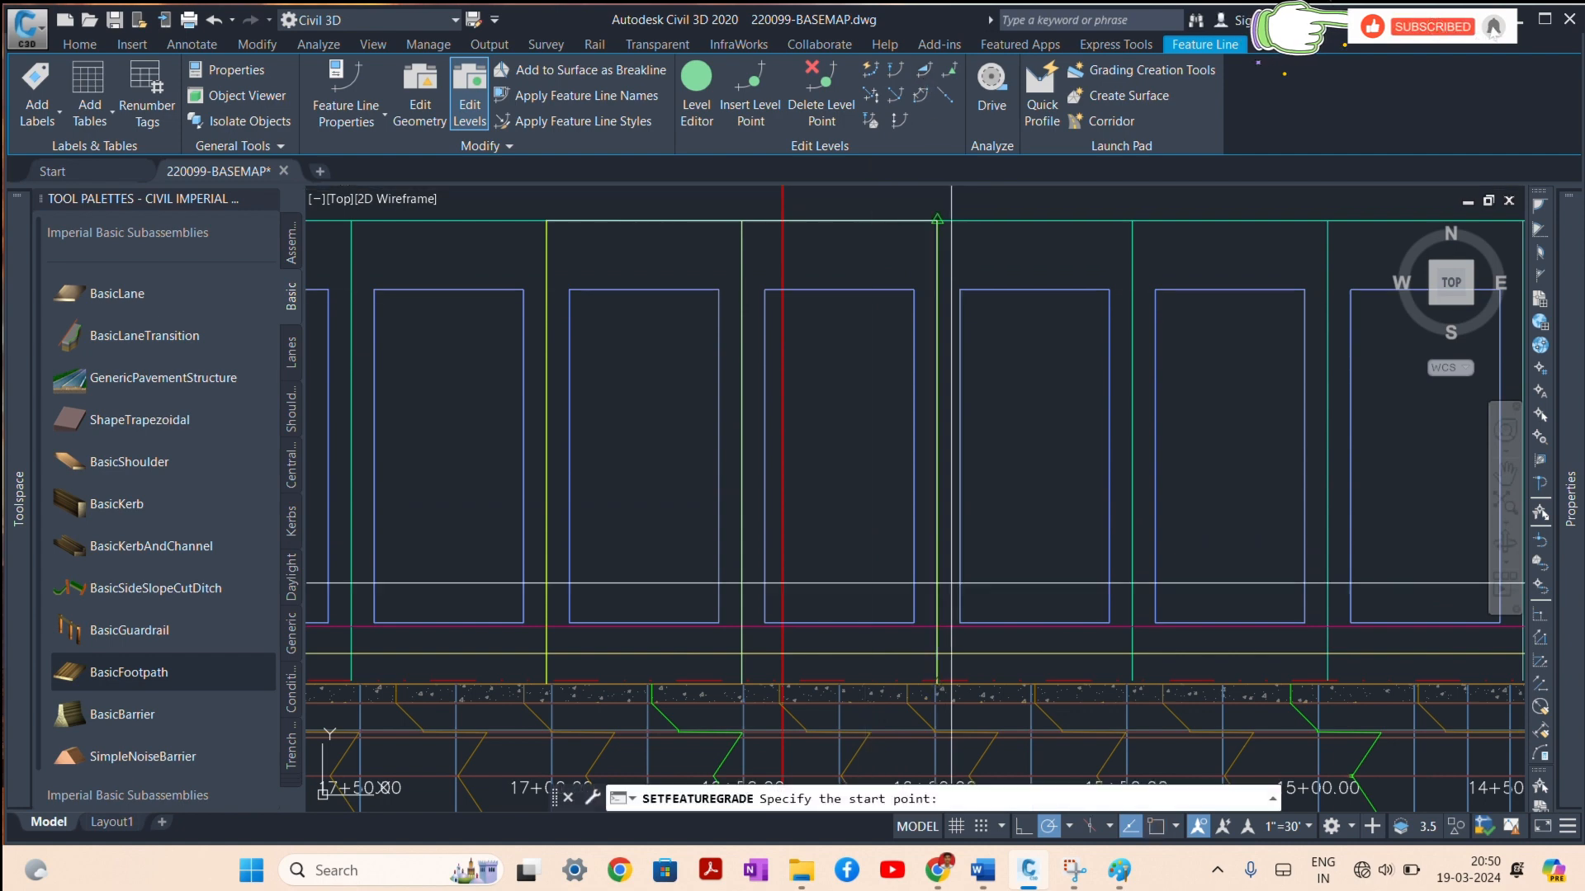
{"action": "left_click", "coordinate": [936, 683]}
{"action": "key", "text": "Return"}
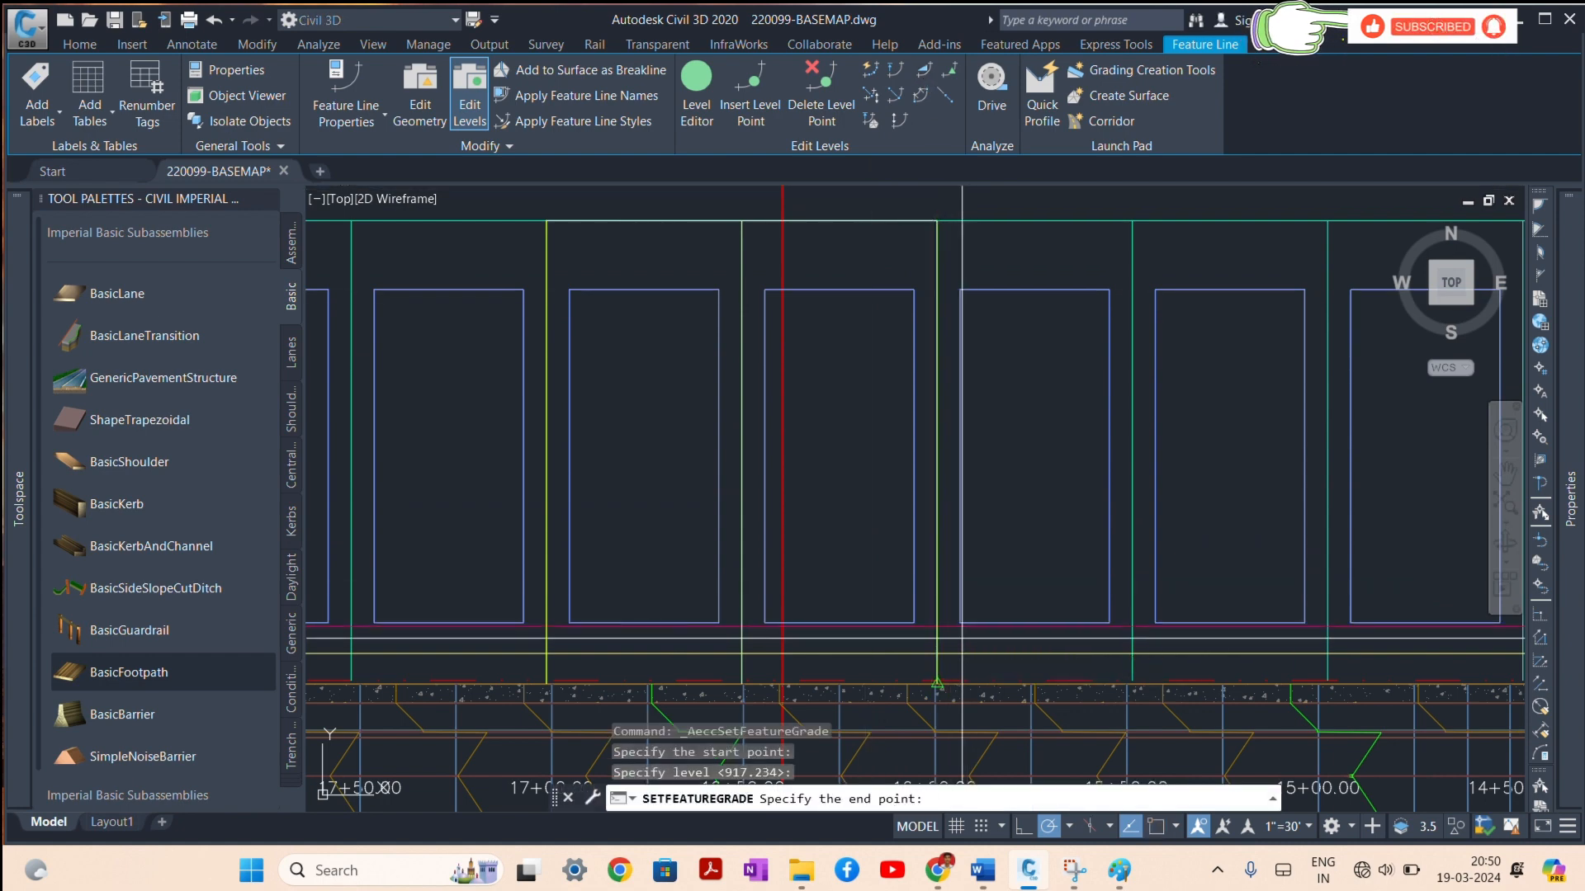
{"action": "left_click", "coordinate": [948, 220]}
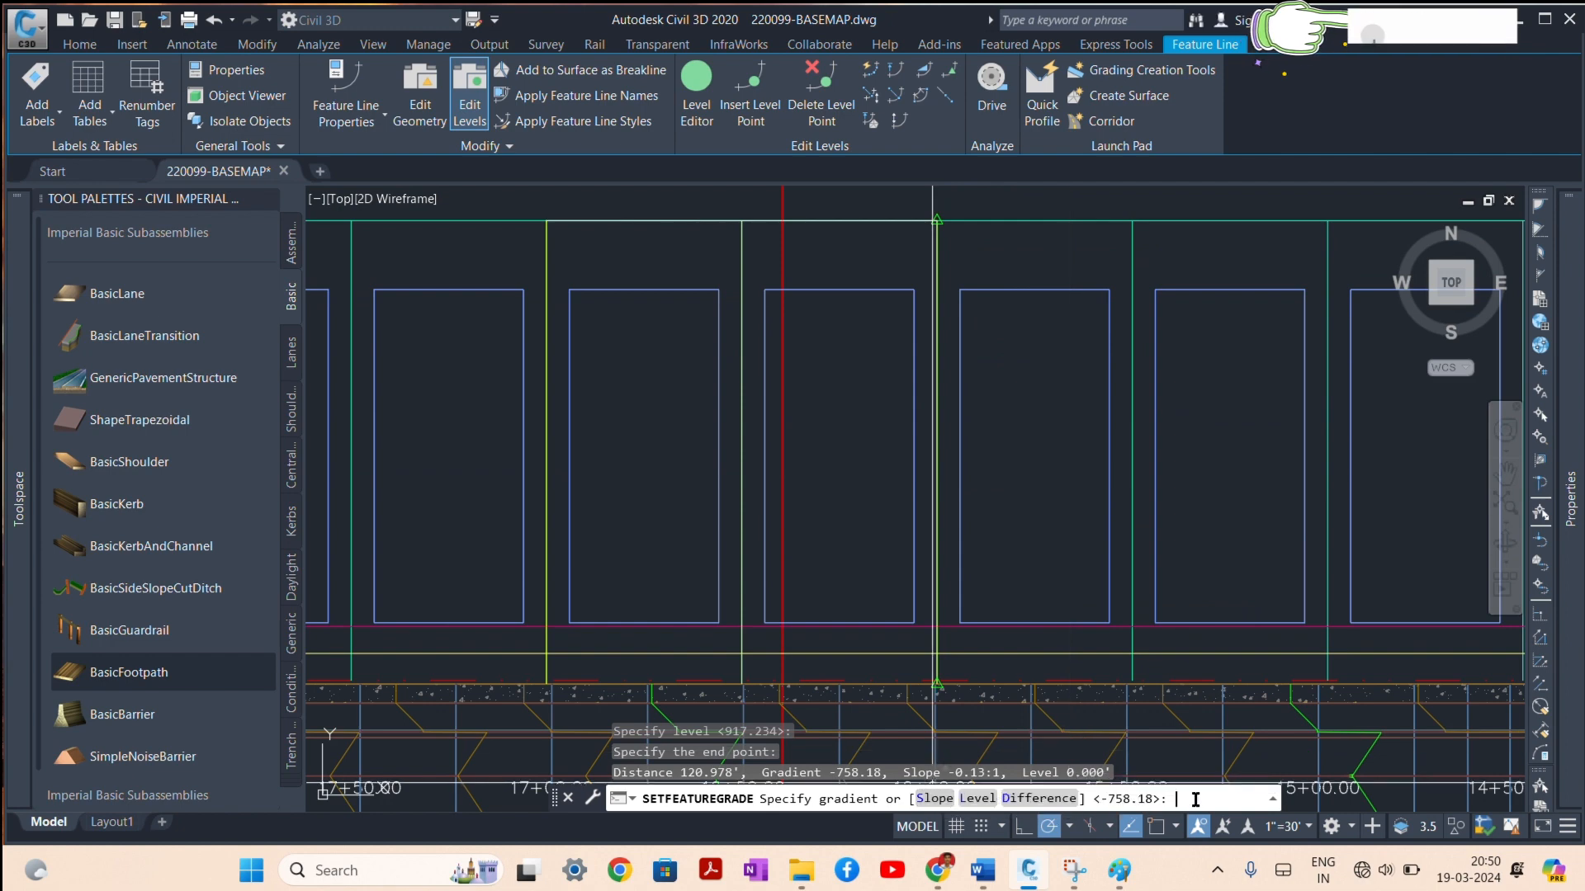
{"action": "type", "text": "-"}
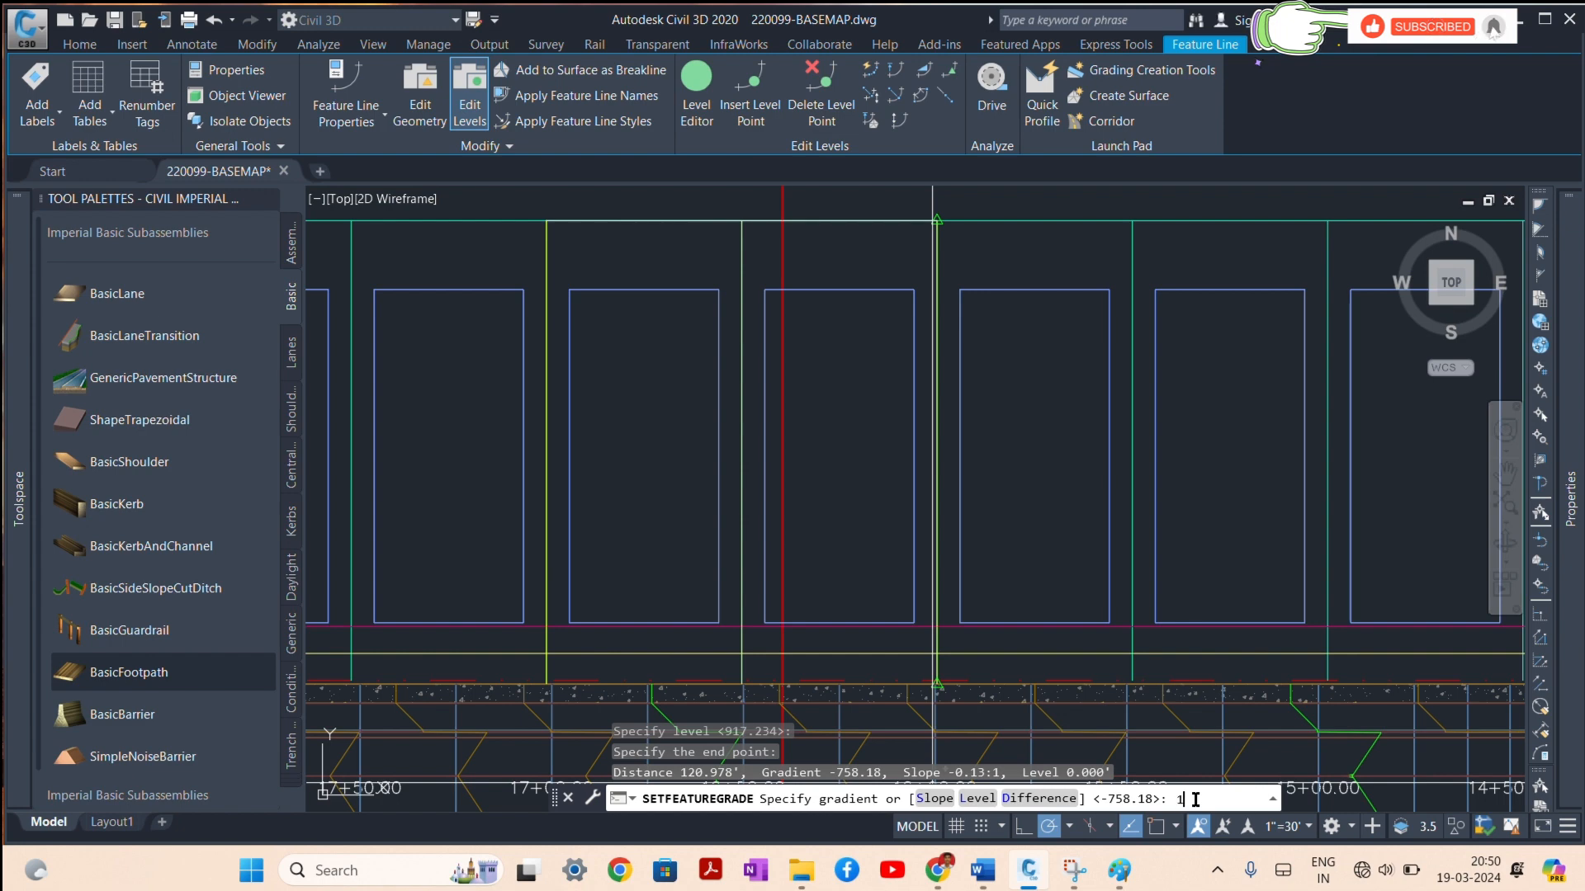
{"action": "key", "text": "Return"}
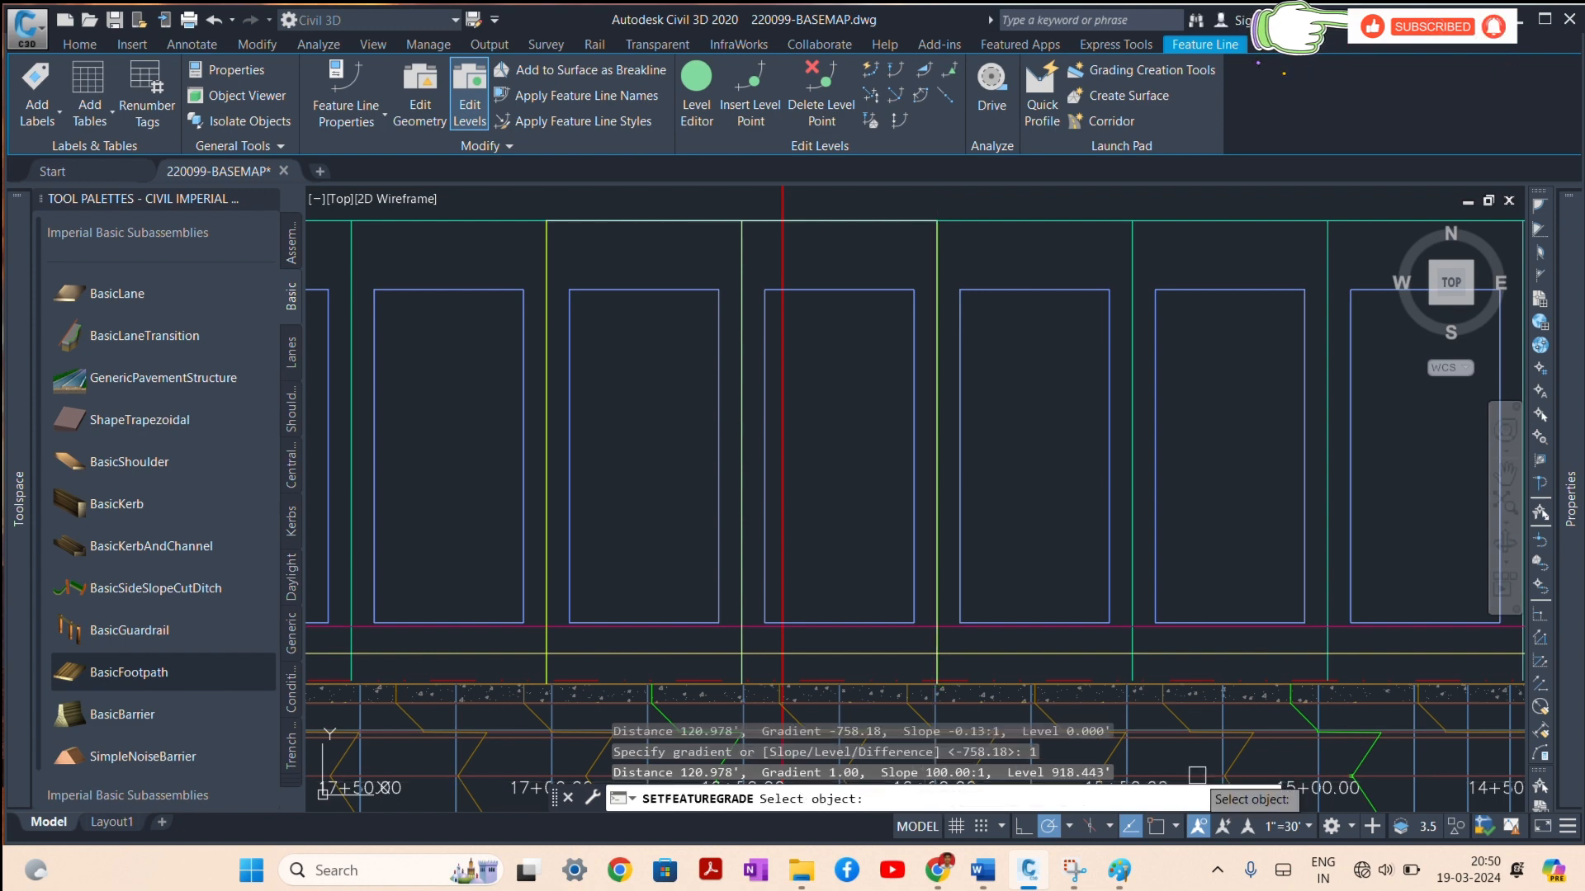
{"action": "key", "text": "Return"}
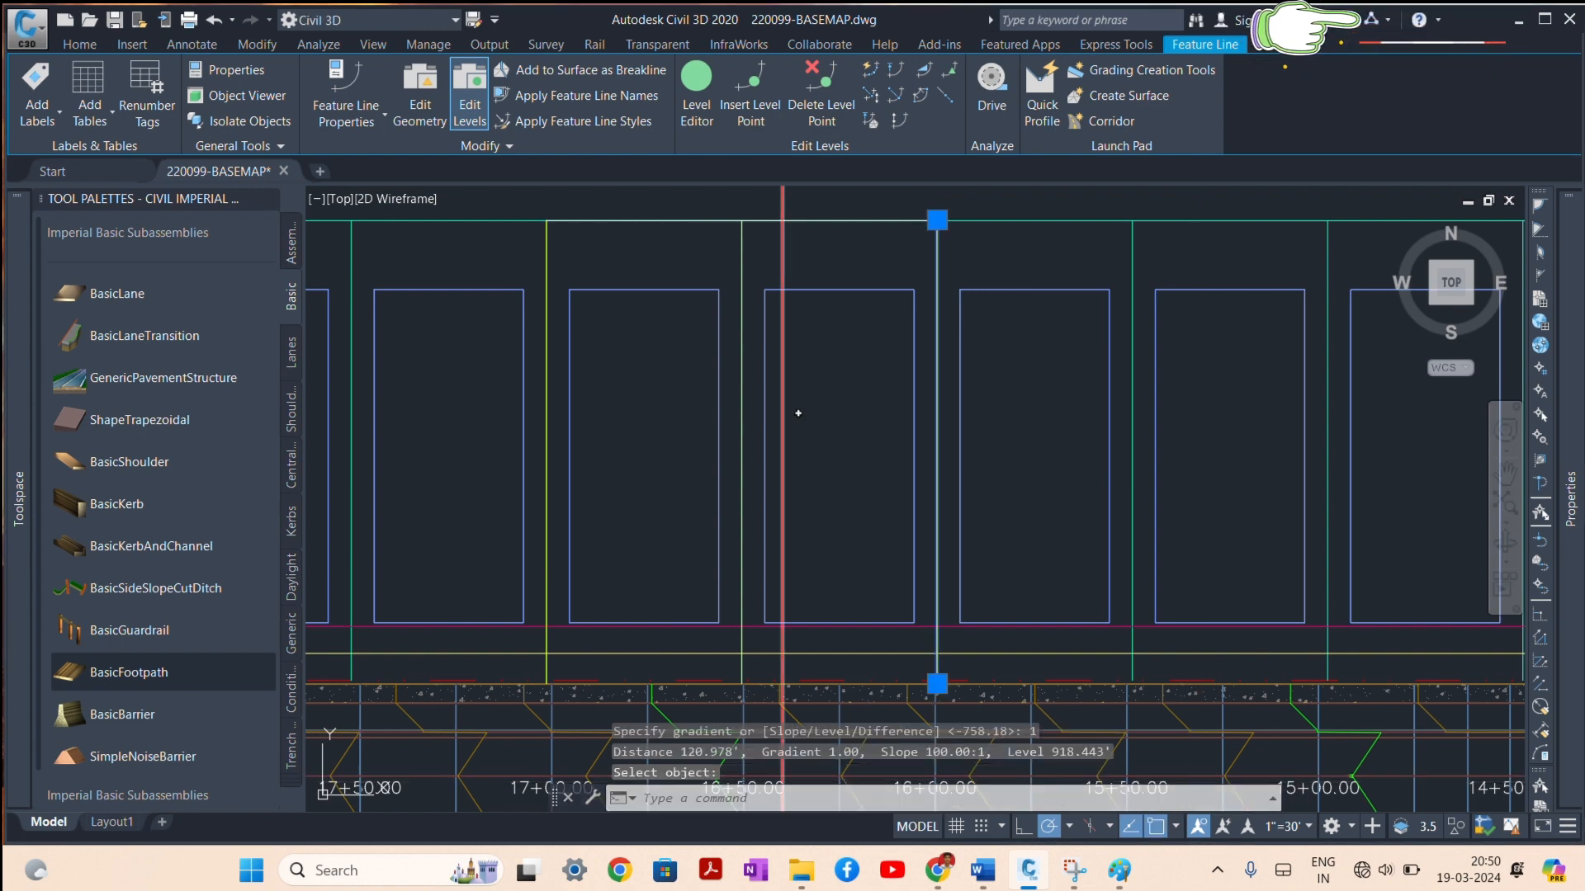
{"action": "key", "text": "Escape"}
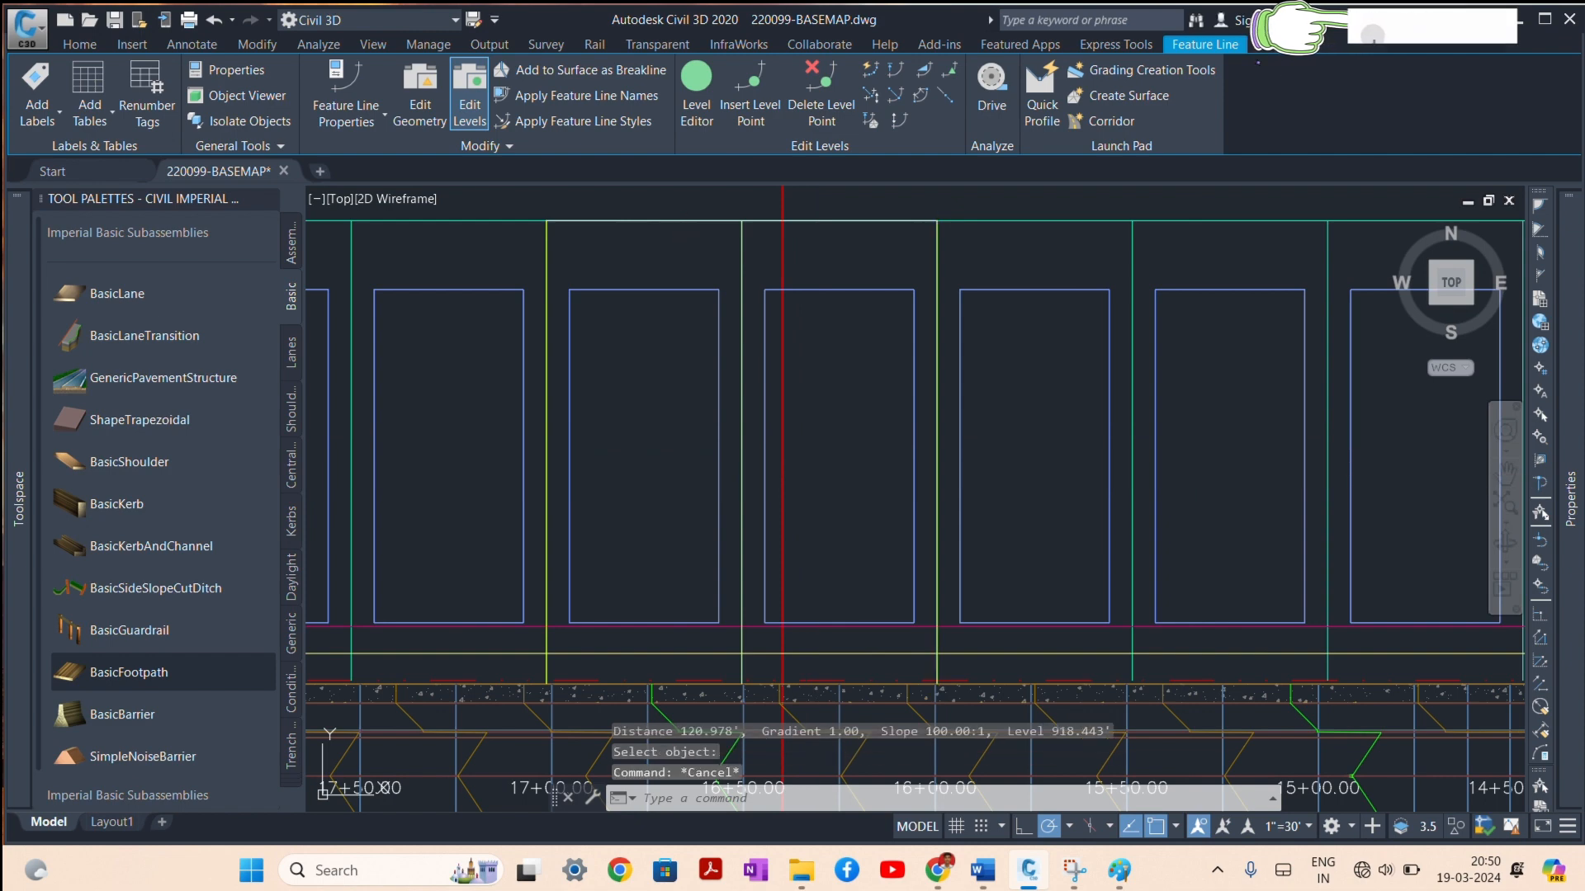
Step: Check the levels of the rear boundary feature line in the Level Editor and close the Panorama window
{"action": "left_click", "coordinate": [684, 221]}
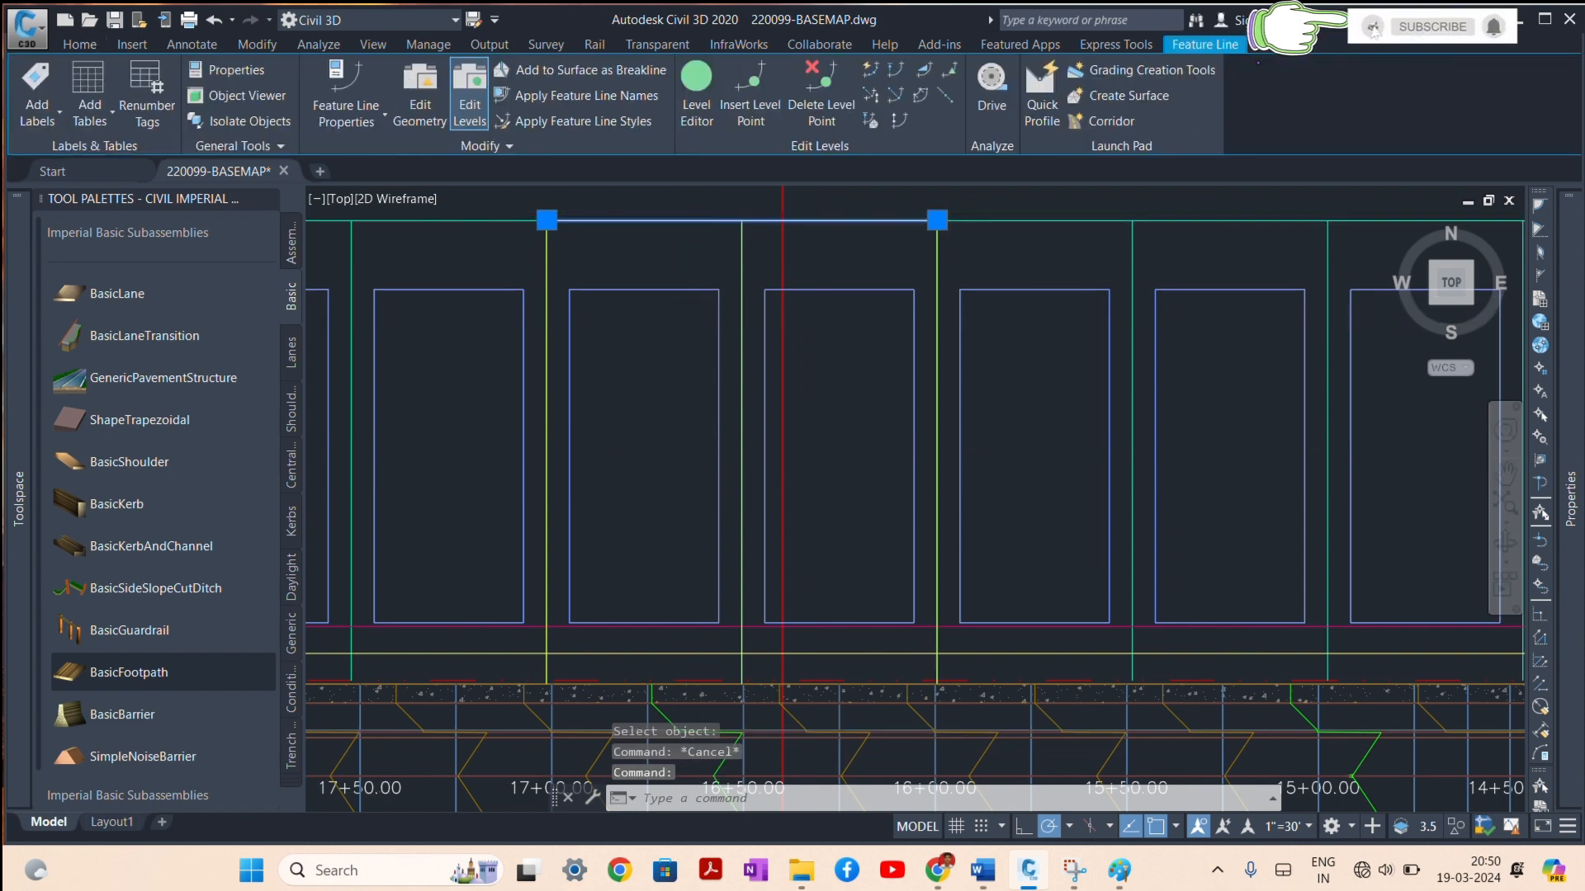
{"action": "scroll", "coordinate": [706, 322], "scroll_direction": "down", "scroll_amount": 2}
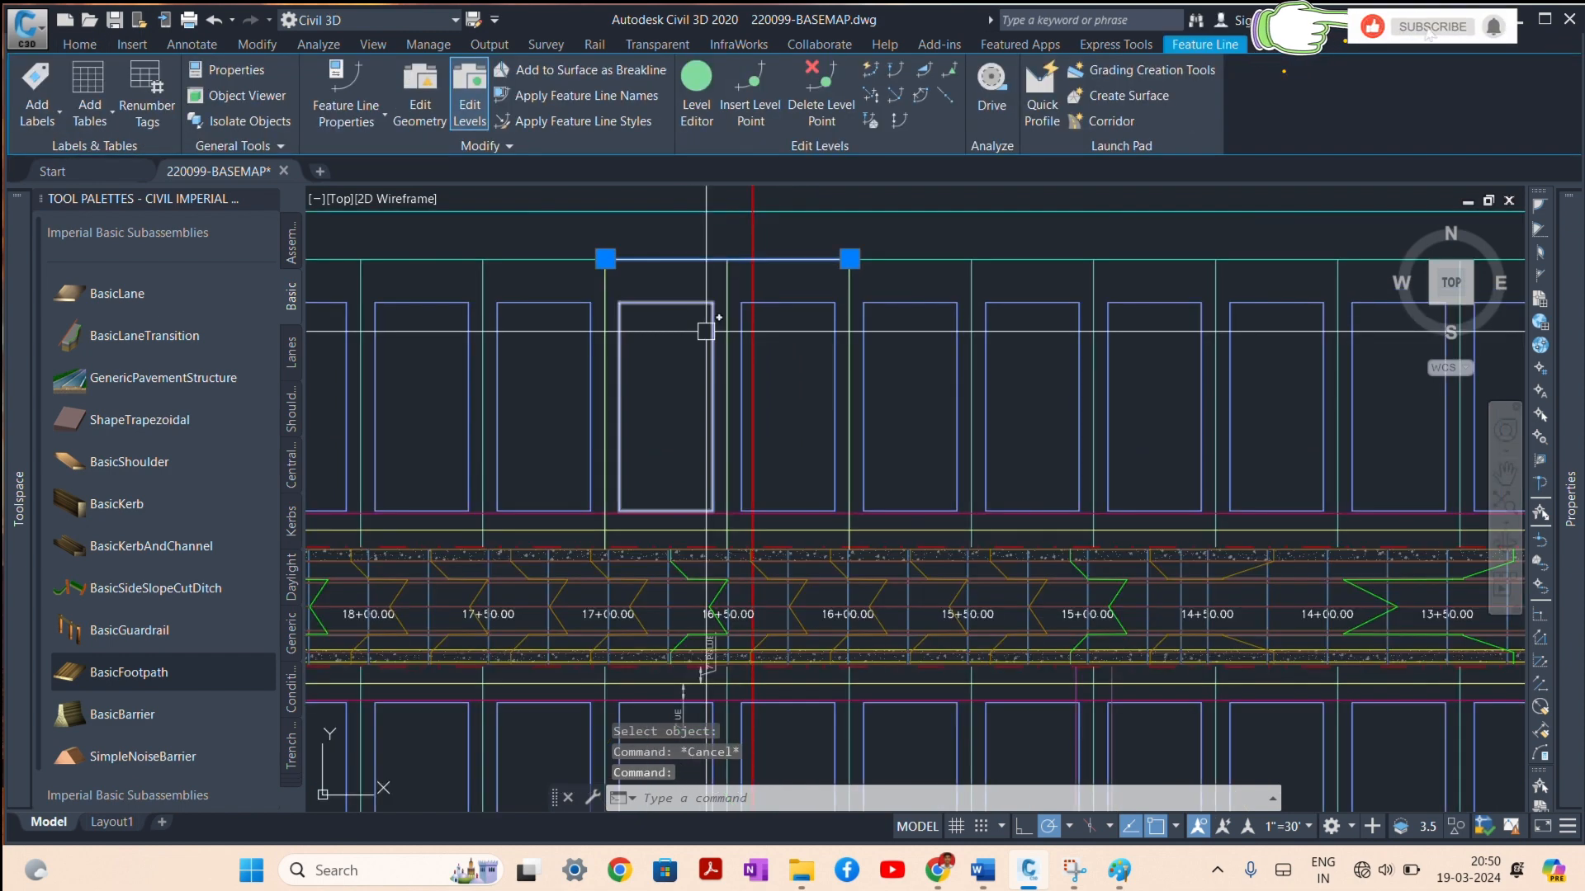
{"action": "right_click", "coordinate": [671, 381]}
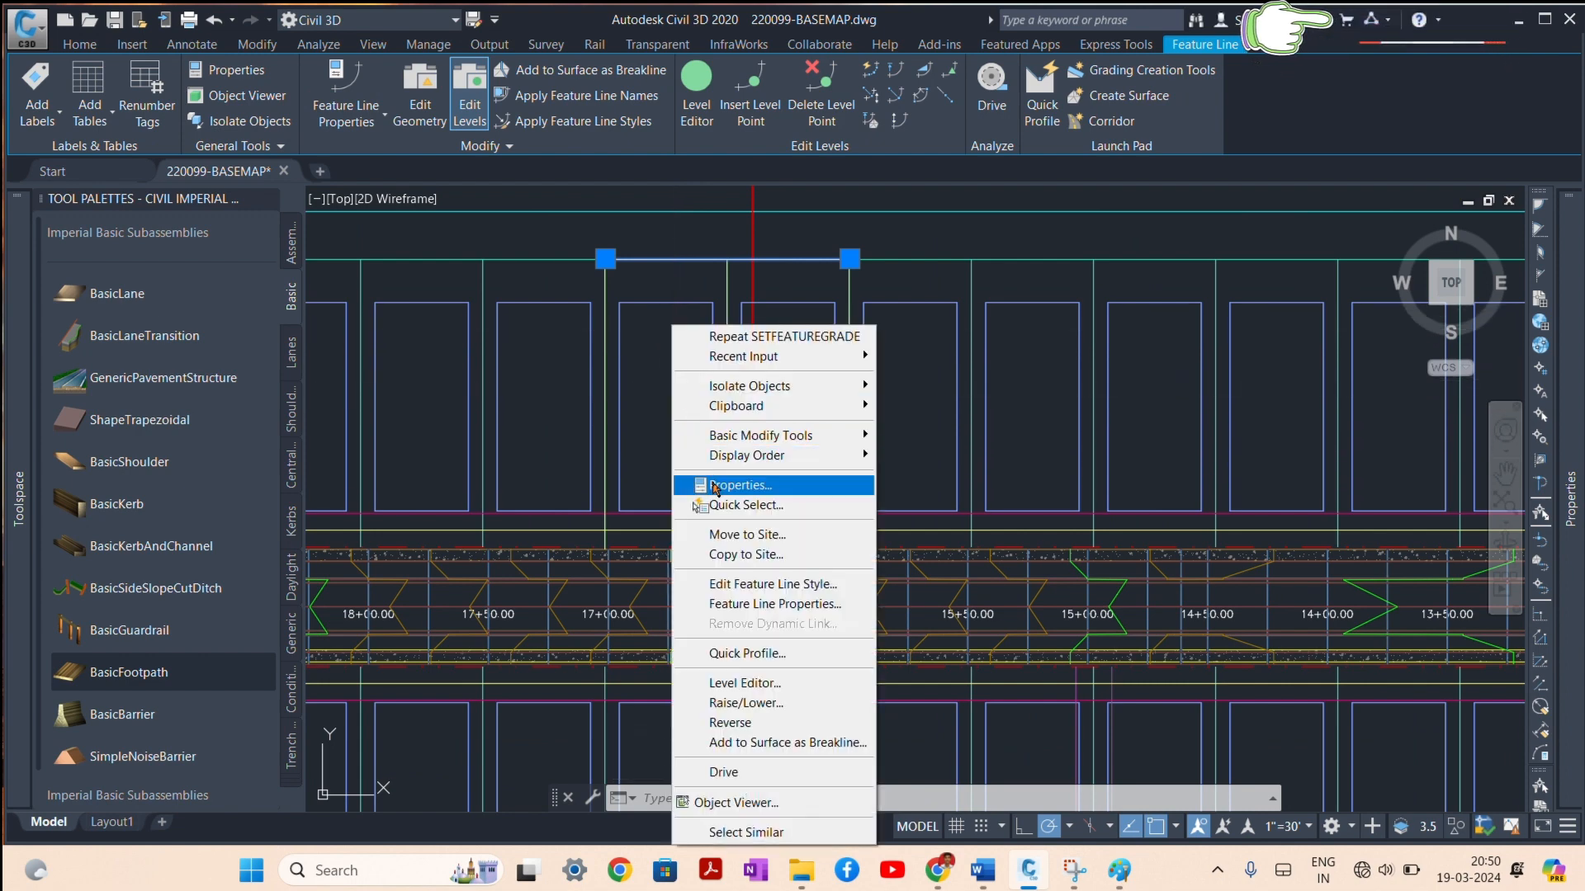
{"action": "left_click", "coordinate": [697, 95]}
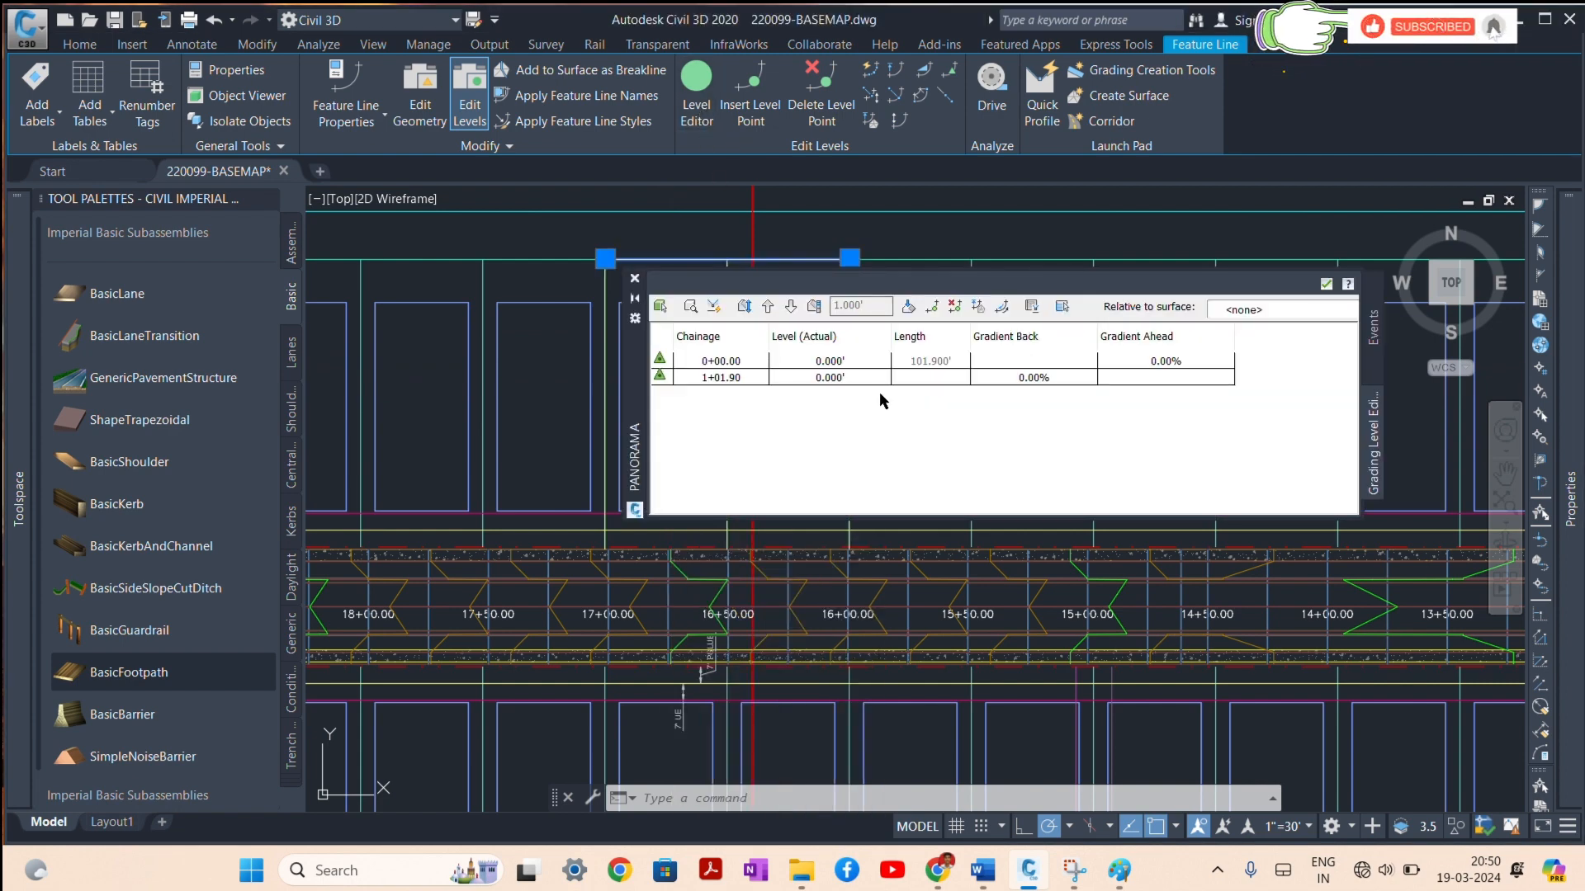
{"action": "left_click", "coordinate": [1326, 283]}
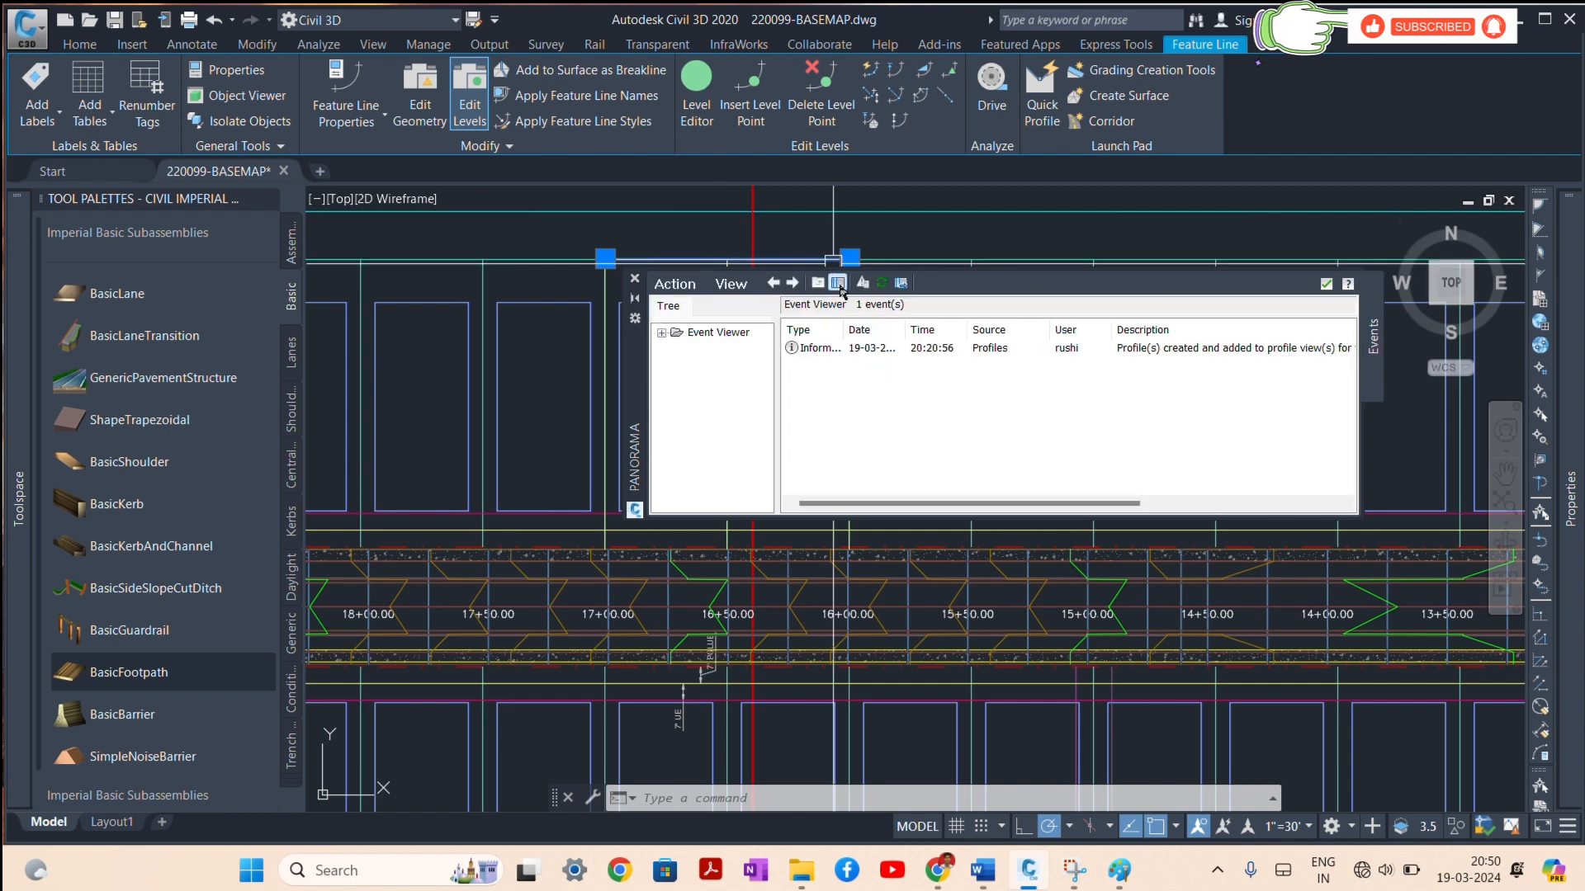
{"action": "left_click", "coordinate": [1324, 284]}
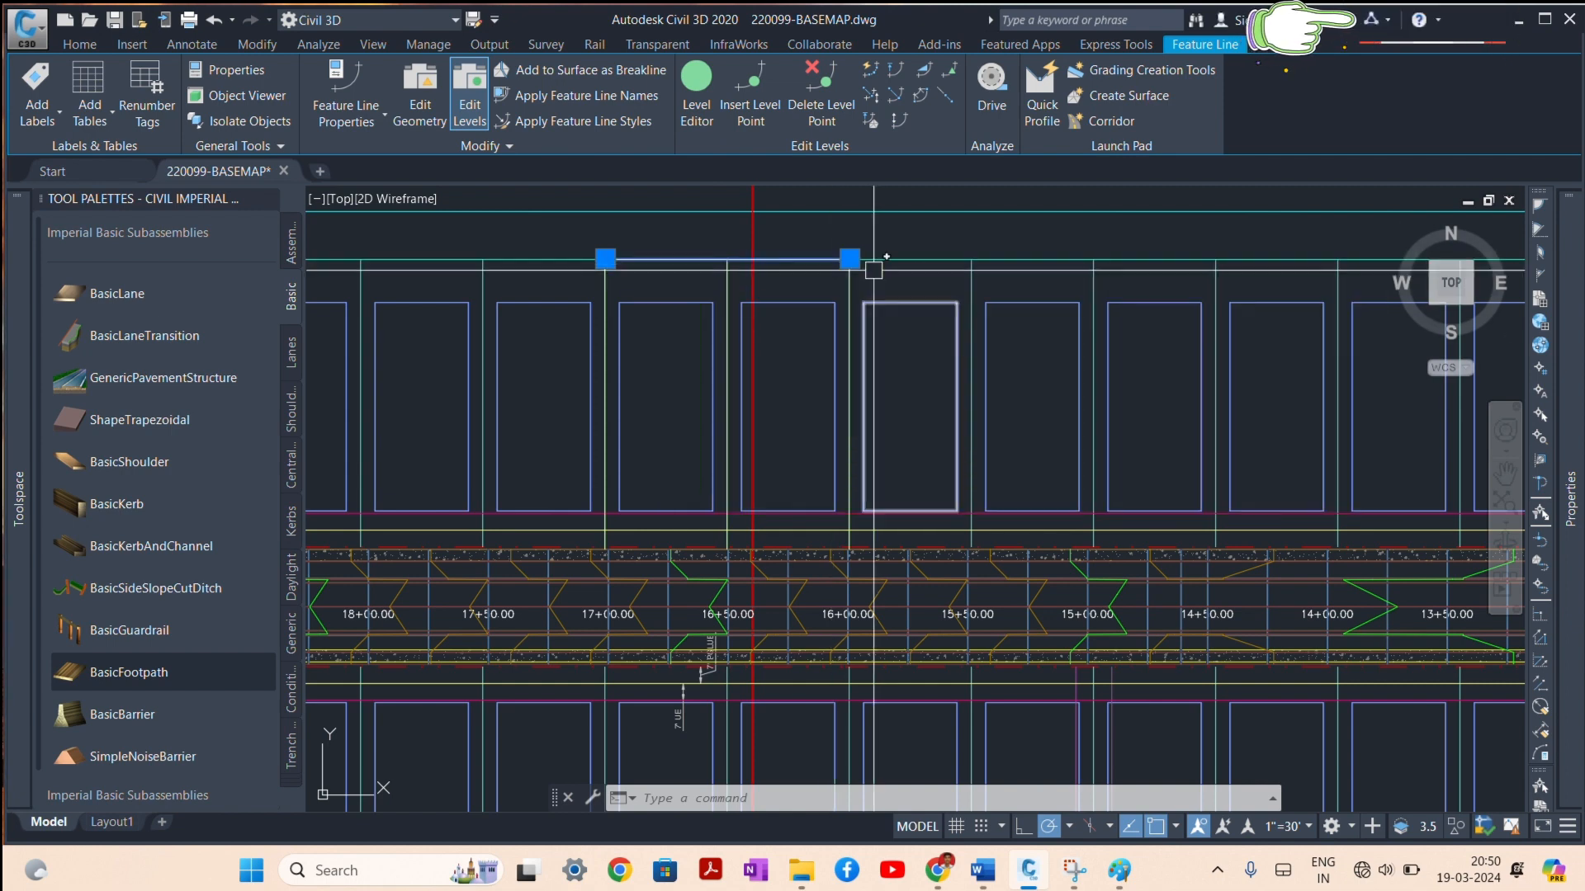
{"action": "scroll", "coordinate": [842, 269], "scroll_direction": "up", "scroll_amount": 5}
{"action": "scroll", "coordinate": [842, 269], "scroll_direction": "up", "scroll_amount": 5}
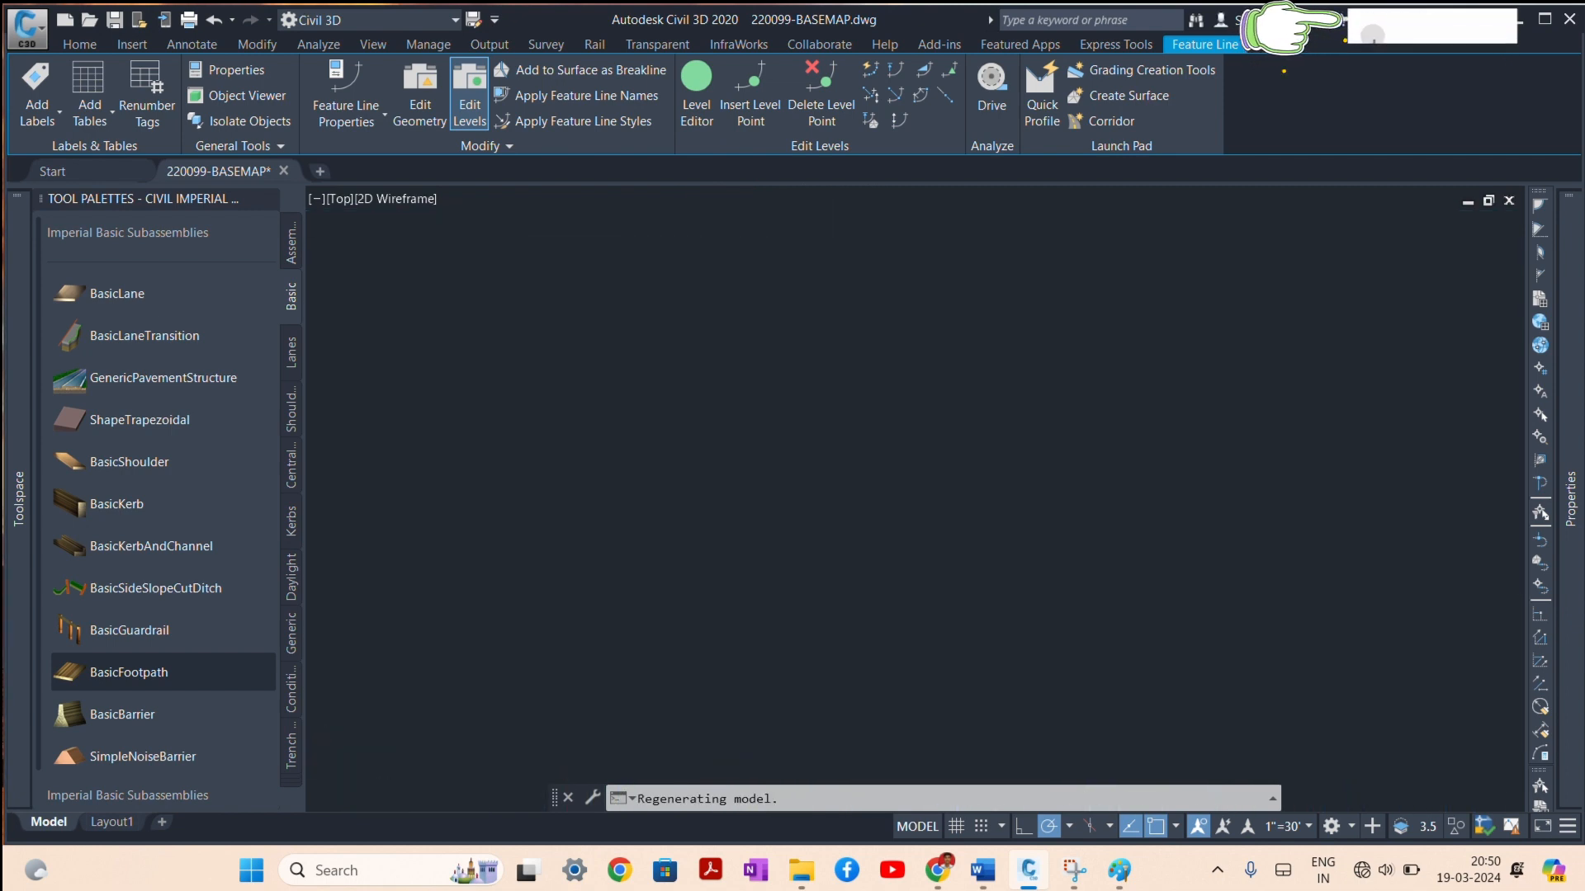
Step: Examine the two end points of the rear boundary feature line where it meets the side boundaries
{"action": "scroll", "coordinate": [843, 269], "scroll_direction": "up", "scroll_amount": 2}
{"action": "key", "text": "Escape"}
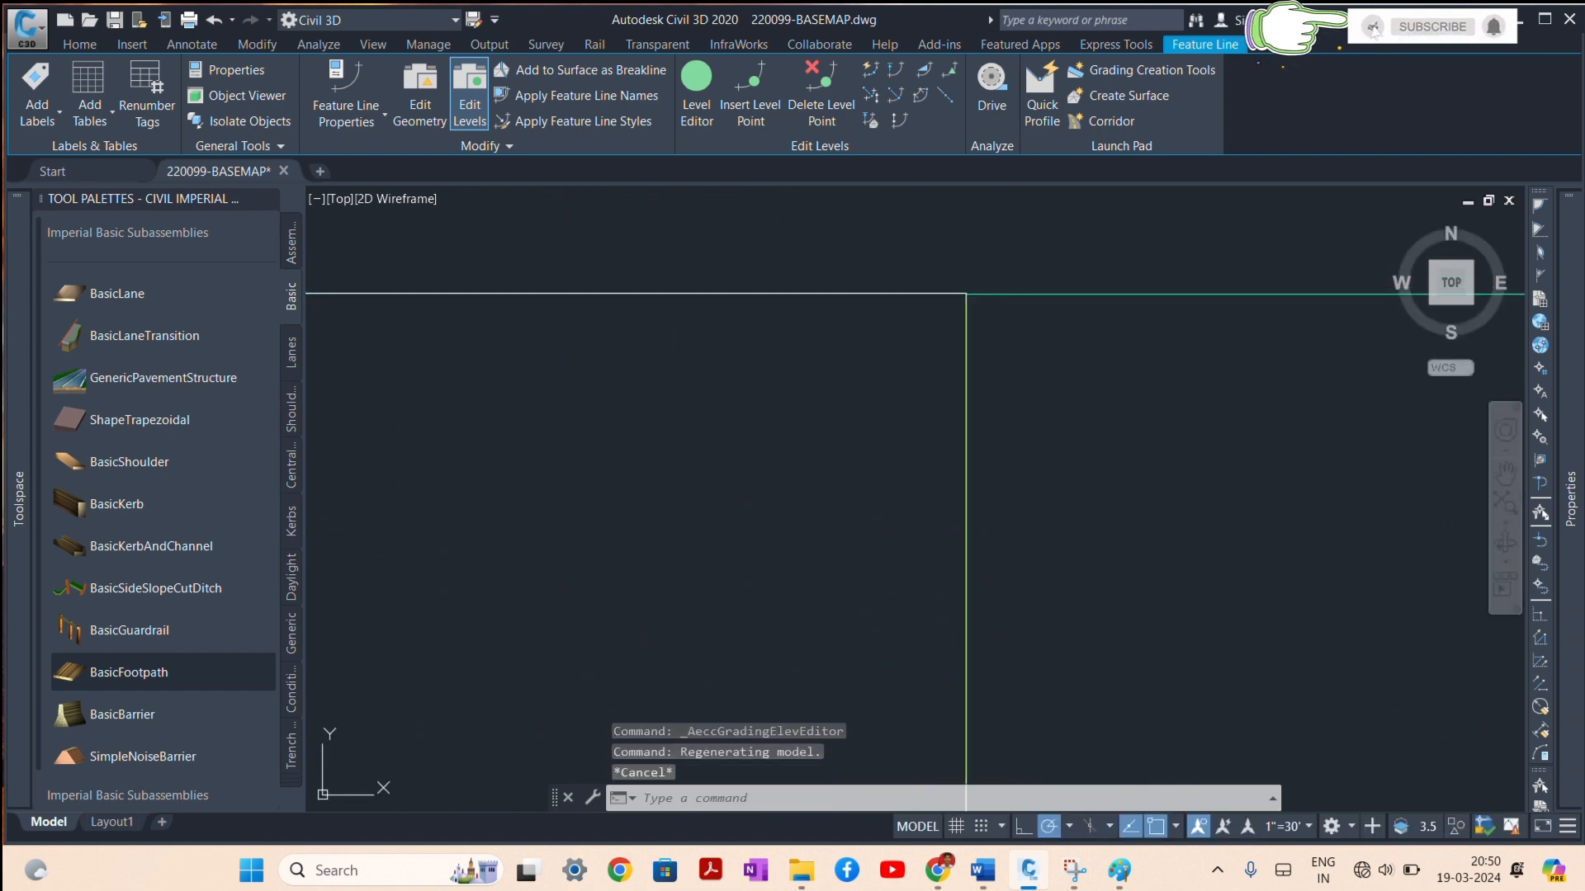
{"action": "scroll", "coordinate": [896, 295], "scroll_direction": "down", "scroll_amount": 2}
{"action": "left_click", "coordinate": [872, 291]}
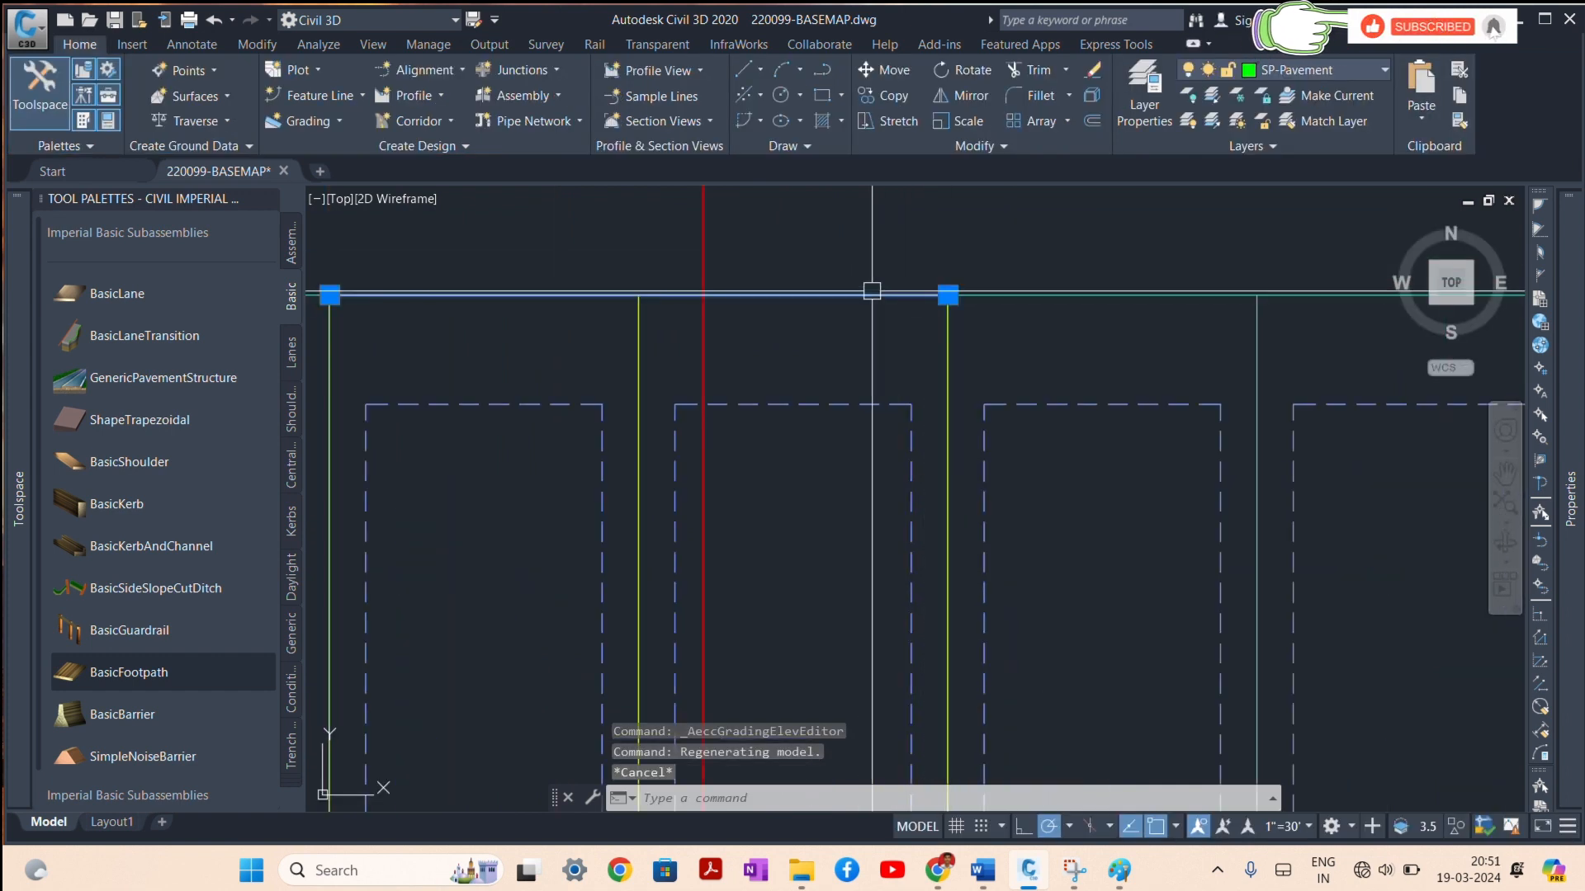
{"action": "left_click", "coordinate": [948, 295]}
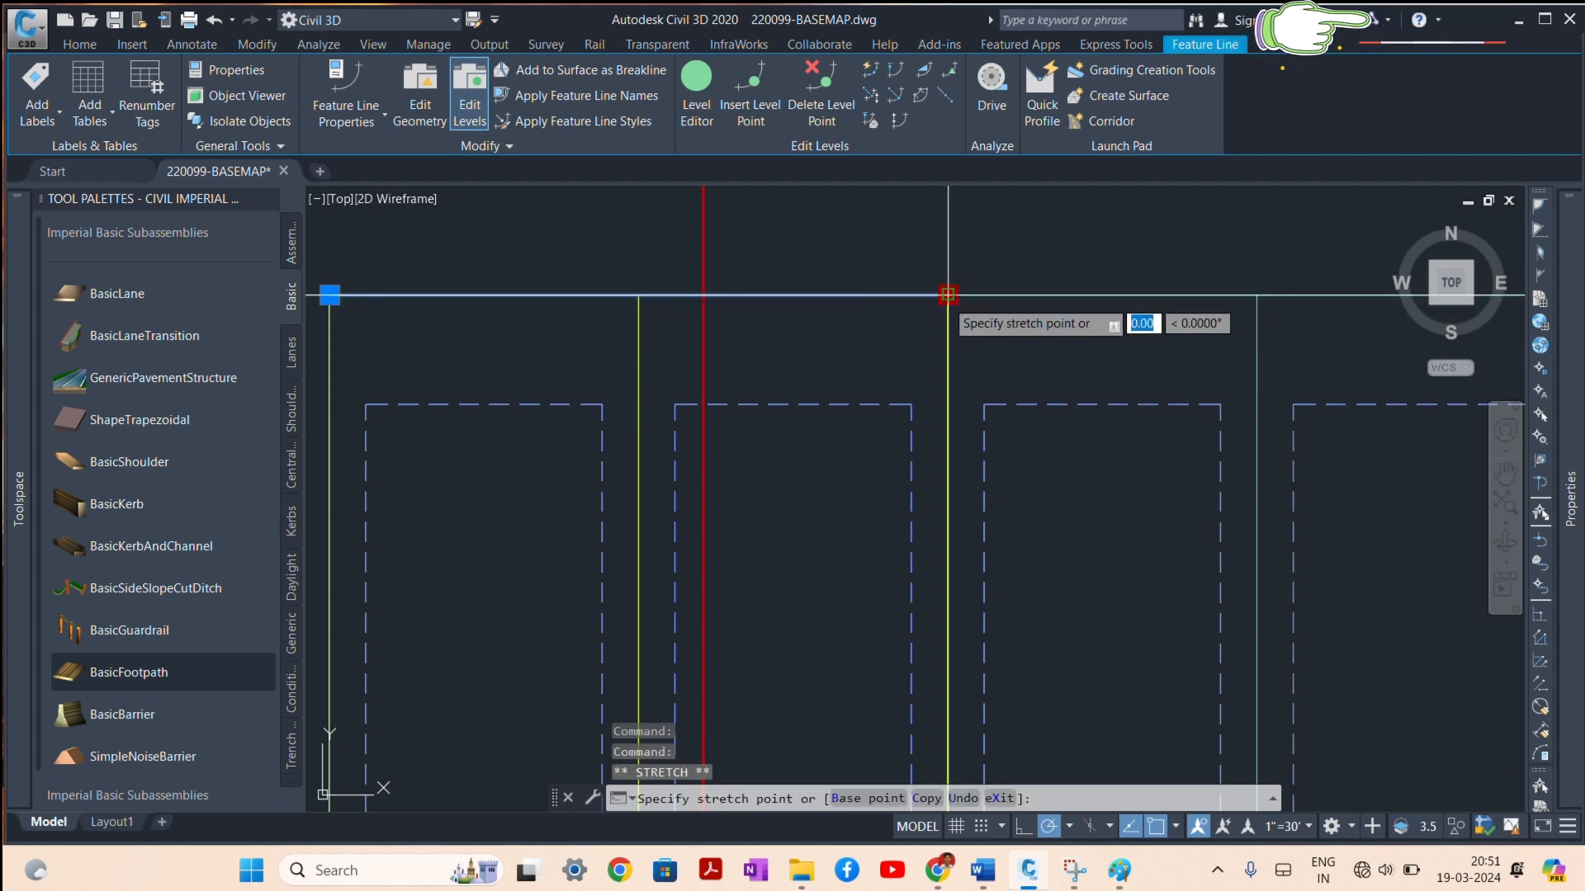
{"action": "left_click", "coordinate": [948, 295]}
{"action": "scroll", "coordinate": [948, 295], "scroll_direction": "down", "scroll_amount": 1}
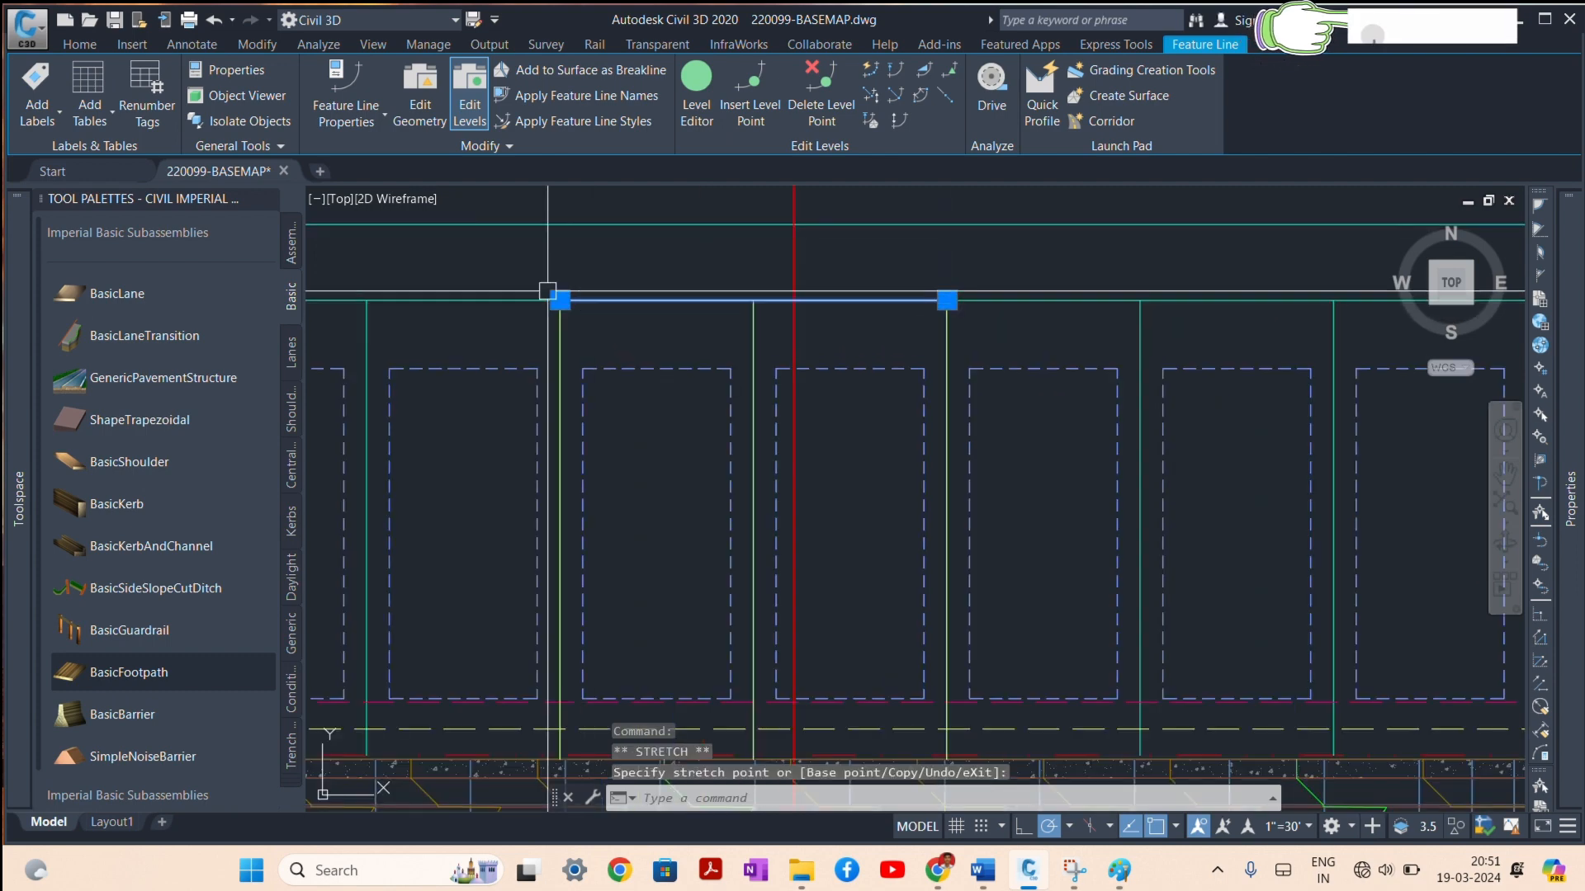
{"action": "left_click", "coordinate": [560, 300]}
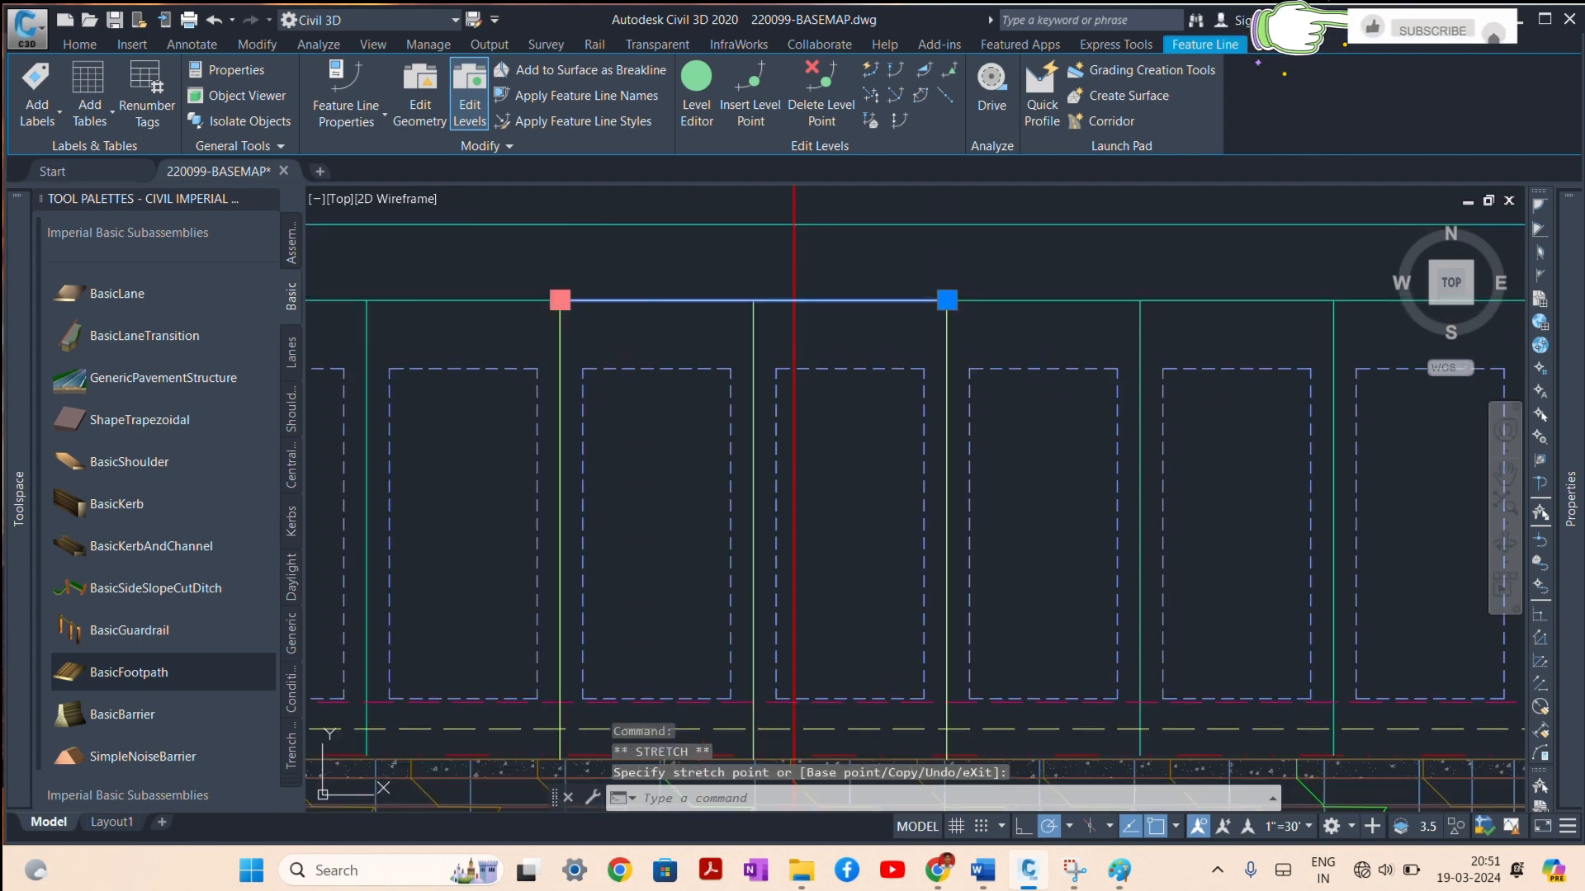
{"action": "left_click", "coordinate": [561, 302]}
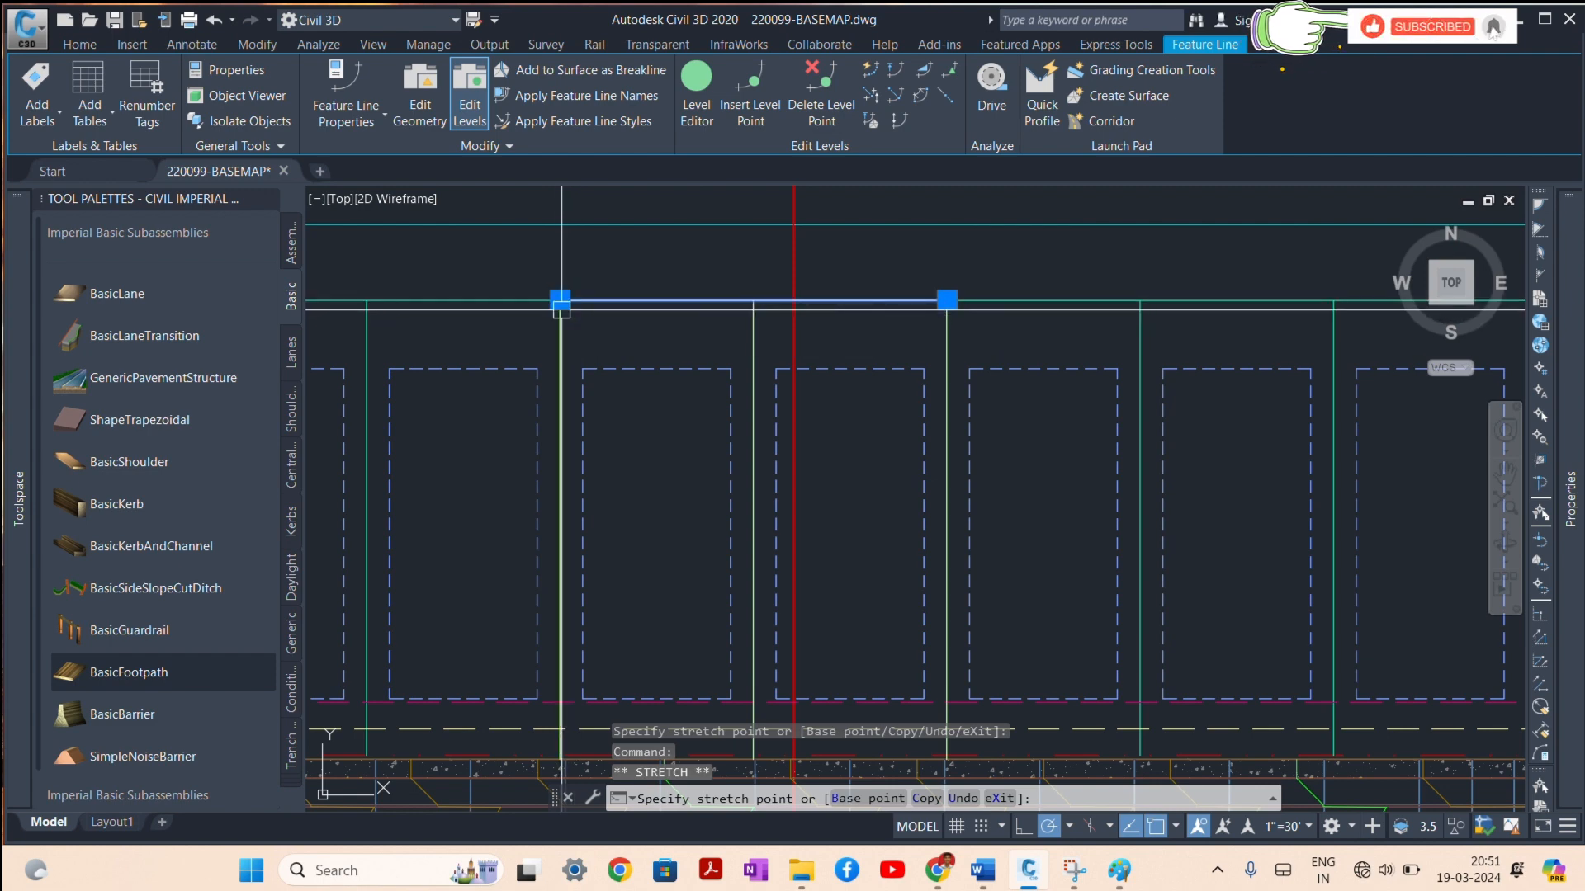
{"action": "left_click", "coordinate": [561, 302]}
Step: Open the Level Editor for the rear boundary feature line and select its level point at chainage 0+00.00
{"action": "left_click", "coordinate": [697, 107]}
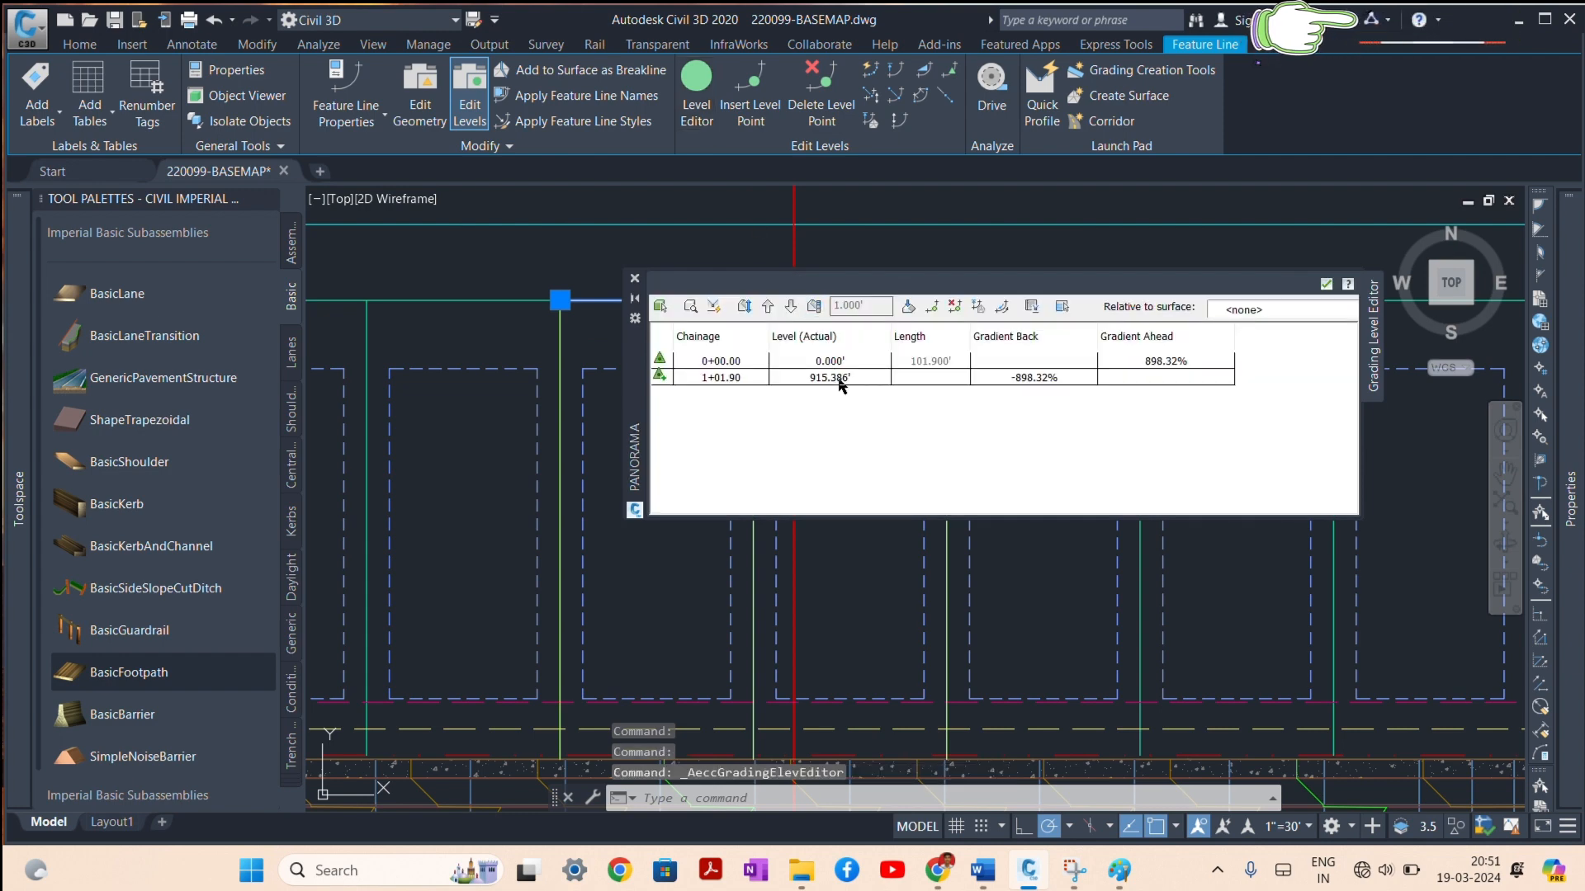
{"action": "left_click", "coordinate": [839, 381]}
{"action": "left_click_drag", "start_coordinate": [645, 388], "coordinate": [710, 491]}
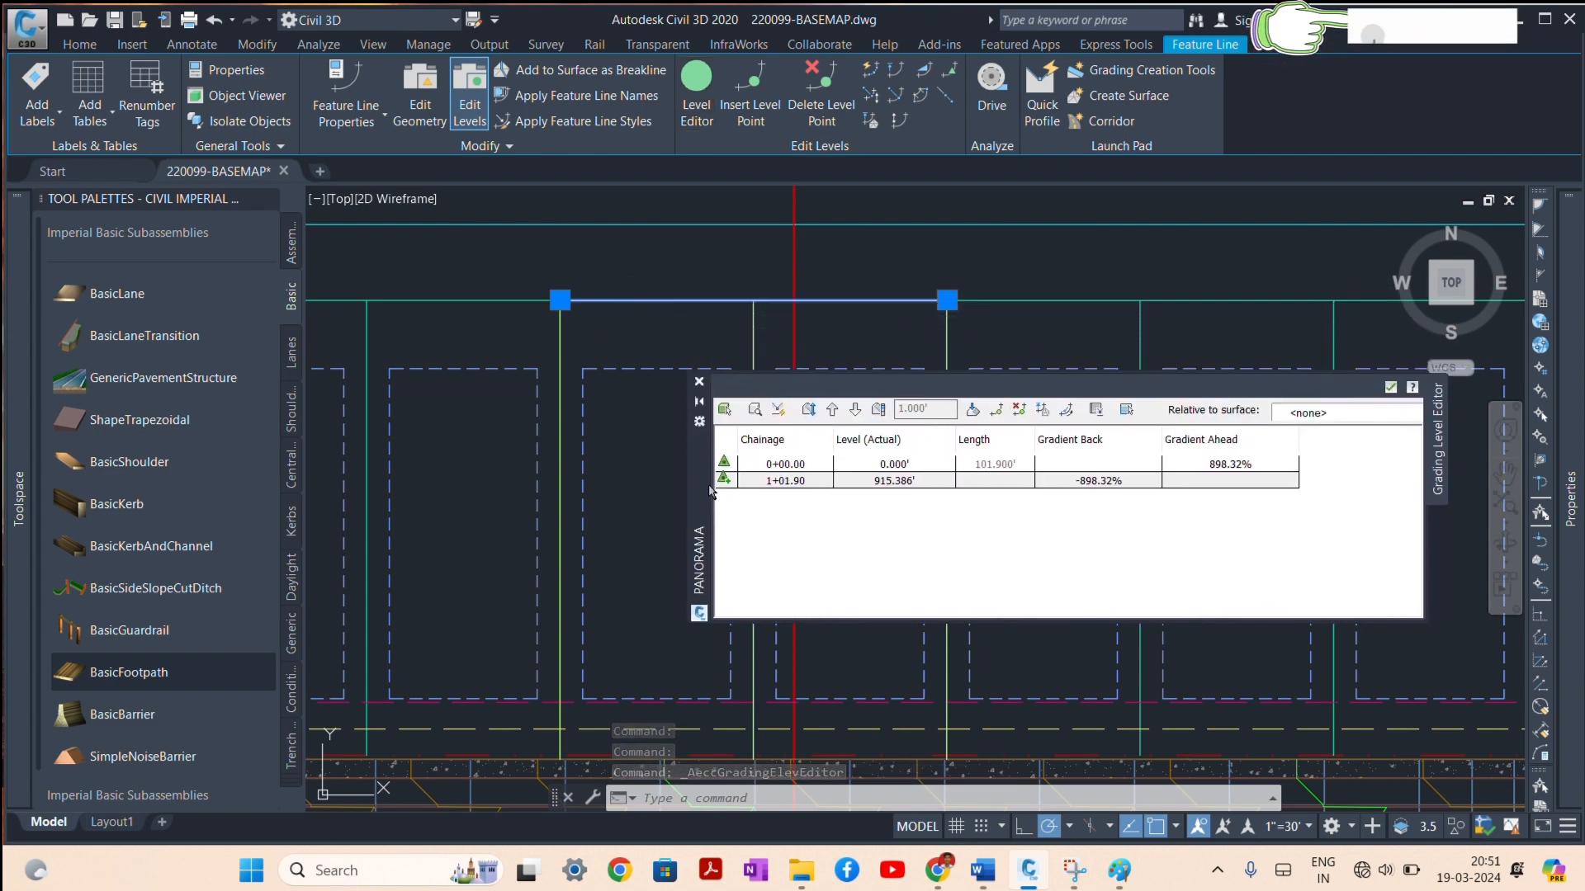
{"action": "left_click", "coordinate": [907, 466]}
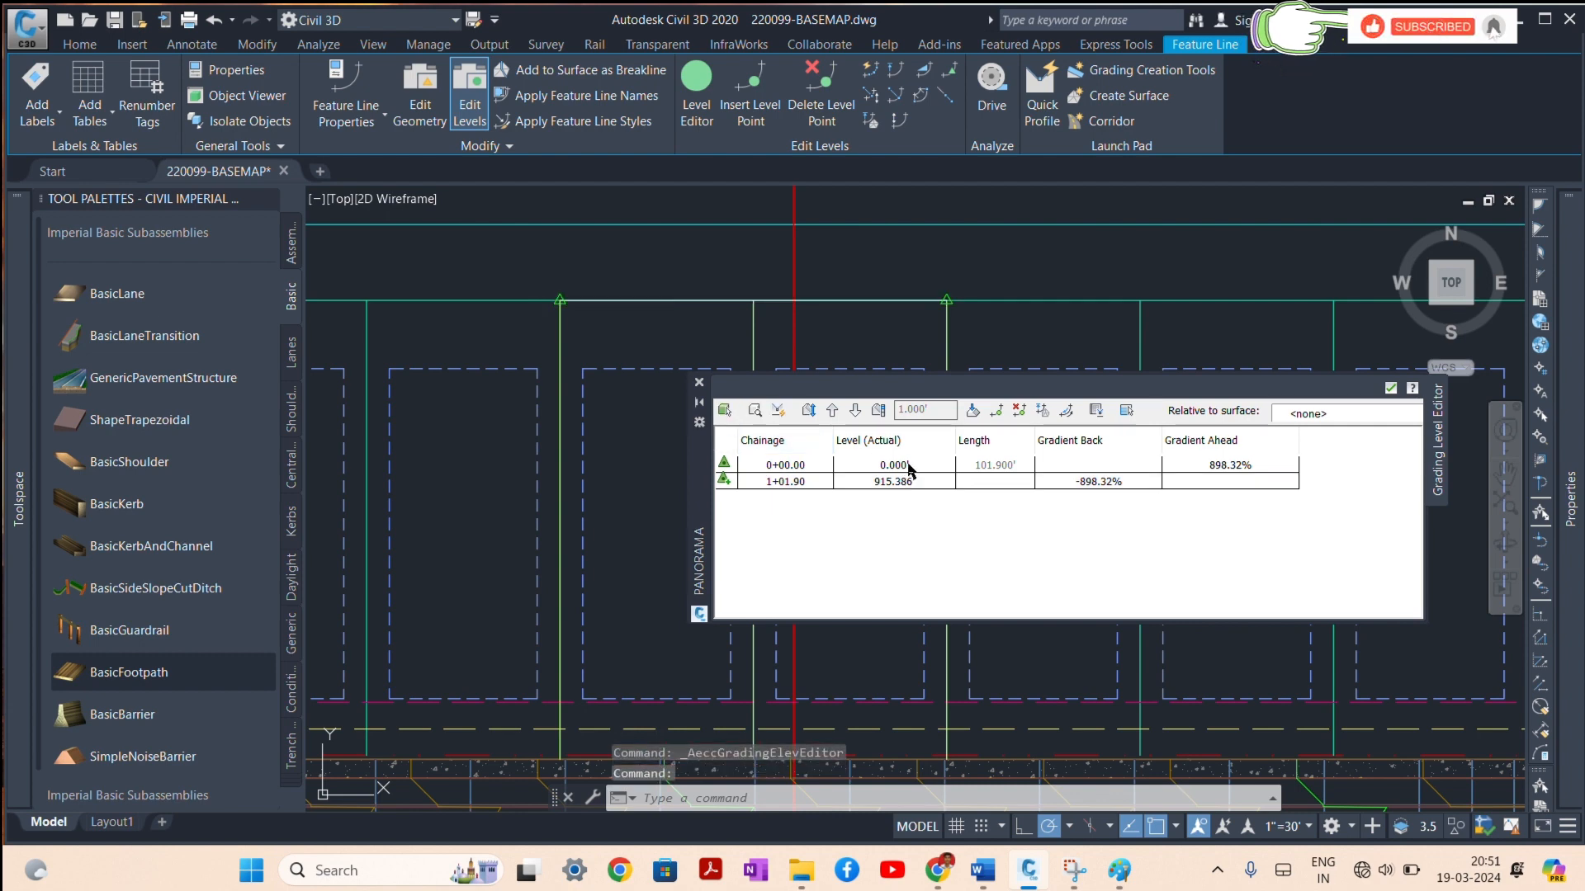
{"action": "left_click", "coordinate": [910, 468]}
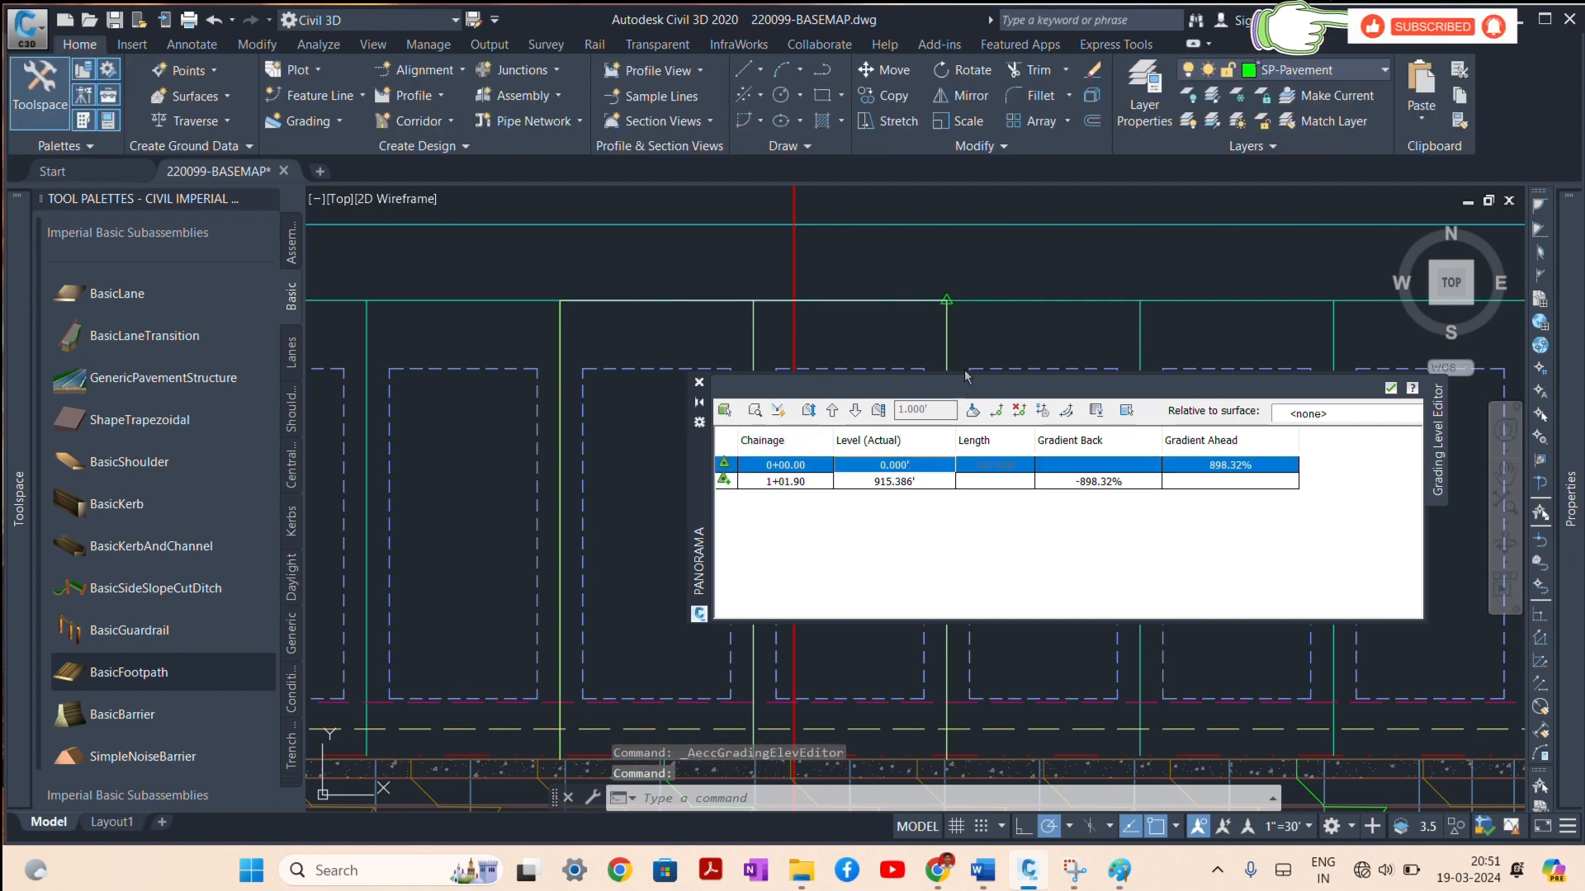
{"action": "scroll", "coordinate": [956, 312], "scroll_direction": "up", "scroll_amount": 4}
{"action": "key", "text": "Escape"}
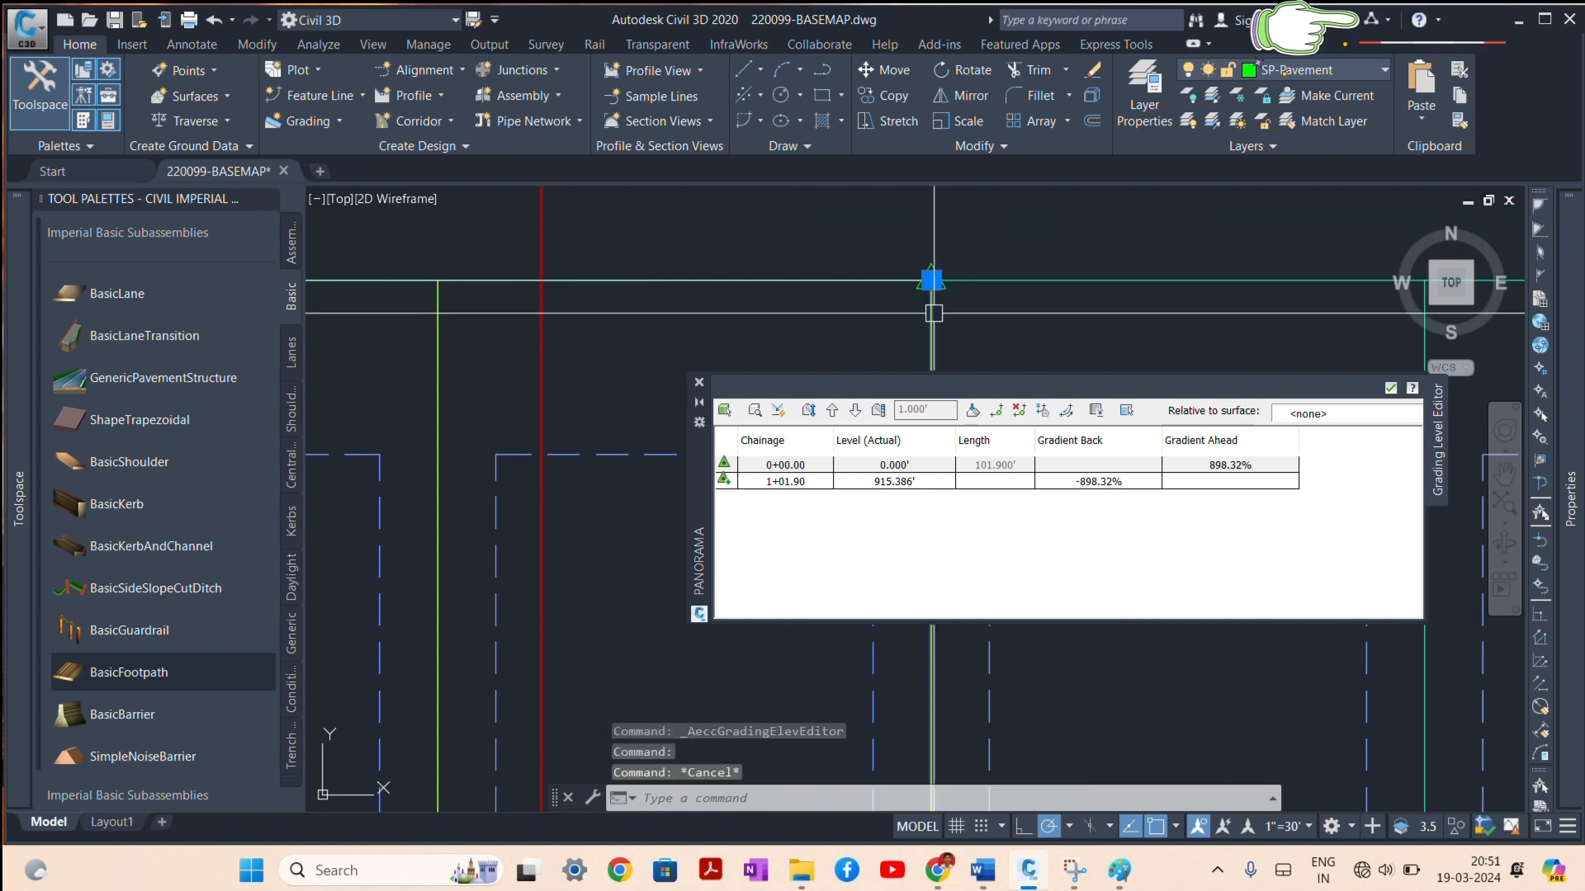
{"action": "left_click", "coordinate": [931, 281]}
{"action": "left_click", "coordinate": [930, 280]}
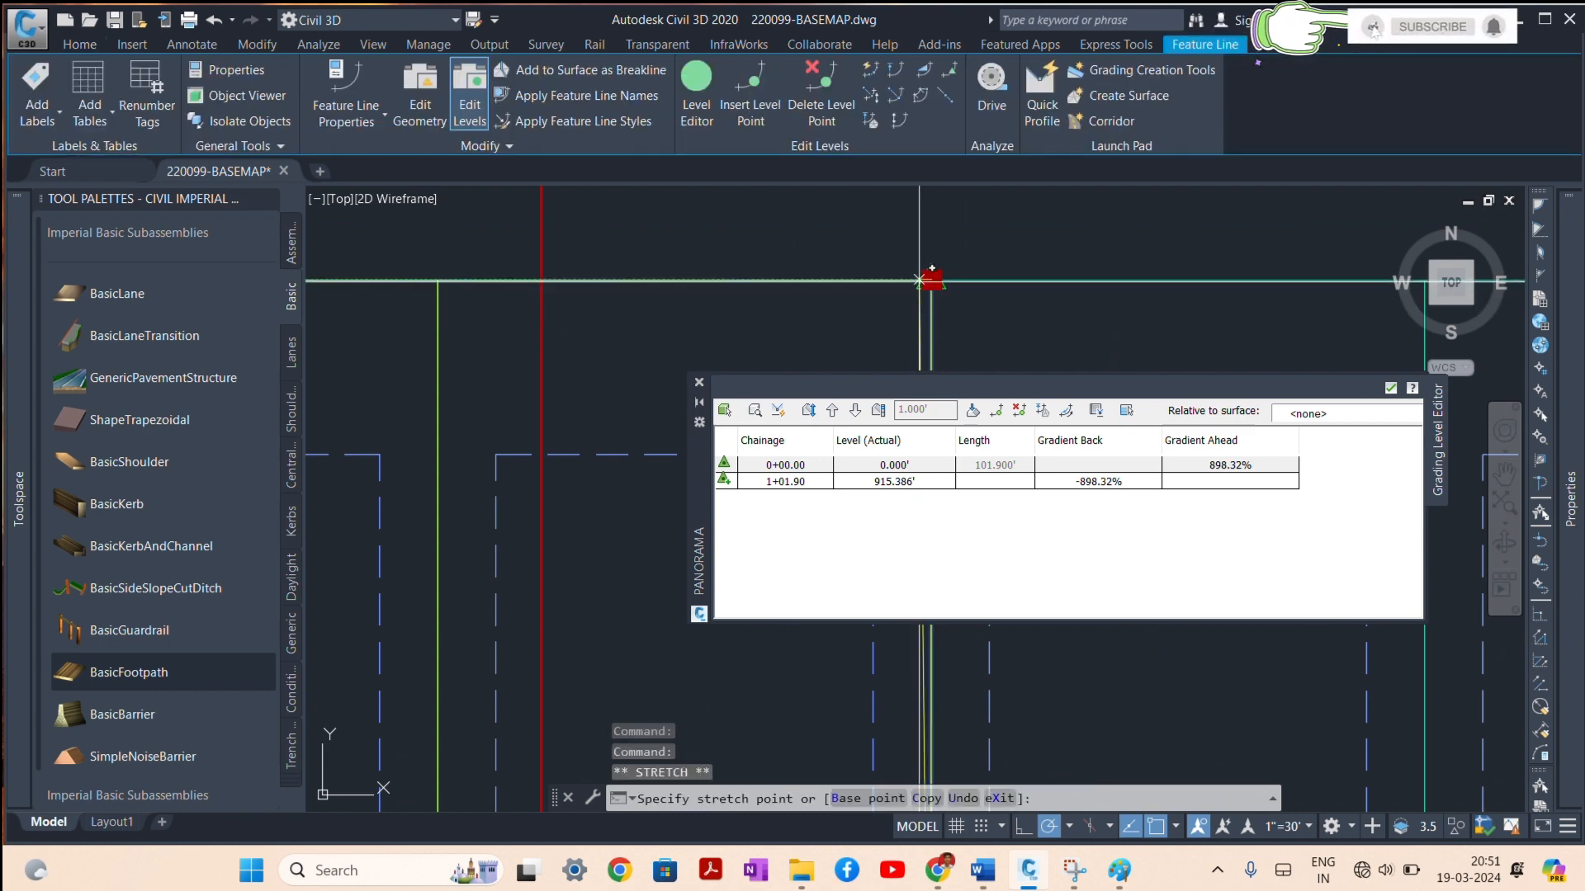
{"action": "right_click", "coordinate": [922, 281], "text": "shift"}
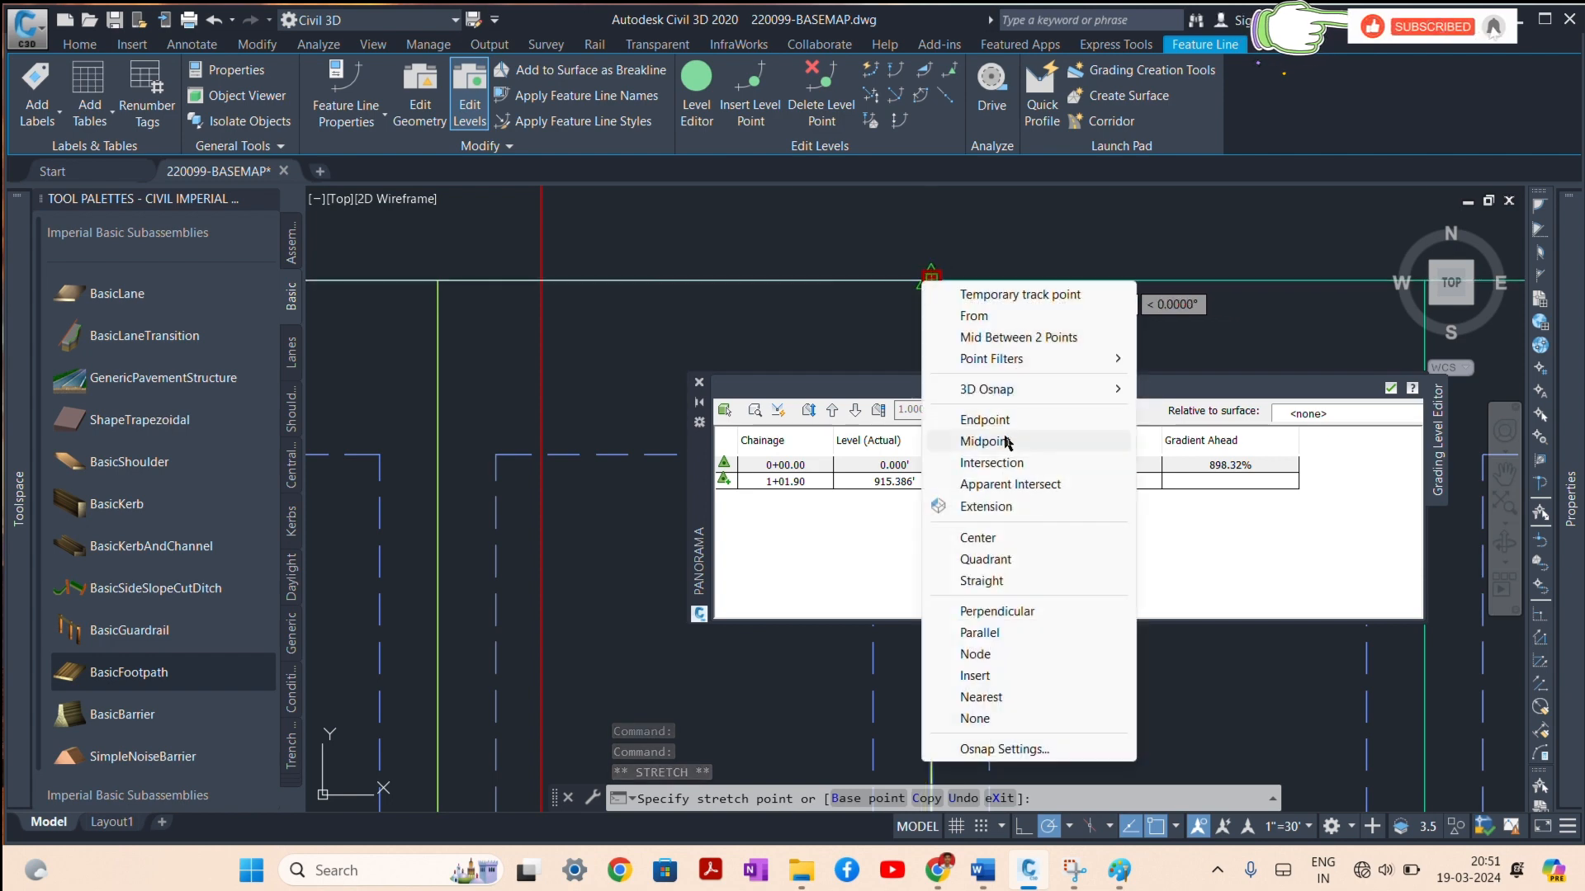
{"action": "left_click", "coordinate": [986, 441]}
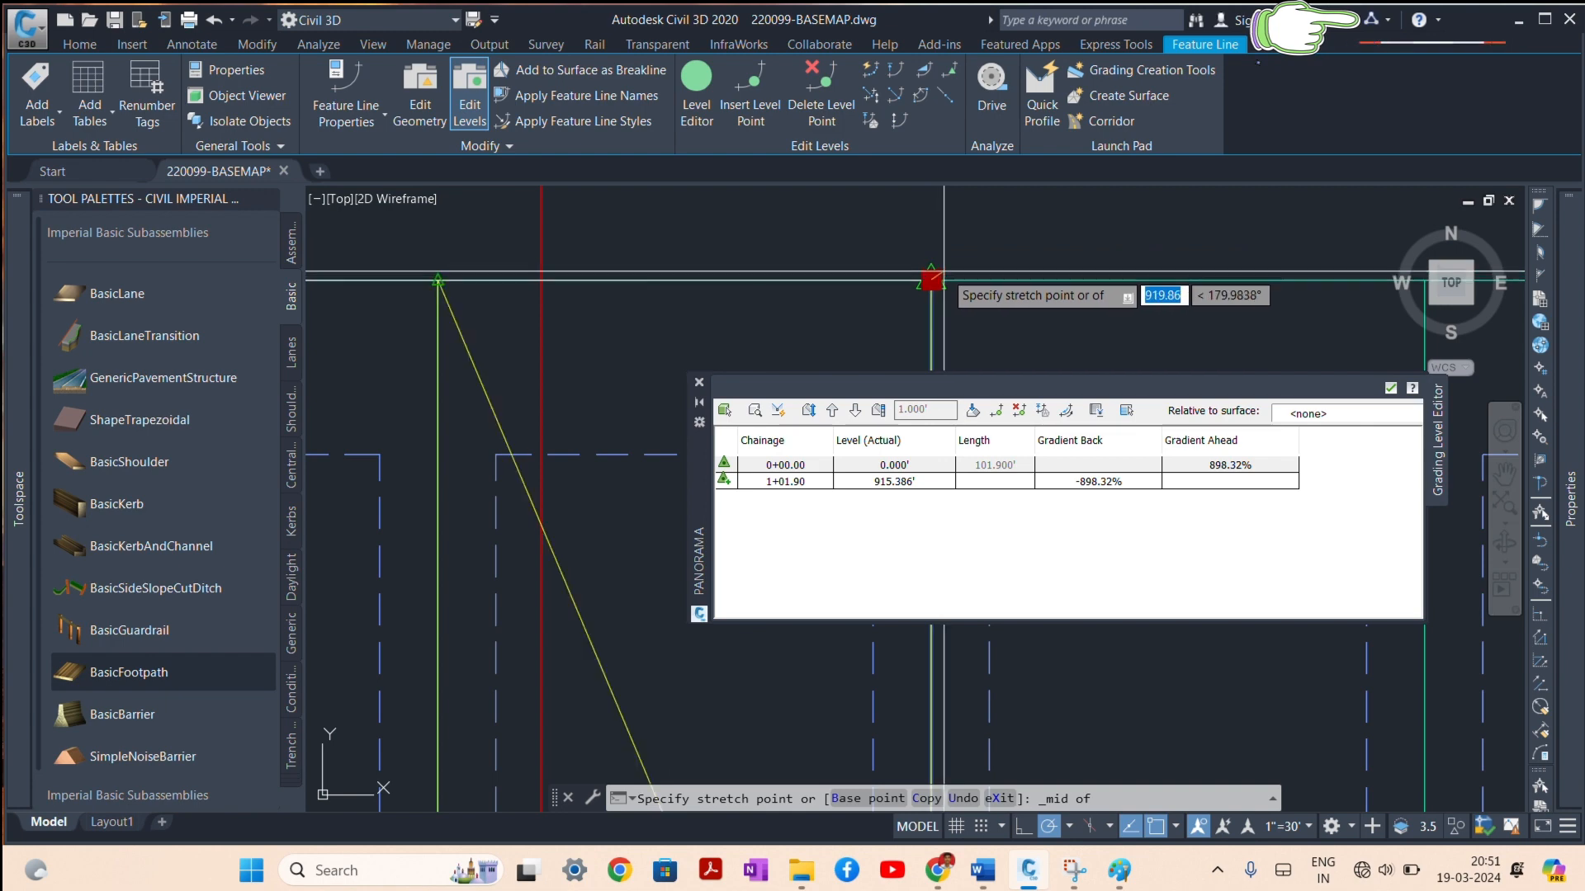
{"action": "scroll", "coordinate": [903, 245], "scroll_direction": "down", "scroll_amount": 2}
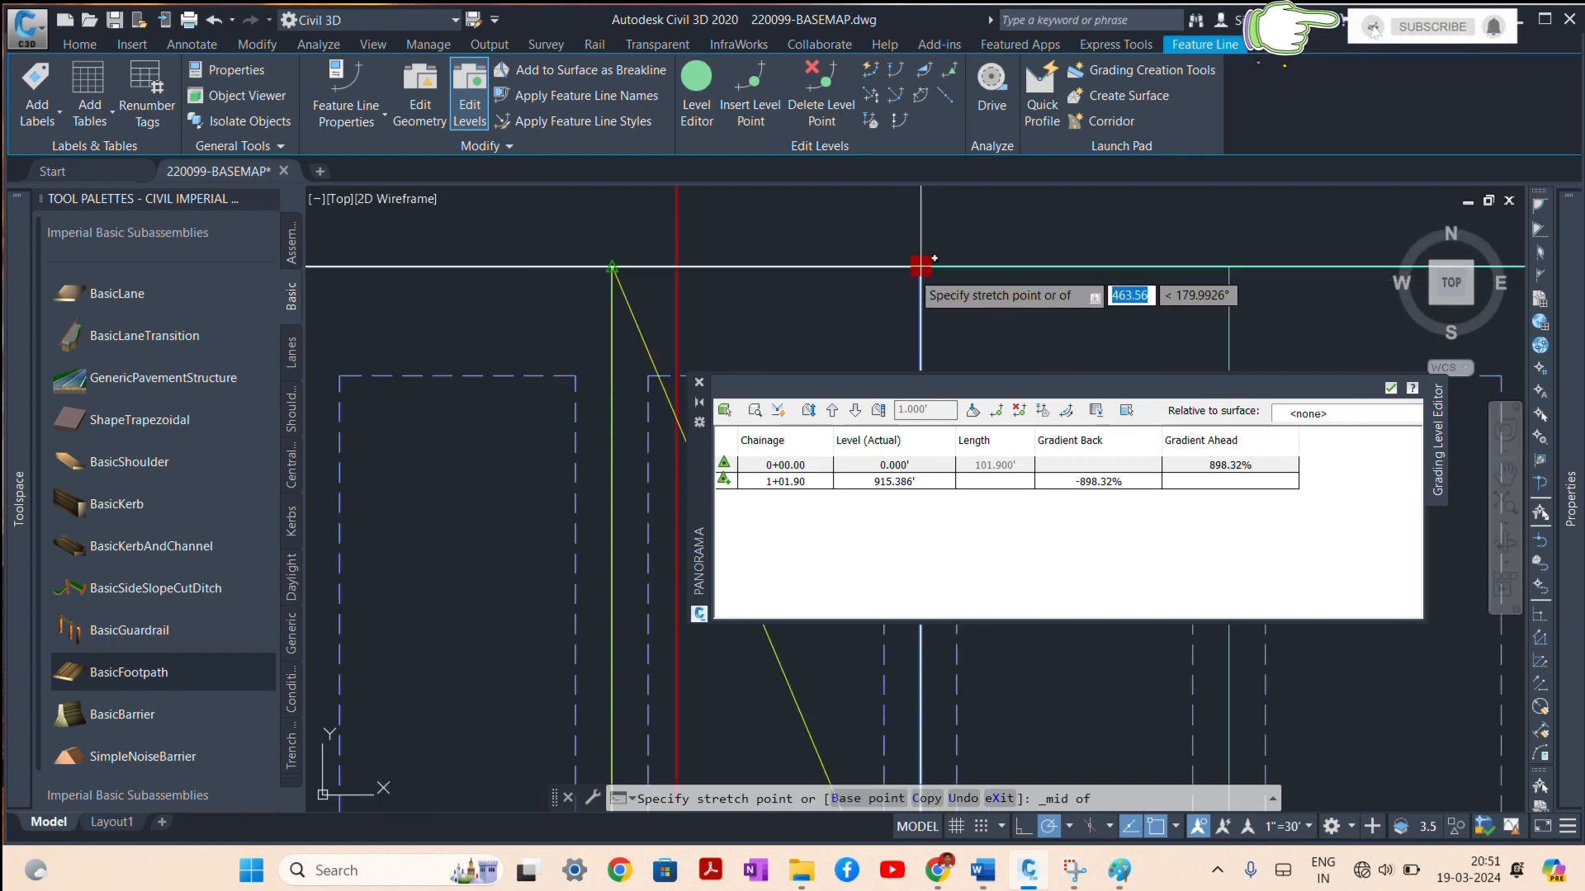
{"action": "right_click", "coordinate": [921, 266], "text": "shift"}
{"action": "left_click", "coordinate": [928, 411]}
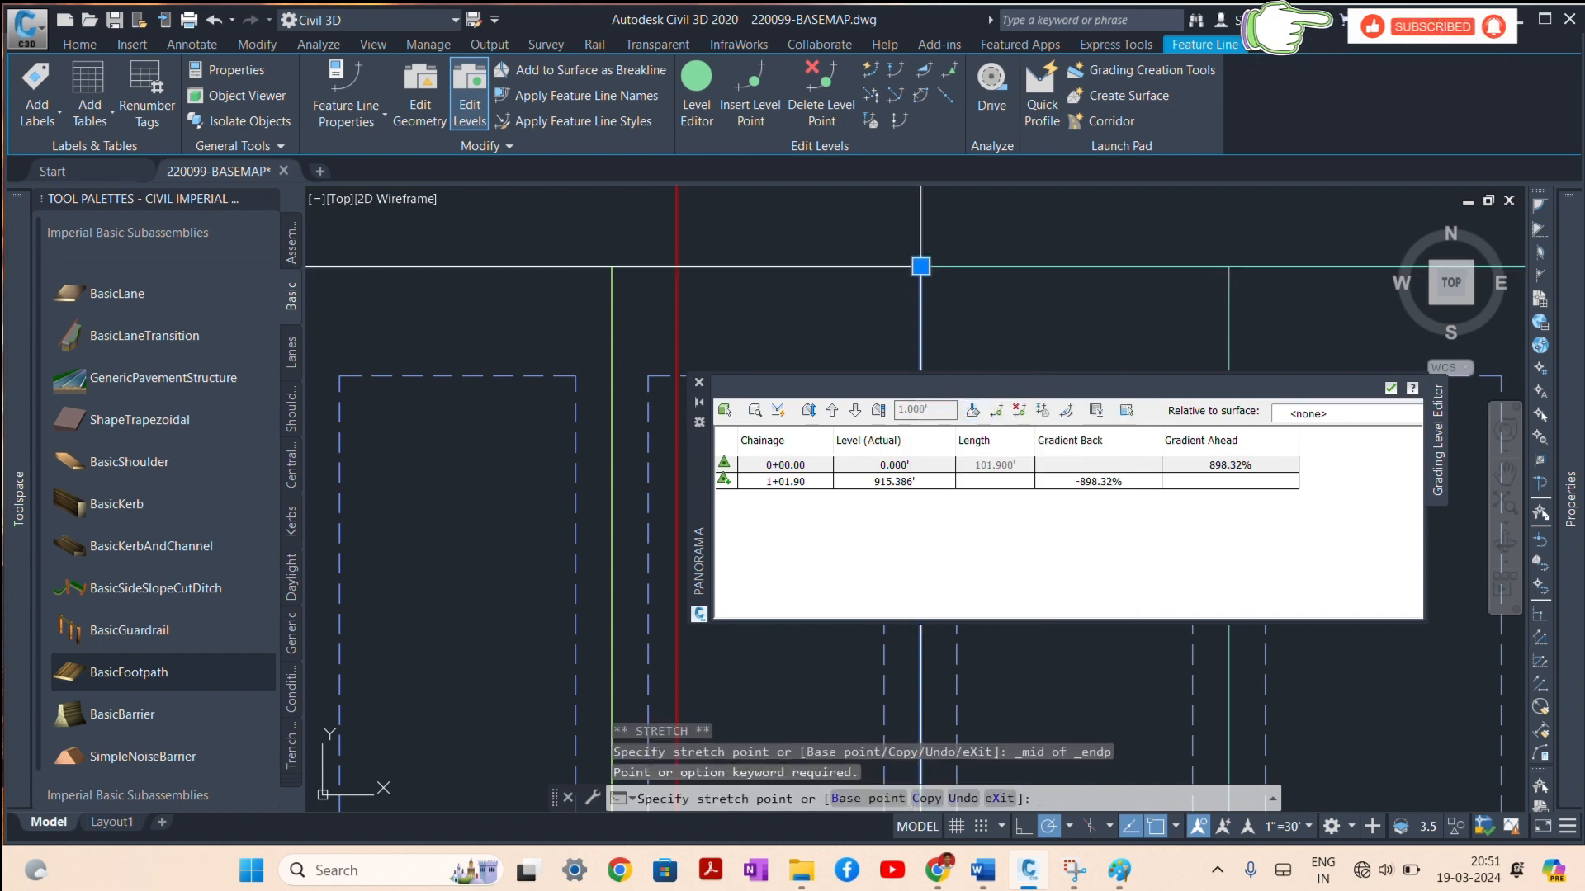
{"action": "key", "text": "Escape"}
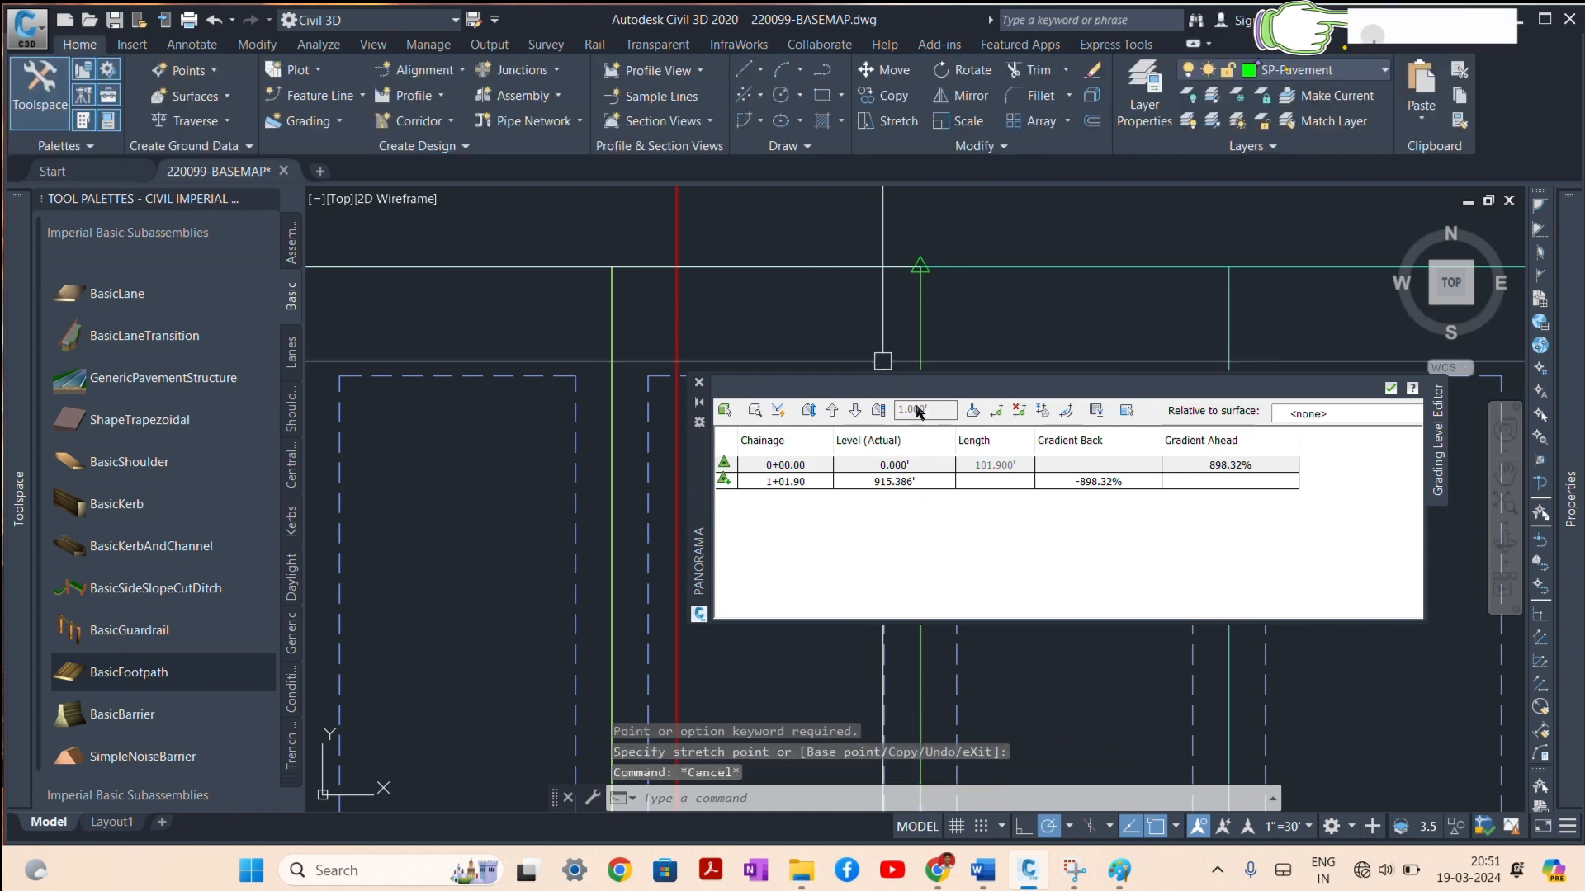
{"action": "left_click", "coordinate": [917, 266]}
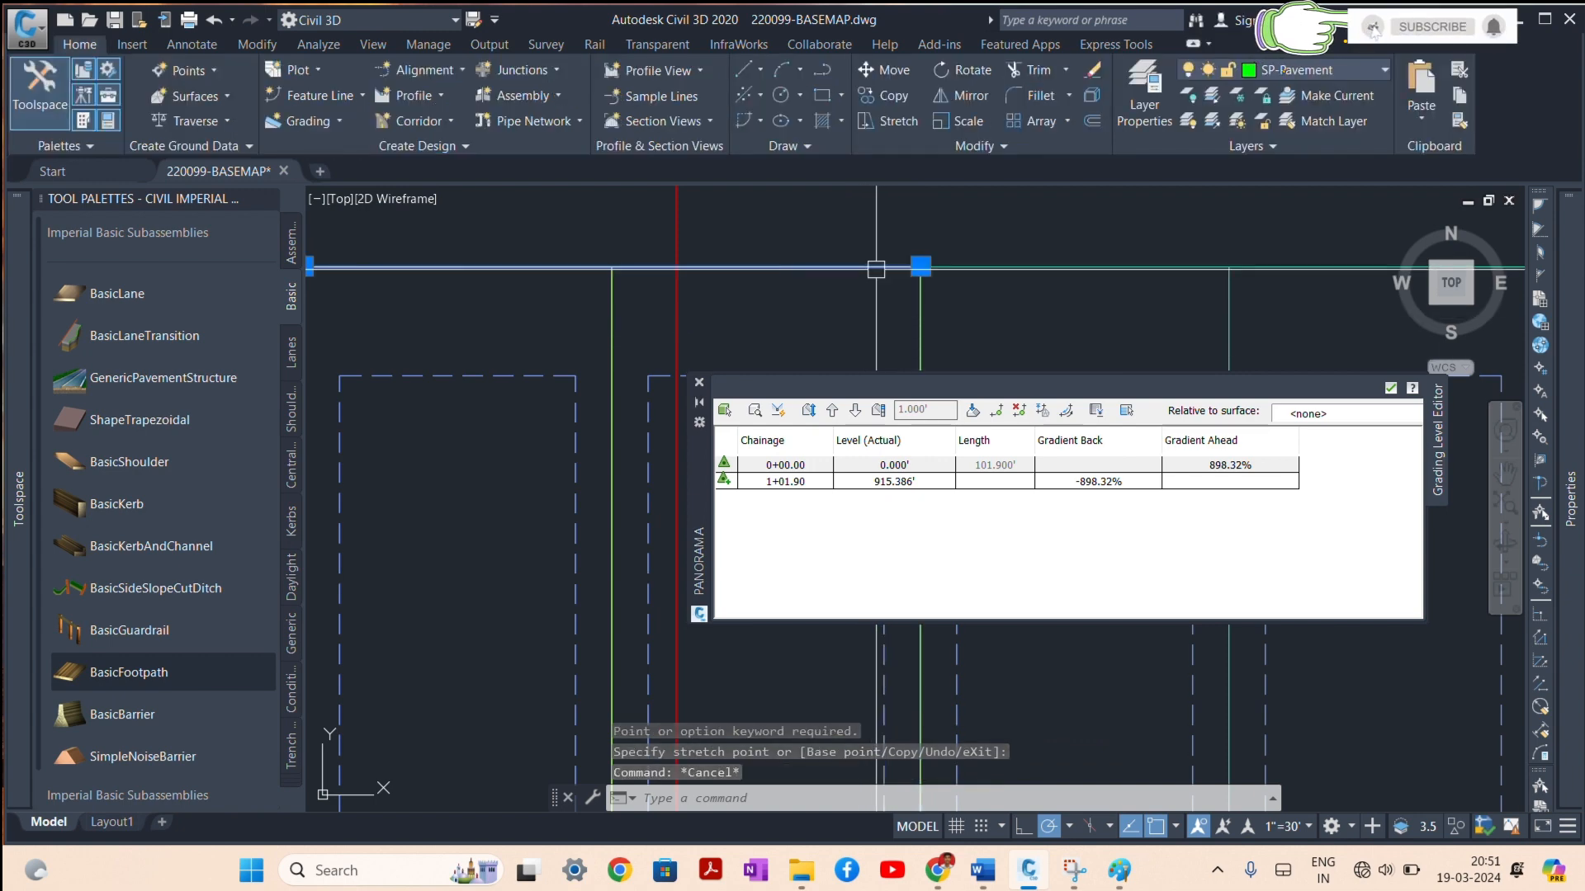
{"action": "scroll", "coordinate": [923, 274], "scroll_direction": "up", "scroll_amount": 5}
{"action": "scroll", "coordinate": [835, 258], "scroll_direction": "down", "scroll_amount": 6}
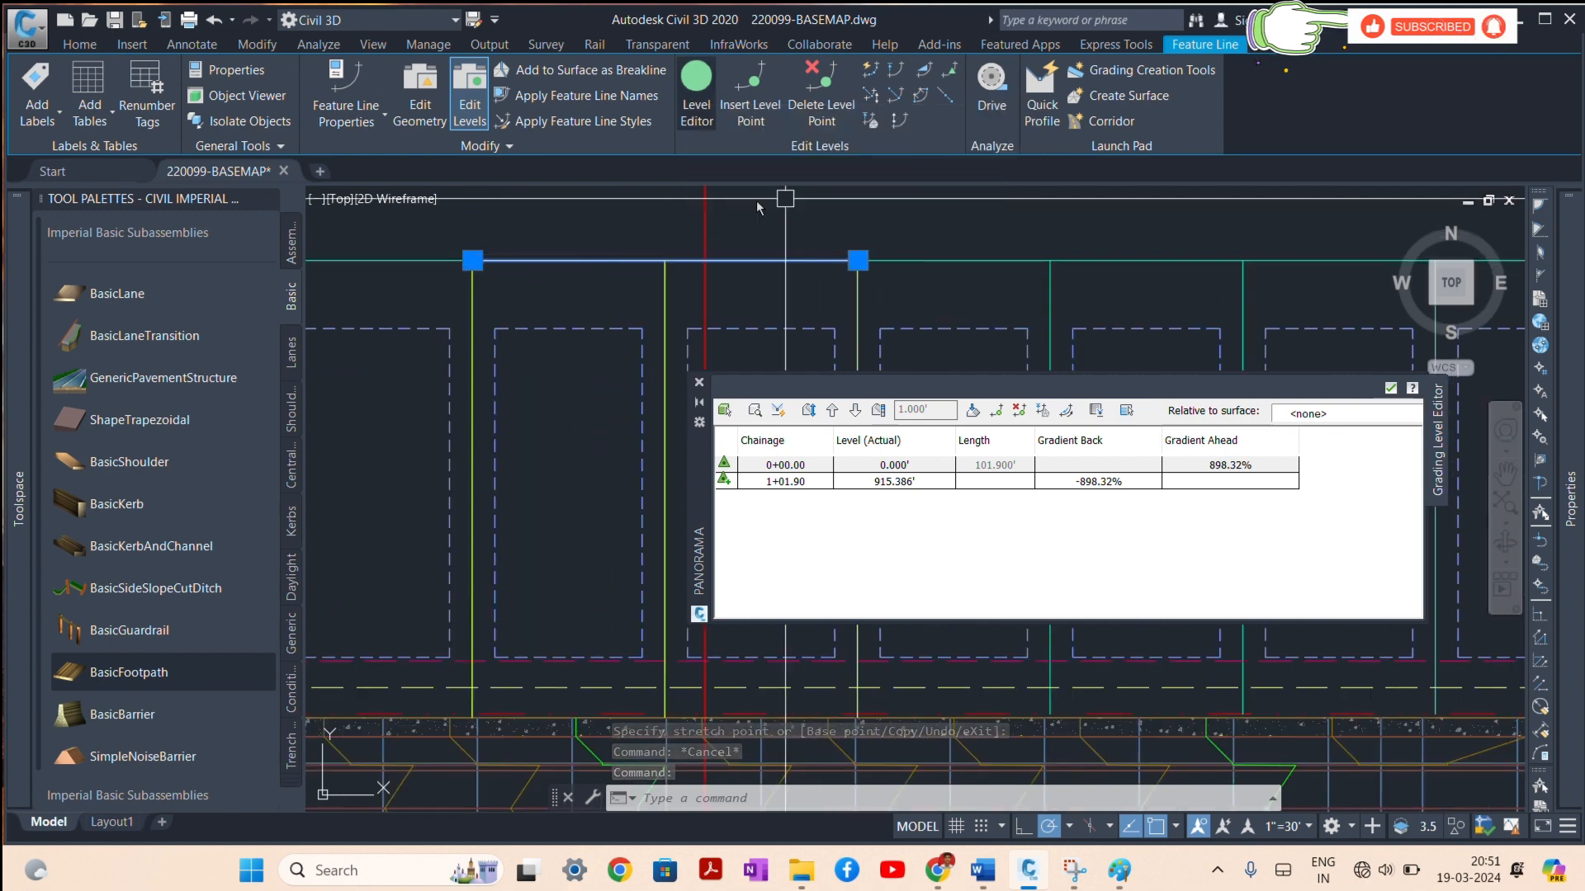
{"action": "key", "text": "Escape"}
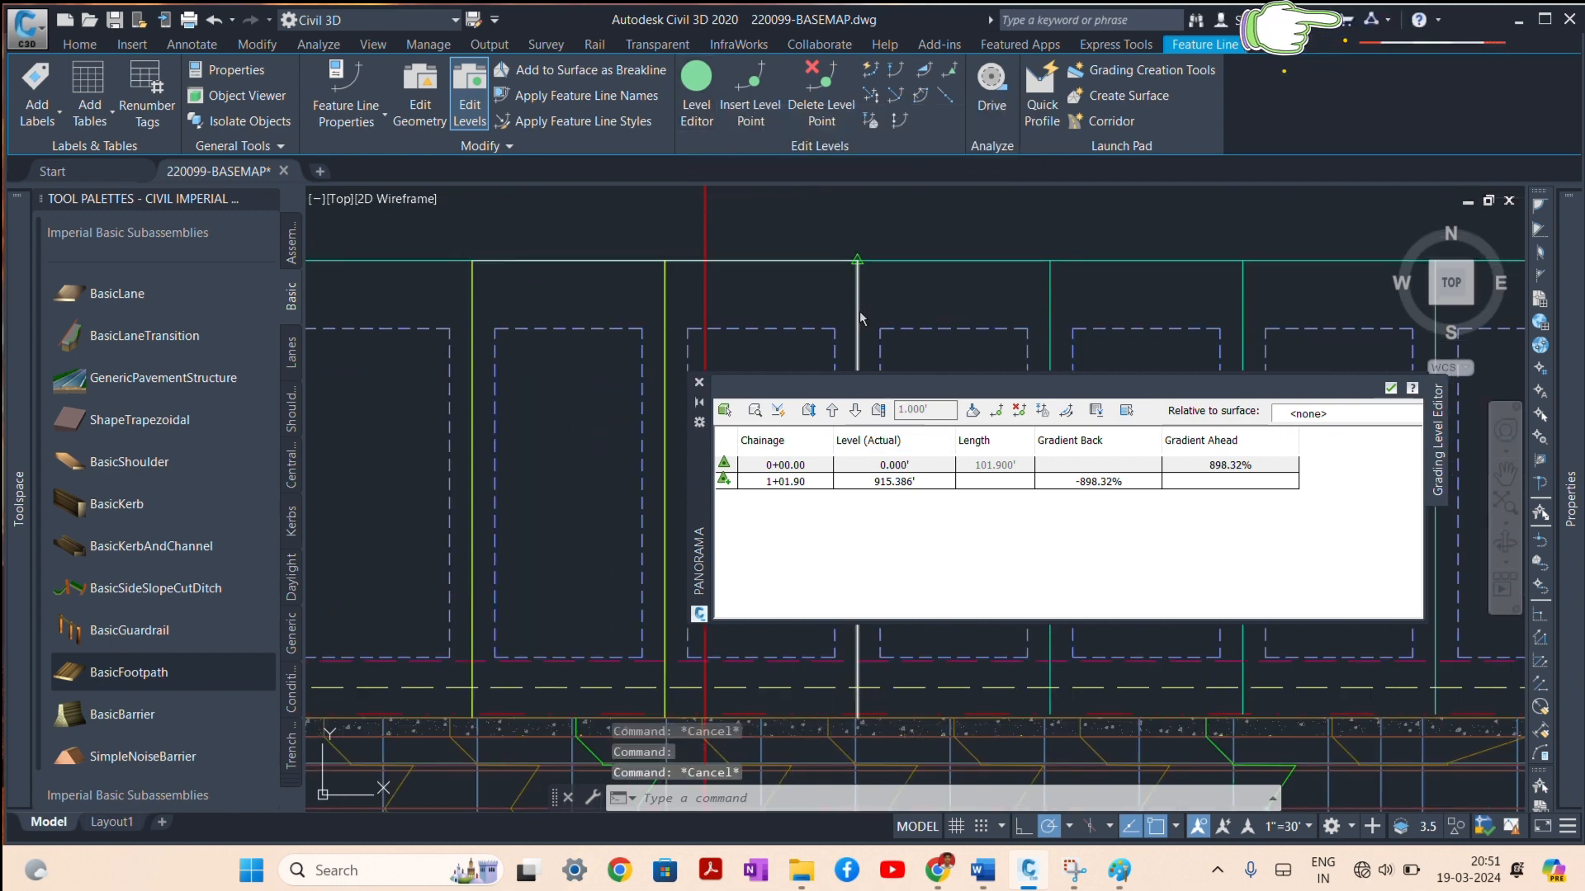
Step: Select the east side boundary feature line and try to insert a level point on it
{"action": "left_click", "coordinate": [859, 311]}
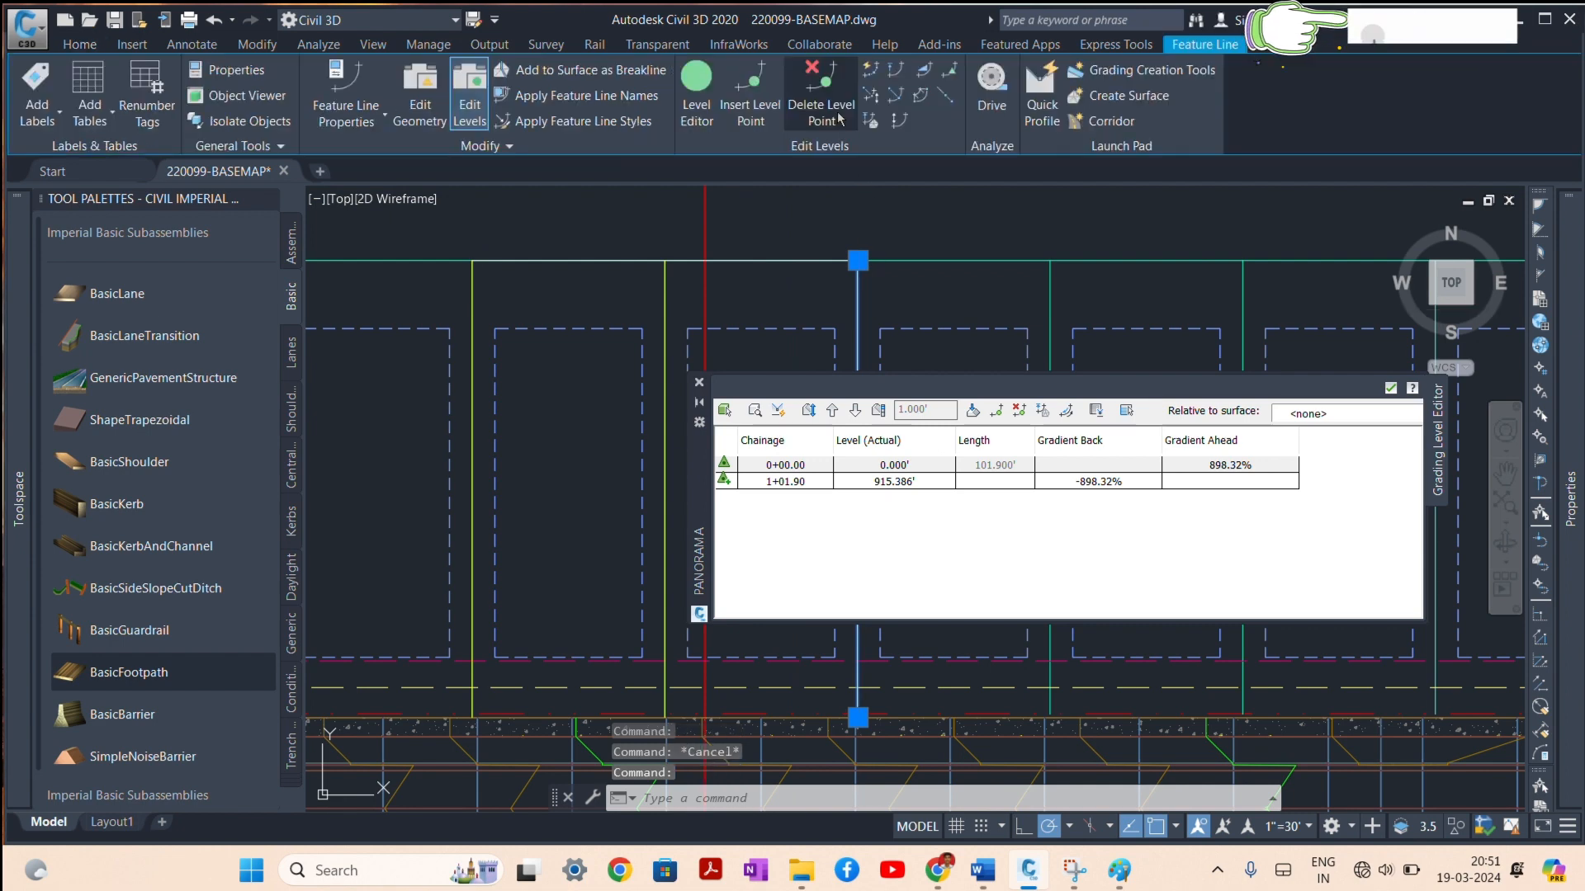
{"action": "left_click", "coordinate": [745, 93]}
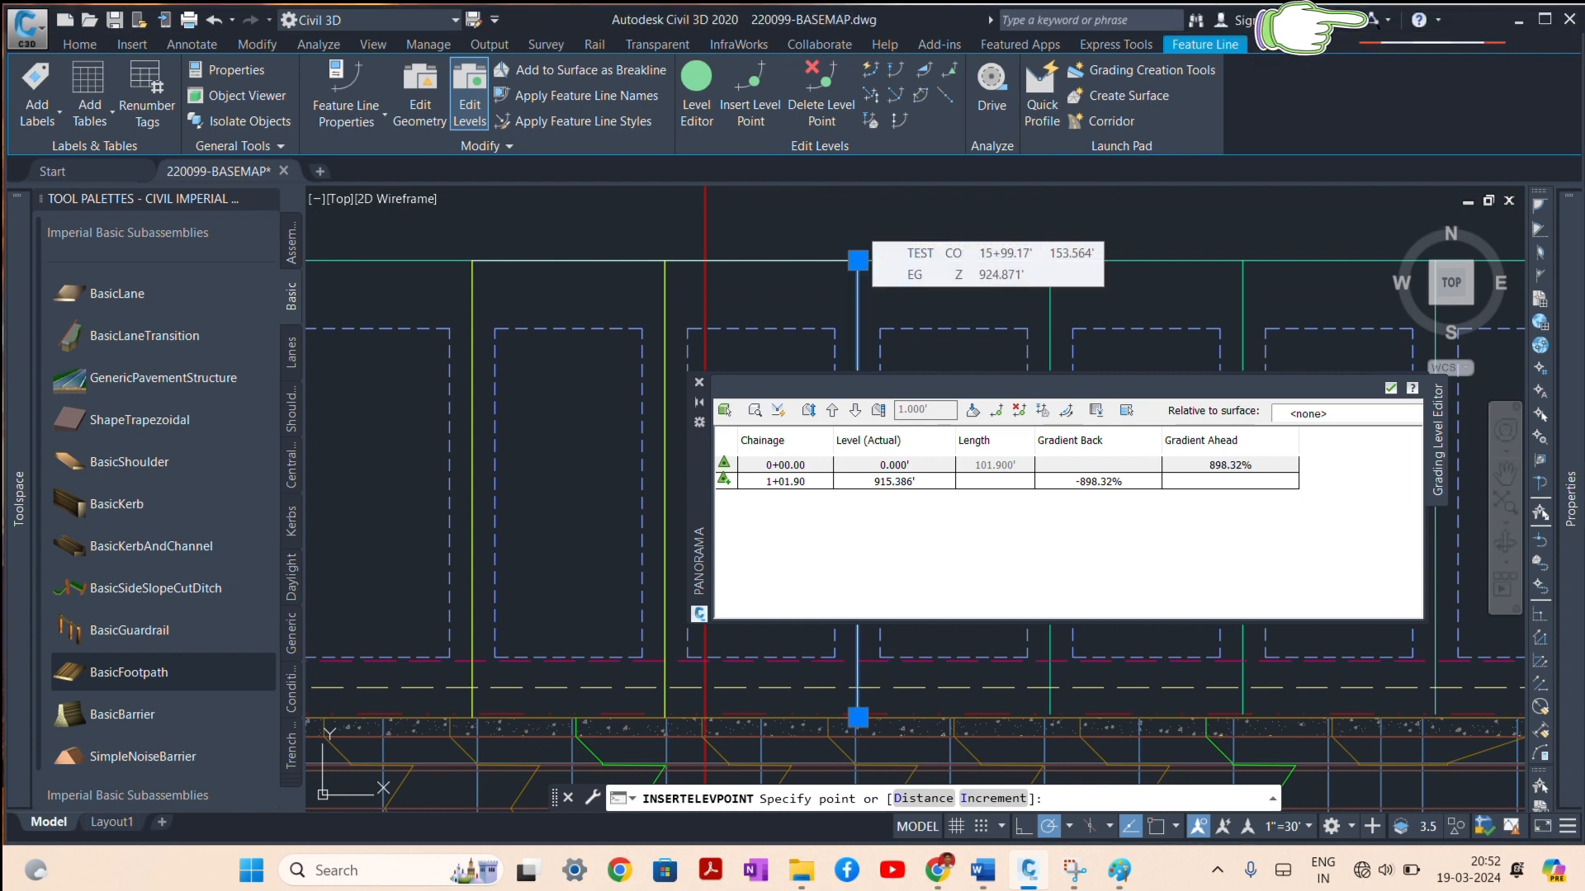
{"action": "key", "text": "Escape"}
Step: Set the rear boundary feature line's level at chainage 0+00.00 to 918.443 and close the Level Editor
{"action": "double_click", "coordinate": [906, 465]}
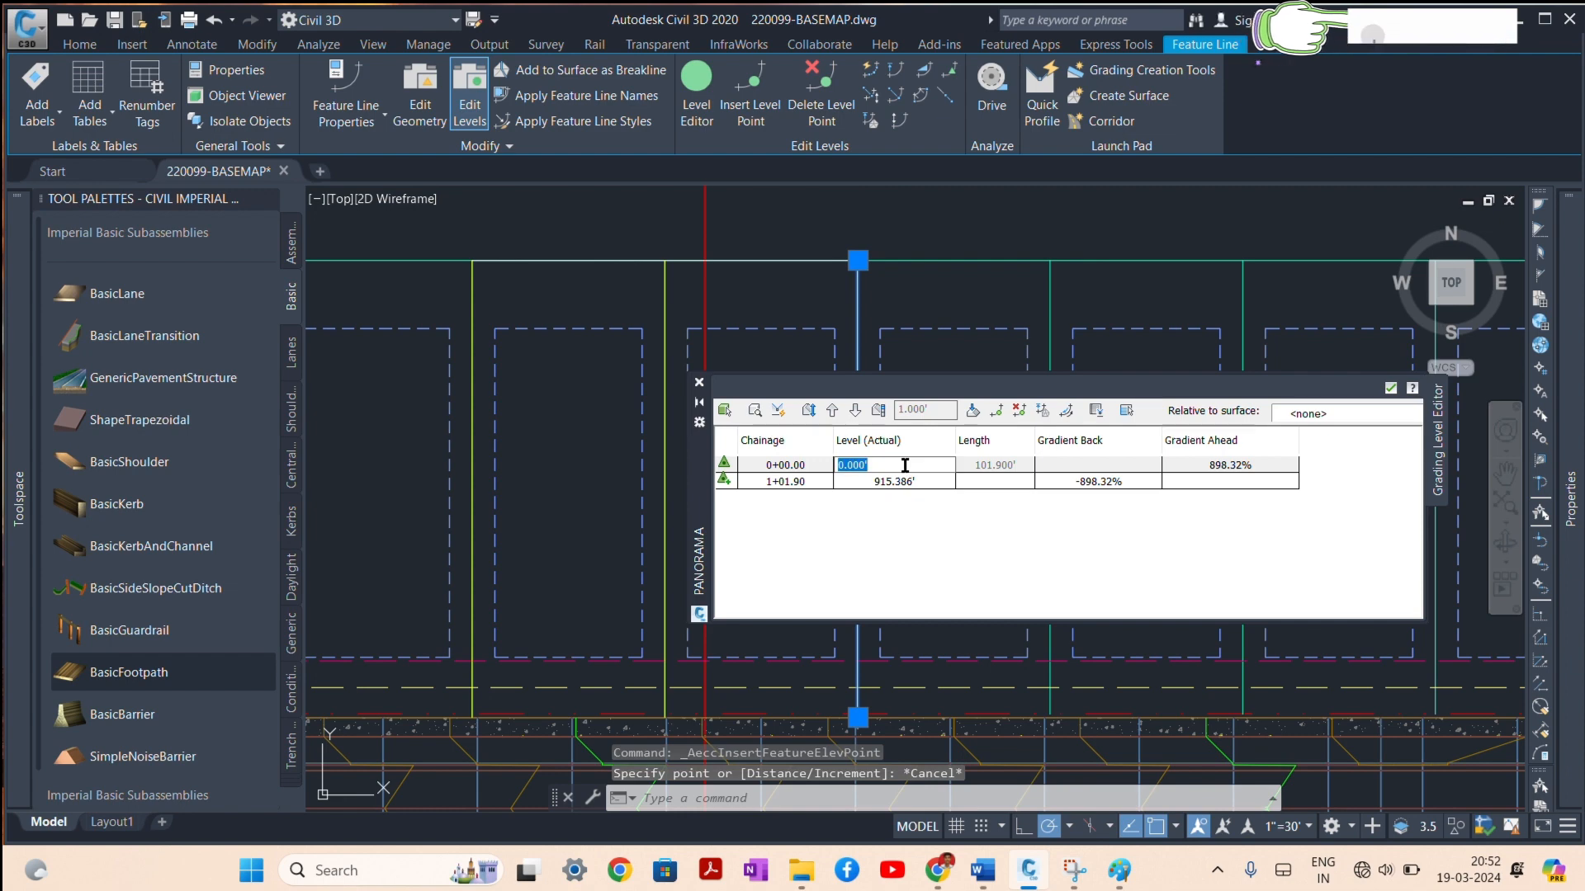
{"action": "type", "text": "918.443"}
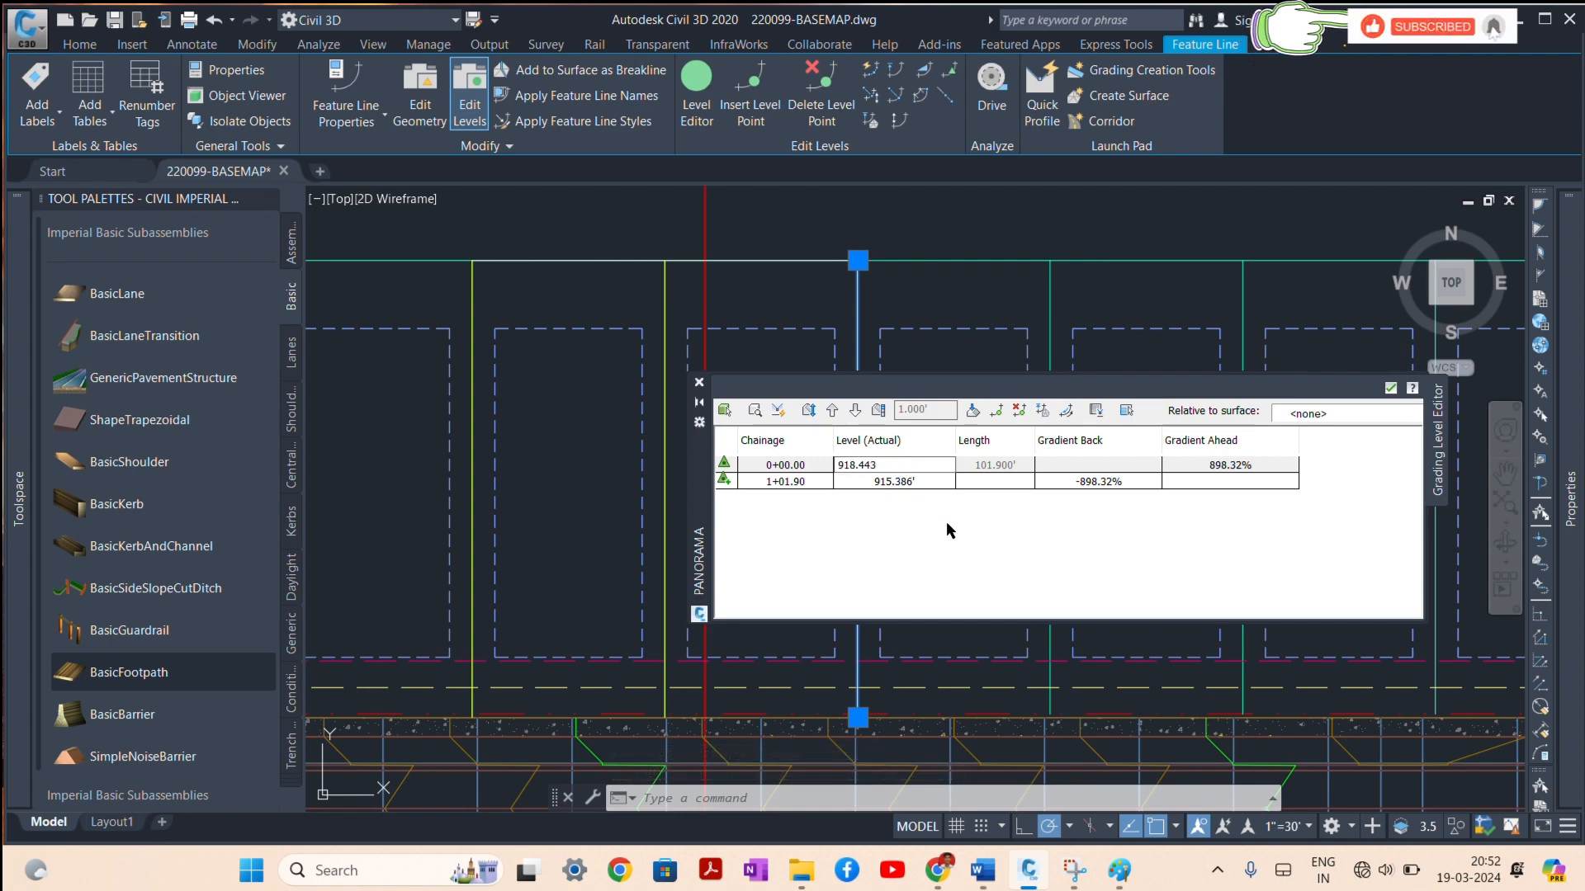
{"action": "key", "text": "Return"}
{"action": "left_click", "coordinate": [1391, 389]}
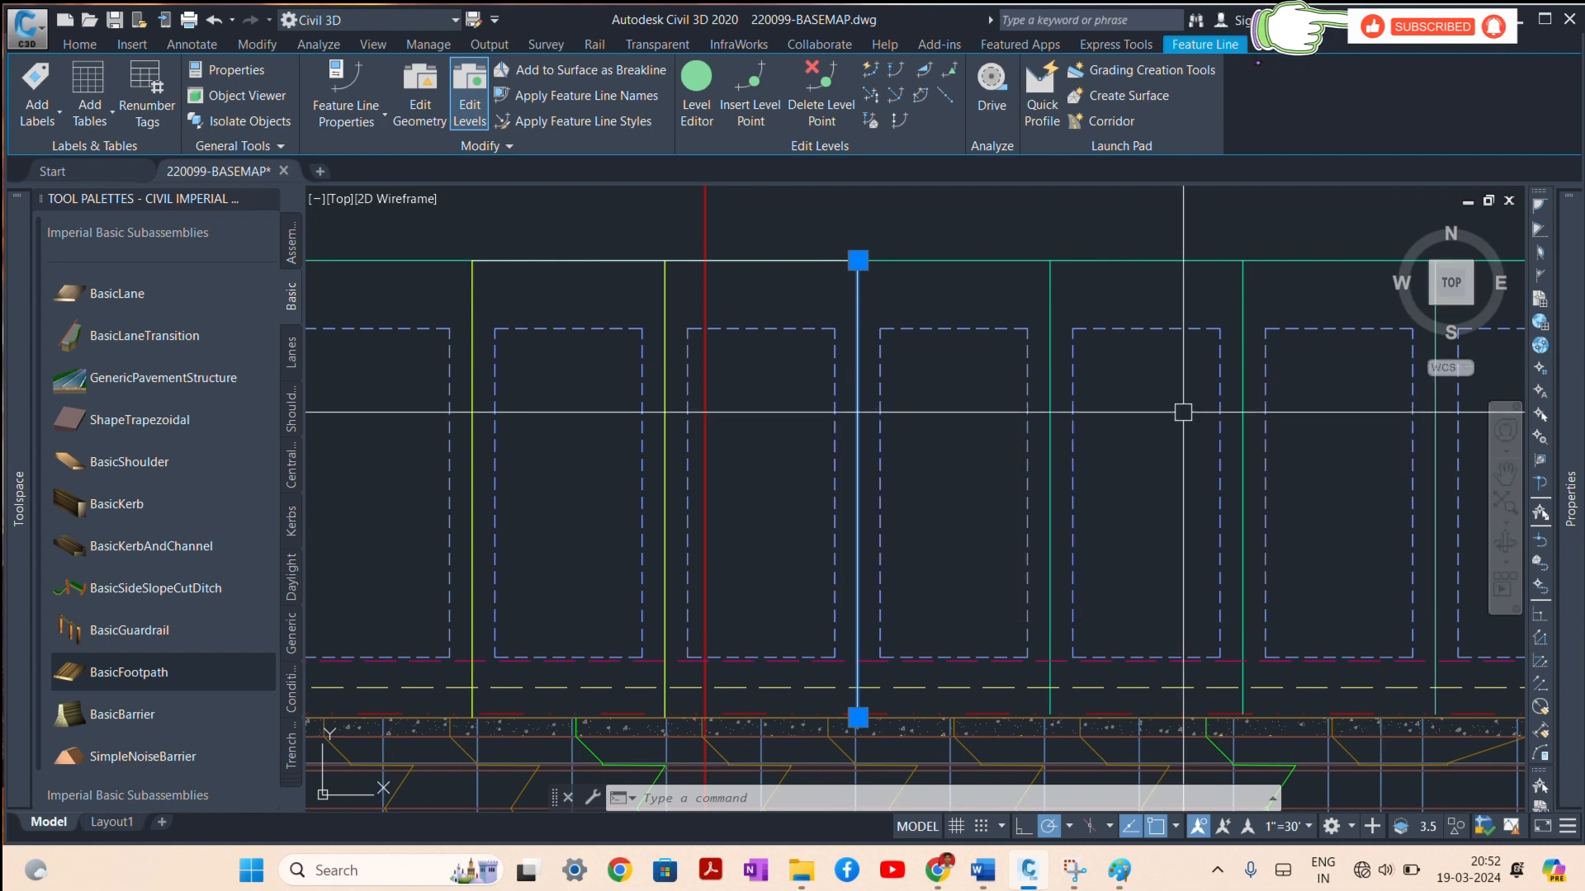
Step: Check the levels and gradients of the east side boundary feature line in the Level Editor, close it and clear the selection
{"action": "left_click", "coordinate": [691, 109]}
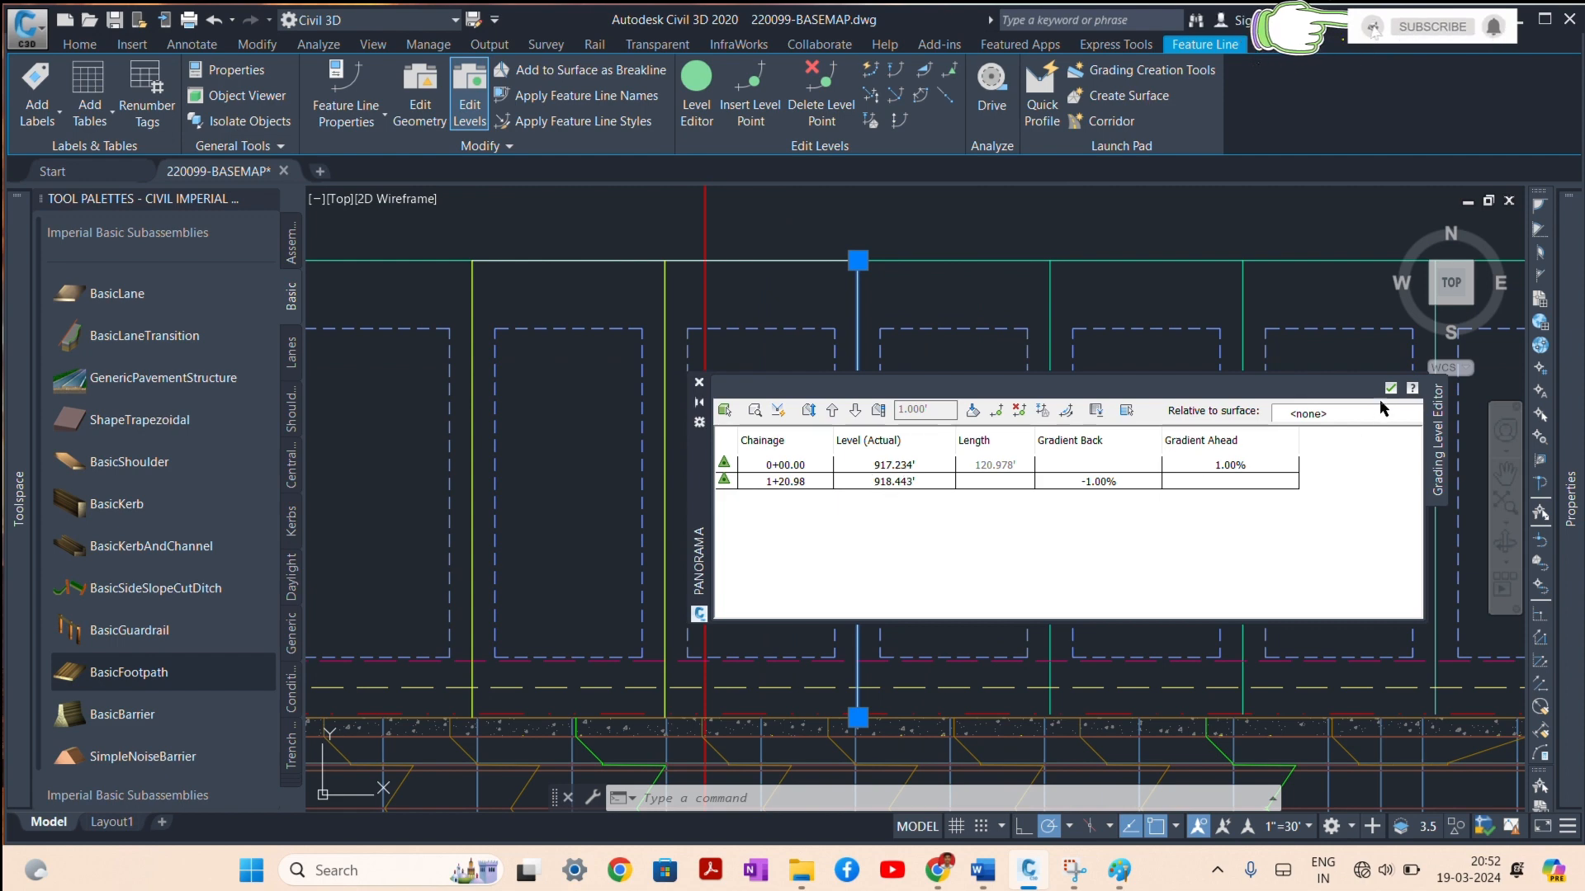
{"action": "left_click", "coordinate": [1391, 388]}
{"action": "scroll", "coordinate": [785, 379], "scroll_direction": "down", "scroll_amount": 4}
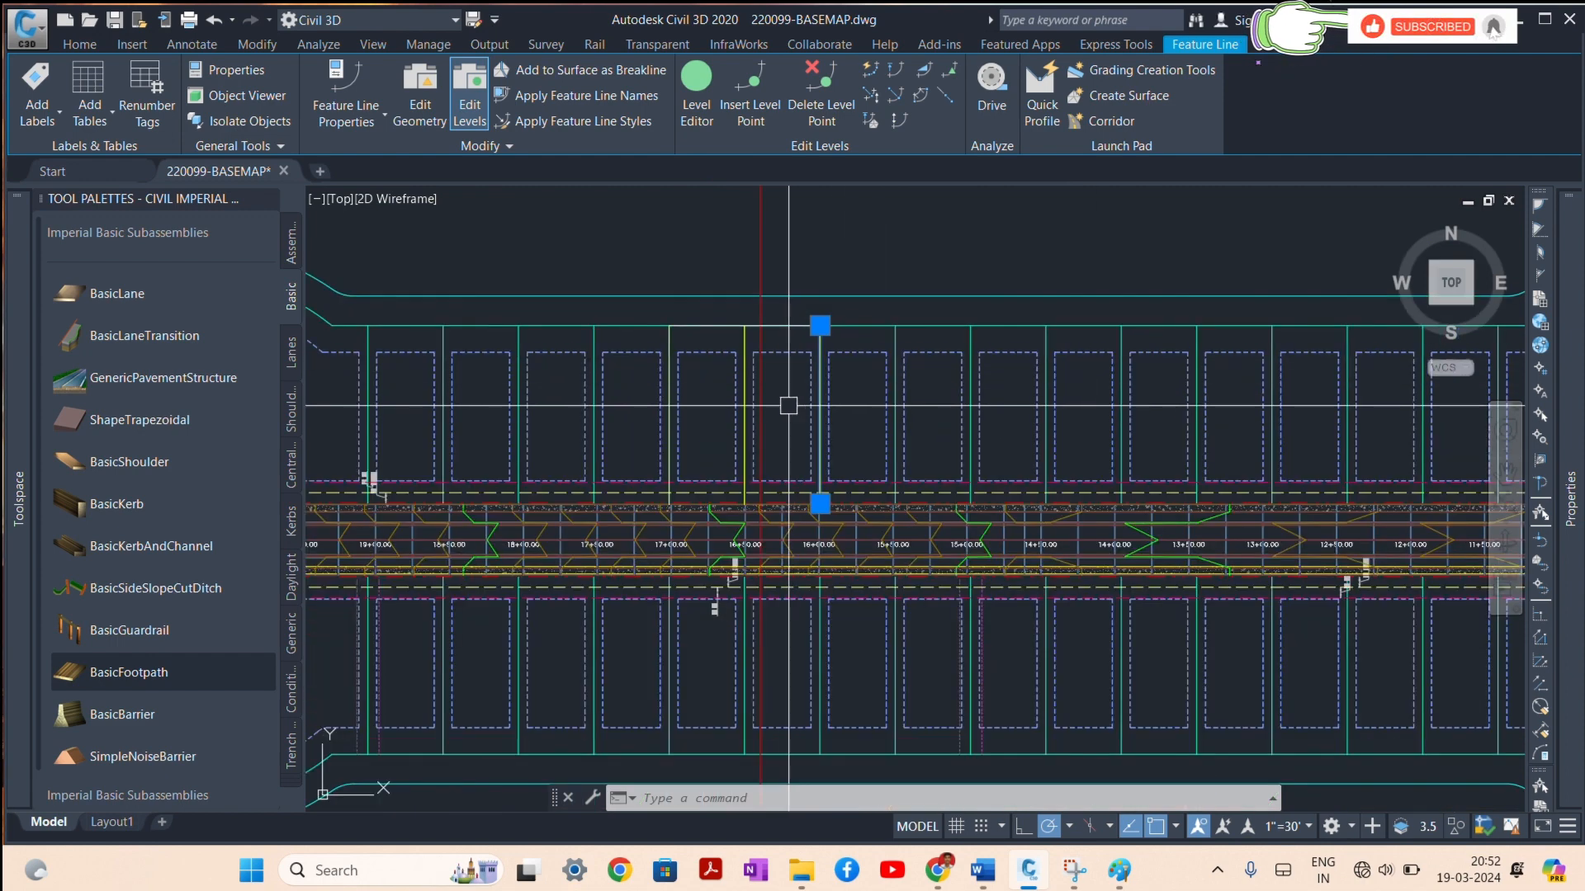
{"action": "key", "text": "Escape"}
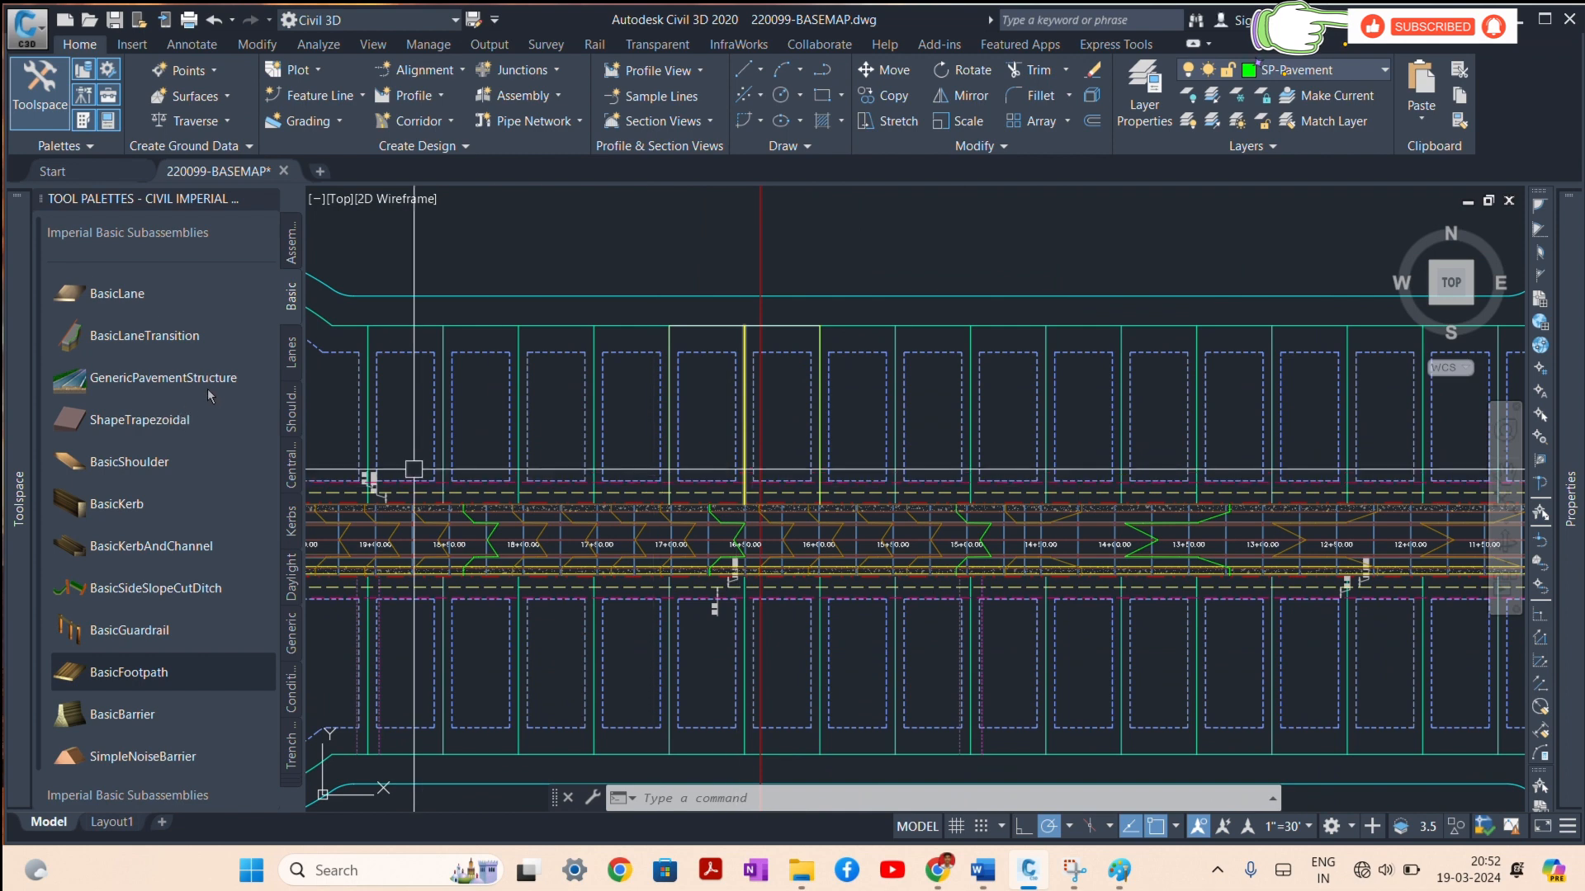
Step: Collapse the Tool Palettes and the EG surface's entries in the drawing's surface tree
{"action": "left_click", "coordinate": [272, 199]}
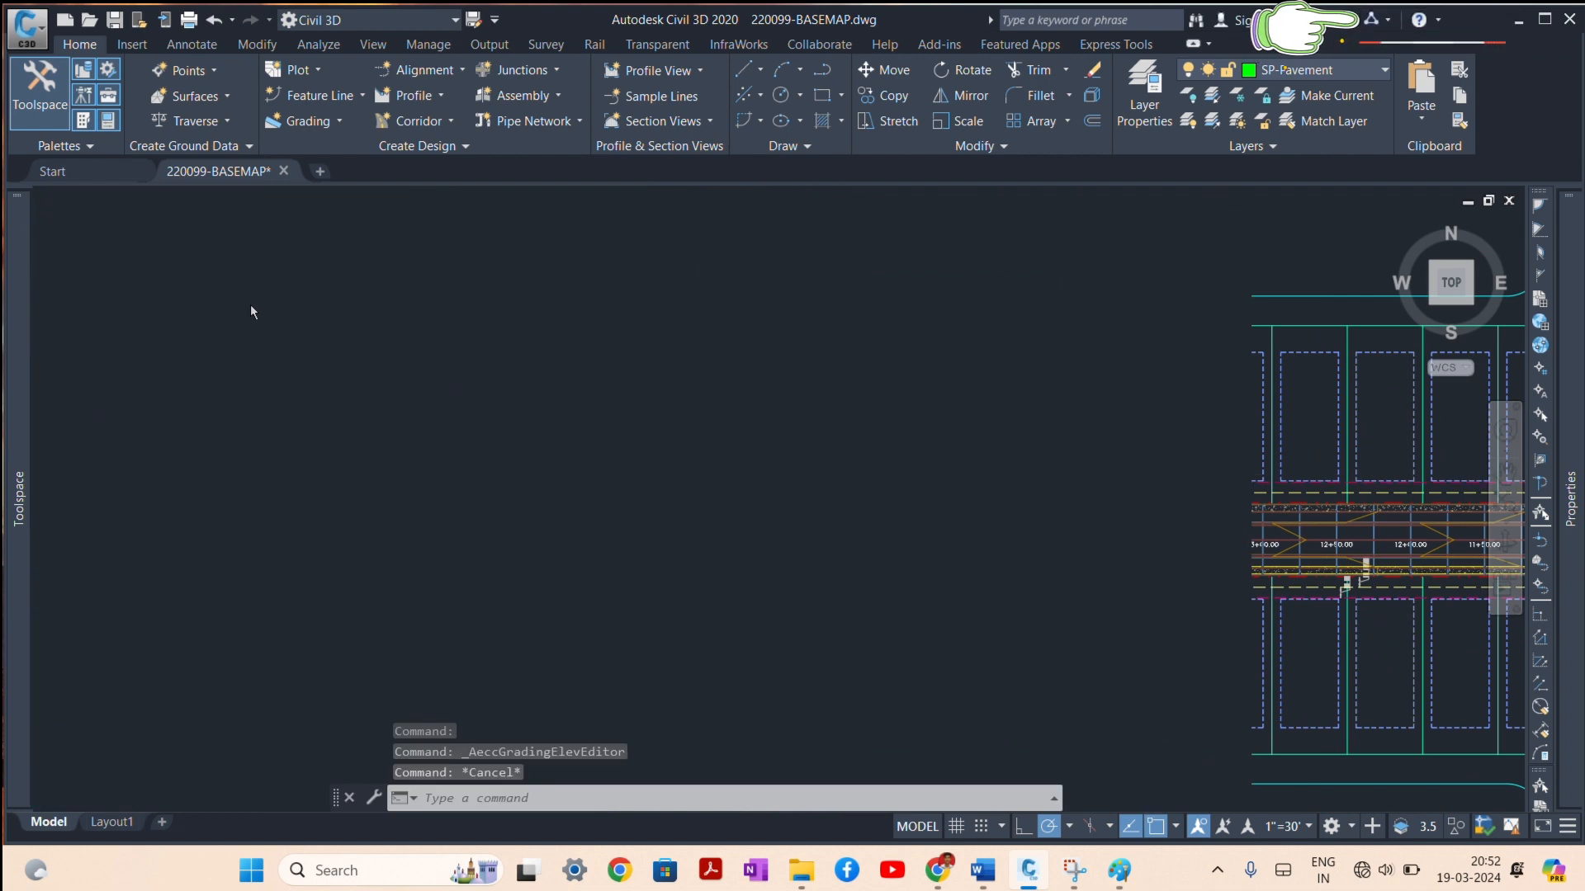
{"action": "mouse_move", "coordinate": [14, 436]}
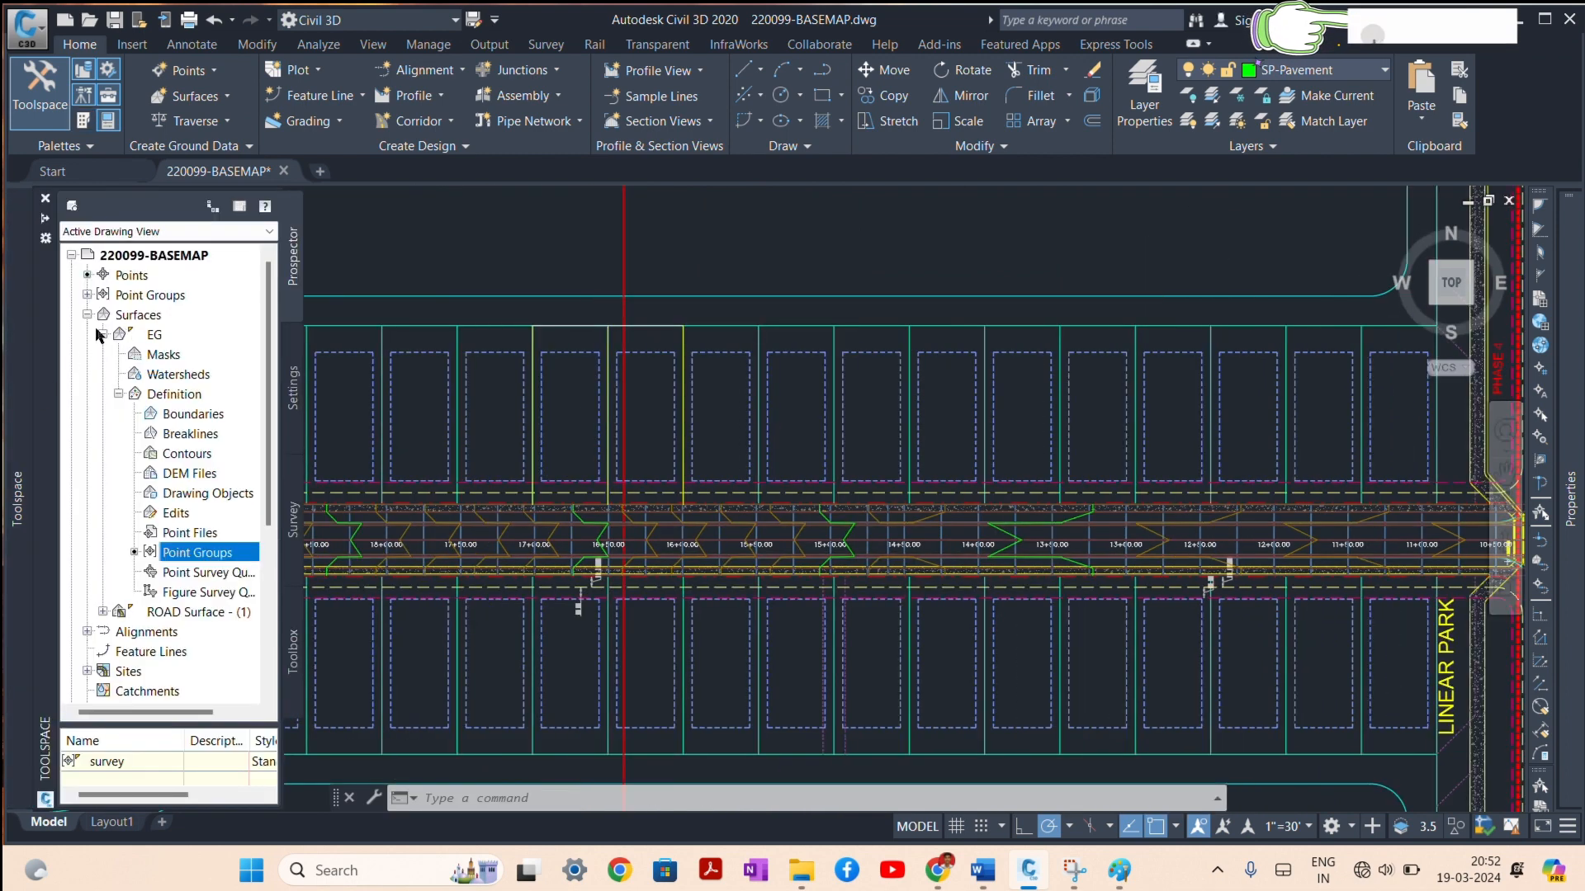
{"action": "left_click", "coordinate": [106, 333]}
{"action": "right_click", "coordinate": [119, 318]}
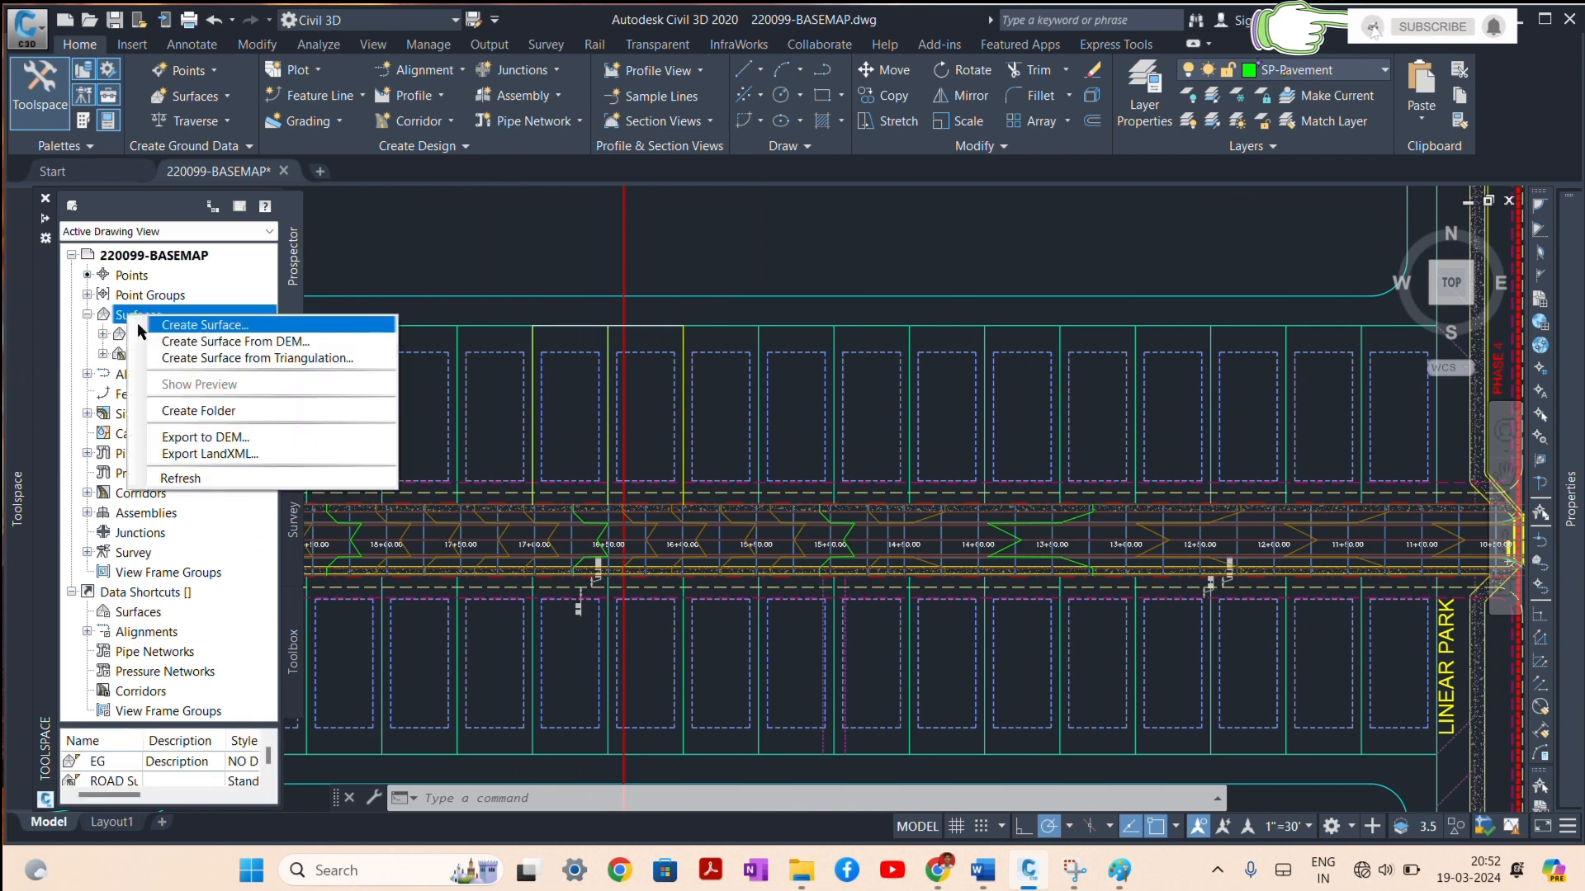
{"action": "left_click", "coordinate": [87, 351]}
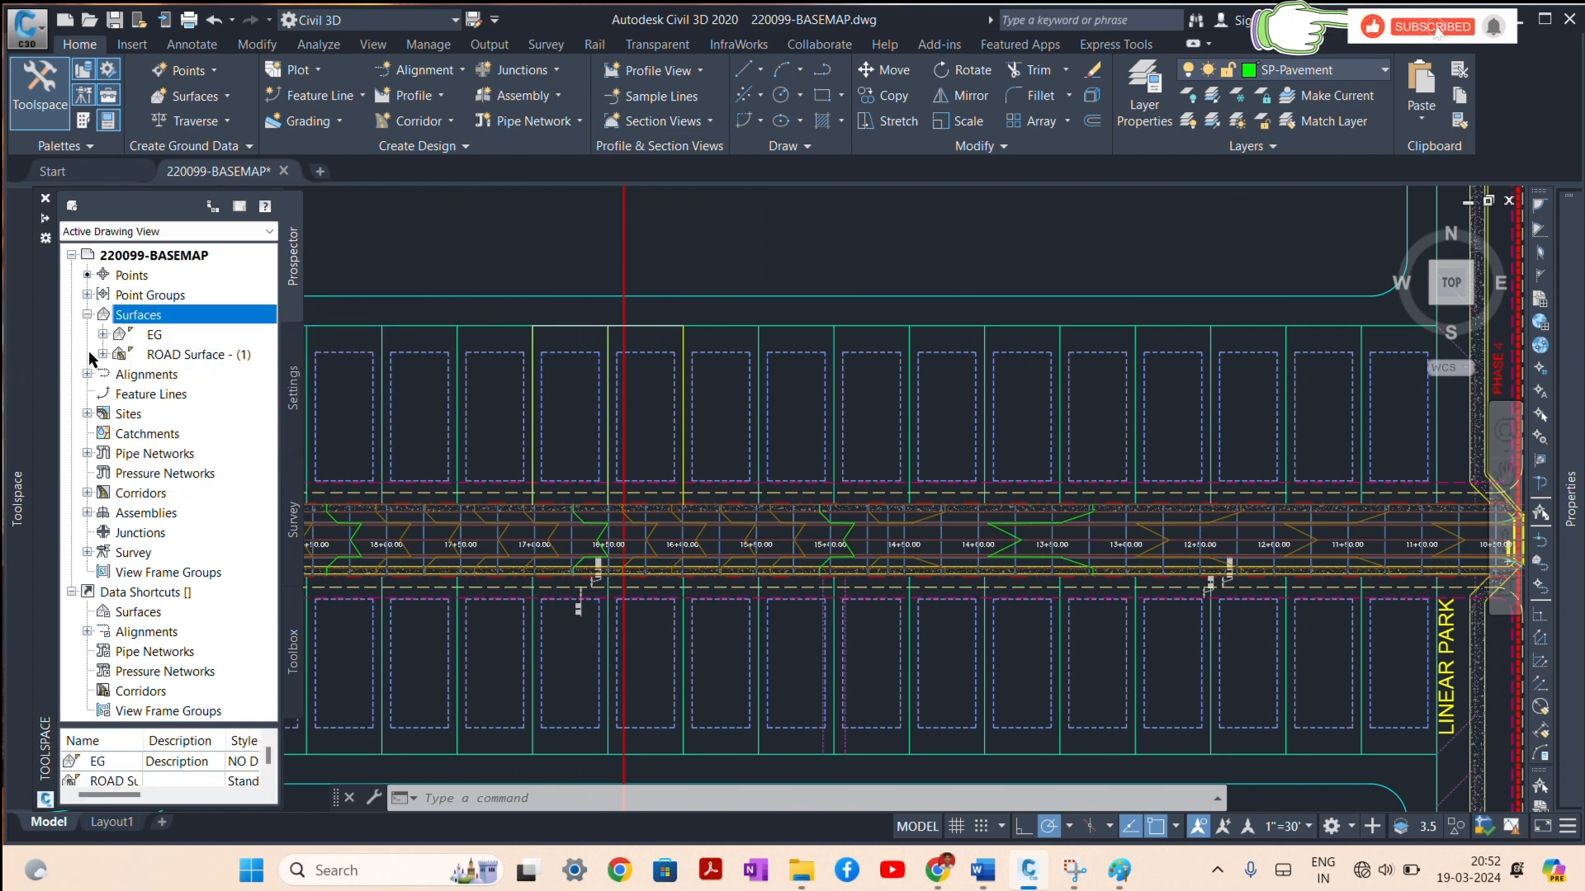
Step: Rename the surface ROAD Surface - (1) as ROAD CORRIDOR in its surface properties
{"action": "right_click", "coordinate": [189, 355]}
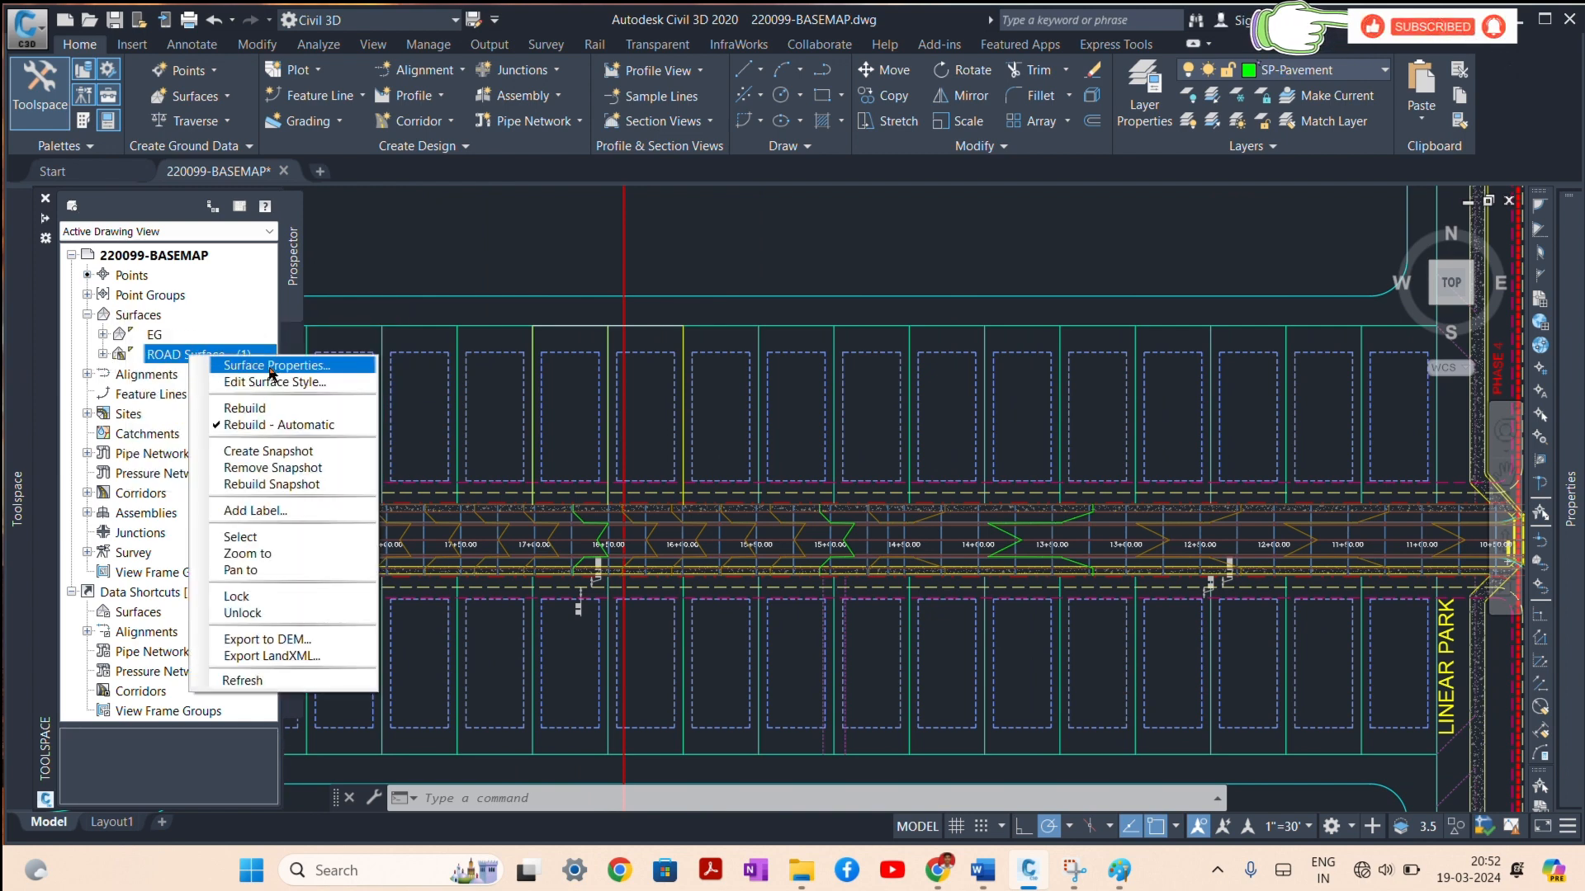
{"action": "left_click", "coordinate": [270, 368]}
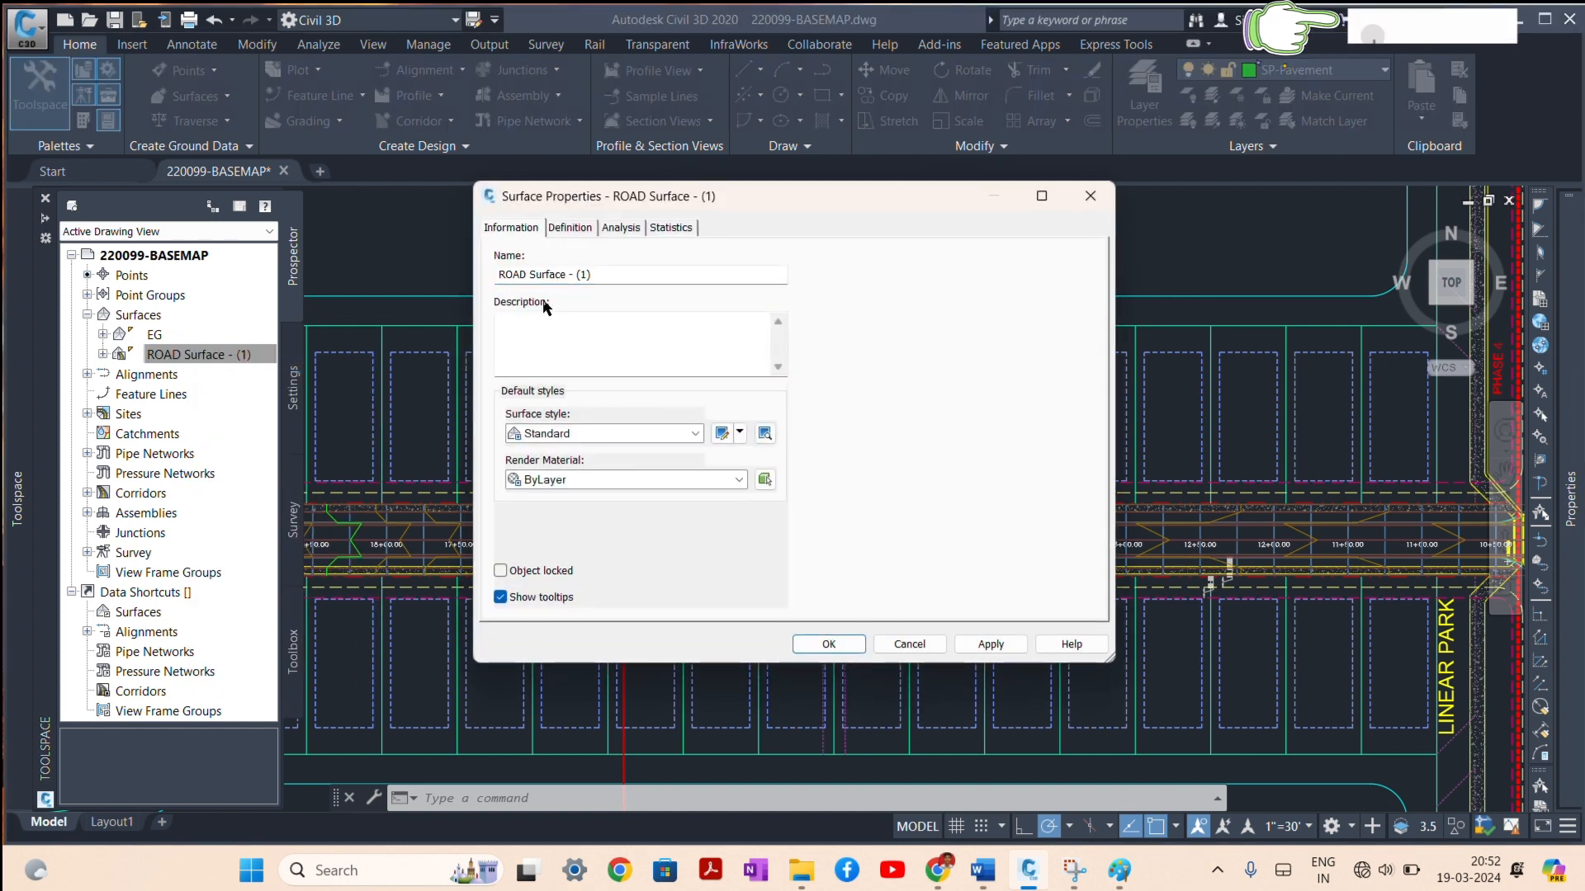
{"action": "left_click_drag", "start_coordinate": [618, 275], "coordinate": [566, 277]}
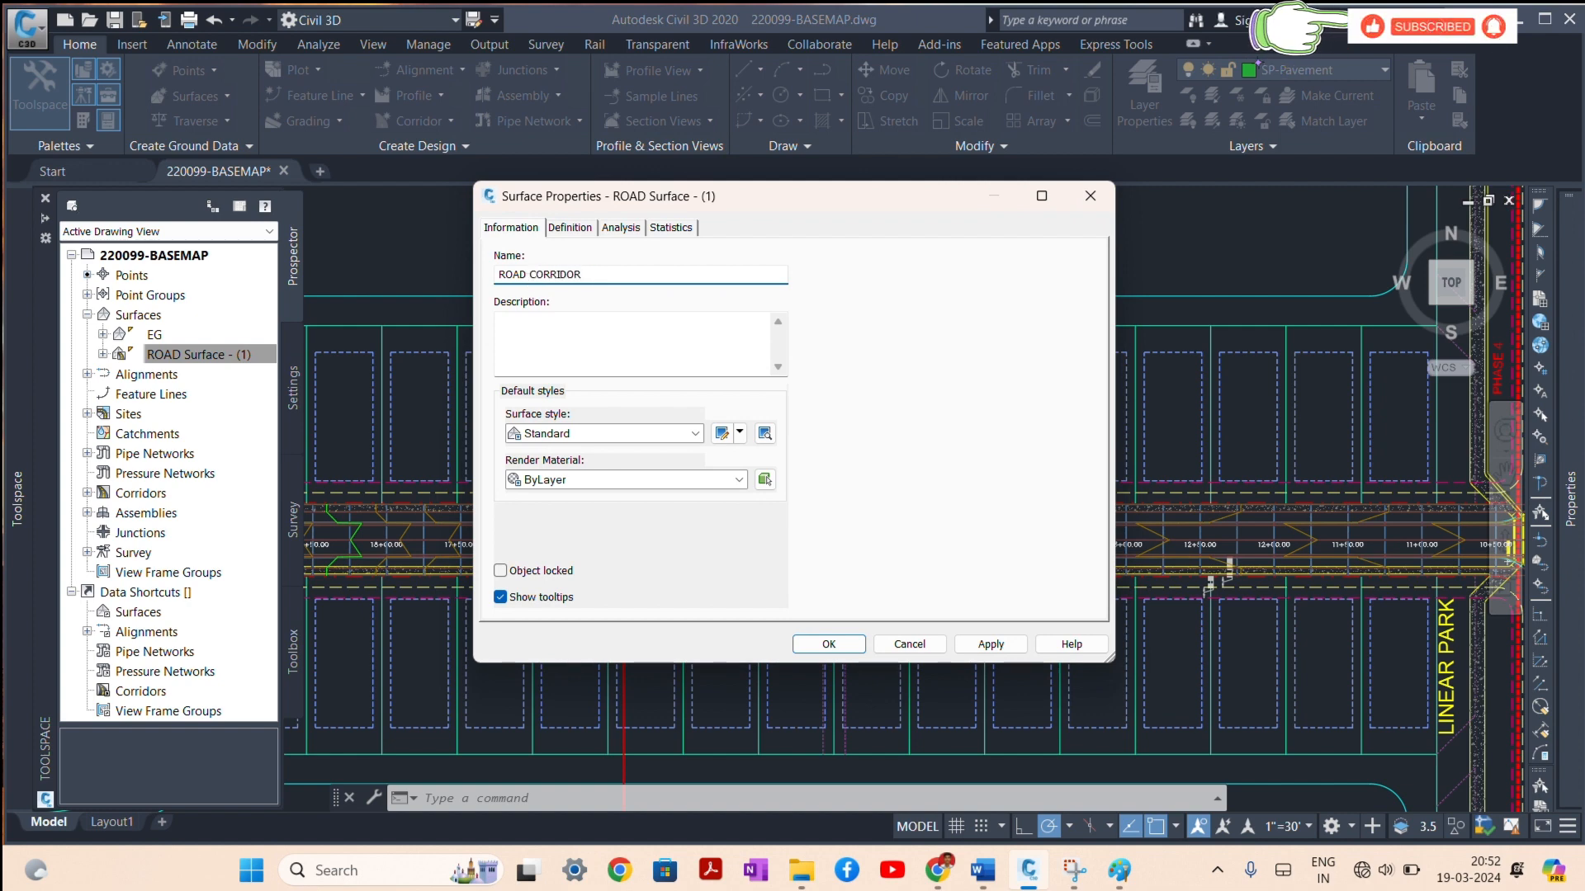
{"action": "left_click", "coordinate": [828, 644]}
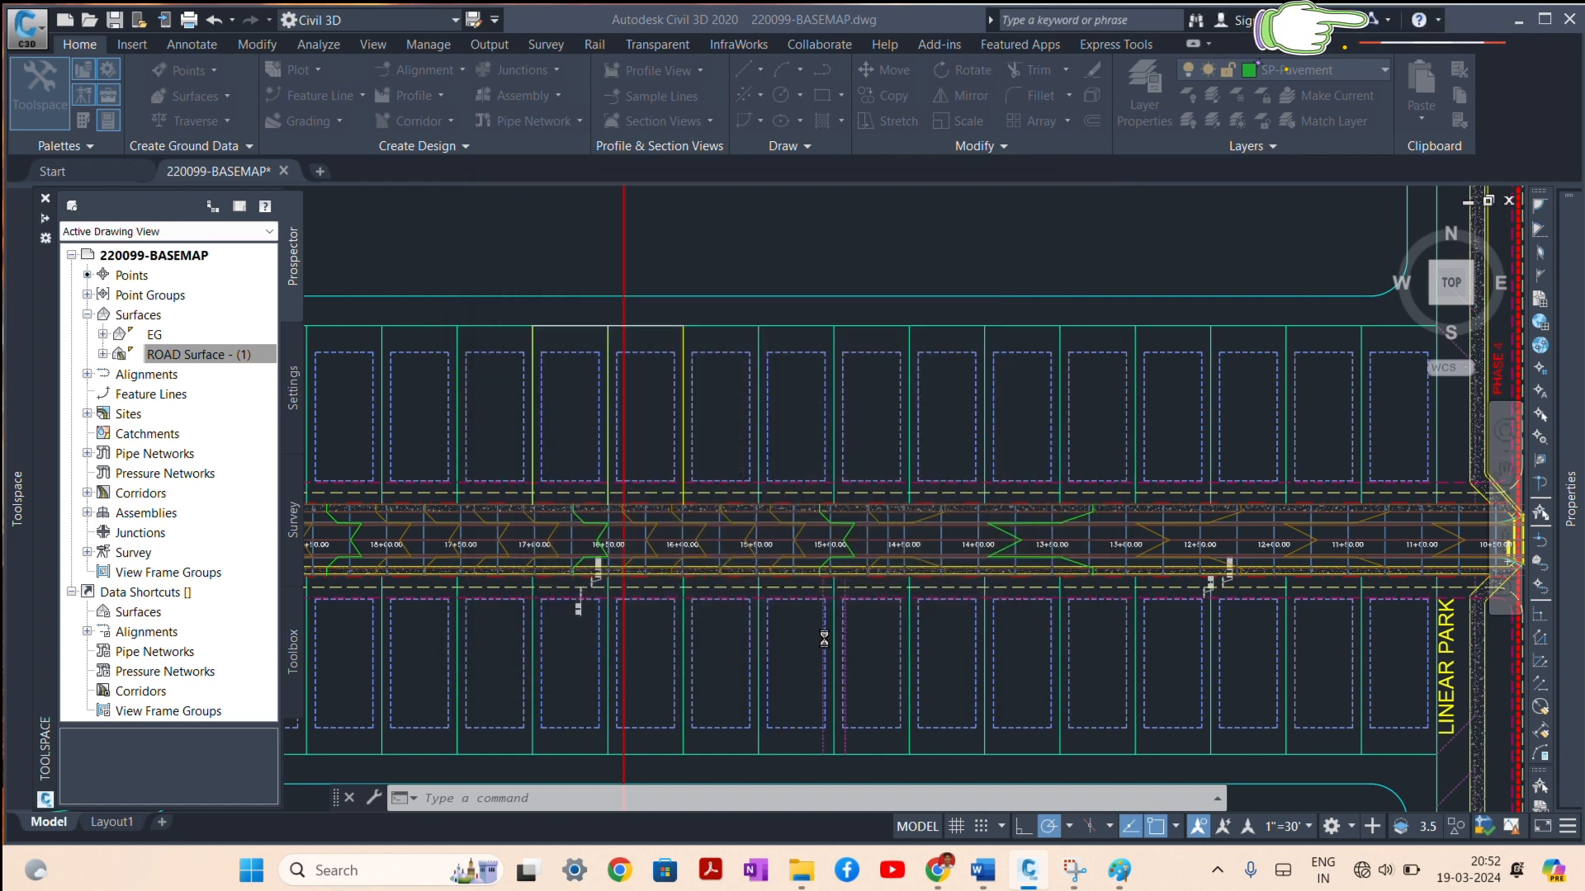
{"action": "key", "text": "Escape"}
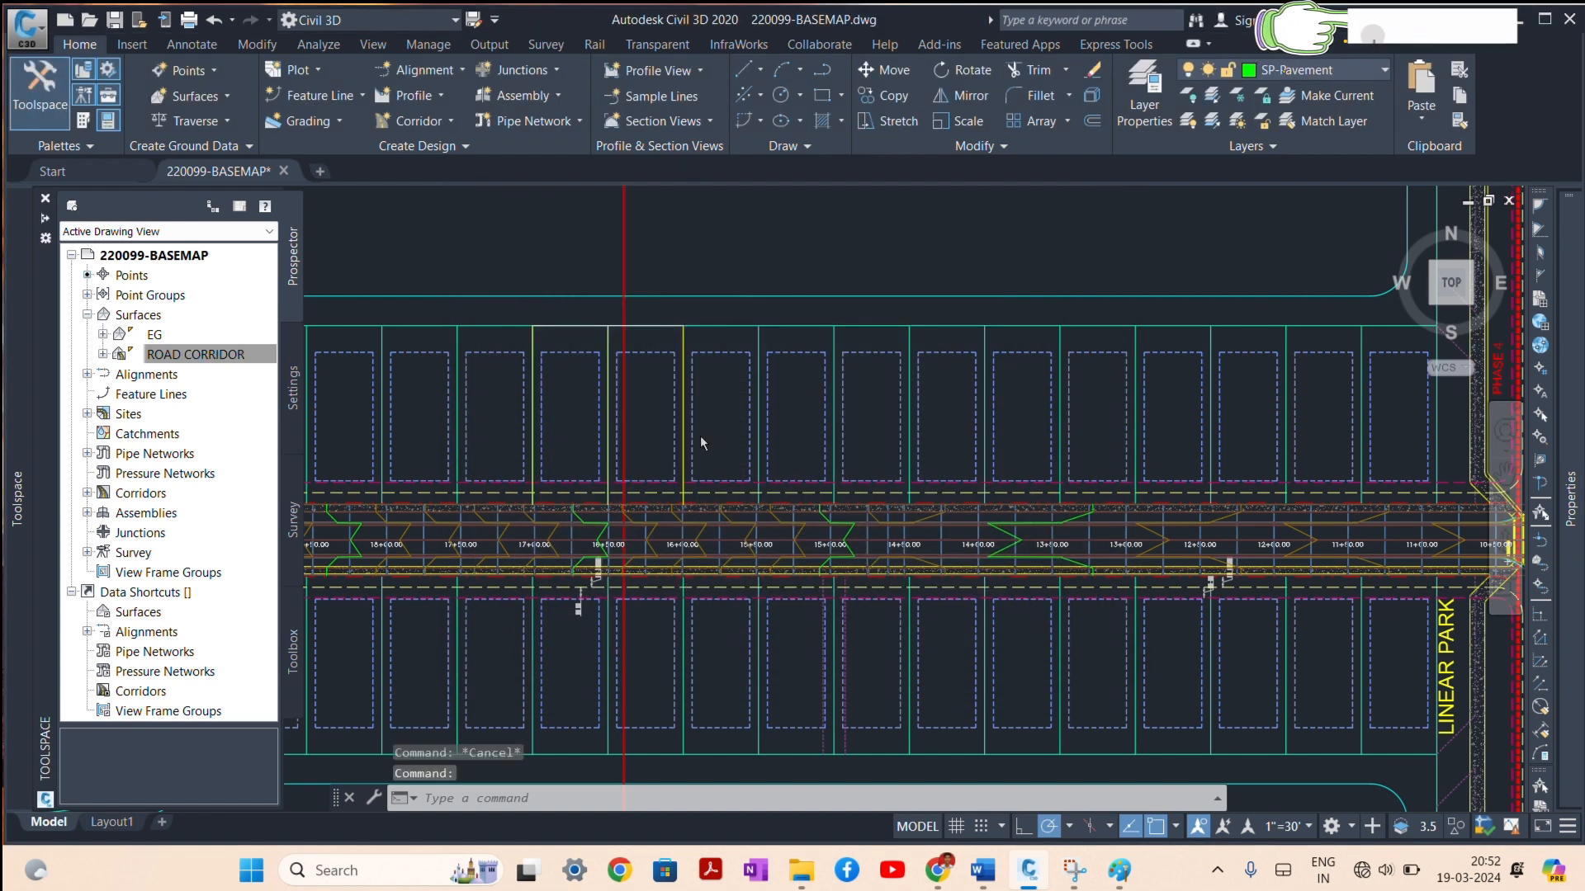
Step: Start creating a triangulation surface and name it LOTS
{"action": "right_click", "coordinate": [170, 317]}
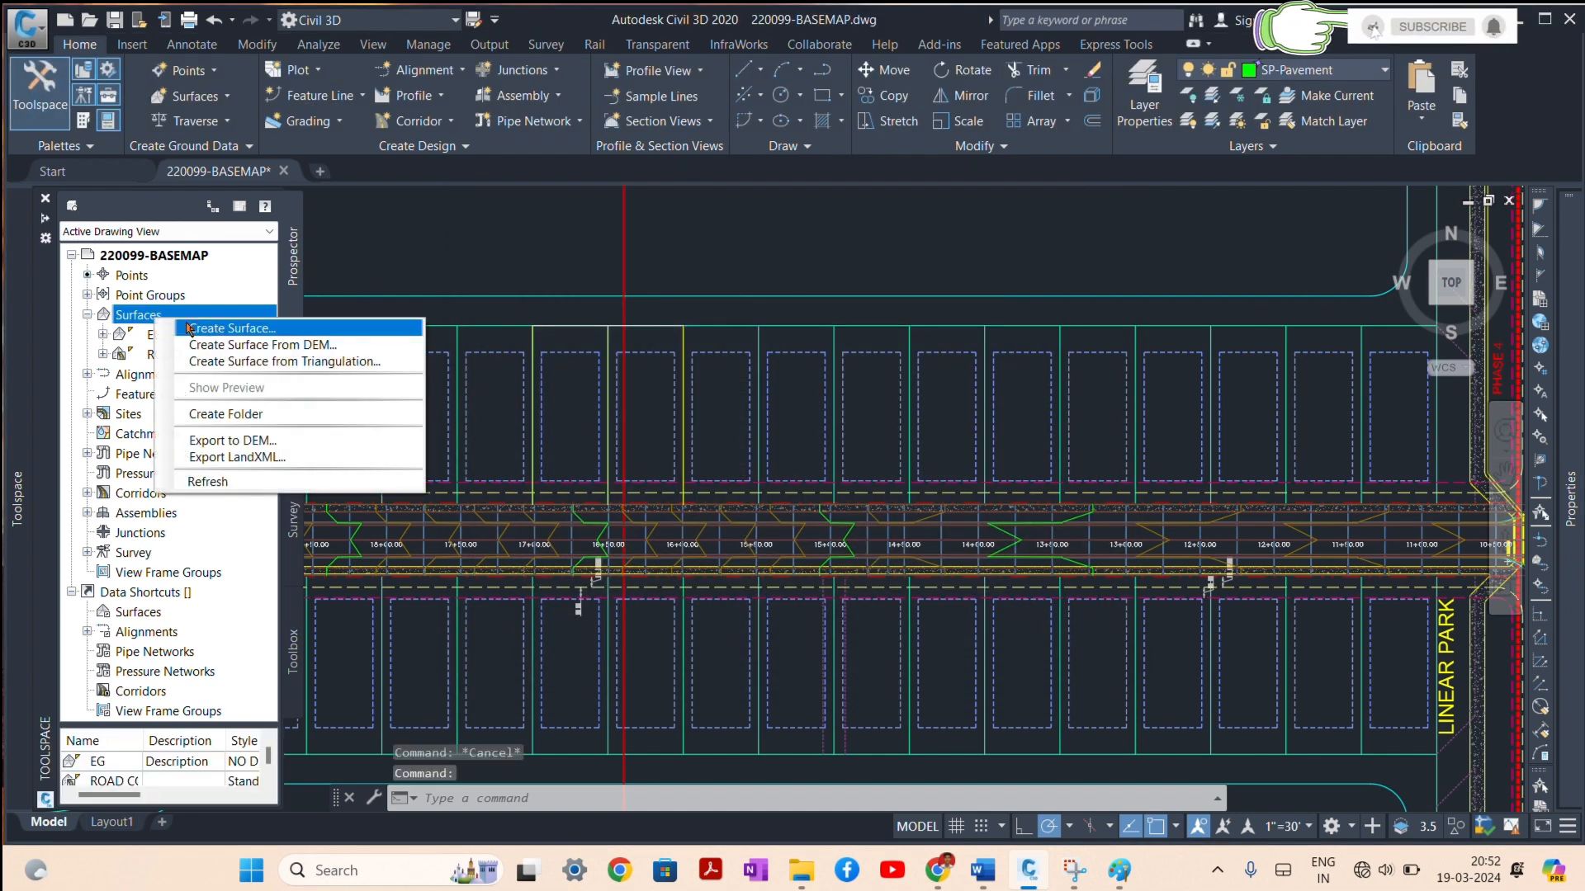
{"action": "left_click", "coordinate": [191, 330]}
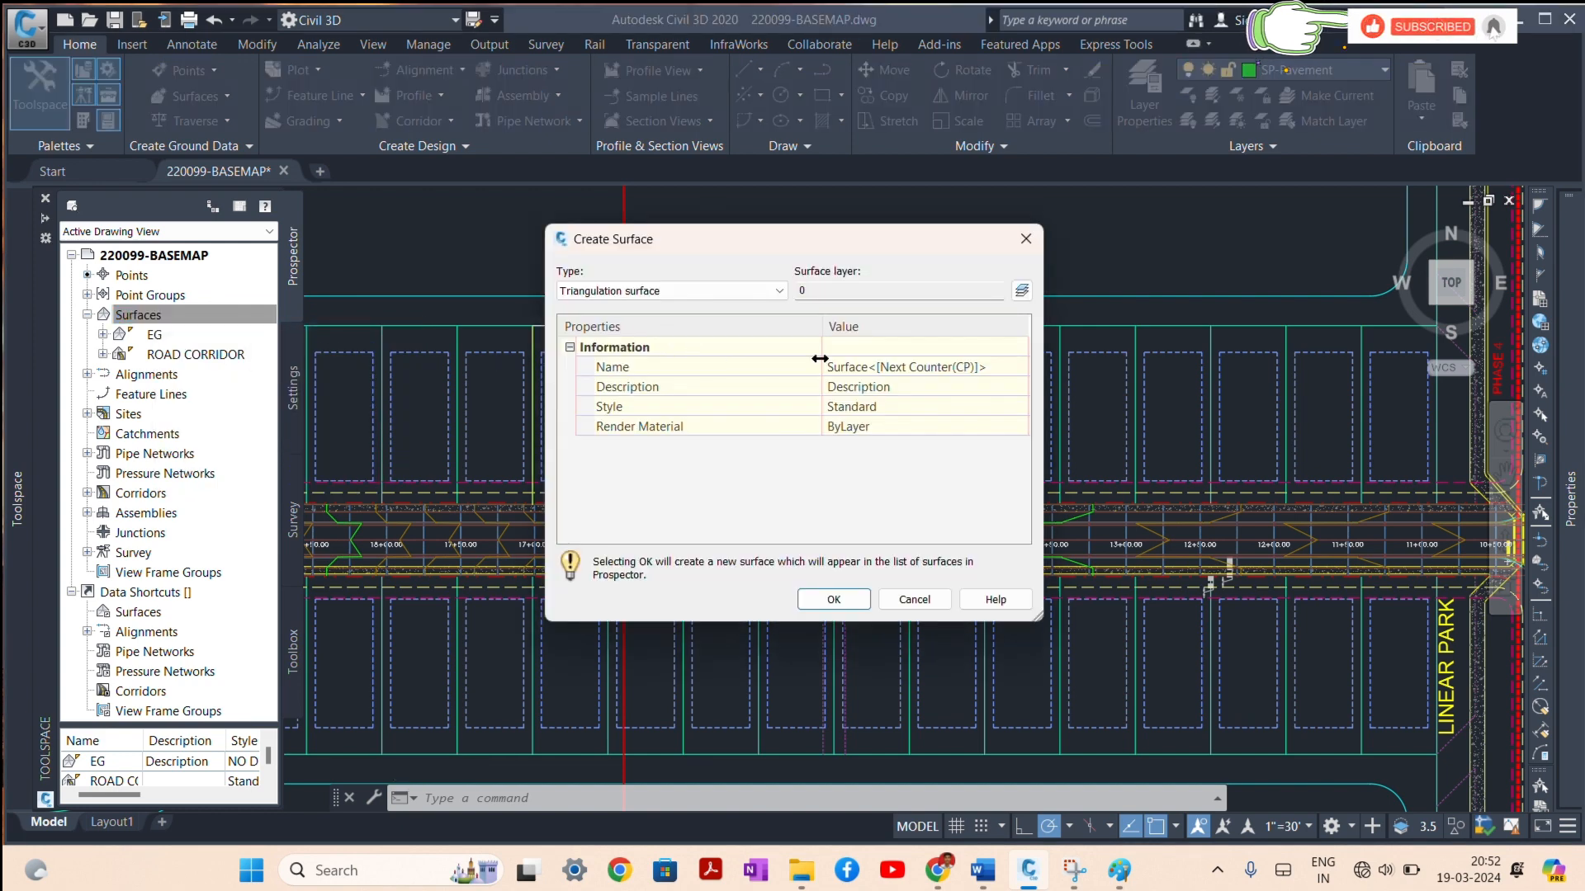
{"action": "left_click", "coordinate": [902, 367]}
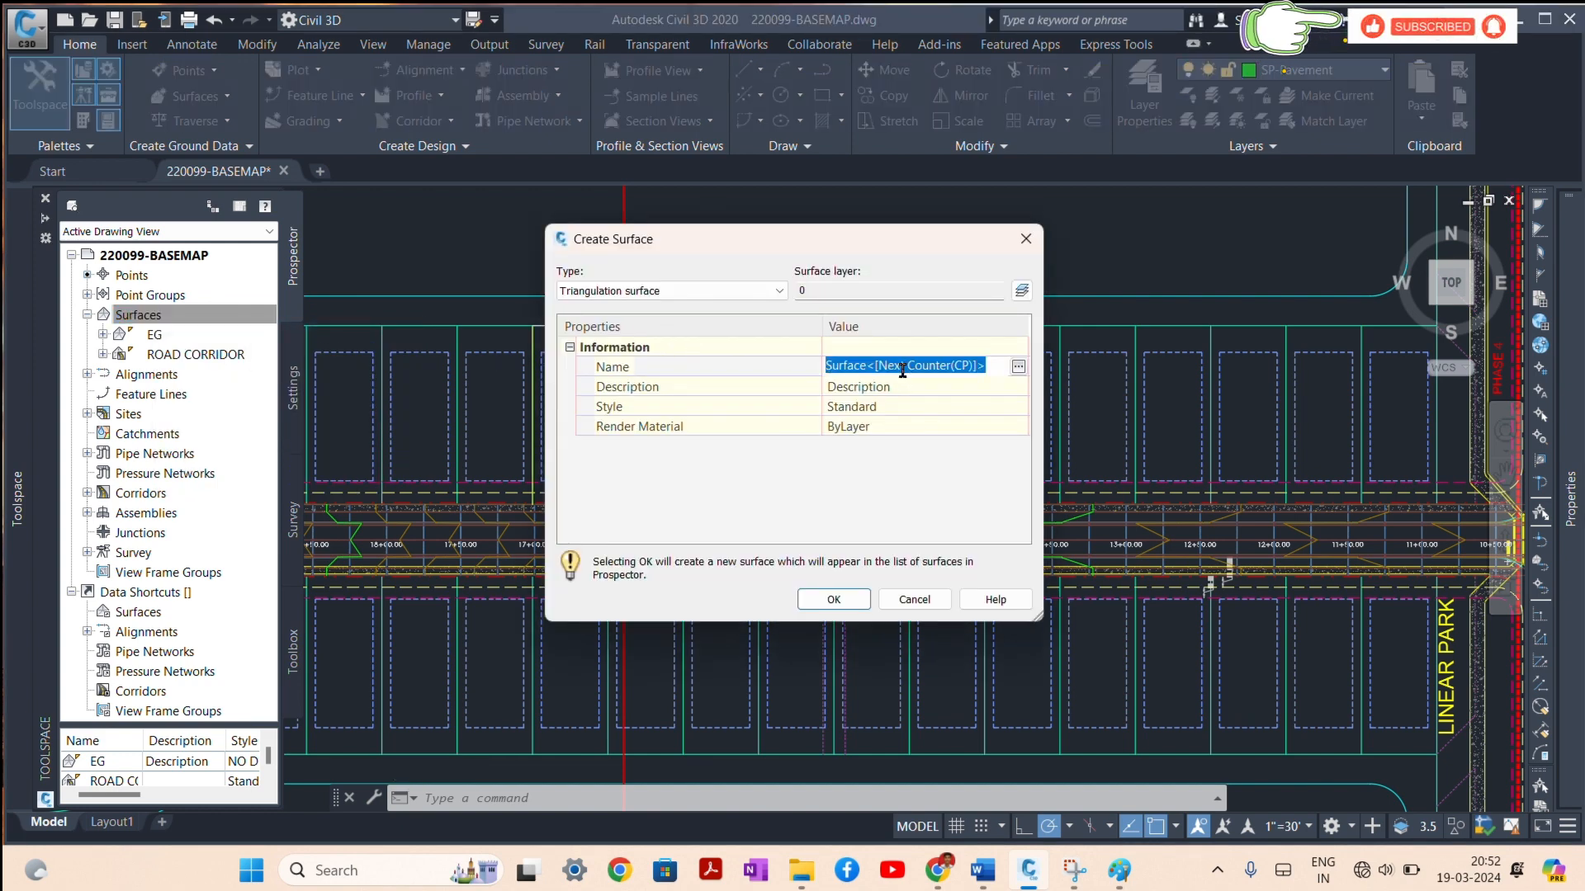
{"action": "type", "text": "LOTS"}
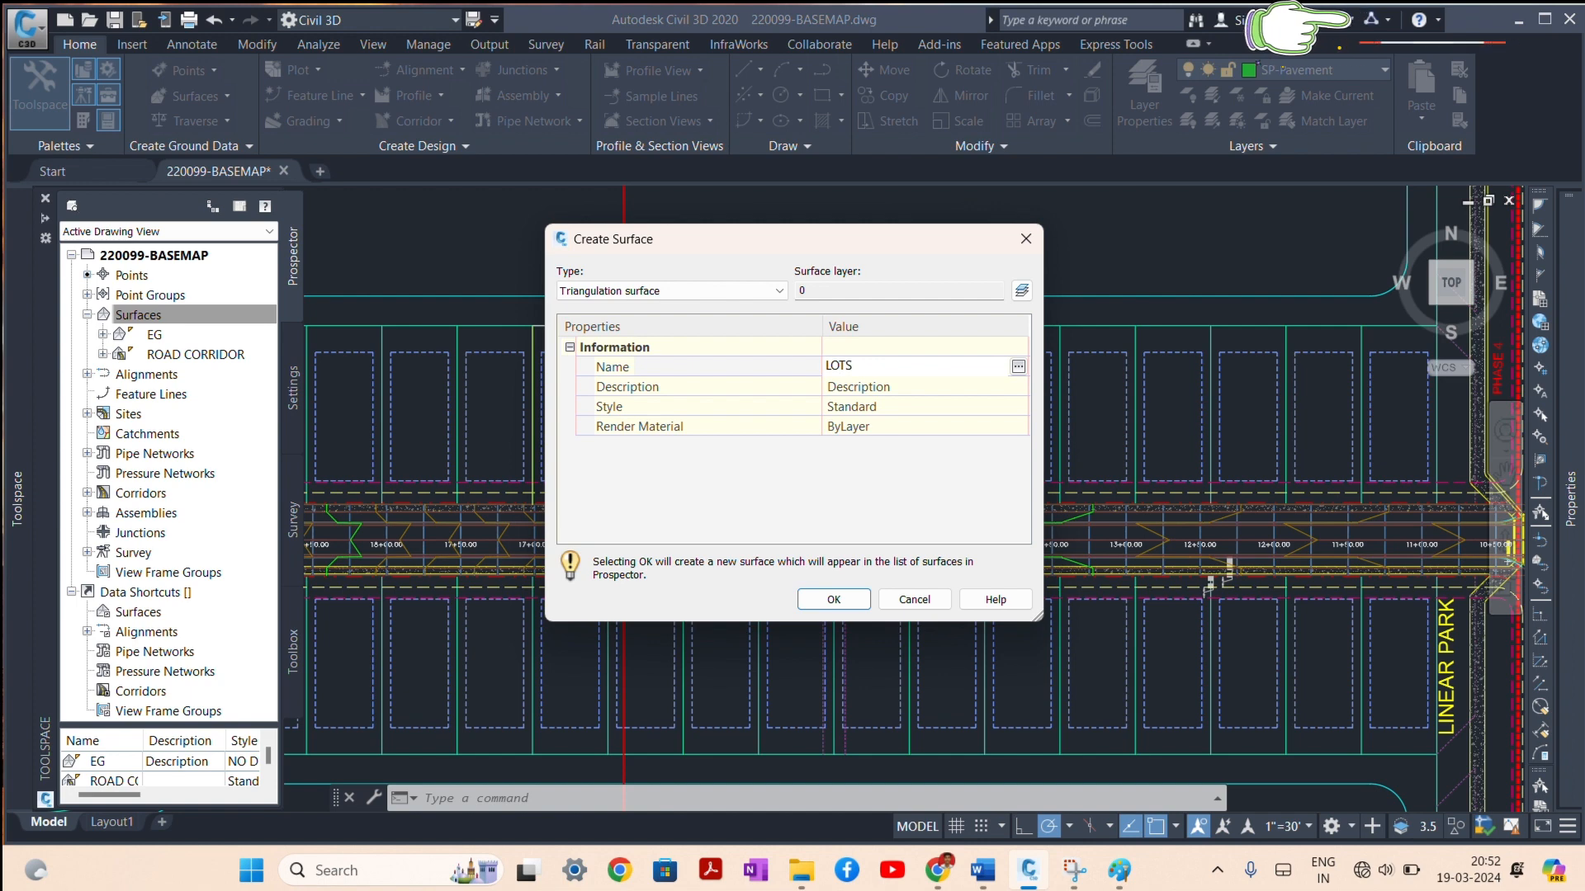
Step: Assign the layer SP-Easement-DE to the new LOTS surface and create it
{"action": "left_click", "coordinate": [1022, 292]}
{"action": "left_click", "coordinate": [902, 383]}
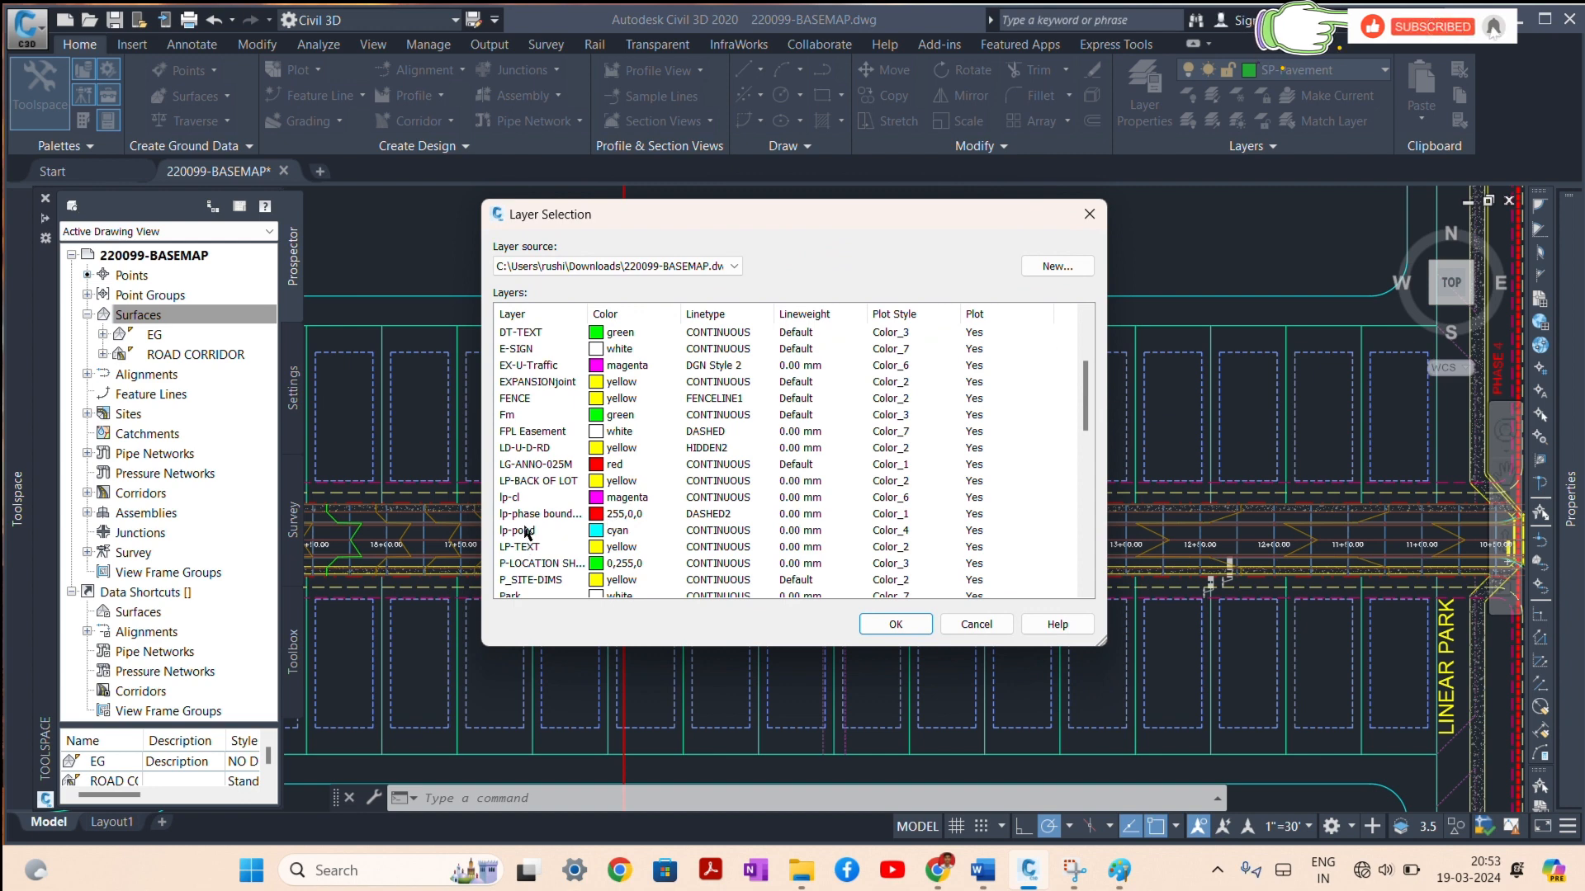
{"action": "scroll", "coordinate": [528, 524], "scroll_direction": "down", "scroll_amount": 3}
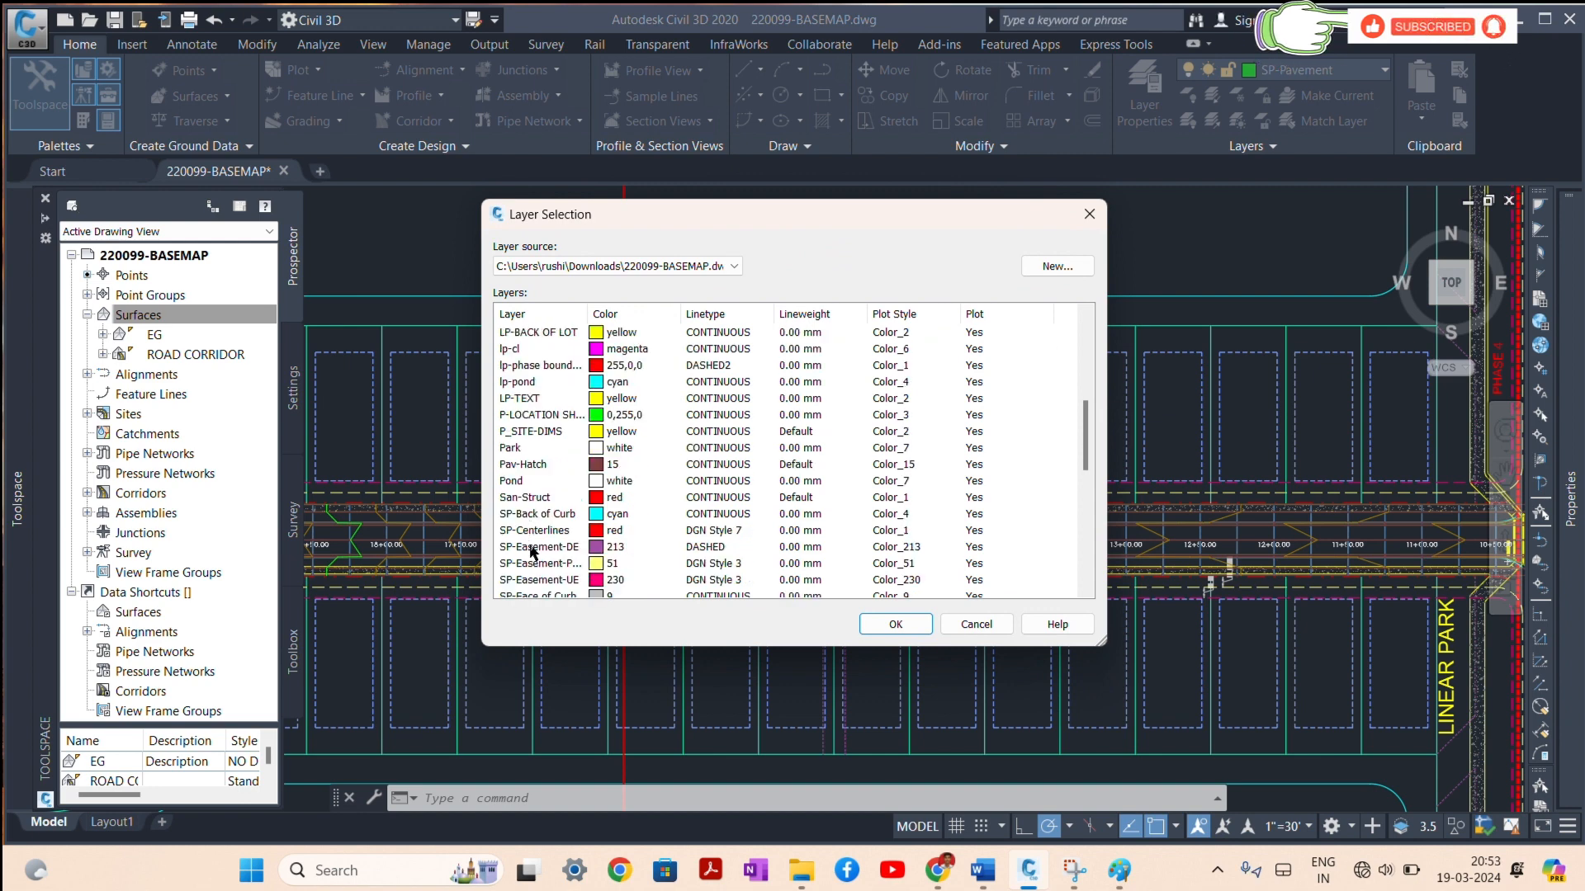
{"action": "left_click", "coordinate": [532, 548]}
{"action": "left_click", "coordinate": [894, 624]}
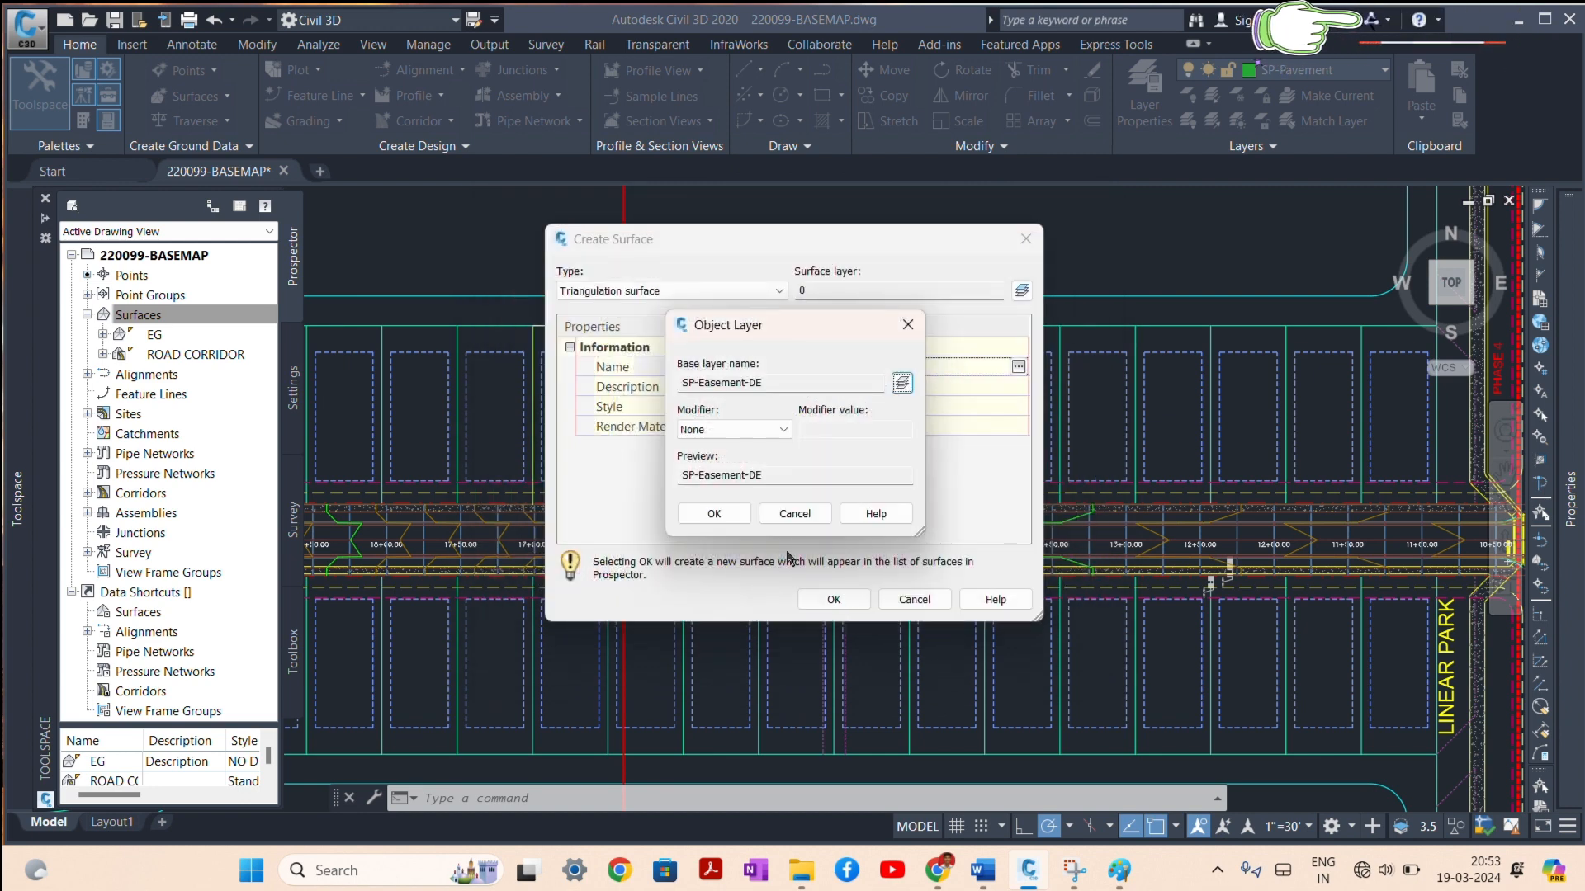
{"action": "left_click", "coordinate": [701, 513]}
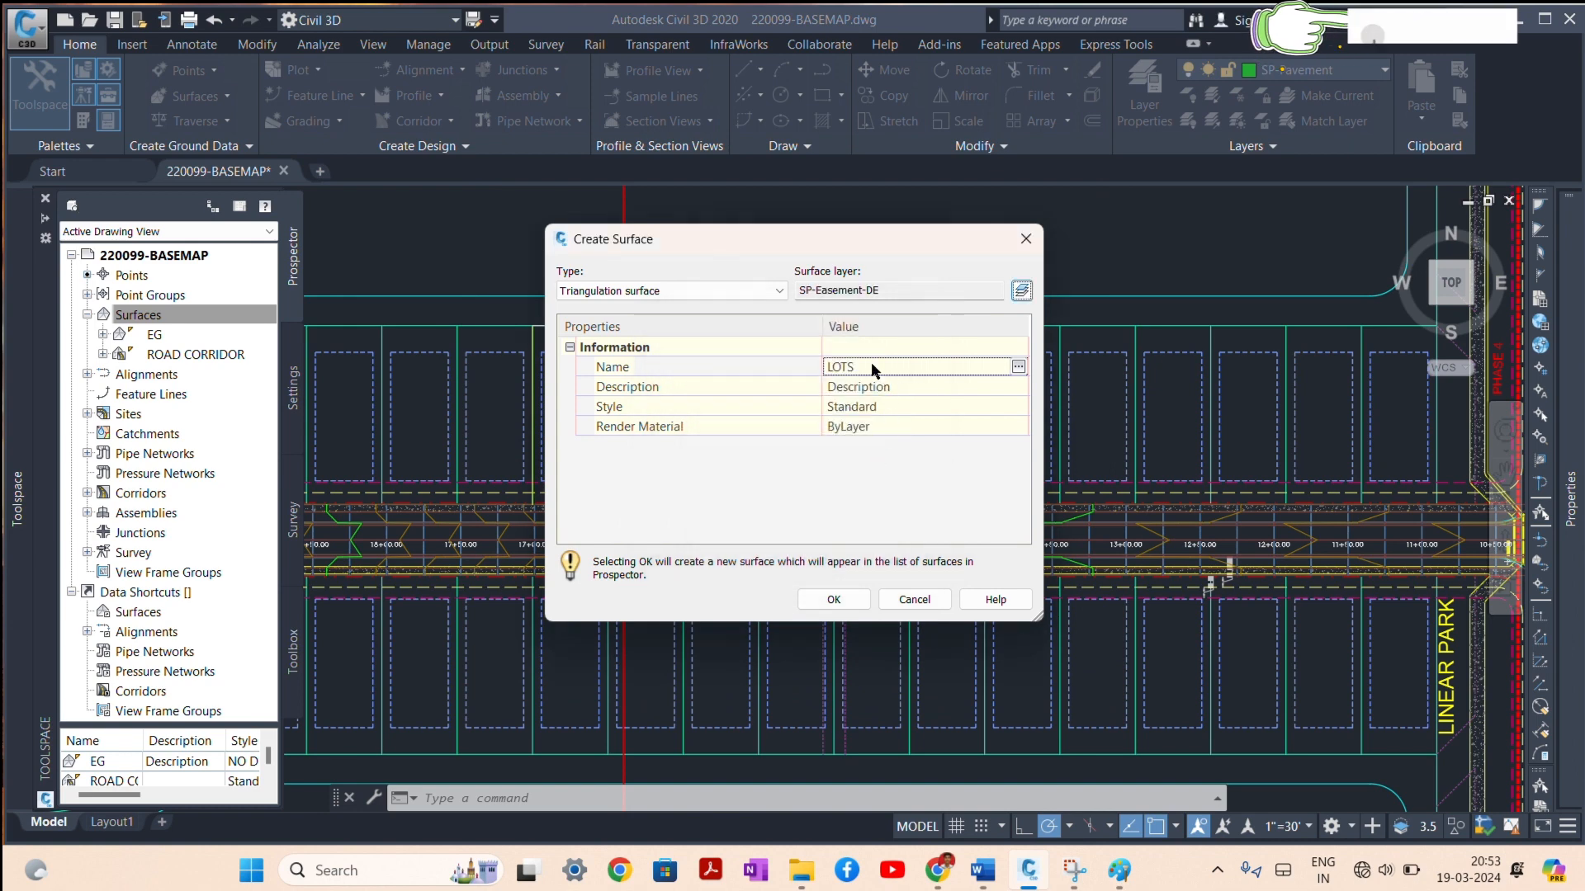
{"action": "left_click", "coordinate": [834, 601]}
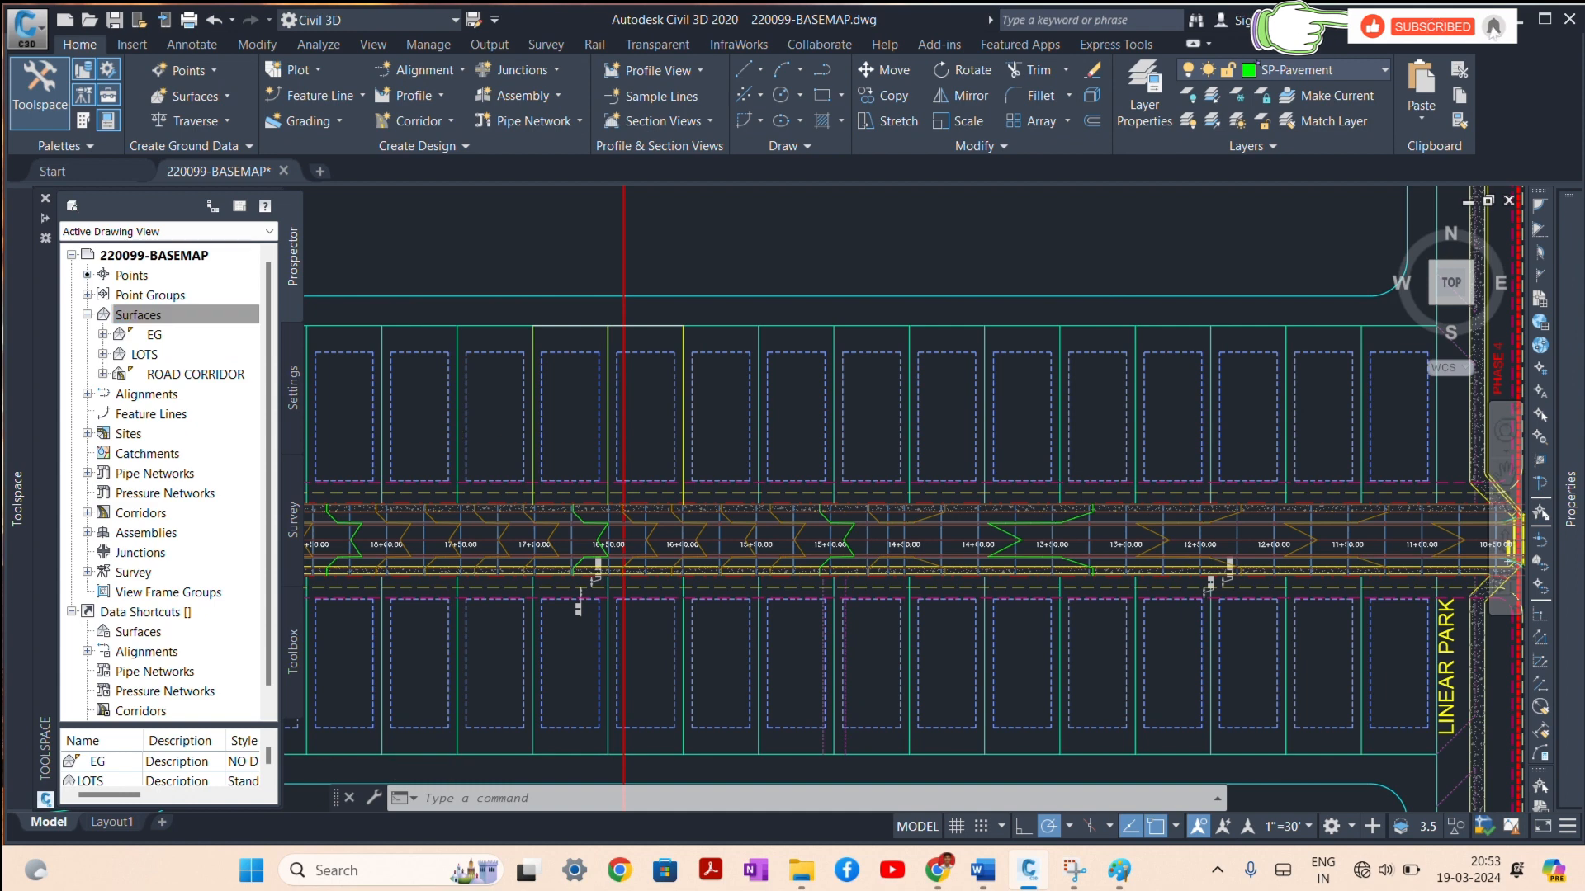
Step: Select the west side boundary feature line of the two lots together with all similar feature lines
{"action": "left_click", "coordinate": [531, 408]}
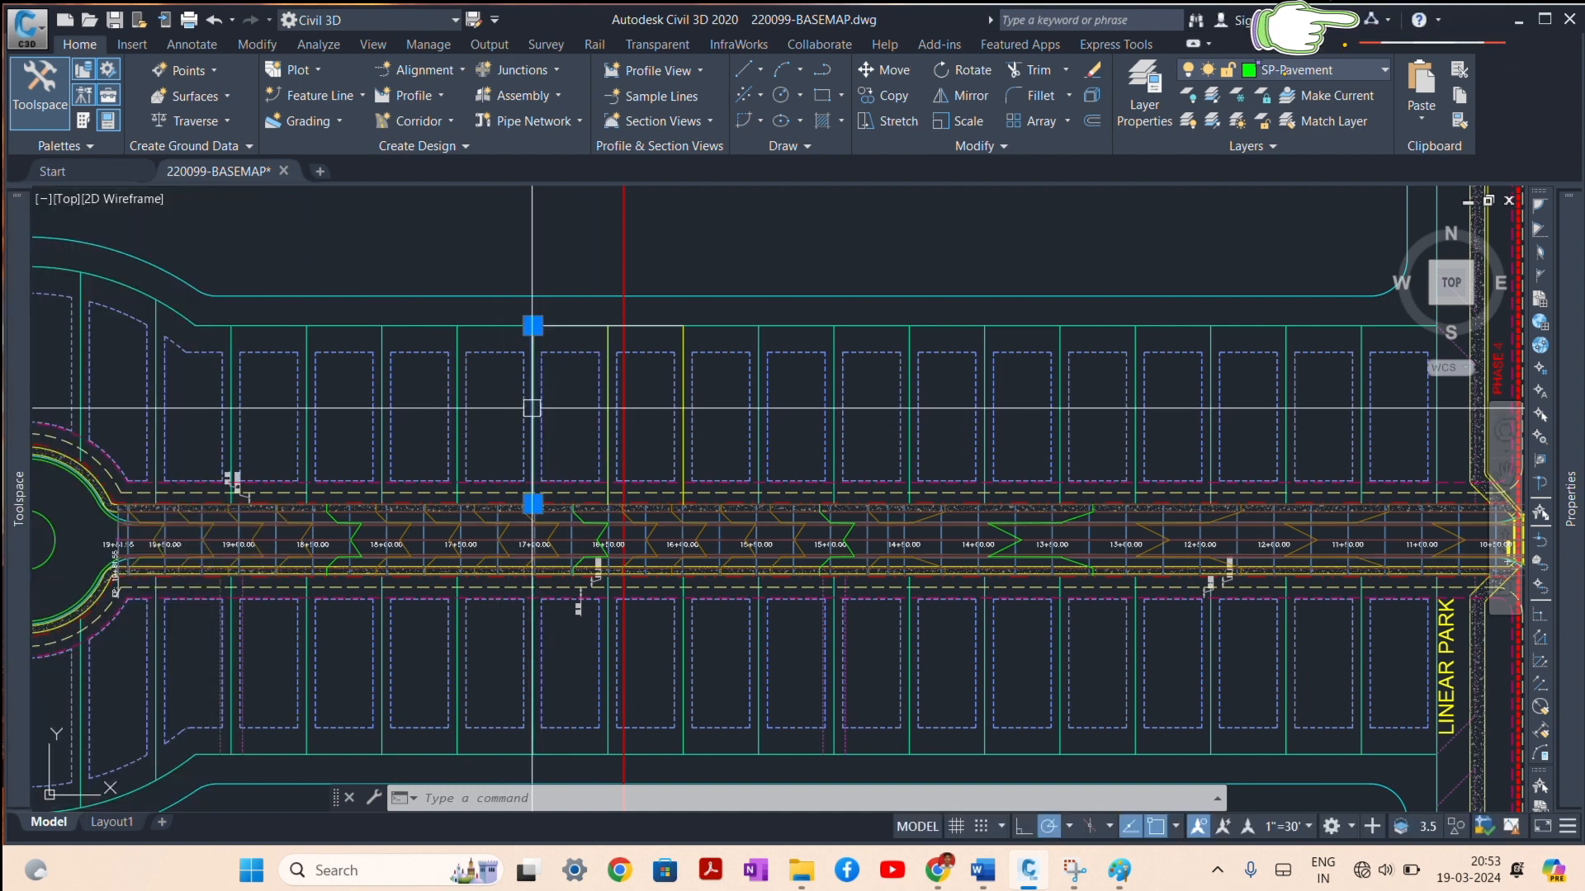
{"action": "right_click", "coordinate": [572, 408]}
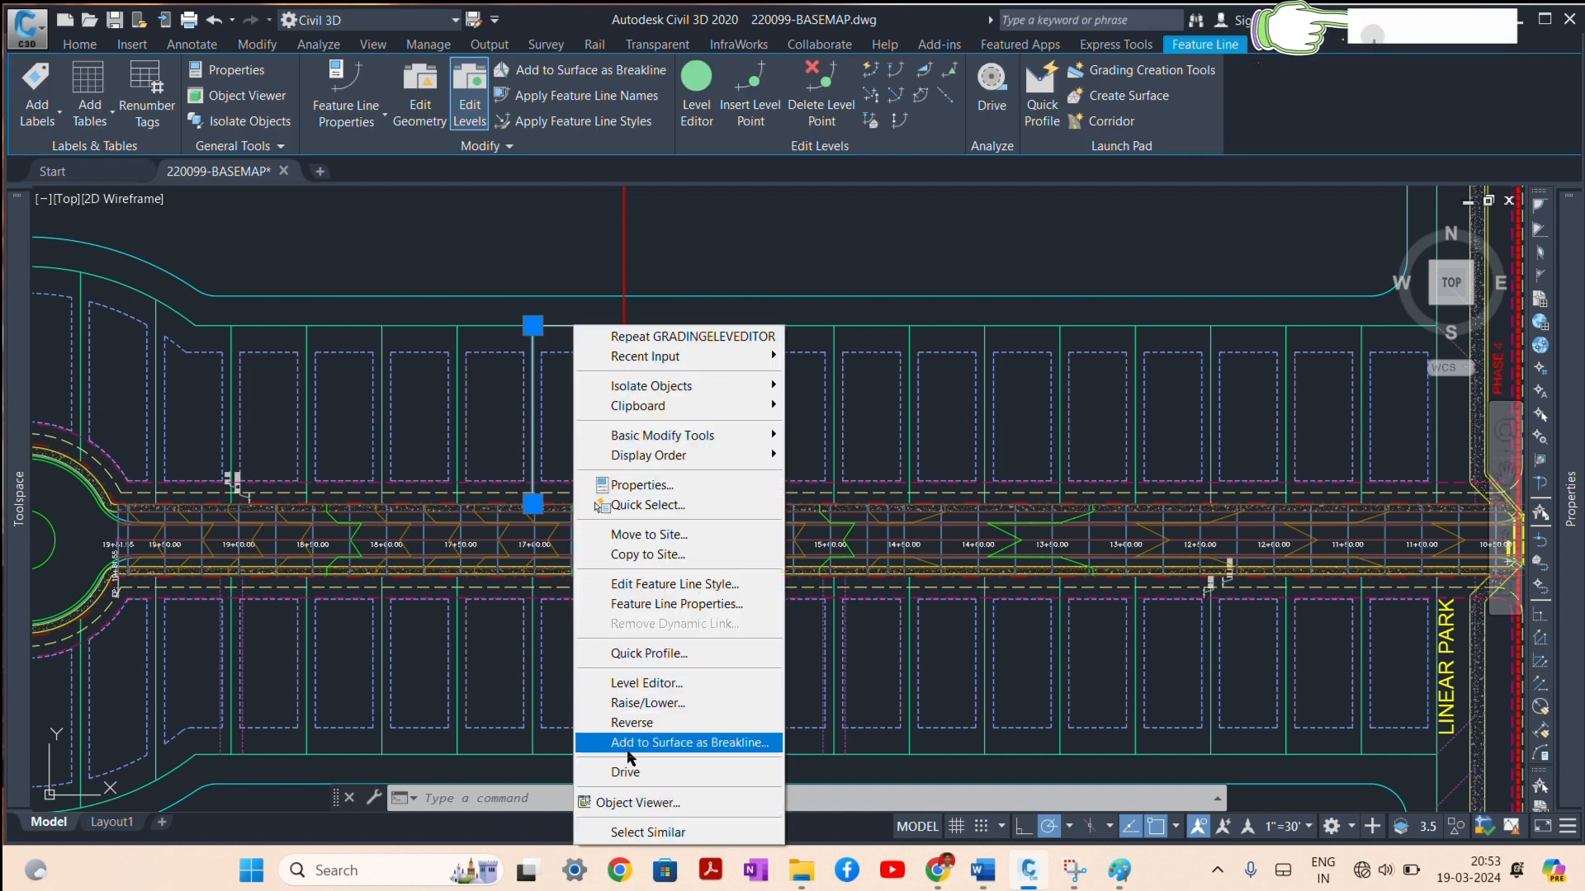
{"action": "left_click", "coordinate": [643, 833]}
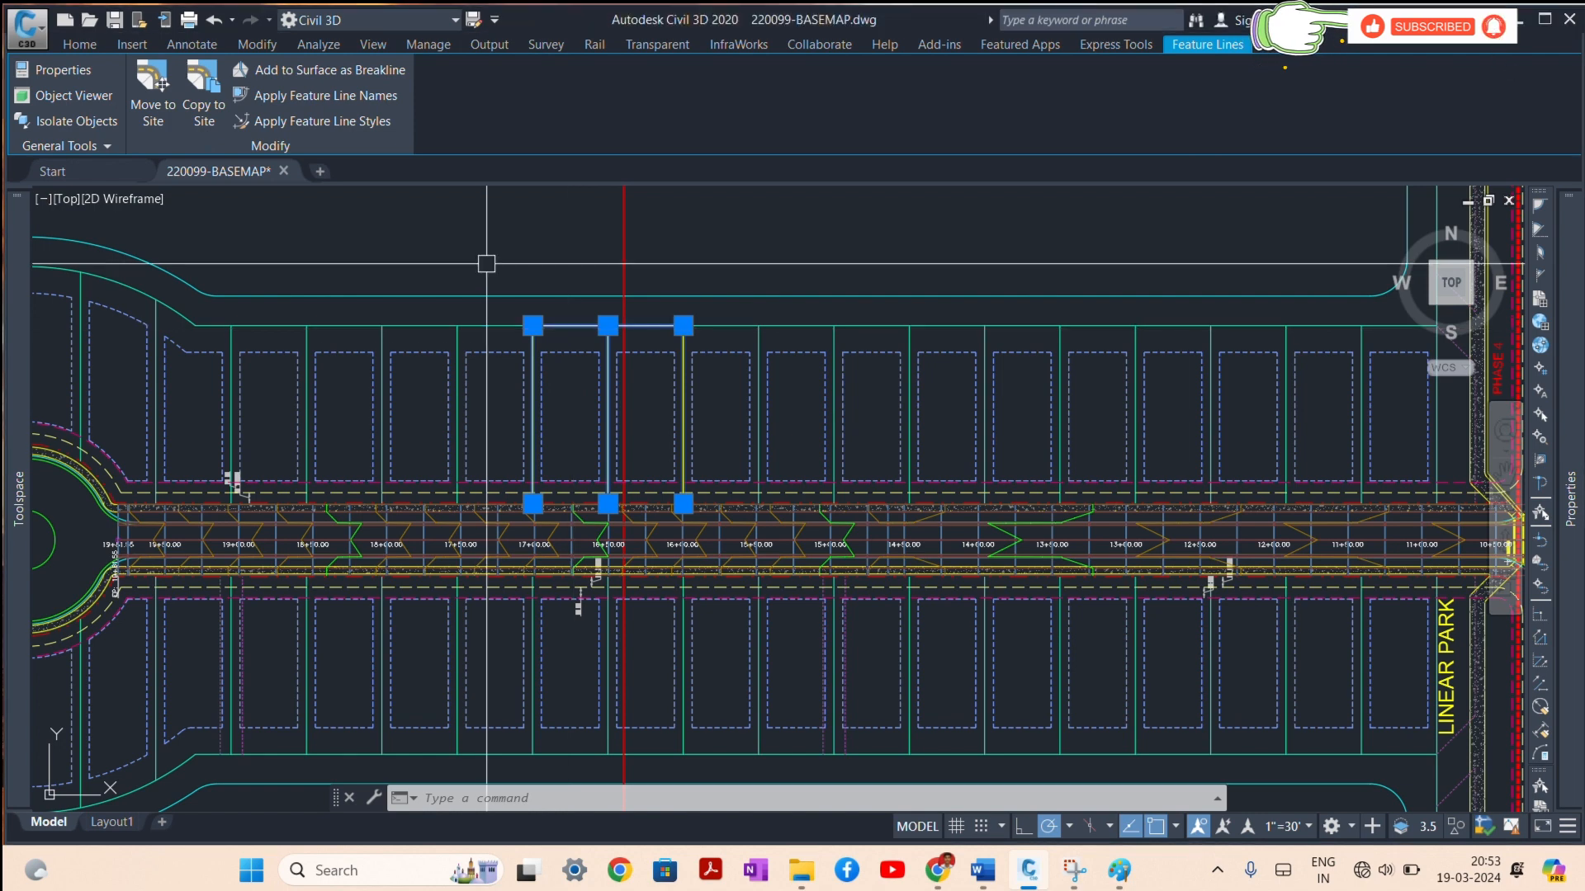
Step: Start adding the selected lot feature lines as breaklines to the LOTS surface
{"action": "right_click", "coordinate": [419, 436]}
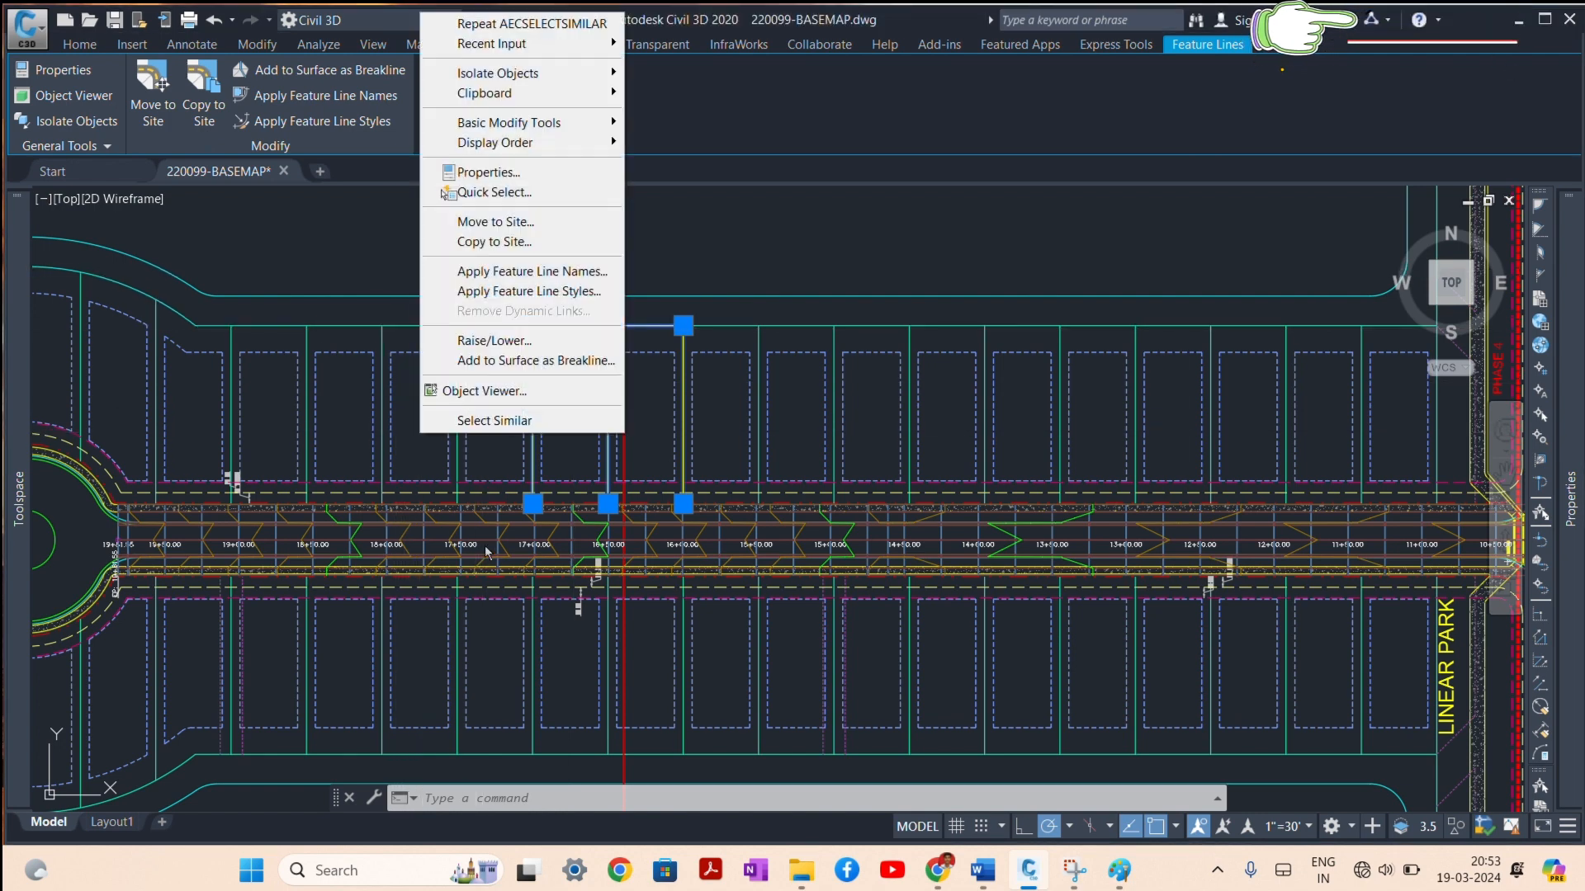
{"action": "left_click", "coordinate": [525, 360]}
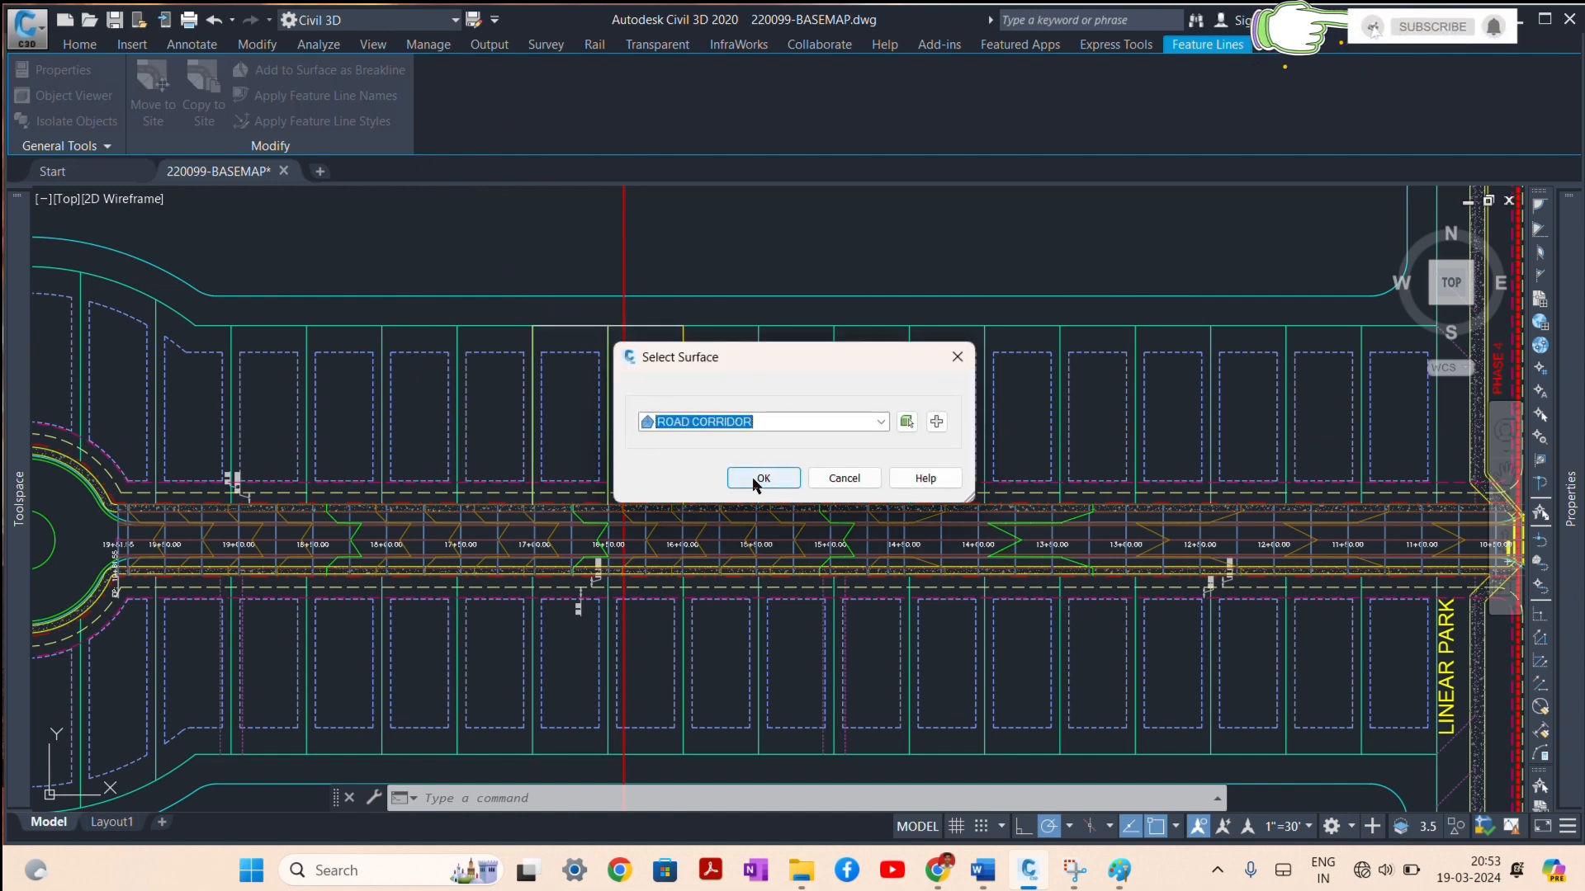
{"action": "left_click", "coordinate": [771, 421]}
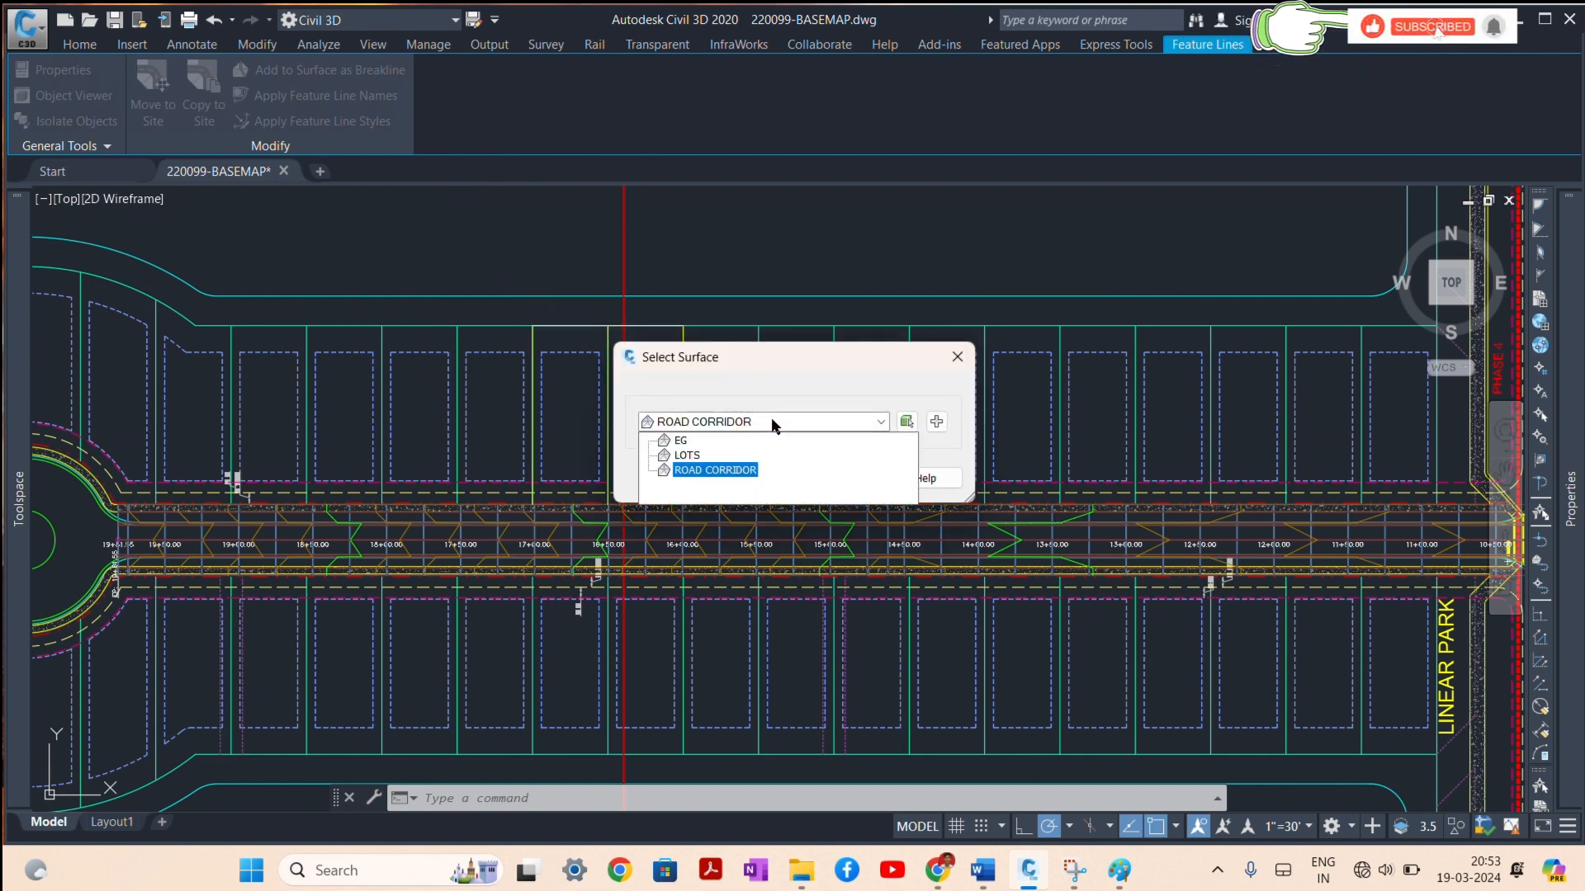
{"action": "left_click", "coordinate": [685, 456]}
{"action": "left_click", "coordinate": [765, 478]}
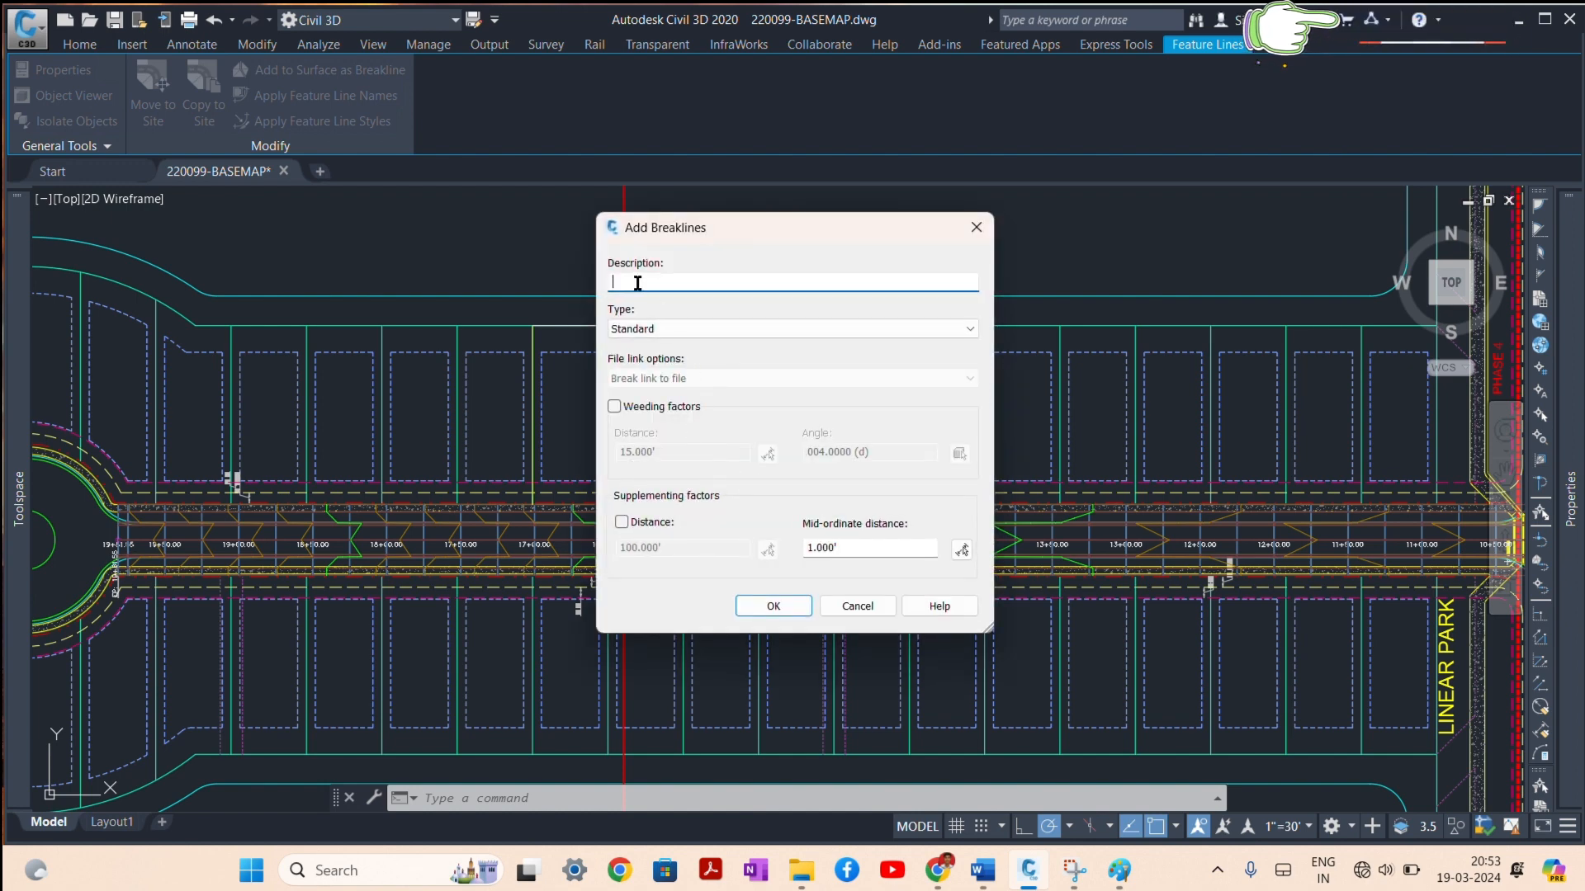
Step: Describe the breaklines as LOTS LINE and keep their type Standard
{"action": "type", "text": "LOTS LINE"}
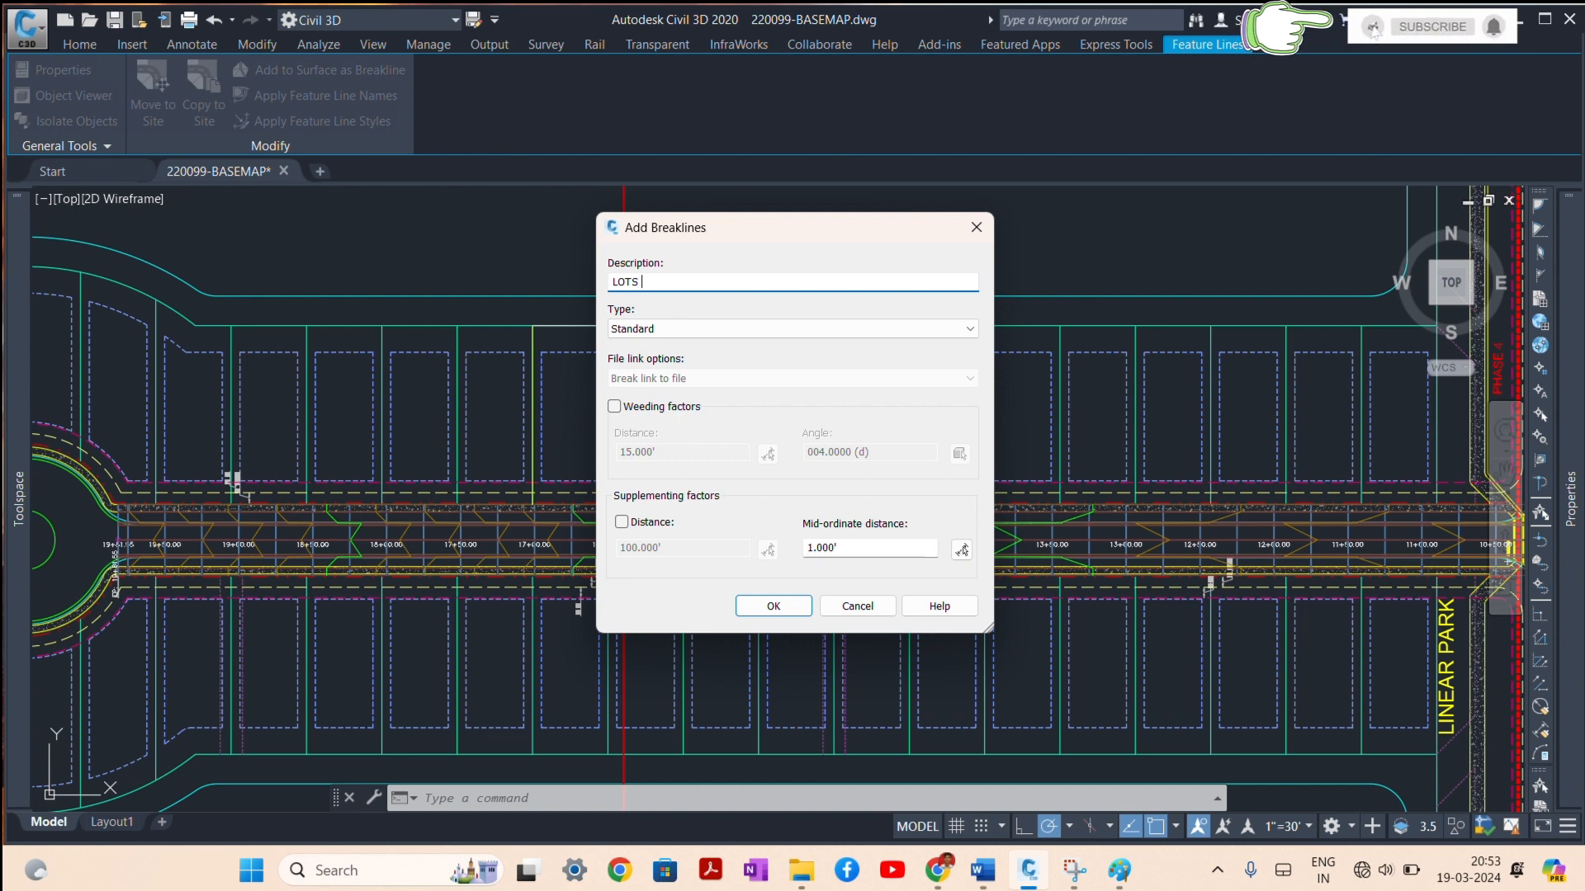
{"action": "left_click", "coordinate": [652, 326]}
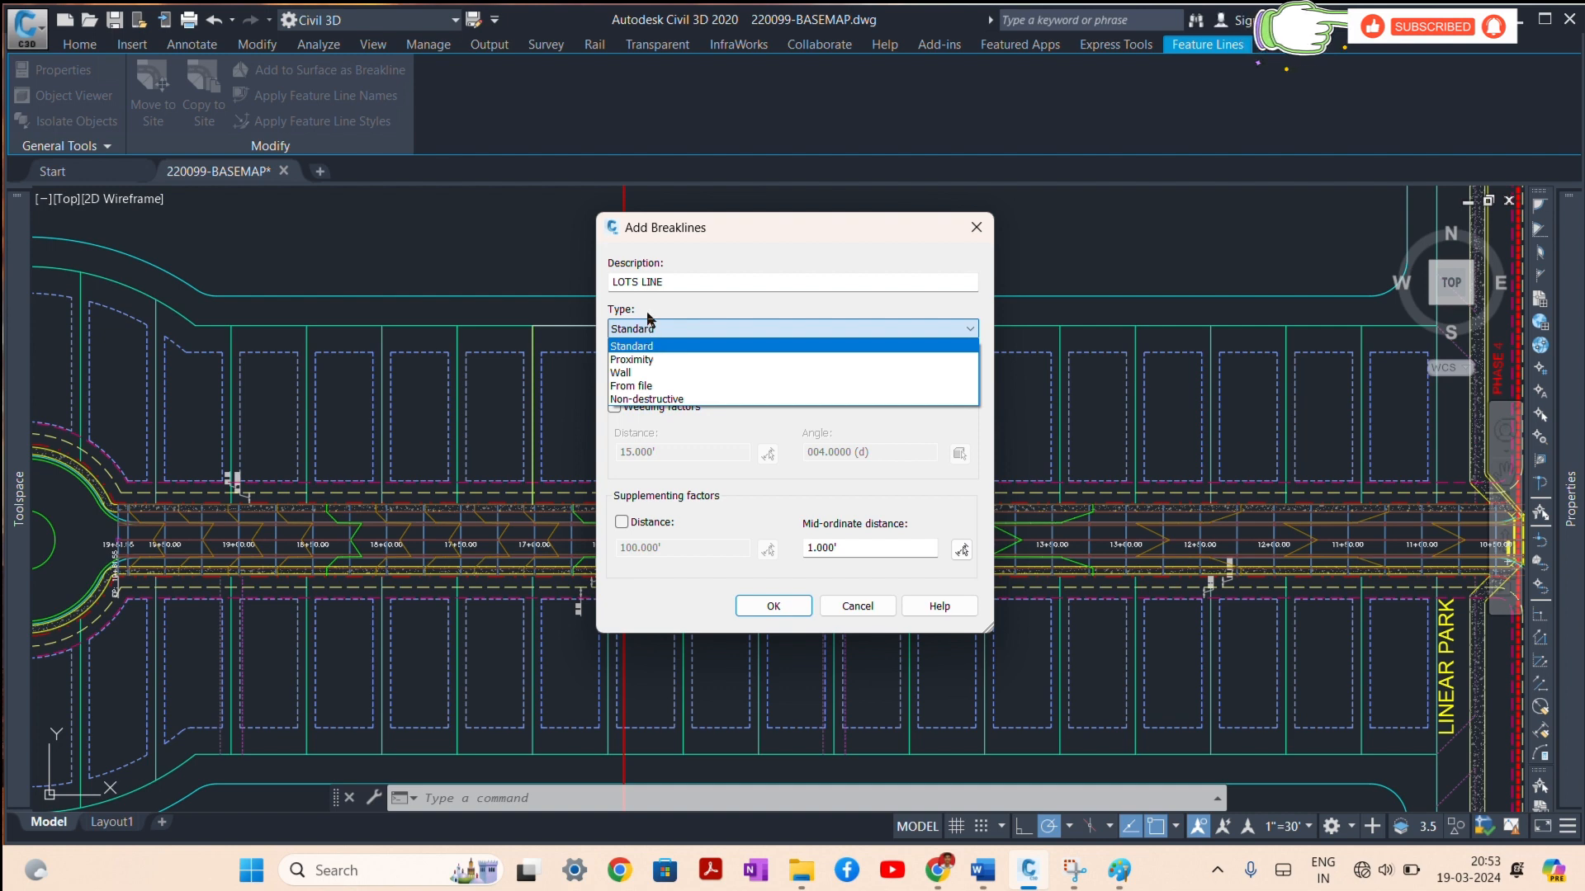
{"action": "left_click", "coordinate": [648, 327]}
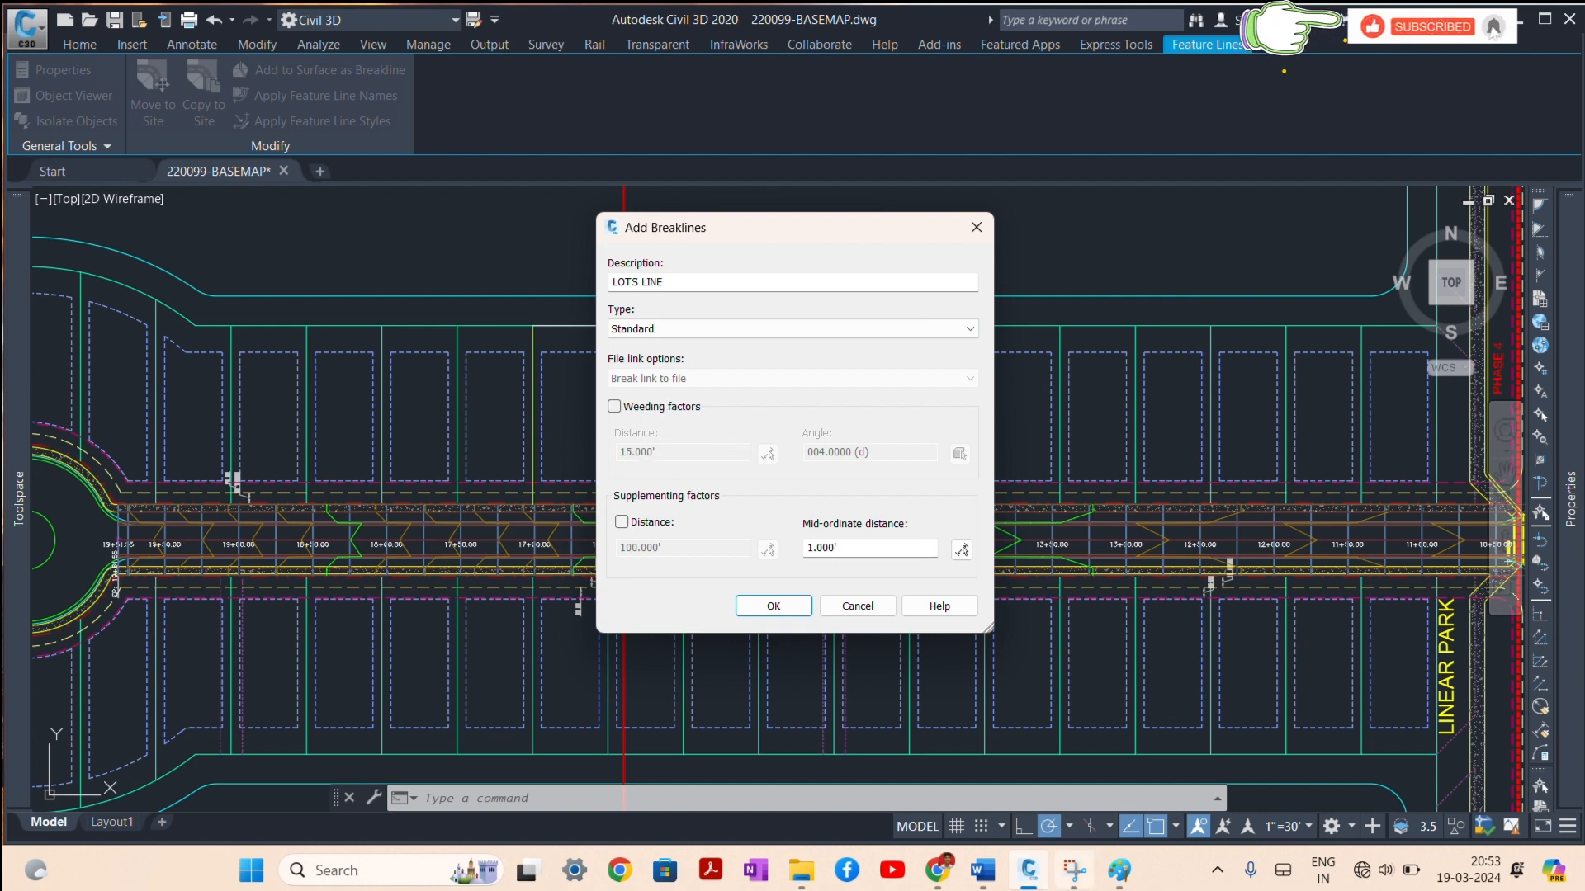
Step: Switch to Paint and sketch a sloping line between two upright lines, with slanted tick marks at both ends, on an empty canvas area
{"action": "mouse_move", "coordinate": [1120, 875]}
{"action": "left_click", "coordinate": [1097, 794]}
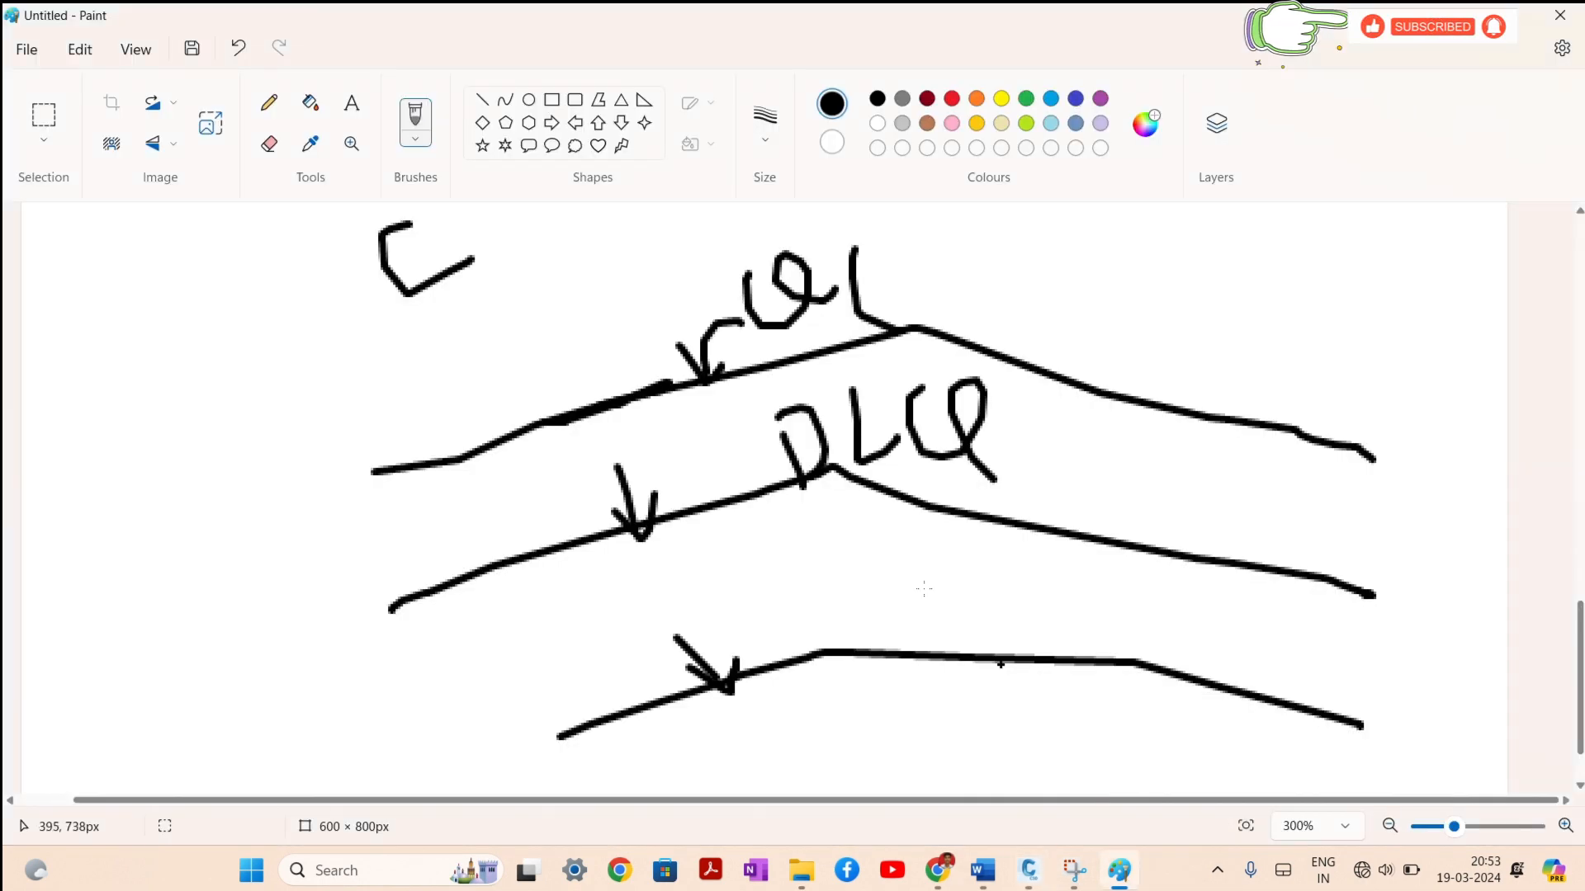
{"action": "scroll", "coordinate": [835, 487], "scroll_direction": "down", "scroll_amount": 2}
{"action": "scroll", "coordinate": [838, 503], "scroll_direction": "up", "scroll_amount": 6}
{"action": "scroll", "coordinate": [842, 505], "scroll_direction": "up", "scroll_amount": 10}
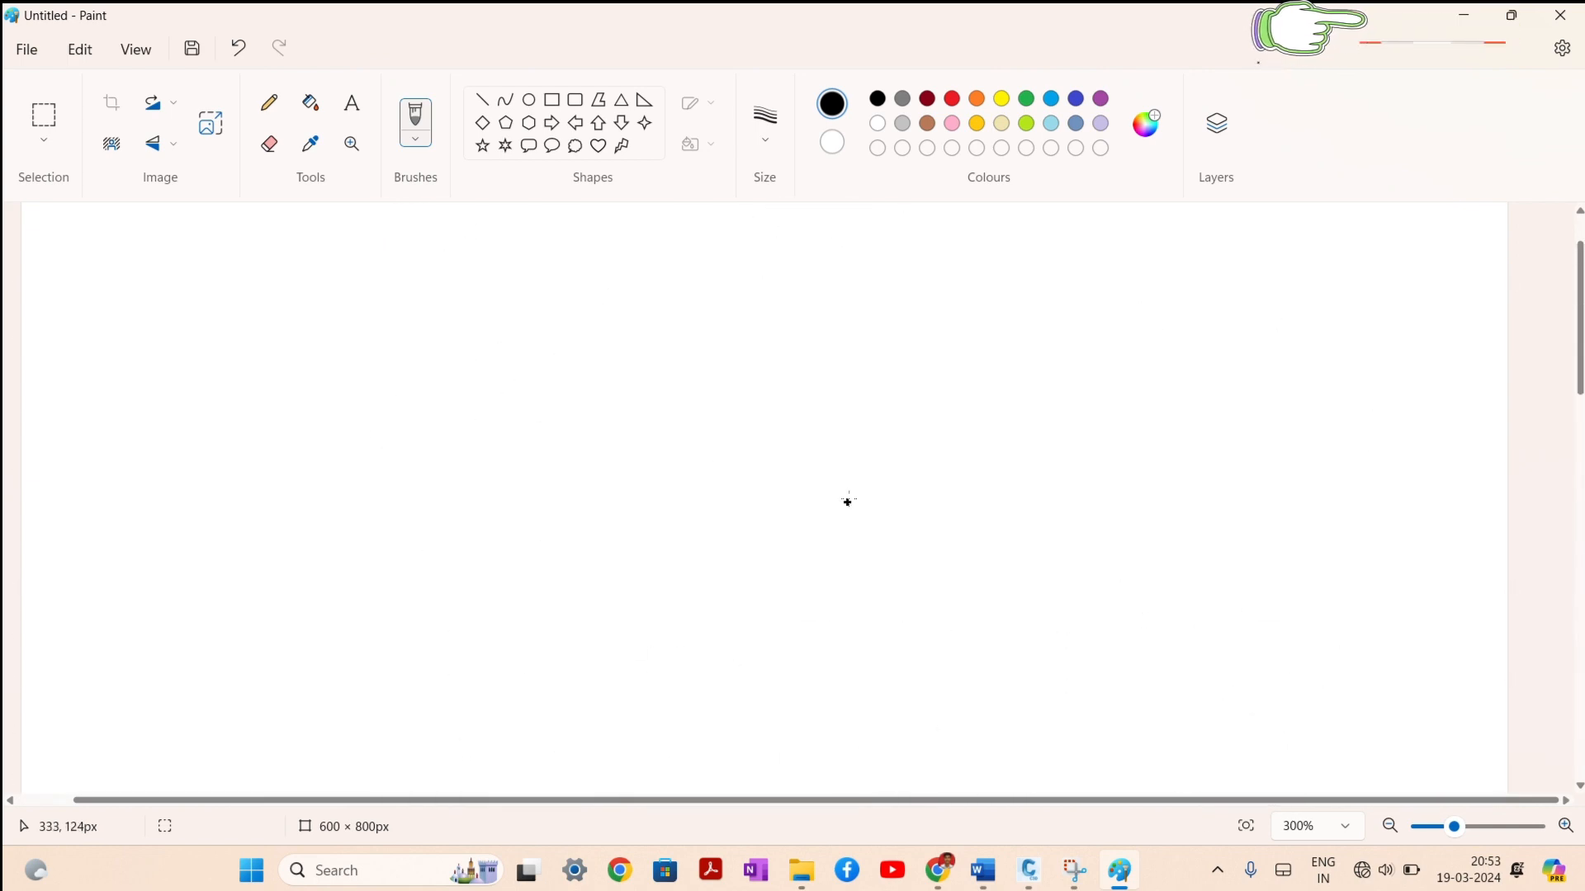
{"action": "left_click_drag", "start_coordinate": [603, 441], "coordinate": [632, 665]}
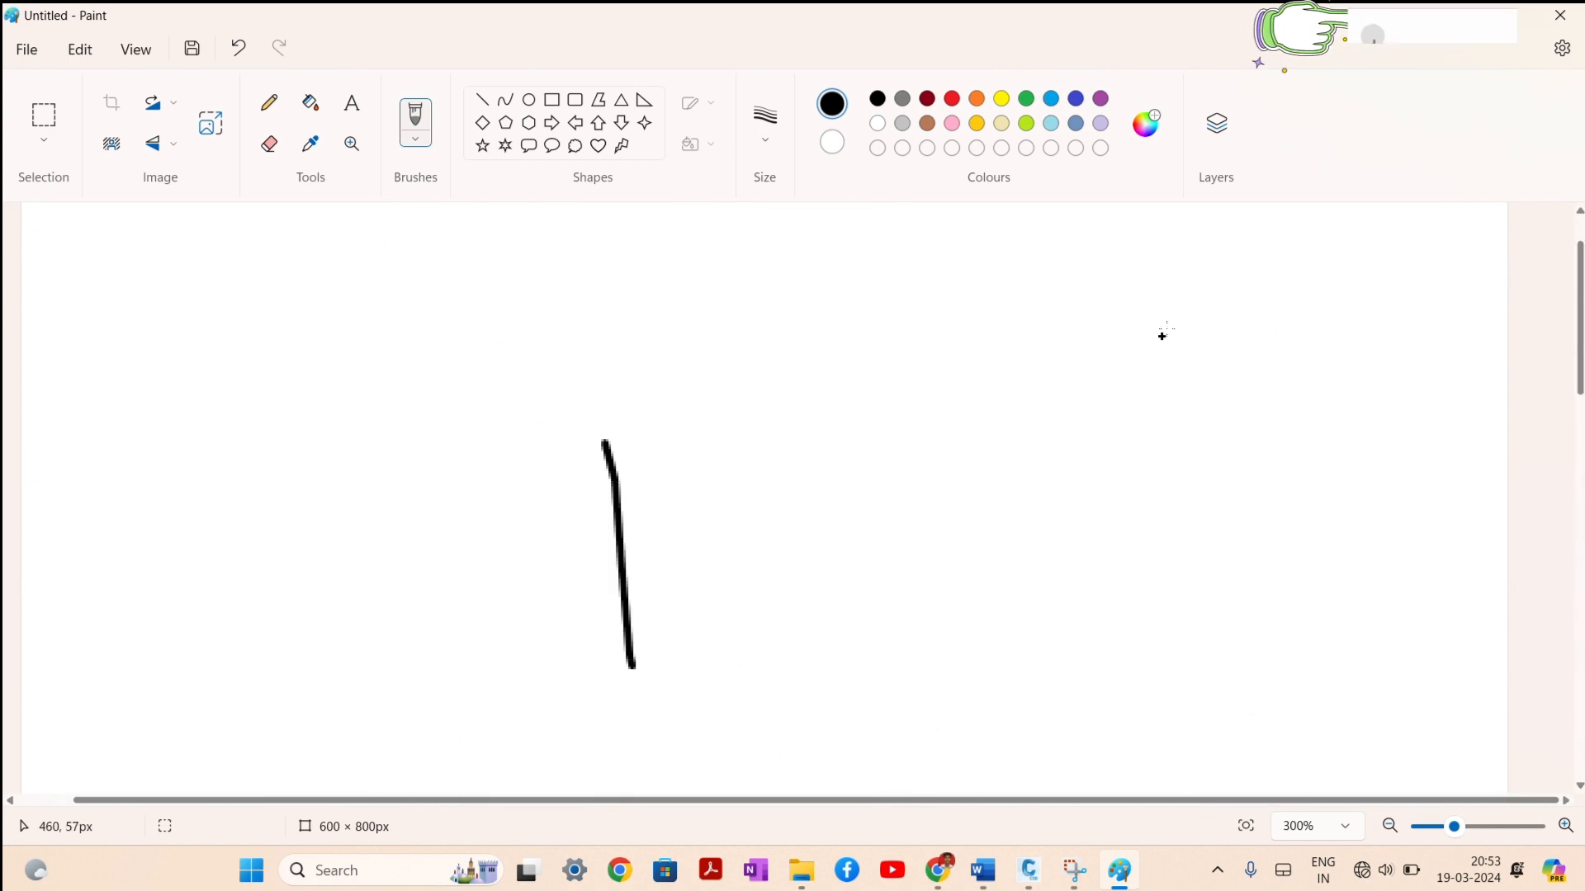
{"action": "left_click_drag", "start_coordinate": [1173, 328], "coordinate": [1210, 578]}
{"action": "mouse_move", "coordinate": [549, 570]}
{"action": "left_mouse_down"}
{"action": "mouse_move", "coordinate": [1296, 440]}
{"action": "mouse_move", "coordinate": [1186, 515]}
{"action": "left_mouse_up"}
{"action": "left_click_drag", "start_coordinate": [633, 532], "coordinate": [582, 611]}
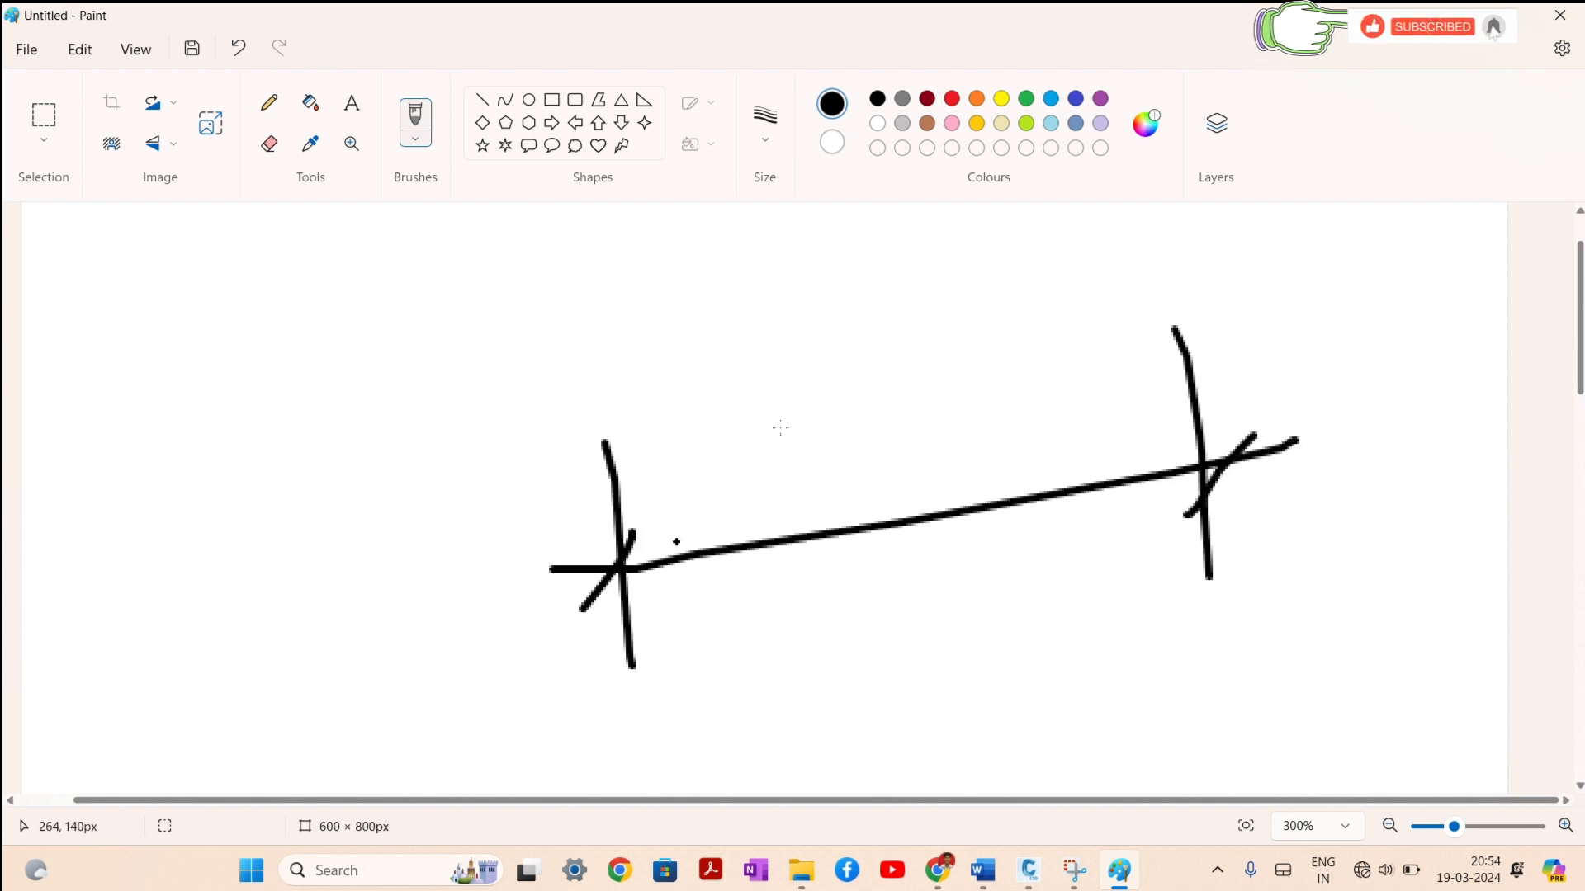
Step: Add an intermediate upright line to the sketch and handwrite a distance above each of the two segments
{"action": "left_click_drag", "start_coordinate": [842, 379], "coordinate": [764, 544]}
{"action": "left_click_drag", "start_coordinate": [825, 424], "coordinate": [949, 408]}
{"action": "left_click_drag", "start_coordinate": [817, 464], "coordinate": [950, 404]}
{"action": "left_click_drag", "start_coordinate": [702, 405], "coordinate": [769, 792]}
{"action": "mouse_move", "coordinate": [652, 541]}
{"action": "left_mouse_down"}
{"action": "mouse_move", "coordinate": [745, 514]}
{"action": "mouse_move", "coordinate": [697, 507]}
{"action": "left_mouse_up"}
{"action": "left_click_drag", "start_coordinate": [701, 522], "coordinate": [710, 479]}
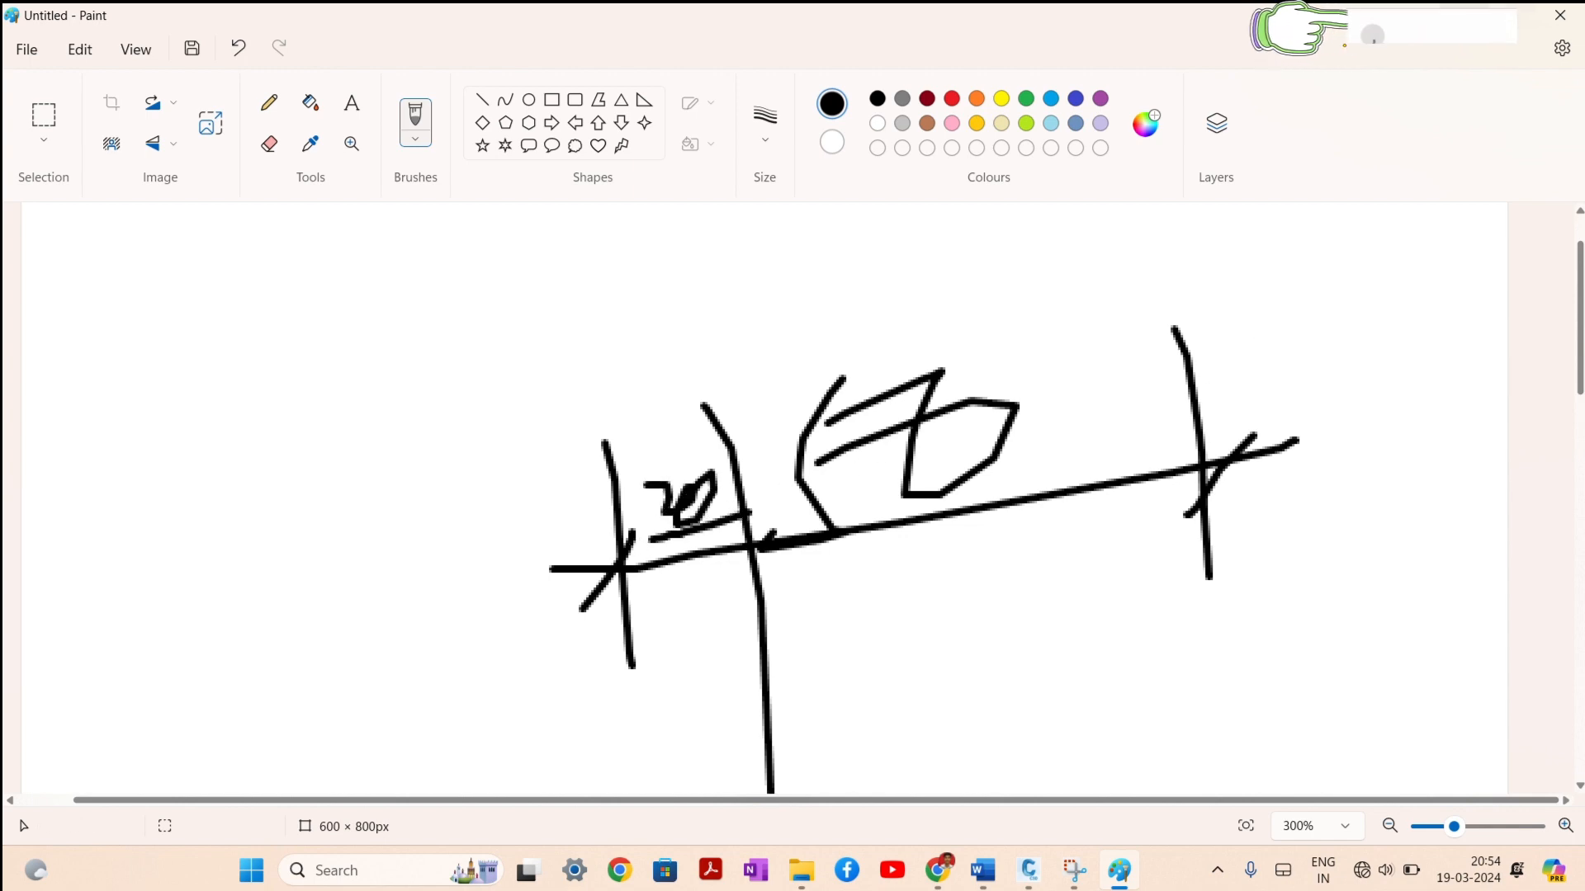
Step: Switch back to Civil 3D and turn off the weeding factors for the LOTS LINE breaklines
{"action": "key", "text": "alt+Tab"}
{"action": "left_click", "coordinate": [648, 409]}
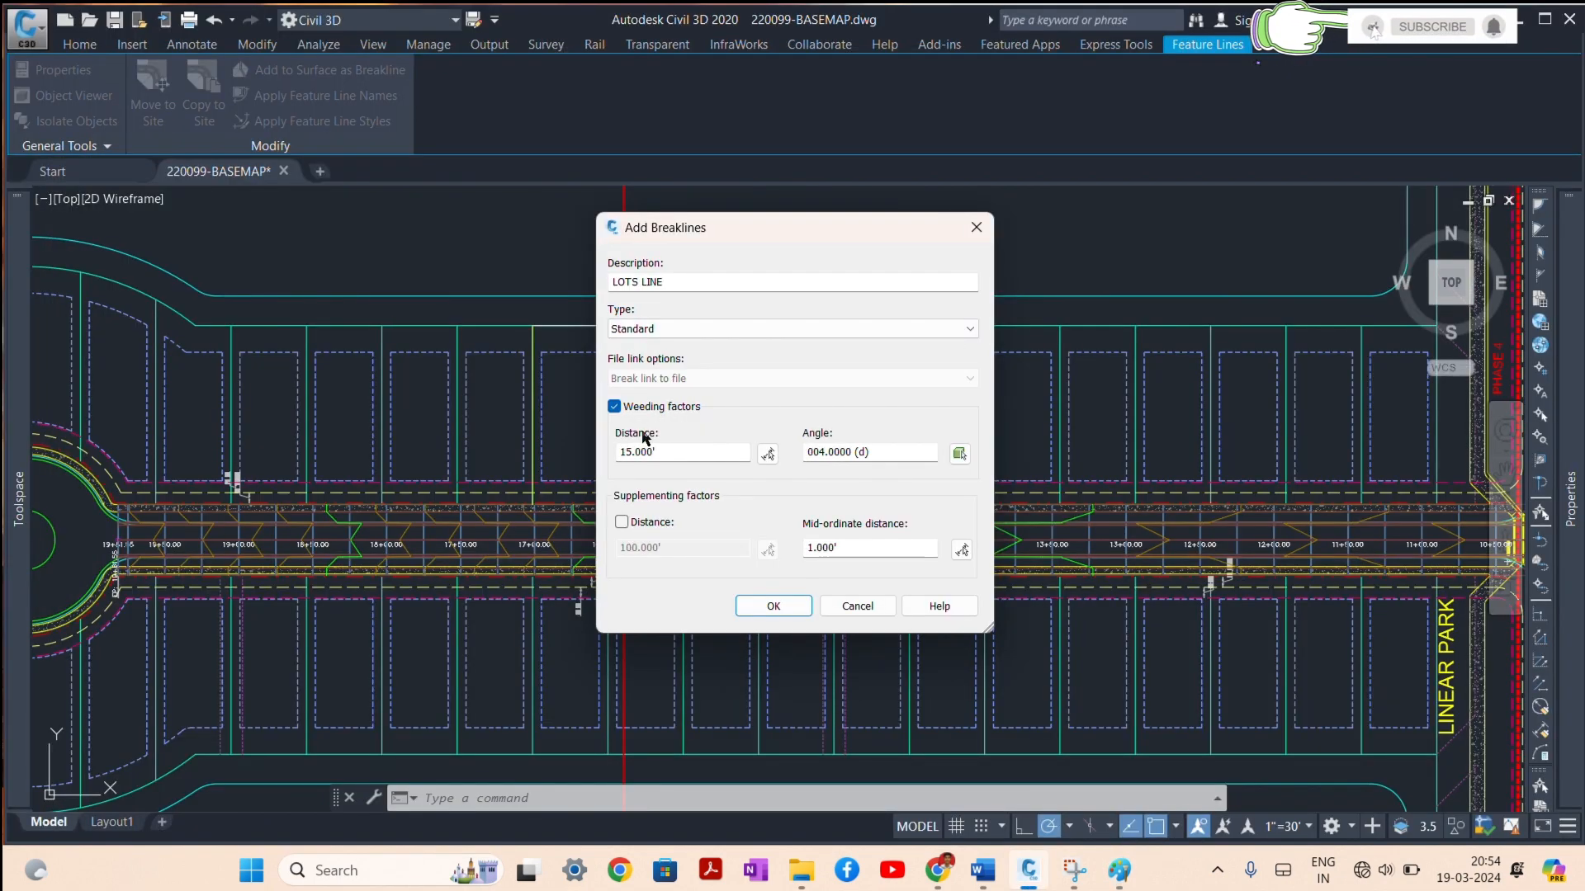
{"action": "double_click", "coordinate": [661, 451]}
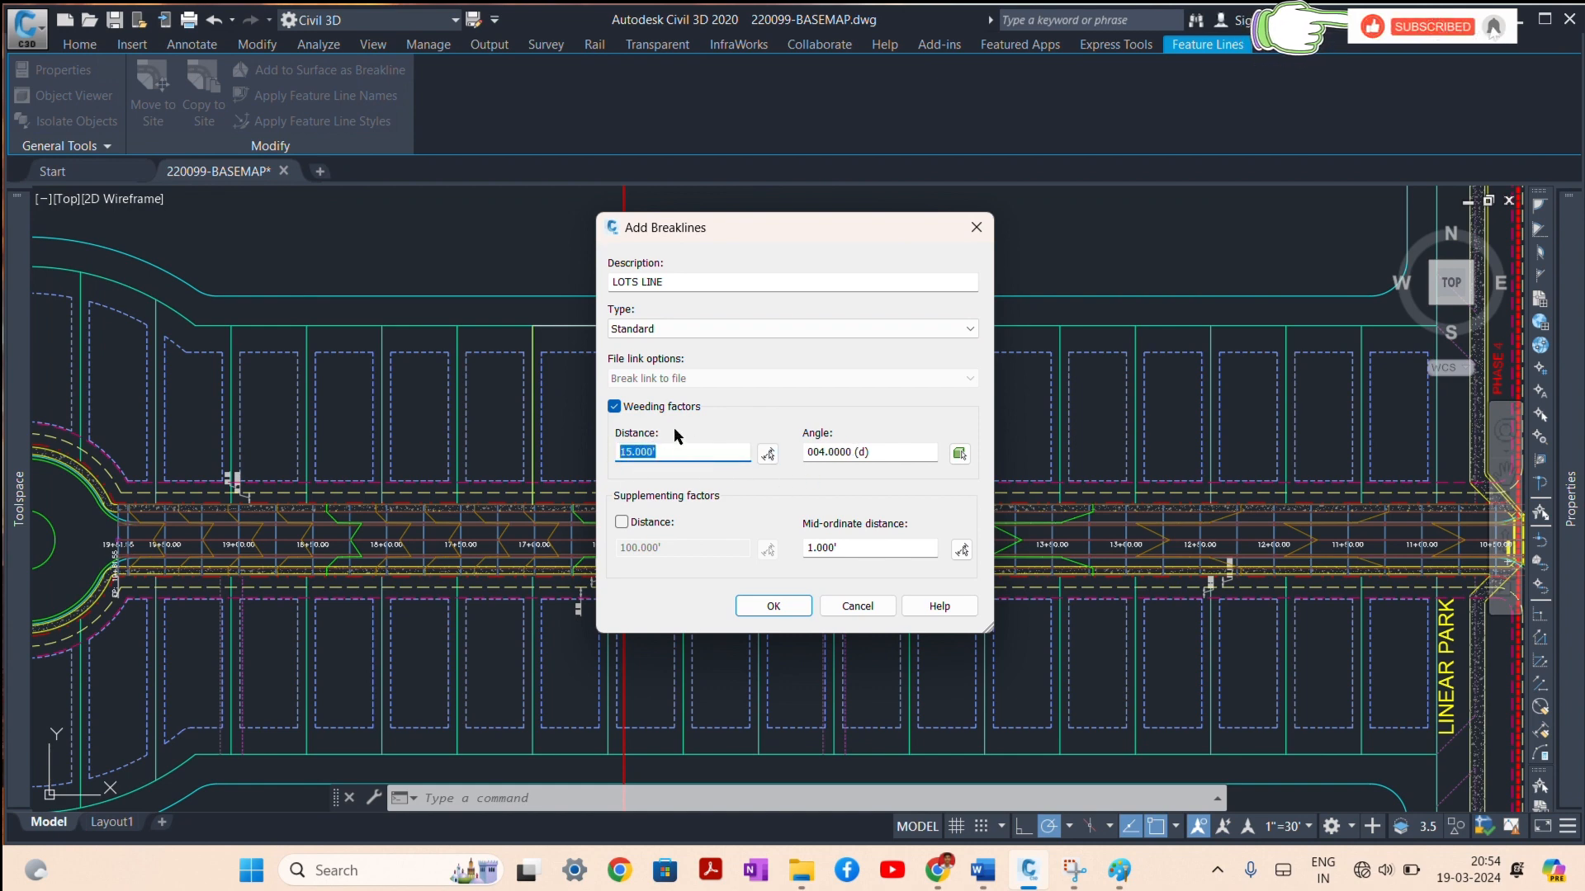
{"action": "left_click", "coordinate": [615, 407]}
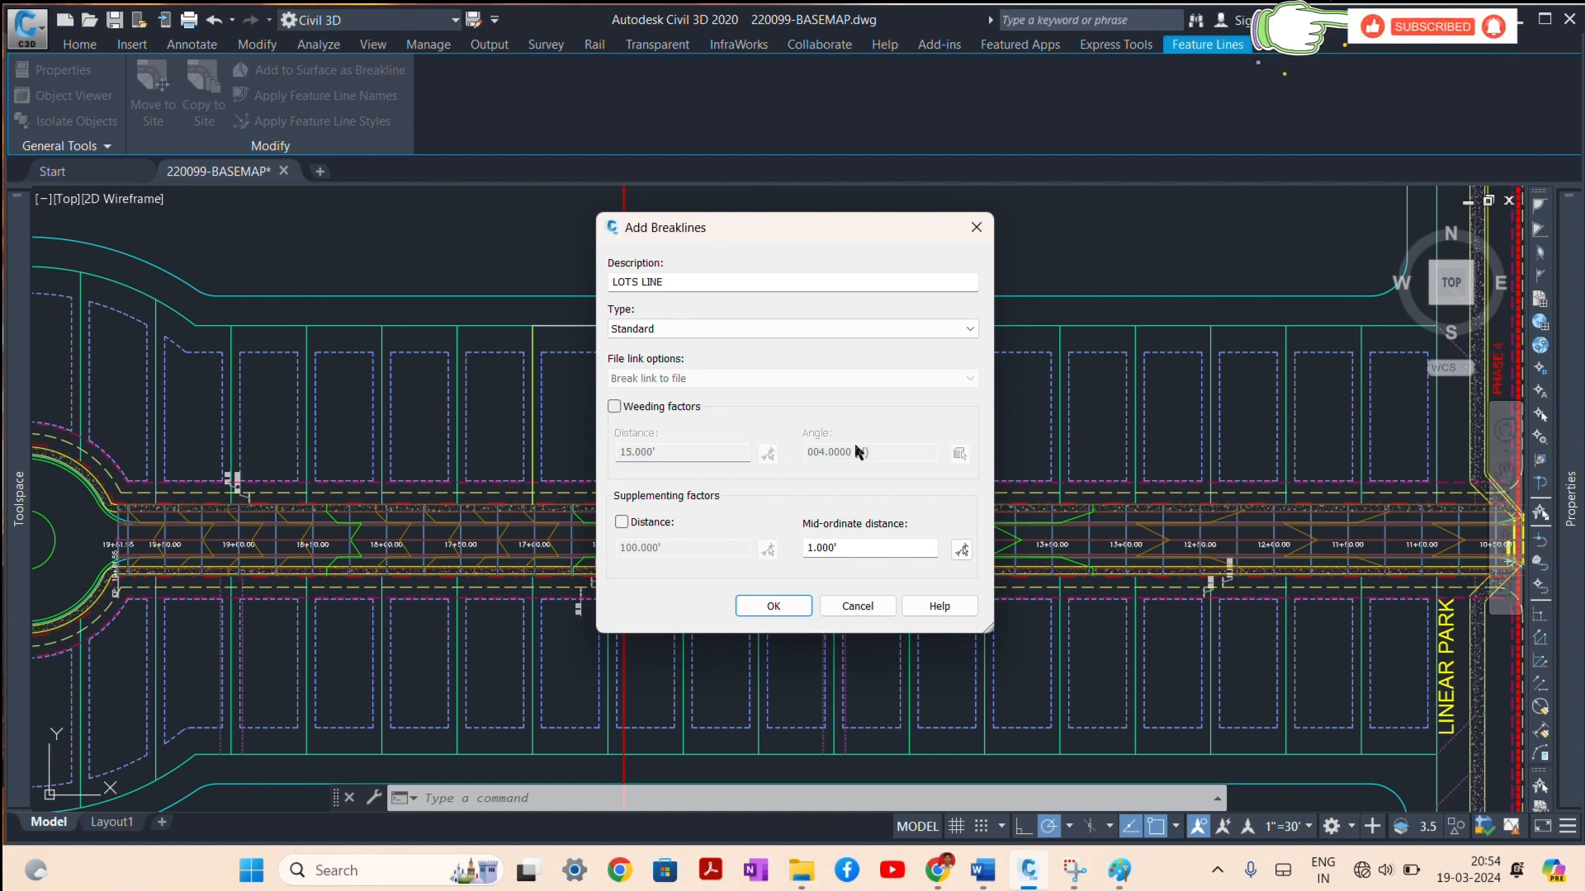
{"action": "double_click", "coordinate": [850, 548]}
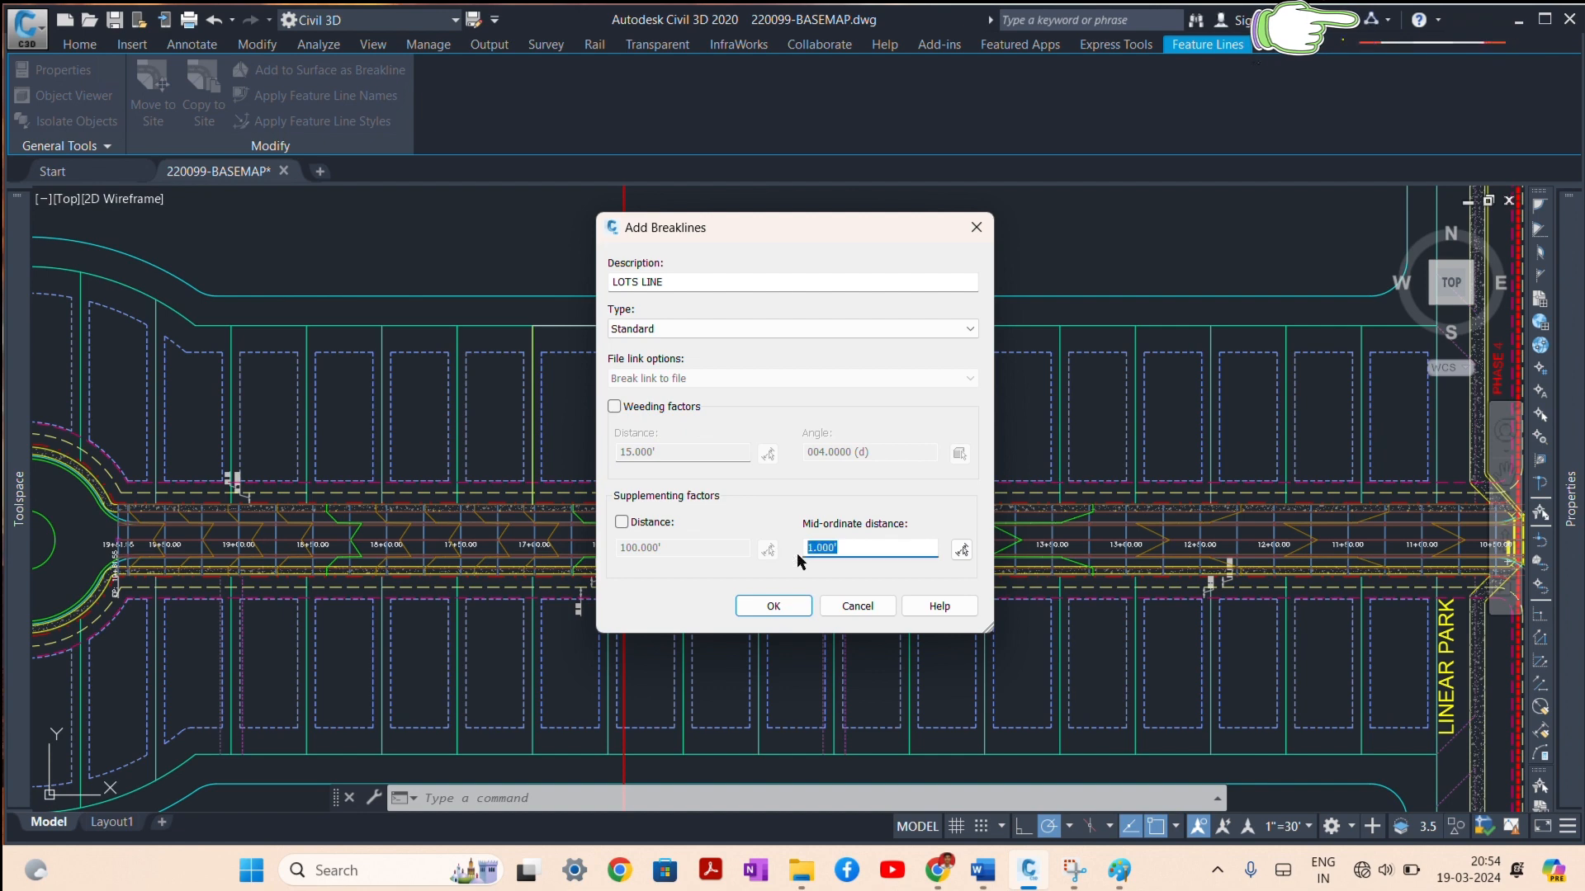
Step: Switch to Paint, sketch a rough triangular outline with a curved side below the sloping line, and return to Civil 3D
{"action": "left_click", "coordinate": [1120, 875]}
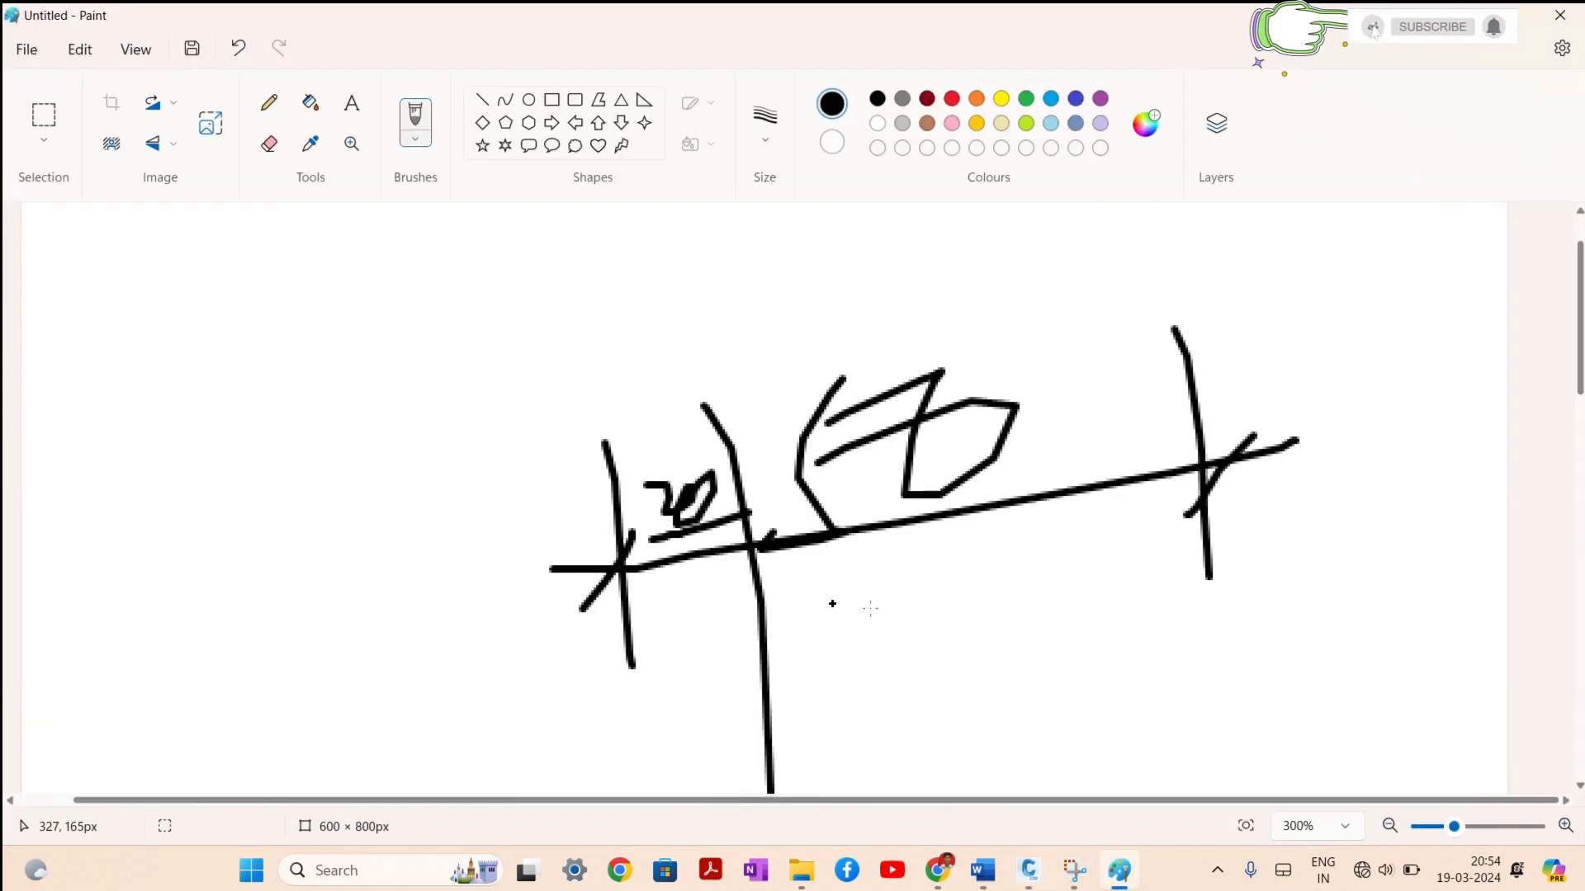
{"action": "mouse_move", "coordinate": [968, 595]}
{"action": "left_mouse_down"}
{"action": "mouse_move", "coordinate": [920, 651]}
{"action": "mouse_move", "coordinate": [1156, 741]}
{"action": "mouse_move", "coordinate": [1020, 601]}
{"action": "mouse_move", "coordinate": [977, 601]}
{"action": "left_mouse_up"}
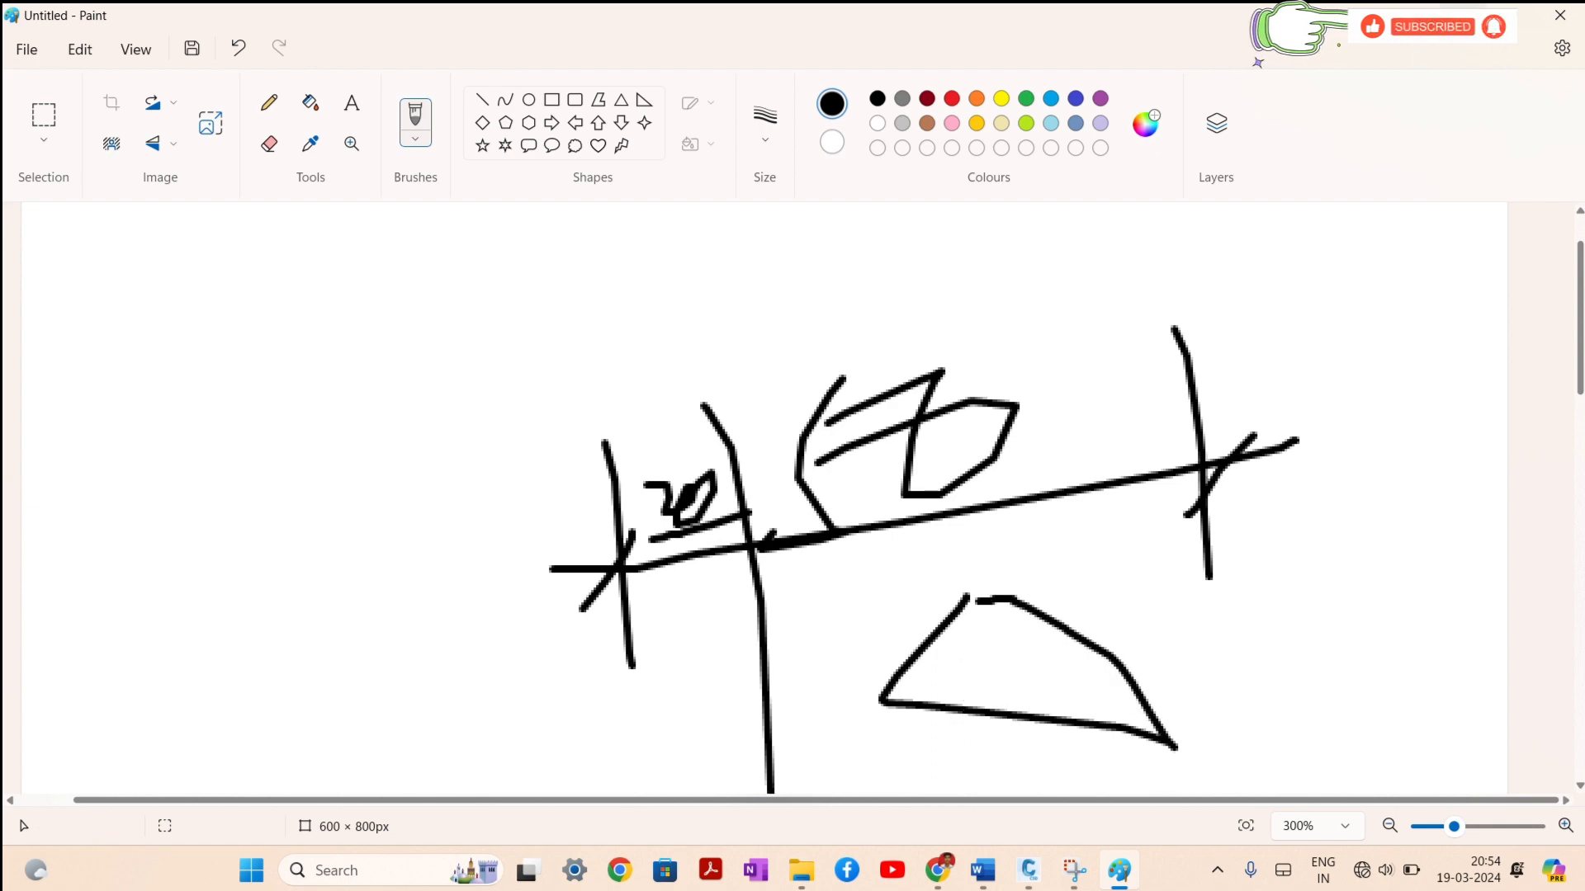
{"action": "left_click", "coordinate": [1463, 15]}
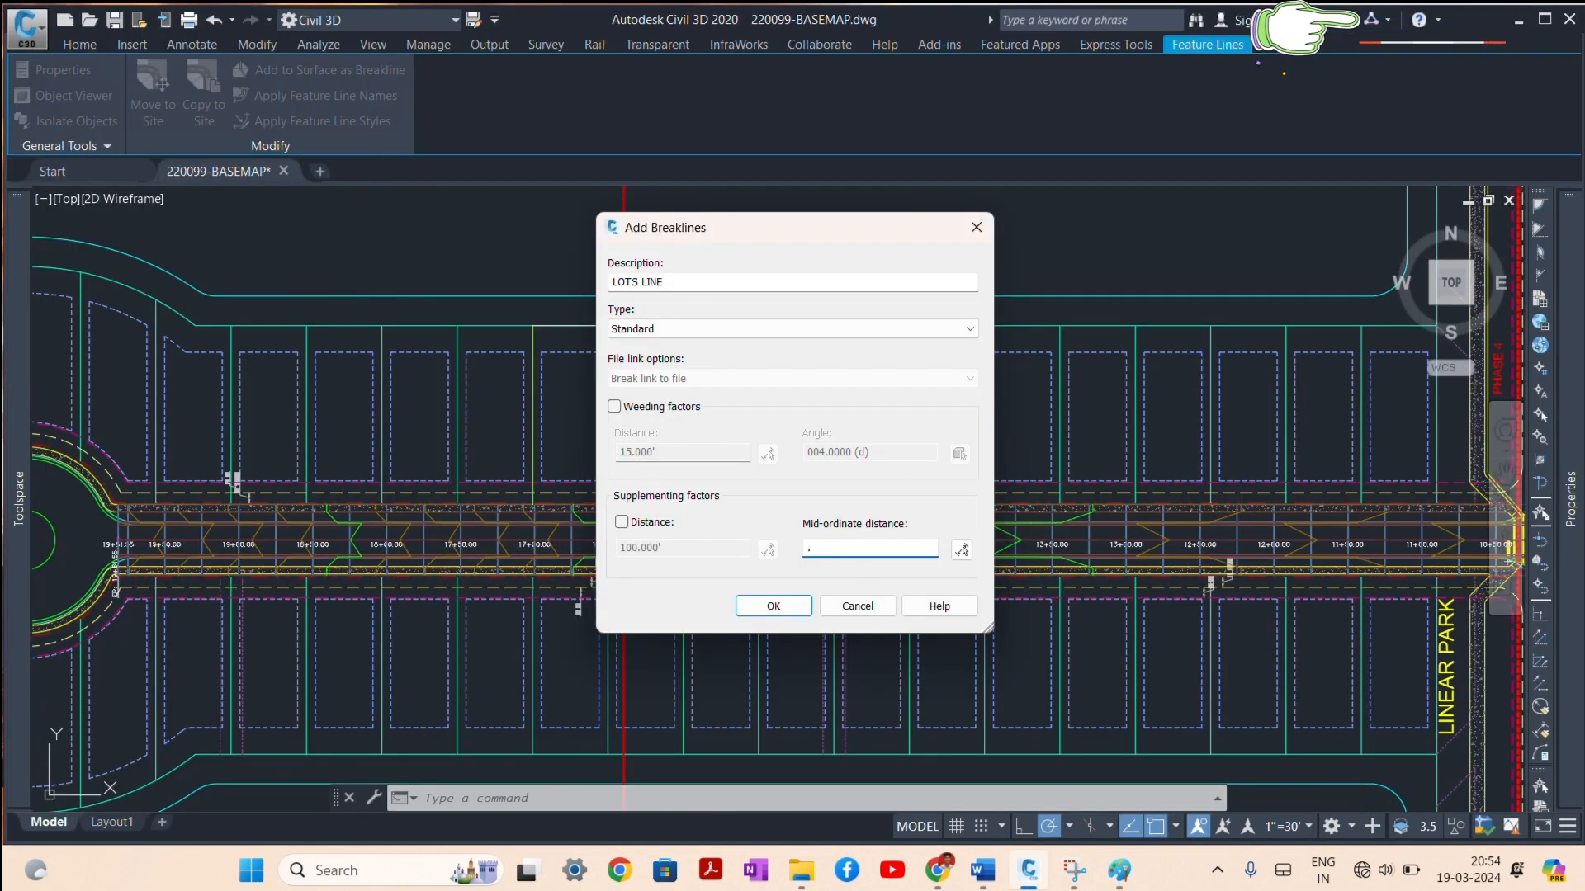
Step: Set the mid-ordinate distance to 1, add the breaklines to the LOTS surface, and clear the feature line selection
{"action": "type", "text": "1"}
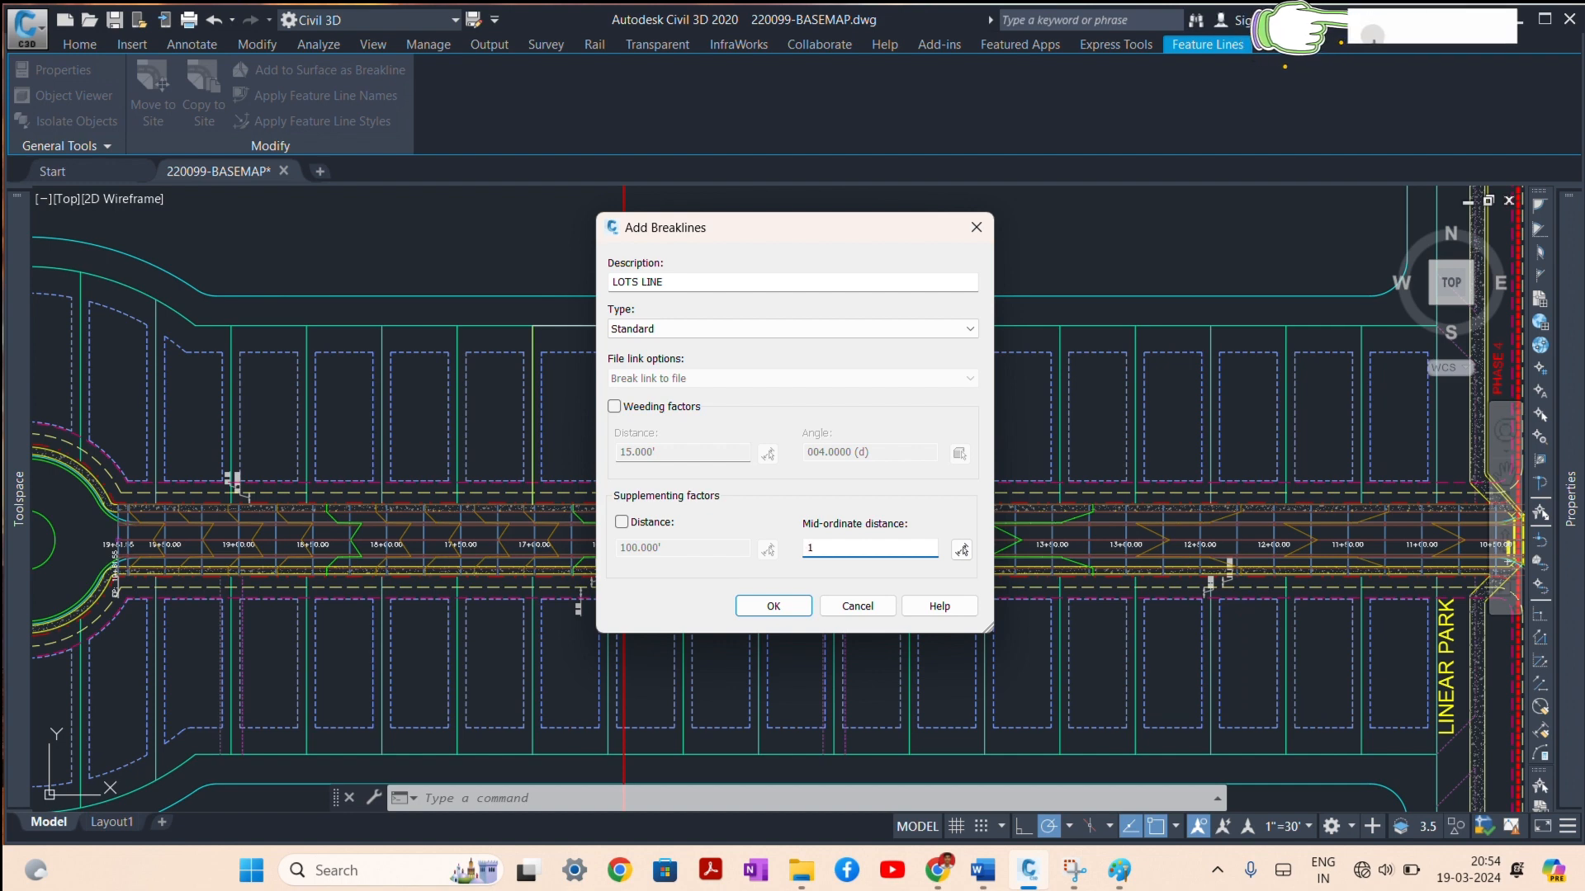
{"action": "left_click", "coordinate": [769, 606]}
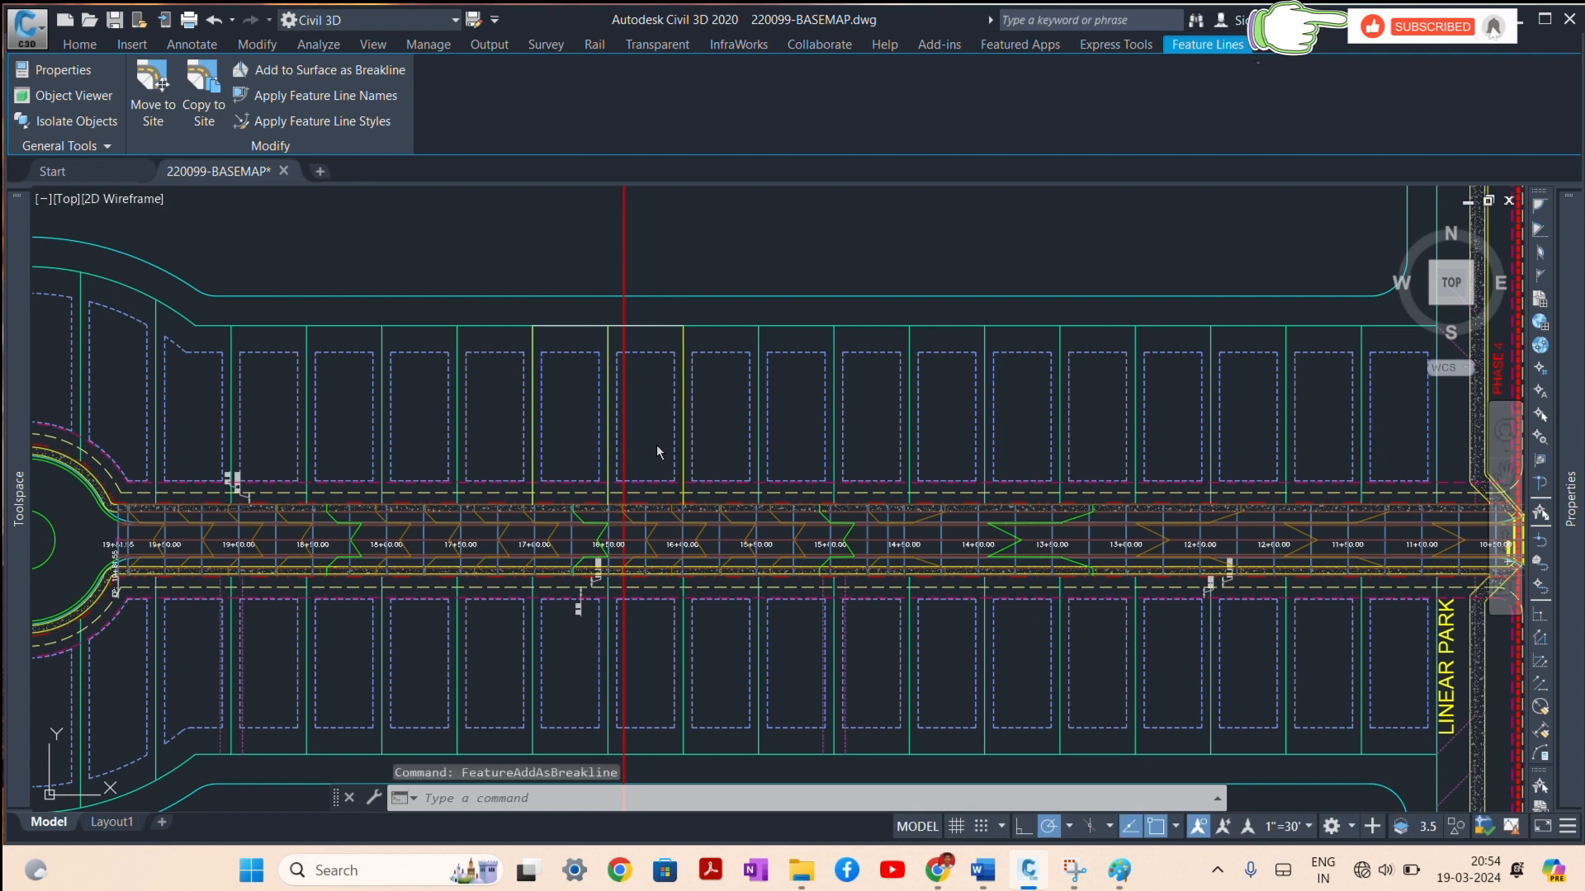
{"action": "key", "text": "Escape"}
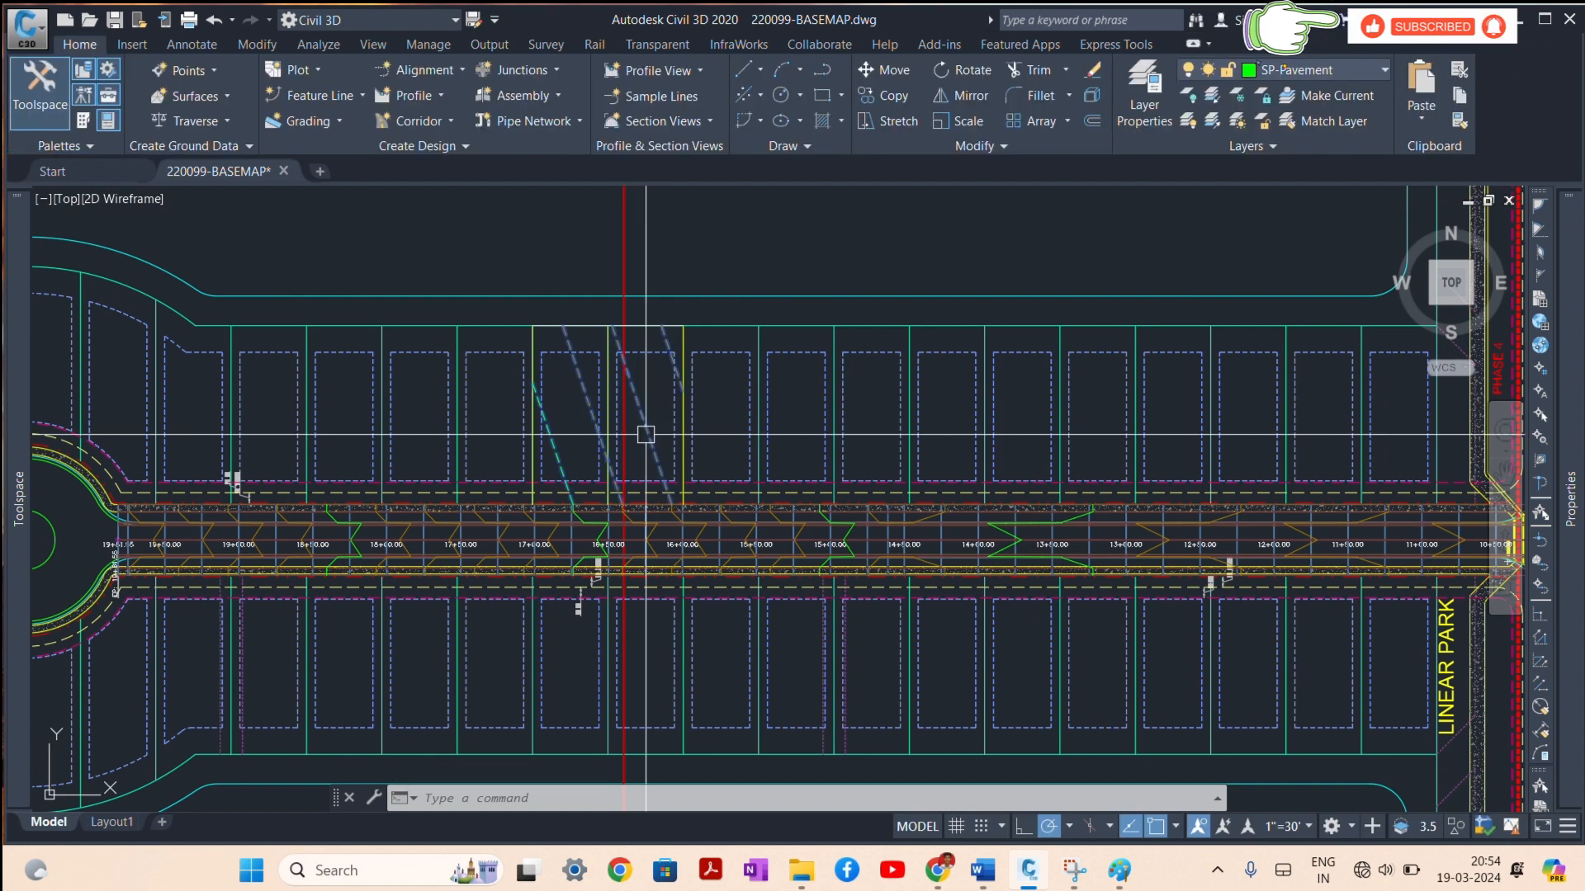
Step: Examine the LOTS surface in a tilted 3D view in the Object Viewer
{"action": "left_click", "coordinate": [645, 434]}
{"action": "right_click", "coordinate": [658, 459]}
{"action": "left_click", "coordinate": [726, 751]}
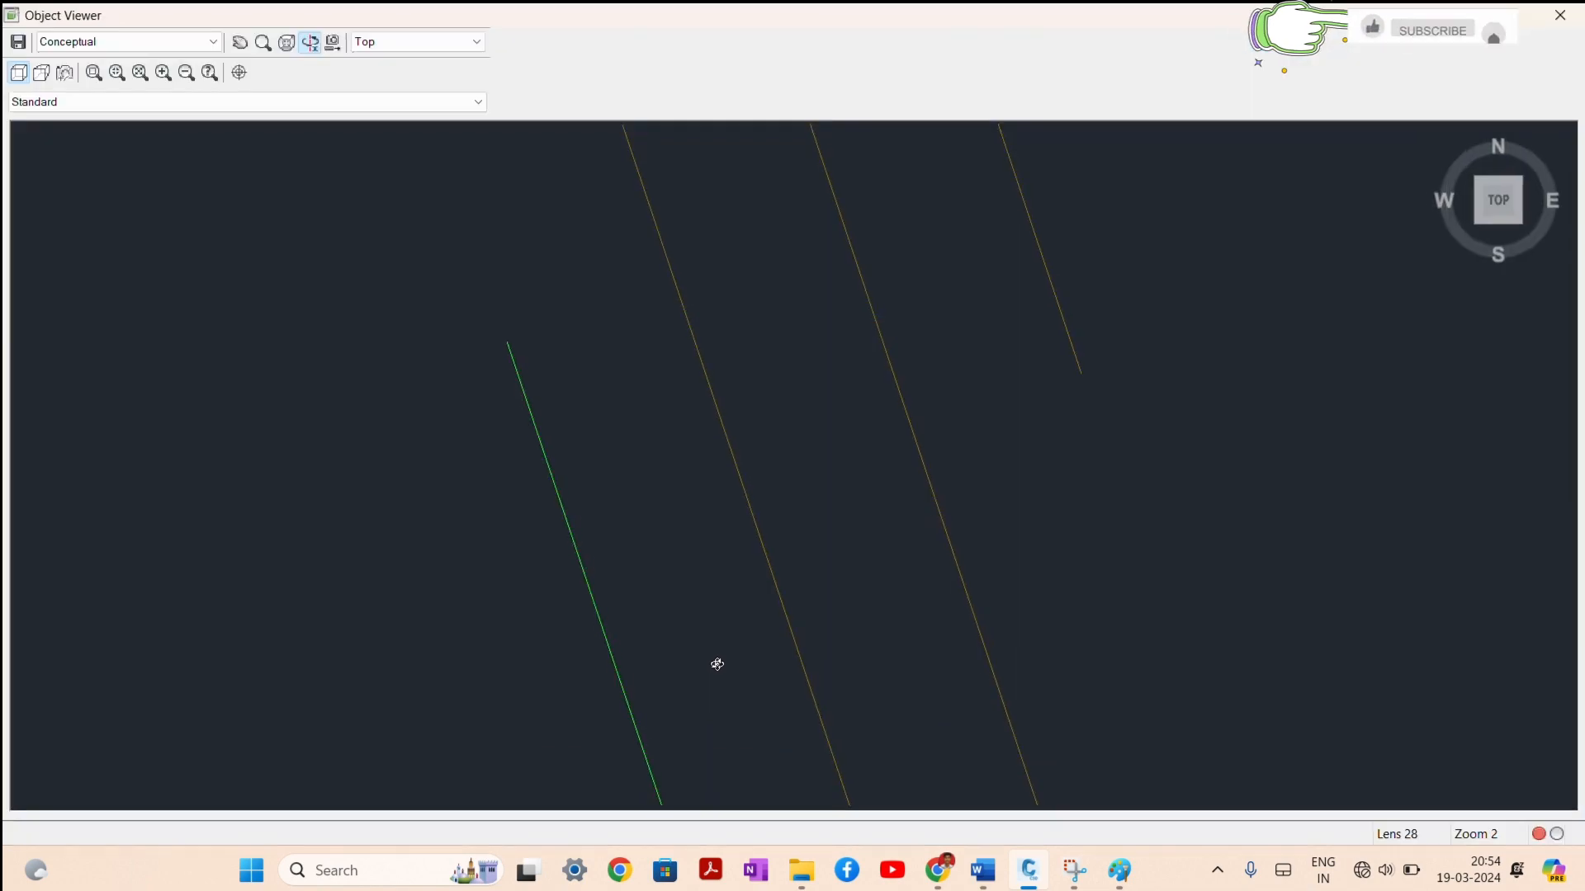
{"action": "mouse_move", "coordinate": [717, 665]}
{"action": "left_mouse_down"}
{"action": "mouse_move", "coordinate": [739, 551]}
{"action": "mouse_move", "coordinate": [791, 511]}
{"action": "mouse_move", "coordinate": [781, 498]}
{"action": "left_mouse_up"}
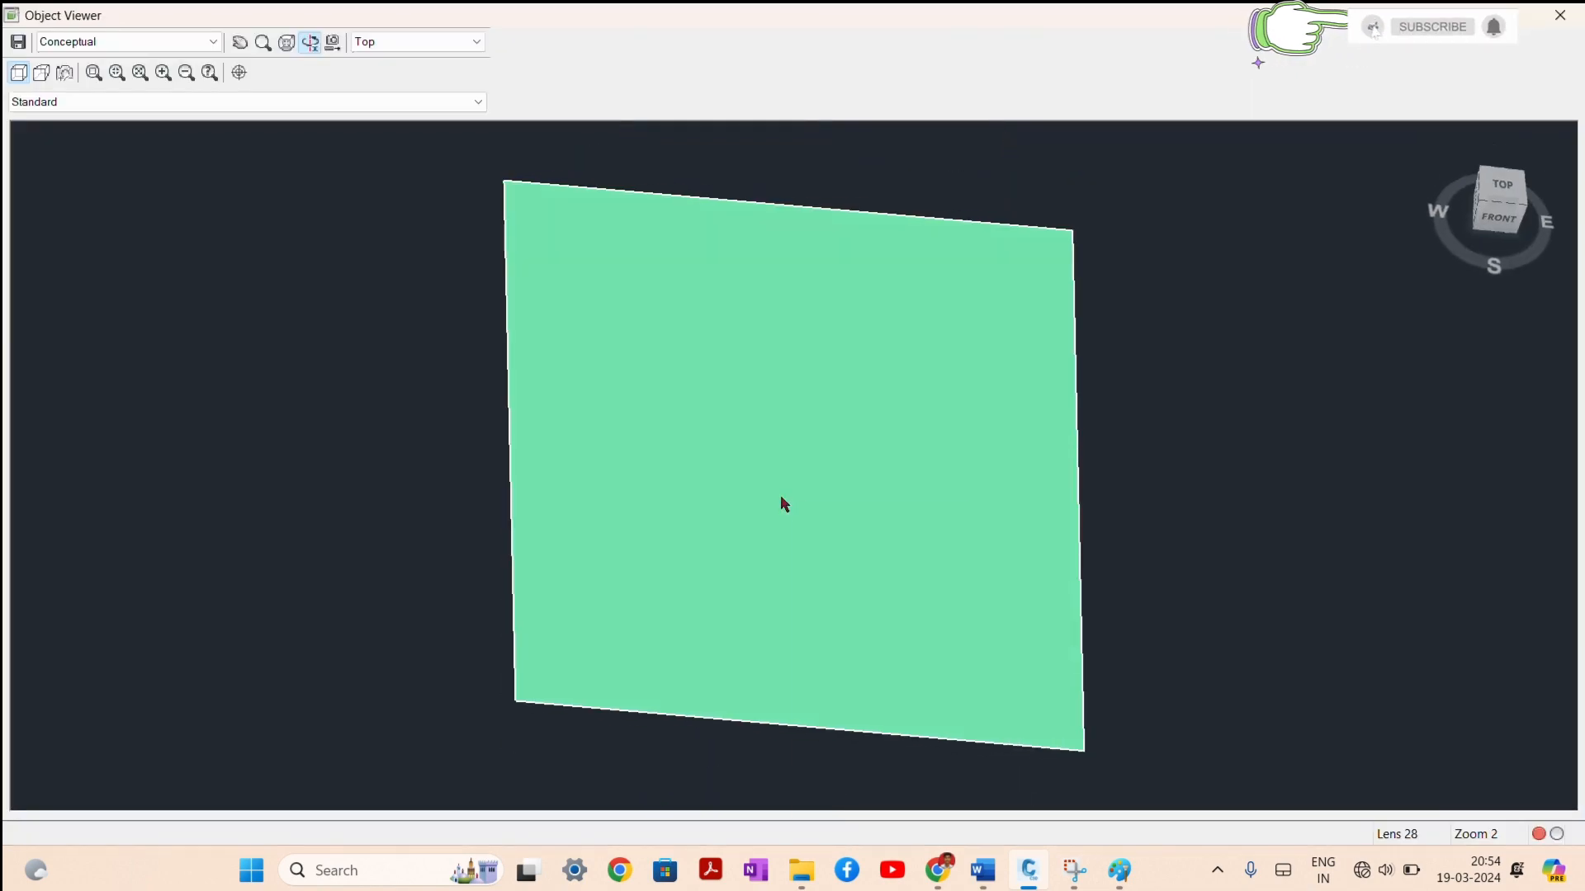
{"action": "right_click", "coordinate": [791, 502]}
{"action": "left_click", "coordinate": [830, 520]}
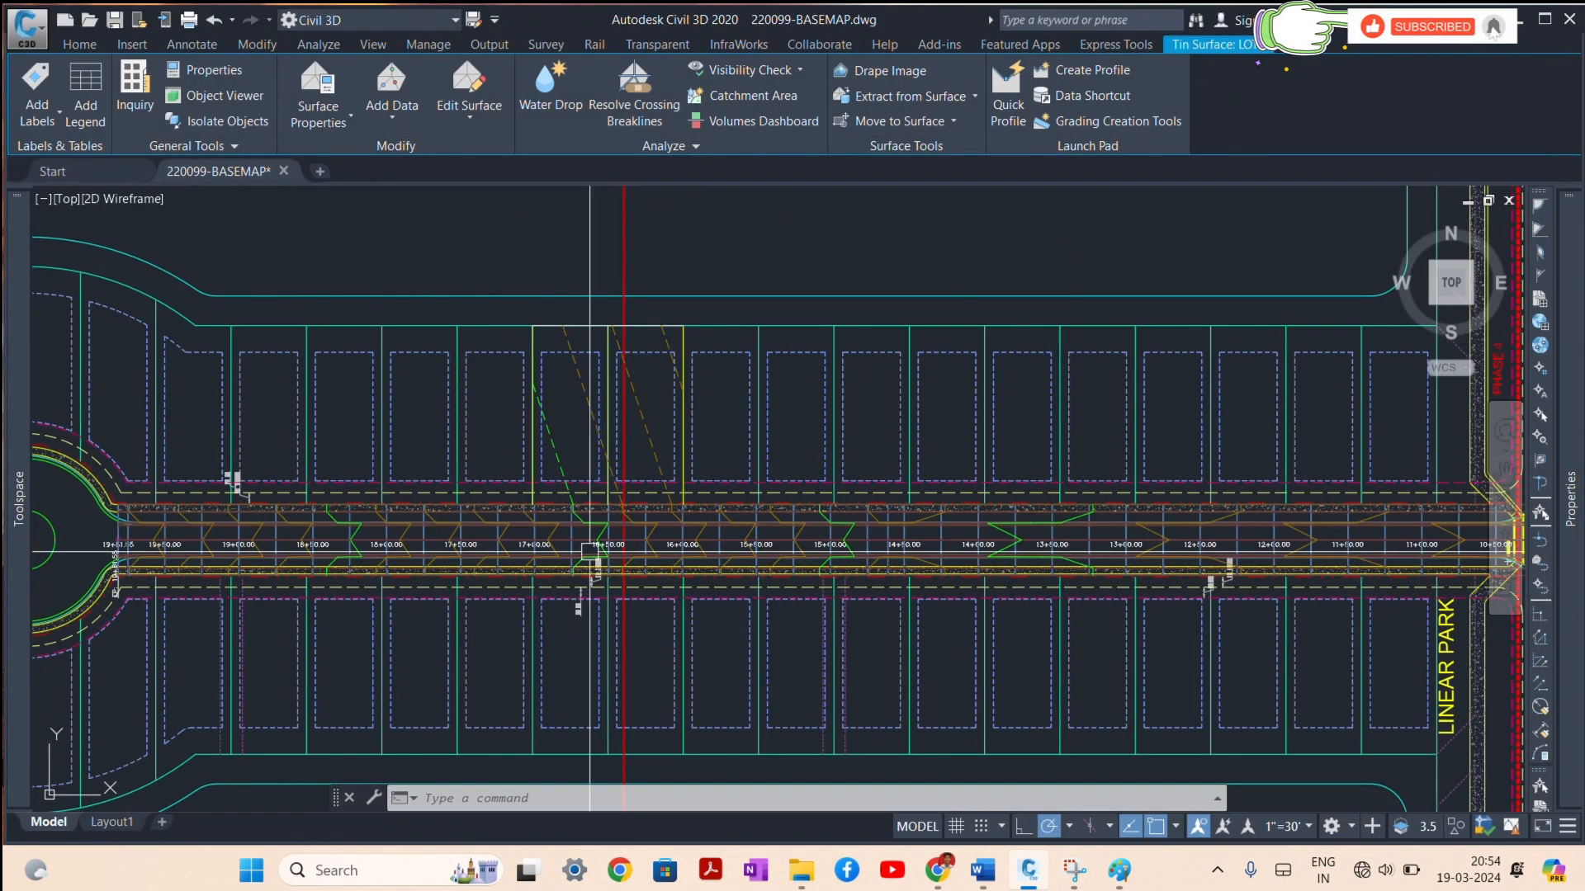
{"action": "key", "text": "Escape"}
Step: Start creating a triangulation surface and name it SITE
{"action": "mouse_move", "coordinate": [20, 528]}
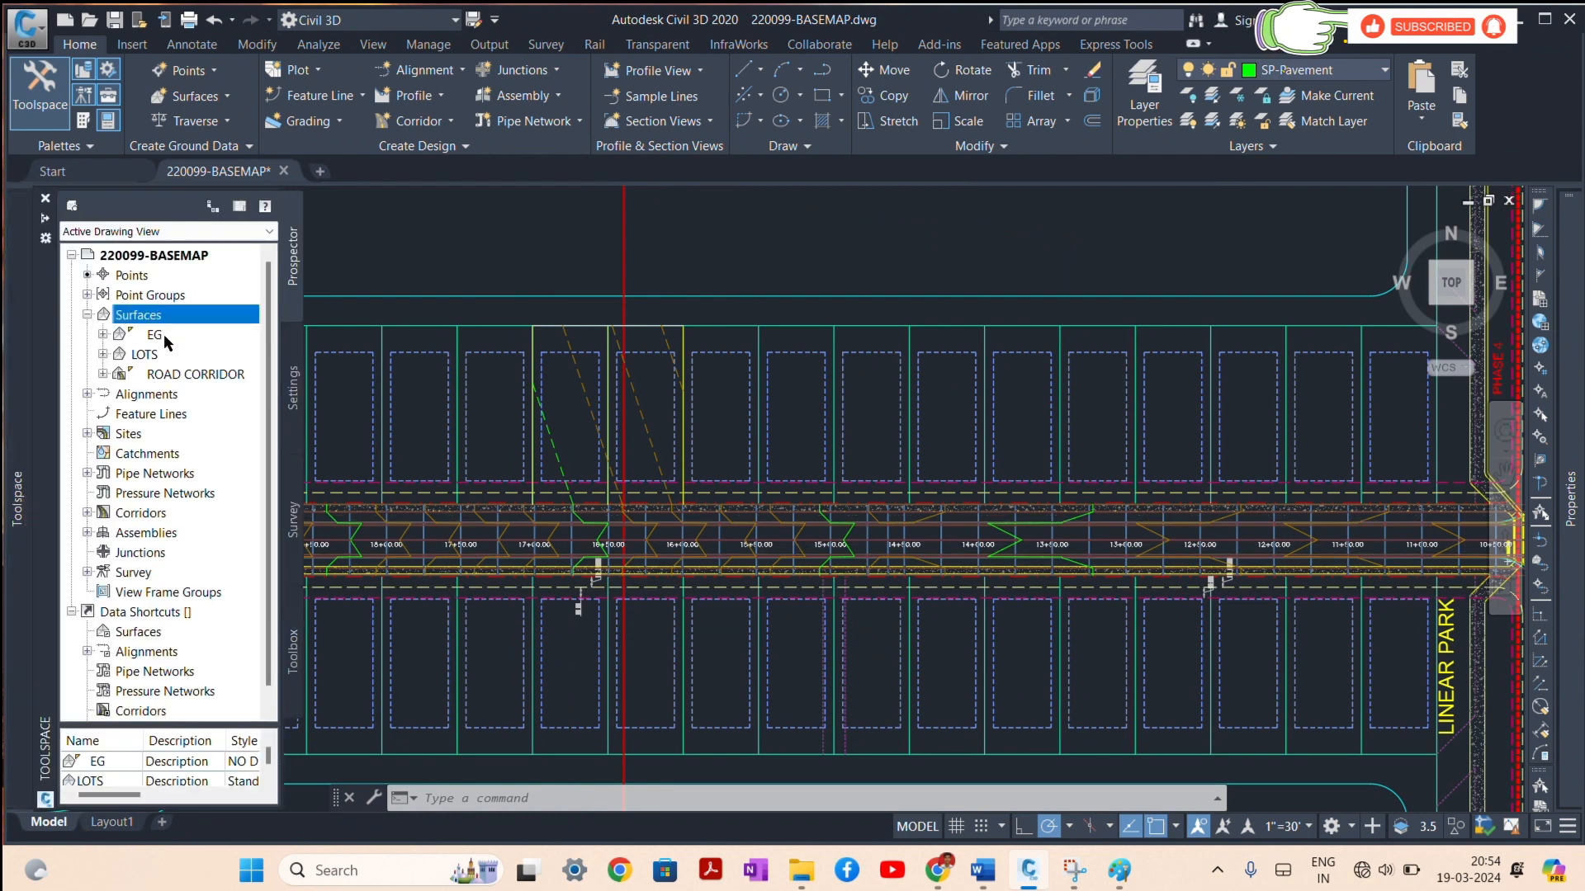
{"action": "right_click", "coordinate": [169, 317]}
{"action": "left_click", "coordinate": [208, 327]}
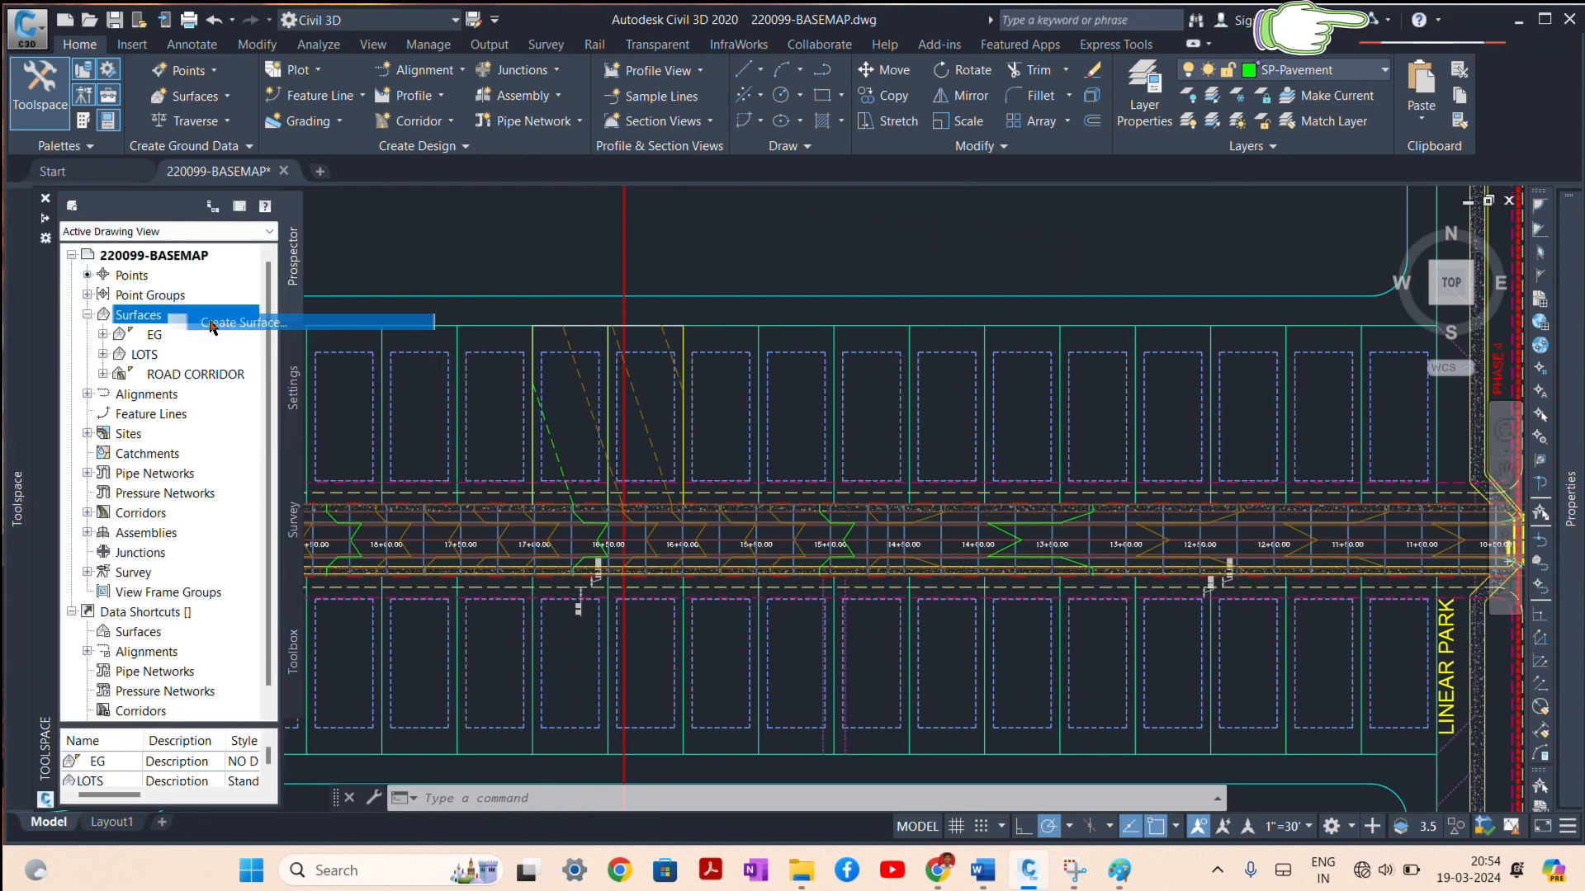
{"action": "left_click", "coordinate": [854, 367]}
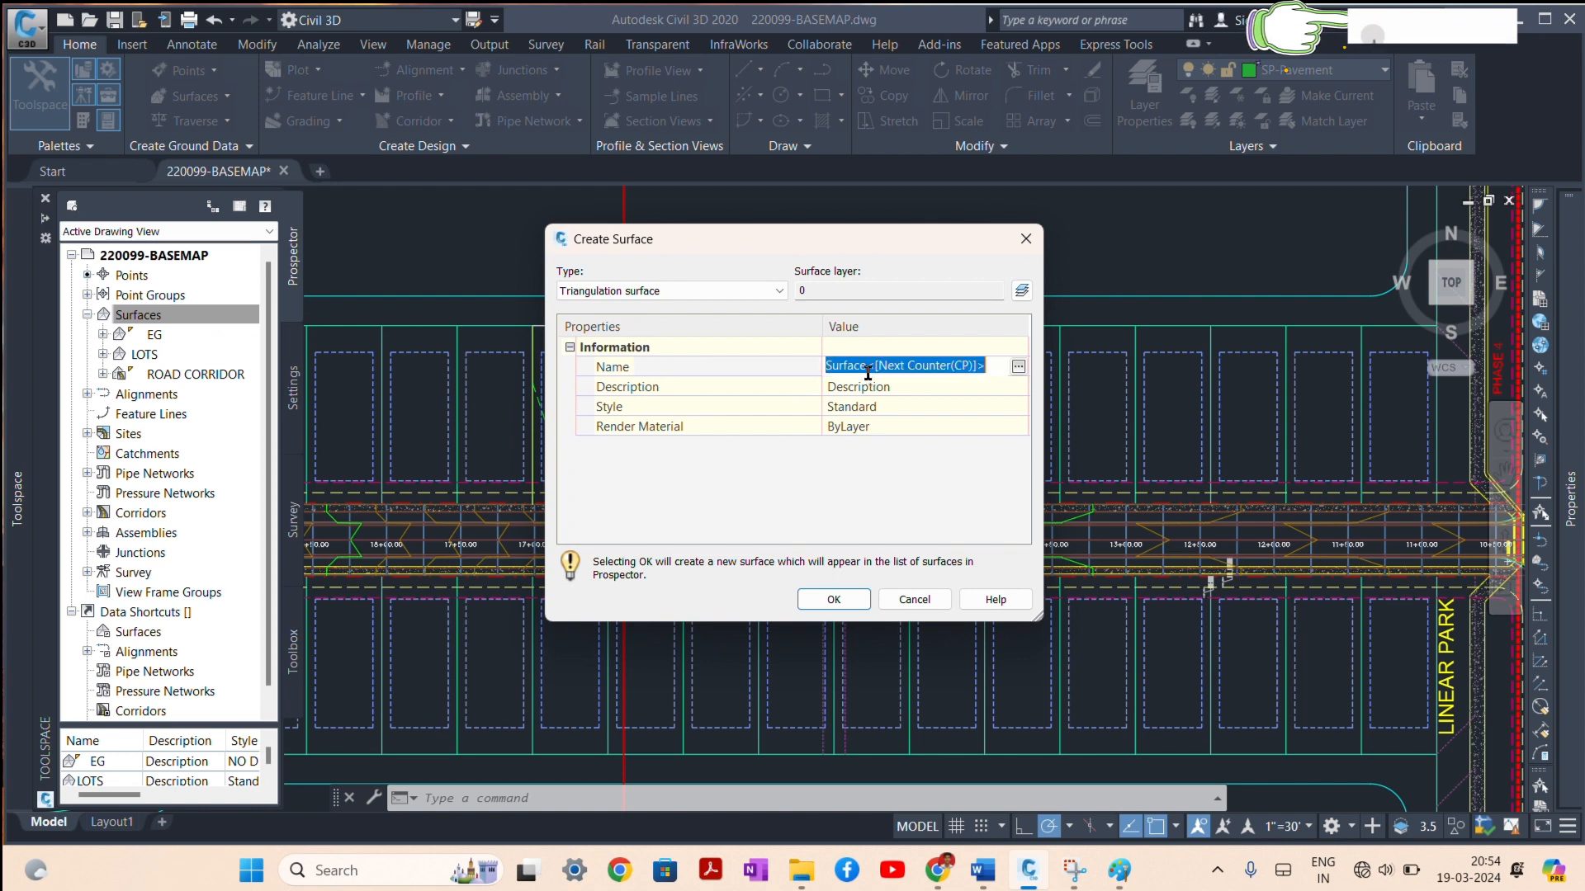
{"action": "type", "text": "Sl"}
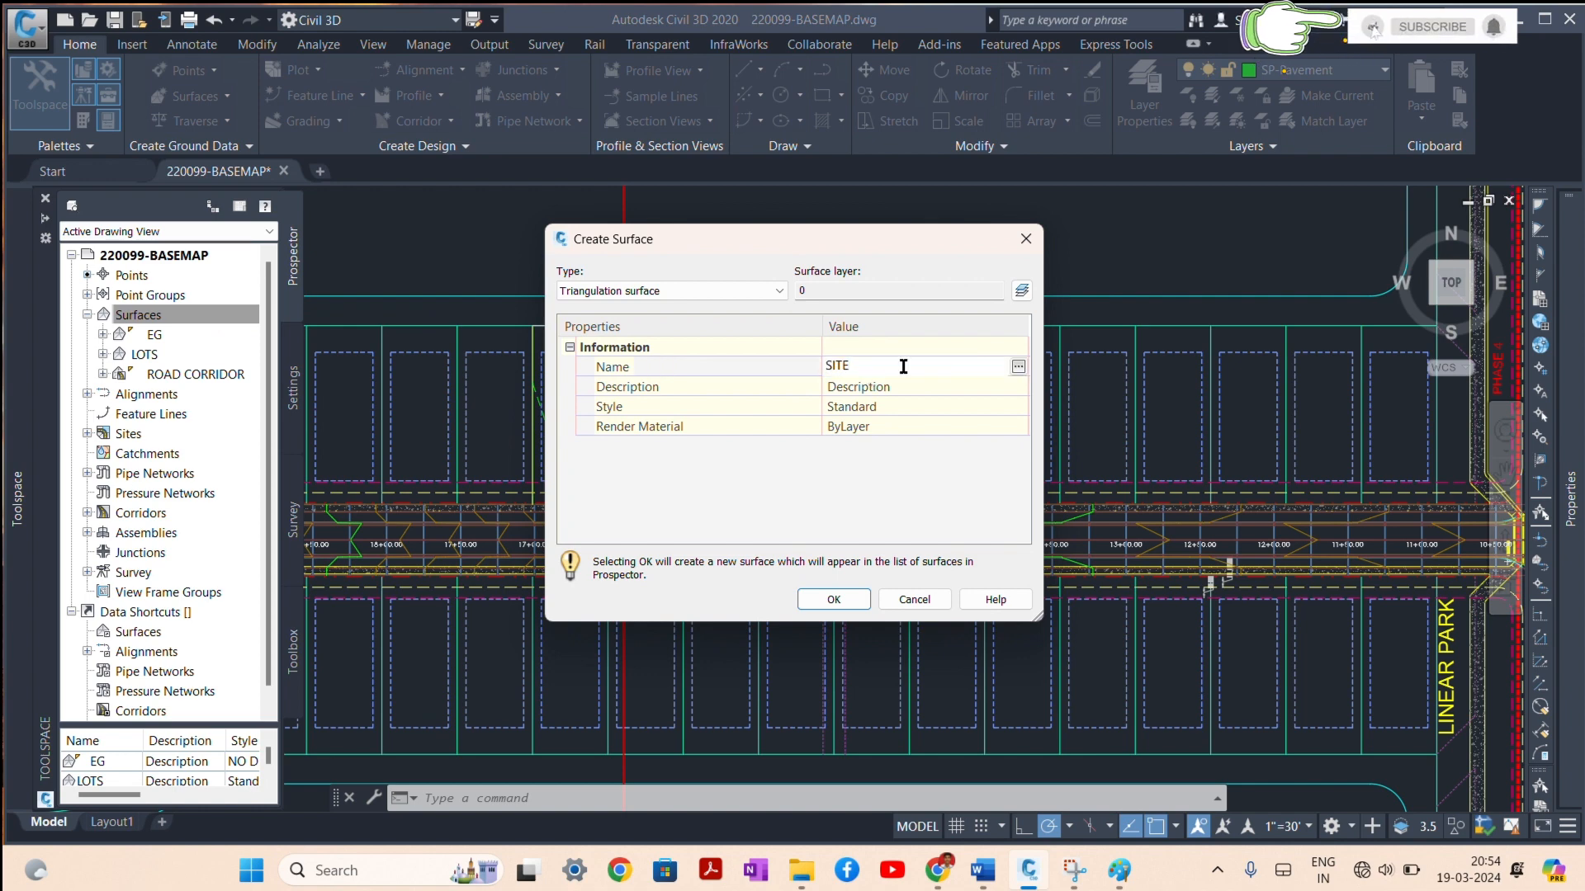
Step: Assign the SITE surface to the Park layer and create it
{"action": "left_click", "coordinate": [1022, 291]}
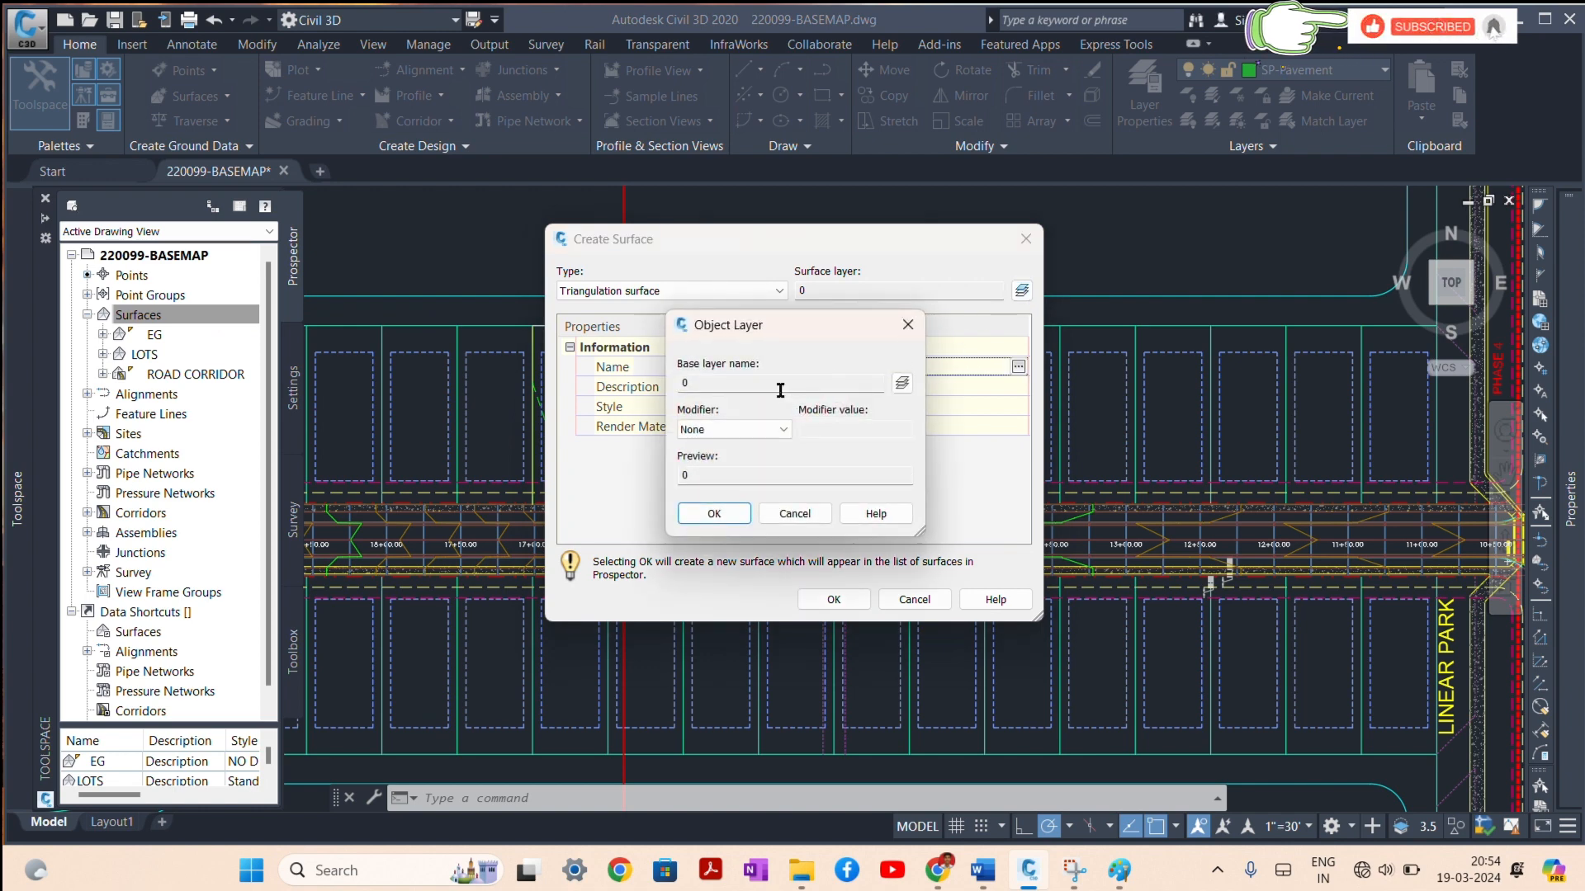
{"action": "left_click", "coordinate": [889, 383]}
{"action": "scroll", "coordinate": [566, 527], "scroll_direction": "down", "scroll_amount": 4}
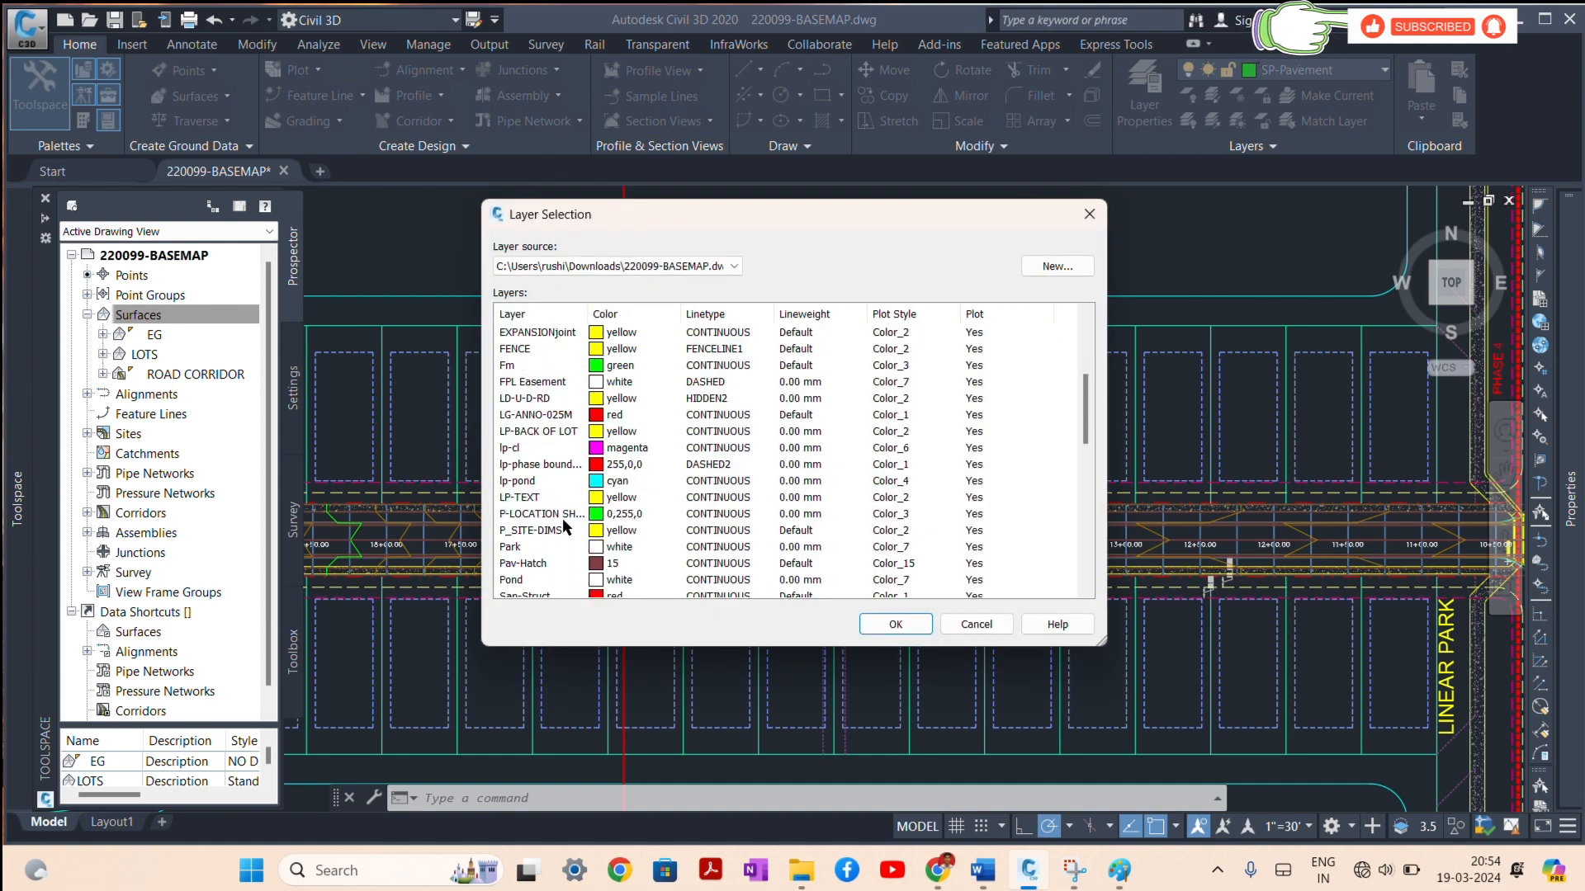
{"action": "left_click", "coordinate": [511, 547]}
{"action": "left_click", "coordinate": [895, 624]}
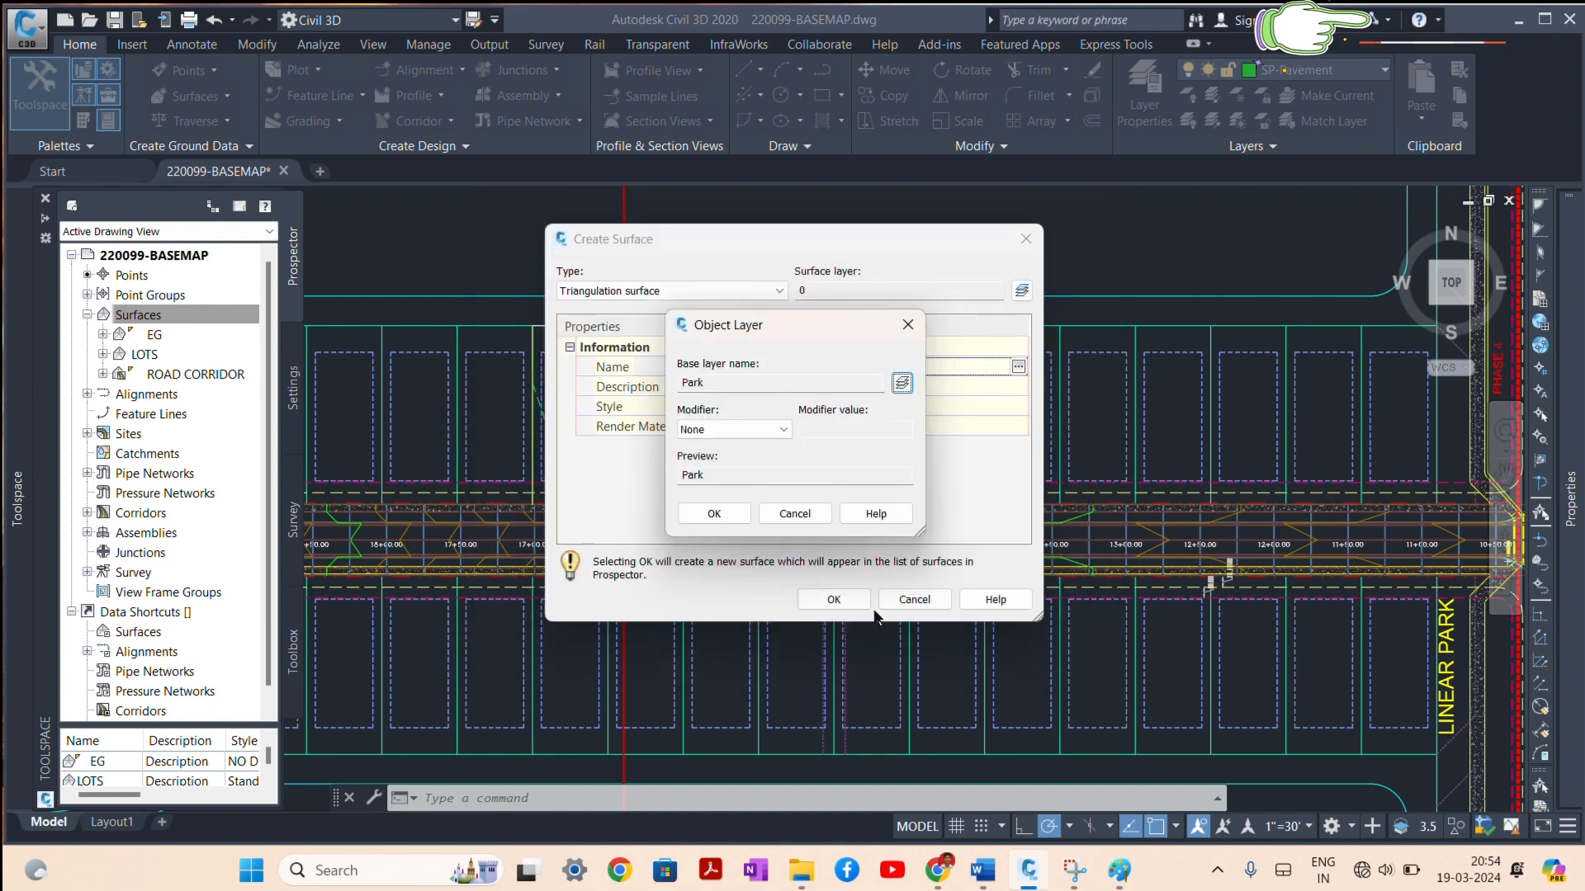
{"action": "left_click", "coordinate": [731, 520]}
{"action": "left_click", "coordinate": [837, 599]}
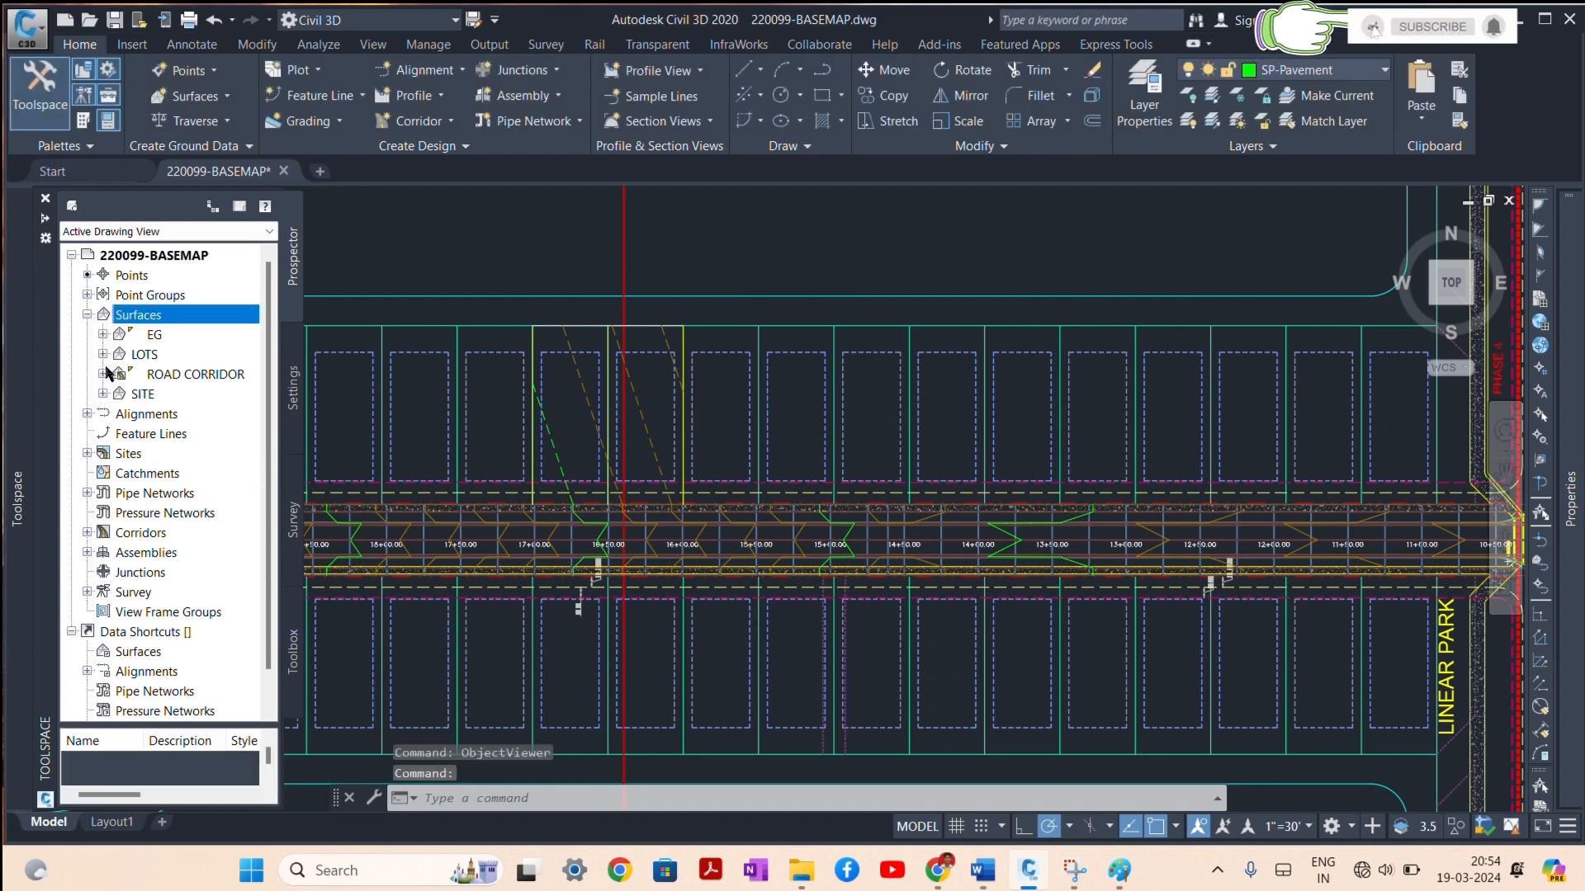
Step: Paste the LOTS and ROAD CORRIDOR surfaces into the SITE surface definition
{"action": "left_click", "coordinate": [104, 395]}
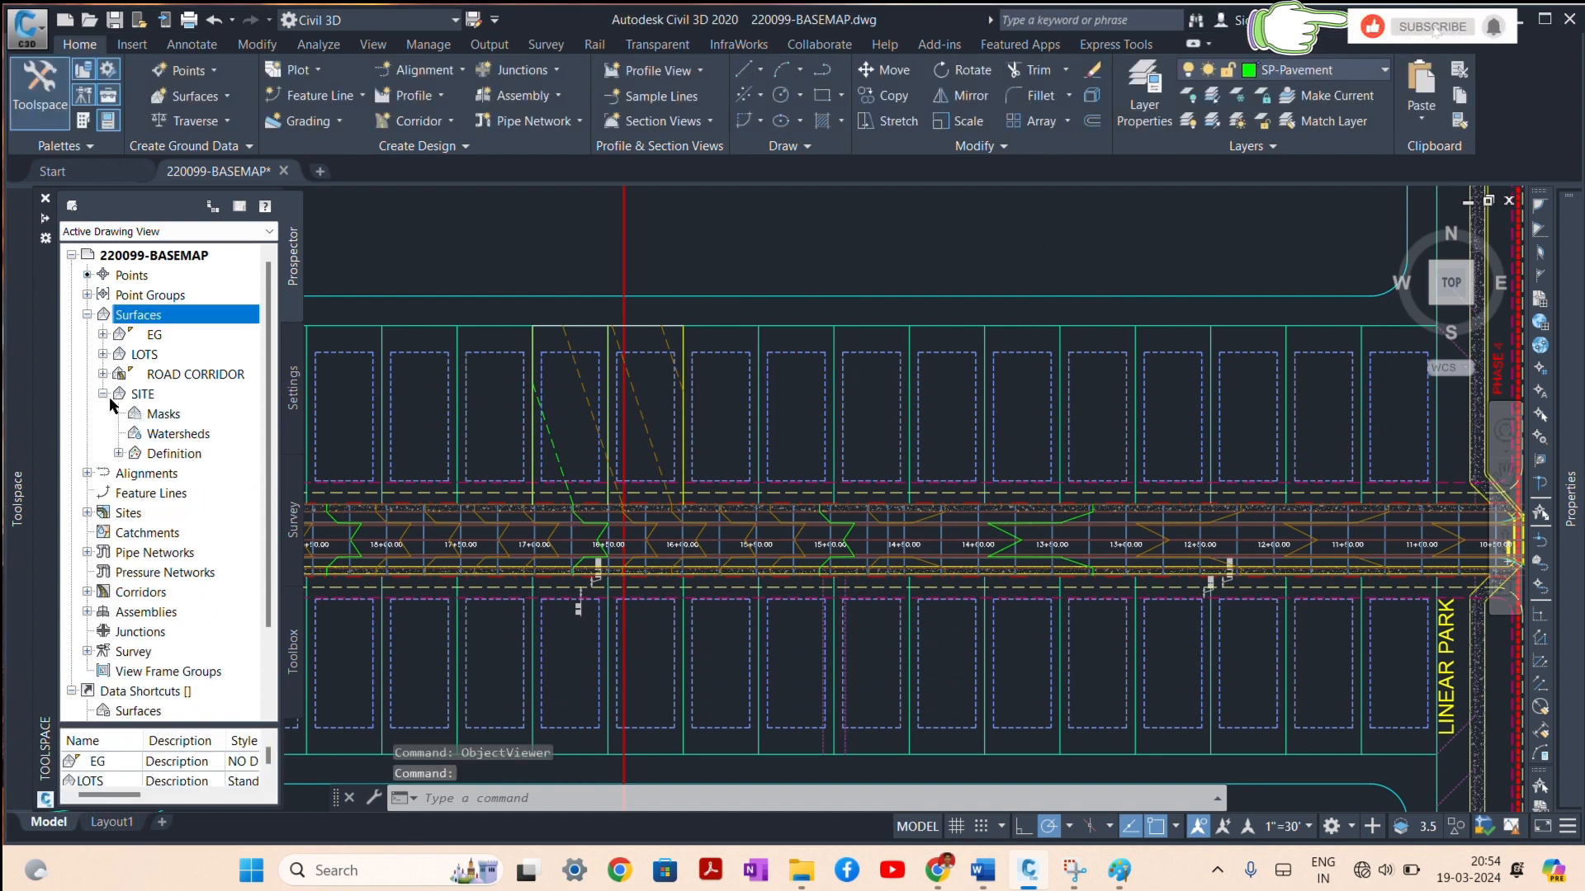
{"action": "left_click", "coordinate": [118, 454]}
{"action": "left_click", "coordinate": [176, 573]}
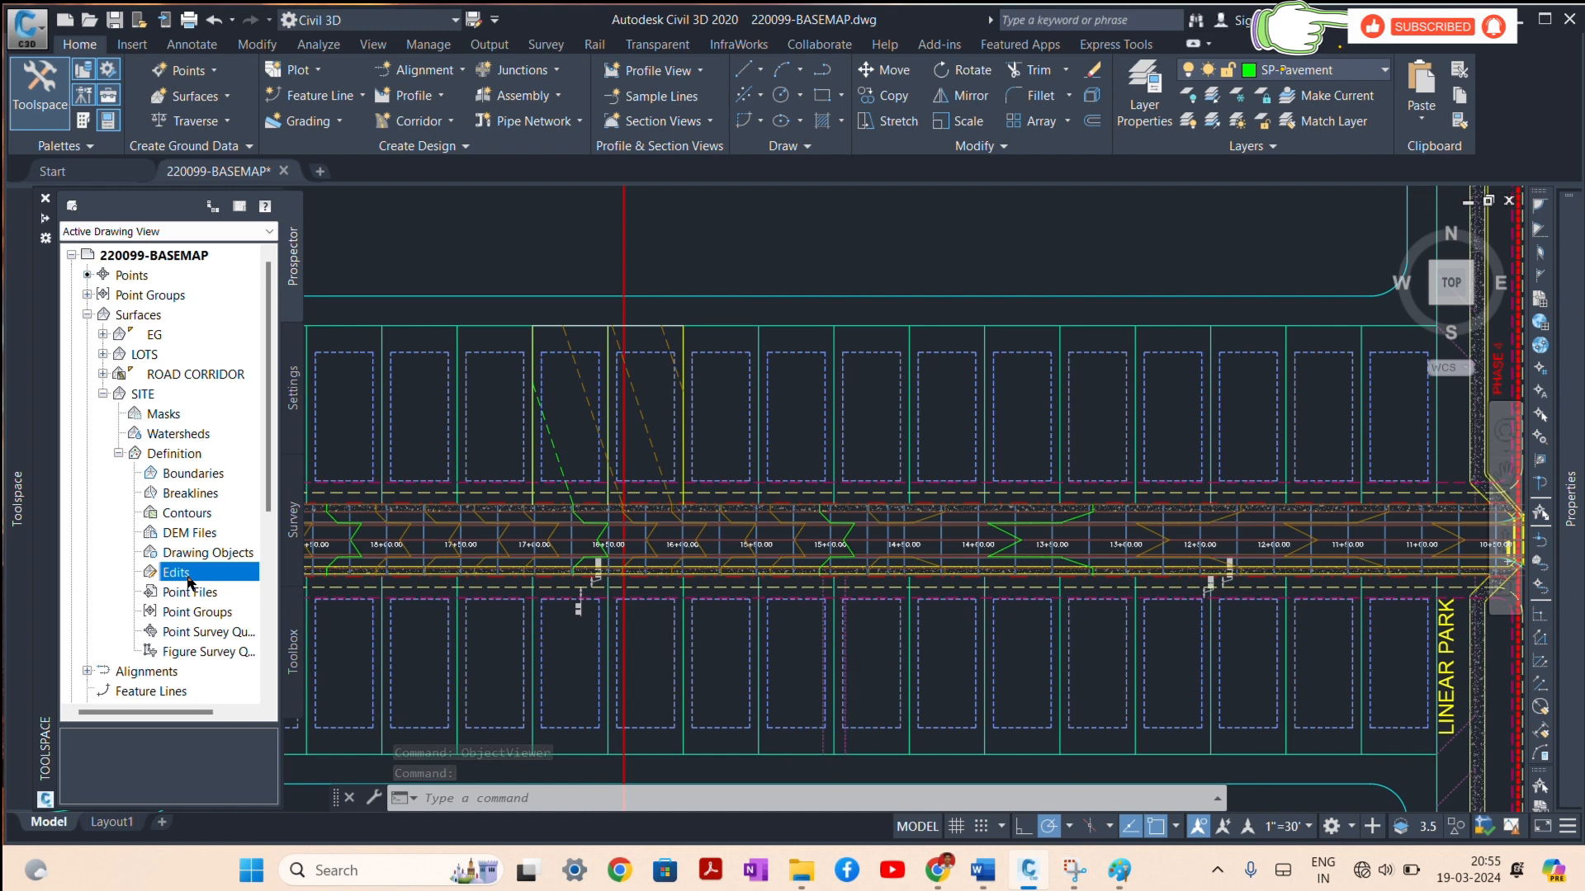
{"action": "right_click", "coordinate": [189, 582]}
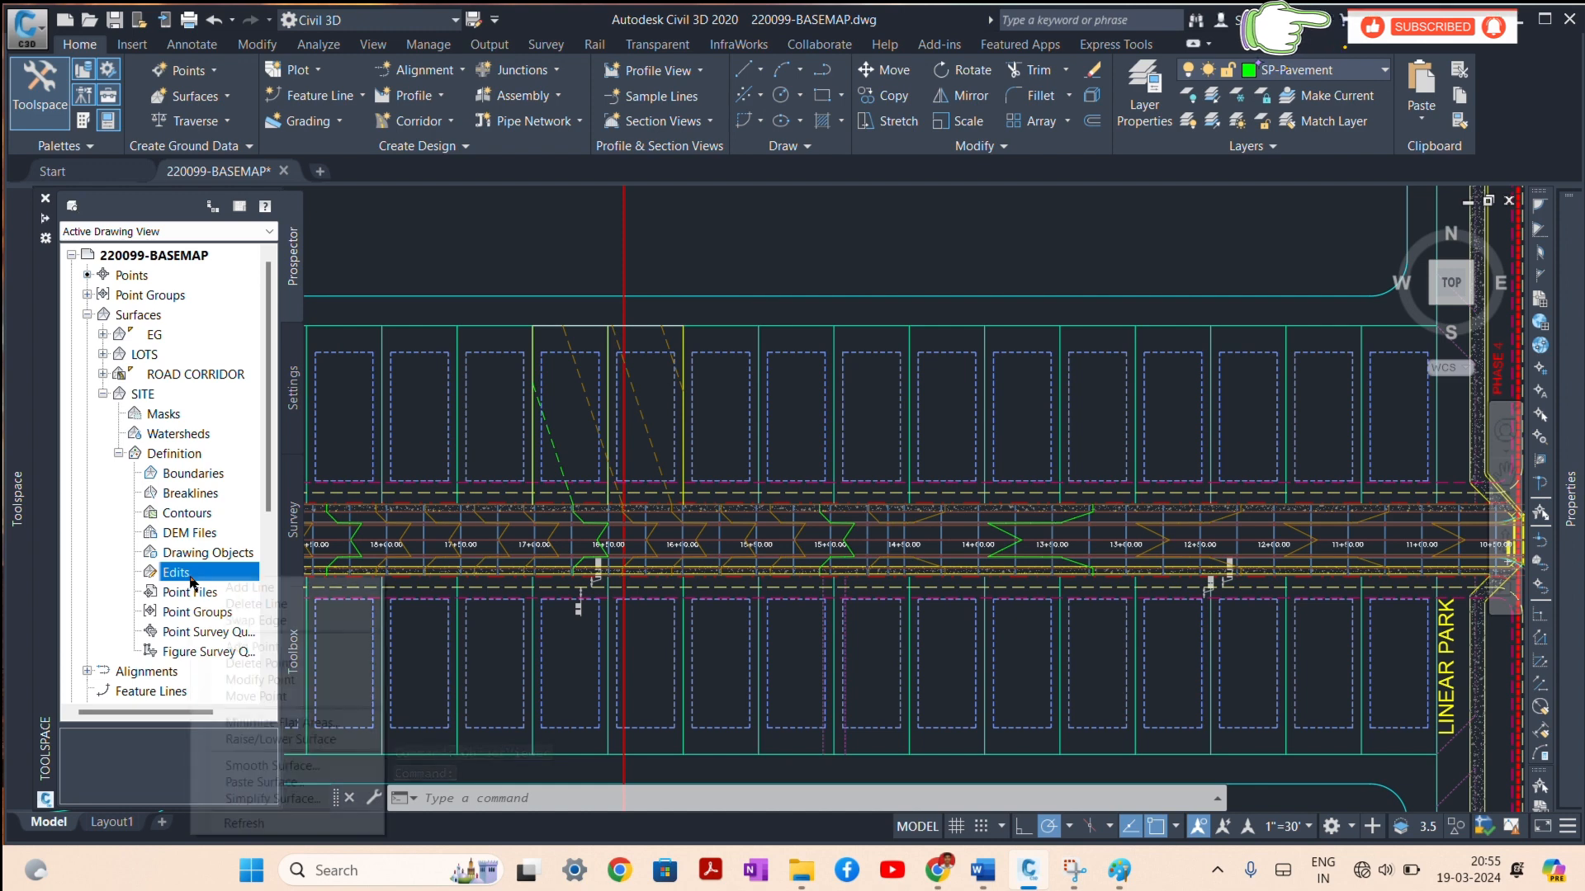
{"action": "left_click", "coordinate": [264, 782]}
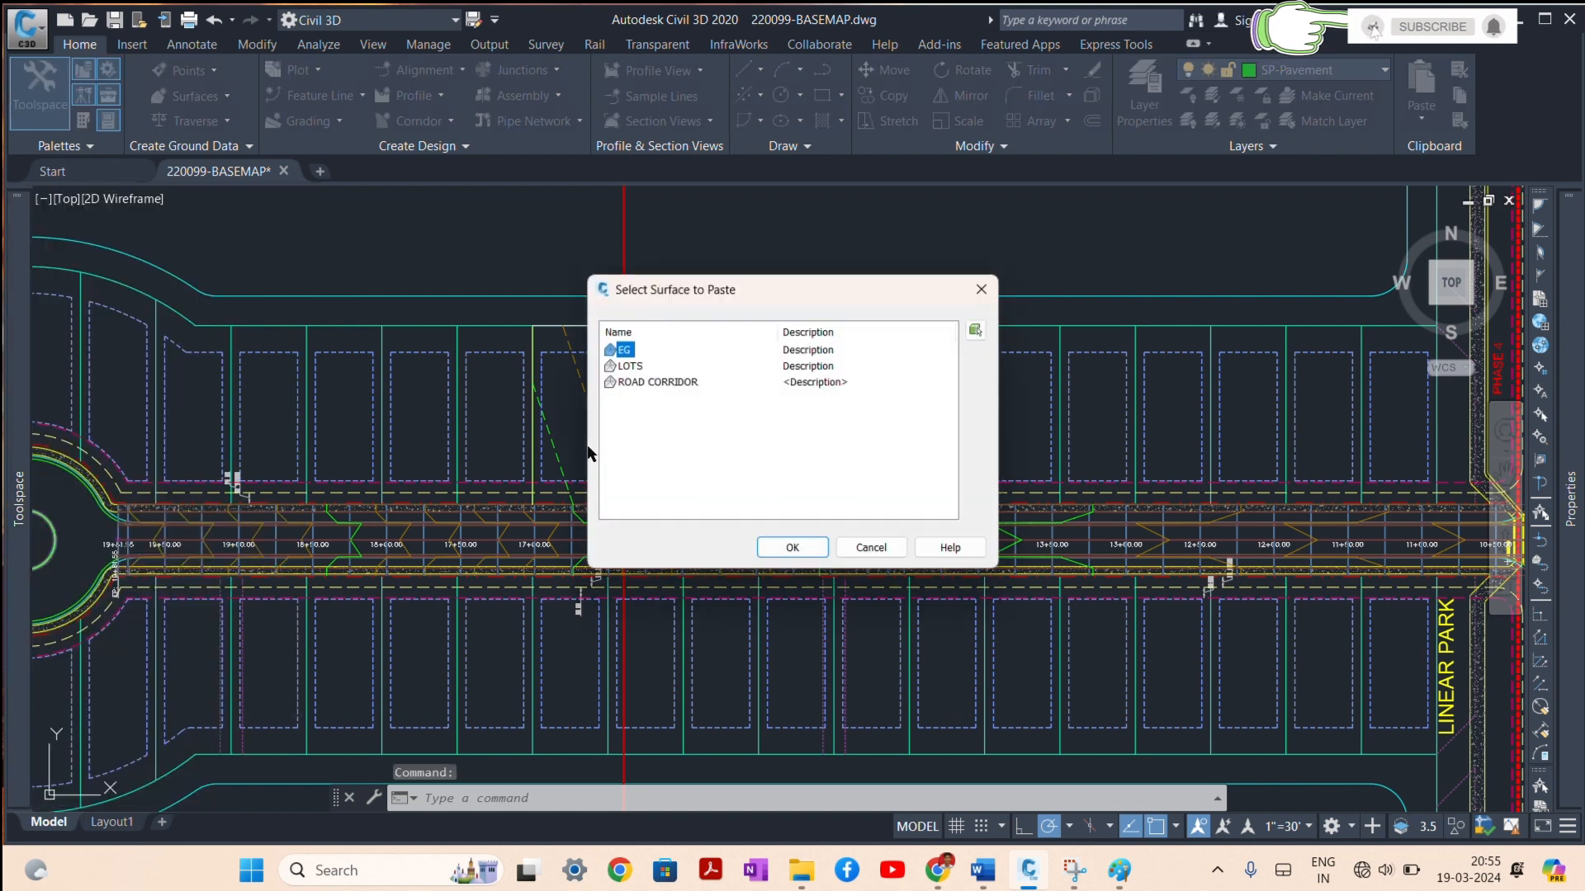
{"action": "key", "text": "Down"}
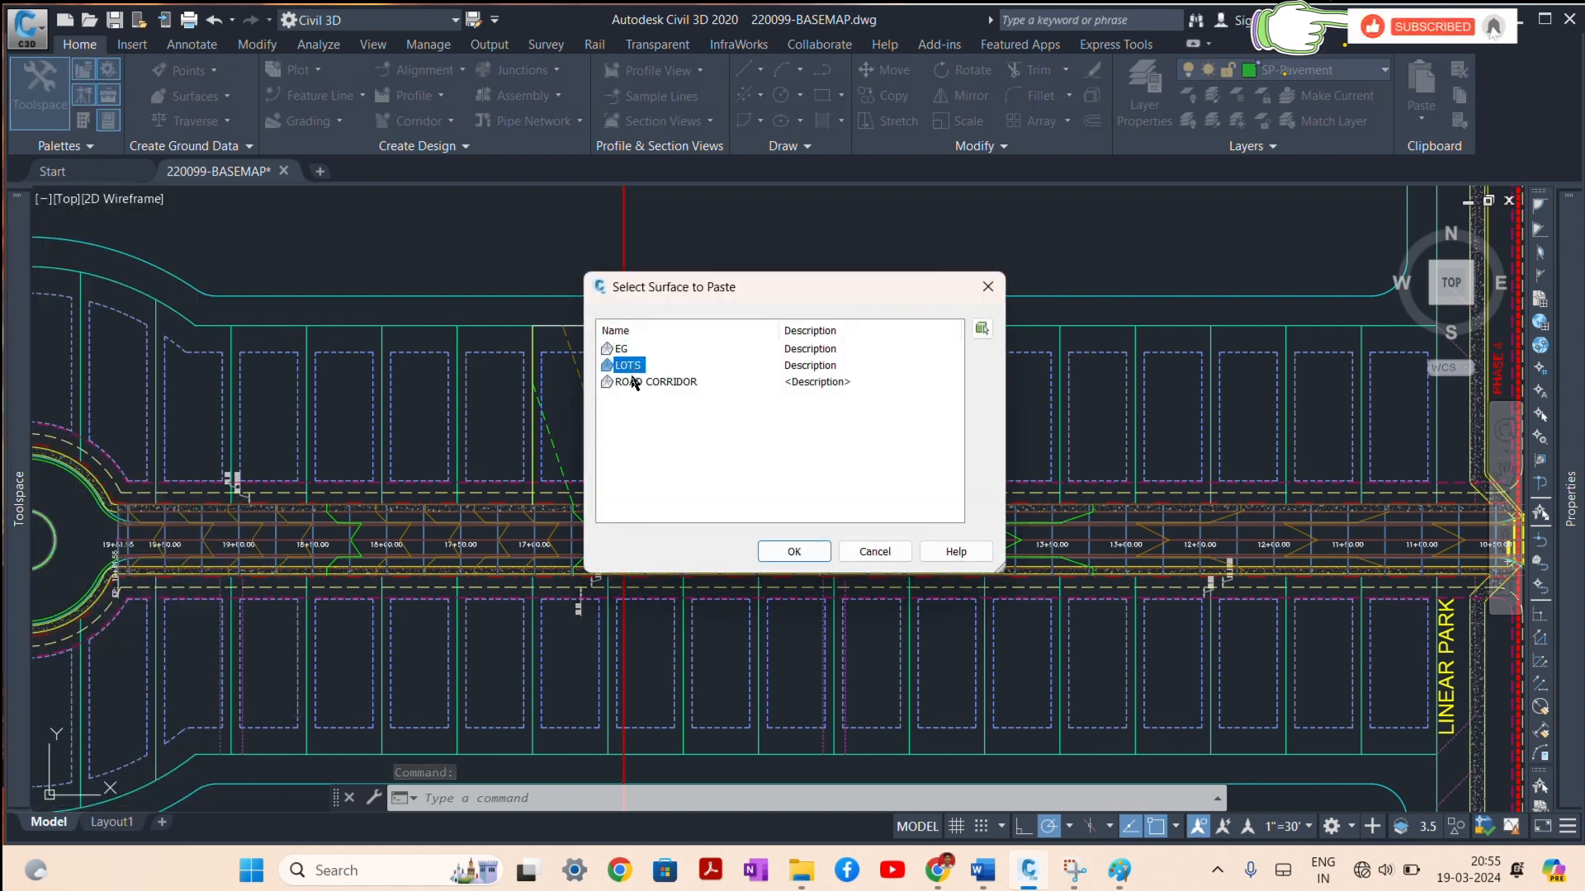
{"action": "left_click", "coordinate": [650, 383], "text": "shift"}
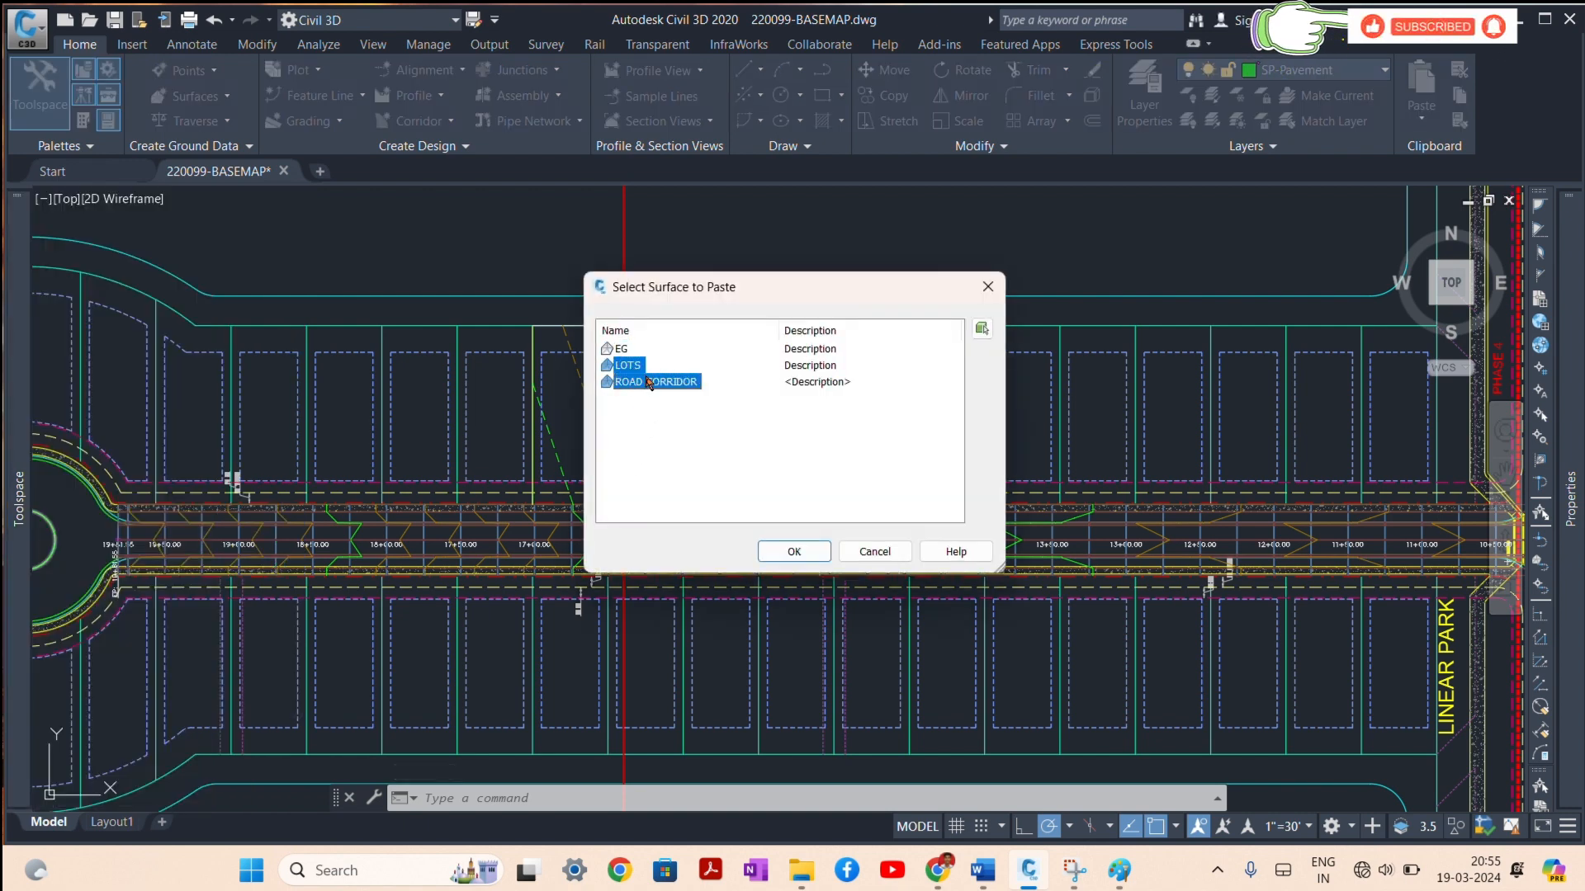
{"action": "left_click", "coordinate": [782, 551]}
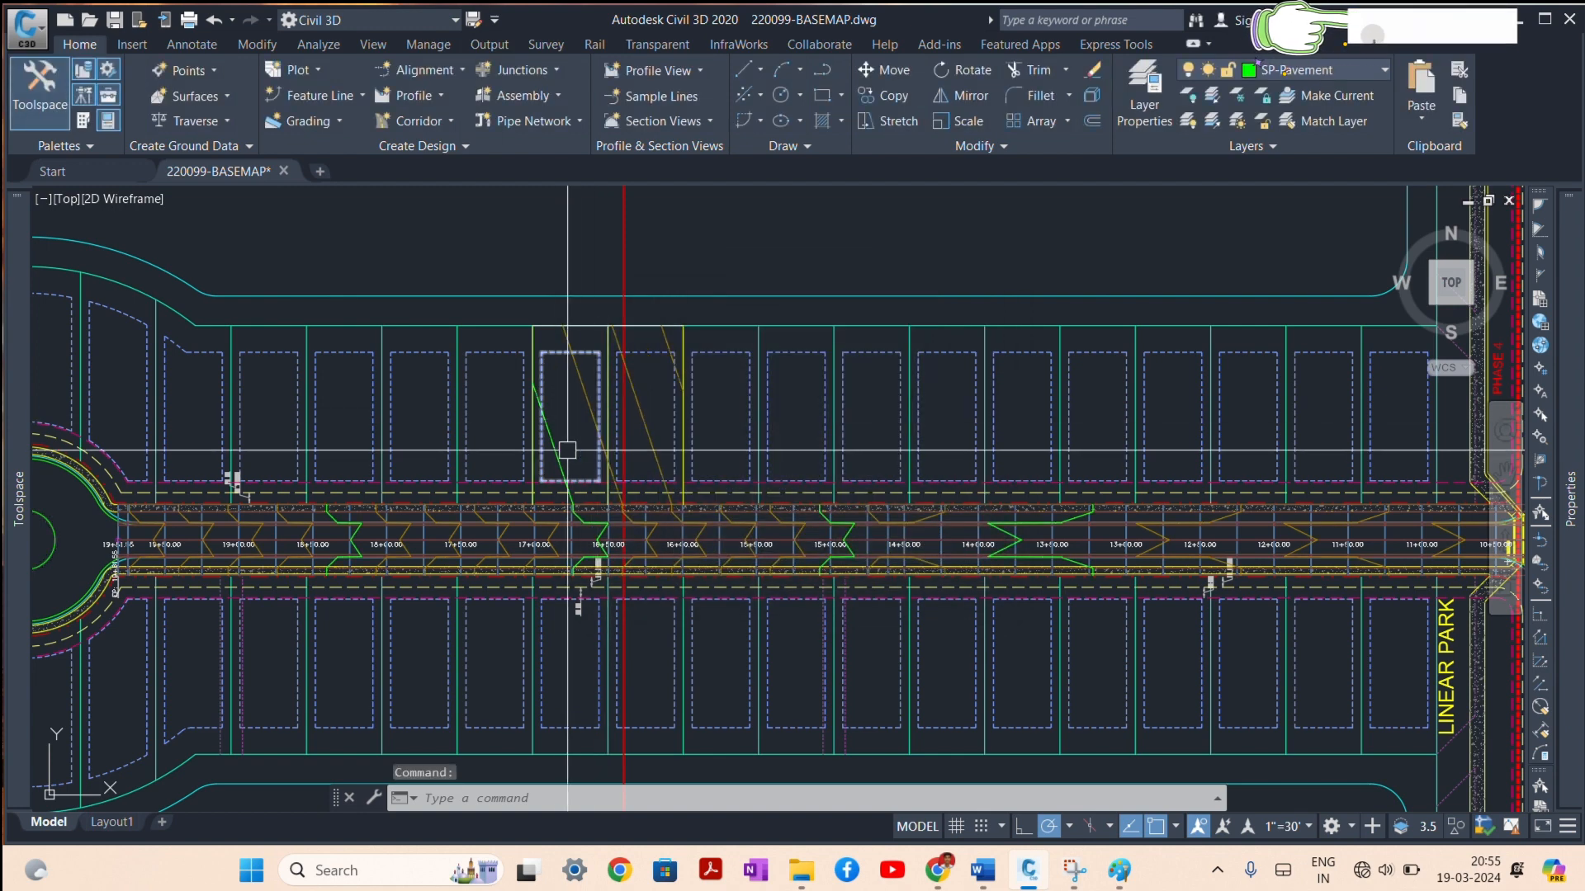
Step: Examine the combined SITE surface up close in a tilted 3D view in the Object Viewer
{"action": "scroll", "coordinate": [472, 389], "scroll_direction": "down", "scroll_amount": 2}
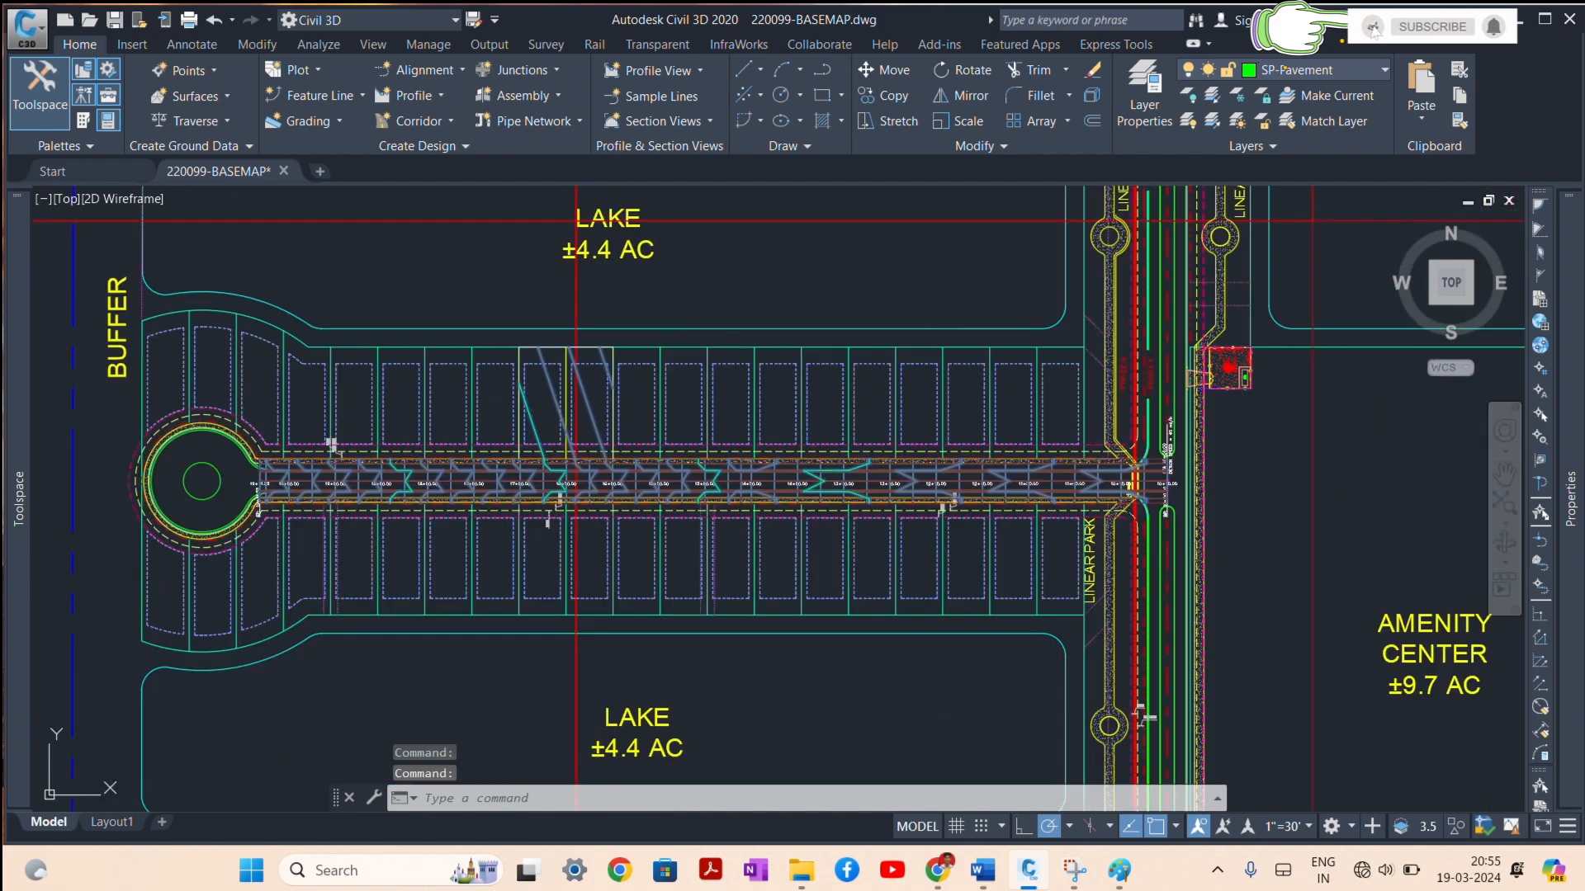
{"action": "left_click", "coordinate": [477, 392]}
{"action": "right_click", "coordinate": [489, 402]}
{"action": "left_click", "coordinate": [595, 695]}
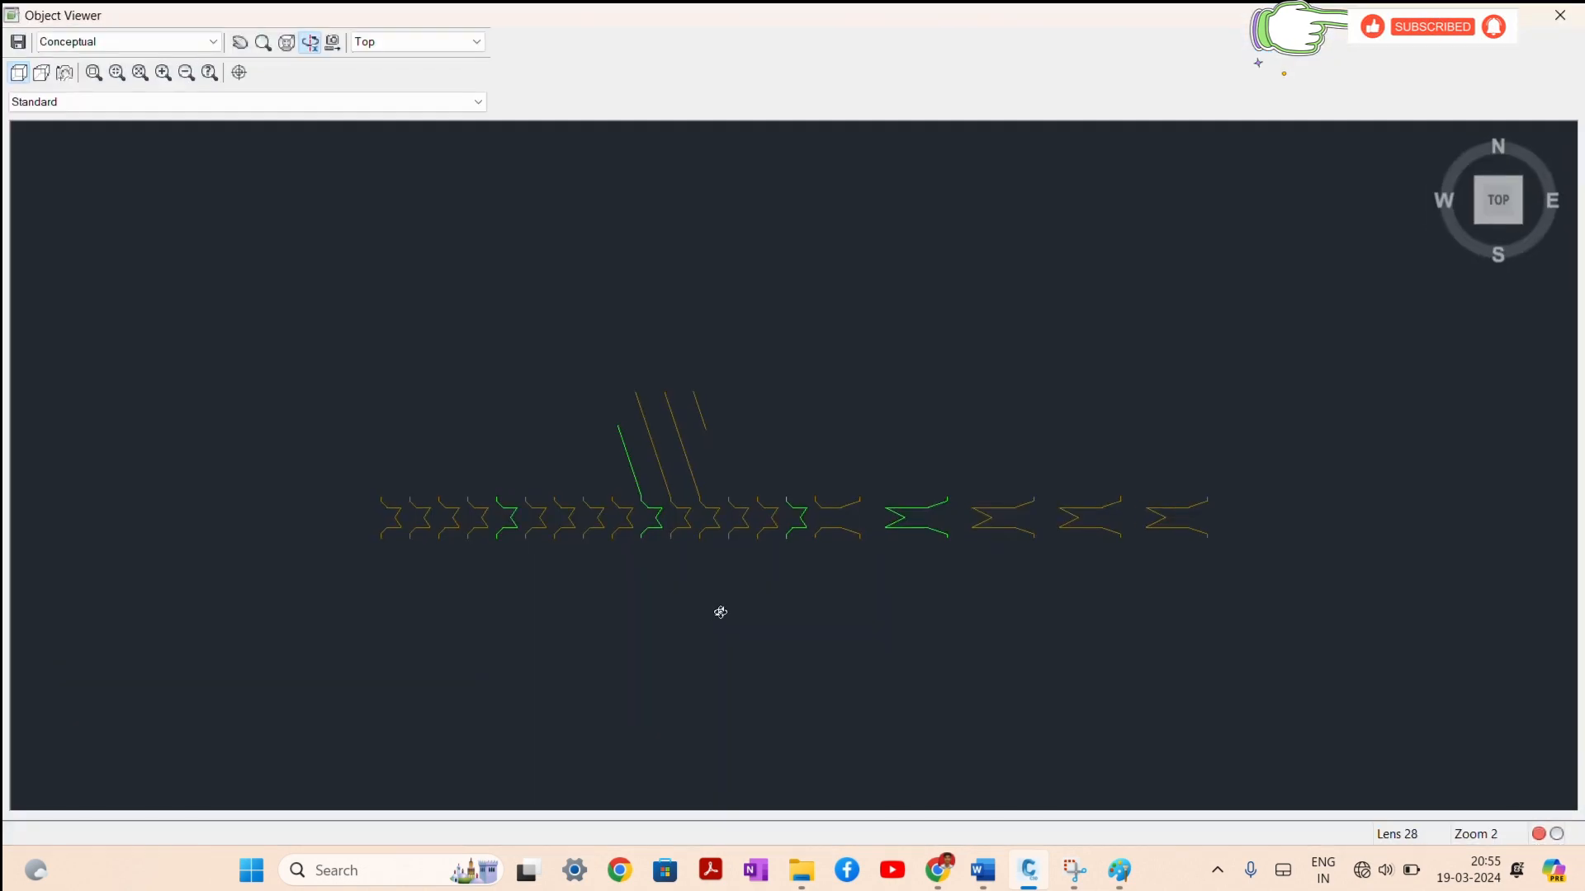
{"action": "scroll", "coordinate": [745, 568], "scroll_direction": "up", "scroll_amount": 4}
{"action": "left_click_drag", "start_coordinate": [711, 562], "coordinate": [748, 465]}
{"action": "right_click", "coordinate": [747, 464]}
{"action": "left_click", "coordinate": [797, 478]}
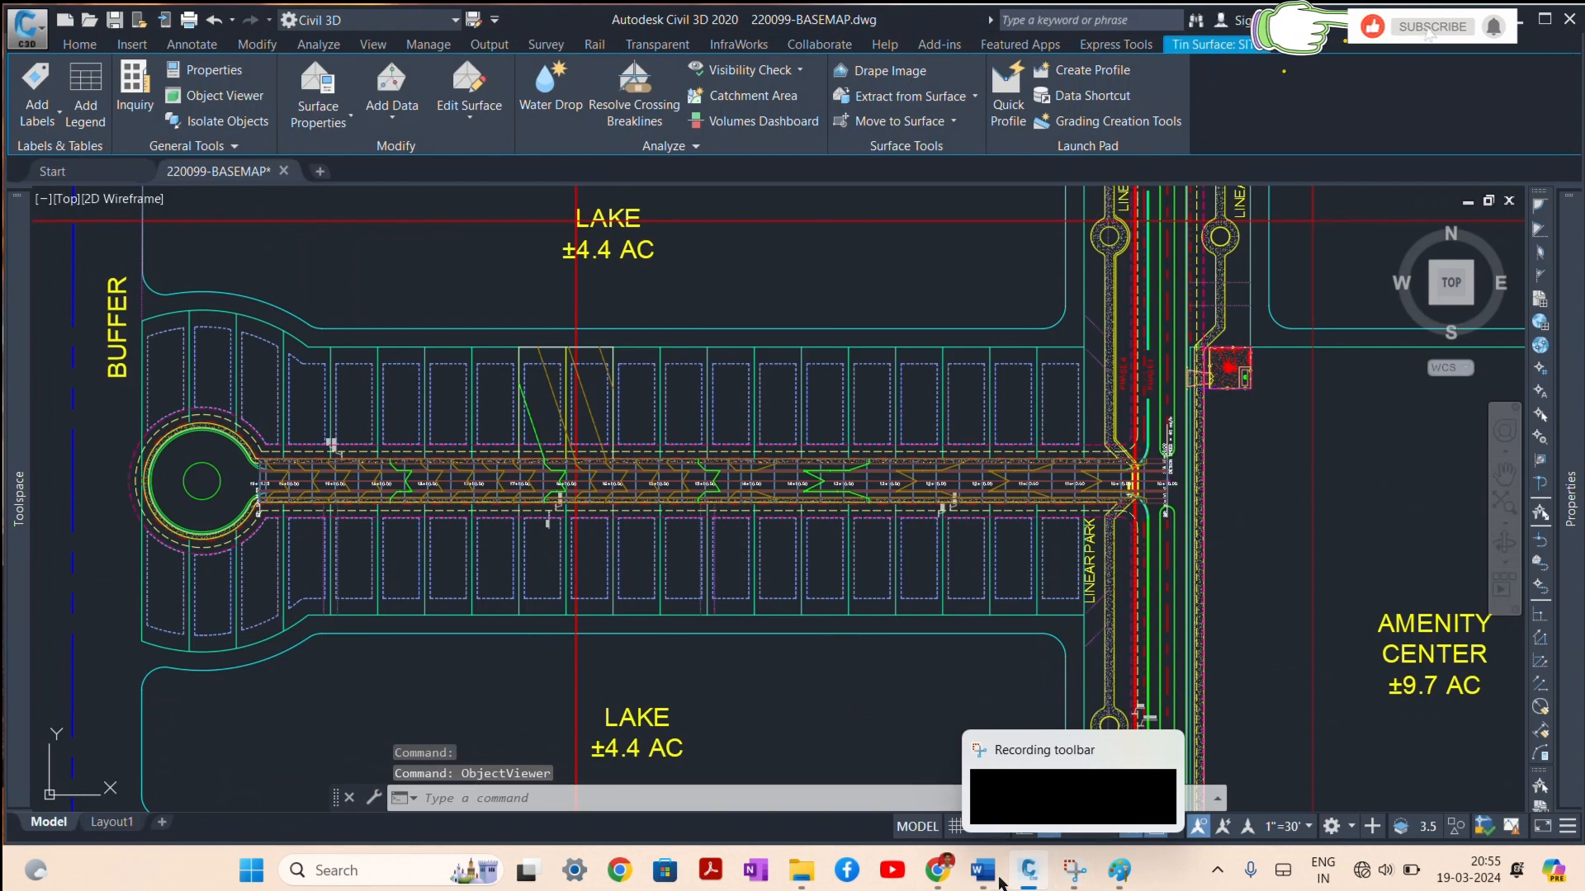
Step: Switch to the TOOL TEST document in Word and highlight the Lot Grading item in yellow
{"action": "left_click", "coordinate": [993, 875]}
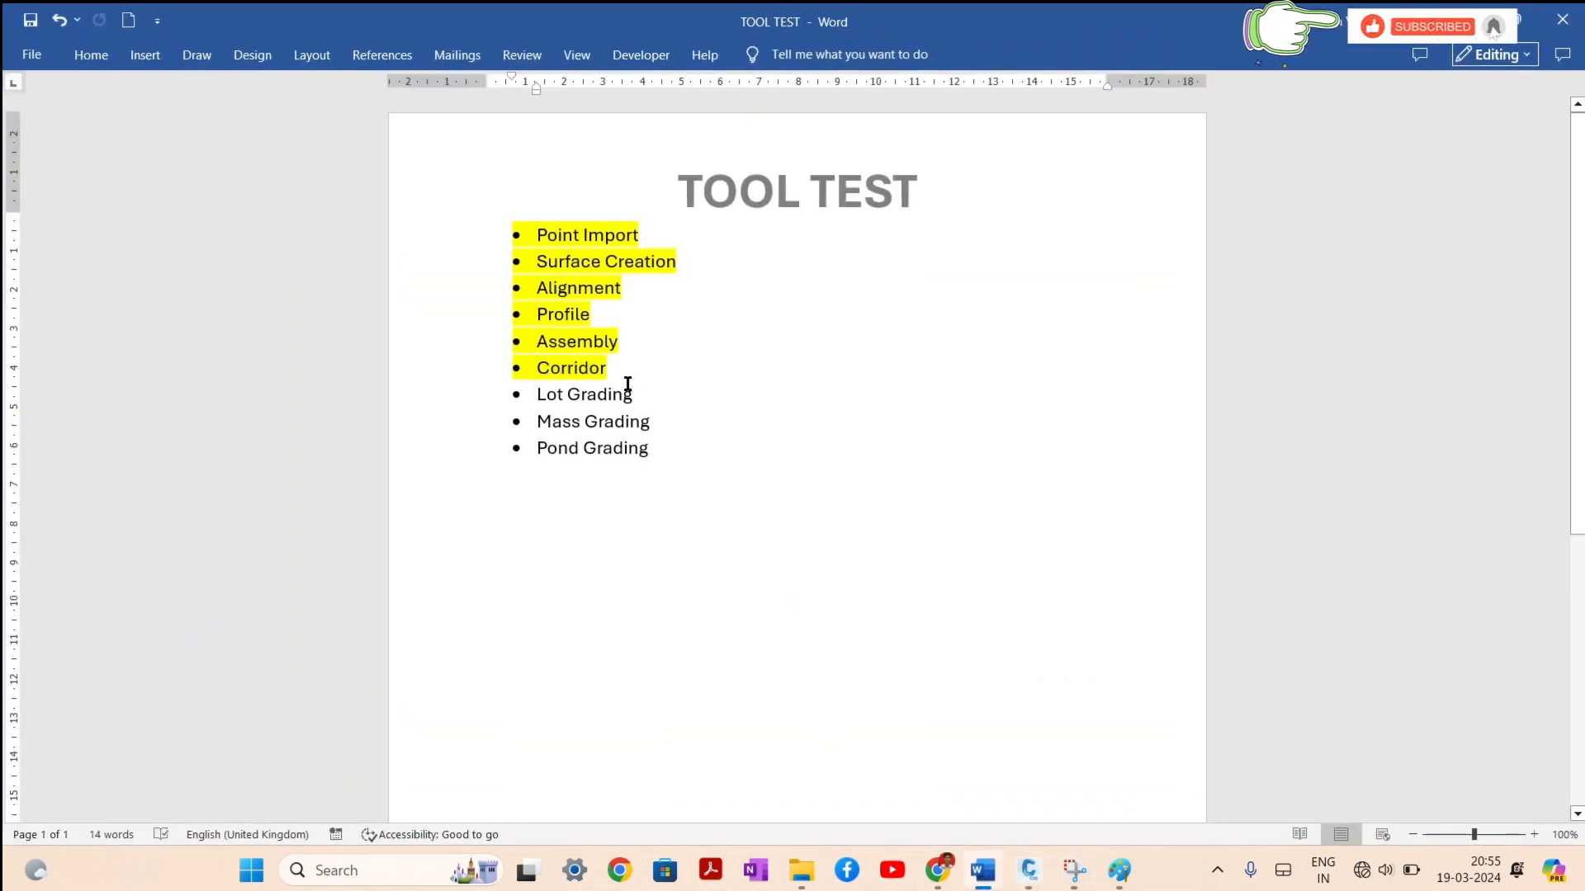
{"action": "left_click_drag", "start_coordinate": [641, 398], "coordinate": [474, 393]}
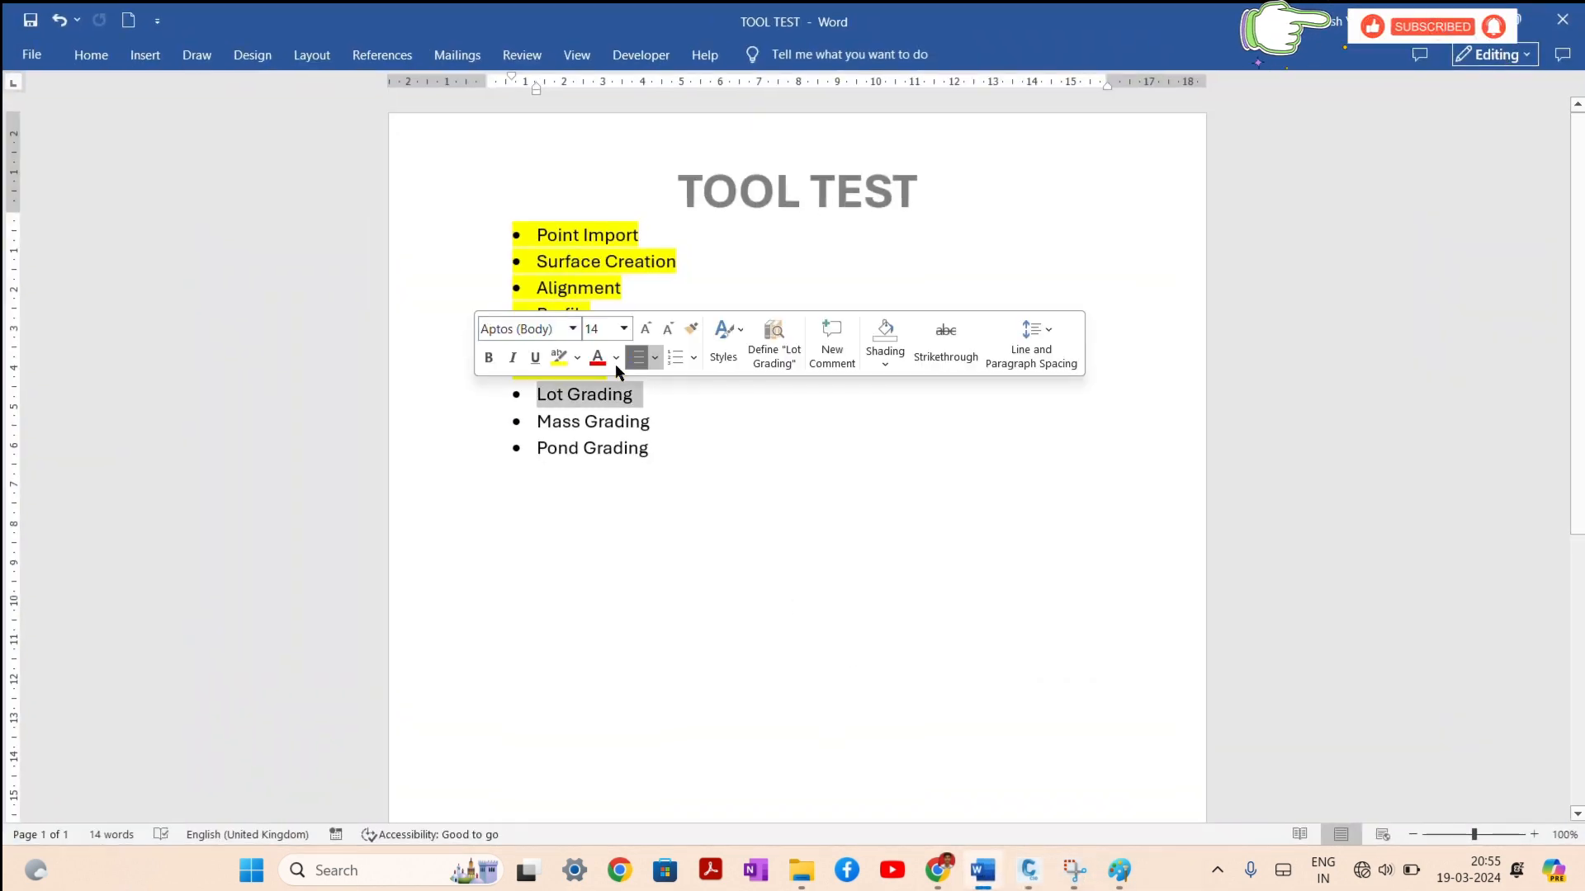
{"action": "left_click", "coordinate": [561, 358]}
{"action": "left_click", "coordinate": [651, 425]}
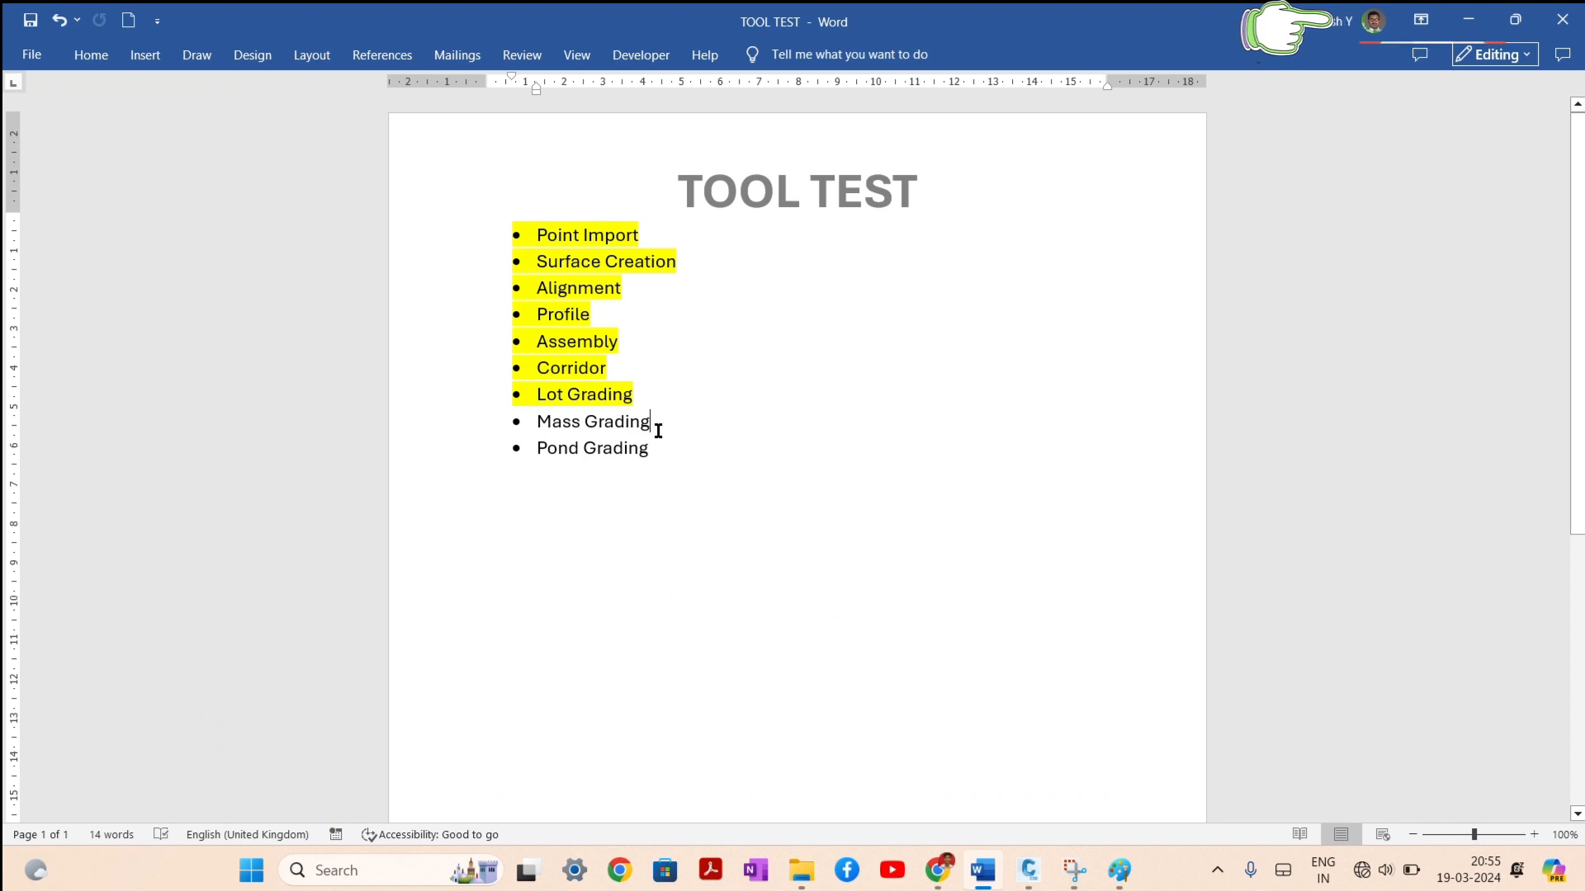
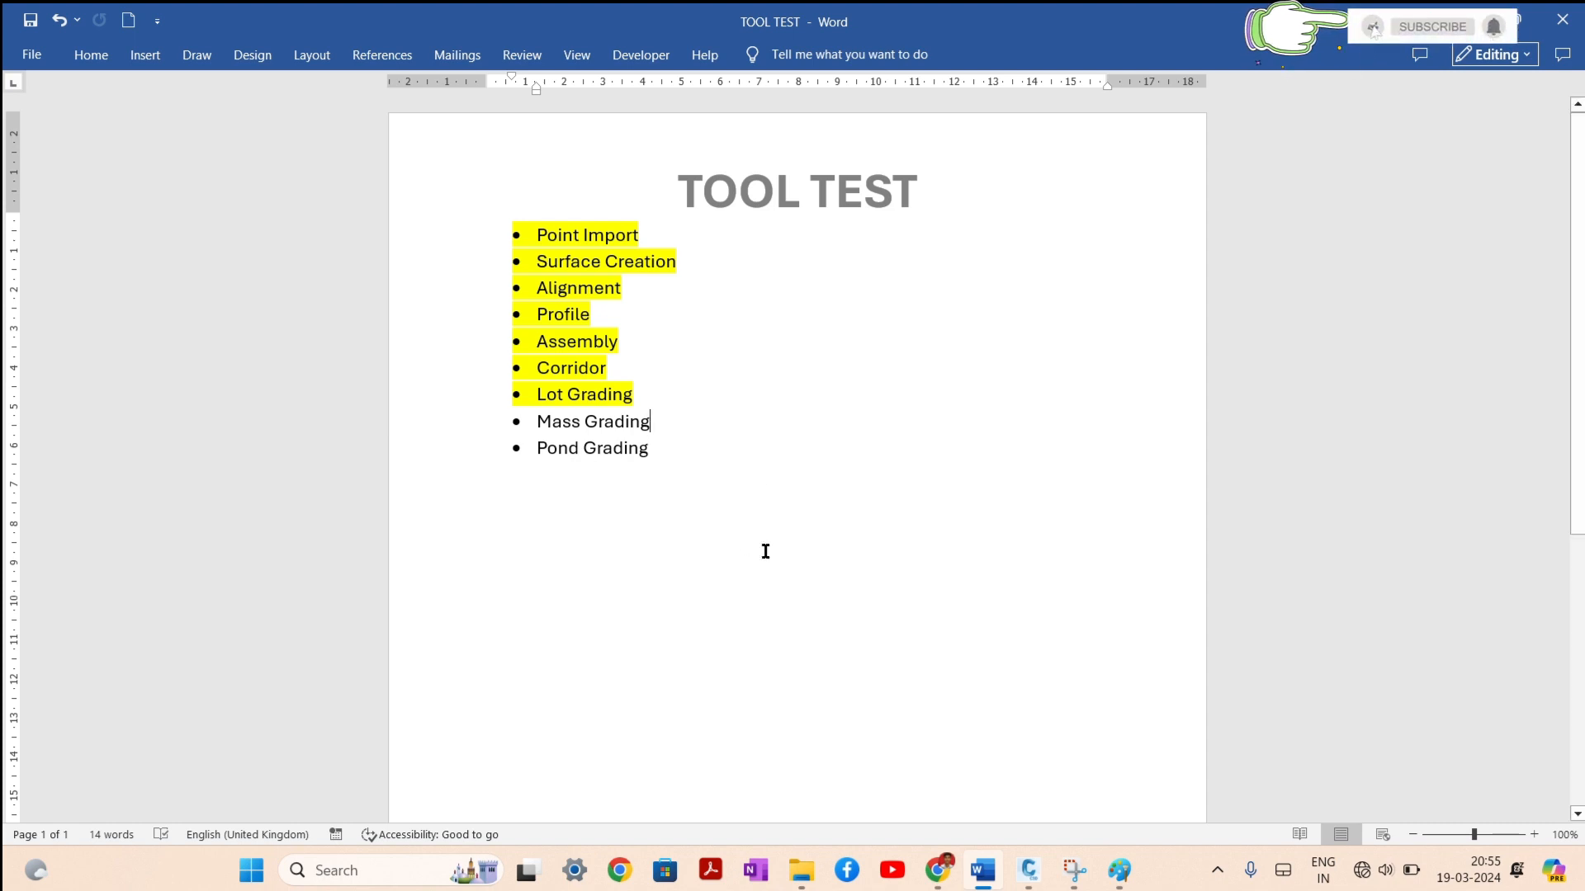
Step: Highlight the Mass Grading item in yellow and select the Pond Grading text
{"action": "mouse_move", "coordinate": [945, 874]}
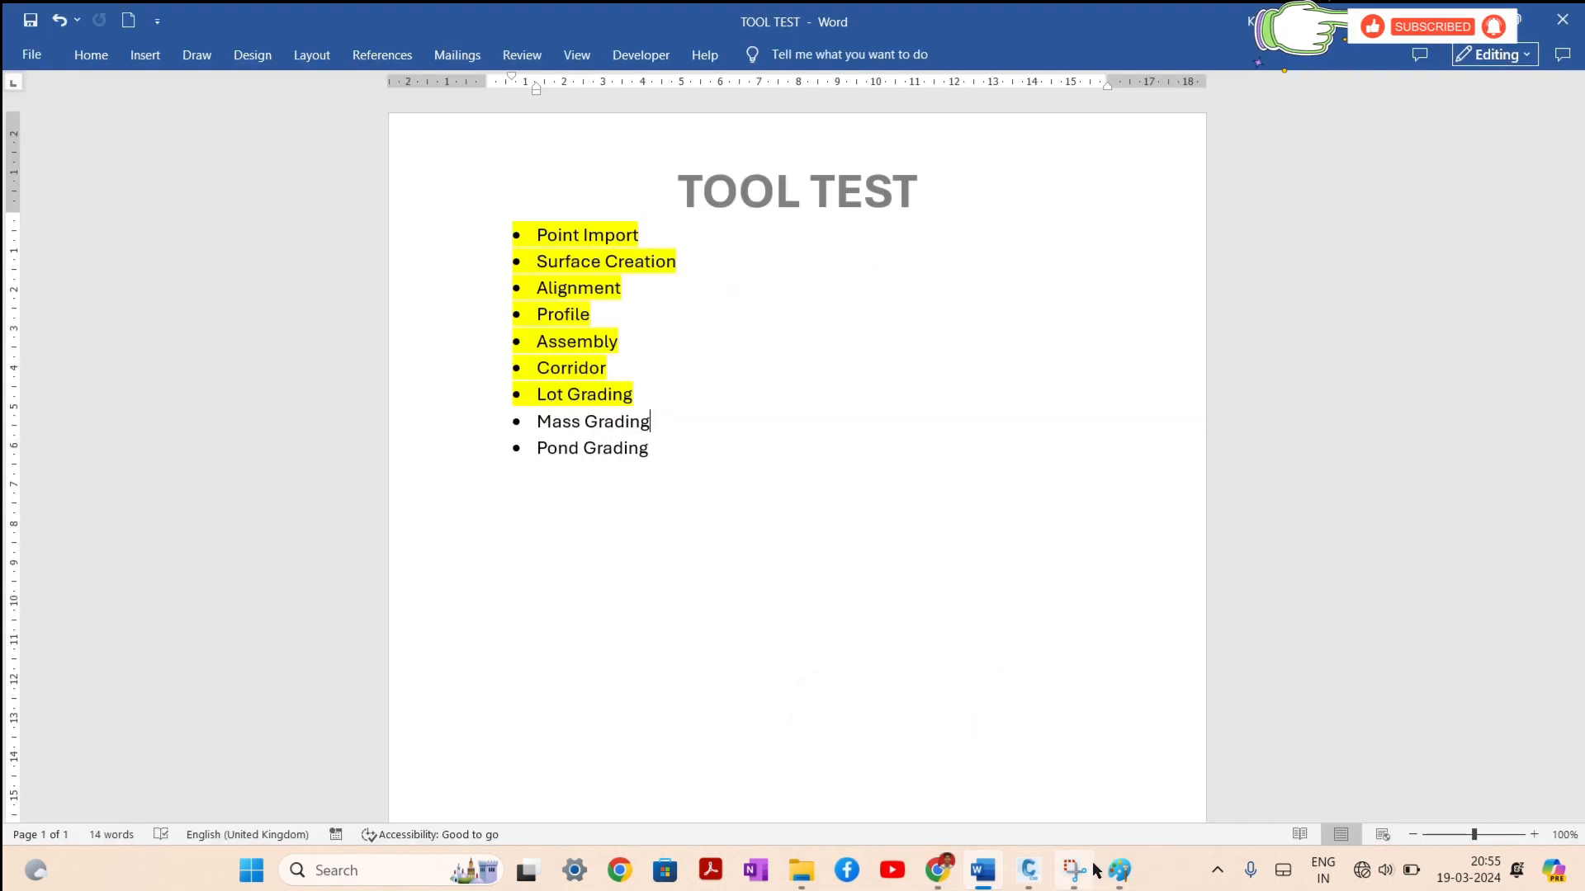
{"action": "left_click_drag", "start_coordinate": [666, 425], "coordinate": [528, 423]}
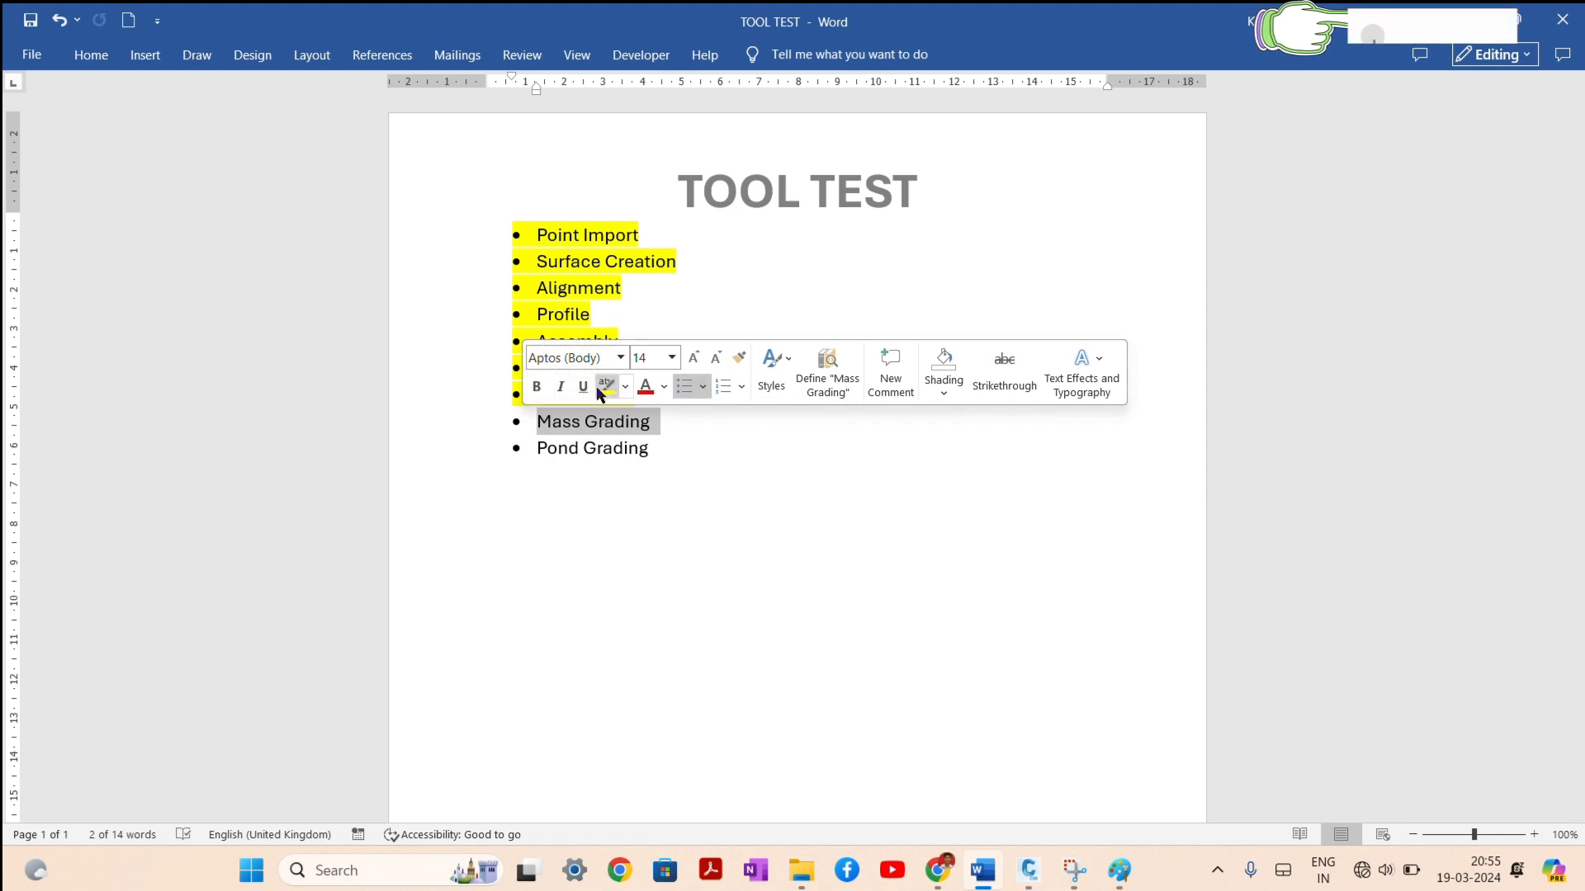
{"action": "left_click", "coordinate": [605, 386]}
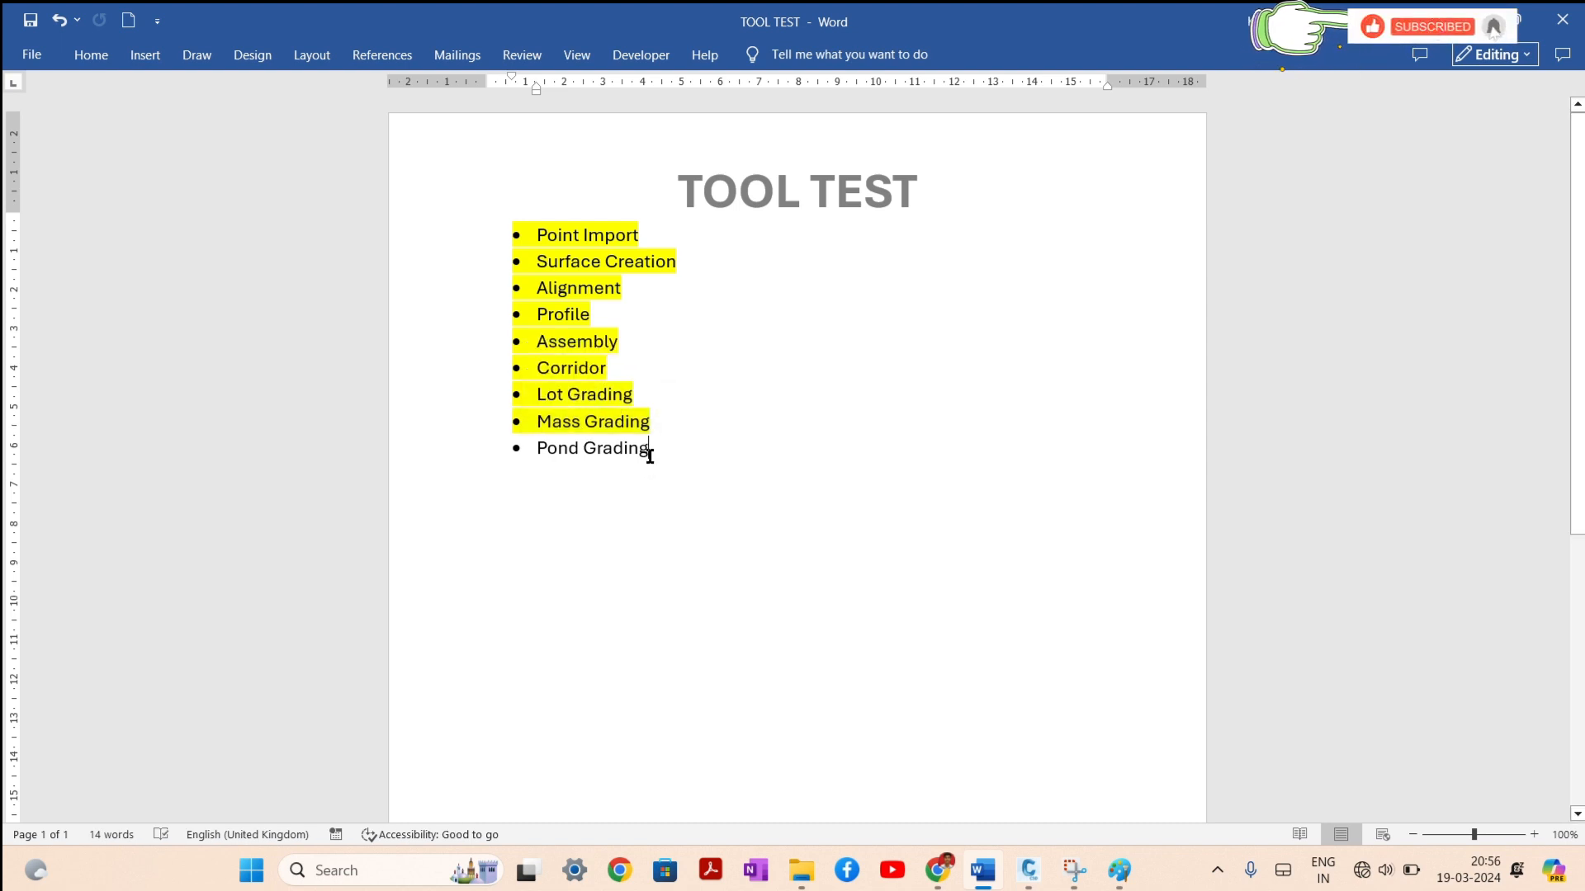
{"action": "left_click_drag", "start_coordinate": [653, 459], "coordinate": [535, 453]}
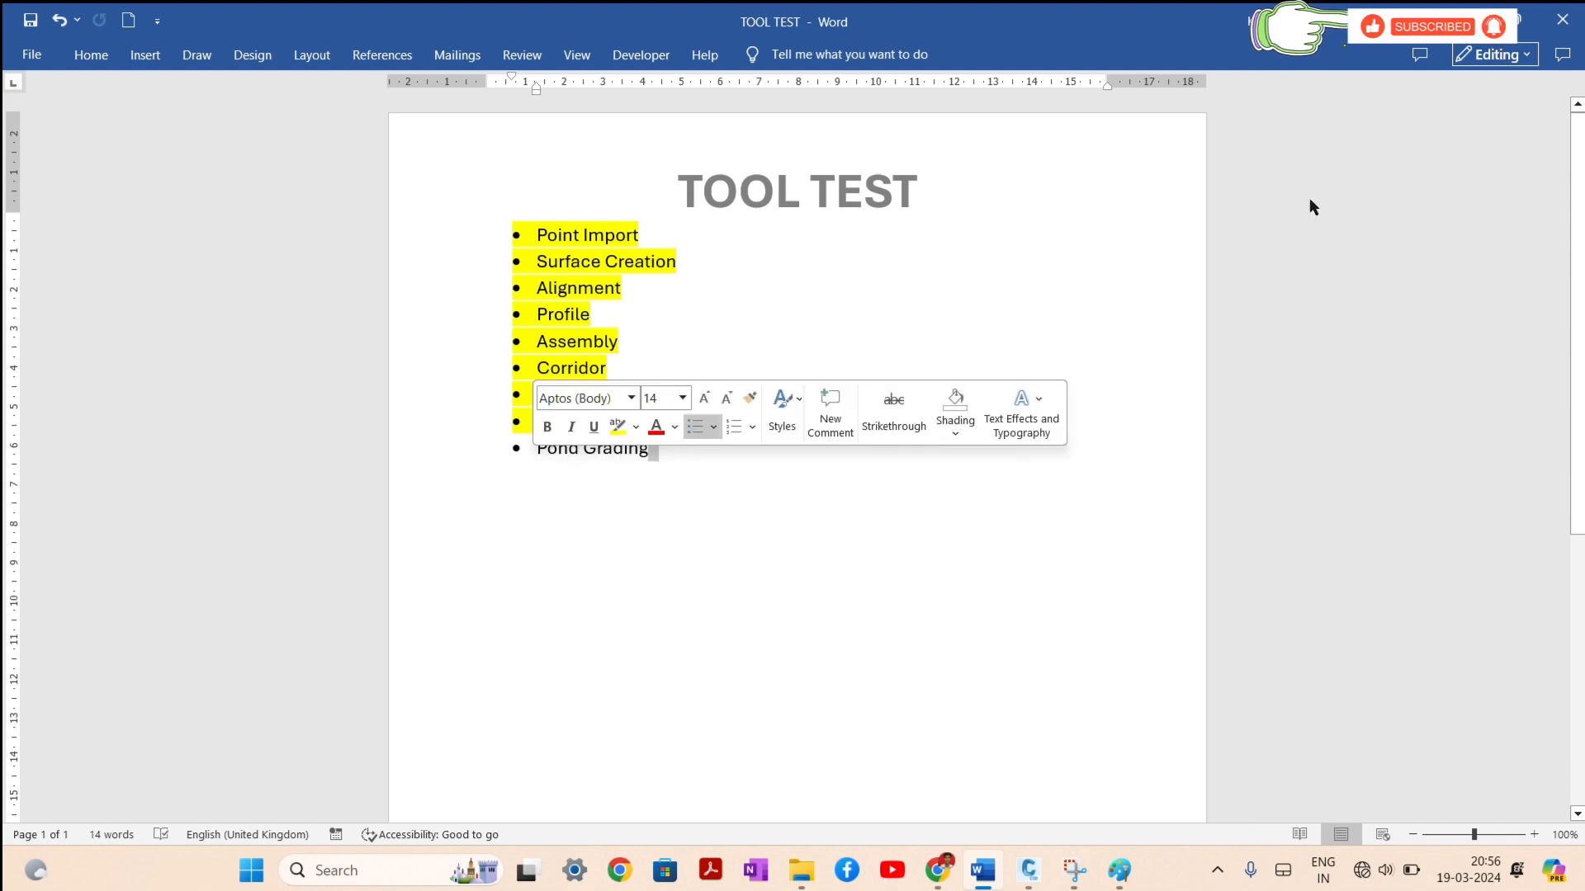
Step: Switch back to Civil 3D and select the outline of the ±2.0 AC lake
{"action": "left_click", "coordinate": [1468, 21]}
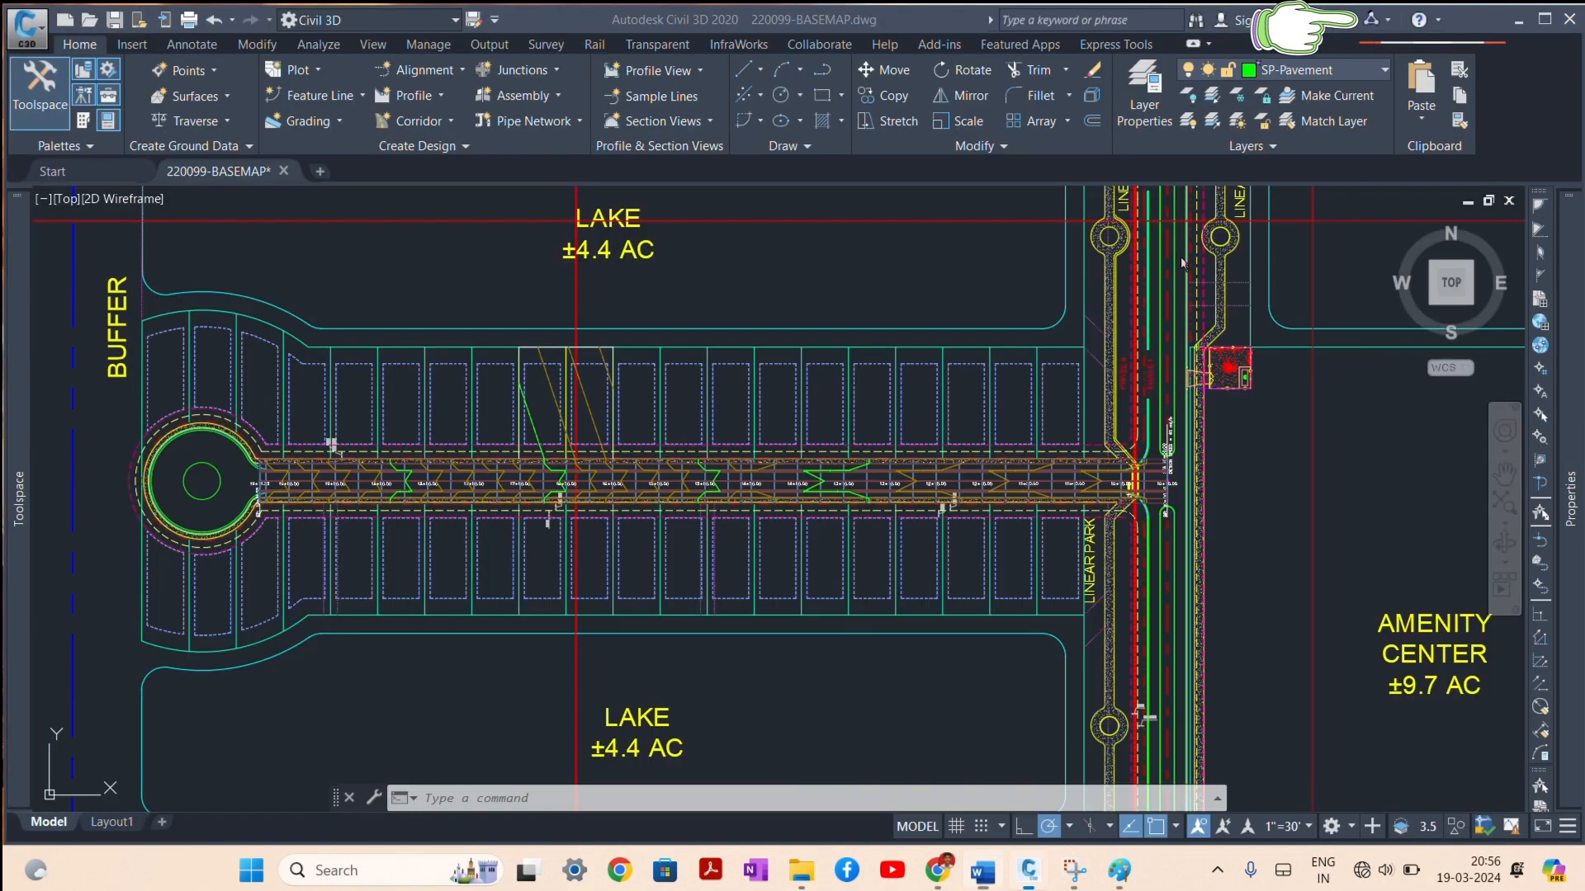
{"action": "scroll", "coordinate": [708, 399], "scroll_direction": "down", "scroll_amount": 6}
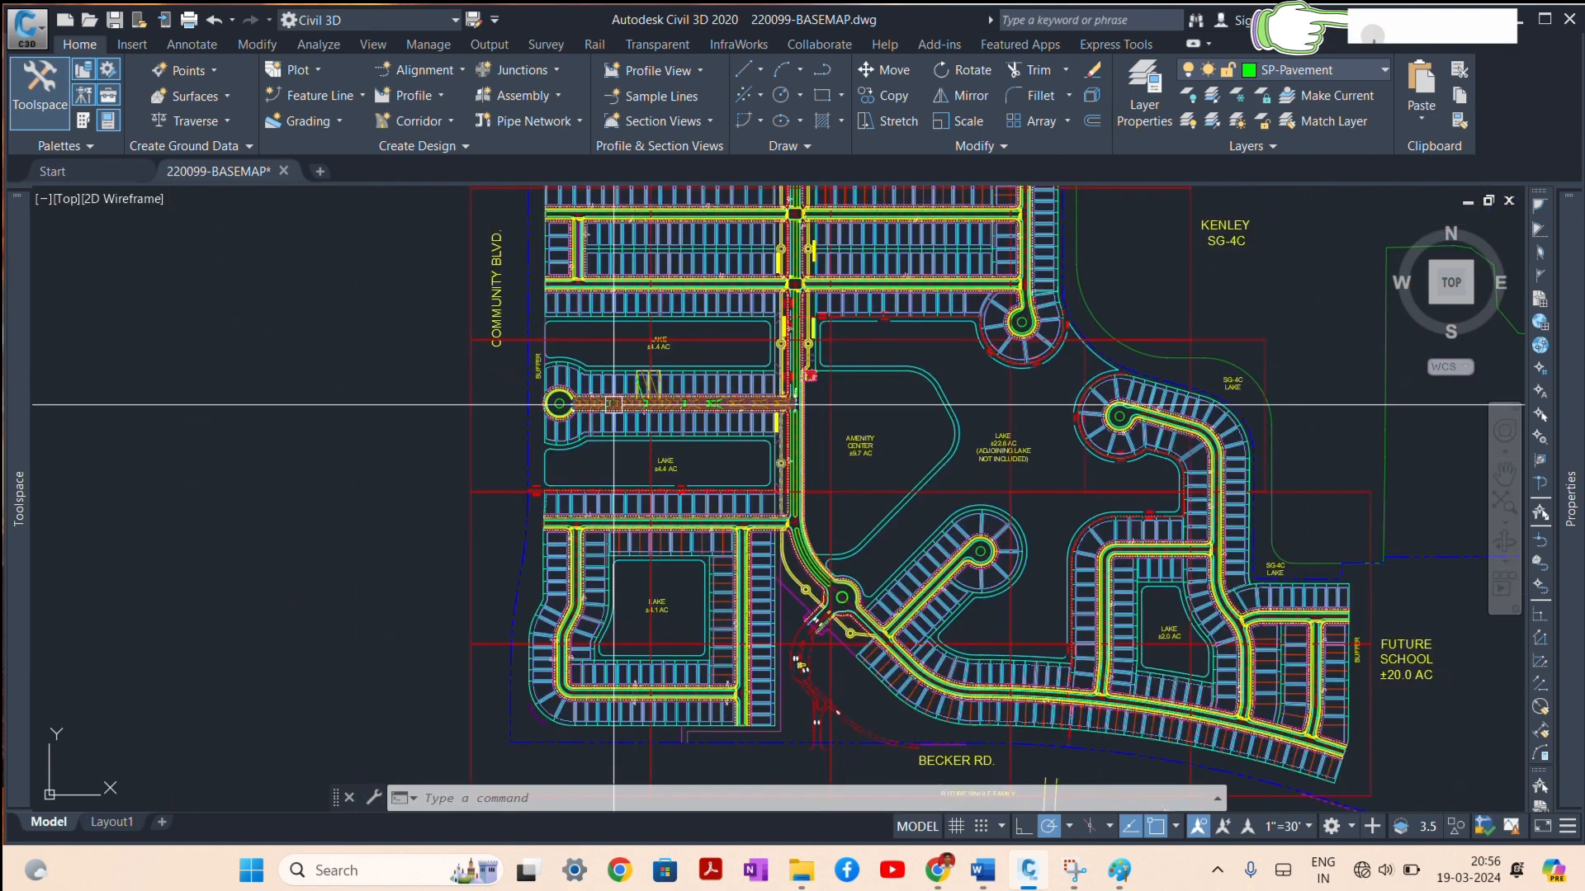
{"action": "scroll", "coordinate": [666, 621], "scroll_direction": "up", "scroll_amount": 3}
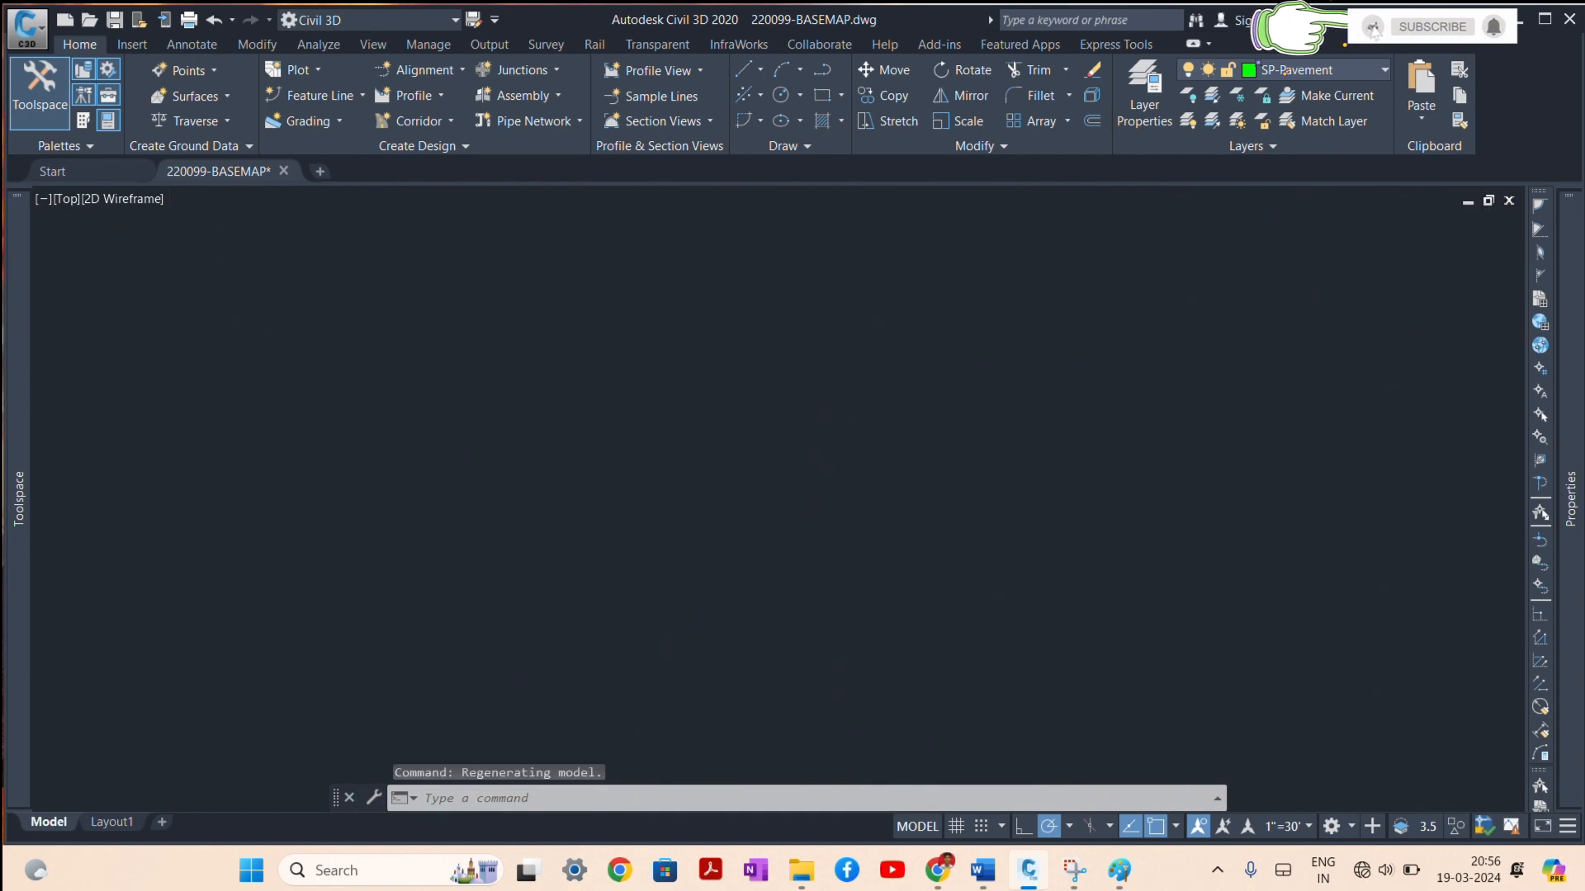
{"action": "scroll", "coordinate": [657, 544], "scroll_direction": "down", "scroll_amount": 3}
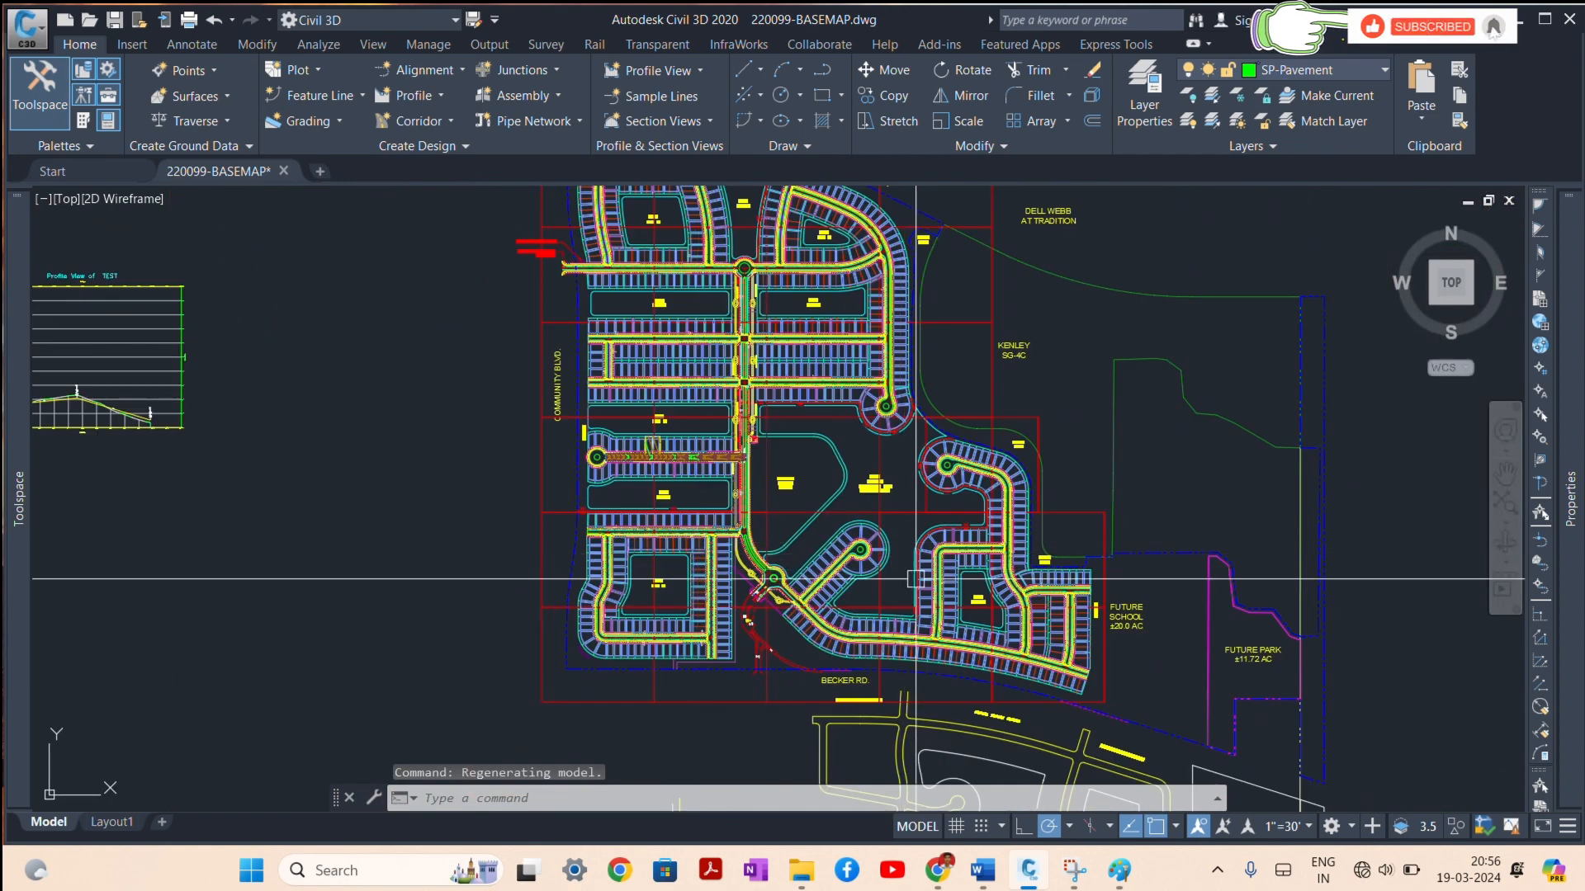
{"action": "scroll", "coordinate": [867, 516], "scroll_direction": "up", "scroll_amount": 7}
{"action": "left_click", "coordinate": [943, 607]}
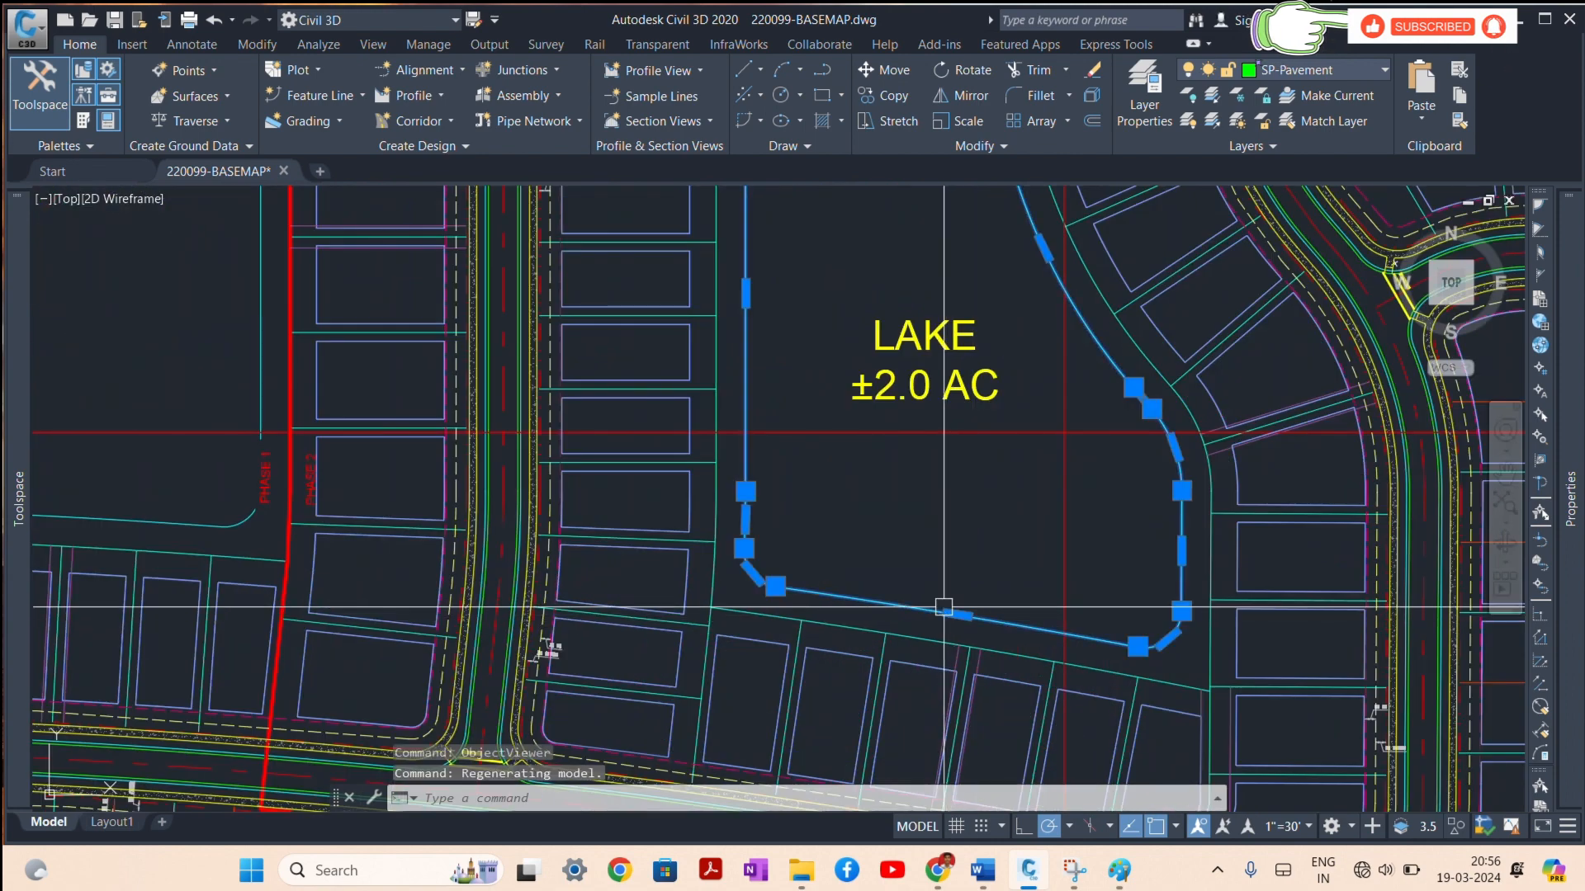
Step: Switch to Paint, start a new blank drawing without saving the old sketch, and set the zoom to 200%
{"action": "left_click", "coordinate": [1119, 870]}
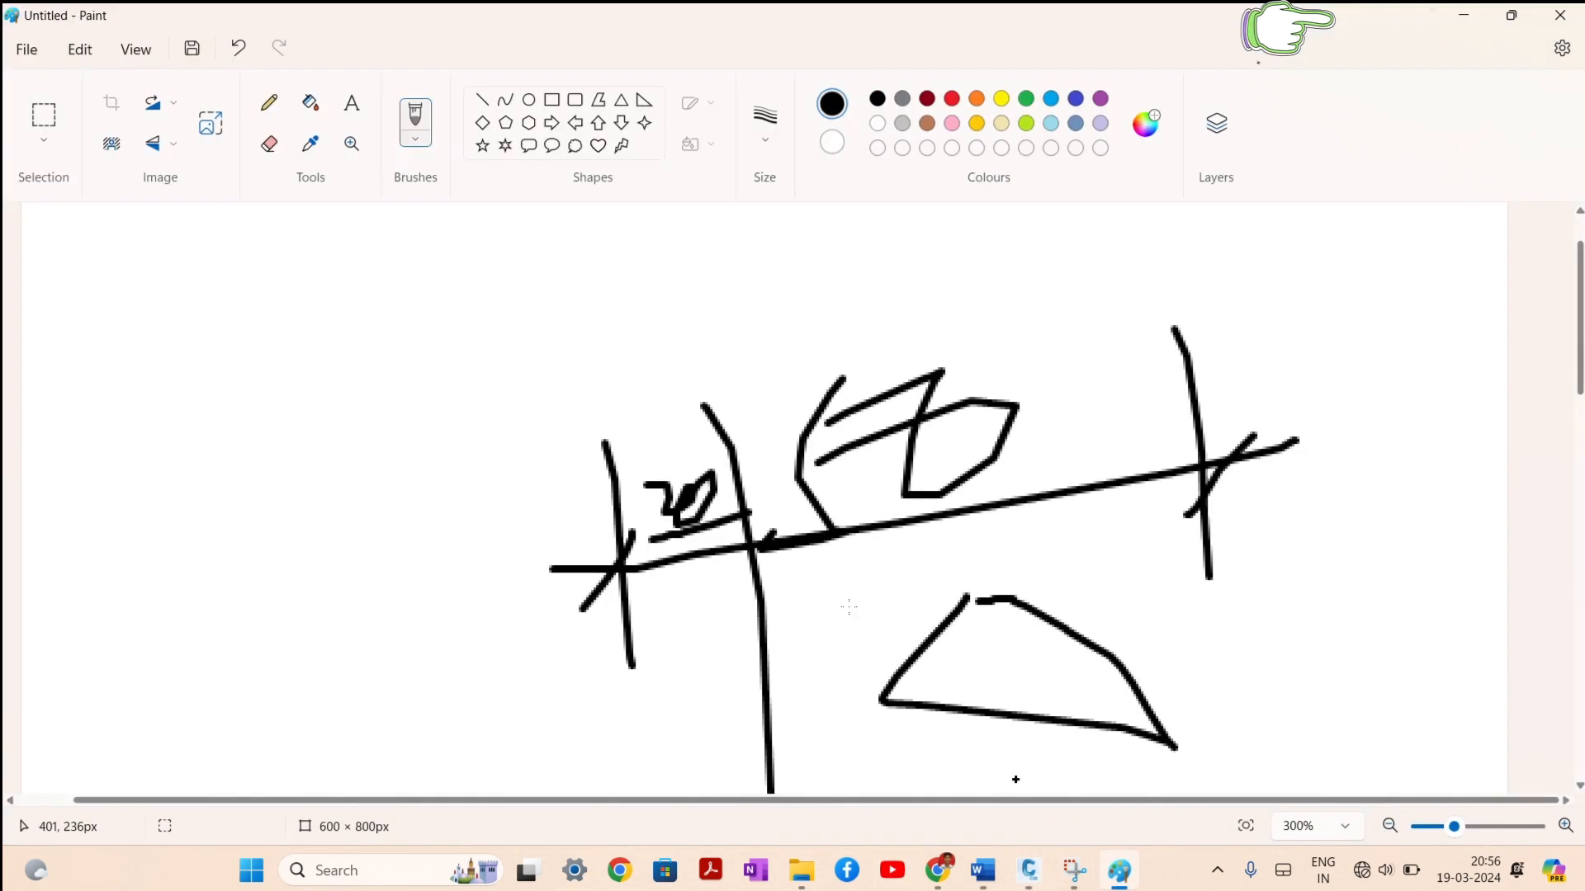
{"action": "left_click", "coordinate": [37, 48]}
{"action": "left_click", "coordinate": [75, 86]}
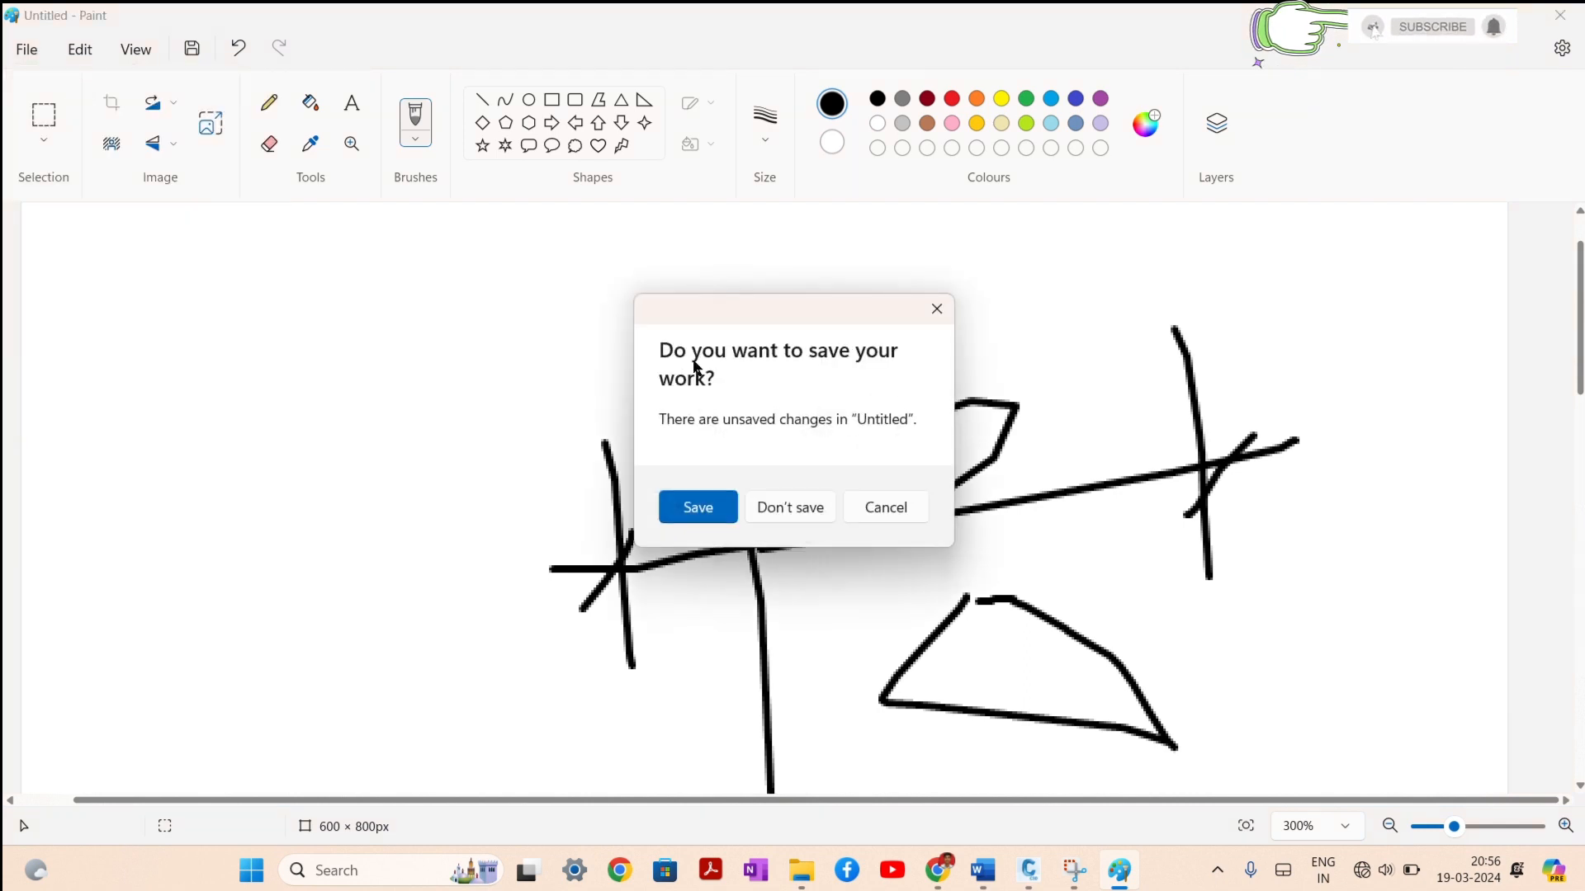
{"action": "left_click", "coordinate": [789, 508]}
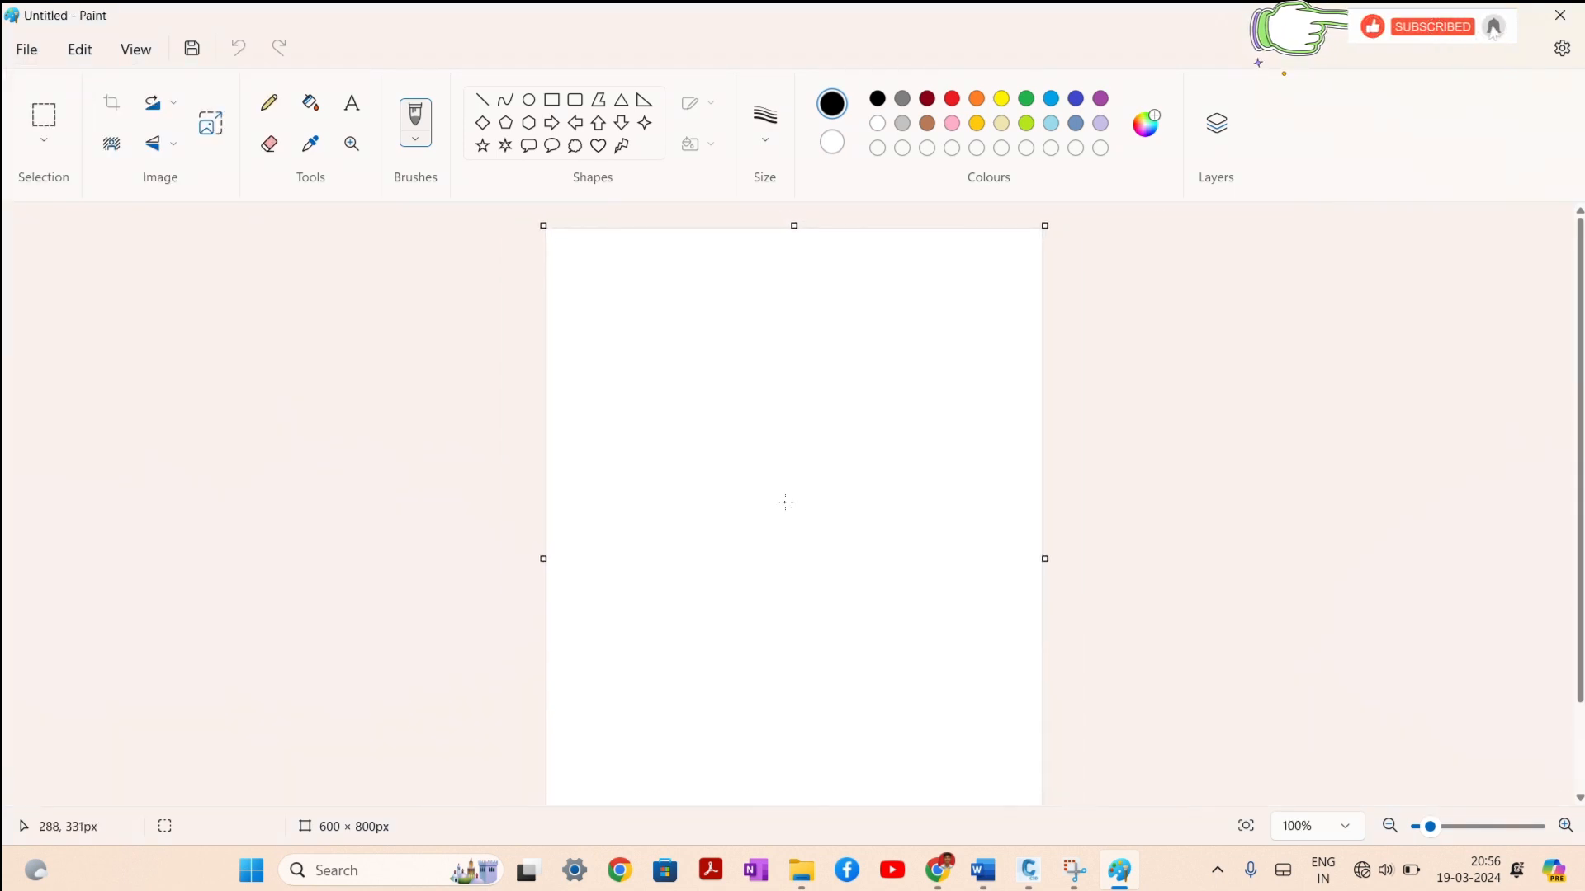
{"action": "left_click", "coordinate": [1360, 834]}
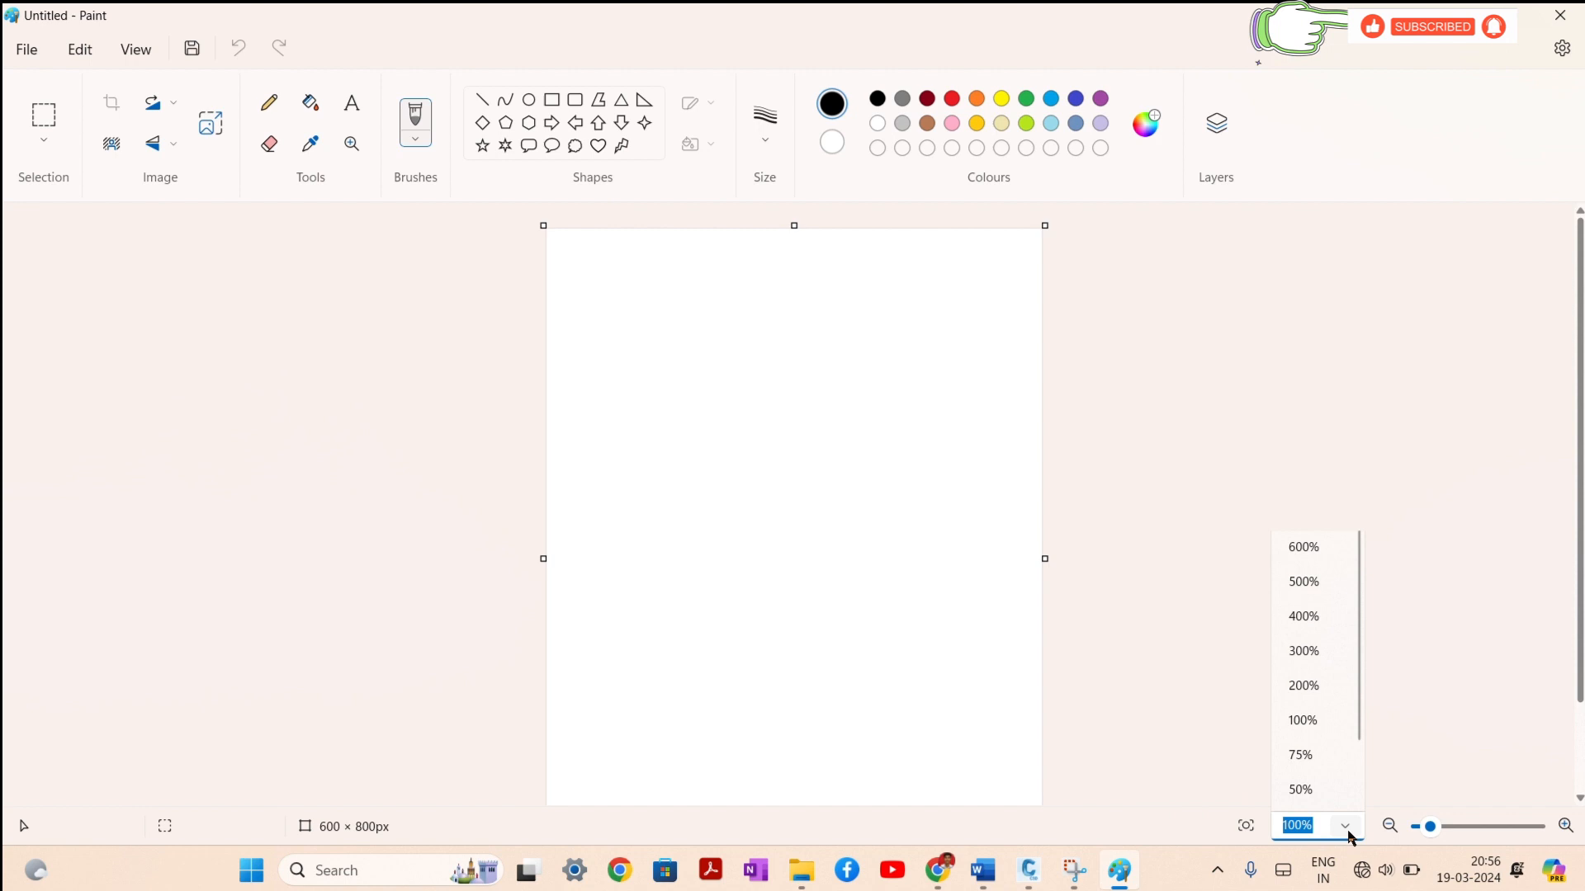
{"action": "left_click", "coordinate": [1303, 685]}
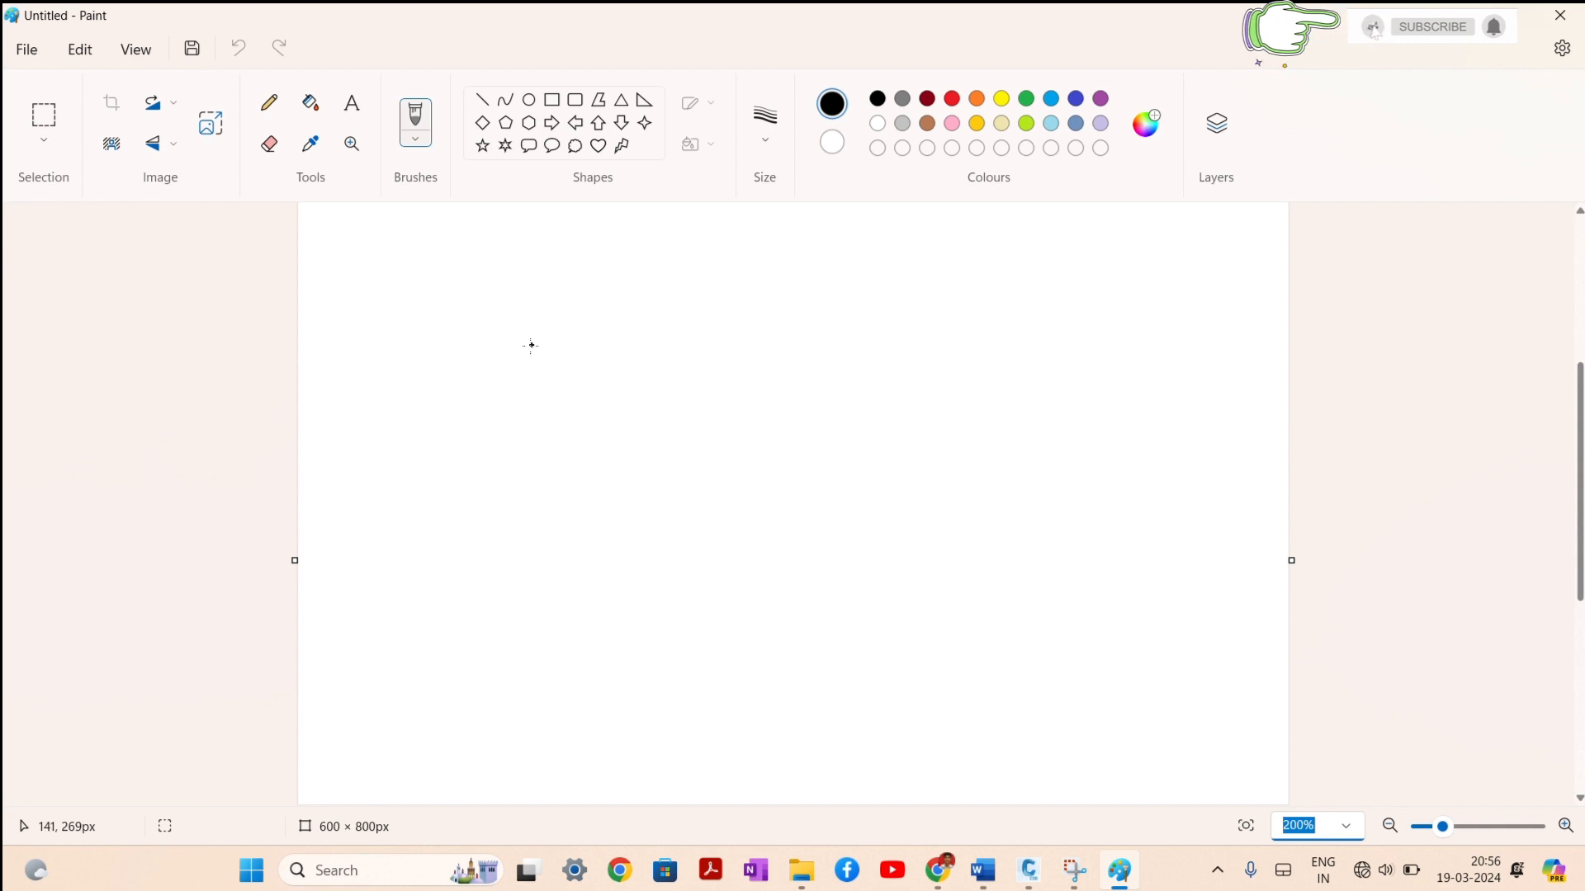
Step: Sketch a pond cross-section with sloped sides, and mark the flat strip beside its upper edge as the berm with end ticks and arrows
{"action": "mouse_move", "coordinate": [459, 378]}
{"action": "left_mouse_down"}
{"action": "mouse_move", "coordinate": [536, 378]}
{"action": "mouse_move", "coordinate": [655, 628]}
{"action": "mouse_move", "coordinate": [879, 657]}
{"action": "mouse_move", "coordinate": [954, 464]}
{"action": "left_mouse_up"}
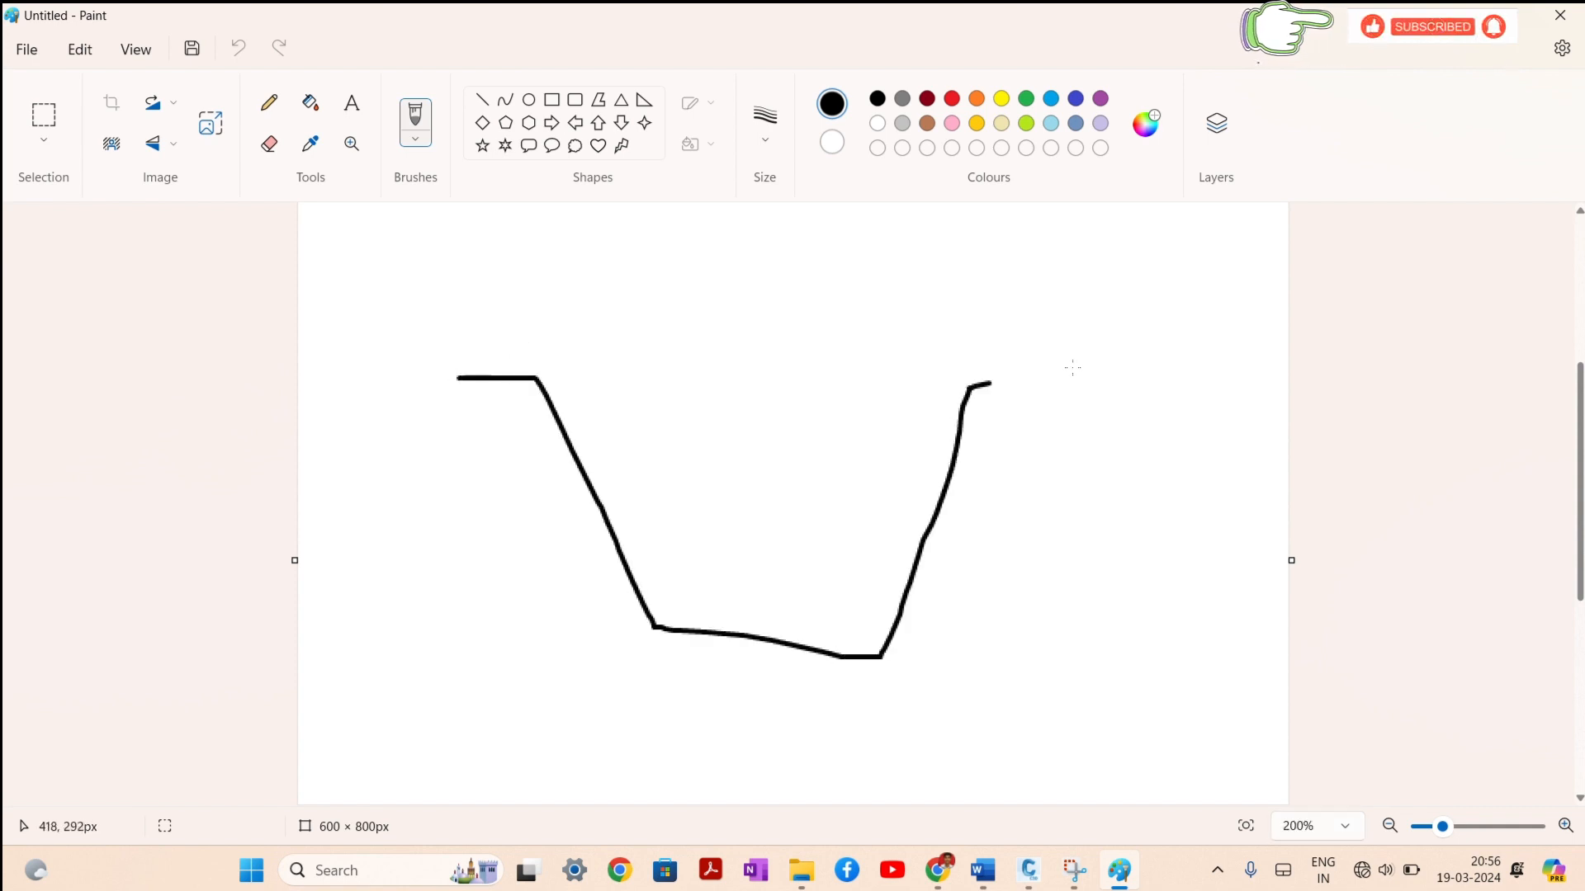
{"action": "left_click_drag", "start_coordinate": [990, 382], "coordinate": [1141, 363]}
{"action": "left_click_drag", "start_coordinate": [981, 335], "coordinate": [980, 415]}
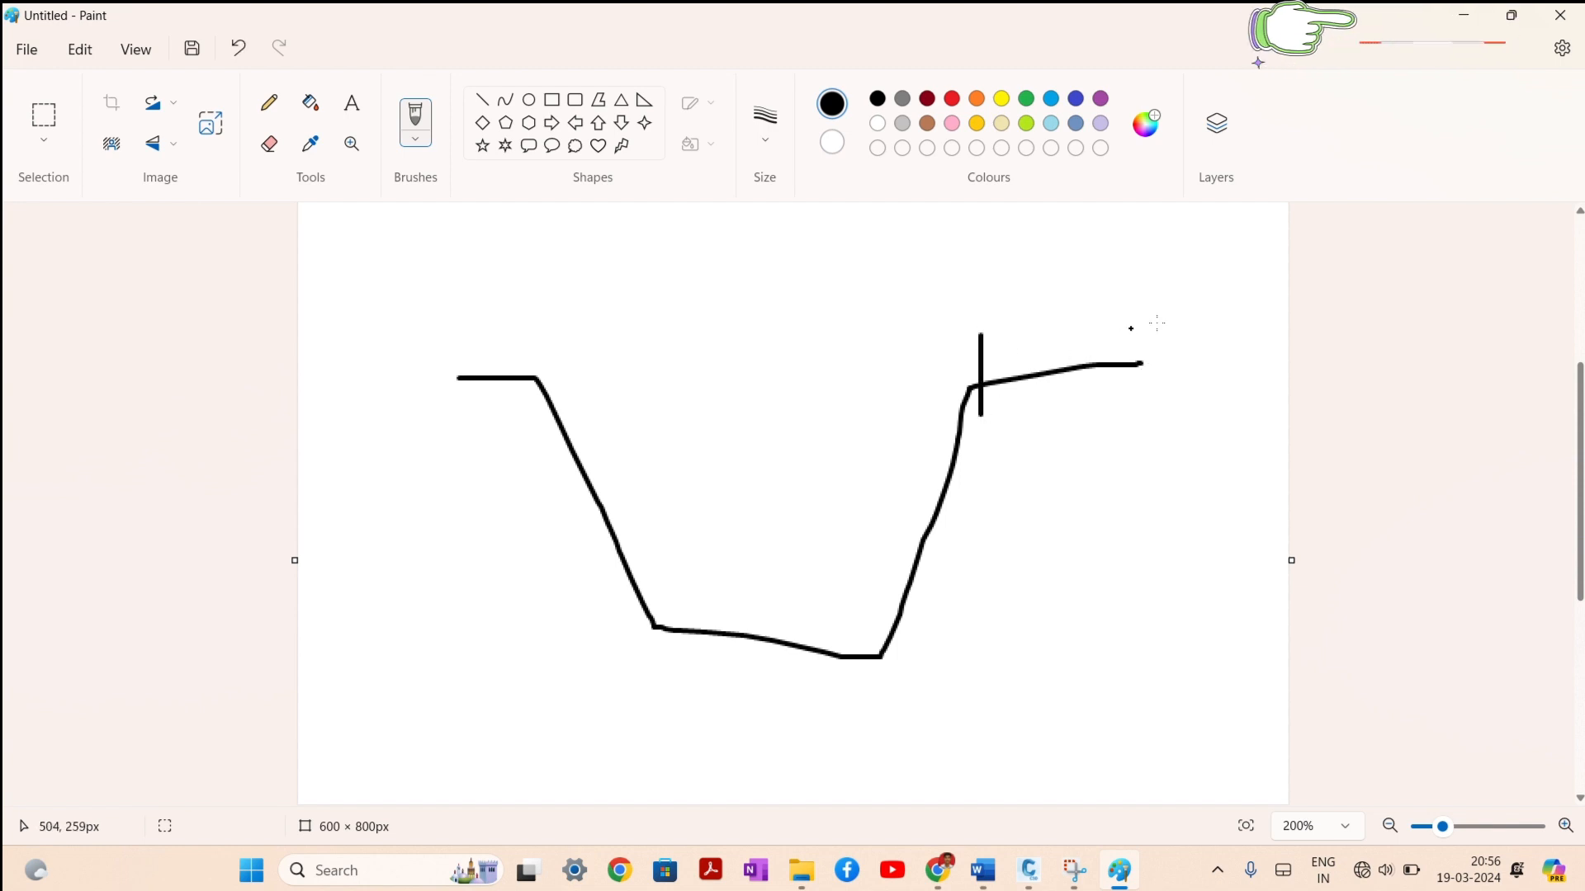
{"action": "left_click_drag", "start_coordinate": [1166, 321], "coordinate": [1164, 421]}
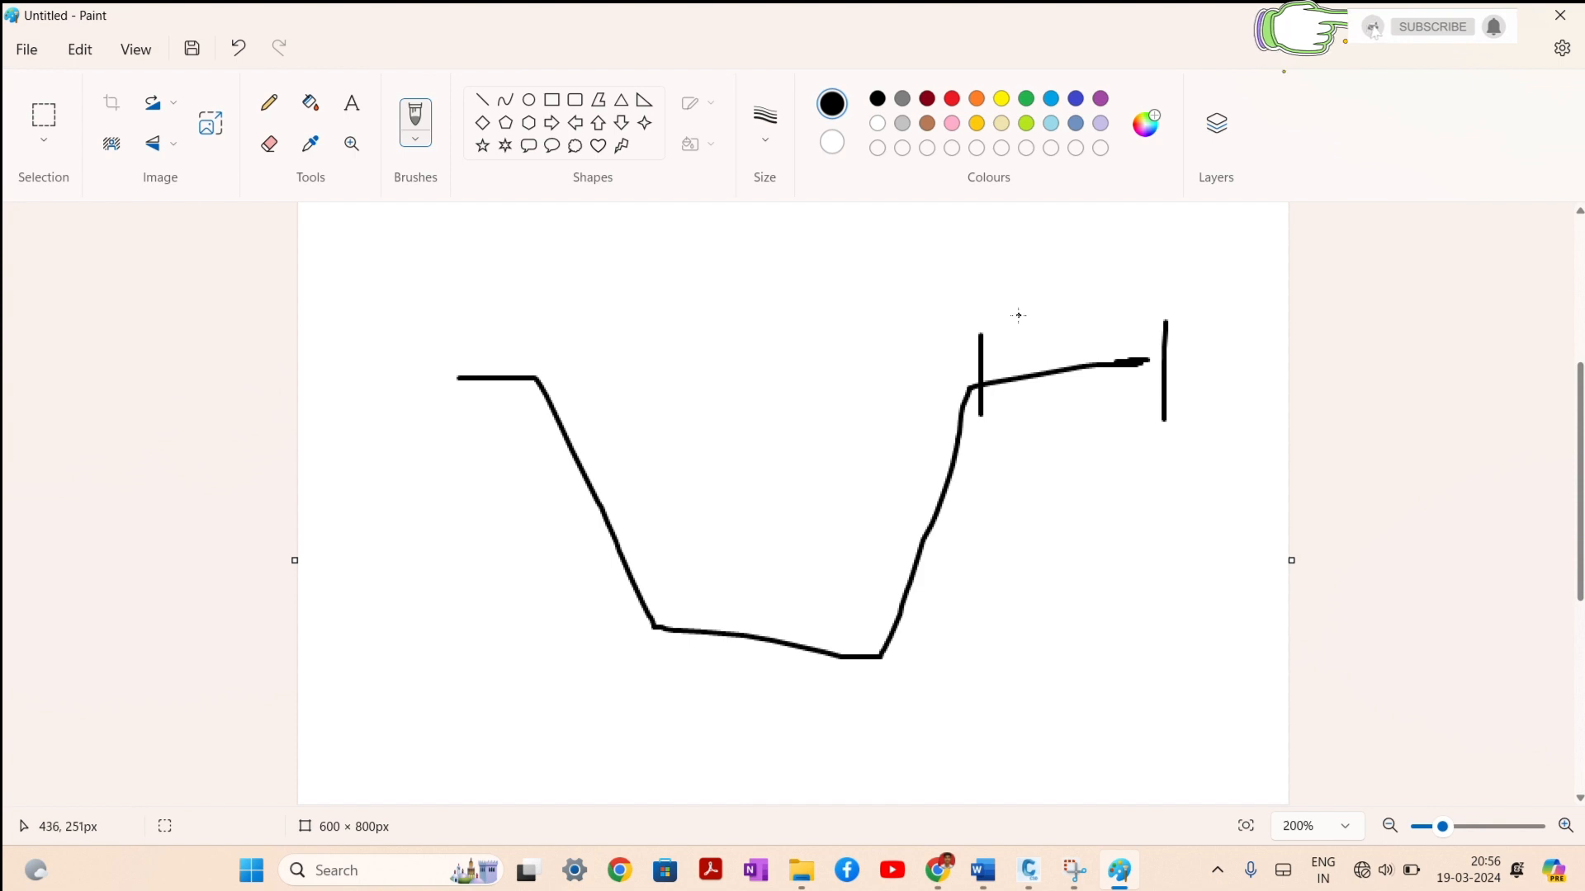
{"action": "left_click_drag", "start_coordinate": [1003, 331], "coordinate": [975, 371]}
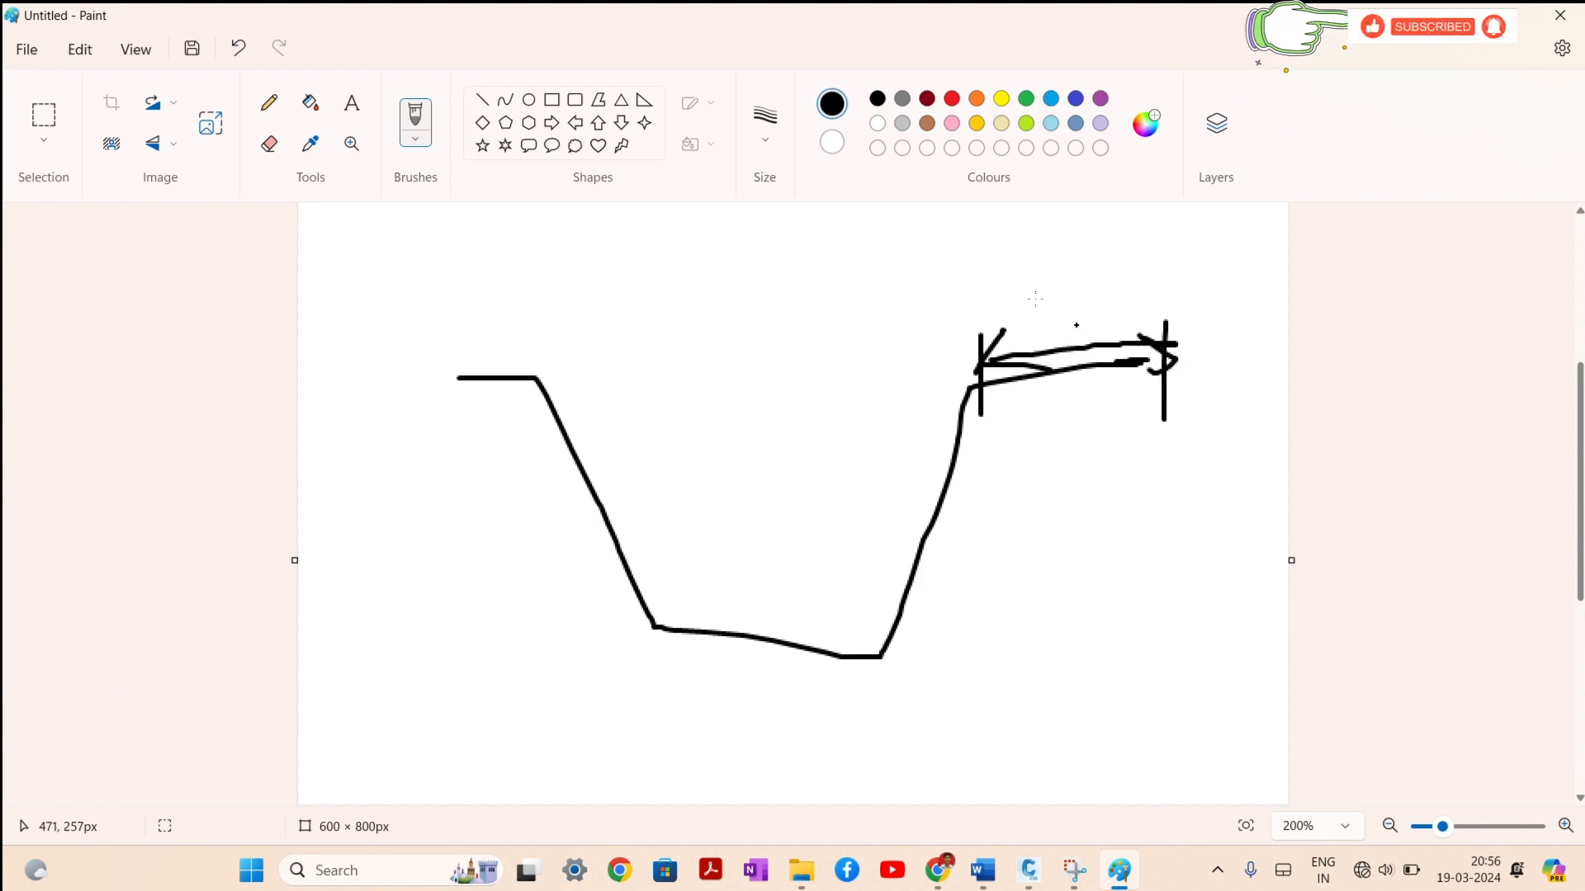
{"action": "mouse_move", "coordinate": [1038, 287]}
{"action": "left_mouse_down"}
{"action": "mouse_move", "coordinate": [1077, 345]}
{"action": "mouse_move", "coordinate": [1085, 321]}
{"action": "mouse_move", "coordinate": [1225, 294]}
{"action": "left_mouse_up"}
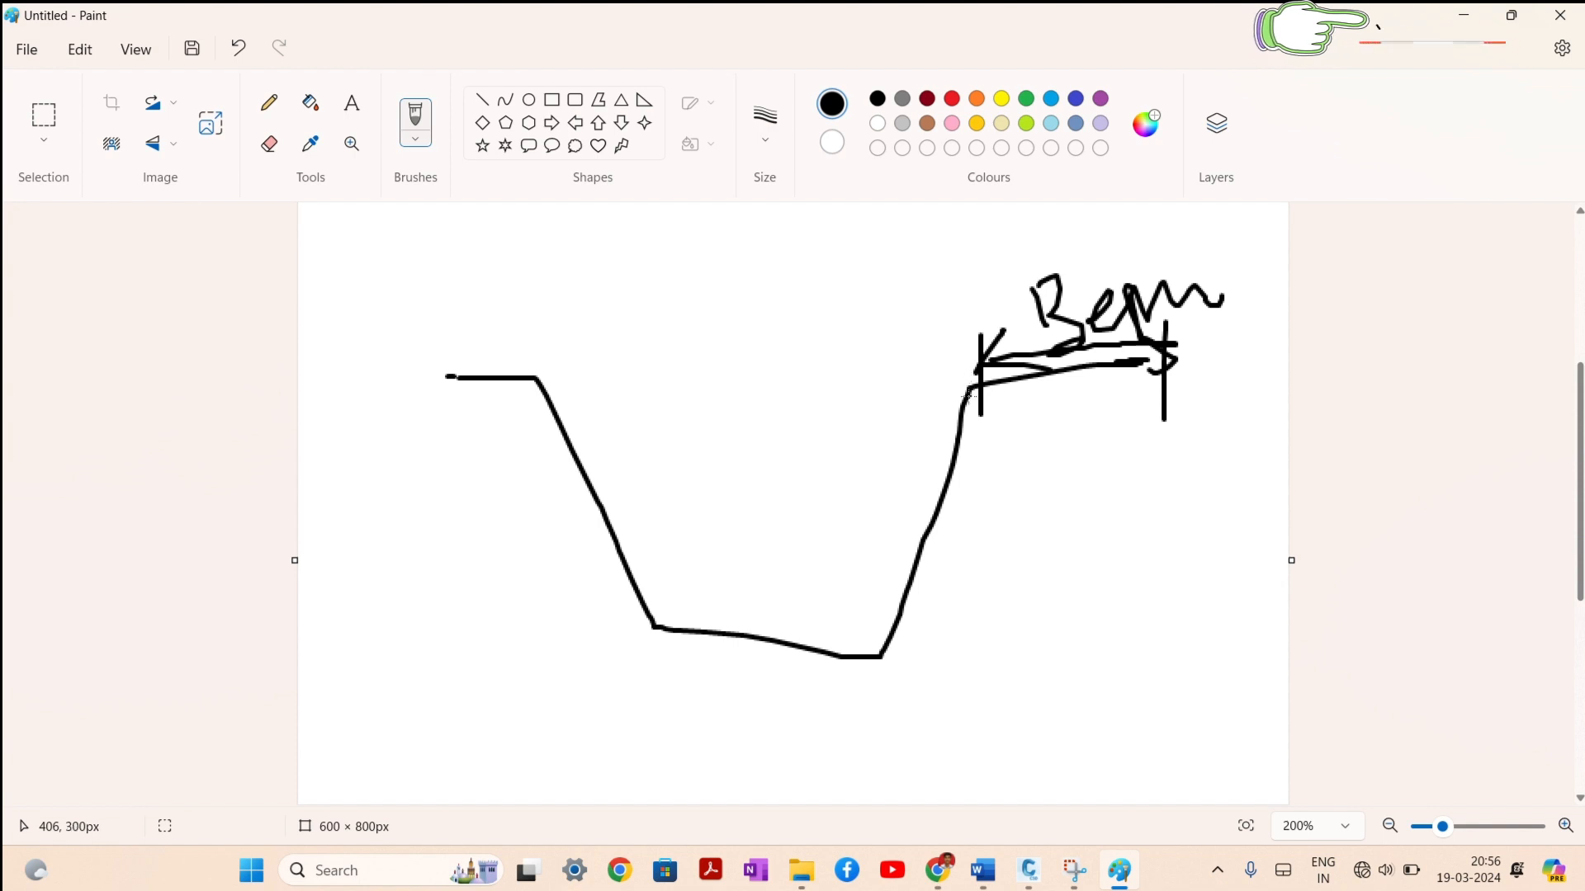
Step: Draw the water line across the pond section, label it NWL, and hatch the water below it
{"action": "left_click_drag", "start_coordinate": [956, 459], "coordinate": [588, 477]}
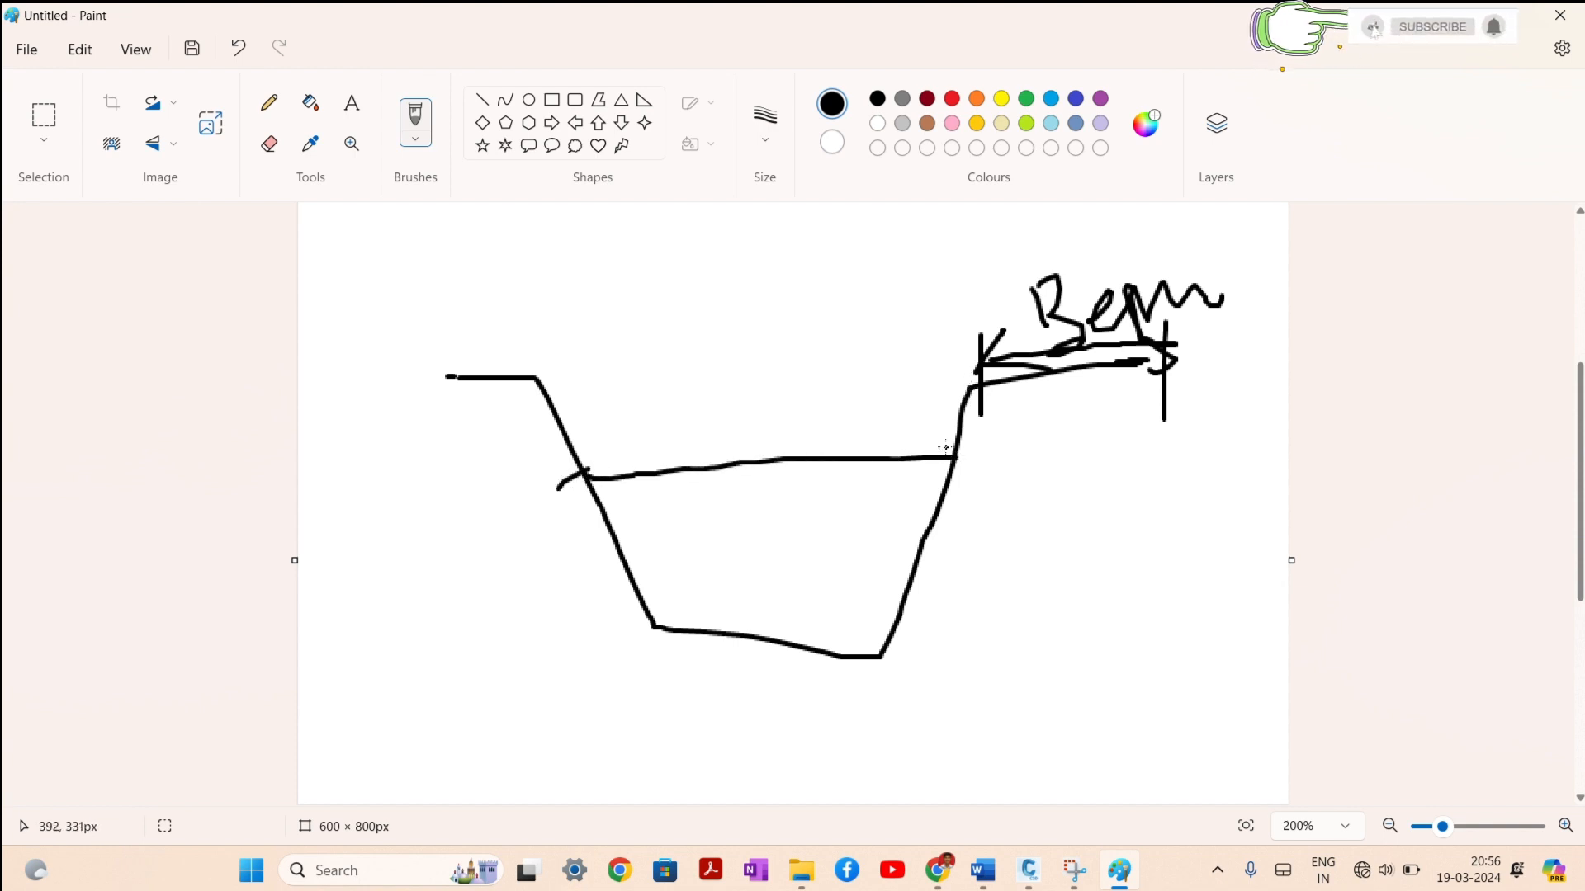
{"action": "mouse_move", "coordinate": [1025, 442]}
{"action": "left_mouse_down"}
{"action": "mouse_move", "coordinate": [1032, 499]}
{"action": "mouse_move", "coordinate": [1072, 459]}
{"action": "mouse_move", "coordinate": [1263, 463]}
{"action": "left_mouse_up"}
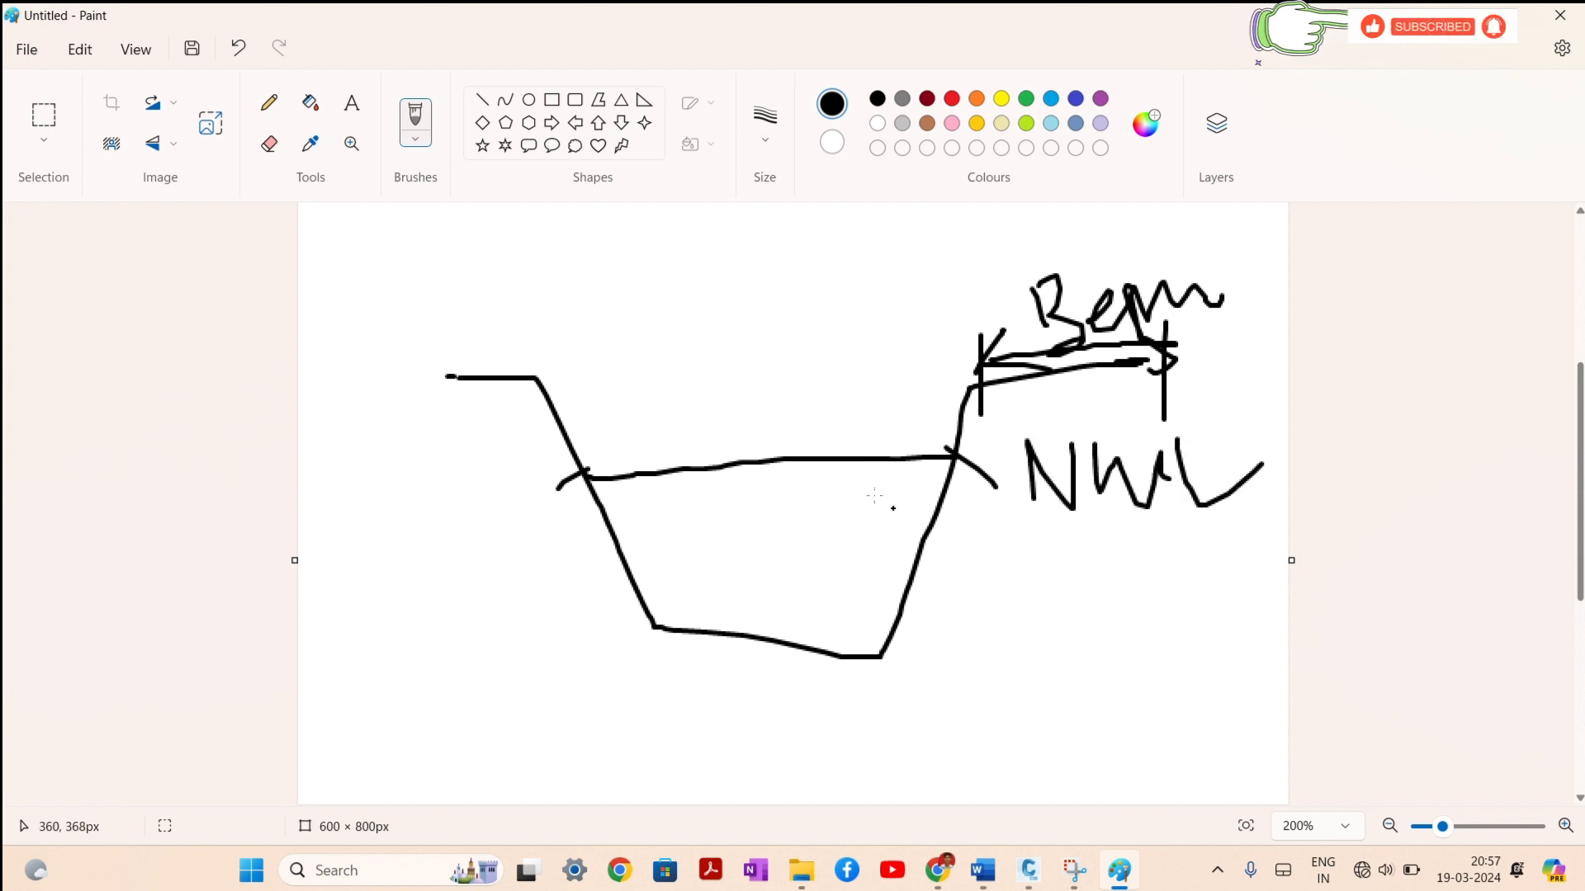
{"action": "left_click_drag", "start_coordinate": [731, 495], "coordinate": [670, 548]}
{"action": "left_click_drag", "start_coordinate": [780, 540], "coordinate": [732, 569]}
{"action": "left_click_drag", "start_coordinate": [797, 580], "coordinate": [788, 594]}
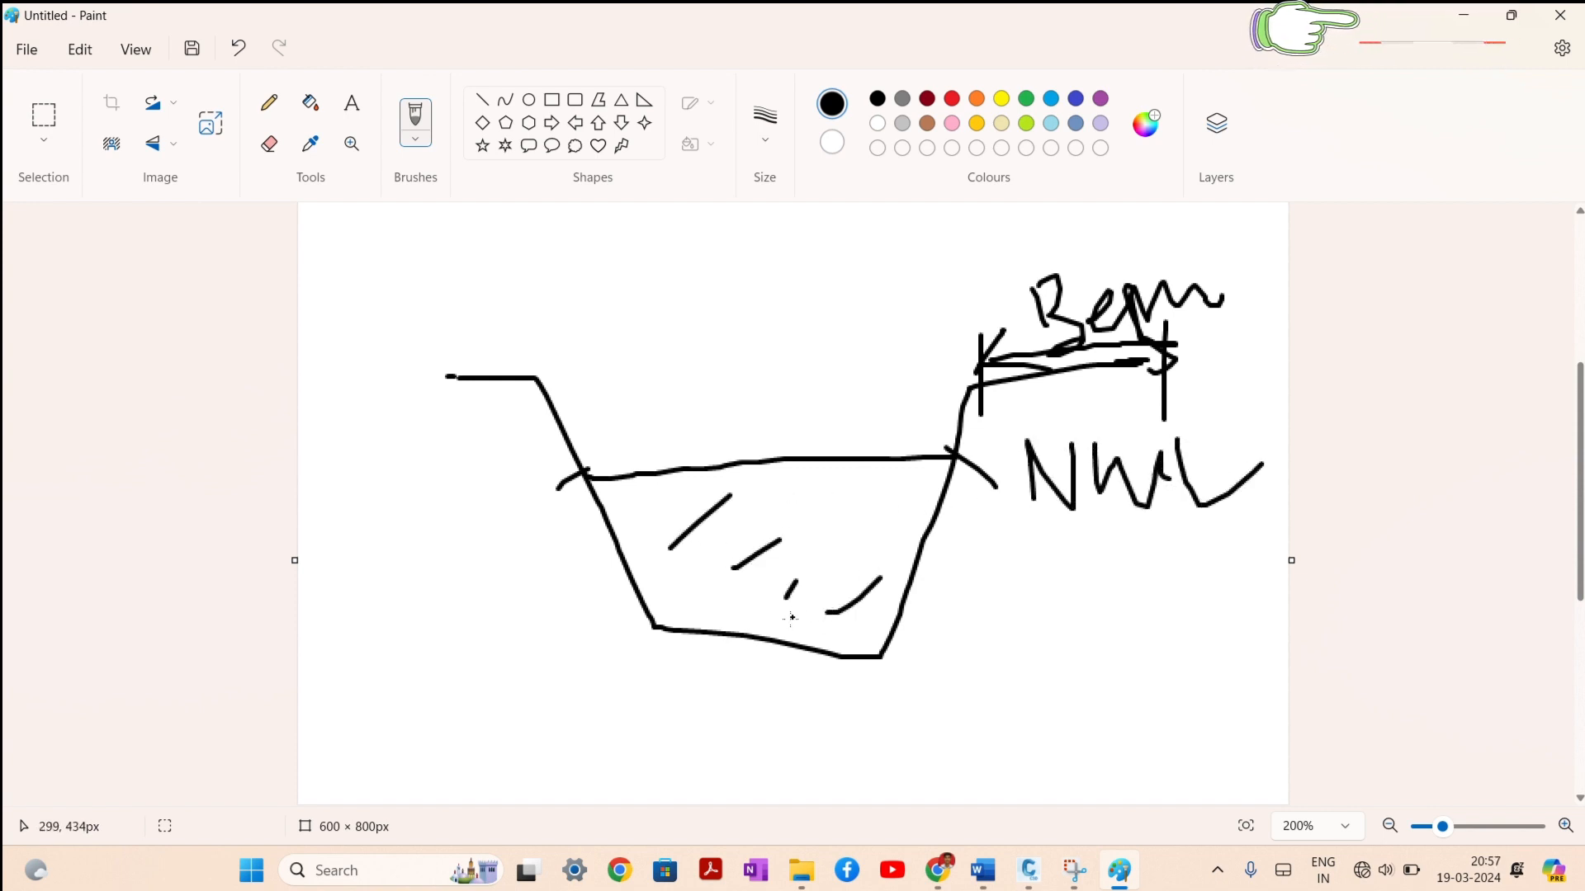
Step: Label the pond bottom BOT and the line drawn across its top TOB, and underline the NWL and BOT labels
{"action": "mouse_move", "coordinate": [886, 661]}
{"action": "left_mouse_down"}
{"action": "mouse_move", "coordinate": [965, 658]}
{"action": "mouse_move", "coordinate": [1002, 693]}
{"action": "mouse_move", "coordinate": [1028, 672]}
{"action": "mouse_move", "coordinate": [976, 719]}
{"action": "left_mouse_up"}
{"action": "left_click_drag", "start_coordinate": [1083, 653], "coordinate": [1087, 652]}
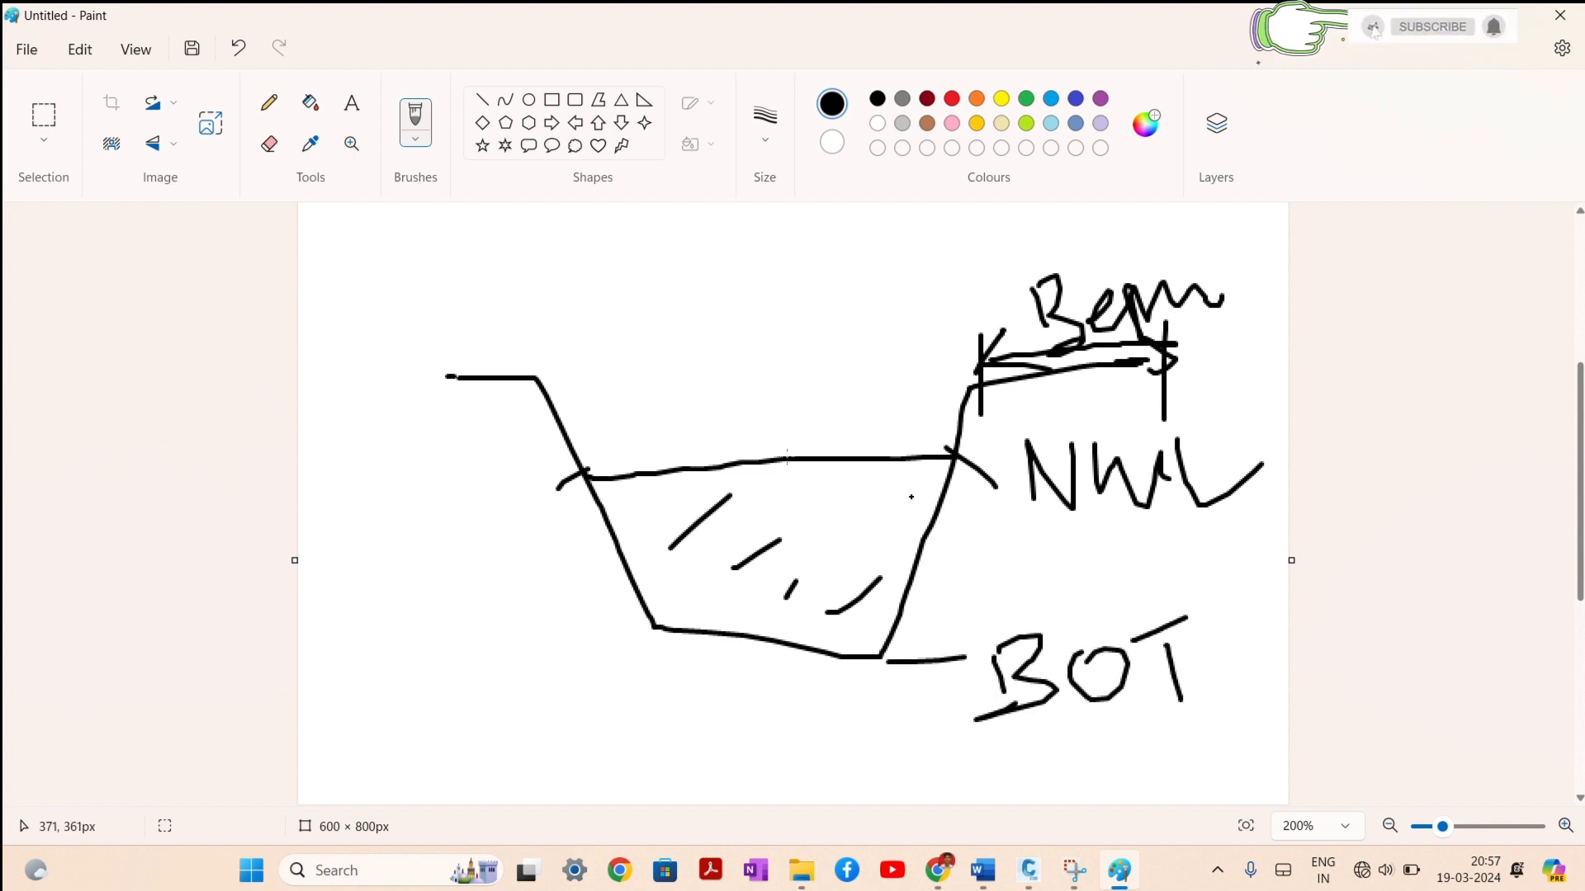
{"action": "left_click_drag", "start_coordinate": [536, 375], "coordinate": [970, 379]}
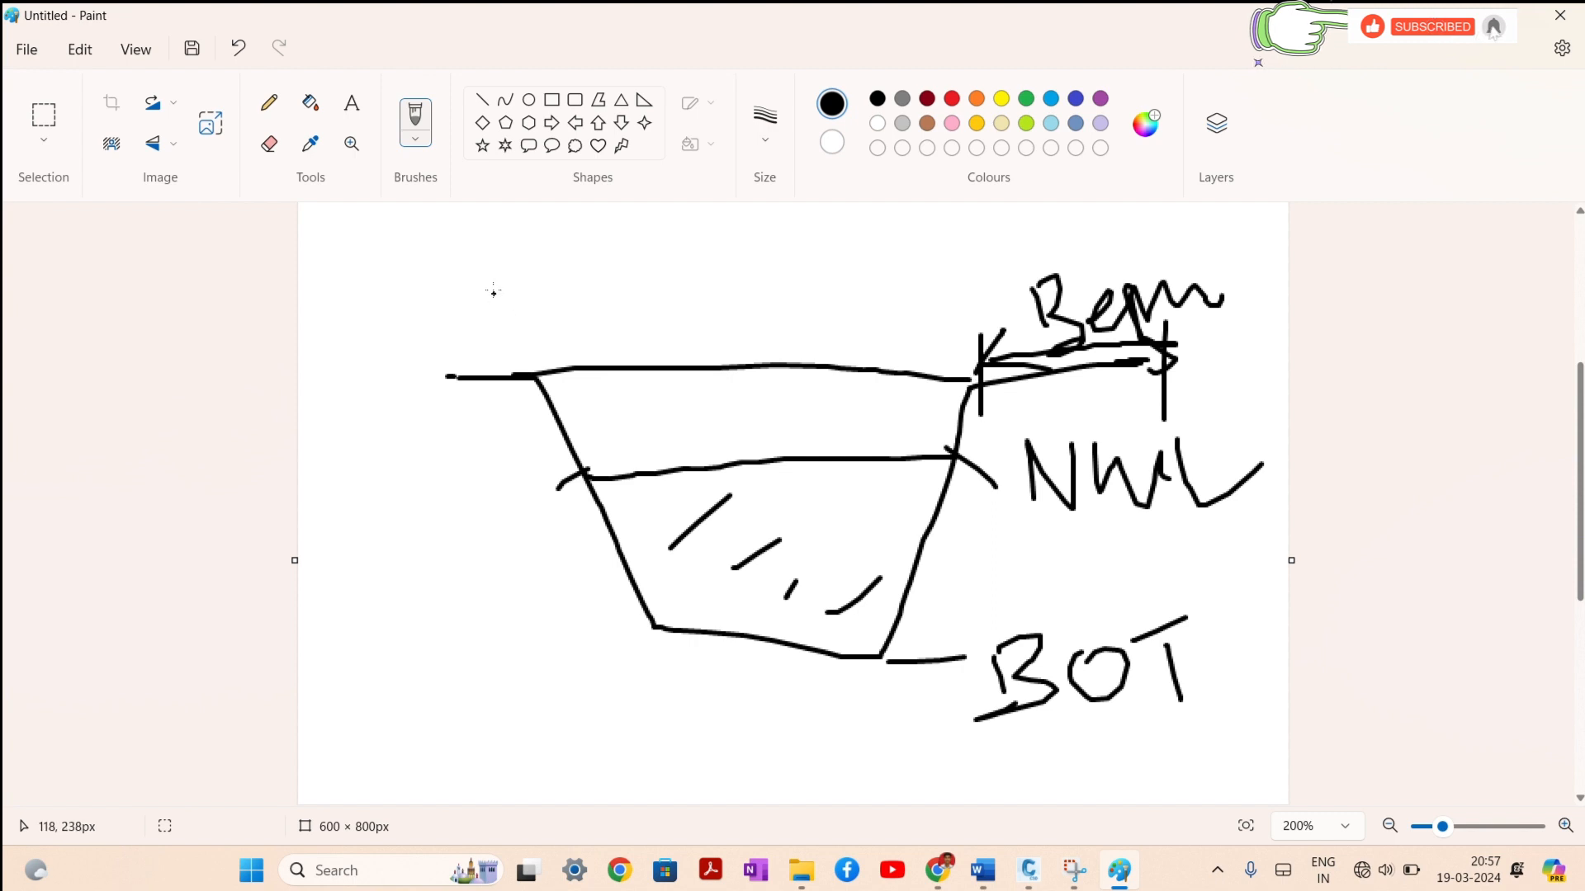
{"action": "left_click_drag", "start_coordinate": [507, 302], "coordinate": [545, 323]}
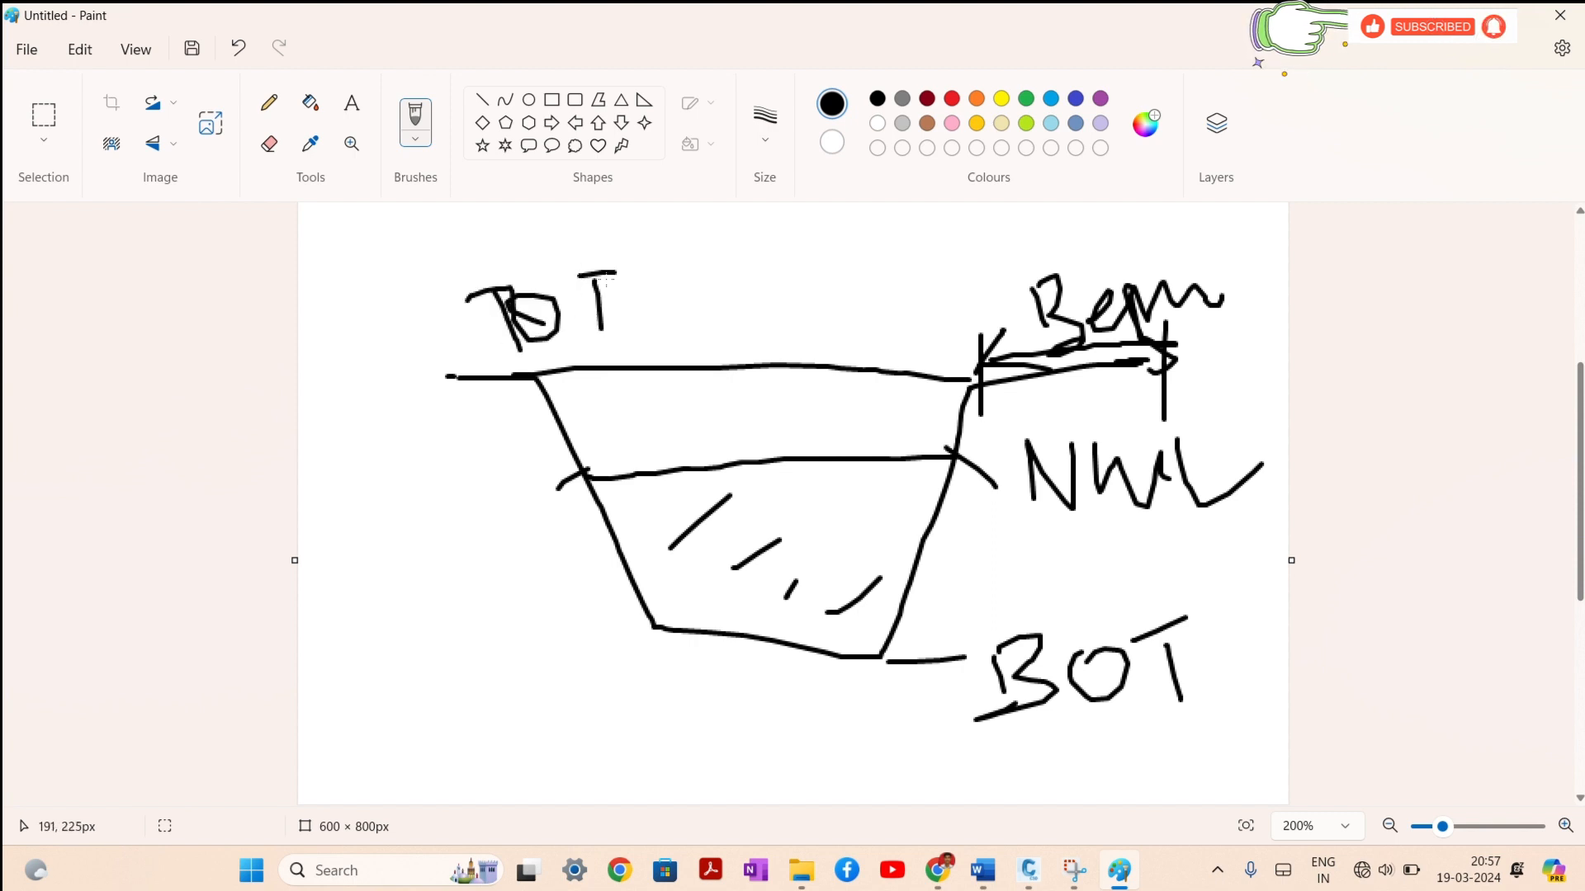
{"action": "left_click_drag", "start_coordinate": [1077, 557], "coordinate": [1287, 533]}
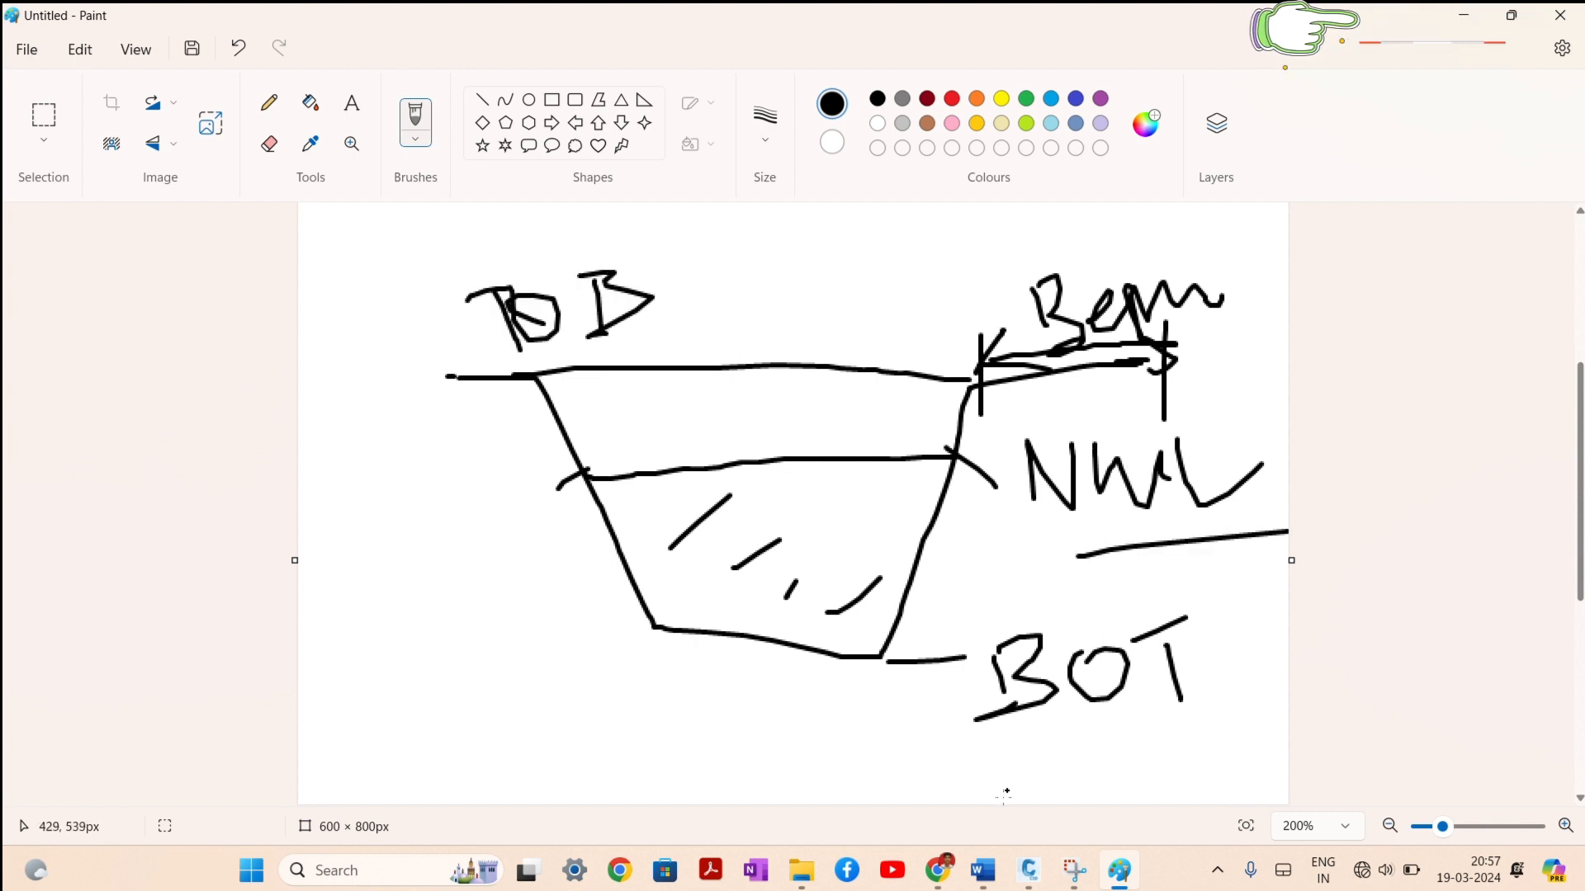
{"action": "left_click_drag", "start_coordinate": [1008, 796], "coordinate": [1162, 736]}
Step: Return to Civil 3D and create a feature line from the lake outline in Site 1, keeping the original element and assigning levels
{"action": "left_click", "coordinate": [1462, 17]}
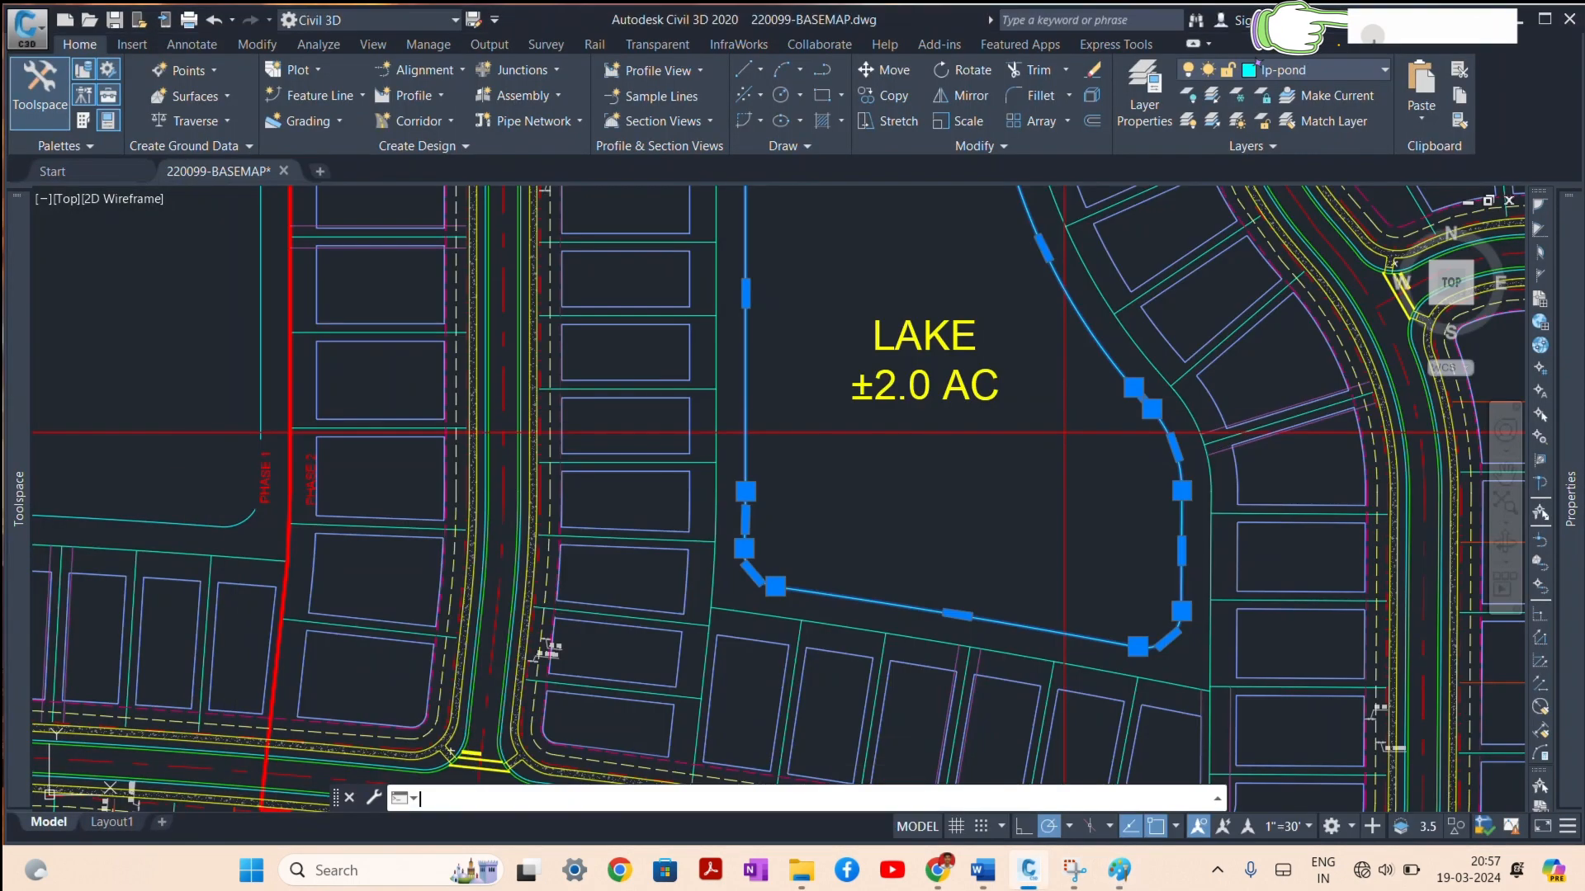
{"action": "scroll", "coordinate": [833, 350], "scroll_direction": "up", "scroll_amount": 2}
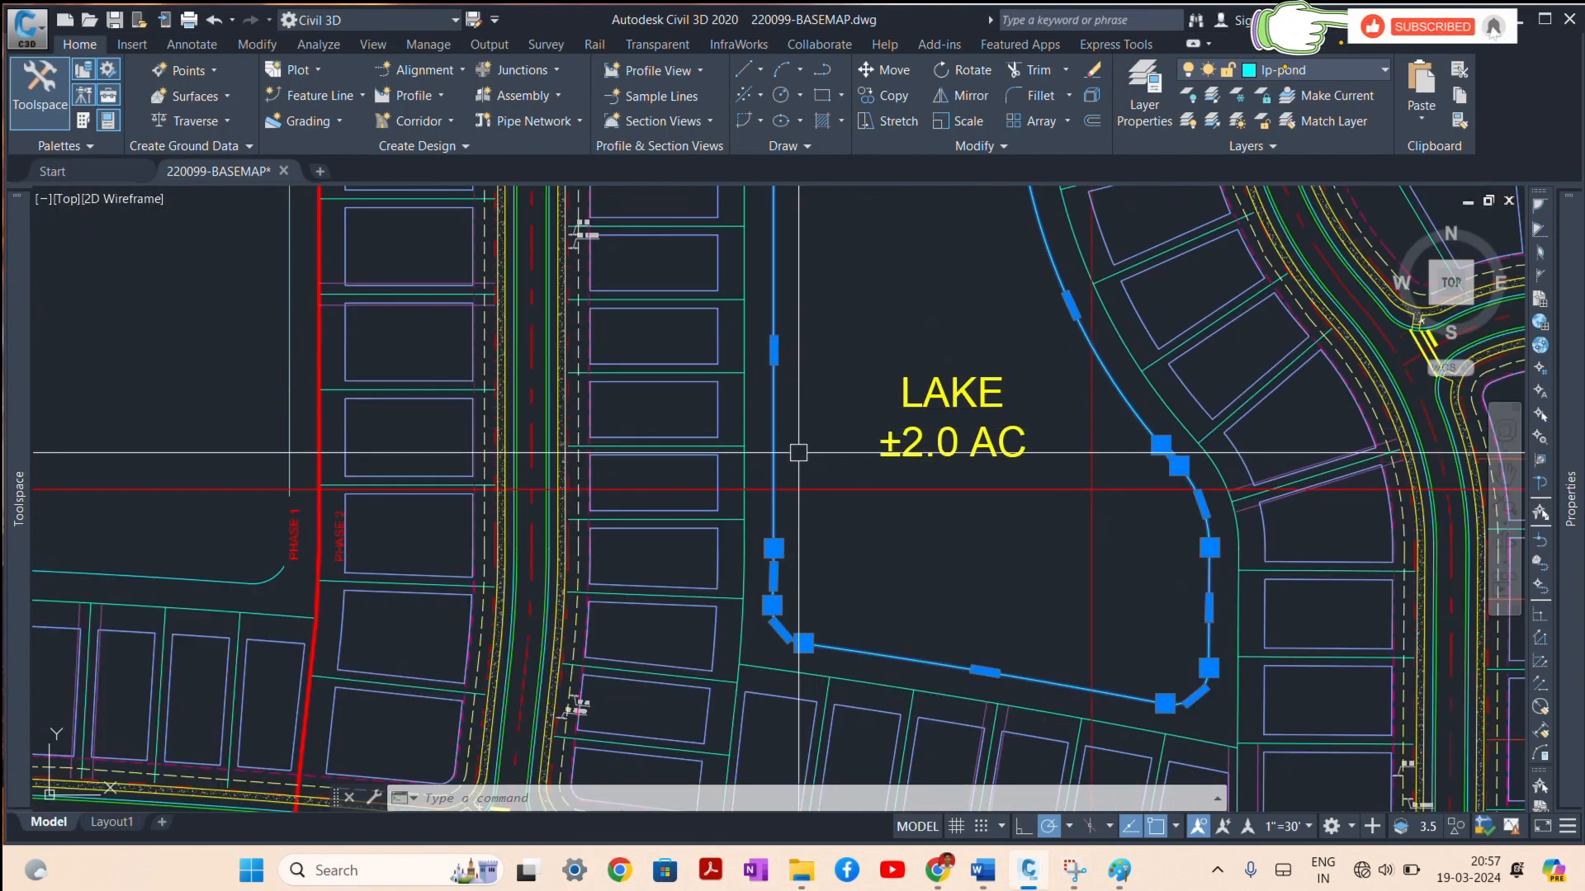
{"action": "left_click", "coordinate": [327, 97]}
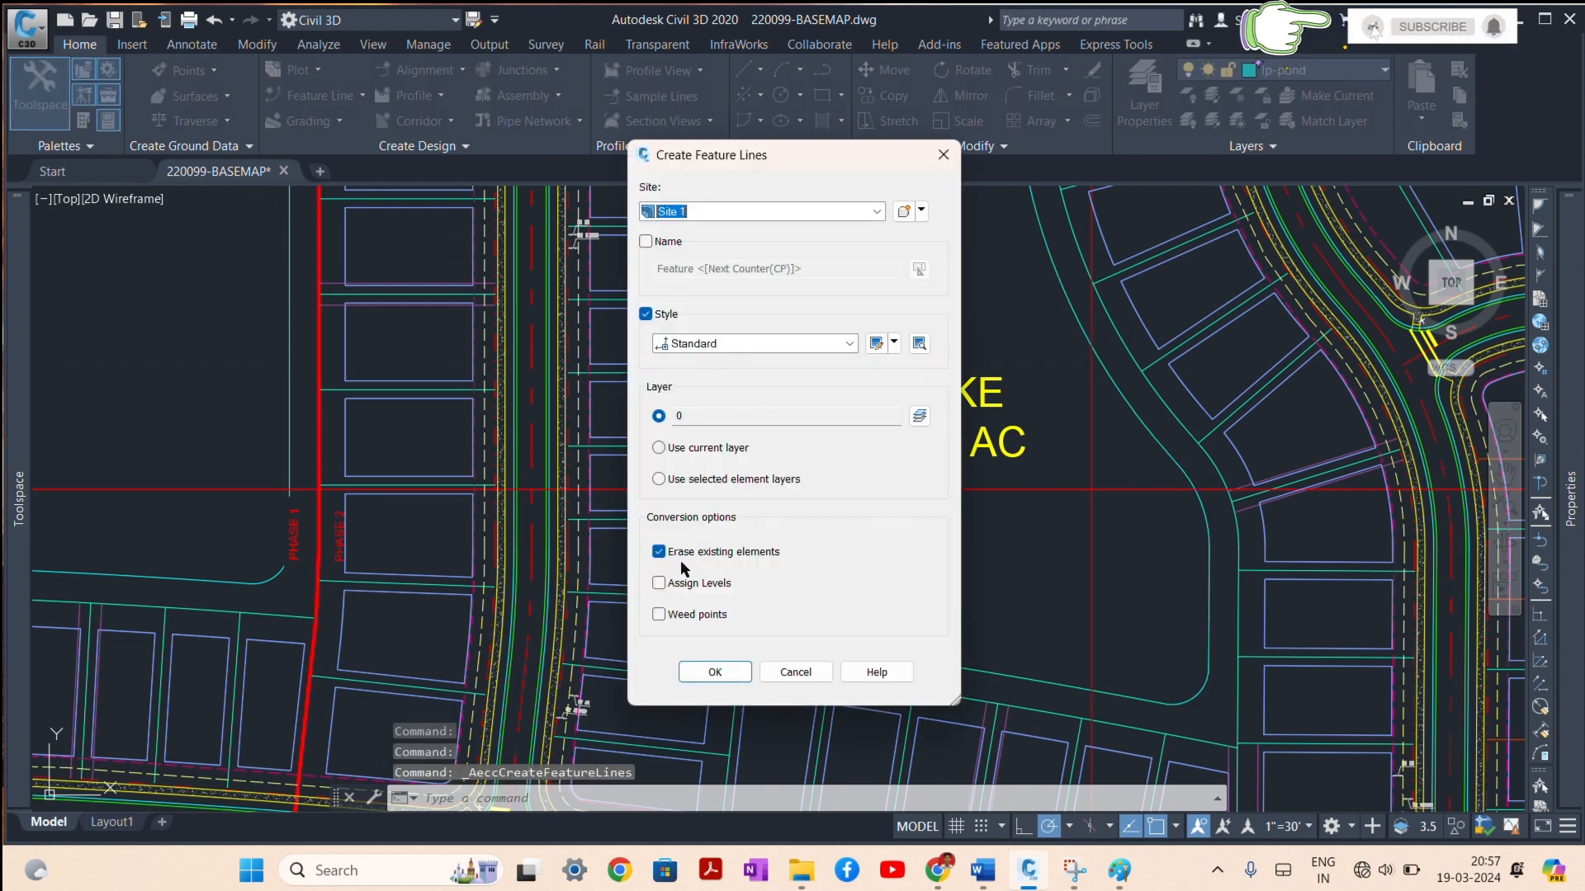
{"action": "left_click", "coordinate": [684, 553]}
{"action": "left_click", "coordinate": [659, 583]}
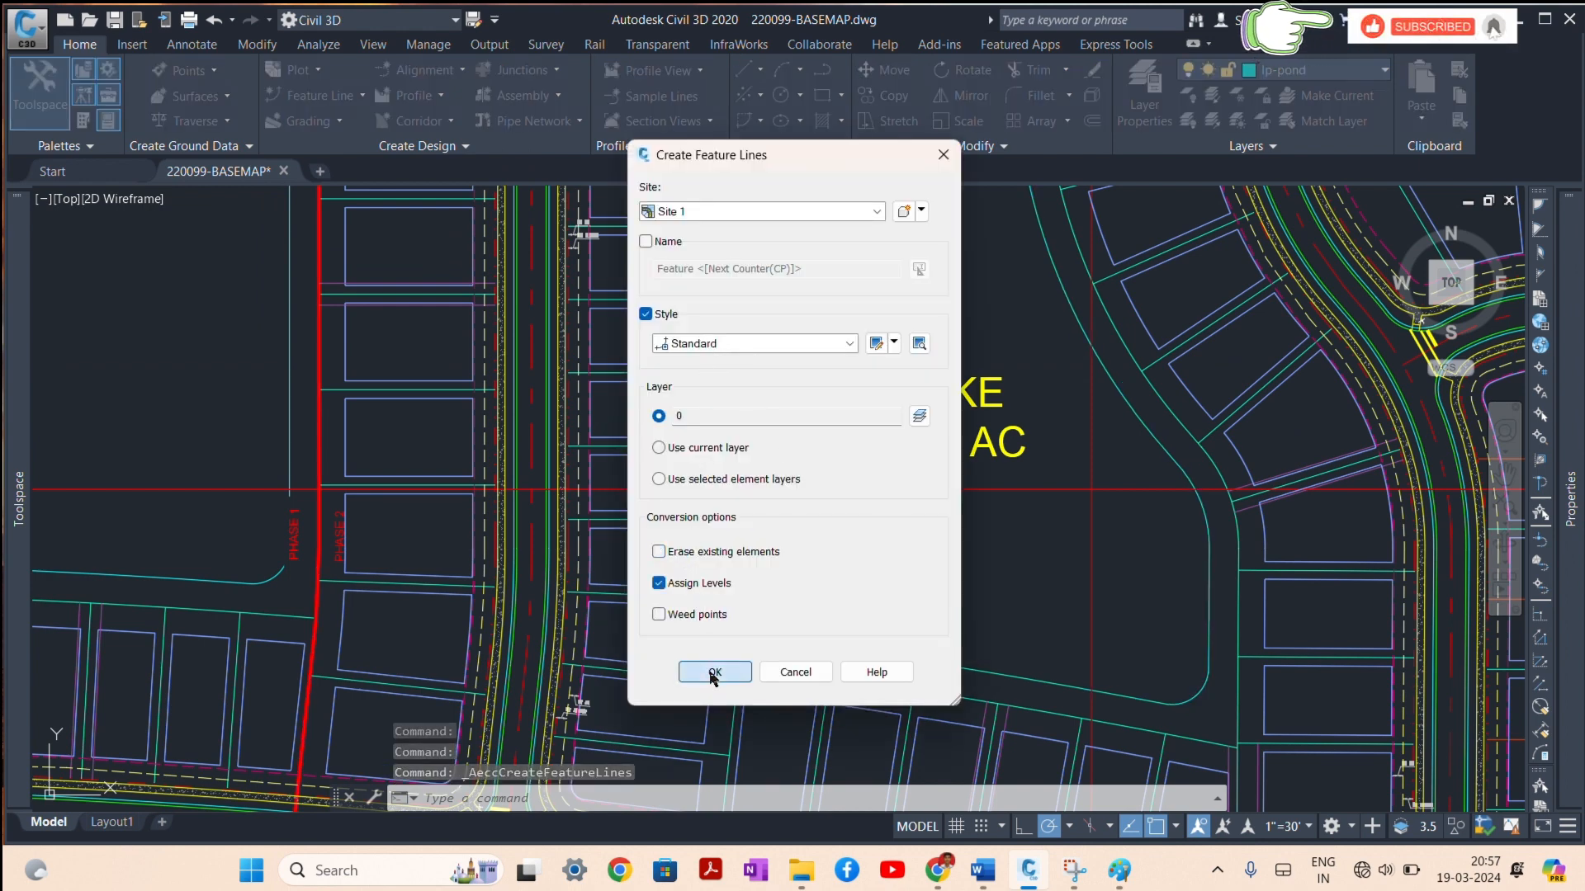
{"action": "left_click", "coordinate": [712, 670]}
Step: Assign a fixed level of 900 to the lake feature line and select the line
{"action": "left_click", "coordinate": [866, 306]}
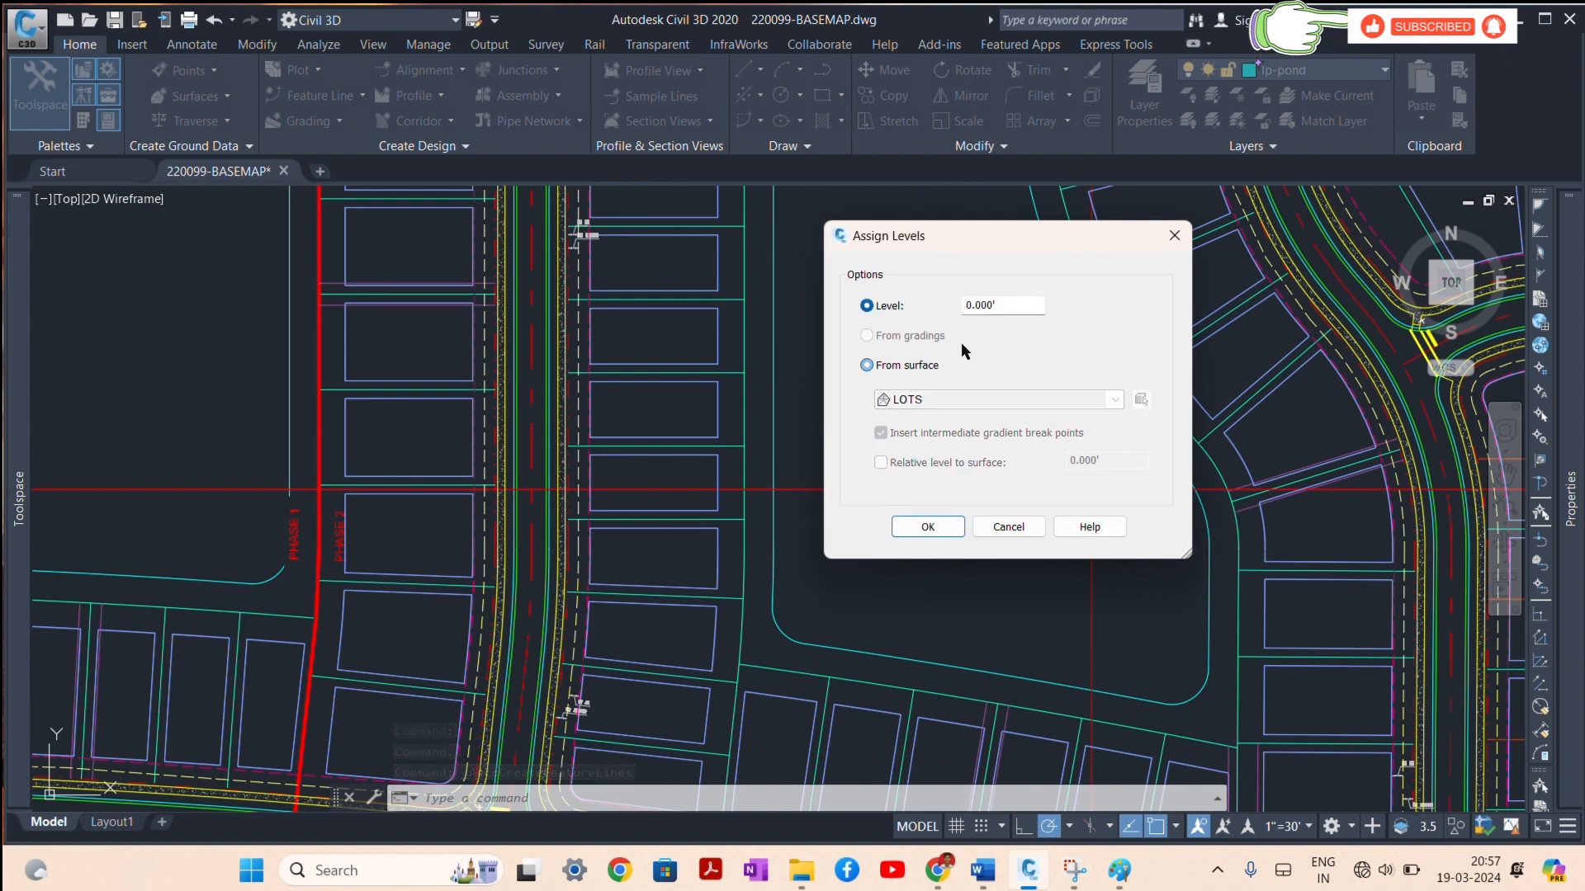
{"action": "double_click", "coordinate": [1003, 306]}
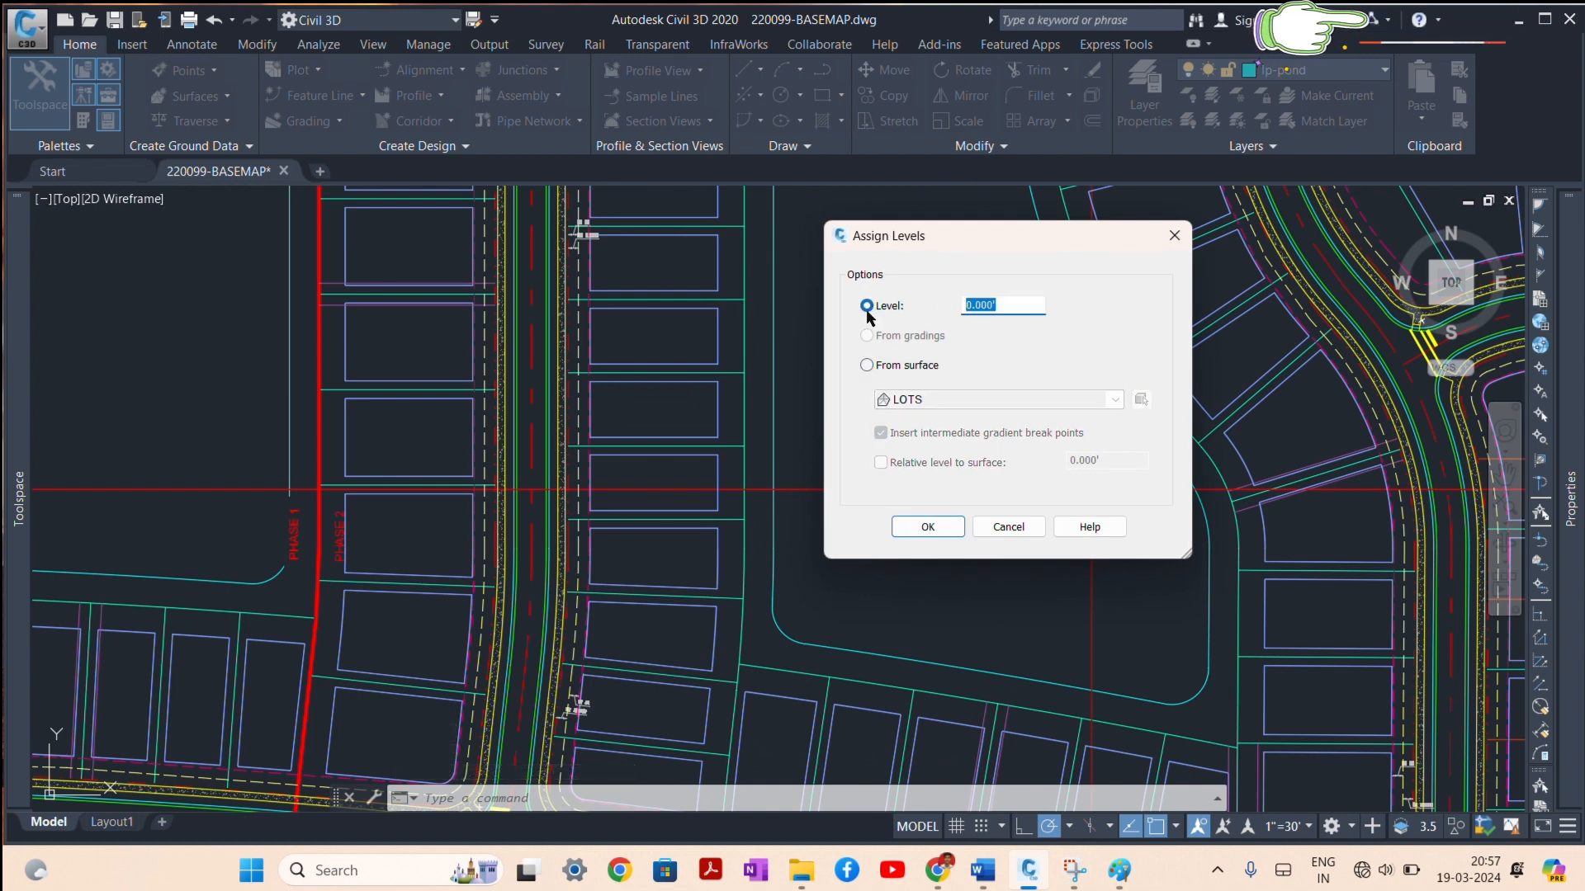
{"action": "type", "text": "900"}
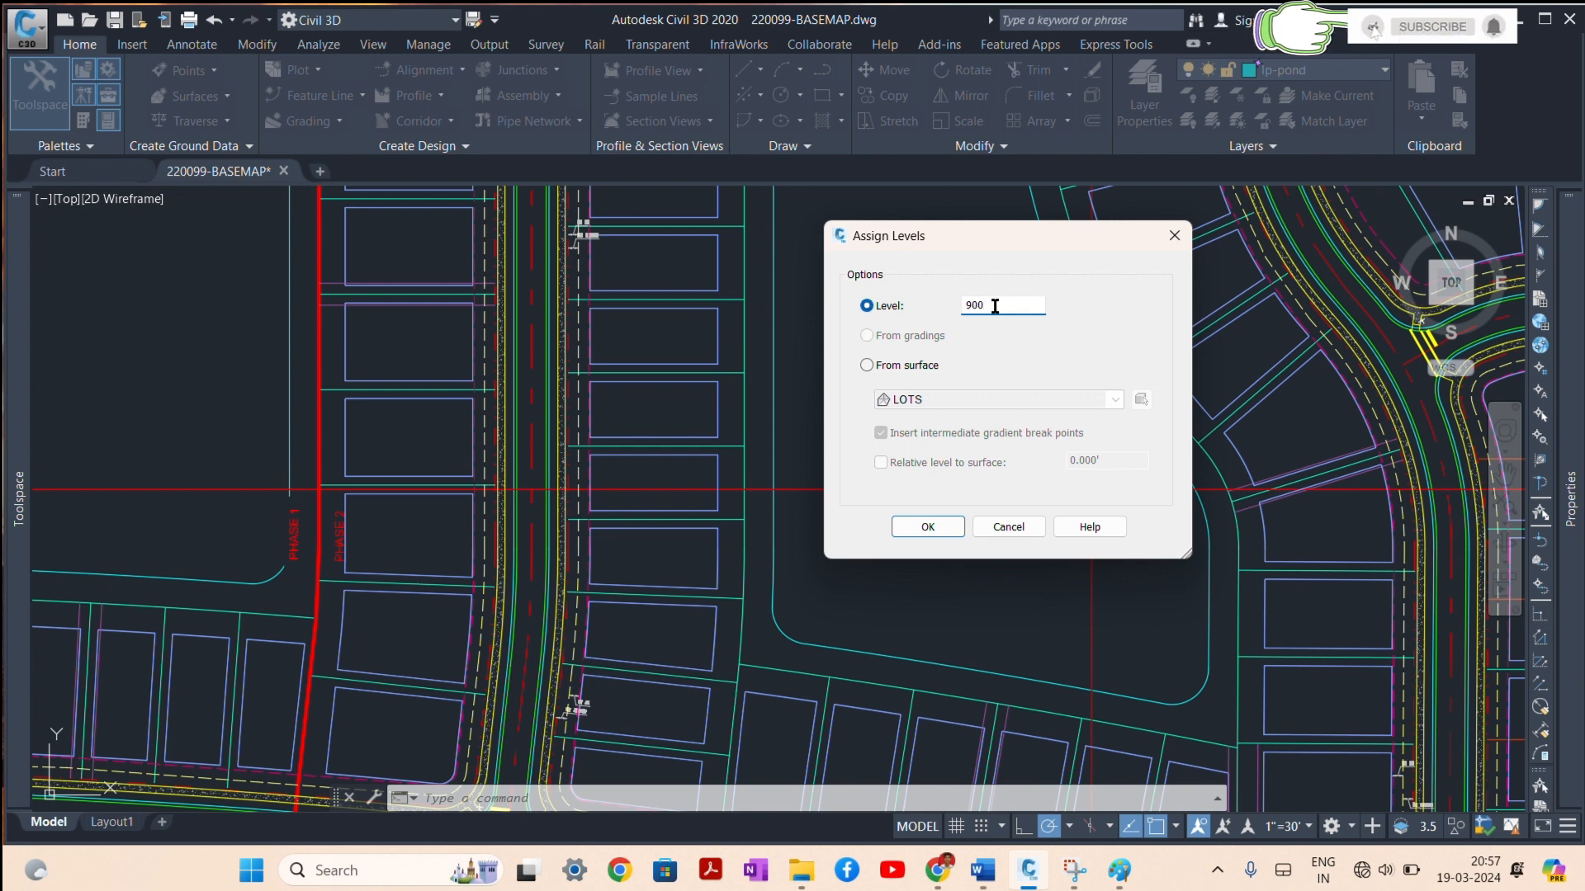
{"action": "left_click_drag", "start_coordinate": [995, 306], "coordinate": [964, 311]}
{"action": "left_click", "coordinate": [923, 526]}
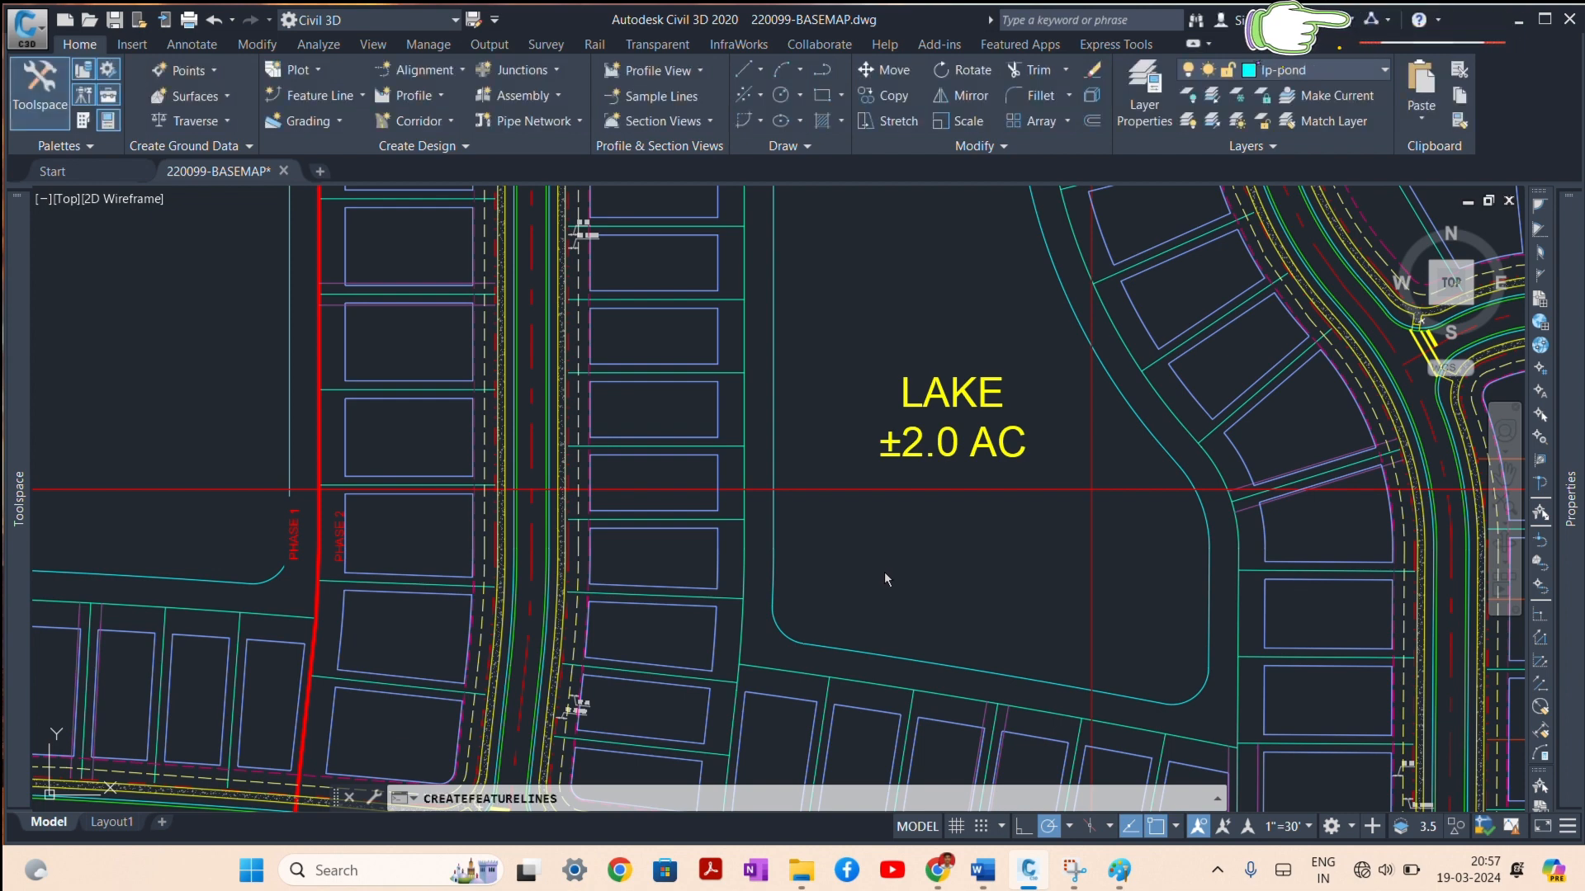
{"action": "left_click", "coordinate": [777, 575]}
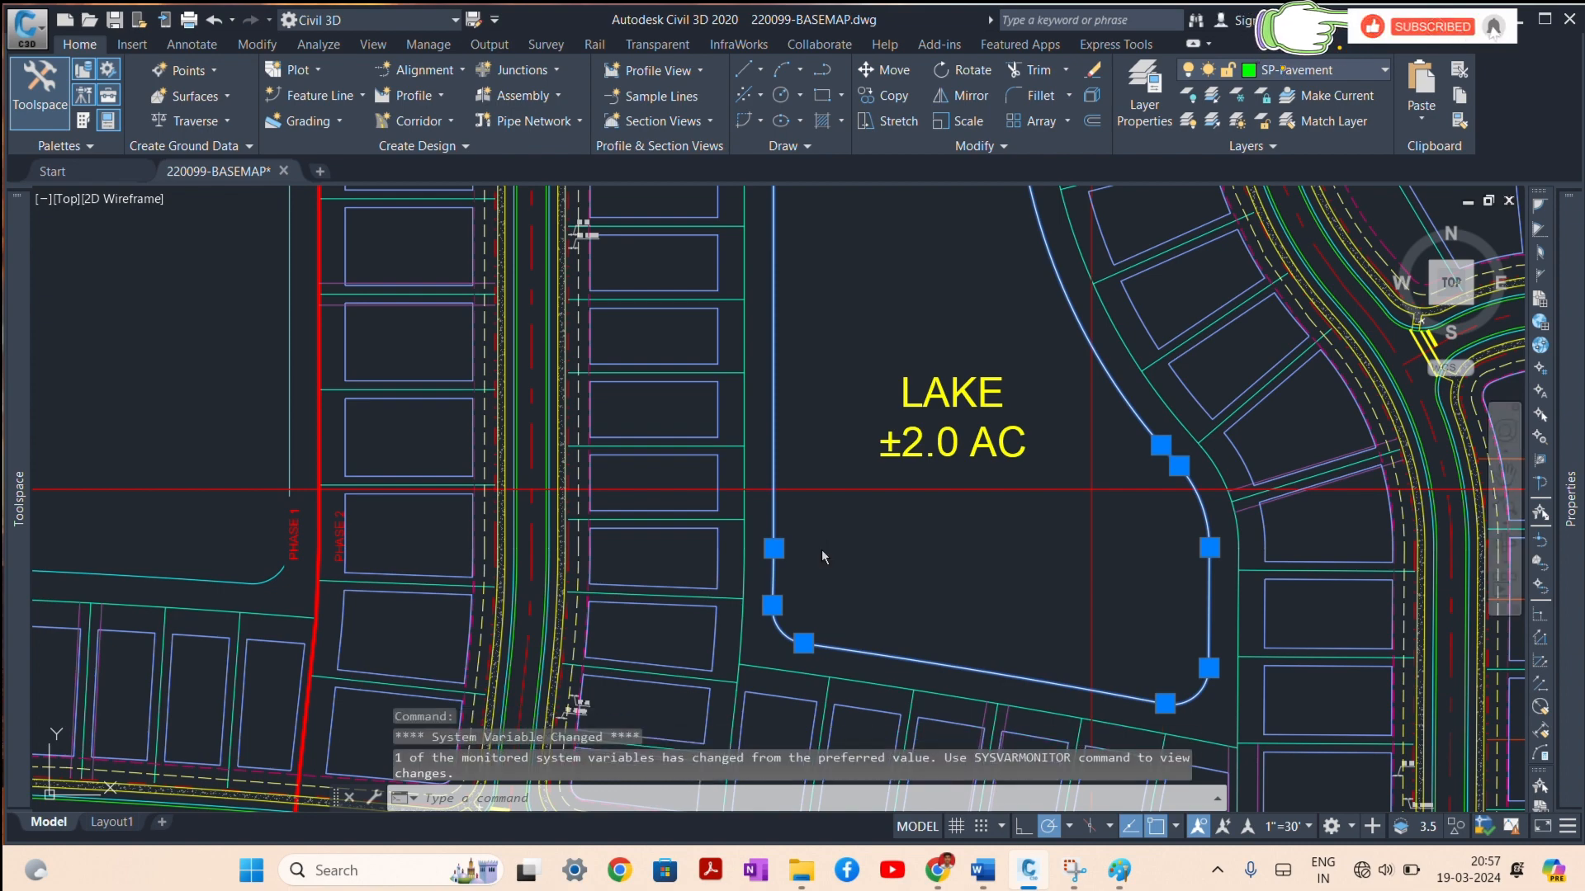
Step: Open the Grading Creation Tools and move their window over the drawing area
{"action": "scroll", "coordinate": [721, 556], "scroll_direction": "down", "scroll_amount": 4}
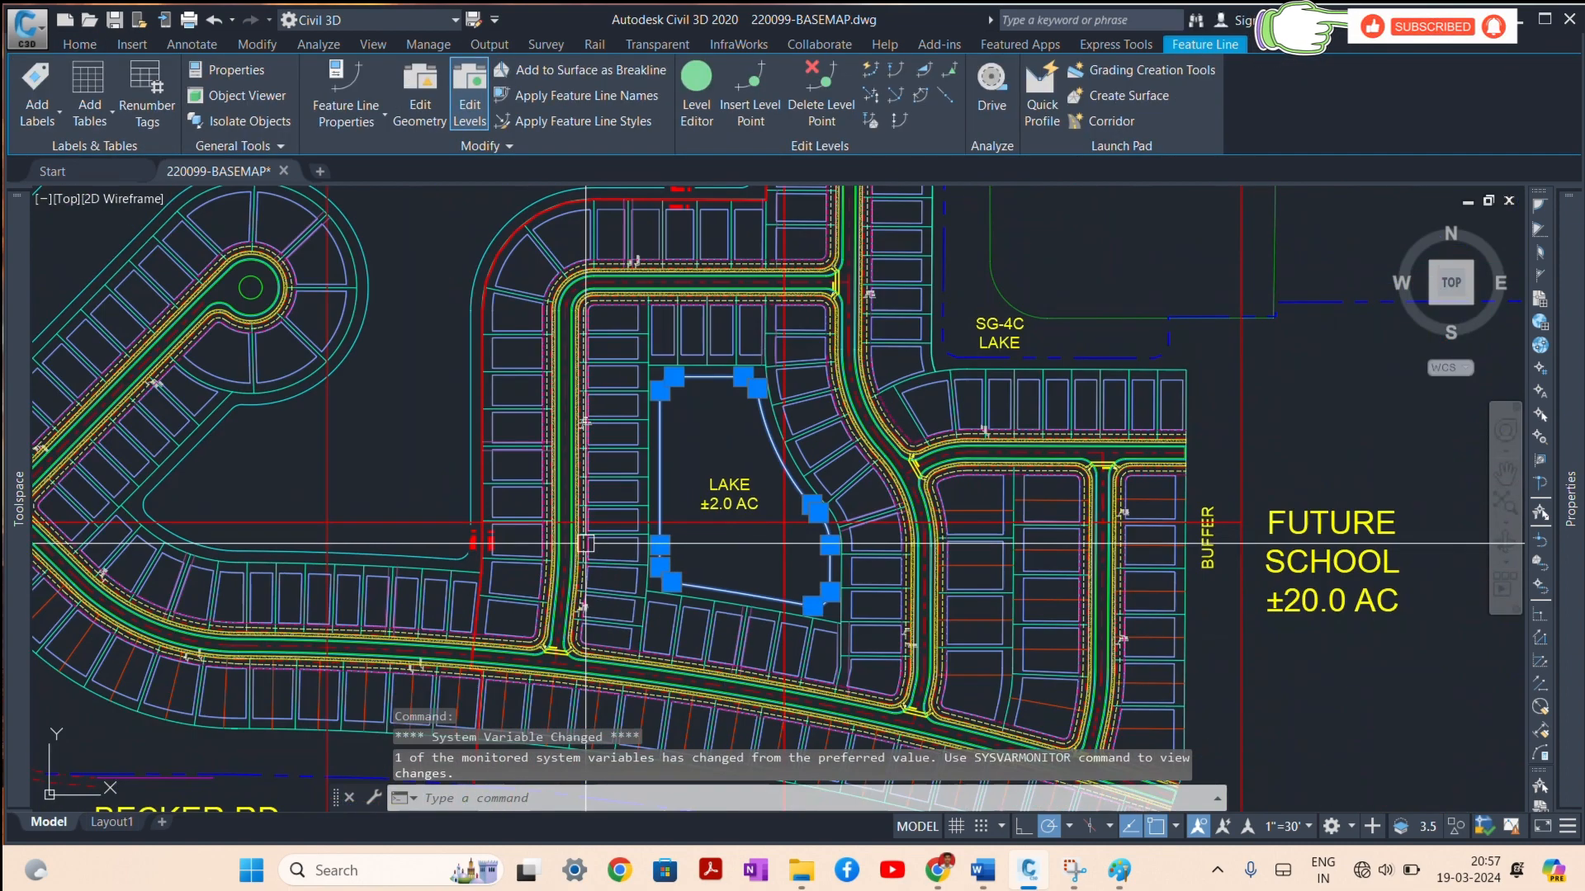
{"action": "left_click", "coordinate": [79, 44]}
{"action": "left_click", "coordinate": [337, 121]}
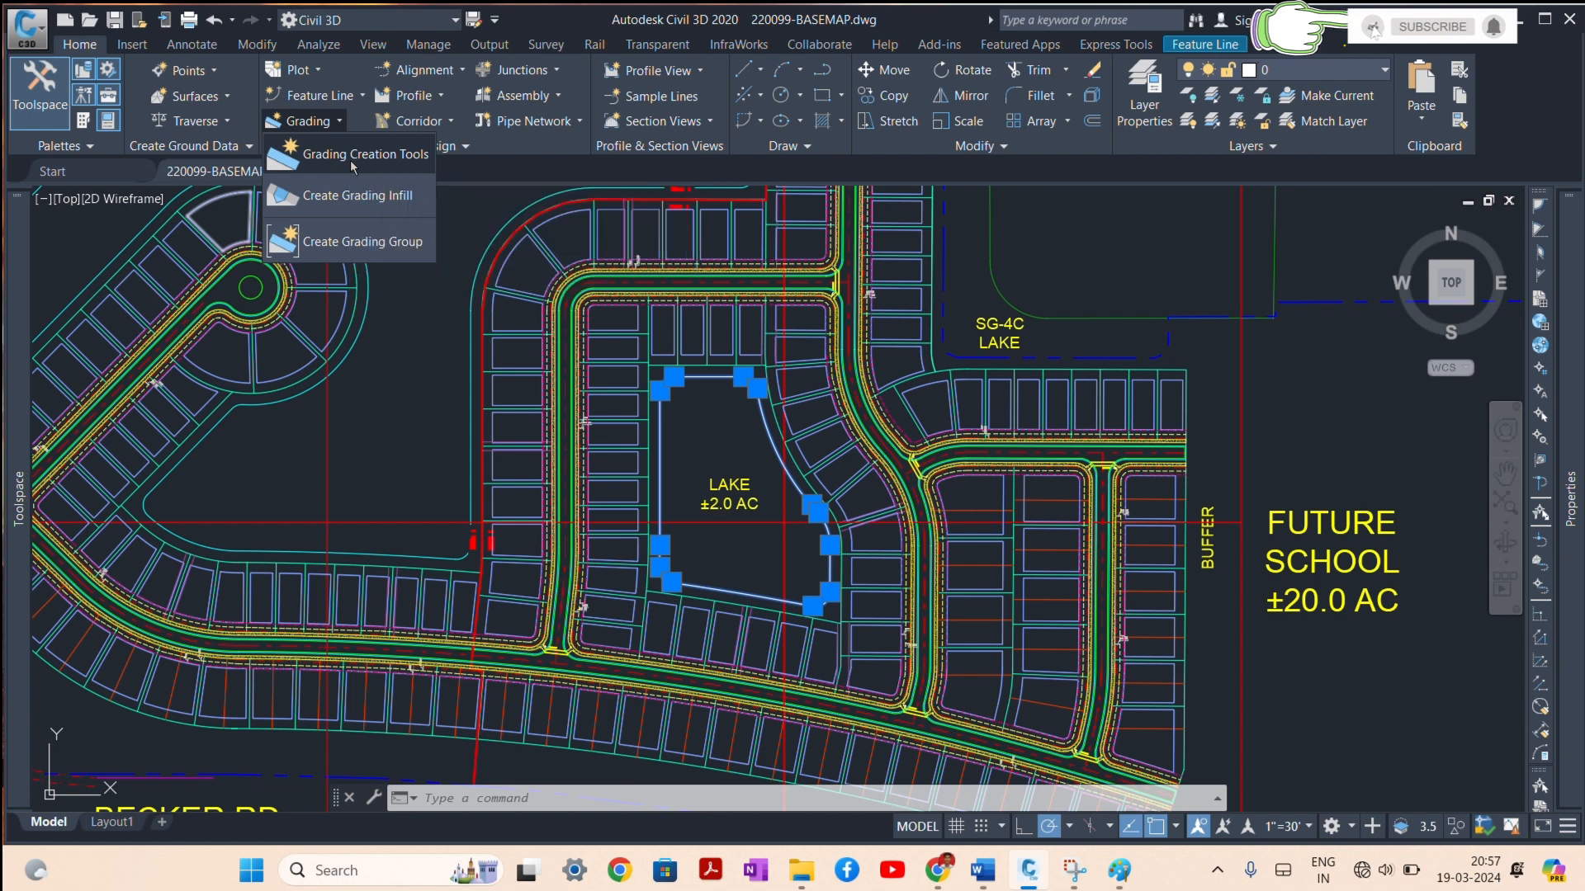
{"action": "left_click", "coordinate": [353, 161]}
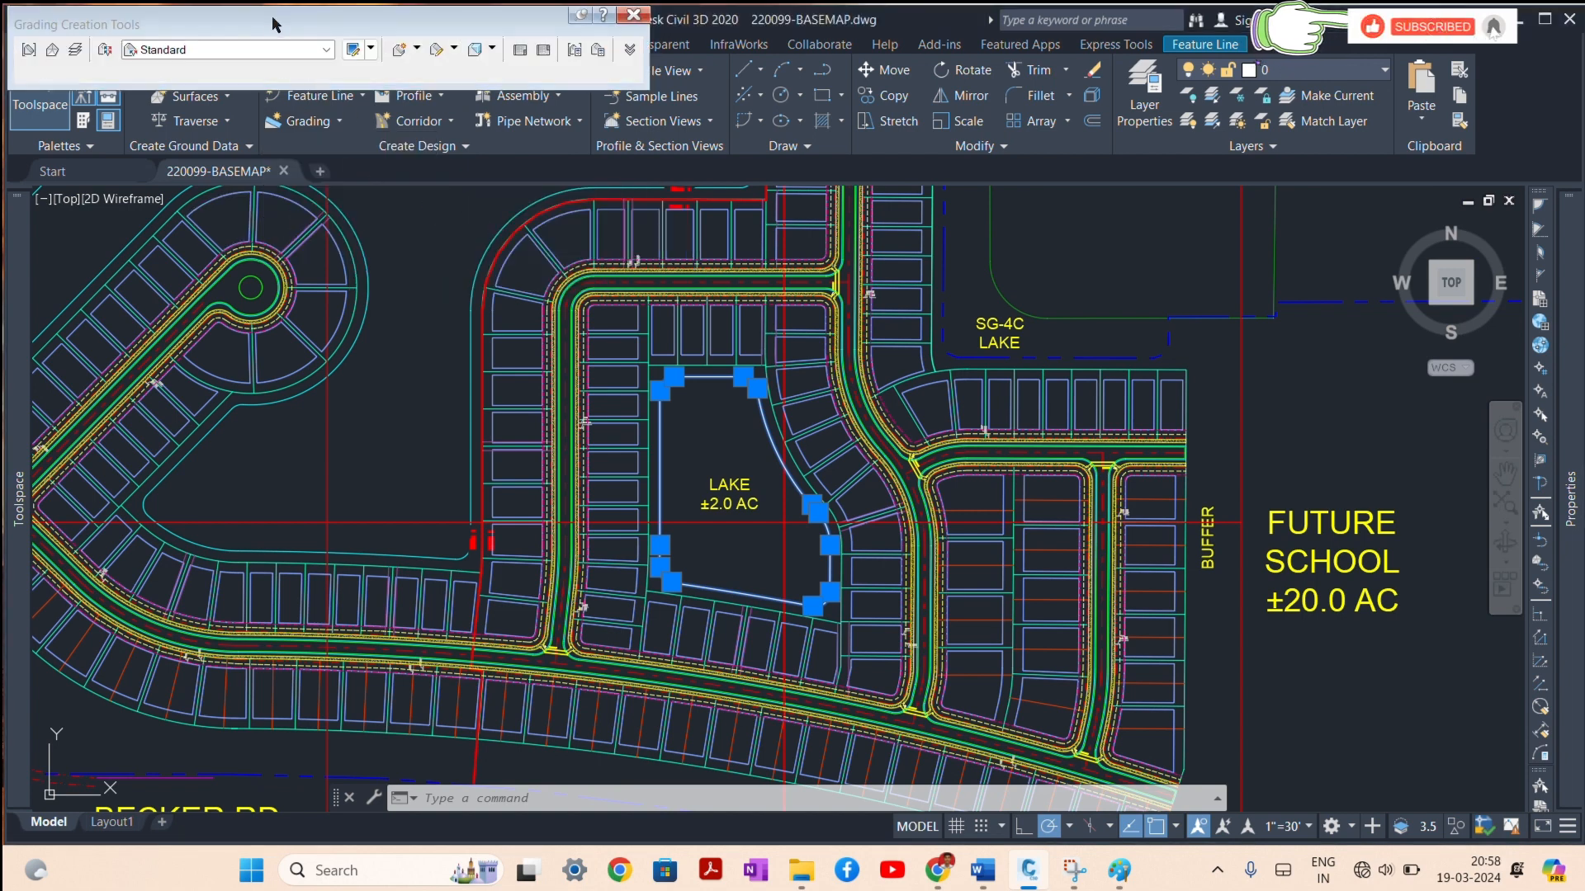
{"action": "left_click_drag", "start_coordinate": [299, 256], "coordinate": [302, 209]}
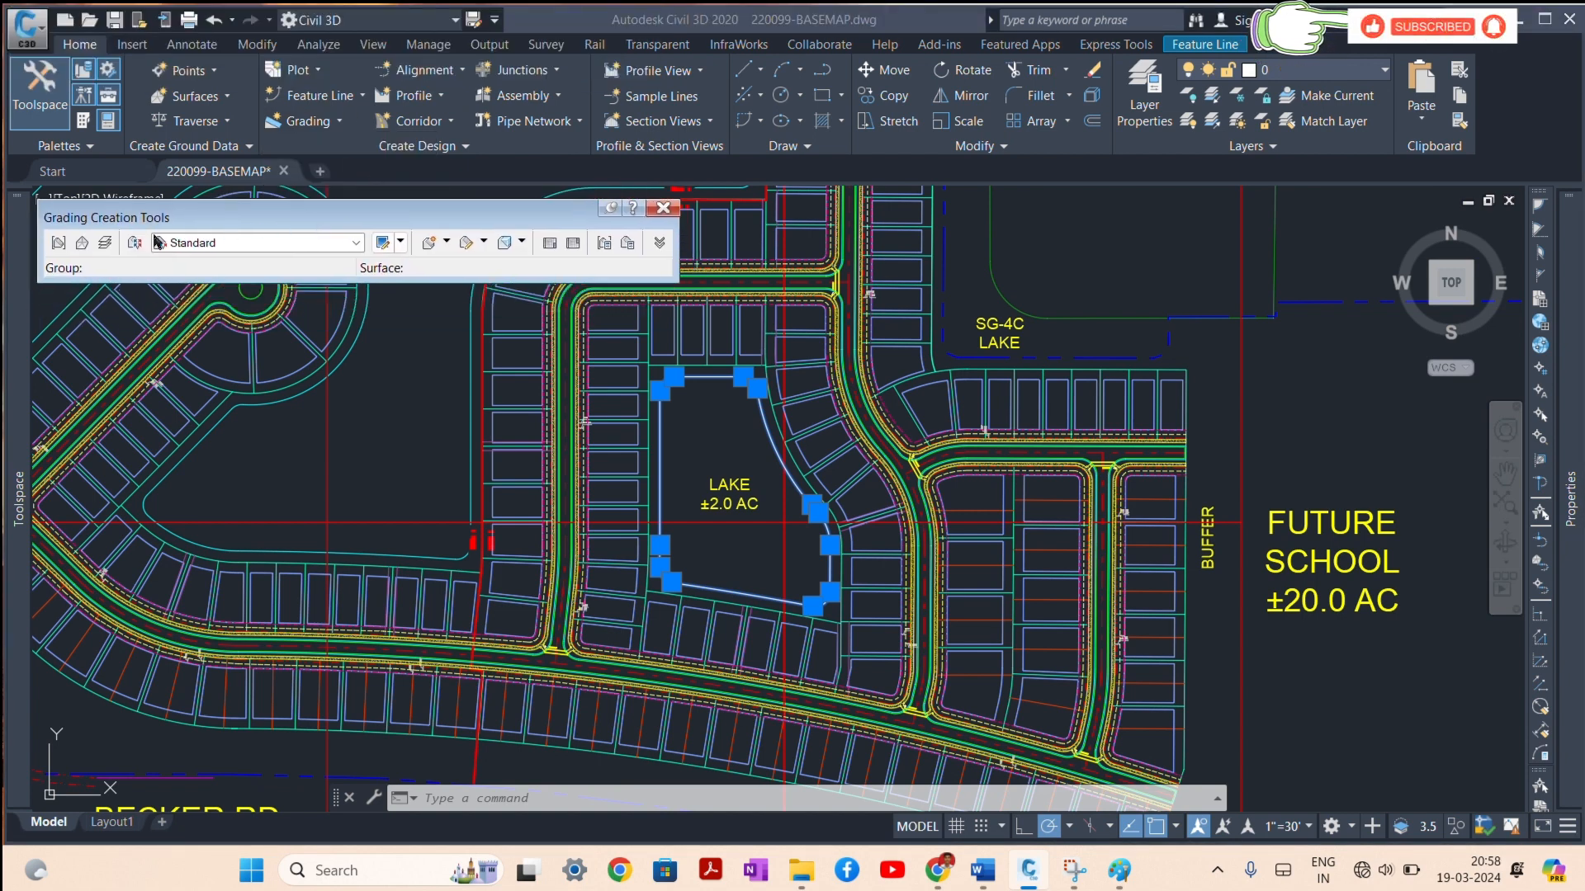
Step: Create a grading group named POND with automatic surface creation, using the group name and the Standard surface style
{"action": "left_click", "coordinate": [54, 244]}
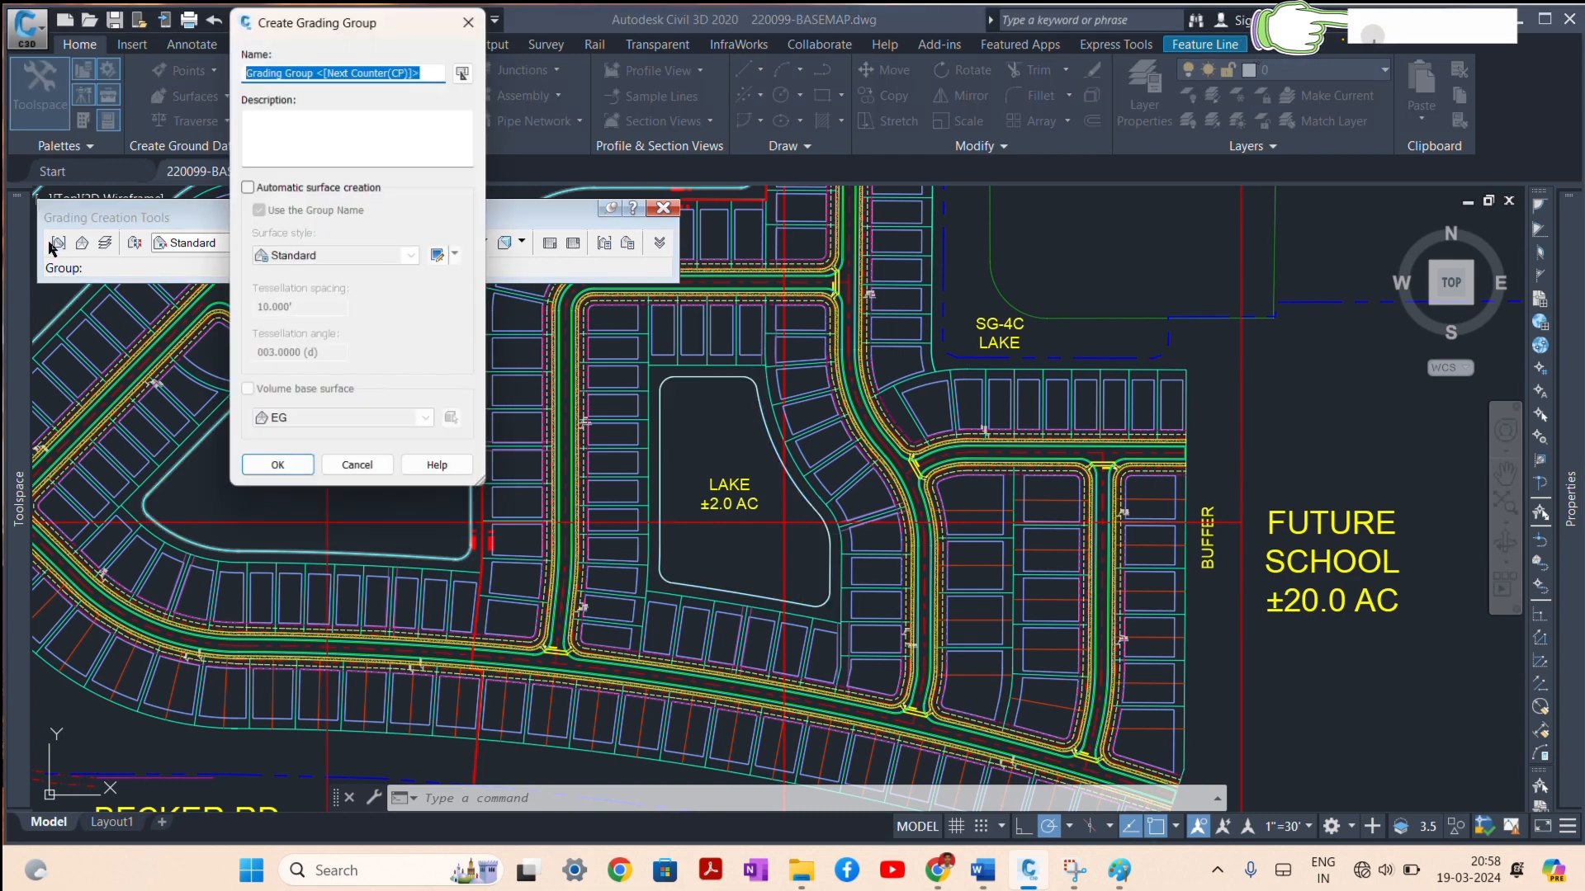
{"action": "left_click", "coordinate": [246, 187]}
{"action": "left_click", "coordinate": [295, 257]}
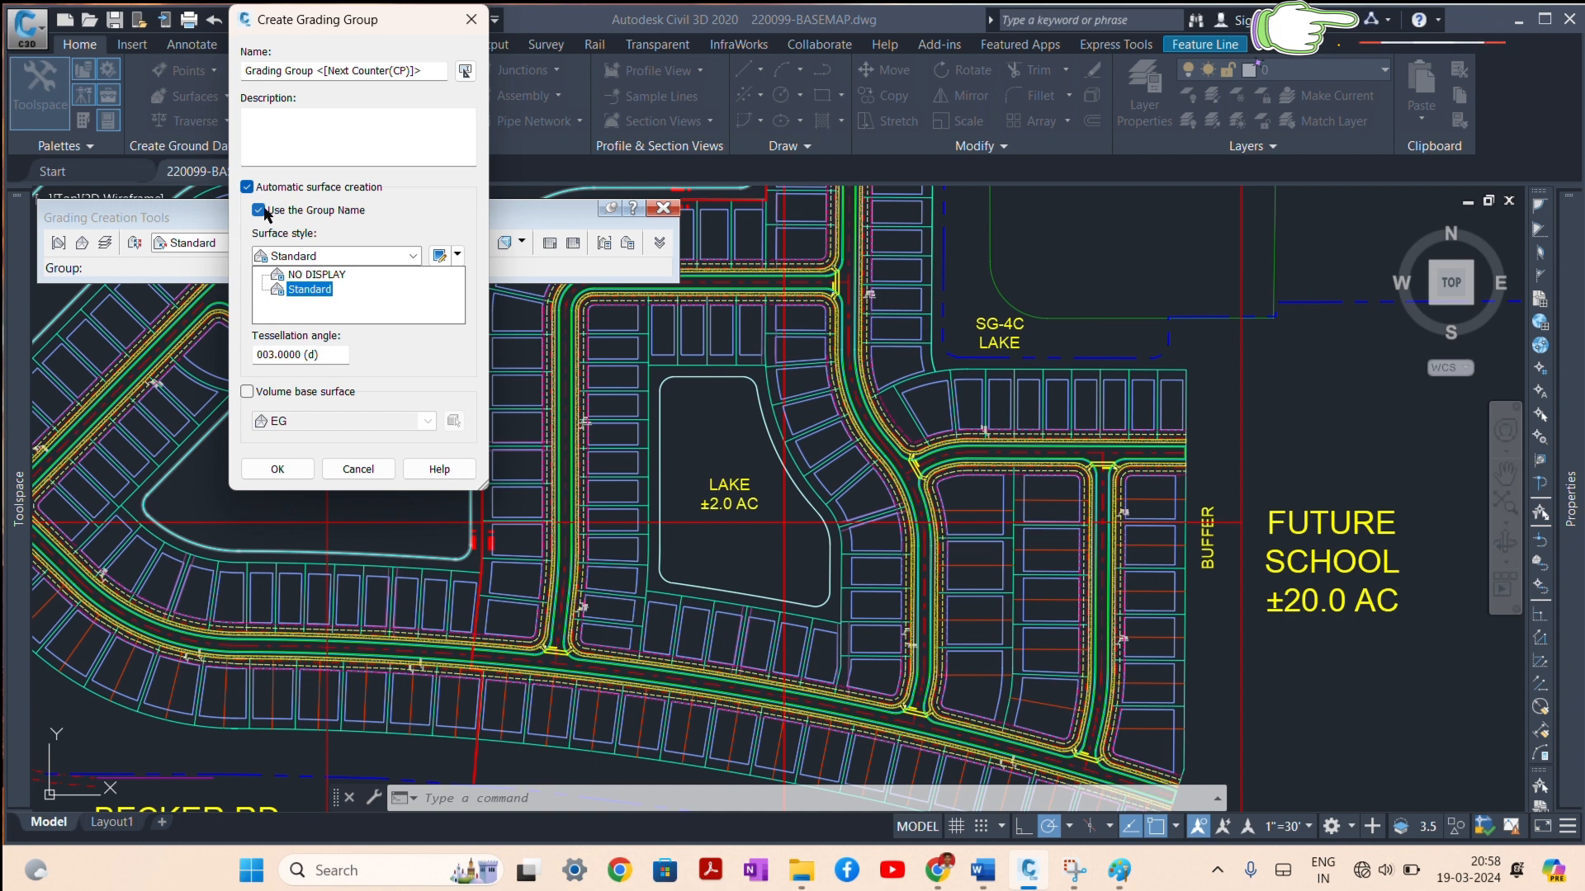
{"action": "left_click", "coordinate": [320, 263]}
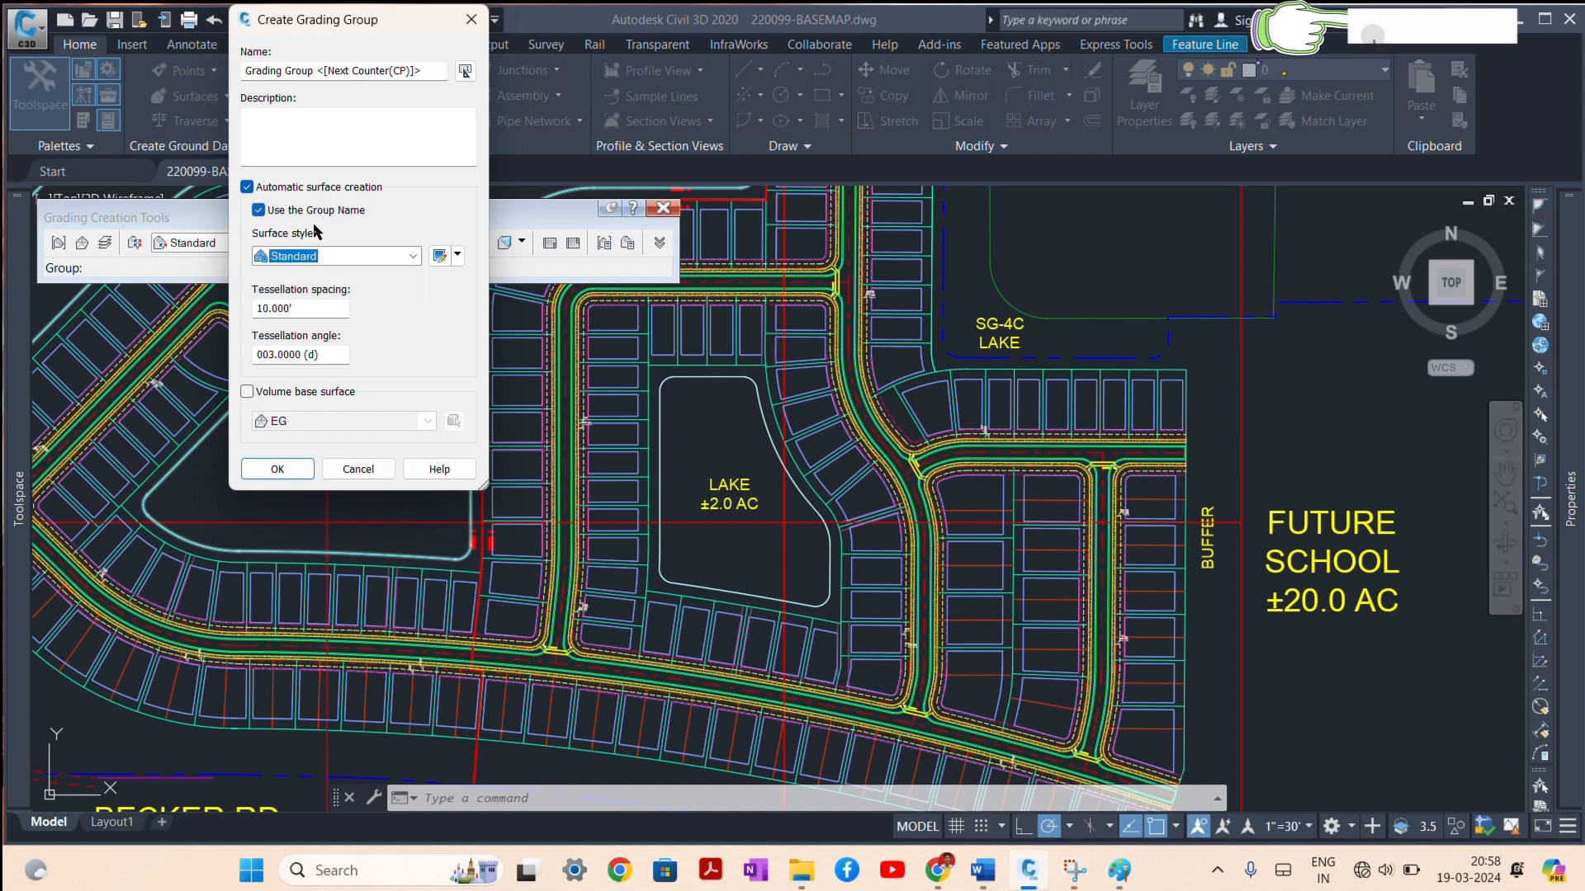
{"action": "left_click_drag", "start_coordinate": [422, 71], "coordinate": [243, 80]}
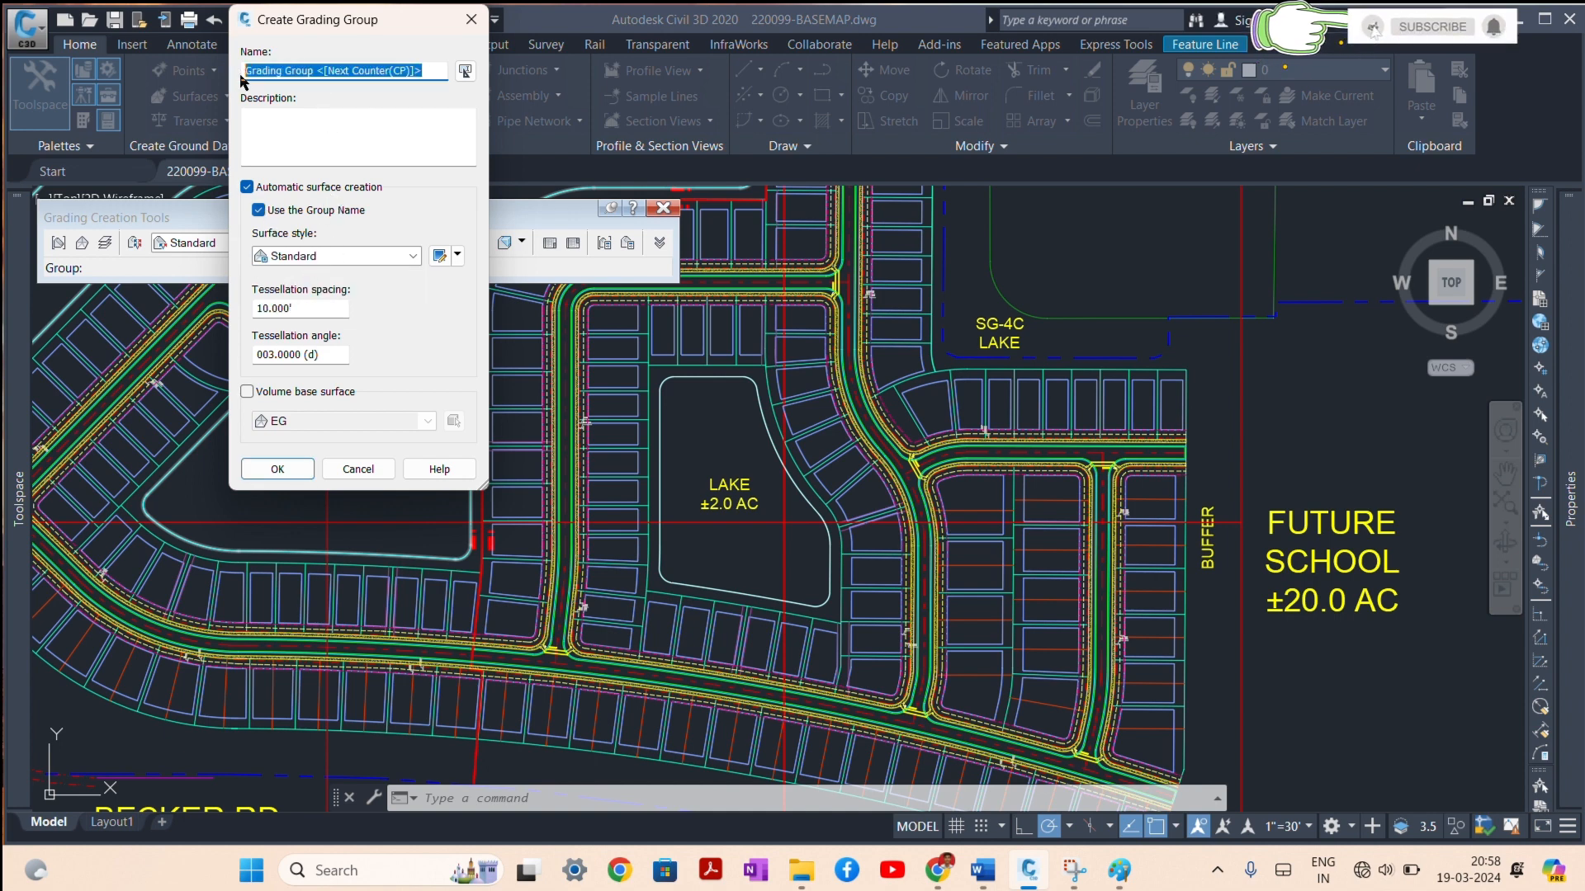
{"action": "type", "text": "POND"}
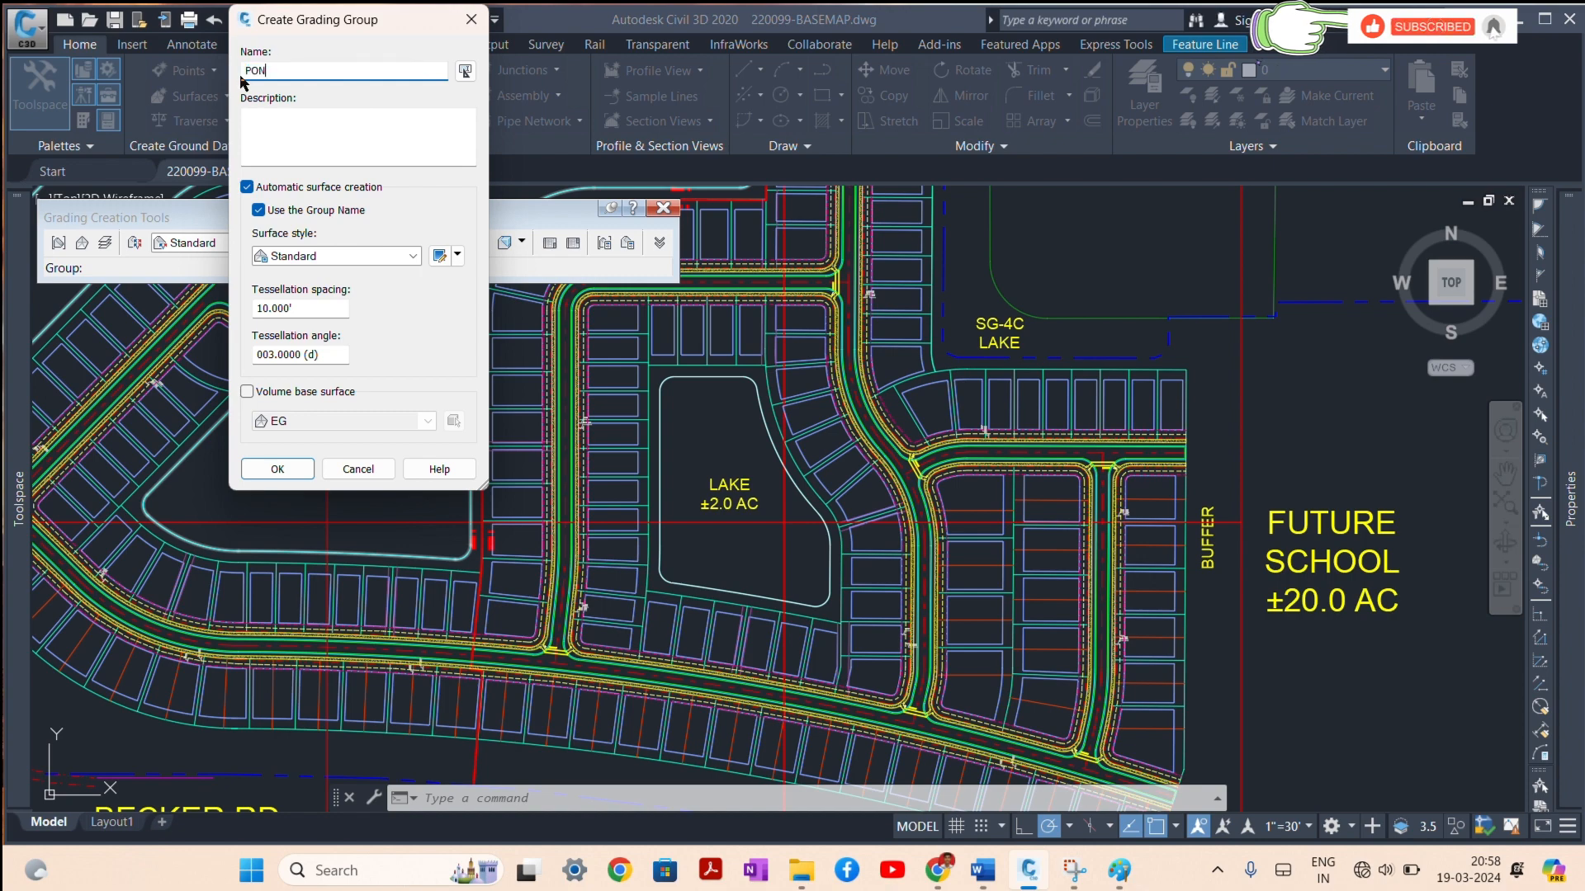
{"action": "left_click", "coordinate": [291, 467]}
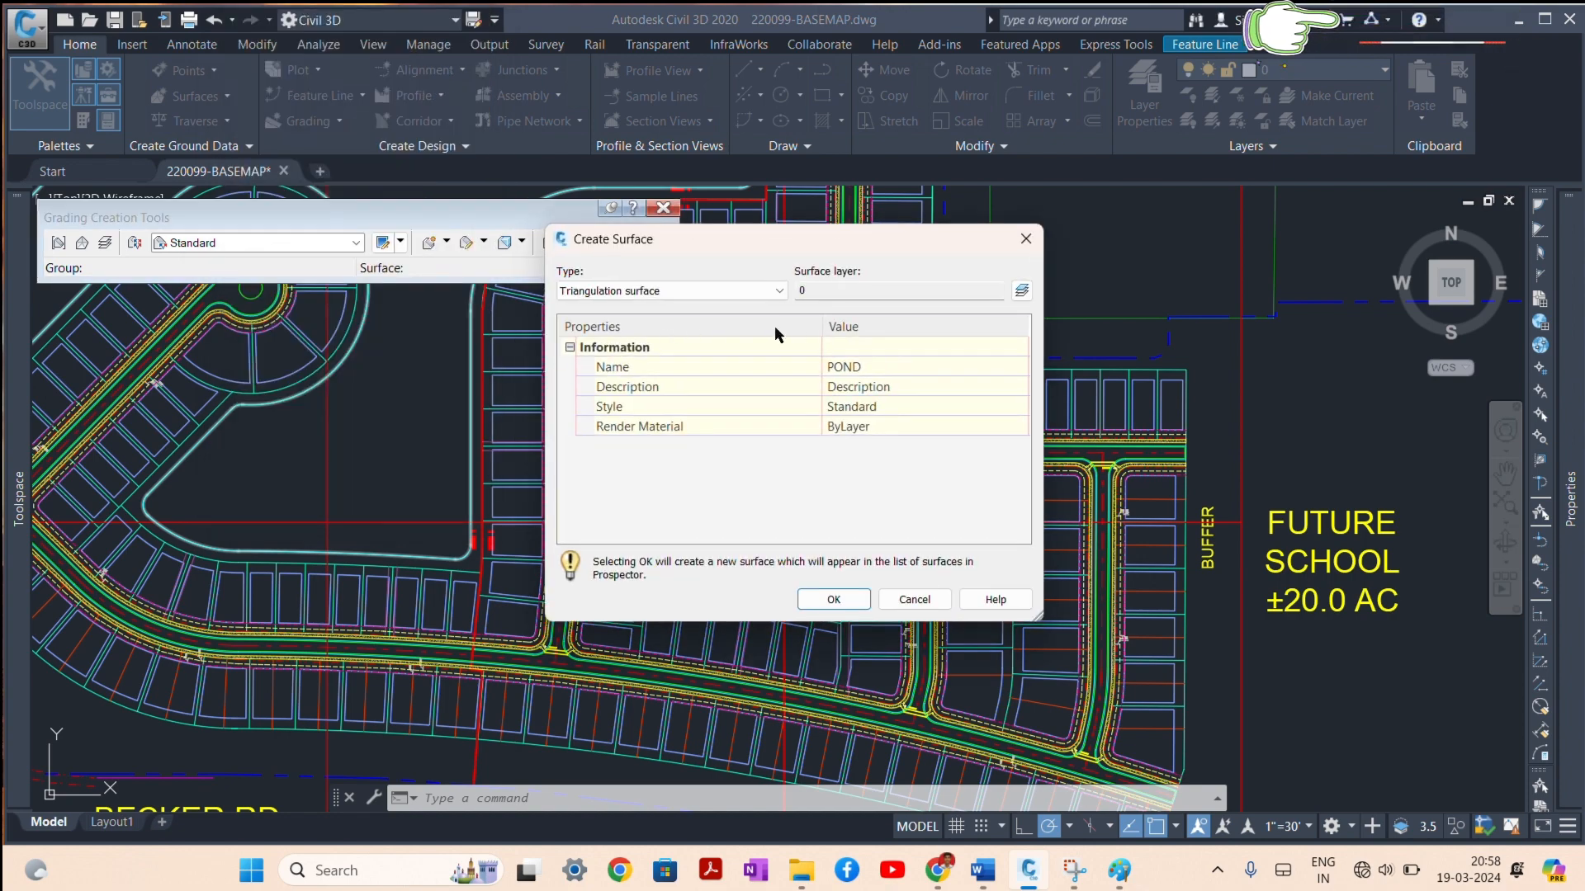
Step: Assign the Pond layer to the POND triangulation surface and create the surface
{"action": "left_click", "coordinate": [1021, 290]}
{"action": "left_click", "coordinate": [902, 382]}
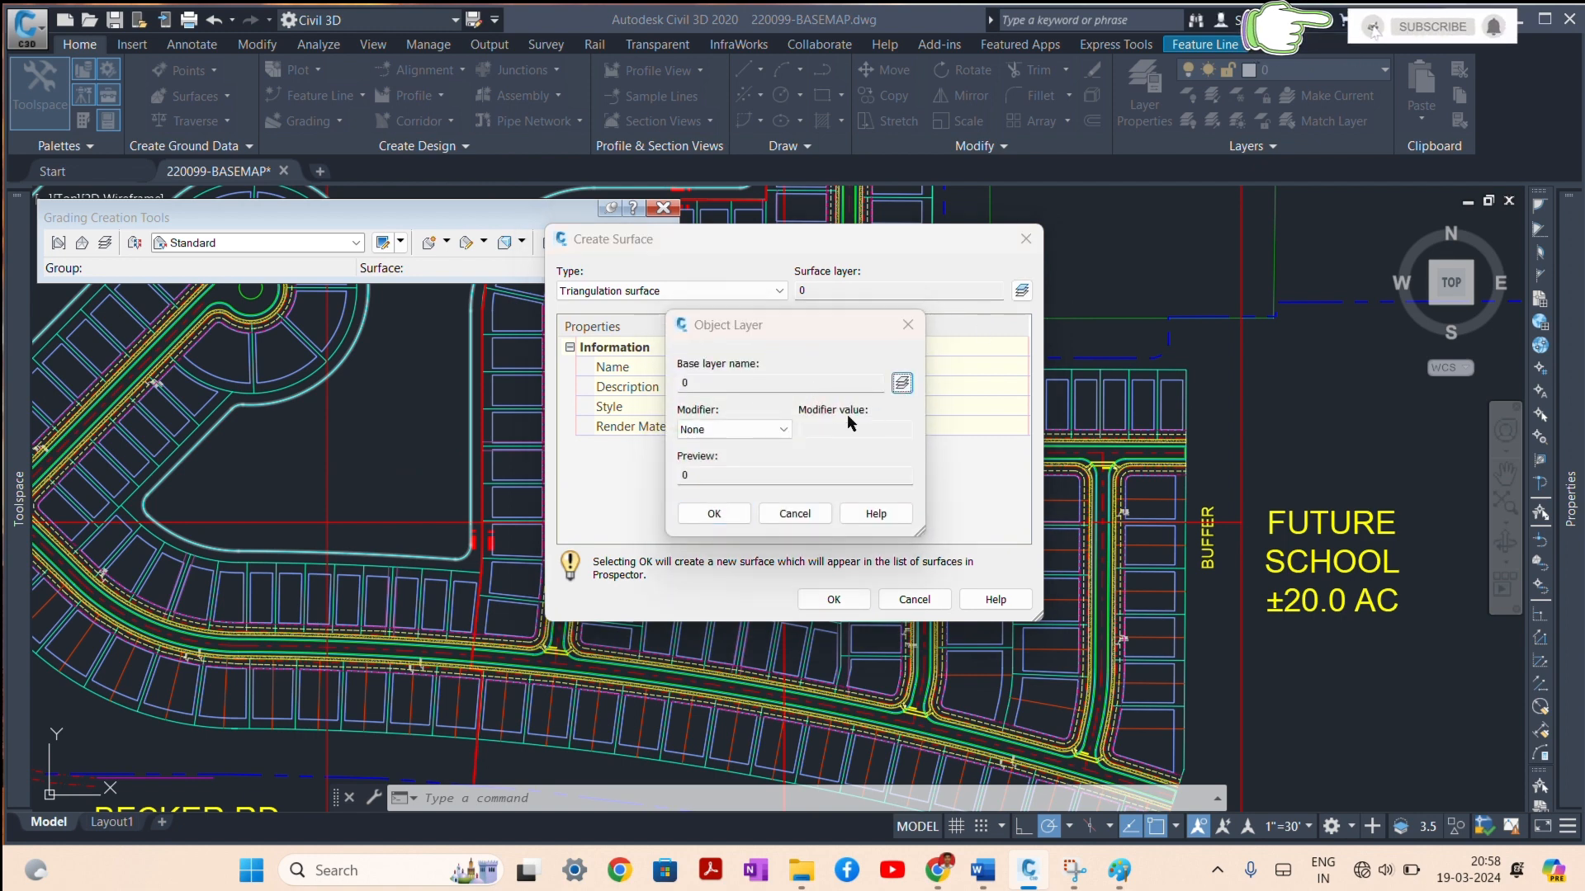
{"action": "scroll", "coordinate": [525, 546], "scroll_direction": "down", "scroll_amount": 2}
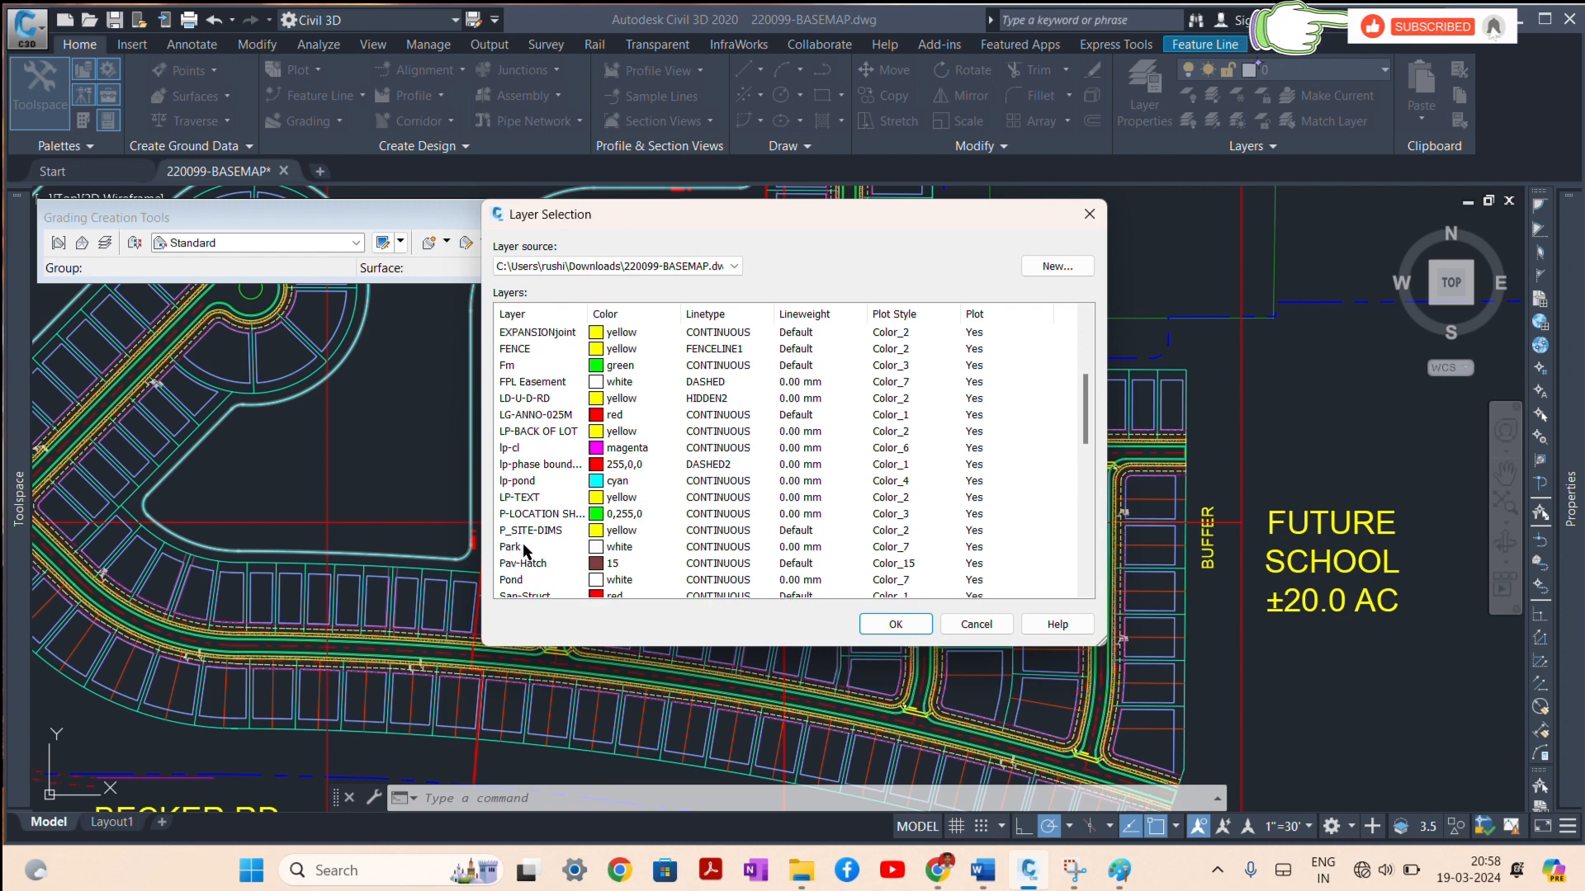
{"action": "left_click", "coordinate": [520, 530]}
{"action": "left_click", "coordinate": [876, 625]}
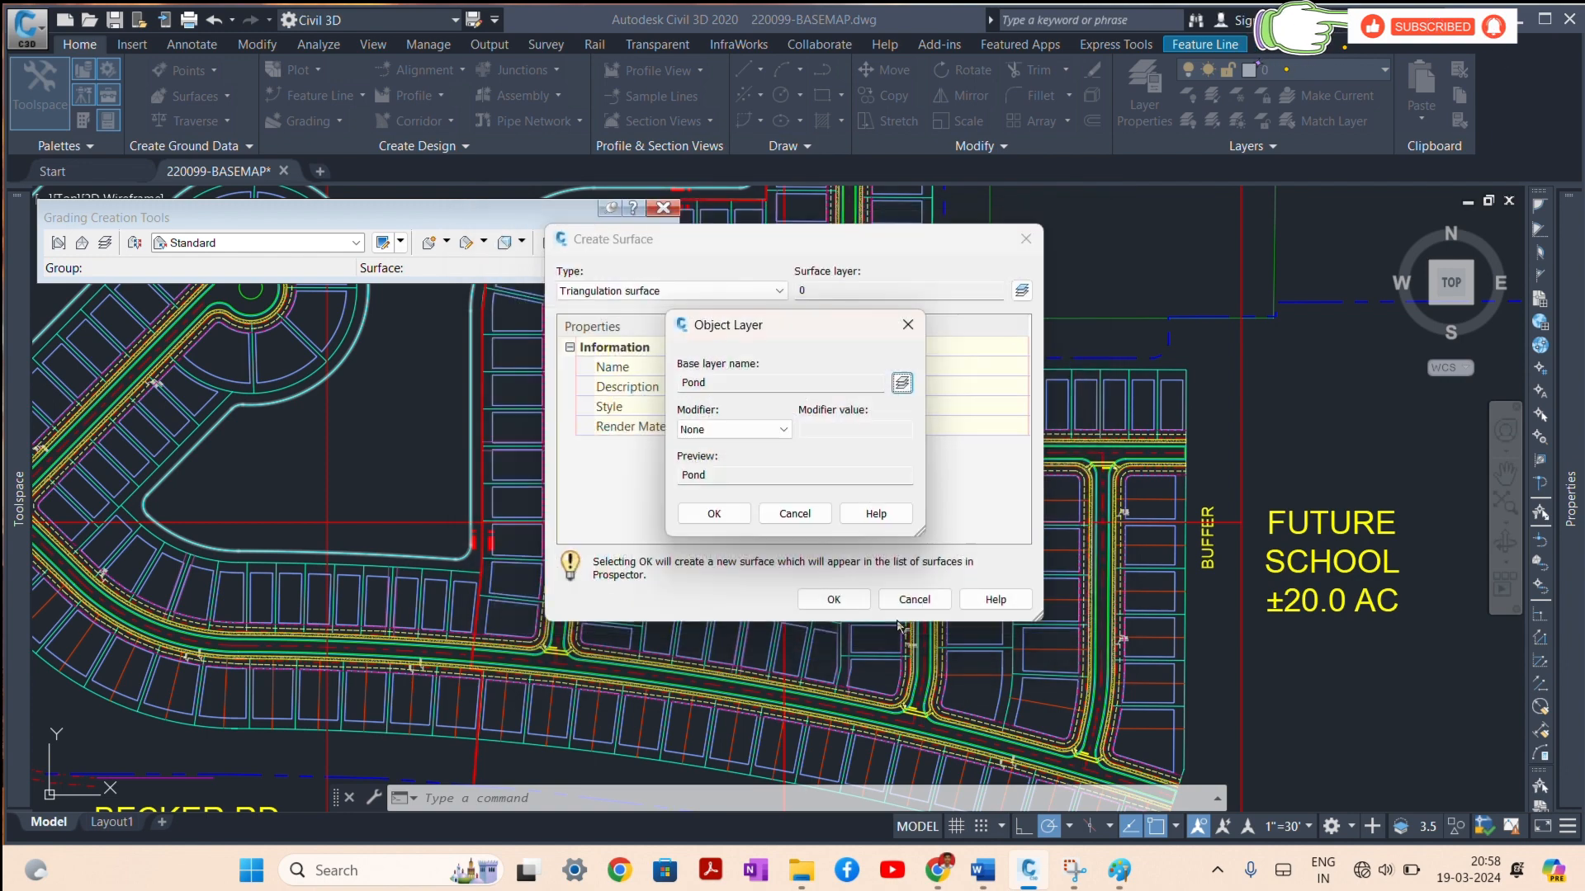
{"action": "left_click", "coordinate": [718, 511]}
{"action": "left_click", "coordinate": [832, 600]}
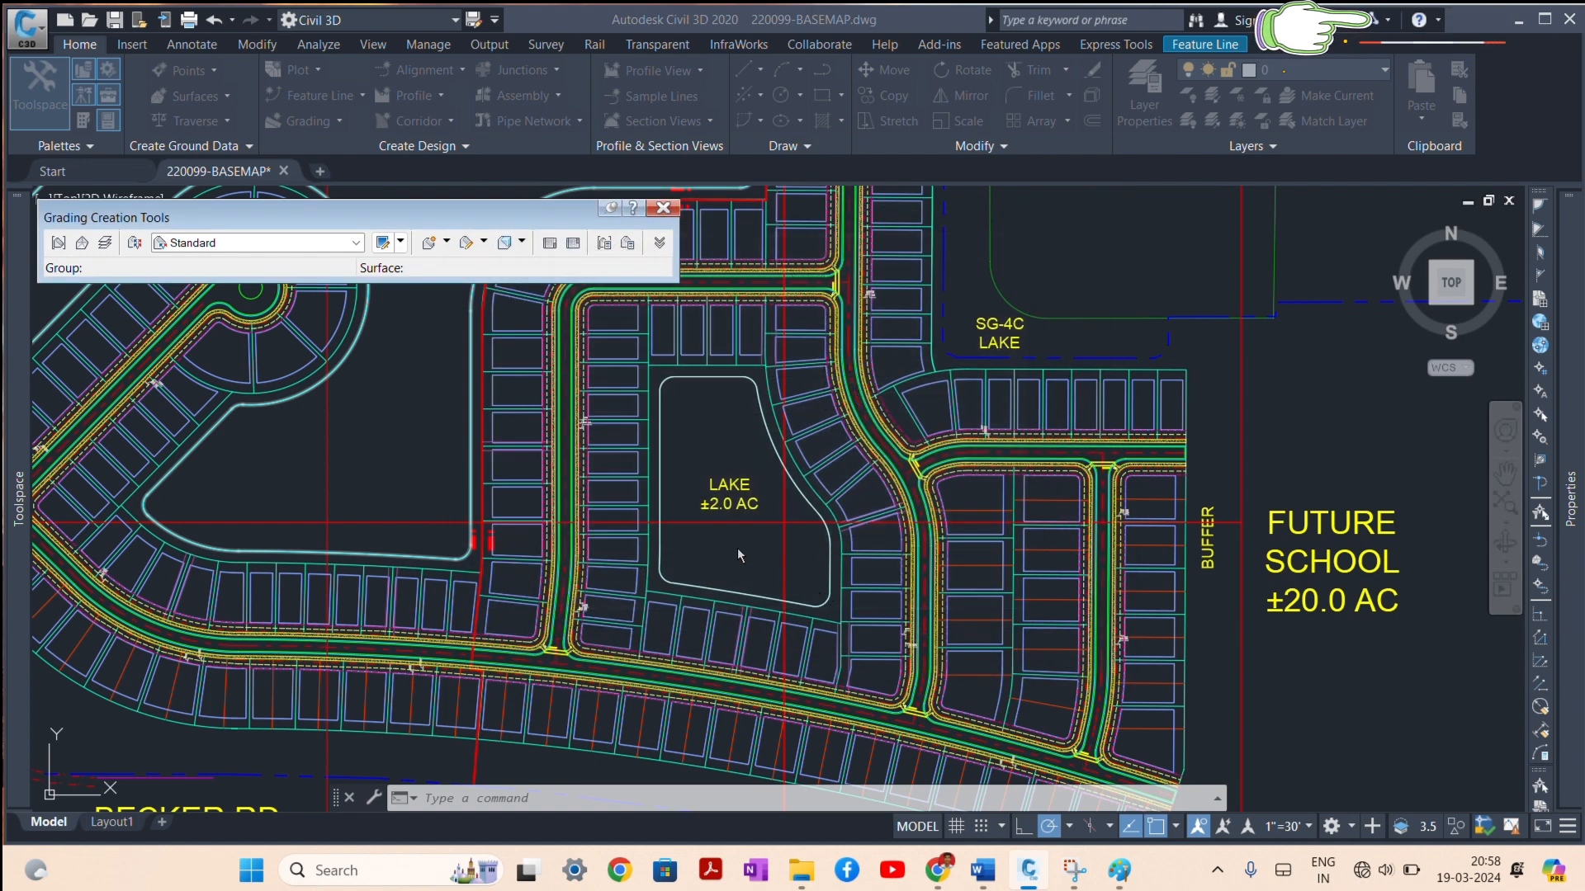
Step: Set EG as the target surface for the POND grading group
{"action": "left_click", "coordinate": [83, 244]}
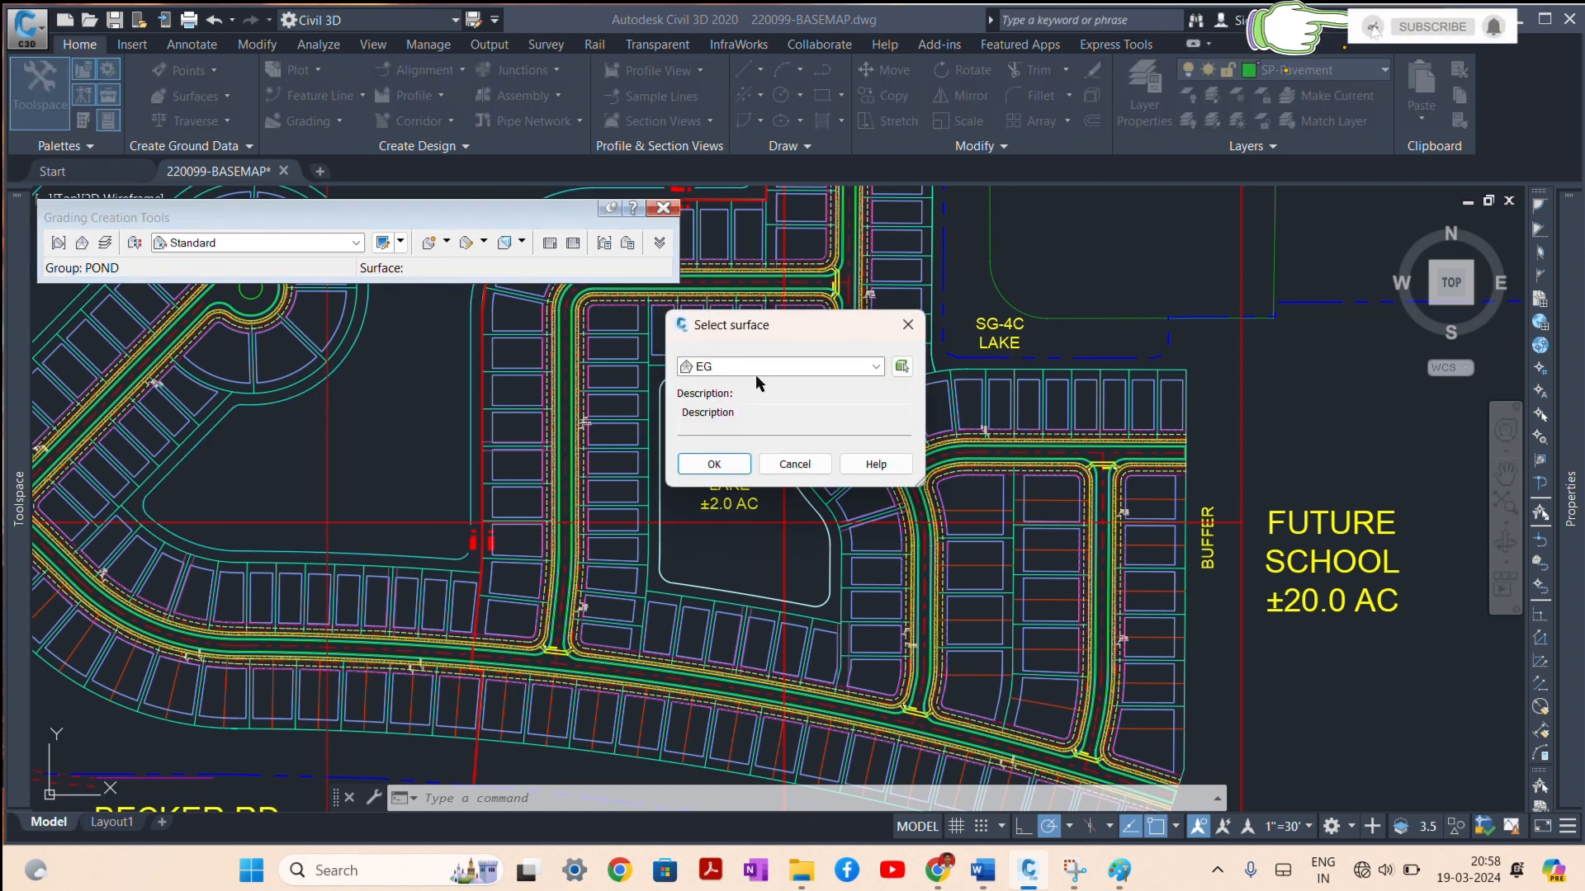
{"action": "left_click", "coordinate": [758, 369]}
{"action": "left_click", "coordinate": [761, 363]}
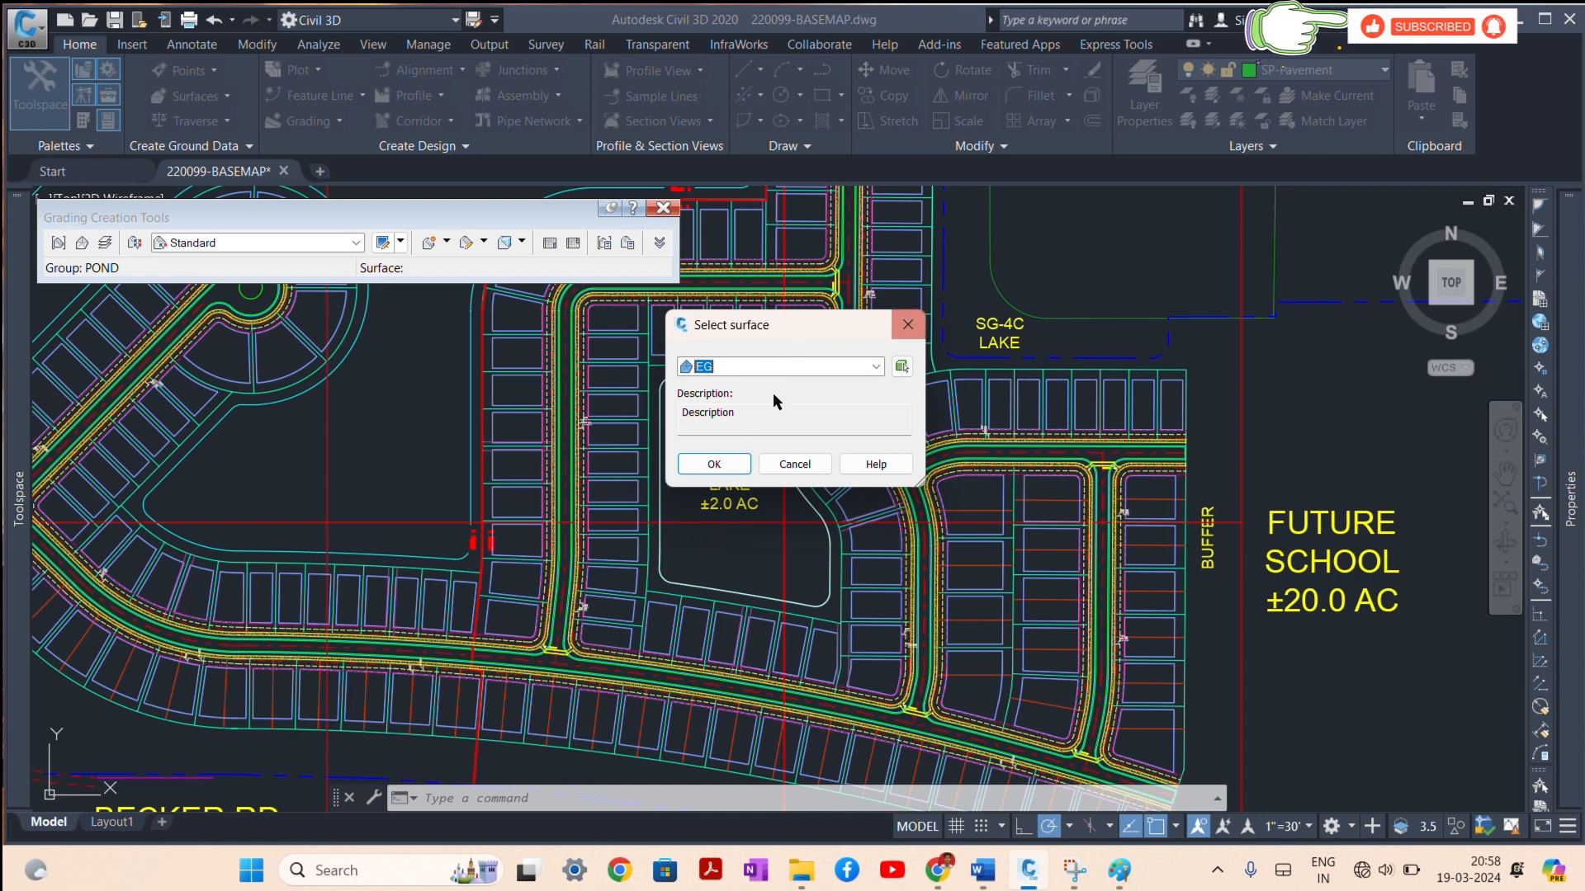
{"action": "left_click", "coordinate": [715, 465]}
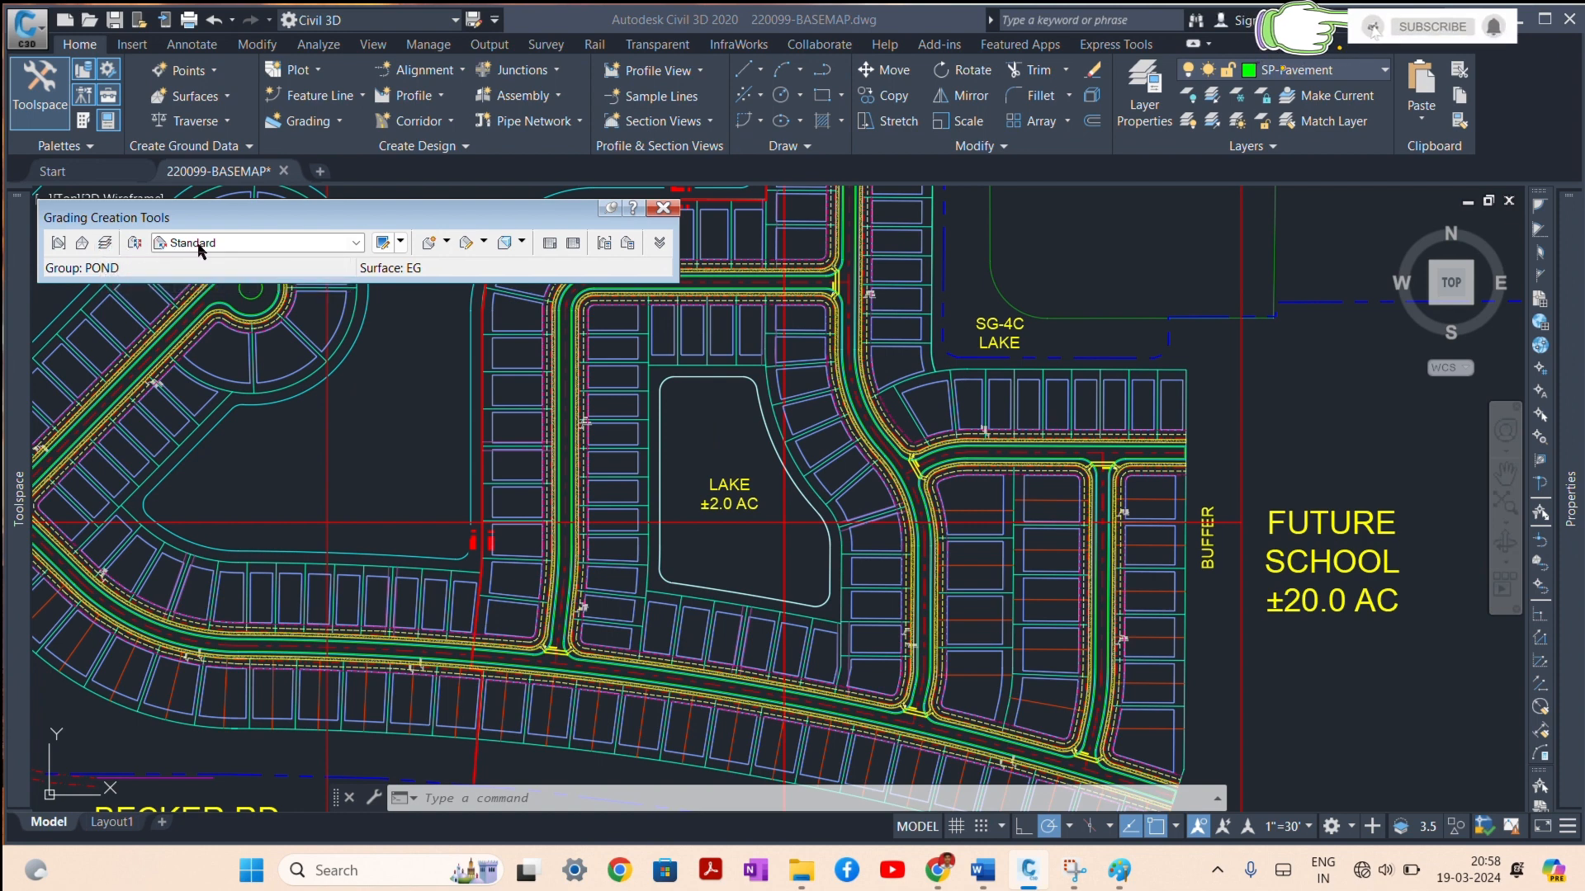
{"action": "left_click", "coordinate": [326, 243]}
{"action": "left_click", "coordinate": [325, 261]}
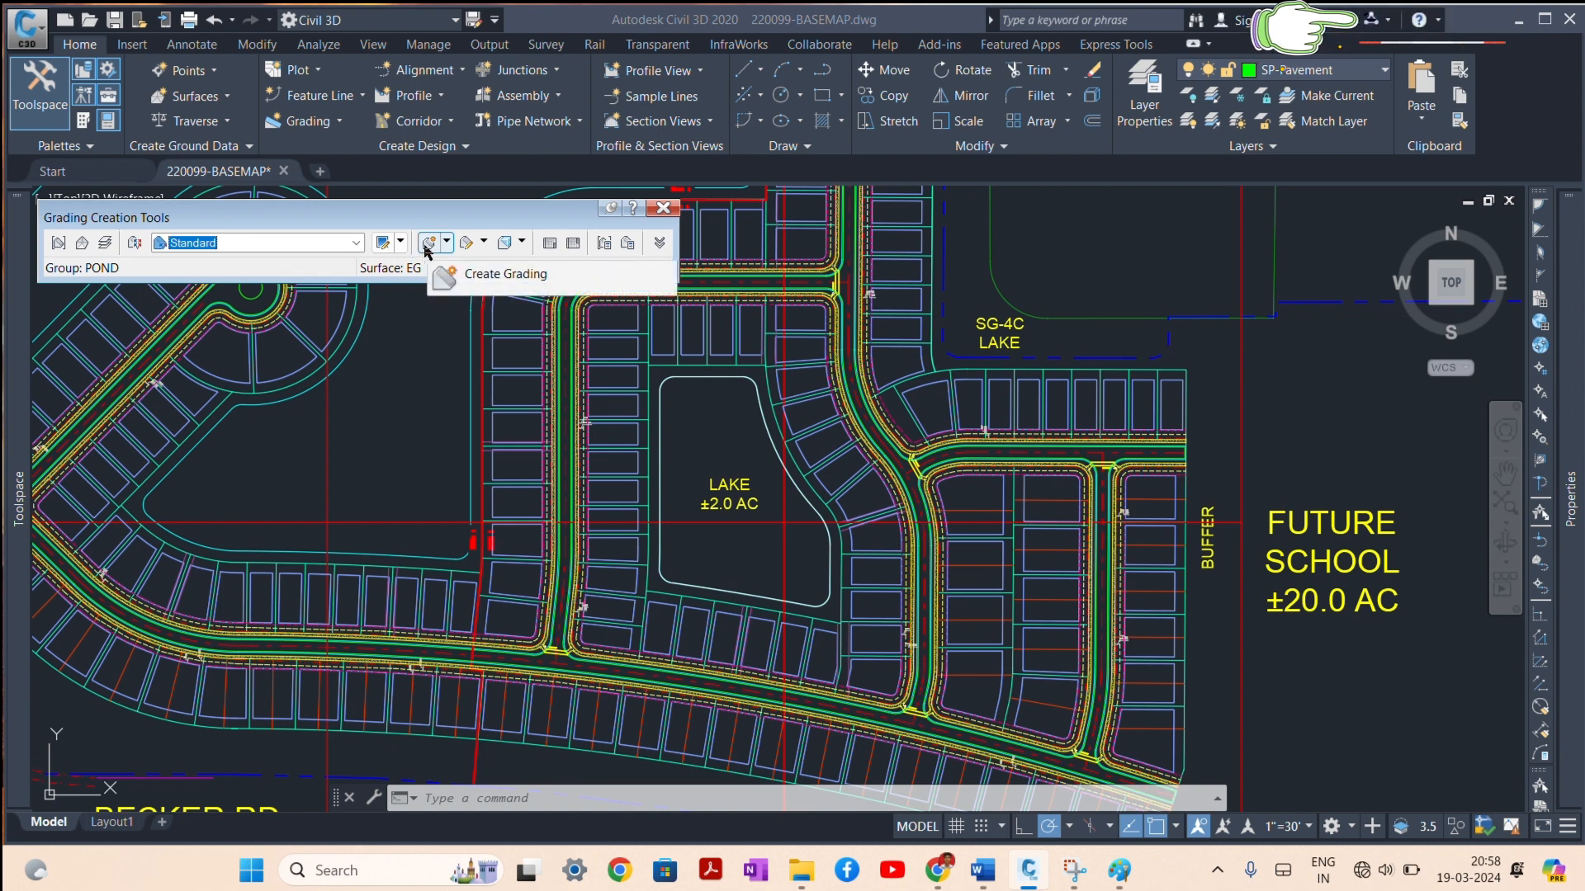
{"action": "left_click", "coordinate": [382, 242]}
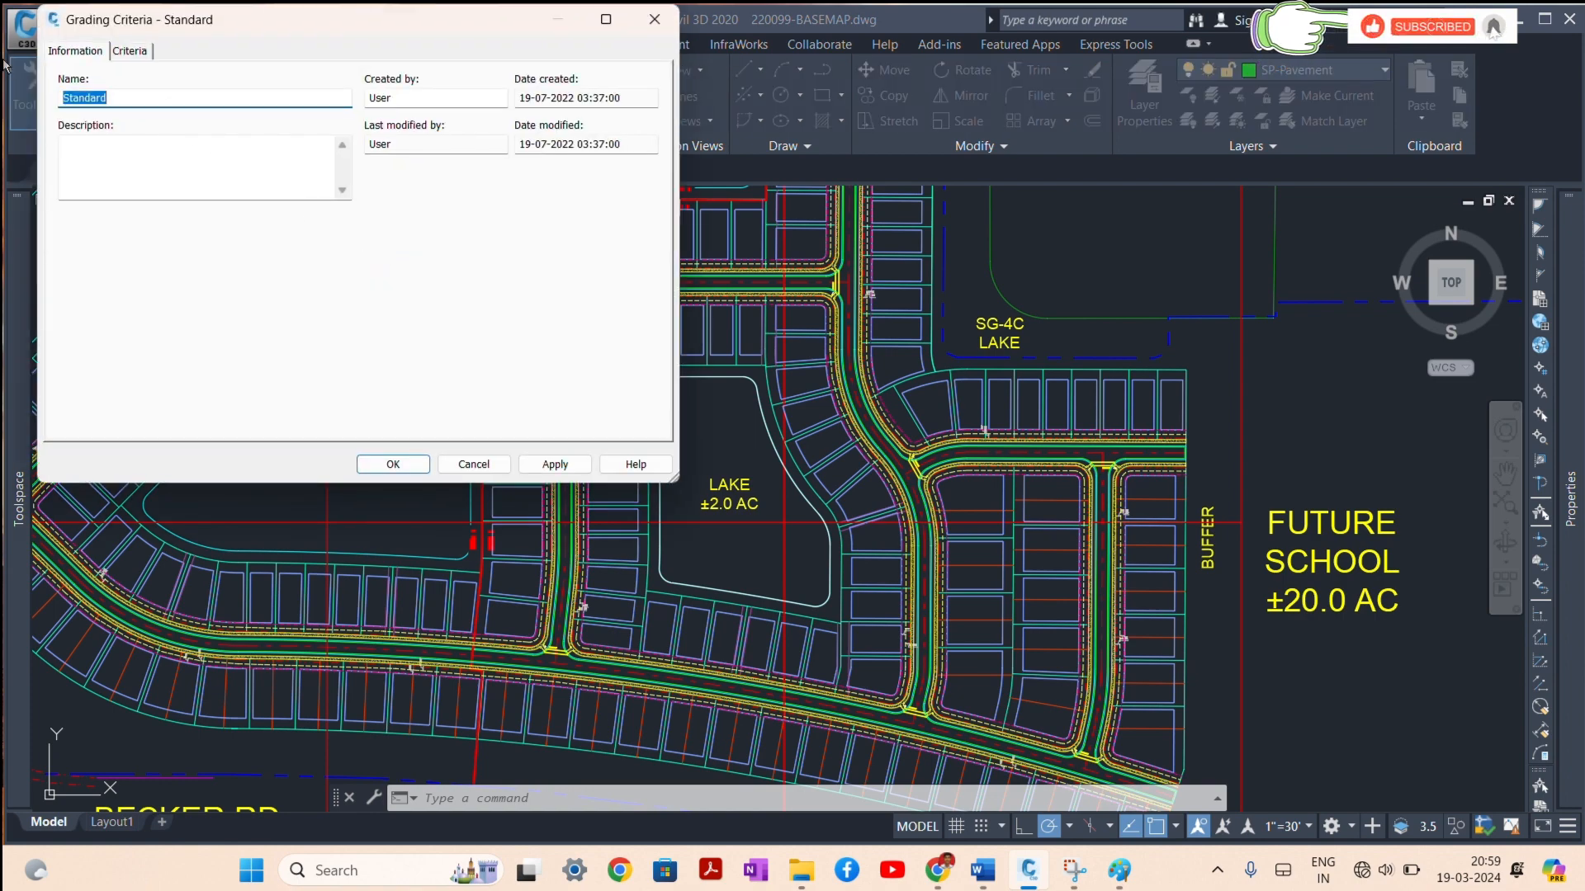
{"action": "left_click", "coordinate": [654, 19]}
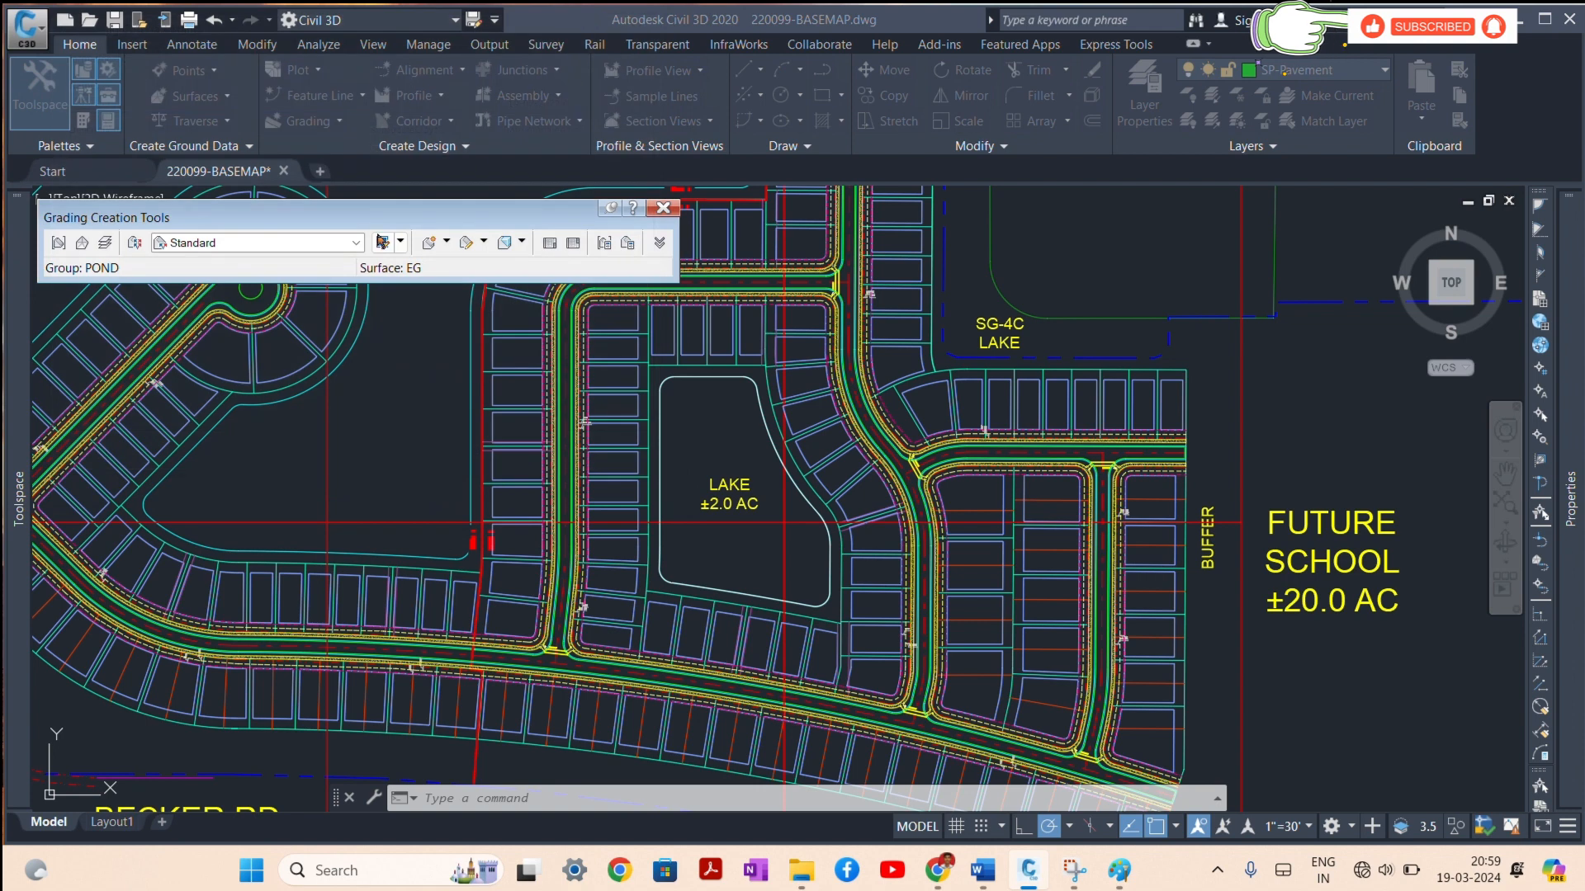
Step: Copy the Standard grading criteria as SURFACE and set its grading target to Surface
{"action": "left_click", "coordinate": [400, 248]}
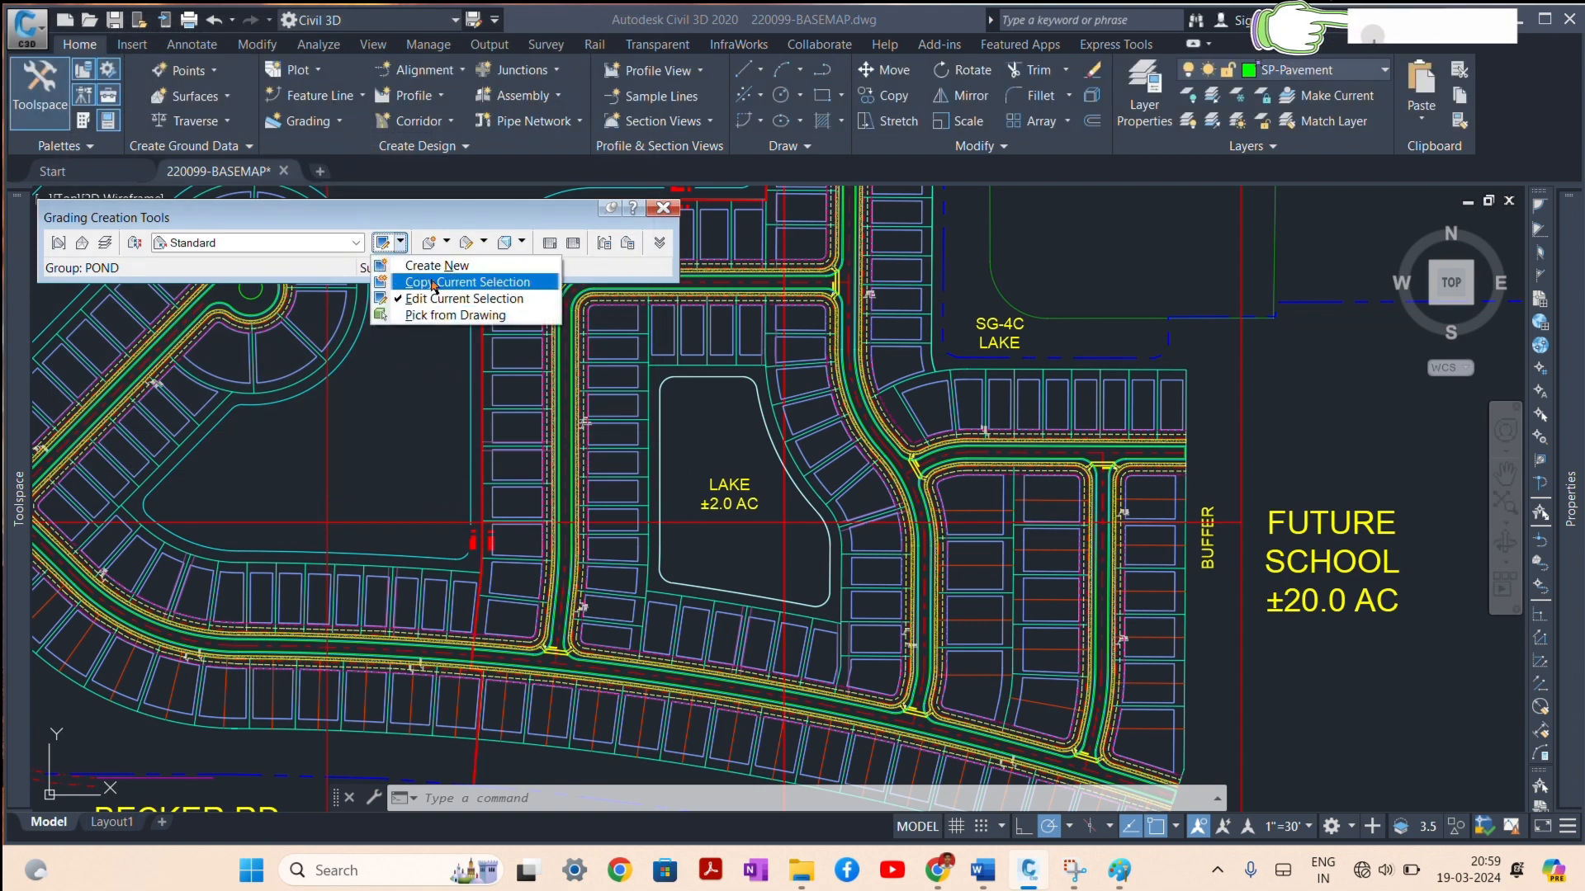
{"action": "left_click", "coordinate": [433, 284]}
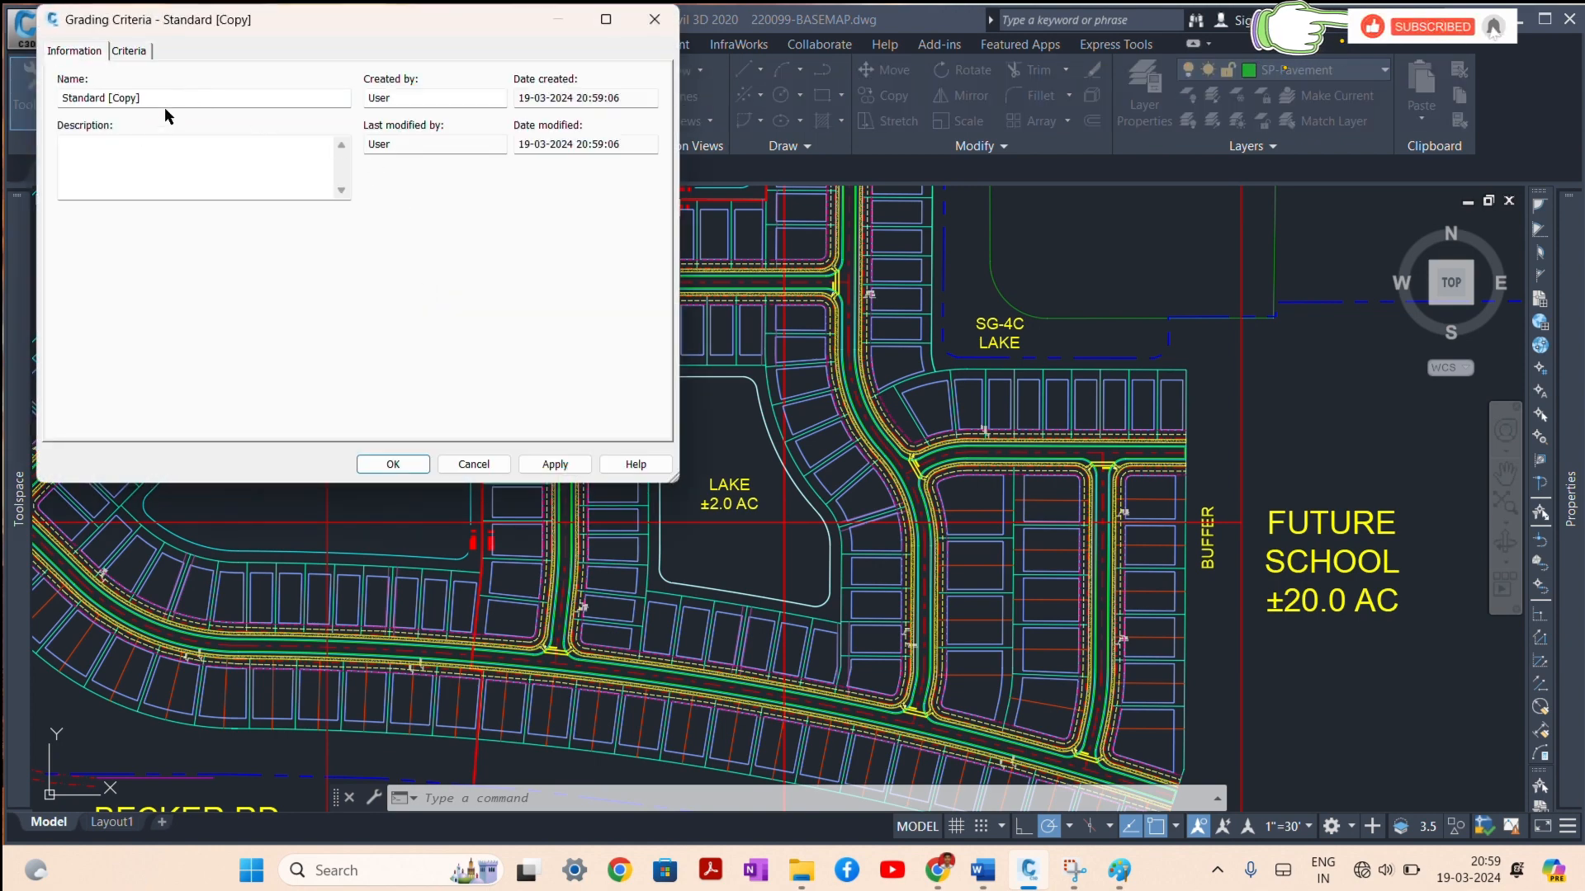
{"action": "left_click_drag", "start_coordinate": [157, 97], "coordinate": [35, 98]}
{"action": "type", "text": "SURFACE"}
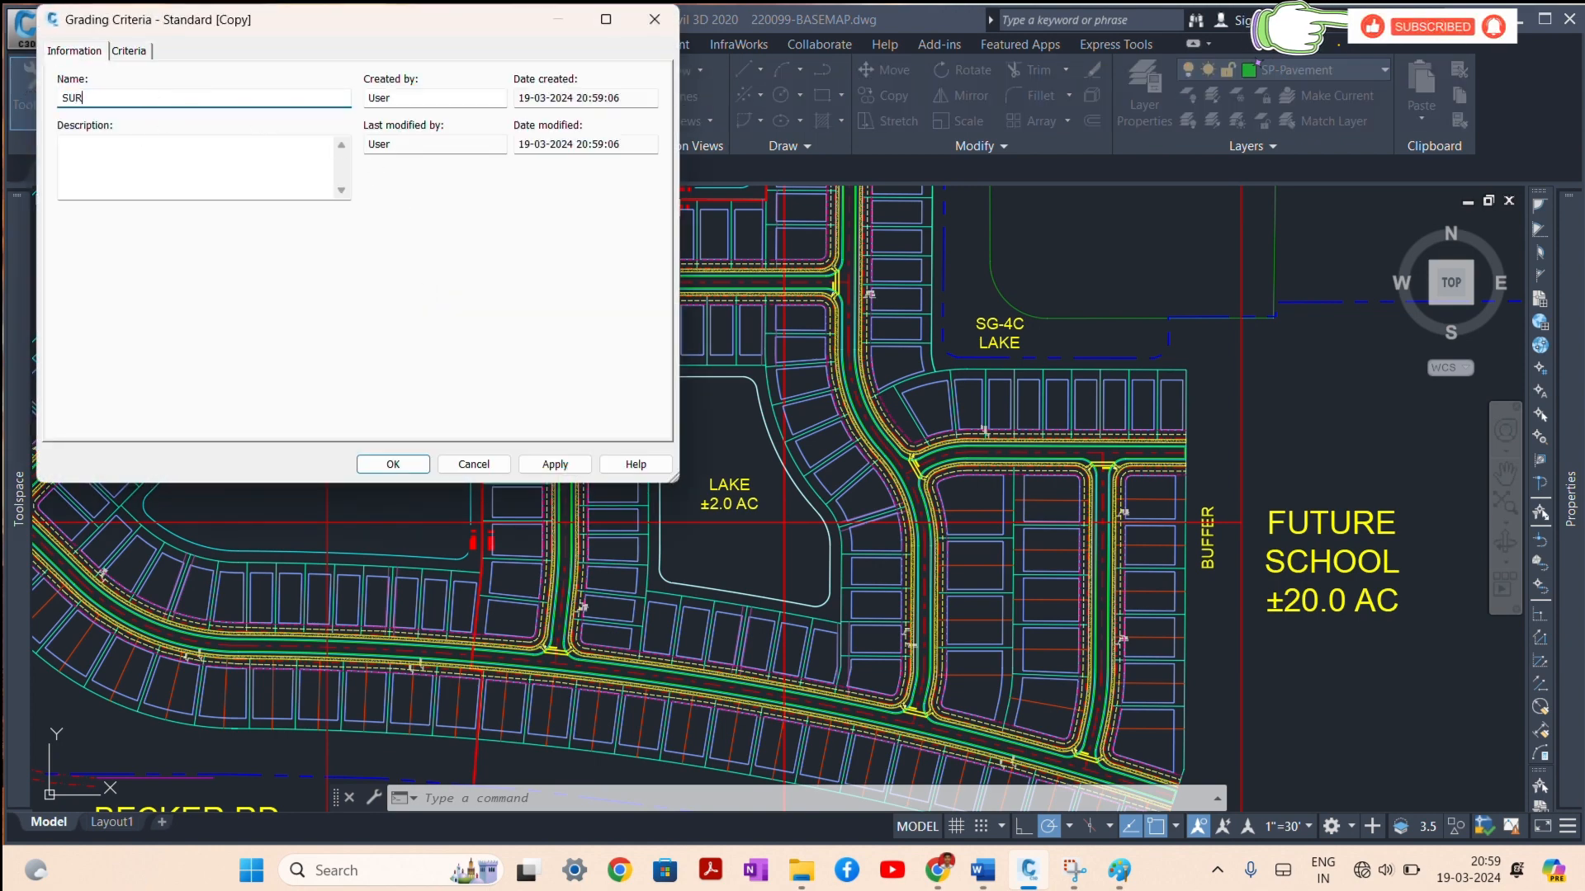
{"action": "left_click", "coordinate": [130, 53]}
{"action": "left_click", "coordinate": [358, 127]}
{"action": "left_click", "coordinate": [373, 128]}
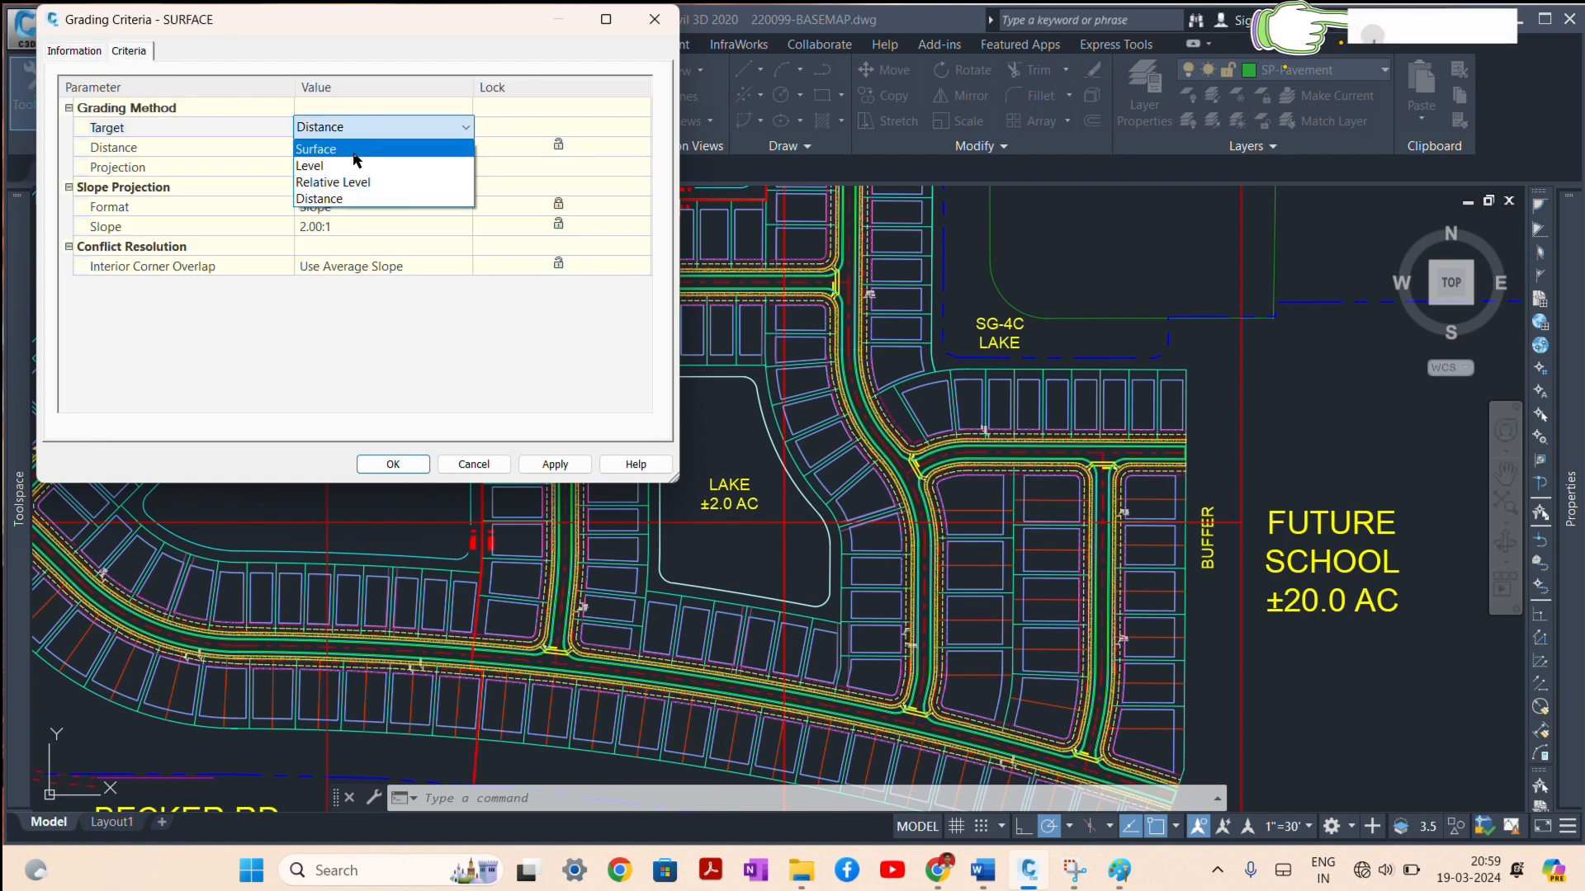
{"action": "left_click", "coordinate": [336, 151]}
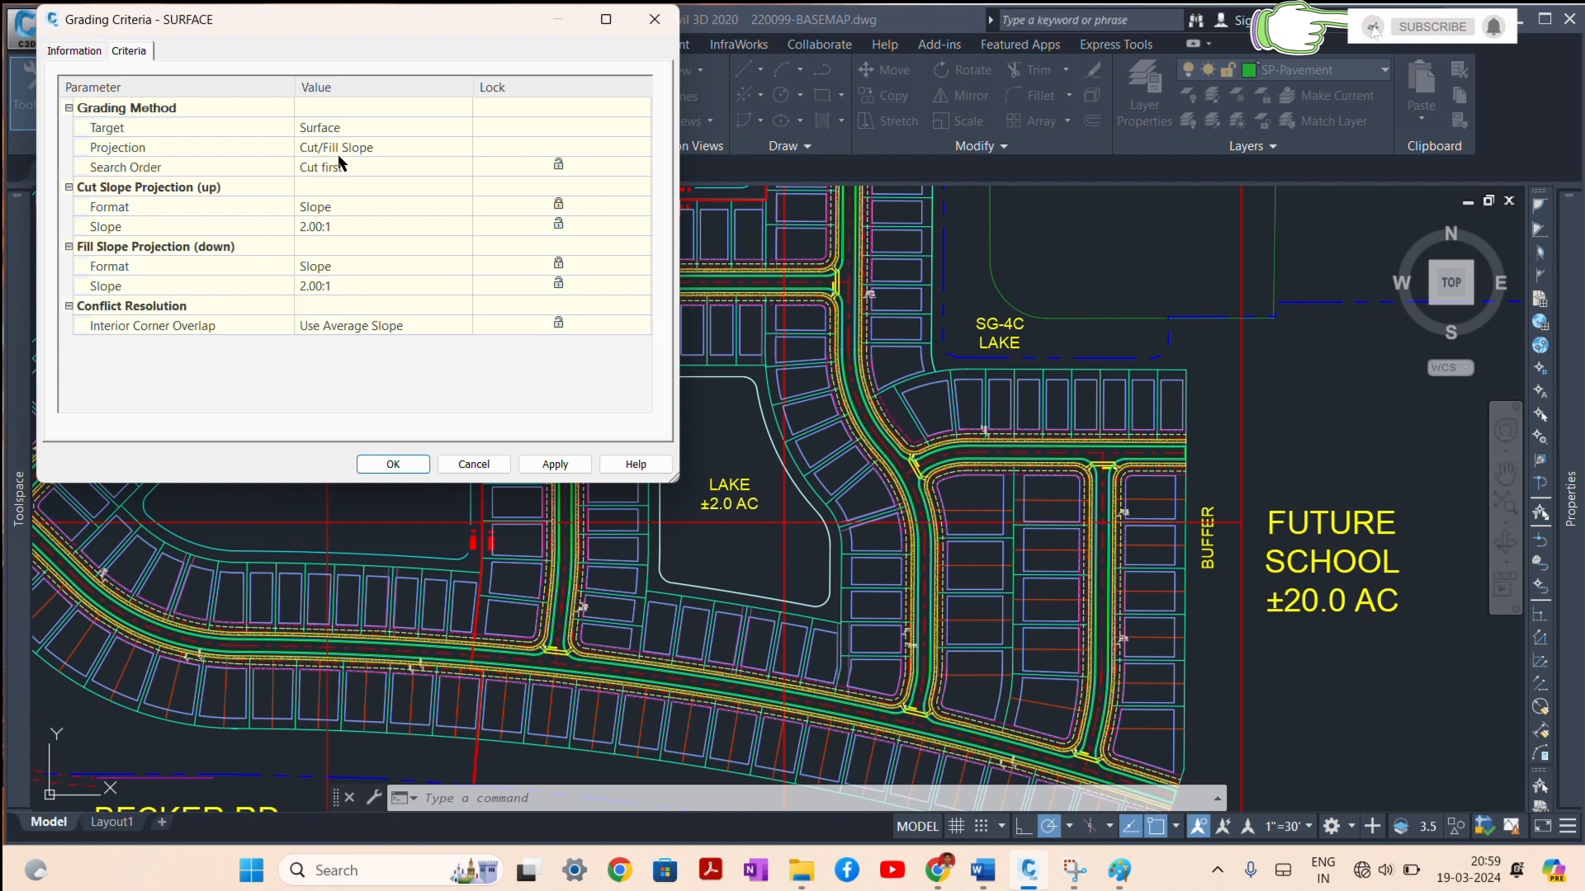
Step: Set both the cut and fill slopes of the SURFACE criteria to 3:1 and save the criteria
{"action": "left_click", "coordinate": [344, 225]}
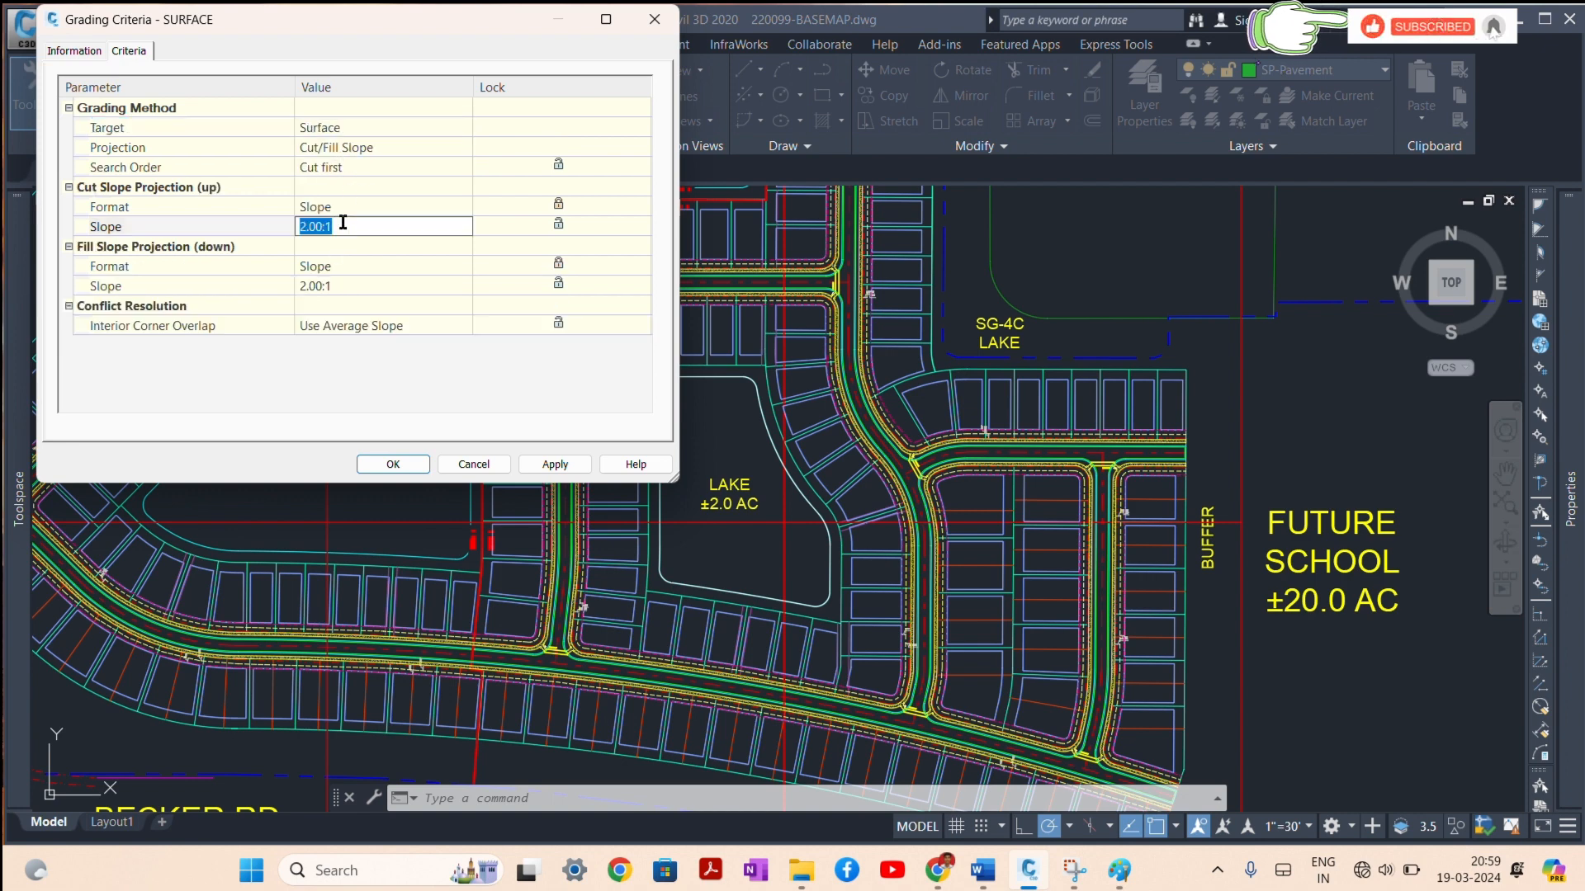
{"action": "type", "text": "3"}
{"action": "left_click", "coordinate": [342, 286]}
{"action": "type", "text": "3"}
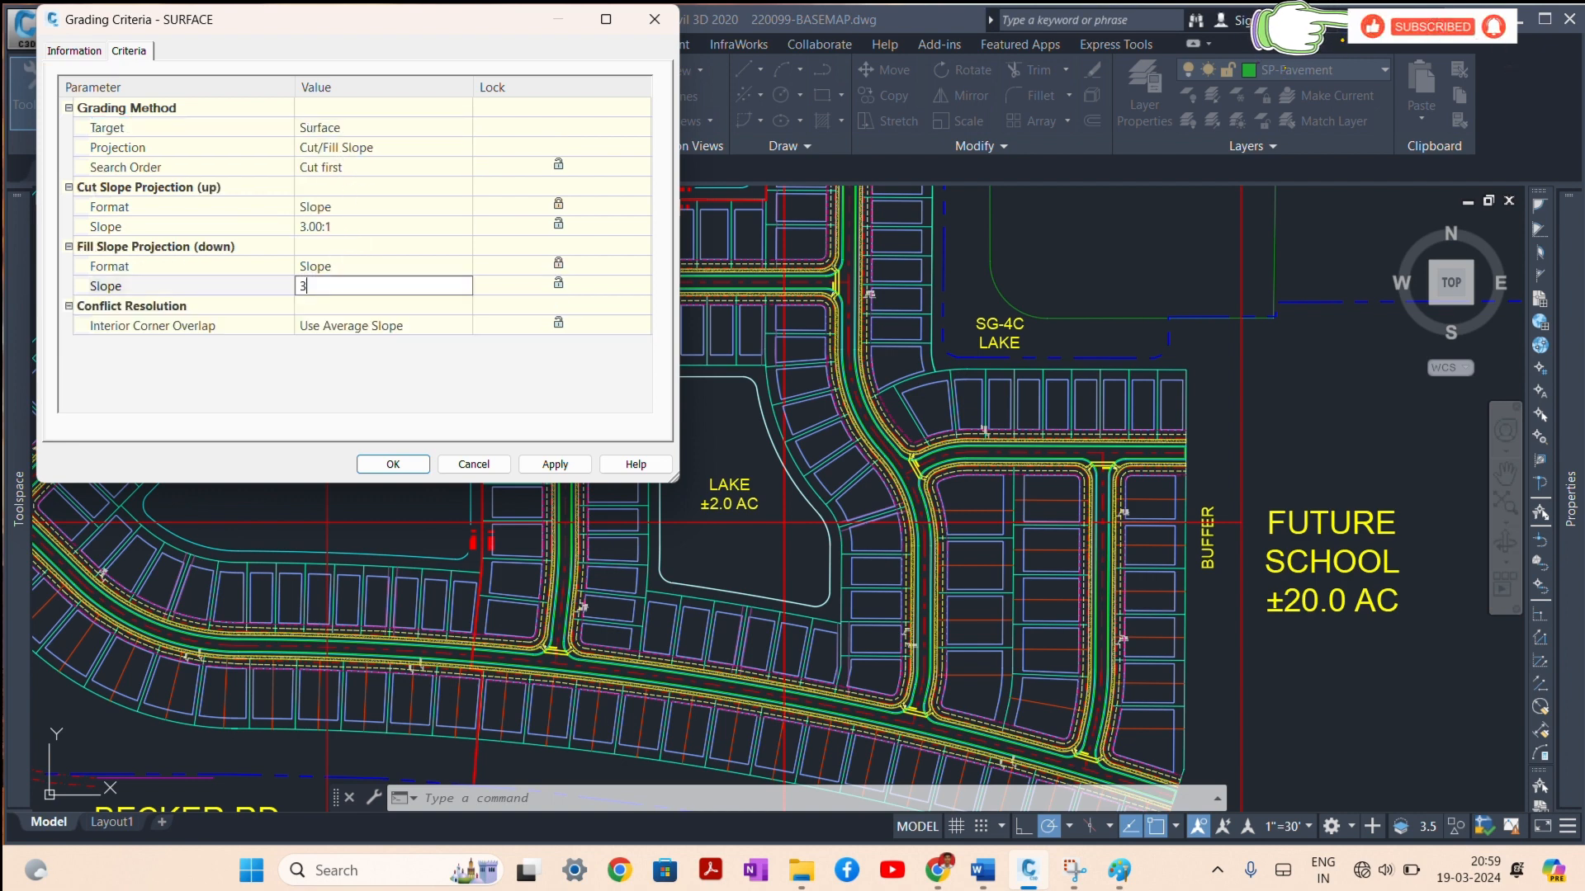
{"action": "left_click", "coordinate": [403, 463]}
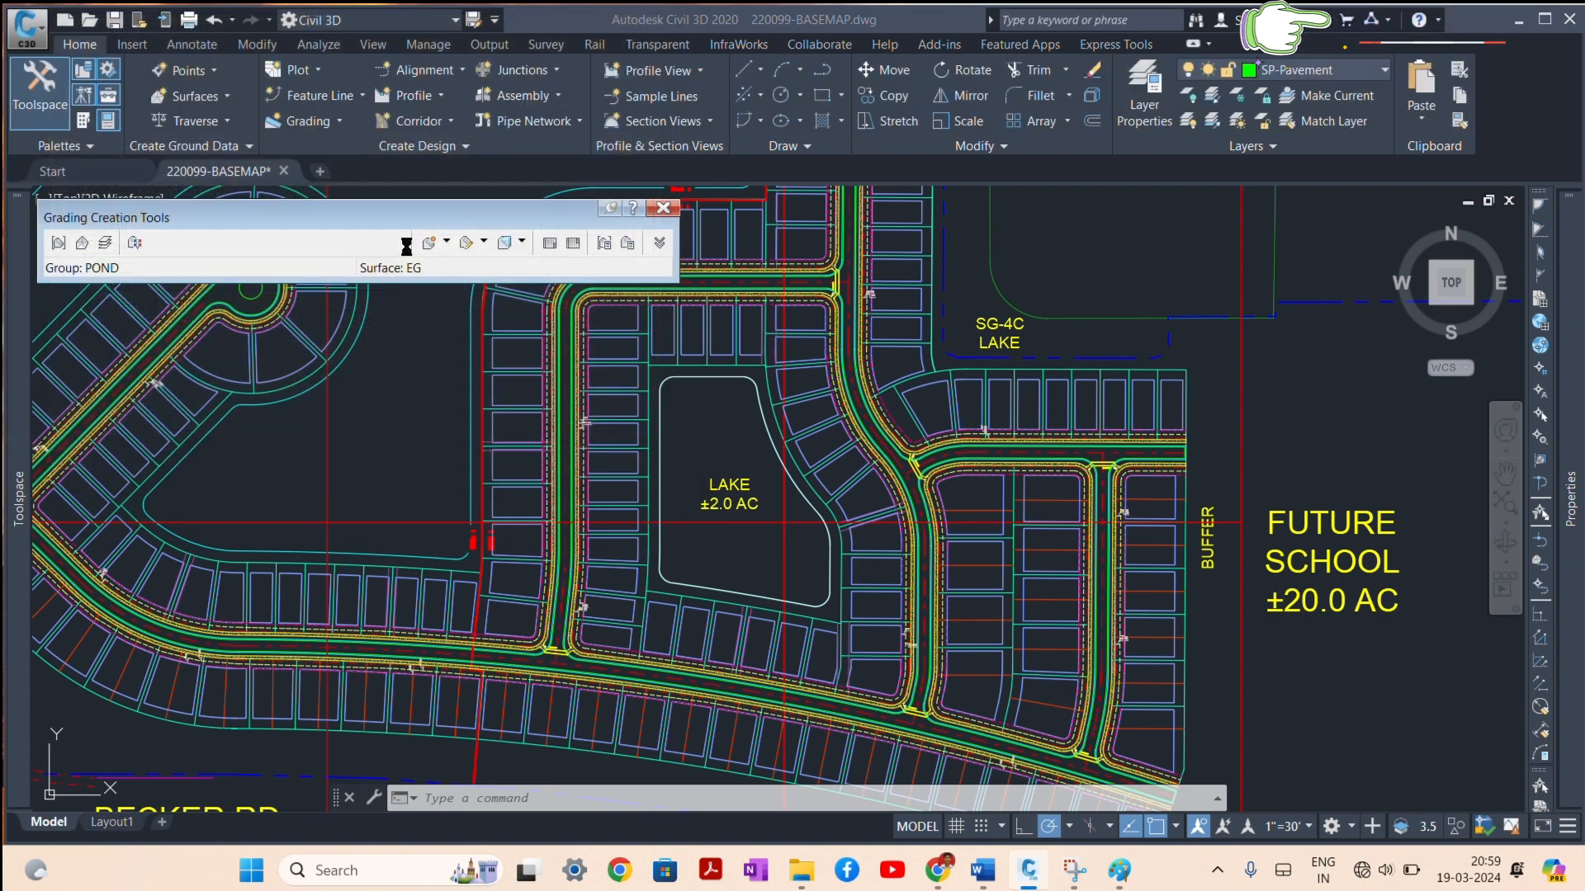
Step: Copy the SURFACE grading criteria and name the copy DISTANCE
{"action": "left_click", "coordinate": [400, 242]}
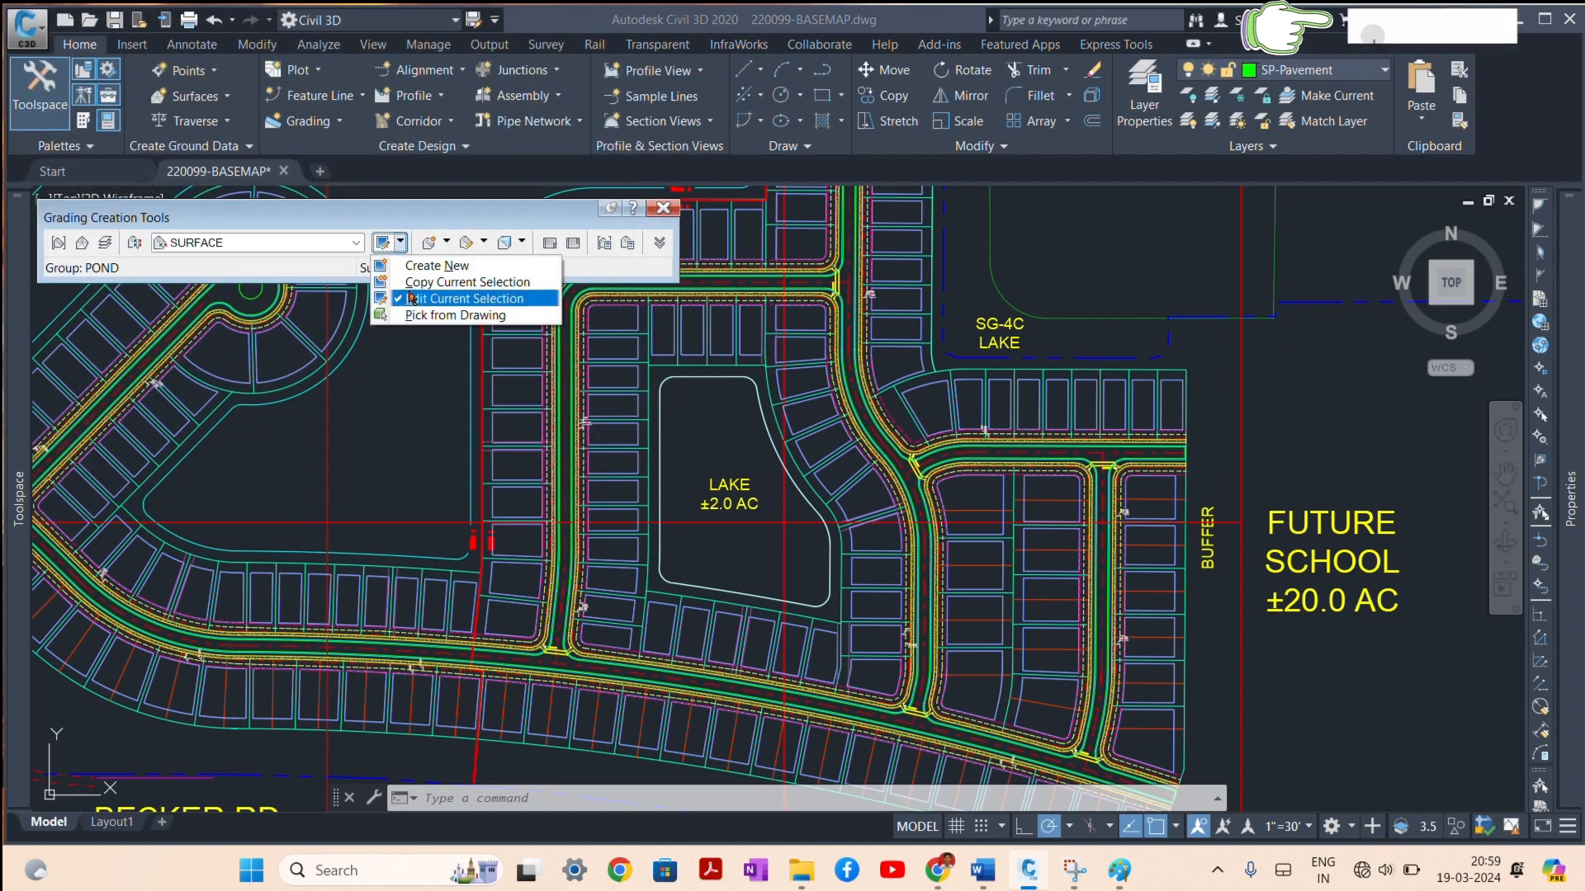
{"action": "left_click", "coordinate": [414, 281]}
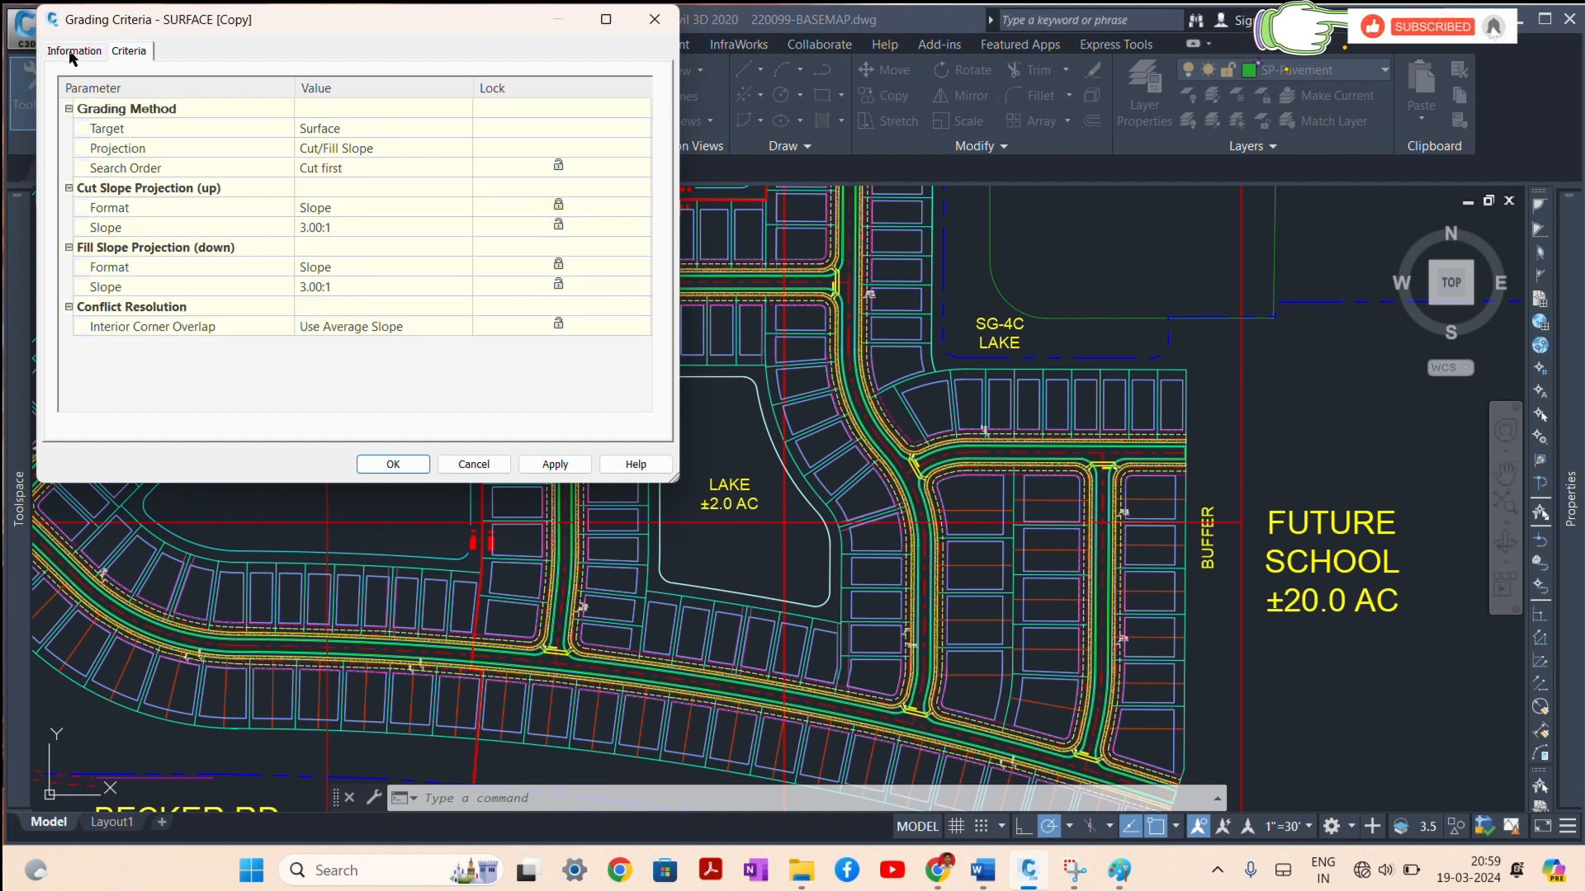
{"action": "left_click", "coordinate": [64, 52]}
{"action": "left_click_drag", "start_coordinate": [161, 101], "coordinate": [60, 98]}
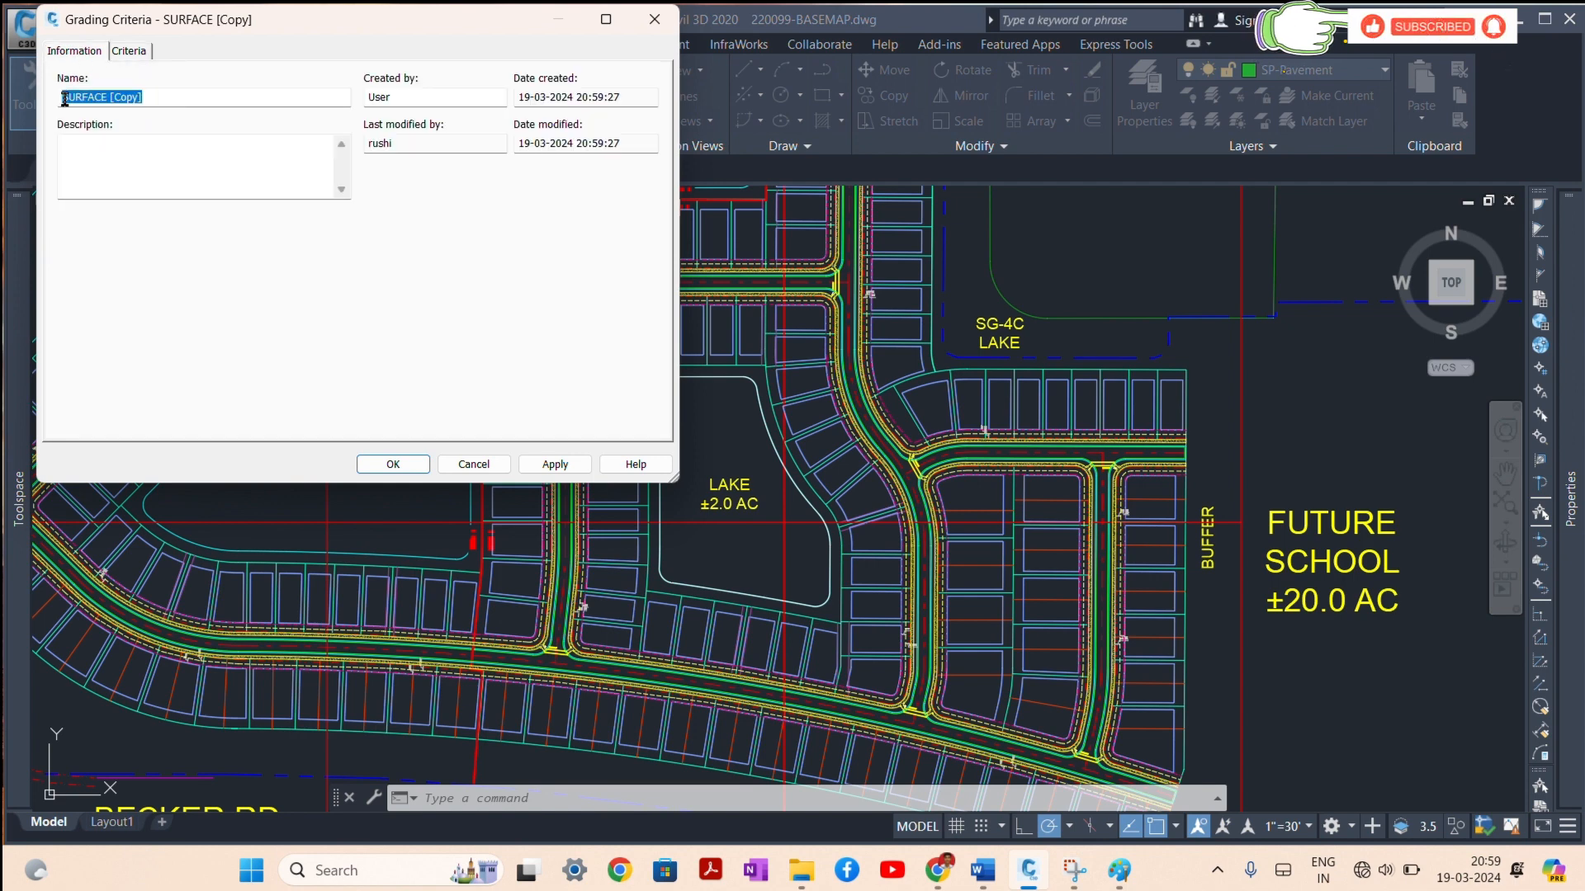
{"action": "type", "text": "S"}
{"action": "key", "text": "BackSpace"}
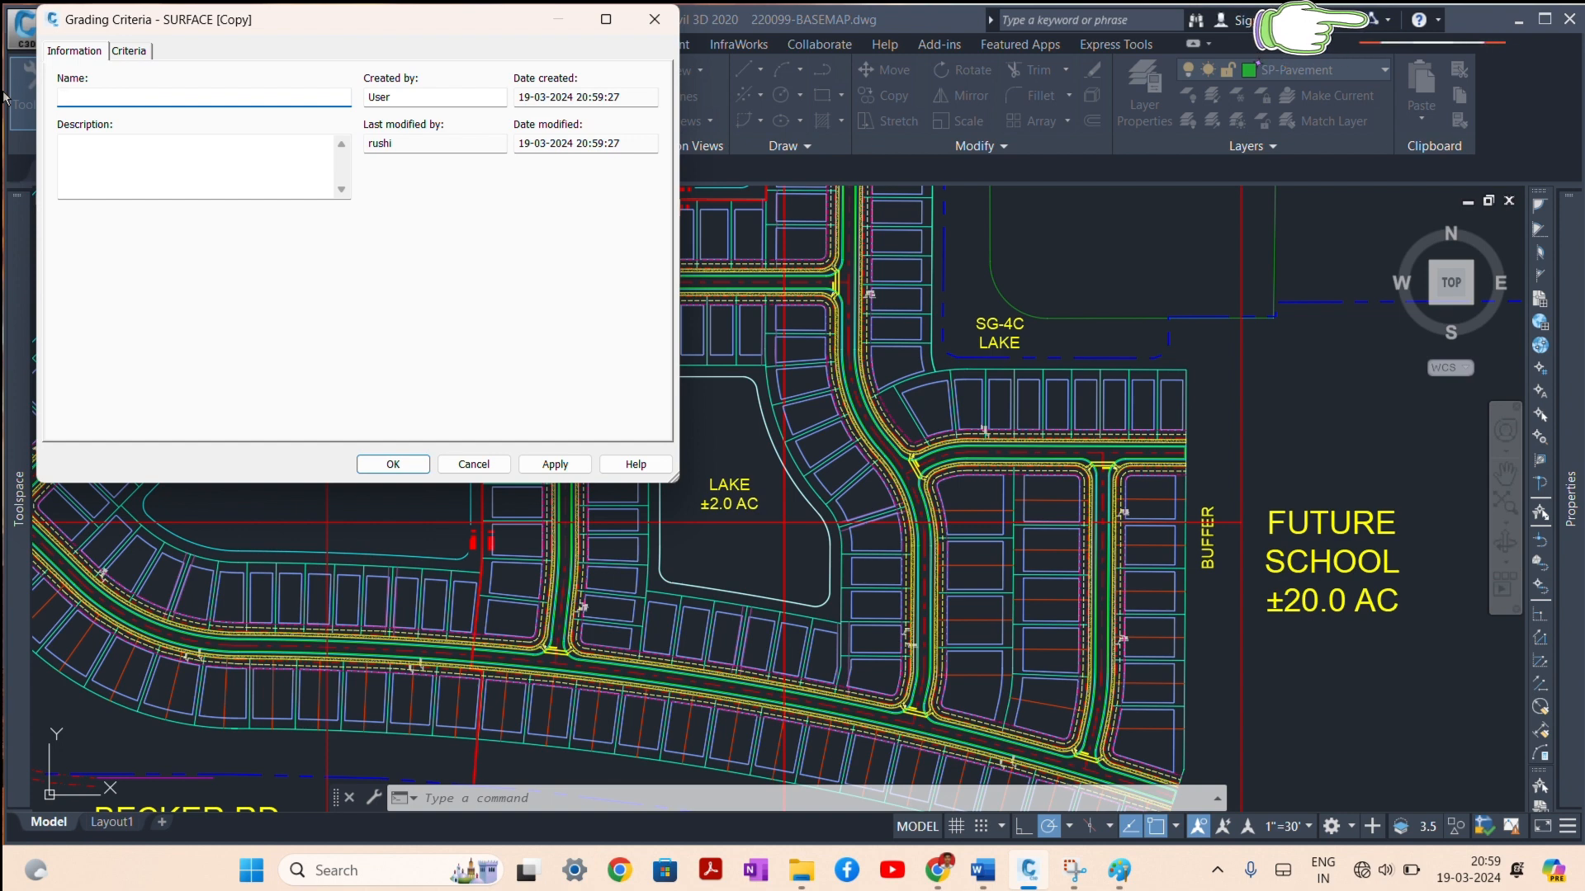
{"action": "type", "text": "DISTANCE"}
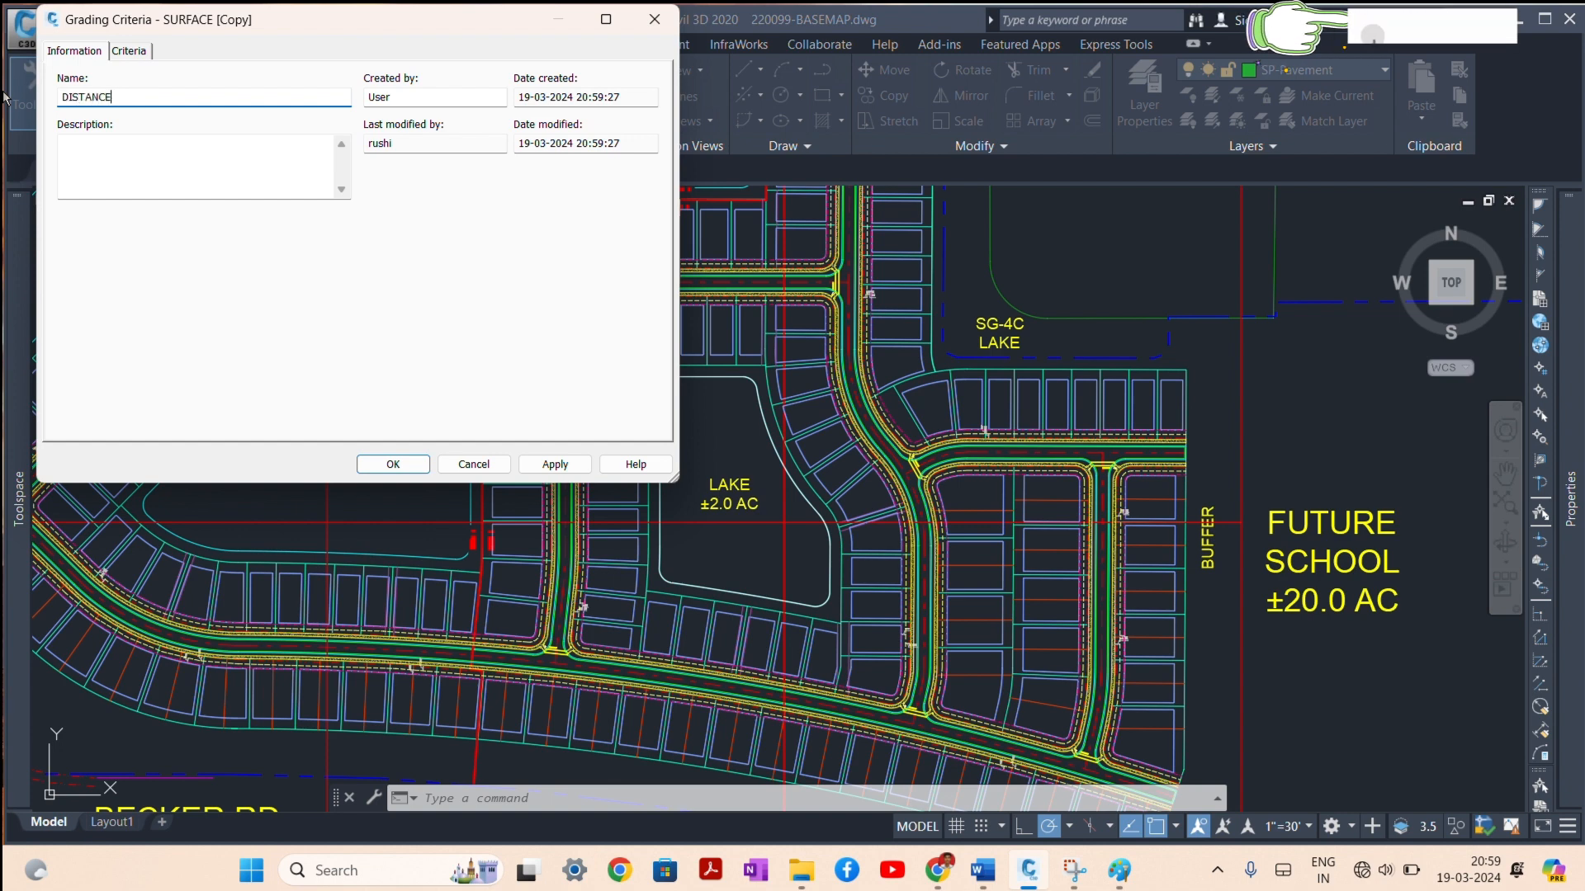
Step: Set the grading target of the DISTANCE criteria to Distance
{"action": "left_click", "coordinate": [132, 50]}
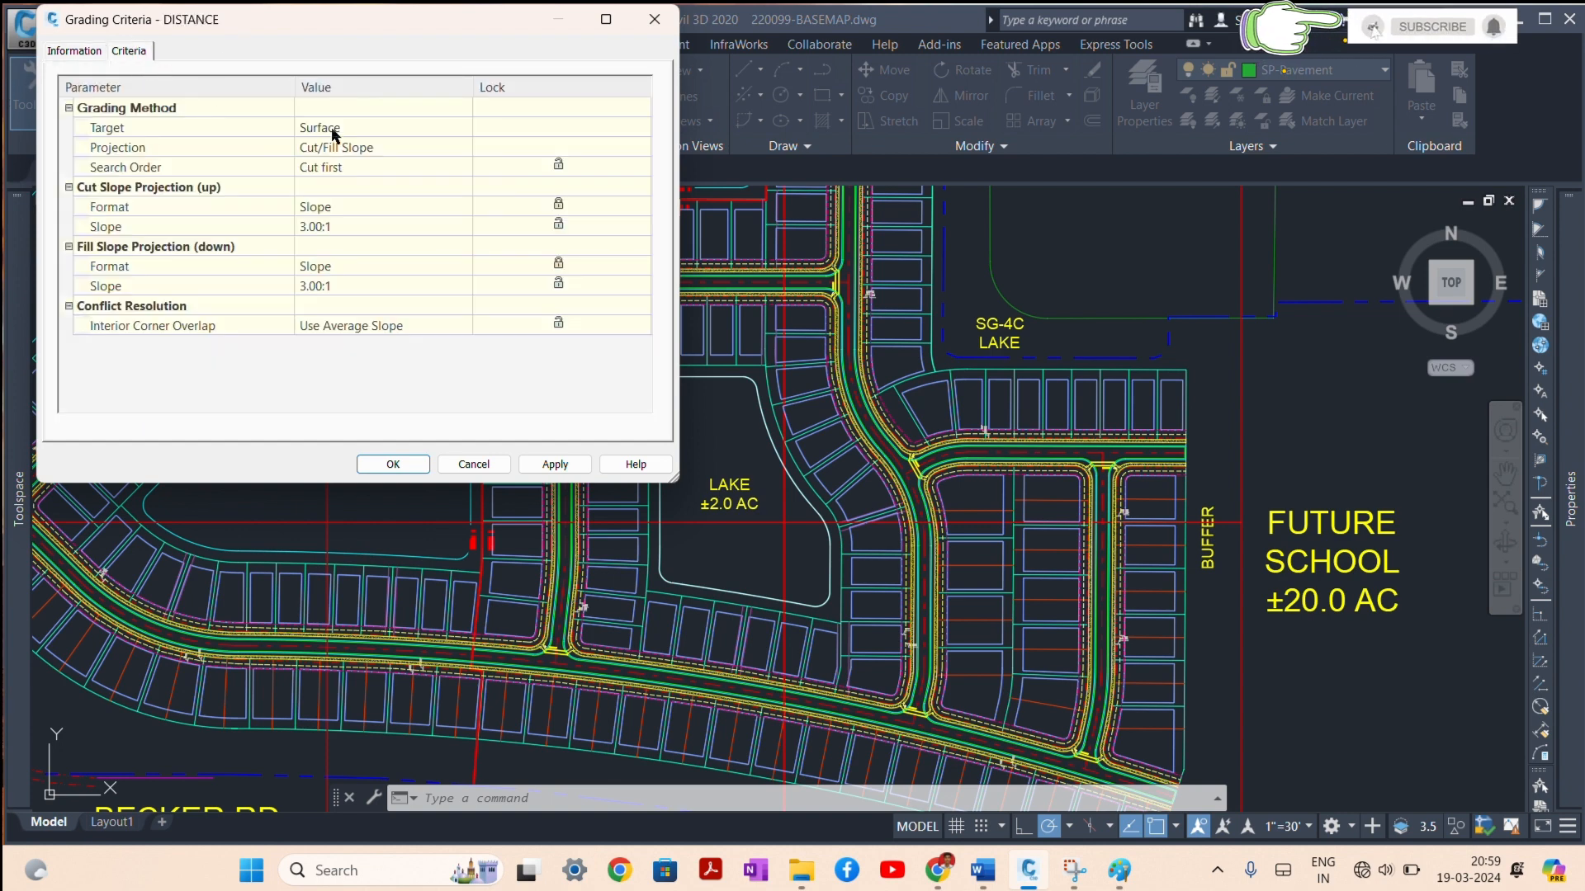
{"action": "left_click", "coordinate": [349, 123]}
{"action": "left_click", "coordinate": [348, 124]}
{"action": "left_click", "coordinate": [336, 199]}
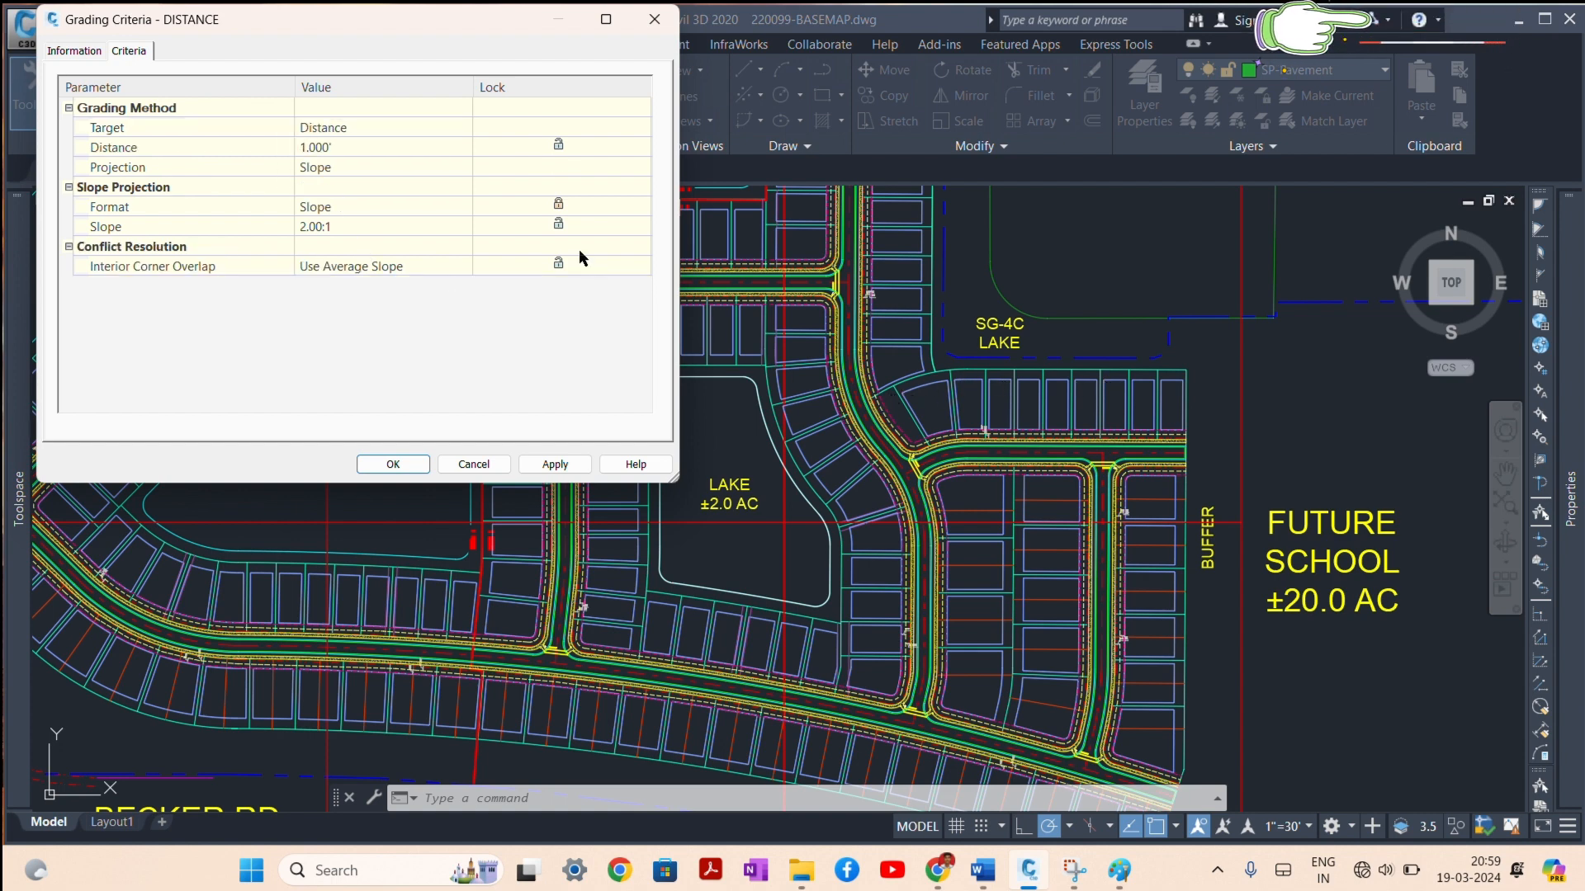
Step: Set the DISTANCE criteria's distance to 10' and its slope to 3:1, keeping the Distance target, and save the criteria
{"action": "left_click", "coordinate": [398, 124]}
{"action": "left_click", "coordinate": [394, 124]}
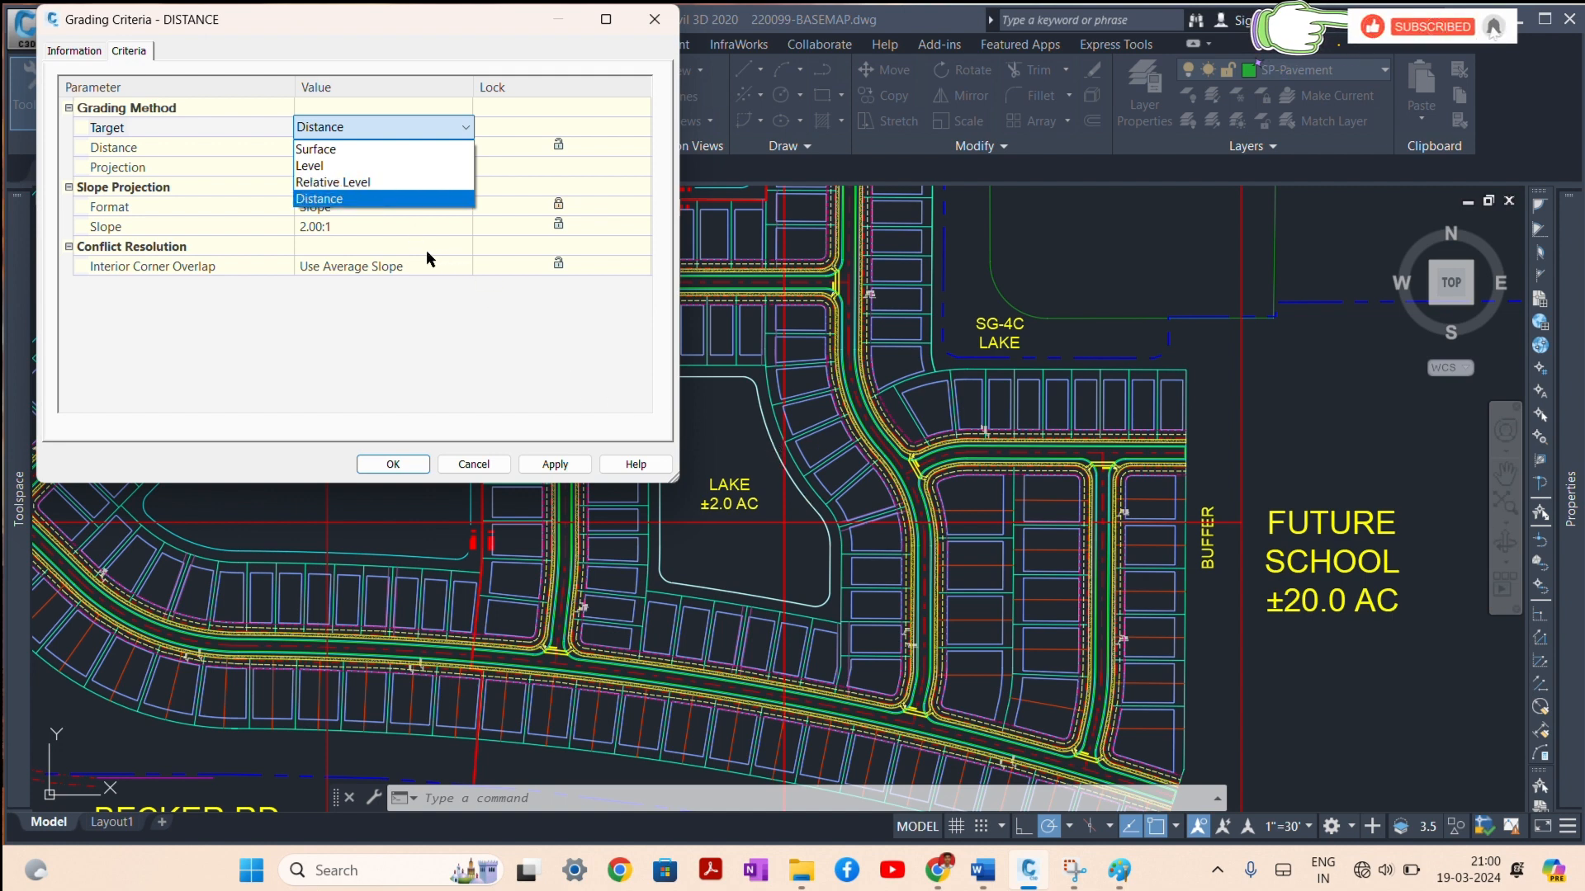
{"action": "left_click", "coordinate": [331, 199]}
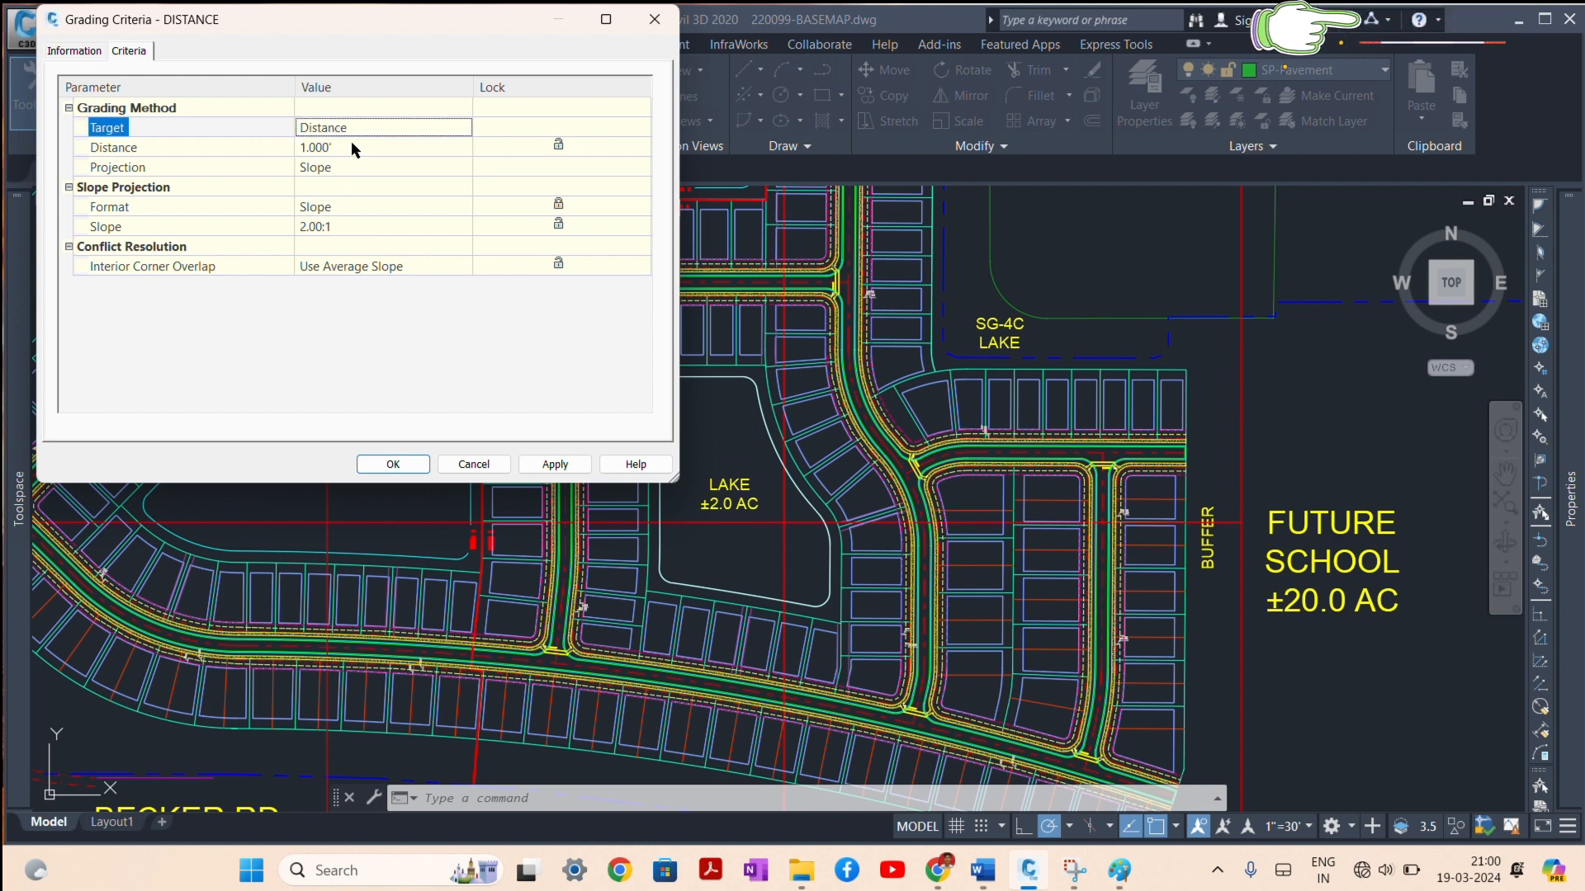
{"action": "left_click", "coordinate": [349, 145]}
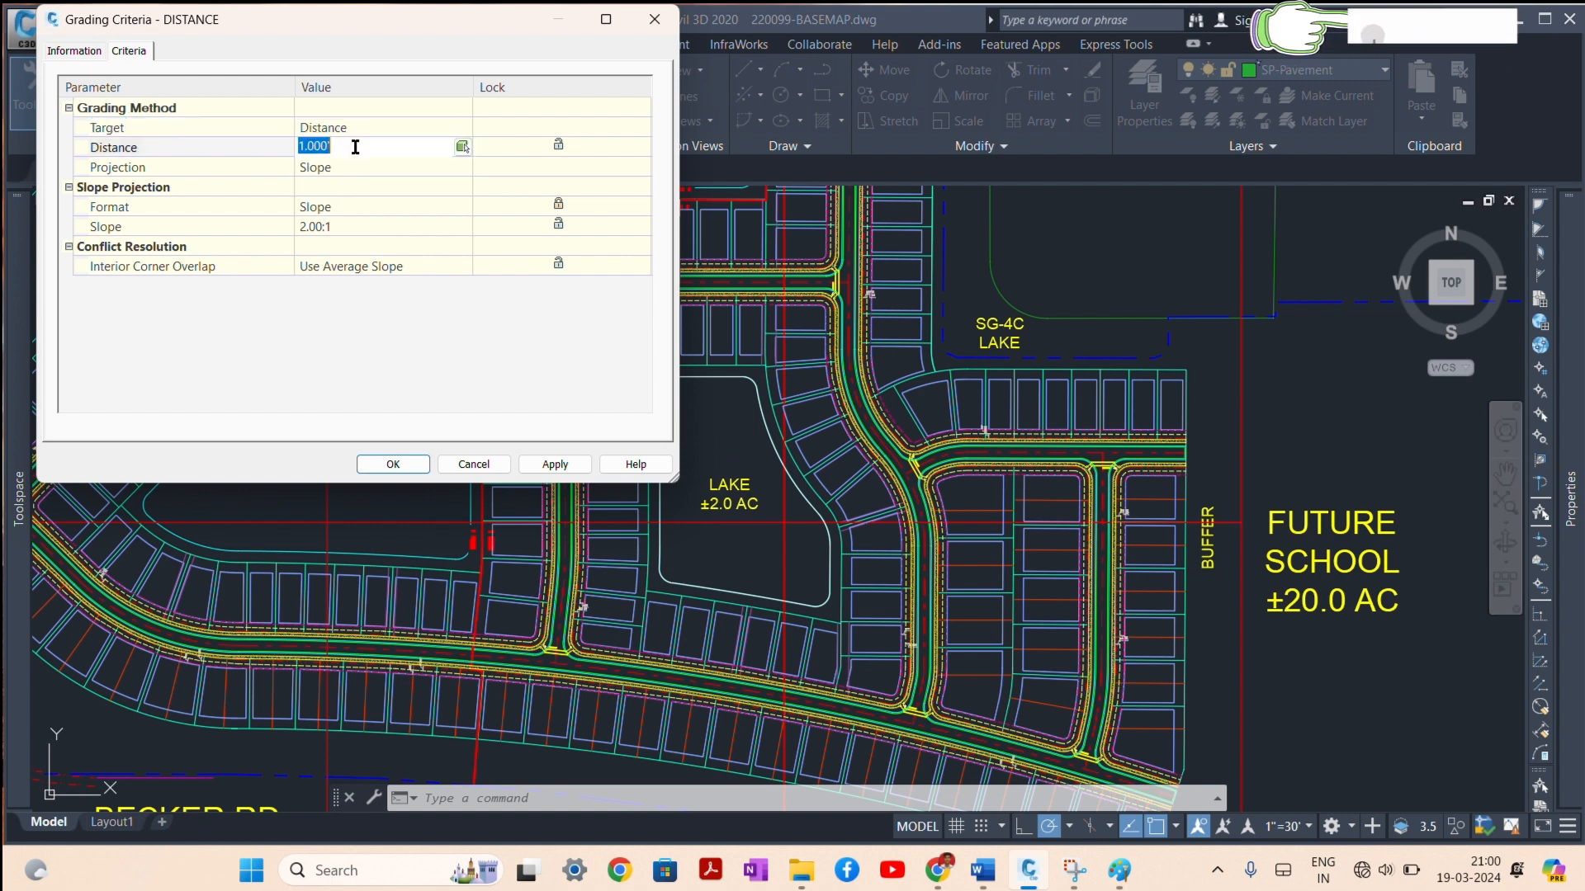
{"action": "type", "text": "10"}
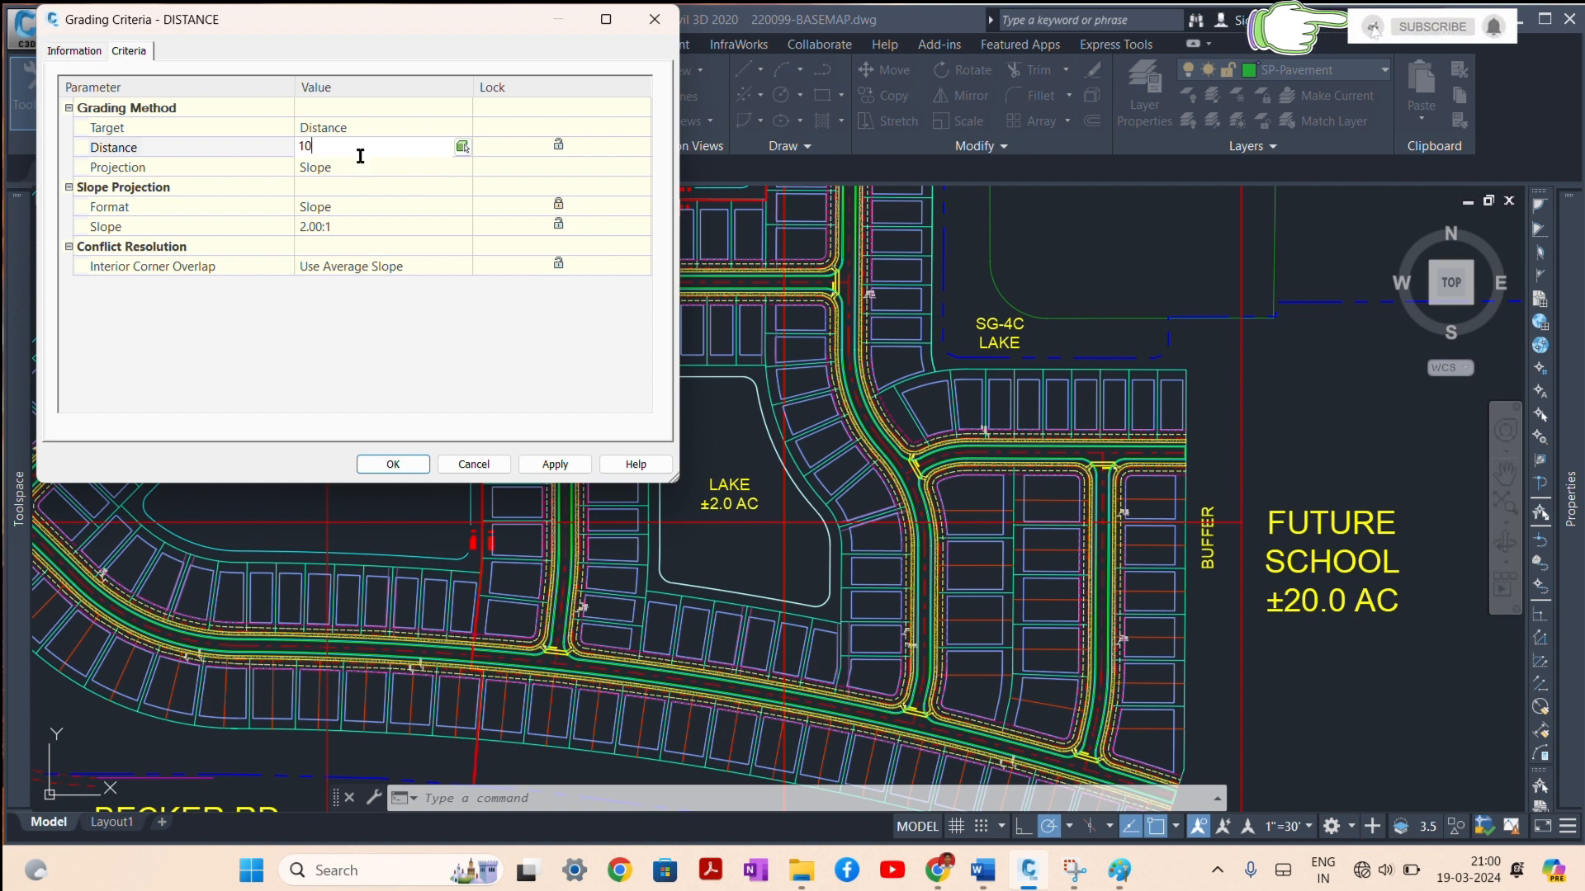
{"action": "left_click", "coordinate": [345, 231]}
{"action": "type", "text": "3"}
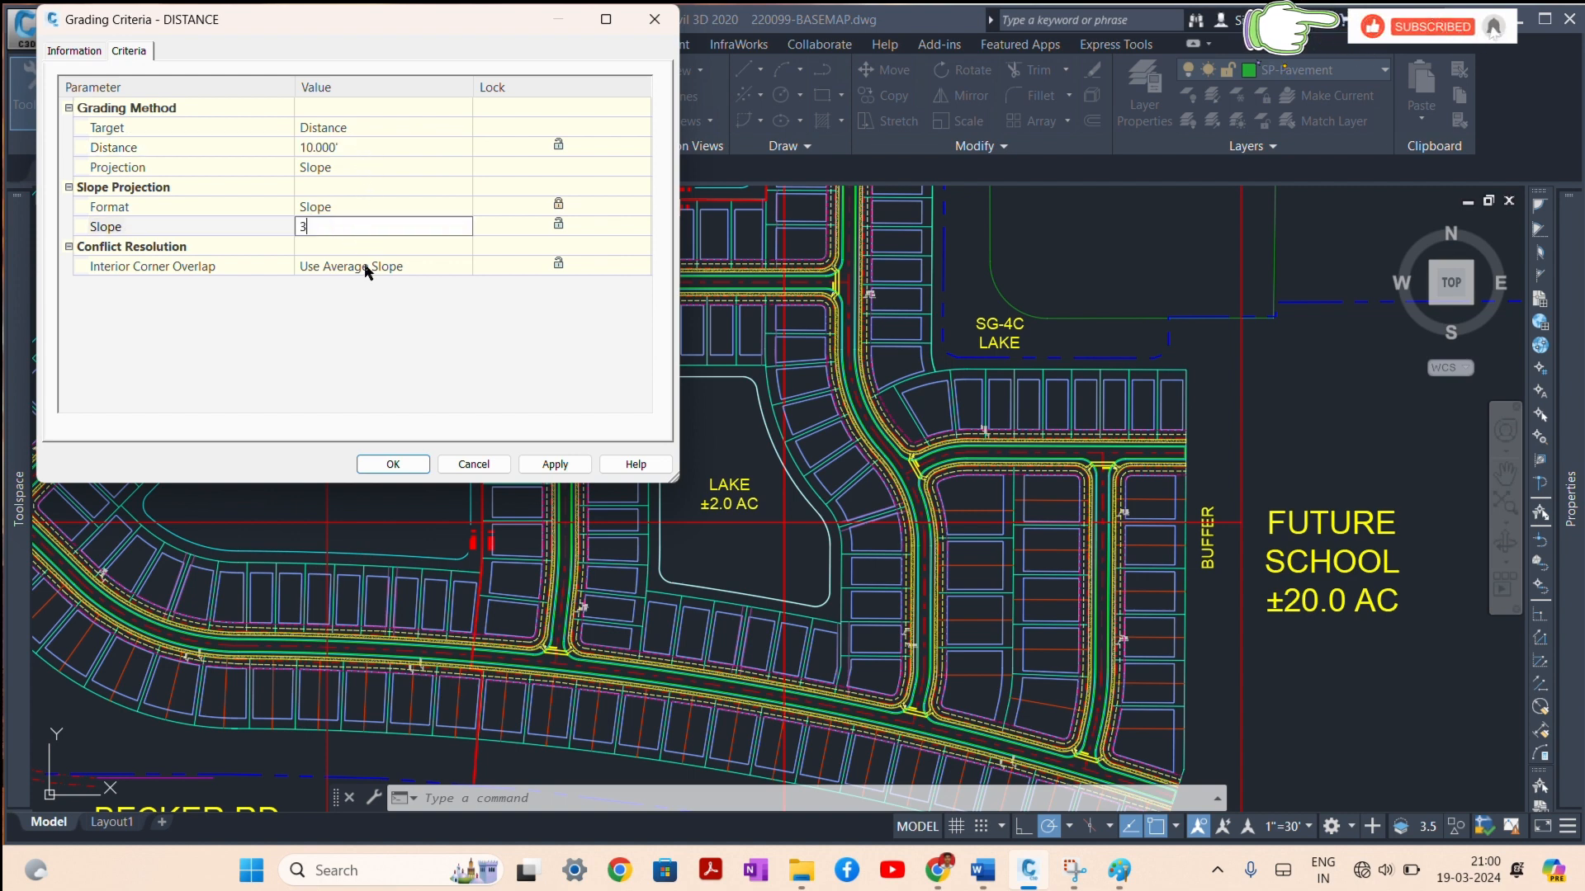
{"action": "left_click", "coordinate": [373, 393]}
{"action": "left_click", "coordinate": [396, 464]}
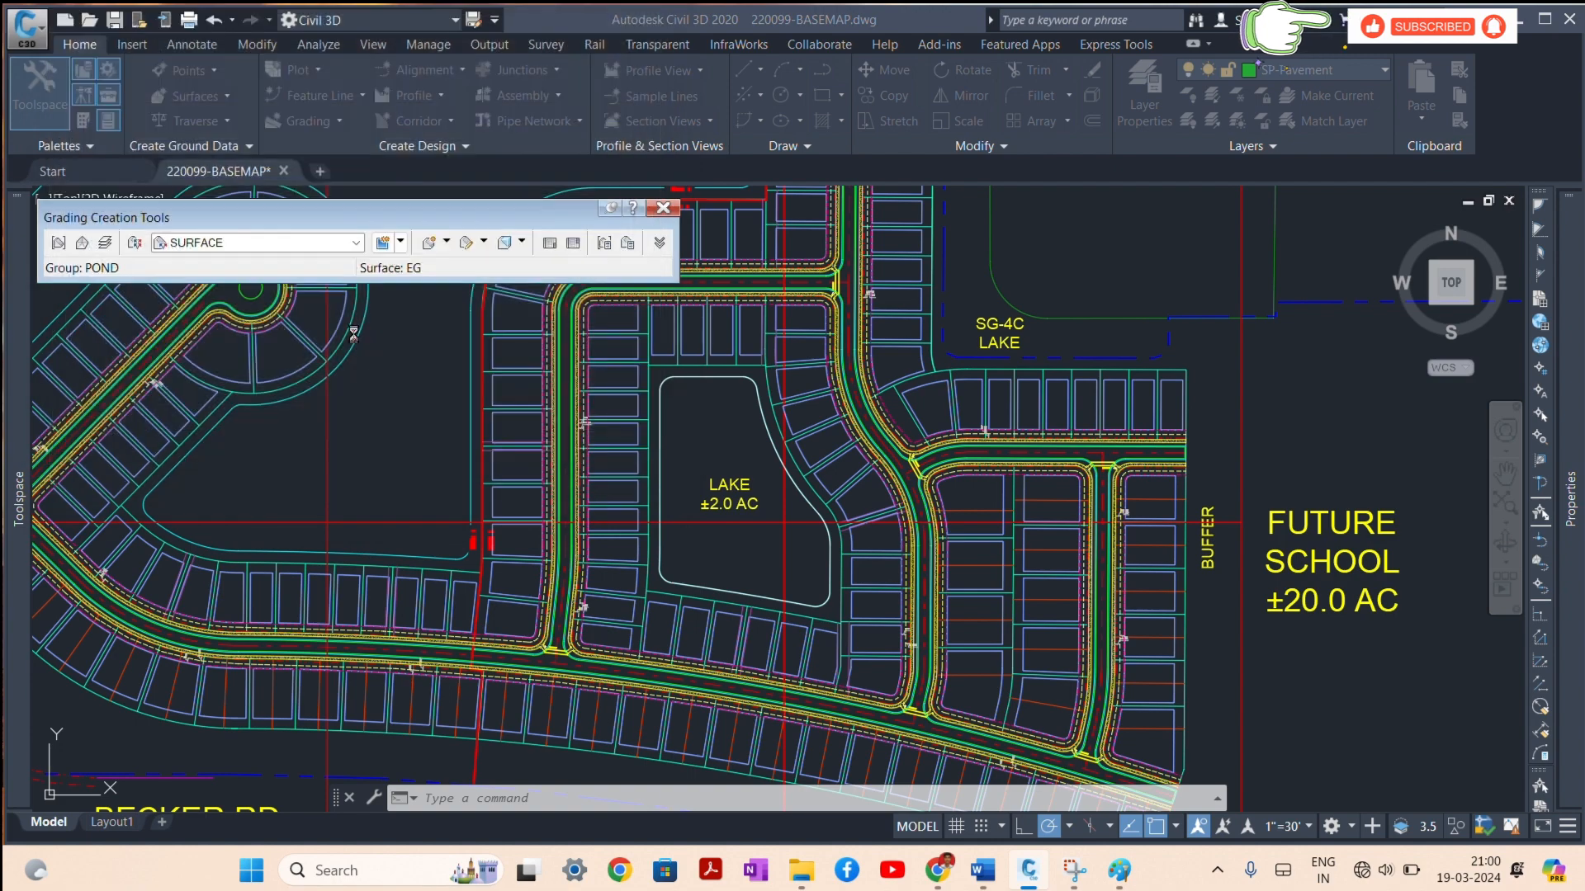
Step: Copy the DISTANCE grading criteria and name the copy RELATIVE ELE
{"action": "left_click", "coordinate": [402, 243]}
{"action": "left_click", "coordinate": [446, 283]}
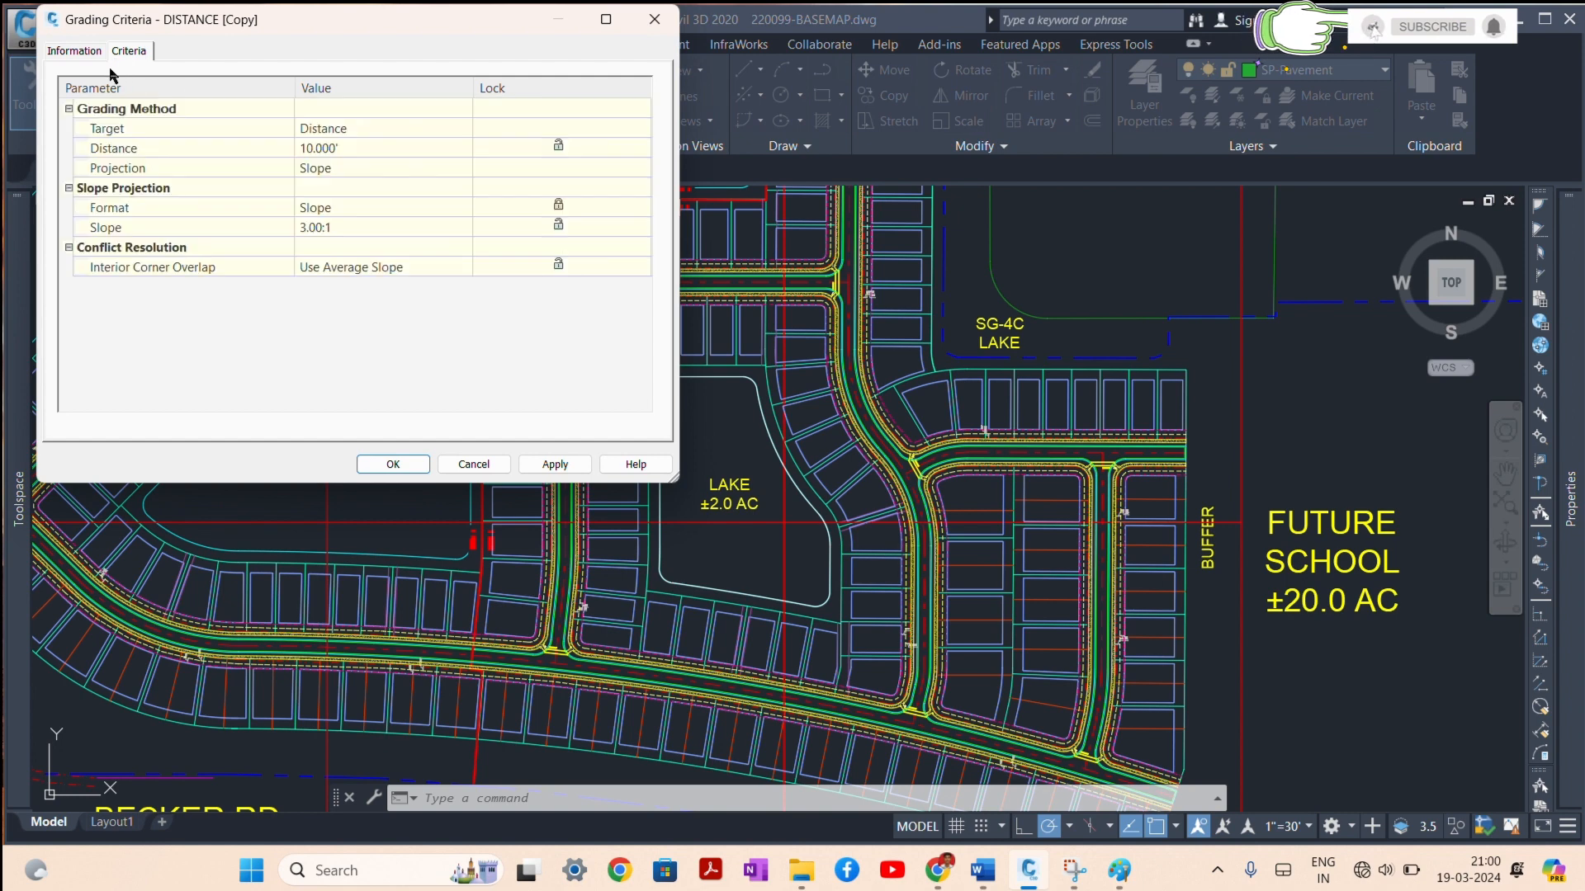
{"action": "left_click", "coordinate": [91, 58]}
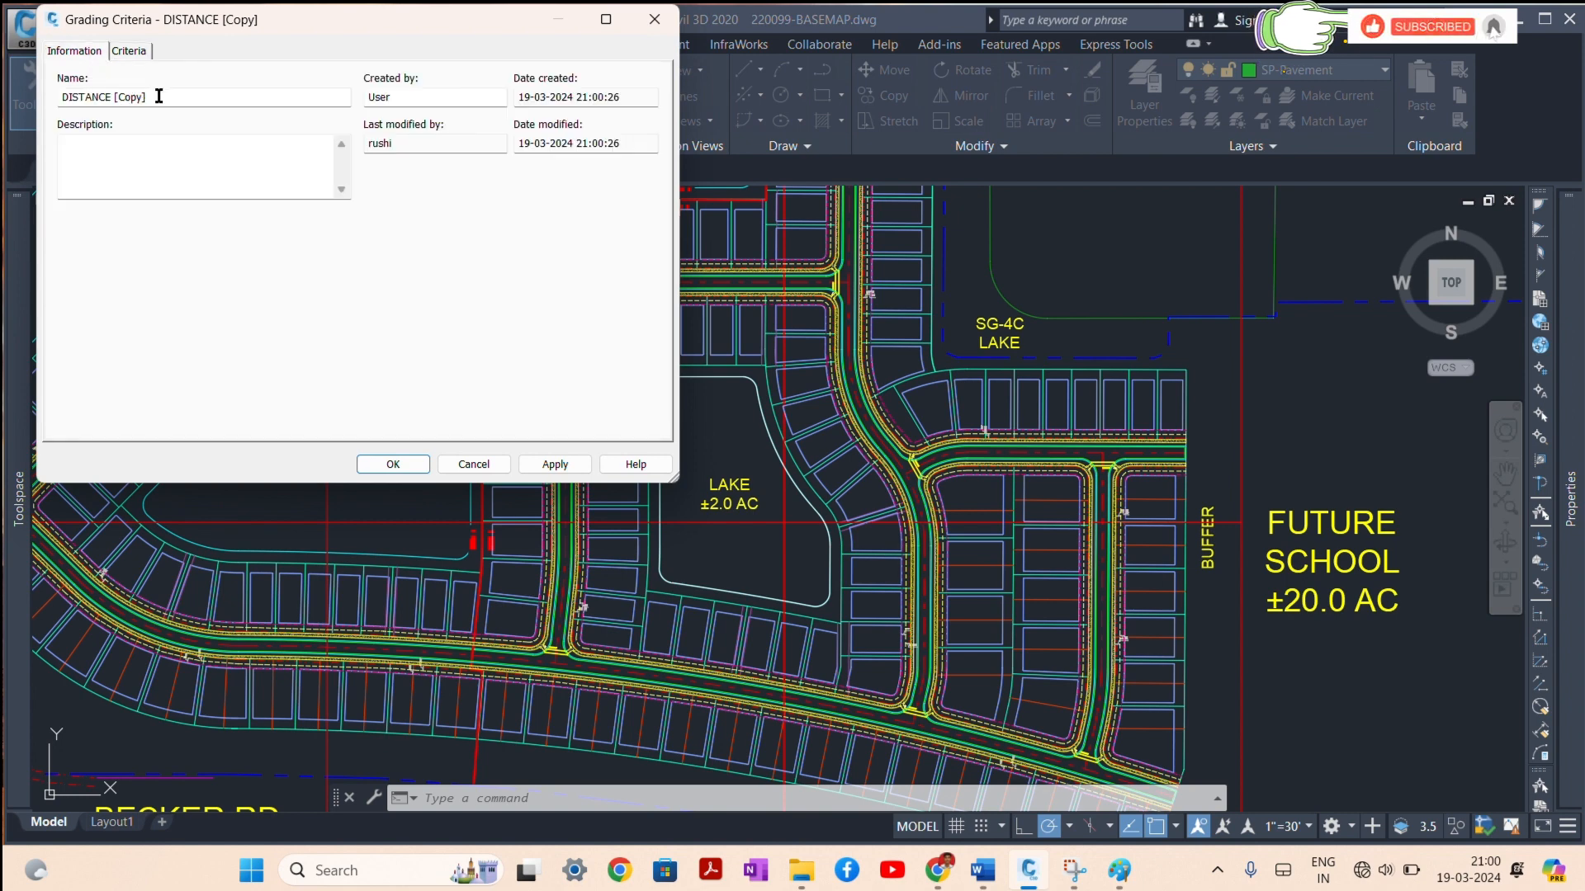
{"action": "left_click_drag", "start_coordinate": [159, 96], "coordinate": [5, 109]}
{"action": "type", "text": "RELKAT"}
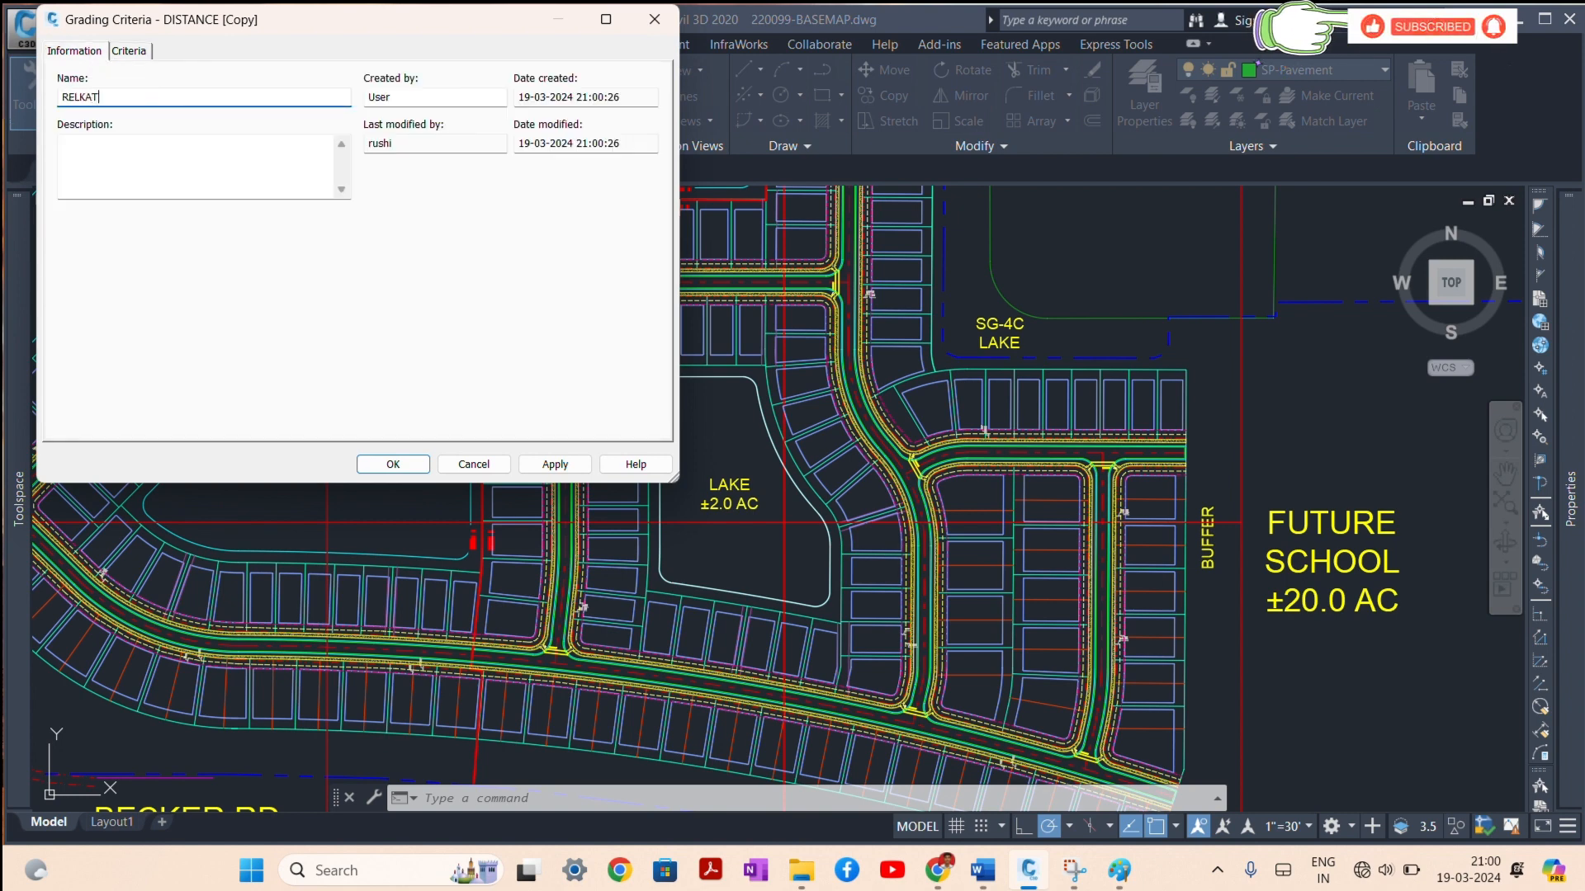
{"action": "type", "text": "IVE ELE"}
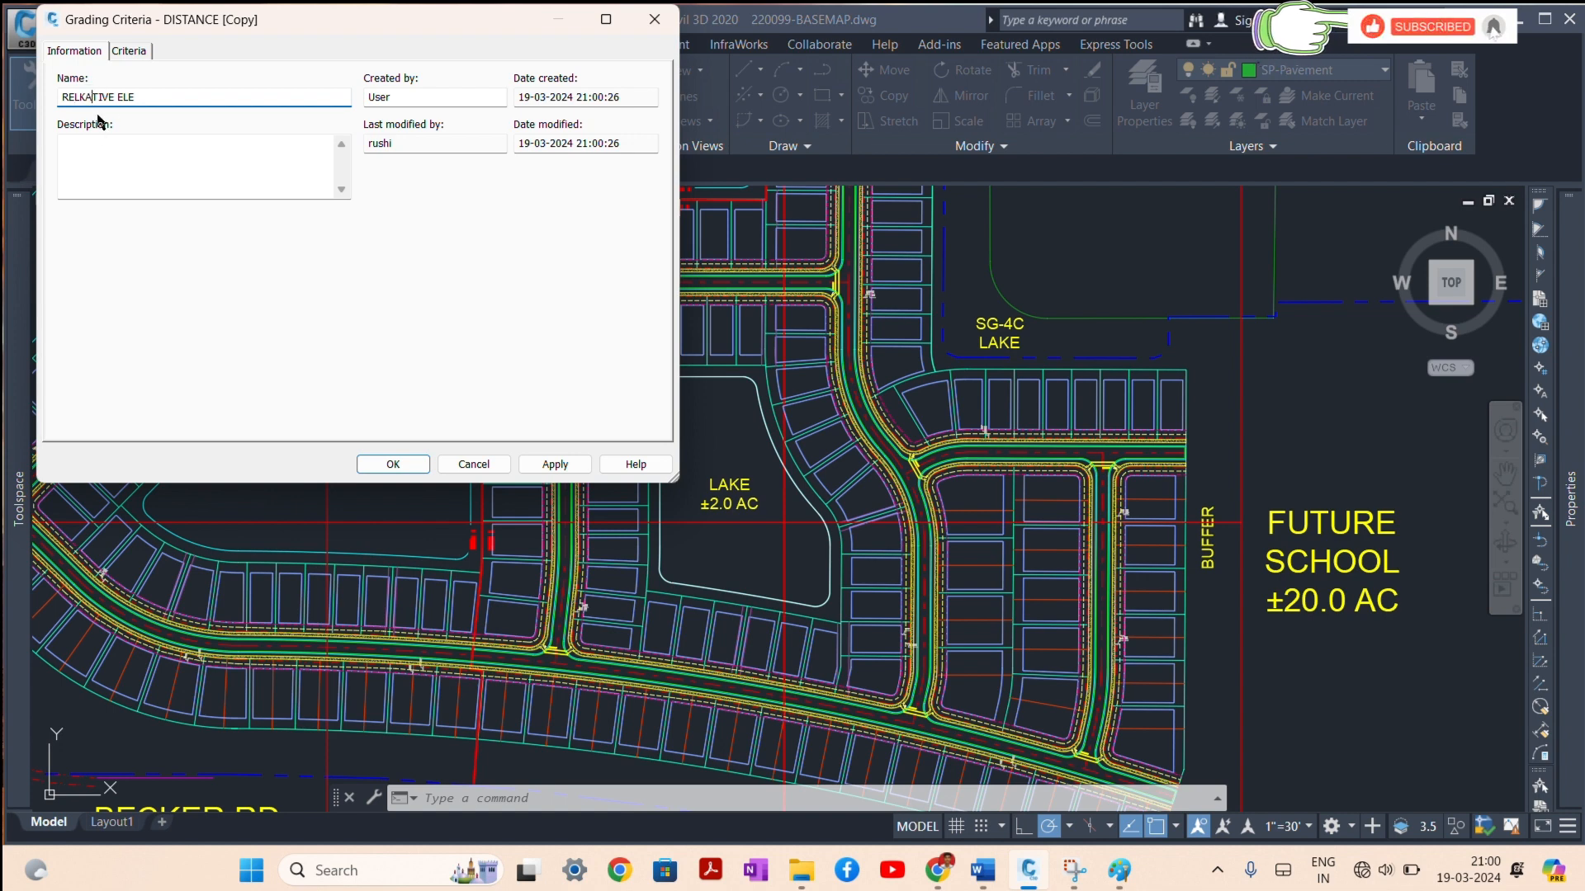
{"action": "key", "text": "BackSpace"}
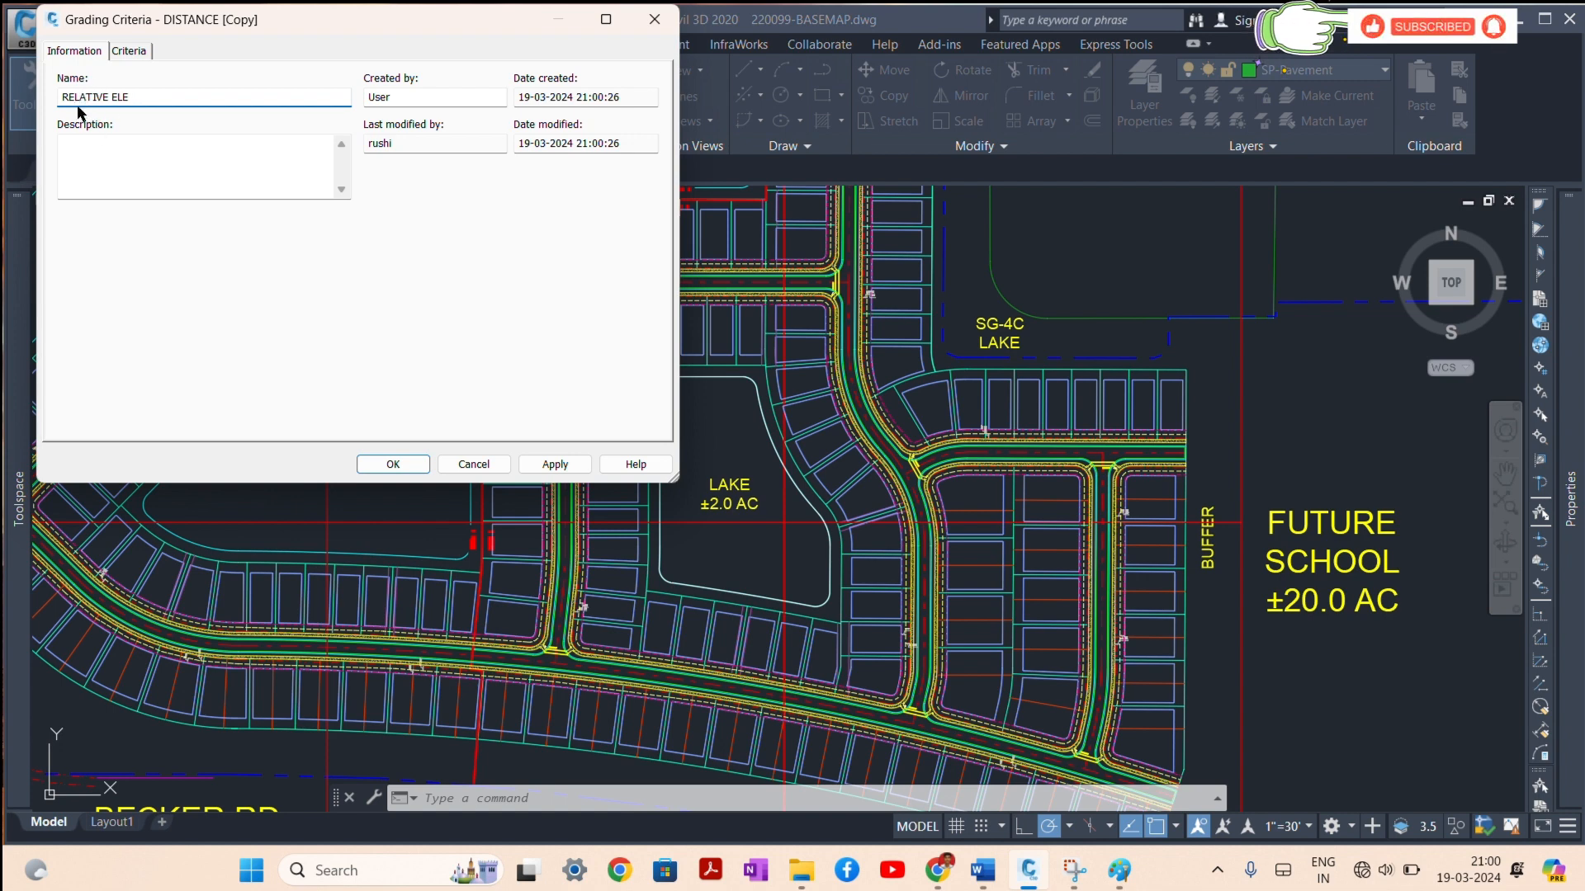
Step: Set the RELATIVE ELE criteria's target to Relative Level with a relative level of -10', and save the criteria
{"action": "left_click", "coordinate": [146, 51]}
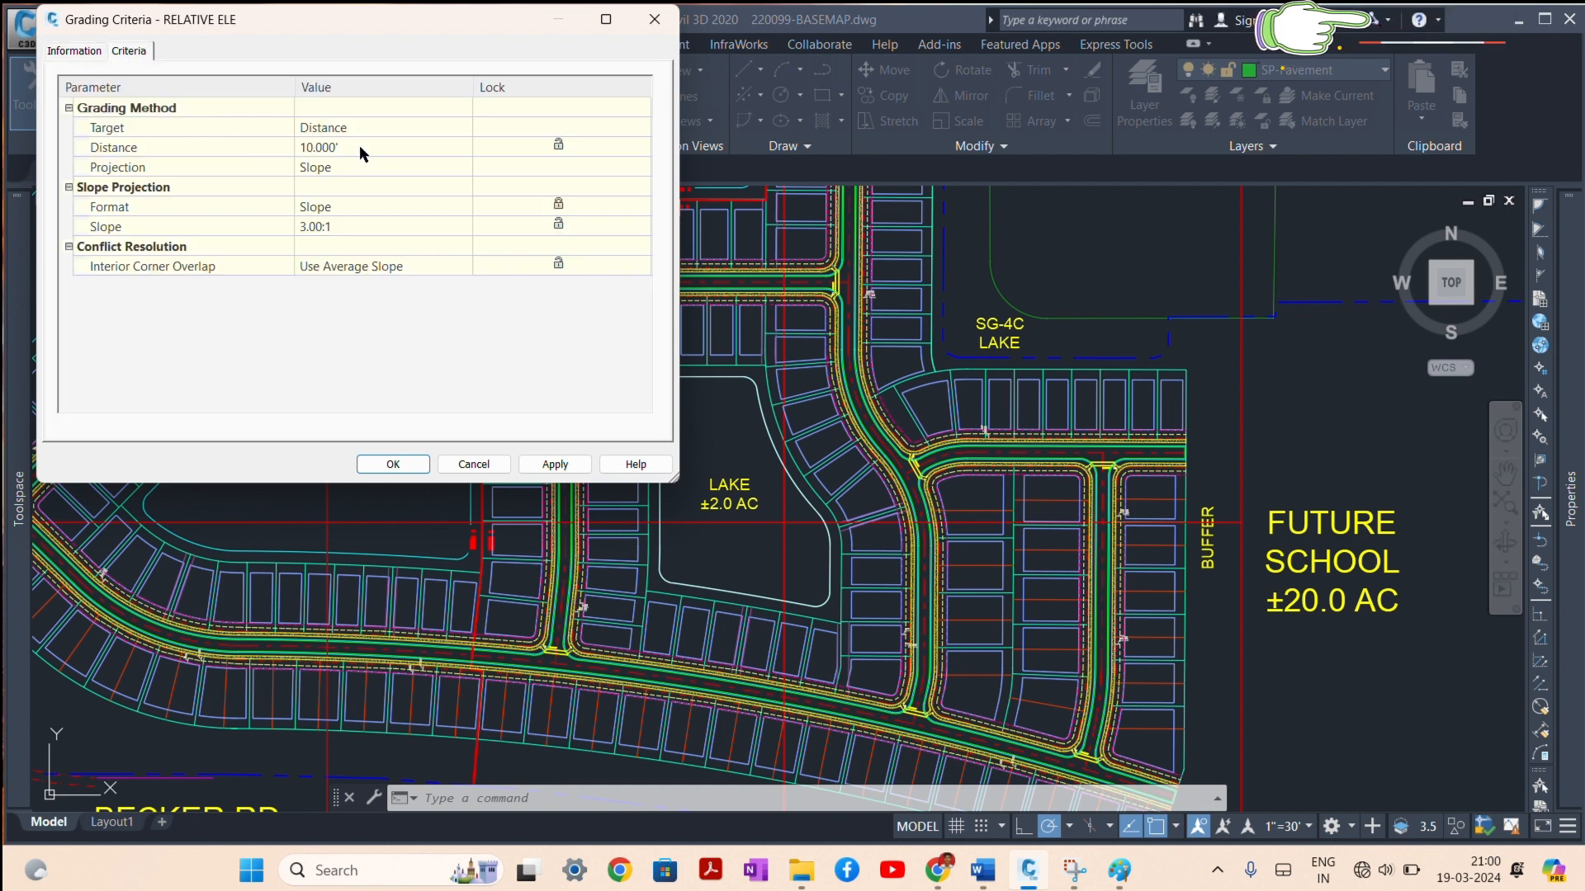
{"action": "left_click", "coordinate": [373, 122]}
{"action": "left_click", "coordinate": [373, 122]}
{"action": "left_click", "coordinate": [355, 182]}
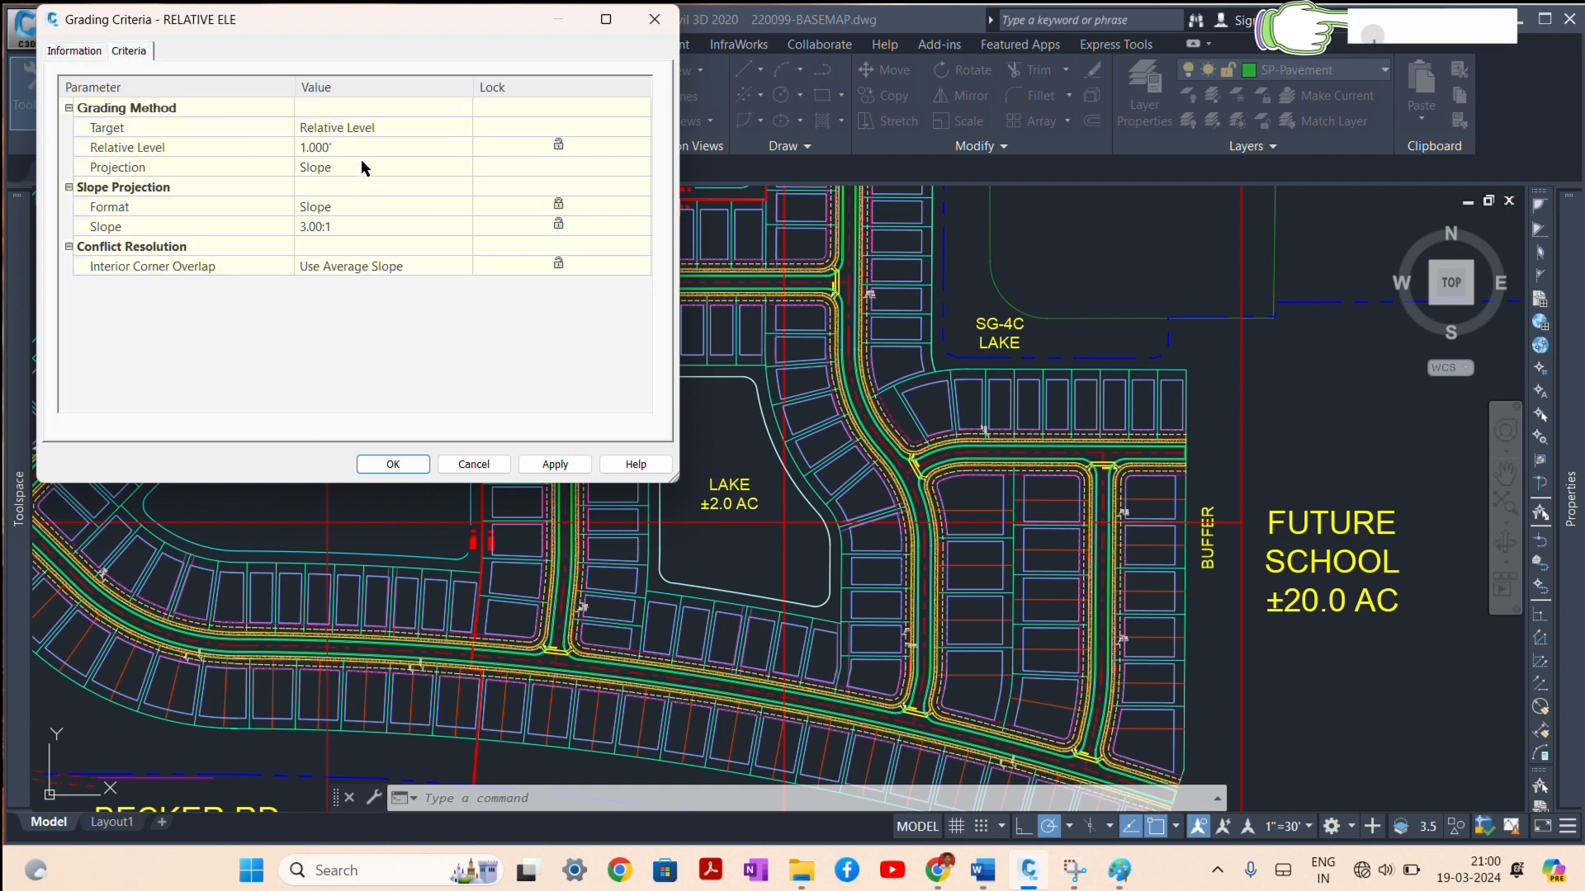
{"action": "left_click", "coordinate": [359, 149]}
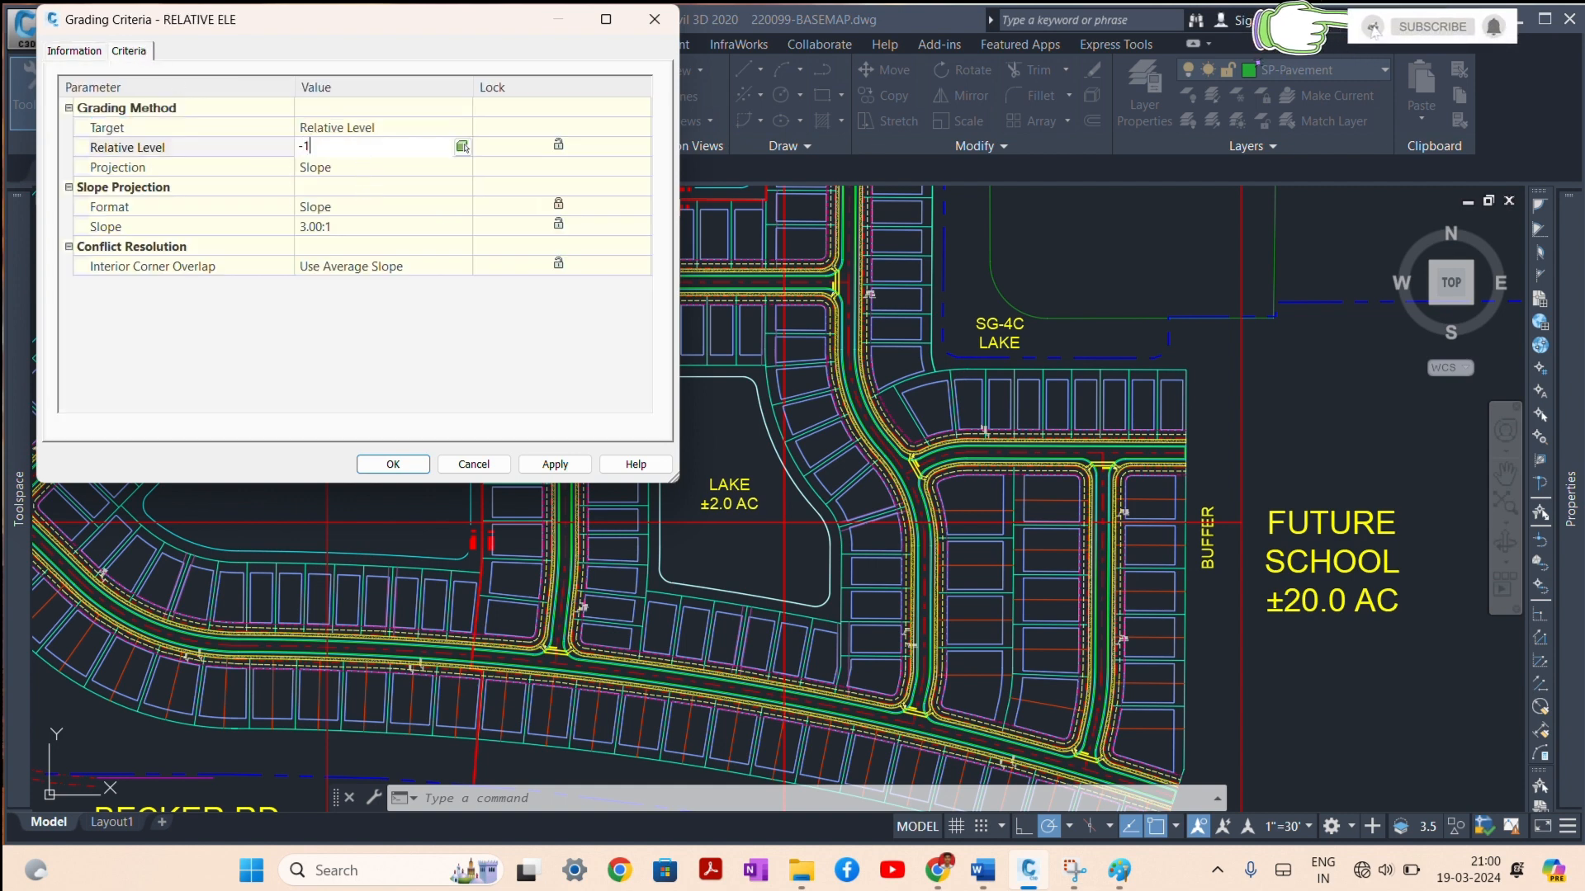
{"action": "left_click", "coordinate": [360, 226]}
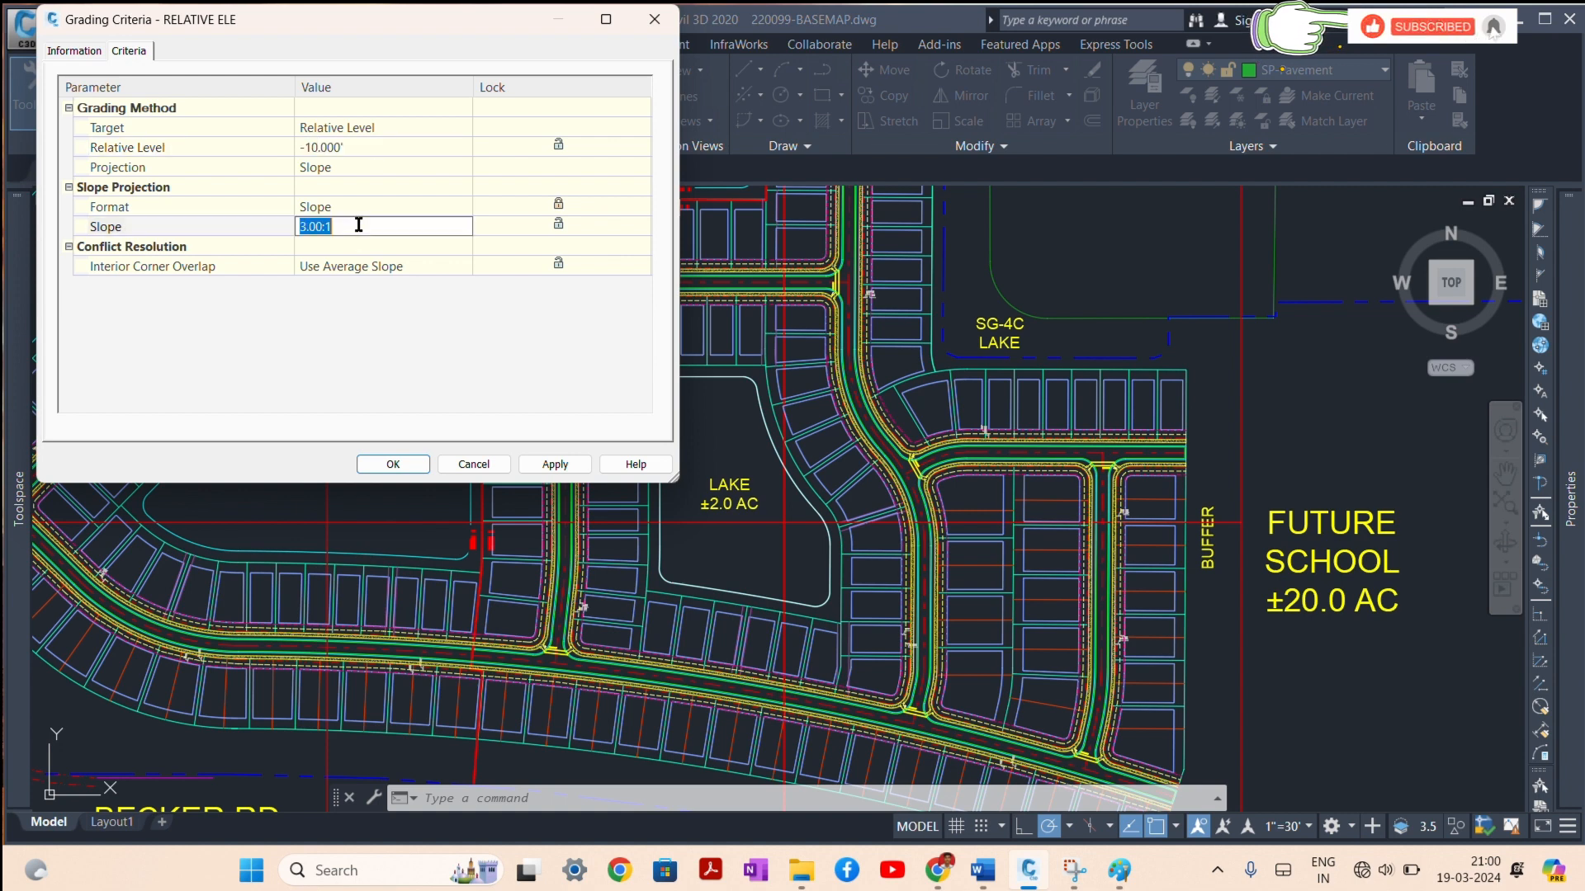
{"action": "left_click", "coordinate": [391, 462]}
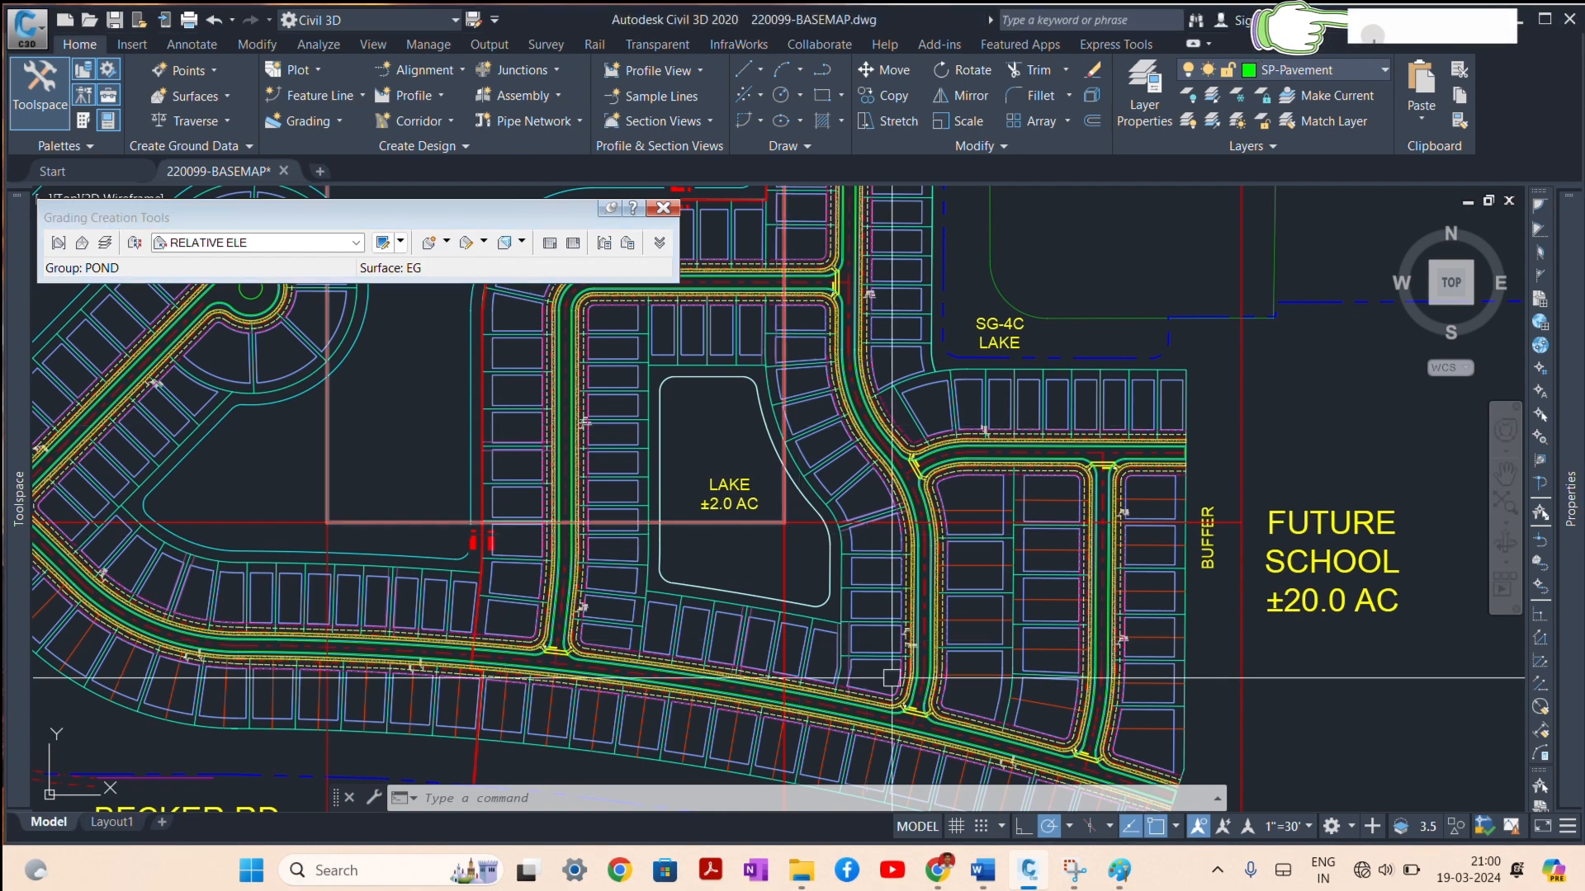
Step: Make DISTANCE the current grading criteria for the POND group
{"action": "mouse_move", "coordinate": [1123, 876]}
{"action": "mouse_move", "coordinate": [1111, 774]}
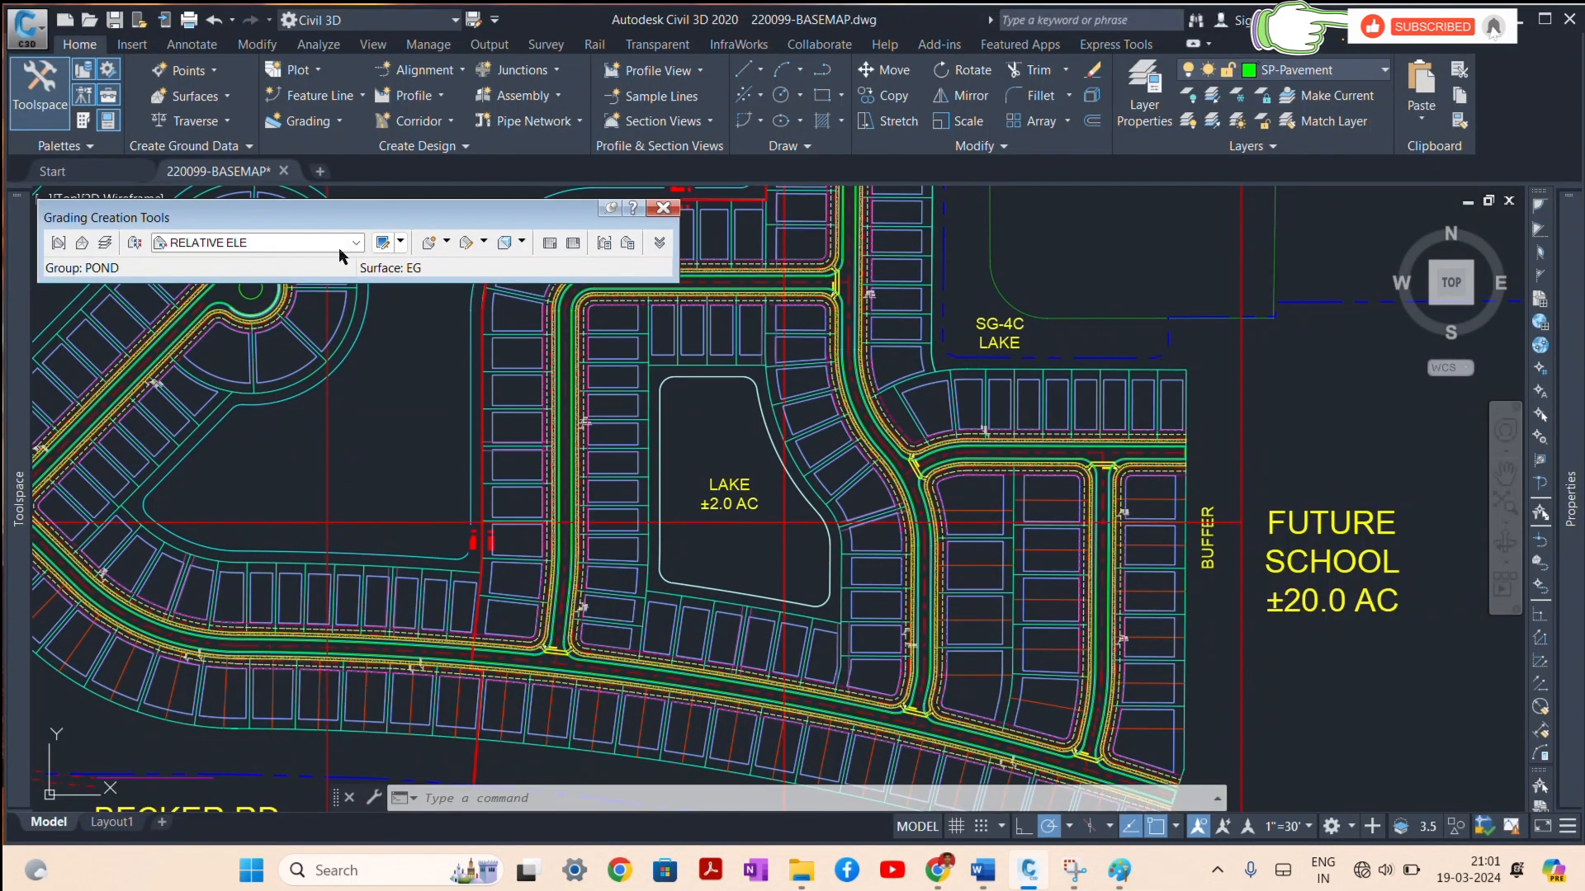
{"action": "left_click", "coordinate": [318, 241]}
{"action": "left_click", "coordinate": [211, 261]}
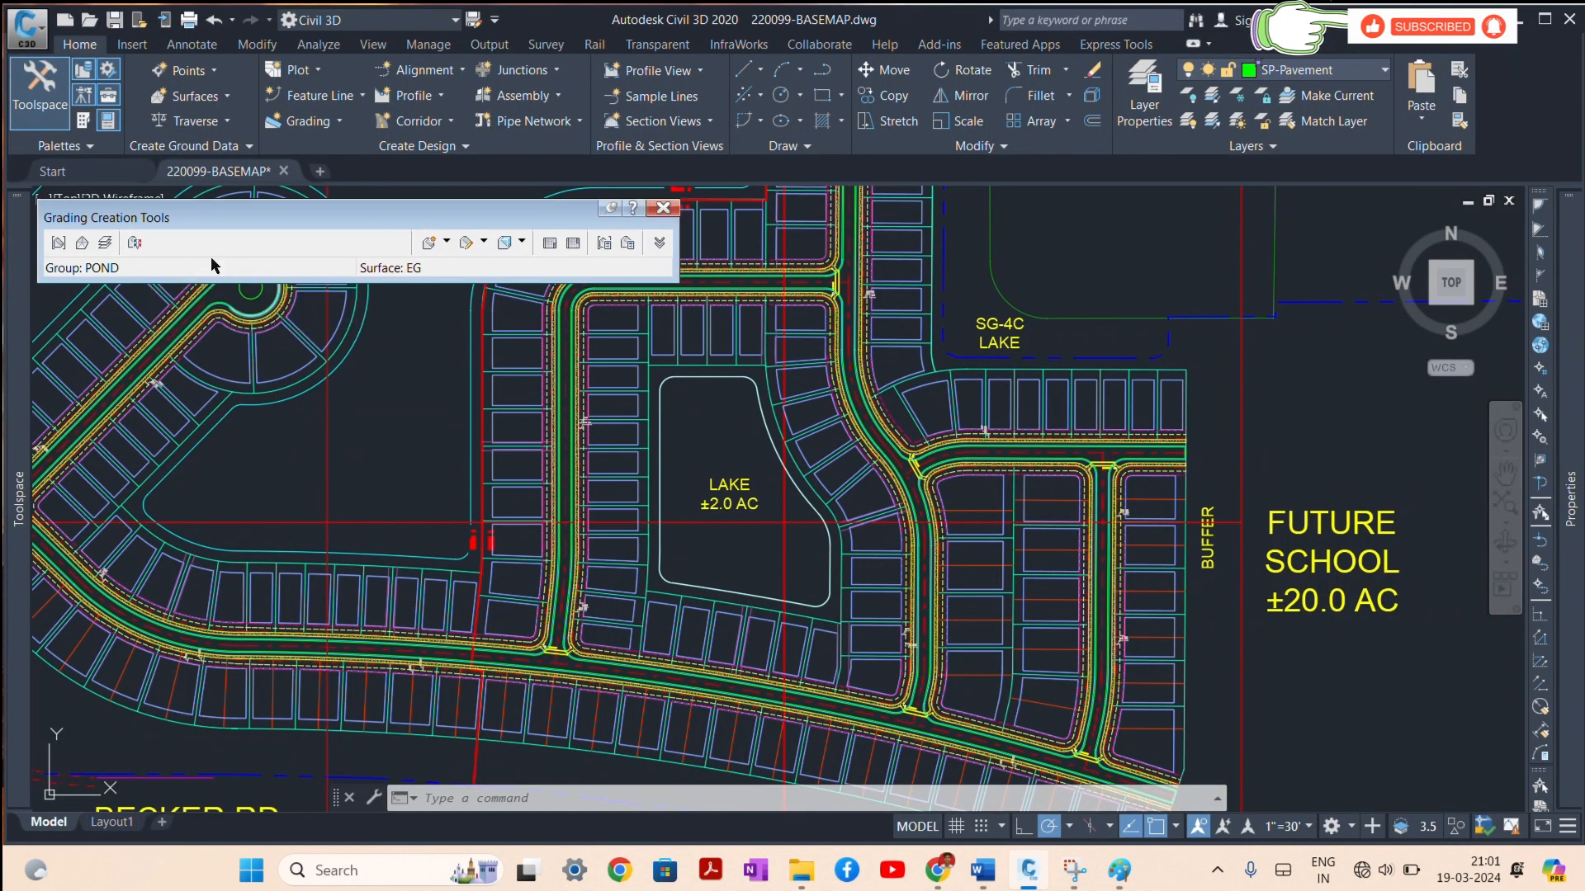
{"action": "left_click", "coordinate": [427, 245]}
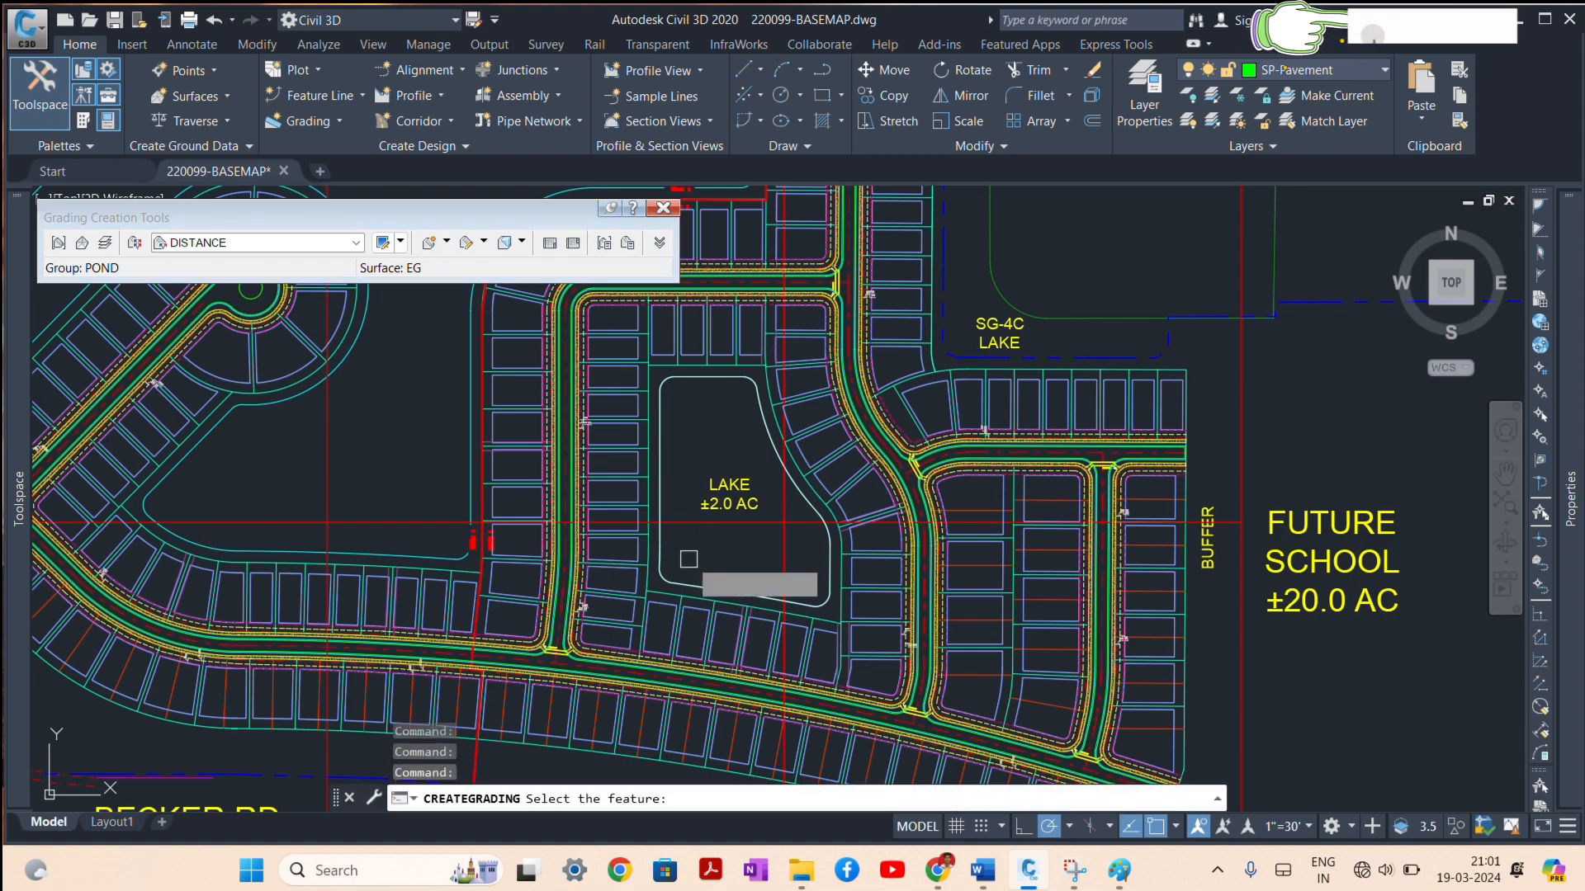
{"action": "scroll", "coordinate": [689, 562], "scroll_direction": "up", "scroll_amount": 3}
{"action": "left_click", "coordinate": [621, 609]}
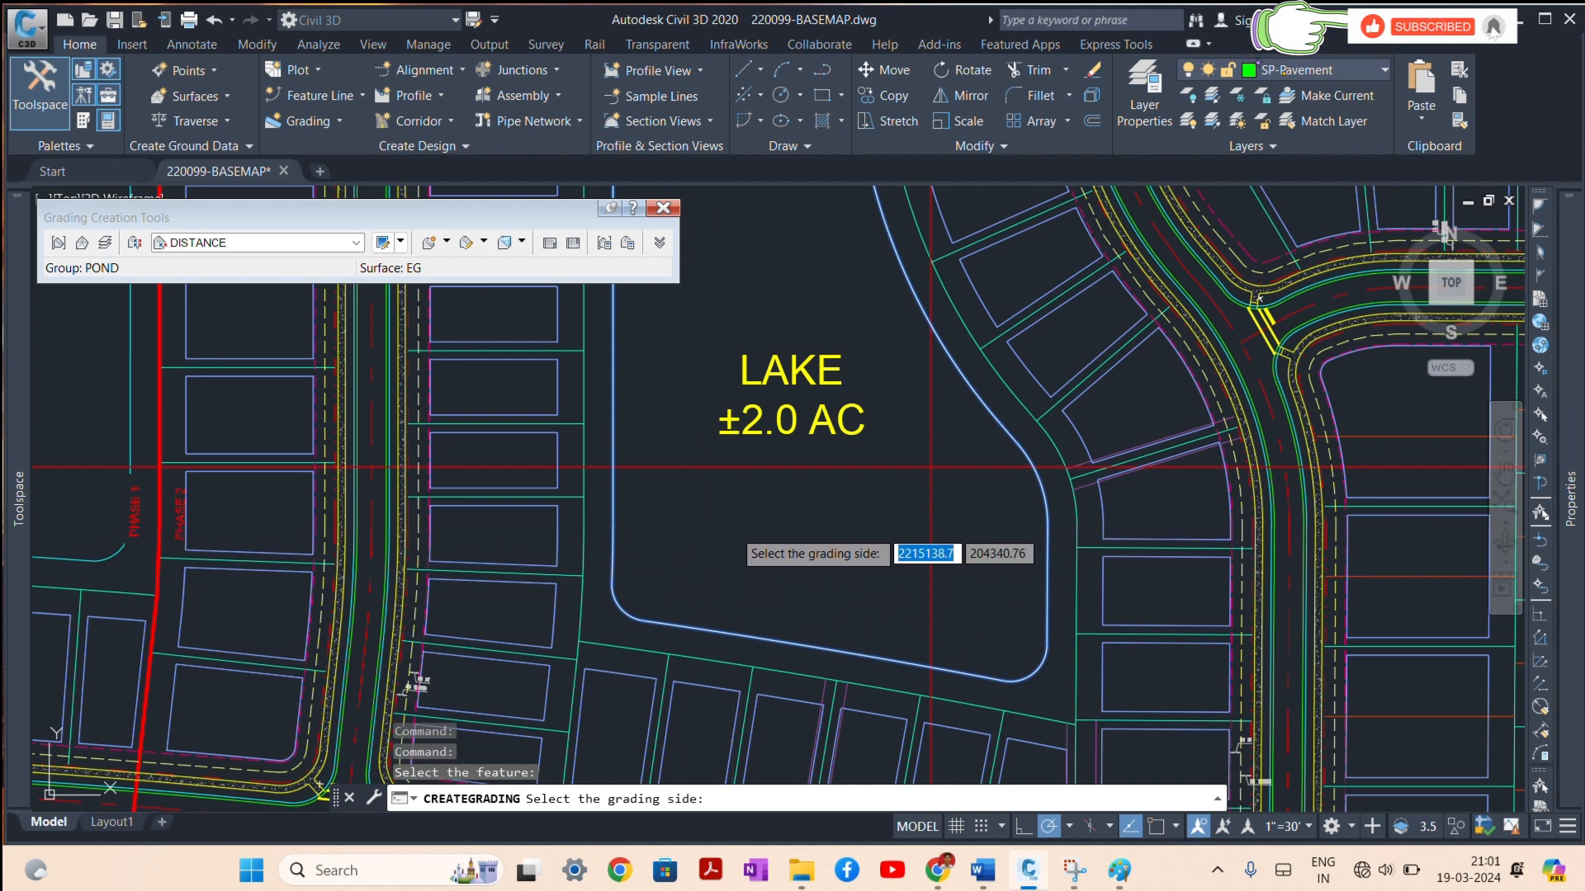
{"action": "left_click", "coordinate": [733, 531]}
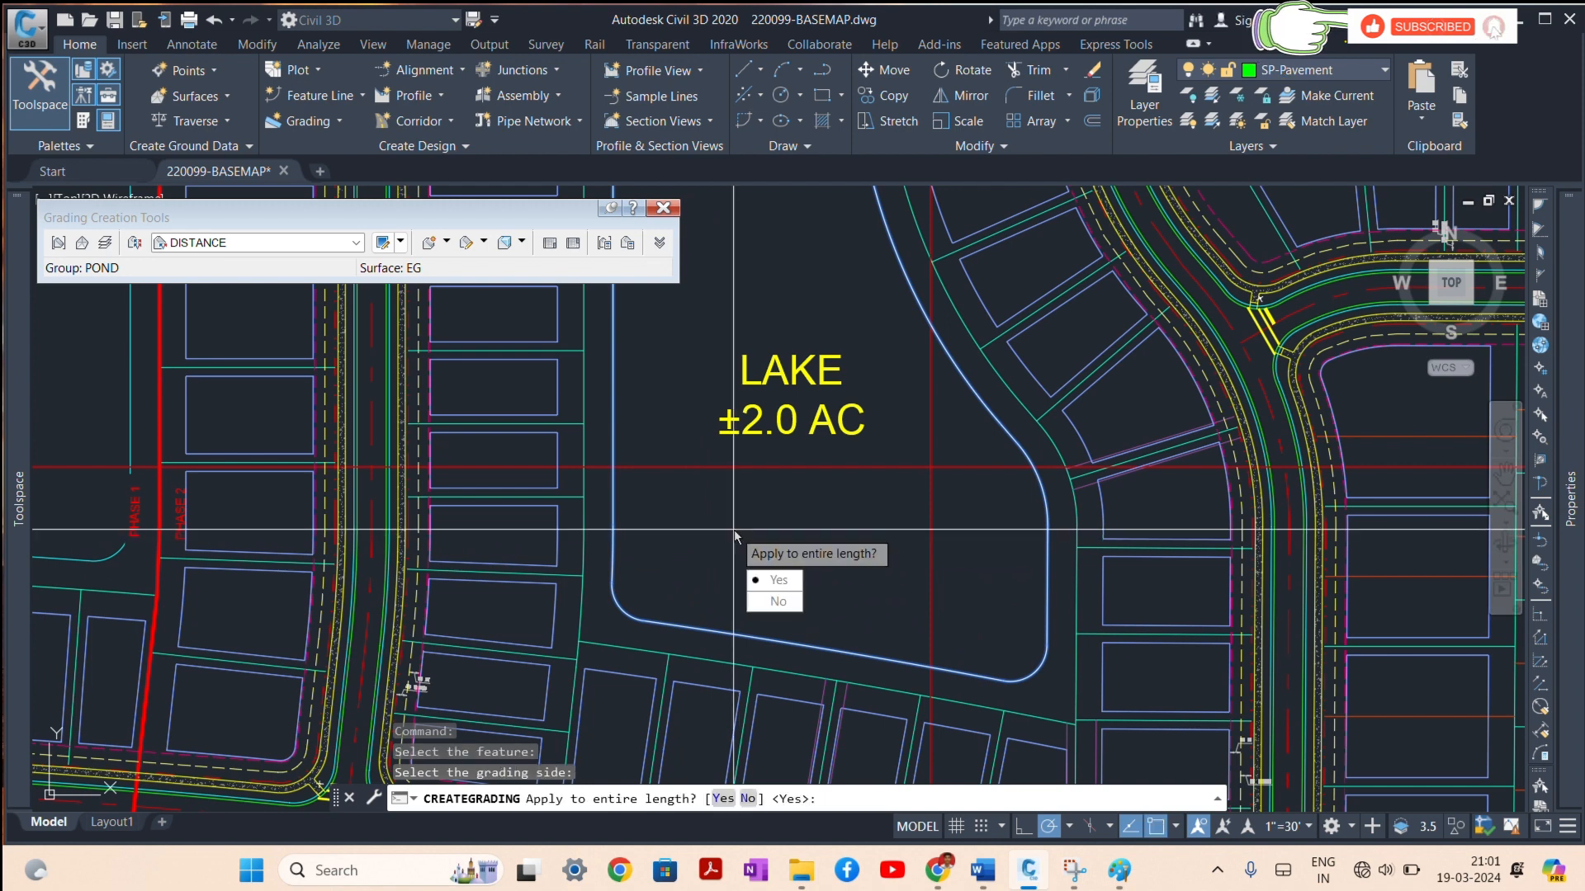
{"action": "left_click", "coordinate": [776, 580]}
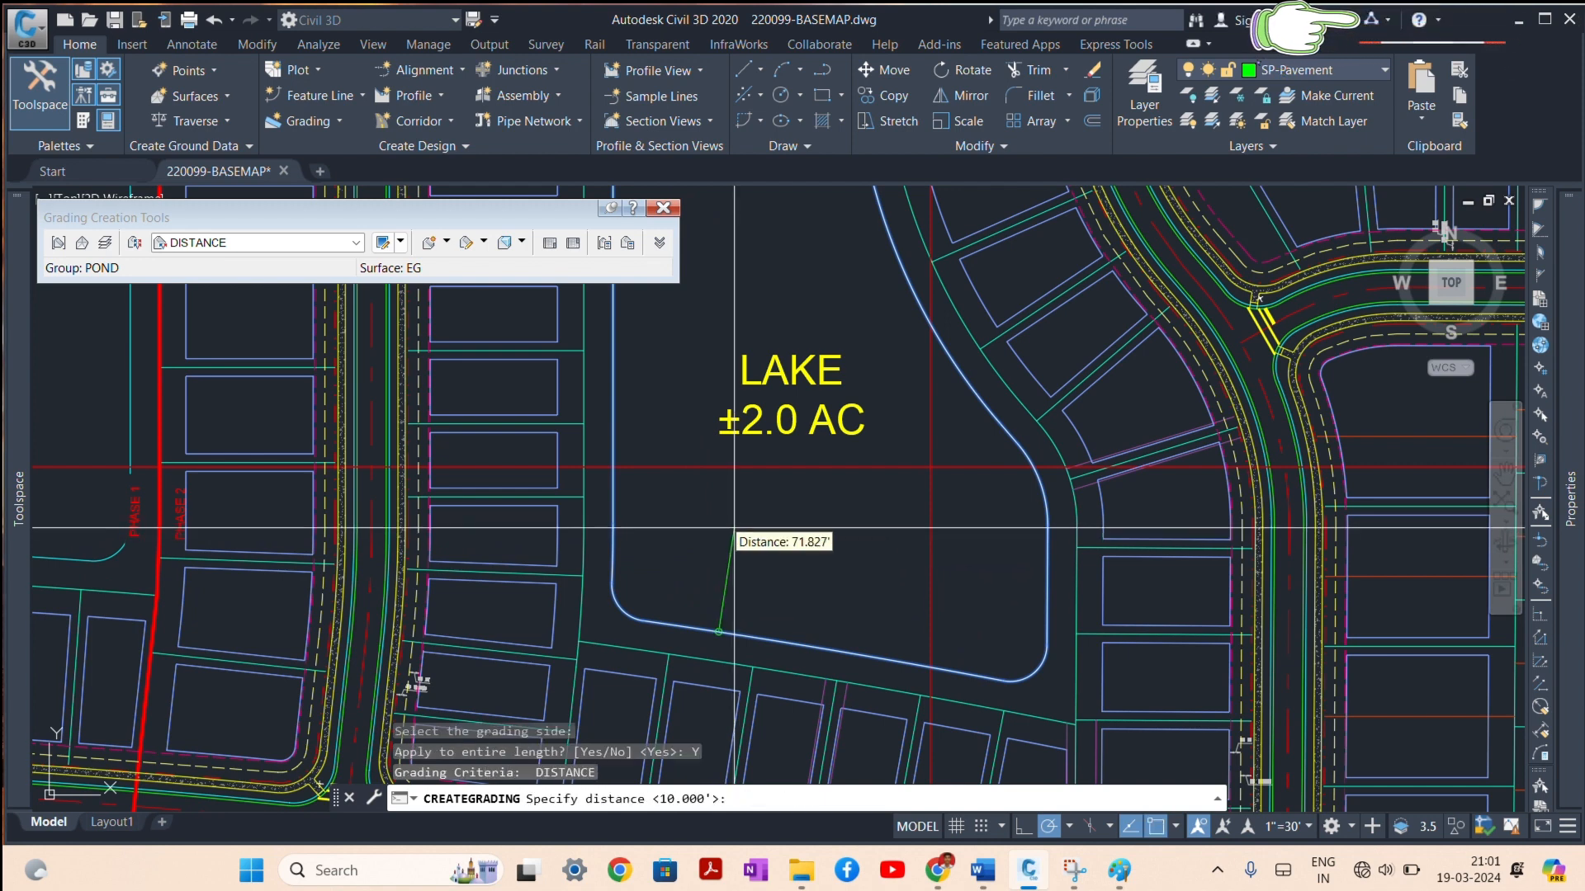
{"action": "key", "text": "Return"}
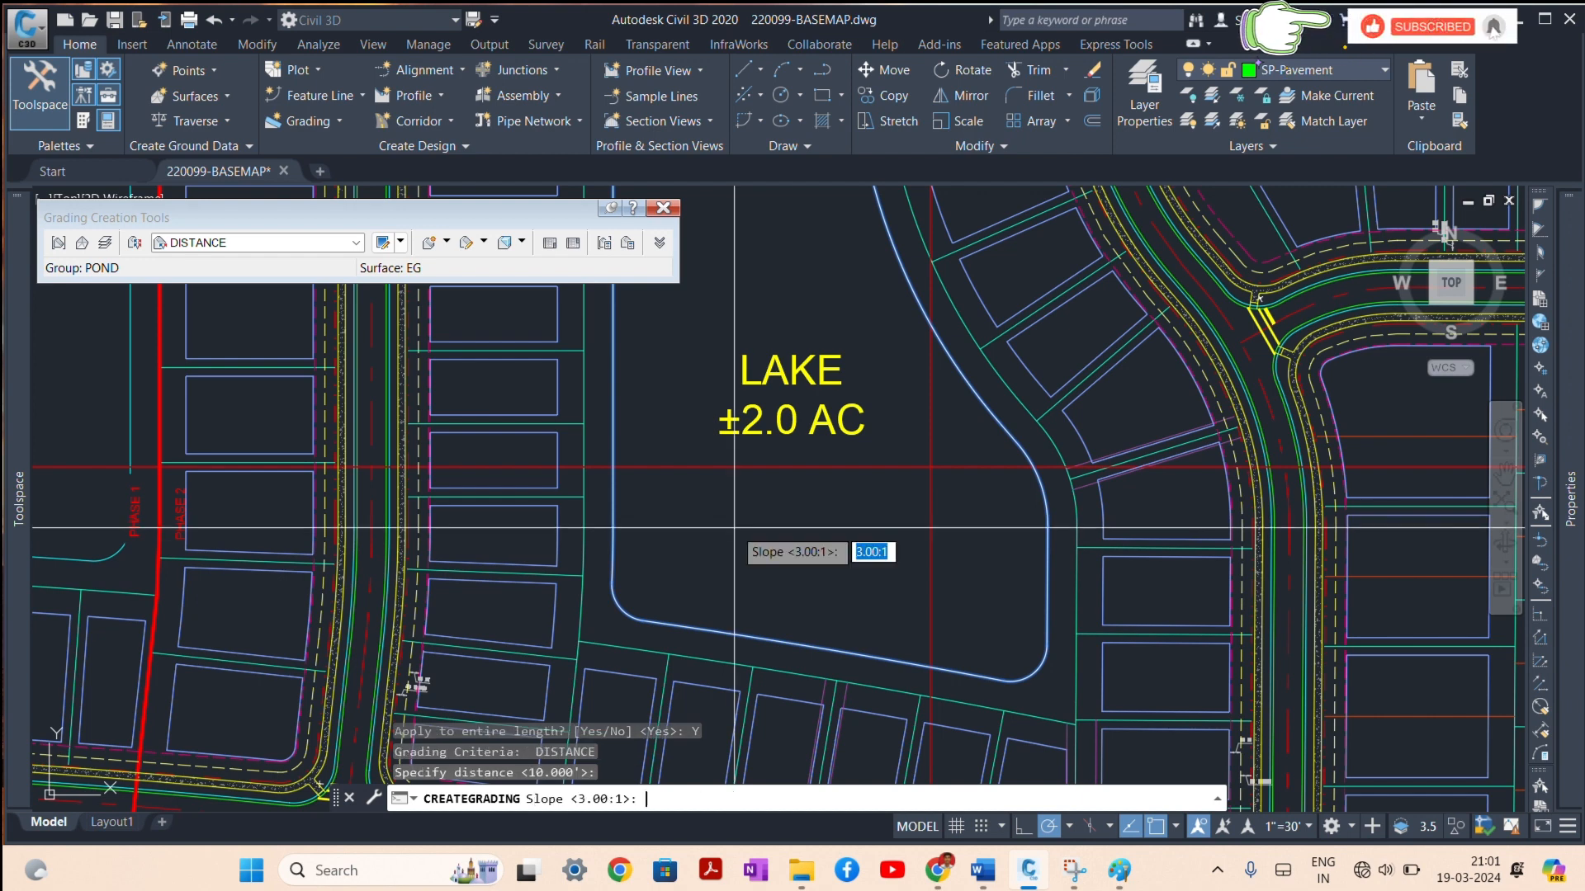
{"action": "key", "text": "Escape"}
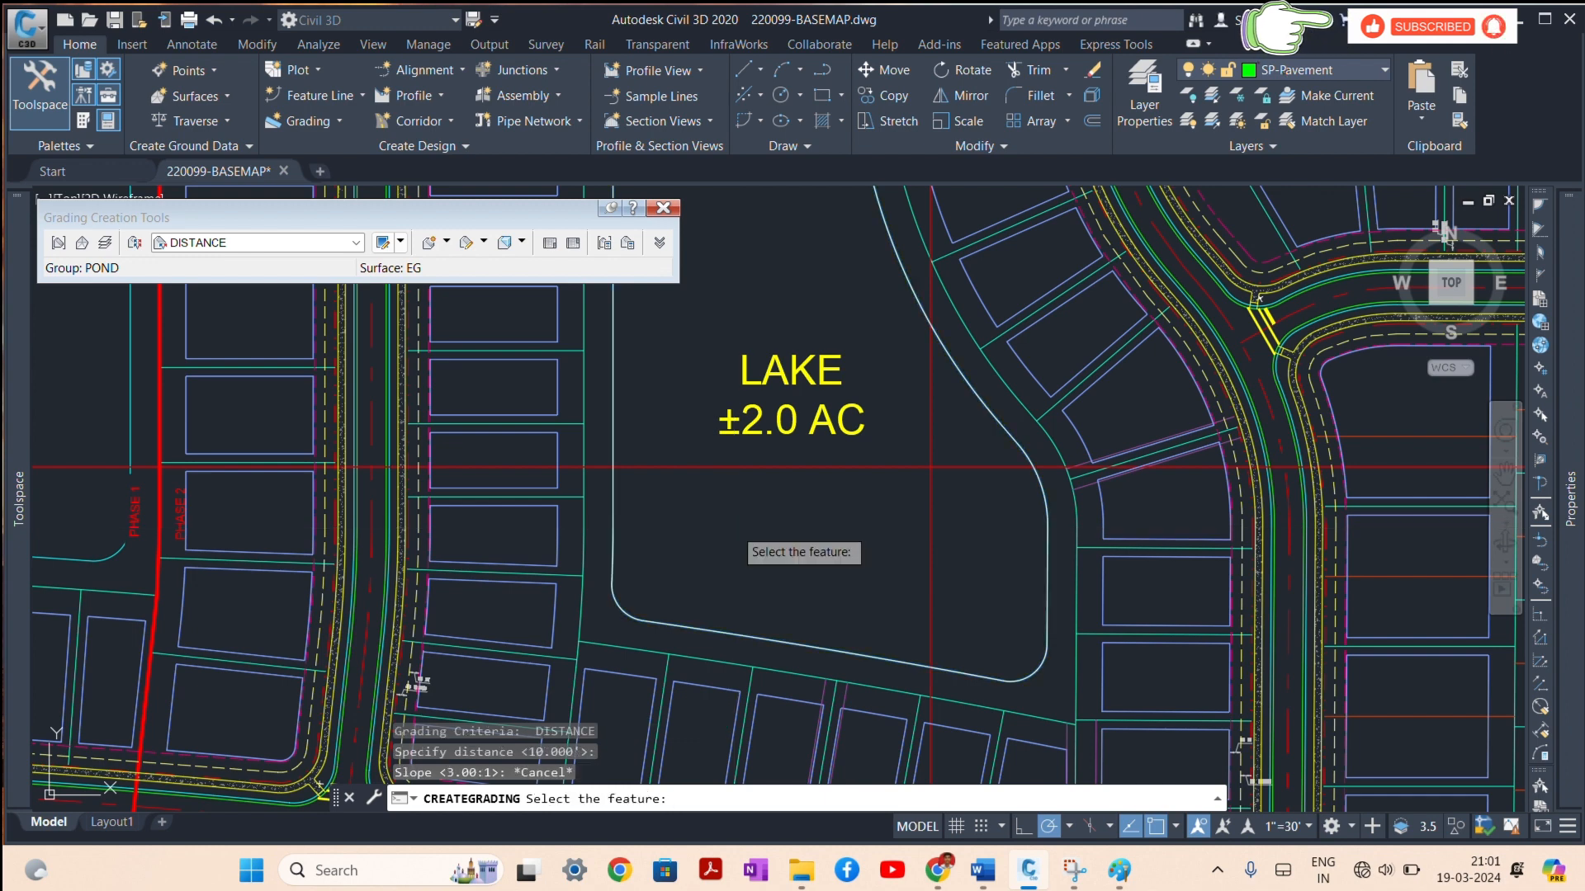
Step: Change the slope projection format of the DISTANCE criteria to Gradient and save the criteria
{"action": "left_click", "coordinate": [384, 244]}
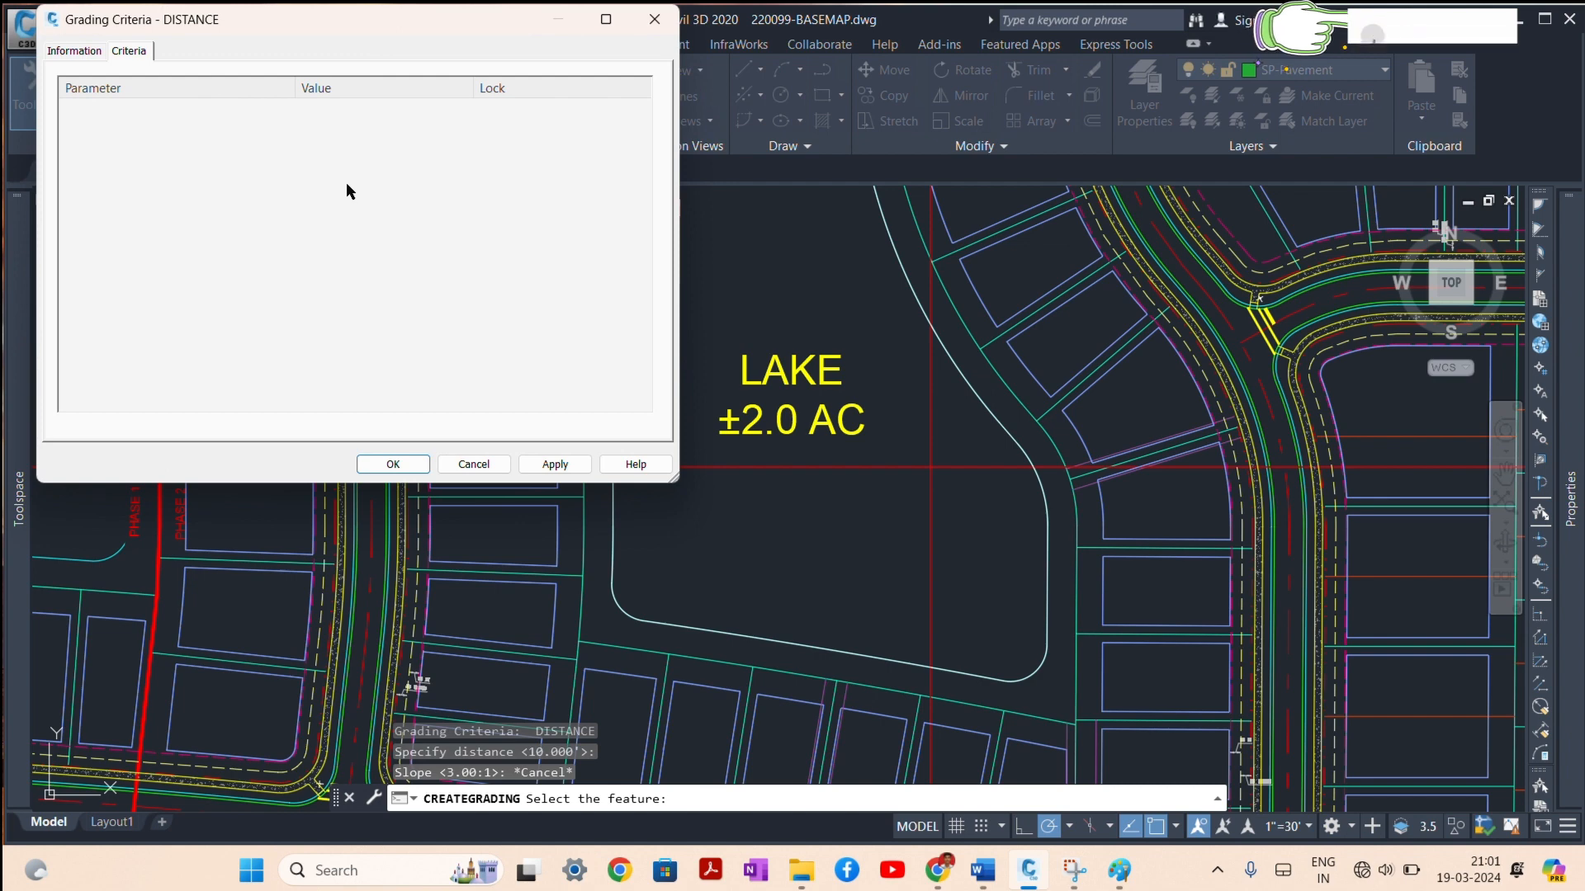
{"action": "left_click", "coordinate": [350, 207]}
{"action": "left_click", "coordinate": [350, 206]}
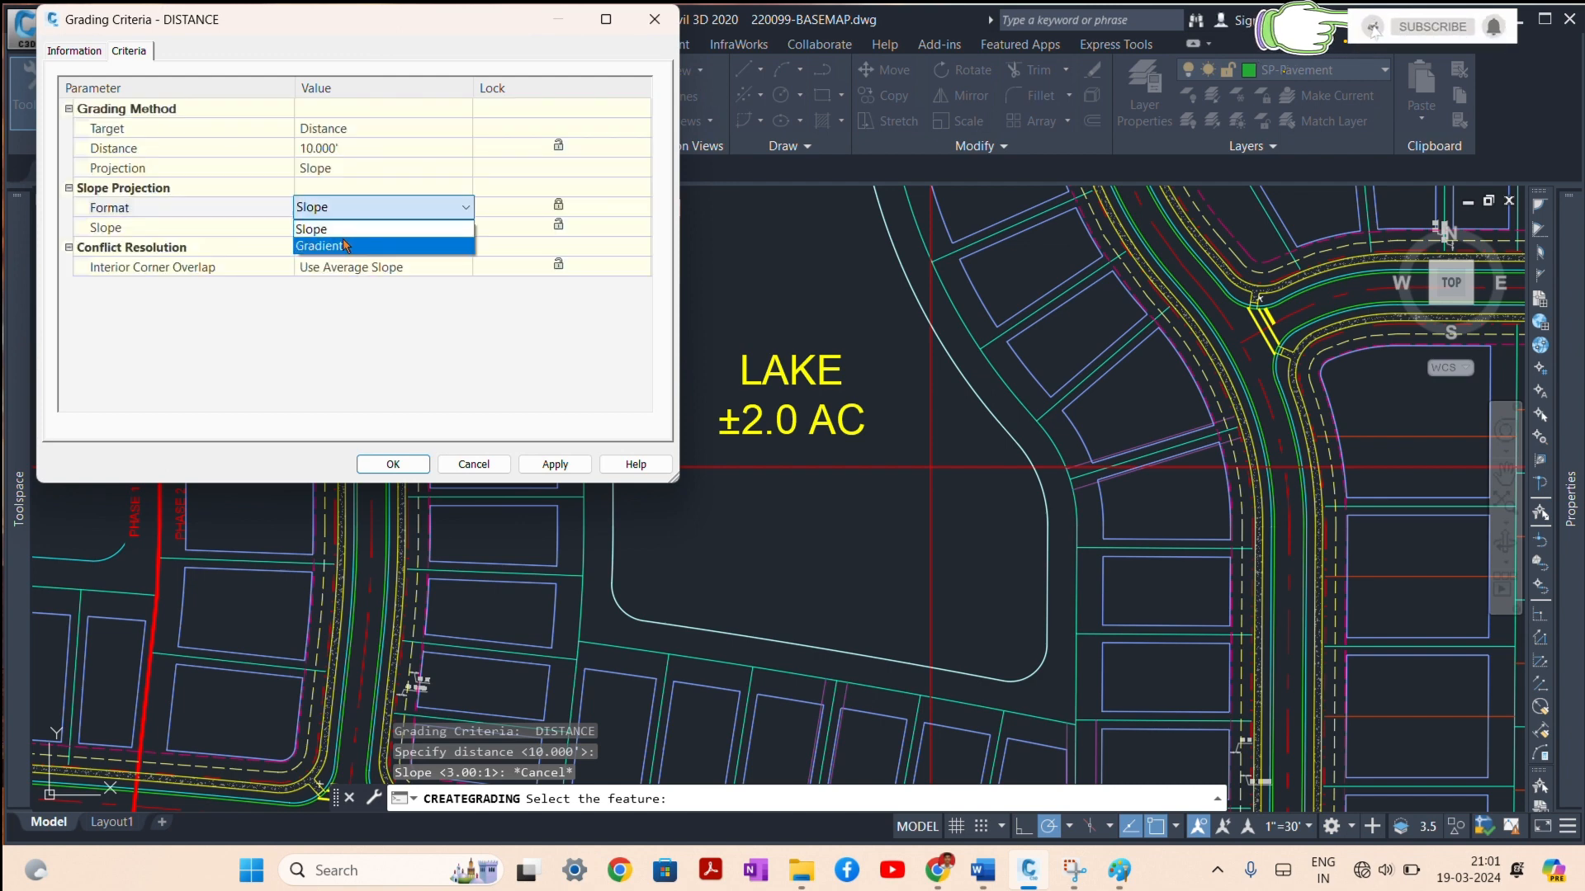
{"action": "left_click", "coordinate": [342, 248]}
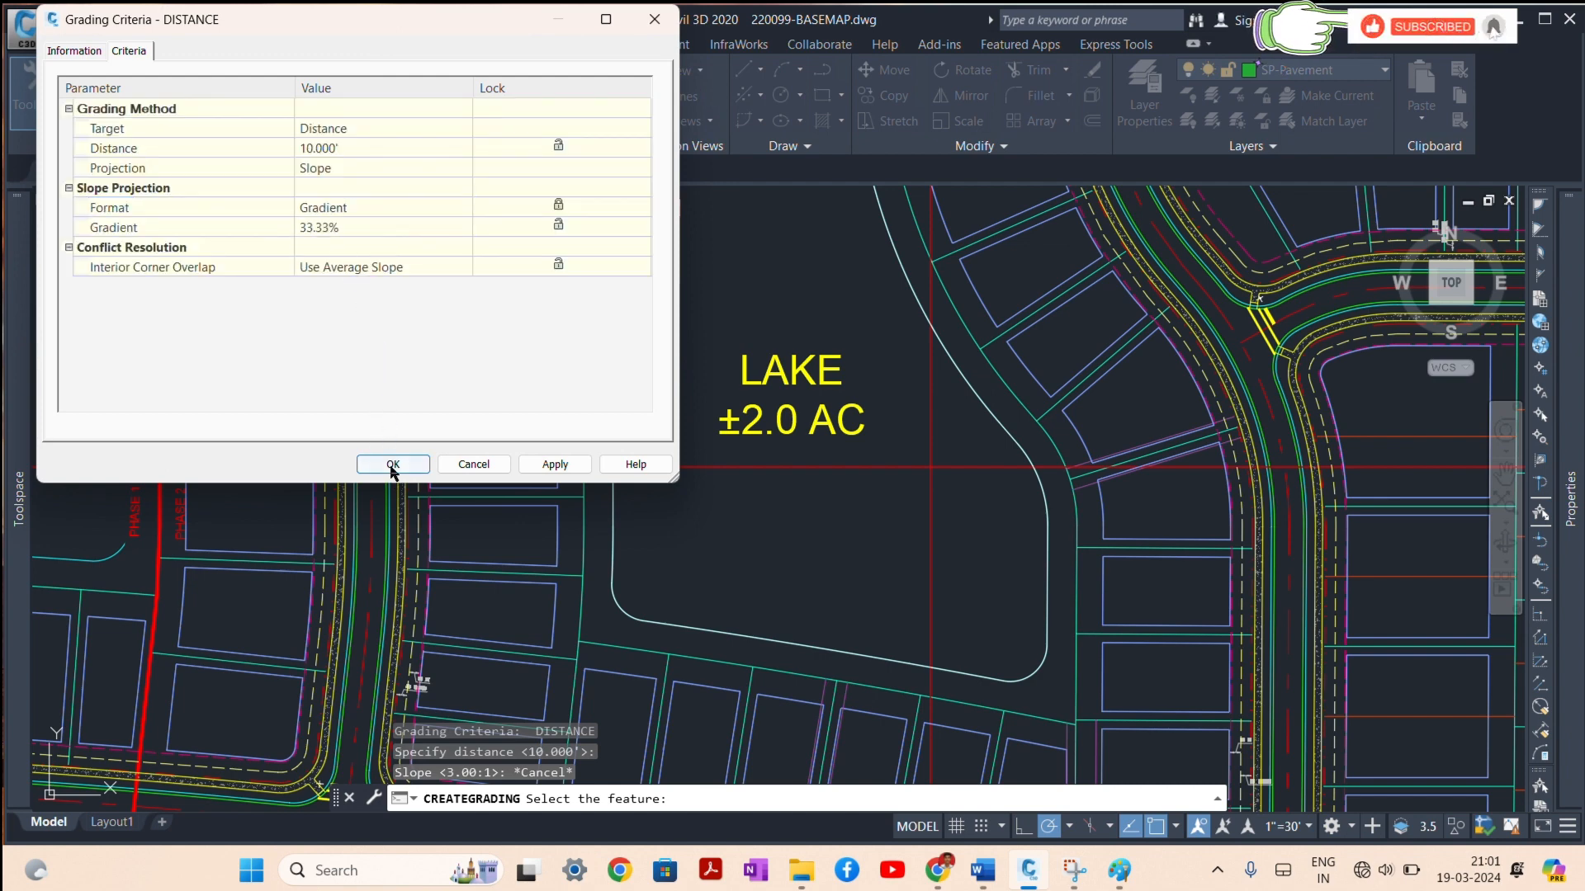
{"action": "left_click", "coordinate": [393, 464]}
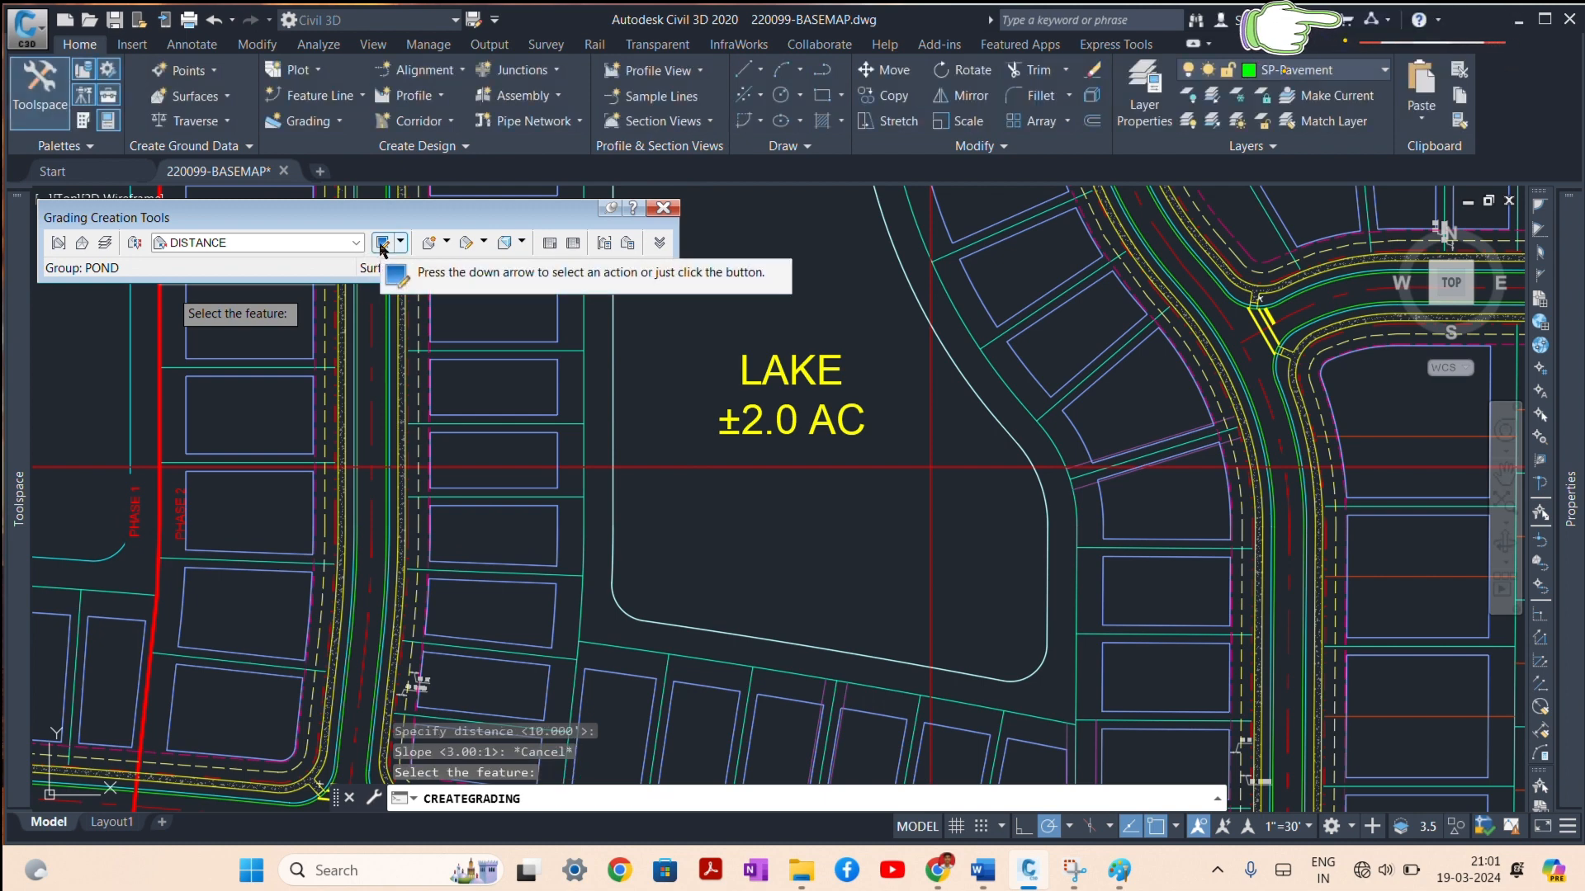
Step: Create a grading on the inner side of the ±2.0 AC lake outline along its entire length, with 10' distance and 0% gradient
{"action": "left_click", "coordinate": [621, 543]}
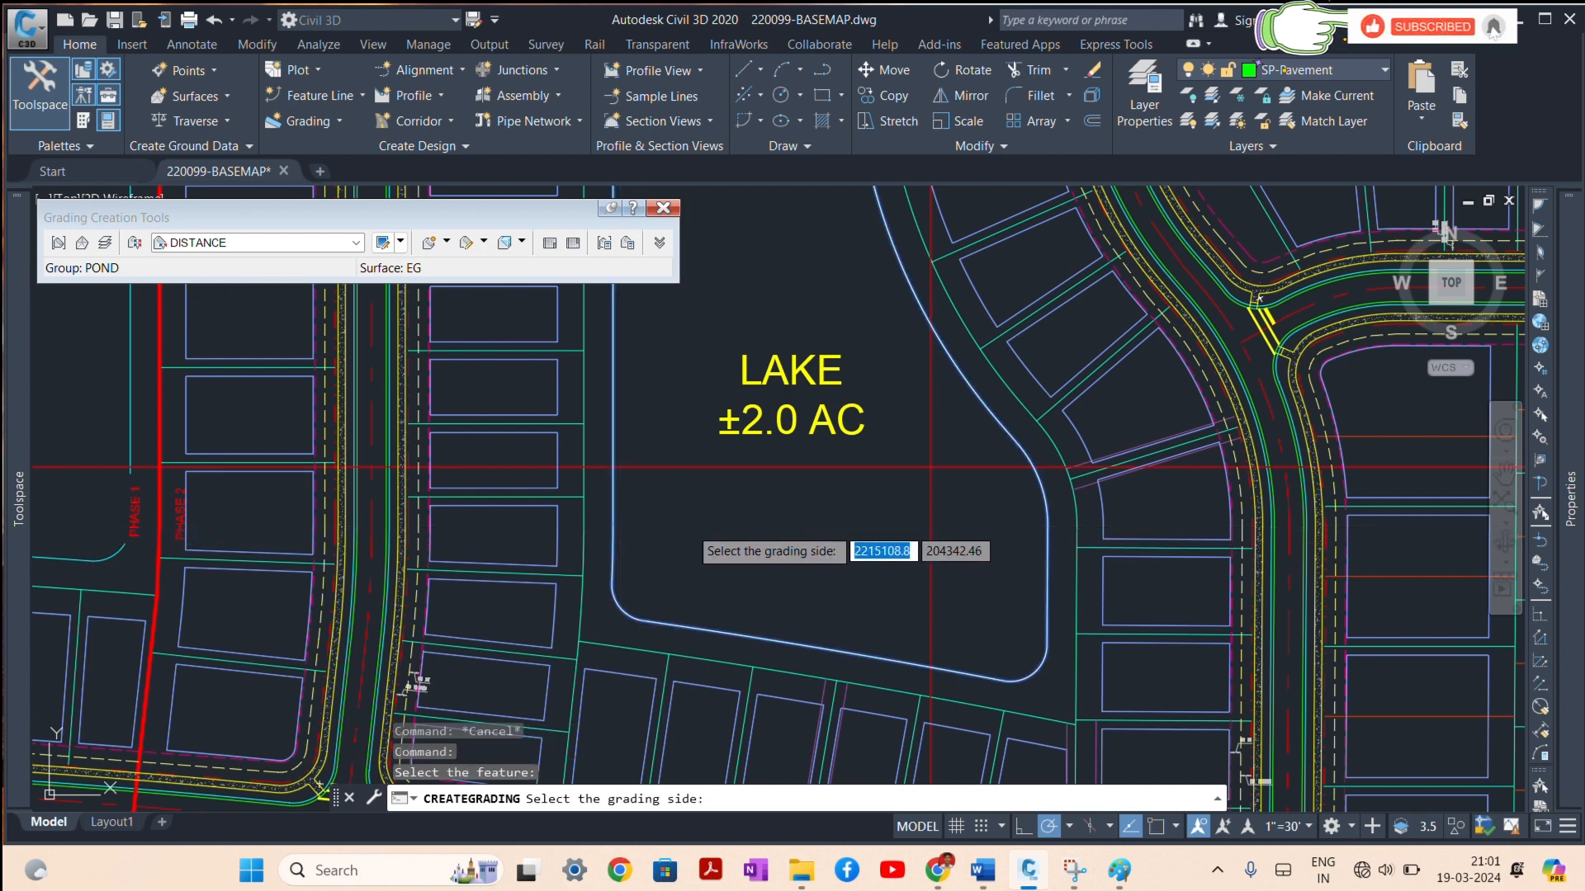
{"action": "left_click", "coordinate": [690, 526]}
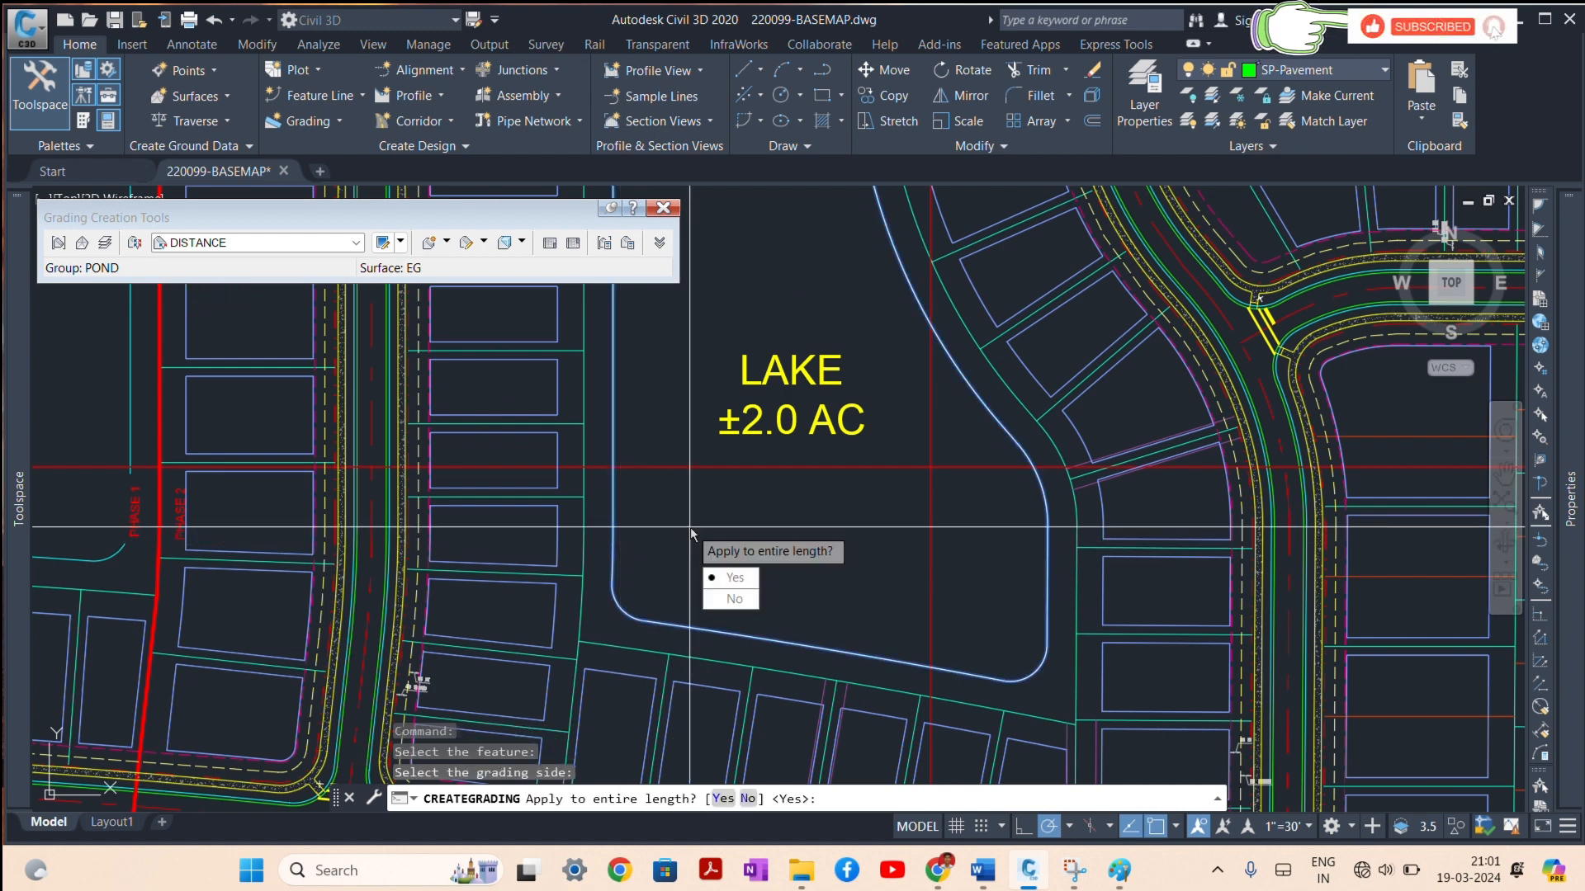
{"action": "left_click", "coordinate": [729, 578]}
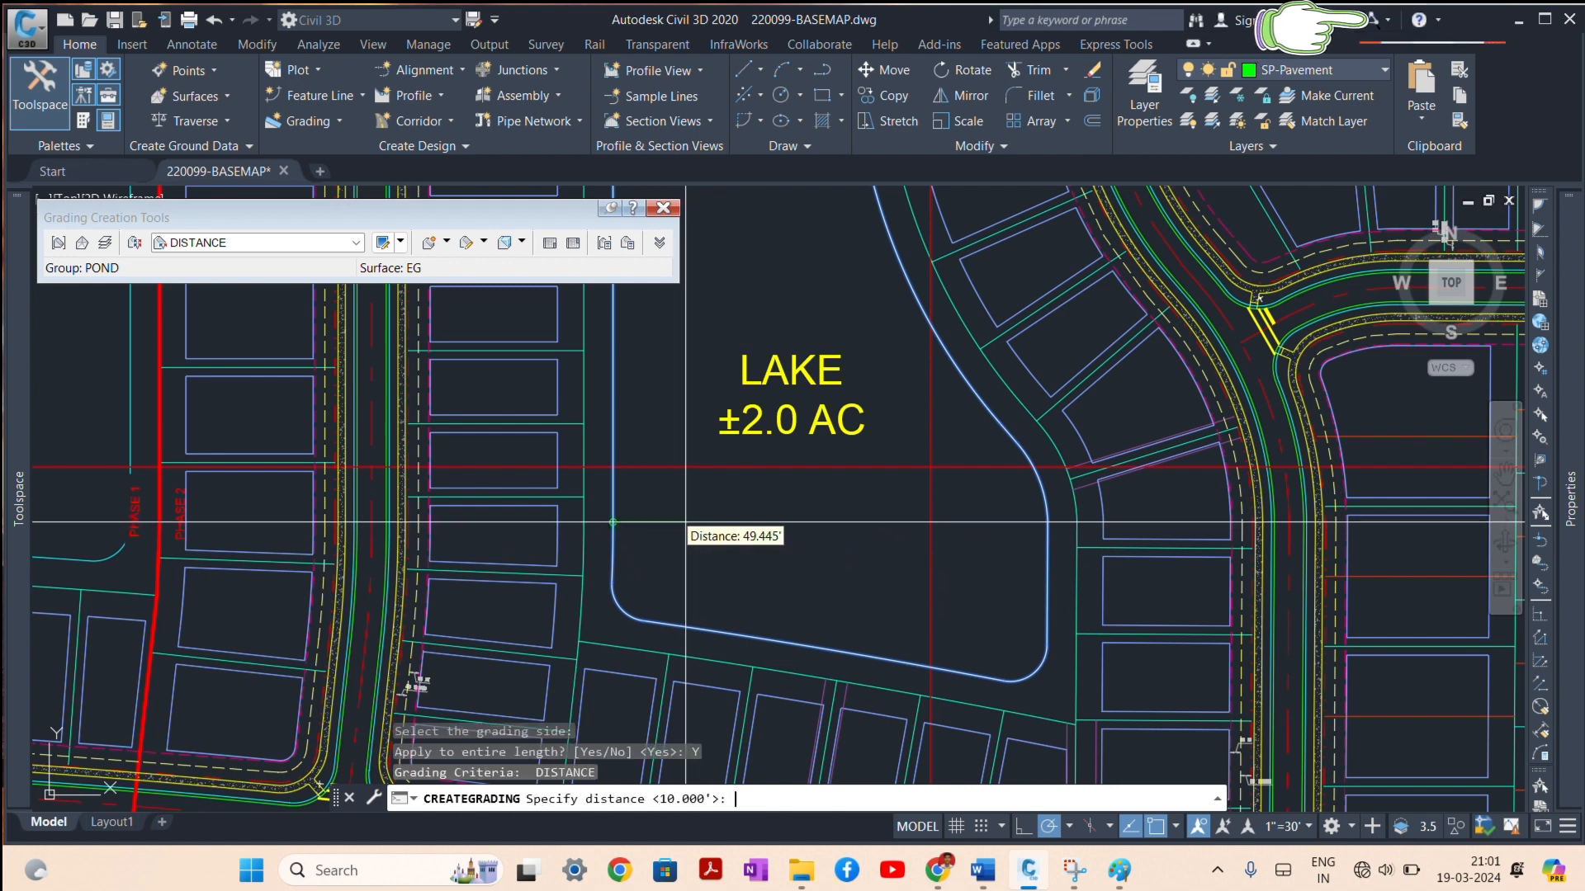
{"action": "key", "text": "Return"}
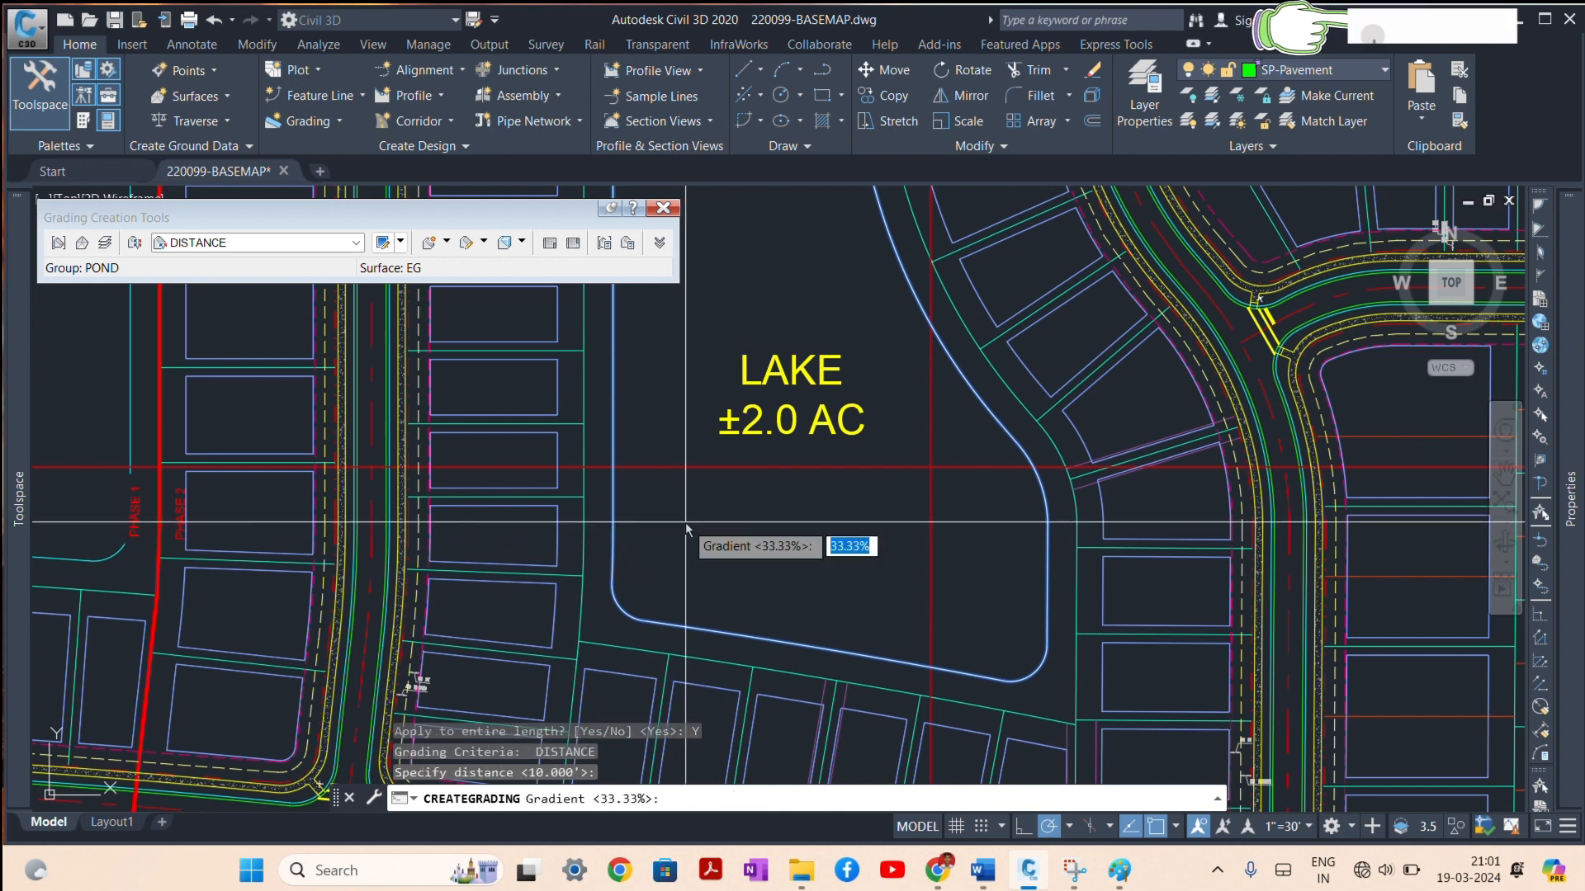
{"action": "type", "text": "0"}
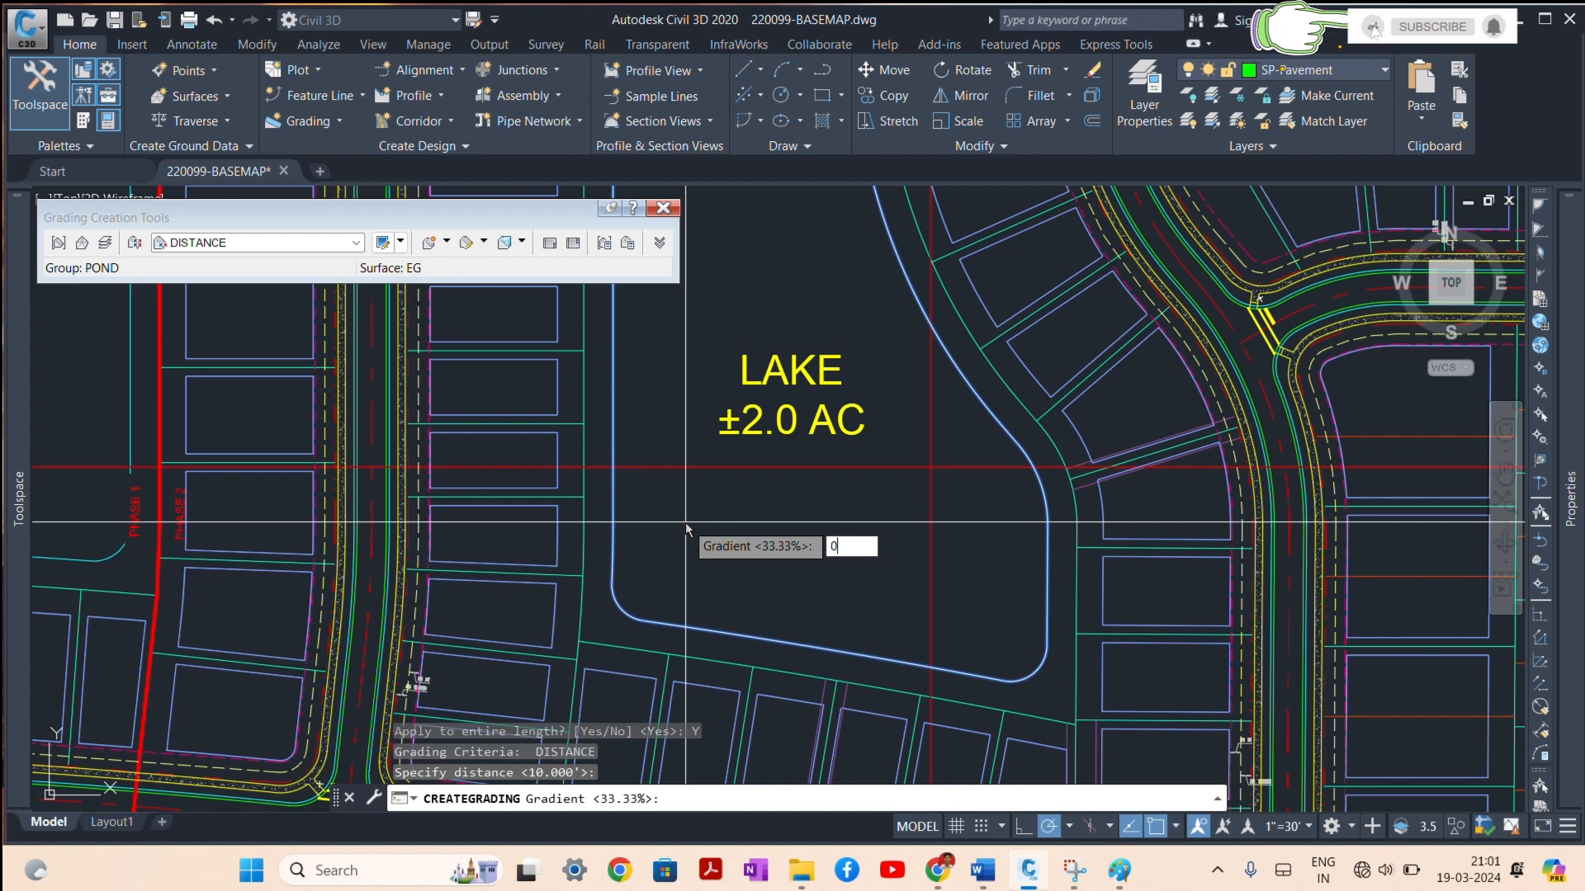
{"action": "key", "text": "Return"}
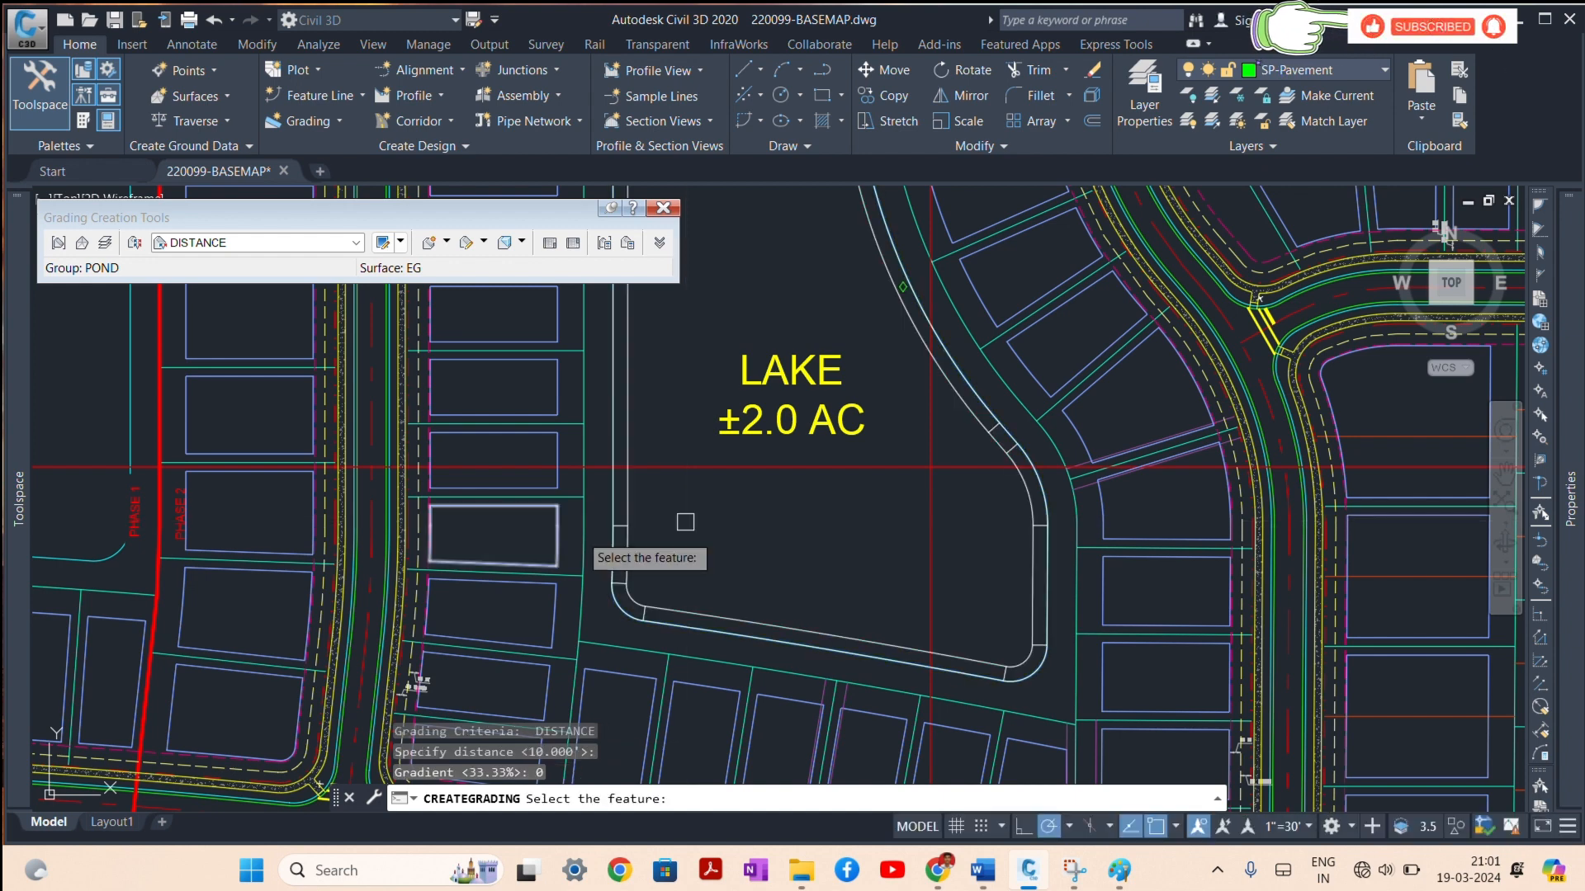
{"action": "key", "text": "Escape"}
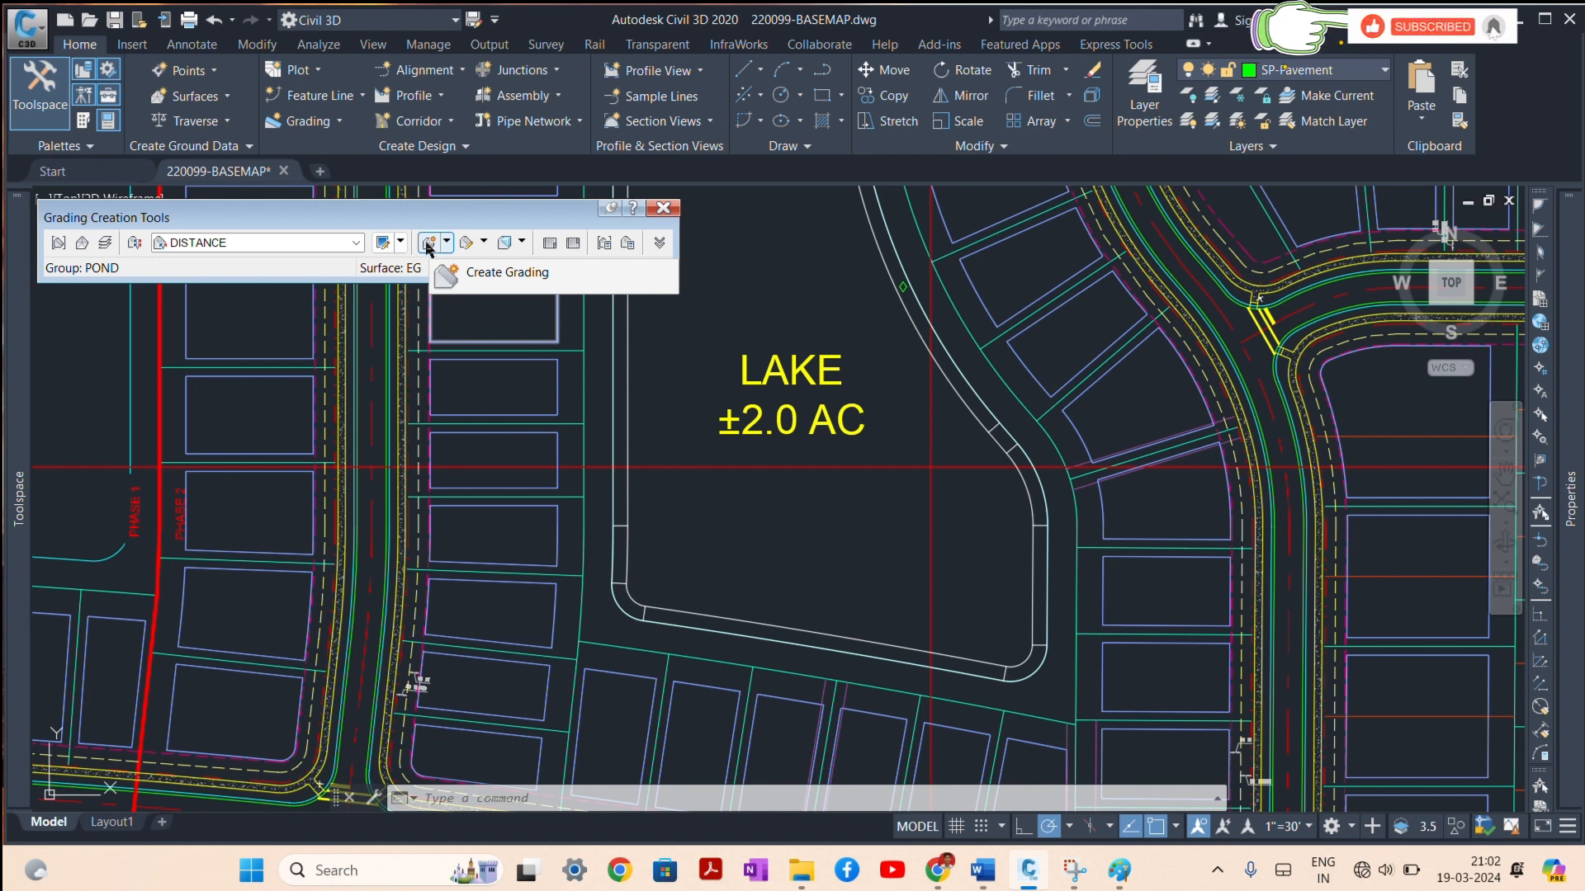
Step: Make RELATIVE ELE the current grading criteria for the POND group, and review the pond cross-section sketch in Paint
{"action": "left_click", "coordinate": [351, 242]}
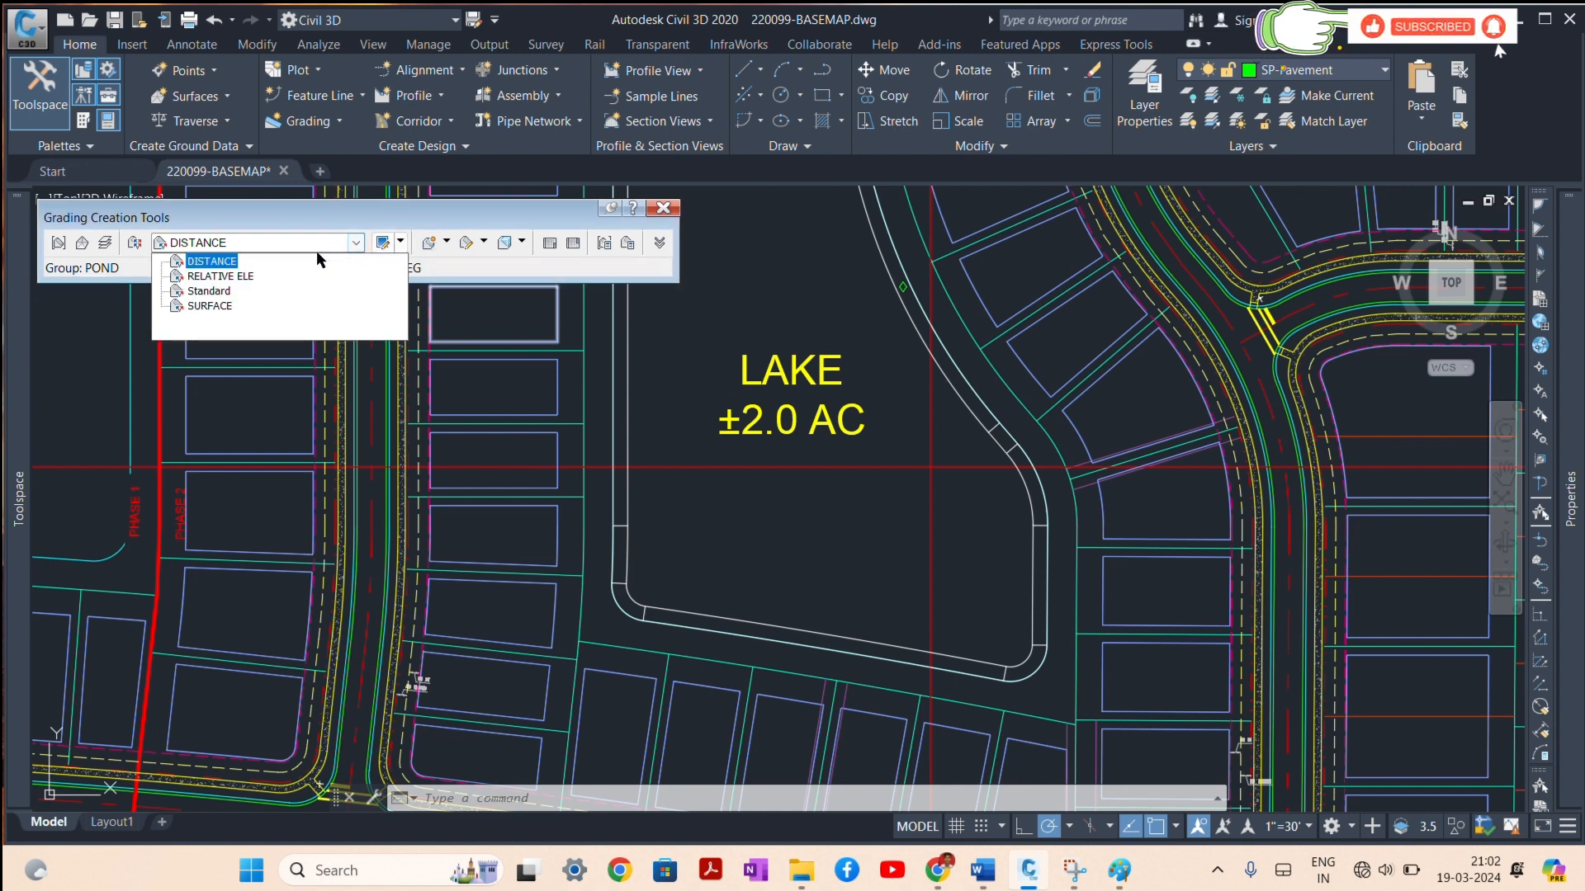
{"action": "left_click", "coordinate": [226, 277]}
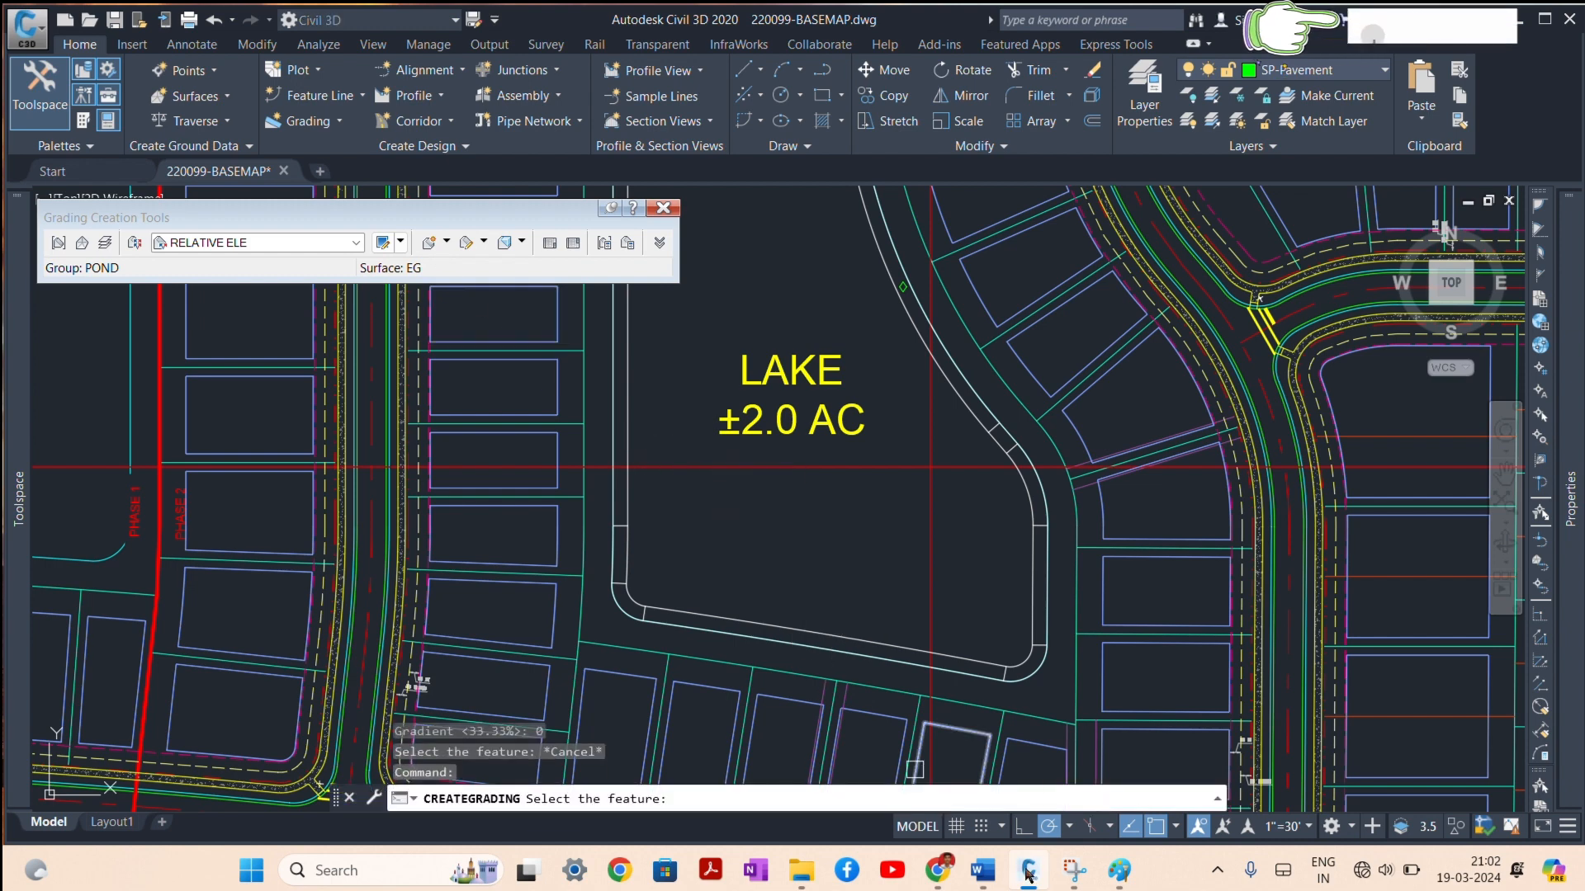
{"action": "left_click", "coordinate": [1120, 871]}
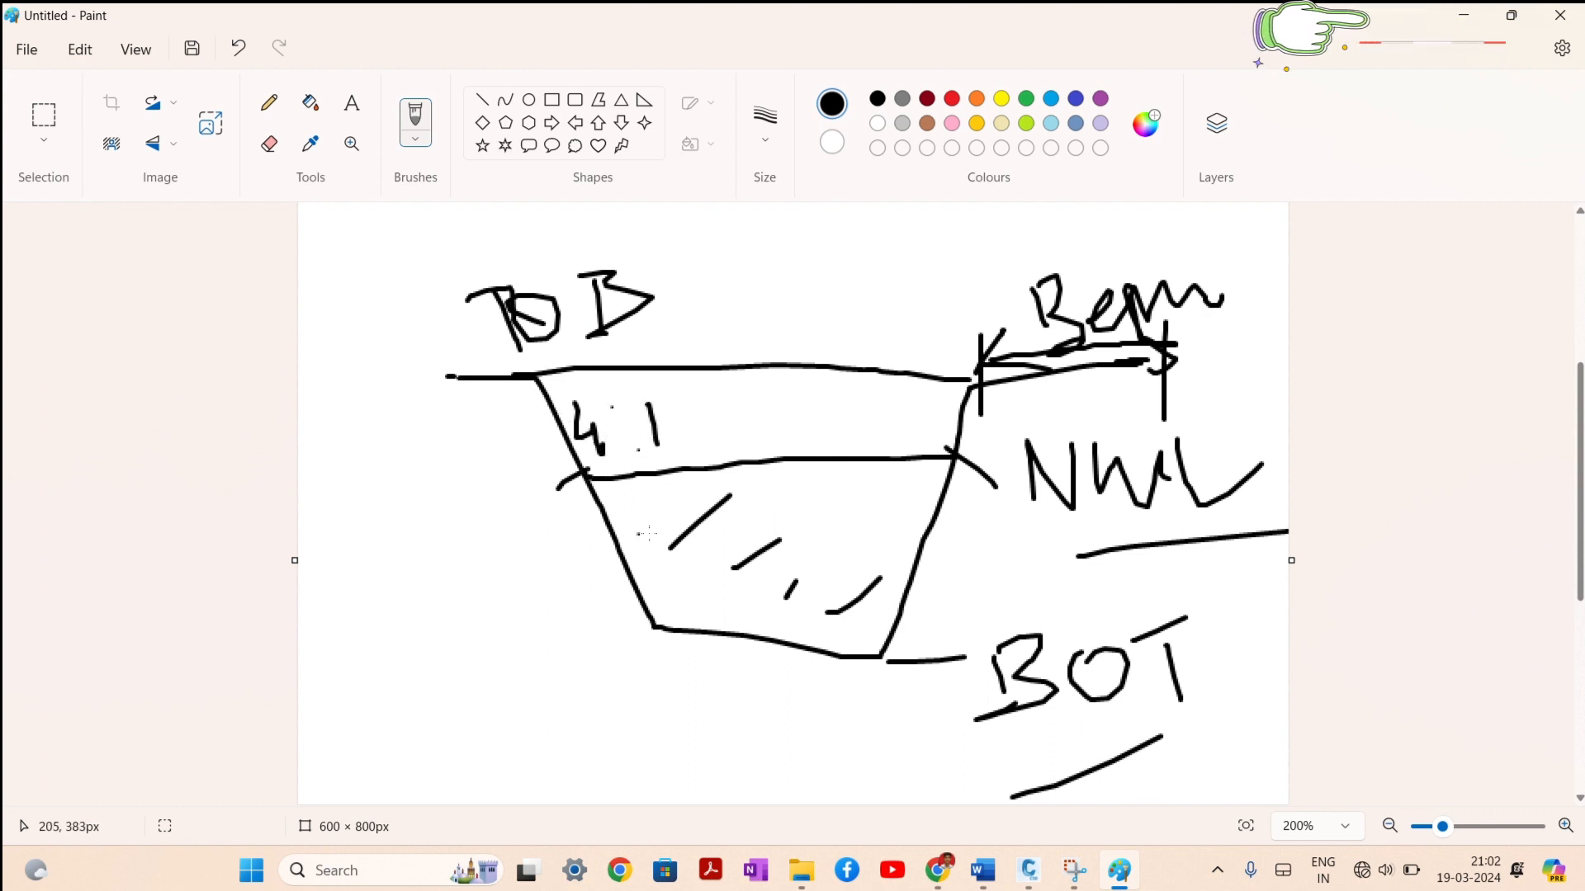
{"action": "mouse_move", "coordinate": [648, 534]}
{"action": "left_mouse_down"}
{"action": "mouse_move", "coordinate": [670, 583]}
{"action": "mouse_move", "coordinate": [687, 557]}
{"action": "left_mouse_up"}
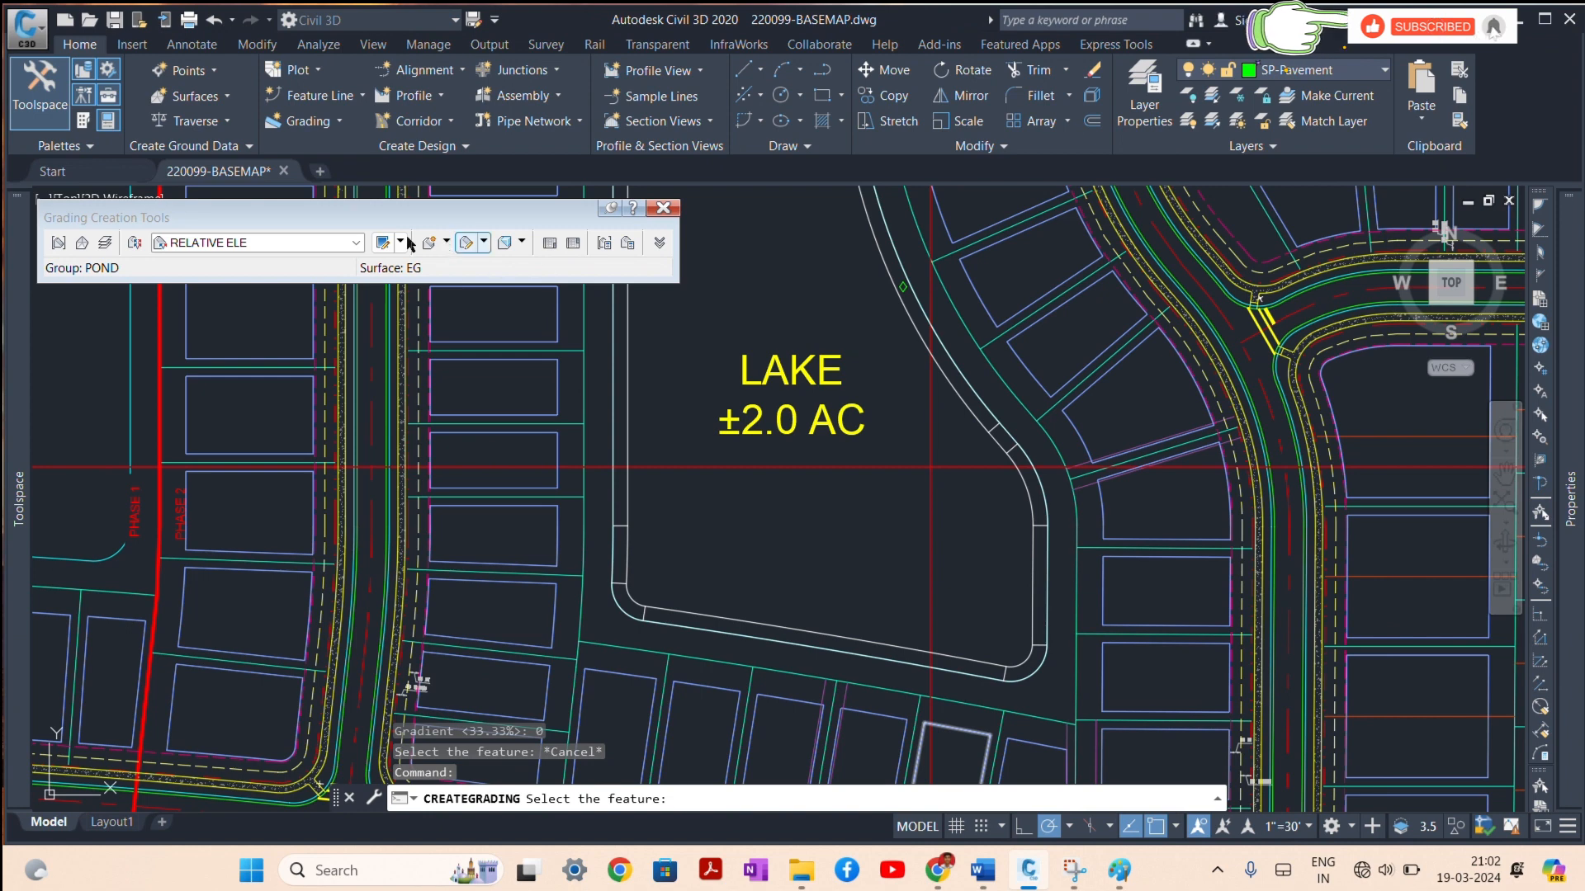
Step: Create a RELATIVE ELE grading along the entire inner edge of the 10' berm, with relative level -5' and slope 4:1
{"action": "left_click", "coordinate": [633, 555]}
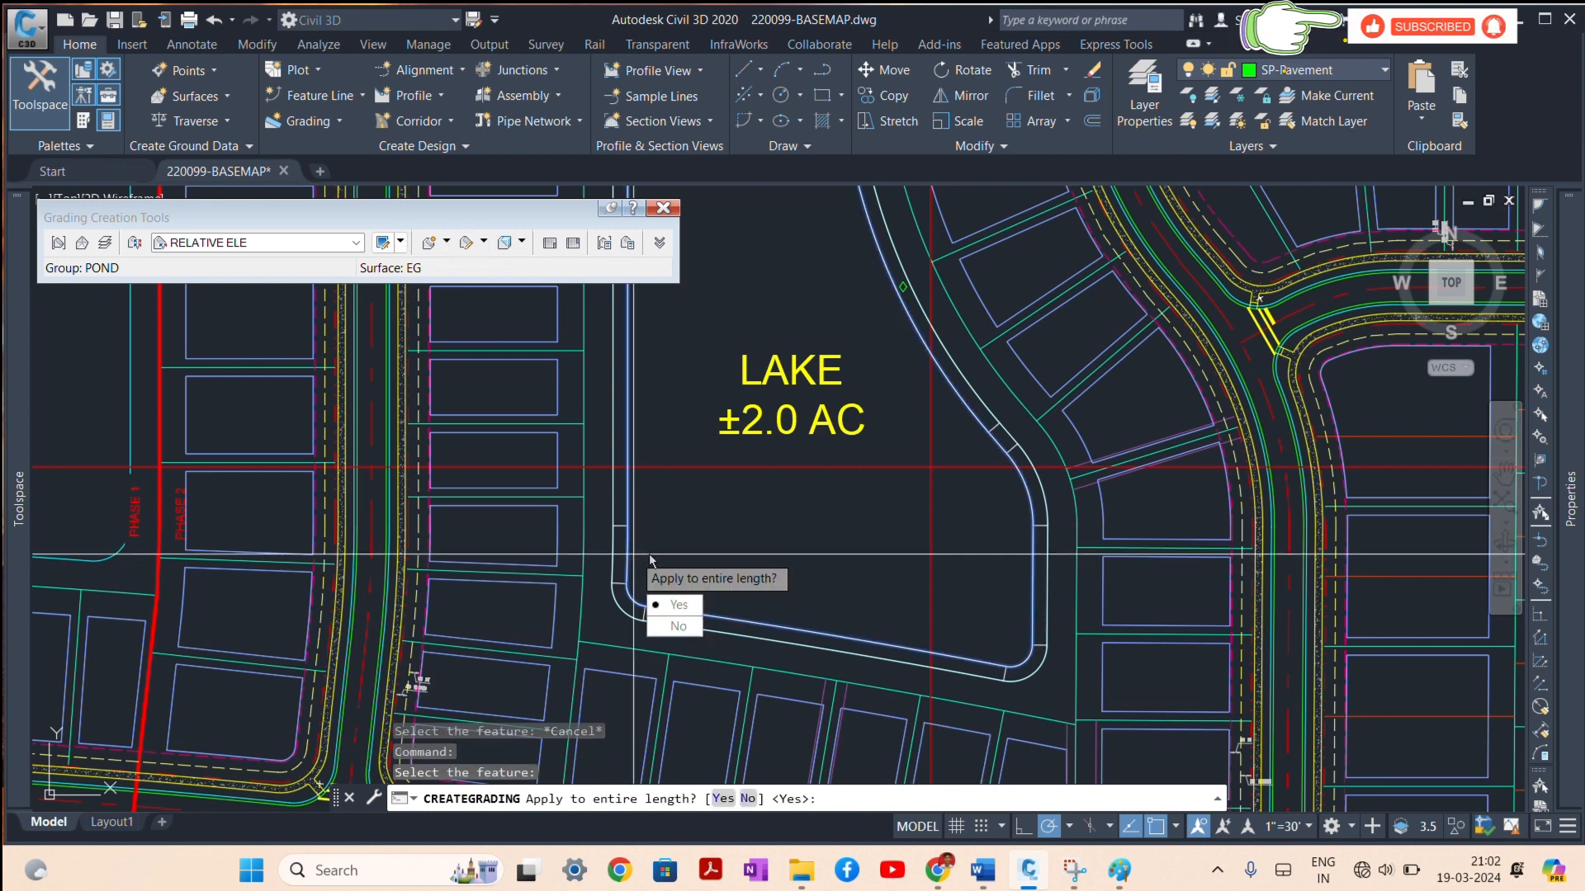
{"action": "left_click", "coordinate": [678, 605]}
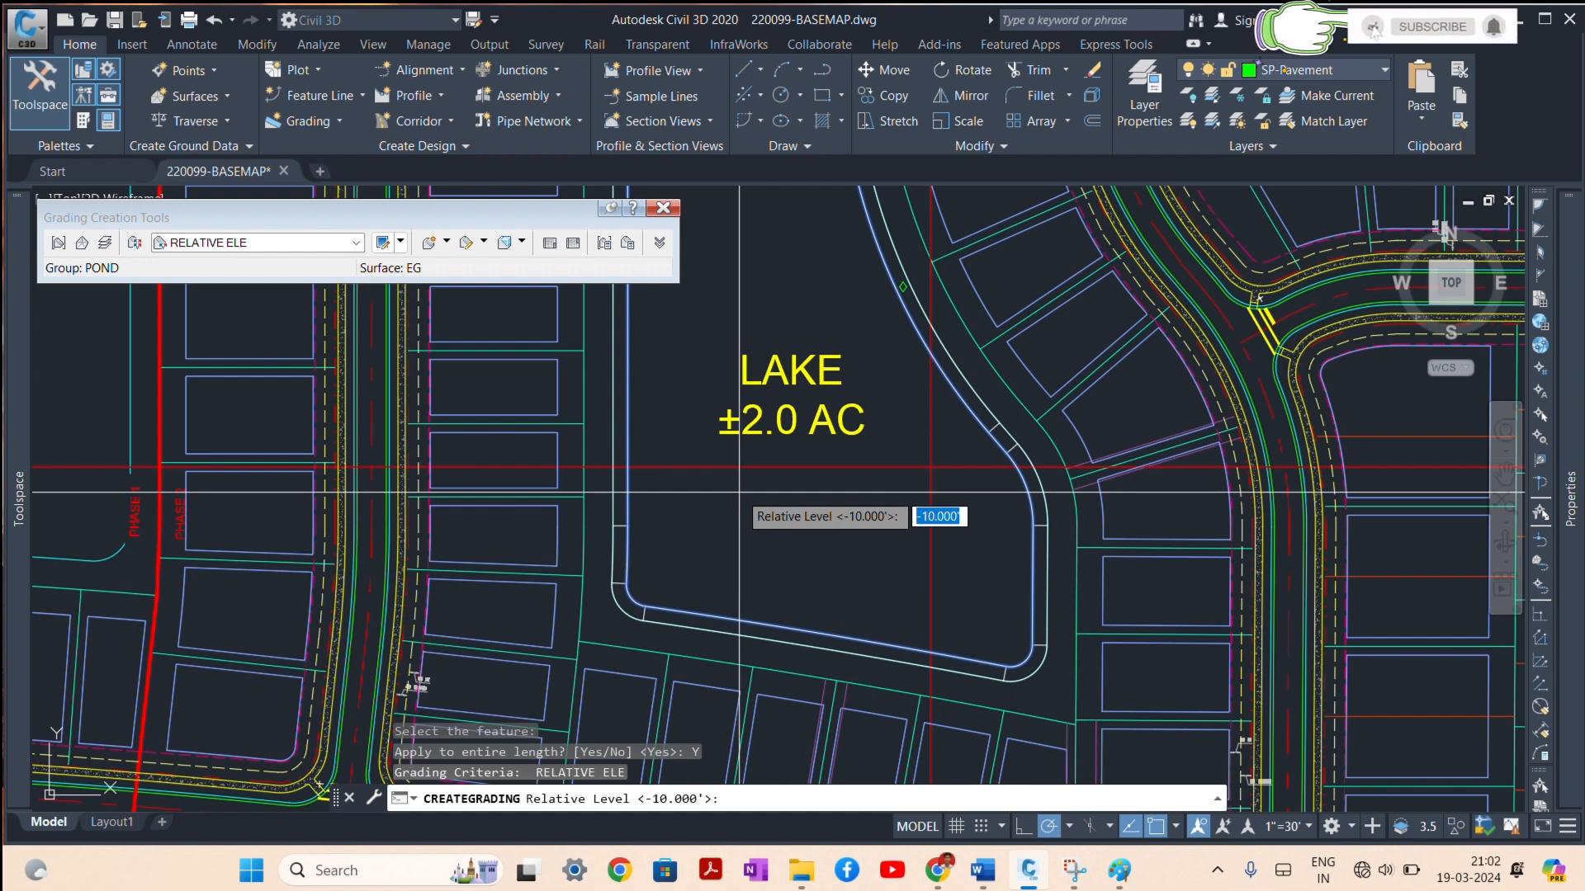
{"action": "type", "text": "-5"}
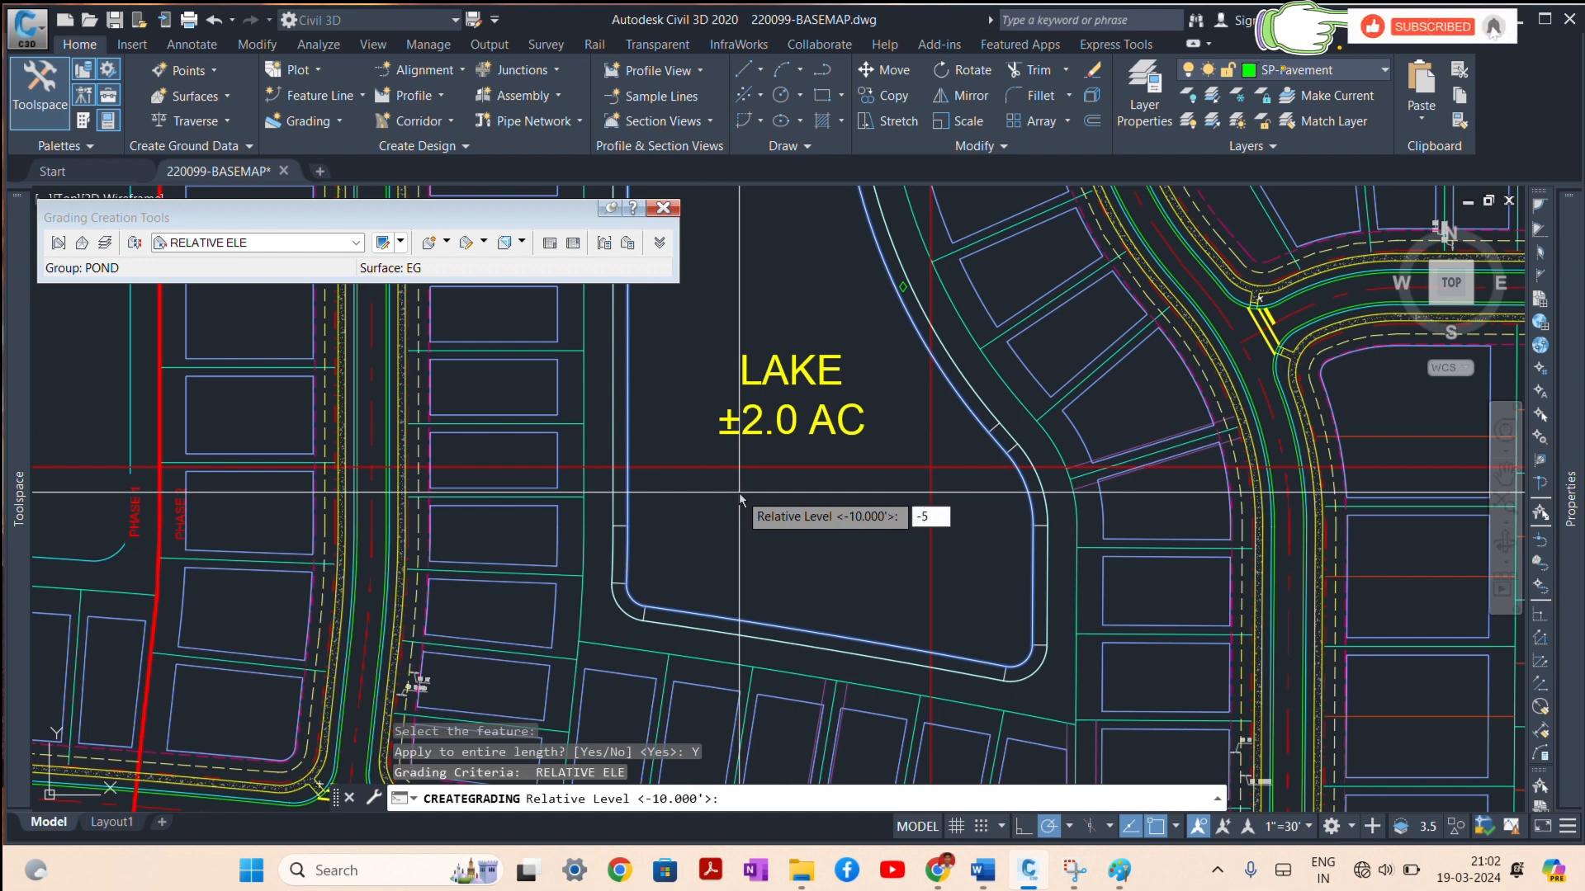
{"action": "key", "text": "Return"}
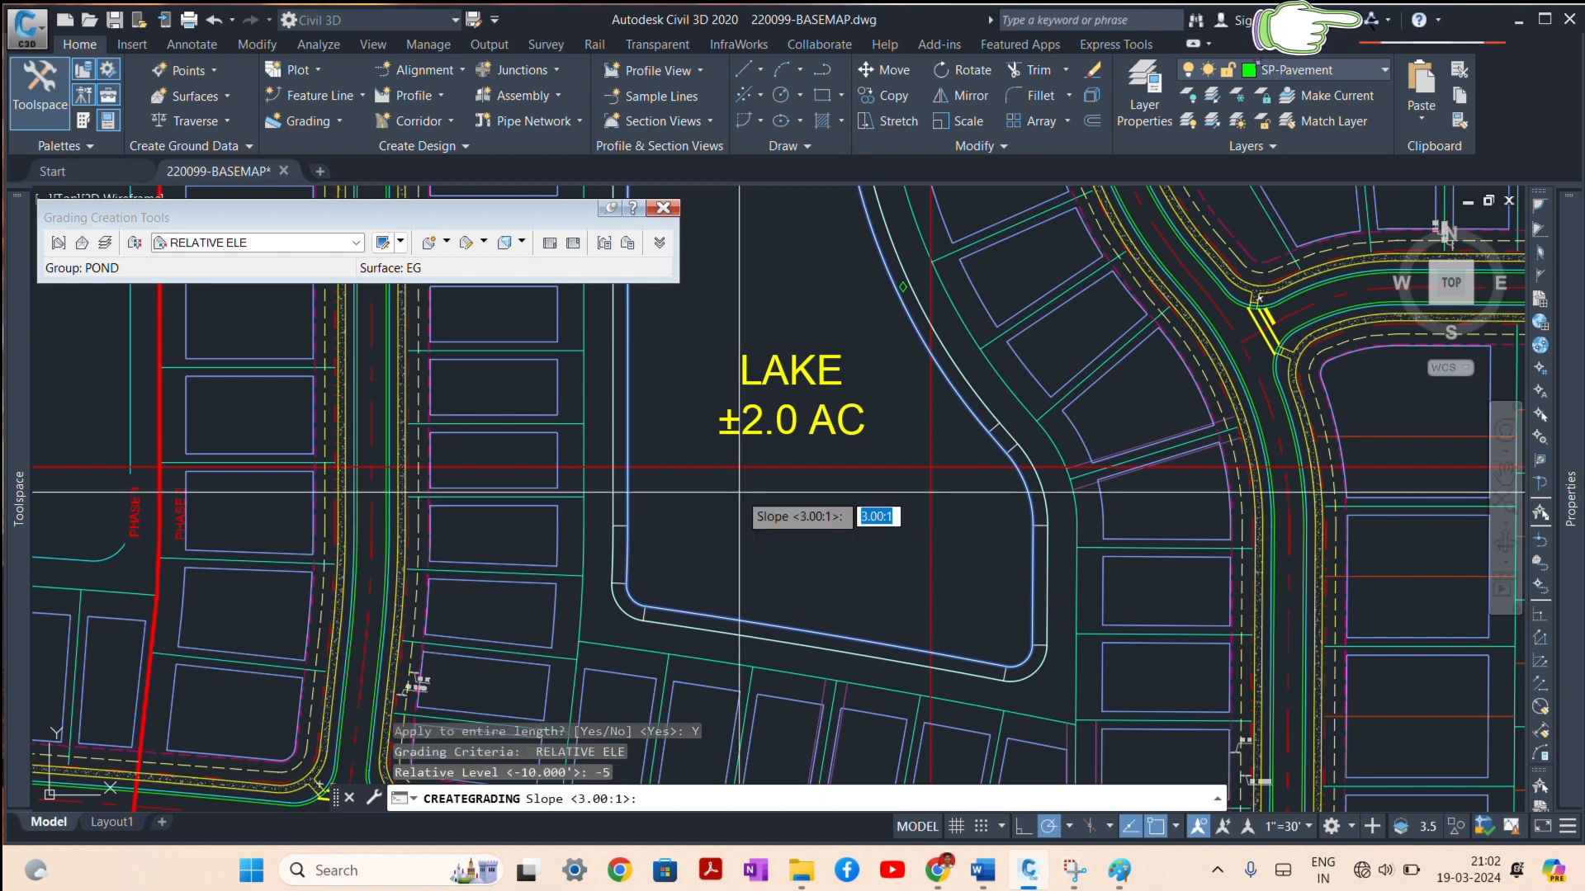
{"action": "type", "text": "4"}
{"action": "key", "text": "Return"}
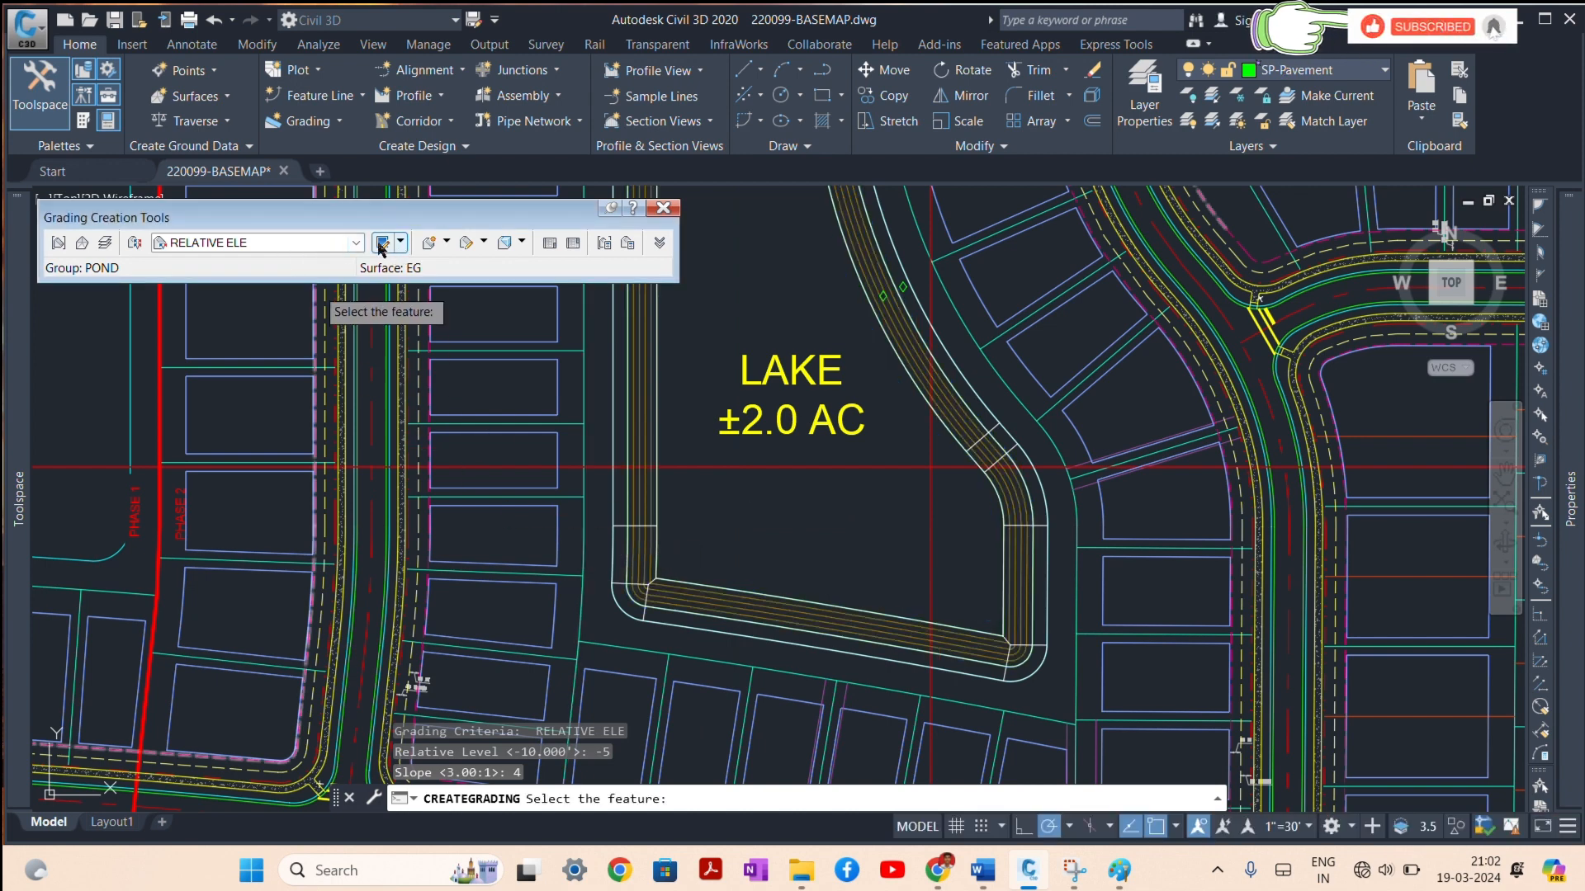
Step: Create a second RELATIVE ELE grading along the entire inner edge of the 4:1 slope, with relative level -5' and slope 3:1
{"action": "left_click", "coordinate": [426, 245]}
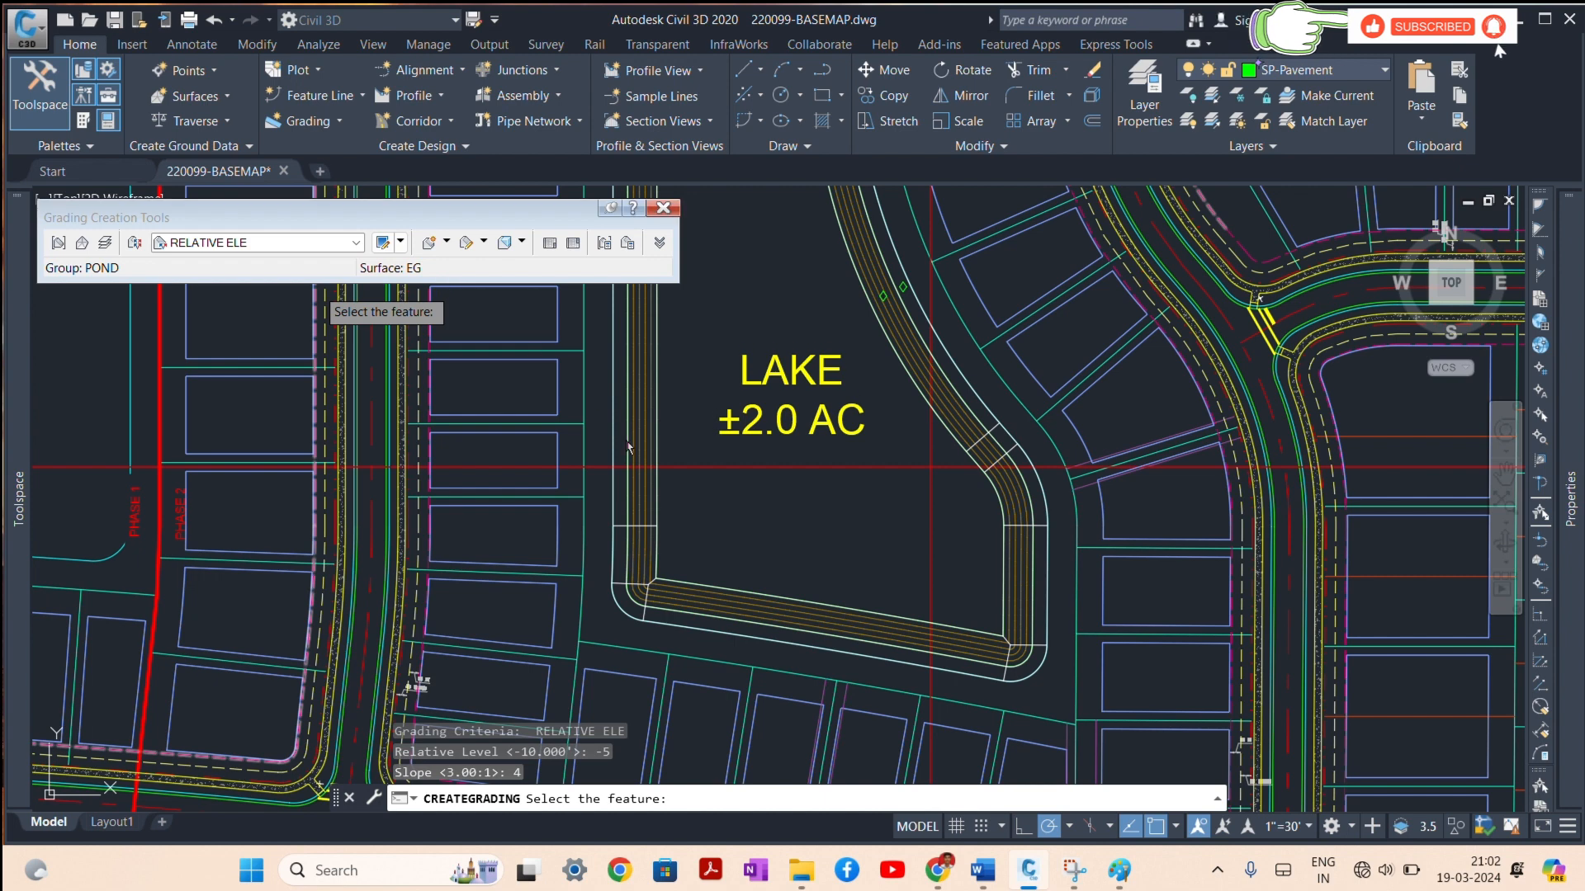
{"action": "left_click", "coordinate": [660, 484]}
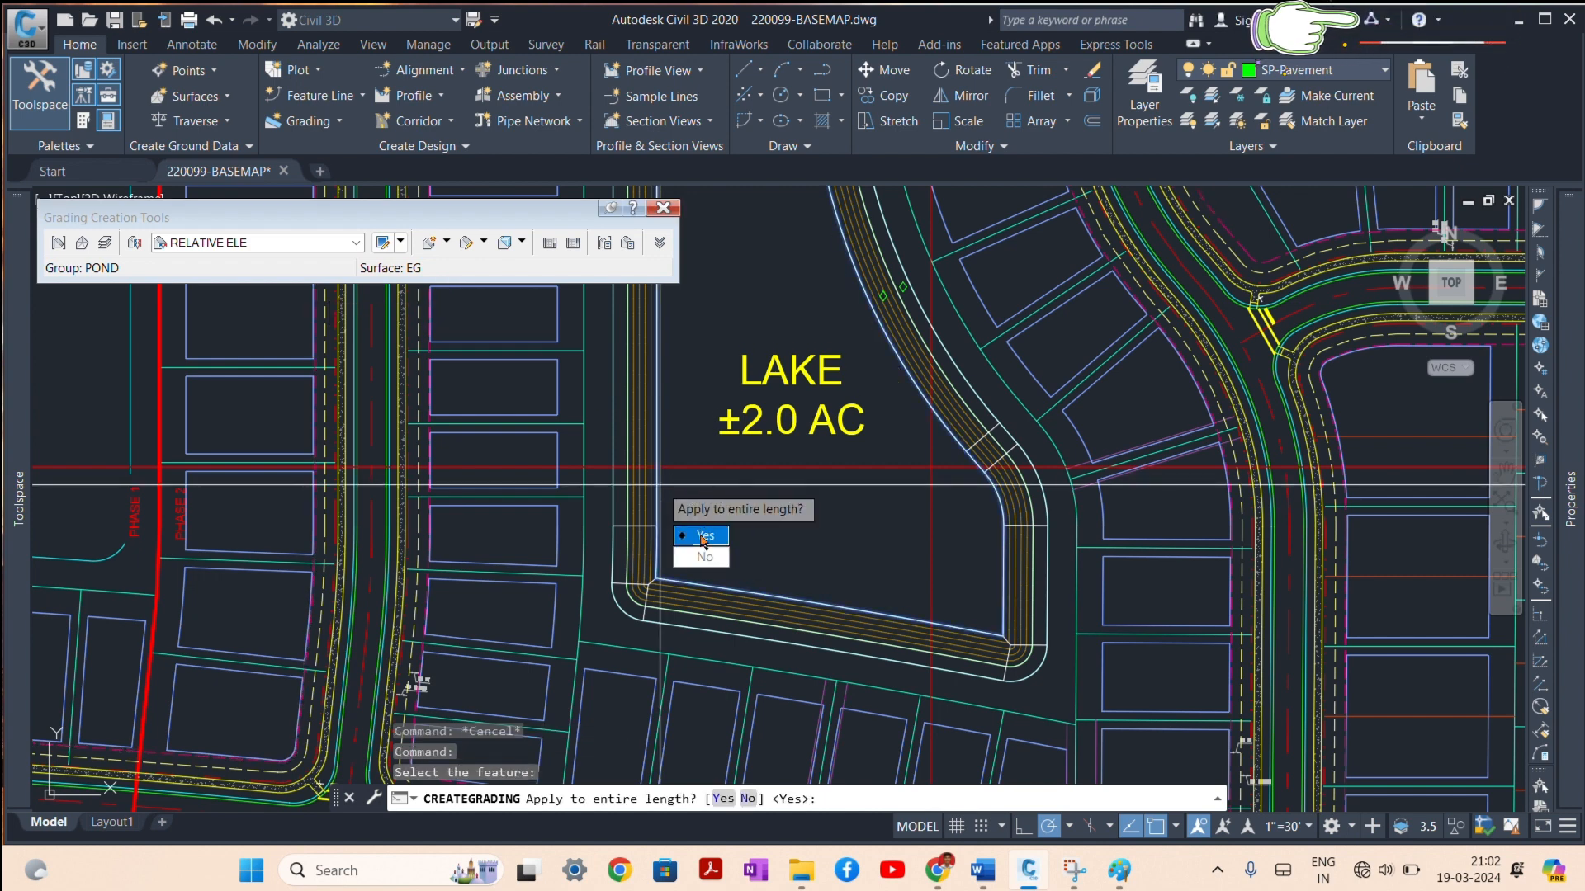
{"action": "left_click", "coordinate": [700, 536]}
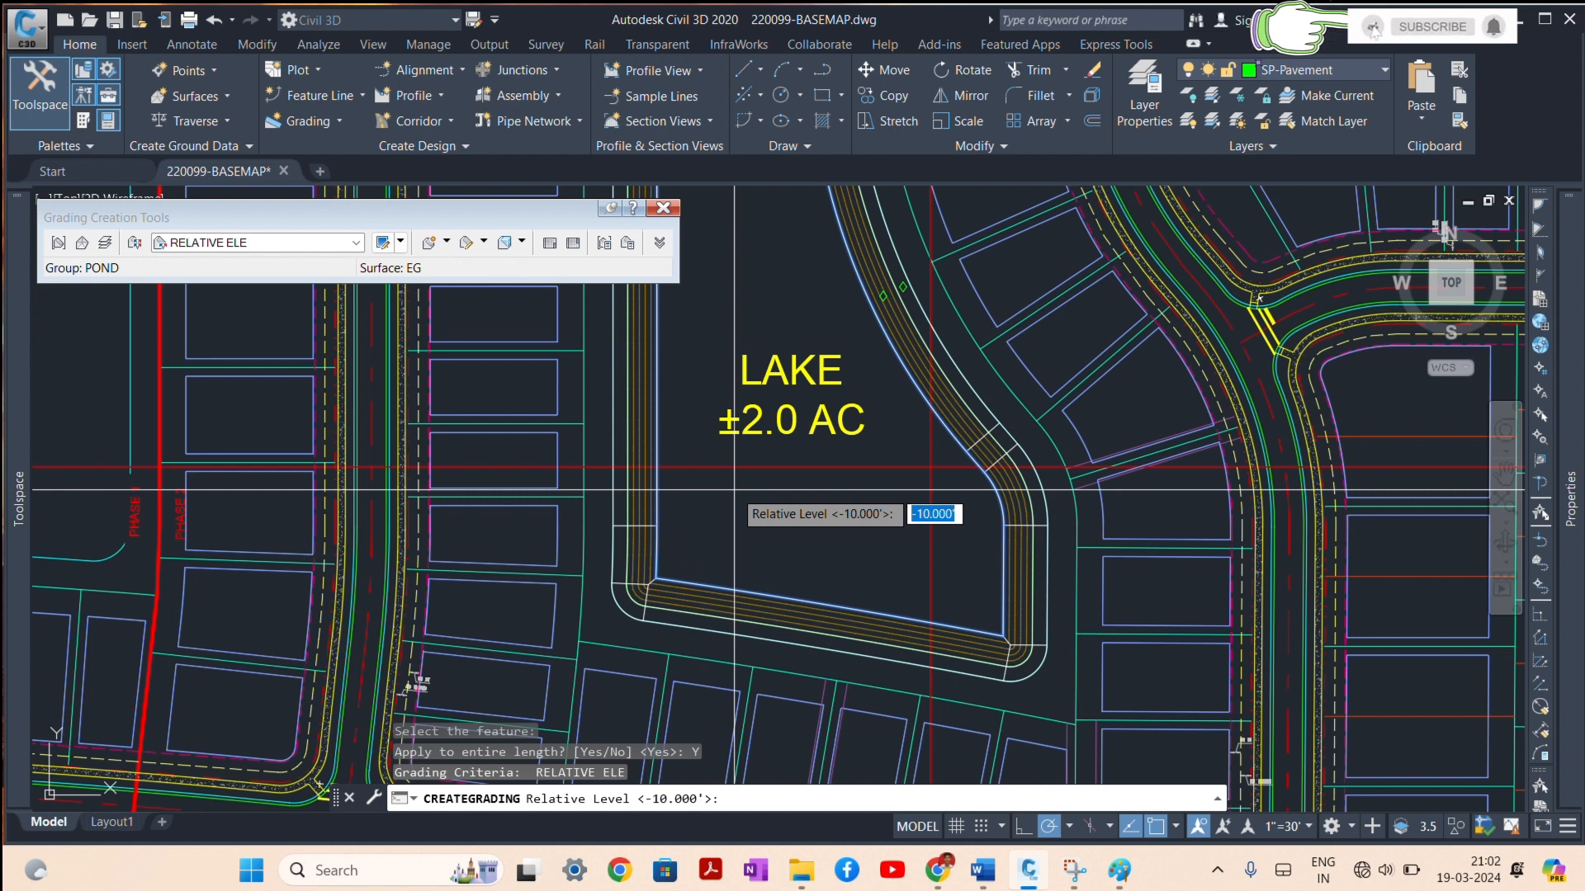
{"action": "type", "text": "-5"}
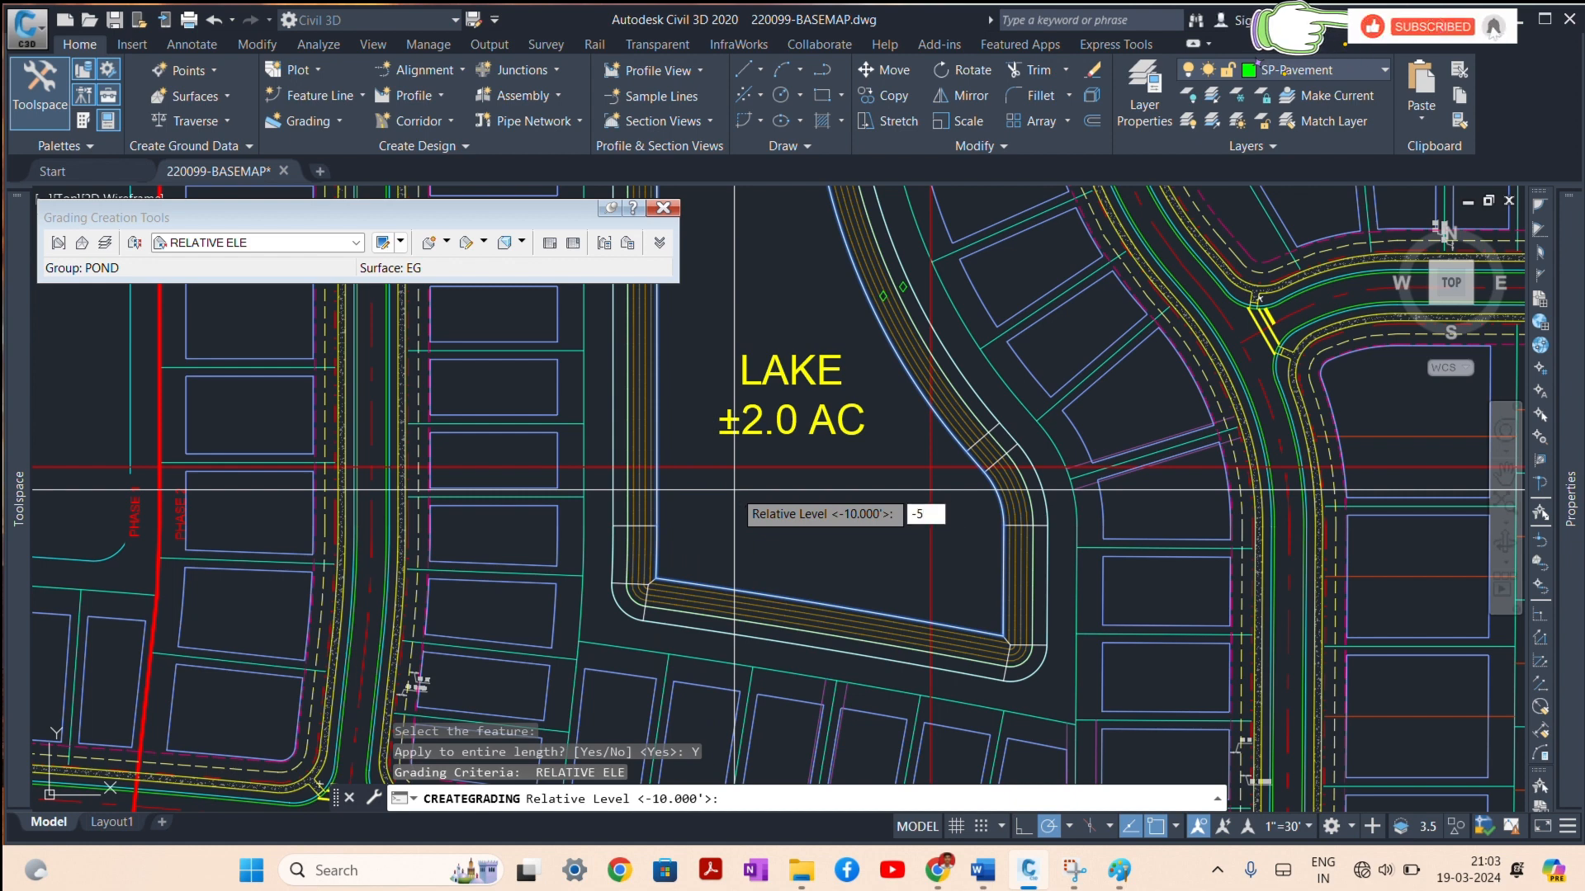
{"action": "key", "text": "Return"}
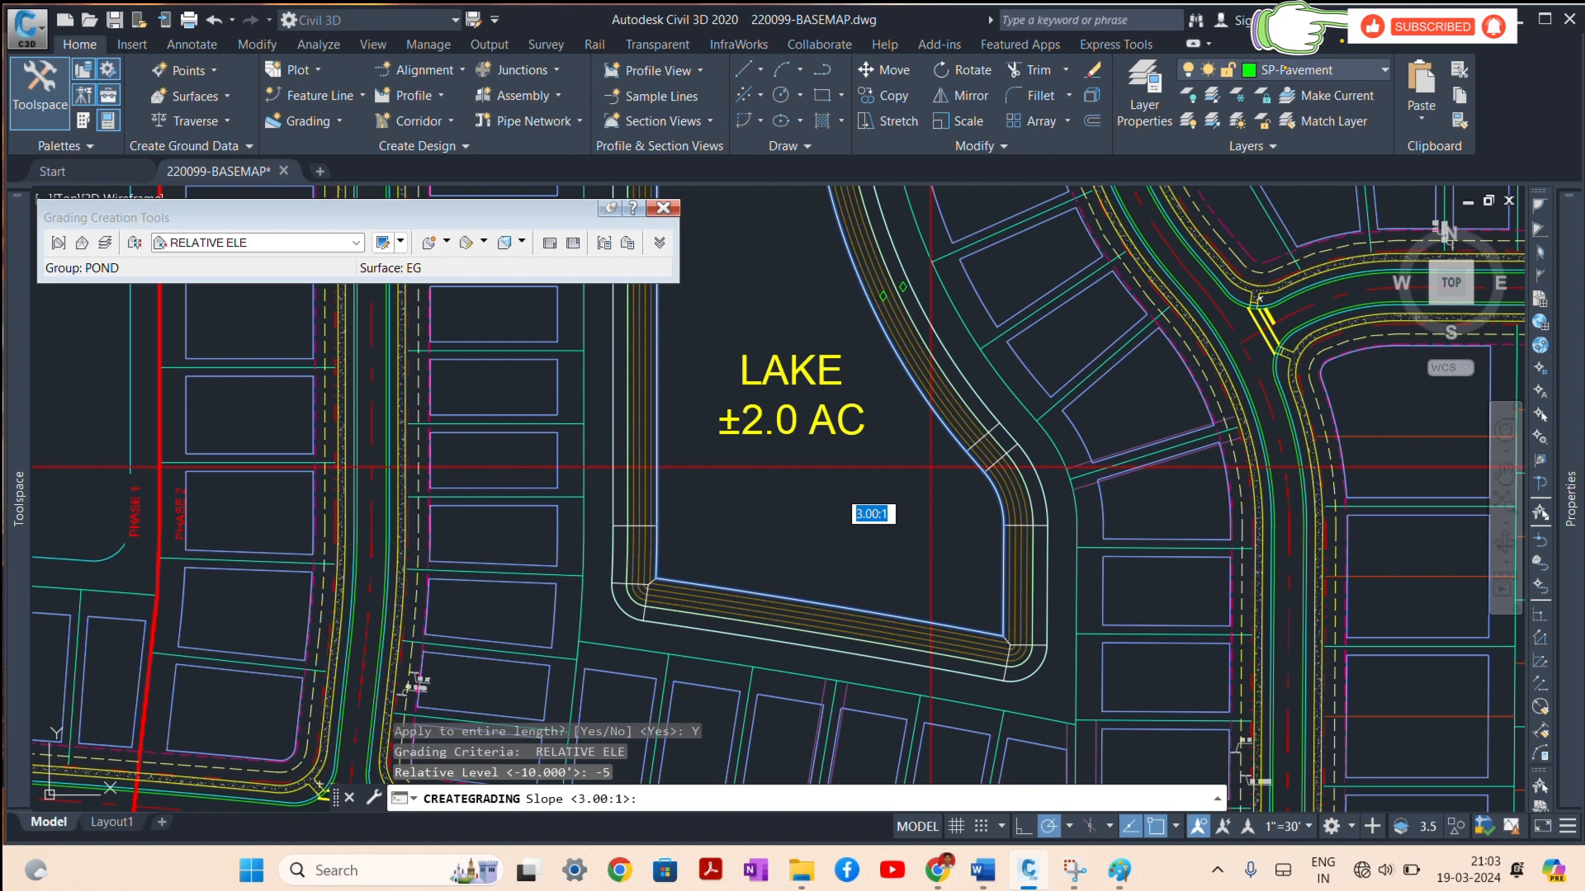
{"action": "key", "text": "Return"}
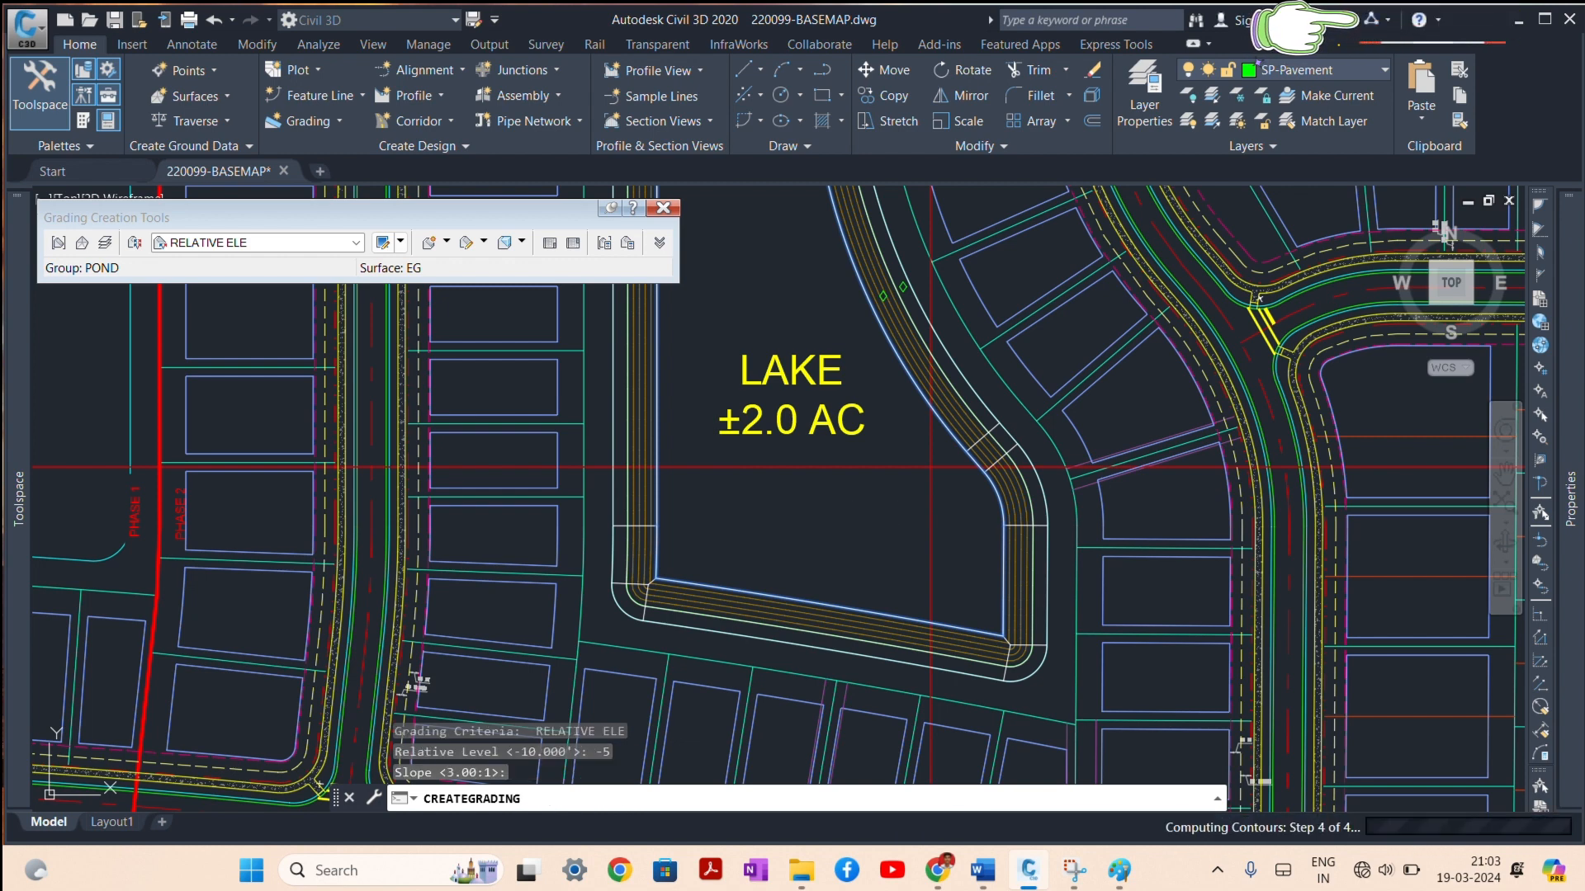
{"action": "key", "text": "Escape"}
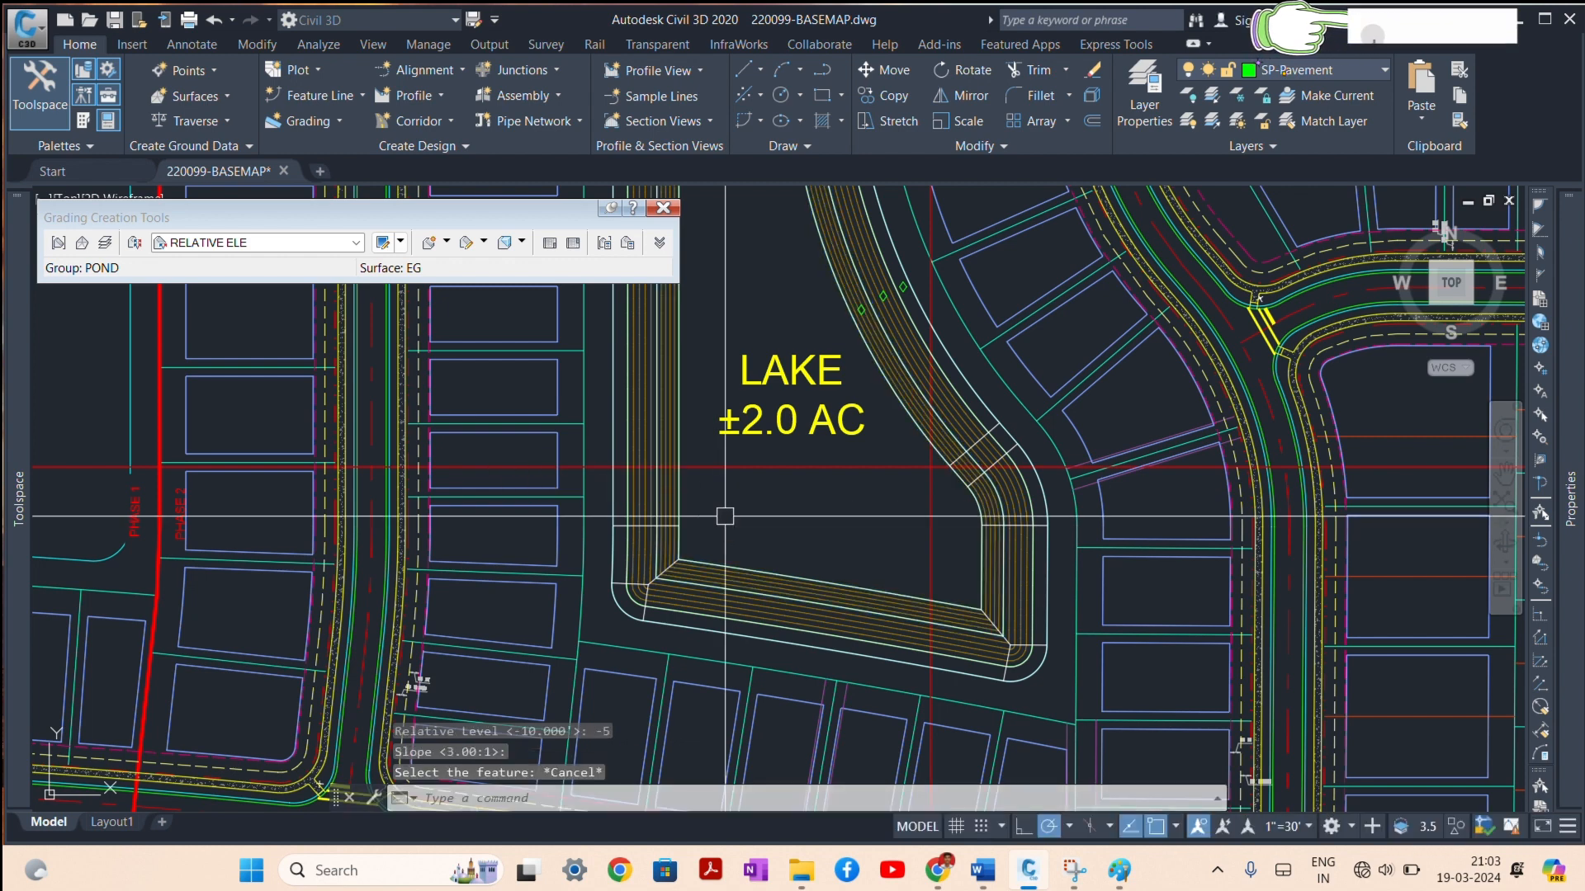
Step: Examine the side slopes of the POND surface in 3D in the Object Viewer
{"action": "scroll", "coordinate": [725, 516], "scroll_direction": "up", "scroll_amount": 5}
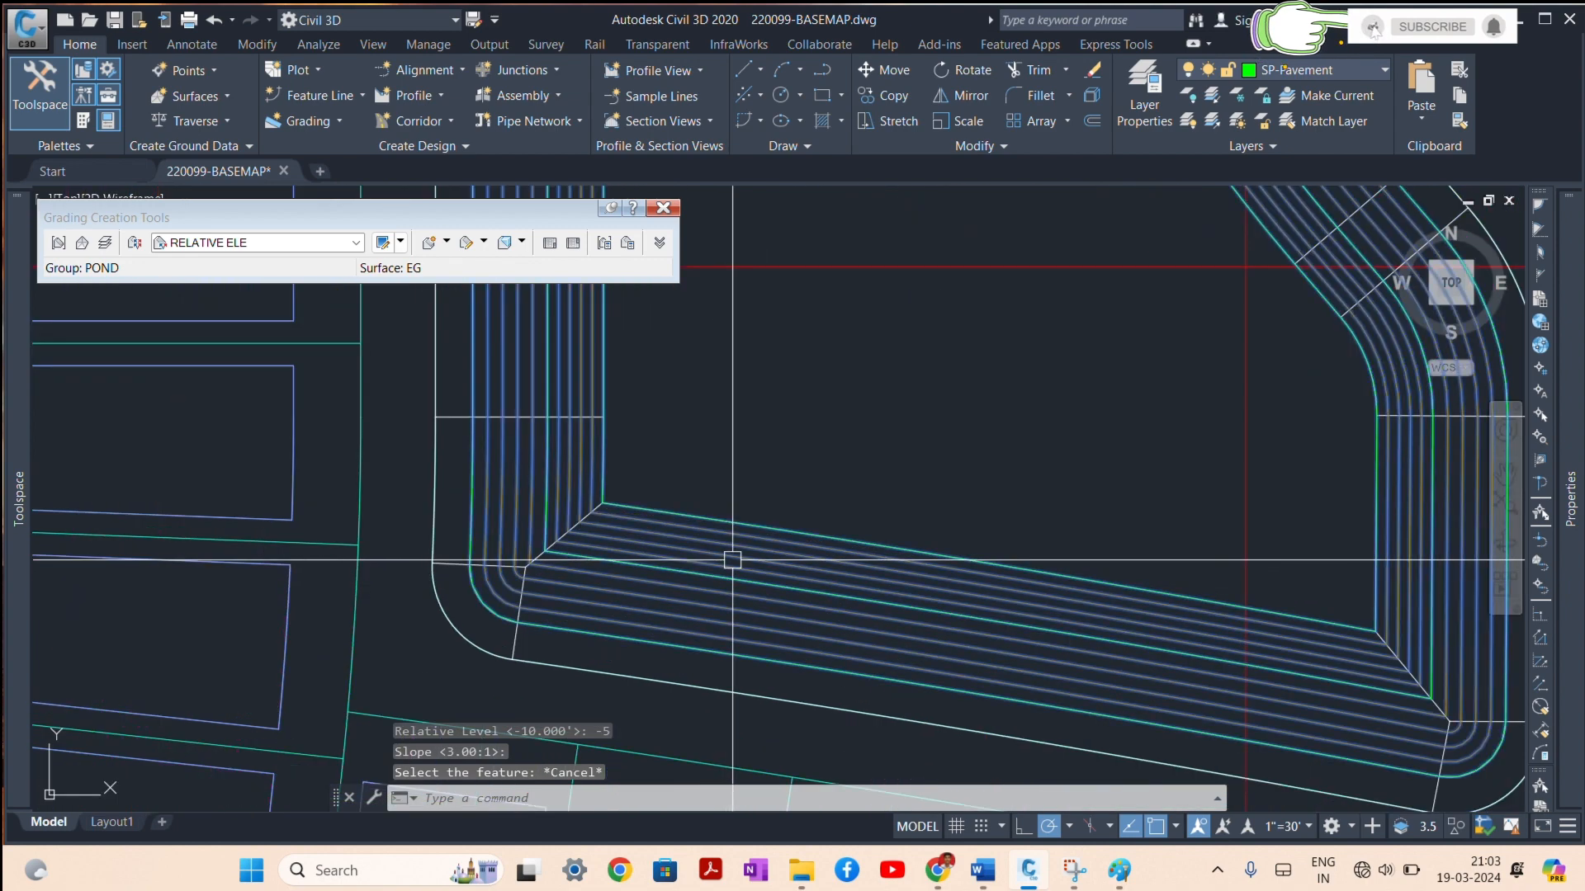
{"action": "scroll", "coordinate": [732, 559], "scroll_direction": "down", "scroll_amount": 5}
{"action": "left_click", "coordinate": [794, 540]}
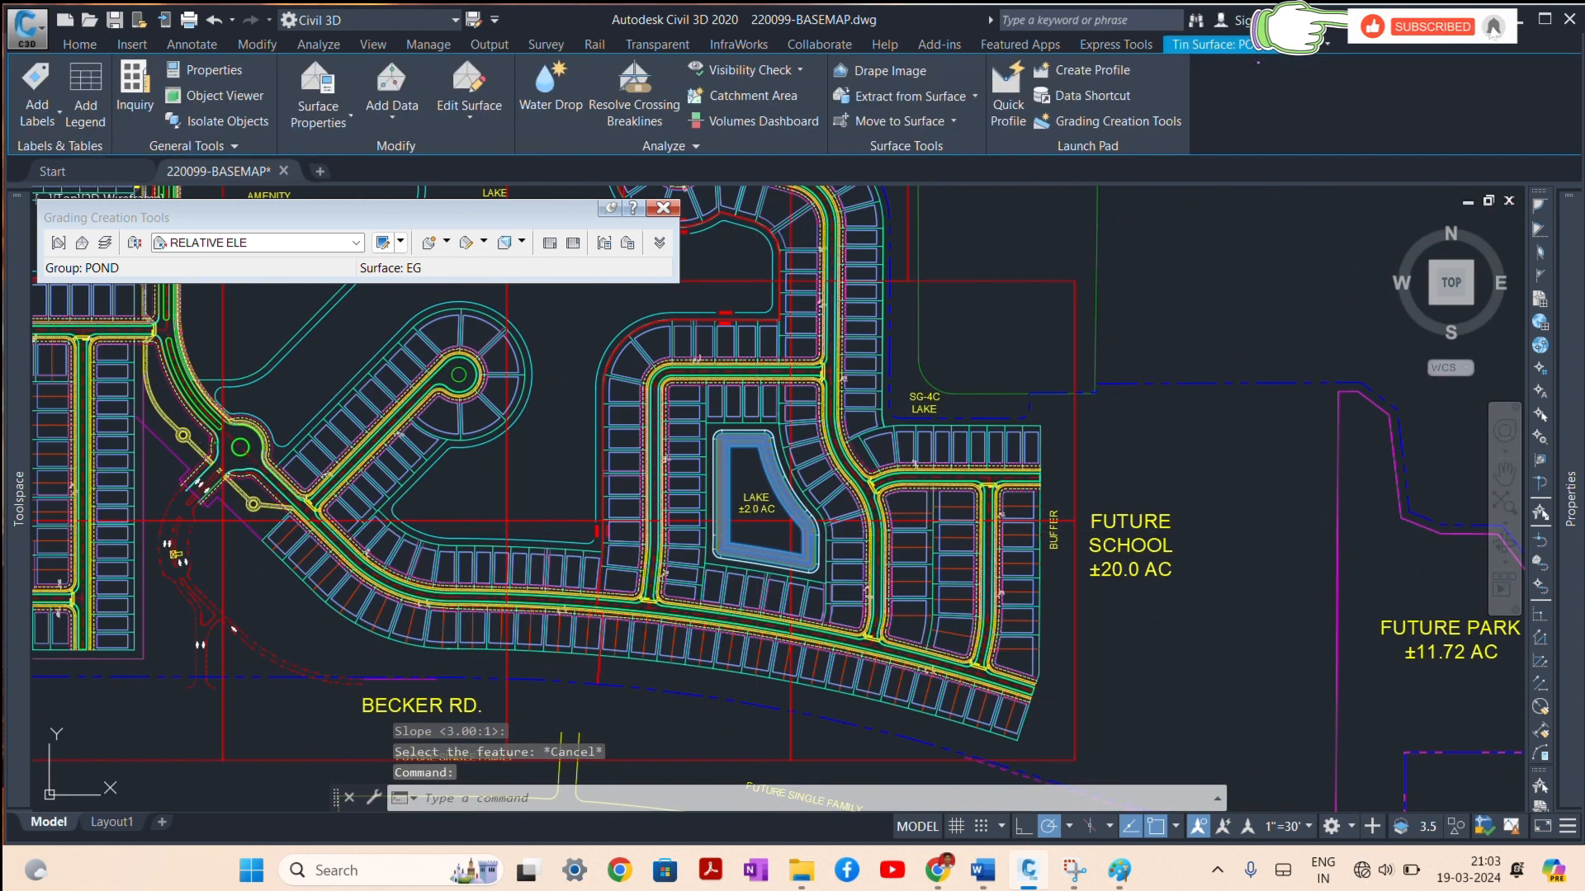
{"action": "right_click", "coordinate": [794, 541]}
{"action": "left_click", "coordinate": [813, 507]}
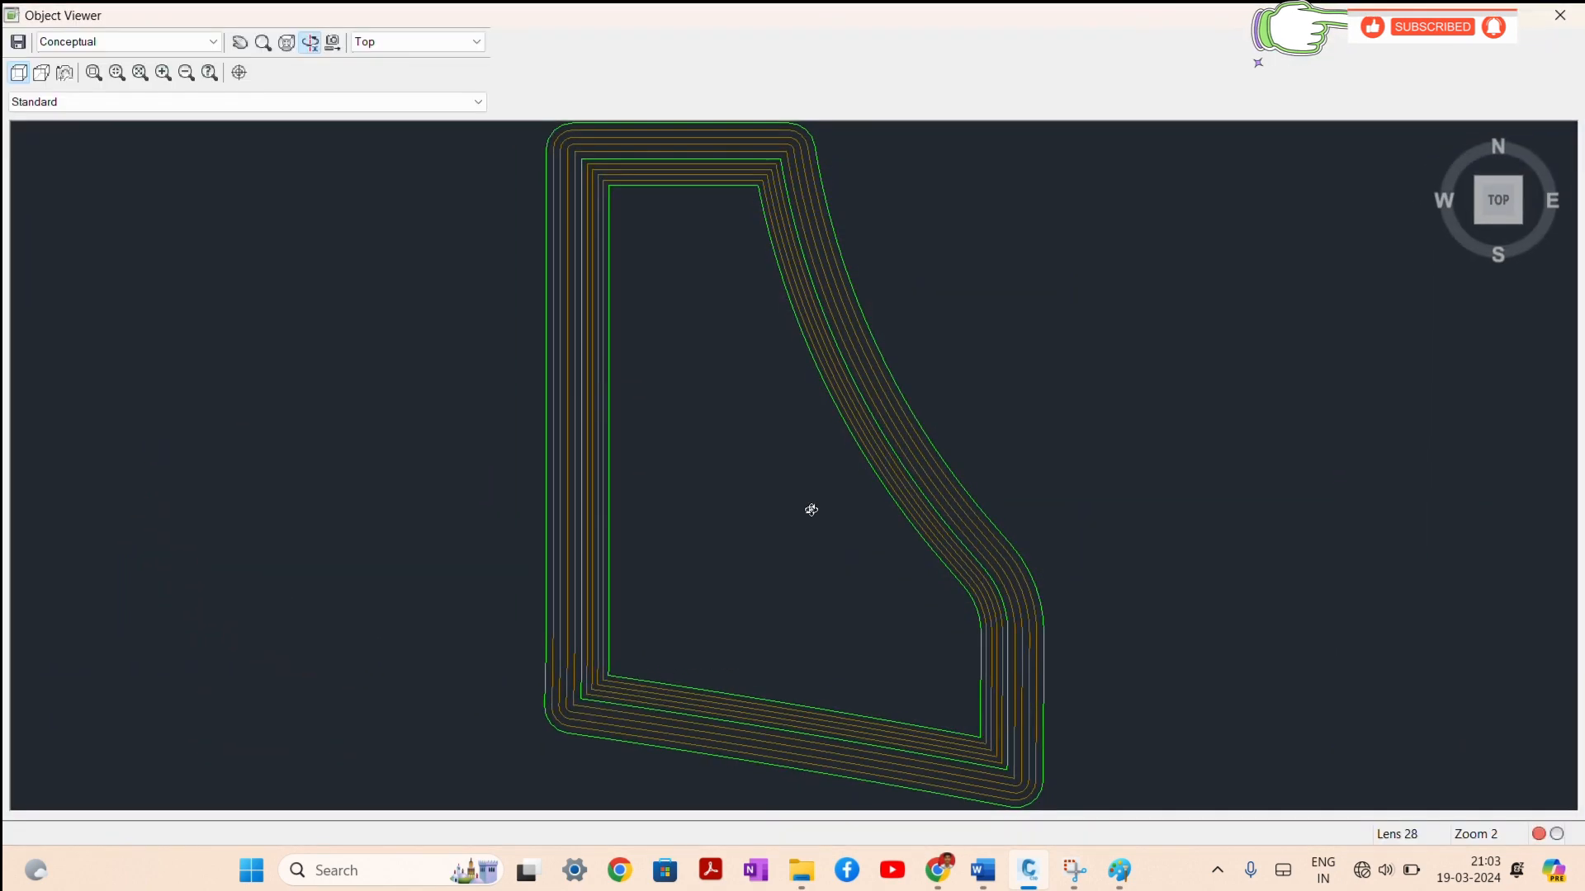
{"action": "mouse_move", "coordinate": [810, 509]}
{"action": "left_mouse_down"}
{"action": "mouse_move", "coordinate": [790, 415]}
{"action": "mouse_move", "coordinate": [769, 416]}
{"action": "mouse_move", "coordinate": [737, 314]}
{"action": "mouse_move", "coordinate": [778, 308]}
{"action": "mouse_move", "coordinate": [785, 236]}
{"action": "left_mouse_up"}
{"action": "scroll", "coordinate": [755, 328], "scroll_direction": "up", "scroll_amount": 5}
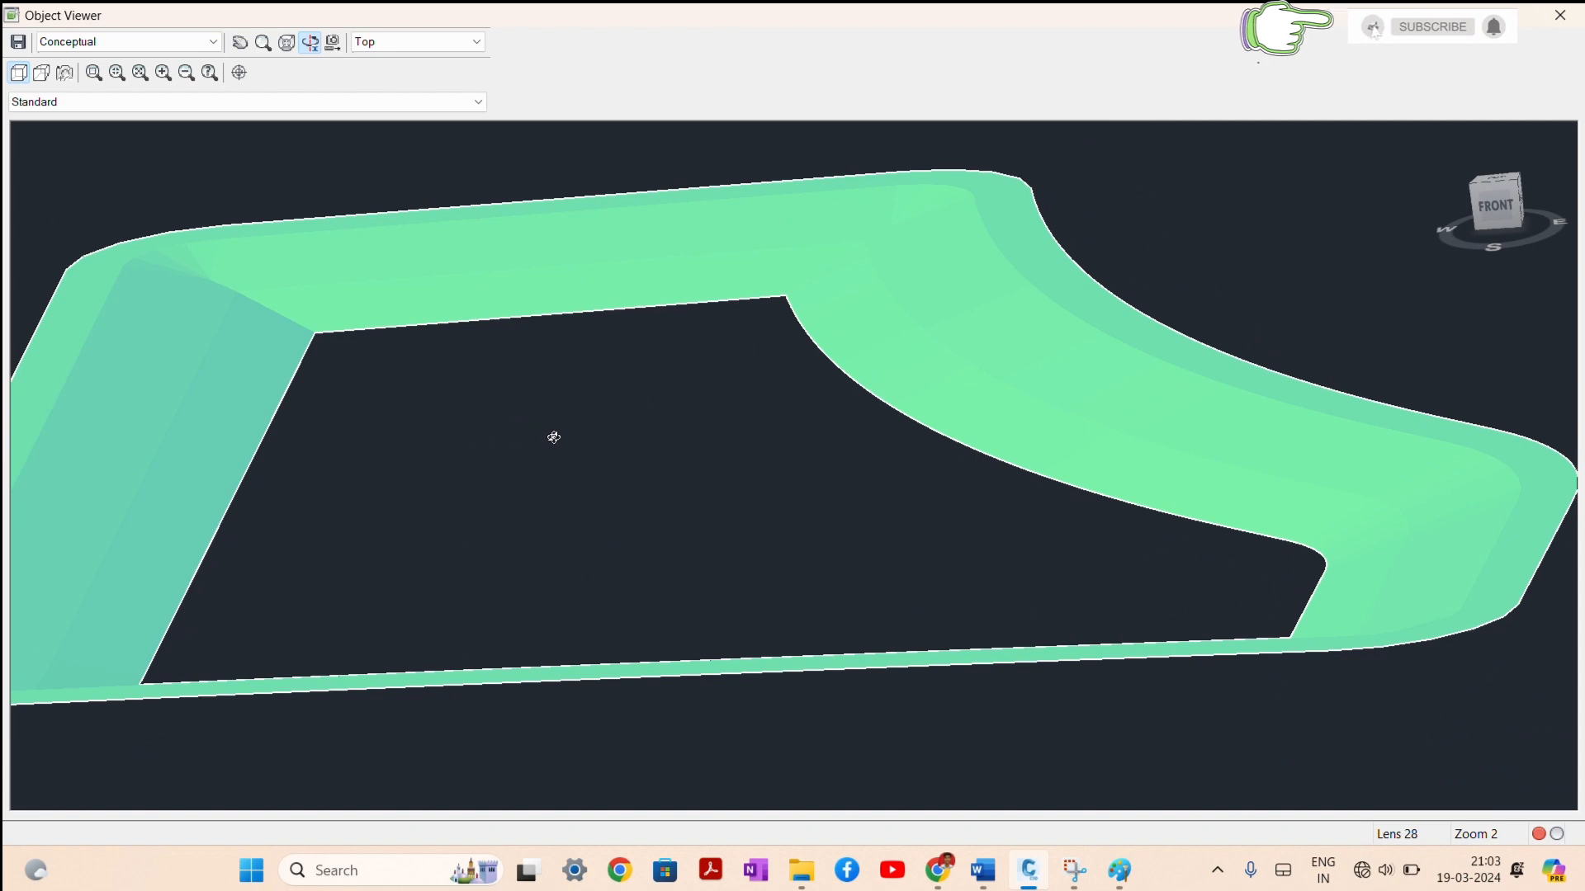
{"action": "left_click_drag", "start_coordinate": [553, 437], "coordinate": [592, 435]}
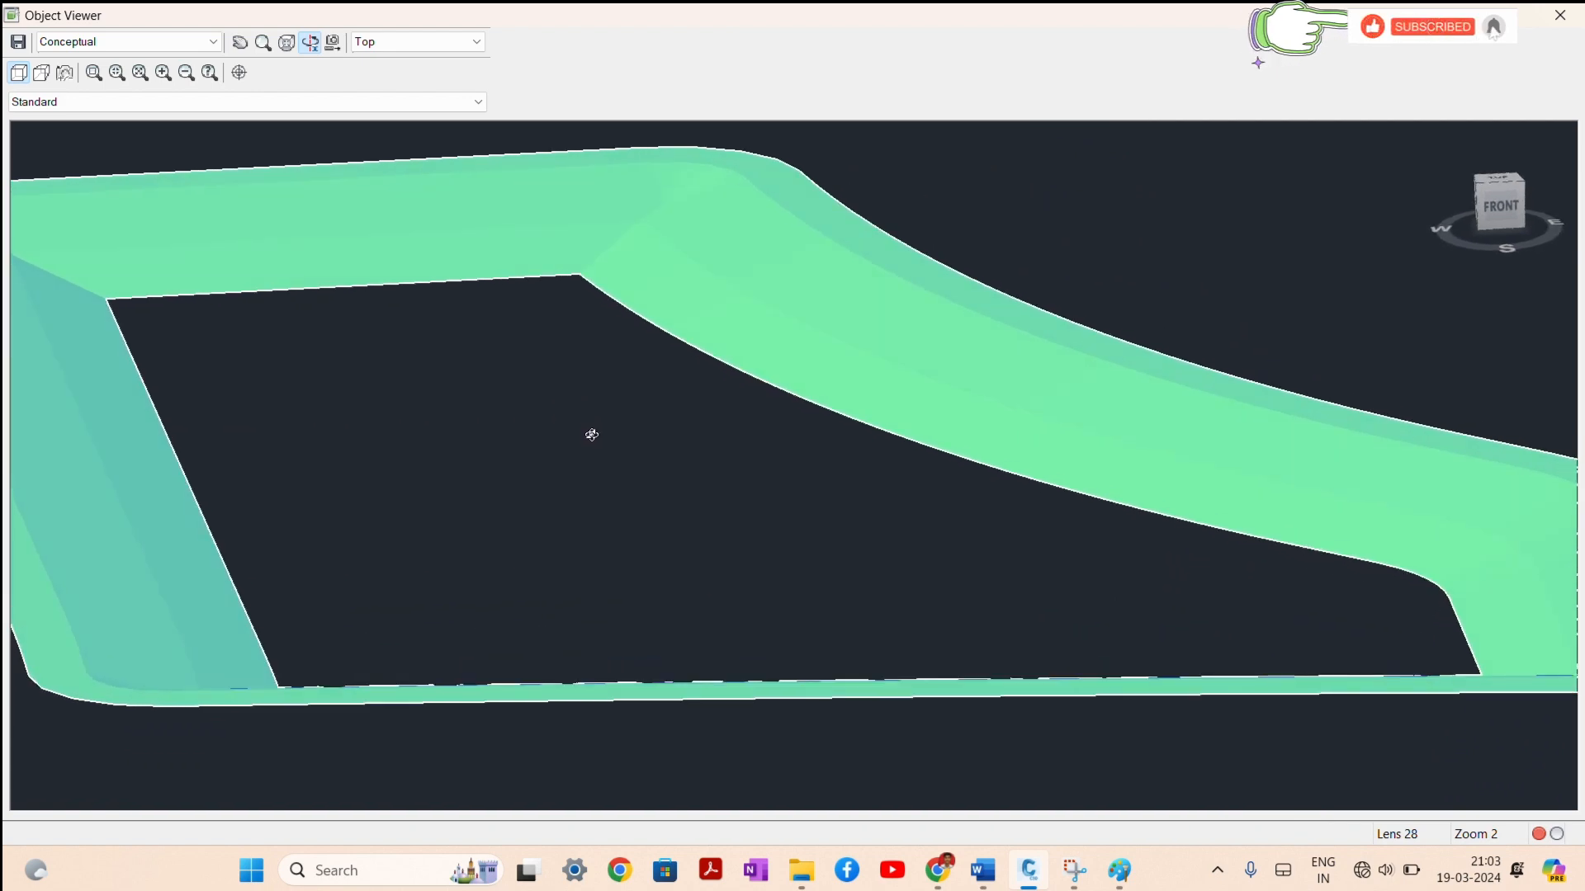
{"action": "left_click_drag", "start_coordinate": [629, 464], "coordinate": [545, 429]}
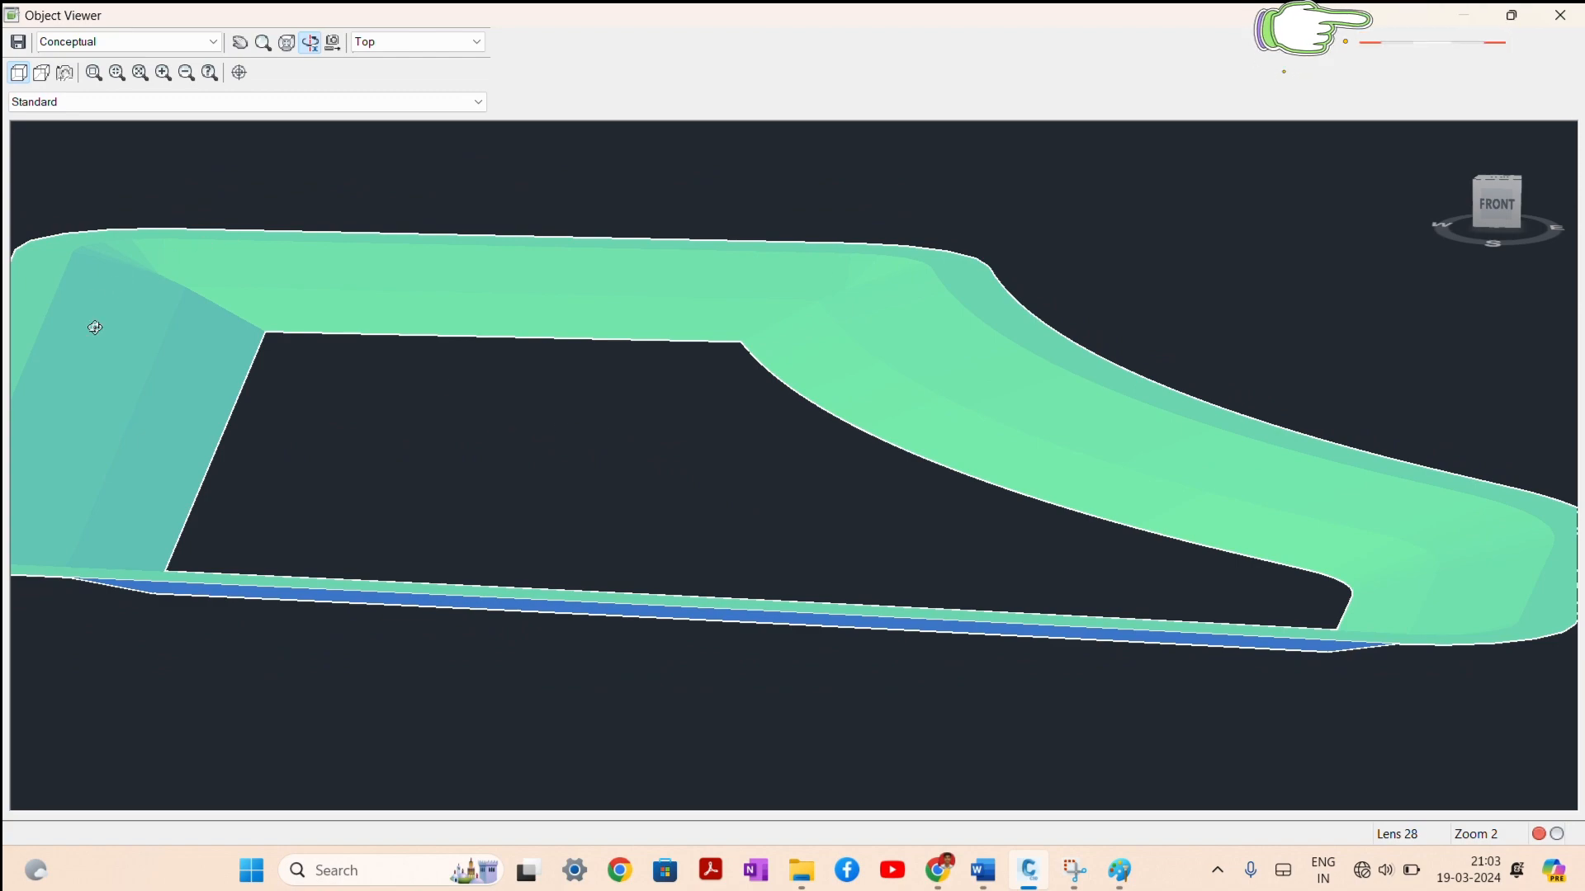
{"action": "key", "text": "Escape"}
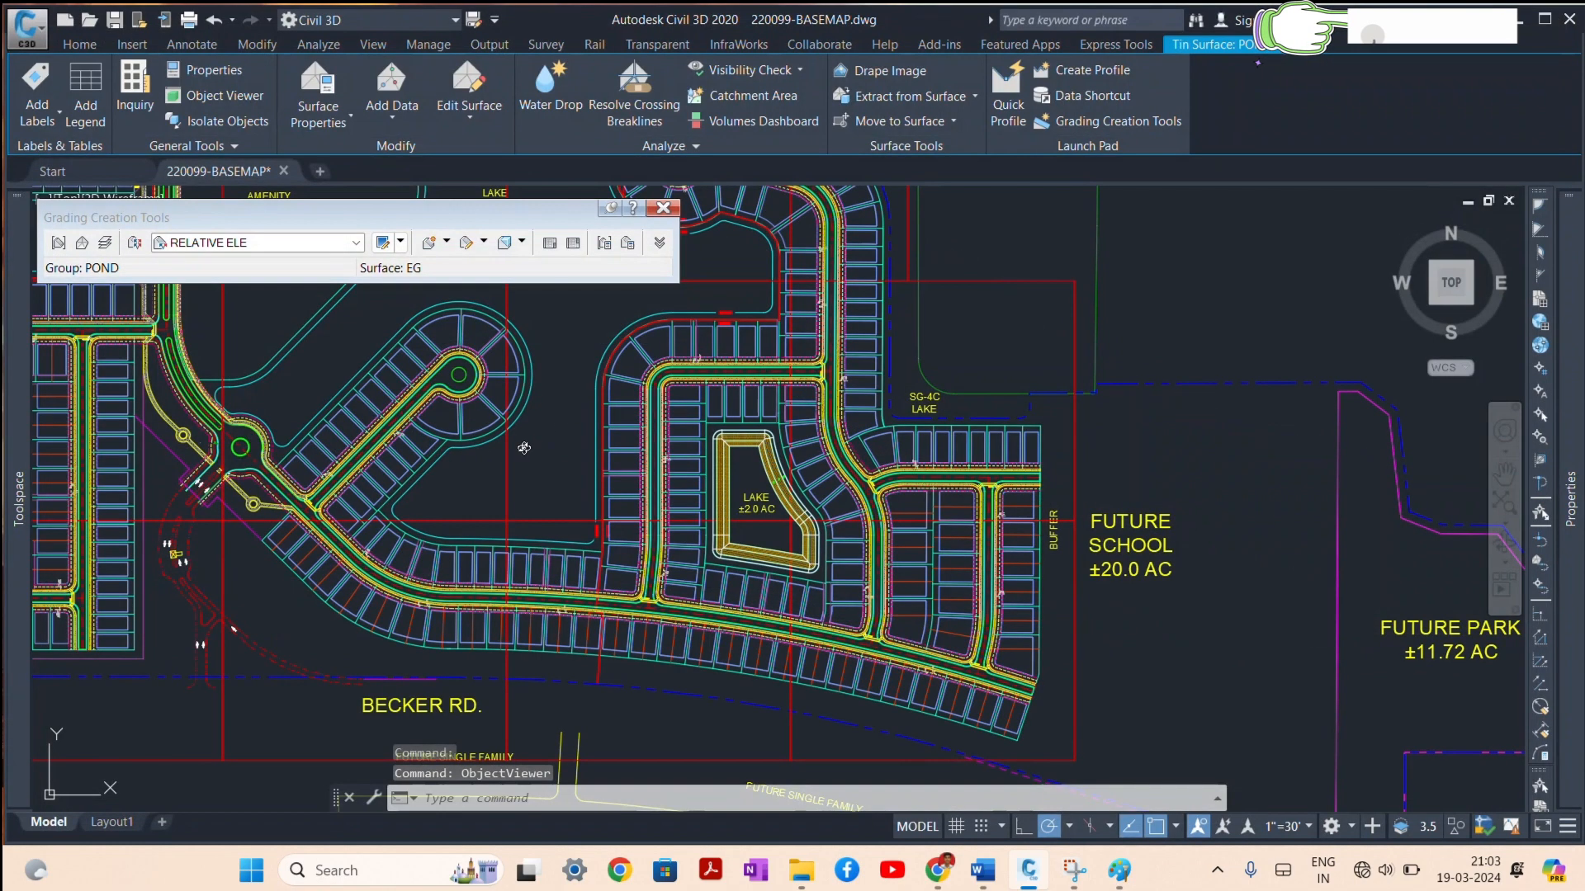
Step: Create a grading infill in the open area at the bottom of the ±2.0 AC lake
{"action": "scroll", "coordinate": [777, 481], "scroll_direction": "up", "scroll_amount": 6}
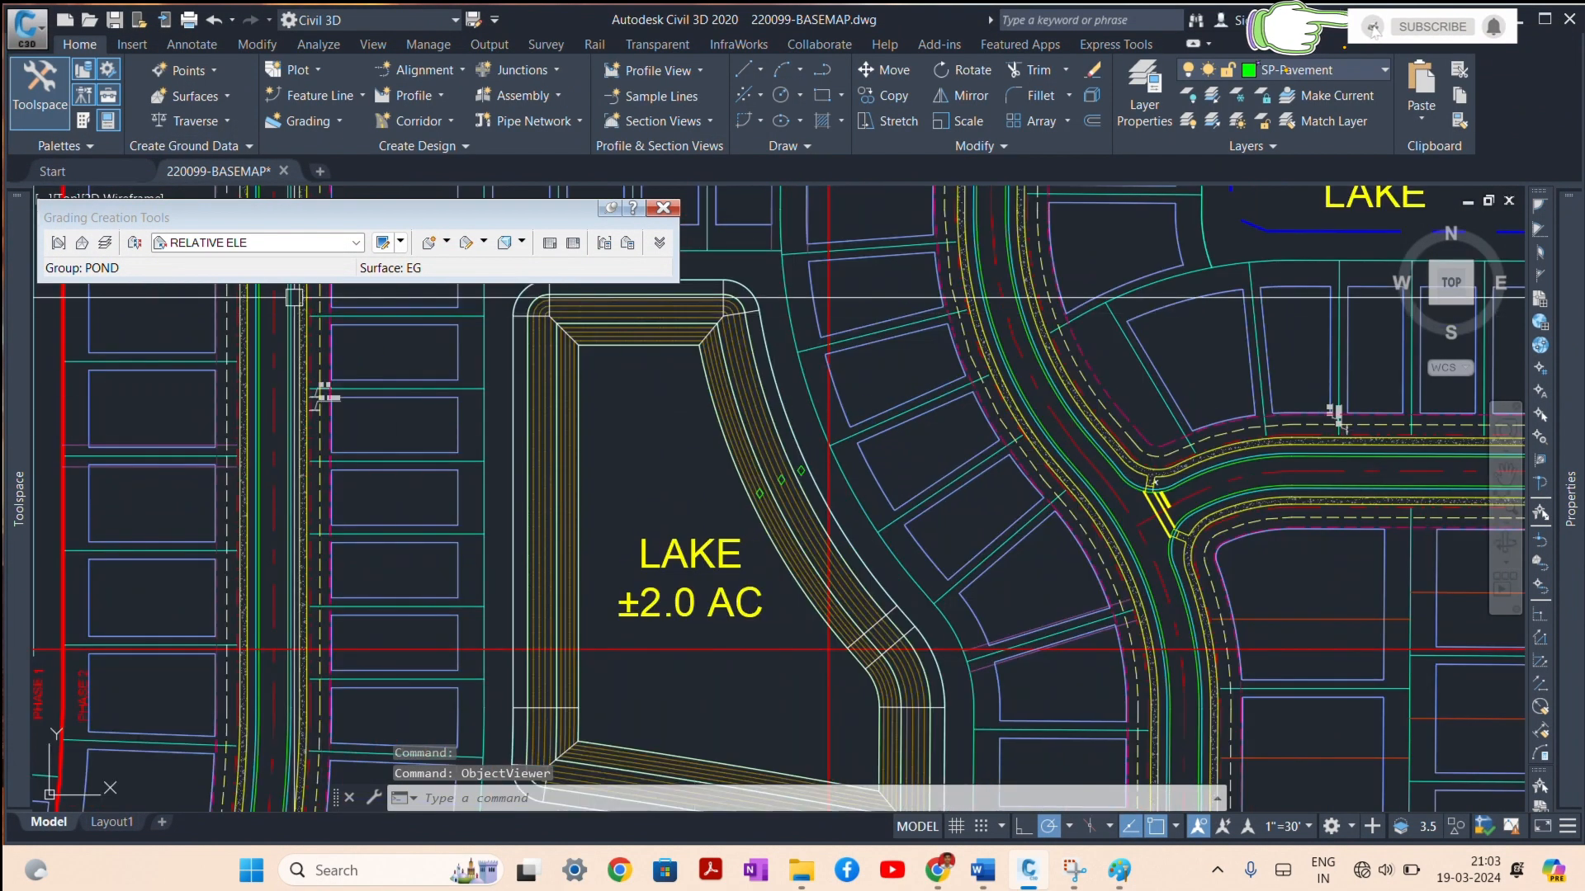
{"action": "left_click", "coordinate": [446, 244]}
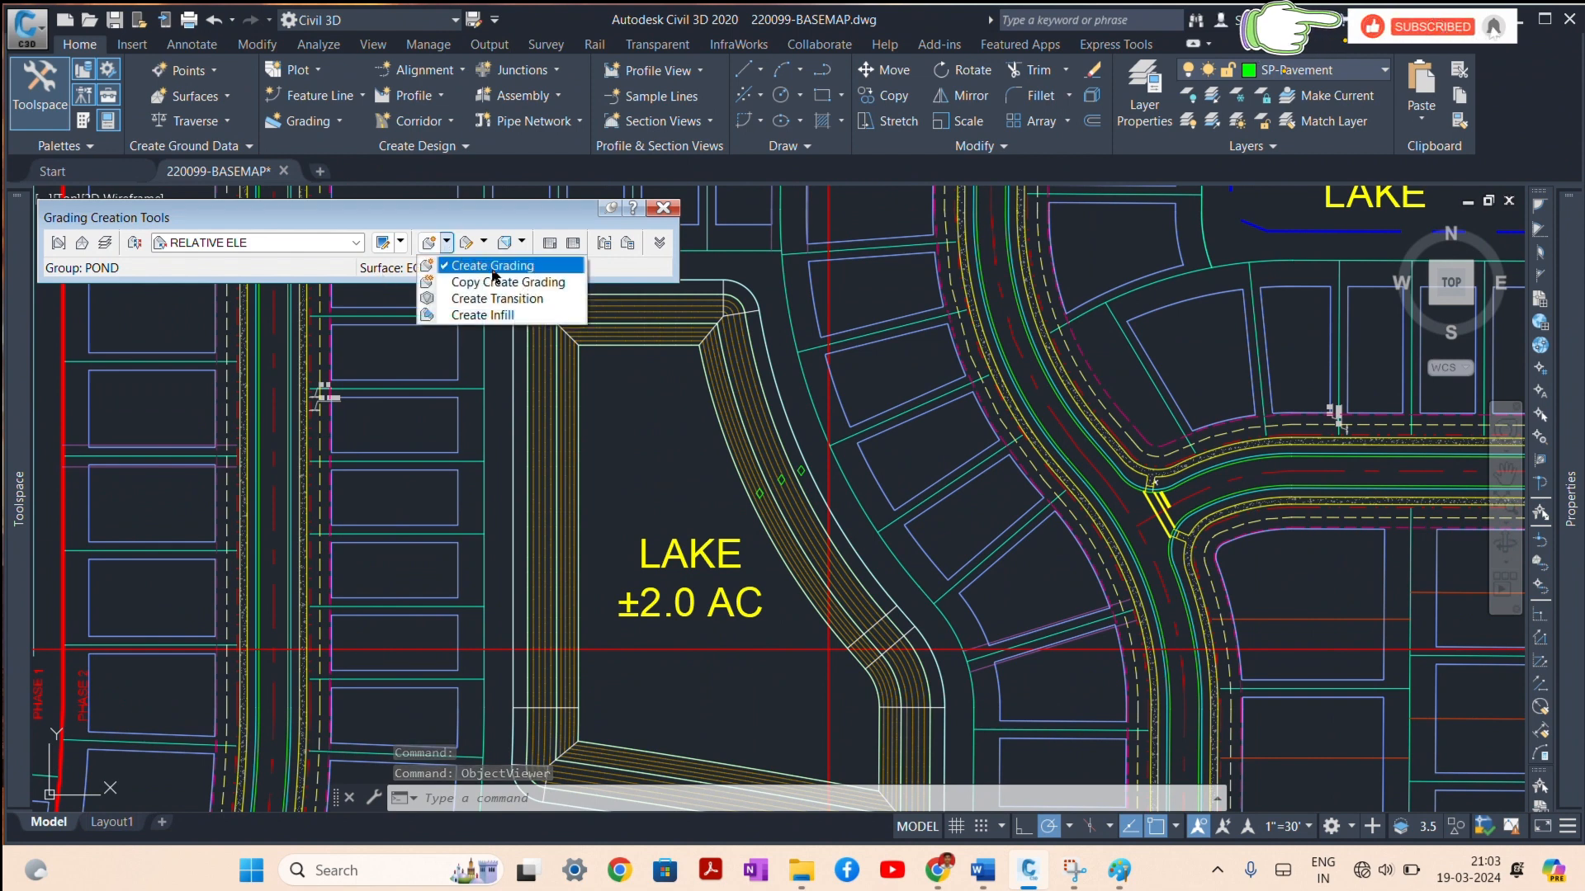
{"action": "left_click", "coordinate": [503, 315]}
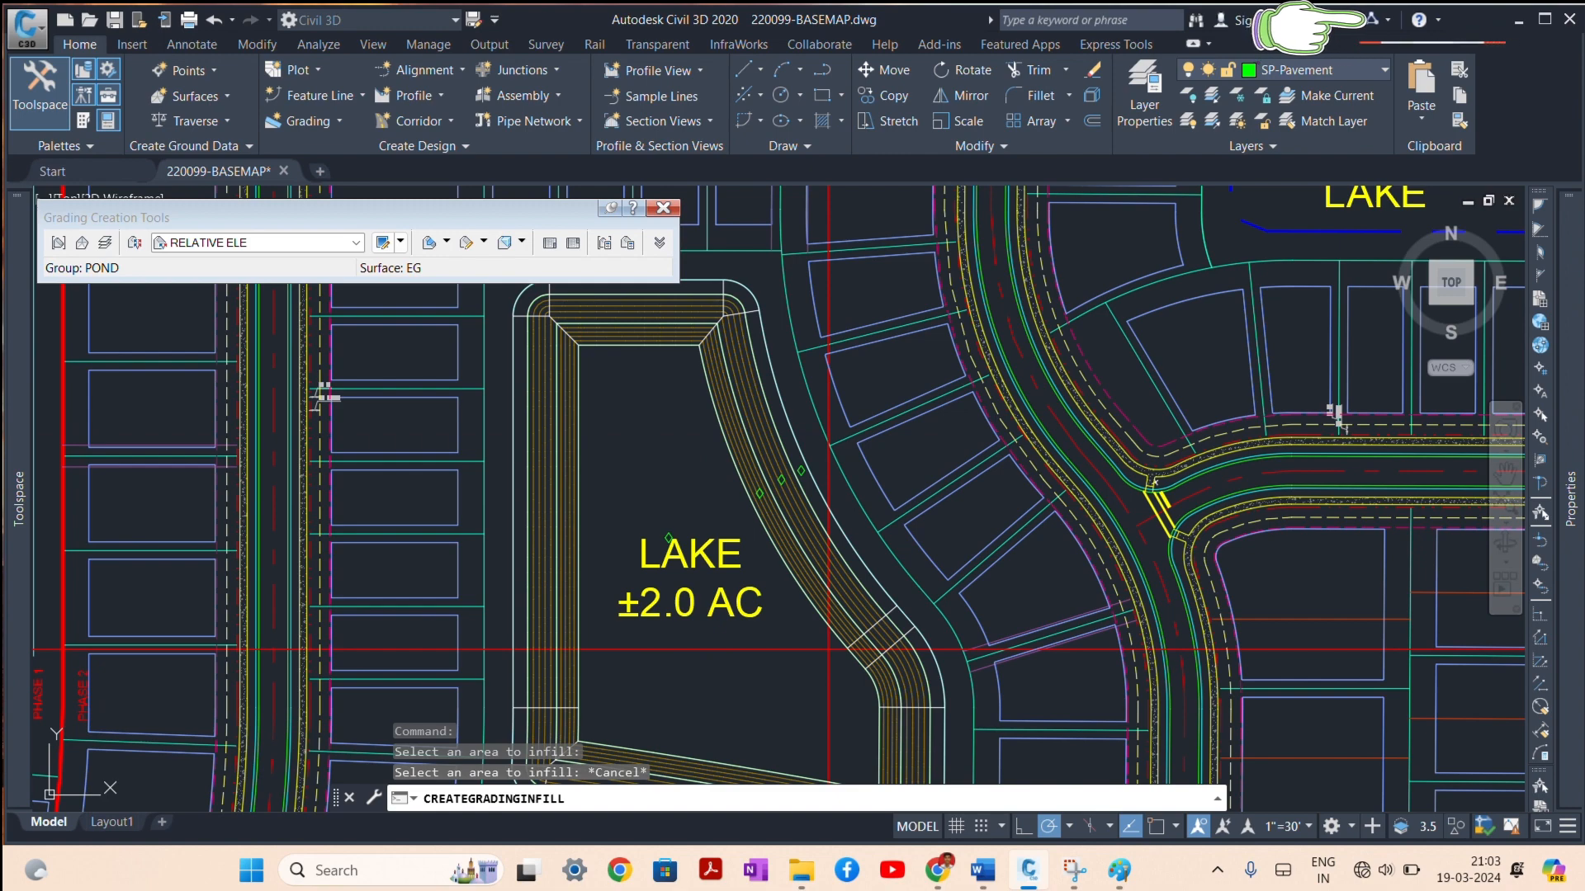
{"action": "key", "text": "Escape"}
Step: Examine the POND surface with its infilled bottom in 3D in the Object Viewer
{"action": "scroll", "coordinate": [566, 460], "scroll_direction": "up", "scroll_amount": 4}
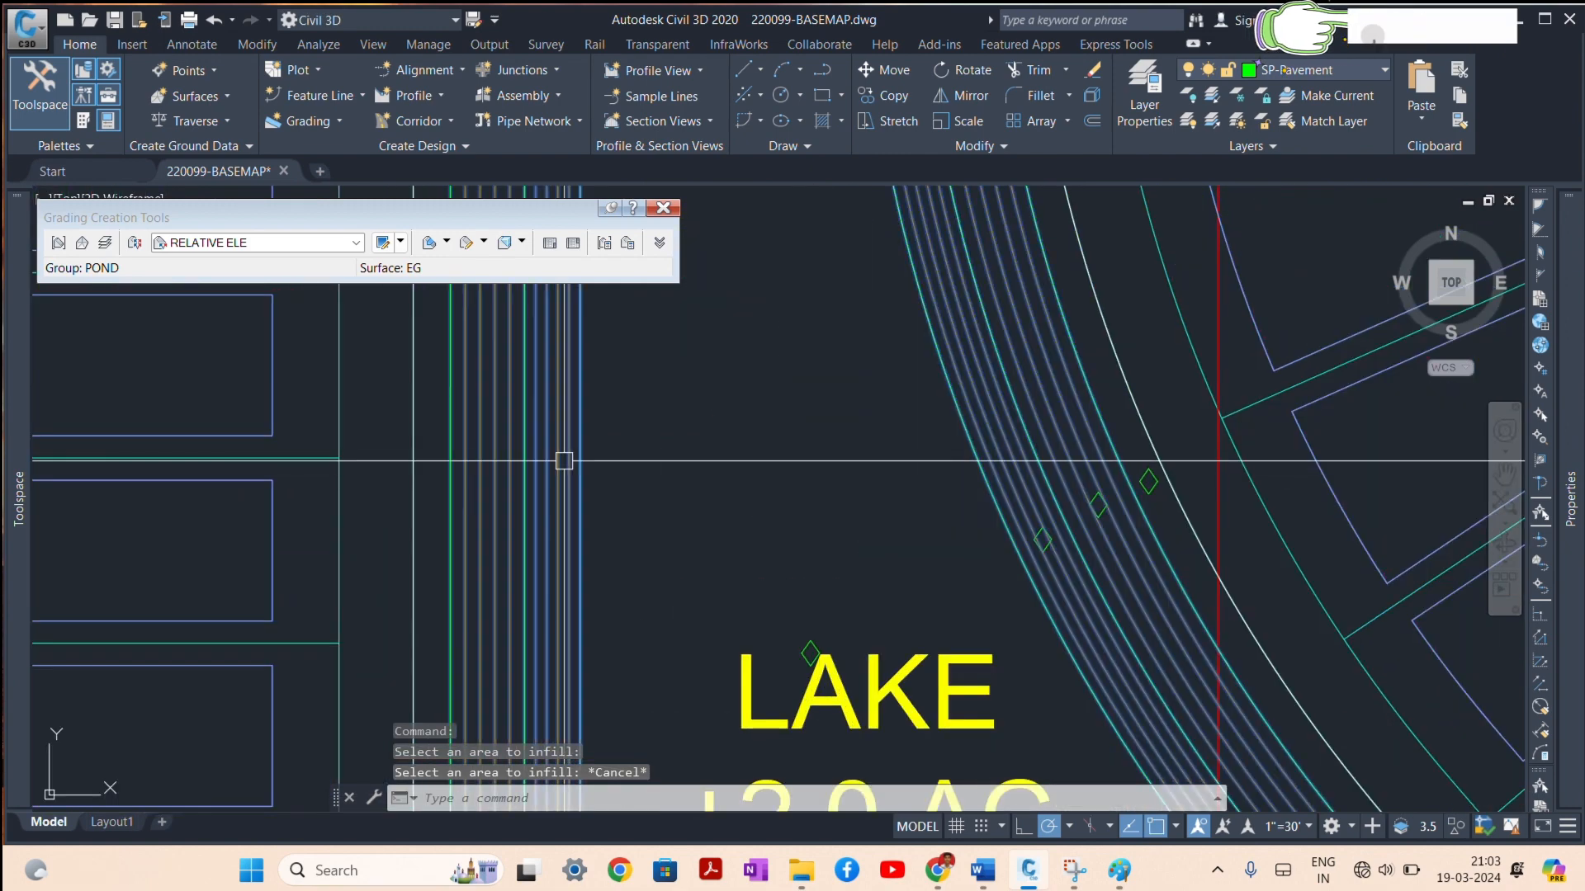
{"action": "scroll", "coordinate": [630, 489], "scroll_direction": "down", "scroll_amount": 3}
{"action": "left_click", "coordinate": [631, 489]}
{"action": "right_click", "coordinate": [689, 469]}
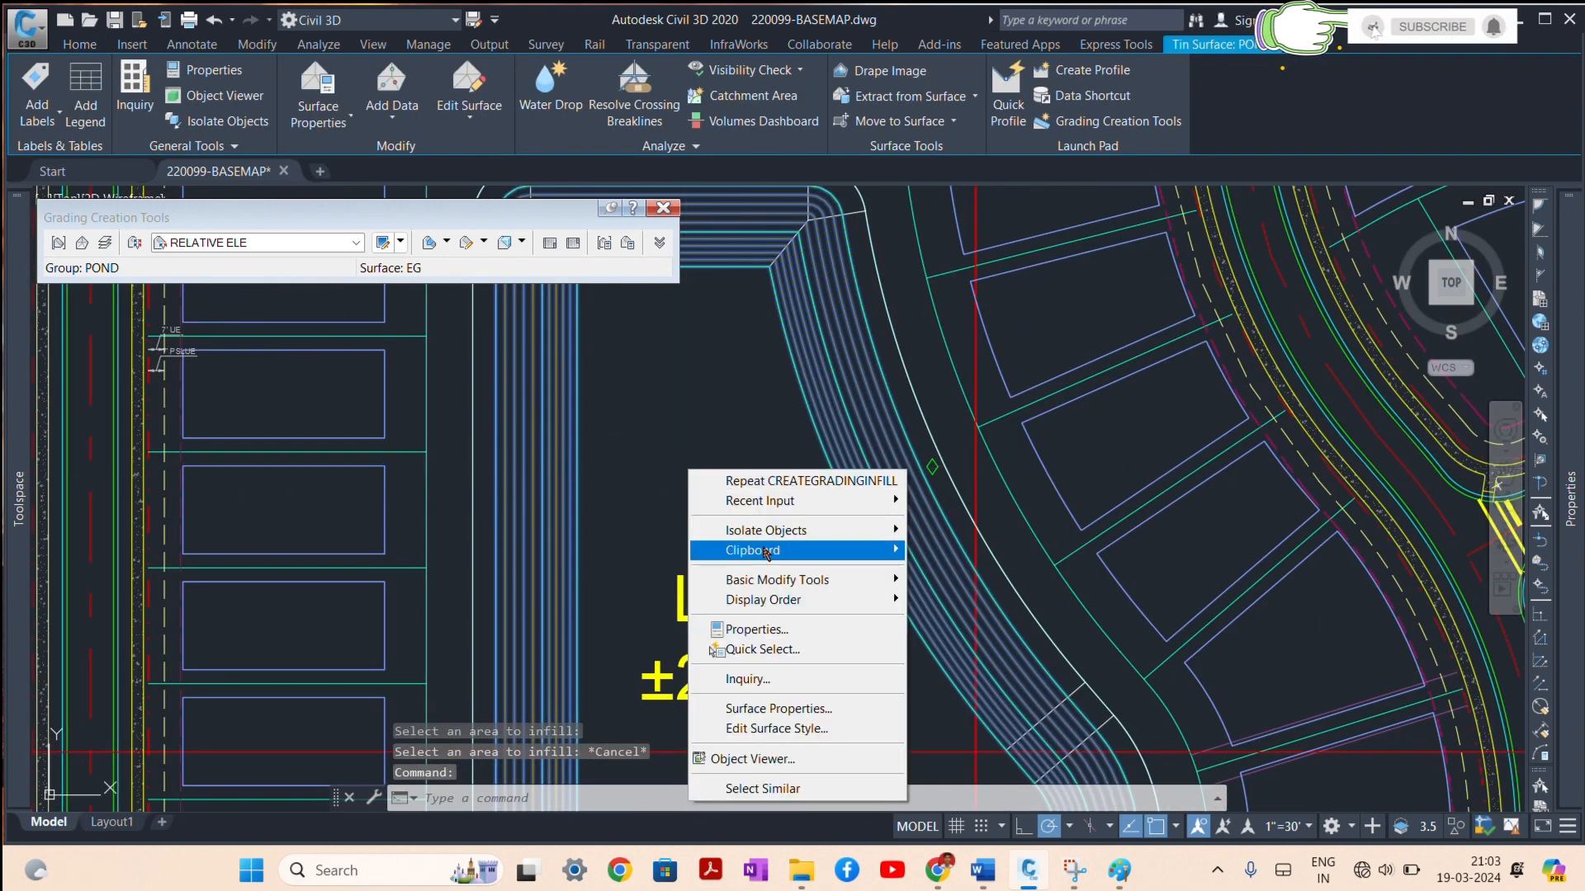
{"action": "left_click", "coordinate": [781, 761]}
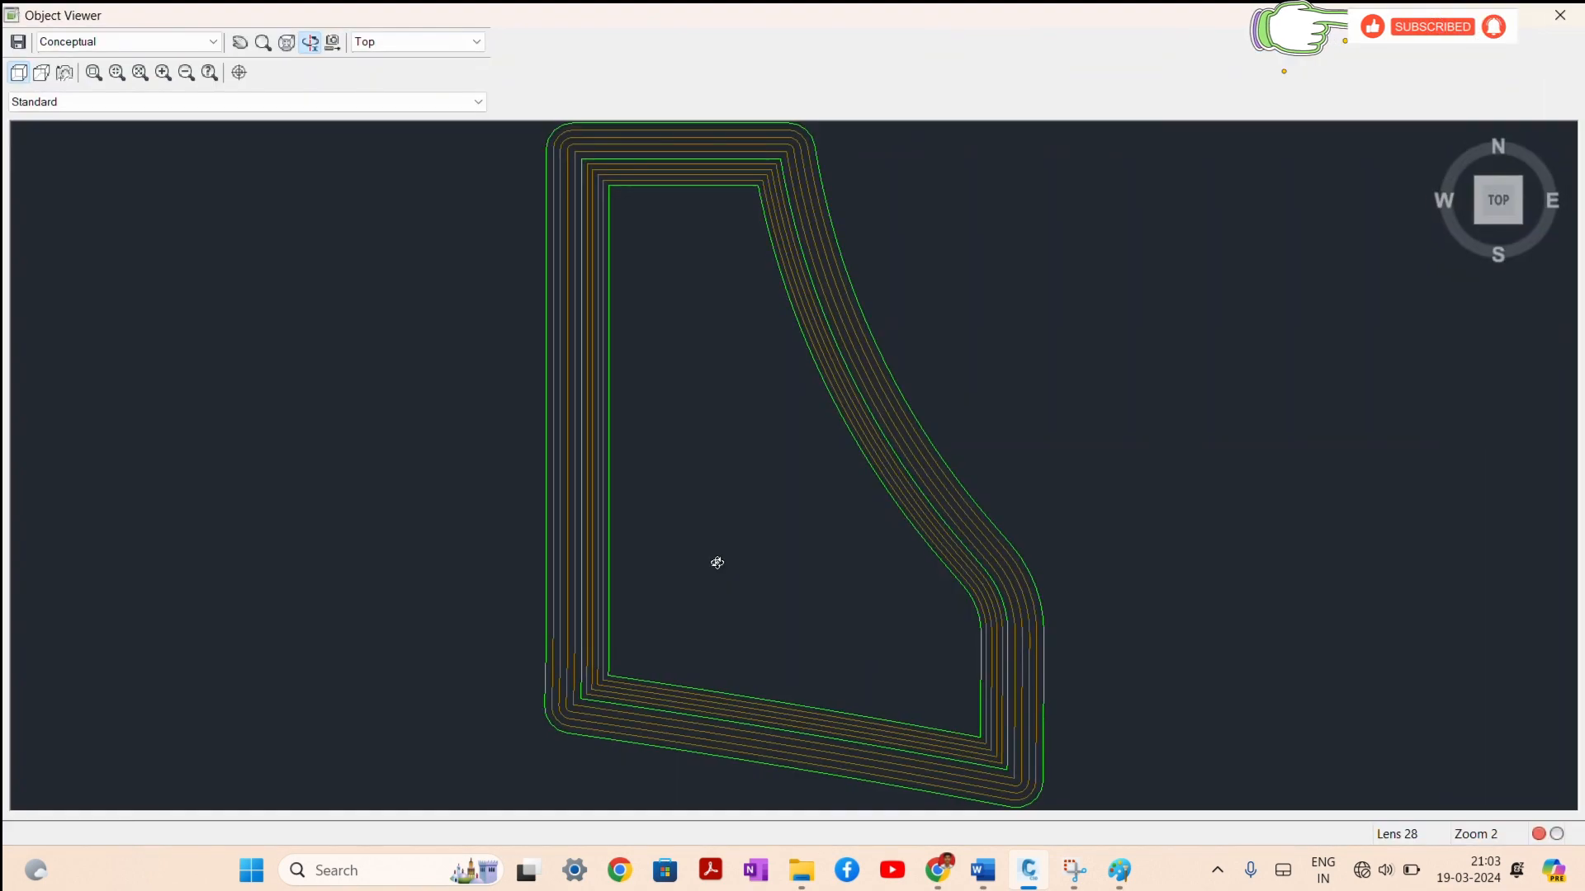
{"action": "mouse_move", "coordinate": [716, 563]}
{"action": "left_mouse_down"}
{"action": "mouse_move", "coordinate": [696, 411]}
{"action": "mouse_move", "coordinate": [746, 435]}
{"action": "mouse_move", "coordinate": [750, 248]}
{"action": "mouse_move", "coordinate": [772, 266]}
{"action": "left_mouse_up"}
{"action": "key", "text": "Escape"}
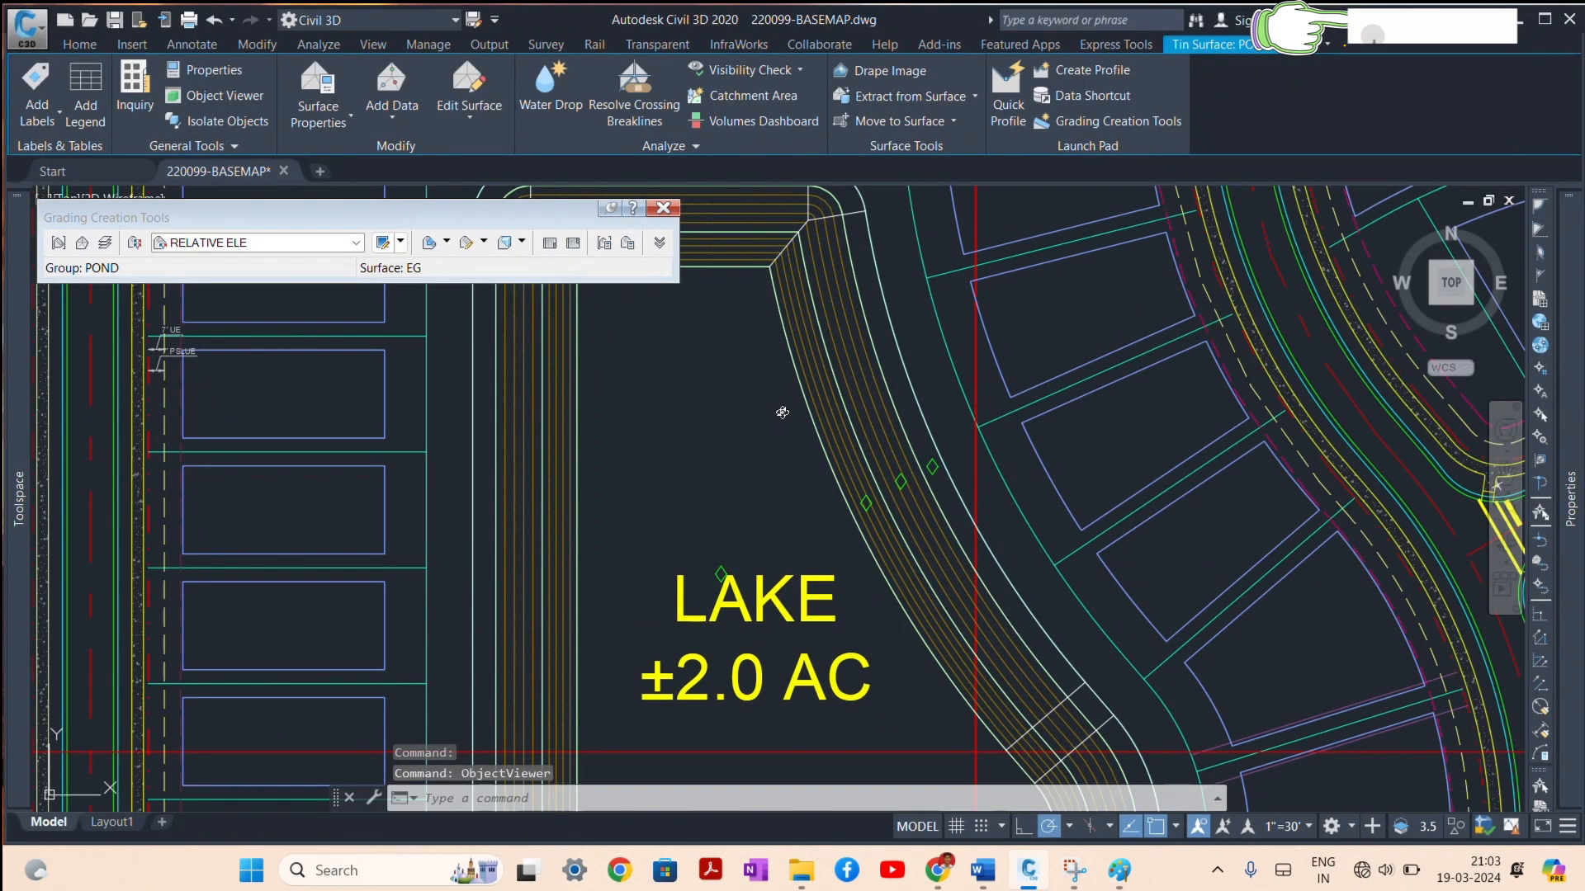
{"action": "scroll", "coordinate": [781, 412], "scroll_direction": "down", "scroll_amount": 6}
{"action": "key", "text": "Escape"}
Step: Paste the POND surface into the SITE surface as a surface edit
{"action": "scroll", "coordinate": [777, 412], "scroll_direction": "down", "scroll_amount": 2}
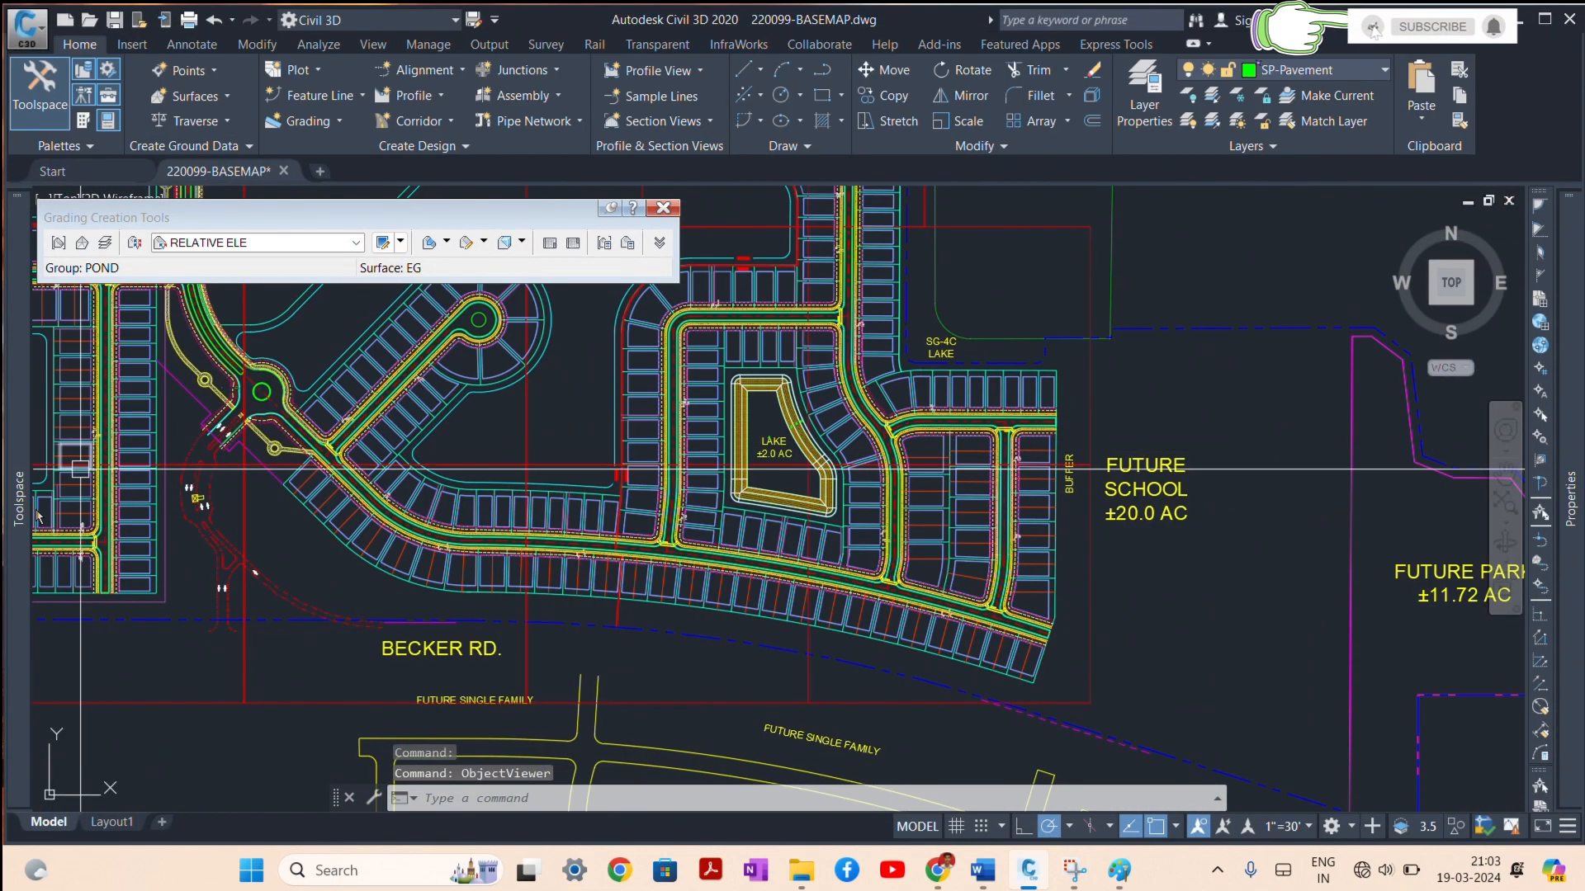
{"action": "mouse_move", "coordinate": [37, 516]}
{"action": "left_click", "coordinate": [103, 374]}
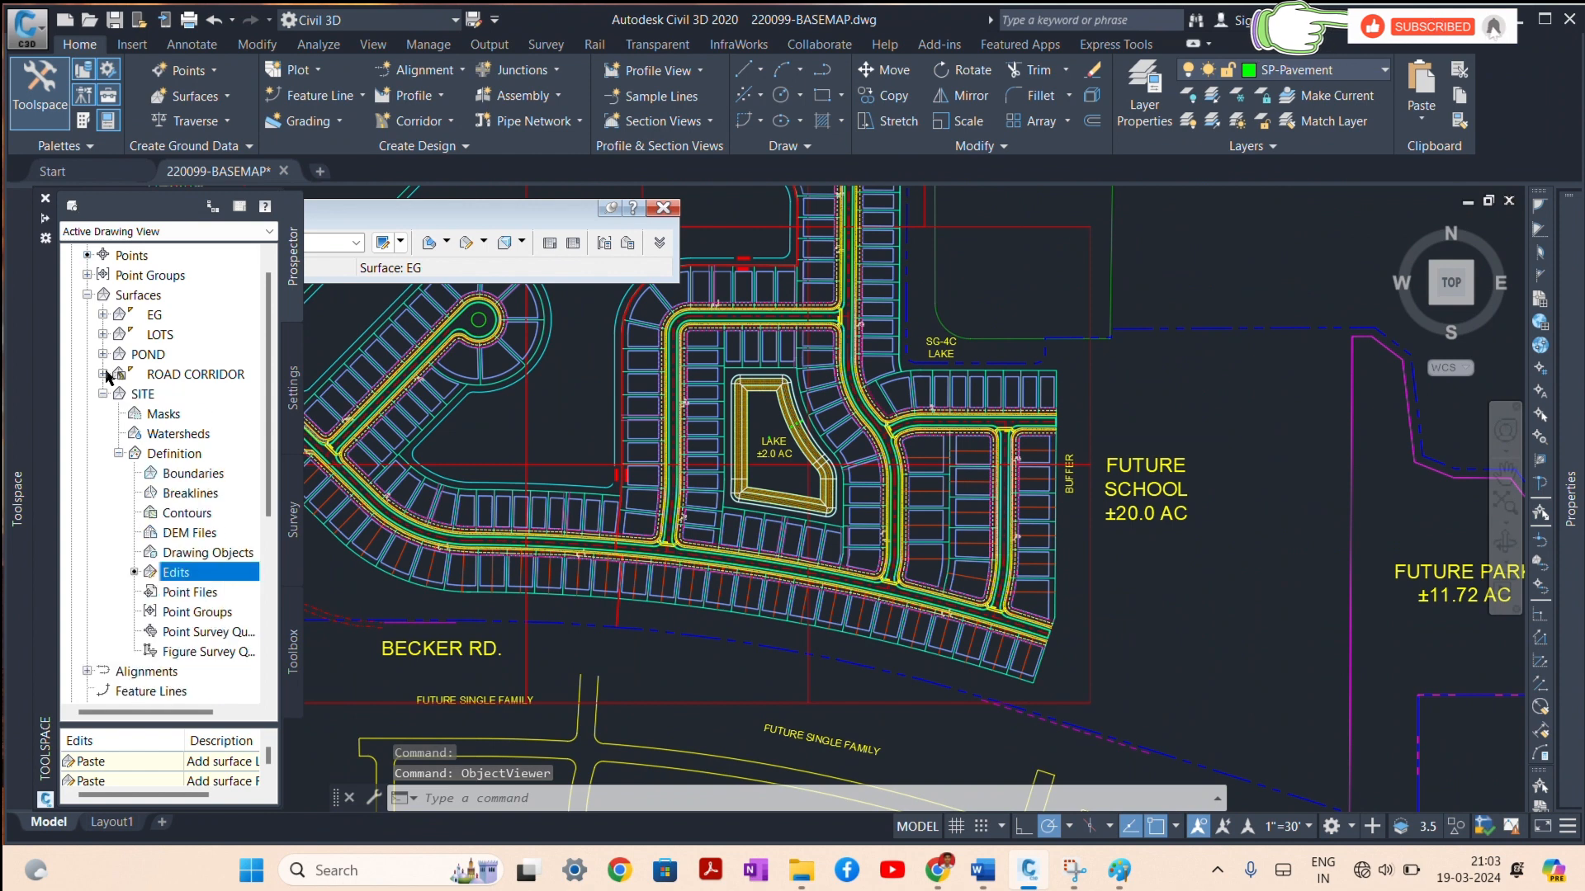
{"action": "right_click", "coordinate": [186, 572]}
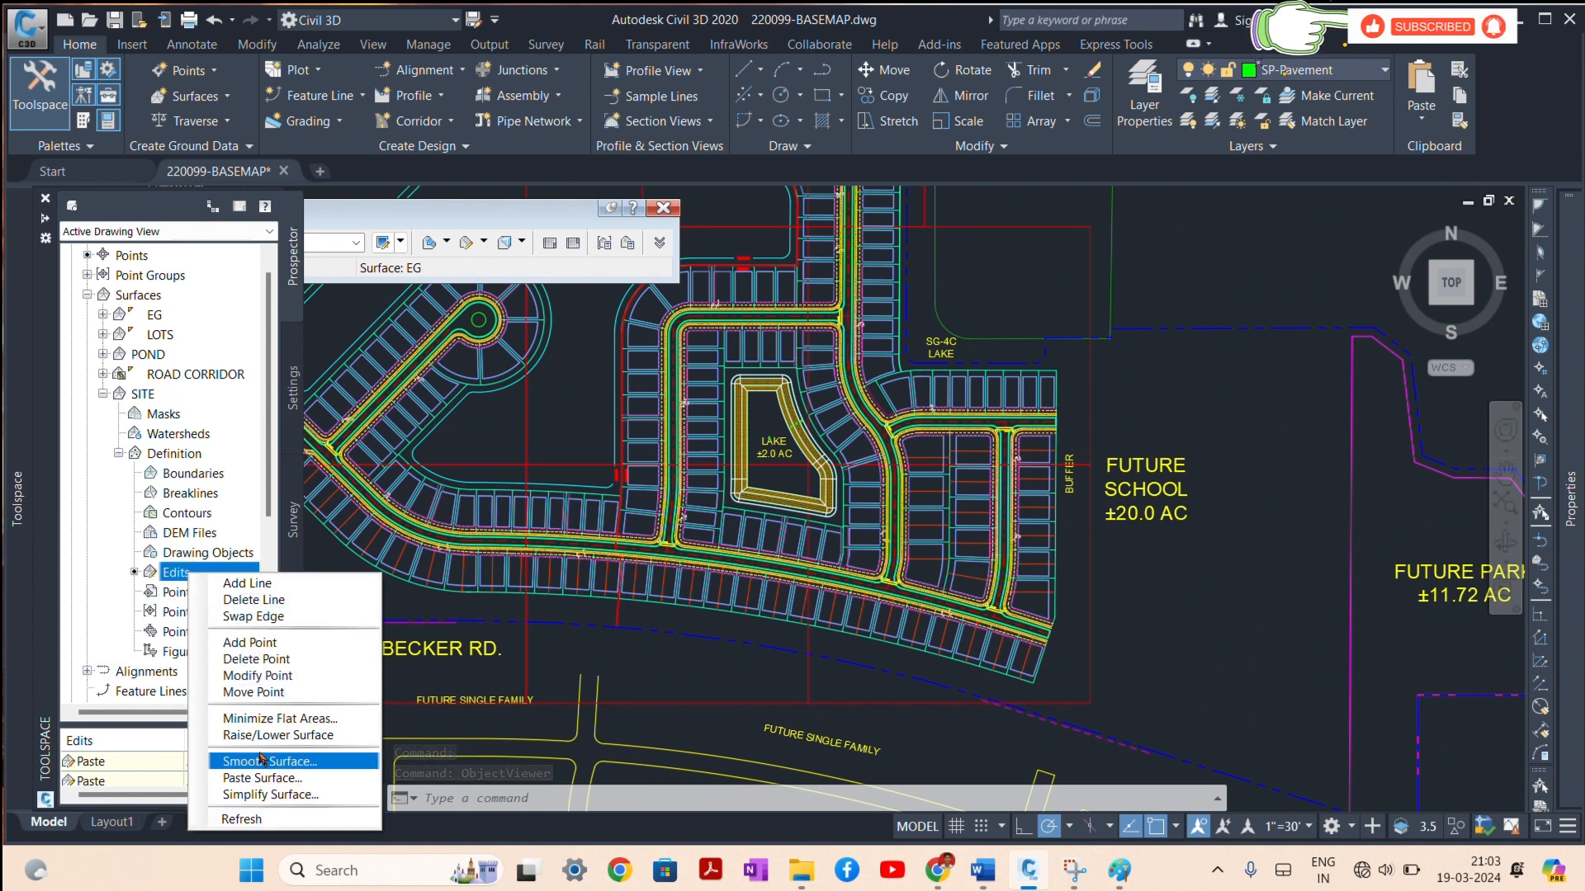
{"action": "left_click", "coordinate": [265, 778]}
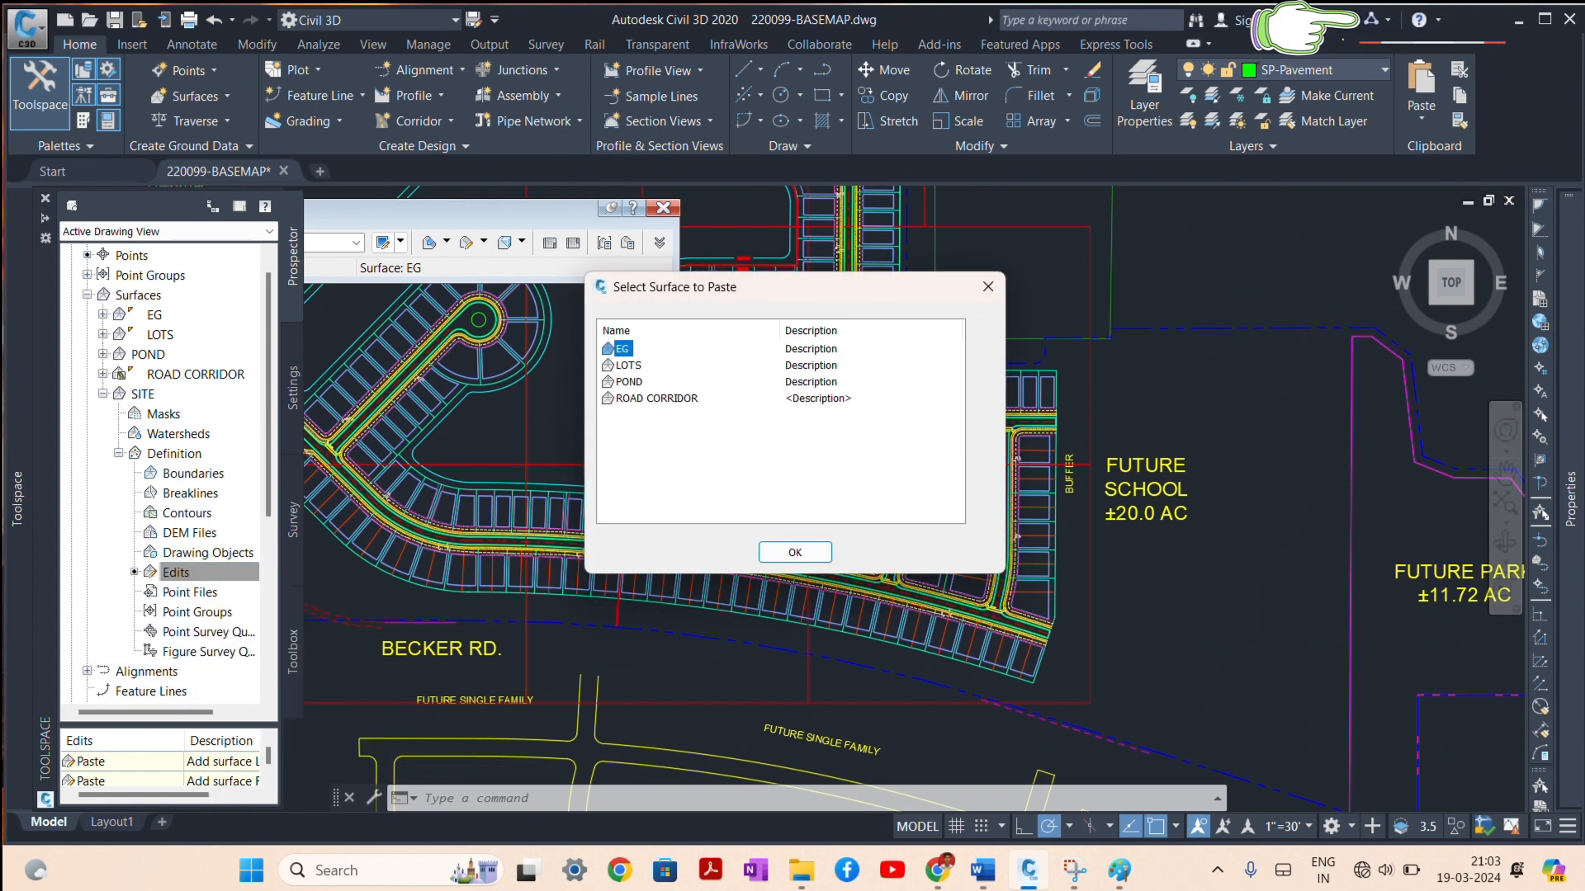
{"action": "left_click", "coordinate": [628, 383]}
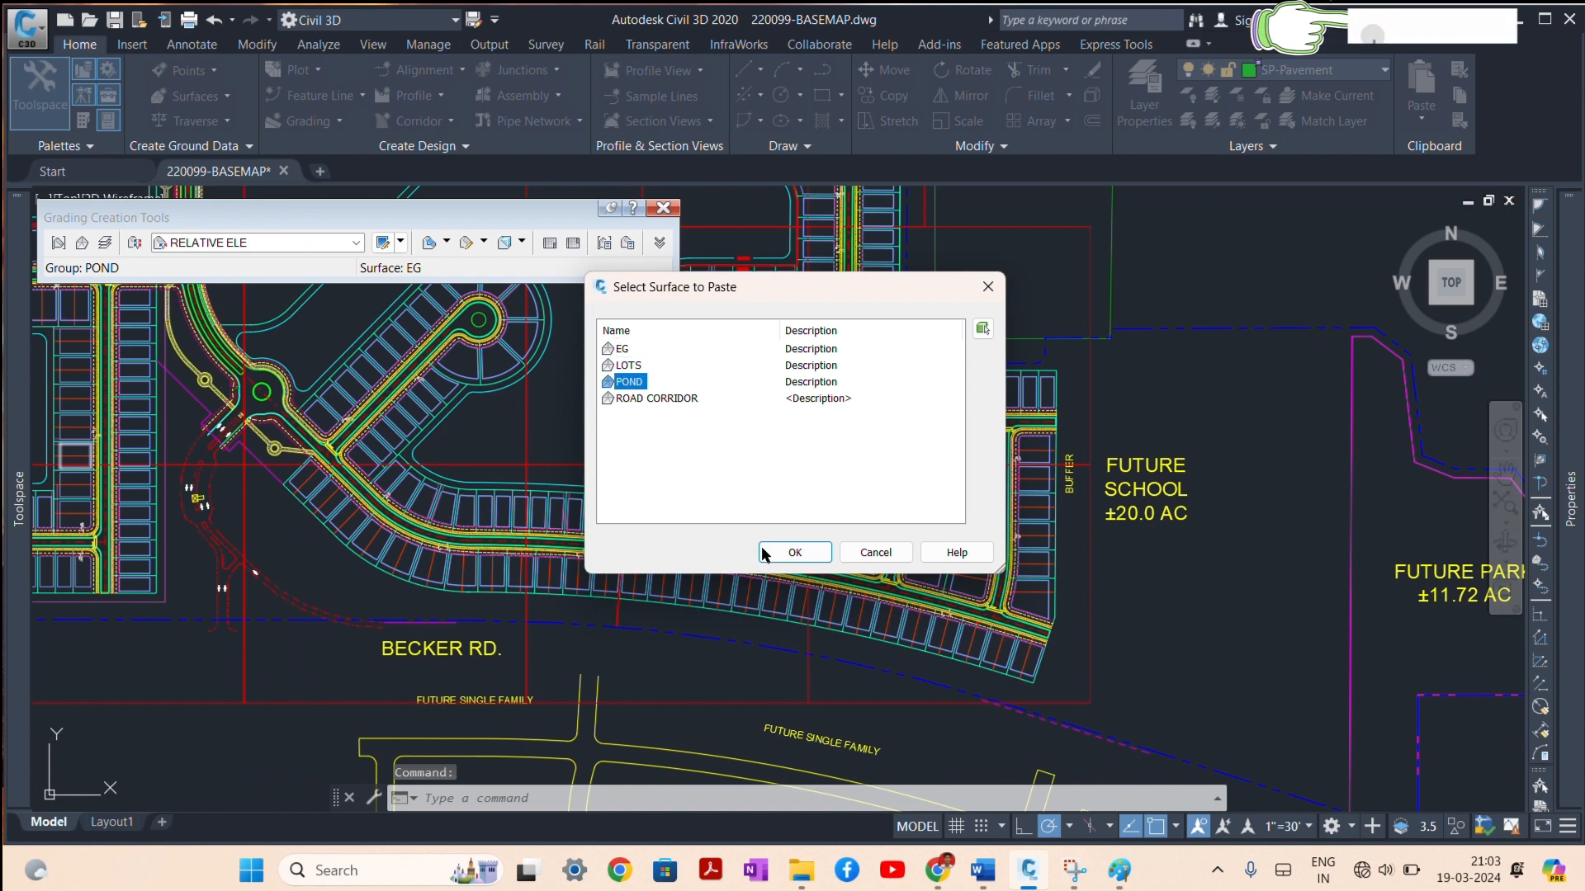
{"action": "left_click", "coordinate": [792, 553]}
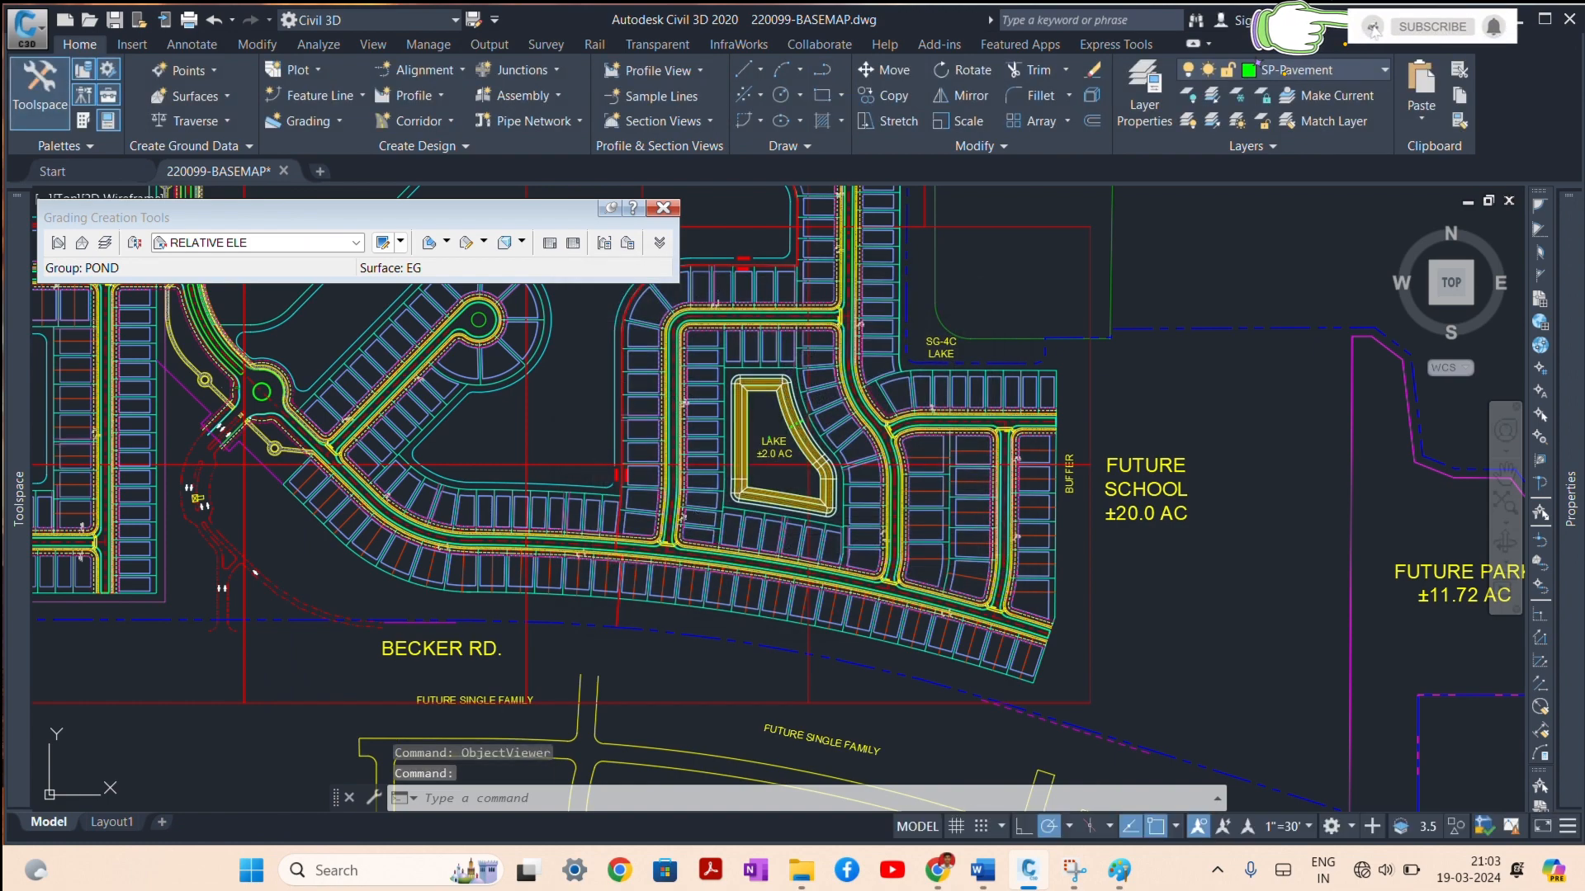
Step: Select the SITE surface by its contours along the road and examine it in 3D in the Object Viewer
{"action": "scroll", "coordinate": [567, 416], "scroll_direction": "down", "scroll_amount": 5}
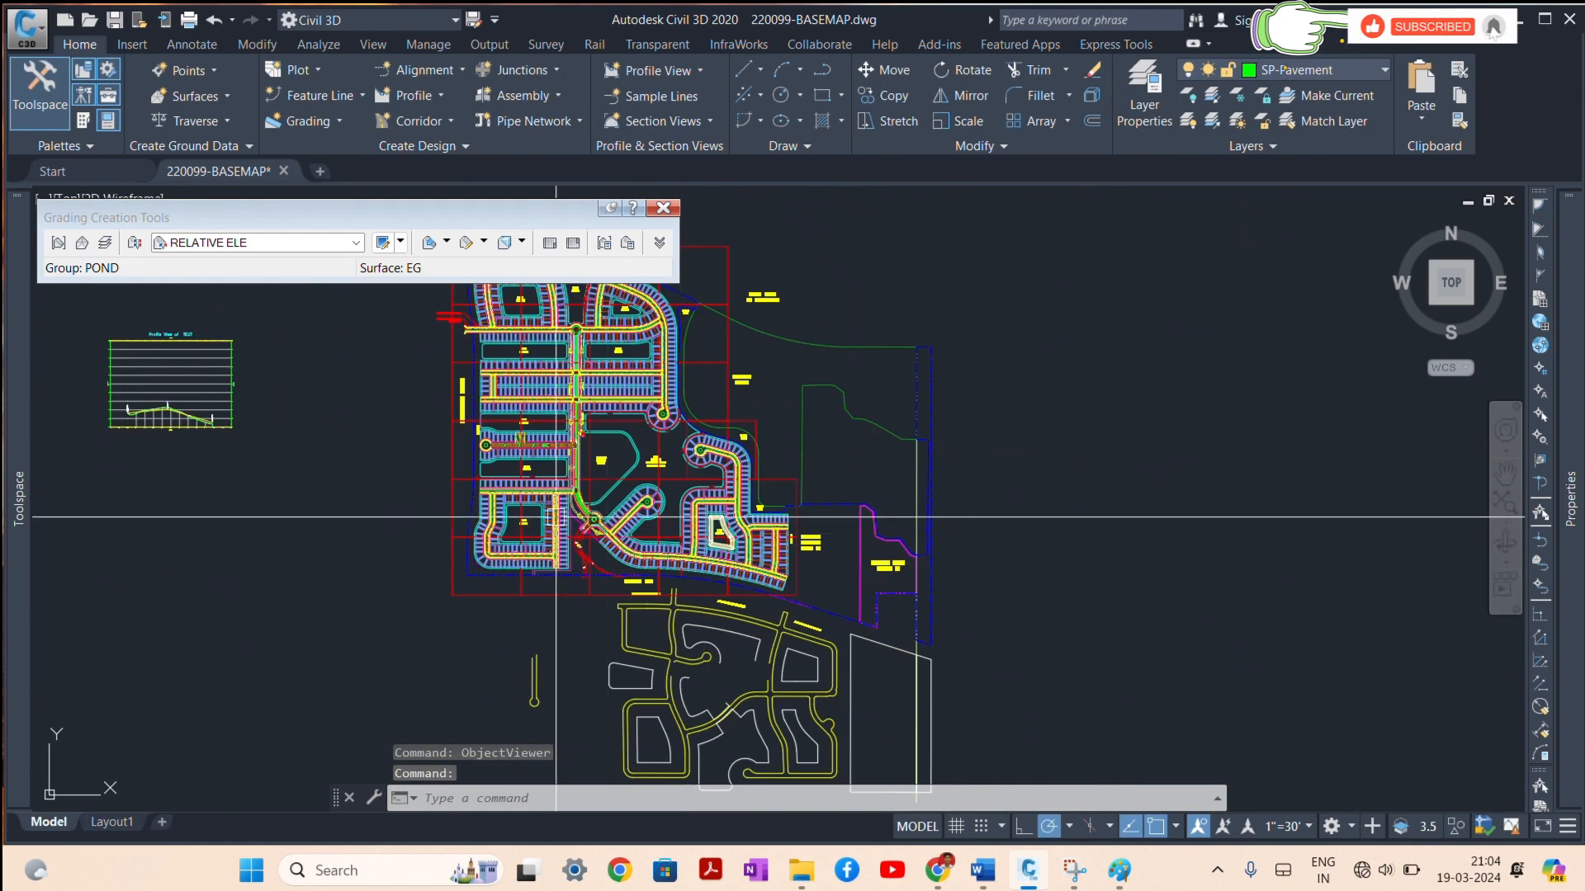
{"action": "scroll", "coordinate": [512, 466], "scroll_direction": "up", "scroll_amount": 2}
{"action": "scroll", "coordinate": [747, 429], "scroll_direction": "up", "scroll_amount": 6}
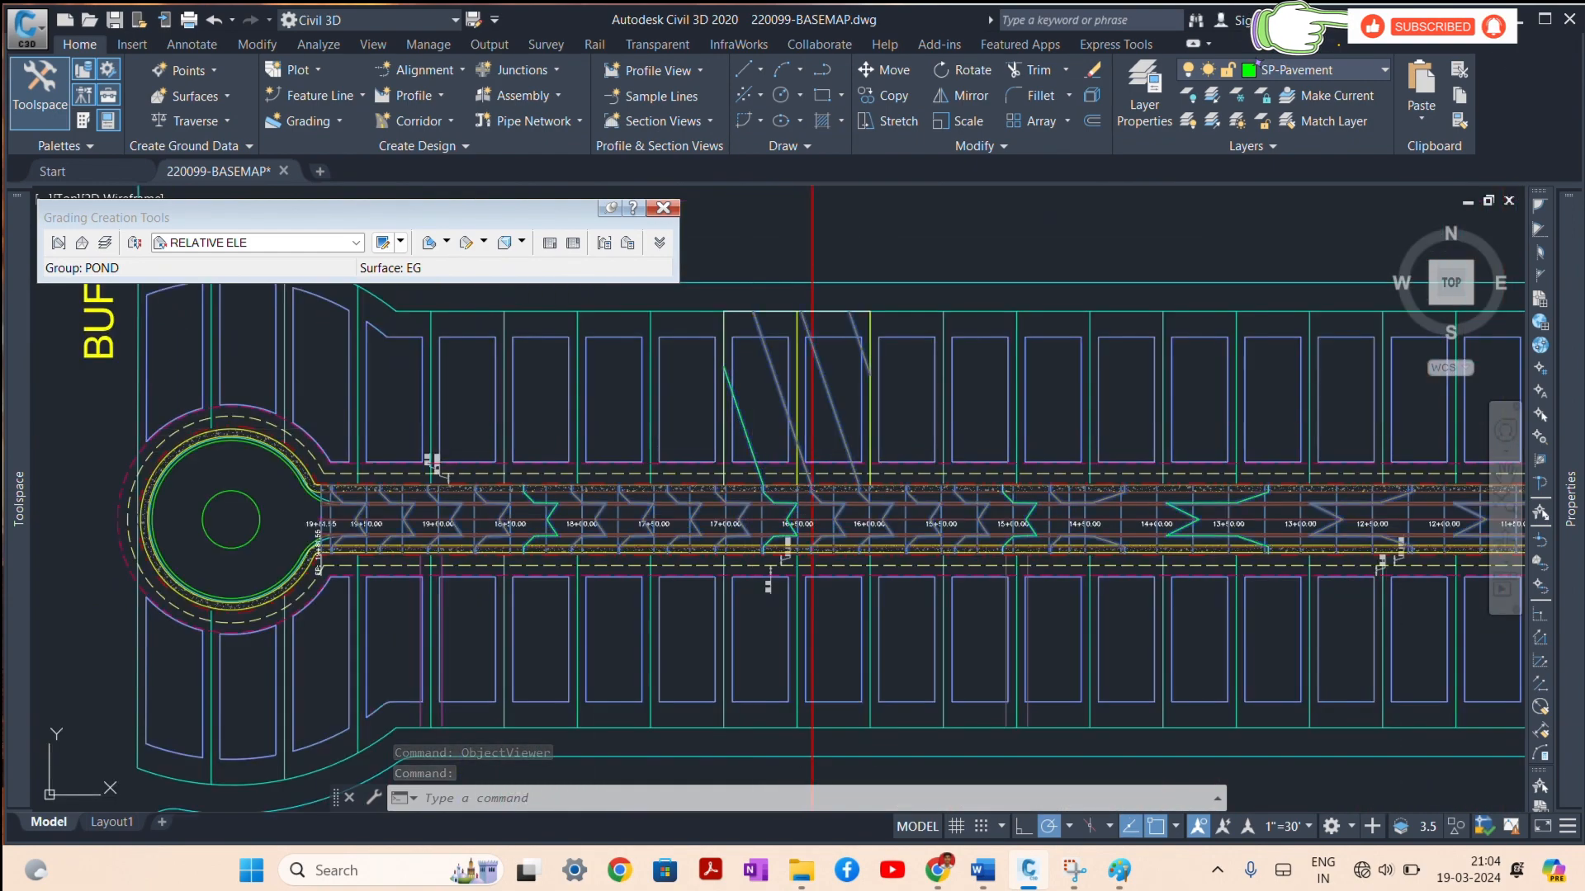
{"action": "left_click", "coordinate": [747, 429]}
{"action": "scroll", "coordinate": [552, 450], "scroll_direction": "down", "scroll_amount": 6}
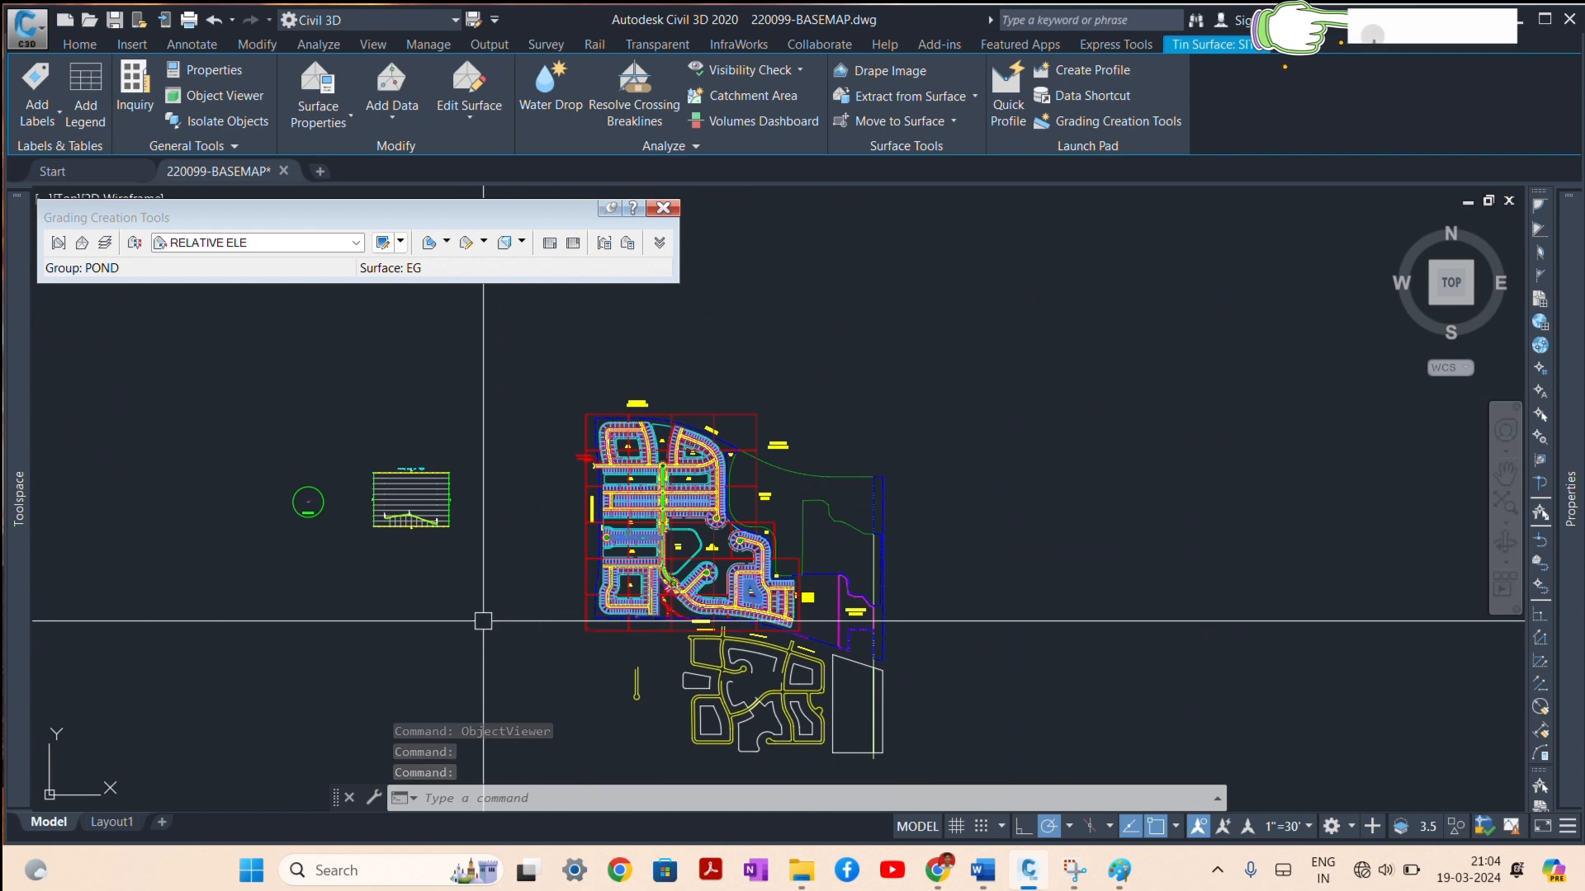
{"action": "right_click", "coordinate": [664, 627]}
{"action": "left_click", "coordinate": [561, 584]}
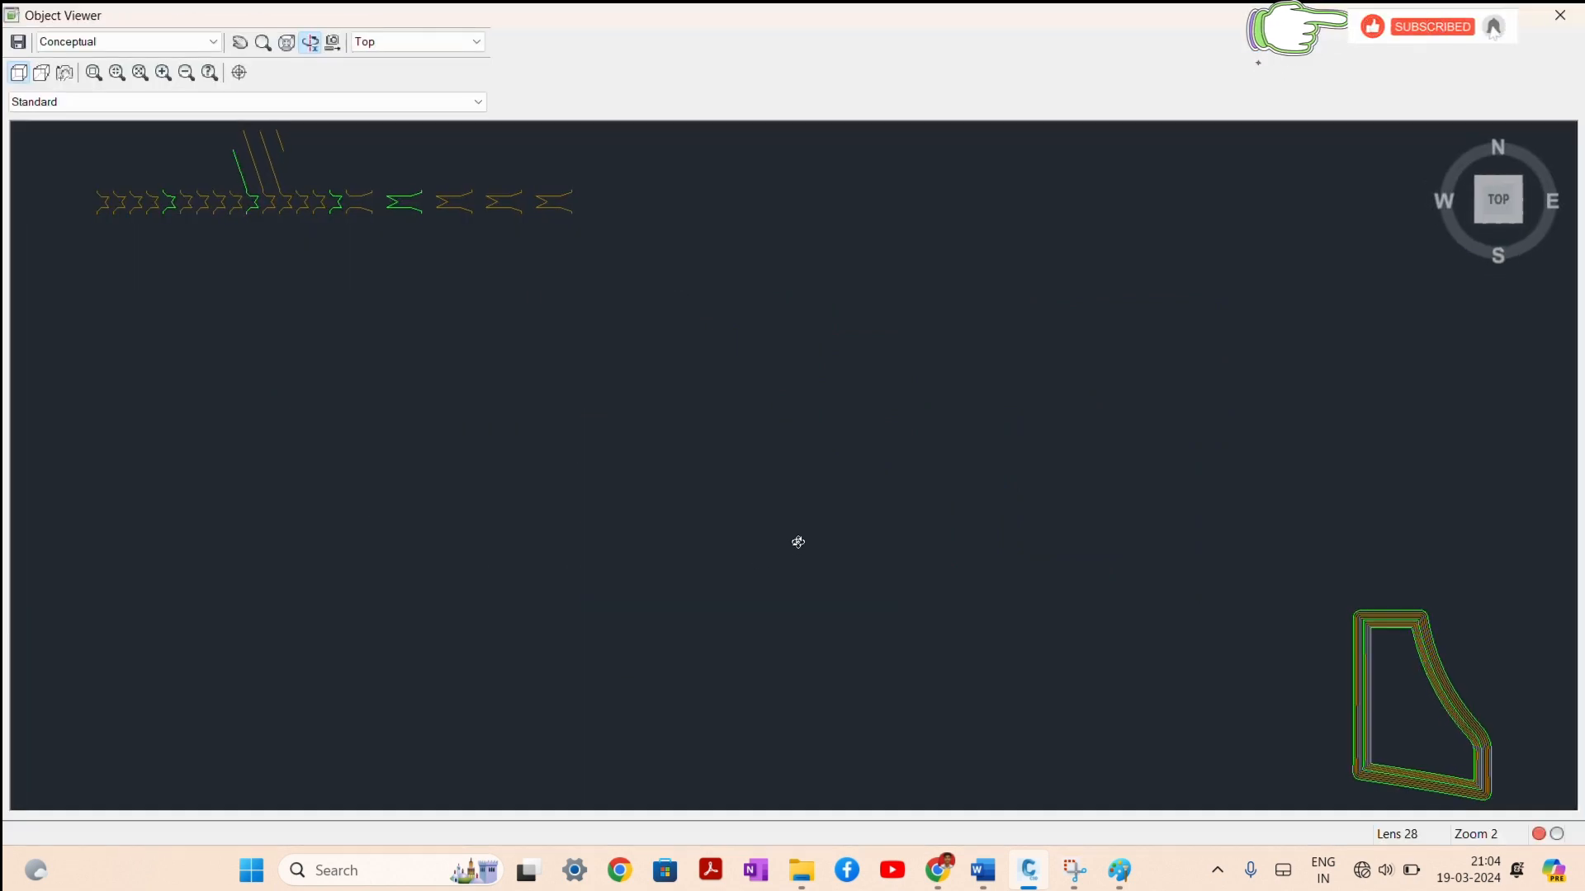
{"action": "left_click_drag", "start_coordinate": [798, 540], "coordinate": [839, 413]}
{"action": "scroll", "coordinate": [842, 438], "scroll_direction": "down", "scroll_amount": 3}
{"action": "key", "text": "Escape"}
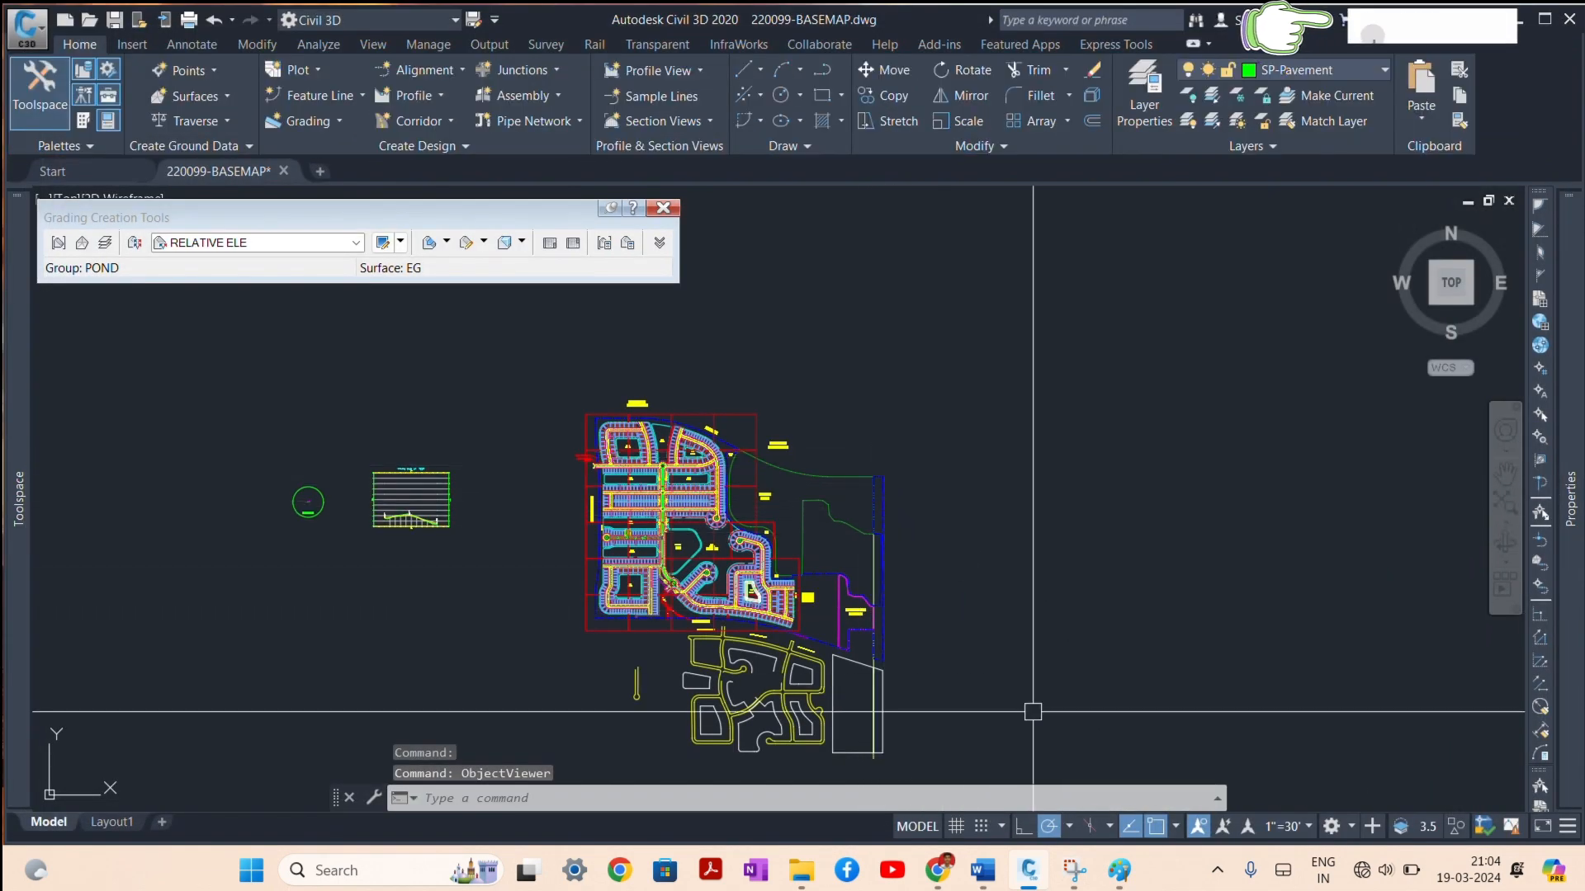
{"action": "mouse_move", "coordinate": [947, 876]}
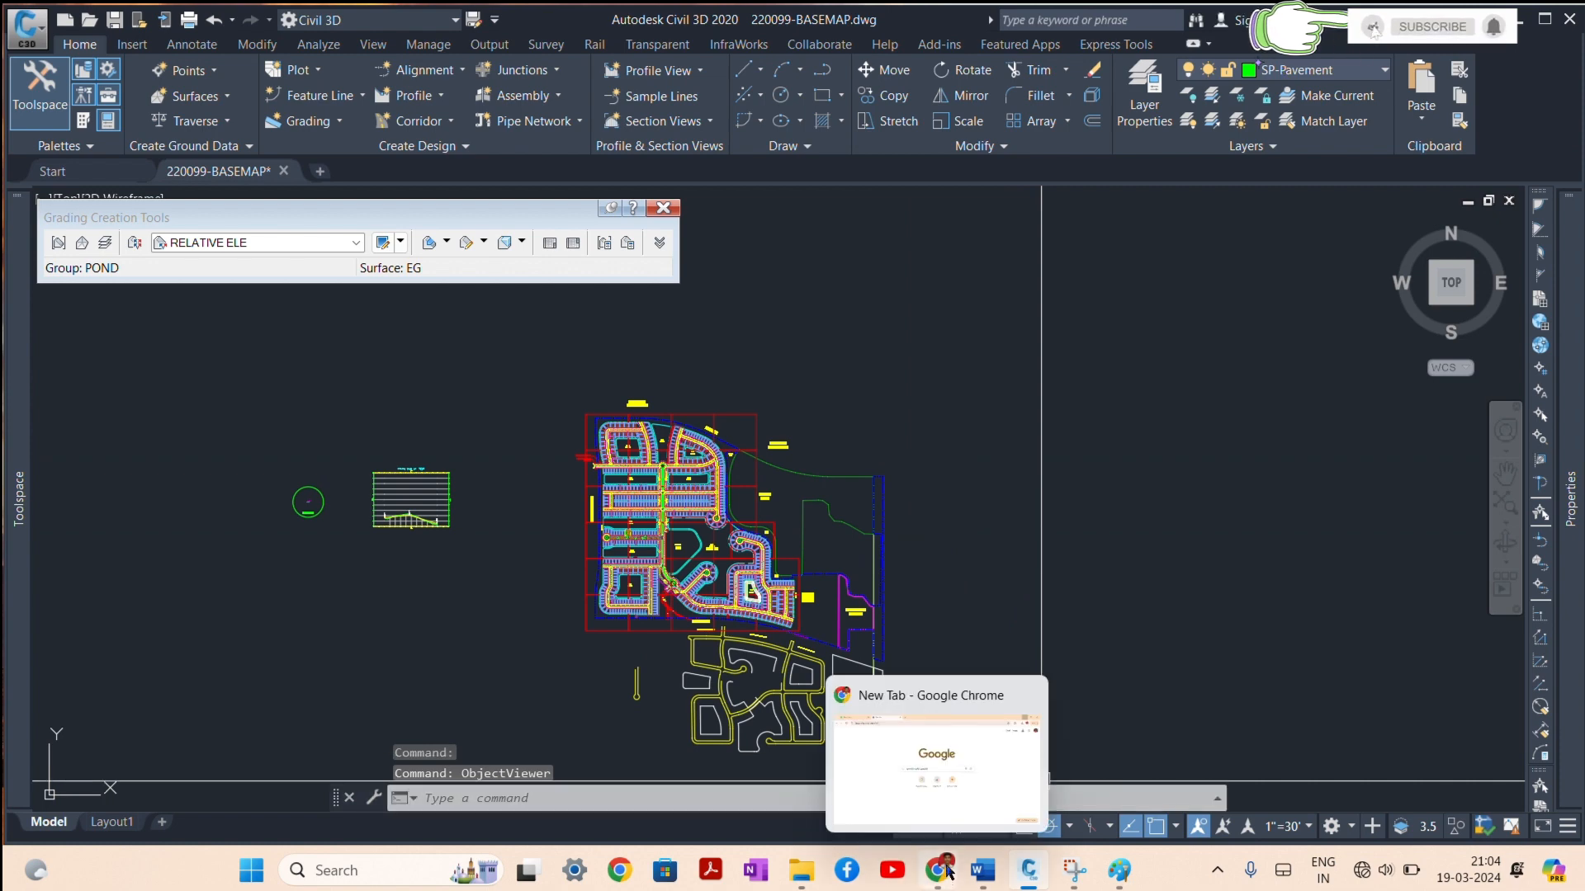